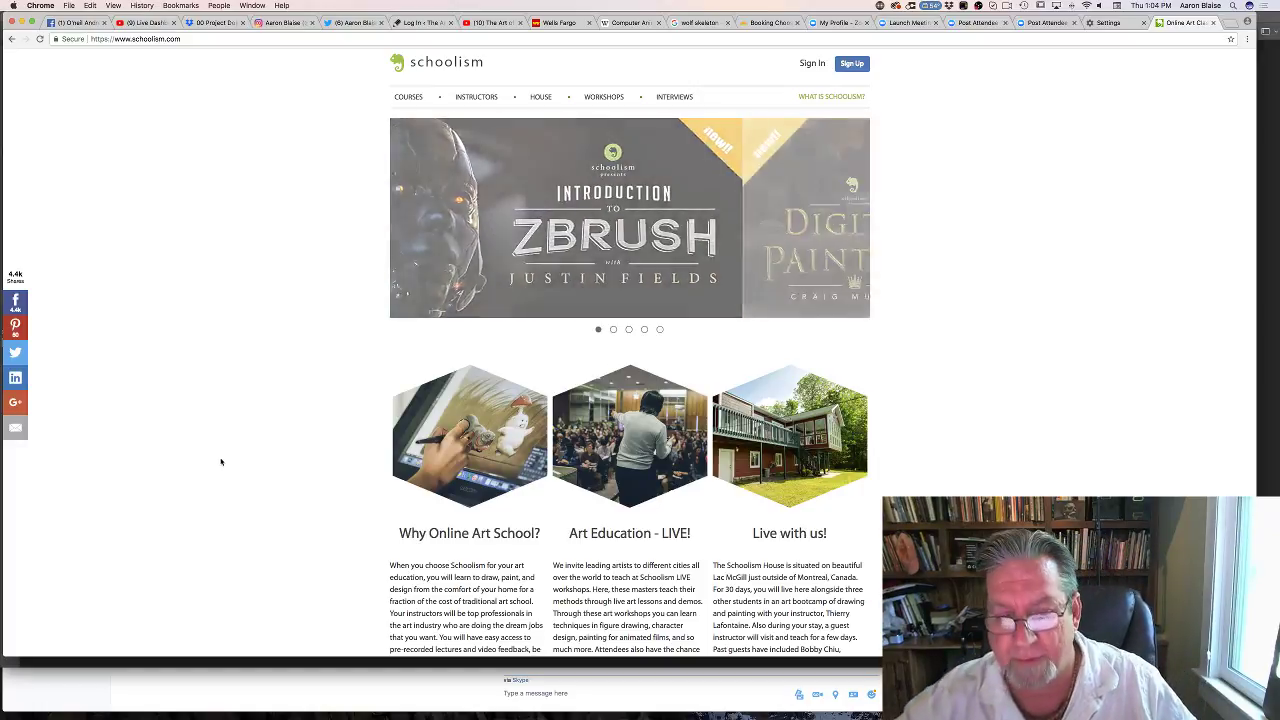
Switch to Photoshop and move the Kitten design.psd window clear of the sitting-cat sketch and the pink kitty painting.
mouse_move(529, 716)
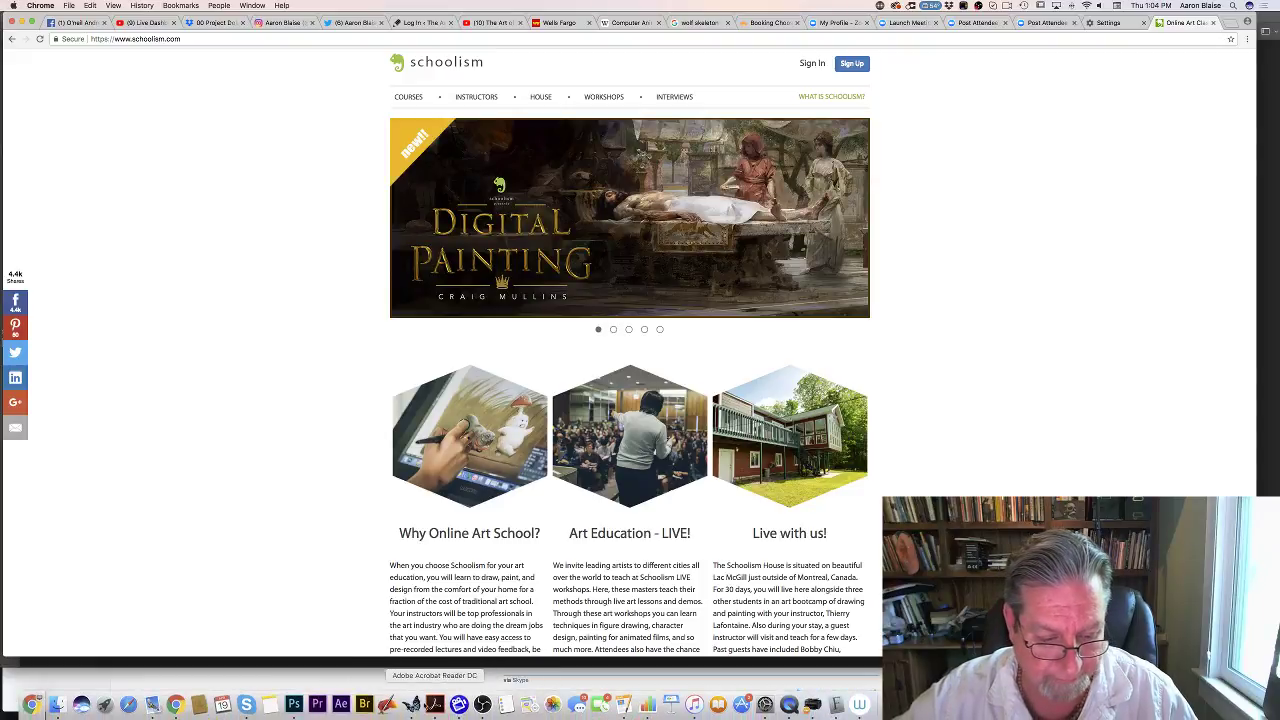
left_click(294, 704)
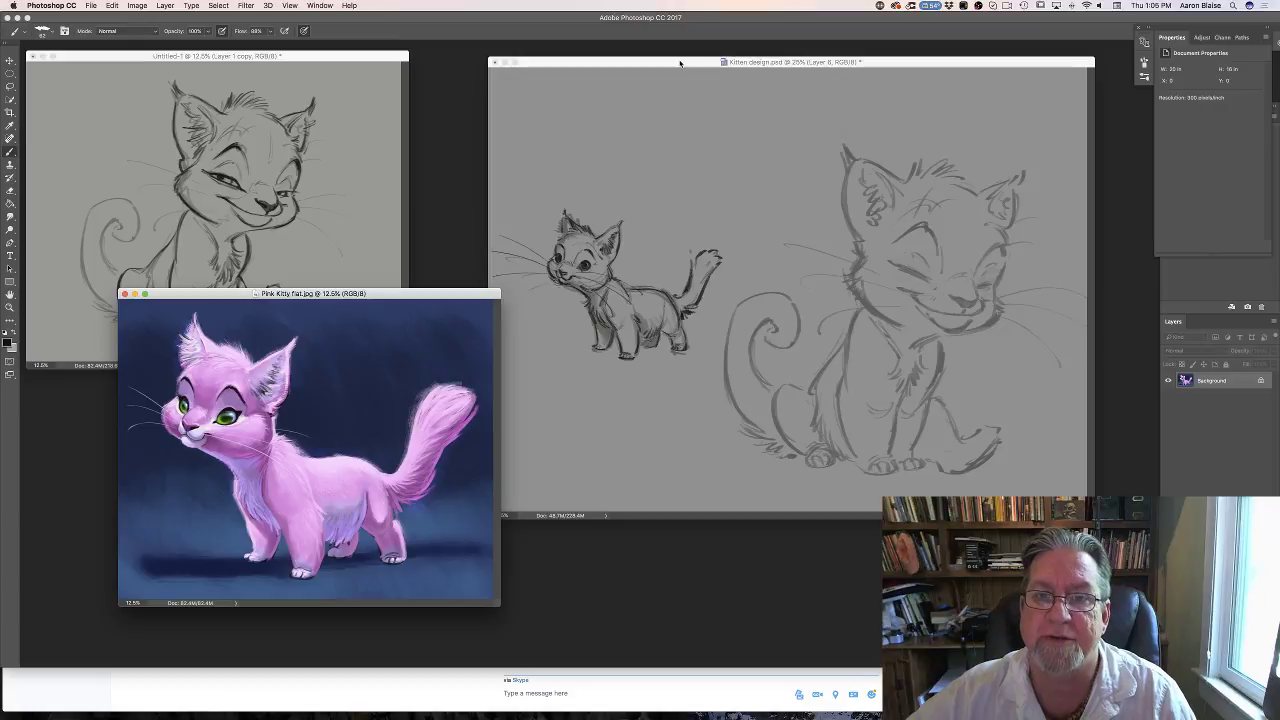
left_click_drag(680, 63, 562, 95)
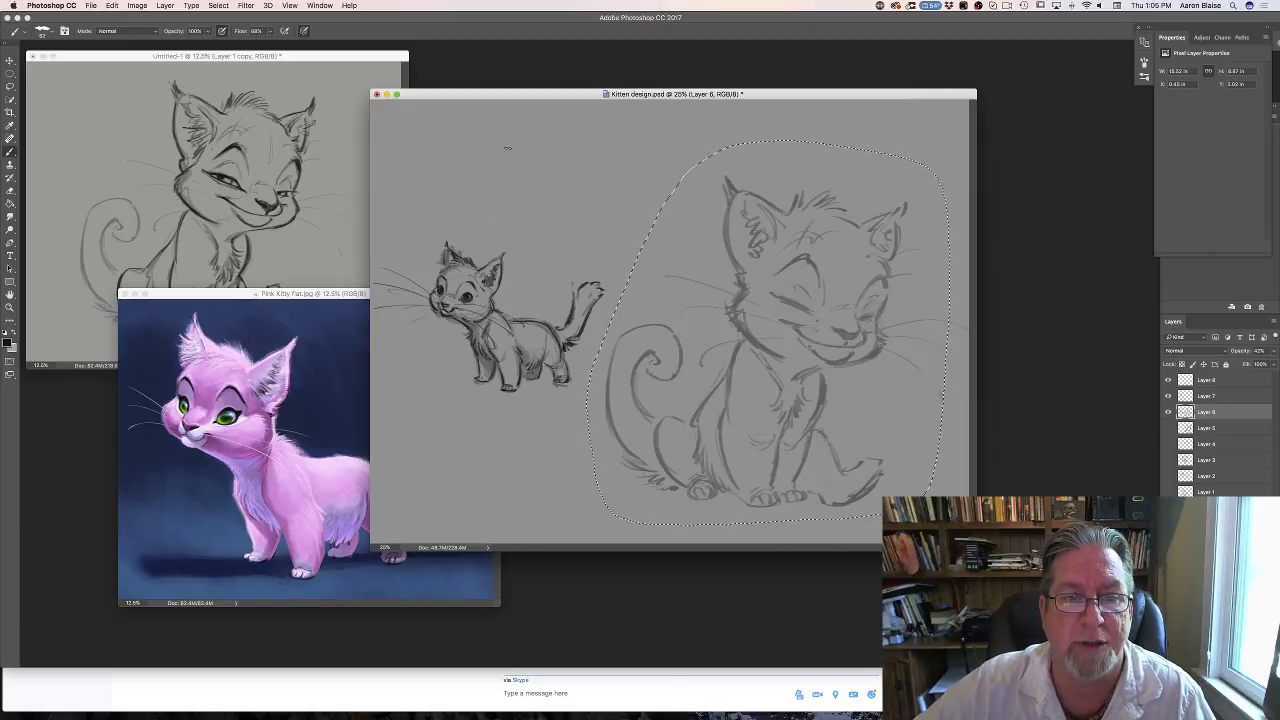
left_click_drag(507, 94, 672, 75)
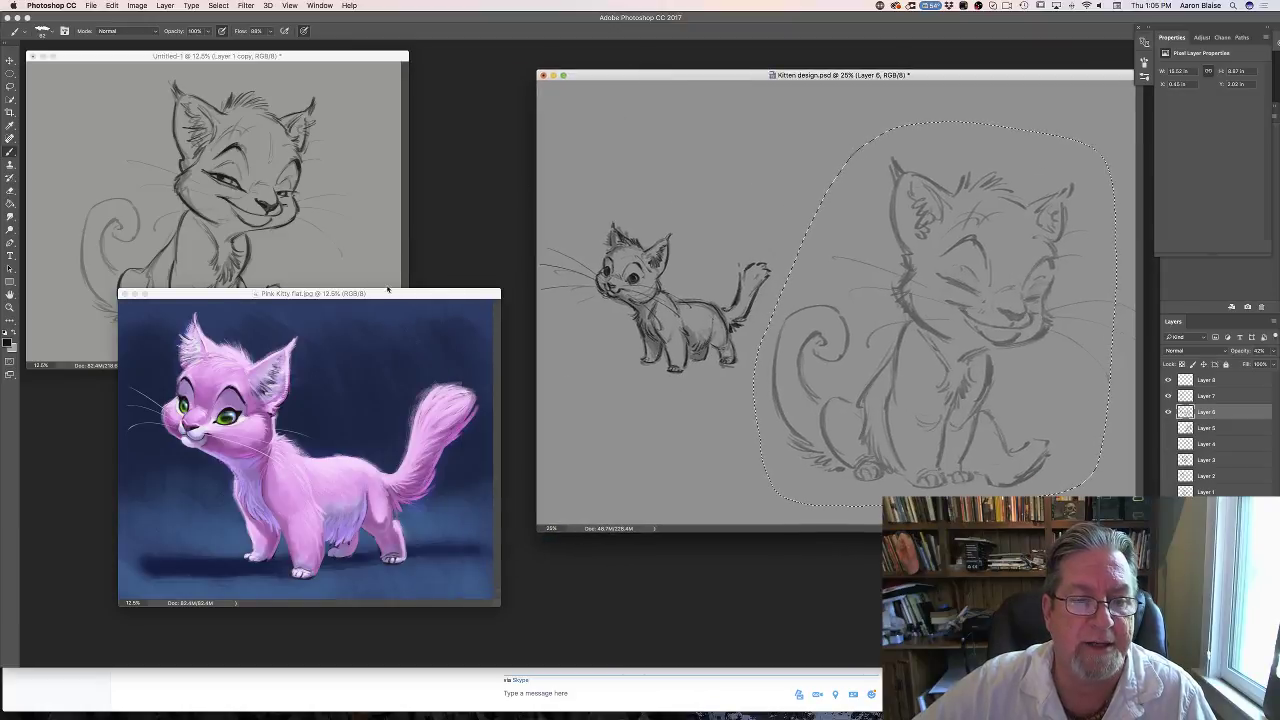
Bring the Pink Kitty flat.jpg painting forward, enlarge it to about 25%, and reposition its window to view the finished character.
left_click_drag(388, 290, 613, 203)
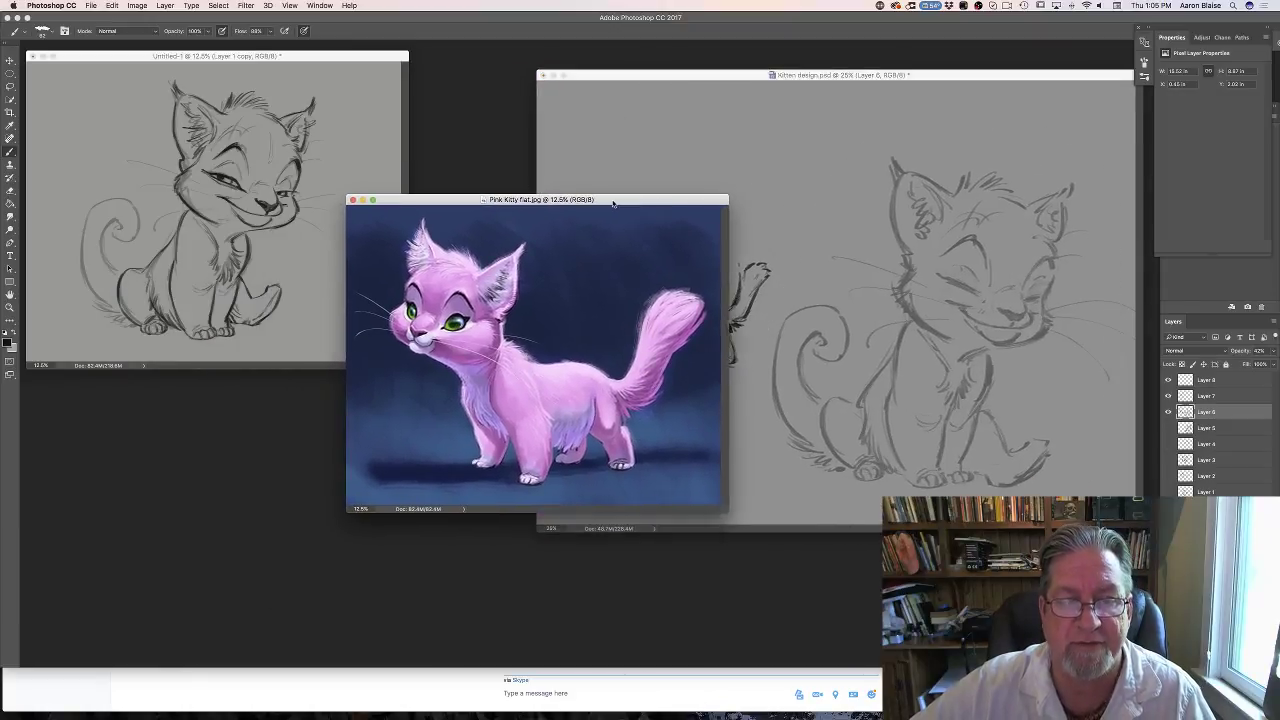
key("super+plus")
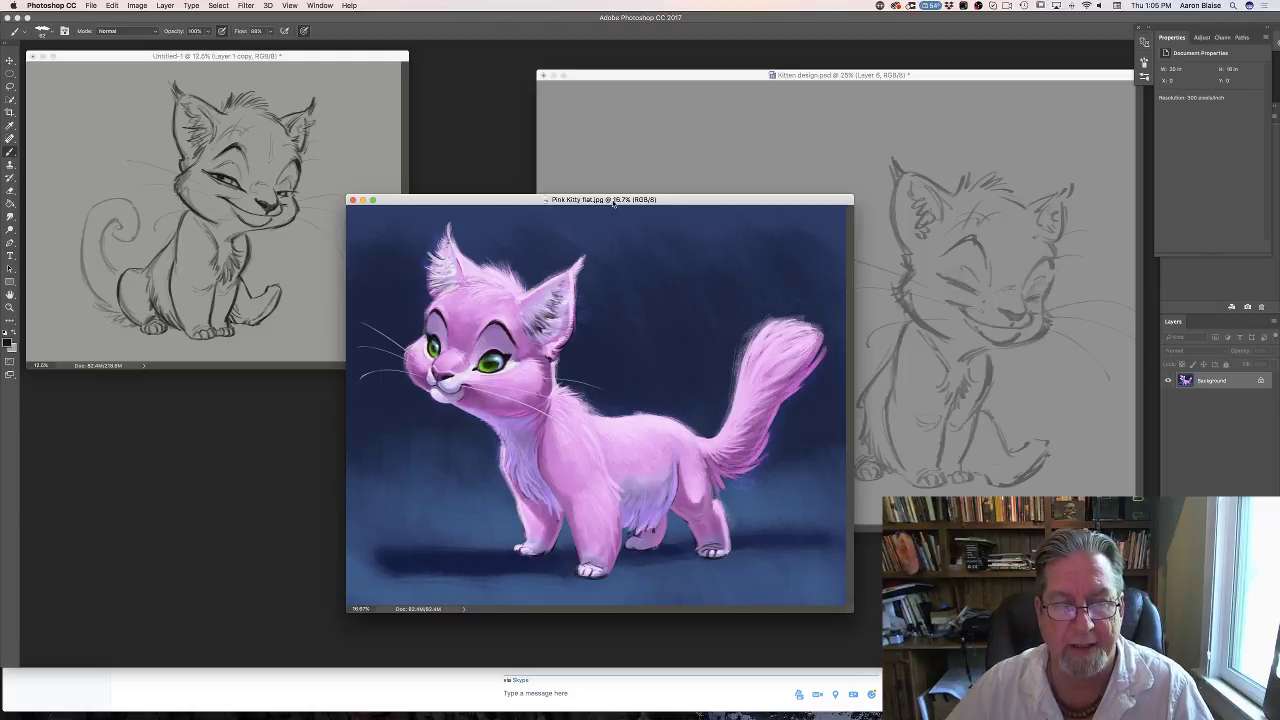
double_click(613, 201)
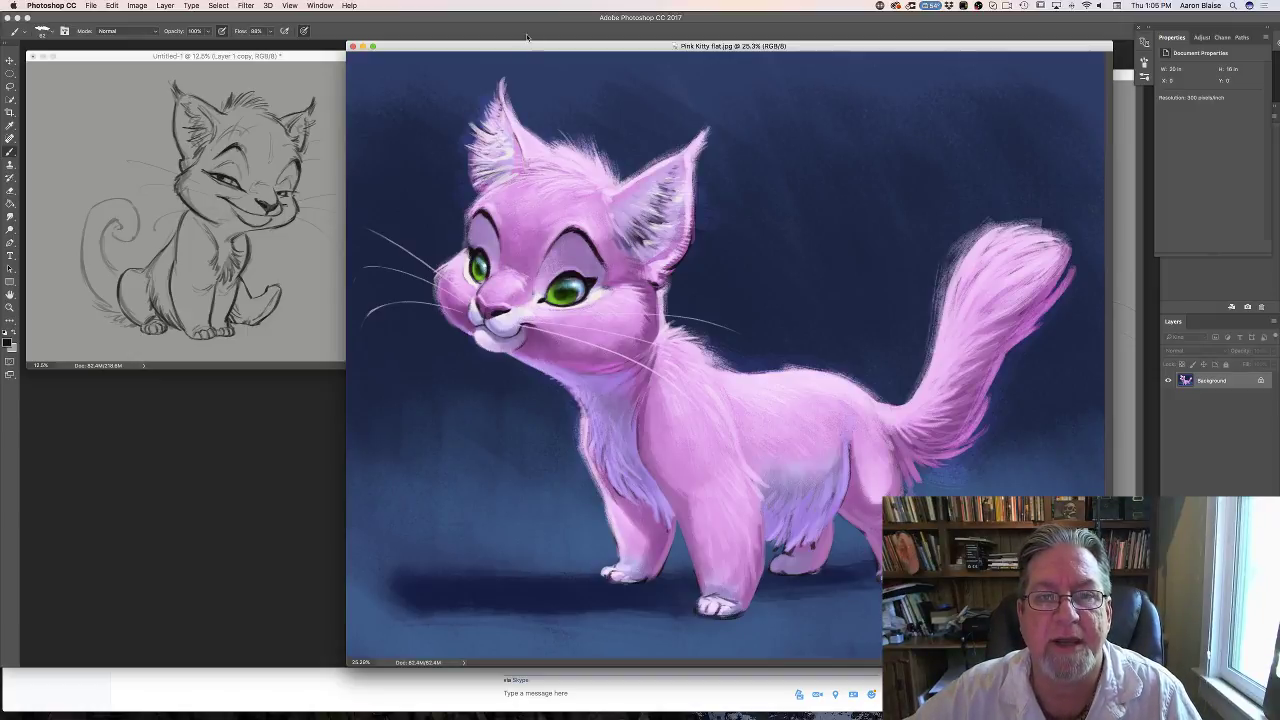
left_click_drag(529, 47, 345, 48)
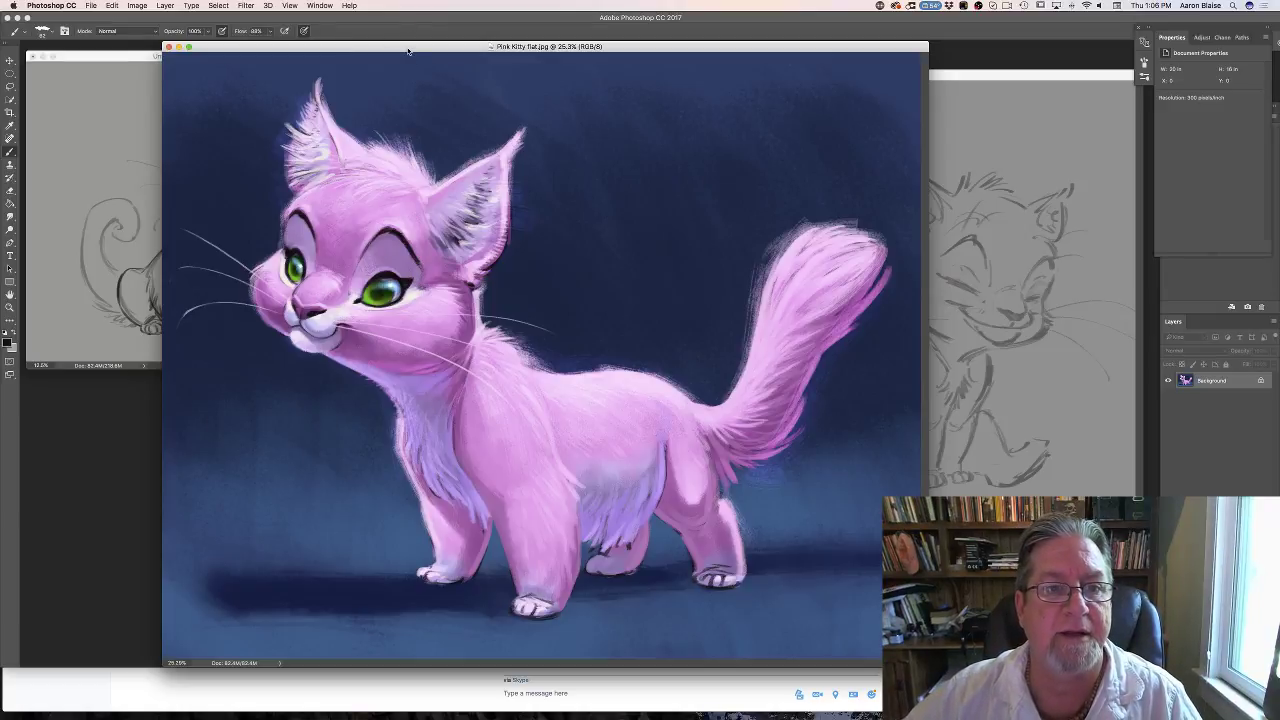
mouse_move(408, 50)
left_mouse_down()
mouse_move(421, 12)
mouse_move(600, 12)
mouse_move(540, 20)
mouse_move(542, 2)
left_mouse_up()
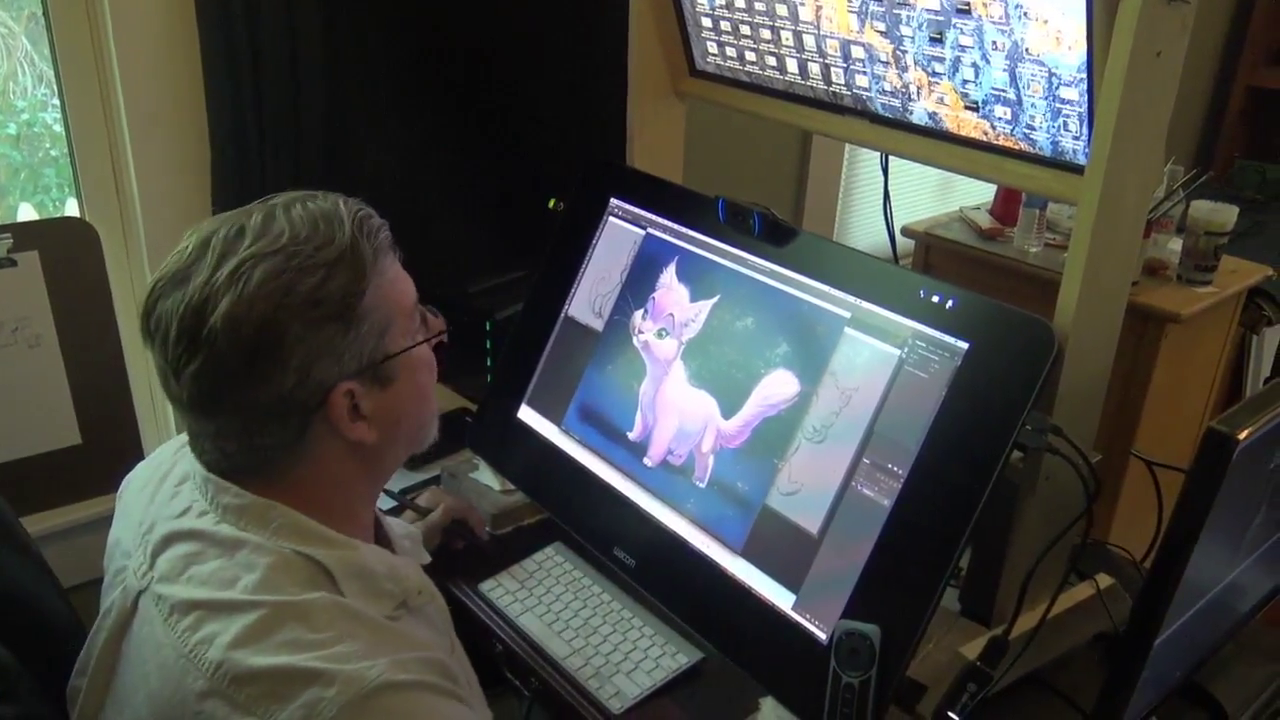
left_click_drag(755, 267, 905, 10)
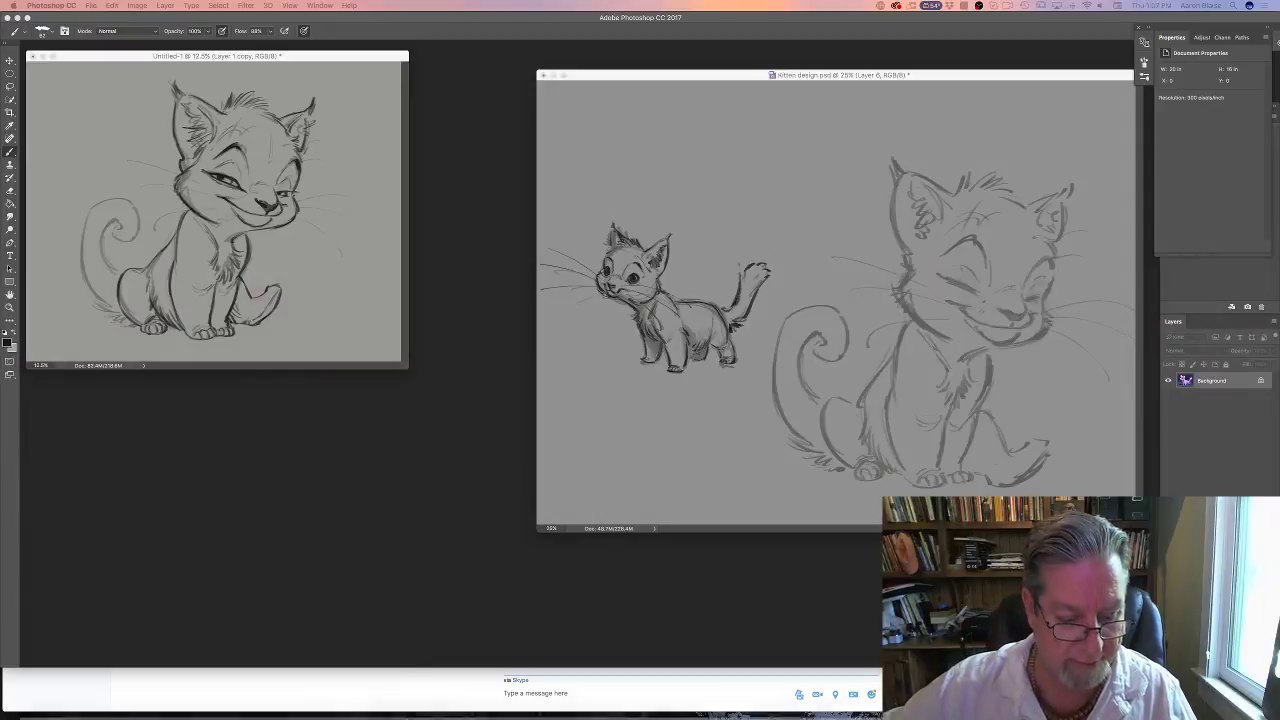
Switch to TVPaint Animation 11 Pro and enlarge its window to fill the screen.
left_click(394, 706)
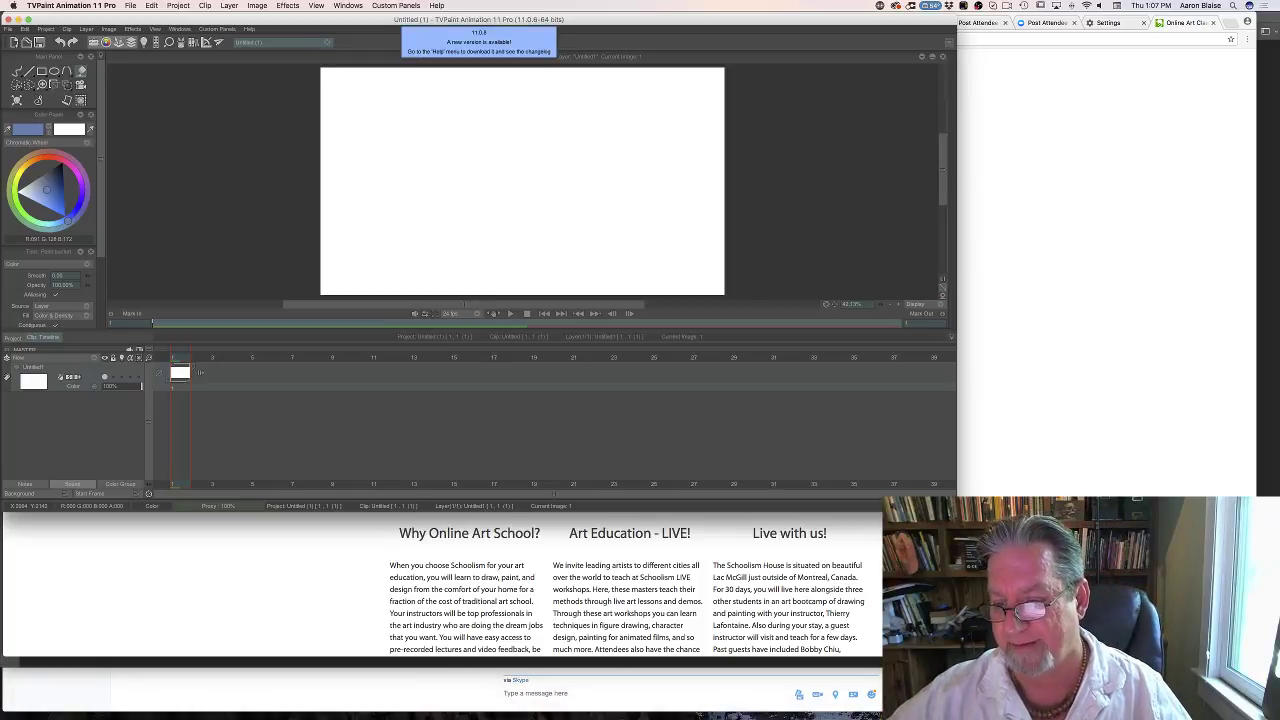
left_click_drag(956, 511, 1267, 715)
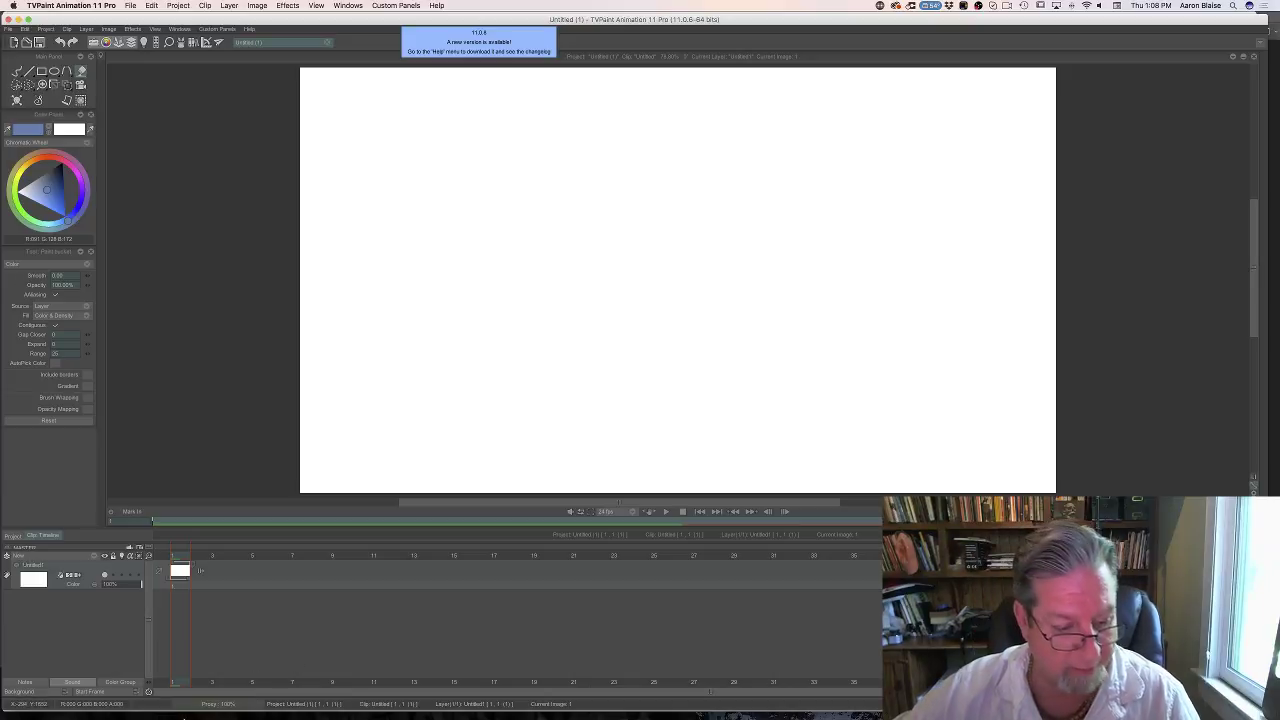
Open Kitty_Pounce.mov from the Downloads folder, move the player over the canvas, and play the animation to review it.
mouse_move(190, 716)
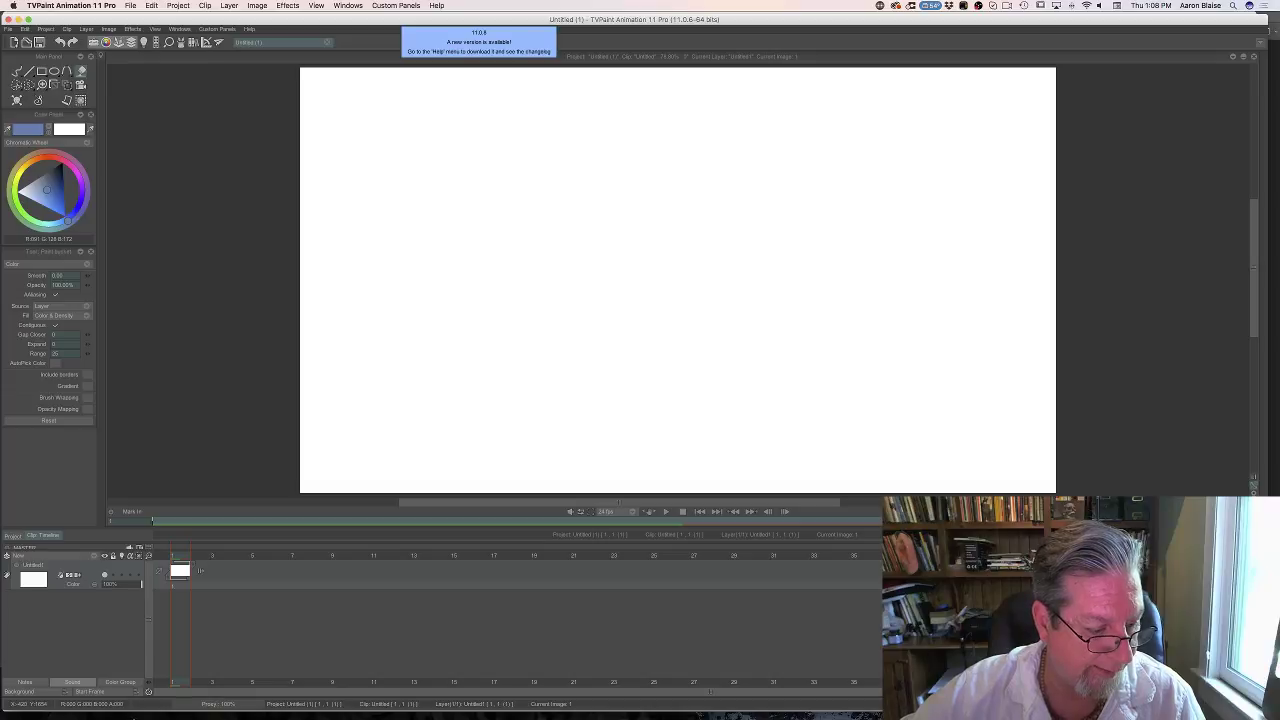
mouse_move(120, 712)
left_click(57, 705)
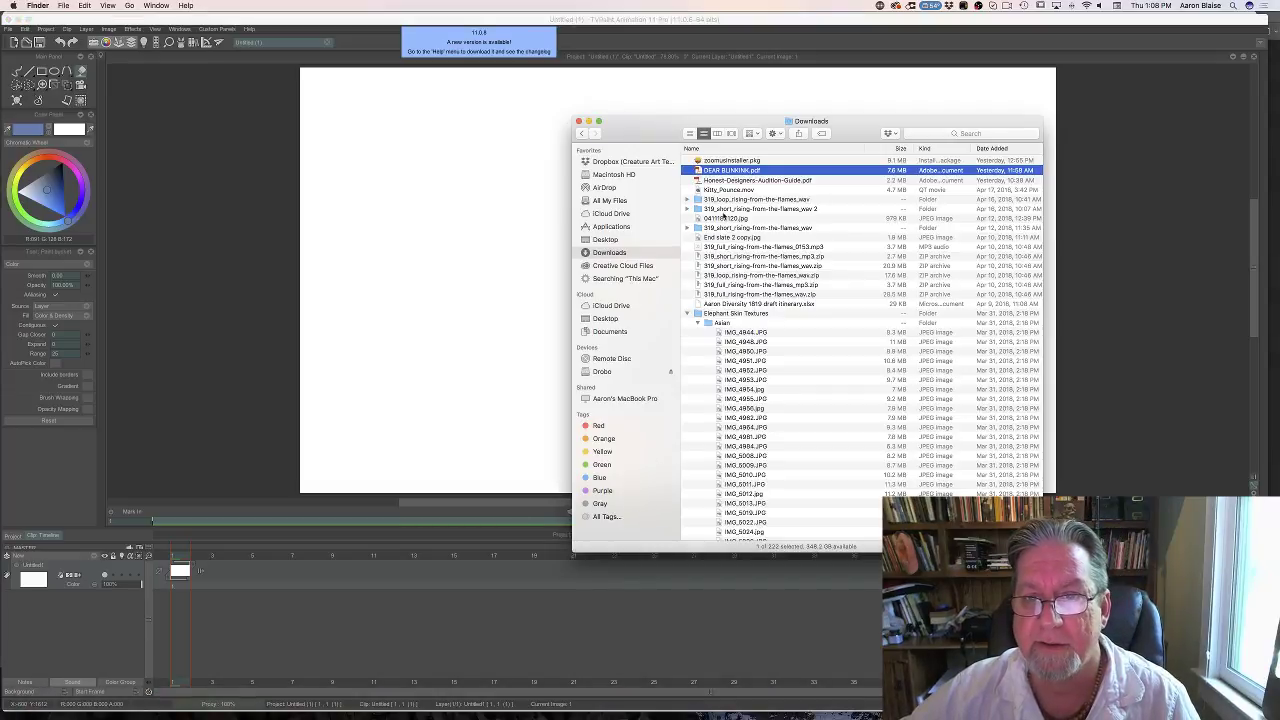
left_click(718, 190)
double_click(718, 190)
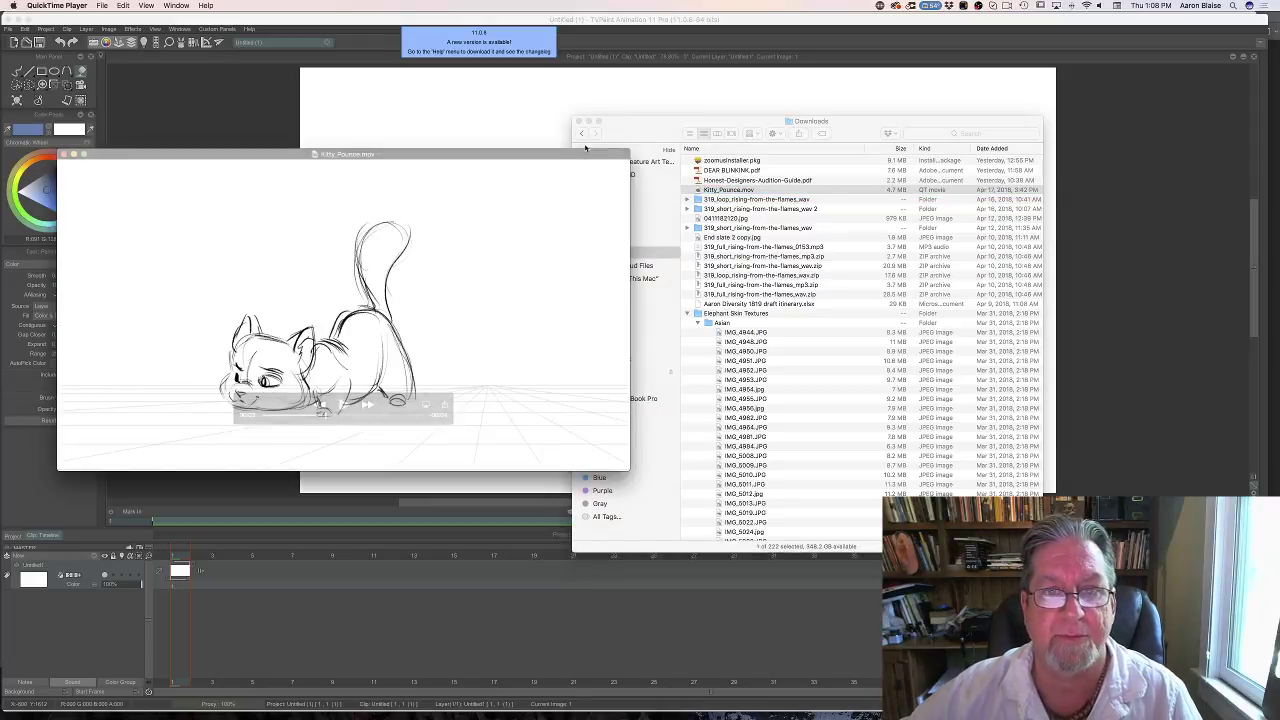
left_click_drag(580, 156, 848, 130)
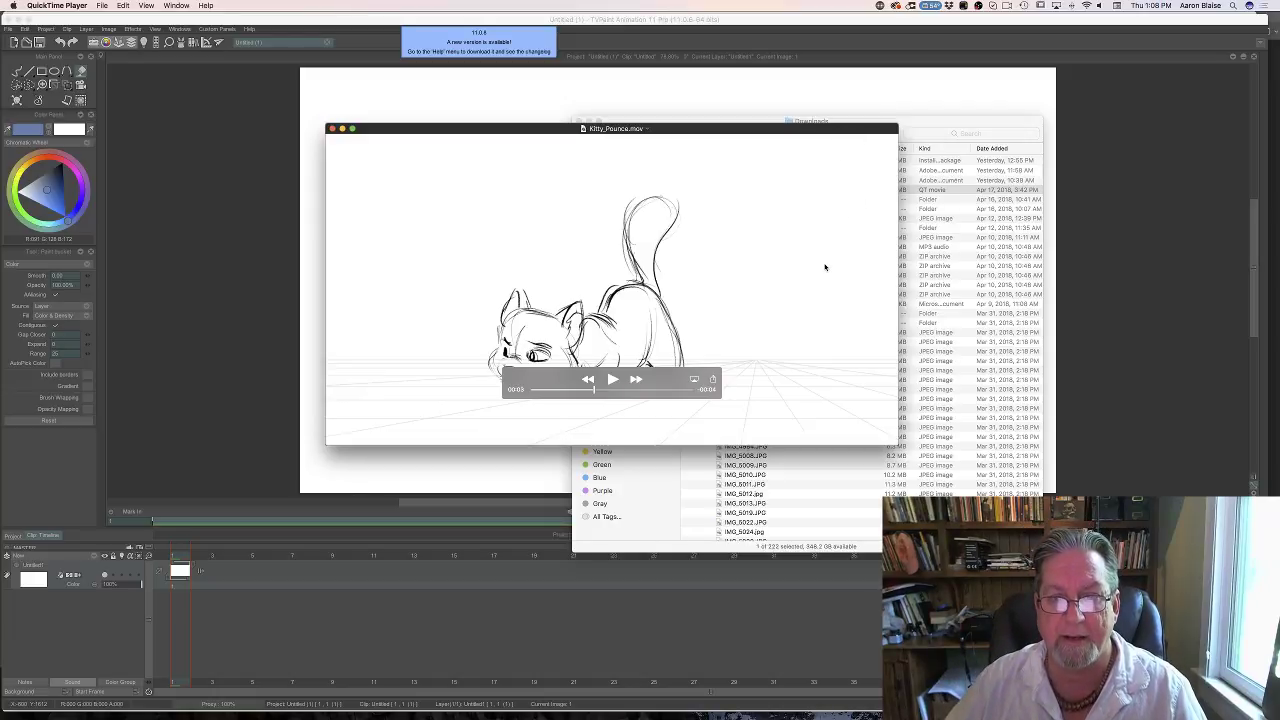
key("space")
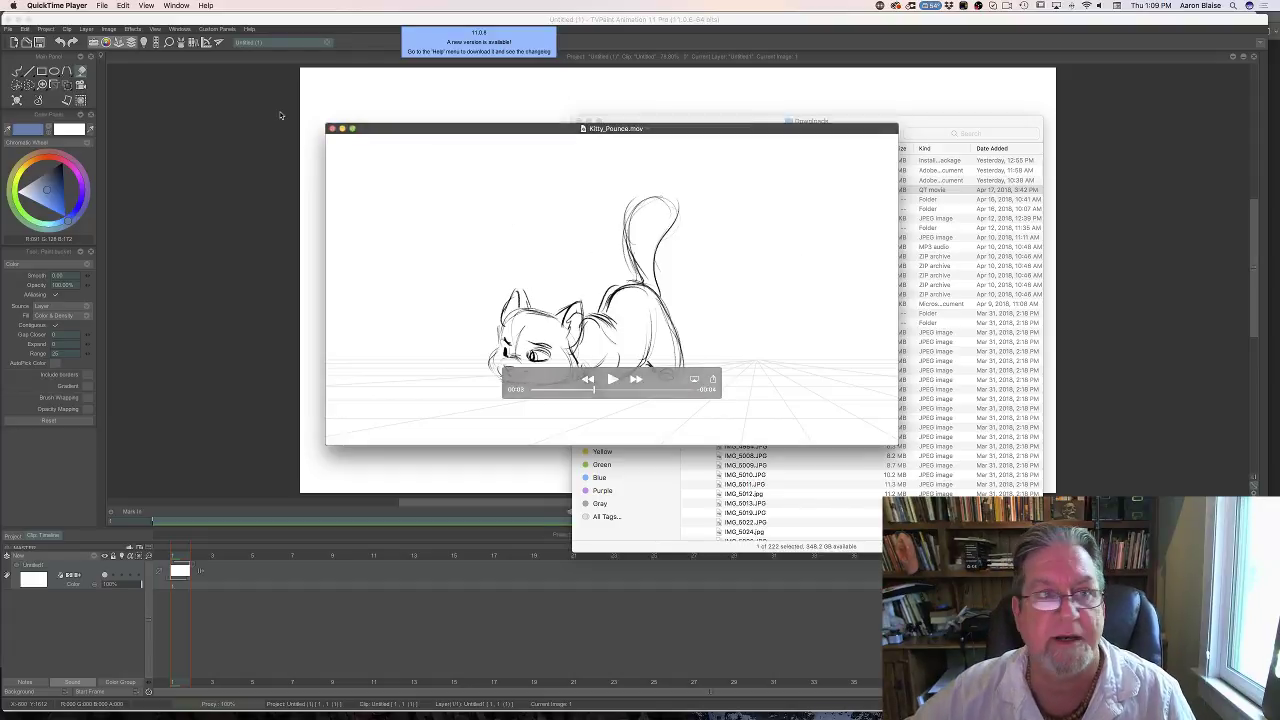
left_click(146, 5)
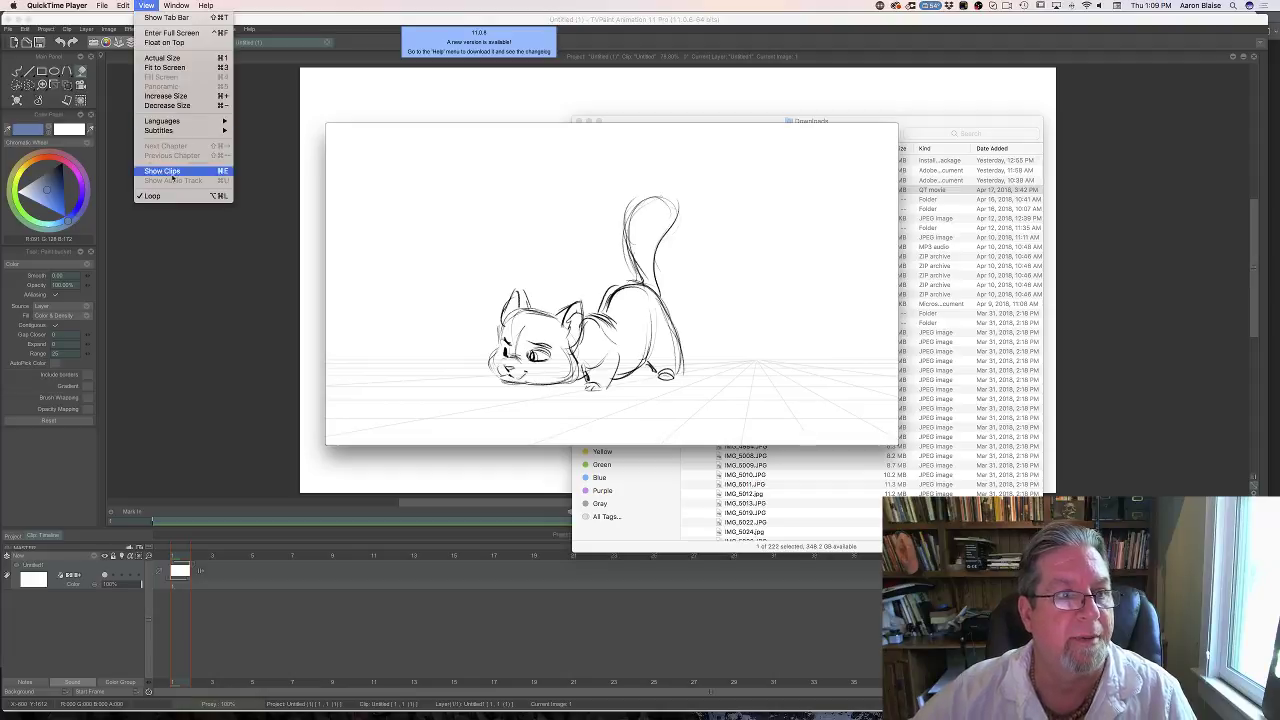
left_click(658, 437)
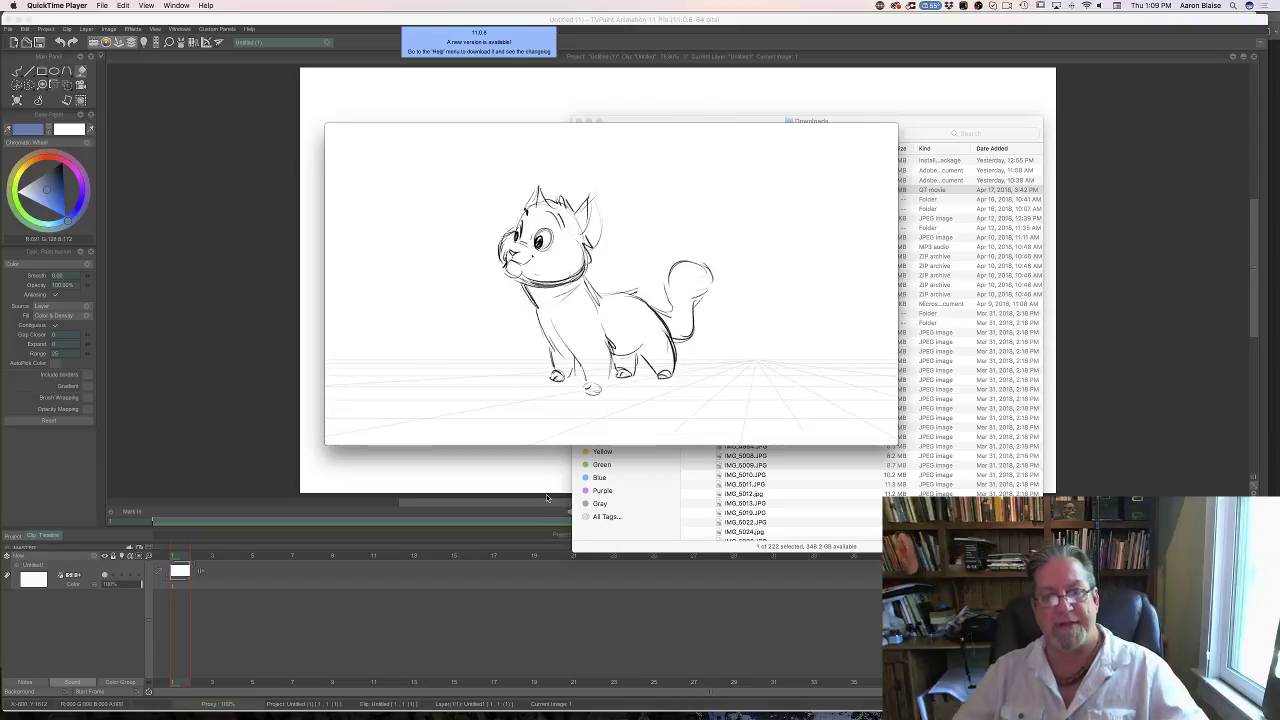
Return to TVPaint and undo the blue fill on the canvas.
left_click(546, 494)
left_click(494, 467)
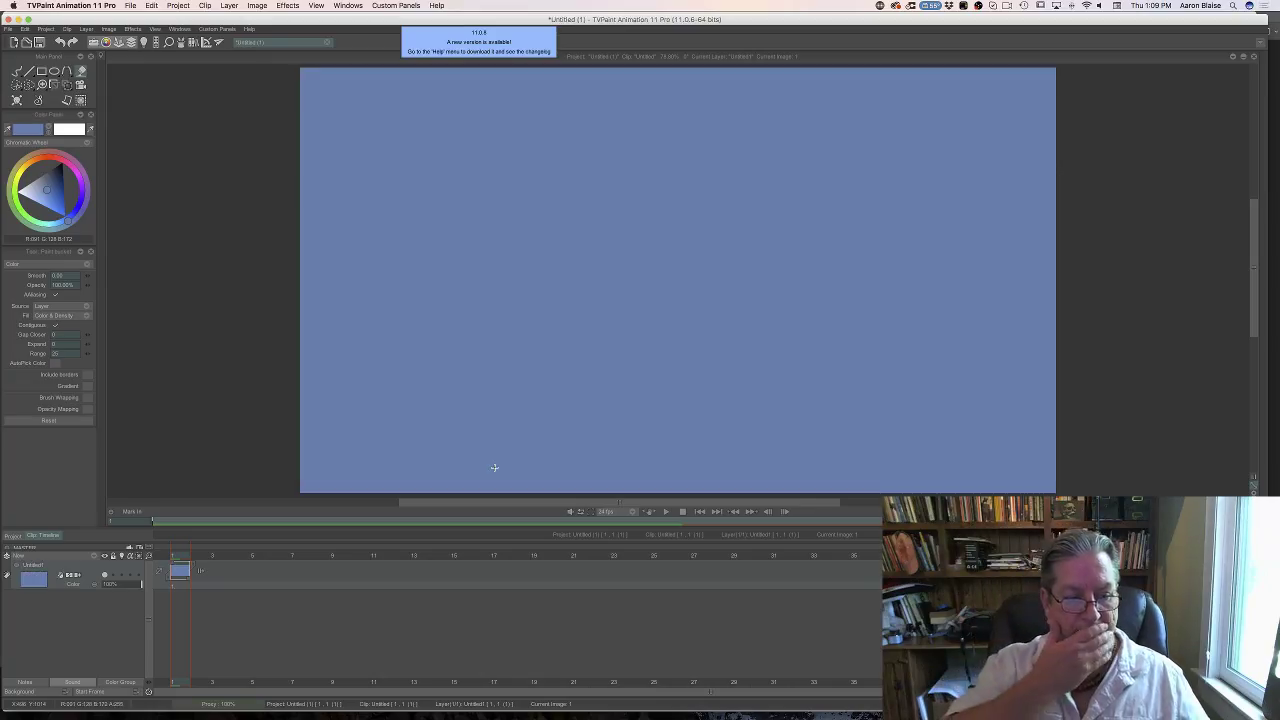
key("ctrl+z")
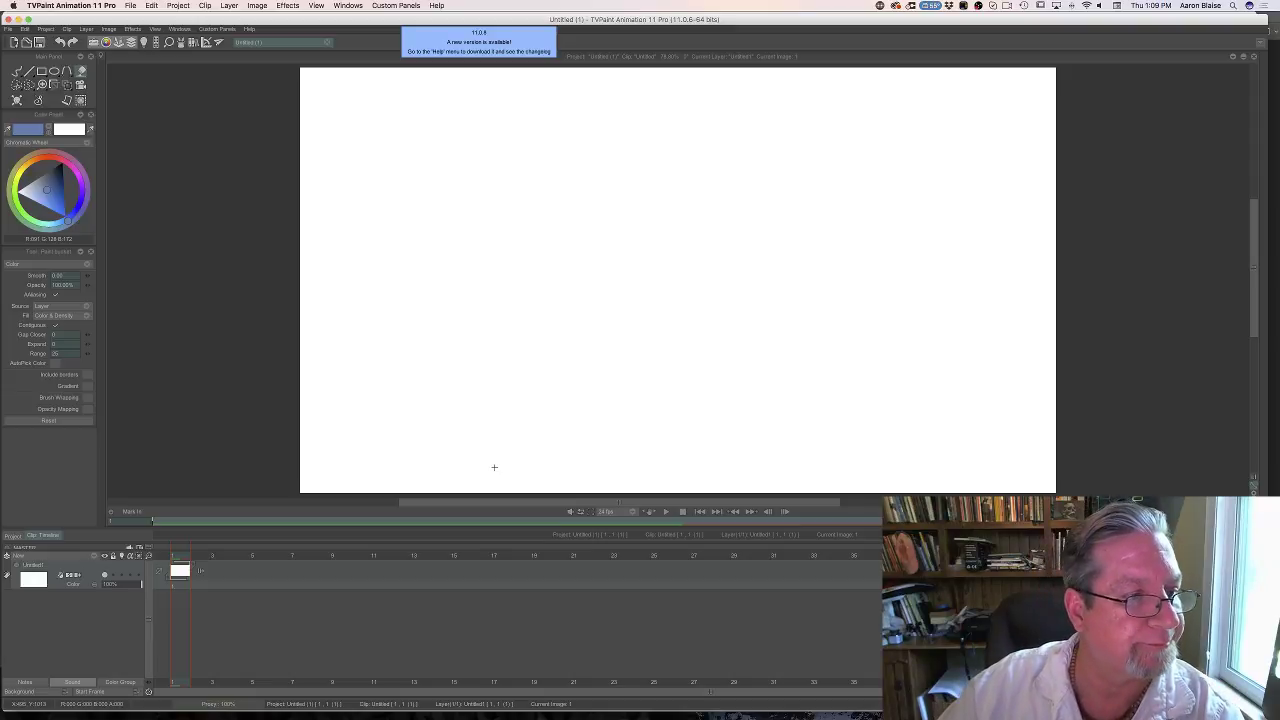
Set the drawing colour to near-black and choose the Pen Brush from the pencil and pen presets.
left_click(54, 173)
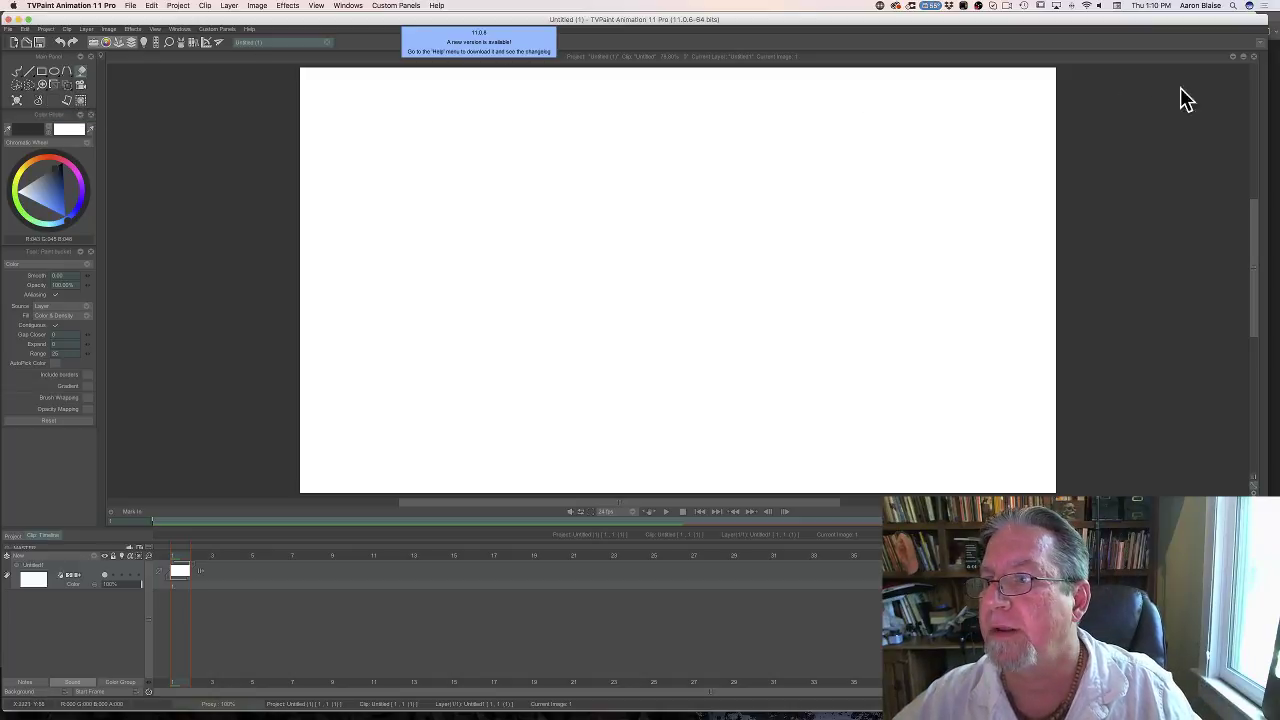
mouse_move(1279, 88)
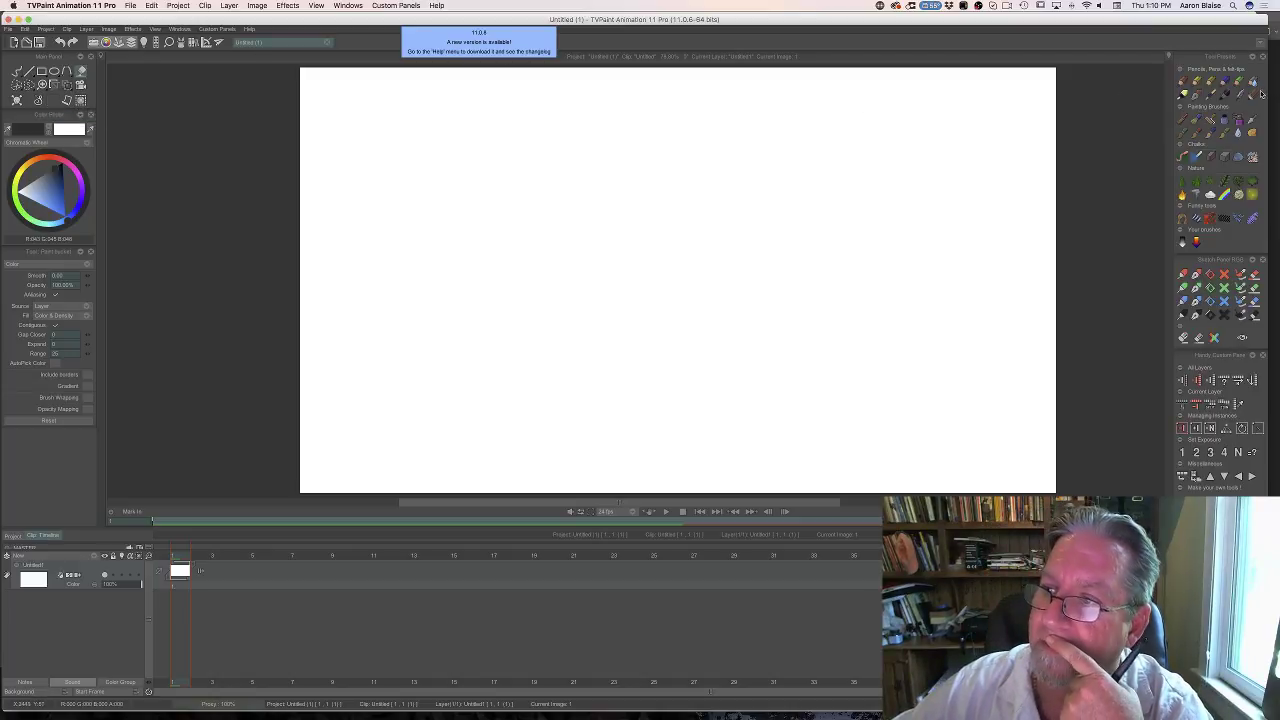
left_click(1197, 86)
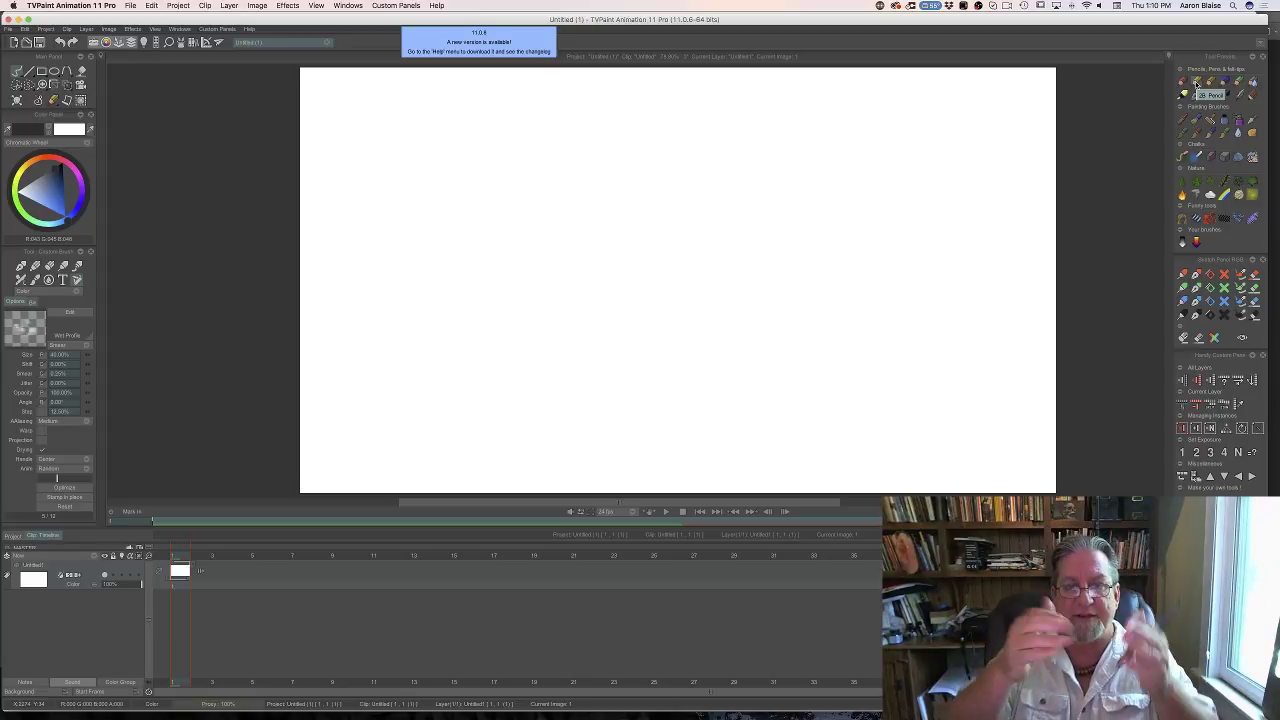
left_click(1196, 83)
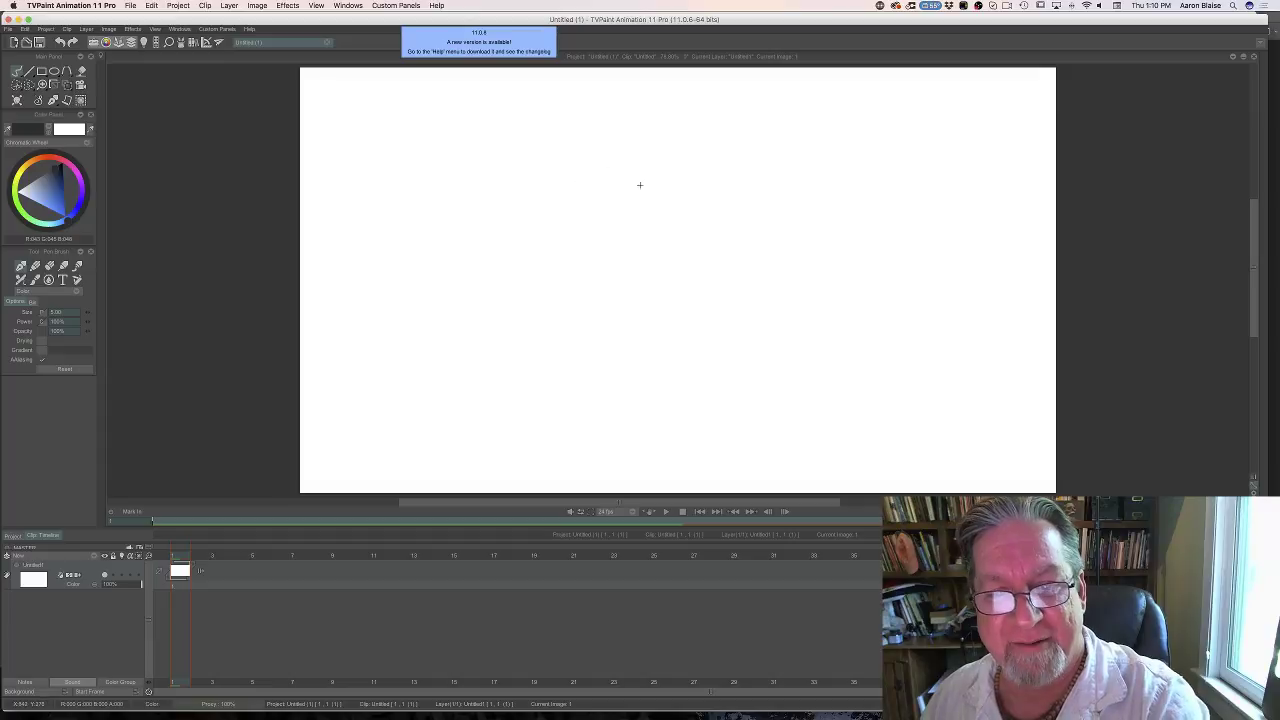
Hide the timeline to enlarge the canvas and sketch a test circle with the Pen Brush.
left_click(623, 191)
key("Tab")
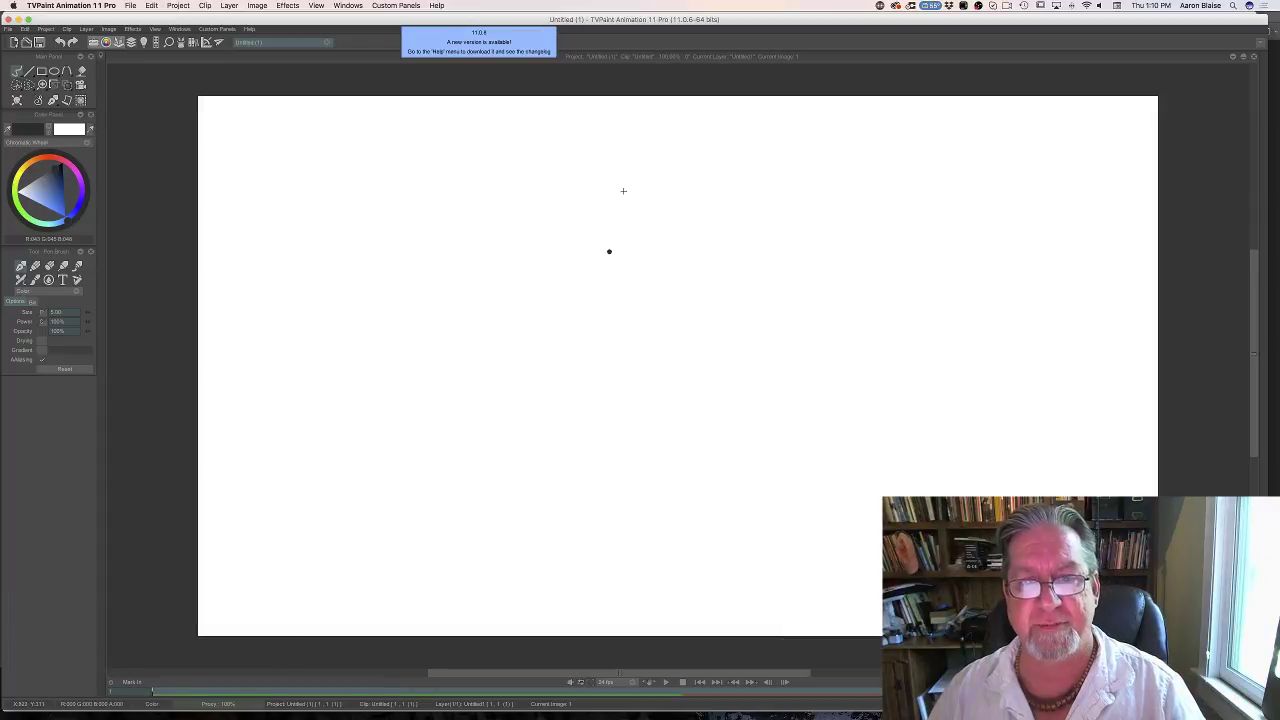
mouse_move(491, 251)
left_mouse_down()
mouse_move(557, 308)
mouse_move(514, 226)
left_mouse_up()
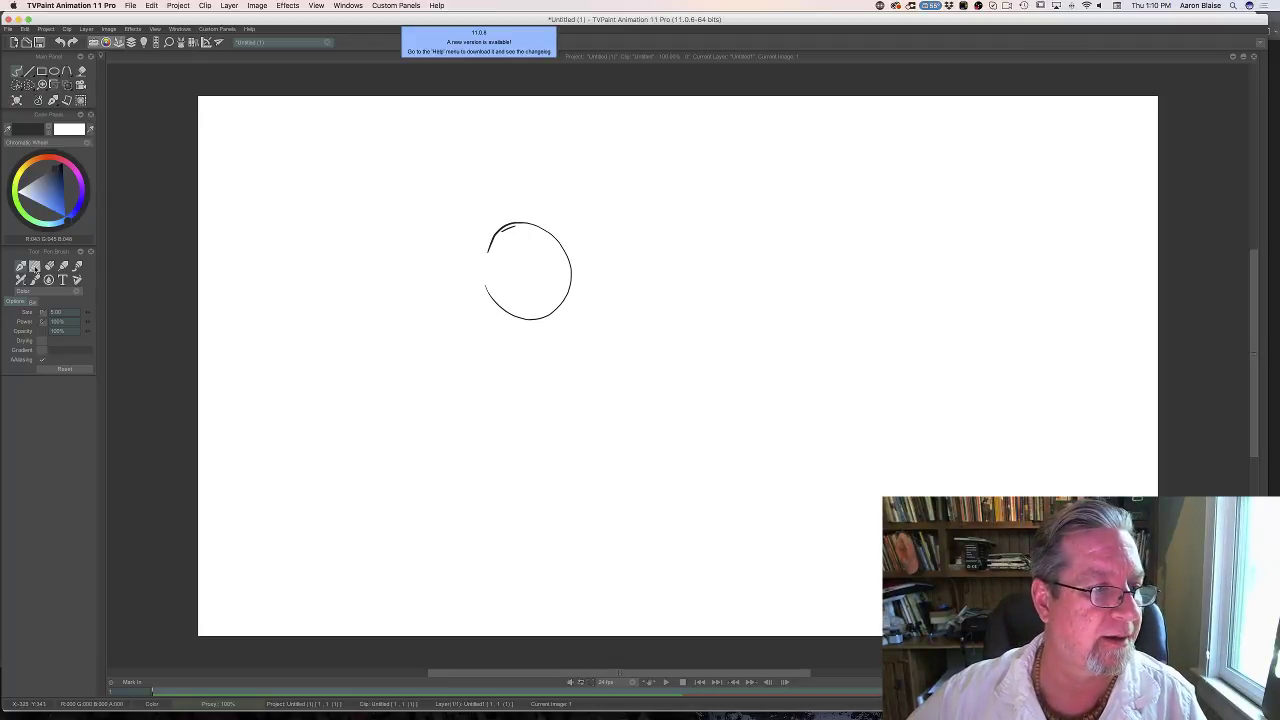
Switch to the Pencil Brush, undo the pen-drawn circle, and sketch a light circle in the canvas's upper area.
left_click(35, 267)
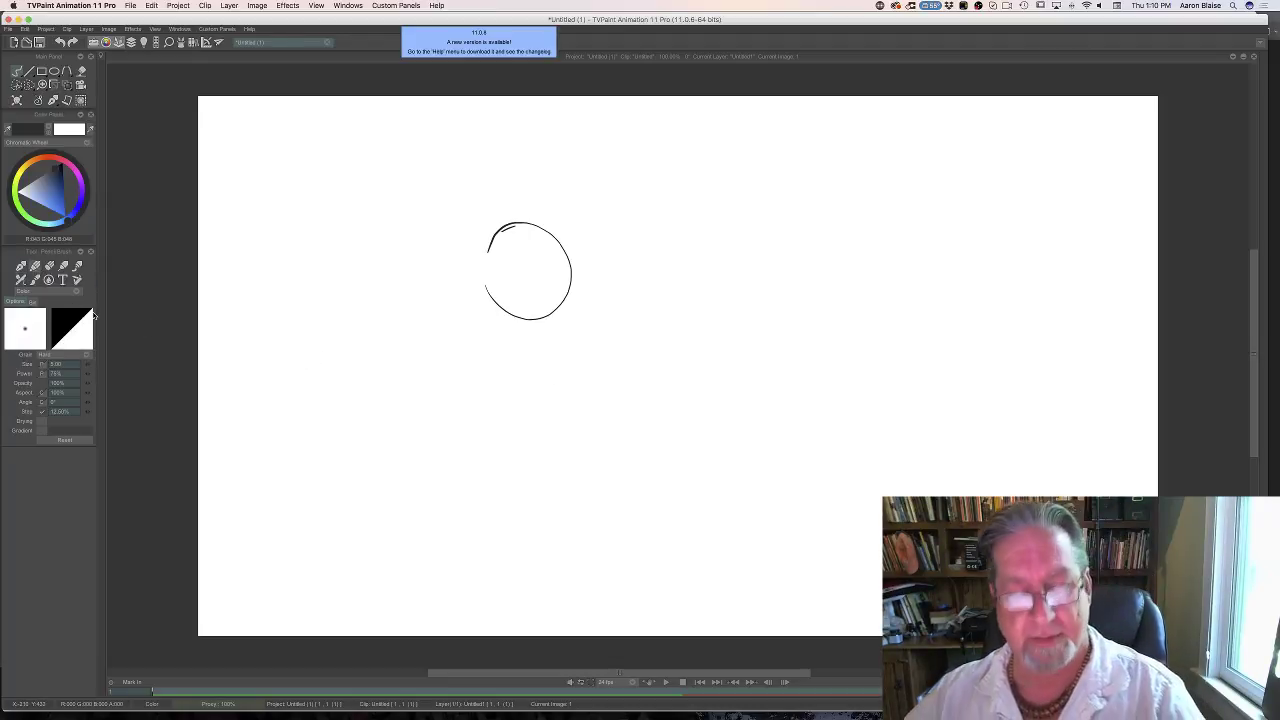
key("super+z")
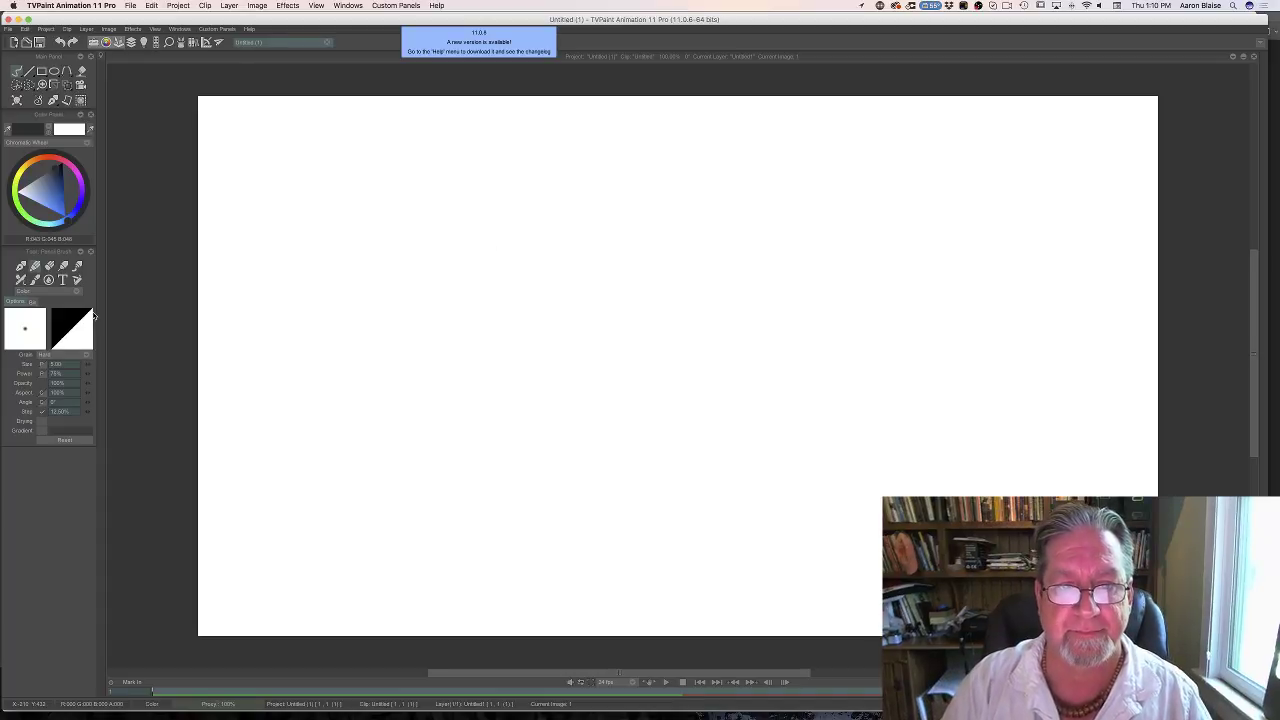
mouse_move(494, 240)
left_mouse_down()
mouse_move(569, 234)
mouse_move(591, 306)
mouse_move(529, 343)
mouse_move(487, 318)
mouse_move(483, 257)
mouse_move(586, 238)
left_mouse_up()
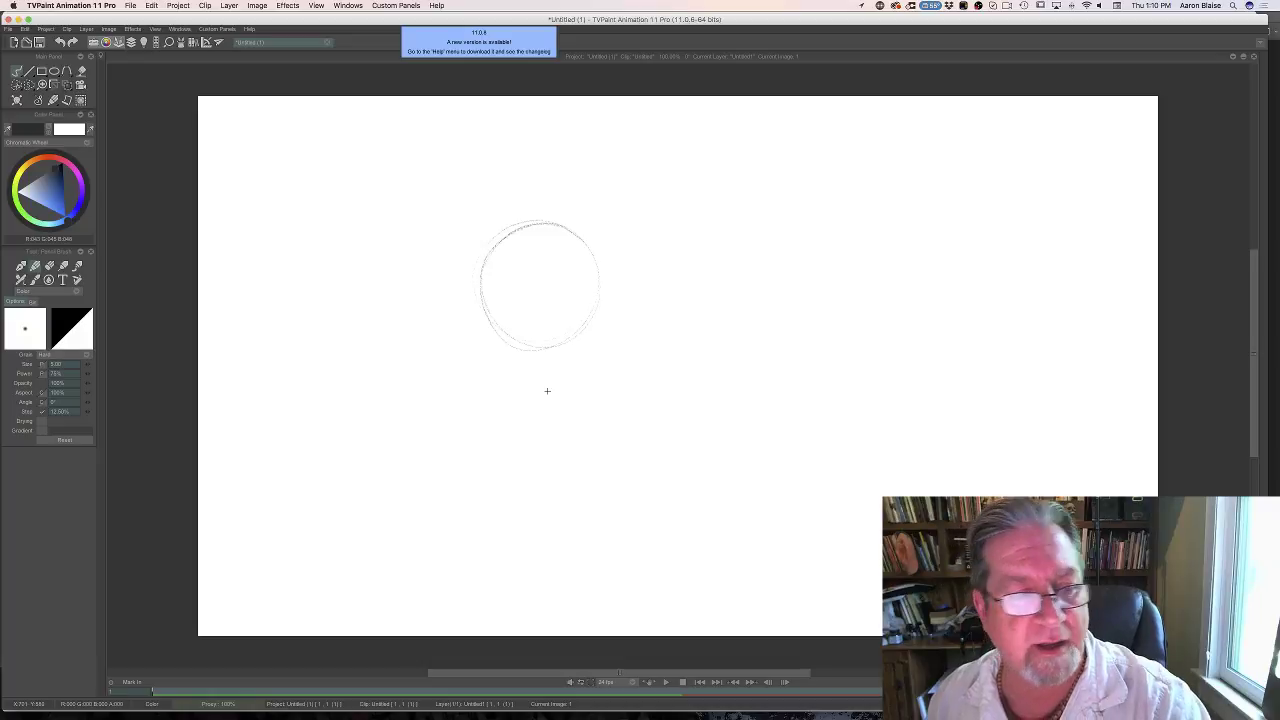
Increase the Pencil Brush's size and power, and go over the circle's outline with darker strokes.
left_click_drag(86, 368, 95, 370)
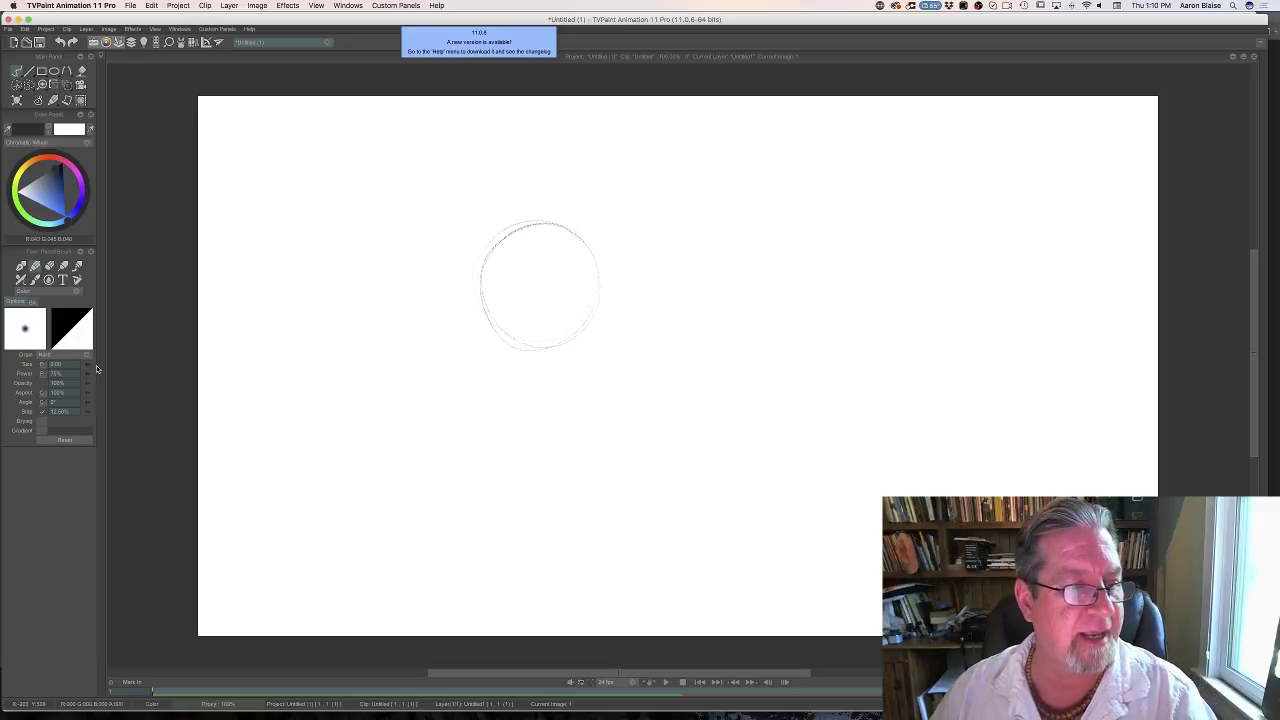
left_click_drag(87, 376, 99, 378)
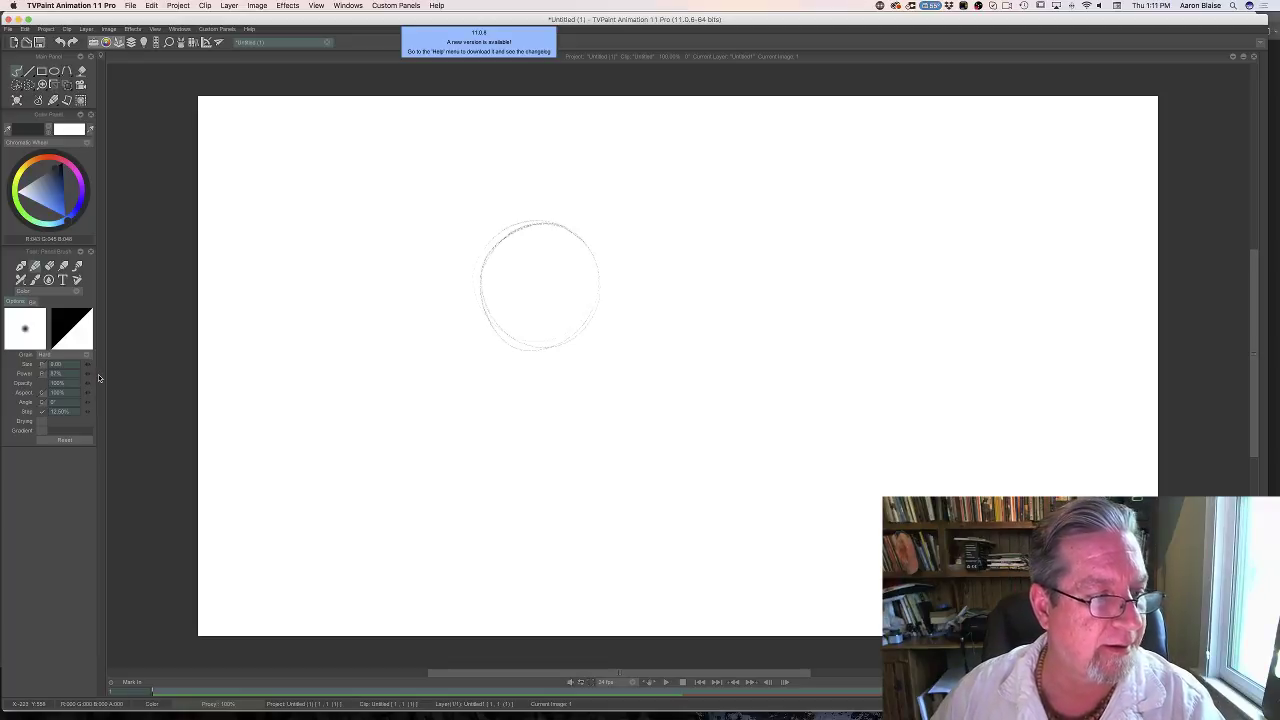
mouse_move(569, 231)
left_mouse_down()
mouse_move(592, 247)
mouse_move(520, 236)
left_mouse_up()
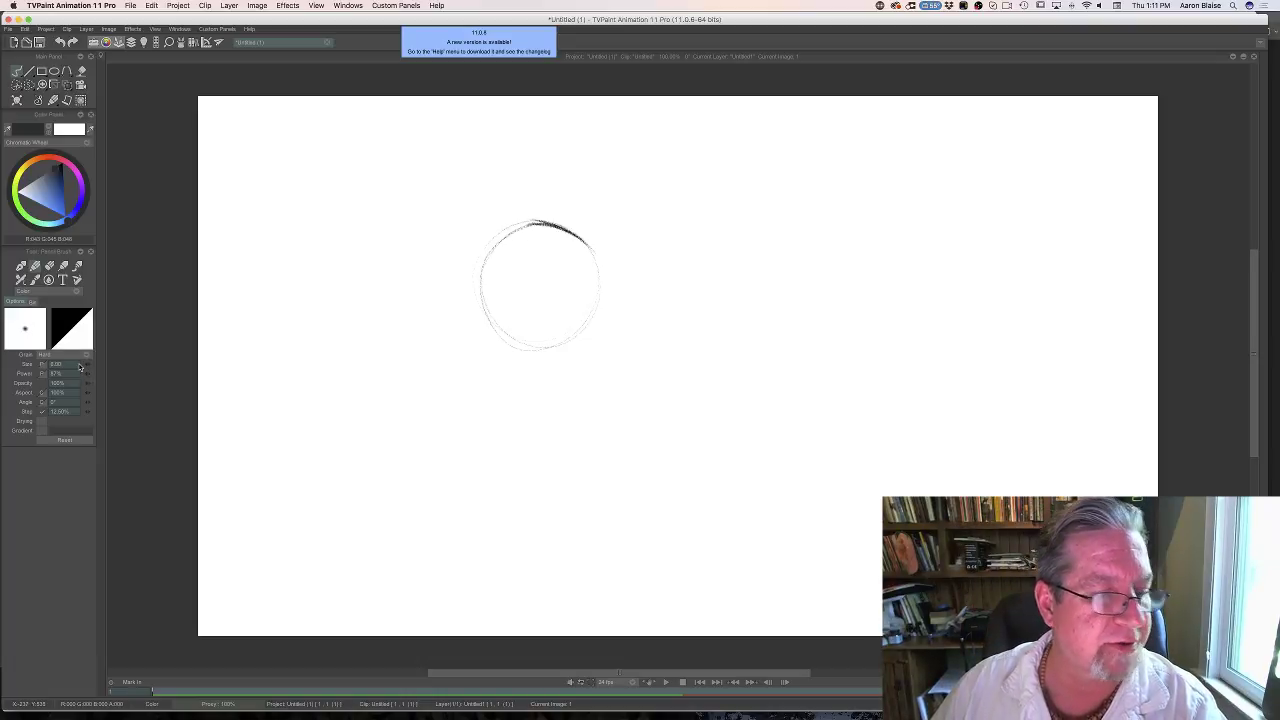
mouse_move(603, 282)
left_mouse_down()
mouse_move(596, 312)
mouse_move(550, 350)
left_mouse_up()
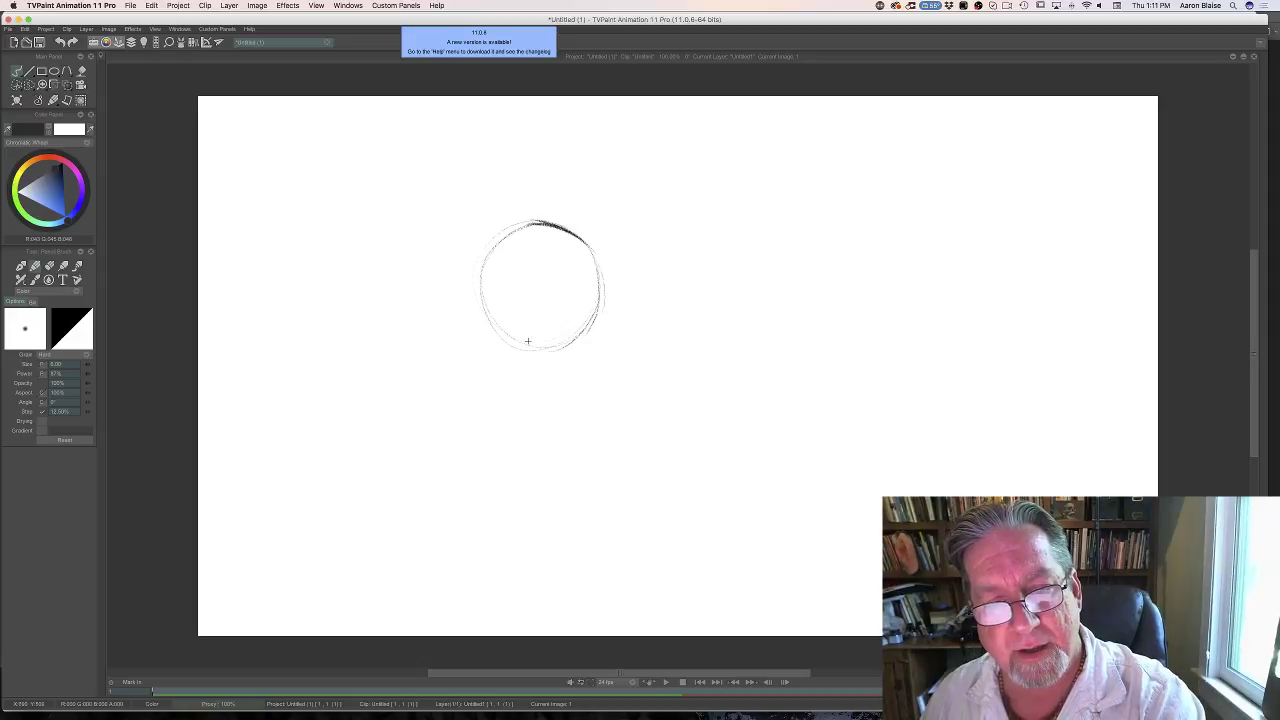
mouse_move(510, 225)
left_mouse_down()
mouse_move(472, 297)
mouse_move(471, 270)
mouse_move(468, 307)
mouse_move(516, 347)
mouse_move(475, 323)
mouse_move(518, 348)
mouse_move(581, 330)
left_mouse_up()
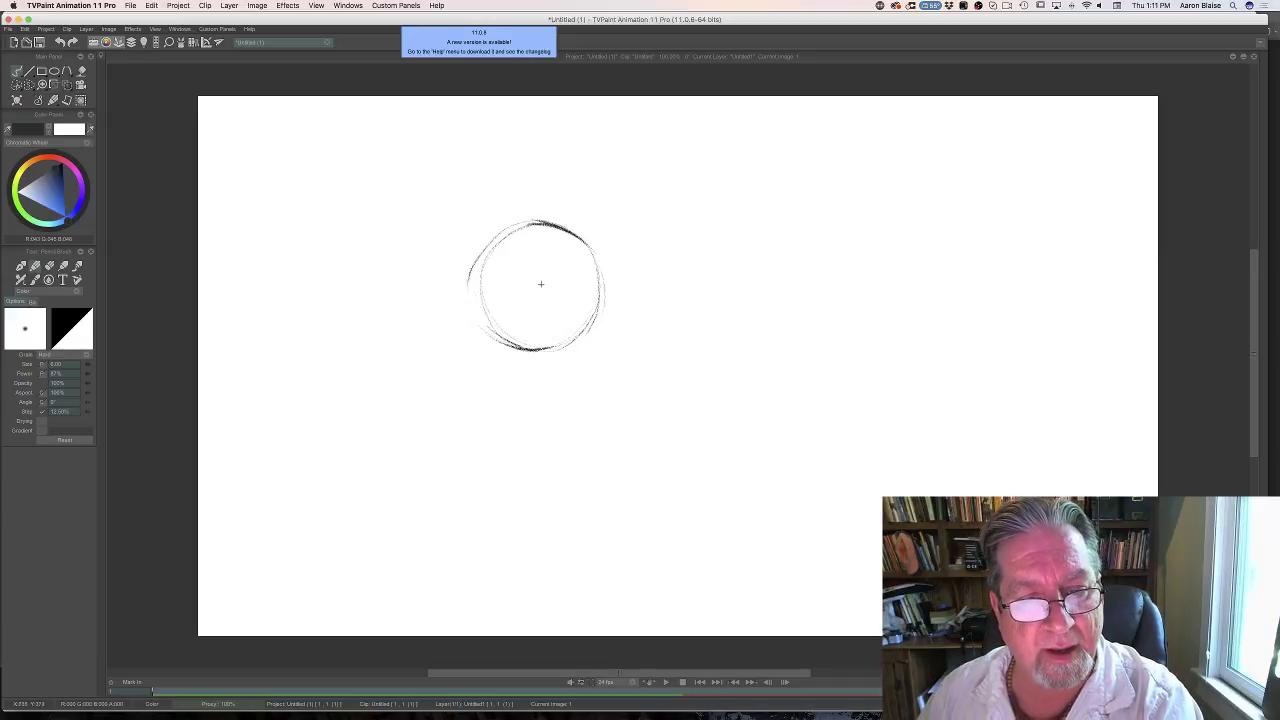
Build a kitten's head on the circle by sketching wide cheeks, an eye guideline, two ears and the near brow.
mouse_move(482, 287)
left_mouse_down()
mouse_move(567, 298)
mouse_move(487, 290)
mouse_move(469, 268)
mouse_move(481, 282)
mouse_move(464, 313)
mouse_move(499, 347)
mouse_move(461, 313)
mouse_move(524, 348)
left_mouse_up()
mouse_move(600, 292)
left_mouse_down()
mouse_move(606, 330)
mouse_move(562, 353)
mouse_move(582, 352)
mouse_move(471, 286)
mouse_move(460, 319)
mouse_move(557, 347)
left_mouse_up()
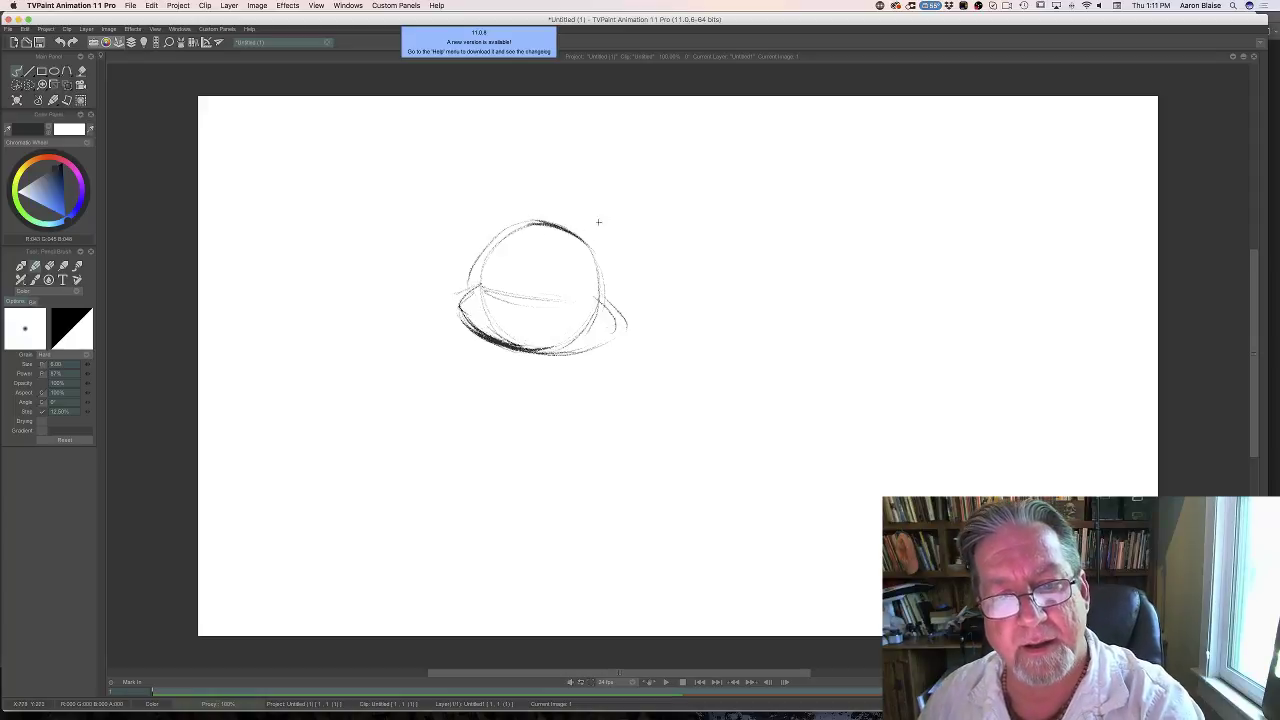
mouse_move(598, 222)
left_mouse_down()
mouse_move(584, 236)
mouse_move(630, 222)
mouse_move(606, 296)
mouse_move(614, 212)
left_mouse_up()
mouse_move(506, 222)
left_mouse_down()
mouse_move(507, 192)
mouse_move(496, 188)
mouse_move(480, 262)
left_mouse_up()
left_click_drag(501, 193, 477, 215)
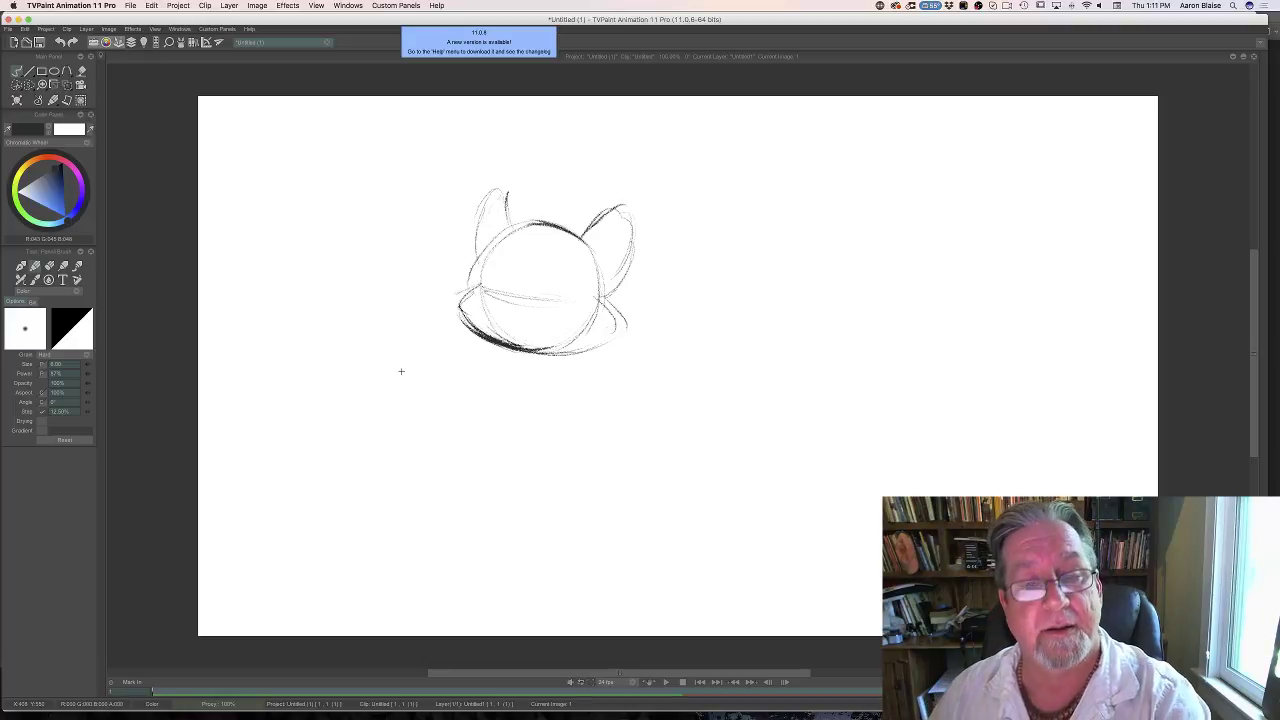
mouse_move(564, 277)
left_mouse_down()
mouse_move(536, 252)
mouse_move(567, 291)
mouse_move(536, 252)
left_mouse_up()
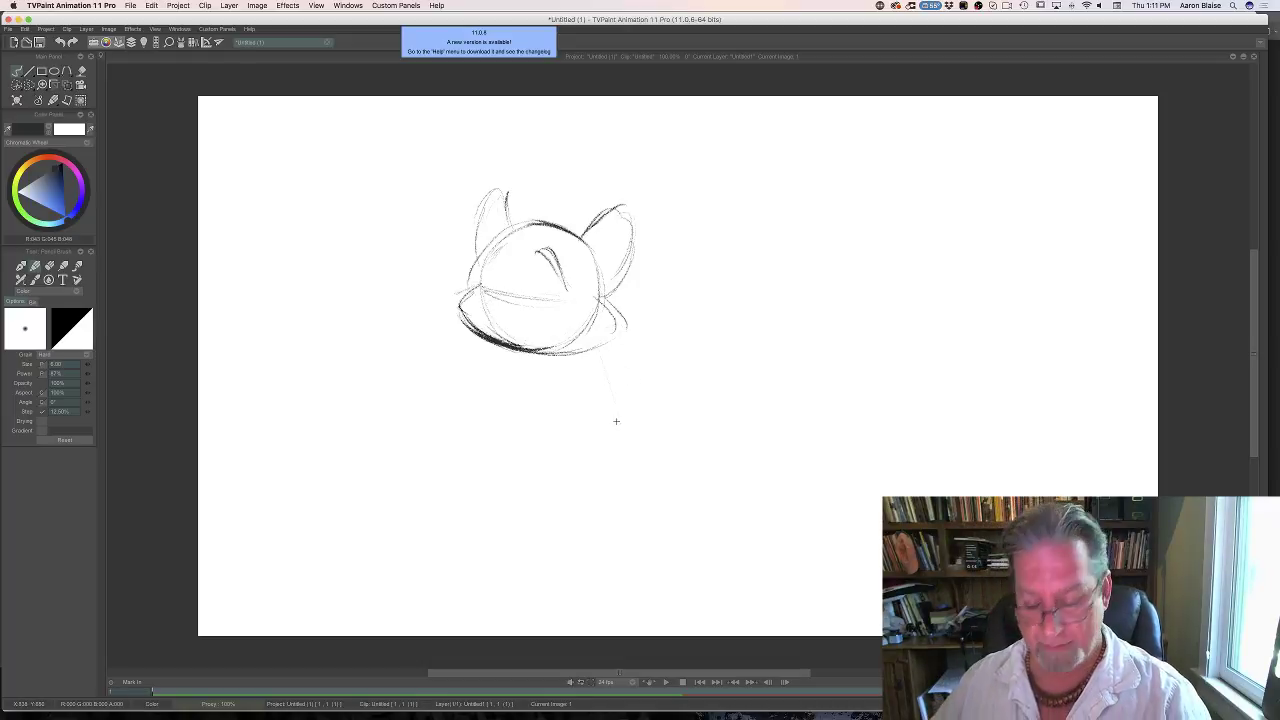
Scale the head sketch down to about 88% and shift it slightly upward with Transform, then return to freehand drawing.
left_click(67, 87)
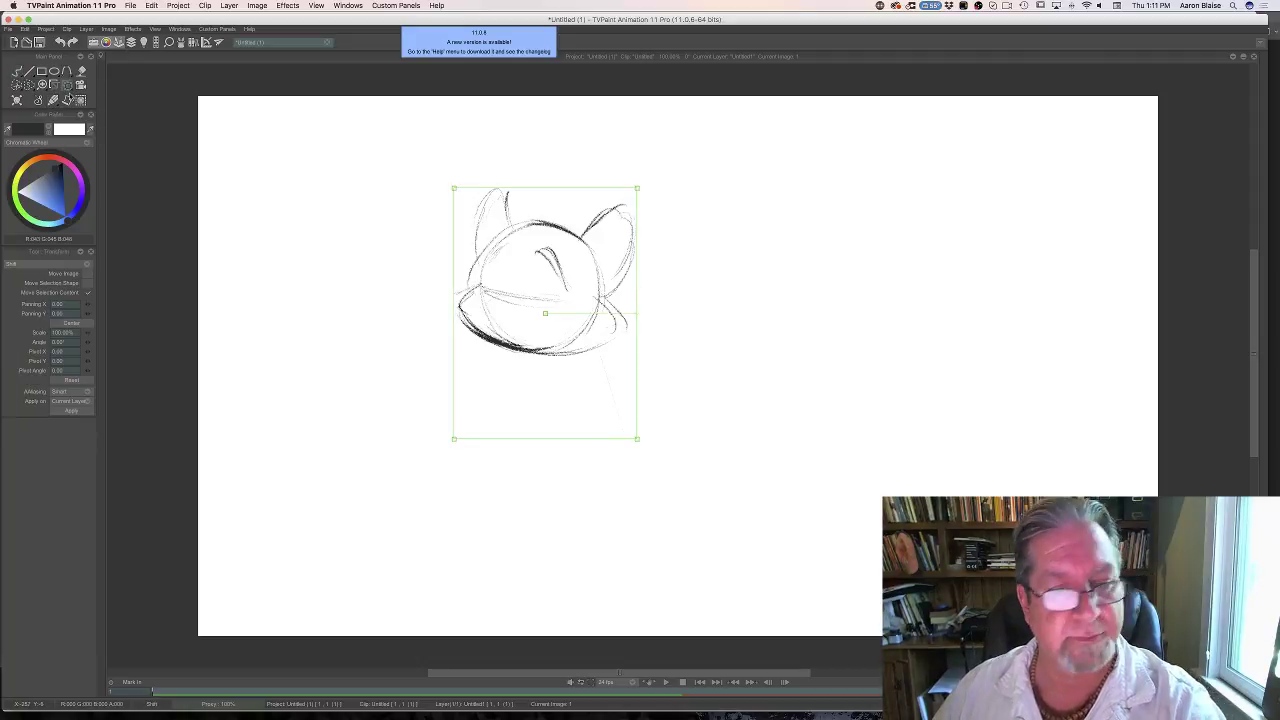
mouse_move(627, 434)
left_mouse_down()
mouse_move(563, 409)
mouse_move(582, 371)
left_mouse_up()
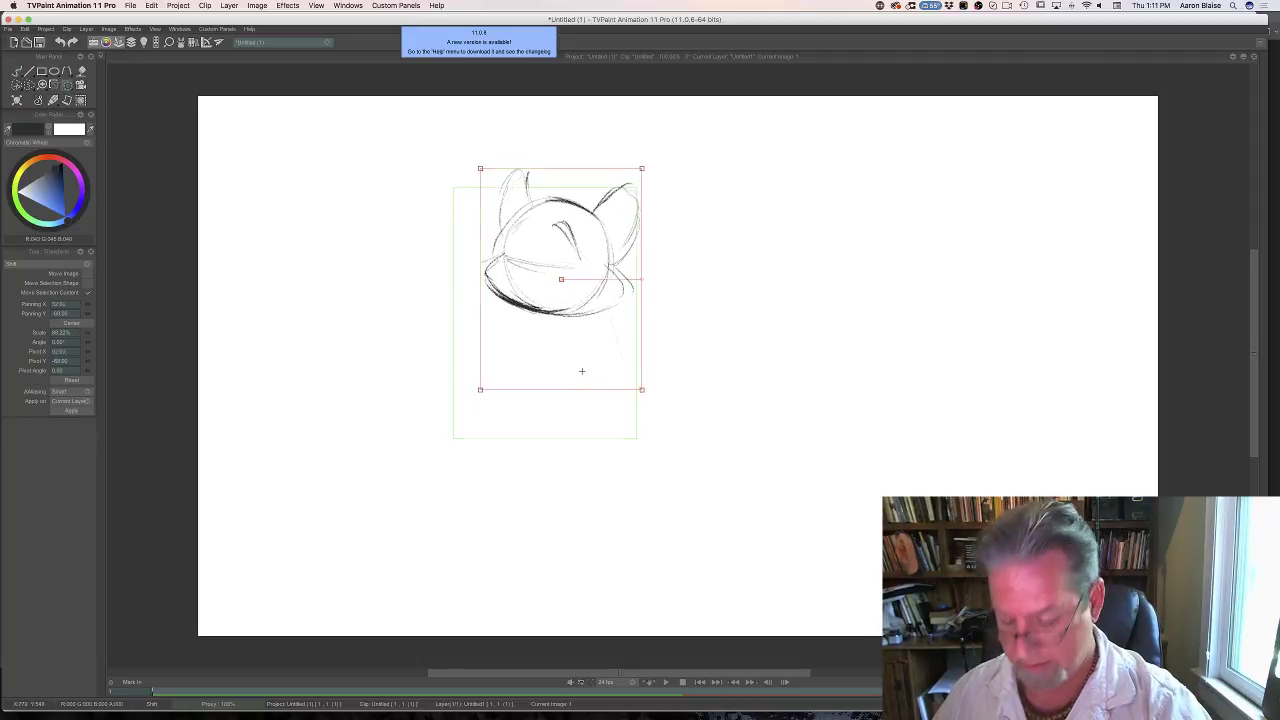
key("Return")
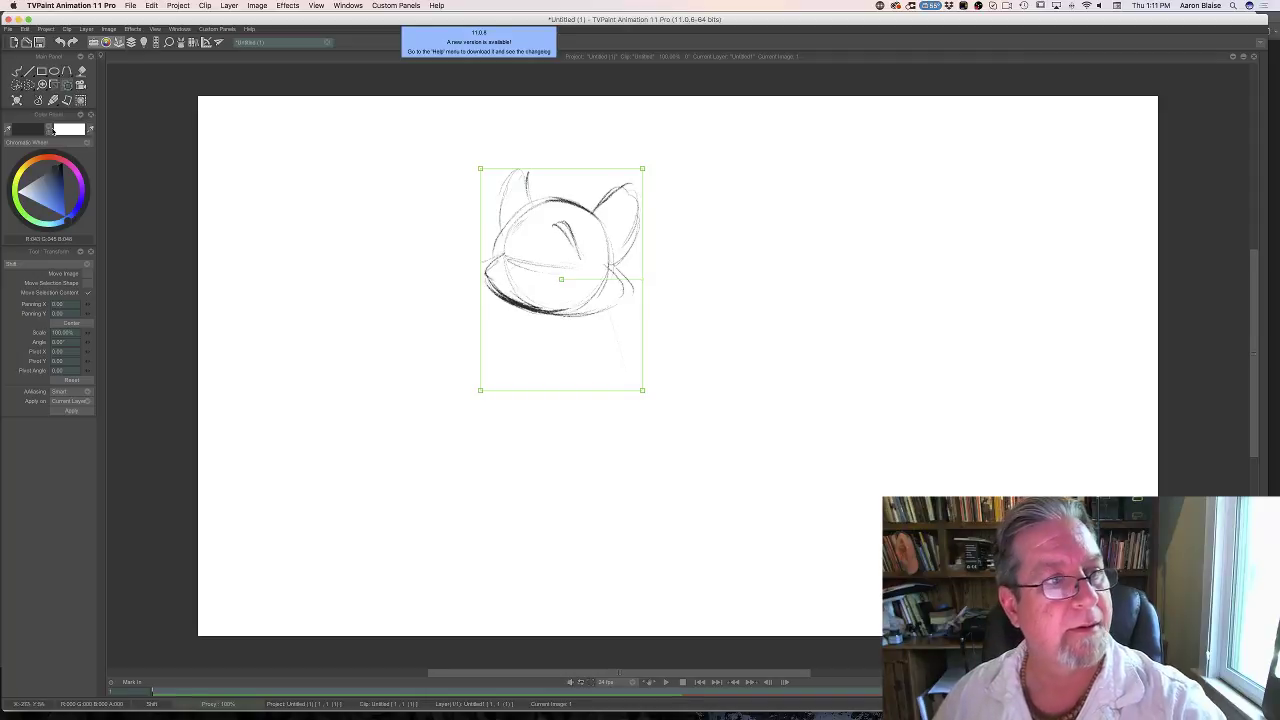
left_click(17, 72)
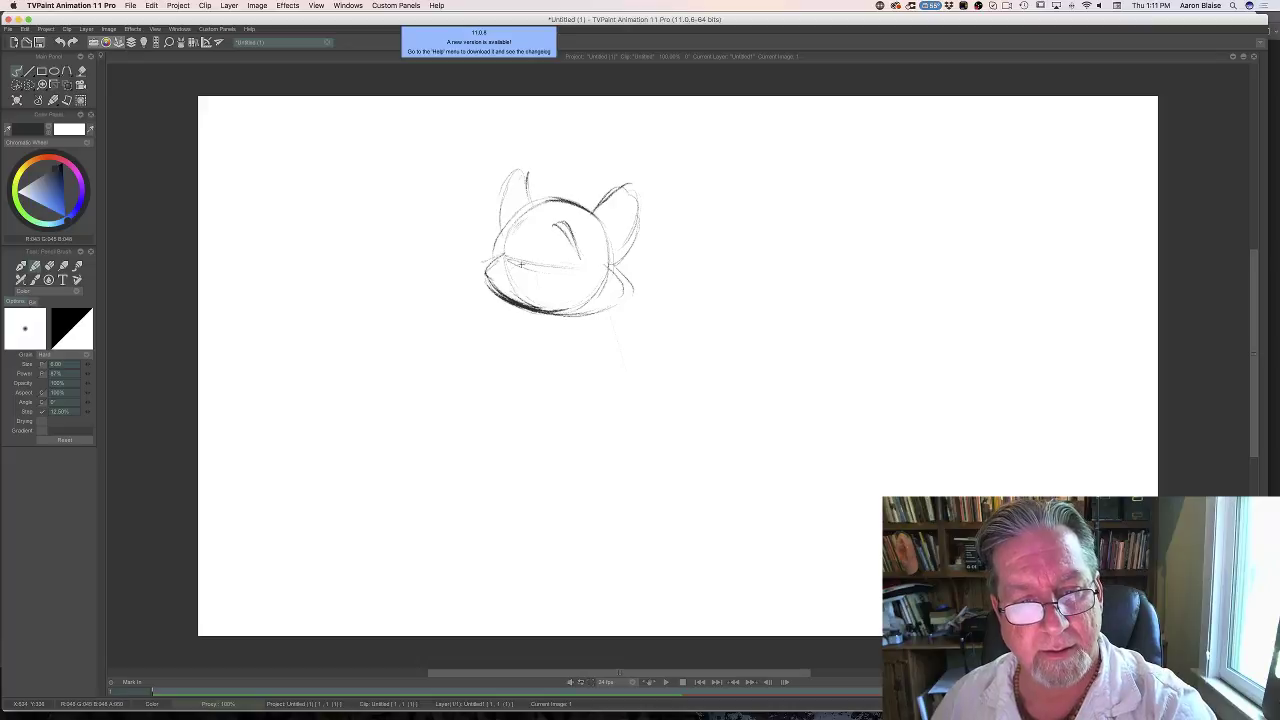
Sketch the kitten's brows, eyes, muzzle, nose and mouth, and sharpen the inner edge of the far ear.
mouse_move(531, 266)
left_mouse_down()
mouse_move(531, 291)
mouse_move(536, 265)
mouse_move(577, 262)
mouse_move(509, 256)
mouse_move(520, 220)
mouse_move(576, 256)
mouse_move(545, 224)
left_mouse_up()
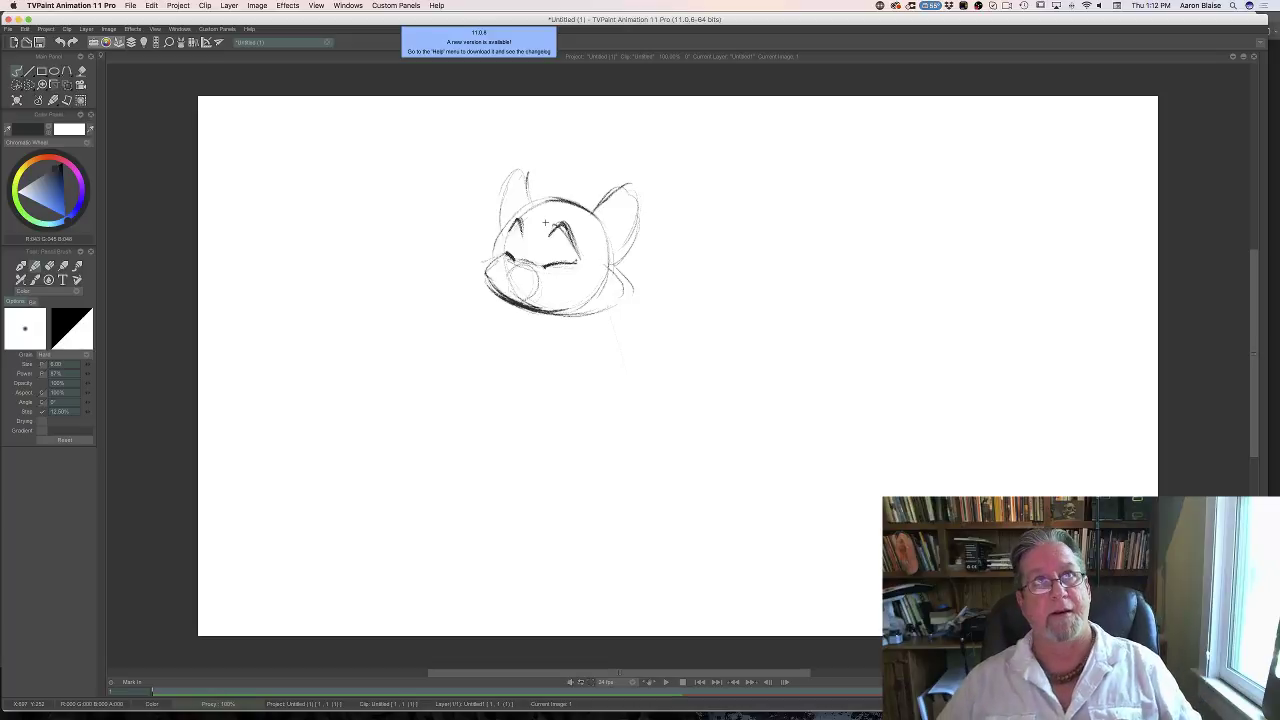
mouse_move(511, 279)
left_mouse_down()
mouse_move(520, 286)
mouse_move(498, 266)
mouse_move(512, 290)
mouse_move(540, 284)
mouse_move(500, 286)
mouse_move(526, 300)
left_mouse_up()
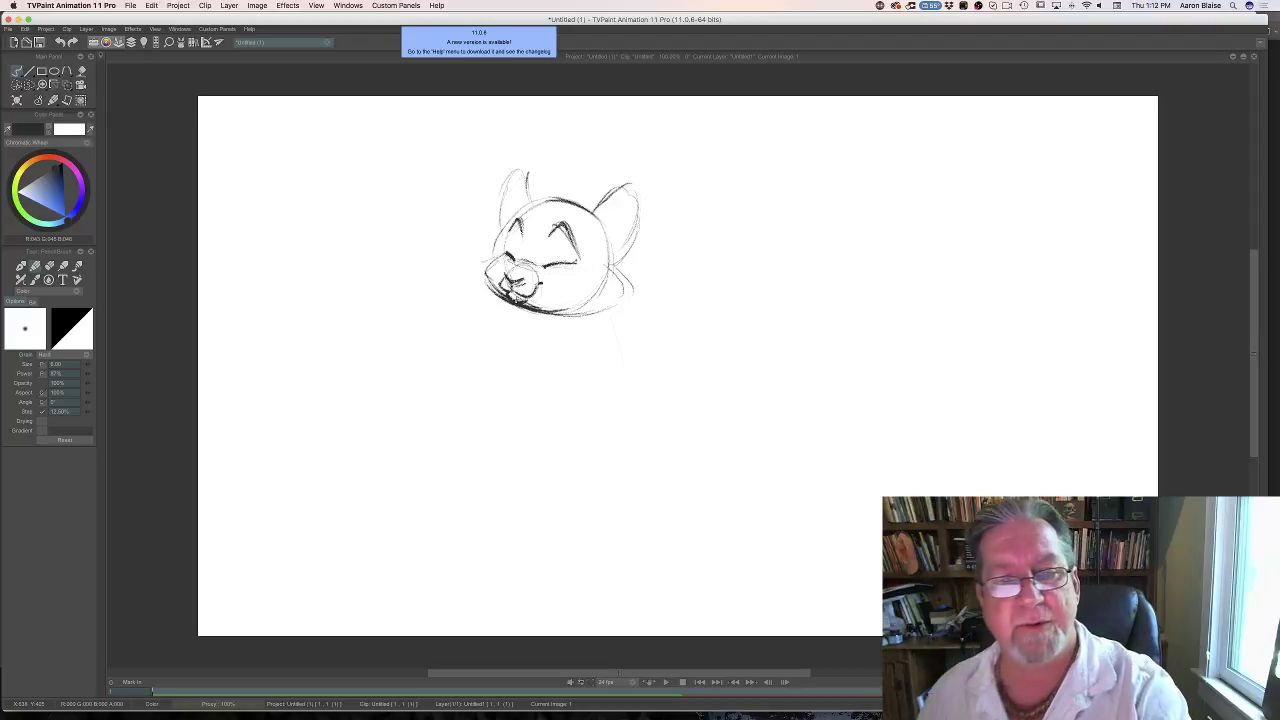
left_click_drag(557, 265, 576, 263)
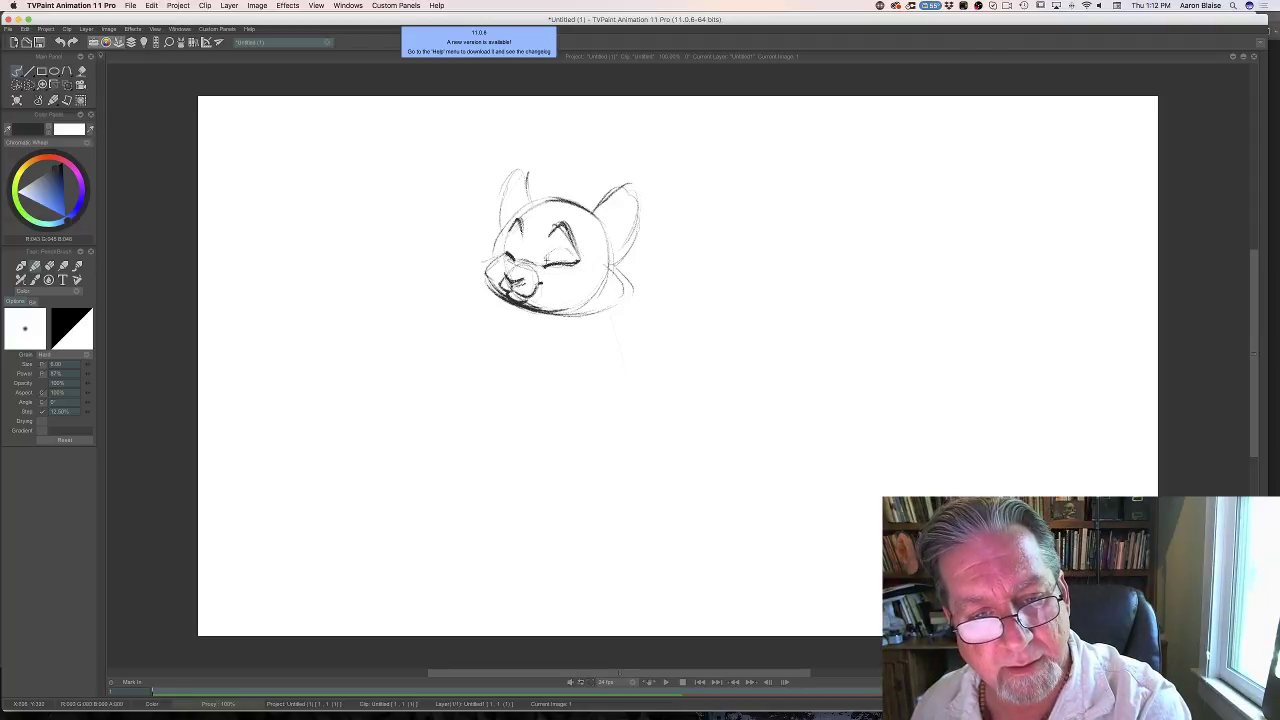
mouse_move(547, 262)
left_mouse_down()
mouse_move(561, 251)
mouse_move(482, 285)
left_mouse_up()
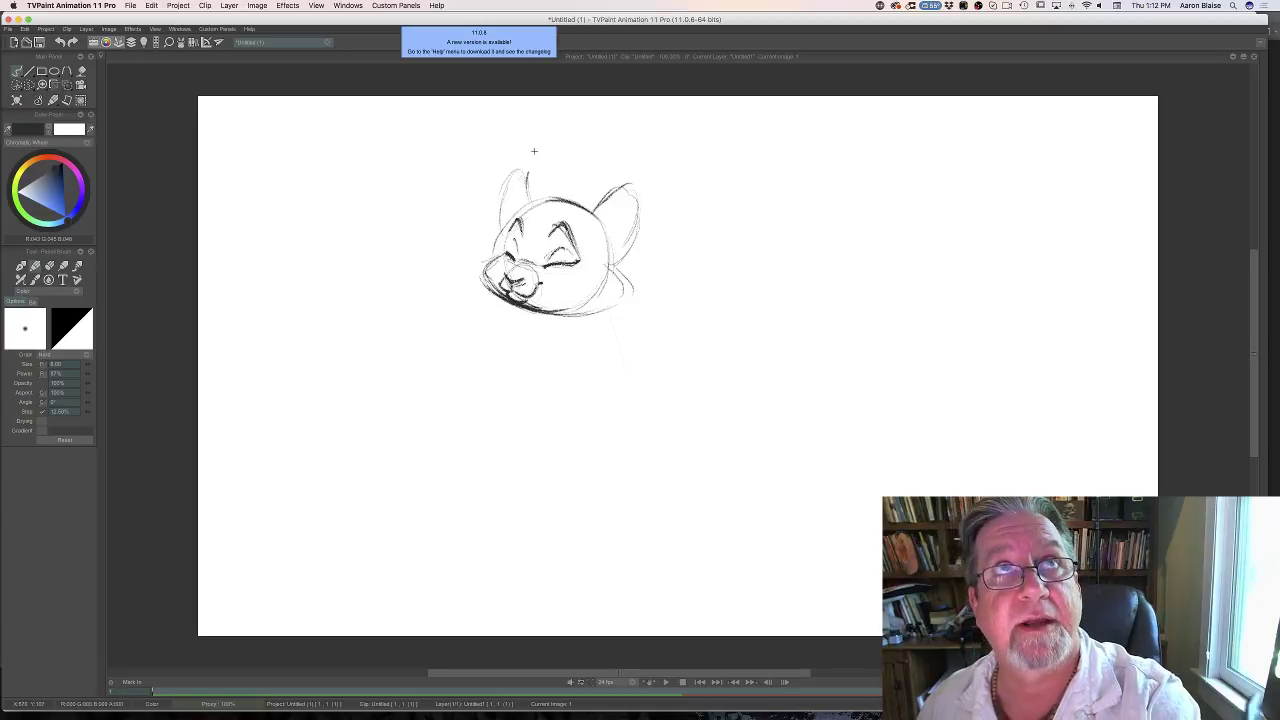
left_click_drag(531, 176, 532, 165)
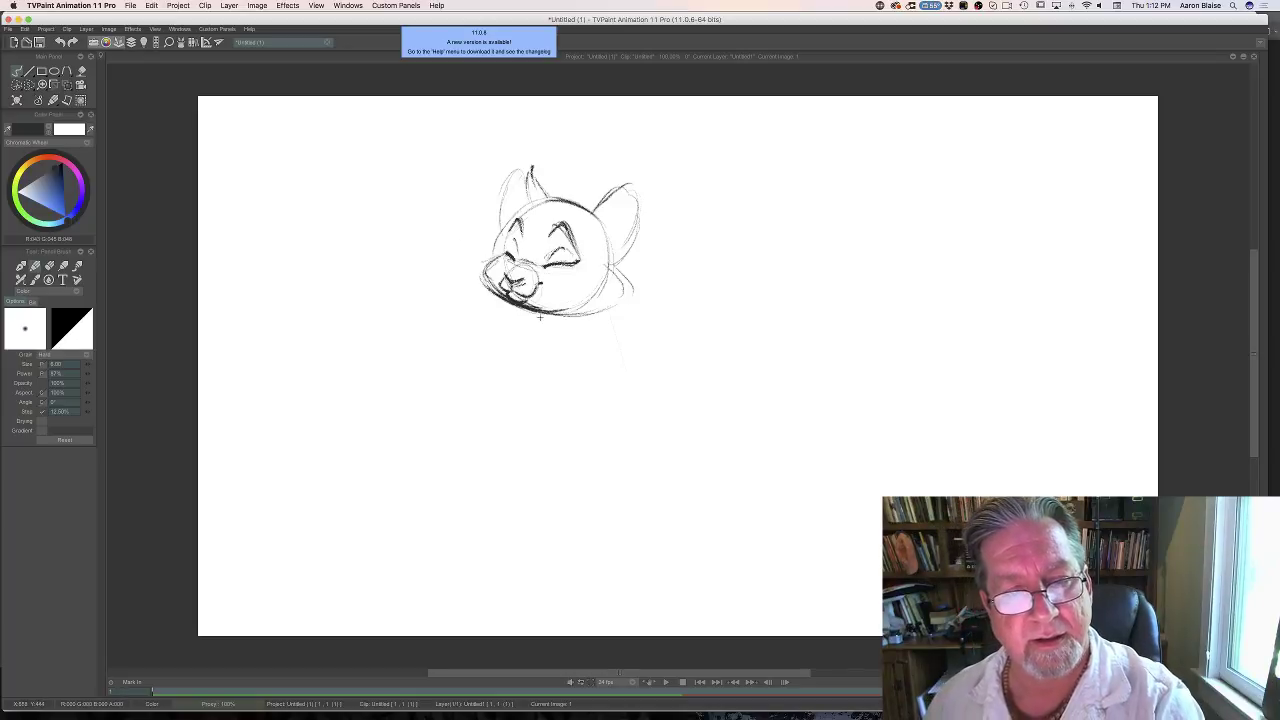
Sketch a long chest line down from the chin, the back of the neck, and an arched back.
left_click_drag(538, 313, 600, 432)
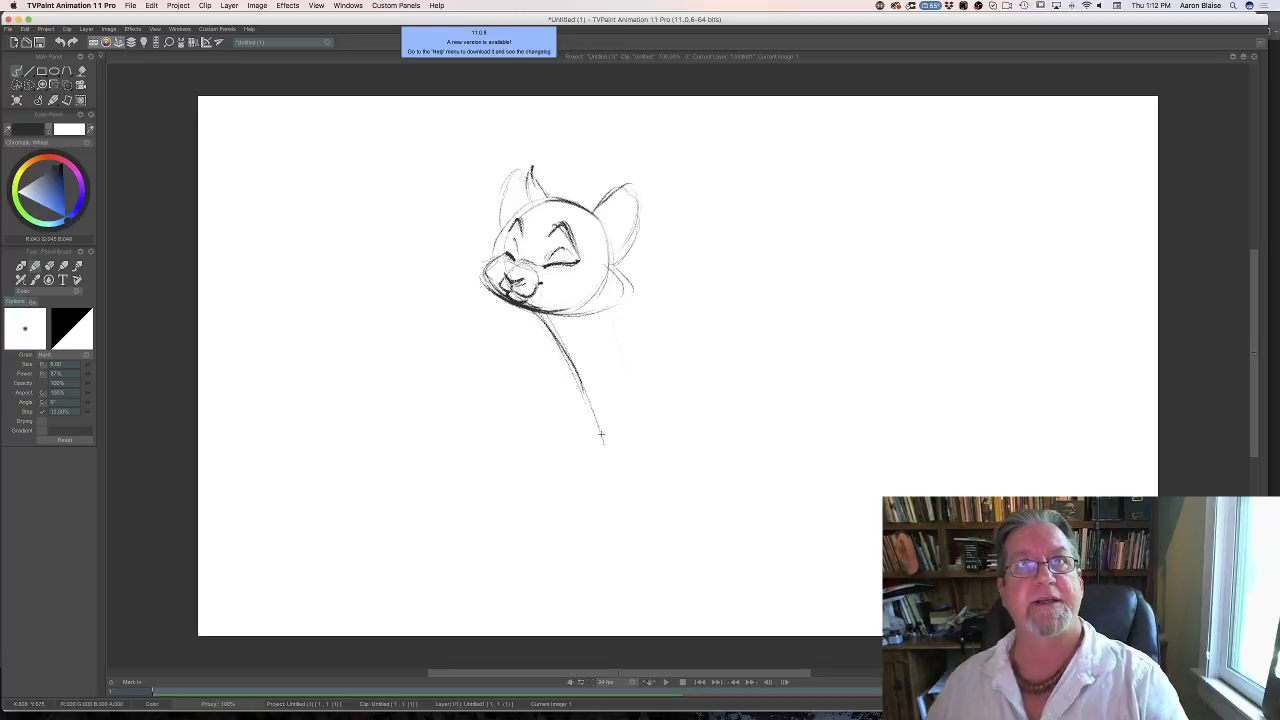
left_click_drag(576, 368, 603, 428)
mouse_move(620, 268)
left_mouse_down()
mouse_move(646, 313)
mouse_move(613, 284)
mouse_move(635, 305)
mouse_move(646, 372)
left_mouse_up()
mouse_move(641, 288)
left_mouse_down()
mouse_move(666, 268)
mouse_move(736, 297)
left_mouse_up()
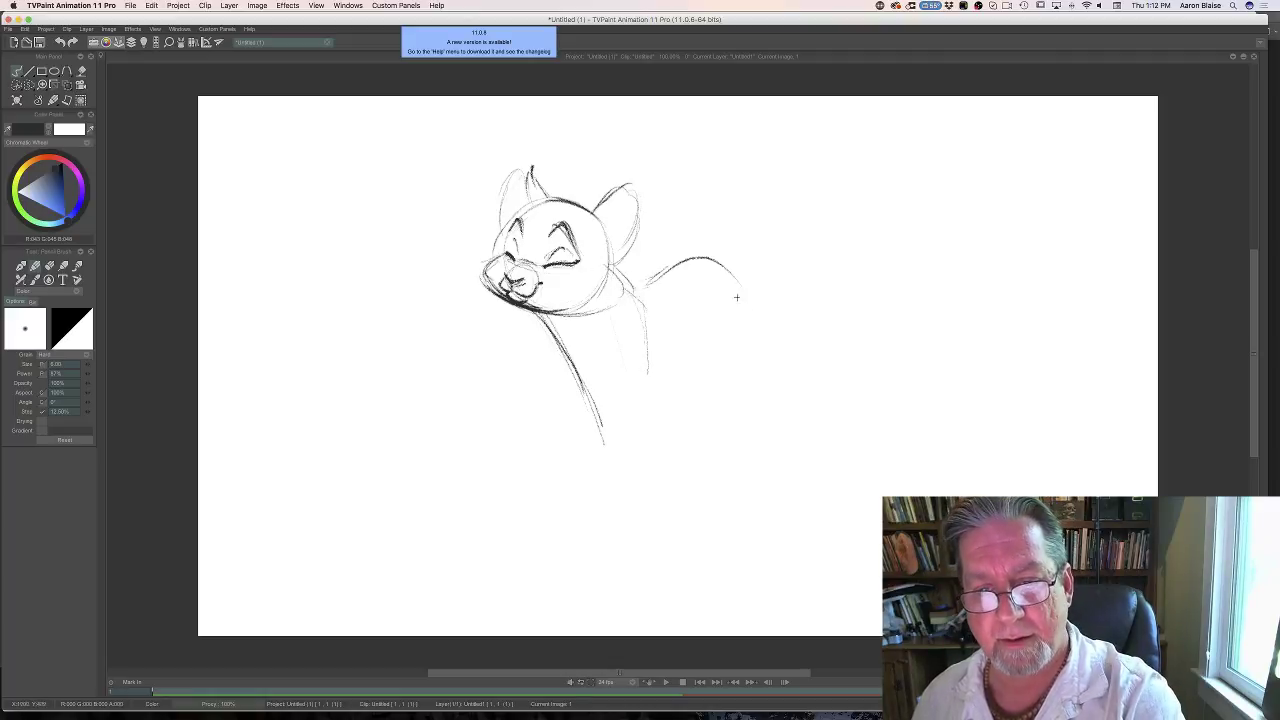
Erase part of the arched back, redraw it with darker strokes starting closer to the neck, and add a shoulder line.
key("e")
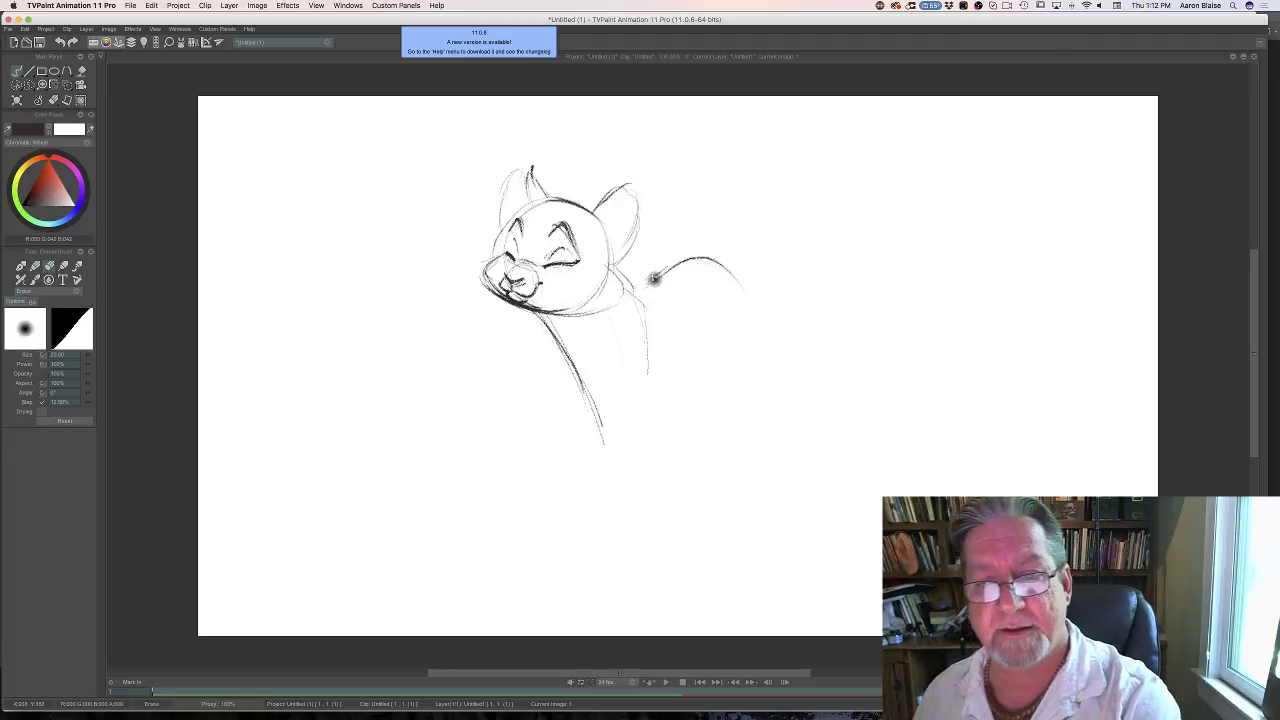
mouse_move(654, 278)
left_mouse_down()
mouse_move(710, 276)
mouse_move(703, 256)
mouse_move(640, 272)
mouse_move(672, 269)
mouse_move(724, 300)
left_mouse_up()
key("e")
mouse_move(660, 262)
left_mouse_down()
mouse_move(729, 290)
mouse_move(714, 256)
mouse_move(750, 304)
mouse_move(688, 258)
mouse_move(702, 272)
left_mouse_up()
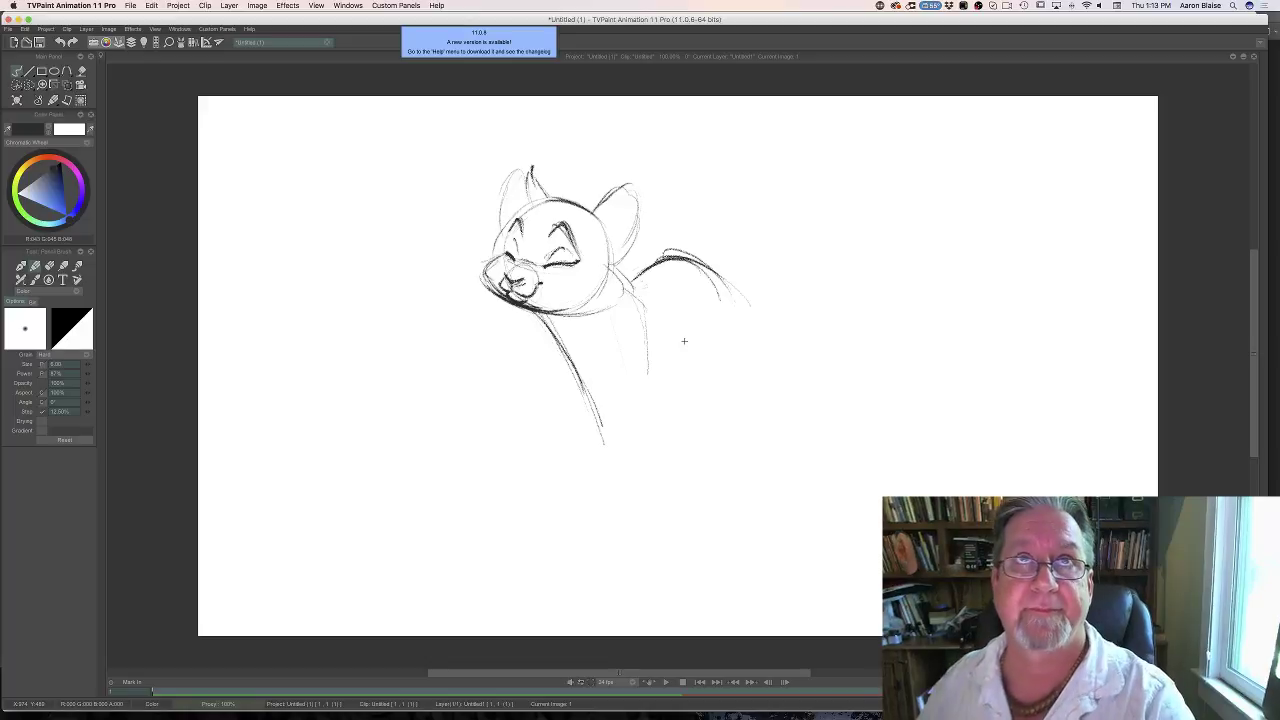
left_click_drag(630, 292, 658, 356)
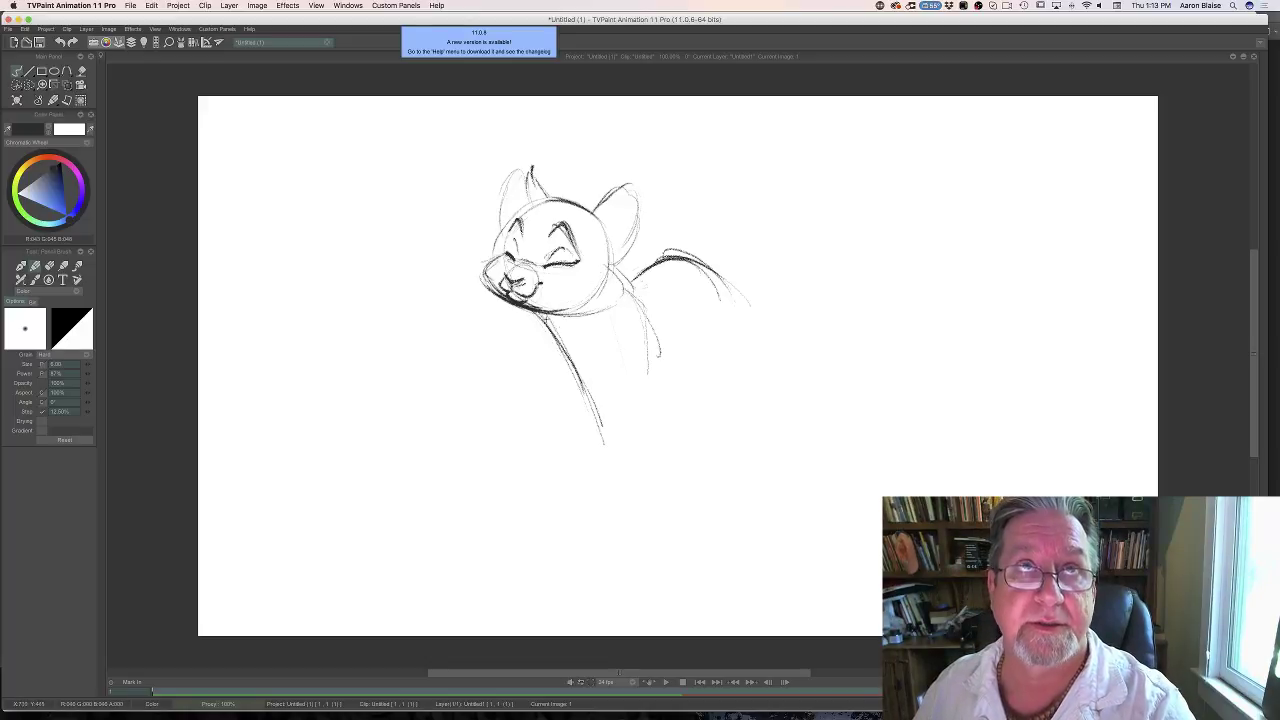
Erase the long chest line below the chin and redraw it as a shorter, more curved stroke.
mouse_move(542, 314)
left_mouse_down()
mouse_move(600, 382)
mouse_move(615, 461)
mouse_move(605, 485)
left_mouse_up()
left_click(49, 266)
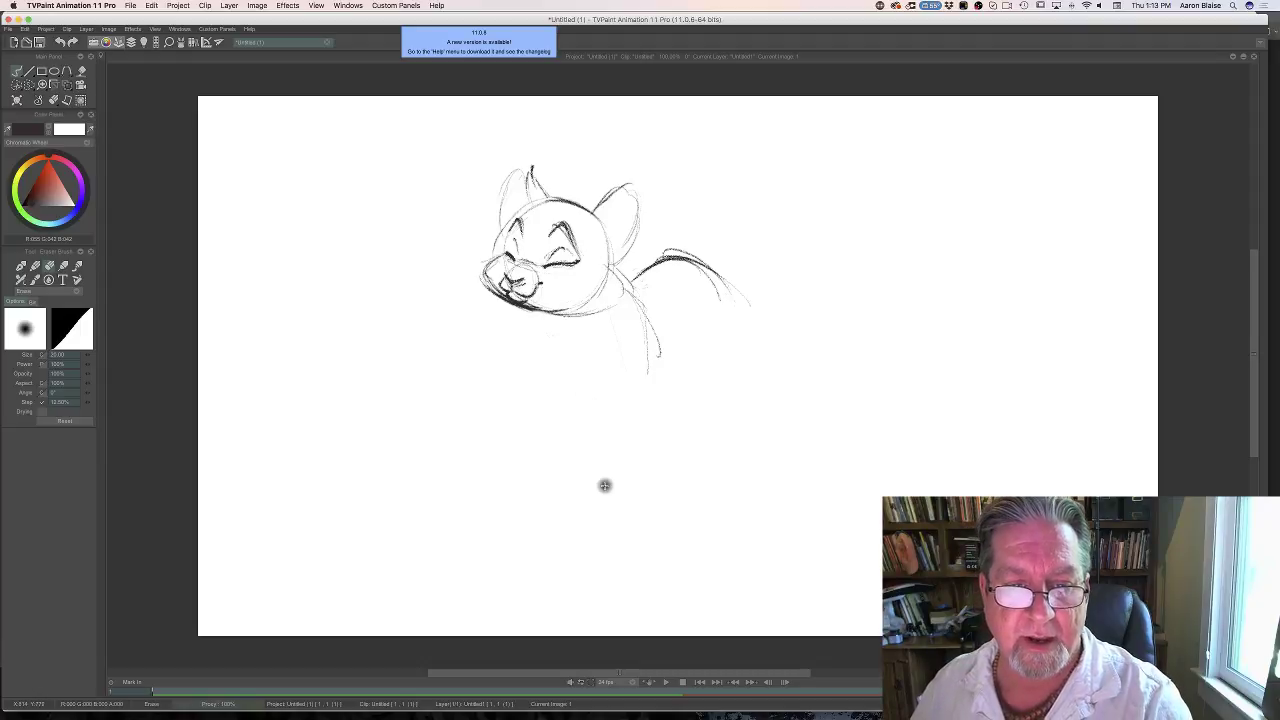
key("p")
mouse_move(540, 312)
left_mouse_down()
mouse_move(570, 326)
mouse_move(590, 392)
left_mouse_up()
left_click_drag(566, 336, 596, 408)
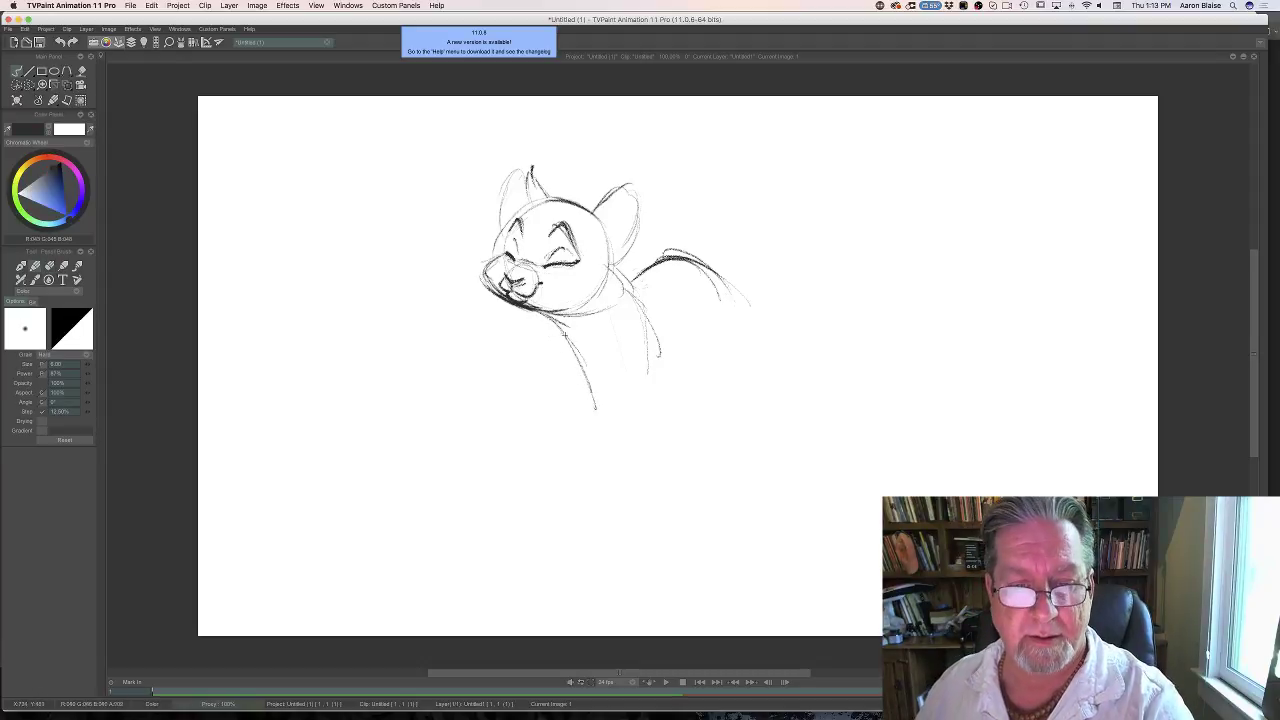
Darken the chest and sketch a rounded belly curve sweeping from its lower end up toward the hip.
mouse_move(565, 335)
left_mouse_down()
mouse_move(604, 400)
mouse_move(657, 391)
mouse_move(633, 405)
mouse_move(682, 375)
mouse_move(657, 382)
mouse_move(694, 333)
mouse_move(588, 400)
left_mouse_up()
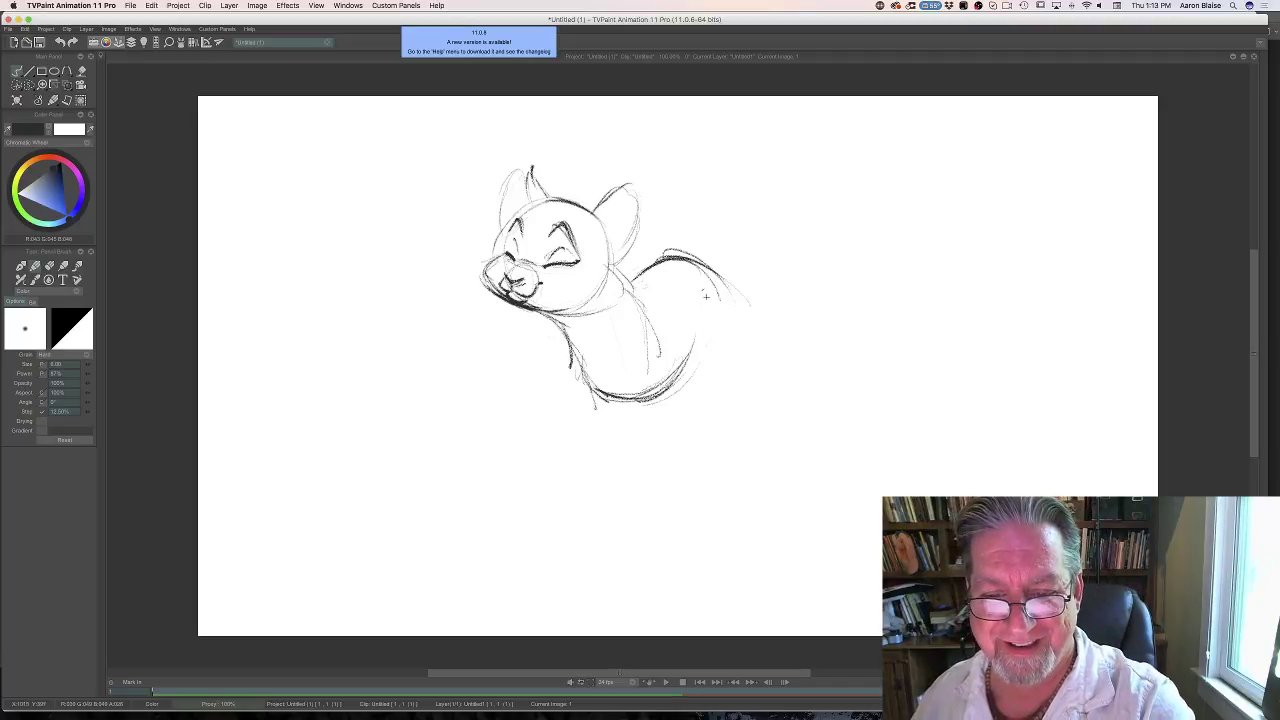
left_click_drag(704, 310, 690, 388)
mouse_move(706, 332)
left_mouse_down()
mouse_move(660, 392)
mouse_move(688, 383)
mouse_move(606, 398)
left_mouse_up()
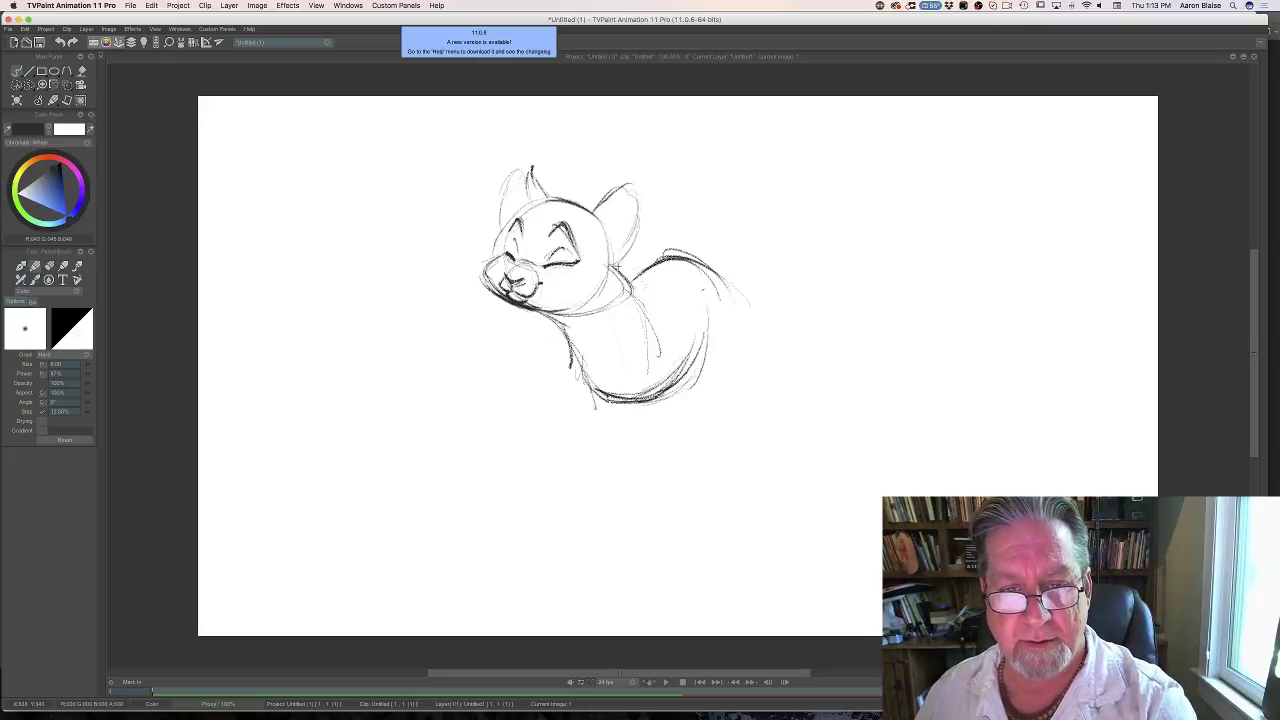
Reinforce the near cheek and jaw outline with darker strokes, and refine the far side of the muzzle.
mouse_move(590, 222)
left_mouse_down()
mouse_move(625, 295)
mouse_move(564, 306)
left_mouse_up()
left_click_drag(497, 247, 484, 267)
left_click_drag(485, 273, 499, 290)
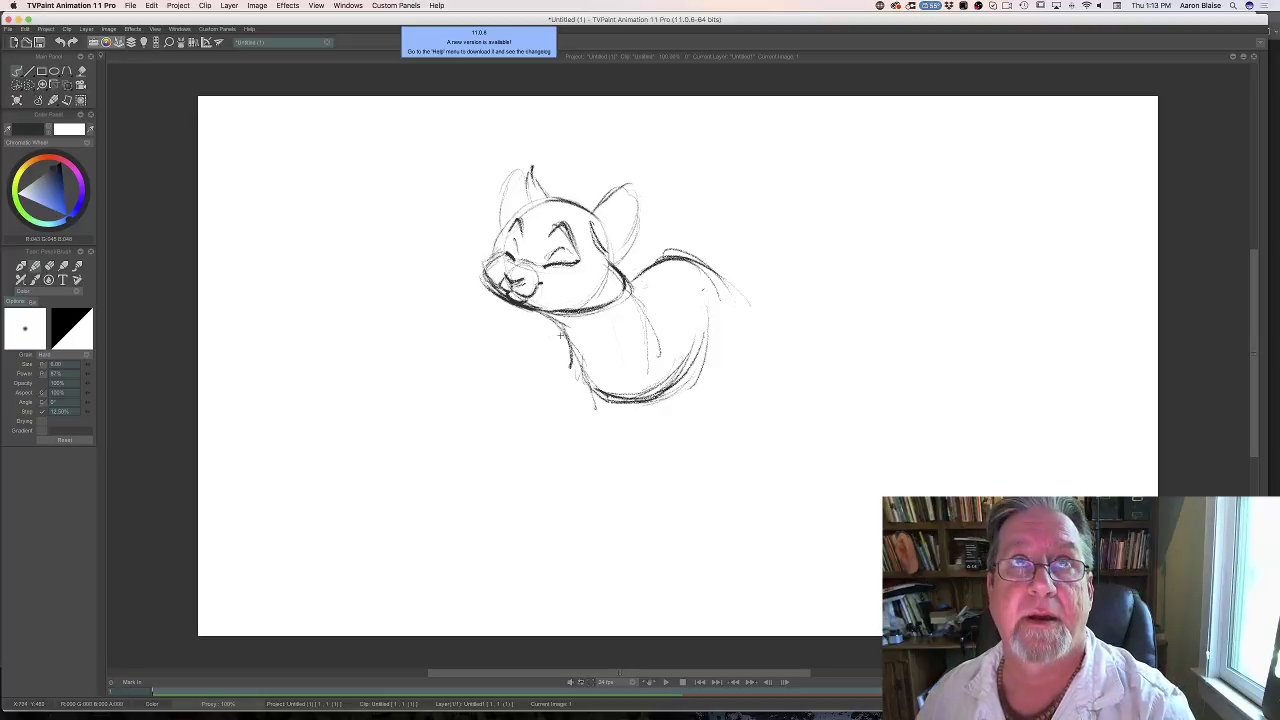
Sketch the two front legs extending down from the chest and shoulder, slanting the far leg inward.
mouse_move(563, 330)
left_mouse_down()
mouse_move(566, 382)
mouse_move(600, 447)
left_mouse_up()
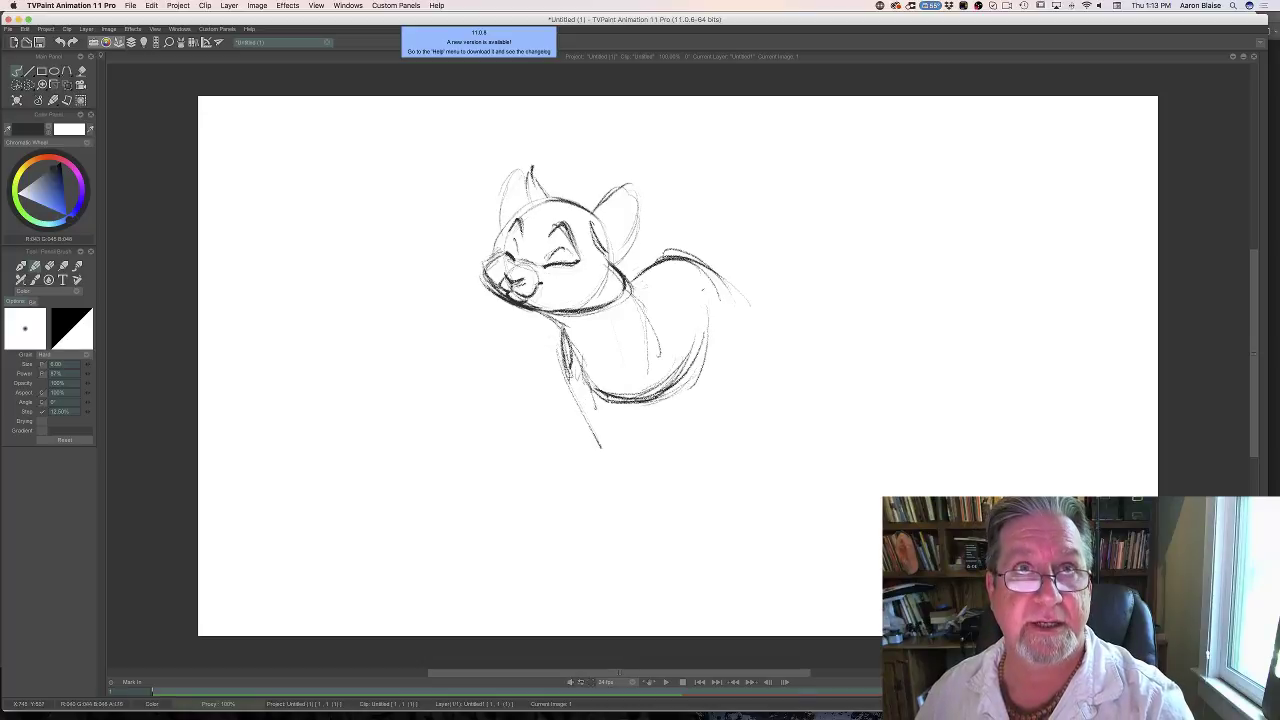
left_click_drag(566, 370, 600, 438)
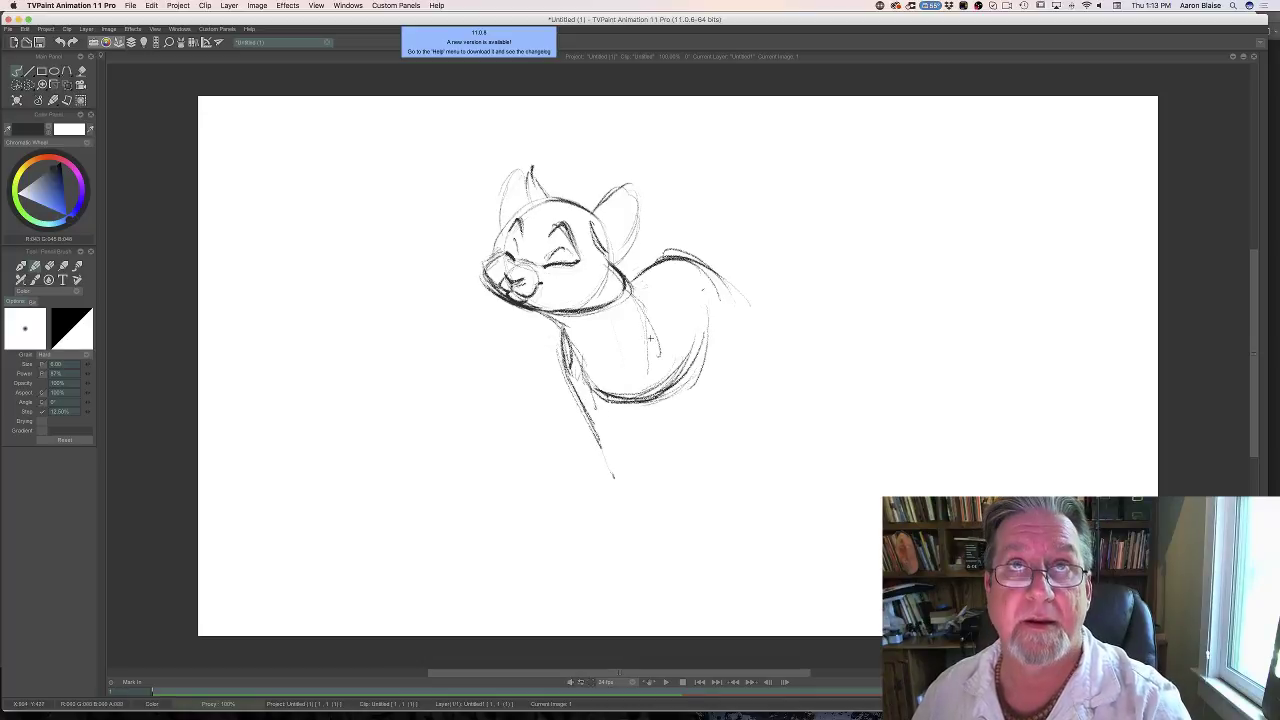
left_click_drag(645, 314, 676, 448)
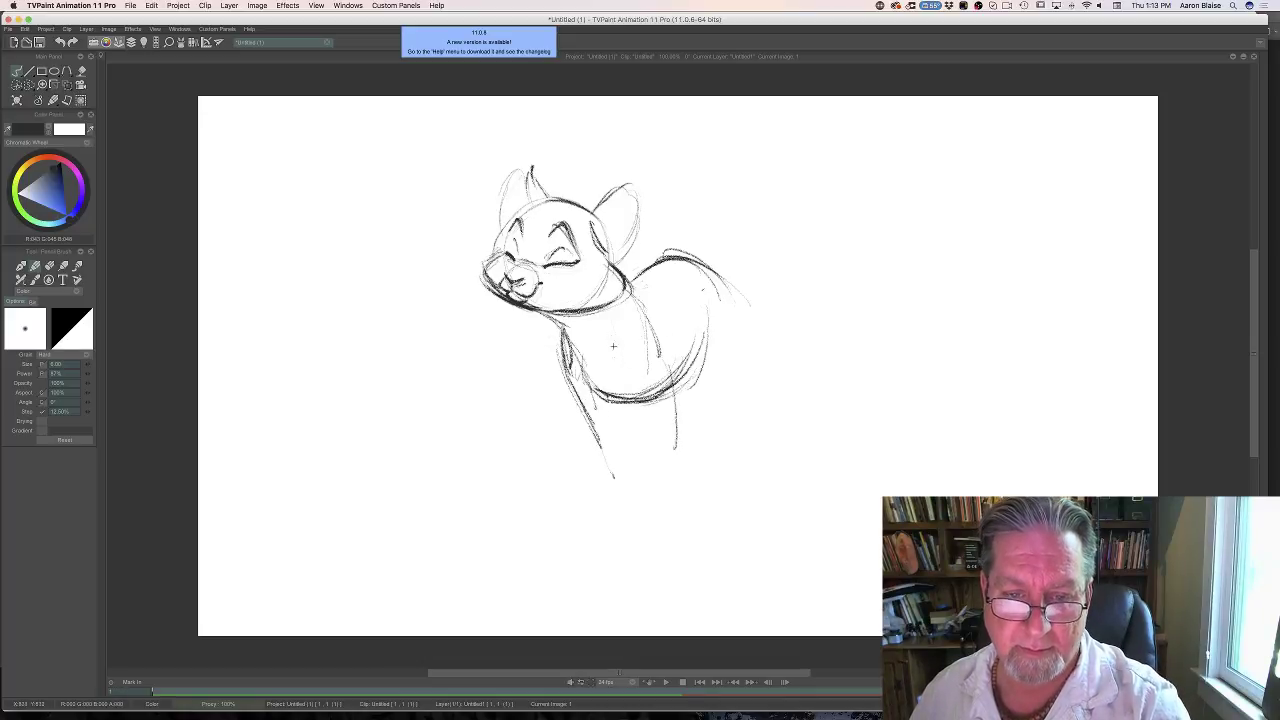
mouse_move(610, 348)
left_mouse_down()
mouse_move(640, 450)
mouse_move(656, 462)
left_mouse_up()
left_click_drag(586, 406, 625, 461)
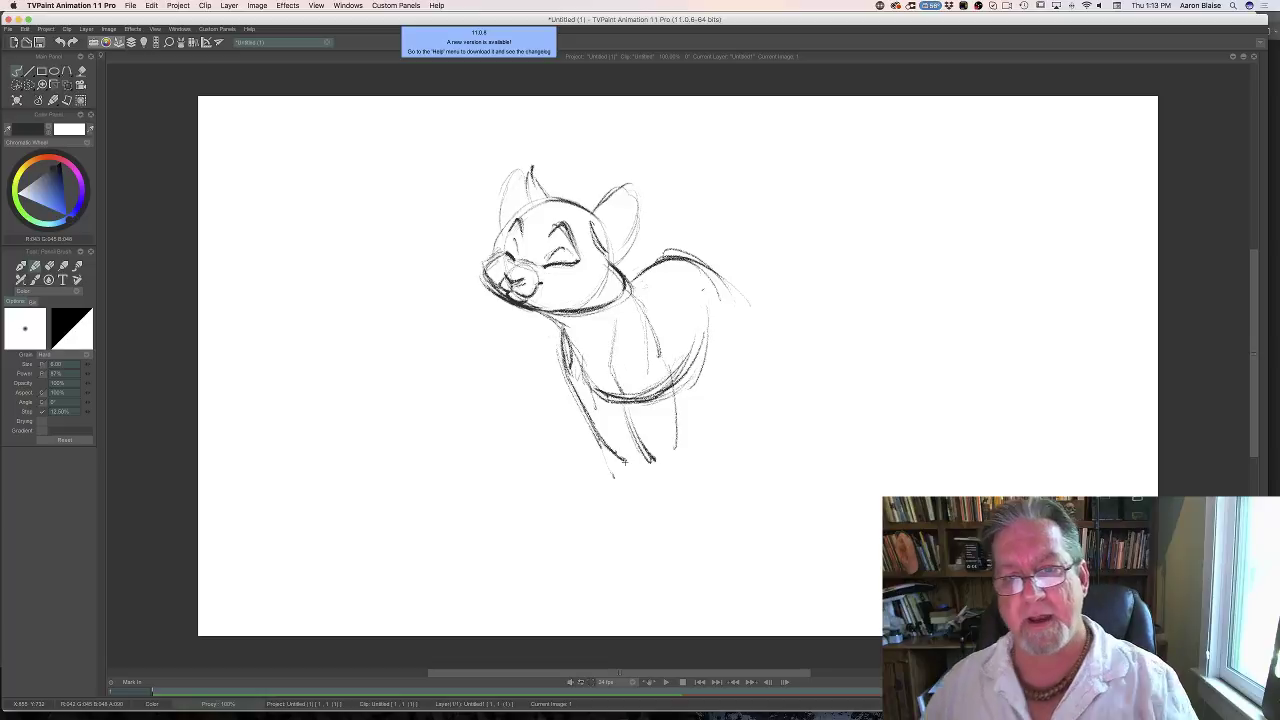
Erase the belly line crossing the near front leg and redraw the leg's front contour with the Pencil Brush.
key("e")
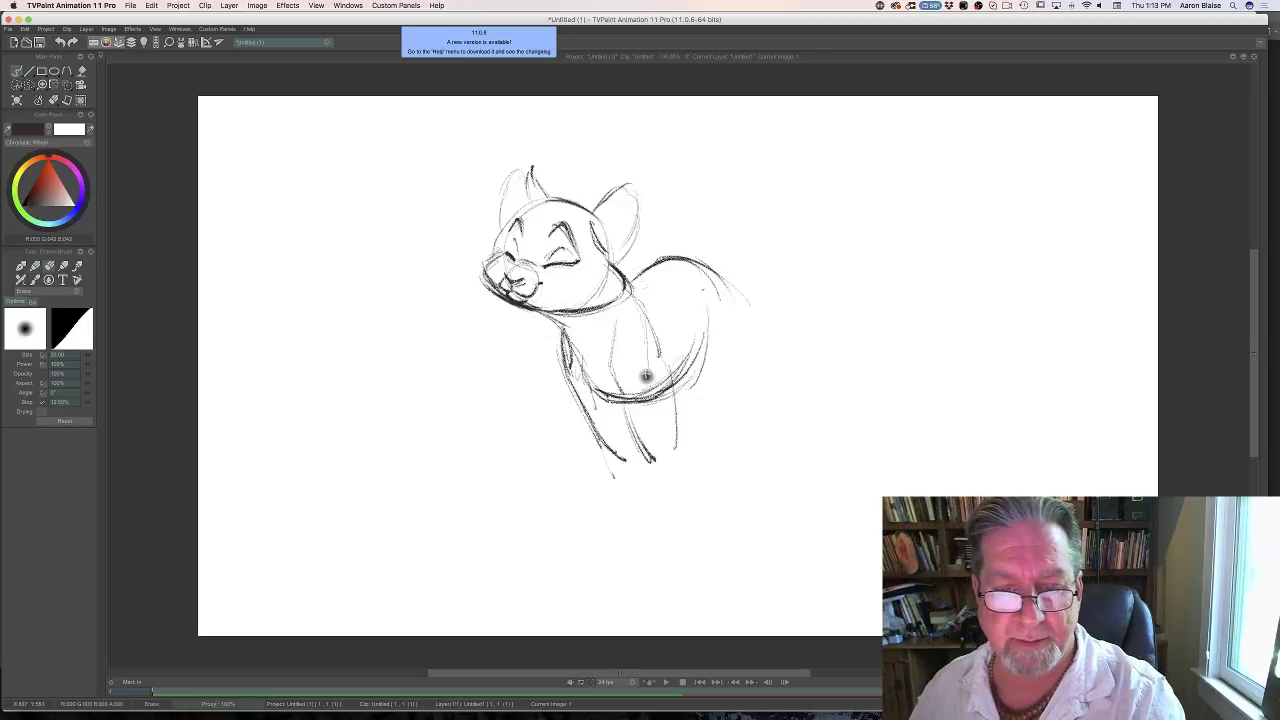
mouse_move(646, 376)
left_mouse_down()
mouse_move(665, 398)
mouse_move(626, 400)
left_mouse_up()
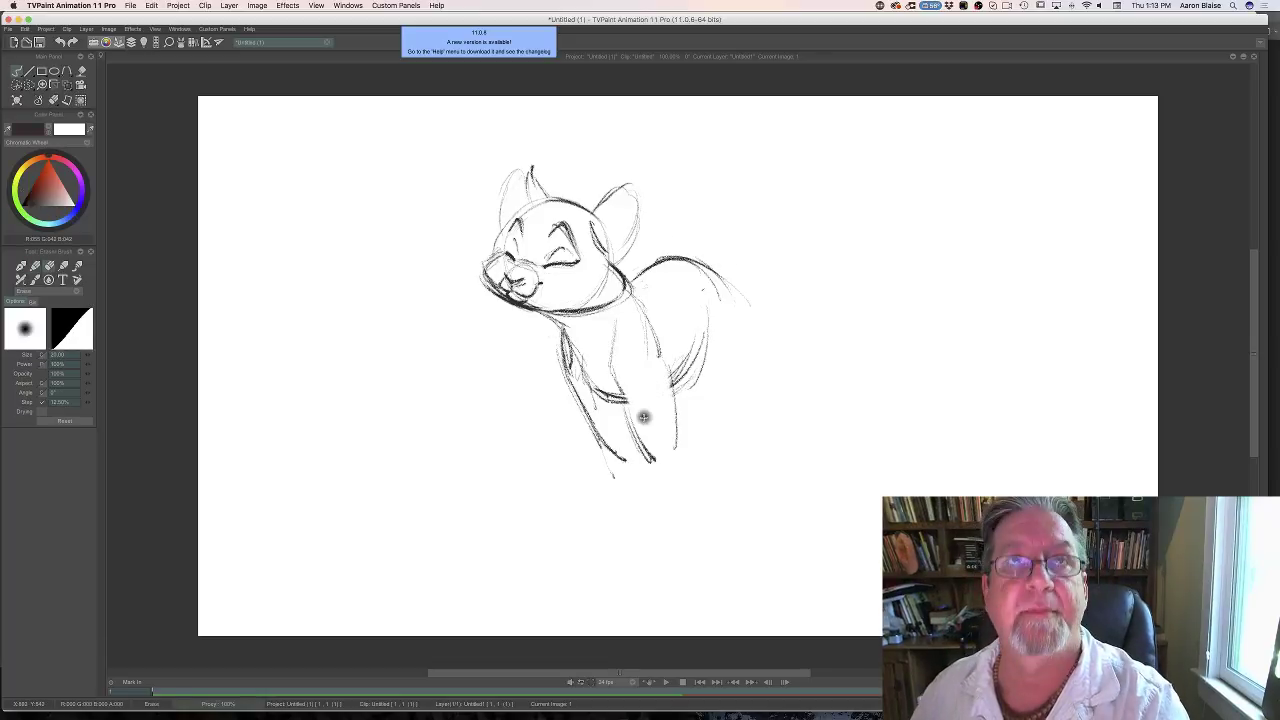
key("e")
left_click_drag(606, 356, 630, 436)
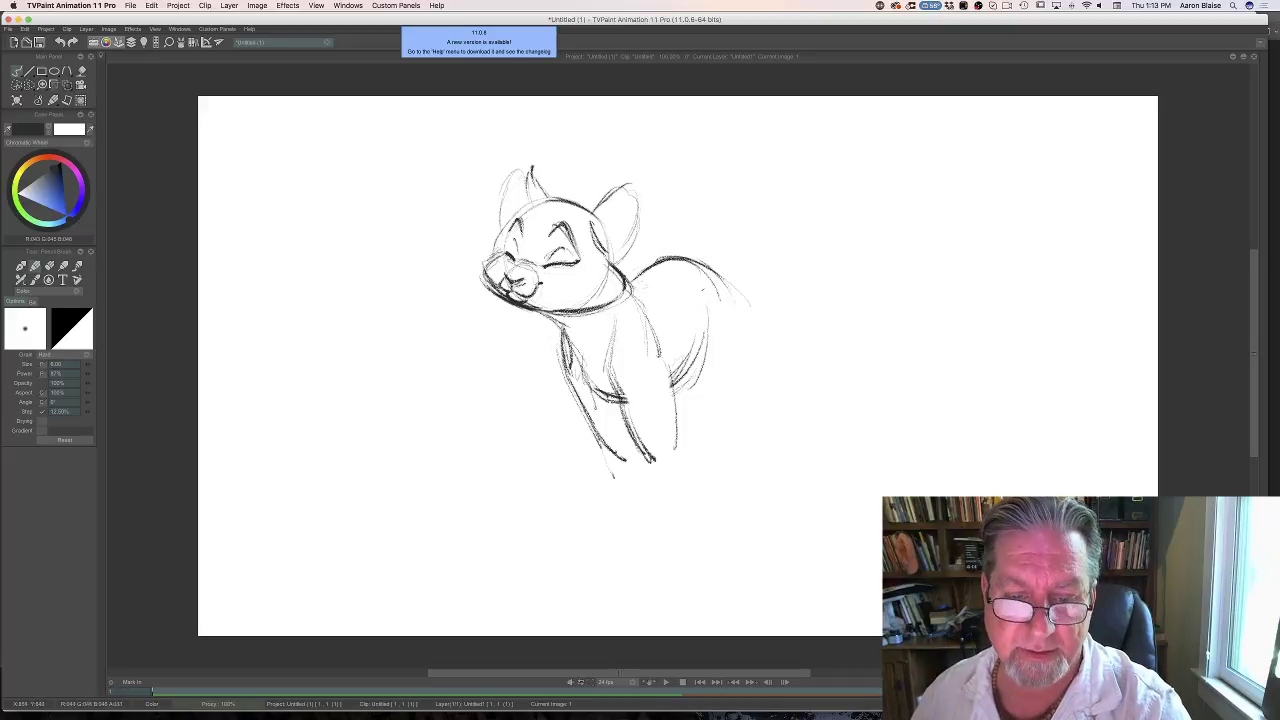
Replace the leftover belly line between the front legs with short chest-fur strokes, and round off both front paws.
key("e")
left_click_drag(592, 388, 607, 411)
key("n")
left_click_drag(595, 373, 613, 412)
left_click_drag(604, 385, 615, 402)
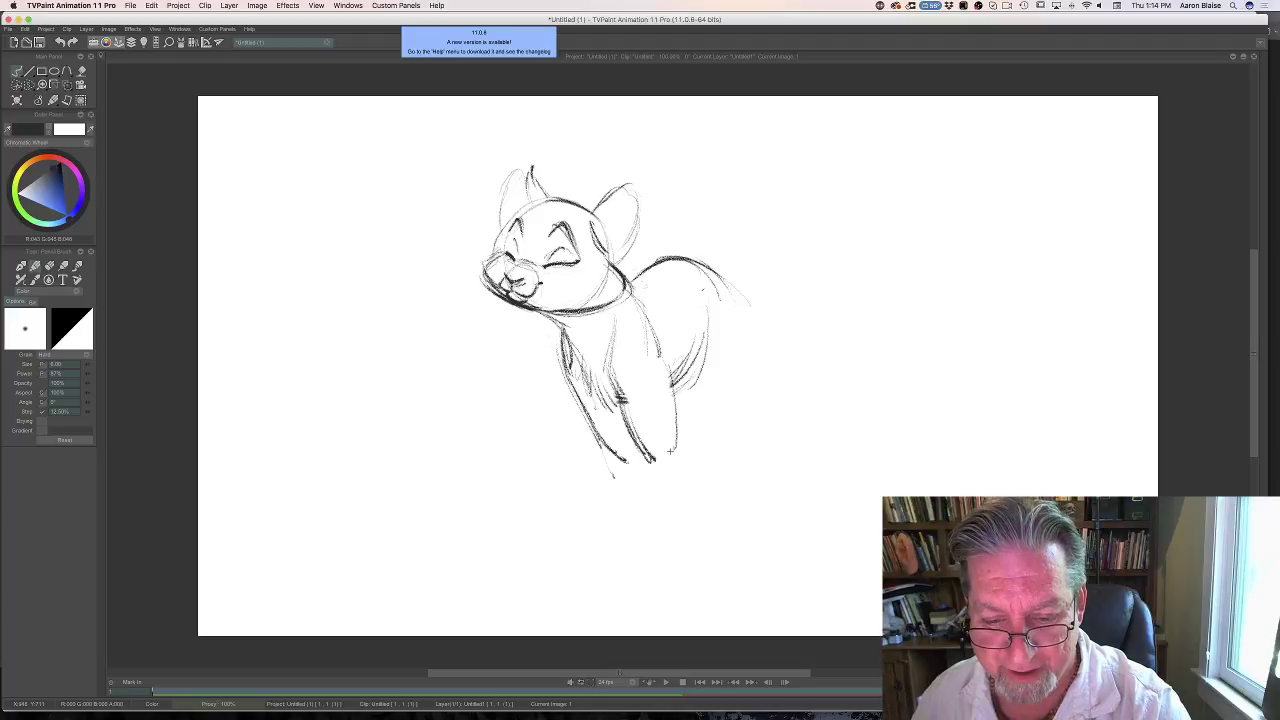
mouse_move(654, 463)
left_mouse_down()
mouse_move(676, 438)
mouse_move(675, 451)
mouse_move(614, 446)
left_mouse_up()
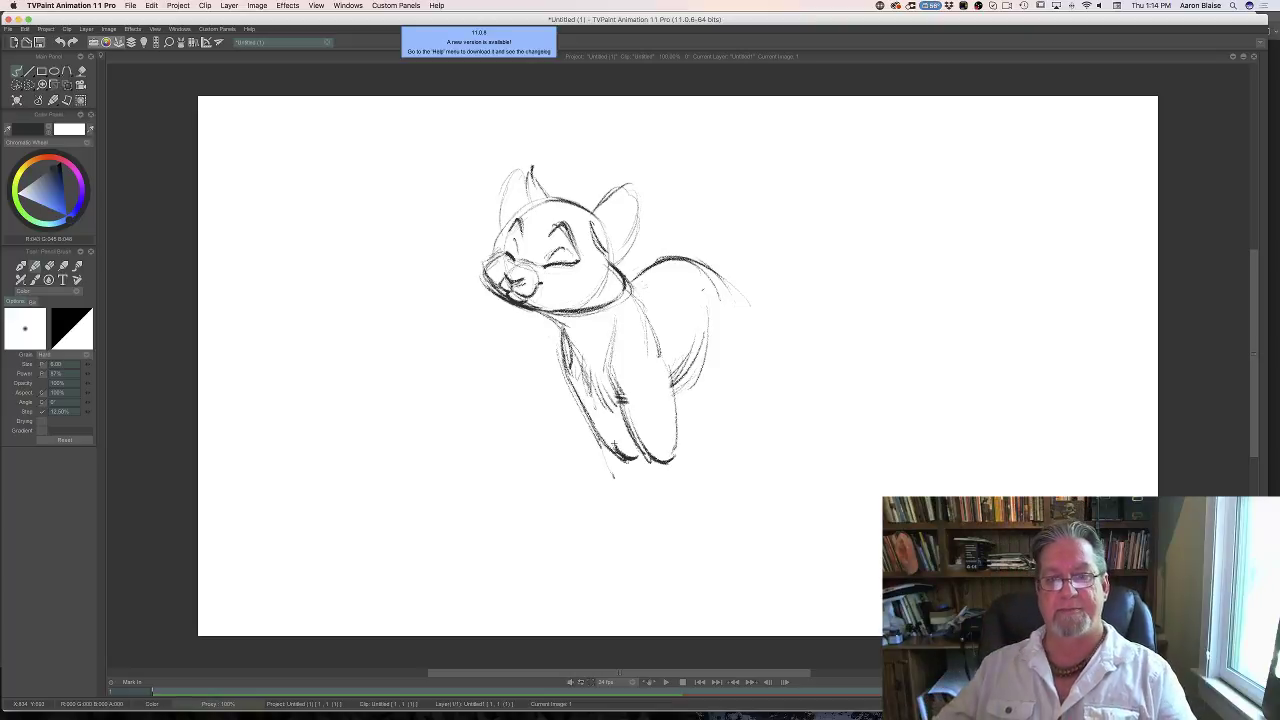
left_click_drag(565, 366, 606, 444)
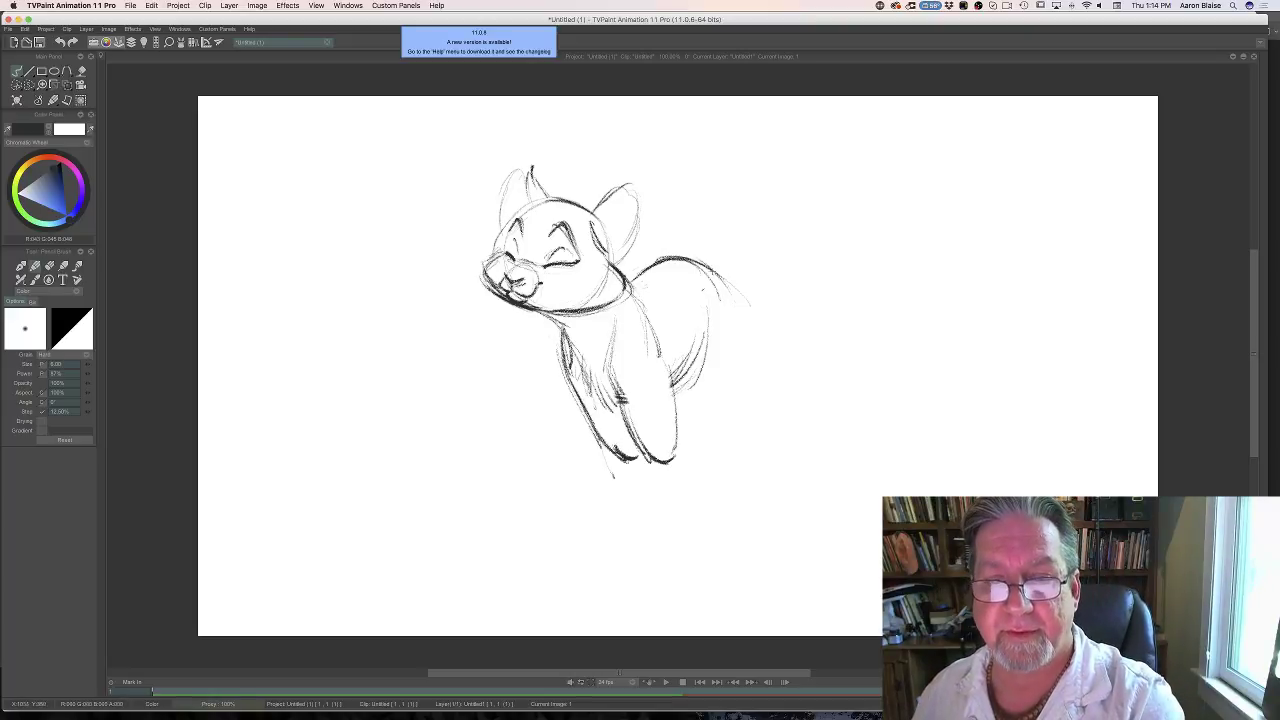
Sketch the rounded rump and near hind leg, with the far hind foot tucked beneath it.
left_click_drag(713, 272, 740, 361)
left_click_drag(732, 297, 730, 369)
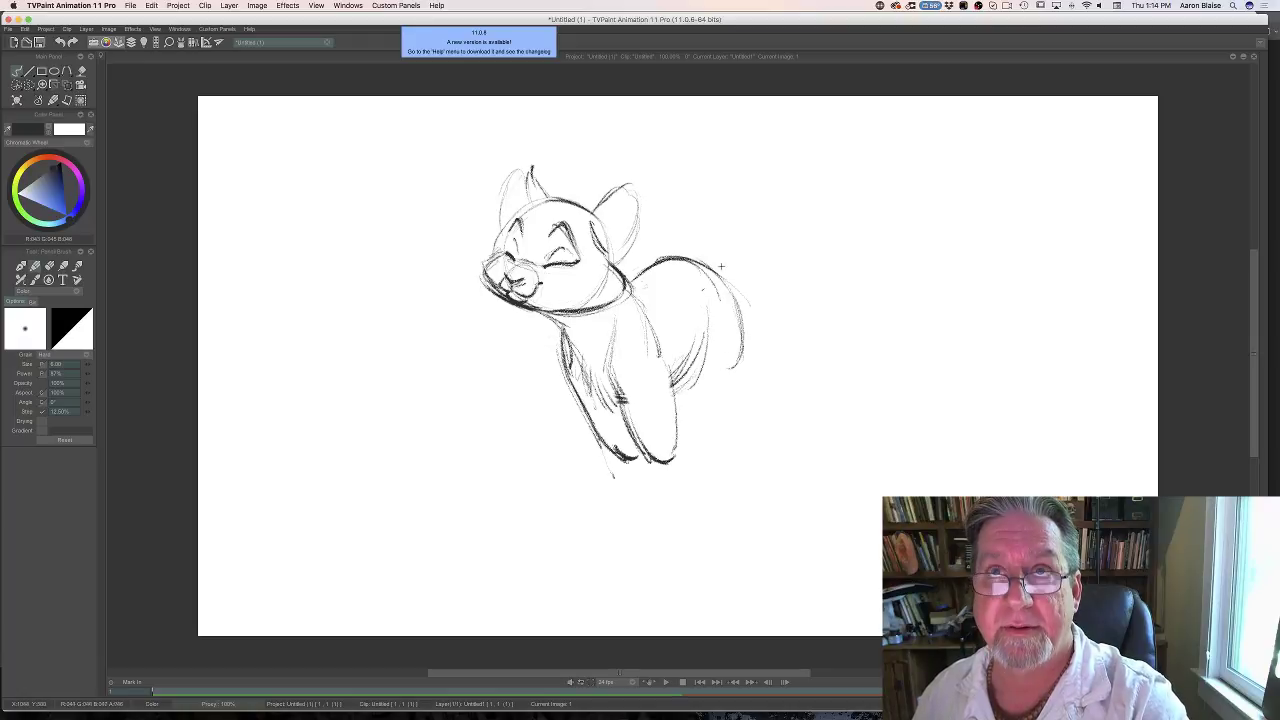
mouse_move(730, 298)
left_mouse_down()
mouse_move(730, 367)
mouse_move(714, 372)
mouse_move(738, 360)
mouse_move(706, 278)
left_mouse_up()
mouse_move(693, 330)
left_mouse_down()
mouse_move(709, 377)
mouse_move(736, 376)
mouse_move(724, 351)
mouse_move(730, 390)
mouse_move(744, 374)
mouse_move(730, 407)
mouse_move(713, 382)
mouse_move(730, 408)
left_mouse_up()
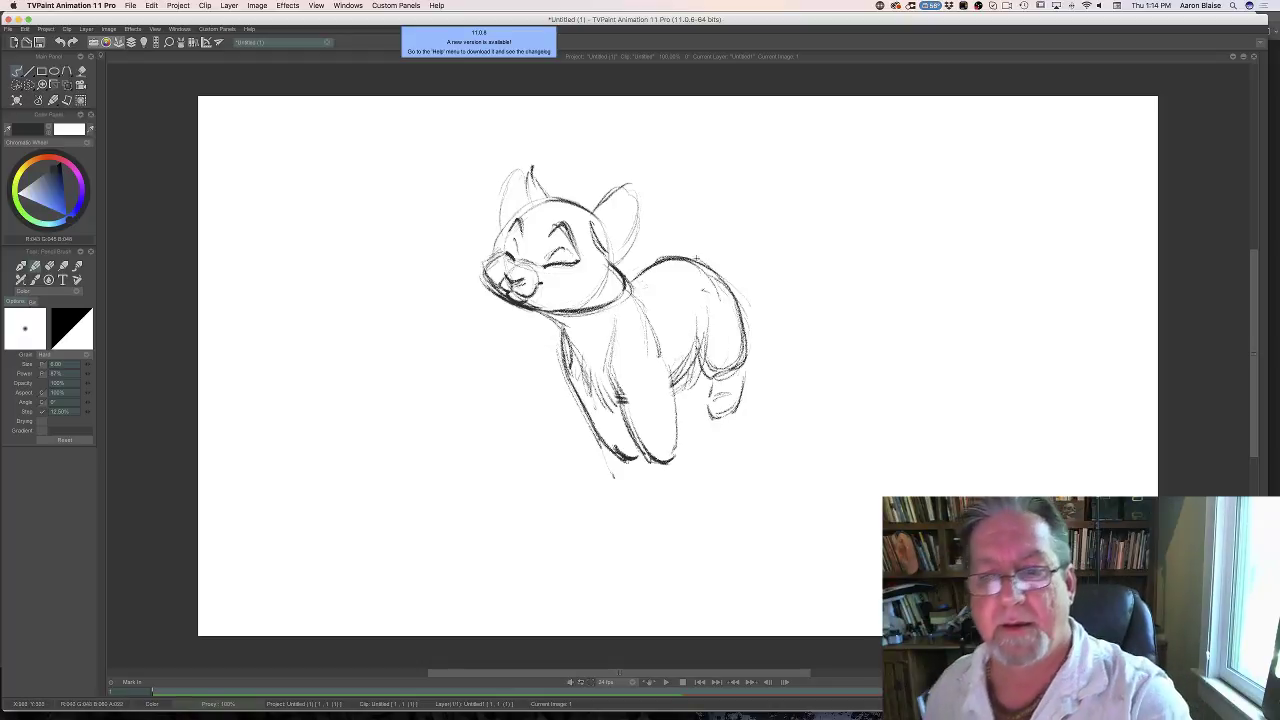
Sketch a thick tail curving up and away from the rump, with a bushy rounded tip.
mouse_move(718, 230)
left_mouse_down()
mouse_move(764, 176)
mouse_move(752, 188)
mouse_move(822, 193)
mouse_move(757, 196)
mouse_move(838, 205)
left_mouse_up()
left_click_drag(718, 260, 780, 236)
mouse_move(816, 196)
left_mouse_down()
mouse_move(819, 247)
mouse_move(830, 237)
mouse_move(762, 235)
mouse_move(832, 242)
left_mouse_up()
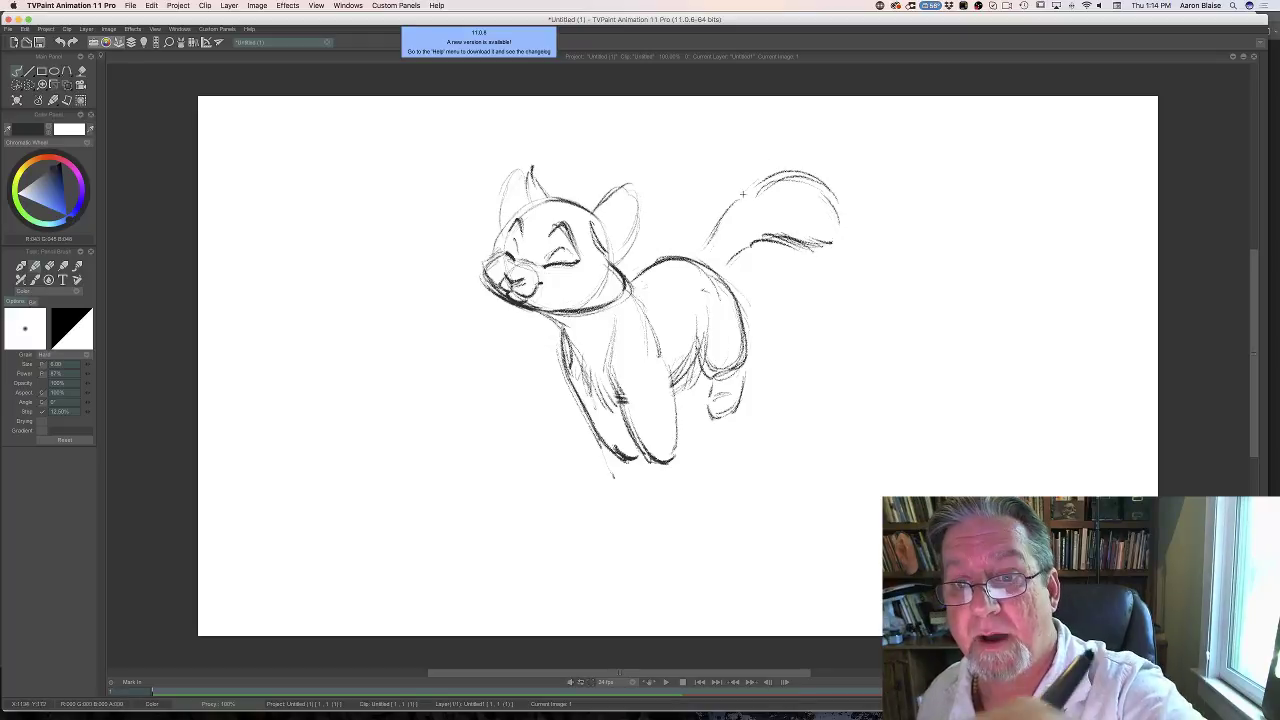
Join the tail's upper line to the rump and add a tuft of short fur strokes on top of the head.
left_click_drag(730, 208, 690, 258)
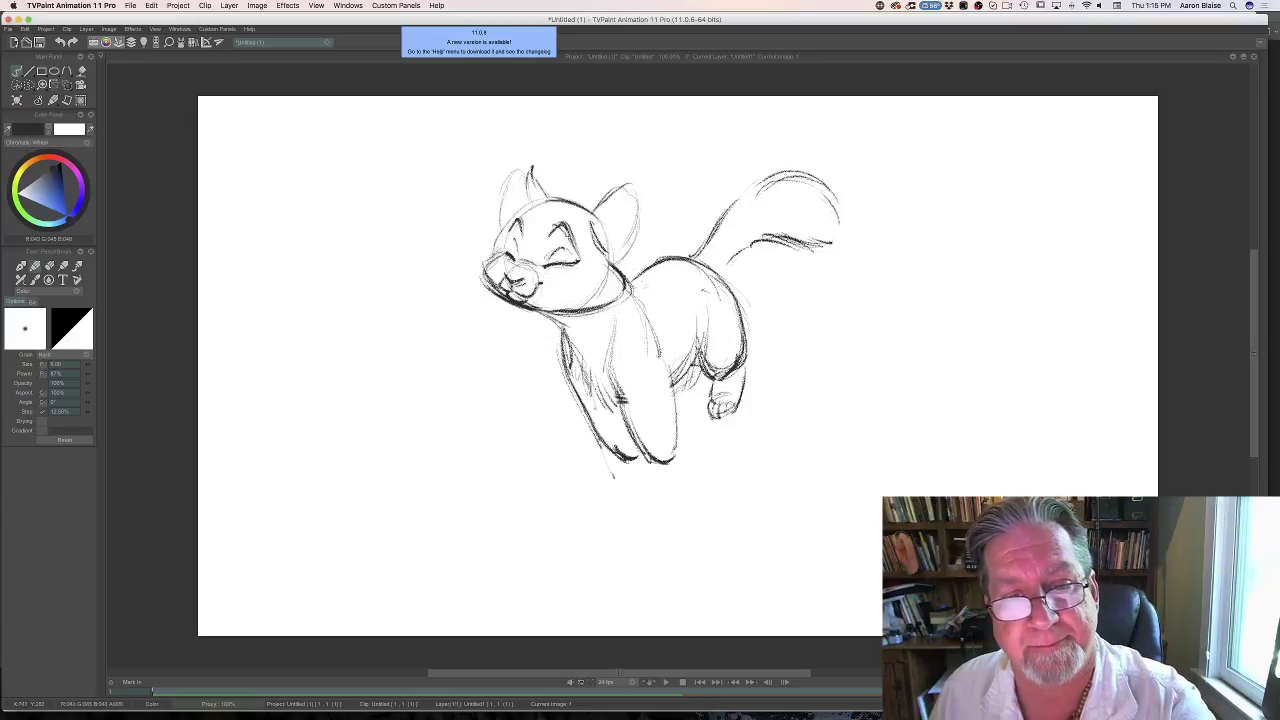
mouse_move(594, 214)
left_mouse_down()
mouse_move(588, 196)
mouse_move(555, 188)
mouse_move(538, 218)
left_mouse_up()
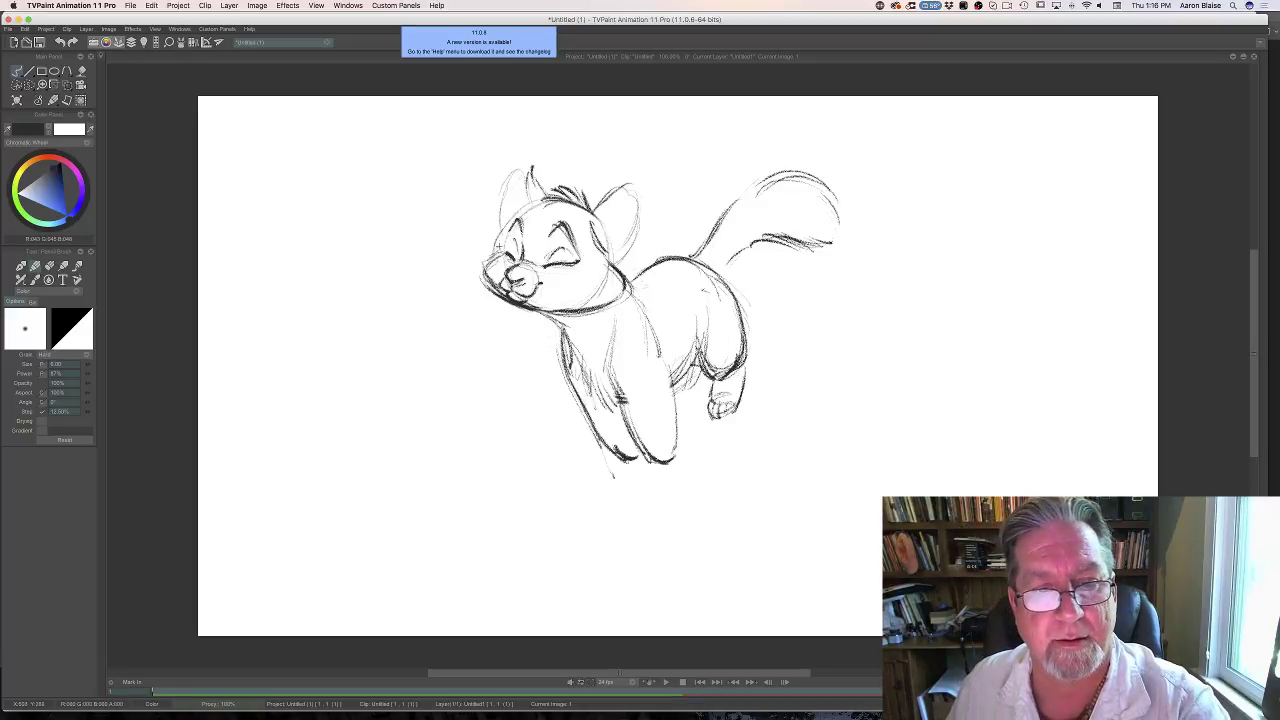
Darken the contour of the muzzle and throat, and strengthen the fur strokes down the chest.
mouse_move(506, 235)
left_mouse_down()
mouse_move(485, 275)
mouse_move(568, 343)
left_mouse_up()
mouse_move(543, 311)
left_mouse_down()
mouse_move(610, 402)
mouse_move(596, 430)
mouse_move(618, 458)
left_mouse_up()
left_click_drag(615, 320, 609, 356)
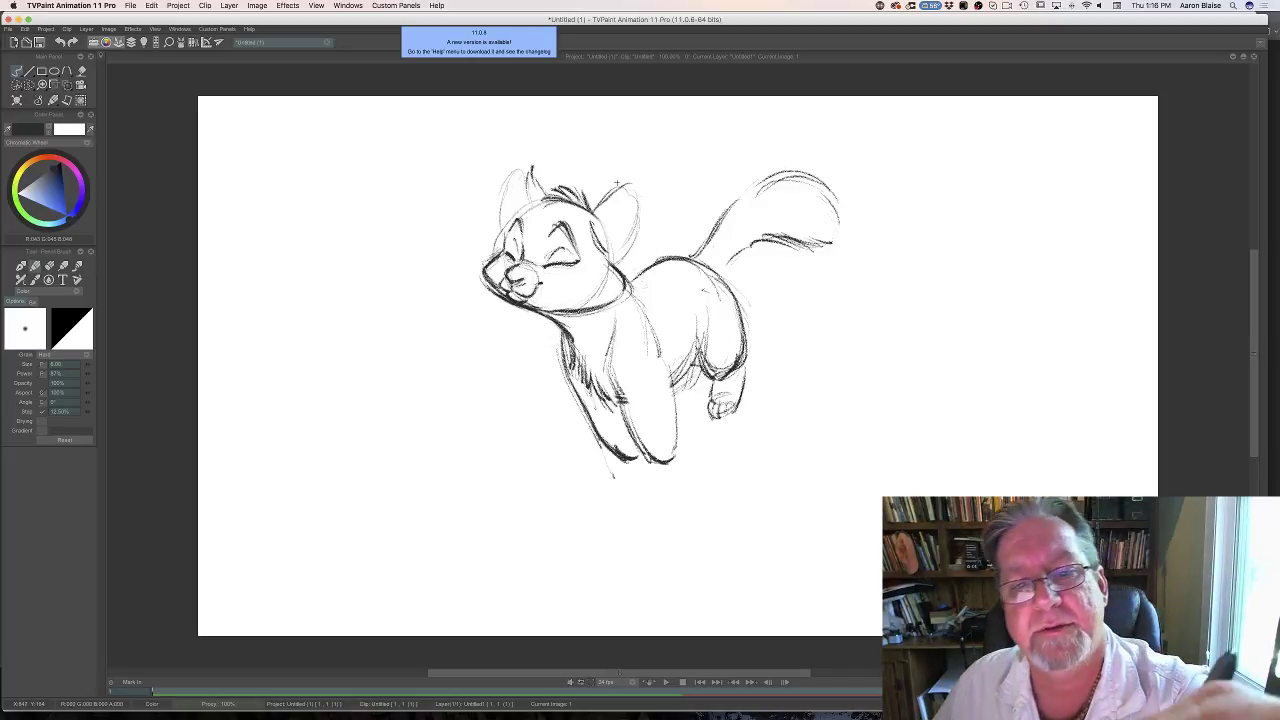
Define both ears with pointed tips, adding ragged fur along the far ear and inside the near ear.
mouse_move(627, 193)
left_mouse_down()
mouse_move(637, 230)
mouse_move(614, 263)
left_mouse_up()
mouse_move(531, 170)
left_mouse_down()
mouse_move(527, 192)
mouse_move(512, 172)
mouse_move(508, 194)
mouse_move(506, 176)
mouse_move(498, 224)
left_mouse_up()
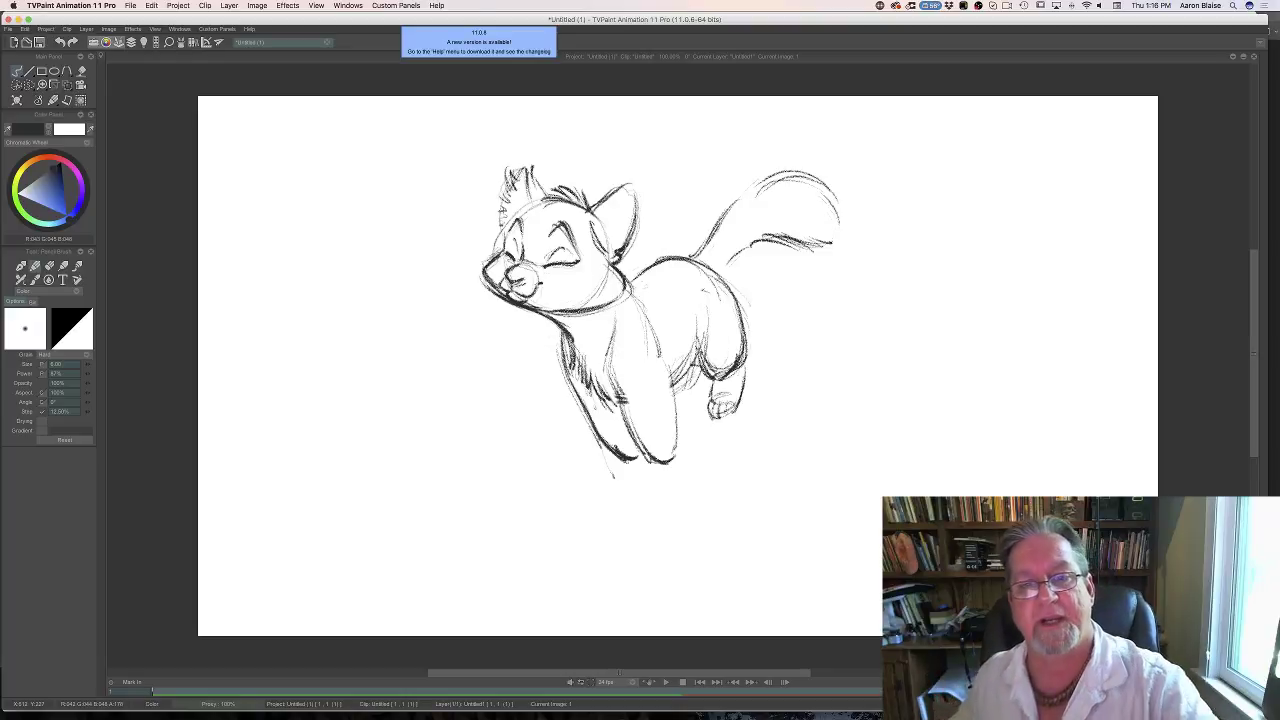
mouse_move(628, 184)
left_mouse_down()
mouse_move(636, 168)
mouse_move(633, 210)
left_mouse_up()
mouse_move(532, 170)
left_mouse_down()
mouse_move(527, 152)
mouse_move(530, 167)
left_mouse_up()
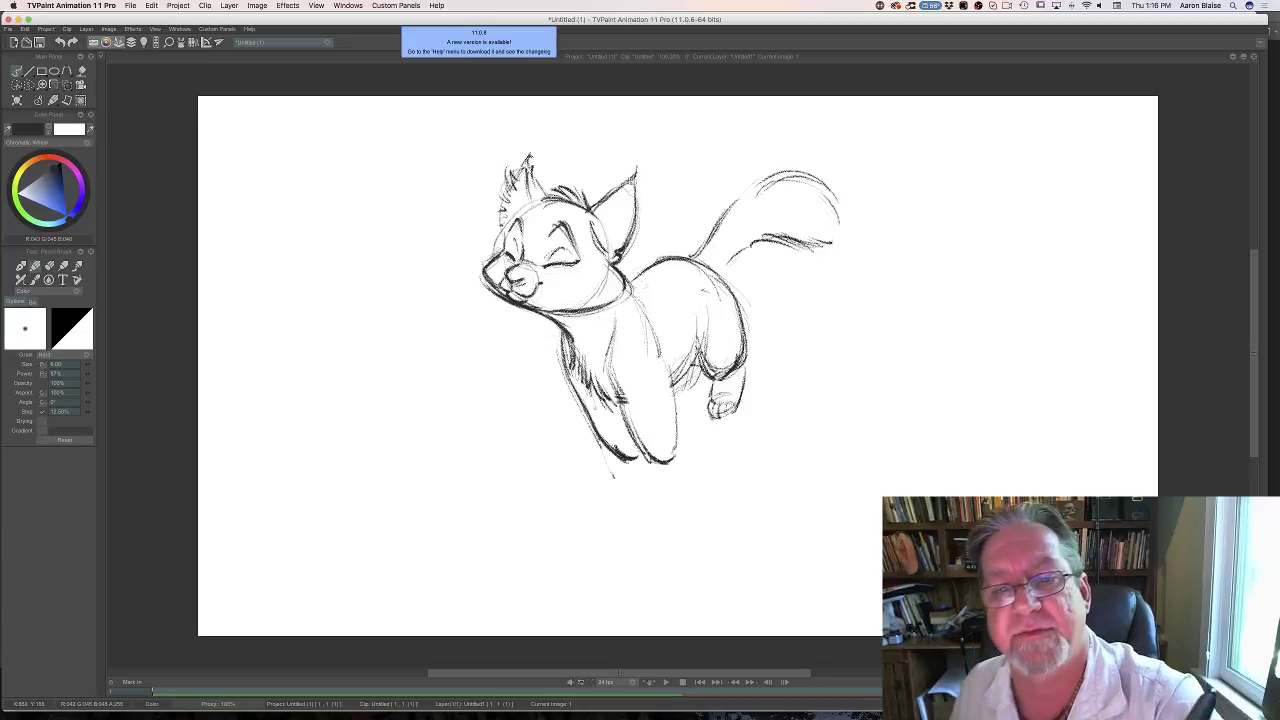
mouse_move(630, 182)
left_mouse_down()
mouse_move(640, 167)
mouse_move(636, 204)
mouse_move(621, 198)
mouse_move(601, 245)
left_mouse_up()
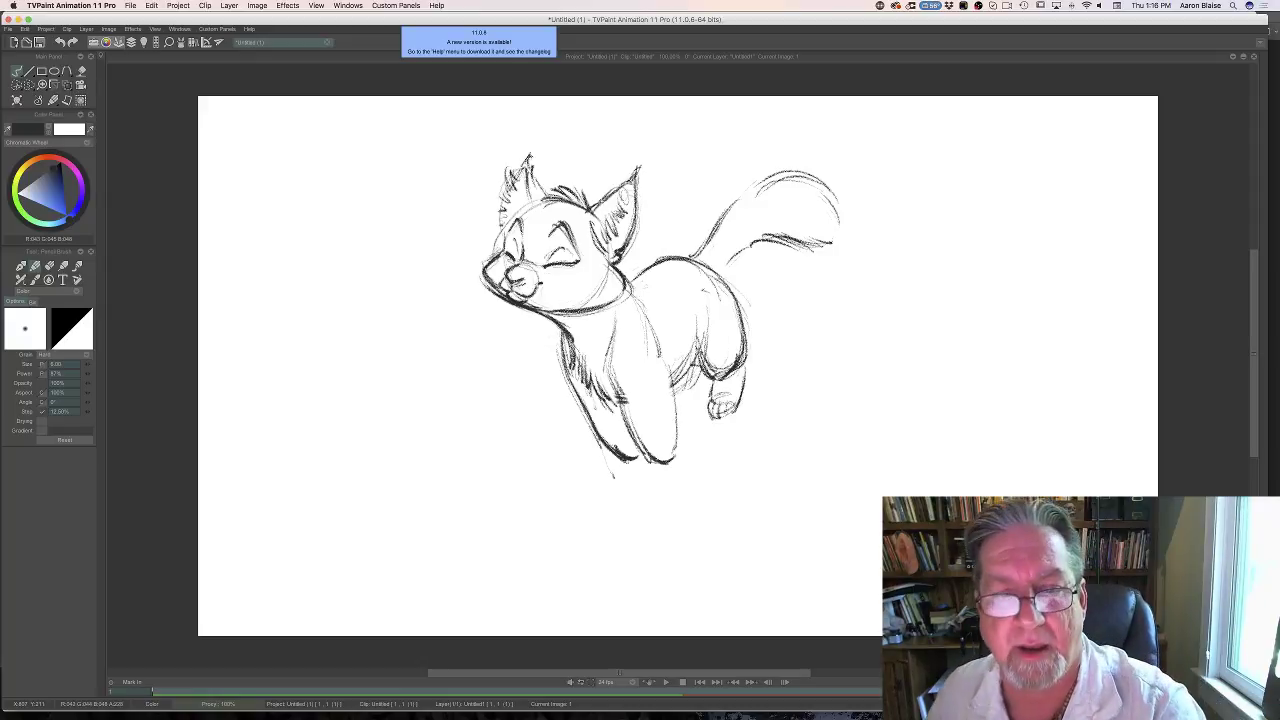
Erase the construction line across the cheek and redraw the near closed eye with the Pencil Brush.
key("e")
left_click_drag(606, 272, 588, 302)
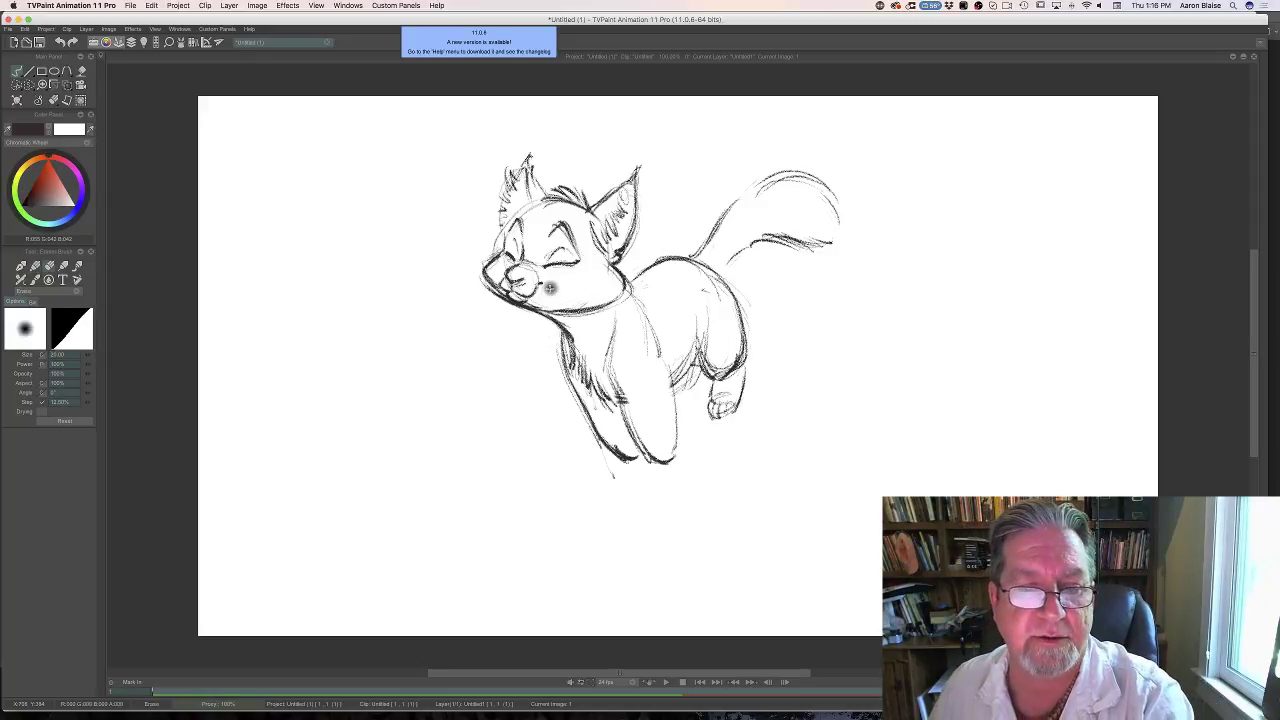
key("e")
left_click_drag(574, 265, 544, 267)
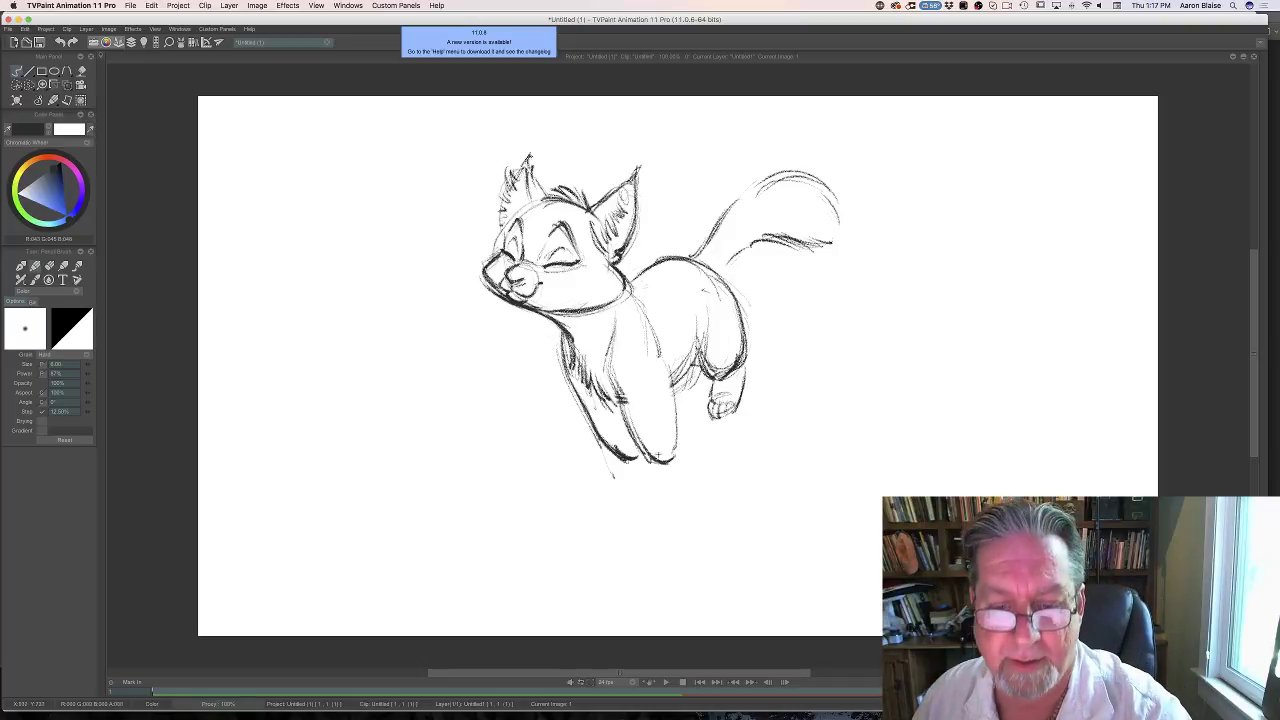
Strengthen the near front leg's rear contour and the shoulder line, adding fur strokes where the leg meets the chest.
left_click_drag(661, 370, 676, 448)
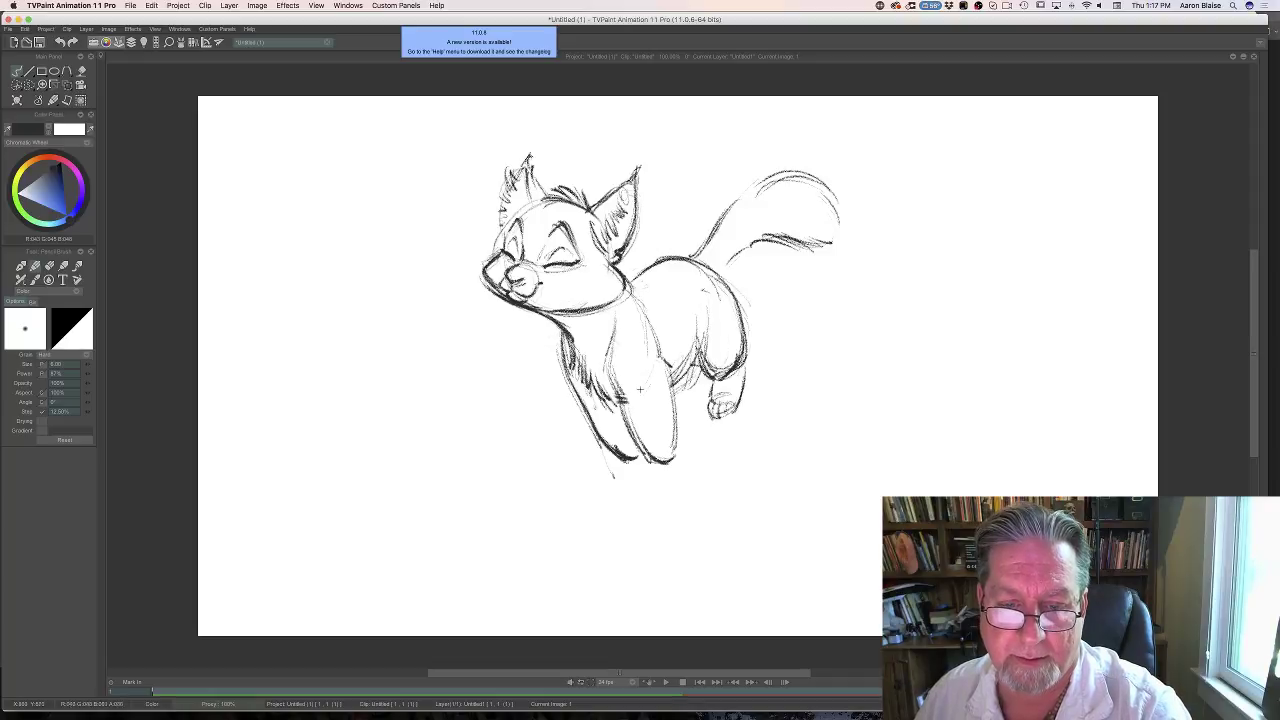
left_click_drag(617, 392, 627, 403)
left_click_drag(606, 382, 621, 410)
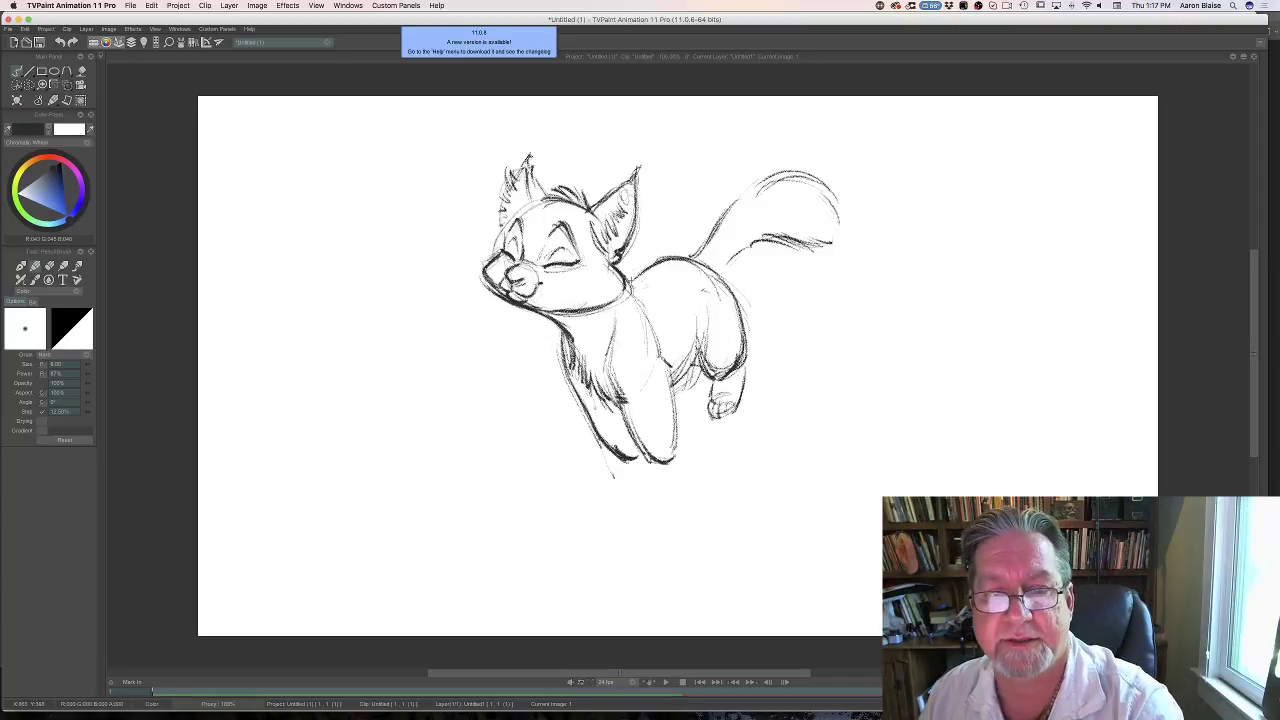
left_click_drag(627, 283, 655, 366)
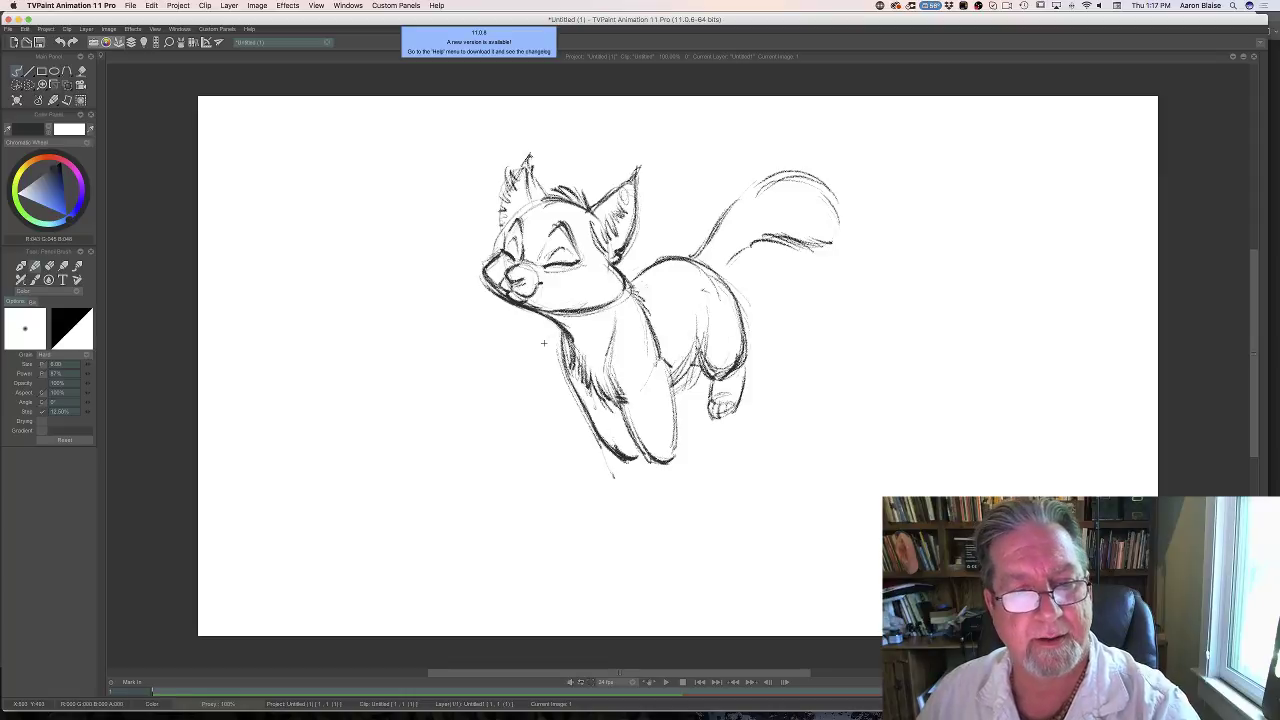
Erase the heavy outer edge of the muzzle and redraw it closer to the nose with the Pencil Brush.
key("e")
left_click_drag(480, 260, 506, 312)
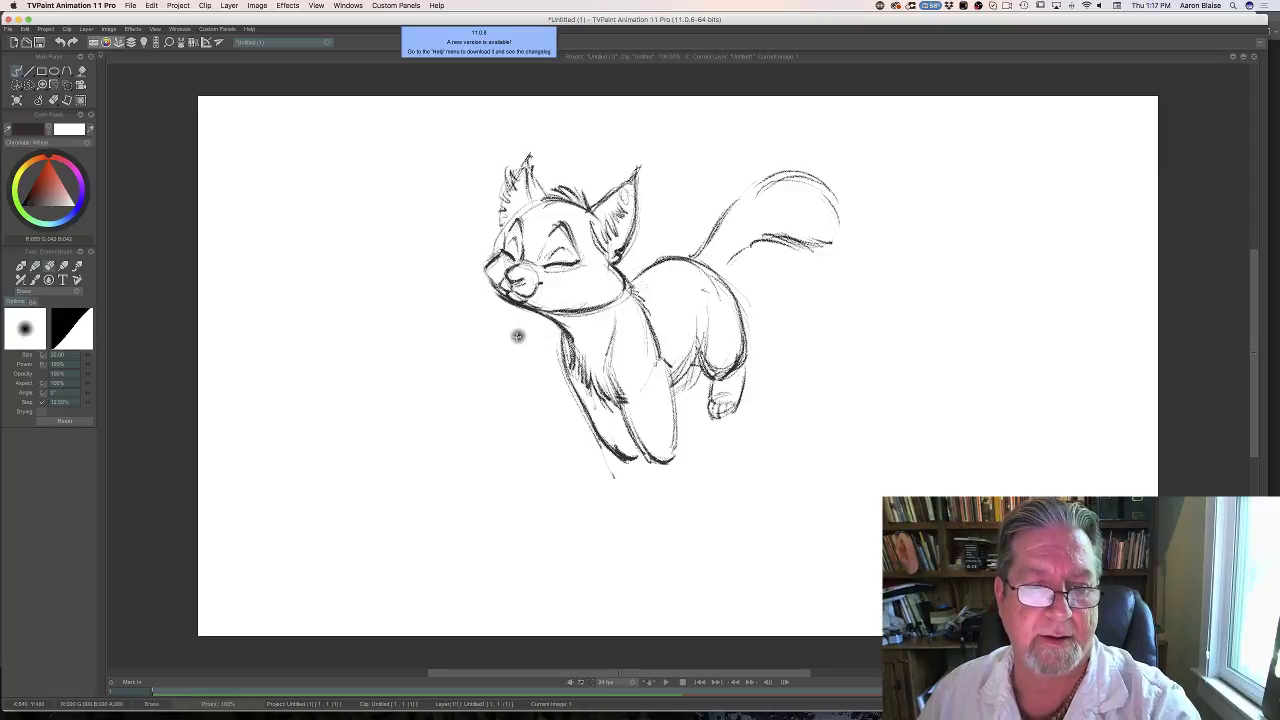
key("n")
left_click_drag(486, 265, 504, 299)
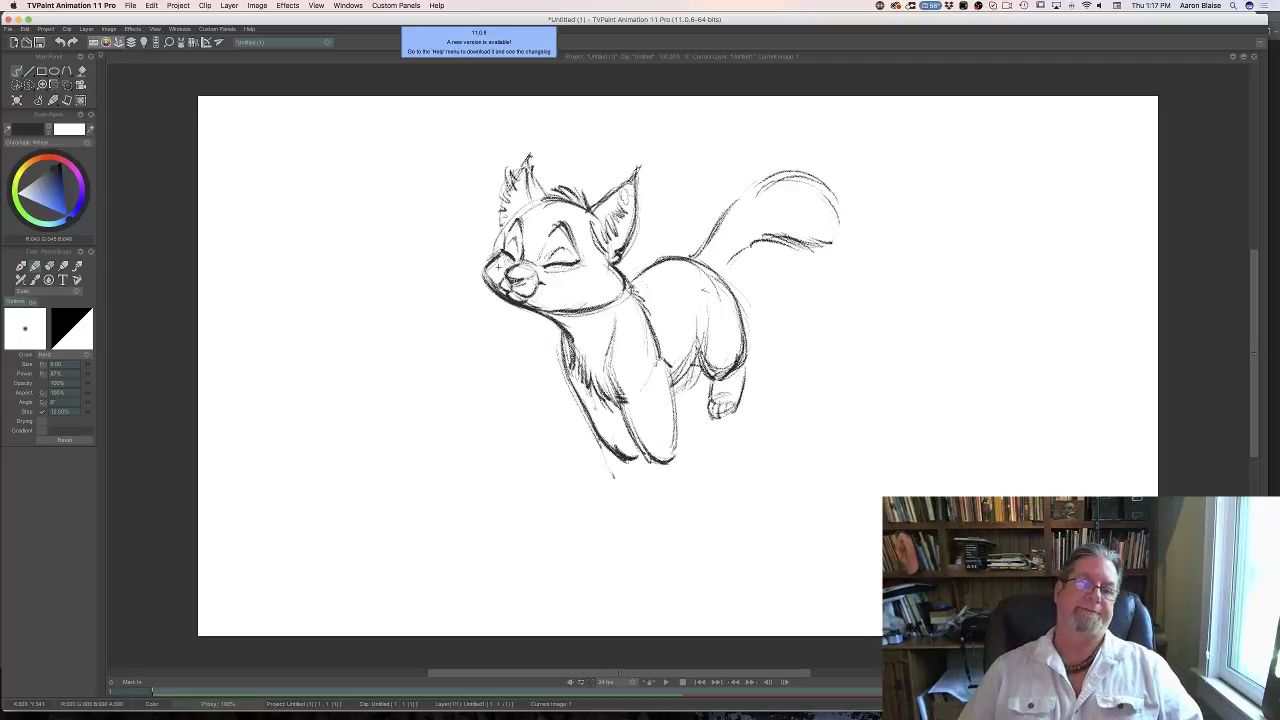
key("e")
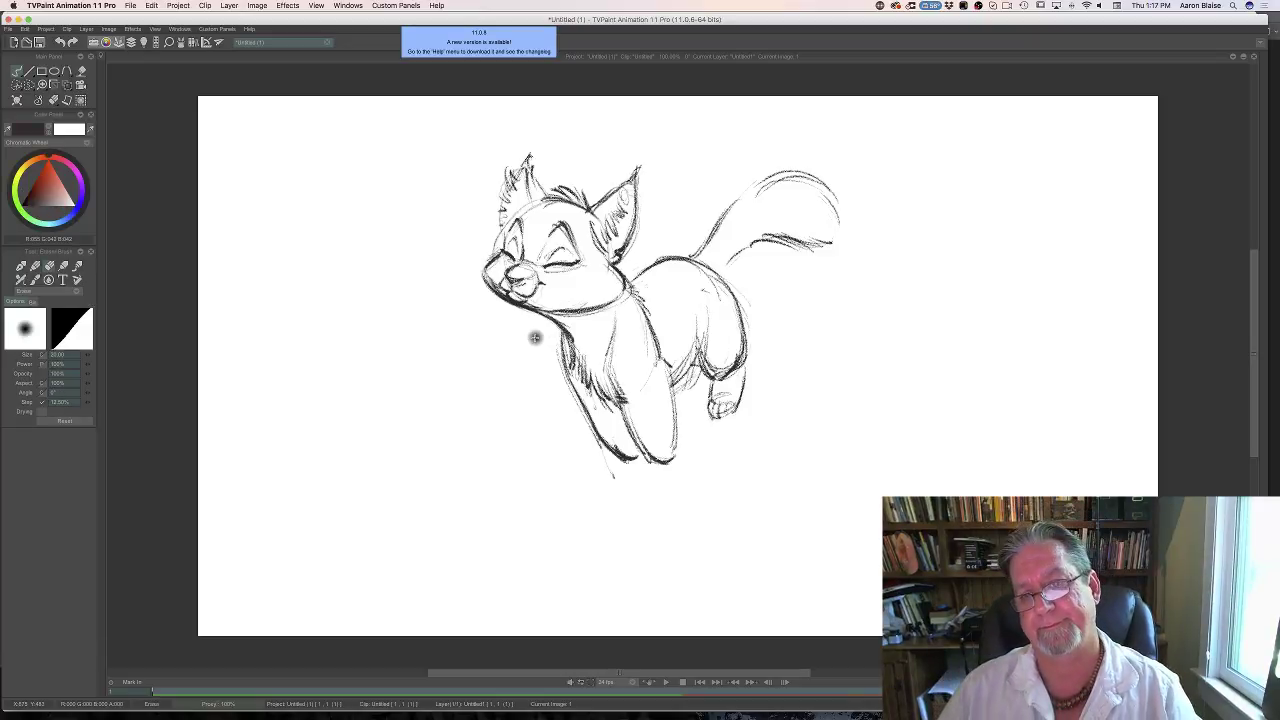
key("e")
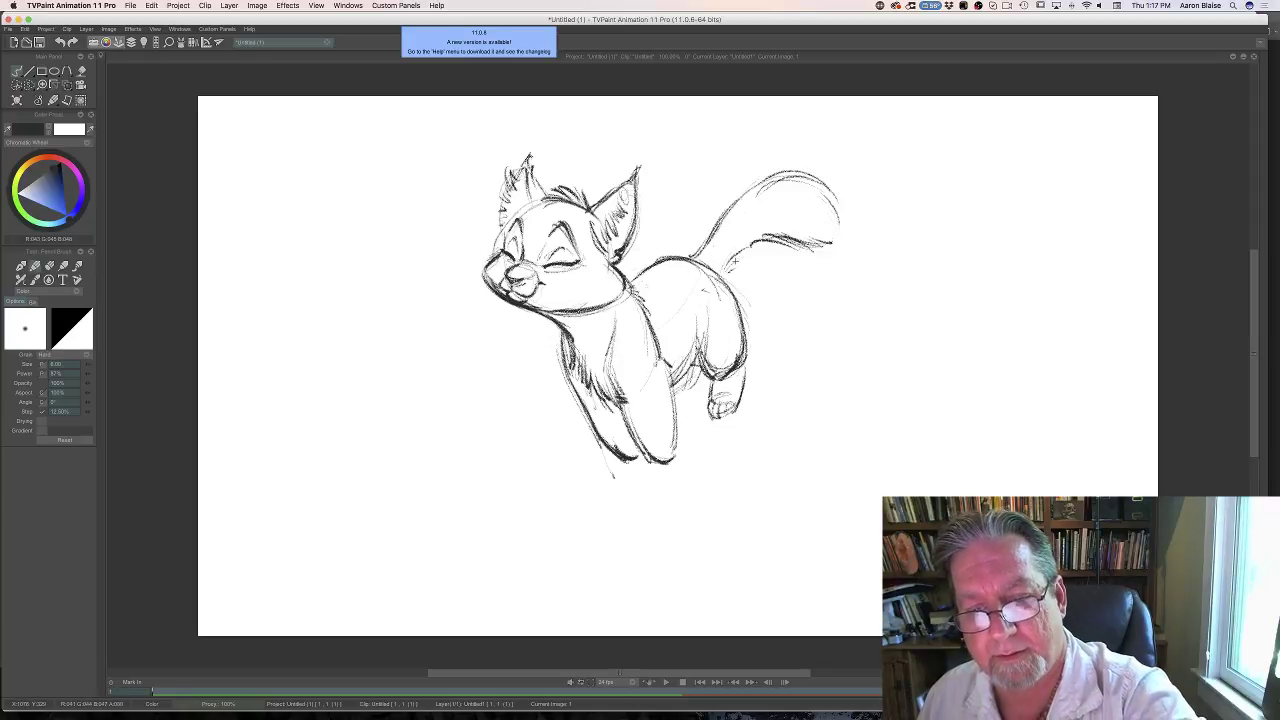
Show the clip timeline and add a blank second frame after the kitten drawing.
key("Tab")
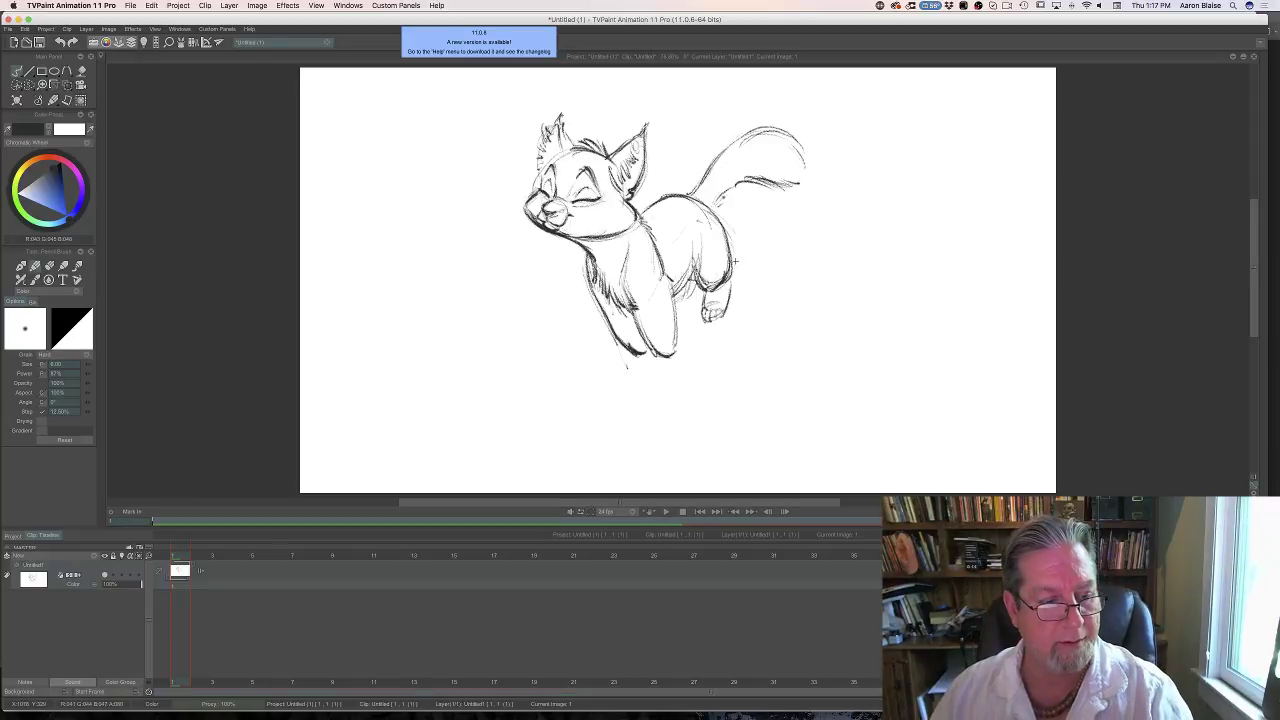
left_click(198, 554)
key("1")
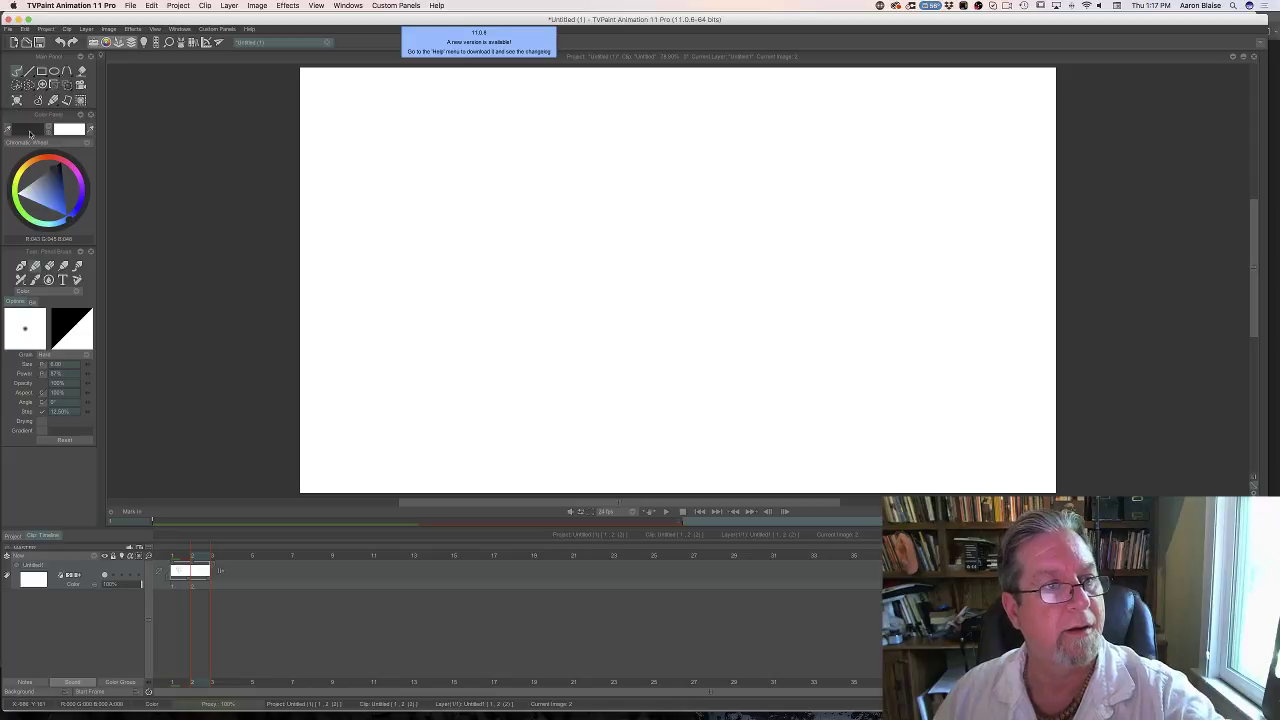
Turn on the light table for the layer and raise the opacity of the previous frame.
left_click(143, 42)
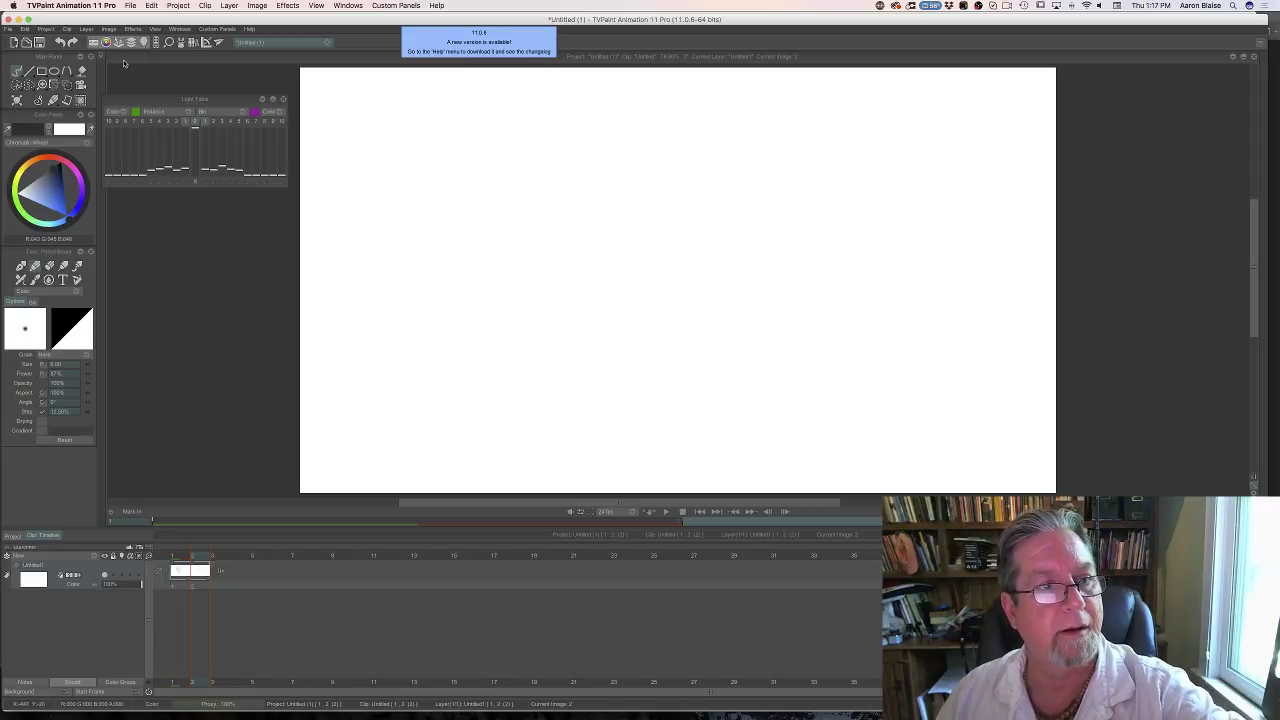
left_click(121, 577)
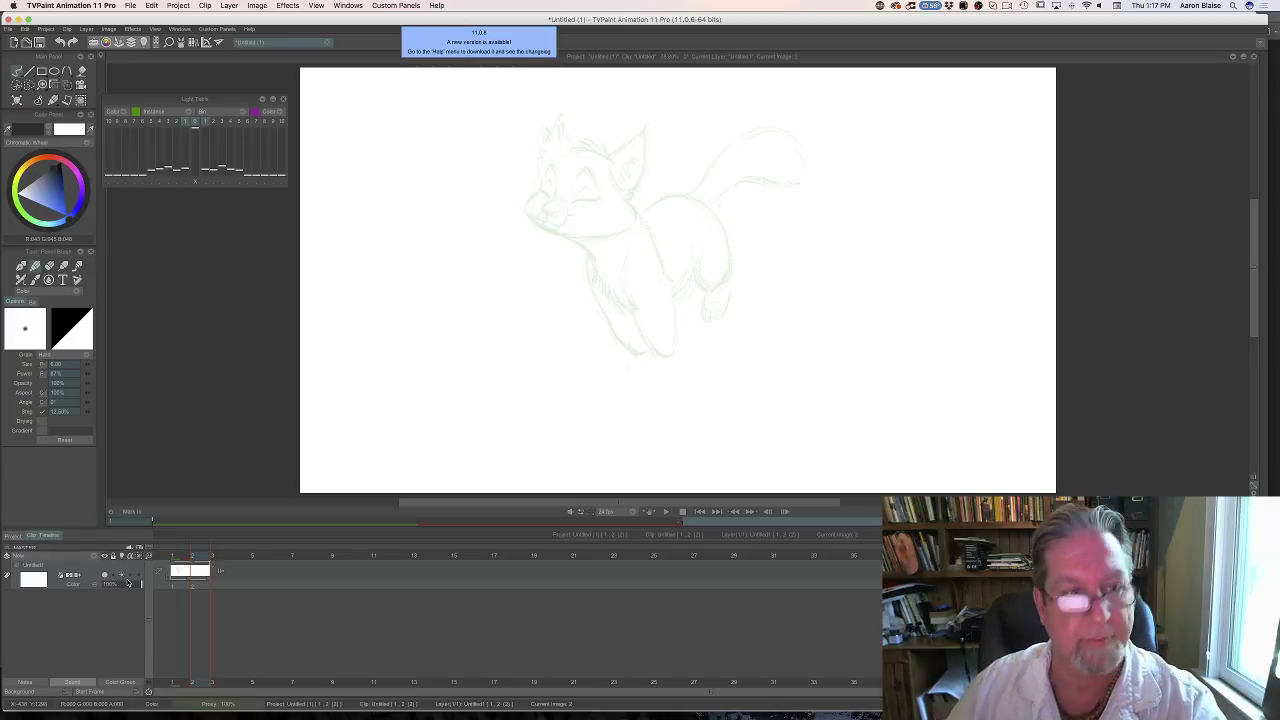
left_click_drag(185, 168, 177, 166)
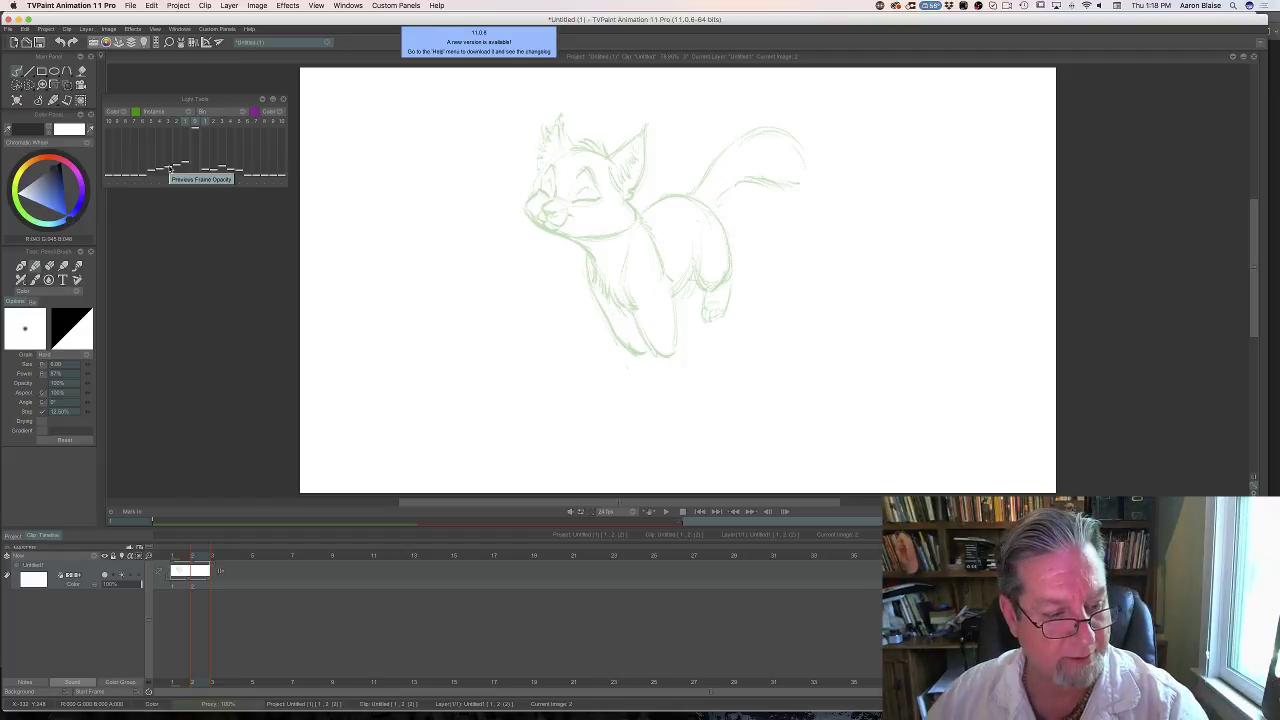
Enlarge the kitten drawing on frame 1 to about 125% with the Transform tool and shift it slightly down.
left_click(176, 556)
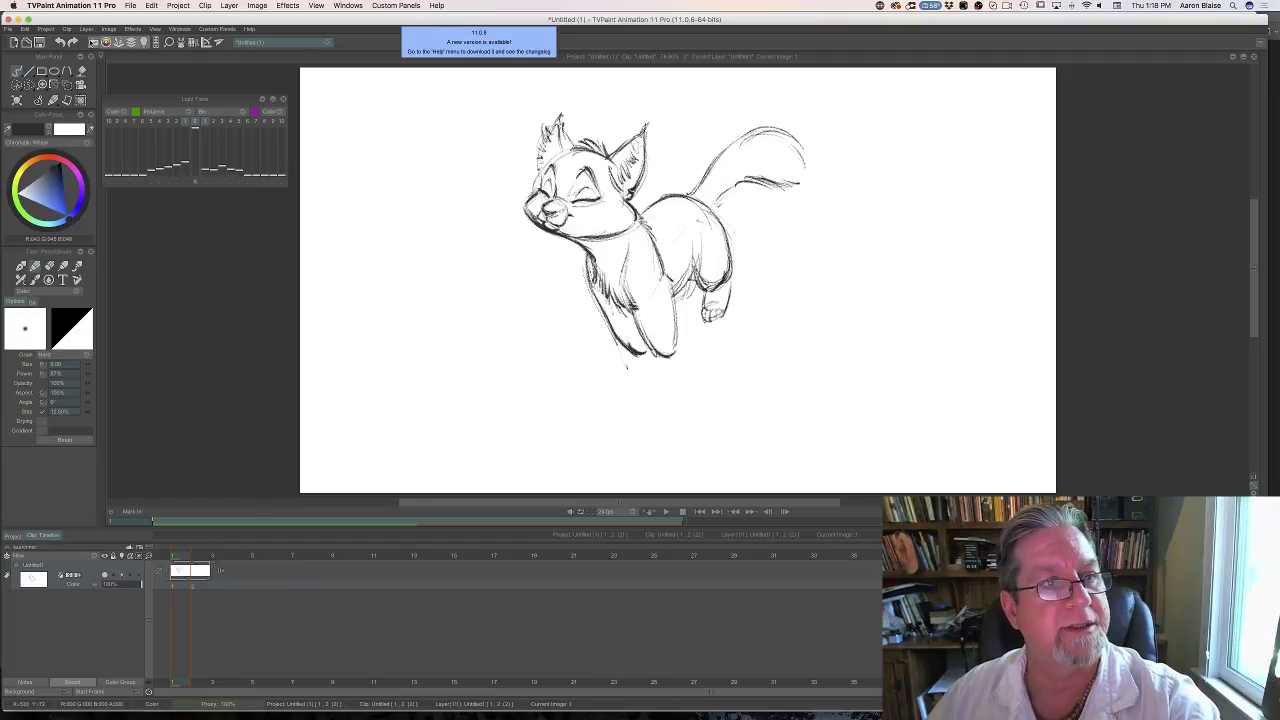
left_click(67, 92)
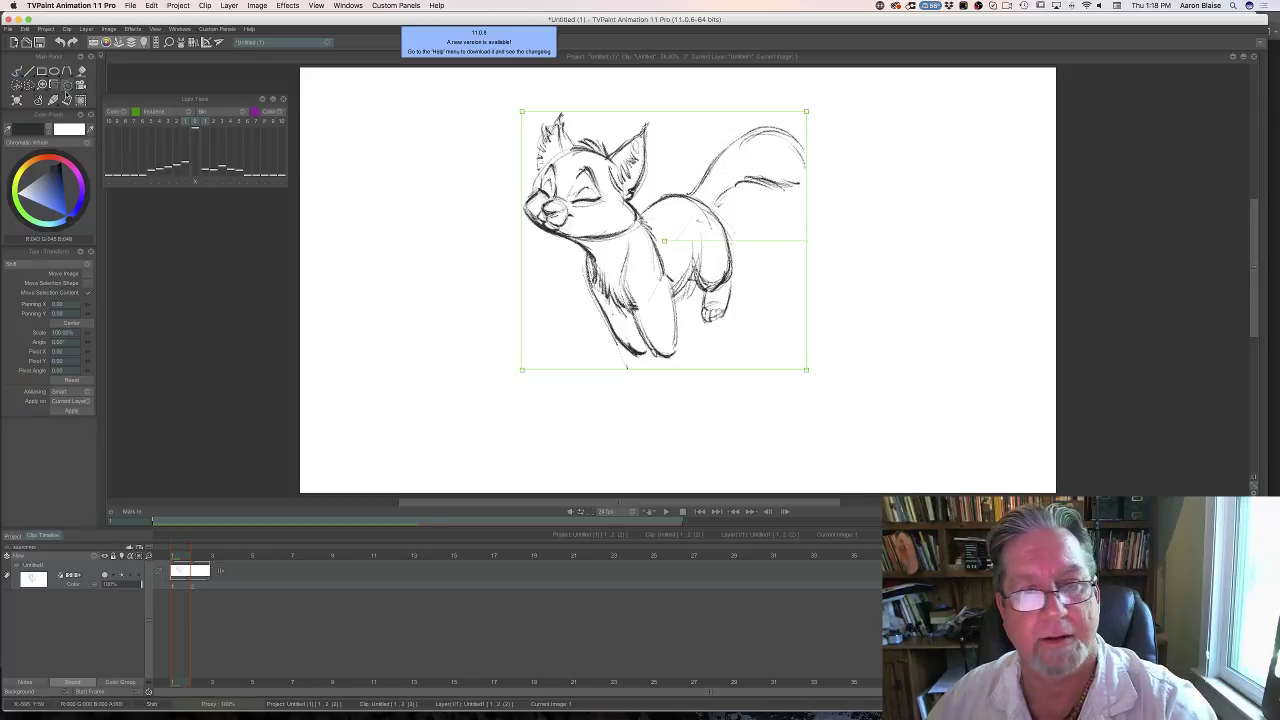
left_click_drag(806, 370, 803, 387)
left_click_drag(558, 359, 574, 381)
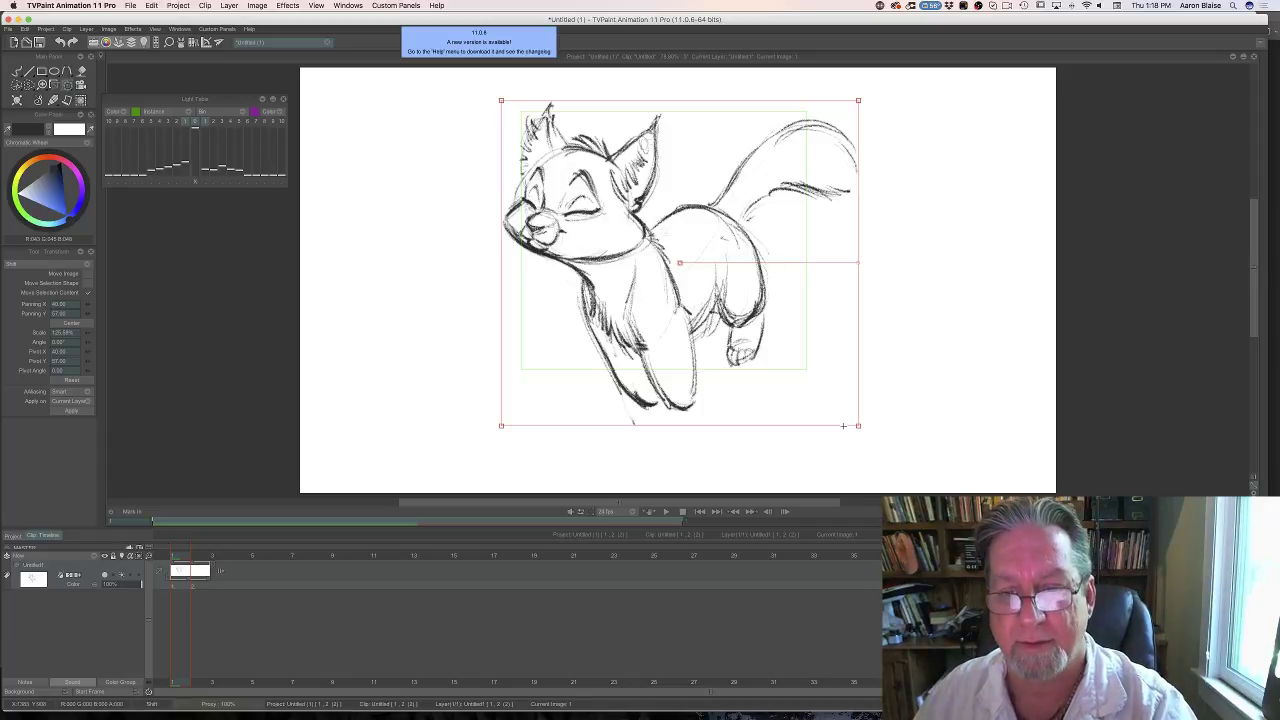
key("Return")
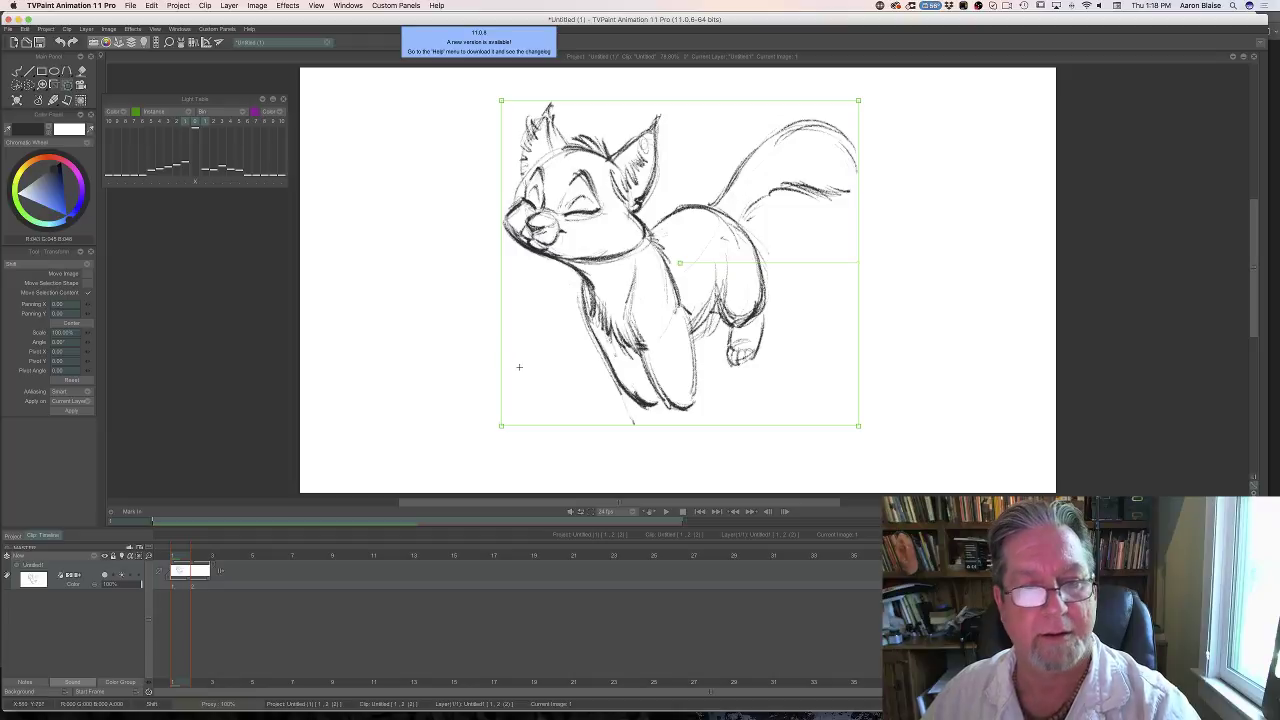
left_click_drag(519, 367, 520, 381)
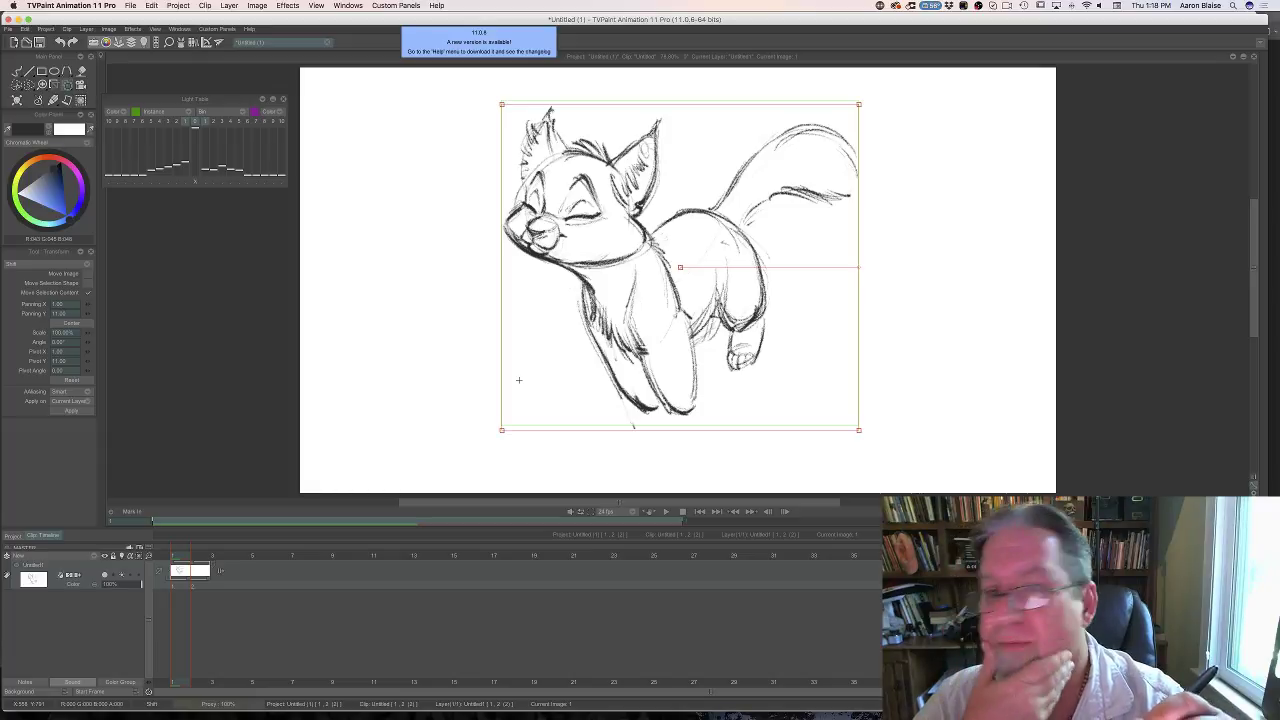
key("Return")
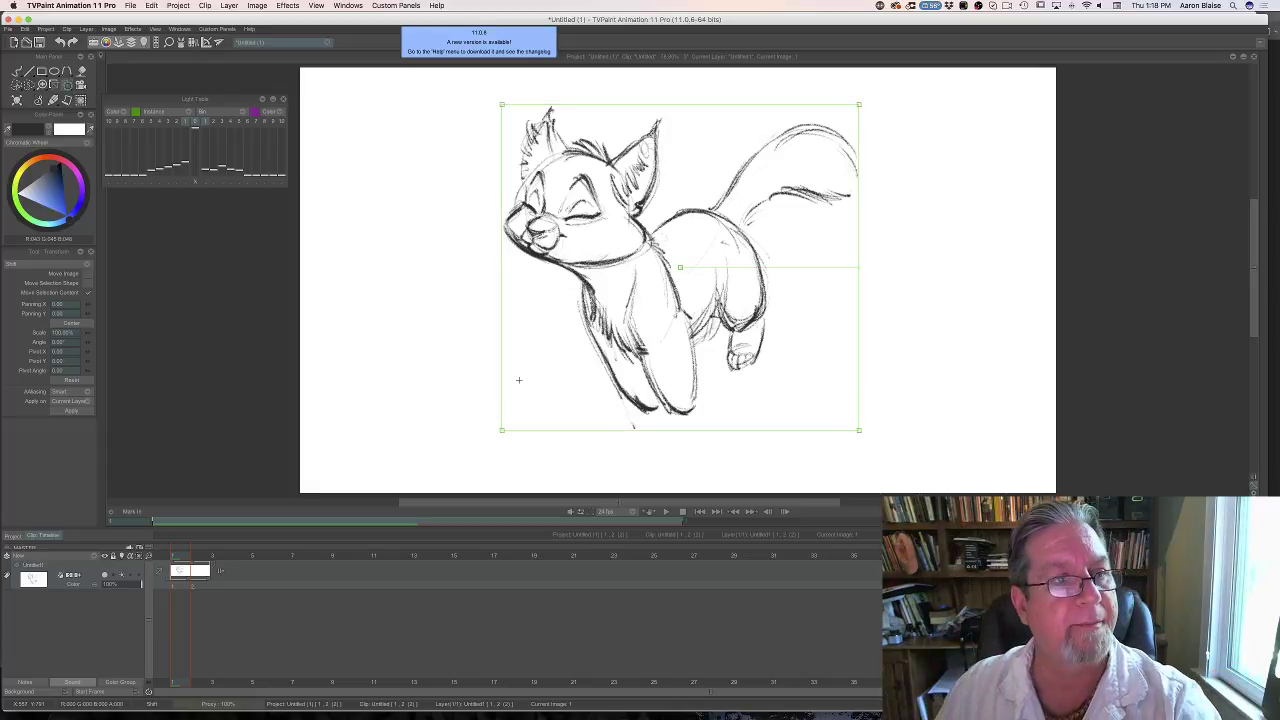
Erase part of the jaw line beneath the cheek and rework it with lighter freehand pencil strokes.
left_click(37, 104)
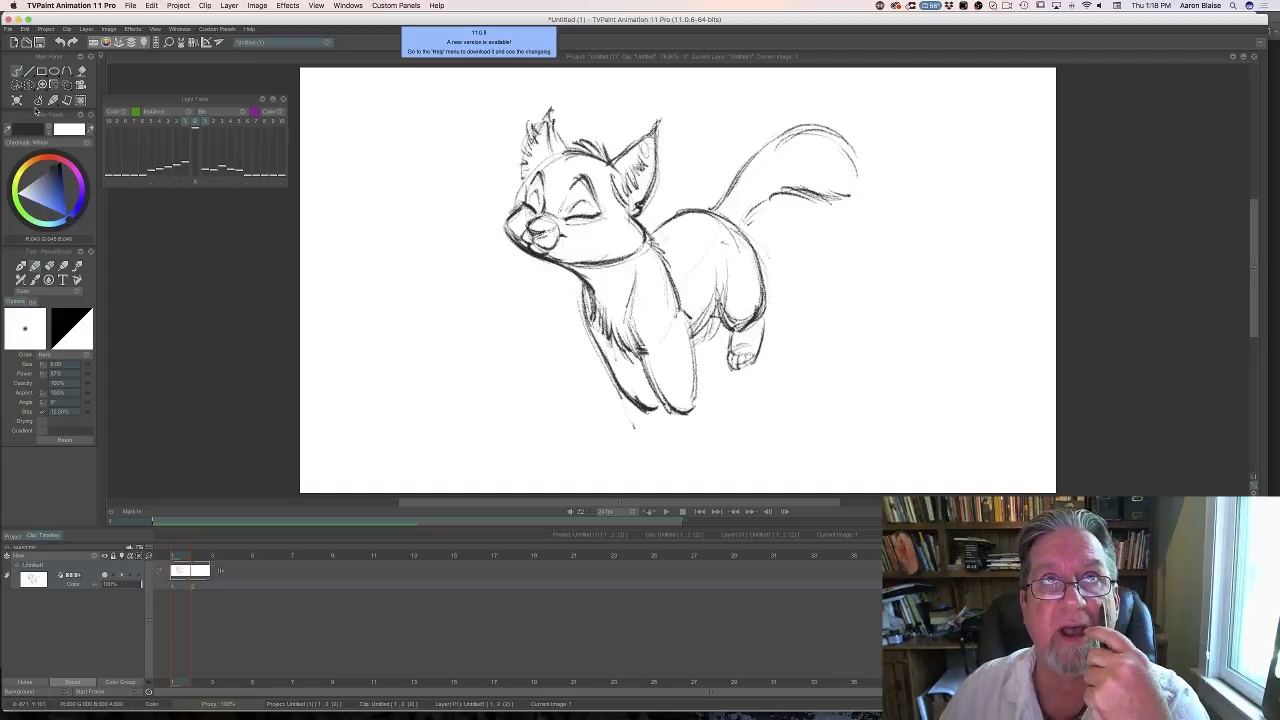
key("e")
left_click_drag(570, 258, 586, 267)
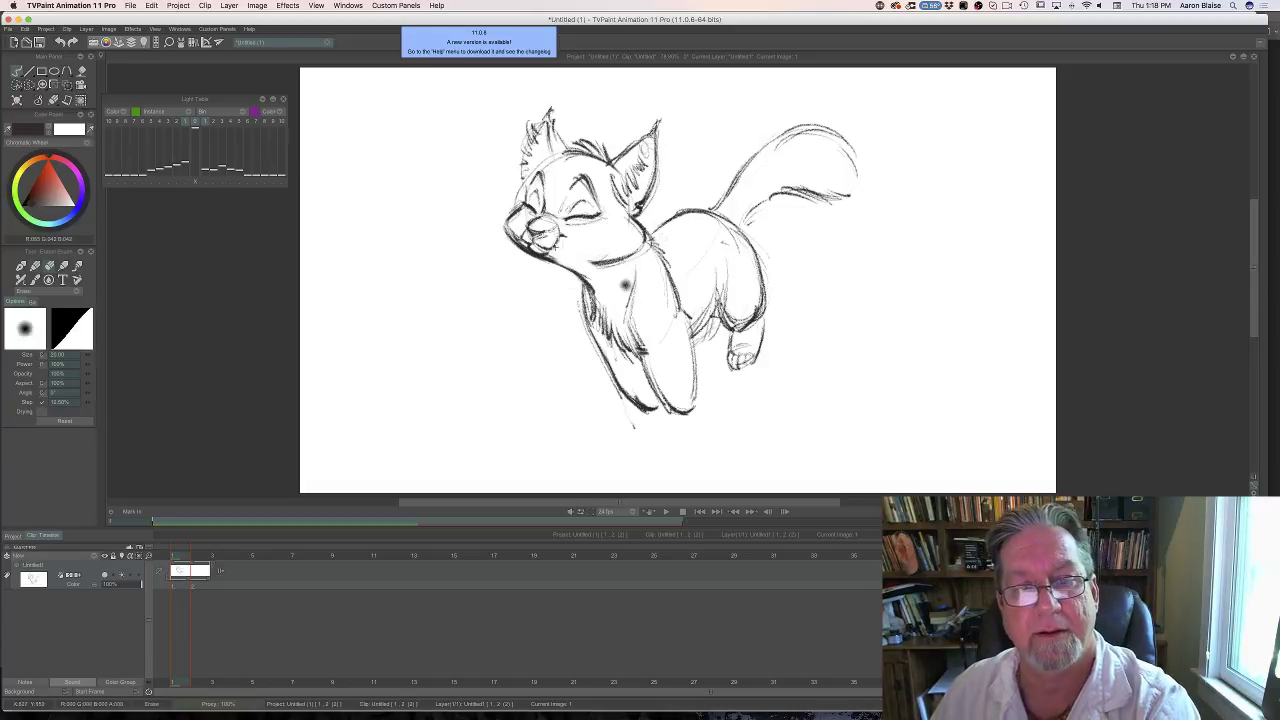
key("b")
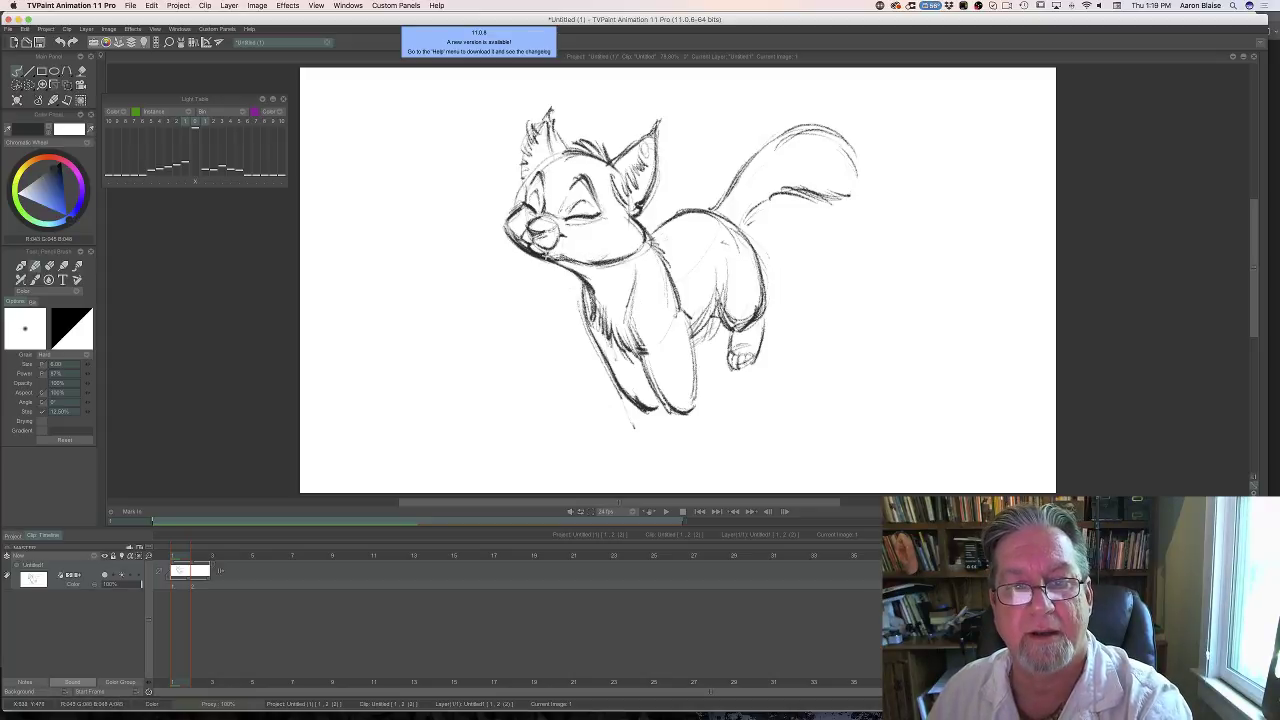
key("e")
left_click_drag(557, 256, 583, 264)
key("e")
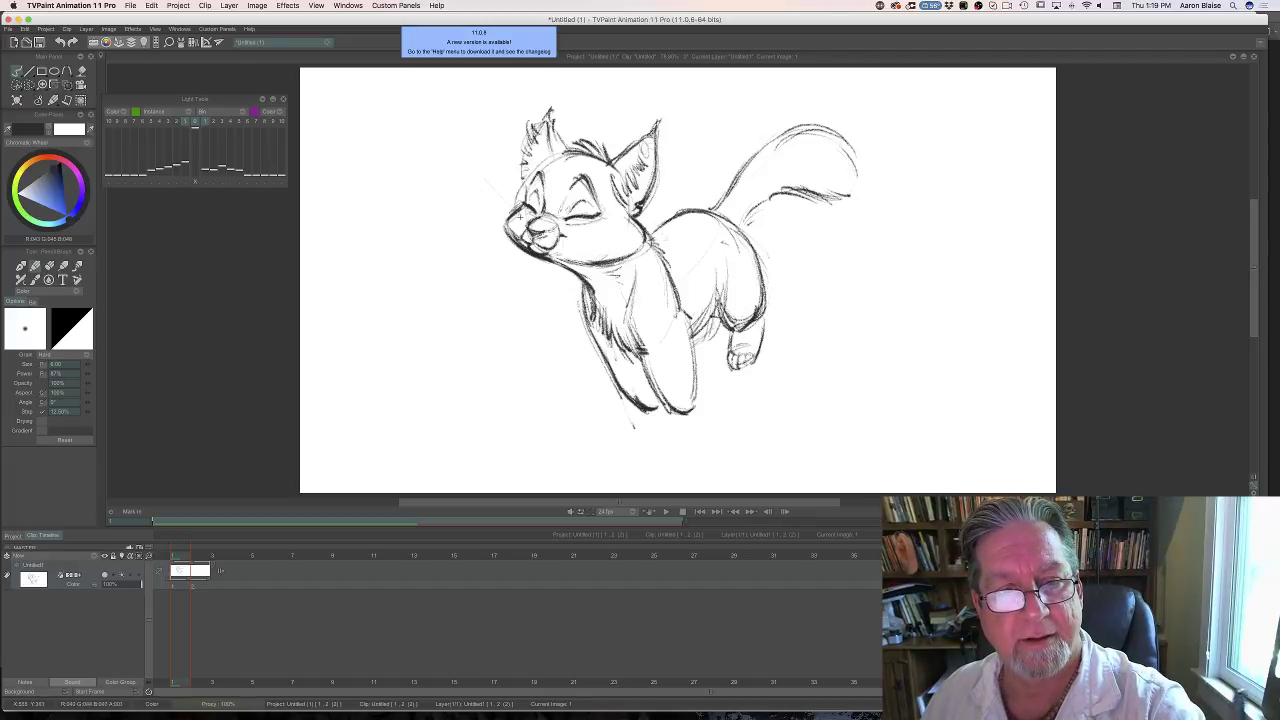
Draw long curved whiskers on both sides of the muzzle and erase the tips of the far-side ones.
mouse_move(414, 143)
left_mouse_down()
mouse_move(500, 198)
mouse_move(393, 181)
left_mouse_up()
left_click_drag(497, 225, 421, 232)
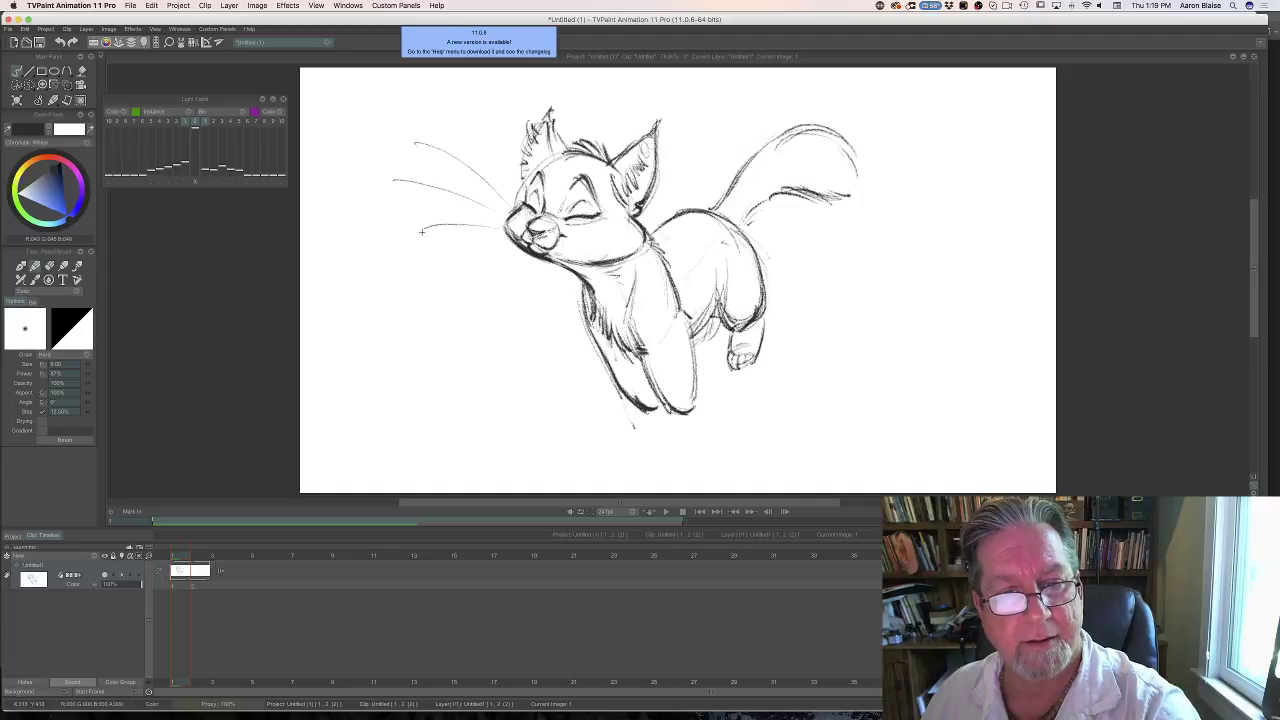
left_click_drag(668, 203, 708, 207)
left_click_drag(562, 237, 699, 247)
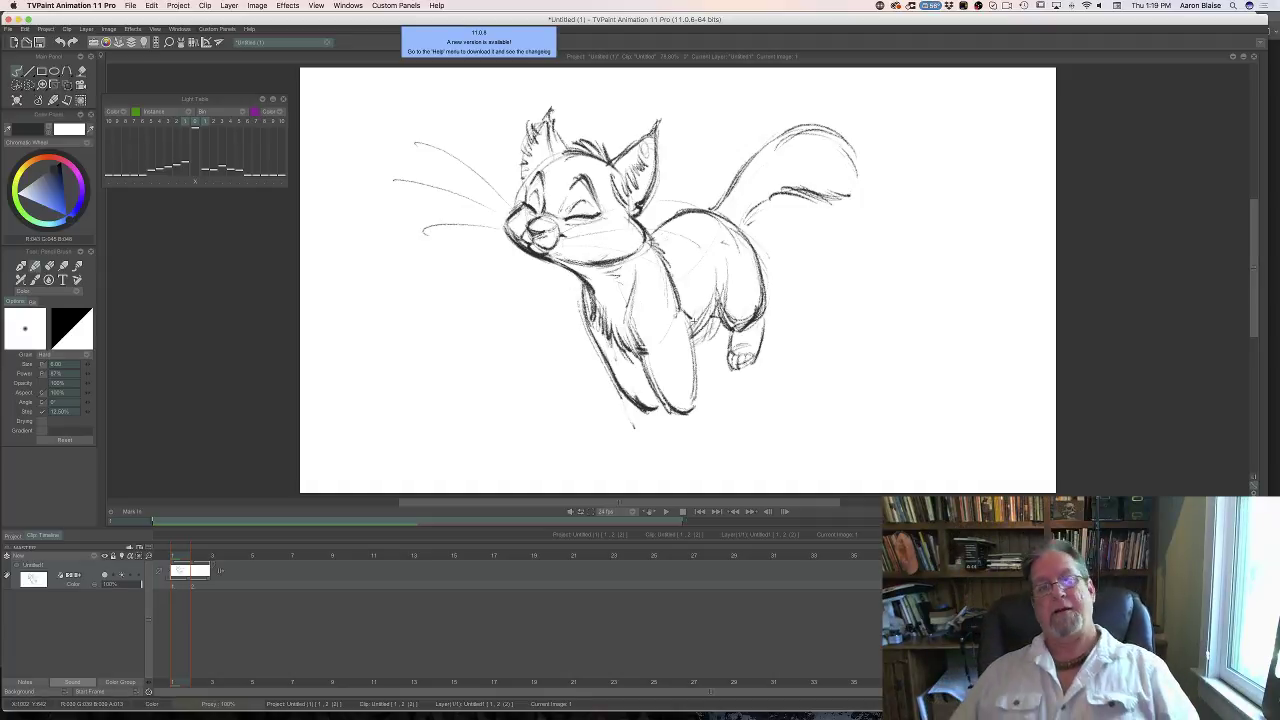
key("e")
left_click_drag(414, 142, 394, 184)
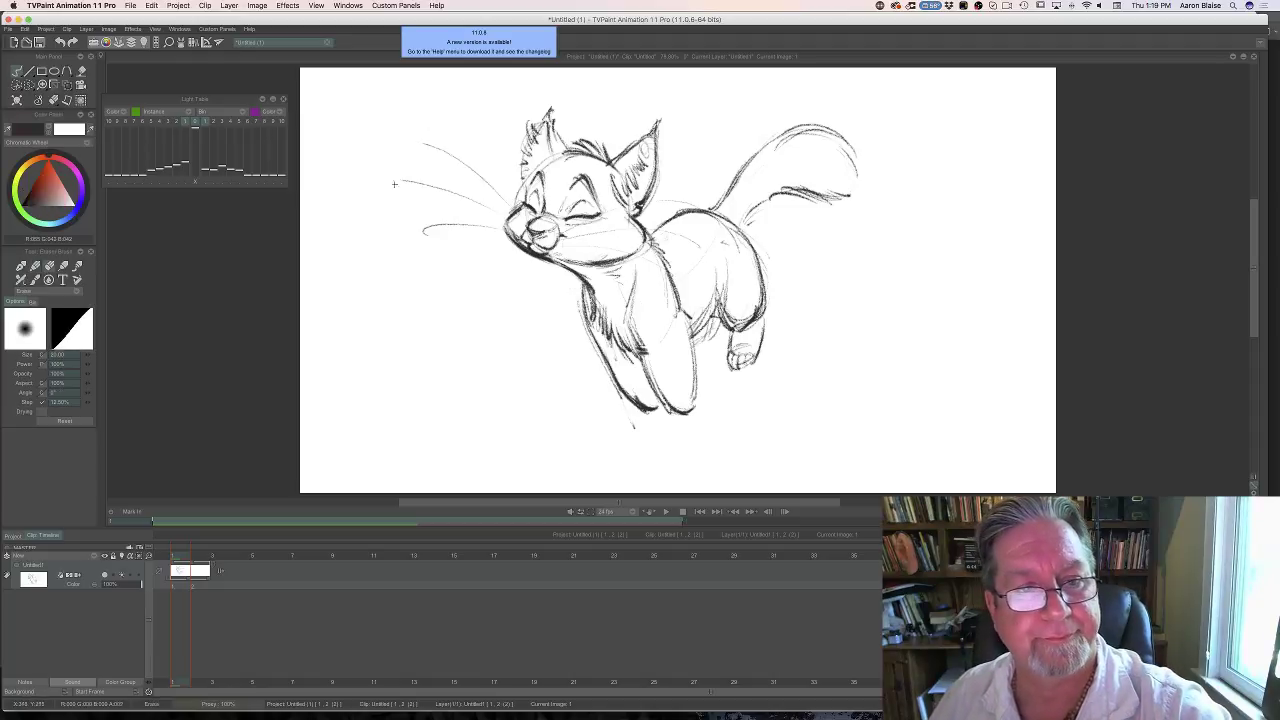
left_click_drag(423, 231, 428, 237)
Sketch a horizontal ground line beneath the kitten on frame 2.
left_click(205, 563)
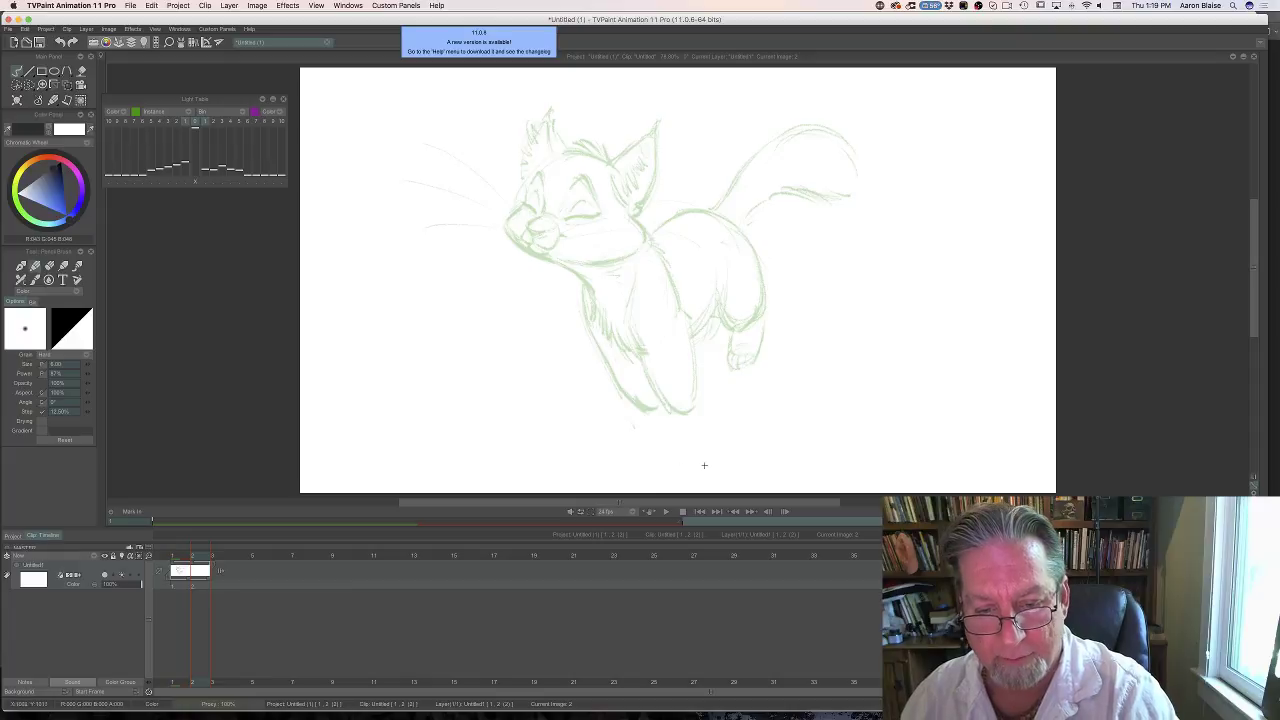
mouse_move(760, 471)
left_mouse_down()
mouse_move(551, 475)
mouse_move(781, 471)
mouse_move(552, 471)
left_mouse_up()
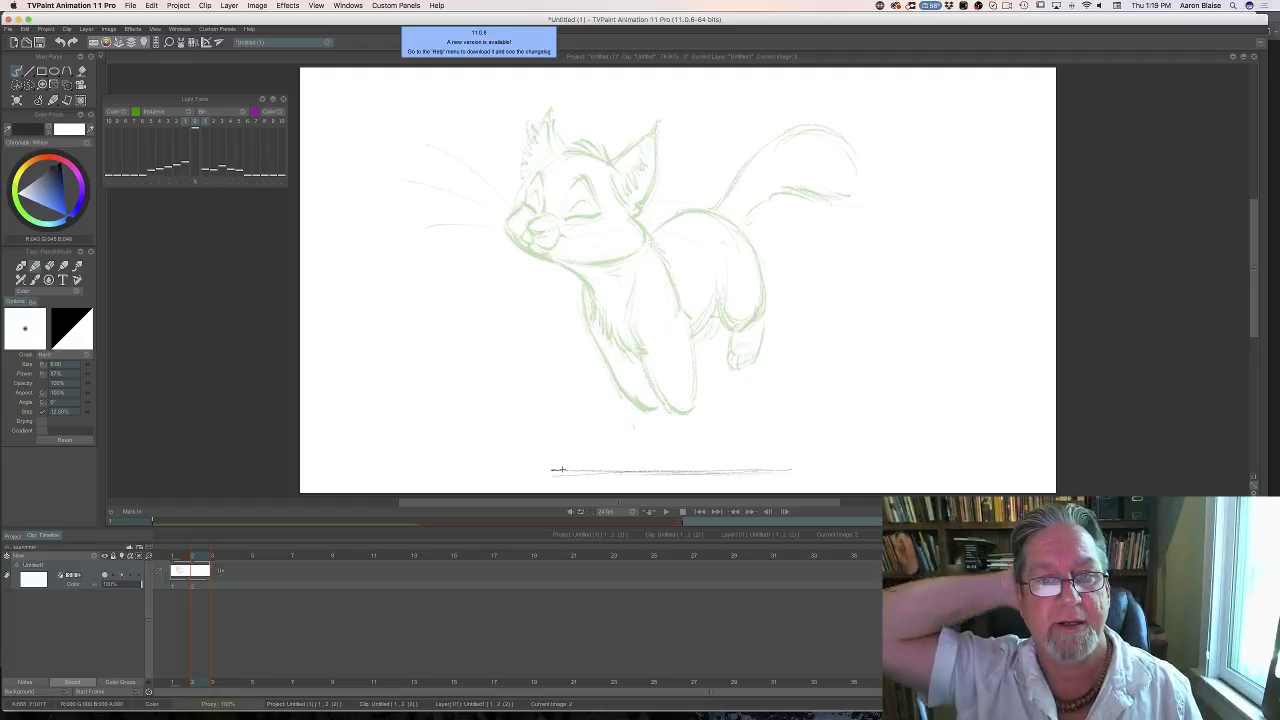
Save the animation project under the file name Kitty prance.
key("super+s")
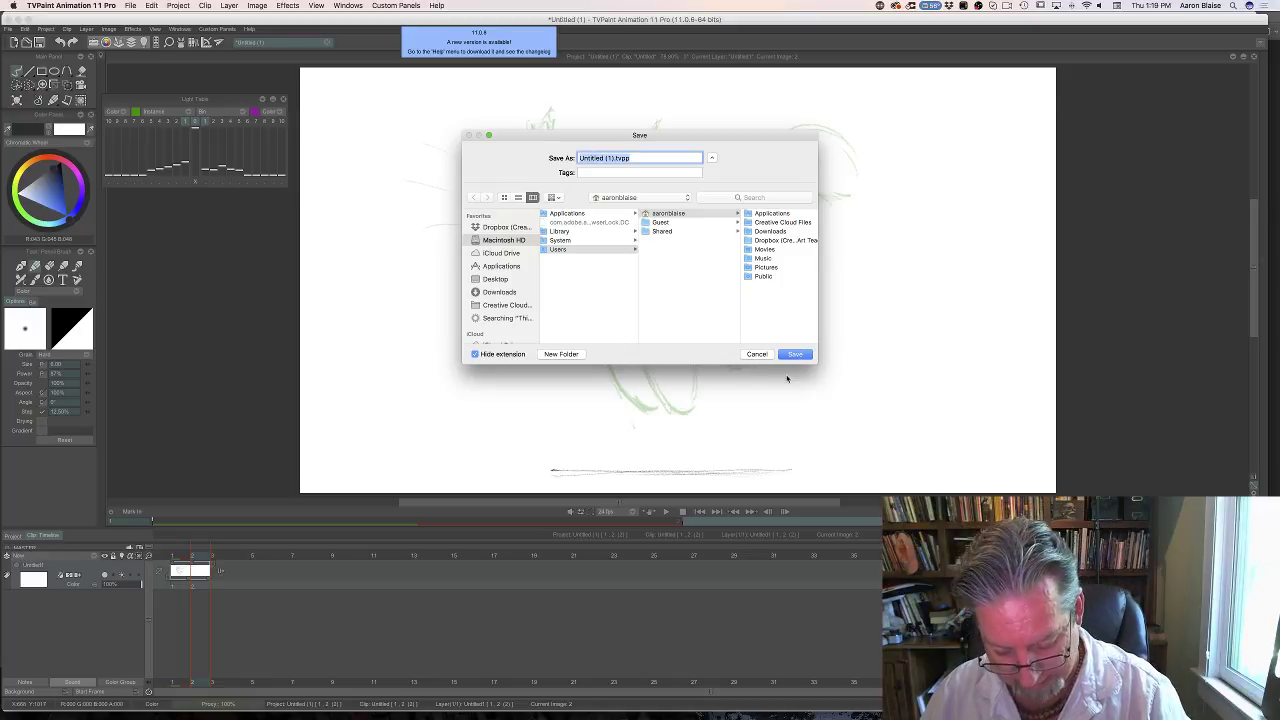
type("Kitty")
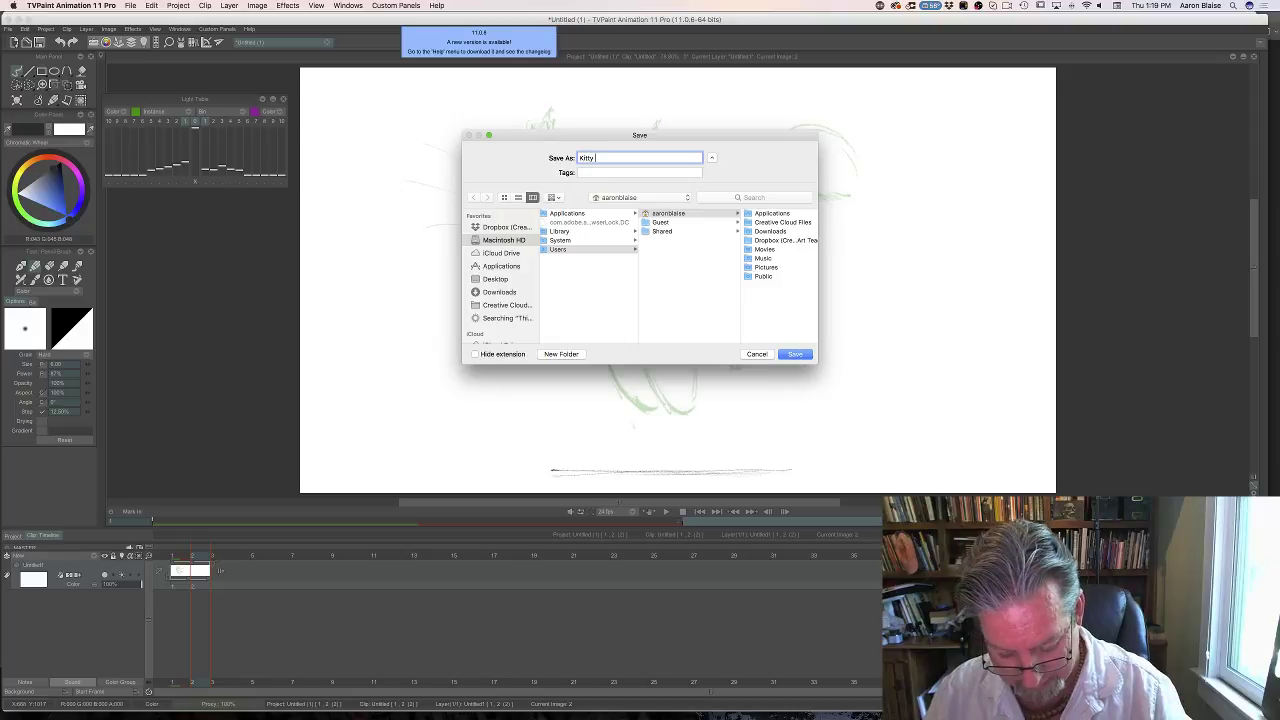
type(" pr")
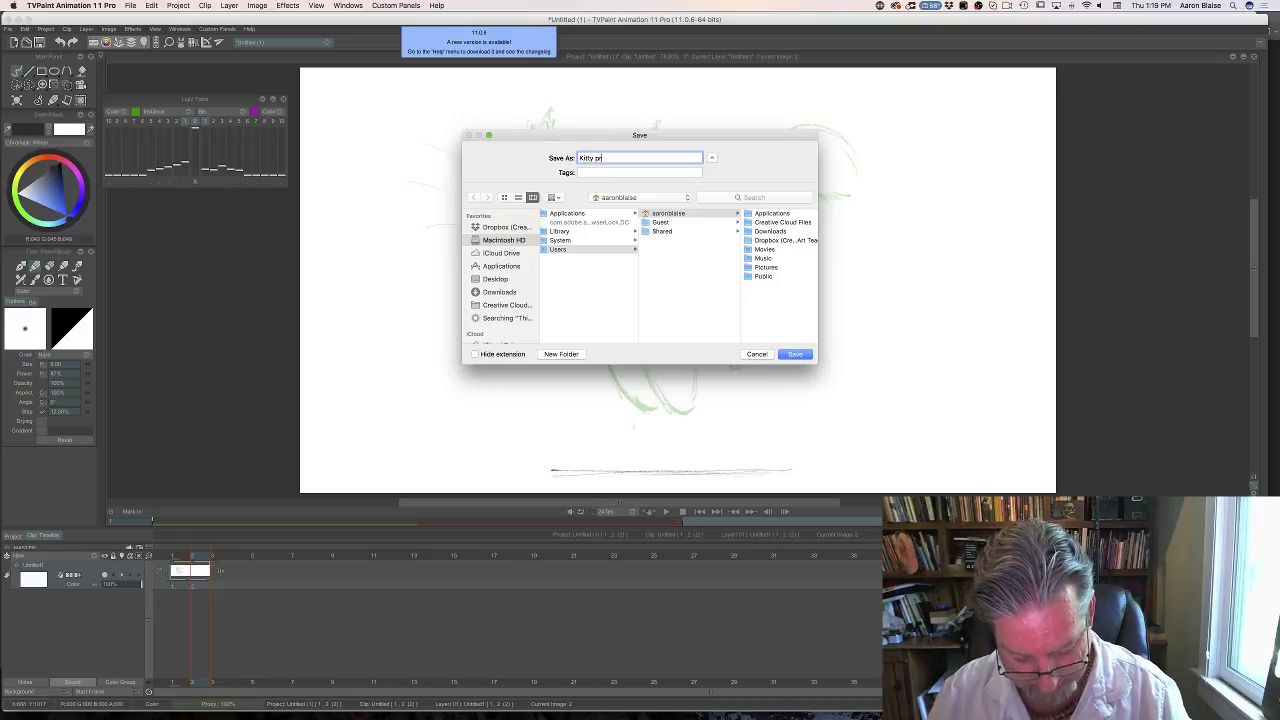
type("ance")
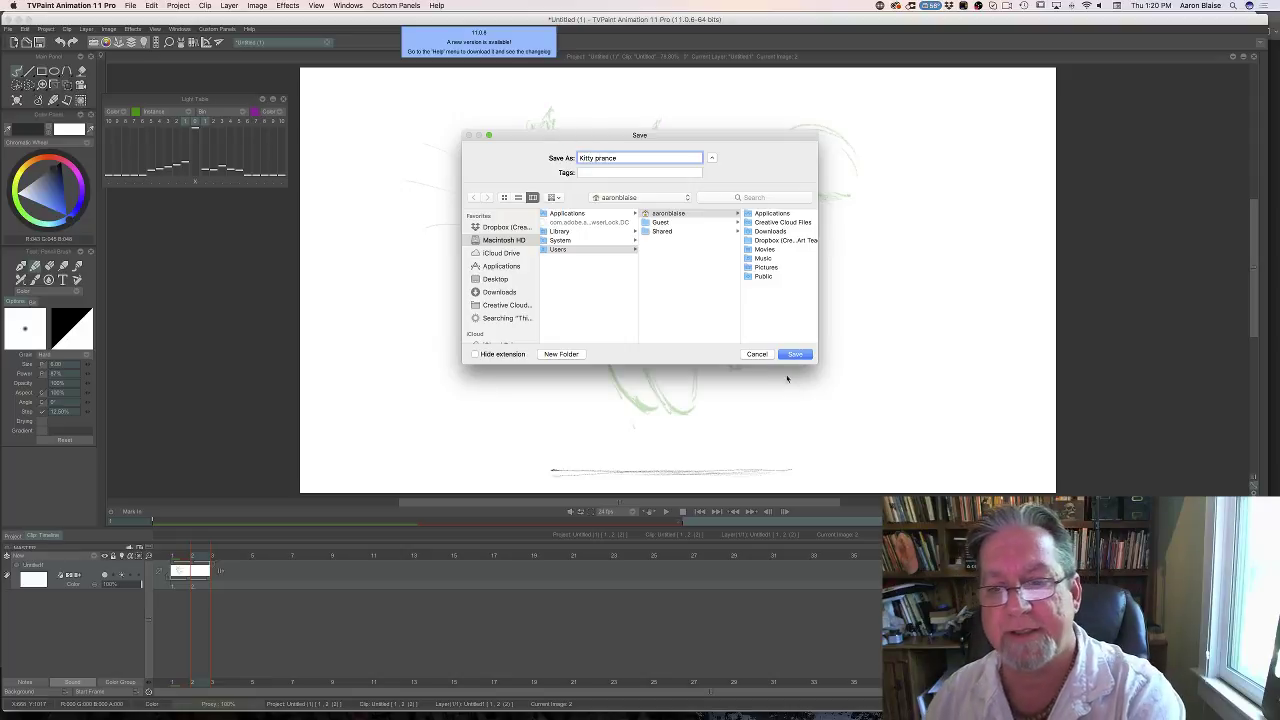
left_click(794, 355)
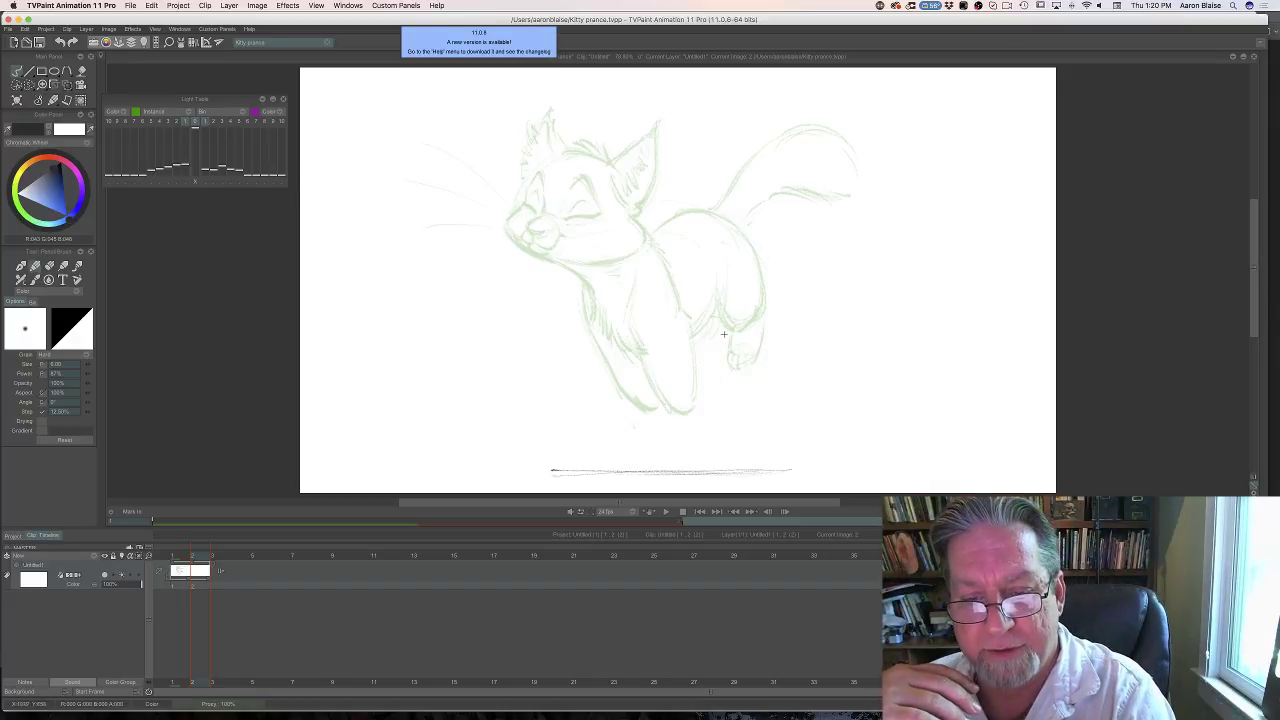
Rough in the kitten's rump on frame 2 as a curved line above the rear end of the ground line.
left_click_drag(757, 377, 703, 350)
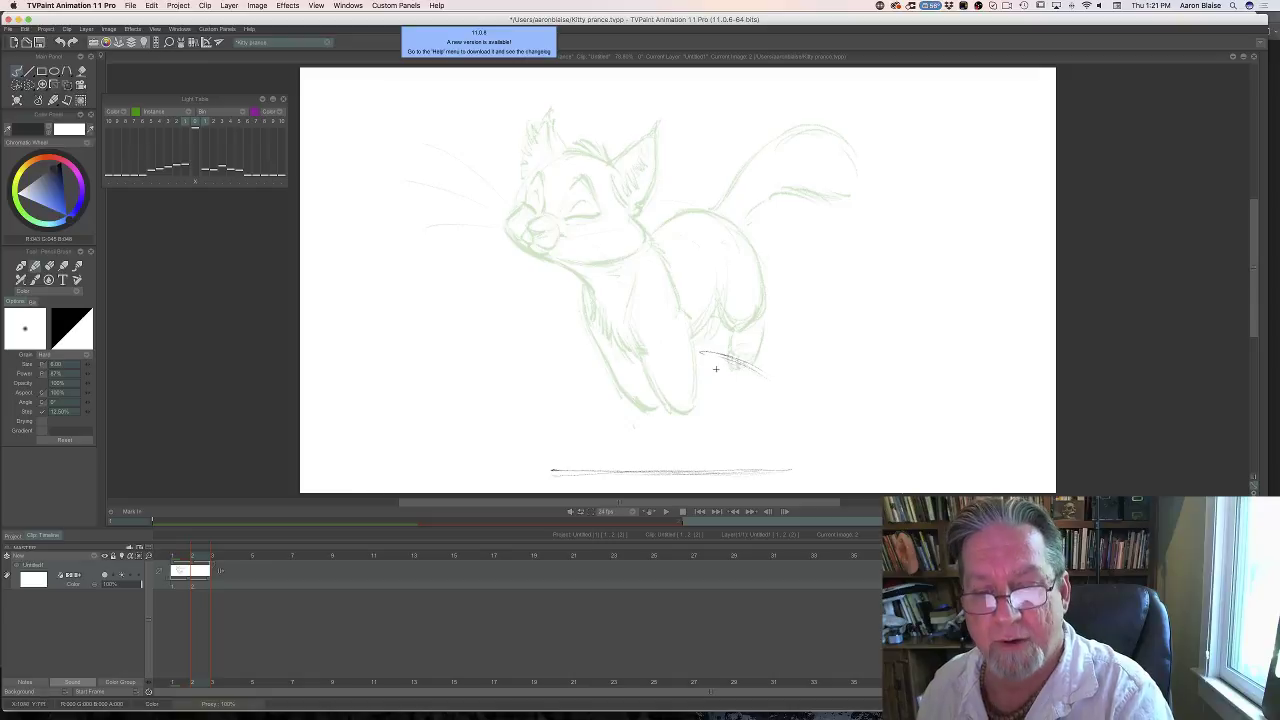
left_click_drag(700, 362, 772, 398)
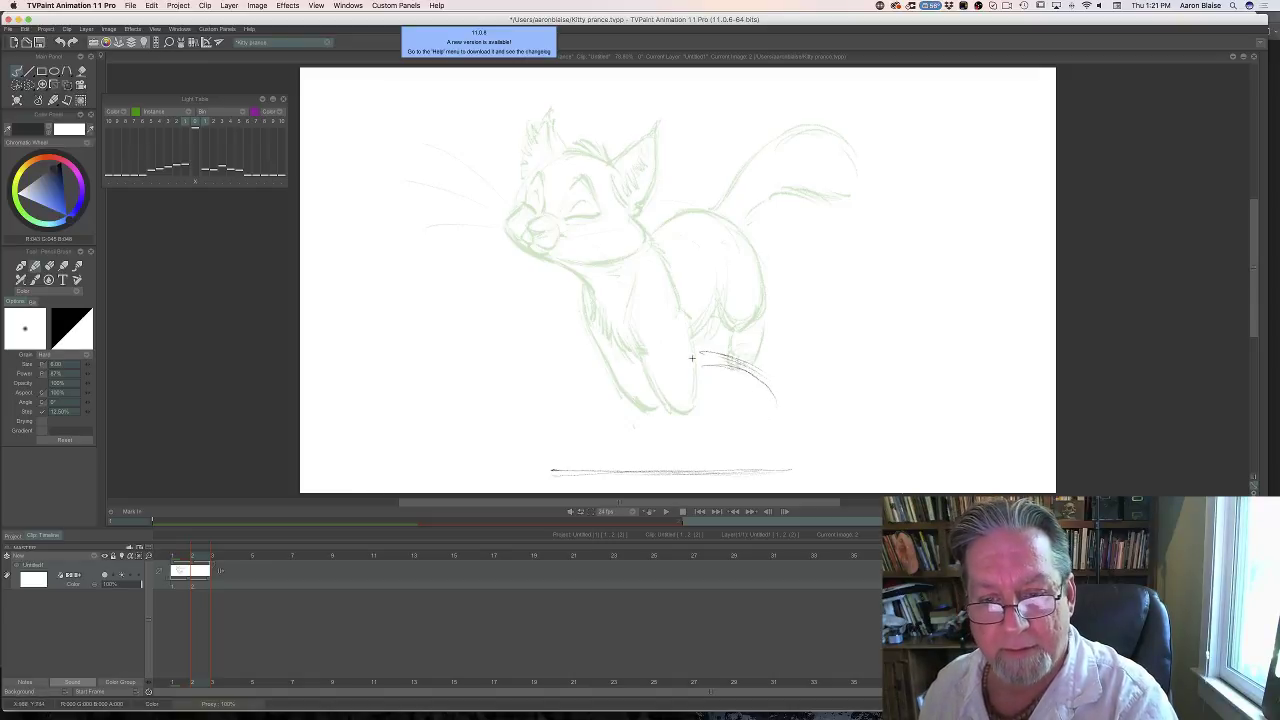
left_click_drag(704, 358, 778, 404)
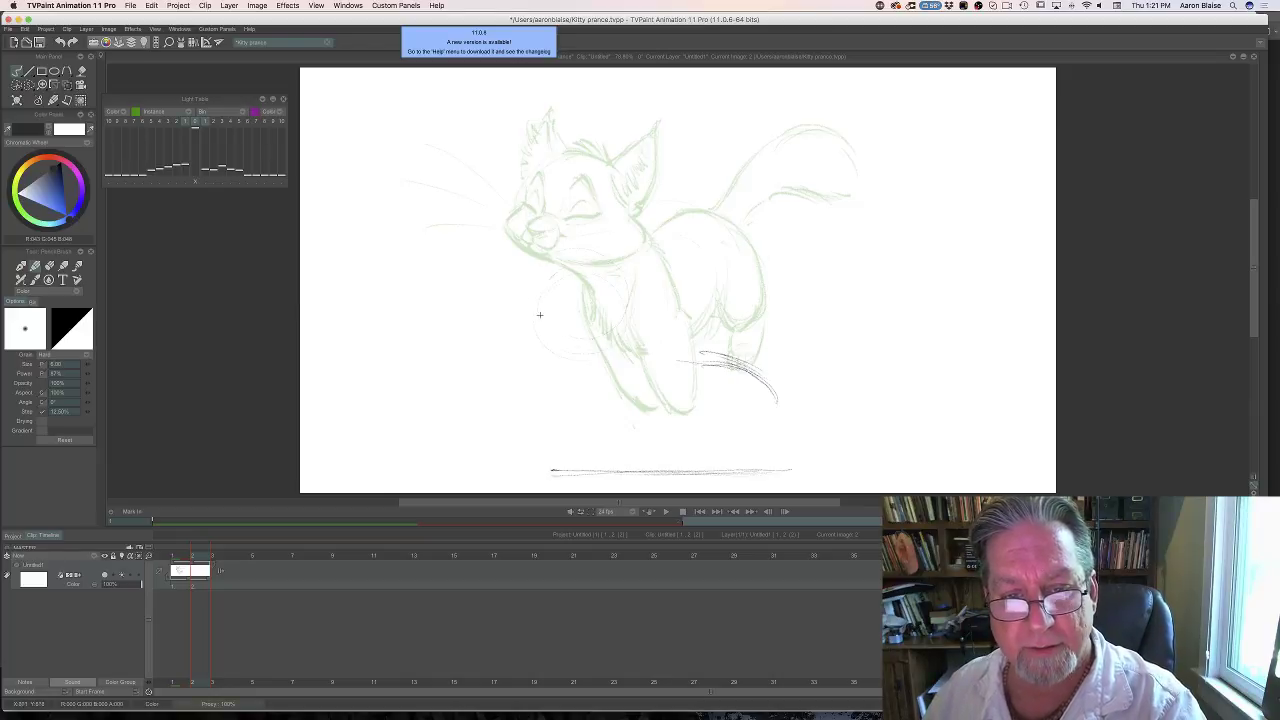
Sketch the lowered head on frame 2 as a round cranium with wide, flared cheeks and a curved jaw beneath it.
mouse_move(575, 251)
left_mouse_down()
mouse_move(547, 322)
mouse_move(627, 308)
mouse_move(567, 248)
mouse_move(537, 310)
mouse_move(633, 291)
mouse_move(583, 243)
mouse_move(559, 335)
left_mouse_up()
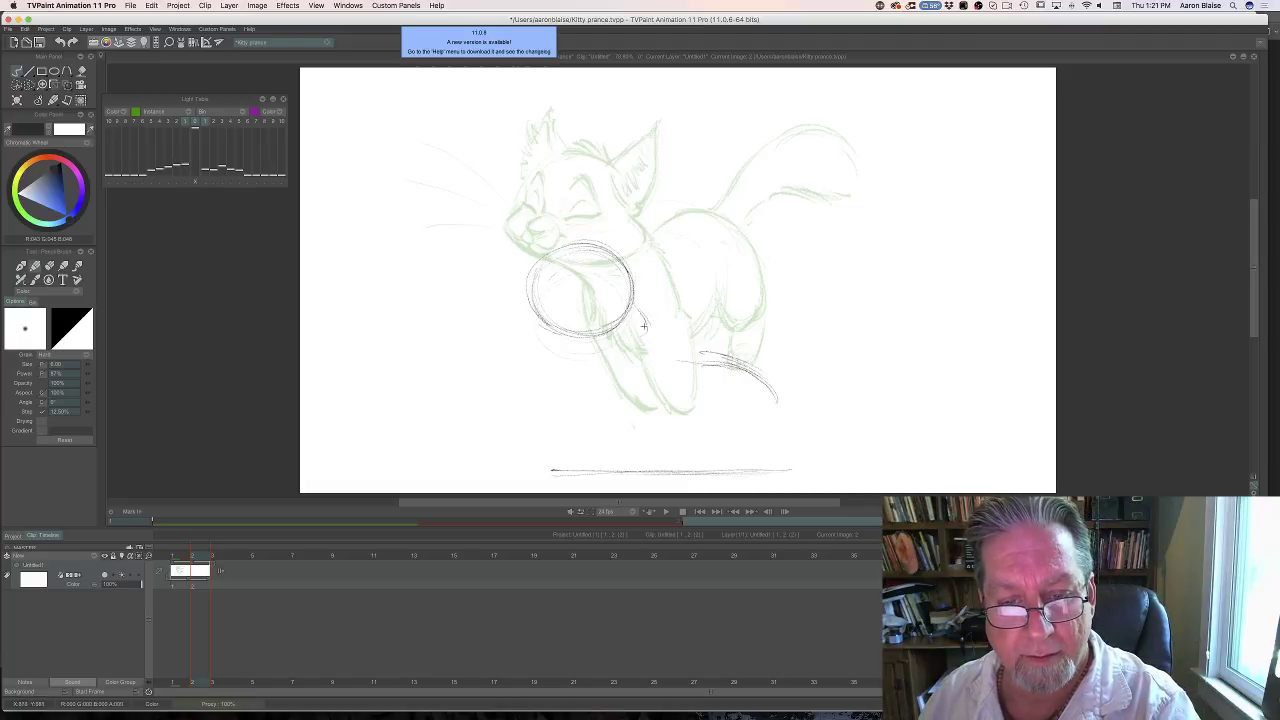
mouse_move(635, 312)
left_mouse_down()
mouse_move(641, 347)
mouse_move(609, 360)
left_mouse_up()
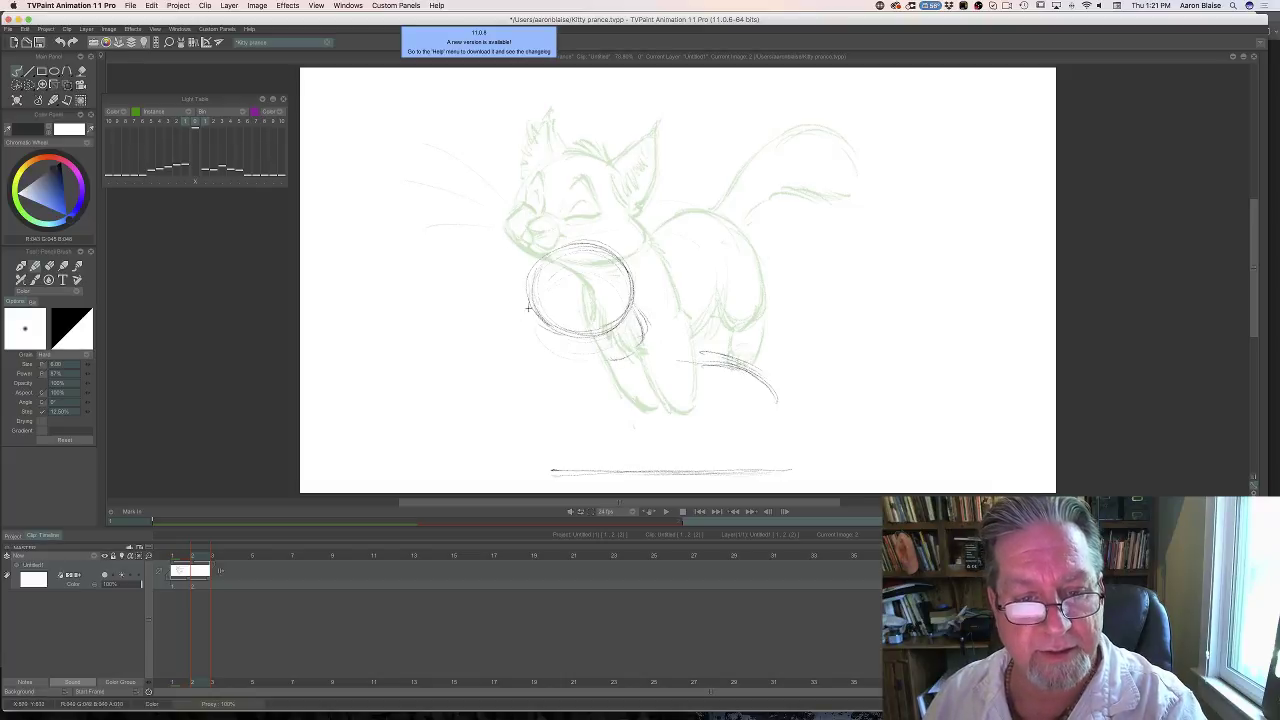
mouse_move(529, 308)
left_mouse_down()
mouse_move(521, 339)
mouse_move(564, 364)
mouse_move(523, 345)
mouse_move(616, 358)
left_mouse_up()
left_click_drag(632, 300, 644, 344)
mouse_move(642, 334)
left_mouse_down()
mouse_move(622, 360)
mouse_move(646, 342)
mouse_move(606, 366)
mouse_move(553, 364)
mouse_move(568, 366)
left_mouse_up()
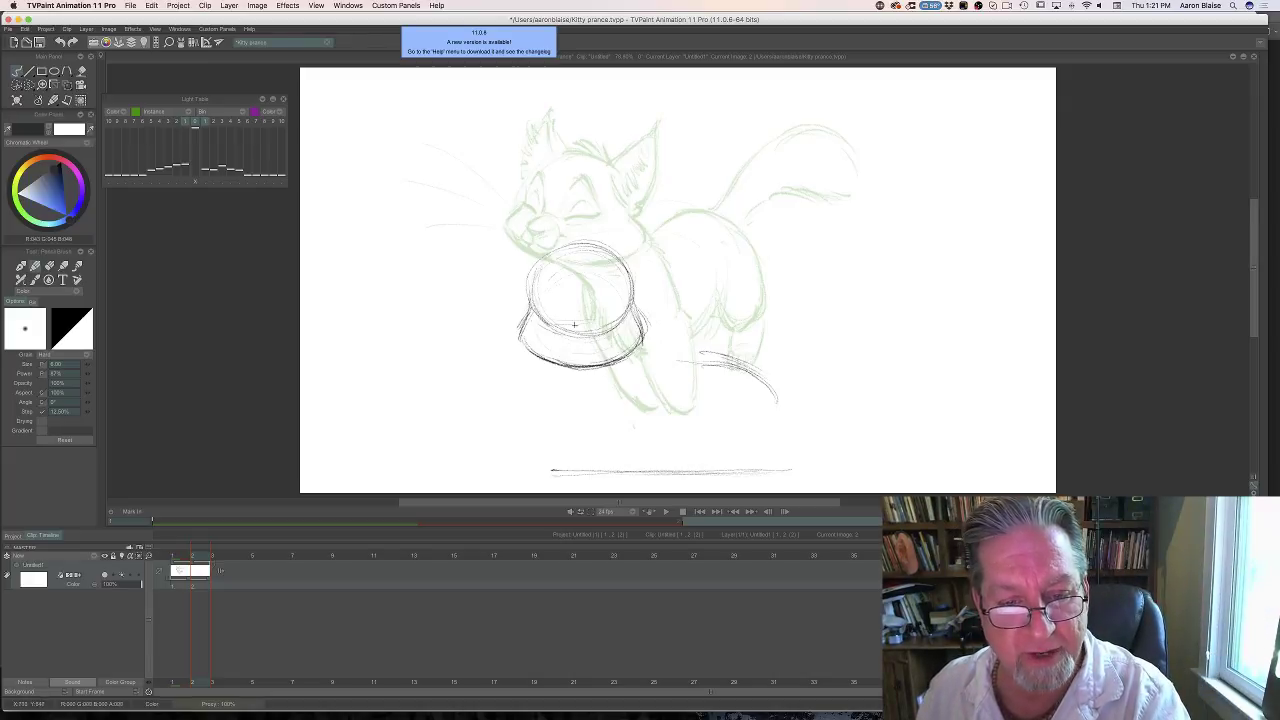
mouse_move(534, 315)
left_mouse_down()
mouse_move(582, 321)
mouse_move(552, 320)
left_mouse_up()
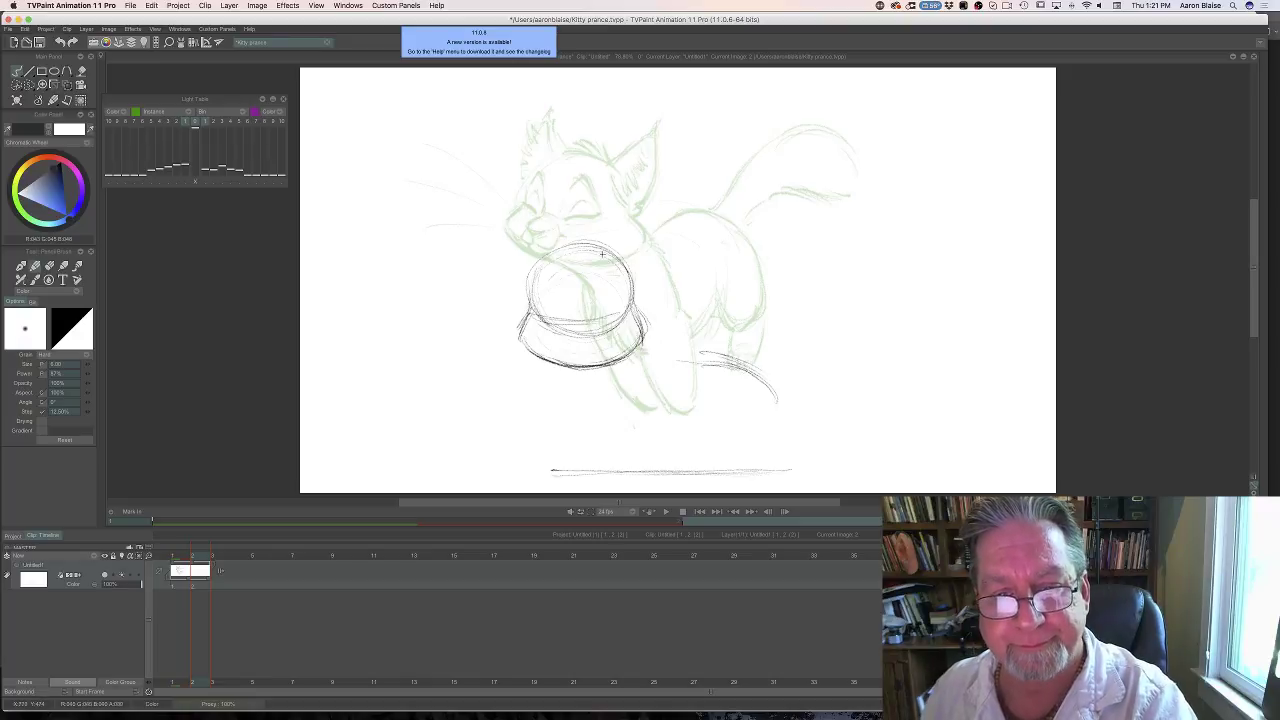
Draw the two ears flaring outward from the upper sides of the head circle on frame 2.
mouse_move(578, 241)
left_mouse_down()
mouse_move(605, 255)
mouse_move(565, 256)
mouse_move(668, 232)
left_mouse_up()
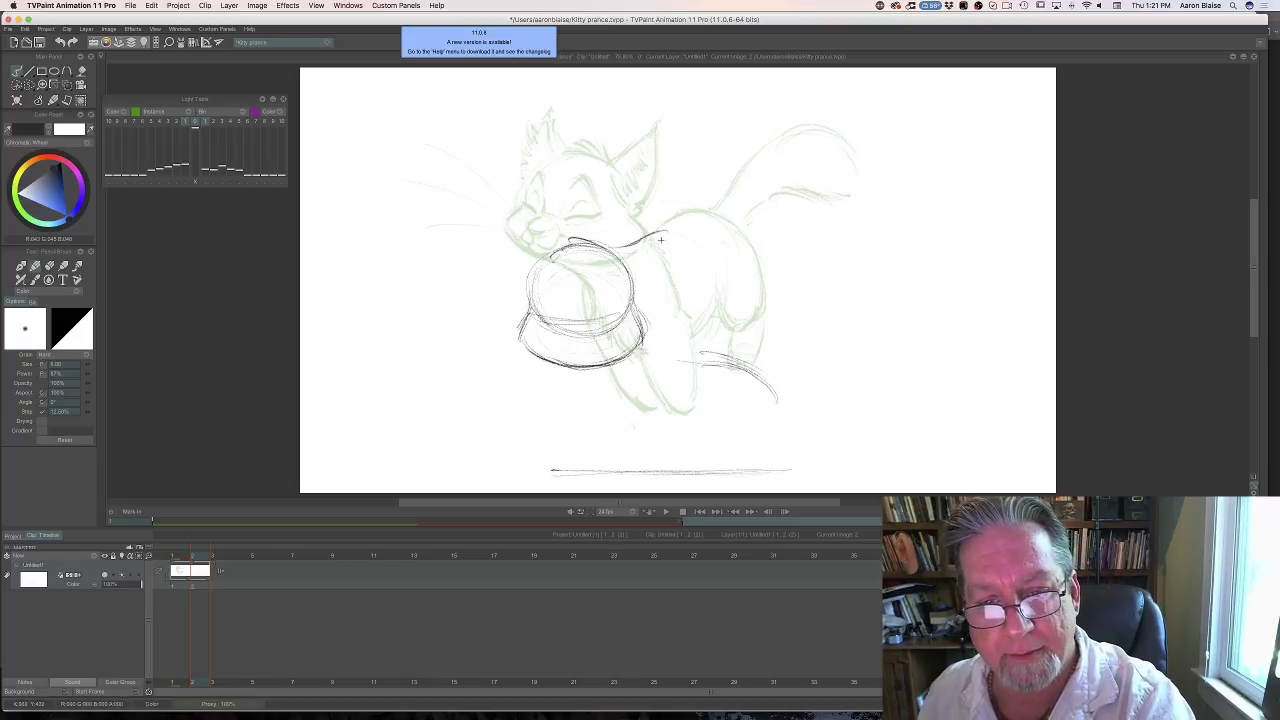
mouse_move(641, 288)
left_mouse_down()
mouse_move(658, 266)
mouse_move(635, 293)
left_mouse_up()
mouse_move(619, 248)
left_mouse_down()
mouse_move(664, 236)
mouse_move(636, 293)
left_mouse_up()
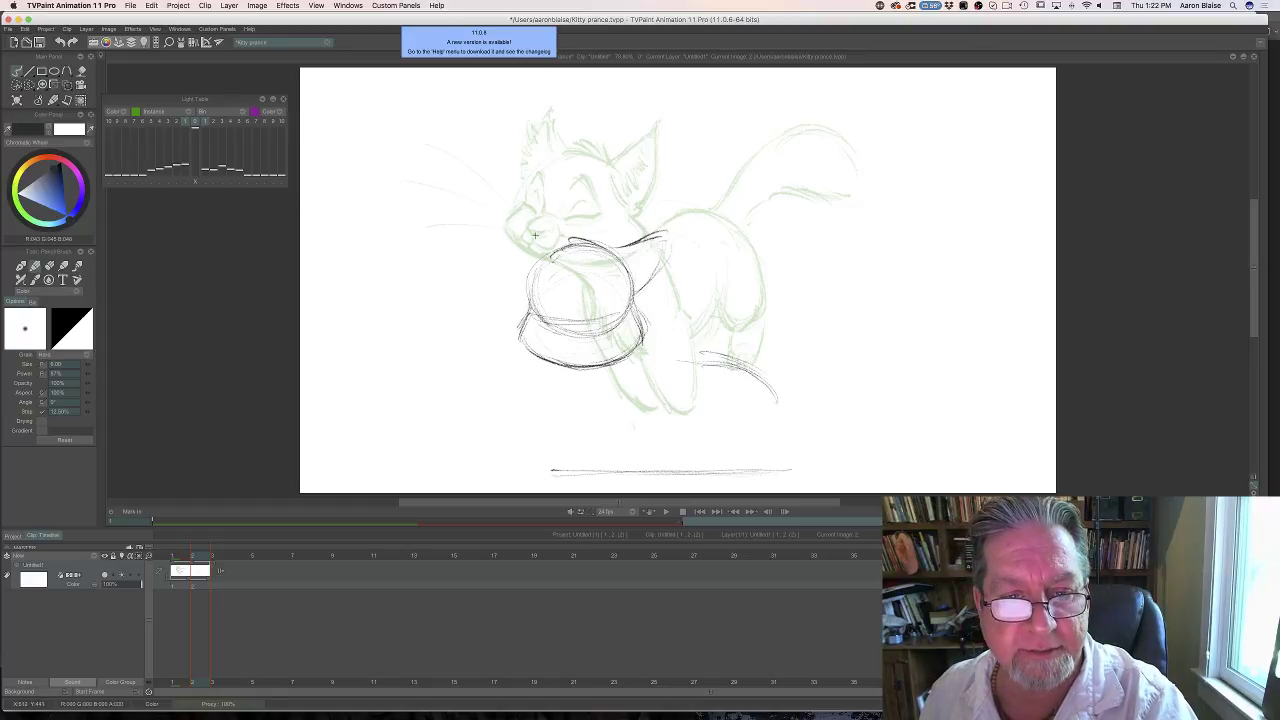
mouse_move(545, 238)
left_mouse_down()
mouse_move(522, 240)
mouse_move(528, 282)
left_mouse_up()
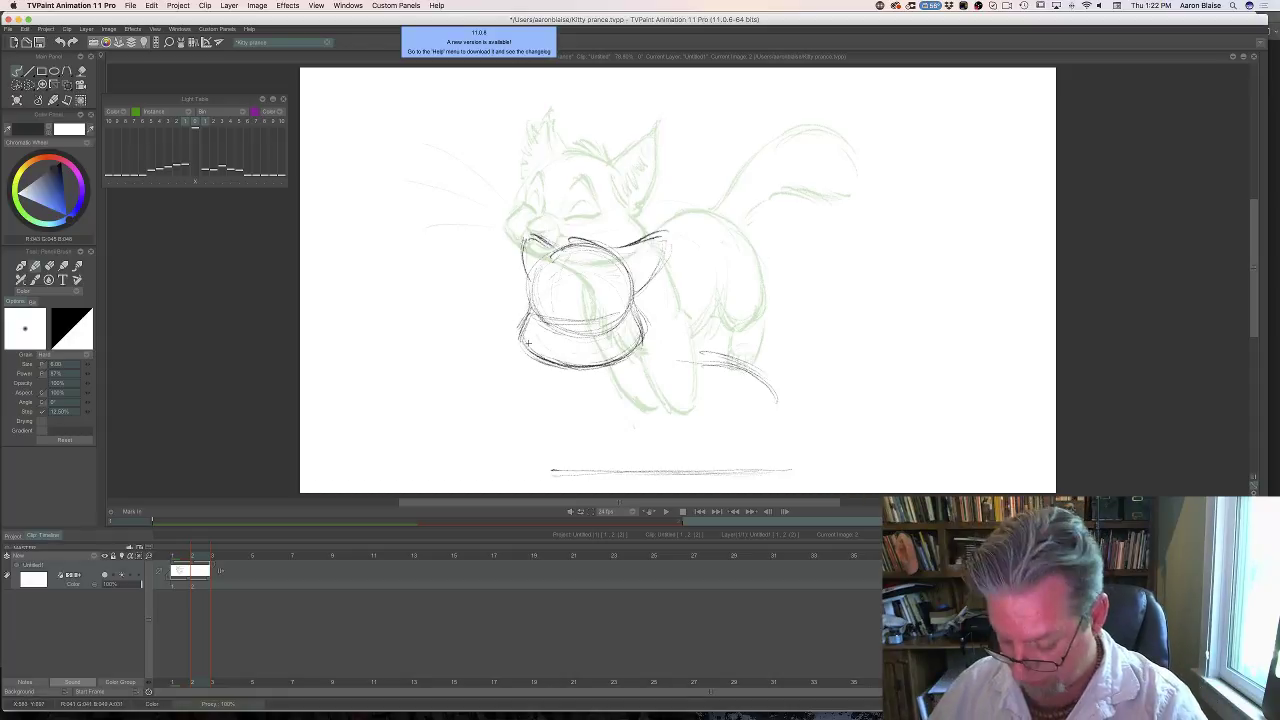
Flip repeatedly between frames 1 and 2 to examine how the head and body move from pose to pose.
key("Left")
key("Right")
key("Left")
key("Right")
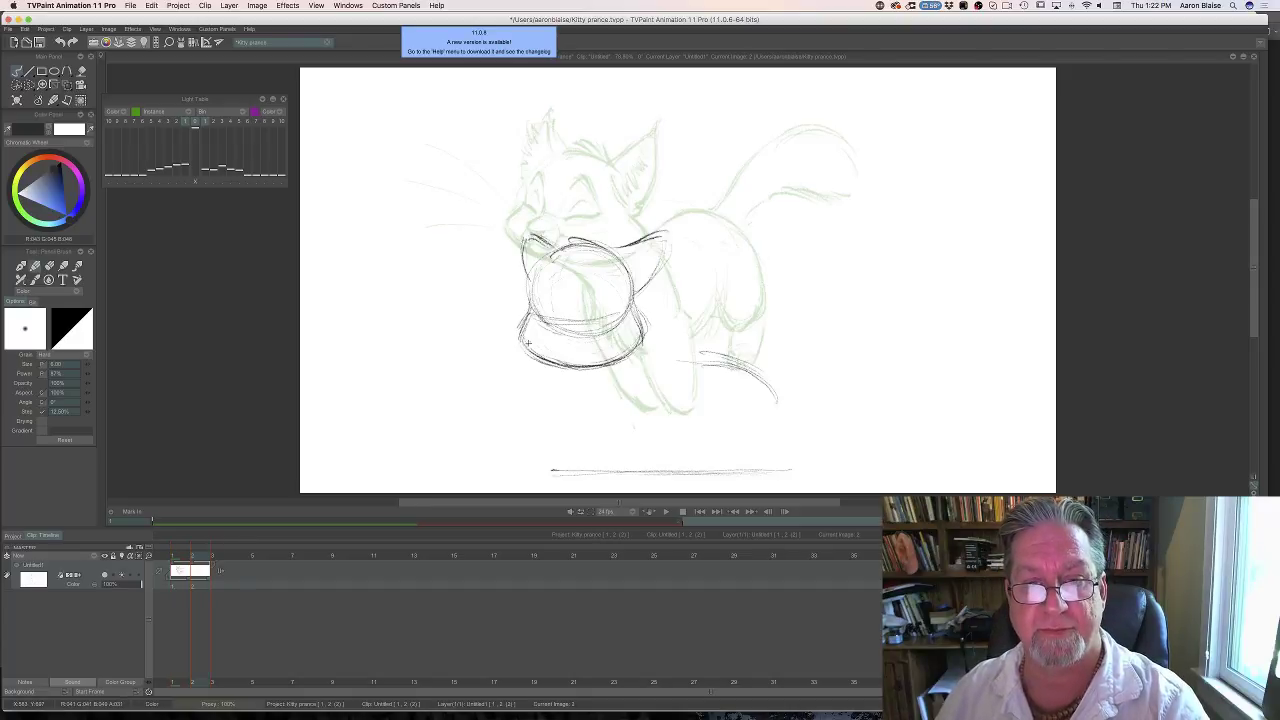
key("Left")
key("Right")
key("Left")
key("Right")
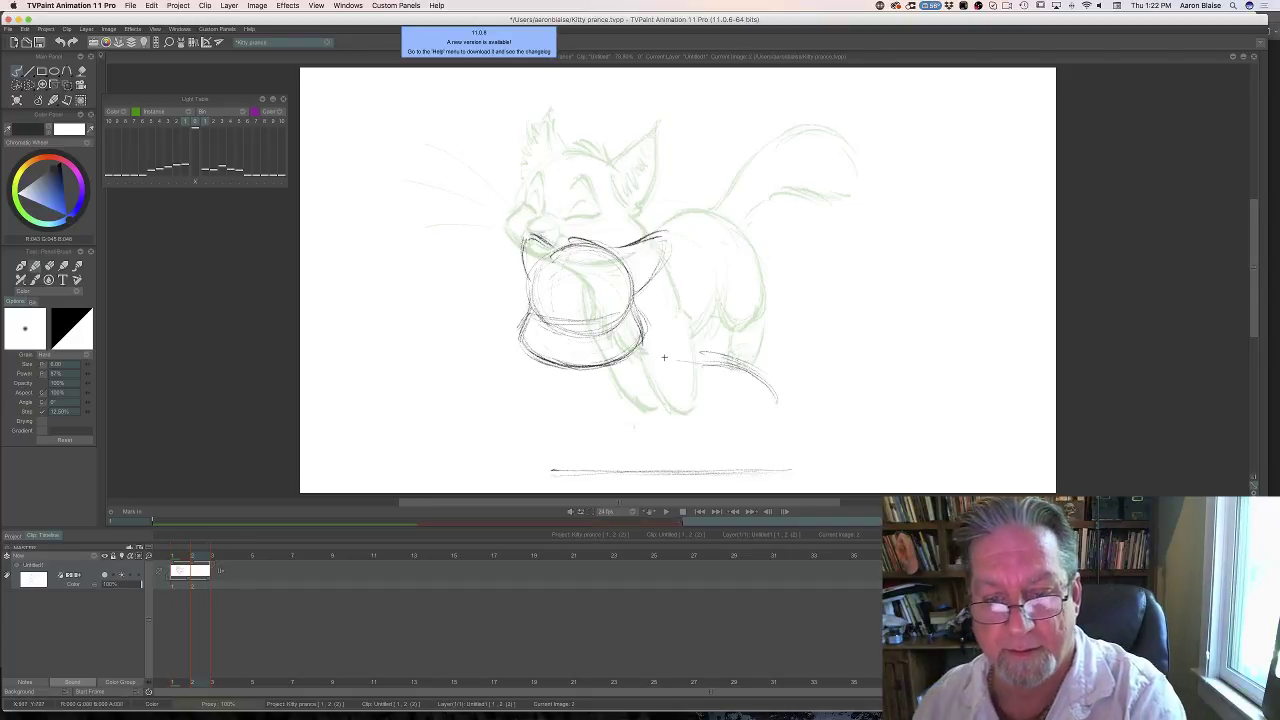
key("Left")
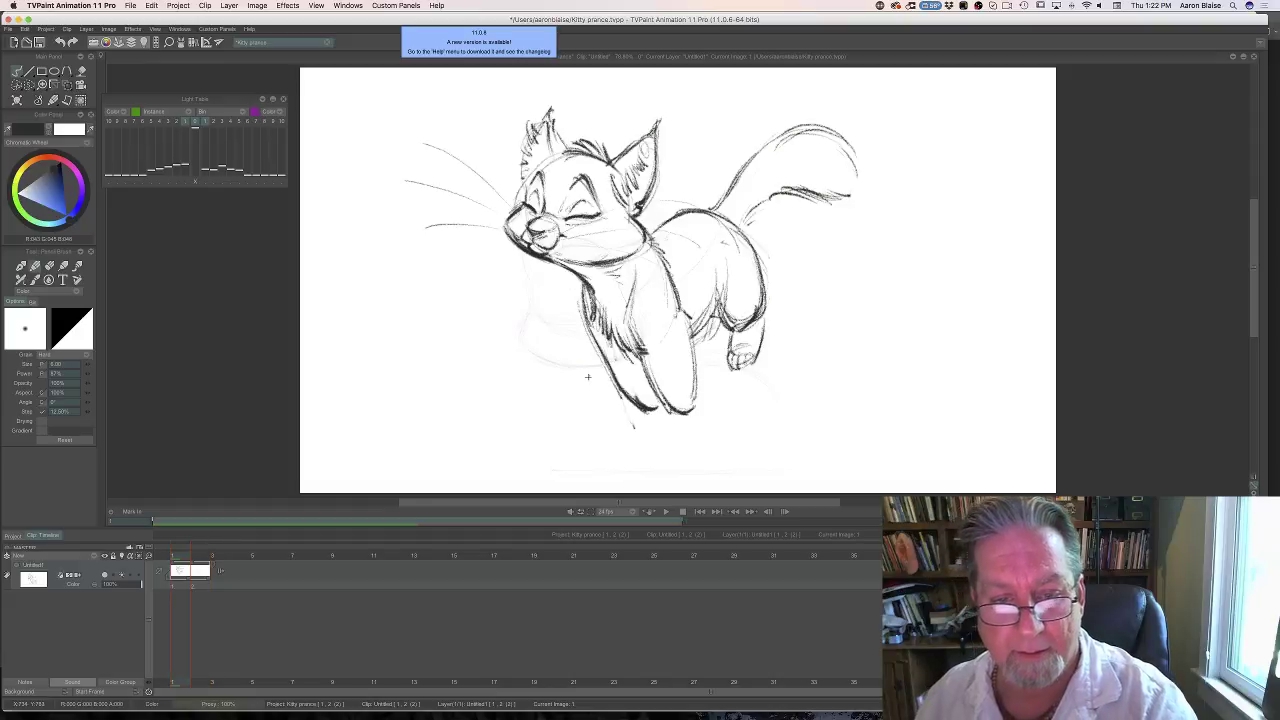
key("Right")
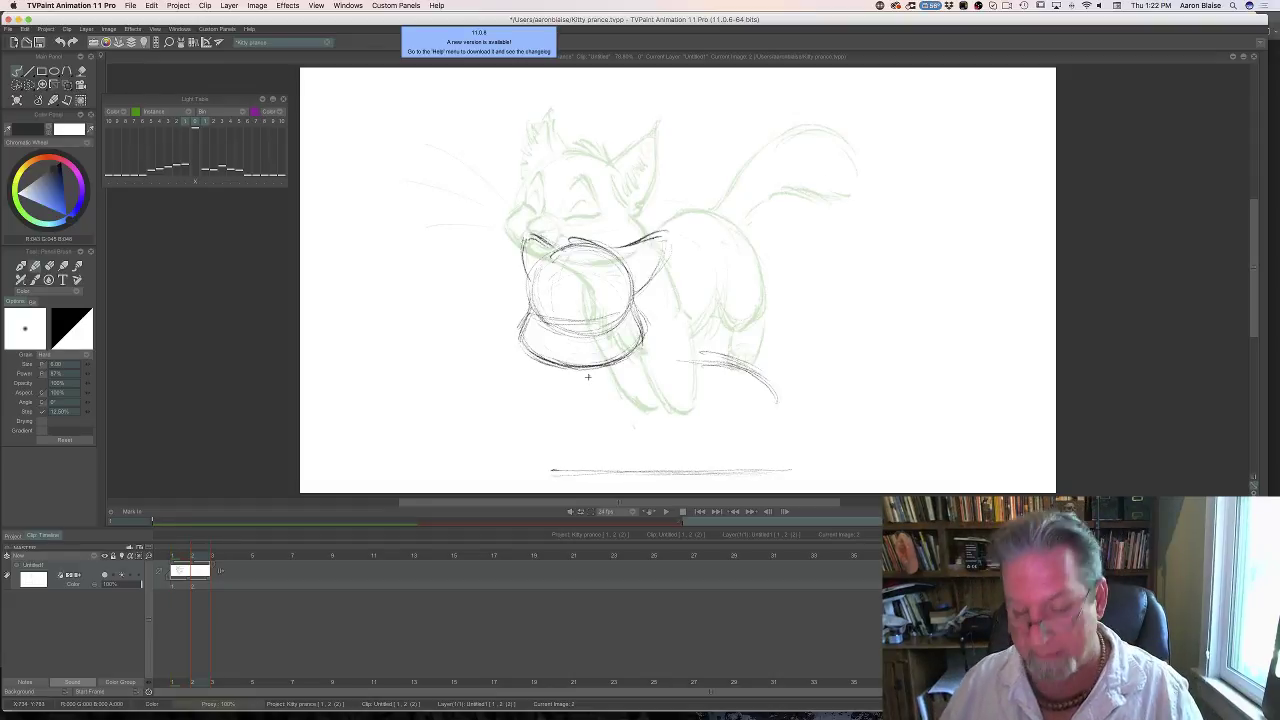
key("Left")
key("Right")
key("Left")
key("Right")
key("Left")
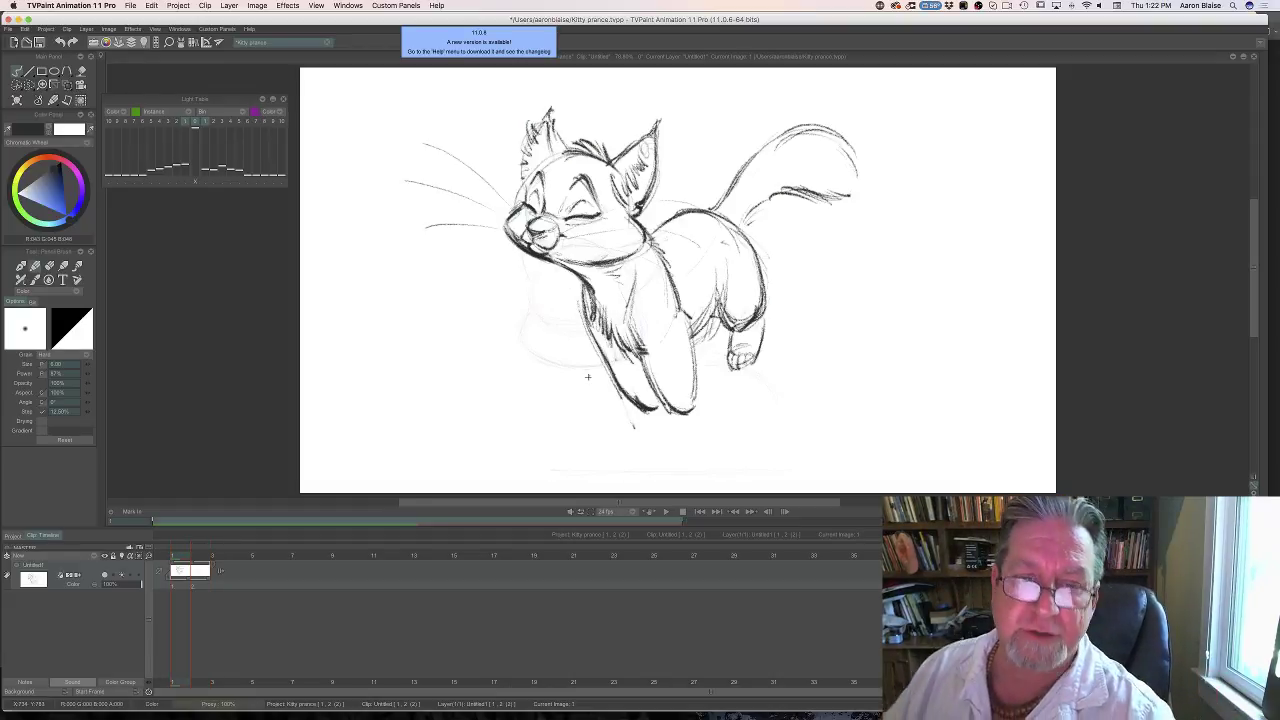
key("Right")
key("Left")
key("Right")
key("Left")
key("Right")
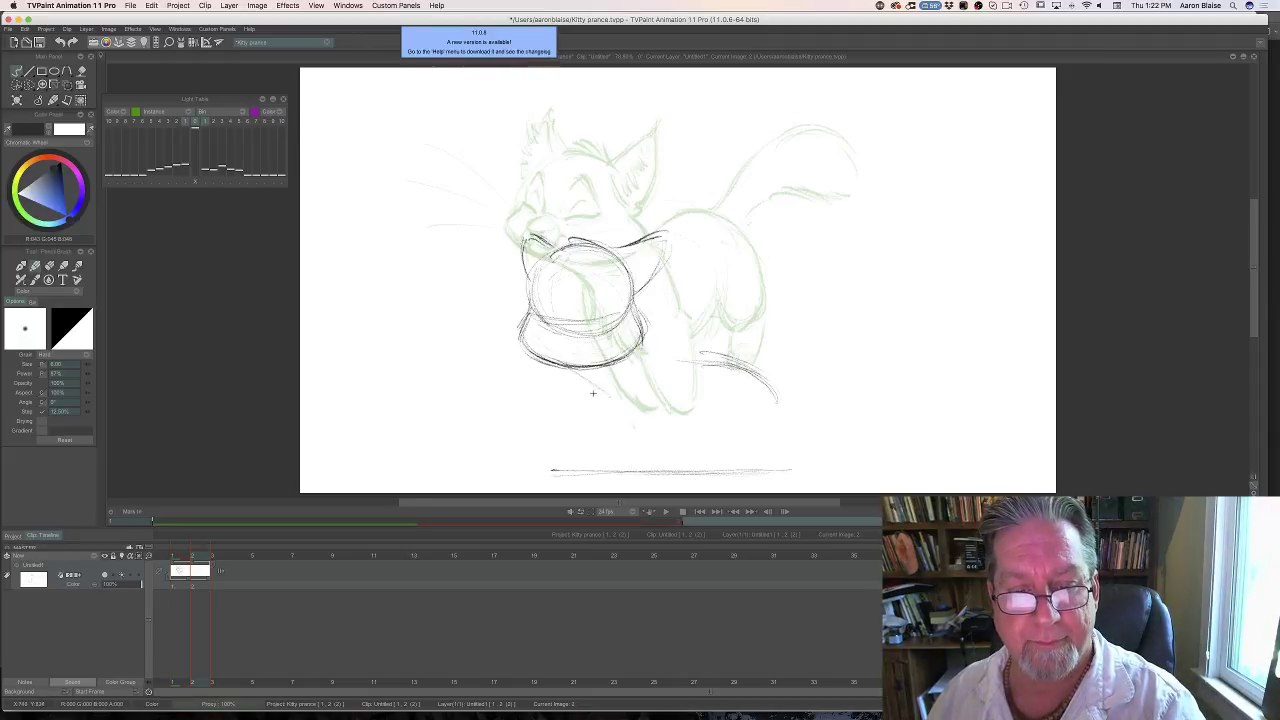
key("Left")
key("Right")
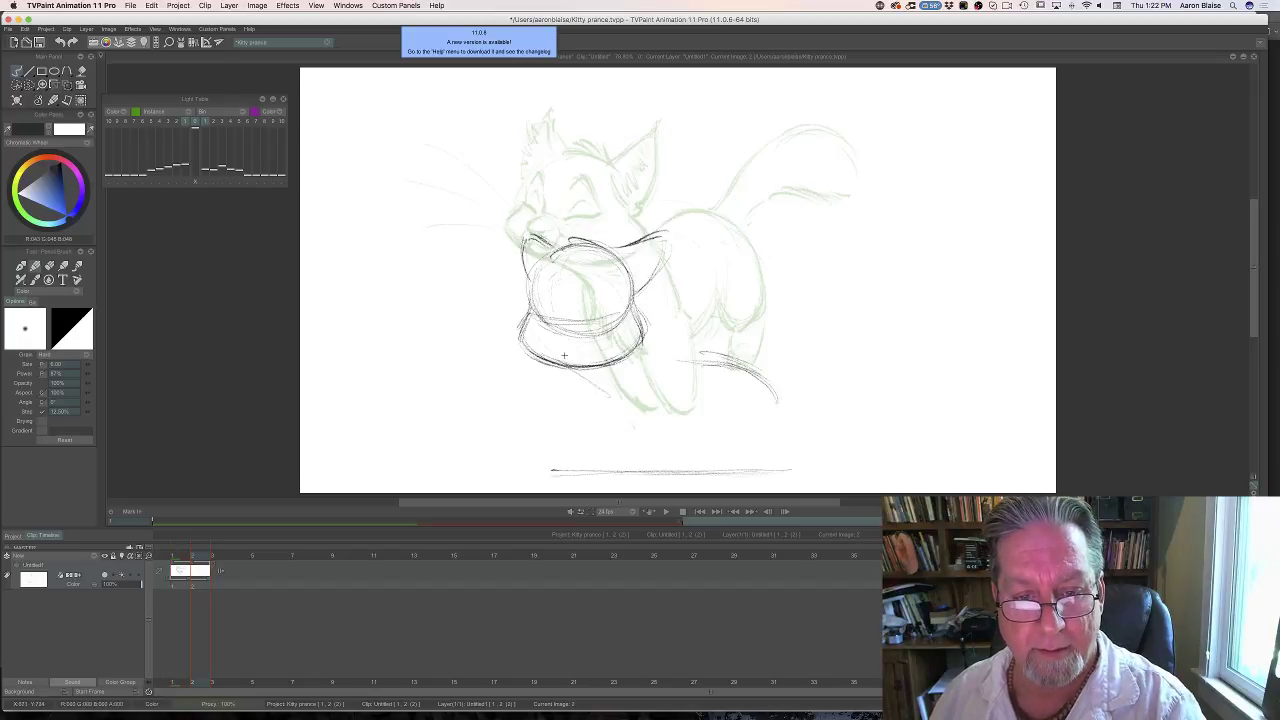
Sketch the chest line curving down from the jaw and a short belly stroke above the ground line, checking against frame 1.
left_click_drag(588, 378, 611, 422)
key("Left")
key("Right")
key("Left")
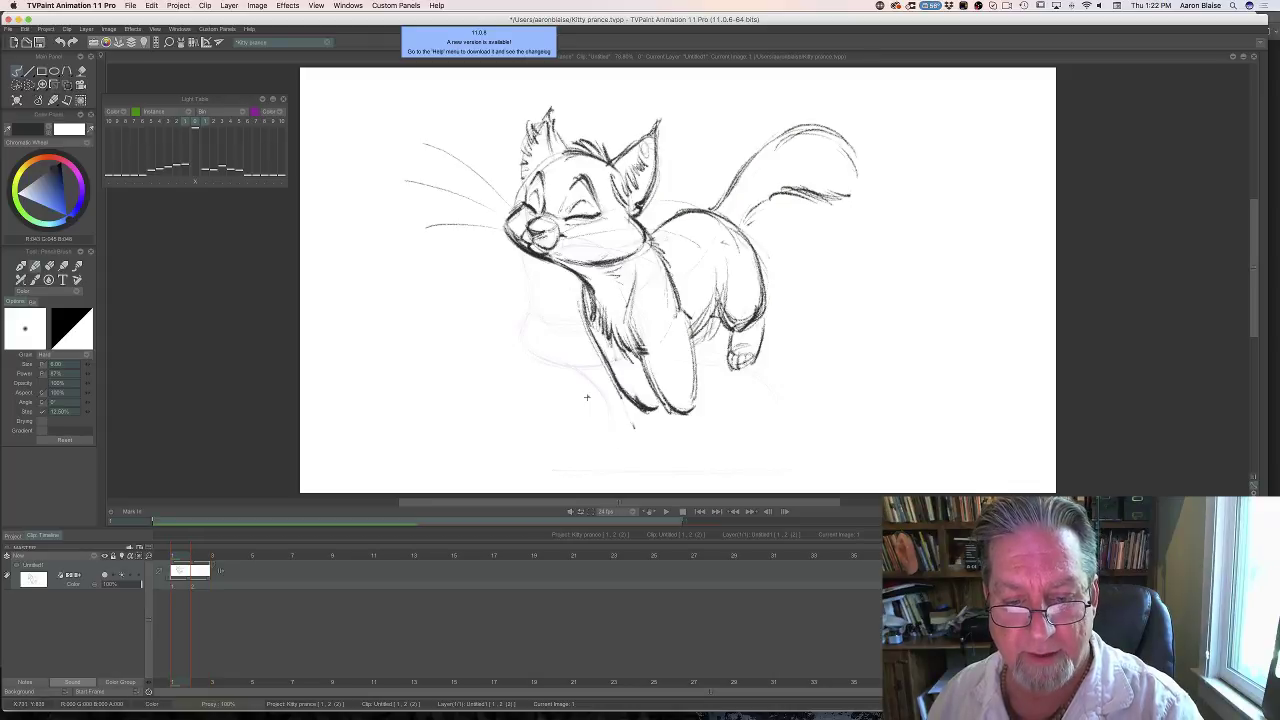
key("Right")
mouse_move(604, 401)
left_mouse_down()
mouse_move(611, 440)
mouse_move(651, 456)
left_mouse_up()
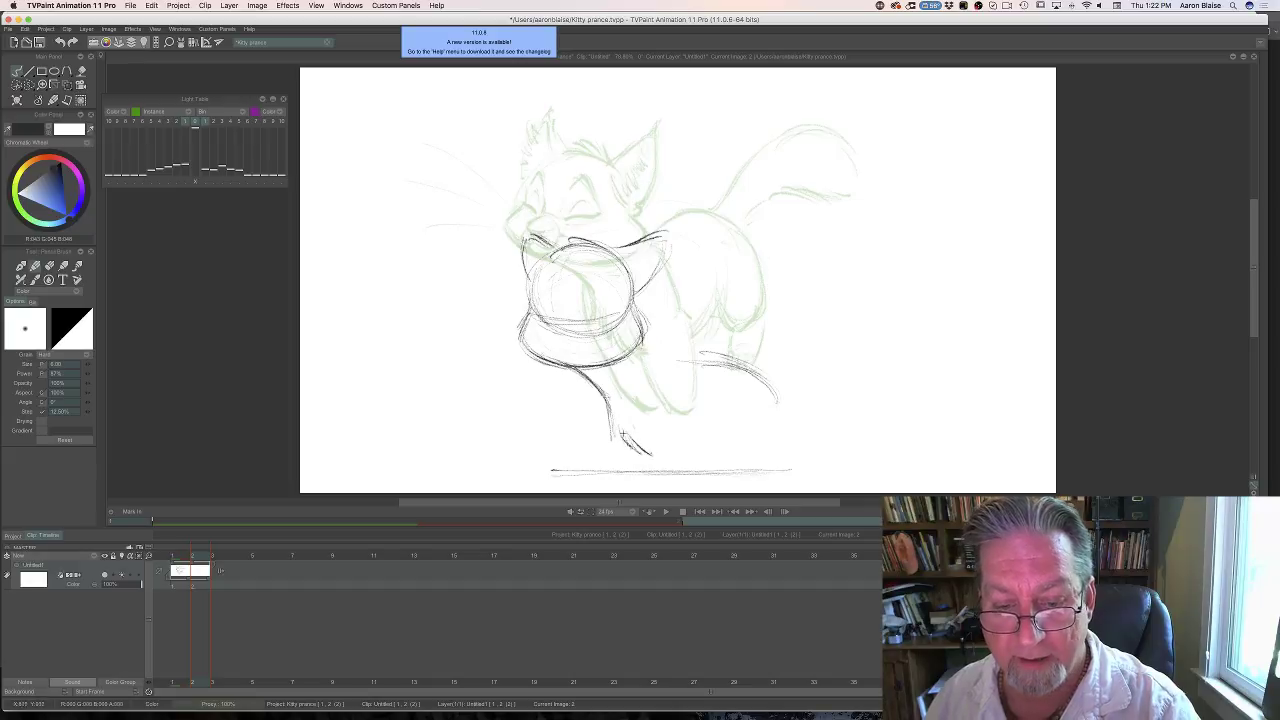
key("Left")
key("Right")
key("Left")
key("Right")
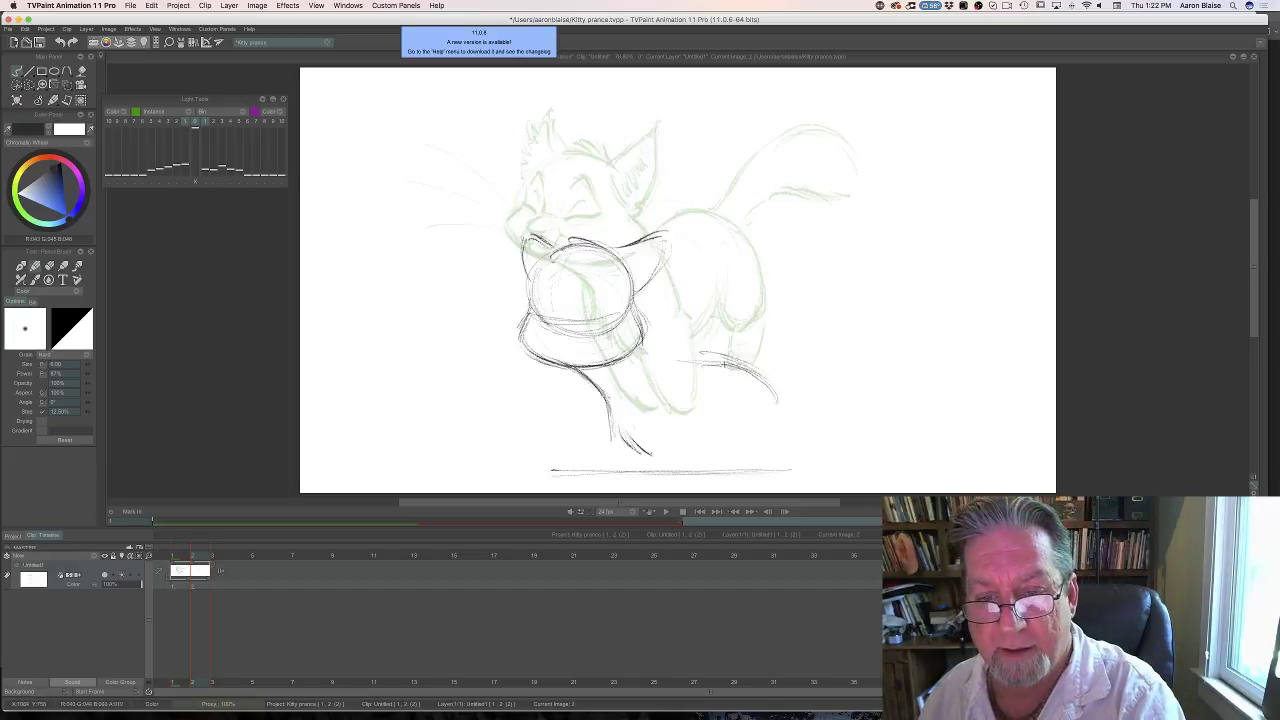
Strengthen the rump curve on frame 2 with darker strokes and compare it with frame 1.
left_click_drag(706, 361, 750, 371)
mouse_move(703, 360)
left_mouse_down()
mouse_move(750, 370)
mouse_move(703, 365)
mouse_move(770, 392)
mouse_move(770, 414)
left_mouse_up()
key("Left")
key("Right")
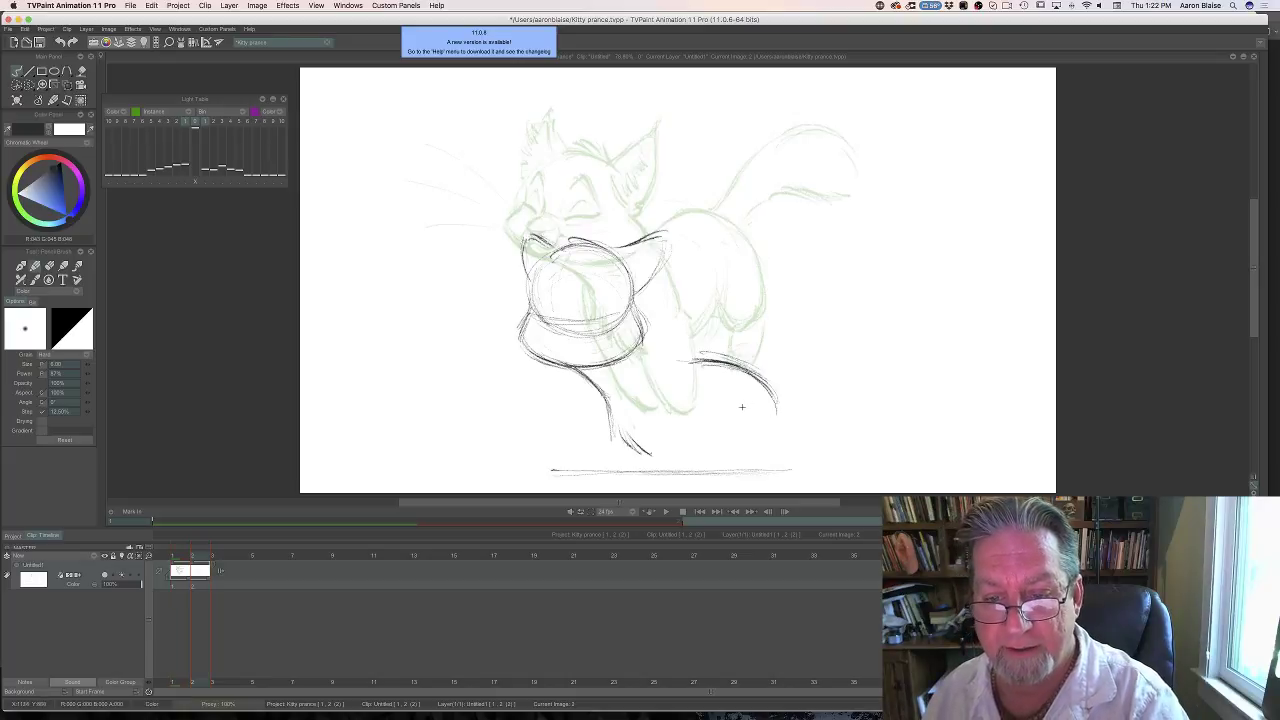
Erase the upper strokes of the rump curve and redraw it slightly lower as a clean arc, checking against frame 1.
key("e")
mouse_move(716, 358)
left_mouse_down()
mouse_move(773, 401)
mouse_move(702, 350)
mouse_move(657, 346)
mouse_move(742, 378)
mouse_move(773, 432)
left_mouse_up()
key("Left")
key("Right")
key("e")
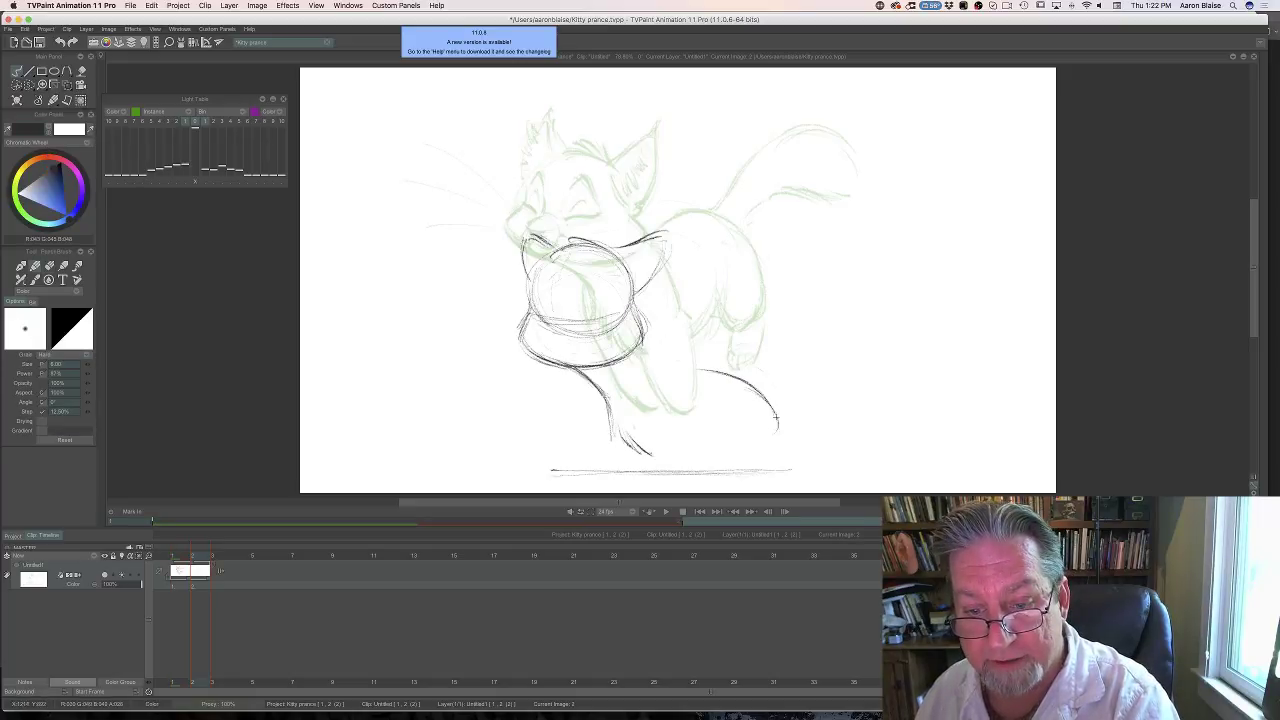
mouse_move(699, 370)
left_mouse_down()
mouse_move(754, 385)
mouse_move(741, 378)
mouse_move(778, 421)
left_mouse_up()
key("Left")
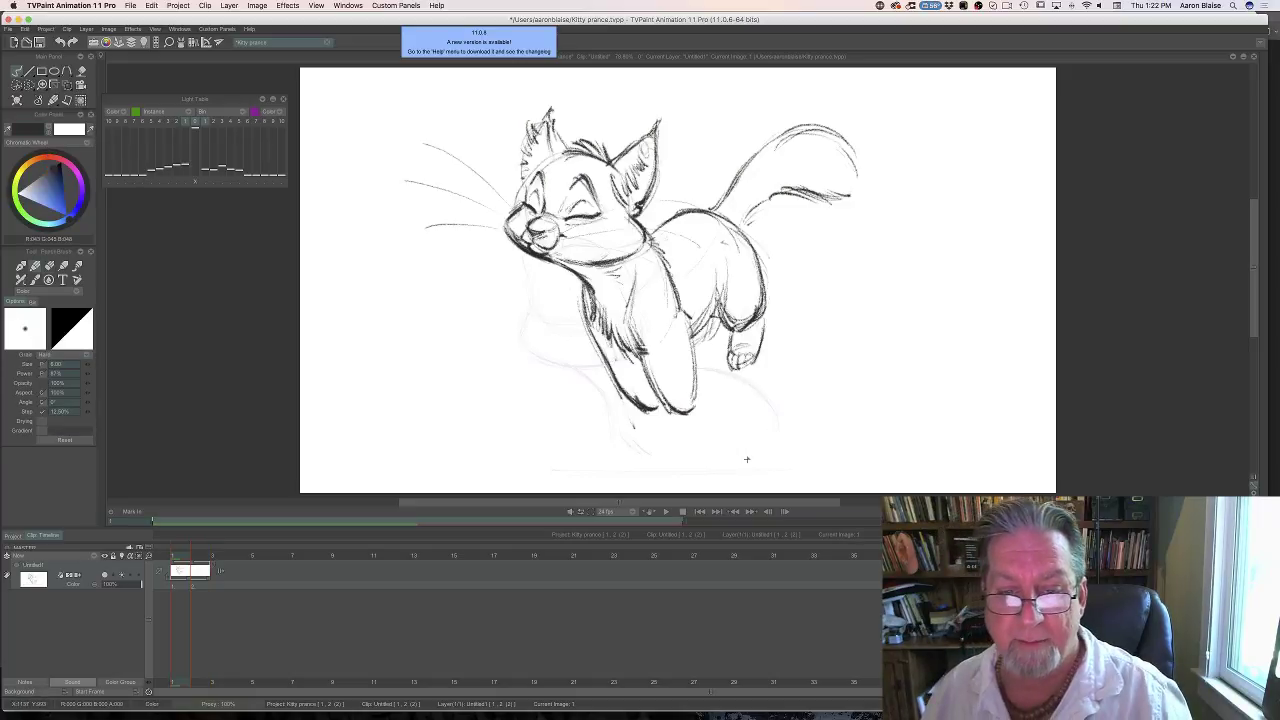
key("Right")
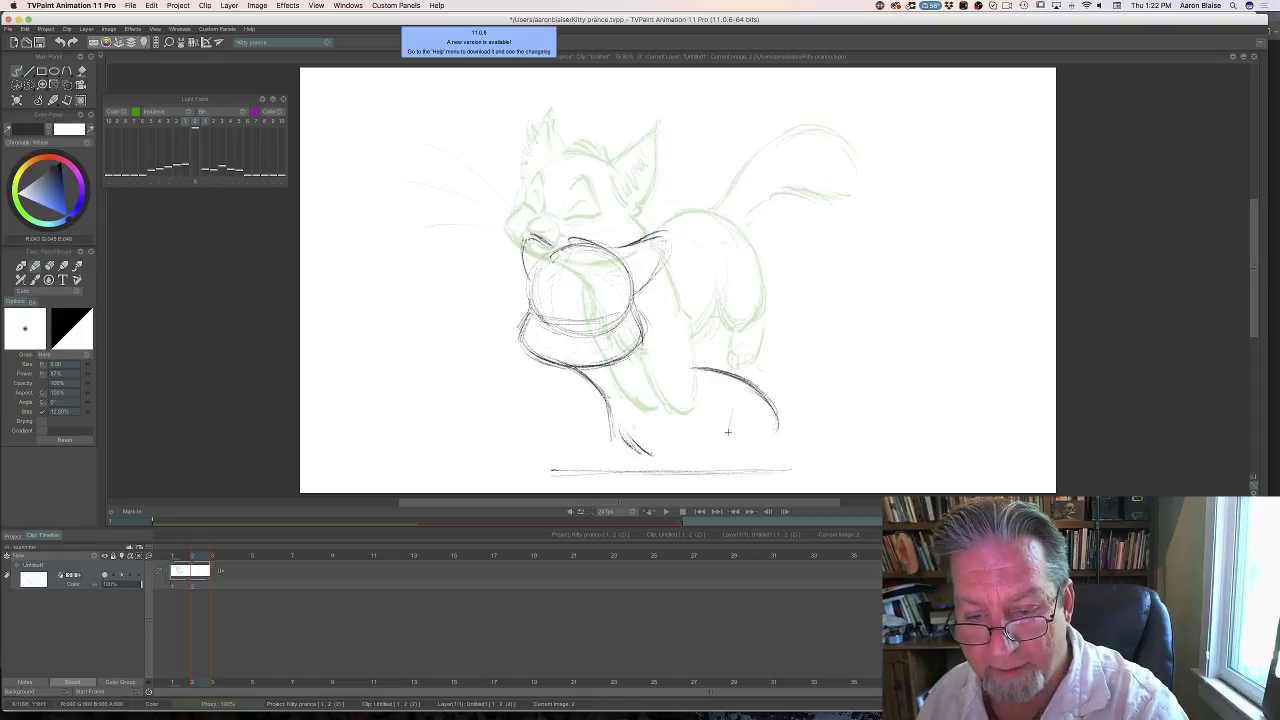
Sketch the rounded thigh and the hind foot planted on the ground line, and flip against frame 1 to check the pose.
mouse_move(728, 432)
left_mouse_down()
mouse_move(743, 457)
mouse_move(766, 458)
mouse_move(732, 454)
mouse_move(744, 458)
left_mouse_up()
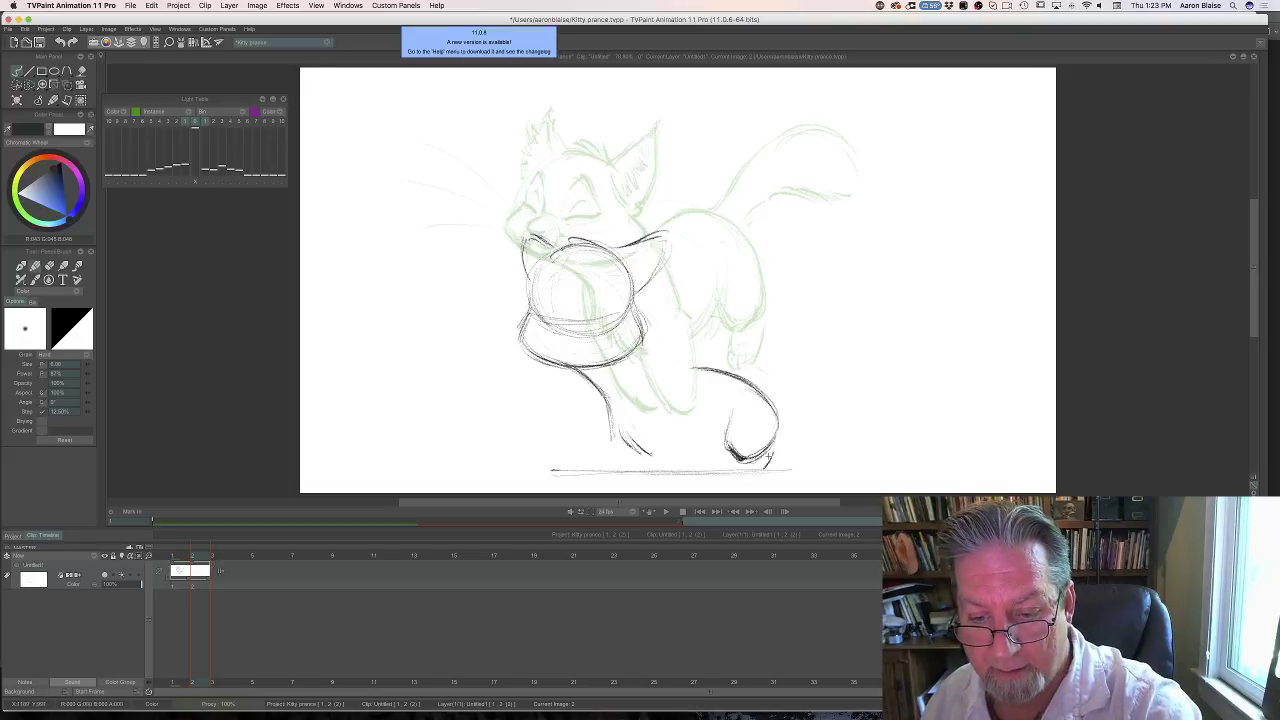
mouse_move(768, 456)
left_mouse_down()
mouse_move(752, 474)
mouse_move(728, 472)
mouse_move(736, 462)
left_mouse_up()
key("Left")
key("Right")
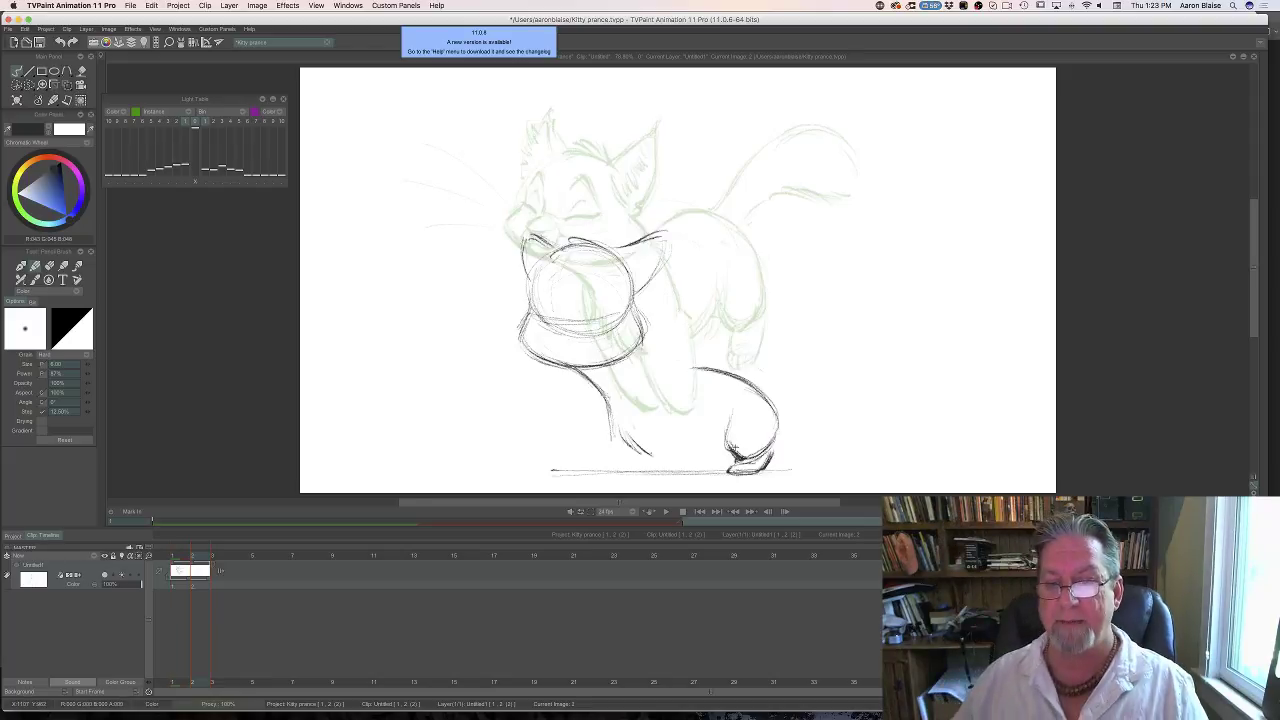
key("Left")
key("Right")
key("Left")
key("Right")
key("Left")
key("Right")
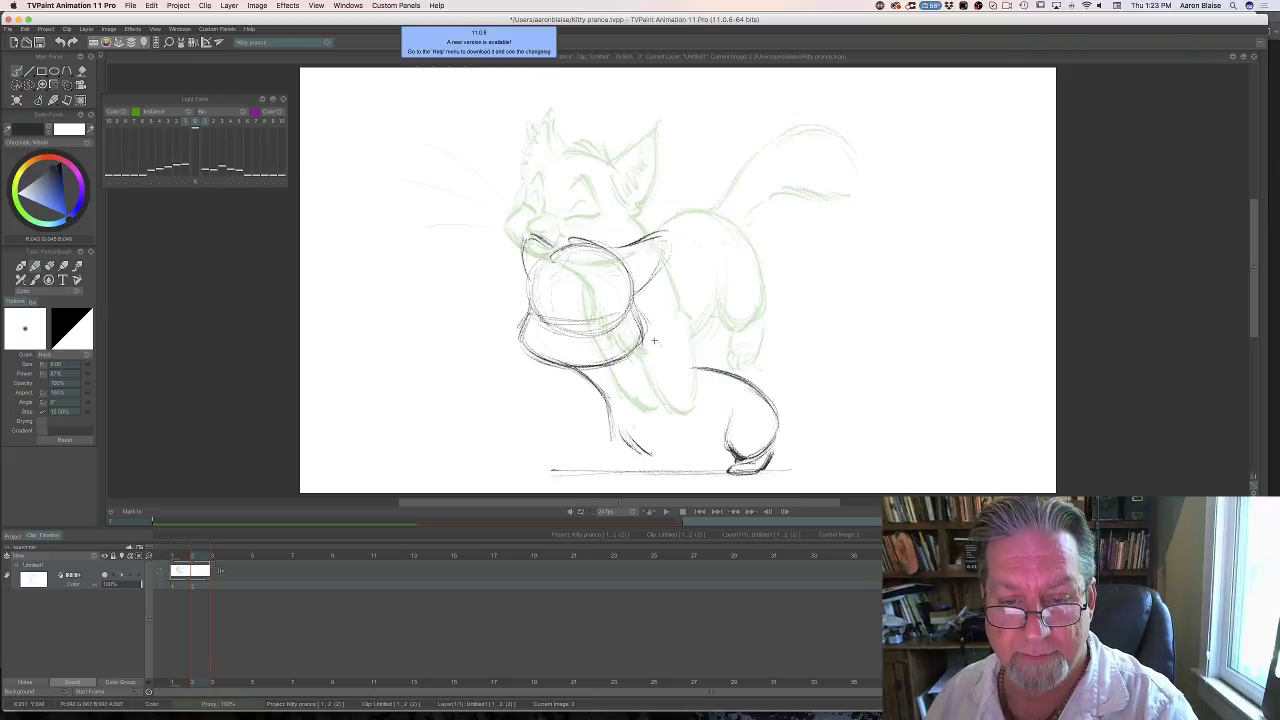
Add the shoulder line between cheek and back and a second stroke along the front of the chest, checking against frame 1.
left_click_drag(656, 344, 675, 368)
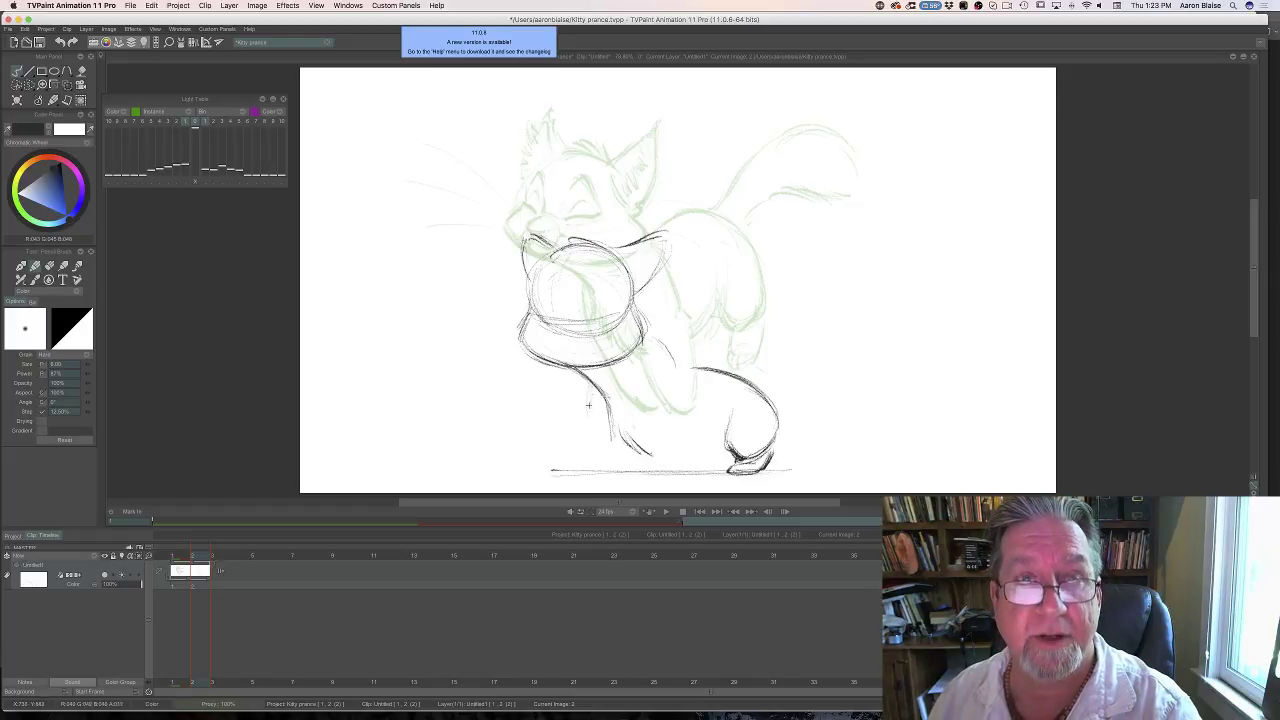
left_click_drag(590, 382, 601, 425)
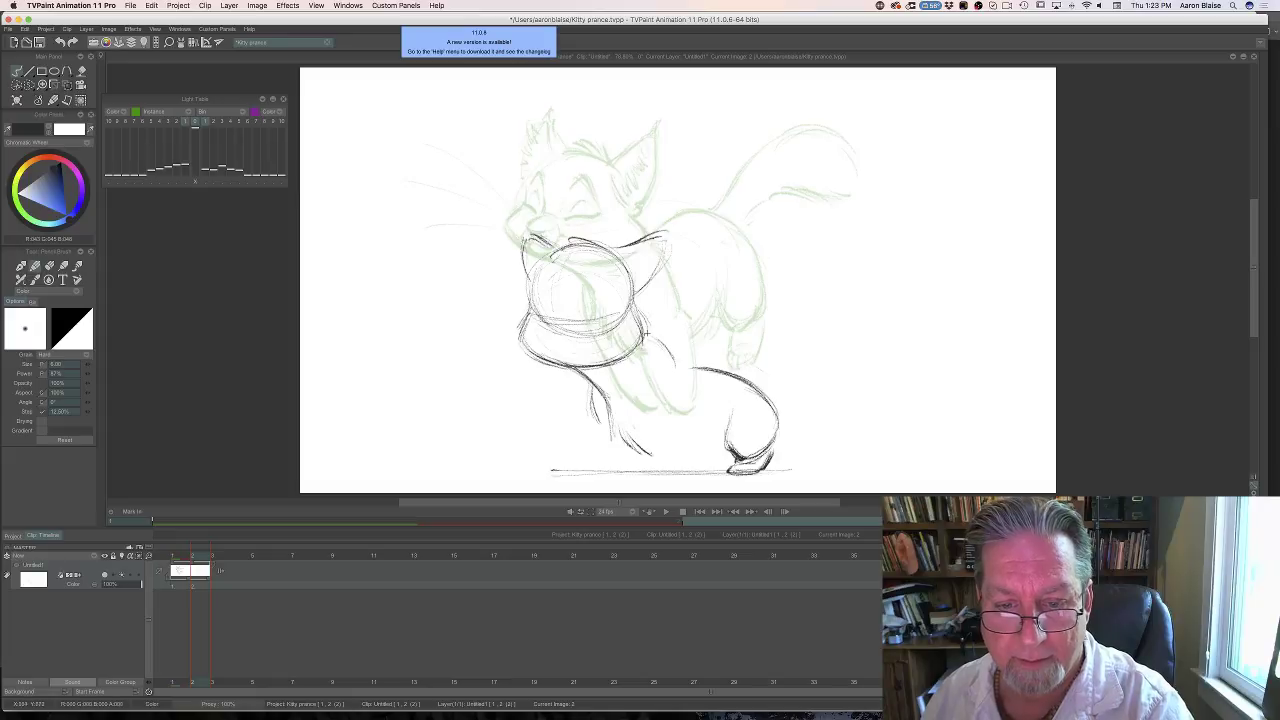
left_click_drag(648, 332, 675, 367)
key("Left")
key("Right")
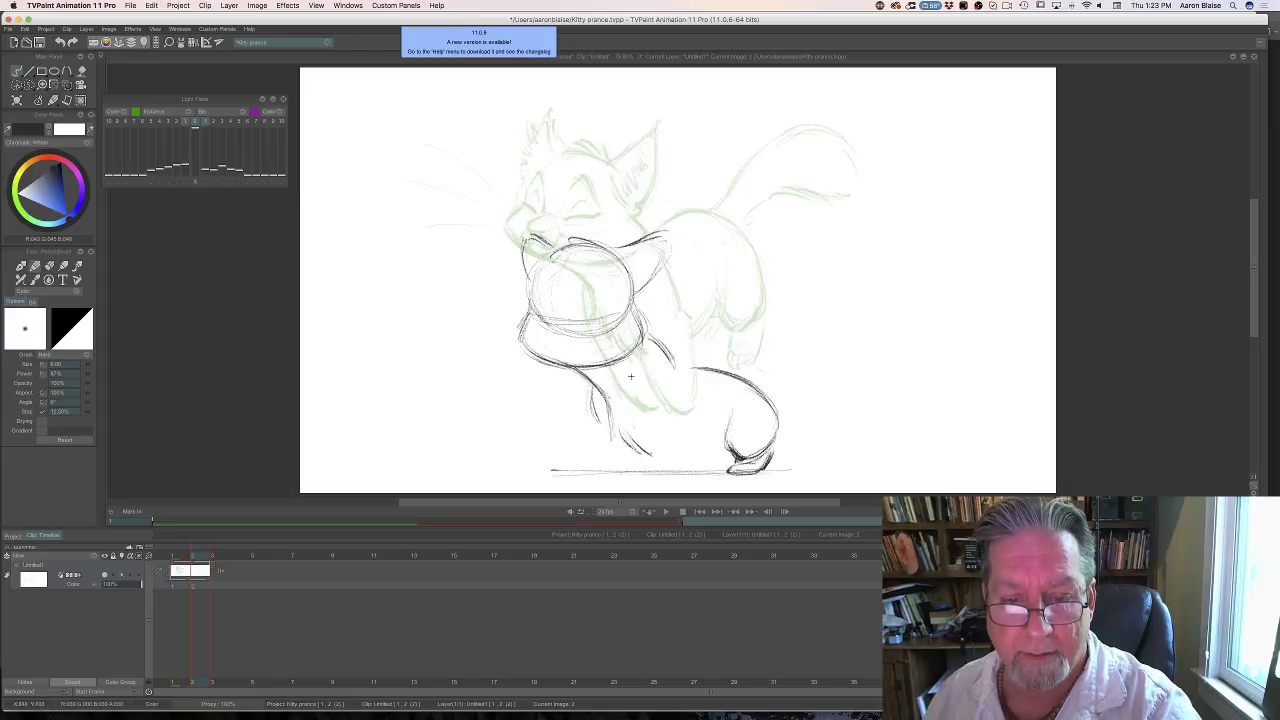
Sketch the curved outlines of the near front leg down to the ground line on frame 2, checking against frame 1.
mouse_move(626, 404)
left_mouse_down()
mouse_move(642, 434)
mouse_move(703, 428)
mouse_move(670, 478)
left_mouse_up()
key("Left")
key("Right")
key("Left")
key("Right")
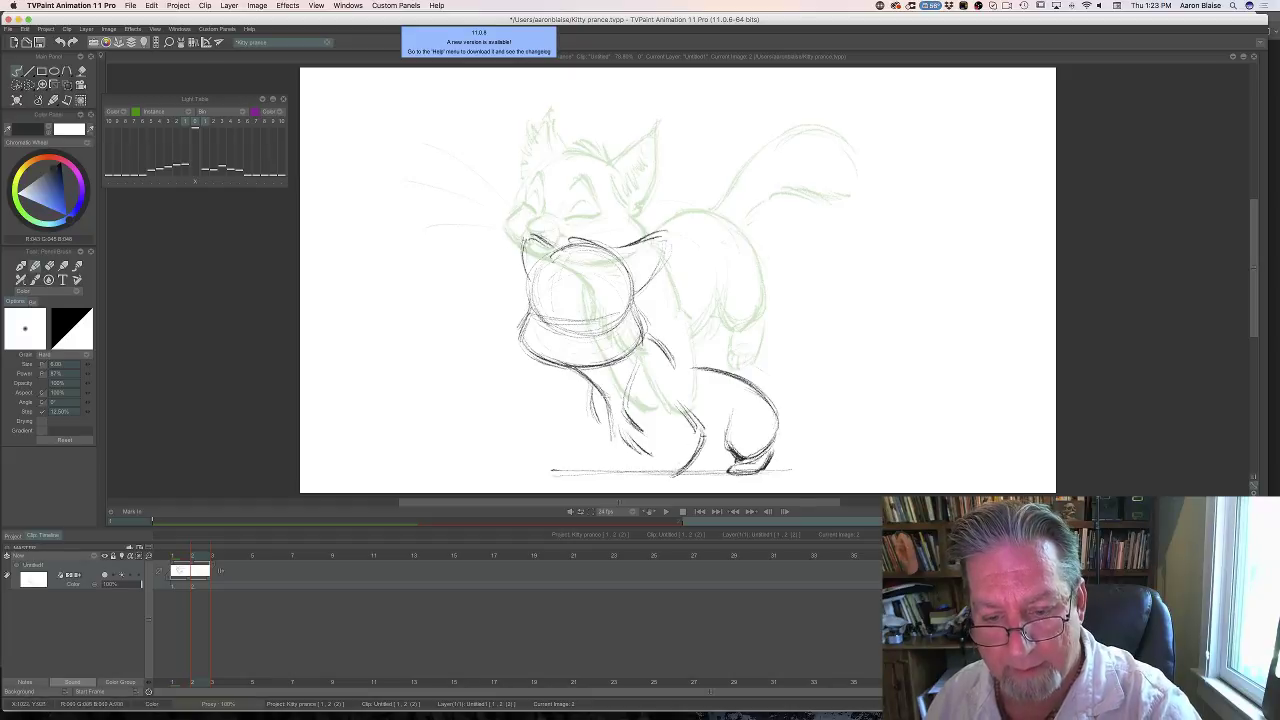
left_click_drag(687, 406, 704, 440)
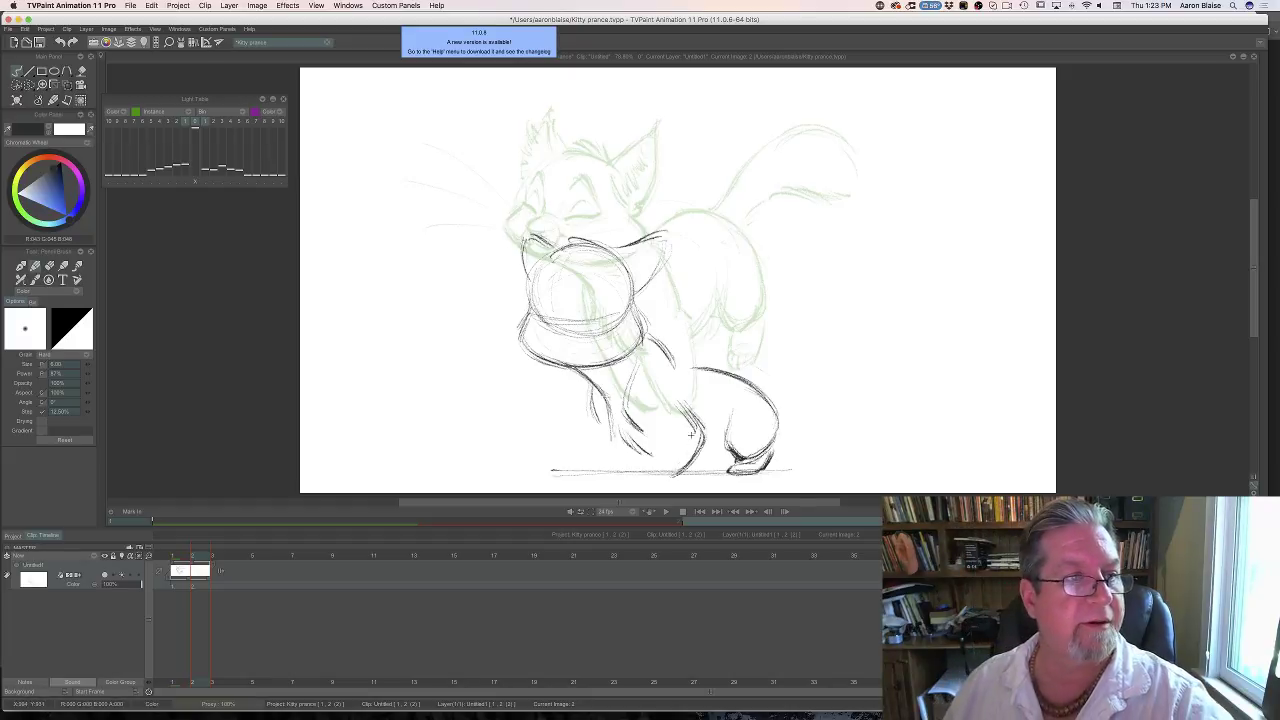
Shift the whole frame 2 drawing slightly upward with the Transform tool, apply it, and return to the pencil.
left_click(67, 86)
left_click_drag(565, 430, 563, 416)
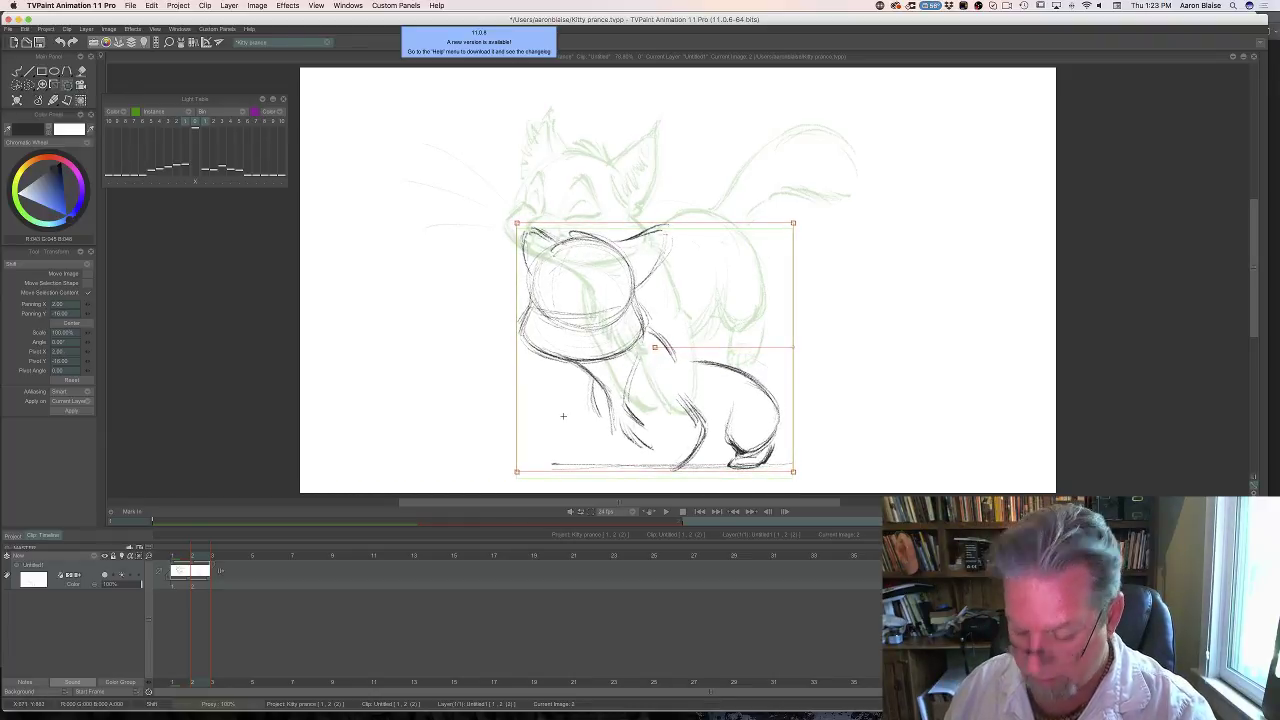
key("Return")
left_click(53, 101)
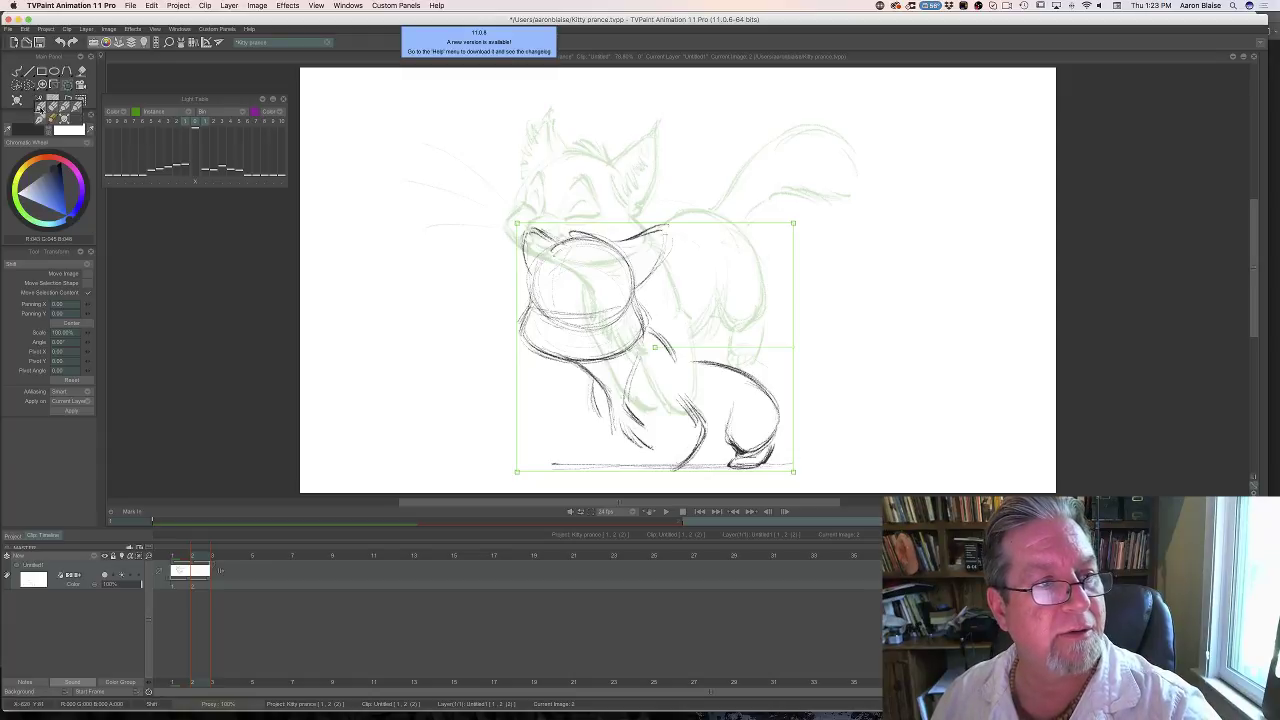
left_click(42, 108)
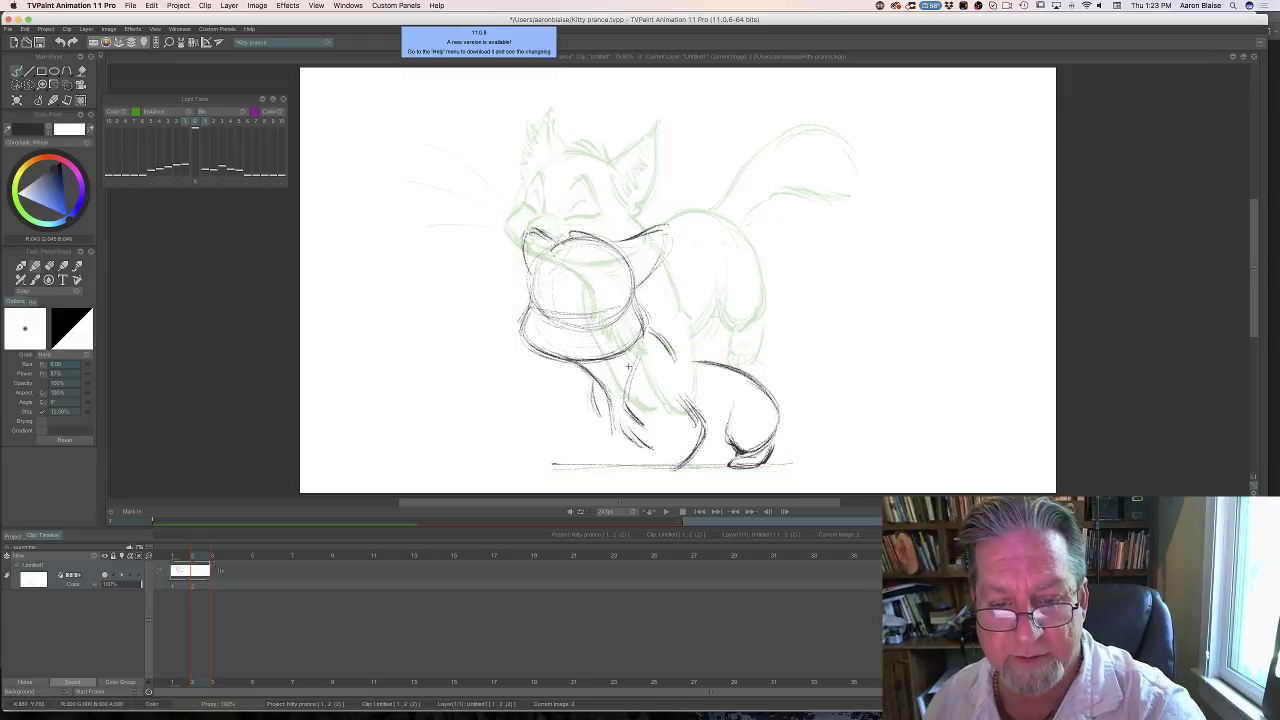
Sketch the lower parts of both front legs and plant their rounded paws on the ground line.
mouse_move(640, 345)
left_mouse_down()
mouse_move(619, 390)
mouse_move(646, 430)
mouse_move(675, 436)
mouse_move(634, 458)
mouse_move(667, 466)
left_mouse_up()
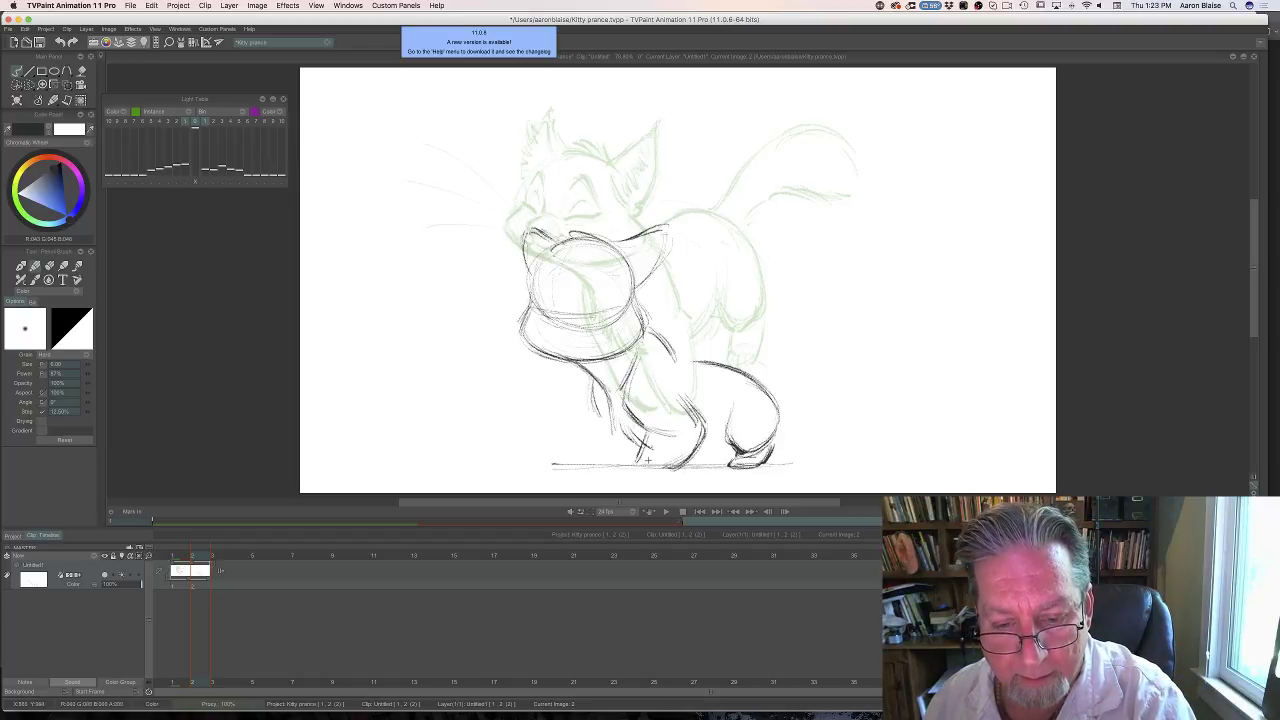
mouse_move(630, 474)
left_mouse_down()
mouse_move(690, 450)
mouse_move(658, 472)
left_mouse_up()
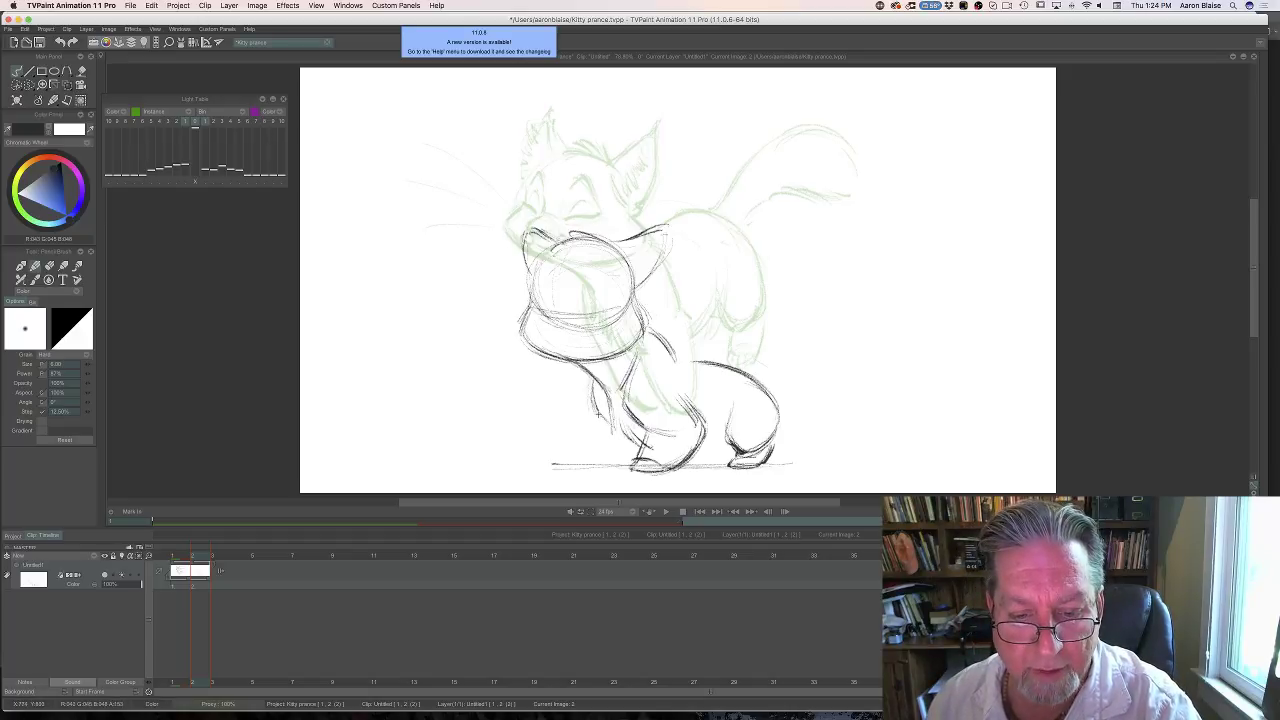
mouse_move(605, 420)
left_mouse_down()
mouse_move(616, 452)
mouse_move(597, 470)
left_mouse_up()
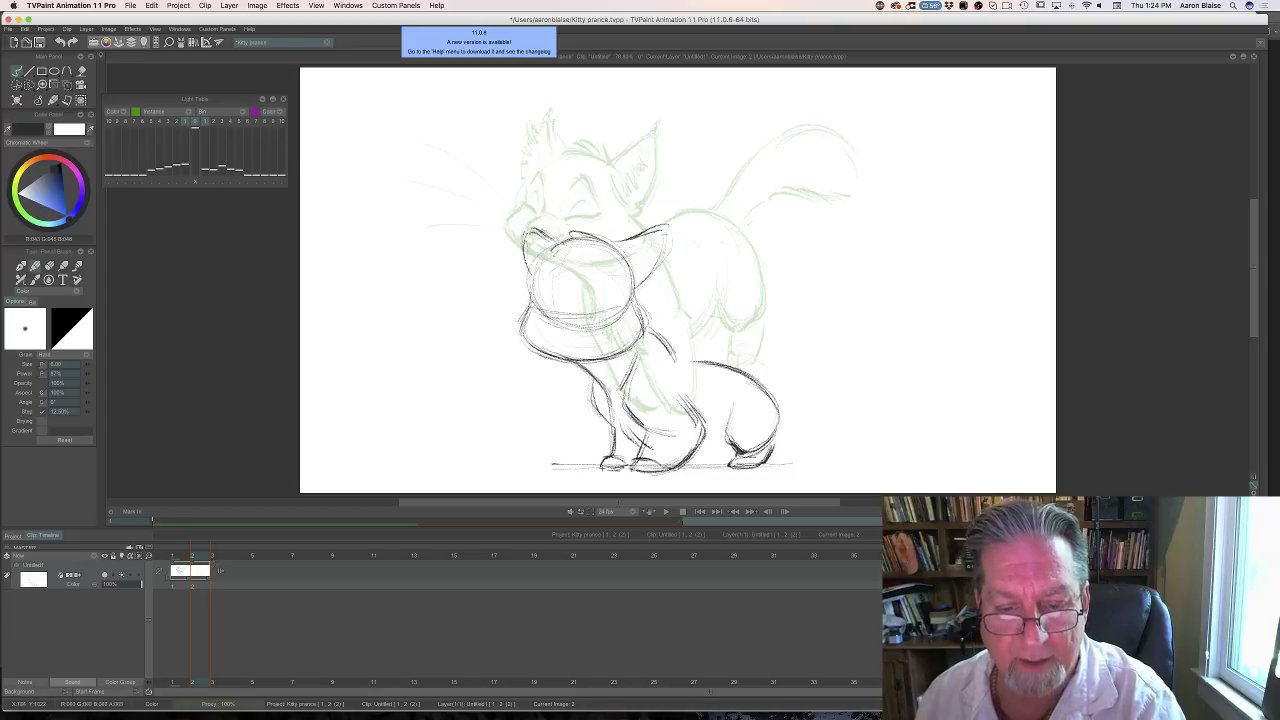
Flip repeatedly between frames 1 and 2 to examine how the leap reads into the landing pose.
key("Left")
key("Right")
key("Left")
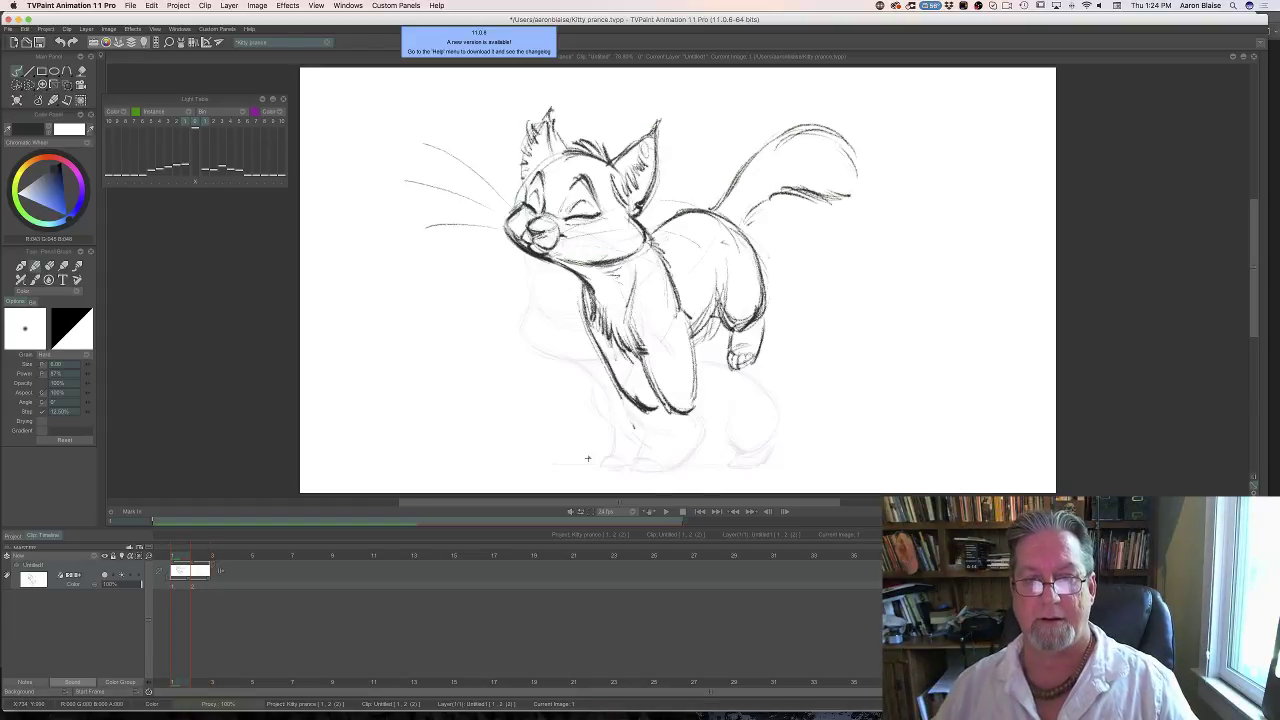
key("Right")
key("Left")
key("Right")
key("Left")
key("Right")
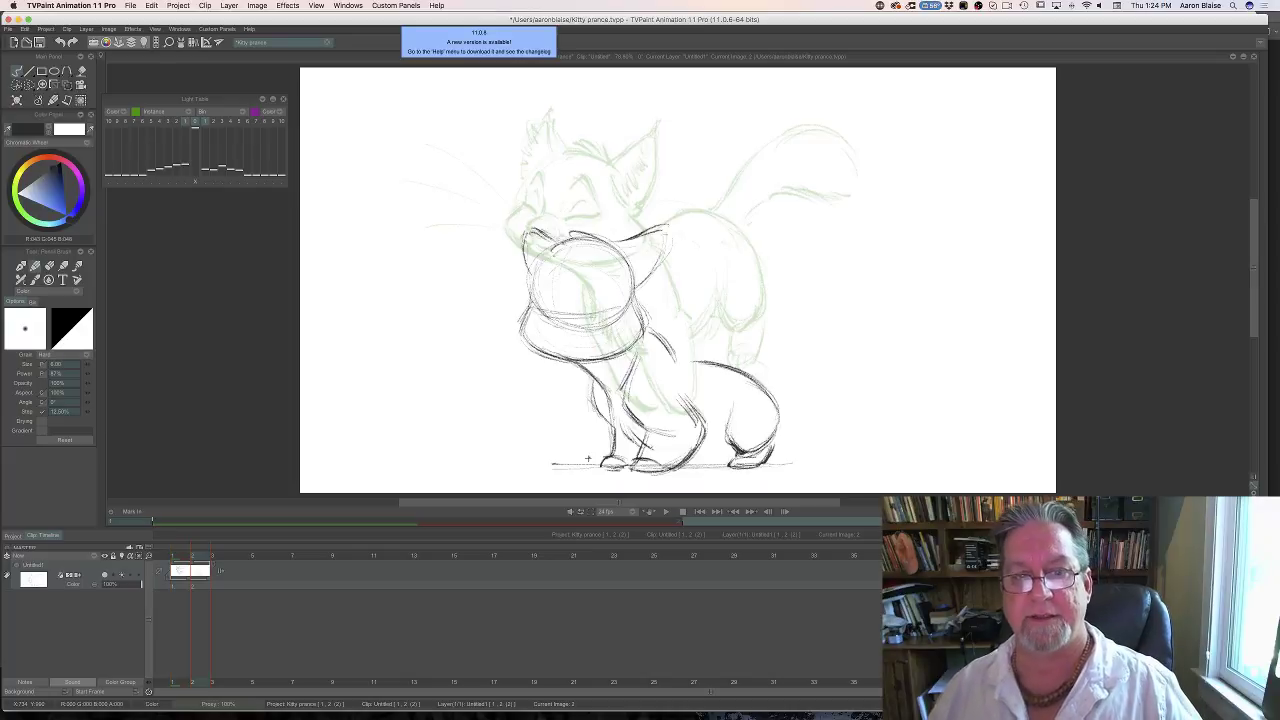
key("Left")
key("Right")
key("Left")
key("Right")
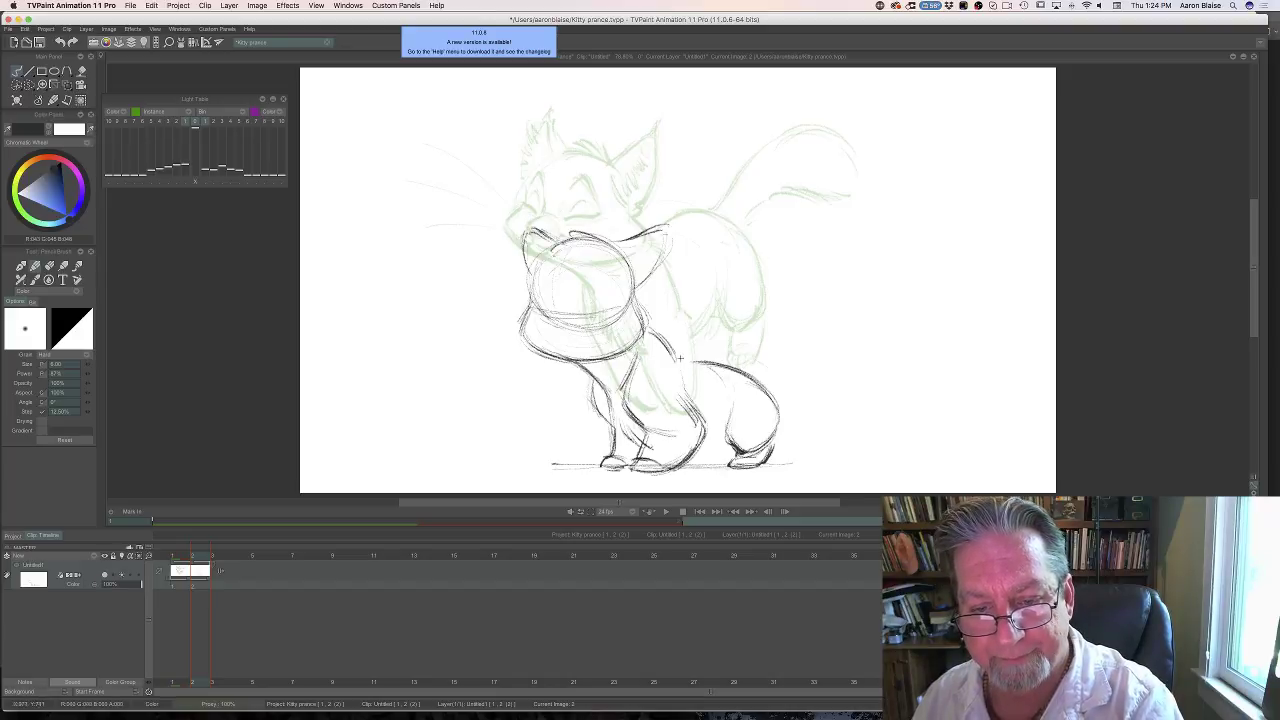
Join the shoulder to the back line, darken the shoulder and chest strokes, and add light strokes in front of the hind leg.
left_click_drag(674, 357, 698, 364)
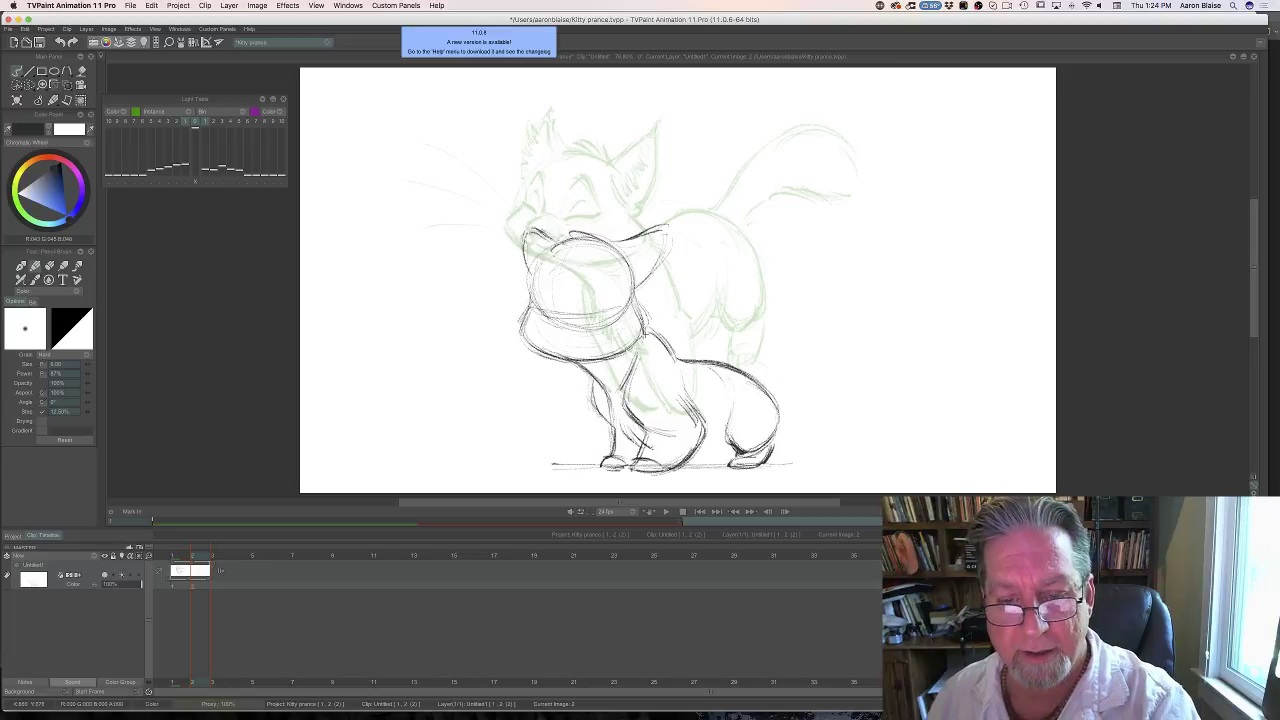
left_click_drag(647, 333, 675, 373)
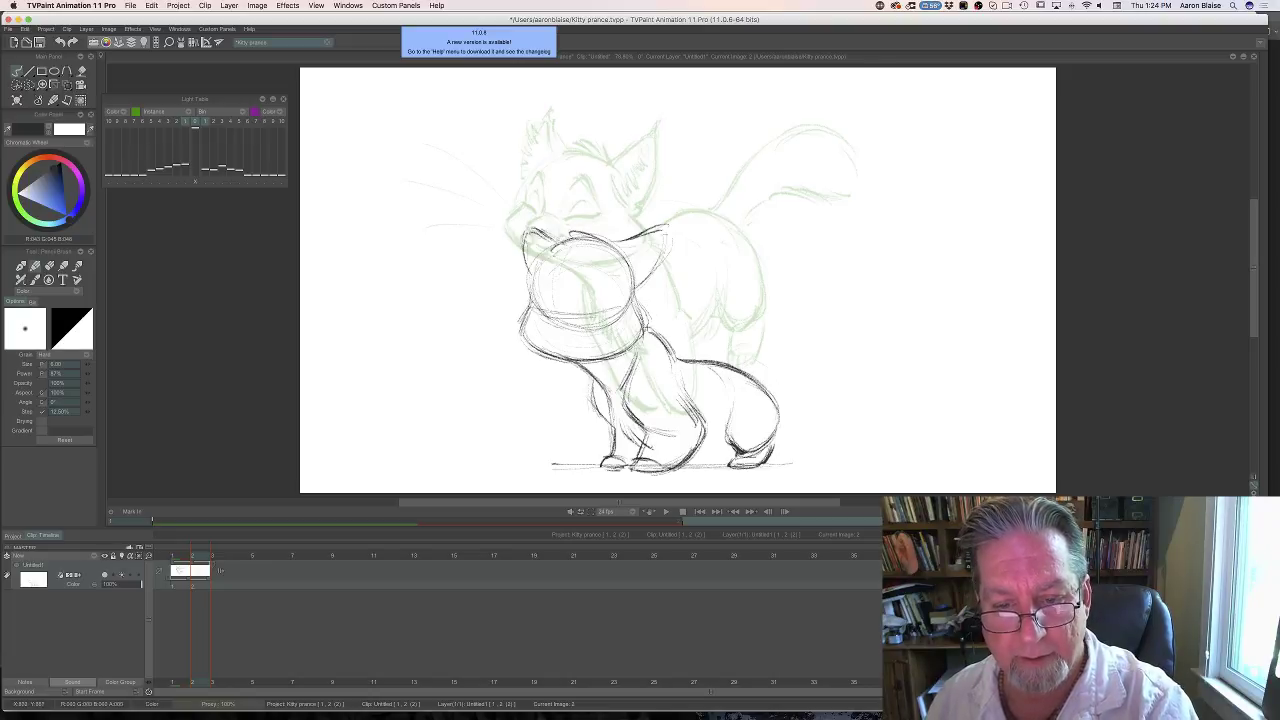
left_click_drag(647, 328, 678, 360)
mouse_move(583, 367)
left_mouse_down()
mouse_move(605, 382)
mouse_move(614, 418)
left_mouse_up()
left_click_drag(593, 390, 626, 440)
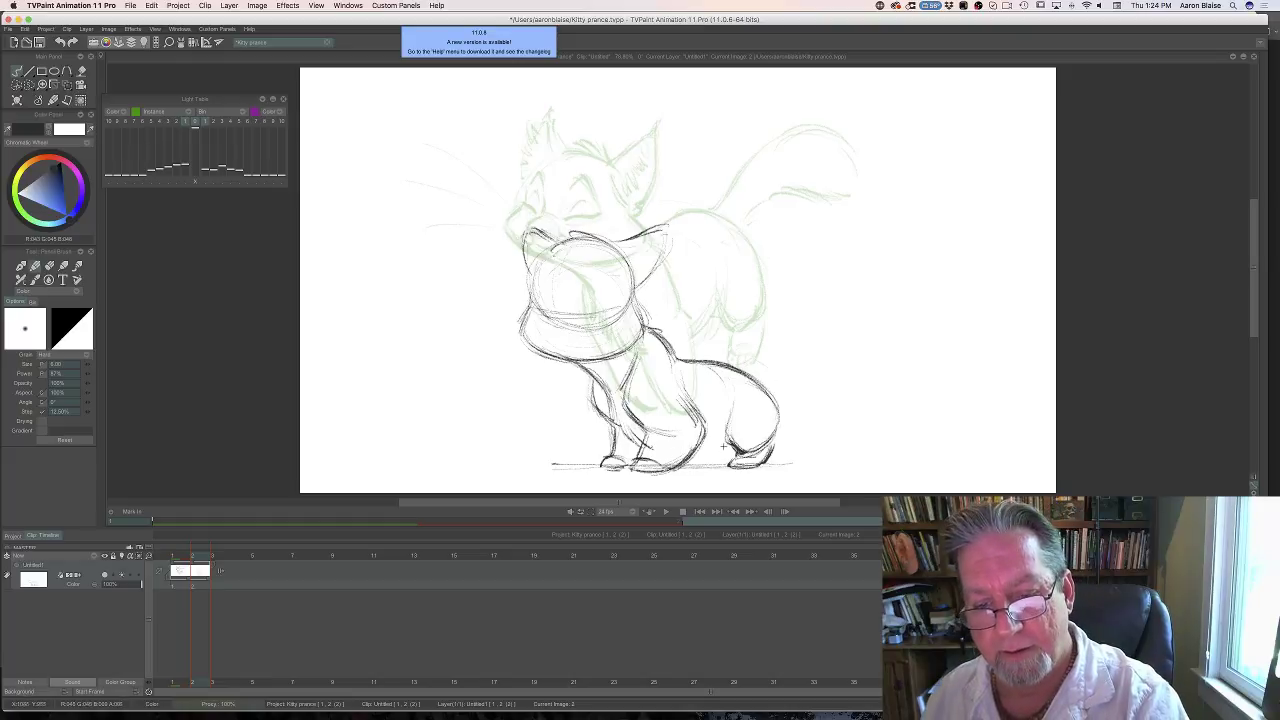
mouse_move(722, 404)
left_mouse_down()
mouse_move(706, 462)
mouse_move(723, 434)
mouse_move(720, 368)
mouse_move(774, 412)
left_mouse_up()
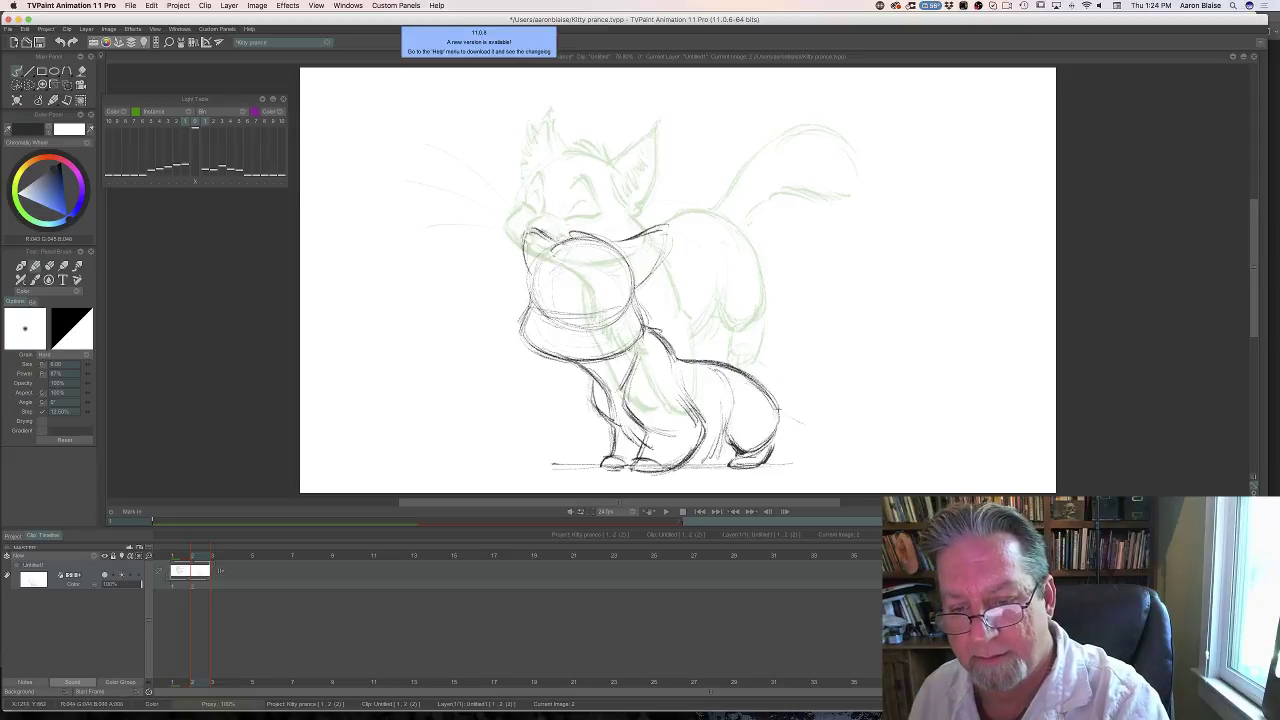
Sketch the tail sweeping out from the rump and curling upward, with both contours meeting at a rounded tip.
left_click_drag(785, 411, 806, 421)
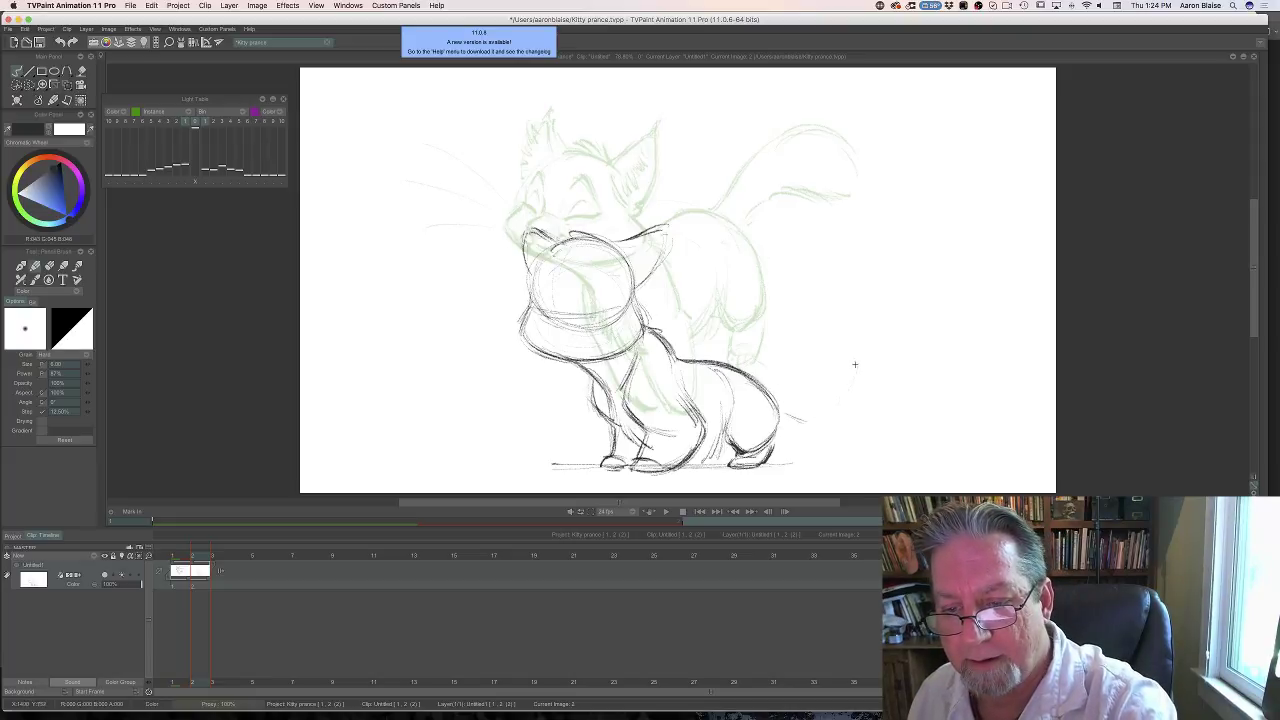
mouse_move(777, 411)
left_mouse_down()
mouse_move(798, 424)
mouse_move(832, 400)
mouse_move(840, 352)
mouse_move(869, 400)
mouse_move(829, 449)
mouse_move(820, 375)
mouse_move(858, 430)
mouse_move(836, 440)
mouse_move(803, 389)
mouse_move(800, 418)
mouse_move(828, 338)
mouse_move(848, 336)
mouse_move(866, 384)
left_mouse_up()
key("e")
key("e")
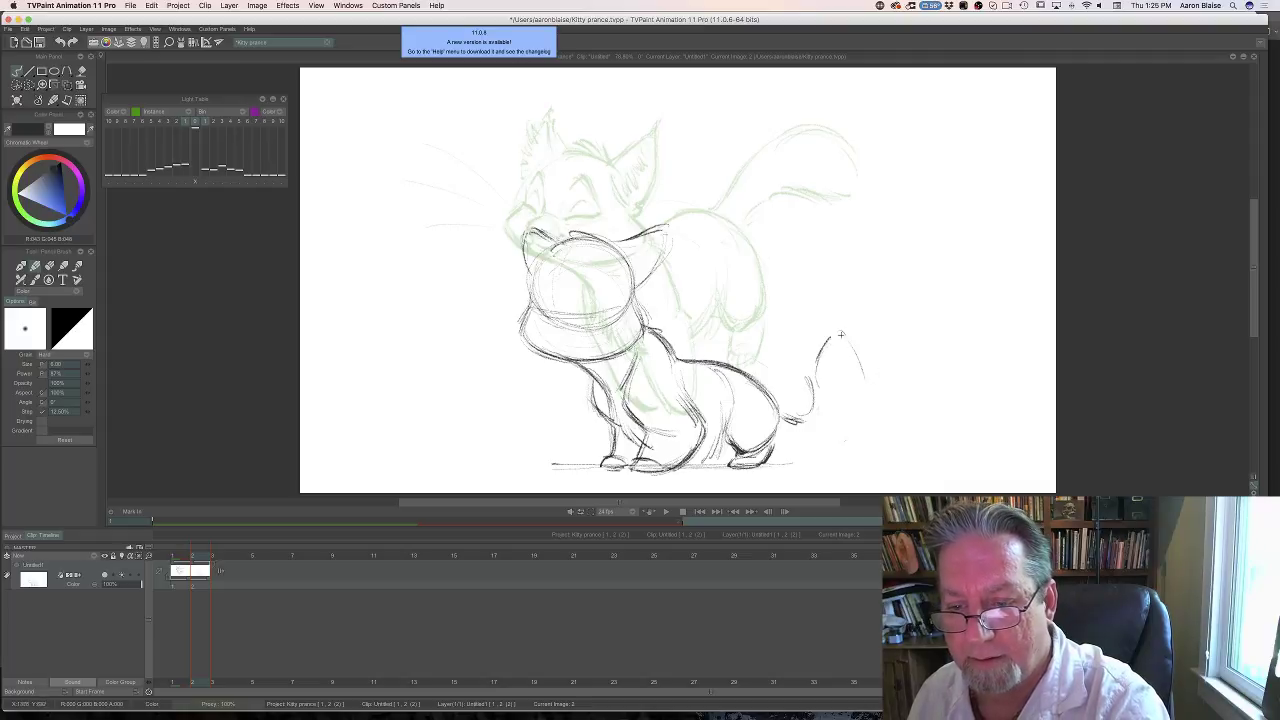
mouse_move(840, 334)
left_mouse_down()
mouse_move(872, 392)
mouse_move(829, 342)
mouse_move(862, 366)
mouse_move(877, 424)
mouse_move(810, 448)
left_mouse_up()
mouse_move(842, 444)
left_mouse_down()
mouse_move(847, 398)
mouse_move(804, 453)
left_mouse_up()
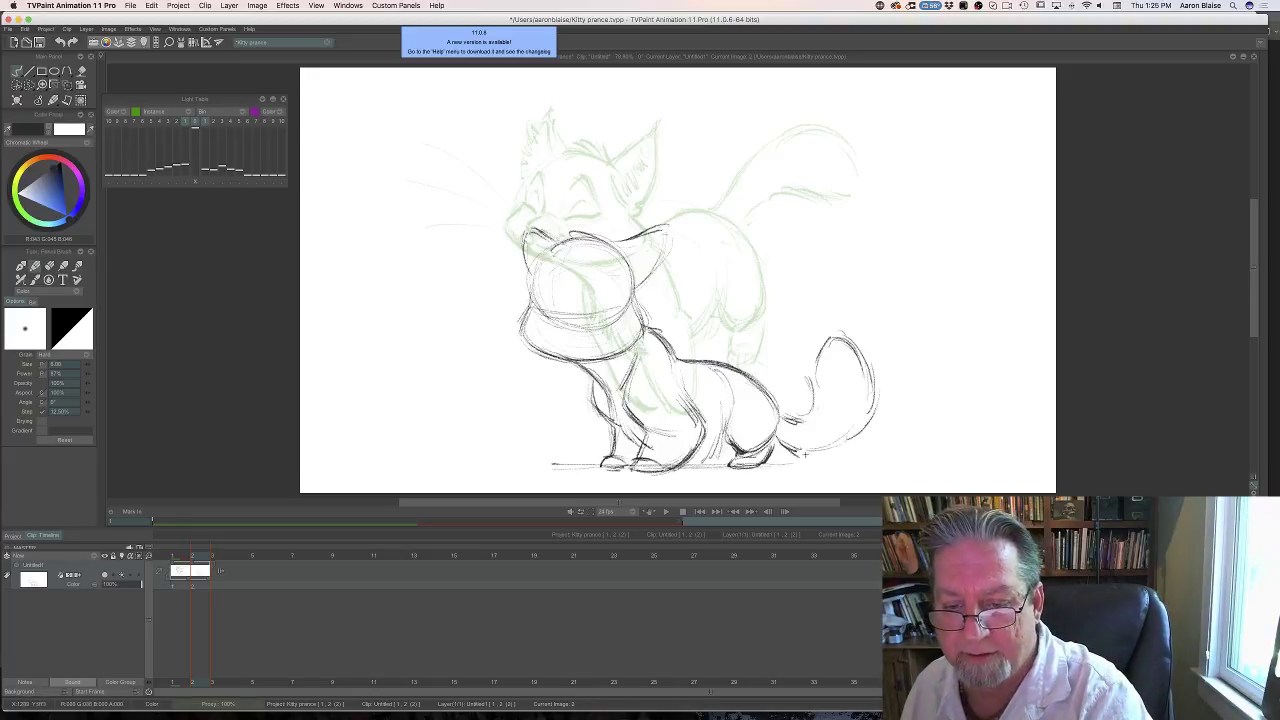
Flip between frames 1 and 2 to examine the body and tail movement.
key("Left")
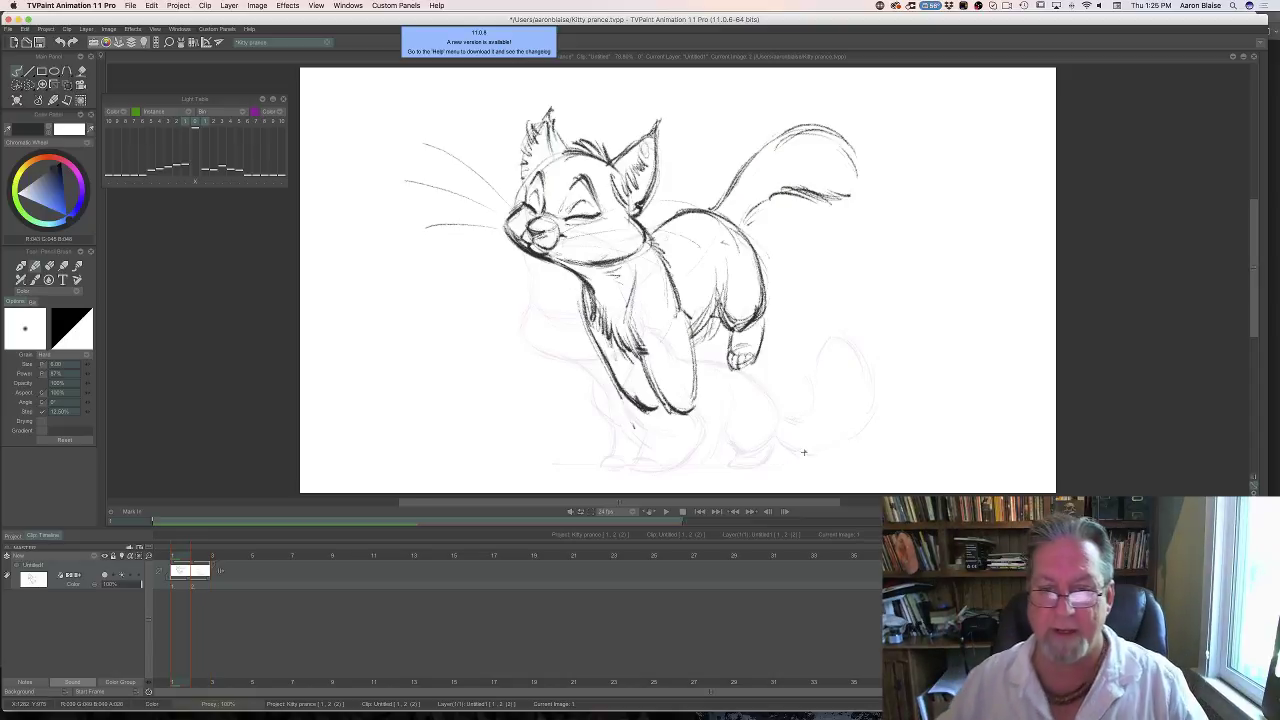
key("Right")
key("Left")
key("Right")
key("Left")
key("Right")
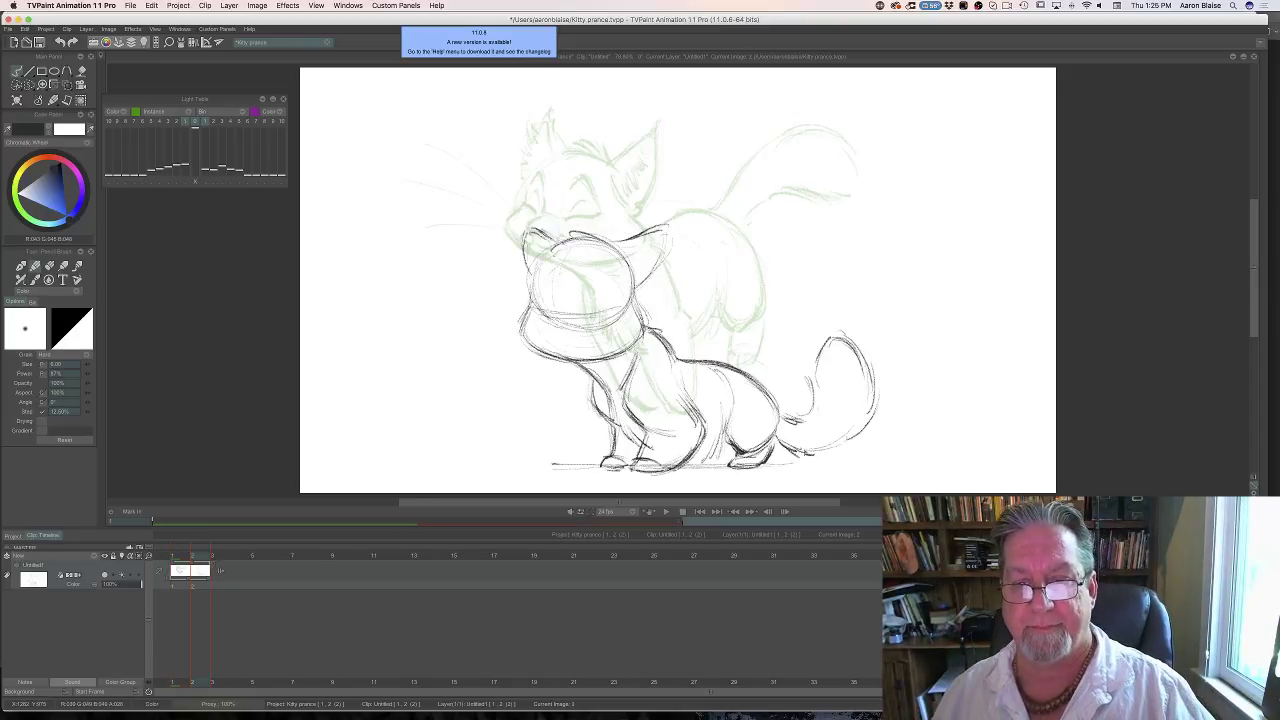
key("Left")
key("Right")
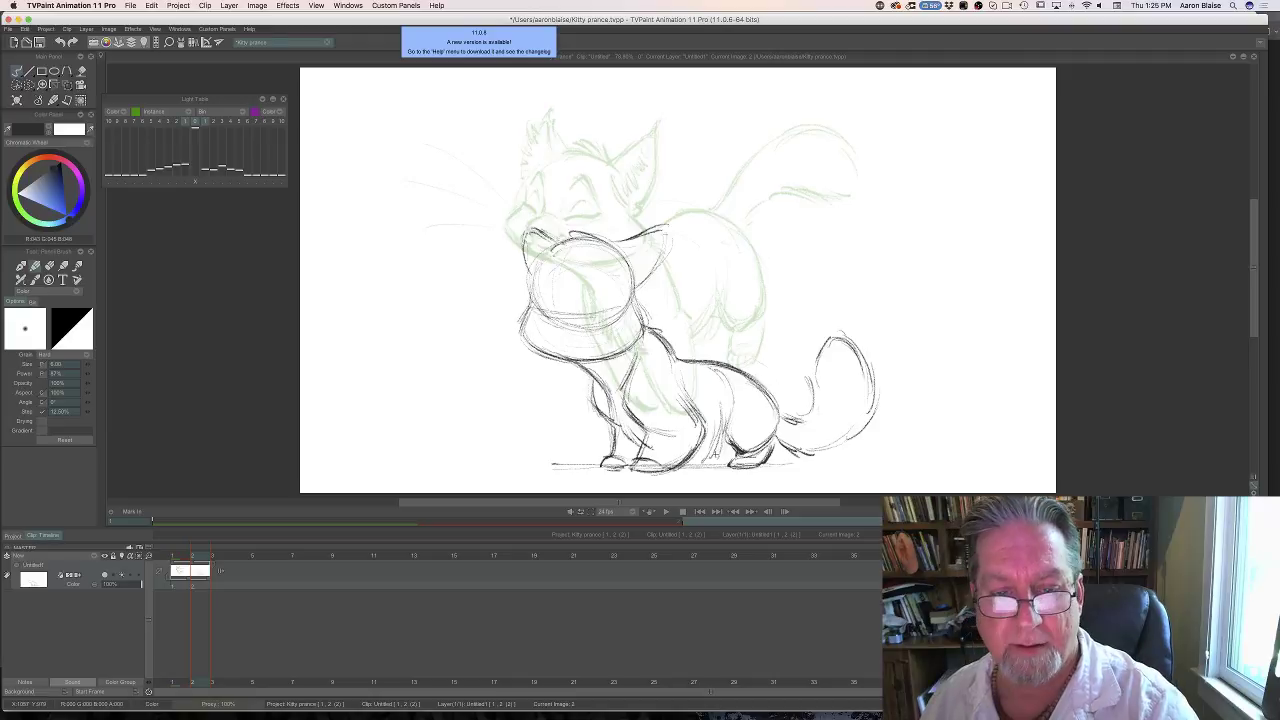
key("Left")
key("Right")
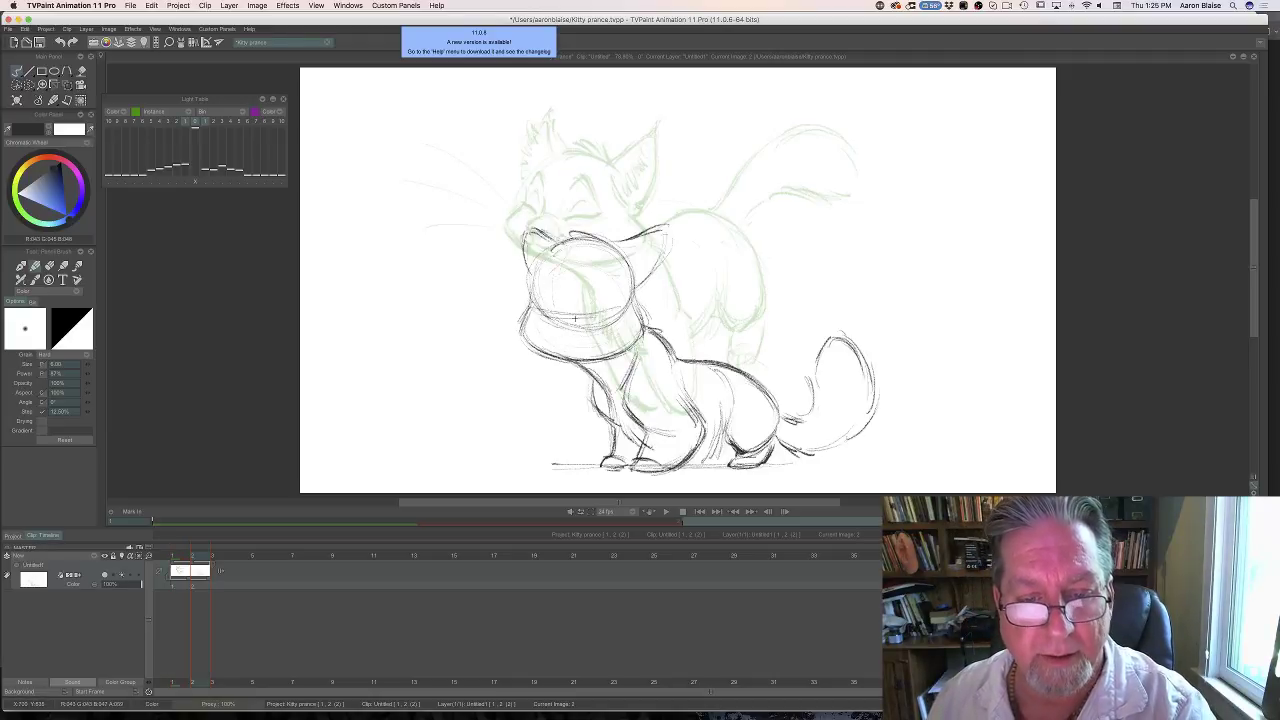
Lighten the construction lines on the face and sketch the muzzle contour and nose, checking against frame 1.
left_click(49, 266)
mouse_move(607, 304)
left_mouse_down()
mouse_move(548, 313)
mouse_move(592, 325)
mouse_move(558, 323)
left_mouse_up()
key("b")
mouse_move(556, 256)
left_mouse_down()
mouse_move(552, 328)
mouse_move(602, 322)
mouse_move(582, 322)
left_mouse_up()
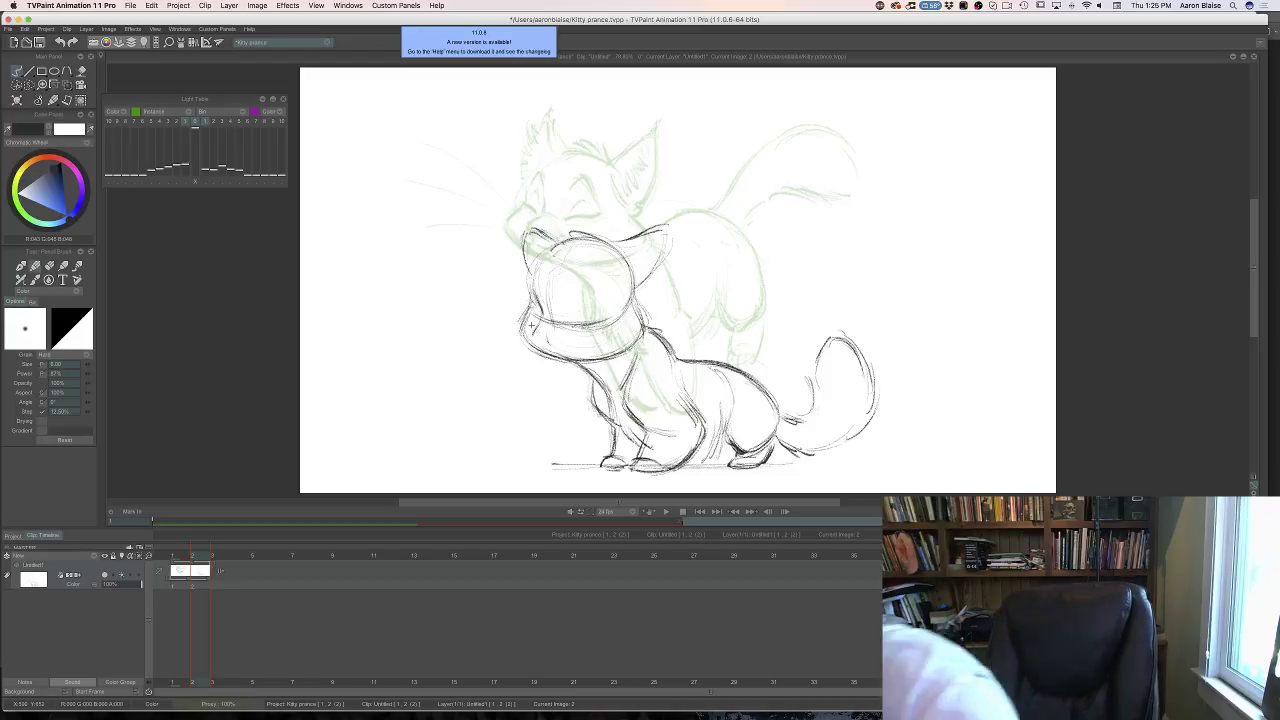
key("Left")
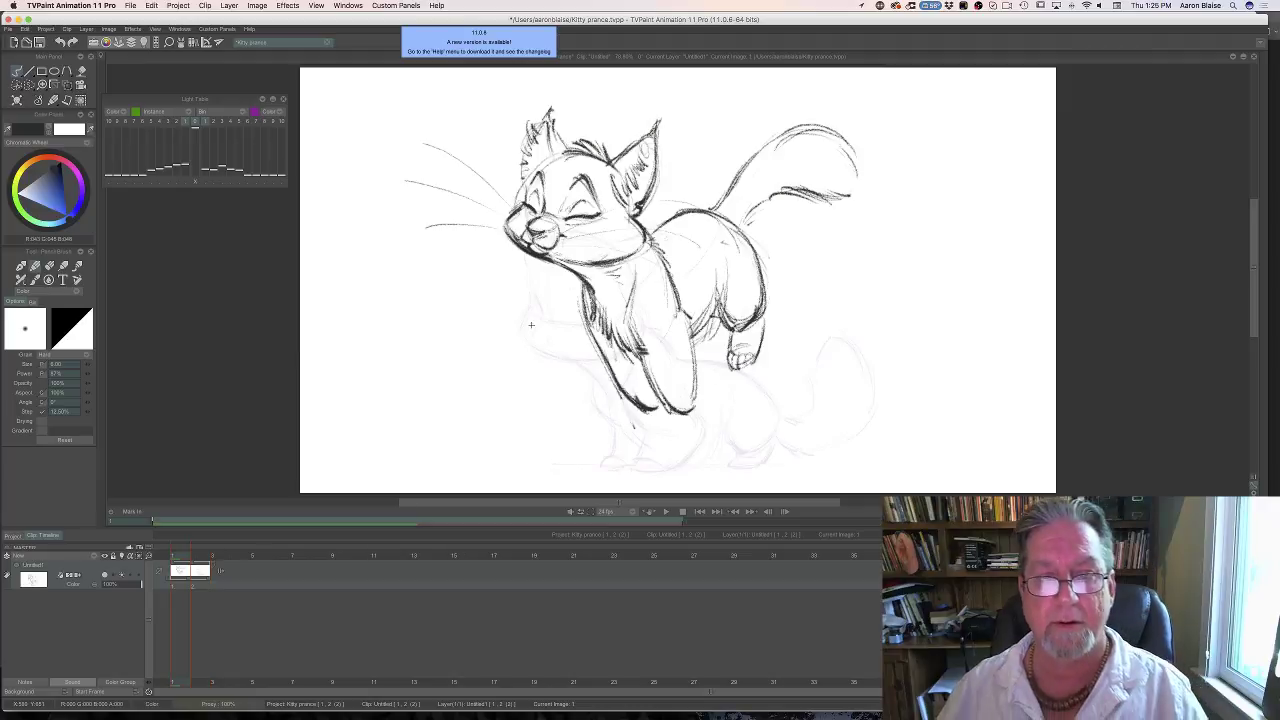
key("Right")
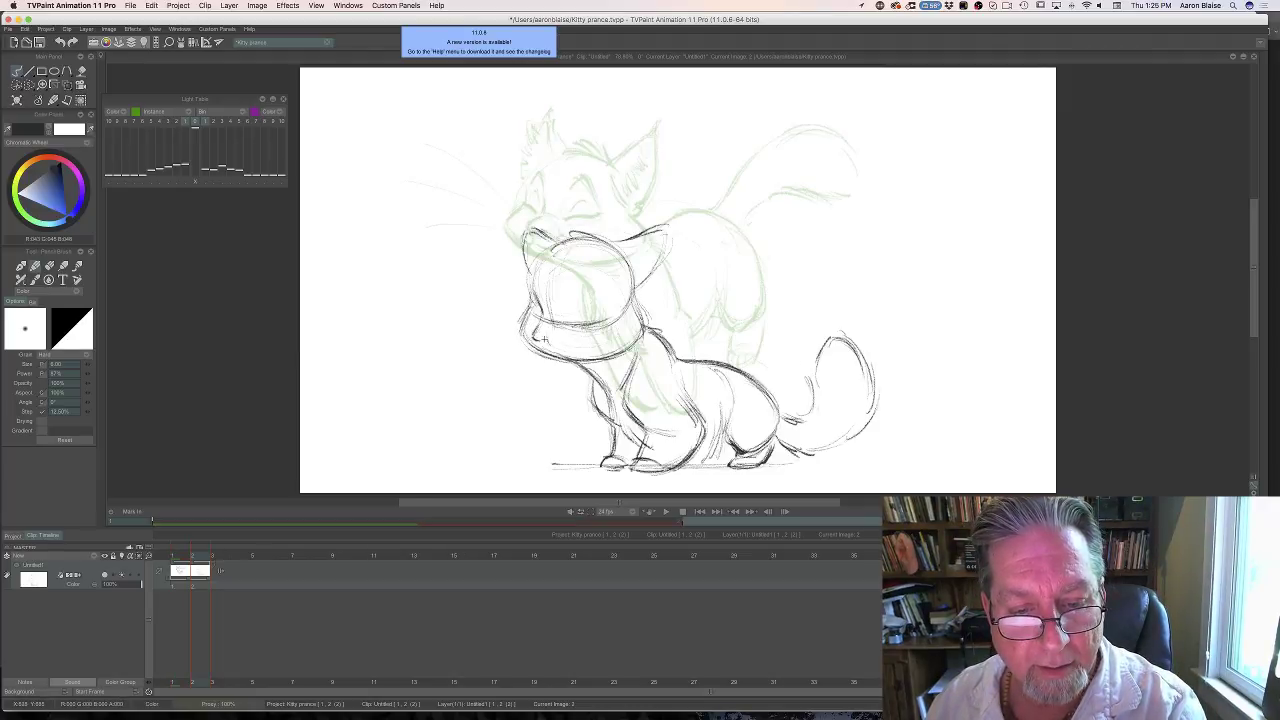
left_click_drag(543, 337, 538, 351)
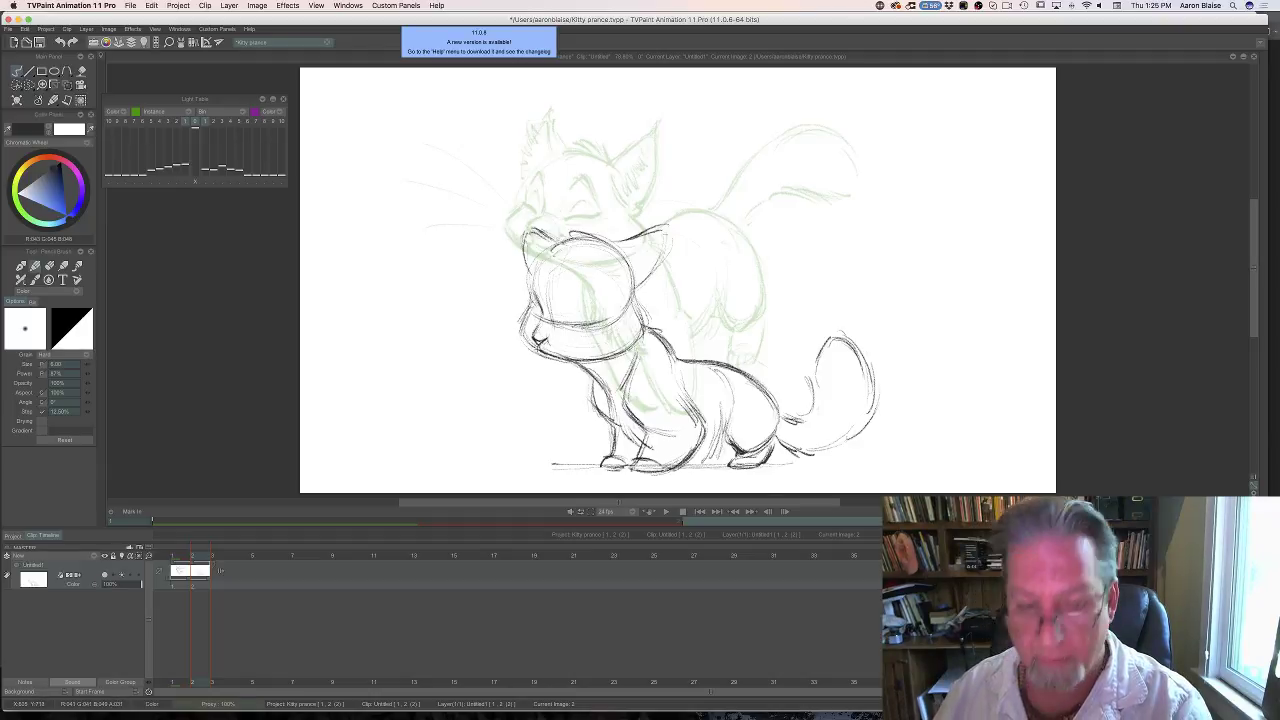
key("Left")
key("Right")
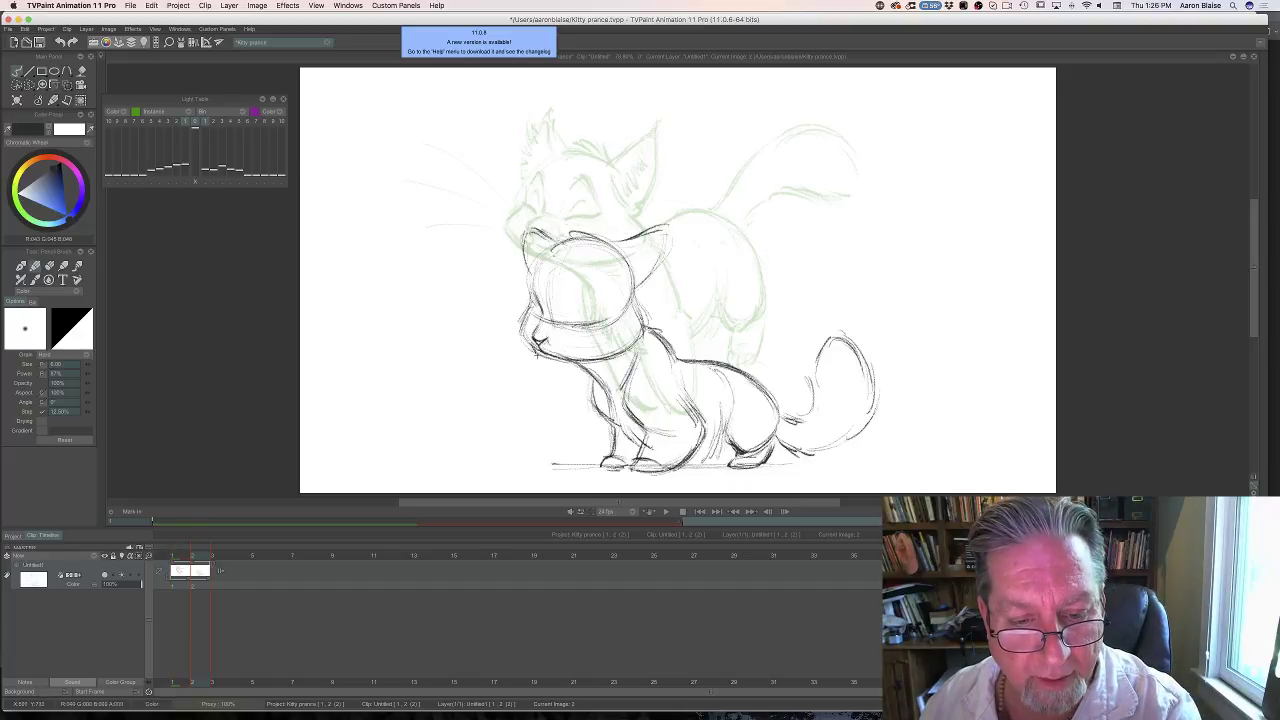
Draw the mouth and small chin below the nose on frame 2 and flip against frame 1 to check them.
mouse_move(537, 348)
left_mouse_down()
mouse_move(560, 350)
mouse_move(544, 351)
mouse_move(560, 368)
left_mouse_up()
left_click_drag(539, 353, 556, 369)
left_click_drag(545, 361, 557, 369)
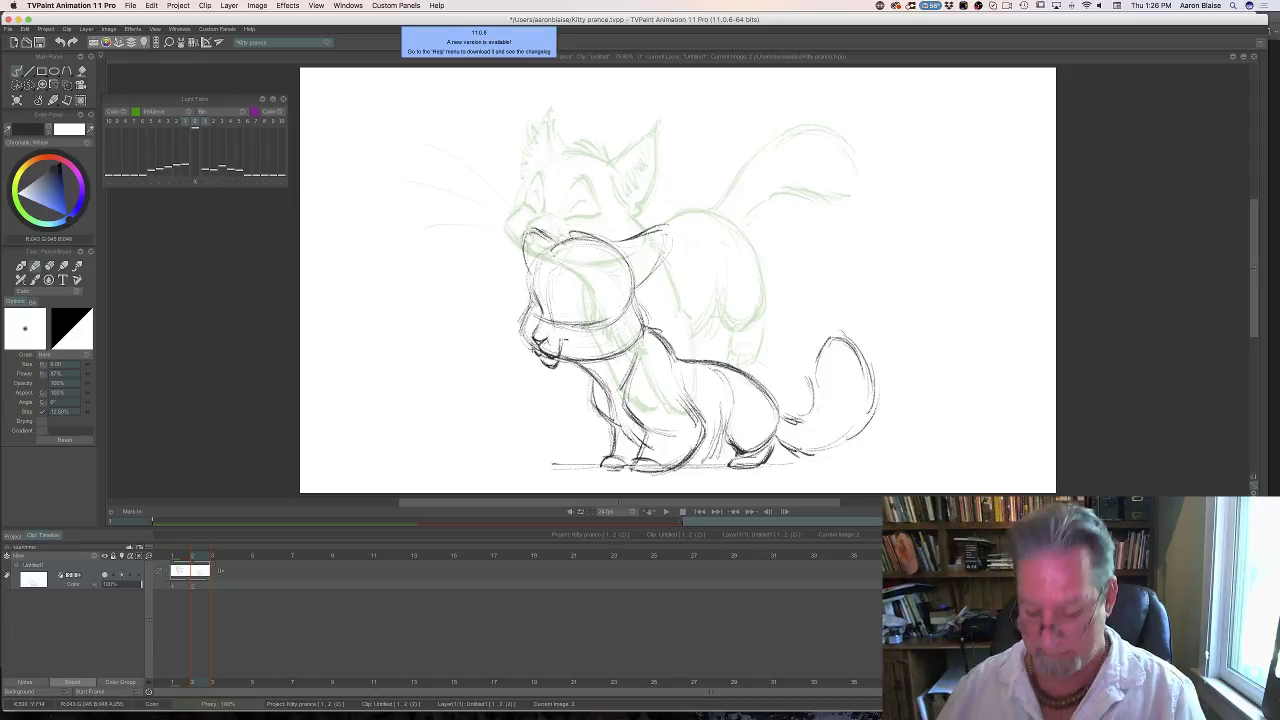
key("Left")
key("Right")
key("Left")
key("Right")
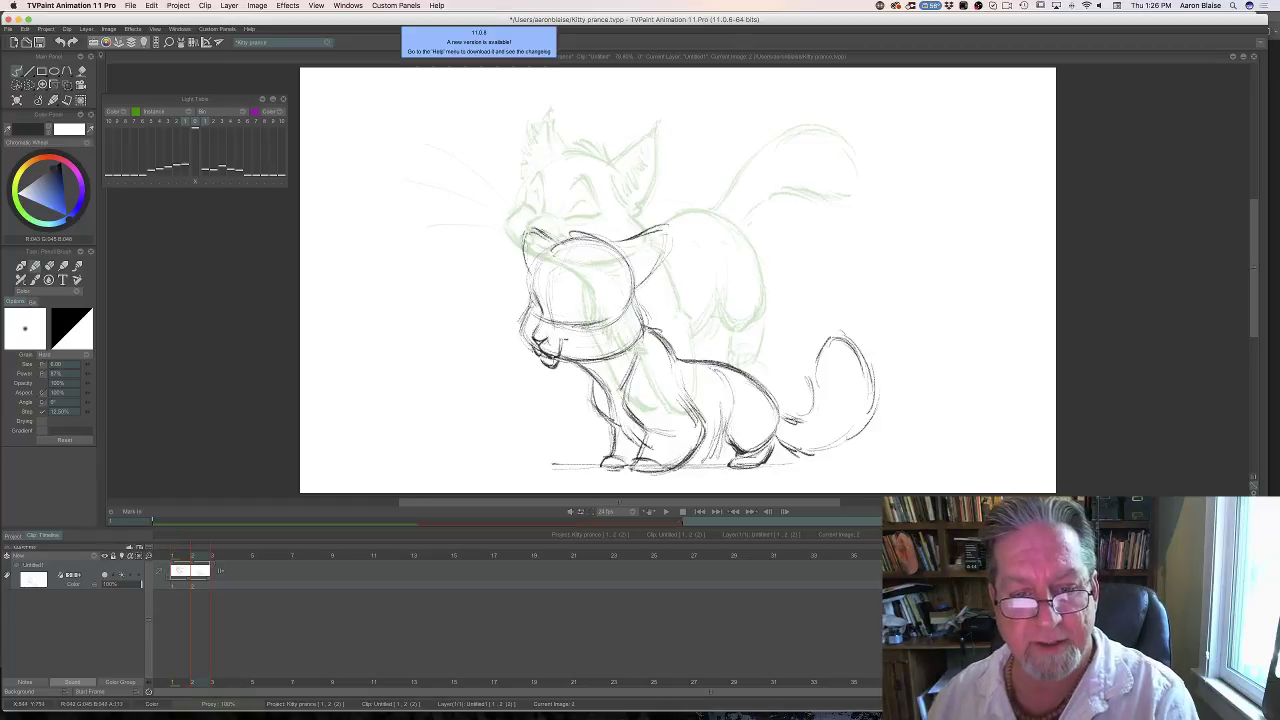
Darken the chin and strengthen both cheek contours of the head, comparing with frame 1.
mouse_move(557, 368)
left_mouse_down()
mouse_move(590, 374)
mouse_move(544, 360)
left_mouse_up()
left_click_drag(543, 363, 559, 371)
left_click_drag(530, 300, 518, 350)
left_click_drag(642, 306, 624, 358)
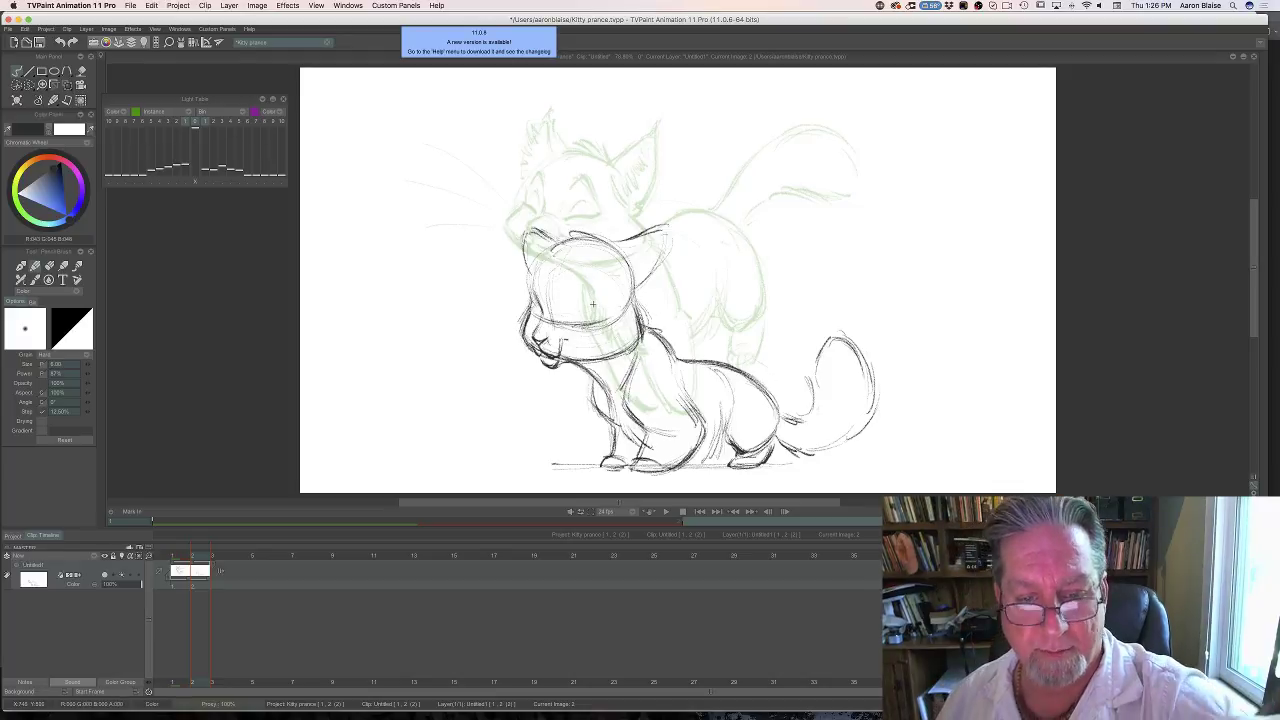
key("Left")
key("Right")
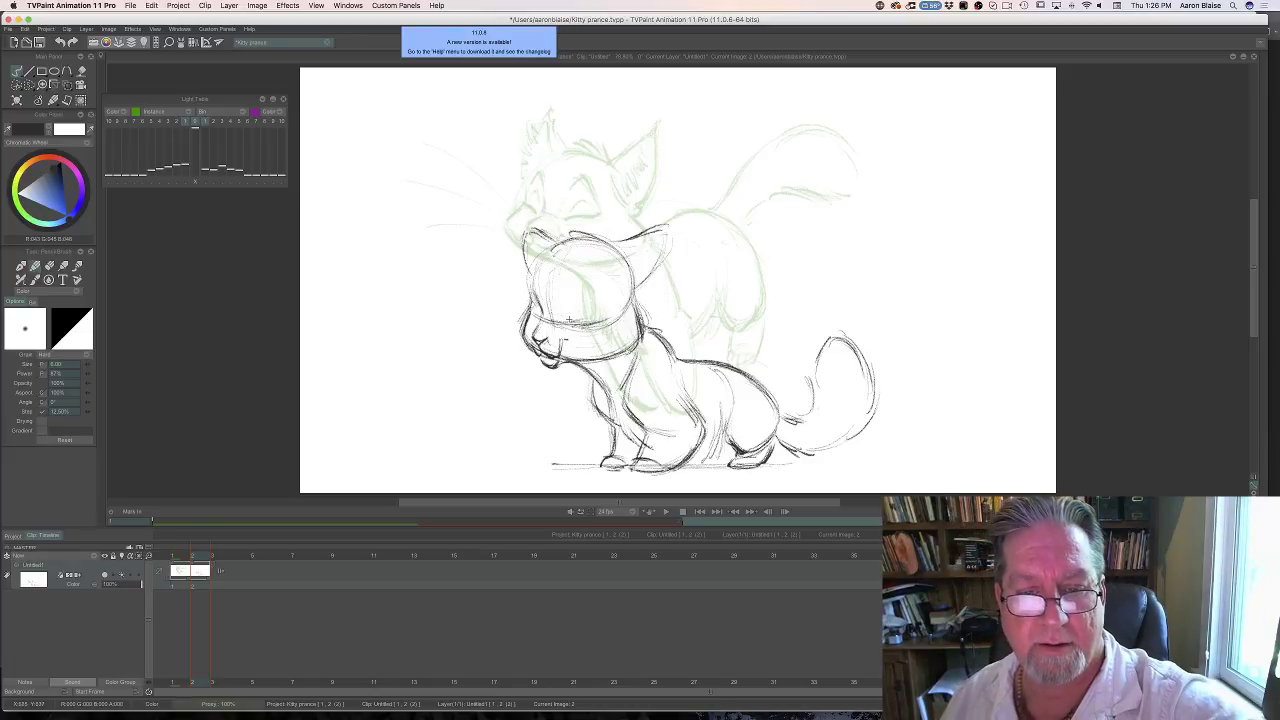
Clean up the eye area and draw the closed eyes as dark curved lines, flipping against frame 1 to check the expression.
key("e")
key("e")
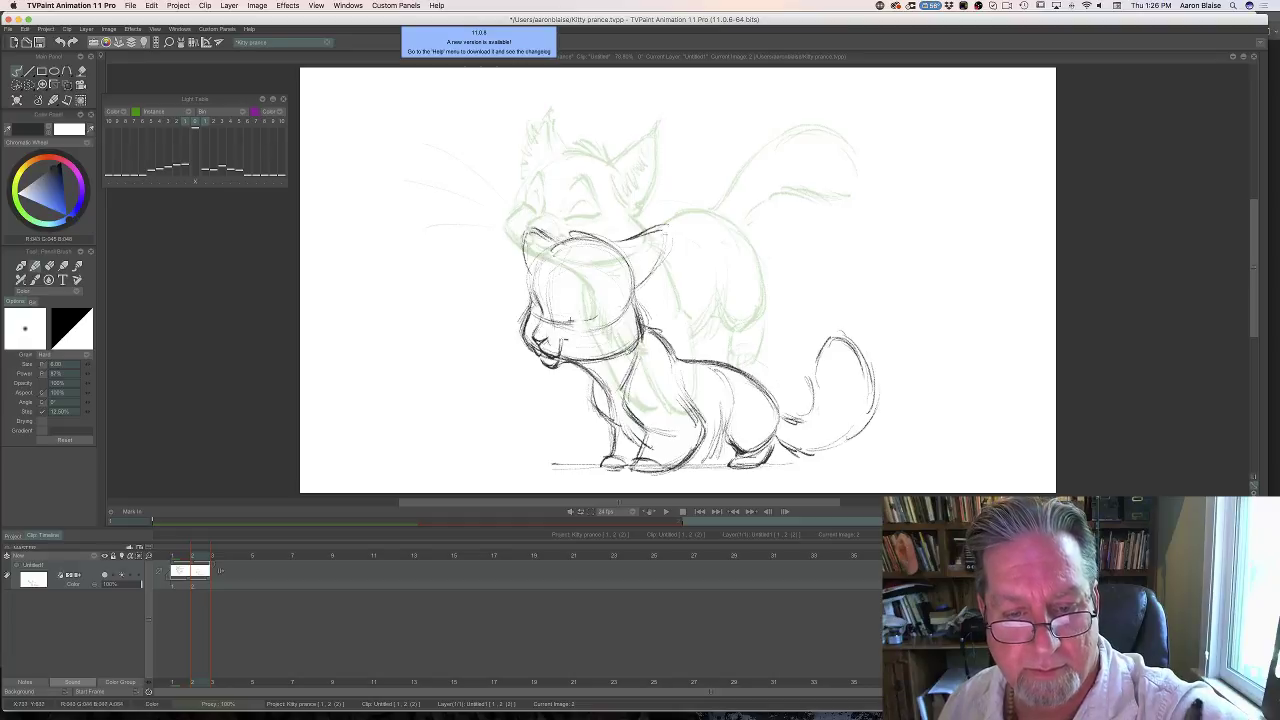
left_click_drag(570, 320, 597, 316)
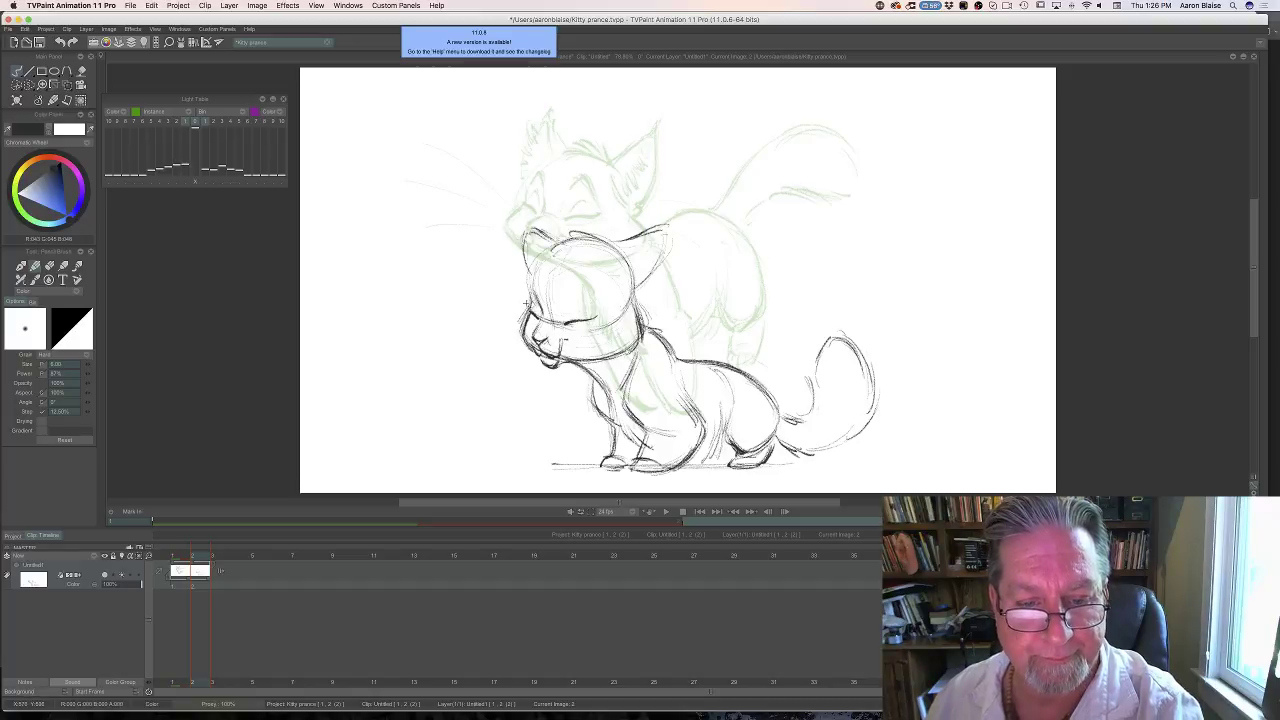
key("Left")
key("Right")
key("Left")
key("Right")
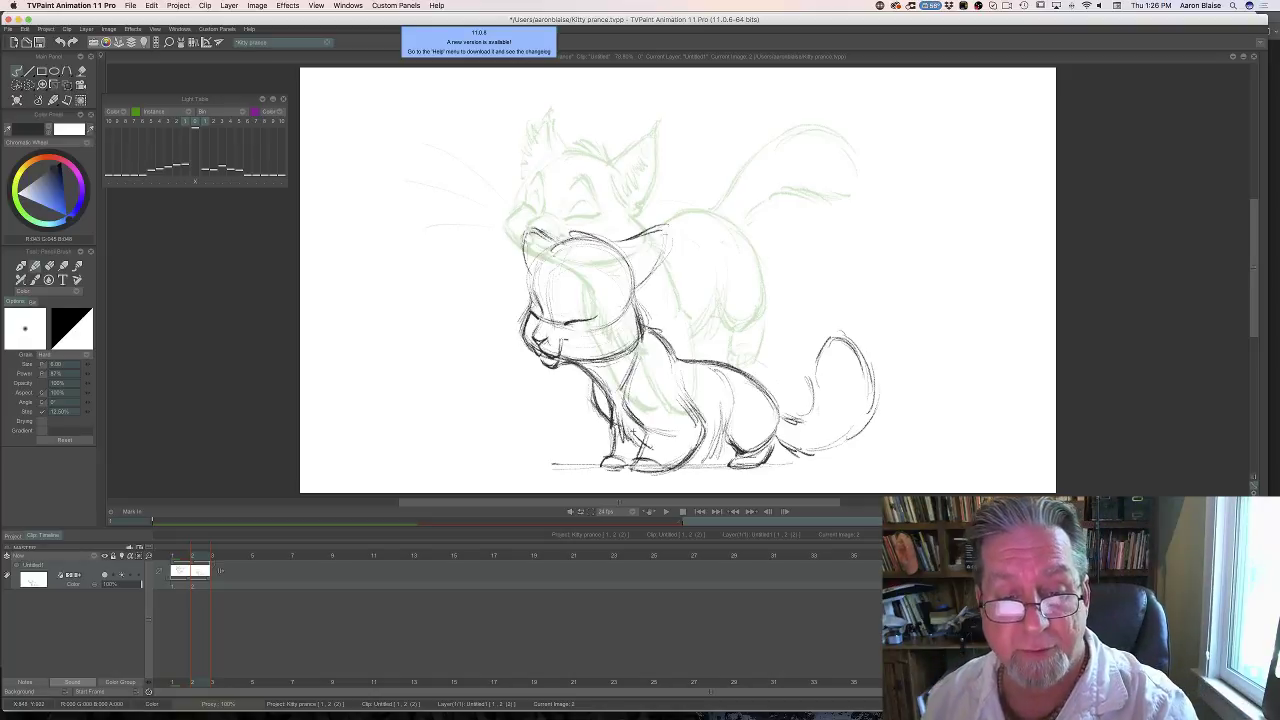
Erase the near ear on frame 2 and redraw it lower, swept outward with a pointed tip.
key("e")
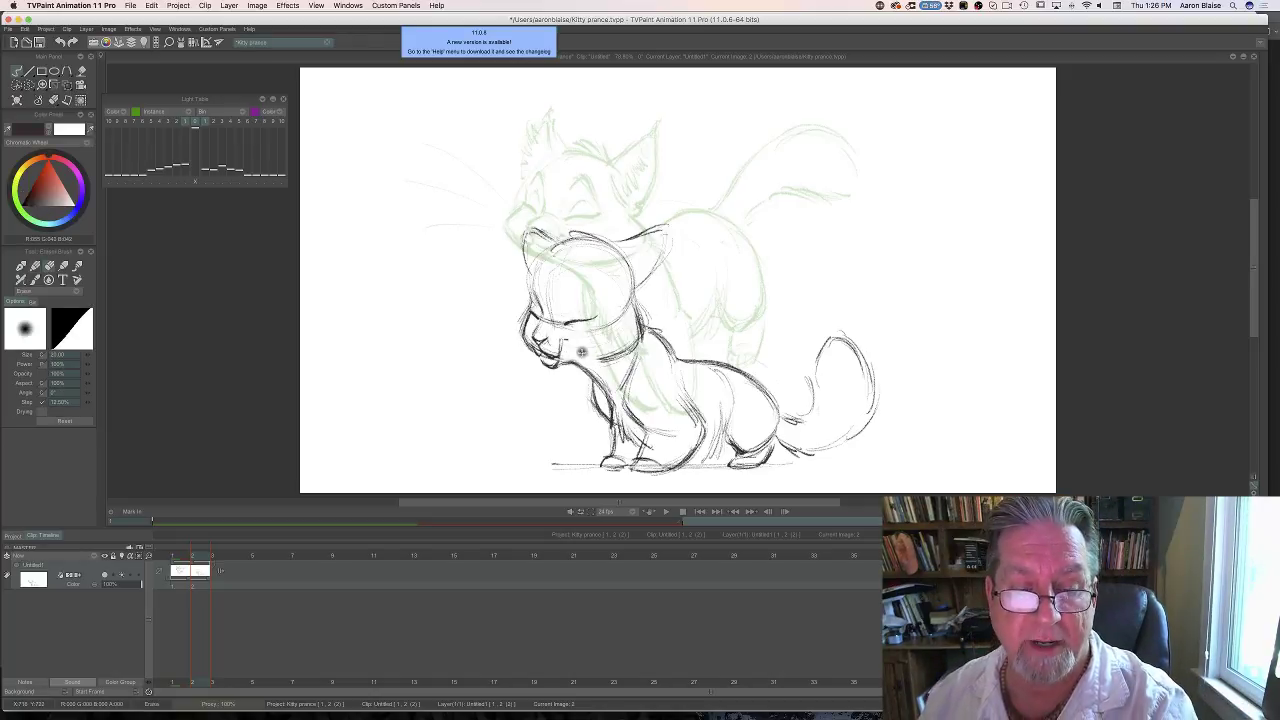
key("b")
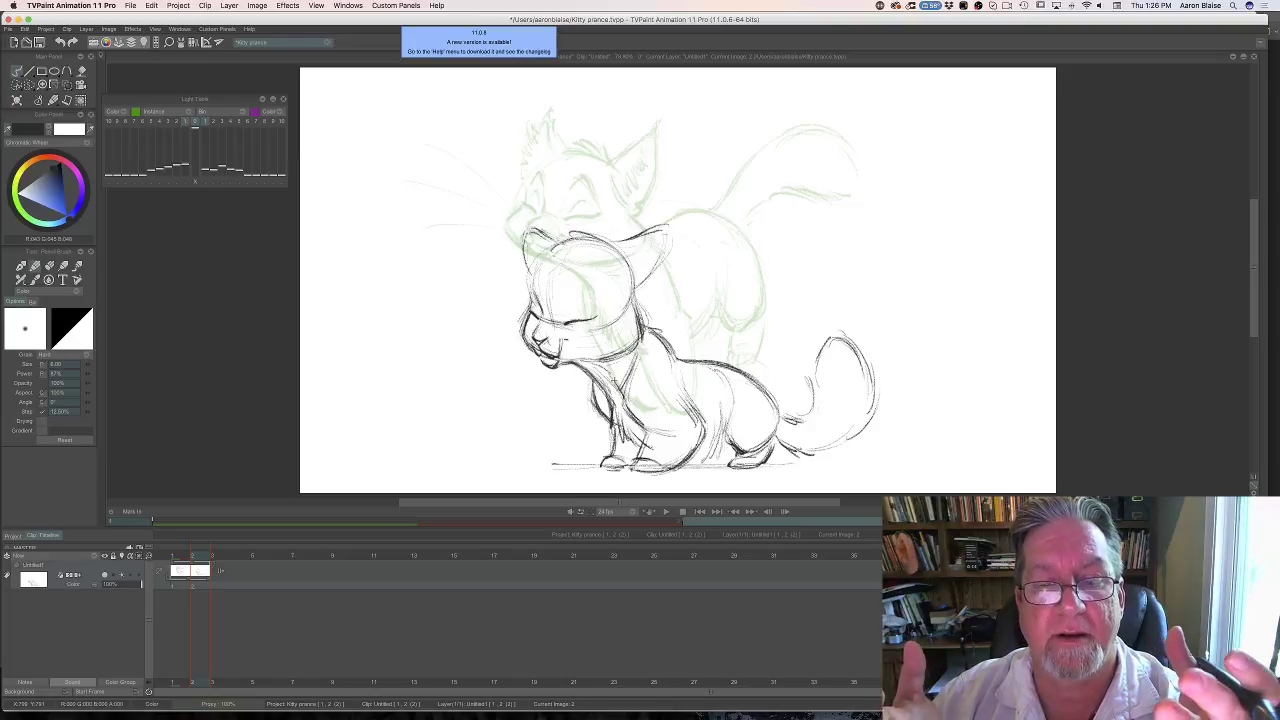
key("e")
mouse_move(665, 236)
left_mouse_down()
mouse_move(649, 284)
mouse_move(641, 210)
mouse_move(632, 259)
left_mouse_up()
key("e")
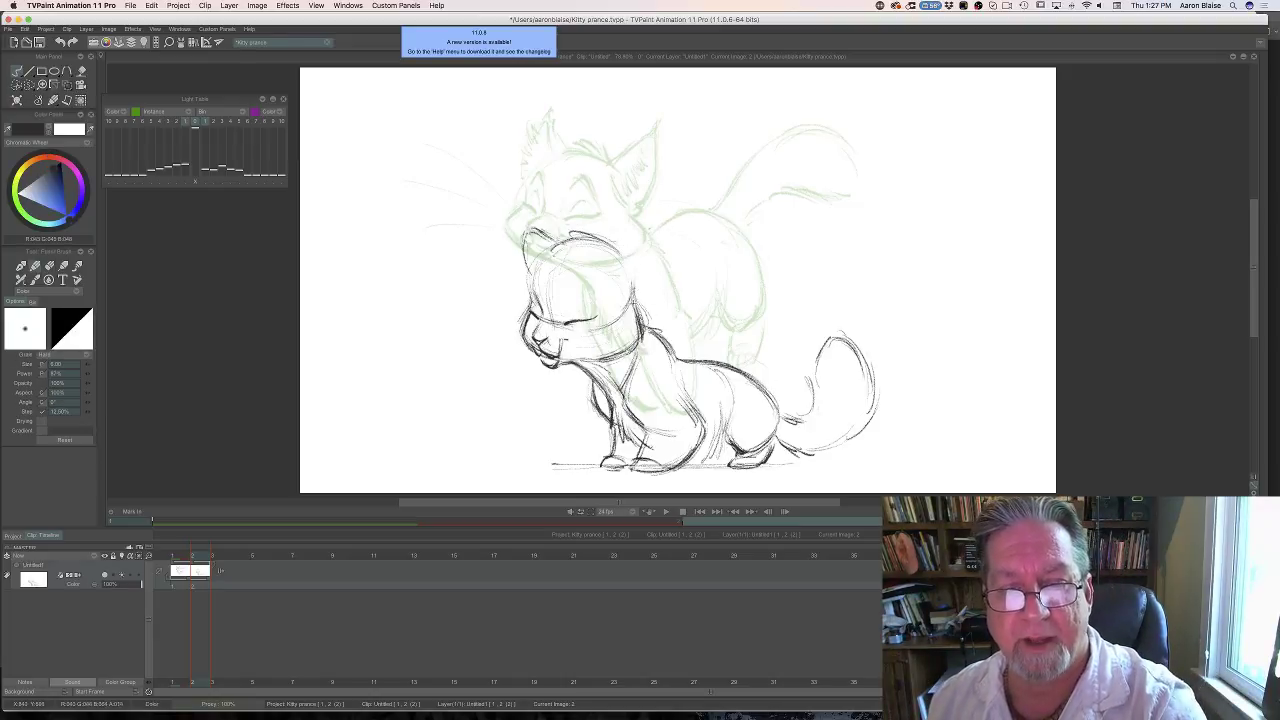
mouse_move(620, 255)
left_mouse_down()
mouse_move(668, 260)
mouse_move(621, 315)
left_mouse_up()
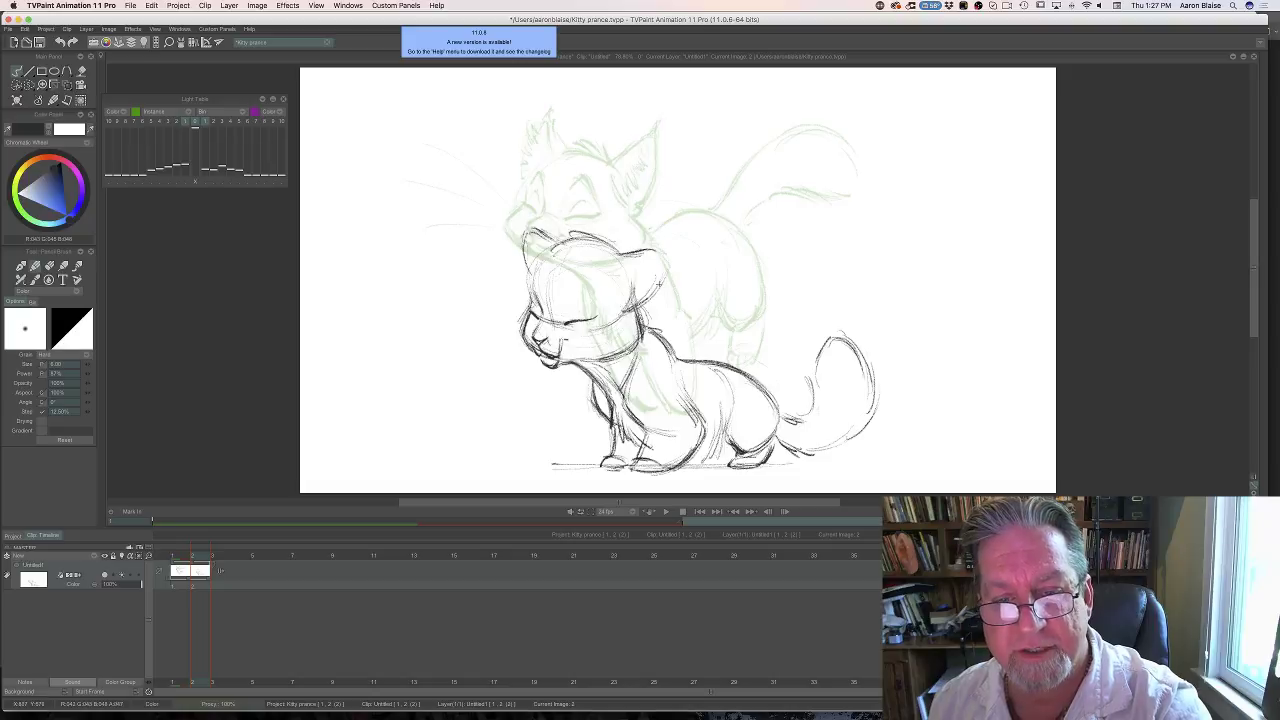
mouse_move(664, 274)
left_mouse_down()
mouse_move(642, 304)
mouse_move(670, 248)
mouse_move(680, 268)
left_mouse_up()
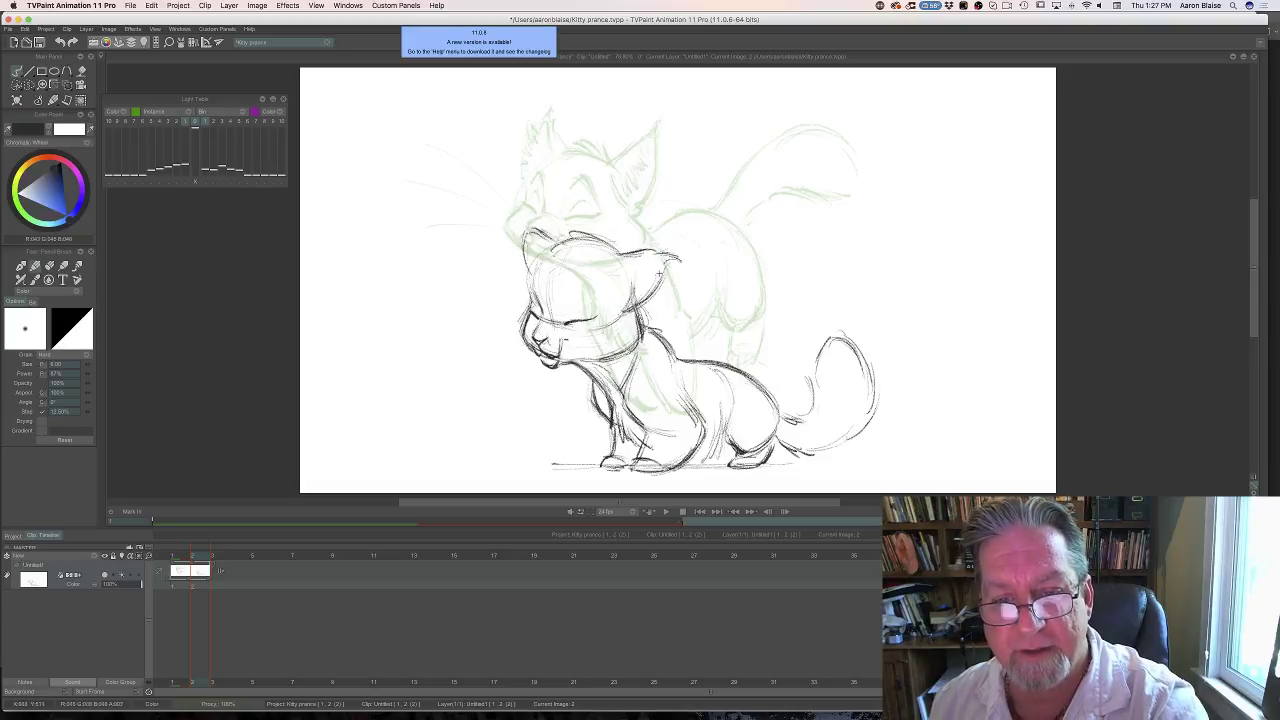
Redraw the far ear with a pointed tip and erase its excess lines.
mouse_move(540, 238)
left_mouse_down()
mouse_move(518, 232)
mouse_move(519, 273)
left_mouse_up()
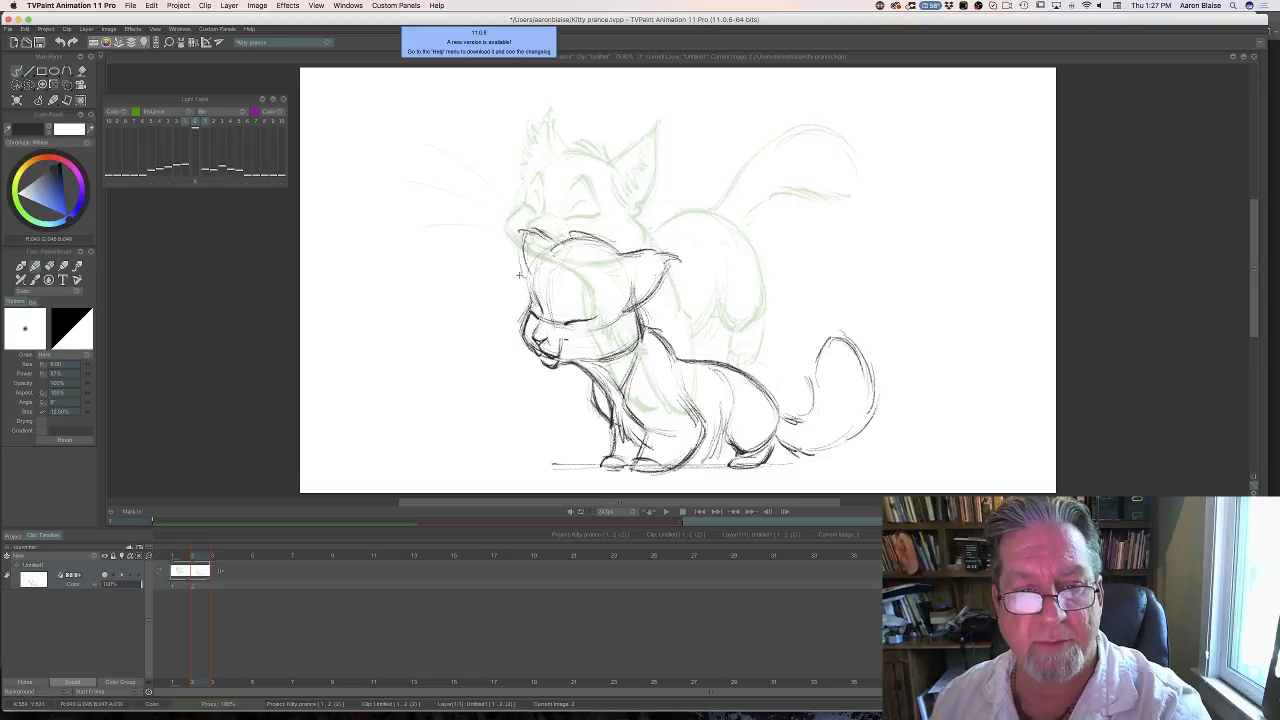
key("e")
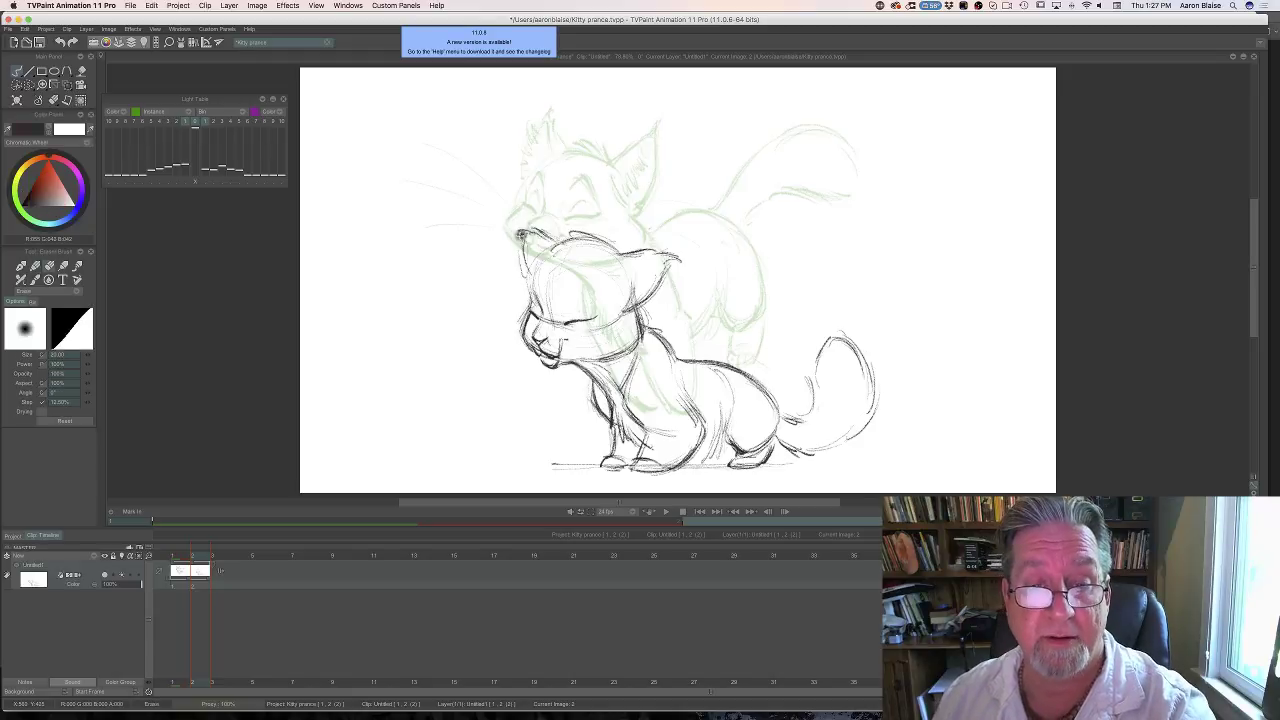
key("e")
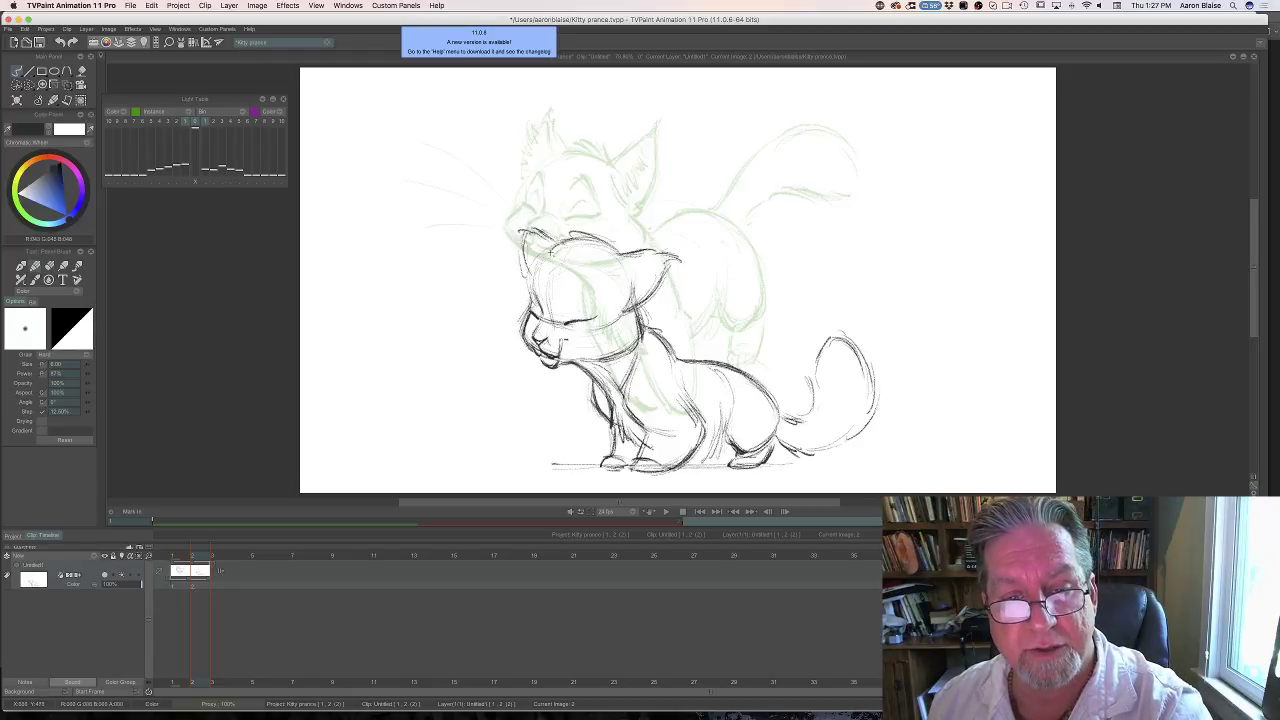
Sketch fur strokes on the forehead and dark curved contours above both closed eyes.
left_click_drag(591, 251, 568, 265)
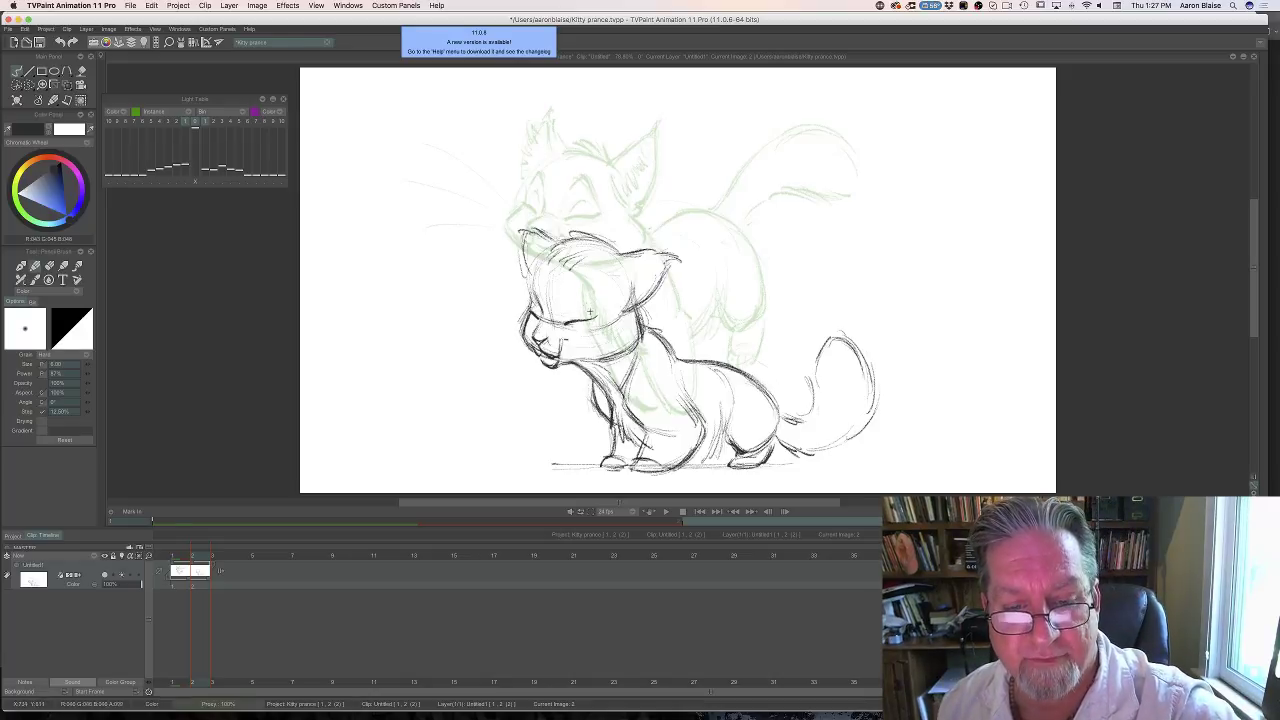
mouse_move(589, 311)
left_mouse_down()
mouse_move(568, 315)
mouse_move(580, 285)
mouse_move(568, 283)
mouse_move(595, 299)
mouse_move(574, 289)
mouse_move(565, 307)
mouse_move(567, 296)
mouse_move(598, 319)
left_mouse_up()
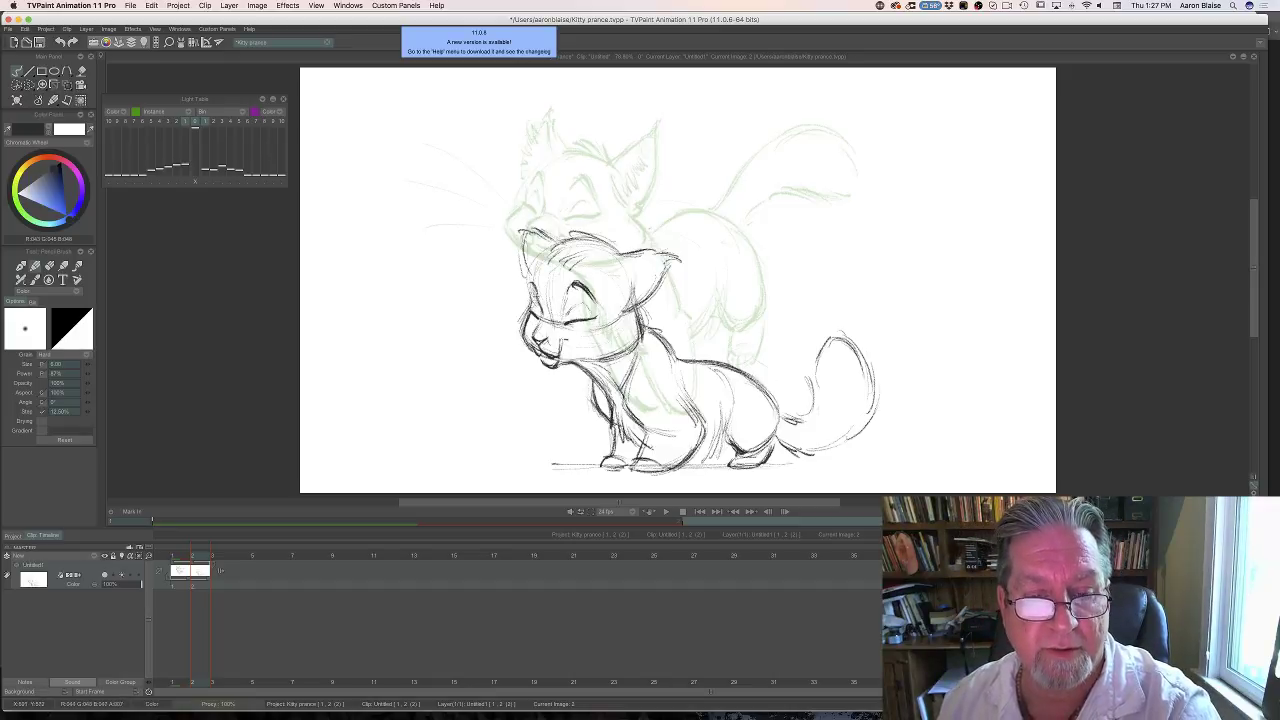
left_click_drag(536, 298, 526, 282)
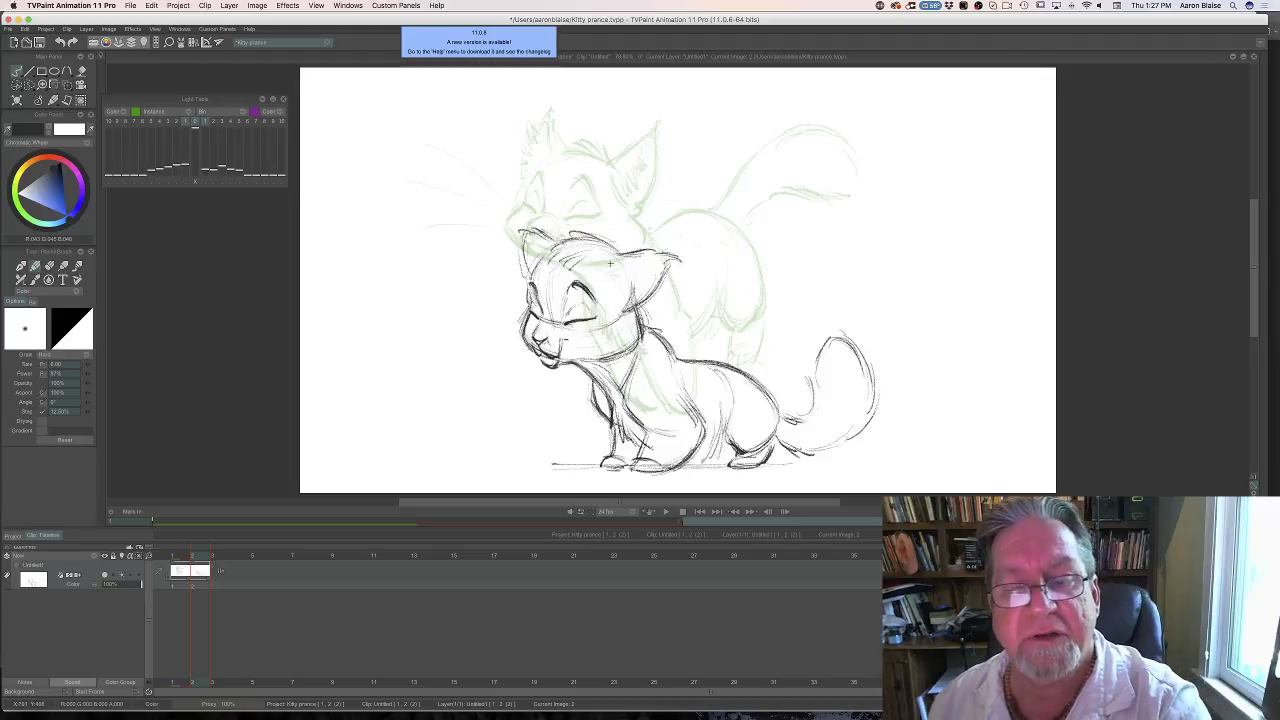
Lighten the inside of the near ear and add short fur strokes to both ears.
key("e")
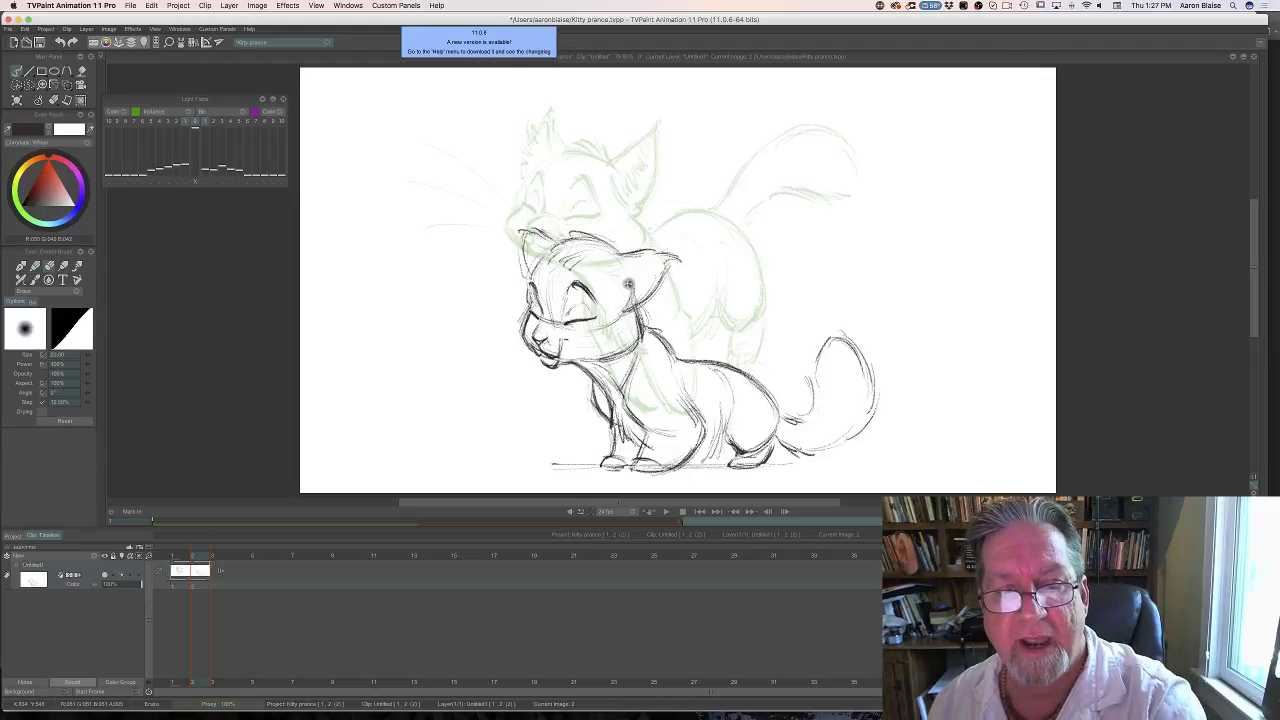
key("e")
mouse_move(620, 301)
left_mouse_down()
mouse_move(614, 268)
mouse_move(621, 300)
mouse_move(650, 262)
left_mouse_up()
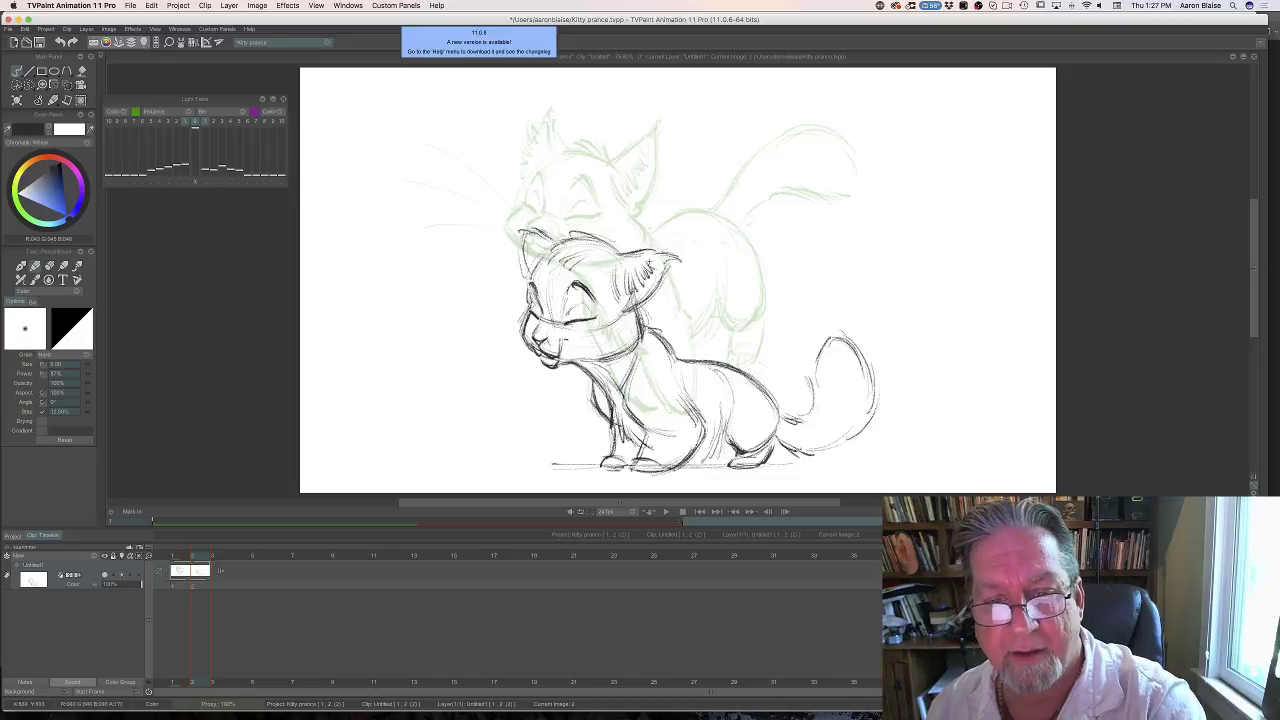
mouse_move(544, 252)
left_mouse_down()
mouse_move(520, 232)
mouse_move(523, 272)
left_mouse_up()
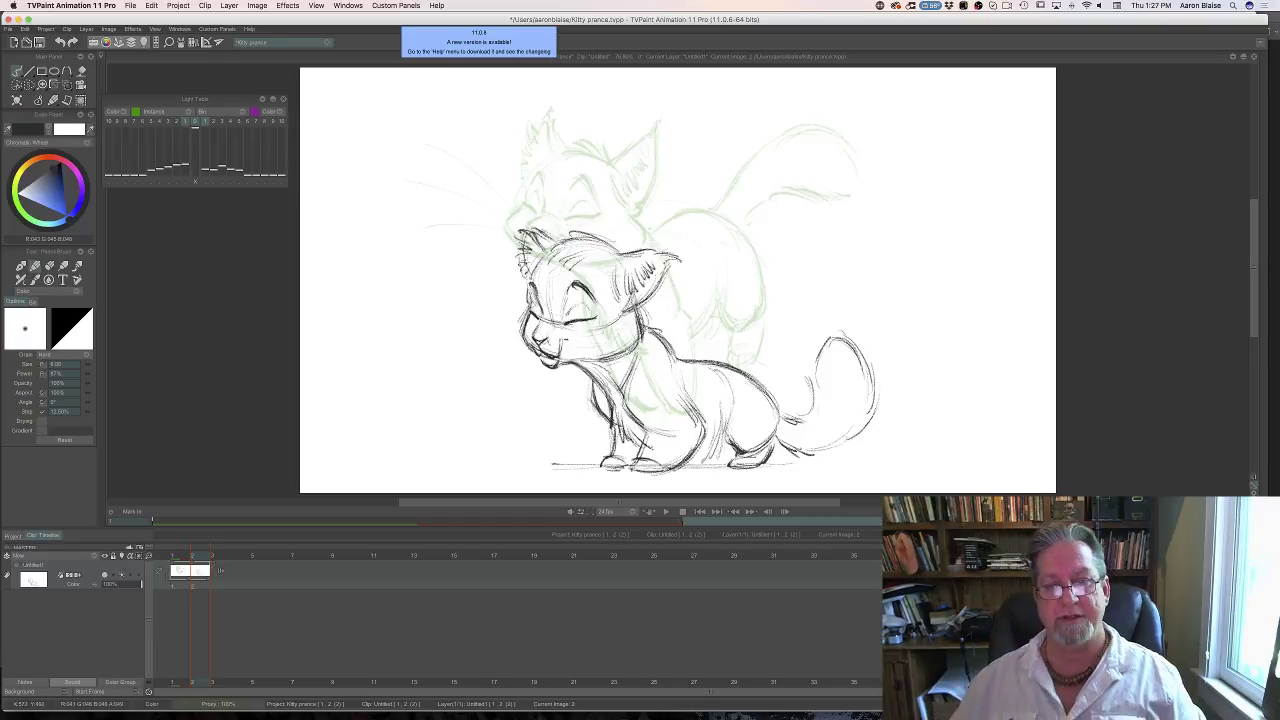
Refine the near front leg and the belly line in front of the hind leg, flipping against frame 1 to check them.
mouse_move(644, 424)
left_mouse_down()
mouse_move(680, 434)
mouse_move(639, 455)
left_mouse_up()
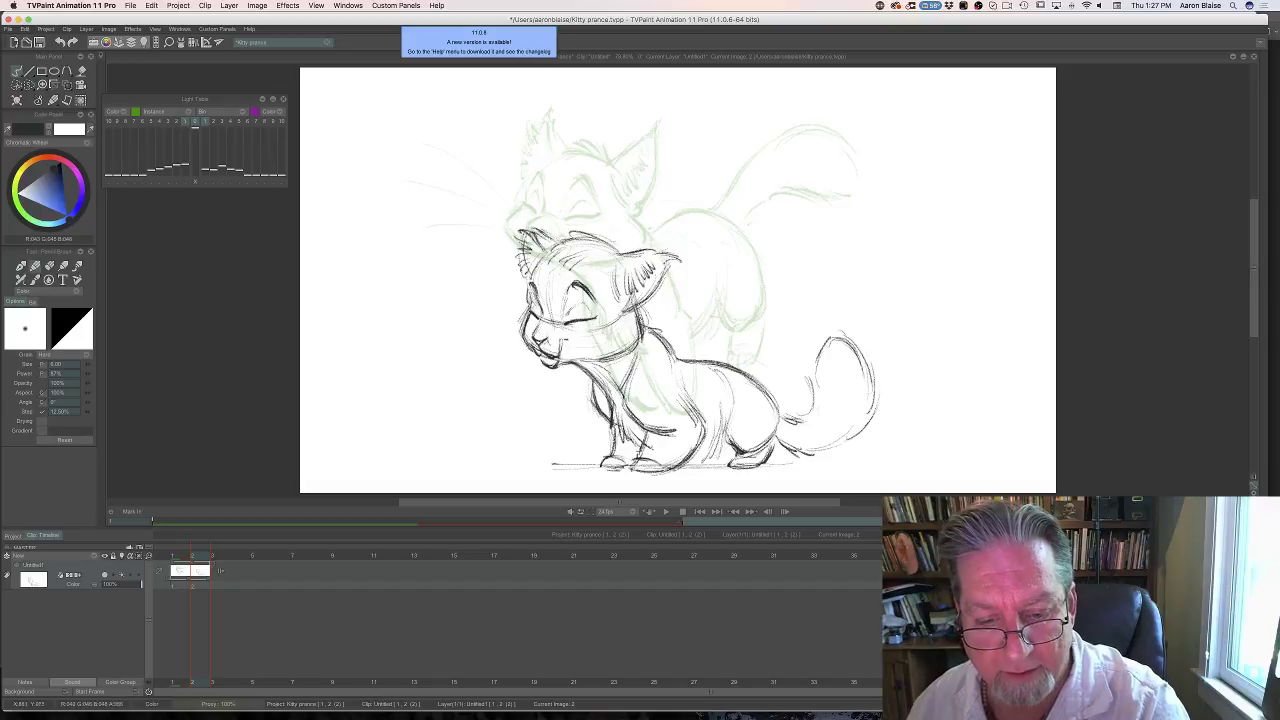
key("e")
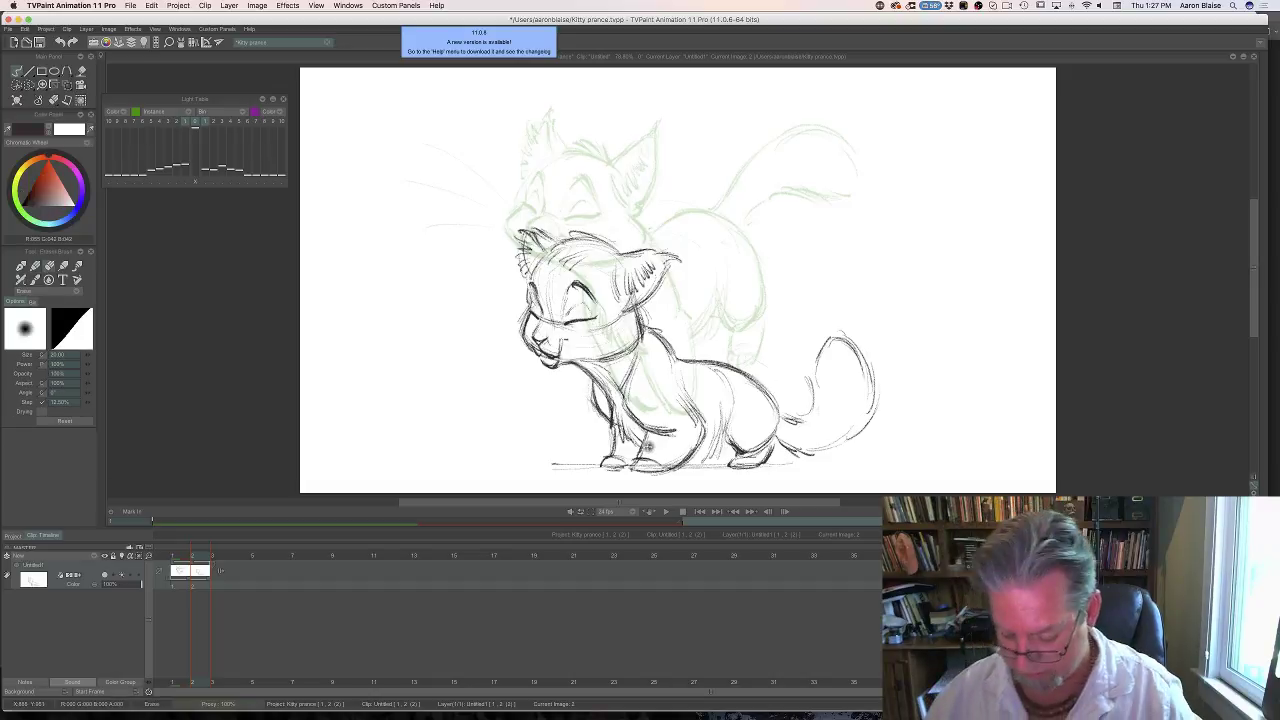
key("Left")
key("Right")
key("e")
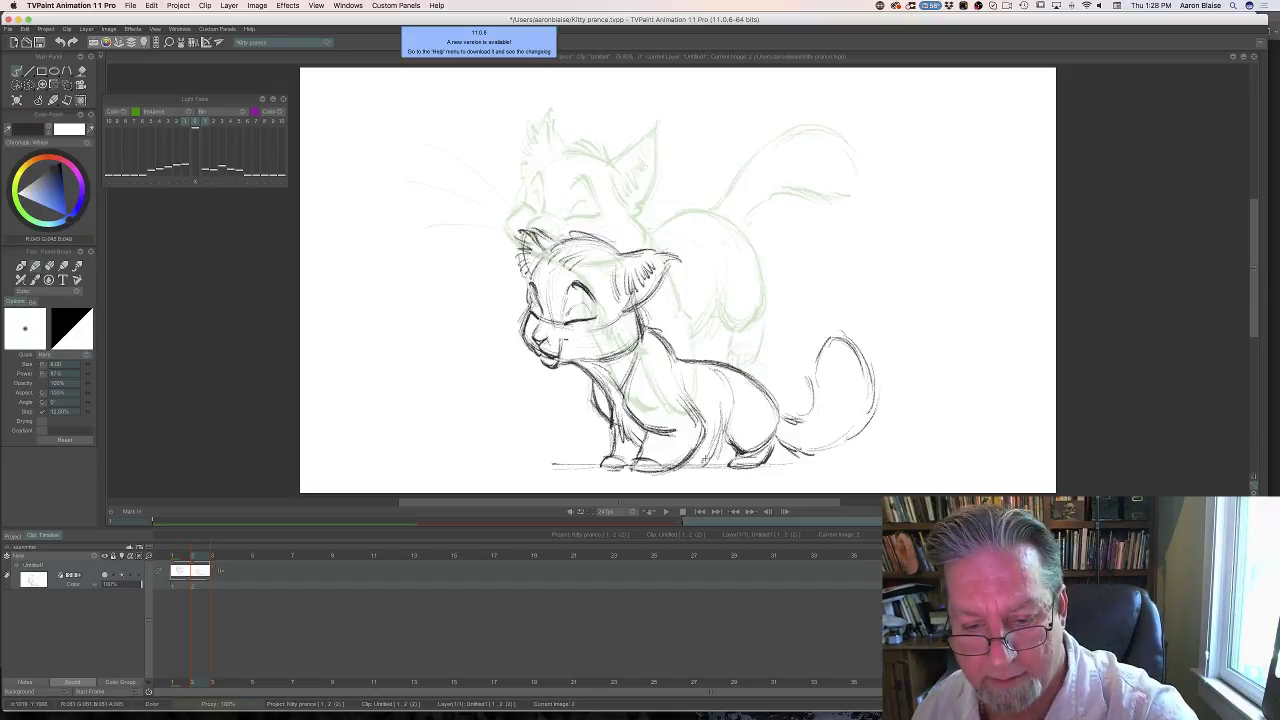
mouse_move(717, 448)
left_mouse_down()
mouse_move(703, 465)
mouse_move(698, 450)
left_mouse_up()
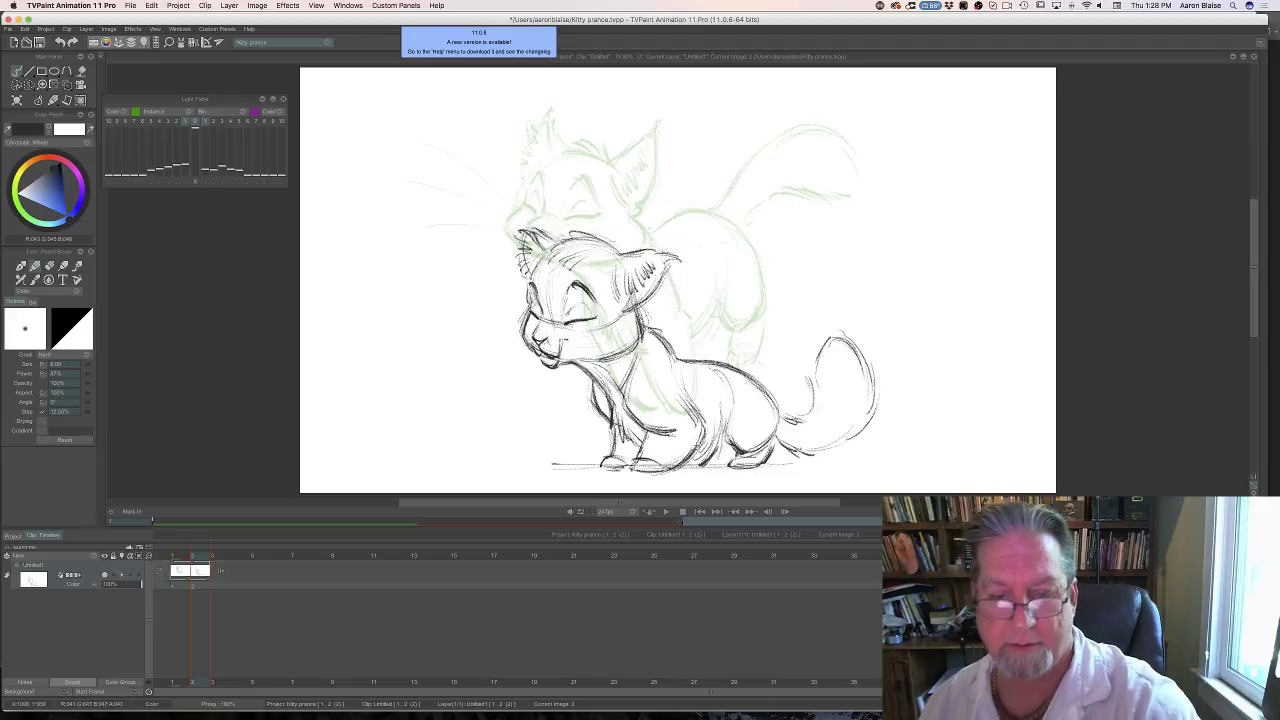
key("Left")
key("Right")
key("Left")
key("Right")
key("Left")
key("Right")
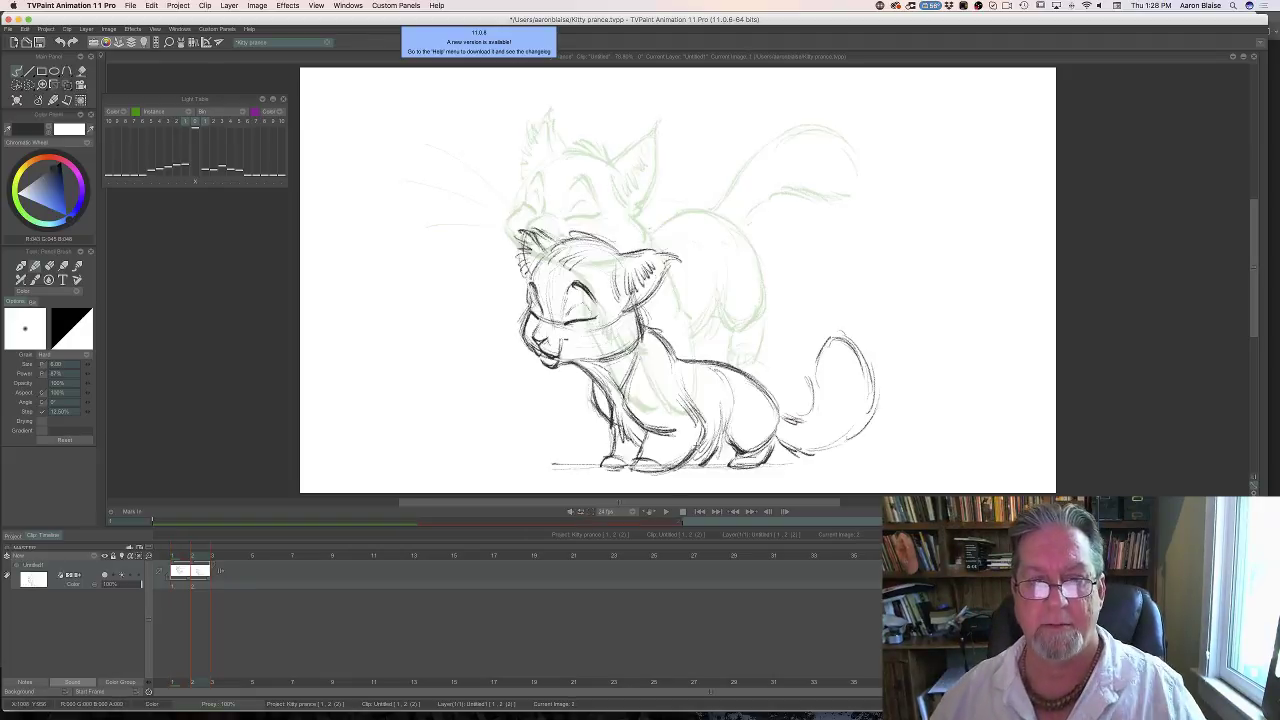
Darken the back of the cheek, the throat and the shoulder line behind the neck, comparing with frame 1.
left_click_drag(635, 309, 636, 346)
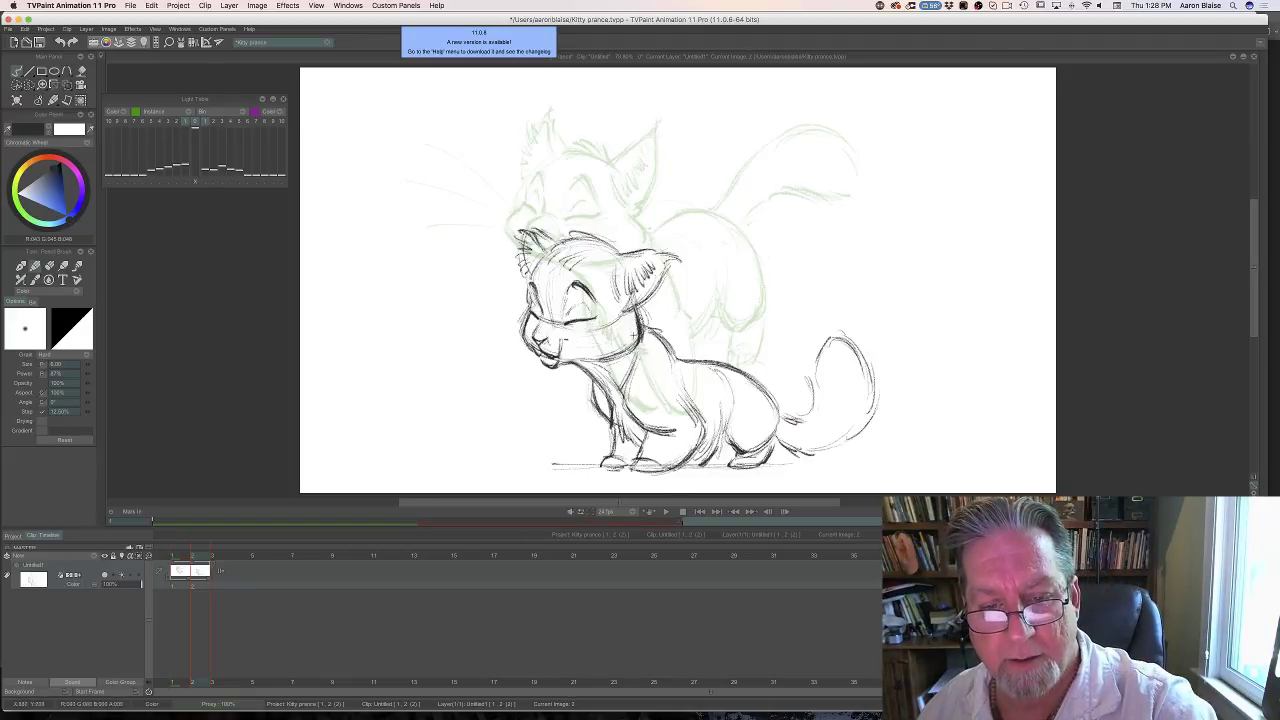
key("Left")
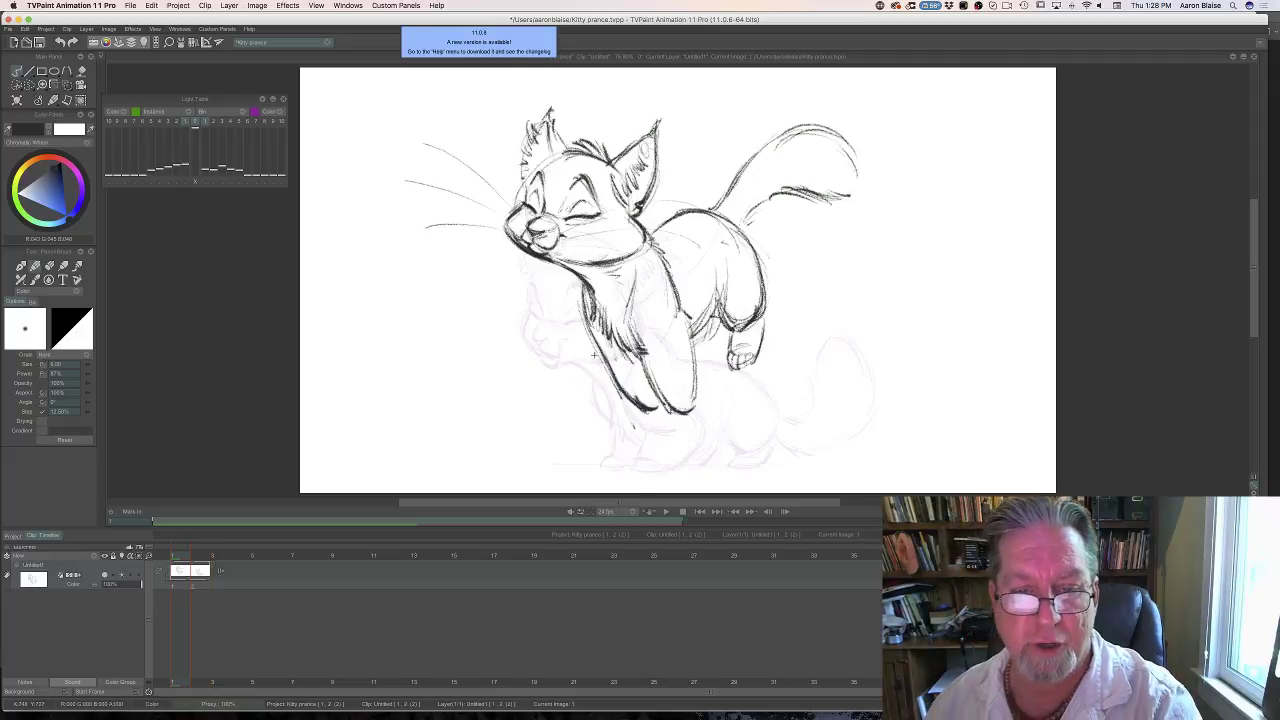
key("Right")
mouse_move(568, 362)
left_mouse_down()
mouse_move(606, 398)
mouse_move(594, 402)
left_mouse_up()
mouse_move(651, 333)
left_mouse_down()
mouse_move(674, 361)
mouse_move(671, 346)
mouse_move(706, 432)
left_mouse_up()
mouse_move(686, 400)
left_mouse_down()
mouse_move(705, 439)
mouse_move(697, 451)
left_mouse_up()
key("Left")
key("Right")
key("Left")
key("Right")
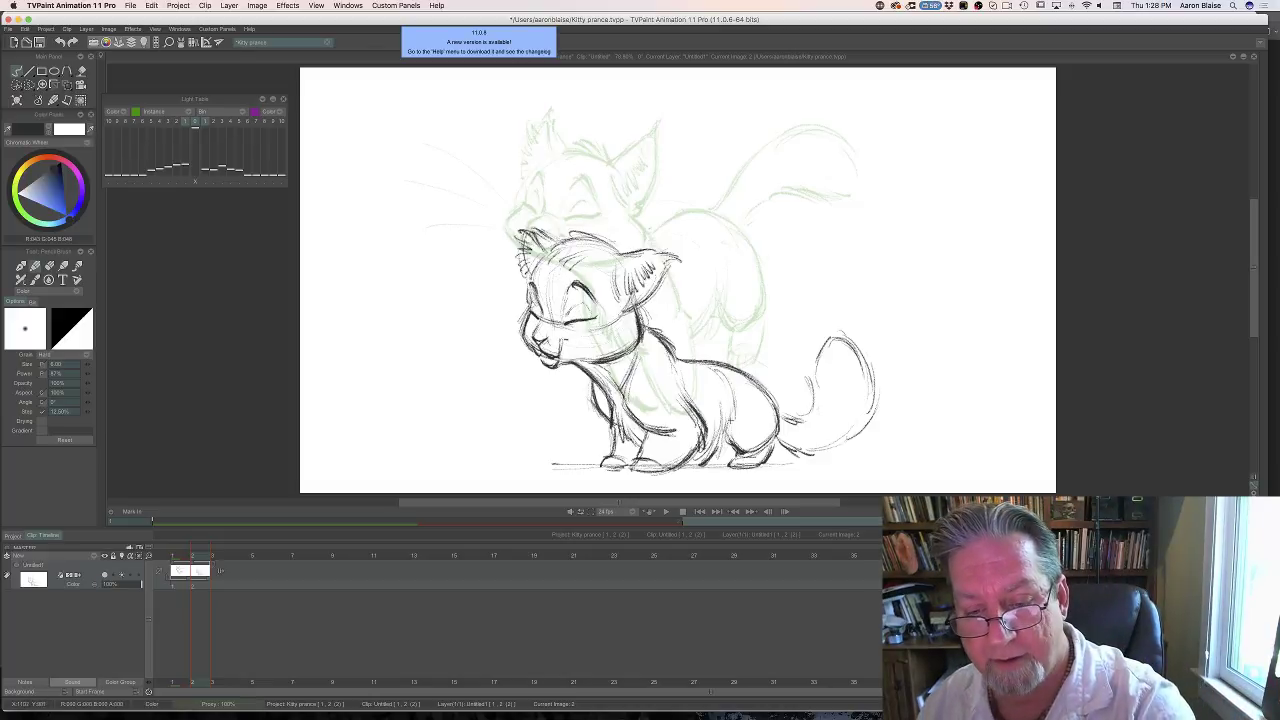
Darken the belly contour in front of the hind leg and strengthen the curve of the tail.
left_click_drag(730, 414, 704, 456)
left_click_drag(716, 438, 698, 460)
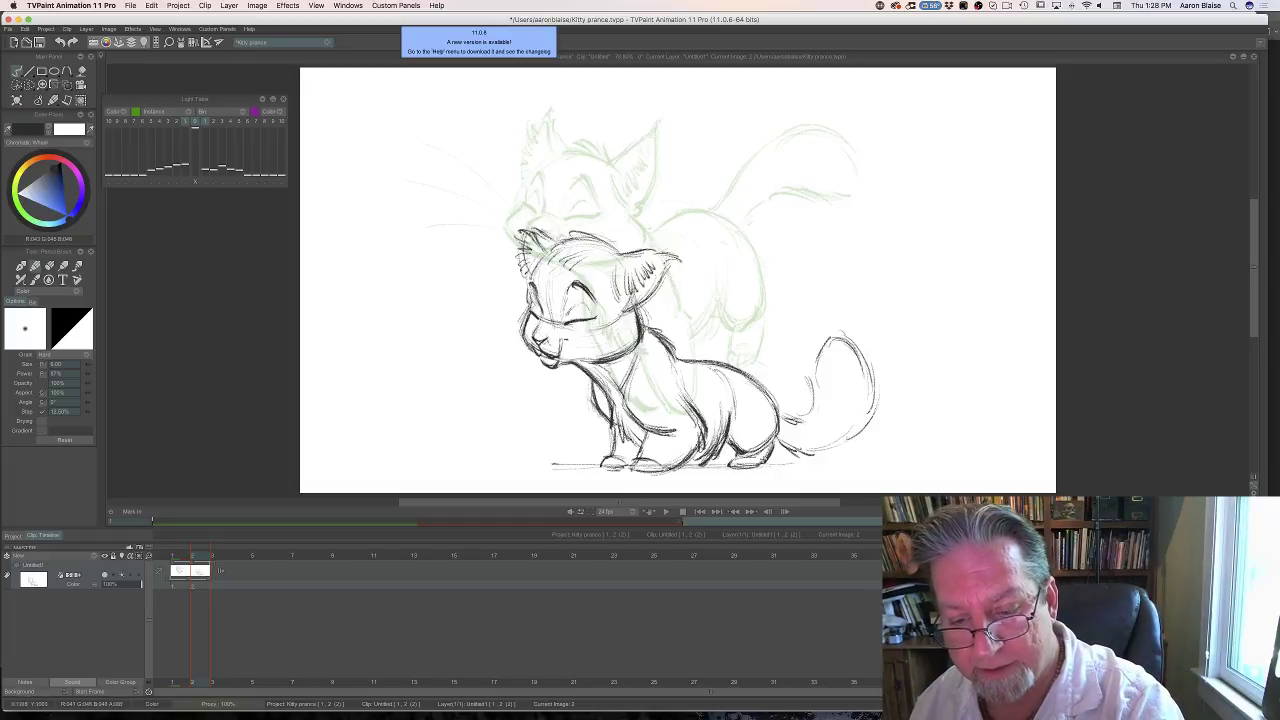
mouse_move(781, 413)
left_mouse_down()
mouse_move(804, 419)
mouse_move(823, 350)
mouse_move(875, 396)
left_mouse_up()
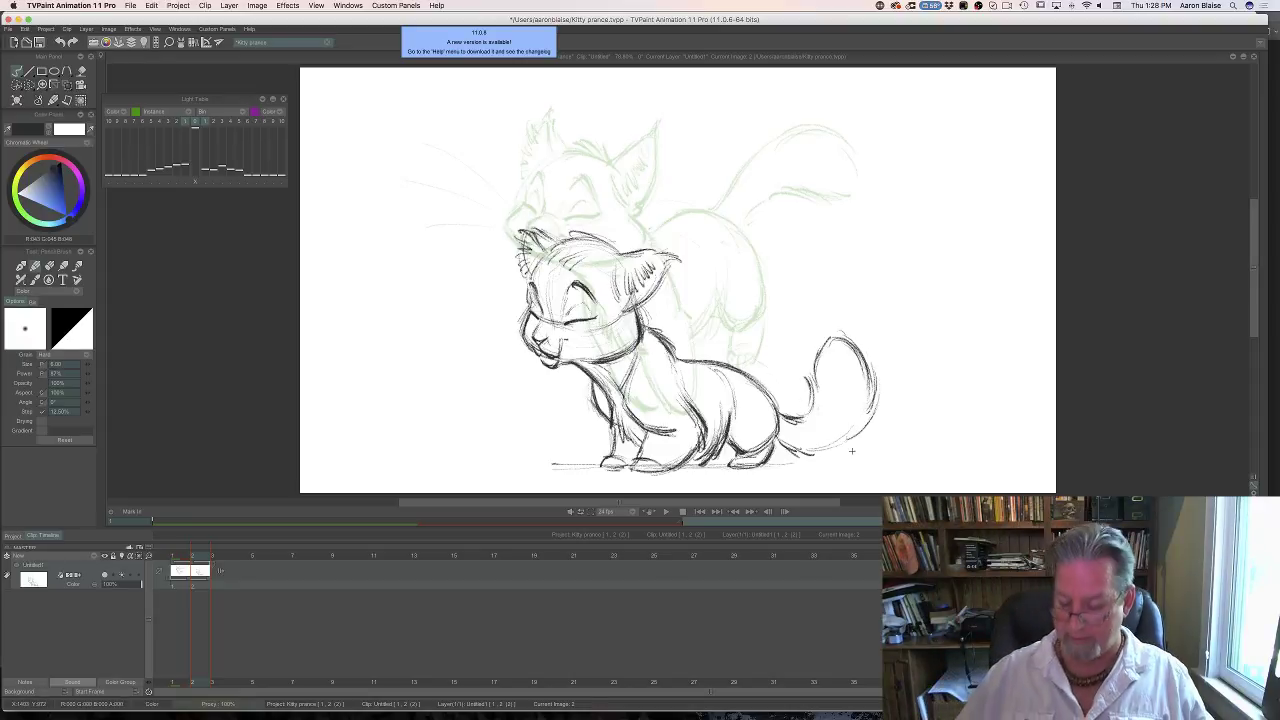
Flip repeatedly between frames 1 and 2 to examine the change from the leaping pose to the landing pose.
key("Left")
key("Right")
key("Left")
key("Right")
key("Left")
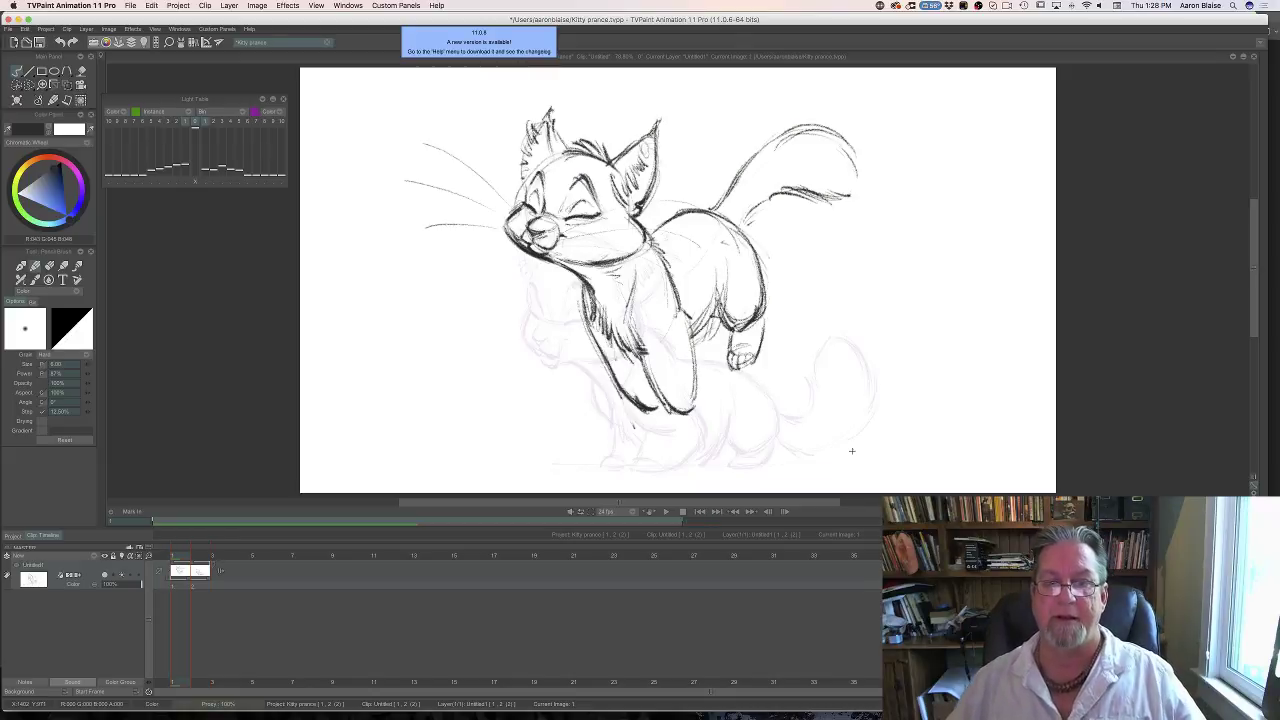
key("Right")
key("Left")
key("Right")
key("Left")
key("Right")
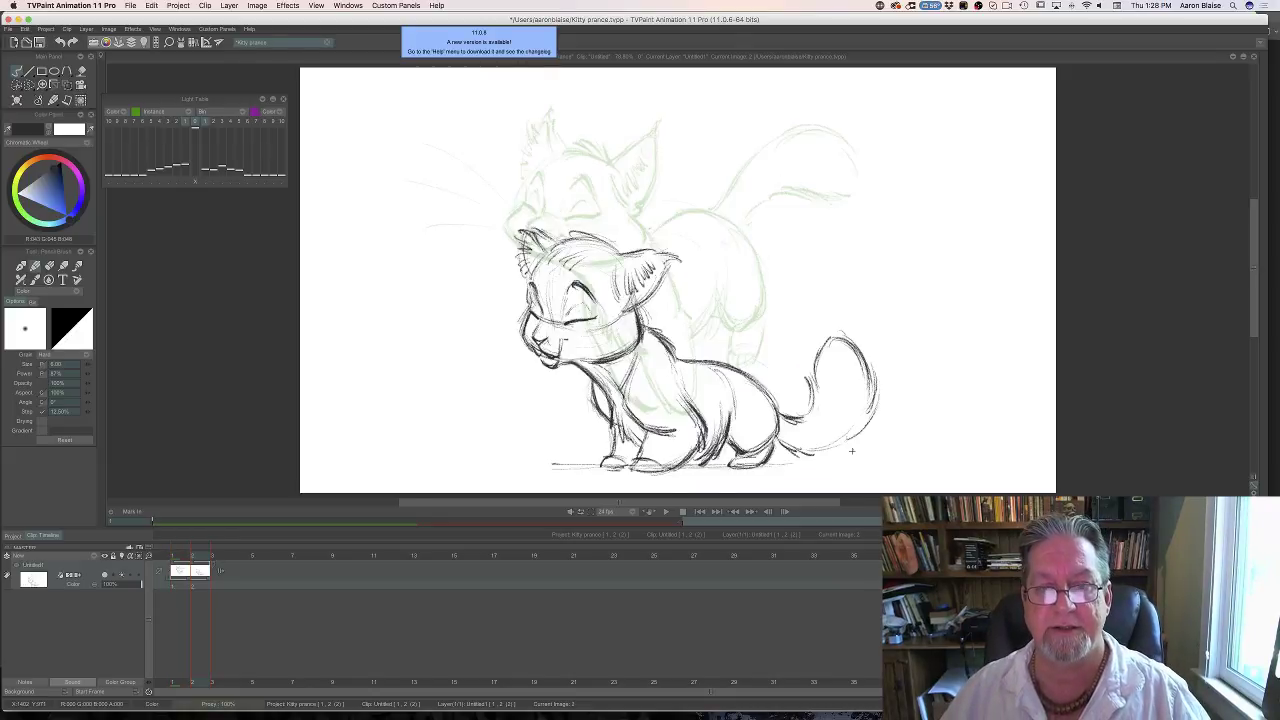
key("Left")
key("Right")
Erase the near cheek and jaw line and redraw it as a cleaner curve, flipping against frame 1.
key("e")
mouse_move(631, 318)
left_mouse_down()
mouse_move(631, 346)
mouse_move(591, 362)
left_mouse_up()
key("e")
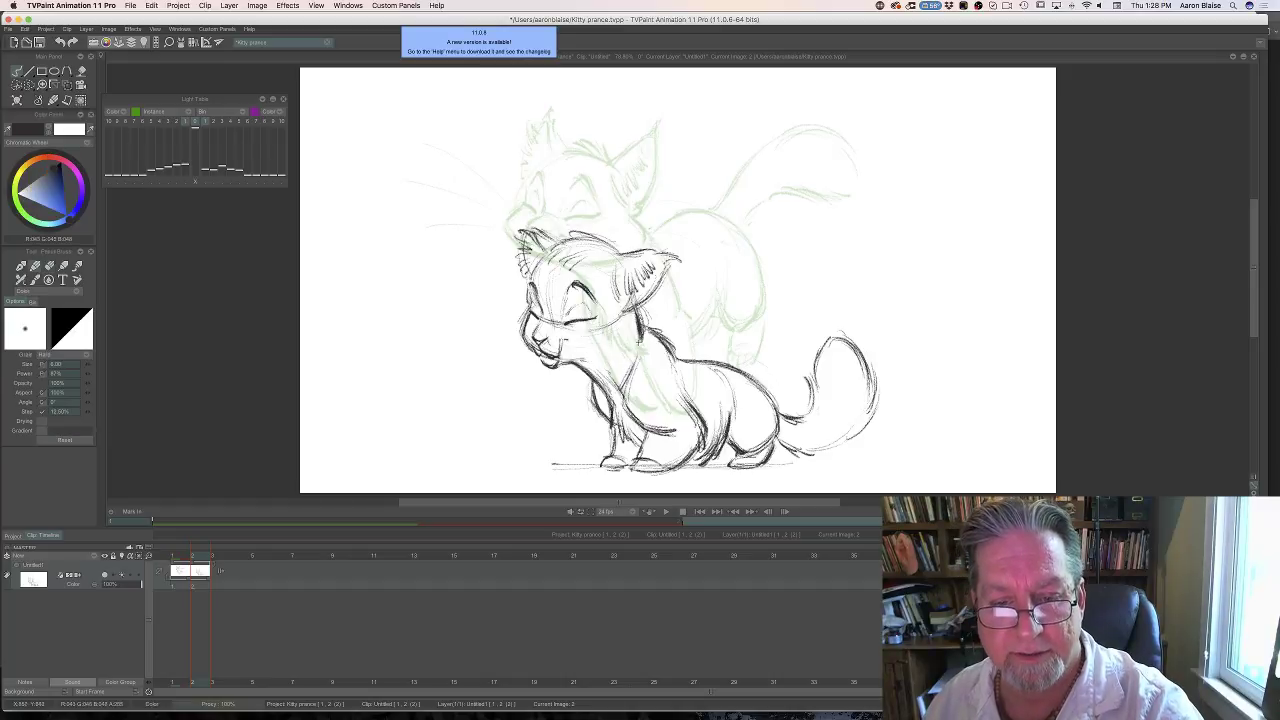
mouse_move(590, 362)
left_mouse_down()
mouse_move(626, 368)
mouse_move(640, 336)
mouse_move(641, 347)
left_mouse_up()
left_click_drag(585, 359, 633, 358)
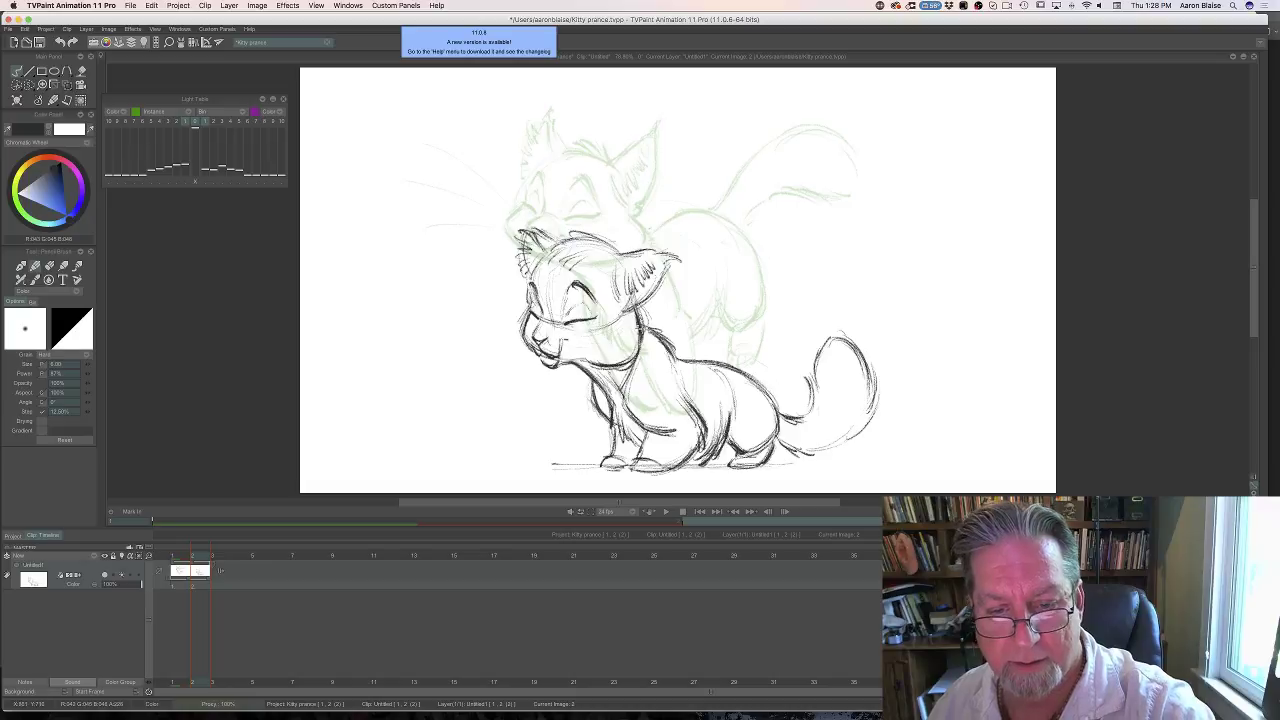
key("Left")
key("Right")
key("Left")
key("Right")
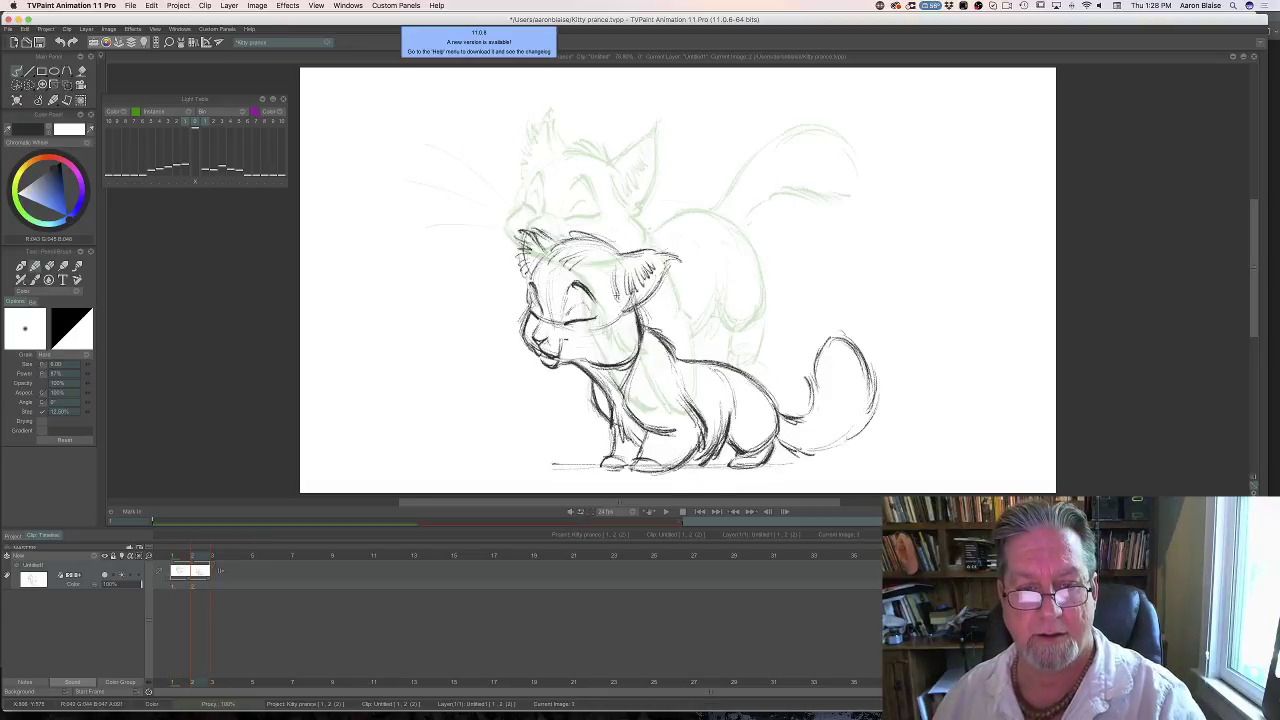
Erase and redraw the far cheek contour beside the muzzle, check it against frame 1, and touch up the line under the jaw.
key("e")
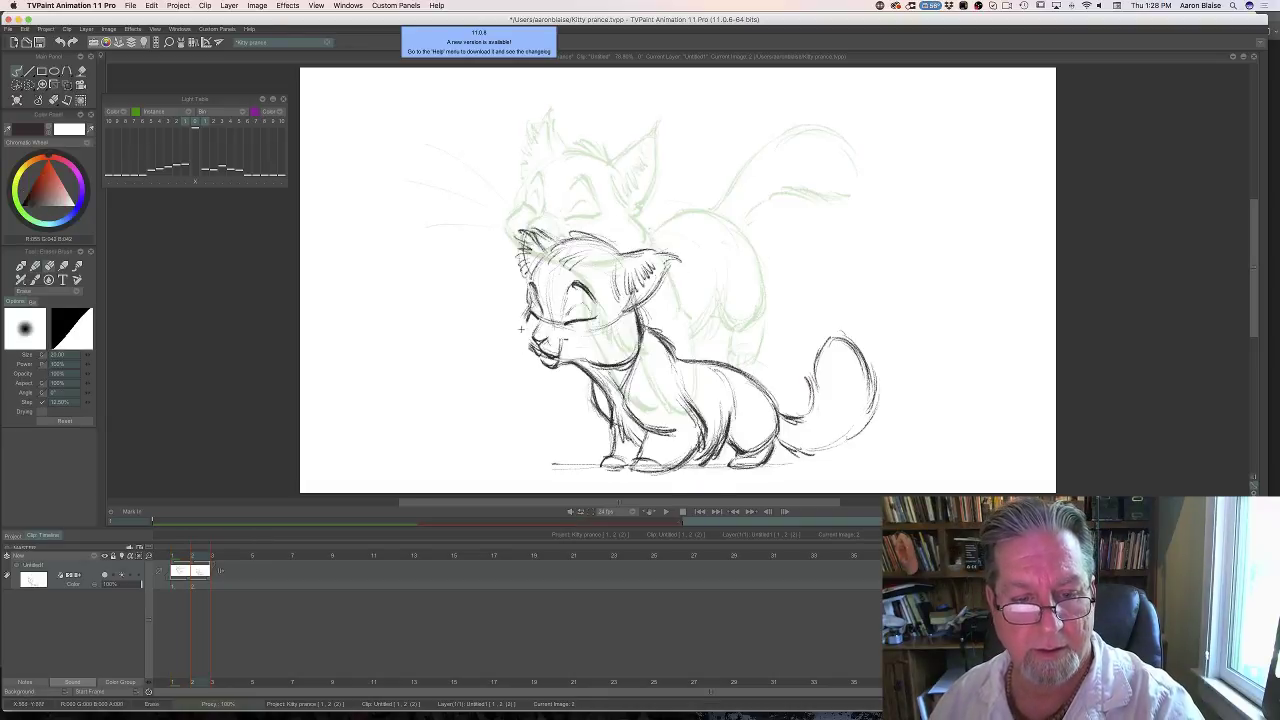
key("Left")
key("Right")
key("p")
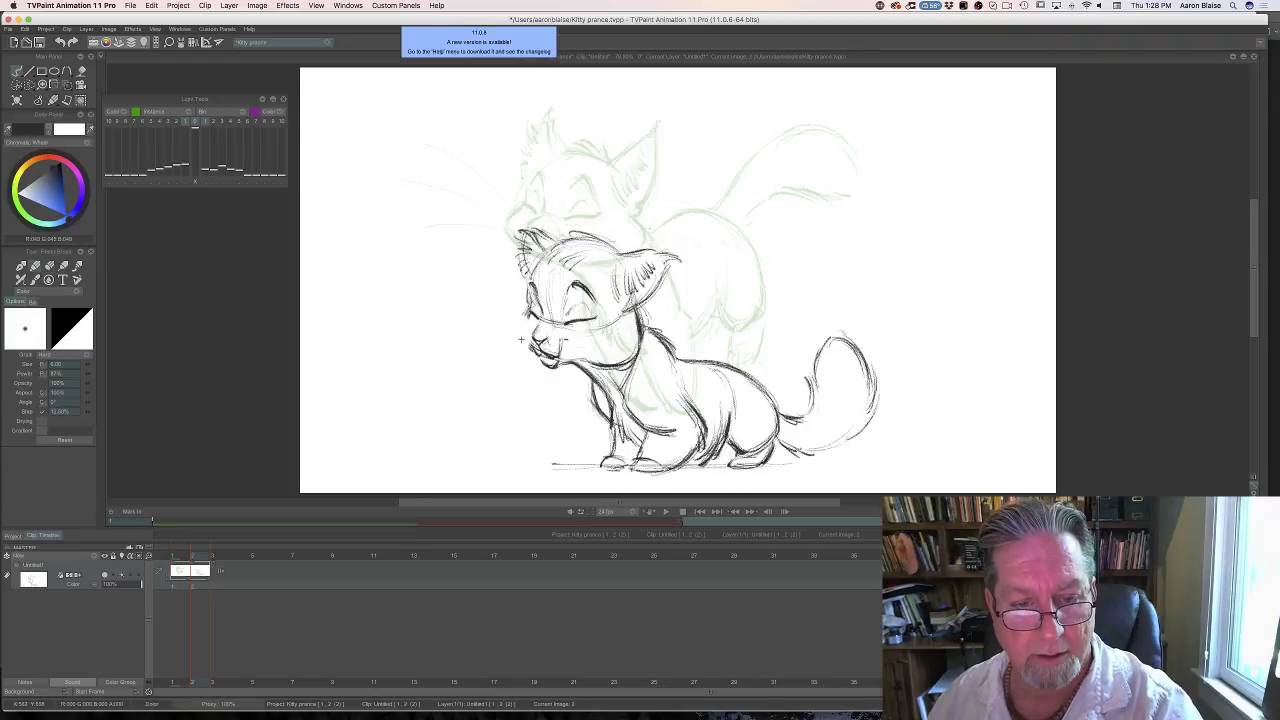
left_click_drag(522, 318, 536, 360)
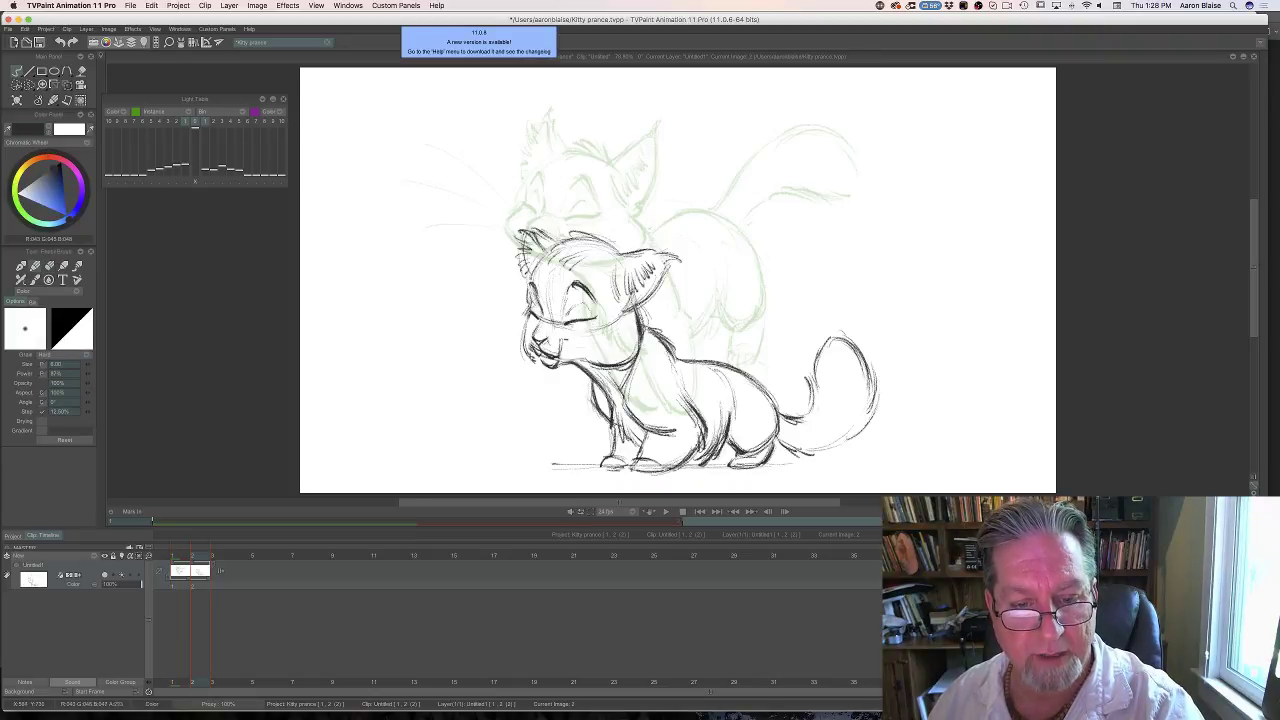
left_click_drag(522, 316, 526, 358)
key("Left")
key("Right")
key("e")
key("Left")
key("Right")
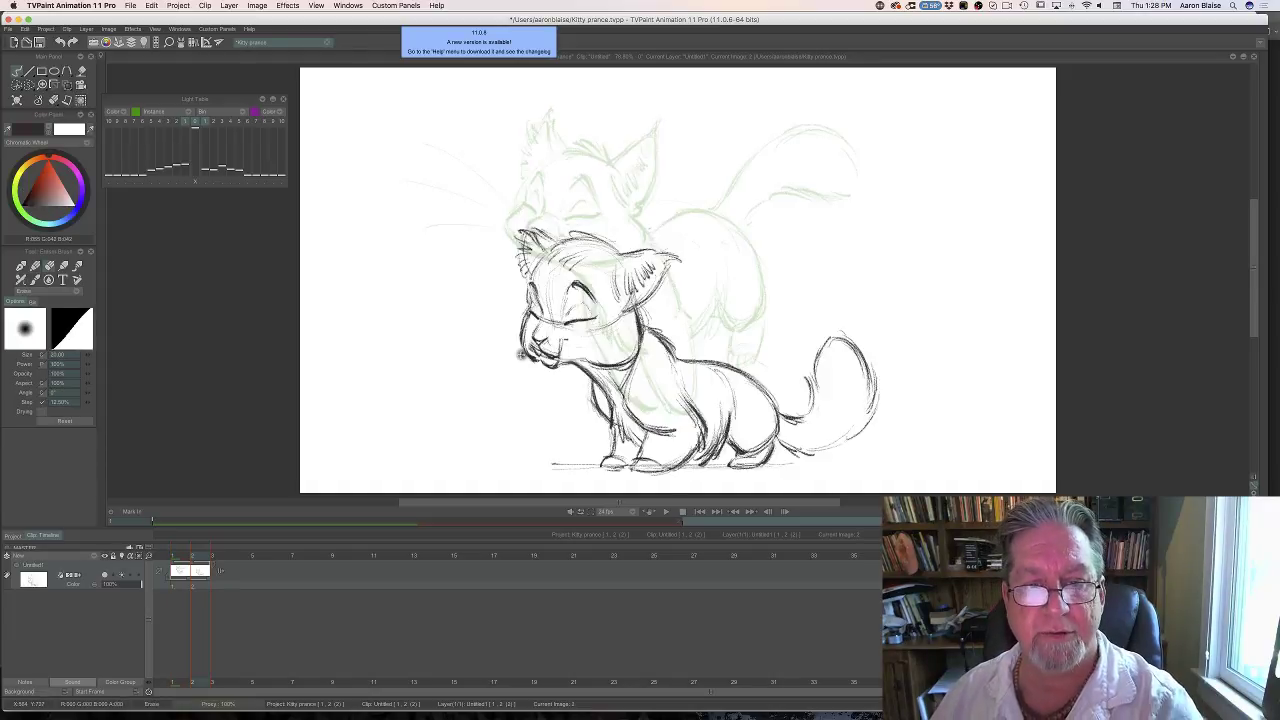
key("b")
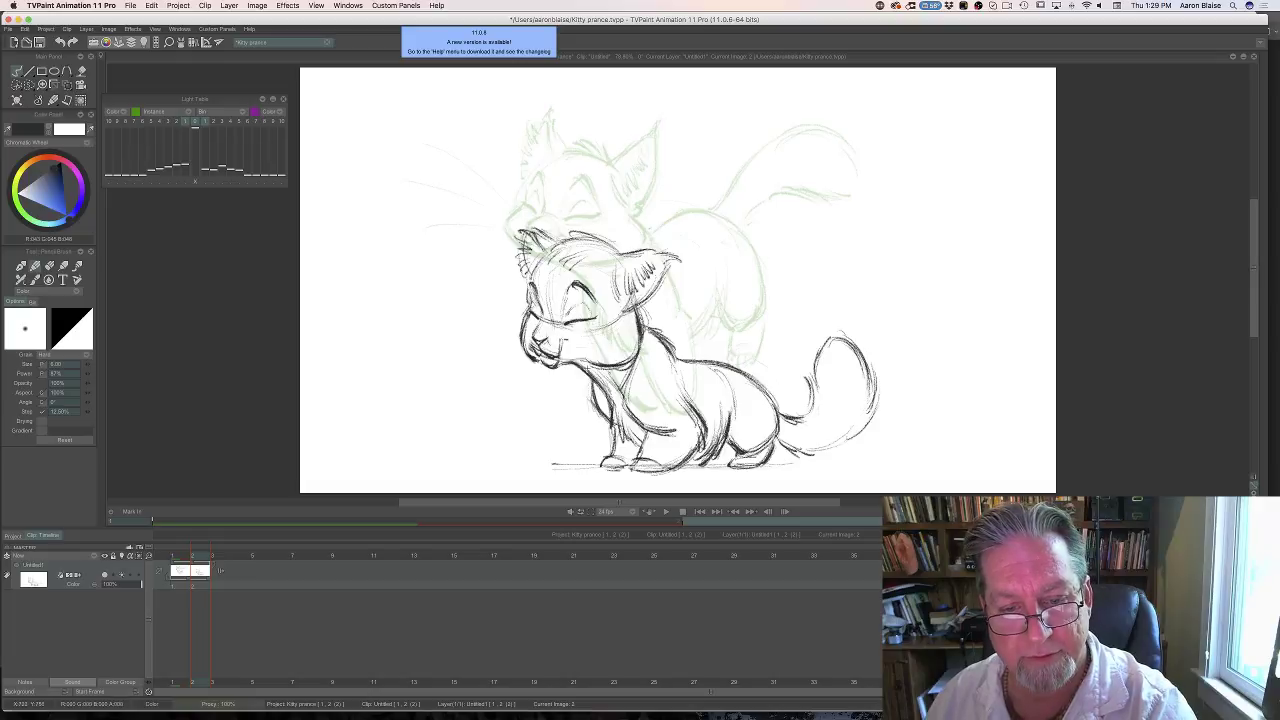
left_click_drag(592, 365, 609, 369)
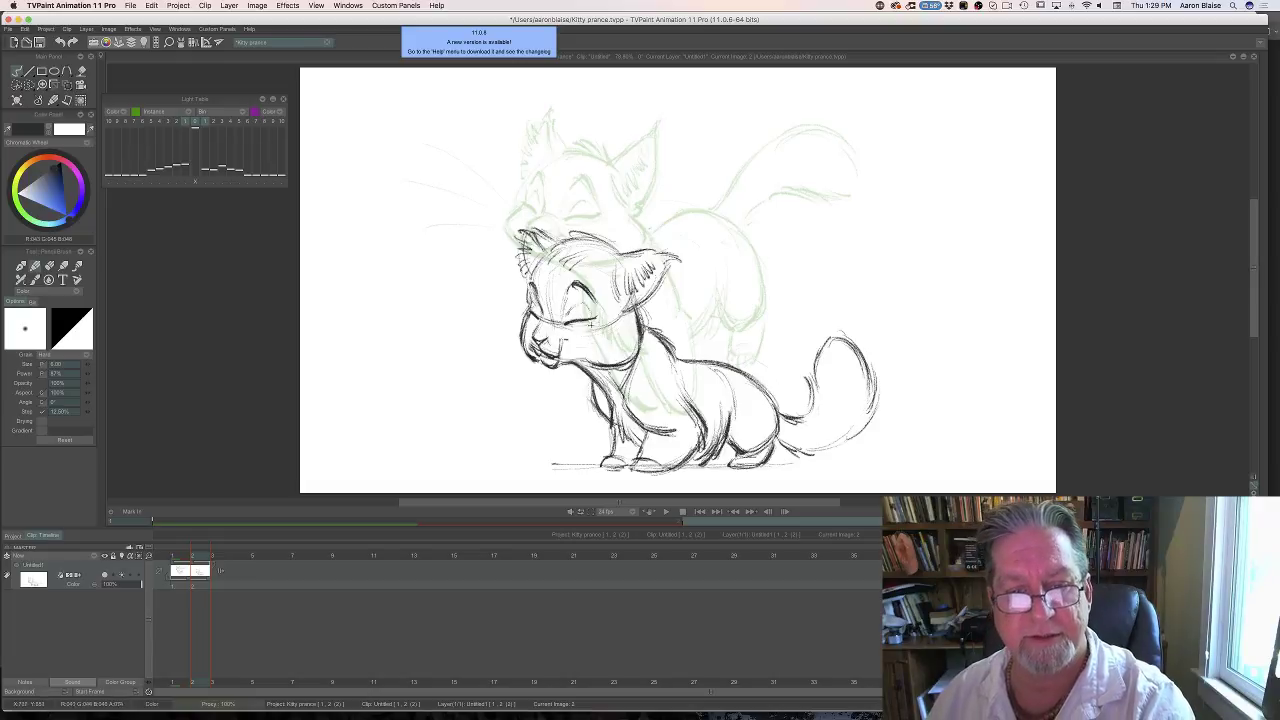
Flip repeatedly between frames 1 and 2 to examine how the leap settles into the landing pose.
key("Left")
key("Right")
key("Left")
key("Right")
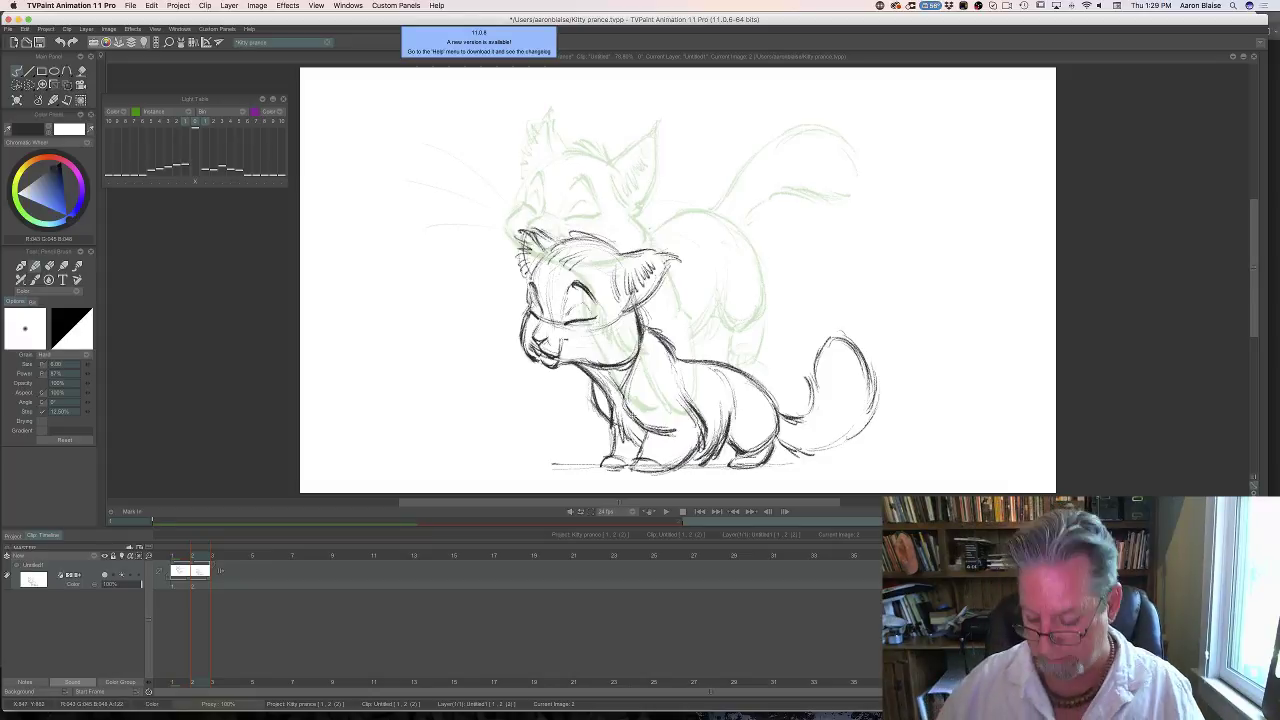
key("Left")
key("Right")
key("e")
key("Left")
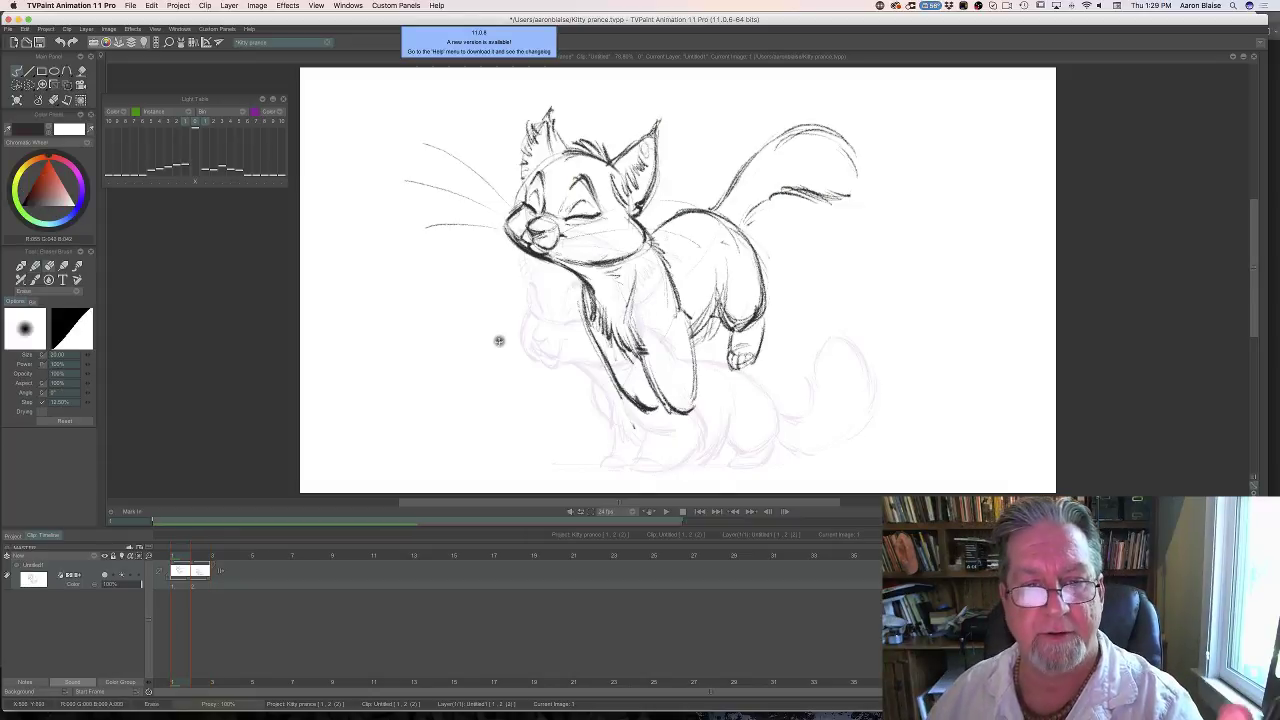
key("Right")
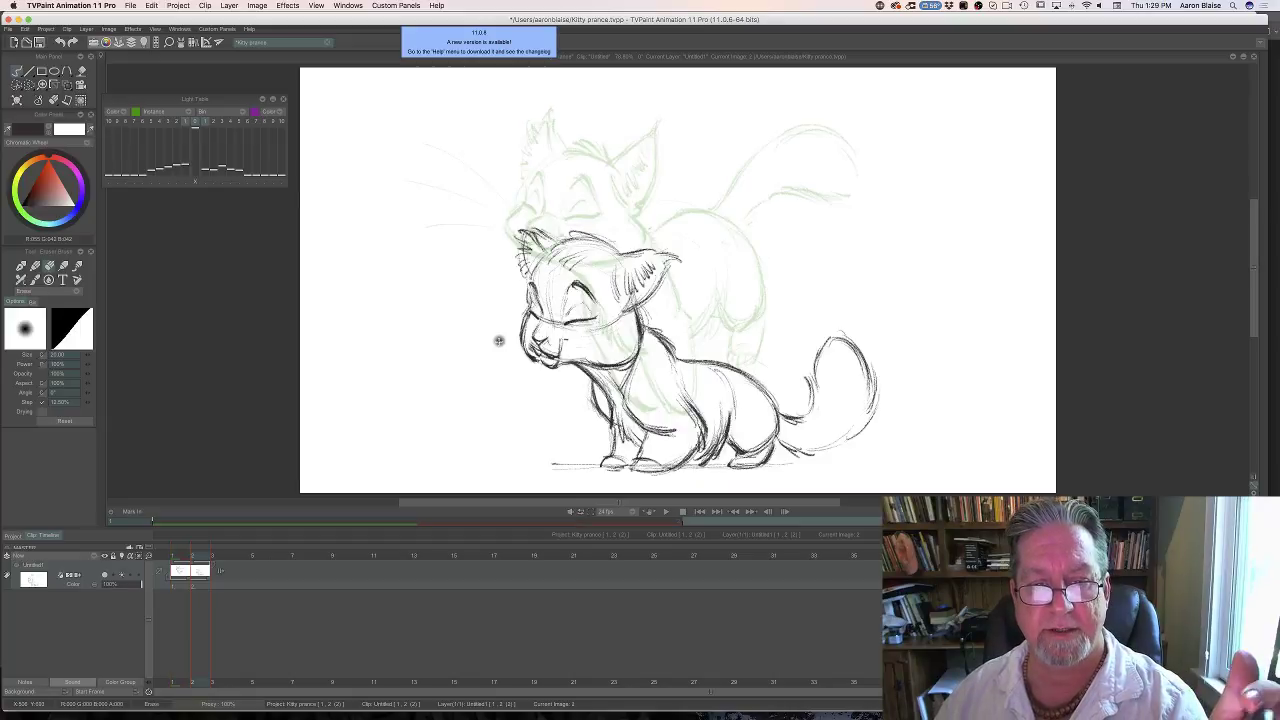
key("Left")
key("Right")
key("Left")
key("Right")
key("Left")
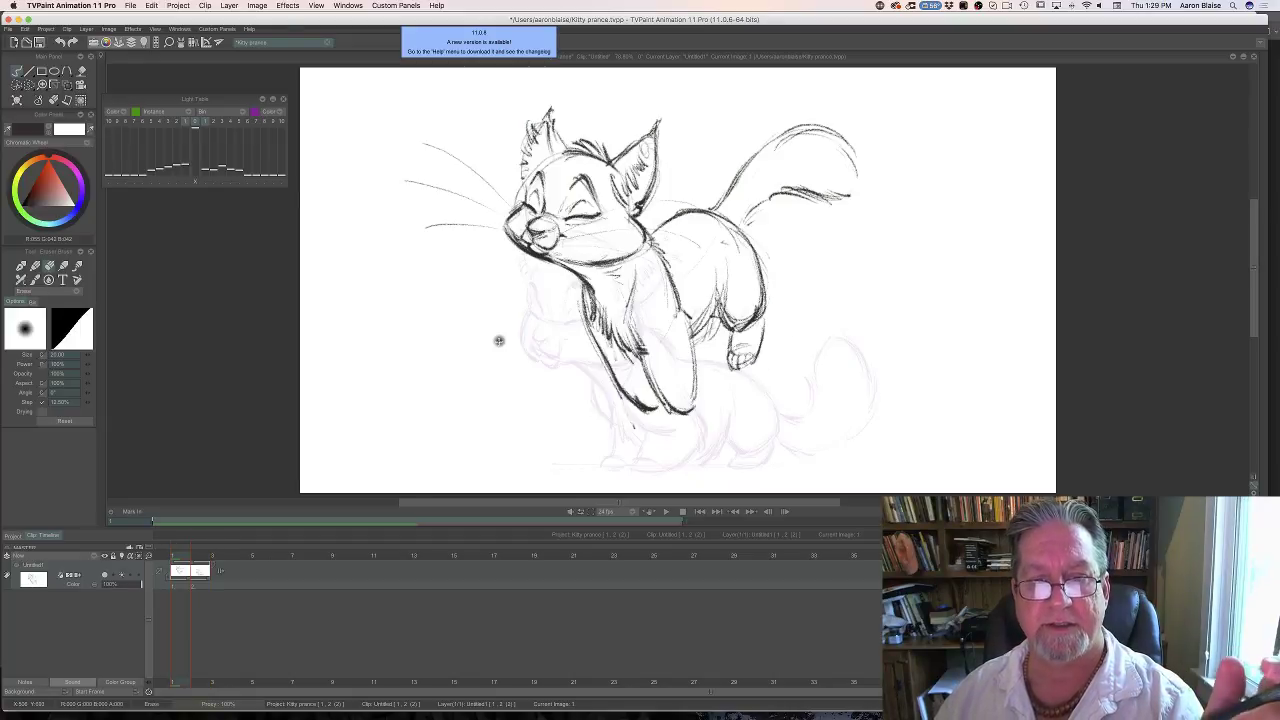
key("Right")
key("Left")
key("Right")
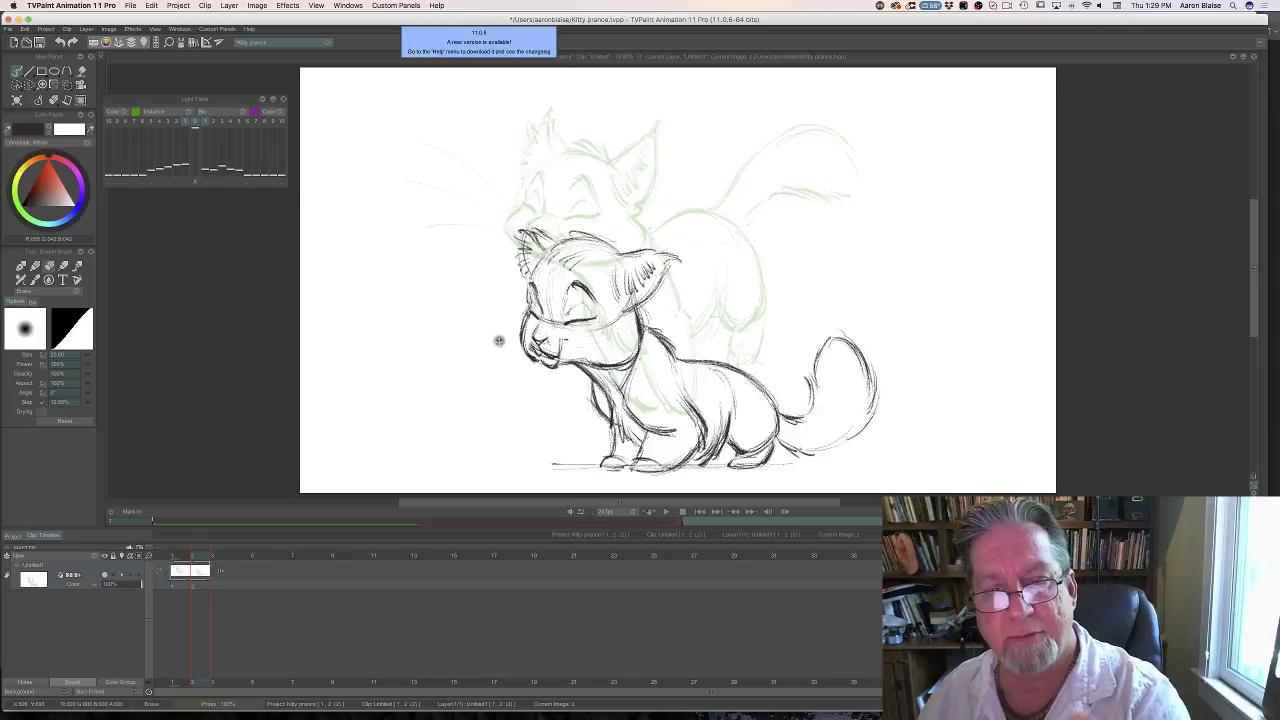
Darken the near ear, the fur on the crown and the jaw line on frame 2, flipping against frame 1.
left_click_drag(612, 252, 672, 258)
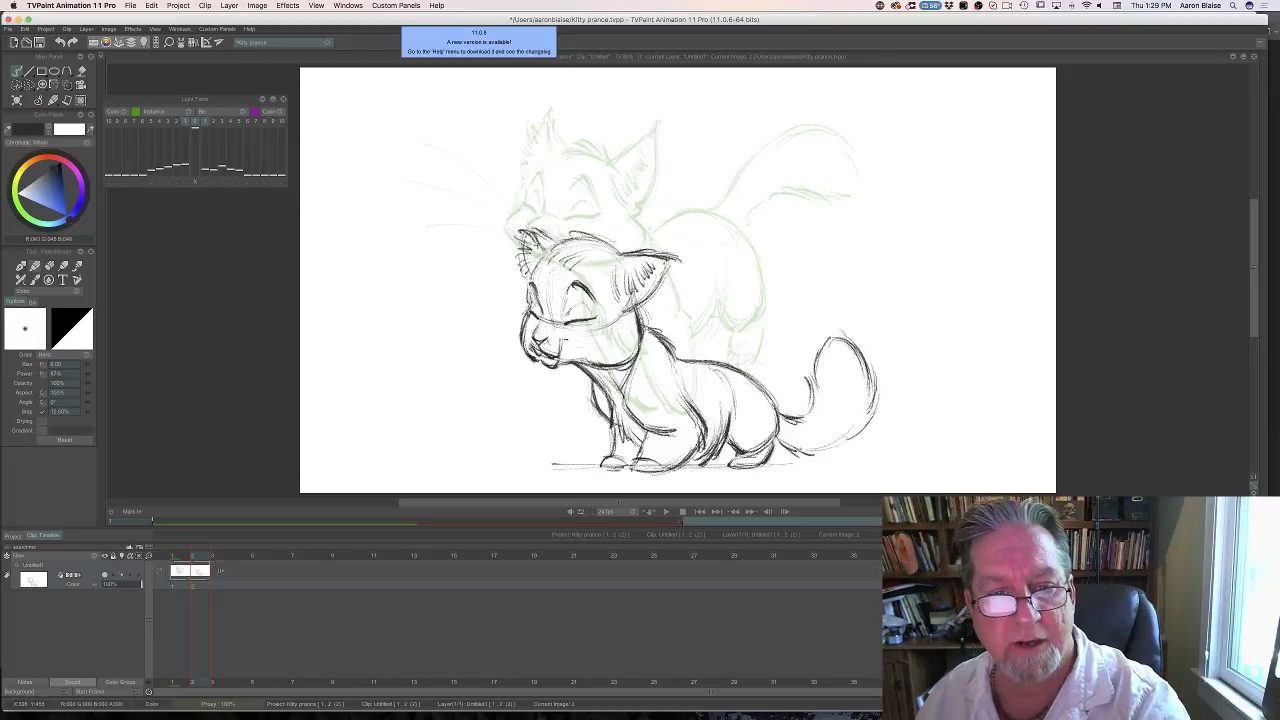
key("Left")
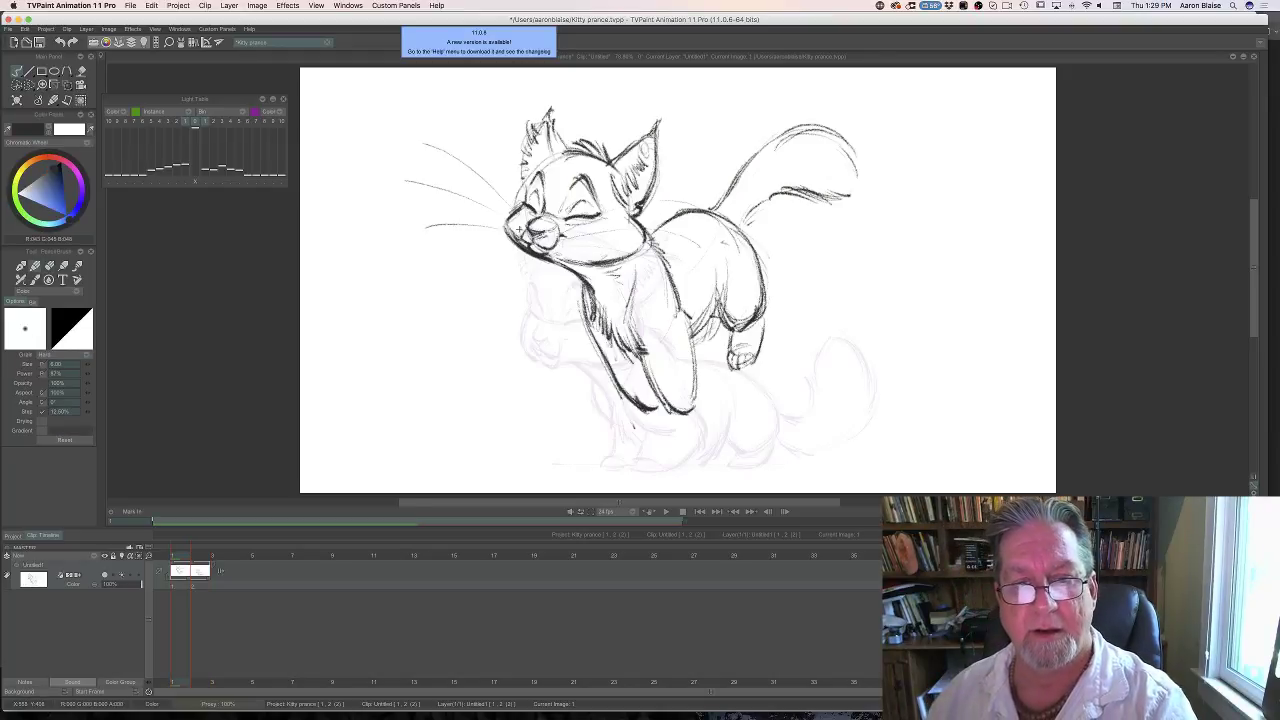
key("Right")
key("Left")
key("Right")
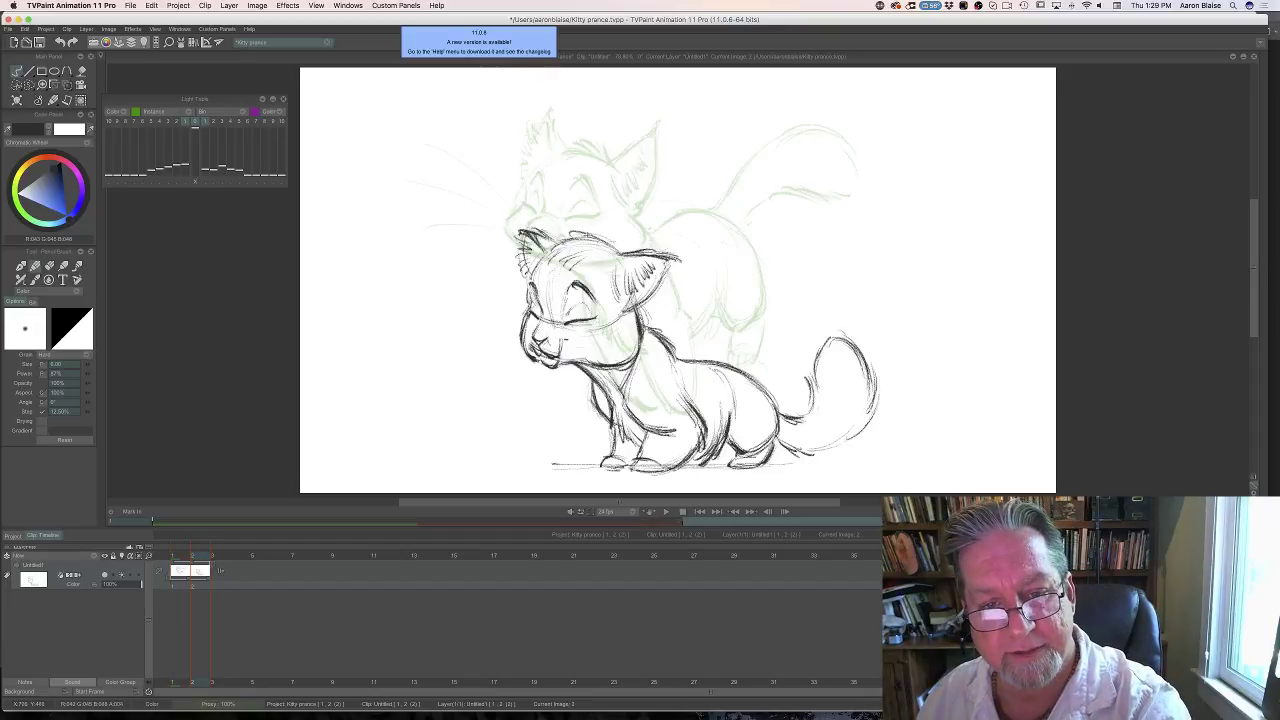
mouse_move(606, 234)
left_mouse_down()
mouse_move(560, 252)
mouse_move(558, 266)
left_mouse_up()
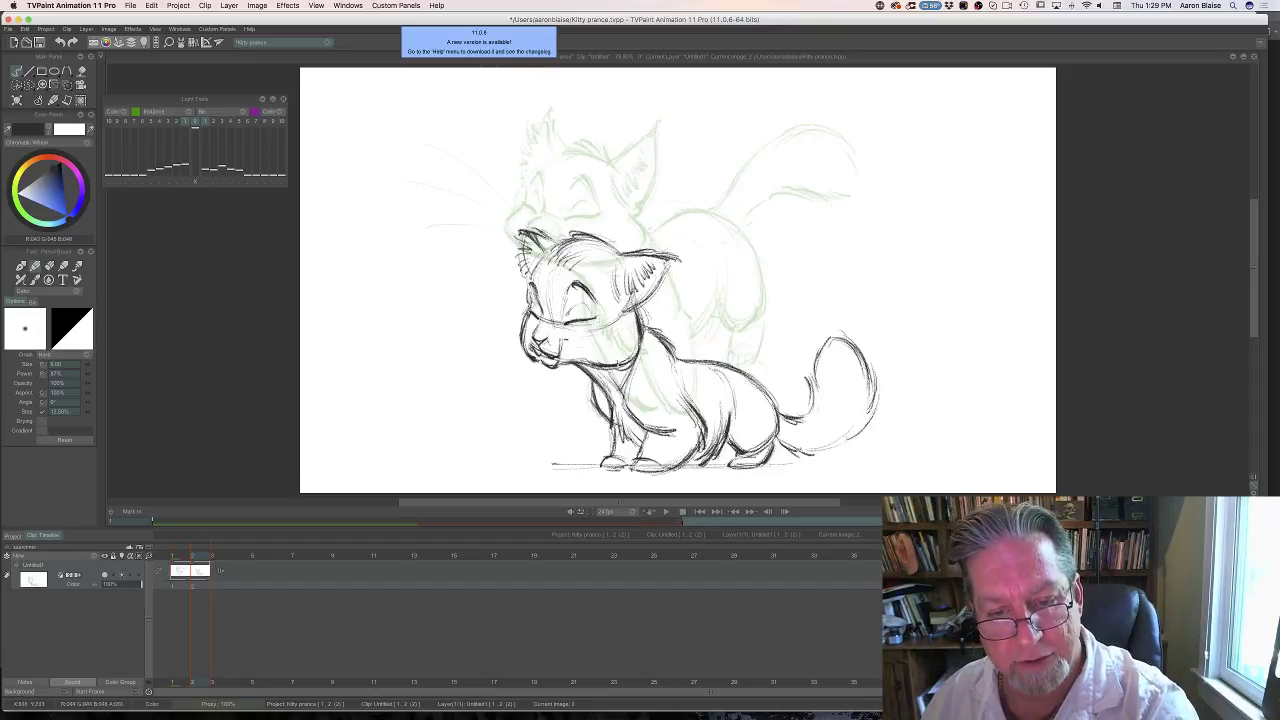
left_click_drag(598, 358, 566, 366)
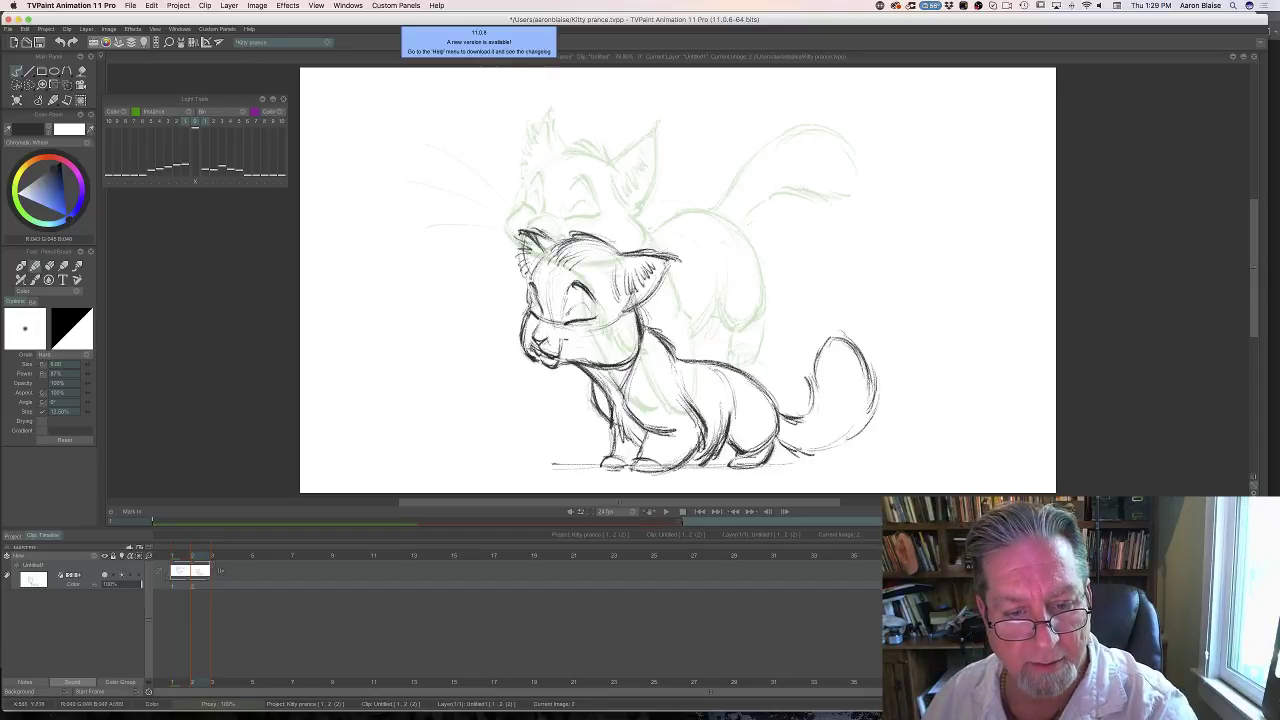
key("Left")
key("Right")
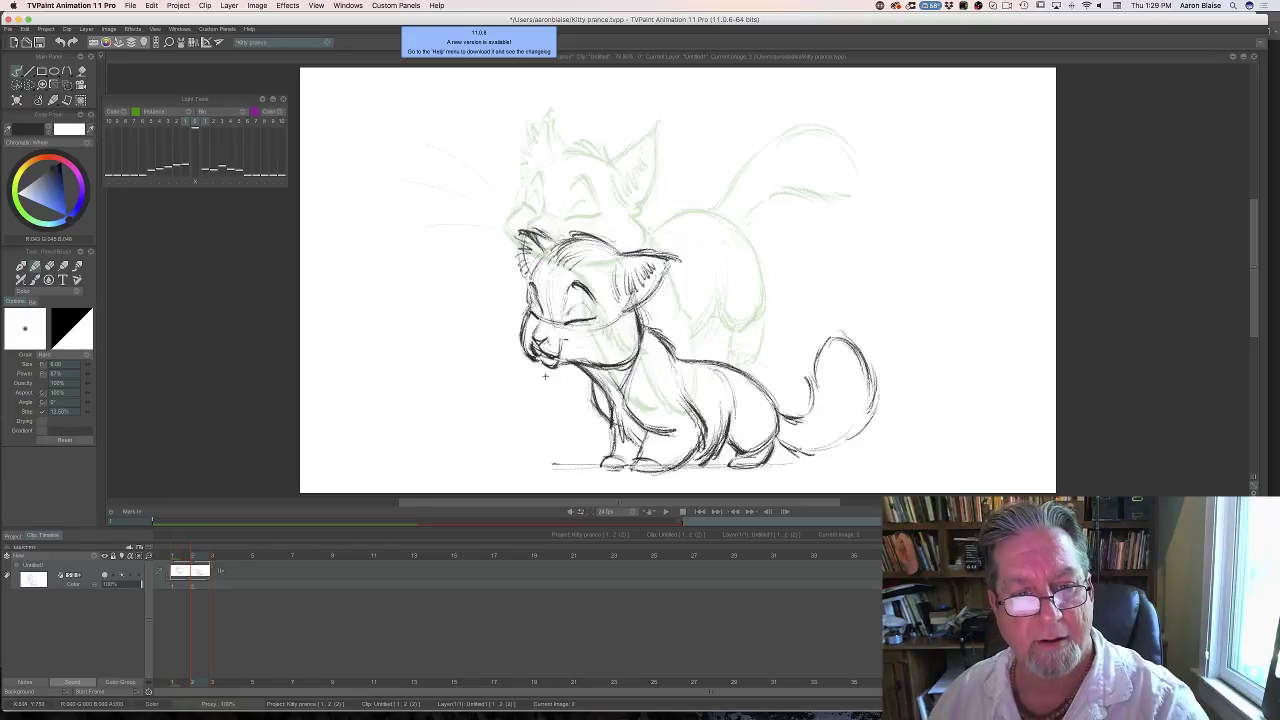
Draw whiskers curving forward from the kitten's muzzle and one sweeping across its chest on frame 2, and check them against frame 1.
left_click_drag(513, 355, 443, 352)
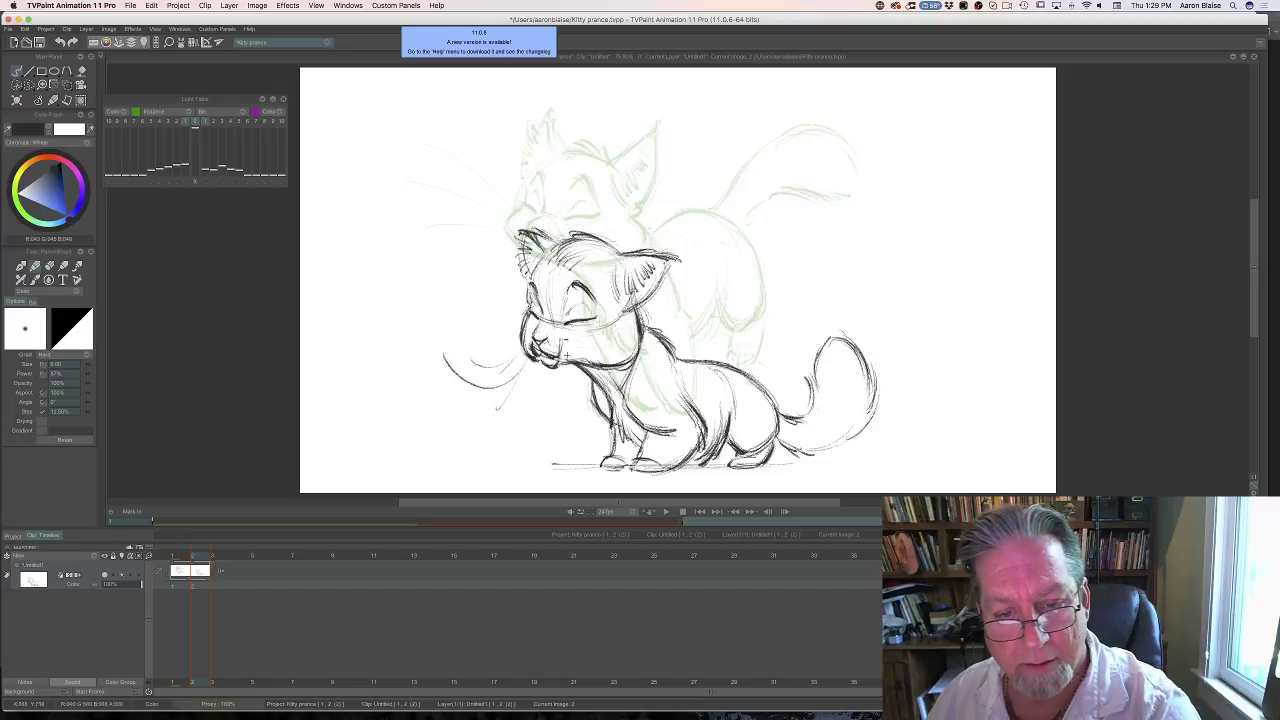
left_click_drag(570, 366, 664, 374)
key("Left")
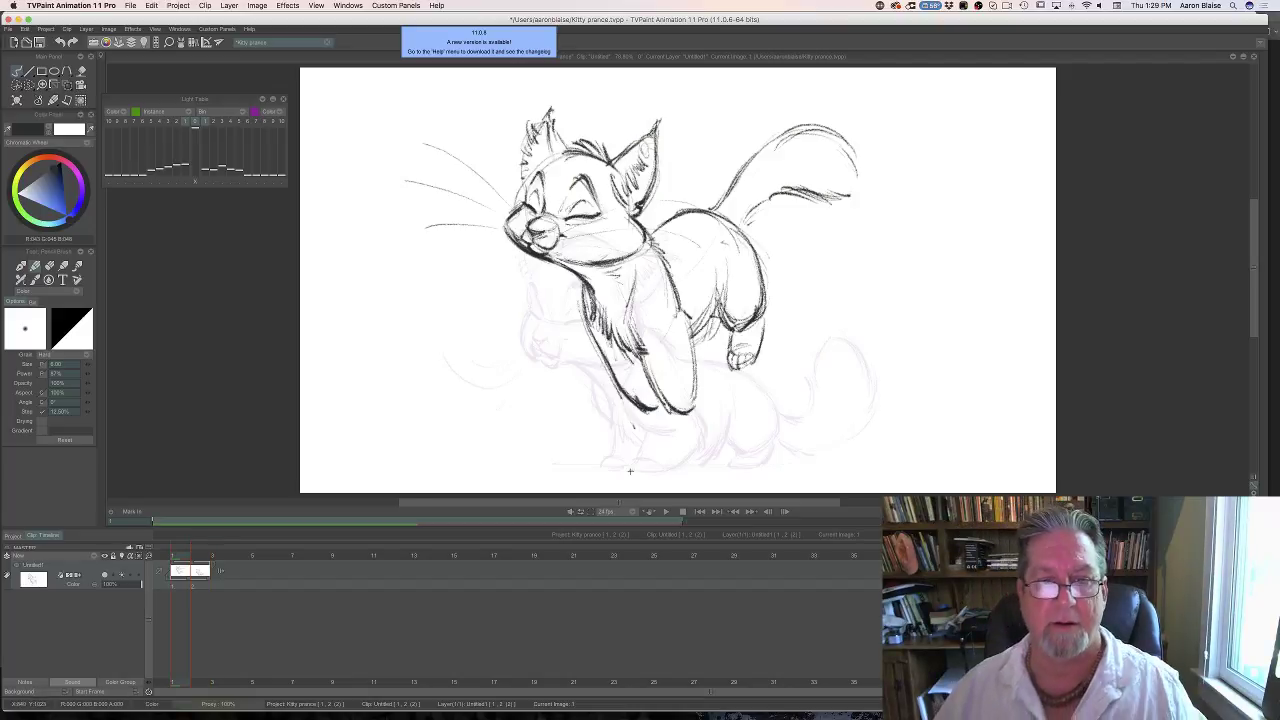
key("Right")
key("Left")
key("Right")
key("Left")
key("Right")
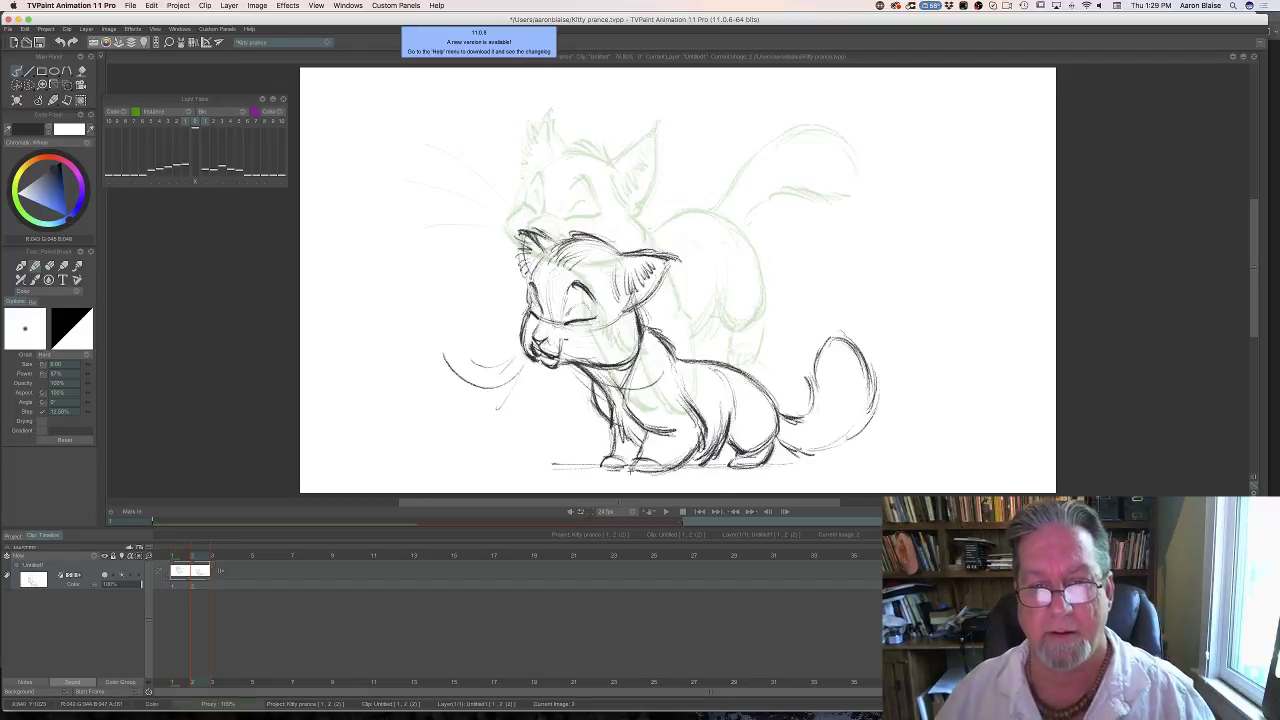
Flip between frames 1 and 2 to examine the motion of the whiskers, head and body.
key("Left")
key("Right")
key("Left")
key("Right")
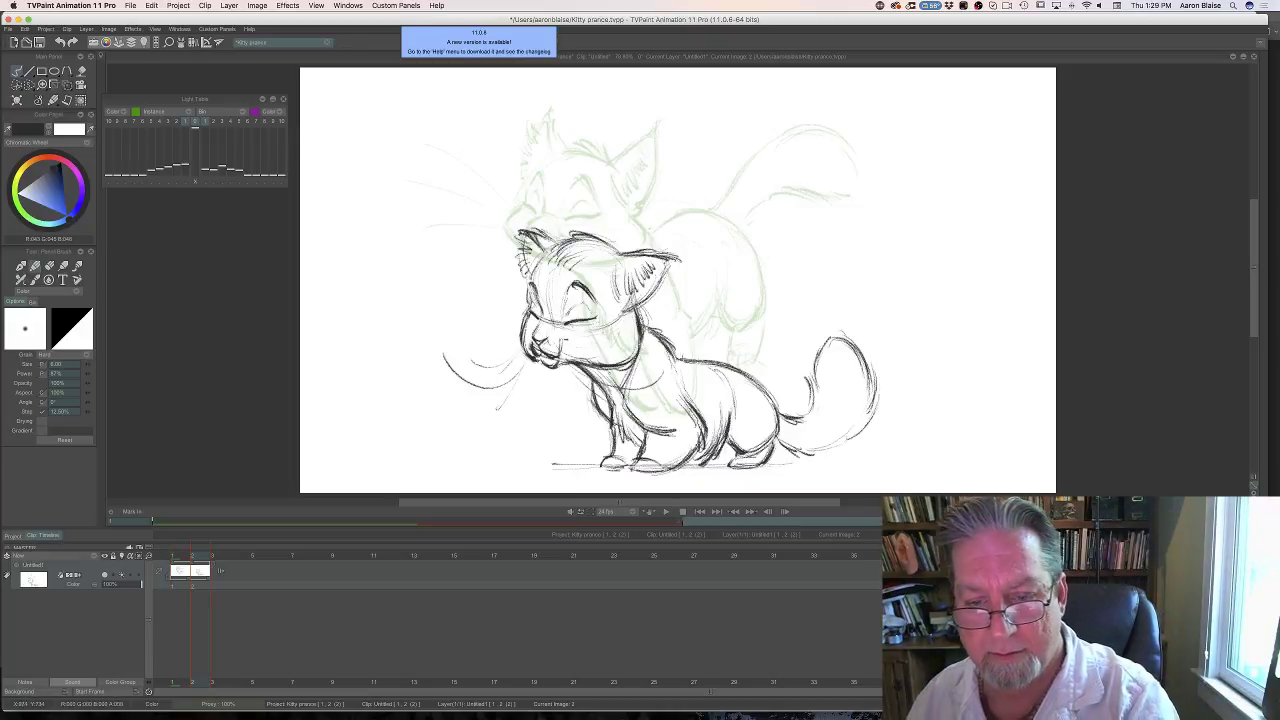
key("Left")
key("Right")
key("Left")
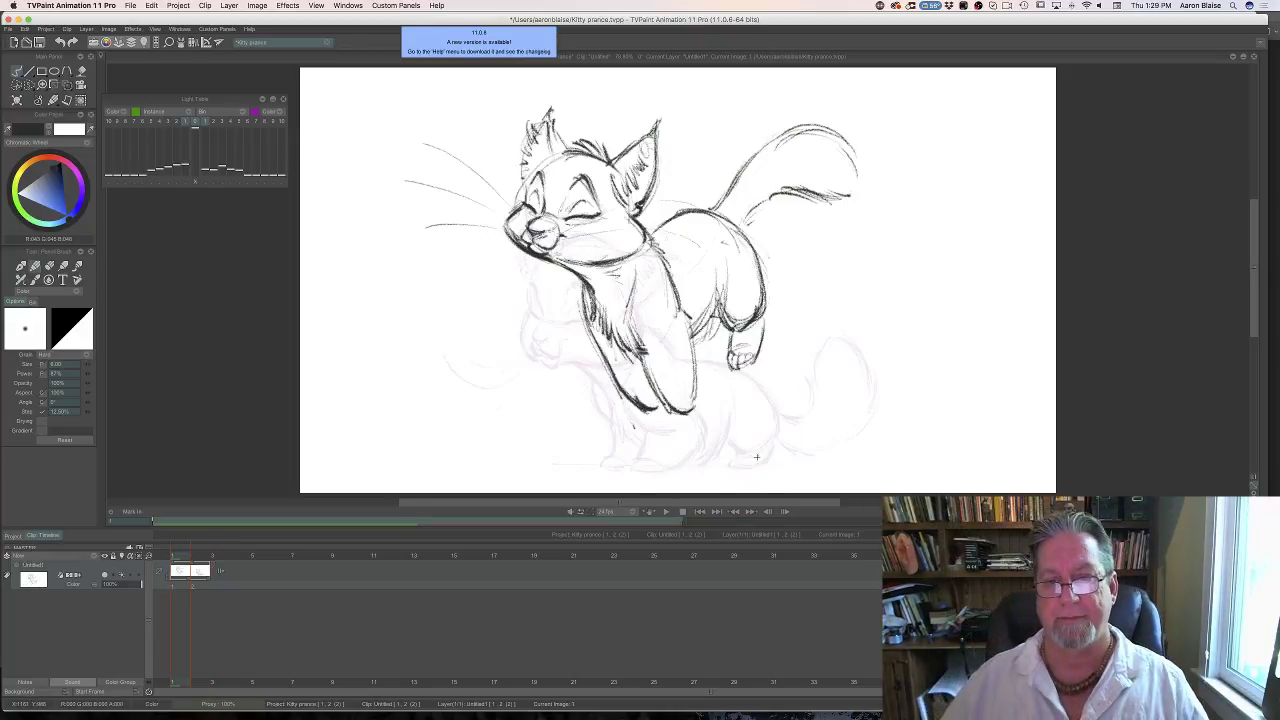
key("Right")
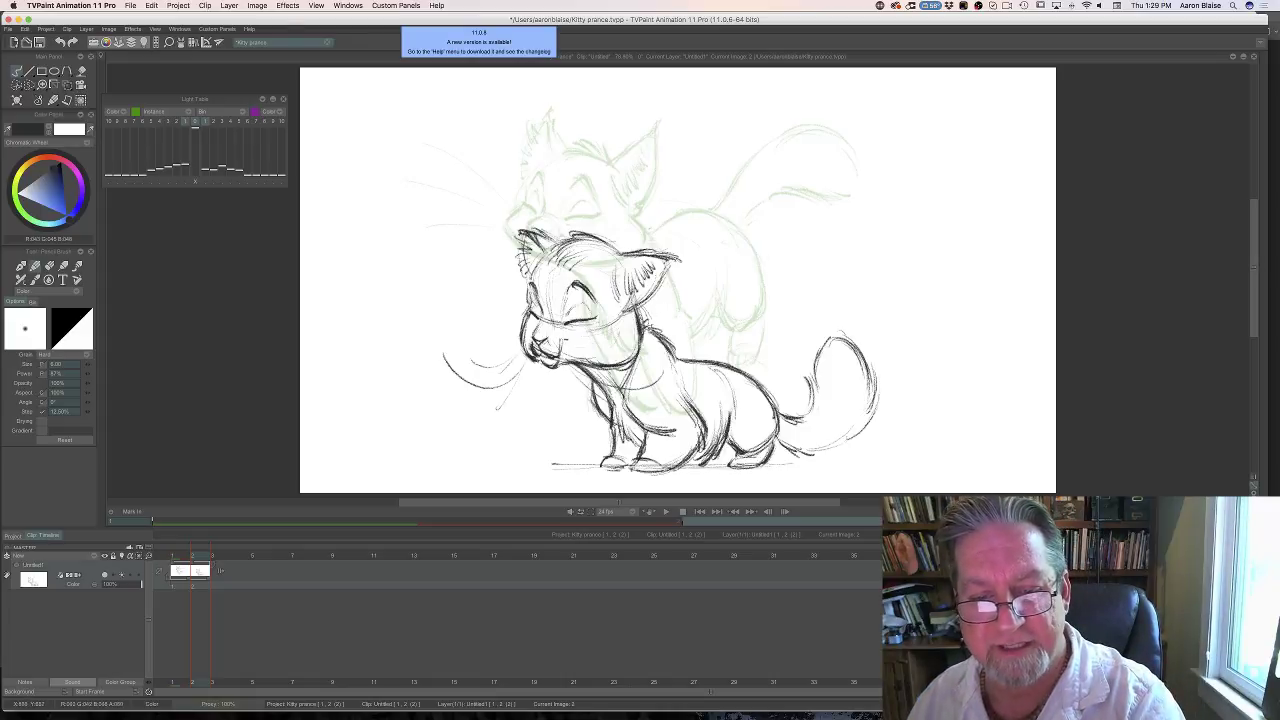
key("Left")
key("Right")
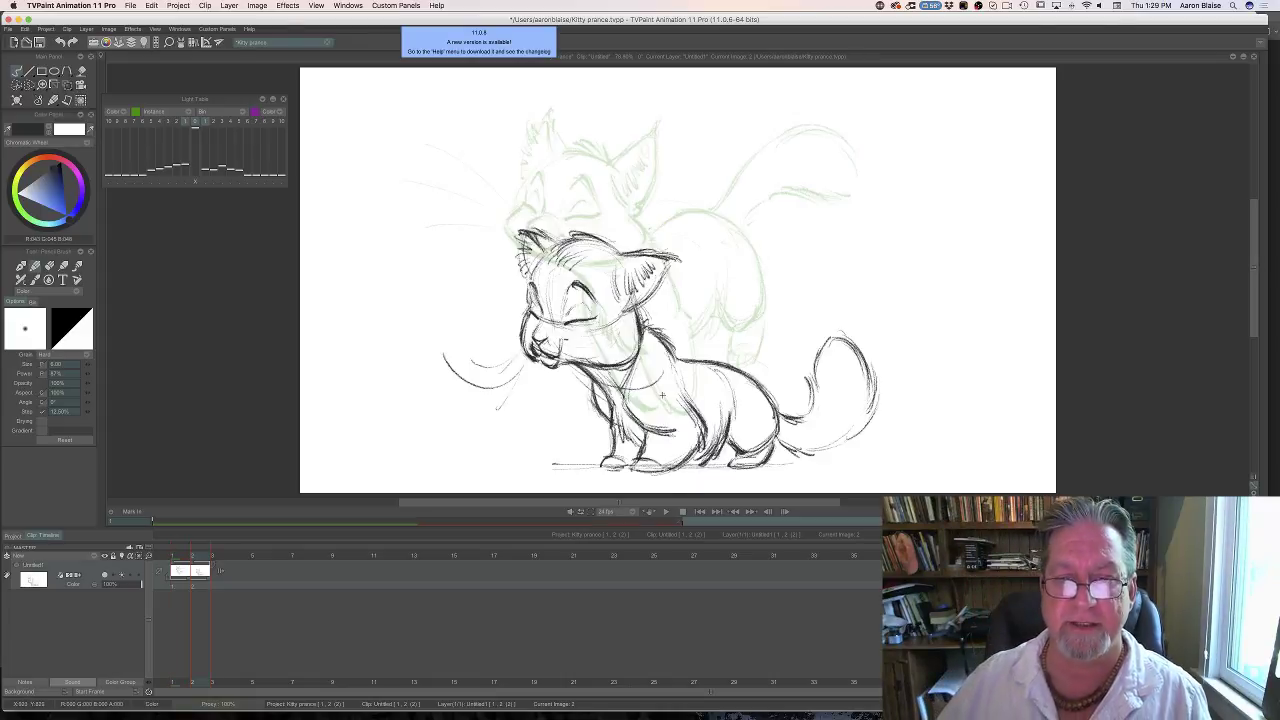
key("Left")
key("Right")
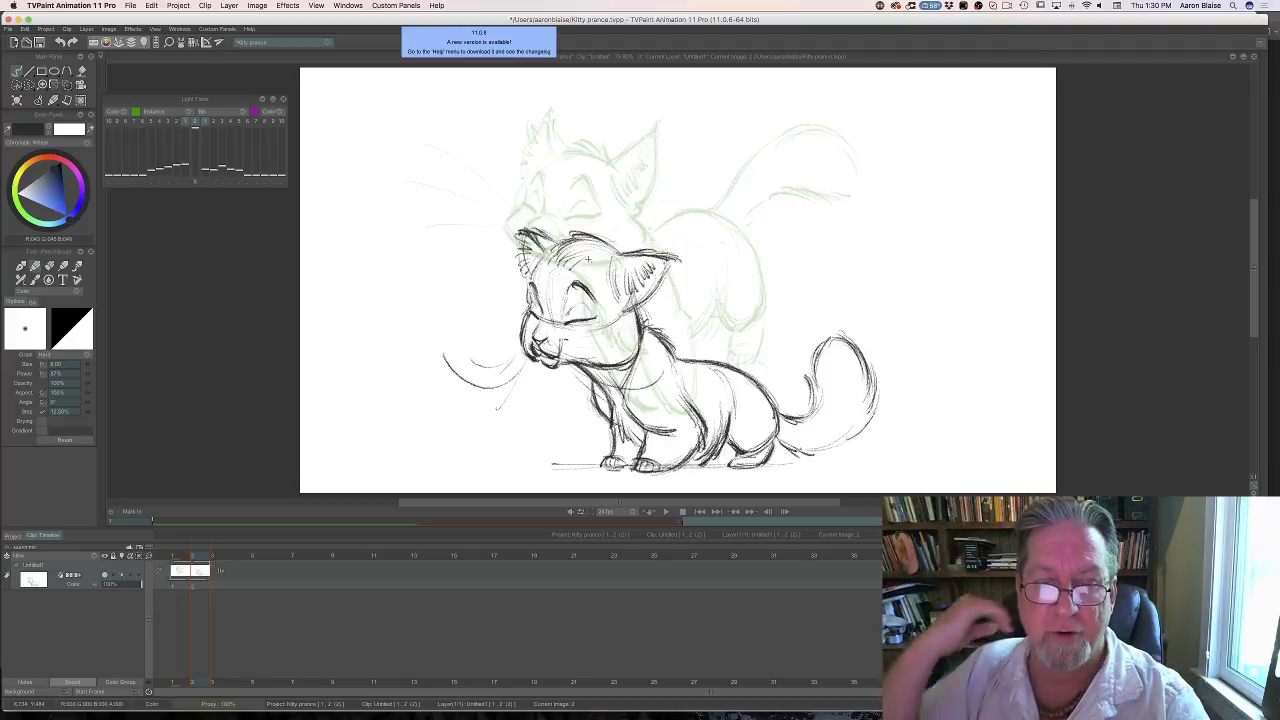
Erase the construction line across the bridge of the kitten's nose between the closed eyes on frame 2.
key("e")
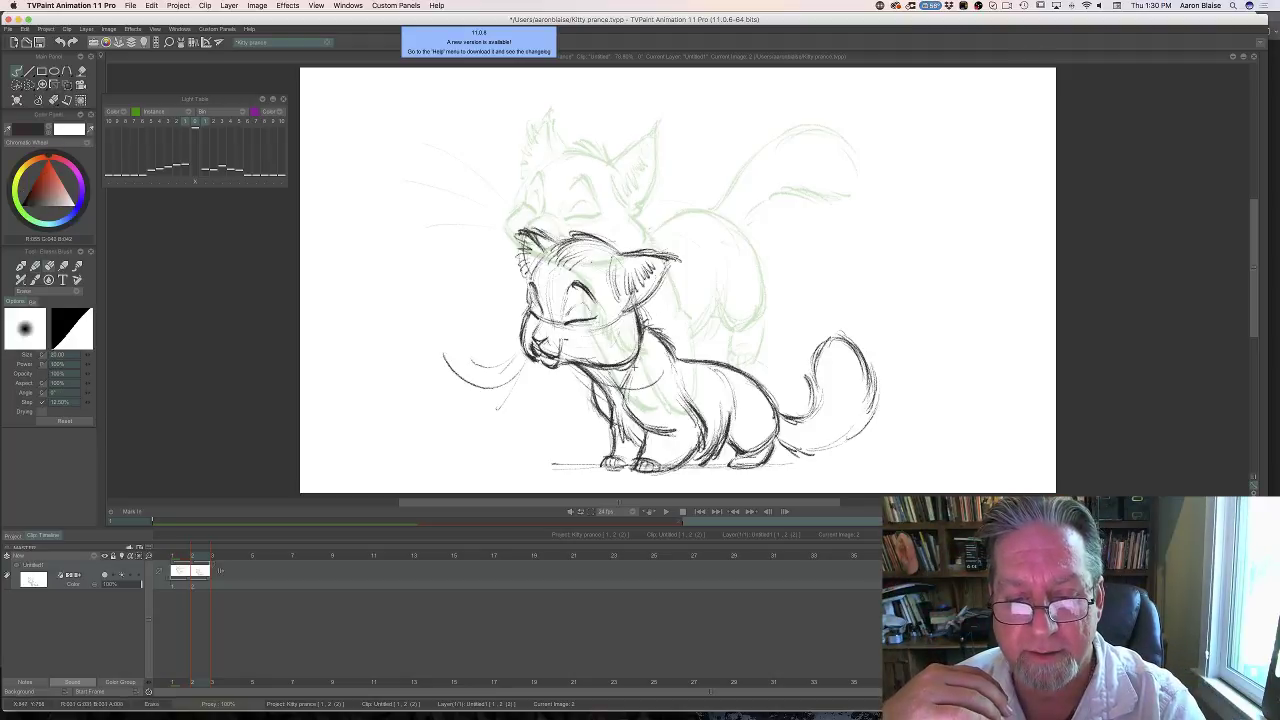
key("e")
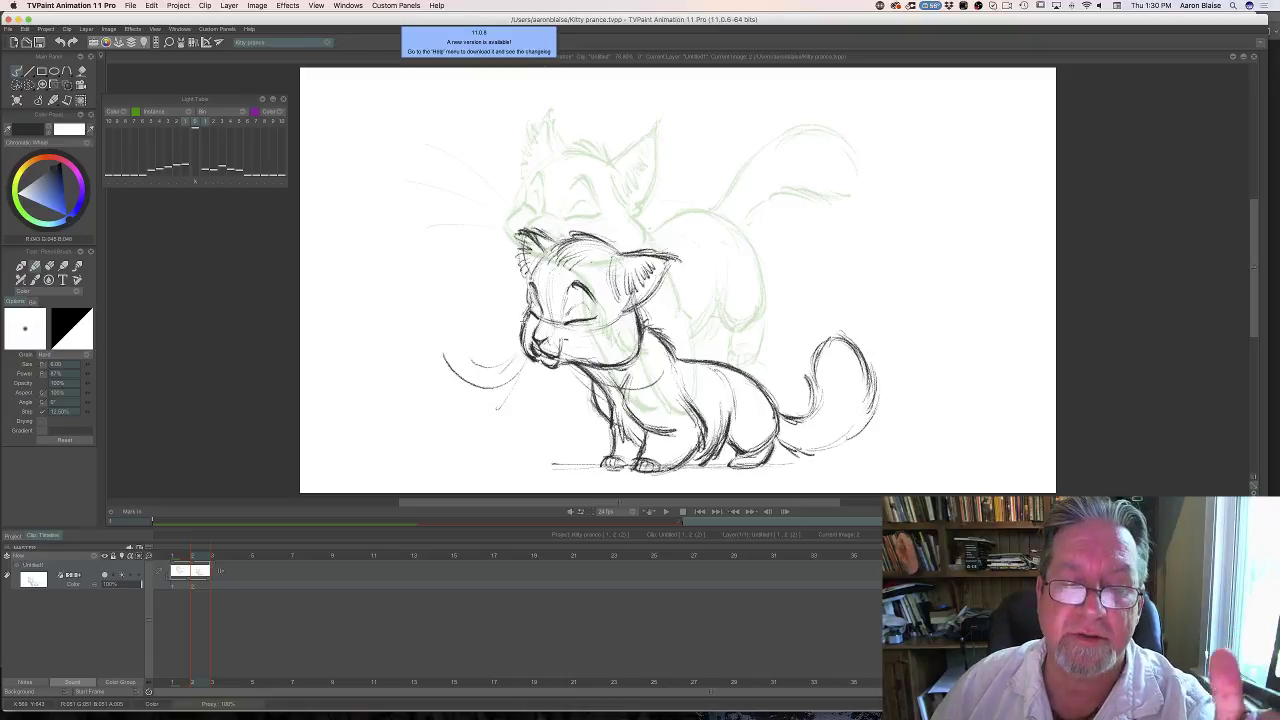
key("e")
left_click_drag(560, 321, 546, 316)
key("b")
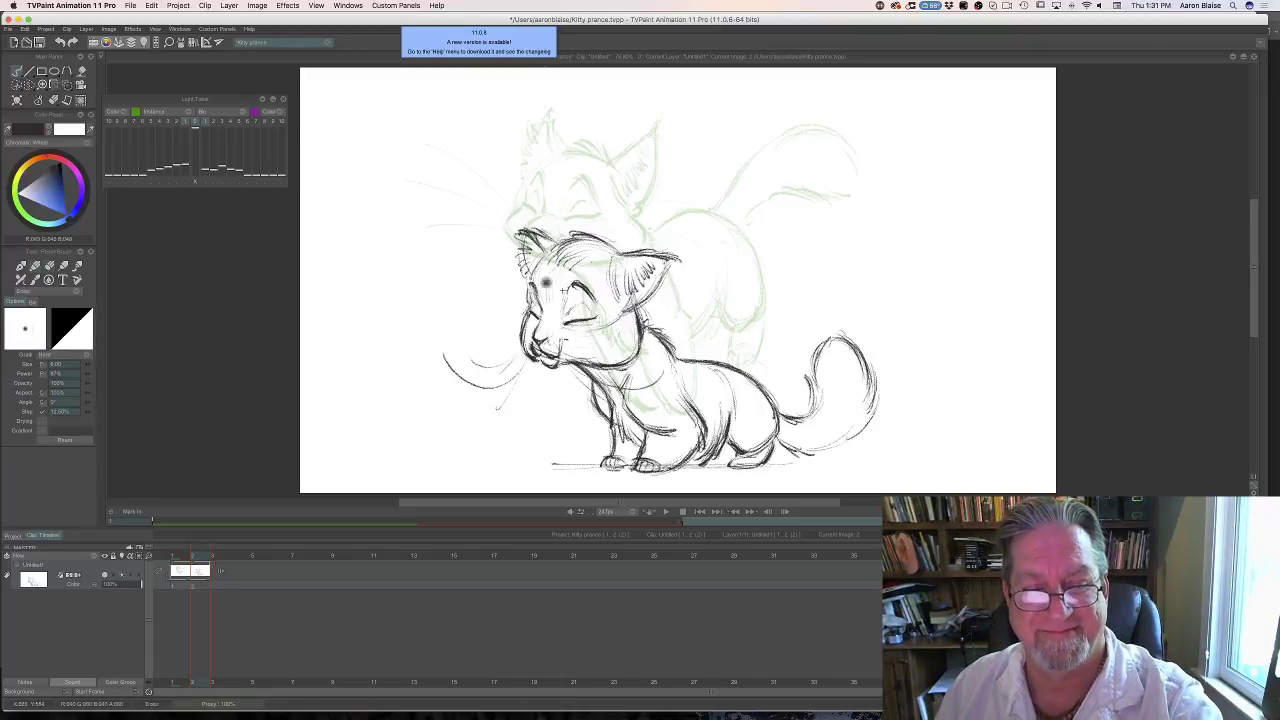
Erase the rough mouth corner and the muzzle lines below the nose, and redraw them as a cleaner smile.
key("e")
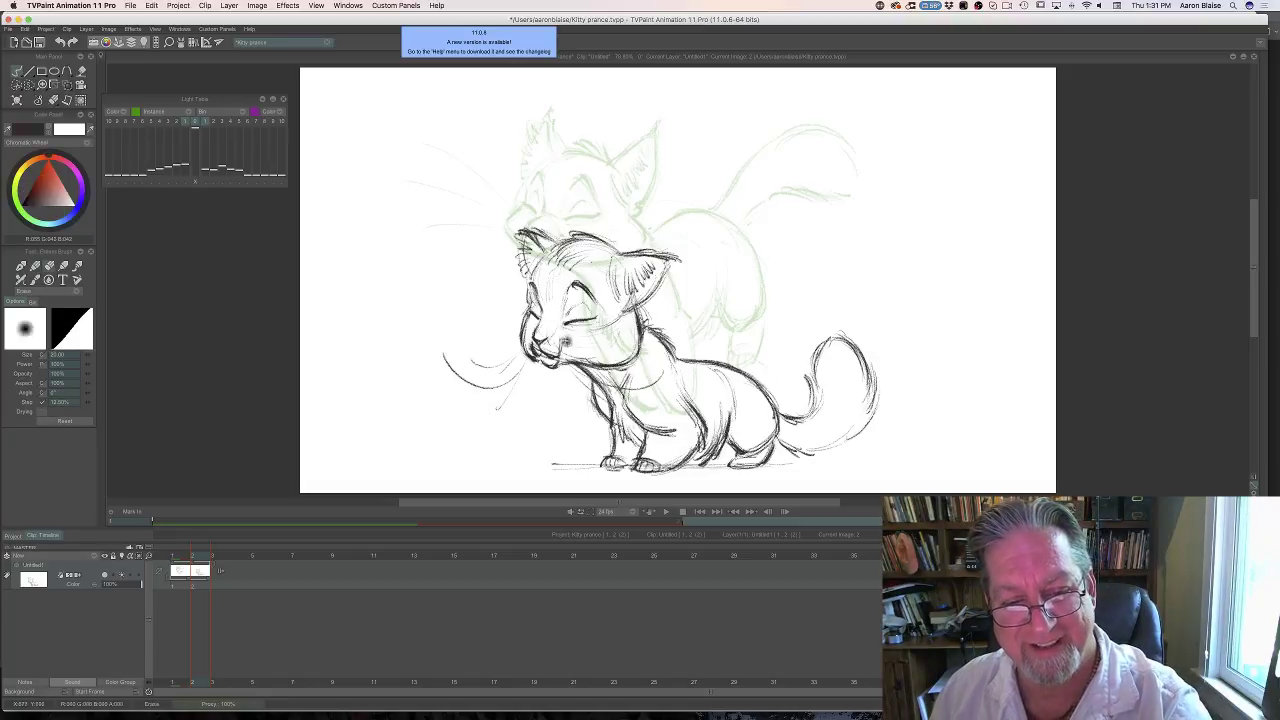
left_click_drag(566, 338, 561, 345)
key("b")
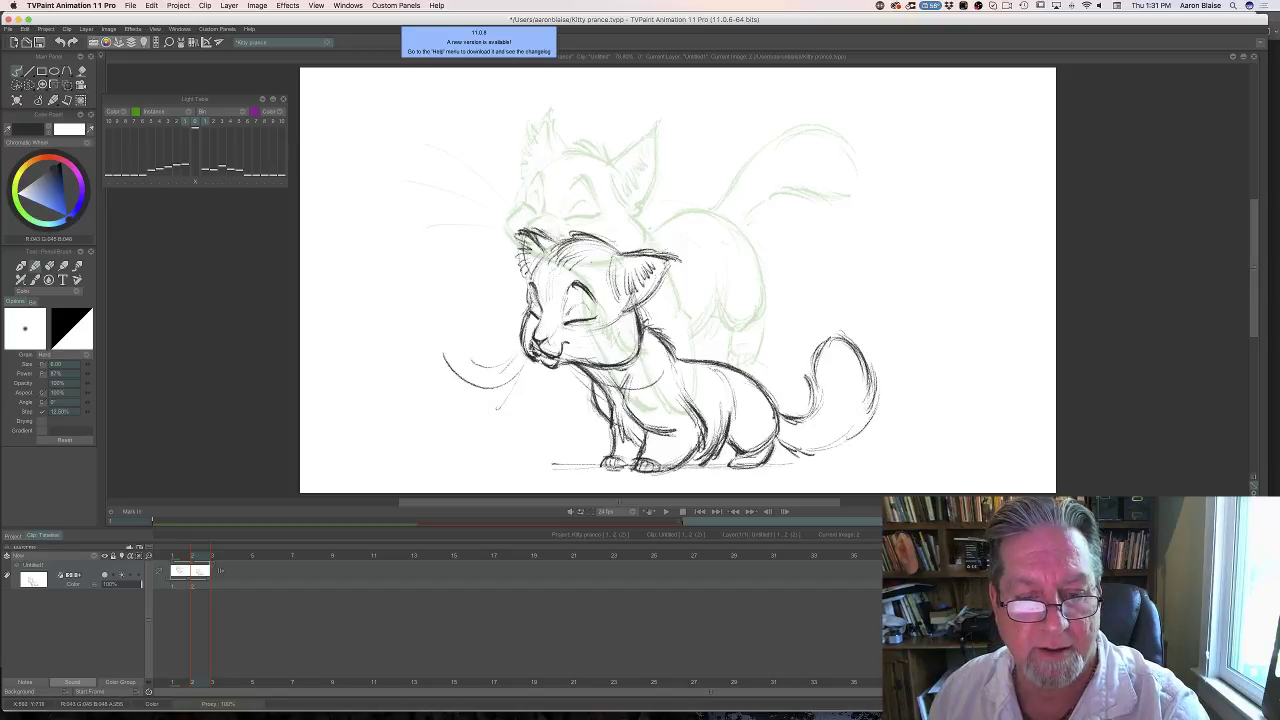
key("e")
left_click_drag(535, 346, 547, 346)
key("e")
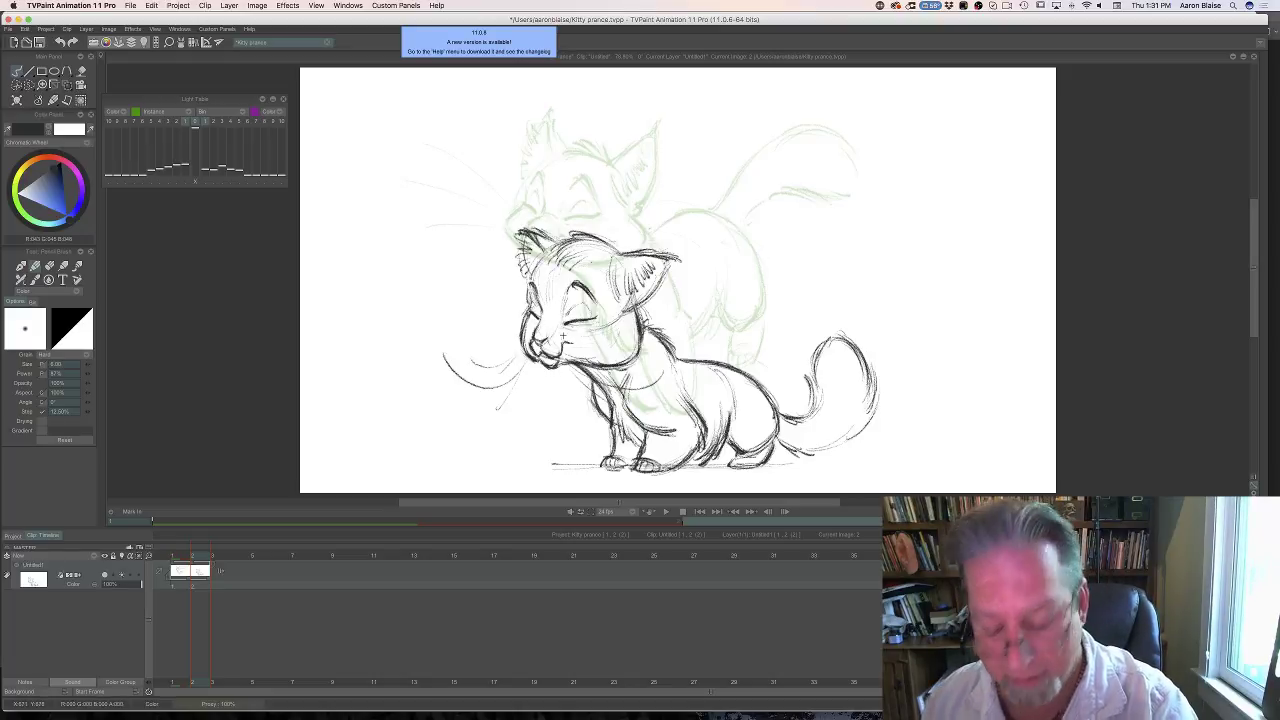
Flip back and forth between frames 1 and 2 to examine the refined face and the overall change of pose.
key("Left")
key("Right")
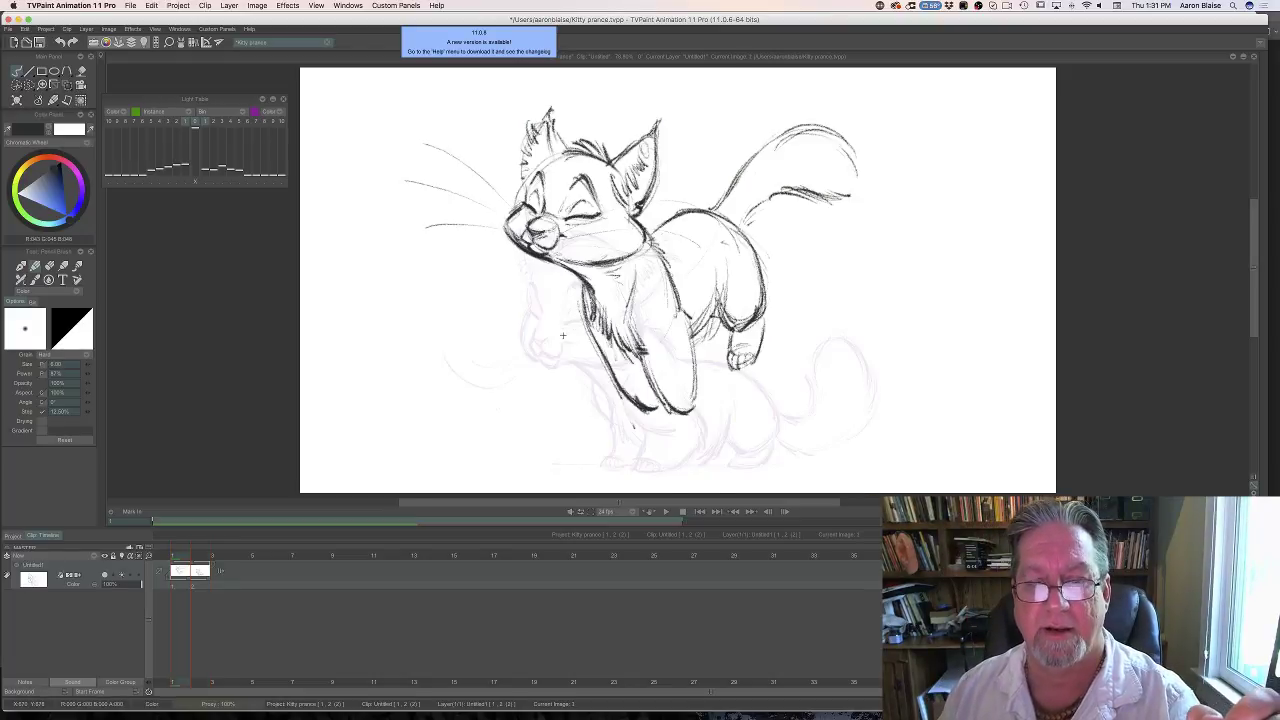
key("Left")
key("Right")
key("Right")
key("Left")
key("Right")
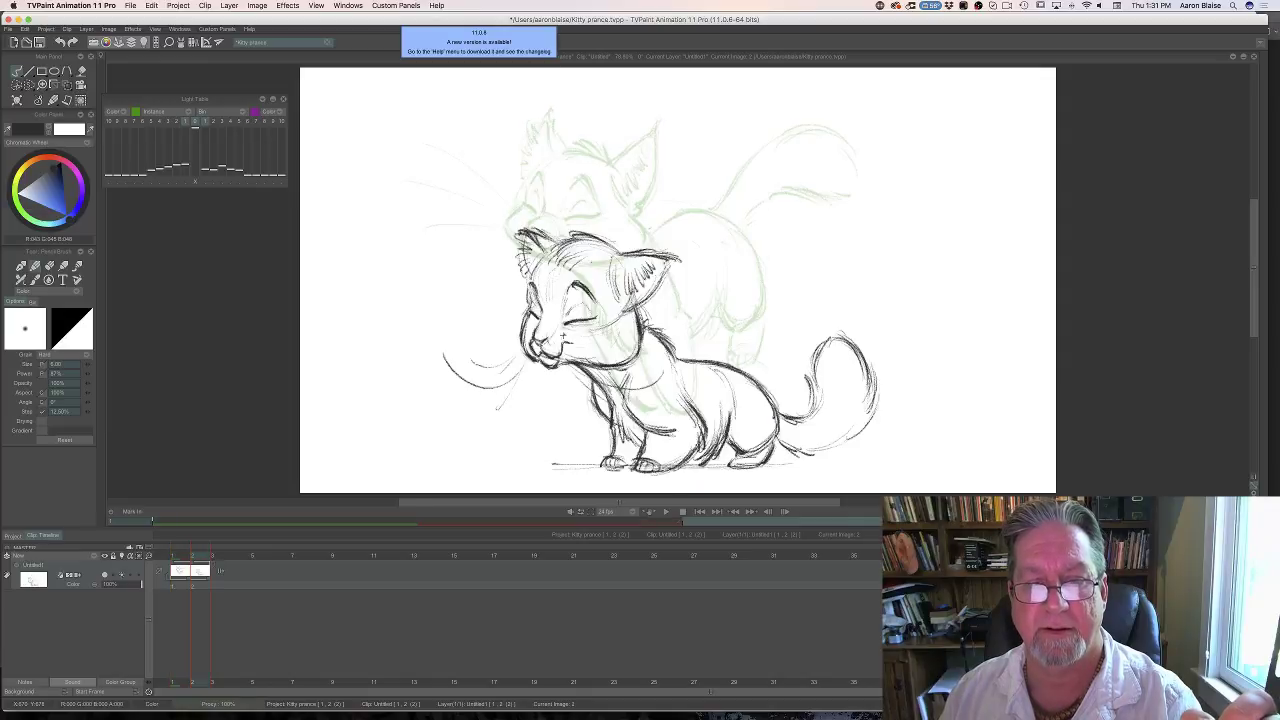
key("Left")
key("Right")
key("Left")
key("Right")
key("Left")
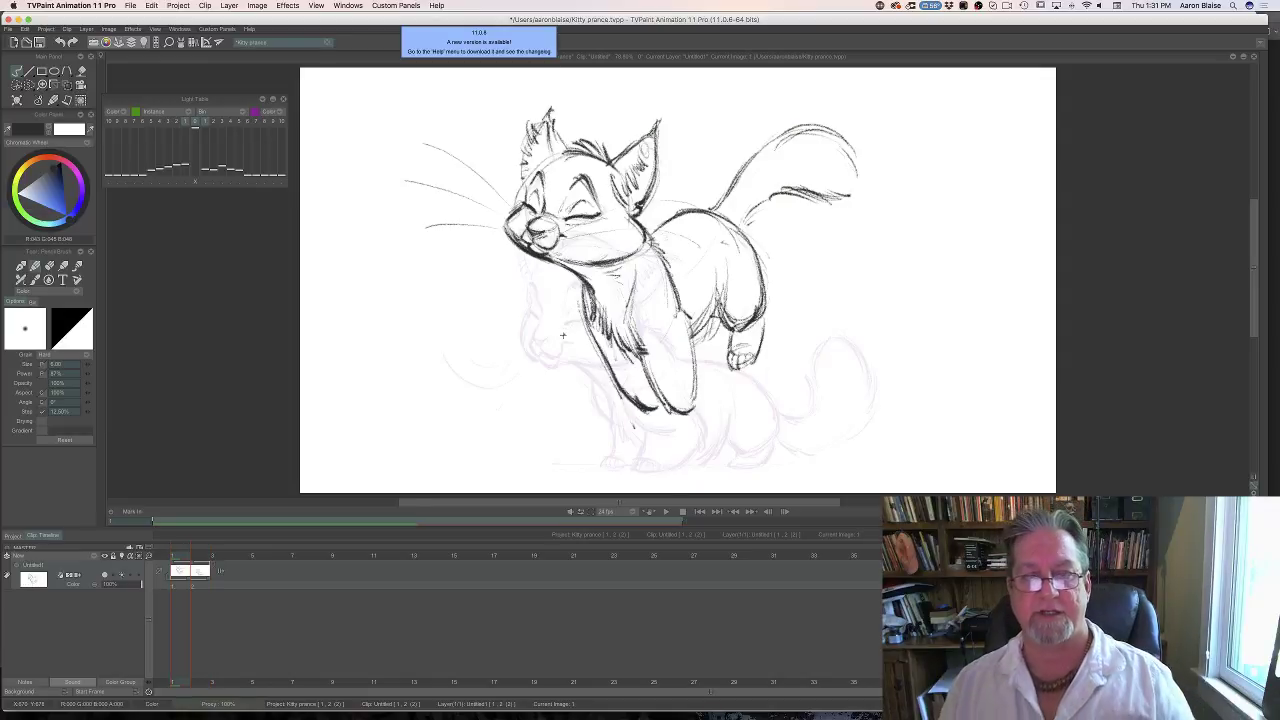
key("Right")
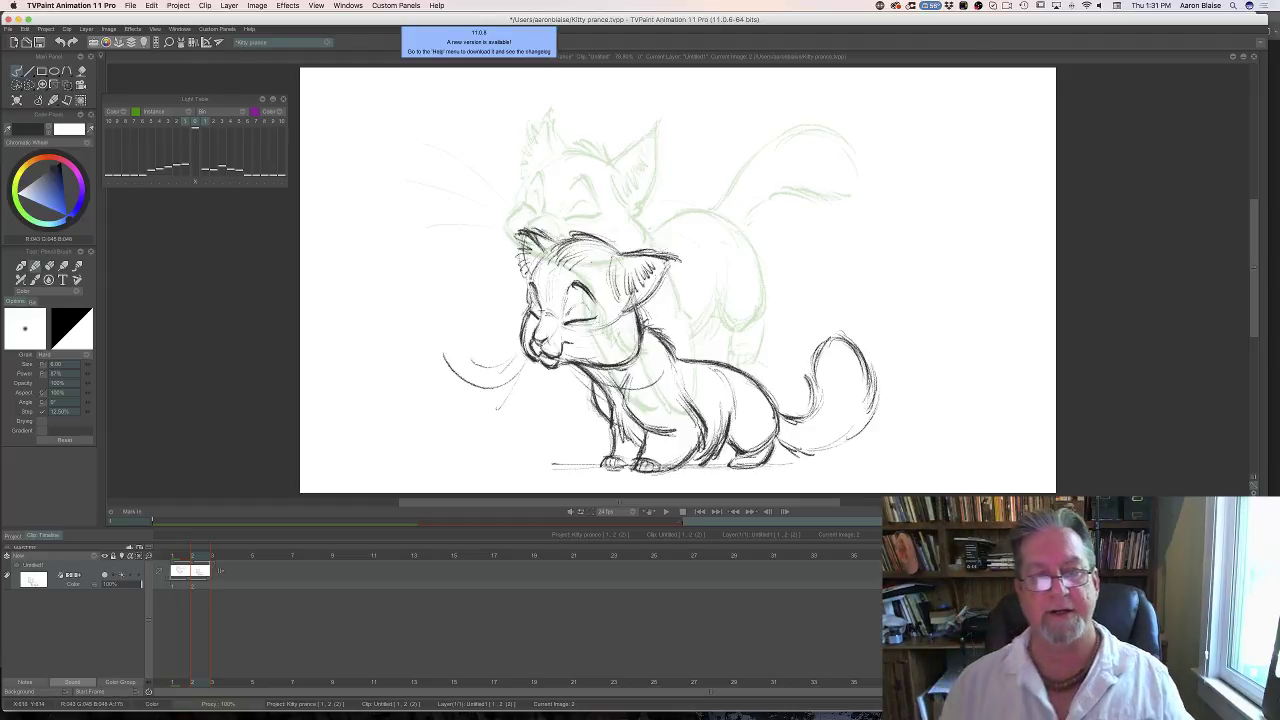
key("Left")
key("Right")
key("Left")
key("Right")
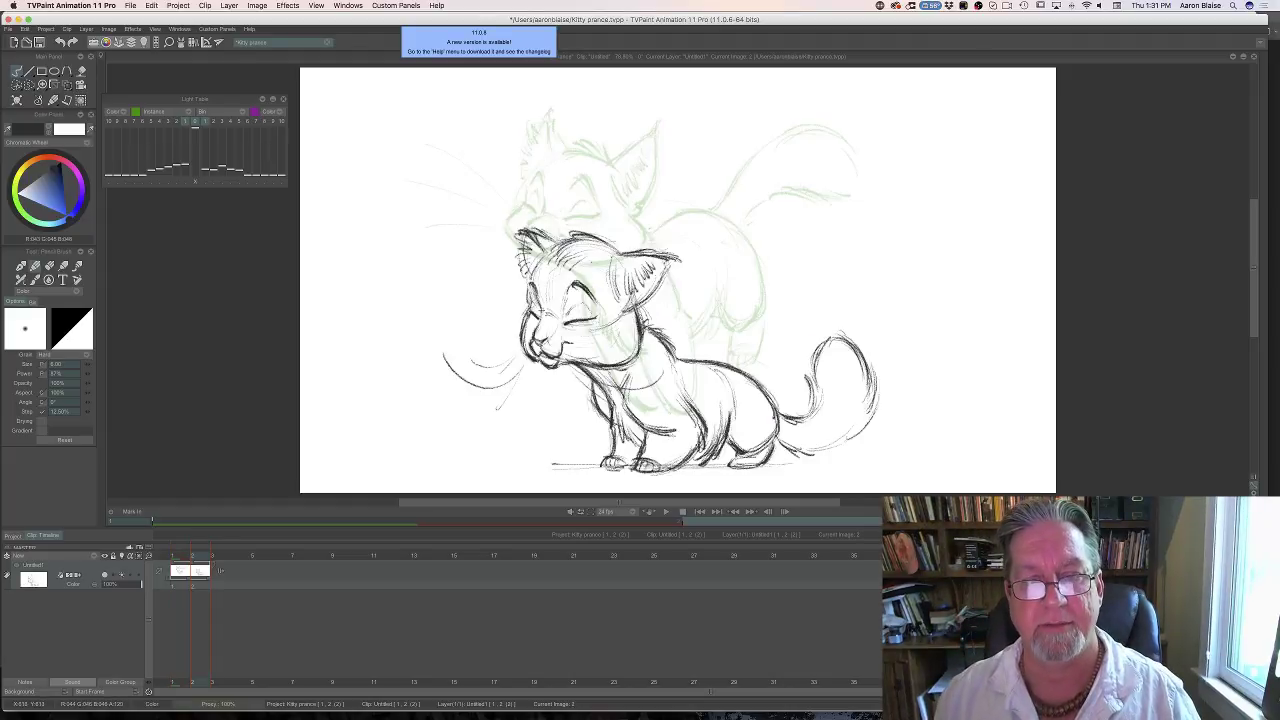
key("Left")
key("Right")
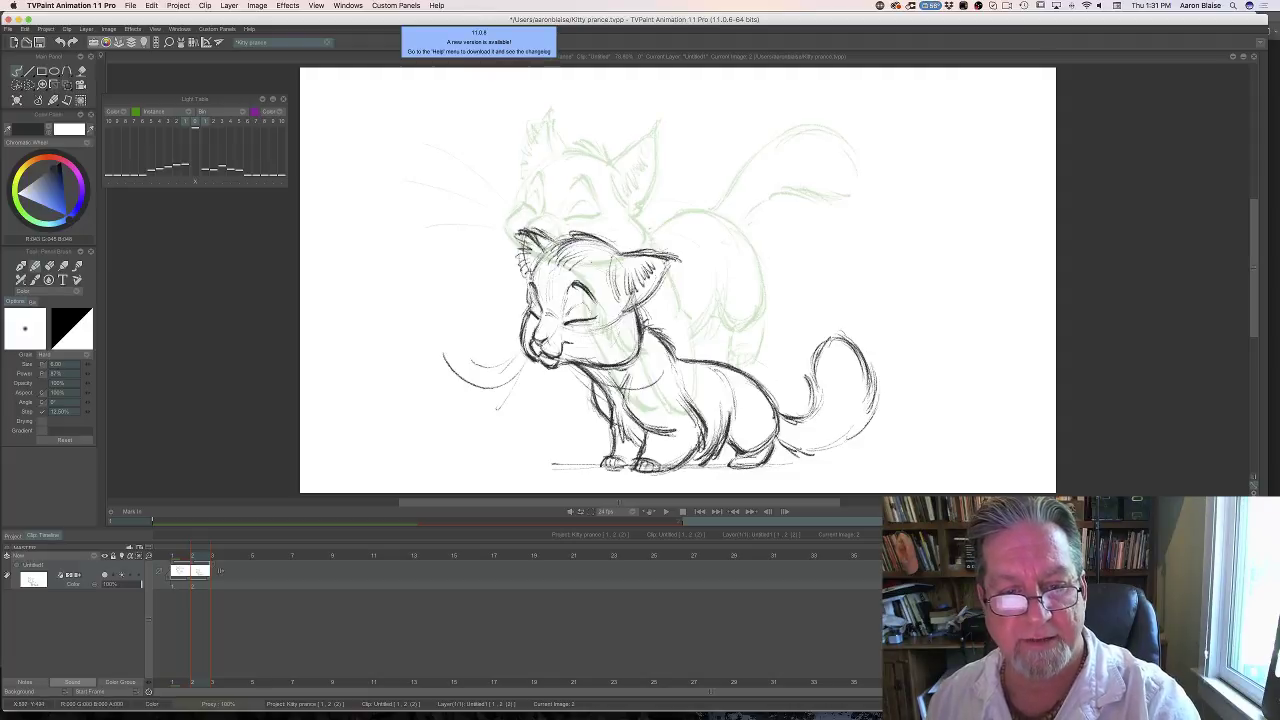
key("Left")
key("Right")
key("Left")
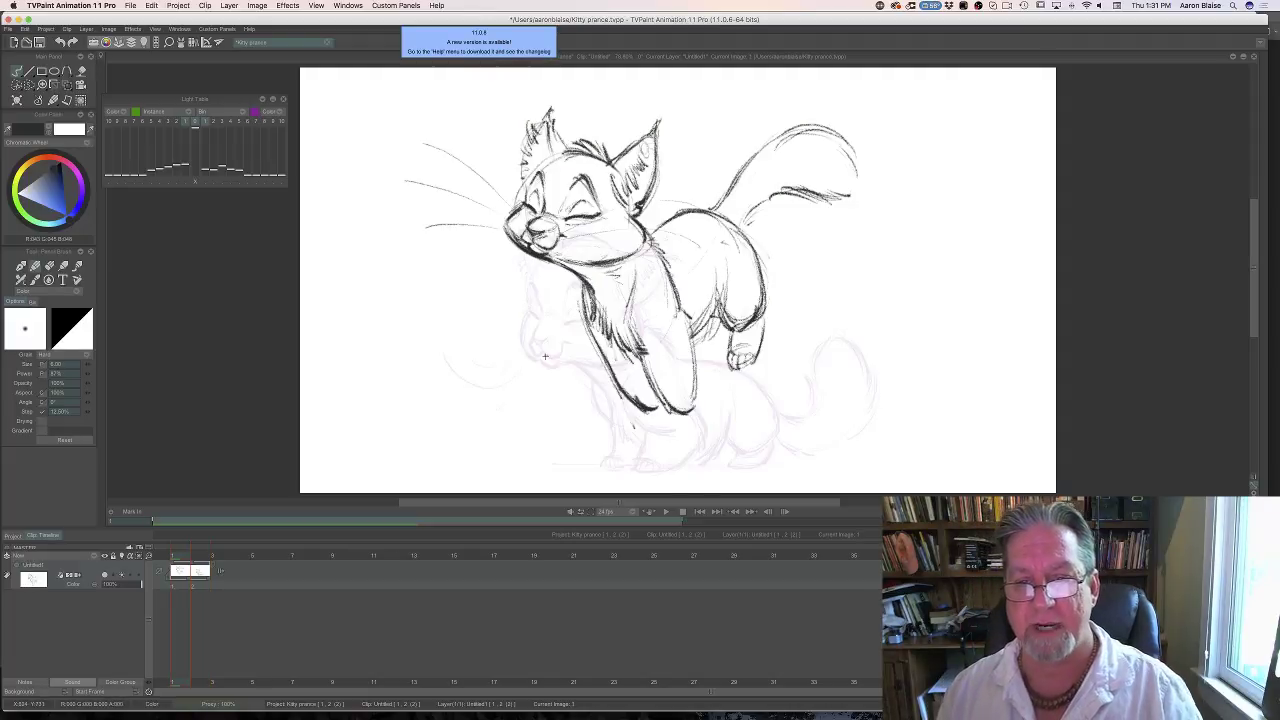
key("Right")
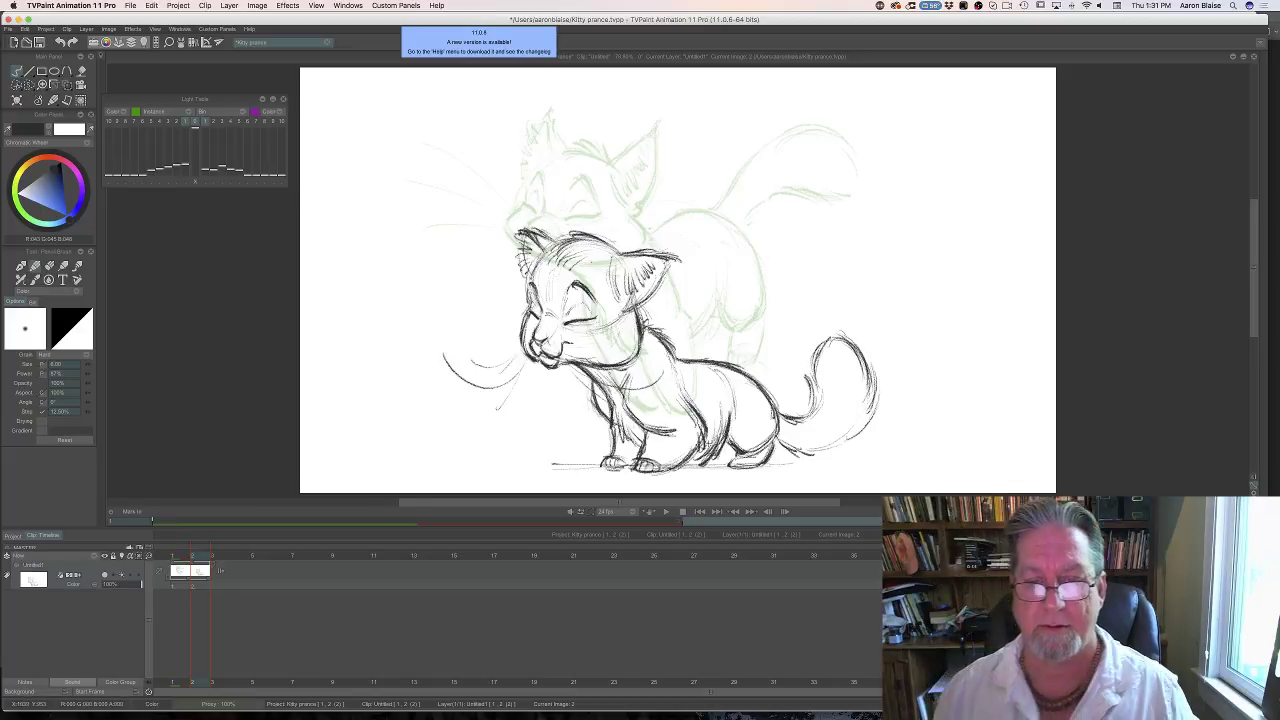
key("Left")
key("Right")
key("Left")
key("Right")
key("Left")
key("Right")
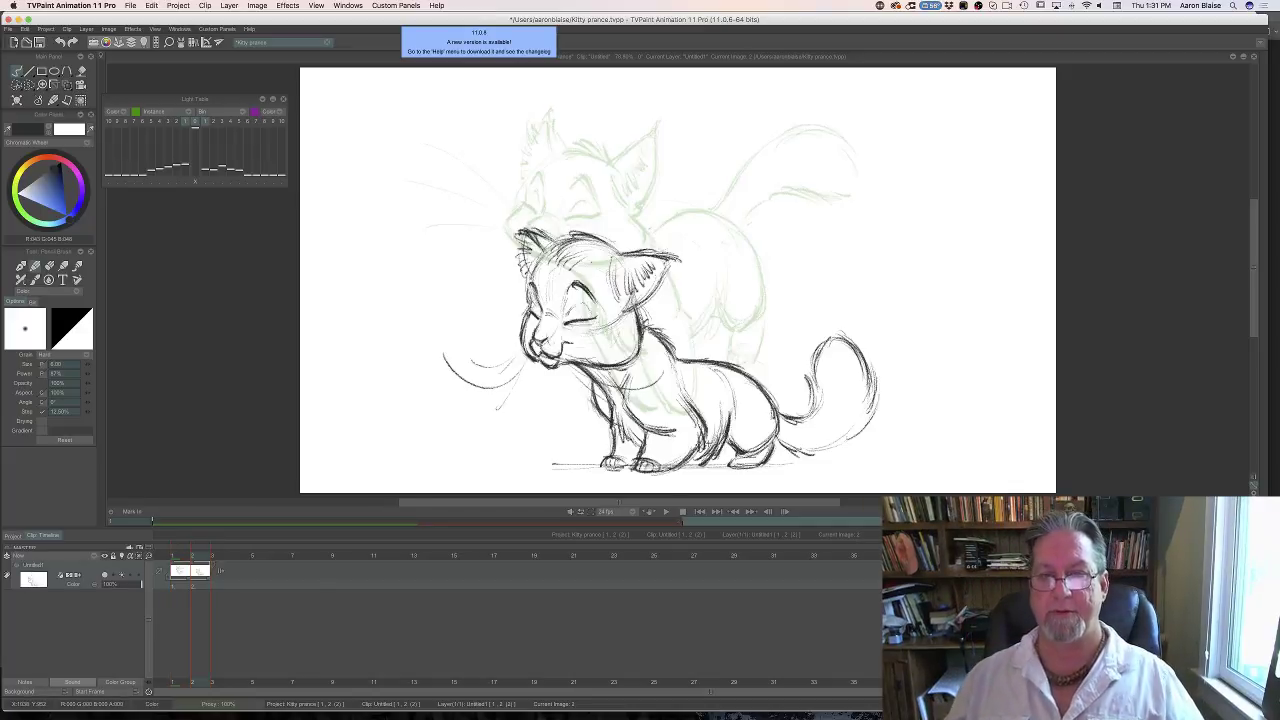
key("Left")
key("Right")
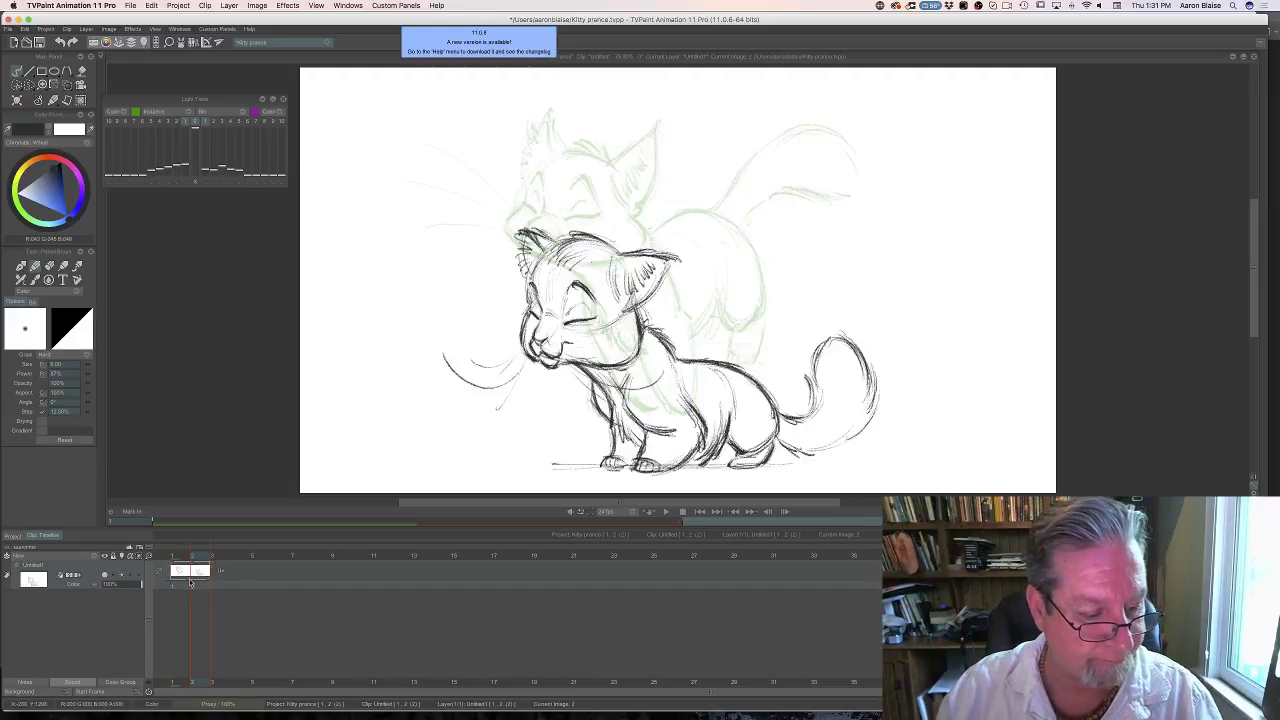
Shift the landing drawing from frame 2 to frame 3 and create a blank drawing on frame 2 between the two poses.
left_click_drag(189, 583, 199, 585)
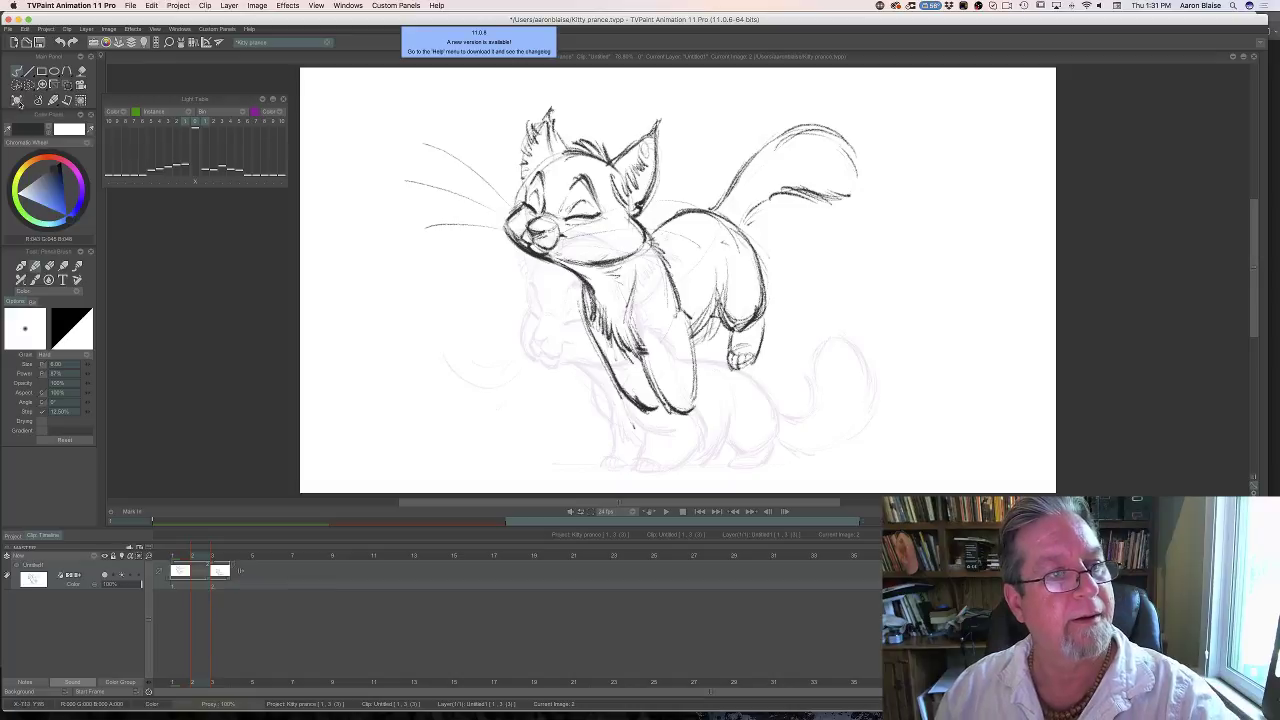
left_click(17, 101)
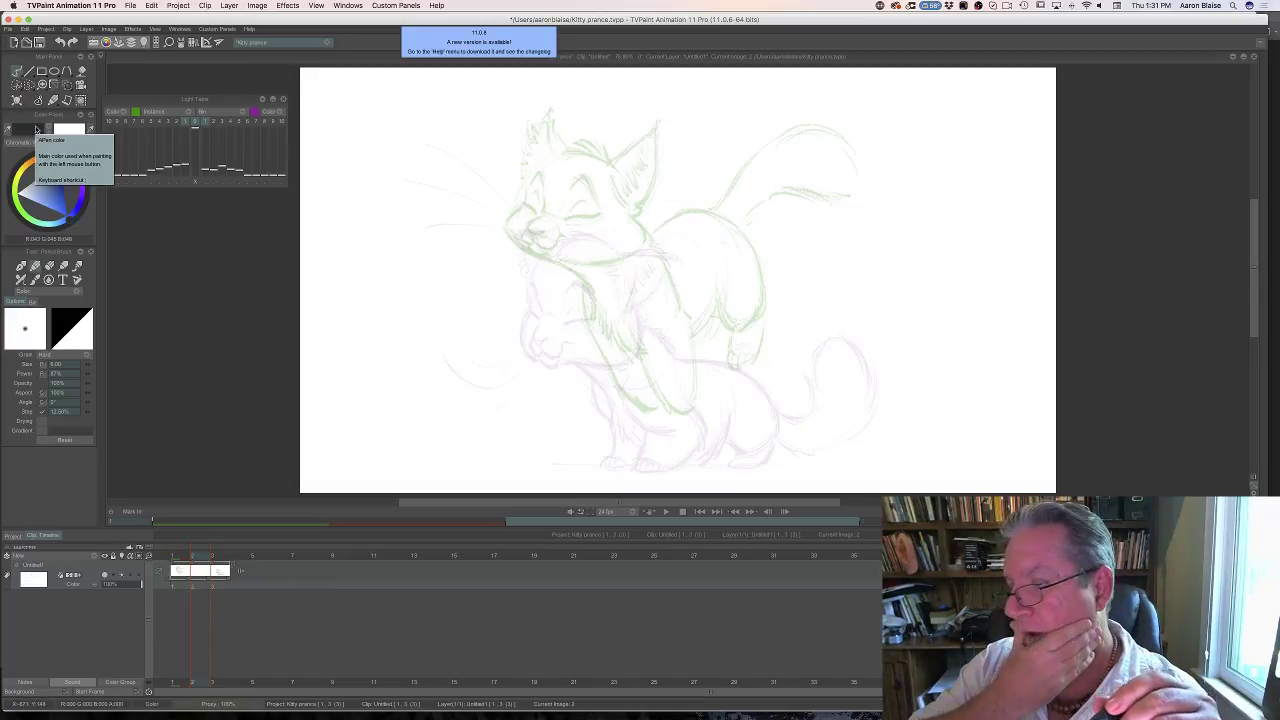
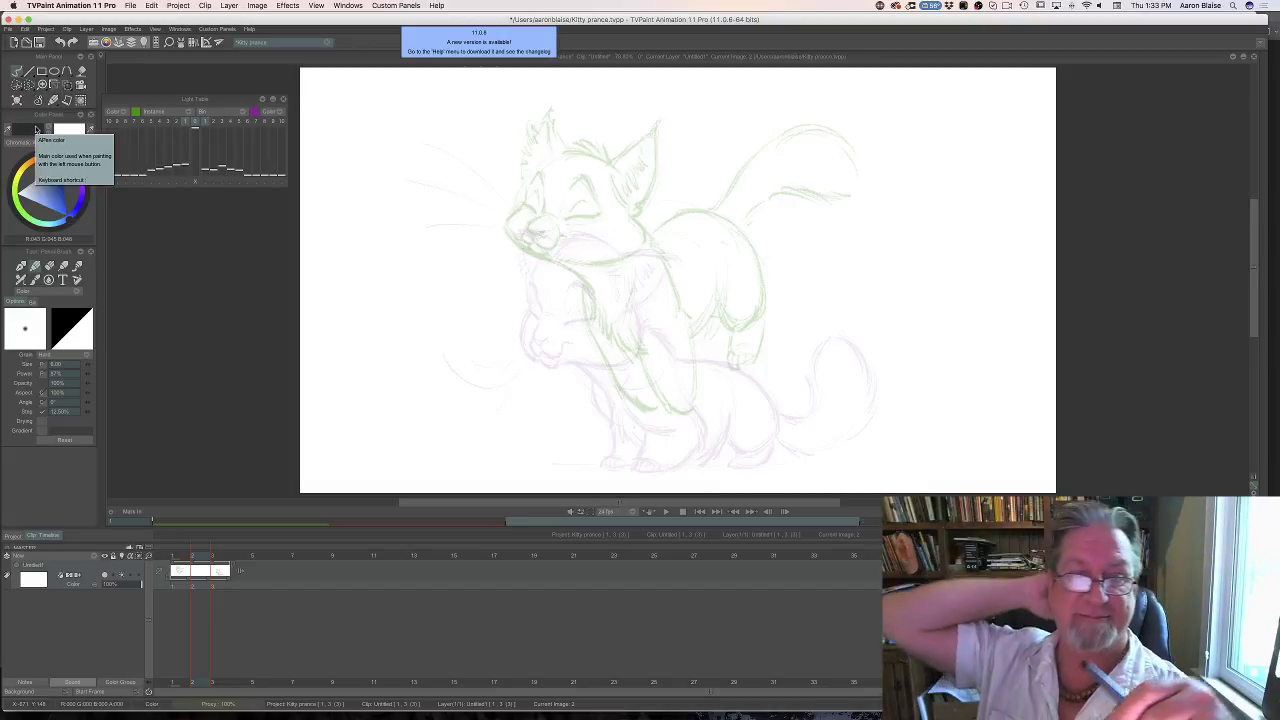
Flip between the leap on frame 1, the blank frame 2 and the landing on frame 3 to plan the in-between pose.
key("Left")
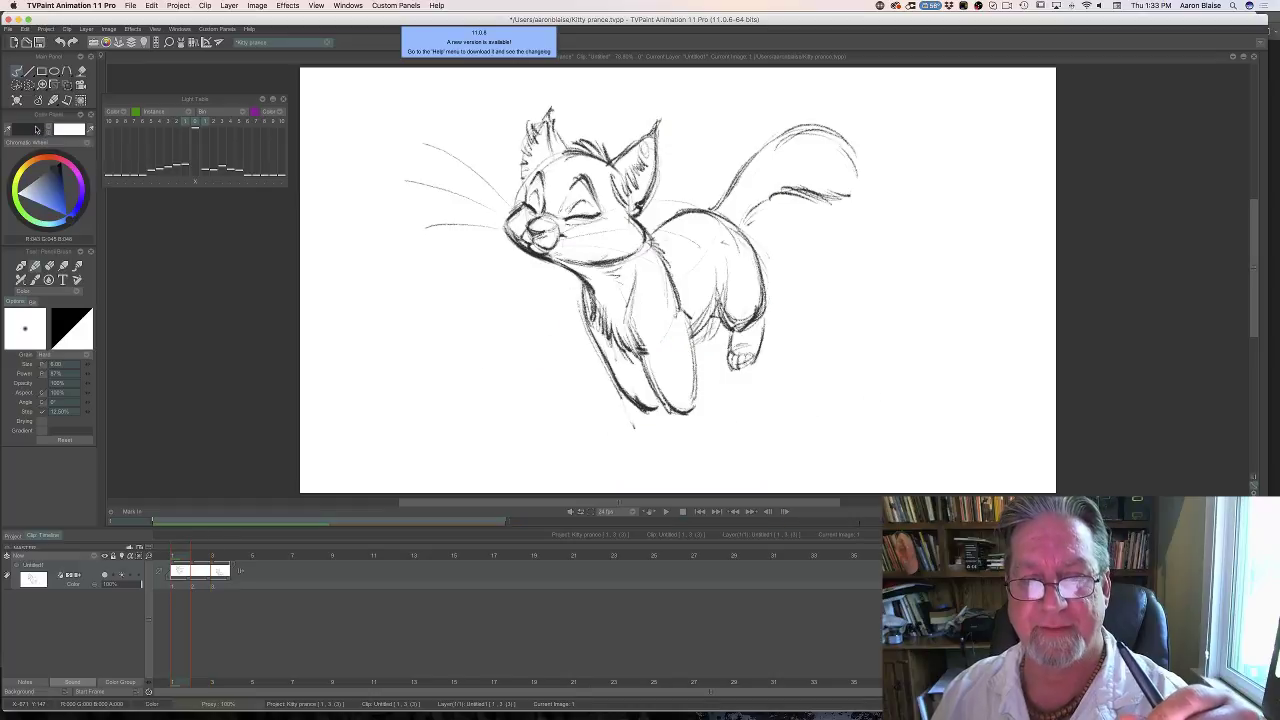
key("Right")
key("Right")
key("Left")
key("Right")
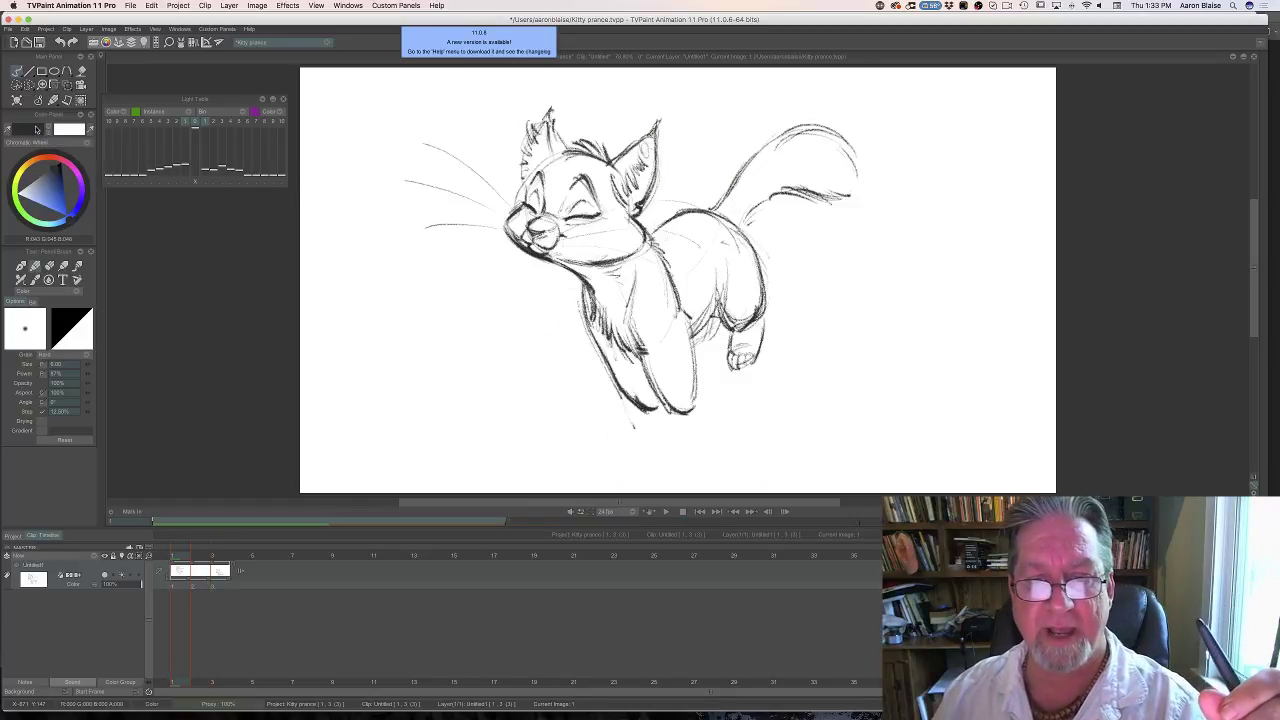
key("Left")
key("Left")
key("Right")
key("Left")
key("Right")
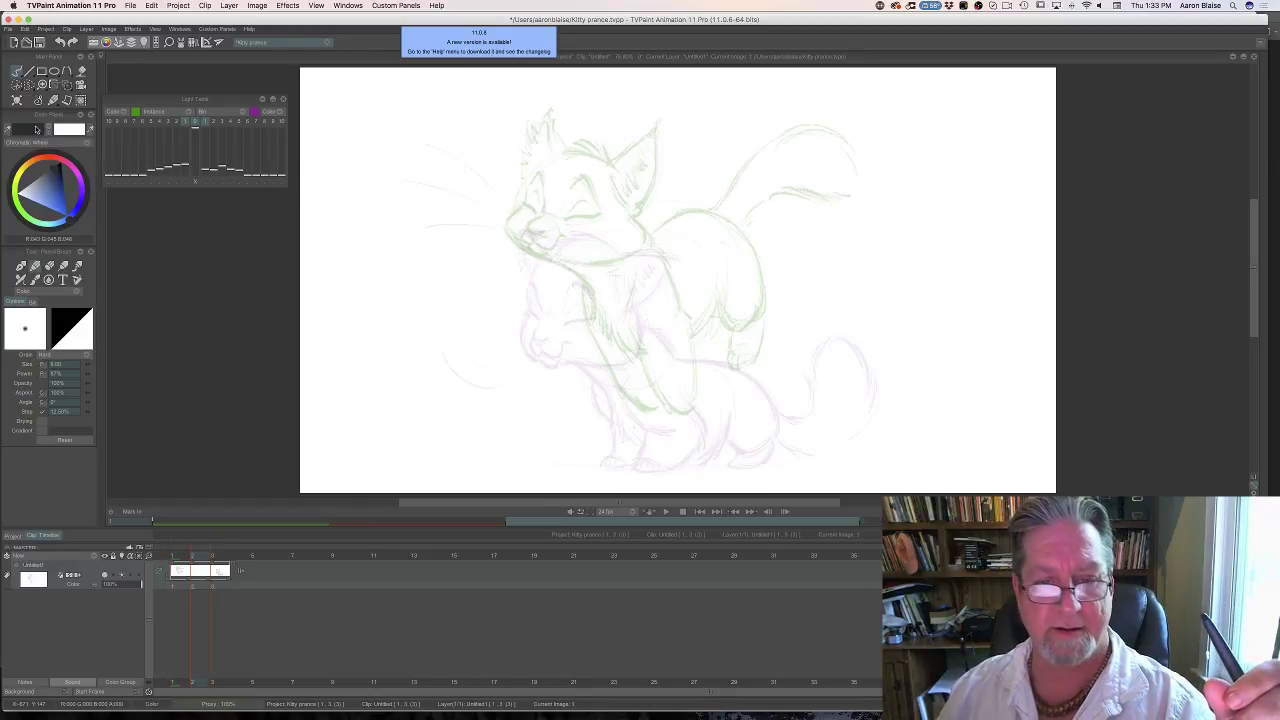
key("Left")
key("Right")
key("Left")
key("Right")
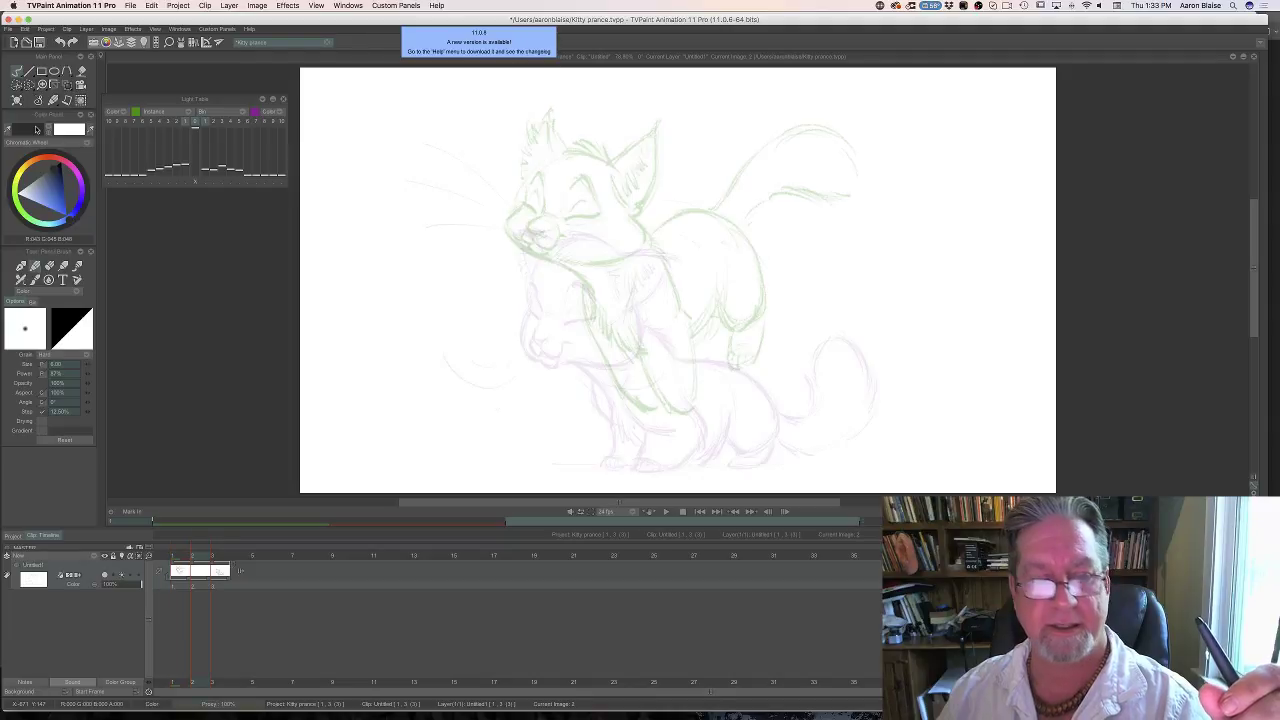
key("Left")
key("Right")
key("Left")
key("Right")
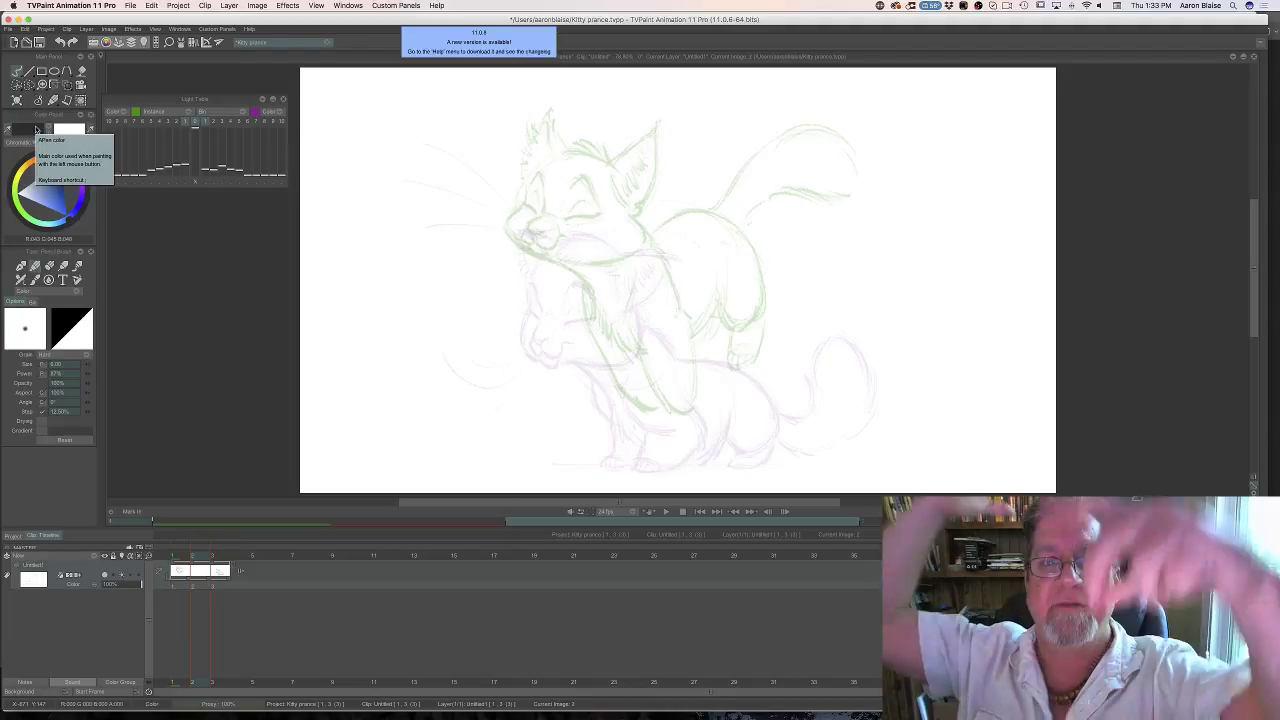
key("Left")
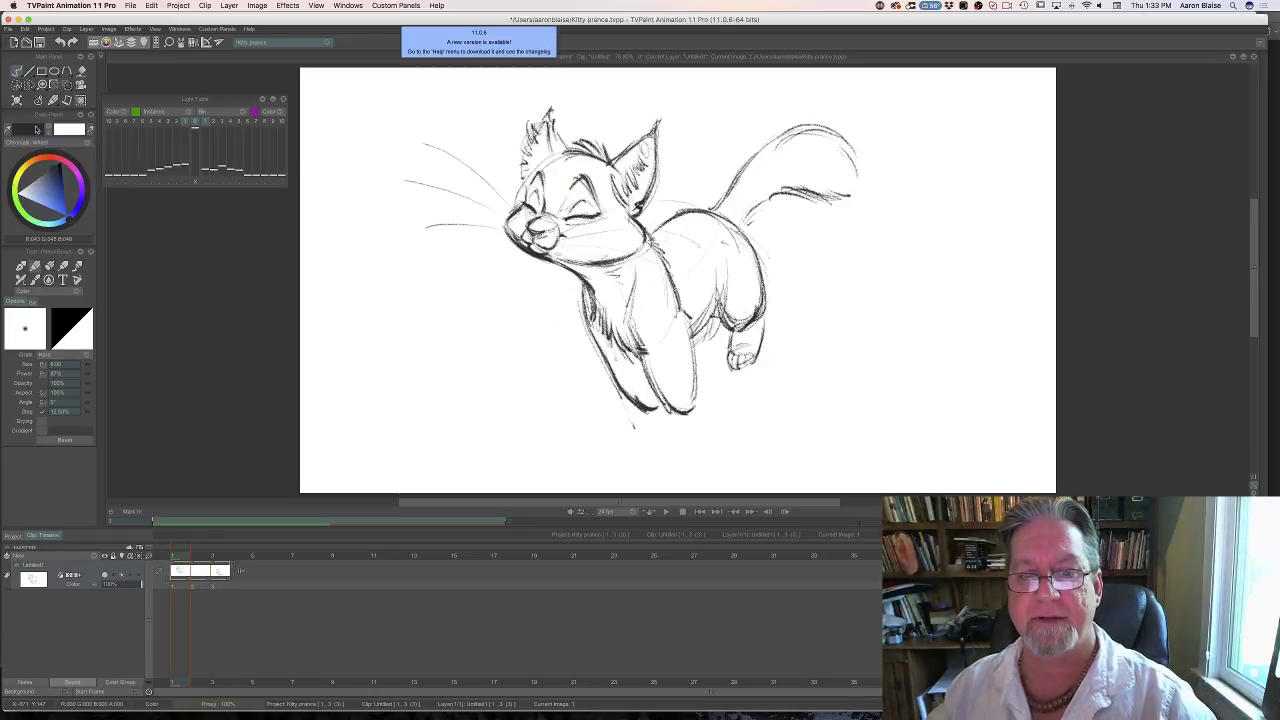
key("Right")
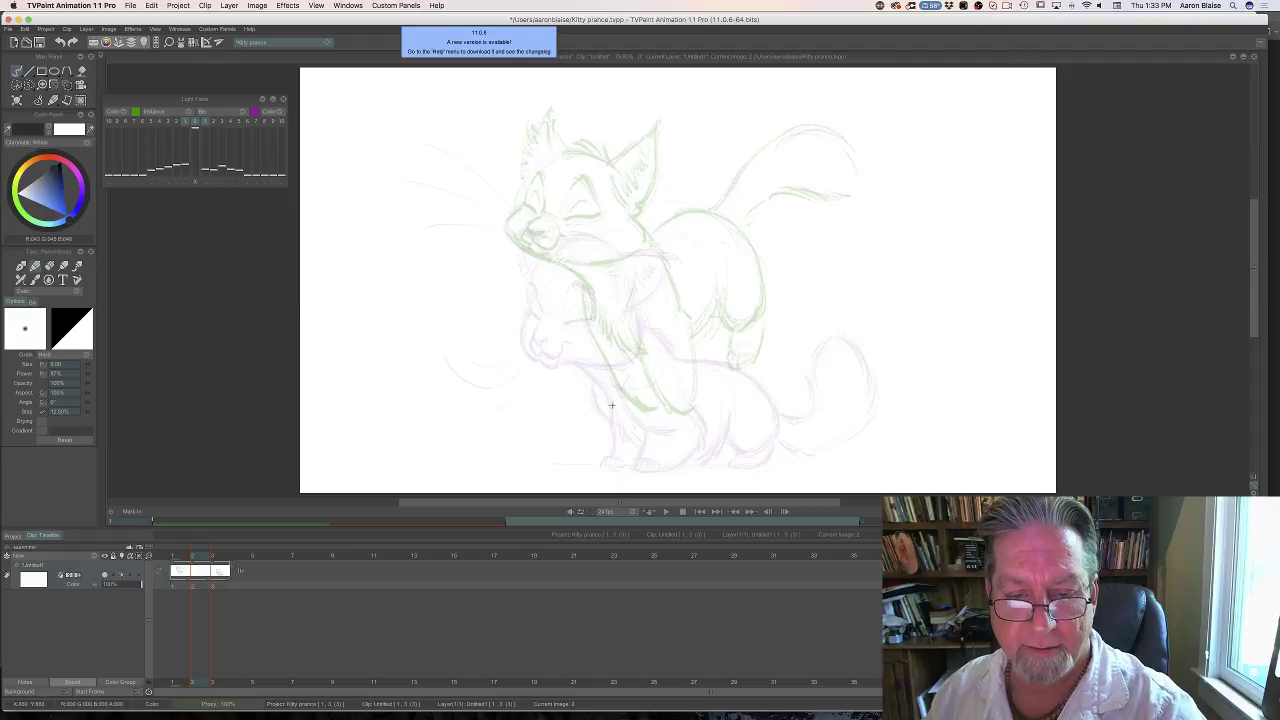
Rough in a faint front-leg guideline and a circle for the kitten's head on frame 2, flipping against frame 1 to check placement.
left_click_drag(614, 436, 604, 378)
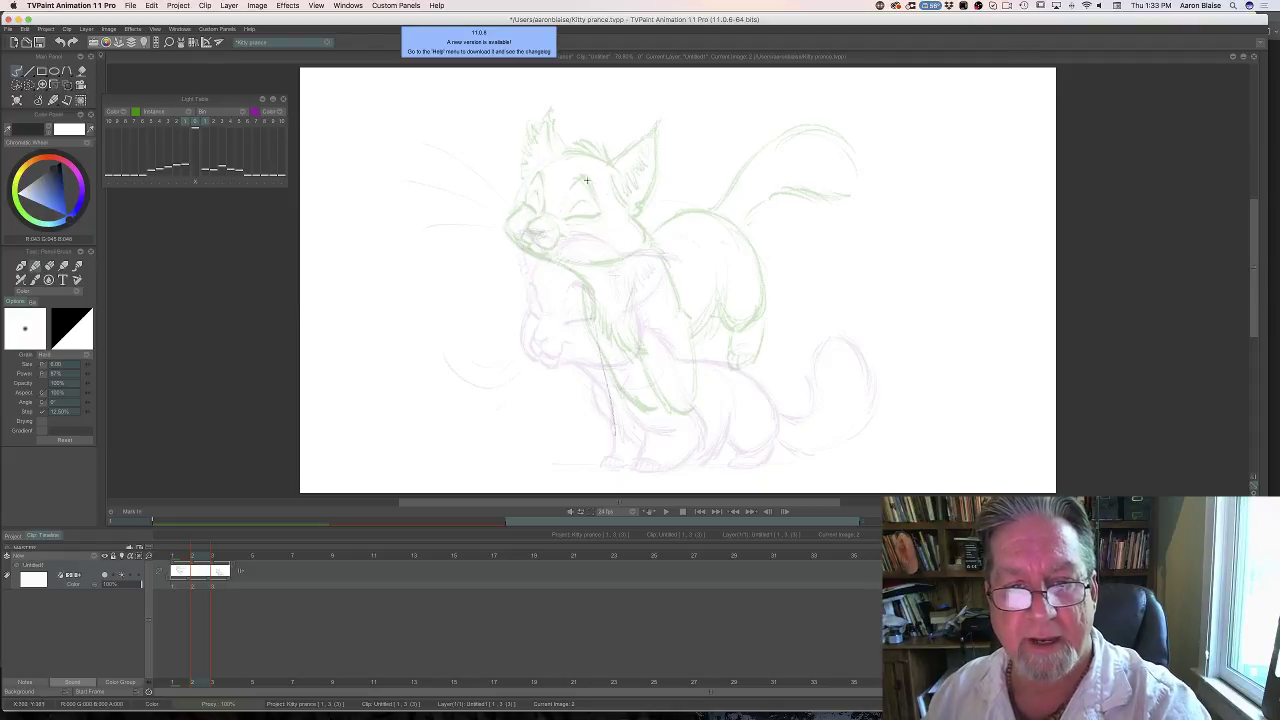
mouse_move(548, 178)
left_mouse_down()
mouse_move(600, 260)
mouse_move(610, 185)
mouse_move(530, 224)
mouse_move(585, 263)
mouse_move(598, 179)
mouse_move(529, 206)
mouse_move(600, 263)
mouse_move(613, 185)
left_mouse_up()
mouse_move(586, 263)
left_mouse_down()
mouse_move(541, 192)
mouse_move(529, 216)
mouse_move(539, 198)
mouse_move(541, 247)
mouse_move(536, 204)
mouse_move(610, 185)
mouse_move(544, 190)
left_mouse_up()
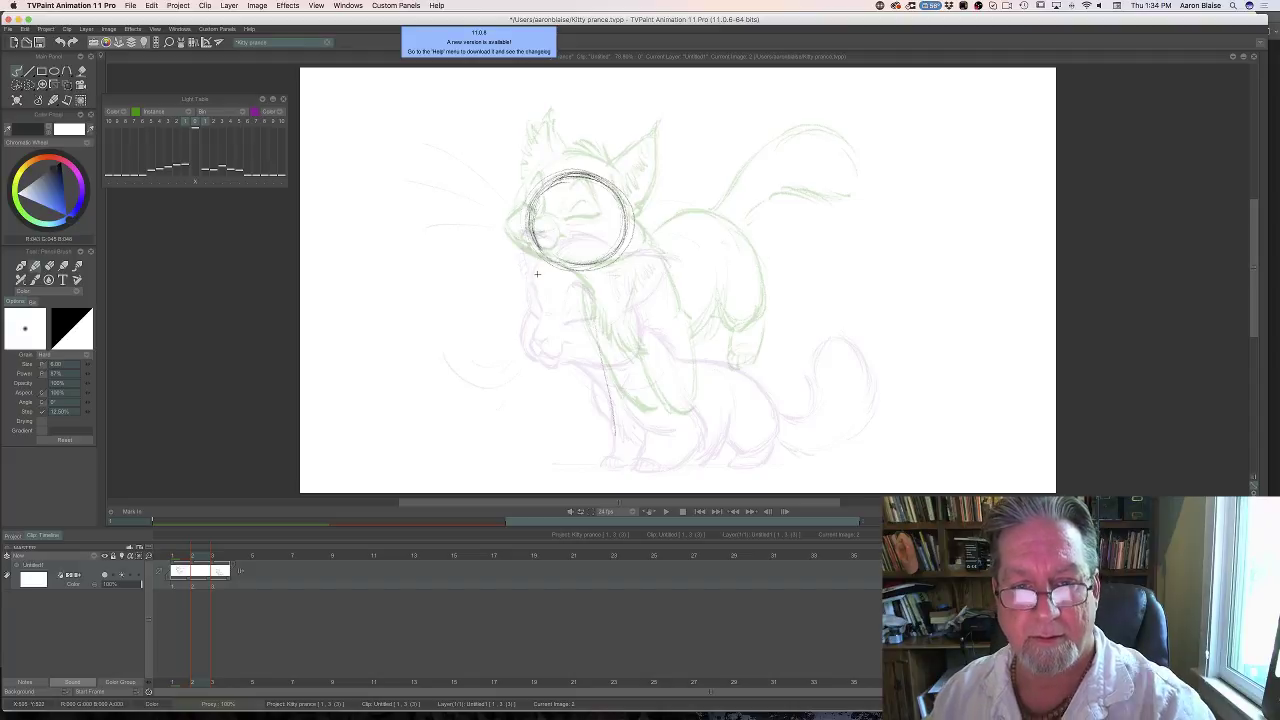
key("Left")
key("Right")
key("Left")
key("Right")
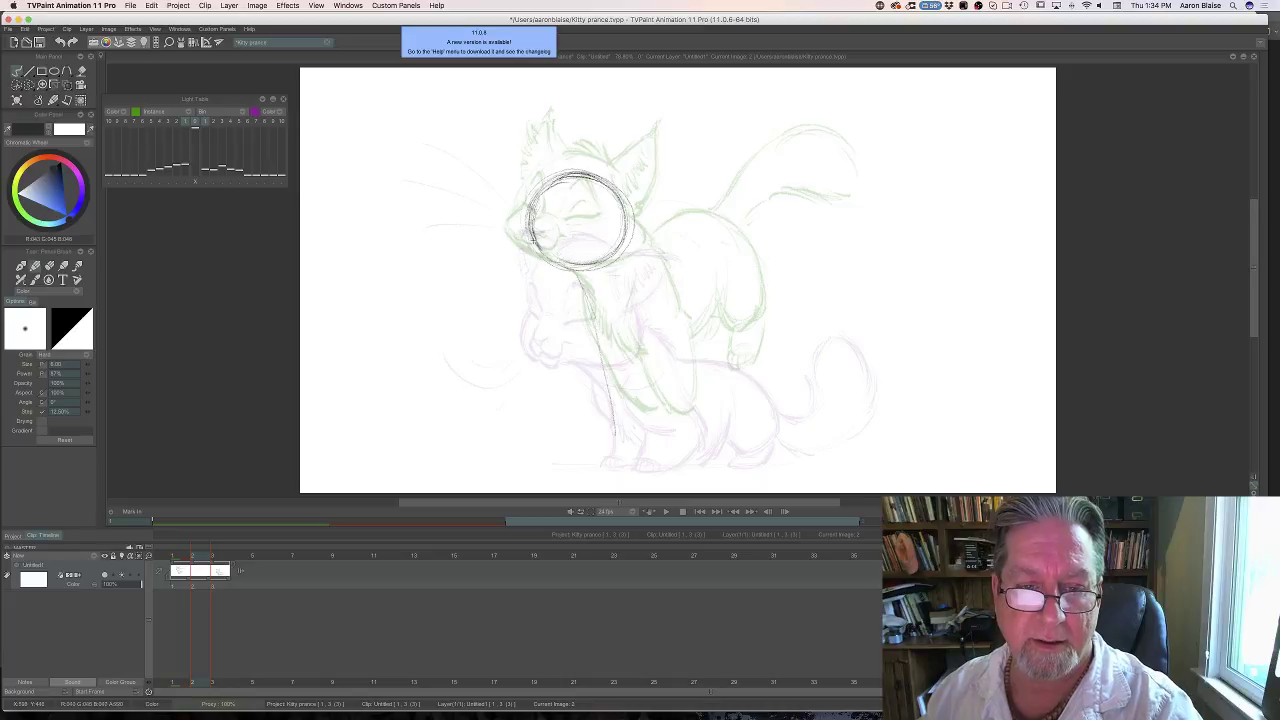
Sketch the throat line curving from the lower edge of the head circle to the chest, and check it against frame 1.
left_click_drag(540, 252, 586, 298)
left_click_drag(528, 250, 564, 274)
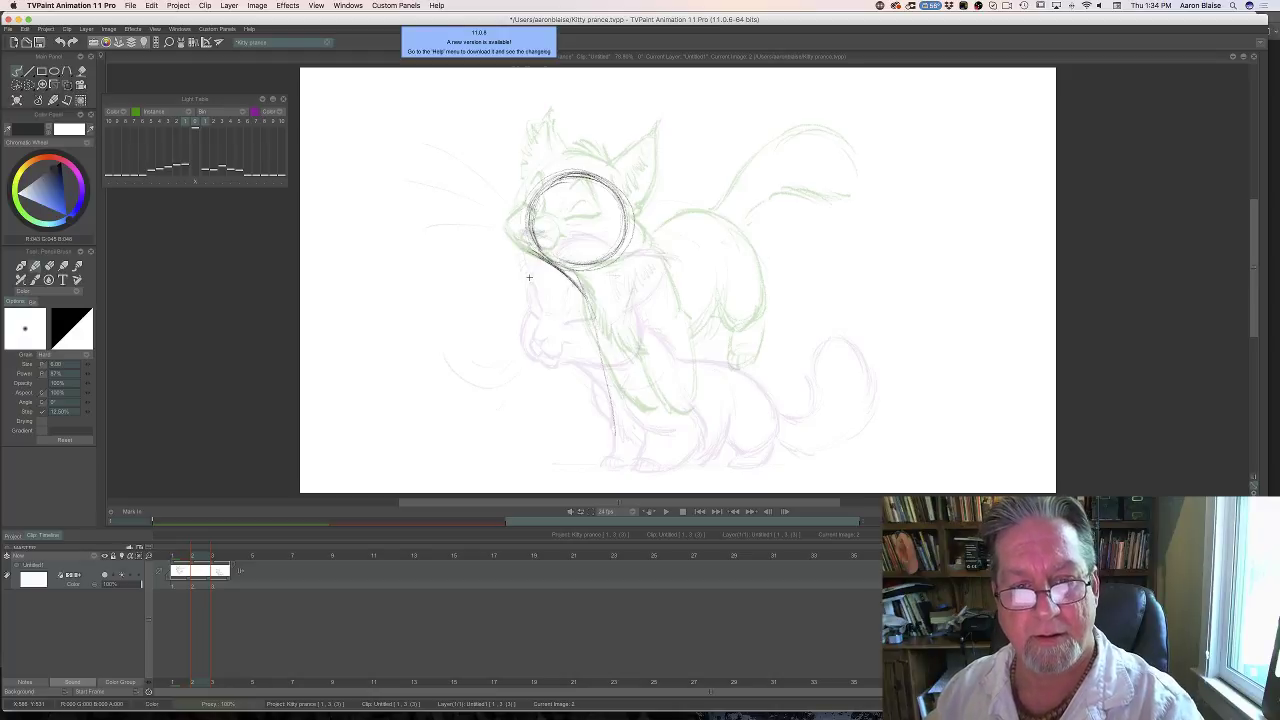
key("Left")
key("Right")
key("Left")
key("Right")
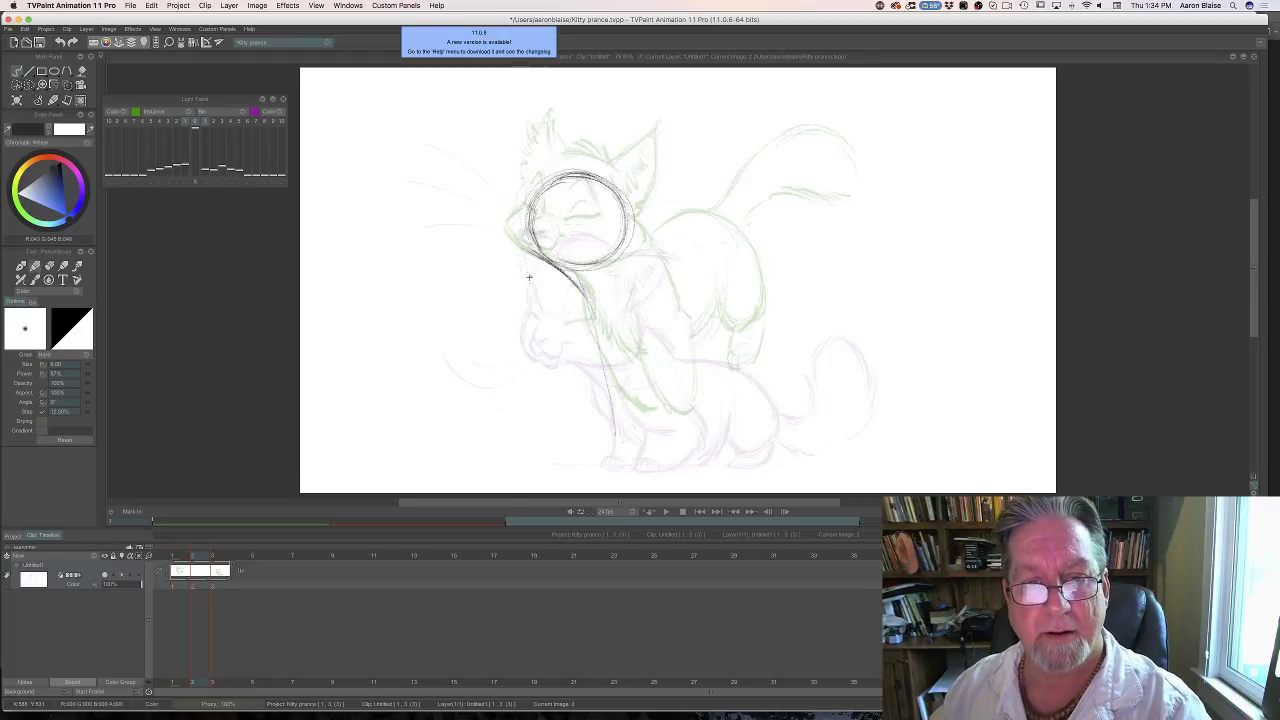
key("Left")
key("Right")
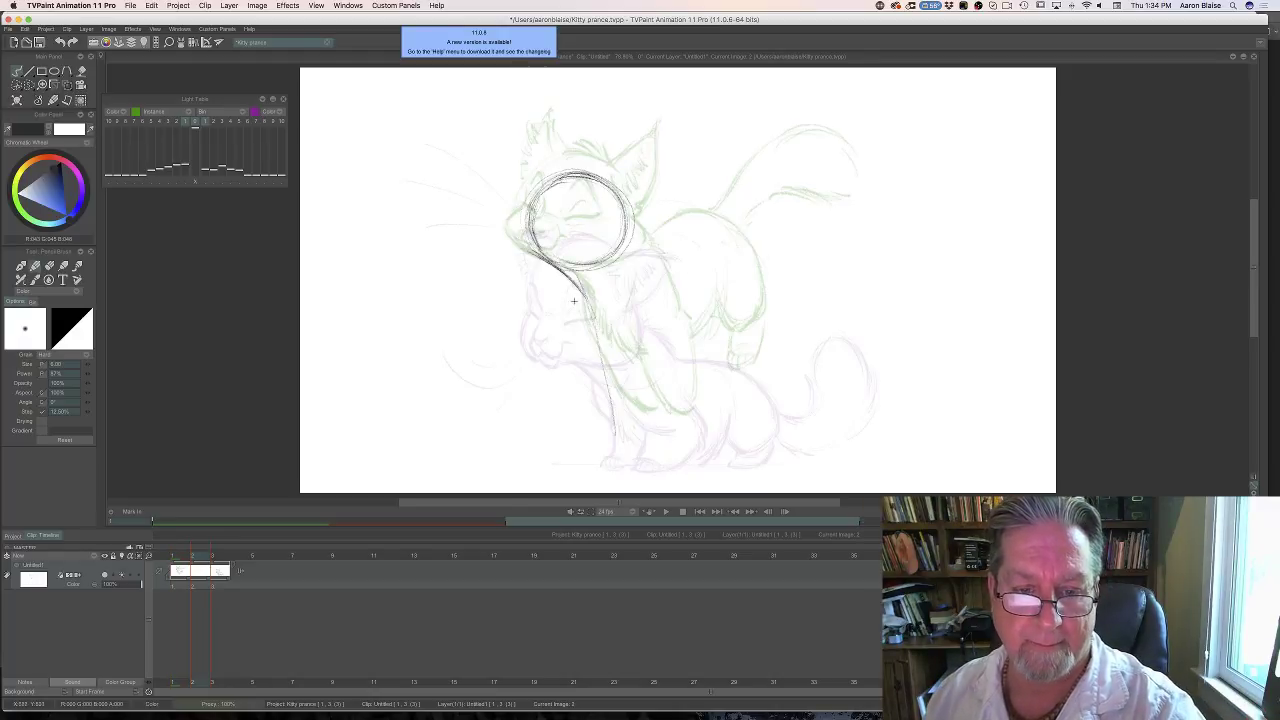
Extend the chest line down into the far front leg and rough in the tips of both front paws on frame 2.
left_click_drag(584, 303, 612, 411)
left_click_drag(597, 352, 614, 428)
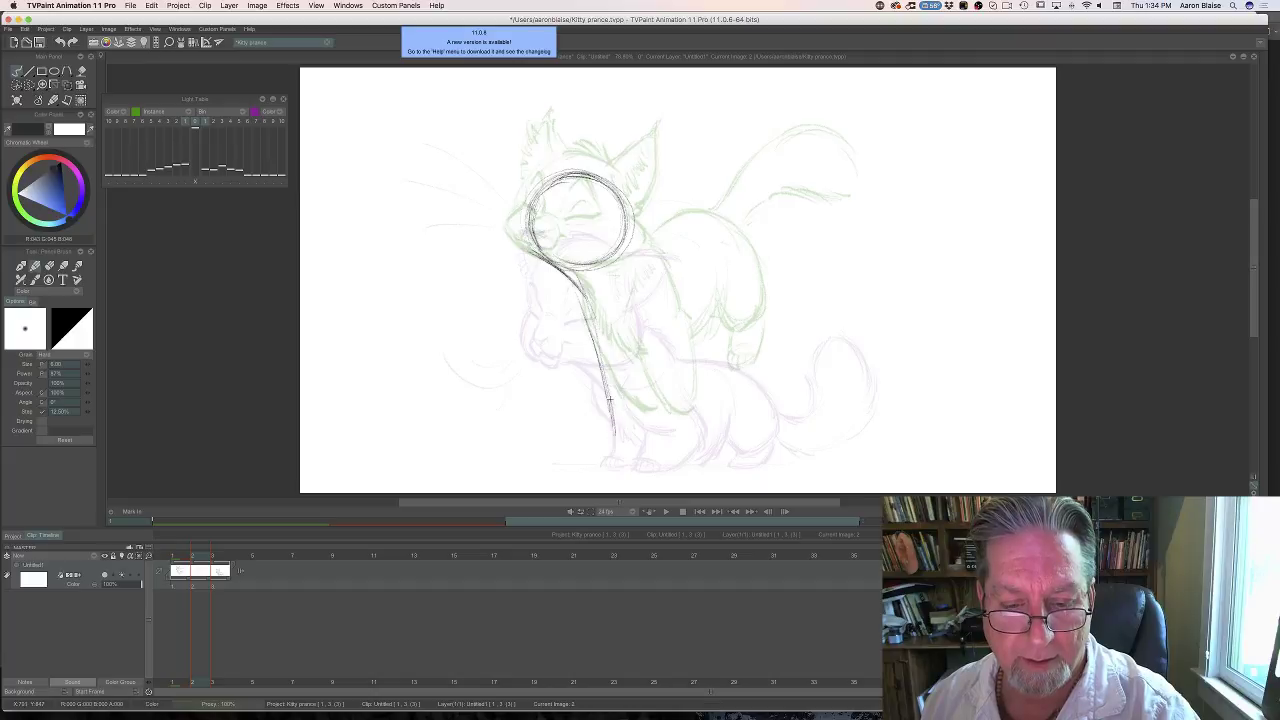
left_click_drag(603, 374, 622, 438)
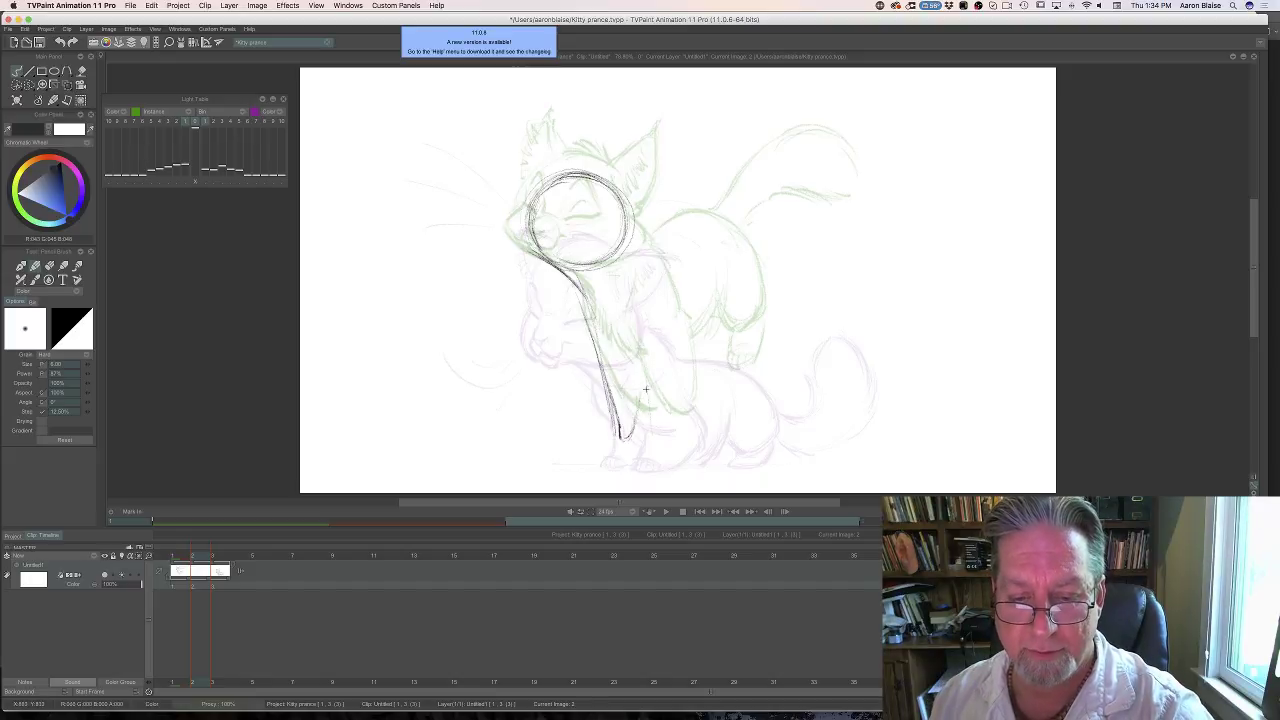
mouse_move(647, 395)
left_mouse_down()
mouse_move(657, 437)
mouse_move(666, 424)
mouse_move(650, 440)
mouse_move(670, 434)
mouse_move(660, 440)
left_mouse_up()
Flip through frames 1 to 3 to examine how the front paws travel from the leap to the landing.
key("Left")
key("Right")
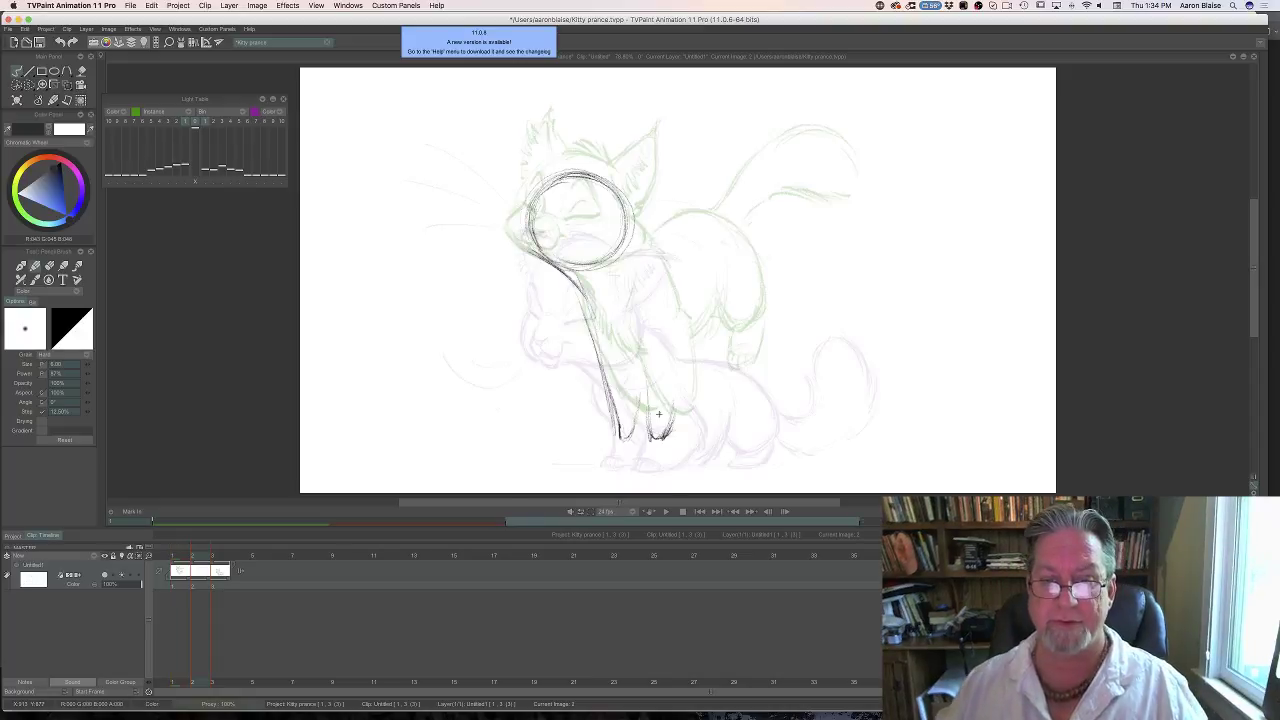
key("Left")
key("Right")
key("Right")
key("Left")
key("Left")
key("Right")
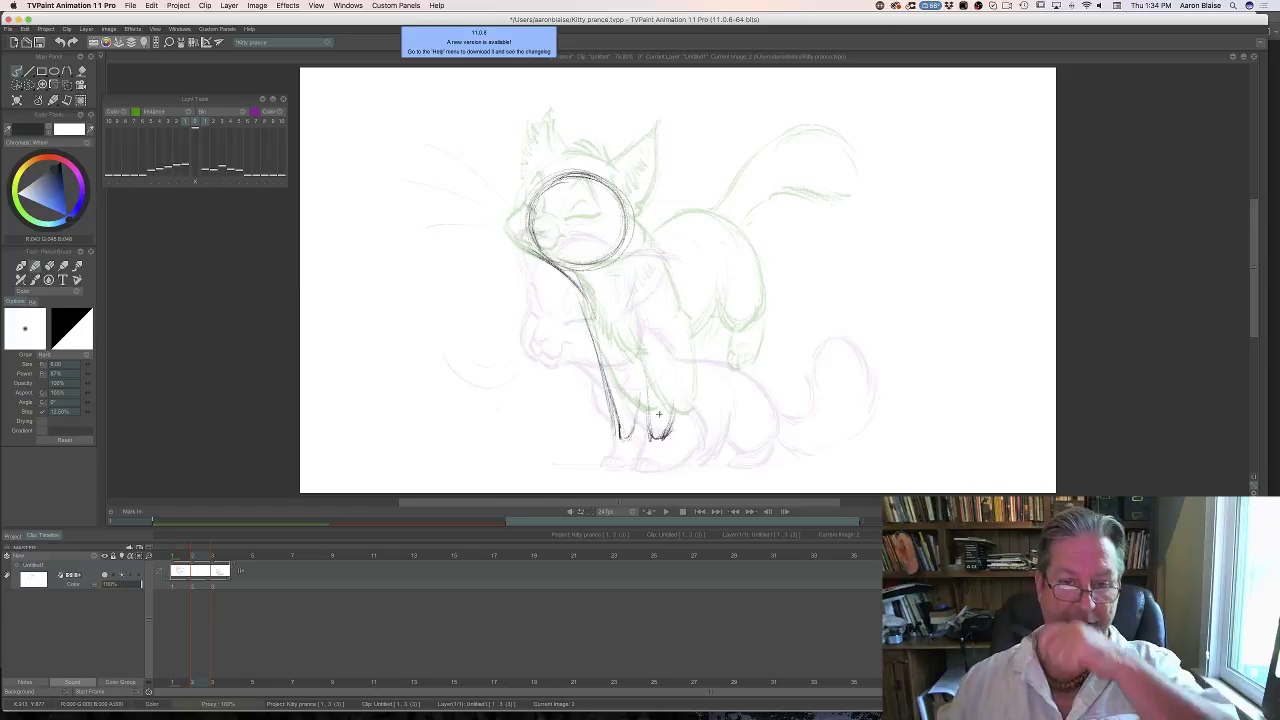
key("Left")
key("Right")
key("Right")
key("Left")
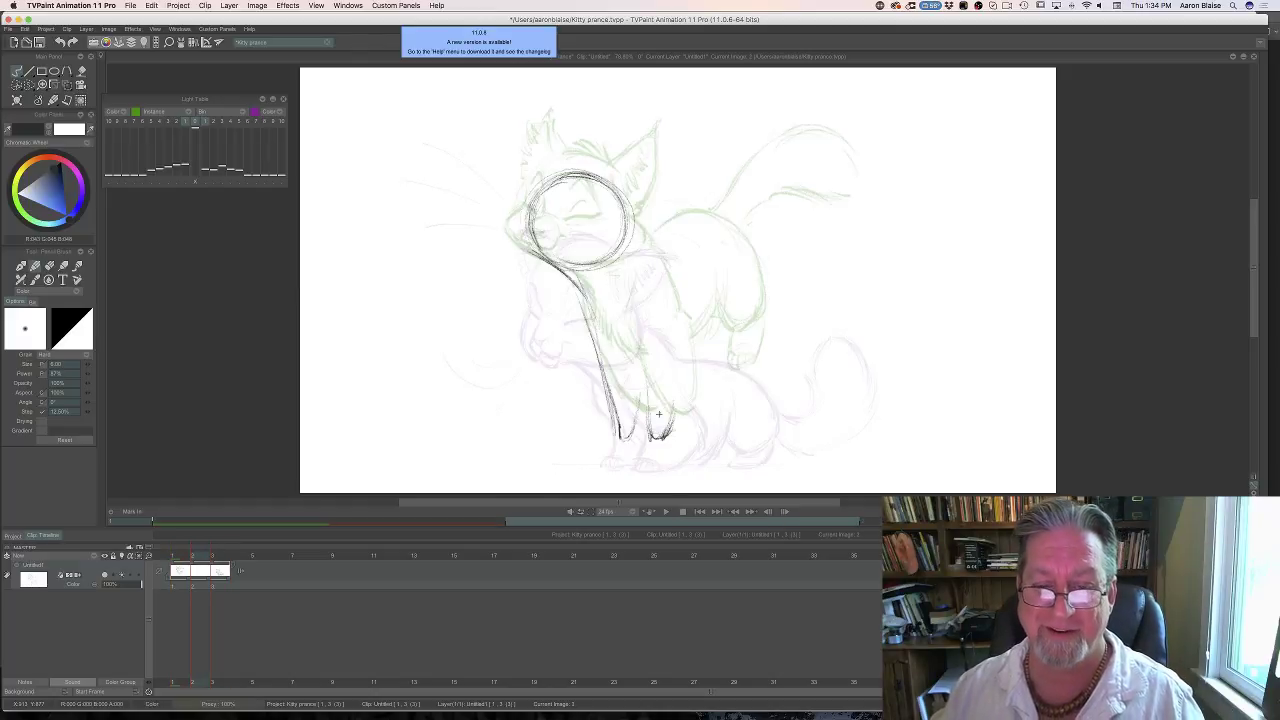
key("Left")
key("Right")
key("Left")
key("Left")
key("Right")
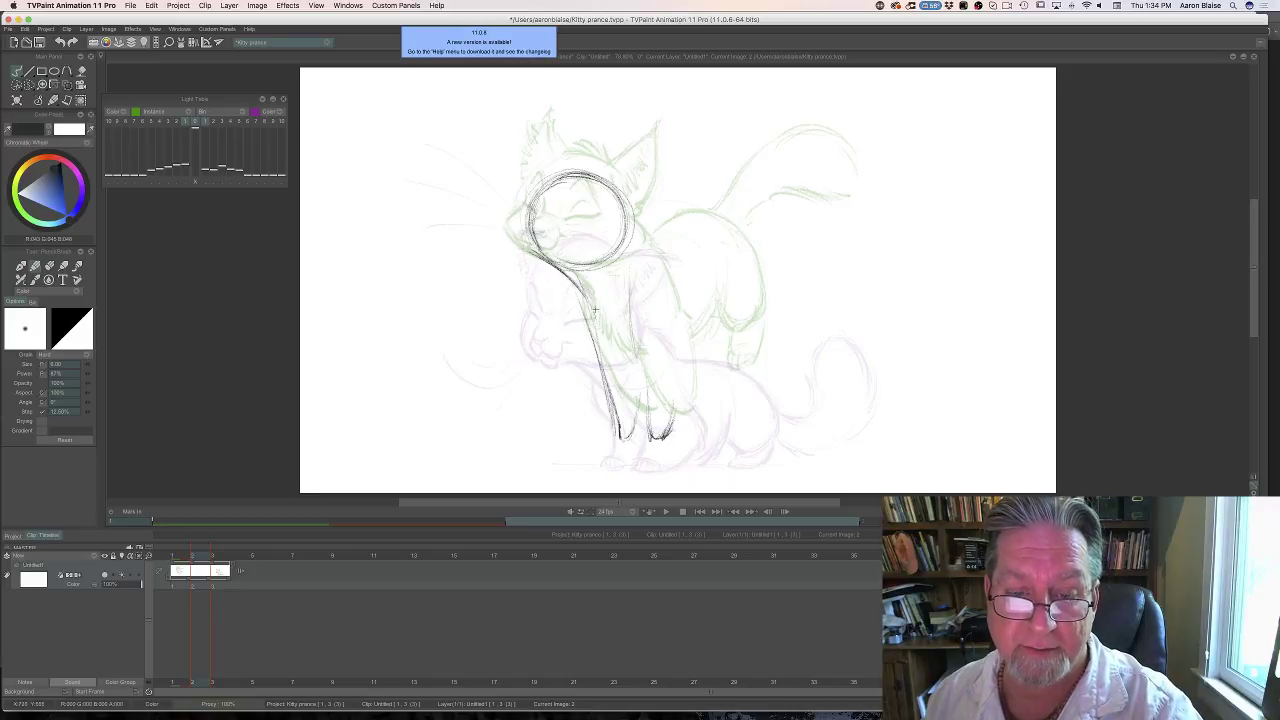
Try a near front leg ending at the roughed-in paw on frame 2, and compare its reach with frame 1.
left_click_drag(629, 326, 649, 408)
left_click_drag(632, 338, 651, 422)
left_click_drag(631, 324, 649, 428)
mouse_move(634, 372)
left_mouse_down()
mouse_move(647, 425)
mouse_move(682, 340)
mouse_move(672, 312)
mouse_move(684, 356)
mouse_move(676, 428)
left_mouse_up()
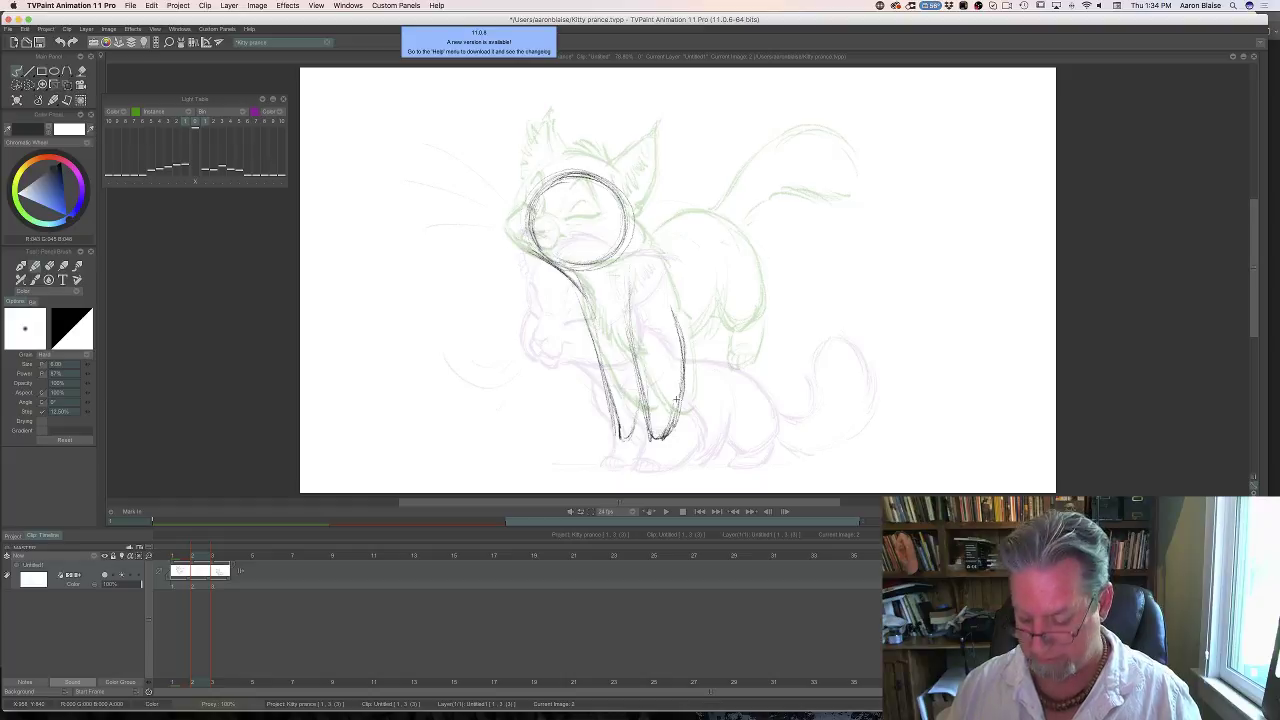
key("Left")
key("Right")
key("Left")
key("Right")
key("Left")
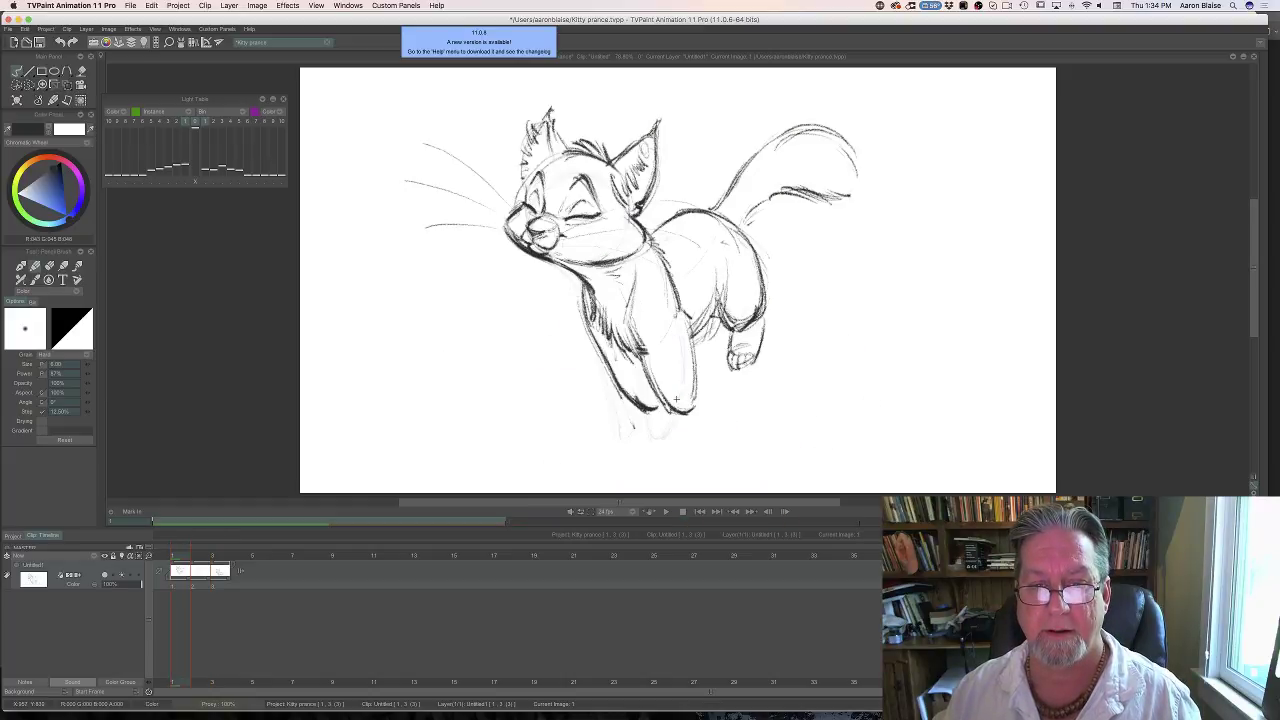
Erase the rough front legs on frame 2 and redraw both longer, with the paws closer to the ground.
key("Right")
key("e")
mouse_move(634, 303)
left_mouse_down()
mouse_move(628, 281)
mouse_move(638, 378)
mouse_move(682, 346)
mouse_move(678, 415)
mouse_move(665, 393)
mouse_move(645, 420)
mouse_move(620, 425)
mouse_move(610, 407)
mouse_move(617, 454)
left_mouse_up()
key("b")
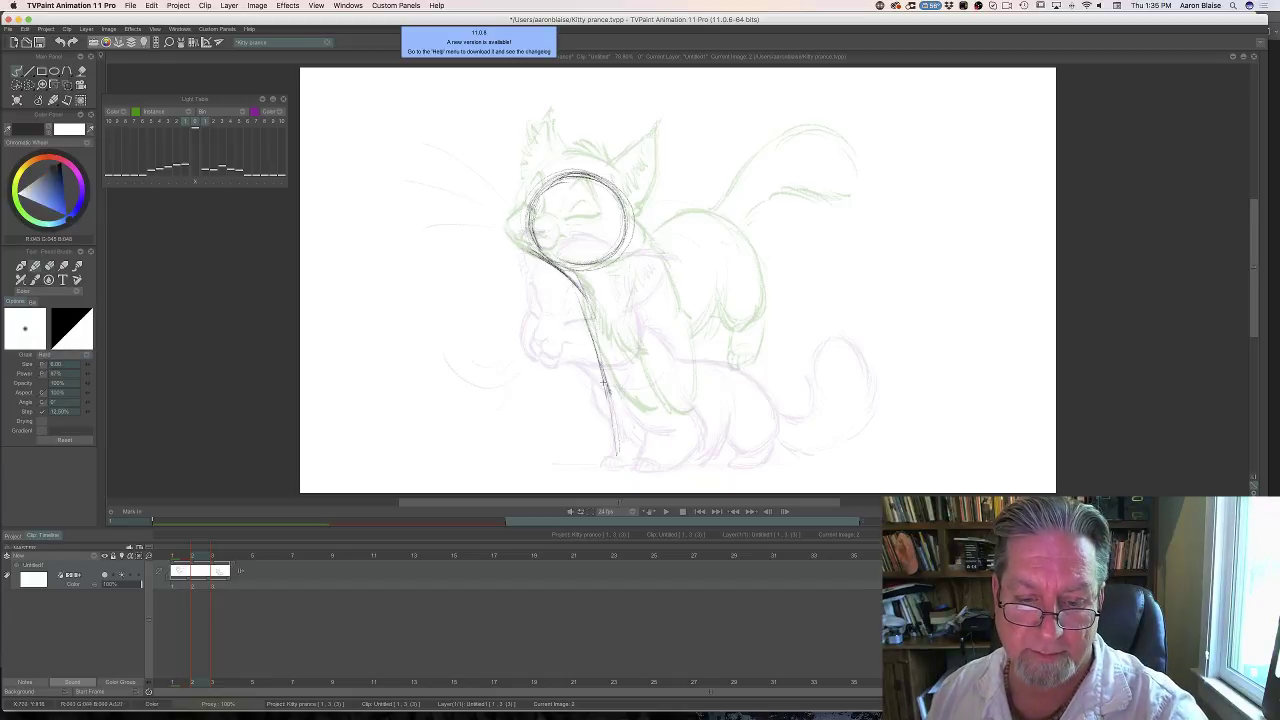
mouse_move(603, 380)
left_mouse_down()
mouse_move(620, 455)
mouse_move(640, 364)
left_mouse_up()
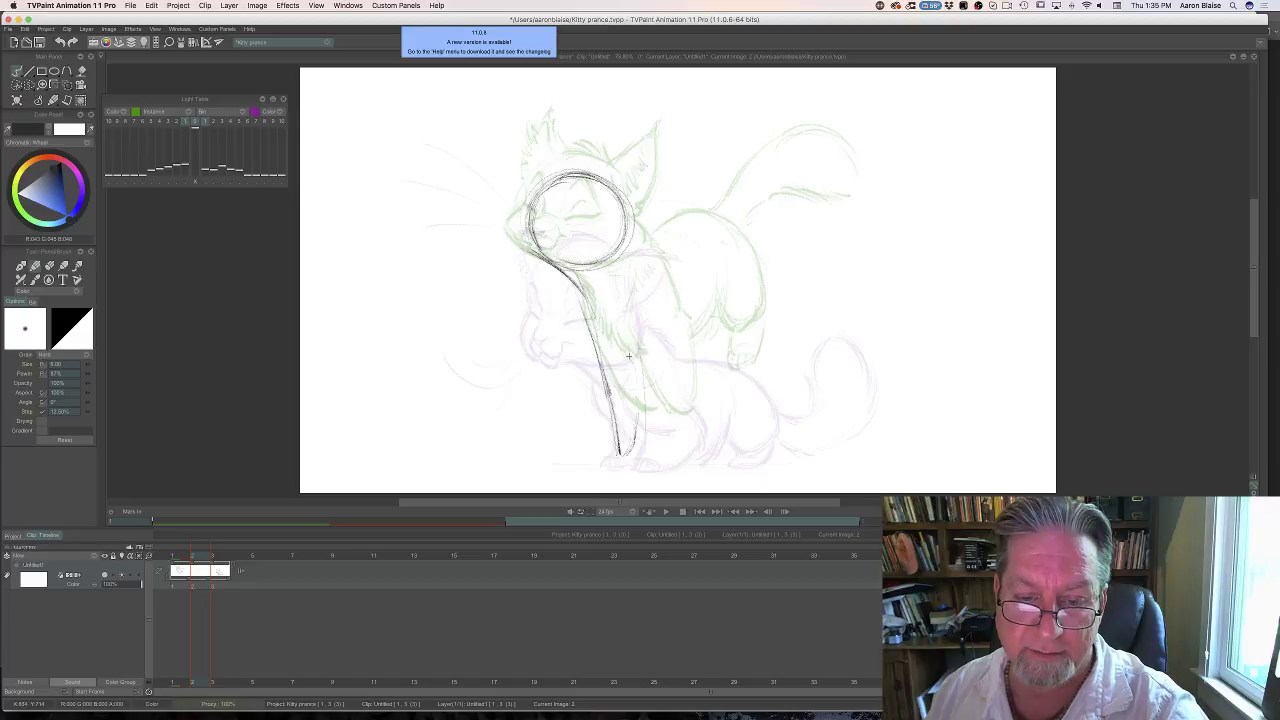
mouse_move(640, 436)
left_mouse_down()
mouse_move(644, 455)
mouse_move(666, 430)
mouse_move(681, 363)
left_mouse_up()
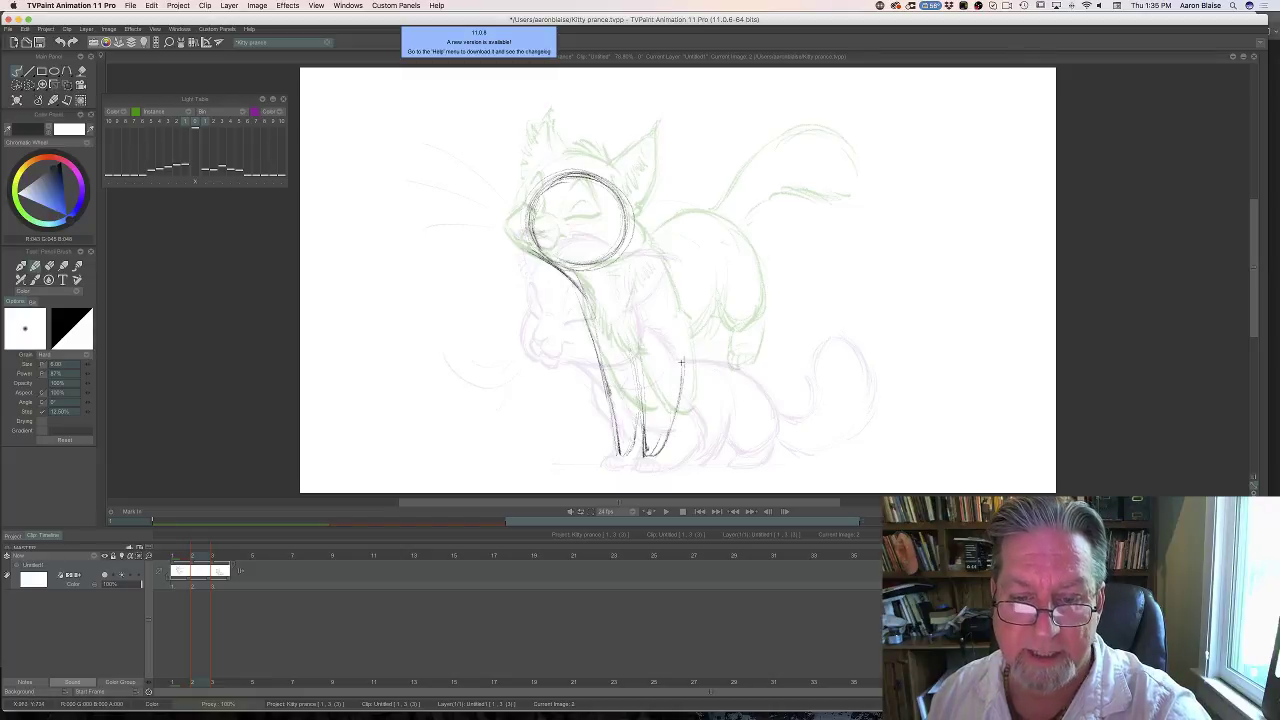
mouse_move(667, 284)
left_mouse_down()
mouse_move(688, 356)
mouse_move(660, 450)
left_mouse_up()
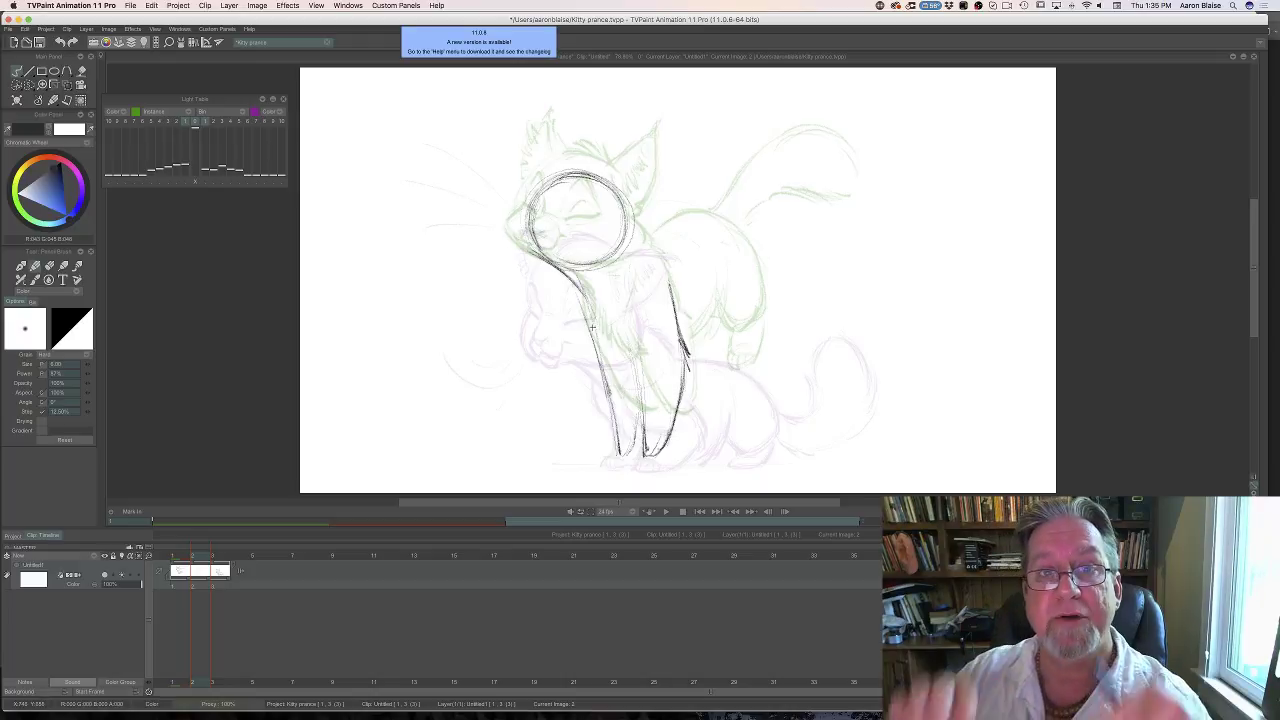
Flip against frame 1 to check the stretched legs, and strengthen the front contour of the far front leg on frame 2.
key("Left")
key("Right")
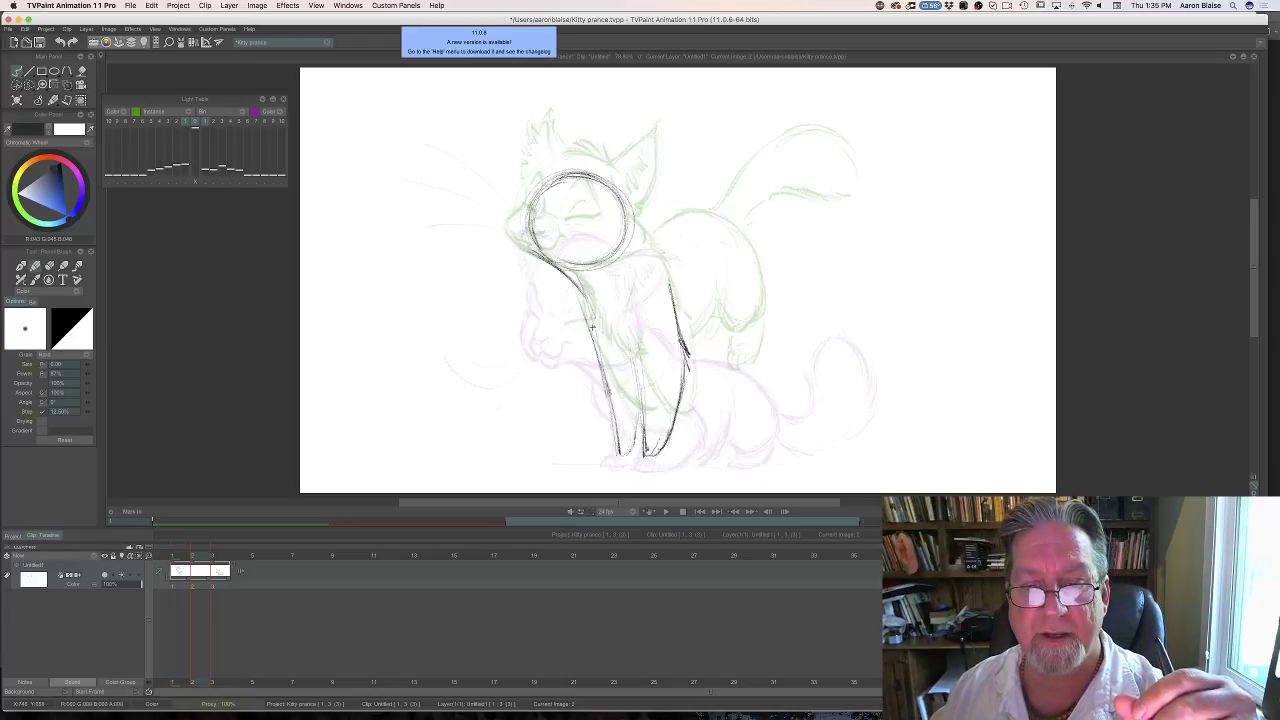
key("Left")
key("Right")
key("Left")
key("Left")
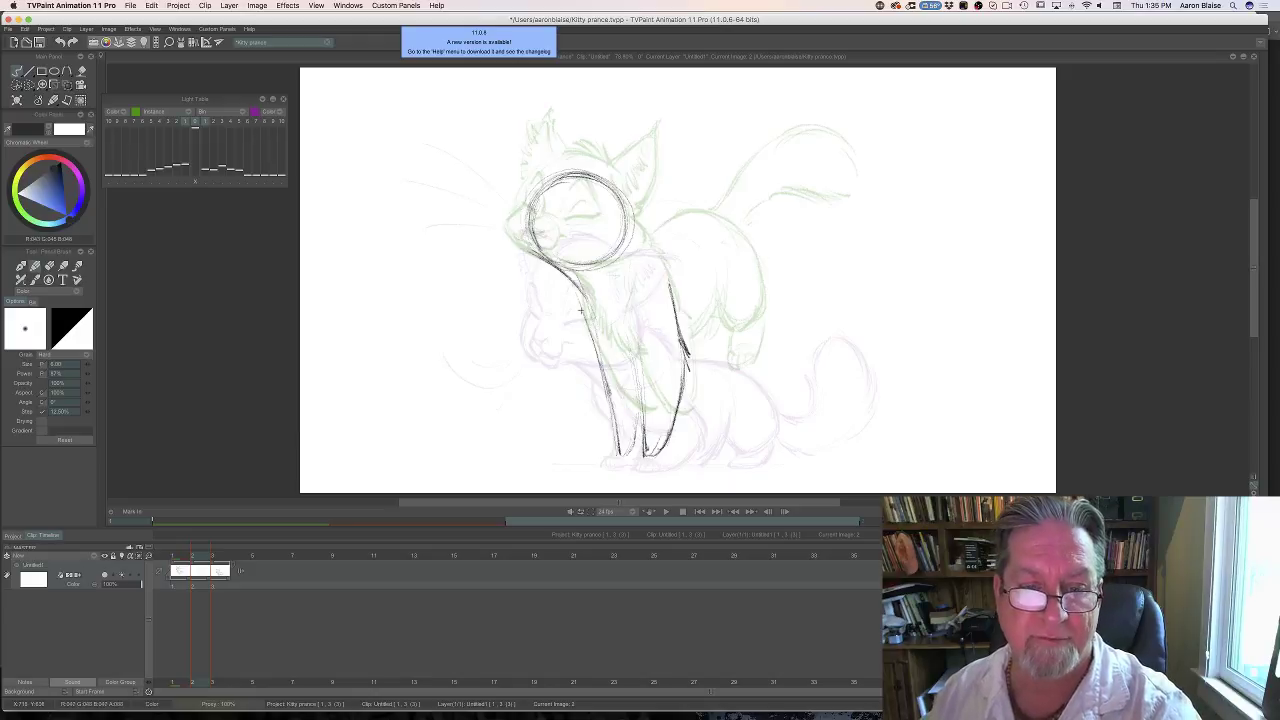
left_click_drag(594, 338, 619, 450)
key("Left")
key("Left")
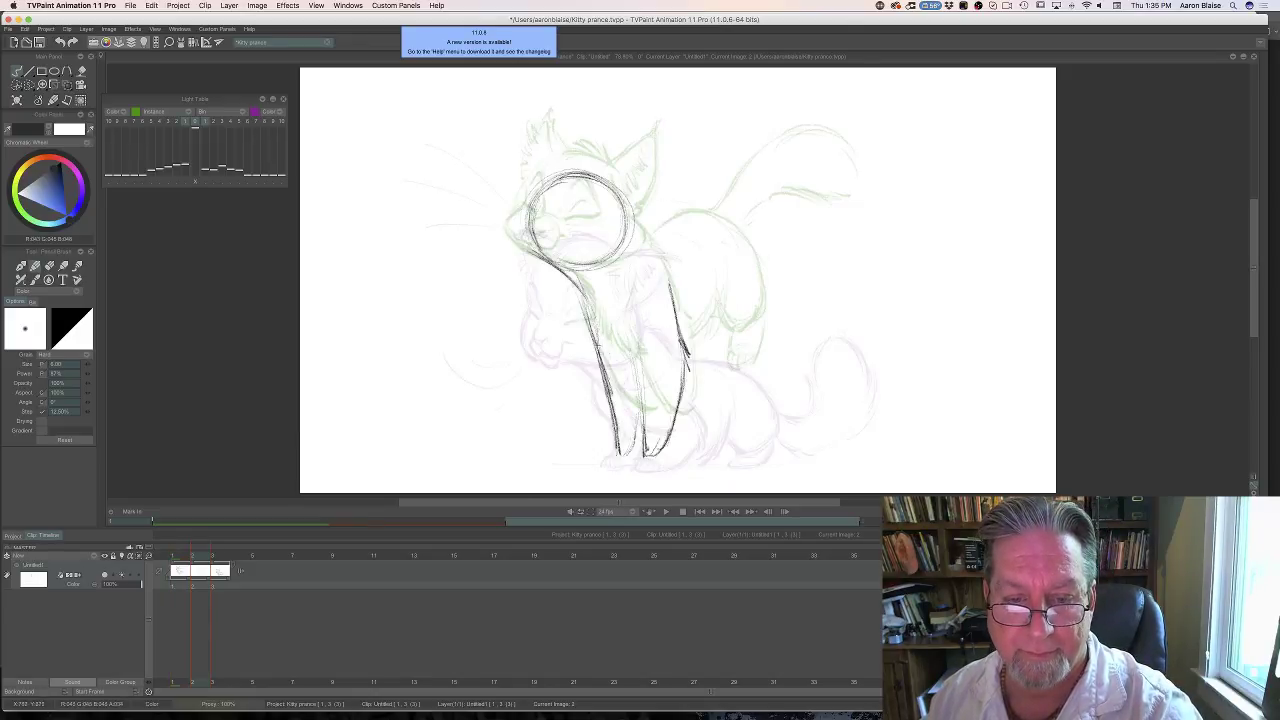
Add short chest-fur strokes above the front legs on frame 2 and compare them with frame 1.
mouse_move(598, 334)
left_mouse_down()
mouse_move(592, 362)
mouse_move(625, 376)
mouse_move(610, 356)
left_mouse_up()
key("Right")
key("Left")
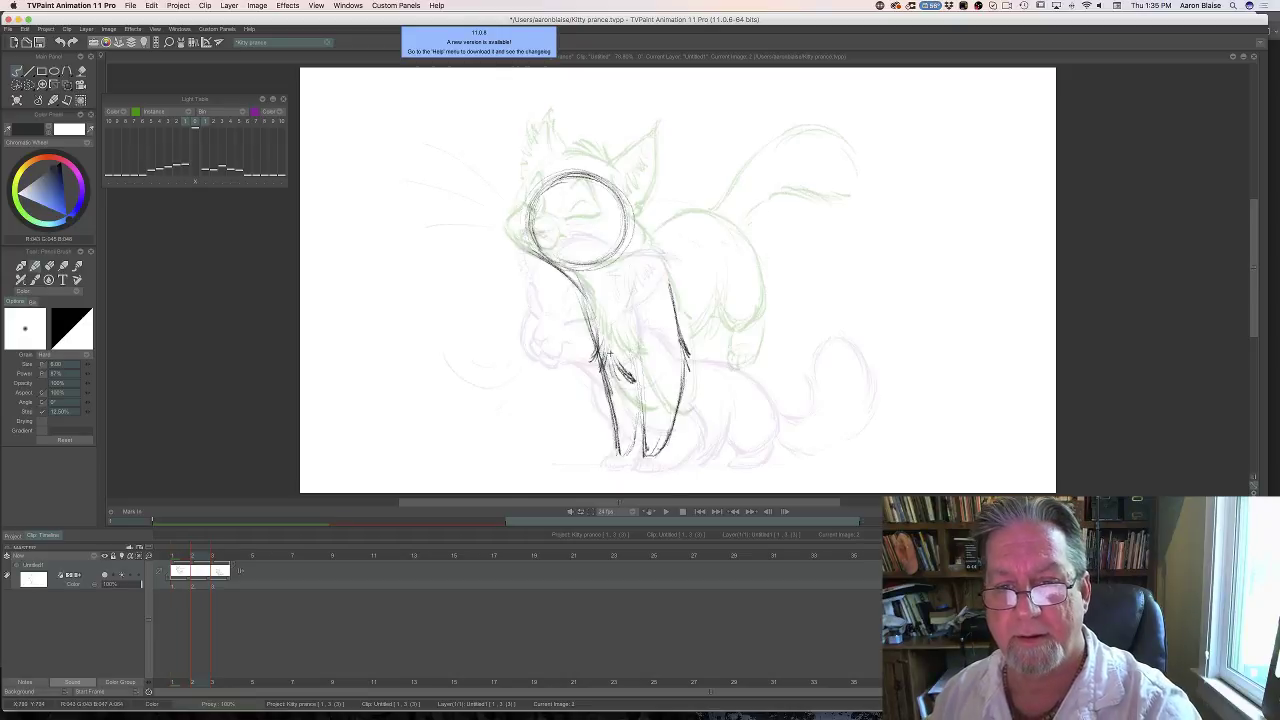
key("Right")
key("Left")
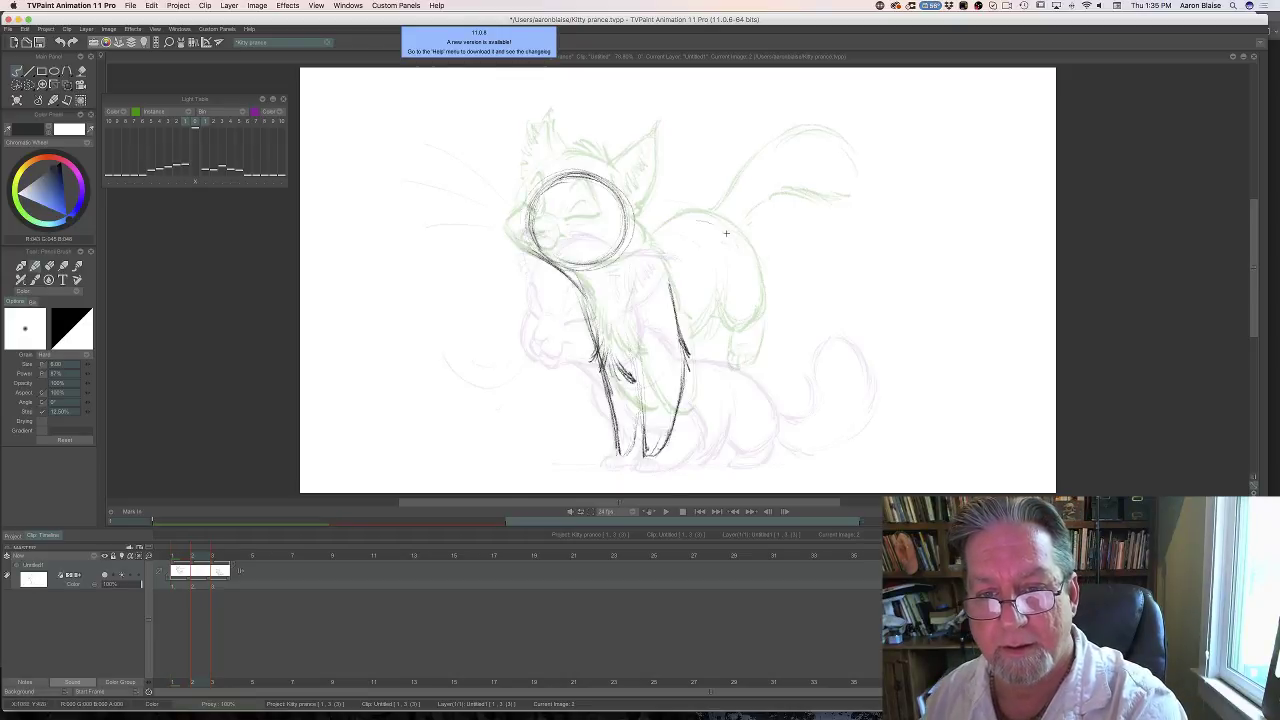
Draw a short back stroke and the near shoulder contour on frame 2, comparing both with frame 1.
key("Right")
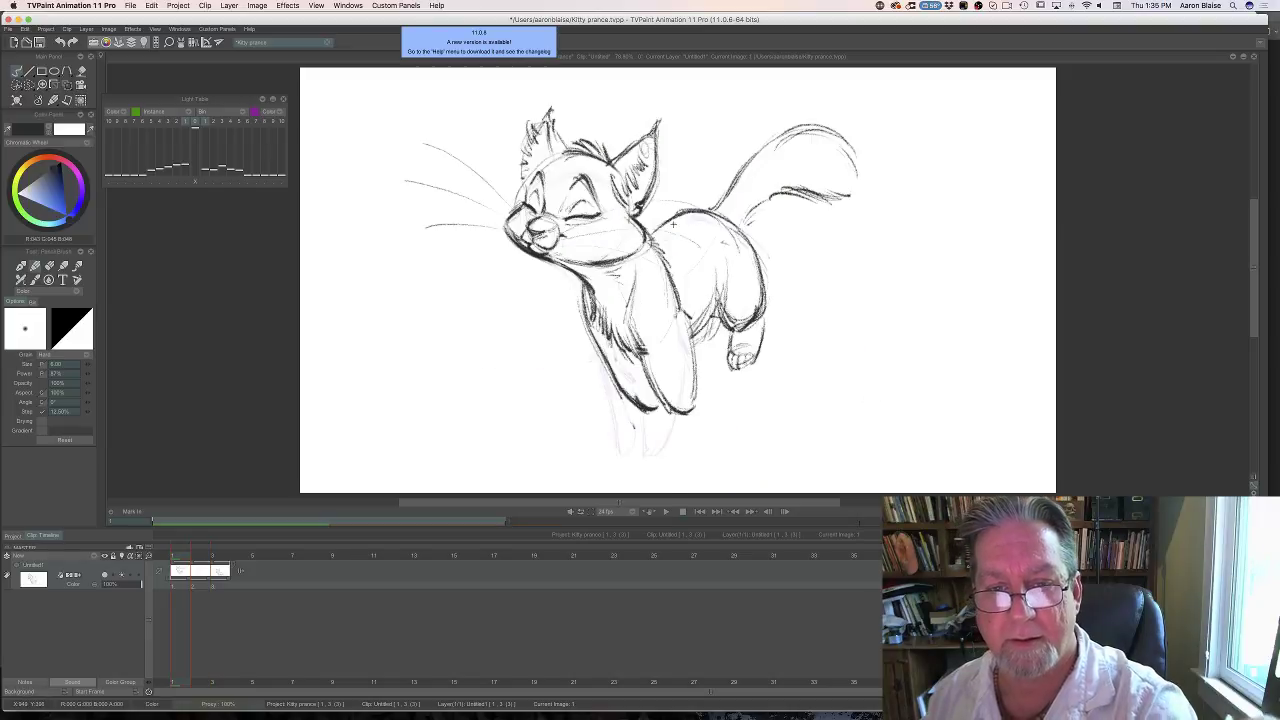
key("Left")
key("Right")
key("Left")
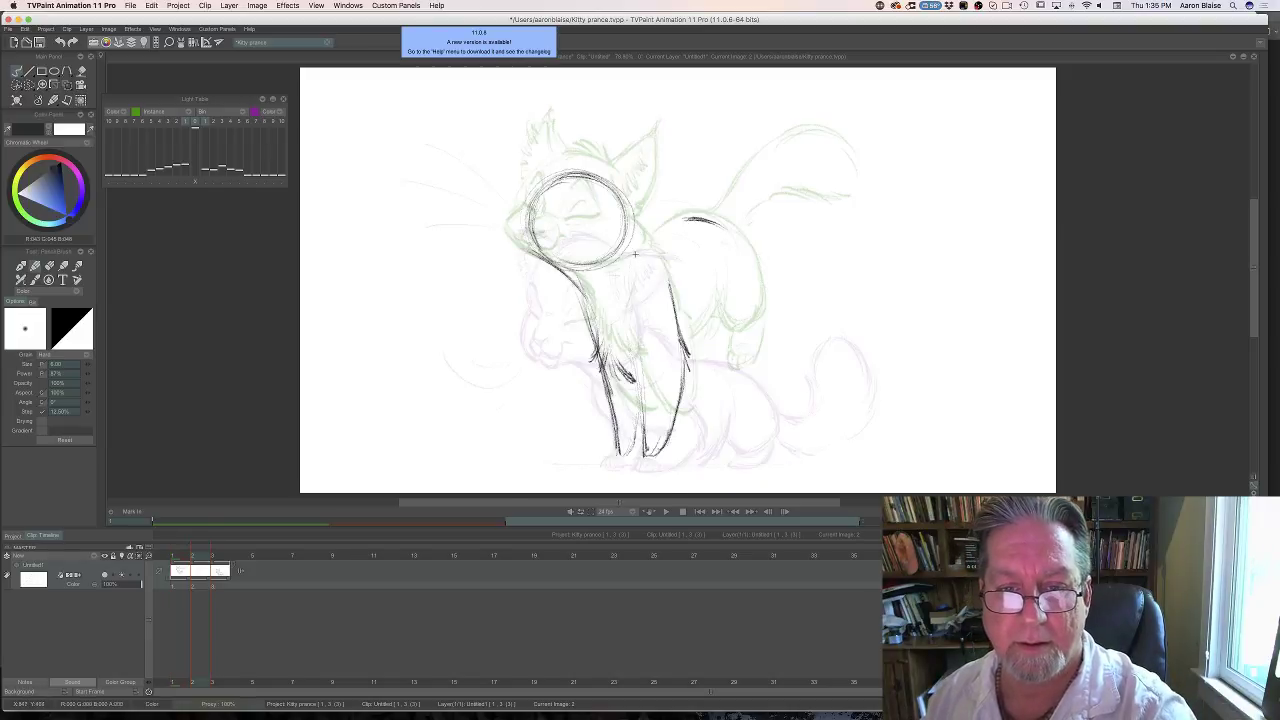
key("Right")
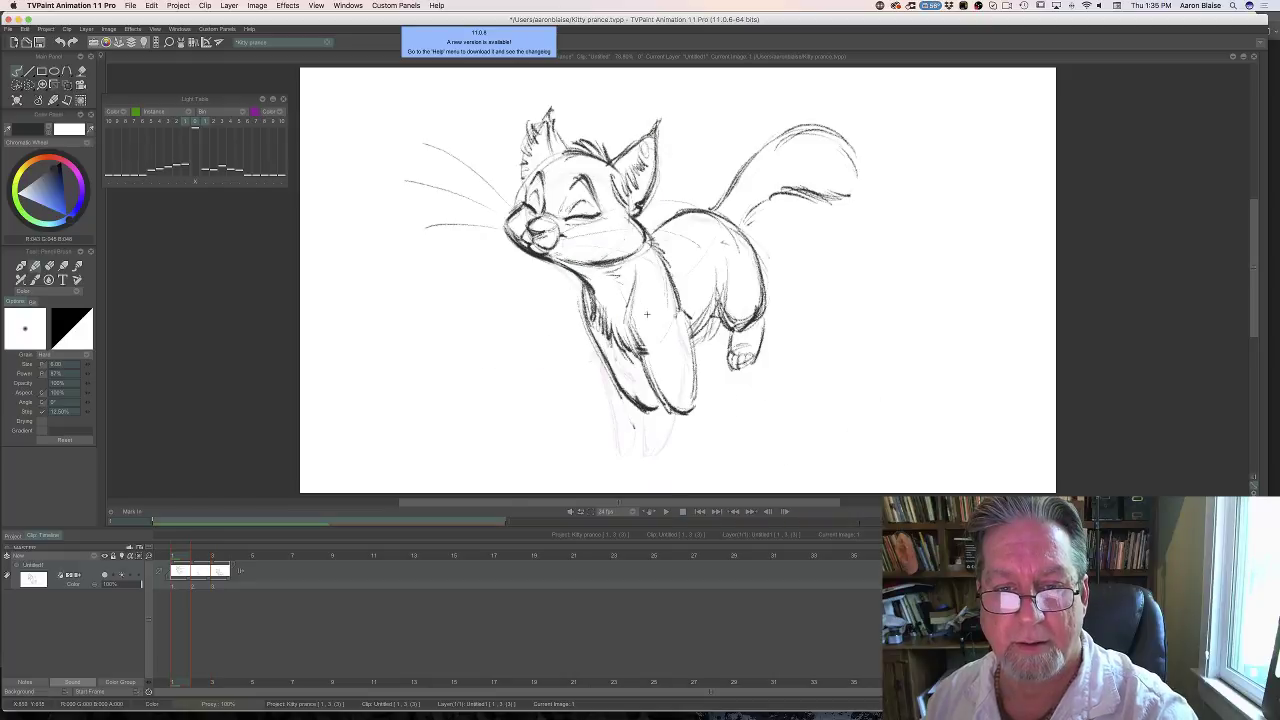
key("Left")
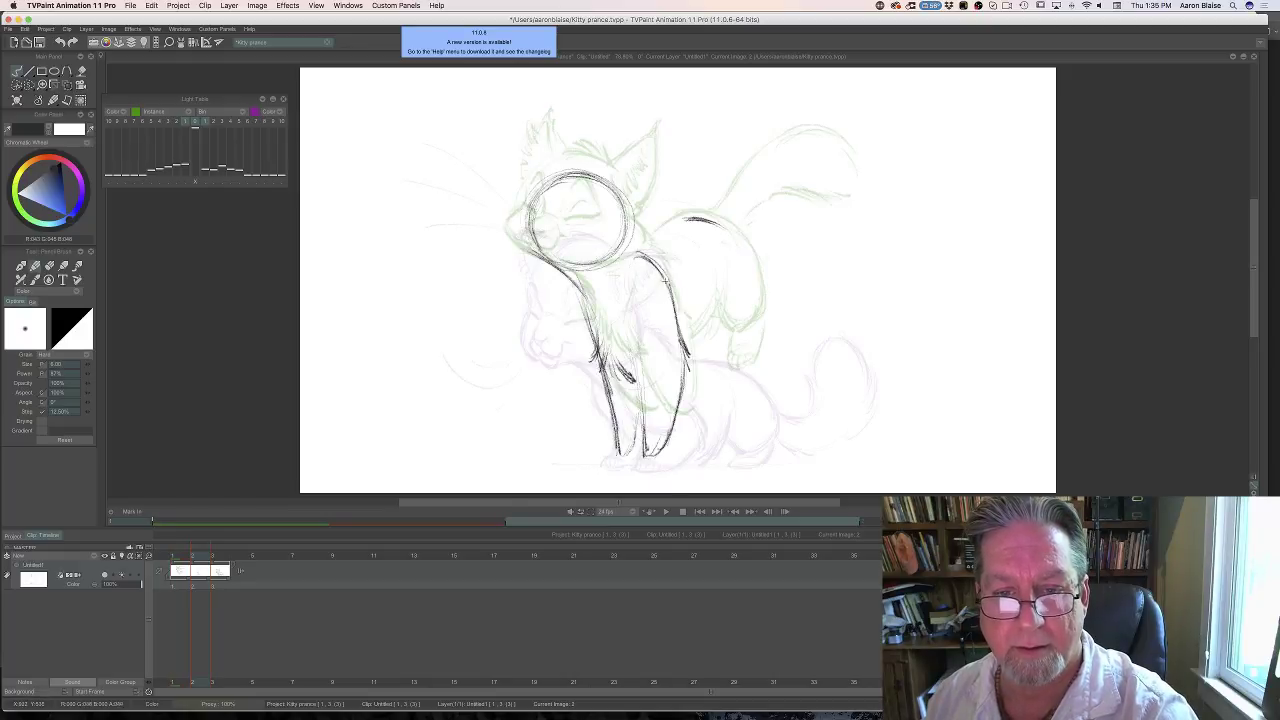
key("Right")
key("Left")
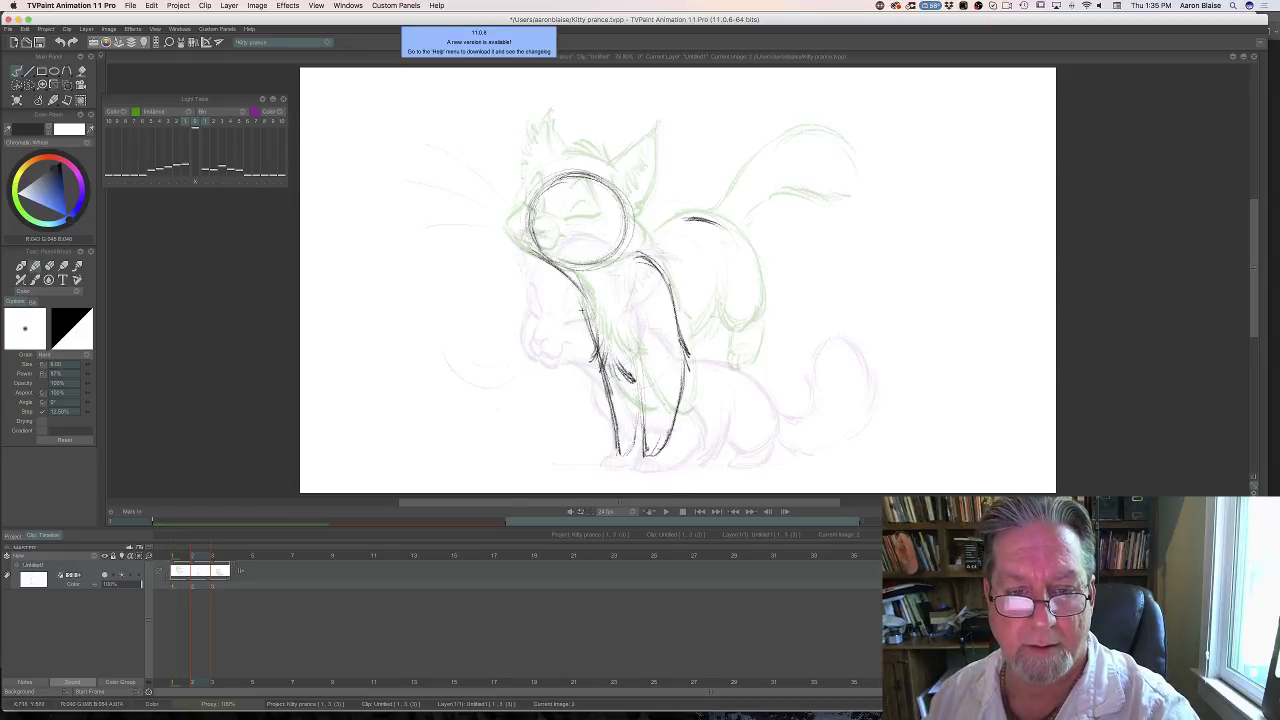
Darken the chest contour on frame 2 and draw the near front leg's inner line from the shoulder past the chest fur.
left_click_drag(579, 292, 600, 364)
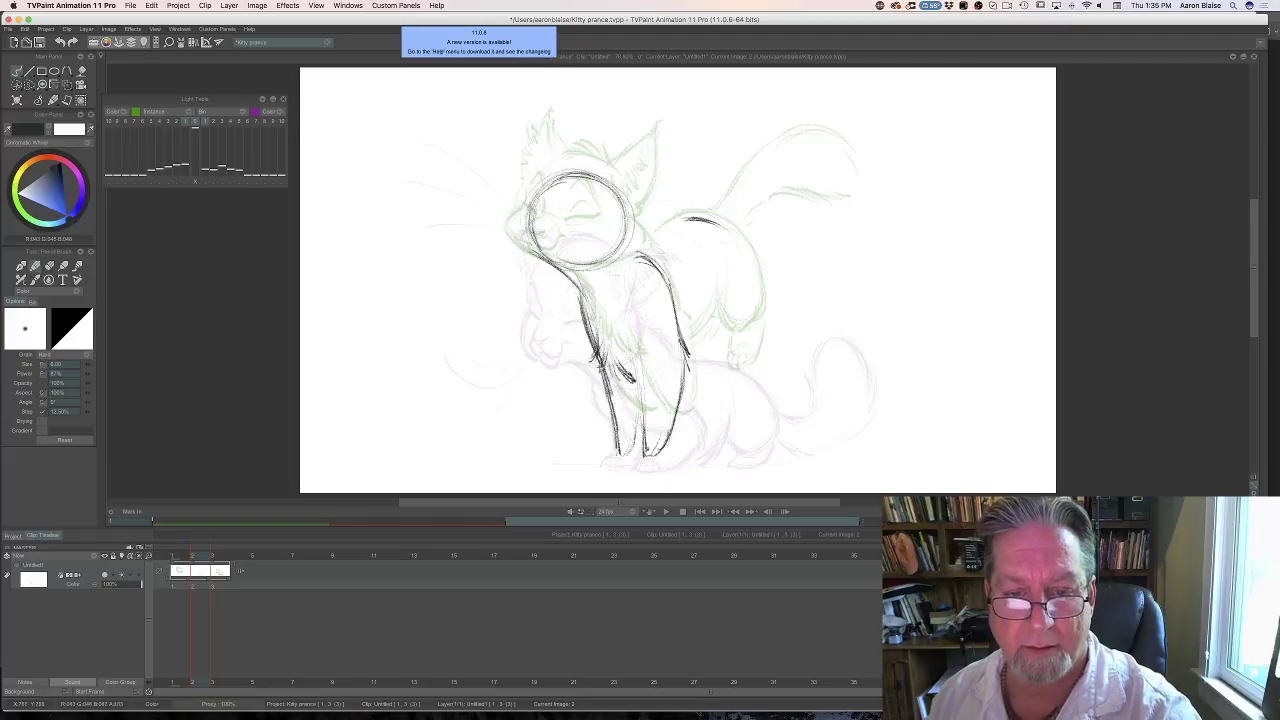
key("Left")
key("Right")
left_click_drag(626, 283, 626, 343)
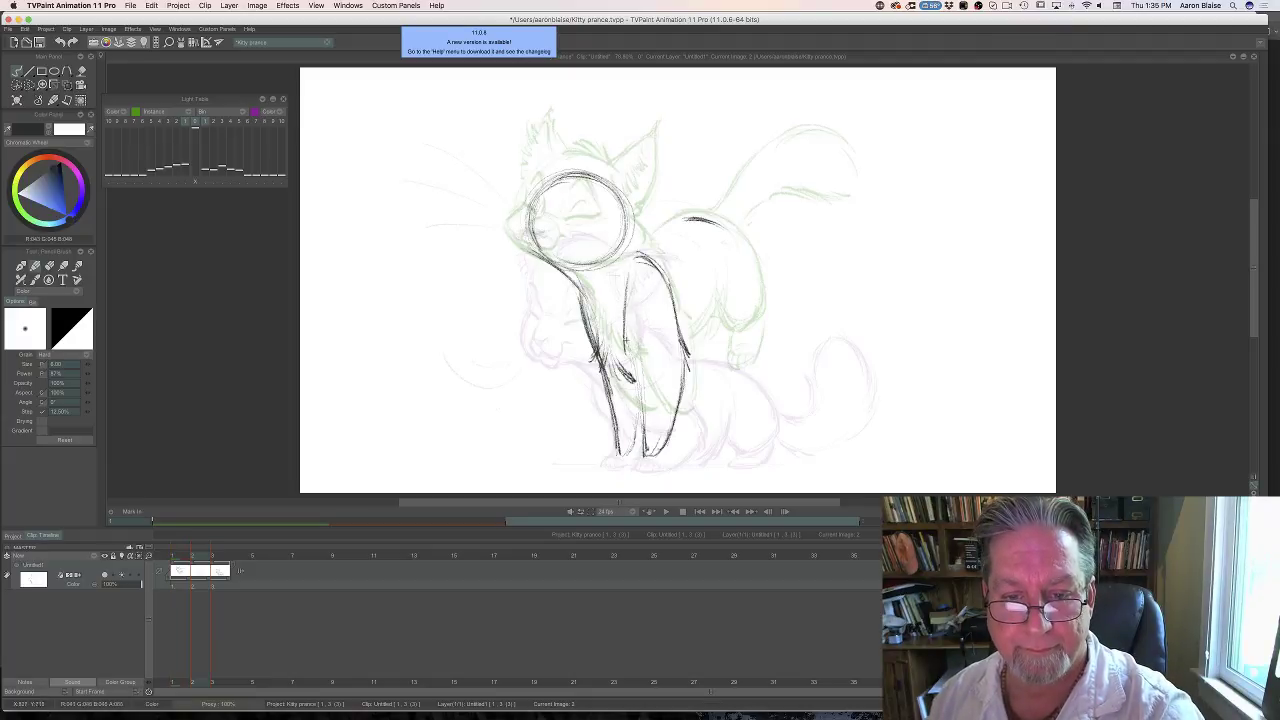
mouse_move(630, 280)
left_mouse_down()
mouse_move(626, 364)
mouse_move(622, 350)
mouse_move(644, 400)
left_mouse_up()
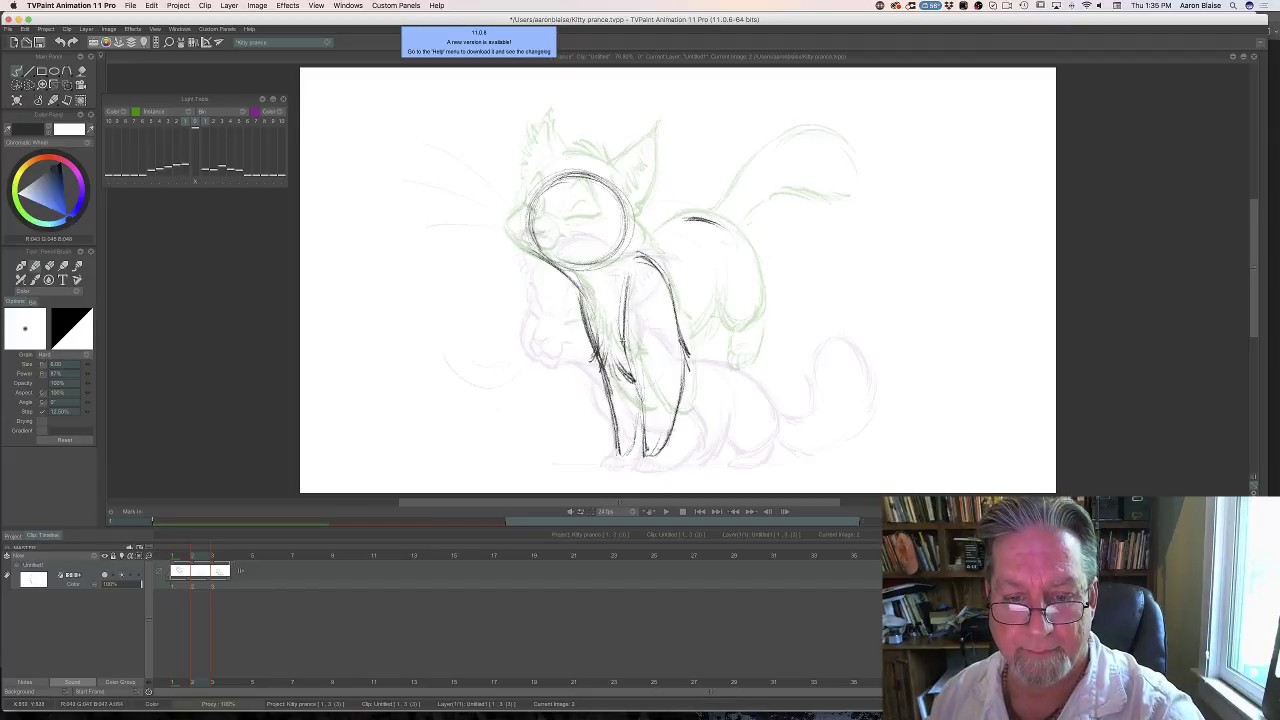
left_click_drag(622, 340, 642, 406)
Flip repeatedly between frames 1 and 2 to check how the chest and front legs move.
key("Left")
key("Right")
key("Left")
key("Right")
key("Left")
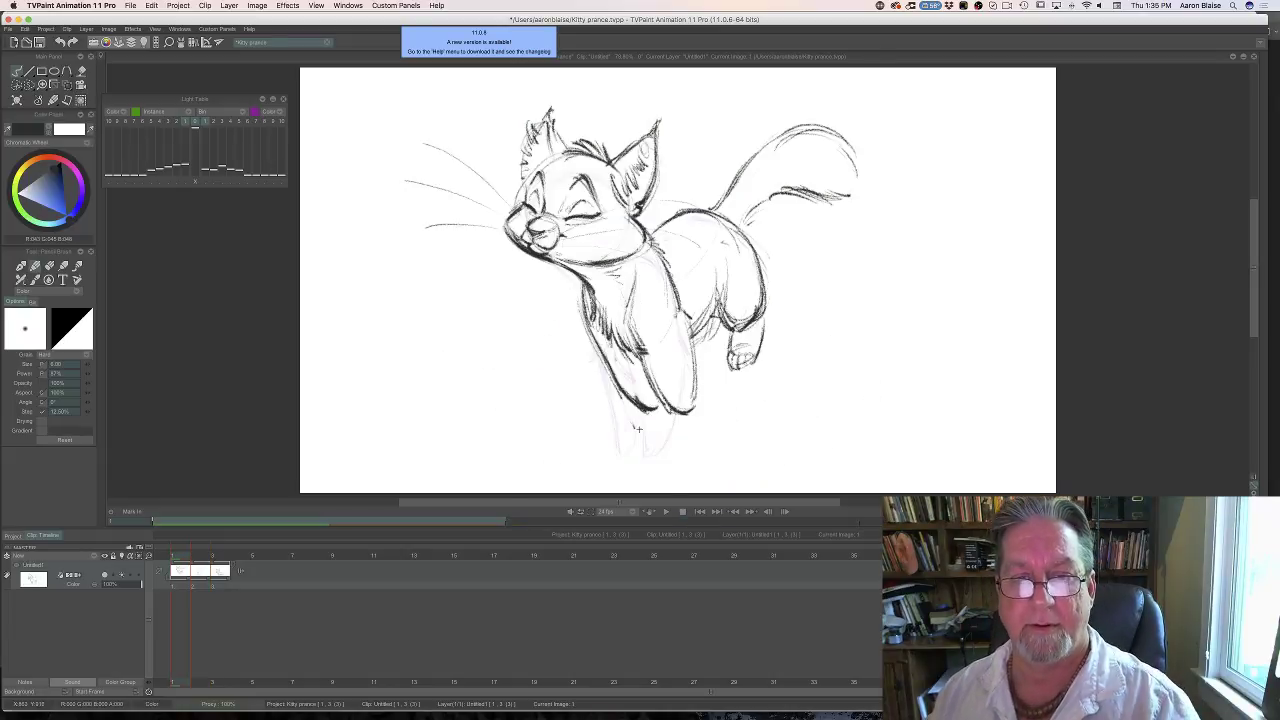
key("Right")
key("Left")
key("Right")
key("Left")
key("Right")
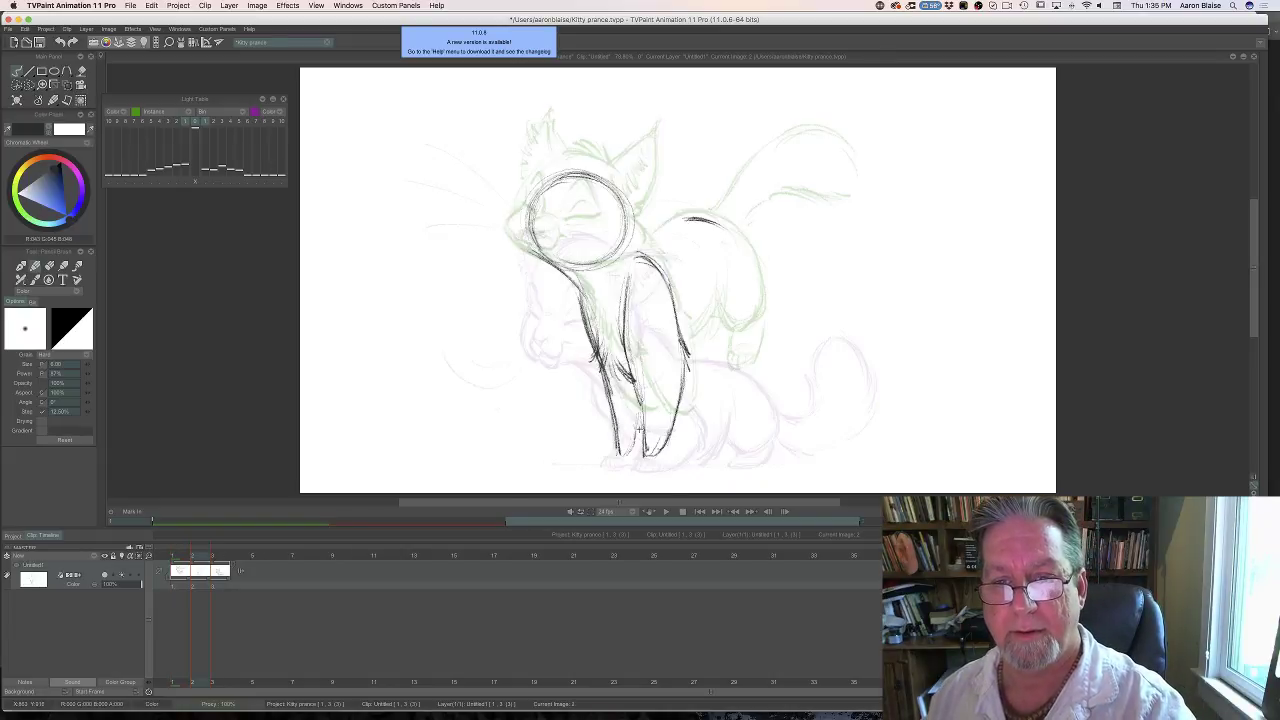
key("Left")
key("Right")
Erase the short back stroke on frame 2 and redraw the back as a higher arch running down to the shoulders.
key("Left")
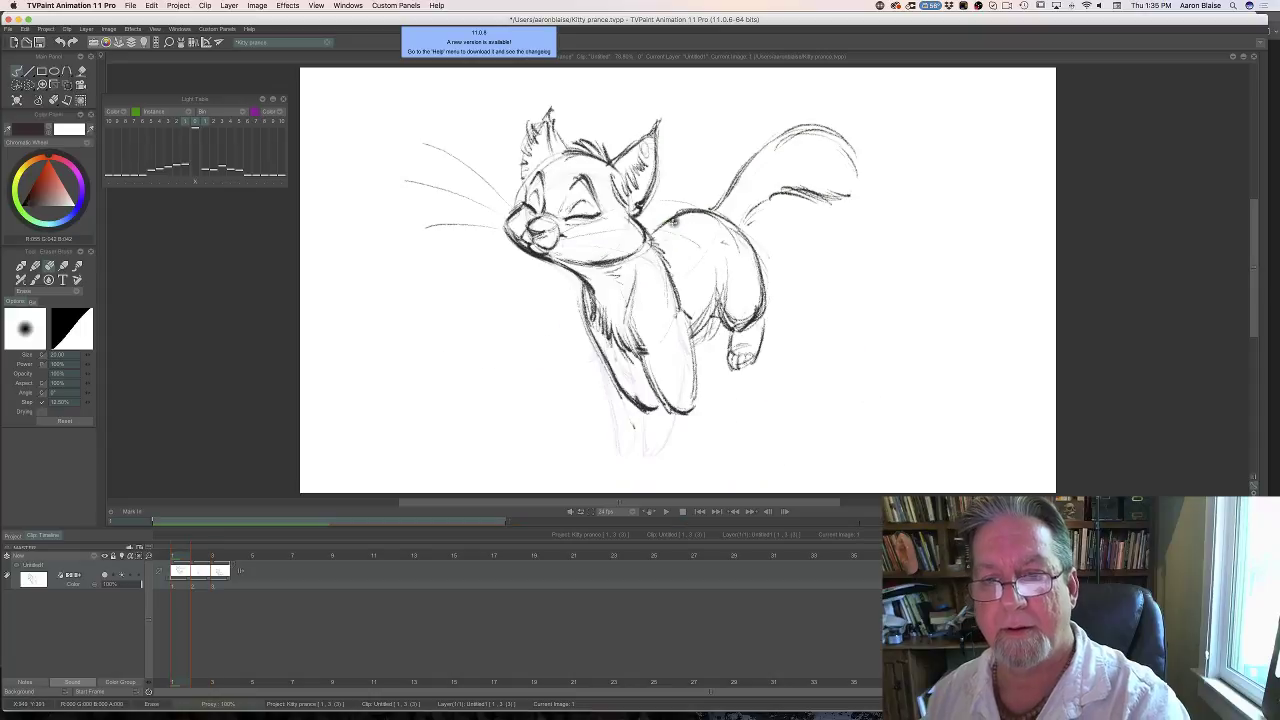
key("Right")
key("n")
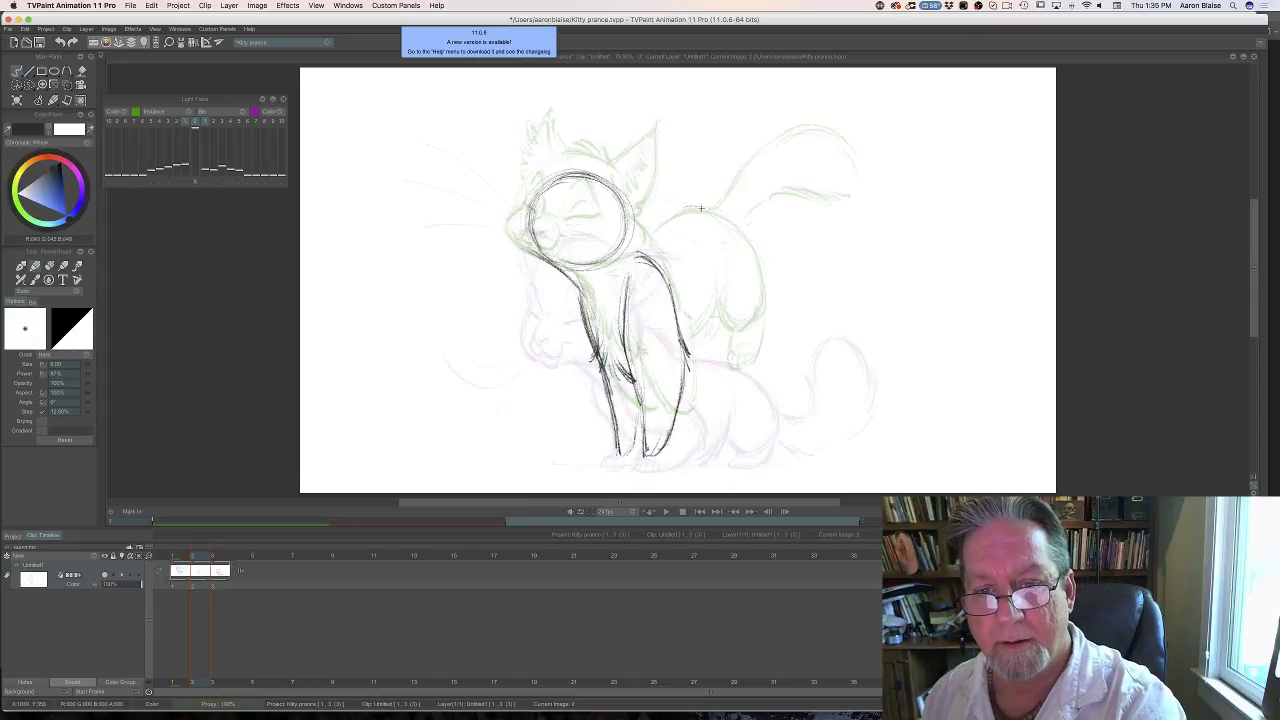
left_click_drag(688, 209, 748, 236)
key("Left")
key("Right")
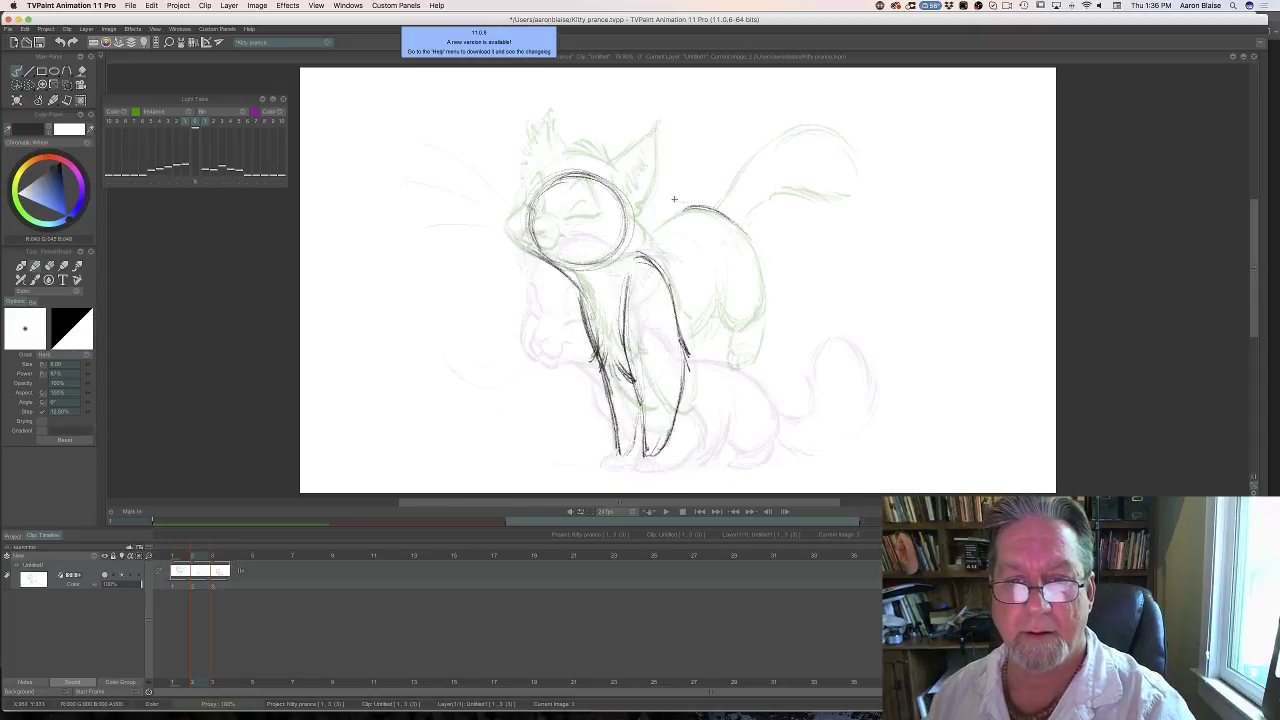
key("Left")
key("Right")
mouse_move(672, 207)
left_mouse_down()
mouse_move(640, 252)
mouse_move(698, 202)
left_mouse_up()
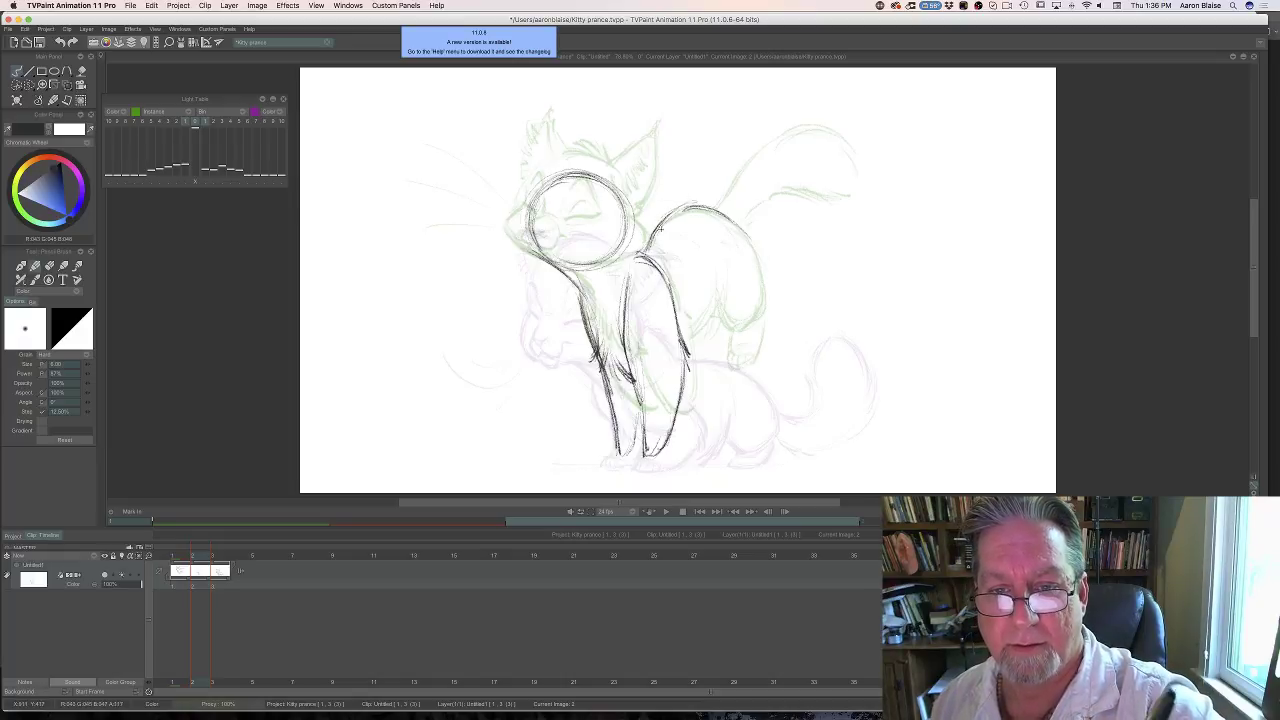
Draw the rounded rump and the front edge of the near thigh on frame 2, checking them against frame 1.
key("Left")
mouse_move(652, 250)
left_mouse_down()
mouse_move(680, 212)
mouse_move(768, 278)
mouse_move(752, 304)
left_mouse_up()
key("Right")
left_click_drag(770, 248, 736, 314)
mouse_move(722, 214)
left_mouse_down()
mouse_move(765, 275)
mouse_move(752, 300)
left_mouse_up()
left_click_drag(764, 250, 732, 306)
key("Left")
key("Right")
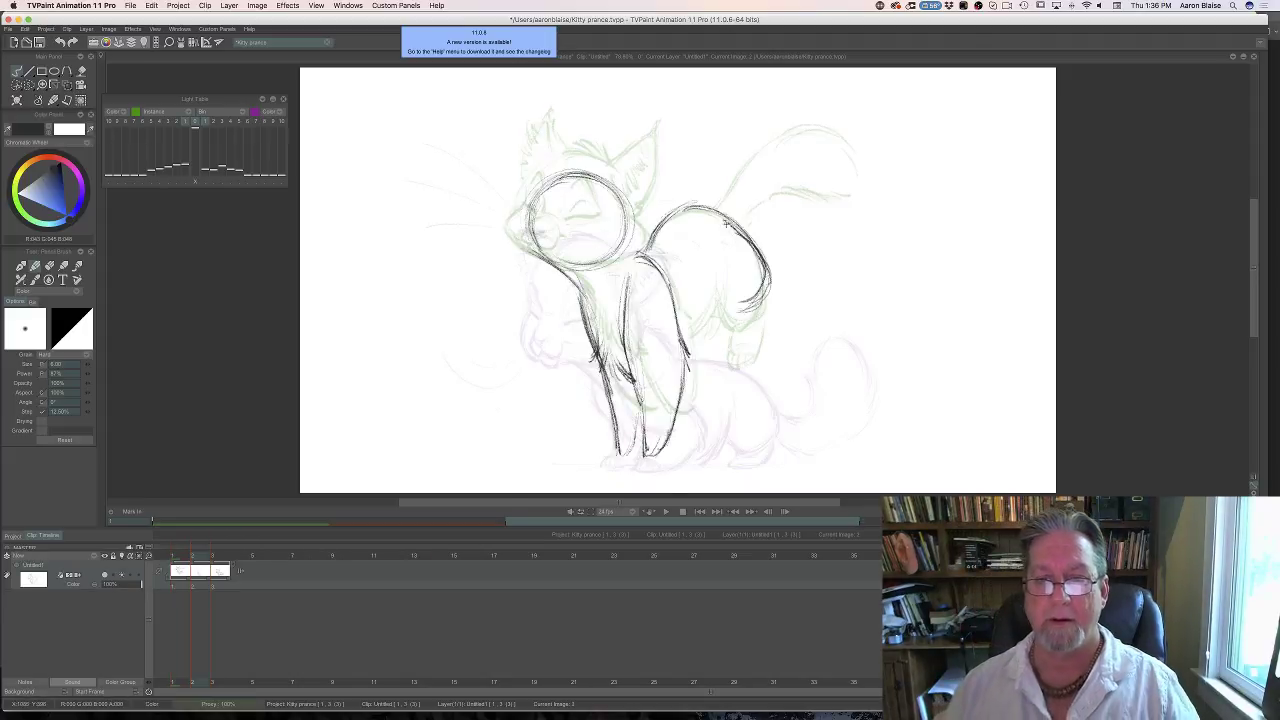
key("Left")
key("Right")
key("Left")
key("Right")
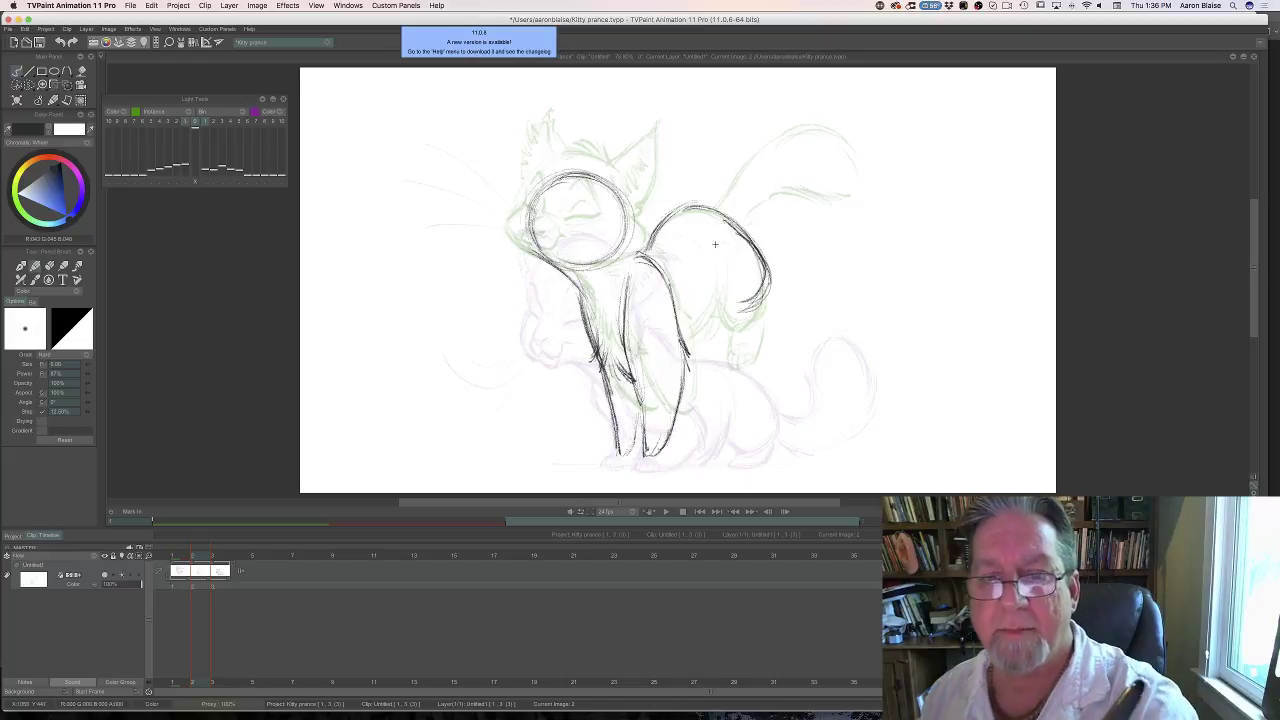
left_click_drag(716, 237, 720, 318)
Add short fur strokes along the belly and the front of the near thigh on frame 1.
key("Left")
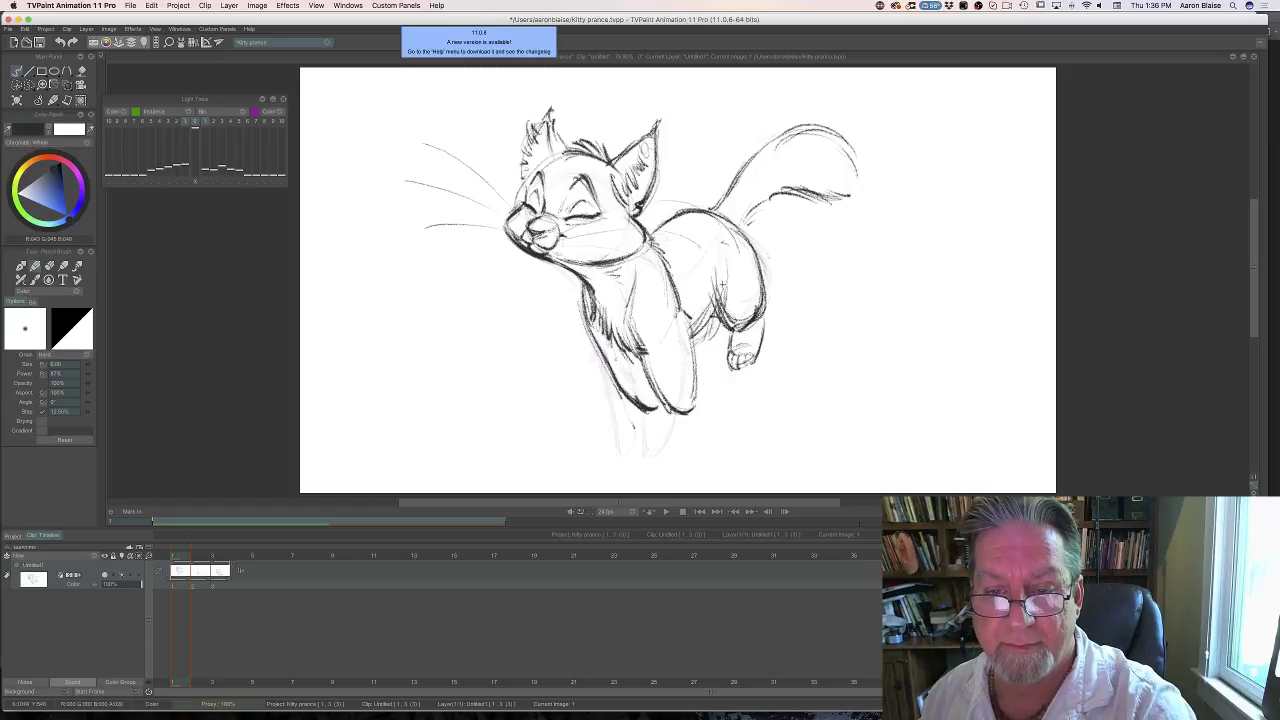
left_click_drag(718, 294, 698, 342)
left_click_drag(708, 264, 698, 286)
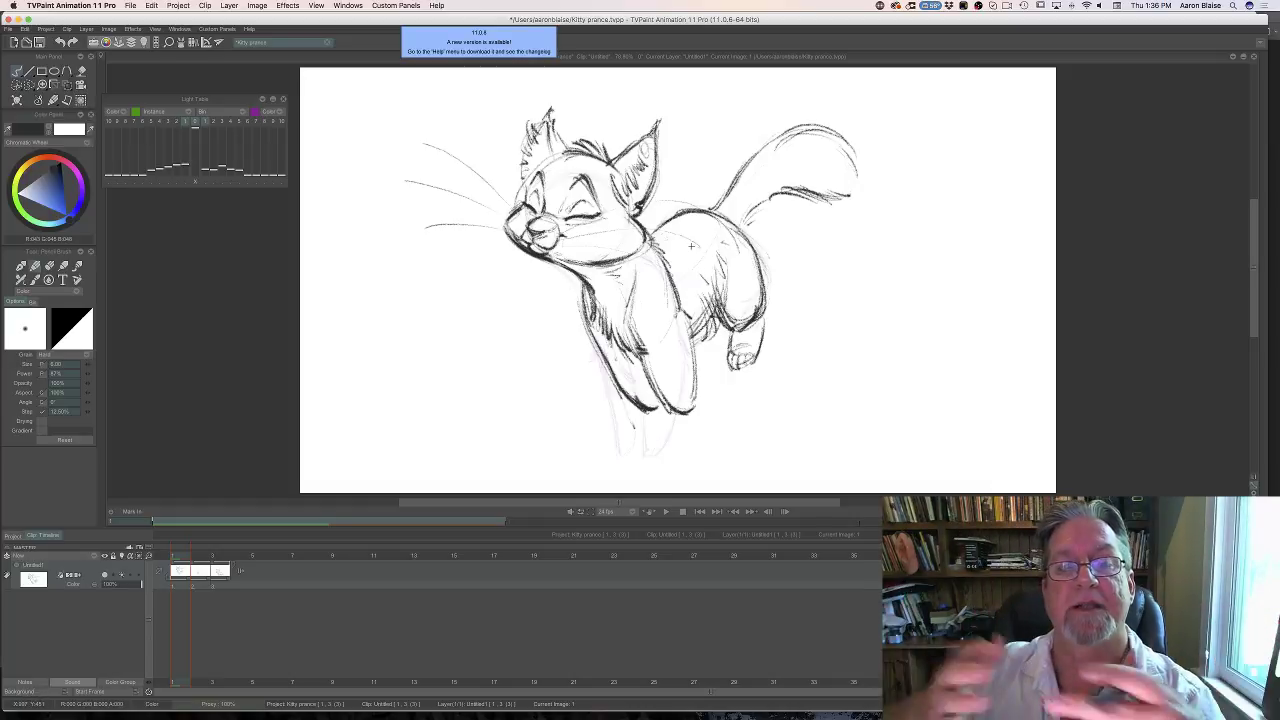
left_click_drag(702, 315, 698, 342)
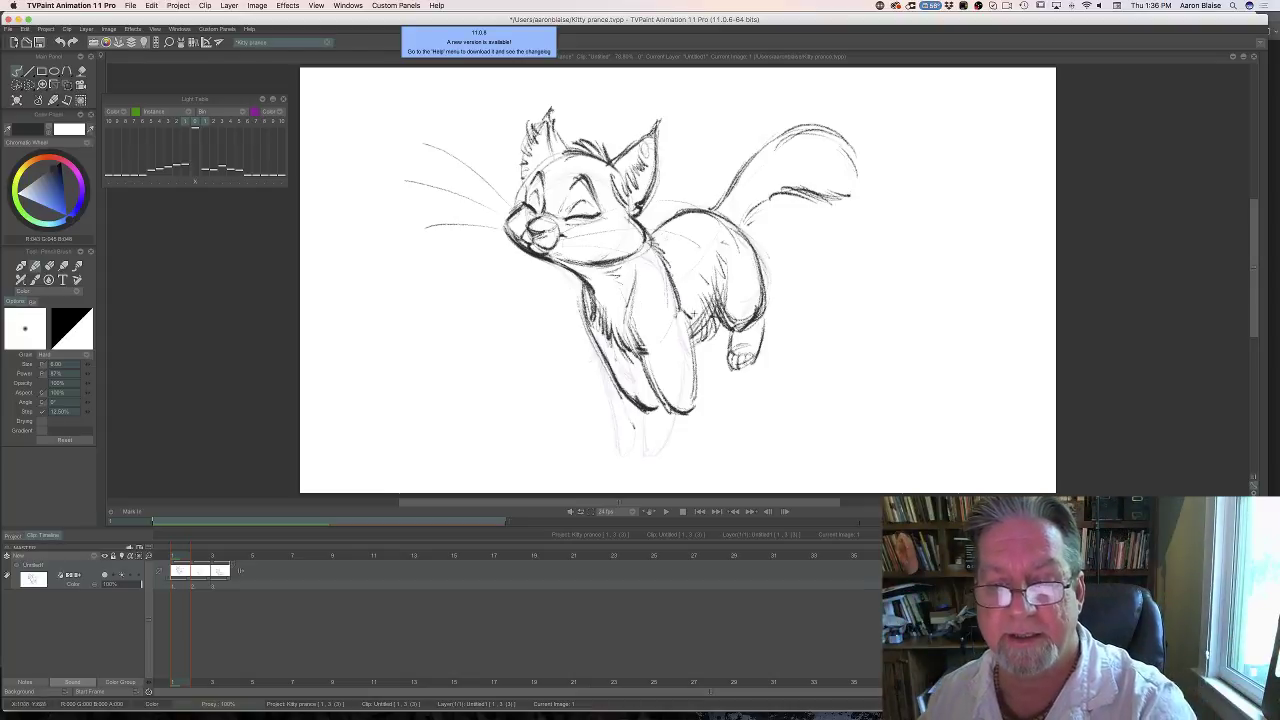
left_click_drag(714, 263, 728, 292)
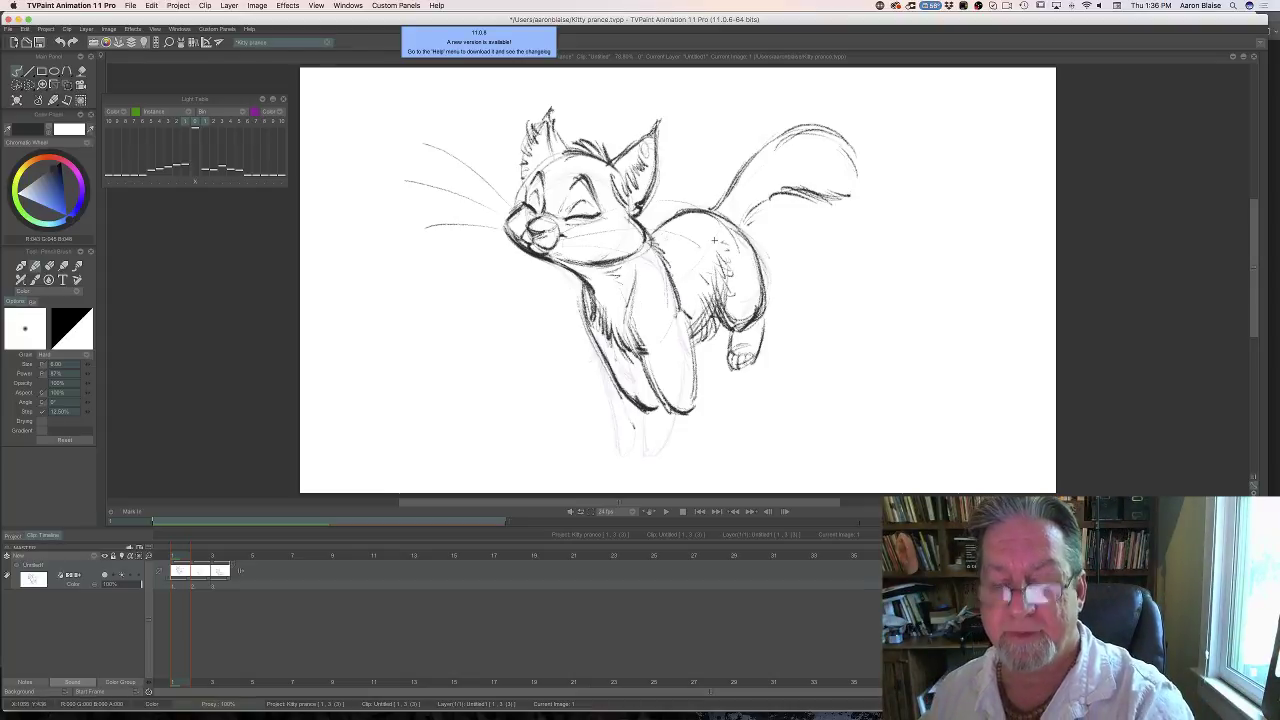
Add matching thigh and belly fur on frame 2 and close the underside of the thigh, comparing with frame 1.
key("Right")
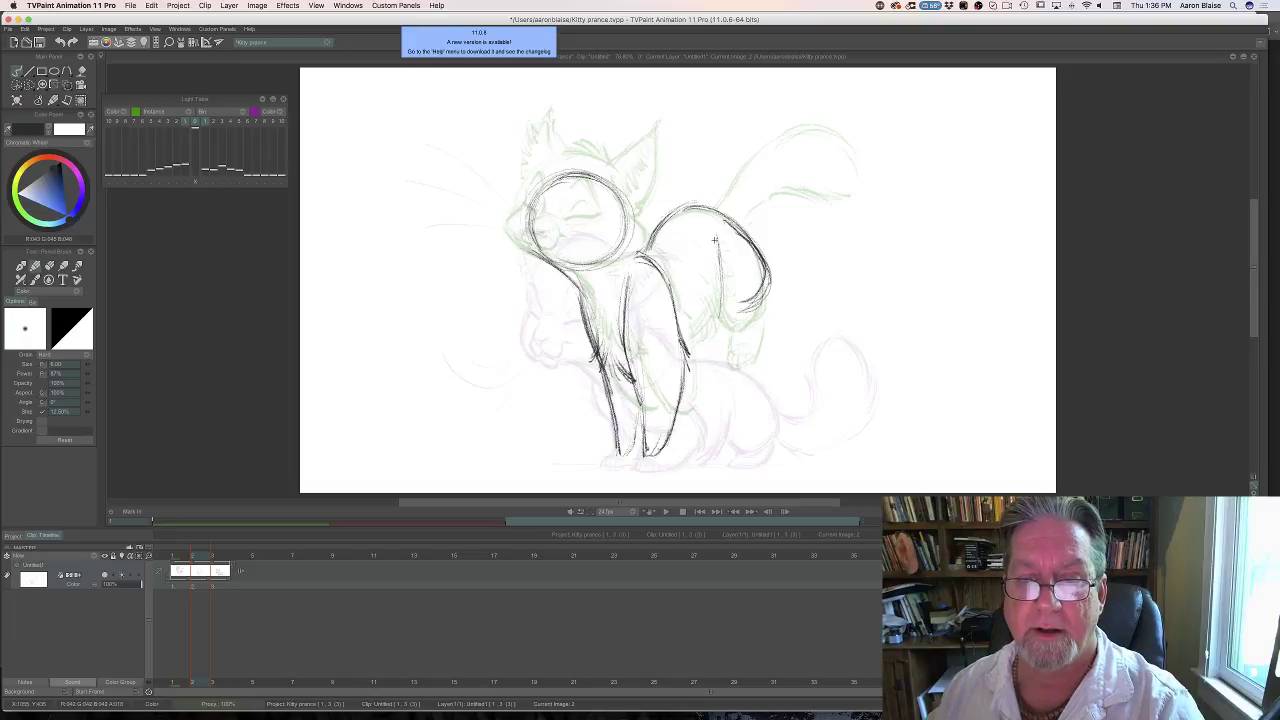
key("Left")
key("Right")
mouse_move(709, 261)
left_mouse_down()
mouse_move(736, 266)
mouse_move(702, 320)
mouse_move(740, 306)
left_mouse_up()
key("Left")
key("Right")
key("Left")
key("Right")
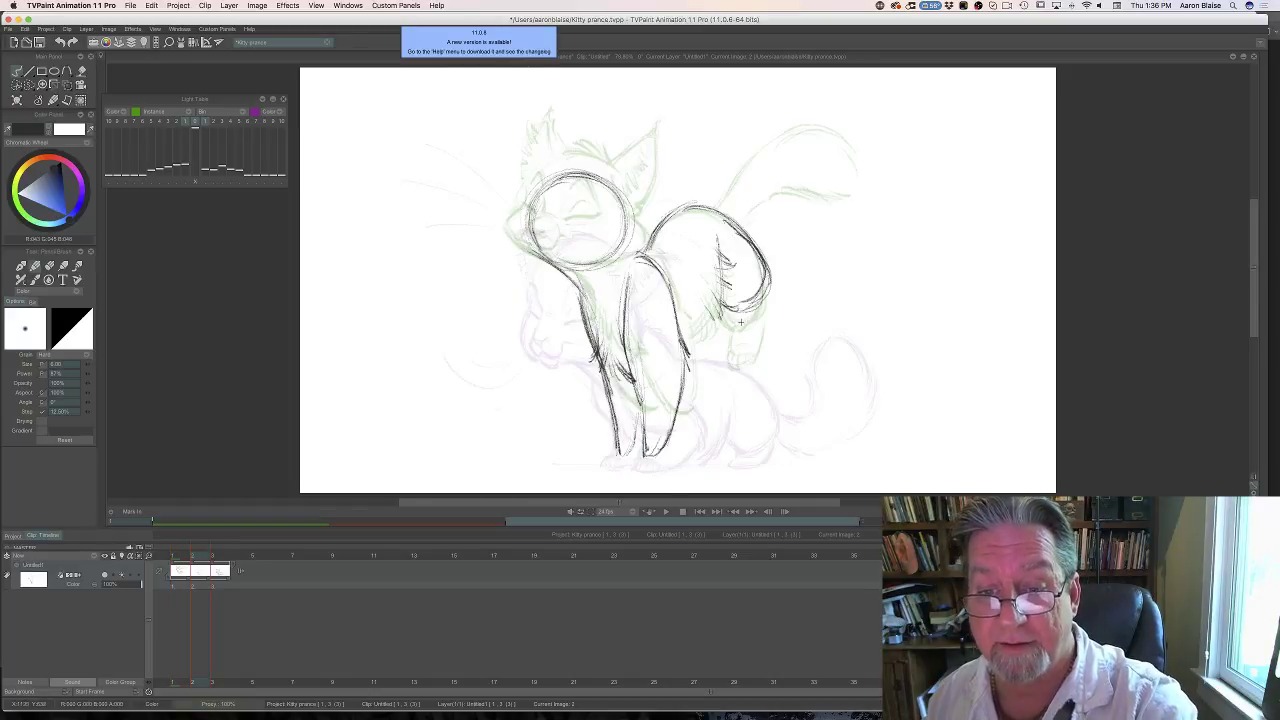
Draw the tucked hind paw with its toe marks beneath the thigh on frame 2.
mouse_move(758, 318)
left_mouse_down()
mouse_move(734, 340)
mouse_move(728, 322)
mouse_move(748, 332)
mouse_move(722, 334)
left_mouse_up()
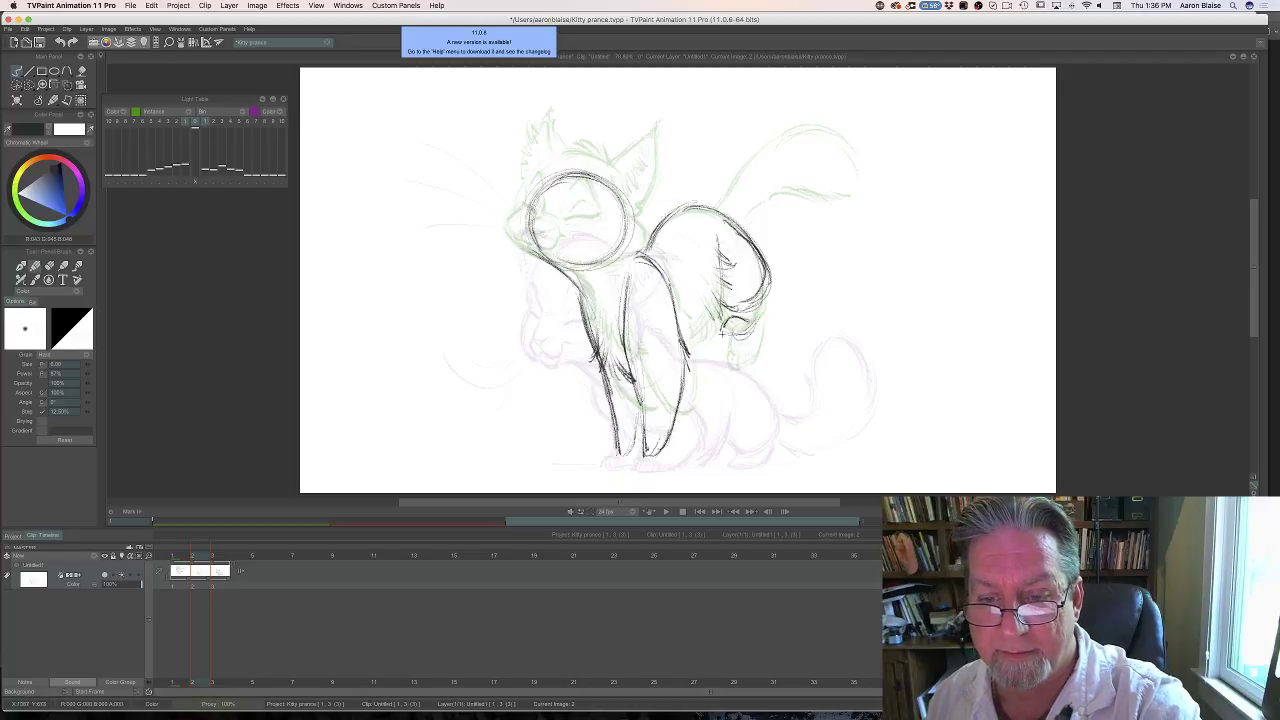
left_click_drag(765, 297, 753, 318)
key("Left")
key("Right")
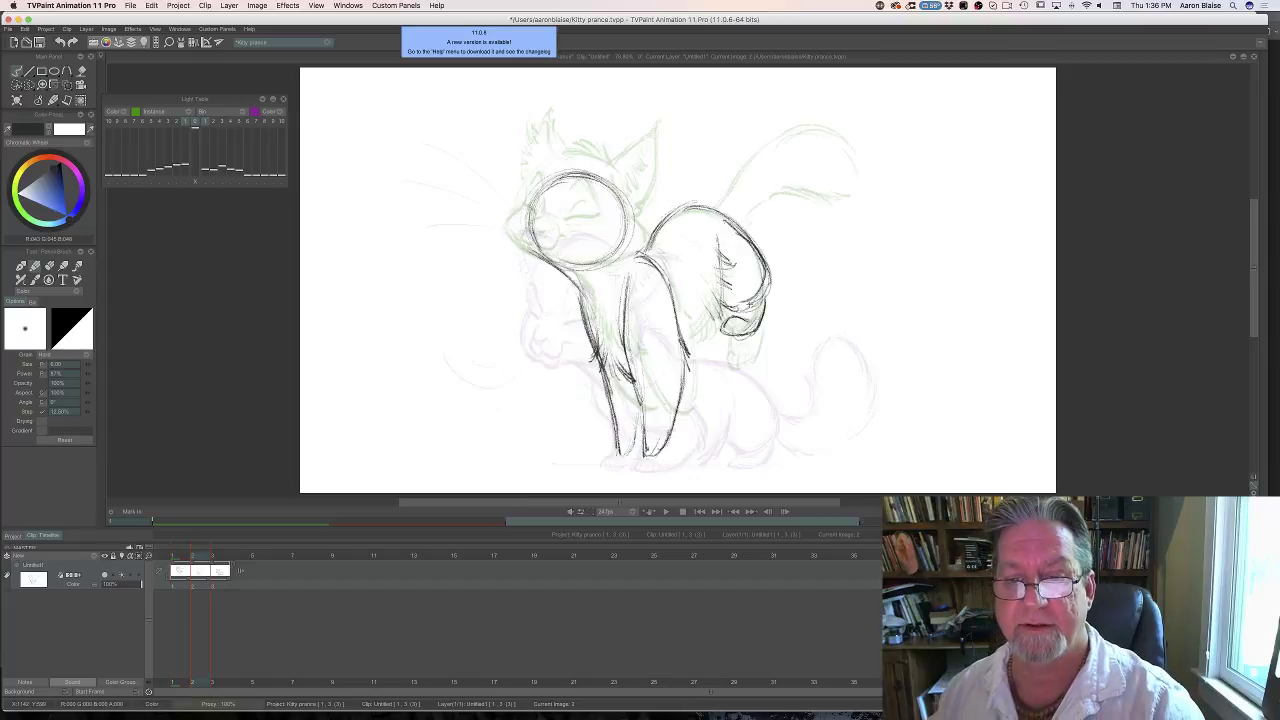
key("Left")
key("Left")
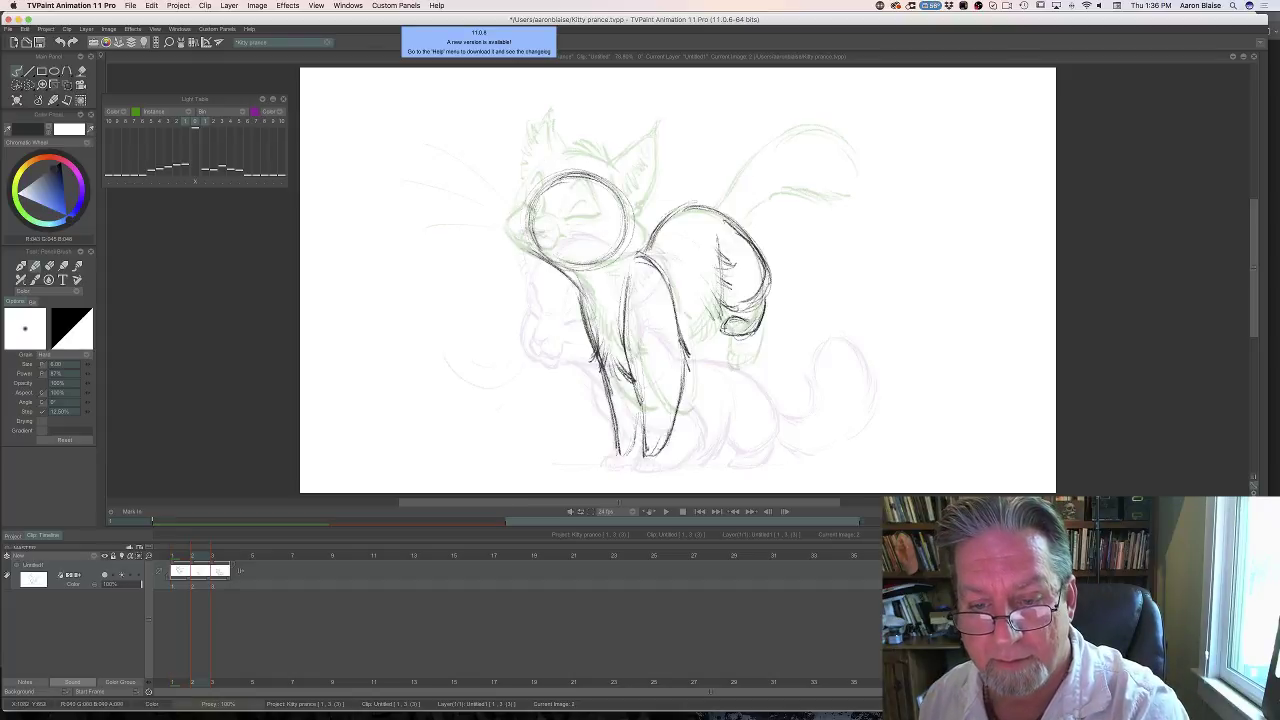
left_click_drag(726, 325, 734, 331)
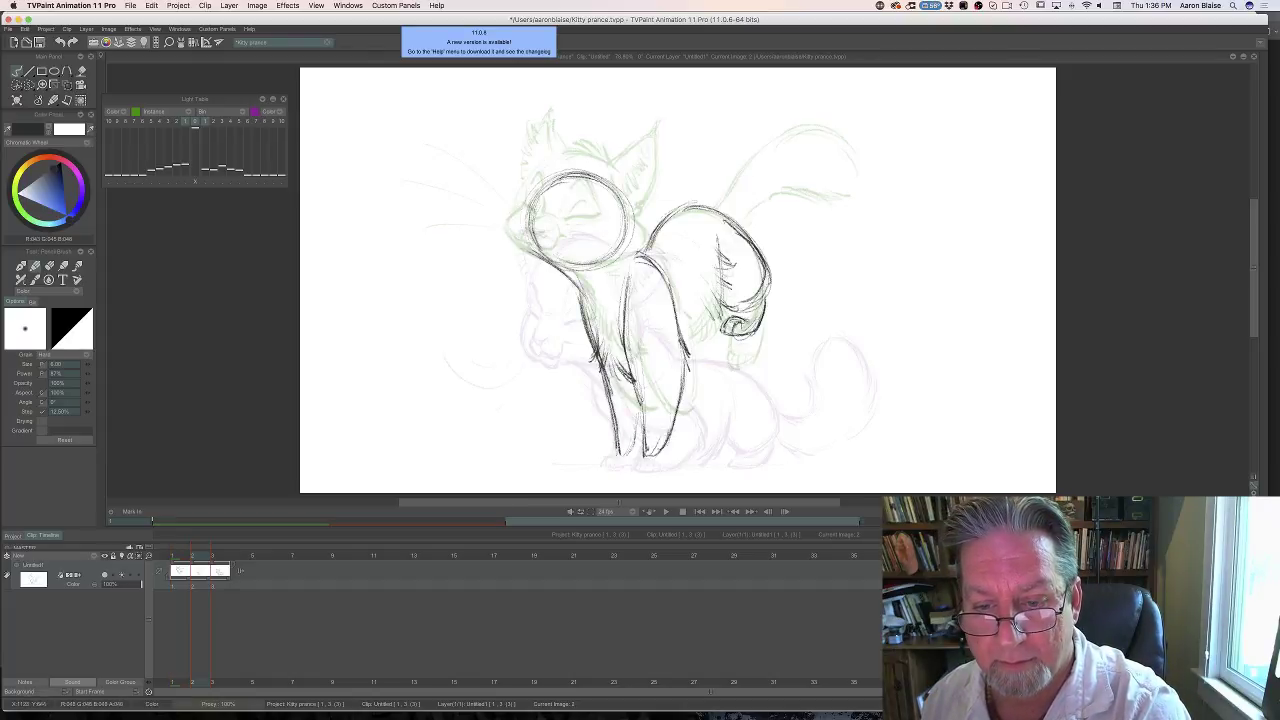
Flip between frames 1 and 2 to judge the hindquarters and the placement of the head.
key("Right")
key("Left")
key("Right")
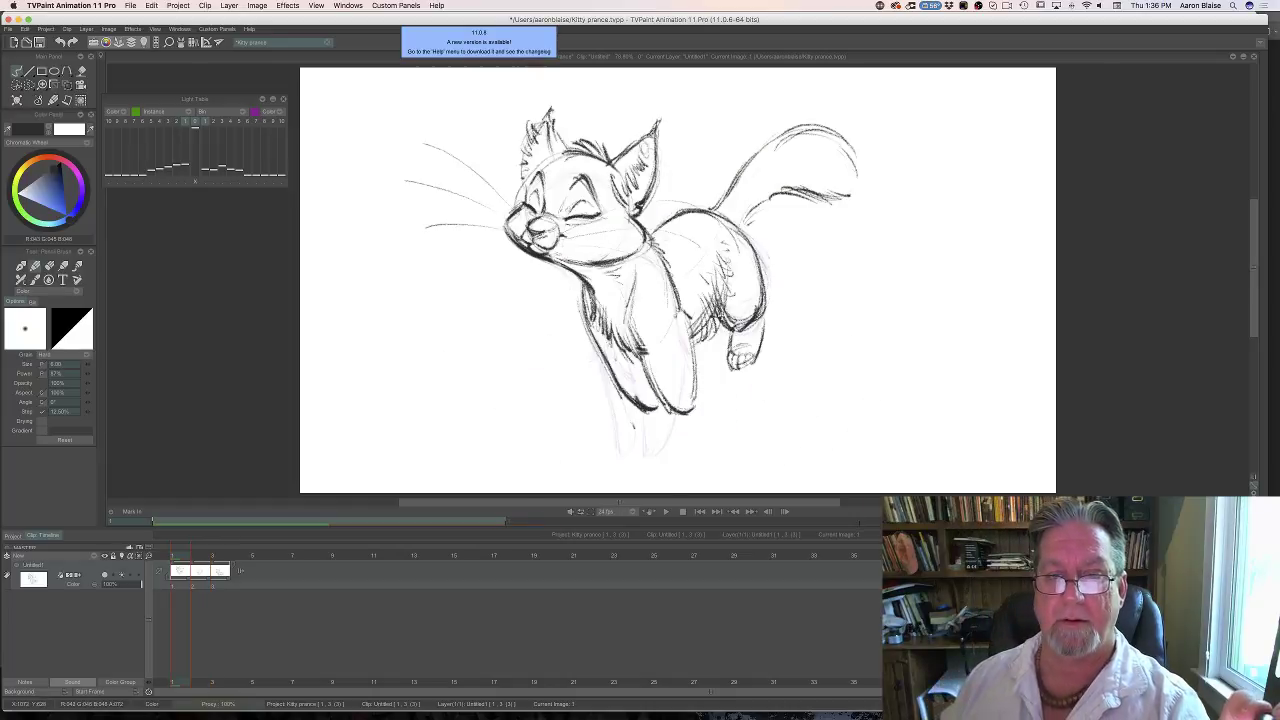
key("Left")
key("Right")
key("Left")
key("Right")
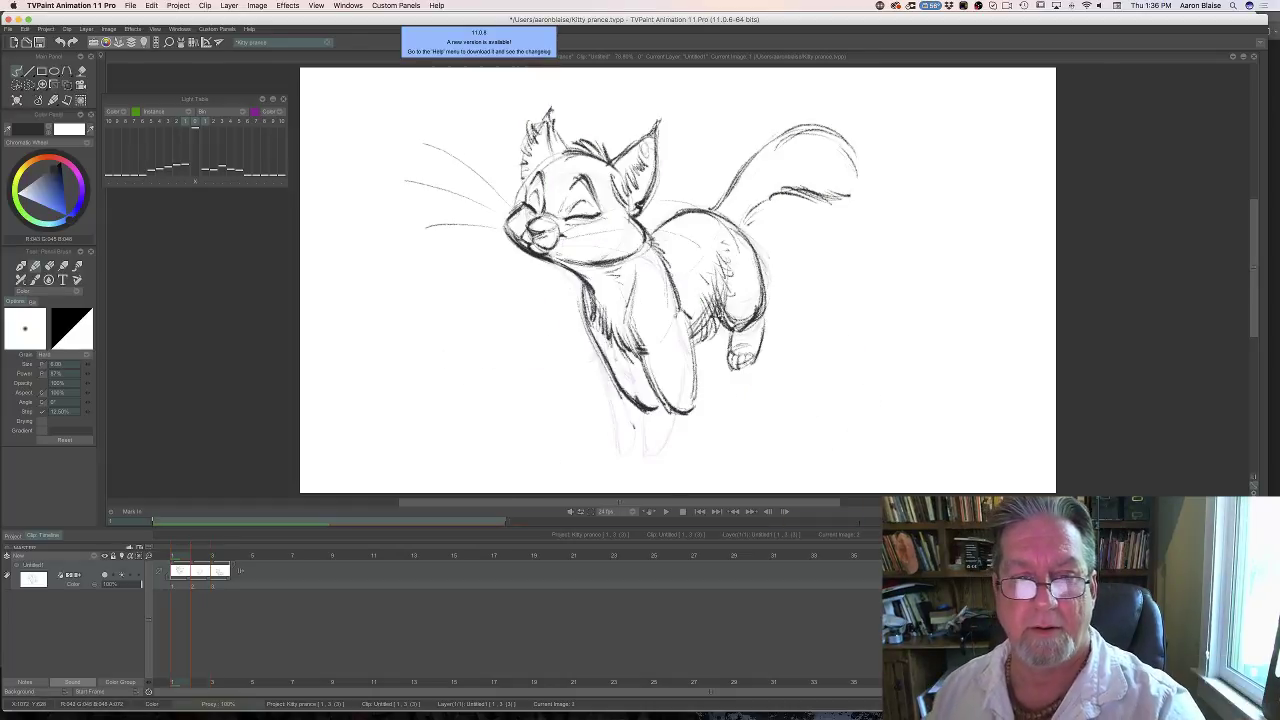
key("Left")
key("Right")
key("Left")
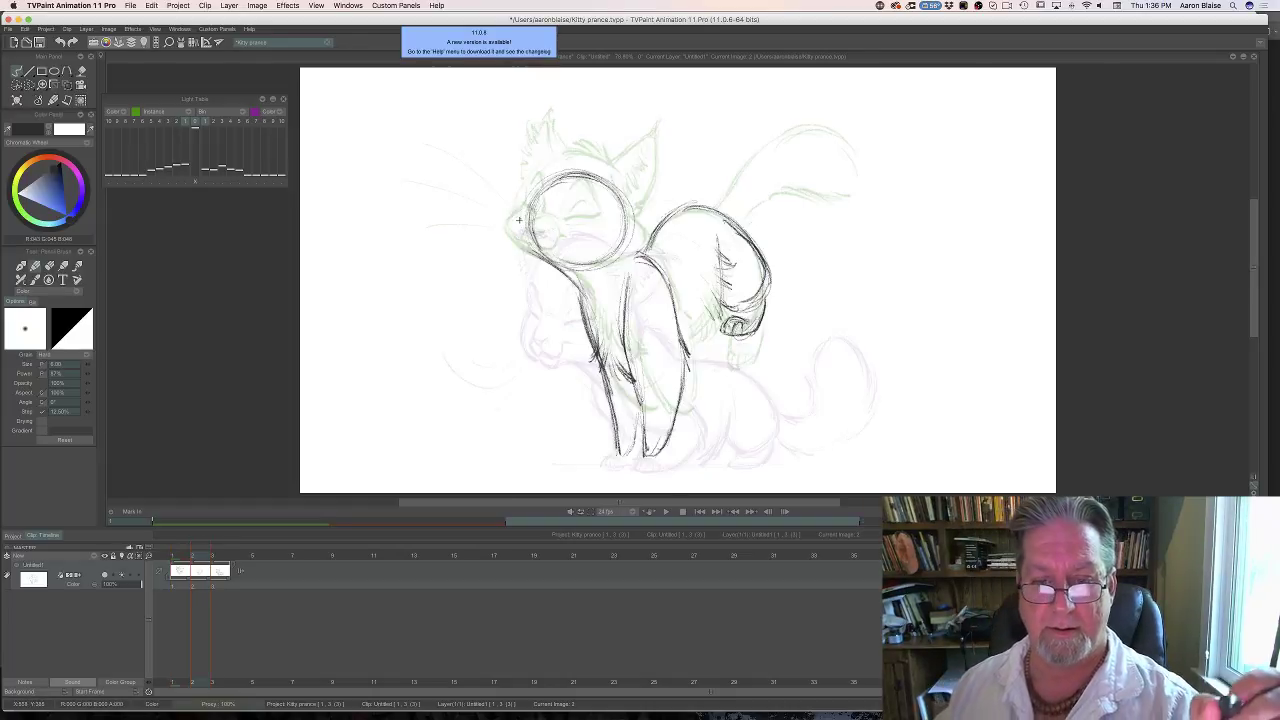
key("Right")
key("Left")
key("Right")
key("Left")
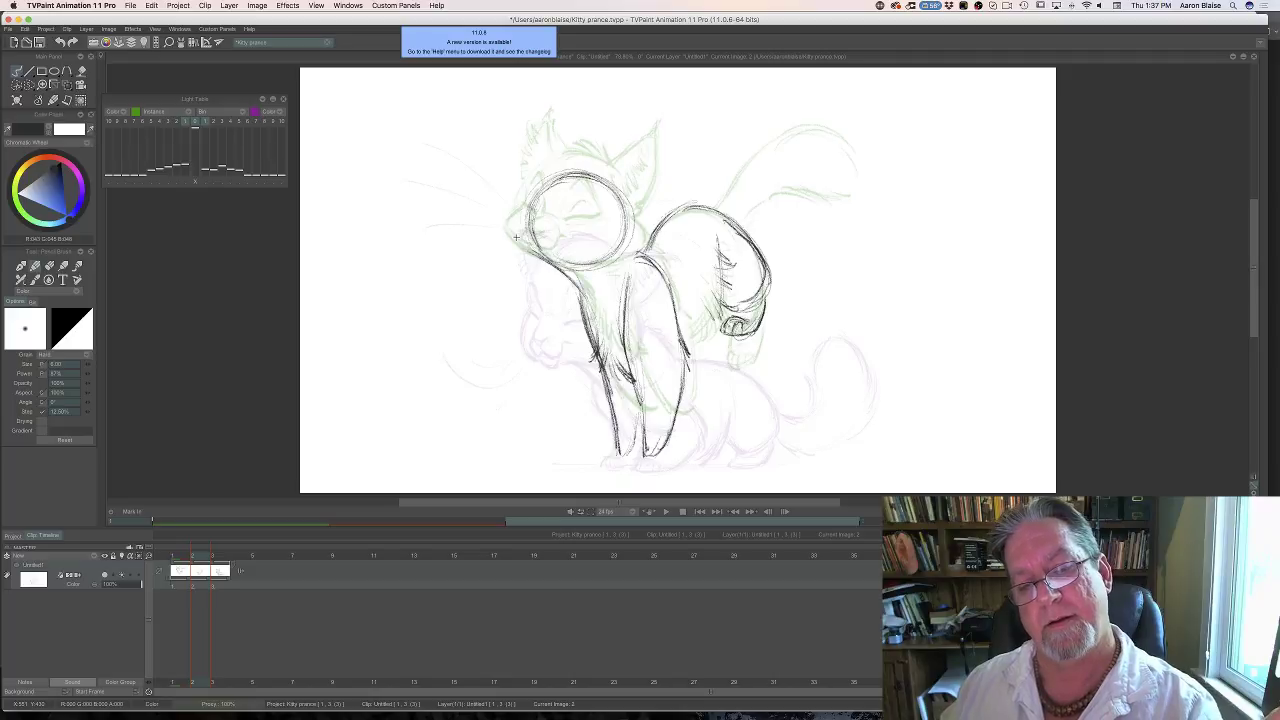
key("Right")
key("Left")
Erase the head construction circle on frame 2.
key("e")
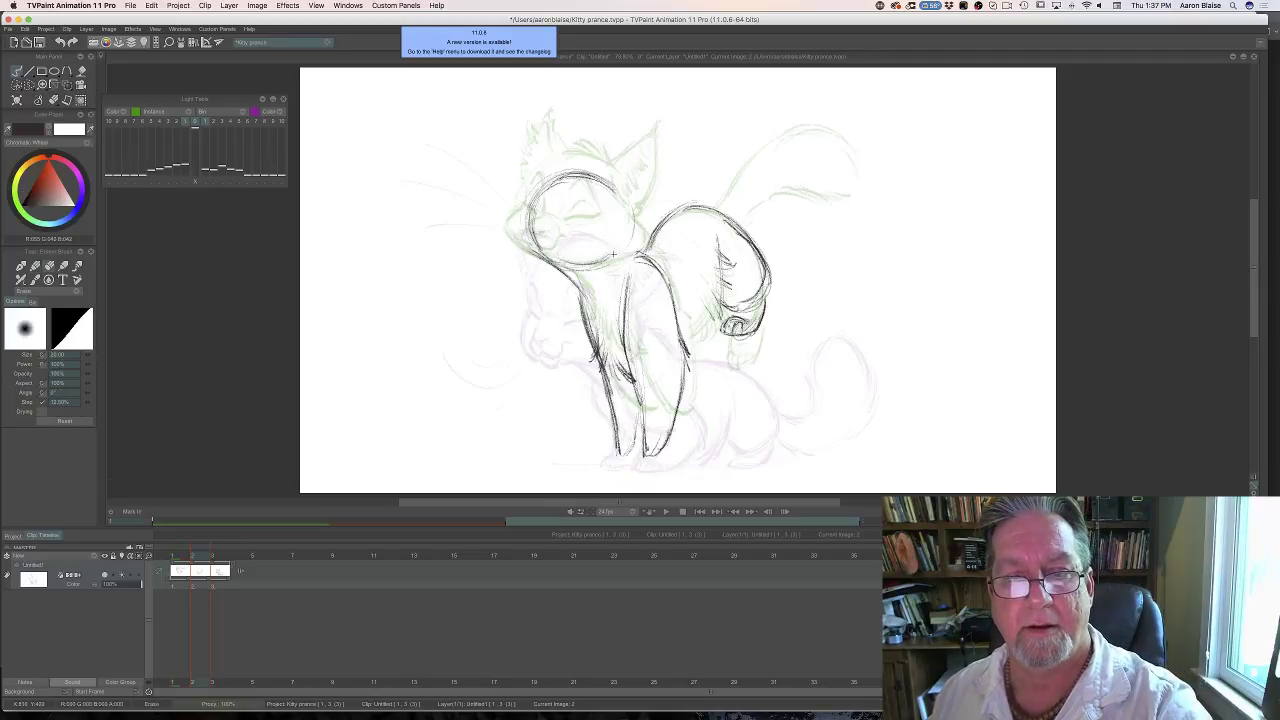
mouse_move(612, 190)
left_mouse_down()
mouse_move(576, 172)
mouse_move(542, 188)
mouse_move(528, 238)
mouse_move(572, 246)
left_mouse_up()
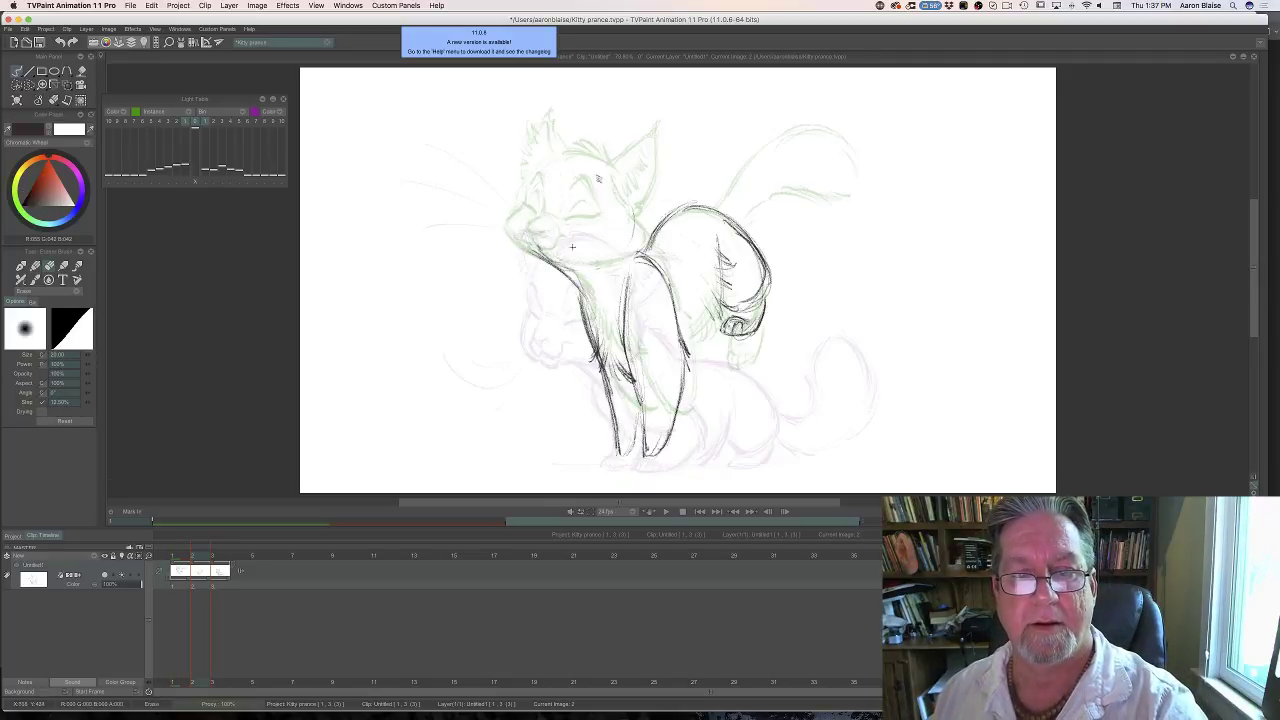
Flip through frames 1, 2 and 3 to examine the head's path from the leap to the landing.
key("Right")
key("Left")
key("Right")
key("Left")
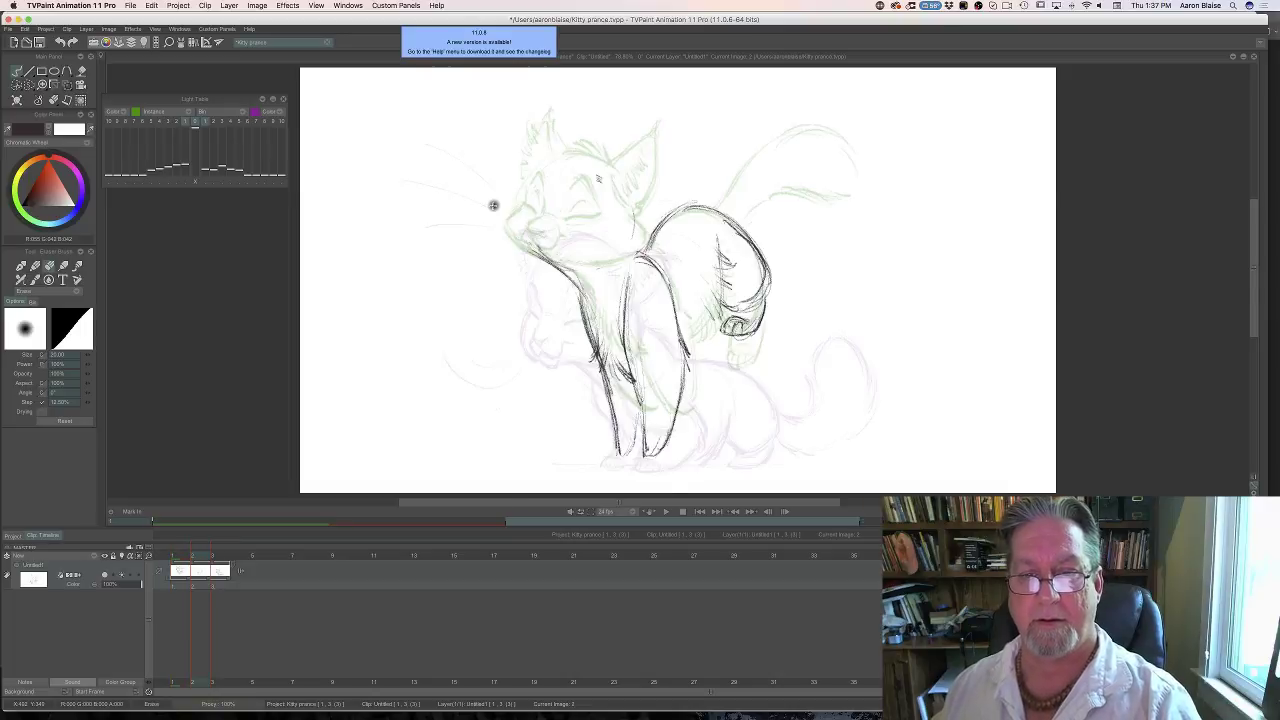
key("Right")
key("Left")
key("Right")
key("Left")
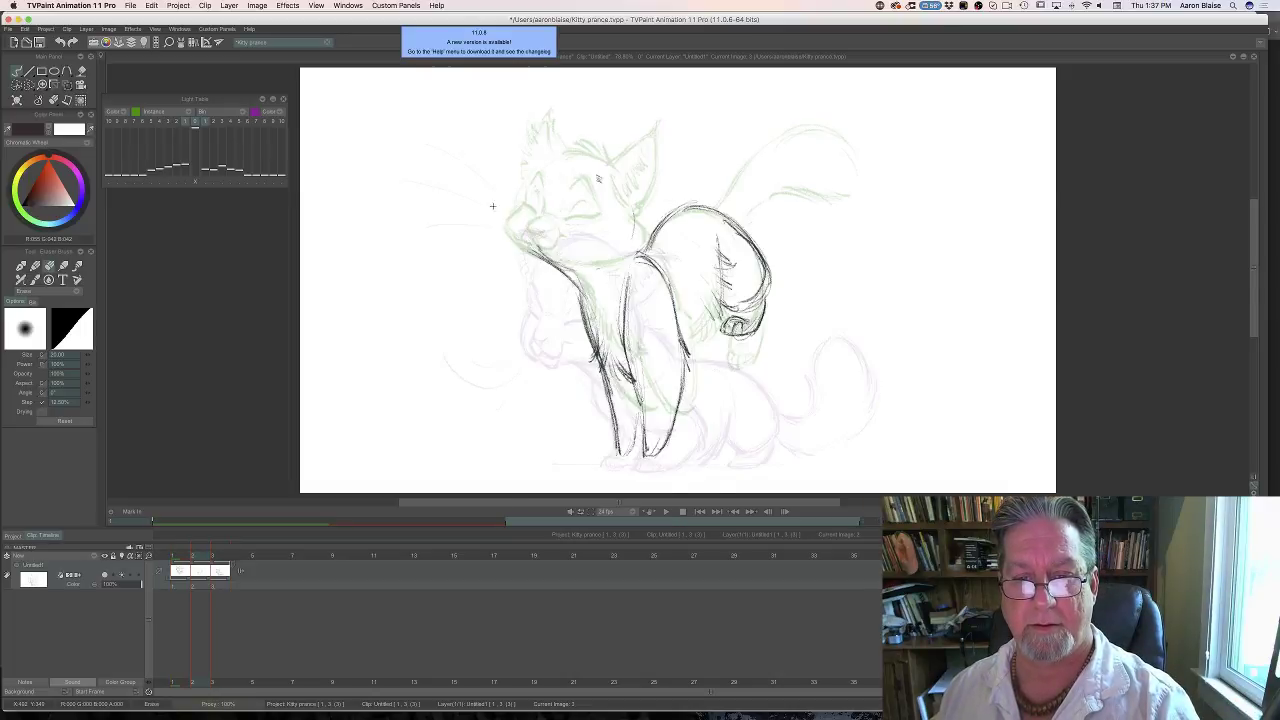
key("Left")
key("Right")
key("Right")
key("Left")
key("Left")
key("Right")
key("Right")
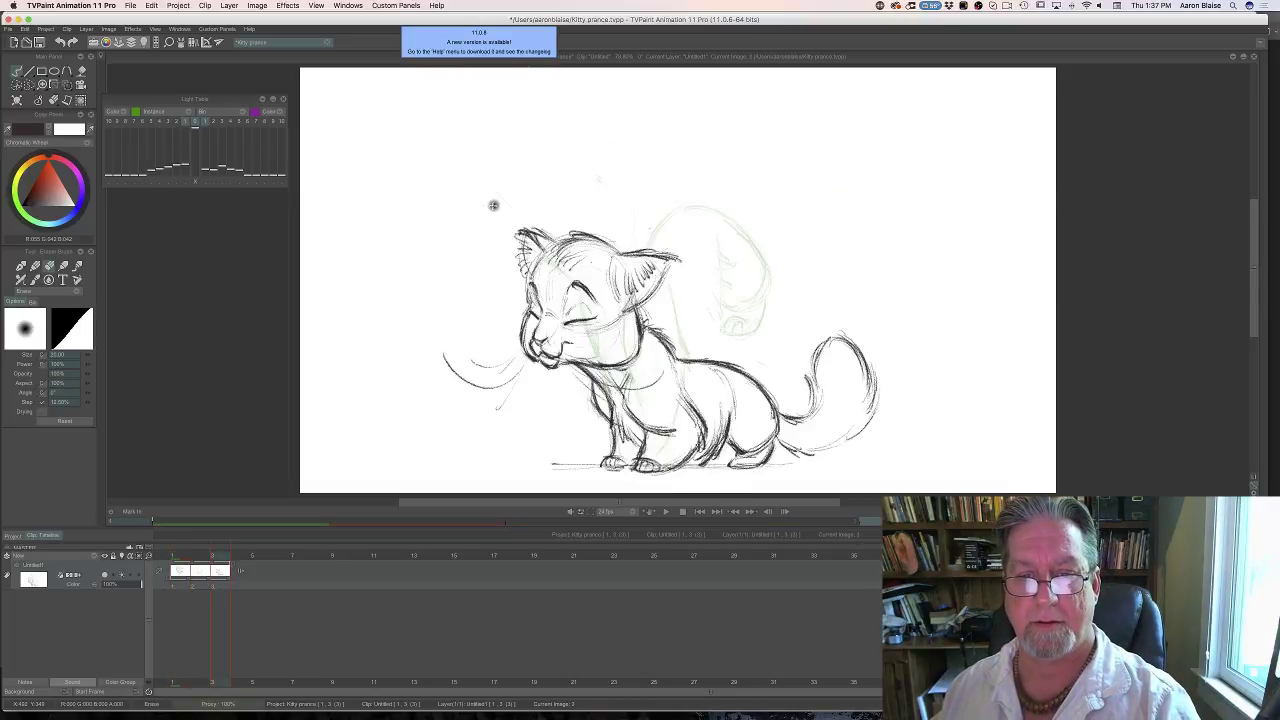
Flip back and forth between the leap, in-between and landing frames to decide where the head belongs on frame 2.
key("Left")
key("Left")
key("Right")
key("Right")
key("Left")
key("Left")
key("Right")
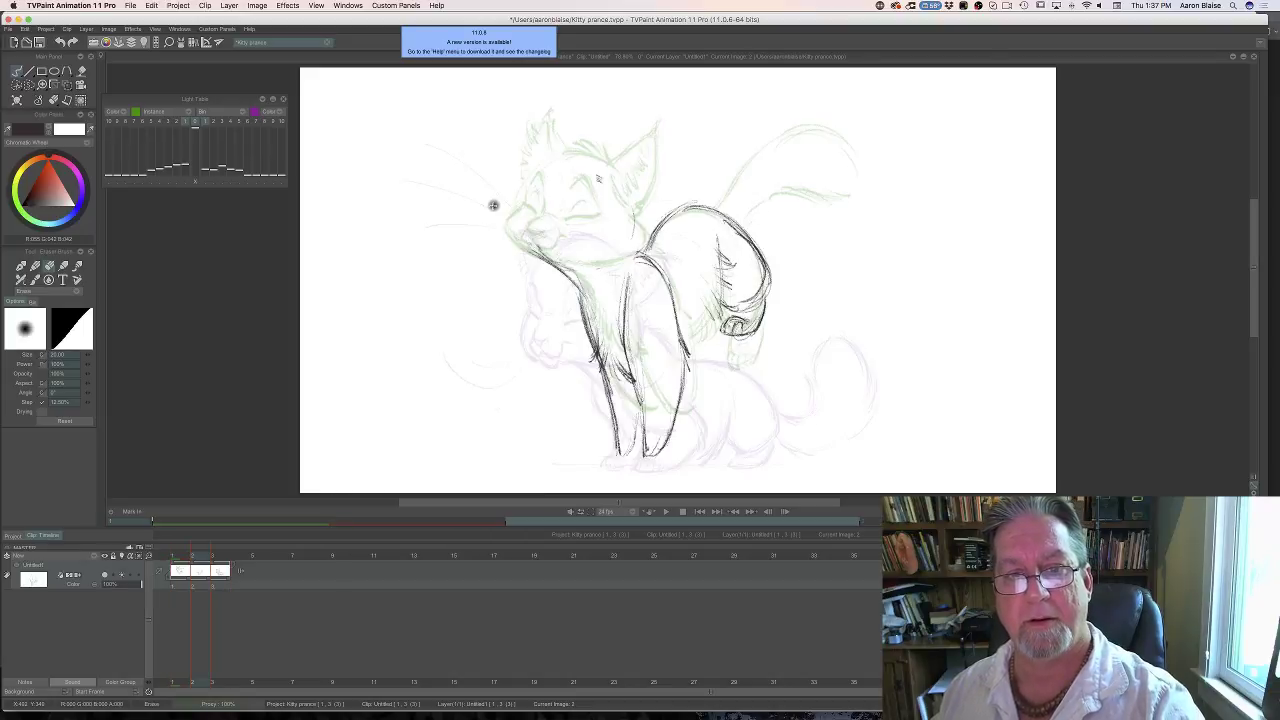
key("Left")
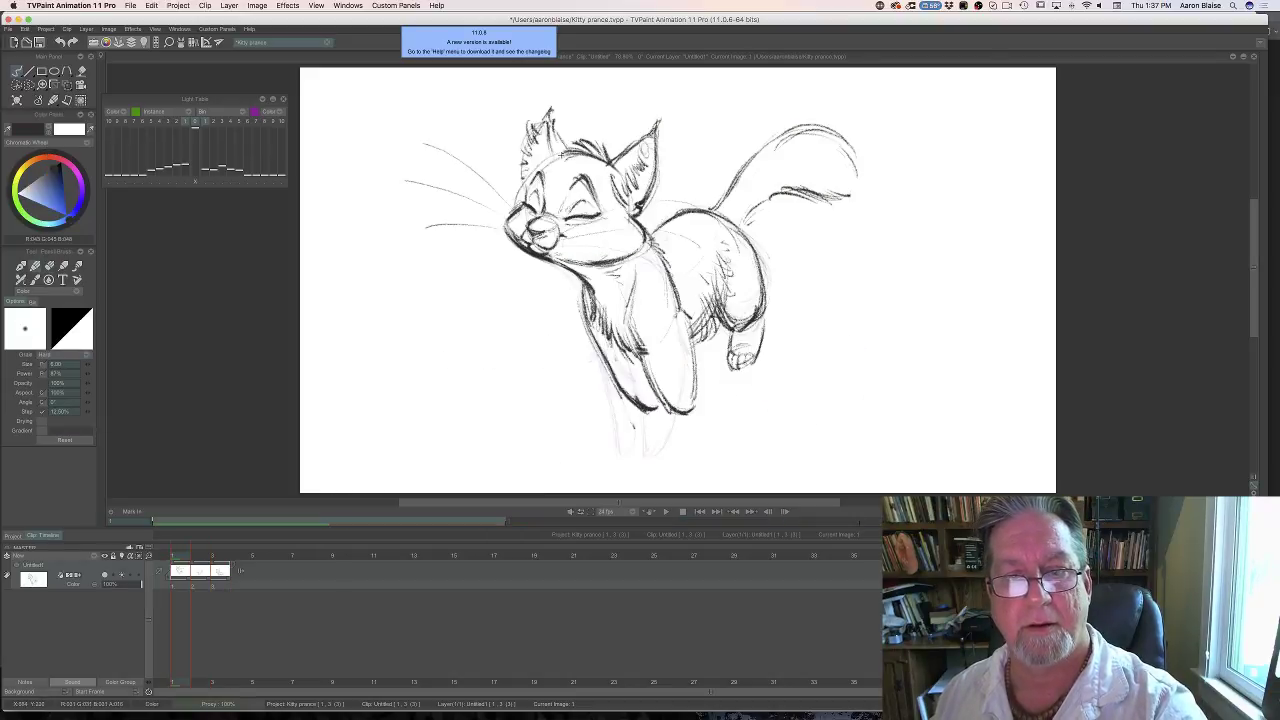
key("Right")
key("Right")
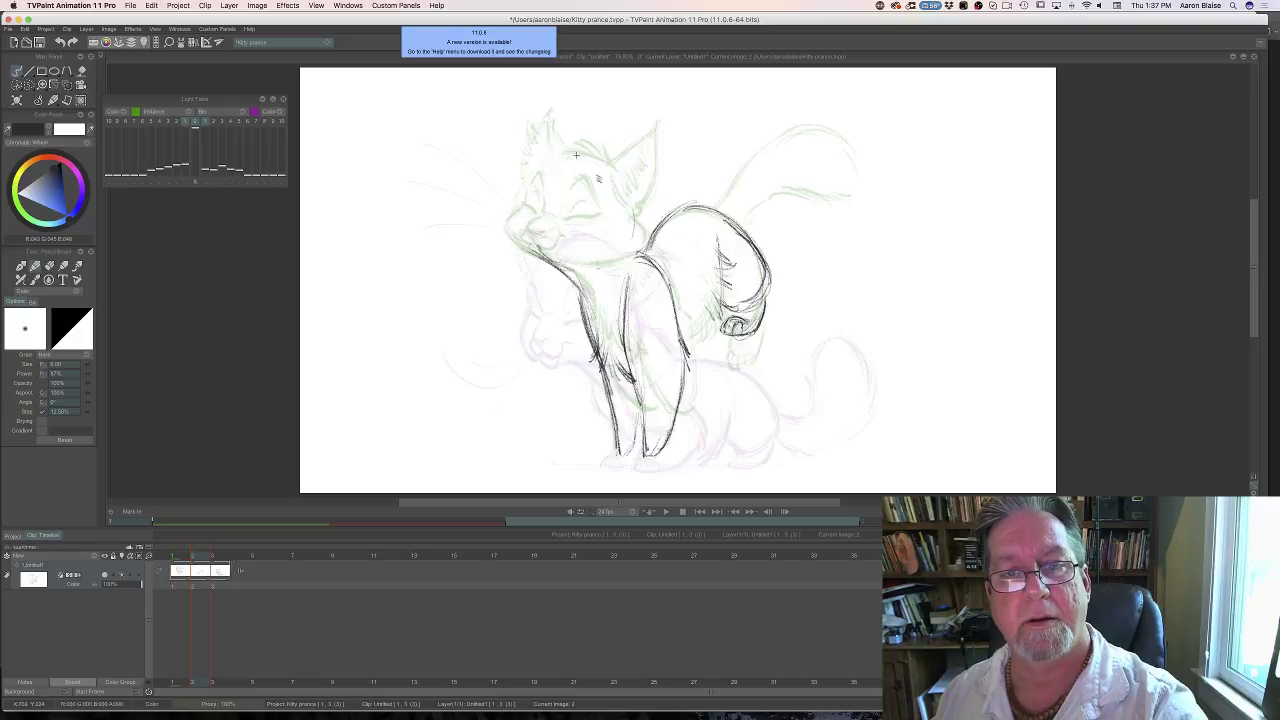
Sketch the crown, forehead and rear cheek lines of the kitten's head on frame 2, comparing them repeatedly with frame 1.
left_click_drag(596, 157, 557, 155)
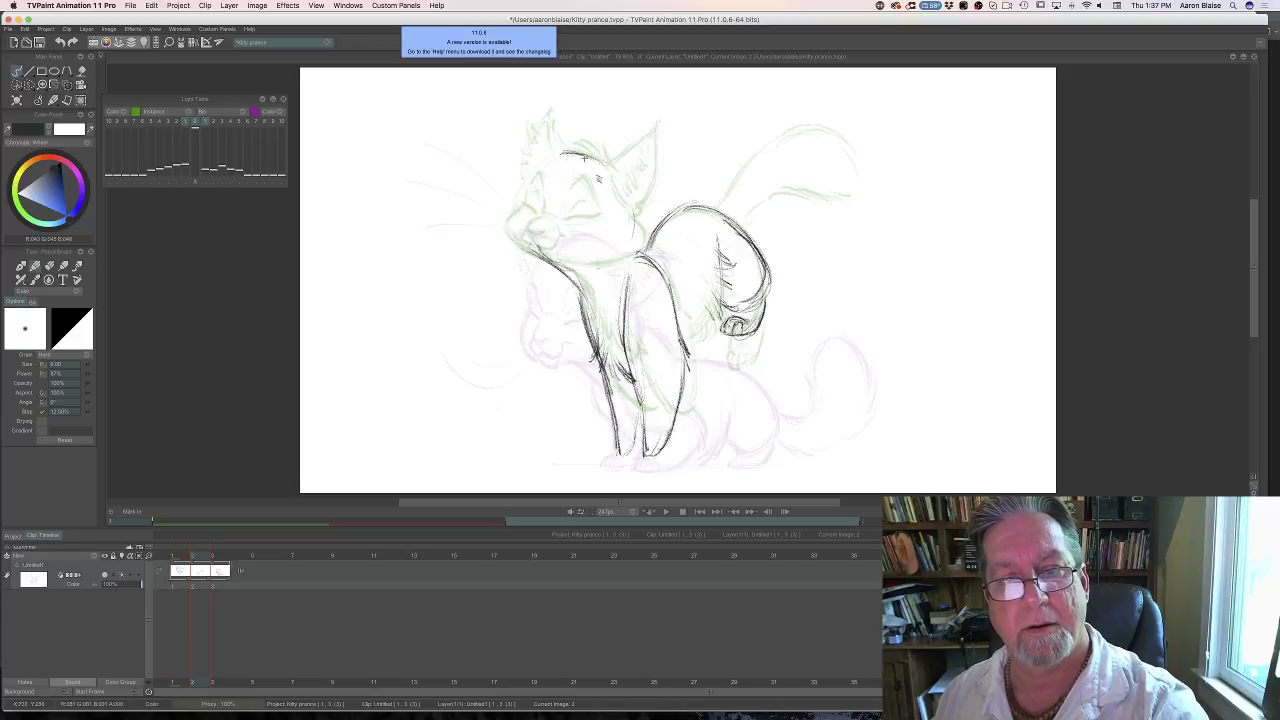
key("Left")
key("Right")
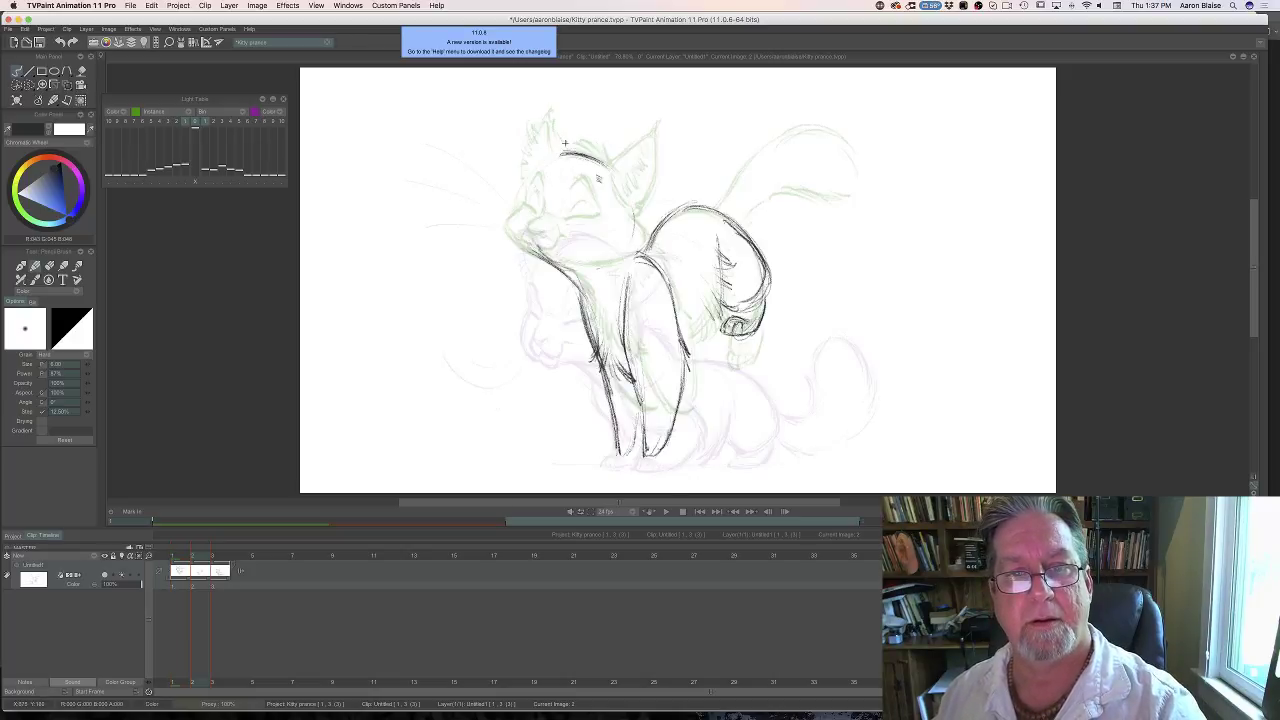
key("Left")
key("Right")
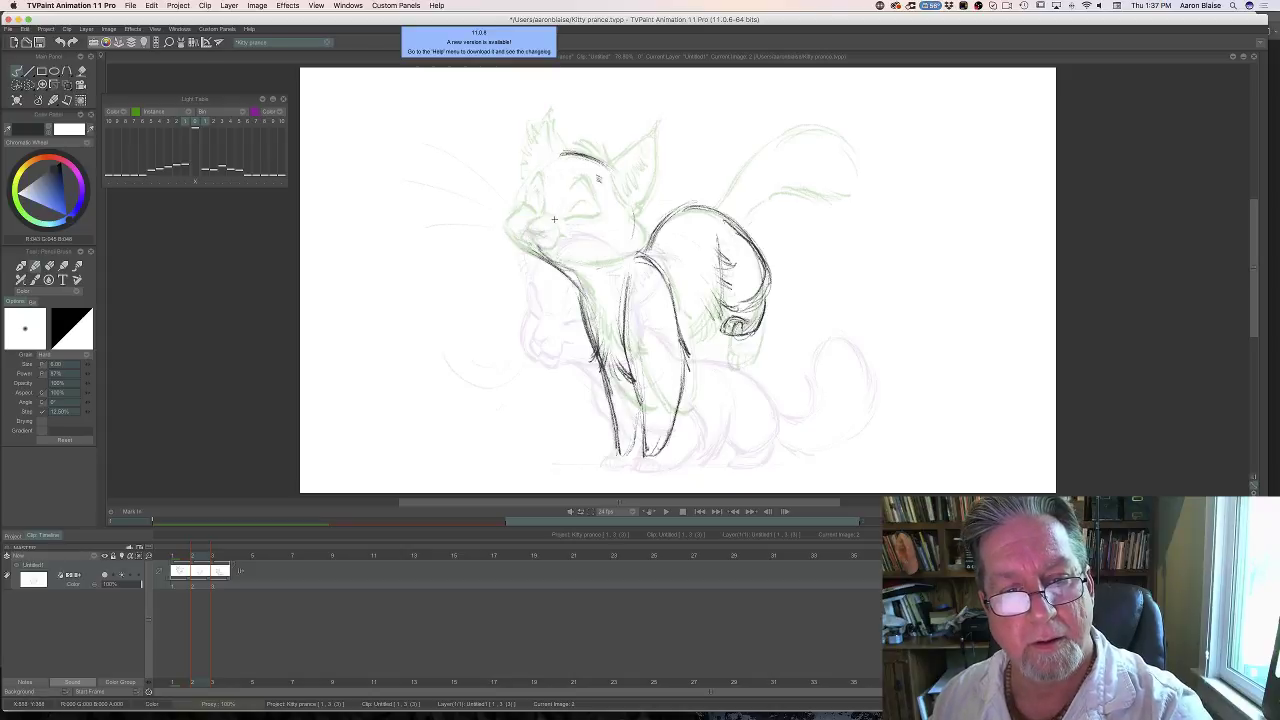
key("Left")
key("Right")
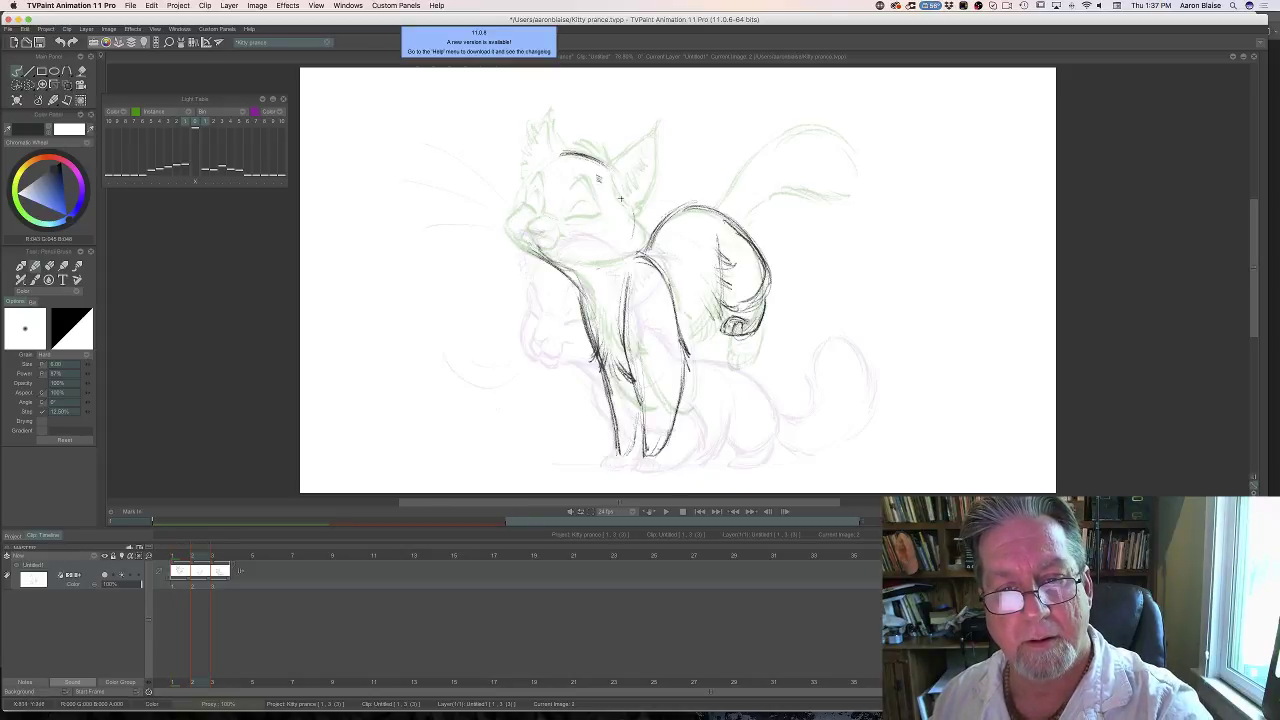
key("Left")
key("Right")
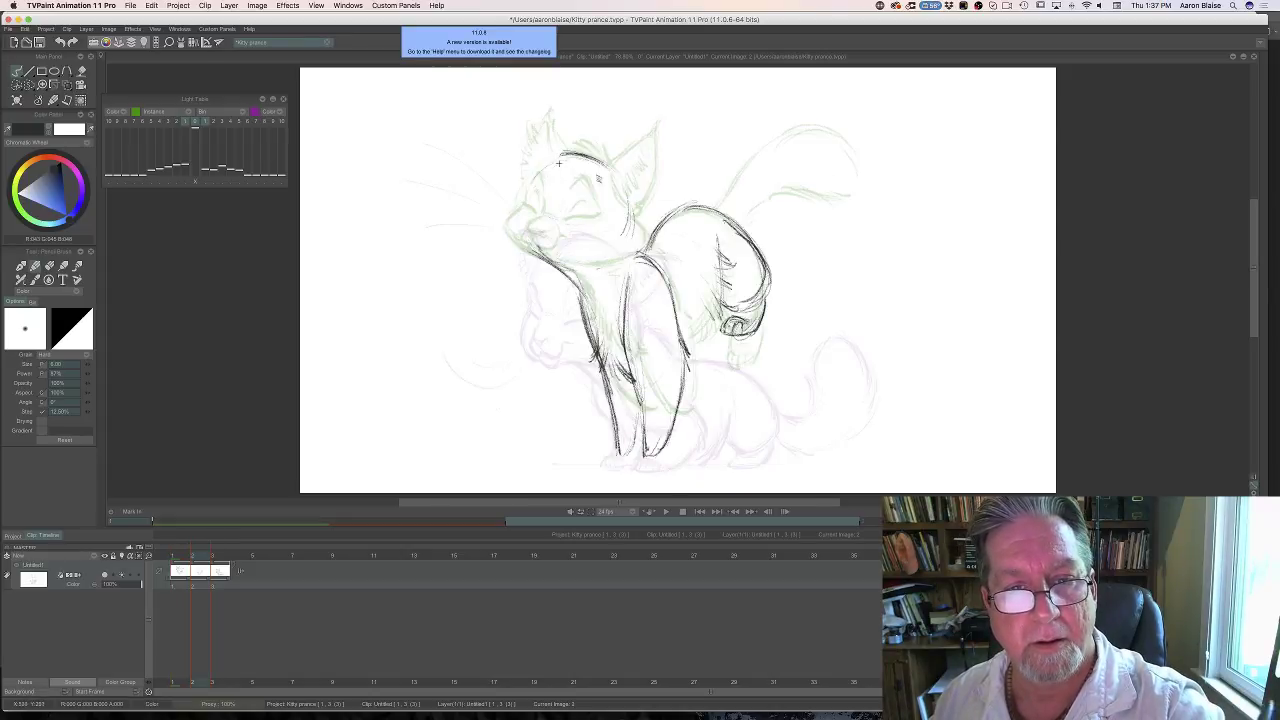
key("Left")
key("Right")
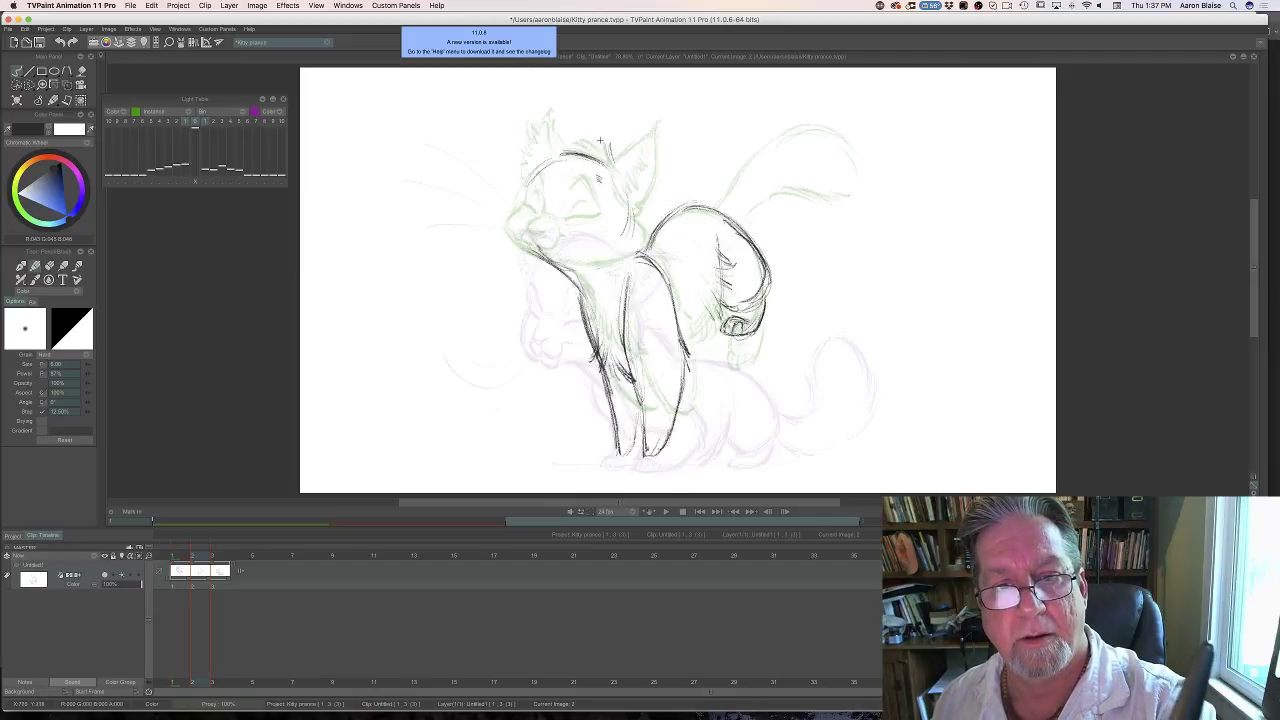
Sketch the hair tuft on top of the kitten's head in frame 2 and check it against frame 1.
mouse_move(595, 131)
left_mouse_down()
mouse_move(598, 152)
mouse_move(579, 150)
left_mouse_up()
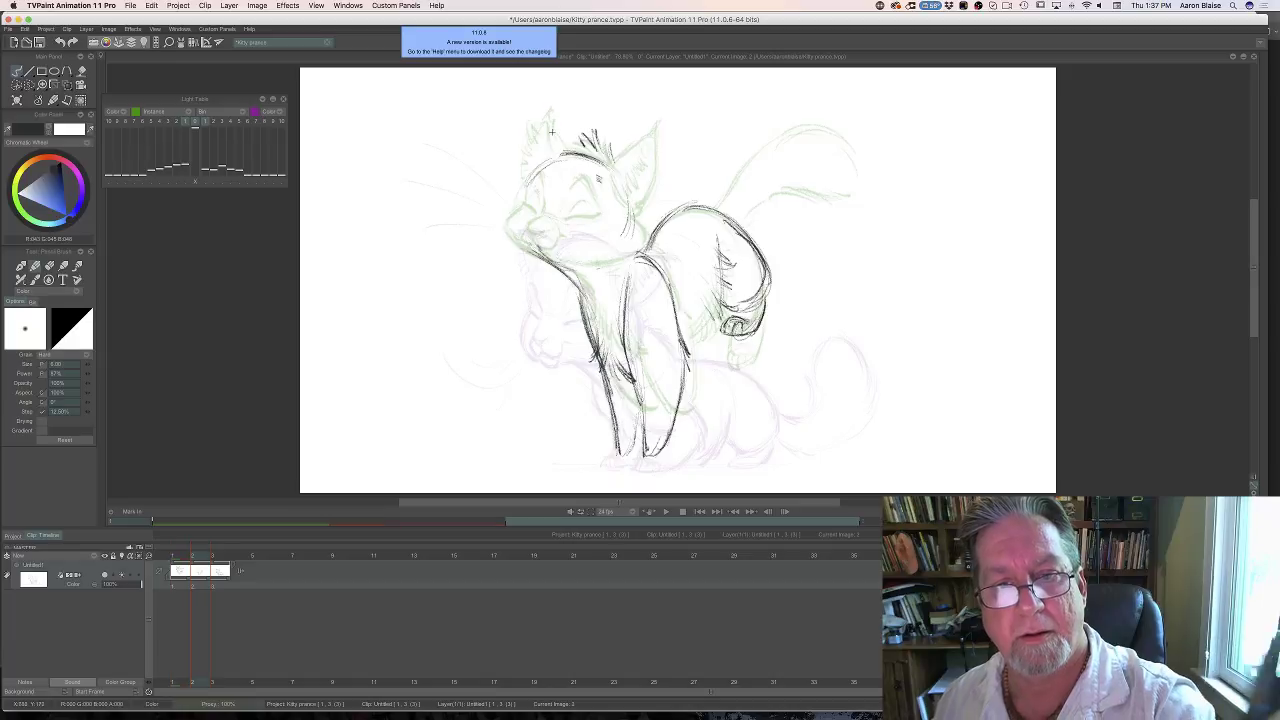
key("Left")
key("Right")
key("Left")
key("Right")
key("Left")
key("Right")
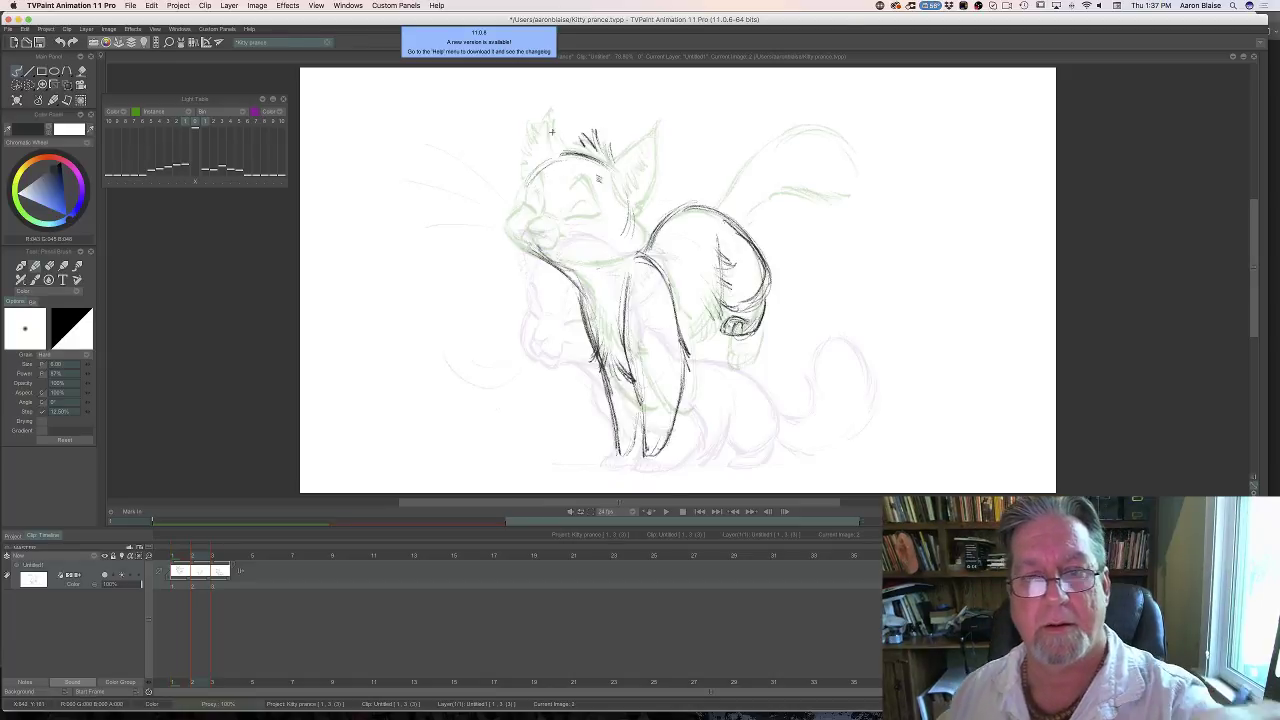
Draw the pointed ear nearest the kitten's back in frame 2, comparing it with the frame 1 drawing.
mouse_move(614, 146)
left_mouse_down()
mouse_move(607, 164)
mouse_move(638, 127)
mouse_move(646, 176)
mouse_move(630, 214)
left_mouse_up()
mouse_move(644, 168)
left_mouse_down()
mouse_move(632, 212)
mouse_move(638, 108)
left_mouse_up()
key("Left")
key("Right")
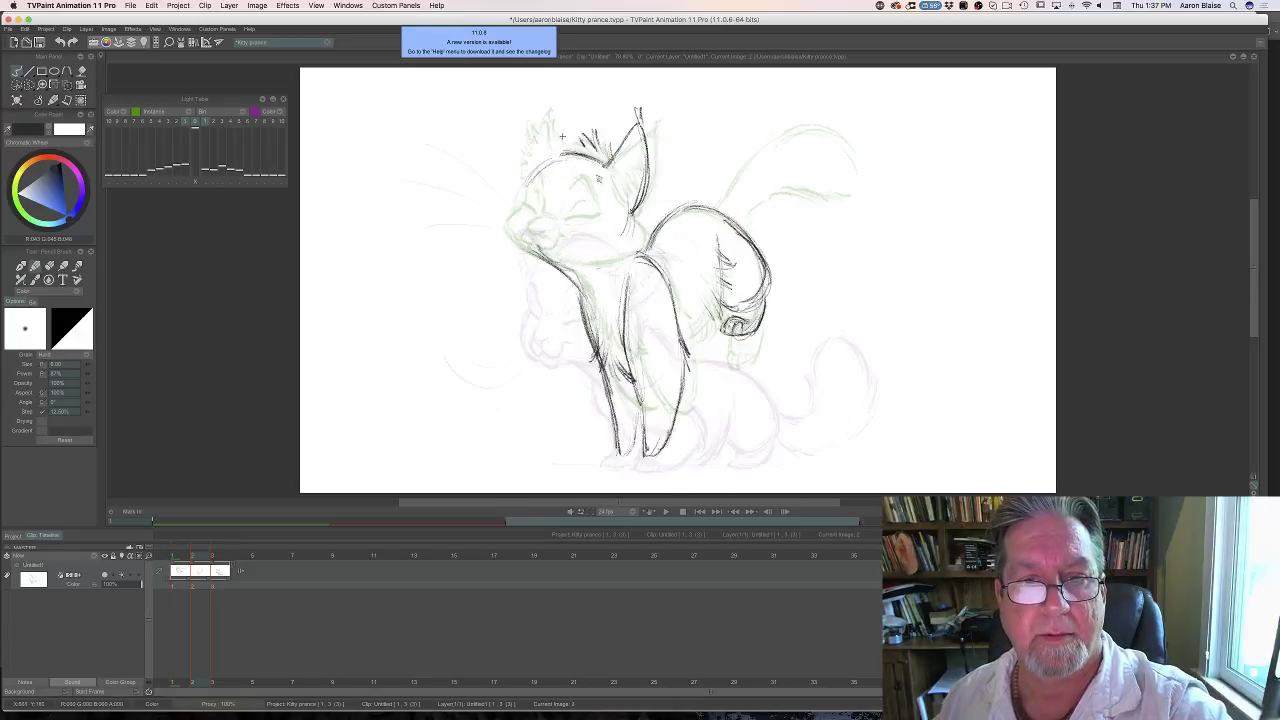
Sketch the kitten's other ear, above the face, as tall strokes with a ragged outer edge.
mouse_move(566, 146)
left_mouse_down()
mouse_move(560, 122)
mouse_move(558, 146)
left_mouse_up()
mouse_move(562, 96)
left_mouse_down()
mouse_move(542, 142)
mouse_move(548, 114)
mouse_move(544, 126)
left_mouse_up()
left_click_drag(548, 112, 535, 156)
key("Left")
key("Right")
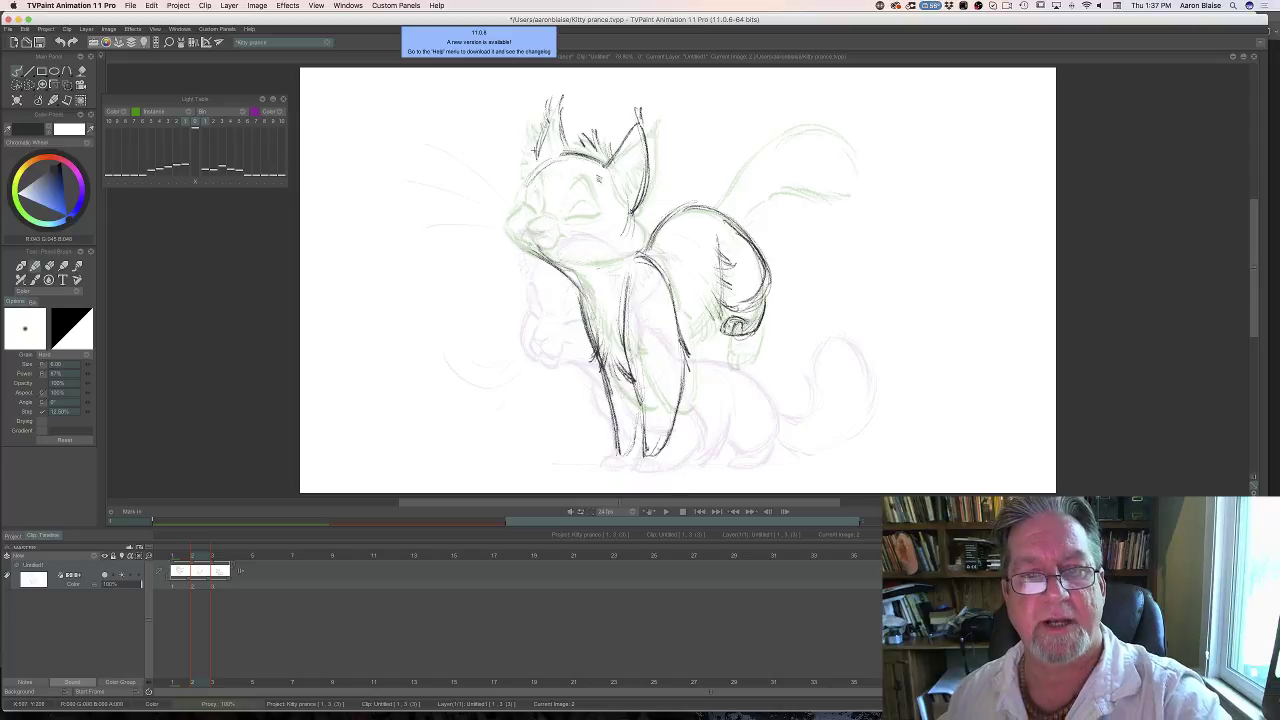
Flip back and forth between frames 1 and 2 to examine how the head and ears move.
key("Left")
key("Right")
key("Left")
key("Right")
key("Left")
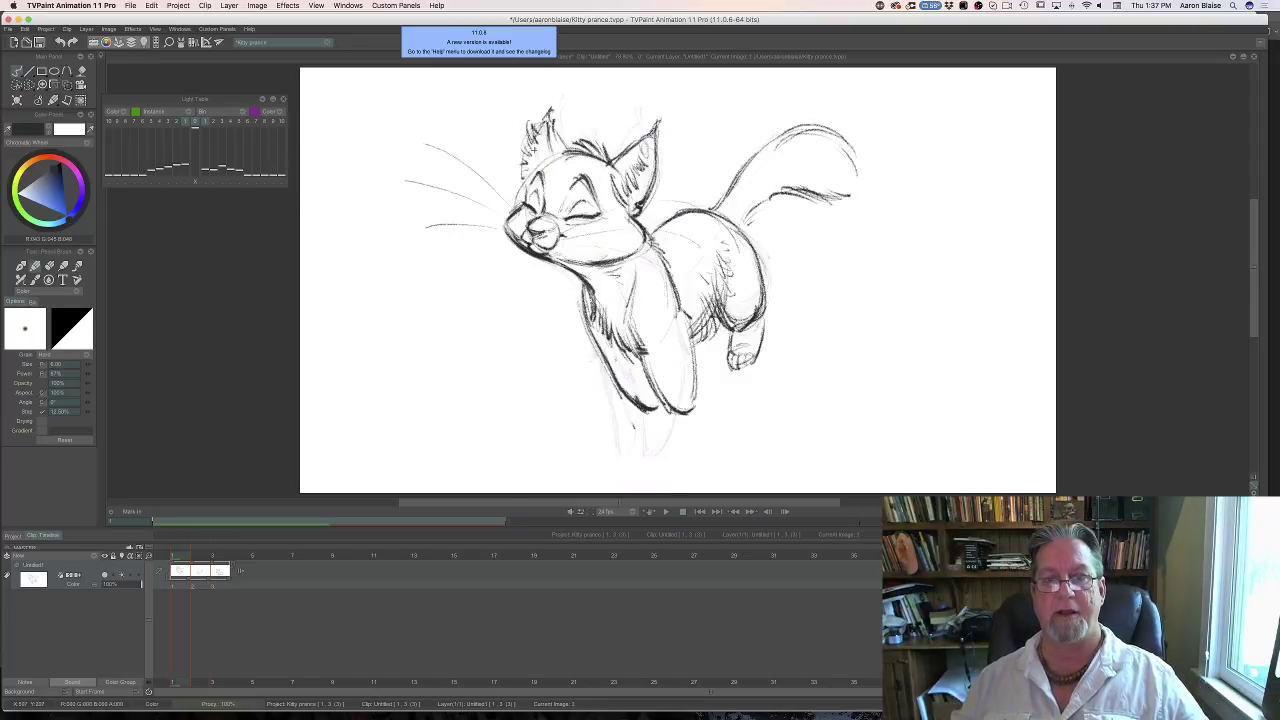
key("Right")
key("Left")
key("Right")
key("Left")
key("Right")
Flip through all three frames to examine the motion from the leap down to the crouched pose.
key("Right")
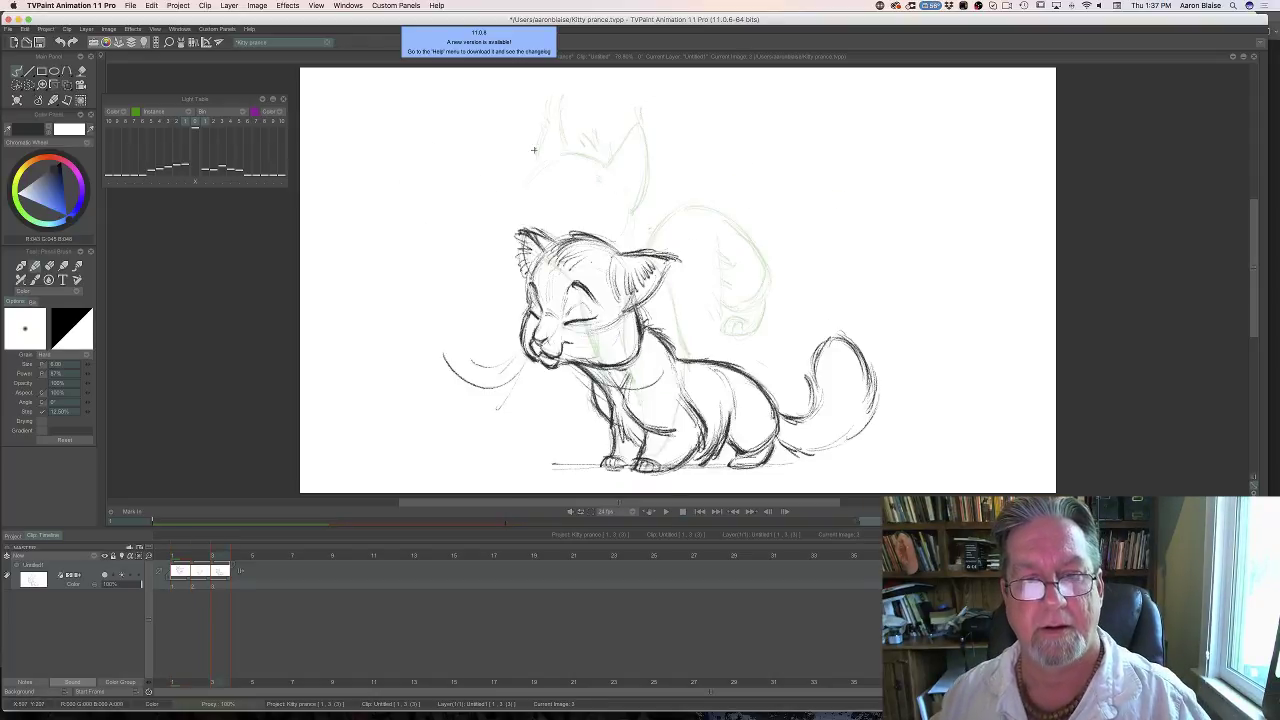
key("Left")
key("Left")
key("Right")
key("Right")
key("Left")
key("Left")
key("Right")
key("Right")
key("Left")
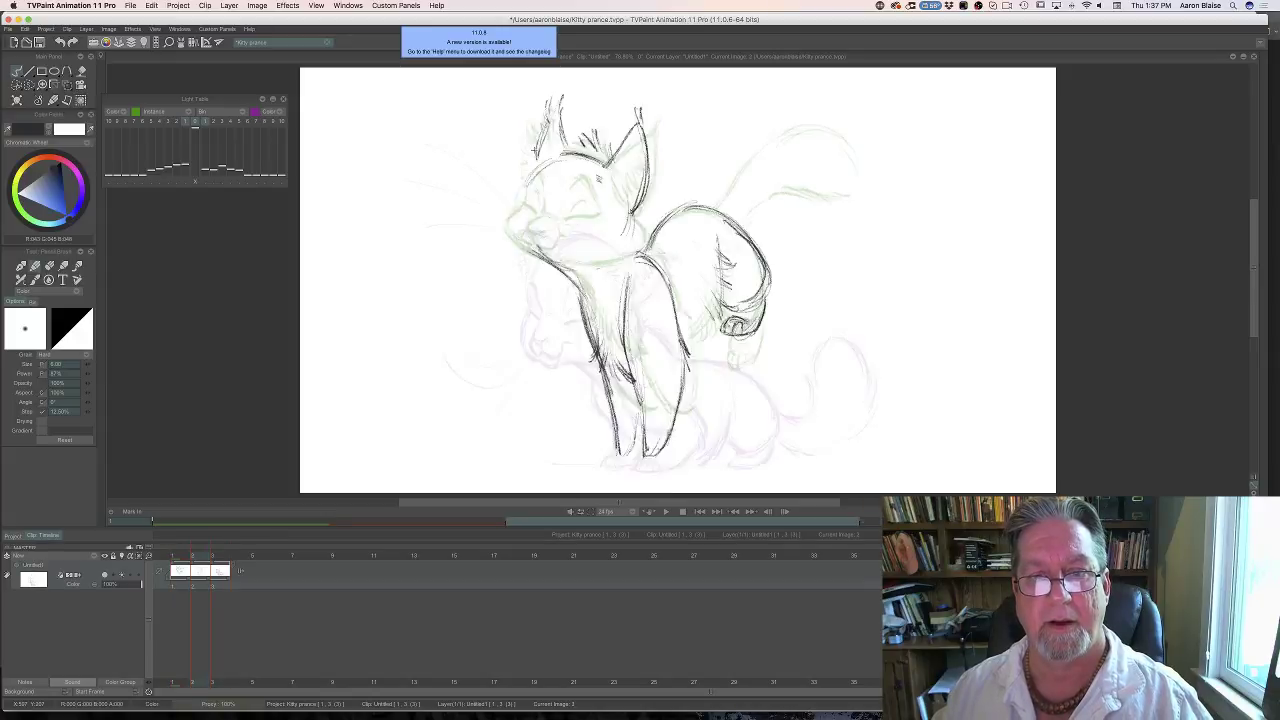
key("Left")
key("Right")
key("Right")
key("Left")
key("Left")
key("Right")
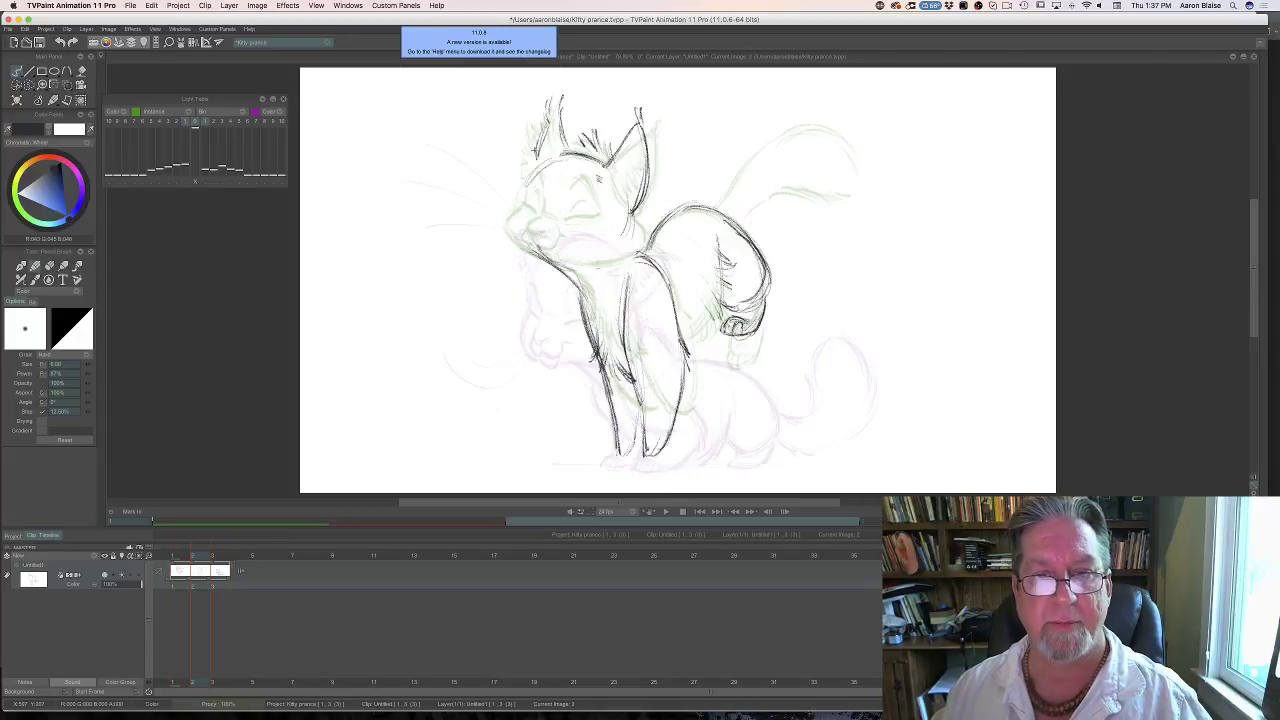
key("Right")
key("Left")
key("Left")
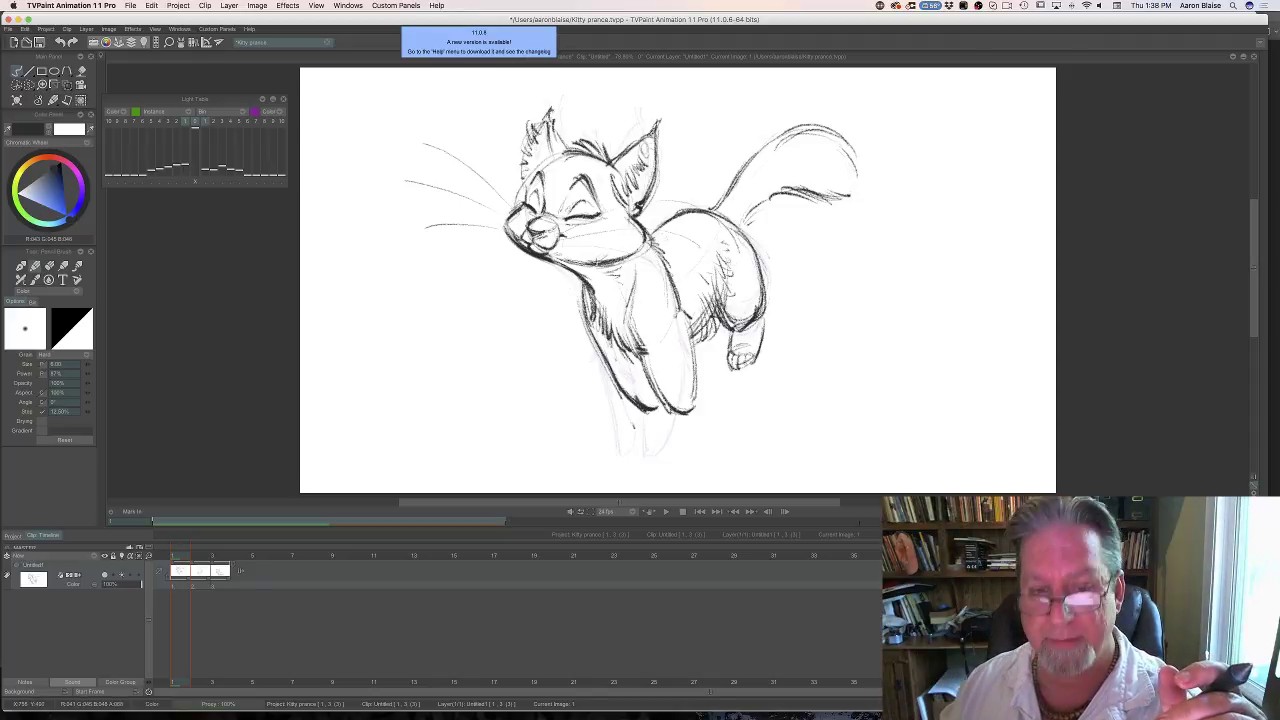
key("Right")
key("Right")
key("Left")
key("Left")
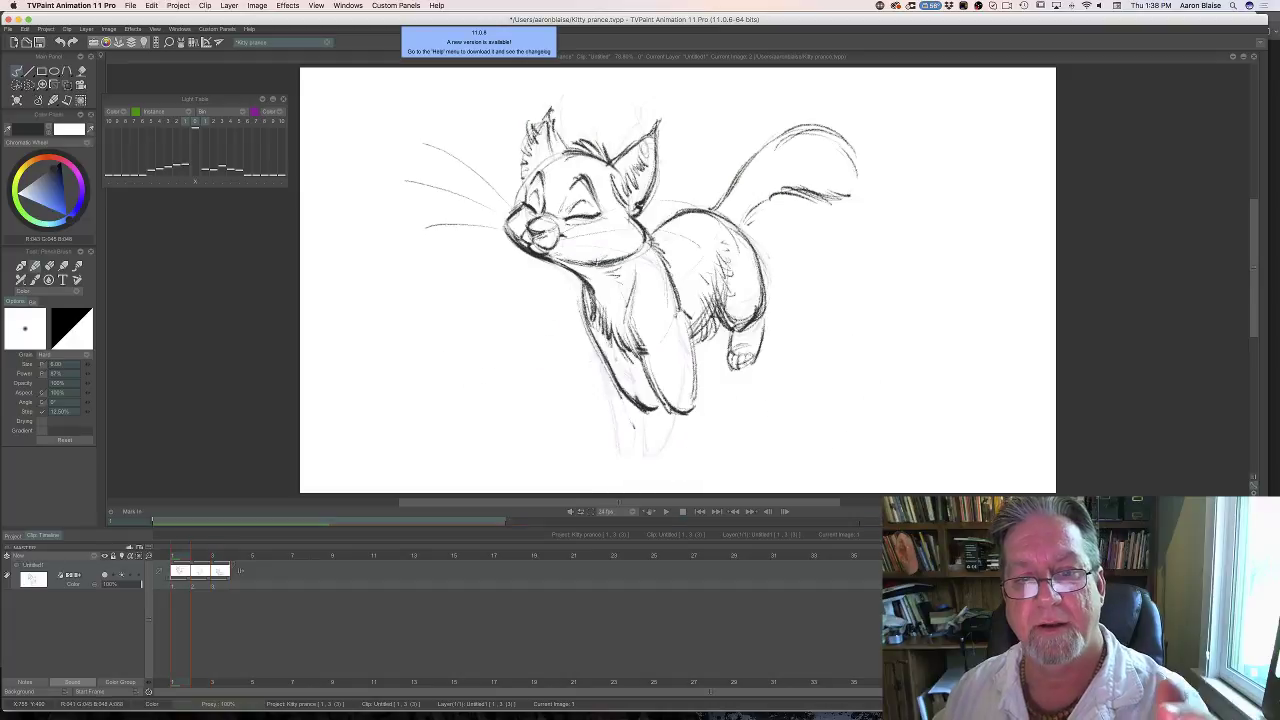
Draw the cheek line below the near ear in frame 2 and curve it down into the jaw.
key("Right")
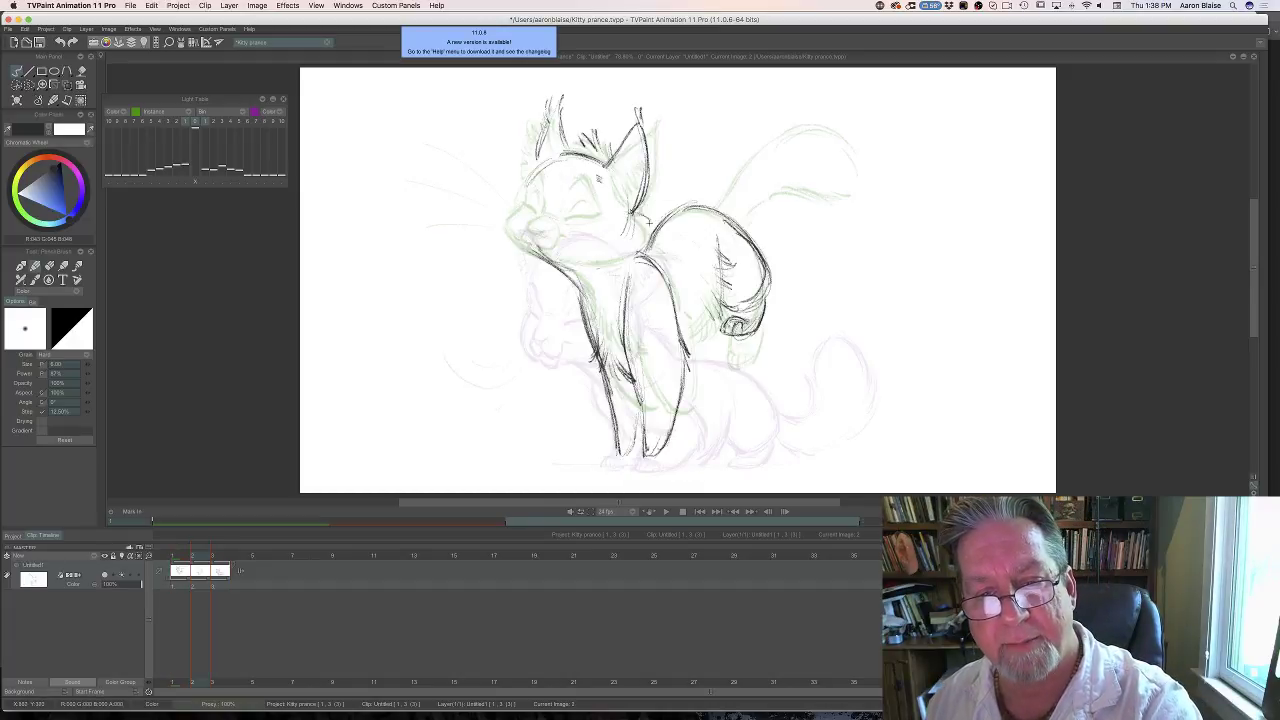
mouse_move(612, 208)
left_mouse_down()
mouse_move(650, 222)
mouse_move(612, 262)
mouse_move(645, 217)
left_mouse_up()
mouse_move(623, 208)
left_mouse_down()
mouse_move(642, 215)
mouse_move(609, 262)
left_mouse_up()
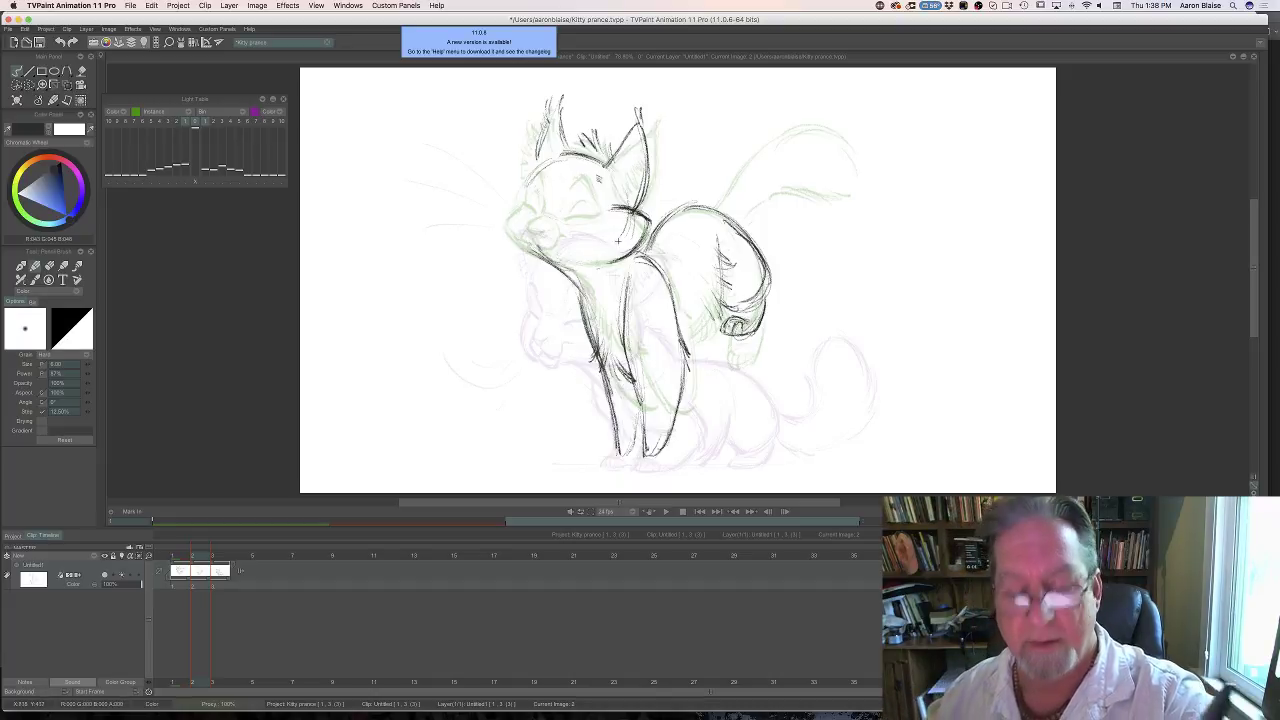
key("Left")
key("Right")
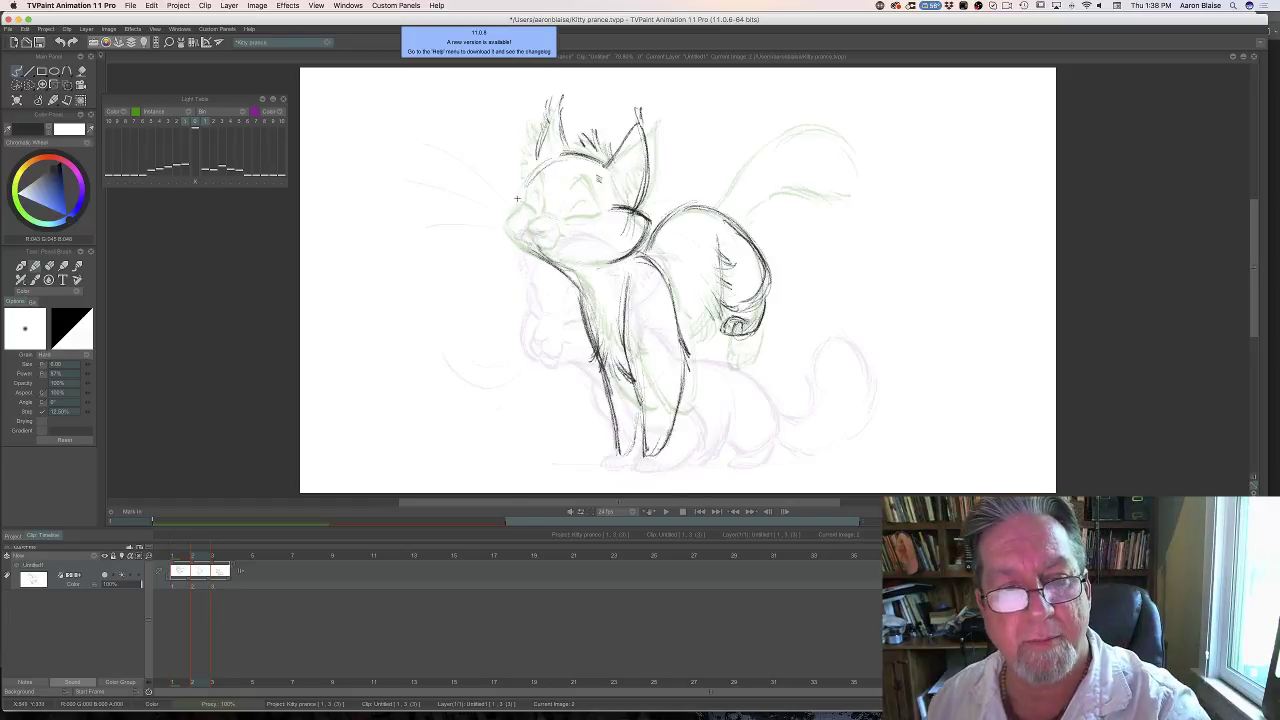
Outline the front of the muzzle and carry the line under the chin into the throat, comparing with frame 1.
mouse_move(516, 198)
left_mouse_down()
mouse_move(502, 208)
mouse_move(572, 280)
left_mouse_up()
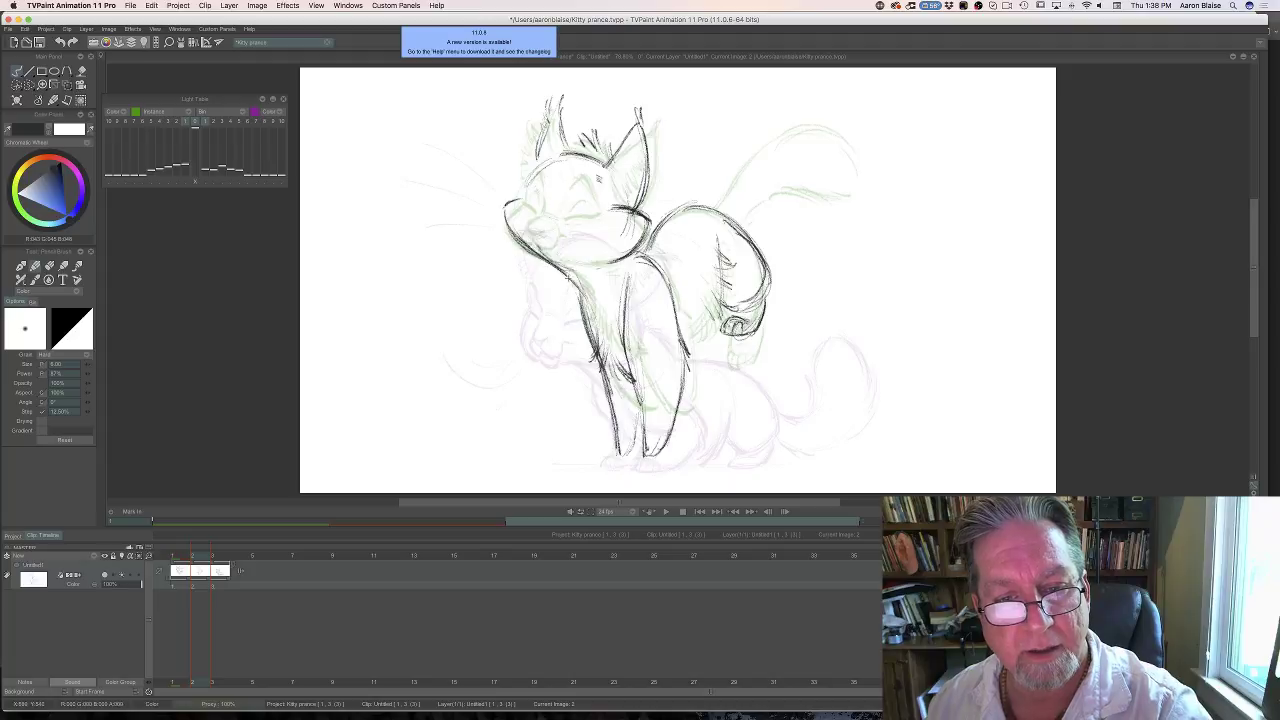
left_click_drag(523, 245, 595, 323)
key("Left")
key("Right")
key("Left")
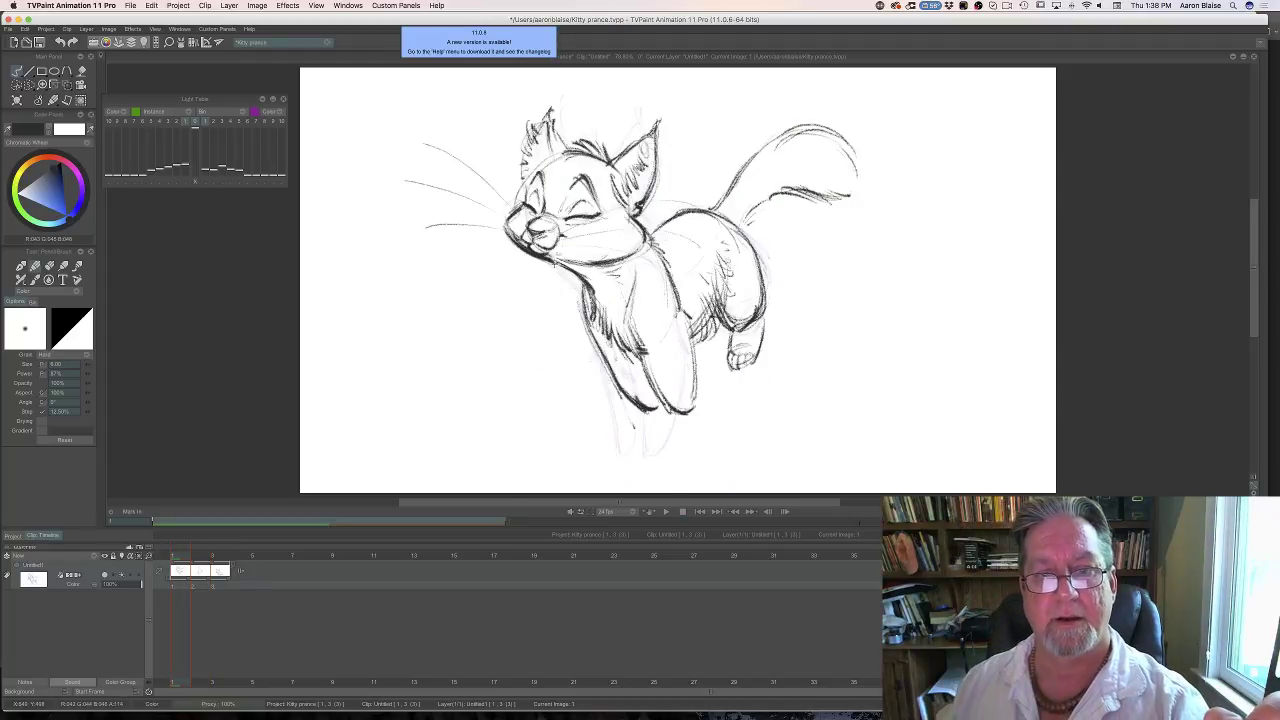
key("Right")
key("Left")
key("Right")
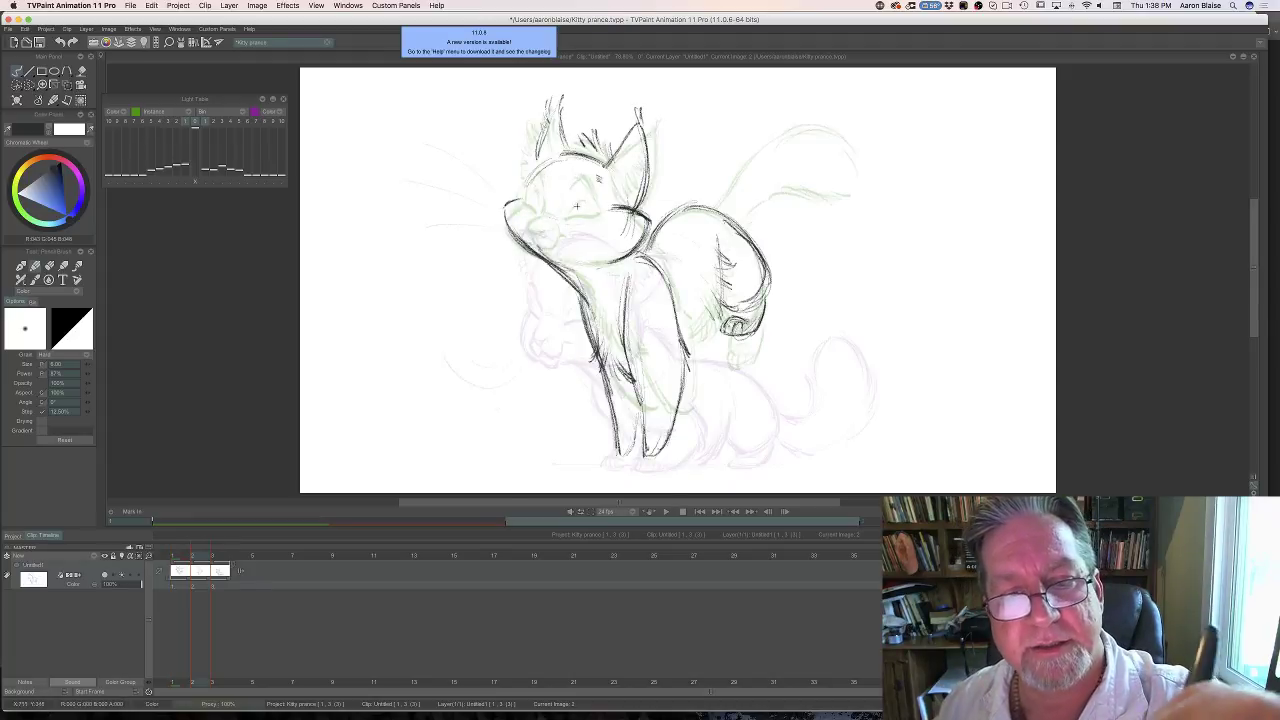
Draw the kitten's two closed eyes in frame 2 and check them against the neighbouring frames.
mouse_move(576, 211)
left_mouse_down()
mouse_move(604, 208)
mouse_move(531, 206)
left_mouse_up()
key("Right")
key("Left")
key("Left")
key("Right")
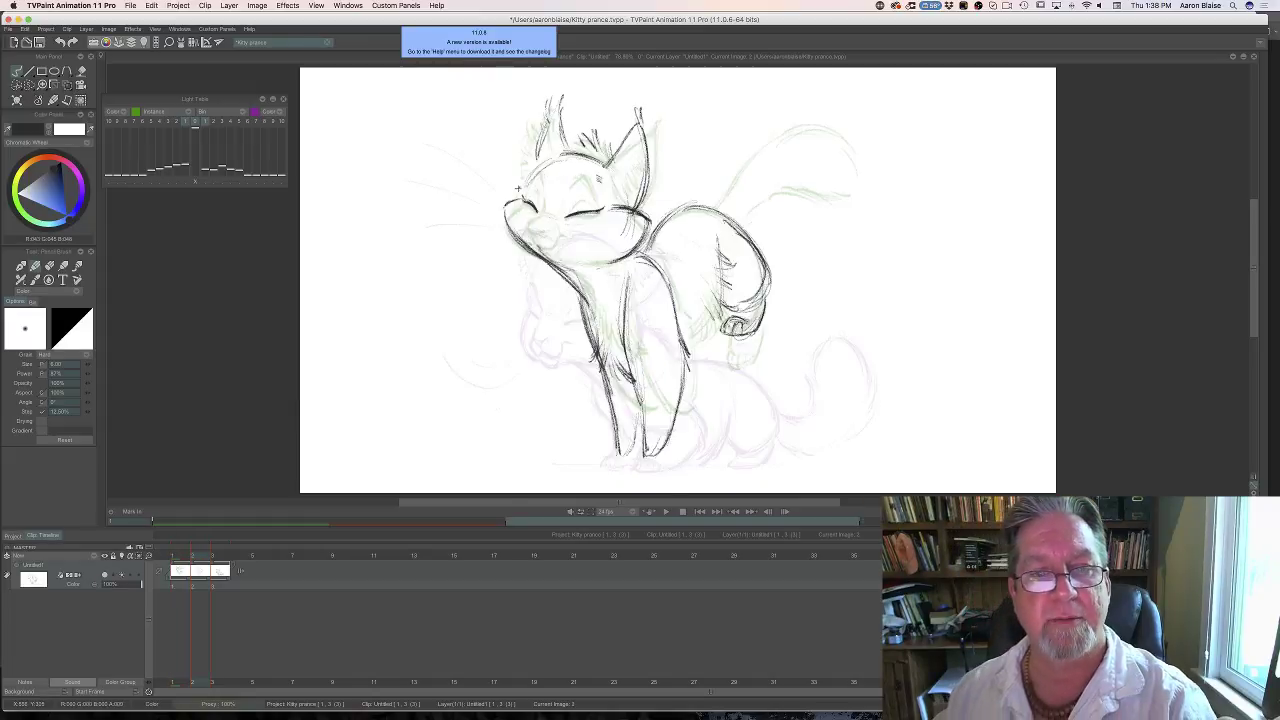
Add light lines above the closed eyes and along the bridge of the nose, using frame 1 as reference.
key("Left")
key("Right")
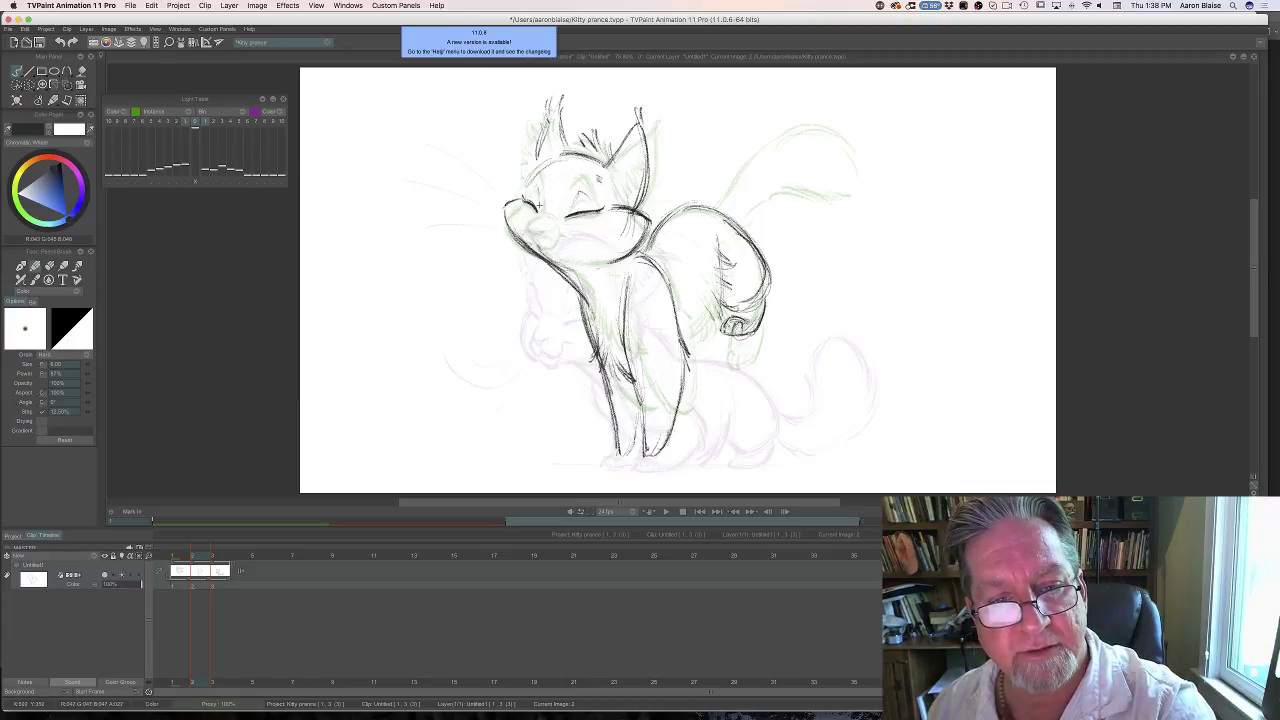
key("Right")
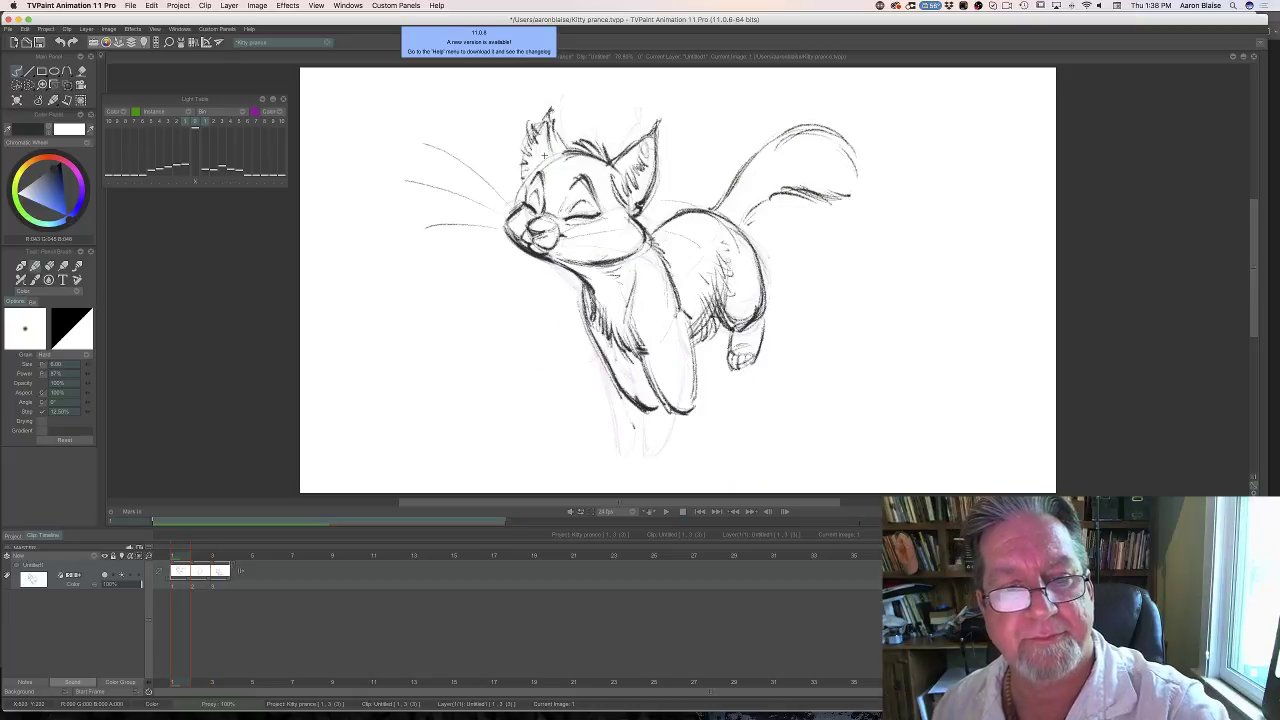
key("Left")
key("Right")
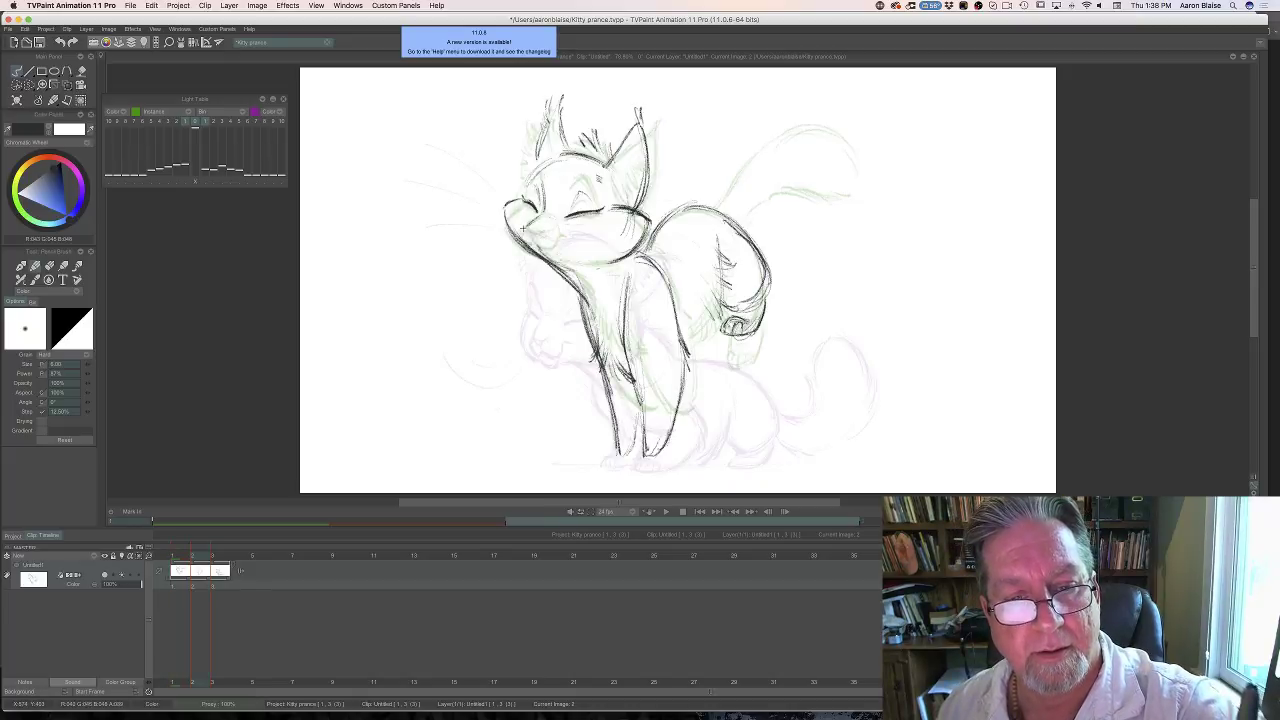
Try a rough nose on the kitten's muzzle in frame 2, compare it with frame 1, and erase it.
key("Left")
key("Right")
key("Left")
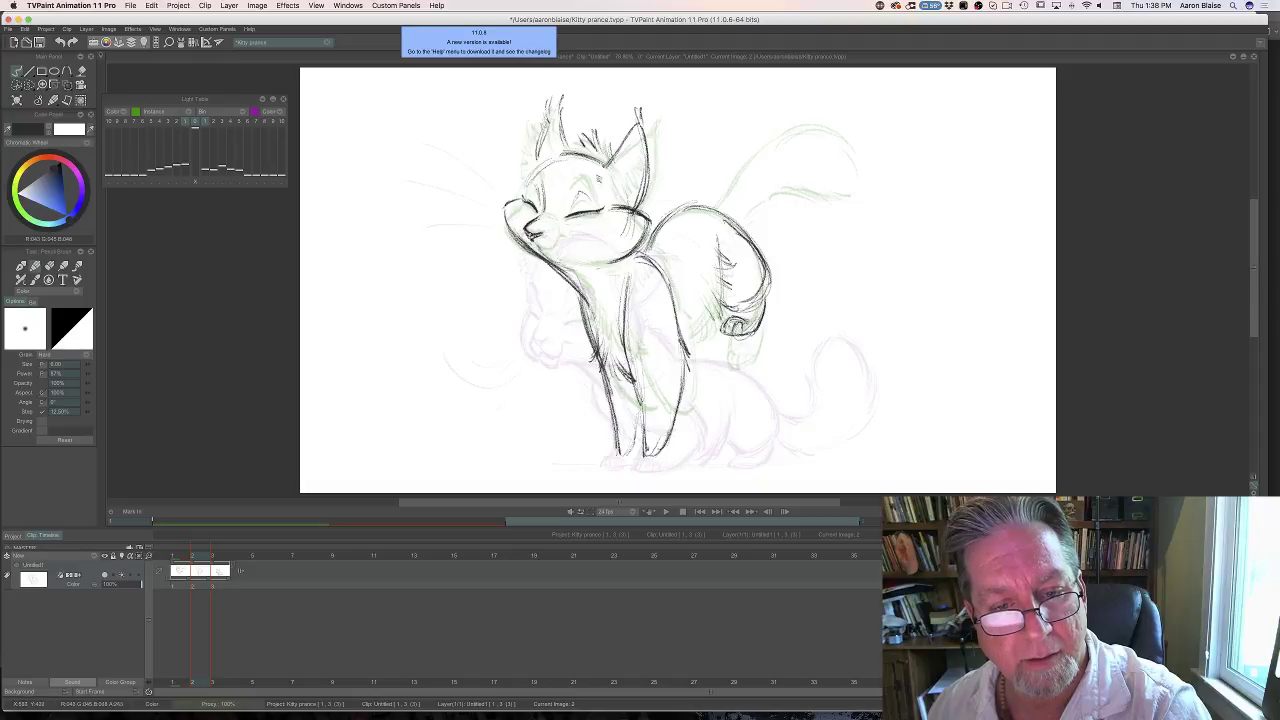
key("Left")
key("Right")
key("Left")
key("Right")
key("Left")
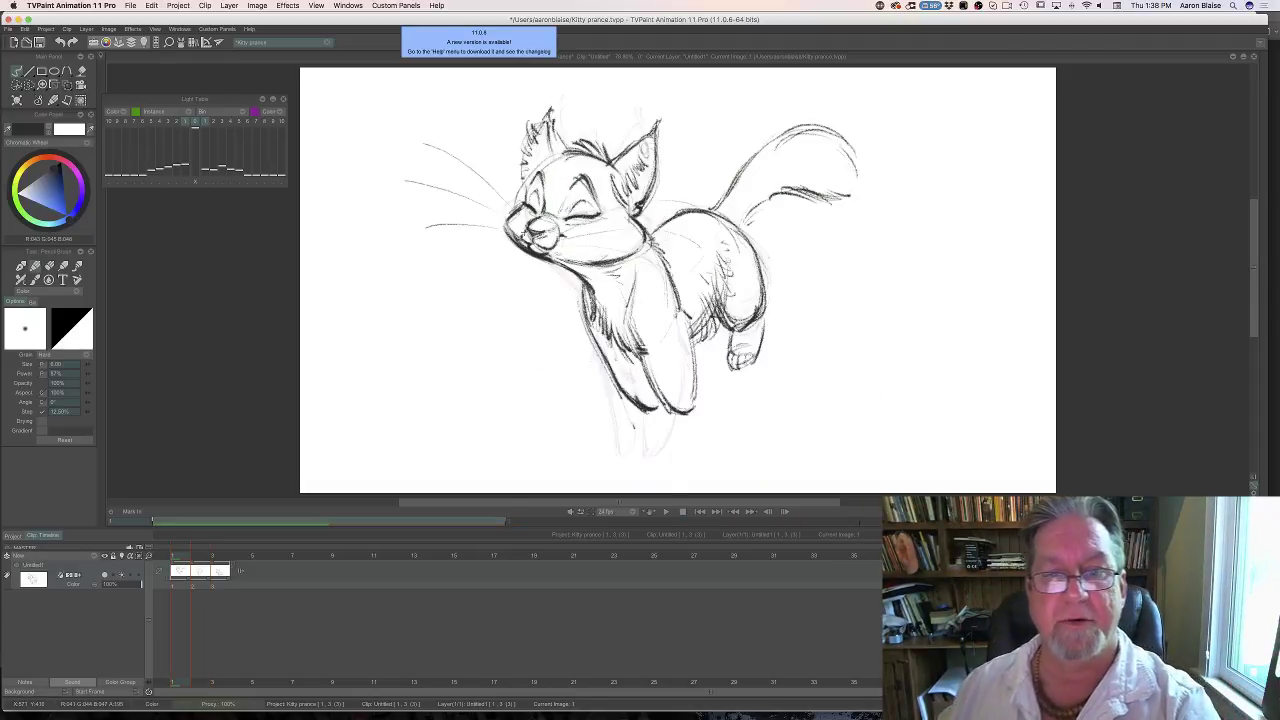
key("Right")
key("e")
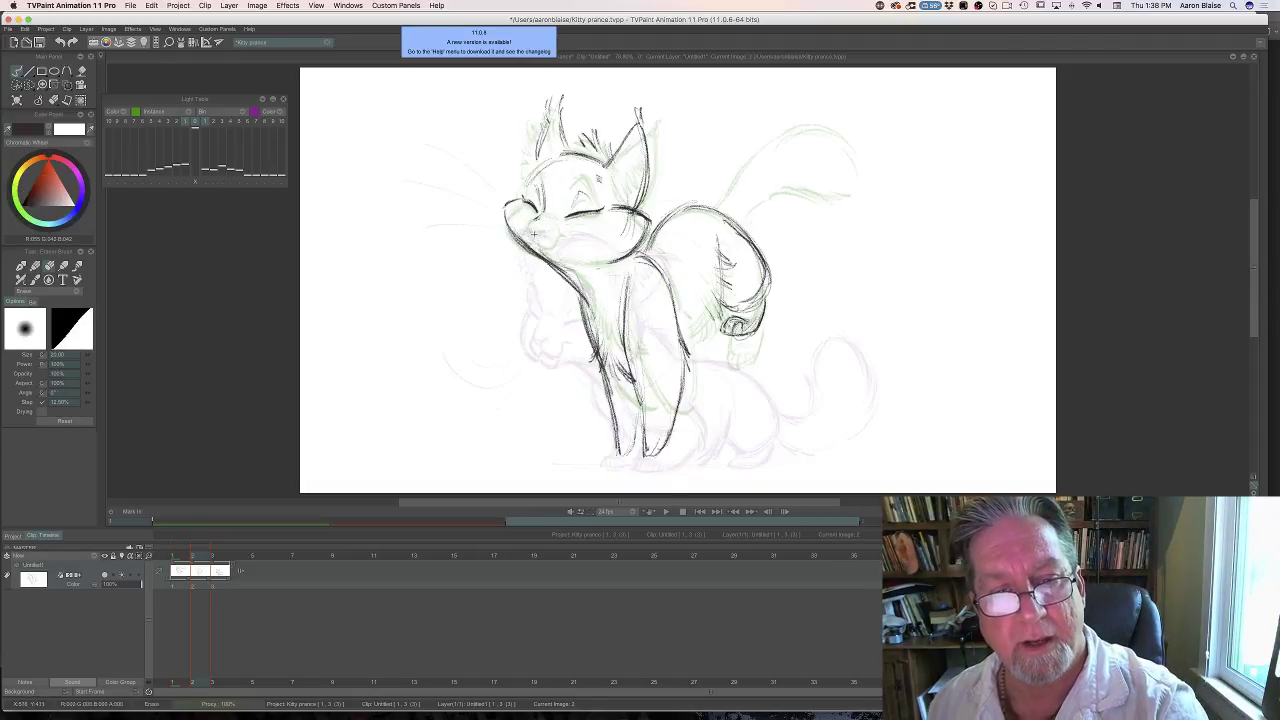
Redraw the nose in frame 2 and add the mouth line beneath it, matching the face in frame 1.
key("Left")
key("Right")
key("e")
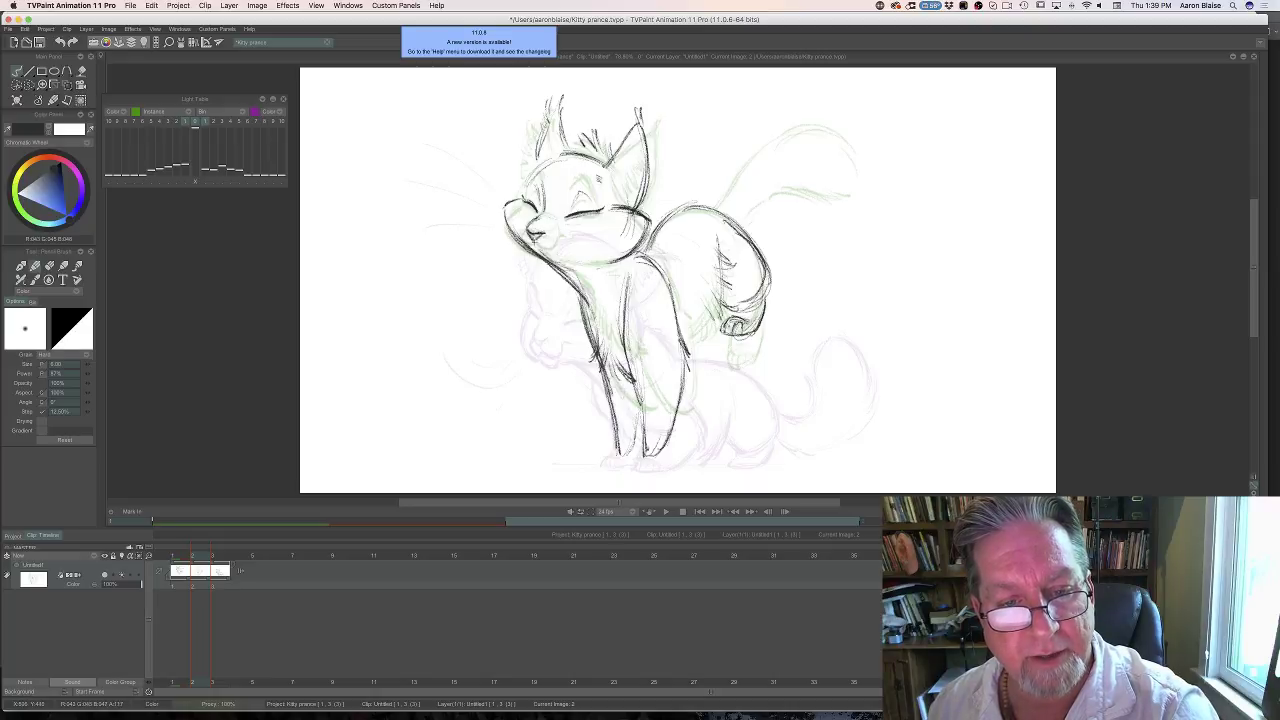
key("Left")
key("Right")
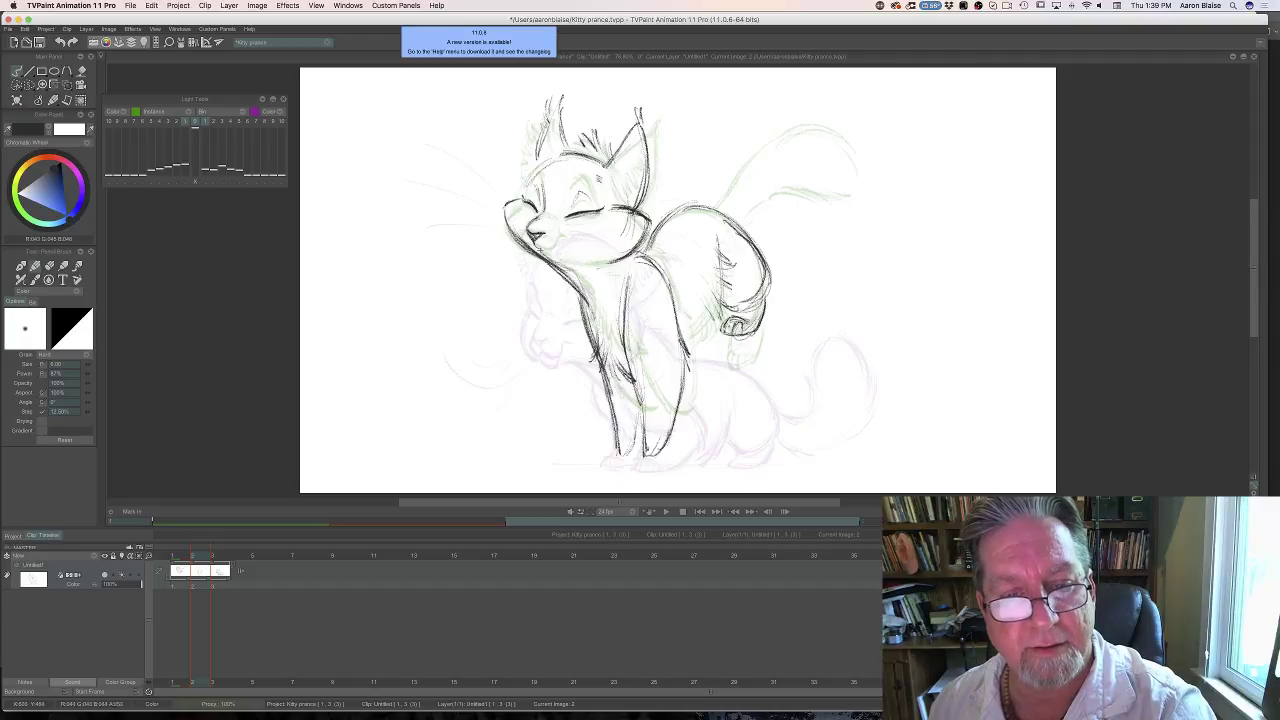
key("Left")
key("Right")
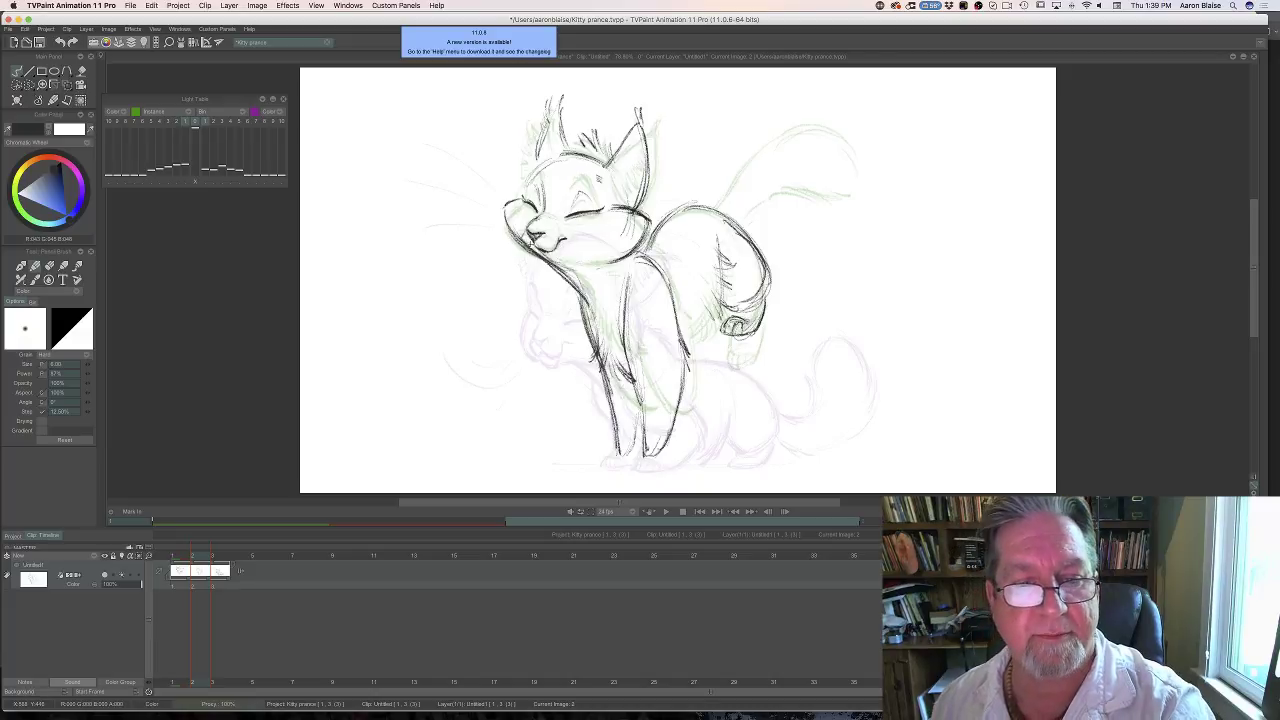
Erase the front part of the lower muzzle line and sketch a new lower lip below the nose.
key("e")
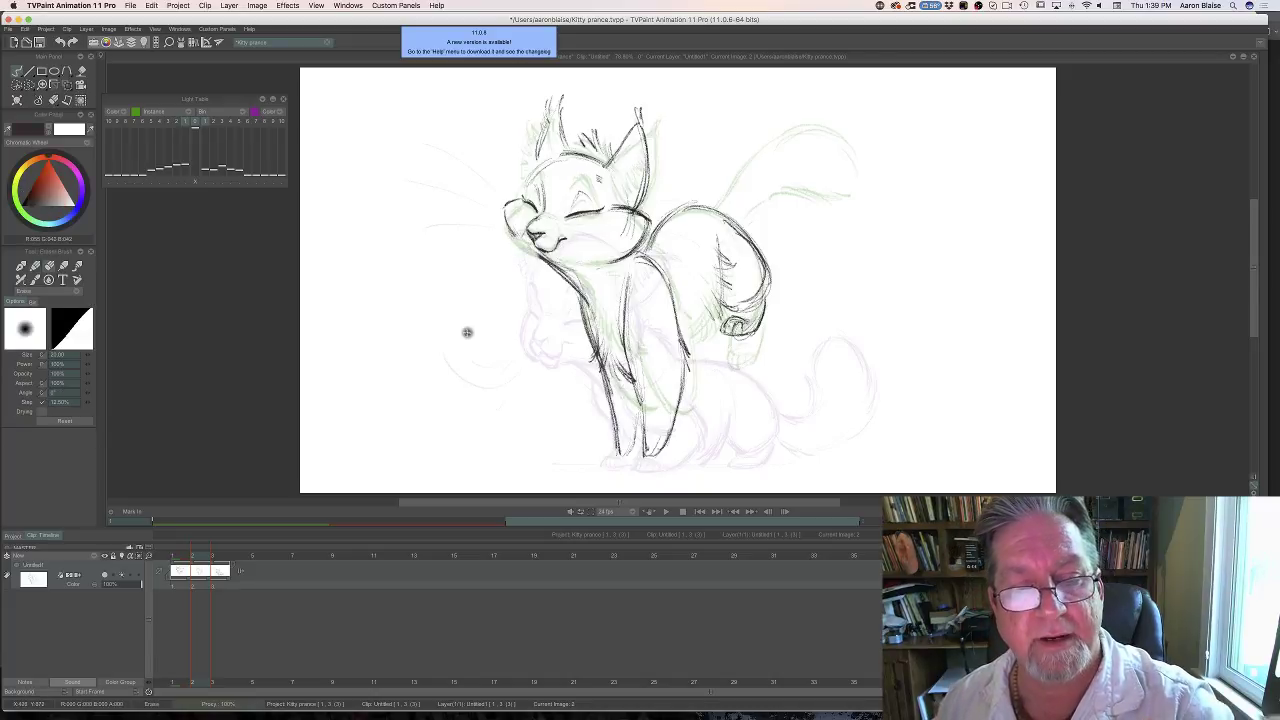
key("e")
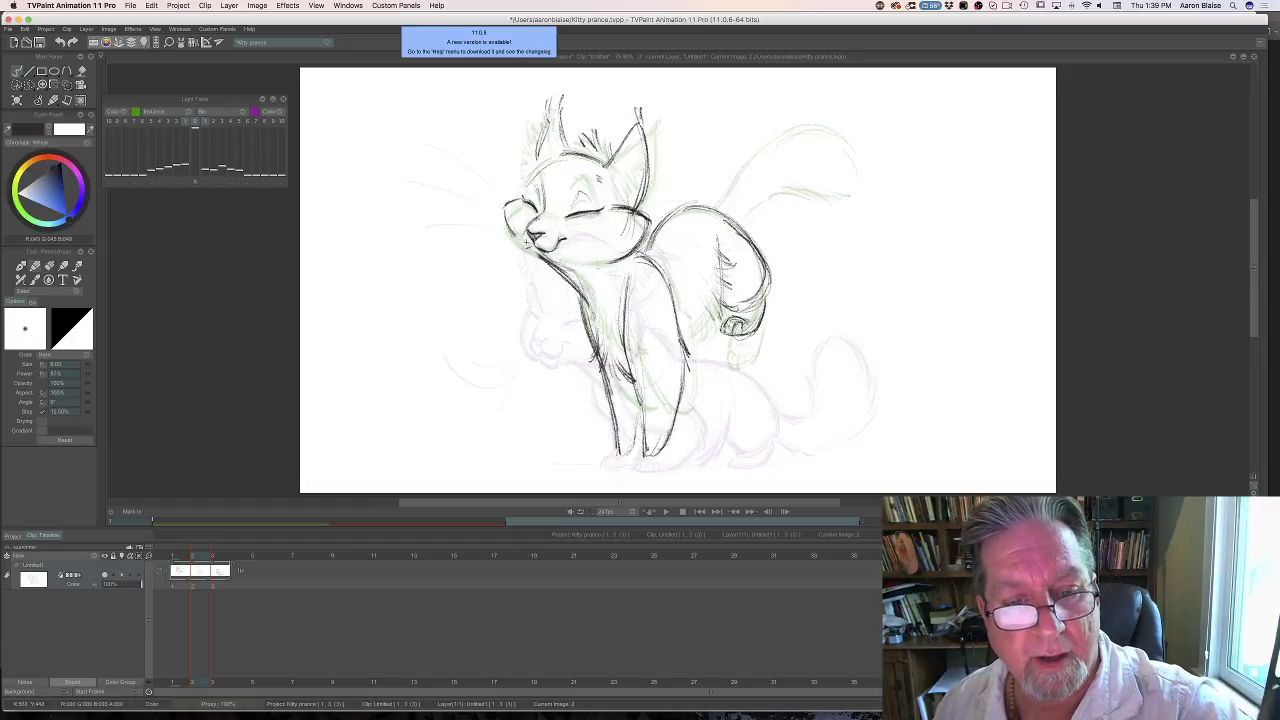
key("Left")
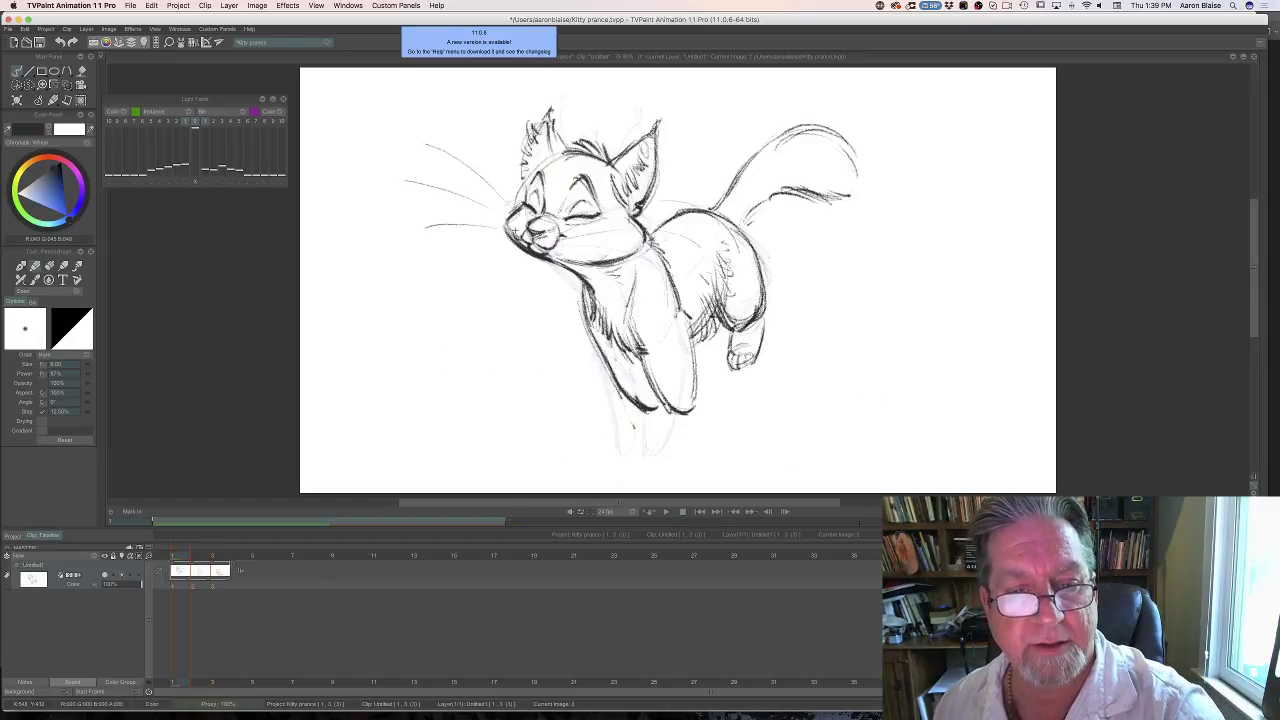
key("Right")
key("Left")
key("Right")
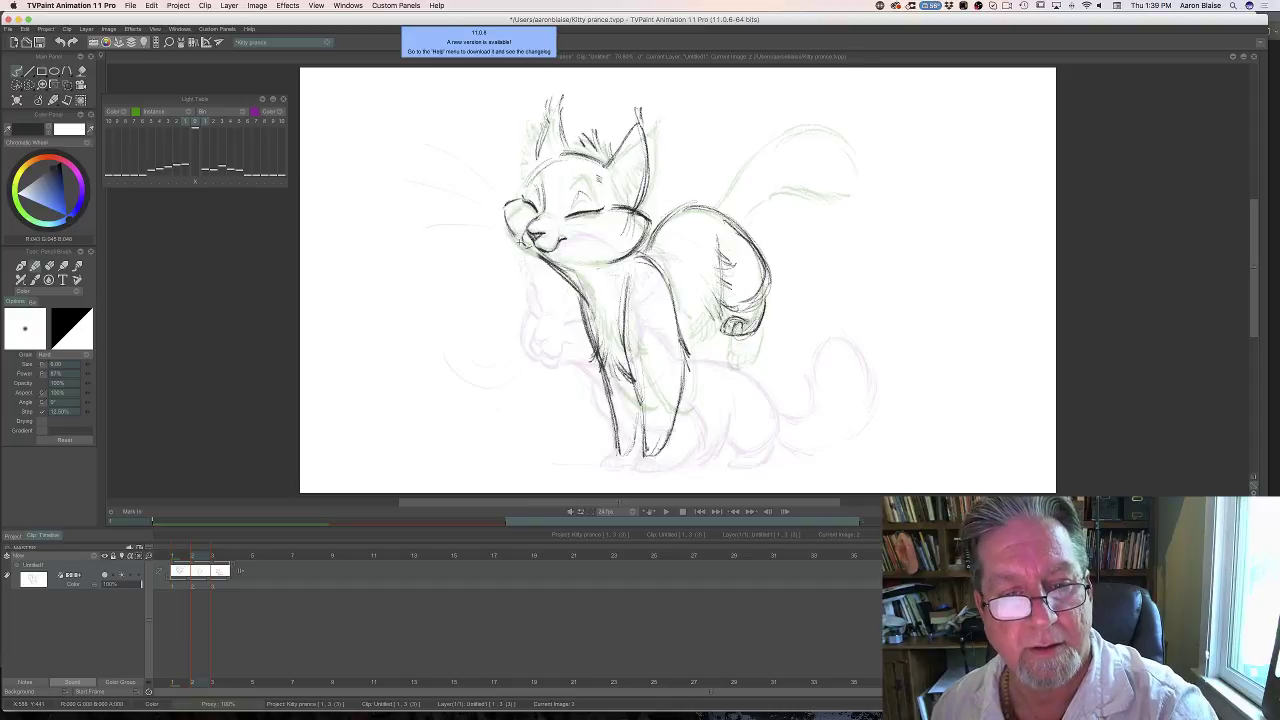
key("Left")
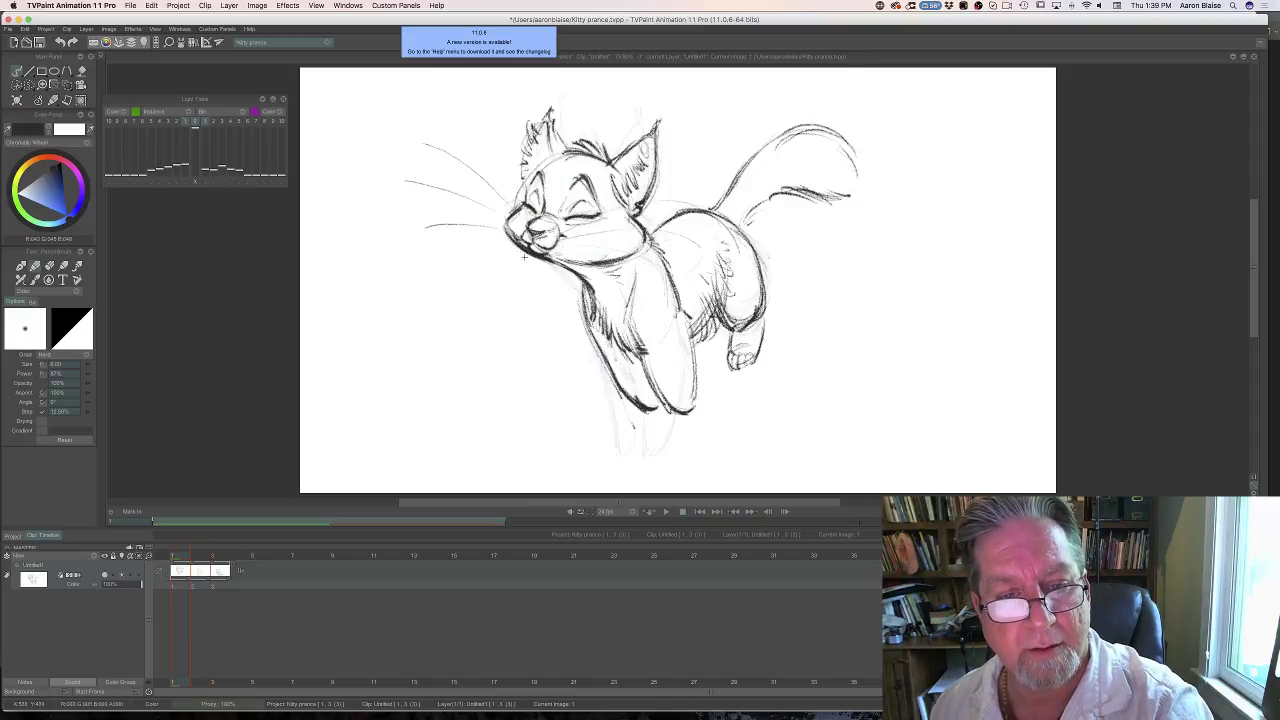
key("Right")
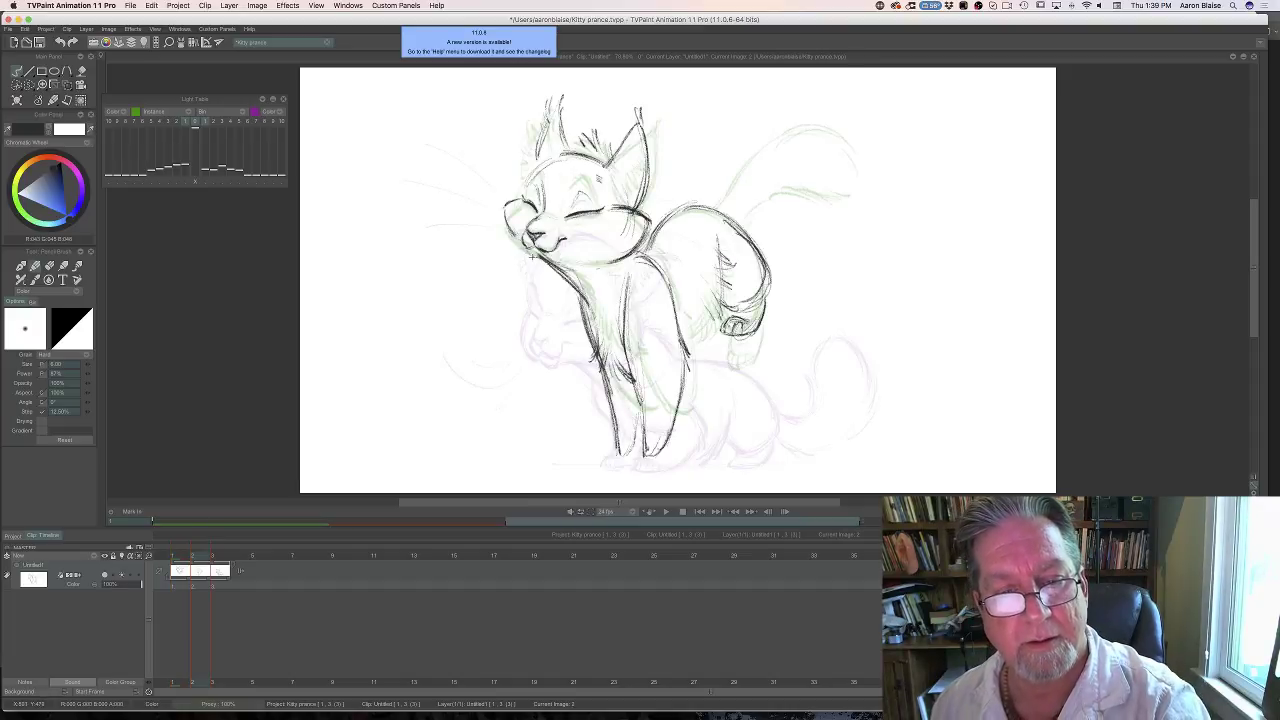
Erase the leftover throat line under the mouth and draw a rounded chin, checking it against frame 1.
key("e")
key("Left")
key("Right")
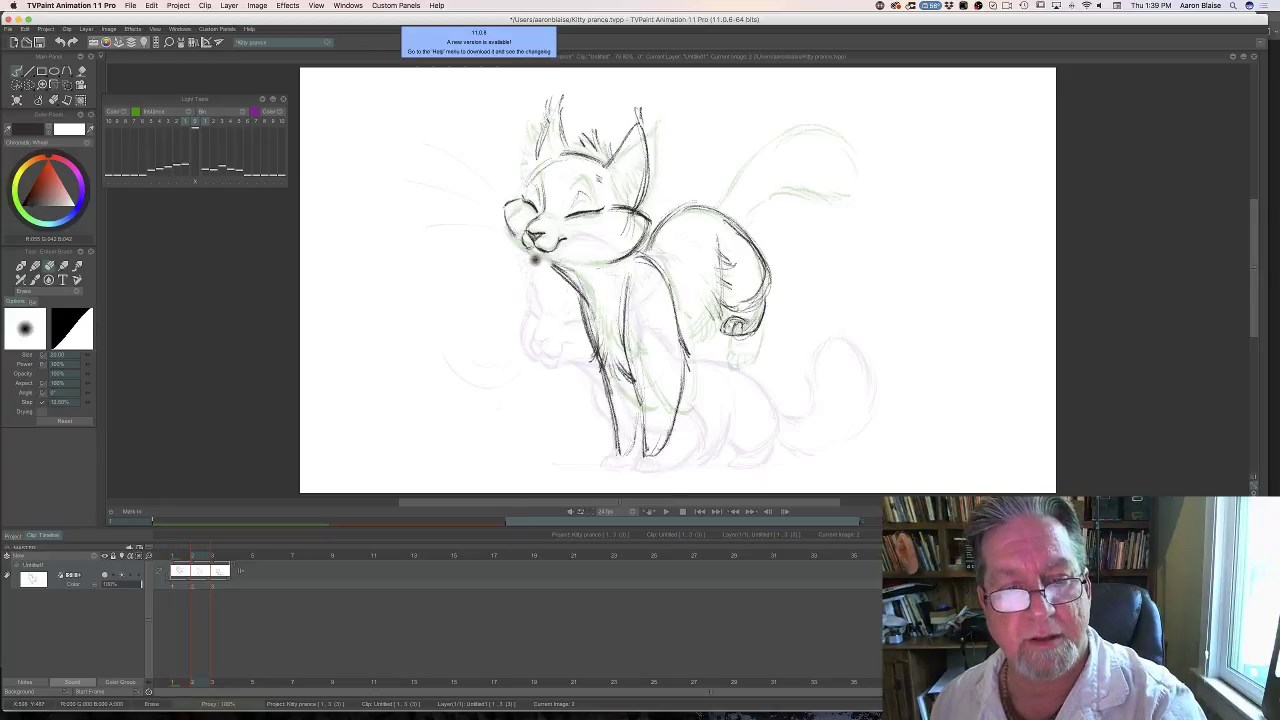
key("e")
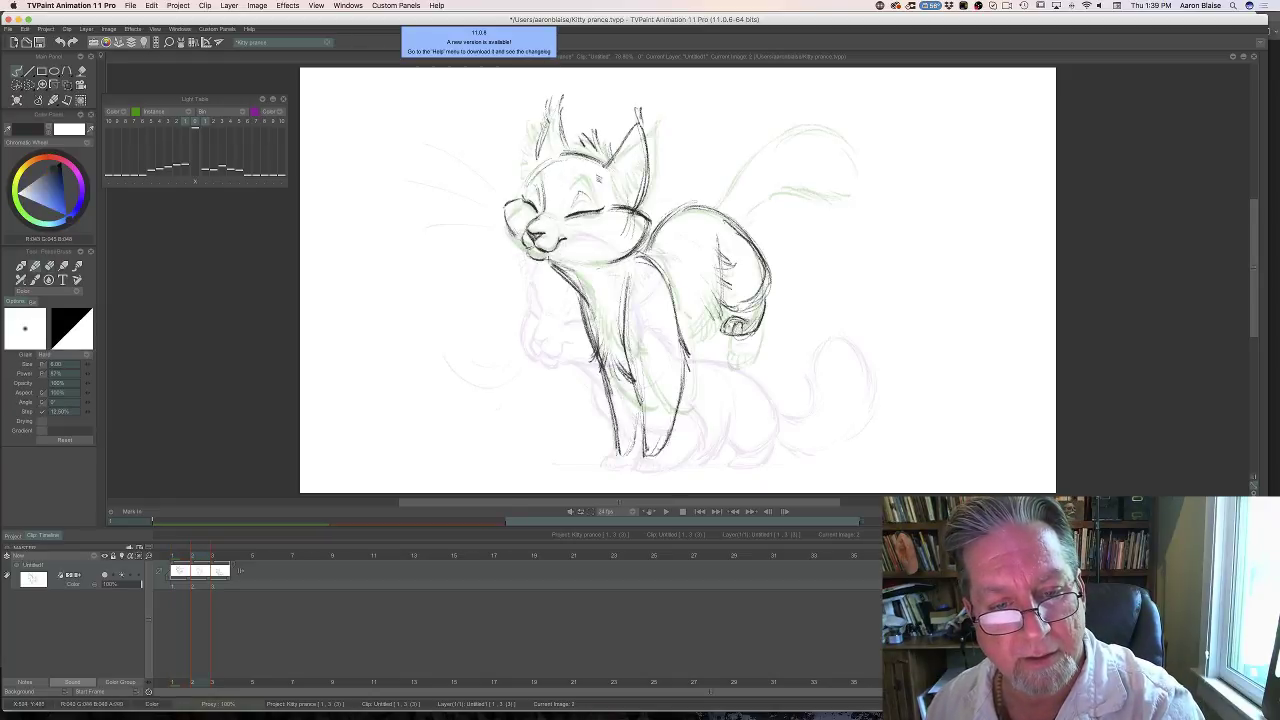
key("Left")
key("Right")
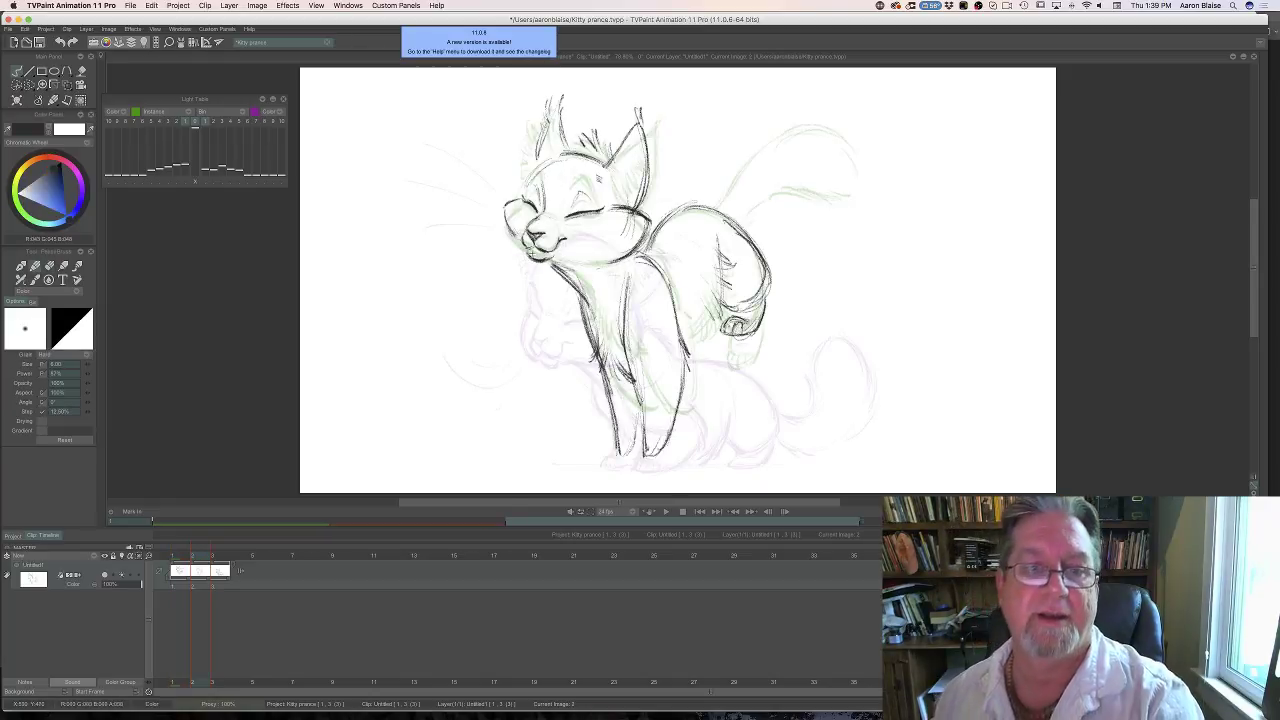
Compare the head in frame 2 with frame 1 and touch up the kitten's lower jaw line under the cheek.
key("Left")
key("Right")
key("Left")
key("Right")
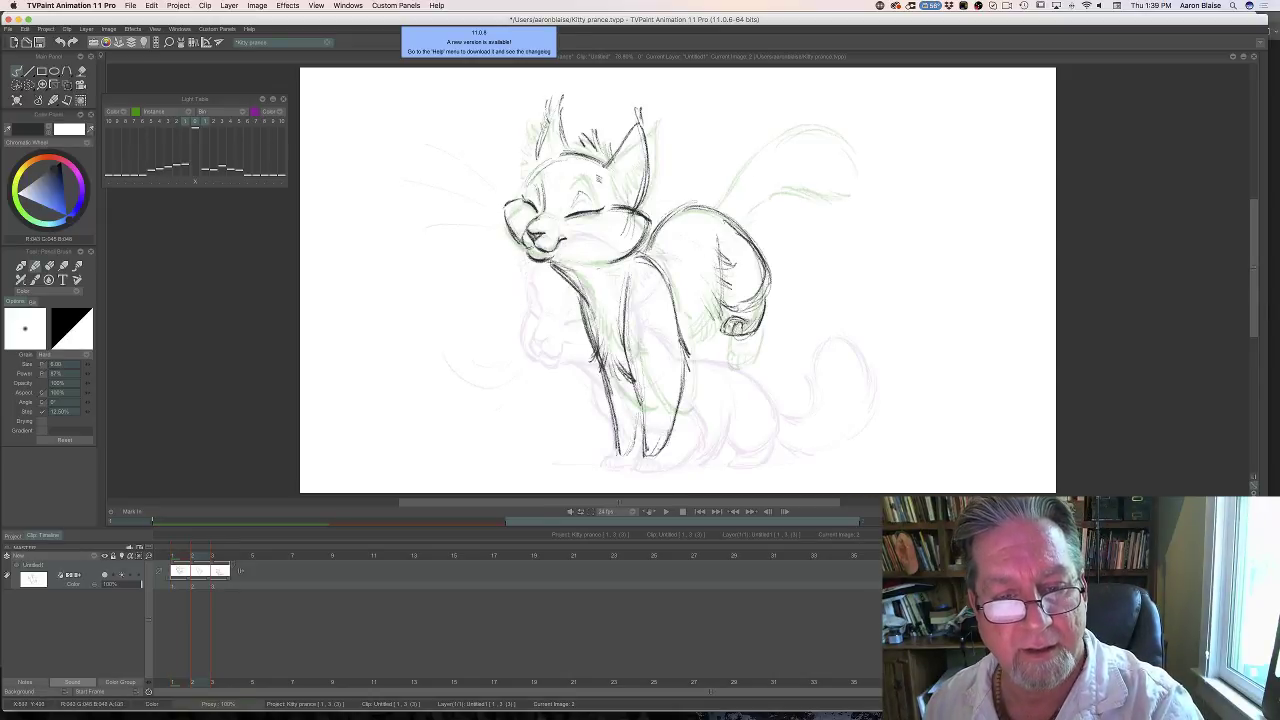
key("Left")
key("Right")
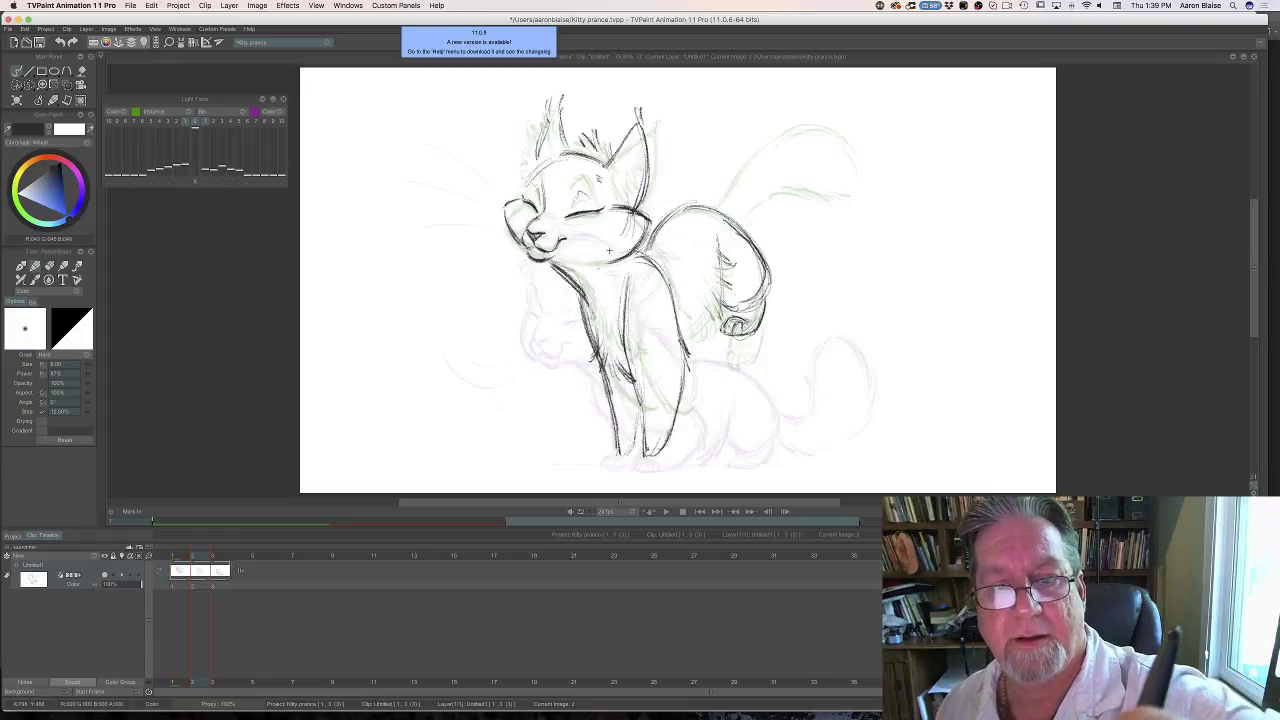
left_click_drag(590, 261, 625, 255)
key("Left")
key("Right")
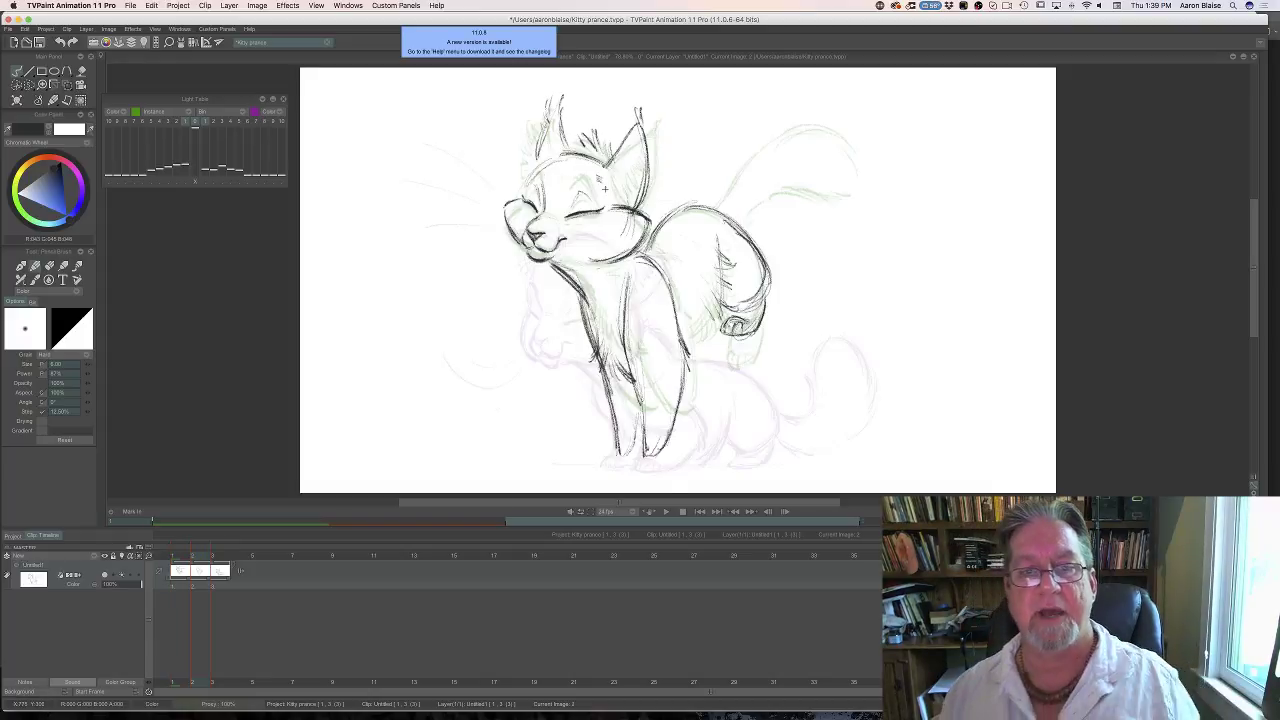
Draw the raised eyebrows above both closed eyes in frame 2, flipping to frame 1 to match their placement.
key("Left")
key("Right")
key("Left")
key("Right")
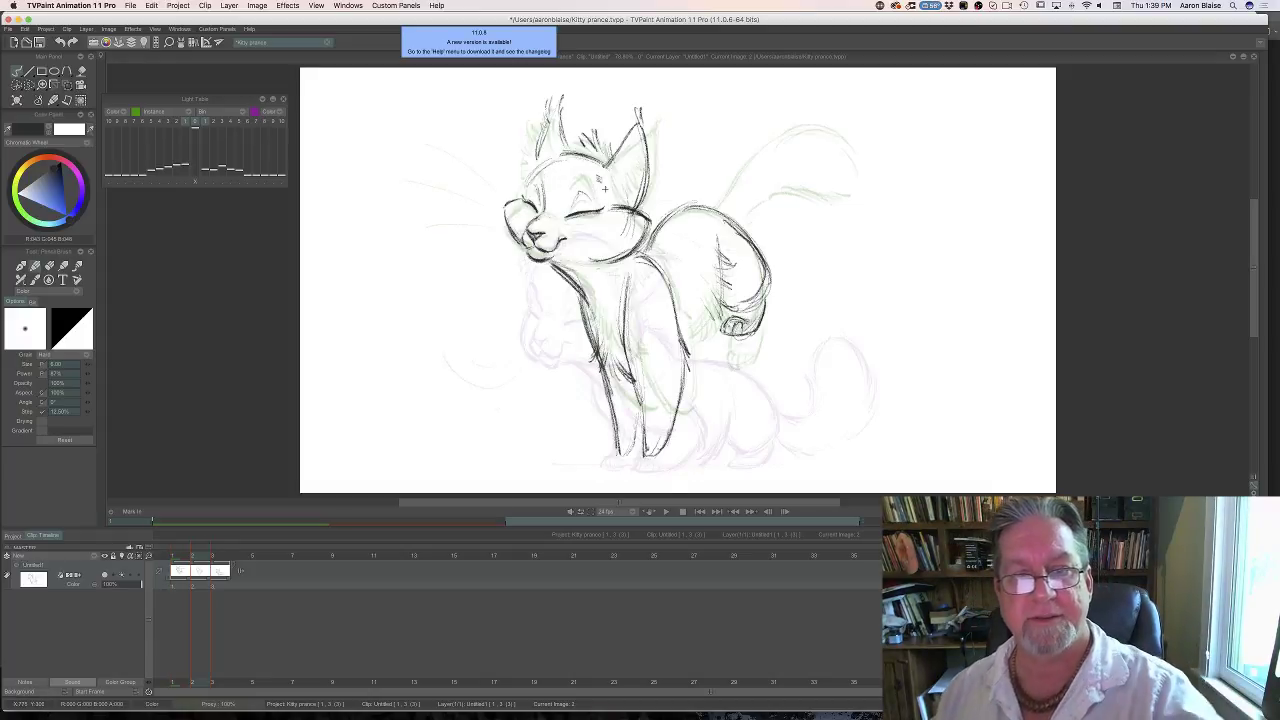
key("Left")
key("Right")
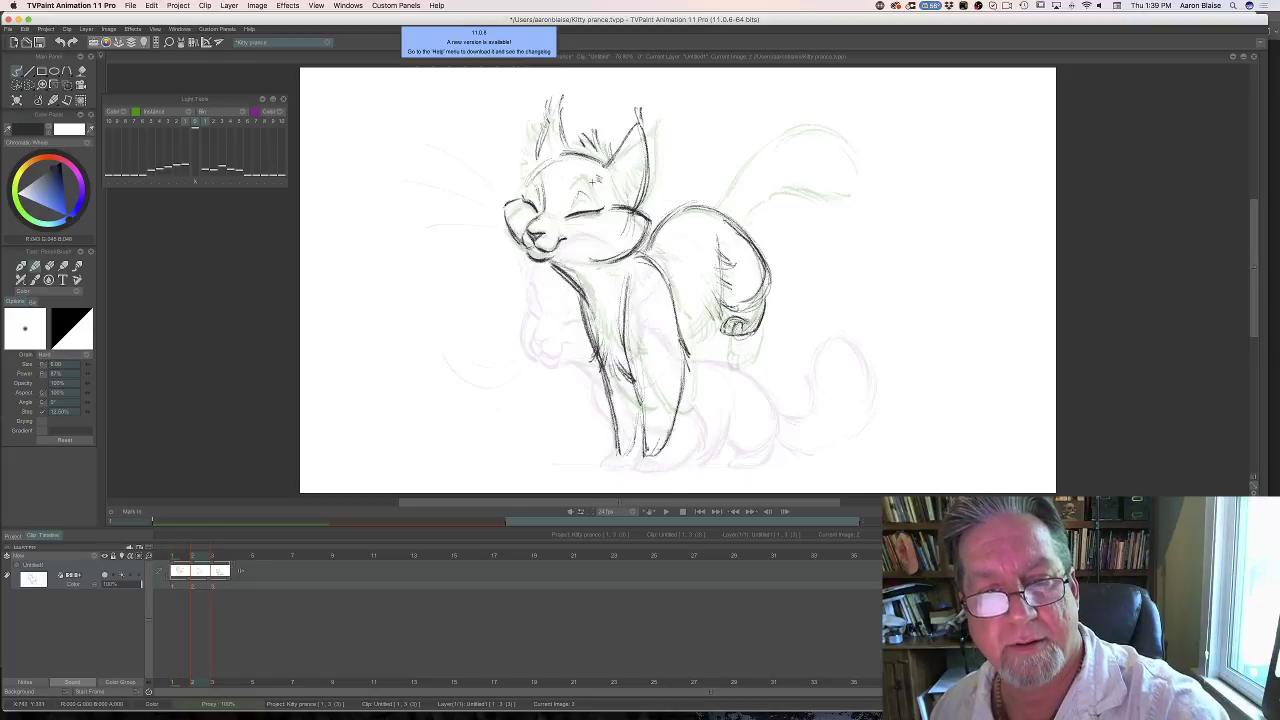
key("Left")
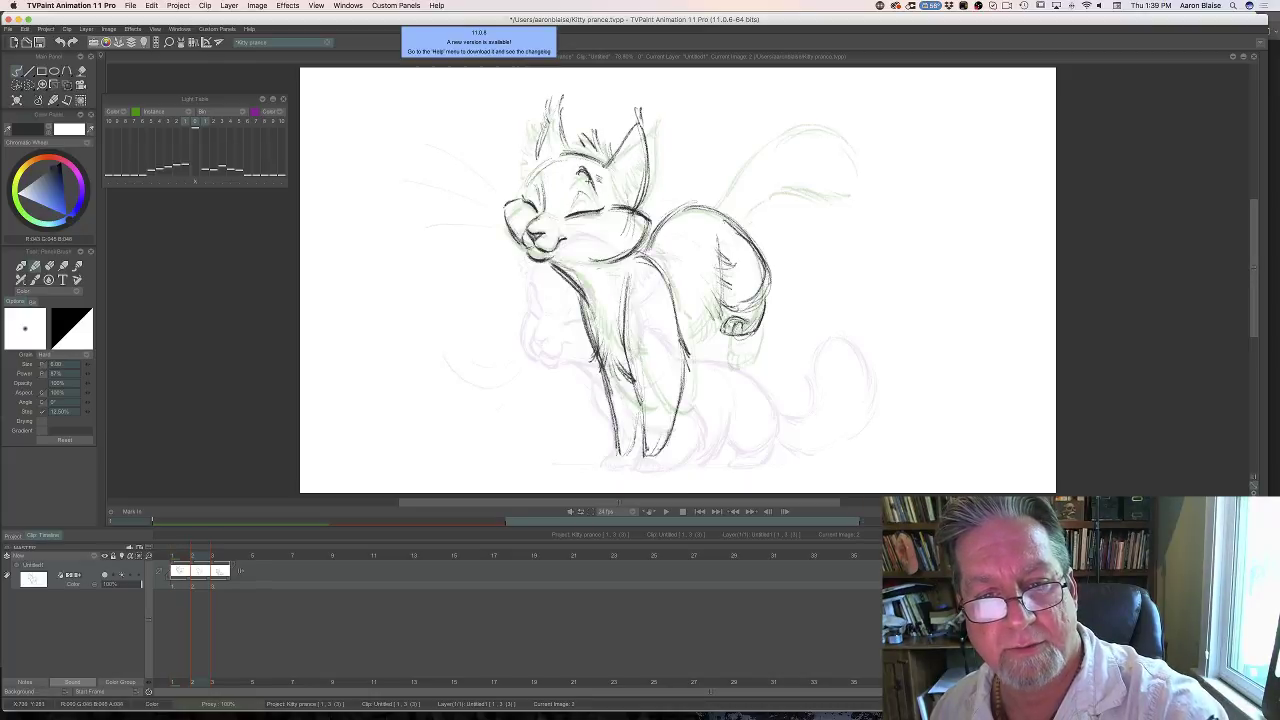
key("Right")
key("Left")
key("Right")
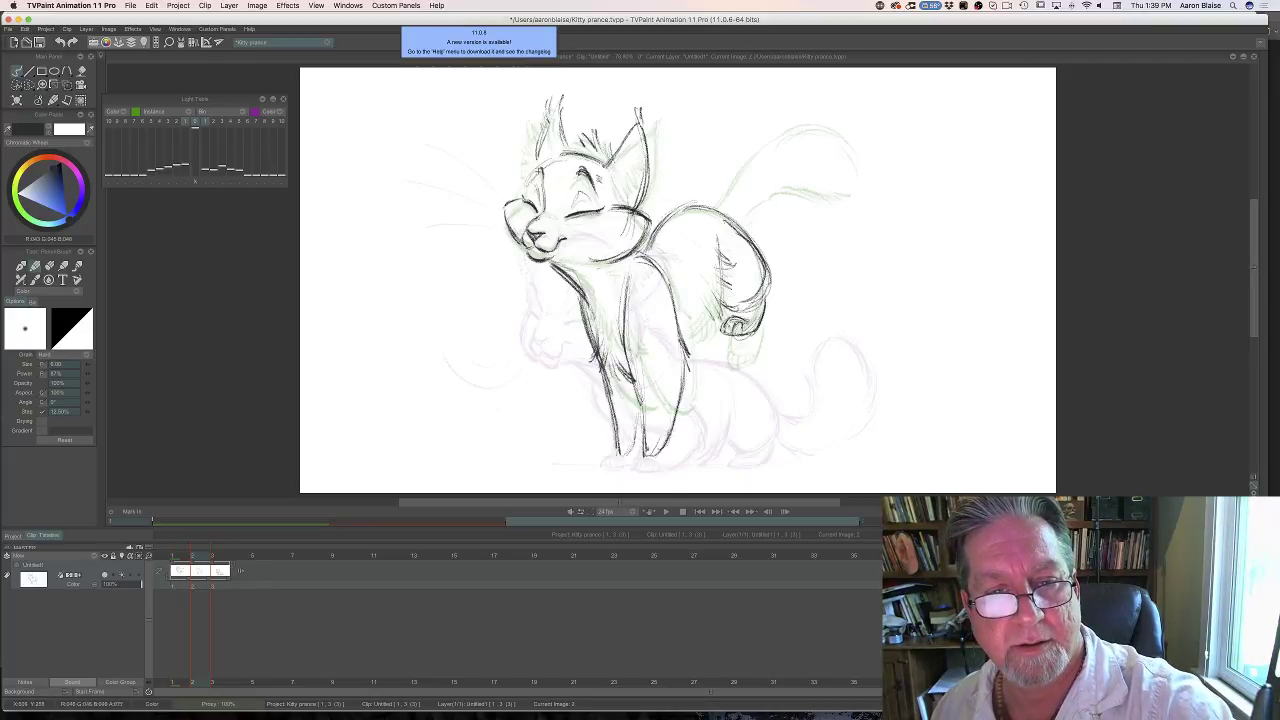
key("Left")
key("Right")
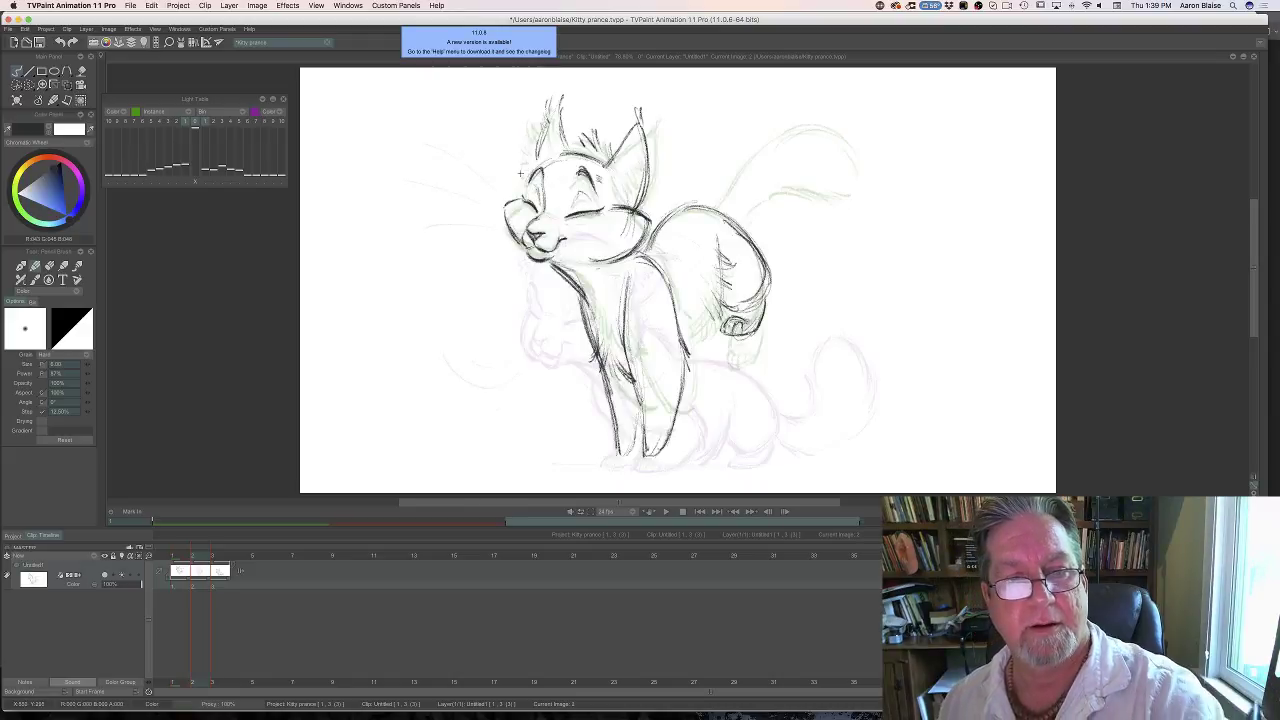
Hatch the fur inside the far ear and add forehead lines between the brows in frame 2, comparing with the neighbouring frames.
mouse_move(548, 118)
left_mouse_down()
mouse_move(530, 158)
mouse_move(561, 213)
left_mouse_up()
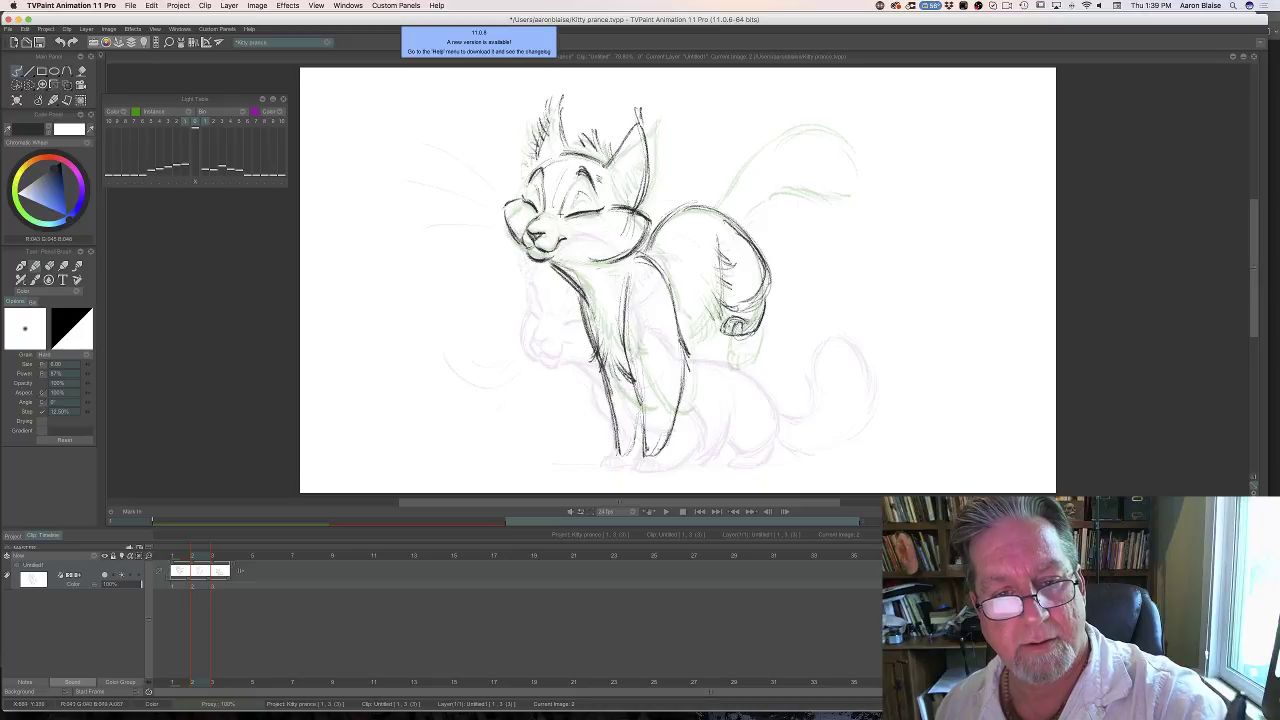
key("Left")
key("Right")
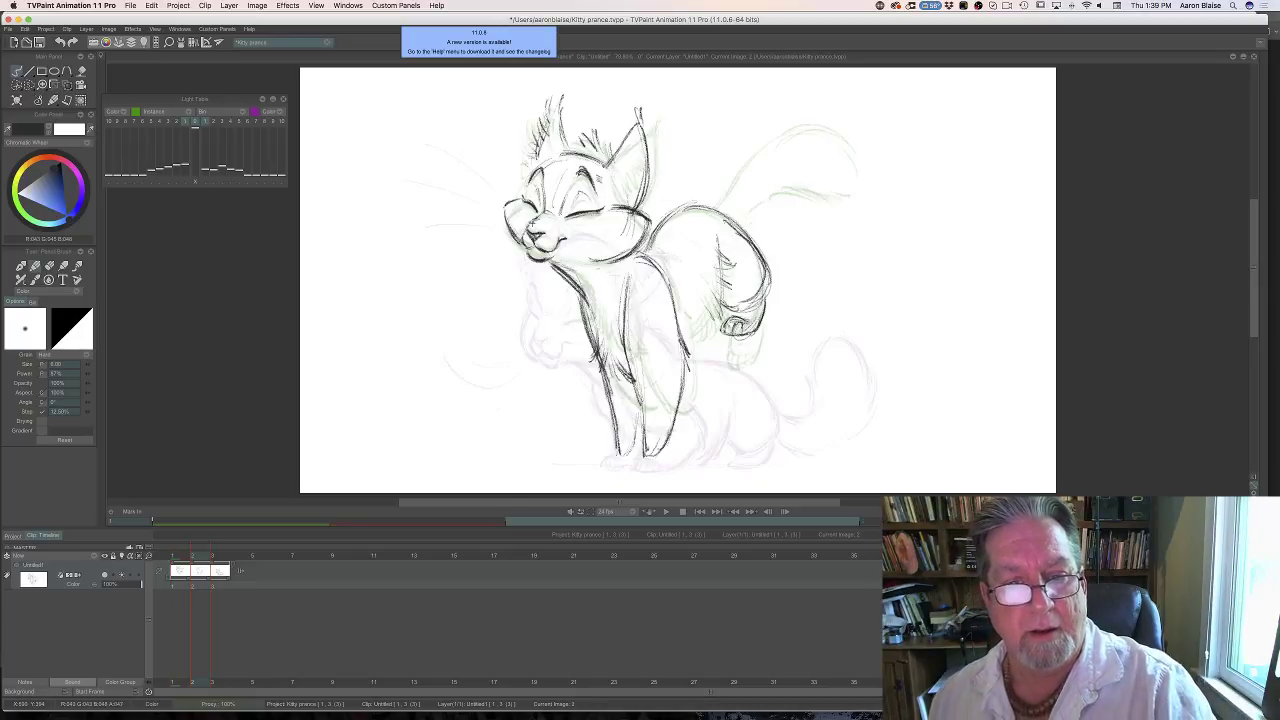
key("Right")
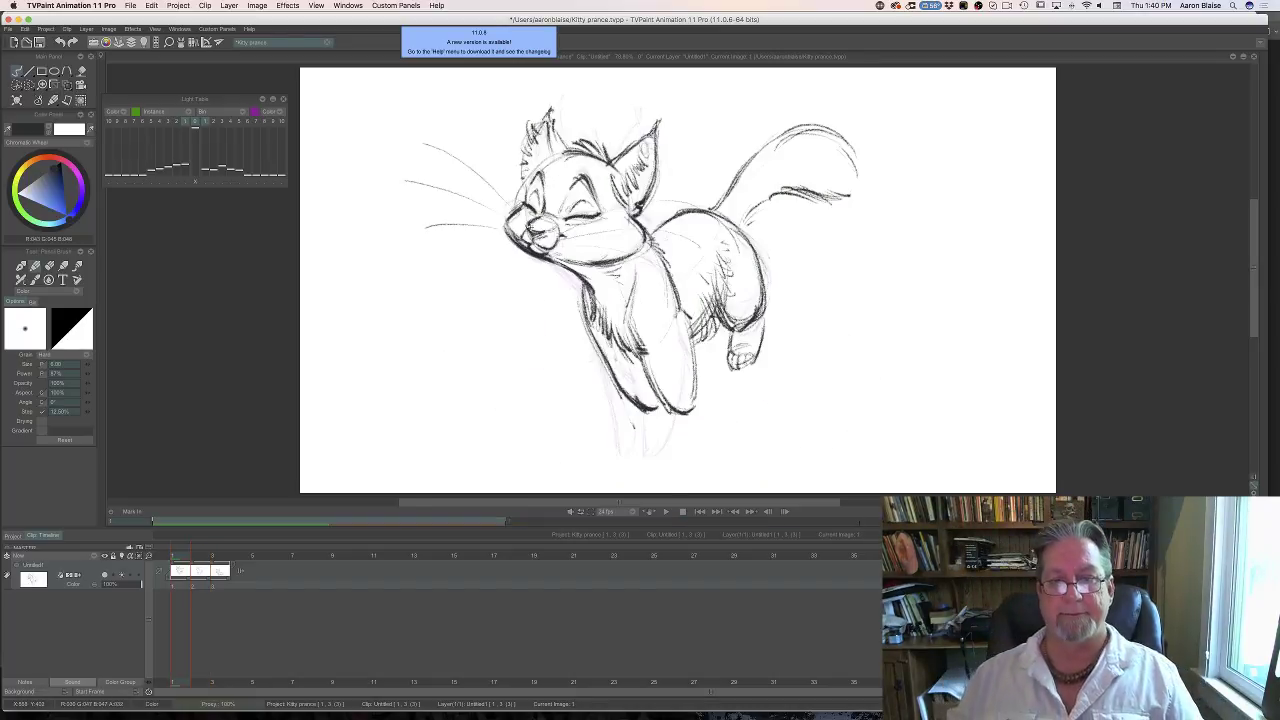
key("Left")
key("Left")
key("Right")
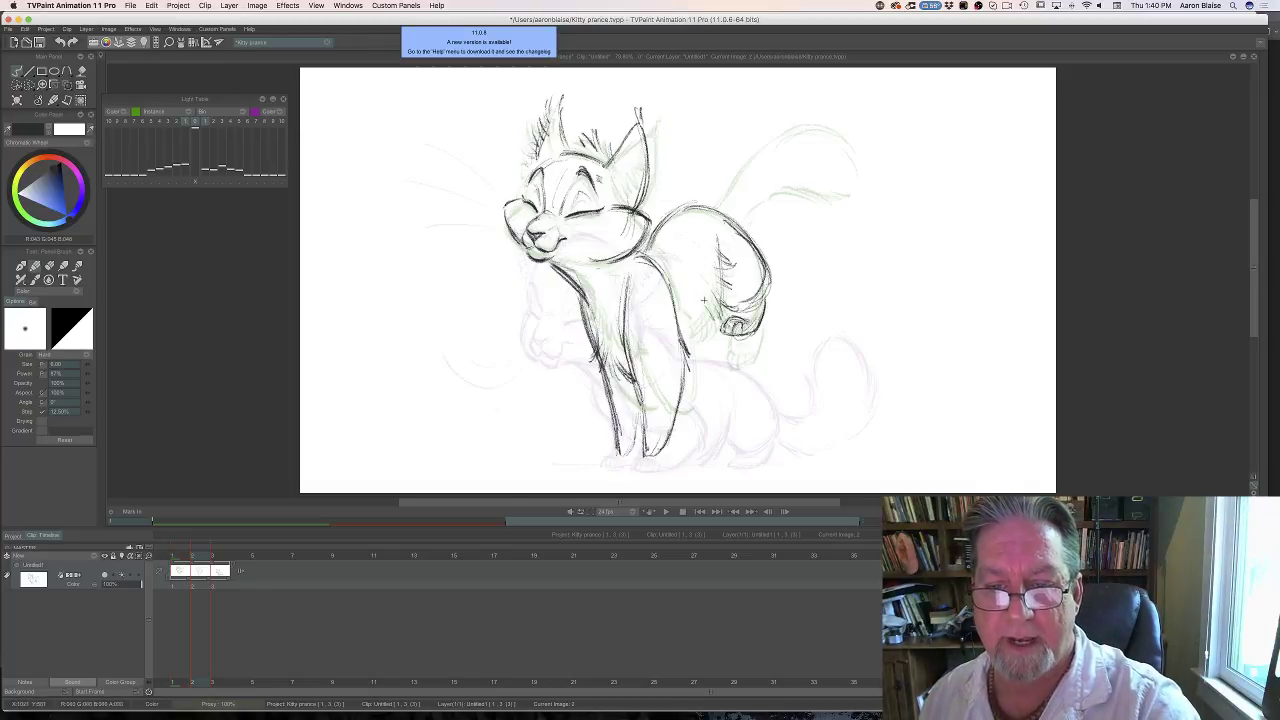
Sketch a short belly fur stroke between the front leg and hind leg in frame 2, checking it against frame 1.
left_click_drag(706, 306, 702, 340)
key("Left")
key("Right")
key("Left")
key("Right")
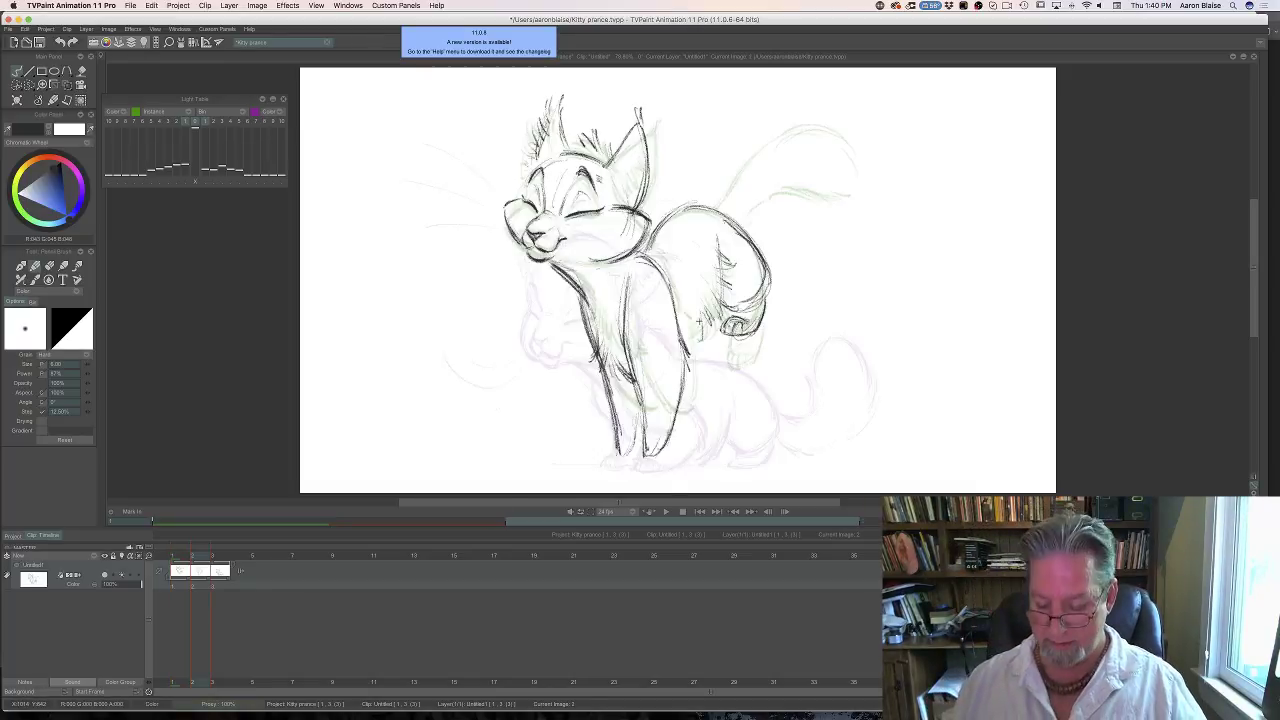
Flip through frames 1 to 3 to examine how the kitten's body and tail move between the poses.
key("Left")
key("Right")
key("Right")
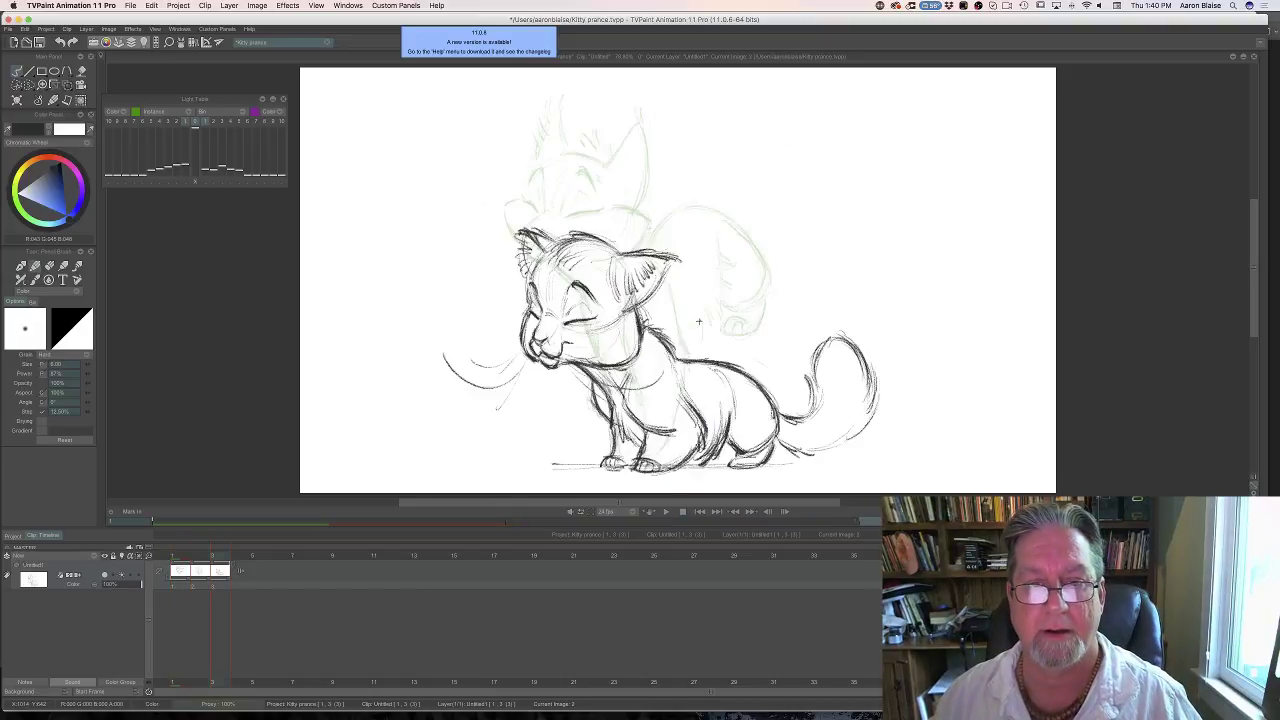
key("Left")
key("Right")
key("Left")
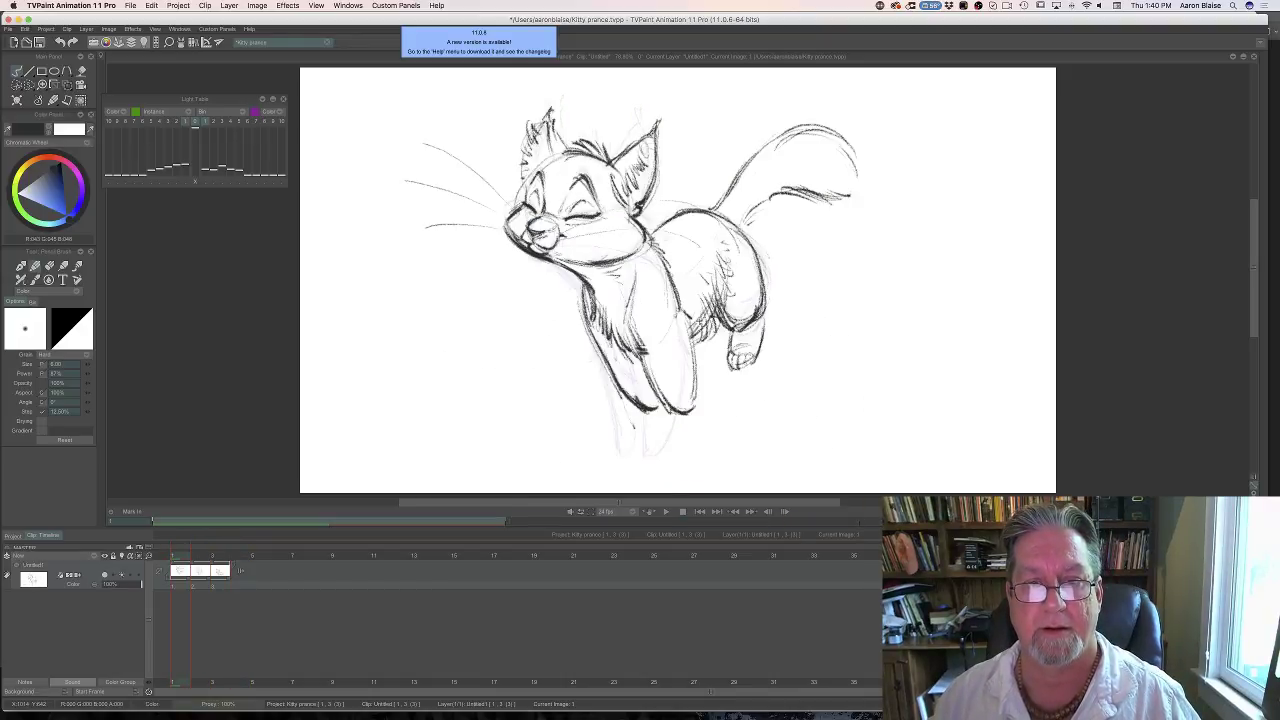
key("Right")
key("Left")
key("Right")
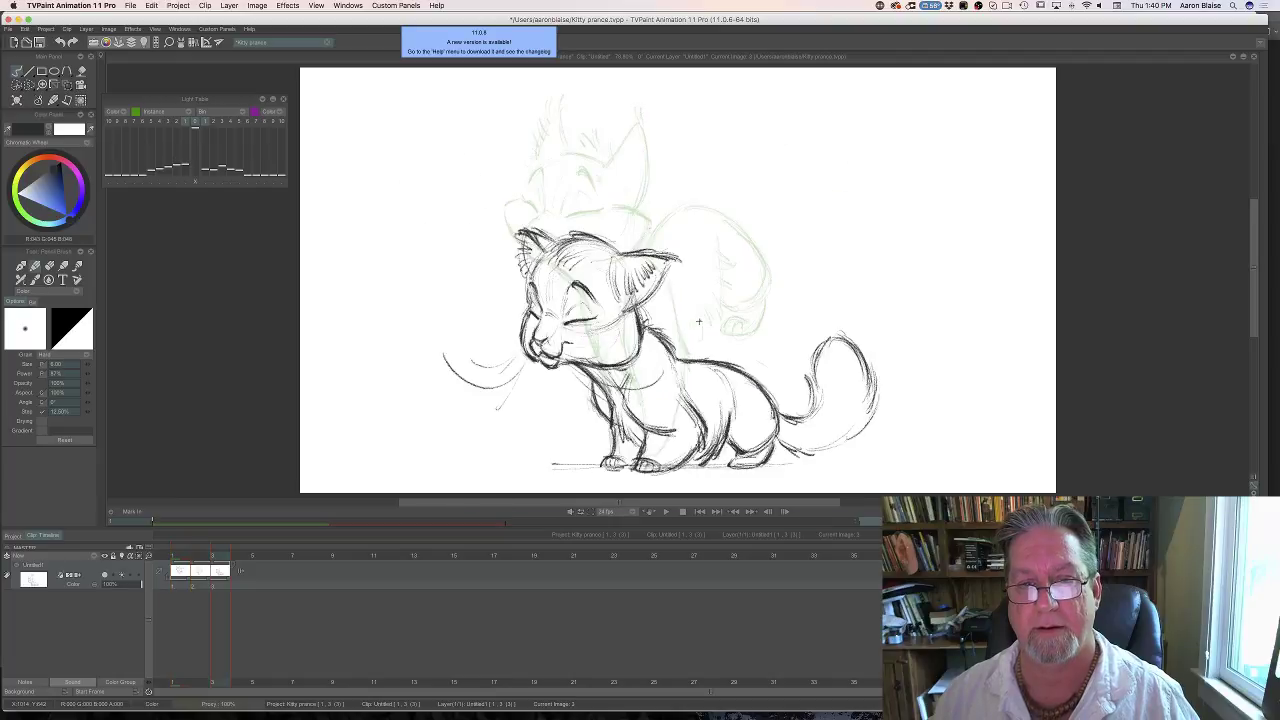
key("Left")
key("Left")
key("Right")
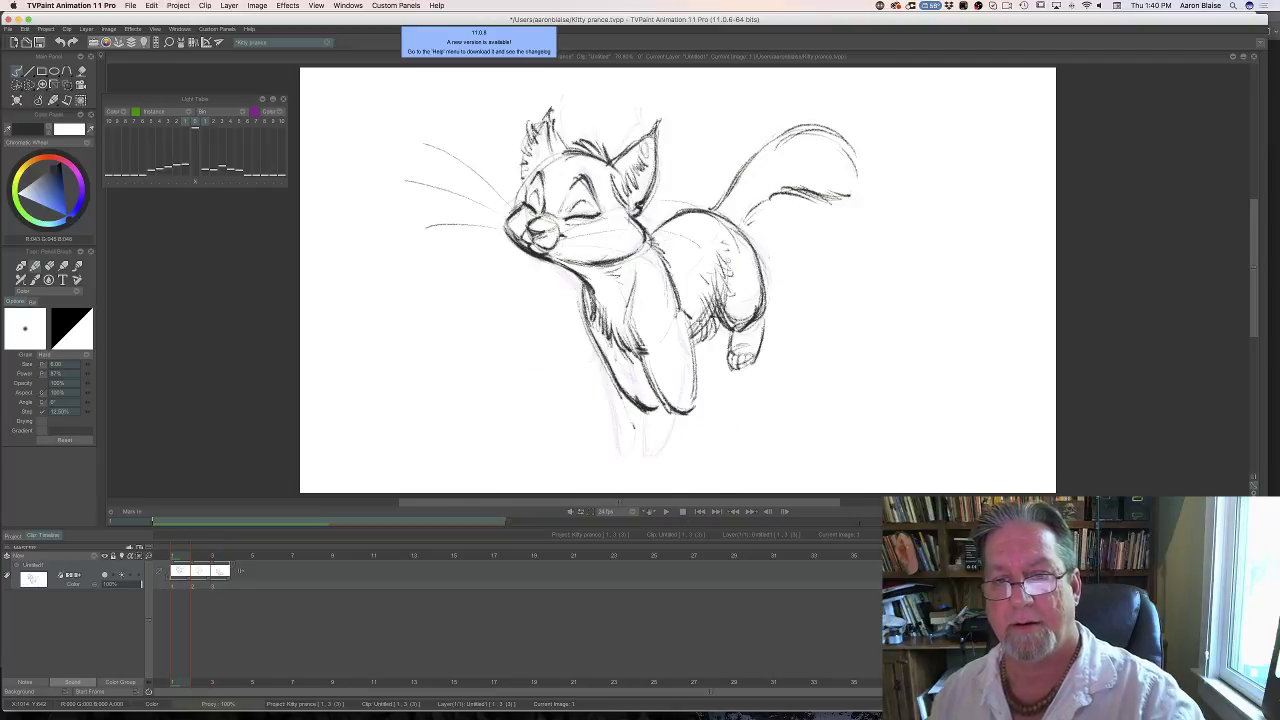
In frame 1, erase the lower part of the tail and redraw it joining the rump, comparing it with frame 2.
key("Right")
key("Left")
key("e")
mouse_move(746, 153)
left_mouse_down()
mouse_move(709, 201)
mouse_move(760, 220)
left_mouse_up()
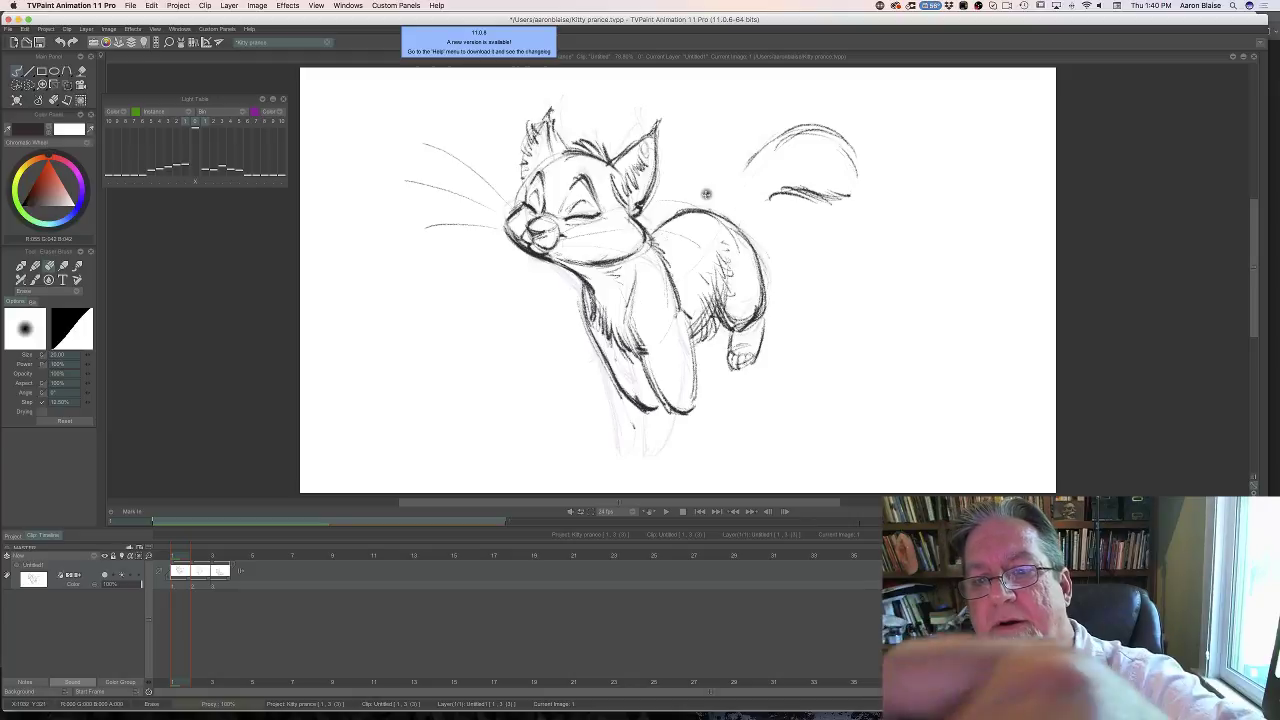
mouse_move(782, 137)
left_mouse_down()
mouse_move(716, 211)
mouse_move(738, 228)
left_mouse_up()
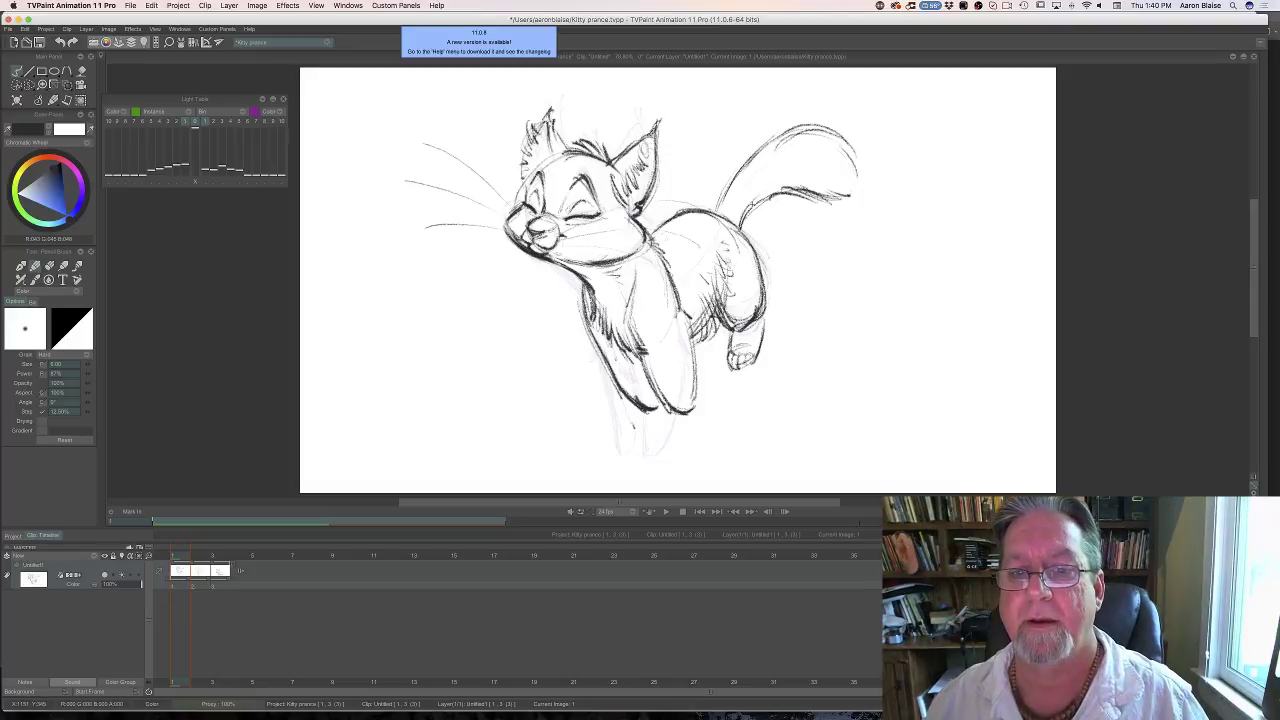
key("Right")
key("Left")
key("Right")
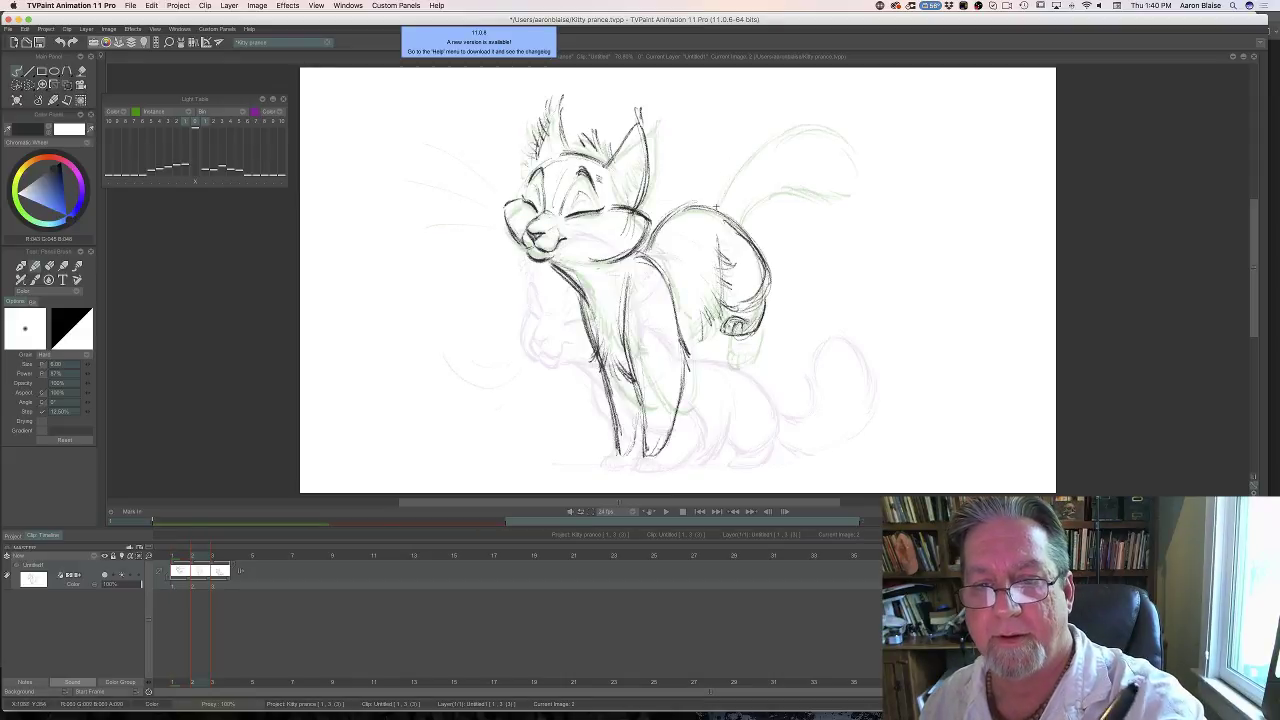
Draw the raised tail's outer curve and underside from the rump in frame 2, checking its spacing against frame 1.
left_click_drag(716, 205, 733, 150)
mouse_move(760, 105)
left_mouse_down()
mouse_move(814, 104)
mouse_move(753, 107)
left_mouse_up()
mouse_move(725, 180)
left_mouse_down()
mouse_move(749, 101)
mouse_move(813, 109)
mouse_move(732, 138)
left_mouse_up()
left_click_drag(716, 210, 732, 138)
left_click_drag(710, 206, 734, 155)
mouse_move(750, 102)
left_mouse_down()
mouse_move(812, 104)
mouse_move(832, 140)
mouse_move(822, 166)
mouse_move(771, 162)
mouse_move(739, 224)
left_mouse_up()
left_click_drag(756, 181, 737, 220)
key("Left")
key("Right")
key("Left")
key("Right")
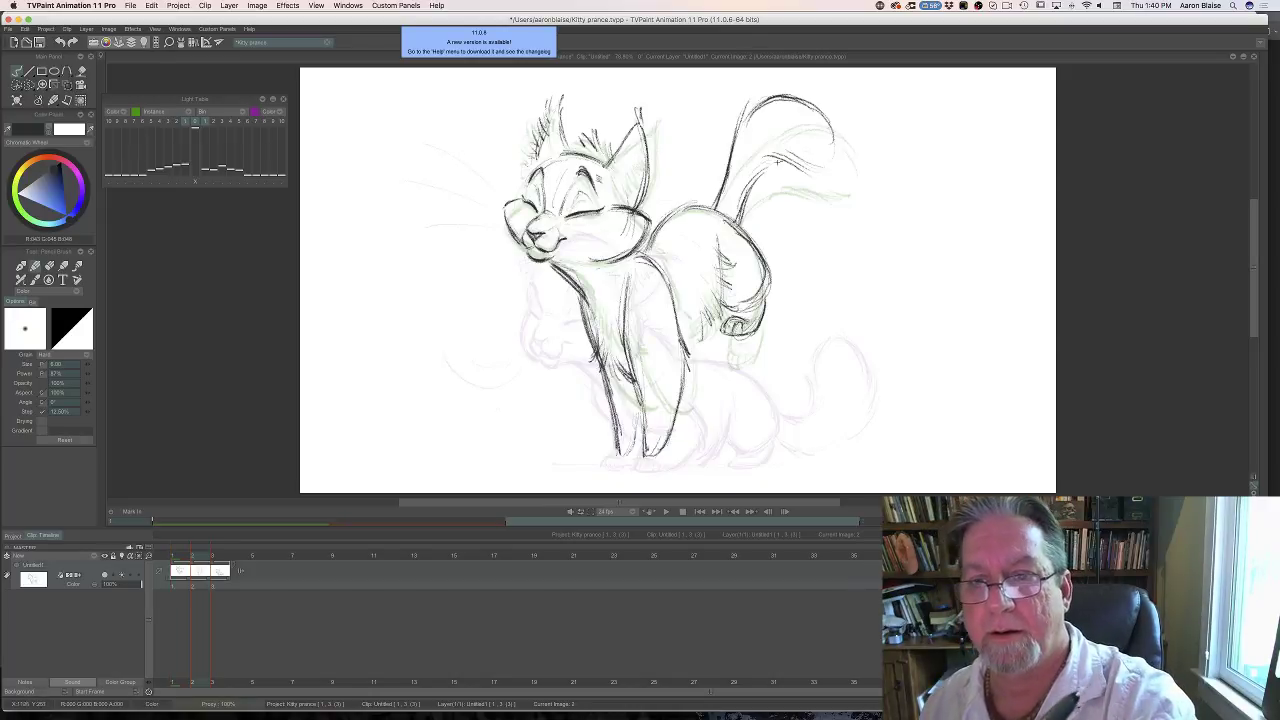
Add the tail's tufted underside, darken its rounded tip and base line in frame 2, and compare with frame 1.
left_click_drag(773, 160, 815, 176)
left_click_drag(826, 118, 835, 165)
left_click_drag(794, 102, 836, 139)
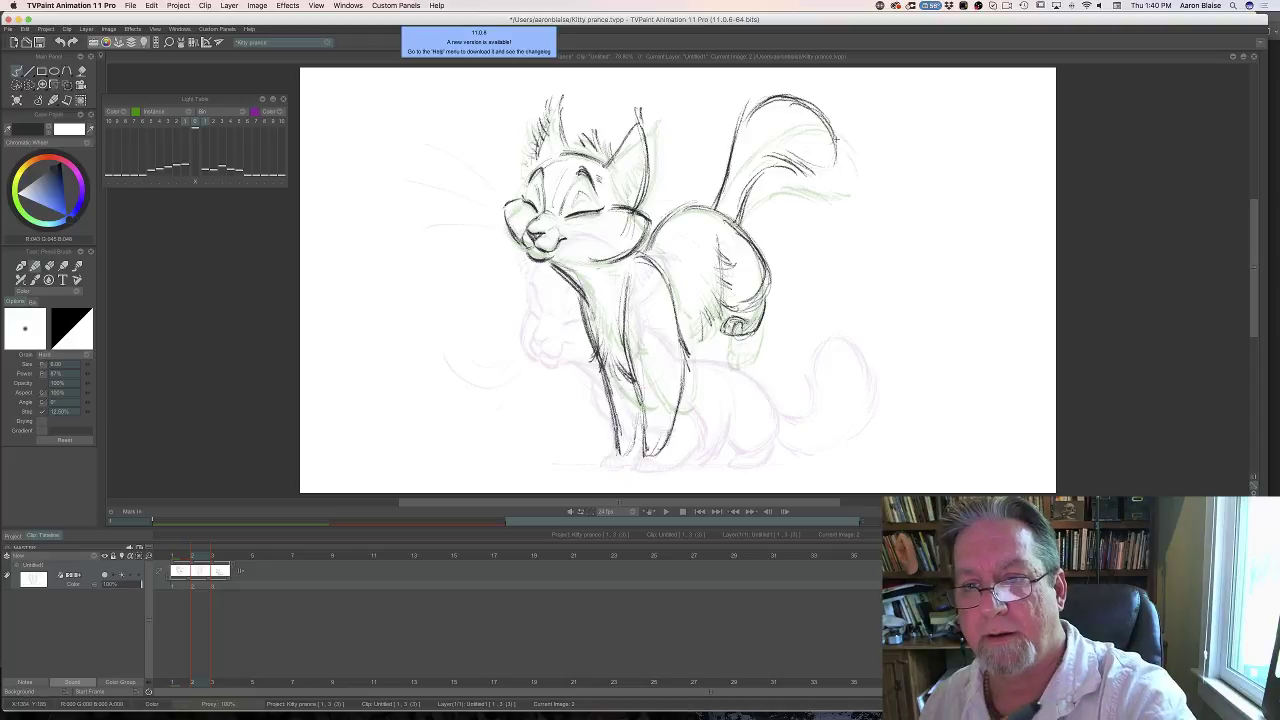
left_click_drag(732, 132, 712, 210)
key("Left")
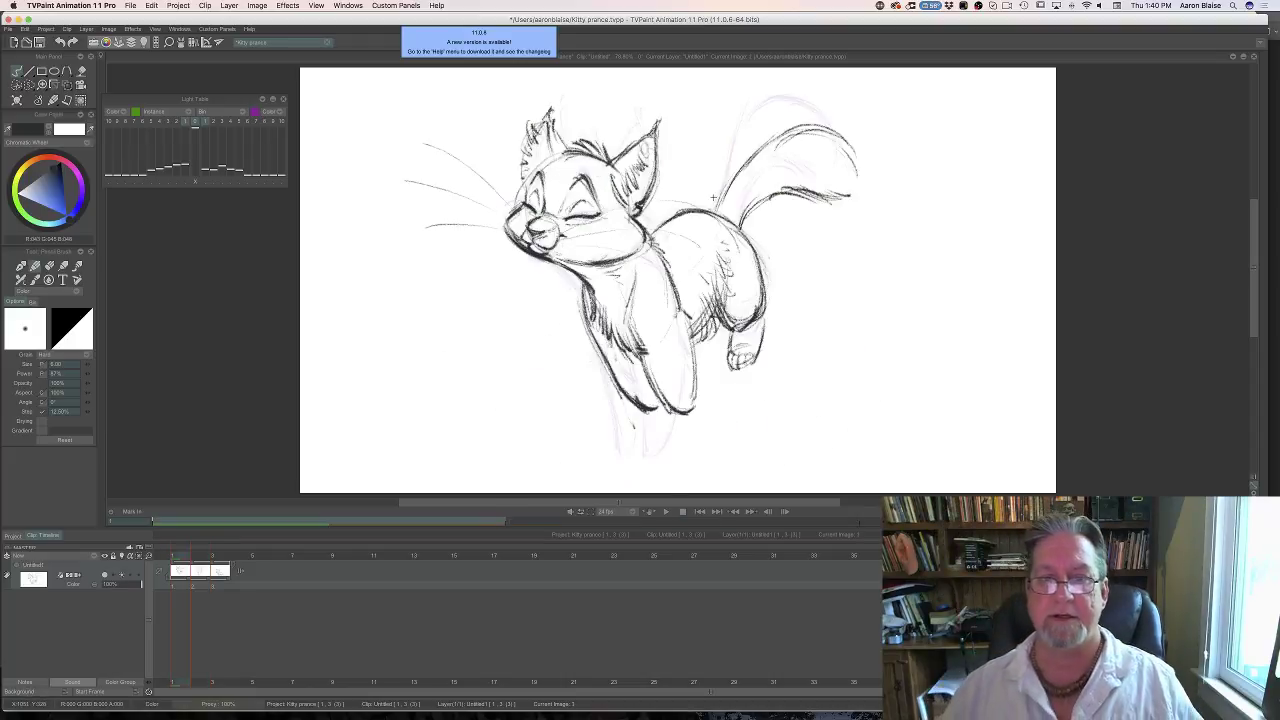
key("Right")
key("Left")
key("Right")
key("Left")
key("Right")
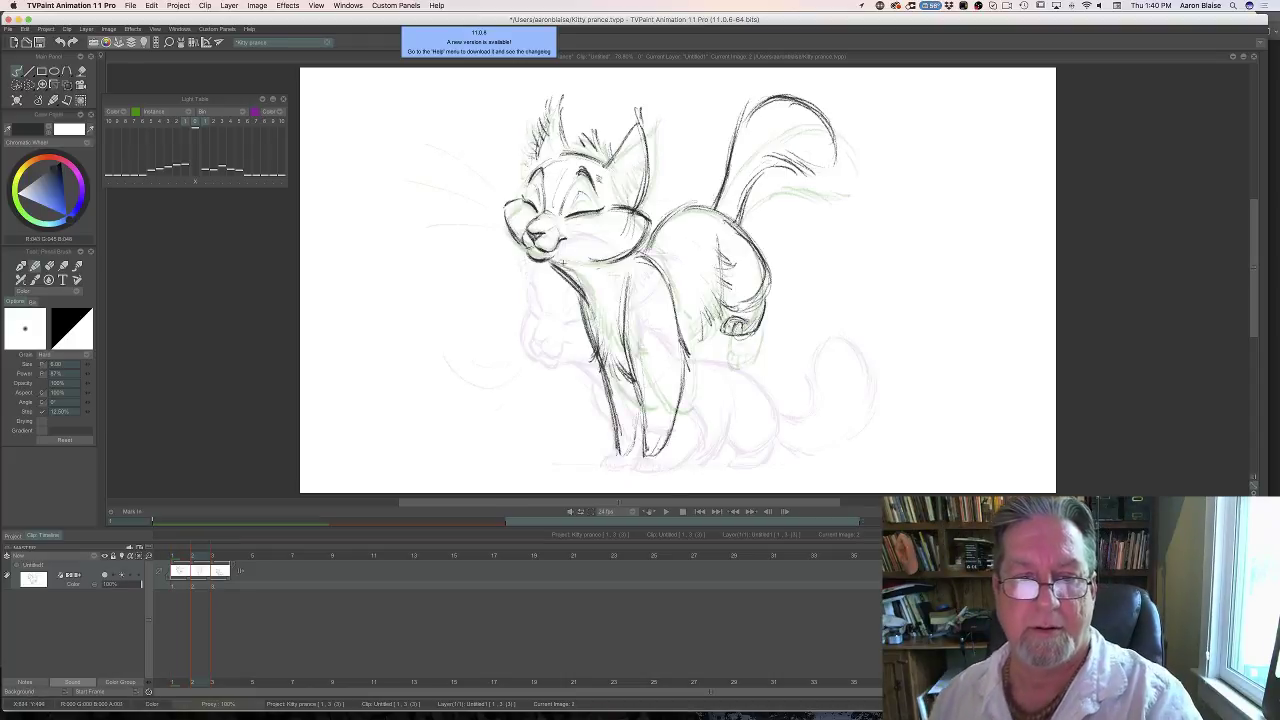
Add fur strokes along the neck and chest in frame 2, matching the chest fur in frame 1.
mouse_move(554, 258)
left_mouse_down()
mouse_move(576, 262)
mouse_move(614, 318)
left_mouse_up()
key("Left")
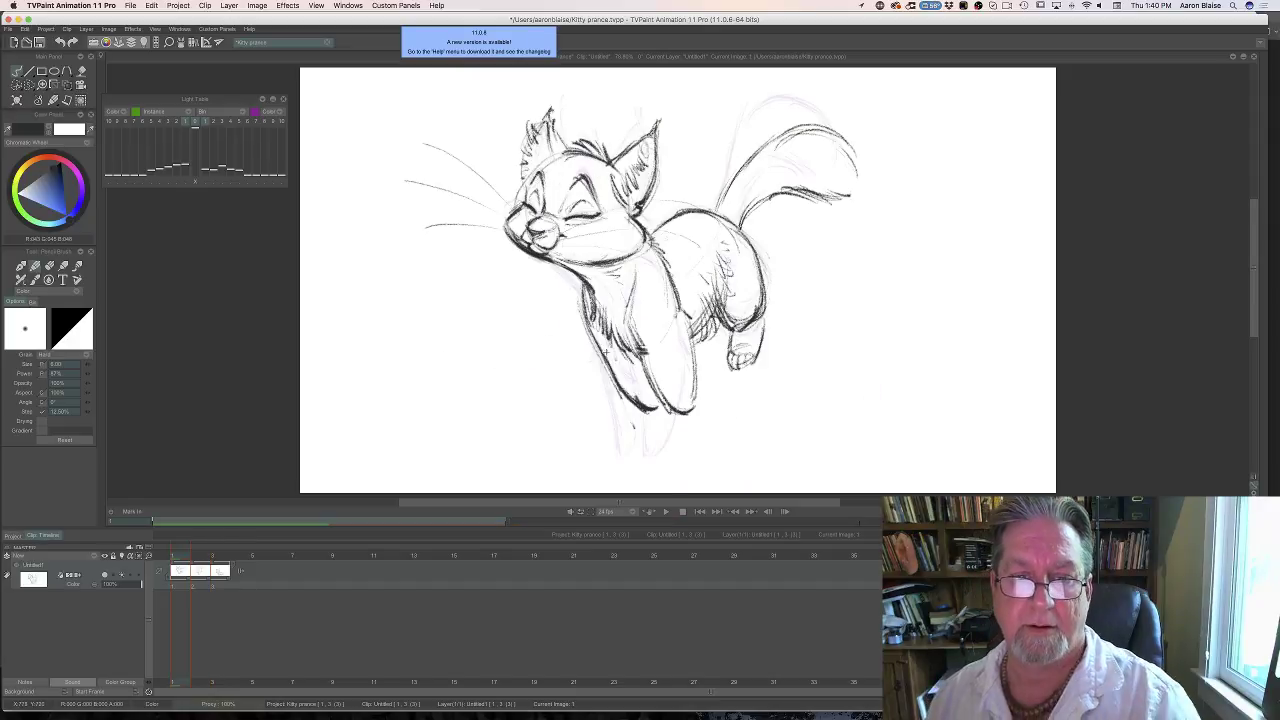
key("Right")
key("Left")
key("Right")
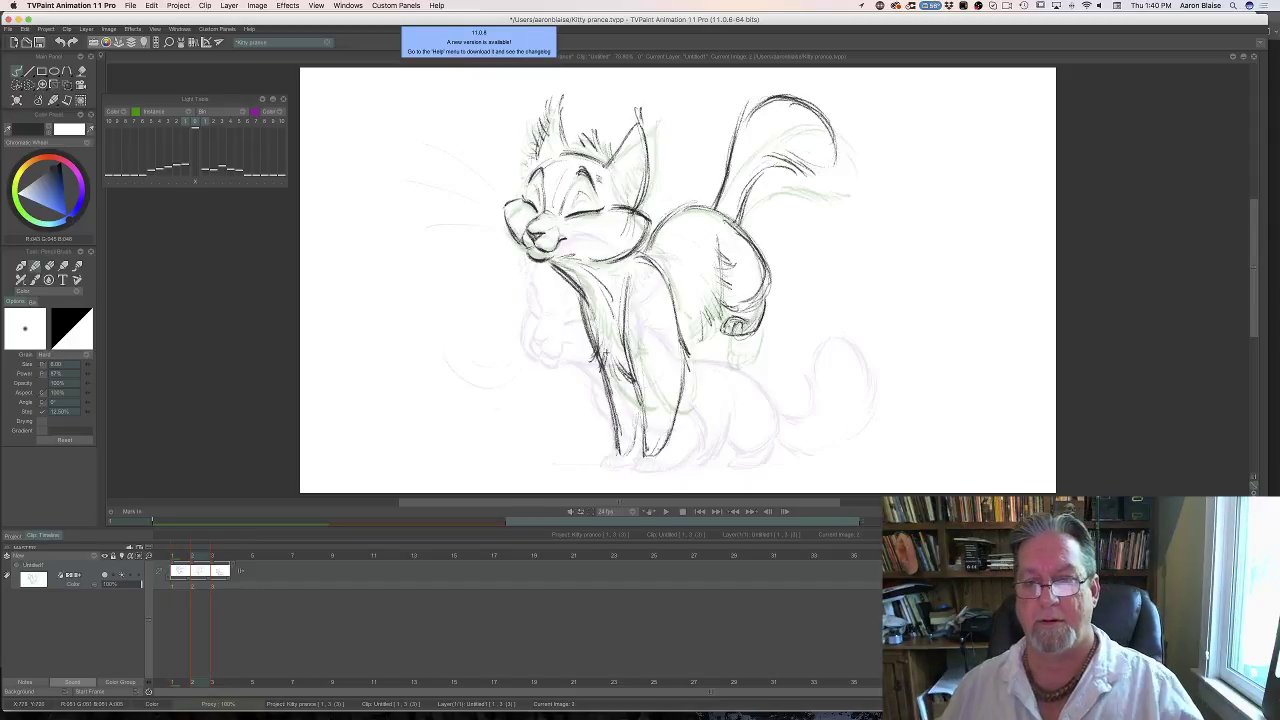
Draw shaggy belly fur behind the near front leg and a contour line inside that leg in frame 2.
left_click_drag(720, 298, 671, 391)
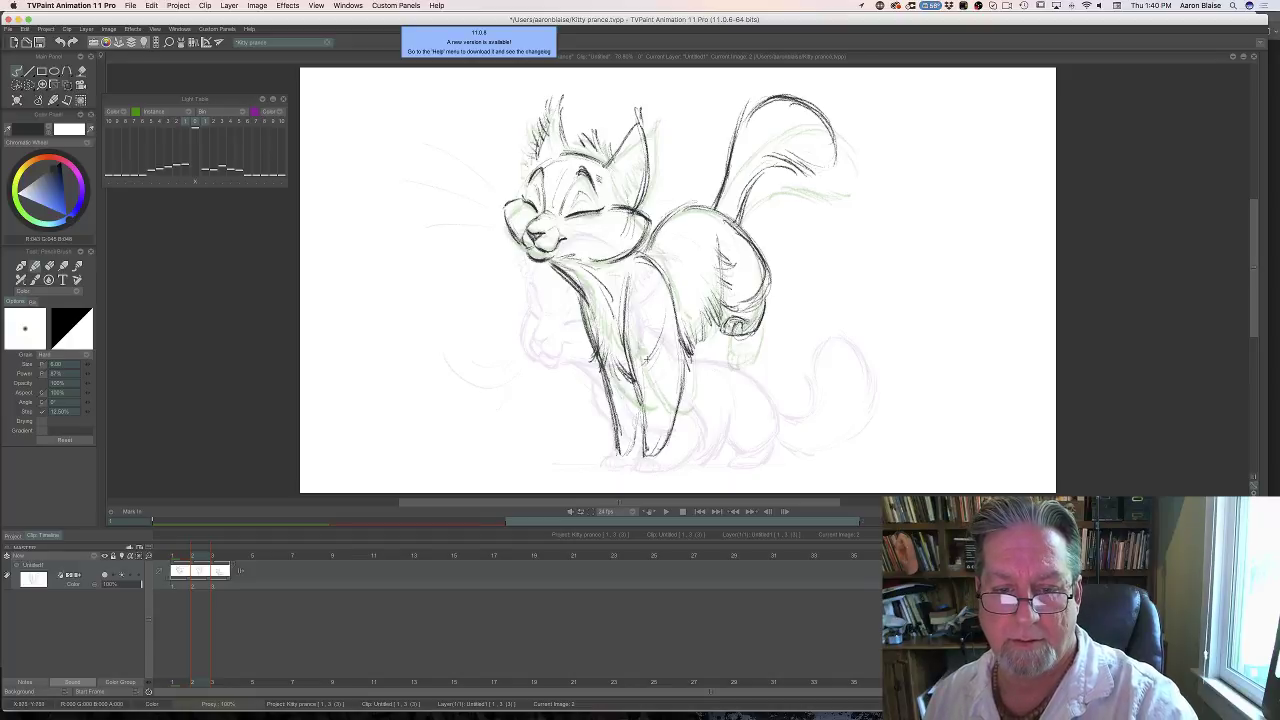
key("Left")
key("Right")
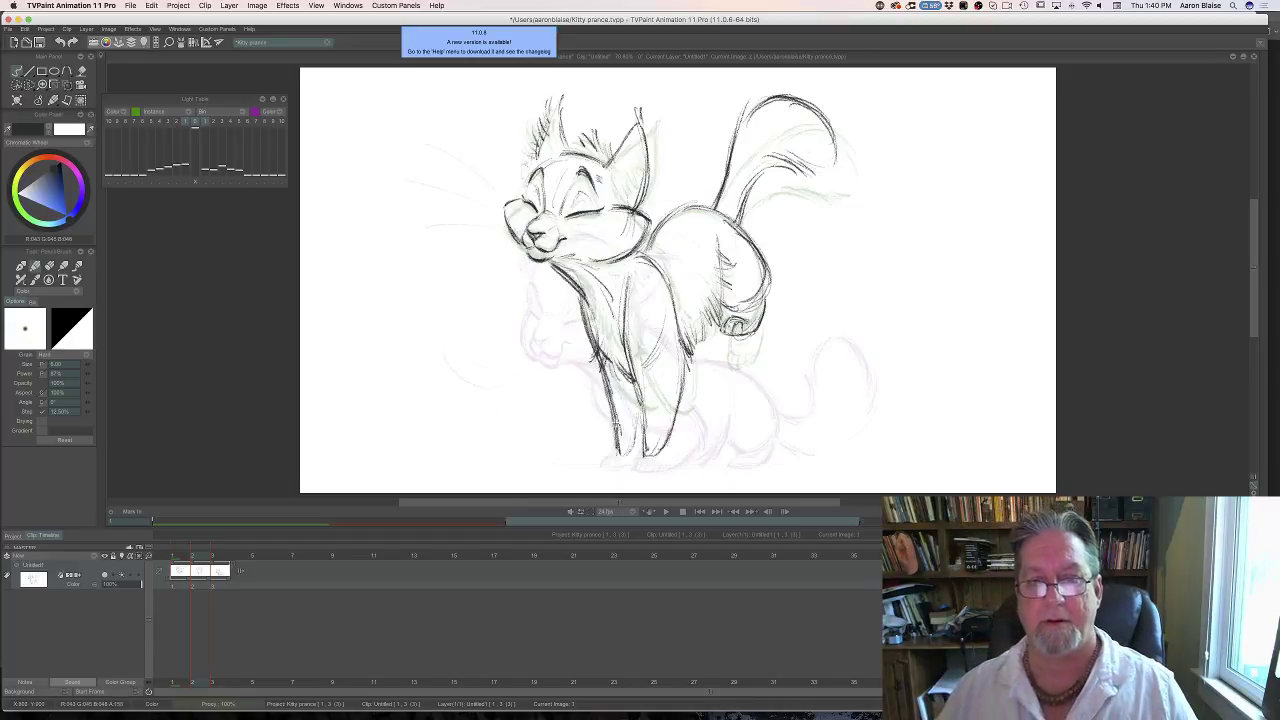
key("Left")
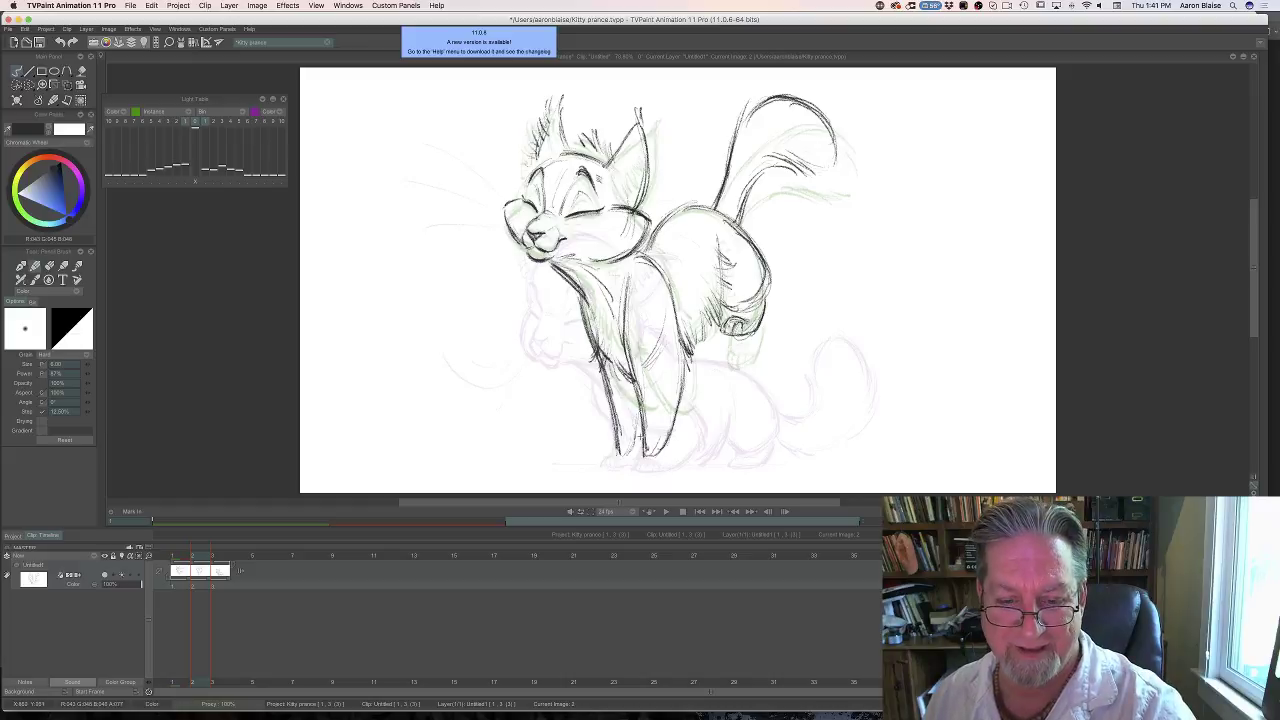
key("Right")
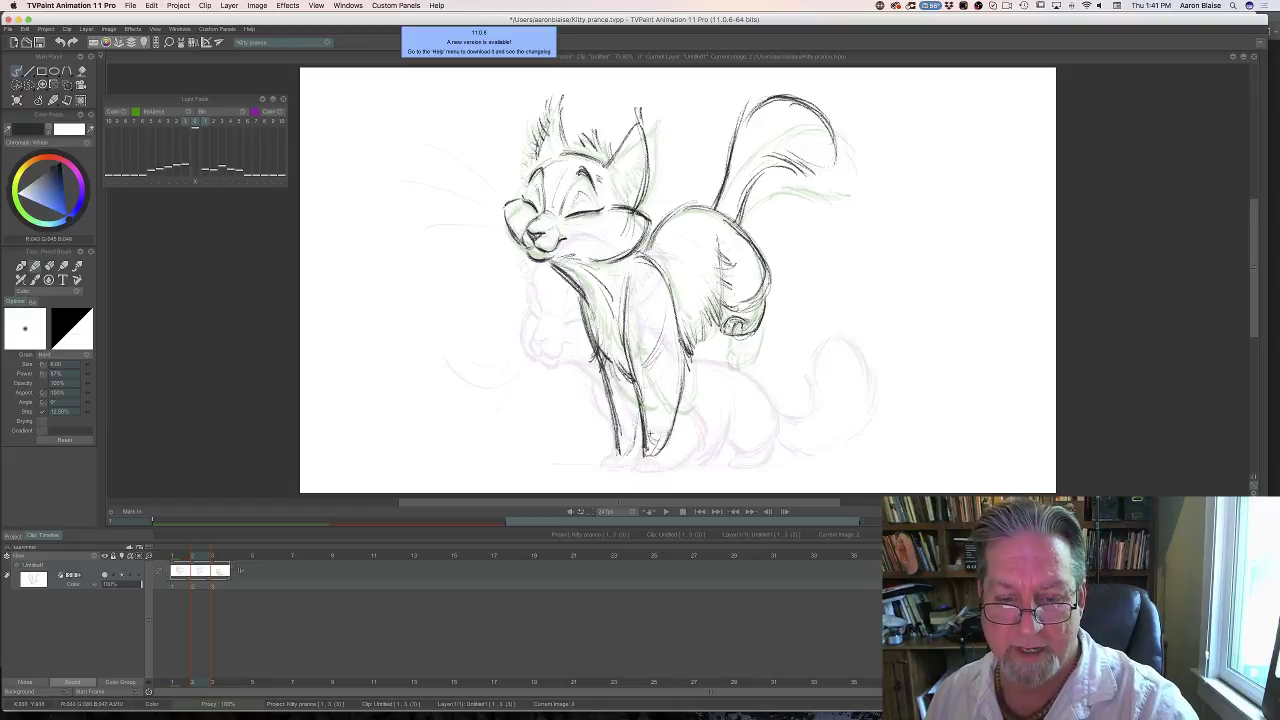
Draw and darken the toes on both front paws in frame 2, flipping to frame 1 to check the movement.
left_click_drag(640, 412, 628, 453)
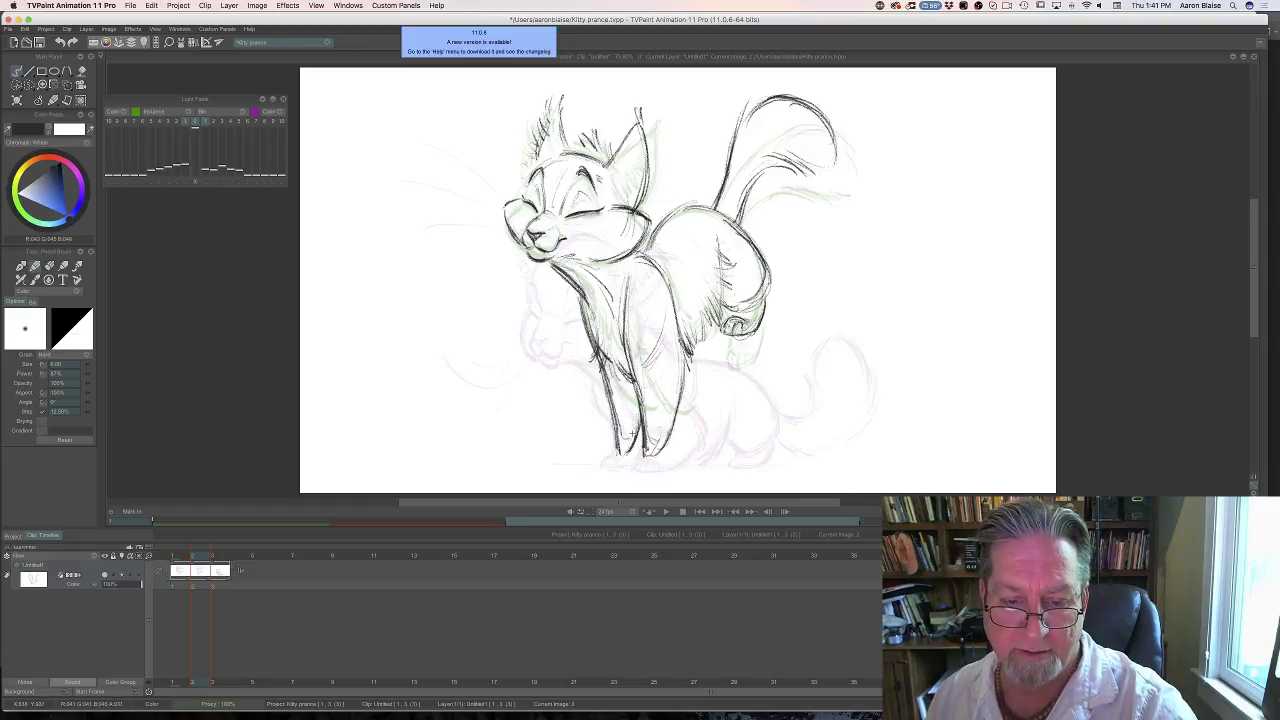
key("Left")
key("Right")
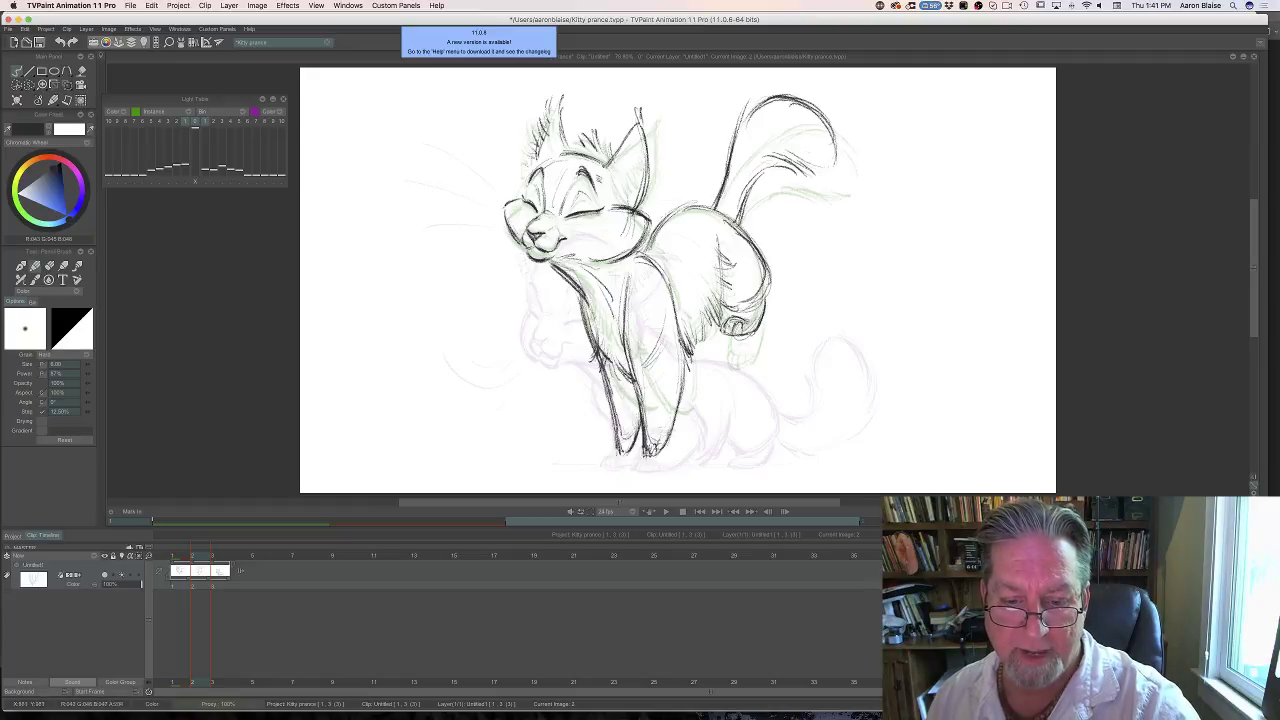
left_click_drag(647, 454, 642, 441)
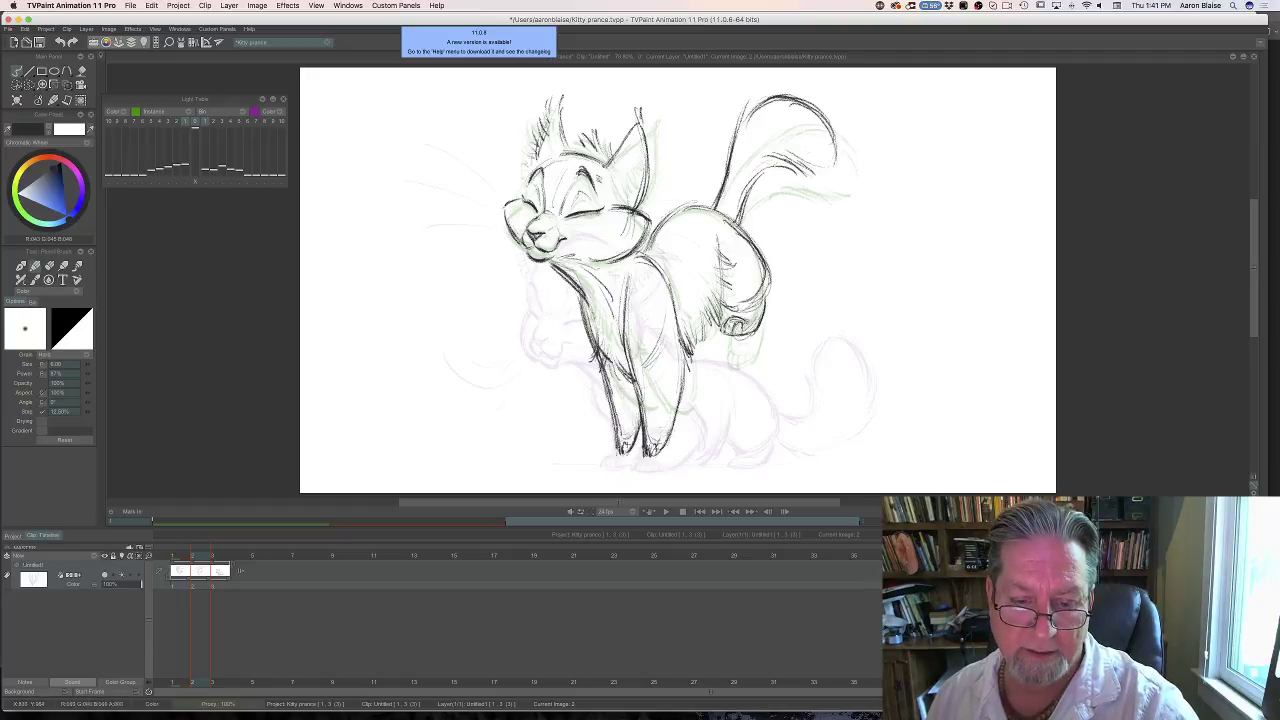
key("Left")
key("Right")
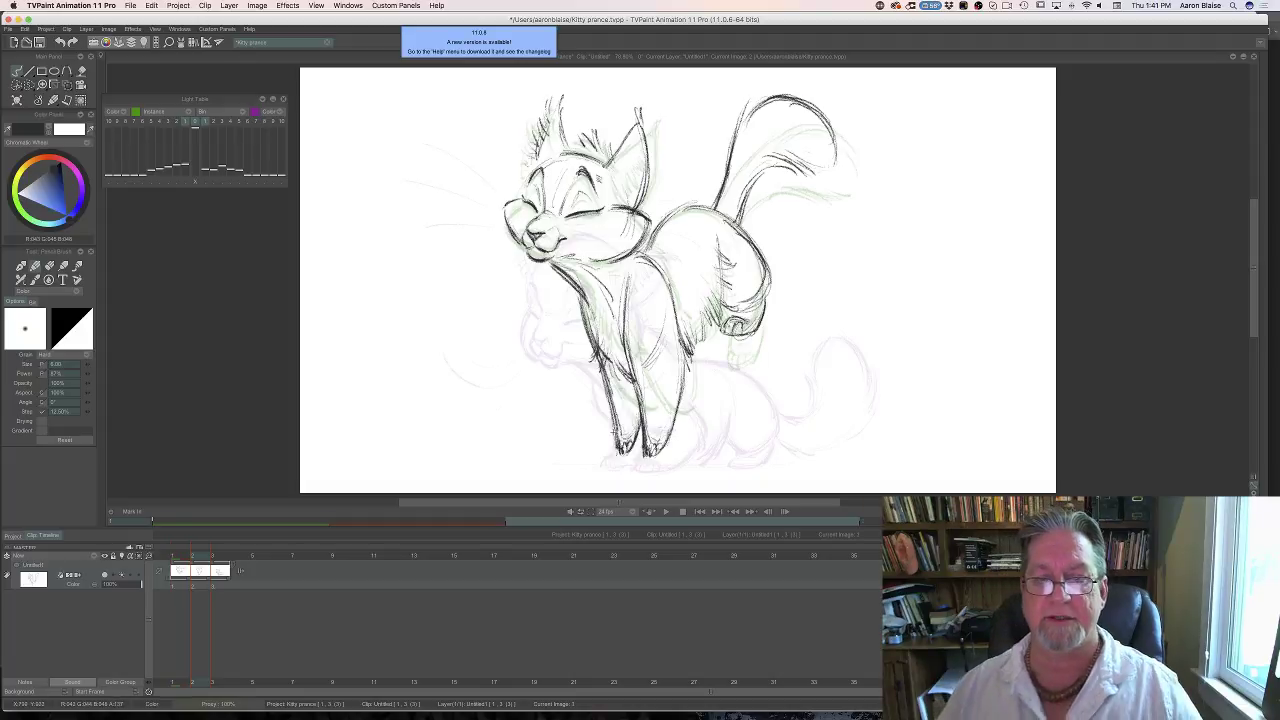
key("Left")
key("Right")
key("Left")
key("Right")
key("Left")
key("Right")
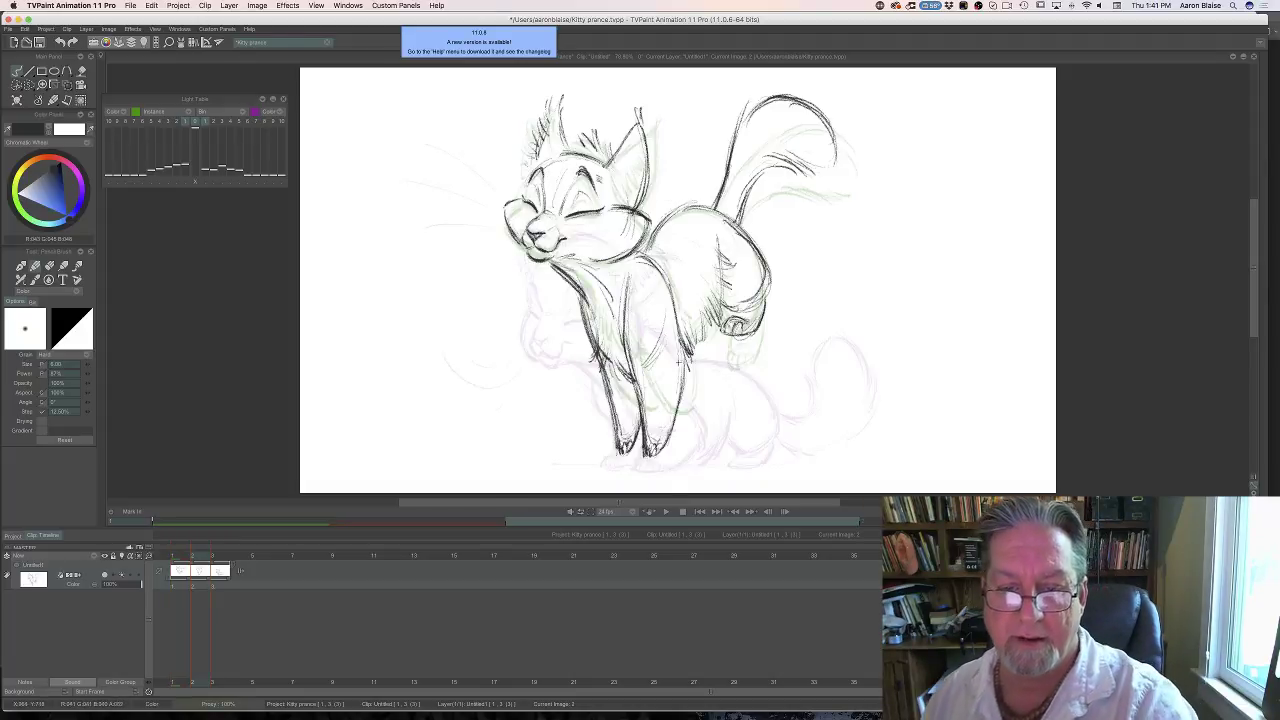
Flip repeatedly between frames 1 and 2 to check the kitten's movement.
key("Left")
key("Right")
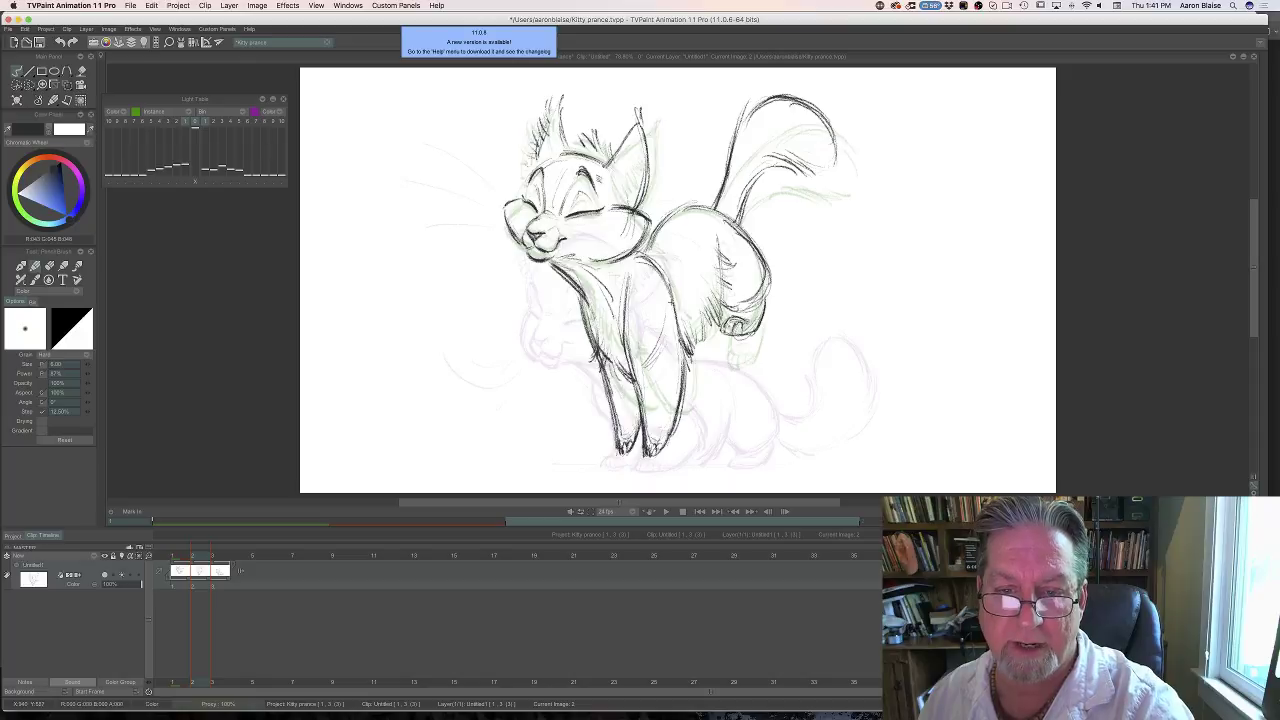
key("Left")
key("Right")
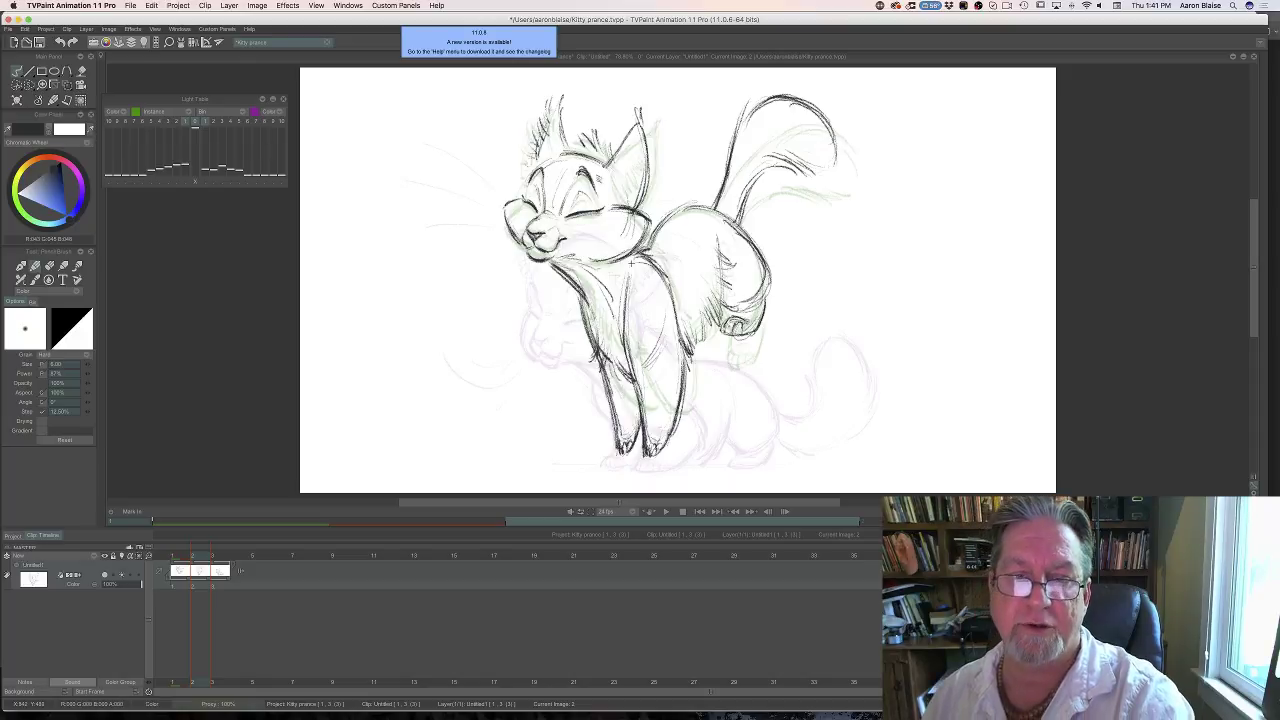
key("Left")
key("Right")
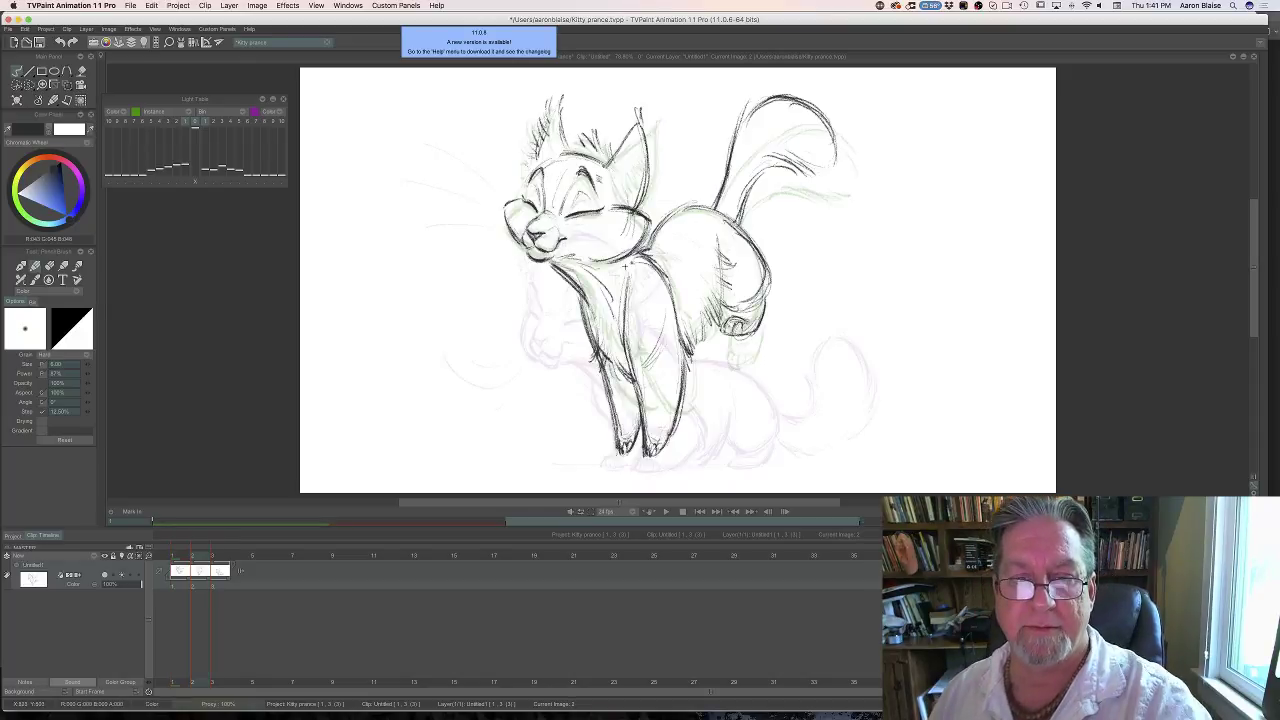
key("Left")
key("Right")
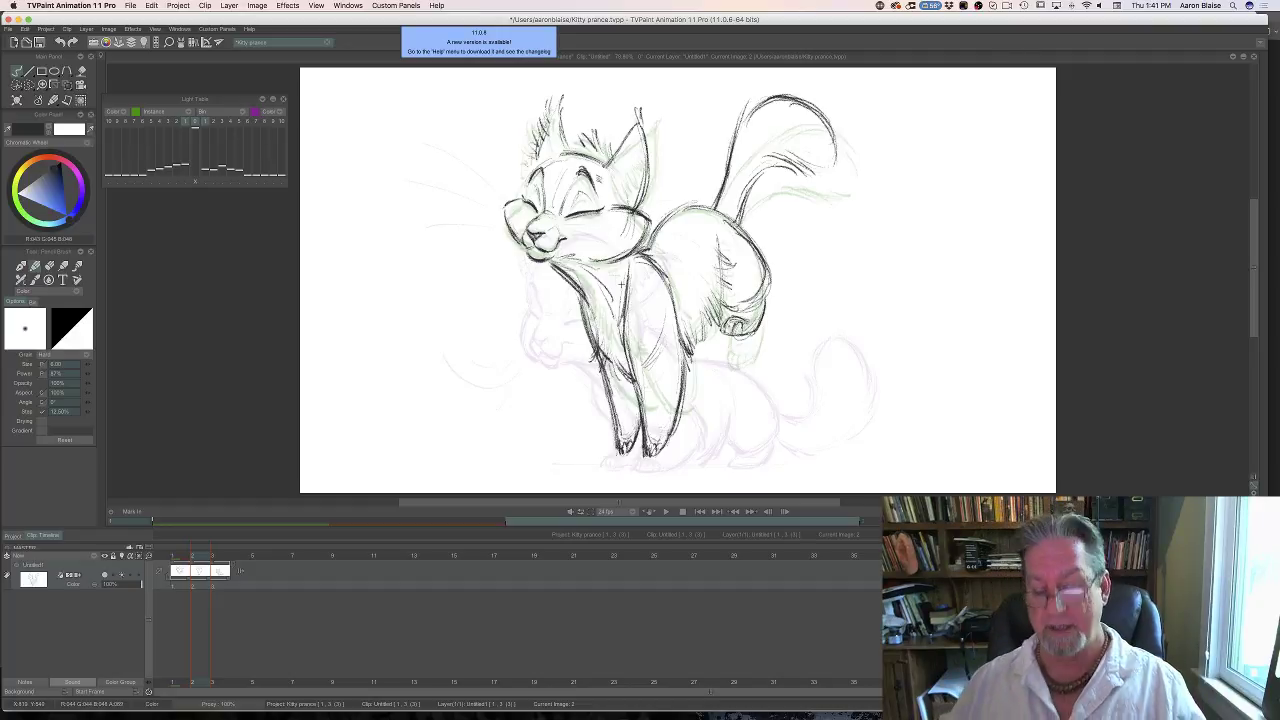
Save the kitten animation project.
key("Tab")
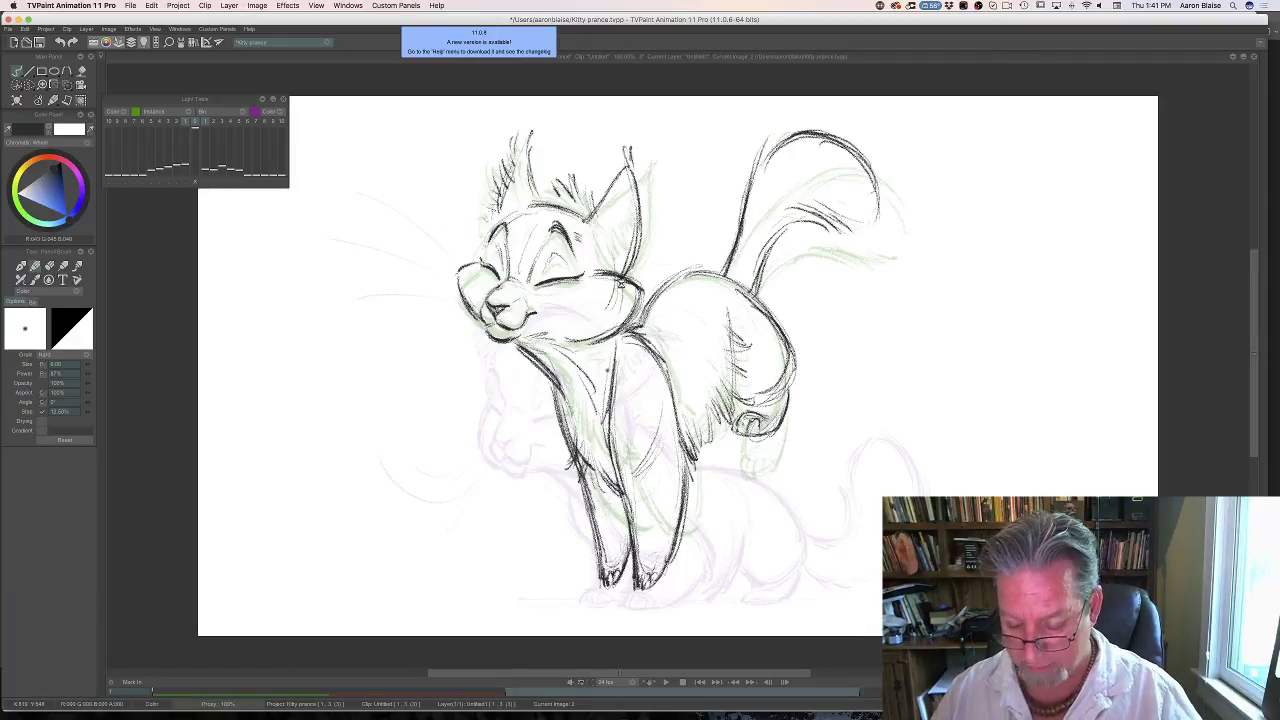
key("super+s")
key("Tab")
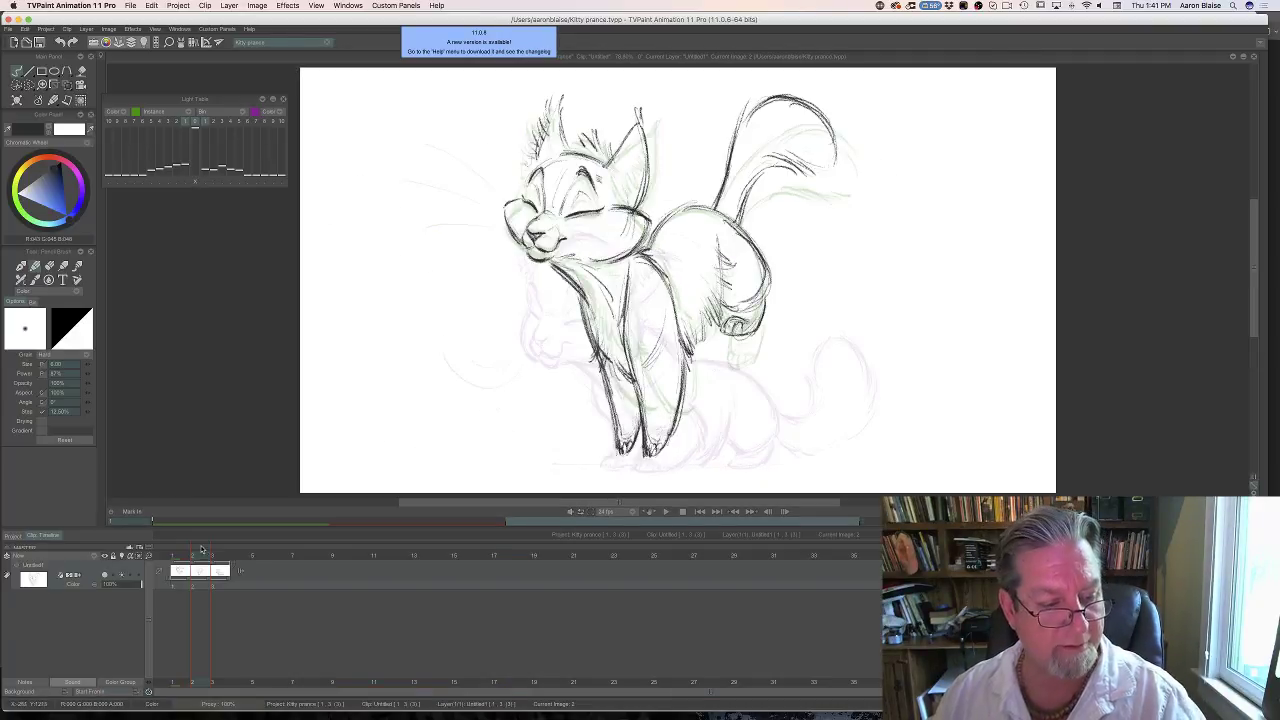
Insert a blank frame 3 between frame 2 and the last pose, and flip to frame 2 to compare.
mouse_move(189, 556)
left_mouse_down()
mouse_move(233, 564)
mouse_move(165, 570)
mouse_move(219, 568)
mouse_move(172, 569)
mouse_move(213, 568)
mouse_move(176, 562)
mouse_move(213, 557)
mouse_move(180, 566)
mouse_move(218, 566)
mouse_move(180, 568)
mouse_move(222, 567)
mouse_move(178, 569)
mouse_move(229, 581)
mouse_move(218, 558)
left_mouse_up()
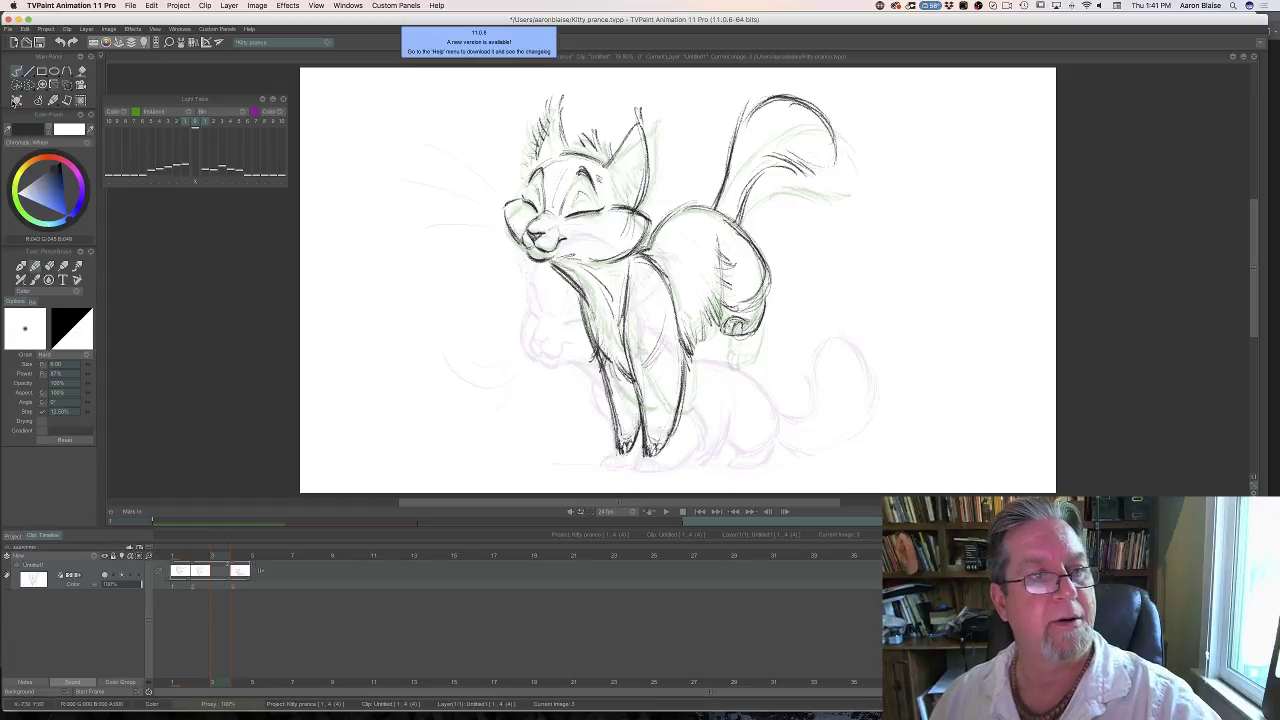
left_click(17, 101)
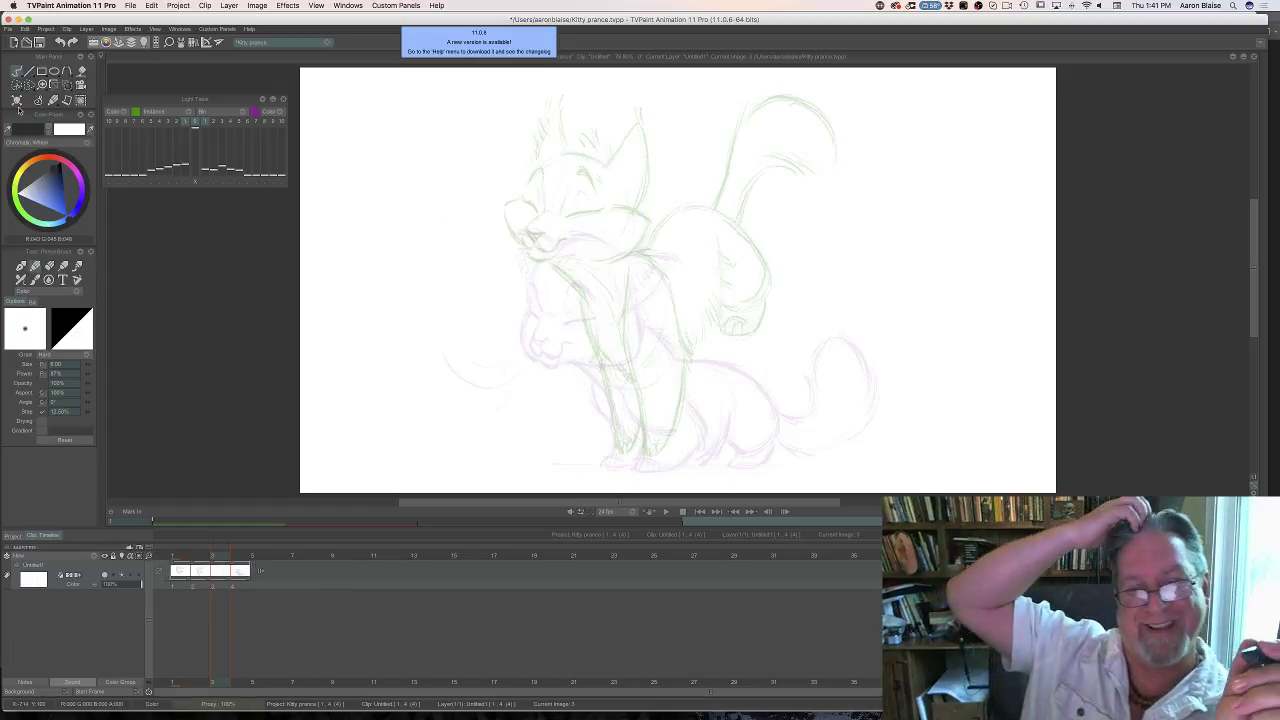
key("Tab")
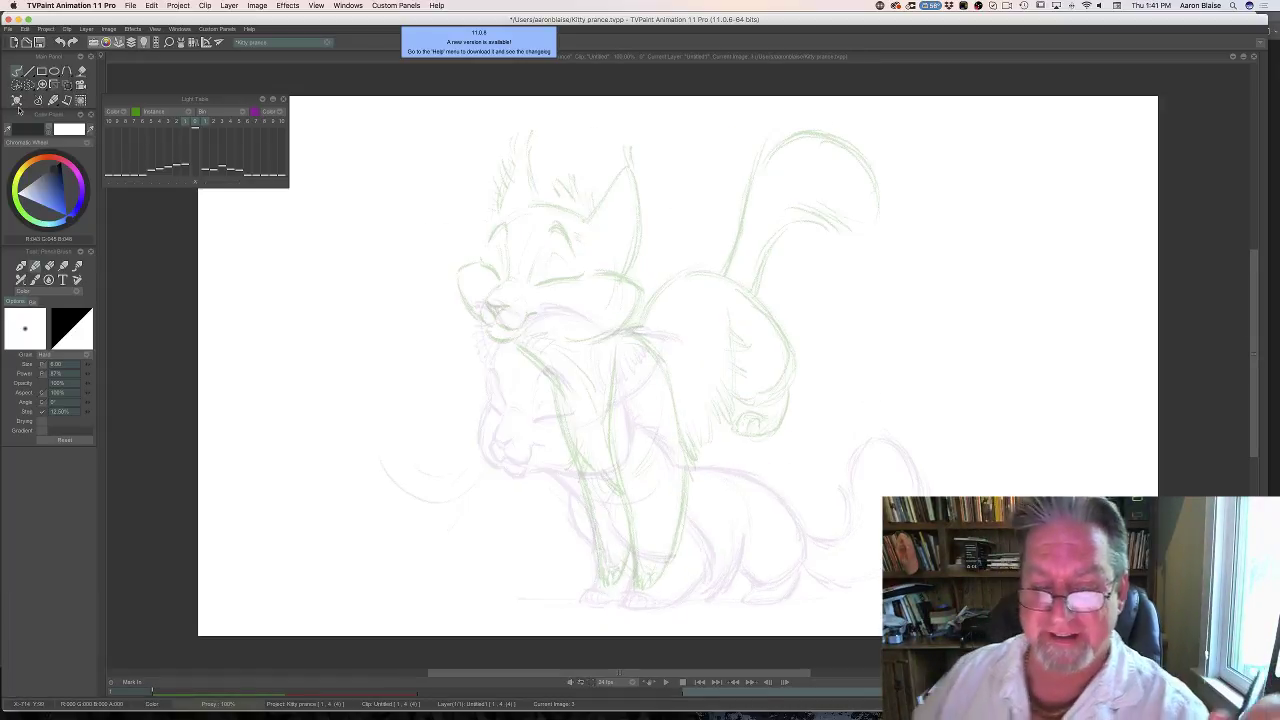
key("Left")
key("Right")
key("Left")
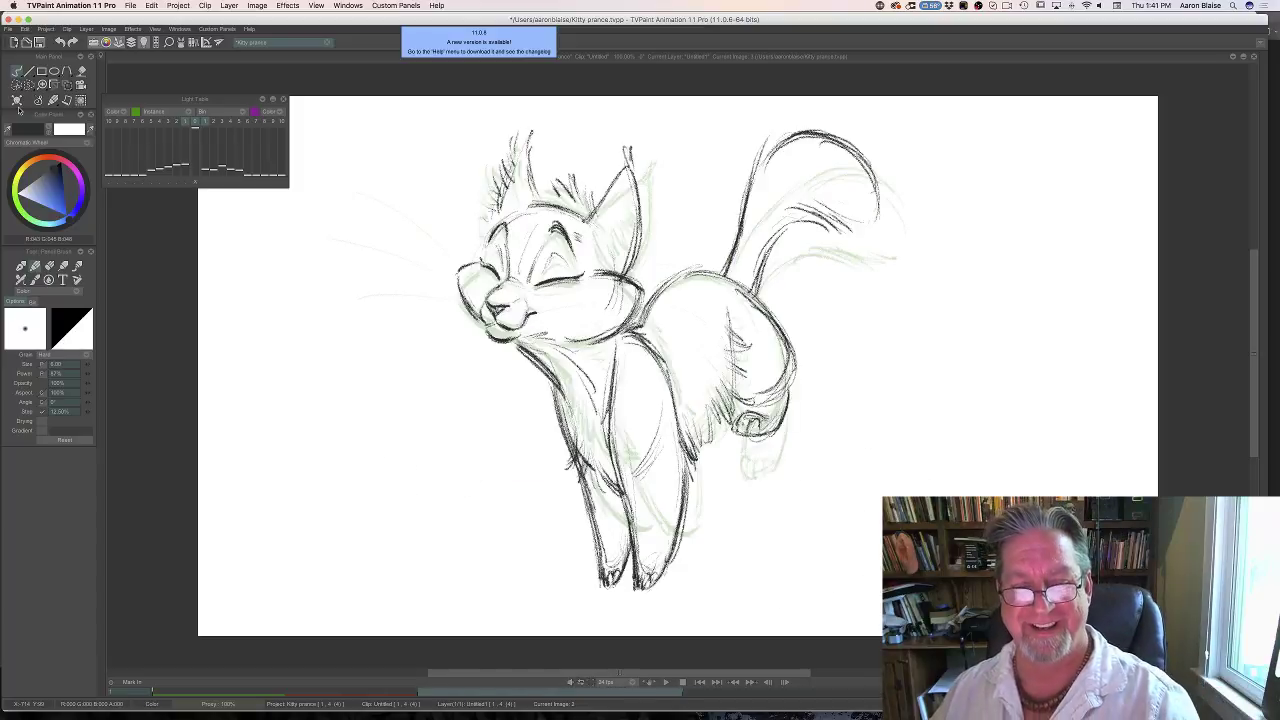
key("Right")
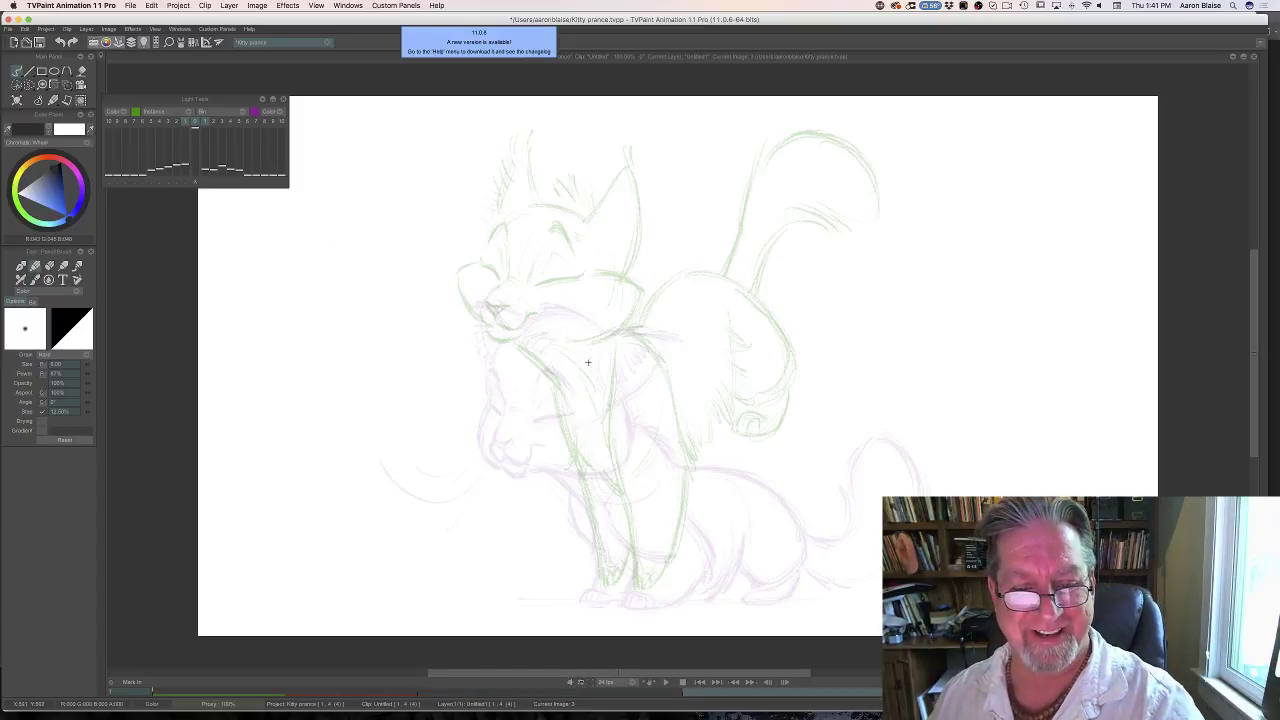
Rough in the head circle in frame 3, slightly lower than in frame 2, with a curved horizontal guideline across it.
mouse_move(523, 367)
left_mouse_down()
mouse_move(503, 286)
mouse_move(537, 372)
mouse_move(596, 303)
mouse_move(502, 288)
mouse_move(508, 371)
mouse_move(594, 310)
mouse_move(530, 275)
mouse_move(512, 365)
mouse_move(596, 342)
mouse_move(560, 304)
mouse_move(589, 288)
mouse_move(512, 270)
mouse_move(492, 293)
mouse_move(489, 350)
mouse_move(472, 312)
mouse_move(523, 373)
left_mouse_up()
mouse_move(588, 271)
left_mouse_down()
mouse_move(606, 340)
mouse_move(600, 302)
mouse_move(514, 296)
mouse_move(506, 308)
mouse_move(588, 345)
mouse_move(550, 366)
left_mouse_up()
key("e")
key("e")
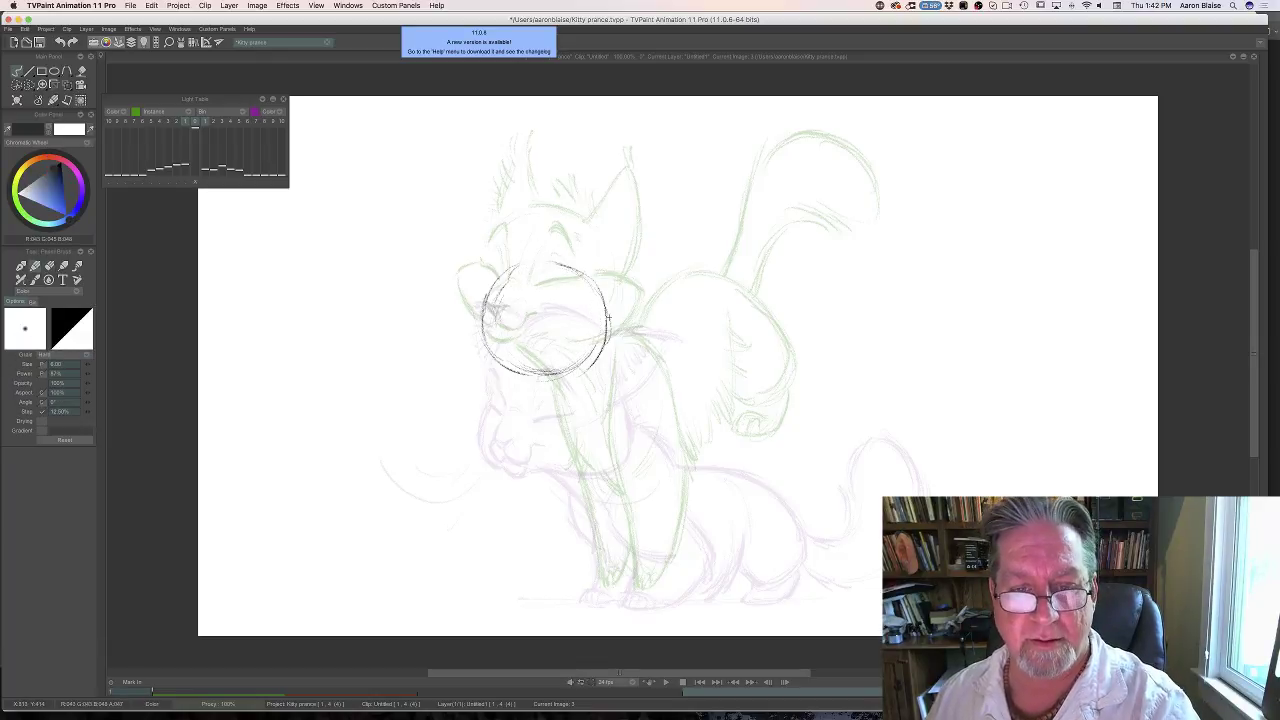
mouse_move(580, 276)
left_mouse_down()
mouse_move(498, 264)
mouse_move(493, 275)
mouse_move(504, 366)
mouse_move(574, 378)
left_mouse_up()
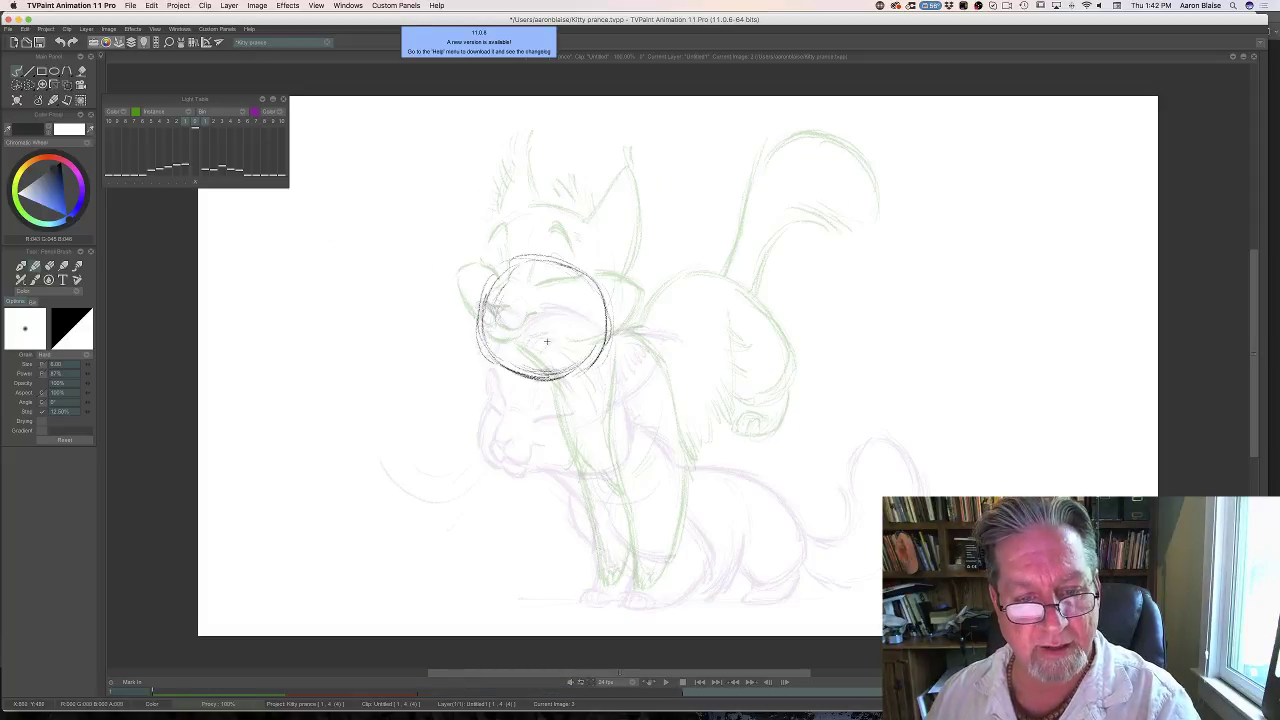
left_click_drag(504, 344, 552, 345)
left_click_drag(476, 326, 534, 347)
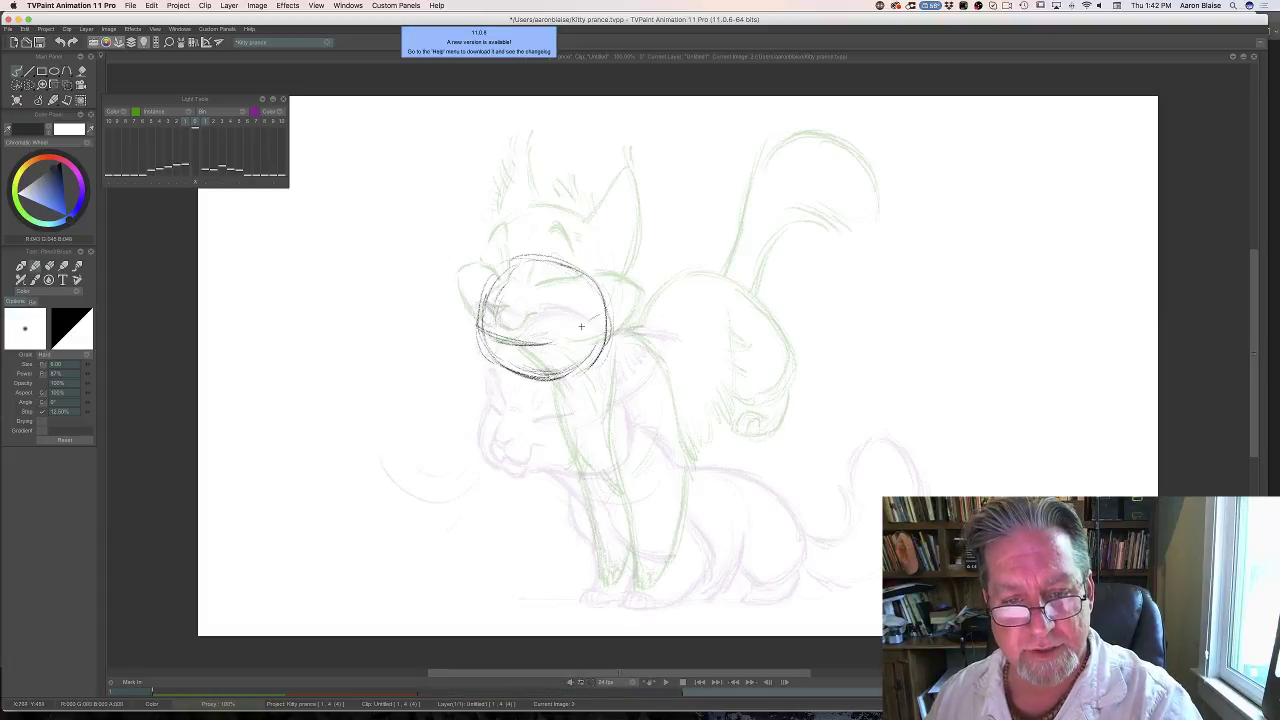
Draw the near cheek's bulging contour and a curved vertical centre line on the head in frame 3.
mouse_move(581, 326)
left_mouse_down()
mouse_move(626, 317)
mouse_move(578, 330)
mouse_move(610, 372)
mouse_move(584, 392)
mouse_move(540, 392)
left_mouse_up()
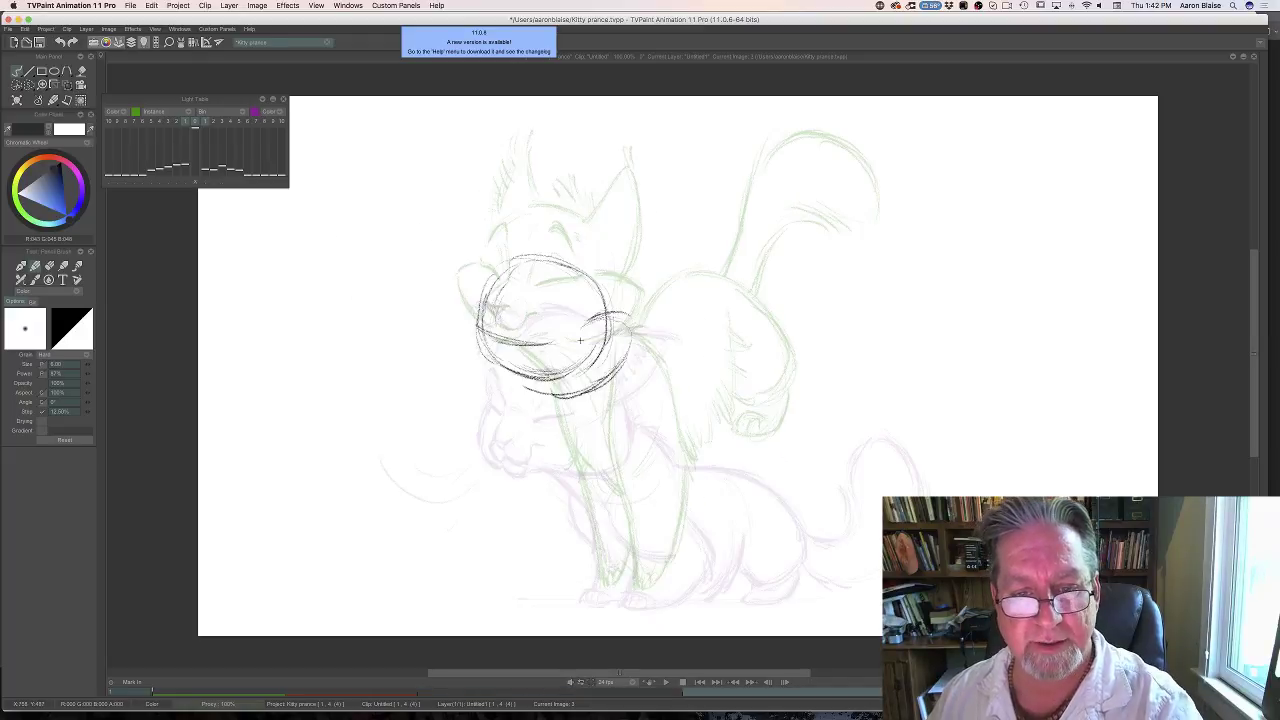
mouse_move(578, 327)
left_mouse_down()
mouse_move(626, 317)
mouse_move(558, 392)
left_mouse_up()
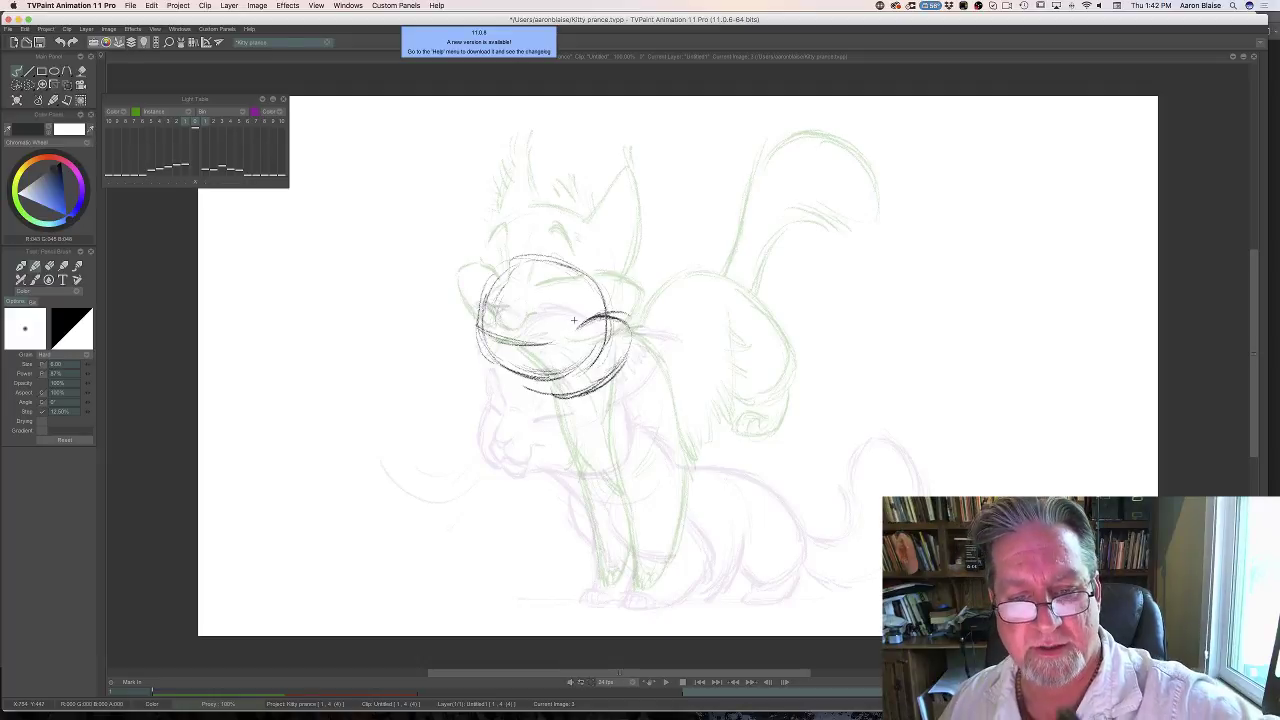
key("e")
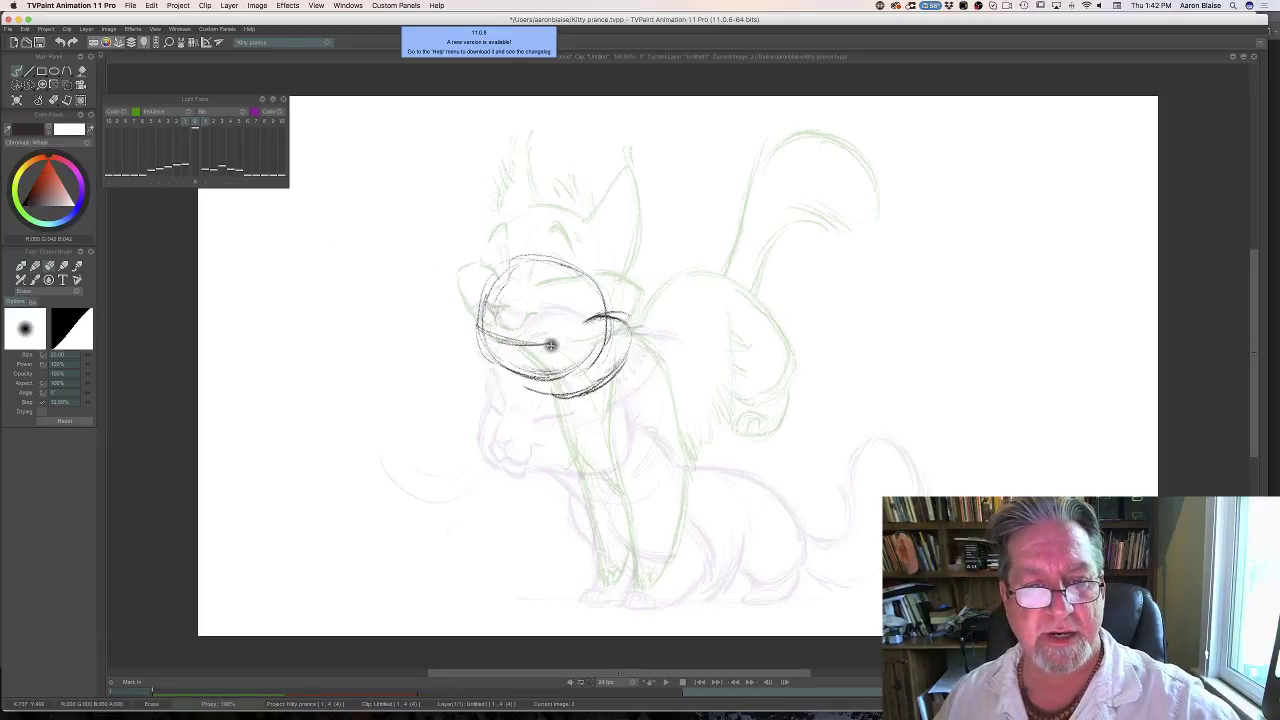
key("e")
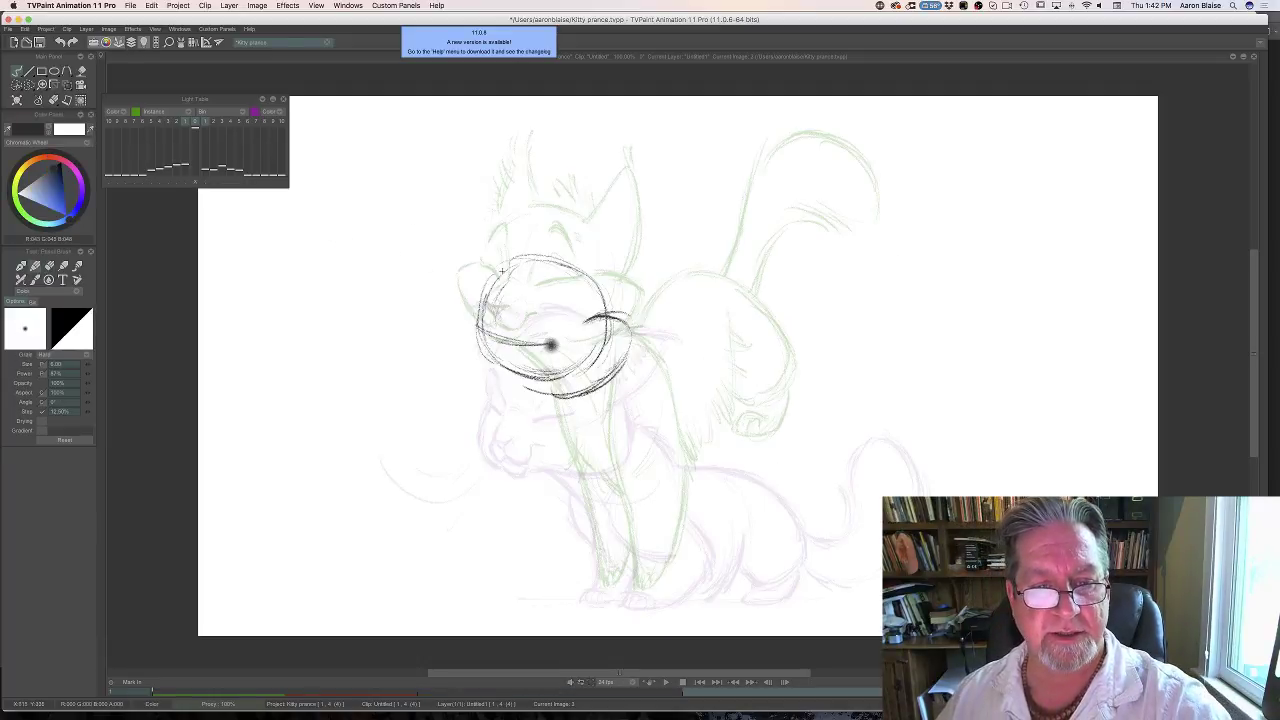
left_click_drag(504, 286, 498, 325)
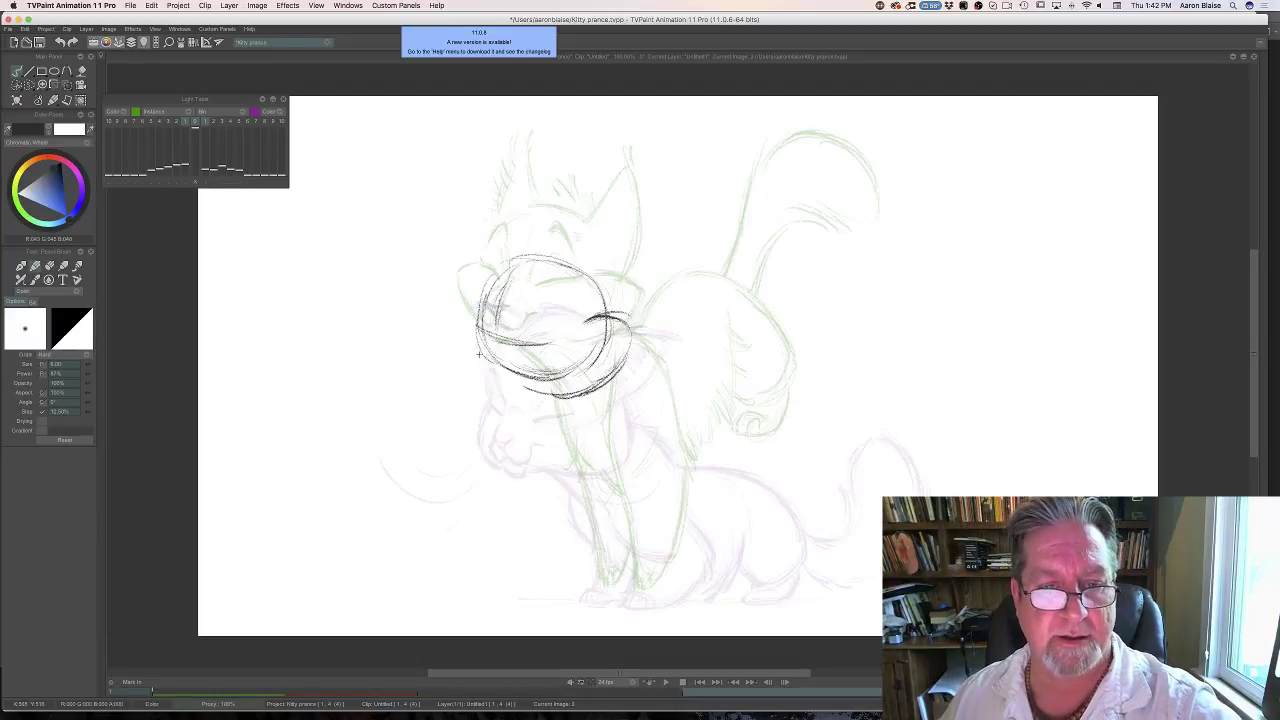
Sketch the short line at the top of the far cheek in frame 3 and clean it up with the eraser.
mouse_move(499, 269)
left_mouse_down()
mouse_move(477, 330)
mouse_move(474, 314)
mouse_move(458, 316)
mouse_move(471, 353)
left_mouse_up()
key("Left")
key("Right")
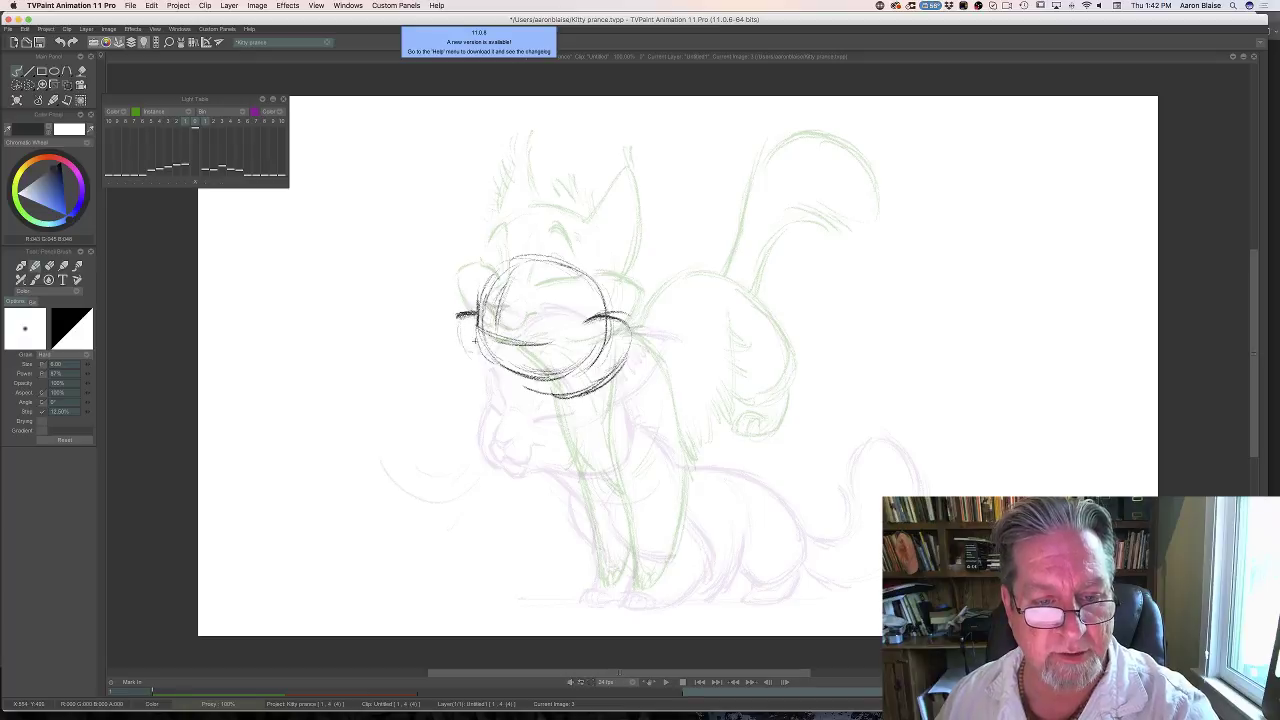
key("e")
left_click_drag(459, 308, 461, 351)
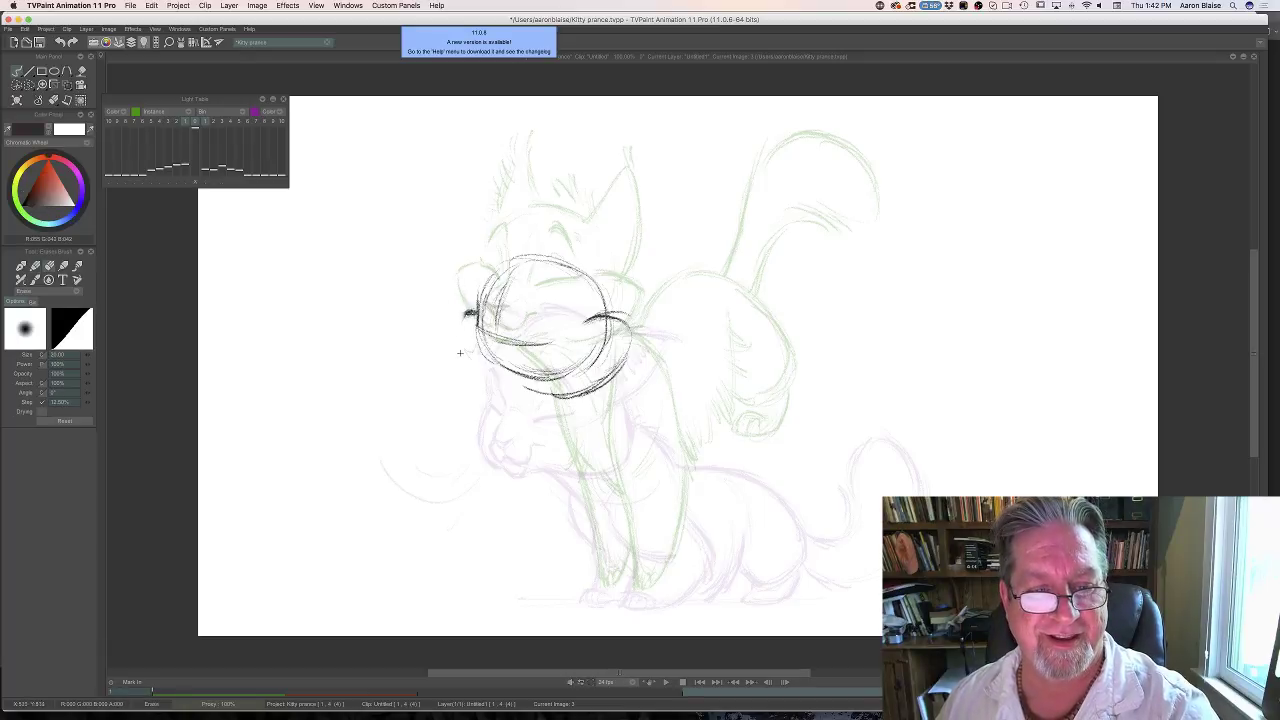
key("b")
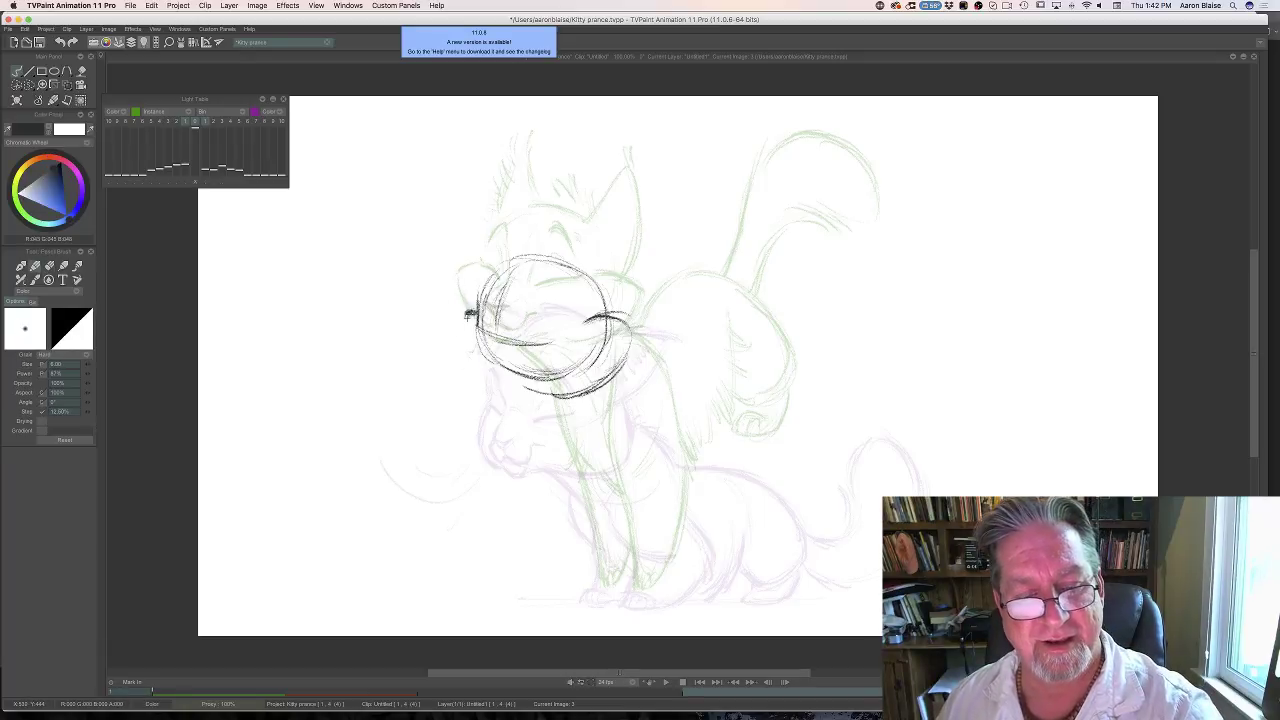
key("e")
left_click_drag(464, 288, 463, 325)
key("b")
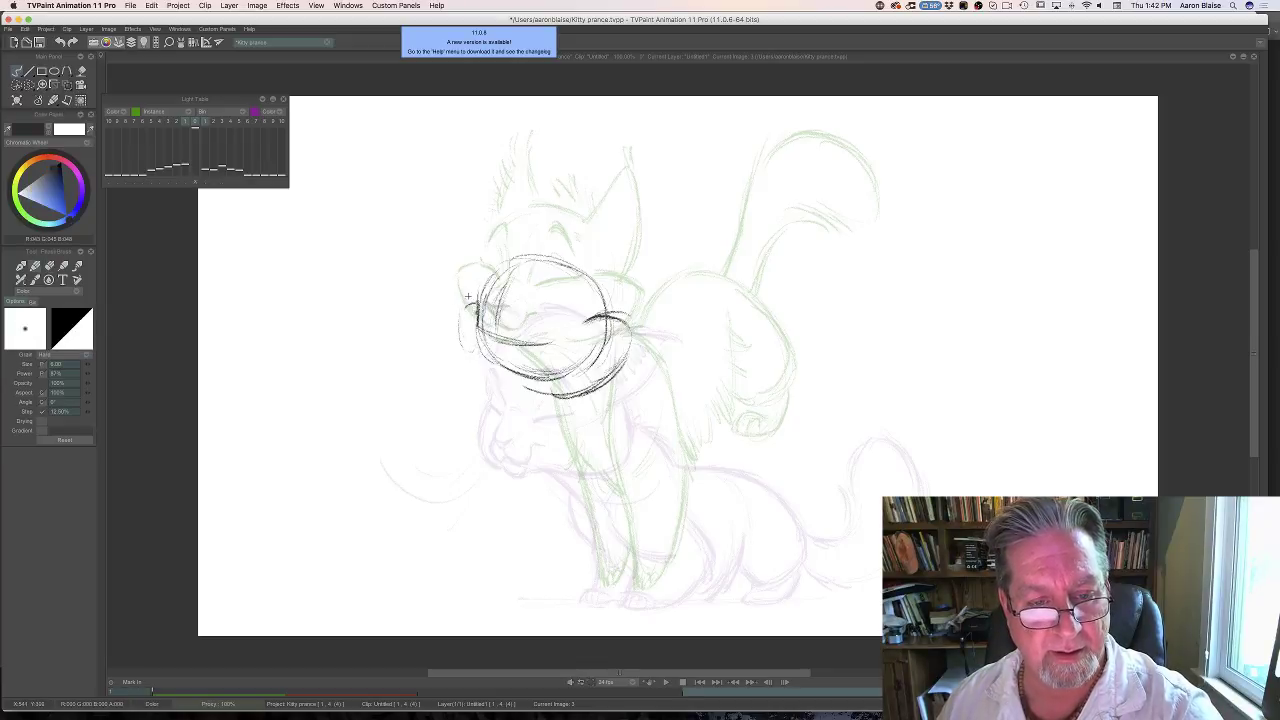
Draw and darken the far cheek's outline down to the chin in frame 3, checking it against frame 2.
mouse_move(476, 302)
left_mouse_down()
mouse_move(468, 350)
mouse_move(506, 386)
left_mouse_up()
left_click_drag(462, 340, 504, 386)
mouse_move(460, 312)
left_mouse_down()
mouse_move(476, 370)
mouse_move(505, 390)
left_mouse_up()
left_click_drag(472, 363, 520, 395)
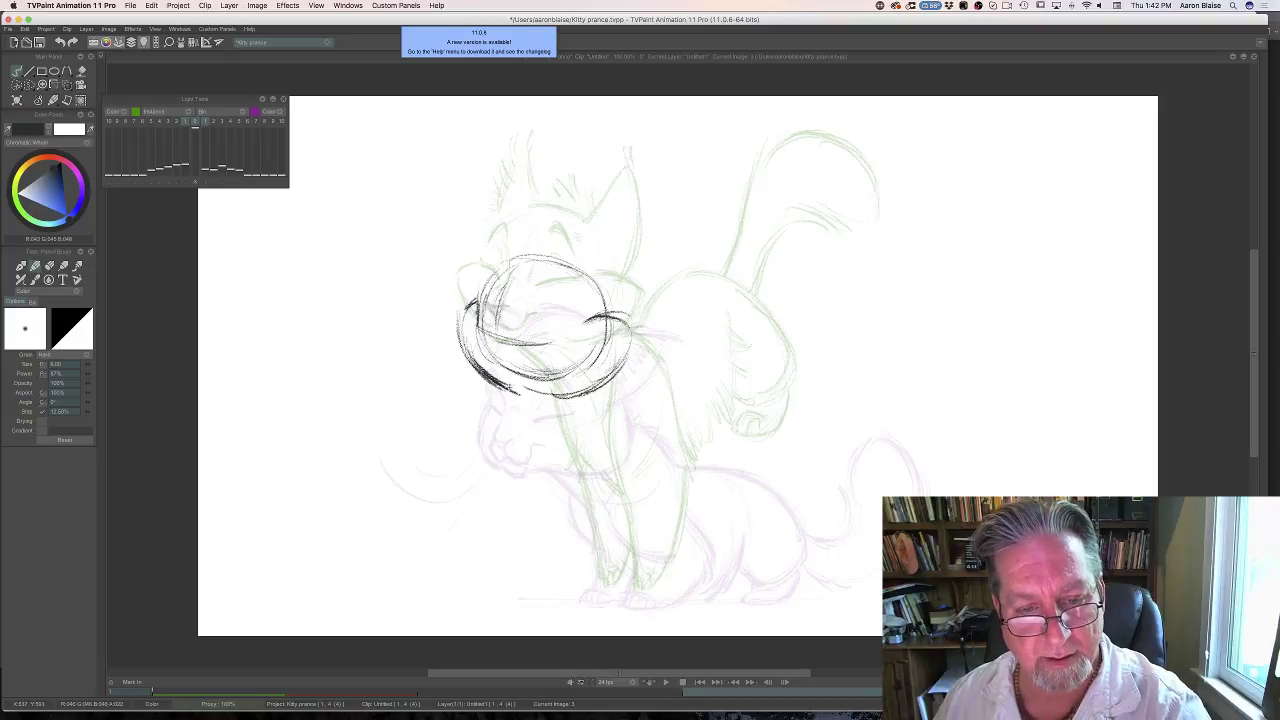
key("Left")
key("Right")
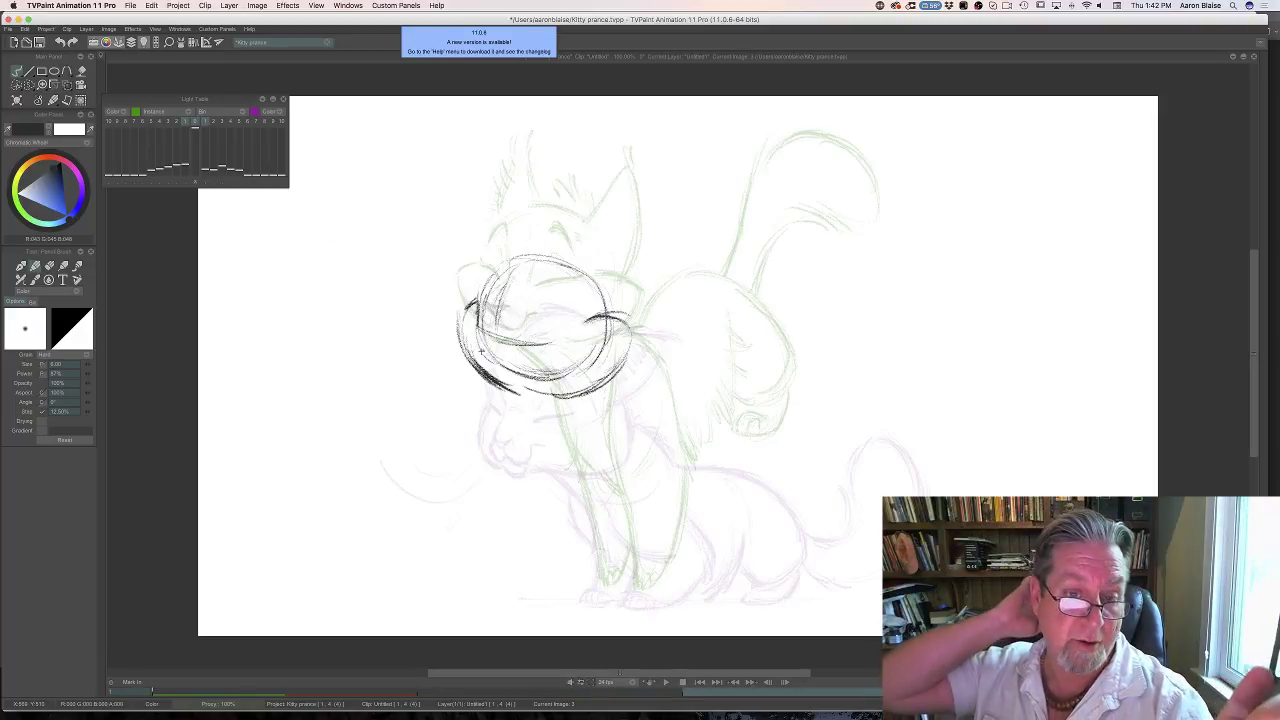
Draw the front chest line sloping down from the chin in frame 3, flipping to frame 2 to judge the spacing.
key("Left")
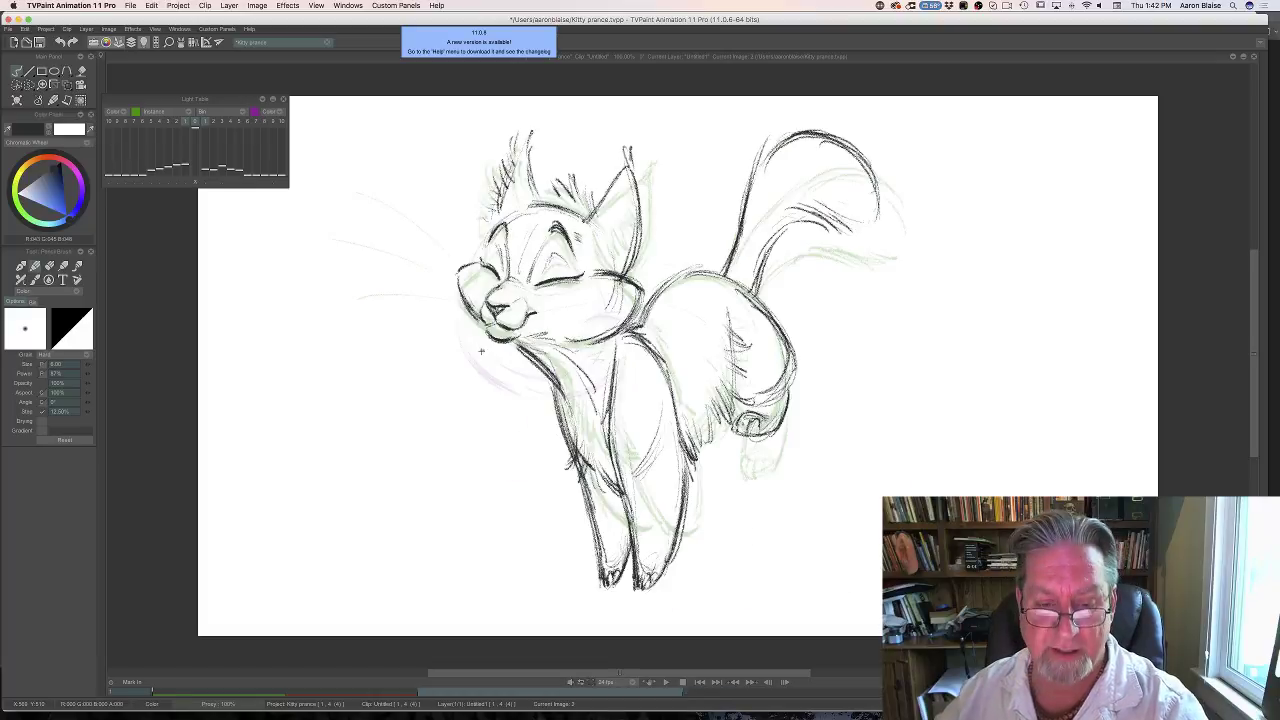
key("Right")
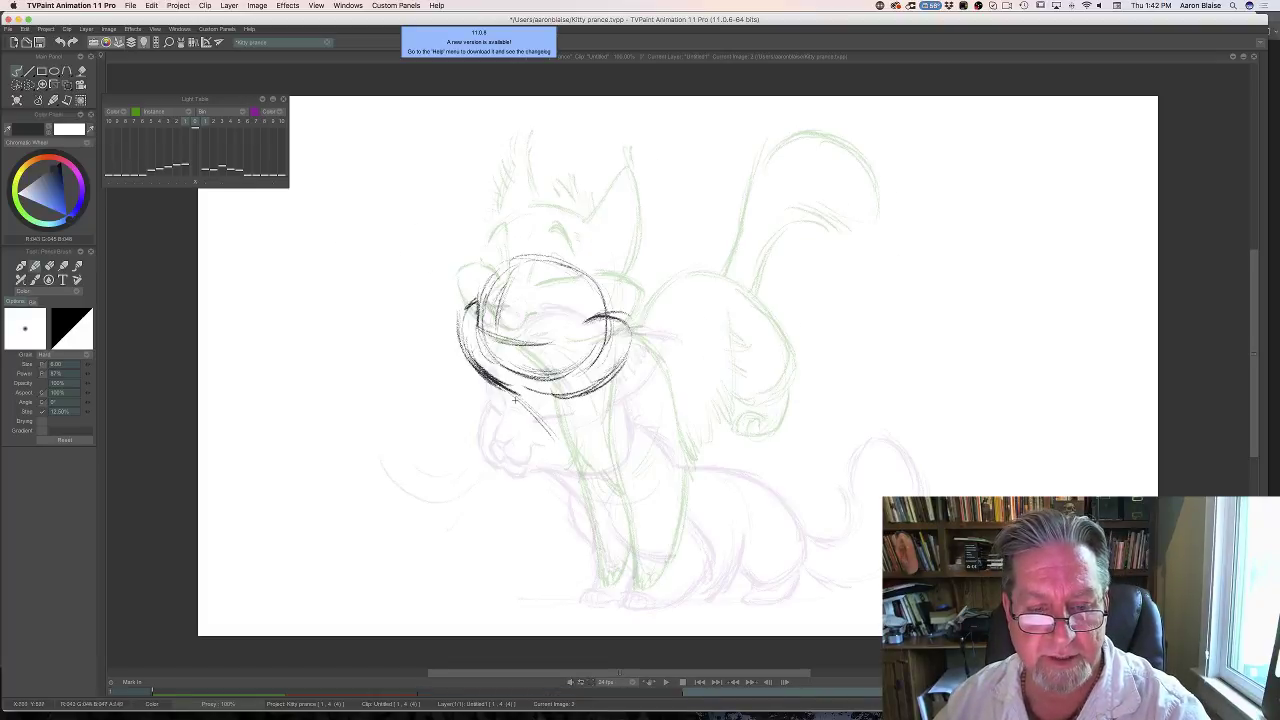
key("Left")
key("Right")
key("Left")
key("Right")
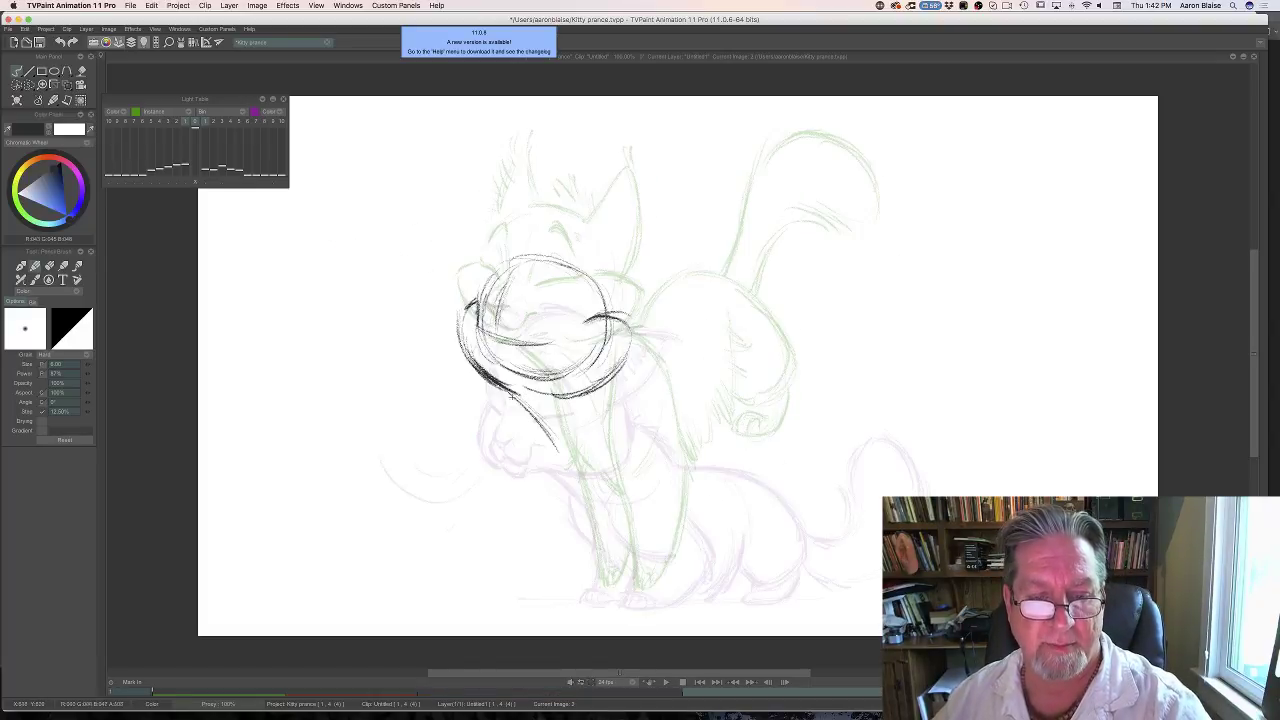
left_click_drag(518, 395, 553, 436)
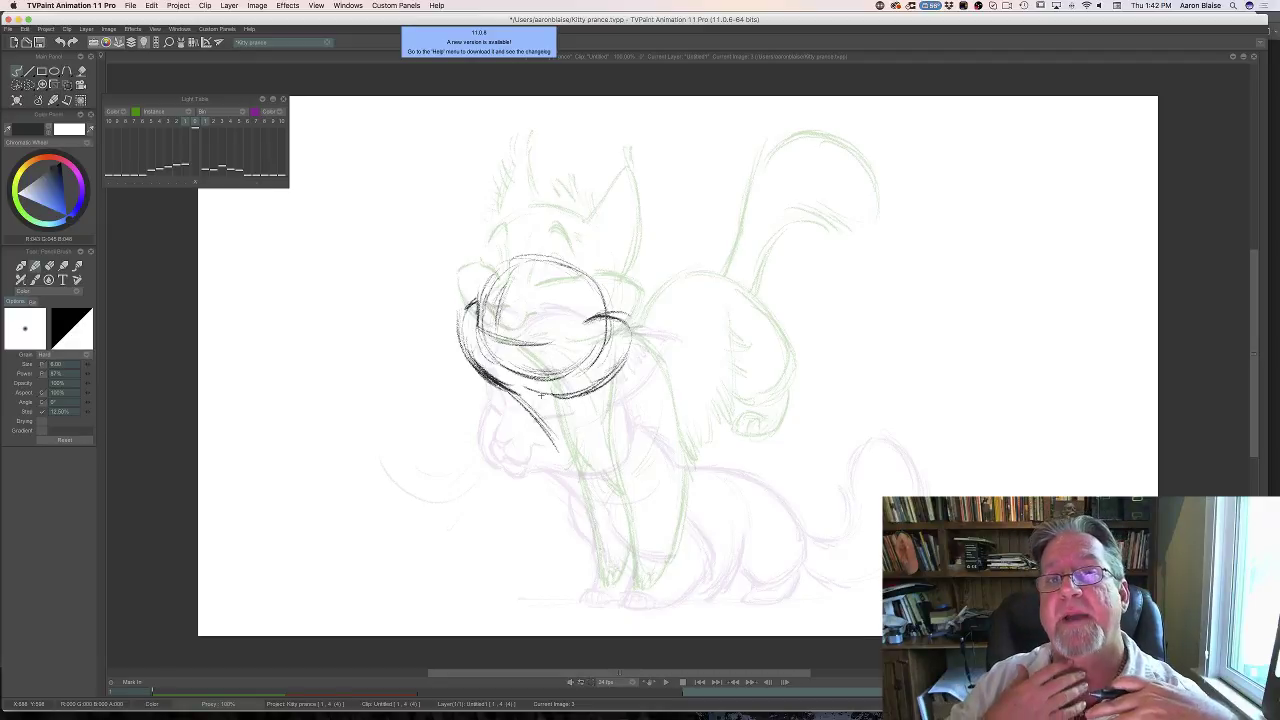
key("Left")
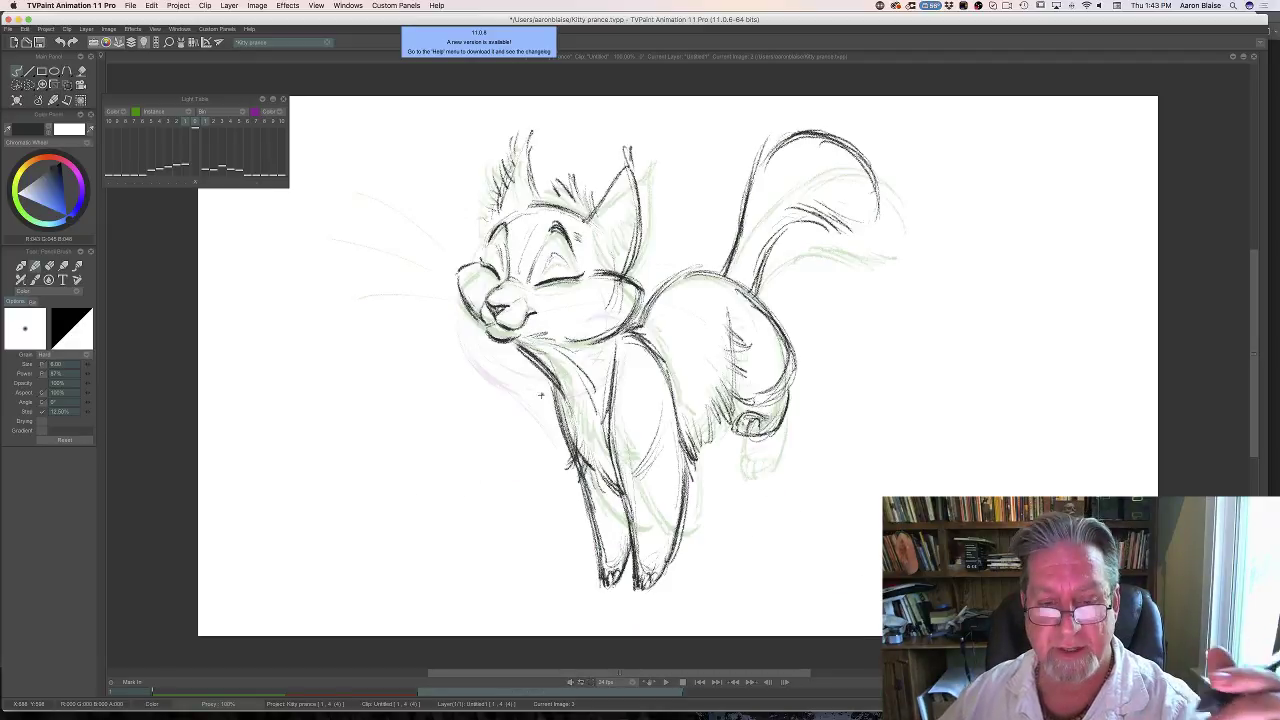
key("Right")
key("Left")
key("Right")
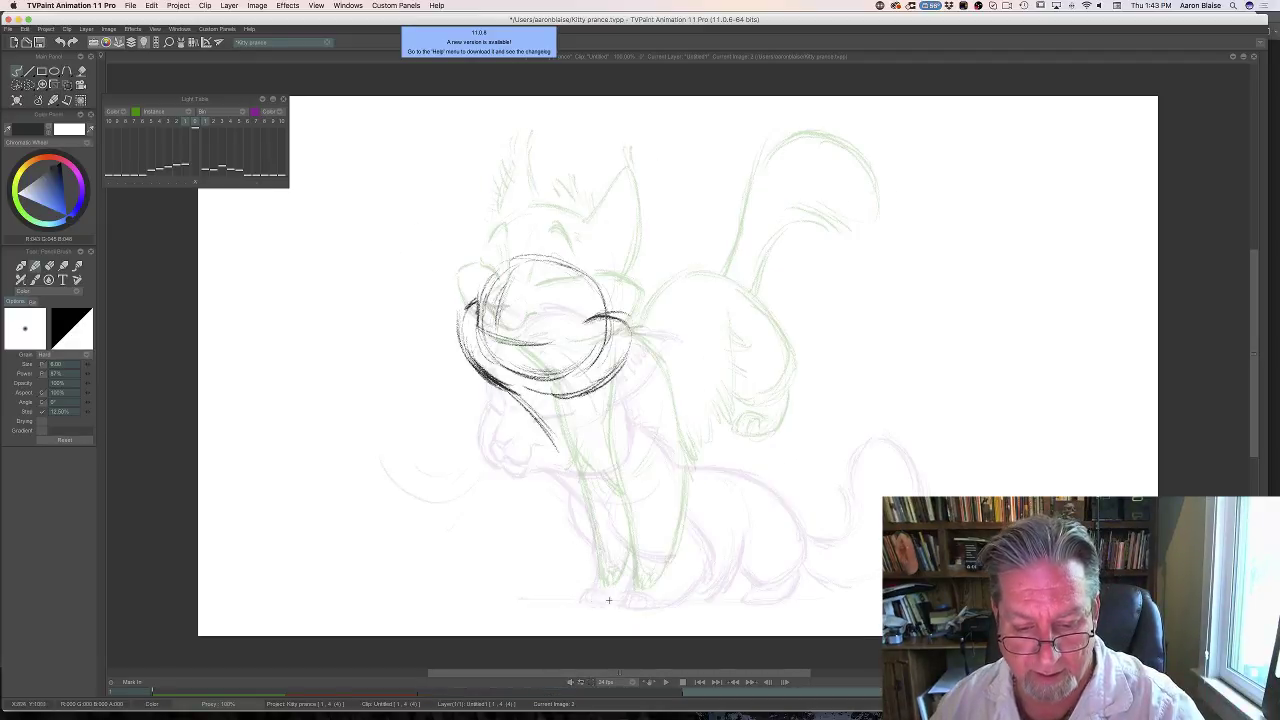
Mark the far front paw on the ground and extend the chest line down into the front leg in frame 3.
left_click_drag(588, 590, 586, 599)
key("Left")
key("Right")
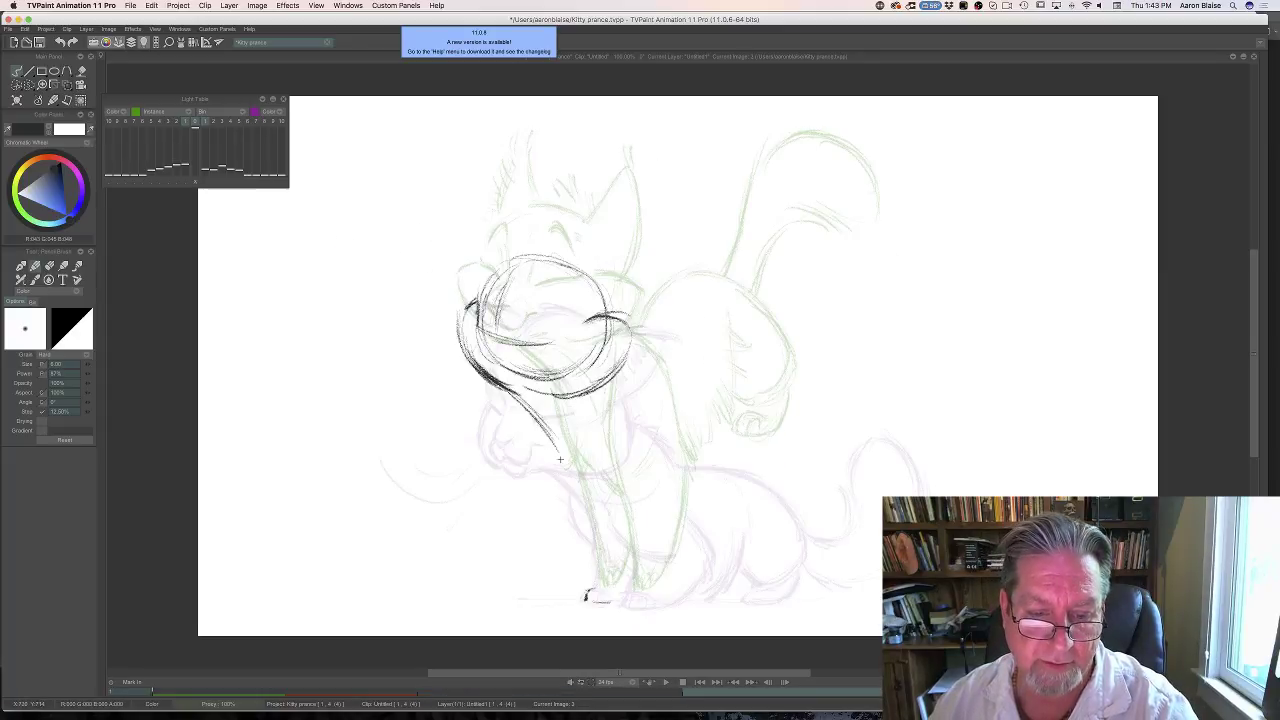
left_click_drag(528, 408, 588, 526)
mouse_move(546, 434)
left_mouse_down()
mouse_move(590, 530)
mouse_move(570, 460)
left_mouse_up()
key("Left")
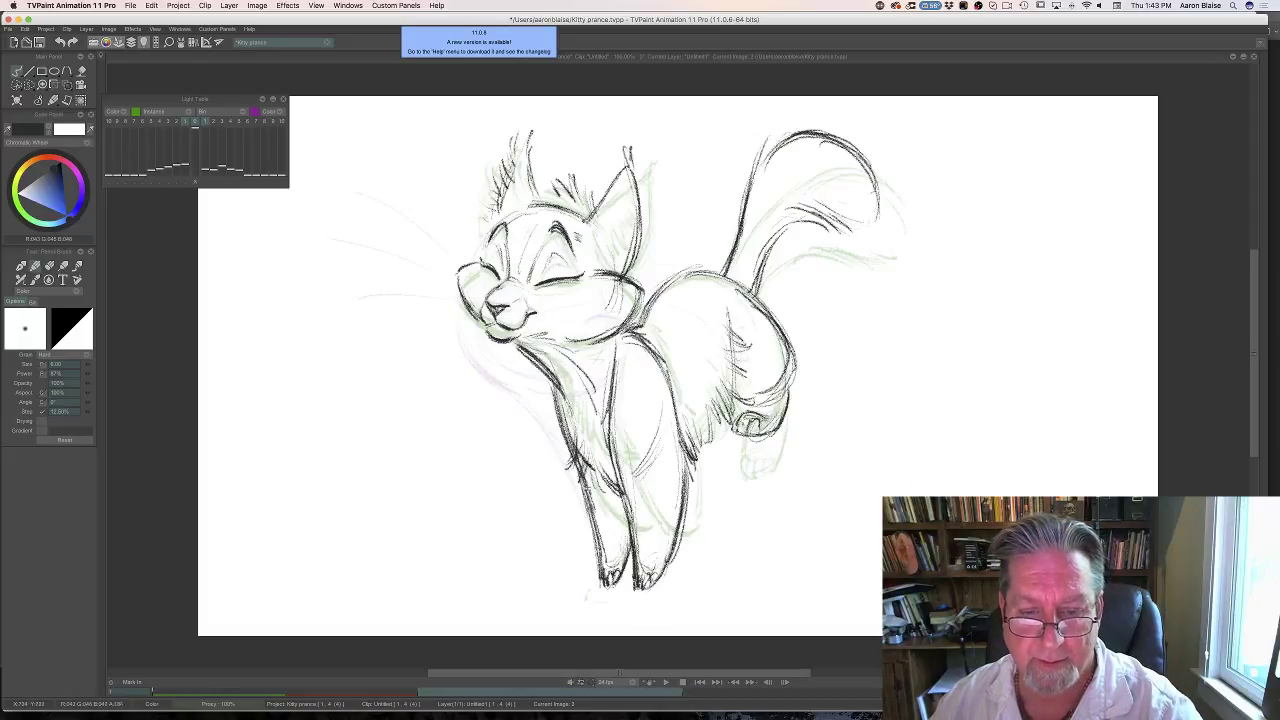
key("Right")
Draw the long line from the neck down to the near front paw and outline both front paws in frame 3.
left_click_drag(602, 418, 632, 574)
key("Left")
key("Right")
mouse_move(620, 500)
left_mouse_down()
mouse_move(626, 606)
mouse_move(641, 589)
mouse_move(656, 606)
mouse_move(610, 602)
left_mouse_up()
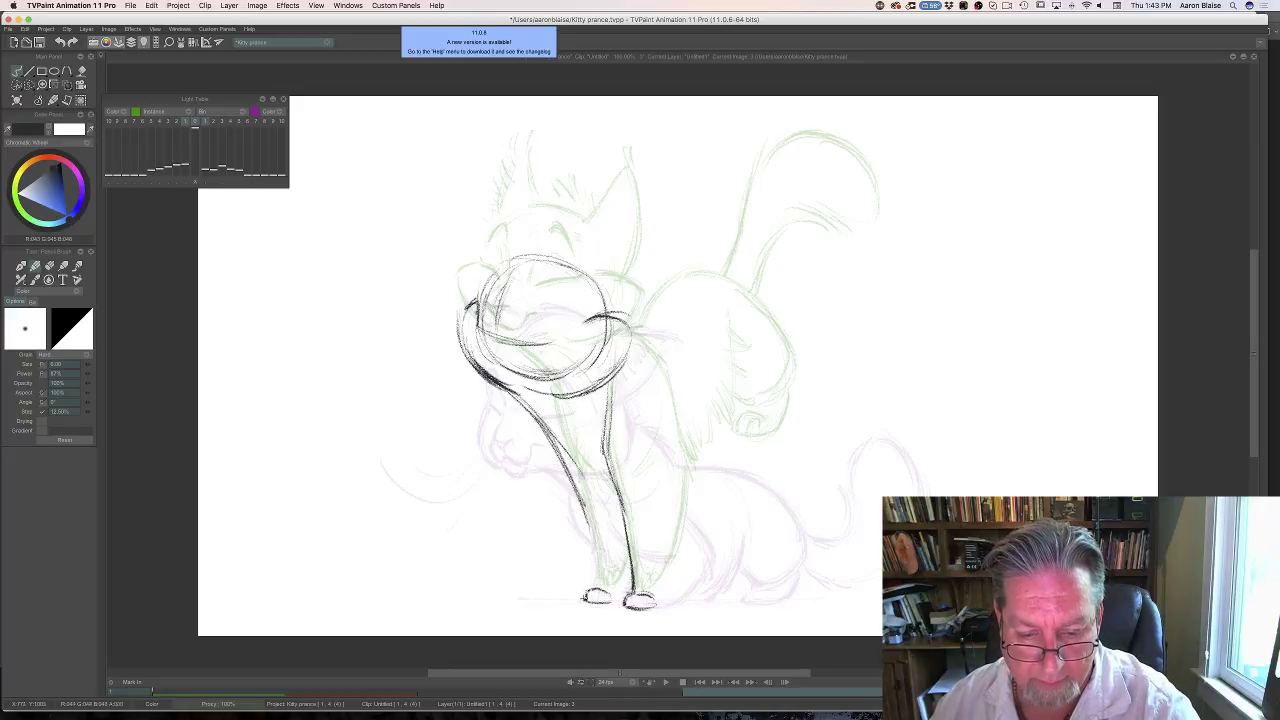
Continue and darken the far front leg's front edge down to its paw in frame 3, then compare with frame 2.
left_click_drag(592, 540, 599, 581)
left_click_drag(581, 502, 600, 582)
left_click_drag(585, 514, 601, 585)
key("Left")
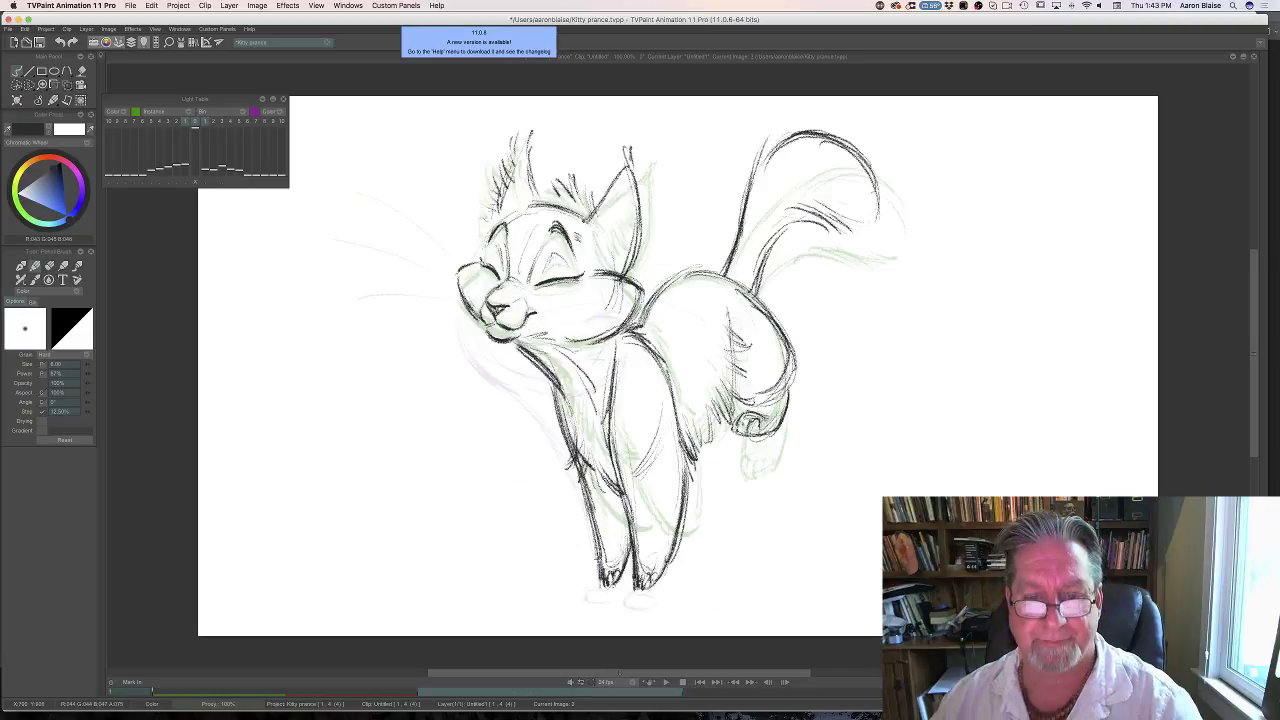
Compare frames 2 and 3, and draw the back edge of the near front leg from elbow toward the paw in frame 3.
key("Right")
key("Left")
key("Right")
key("Left")
key("Right")
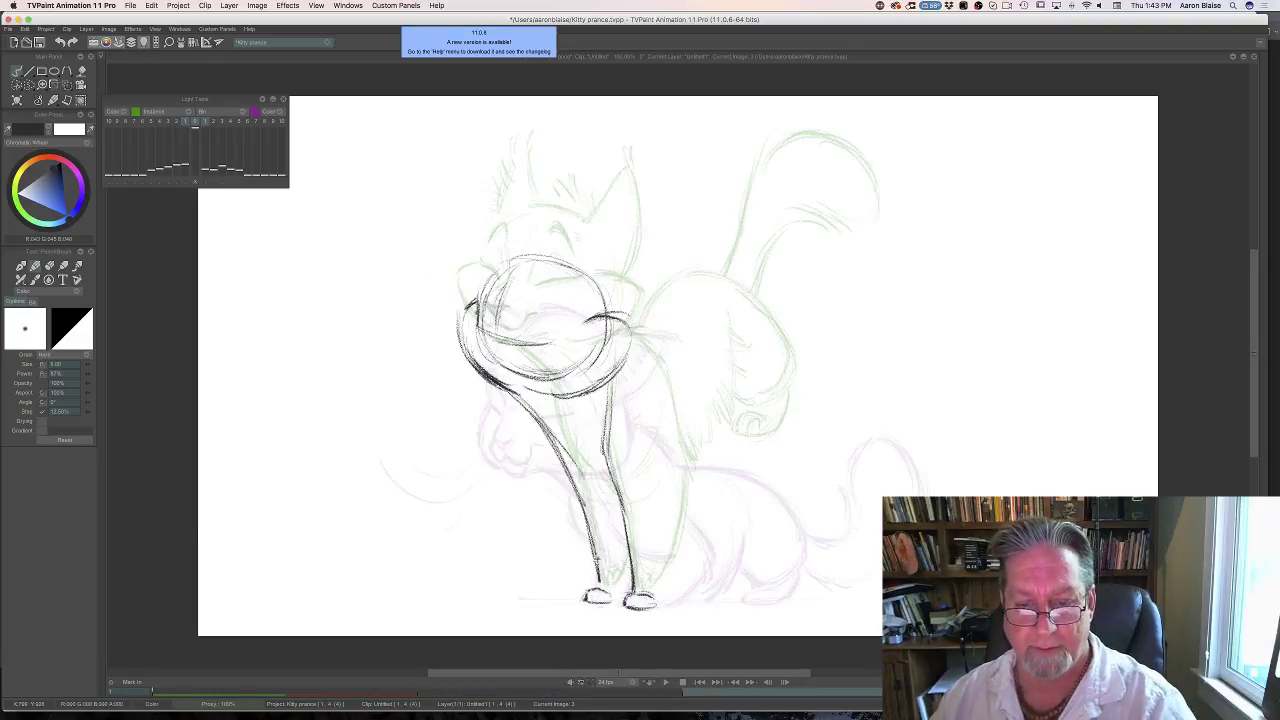
left_click_drag(686, 480, 679, 572)
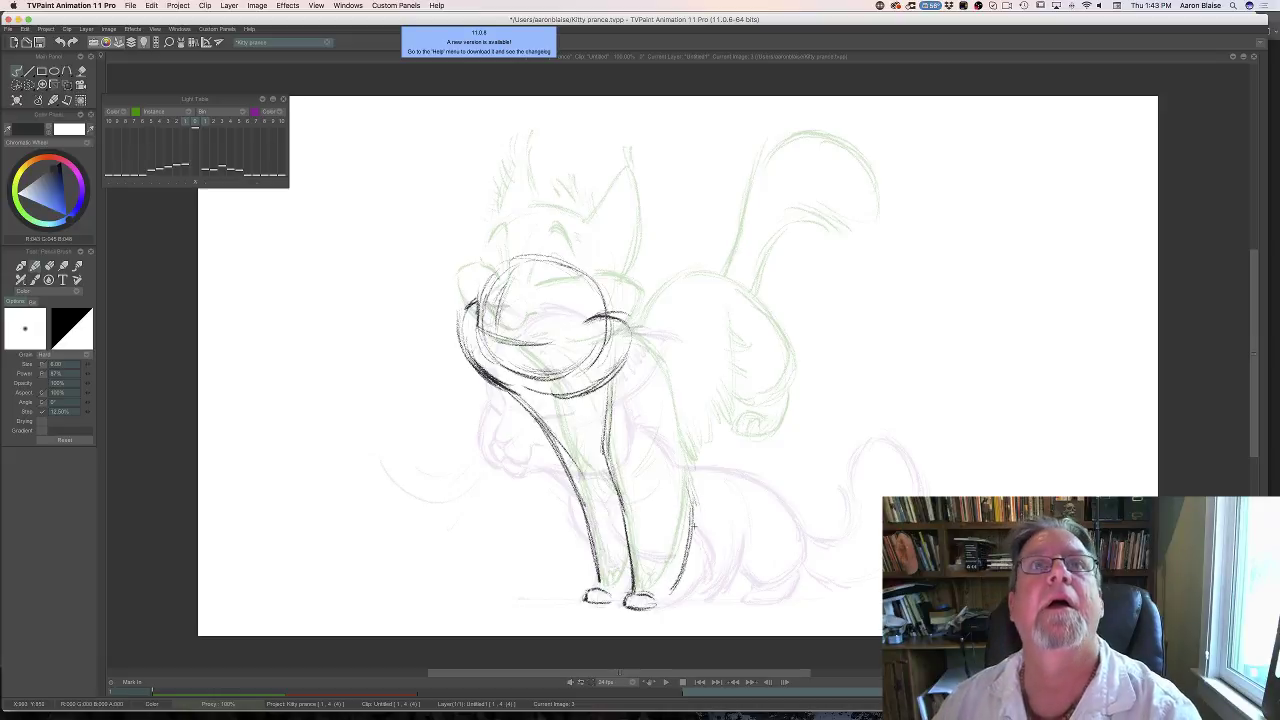
mouse_move(692, 507)
left_mouse_down()
mouse_move(677, 583)
mouse_move(656, 607)
mouse_move(694, 514)
mouse_move(690, 488)
mouse_move(700, 516)
left_mouse_up()
Join the near front leg's back edge to its paw and add a fur tuft at the elbow in frame 3, checking against frame 2.
key("Left")
key("Right")
key("Left")
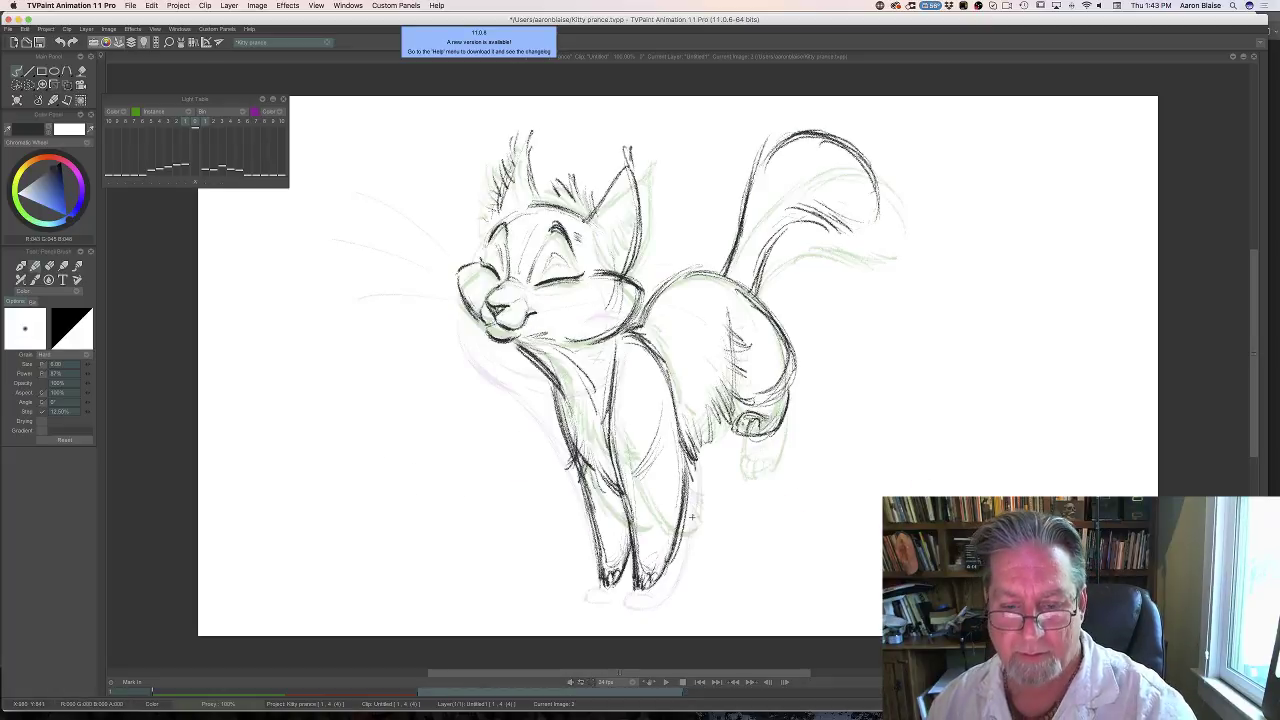
key("Left")
key("Right")
key("Left")
key("Right")
key("Left")
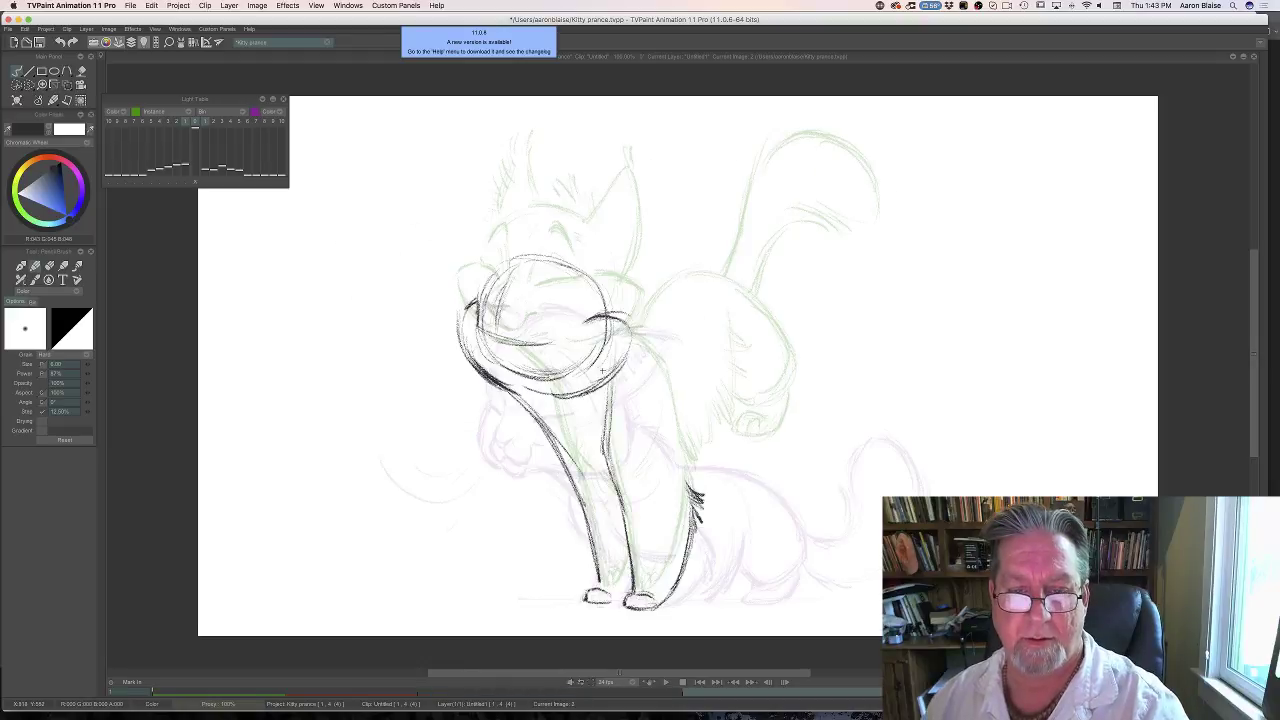
key("Left")
key("Right")
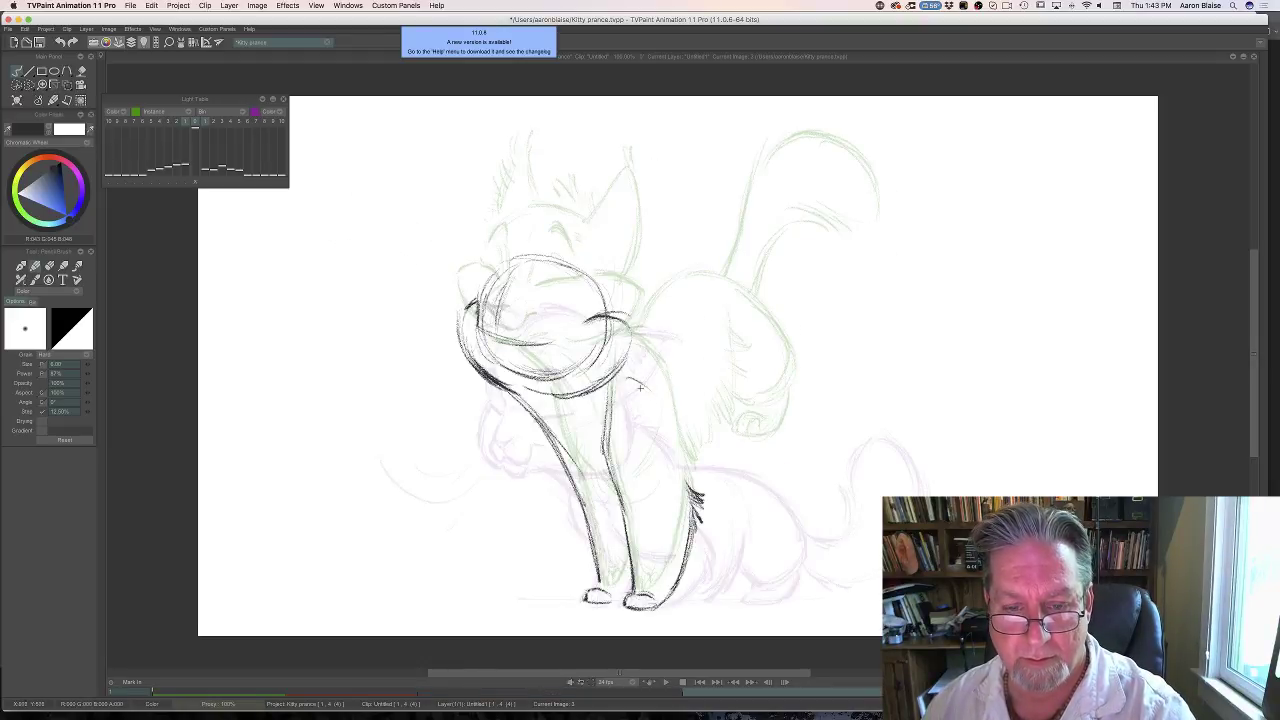
Draw the fur tuft behind the neck and the shoulder line curving down to the elbow in frame 3.
mouse_move(640, 387)
left_mouse_down()
mouse_move(618, 376)
mouse_move(628, 380)
left_mouse_up()
key("Right")
key("Left")
mouse_move(672, 452)
left_mouse_down()
mouse_move(650, 406)
mouse_move(676, 470)
left_mouse_up()
left_click_drag(662, 416, 673, 455)
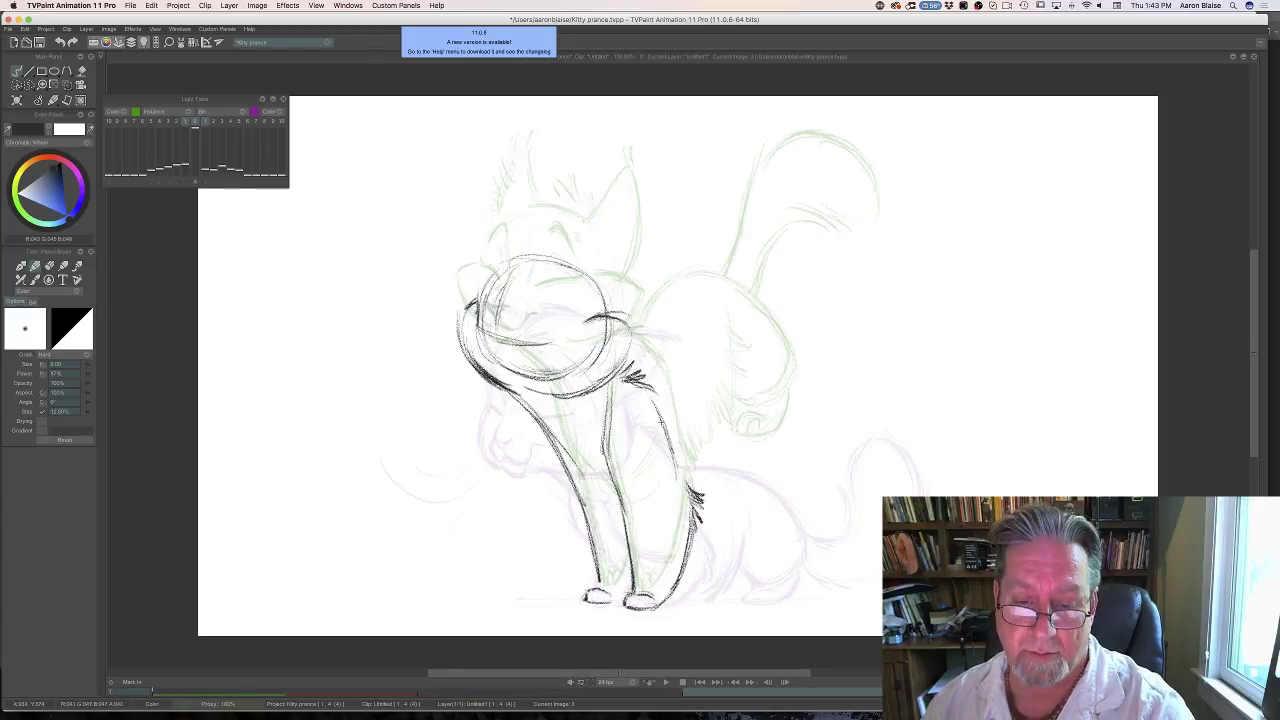
left_click_drag(654, 402, 676, 472)
left_click_drag(660, 408, 679, 466)
left_click_drag(632, 384, 666, 426)
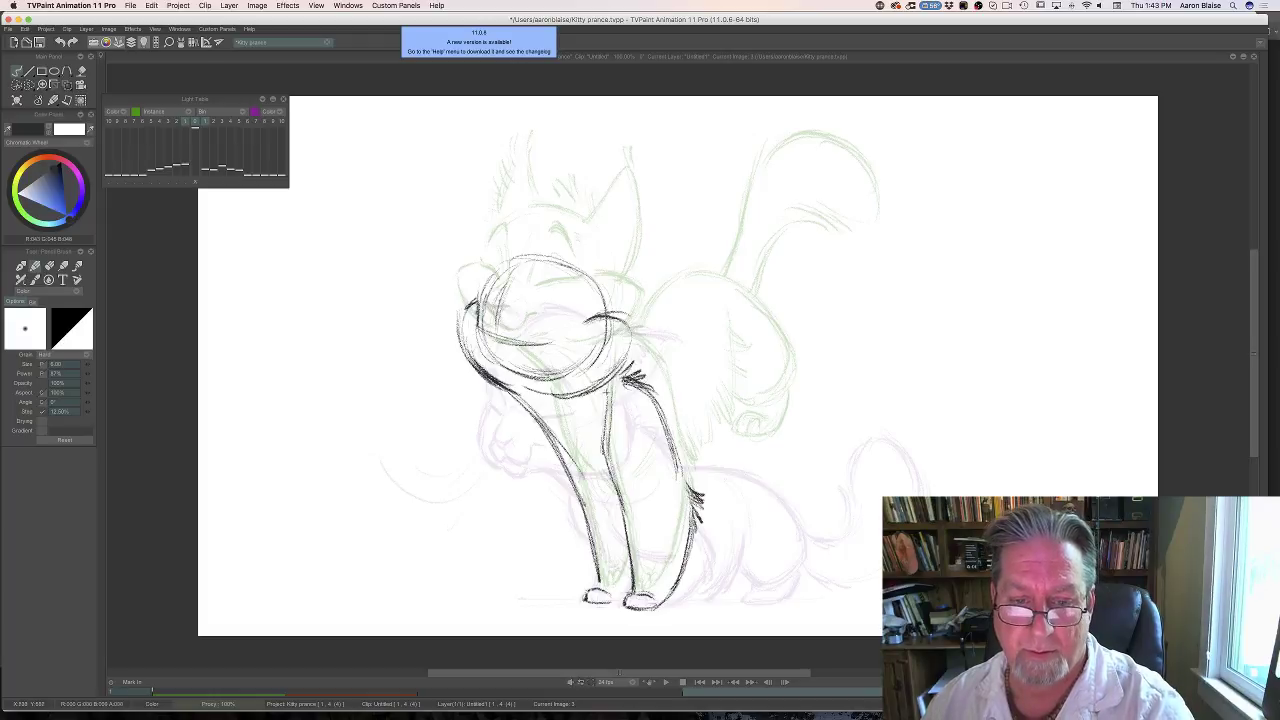
key("Left")
key("Right")
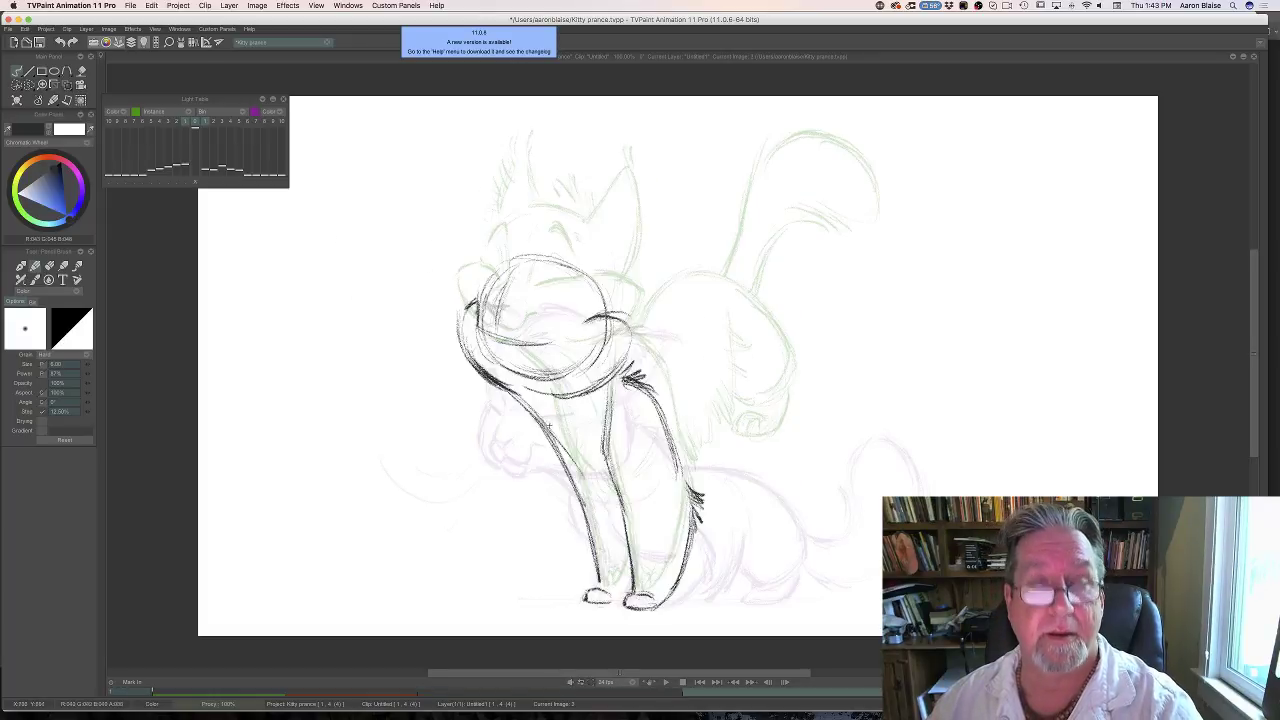
Erase the chest line between the chin and the top of the far front leg in frame 3.
key("Right")
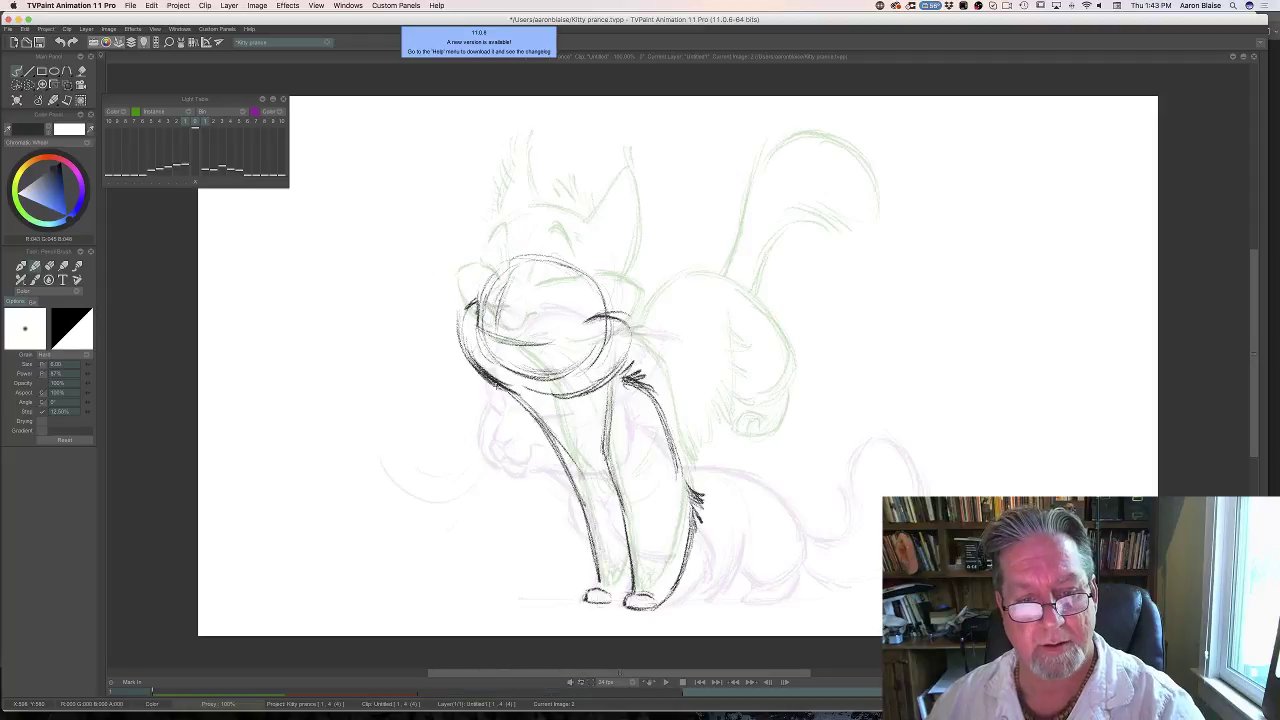
key("e")
left_click_drag(508, 380, 566, 473)
key("Left")
key("Right")
Redraw the chest line from the chin into the far front leg and add the lower chest line between the legs in frame 3.
key("e")
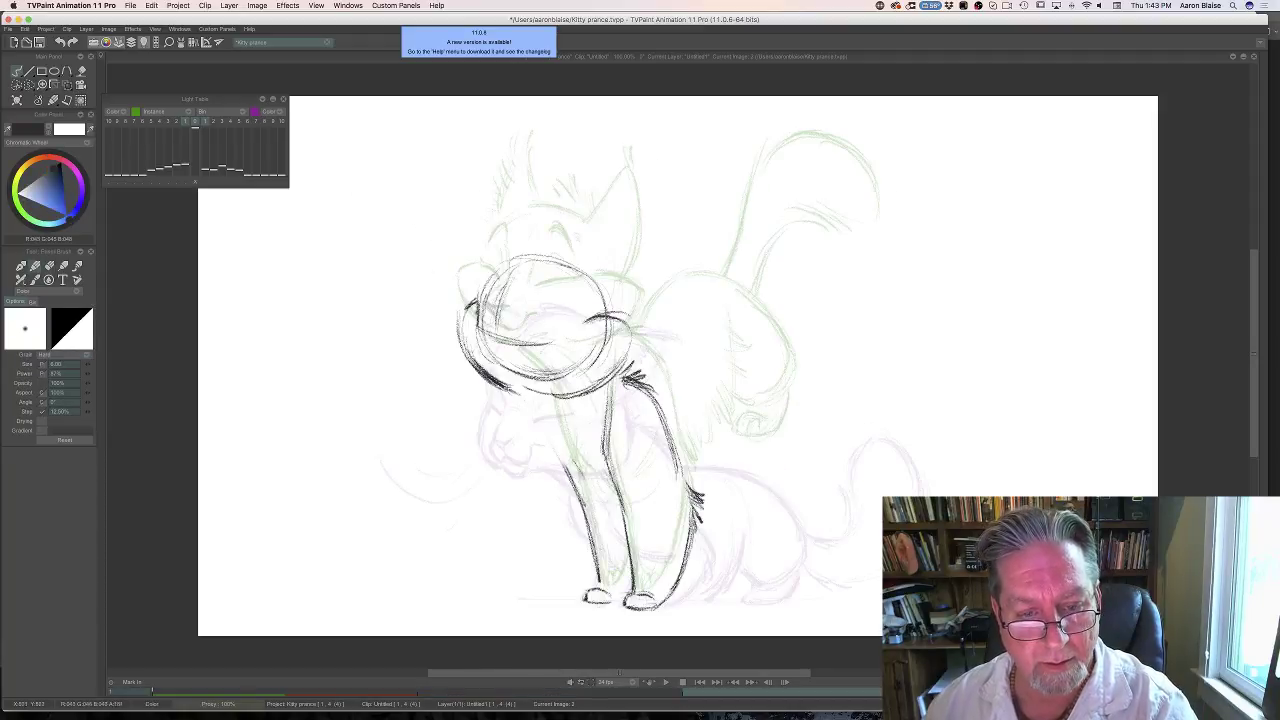
left_click_drag(498, 383, 562, 440)
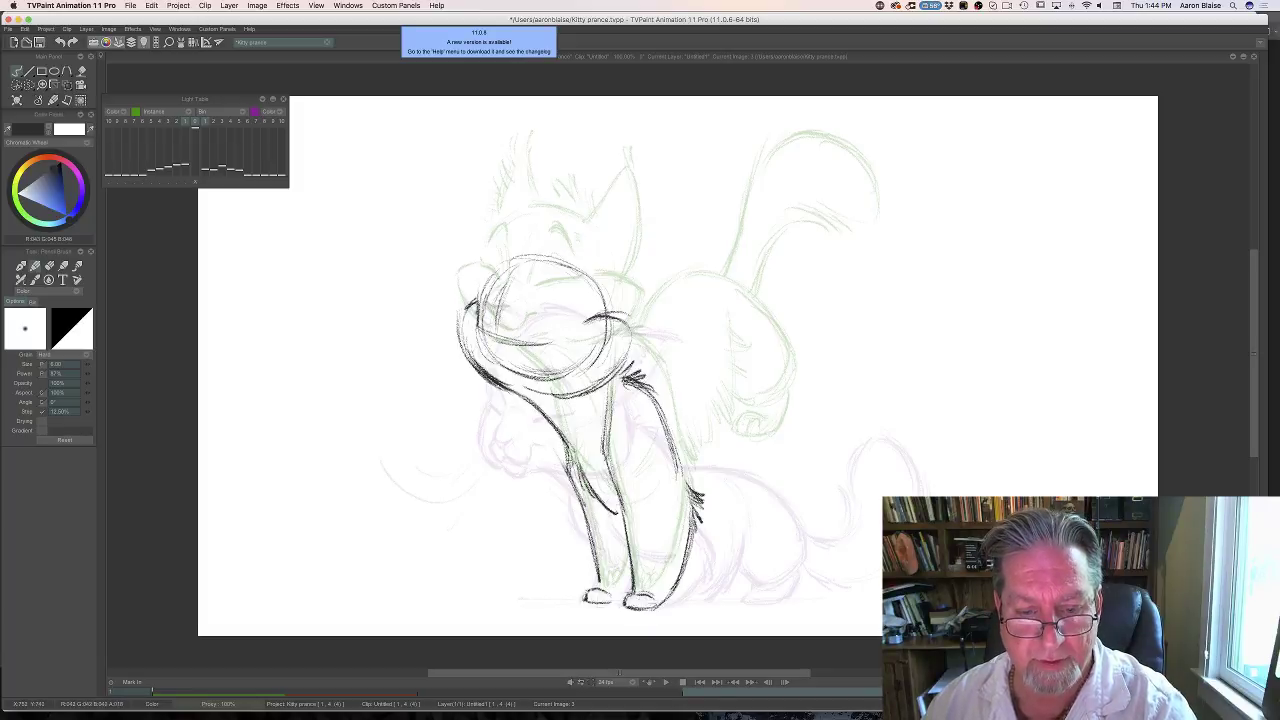
key("Left")
key("Right")
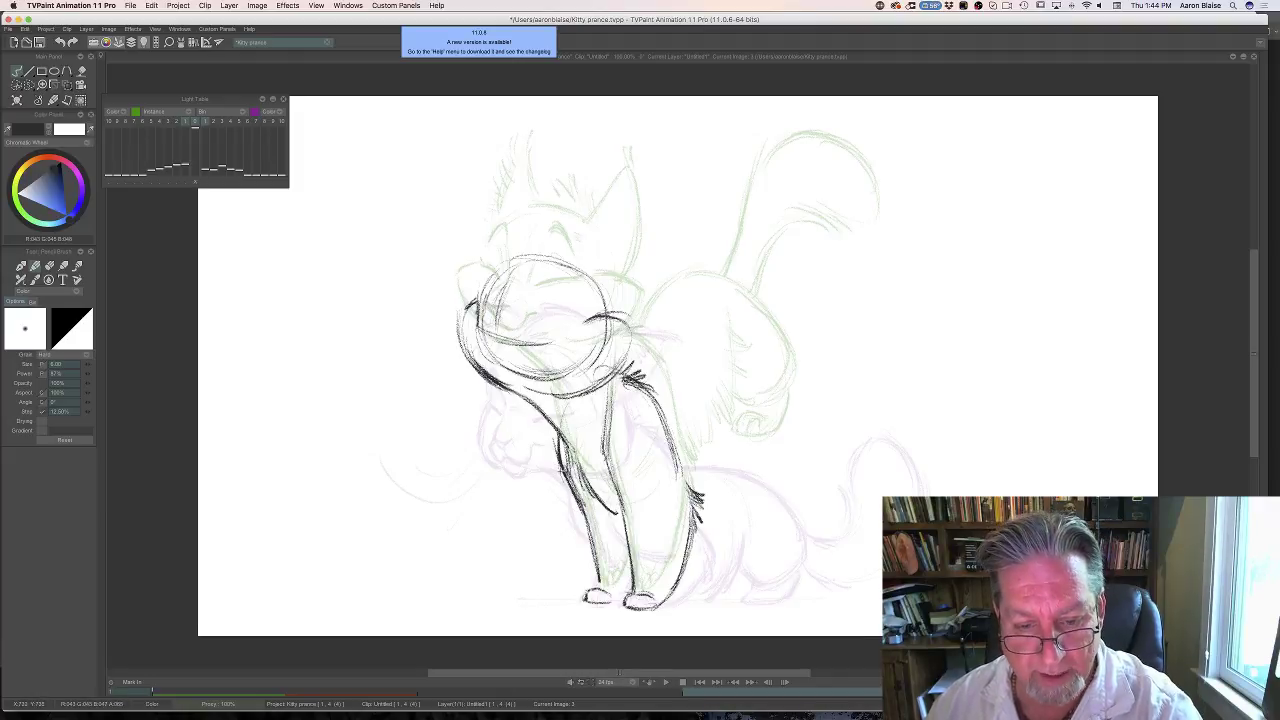
Flip repeatedly through the frames from frame 1 to the crouching pose to check the motion and spacing of the front legs and chest.
key("Left")
key("Right")
key("Left")
key("Right")
key("Left")
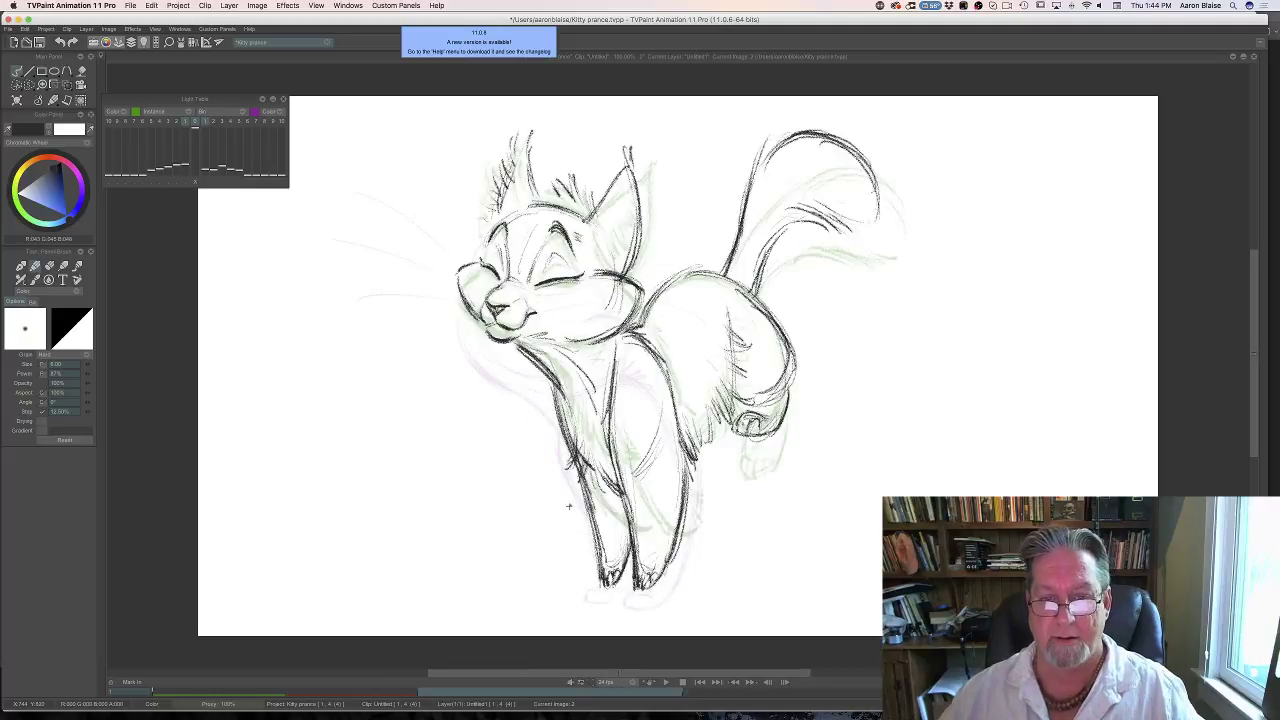
key("Right")
key("Right")
key("Left")
key("Left")
key("Left")
key("Right")
key("Right")
key("Right")
key("Left")
key("Left")
key("Left")
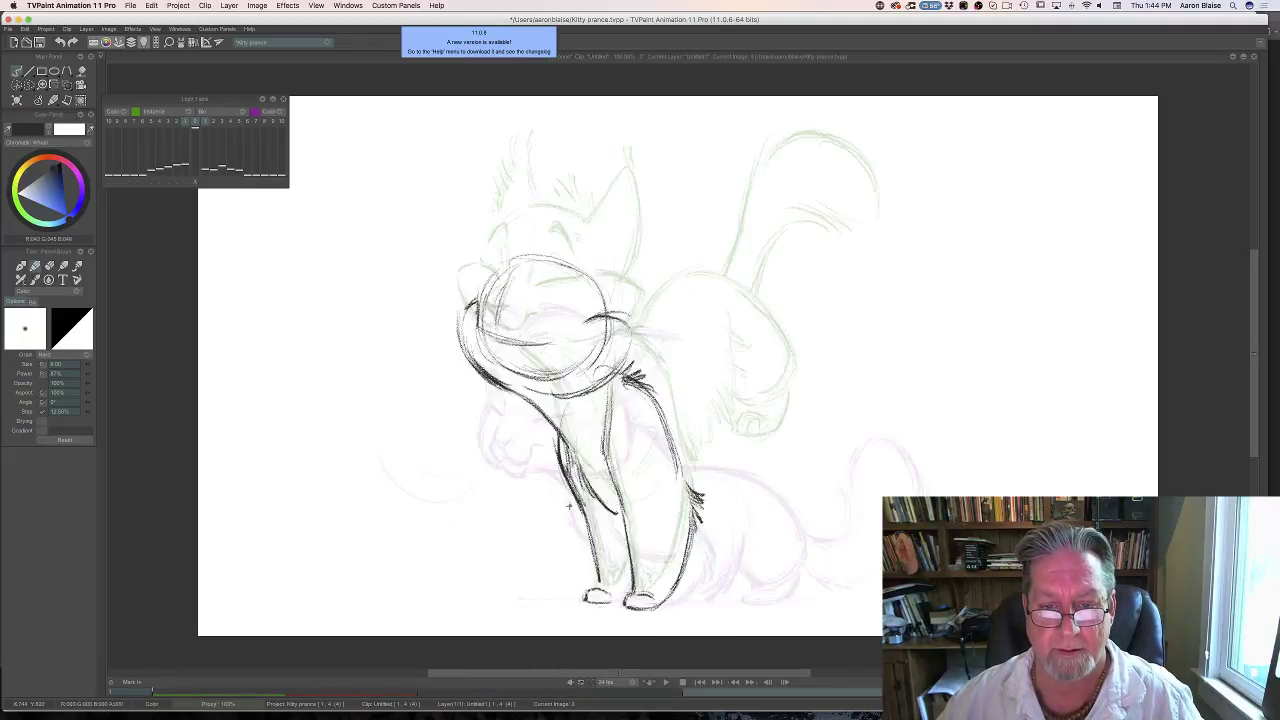
key("Right")
key("Right")
key("Right")
key("Left")
key("Left")
key("Right")
key("Right")
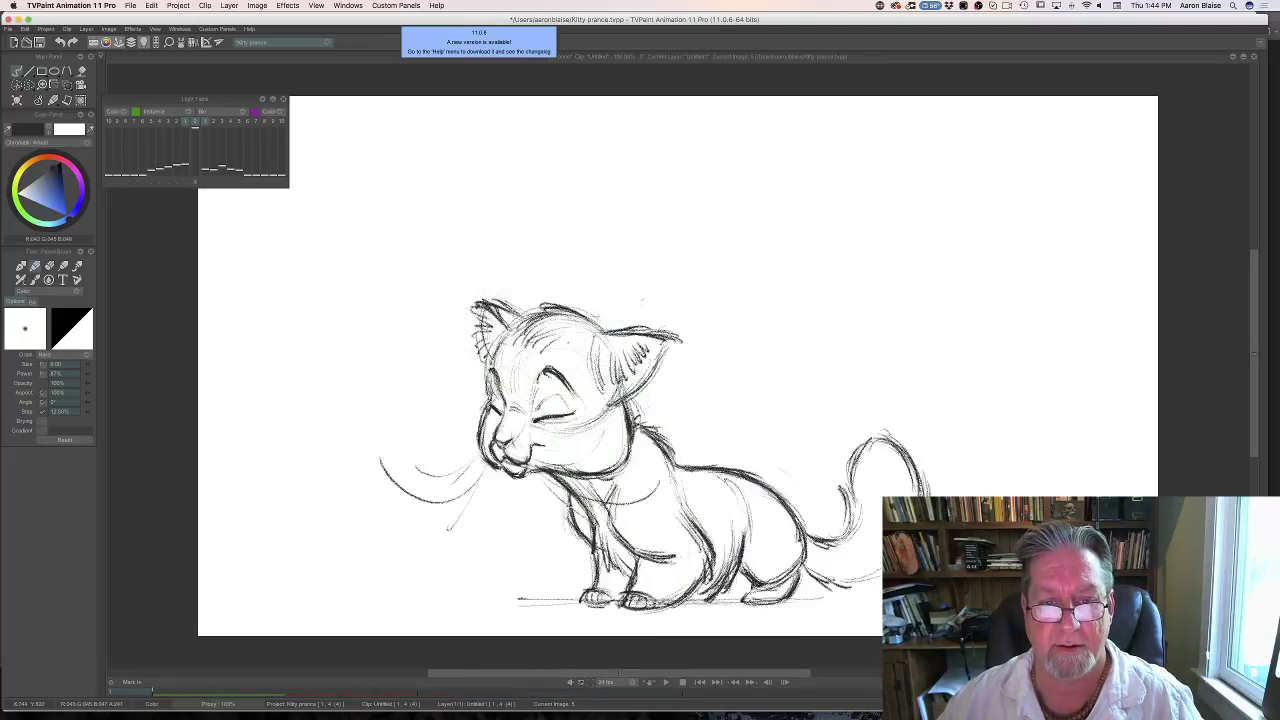
key("Left")
key("Left")
key("Left")
key("Right")
key("Right")
key("Right")
key("Left")
key("Left")
key("Left")
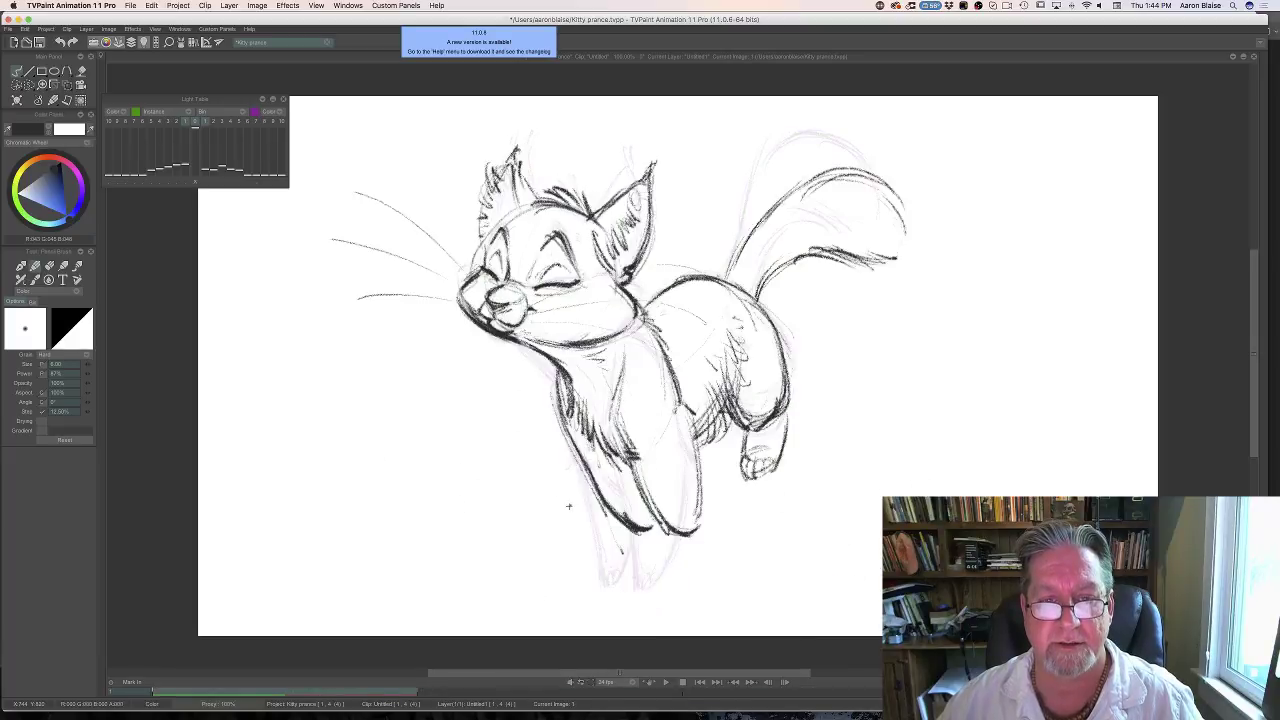
key("Right")
key("Right")
key("Right")
key("Left")
key("Left")
key("Left")
key("Right")
key("Right")
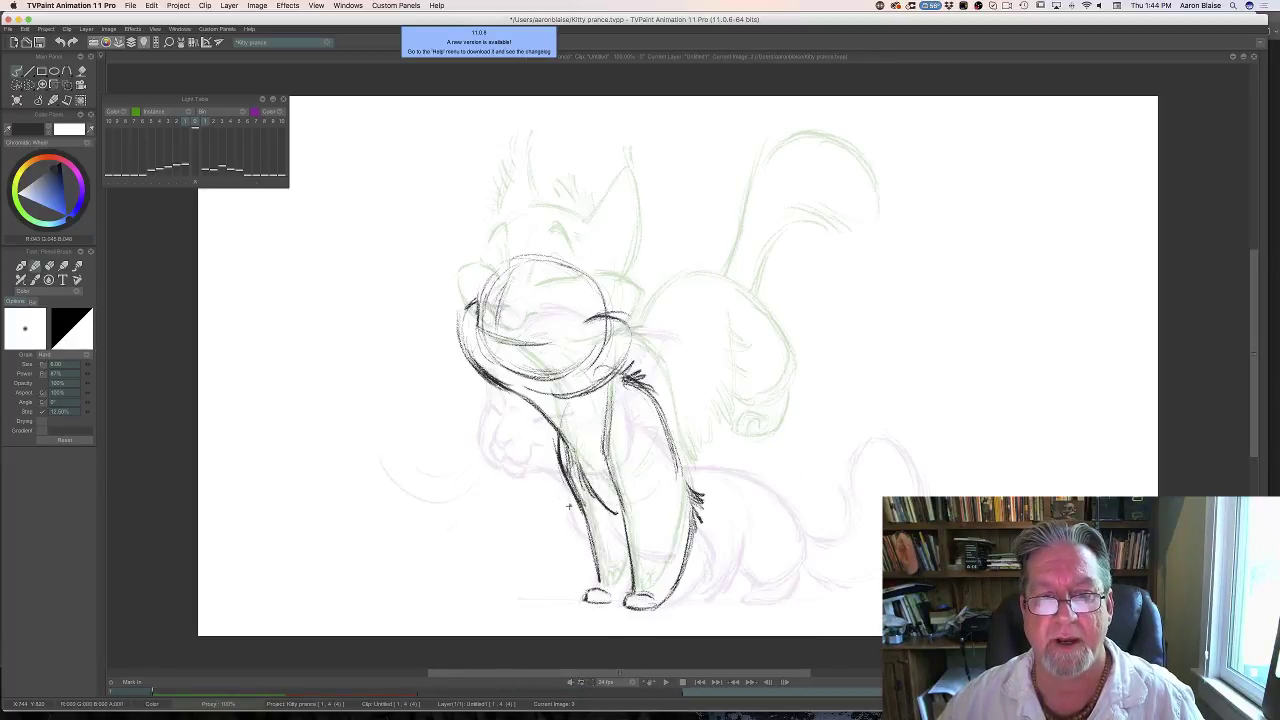
key("Left")
key("Left")
key("Right")
key("Right")
key("Left")
key("Left")
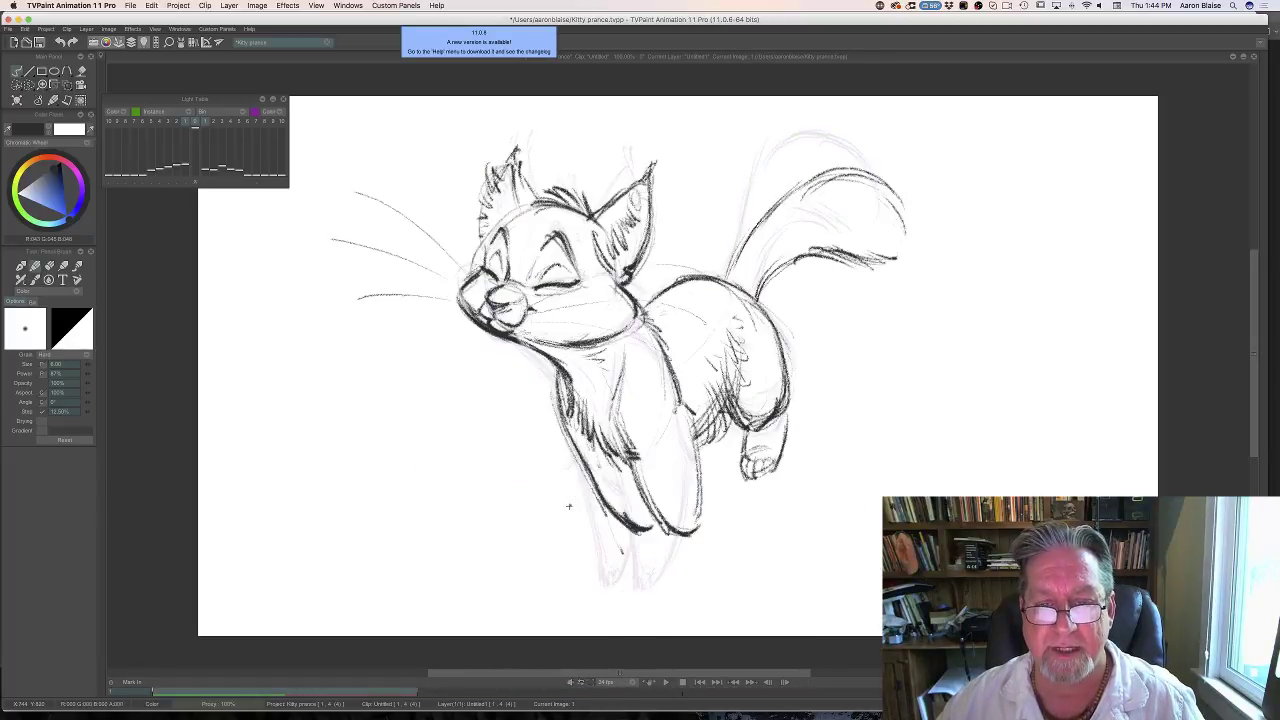
key("Right")
key("Right")
key("Right")
key("Left")
key("Right")
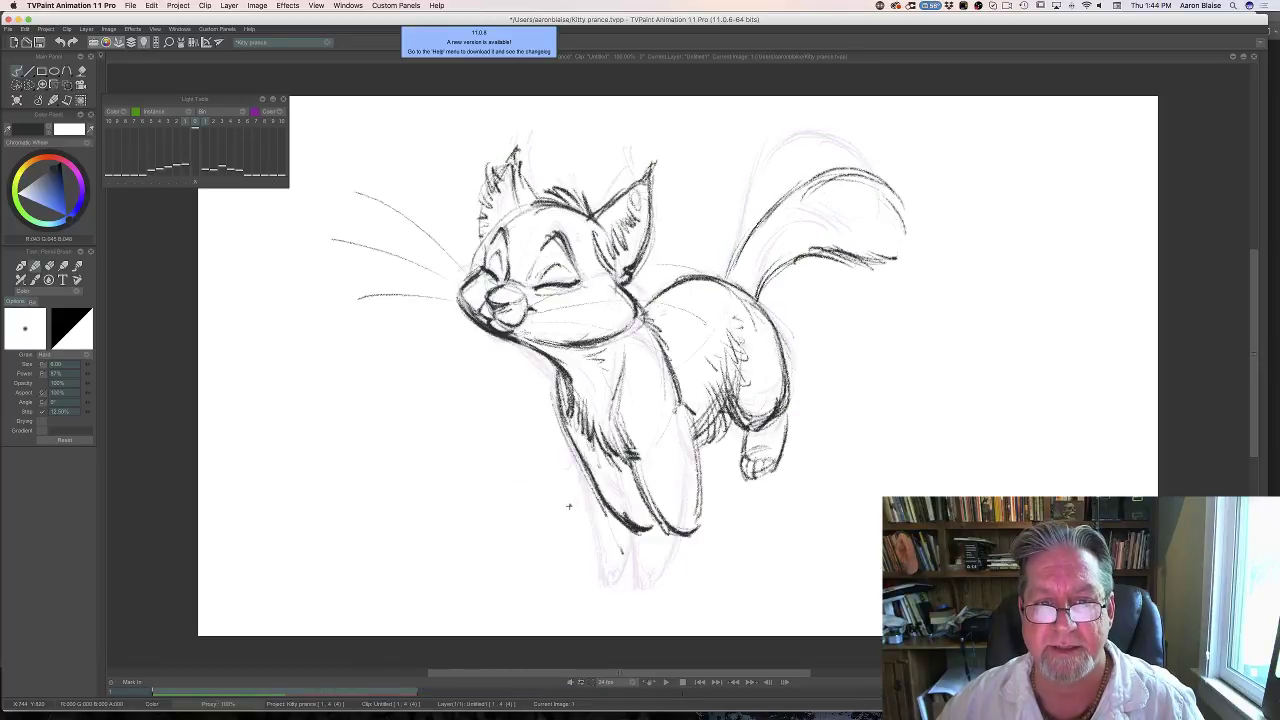
key("Right")
key("Right")
key("Left")
key("Left")
key("Right")
key("Right")
key("Right")
key("Right")
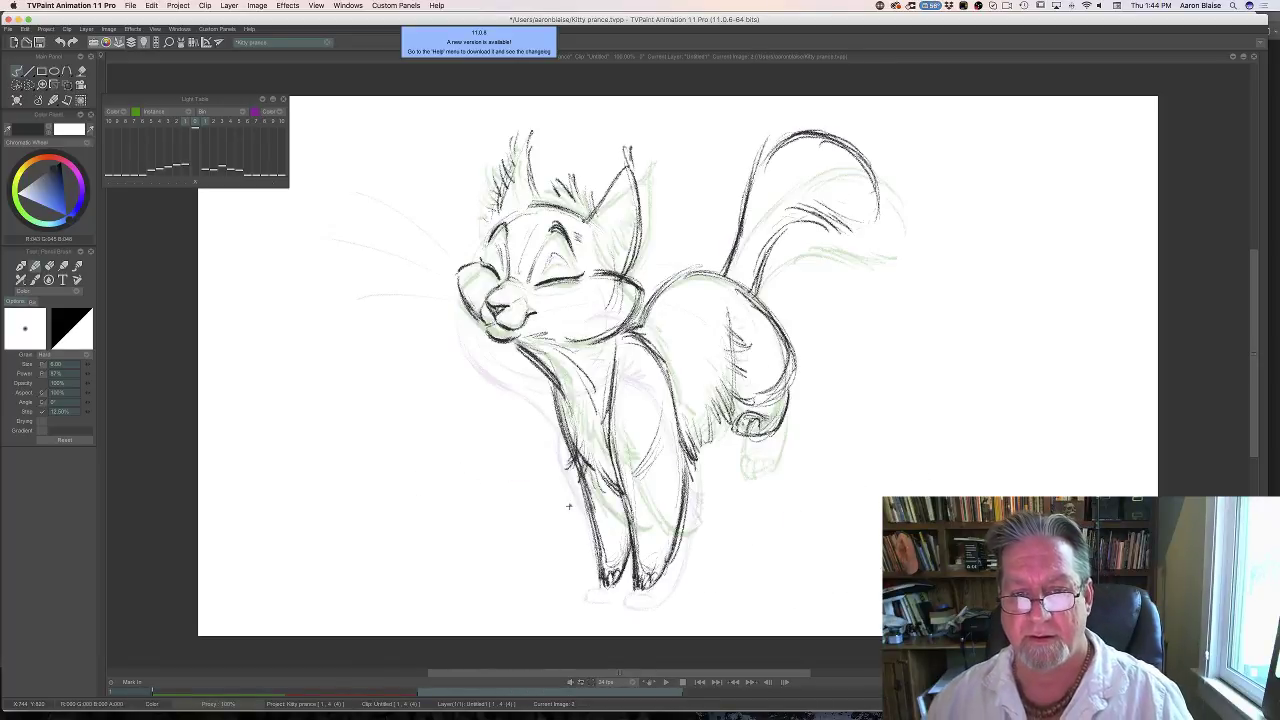
key("Right")
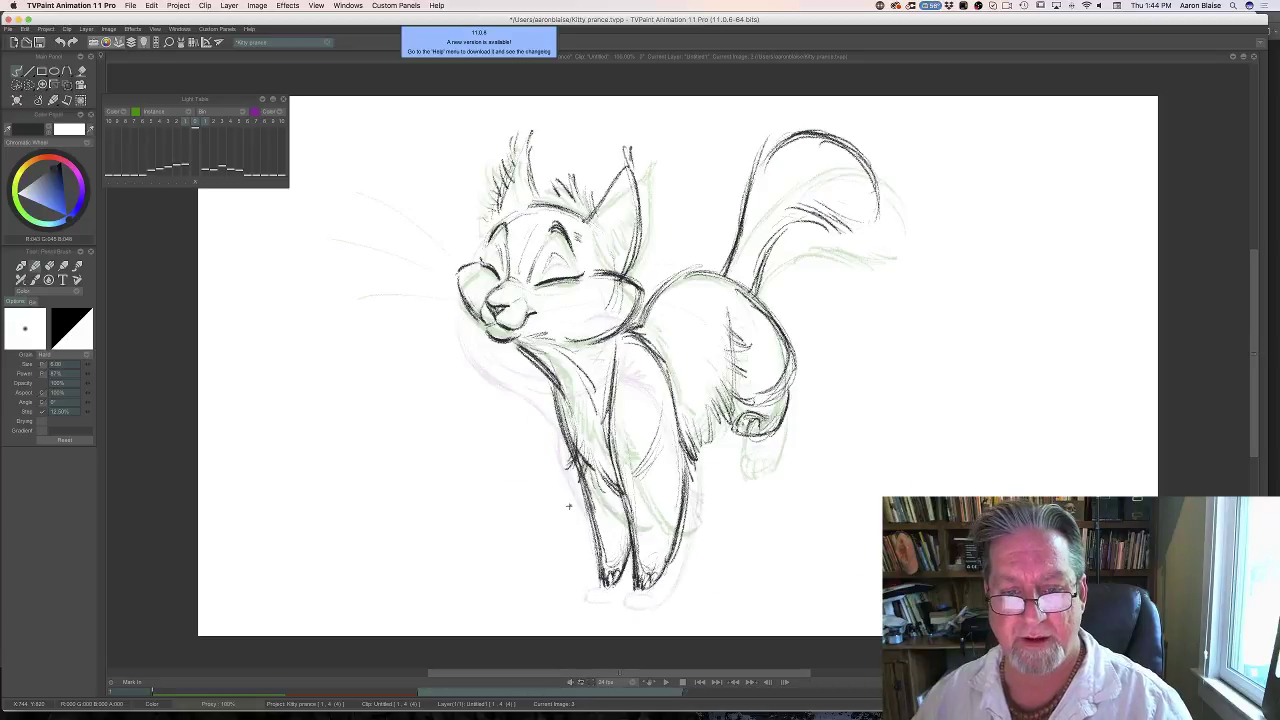
key("Right")
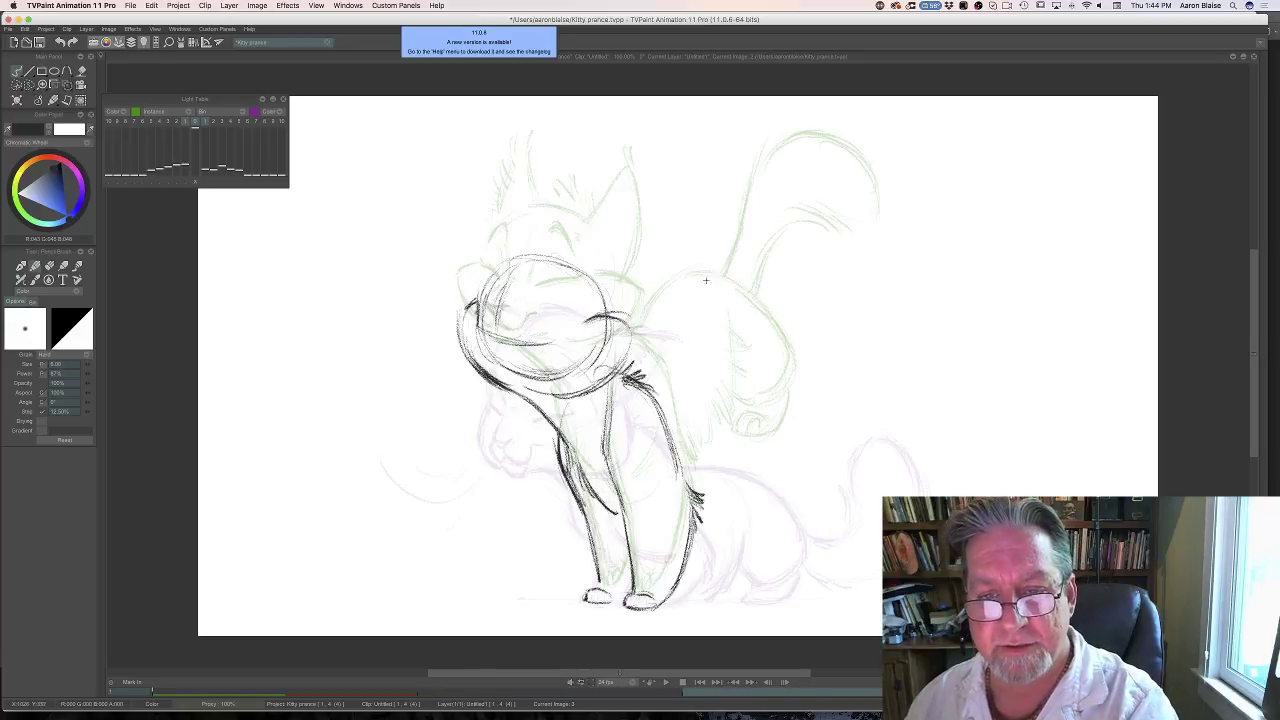
Draw the arched back in frame 3 from its highest point down to the shoulder tuft, flipping frames to judge the spacing.
mouse_move(707, 283)
left_mouse_down()
mouse_move(731, 289)
mouse_move(719, 284)
left_mouse_up()
key("Left")
key("Right")
key("Right")
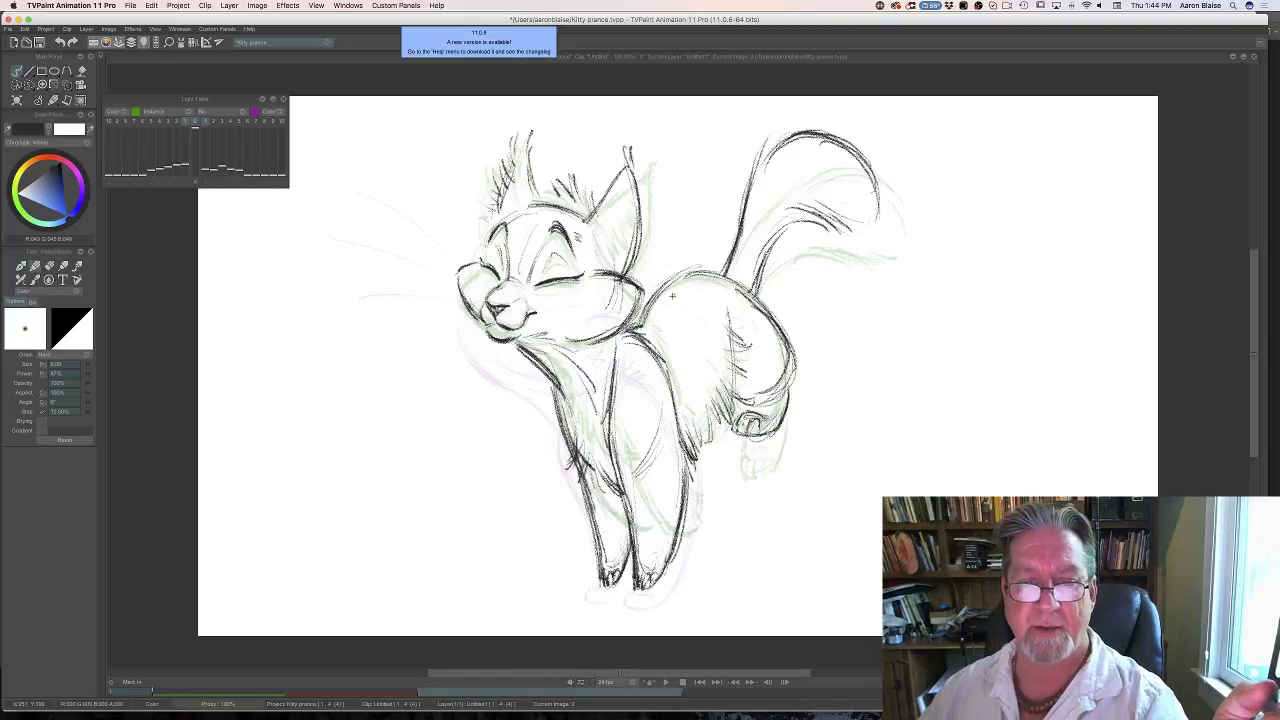
key("Right")
mouse_move(668, 294)
left_mouse_down()
mouse_move(634, 376)
mouse_move(642, 344)
left_mouse_up()
left_click_drag(646, 338, 627, 375)
key("Right")
key("Right")
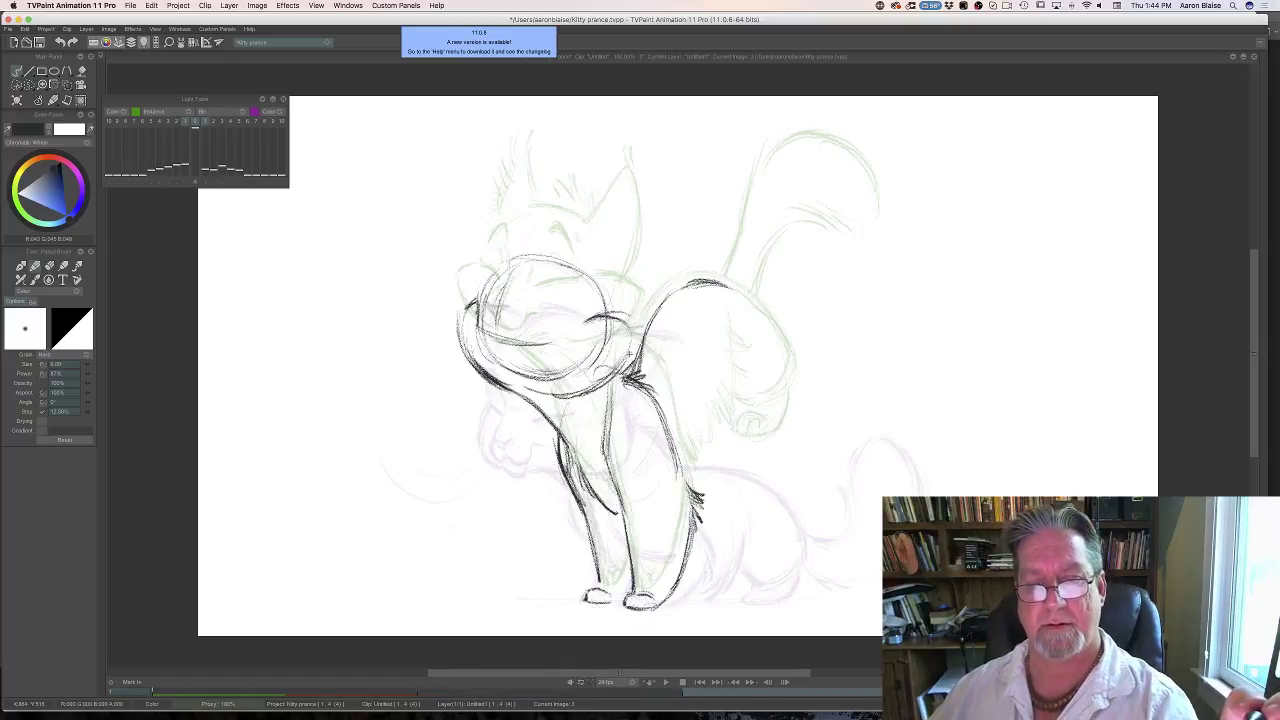
key("Right")
key("Right")
key("Right")
key("Right")
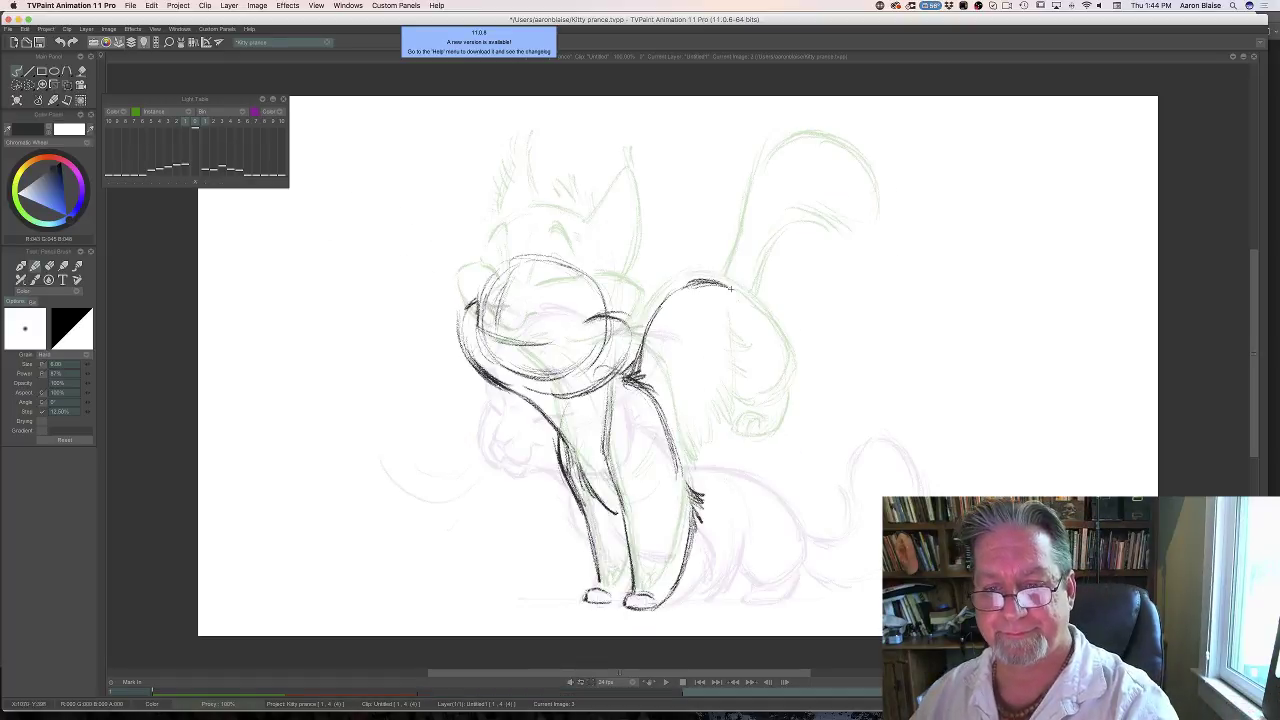
Continue the back line over the rump and down the hindquarters in frame 3, darkening it with repeated strokes.
left_click_drag(736, 289, 782, 344)
key("Left")
key("Right")
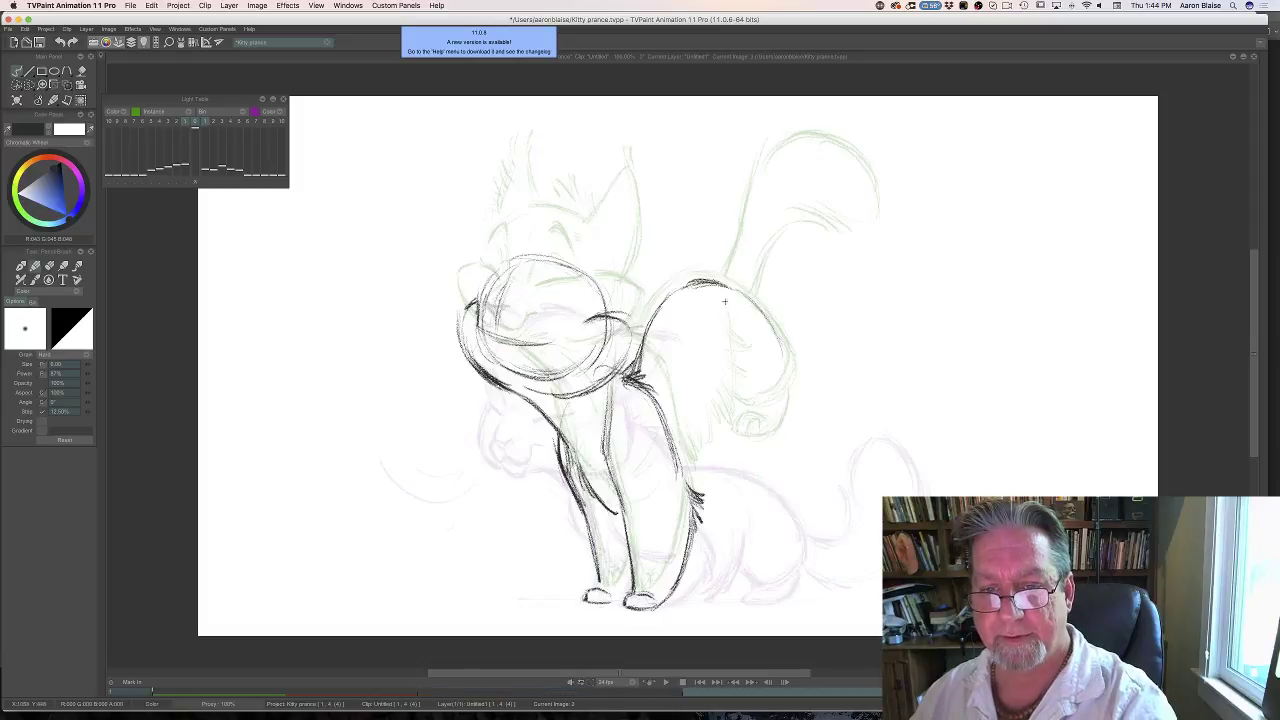
left_click_drag(727, 289, 783, 333)
left_click_drag(719, 286, 785, 337)
mouse_move(727, 287)
left_mouse_down()
mouse_move(765, 307)
mouse_move(743, 293)
left_mouse_up()
mouse_move(704, 281)
left_mouse_down()
mouse_move(678, 291)
mouse_move(700, 284)
mouse_move(784, 330)
mouse_move(780, 366)
left_mouse_up()
key("Right")
key("Left")
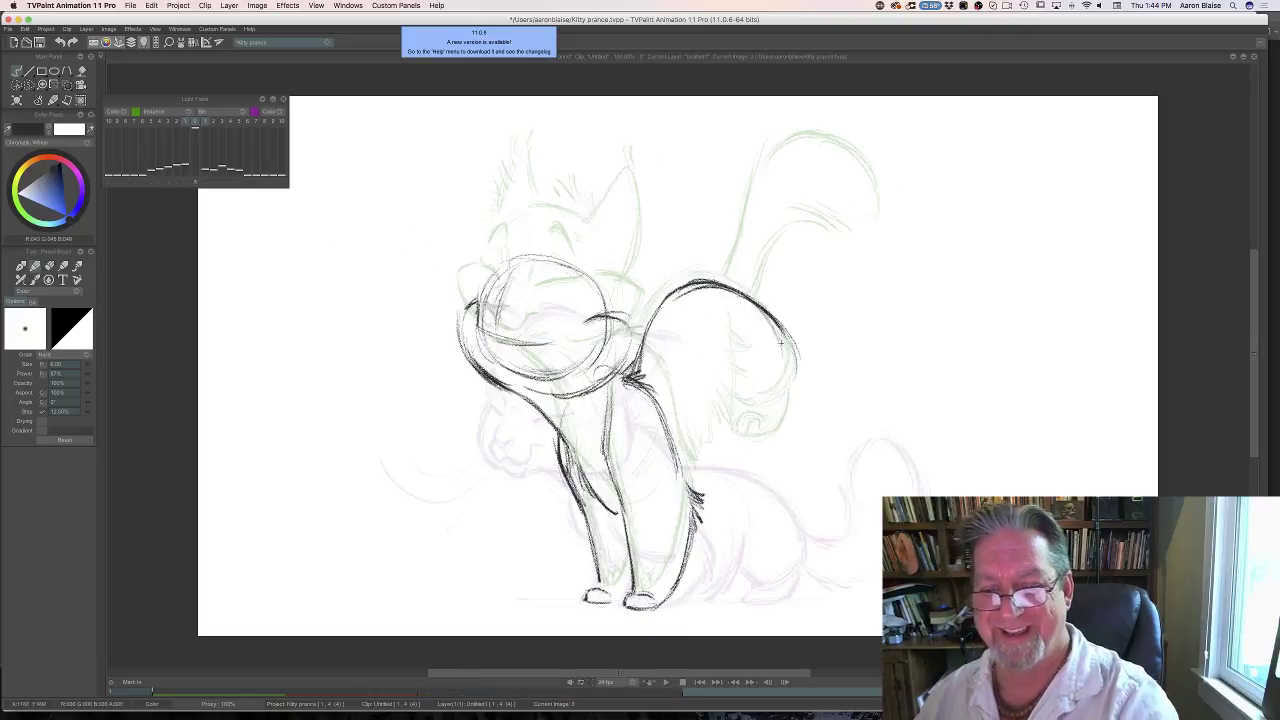
Compare the rump with the neighbouring frames and erase the lower end of its outline in frame 3.
key("Right")
key("Right")
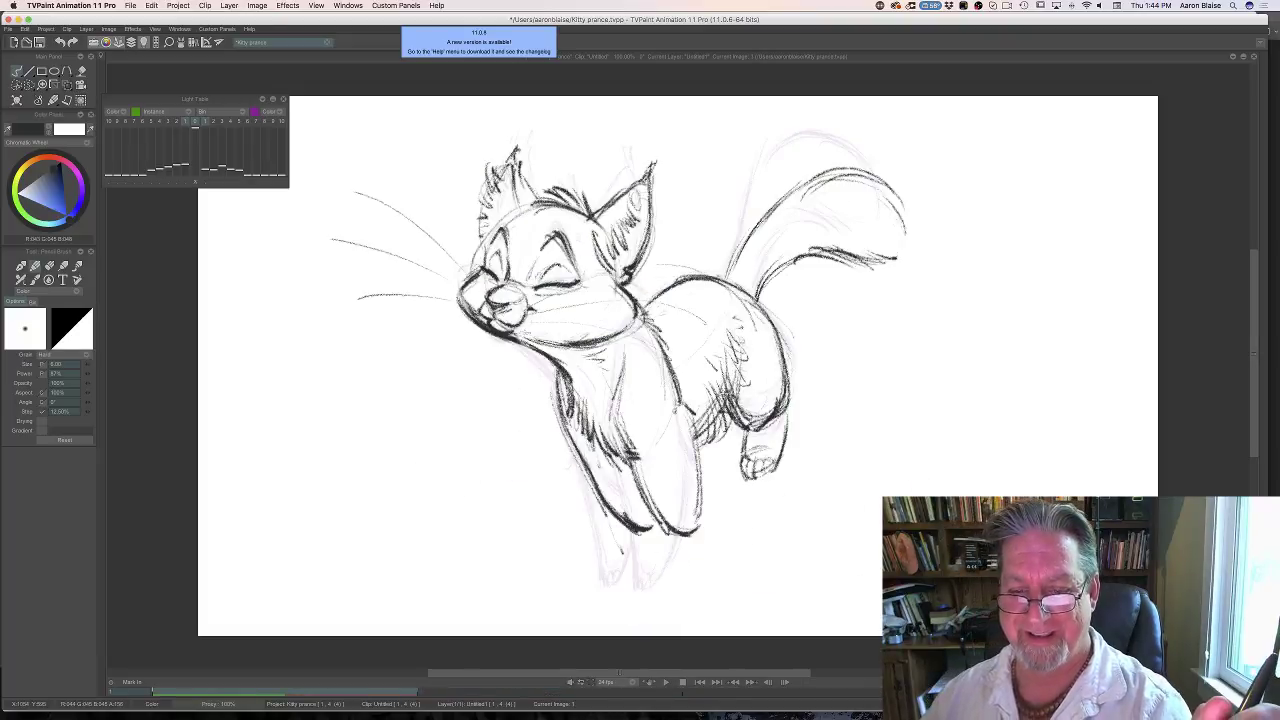
key("Left")
key("Left")
key("Right")
key("Left")
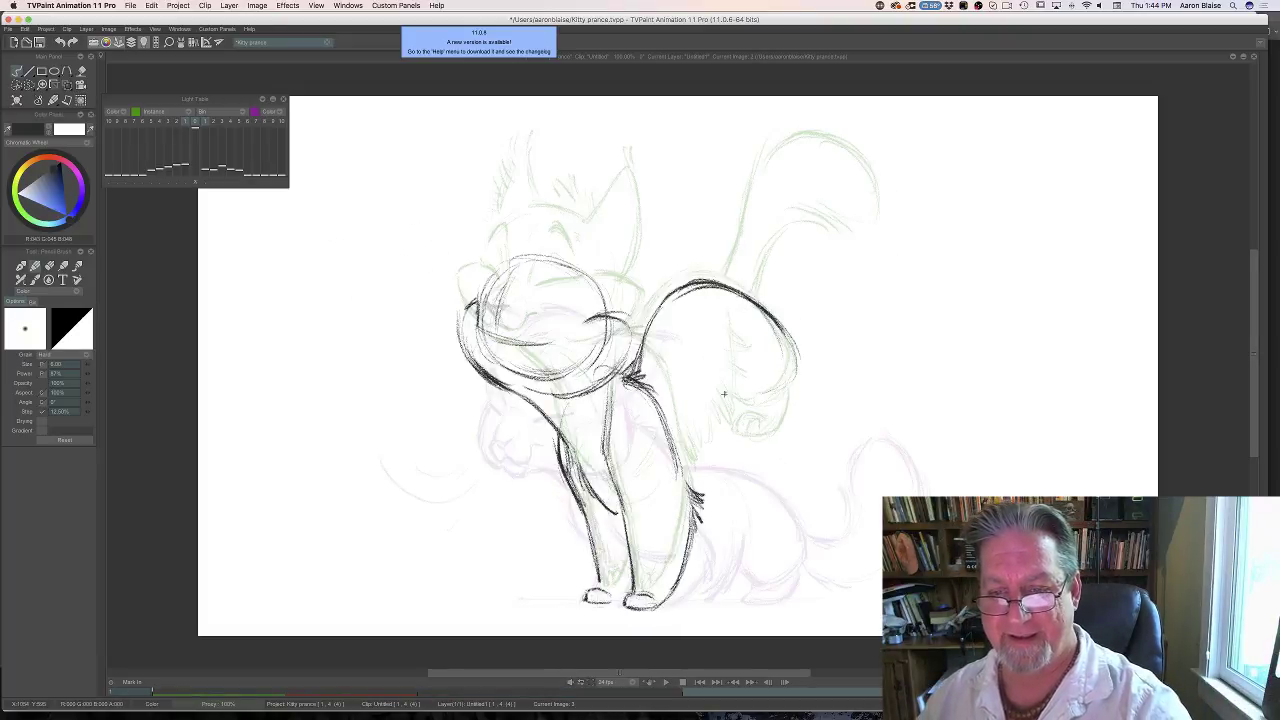
key("e")
left_click_drag(785, 324, 796, 372)
key("Right")
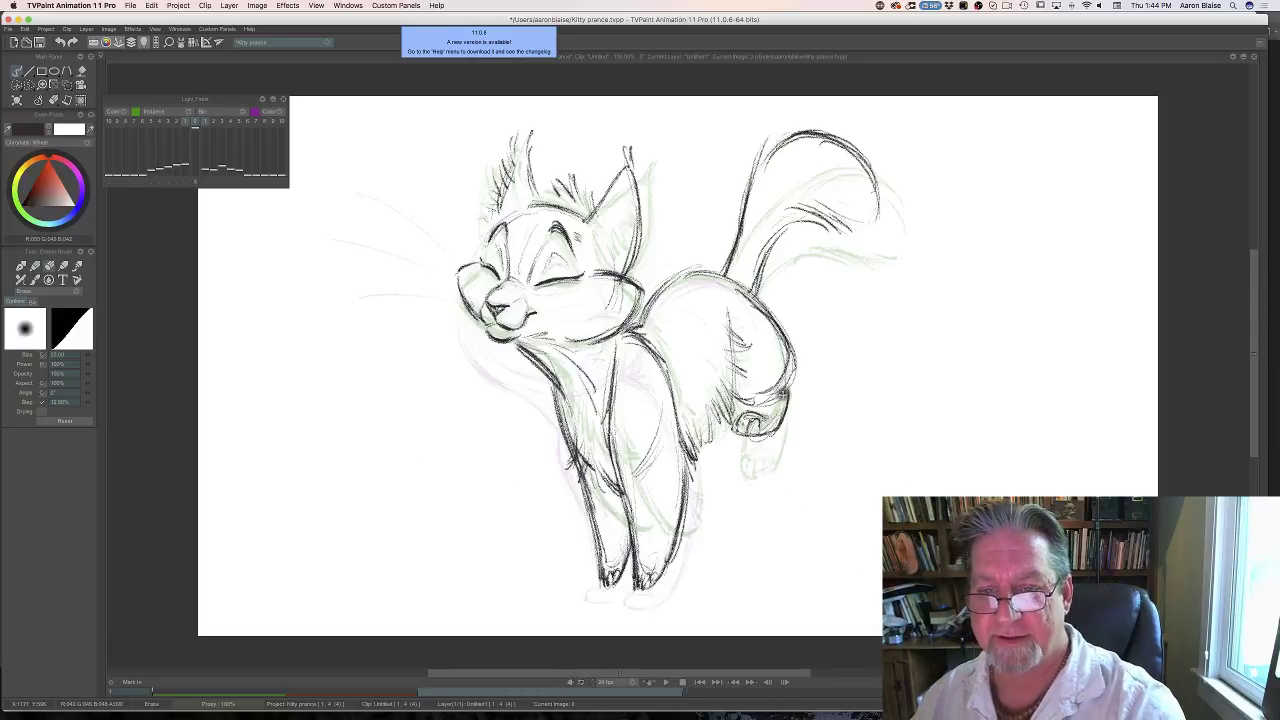
key("Left")
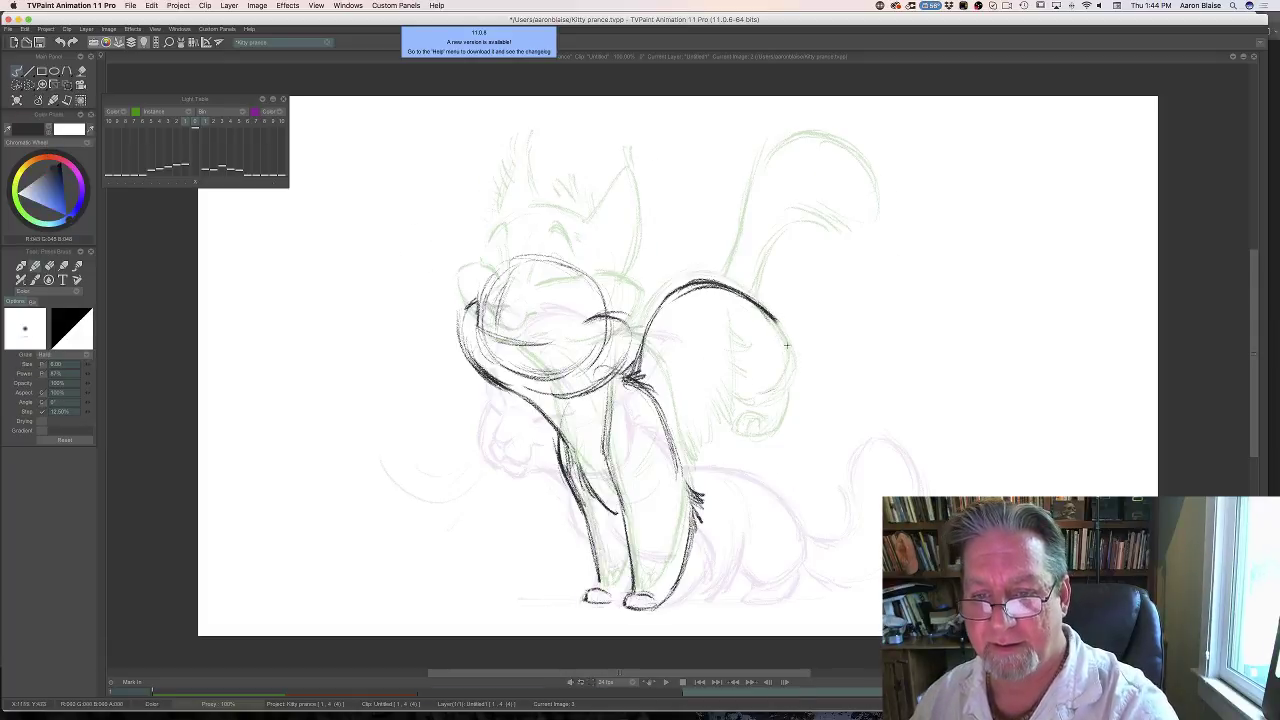
Redraw the rump outline curving down and under the thigh, and add short fur marks on the flank in frame 3.
left_click_drag(766, 312, 786, 372)
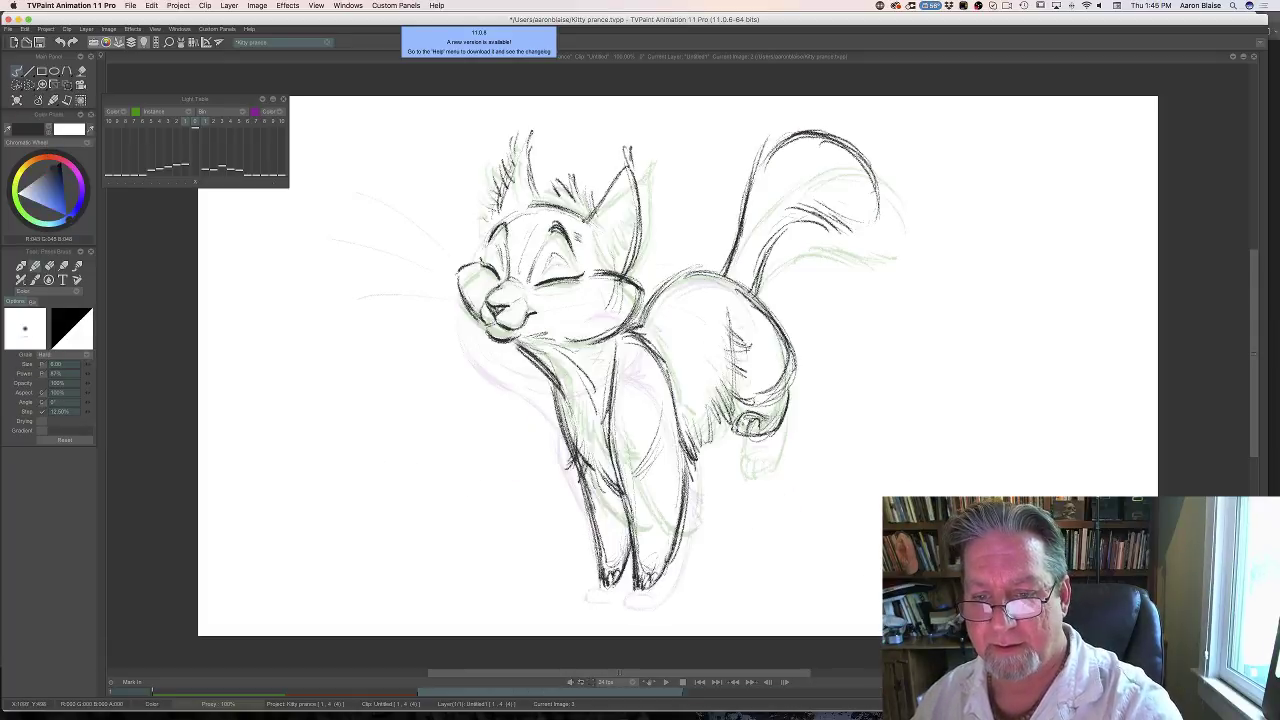
key("Right")
mouse_move(774, 328)
left_mouse_down()
mouse_move(787, 375)
mouse_move(748, 410)
left_mouse_up()
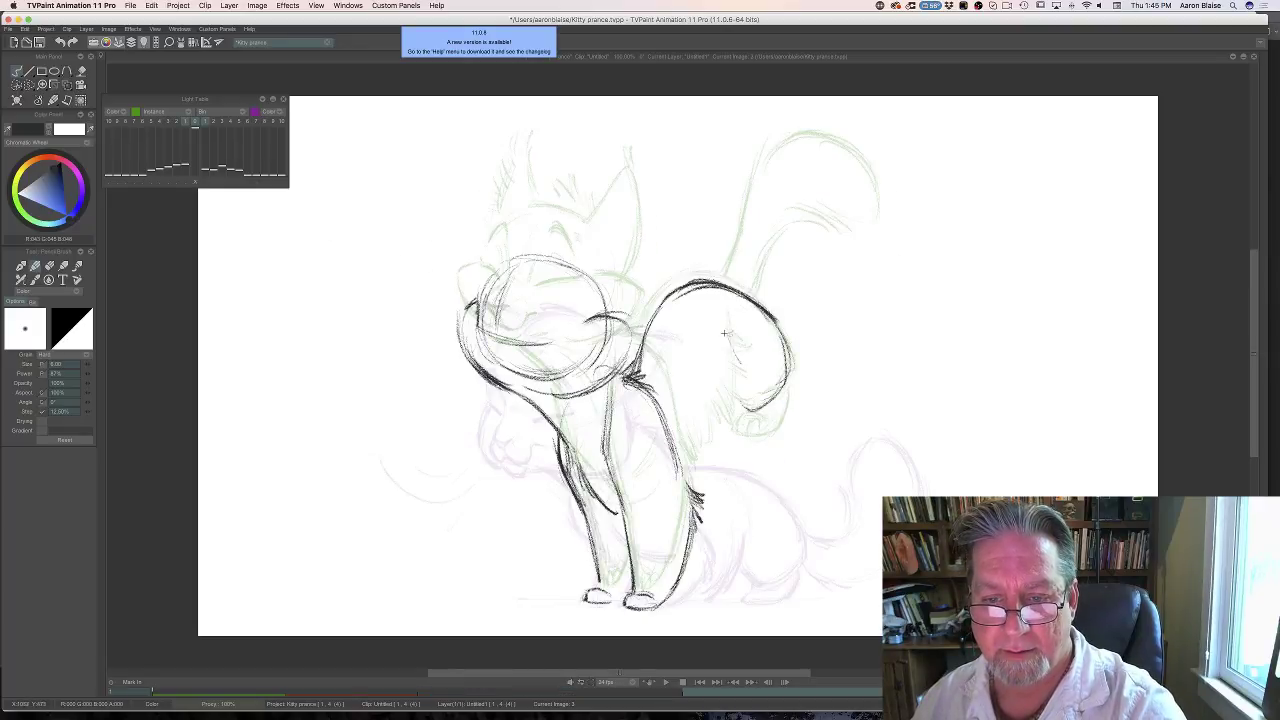
left_click_drag(726, 338, 738, 360)
key("Right")
key("Left")
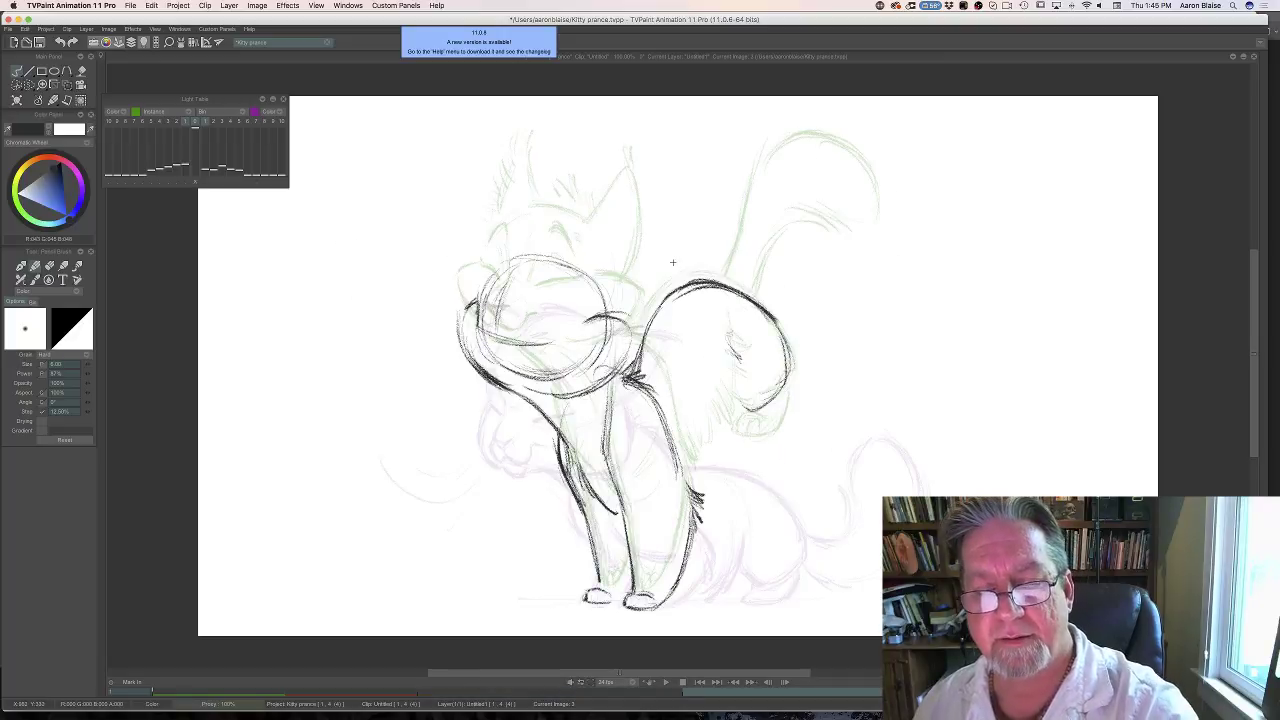
Clean up the top of the back outline in frame 3 and redraw it from the peak down to the shoulder tuft.
key("e")
key("Right")
key("Left")
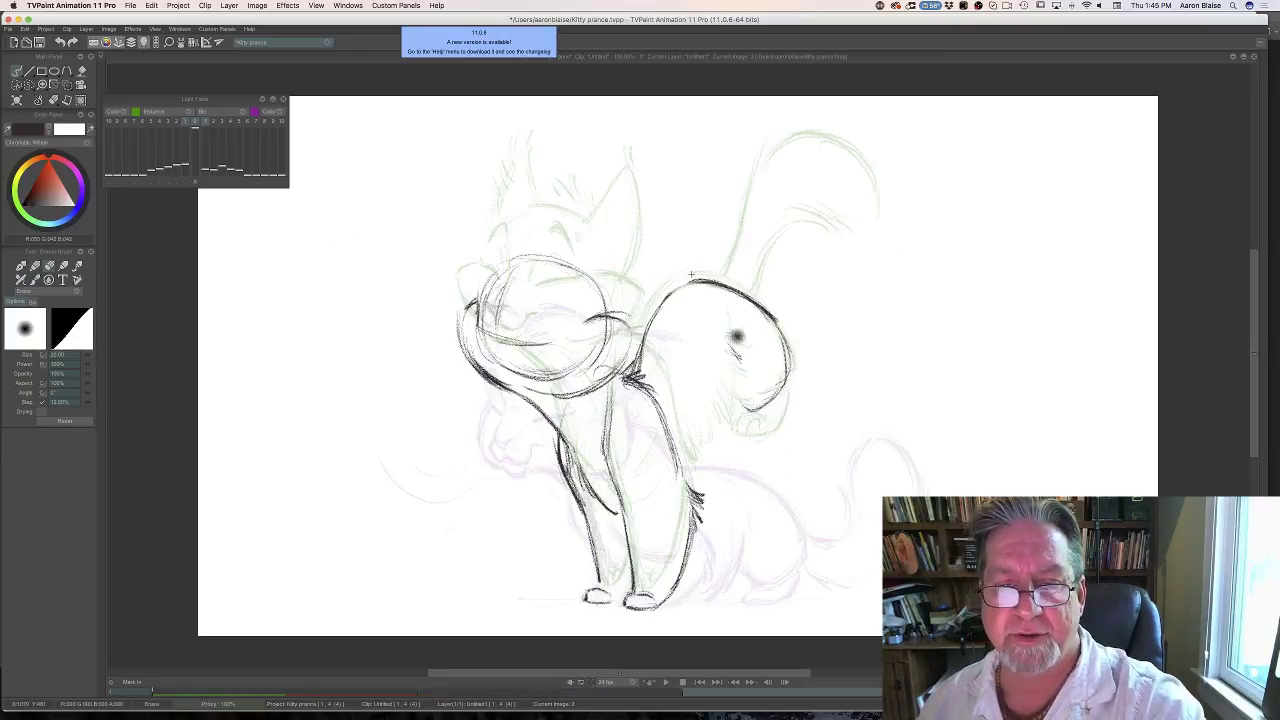
key("b")
mouse_move(697, 284)
left_mouse_down()
mouse_move(650, 316)
mouse_move(634, 365)
left_mouse_up()
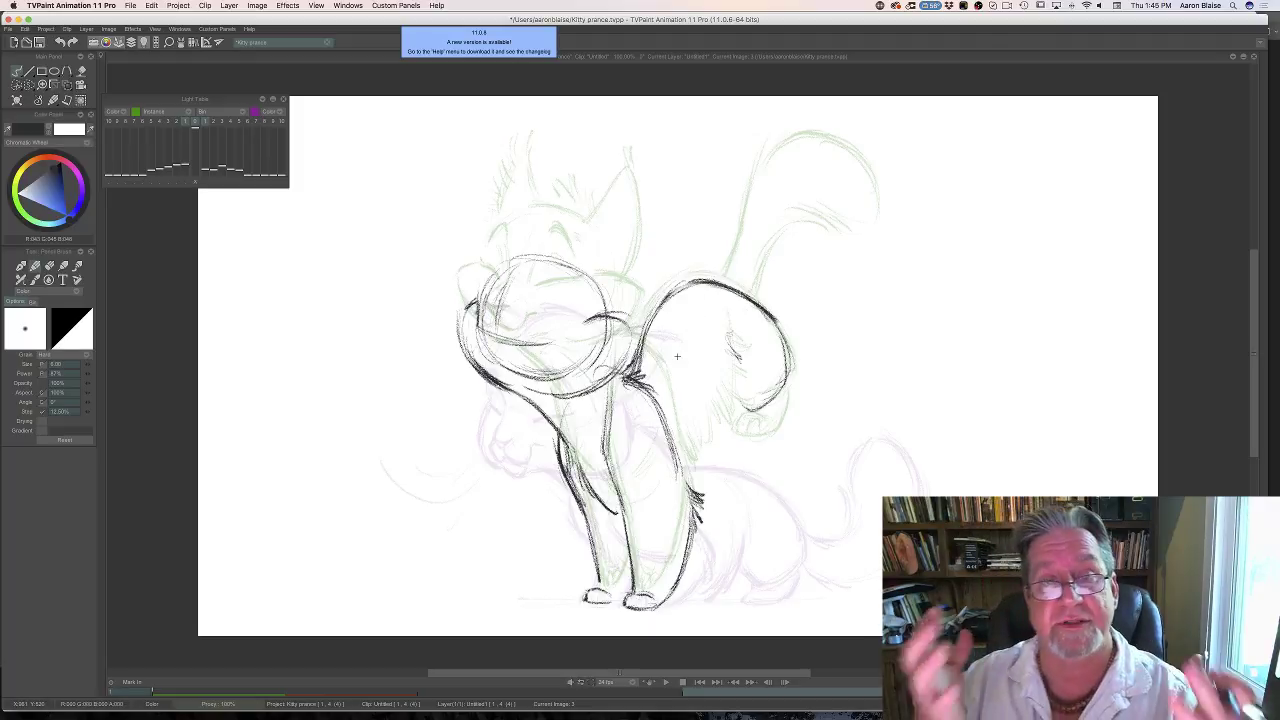
key("Left")
key("Right")
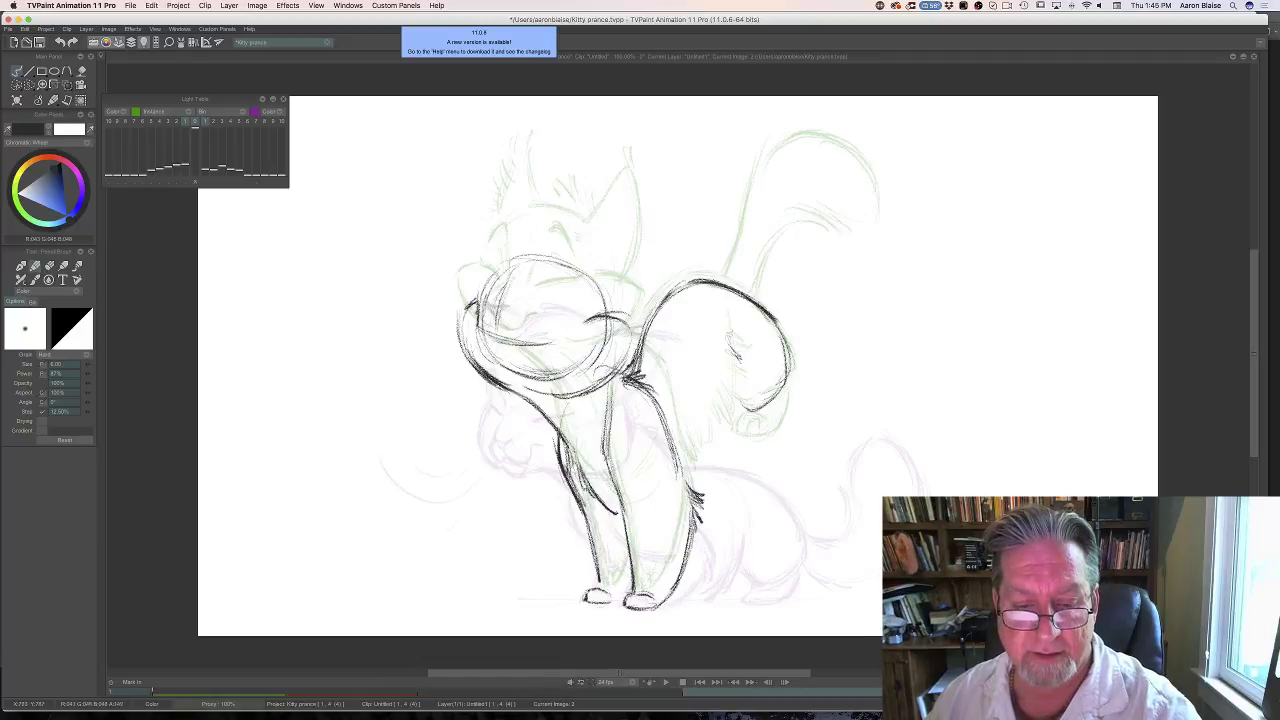
Add chest fur, ragged belly fur and an inner contour line across the flank in frame 3, flipping frames to compare.
mouse_move(603, 513)
left_mouse_down()
mouse_move(610, 484)
mouse_move(612, 520)
left_mouse_up()
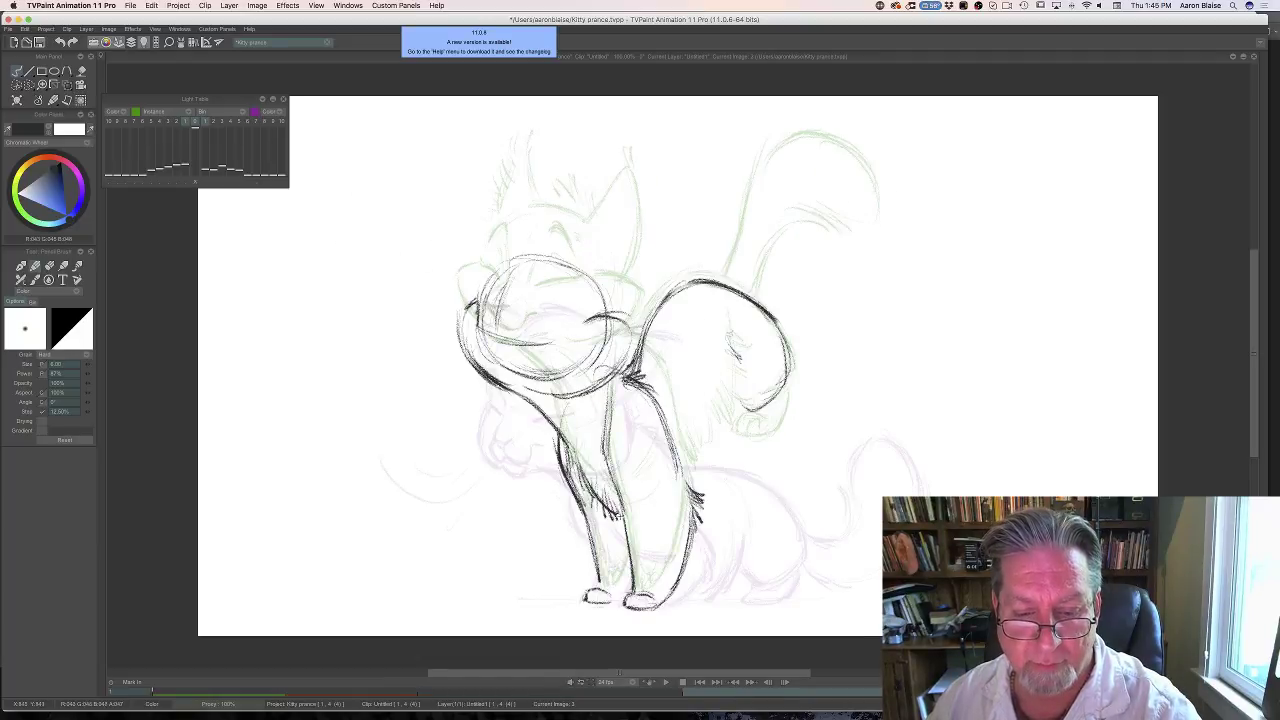
key("Right")
key("Left")
mouse_move(740, 381)
left_mouse_down()
mouse_move(732, 372)
mouse_move(729, 439)
mouse_move(716, 470)
mouse_move(694, 476)
mouse_move(697, 502)
left_mouse_up()
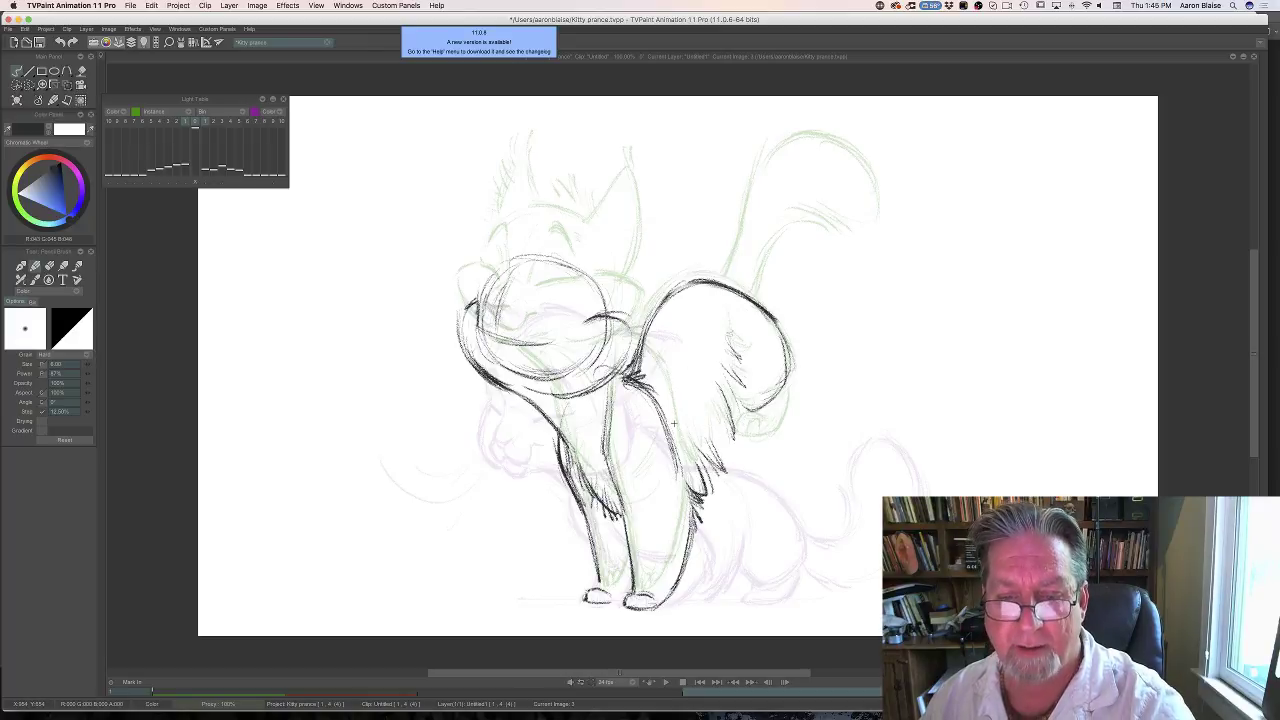
mouse_move(728, 412)
left_mouse_down()
mouse_move(690, 330)
mouse_move(659, 326)
left_mouse_up()
key("Left")
key("Right")
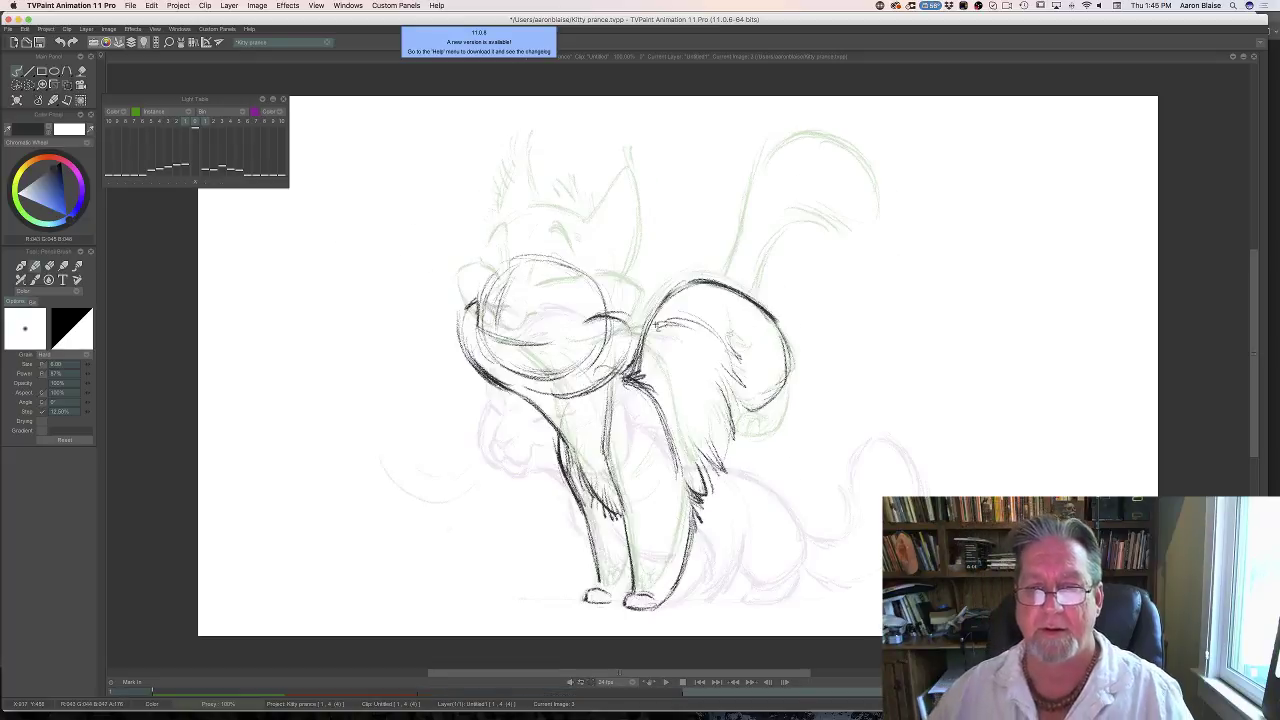
Add a matching curved contour line inside the back outline in frames 2 and 1.
key("Left")
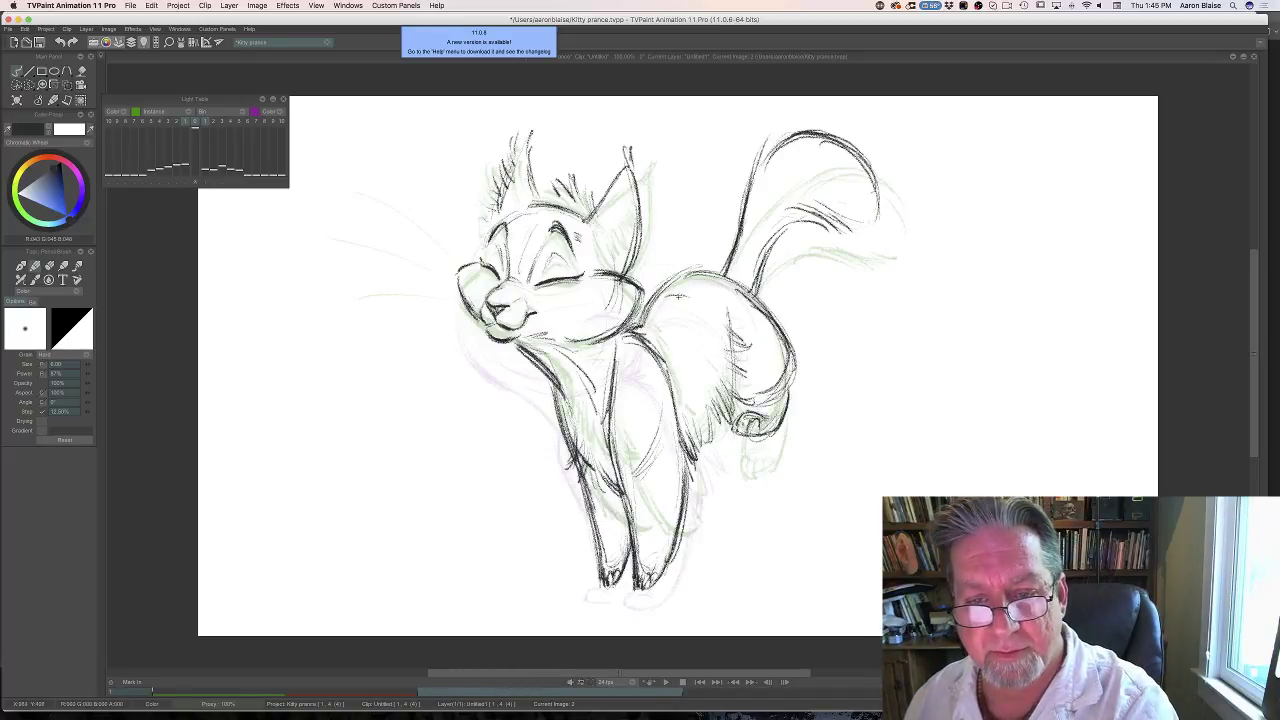
left_click_drag(684, 298, 660, 302)
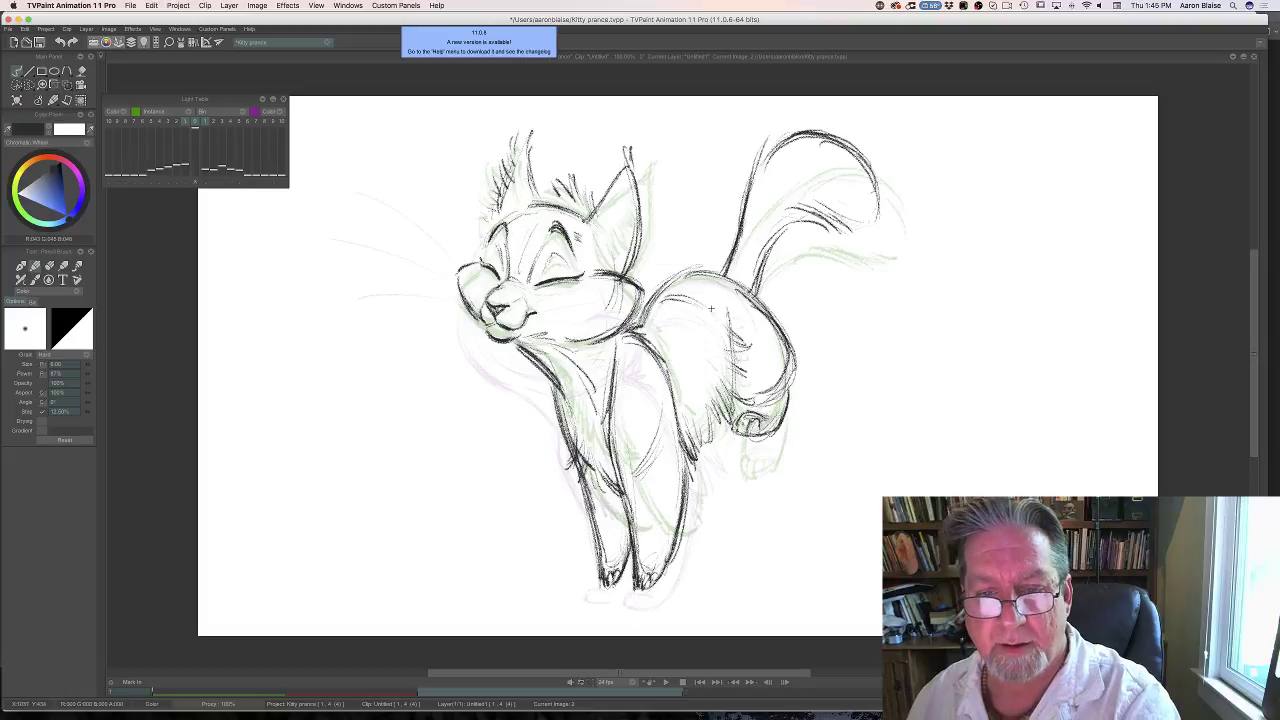
key("Left")
key("Right")
key("Left")
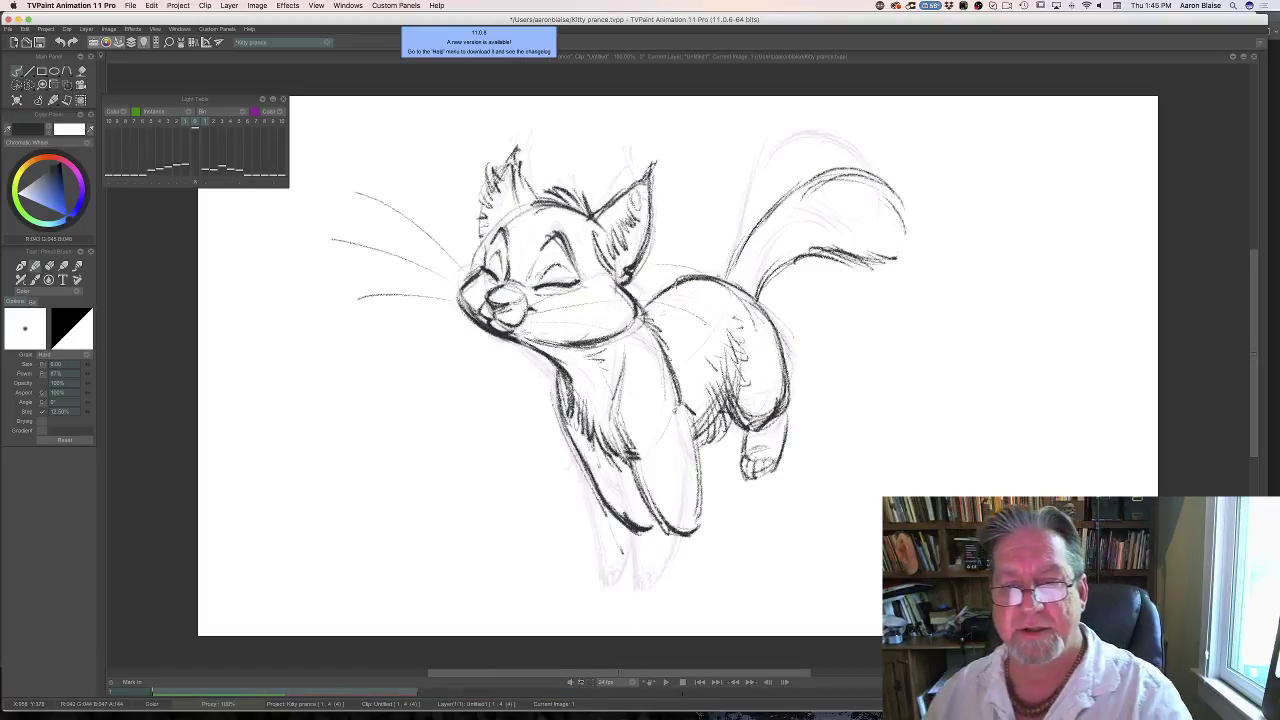
left_click_drag(702, 300, 665, 290)
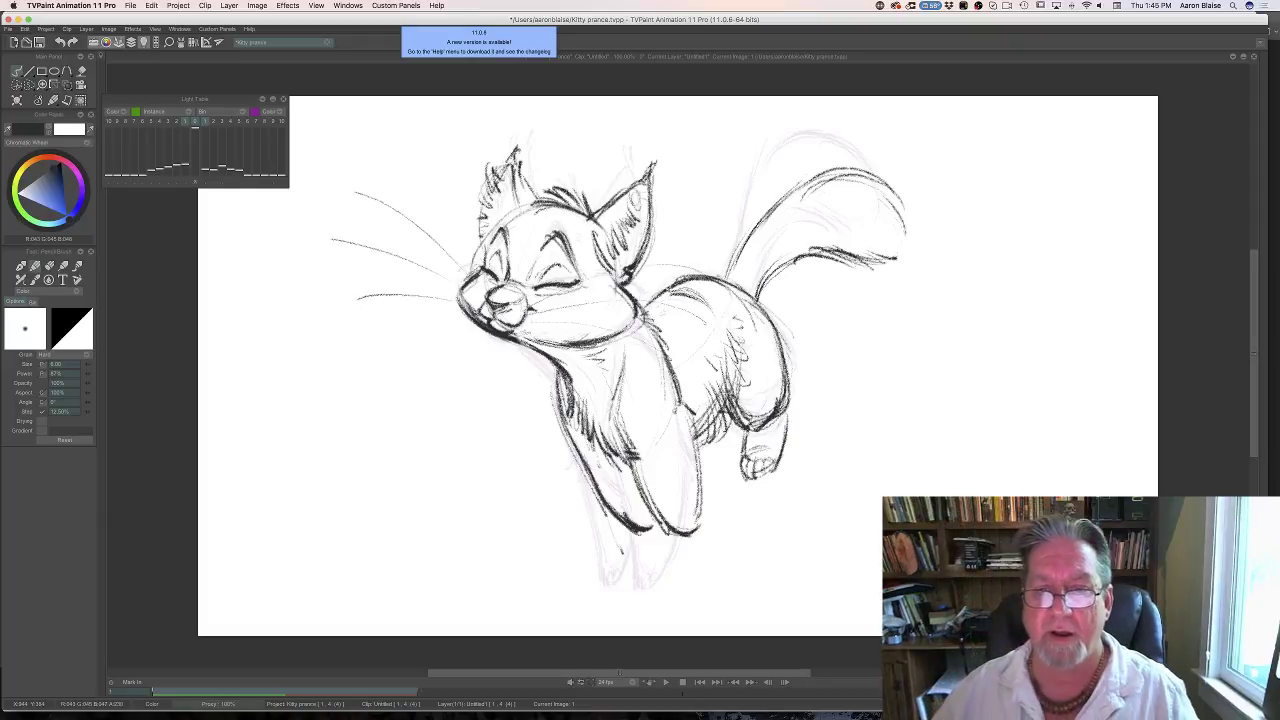
Flip back and forth through the frames to check how the back and its inner contour move.
key("Right")
key("Right")
key("Right")
key("Left")
key("Left")
key("Left")
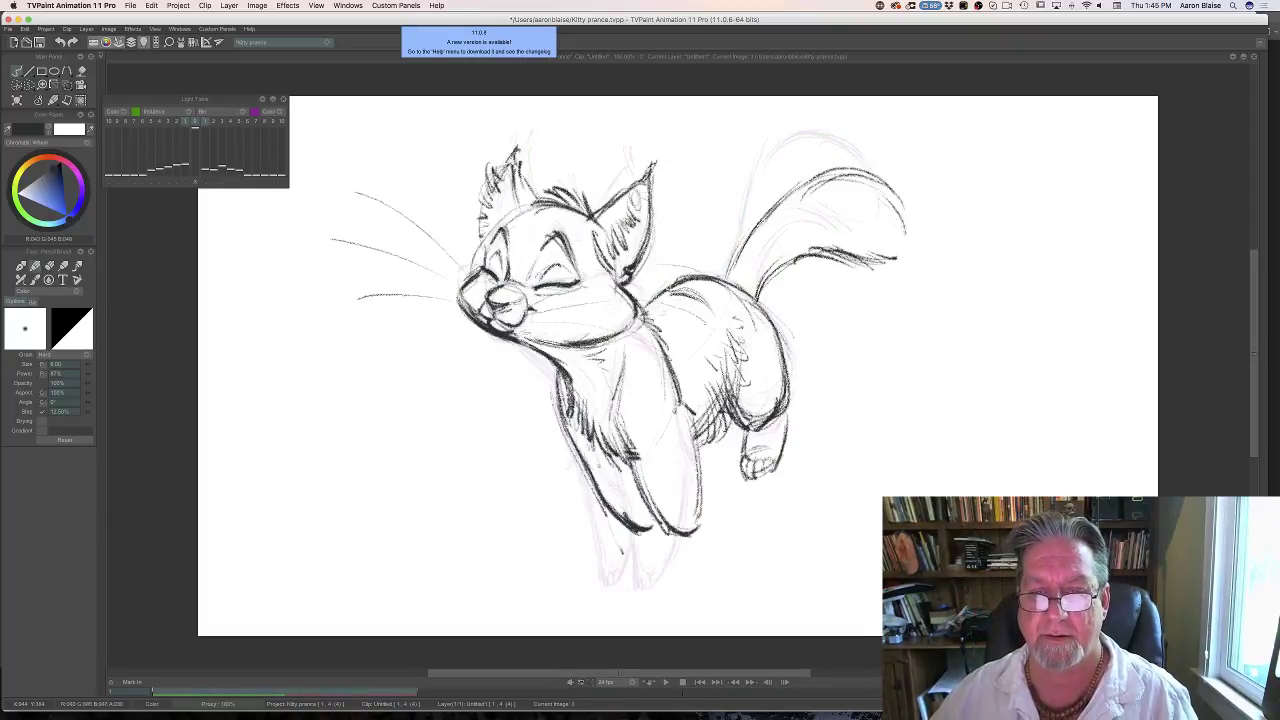
key("Right")
key("Right")
key("Left")
key("Left")
key("Right")
key("Right")
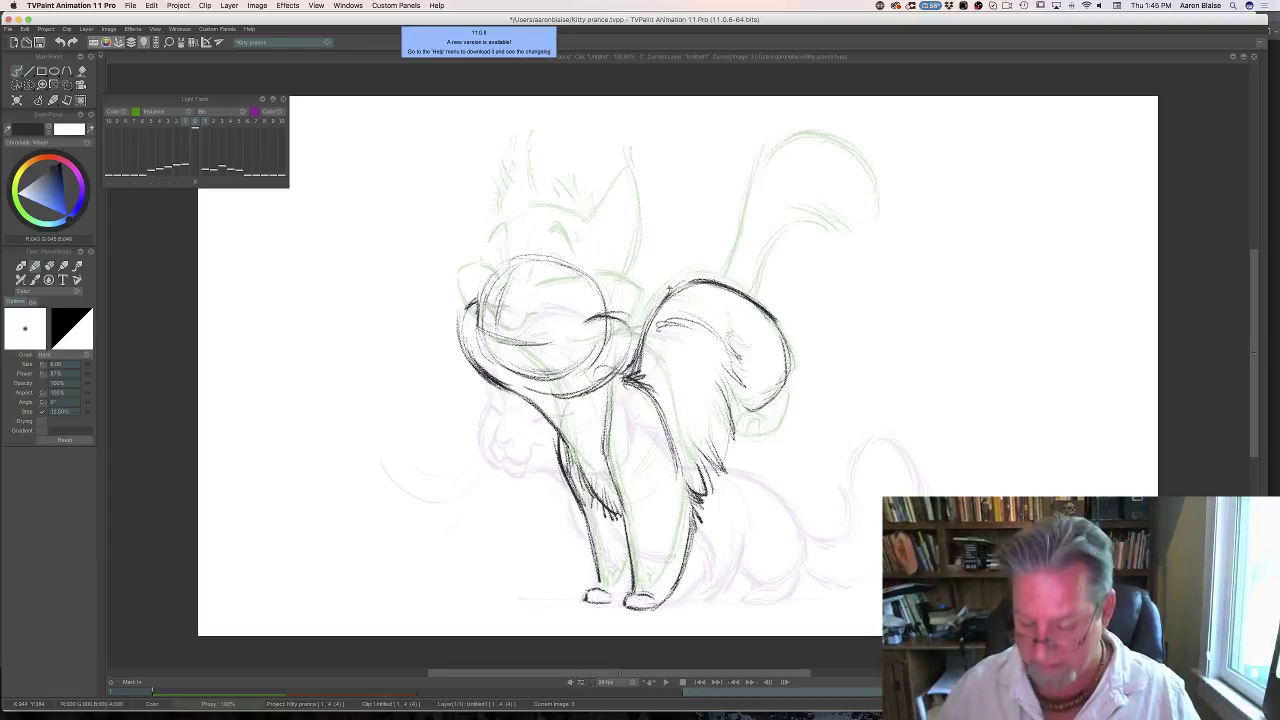
Draw the hind paw with its toes beneath the haunch in frame 3 and connect it with the back of the leg.
key("Left")
key("Right")
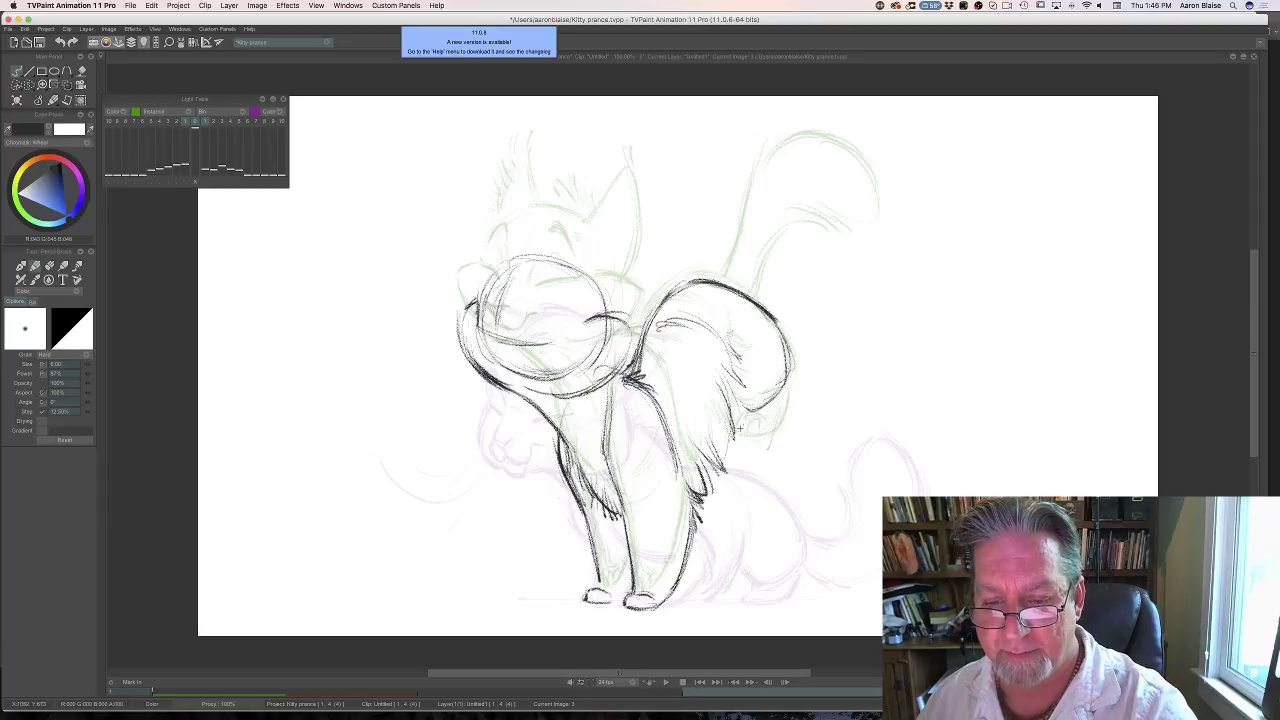
left_click_drag(742, 453, 771, 437)
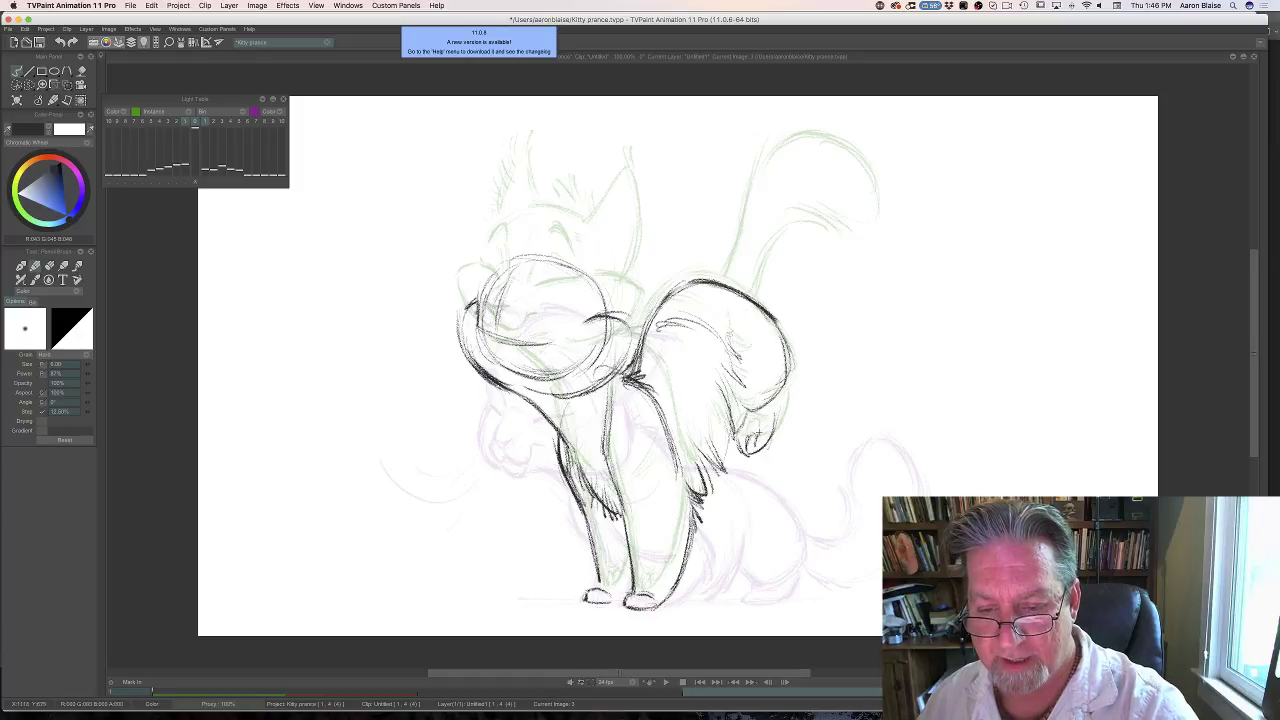
left_click_drag(744, 448, 738, 434)
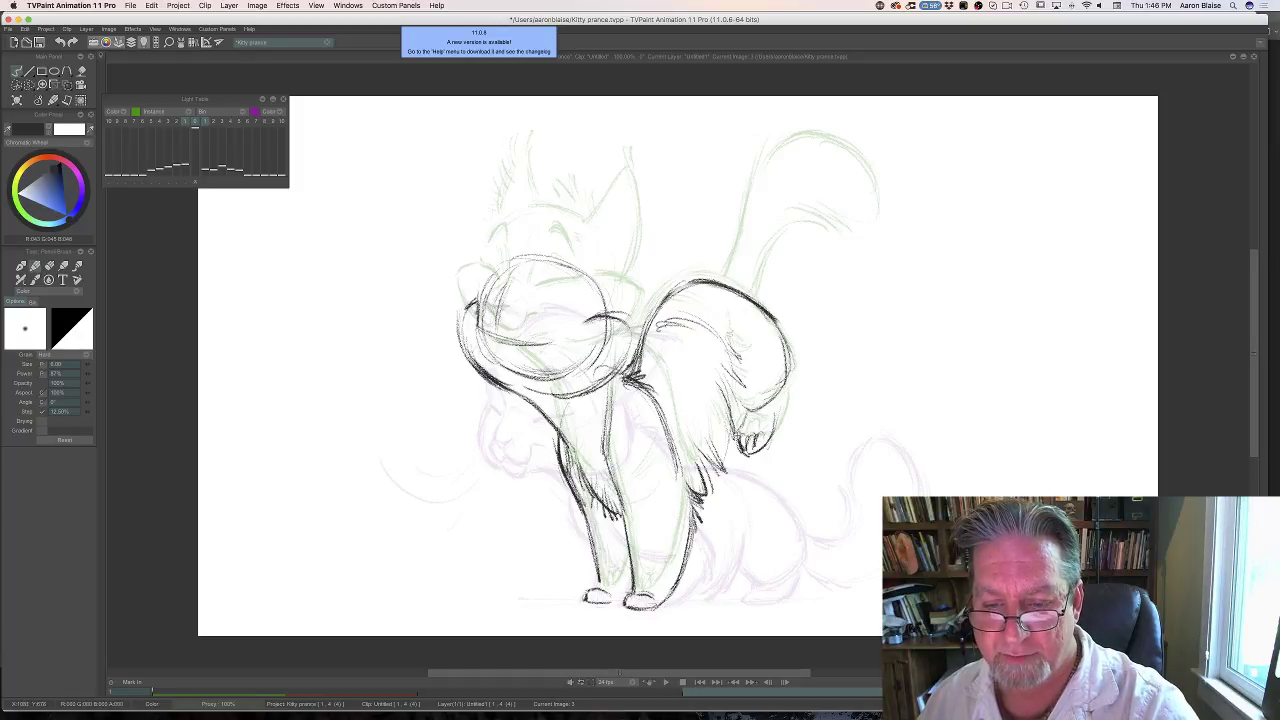
left_click_drag(780, 397, 768, 441)
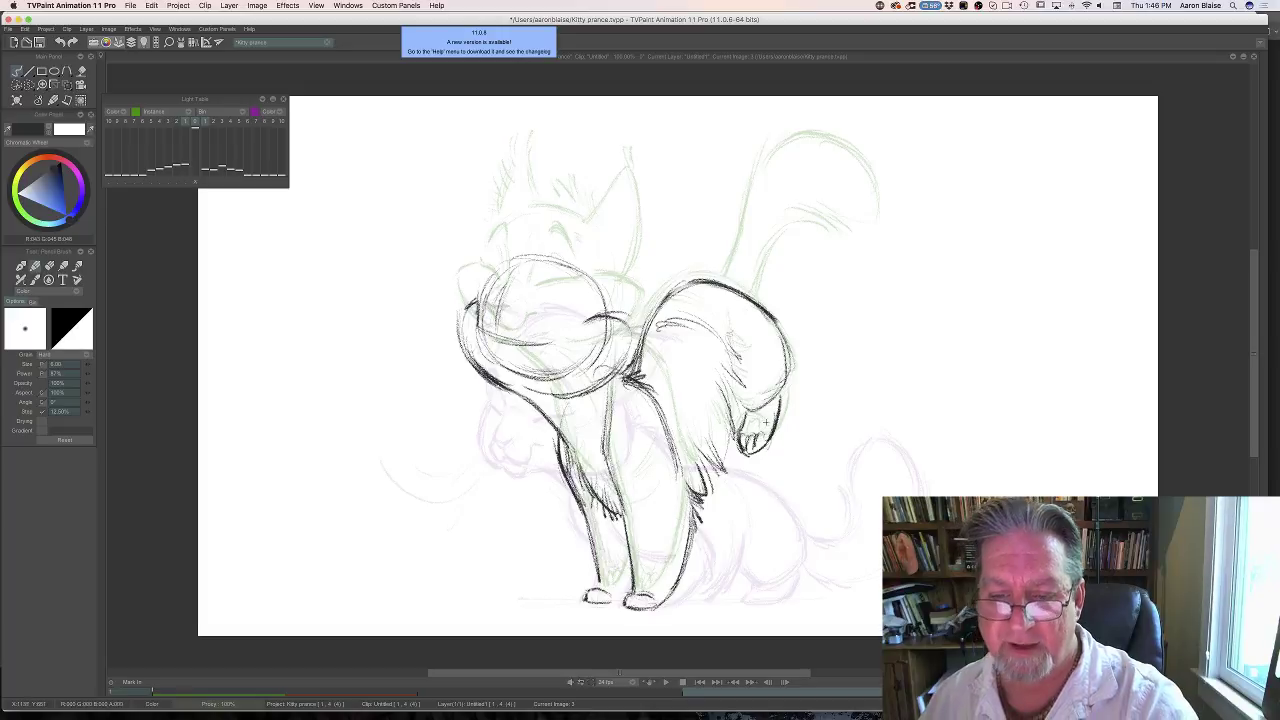
Flip between frame 3 and its neighbours to check the motion of the hind paw, back and tail base.
key("Left")
key("Right")
key("Left")
key("Right")
key("Left")
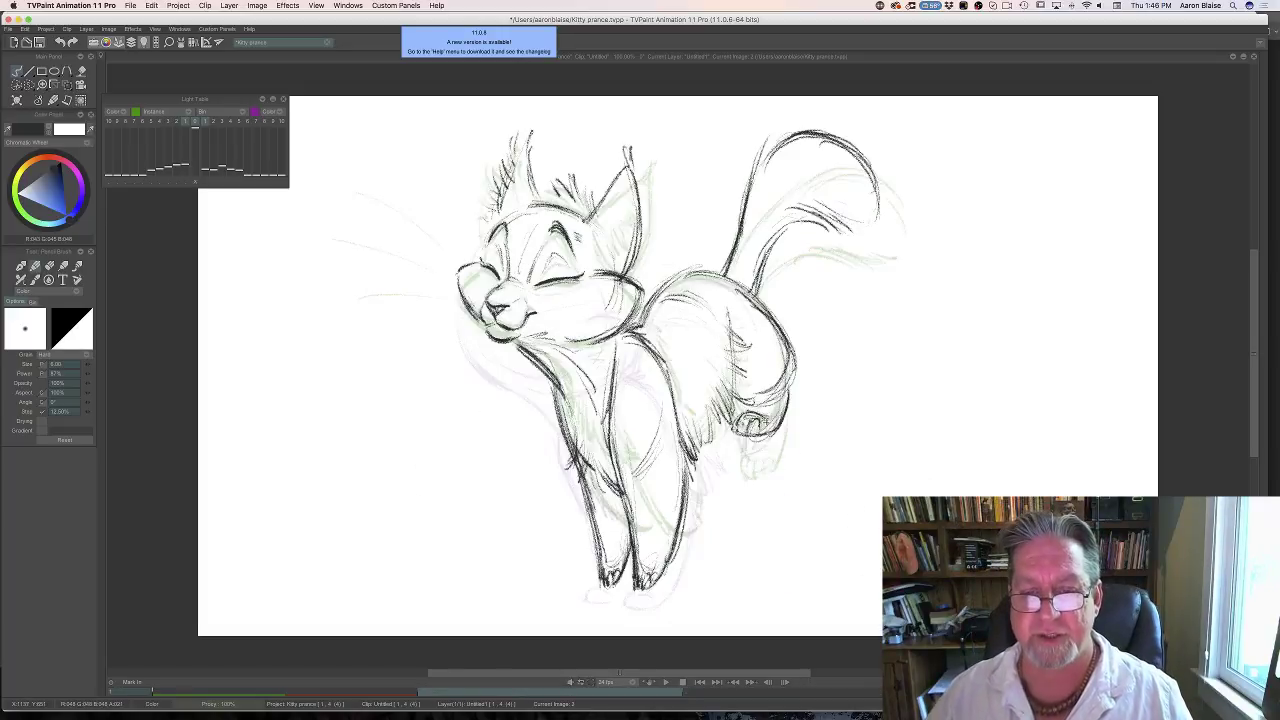
key("Right")
key("Left")
key("Right")
left_click_drag(718, 284, 668, 292)
key("Right")
key("Left")
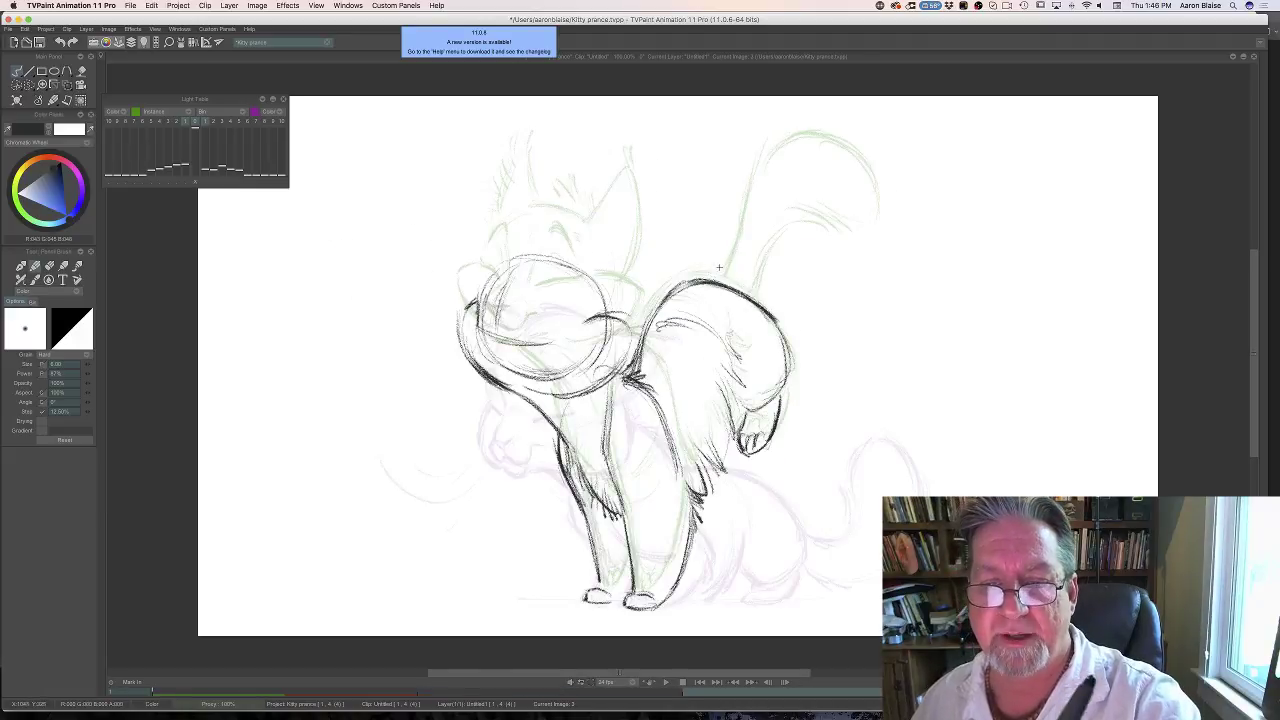
key("Right")
key("Right")
key("Left")
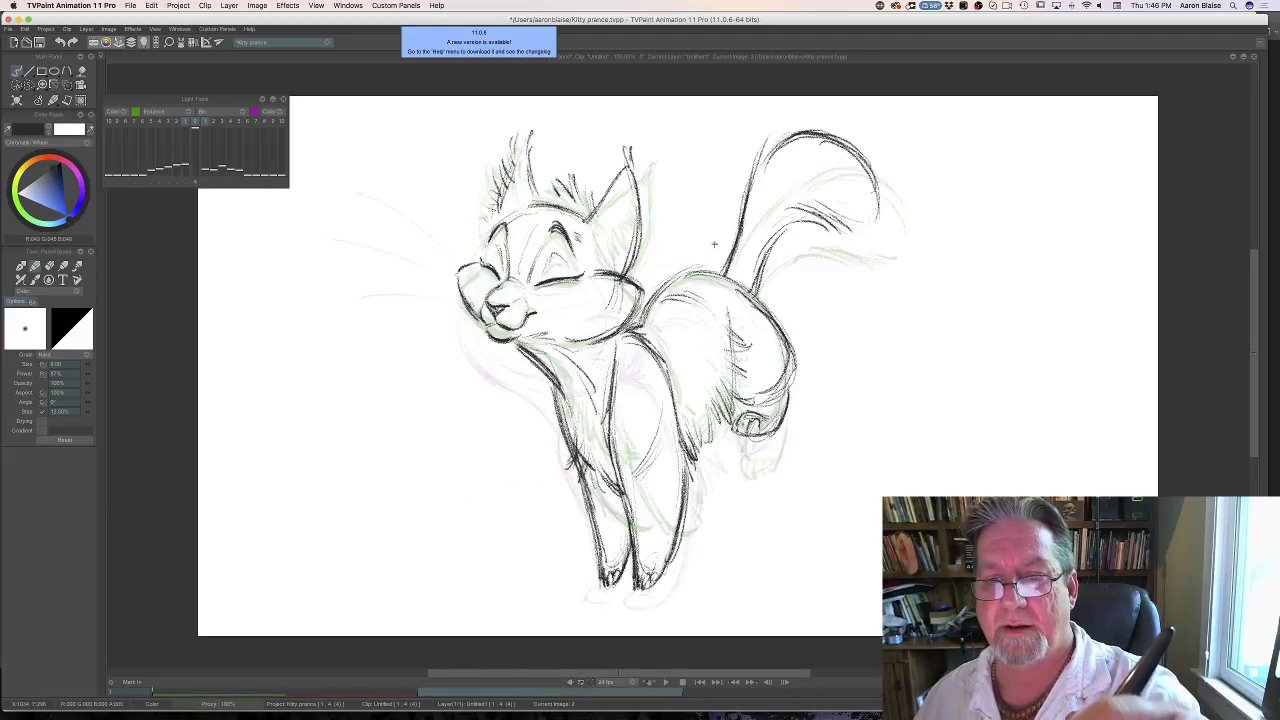
key("Left")
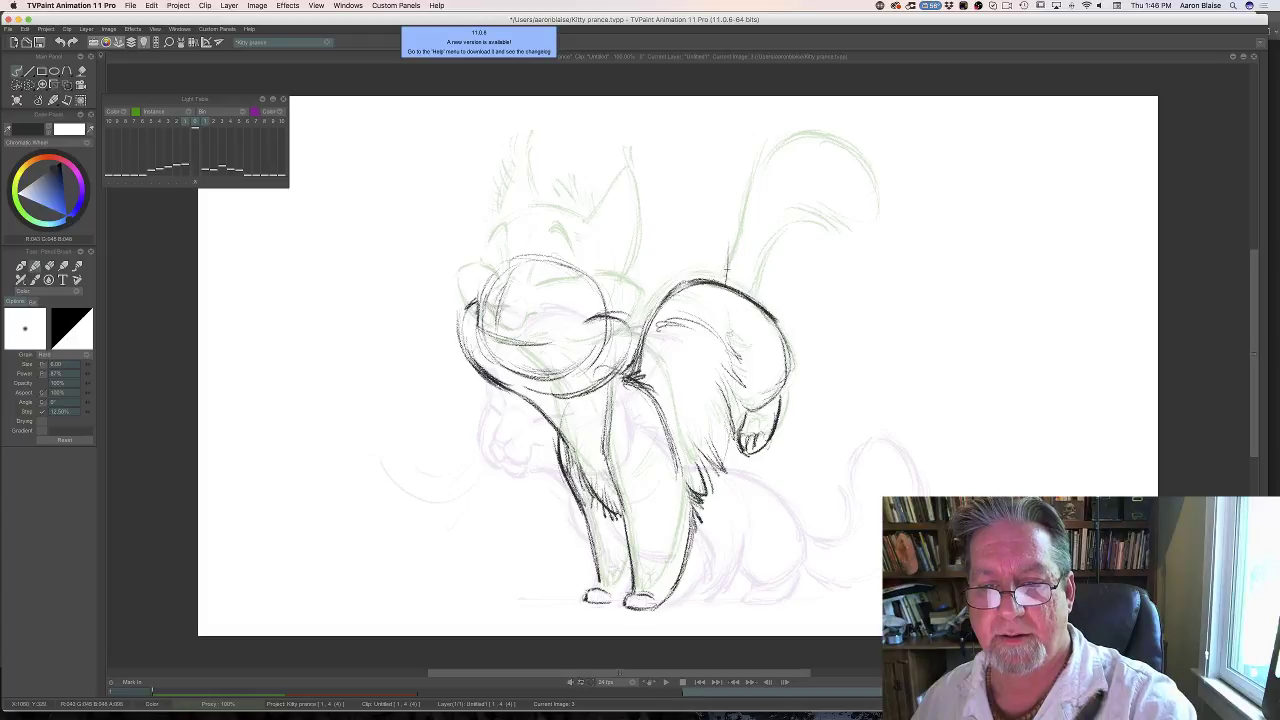
Draw the raised tail in frame 3, rising from the rump and curling over into a rounded tip, and check it against frame 2.
left_click_drag(727, 284, 729, 214)
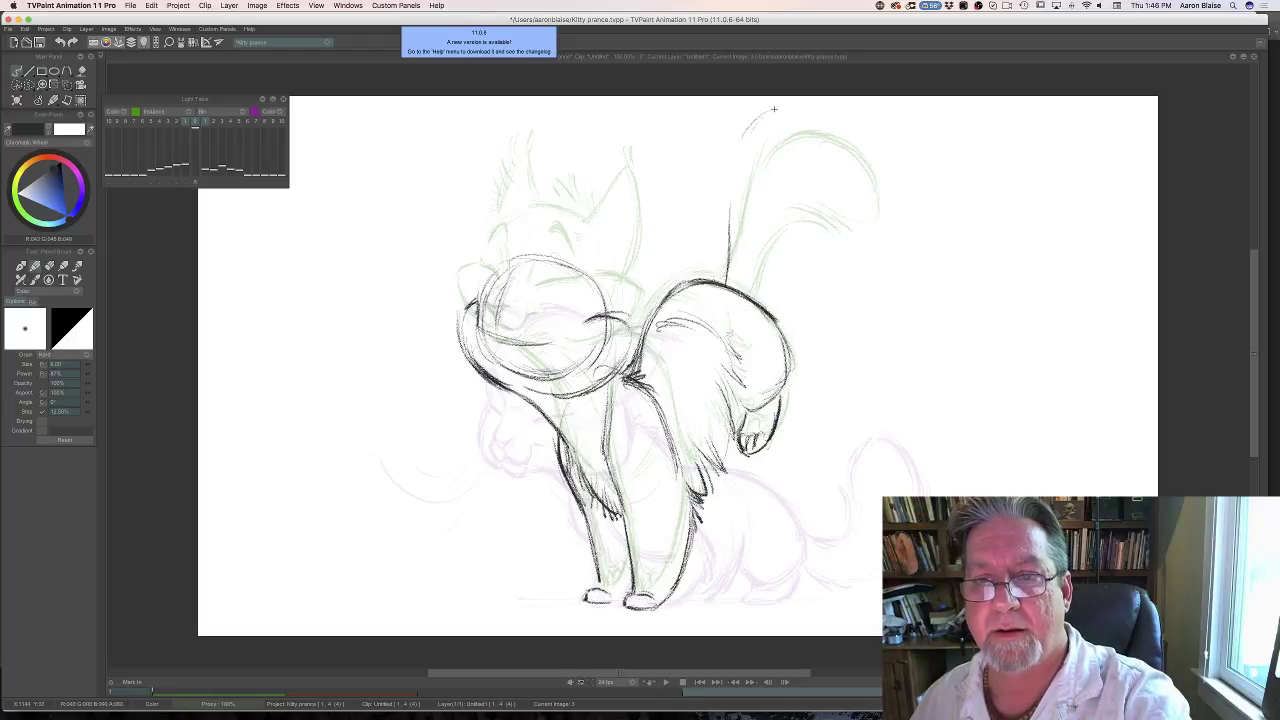
mouse_move(773, 109)
left_mouse_down()
mouse_move(740, 154)
mouse_move(731, 210)
left_mouse_up()
left_click_drag(736, 148, 722, 280)
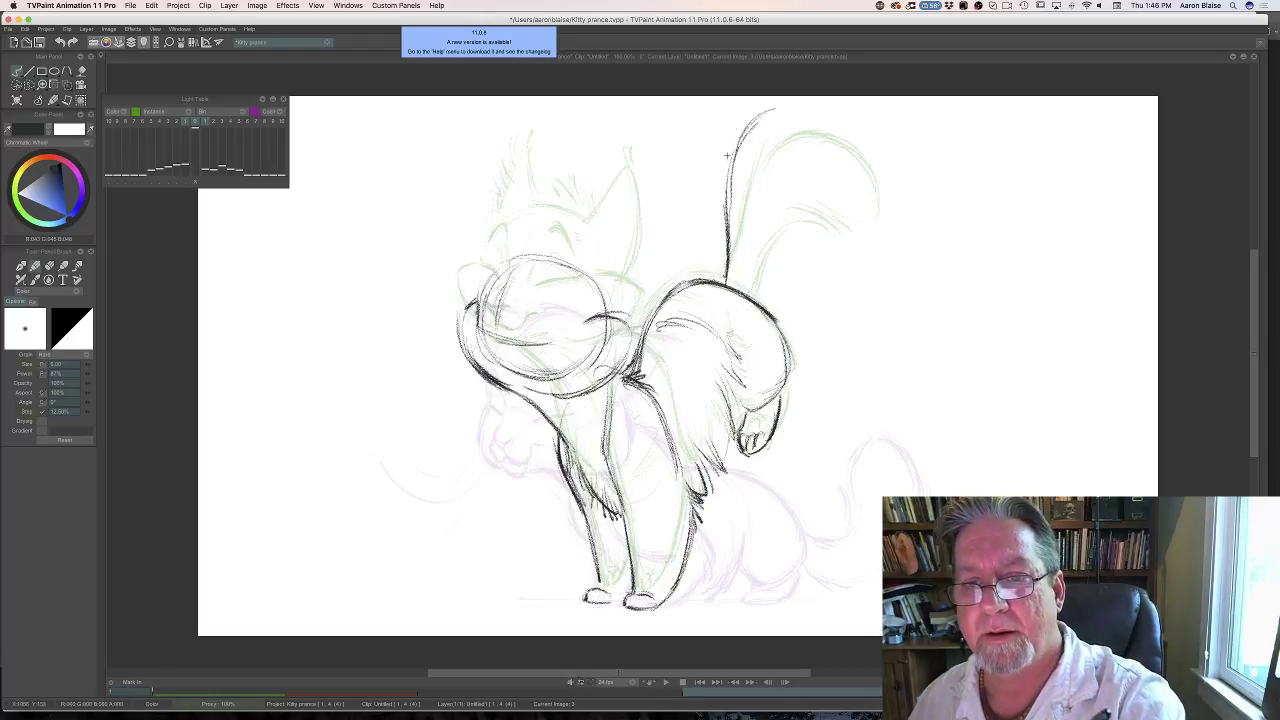
mouse_move(727, 155)
left_mouse_down()
mouse_move(790, 106)
mouse_move(780, 122)
mouse_move(844, 136)
mouse_move(849, 153)
mouse_move(835, 131)
mouse_move(833, 149)
mouse_move(806, 147)
mouse_move(845, 124)
mouse_move(849, 142)
mouse_move(817, 172)
mouse_move(846, 163)
mouse_move(772, 206)
mouse_move(753, 300)
left_mouse_up()
key("Left")
key("Right")
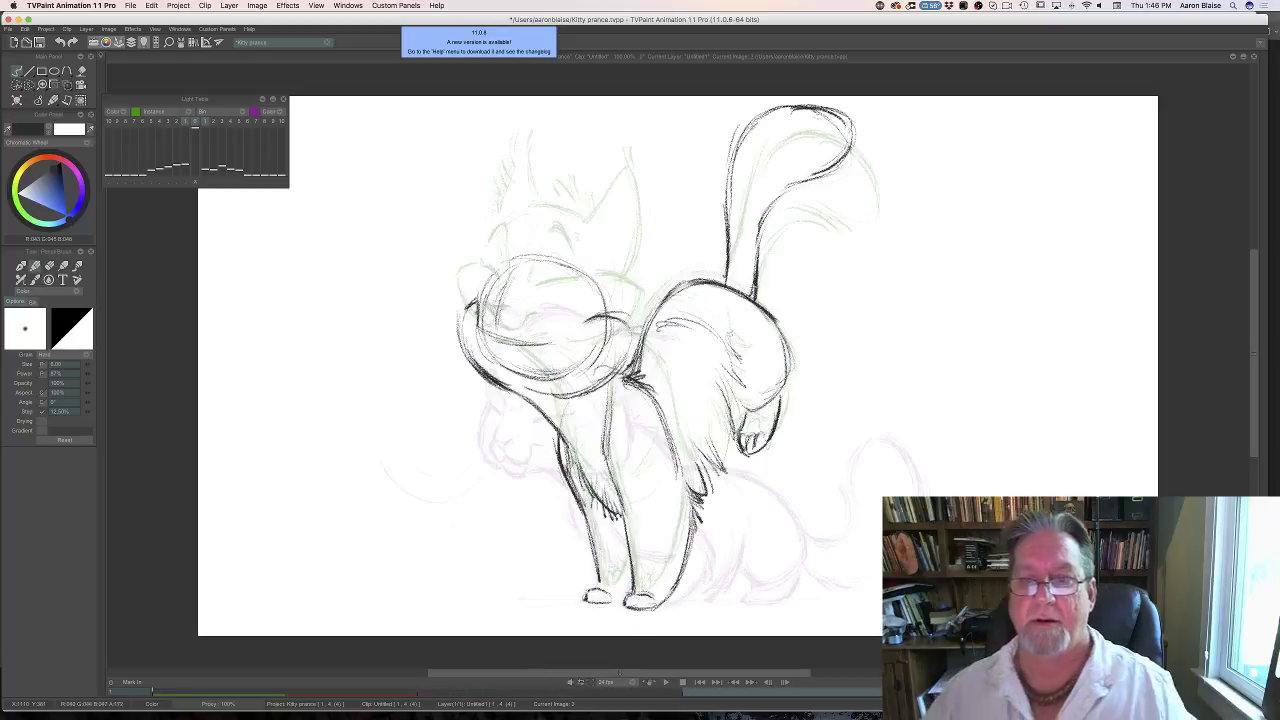
key("Left")
key("Right")
key("Left")
key("Right")
key("Left")
key("Right")
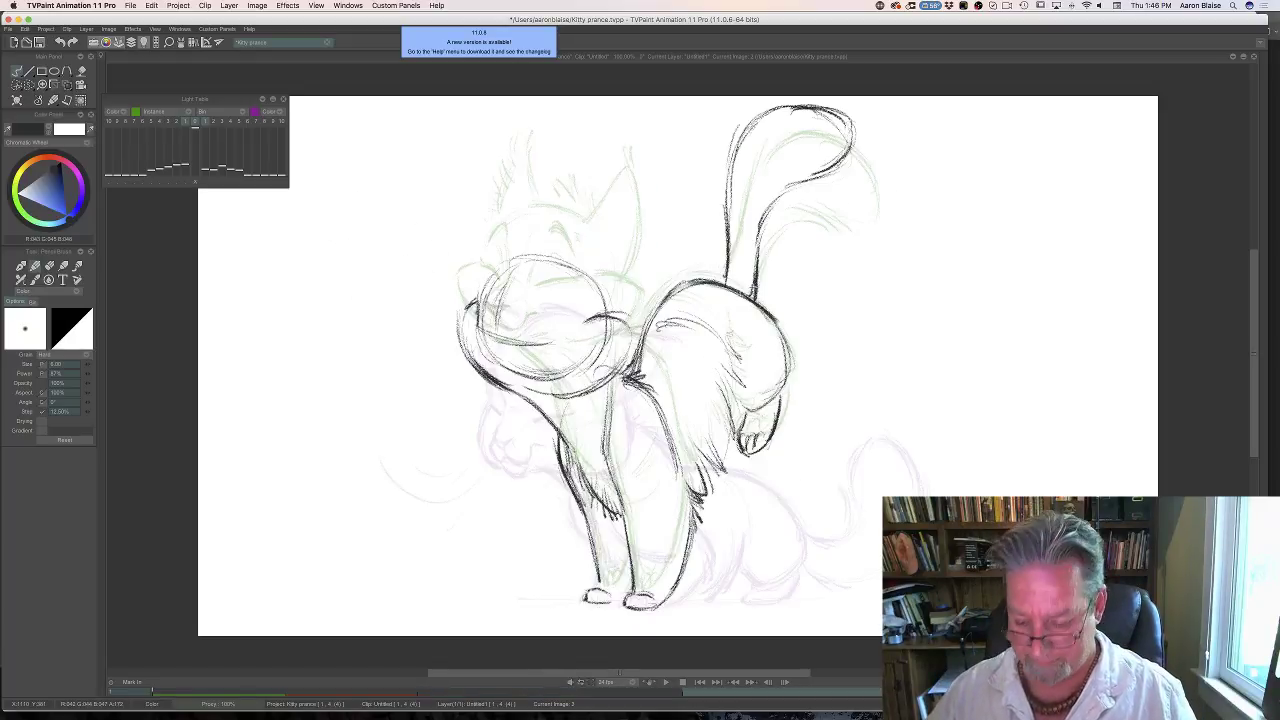
Check the frame order in the clip timeline, returning to the full canvas.
key("Tab")
mouse_move(221, 555)
left_mouse_down()
mouse_move(180, 555)
mouse_move(243, 555)
mouse_move(175, 555)
mouse_move(225, 554)
mouse_move(161, 570)
mouse_move(241, 566)
mouse_move(145, 574)
mouse_move(257, 568)
mouse_move(192, 566)
mouse_move(252, 566)
mouse_move(205, 568)
mouse_move(218, 571)
left_mouse_up()
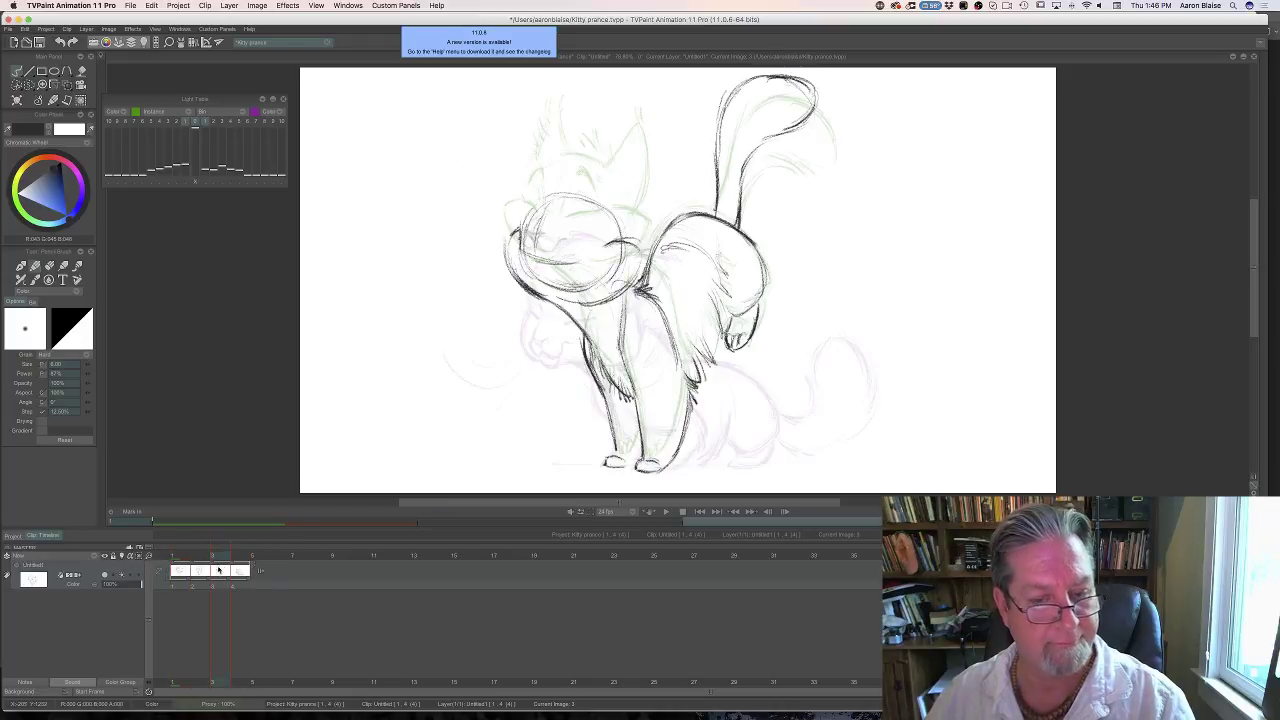
key("Escape")
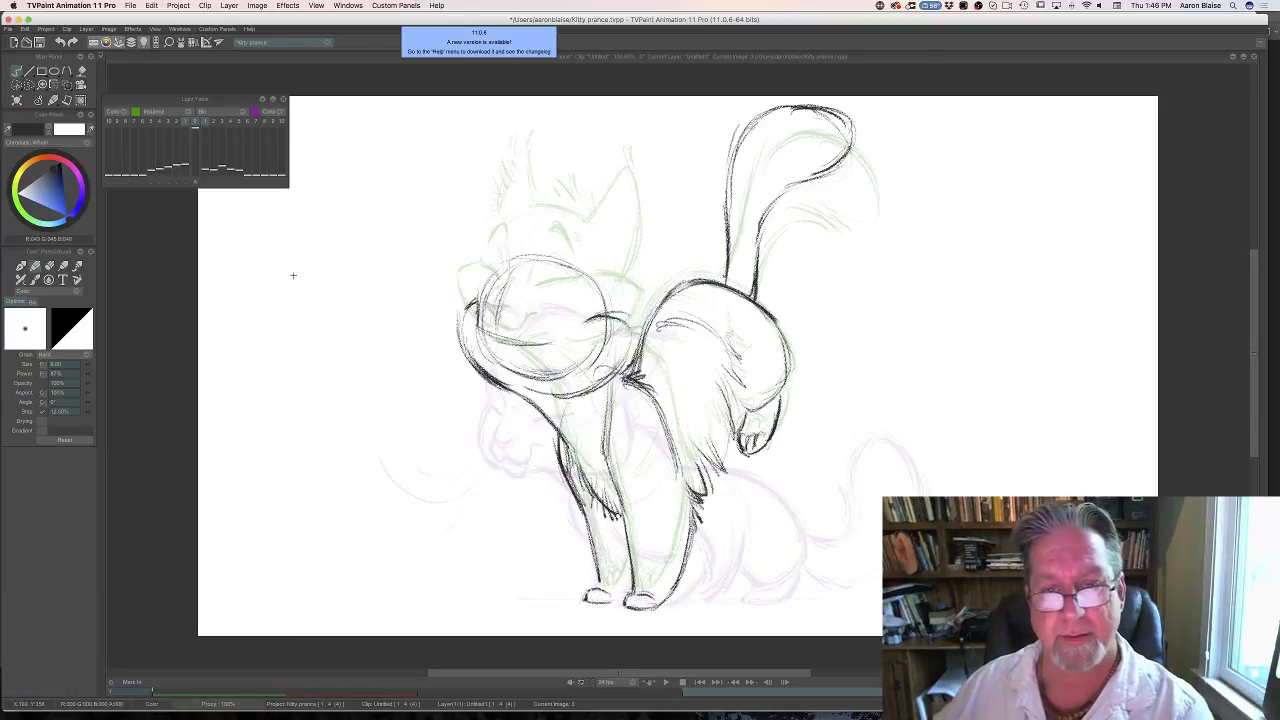
Draw the near ear in frame 3 as a tall pointed shape, lower than the ear in frame 2.
key("Left")
key("Right")
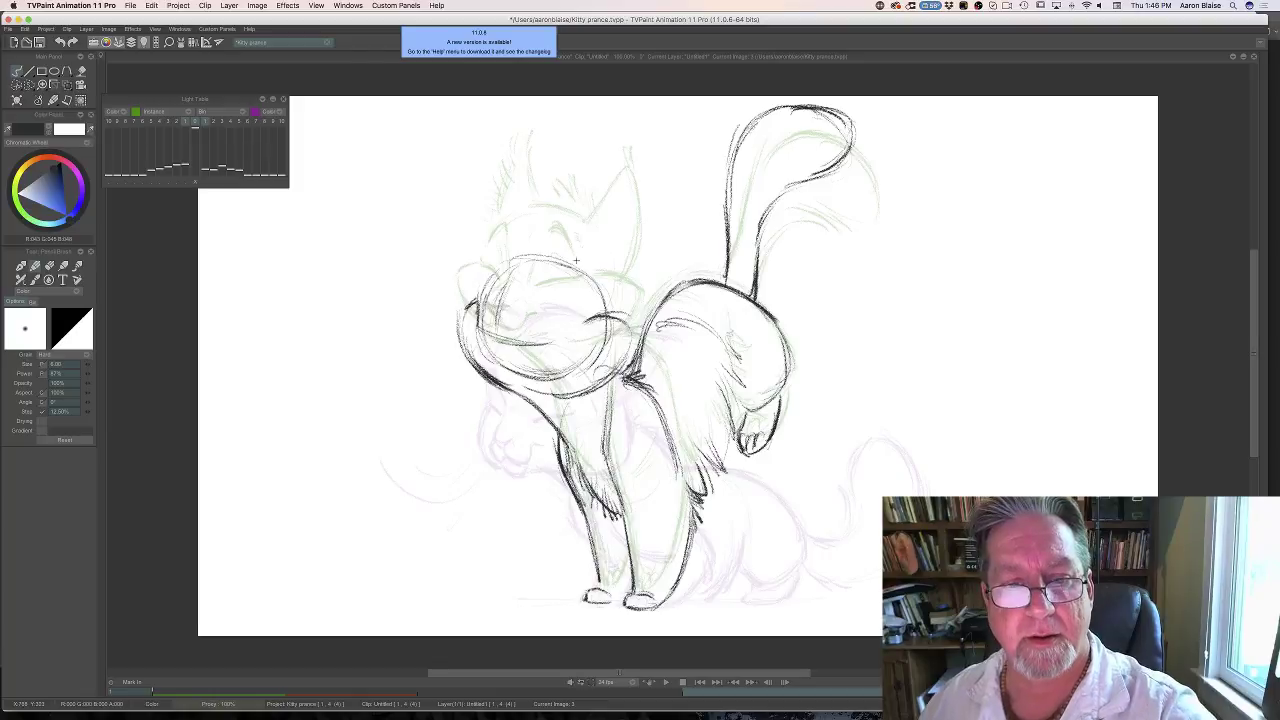
key("Left")
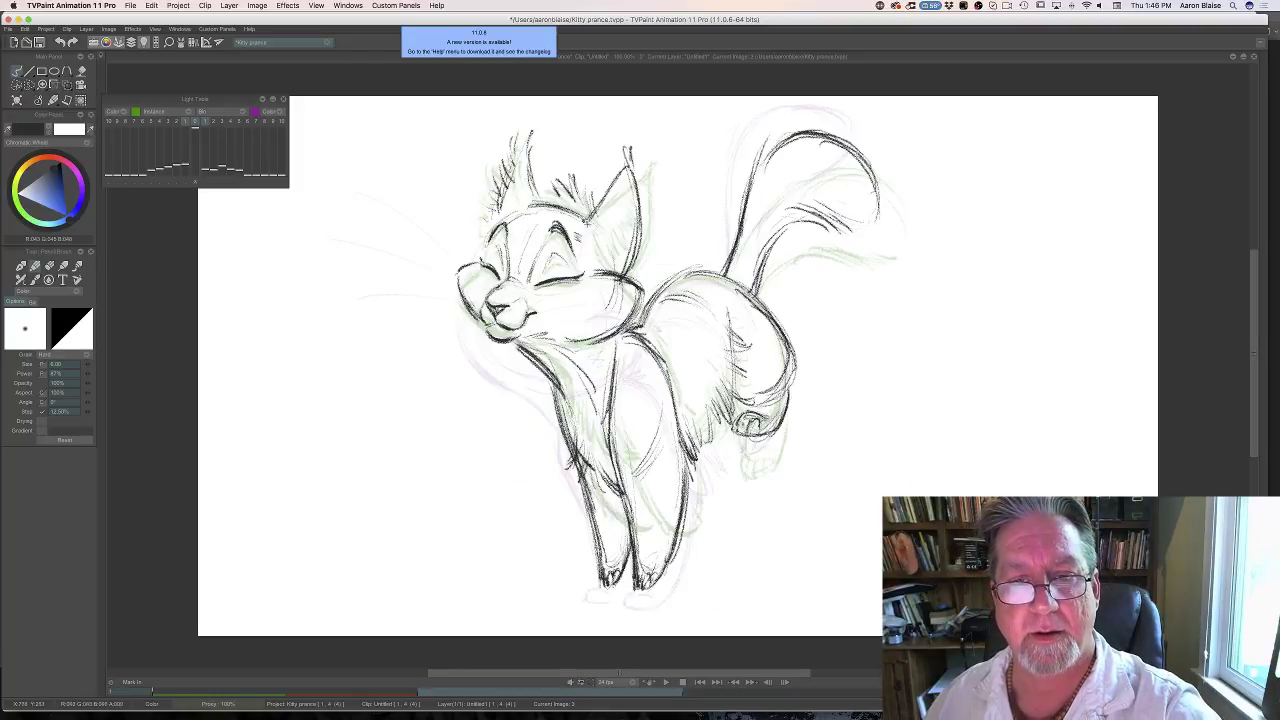
key("Right")
mouse_move(590, 224)
left_mouse_down()
mouse_move(599, 195)
mouse_move(616, 264)
mouse_move(608, 322)
left_mouse_up()
left_click_drag(614, 204, 618, 270)
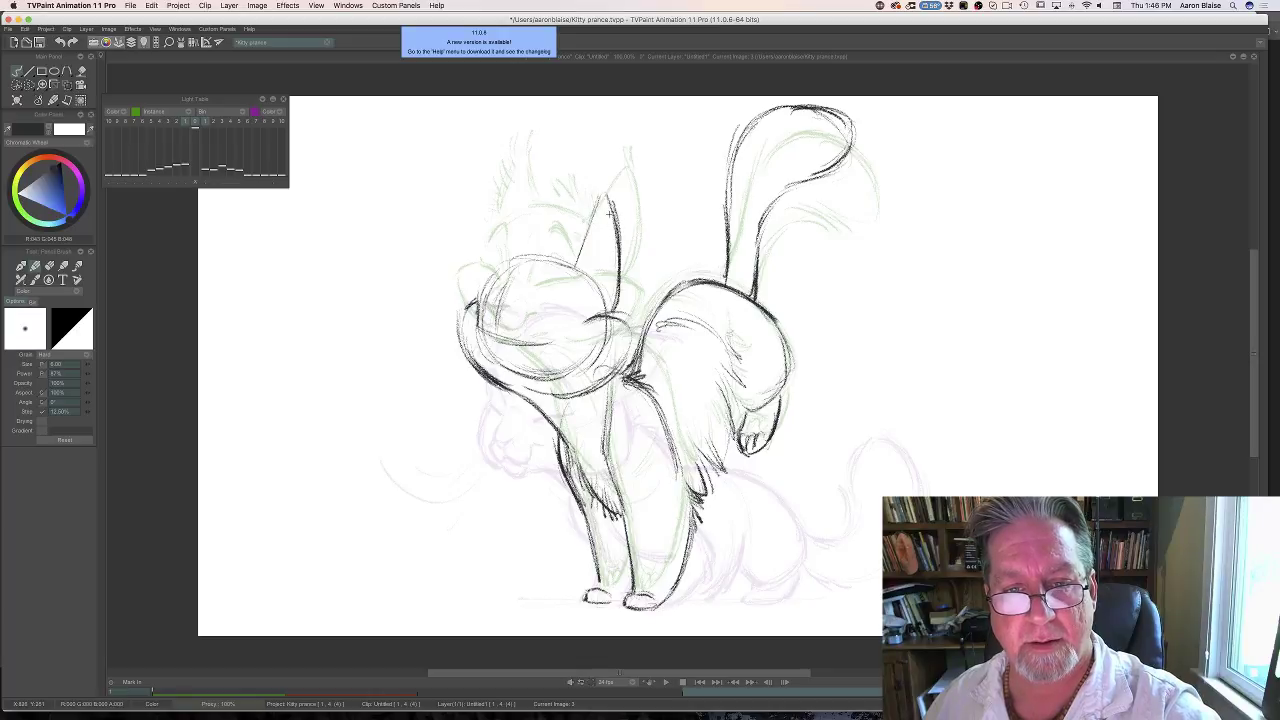
mouse_move(606, 176)
left_mouse_down()
mouse_move(612, 216)
mouse_move(600, 204)
mouse_move(568, 268)
left_mouse_up()
Darken the near ear's inner edge and draw both edges of the far ear in frame 3, comparing with frame 2.
mouse_move(584, 232)
left_mouse_down()
mouse_move(566, 272)
mouse_move(528, 196)
left_mouse_up()
key("Left")
key("Right")
left_click_drag(528, 242, 526, 188)
mouse_move(496, 270)
left_mouse_down()
mouse_move(514, 197)
mouse_move(512, 208)
left_mouse_up()
key("Left")
key("Right")
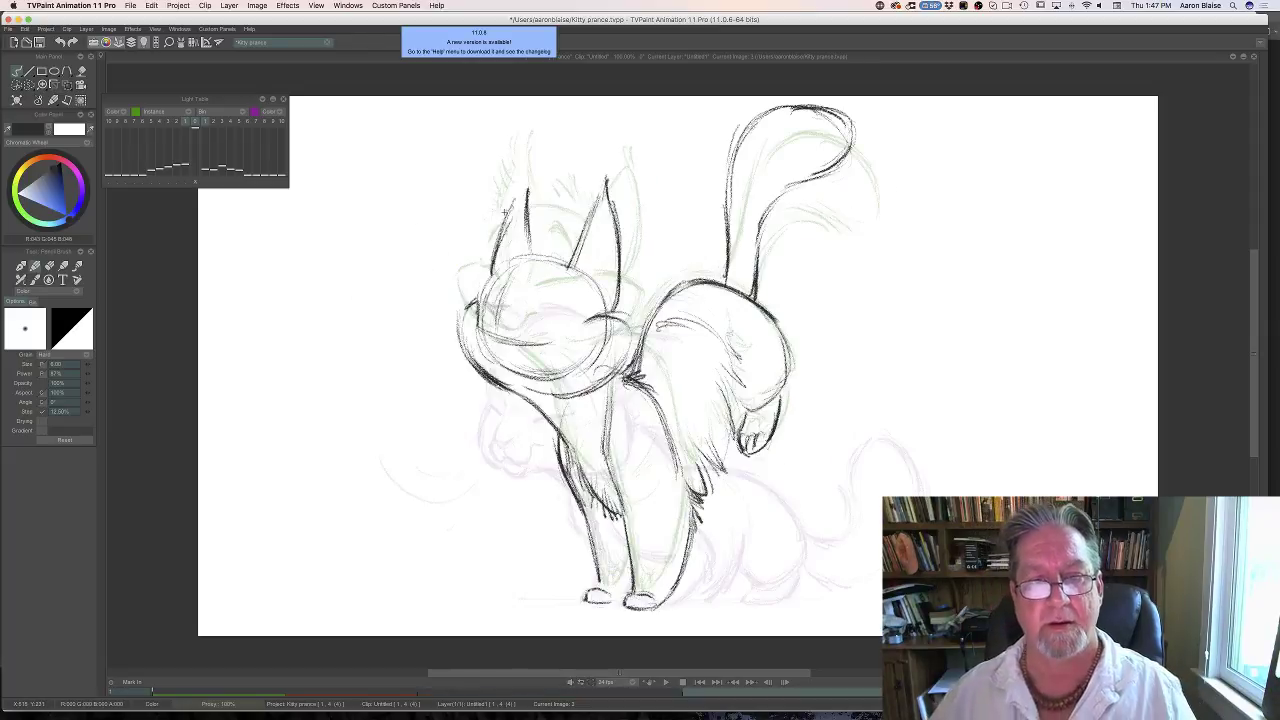
Sketch the tuft of fur on top of the head between the ears in frame 3, flipping to frame 2 for placement.
key("Left")
key("Right")
mouse_move(566, 254)
left_mouse_down()
mouse_move(562, 226)
mouse_move(548, 222)
mouse_move(505, 267)
mouse_move(549, 229)
left_mouse_up()
key("Left")
key("Right")
key("Left")
key("Right")
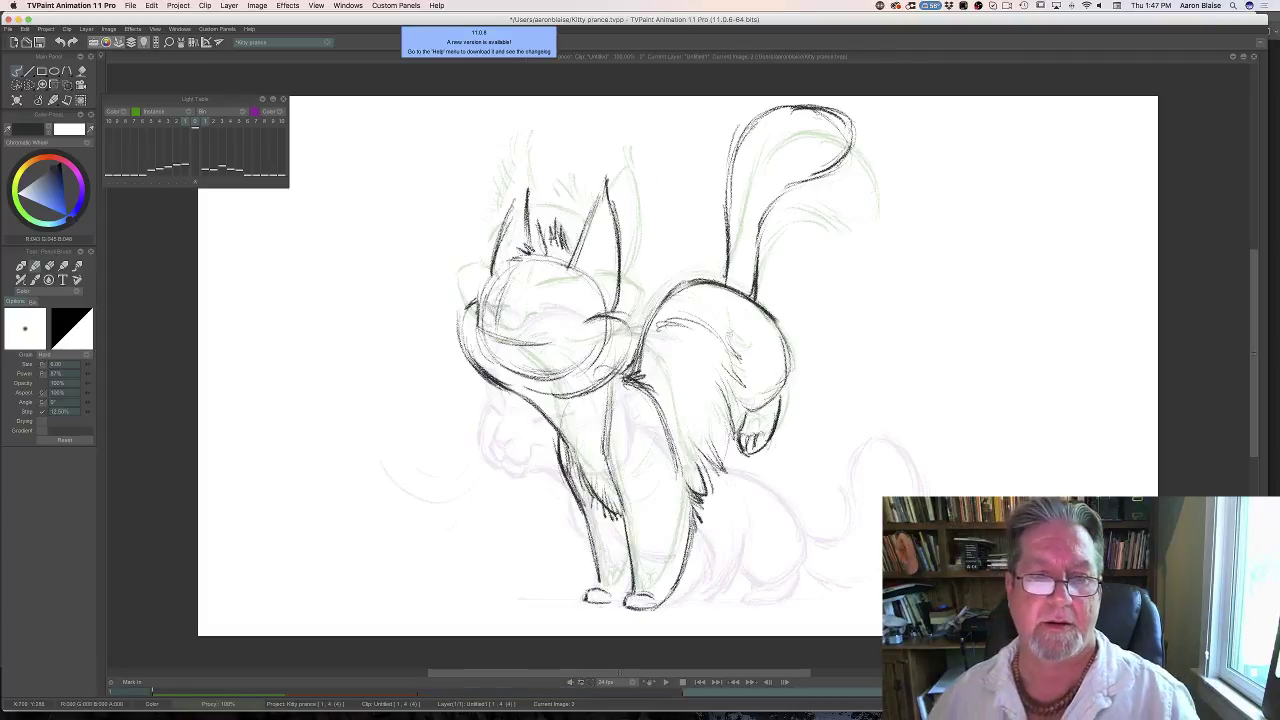
Flip between frames 2 and 3 to examine the placement of the head, ears and facial features.
key("Left")
key("Right")
key("Right")
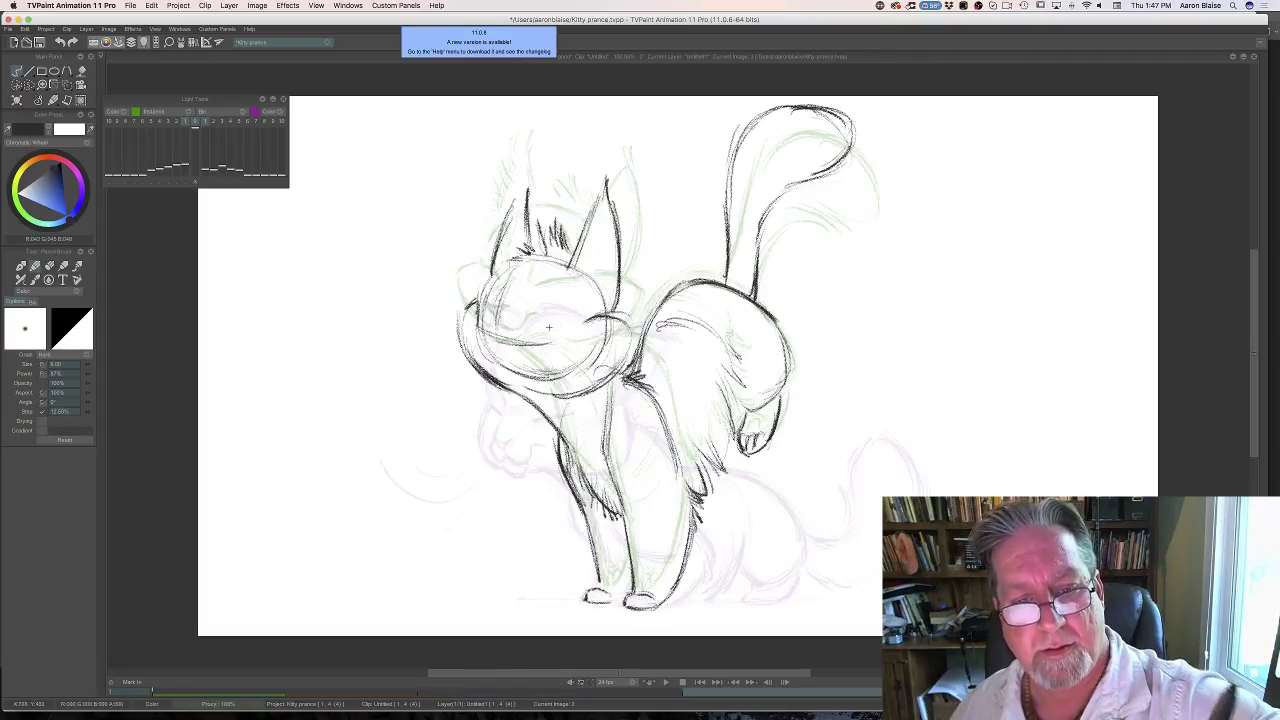
key("Left")
key("Right")
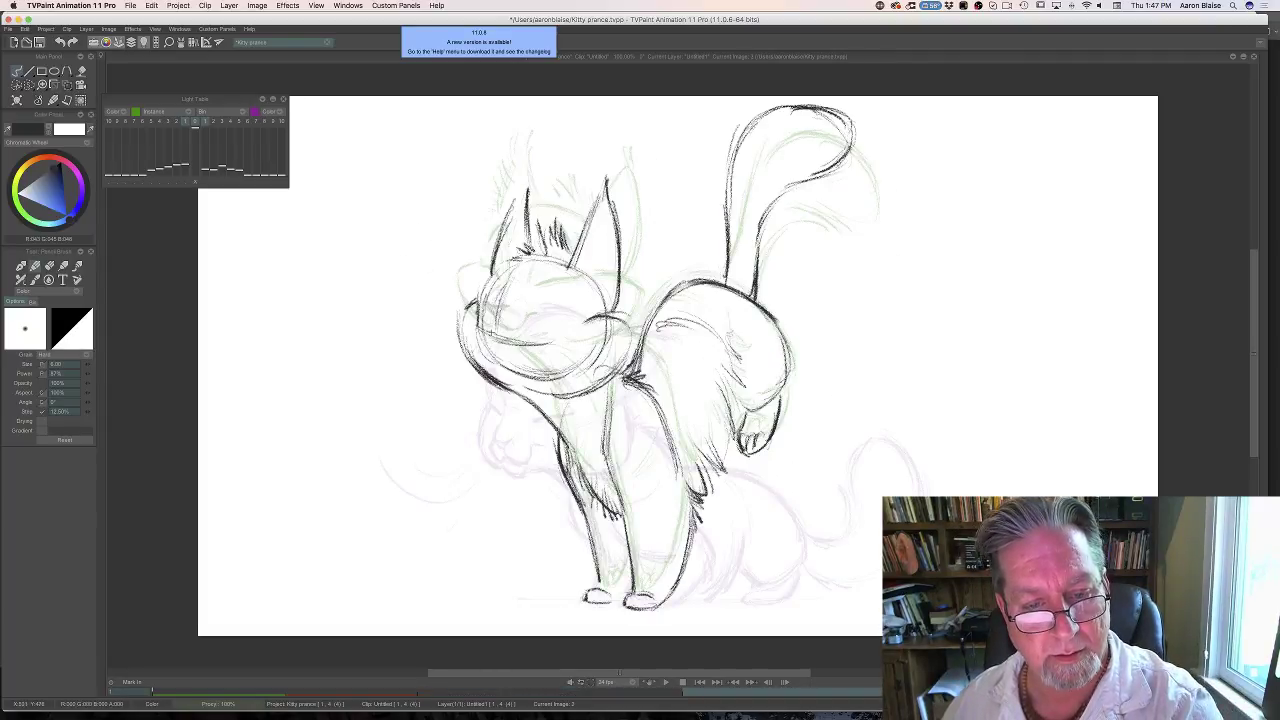
key("Left")
key("Right")
key("Left")
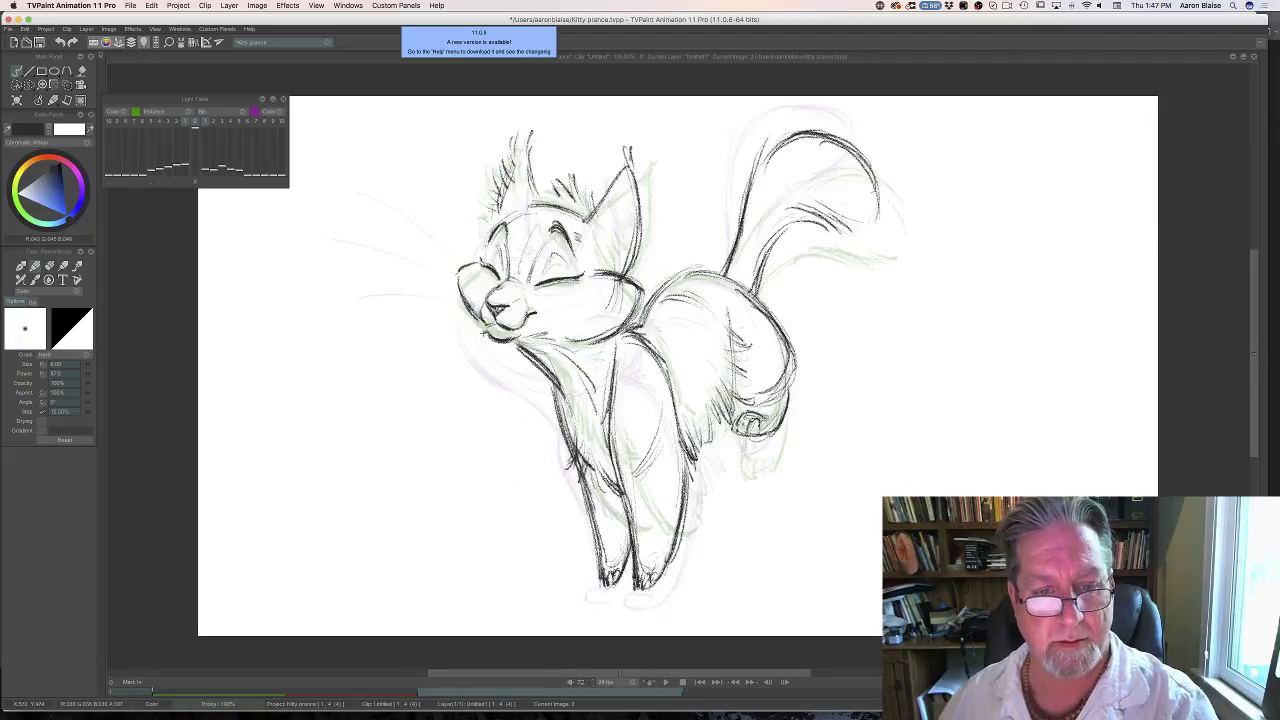
key("Right")
key("Left")
key("Right")
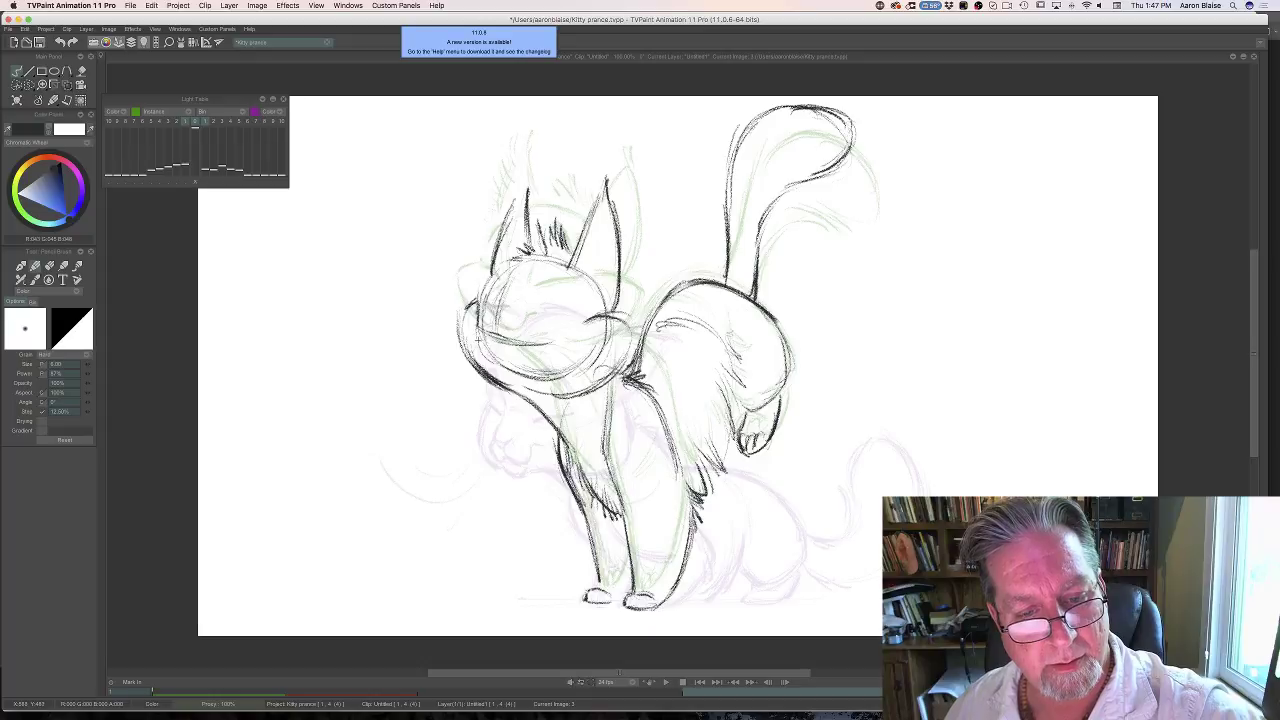
Erase the rough jaw and throat line below the muzzle in frame 3, comparing with frame 2.
key("Left")
key("Right")
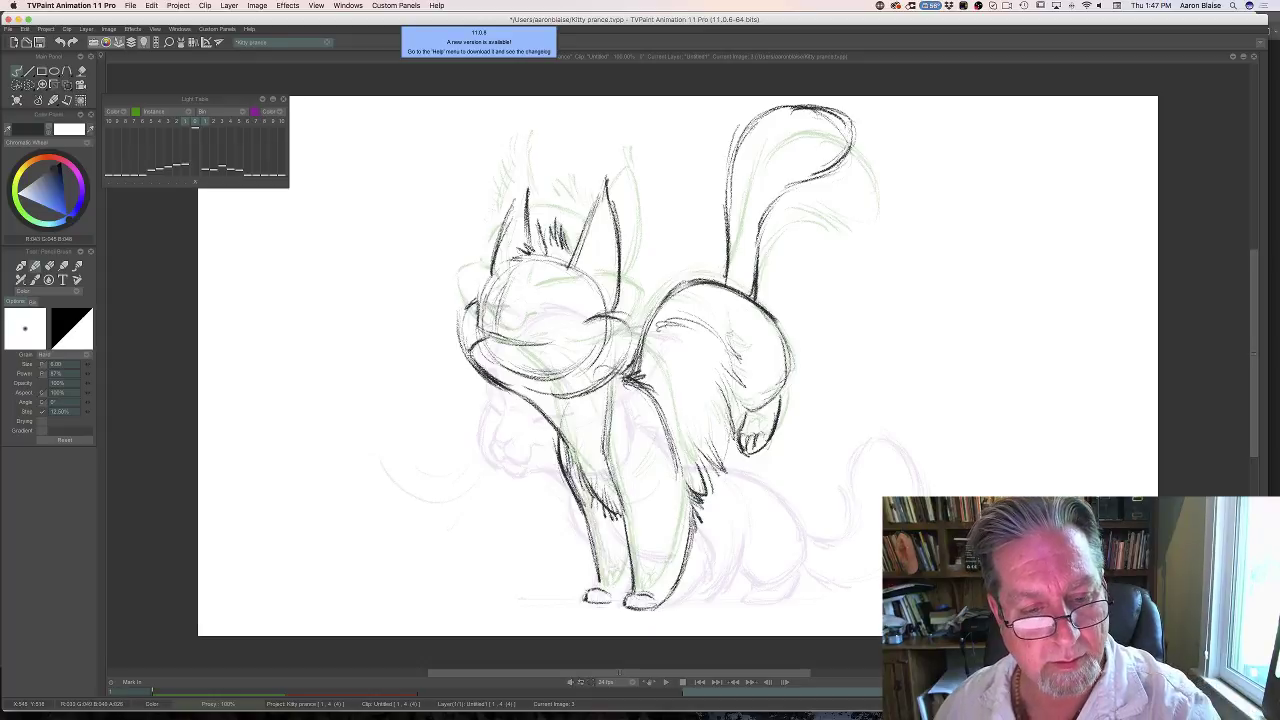
key("e")
left_click_drag(472, 362, 512, 391)
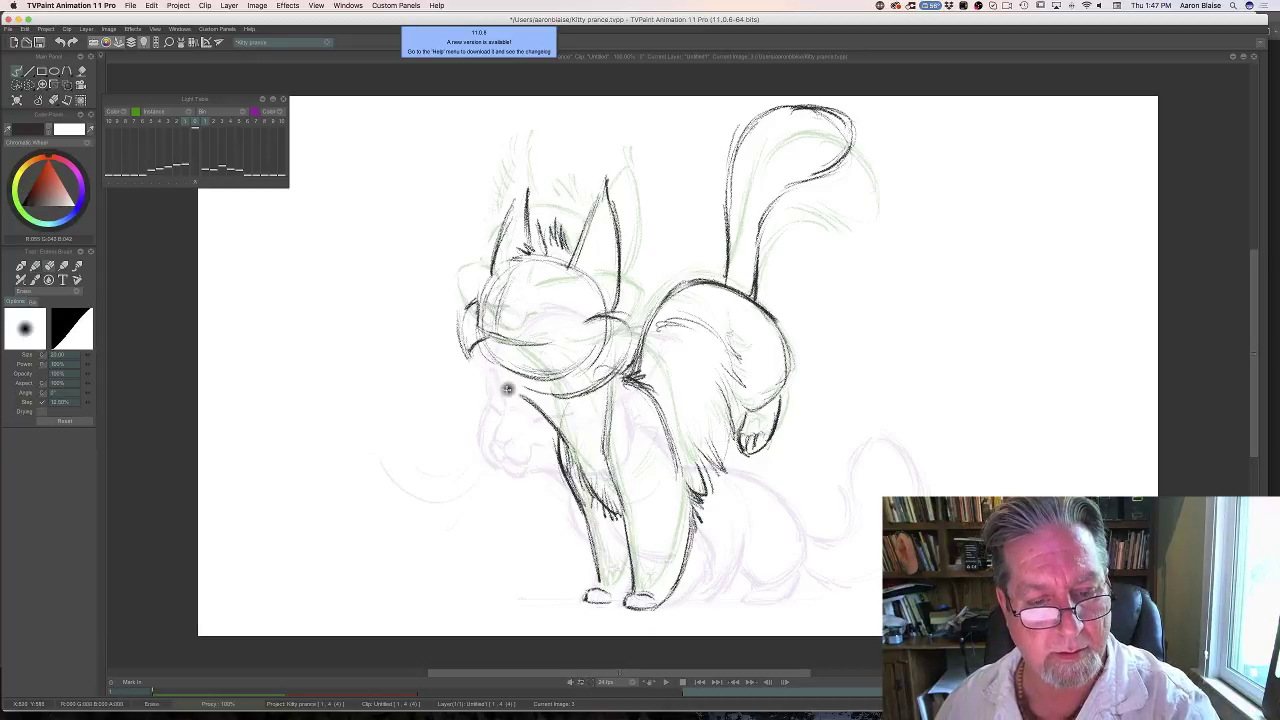
key("Left")
key("Right")
Draw the nose, muzzle and chin at the front of the face in frame 3, flipping to frame 2 for placement.
key("p")
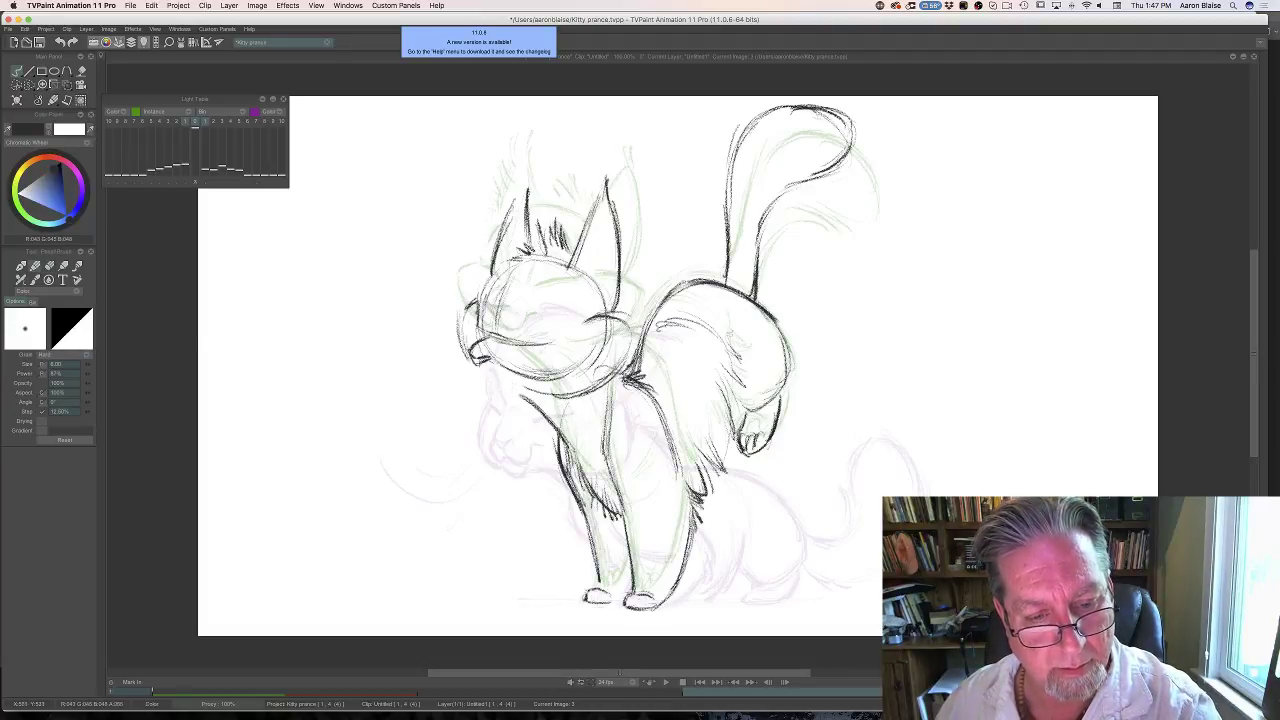
key("Left")
key("Right")
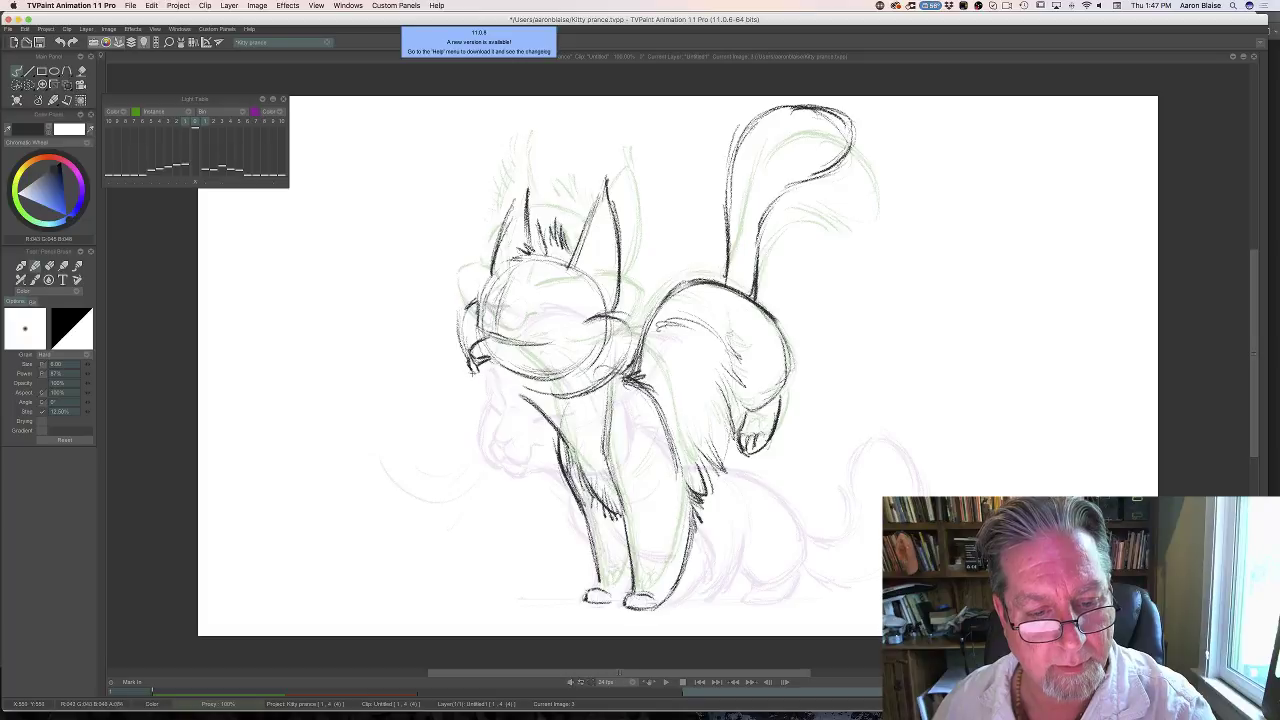
left_click_drag(481, 373, 500, 379)
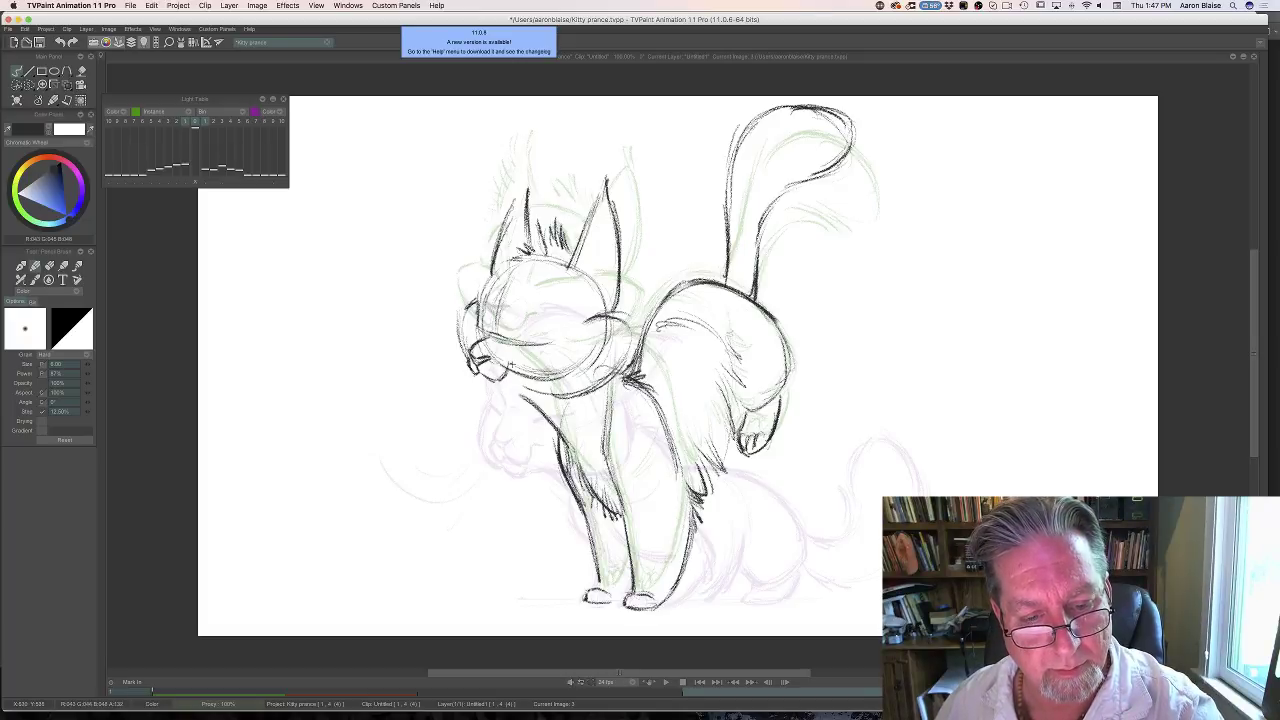
key("Left")
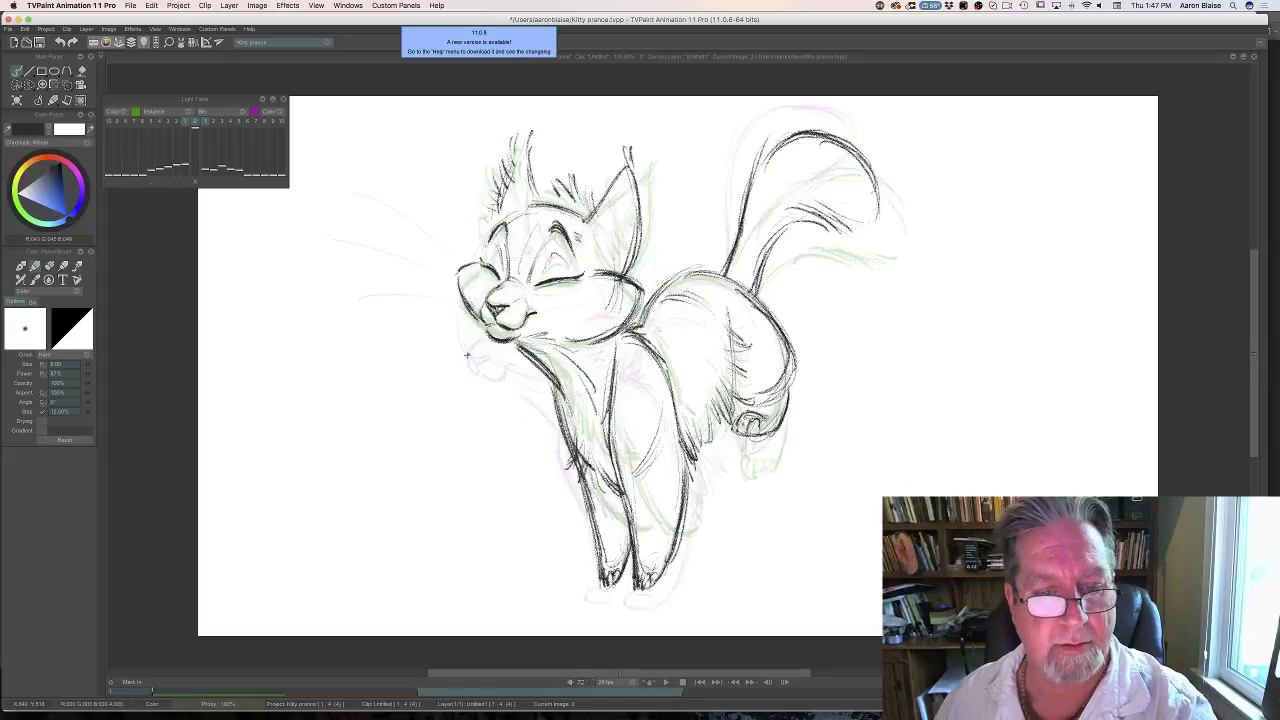
key("Right")
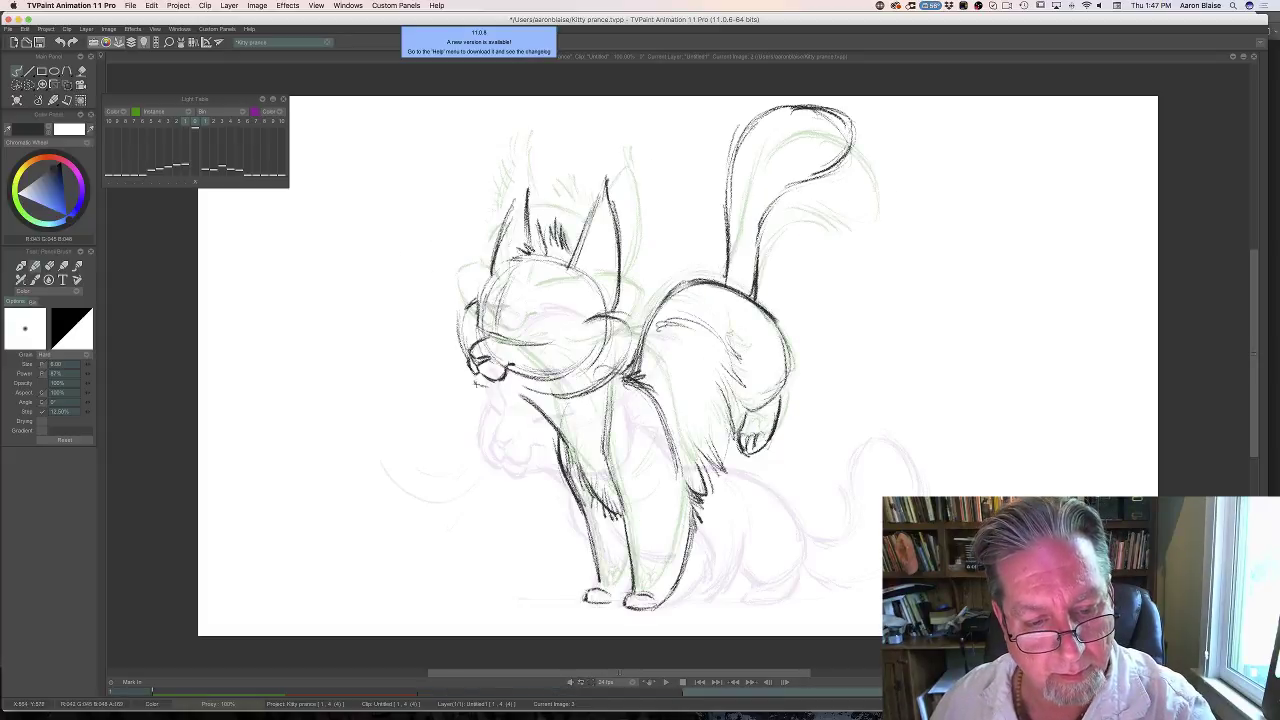
key("Right")
key("Left")
key("Right")
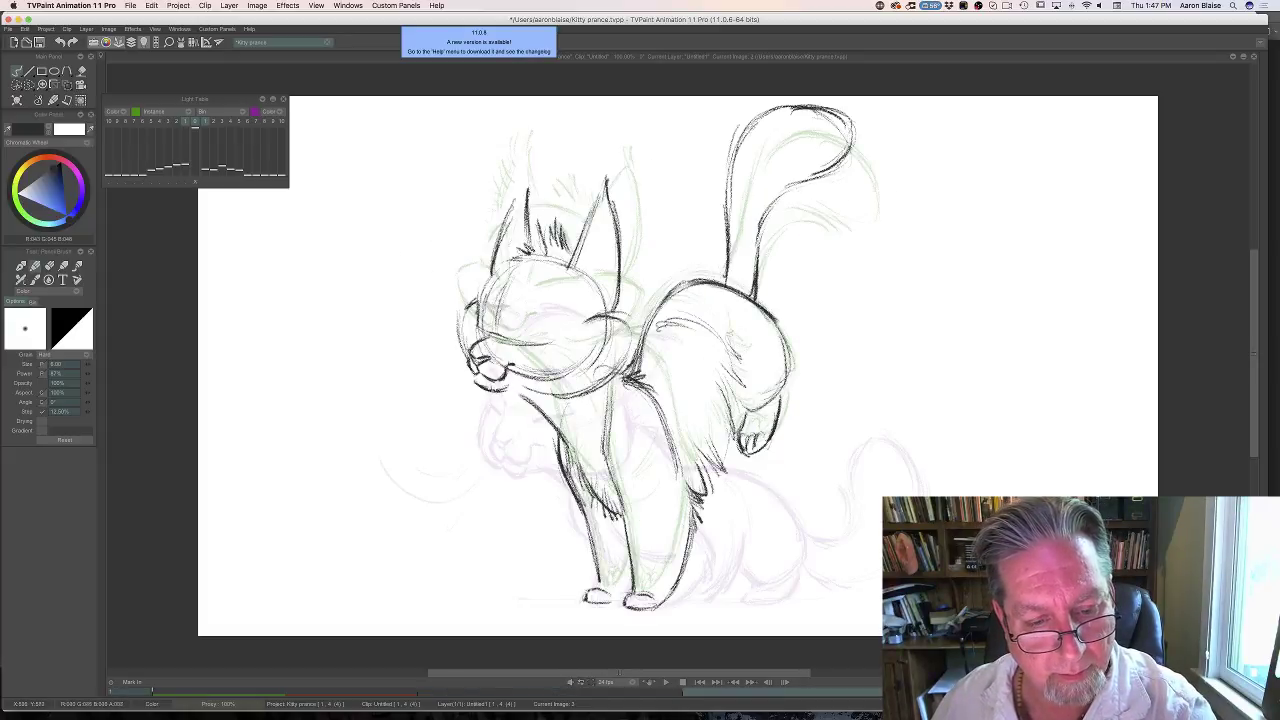
Add fur tufts inside both ears and darken the upper line of the near cheek in frame 3.
key("Left")
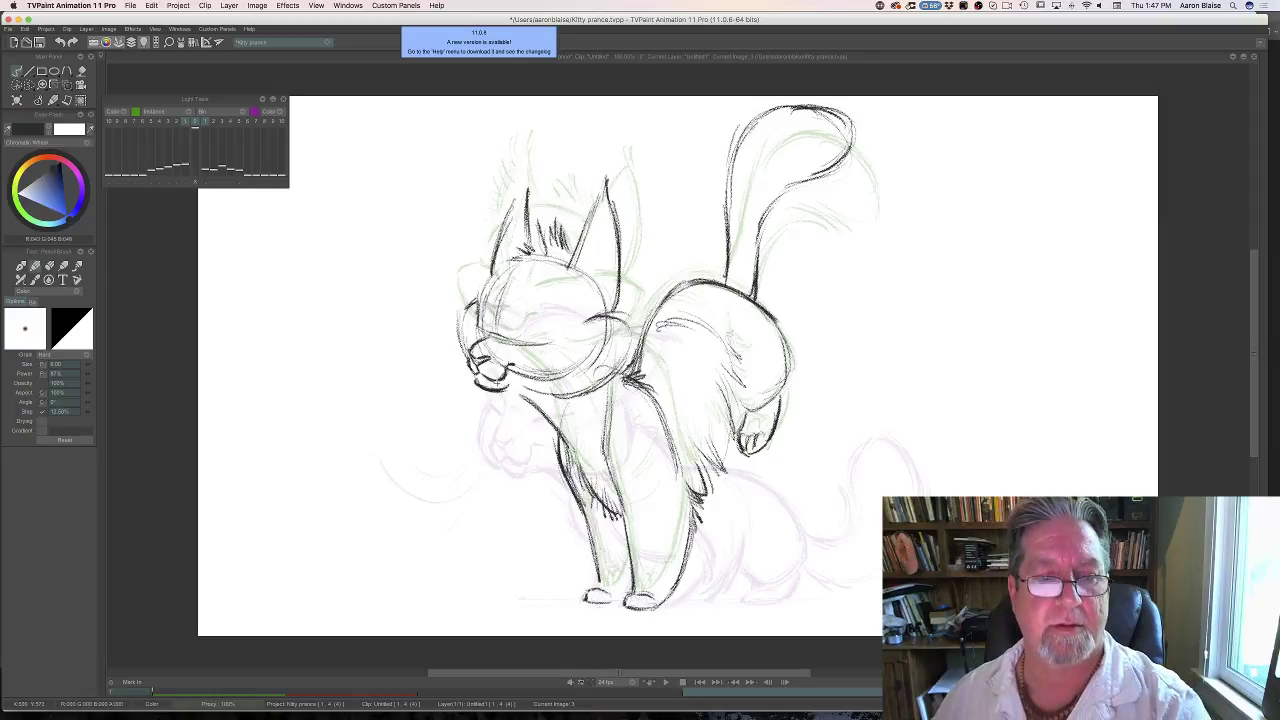
key("Left")
key("Right")
key("Right")
key("Left")
key("Left")
key("Left")
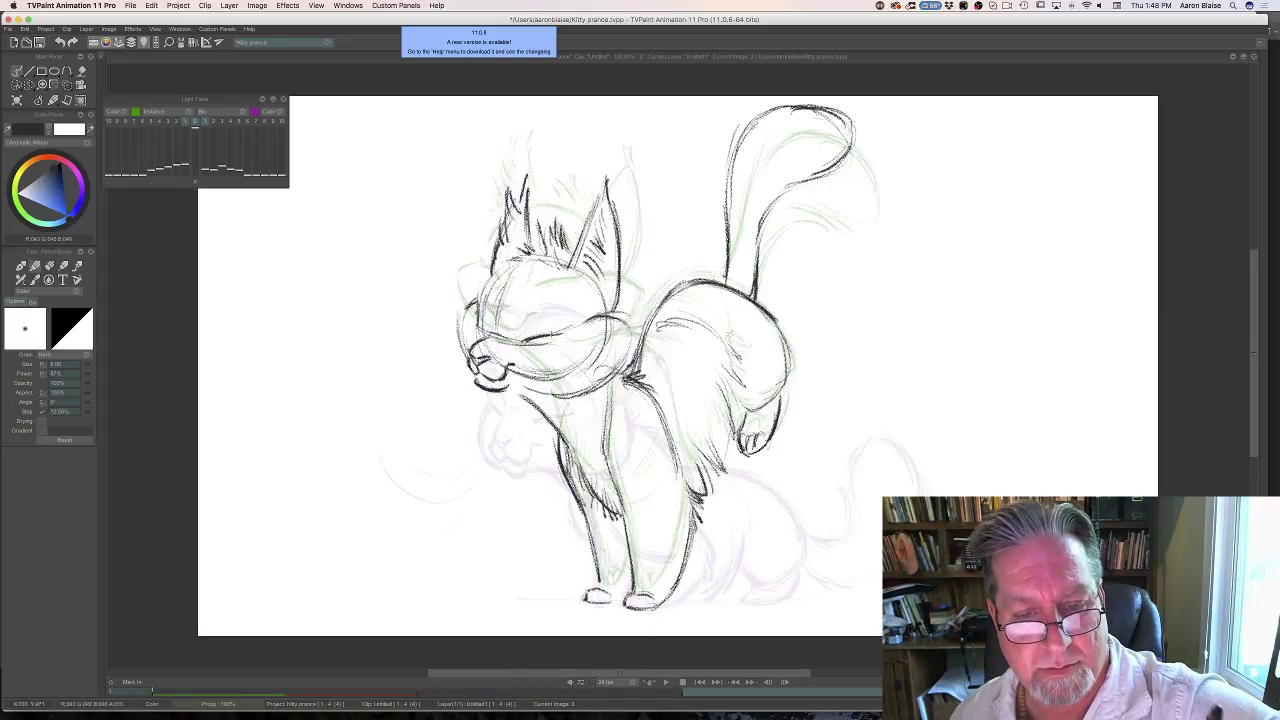
Draw the near eyebrow, darken the face contours and connect the chin to the chest with a line in frame 3.
key("Left")
key("Right")
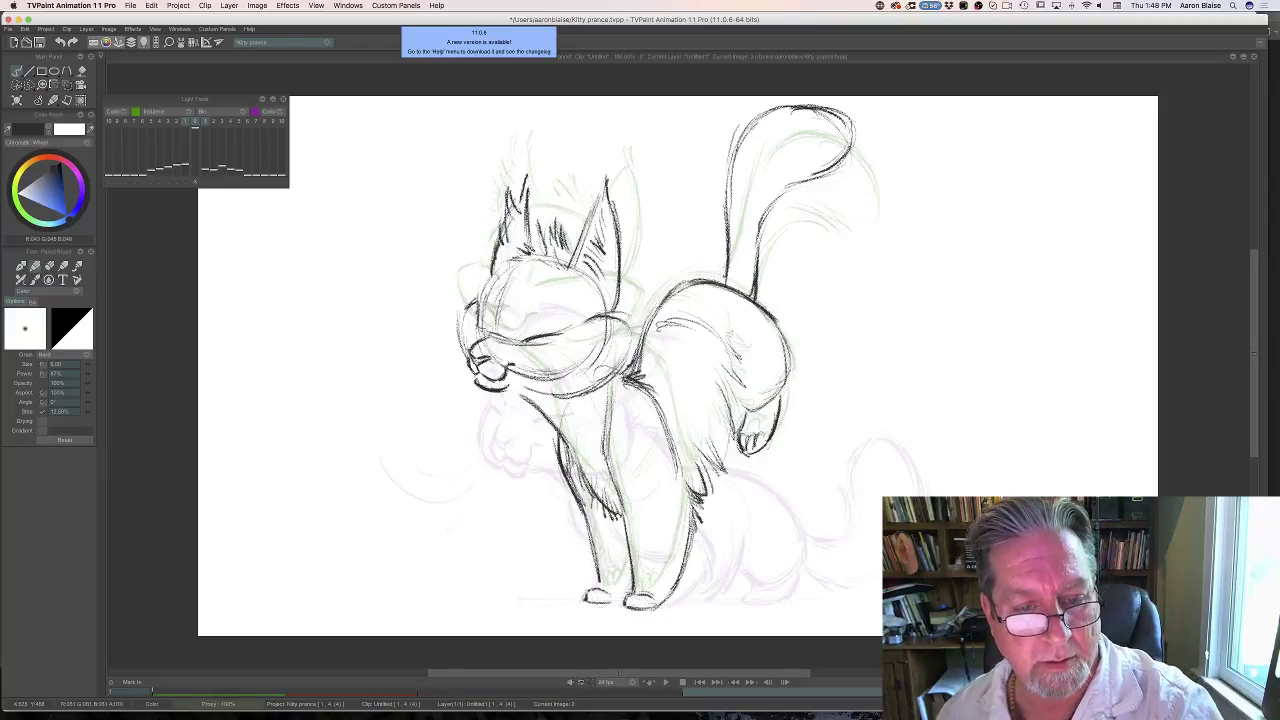
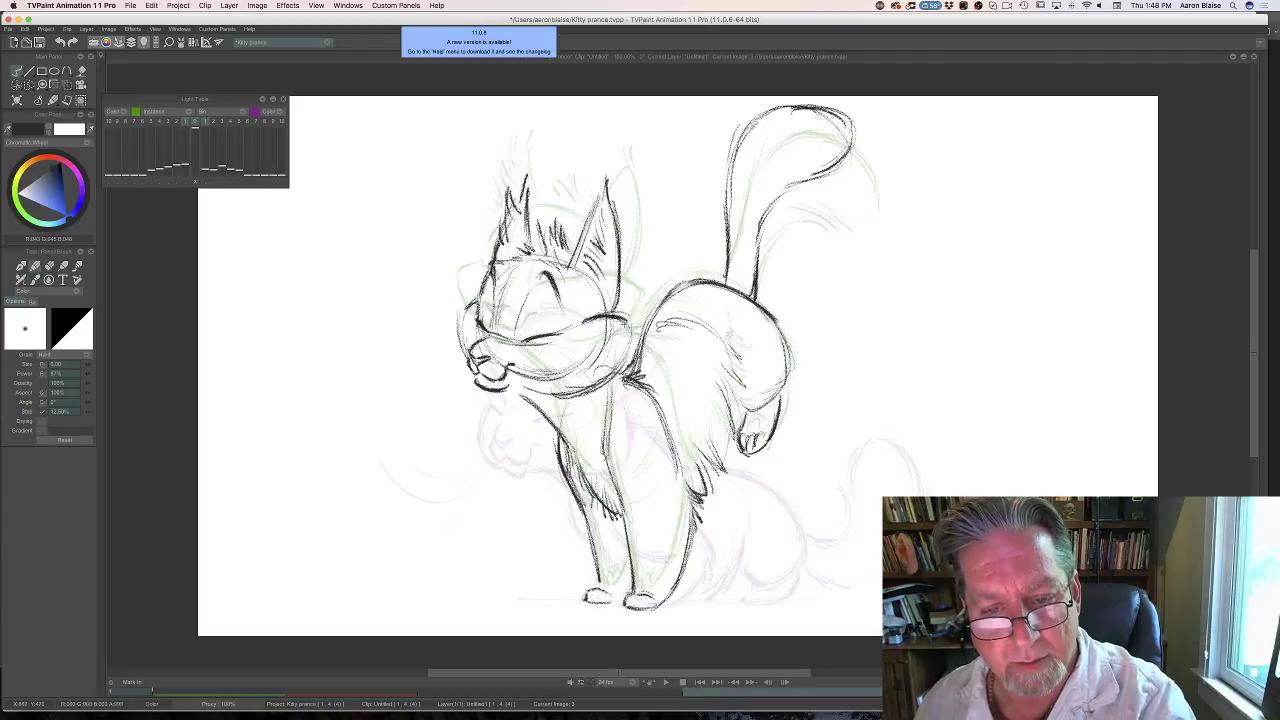
key("Right")
mouse_move(477, 384)
left_mouse_down()
mouse_move(509, 389)
mouse_move(566, 438)
left_mouse_up()
left_click_drag(518, 393, 572, 455)
key("Left")
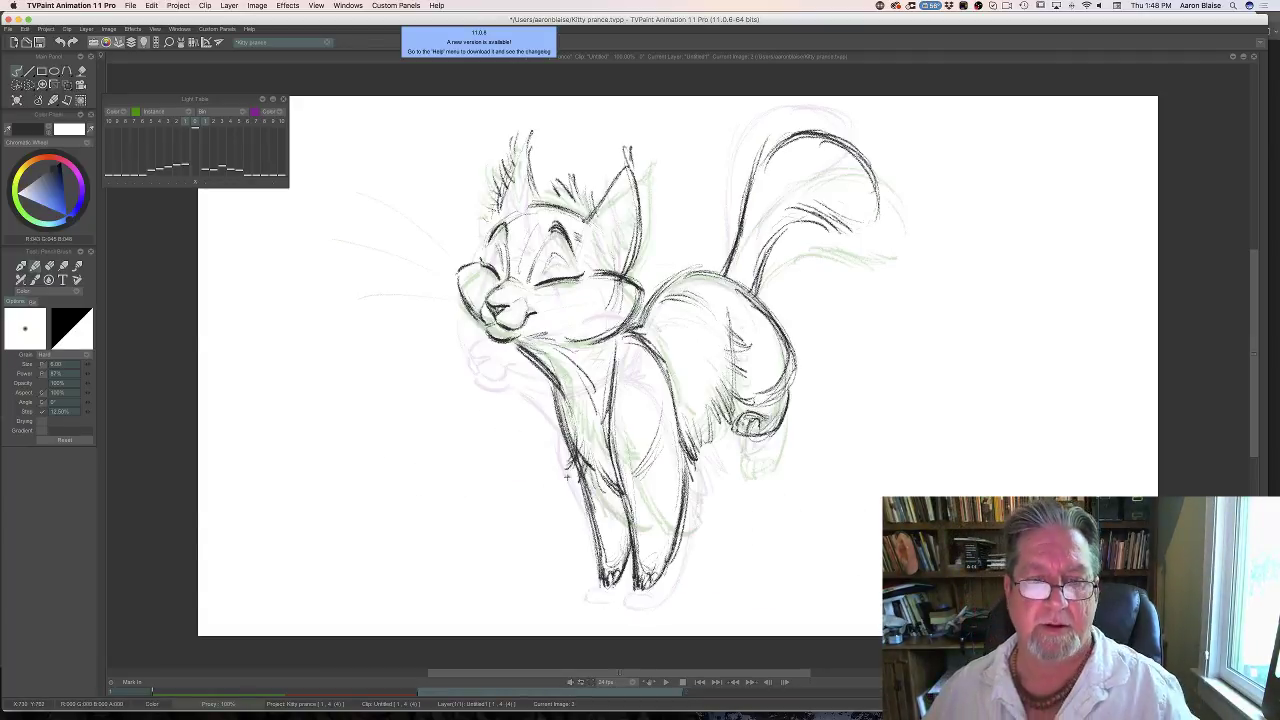
key("Right")
key("Left")
key("Right")
mouse_move(459, 313)
left_mouse_down()
mouse_move(467, 353)
mouse_move(472, 301)
mouse_move(465, 340)
left_mouse_up()
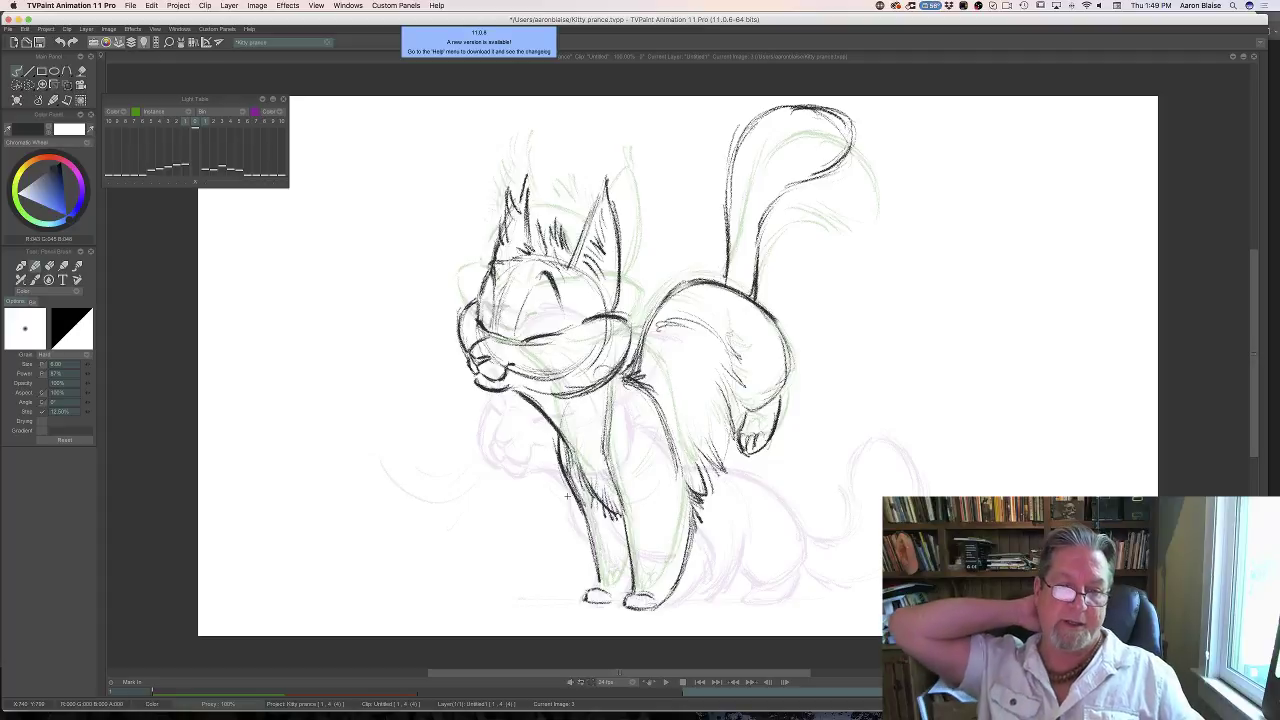
Erase the construction lines of the head circle inside the near cheek in frame 3.
key("e")
mouse_move(516, 373)
left_mouse_down()
mouse_move(545, 378)
mouse_move(605, 340)
left_mouse_up()
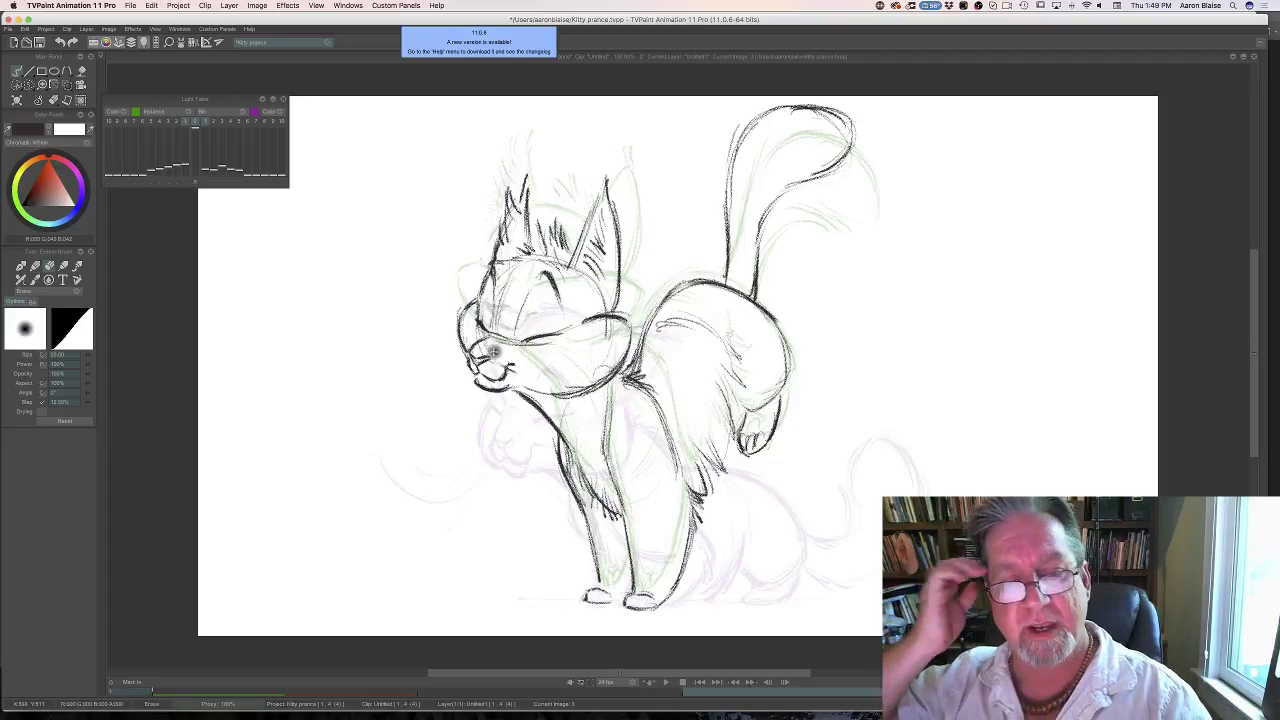
key("e")
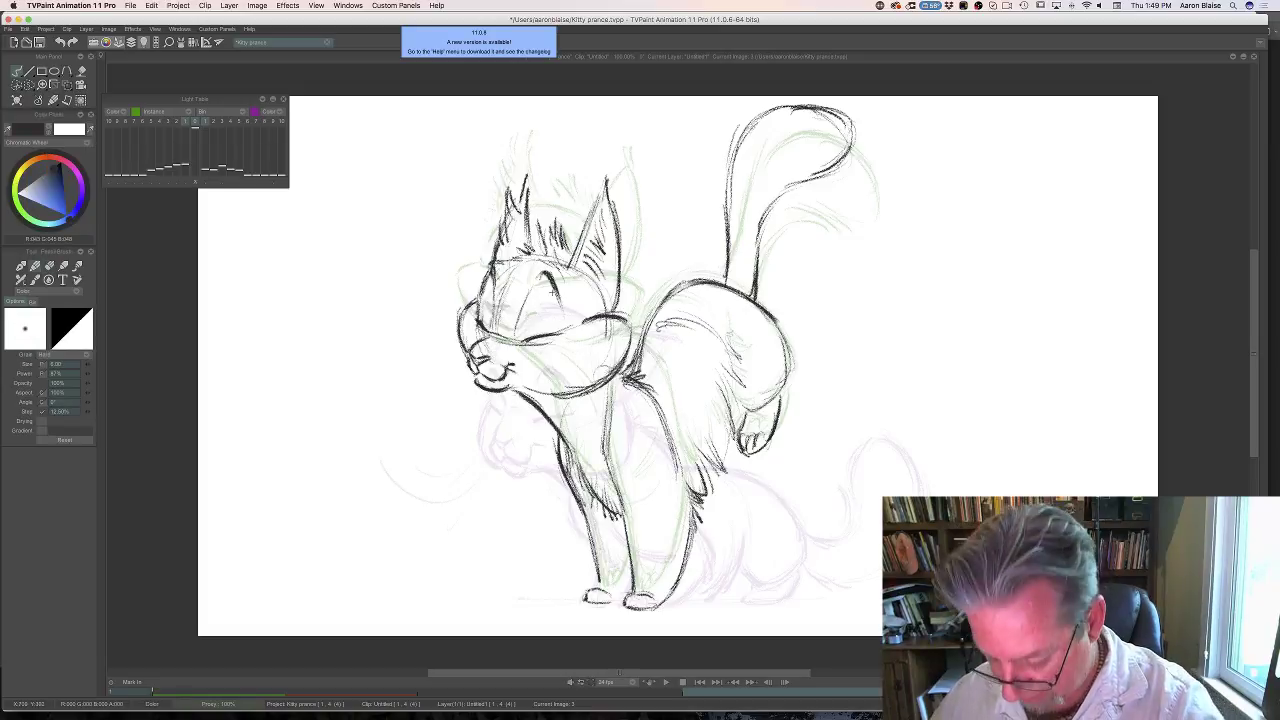
Draw the curved lid of the near closed eye above the cheek in frame 3, comparing with the neighbouring frames.
key("Left")
key("Right")
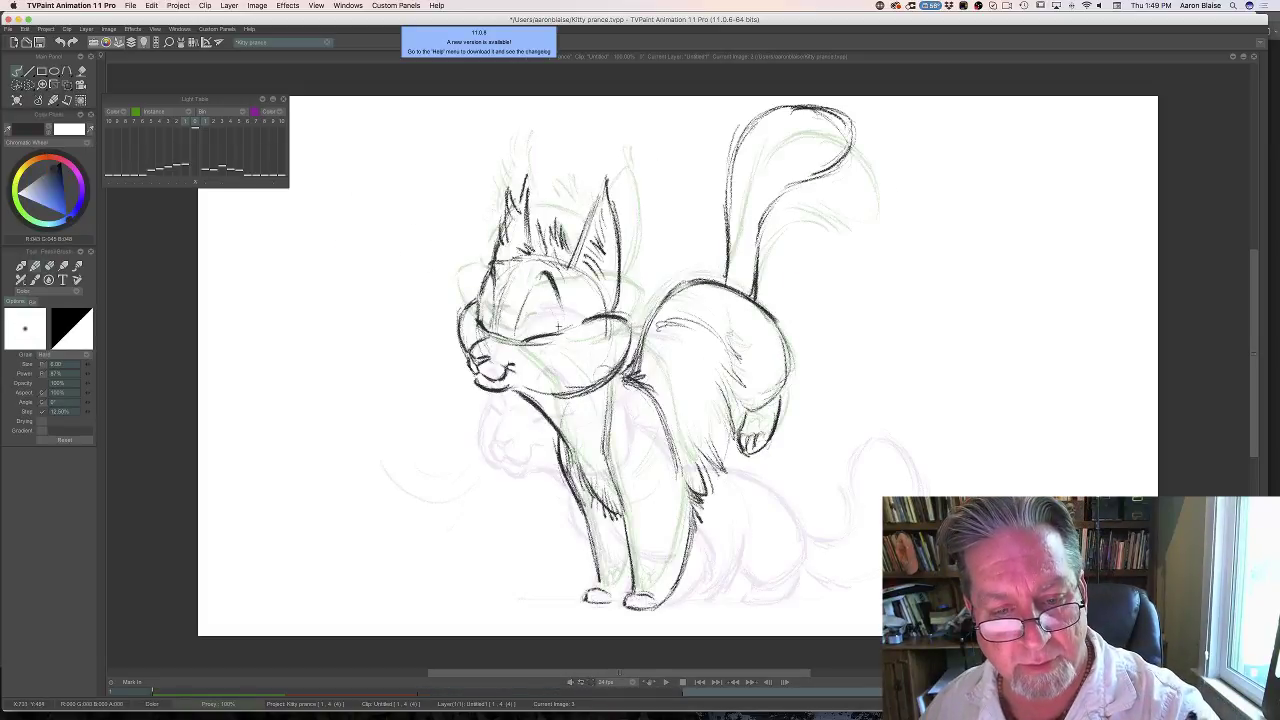
left_click_drag(558, 325, 541, 313)
key("Right")
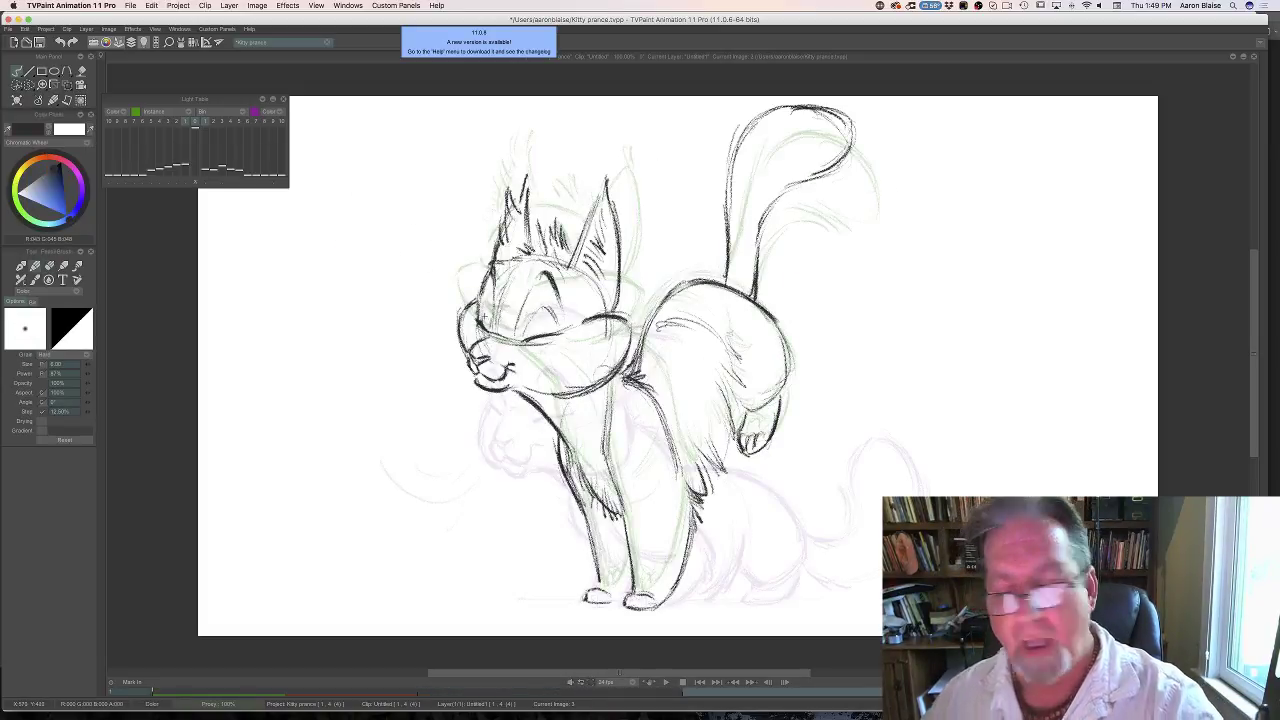
key("Left")
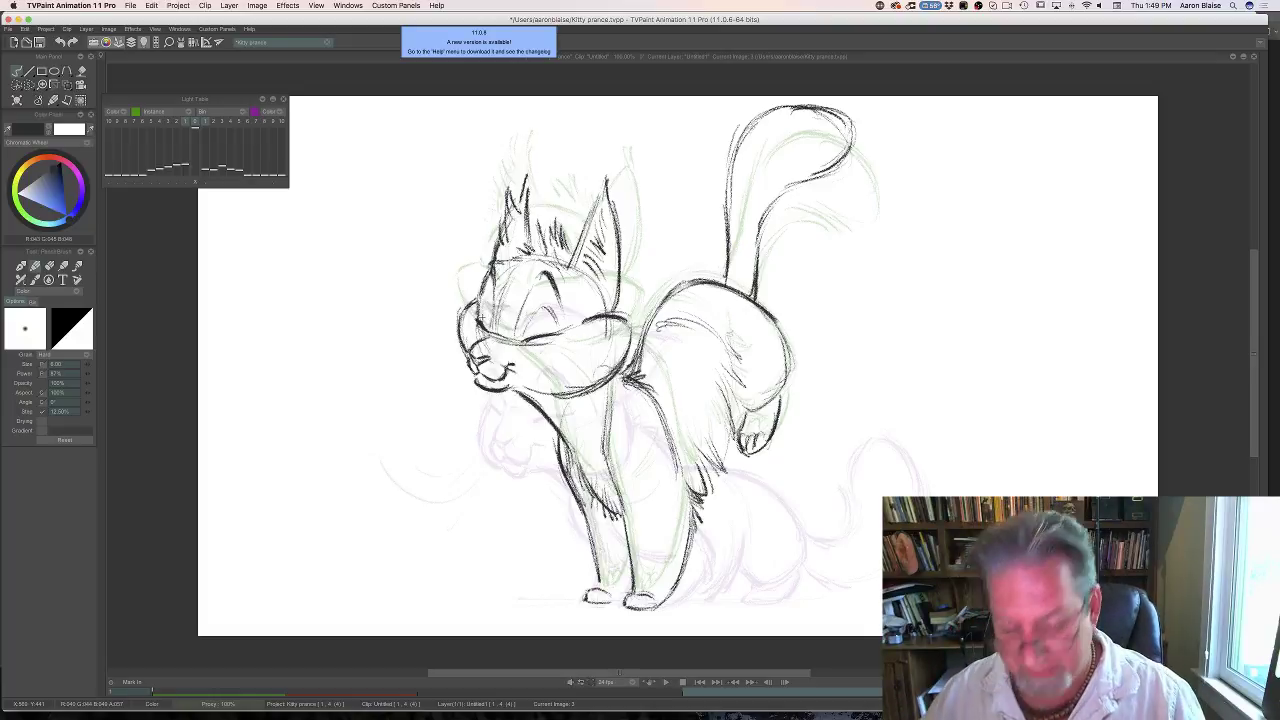
key("Right")
key("Left")
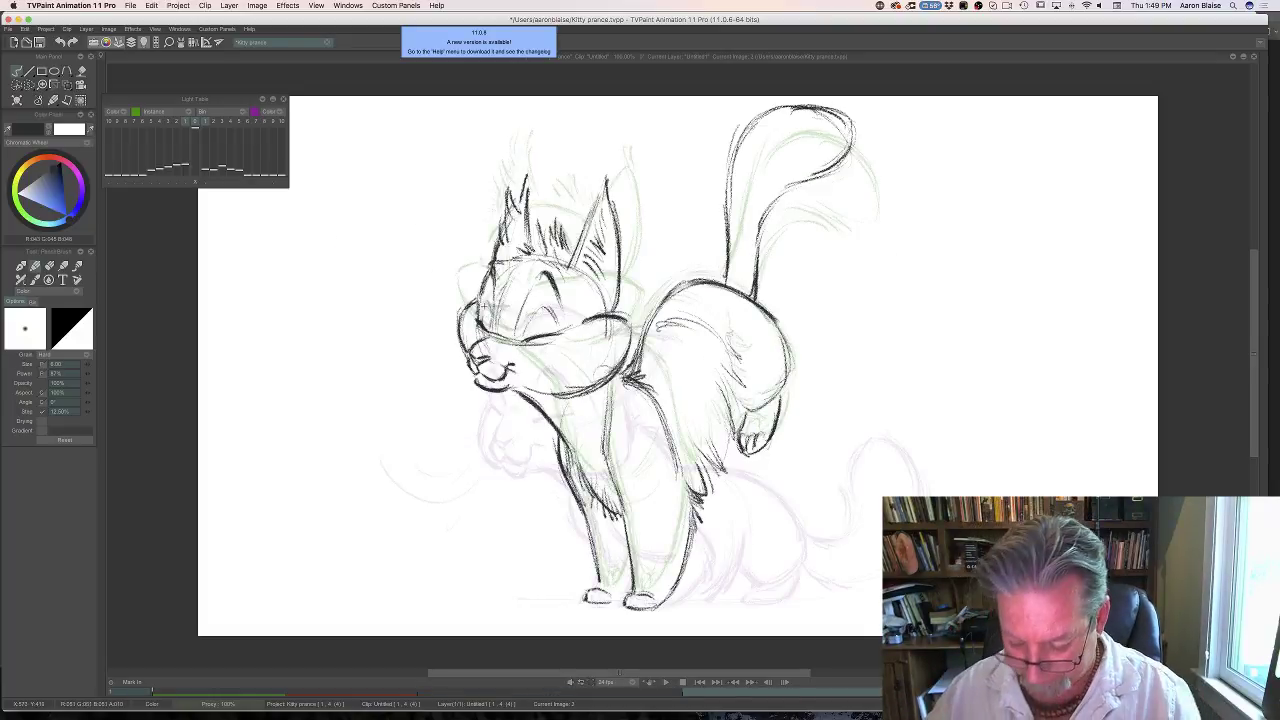
Place a copy of the frame 1 drawing at frame 6 in the timeline and make frame 5 a blank drawing.
key("Tab")
left_click_drag(220, 557, 176, 570)
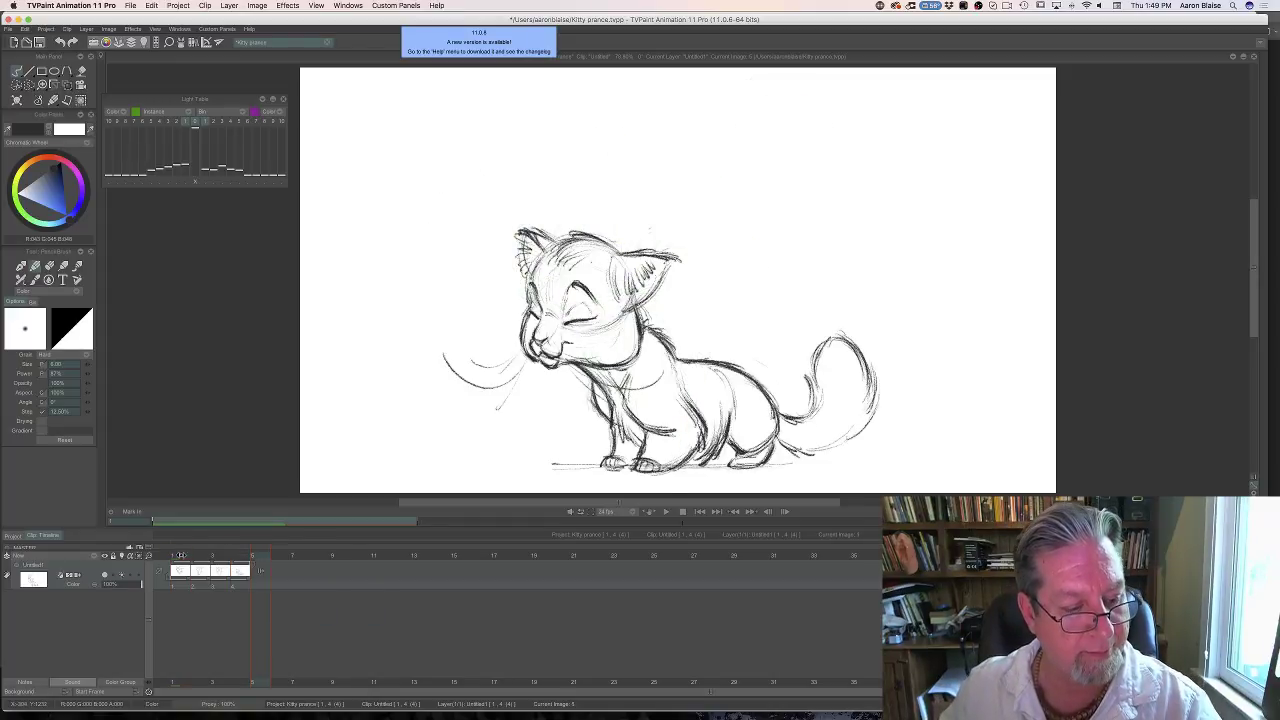
left_click(177, 558)
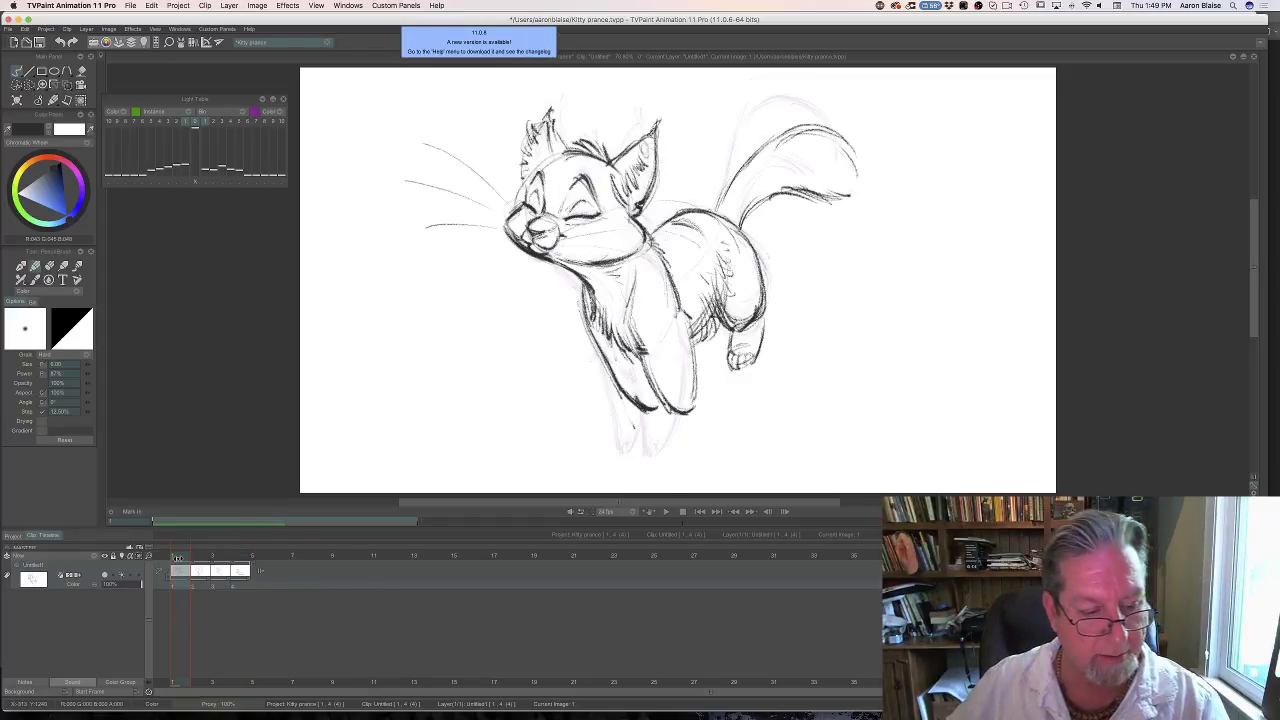
left_click(256, 558)
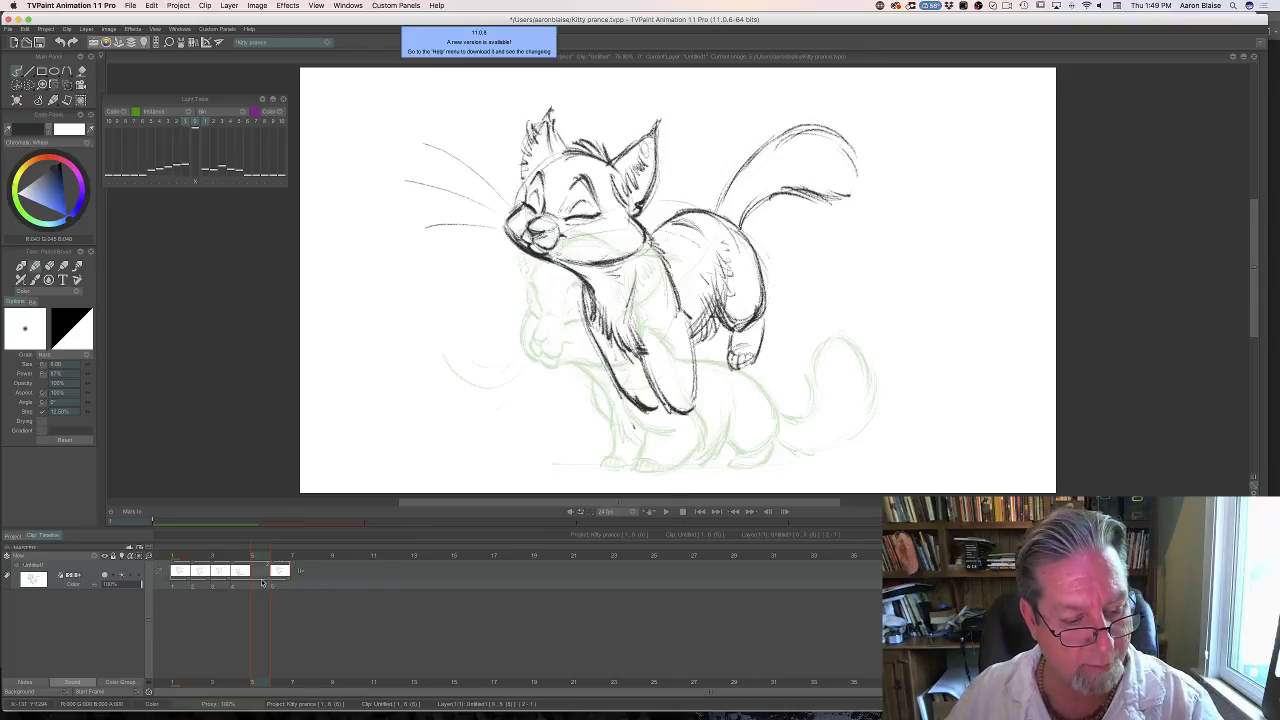
left_click_drag(263, 583, 262, 581)
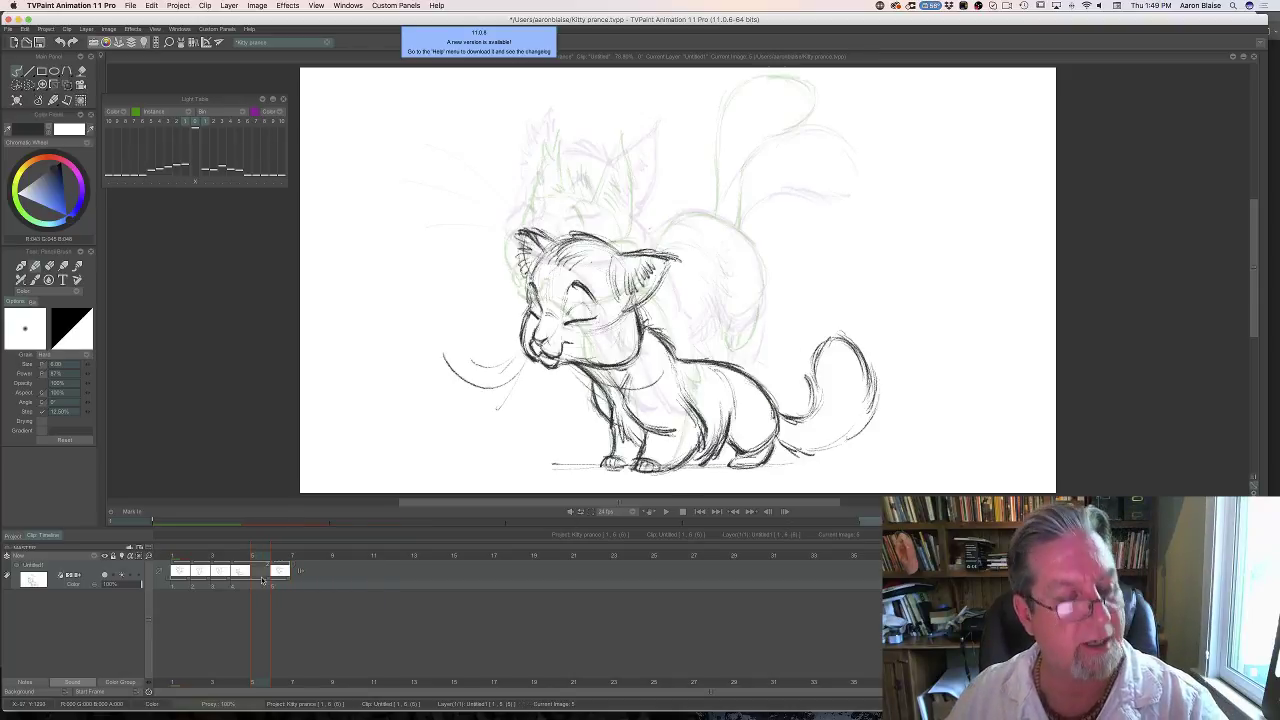
left_click(17, 102)
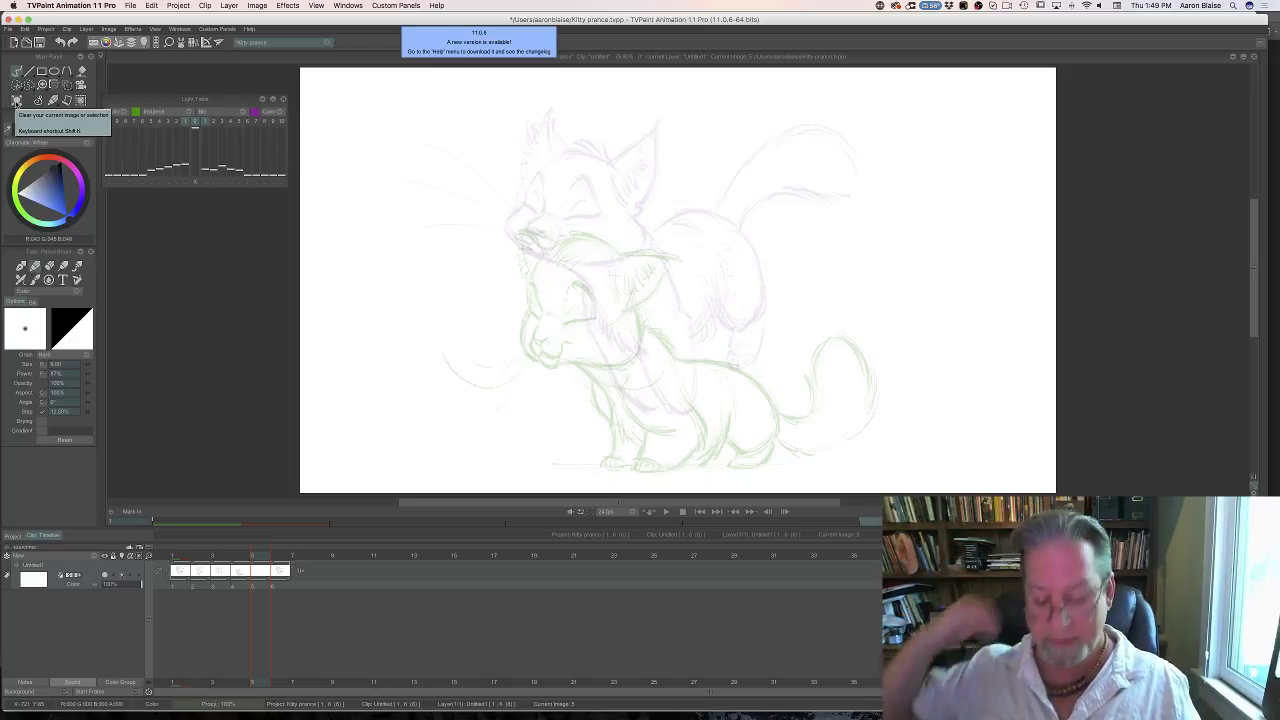
Sketch the head circle in frame 5 midway between the crouching and leaping kitten's heads.
key("Left")
key("Right")
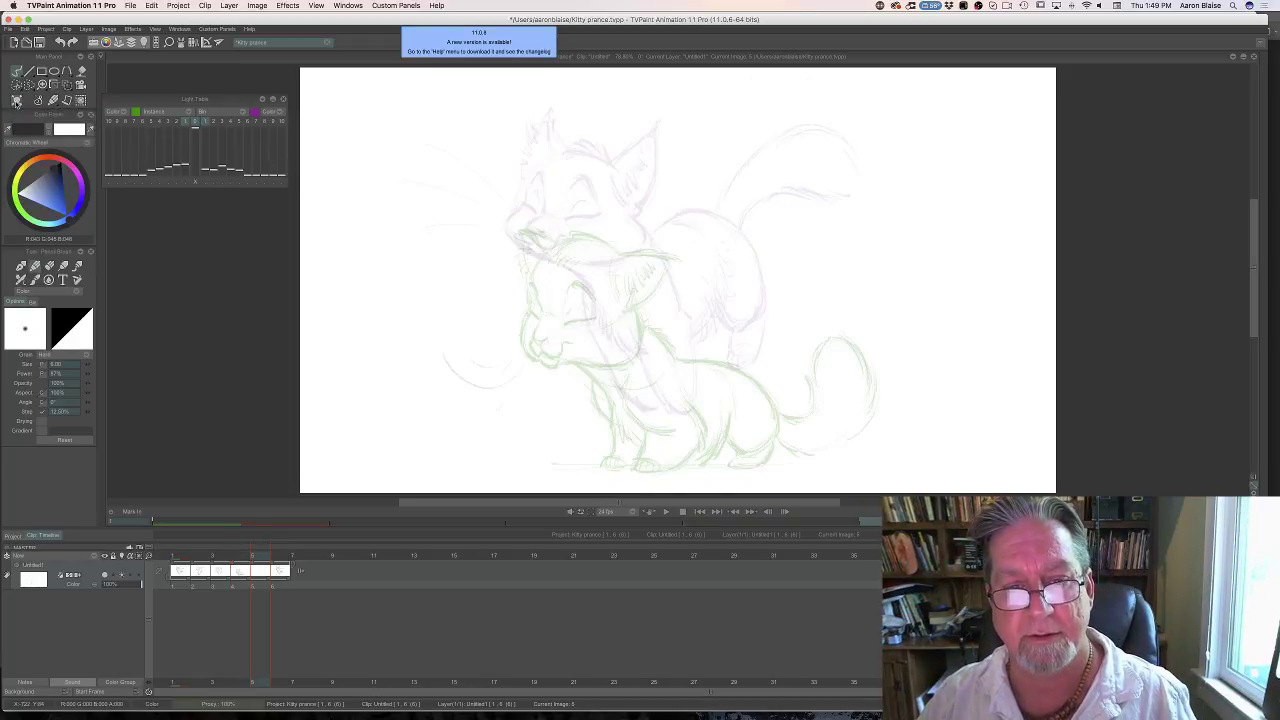
key("Left")
key("Right")
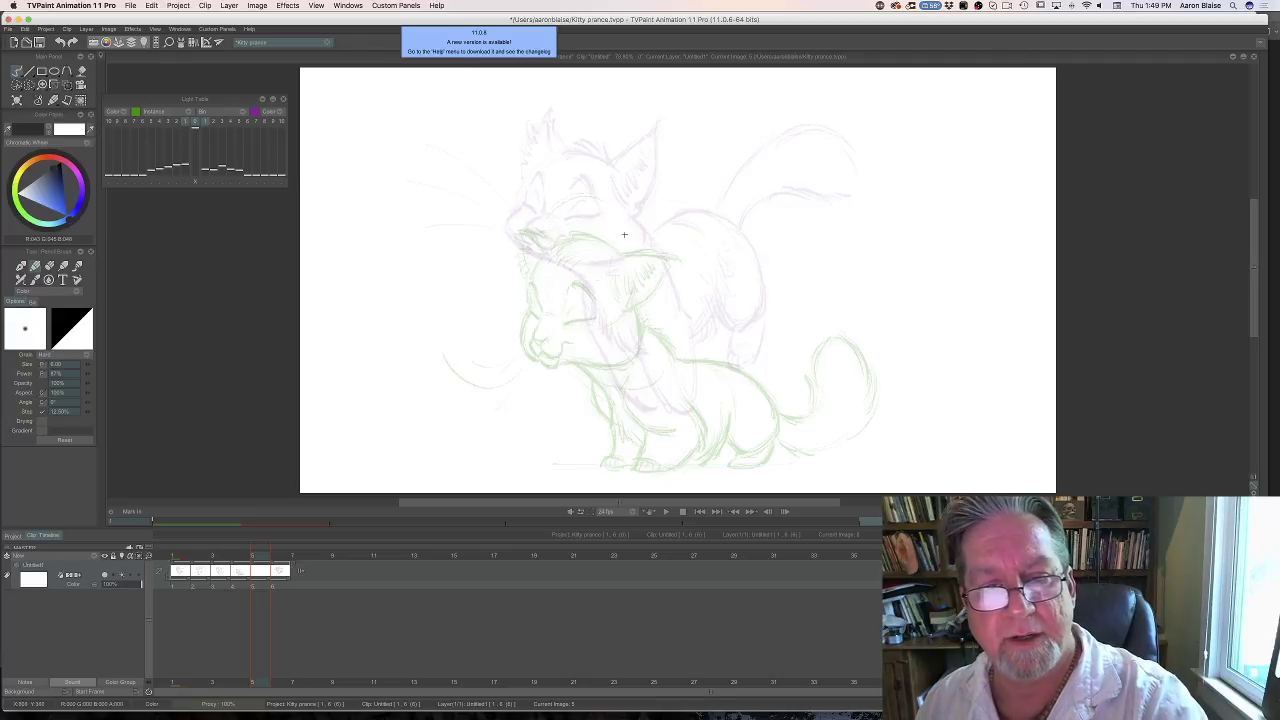
mouse_move(575, 197)
left_mouse_down()
mouse_move(610, 280)
mouse_move(545, 215)
mouse_move(630, 255)
mouse_move(530, 268)
mouse_move(500, 340)
mouse_move(540, 375)
left_mouse_up()
key("Tab")
key("Left")
key("Right")
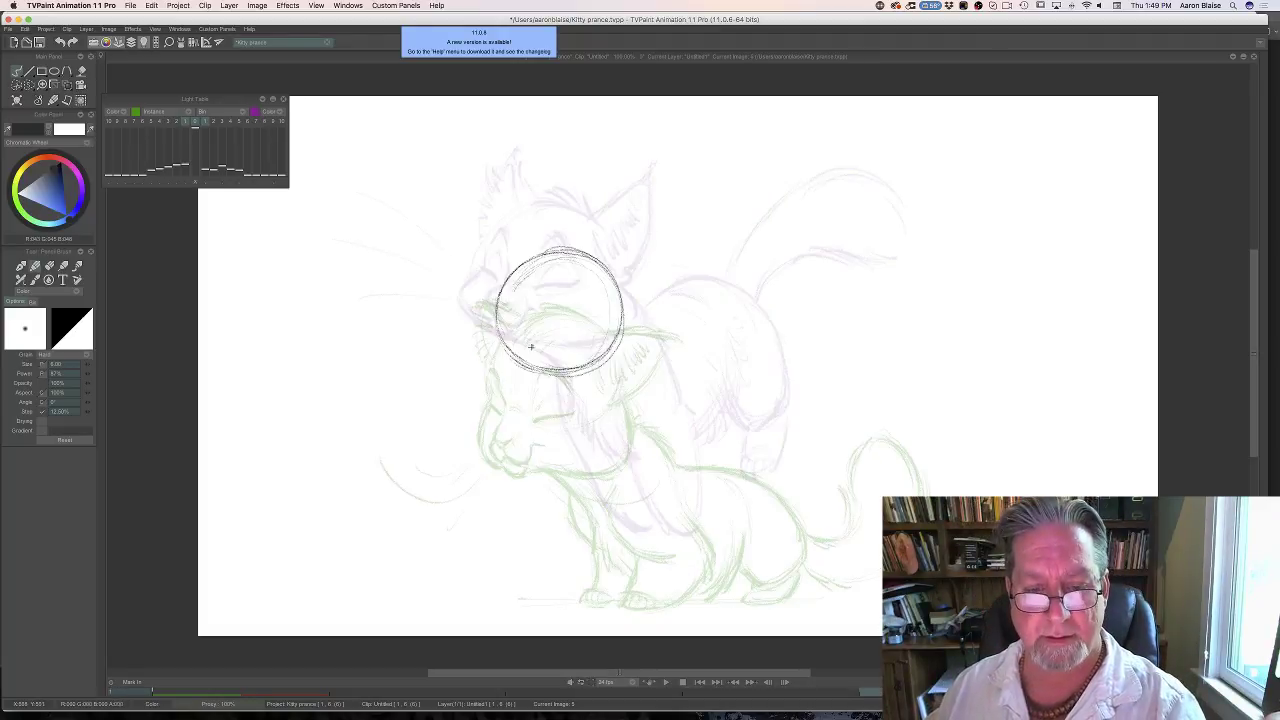
Sketch the throat and chest line running down from the head circle in frame 5, flipping to frame 4 for placement.
key("Left")
key("Right")
key("Left")
key("Right")
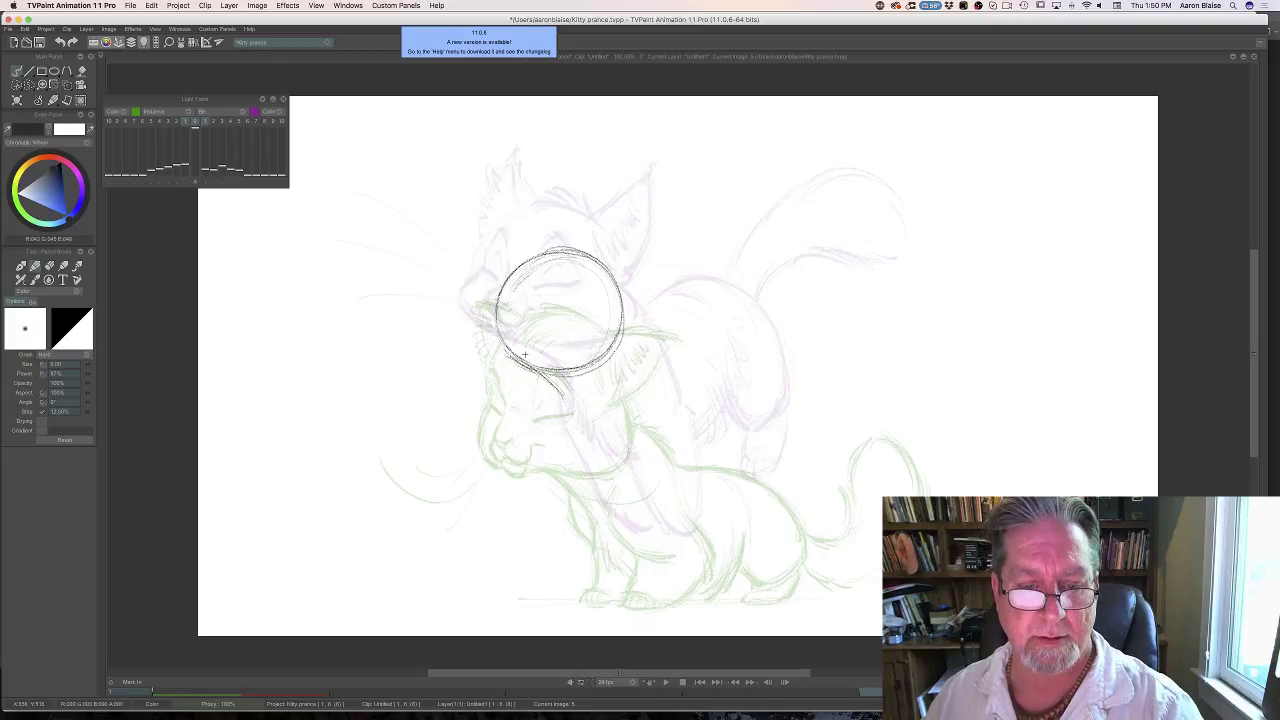
key("Left")
key("Right")
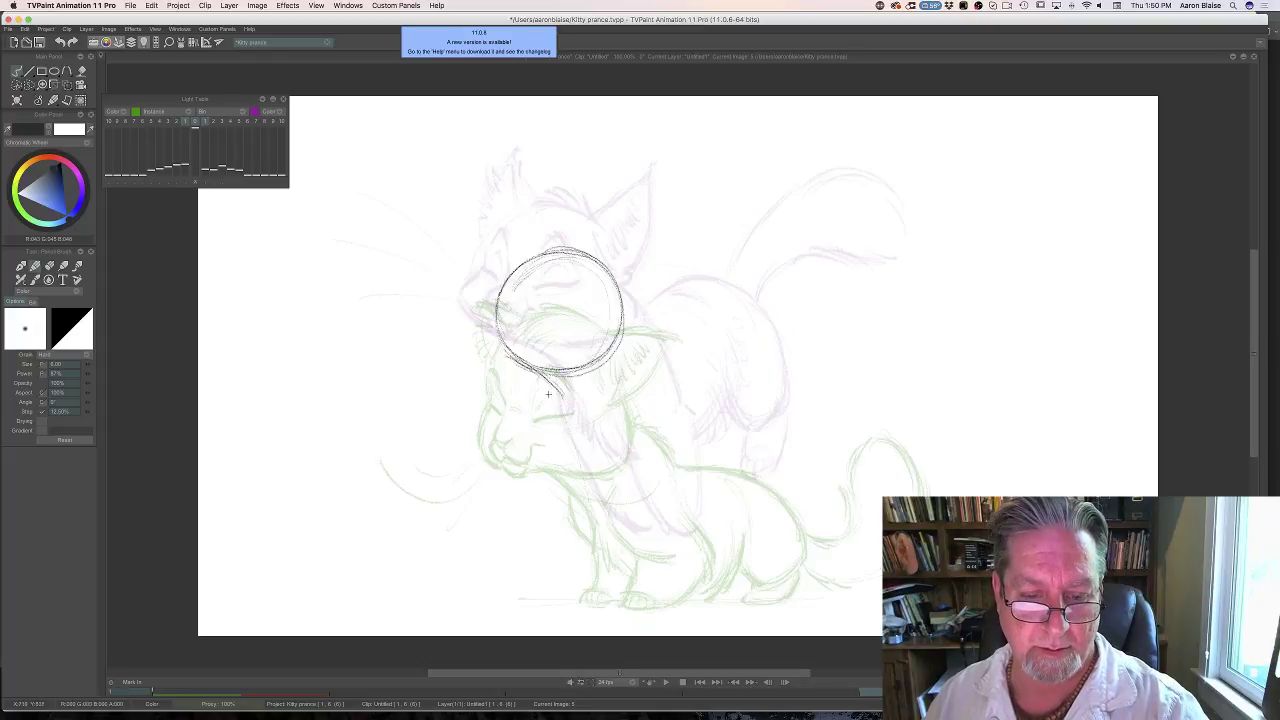
left_click_drag(548, 394, 592, 520)
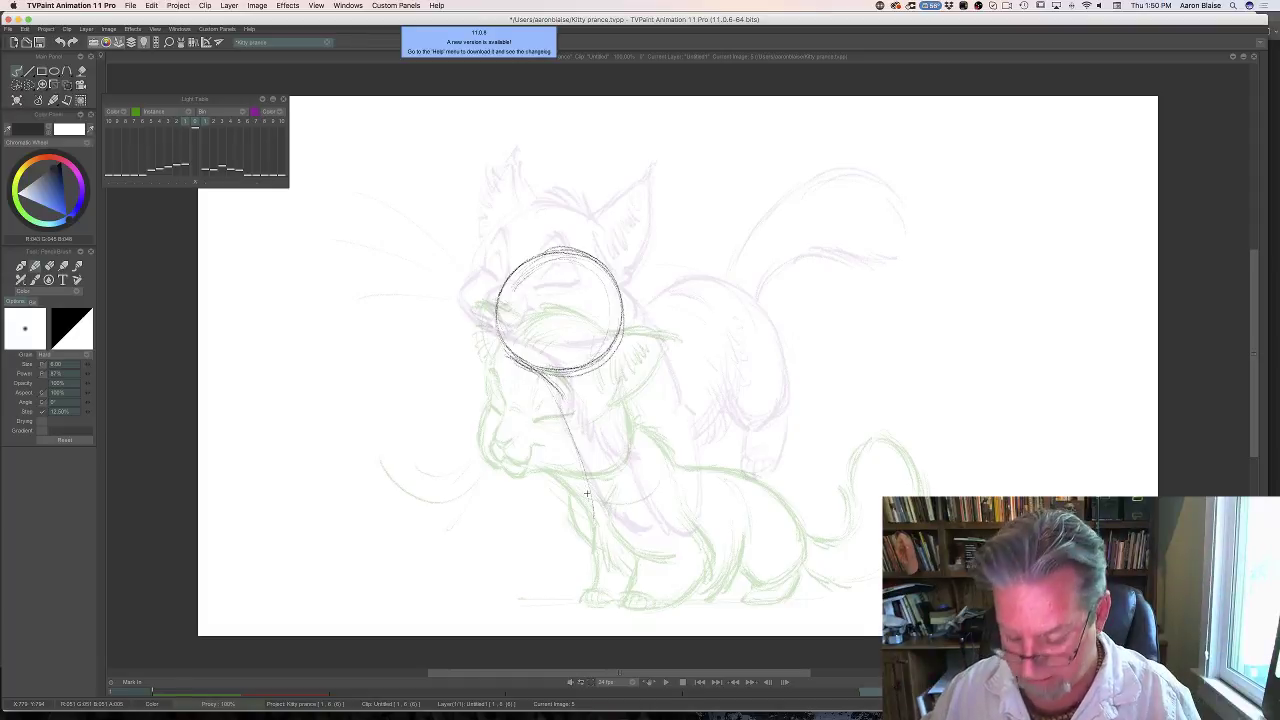
key("Left")
key("Right")
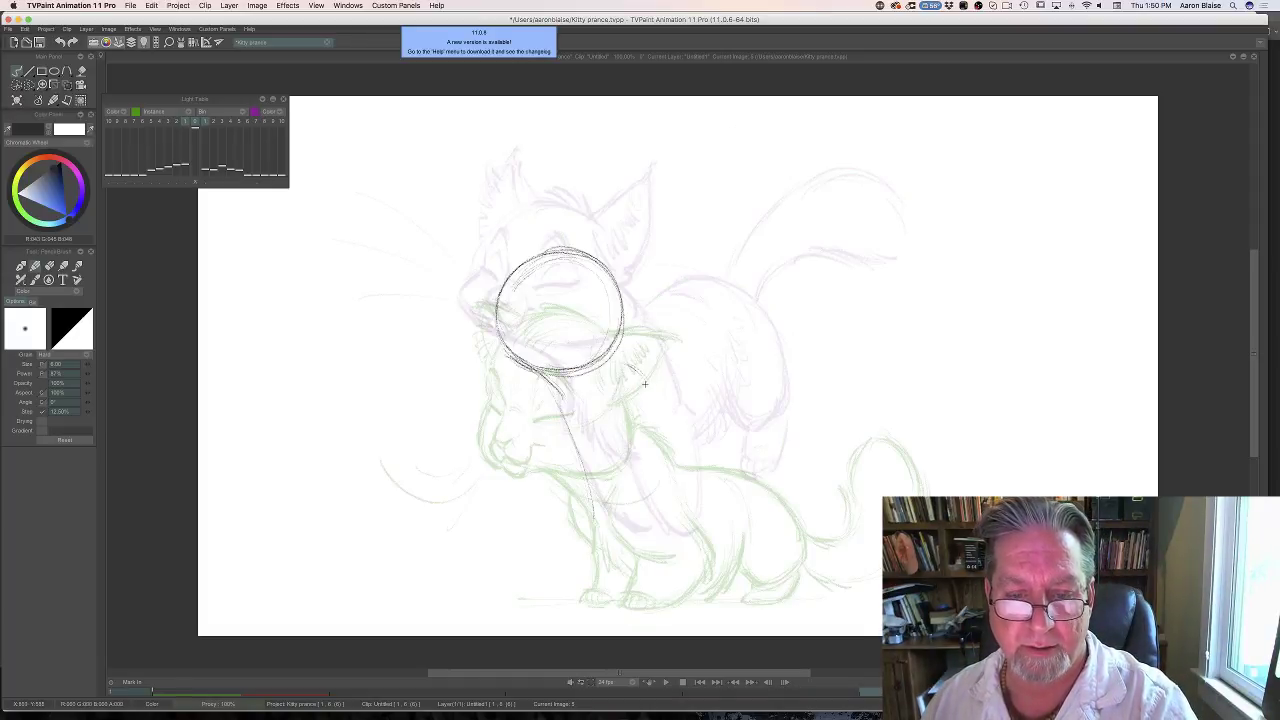
Sketch the shoulder line below the head circle and the near front leg's front edge down to the ground line in frame 5.
mouse_move(645, 383)
left_mouse_down()
mouse_move(620, 362)
mouse_move(636, 384)
mouse_move(609, 454)
mouse_move(621, 601)
left_mouse_up()
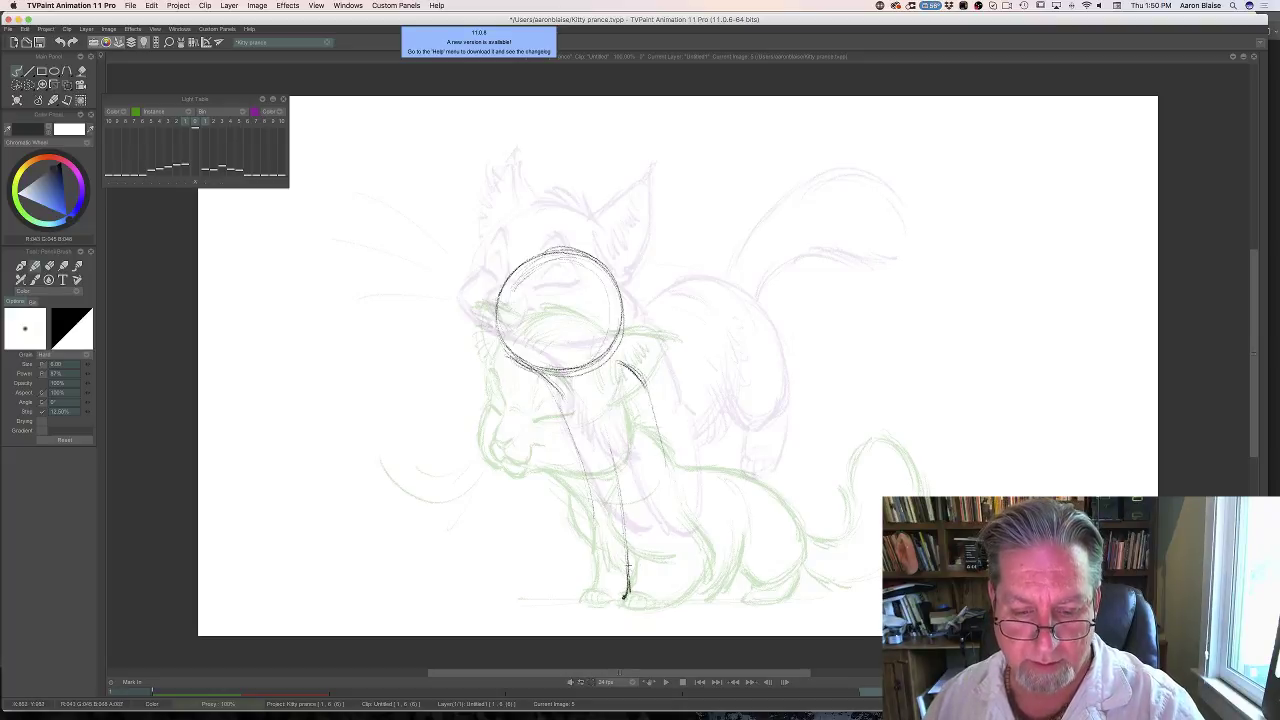
left_click_drag(628, 528, 625, 596)
mouse_move(608, 448)
left_mouse_down()
mouse_move(621, 603)
mouse_move(634, 608)
left_mouse_up()
key("Left")
key("Right")
key("Left")
key("Right")
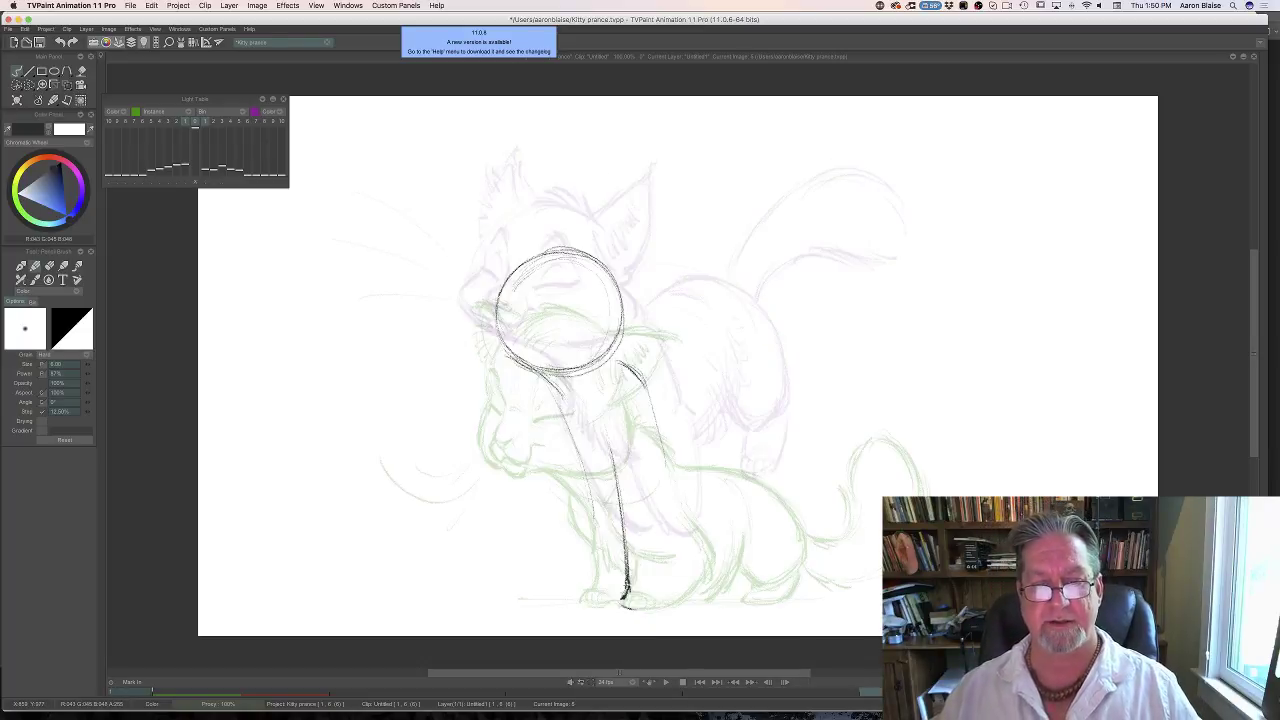
key("Left")
key("Right")
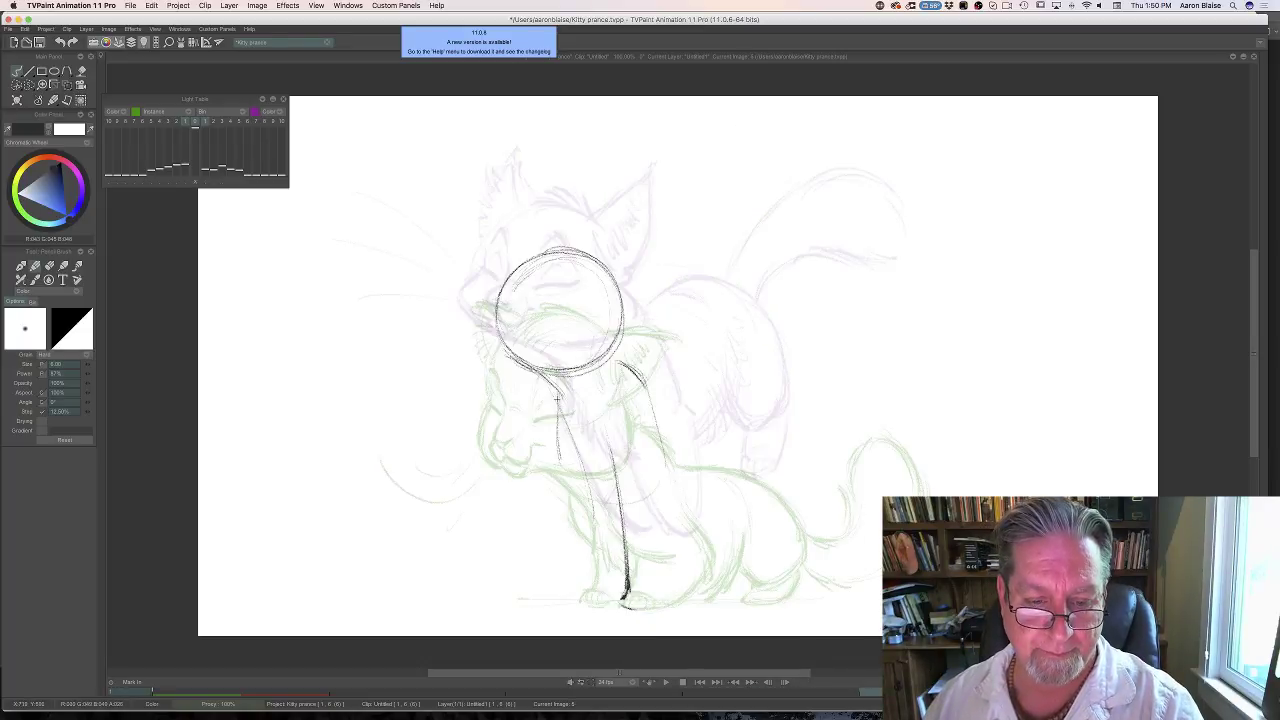
Sketch the chest line and upper front edge of the far front leg in frame 5, comparing with frame 4.
key("Left")
key("Right")
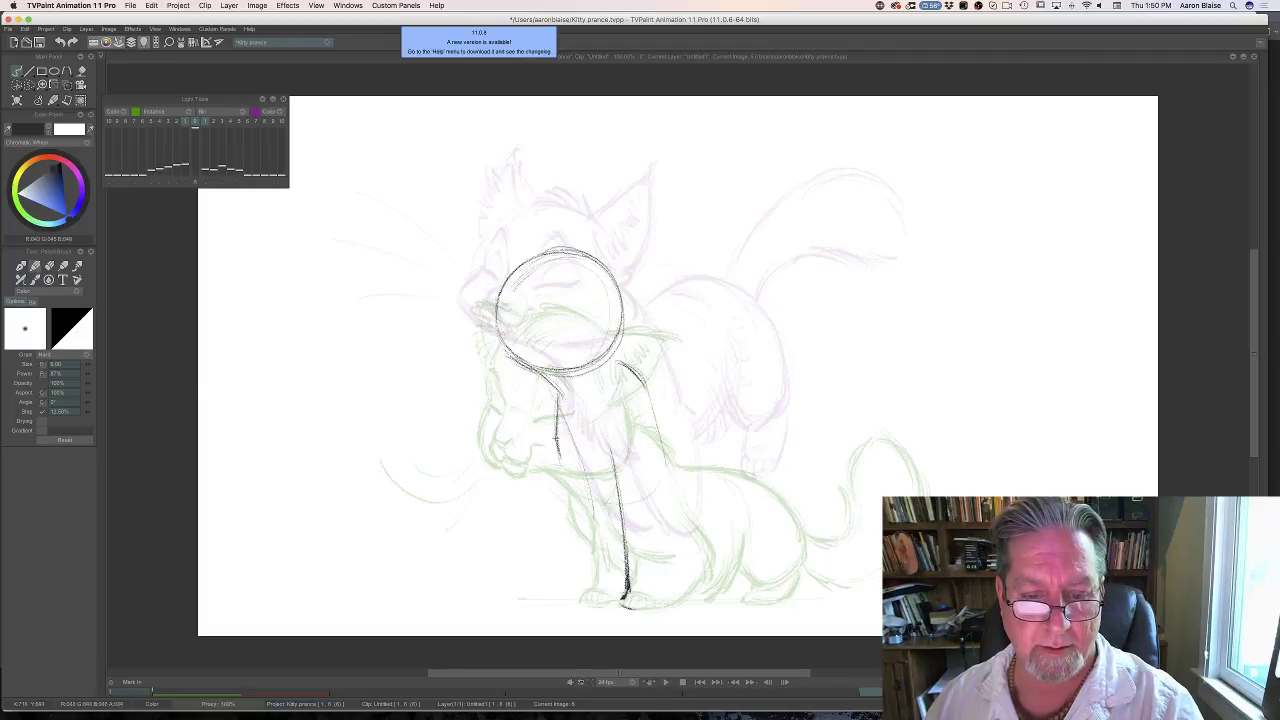
left_click_drag(558, 398, 572, 484)
left_click_drag(557, 420, 576, 502)
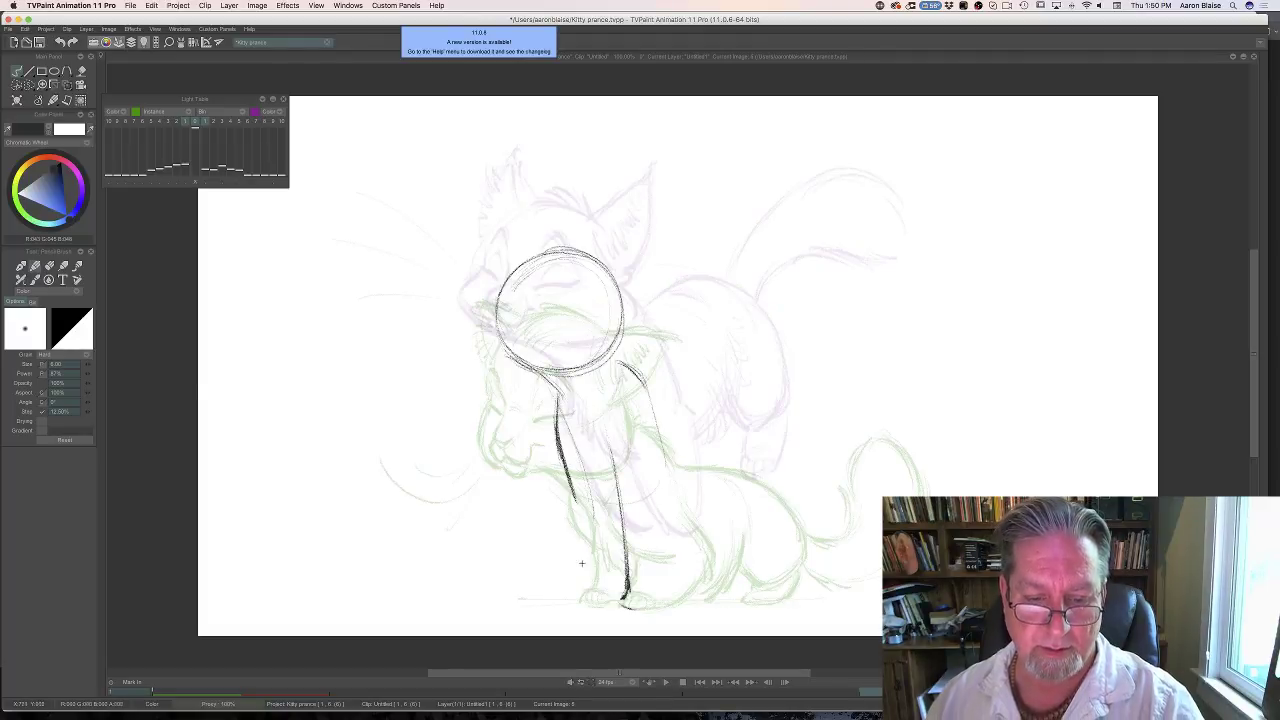
key("Left")
key("Right")
key("Left")
key("Right")
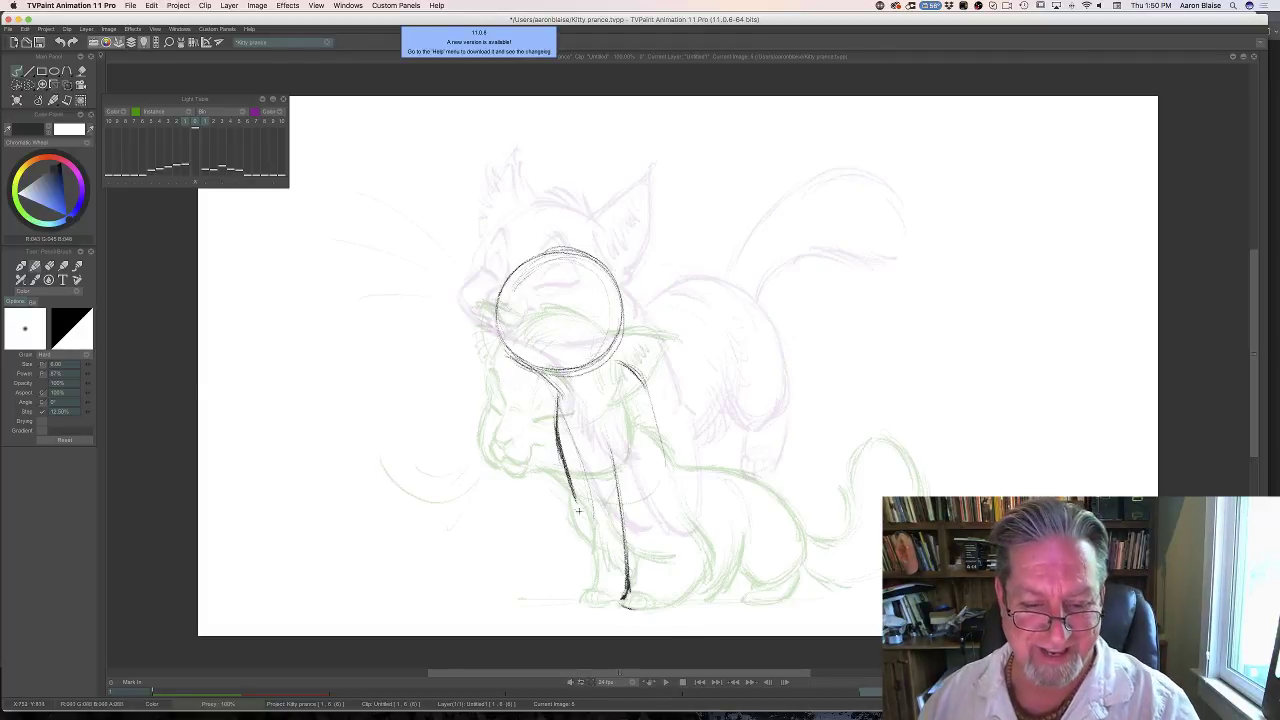
Extend the far front leg's front edge down to the ground line in frame 5, flipping to frame 4 for placement.
left_click_drag(565, 470, 592, 582)
left_click_drag(573, 505, 594, 592)
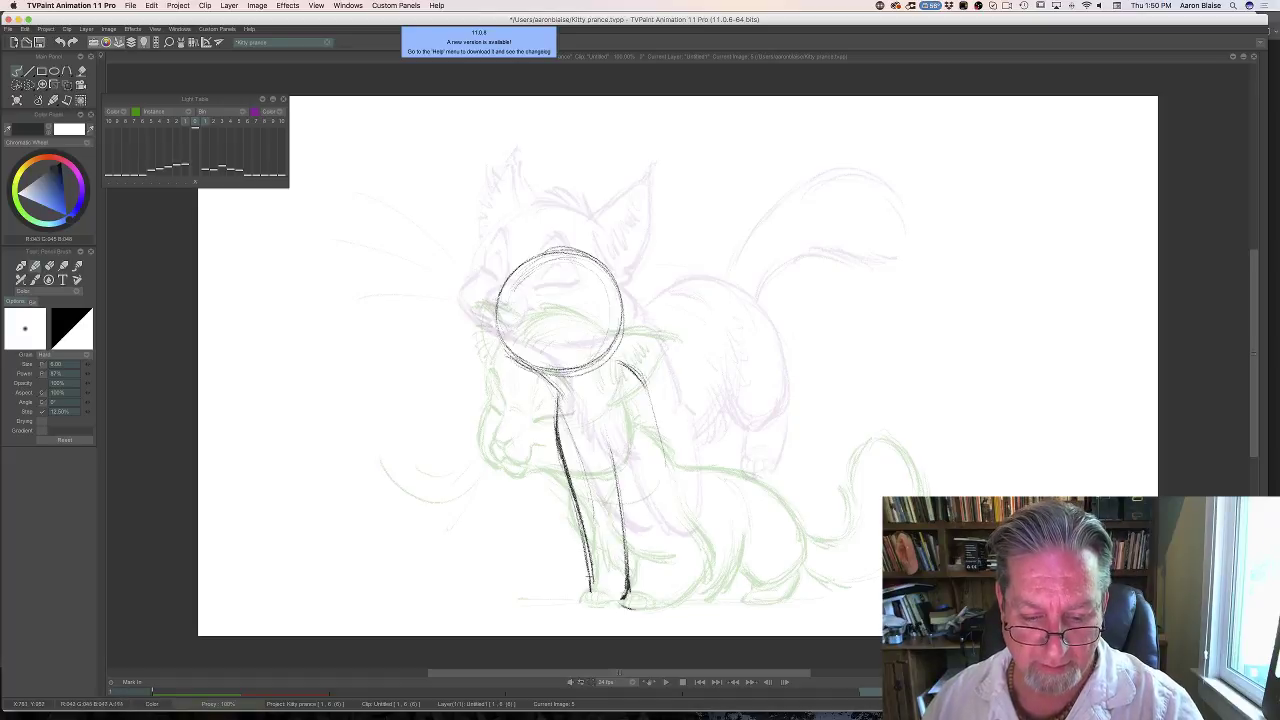
key("Left")
key("Right")
key("Left")
key("Right")
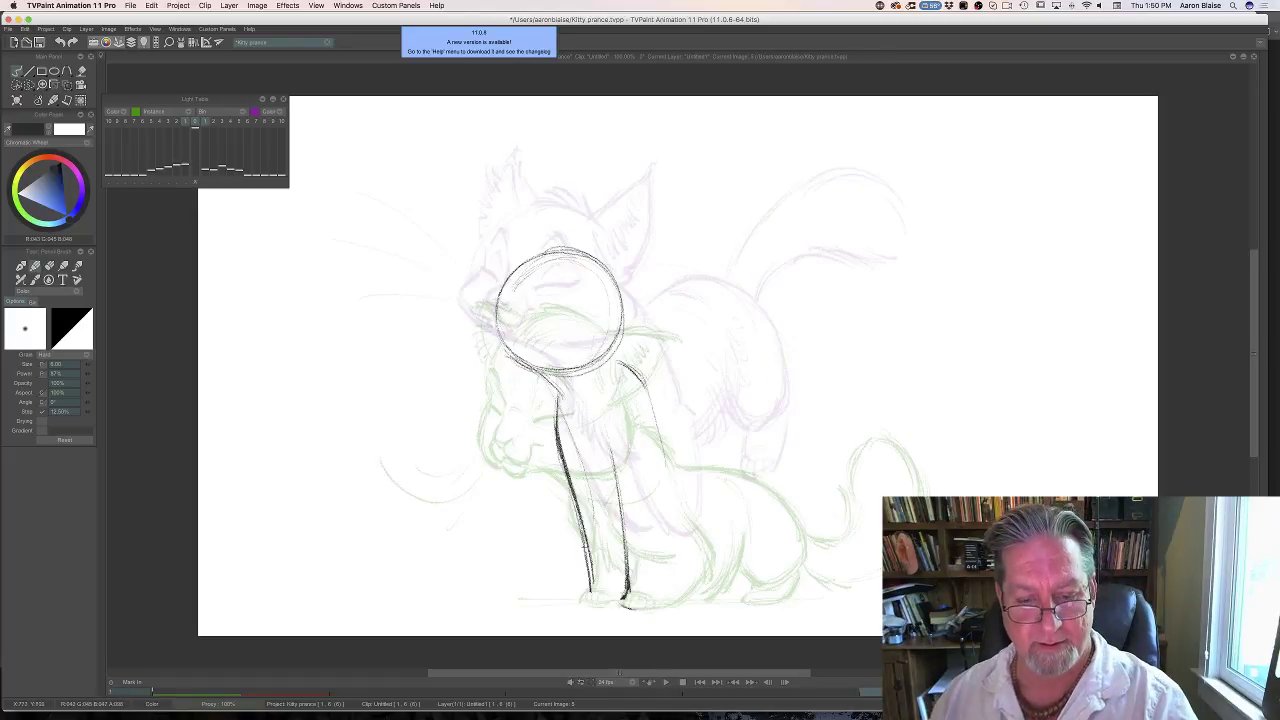
Sketch the toe of the far front paw and the underside of the near front paw on frame 5's ground line.
left_click_drag(582, 546, 585, 592)
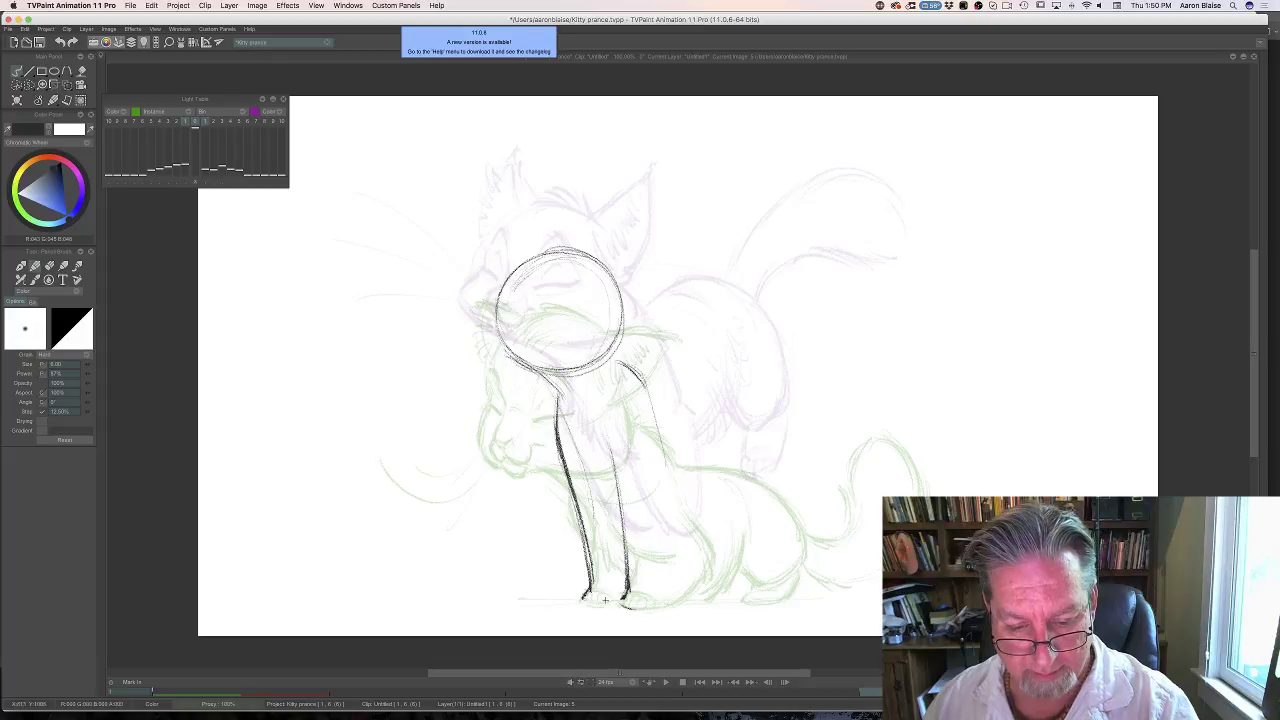
mouse_move(605, 600)
left_mouse_down()
mouse_move(586, 600)
mouse_move(658, 605)
left_mouse_up()
left_click_drag(624, 604, 658, 606)
key("Left")
key("Right")
key("Left")
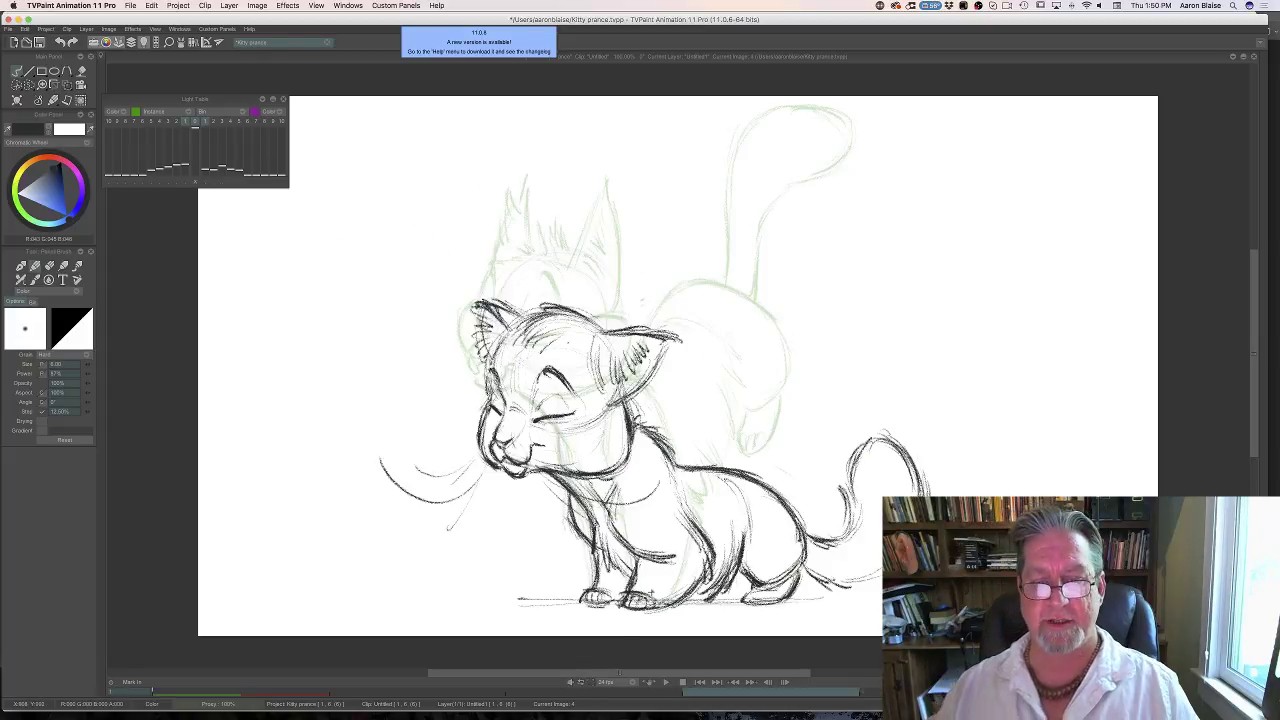
key("Right")
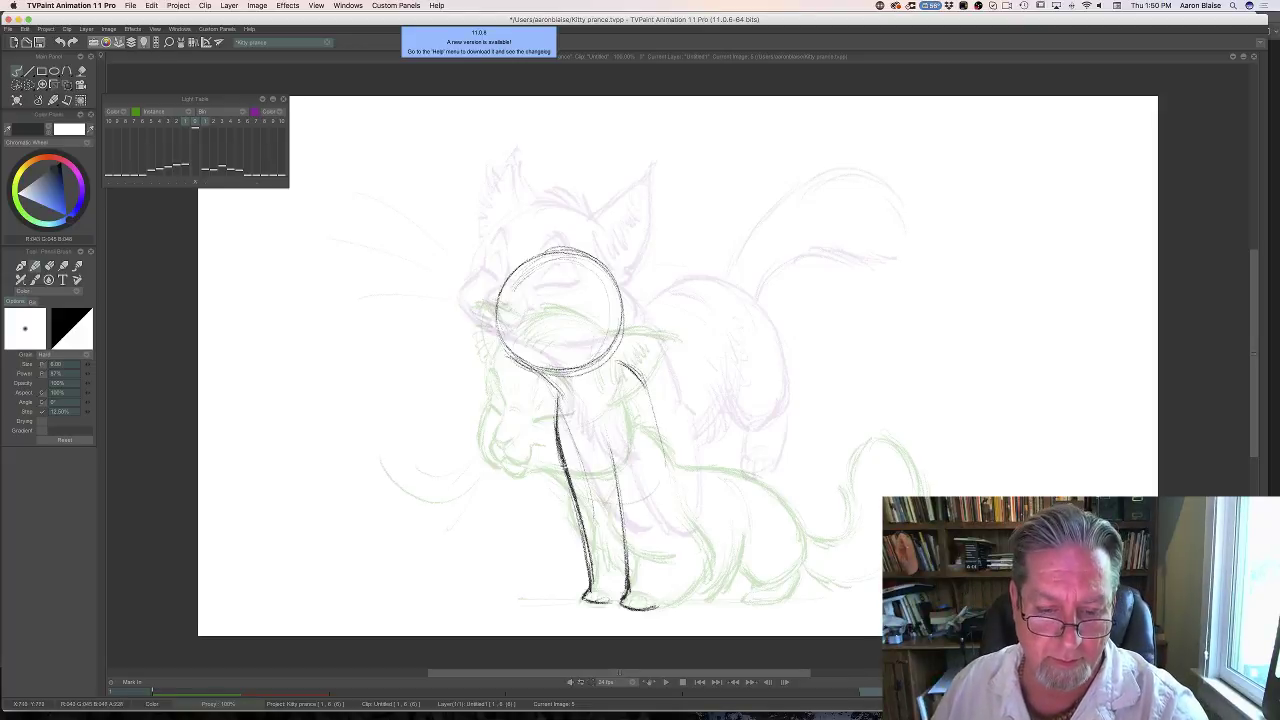
Darken the far front leg's front edge and draw the near front leg's front contour from shoulder to ankle in frame 5.
left_click_drag(575, 512, 587, 574)
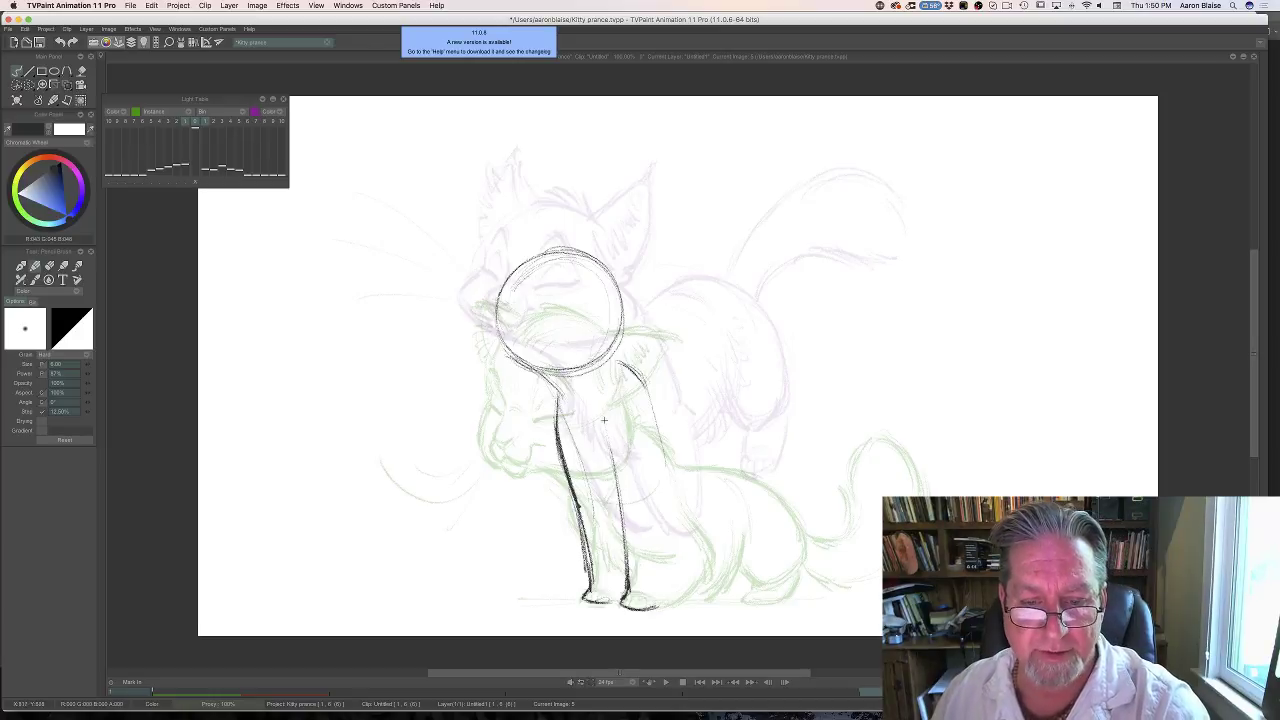
key("Left")
key("Right")
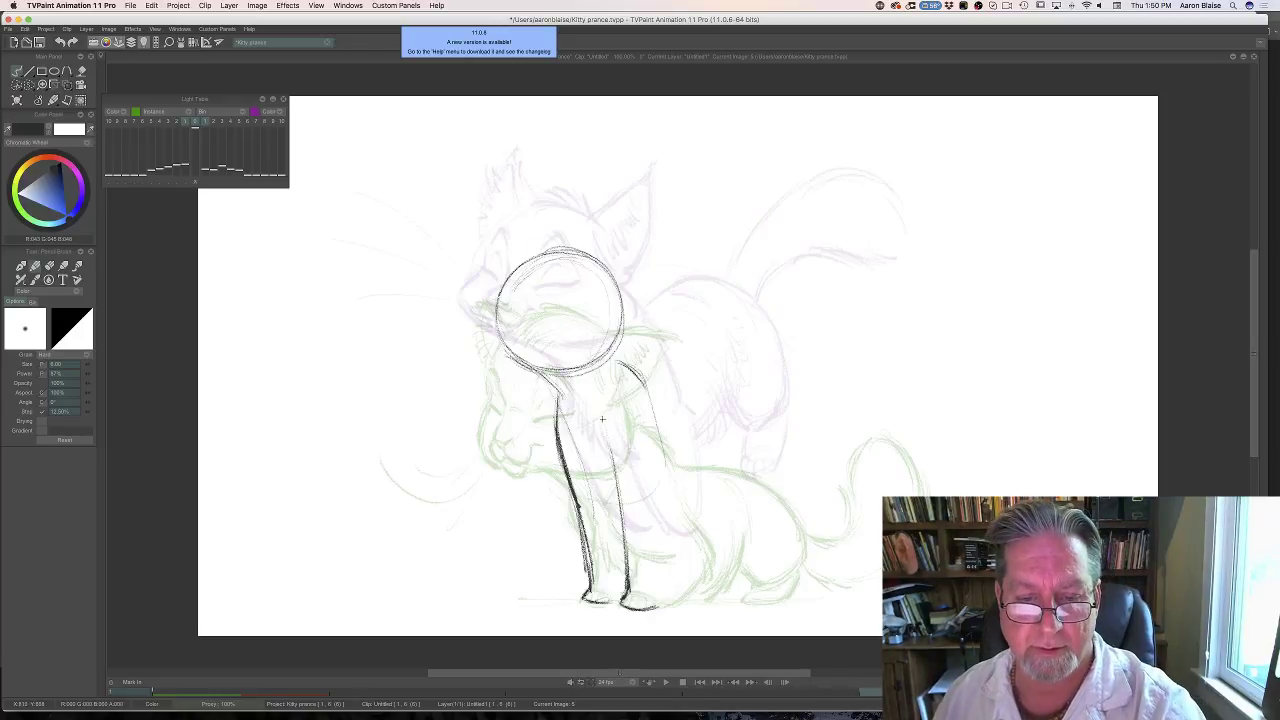
left_click_drag(611, 390, 601, 443)
key("Left")
key("Right")
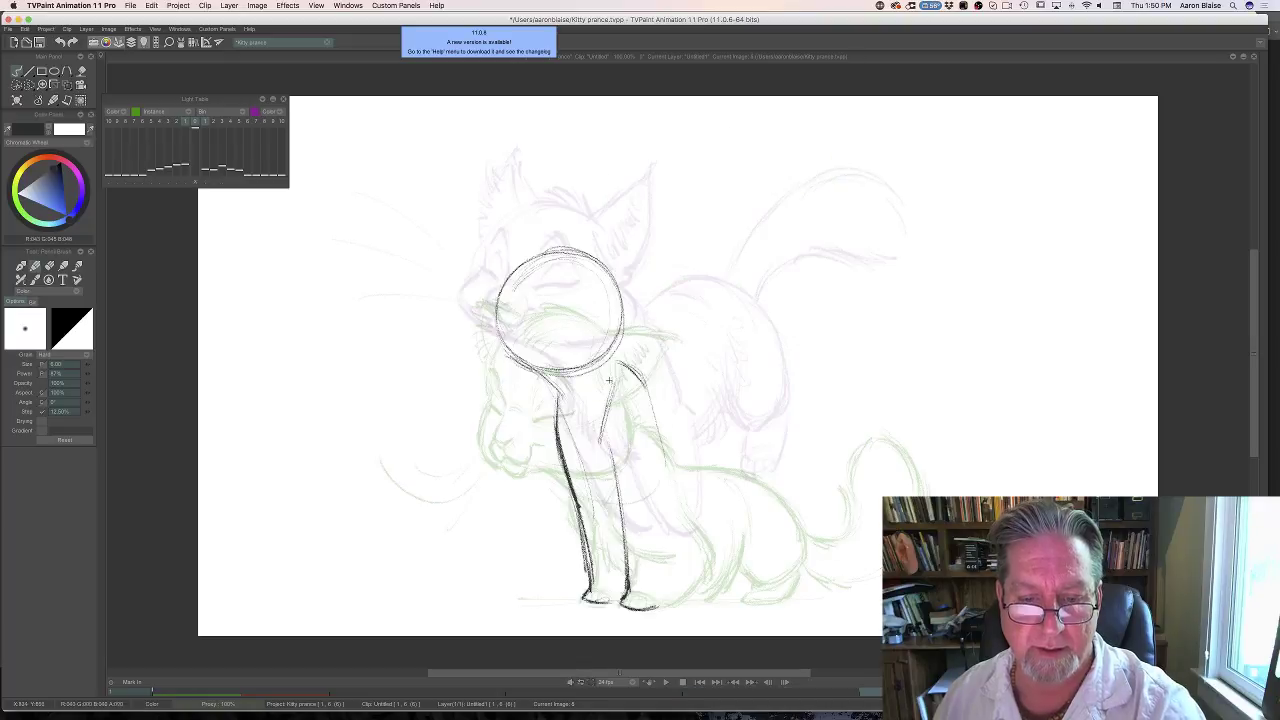
mouse_move(612, 384)
left_mouse_down()
mouse_move(601, 456)
mouse_move(626, 578)
left_mouse_up()
key("Left")
key("Right")
key("Left")
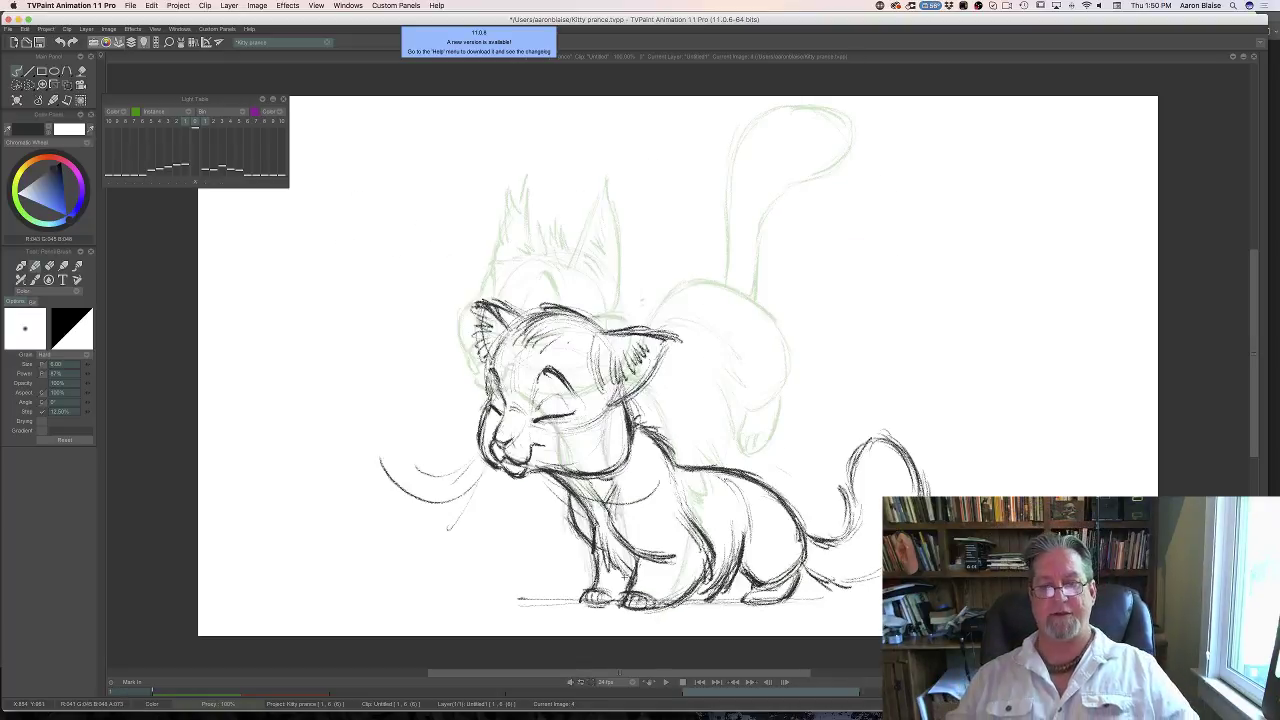
key("Right")
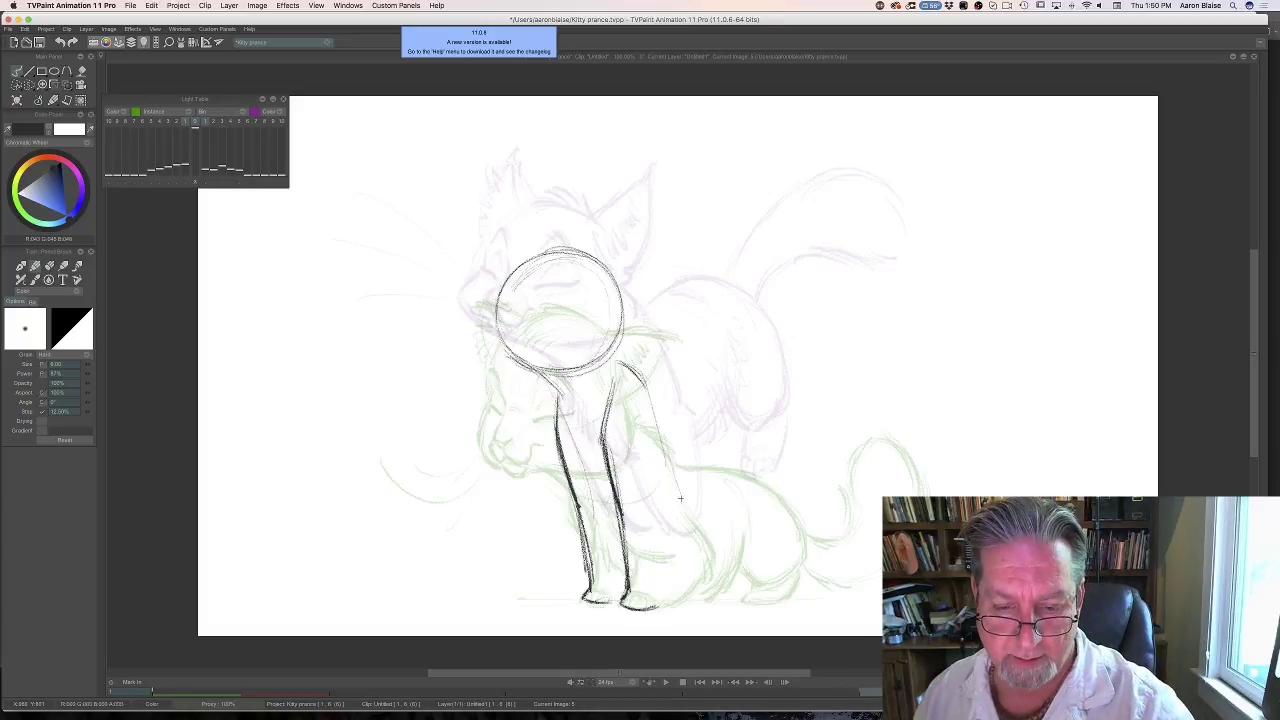
Draw the back edge of the near front leg from the elbow down to the paw in frame 5.
mouse_move(662, 437)
left_mouse_down()
mouse_move(685, 497)
mouse_move(671, 465)
mouse_move(665, 590)
left_mouse_up()
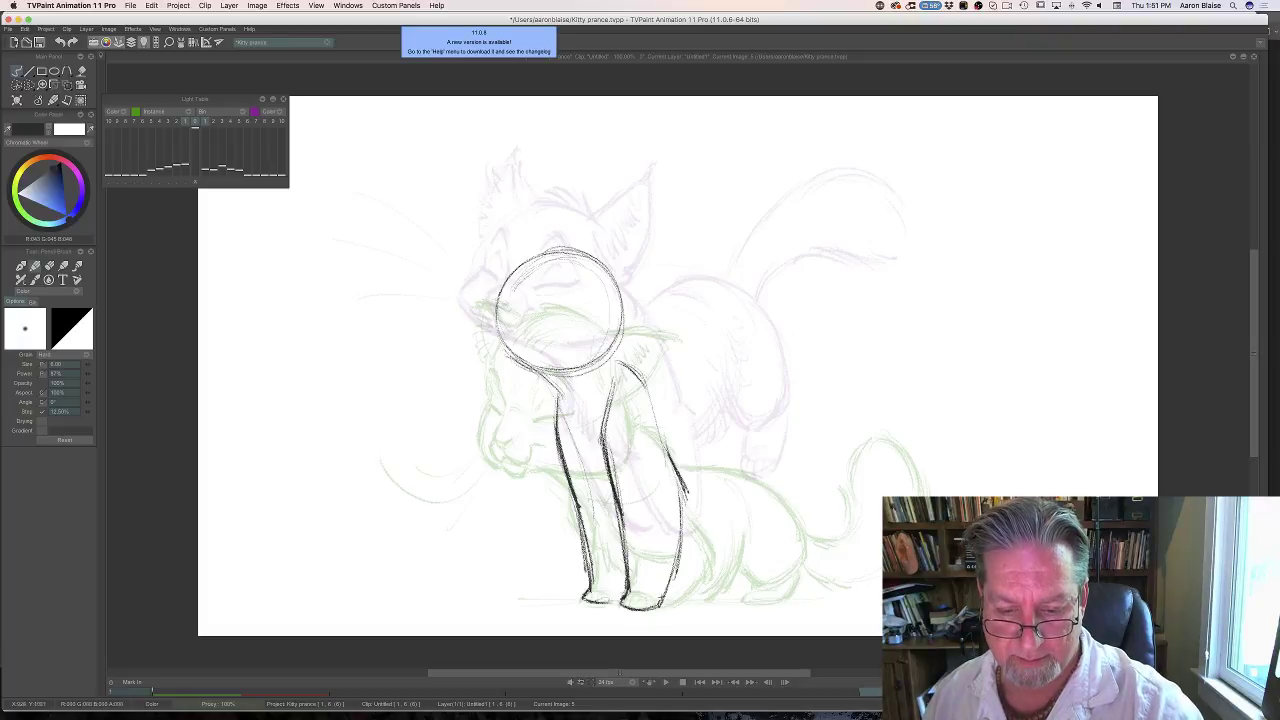
mouse_move(681, 490)
left_mouse_down()
mouse_move(674, 586)
mouse_move(657, 606)
left_mouse_up()
key("Left")
key("Right")
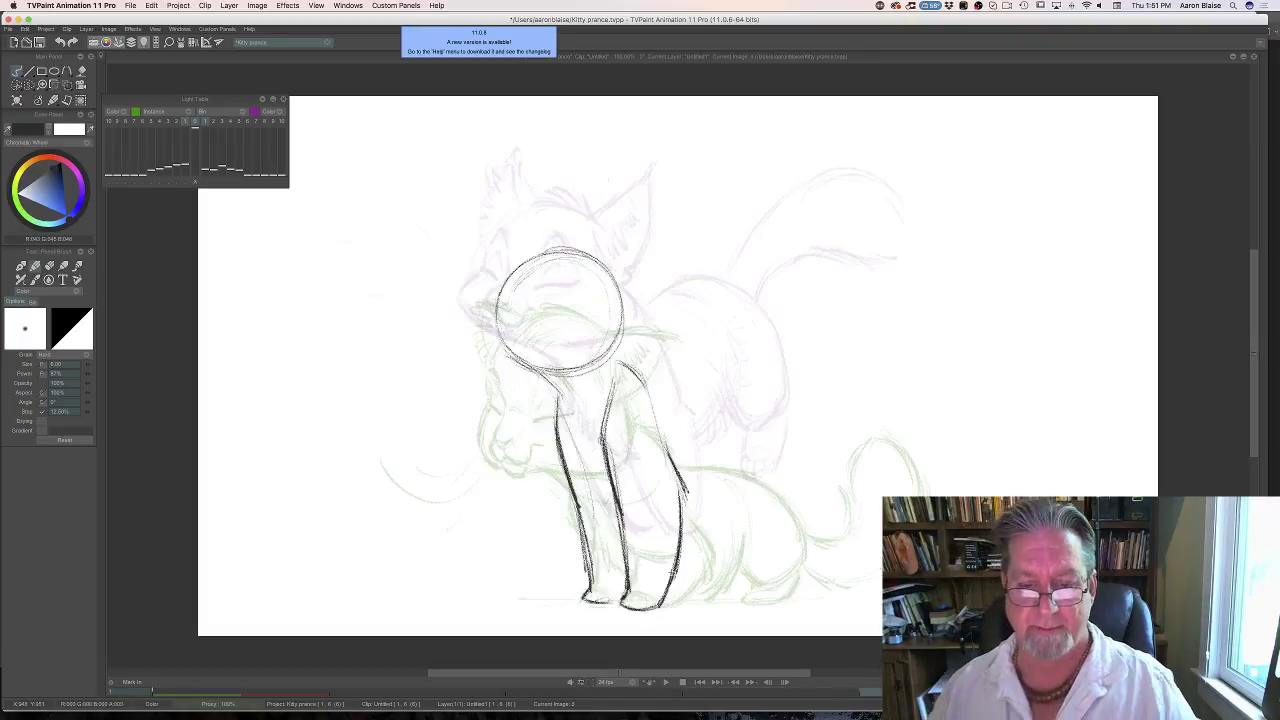
key("Left")
key("Right")
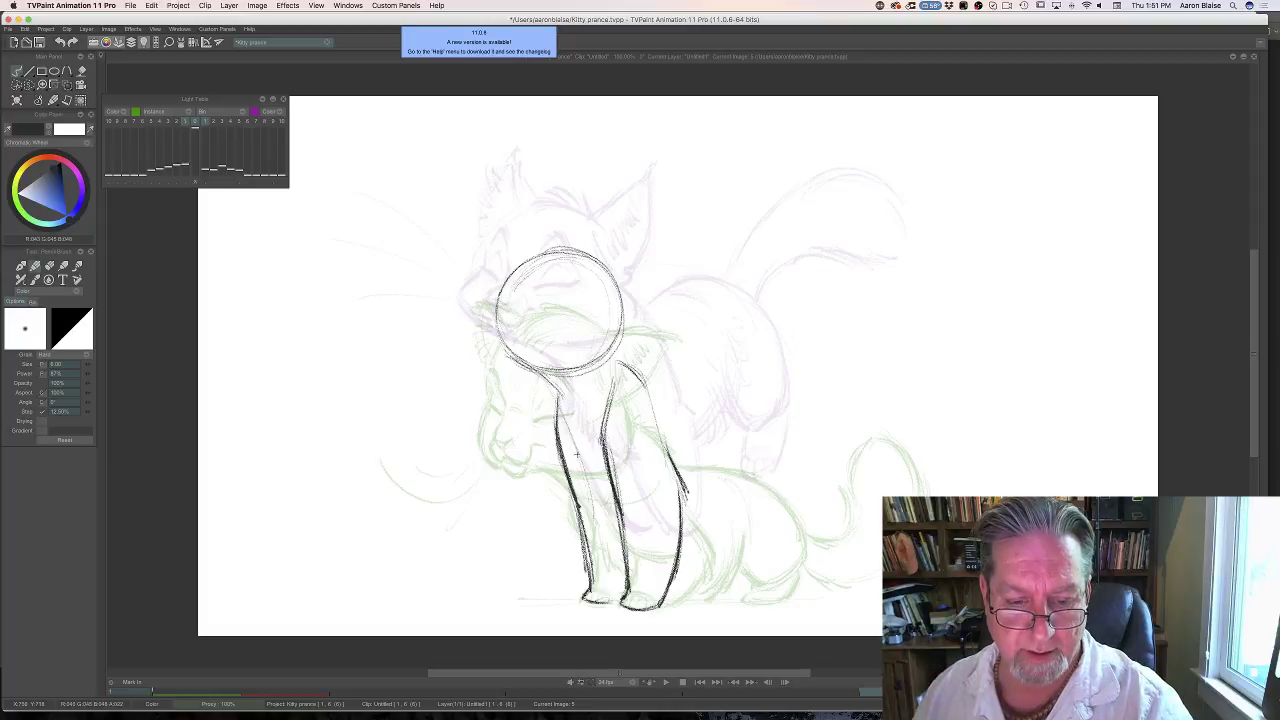
Sketch the short chest fur strokes between the two front legs in frame 5, flipping repeatedly against frame 4.
mouse_move(576, 454)
left_mouse_down()
mouse_move(590, 508)
mouse_move(594, 496)
mouse_move(614, 534)
left_mouse_up()
key("Left")
key("Right")
key("Left")
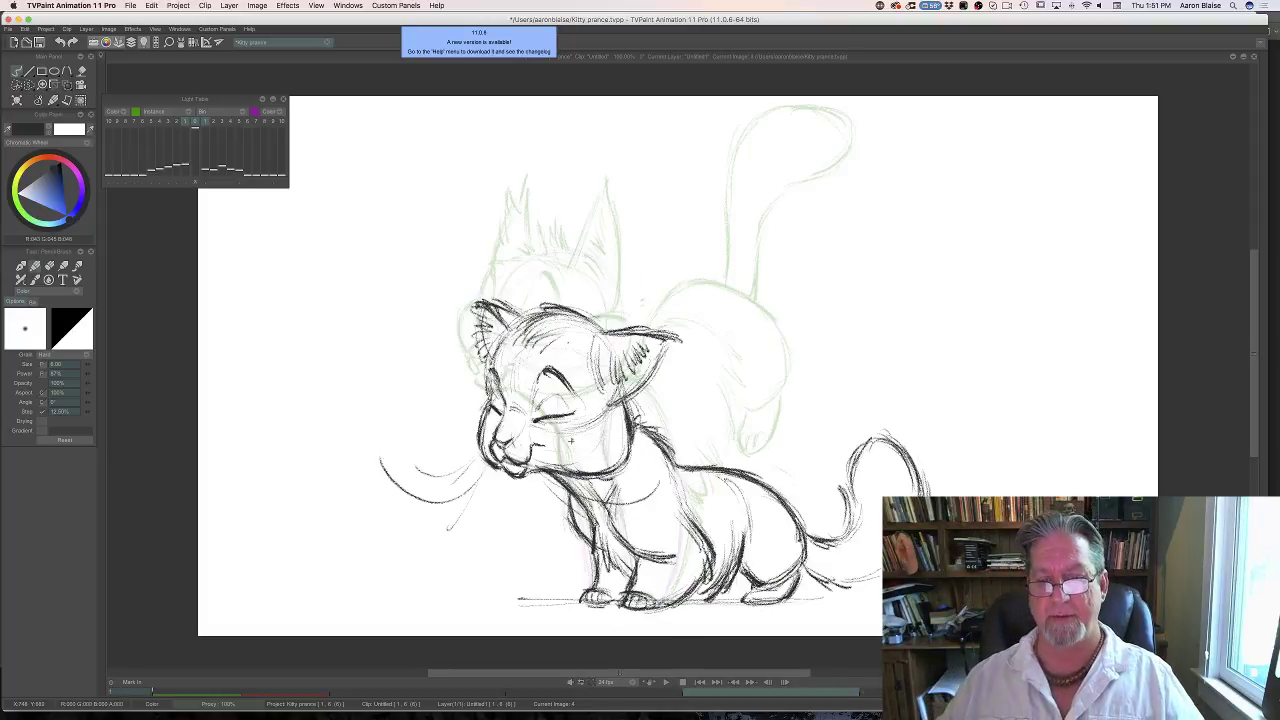
key("Right")
key("Left")
key("Right")
key("Left")
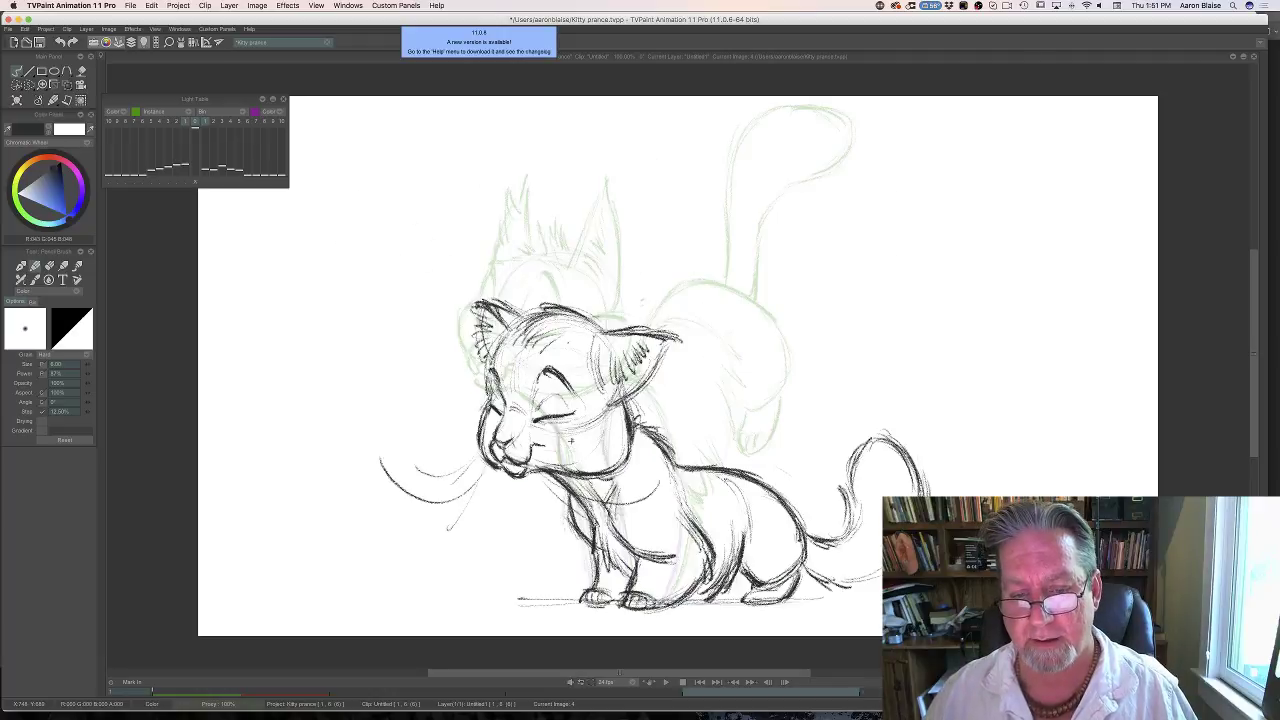
key("Right")
key("Left")
key("Right")
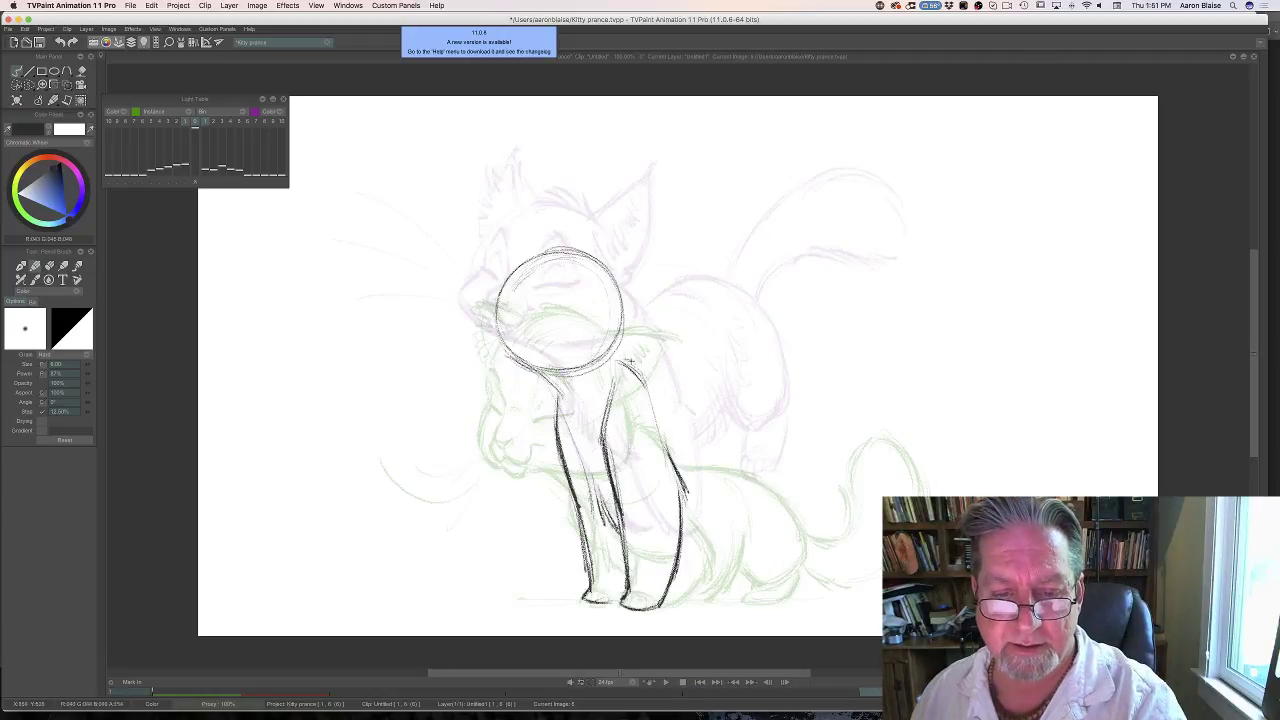
Darken the nape and shoulder line behind the head circle in frame 5 and clean up the strokes at its lower end.
mouse_move(618, 360)
left_mouse_down()
mouse_move(650, 392)
mouse_move(660, 444)
left_mouse_up()
key("Left")
key("Right")
key("Left")
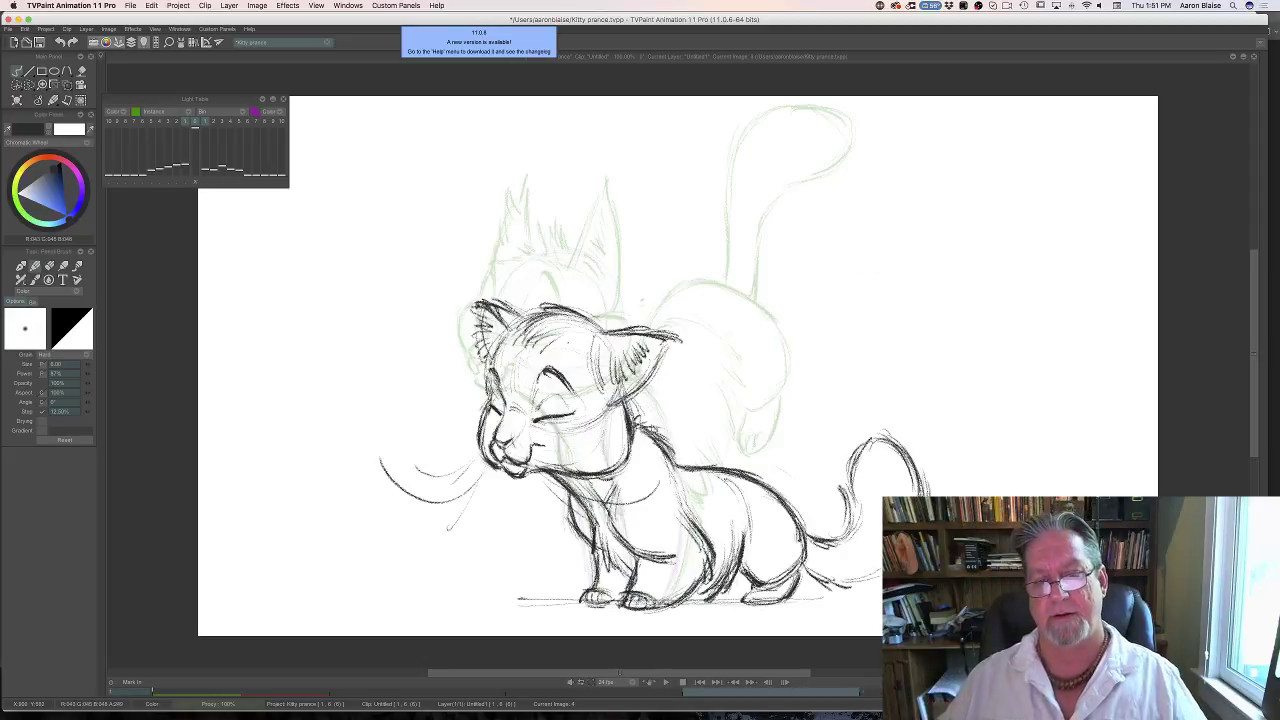
key("Right")
key("Left")
key("Right")
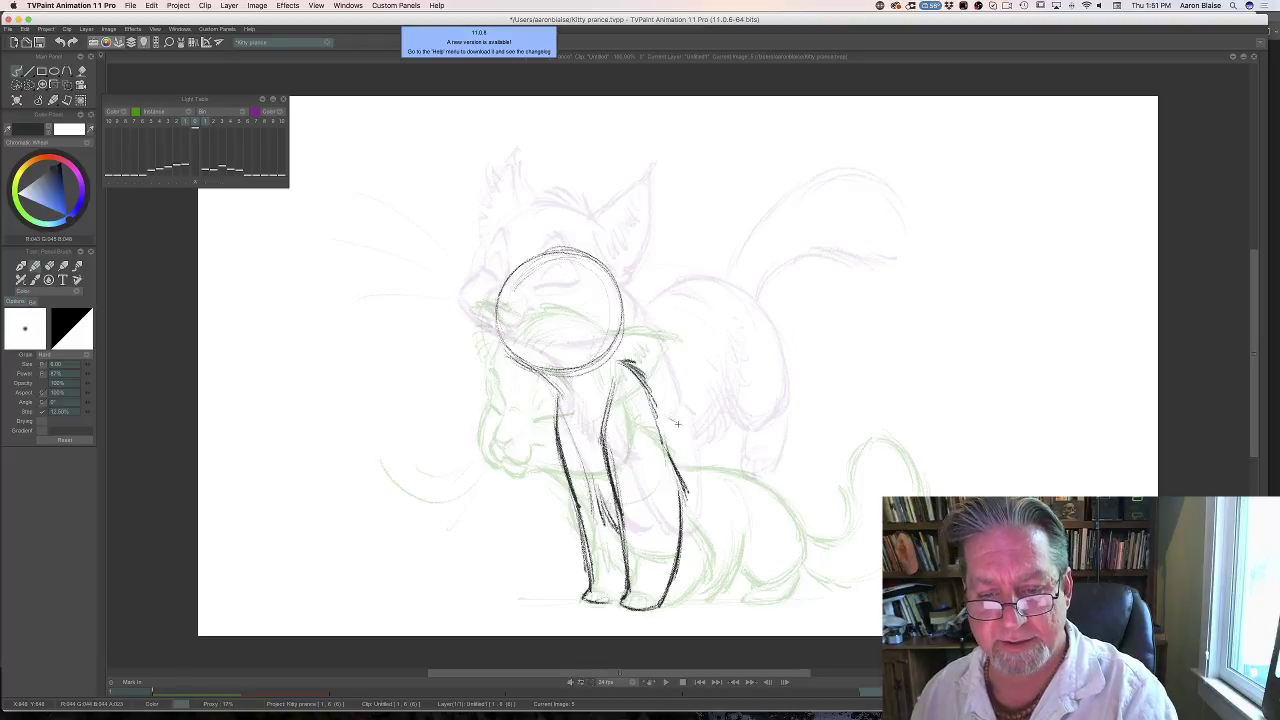
key("Left")
key("Right")
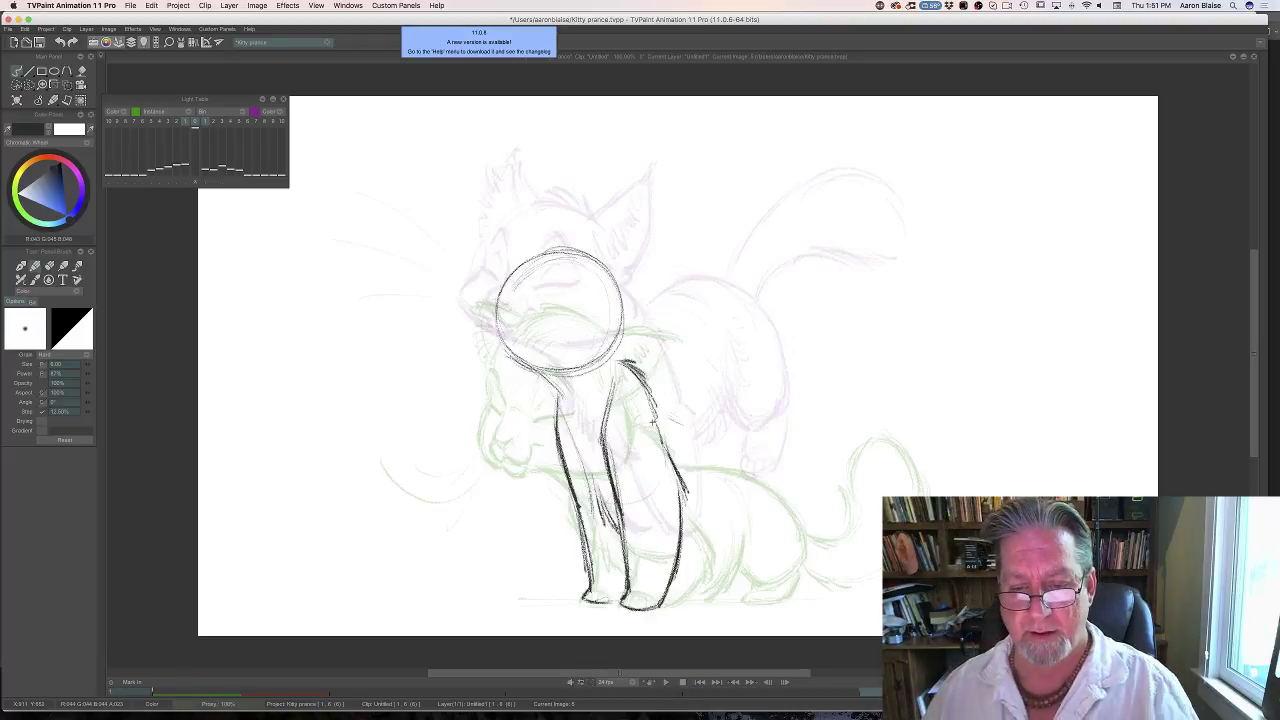
left_click_drag(658, 410, 692, 448)
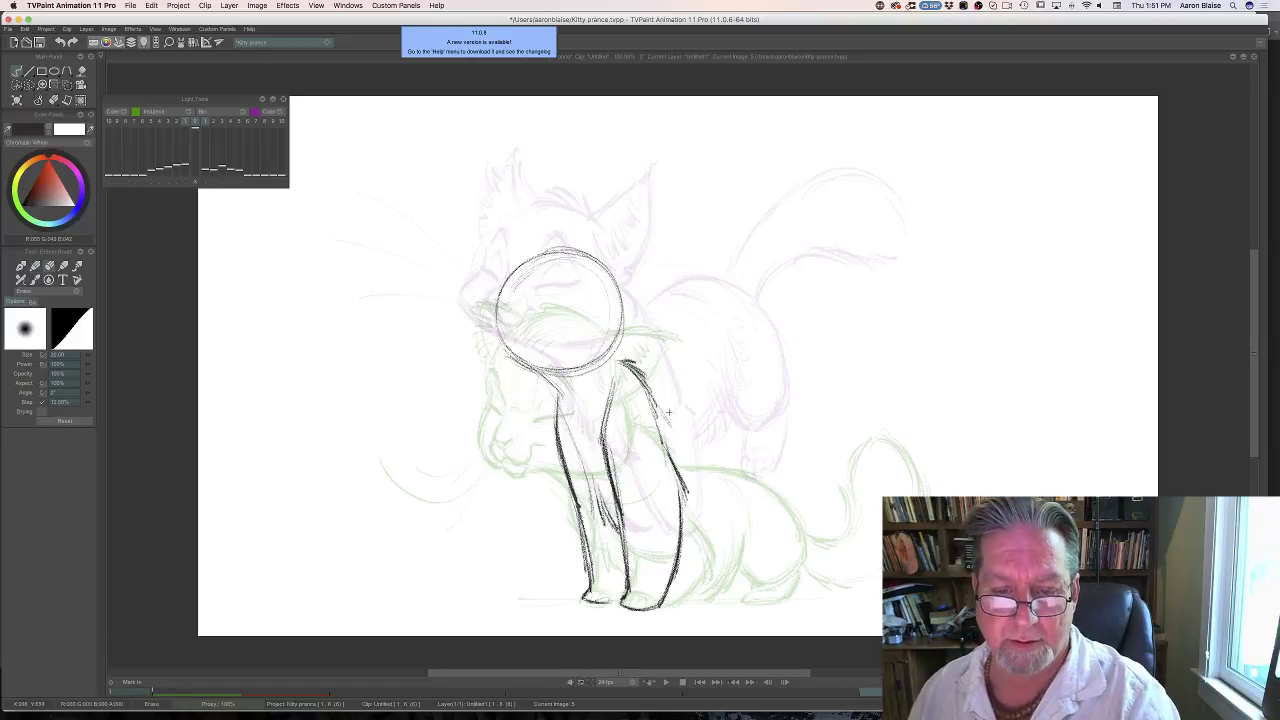
key("Left")
key("Right")
Draw the sloping back, rounded rump and rear foot in frame 5, flipping to frame 4 to check the shape.
mouse_move(650, 400)
left_mouse_down()
mouse_move(688, 446)
mouse_move(786, 516)
left_mouse_up()
mouse_move(736, 476)
left_mouse_down()
mouse_move(792, 525)
mouse_move(764, 498)
left_mouse_up()
mouse_move(690, 446)
left_mouse_down()
mouse_move(804, 551)
mouse_move(778, 521)
mouse_move(797, 574)
mouse_move(752, 592)
left_mouse_up()
mouse_move(800, 542)
left_mouse_down()
mouse_move(770, 500)
mouse_move(660, 420)
mouse_move(738, 486)
left_mouse_up()
key("Left")
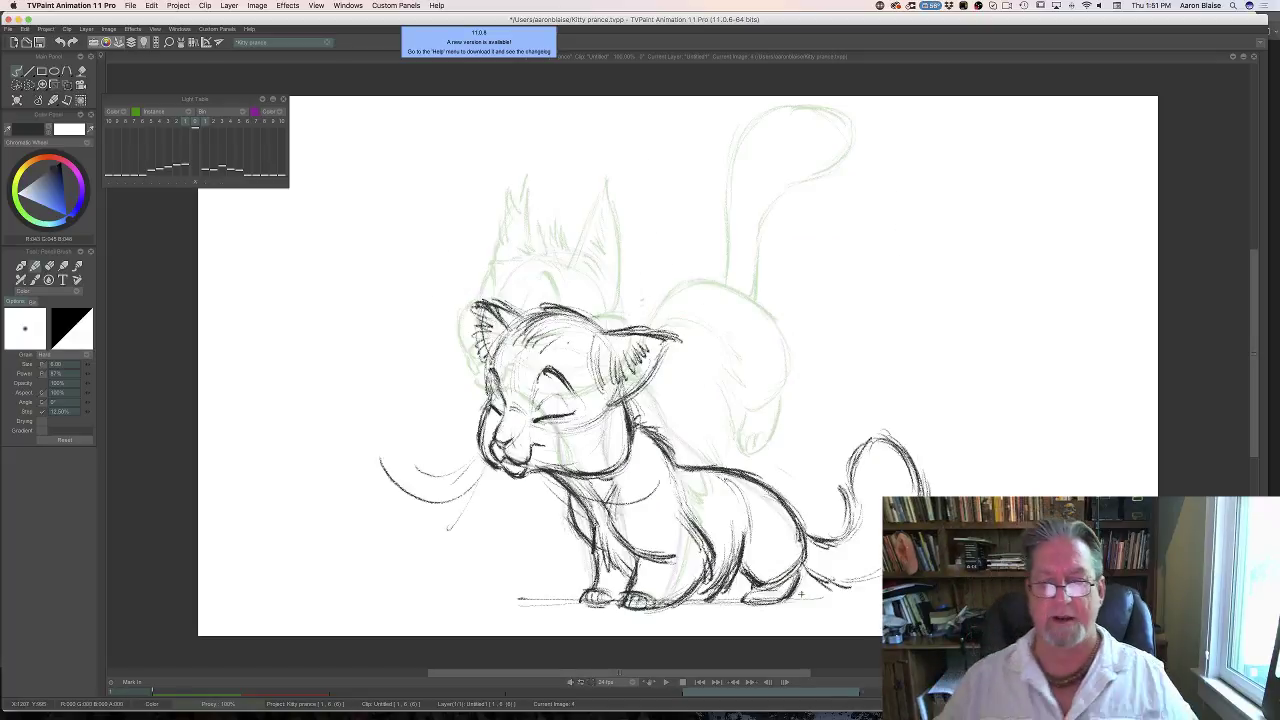
key("Right")
key("Left")
key("Right")
key("Left")
key("Right")
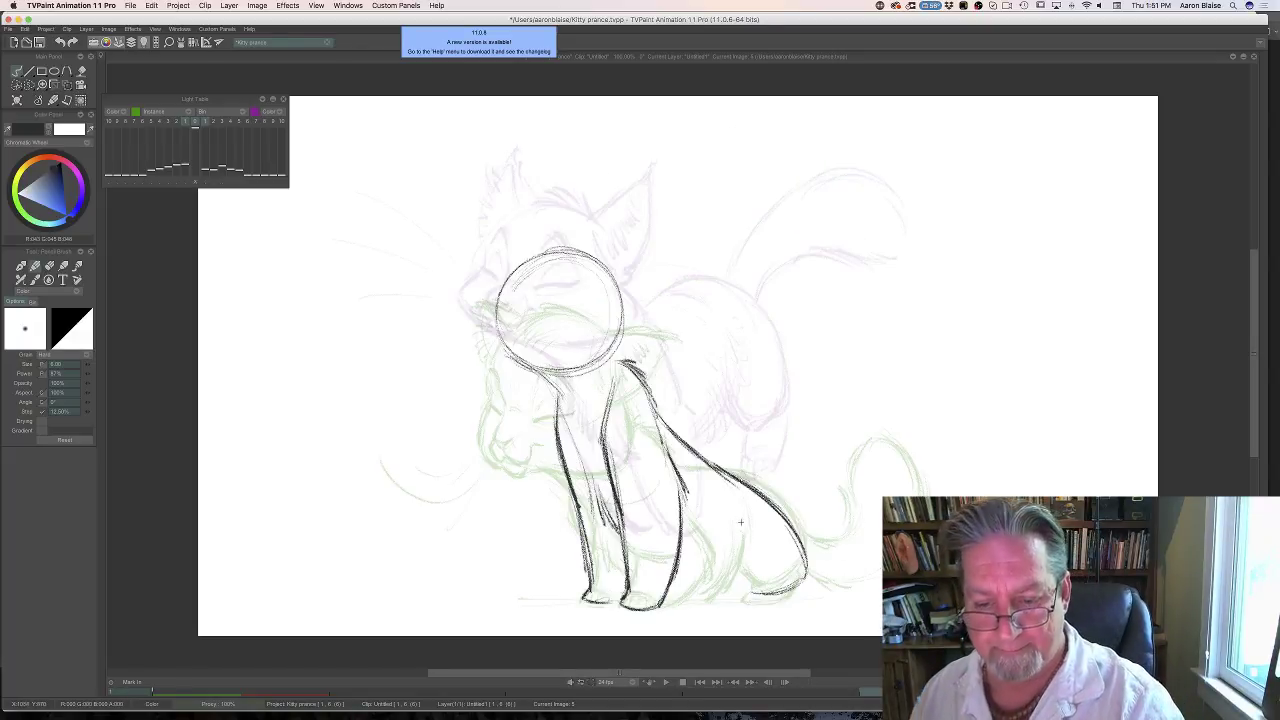
Draw the other hind leg's curved contour and its foot behind the near front paw in frame 5.
mouse_move(746, 528)
left_mouse_down()
mouse_move(726, 598)
mouse_move(673, 606)
left_mouse_up()
mouse_move(717, 602)
left_mouse_down()
mouse_move(675, 606)
mouse_move(688, 602)
left_mouse_up()
key("Left")
key("Right")
key("Left")
key("Left")
left_click_drag(688, 596, 676, 602)
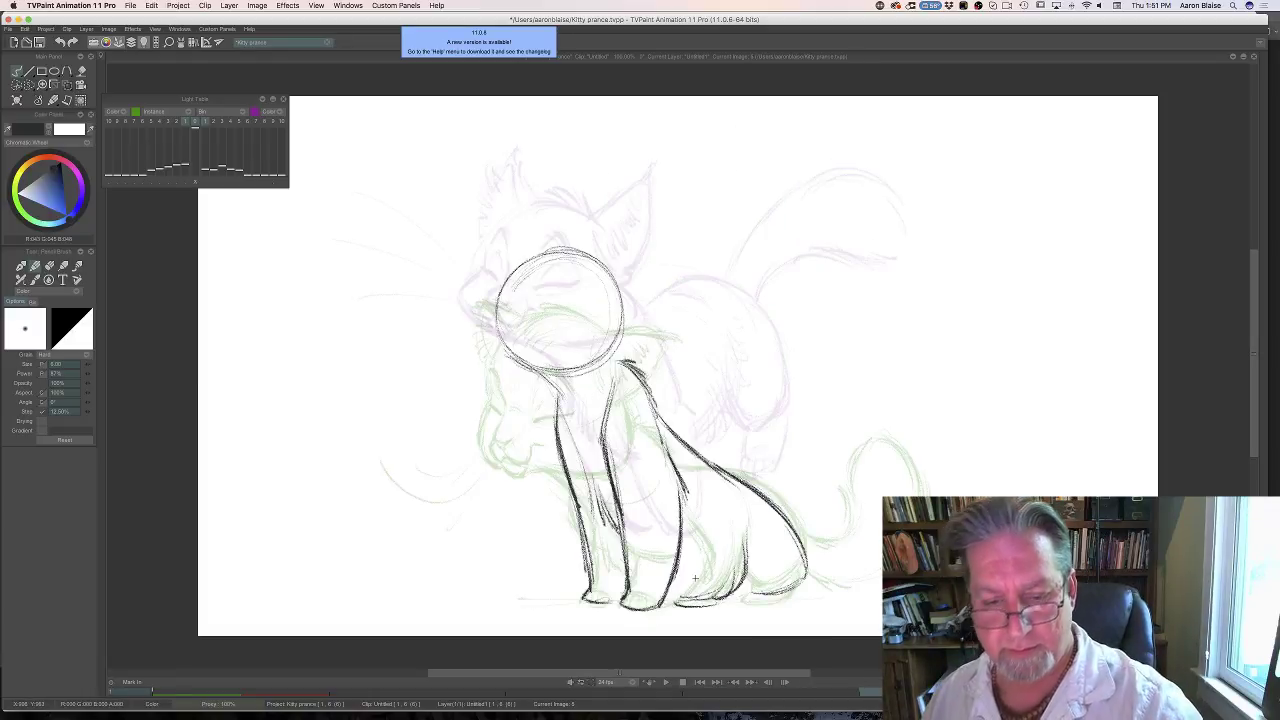
key("Right")
key("Left")
key("Right")
key("Left")
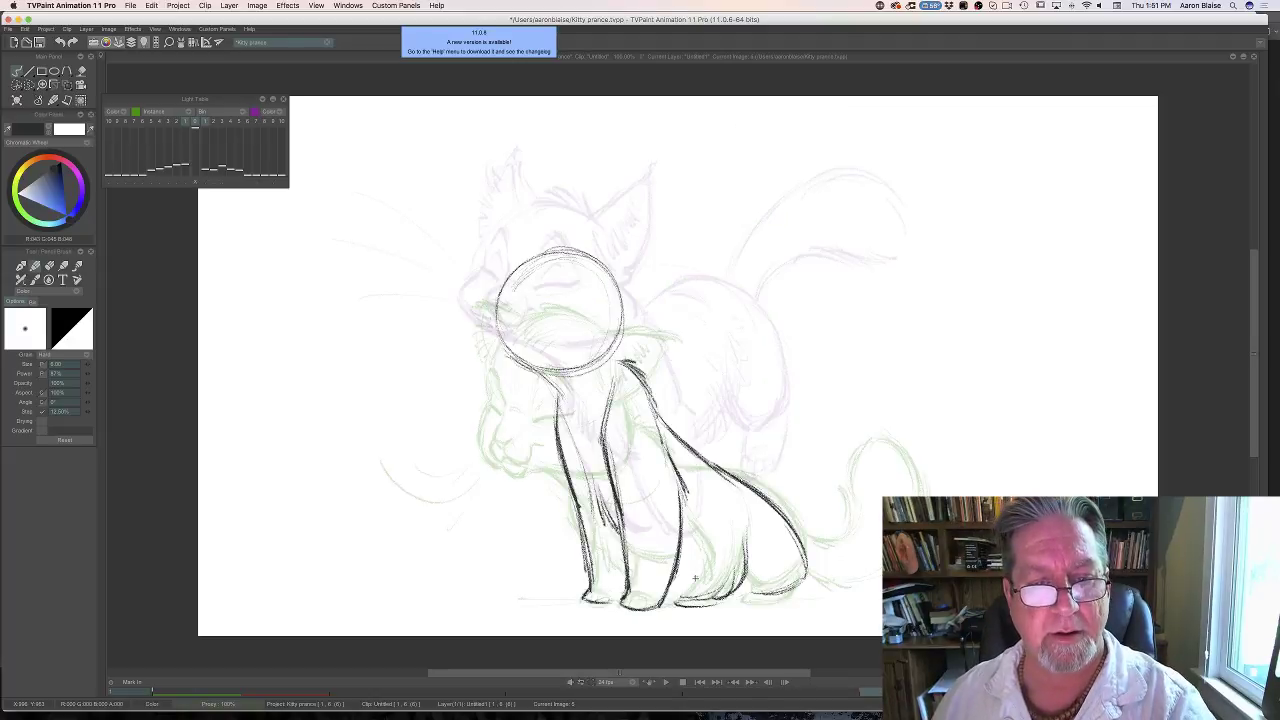
Sketch the curved face guideline across frame 5's head circle, erasing the first line and redrawing it slightly lower.
mouse_move(500, 303)
left_mouse_down()
mouse_move(579, 326)
mouse_move(530, 312)
mouse_move(590, 330)
left_mouse_up()
key("Right")
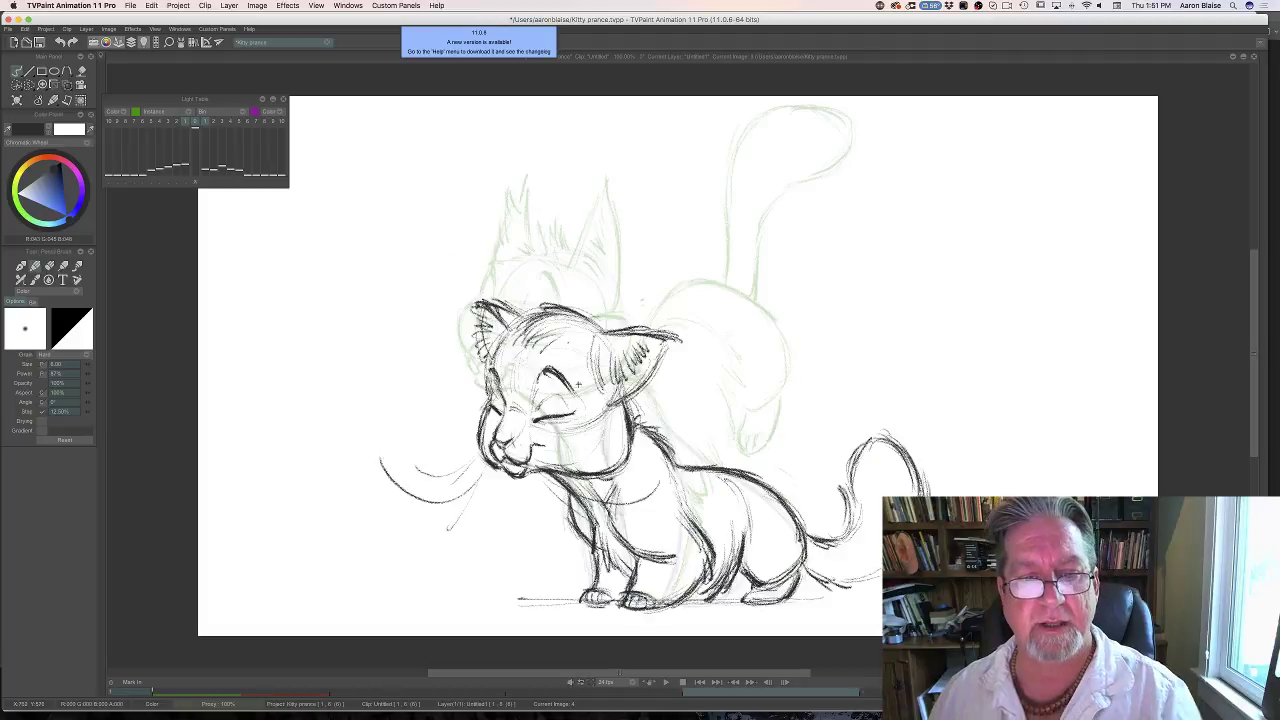
key("Left")
key("Right")
key("Left")
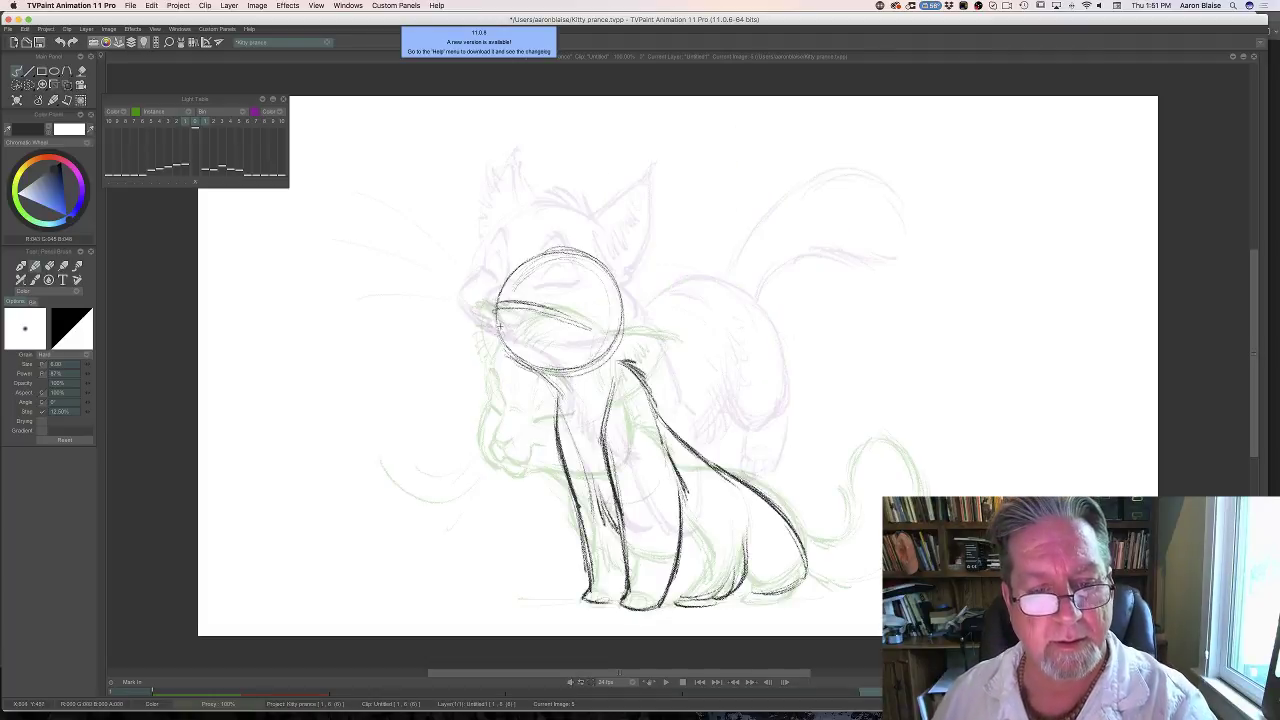
key("e")
mouse_move(588, 328)
left_mouse_down()
mouse_move(498, 308)
mouse_move(576, 331)
left_mouse_up()
key("Left")
key("Right")
key("b")
left_click_drag(488, 316, 574, 327)
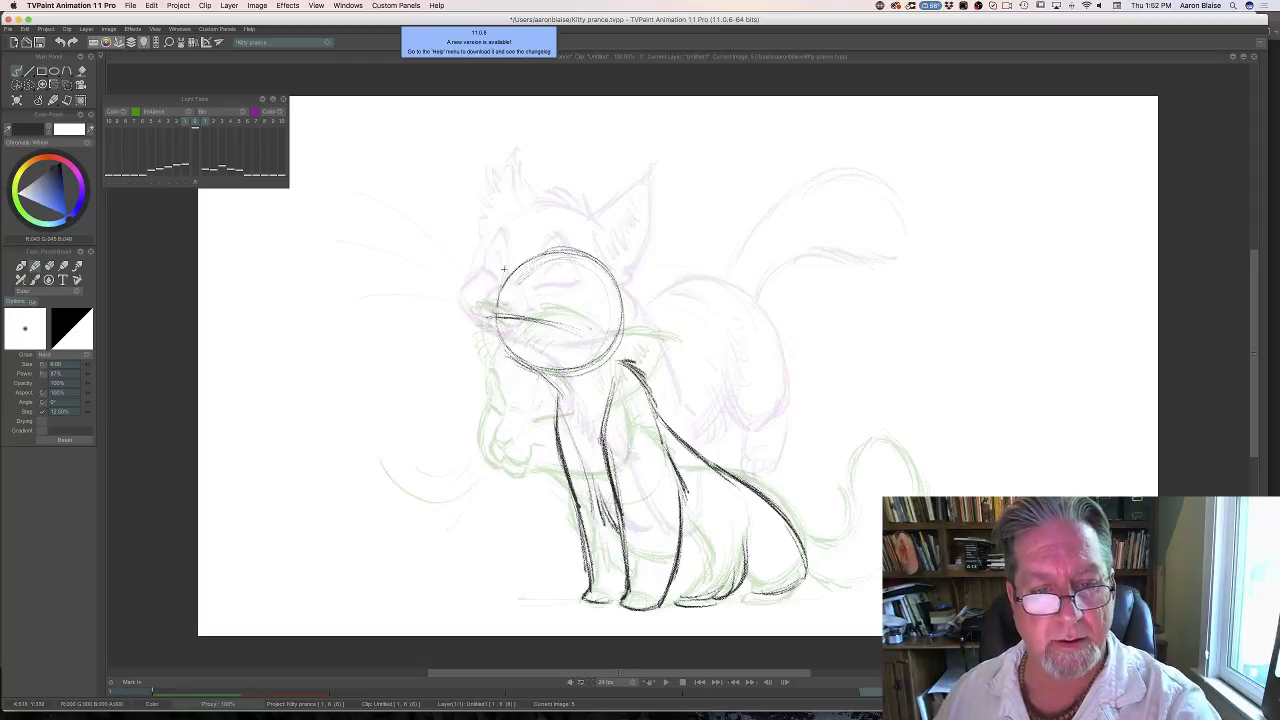
Strengthen the forehead and crown contour of frame 5's head circle and add a short line down from its back to the neck.
mouse_move(504, 268)
left_mouse_down()
mouse_move(498, 306)
mouse_move(507, 266)
mouse_move(615, 275)
mouse_move(595, 267)
left_mouse_up()
key("Left")
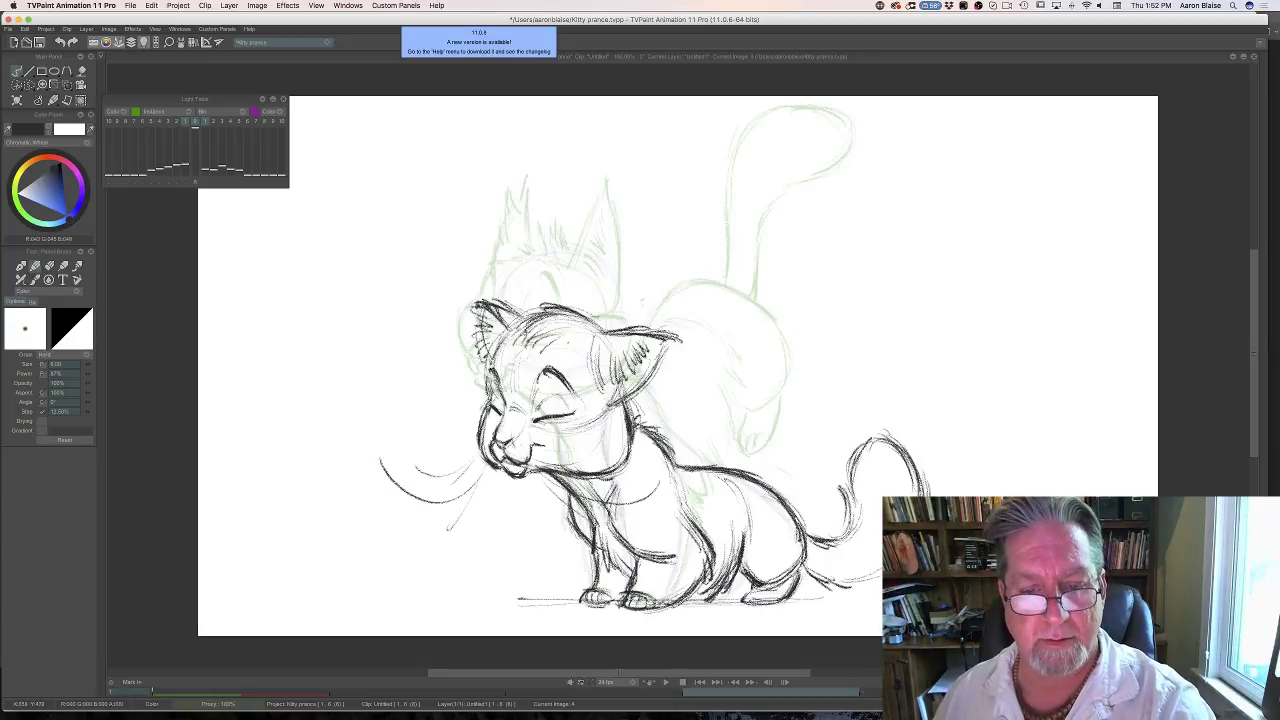
key("Right")
left_click_drag(621, 344, 622, 405)
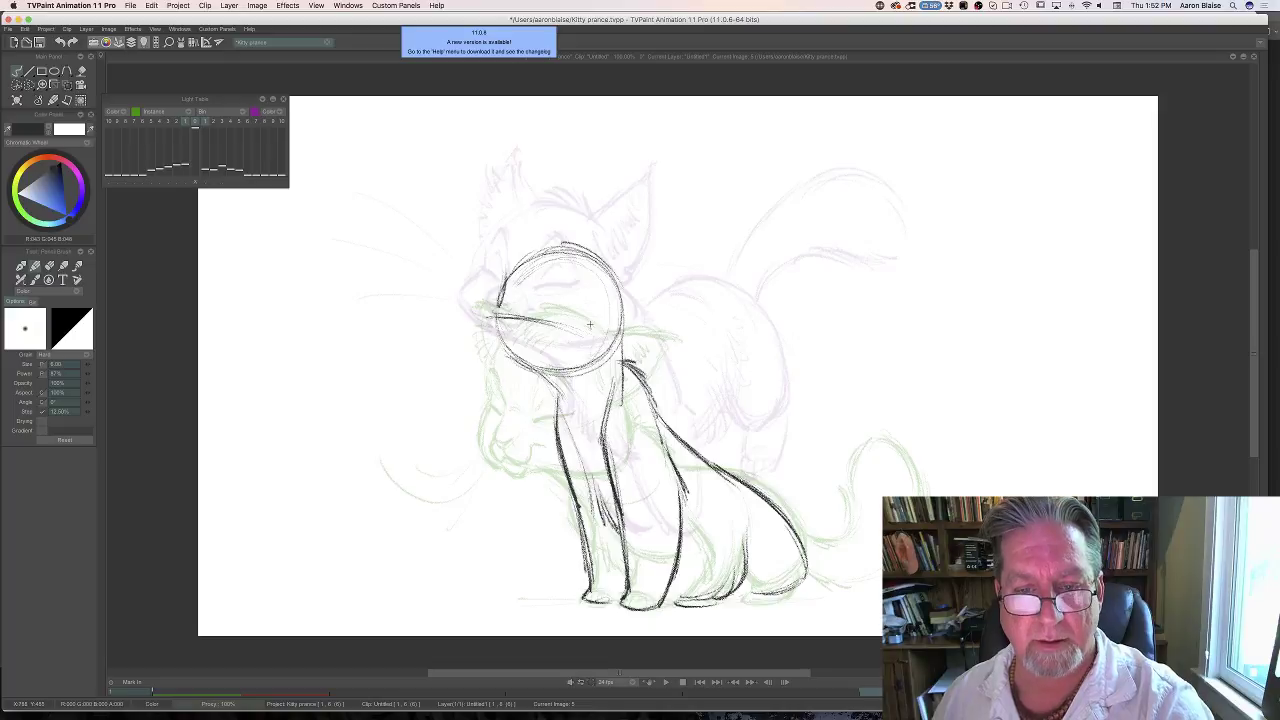
Extend the line down the back of frame 5's head and curve it under the head circle to form the throat.
mouse_move(620, 348)
left_mouse_down()
mouse_move(622, 418)
mouse_move(556, 400)
mouse_move(624, 412)
mouse_move(622, 384)
left_mouse_up()
left_click_drag(618, 382, 570, 408)
key("Left")
key("Right")
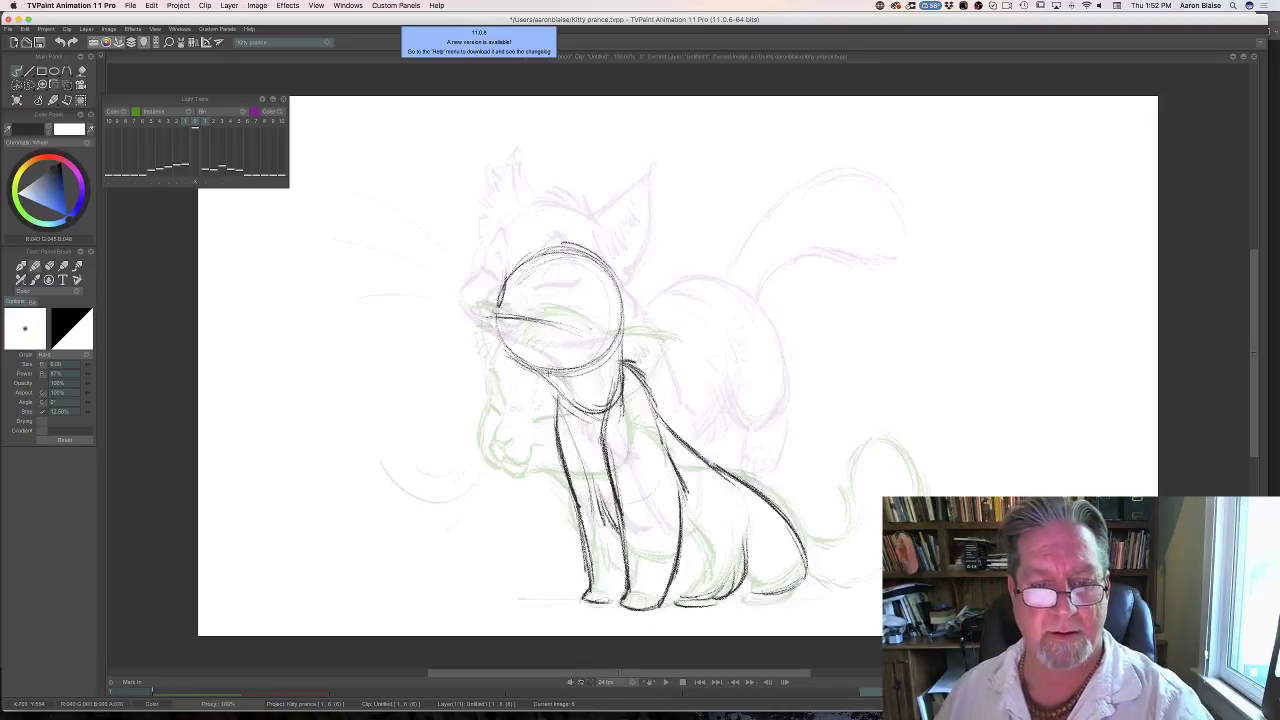
Flip repeatedly between frames 4 and 5 to examine how the head and body move between the two poses.
key("Left")
key("Right")
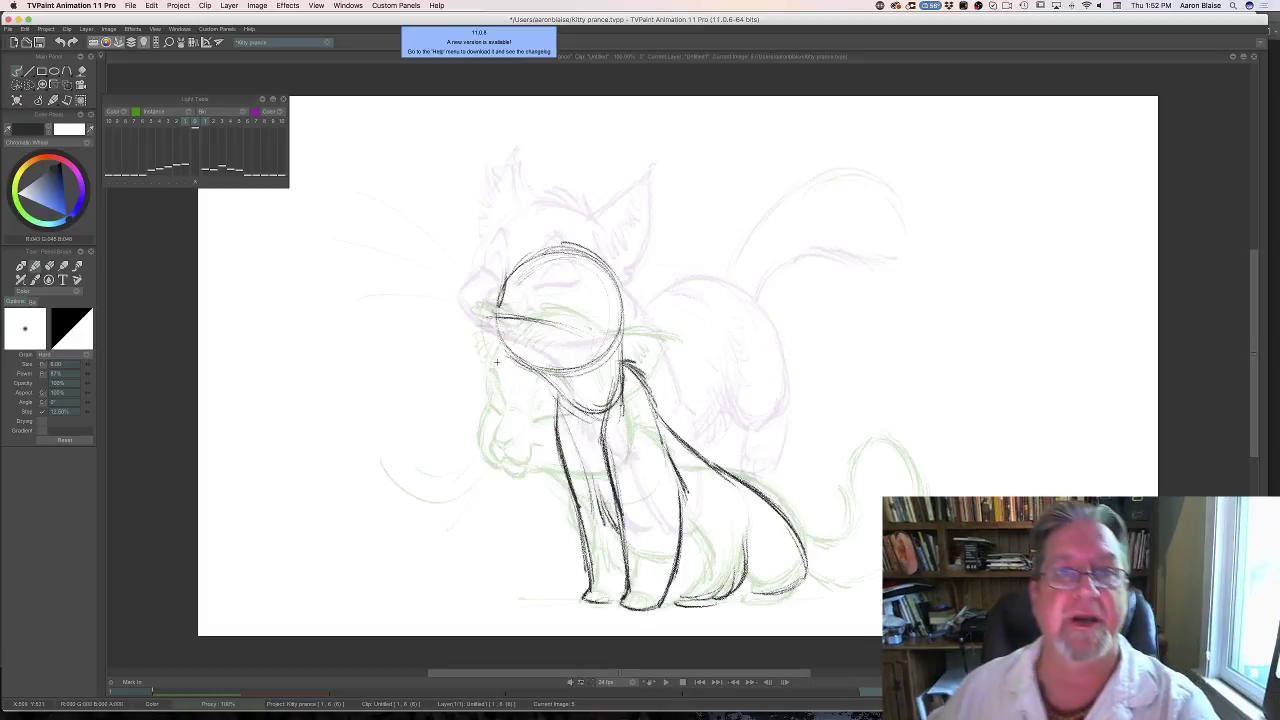
key("Left")
key("Right")
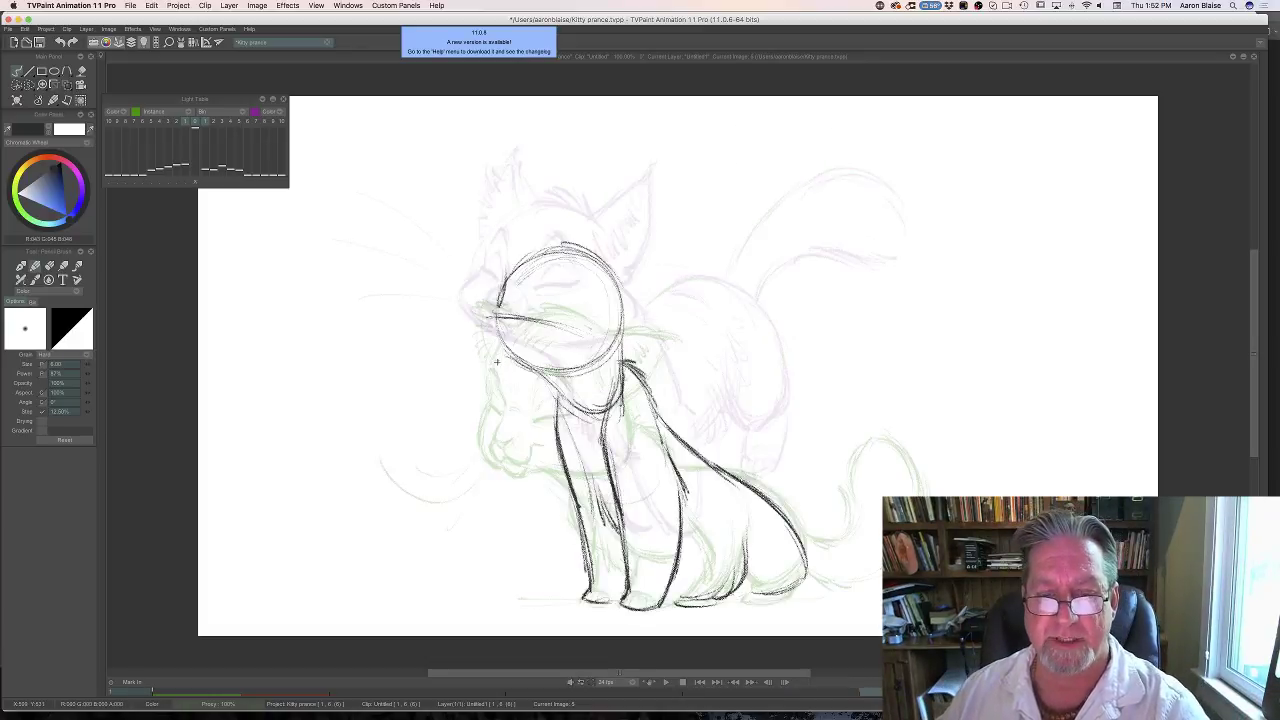
key("Left")
key("Right")
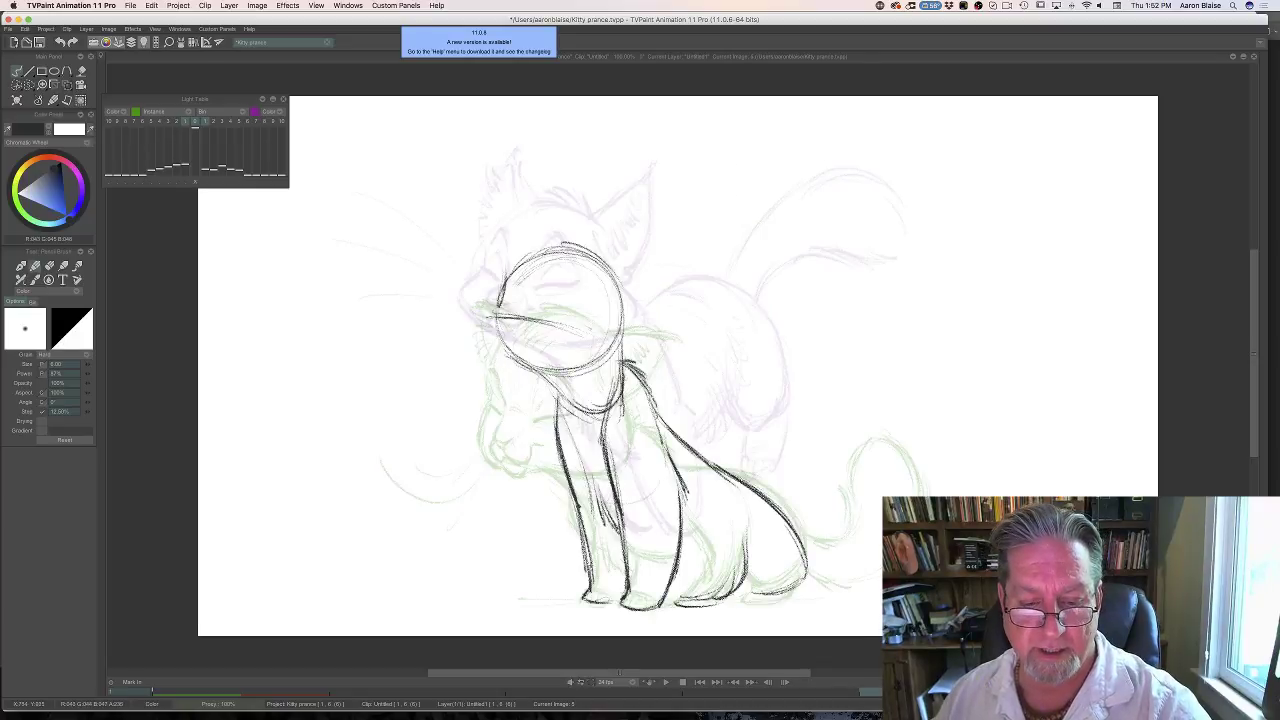
key("Left")
key("Right")
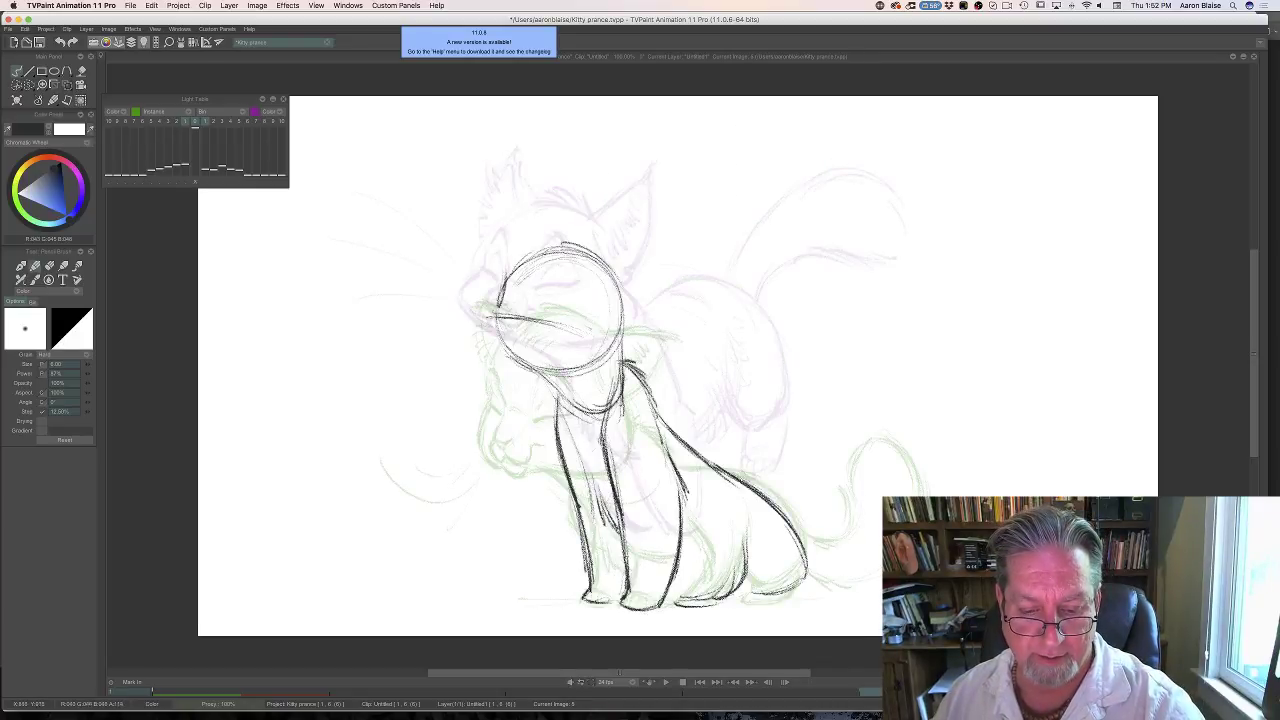
key("Left")
key("Right")
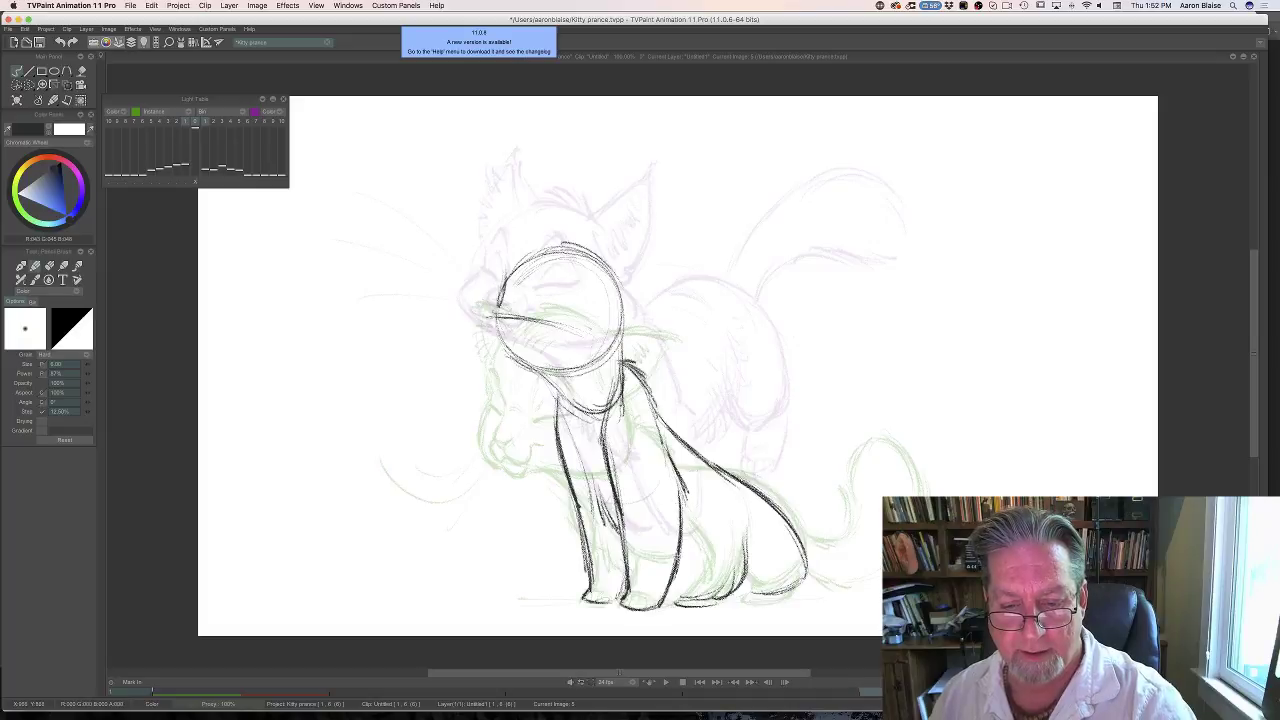
key("Left")
key("Right")
Strengthen the rear contour of frame 5's near front leg and add a light curved line inside it, comparing with frame 4.
left_click_drag(680, 476, 688, 544)
key("Left")
key("Right")
mouse_move(656, 466)
left_mouse_down()
mouse_move(660, 510)
mouse_move(640, 532)
left_mouse_up()
key("Left")
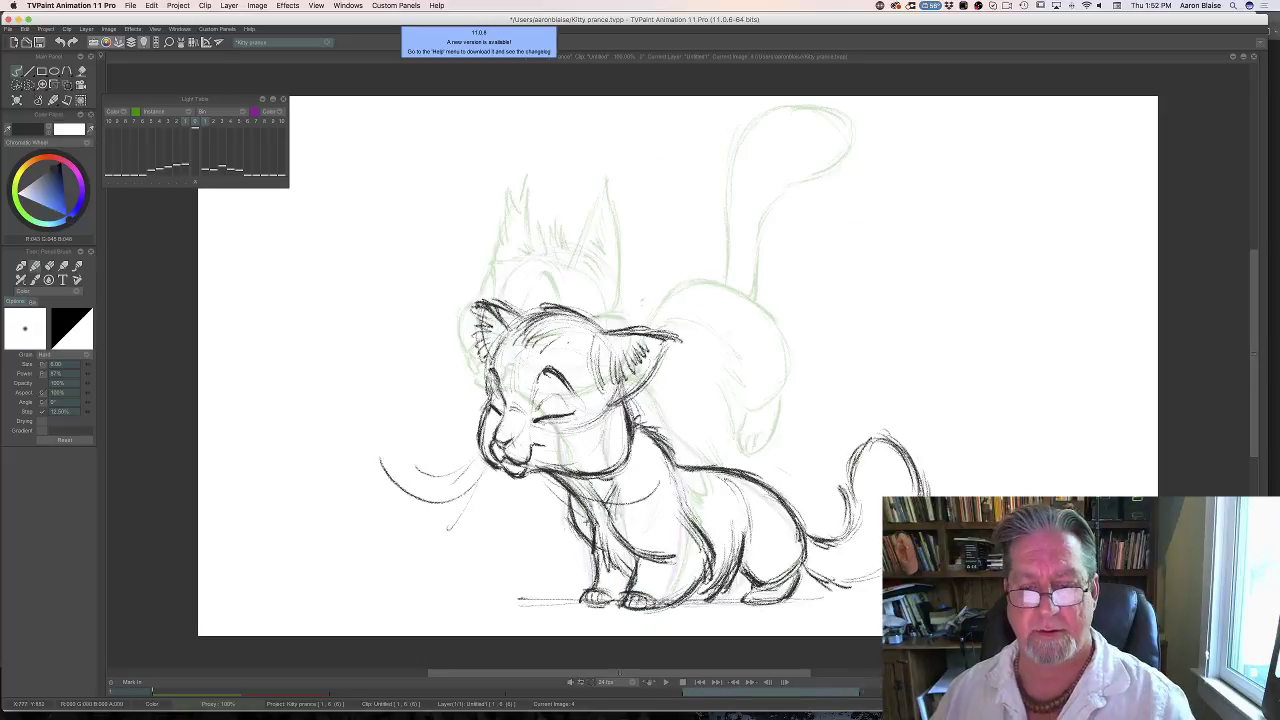
key("Right")
Darken the underside of frame 5's hind foot and check its placement against frame 4.
mouse_move(733, 588)
left_mouse_down()
mouse_move(784, 594)
mouse_move(730, 604)
mouse_move(789, 600)
left_mouse_up()
key("Left")
key("Right")
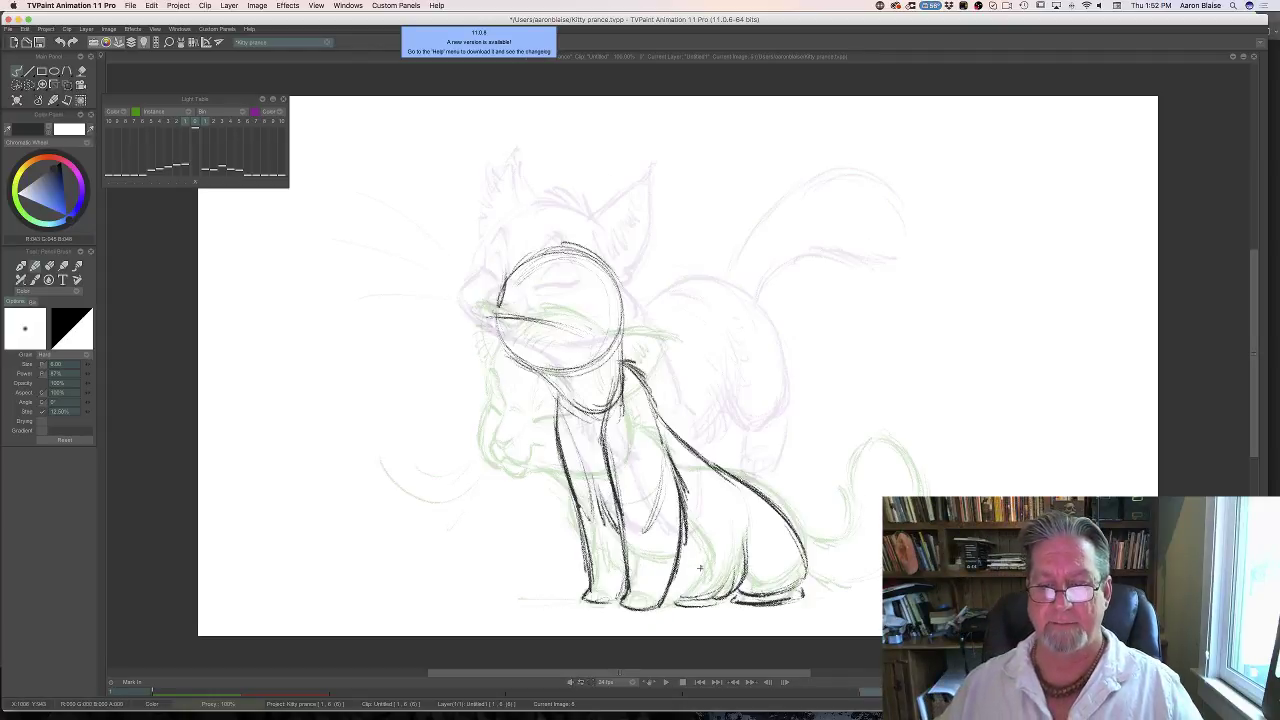
key("Left")
key("Right")
key("Left")
key("Right")
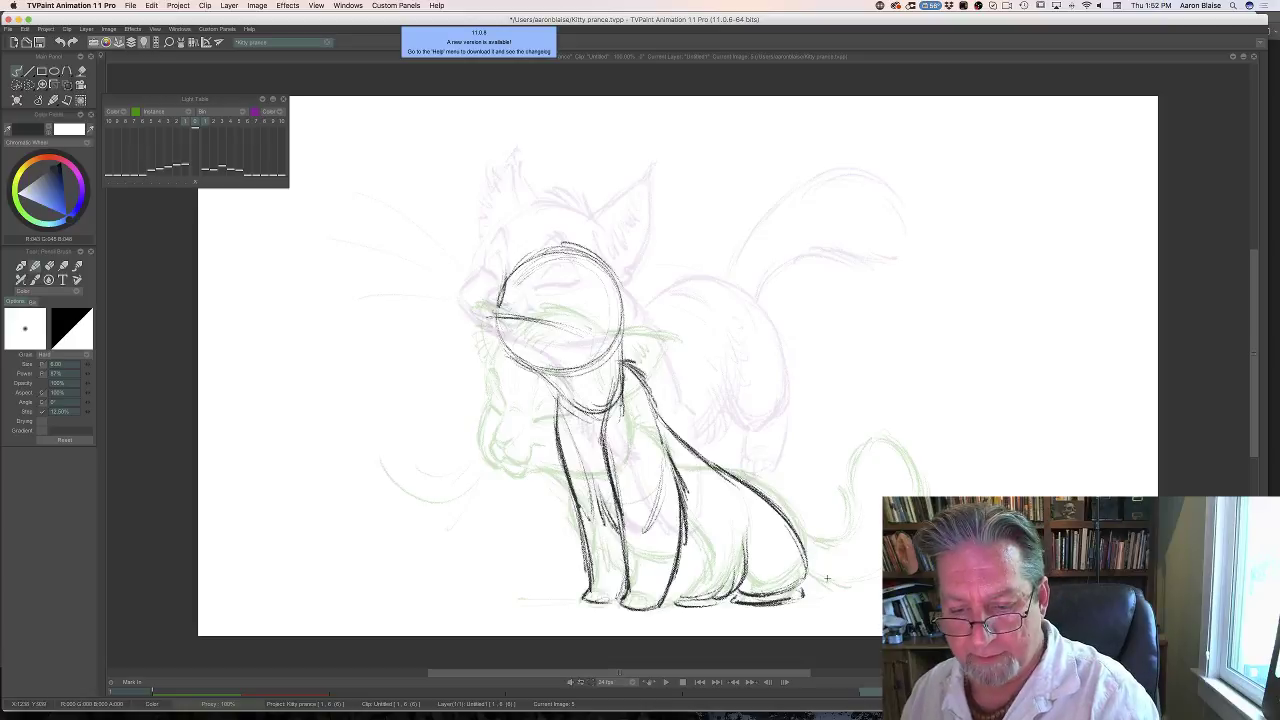
Draw frame 5's tail lying along the ground behind the rump, with upper and lower contours and an upturned, tufted end.
mouse_move(806, 553)
left_mouse_down()
mouse_move(836, 575)
mouse_move(862, 567)
left_mouse_up()
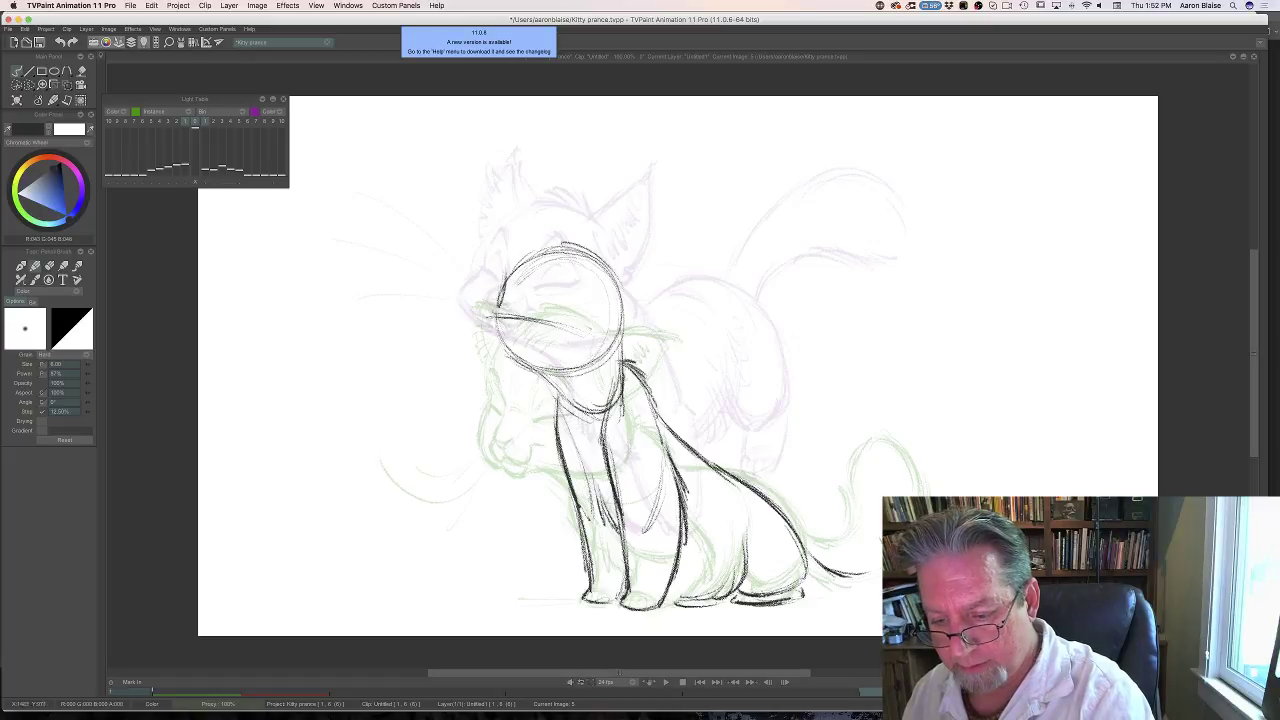
left_click_drag(830, 594, 880, 597)
key("Left")
key("Right")
key("Left")
key("Right")
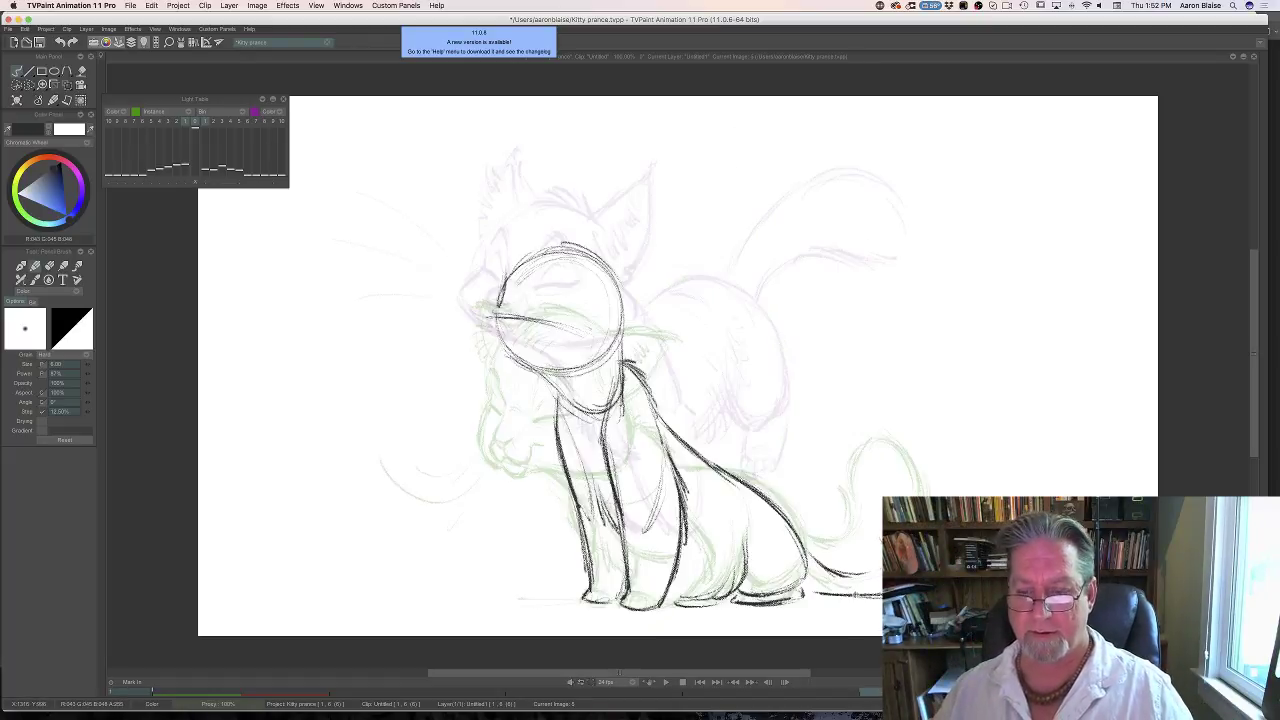
key("Left")
key("Right")
left_click_drag(844, 567, 878, 573)
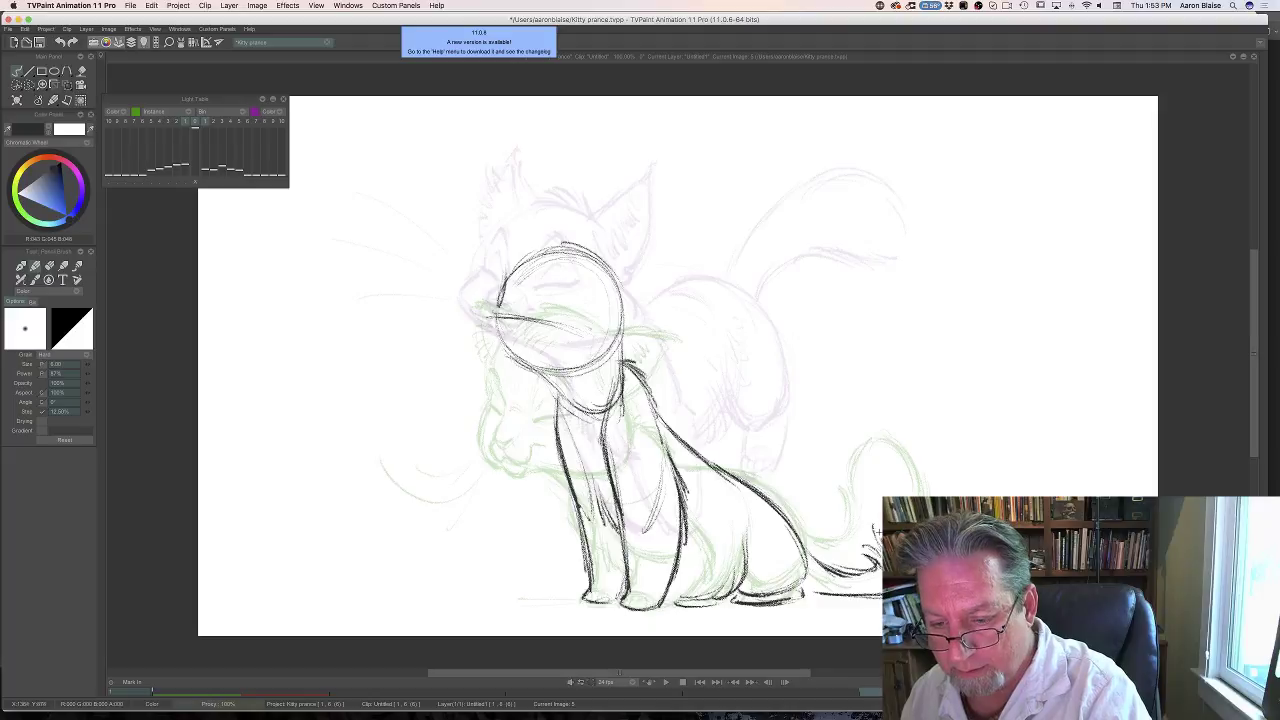
Flip between frame 5 and its neighbouring drawing to examine the motion of the body and new tail.
key("Left")
key("Right")
key("Left")
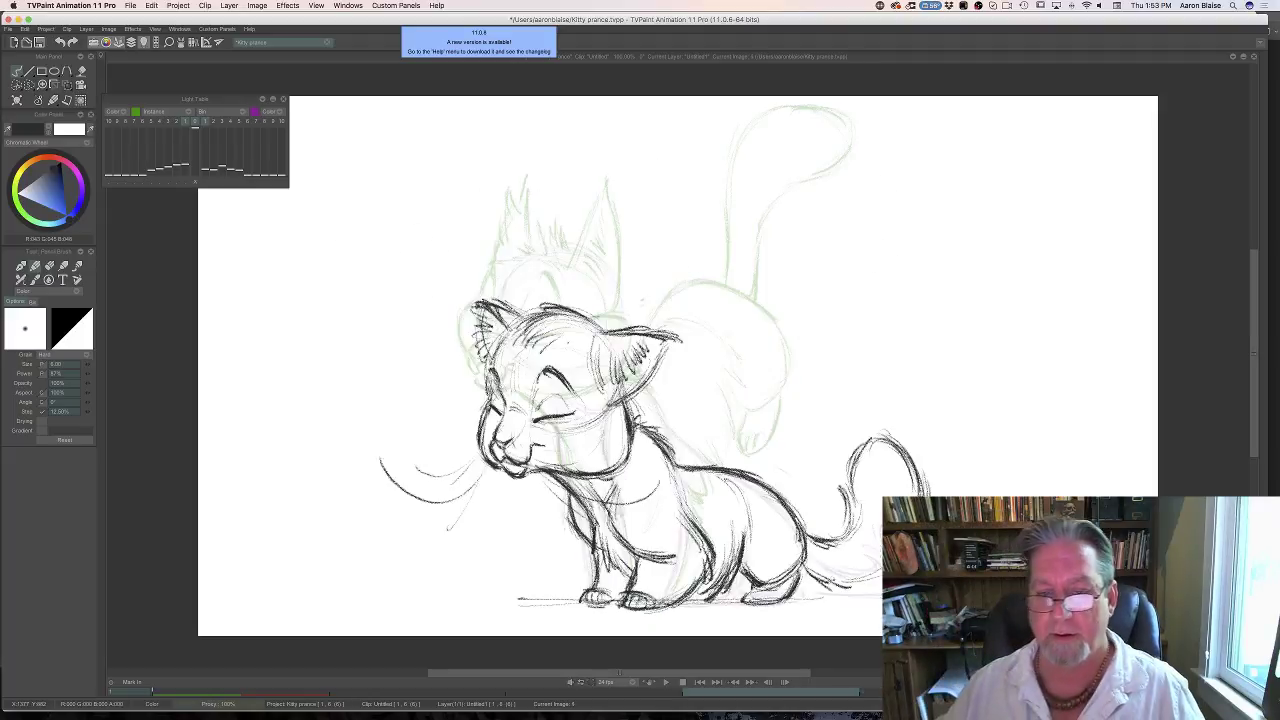
key("Right")
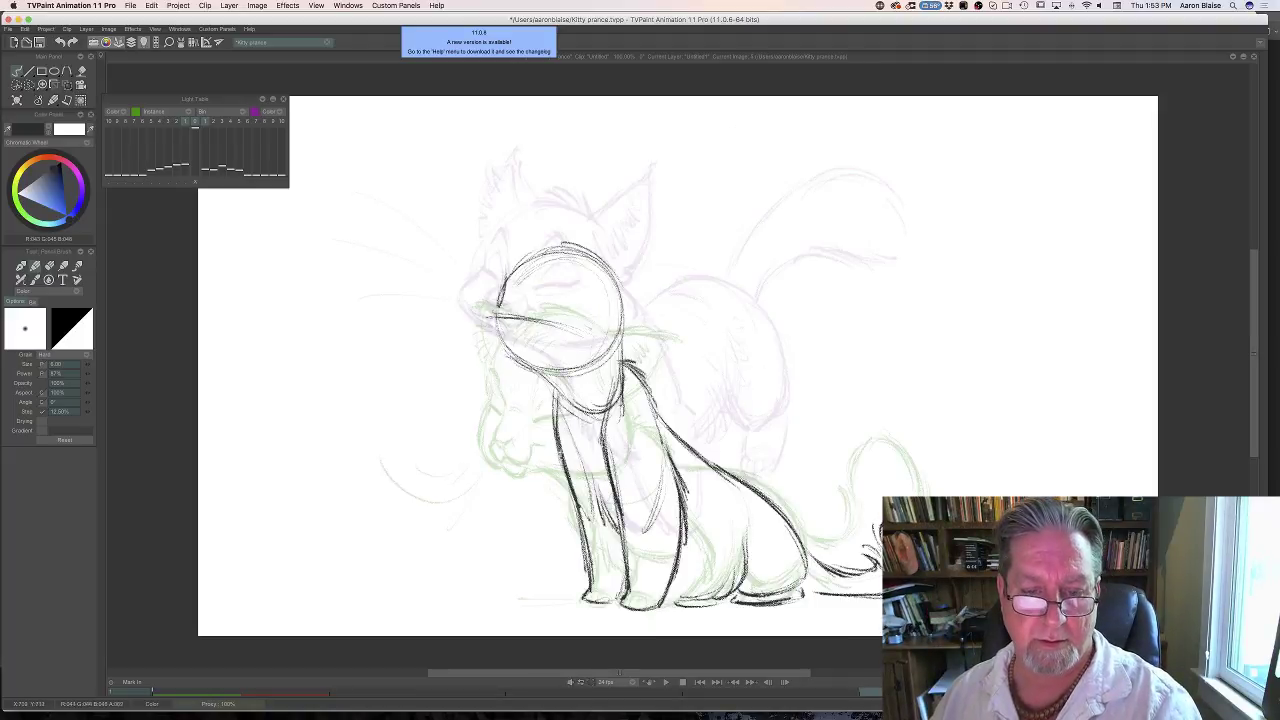
key("Left")
key("Right")
key("Left")
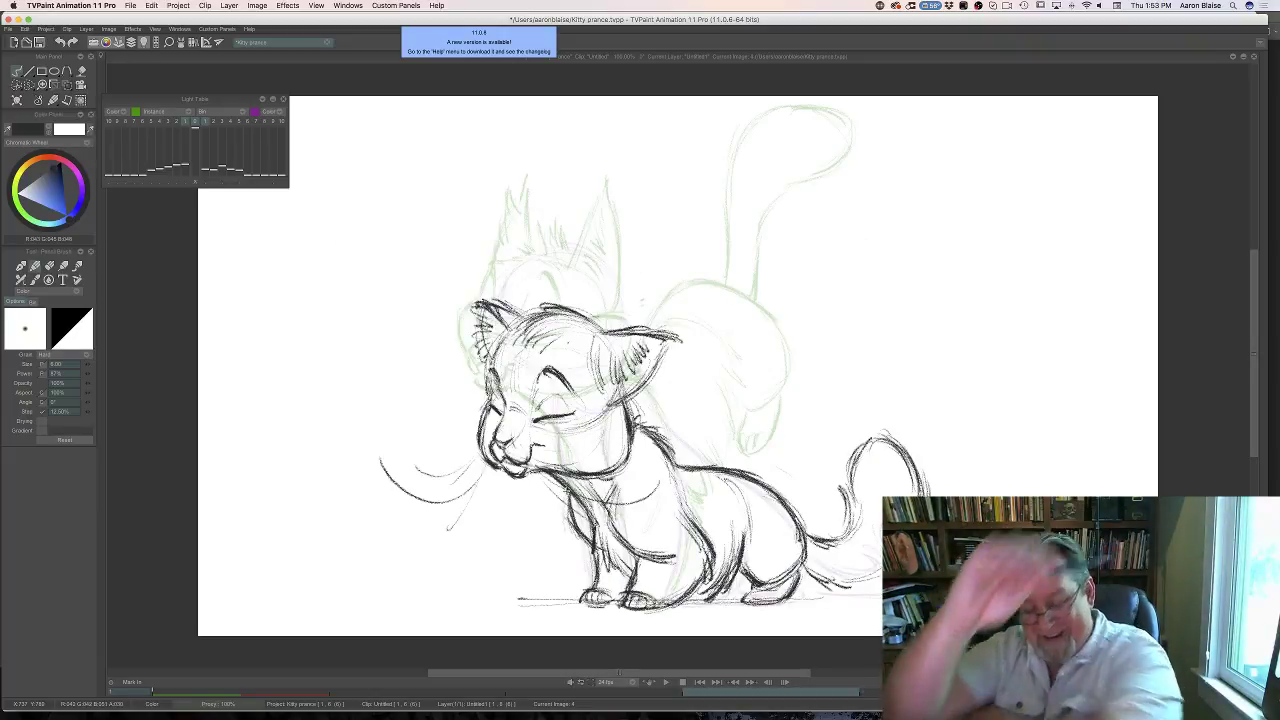
key("Right")
key("Left")
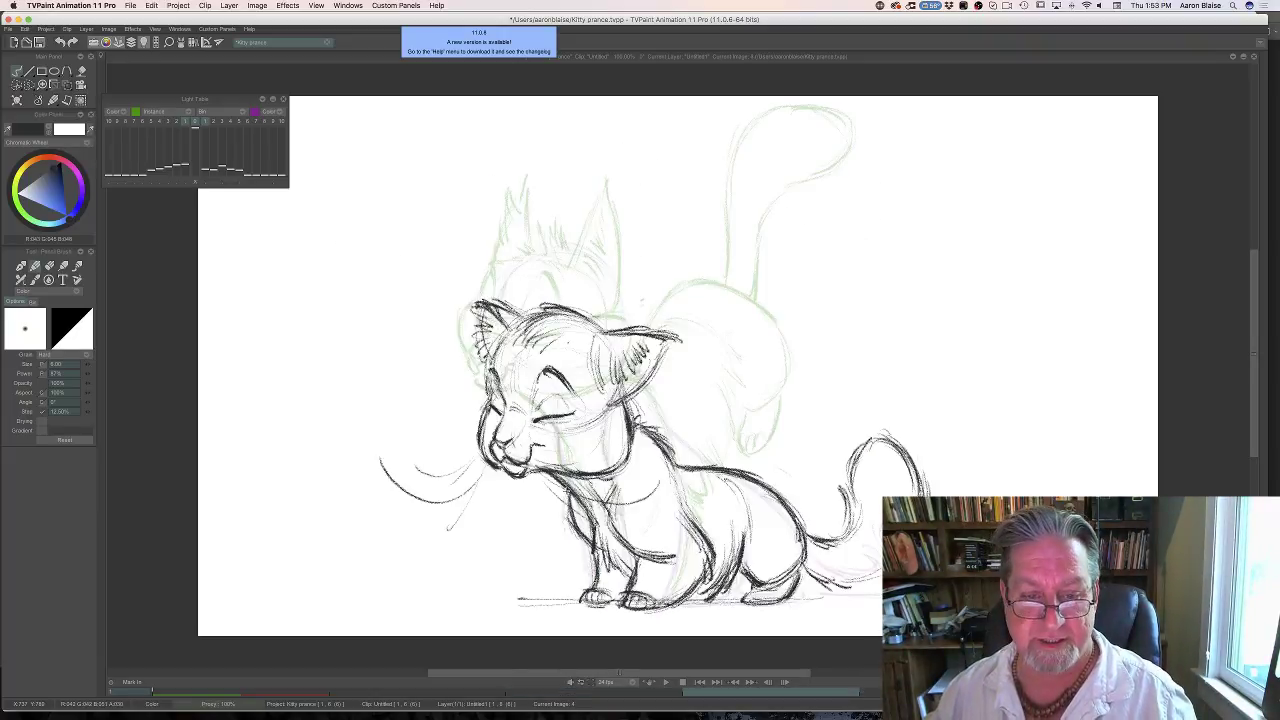
key("Left")
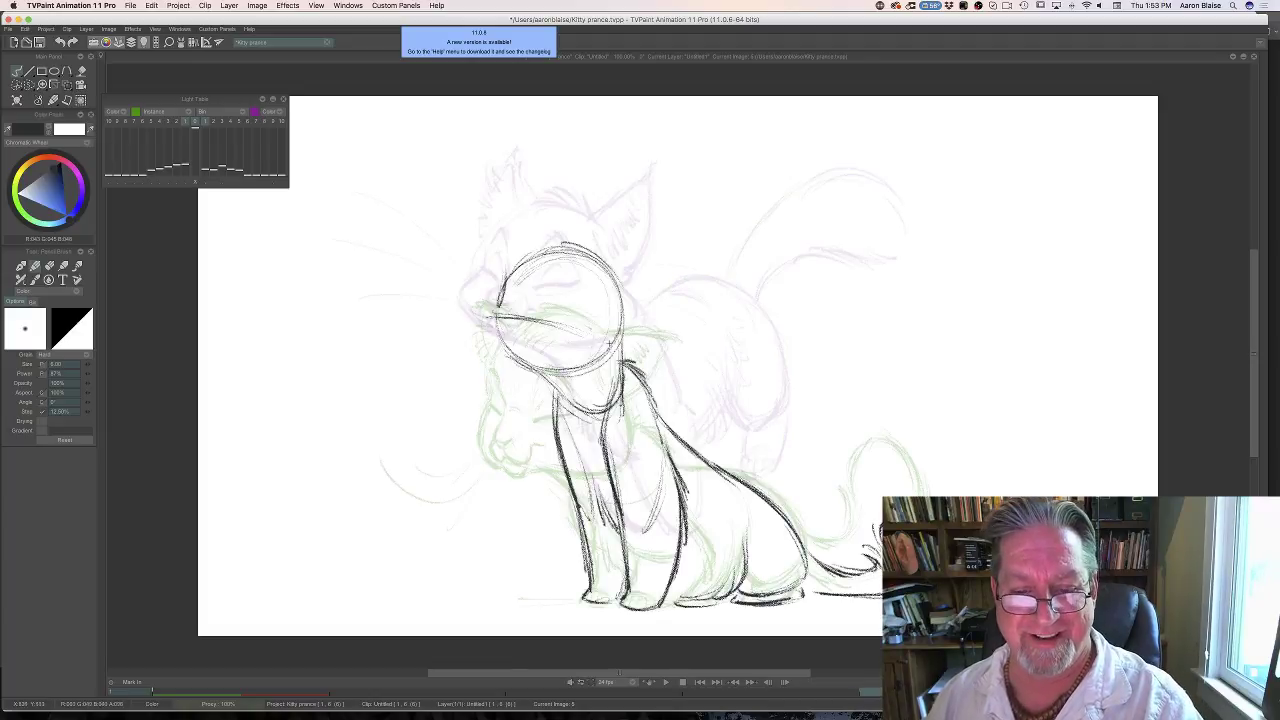
key("Right")
key("Left")
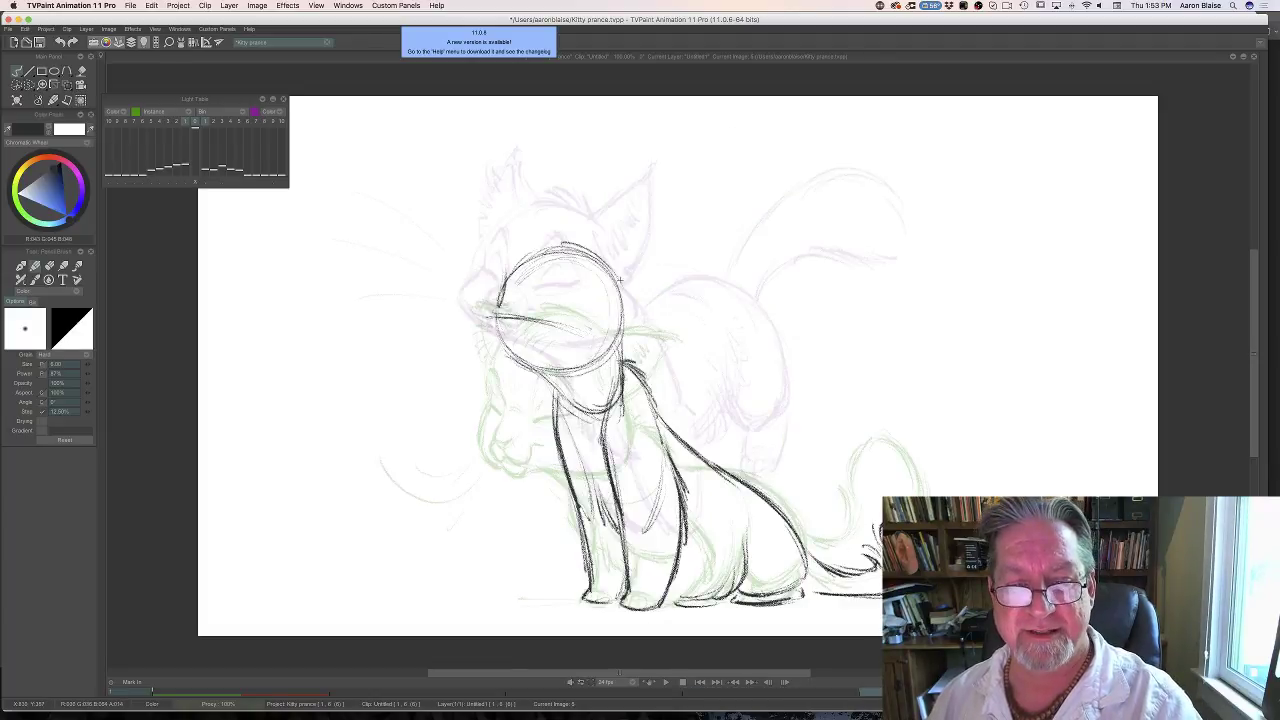
Sketch the upper edge of the near ear sweeping back from frame 5's head circle and a short stroke for the far ear.
left_click_drag(620, 278, 651, 294)
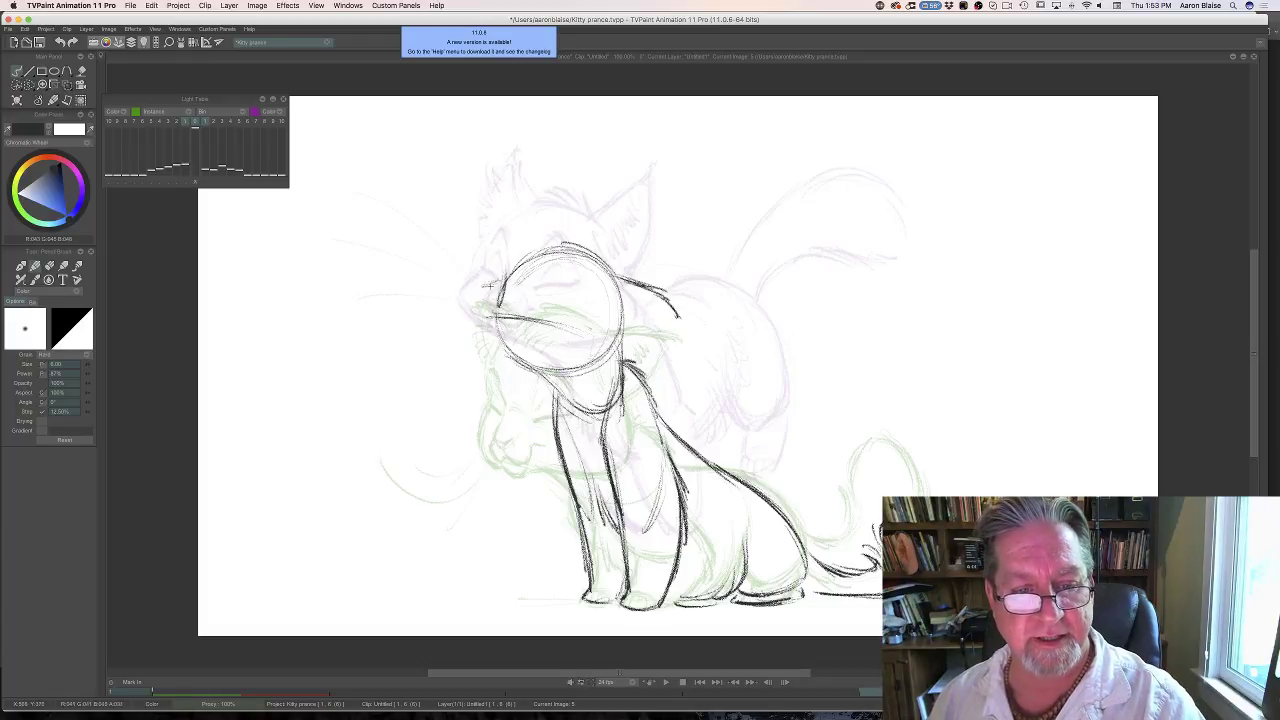
key("Right")
key("Left")
key("Right")
key("Left")
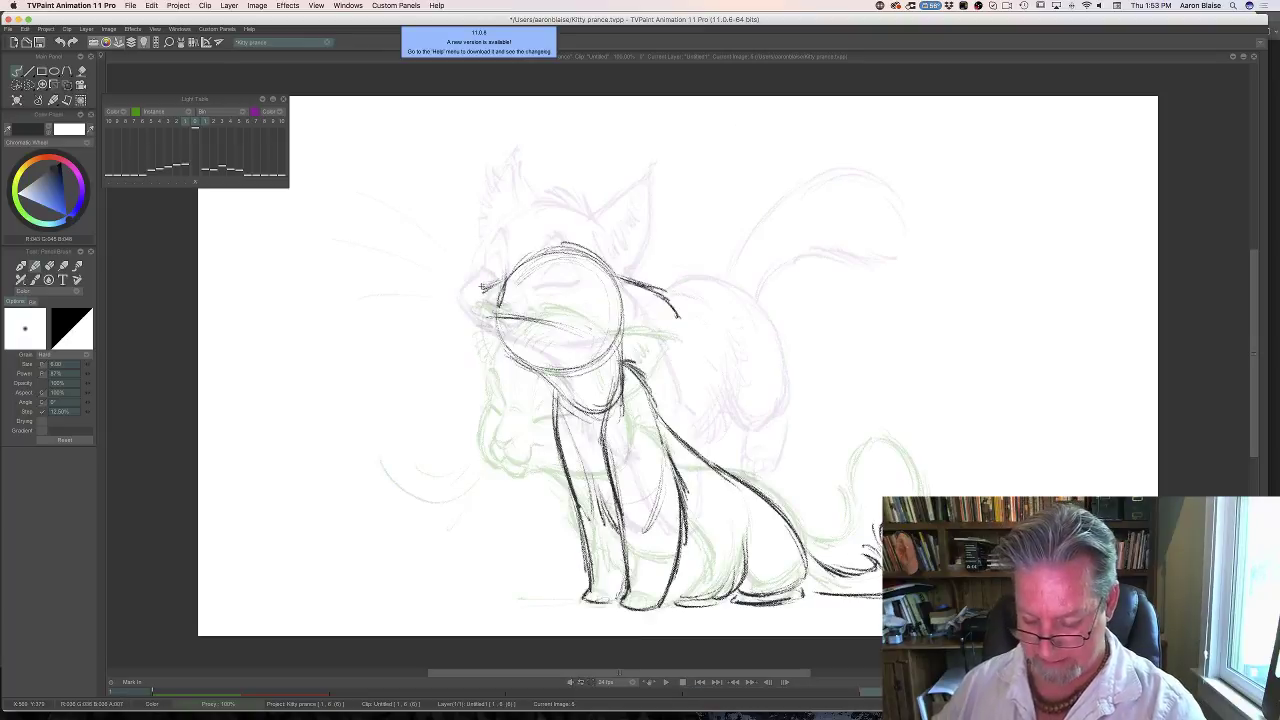
Scrub through the clip's frames in the timeline to review the motion, then return to frame 5.
key("Down")
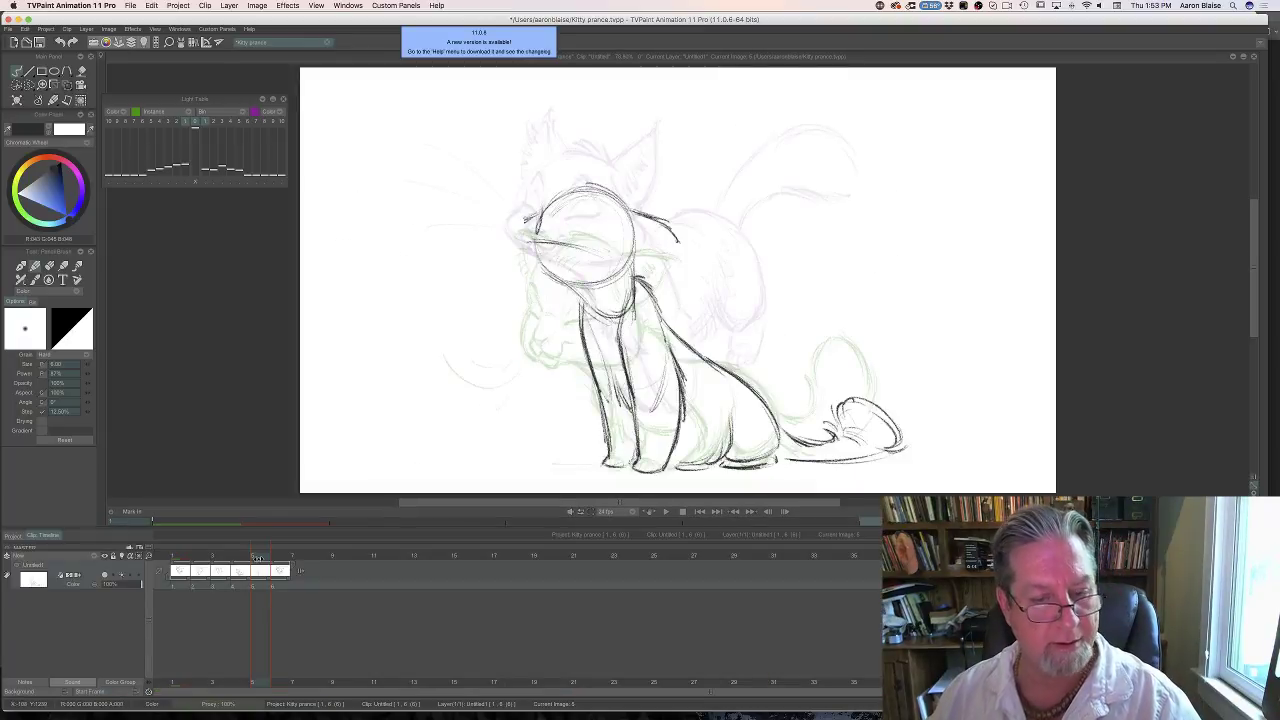
mouse_move(255, 558)
left_mouse_down()
mouse_move(168, 560)
mouse_move(286, 569)
mouse_move(187, 569)
mouse_move(268, 570)
mouse_move(257, 571)
left_mouse_up()
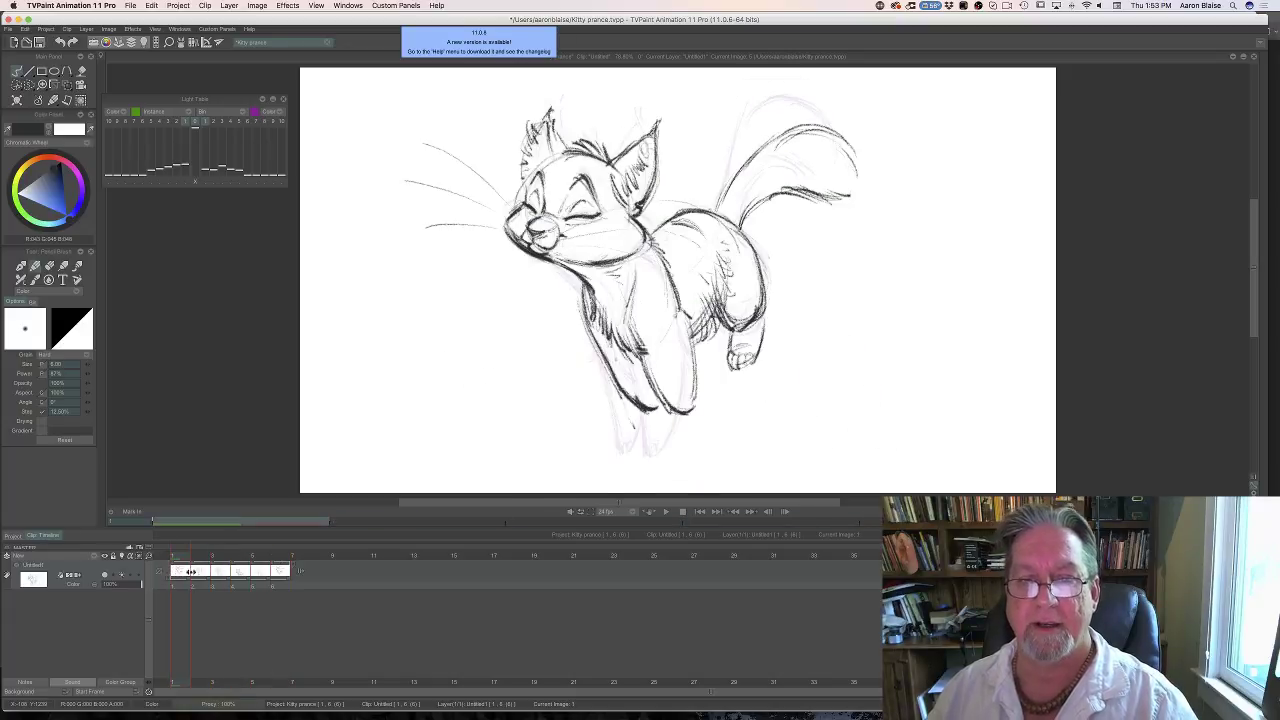
left_click(252, 571)
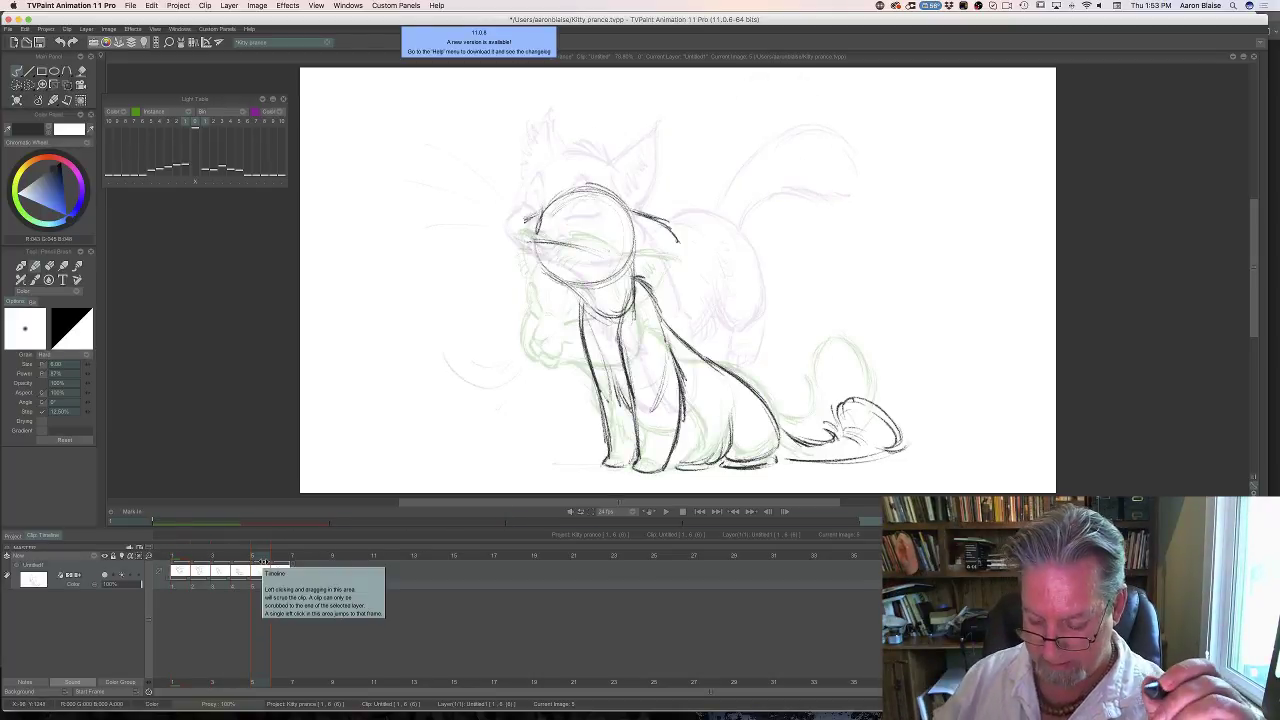
key("Tab")
key("Left")
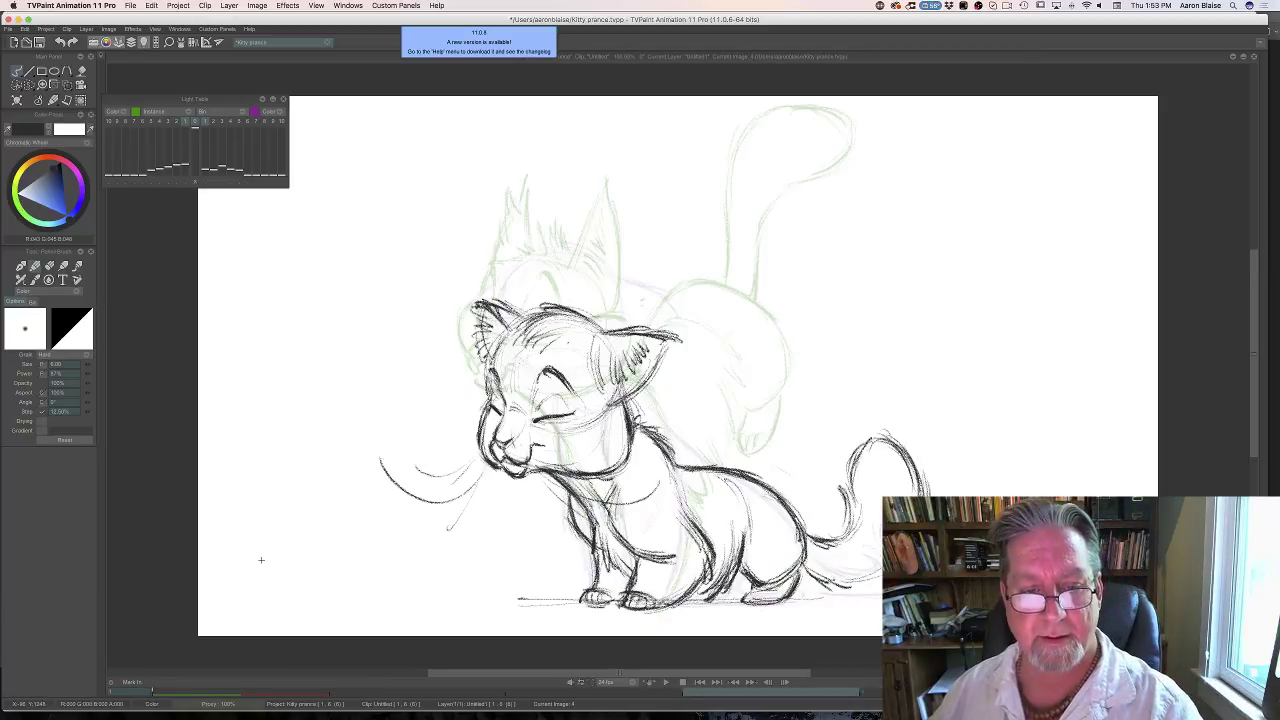
key("Right")
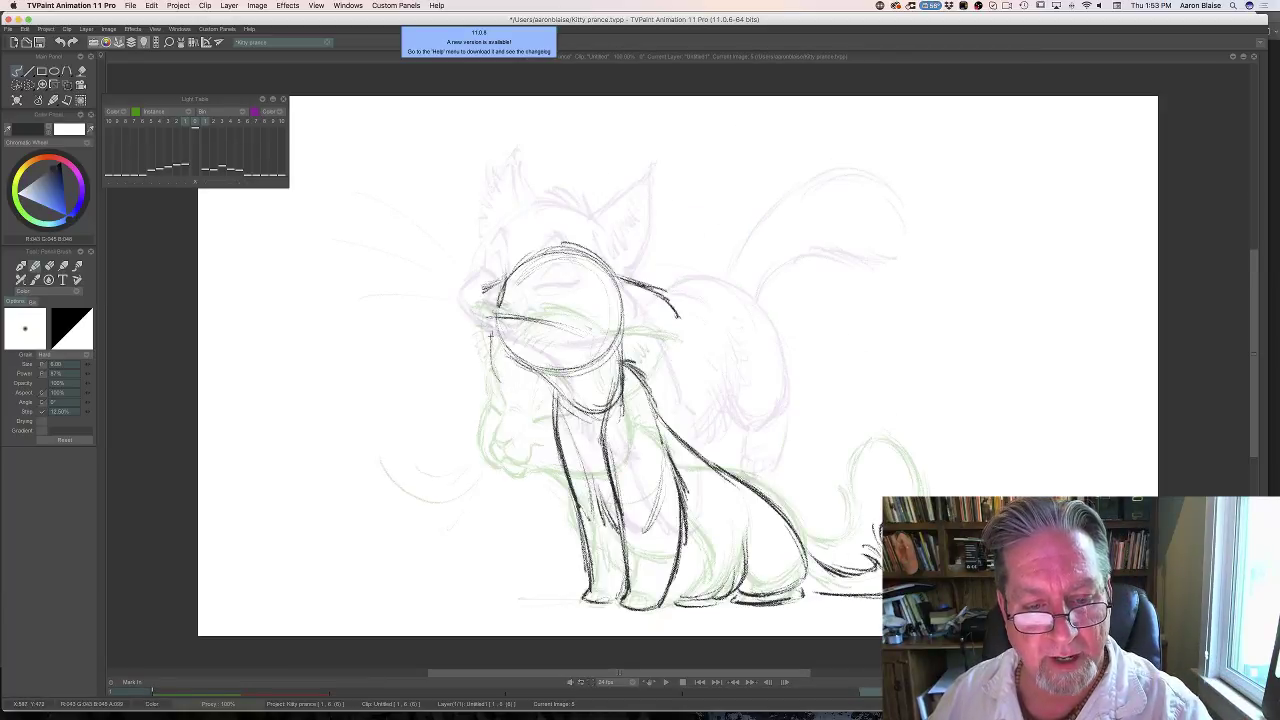
Draw the rounded jaw contour below the front of frame 5's head circle and compare it with frame 4.
mouse_move(535, 383)
left_mouse_down()
mouse_move(578, 423)
mouse_move(511, 372)
mouse_move(496, 377)
left_mouse_up()
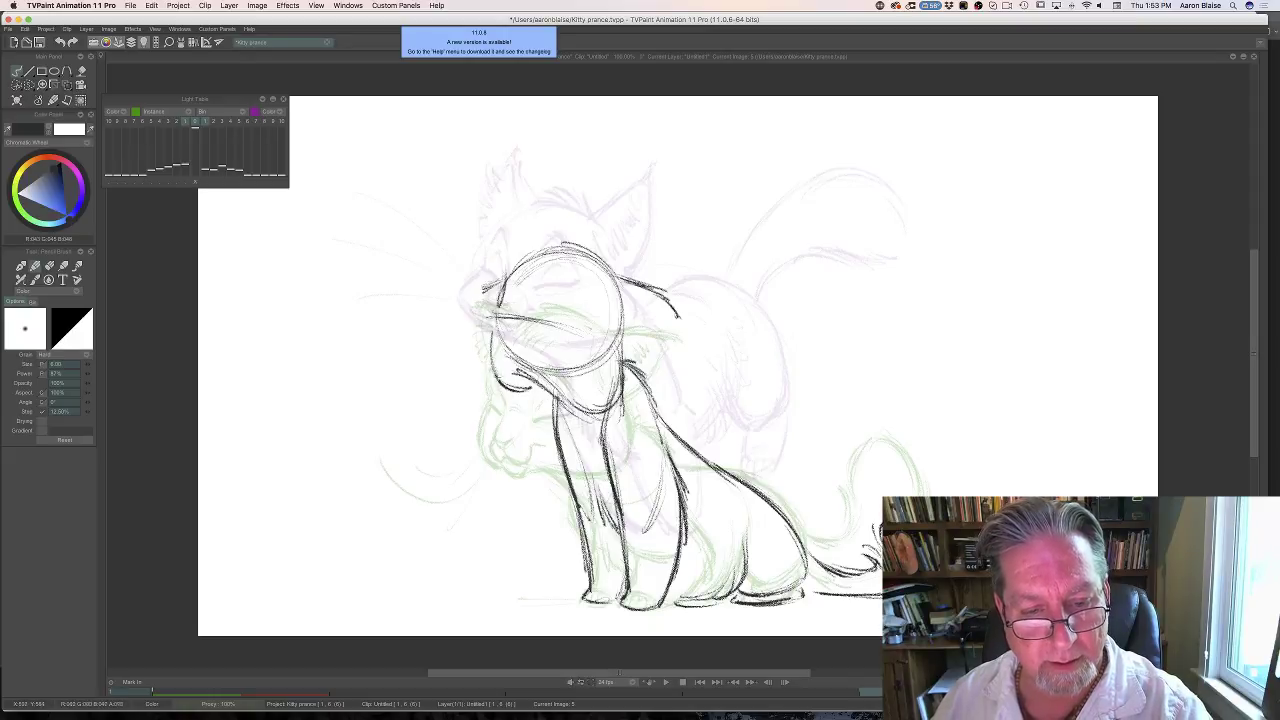
mouse_move(491, 331)
left_mouse_down()
mouse_move(505, 395)
mouse_move(517, 396)
left_mouse_up()
key("Left")
key("Right")
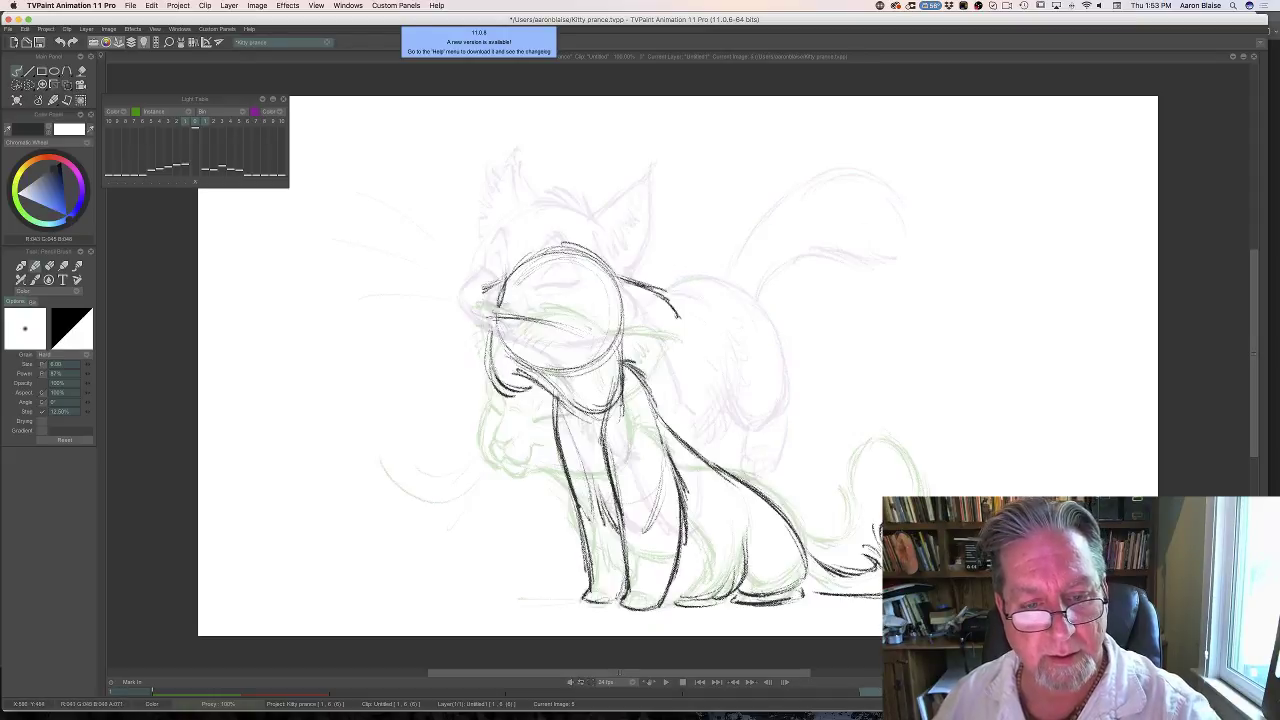
Draw and darken the nose at the front end of frame 5's curved face guideline, checking it against frame 4.
left_click_drag(528, 318, 506, 312)
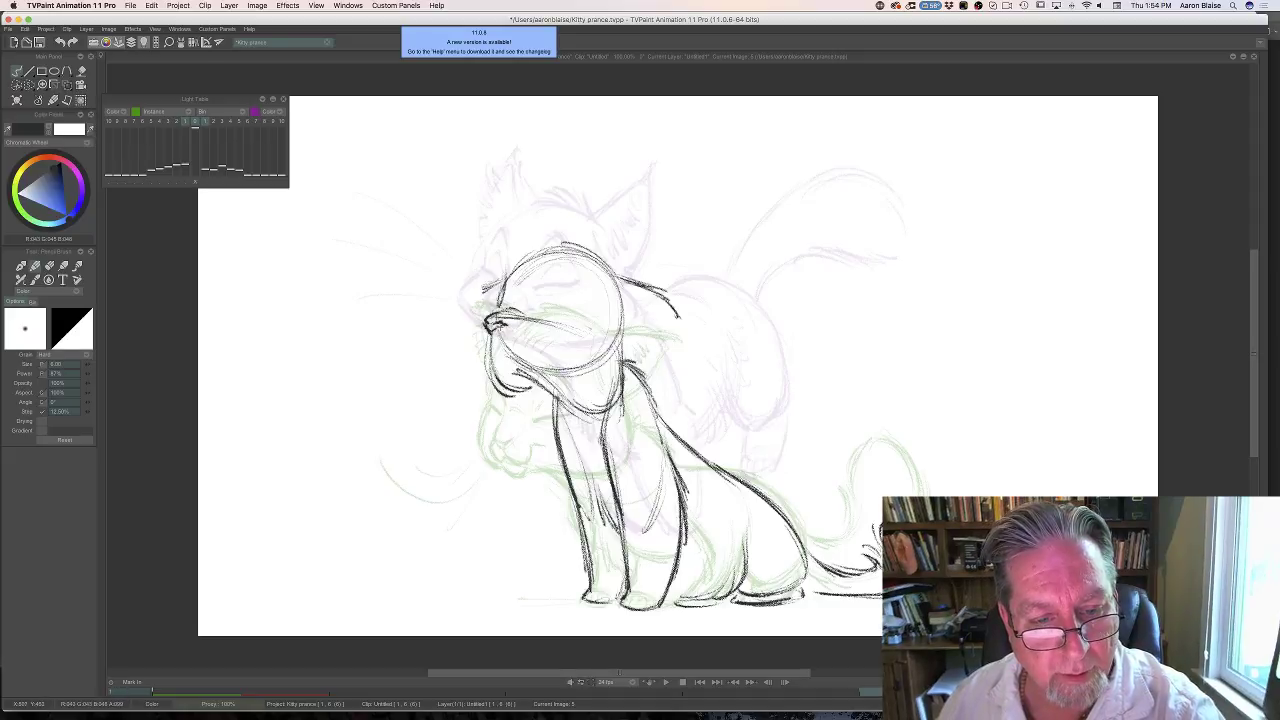
key("Left")
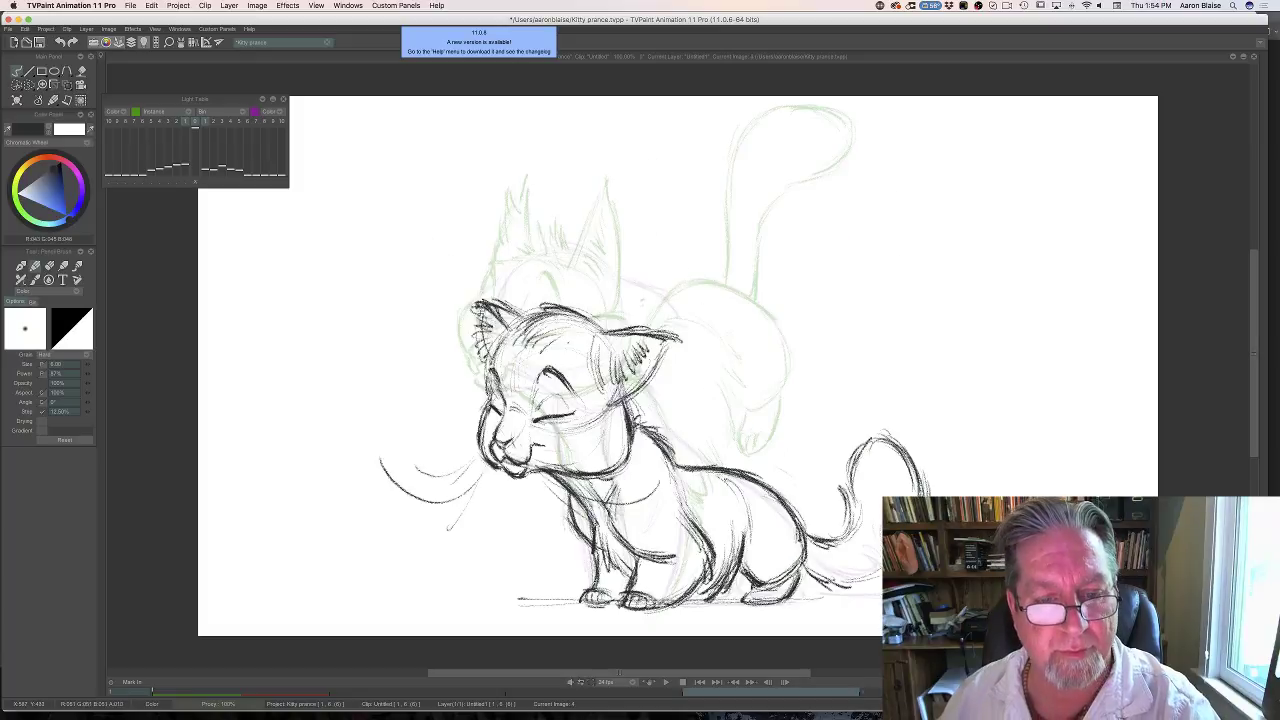
key("Right")
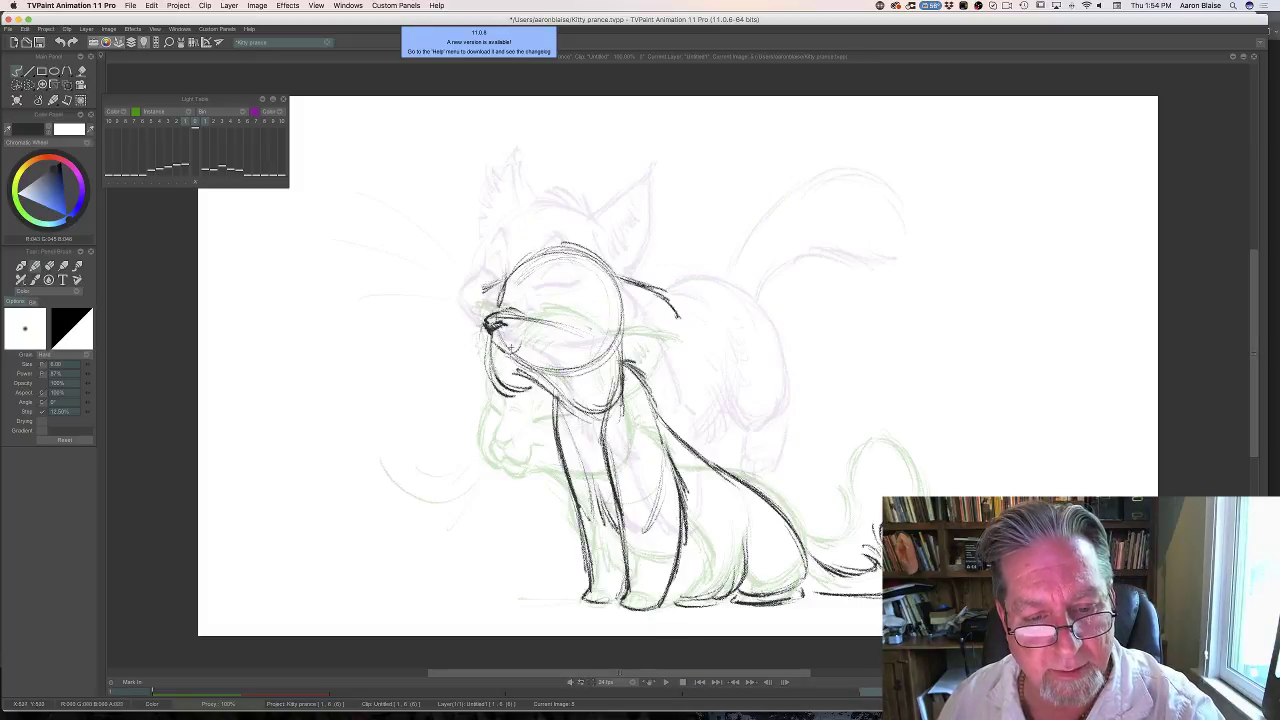
Draw the muzzle and smiling mouth beneath frame 5's nose, erase the overlapping construction lines, and compare the face with frame 4.
left_click_drag(524, 334, 508, 348)
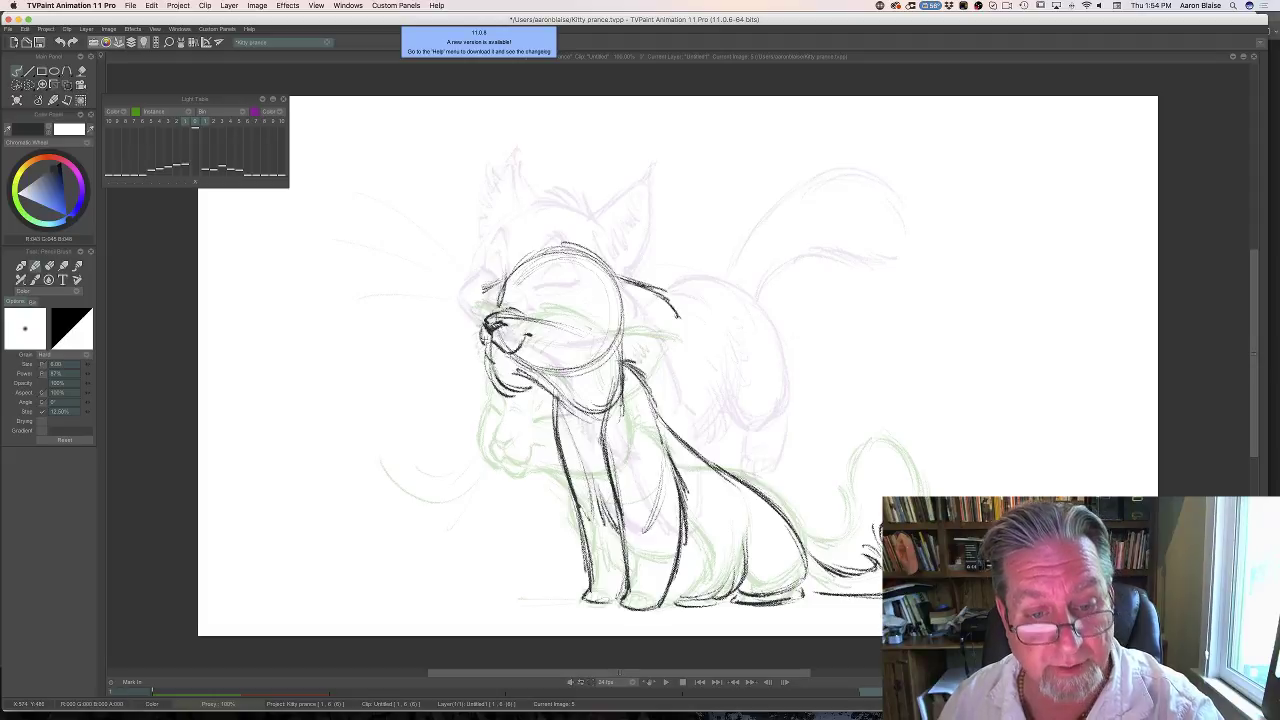
key("e")
mouse_move(487, 350)
left_mouse_down()
mouse_move(510, 366)
mouse_move(484, 345)
mouse_move(505, 355)
mouse_move(520, 342)
left_mouse_up()
key("b")
key("Left")
key("Right")
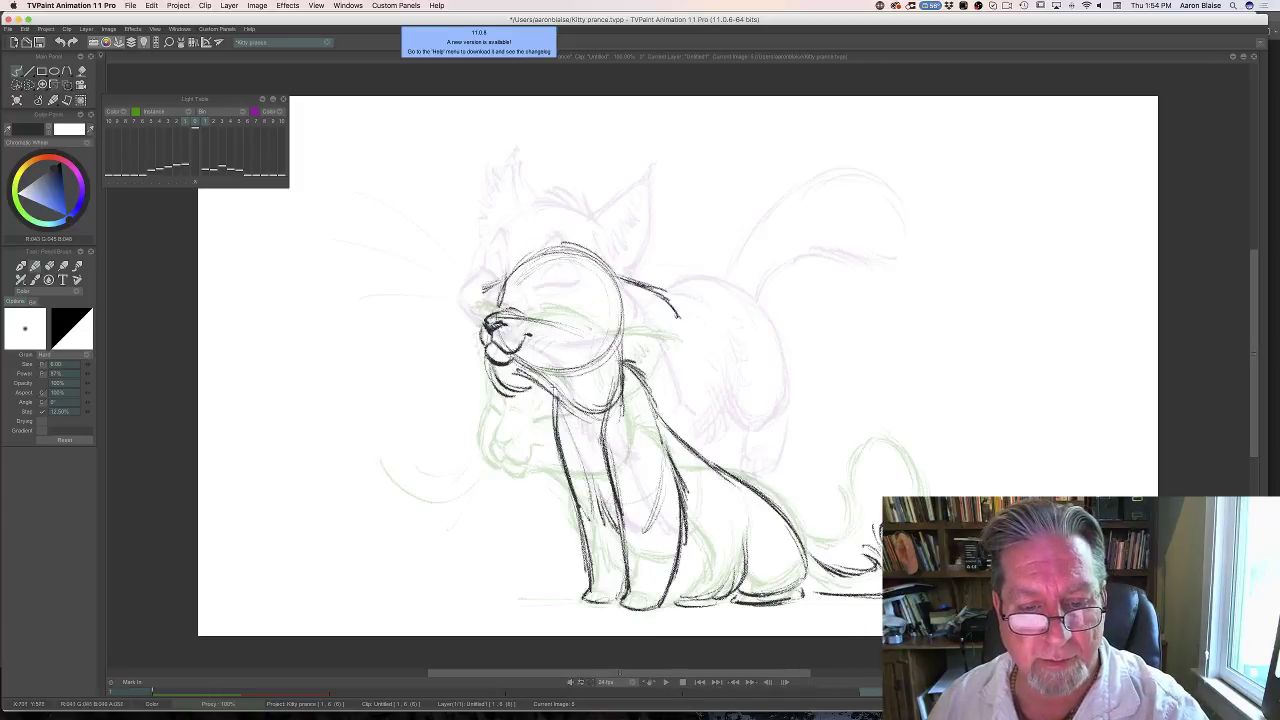
key("Left")
key("Right")
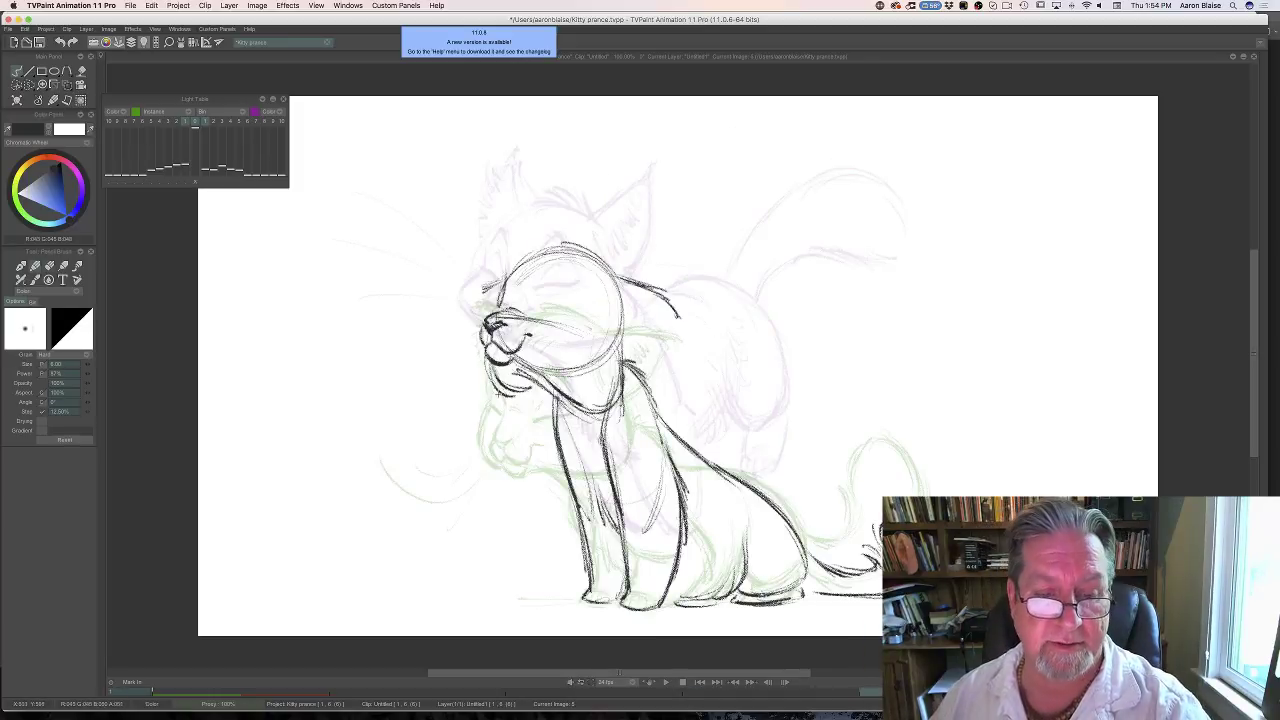
key("Left")
key("Right")
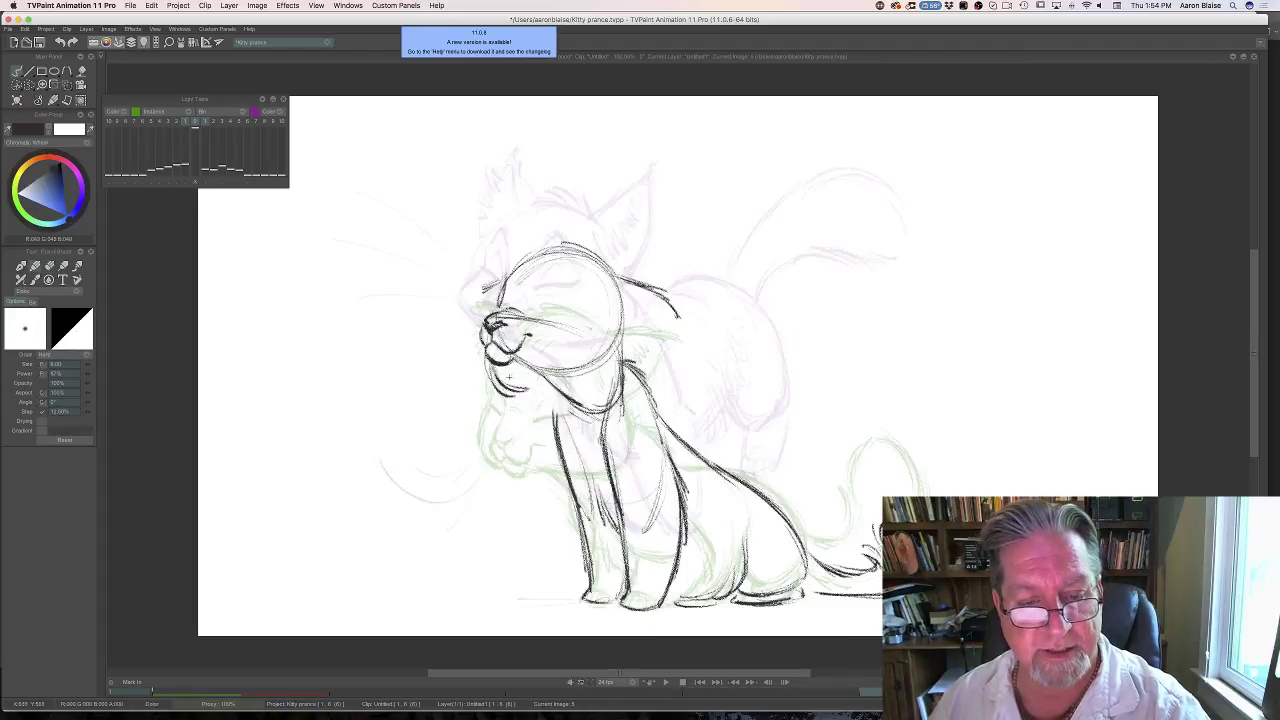
key("Left")
key("Right")
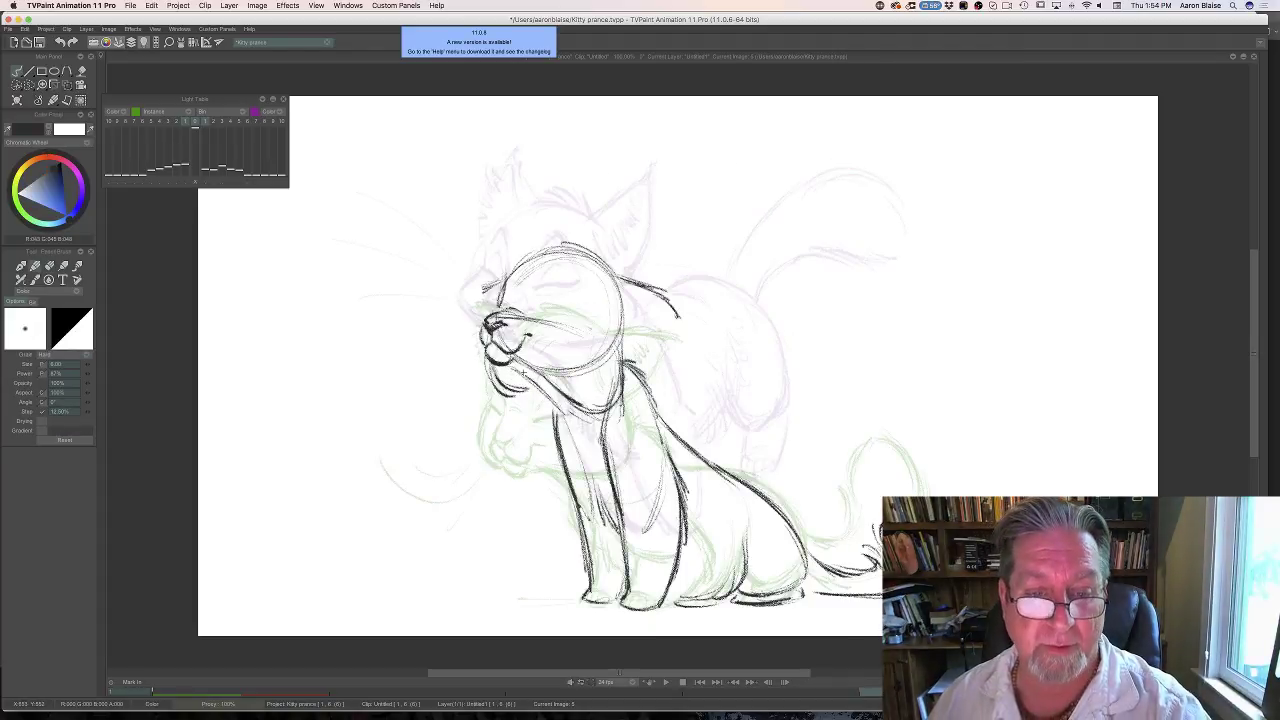
Erase the lower arc of the head circle inside frame 5's cheek and compare the head with frame 4.
key("Left")
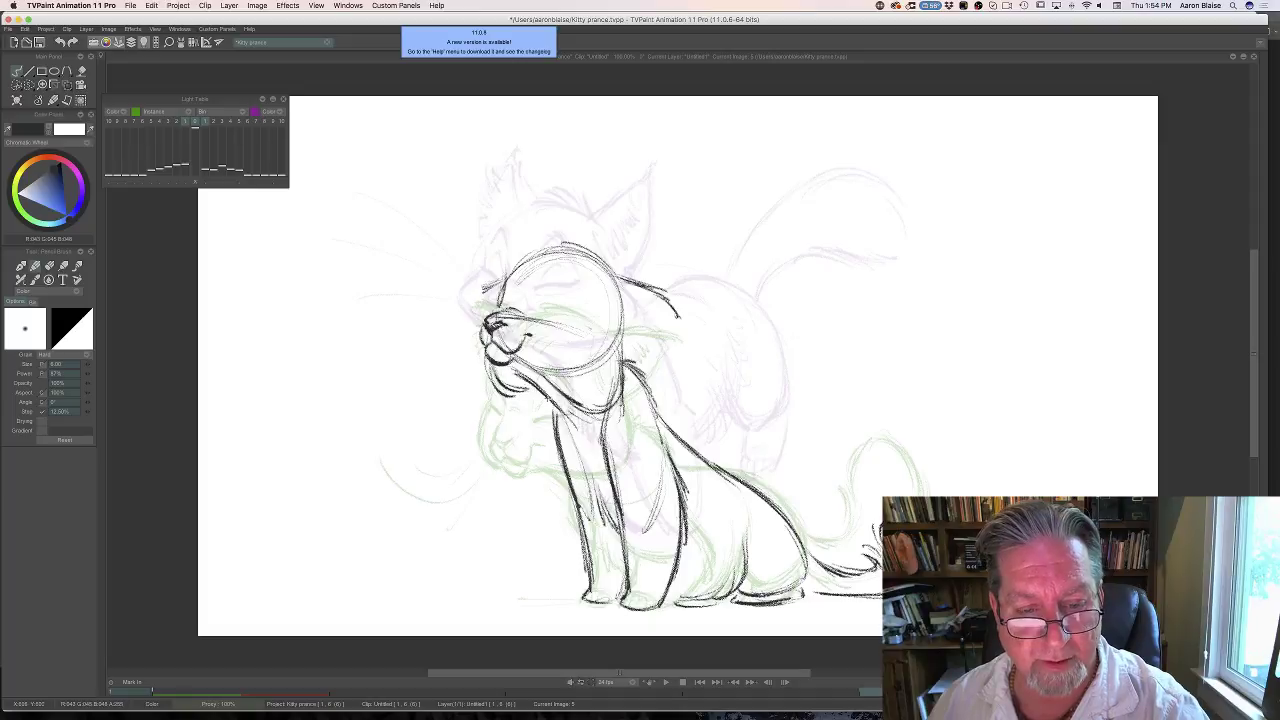
key("Right")
key("Left")
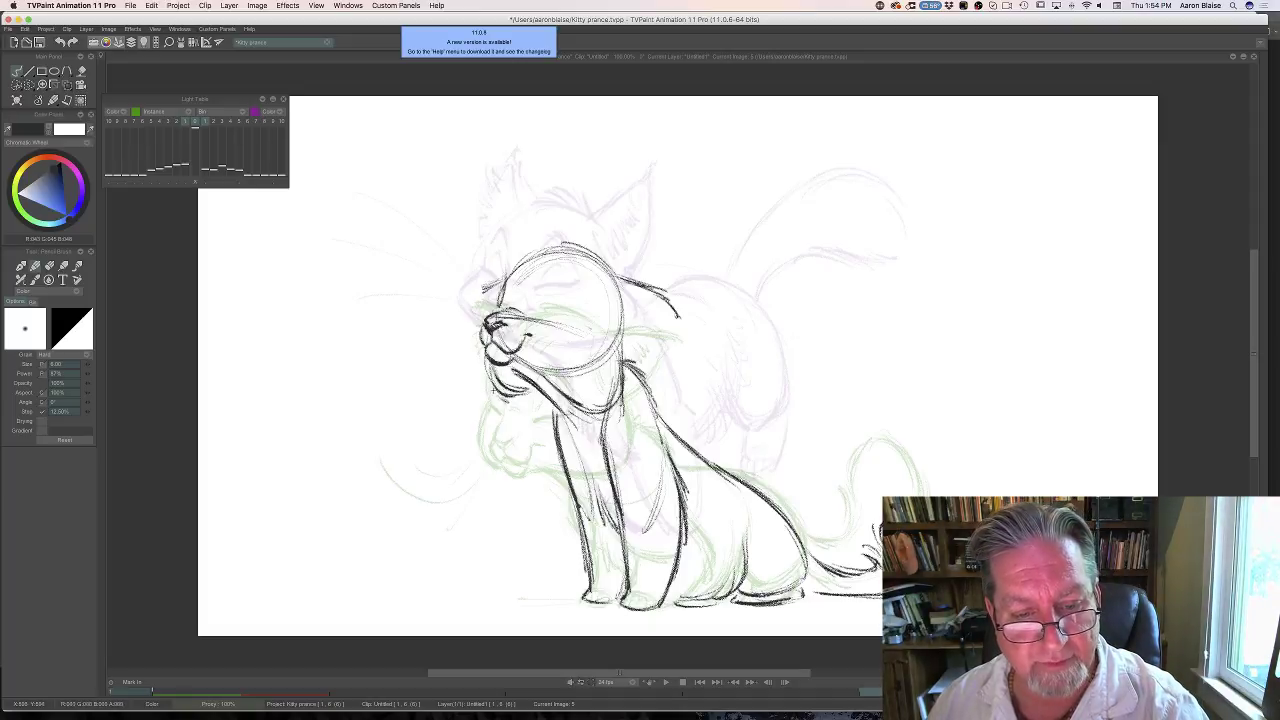
key("Right")
key("e")
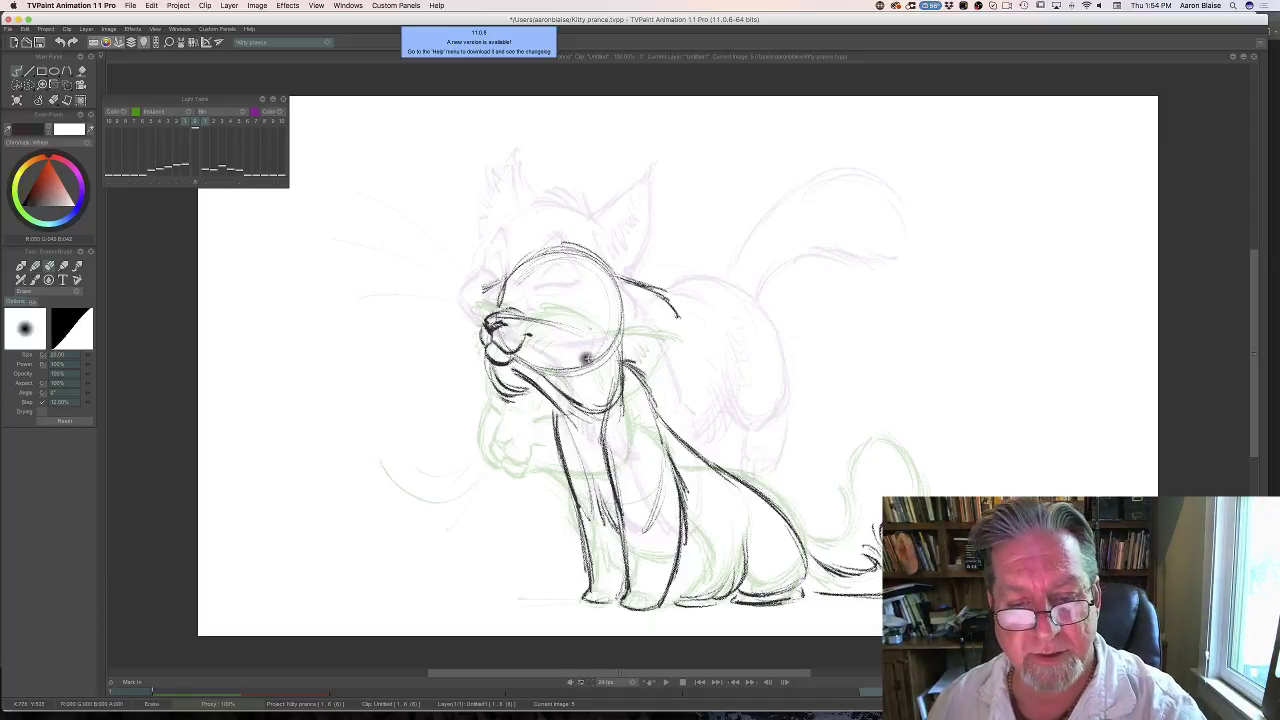
mouse_move(607, 343)
left_mouse_down()
mouse_move(547, 371)
mouse_move(611, 398)
left_mouse_up()
key("Left")
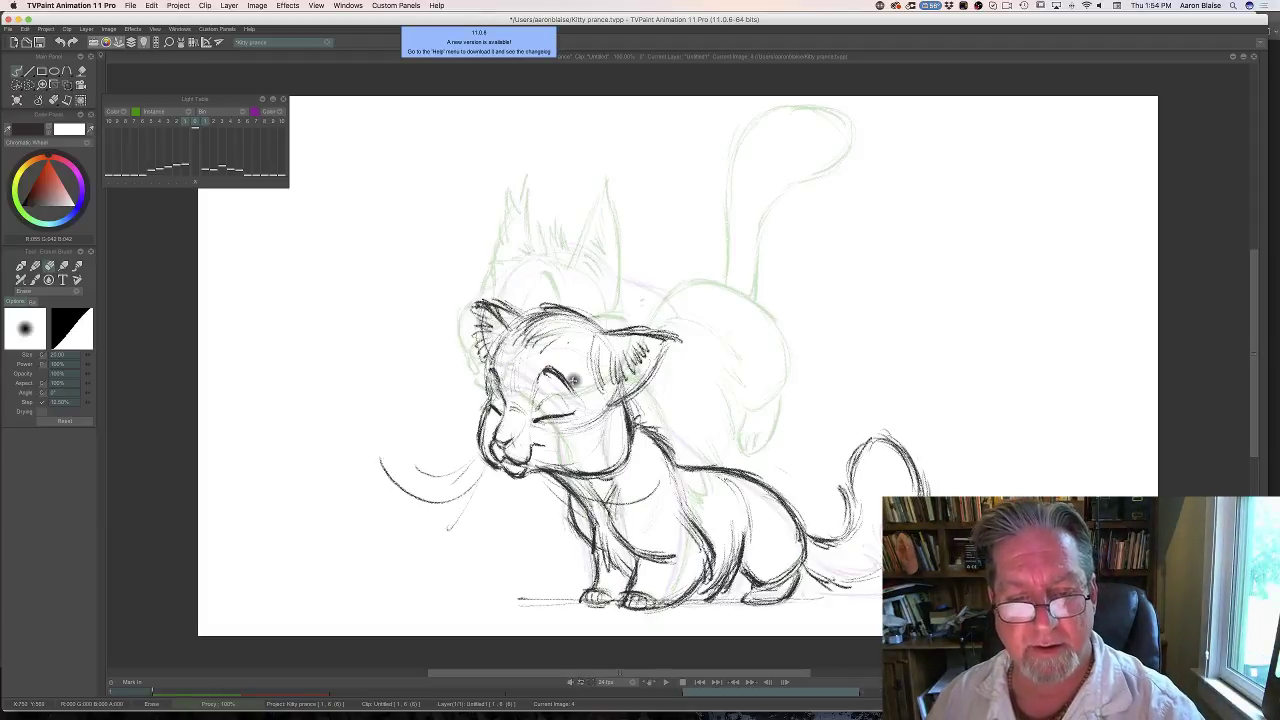
key("Right")
key("Left")
key("Right")
Refine the back of frame 5's cheek and jaw where they meet the neck, cleaning up overlapping lines and checking against frame 4.
key("b")
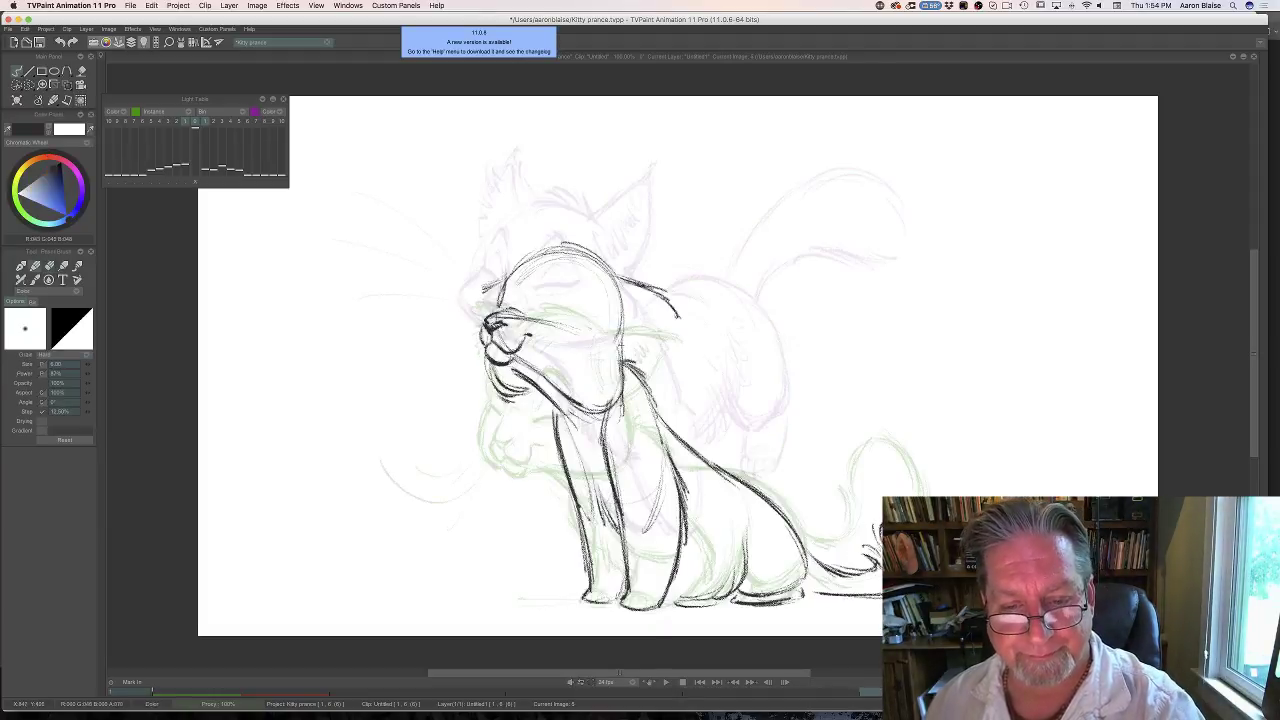
key("Left")
key("Right")
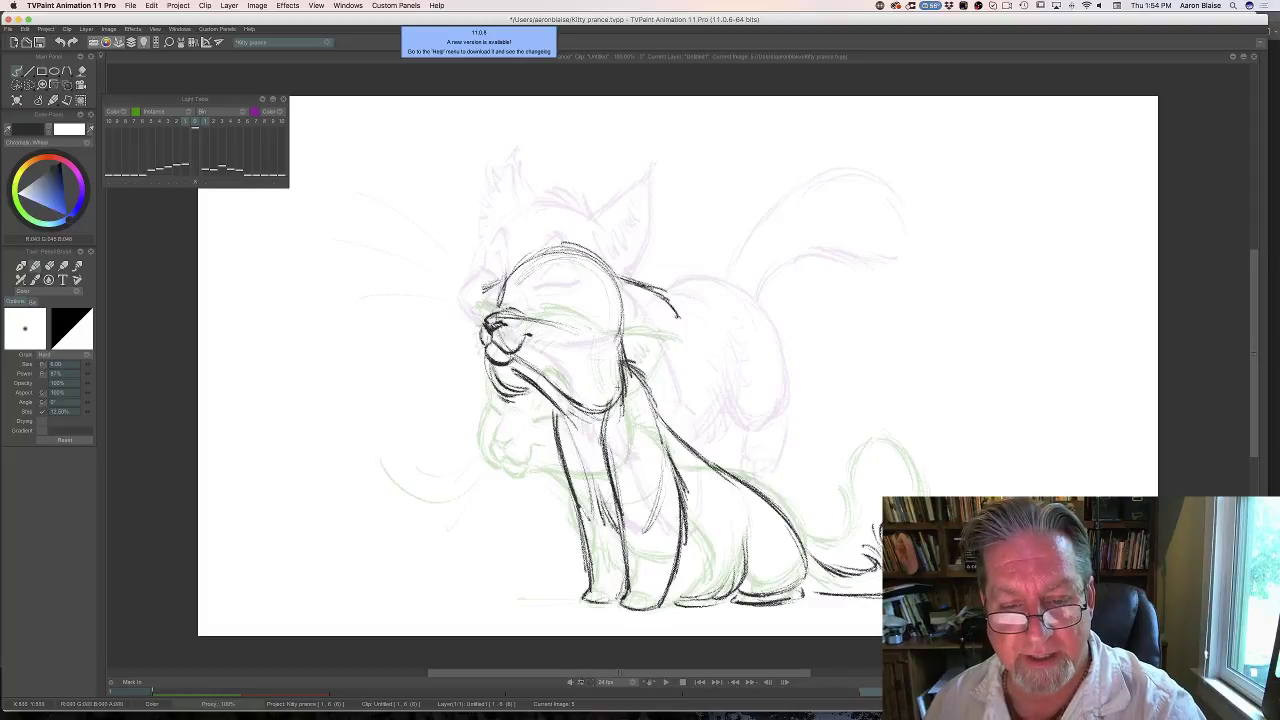
mouse_move(581, 399)
left_mouse_down()
mouse_move(564, 393)
mouse_move(608, 414)
mouse_move(588, 455)
left_mouse_up()
key("e")
key("Left")
key("Right")
key("b")
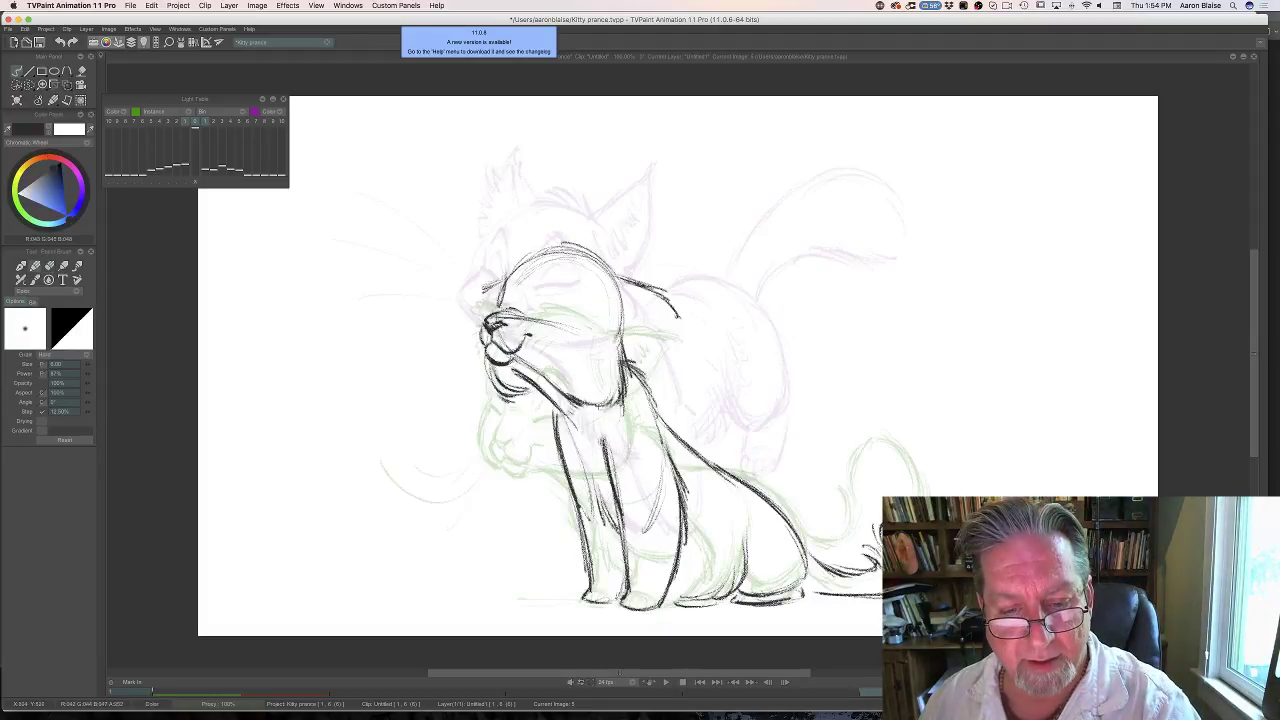
Sketch the chest fur down between frame 5's front legs and compare the pose with frame 4.
mouse_move(582, 408)
left_mouse_down()
mouse_move(615, 394)
mouse_move(610, 462)
mouse_move(575, 443)
mouse_move(604, 518)
left_mouse_up()
key("Left")
key("Right")
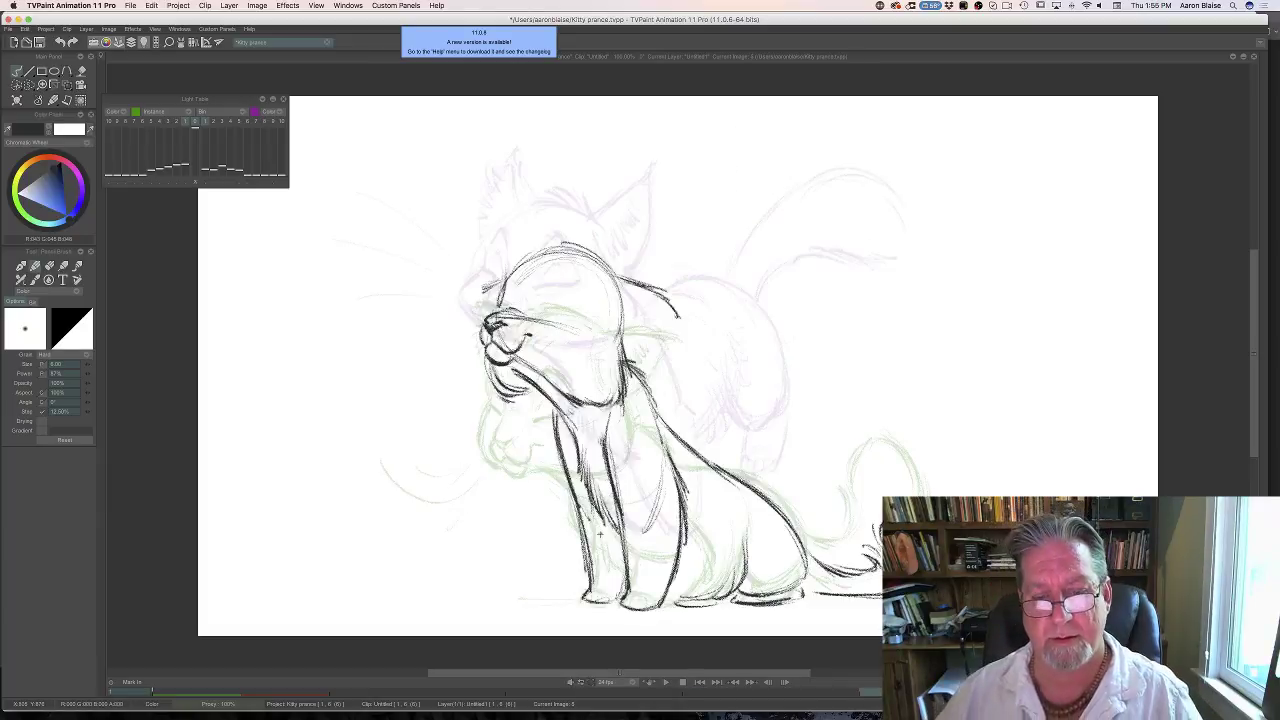
key("Left")
key("Right")
key("Left")
key("Right")
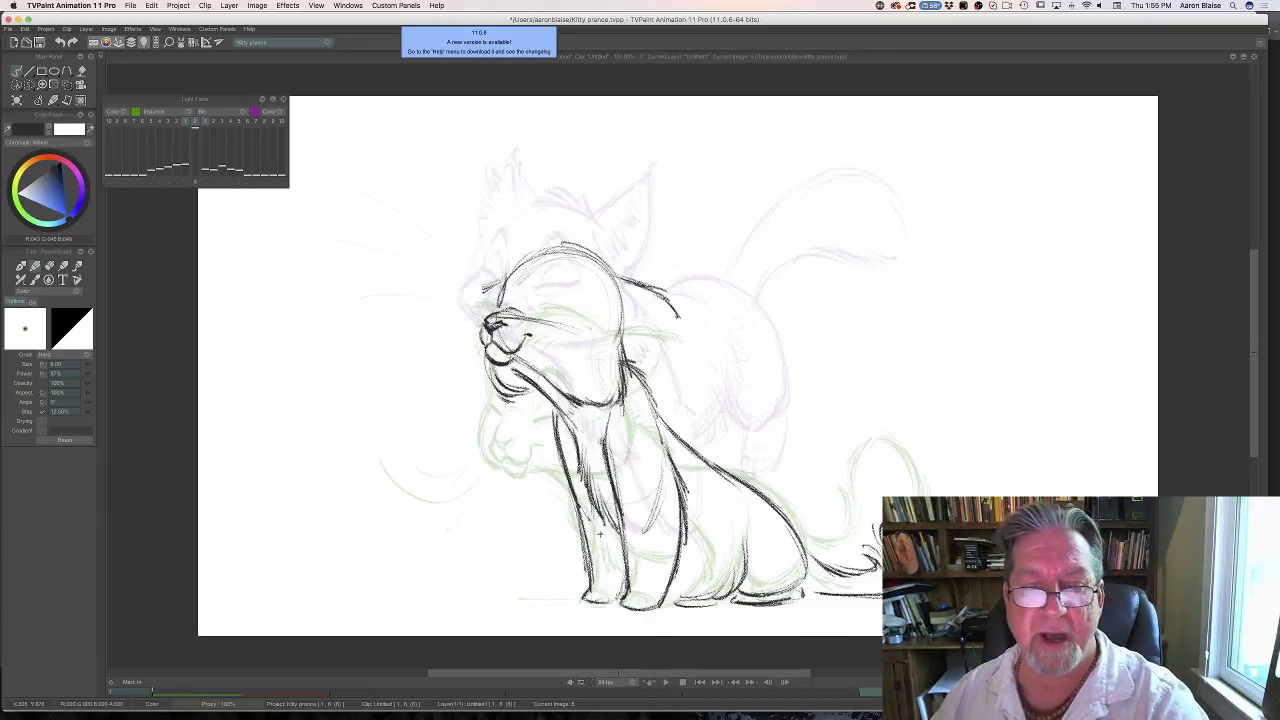
Clean up and redraw the back edge of frame 5's cheek below the near ear, comparing it with frame 4.
key("e")
left_click_drag(610, 322, 612, 390)
key("Left")
key("Right")
key("p")
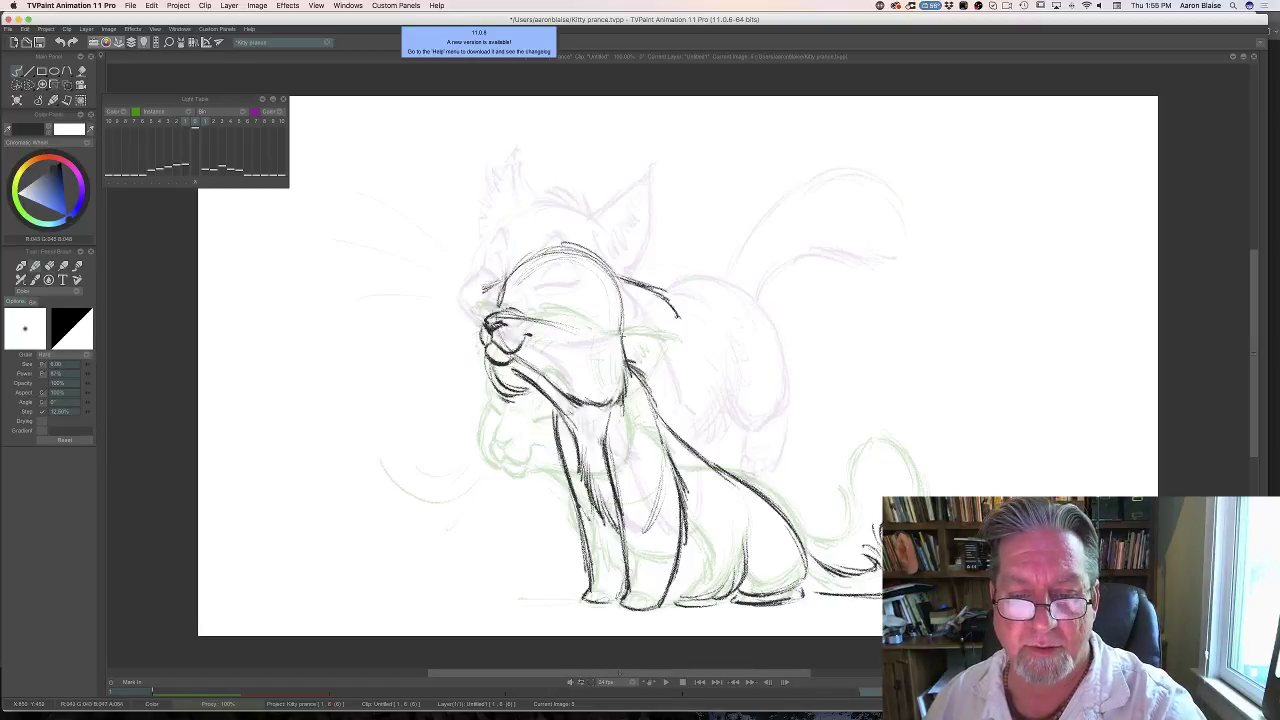
left_click_drag(623, 330, 624, 388)
key("Left")
key("Right")
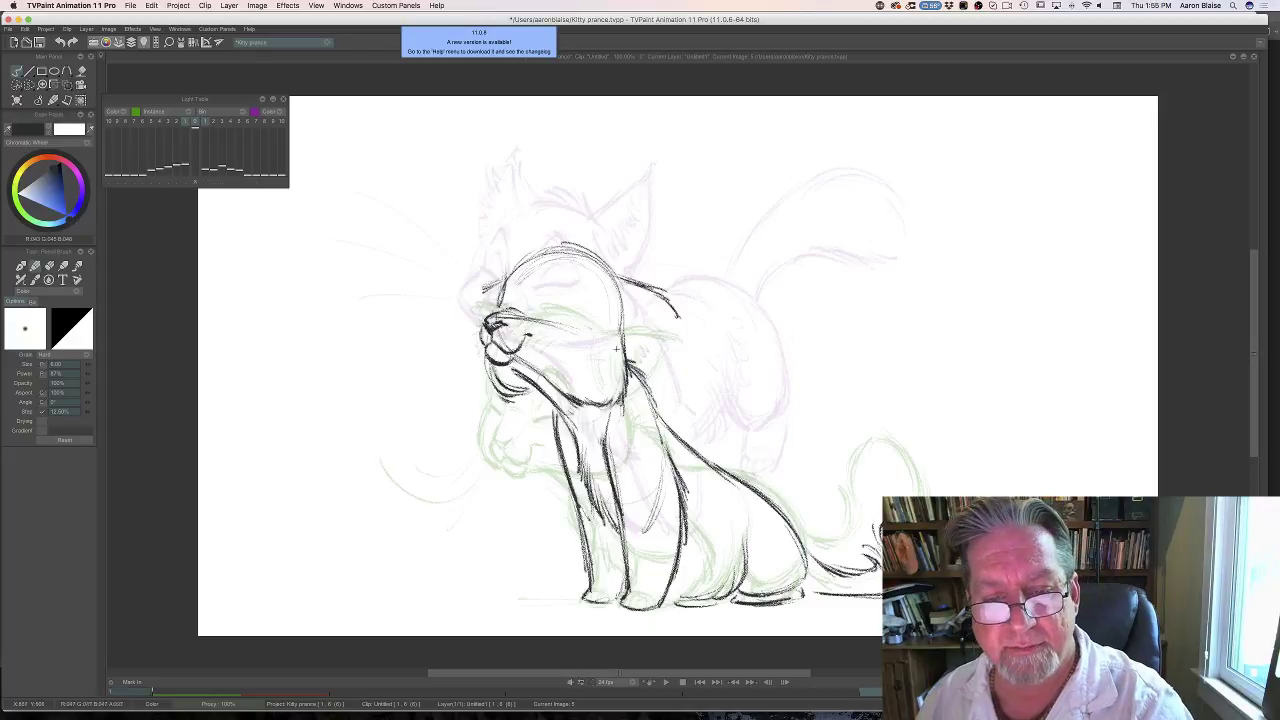
key("Left")
key("Right")
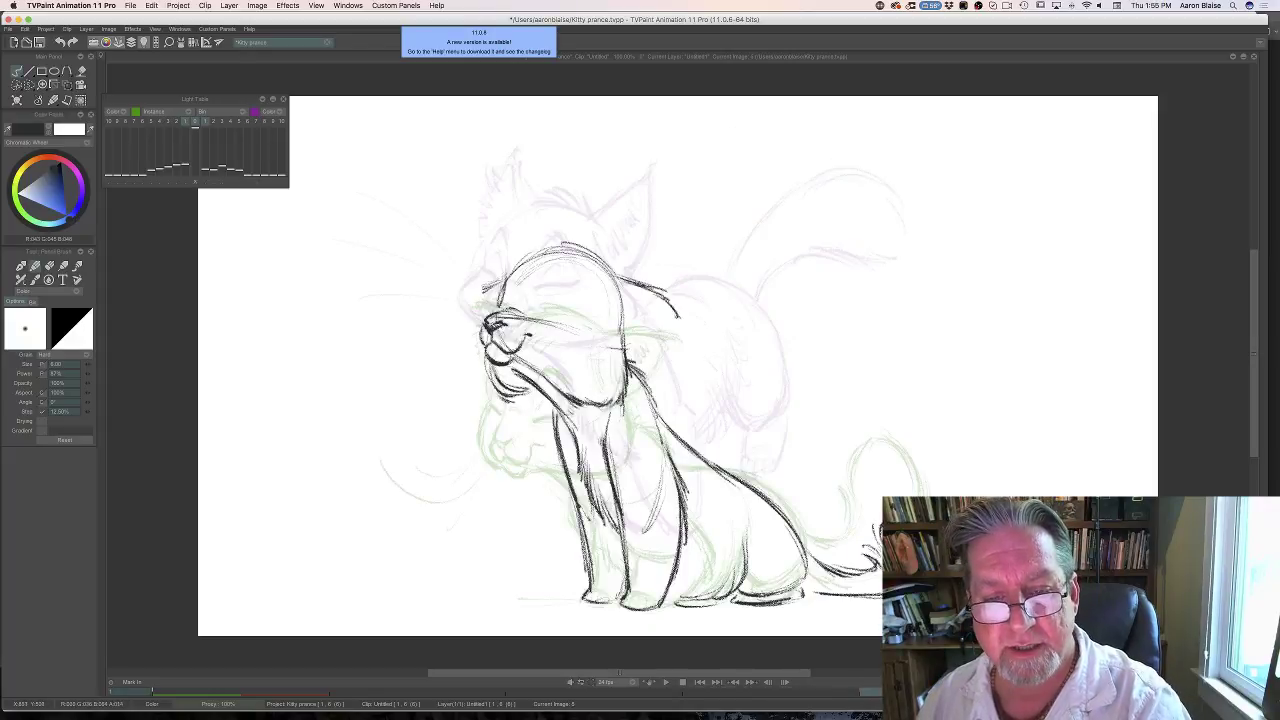
Draw the lower edge of frame 5's near ear out to its tip and check it against frame 4.
left_click_drag(631, 346, 682, 331)
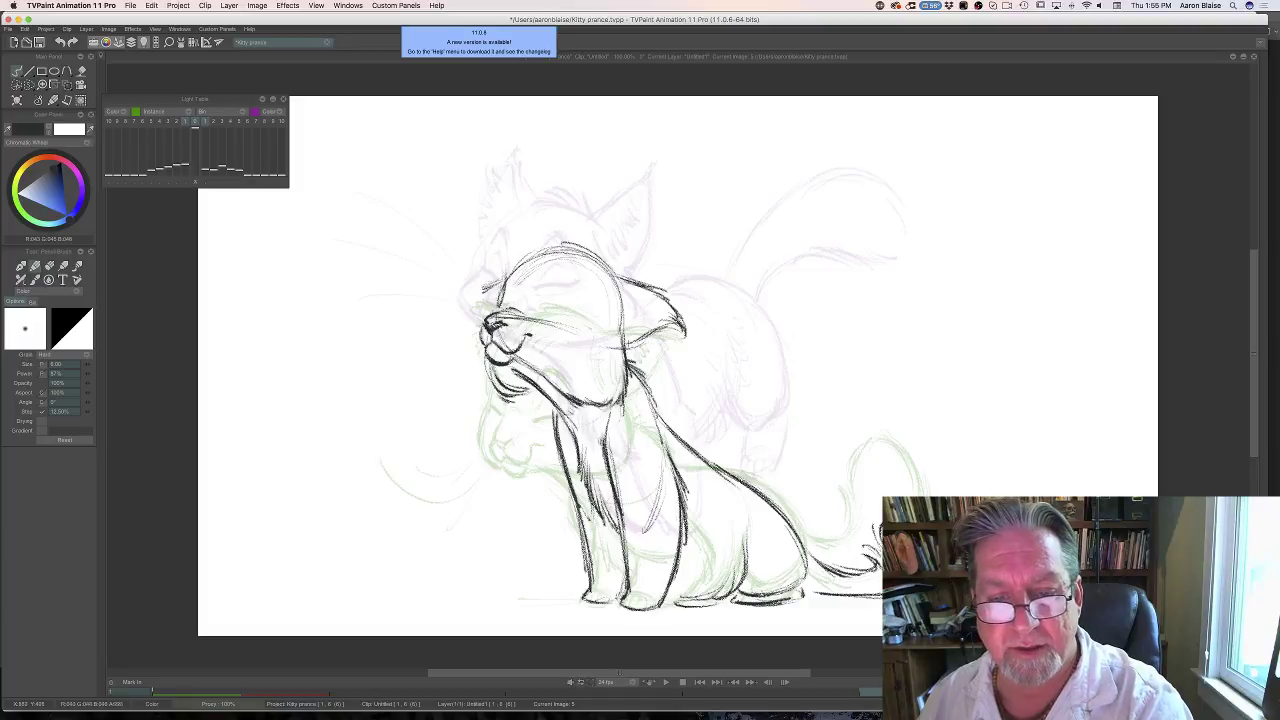
key("Left")
key("Right")
key("Left")
key("Right")
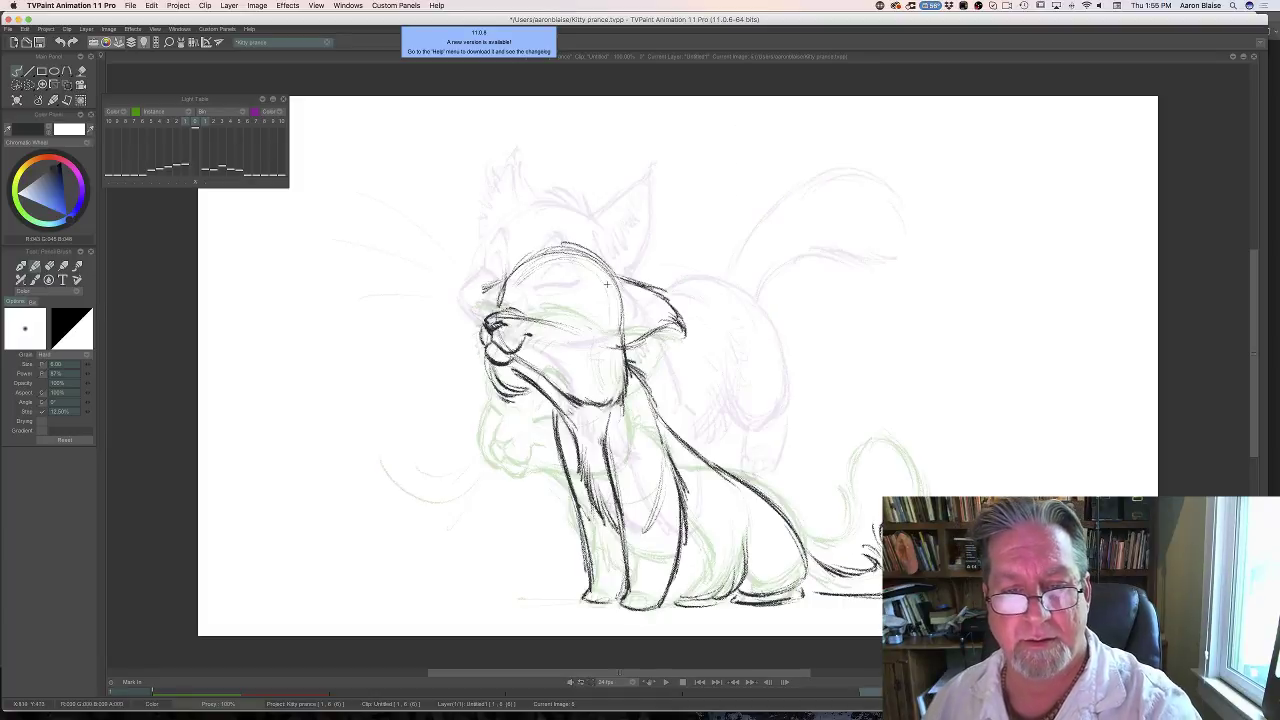
Draw the inner fold and fur of frame 5's near ear and the contour on the far side of the face.
mouse_move(604, 284)
left_mouse_down()
mouse_move(606, 336)
mouse_move(618, 320)
mouse_move(664, 318)
left_mouse_up()
key("Left")
key("Right")
key("Left")
key("Right")
key("Left")
key("Right")
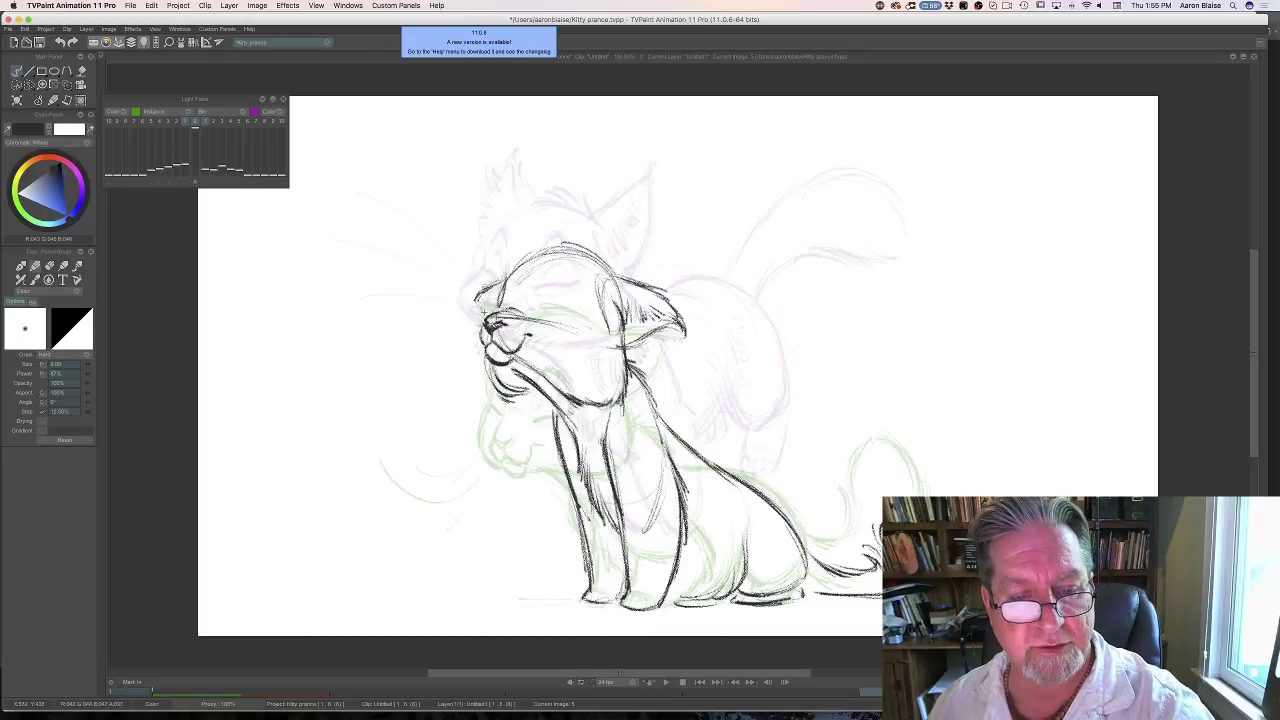
Draw the closed near eye on frame 5's face and compare its placement with frame 4.
key("Left")
key("Right")
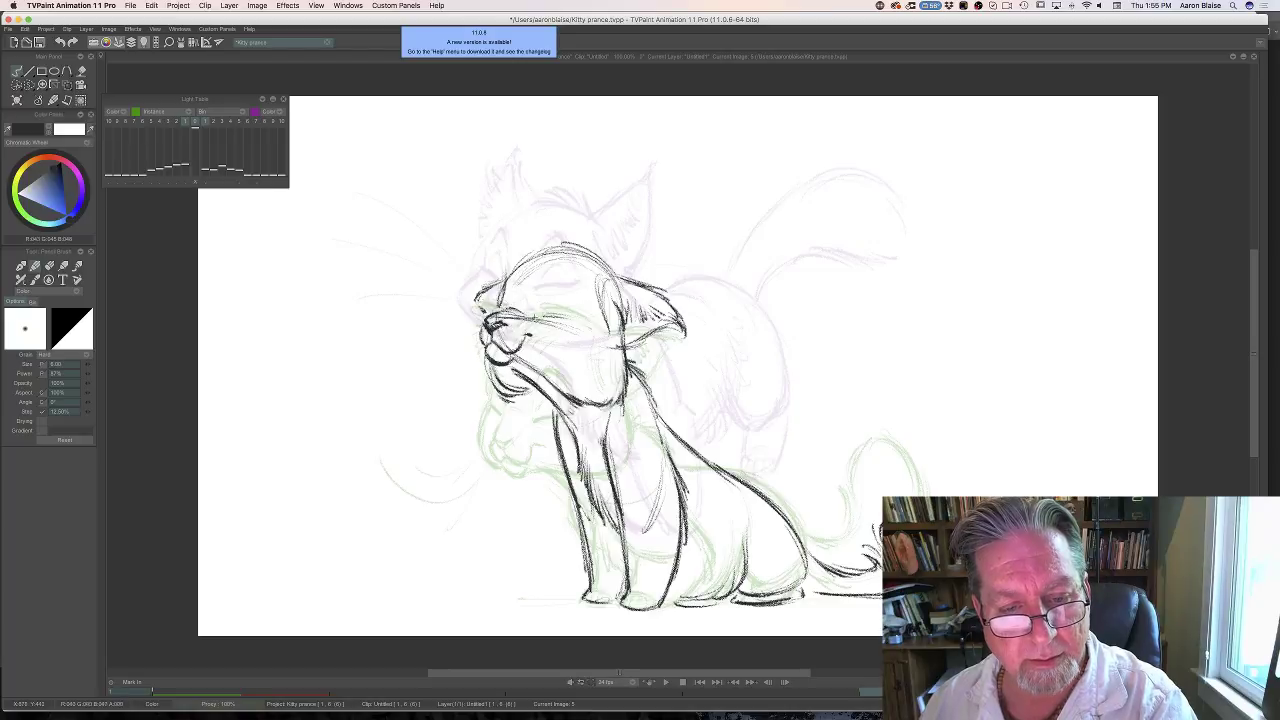
left_click_drag(530, 318, 574, 316)
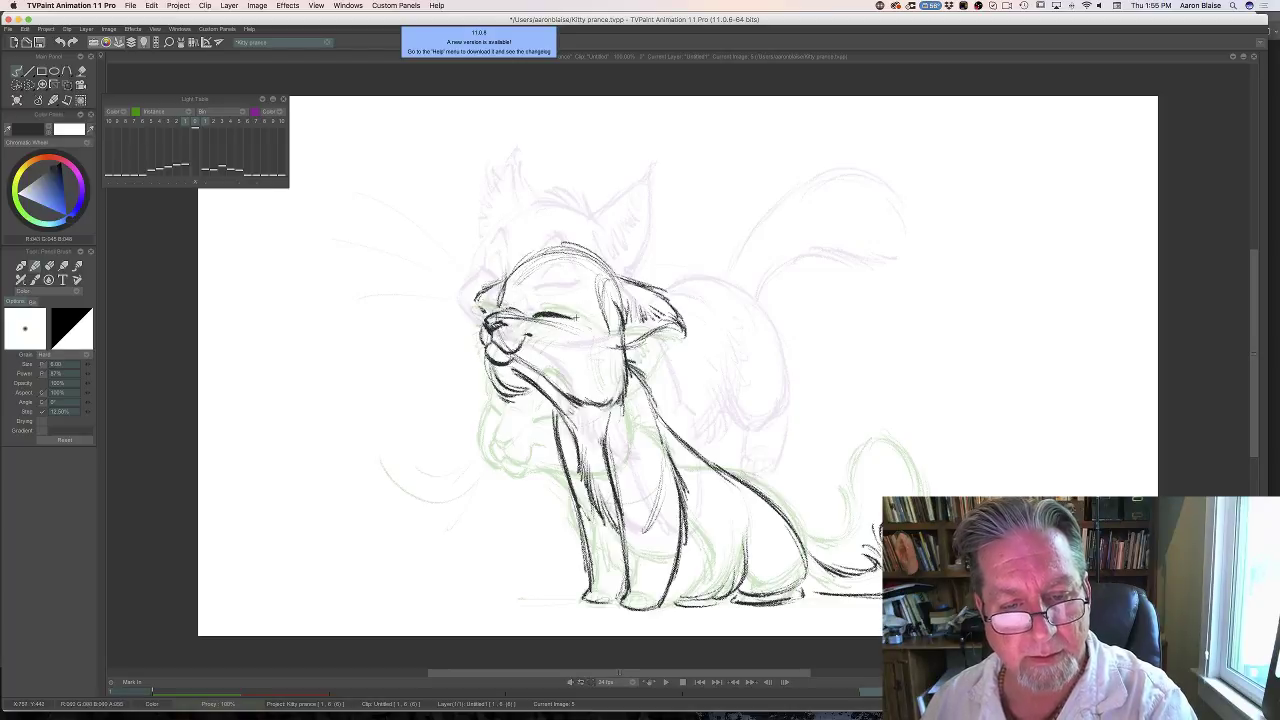
key("Left")
key("Right")
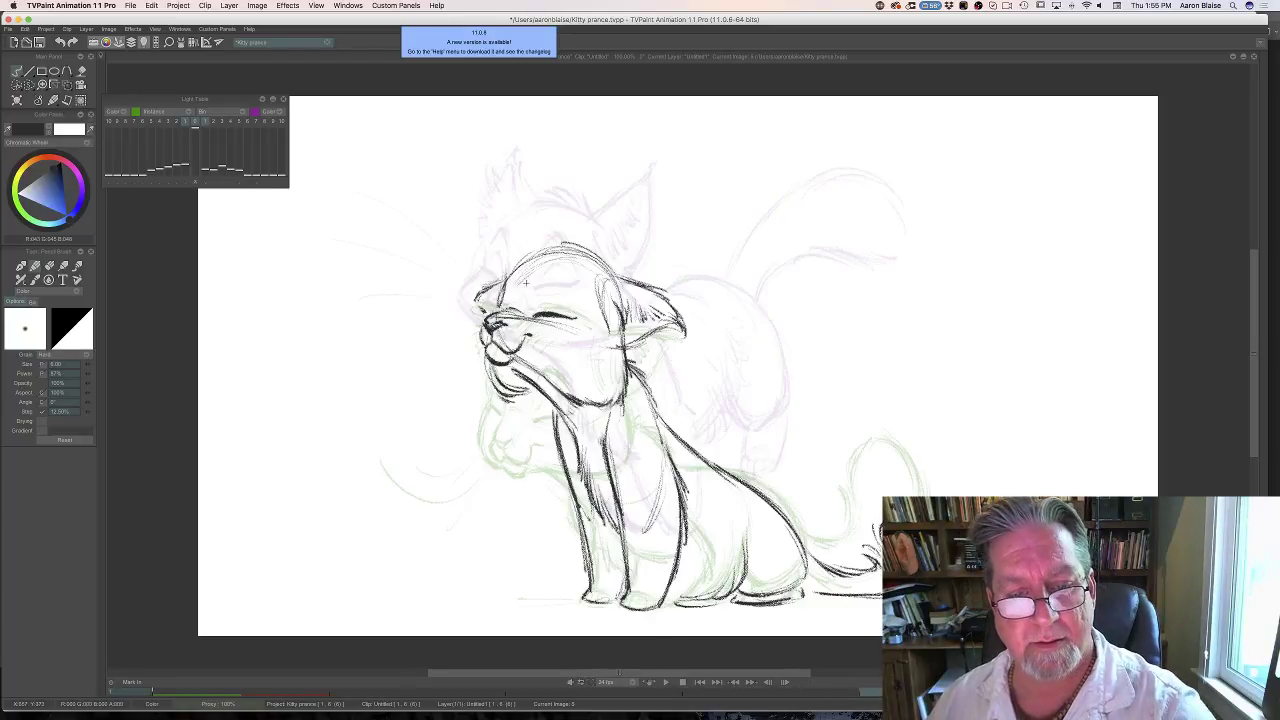
Draw the arched eyebrow above and the cheek crease beneath frame 5's near eye, checking both against frame 4.
mouse_move(538, 303)
left_mouse_down()
mouse_move(579, 296)
mouse_move(562, 268)
mouse_move(529, 310)
left_mouse_up()
key("Left")
key("Right")
key("Left")
key("Right")
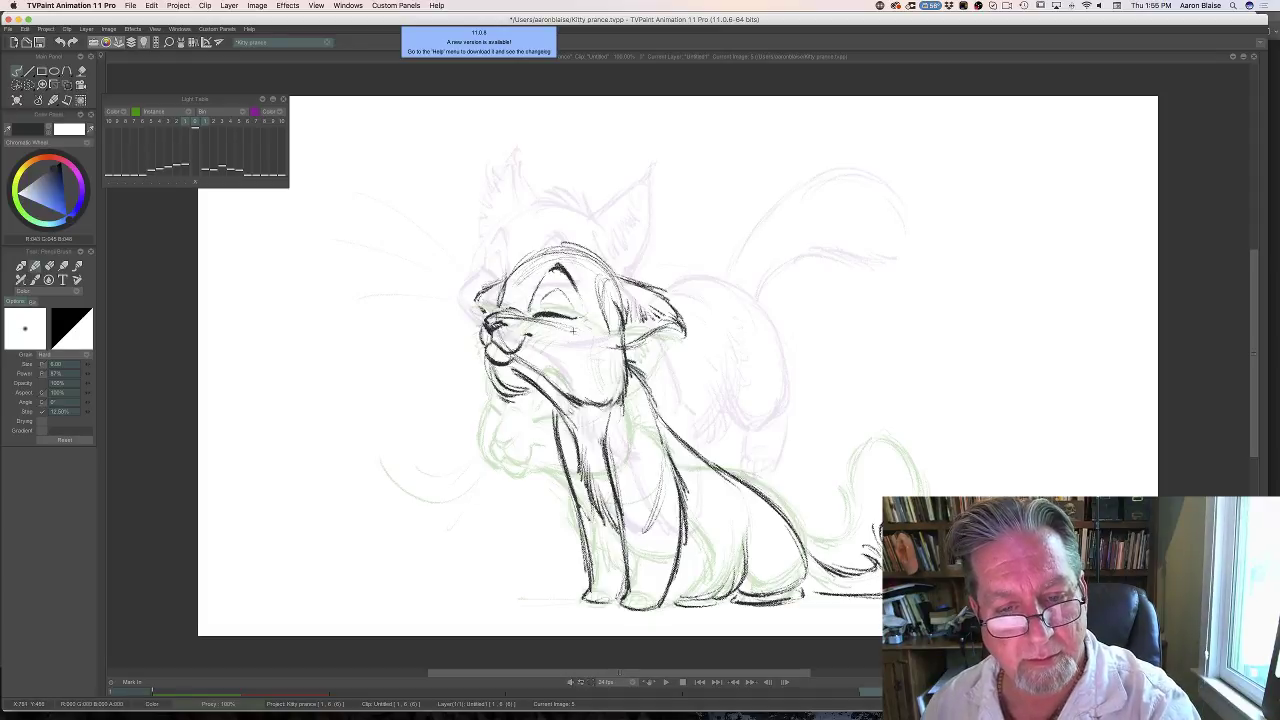
left_click_drag(536, 320, 576, 332)
key("Left")
key("Right")
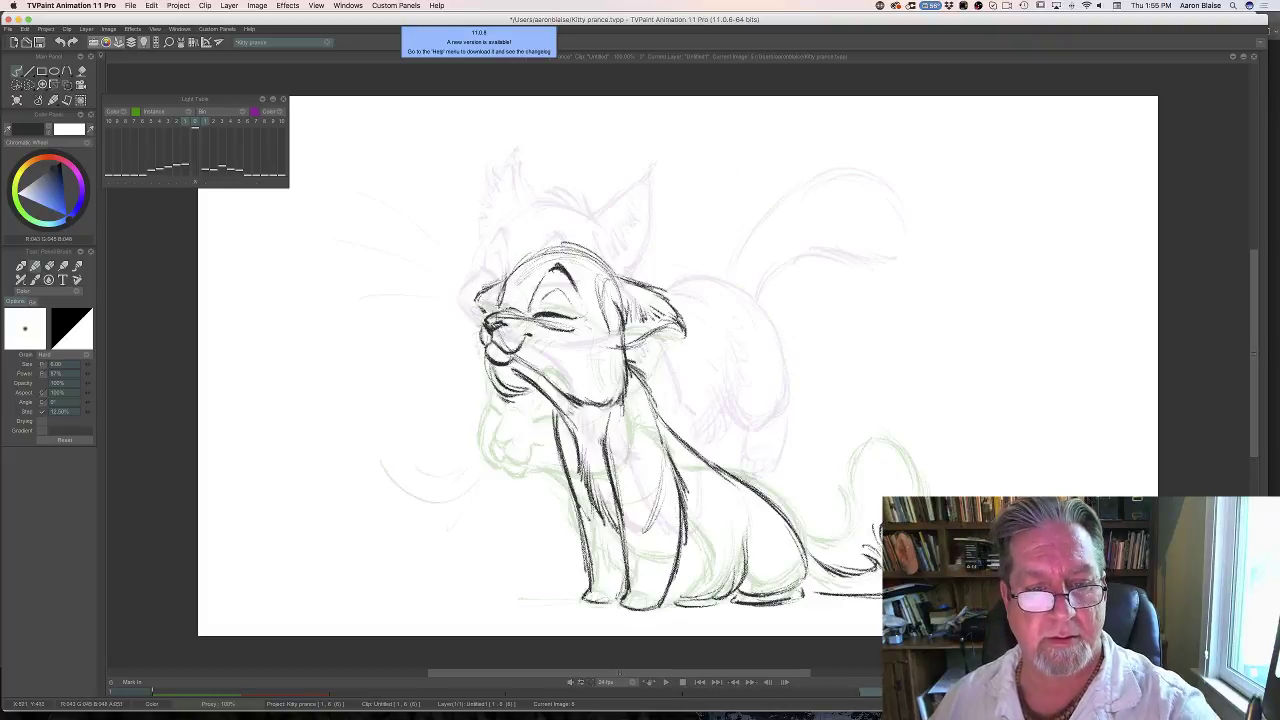
Draw the far brow line at the front of frame 5's head and erase the overlapping outline beside it.
left_click_drag(511, 270, 499, 303)
key("e")
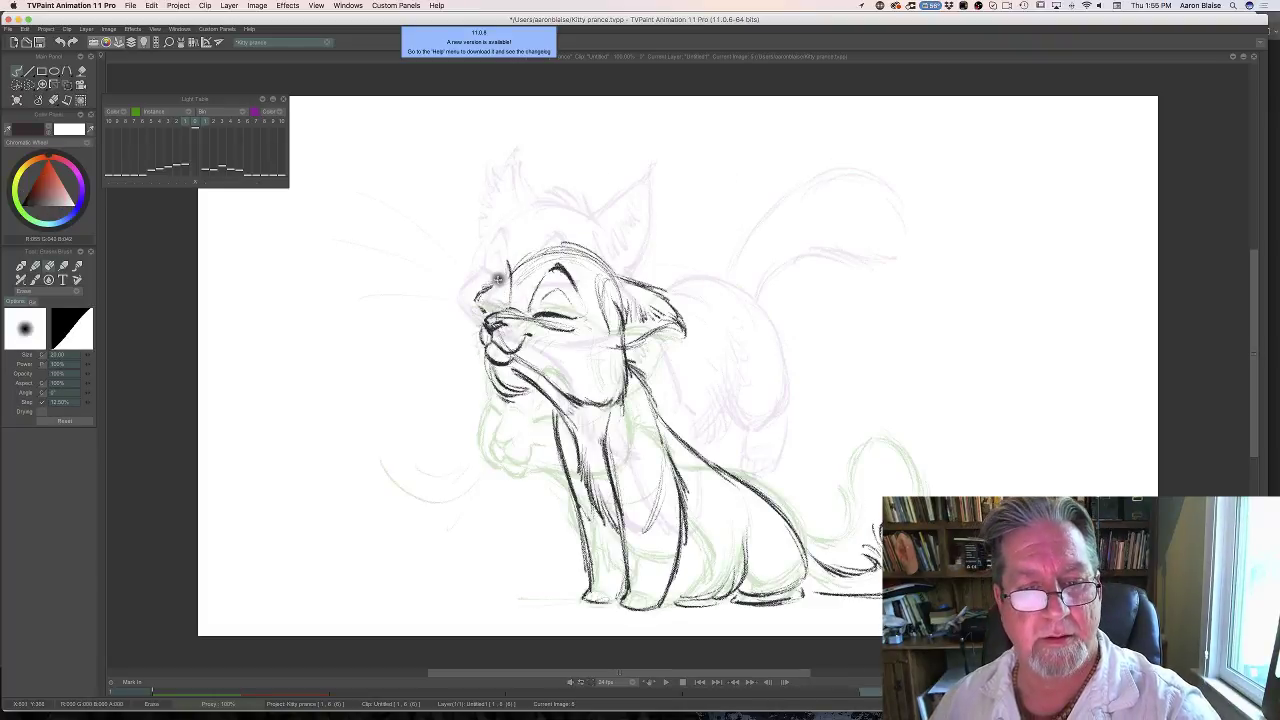
key("Left")
key("Right")
key("e")
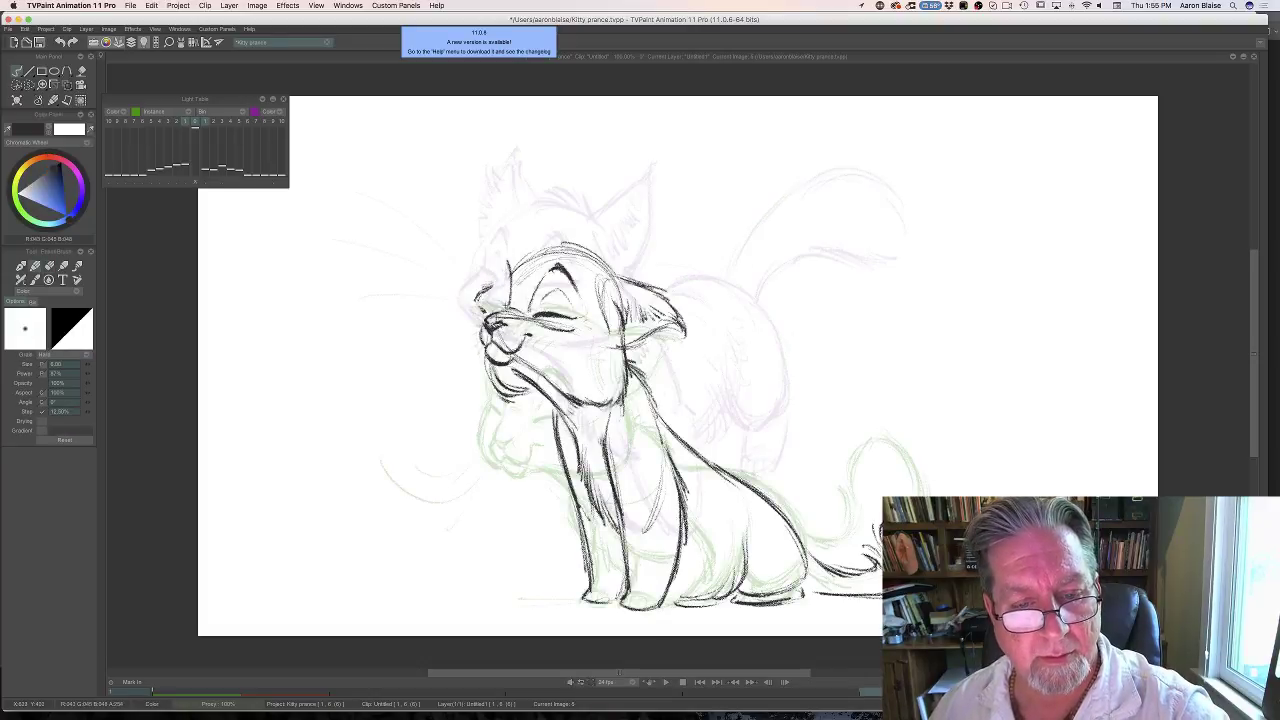
Darken the closed far eye and complete the eyebrow above it on frame 5, comparing the expression with frame 4.
key("Left")
key("Right")
key("Left")
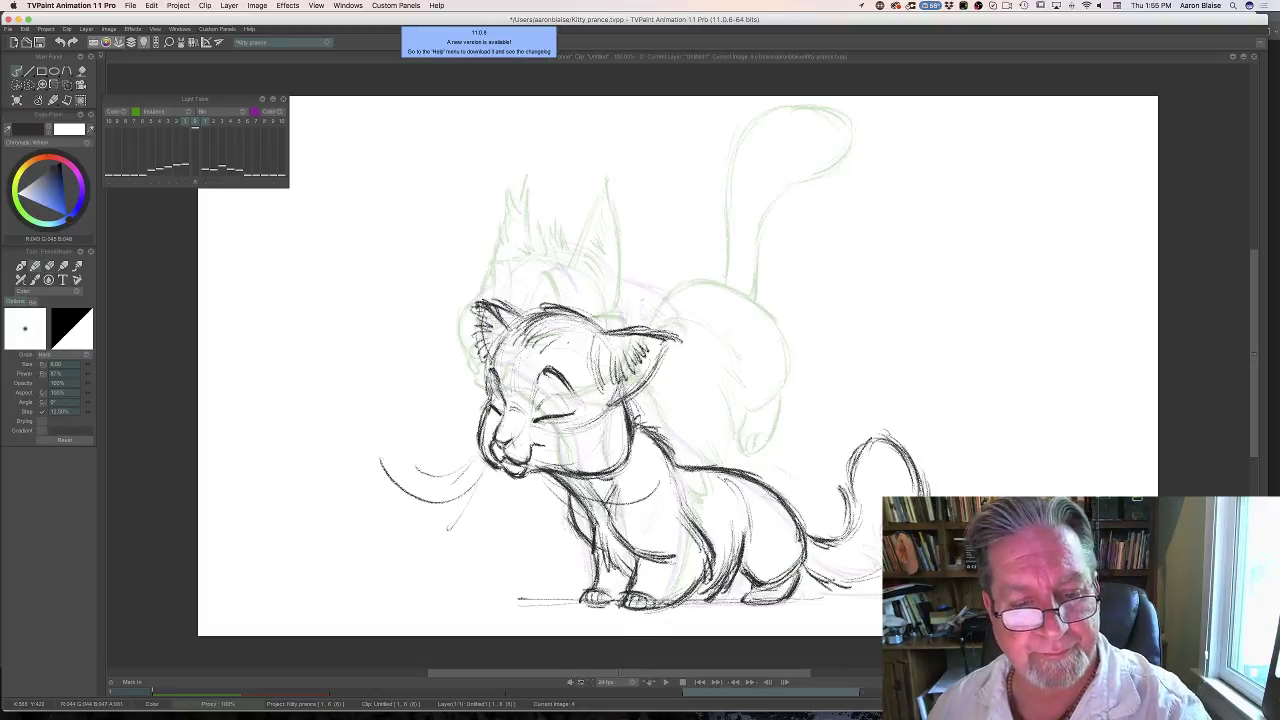
key("Right")
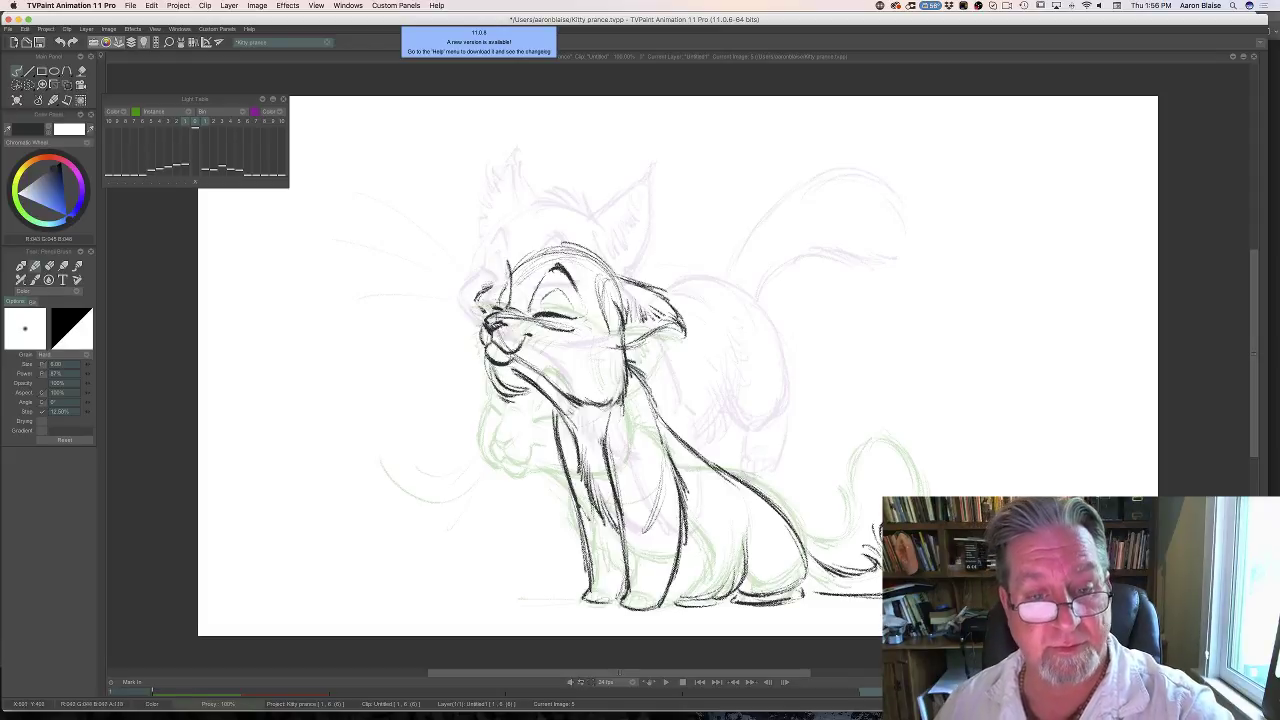
key("Left")
key("Right")
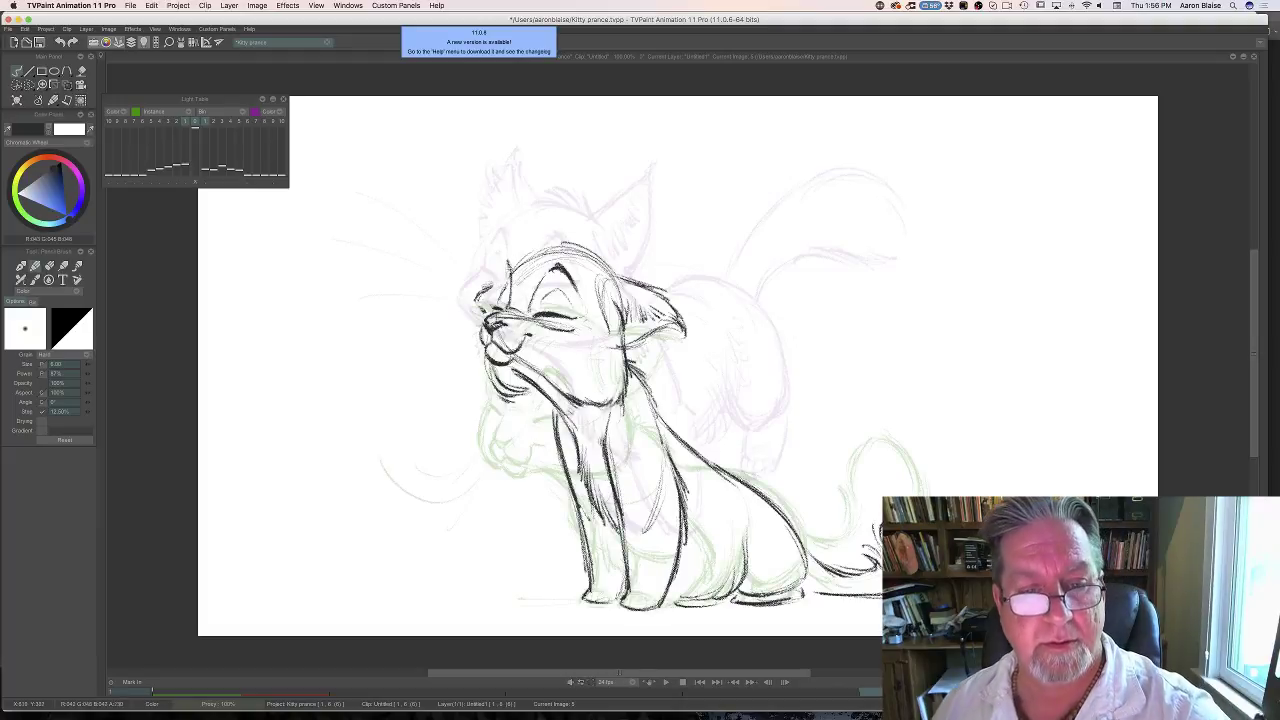
left_click_drag(512, 262, 494, 296)
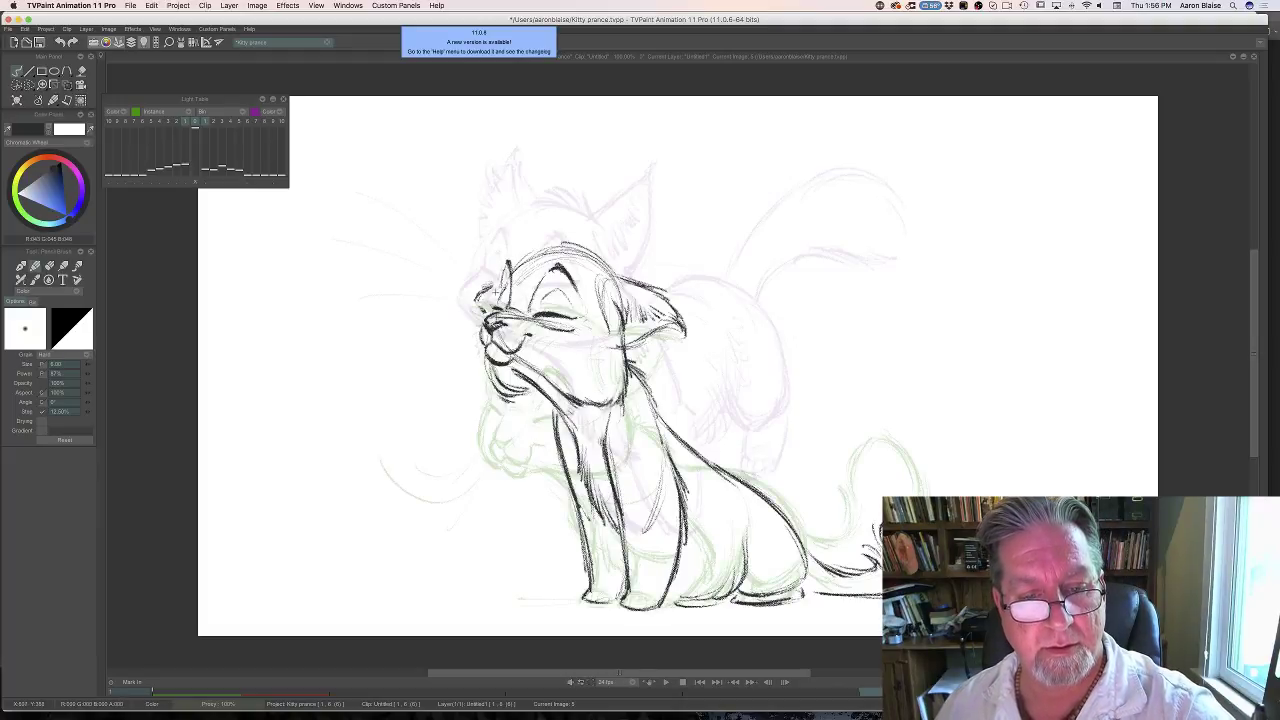
key("Left")
key("Right")
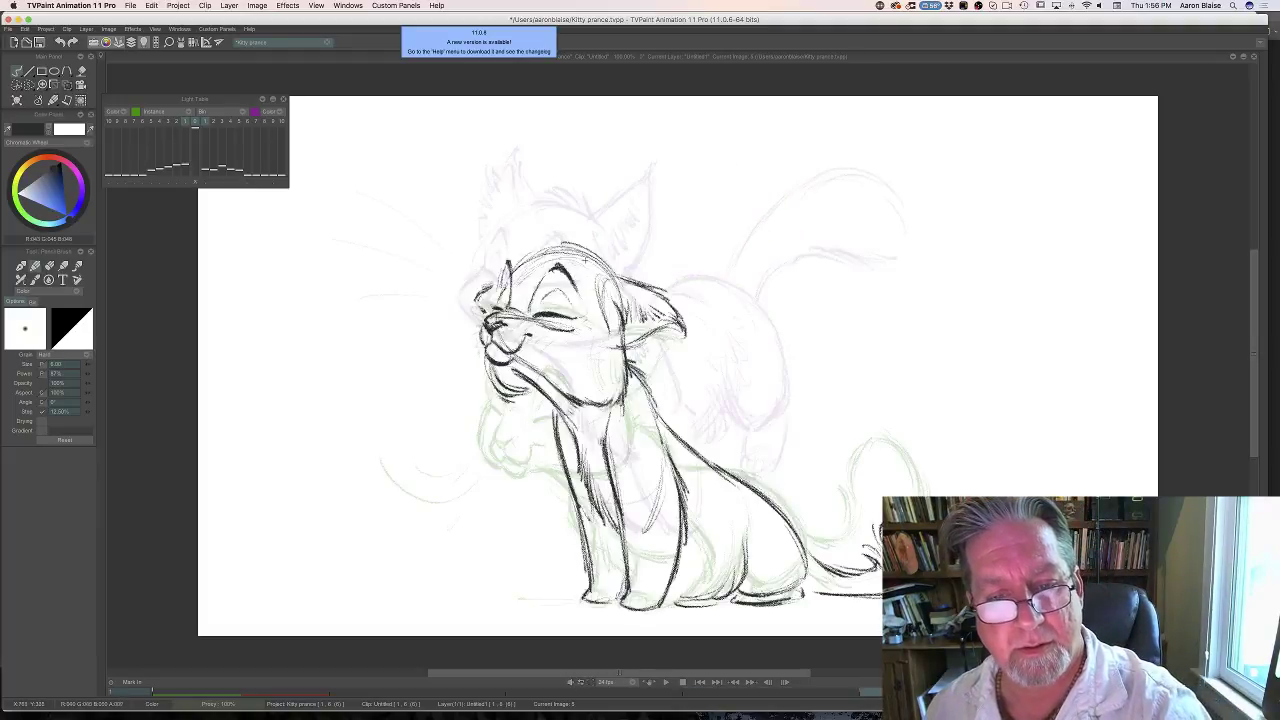
Darken the crown of frame 5's head with short furry strokes from the forehead back to the near ear.
left_click_drag(591, 255, 611, 271)
left_click_drag(563, 241, 599, 260)
left_click_drag(565, 245, 524, 266)
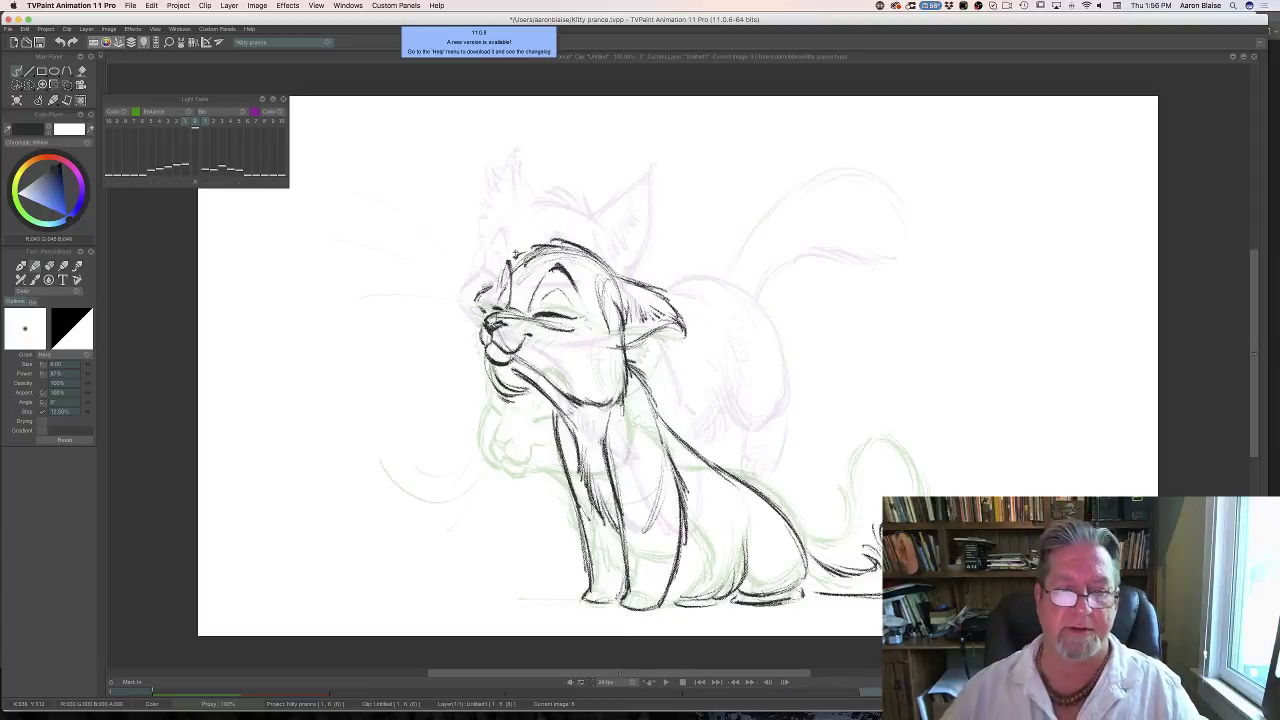
key("e")
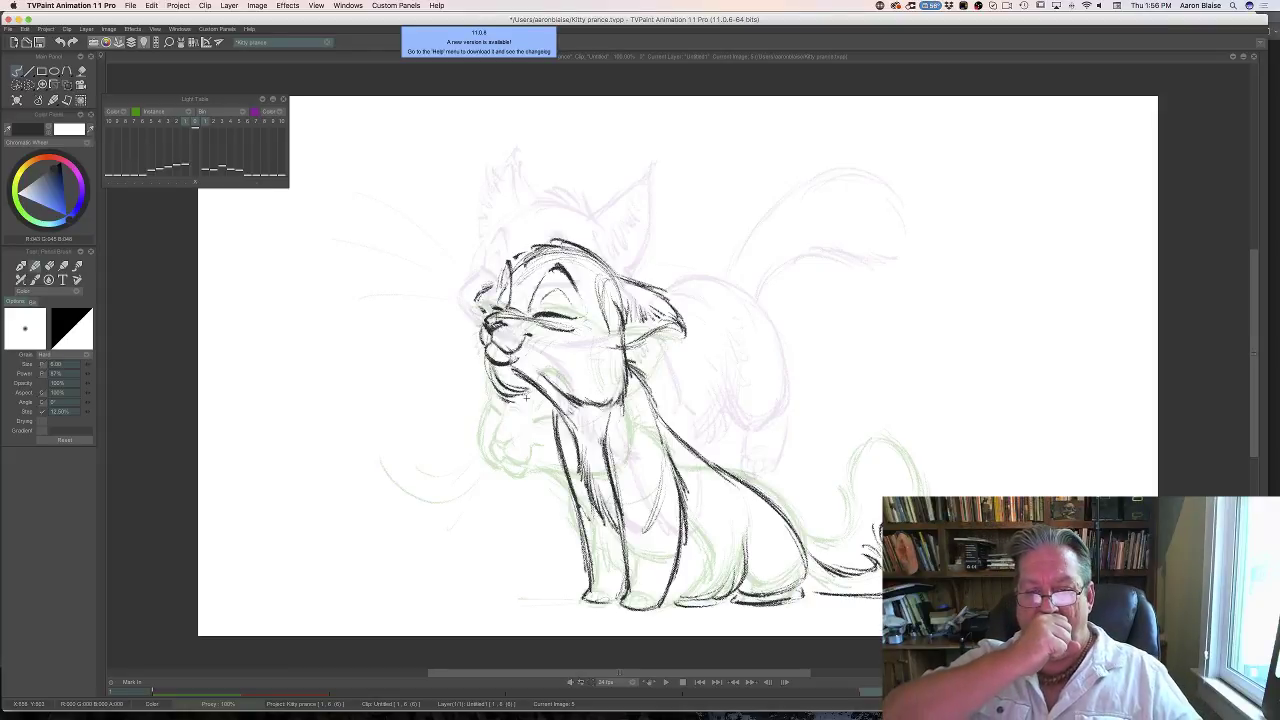
Show the timeline and scrub through the clip's drawings to review the kitten's motion.
key("Tab")
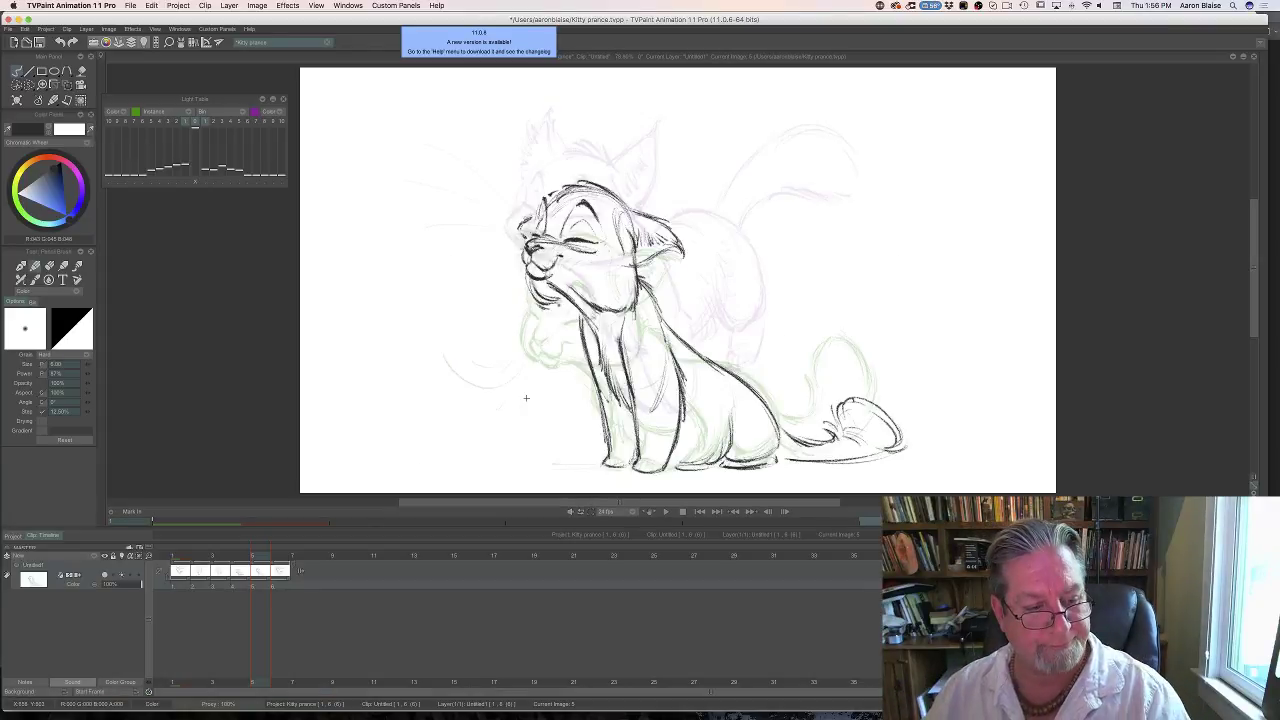
left_click_drag(254, 558, 207, 577)
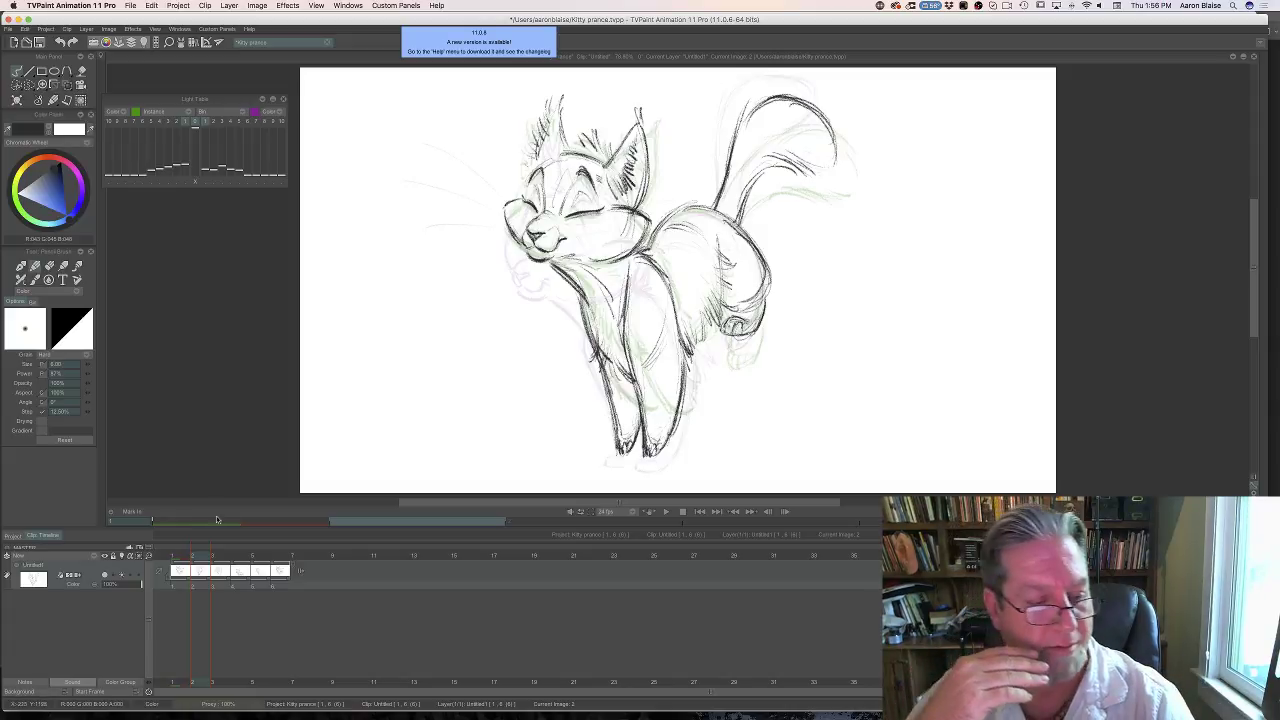
mouse_move(202, 560)
left_mouse_down()
mouse_move(299, 564)
mouse_move(219, 574)
left_mouse_up()
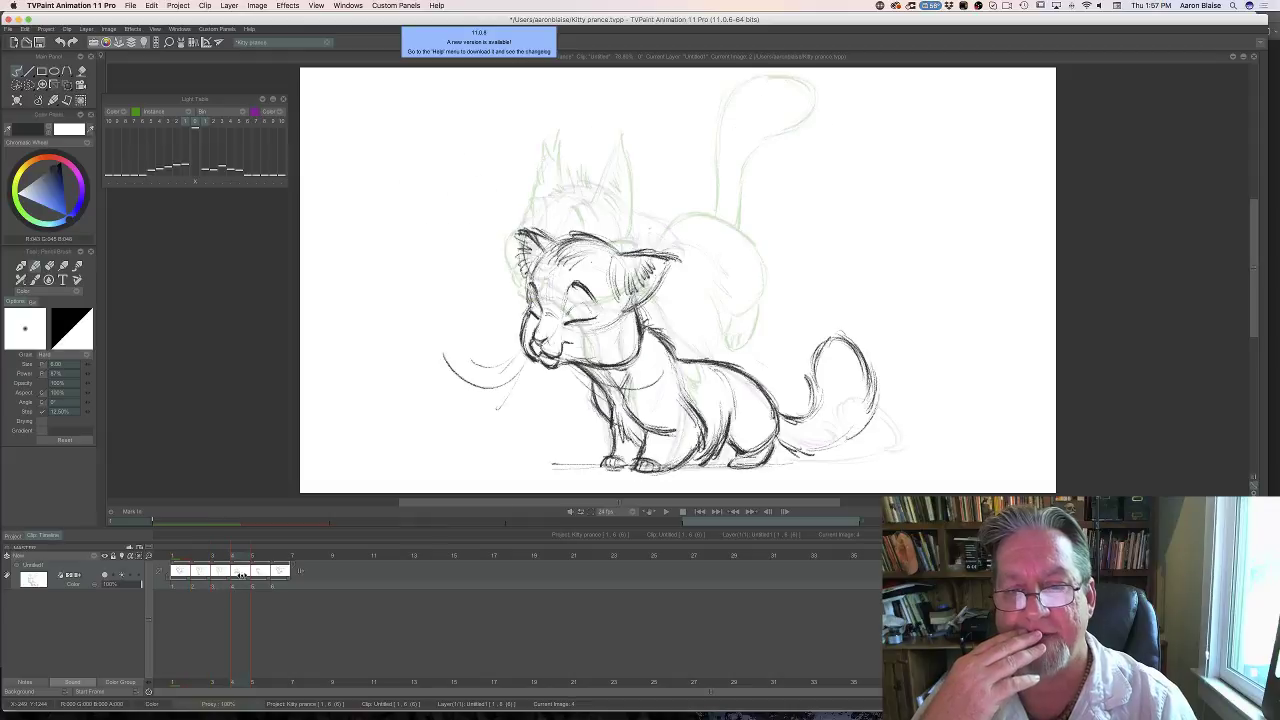
Extend frame 5's drawing by one frame so it holds through frame 6, hide the timeline, and go to the leaping drawing.
mouse_move(265, 575)
left_mouse_down()
mouse_move(290, 577)
mouse_move(180, 577)
mouse_move(283, 569)
mouse_move(272, 583)
mouse_move(290, 584)
left_mouse_up()
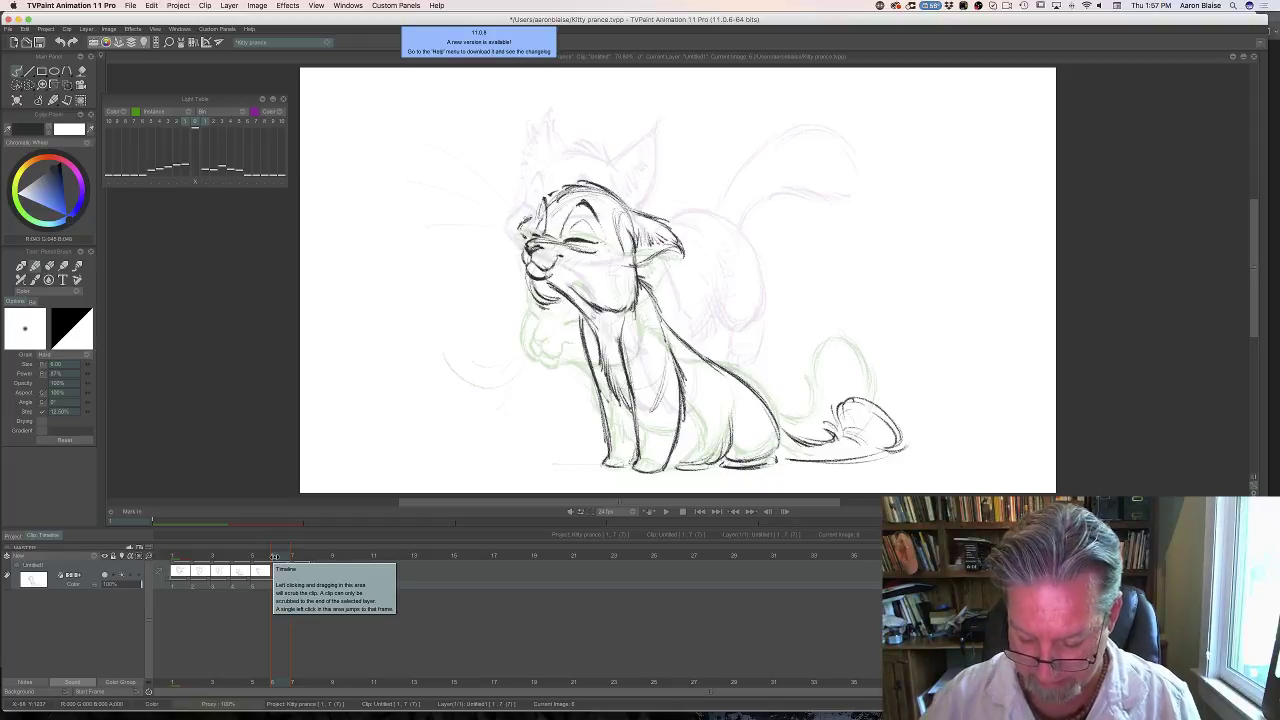
key("Tab")
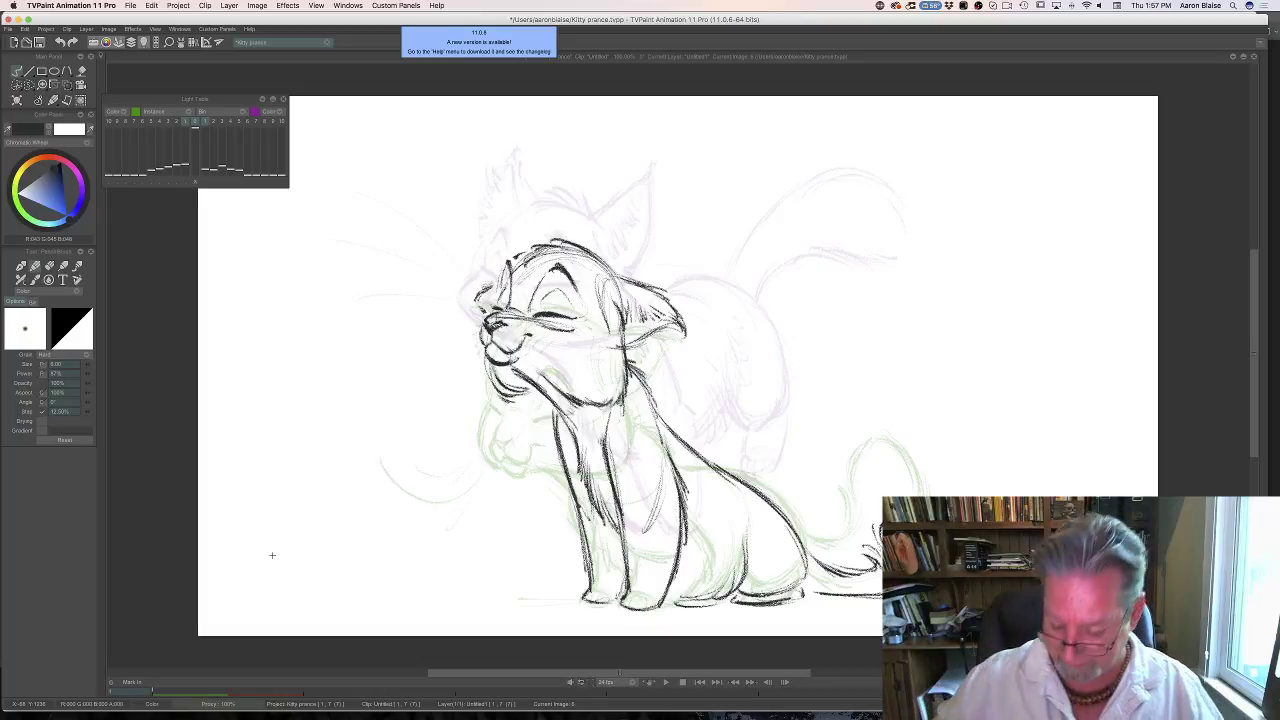
key("Right")
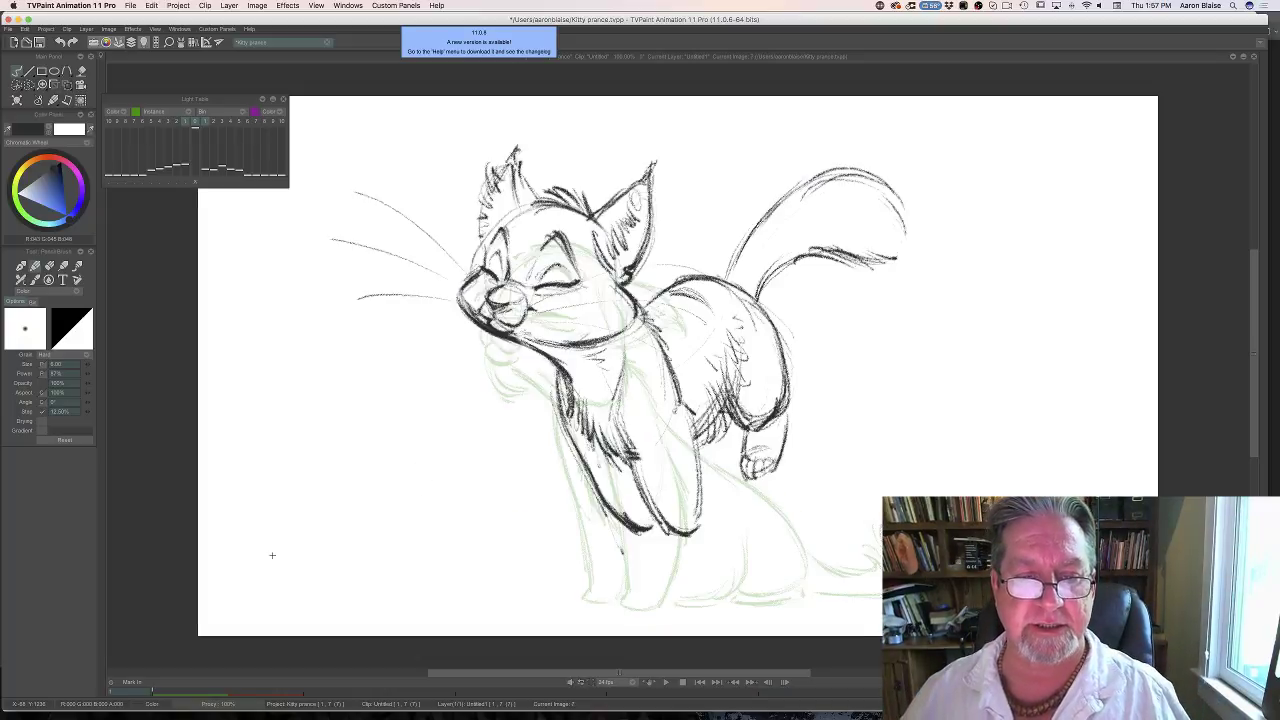
Show the timeline, clear frame 6 to a blank drawing before the leap, and hide the timeline again.
key("Left")
key("Left")
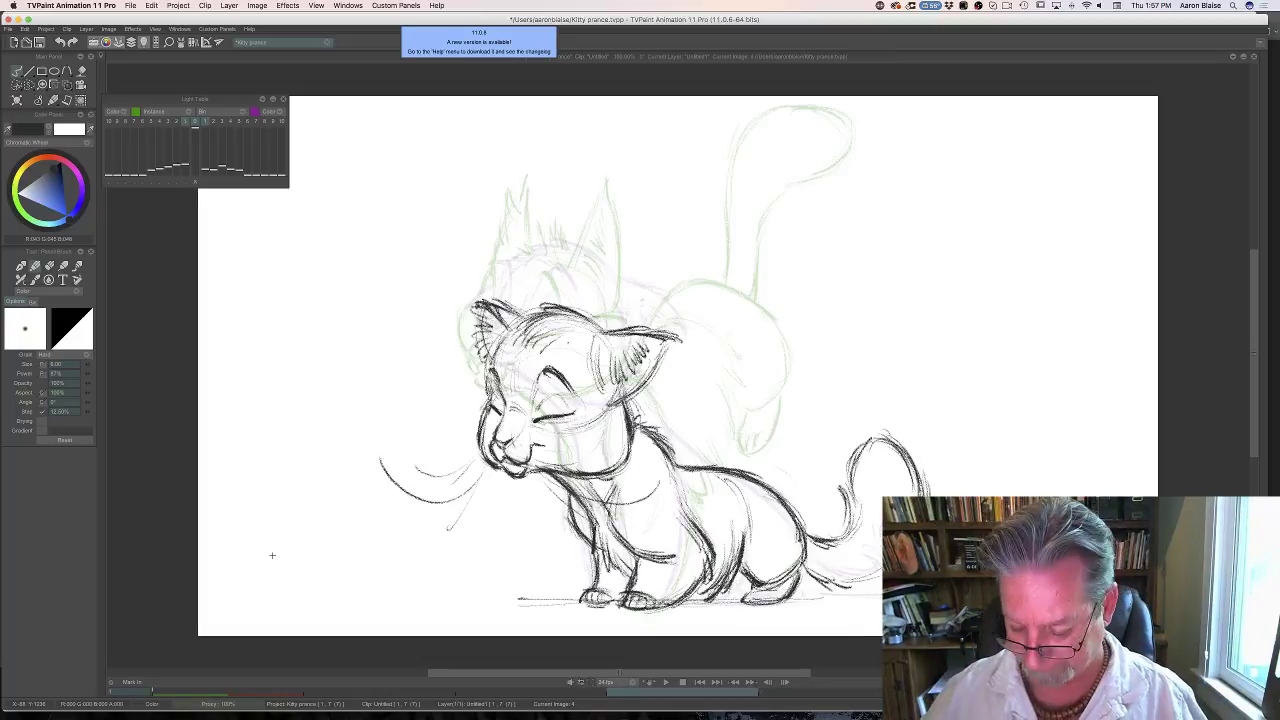
key("Tab")
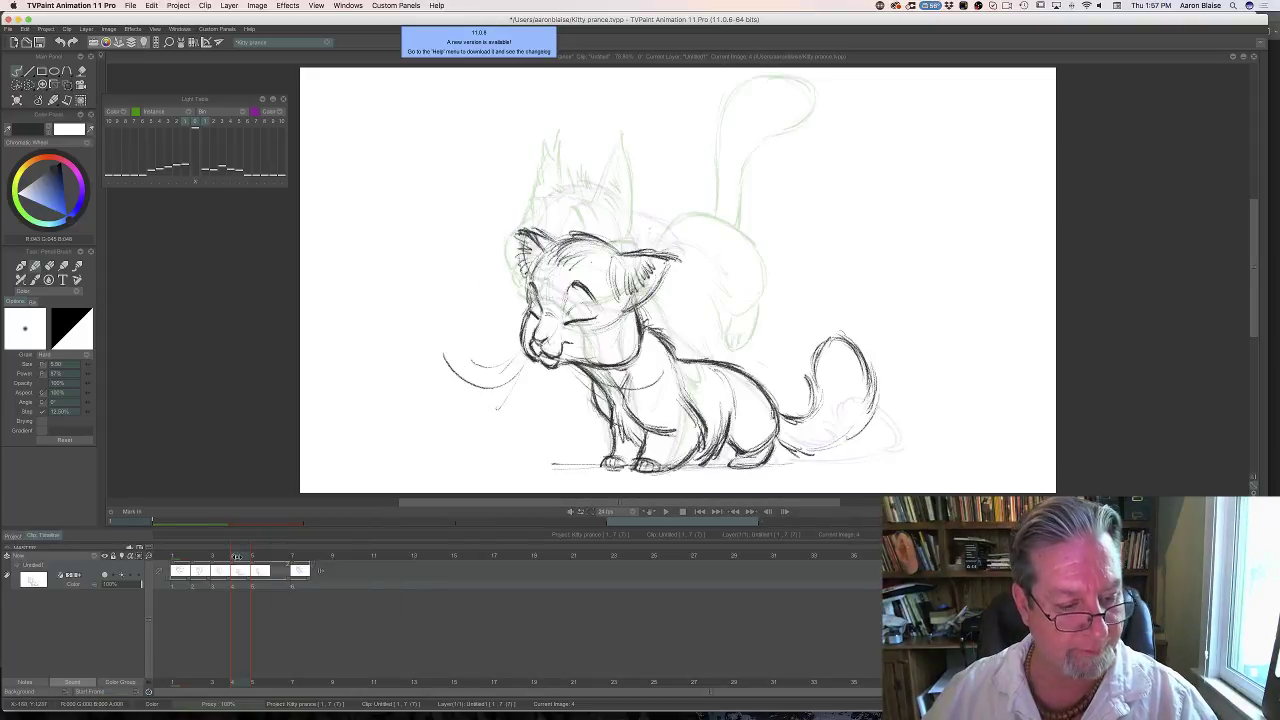
left_click(277, 566)
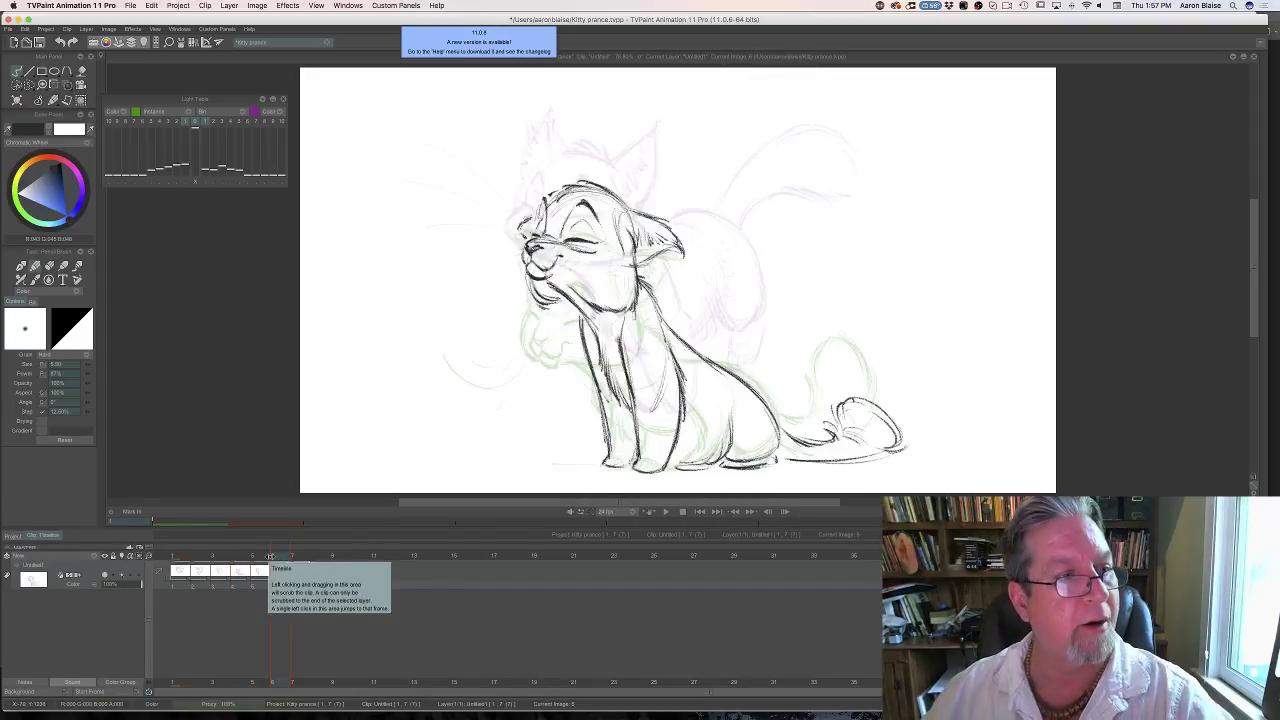
left_click(17, 102)
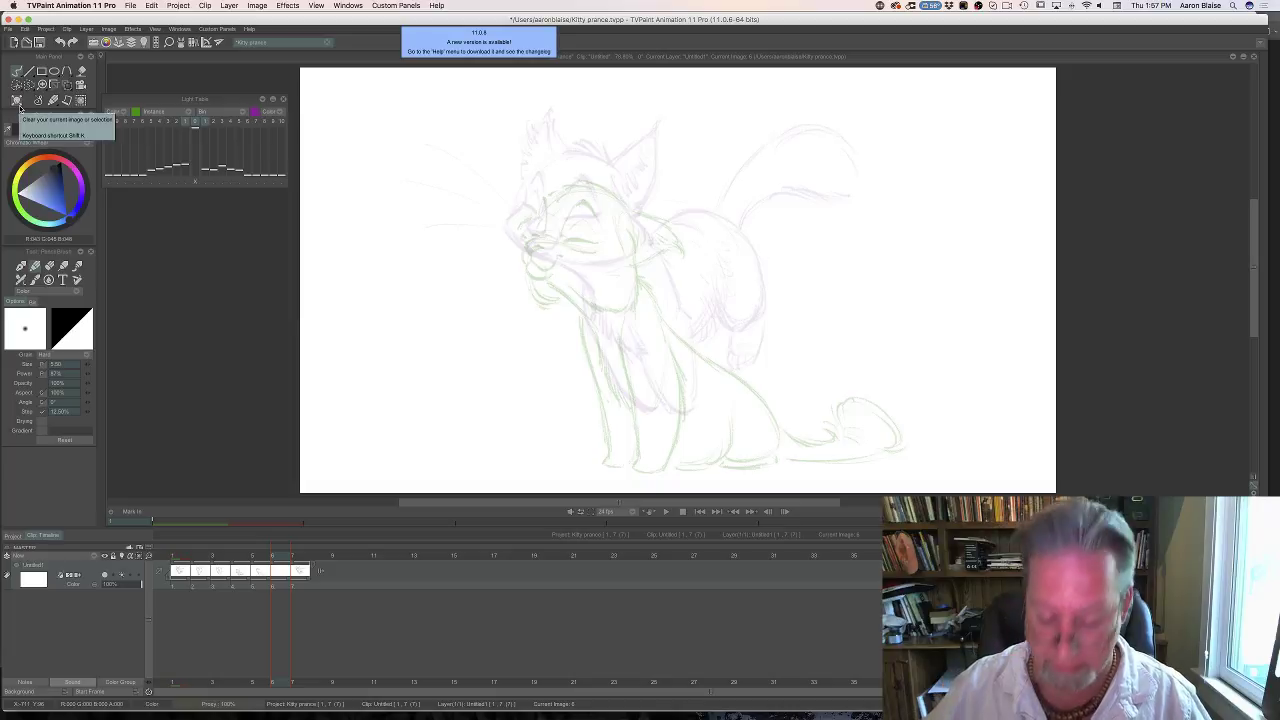
key("Tab")
key("Left")
key("Right")
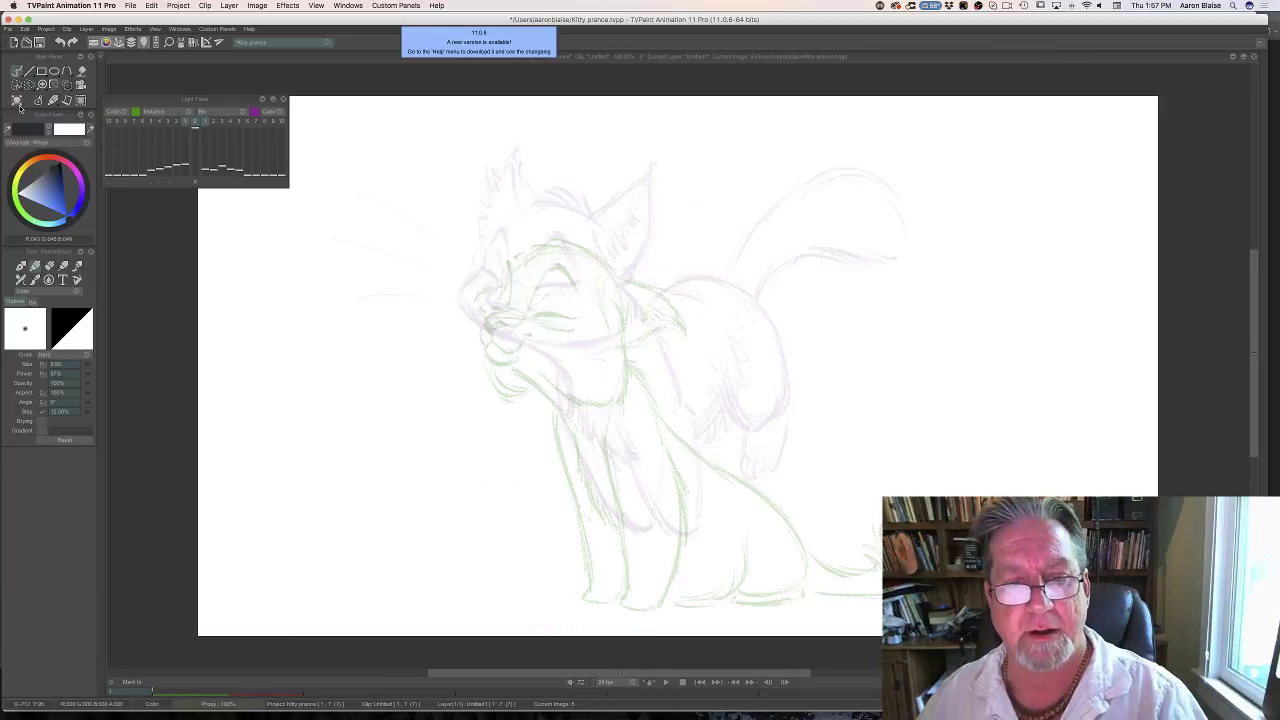
Sketch the kitten's round head construction circle on frame 6 between the sitting and leaping heads, flipping to frame 5 to compare.
mouse_move(580, 221)
left_mouse_down()
mouse_move(532, 219)
mouse_move(568, 214)
left_mouse_up()
mouse_move(611, 264)
left_mouse_down()
mouse_move(578, 238)
mouse_move(601, 321)
left_mouse_up()
key("Left")
key("Right")
left_click_drag(506, 232, 488, 282)
key("Left")
key("Right")
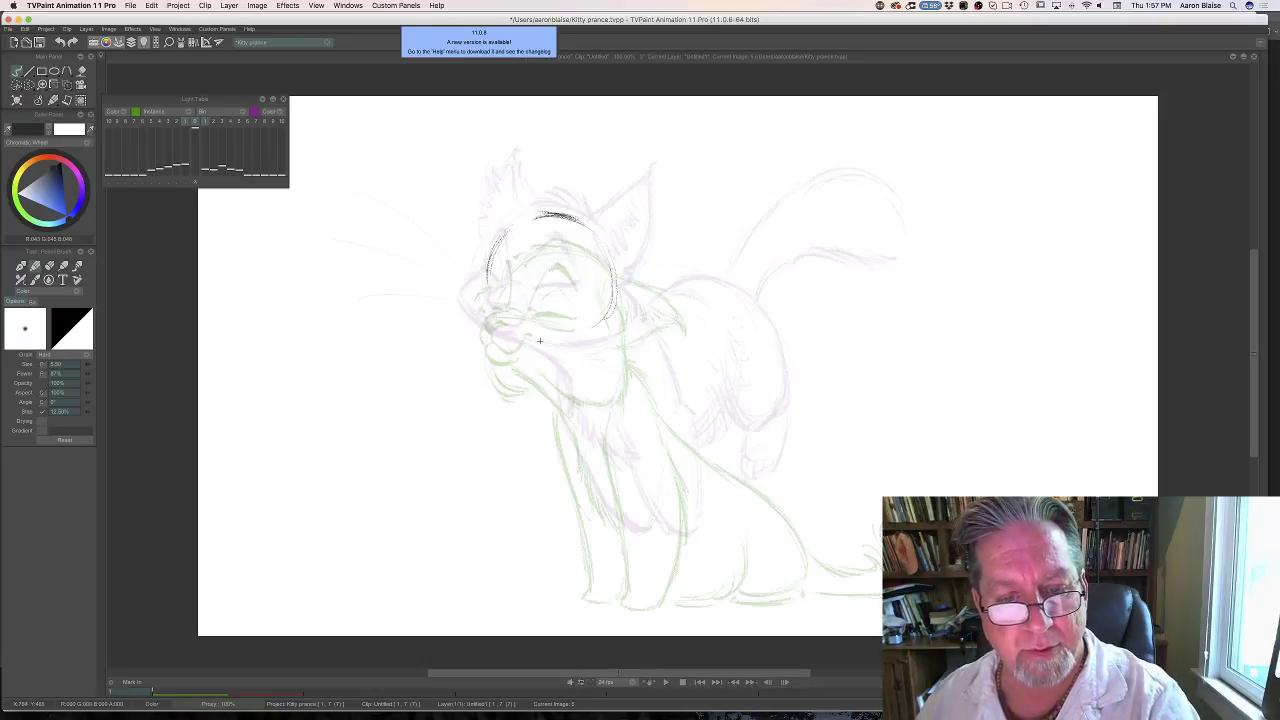
mouse_move(536, 337)
left_mouse_down()
mouse_move(493, 320)
mouse_move(550, 342)
mouse_move(530, 345)
mouse_move(481, 279)
mouse_move(575, 227)
mouse_move(560, 221)
mouse_move(606, 243)
mouse_move(552, 225)
mouse_move(496, 256)
left_mouse_up()
key("Left")
key("Right")
Erase the heavy upper arc of frame 6's head circle and redraw it with lighter strokes, checking it against frame 5.
key("e")
mouse_move(576, 222)
left_mouse_down()
mouse_move(539, 218)
mouse_move(588, 217)
mouse_move(516, 224)
left_mouse_up()
key("Left")
key("Right")
key("b")
left_click_drag(516, 224, 570, 216)
key("Left")
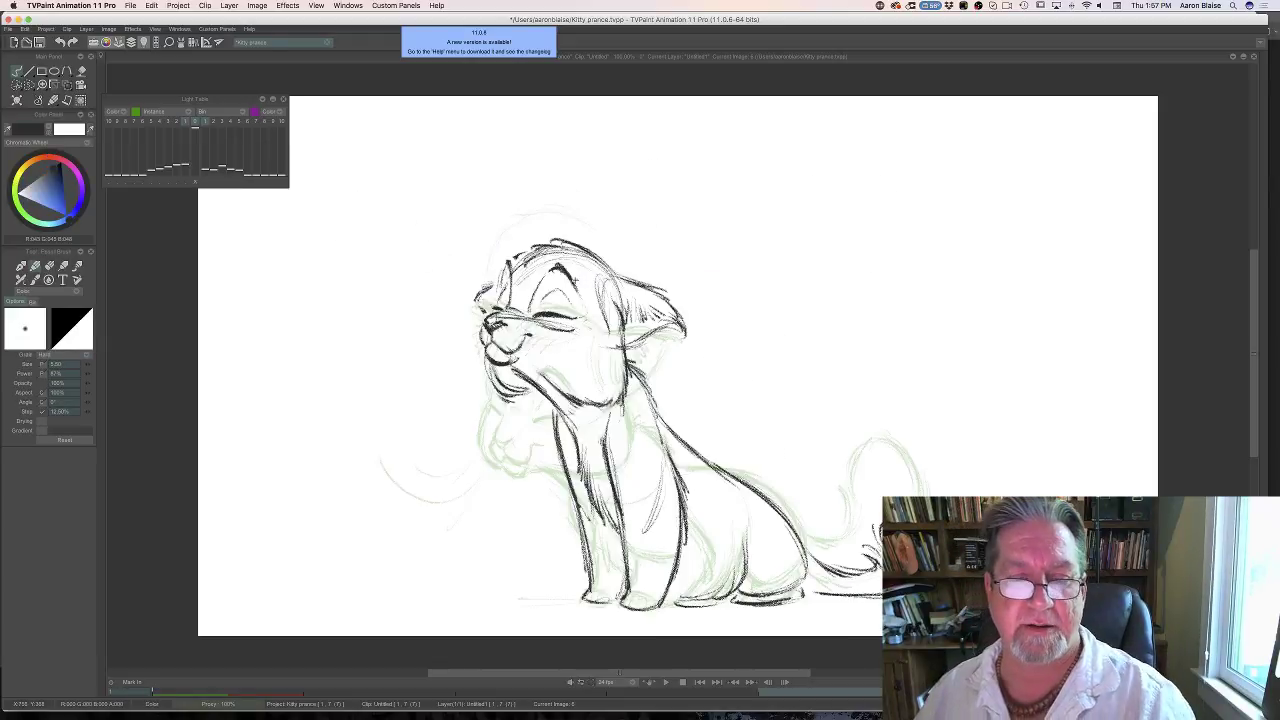
key("Right")
key("Left")
key("Right")
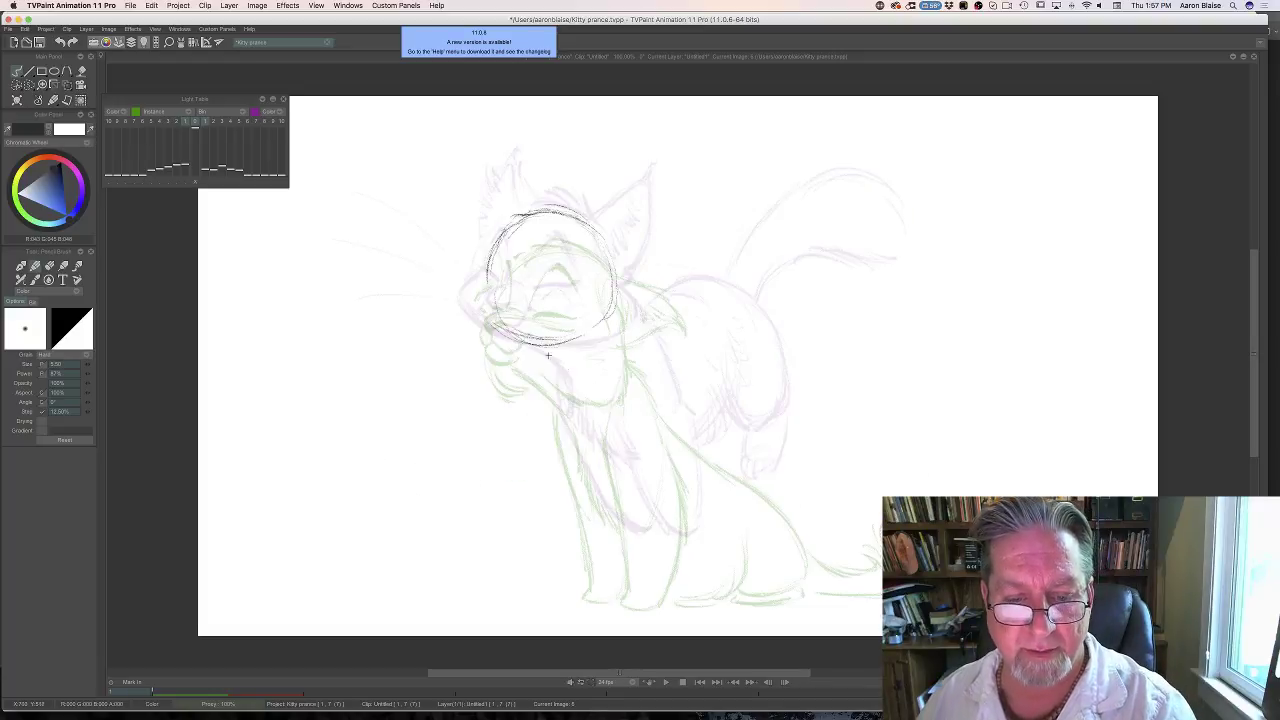
Compare frame 6 with frame 5 and sketch the jaw line sloping from under the muzzle back toward the throat.
key("Left")
key("Right")
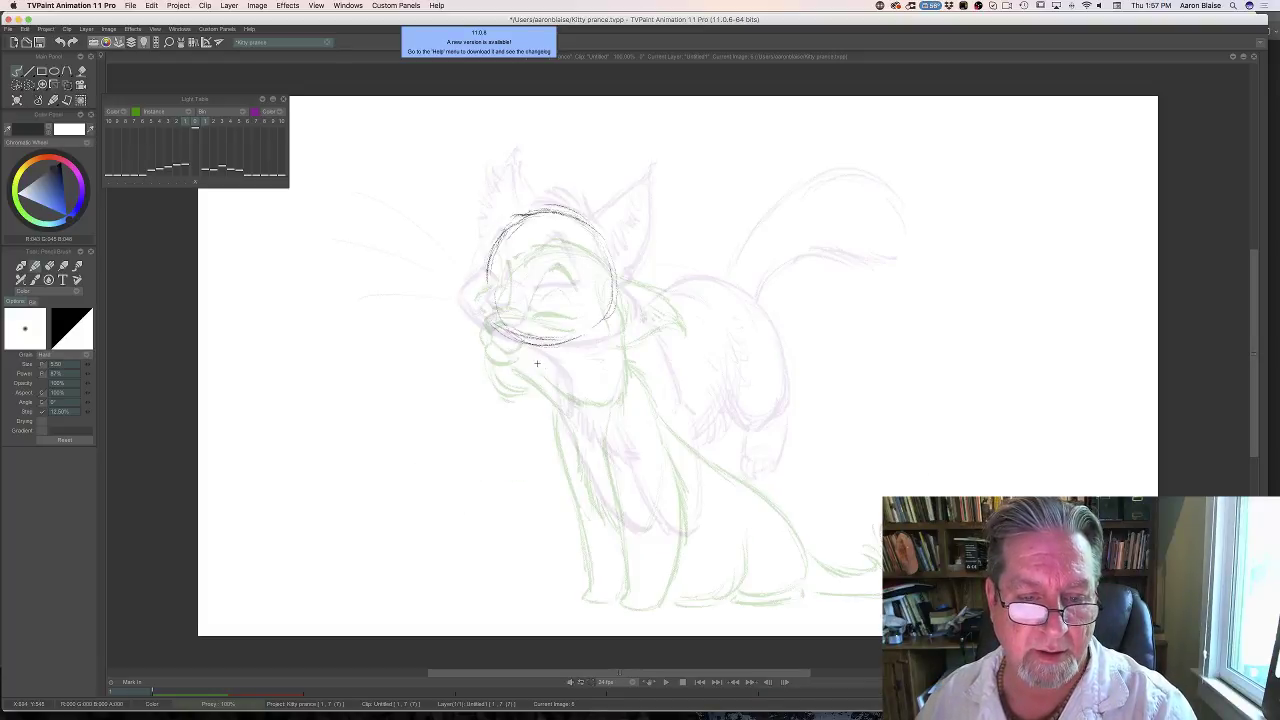
left_click_drag(508, 345, 560, 388)
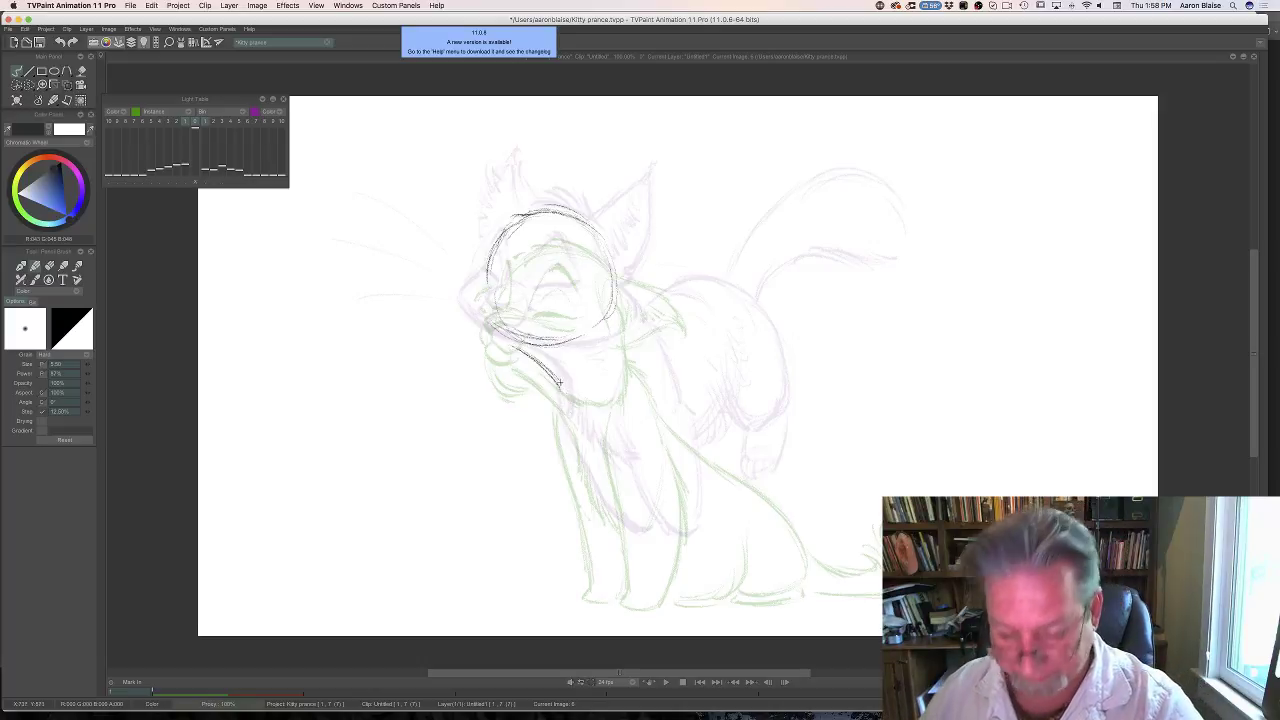
Sketch the kitten's chest contour with jagged fur below the chin and a curved stroke at the back of the neck.
mouse_move(560, 383)
left_mouse_down()
mouse_move(580, 452)
mouse_move(602, 472)
left_mouse_up()
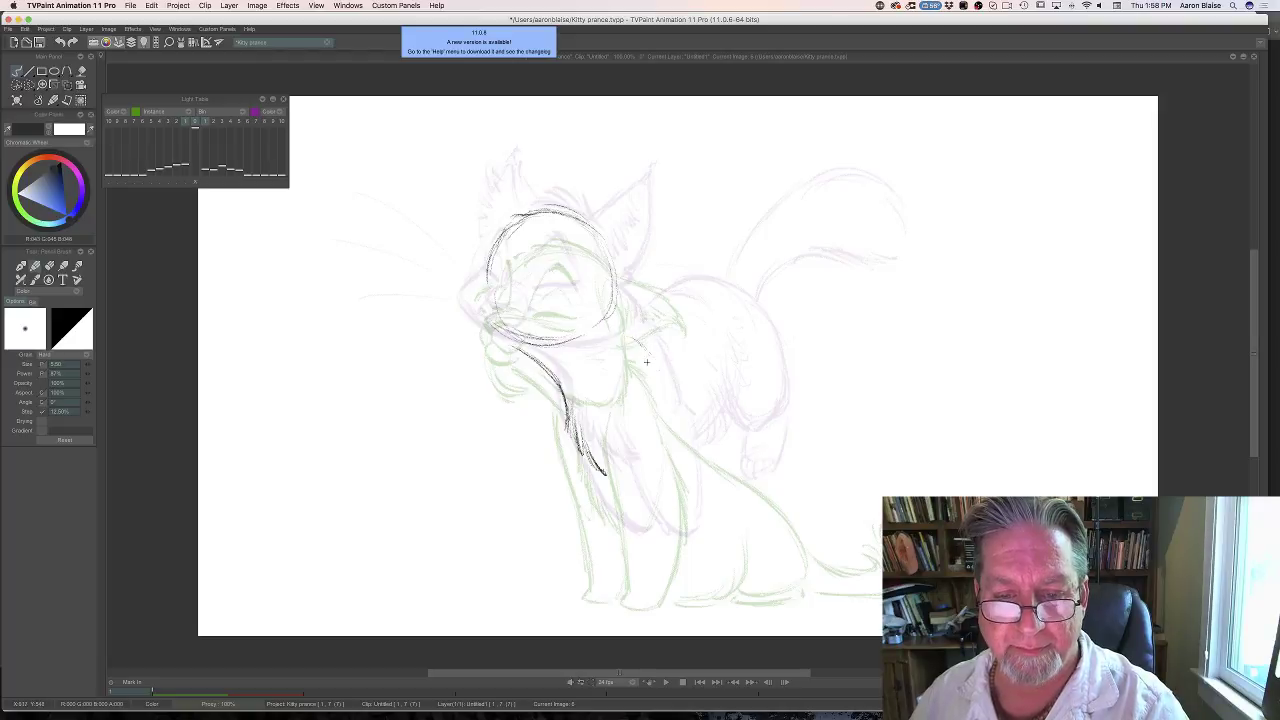
left_click_drag(634, 337, 668, 396)
key("Left")
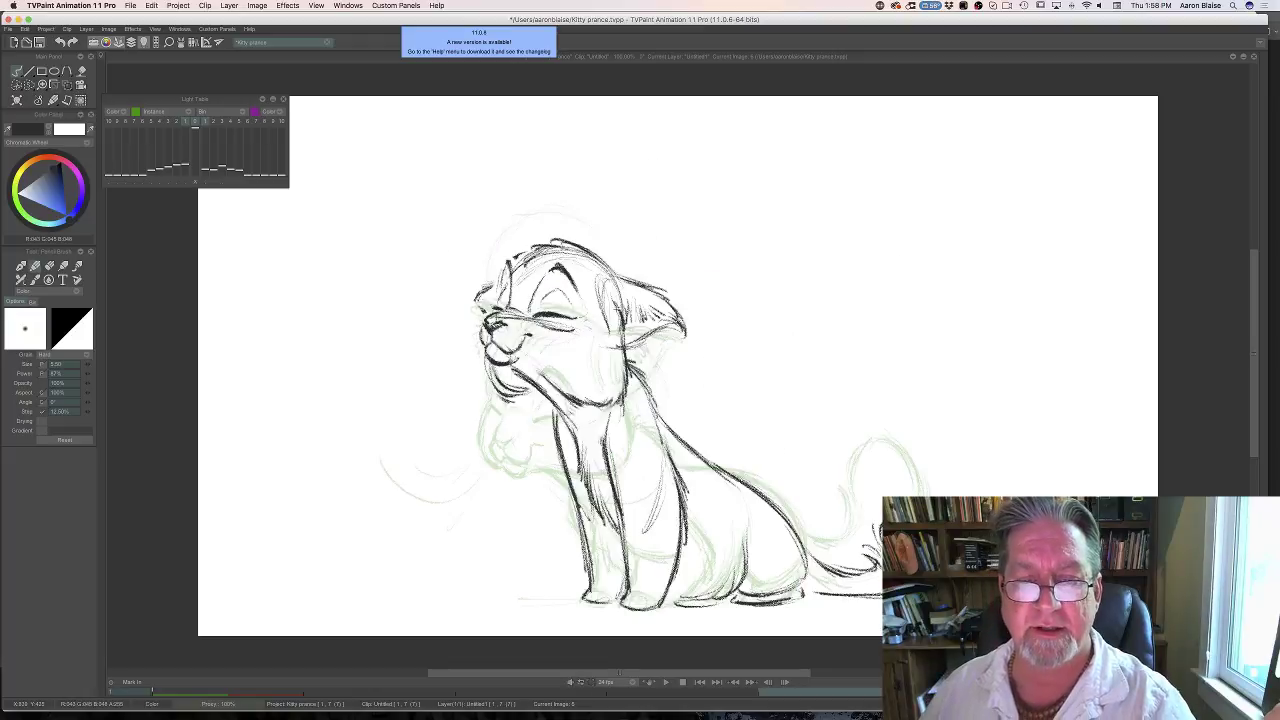
key("Right")
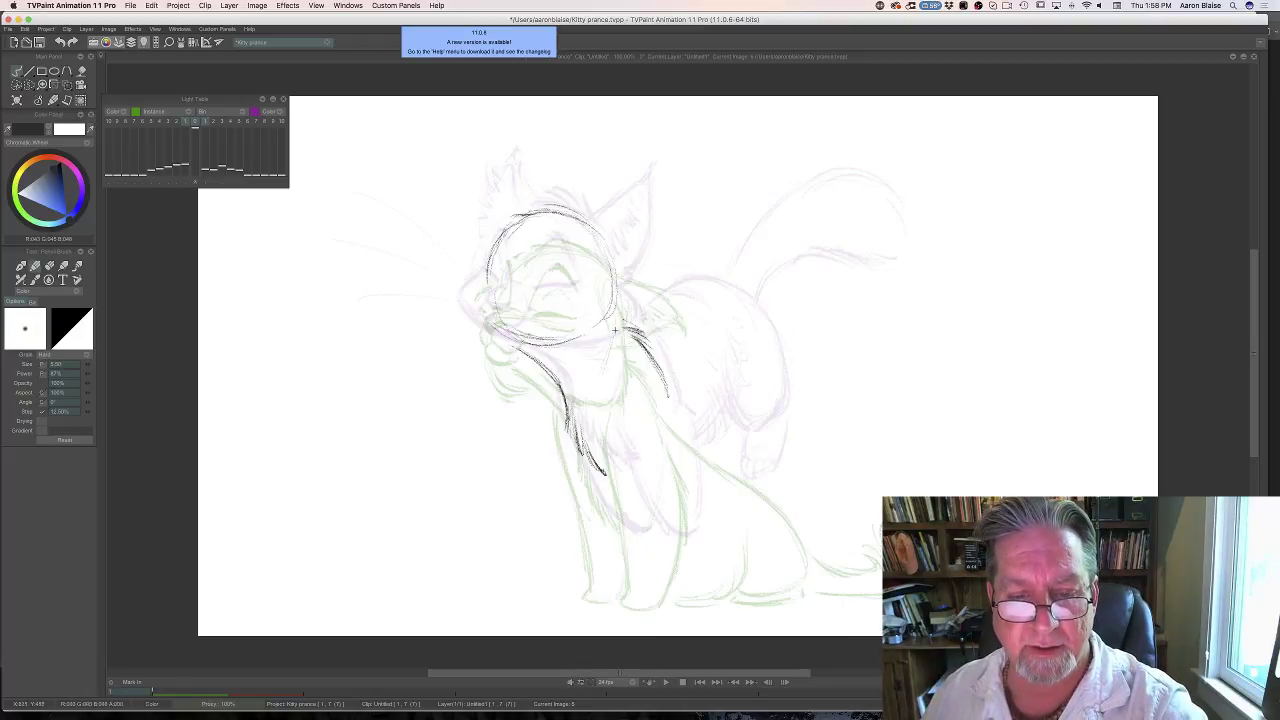
Sketch the curved front edge of the near shoulder below the cheek and compare it with the previous drawing.
mouse_move(596, 390)
left_mouse_down()
mouse_move(612, 336)
mouse_move(593, 391)
mouse_move(602, 427)
left_mouse_up()
key("Left")
key("Right")
key("Left")
key("Right")
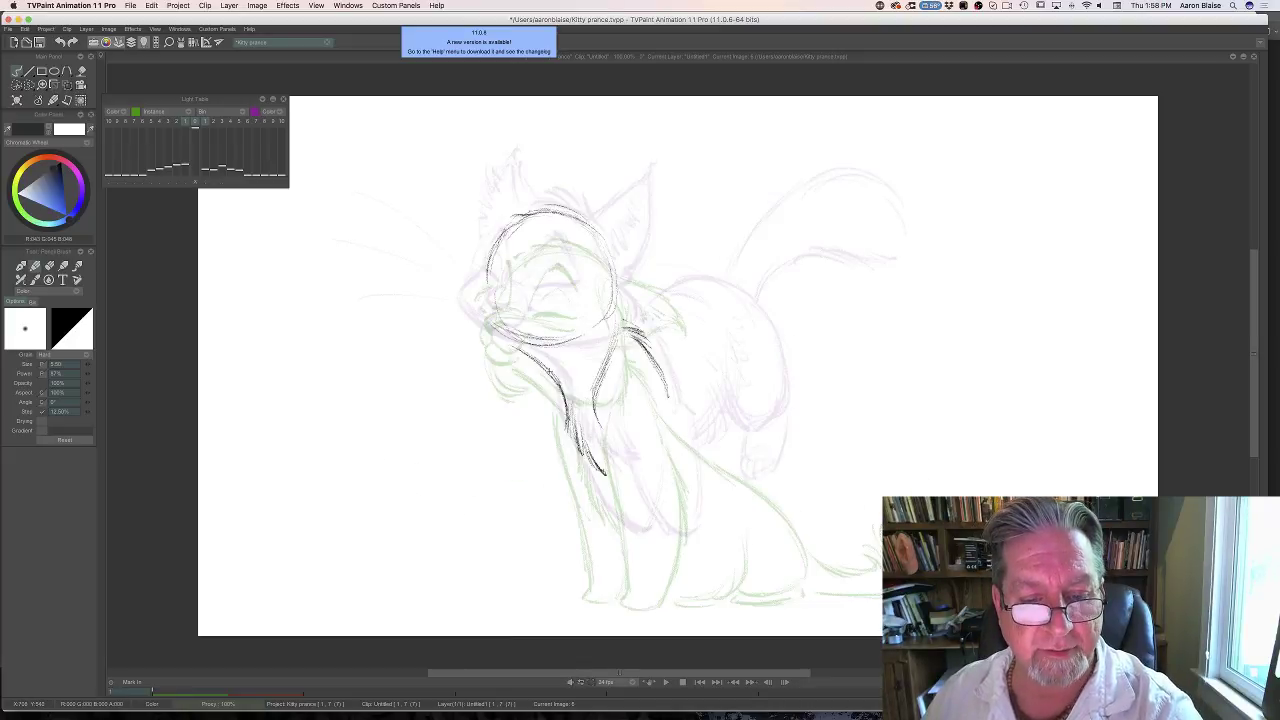
Draw the front edge of the far foreleg's upper part down from the chest, checking it against the previous drawing.
left_click_drag(551, 378, 575, 480)
key("Left")
key("Right")
left_click_drag(551, 404, 576, 482)
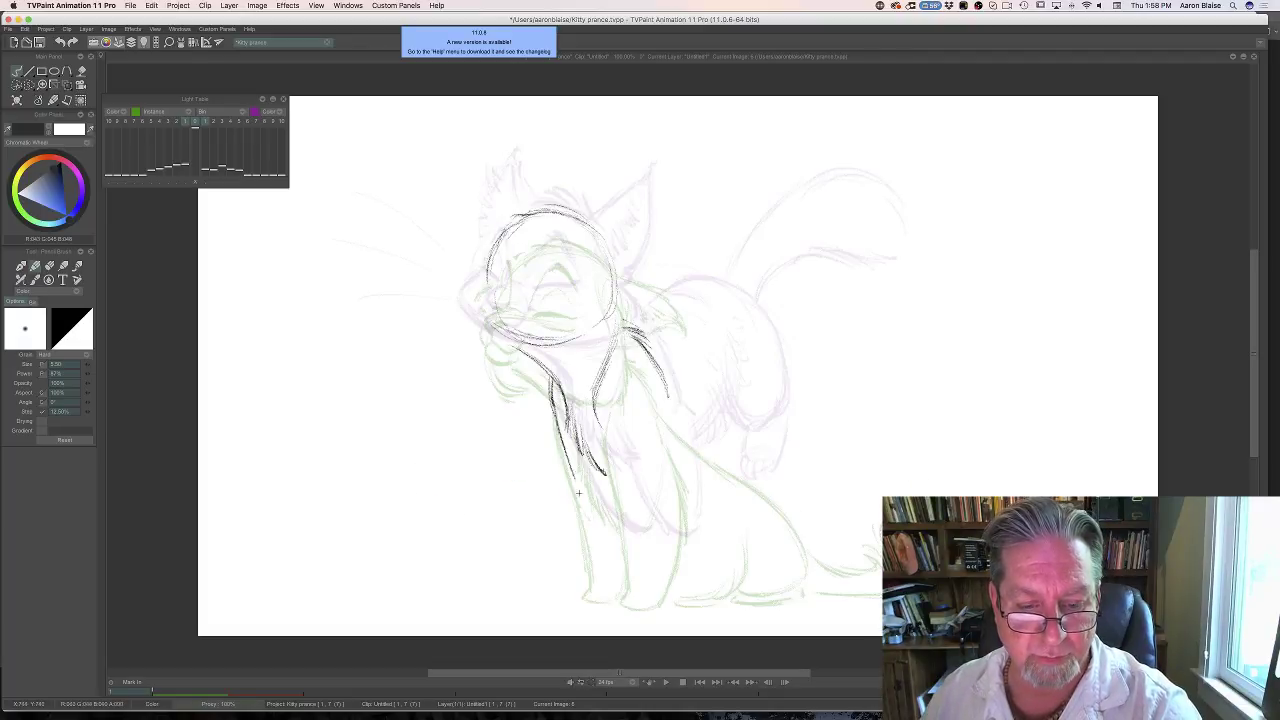
key("Left")
key("Right")
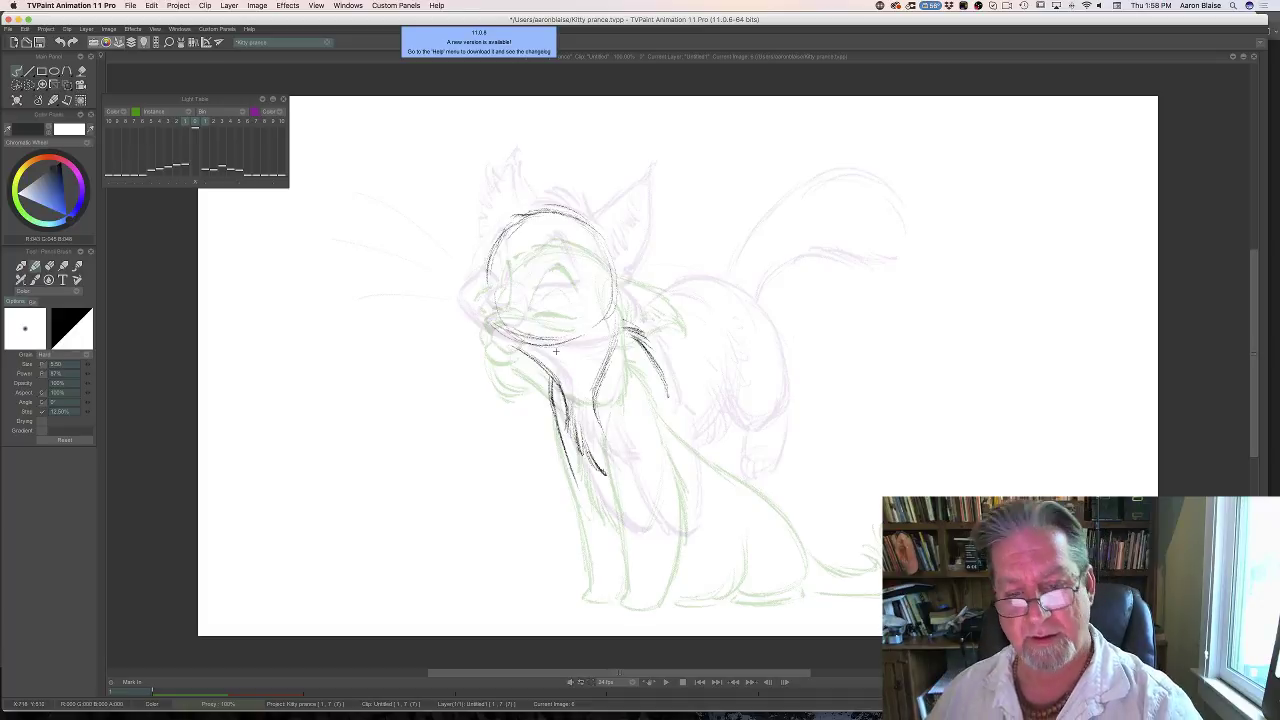
Draw the front edge of the near foreleg from the shoulder down and close it with a rounded paw.
left_click_drag(606, 443, 615, 460)
mouse_move(596, 408)
left_mouse_down()
mouse_move(631, 486)
mouse_move(631, 551)
left_mouse_up()
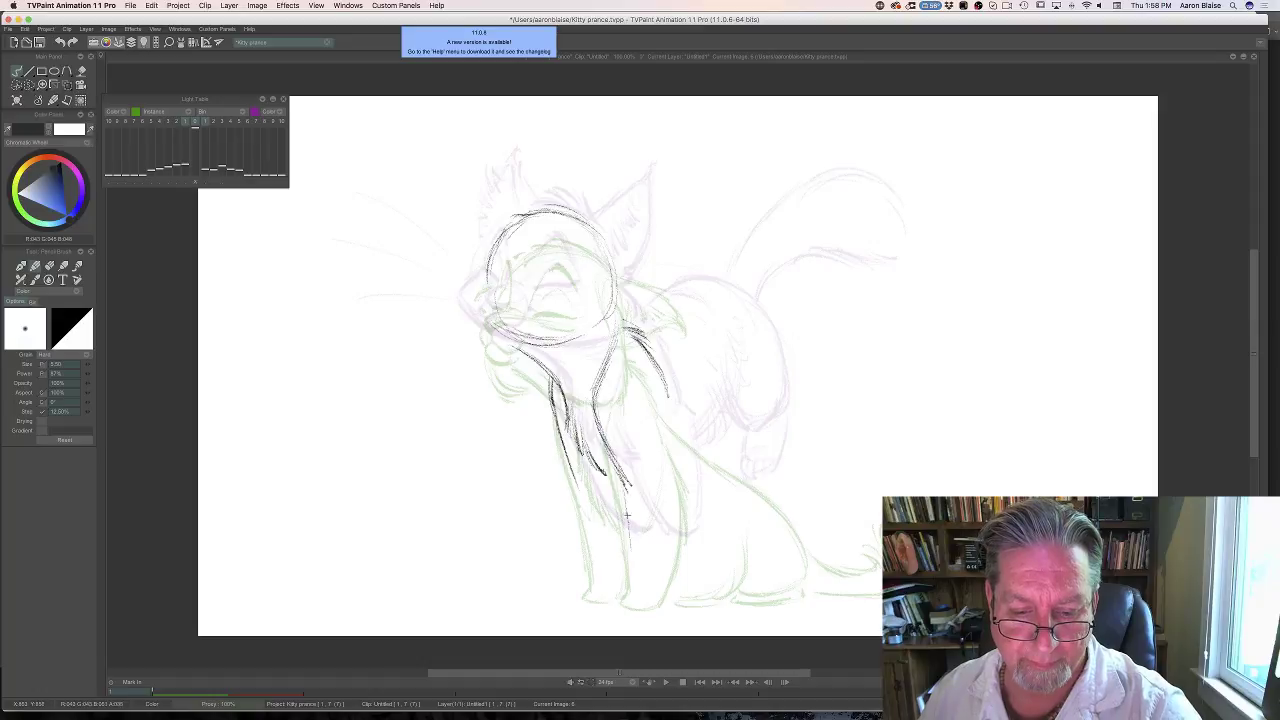
mouse_move(626, 492)
left_mouse_down()
mouse_move(636, 576)
mouse_move(654, 578)
left_mouse_up()
mouse_move(674, 530)
left_mouse_down()
mouse_move(648, 578)
mouse_move(659, 573)
left_mouse_up()
key("Left")
key("Right")
key("Left")
key("Right")
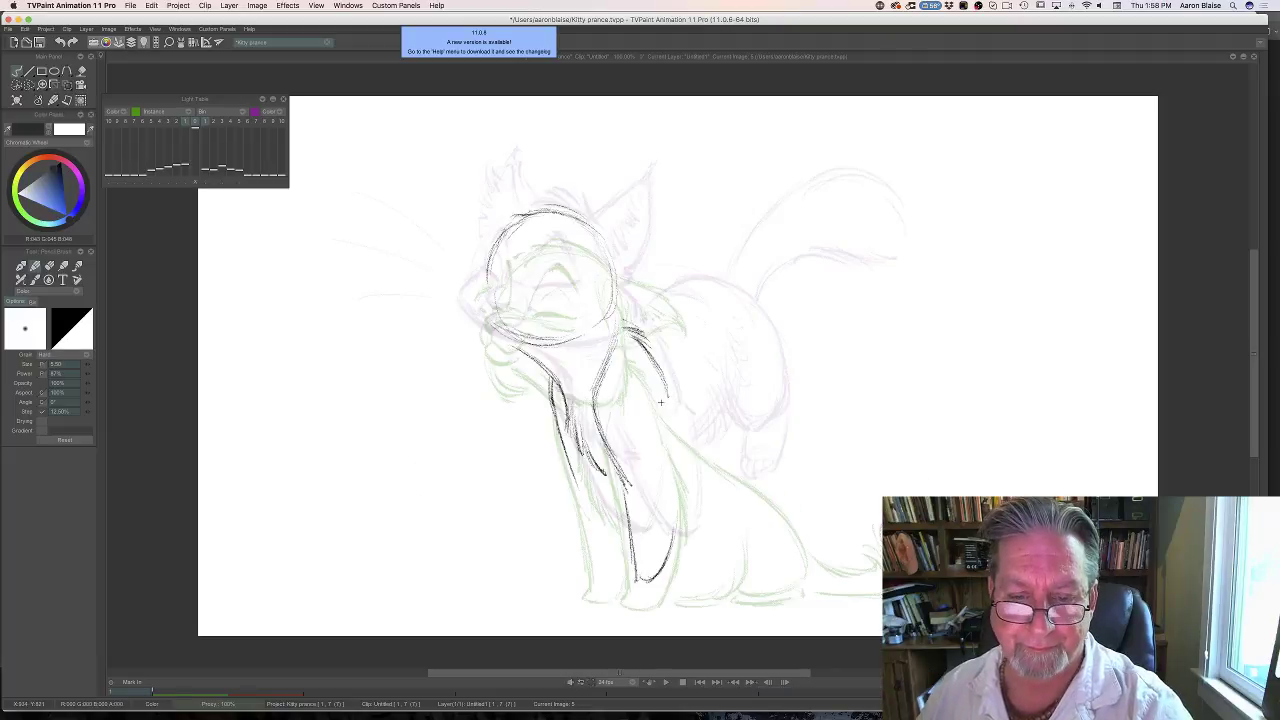
Draw the near foreleg's back edge from the shoulder down to the paw, comparing it with the previous drawing.
left_click_drag(663, 388, 680, 524)
left_click_drag(678, 472, 666, 560)
key("Left")
key("Right")
key("Left")
key("Right")
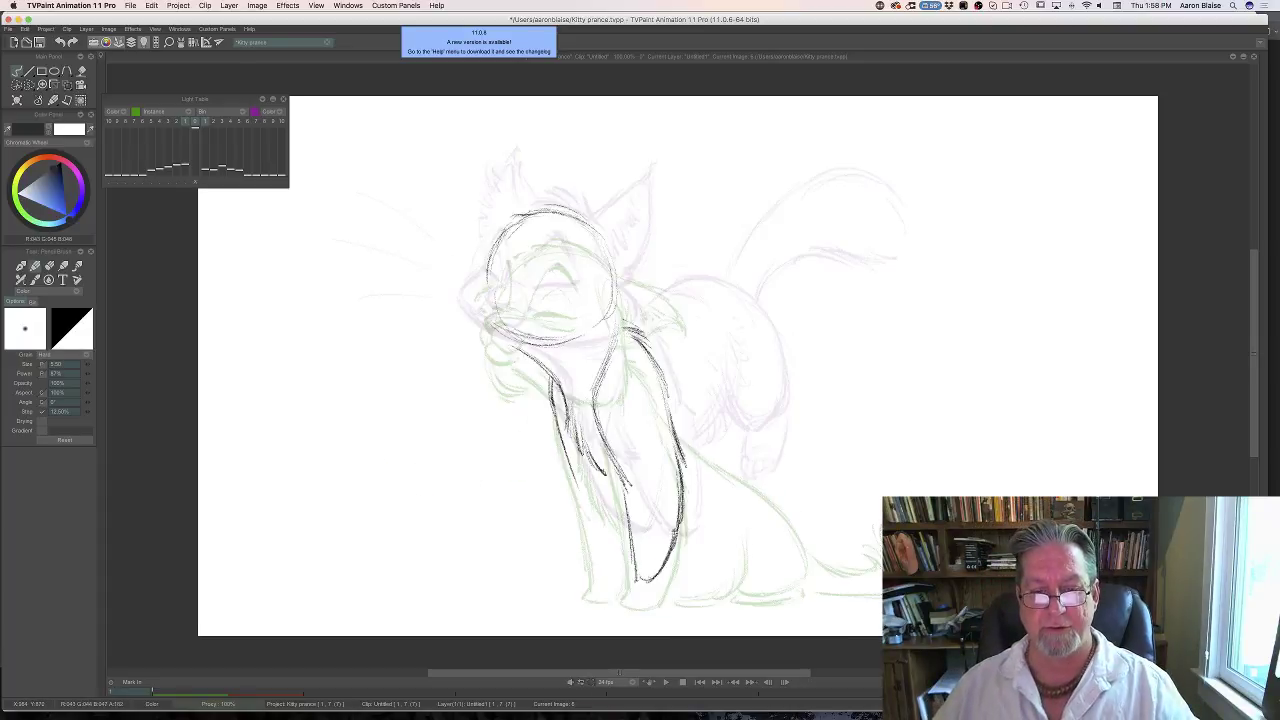
Sketch the lower part and rounded paw of the far foreleg and check it against the previous drawing.
left_click_drag(580, 504, 602, 586)
key("Left")
key("Right")
key("Left")
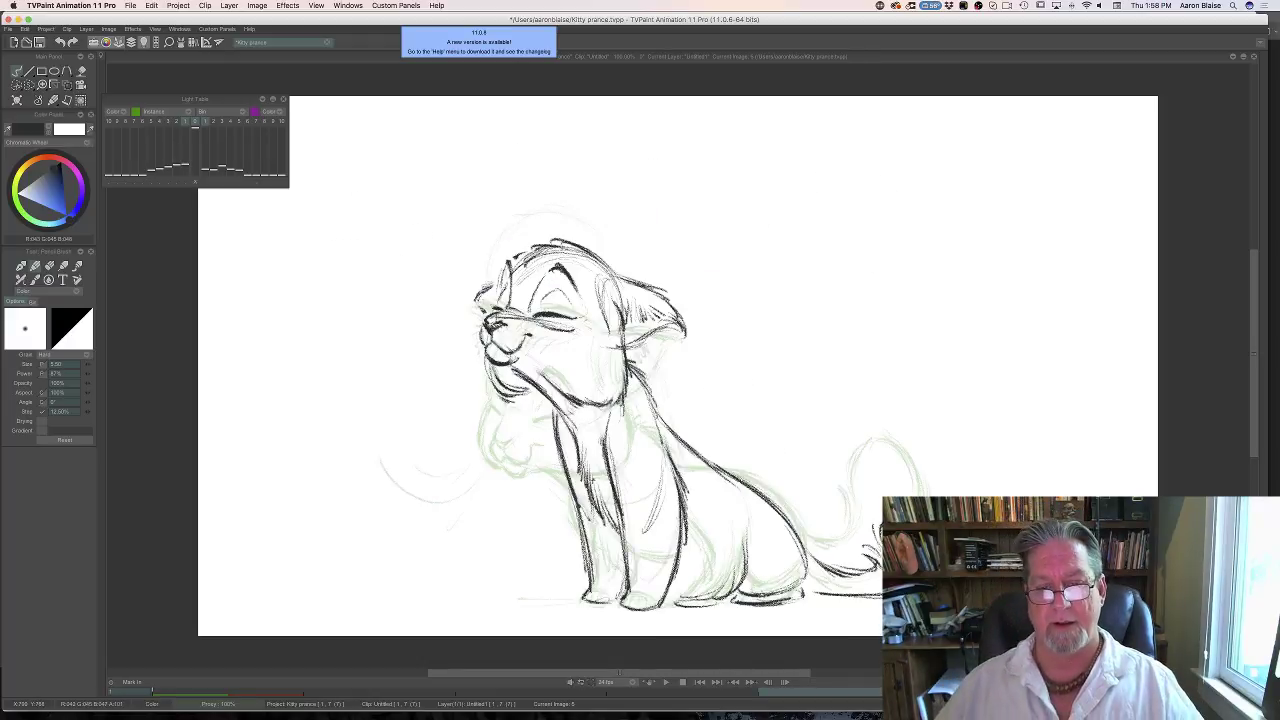
key("Right")
key("Left")
key("Right")
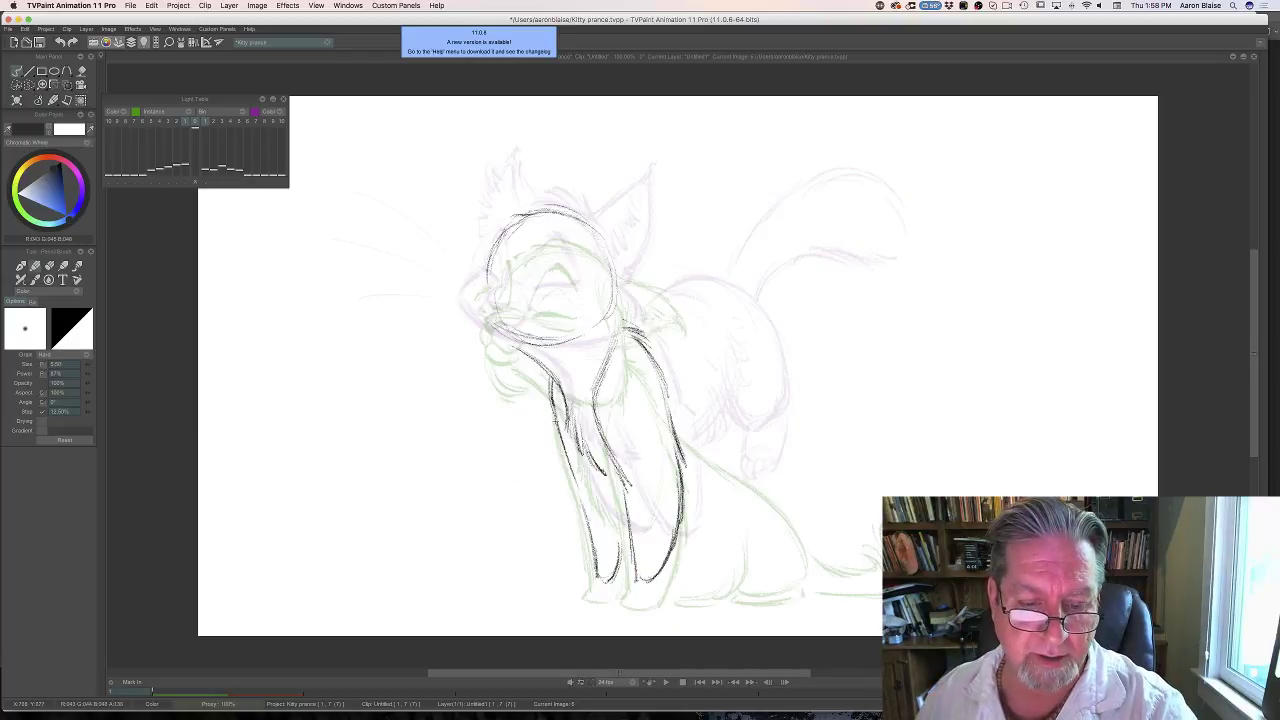
key("Left")
key("Right")
Darken the far foreleg's front edge and firm up its paw and back edge beside the near foreleg.
left_click_drag(568, 458, 594, 546)
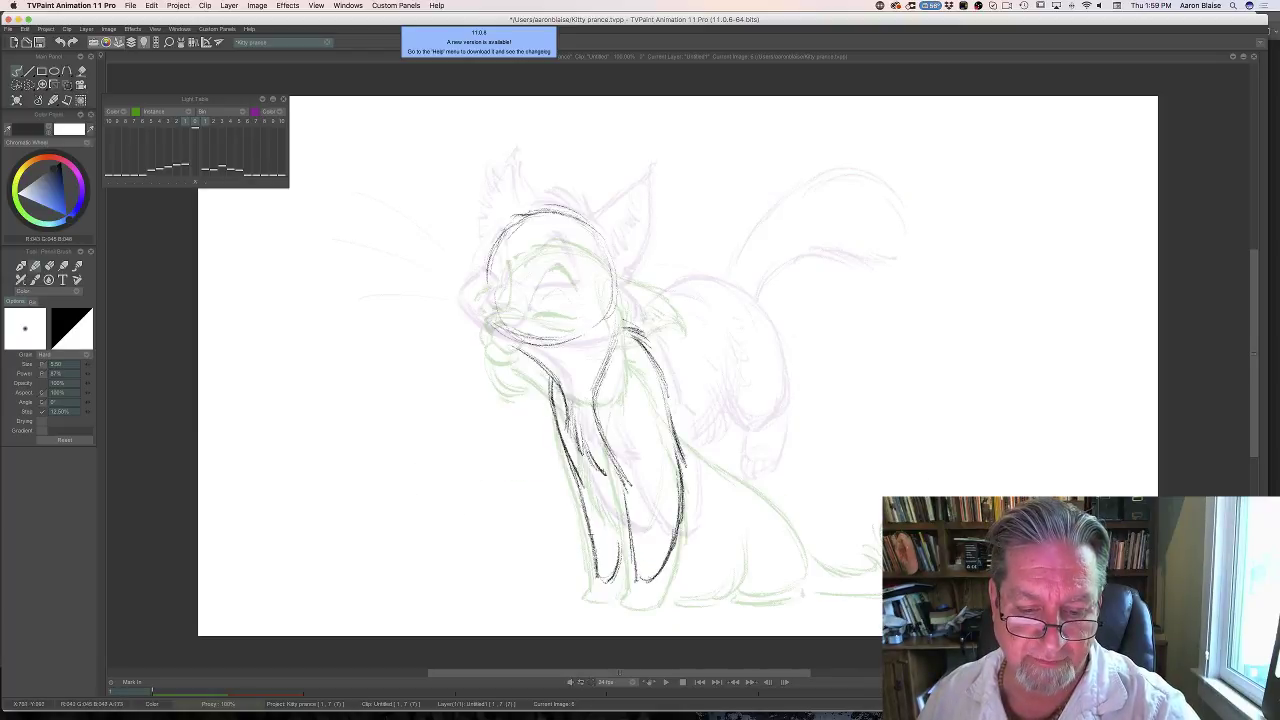
mouse_move(580, 490)
left_mouse_down()
mouse_move(595, 552)
mouse_move(622, 566)
left_mouse_up()
key("Left")
key("Right")
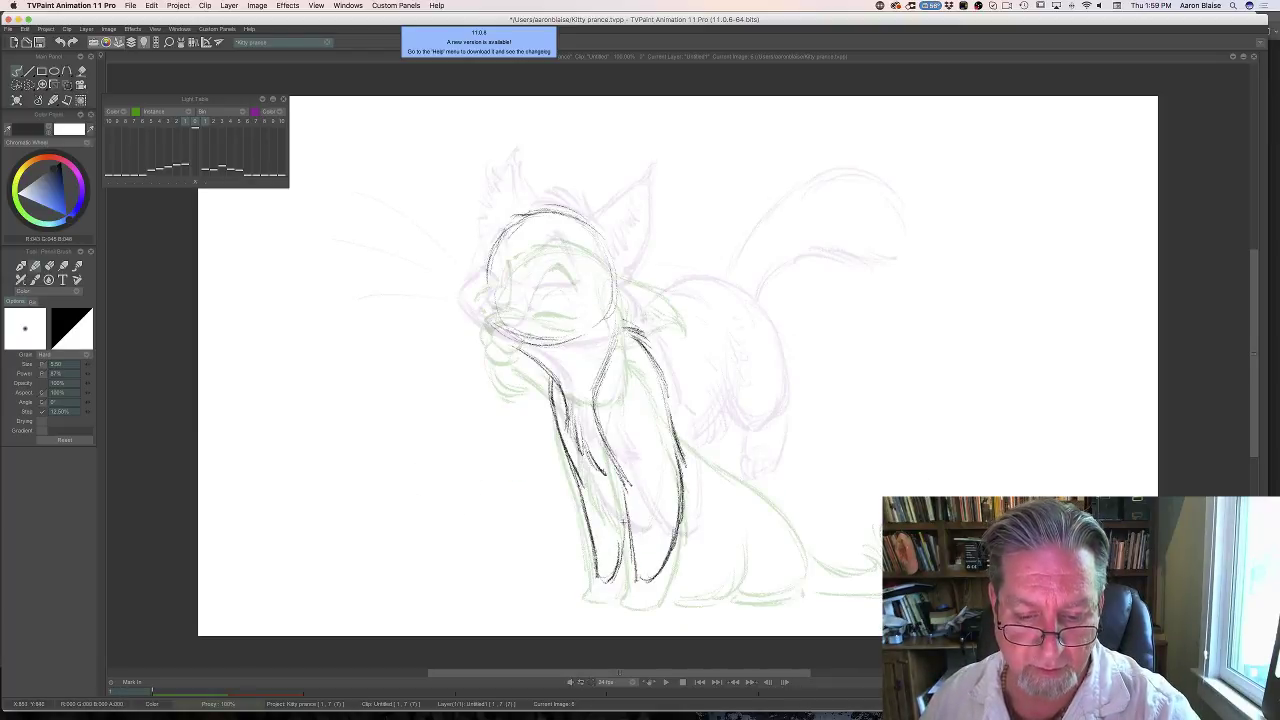
mouse_move(620, 514)
left_mouse_down()
mouse_move(624, 564)
mouse_move(628, 546)
left_mouse_up()
Add a light curved crease inside the near foreleg below the shoulder and compare it with the previous drawing.
left_click_drag(658, 413, 652, 486)
key("Left")
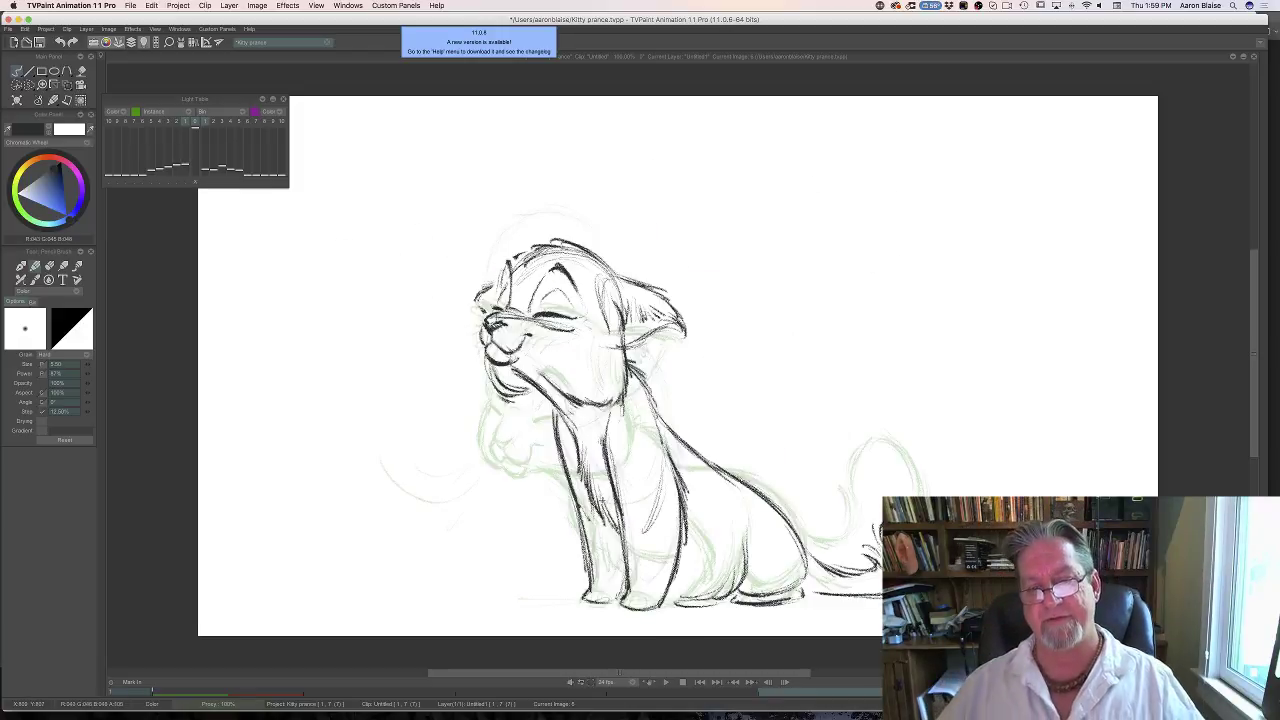
key("Right")
key("Left")
key("Right")
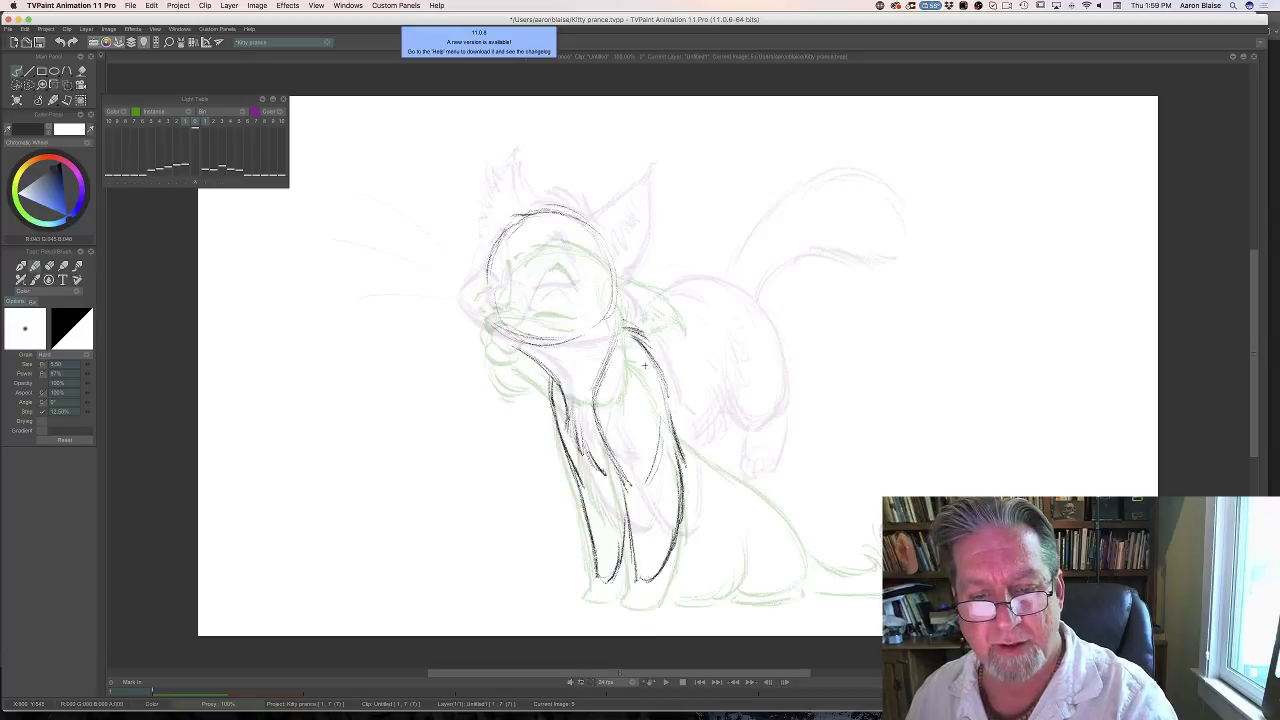
key("Left")
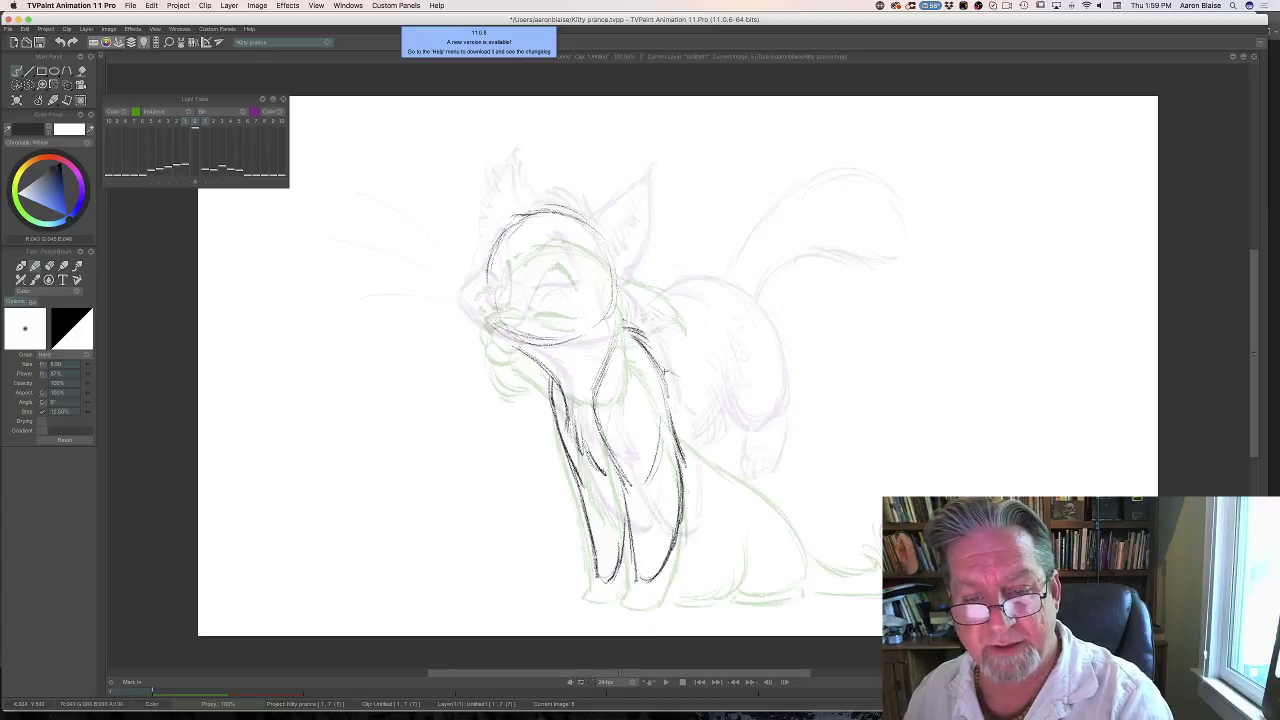
key("Right")
Sketch the kitten's back line from the shoulder and carry it over the rump and down the hindquarters.
mouse_move(676, 380)
left_mouse_down()
mouse_move(742, 402)
mouse_move(795, 488)
left_mouse_up()
left_click_drag(762, 412, 798, 550)
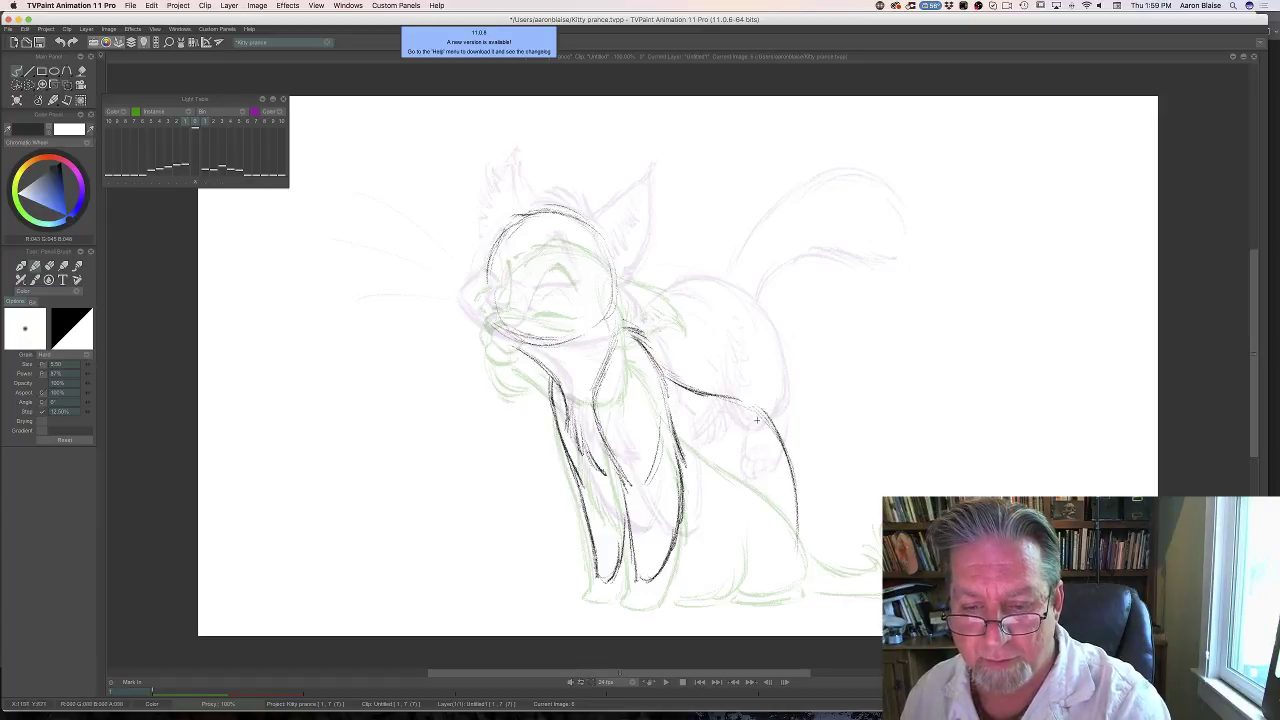
mouse_move(730, 399)
left_mouse_down()
mouse_move(770, 416)
mouse_move(789, 502)
left_mouse_up()
key("Left")
key("Right")
key("Left")
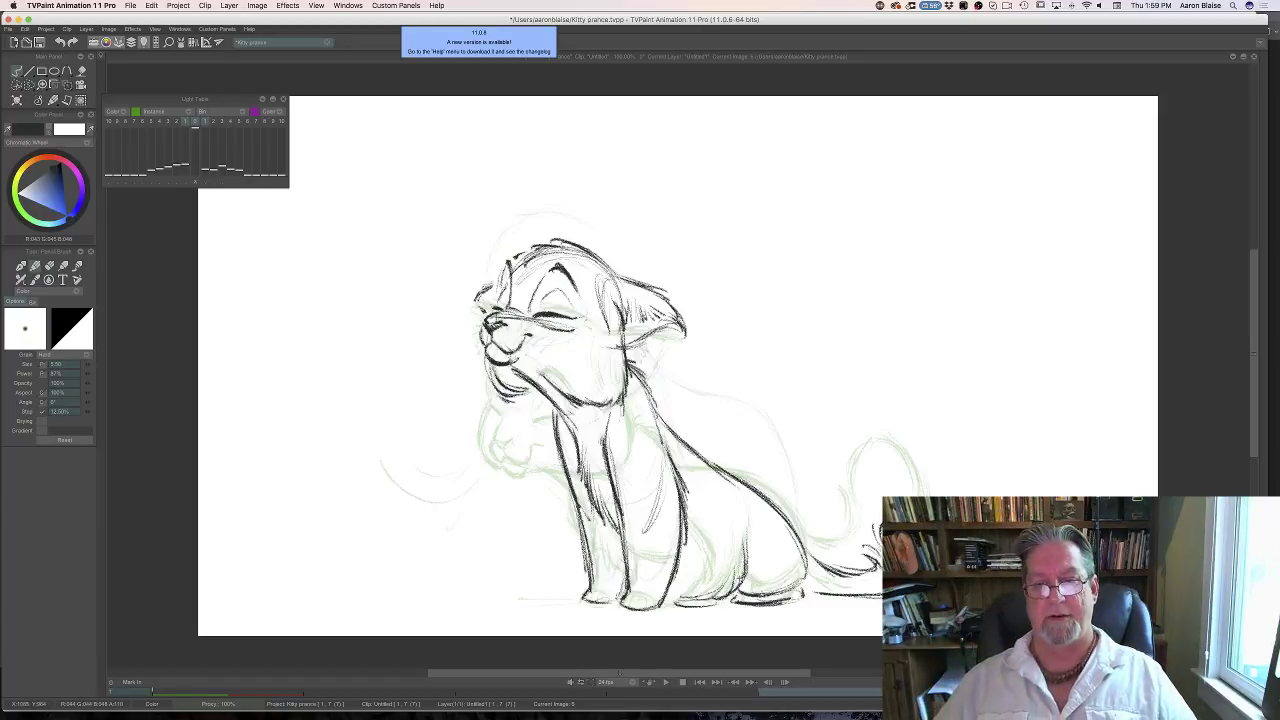
Flip between the previous, current and next drawings to examine how the body moves from seated to prancing.
key("Right")
key("Right")
key("Left")
key("Left")
key("Right")
key("Right")
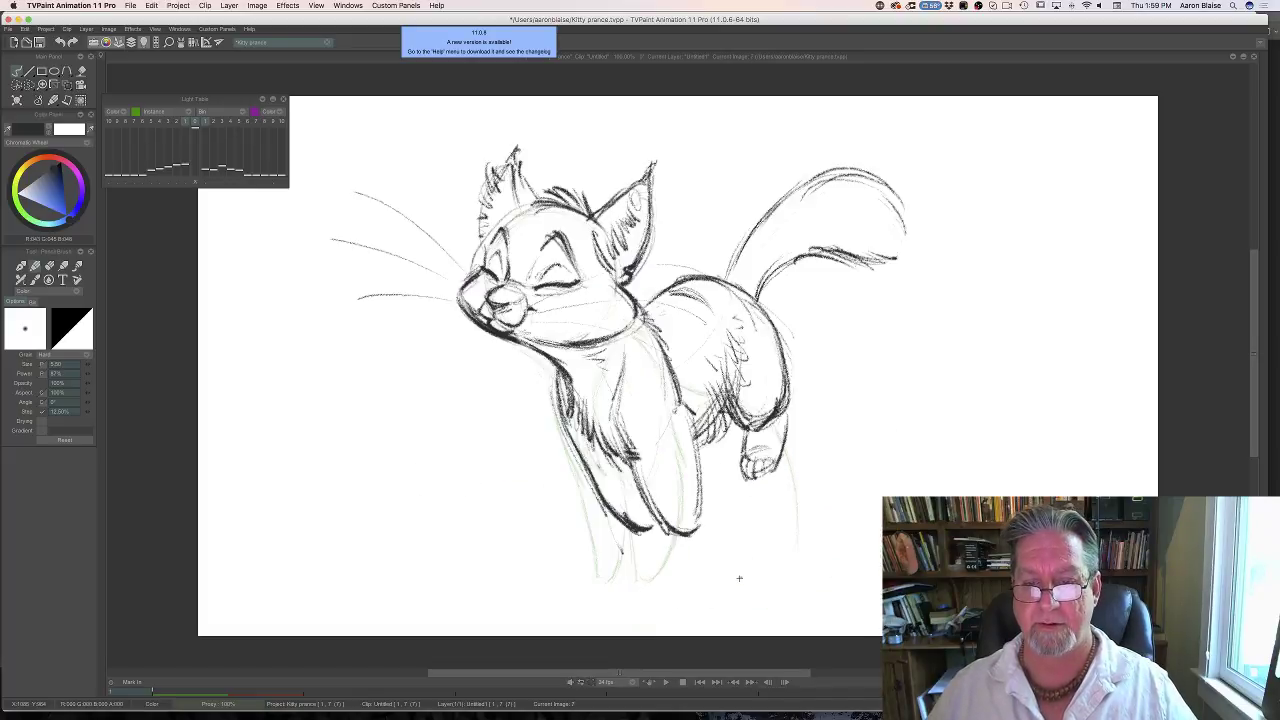
key("Left")
key("Right")
key("Left")
key("Right")
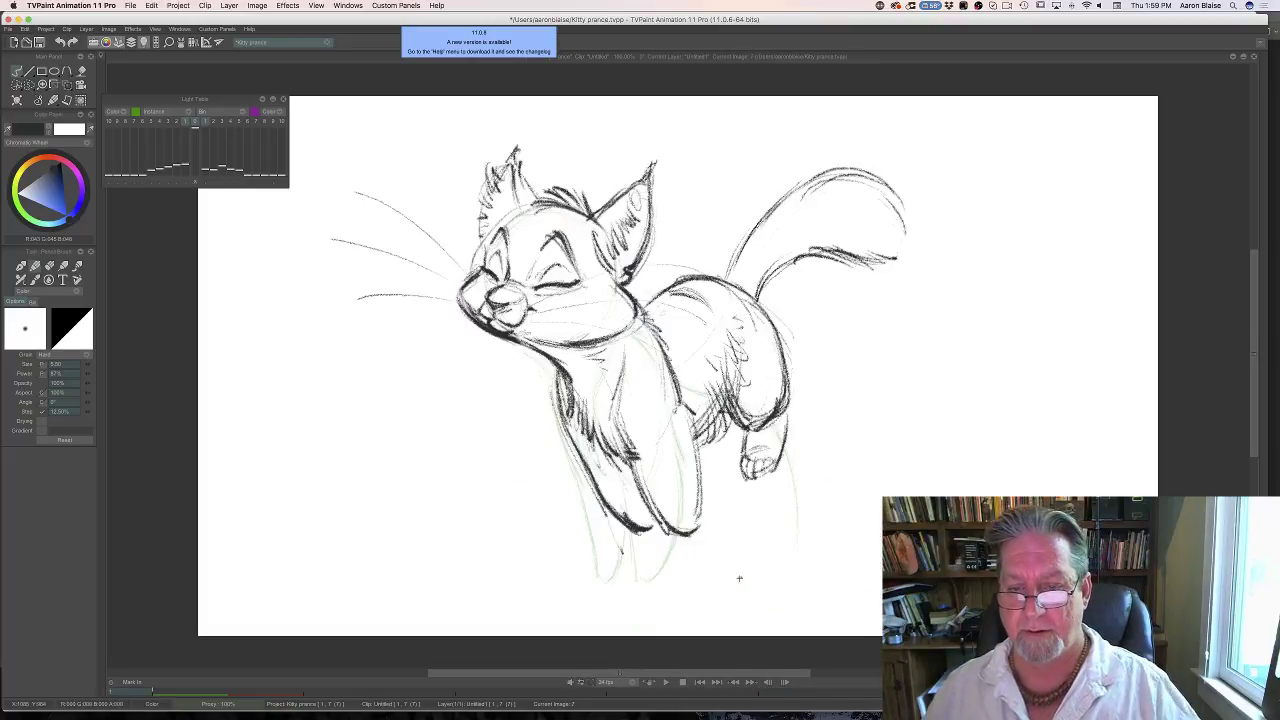
key("Left")
key("Right")
key("Left")
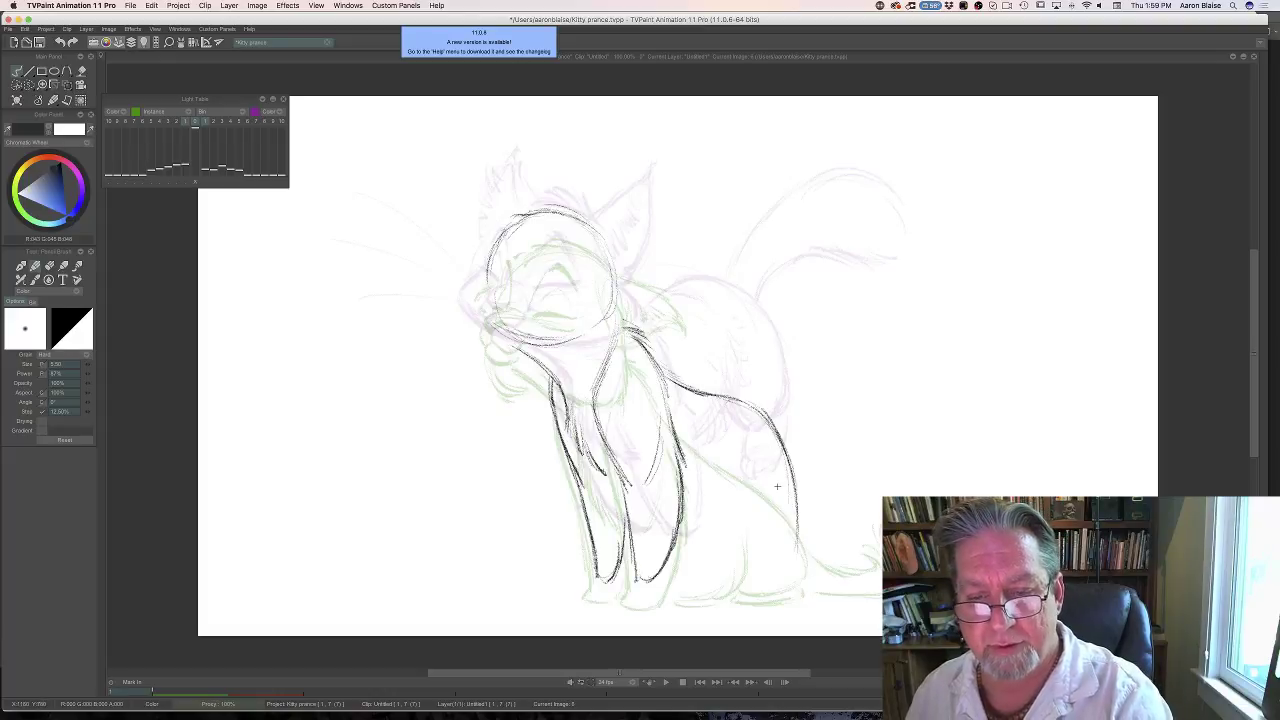
Replace the rump curve with a tighter, rounder one and outline the front and back of the hind thigh.
mouse_move(738, 402)
left_mouse_down()
mouse_move(778, 429)
mouse_move(771, 419)
mouse_move(803, 502)
left_mouse_up()
key("Left")
key("Right")
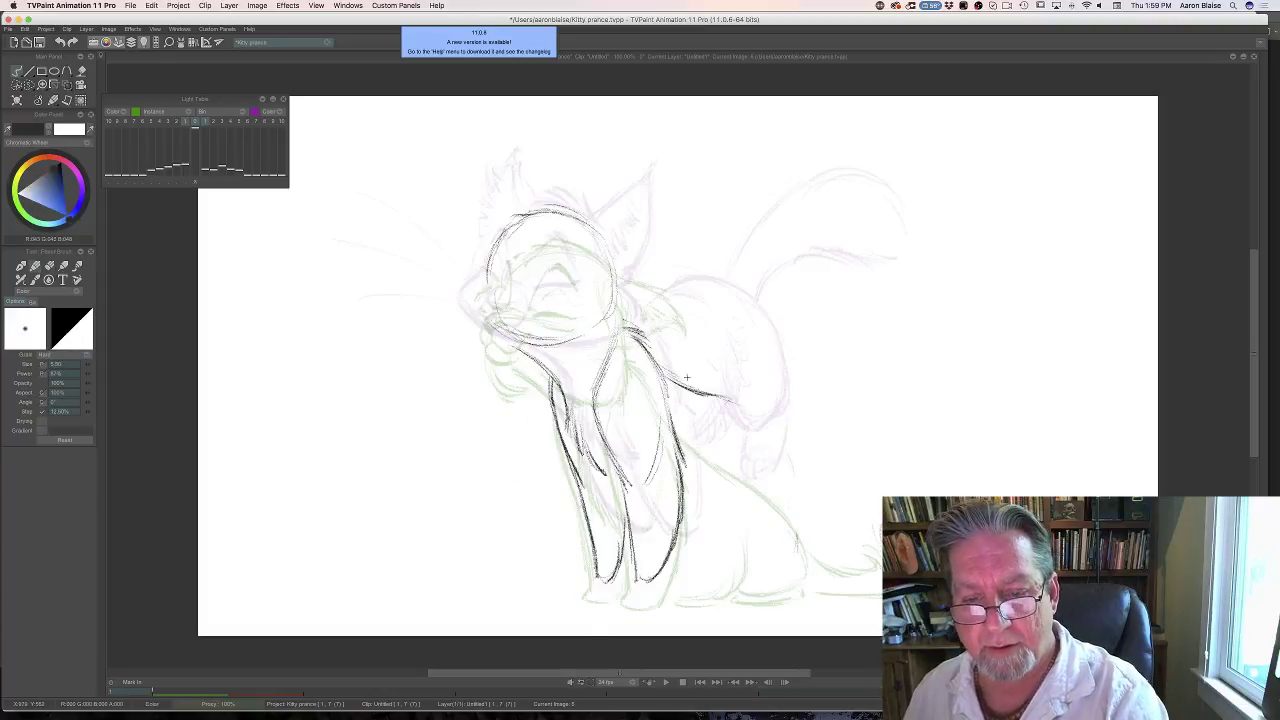
mouse_move(680, 384)
left_mouse_down()
mouse_move(768, 410)
mouse_move(776, 437)
mouse_move(748, 524)
left_mouse_up()
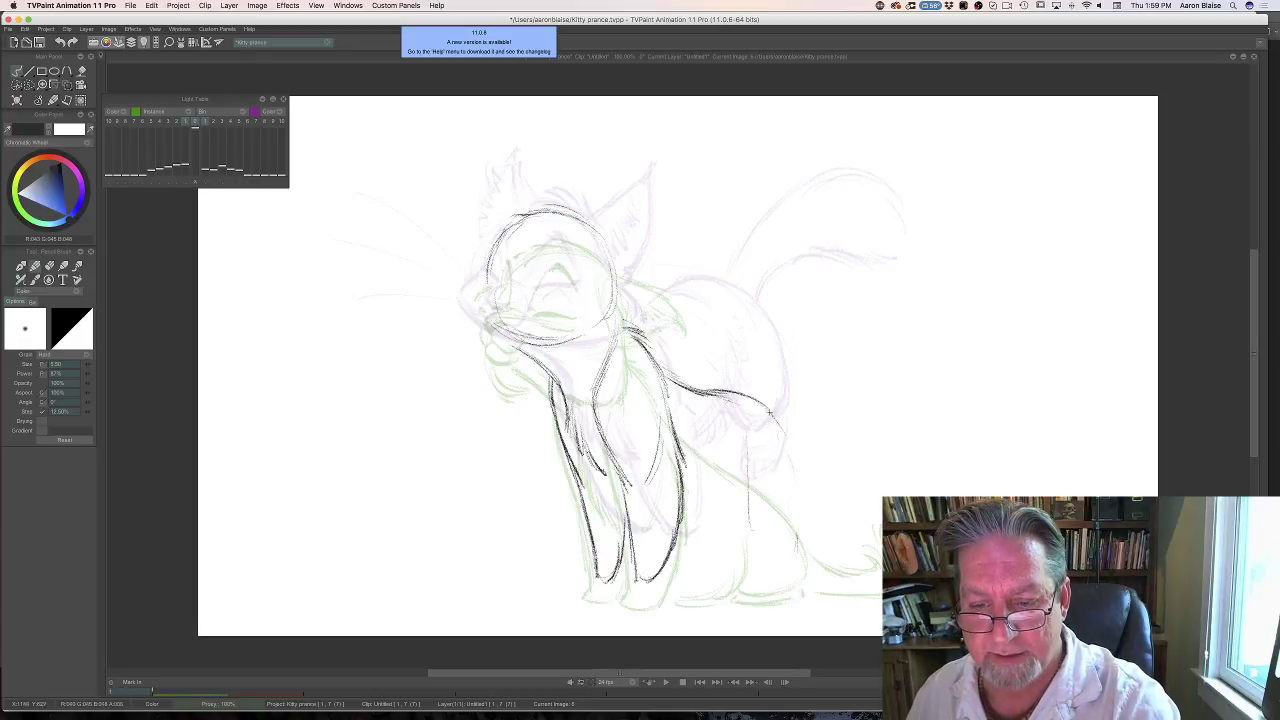
mouse_move(769, 410)
left_mouse_down()
mouse_move(786, 506)
mouse_move(762, 540)
left_mouse_up()
left_click_drag(737, 439, 748, 522)
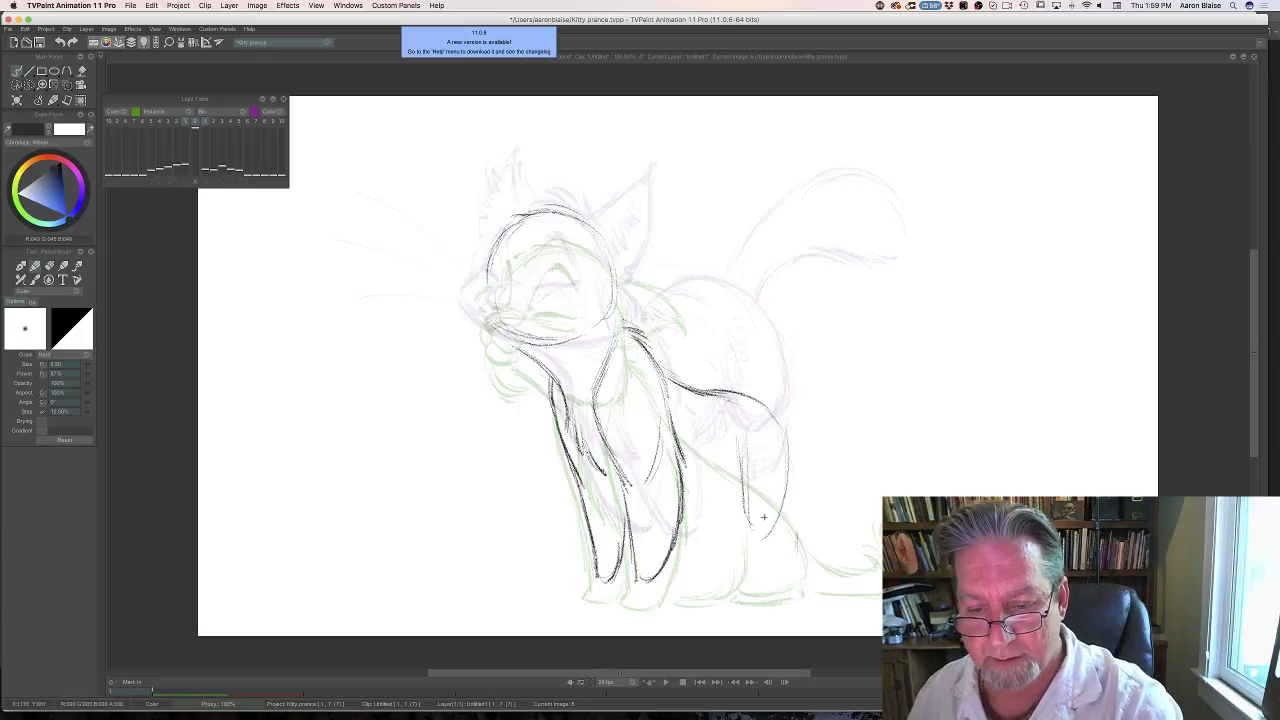
mouse_move(786, 450)
left_mouse_down()
mouse_move(772, 528)
mouse_move(782, 500)
left_mouse_up()
left_click_drag(770, 536, 779, 497)
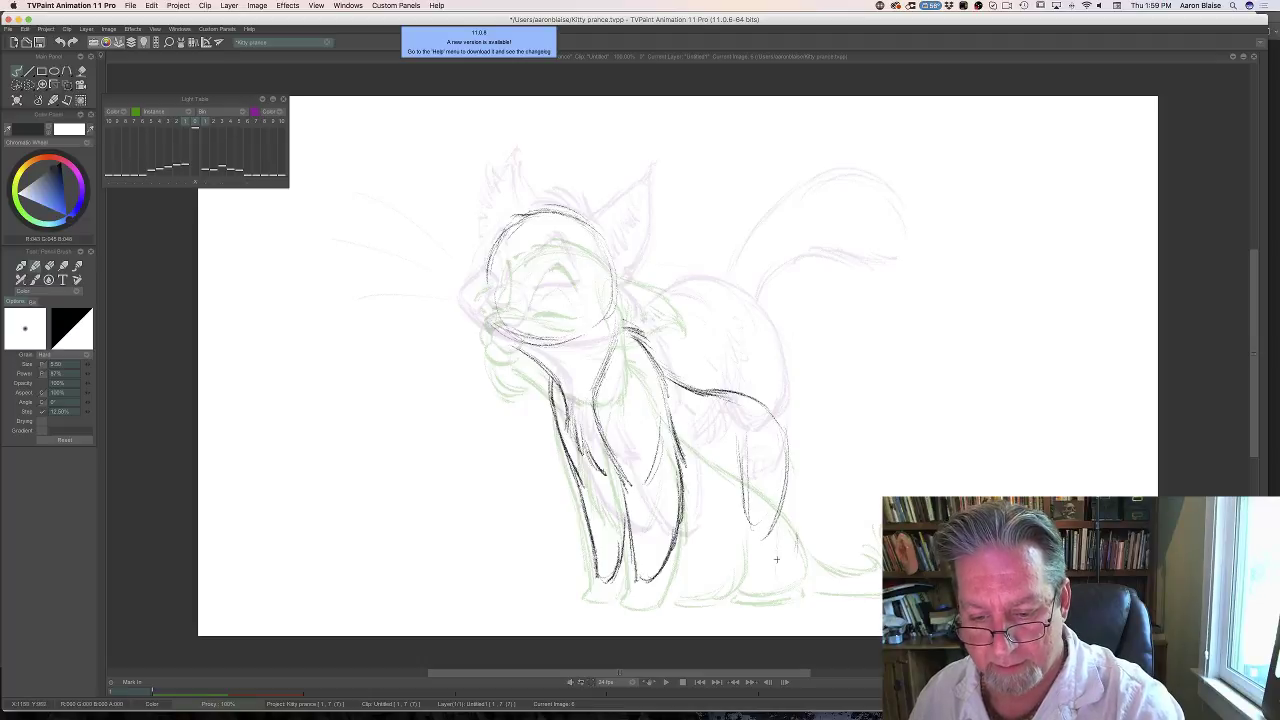
Draw the lower hind leg and its paw on the ground, and check the pose against the previous drawing.
mouse_move(776, 559)
left_mouse_down()
mouse_move(773, 592)
mouse_move(778, 540)
mouse_move(750, 540)
left_mouse_up()
mouse_move(748, 478)
left_mouse_down()
mouse_move(741, 602)
mouse_move(766, 604)
mouse_move(772, 586)
mouse_move(740, 602)
mouse_move(774, 604)
left_mouse_up()
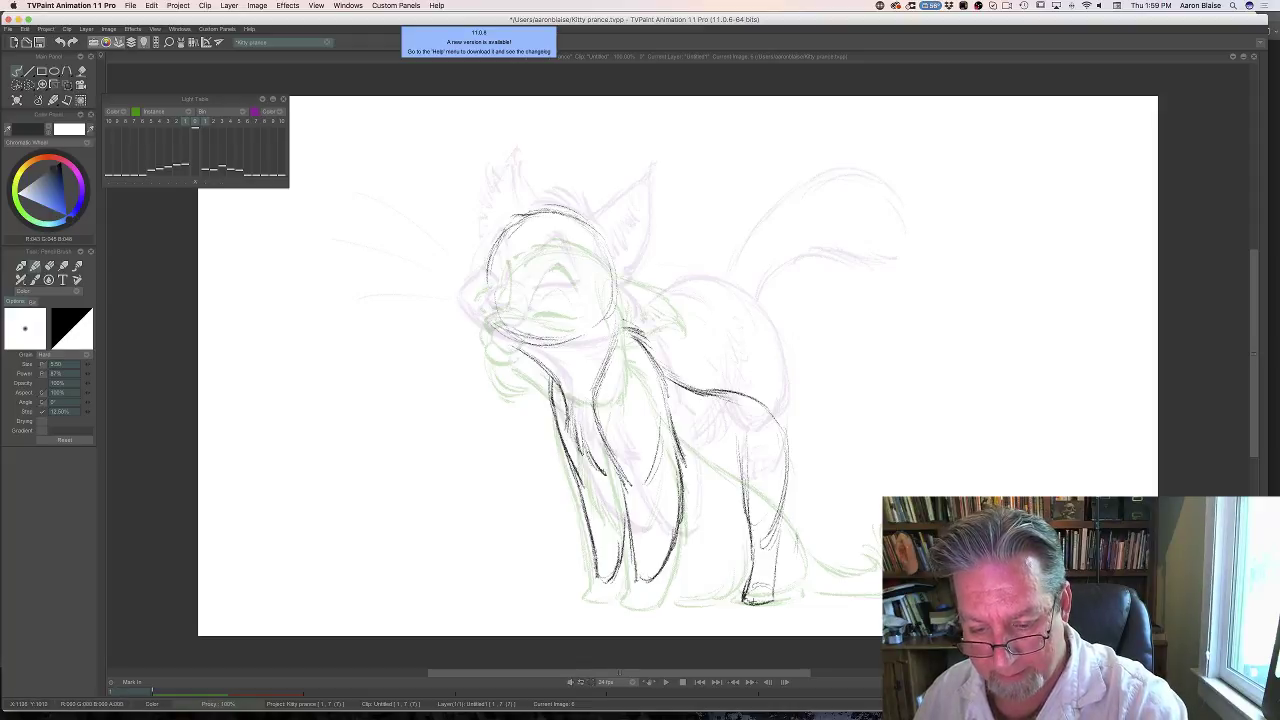
key("Left")
key("Right")
key("Left")
key("Right")
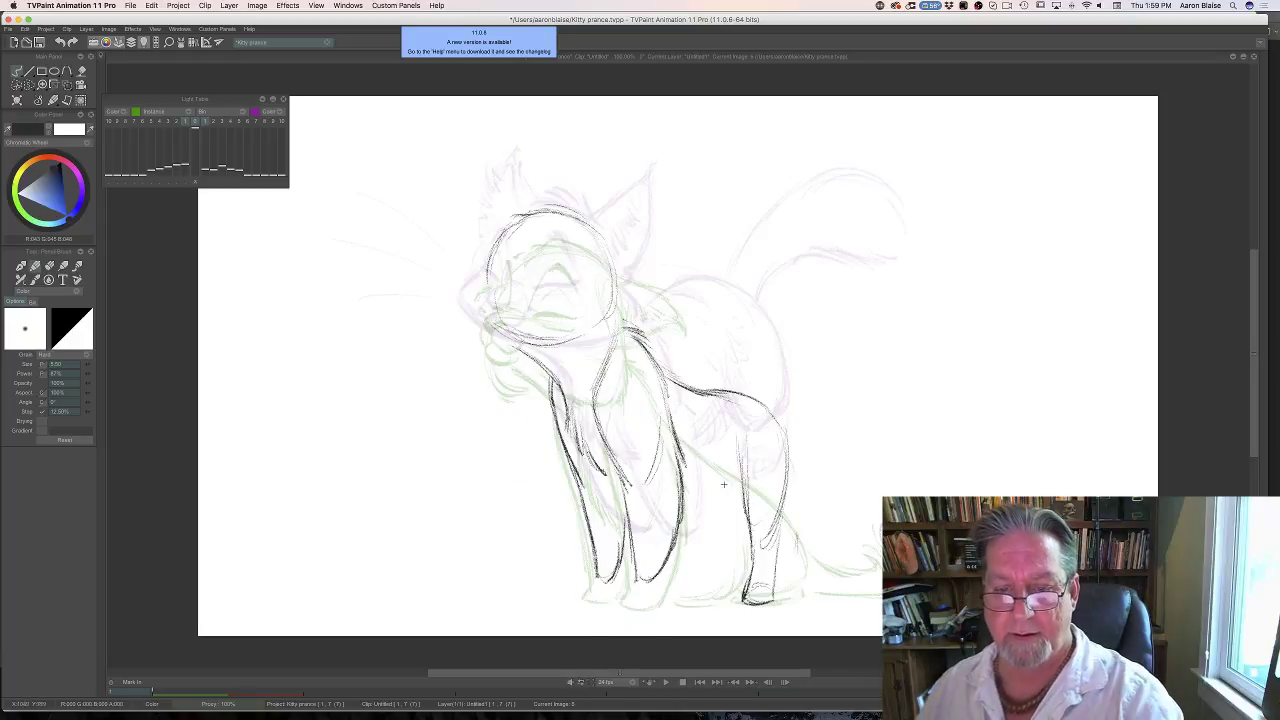
Hatch light vertical strokes between the hind leg and near foreleg and compare them with the previous drawing.
left_click_drag(742, 440, 739, 528)
left_click_drag(737, 480, 729, 556)
left_click_drag(731, 520, 724, 564)
mouse_move(722, 498)
left_mouse_down()
mouse_move(714, 560)
mouse_move(685, 570)
left_mouse_up()
key("Left")
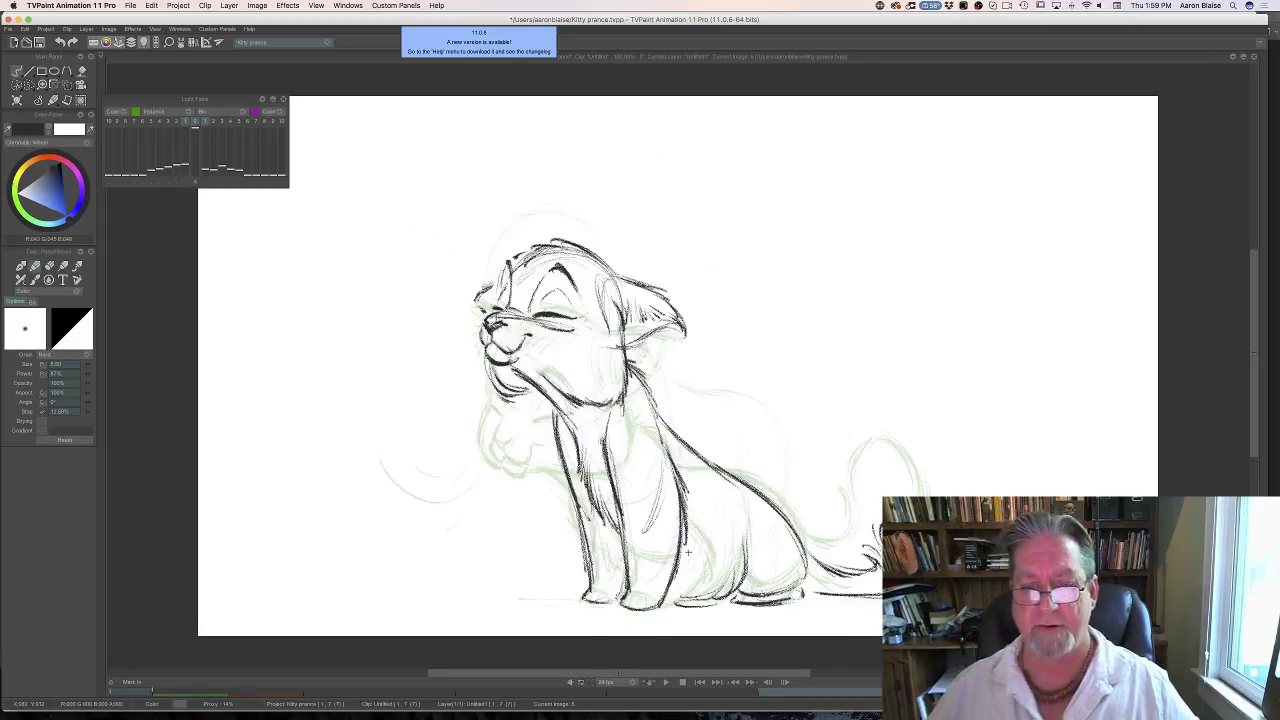
key("Right")
key("Left")
key("Right")
Build up the vertical hatching between the forelegs and the hind leg, and darken the hind leg's front edge.
left_click_drag(688, 514, 679, 562)
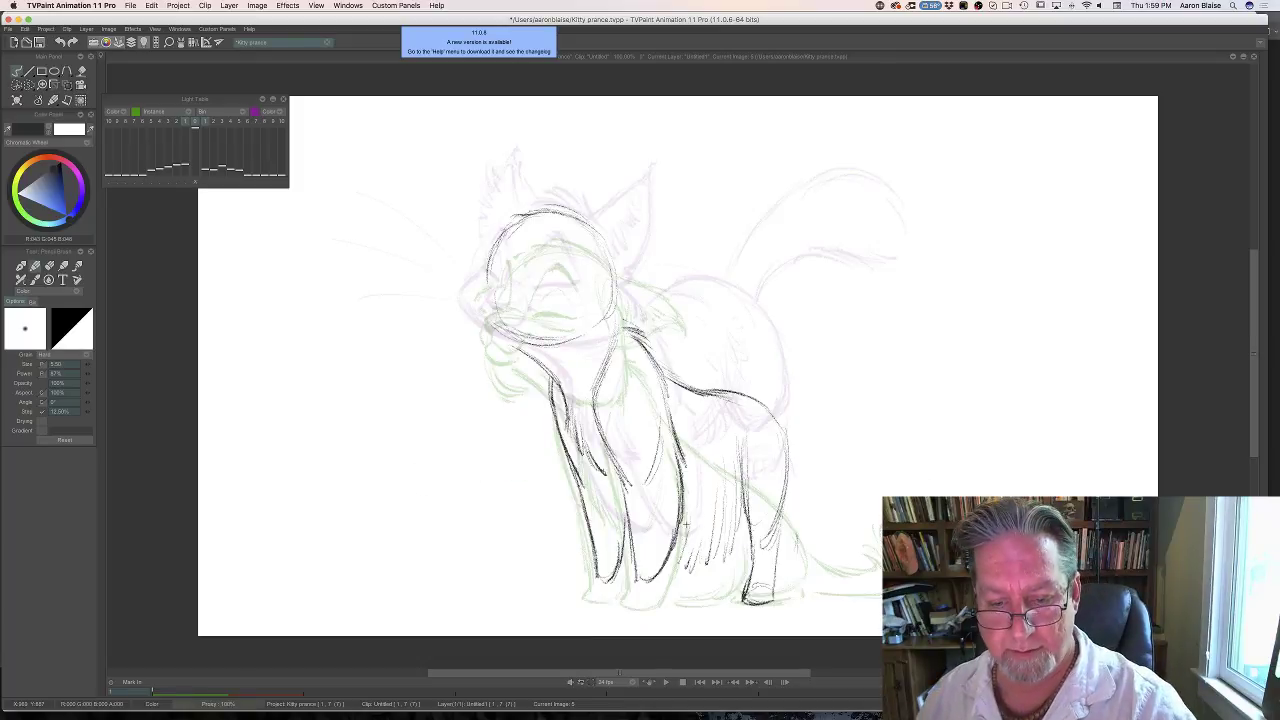
left_click_drag(706, 496, 699, 564)
mouse_move(717, 506)
left_mouse_down()
mouse_move(713, 562)
mouse_move(720, 552)
left_mouse_up()
mouse_move(741, 486)
left_mouse_down()
mouse_move(726, 555)
mouse_move(734, 536)
left_mouse_up()
left_click_drag(749, 470, 753, 554)
left_click_drag(754, 494, 744, 585)
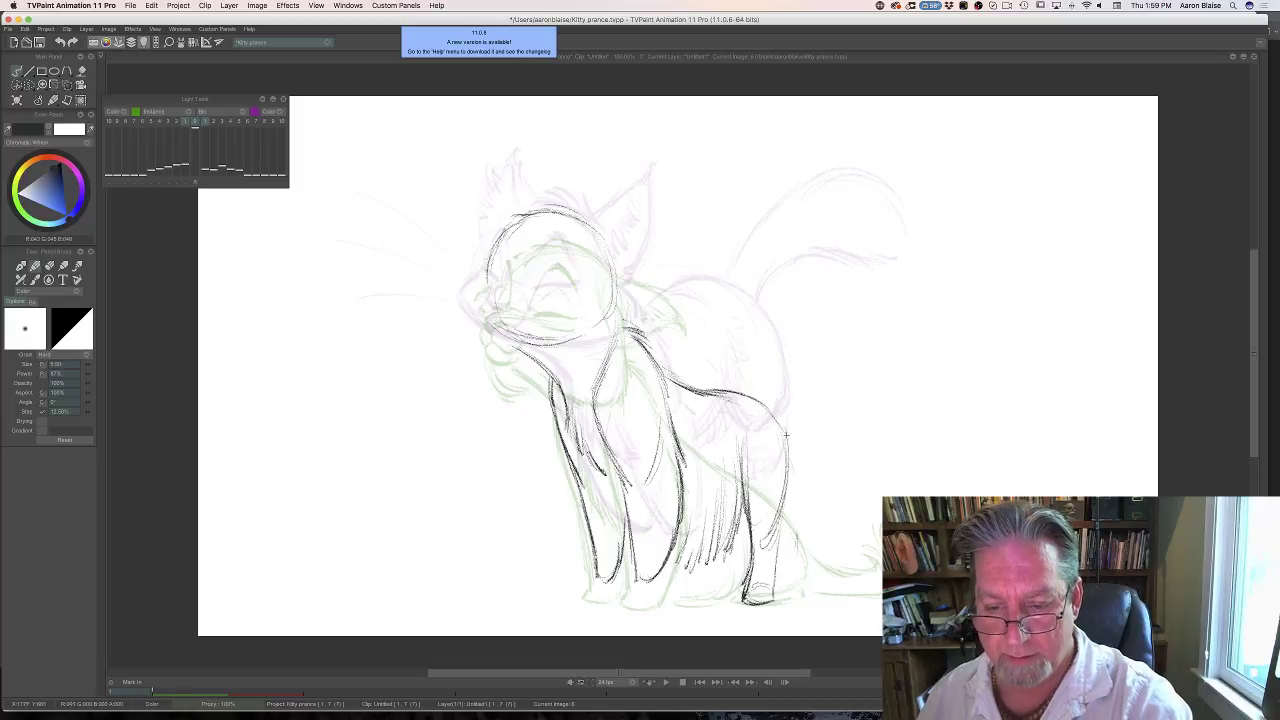
Darken the rump contour and the hind leg's back edge down to the paw, checking against the previous drawing.
left_click_drag(788, 426, 778, 500)
mouse_move(764, 421)
left_mouse_down()
mouse_move(762, 480)
mouse_move(784, 450)
mouse_move(780, 516)
left_mouse_up()
left_click_drag(786, 460, 774, 598)
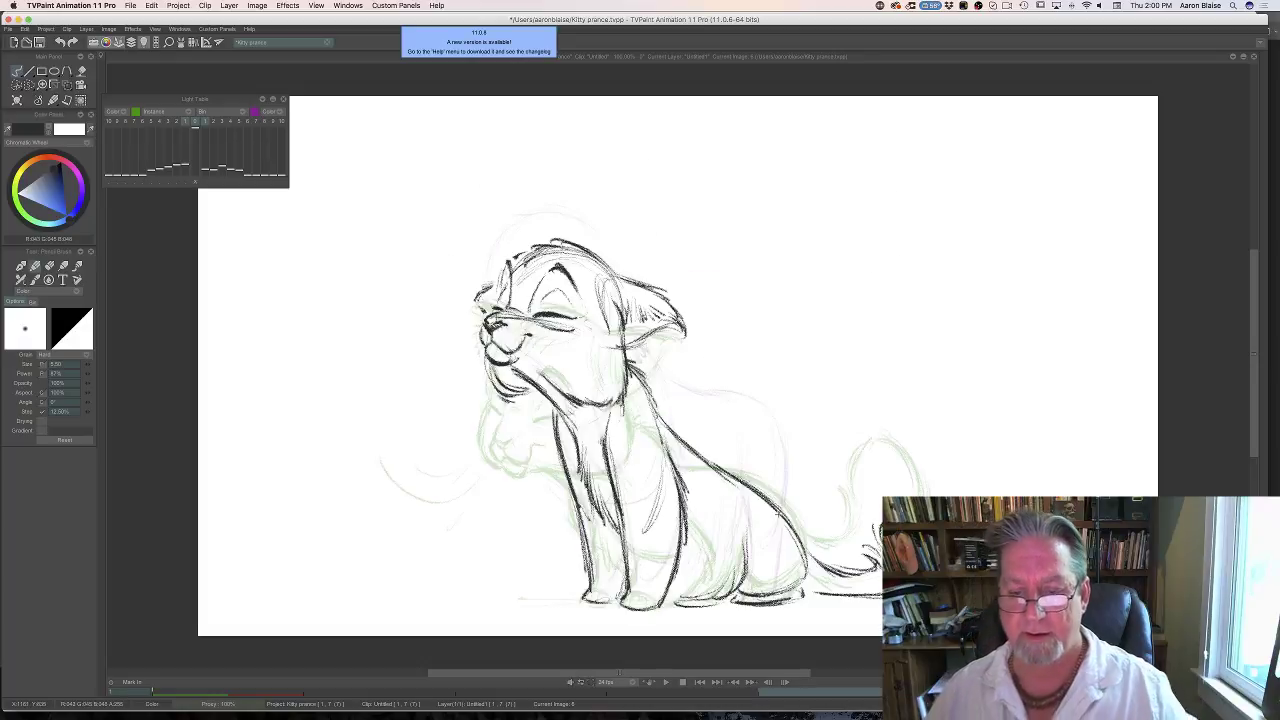
key("Right")
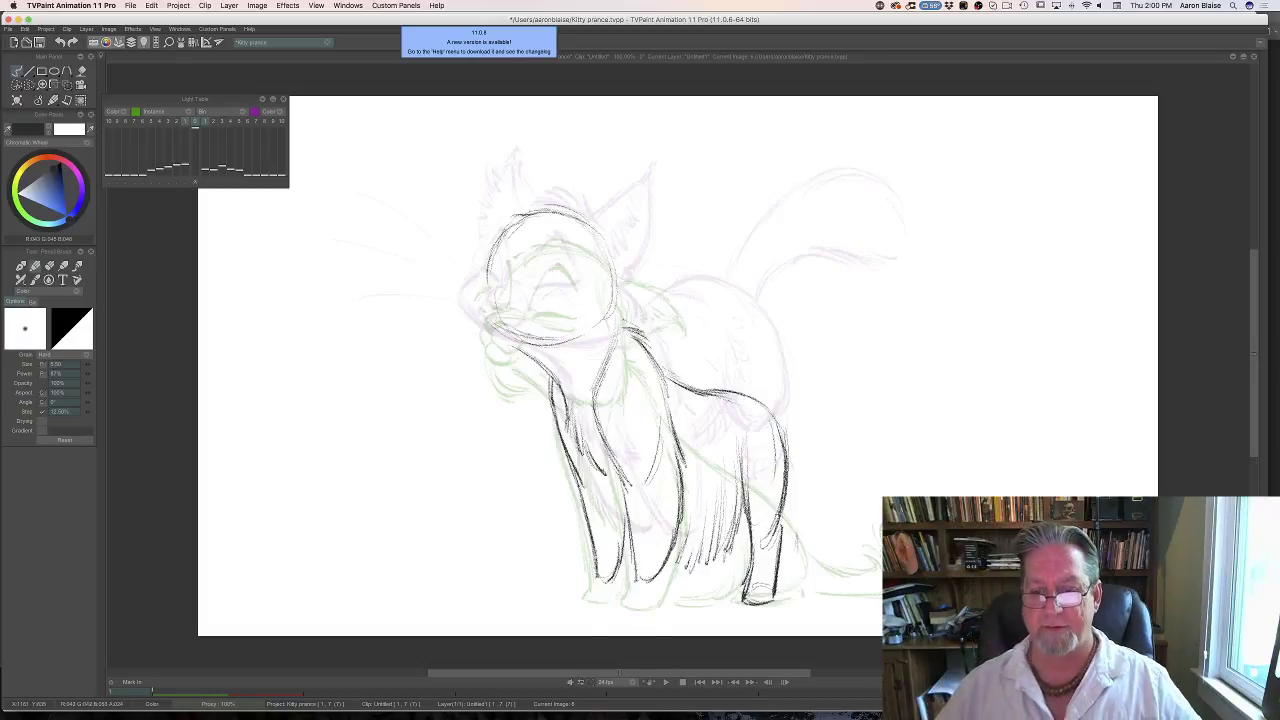
key("Left")
key("Right")
key("Left")
key("Right")
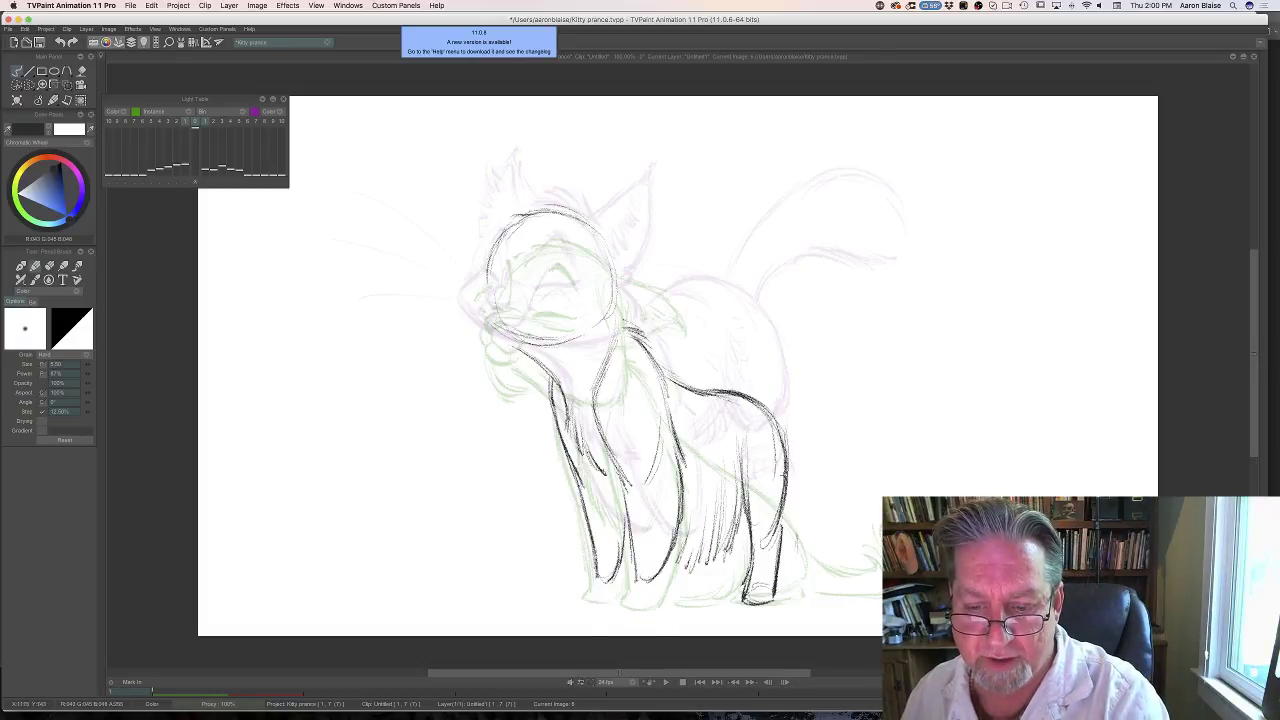
Extend the seated kitten's rump contour on the previous drawing and flip between frames to check it against the in-between.
key("Right")
mouse_move(789, 523)
left_mouse_down()
mouse_move(810, 574)
mouse_move(803, 596)
mouse_move(806, 546)
left_mouse_up()
key("Left")
key("Right")
key("Left")
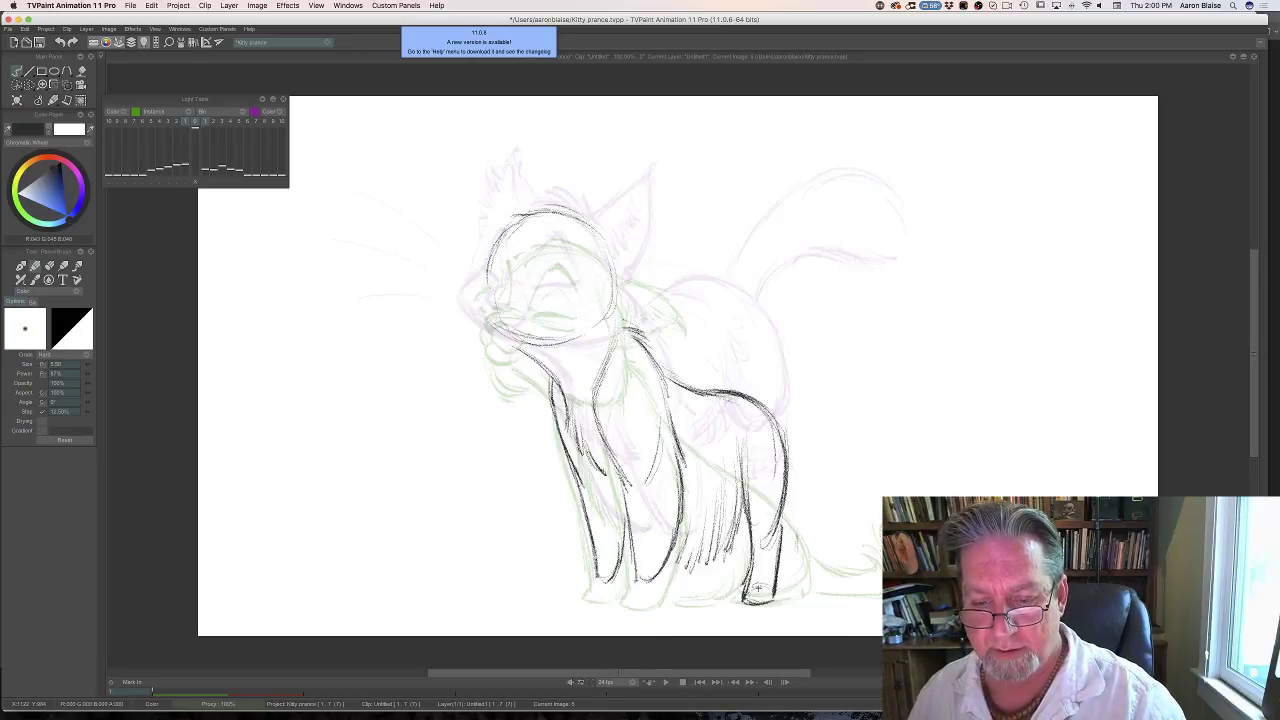
key("Right")
key("Left")
key("Left")
key("Right")
key("Right")
key("Left")
key("Left")
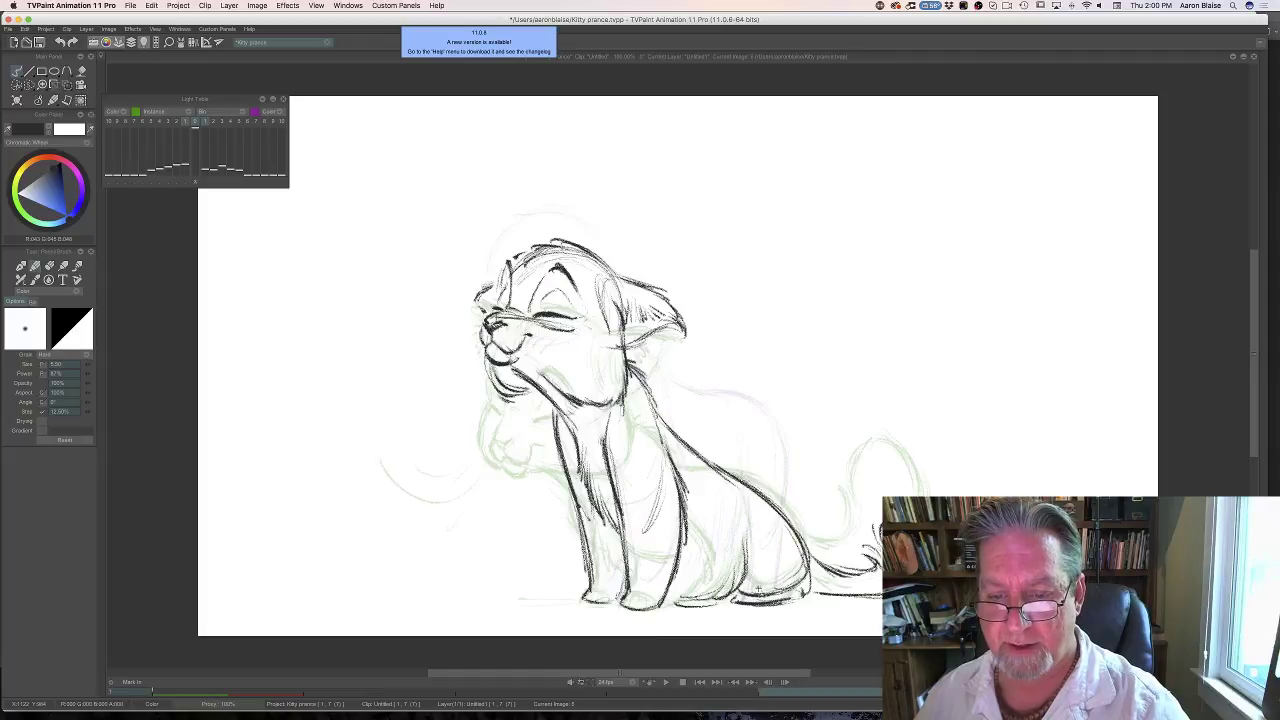
Darken the near hind leg's lower edges on the in-between and draw the toes on its paw.
key("Left")
key("Left")
key("Right")
key("Right")
key("Left")
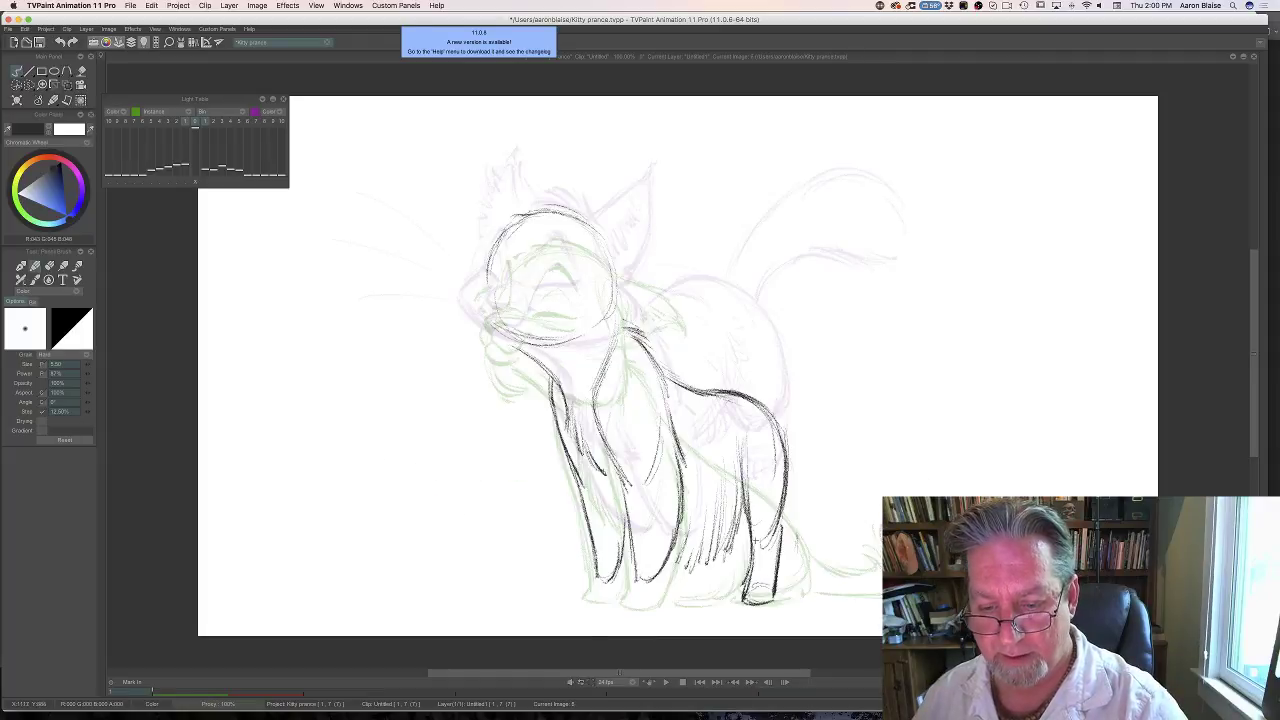
left_click_drag(752, 550, 743, 598)
left_click_drag(782, 509, 769, 604)
mouse_move(777, 528)
left_mouse_down()
mouse_move(747, 556)
mouse_move(756, 604)
mouse_move(766, 590)
mouse_move(751, 595)
left_mouse_up()
left_click_drag(758, 582, 770, 599)
left_click_drag(768, 580, 774, 591)
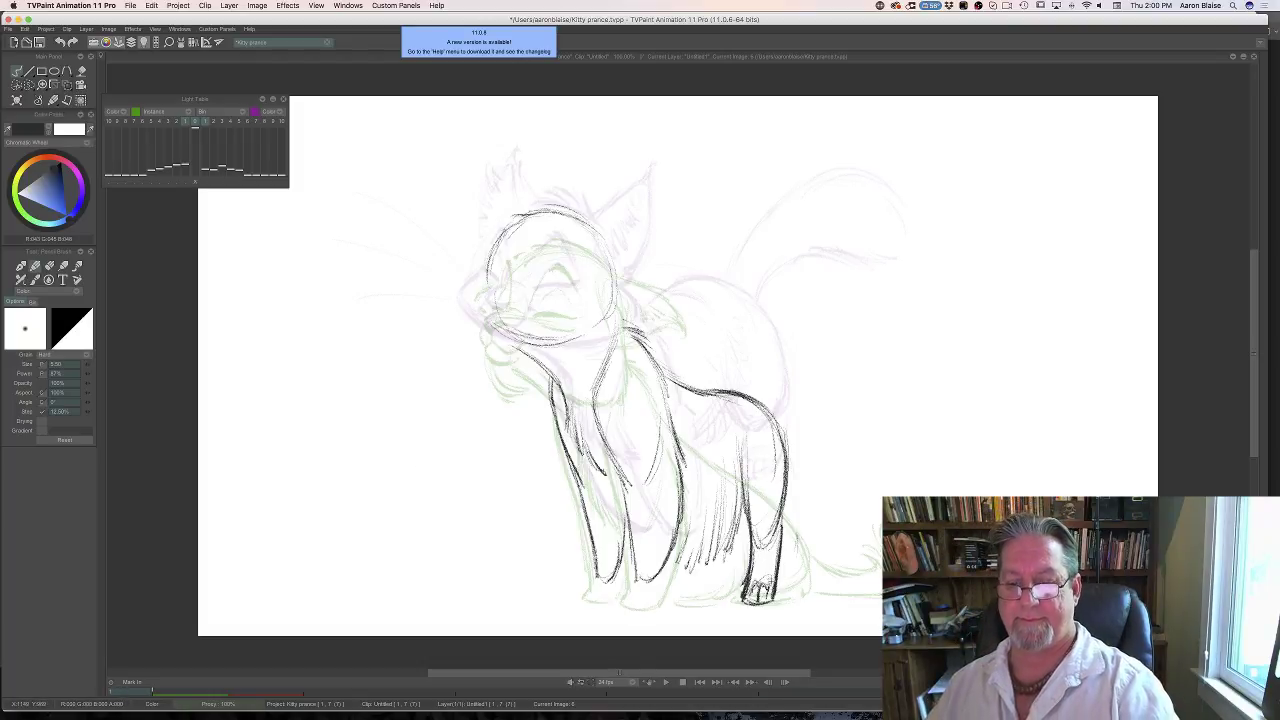
Sketch the tail's upper and lower lines trailing back from the rump and check them against the previous drawing.
key("Left")
key("Right")
left_click_drag(785, 478, 810, 560)
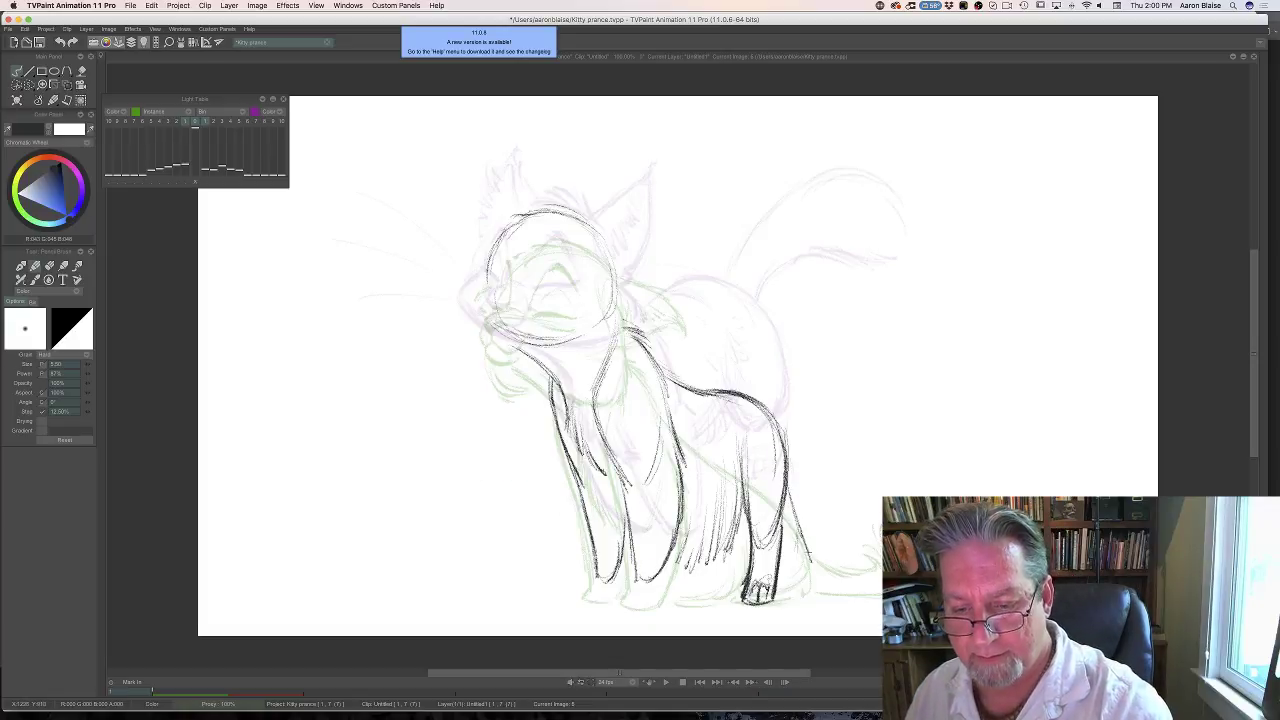
mouse_move(790, 515)
left_mouse_down()
mouse_move(818, 568)
mouse_move(884, 566)
mouse_move(826, 588)
mouse_move(777, 571)
mouse_move(824, 562)
mouse_move(864, 566)
mouse_move(803, 590)
mouse_move(776, 583)
left_mouse_up()
key("Left")
key("Right")
key("Left")
key("Right")
key("Left")
key("Right")
key("Left")
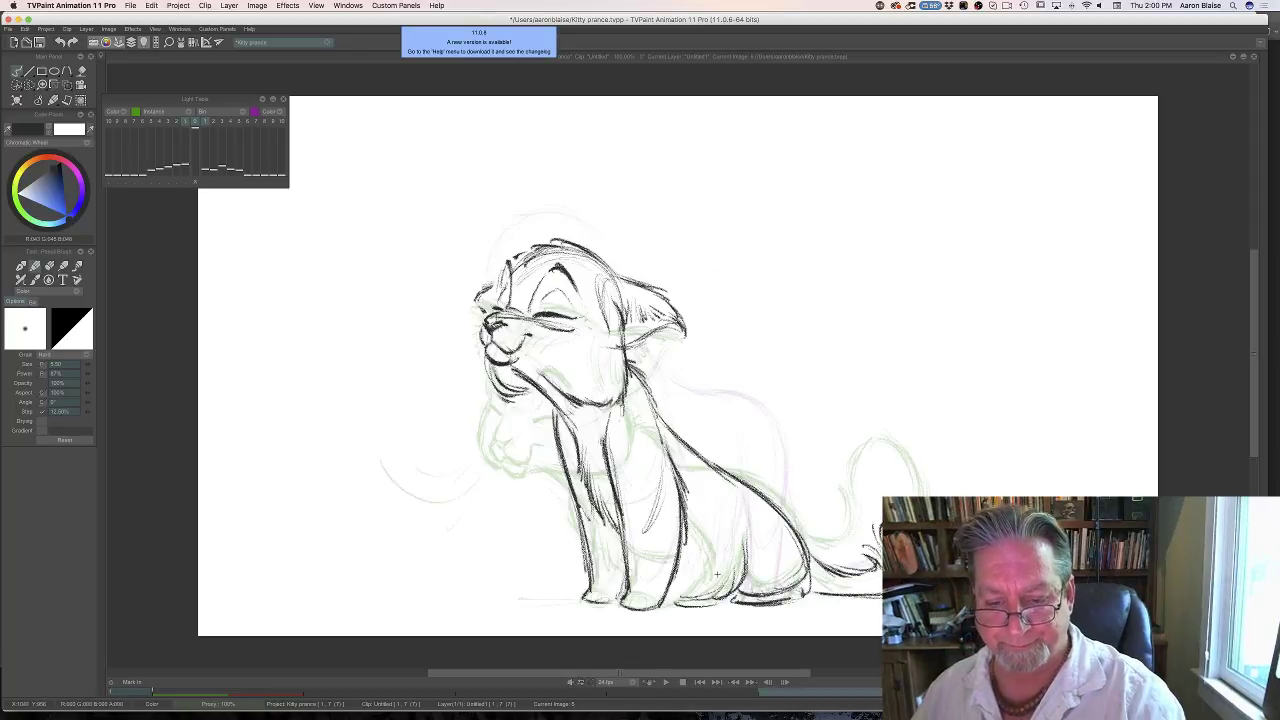
key("Right")
Draw the far hind leg and its paw between the near foreleg and hind leg, comparing with the previous drawing.
left_click_drag(722, 540, 698, 590)
mouse_move(713, 530)
left_mouse_down()
mouse_move(694, 588)
mouse_move(676, 595)
left_mouse_up()
left_click_drag(684, 572, 680, 598)
left_click_drag(704, 566, 693, 588)
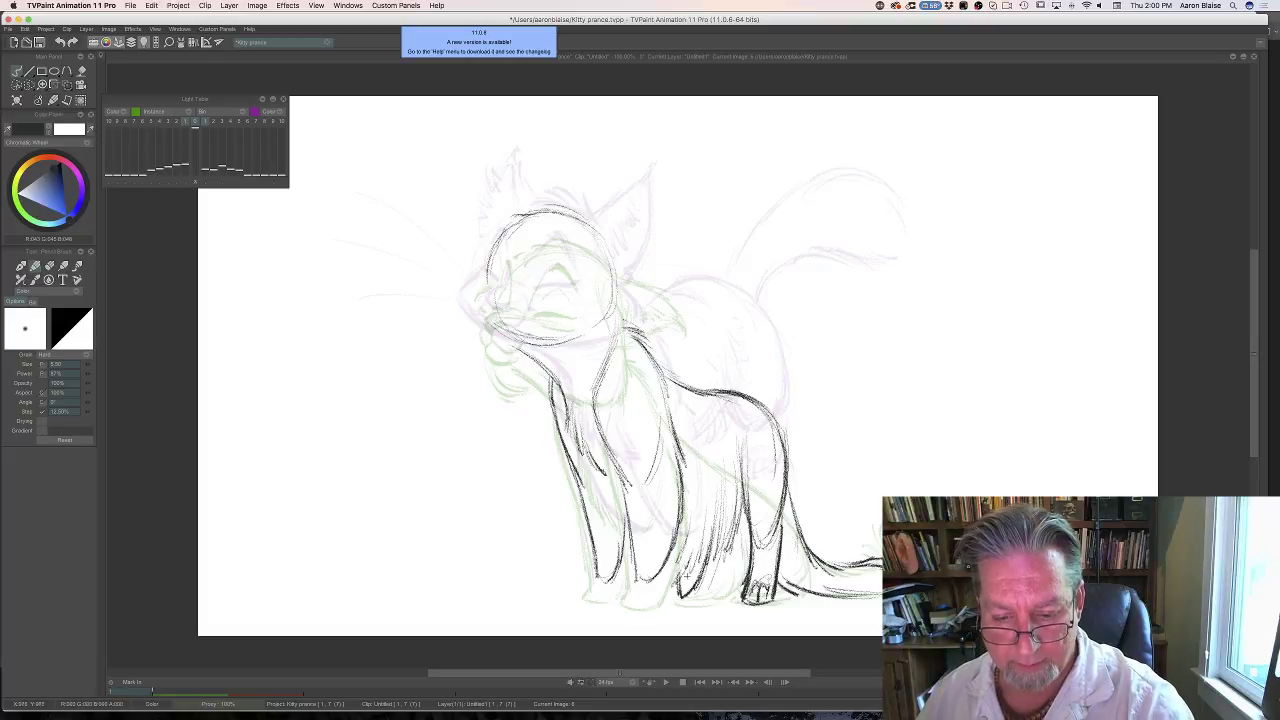
key("Left")
key("Right")
key("Left")
key("Right")
key("Left")
key("Right")
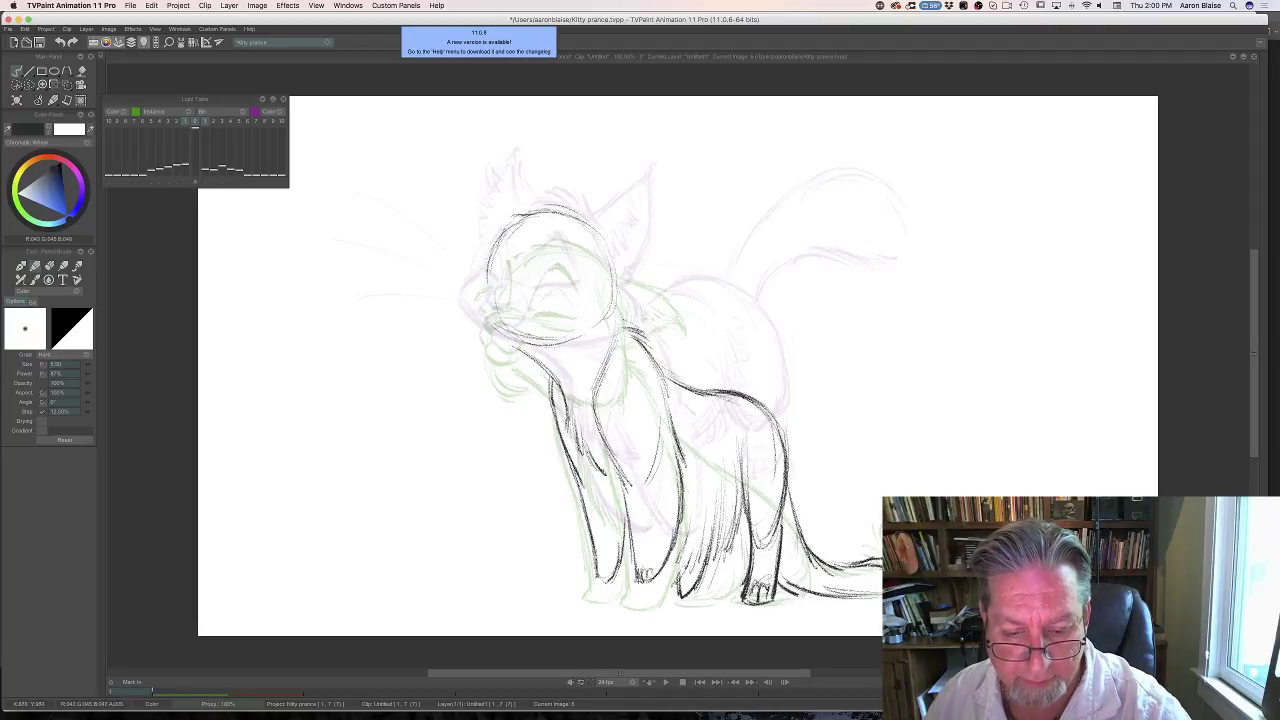
Add toes to both forepaws of the in-between and flip to the previous drawing to compare.
left_click_drag(628, 538, 634, 572)
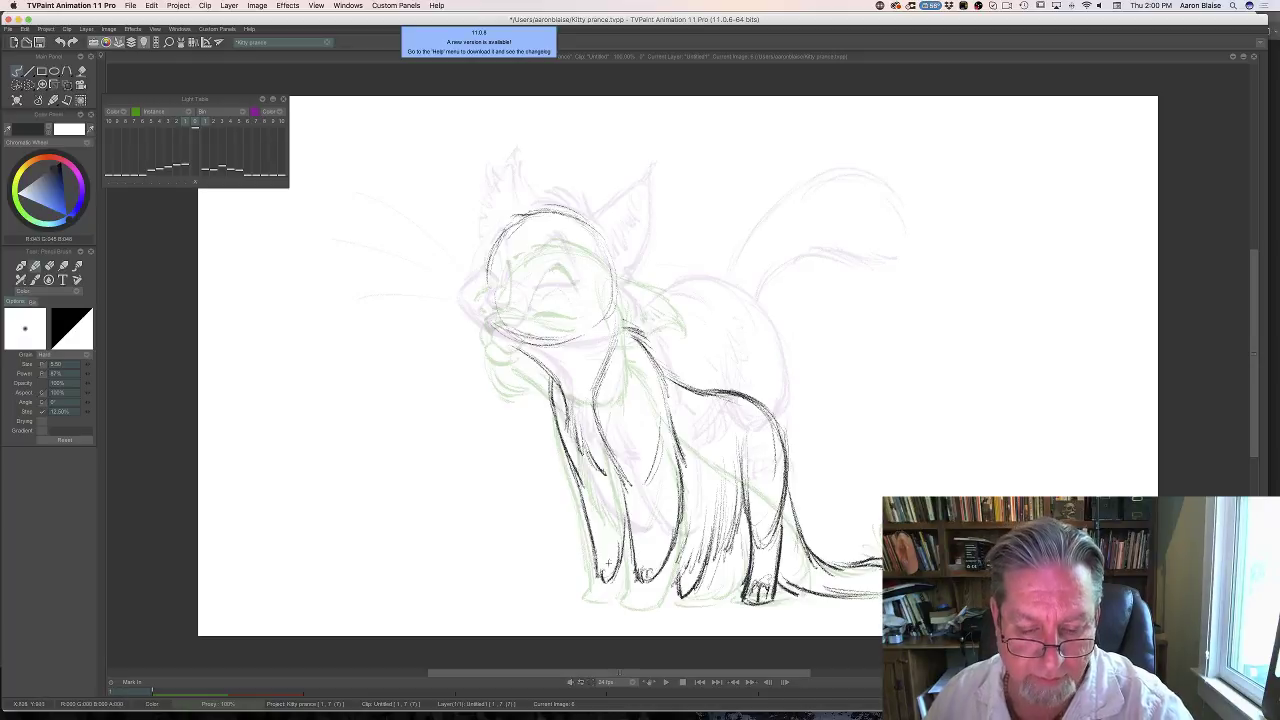
left_click_drag(607, 570, 602, 580)
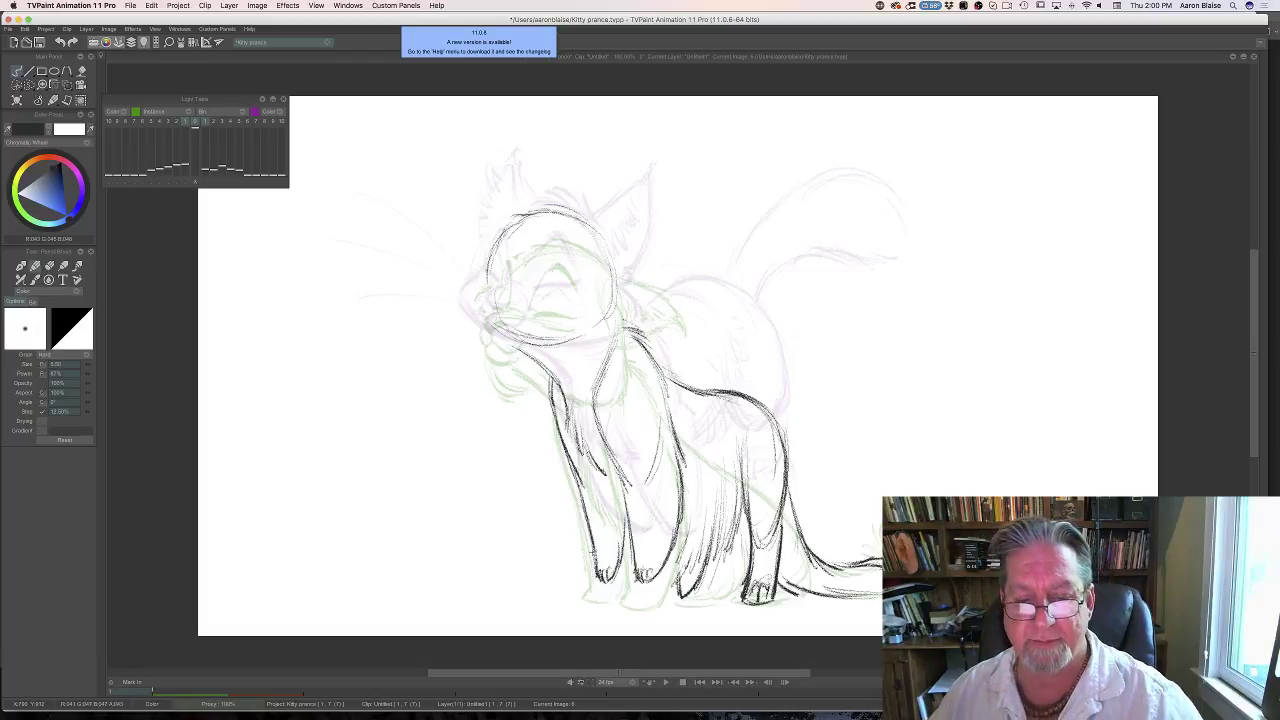
key("Left")
key("Right")
Add toes to the near forepaw of the seated kitten on the previous drawing and flip through the neighbouring drawings.
key("Left")
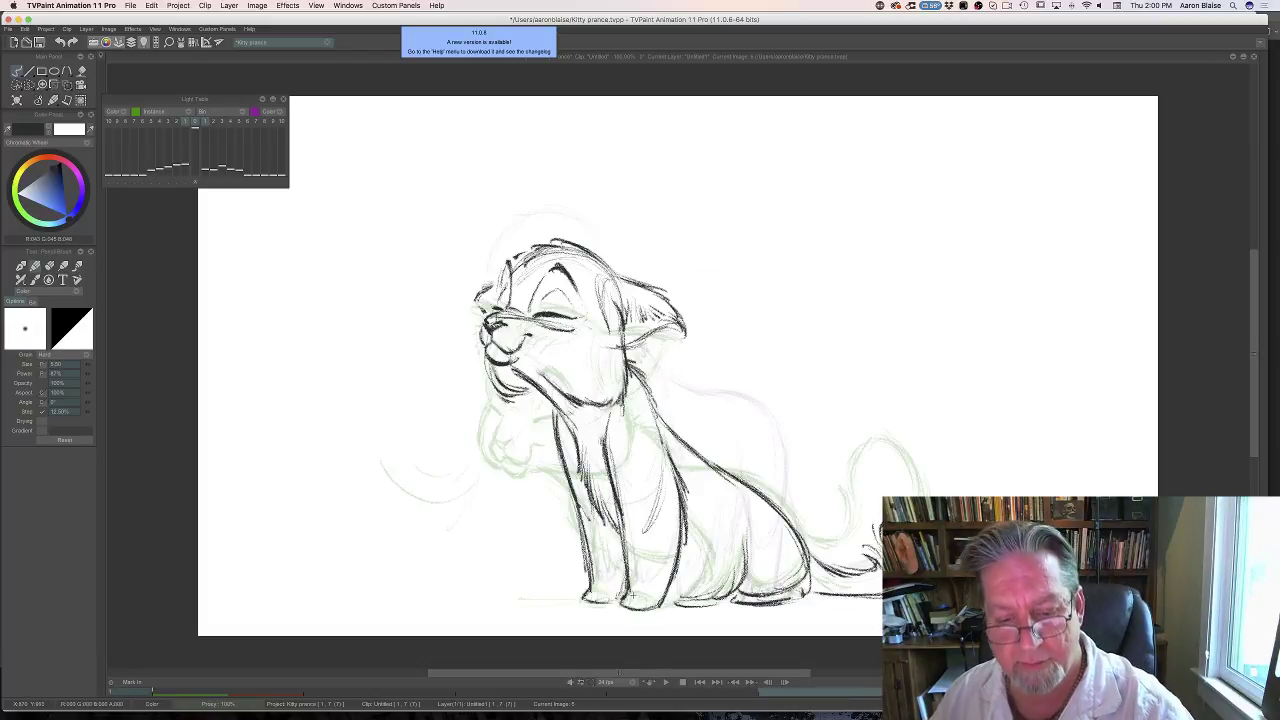
key("Left")
key("Right")
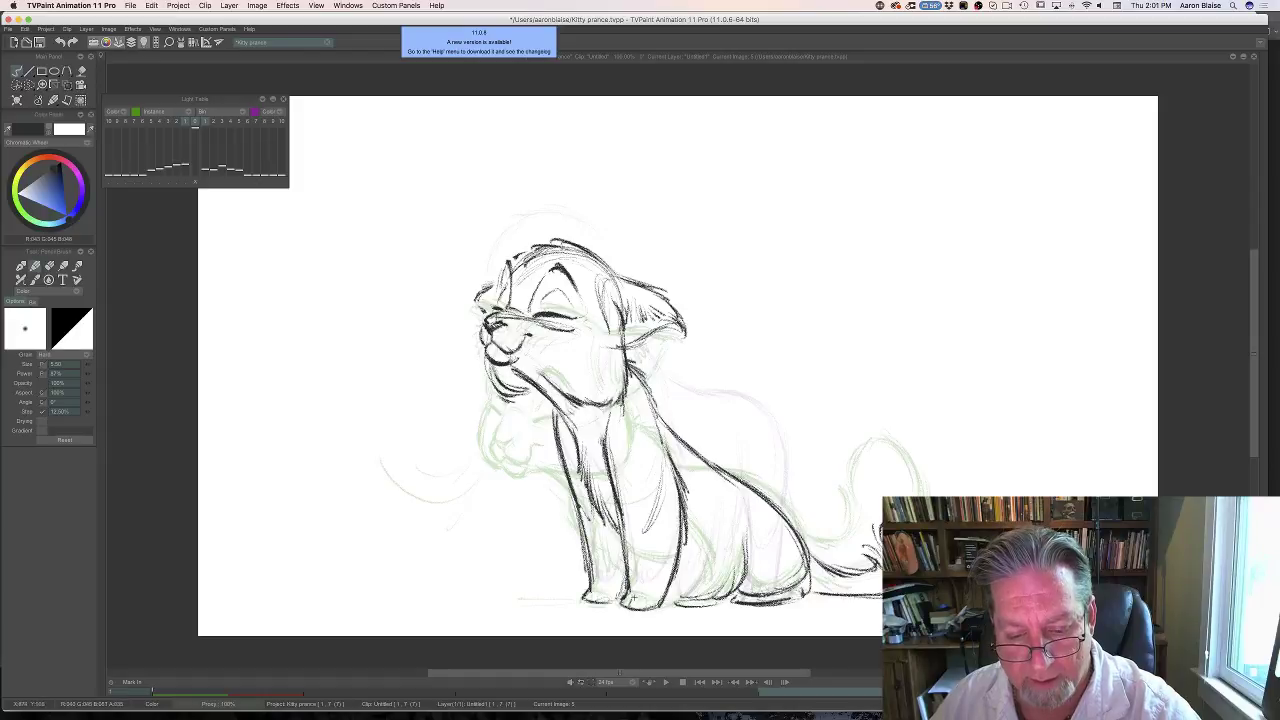
mouse_move(635, 597)
left_mouse_down()
mouse_move(645, 601)
mouse_move(628, 604)
left_mouse_up()
key("Left")
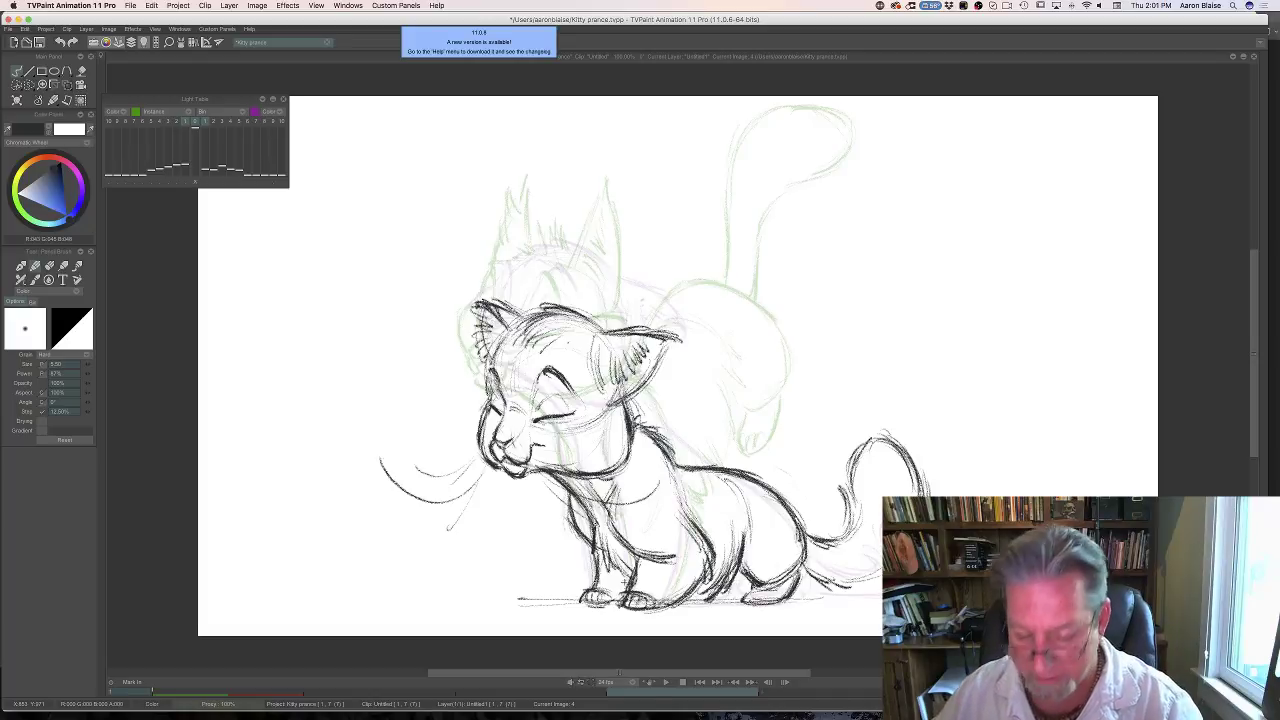
key("Left")
key("Right")
key("Left")
key("Right")
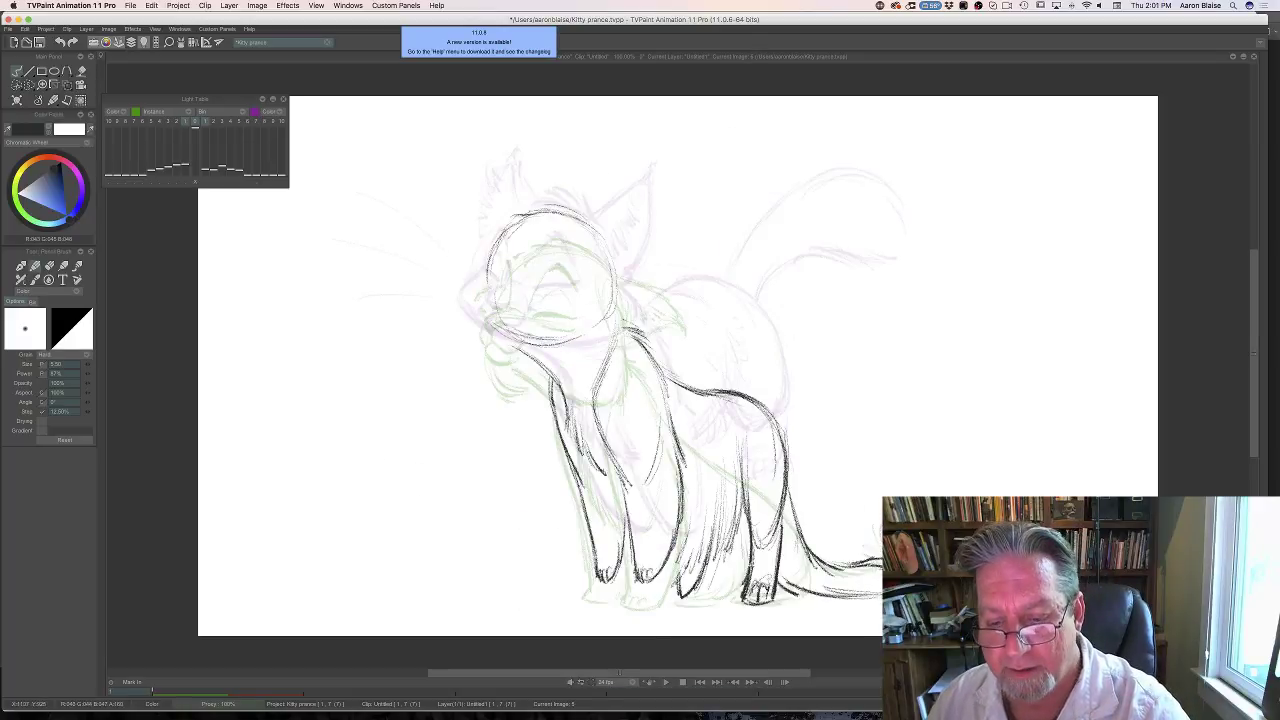
Darken the near hind paw's outline and shape the toes of the far hind paw on the in-between.
mouse_move(743, 585)
left_mouse_down()
mouse_move(740, 601)
mouse_move(768, 602)
left_mouse_up()
key("Left")
key("Right")
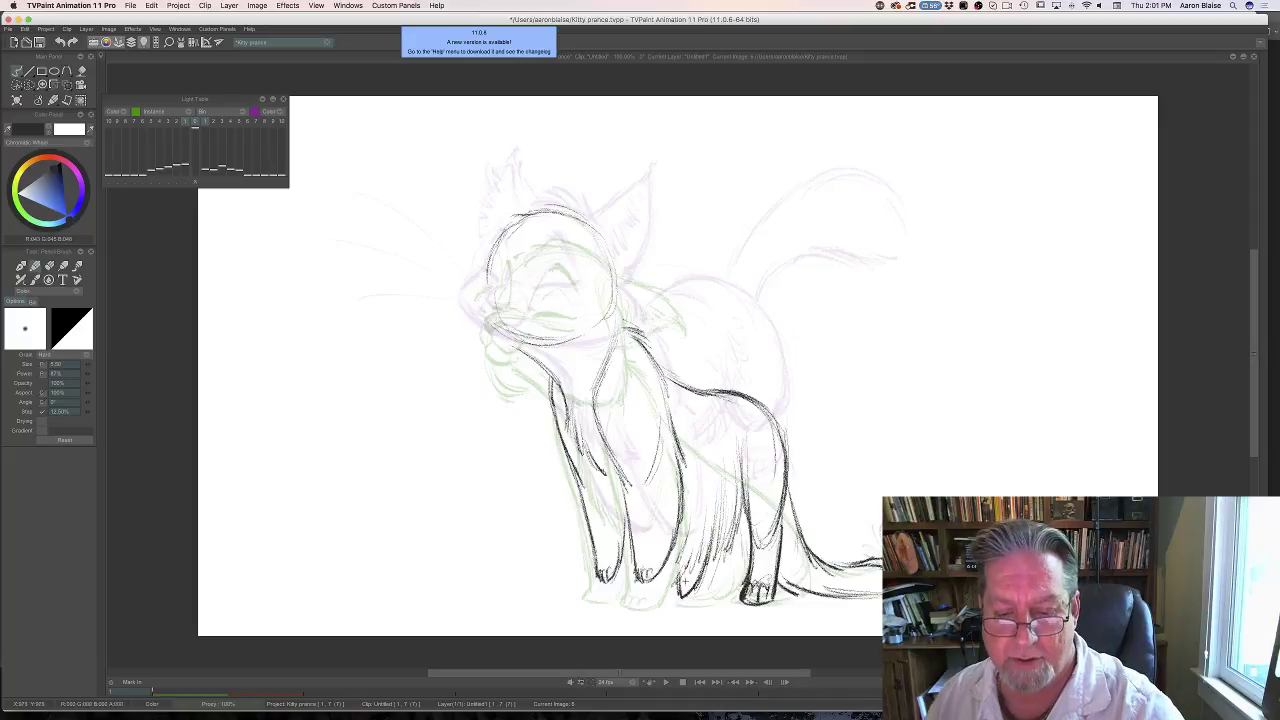
left_click_drag(689, 578, 674, 594)
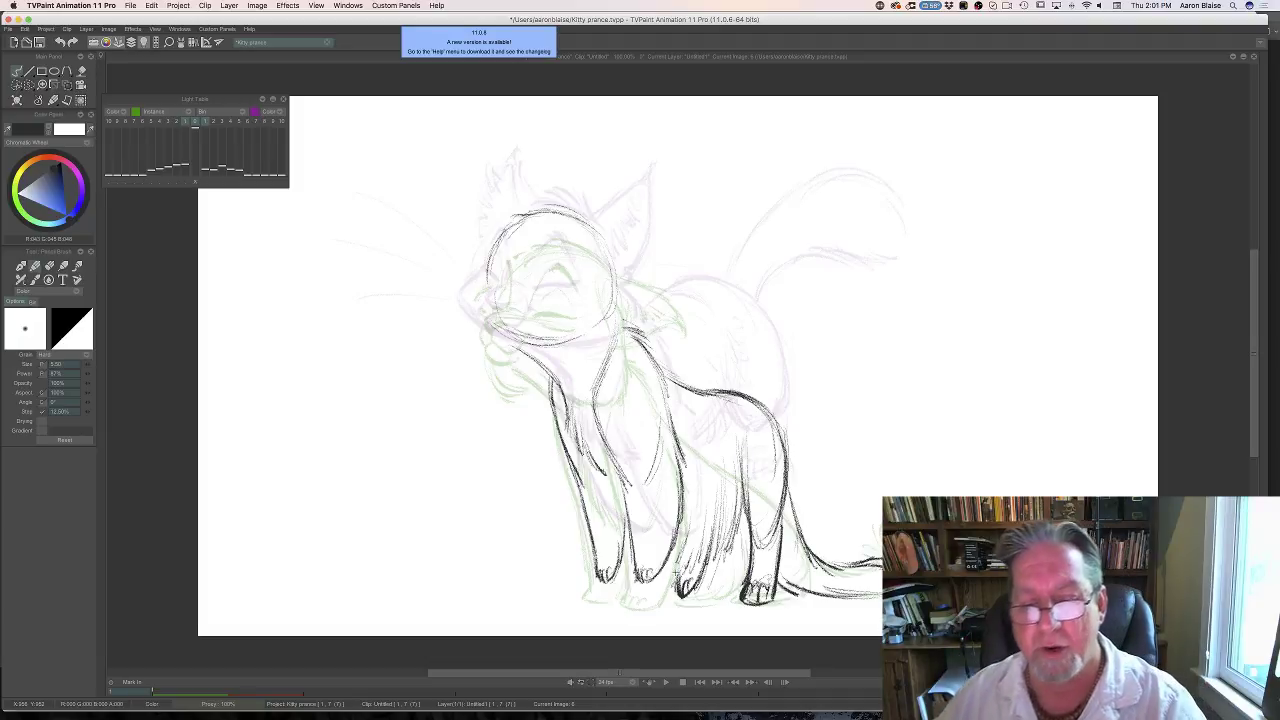
Add hatching behind the near foreleg and strengthen the front edge of the near hind leg.
left_click_drag(701, 492, 672, 562)
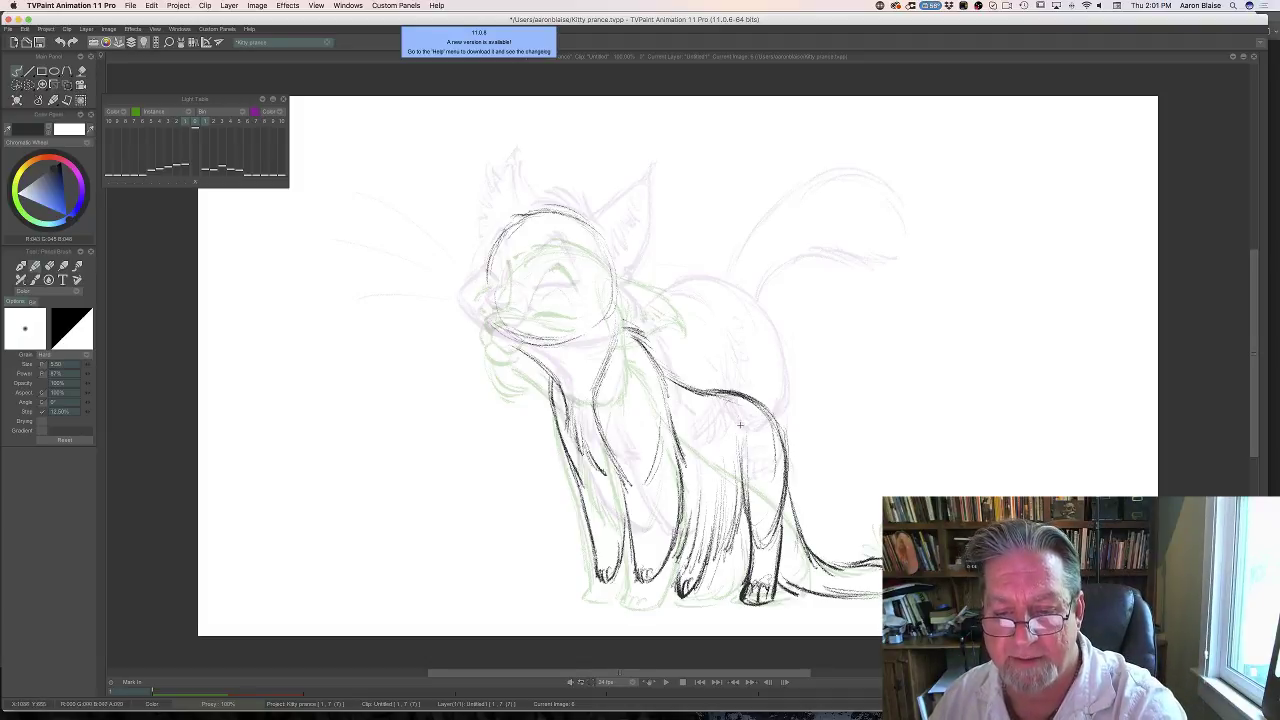
left_click_drag(740, 420, 742, 504)
left_click_drag(742, 450, 748, 540)
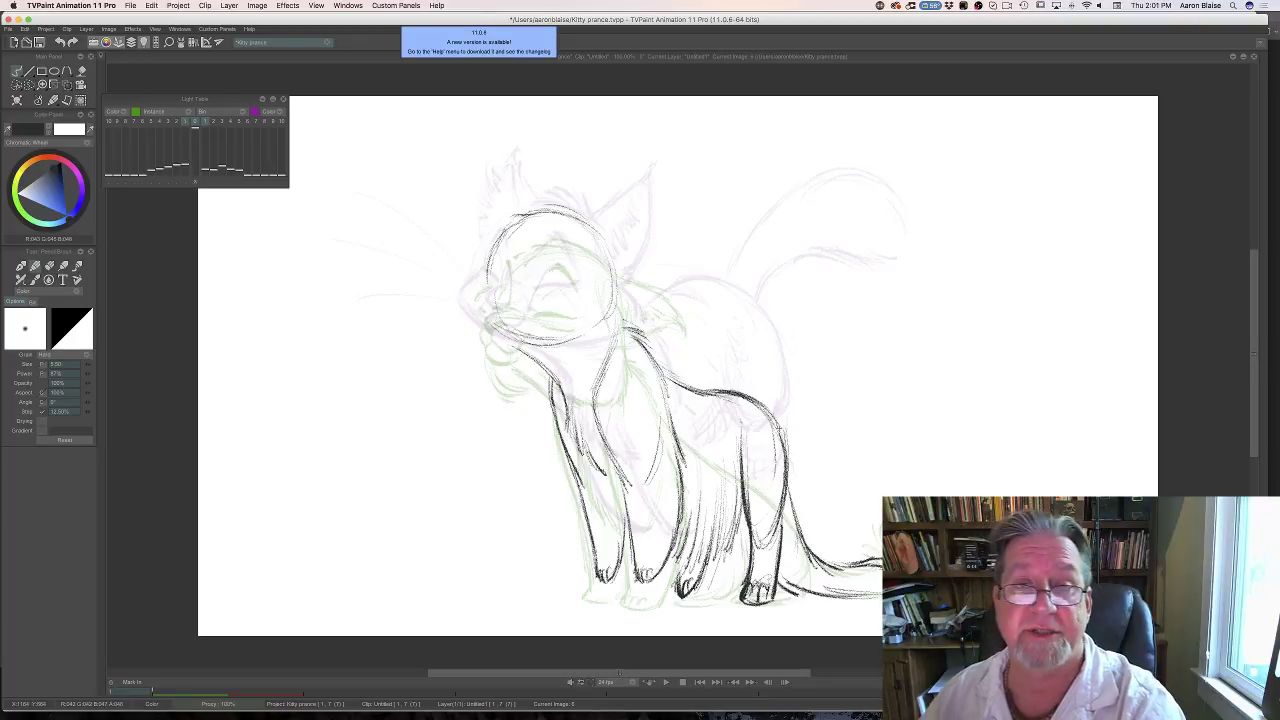
Darken the back contour and add short fur strokes at the nape, checking against the previous drawing.
mouse_move(754, 401)
left_mouse_down()
mouse_move(782, 441)
mouse_move(767, 412)
mouse_move(674, 386)
mouse_move(658, 364)
mouse_move(668, 376)
left_mouse_up()
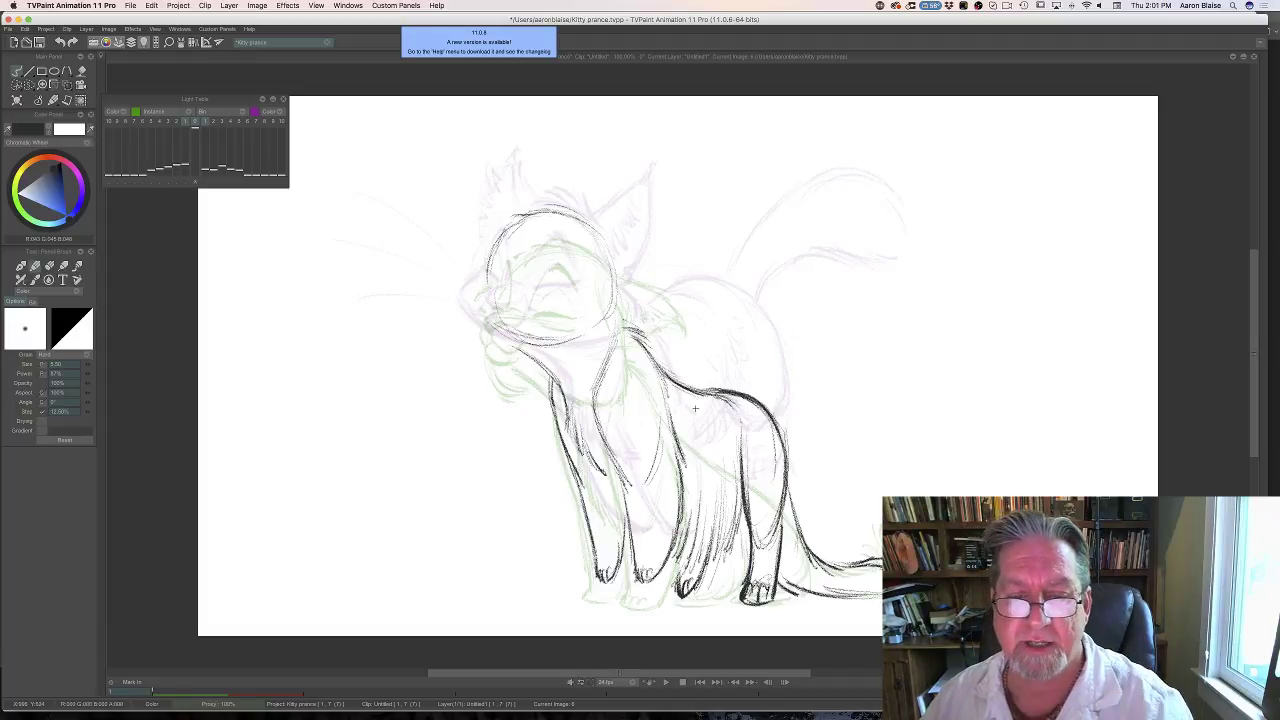
mouse_move(612, 334)
left_mouse_down()
mouse_move(592, 390)
mouse_move(644, 330)
mouse_move(652, 348)
mouse_move(622, 322)
left_mouse_up()
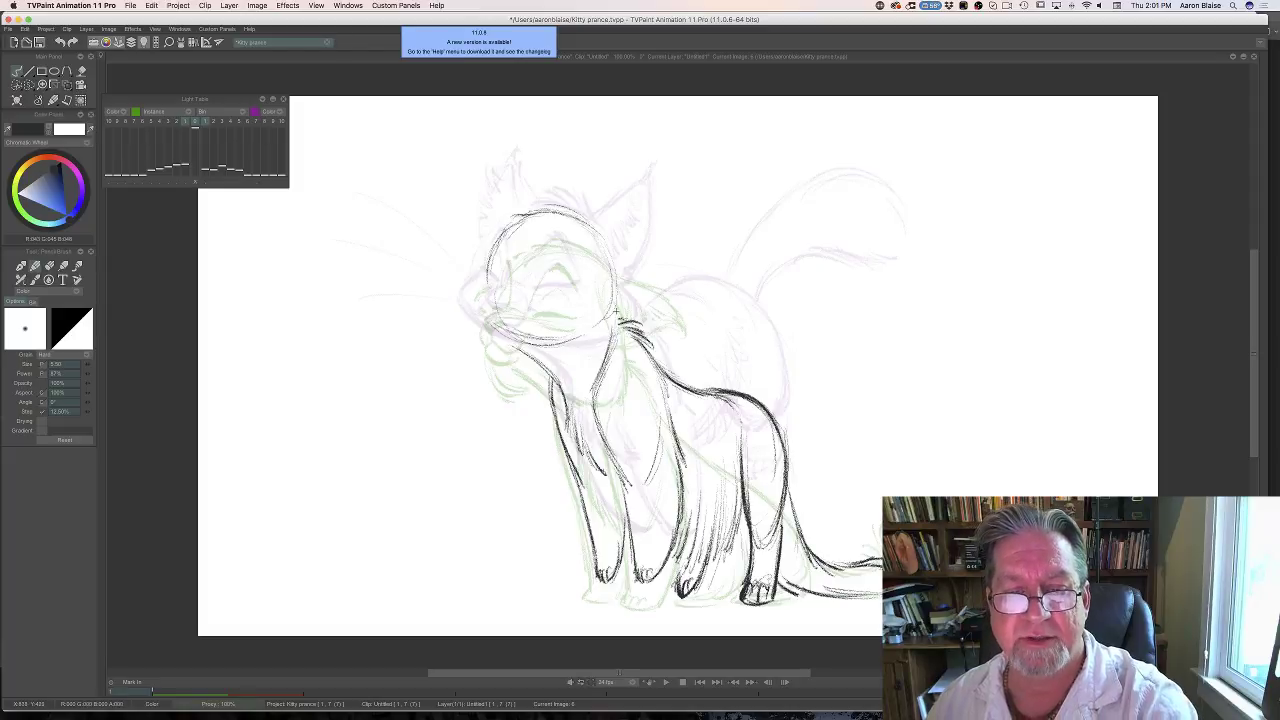
key("Left")
key("Right")
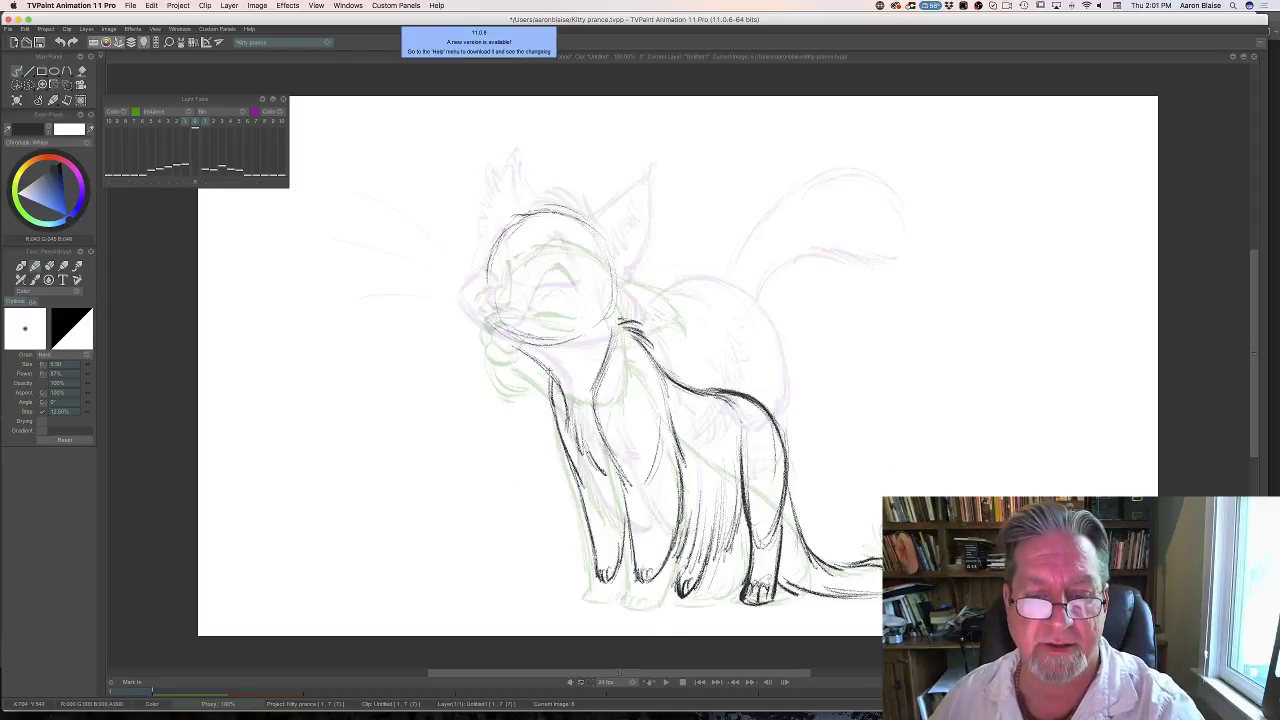
Sketch the nose on the muzzle and raise the light table opacity of the first following drawing for reference.
key("Right")
key("Left")
key("Right")
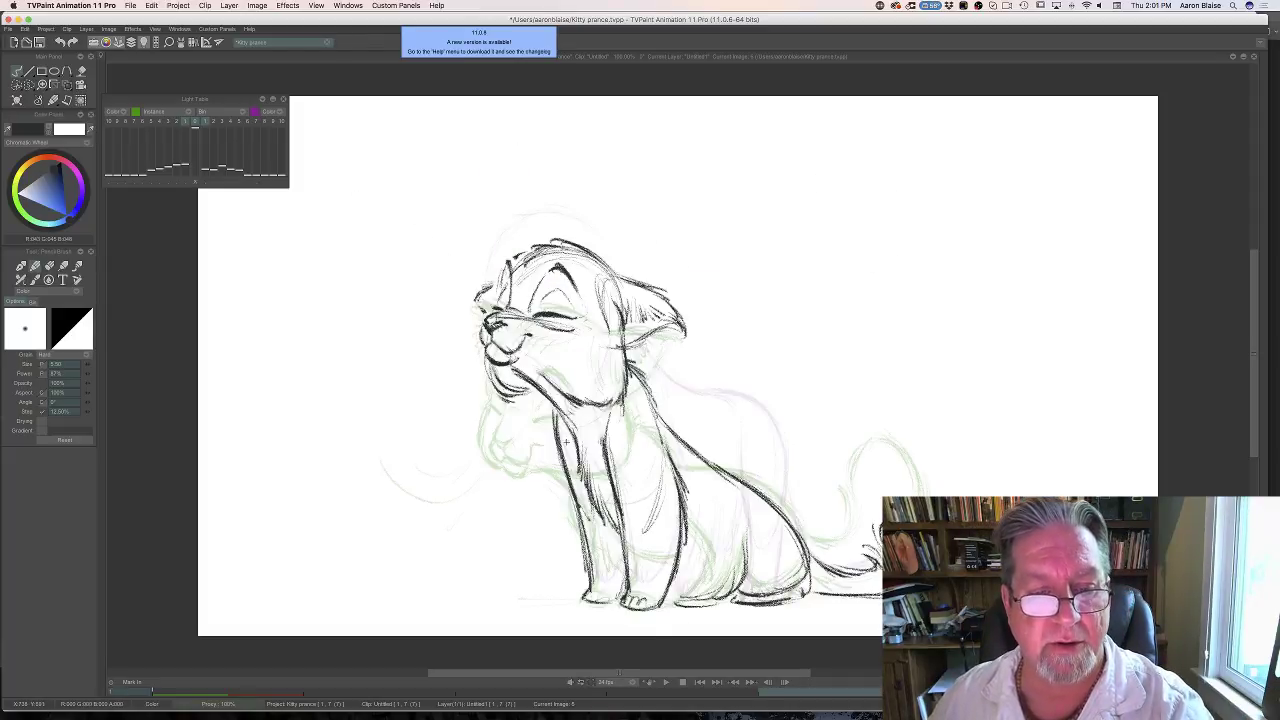
key("Left")
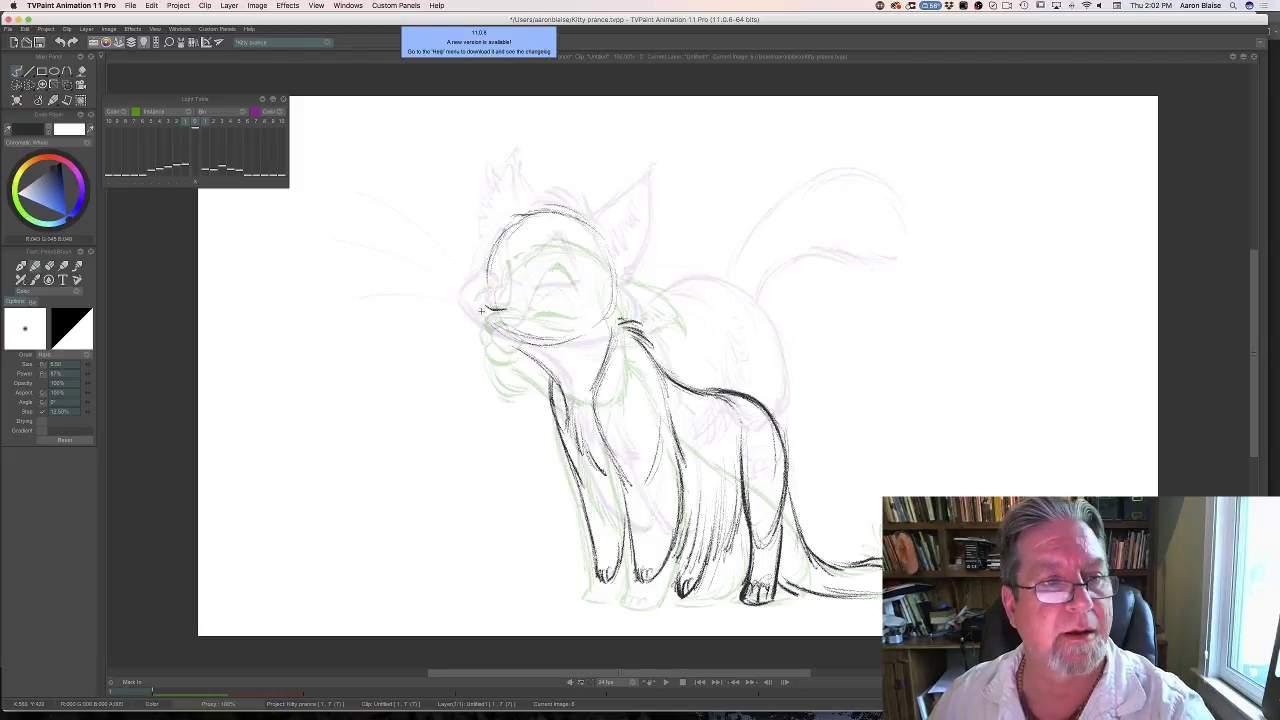
left_click(204, 167)
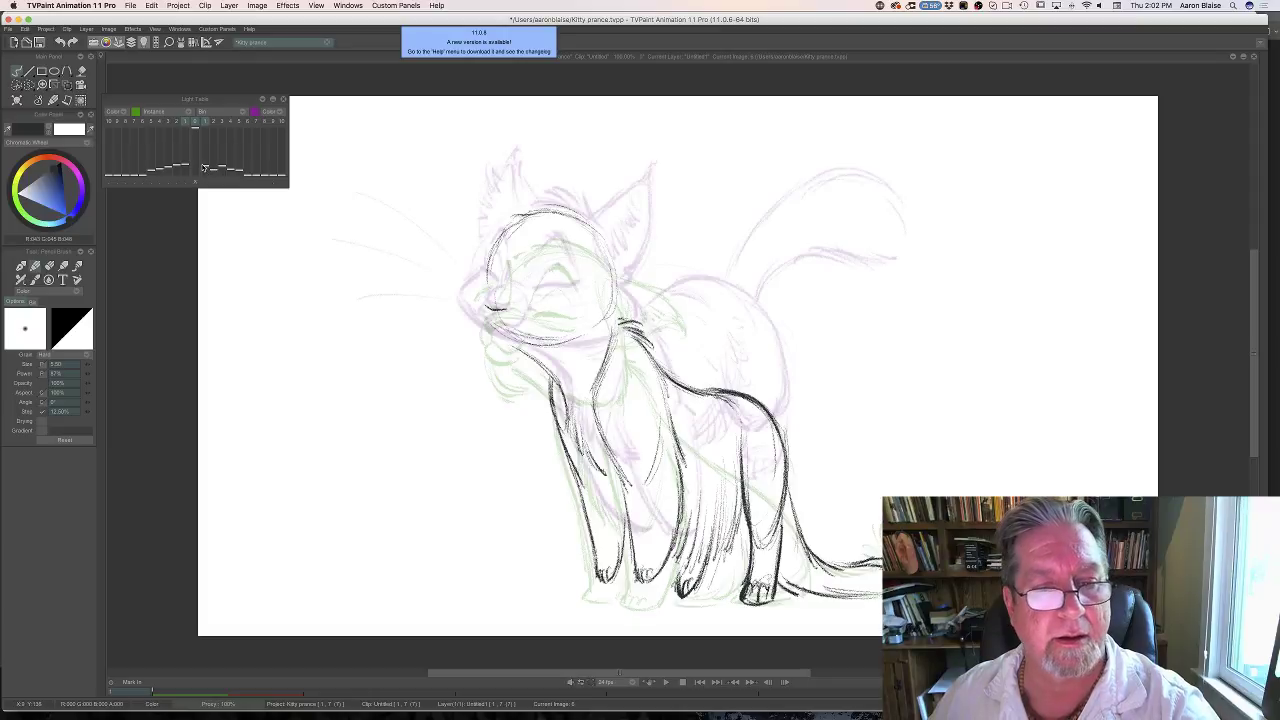
key("Right")
key("Left")
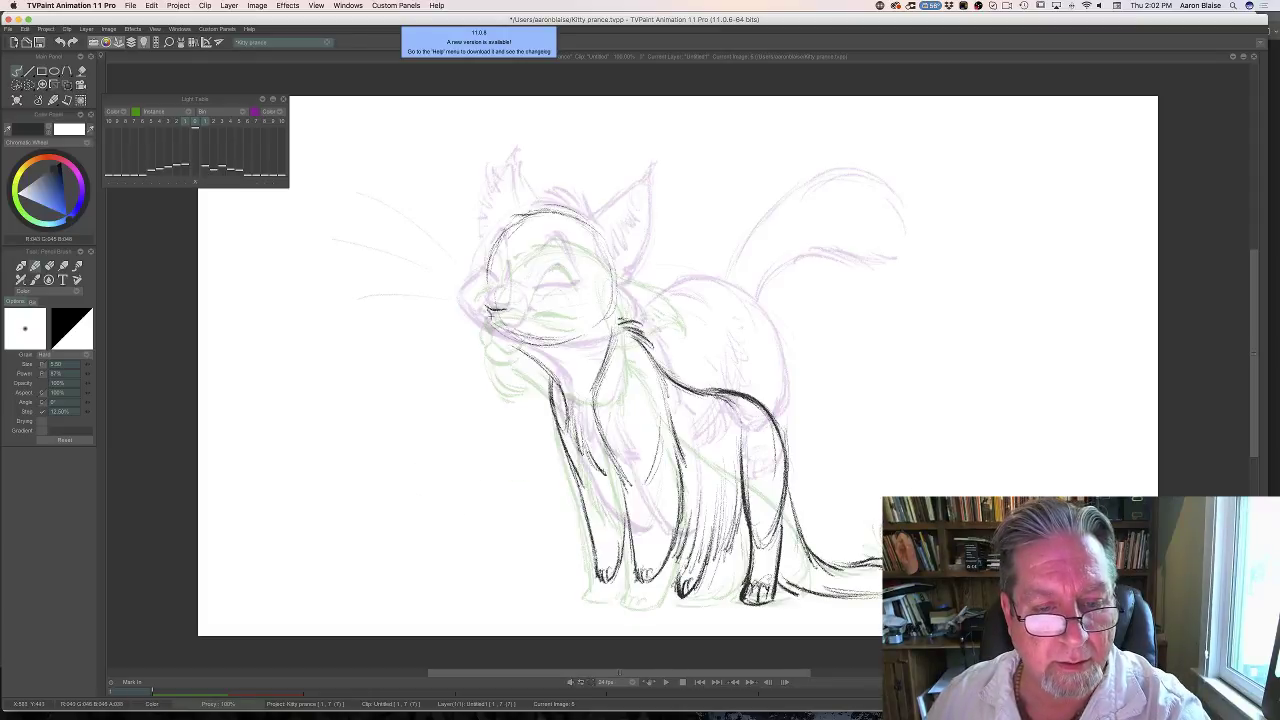
key("Right")
key("Left")
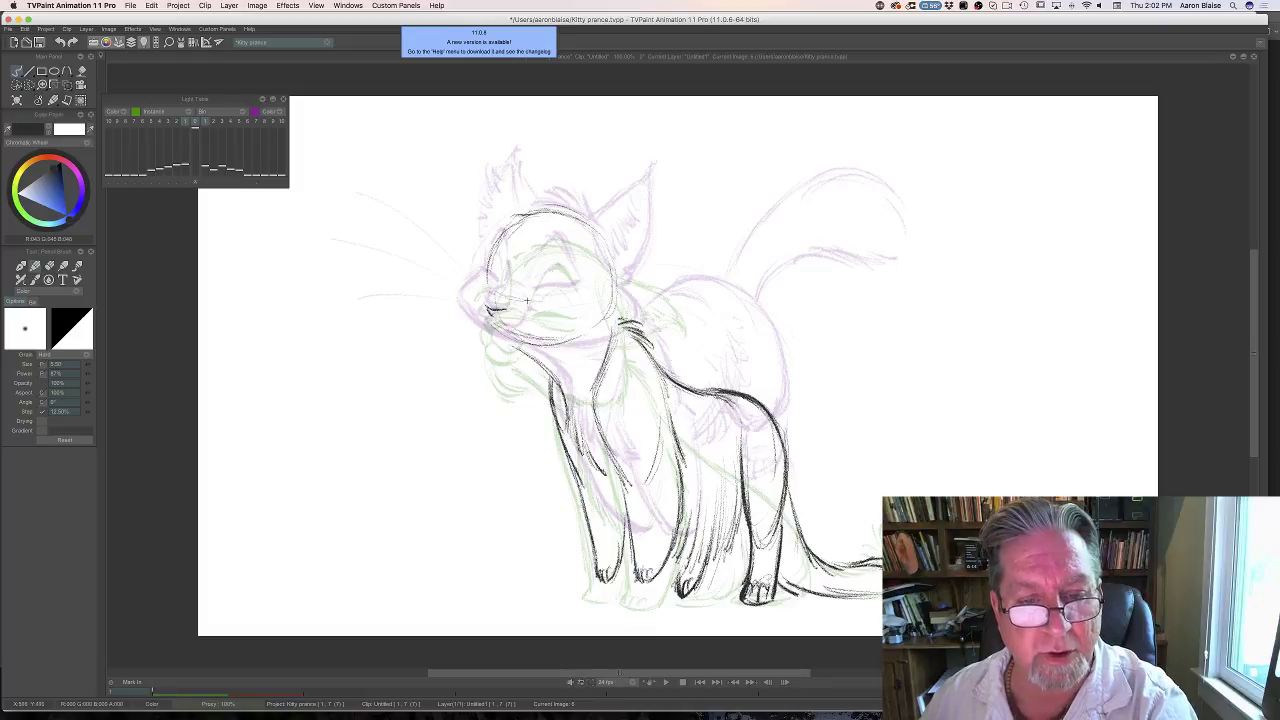
Draw a curved eye guideline across the head circle and flip to compare it with the seated pose.
left_click_drag(505, 300, 590, 293)
key("Right")
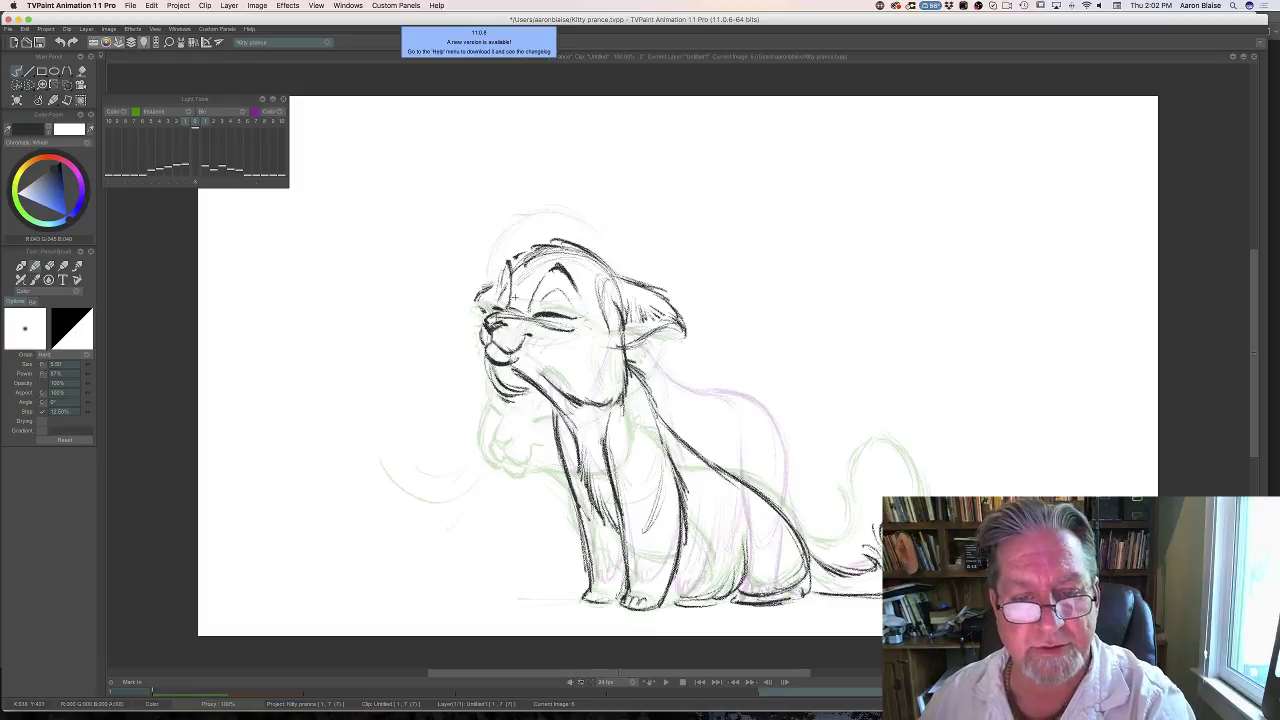
key("Left")
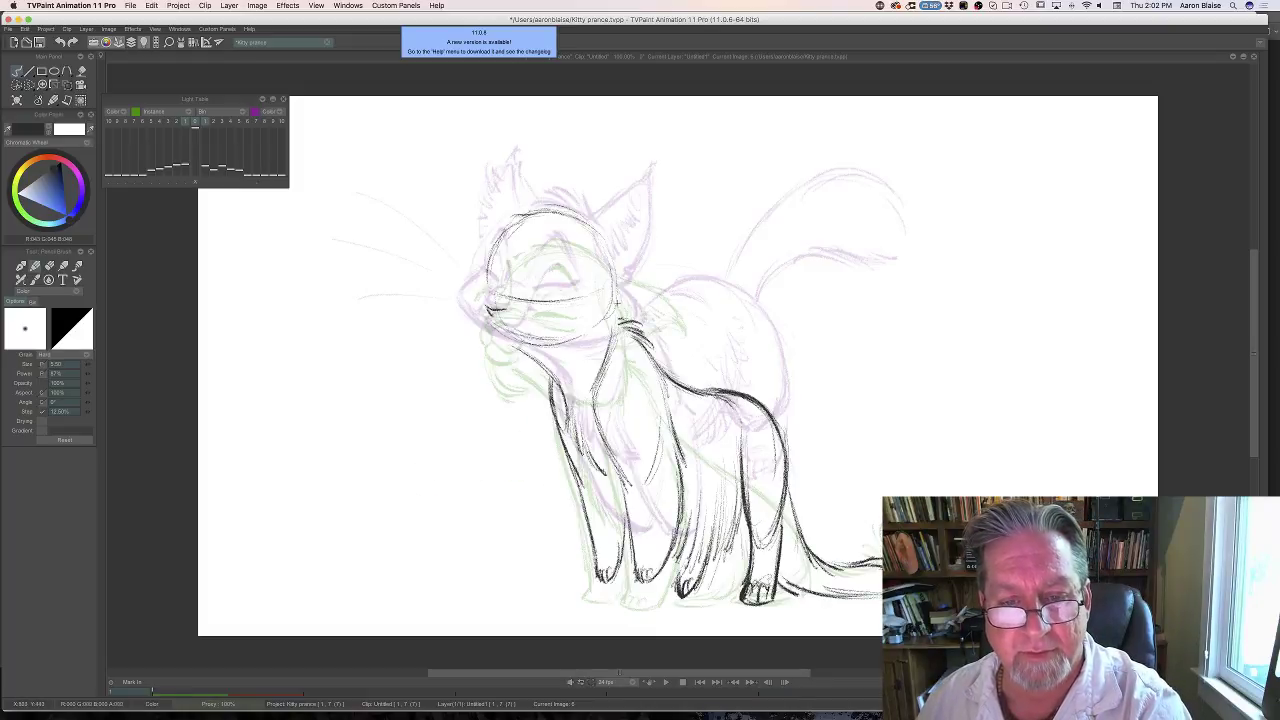
key("Right")
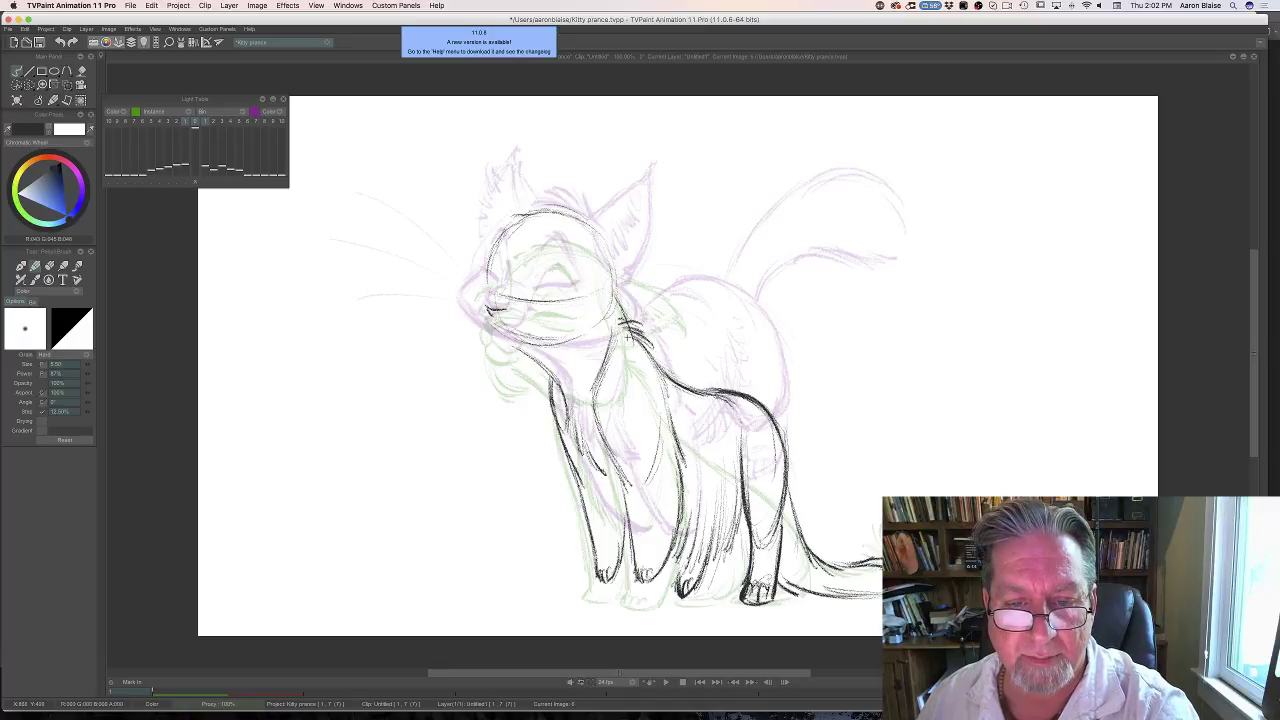
key("Left")
Draw the cheek and jaw contour from the back of the head down and around to the throat.
mouse_move(615, 292)
left_mouse_down()
mouse_move(630, 362)
mouse_move(620, 374)
mouse_move(546, 356)
left_mouse_up()
left_click_drag(610, 380, 592, 374)
left_click_drag(628, 362, 590, 378)
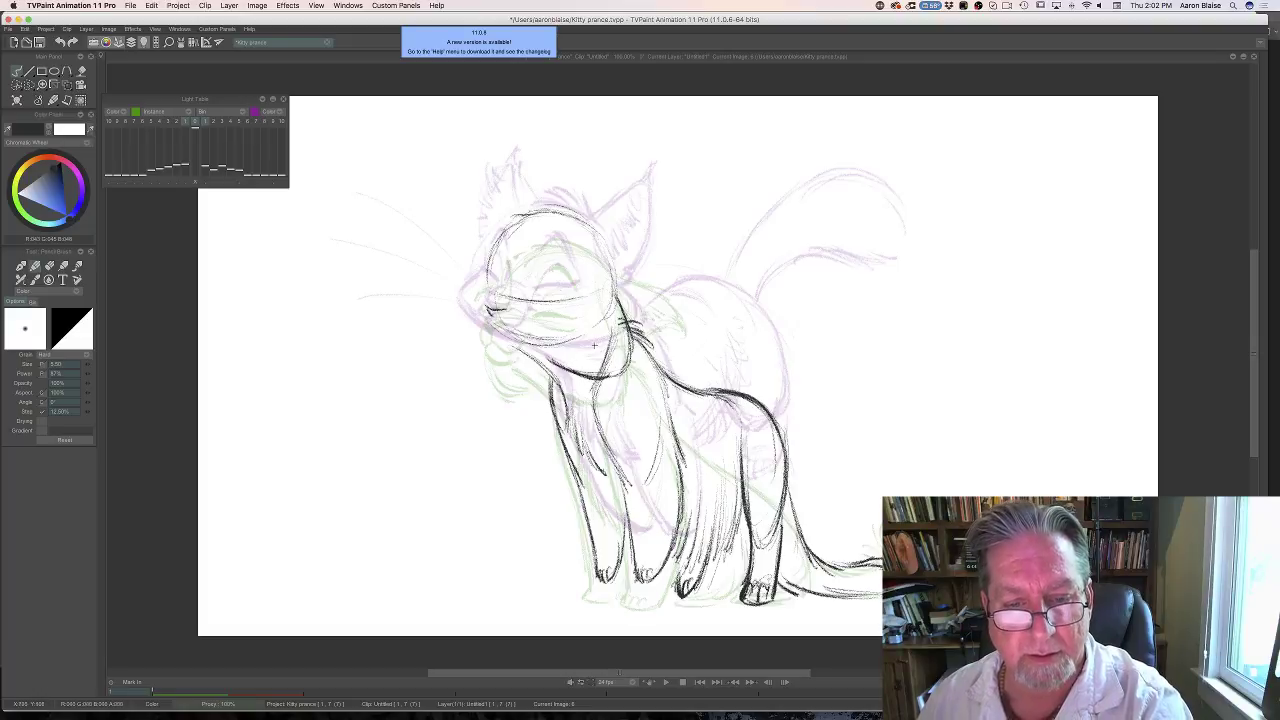
Erase the neck line that crosses inside the cheek and flip between drawings to check the head.
key("e")
left_click_drag(607, 324, 604, 366)
key("Left")
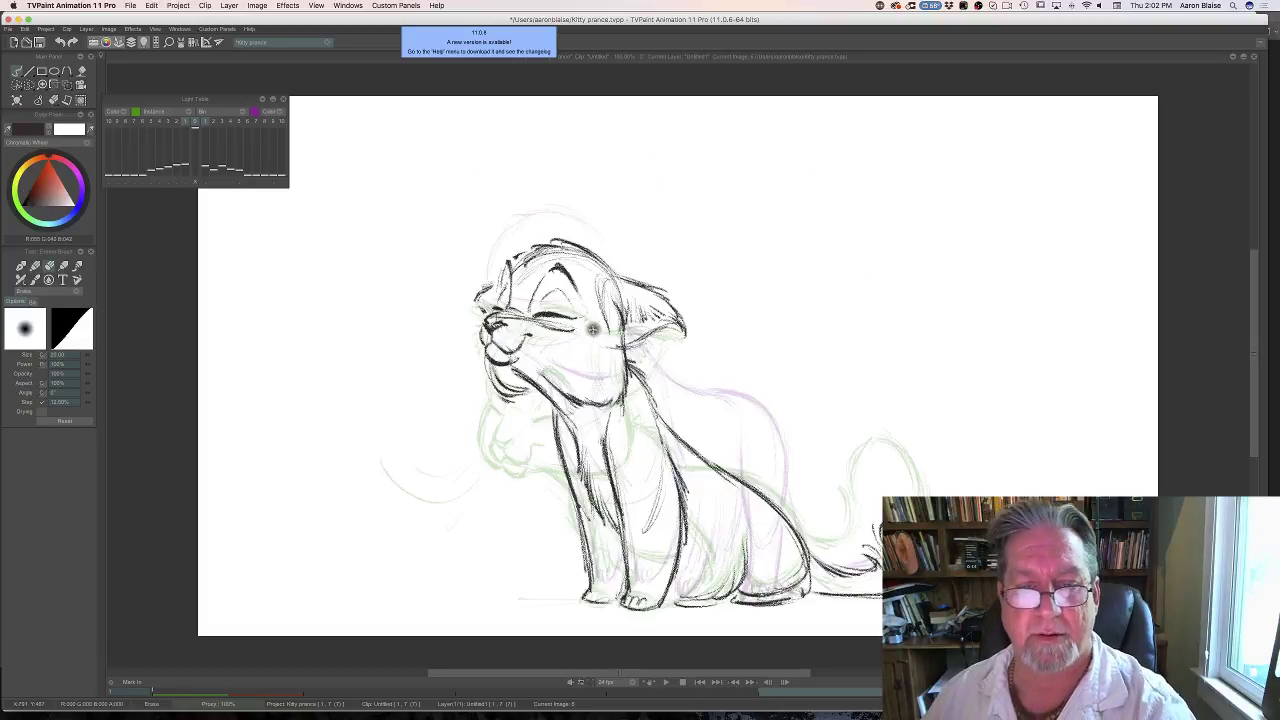
key("Right")
key("Left")
key("Right")
key("b")
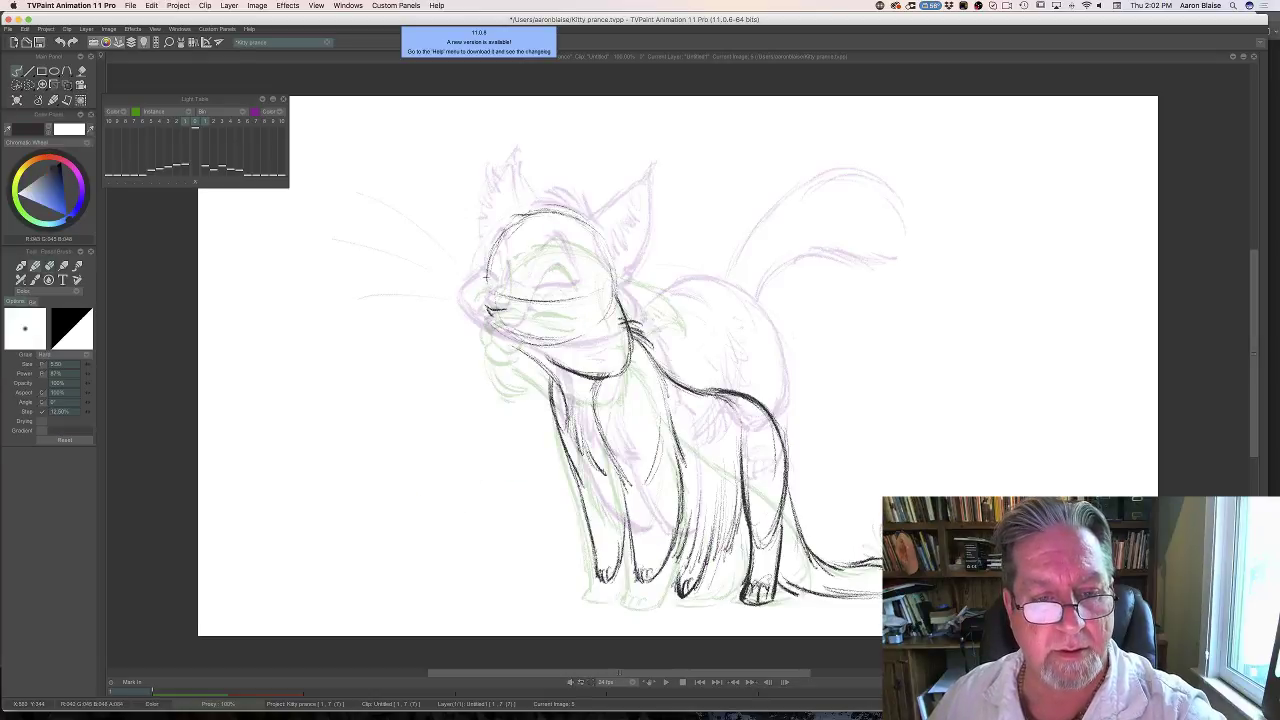
Draw the front of the face and the muzzle curve down around the chin, comparing with the previous drawing.
left_click_drag(488, 270, 480, 300)
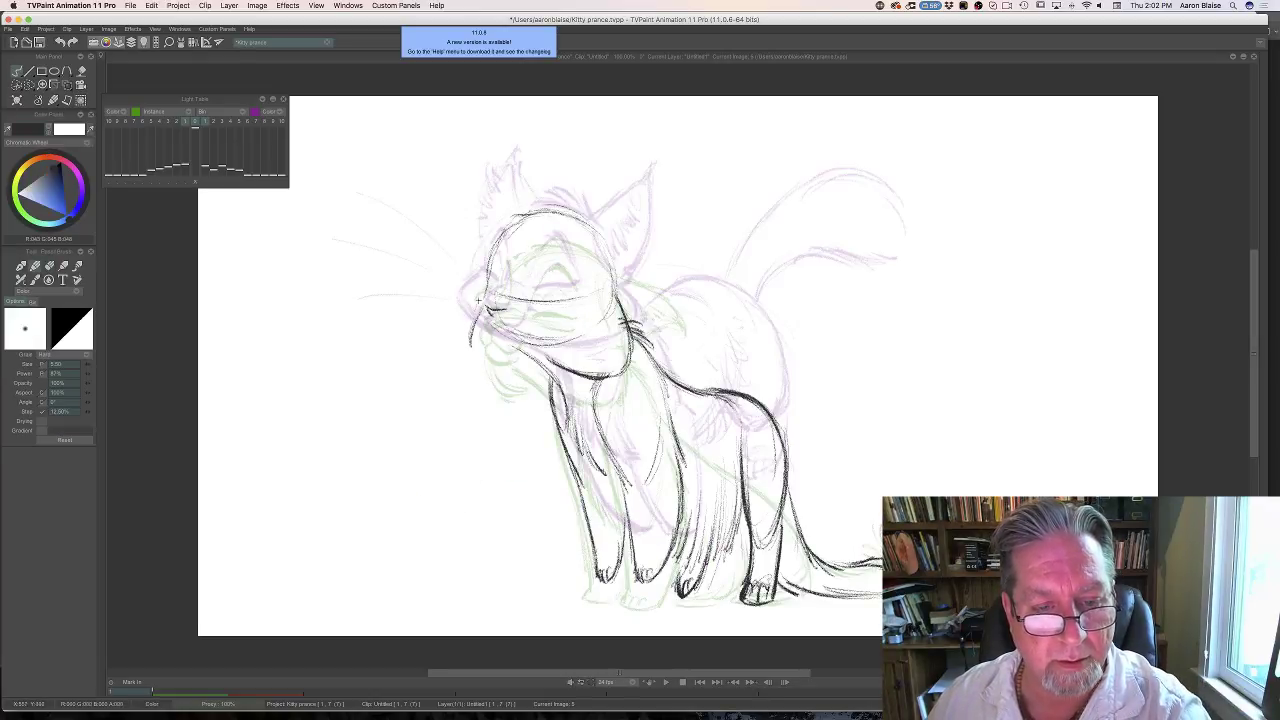
mouse_move(483, 291)
left_mouse_down()
mouse_move(471, 323)
mouse_move(493, 359)
mouse_move(514, 364)
left_mouse_up()
left_click_drag(472, 319, 483, 352)
key("Left")
key("Right")
key("Left")
key("Right")
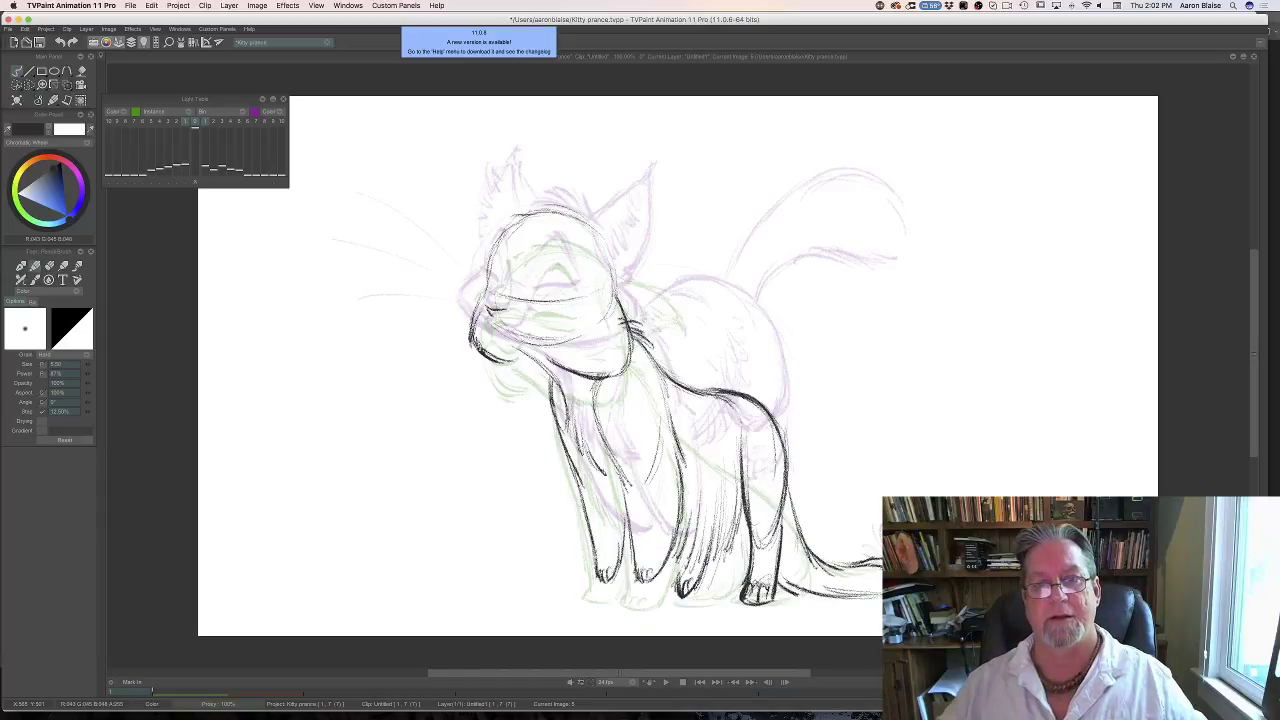
key("Left")
key("Right")
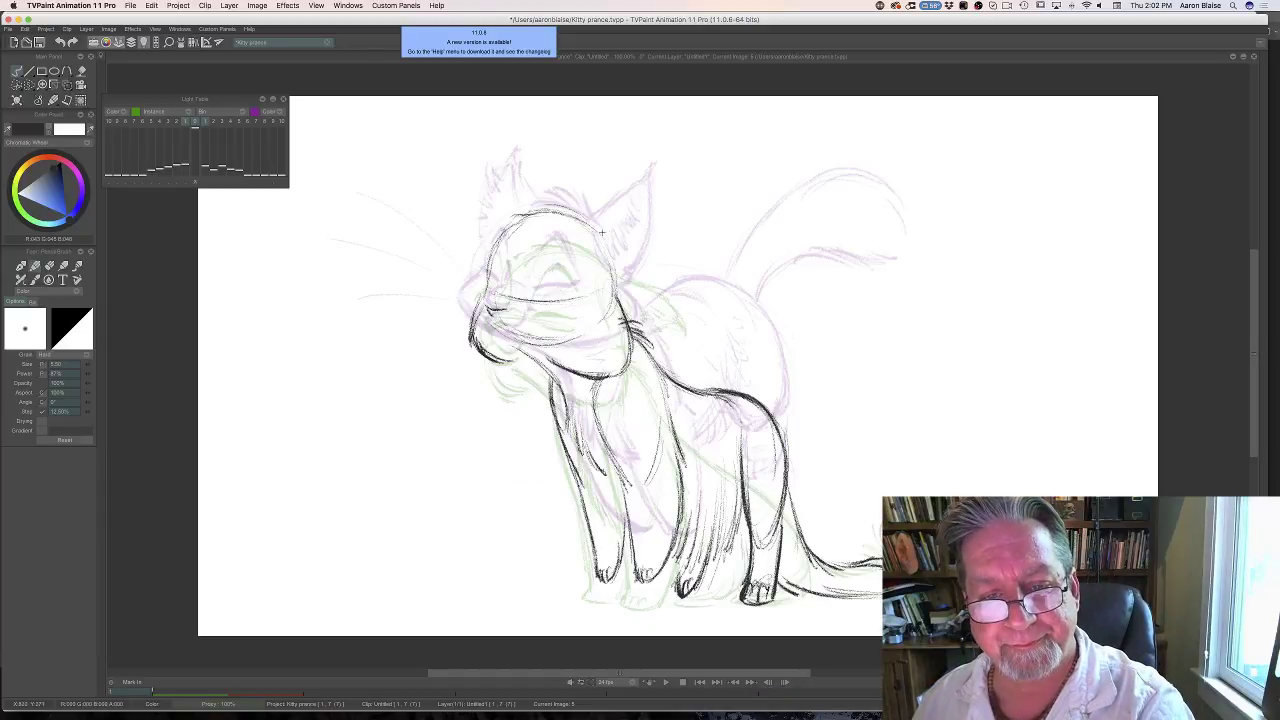
Draw the swept-back near ear and the small far ear on the head, with fur strokes inside, comparing with the neighbouring drawings.
left_click_drag(602, 232, 681, 248)
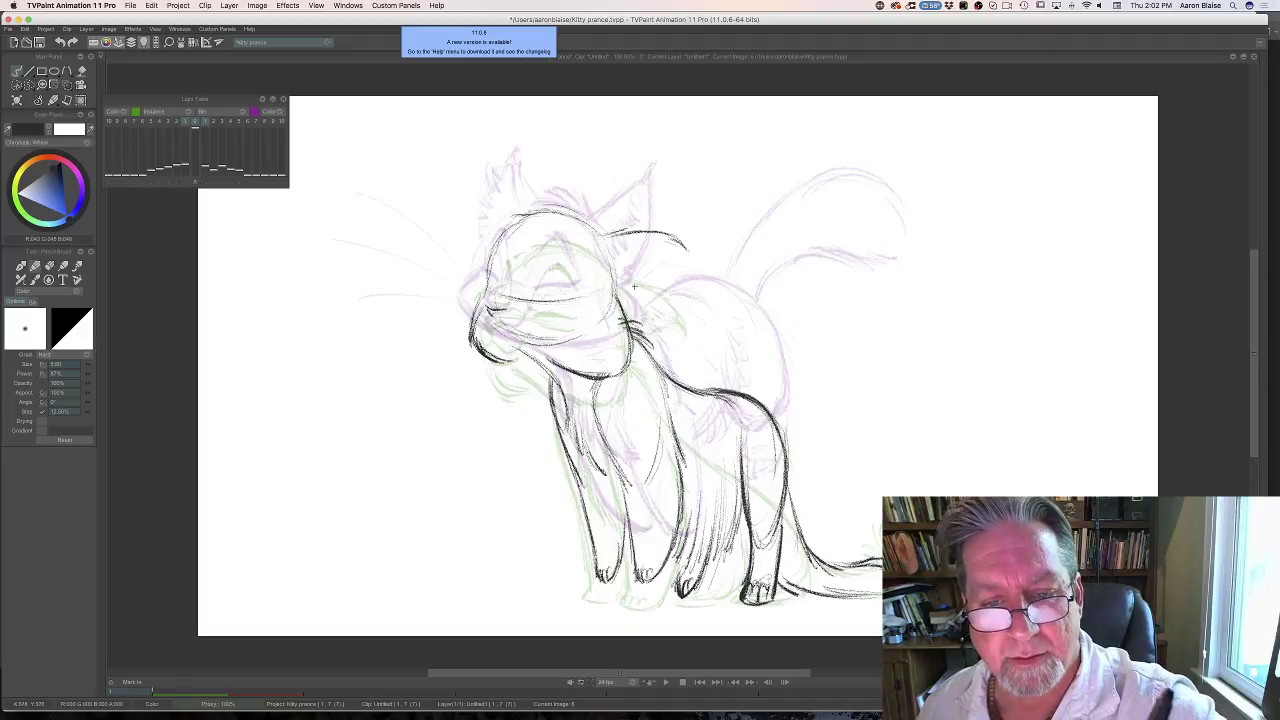
mouse_move(633, 287)
left_mouse_down()
mouse_move(666, 258)
mouse_move(651, 258)
left_mouse_up()
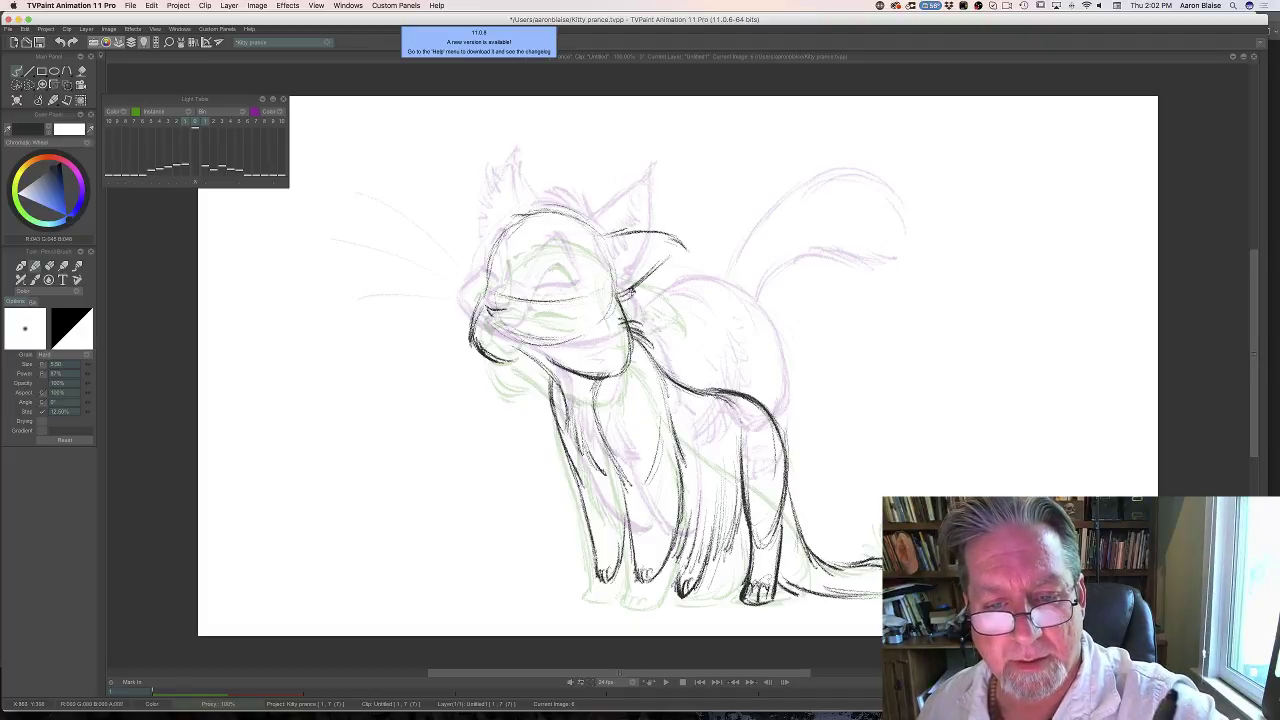
key("Left")
key("Right")
key("Left")
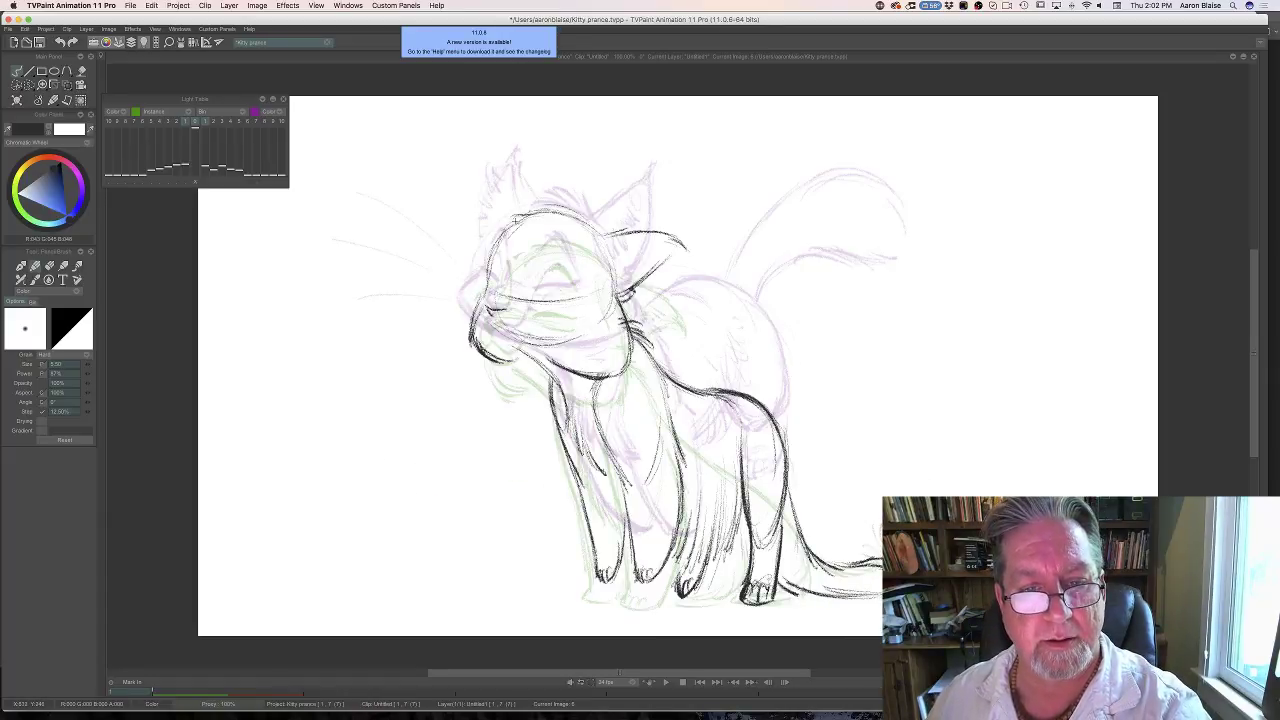
mouse_move(508, 214)
left_mouse_down()
mouse_move(462, 220)
mouse_move(518, 222)
mouse_move(478, 262)
mouse_move(484, 272)
mouse_move(478, 256)
mouse_move(480, 276)
left_mouse_up()
mouse_move(618, 260)
left_mouse_down()
mouse_move(622, 282)
mouse_move(657, 236)
left_mouse_up()
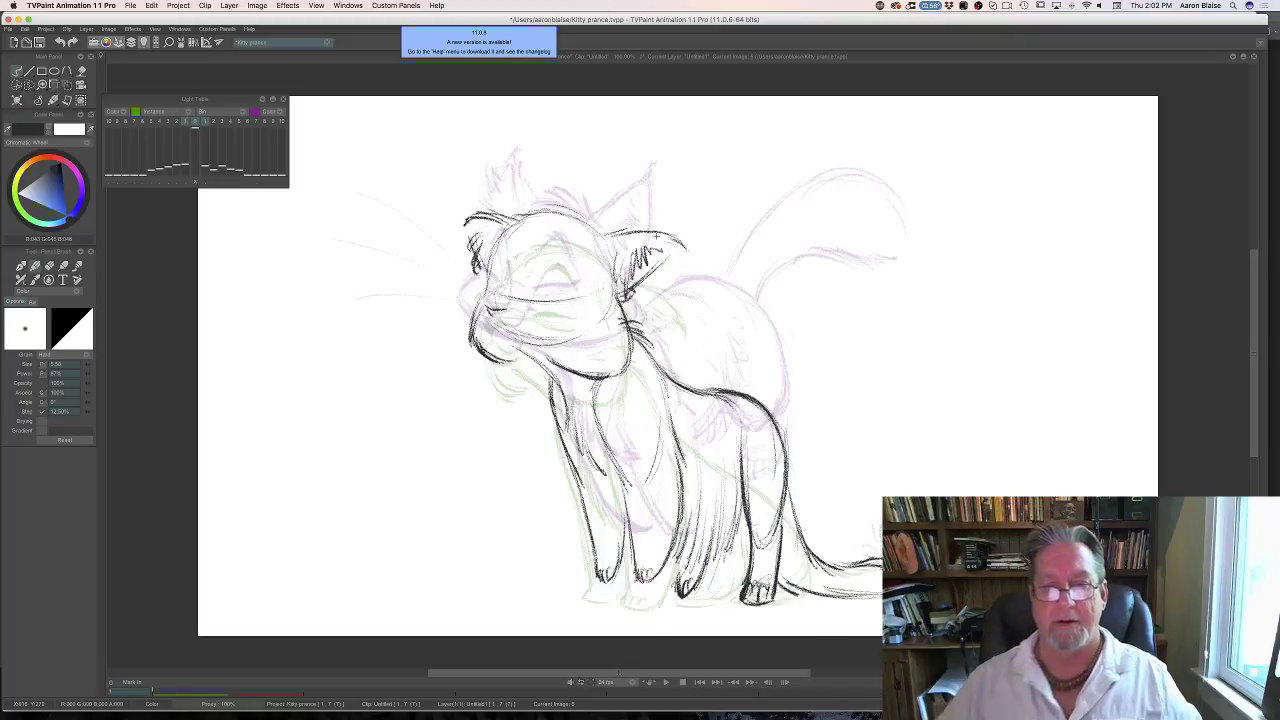
Show the timeline and switch the layer's light table off and back on to view the in-between drawing alone.
key("Tab")
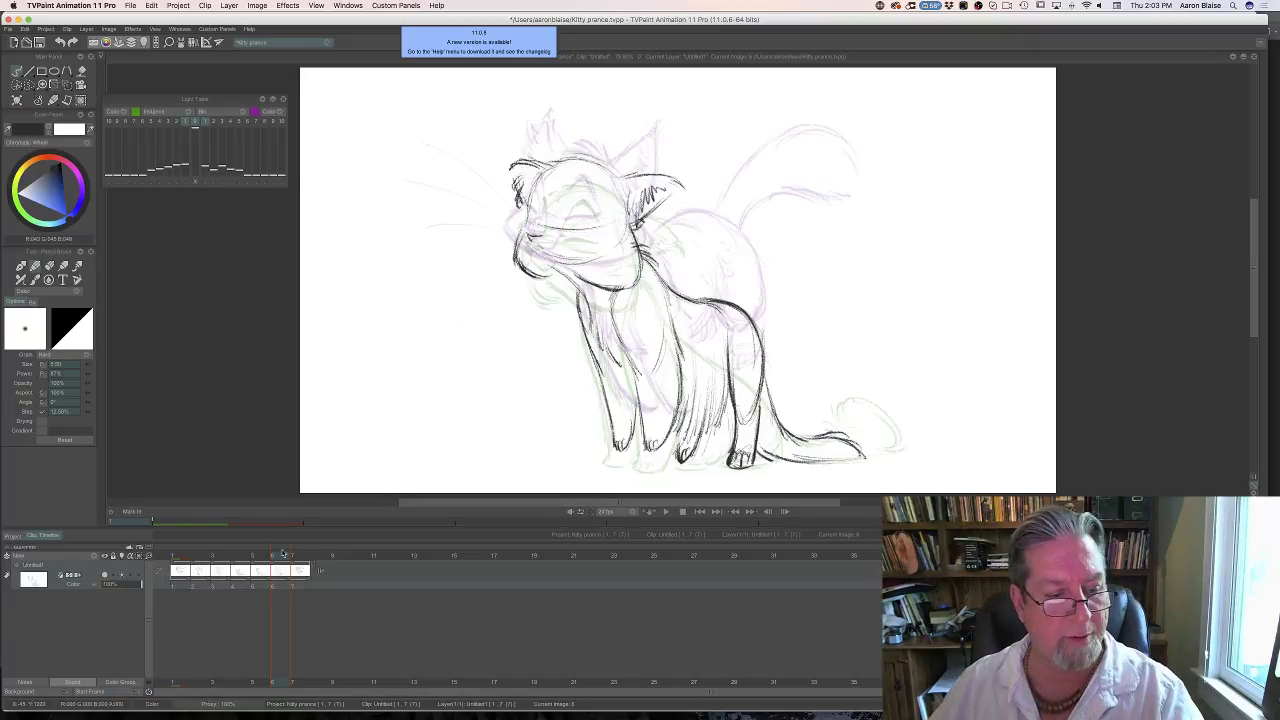
mouse_move(281, 555)
left_mouse_down()
mouse_move(207, 553)
mouse_move(309, 556)
mouse_move(156, 562)
mouse_move(307, 559)
mouse_move(166, 562)
mouse_move(291, 568)
mouse_move(185, 575)
mouse_move(277, 581)
mouse_move(161, 579)
mouse_move(303, 574)
mouse_move(160, 587)
mouse_move(276, 584)
left_mouse_up()
left_click(122, 575)
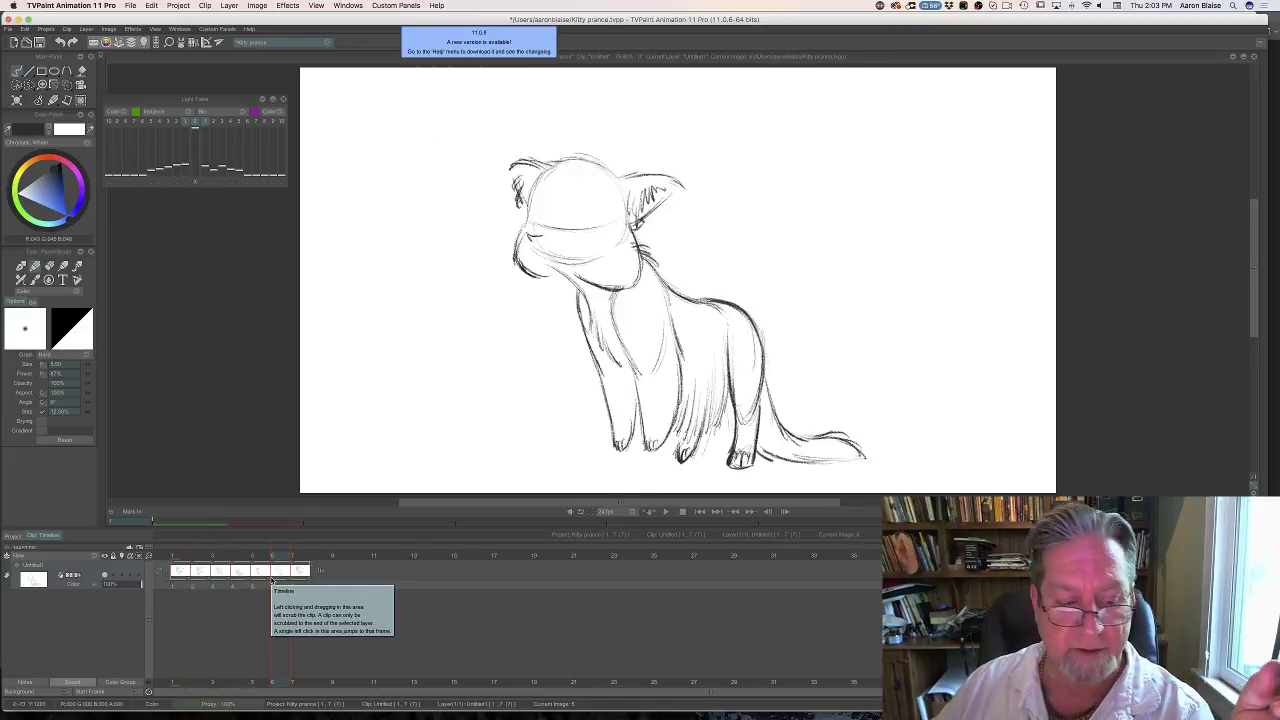
left_click(122, 577)
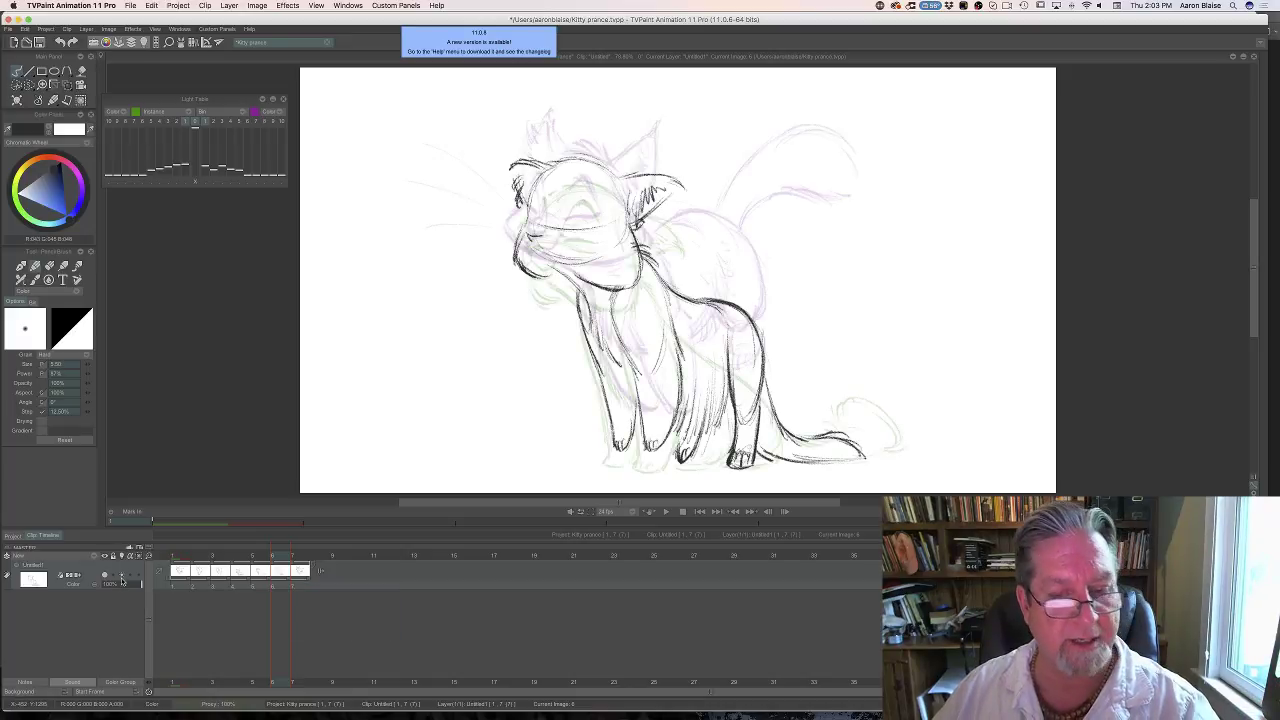
key("Down")
Draw the nose and the mouth line on the muzzle, flipping between drawings to match their placement.
key("Left")
key("Right")
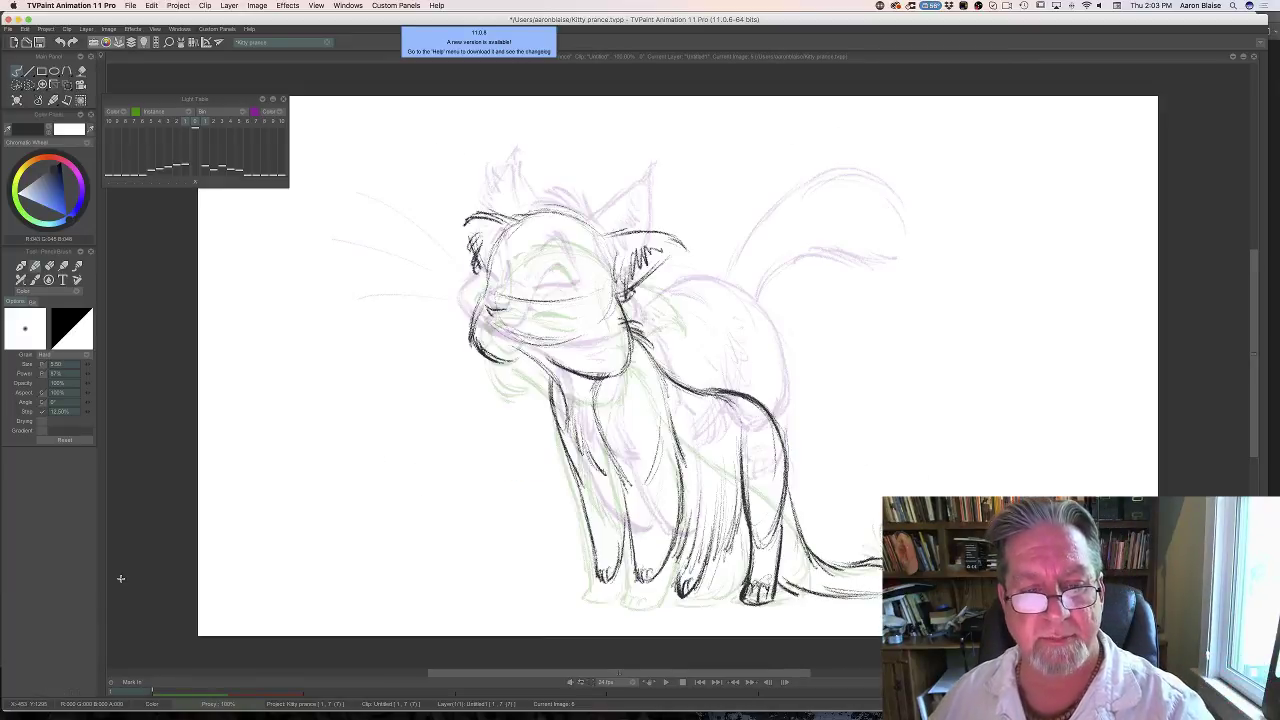
key("Right")
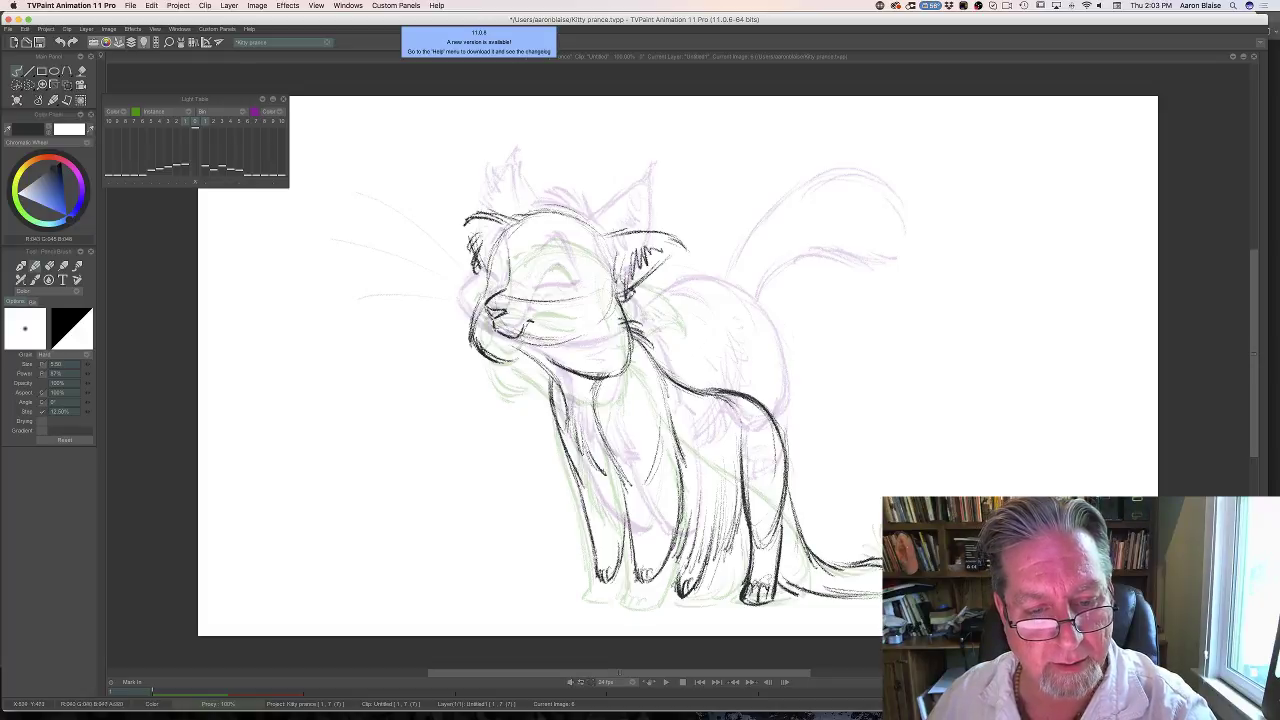
key("Left")
key("Right")
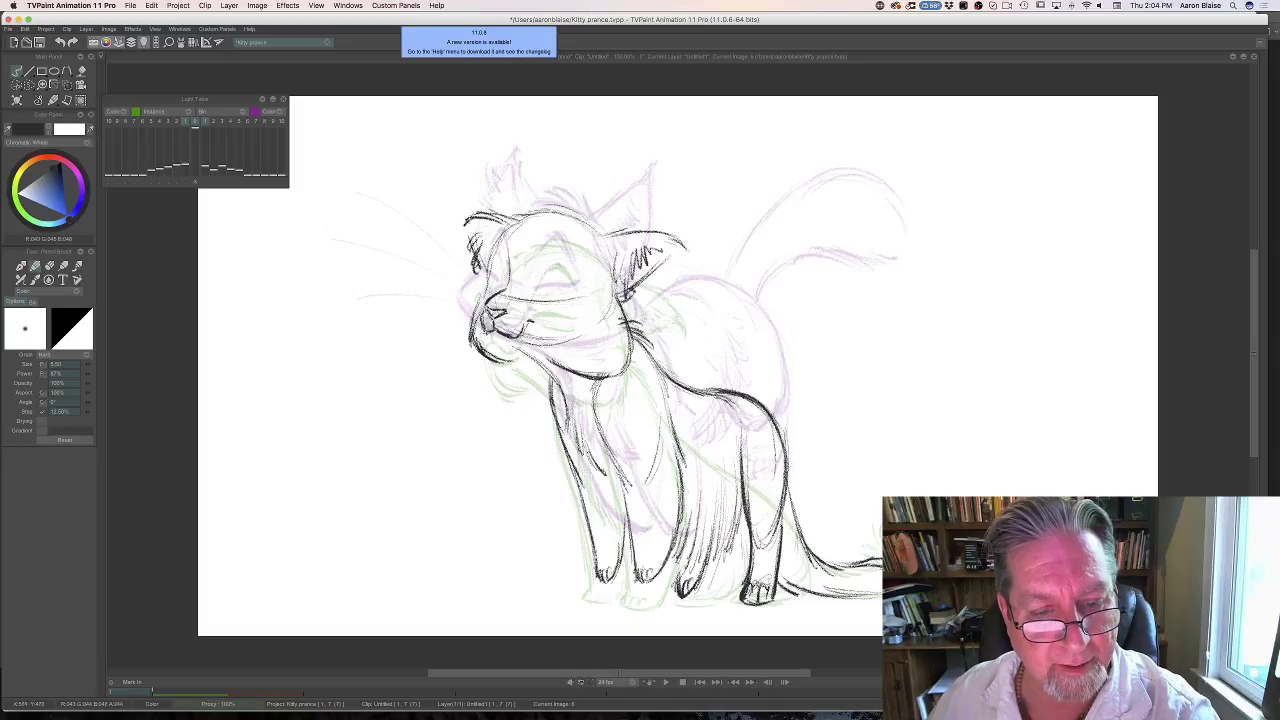
key("Left")
key("Right")
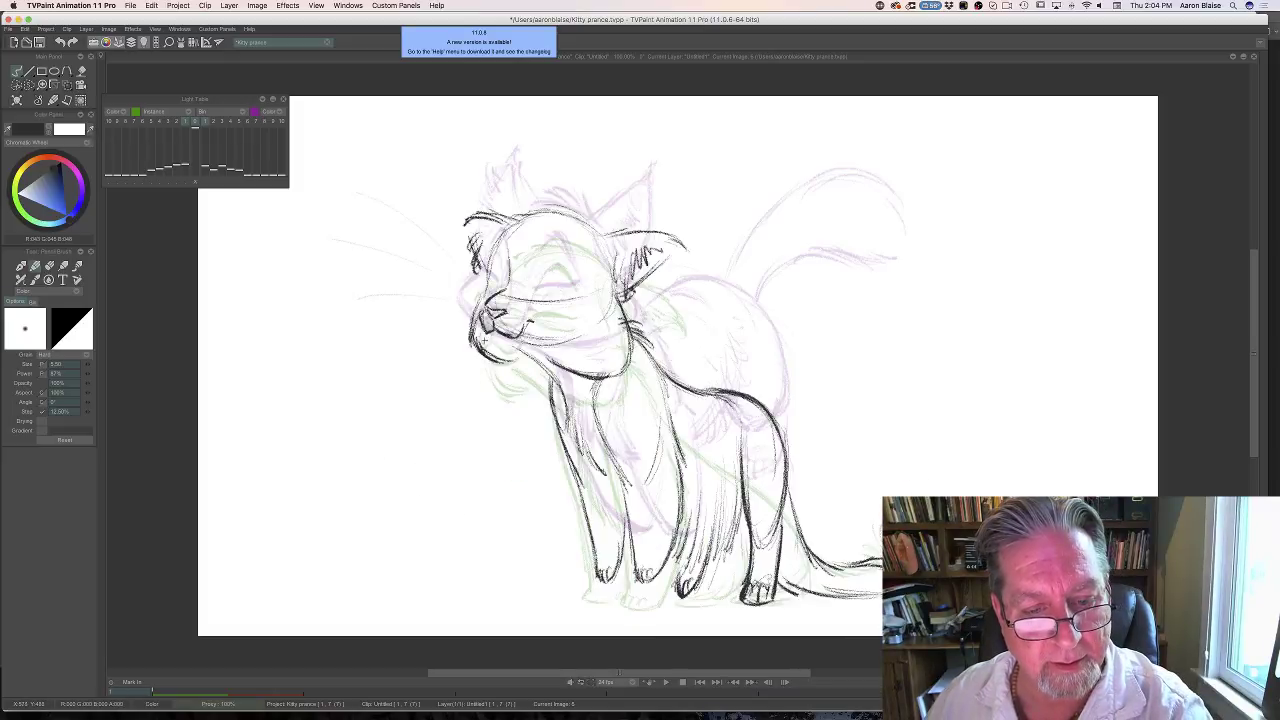
Add the lower lip and chin strokes beneath the muzzle, flipping to the previous drawing for comparison.
key("Left")
key("Right")
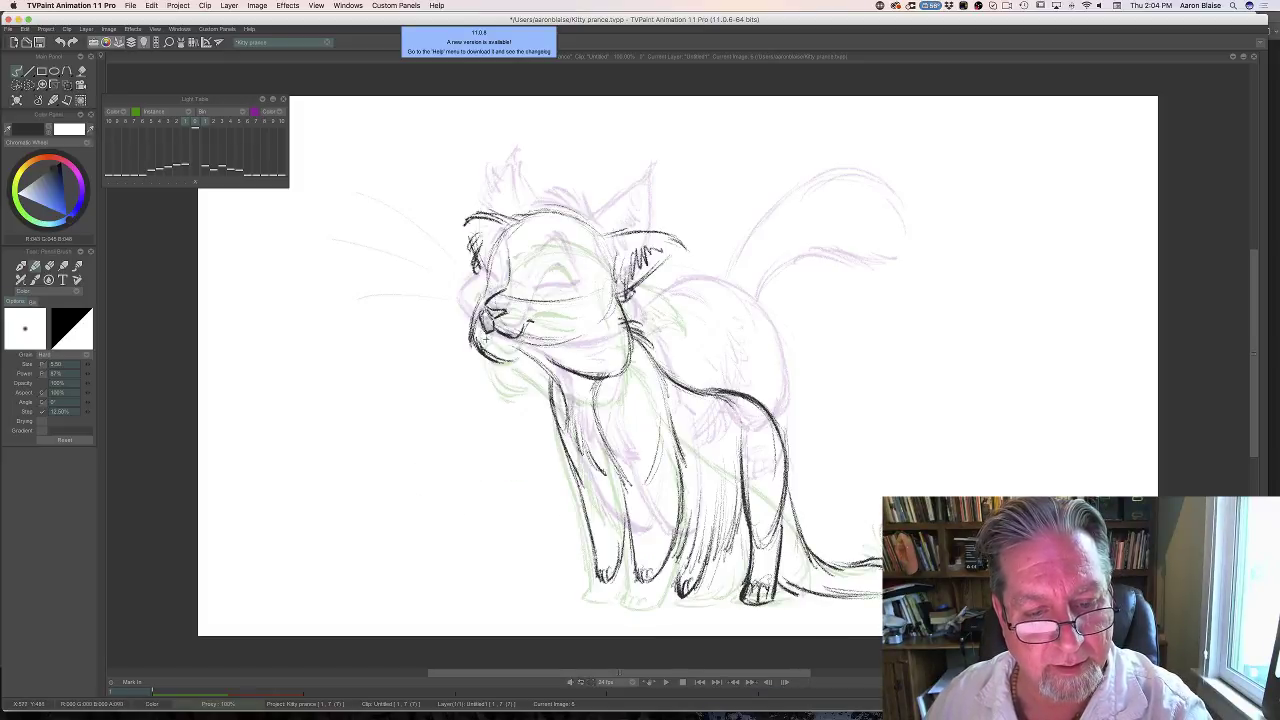
key("Left")
key("Right")
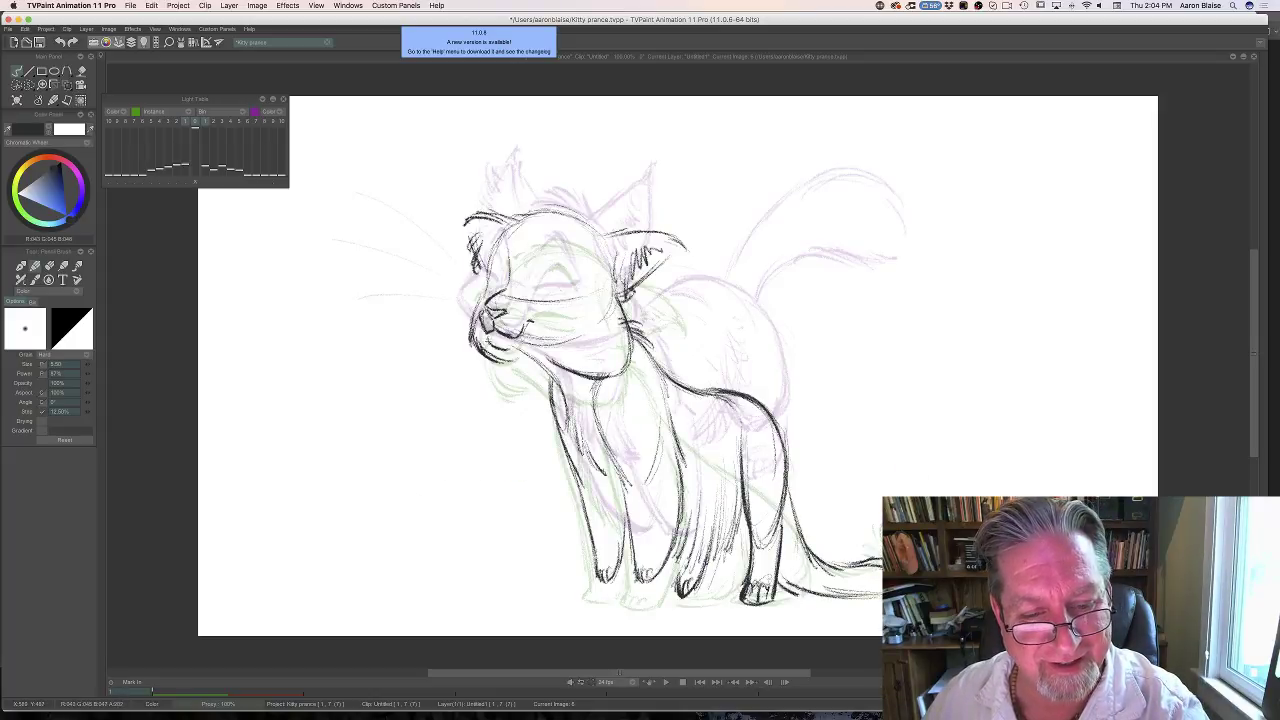
key("Left")
key("Right")
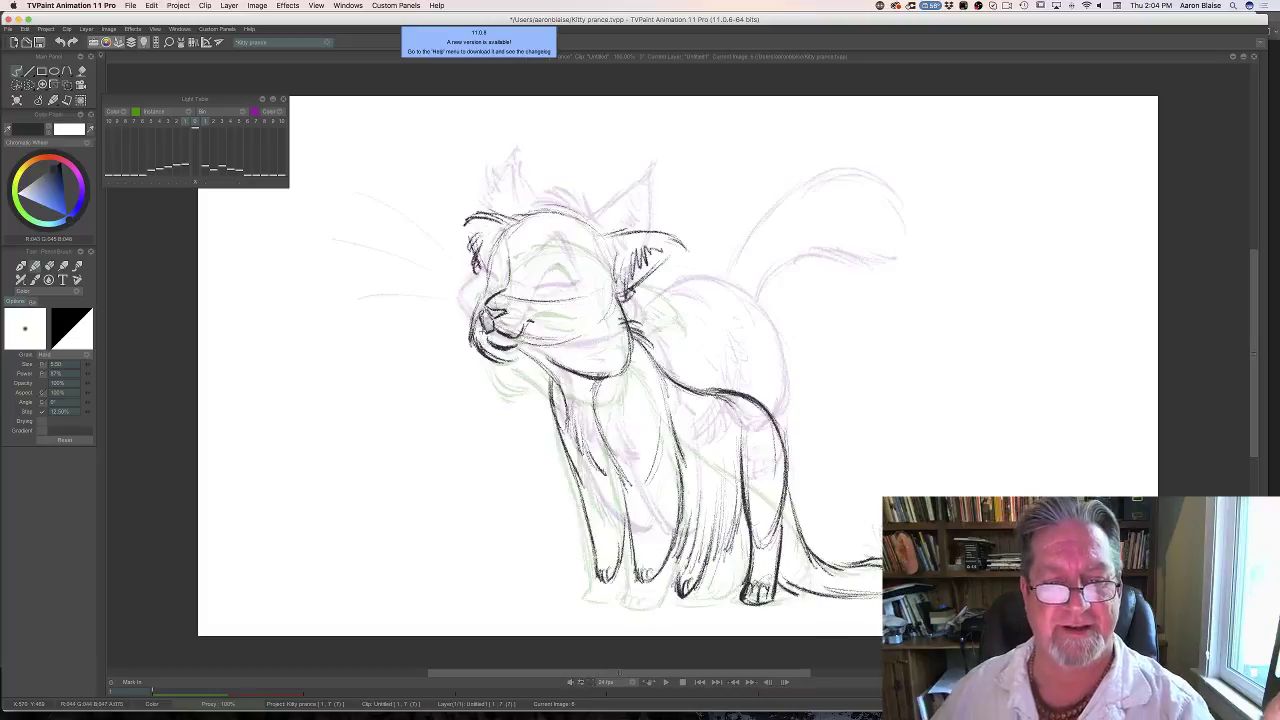
Flip back and forth through the drawings from the seated pose to the prance to check the kitten's motion.
key("Right")
key("Left")
key("Left")
key("Right")
key("Right")
key("Left")
key("Left")
key("Right")
key("Right")
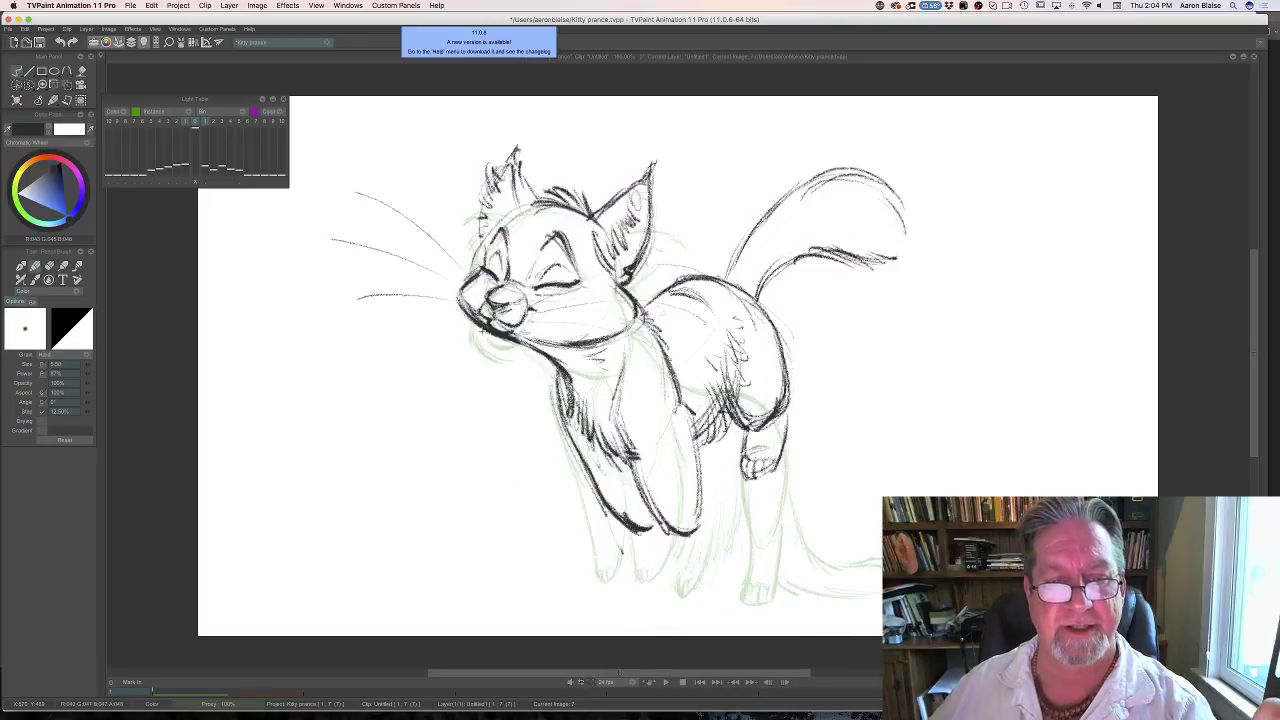
key("Left")
key("Left")
key("Left")
key("Right")
key("Right")
key("Left")
key("Left")
key("Left")
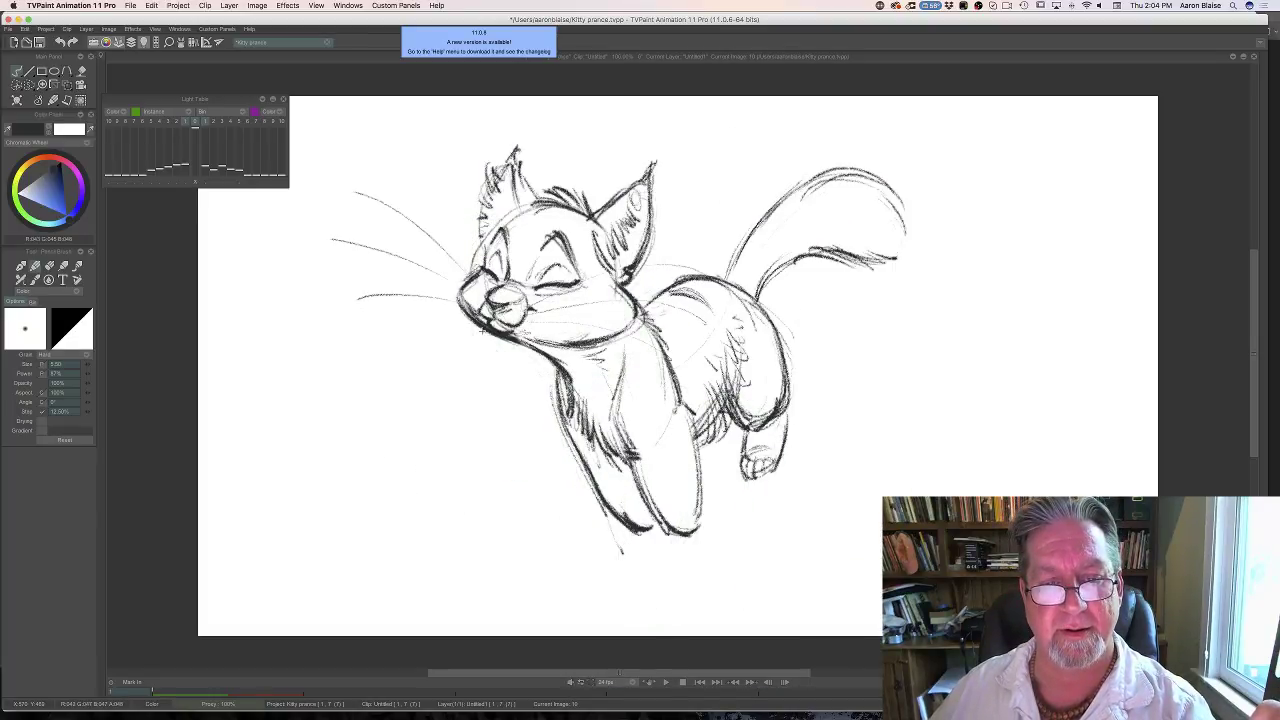
key("Right")
key("Right")
key("Right")
key("Right")
key("Left")
key("Right")
key("Right")
key("Right")
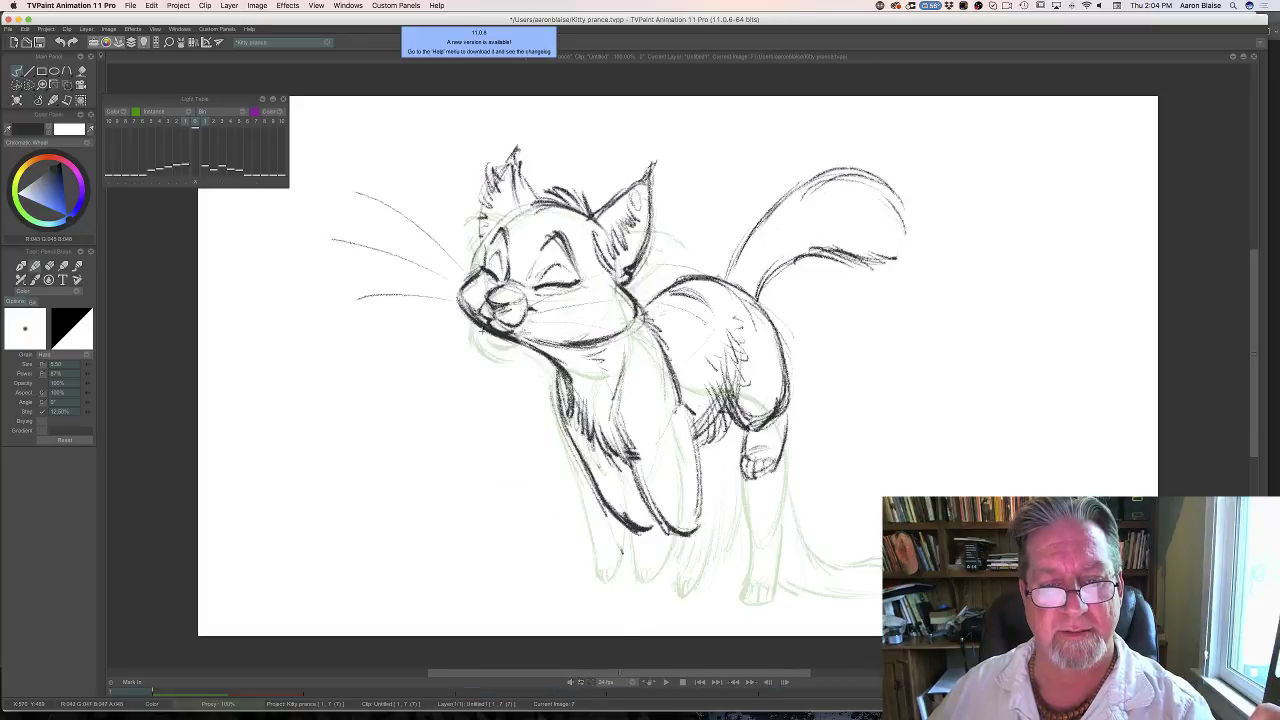
key("Left")
key("Left")
key("Left")
key("Left")
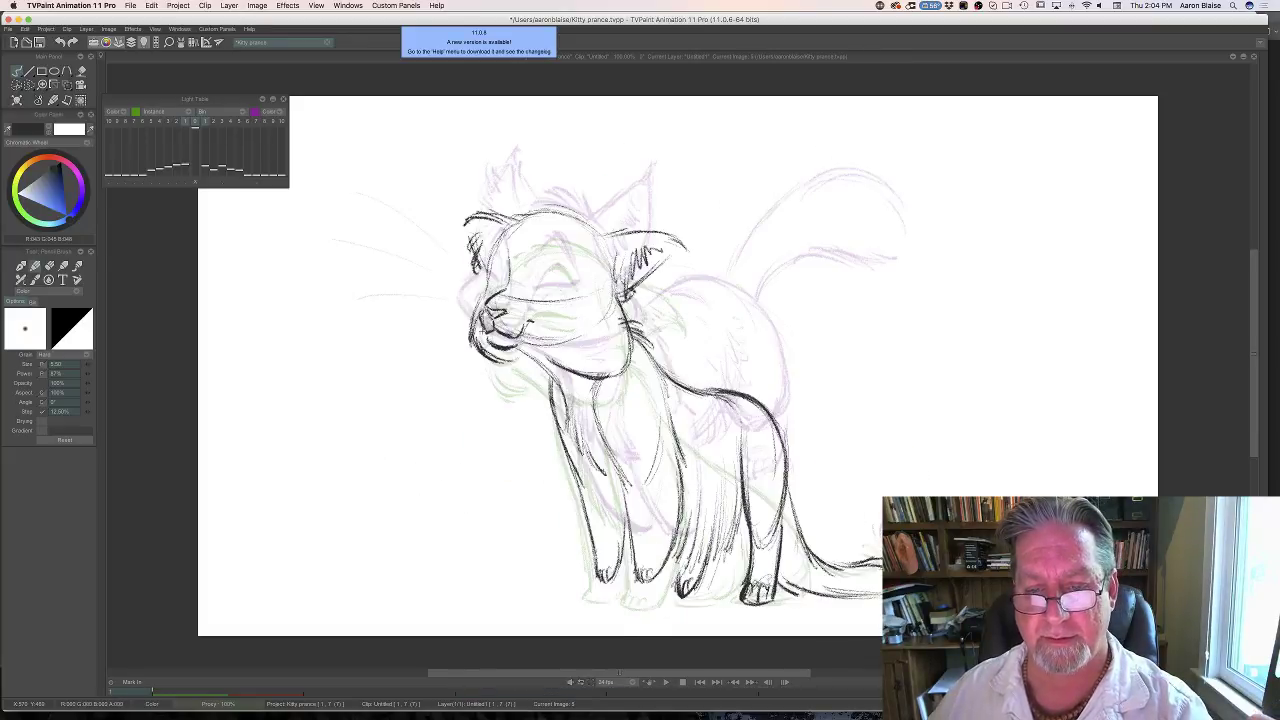
key("Left")
key("Right")
key("Right")
key("Right")
key("Left")
key("Right")
key("Right")
key("Right")
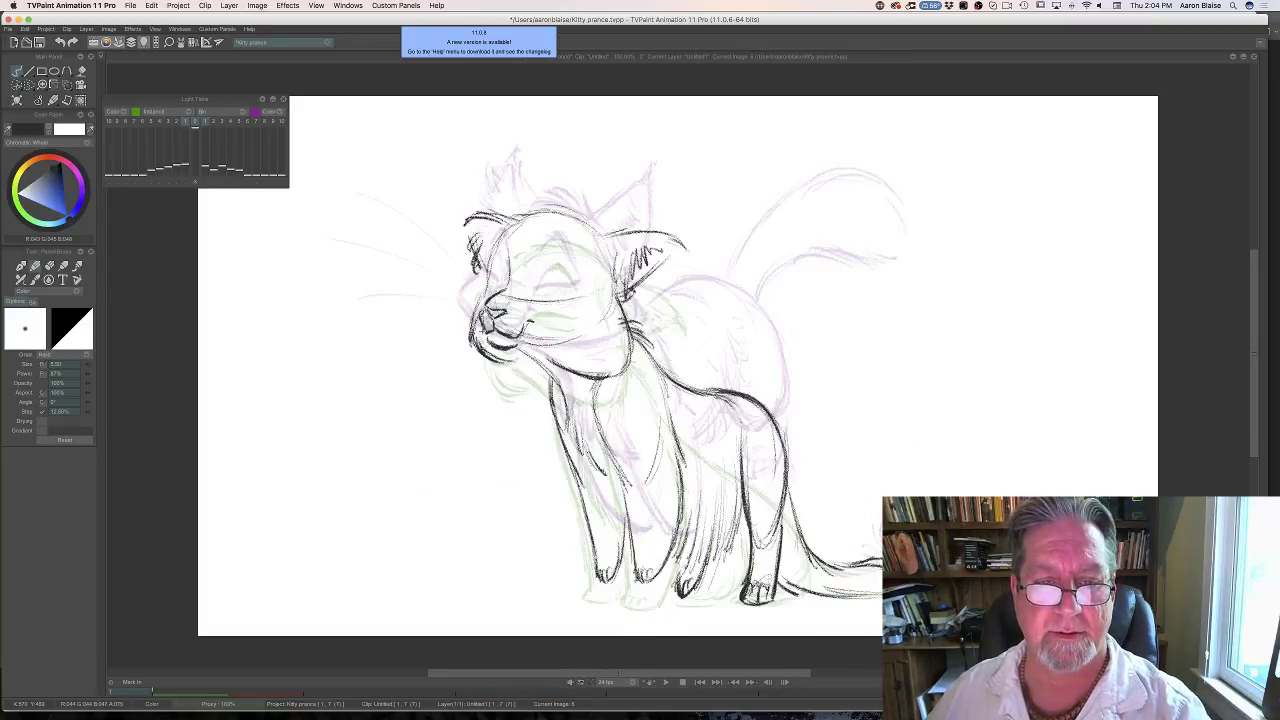
key("Left")
key("Left")
key("Left")
key("Left")
key("Right")
key("Right")
key("Right")
key("Right")
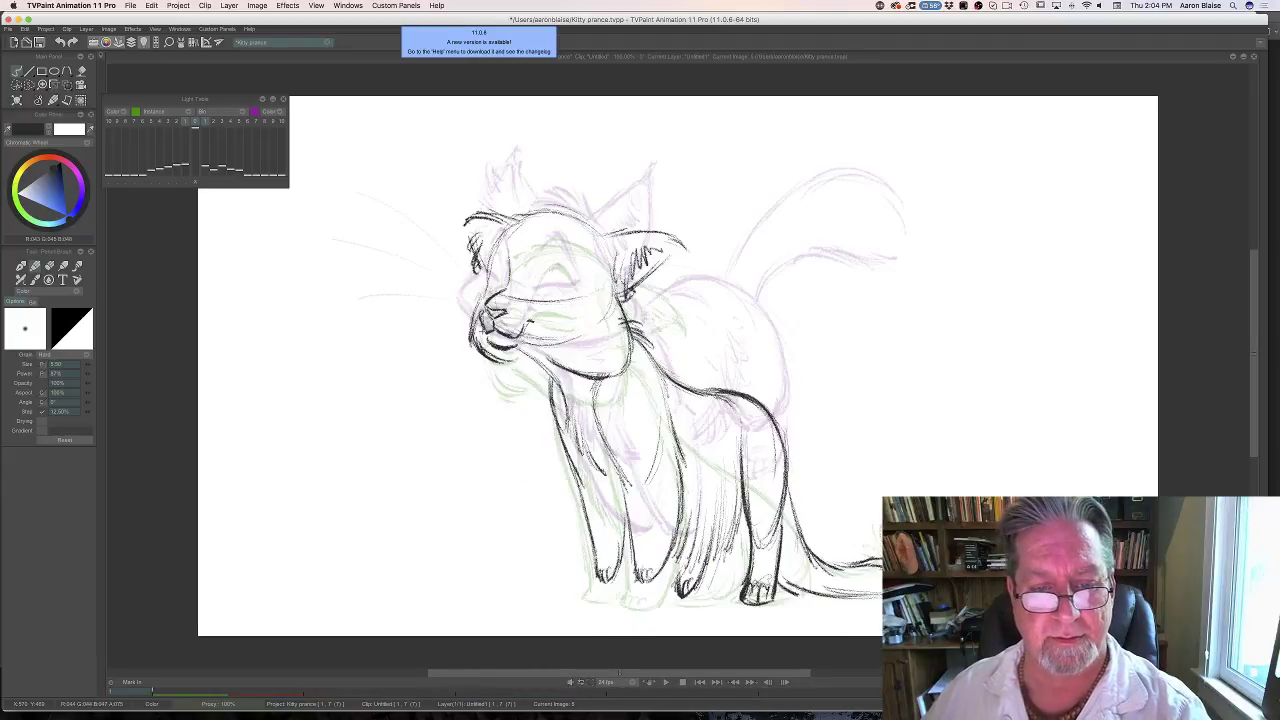
key("Left")
key("Left")
key("Left")
key("Left")
key("Right")
key("Right")
key("Right")
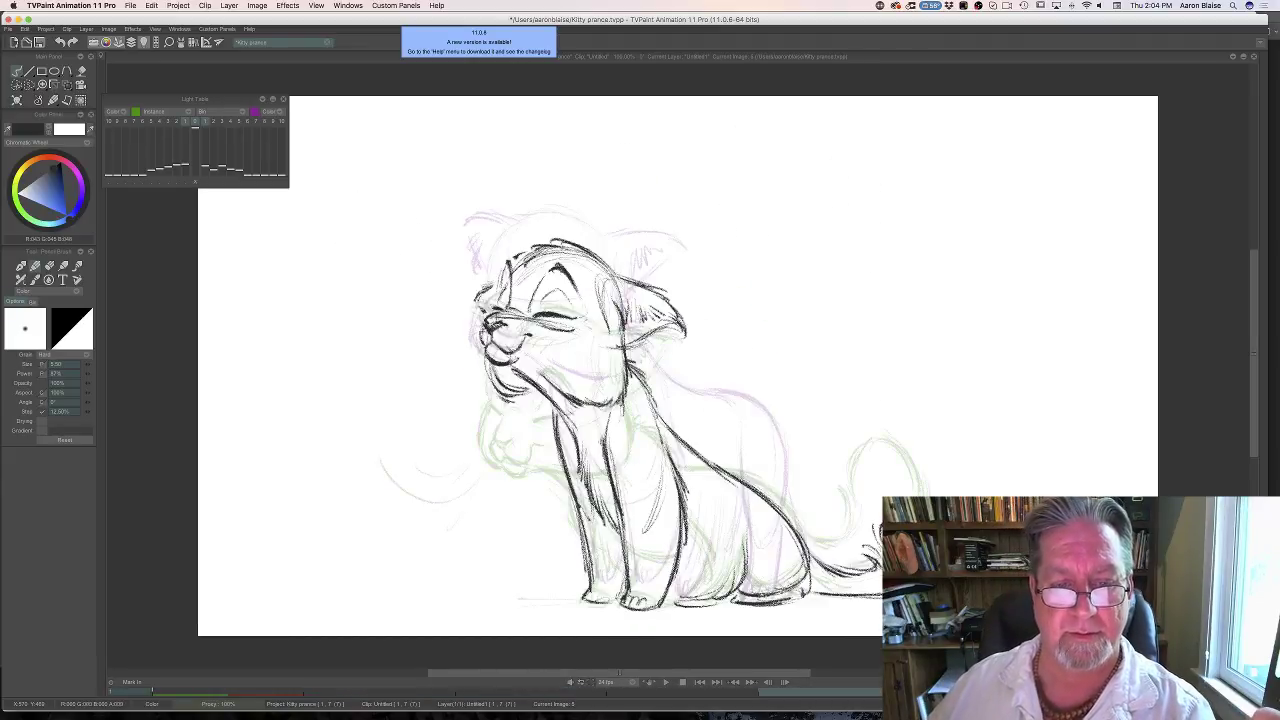
key("Right")
key("Right")
key("Right")
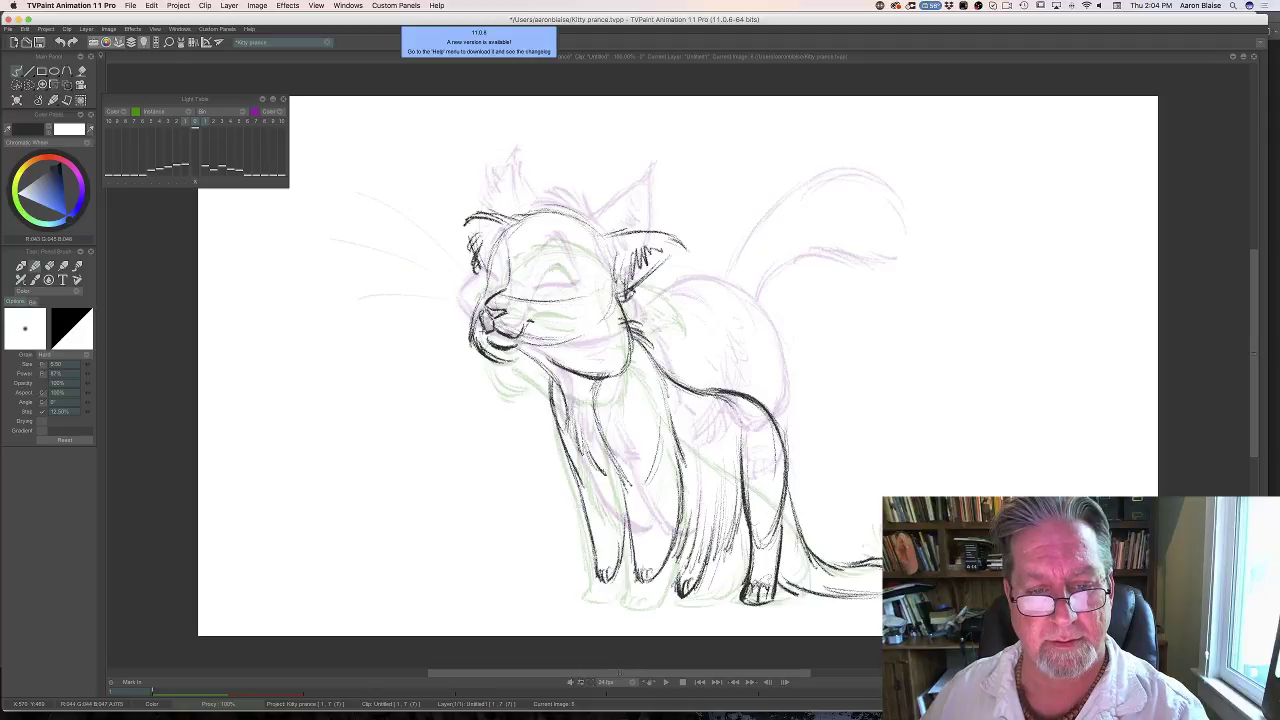
Strengthen the underside of the jaw from the chin back toward the throat, checking it against the adjacent drawings.
key("Left")
key("Right")
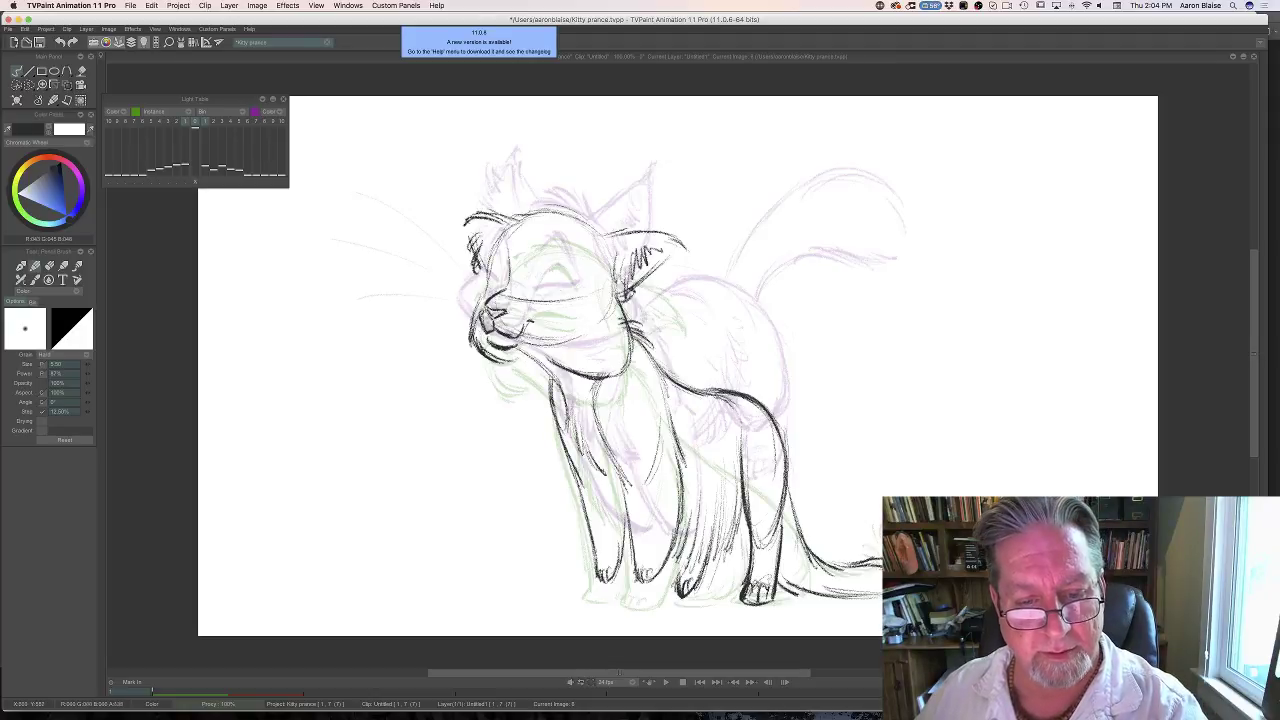
key("Left")
key("Right")
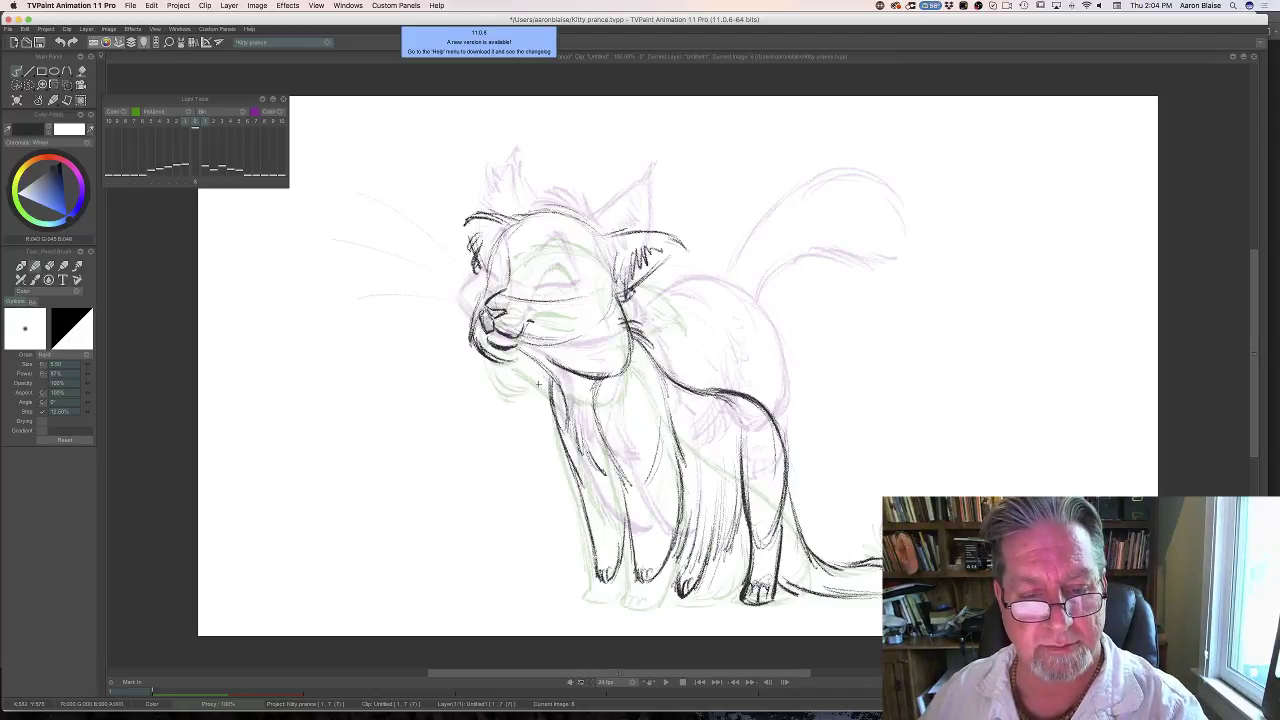
key("Right")
key("Left")
key("Right")
key("Left")
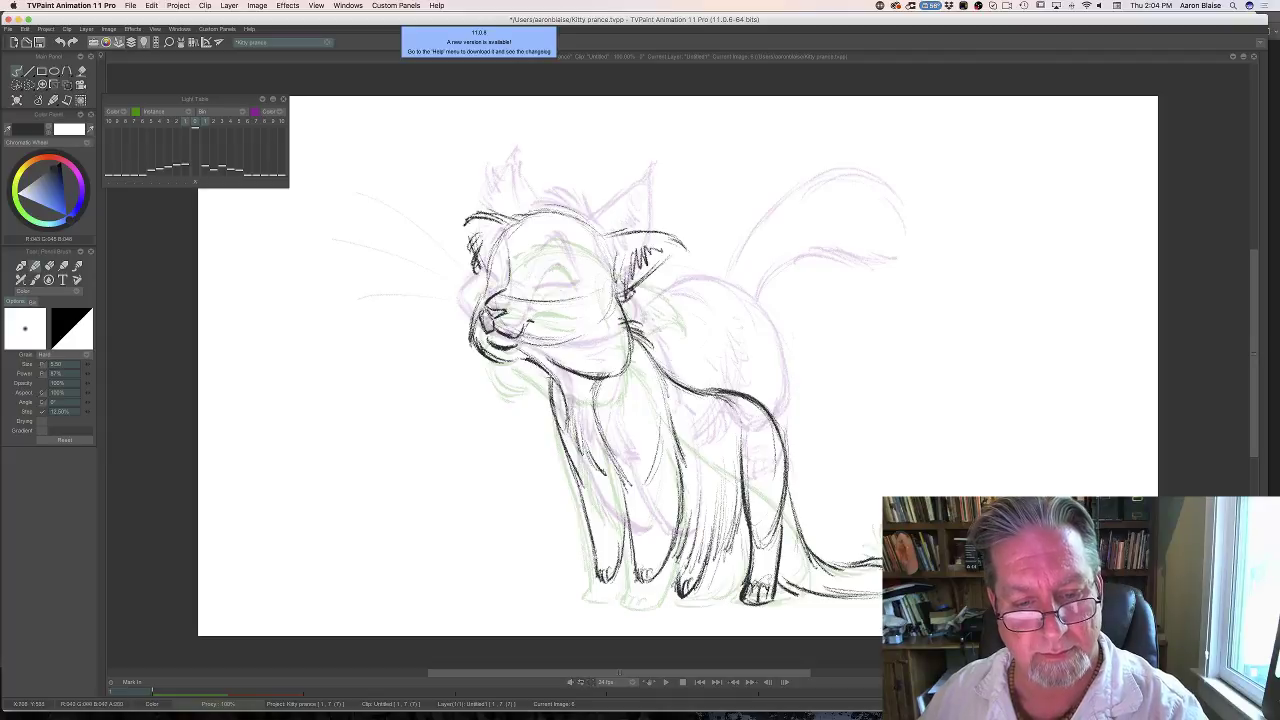
mouse_move(518, 362)
left_mouse_down()
mouse_move(485, 354)
mouse_move(578, 378)
left_mouse_up()
key("Right")
key("Left")
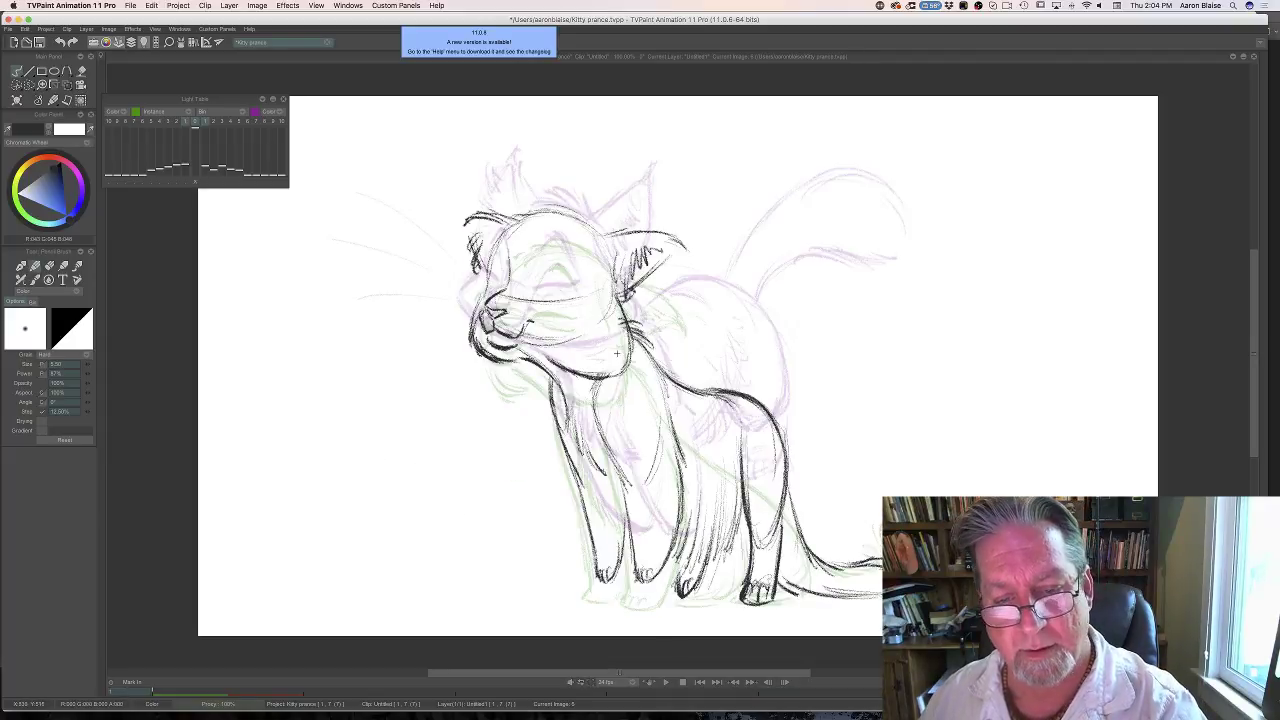
Erase part of the cheek's back edge and redraw it with short fur strokes down to the jaw corner.
key("e")
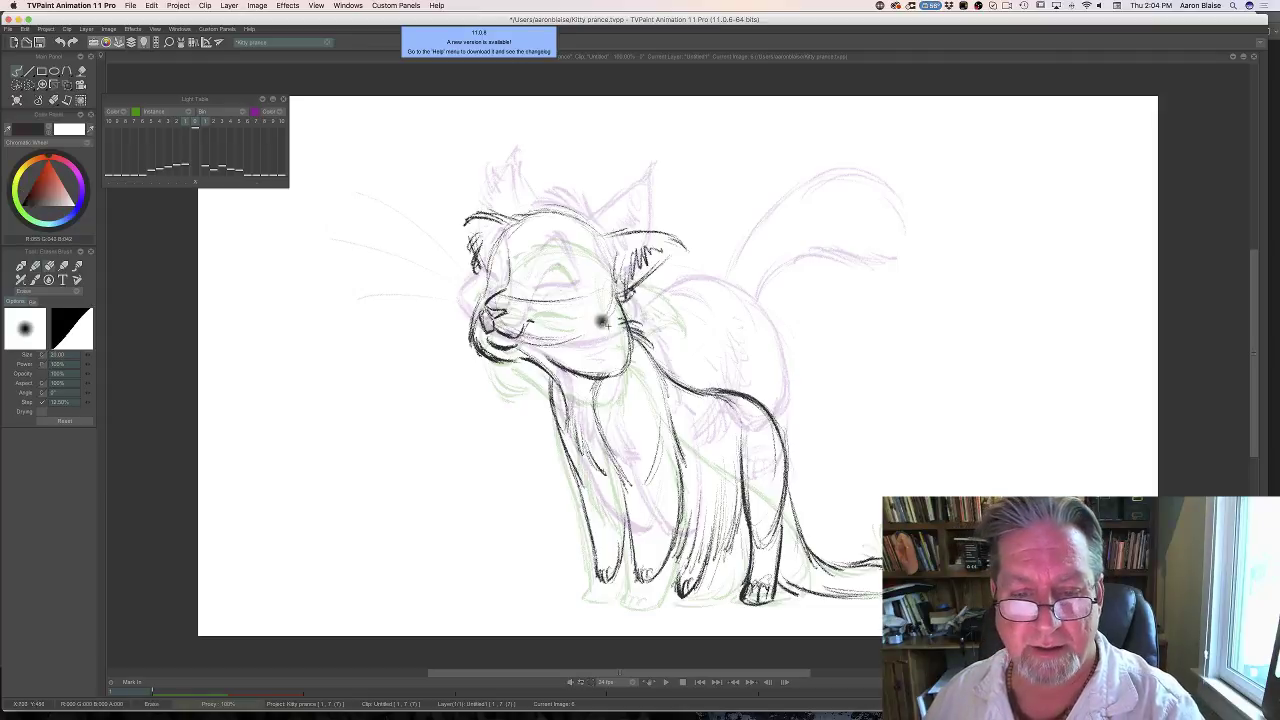
key("b")
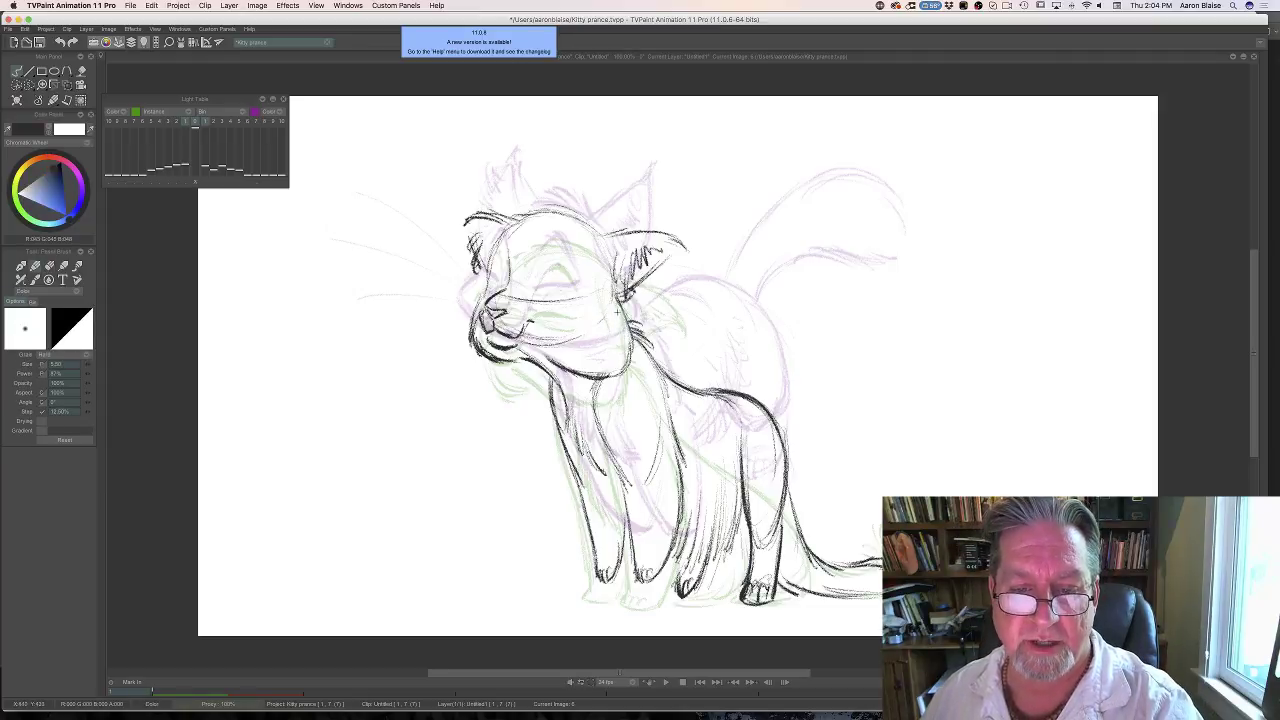
left_click_drag(630, 337, 615, 377)
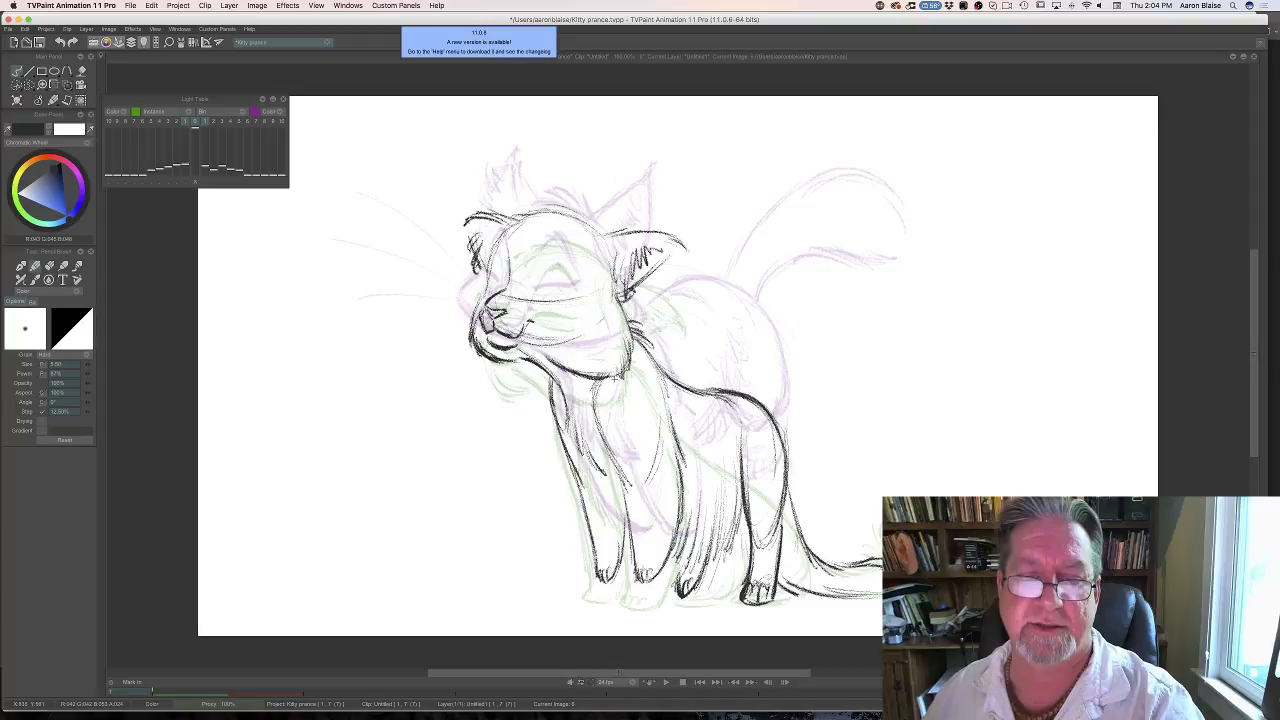
key("Left")
key("Right")
left_click(610, 365)
Draw fur strokes across the top of the head between the ears and compare with the next drawing.
mouse_move(594, 226)
left_mouse_down()
mouse_move(564, 204)
mouse_move(516, 214)
mouse_move(516, 226)
left_mouse_up()
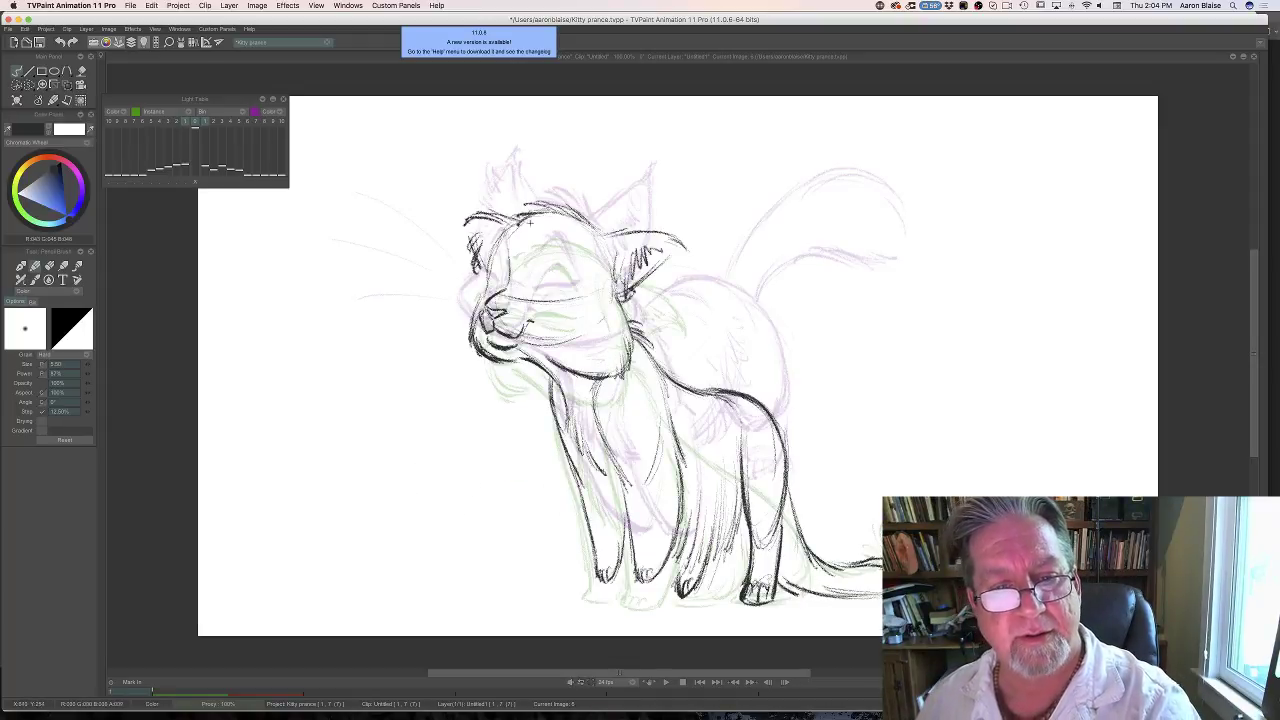
key("Right")
key("Left")
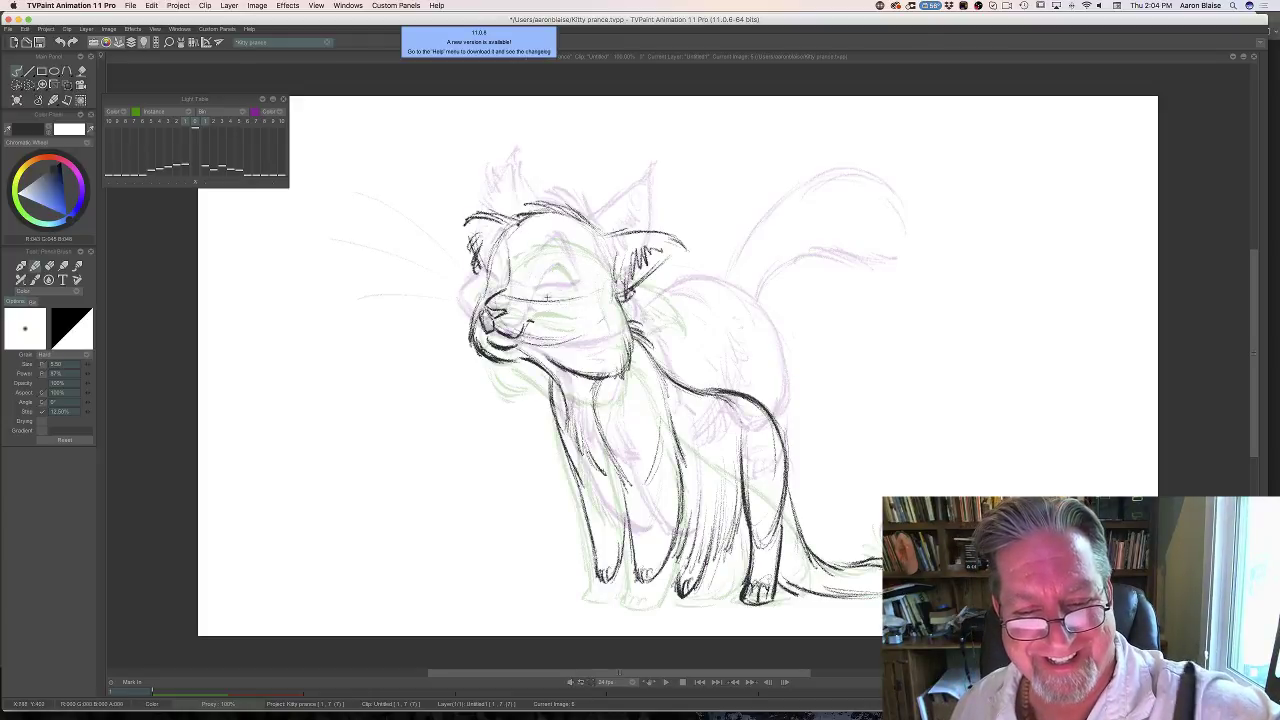
Draw the closed near eye with the arched brow above it and a short line for the far eye, flipping to compare.
left_click_drag(572, 296, 538, 300)
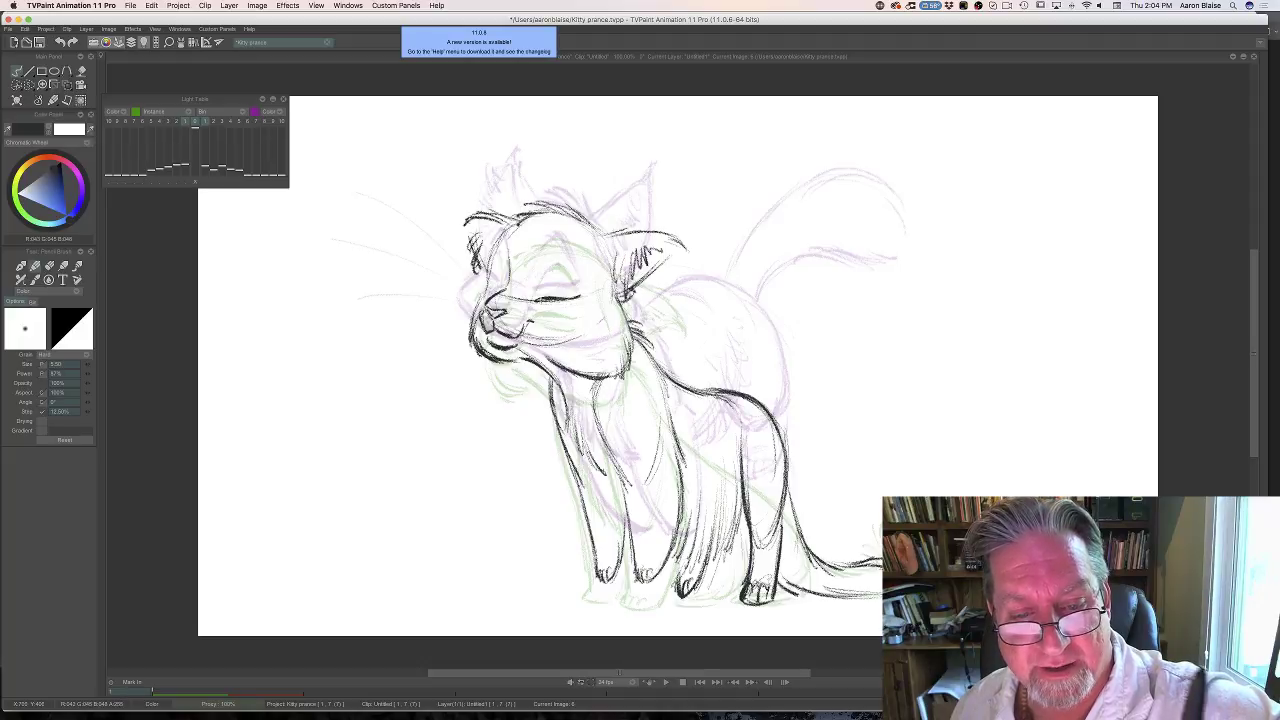
key("Left")
key("Right")
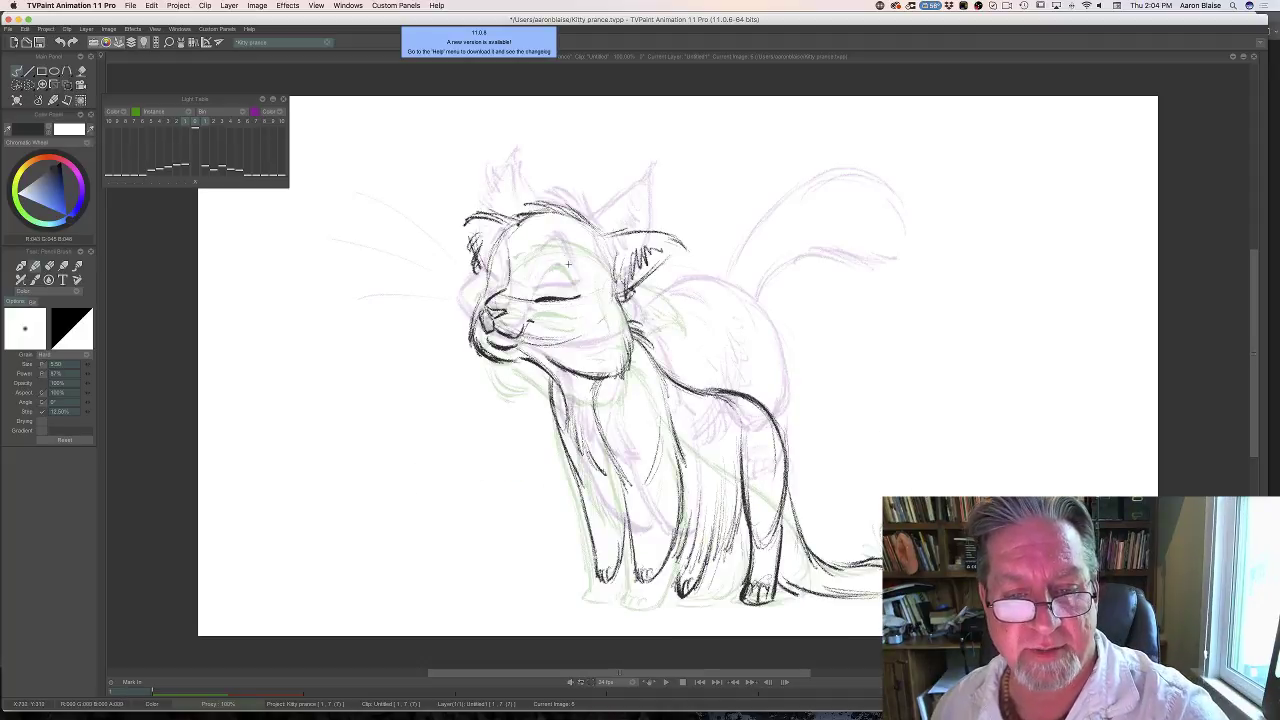
mouse_move(572, 265)
left_mouse_down()
mouse_move(562, 248)
mouse_move(544, 252)
mouse_move(580, 286)
mouse_move(566, 256)
mouse_move(578, 284)
left_mouse_up()
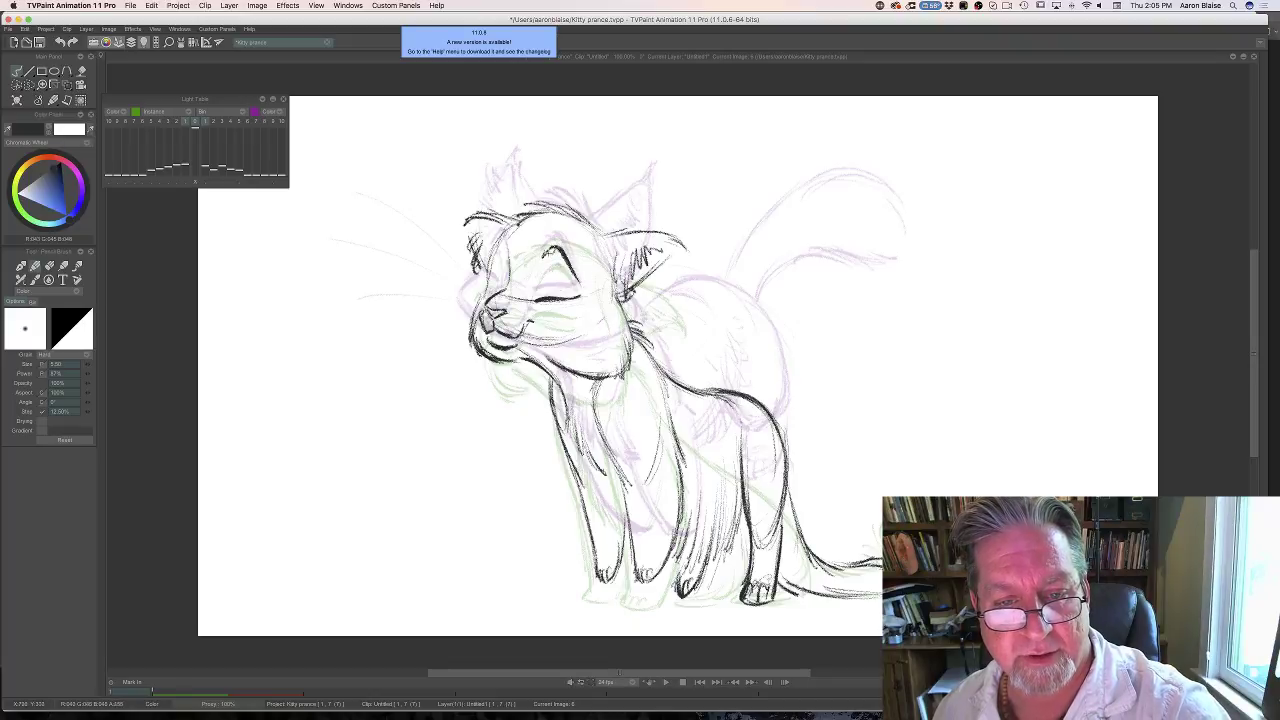
key("Right")
key("Left")
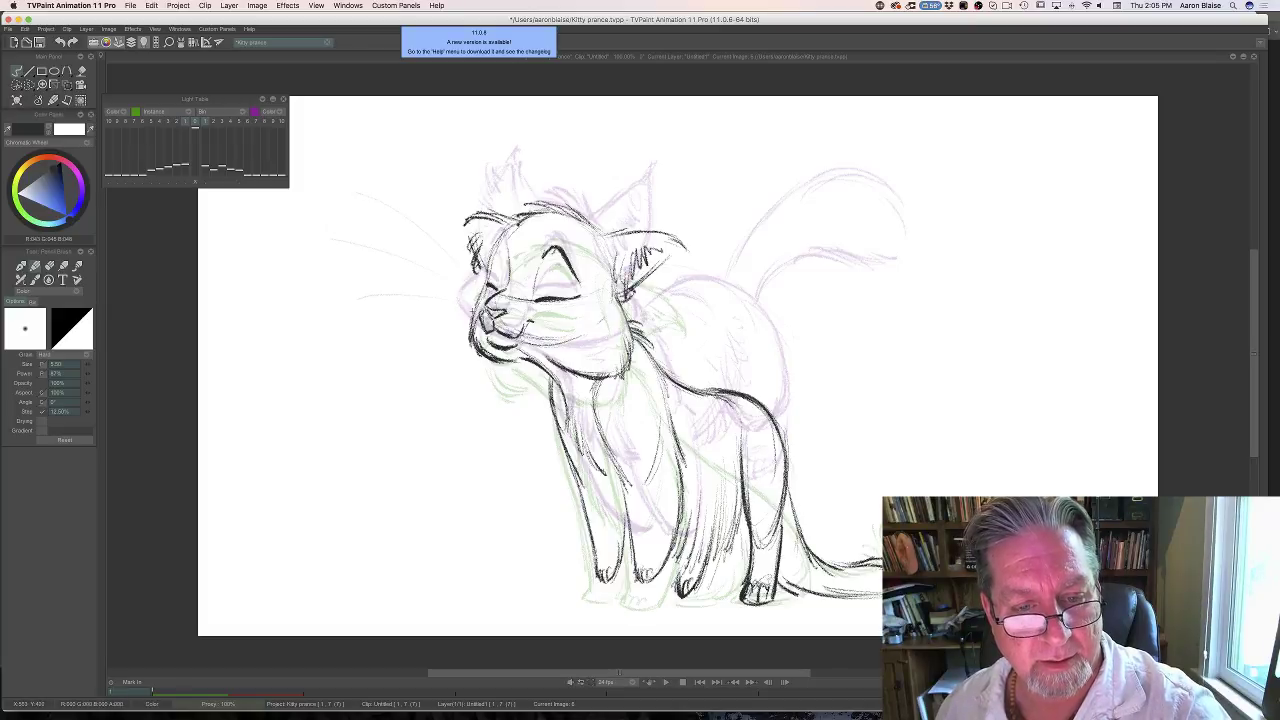
Draw the raised brow arch above the kitten's far eye, flipping against the adjacent drawings to match its position.
key("Right")
key("Left")
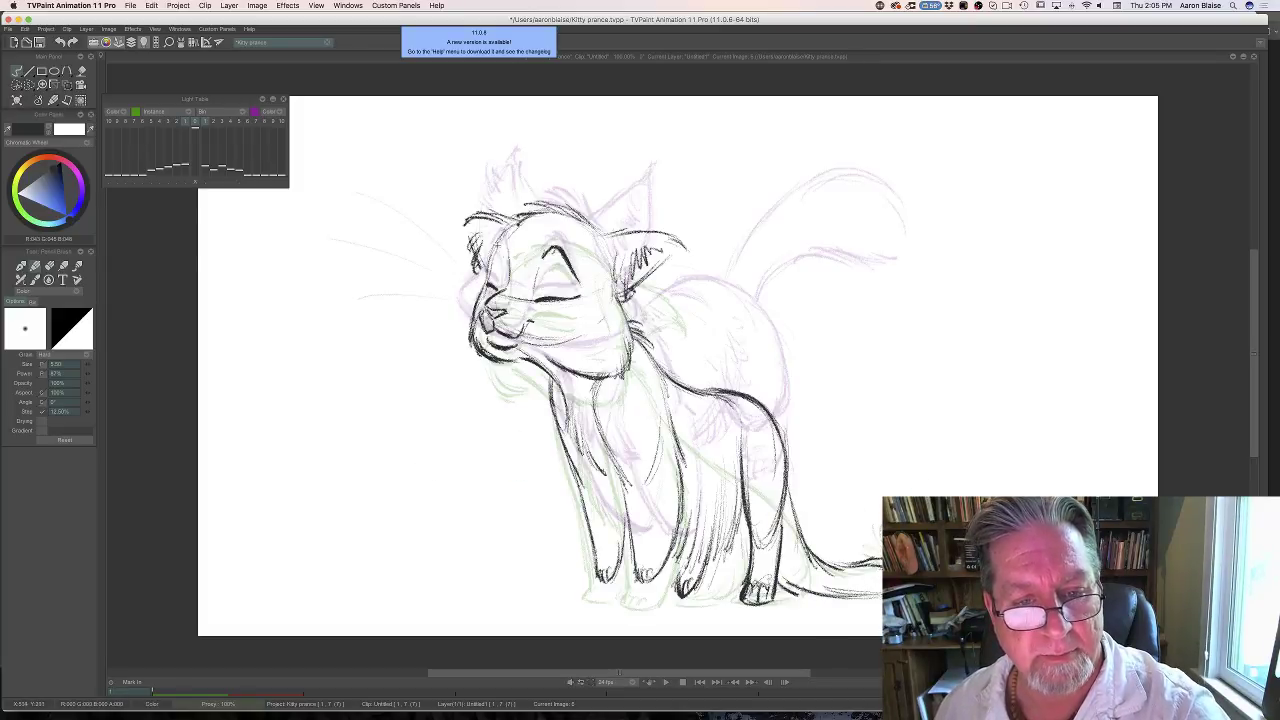
key("Right")
key("Left")
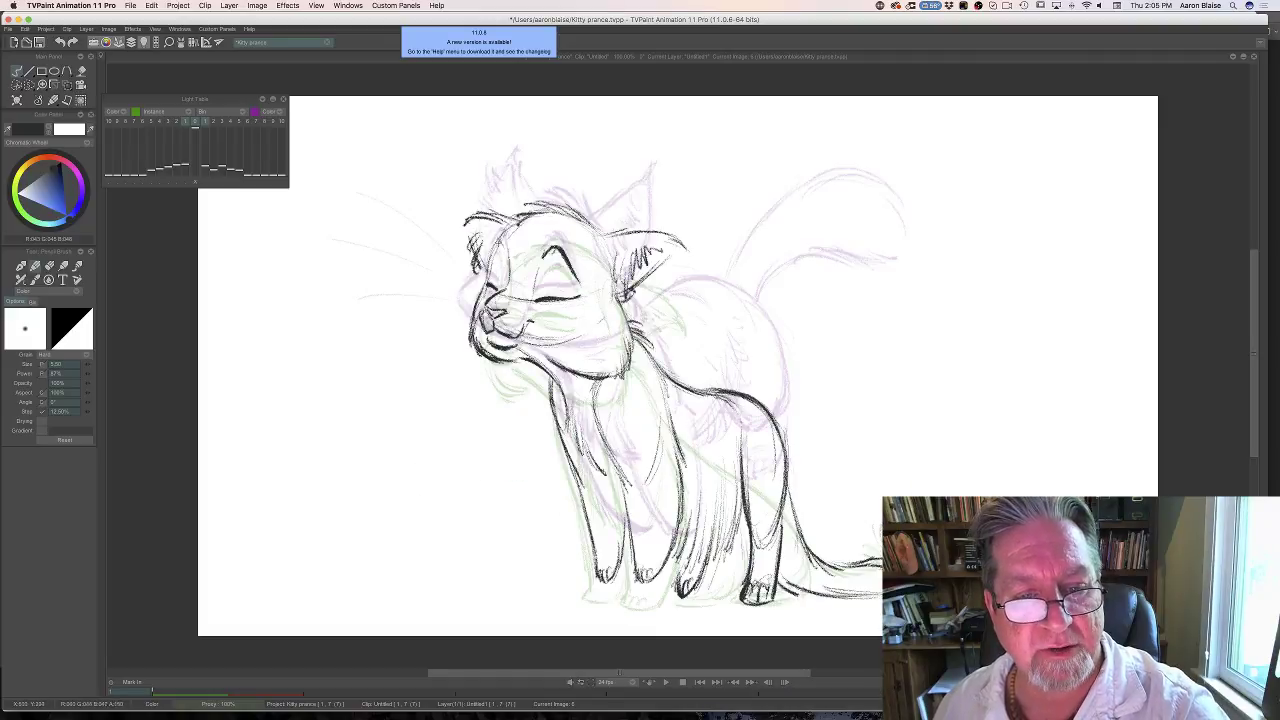
key("Right")
key("Left")
mouse_move(497, 241)
left_mouse_down()
mouse_move(507, 261)
mouse_move(490, 258)
mouse_move(486, 276)
mouse_move(496, 252)
left_mouse_up()
key("Left")
key("Right")
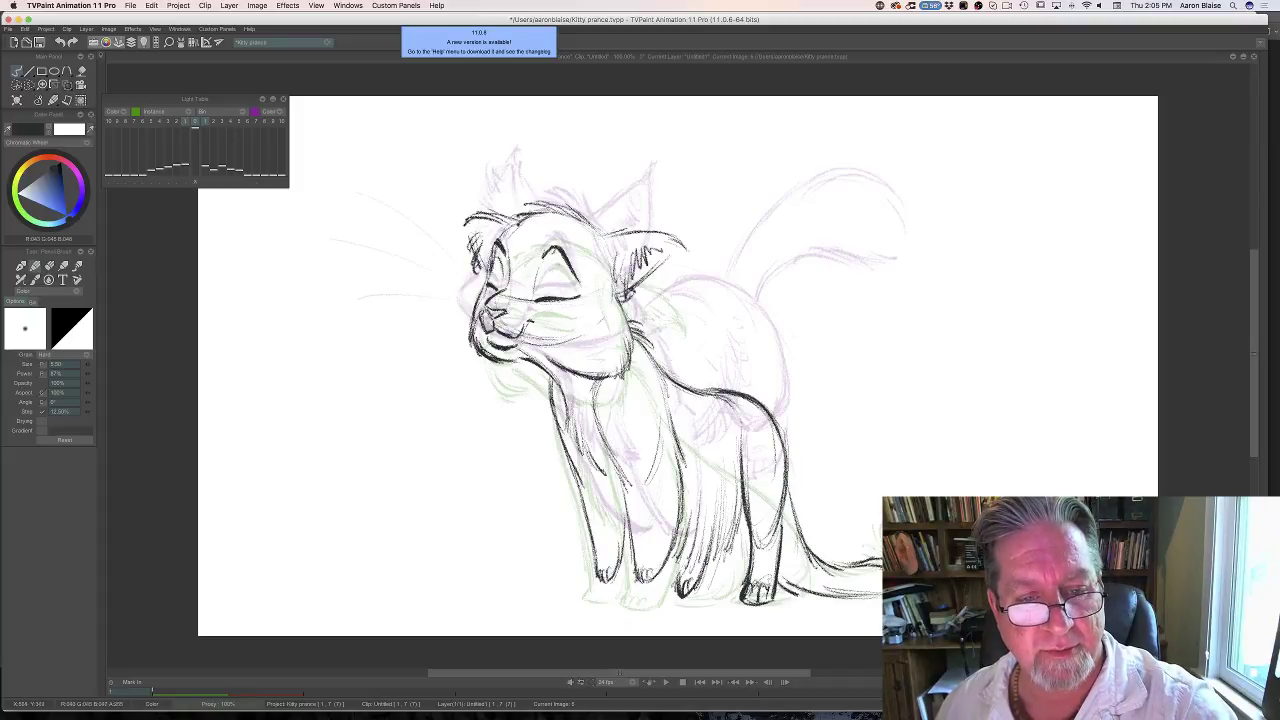
Add the inner eyelid curve between the near eye's closed line and its brow, comparing with the neighbouring drawings.
key("Right")
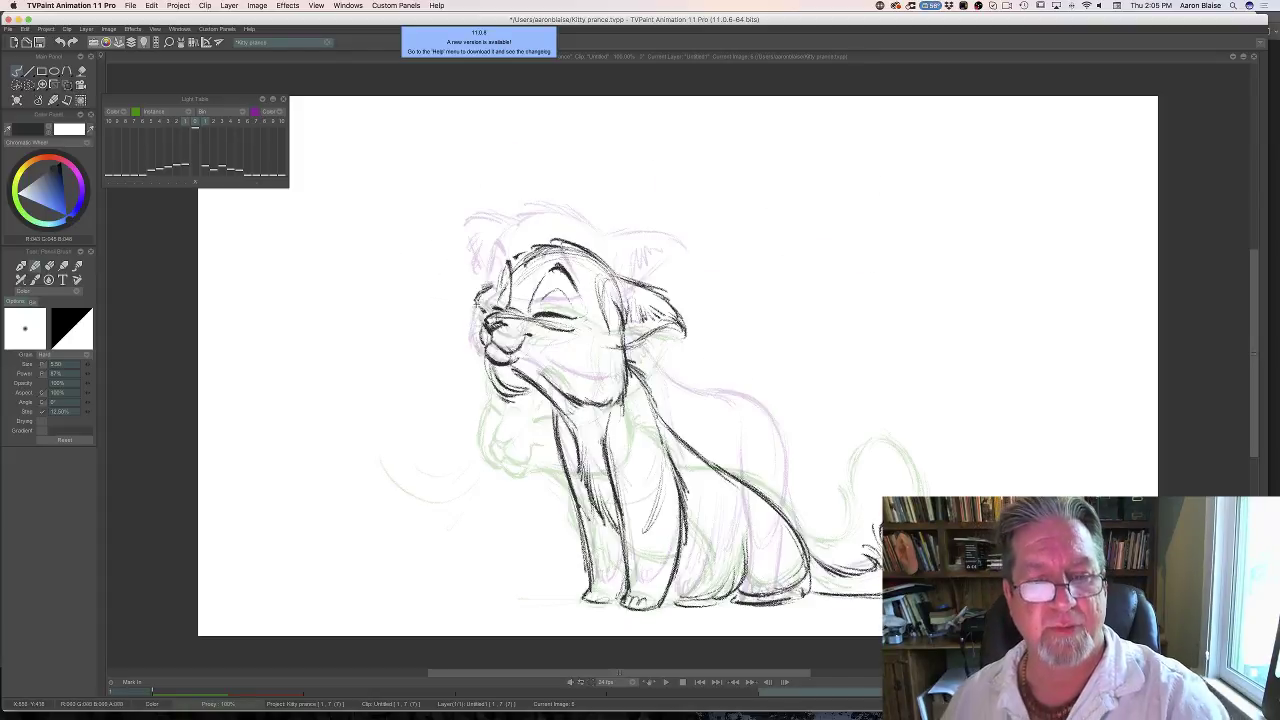
key("Left")
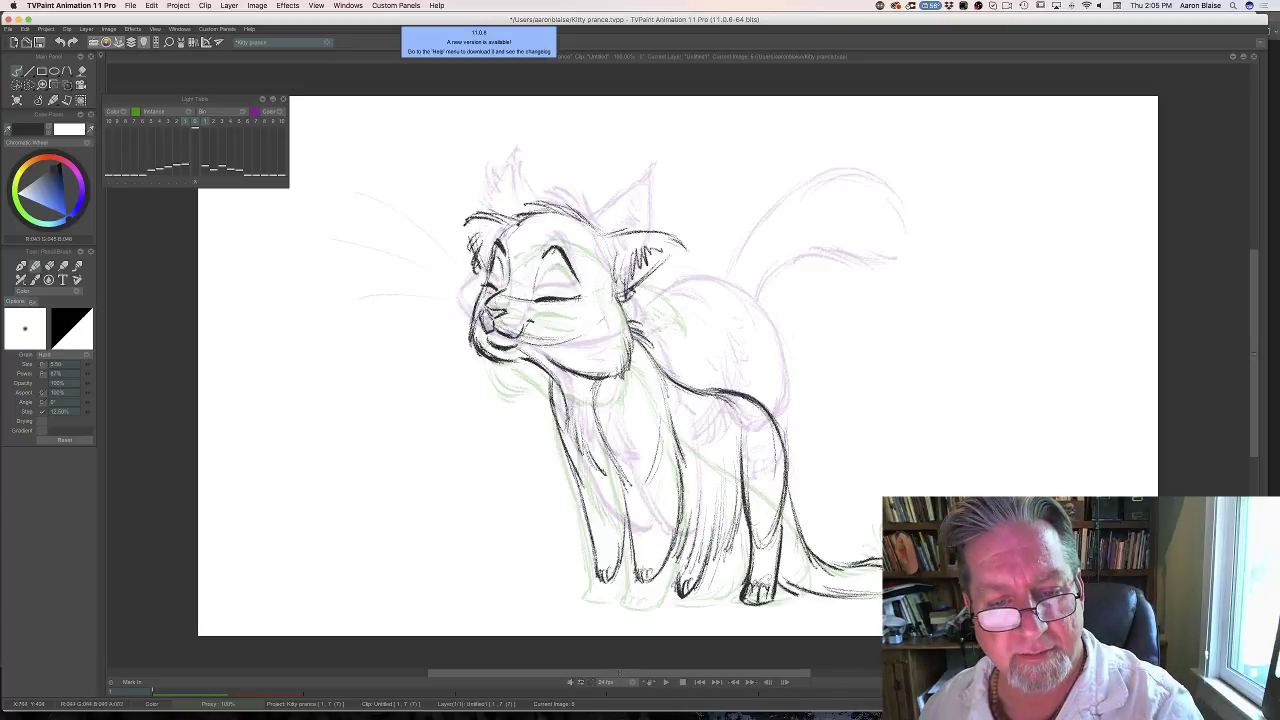
key("Right")
key("Left")
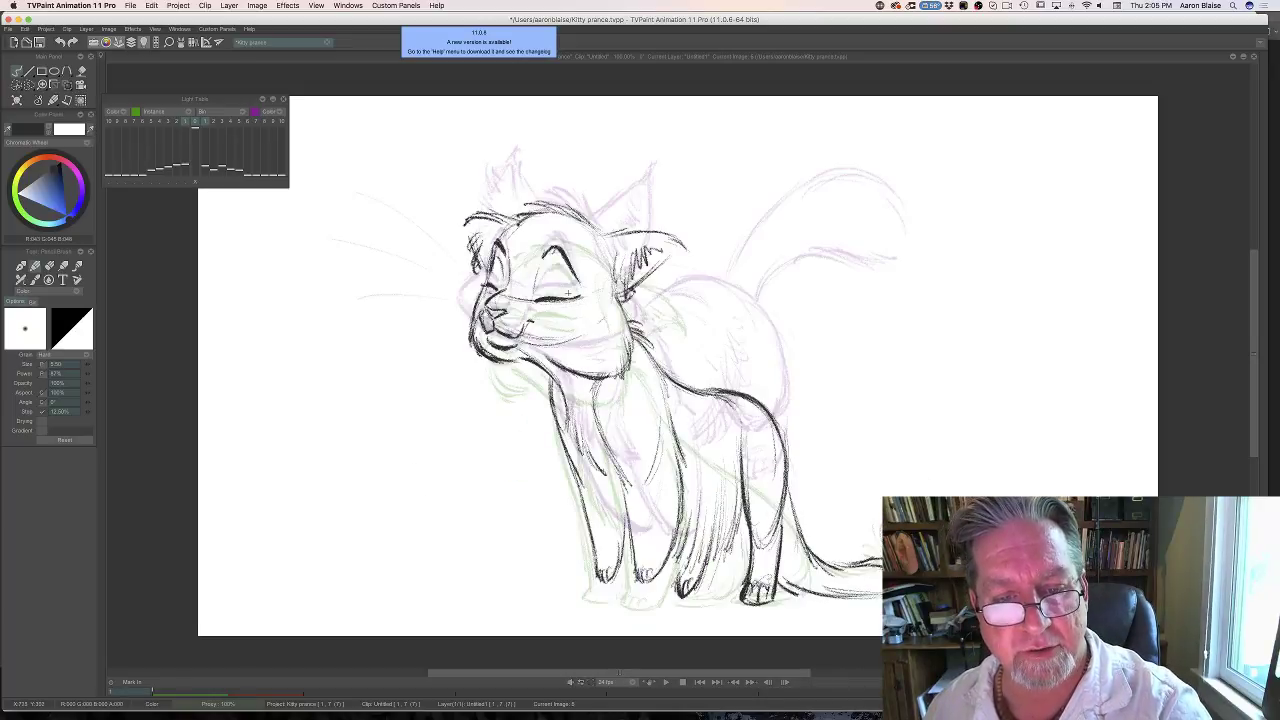
left_click_drag(575, 292, 558, 270)
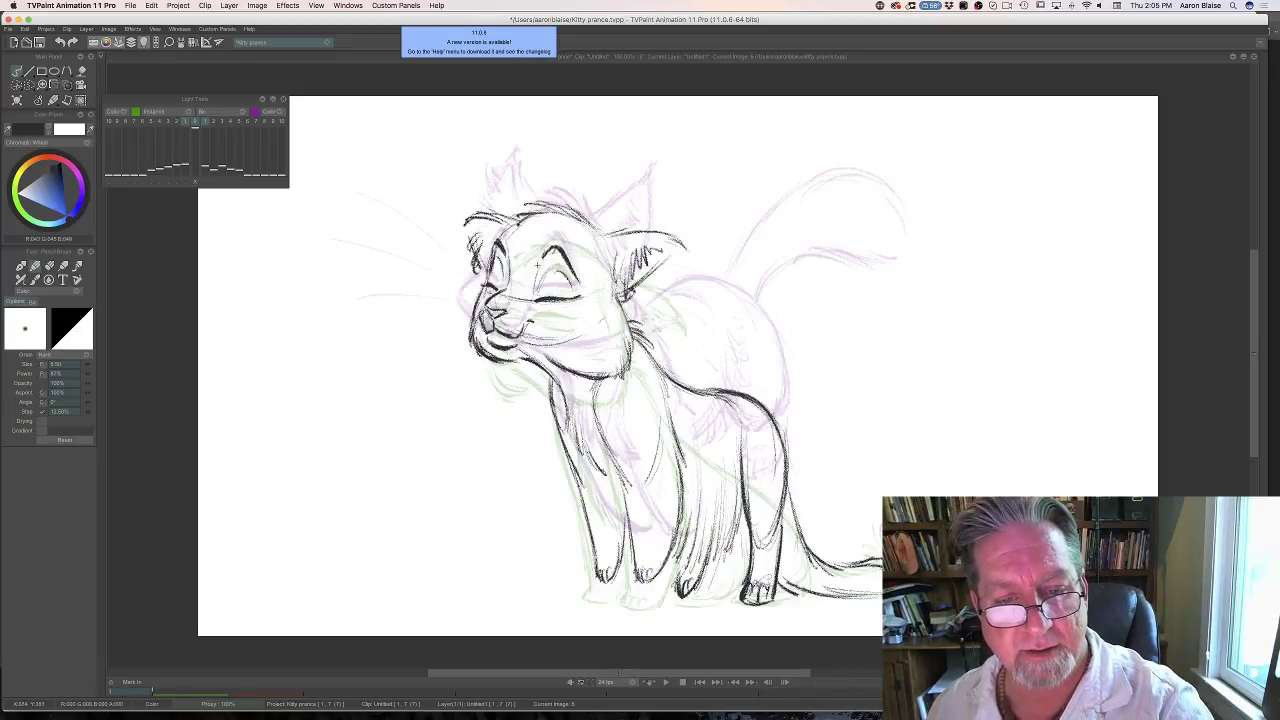
key("Right")
key("Right")
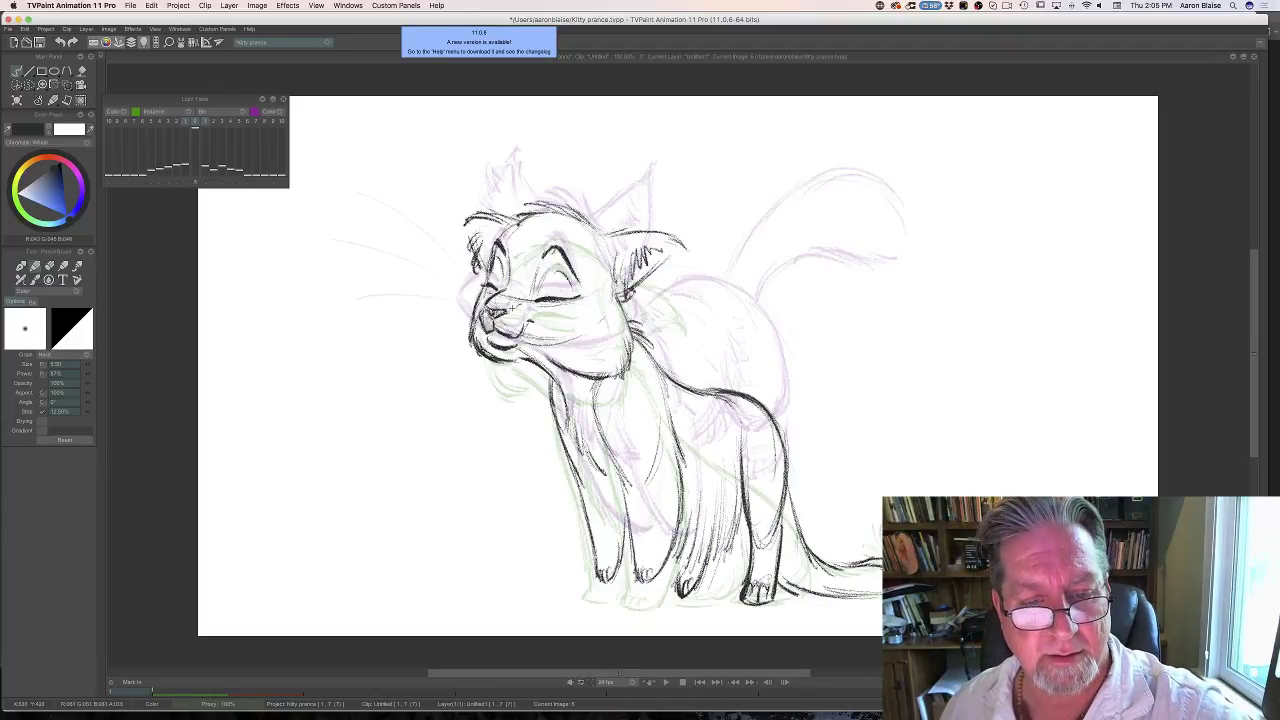
Insert a new drawing after frame 3 in the clip and clear it to a blank image.
key("Tab")
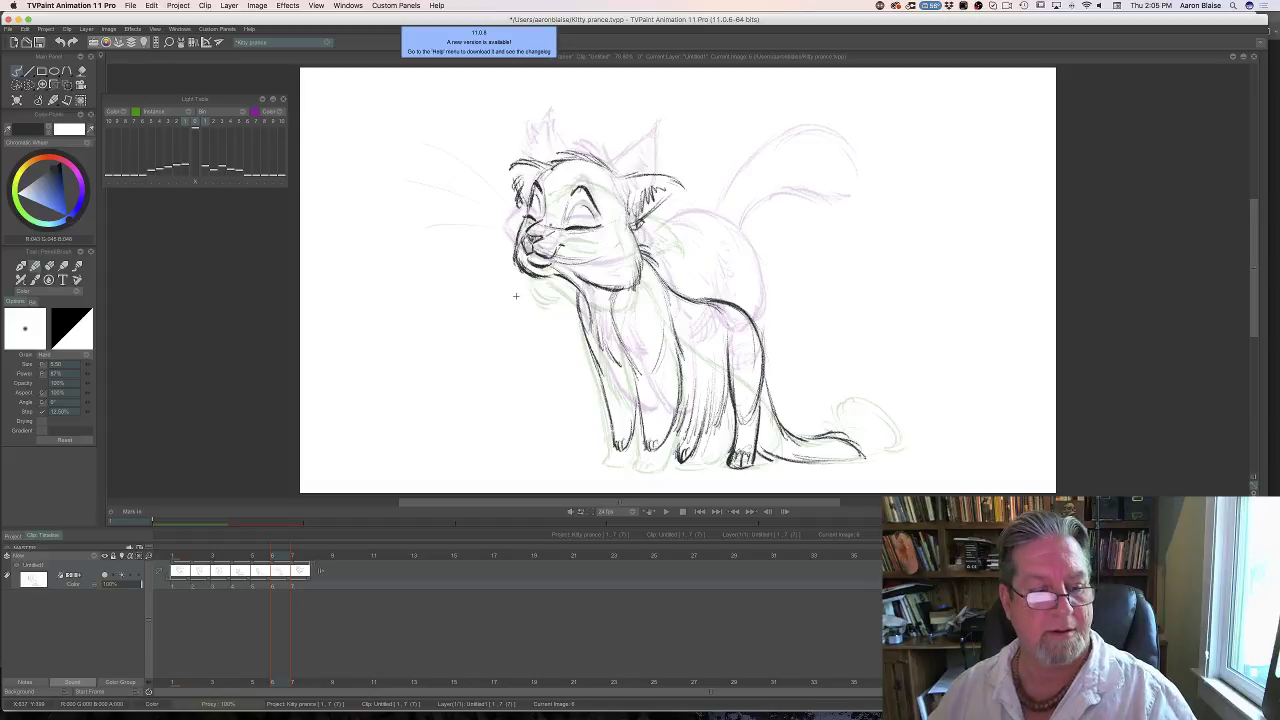
mouse_move(280, 557)
left_mouse_down()
mouse_move(175, 557)
mouse_move(300, 557)
mouse_move(171, 570)
mouse_move(313, 568)
mouse_move(175, 571)
mouse_move(301, 577)
mouse_move(184, 573)
mouse_move(290, 574)
mouse_move(200, 574)
mouse_move(265, 584)
mouse_move(214, 583)
mouse_move(245, 580)
left_mouse_up()
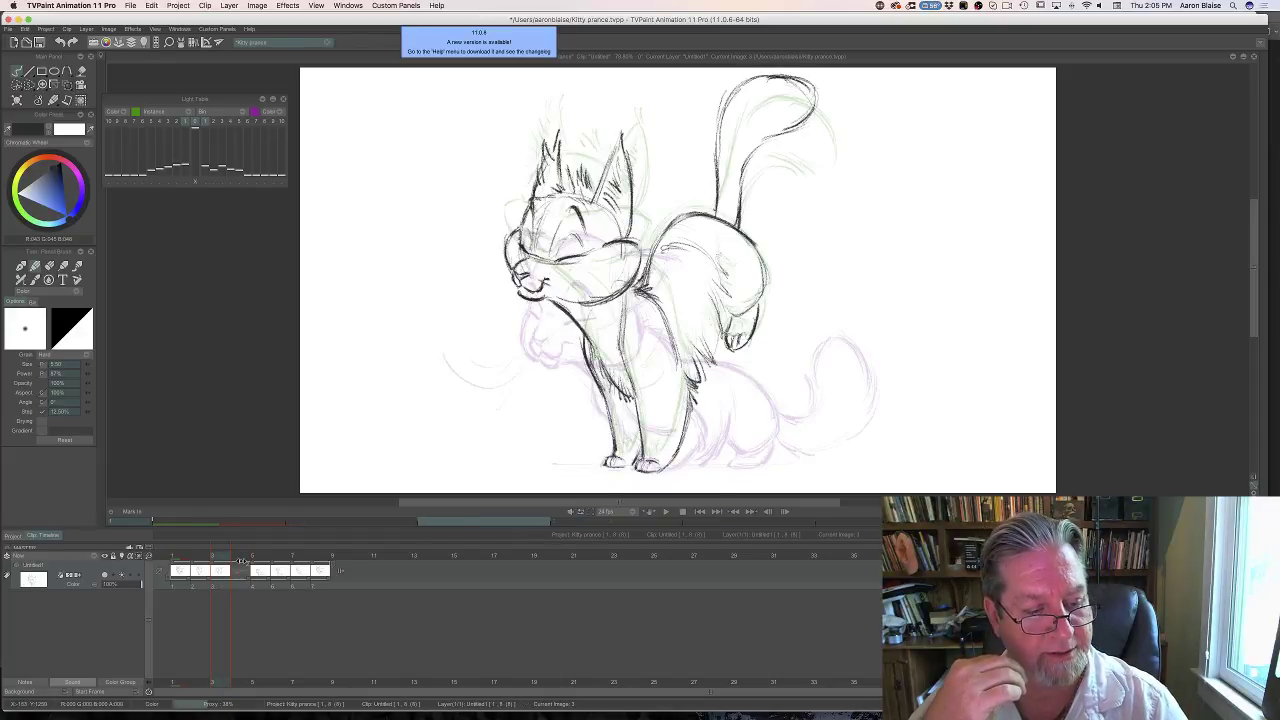
left_click(241, 556)
left_click(16, 100)
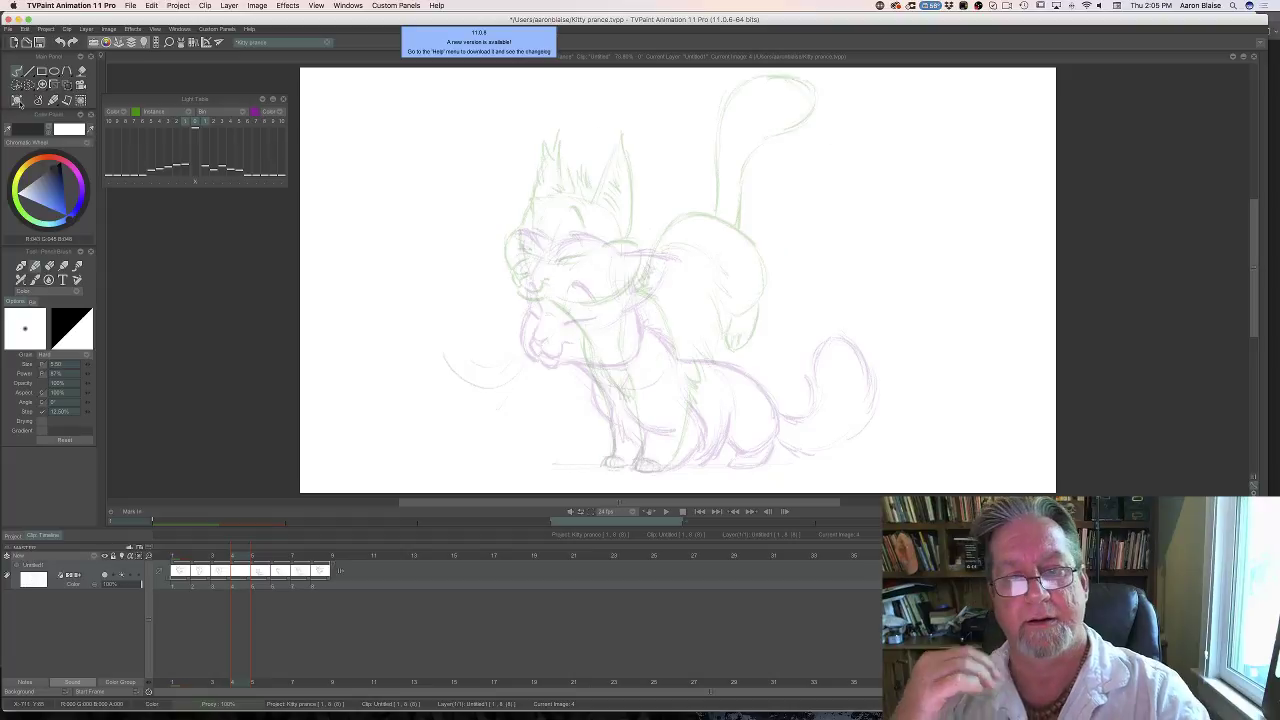
key("Tab")
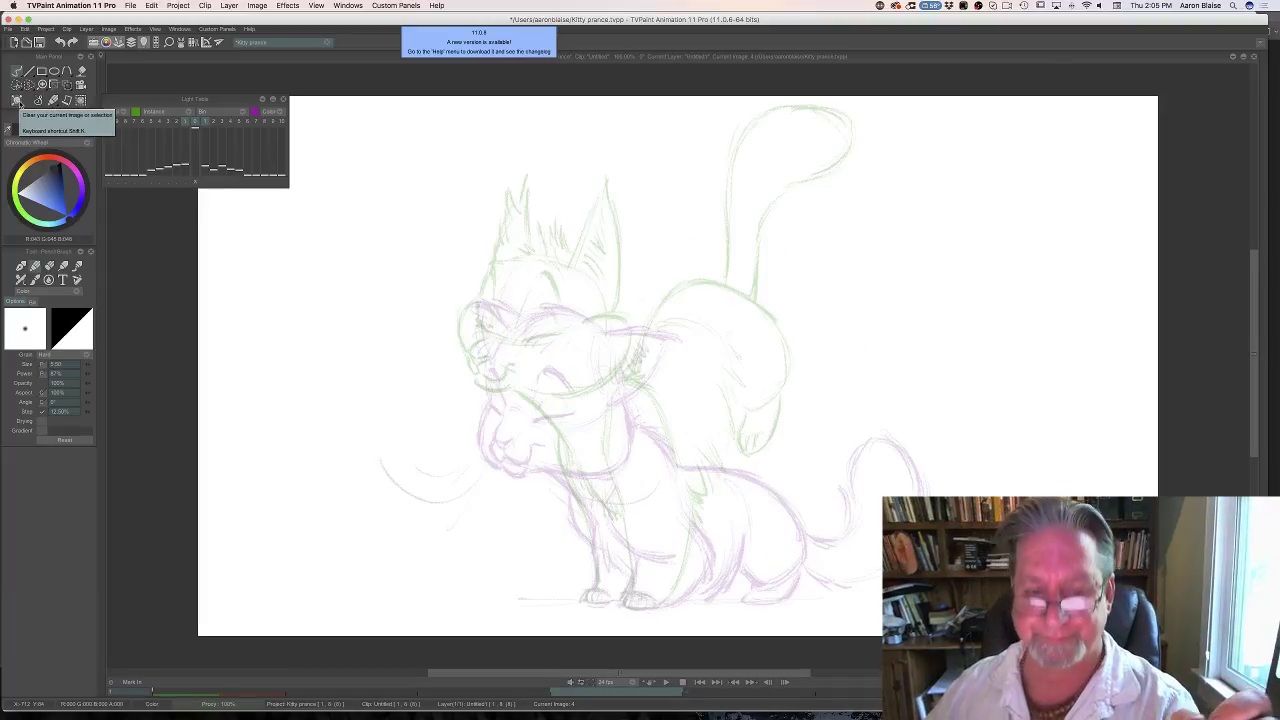
Rough in the head circle on the blank drawing, midway between the two light-table heads, and flip to check it.
key("Left")
key("Right")
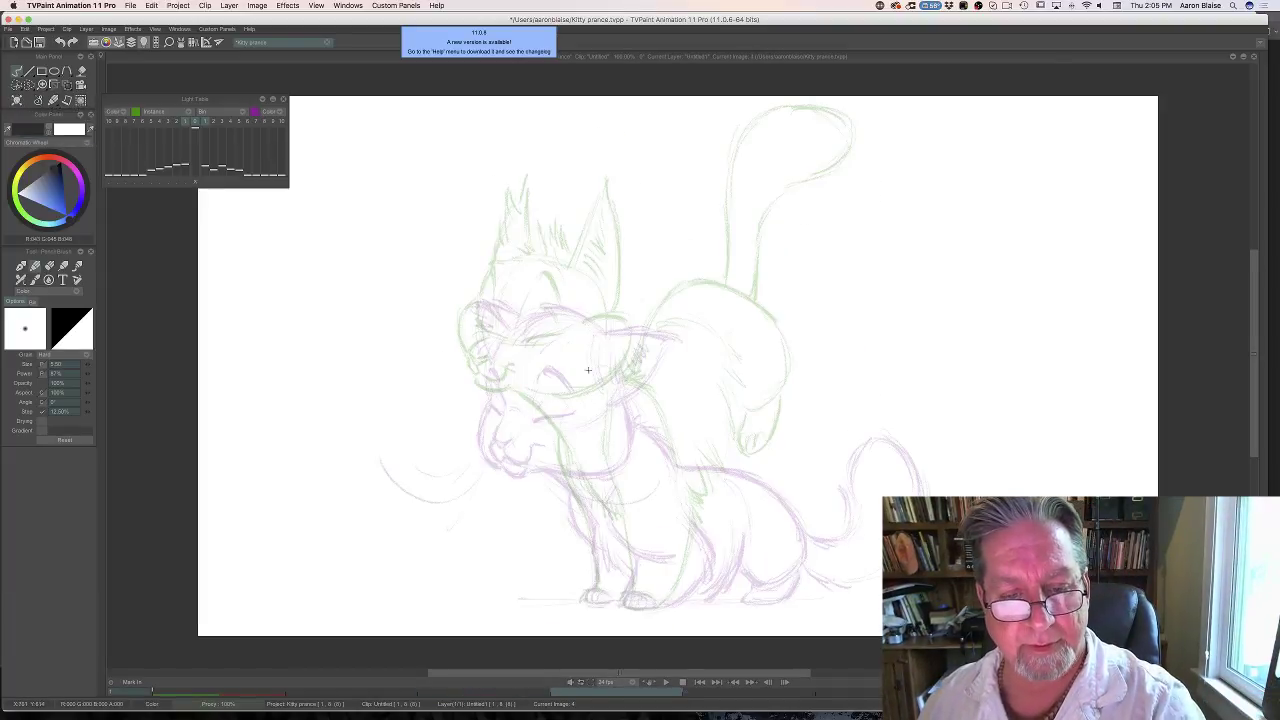
mouse_move(591, 311)
left_mouse_down()
mouse_move(584, 406)
mouse_move(536, 296)
mouse_move(508, 394)
mouse_move(609, 334)
mouse_move(504, 309)
mouse_move(568, 413)
mouse_move(576, 296)
mouse_move(491, 386)
mouse_move(610, 376)
mouse_move(531, 338)
mouse_move(590, 301)
mouse_move(588, 313)
mouse_move(495, 305)
mouse_move(488, 361)
mouse_move(505, 400)
left_mouse_up()
key("Left")
key("Right")
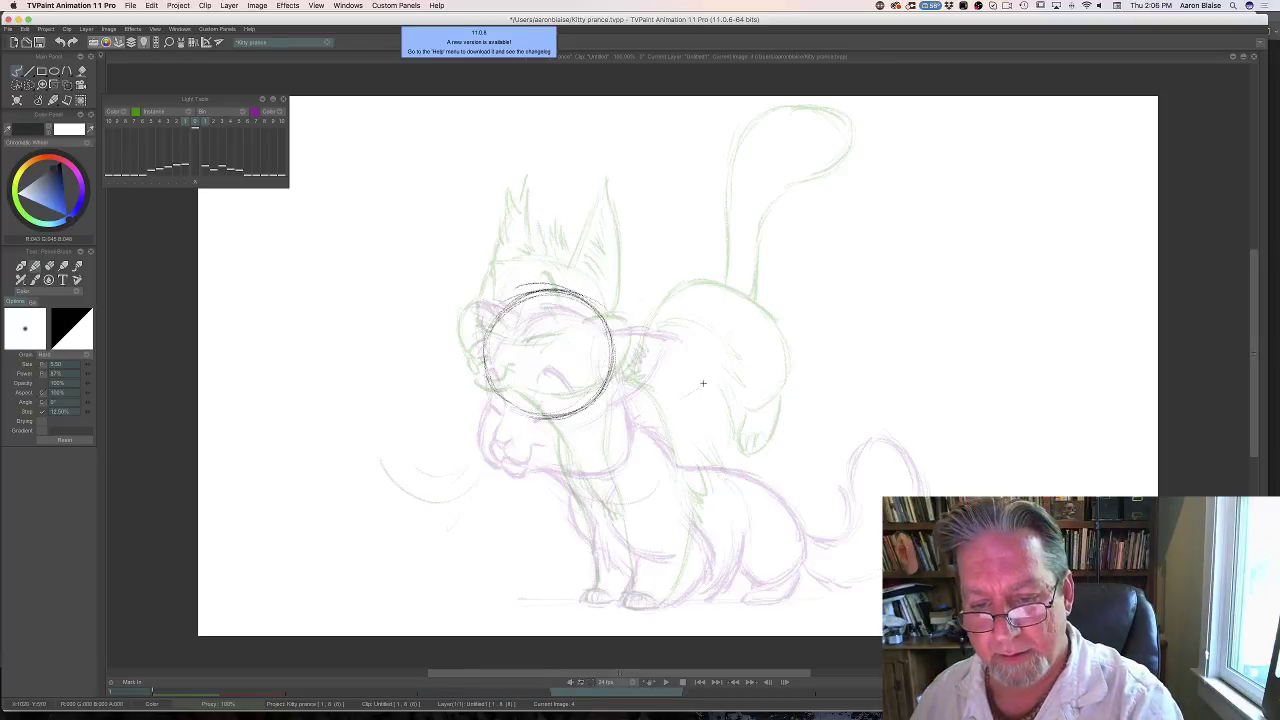
Sketch the arc of the rump between the raised and seated poses, checking it against the previous drawing.
mouse_move(703, 383)
left_mouse_down()
mouse_move(731, 372)
mouse_move(806, 441)
mouse_move(749, 374)
mouse_move(672, 402)
mouse_move(728, 364)
mouse_move(808, 440)
mouse_move(779, 397)
left_mouse_up()
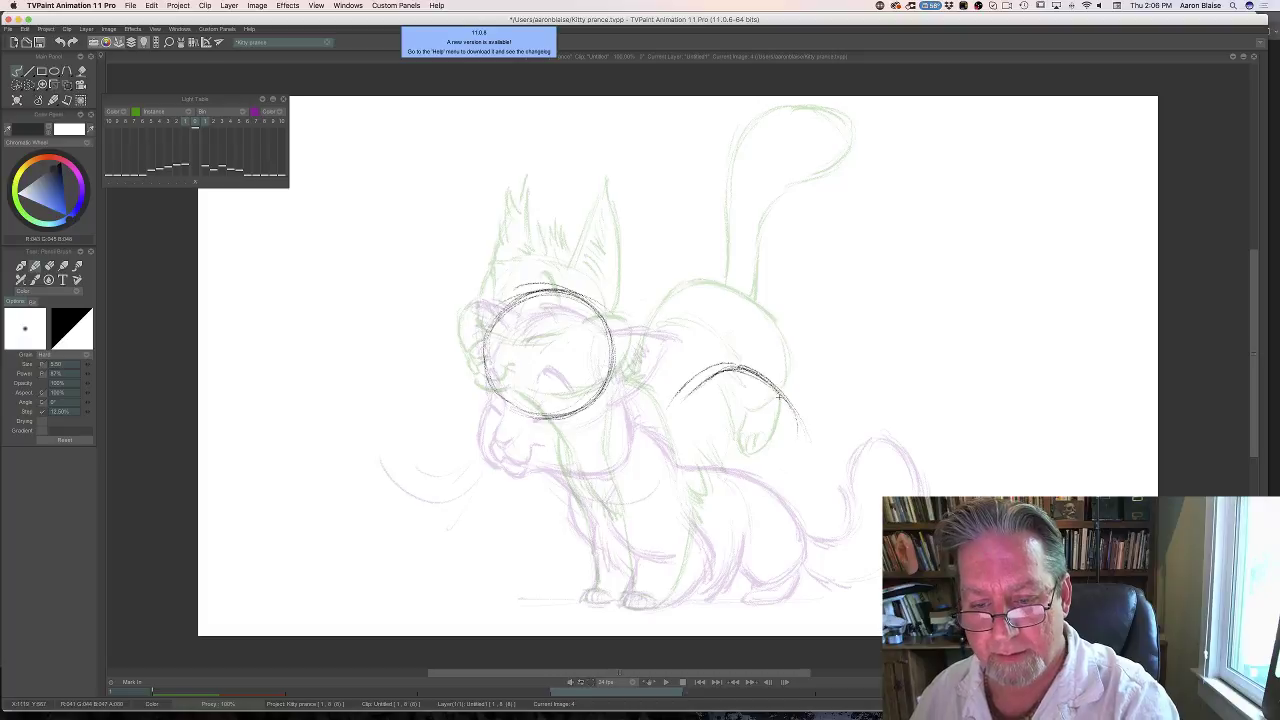
key("Left")
key("Right")
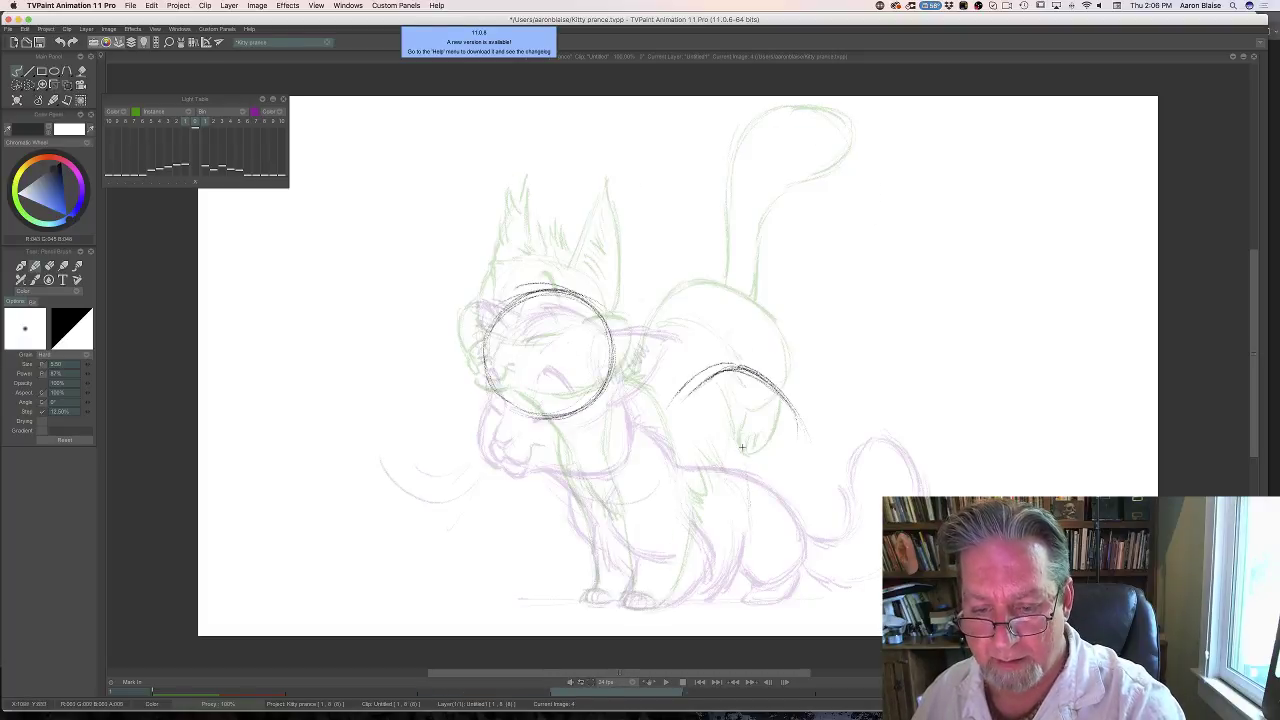
Try a bent hind leg under the rump arc, with the thigh outline and a straight lower leg down to the ground.
left_click_drag(742, 447, 778, 494)
left_click_drag(795, 432, 781, 503)
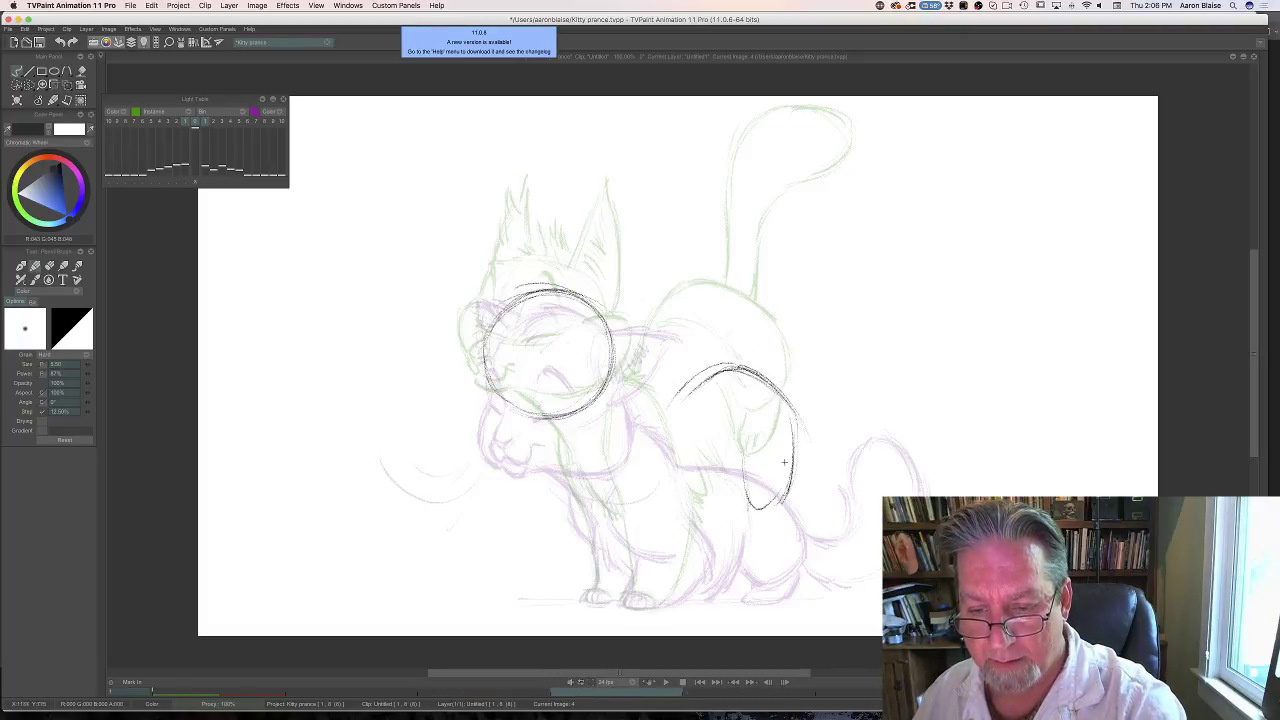
mouse_move(793, 408)
left_mouse_down()
mouse_move(753, 557)
mouse_move(749, 510)
mouse_move(753, 582)
left_mouse_up()
left_click_drag(785, 510, 787, 541)
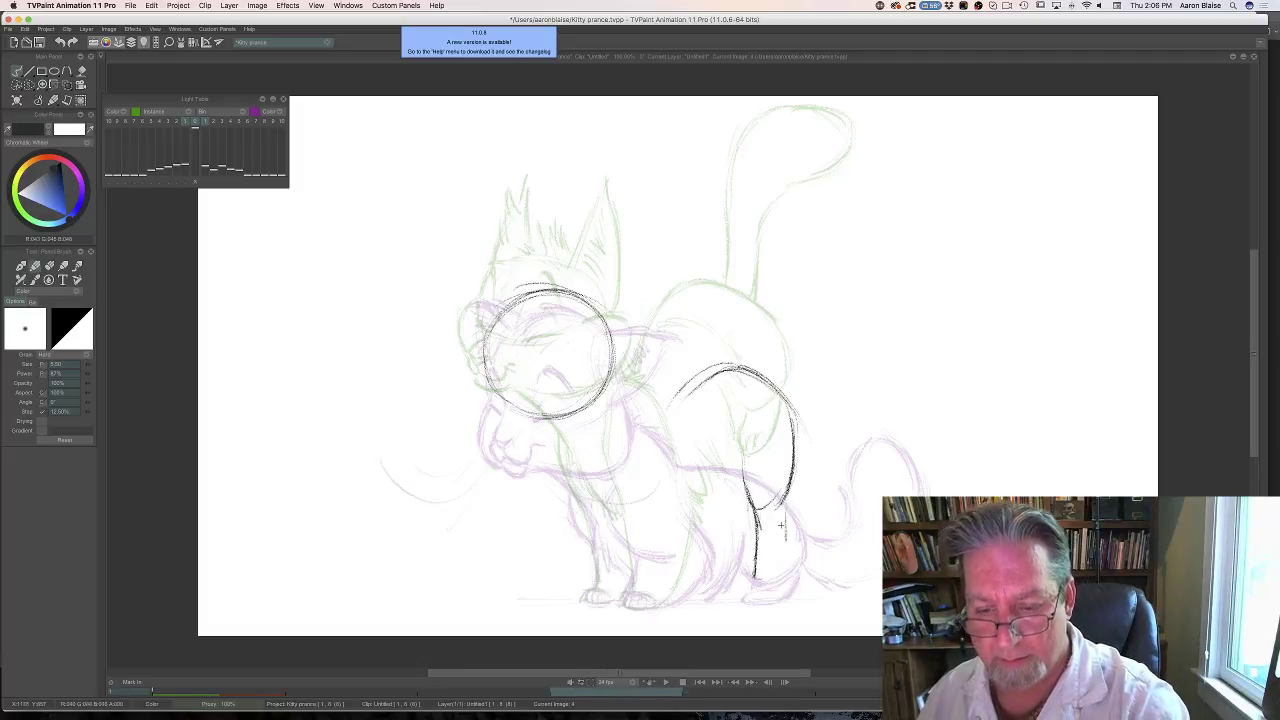
Flip back and forth through the neighbouring drawings to examine the rump and hind leg motion.
key("Left")
key("Right")
key("Right")
key("Left")
key("Left")
key("Left")
key("Right")
key("Right")
key("Right")
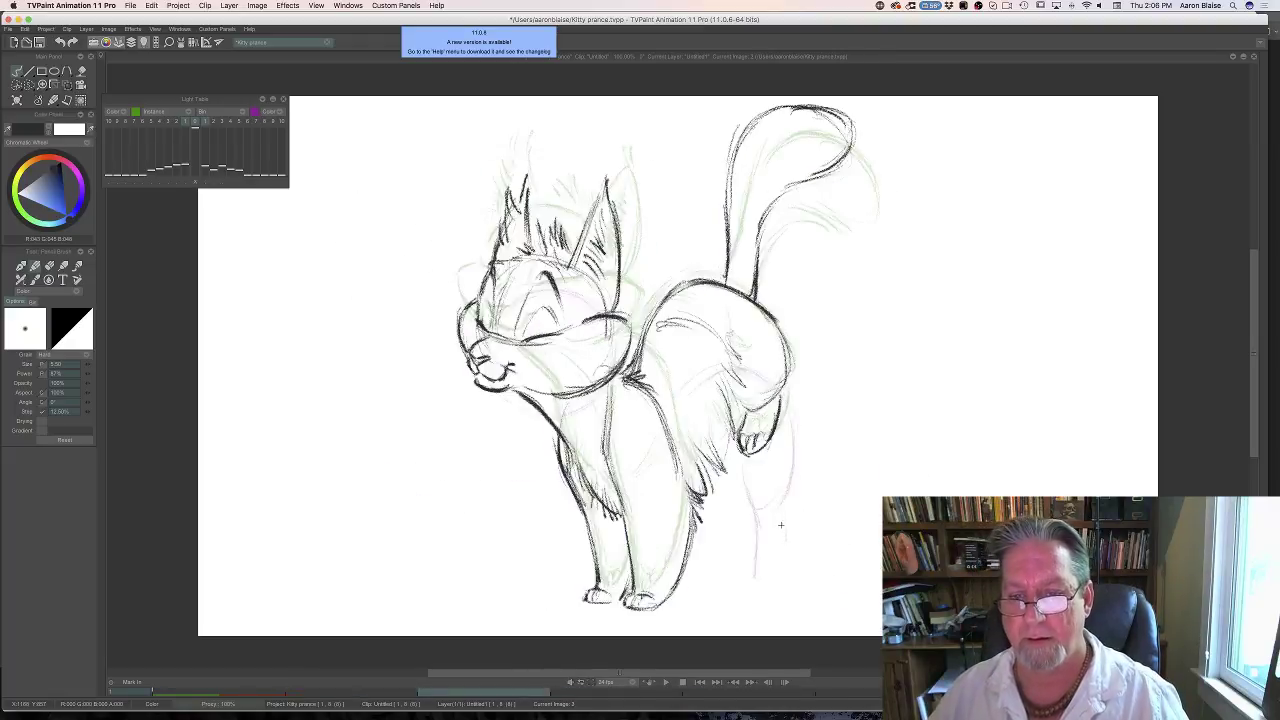
key("Left")
key("Left")
key("Left")
key("Right")
key("Right")
key("Left")
key("Left")
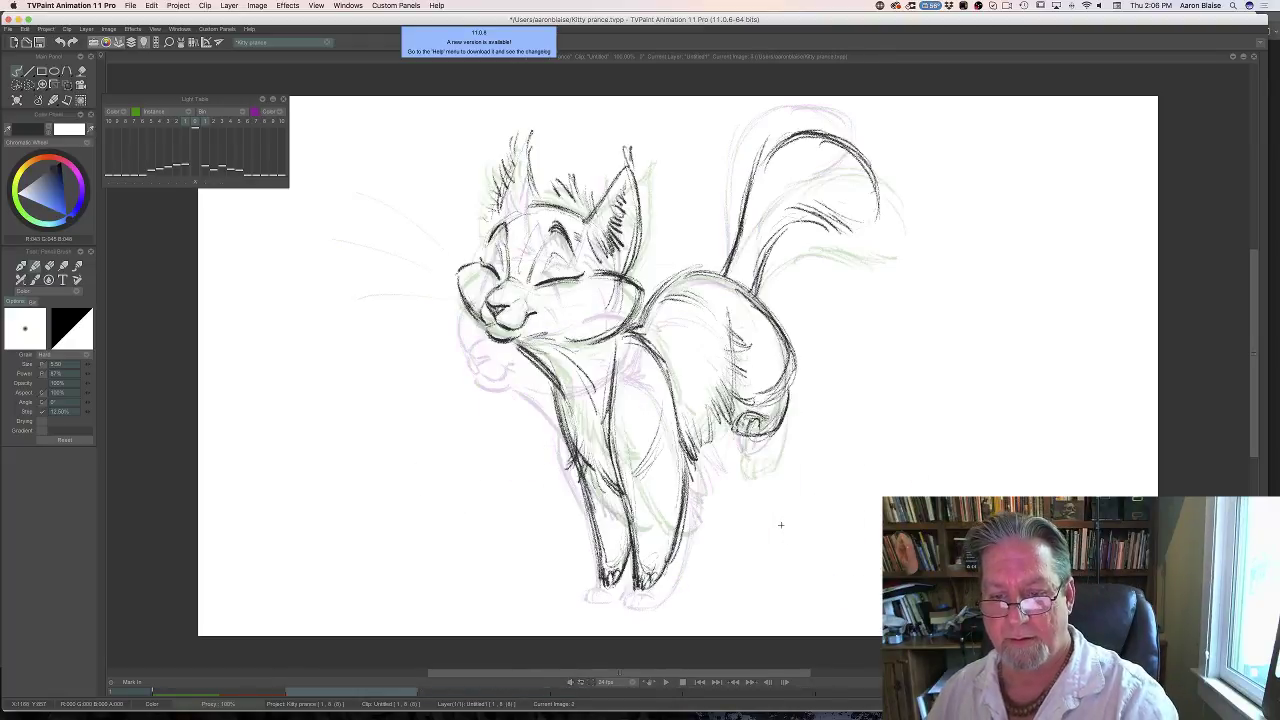
key("Right")
Erase the thigh and lower leg lines beneath the rump arc.
key("e")
key("Left")
key("Right")
key("Right")
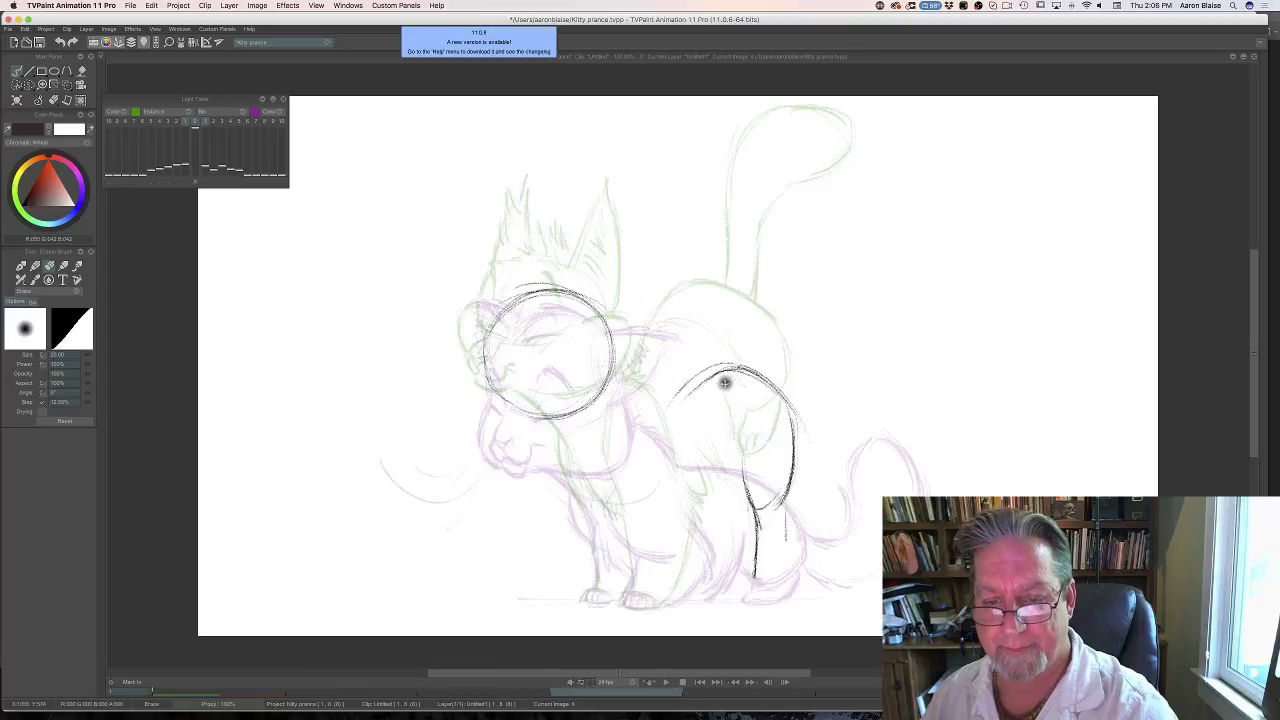
mouse_move(787, 432)
left_mouse_down()
mouse_move(781, 524)
mouse_move(791, 467)
mouse_move(769, 531)
mouse_move(742, 470)
left_mouse_up()
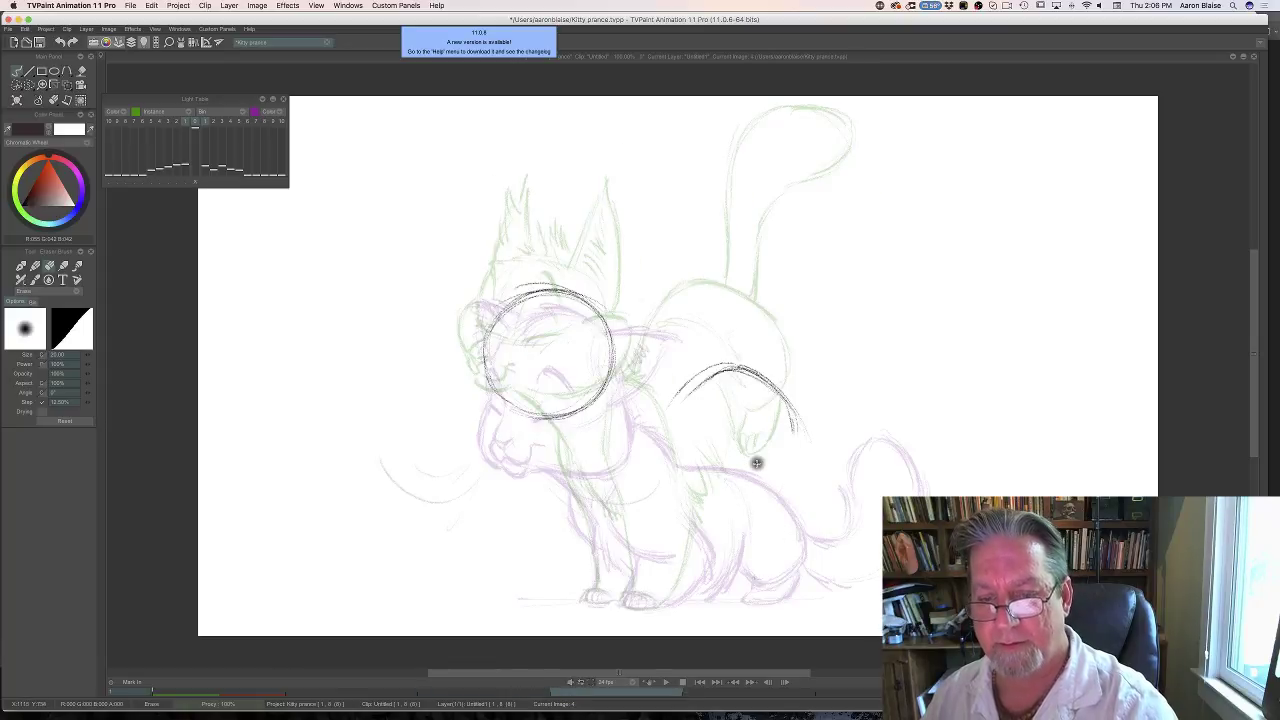
Draw the hind leg lifted off the ground, sketching the foot with toes and joining its thigh to the rump.
key("e")
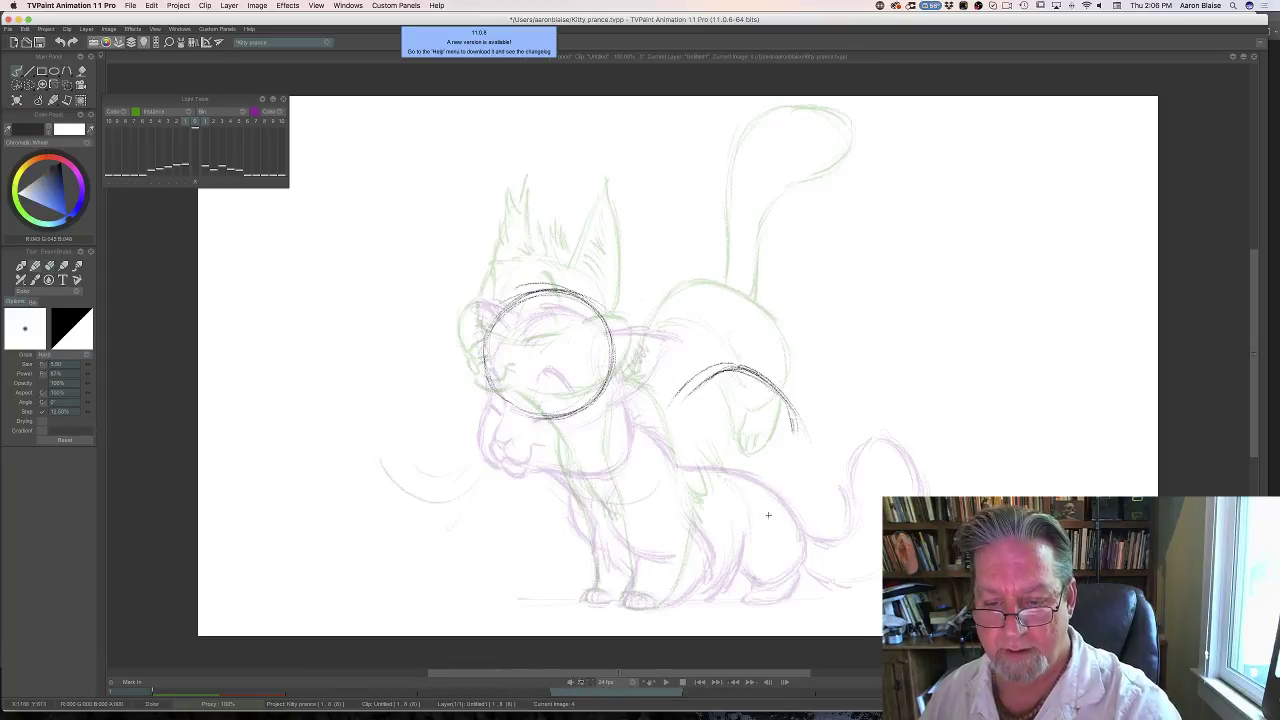
left_click_drag(776, 486, 768, 558)
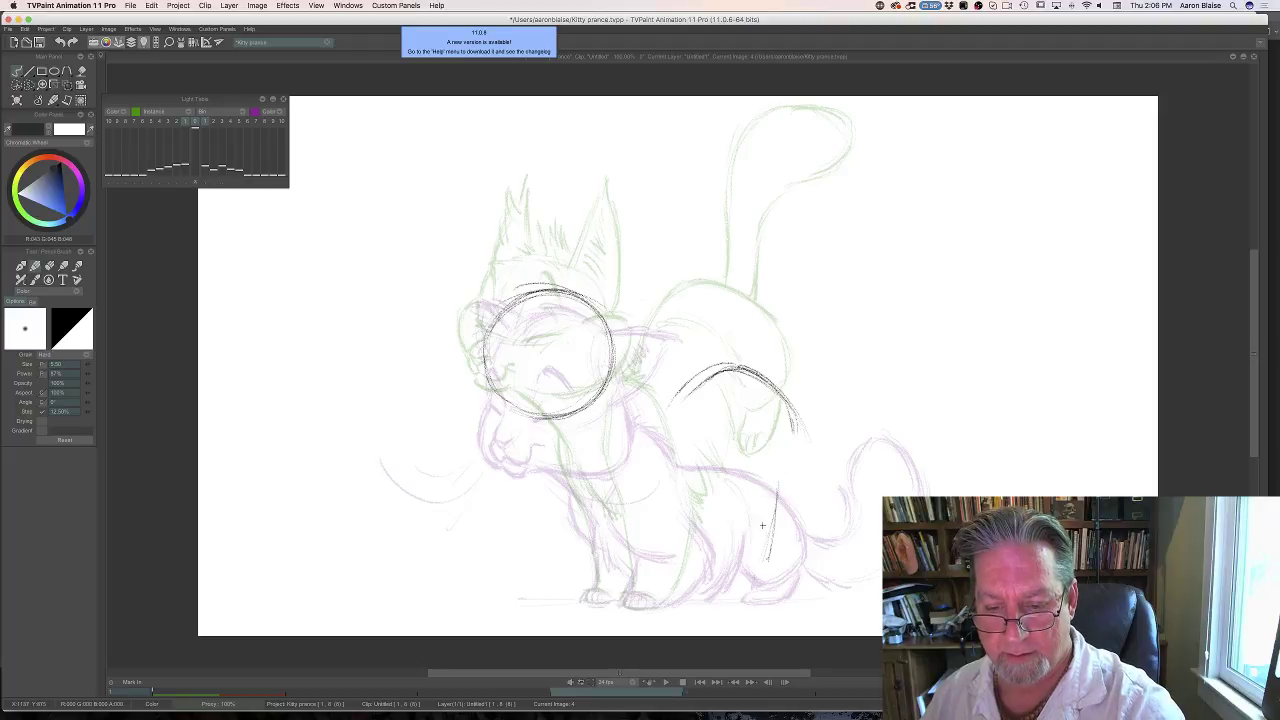
mouse_move(752, 513)
left_mouse_down()
mouse_move(742, 566)
mouse_move(764, 562)
mouse_move(778, 508)
left_mouse_up()
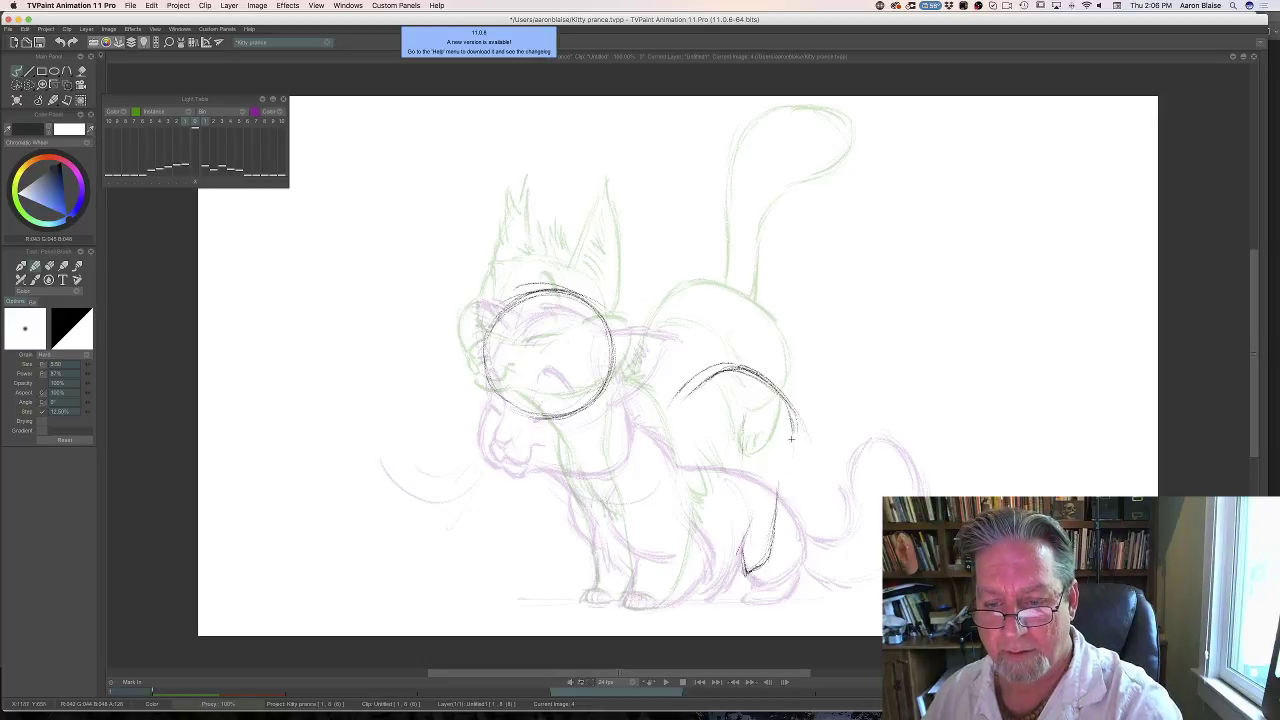
mouse_move(791, 438)
left_mouse_down()
mouse_move(781, 486)
mouse_move(754, 499)
mouse_move(742, 558)
left_mouse_up()
key("Left")
key("Right")
key("Right")
key("Left")
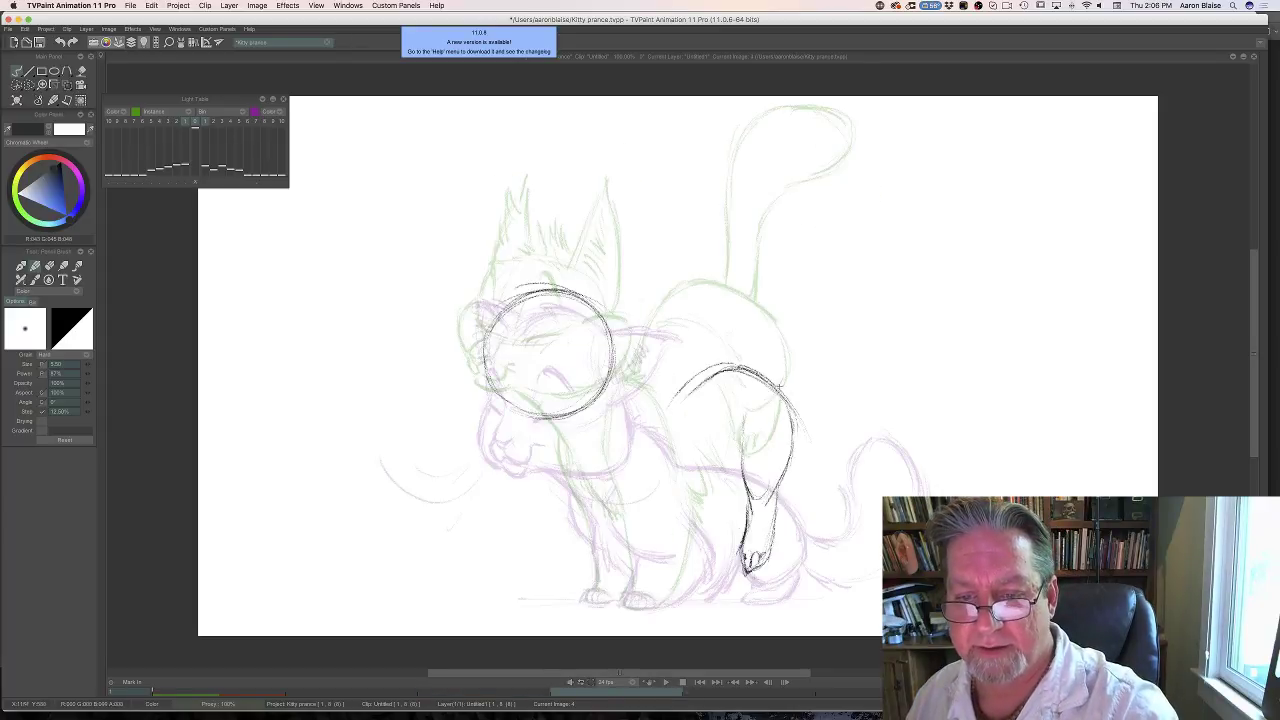
Rough in the tail rising from the rump, with both edges curving up to a rounded tip.
mouse_move(780, 385)
left_mouse_down()
mouse_move(784, 330)
mouse_move(750, 182)
mouse_move(771, 255)
mouse_move(752, 168)
mouse_move(764, 162)
mouse_move(816, 240)
mouse_move(826, 320)
left_mouse_up()
key("Right")
key("Left")
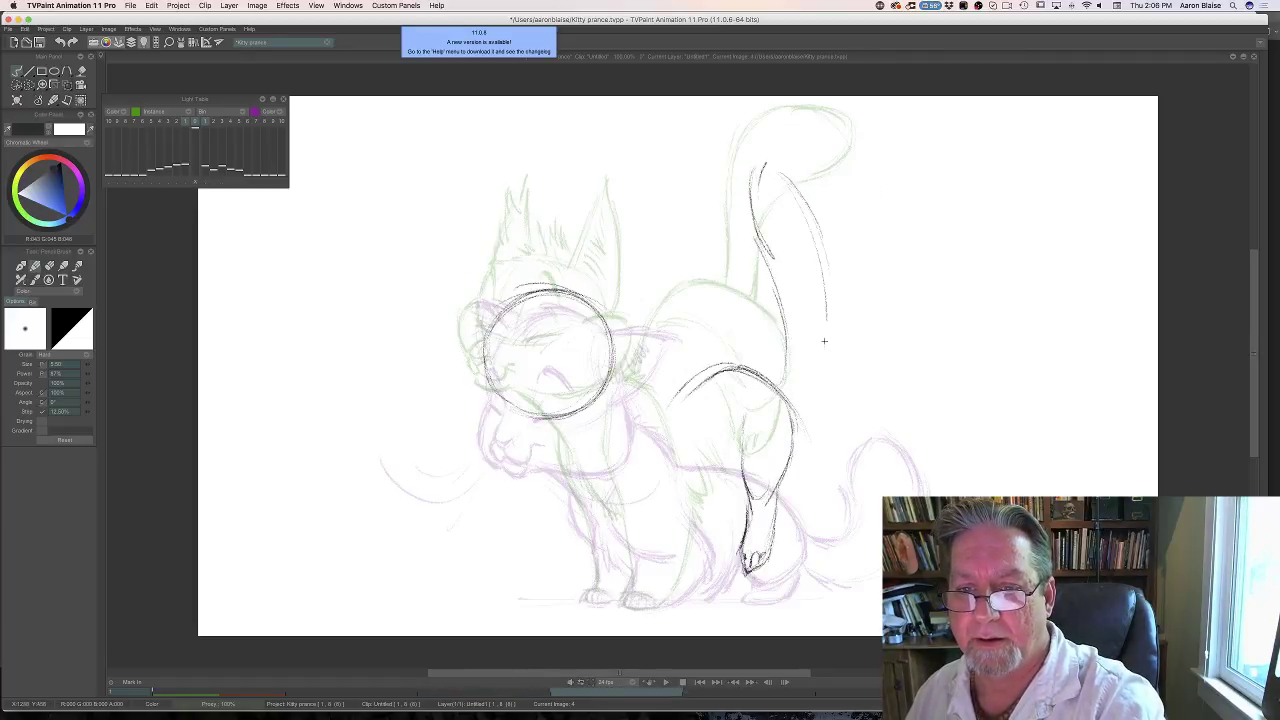
left_click_drag(804, 237, 804, 405)
left_click_drag(818, 356, 801, 408)
mouse_move(787, 337)
left_mouse_down()
mouse_move(780, 388)
mouse_move(757, 258)
left_mouse_up()
mouse_move(757, 256)
left_mouse_down()
mouse_move(754, 177)
mouse_move(818, 250)
left_mouse_up()
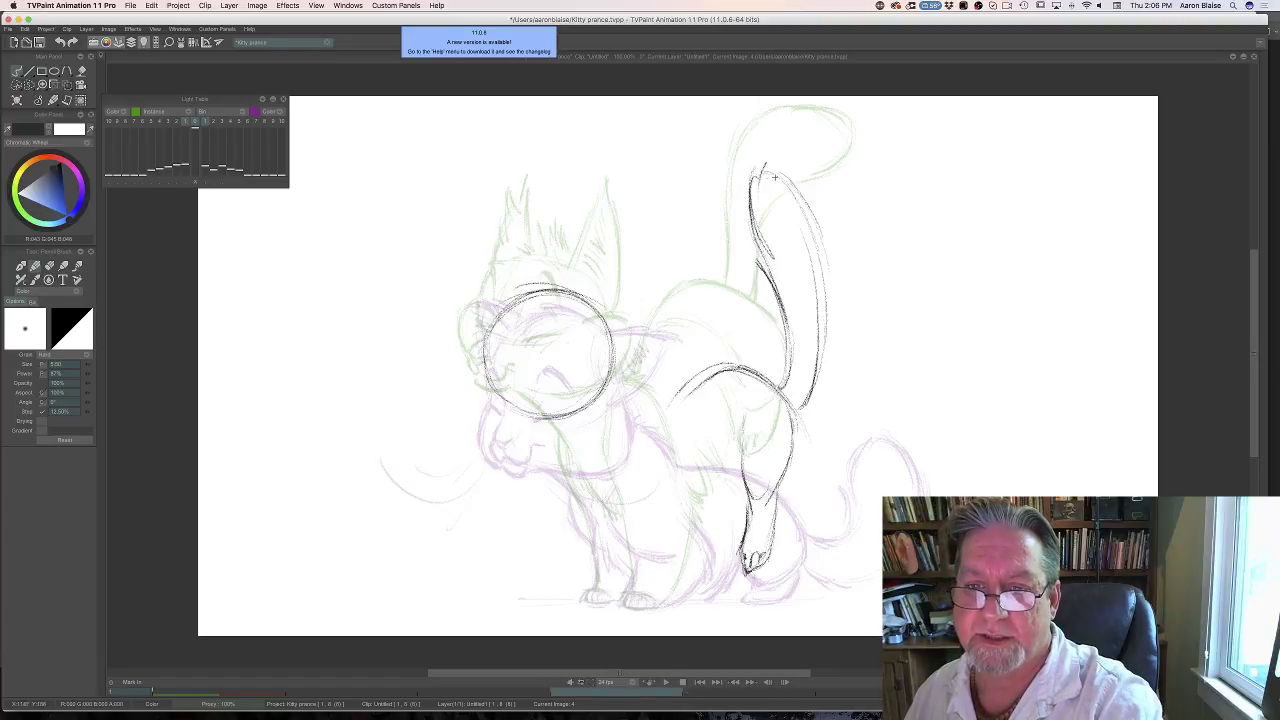
Strengthen the tail's back edge from the tip down to the rump and flip through the neighbouring drawings to check it.
mouse_move(775, 177)
left_mouse_down()
mouse_move(825, 355)
mouse_move(815, 380)
left_mouse_up()
mouse_move(823, 240)
left_mouse_down()
mouse_move(818, 375)
mouse_move(799, 412)
left_mouse_up()
key("Left")
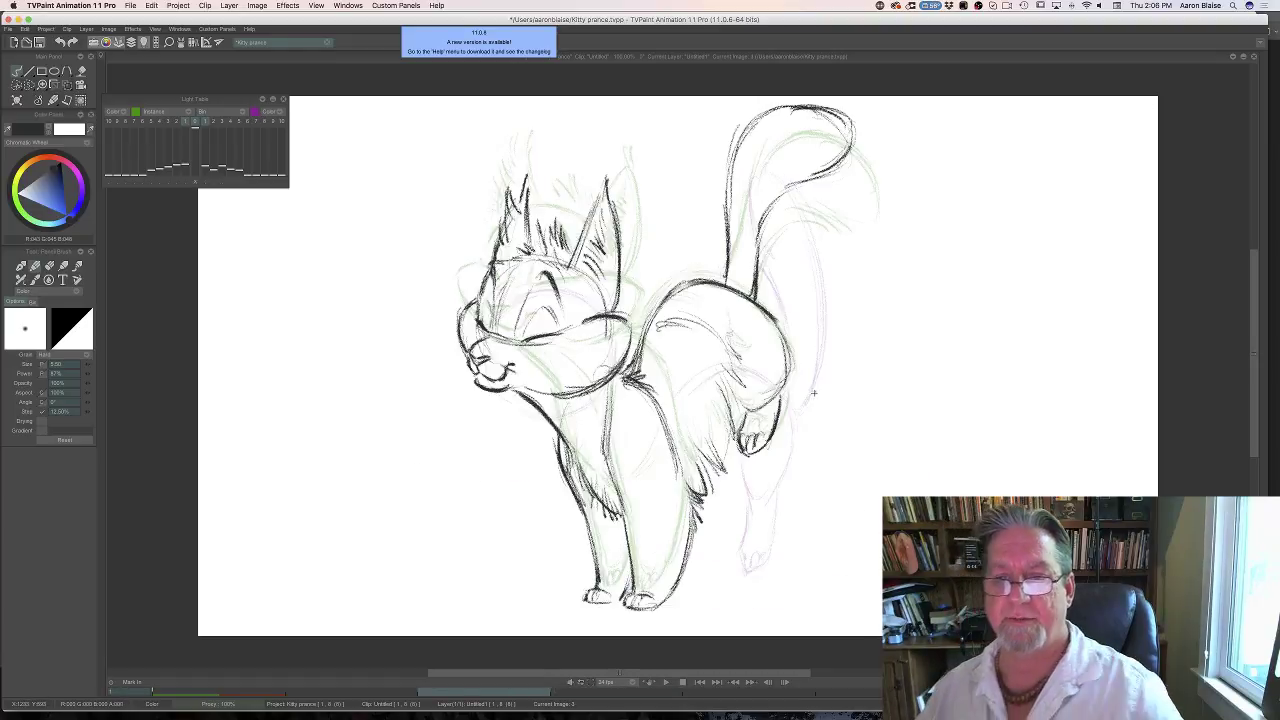
key("Right")
key("Left")
key("Right")
key("Right")
key("Right")
key("Left")
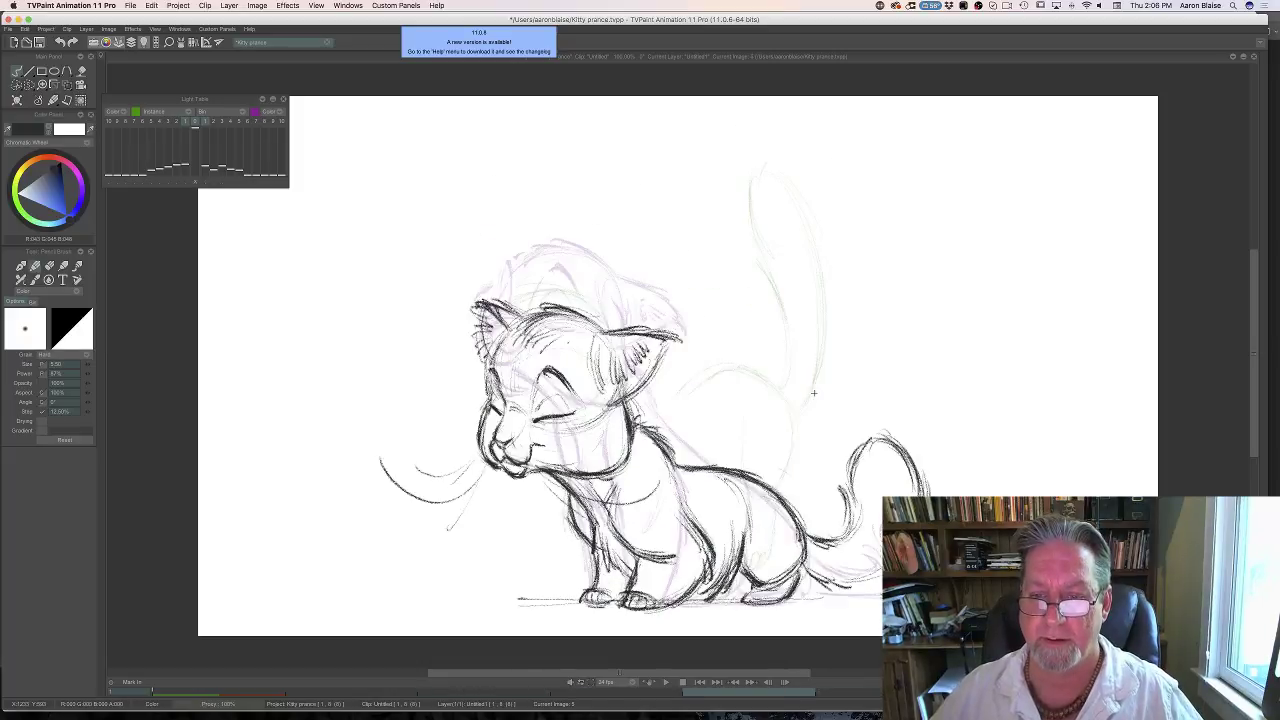
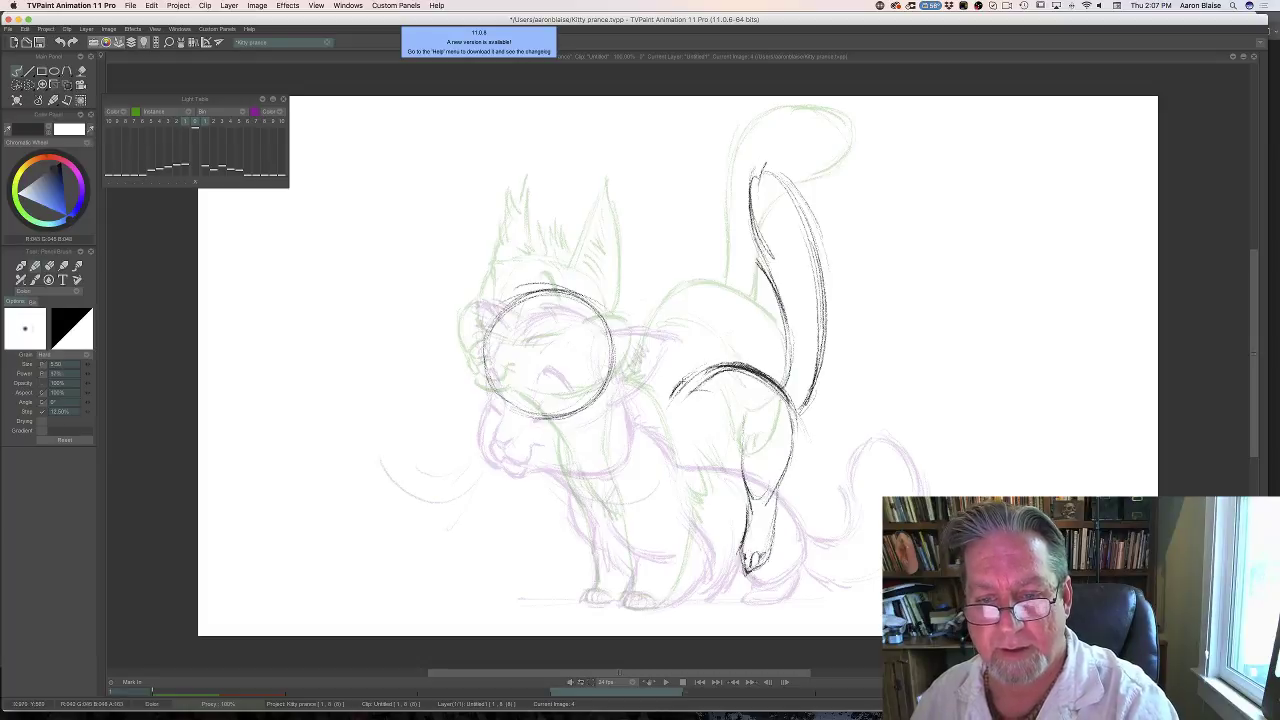
Reinforce the front of the rump arc where it runs down toward the back, comparing with the previous drawing.
key("e")
key("Left")
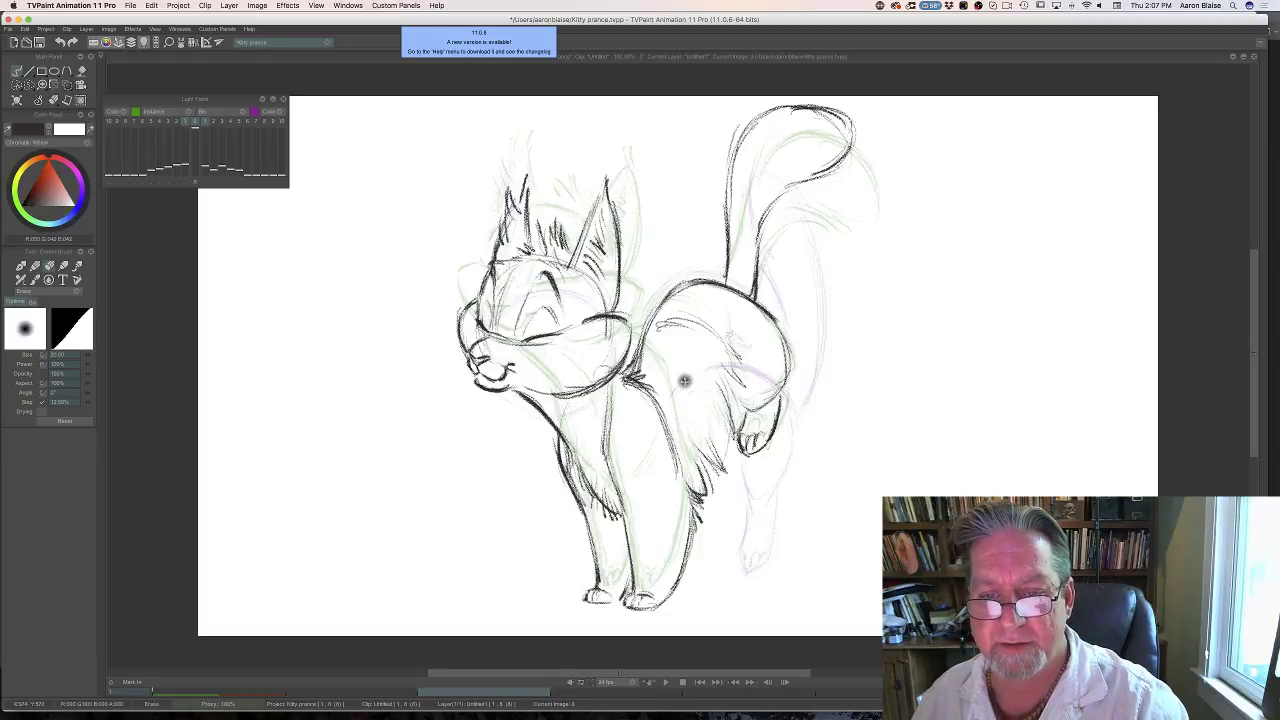
key("Right")
key("e")
left_click_drag(712, 365, 672, 384)
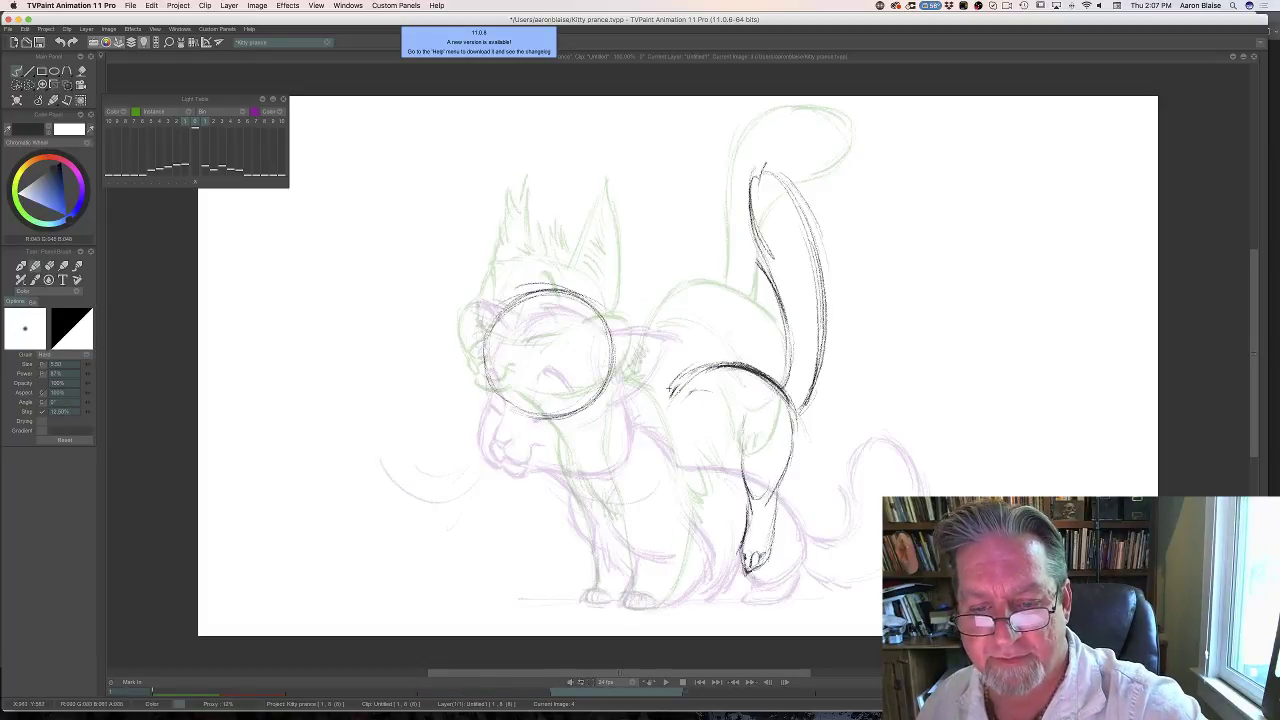
key("Left")
key("Right")
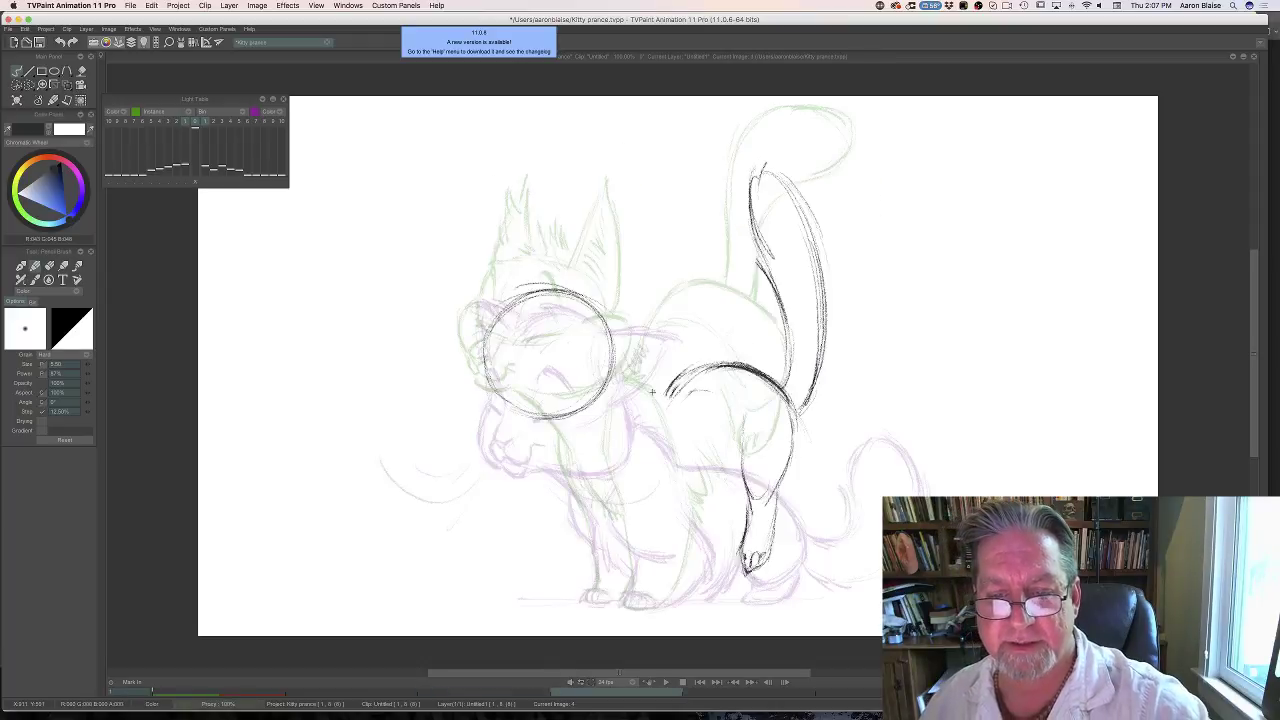
Erase stray marks along the front end of the rump arc and flip to compare it with the previous drawing.
key("e")
left_click_drag(706, 357, 665, 393)
key("Left")
key("Right")
key("e")
key("Left")
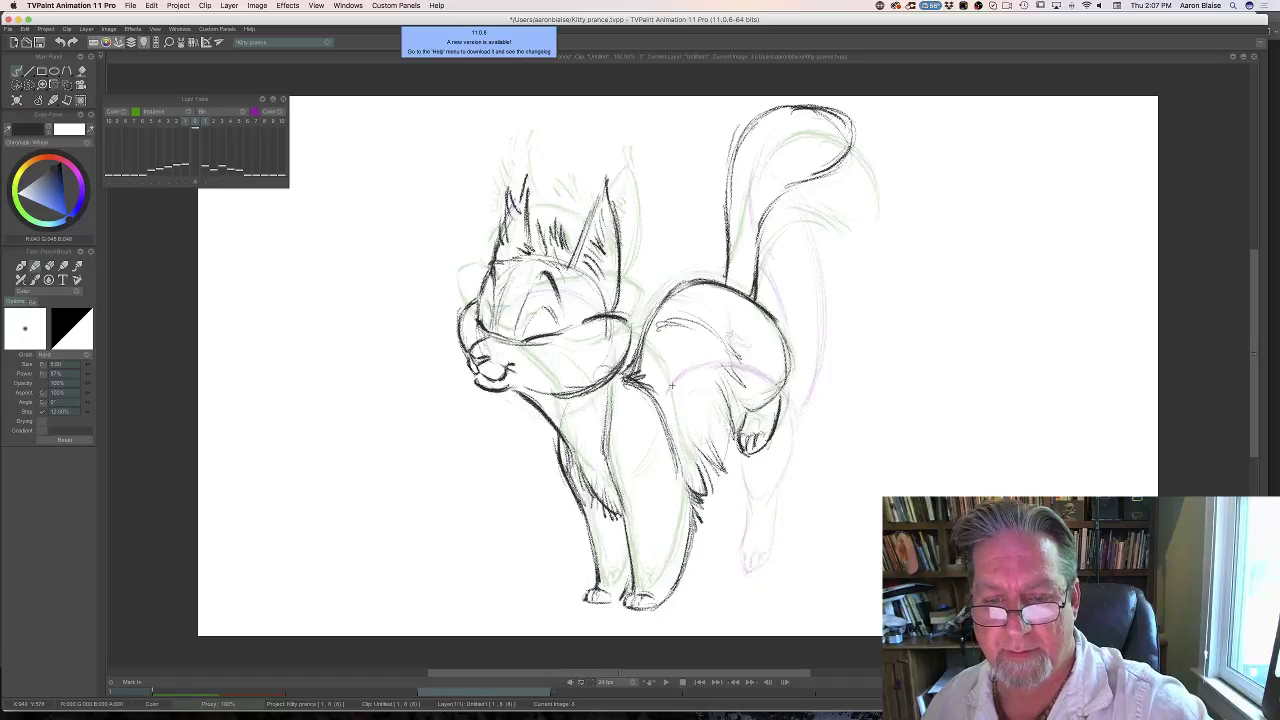
Sketch the short fur tuft at the shoulders behind the head, flipping against the previous drawing.
key("Right")
key("Left")
key("Right")
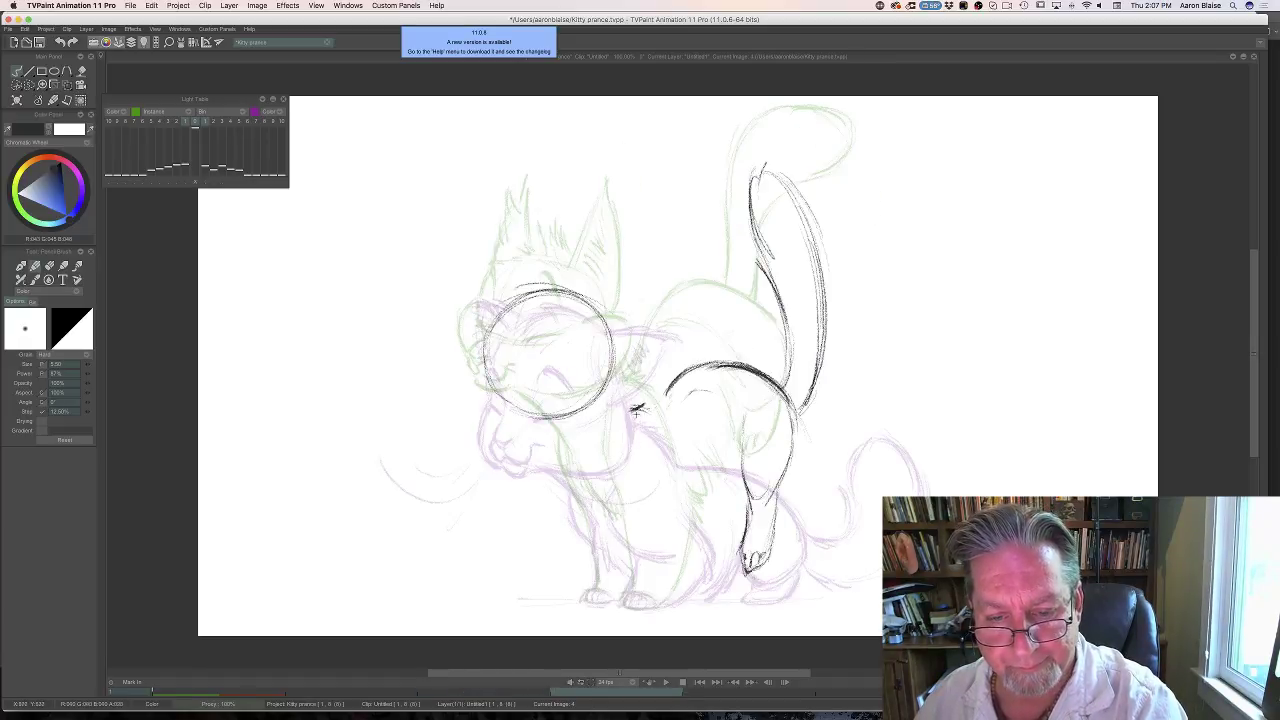
mouse_move(634, 408)
left_mouse_down()
mouse_move(666, 428)
mouse_move(662, 418)
left_mouse_up()
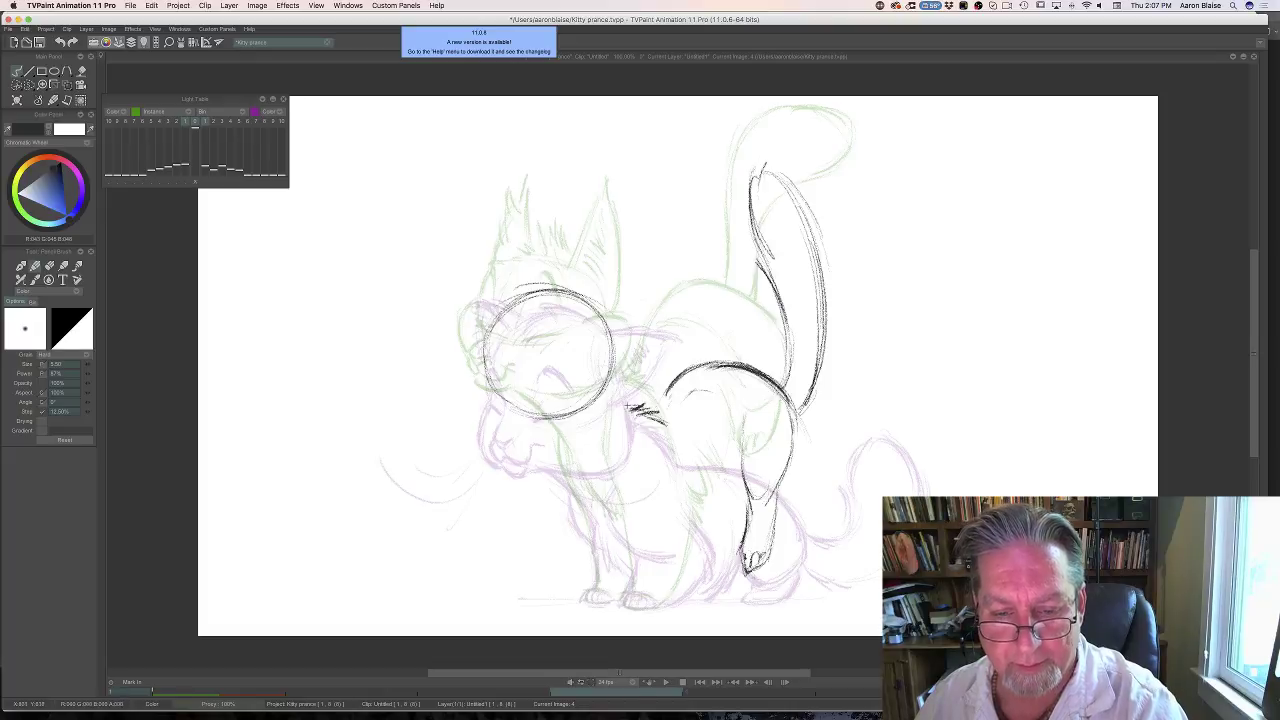
key("Left")
key("Right")
key("Left")
key("Right")
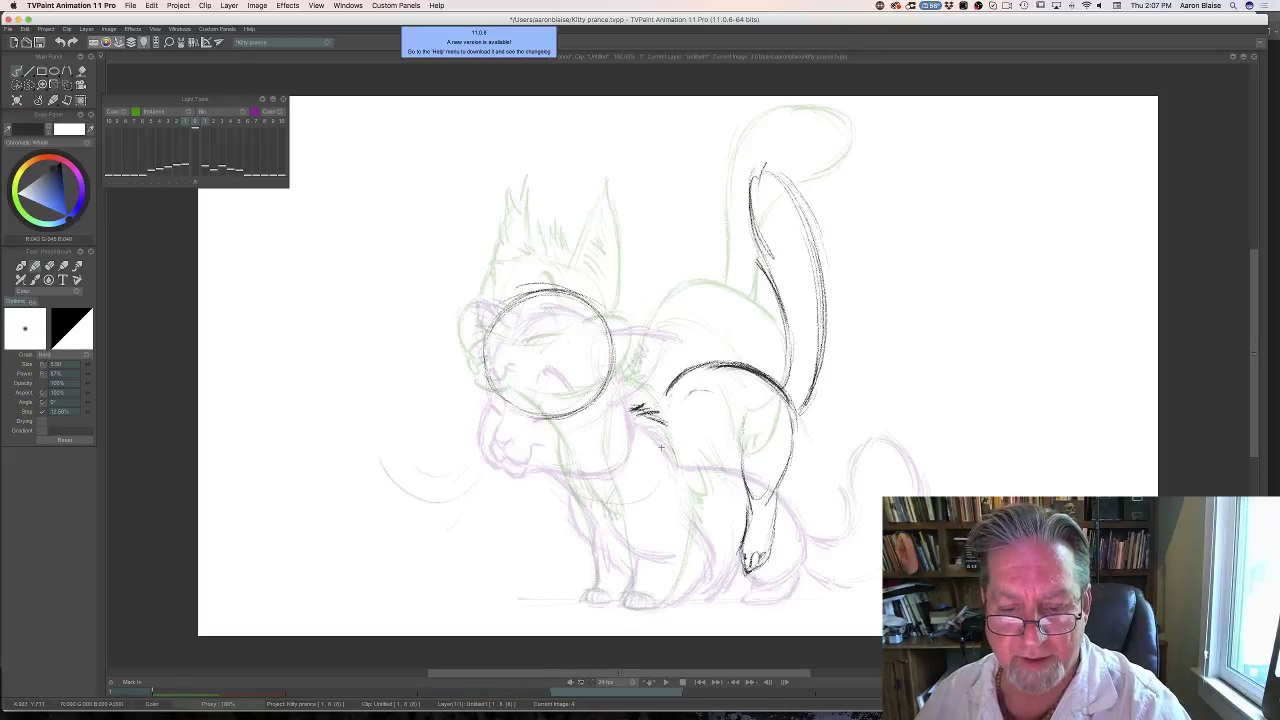
Draw the back edge of the near front leg from the shoulders to the paw, with a fur tuft at the elbow.
key("Left")
key("Right")
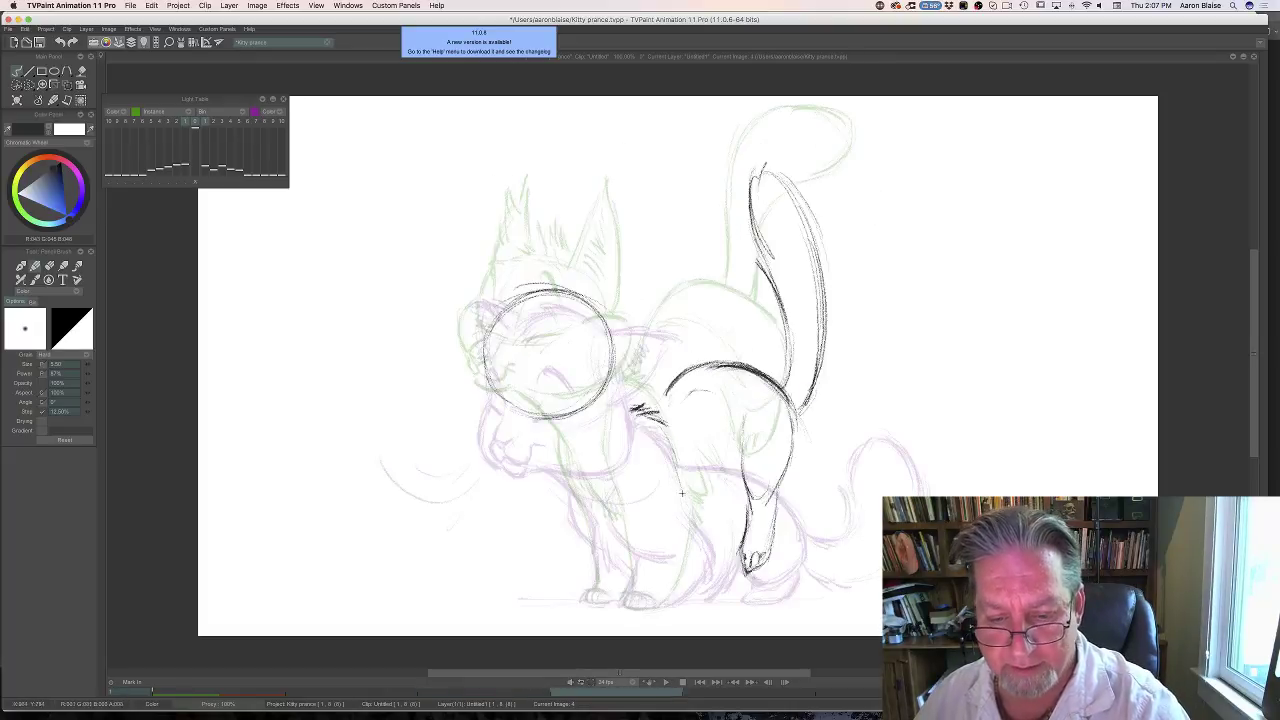
mouse_move(692, 517)
left_mouse_down()
mouse_move(708, 532)
mouse_move(688, 586)
mouse_move(656, 601)
left_mouse_up()
key("Left")
key("Right")
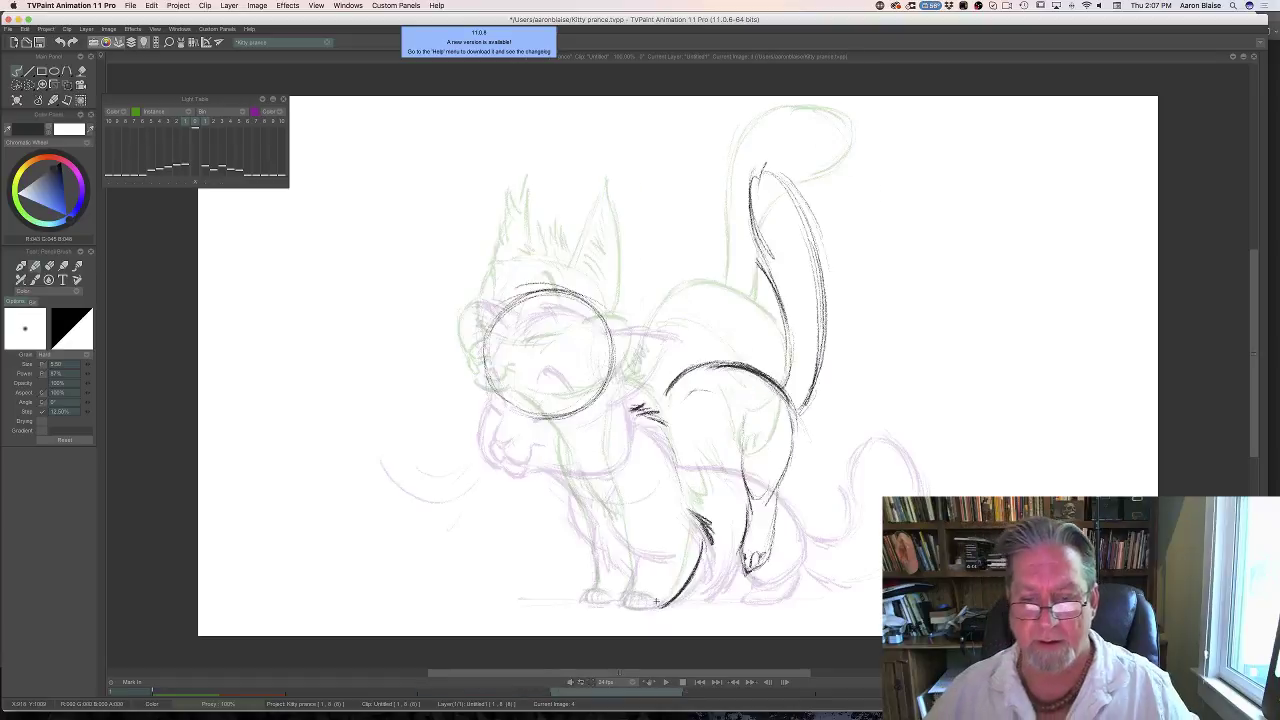
key("Left")
key("Right")
key("Left")
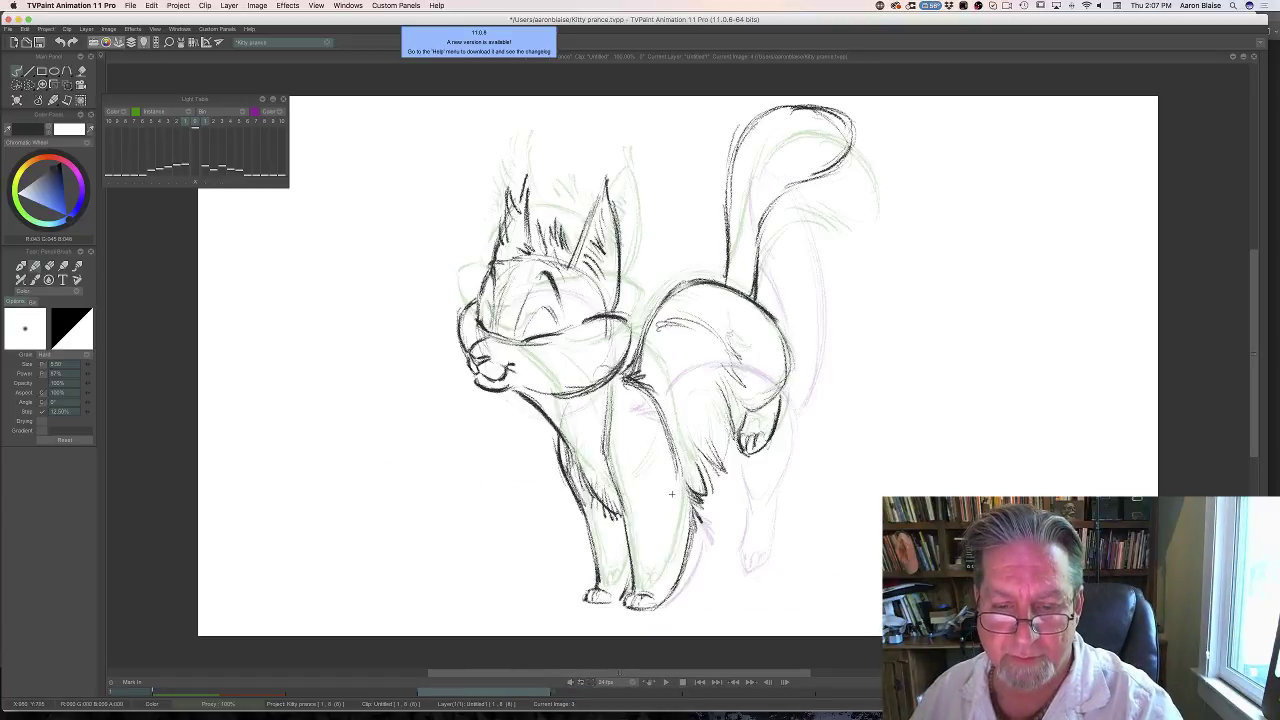
Extend the front of the rump arc down to the shoulder tuft and compare it with the previous drawing.
key("Right")
left_click_drag(670, 377, 661, 391)
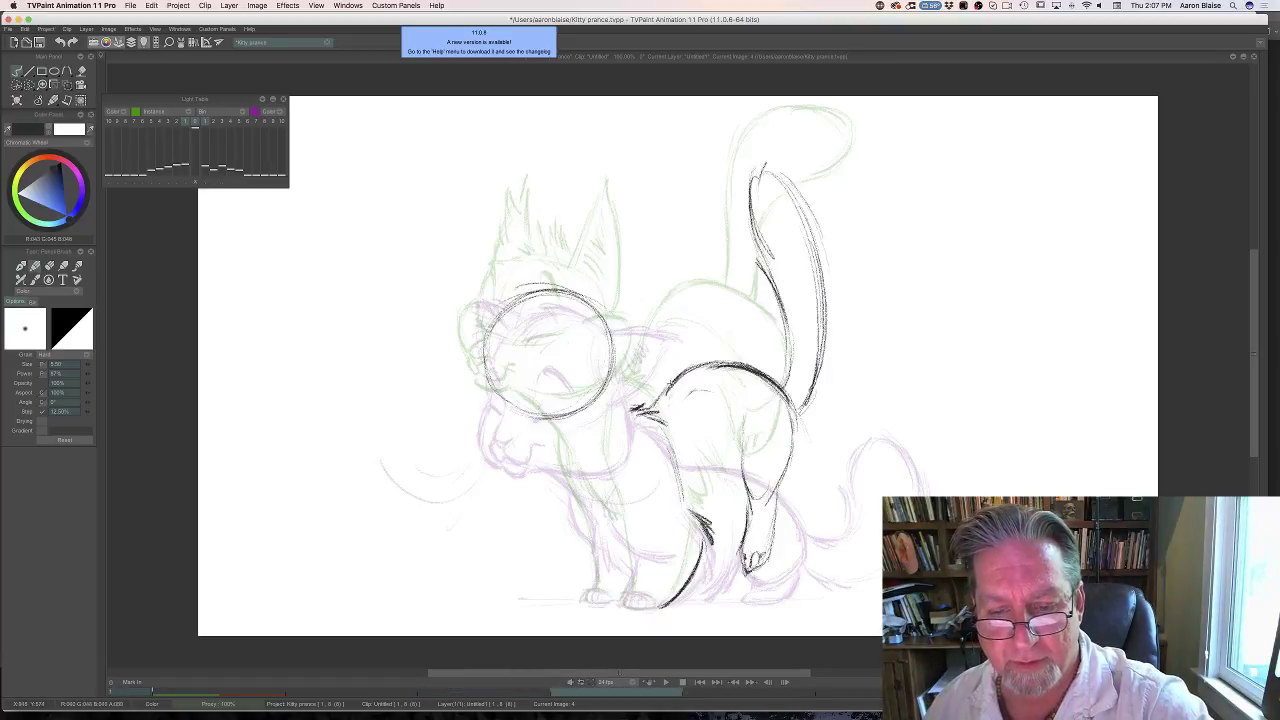
key("Left")
key("Right")
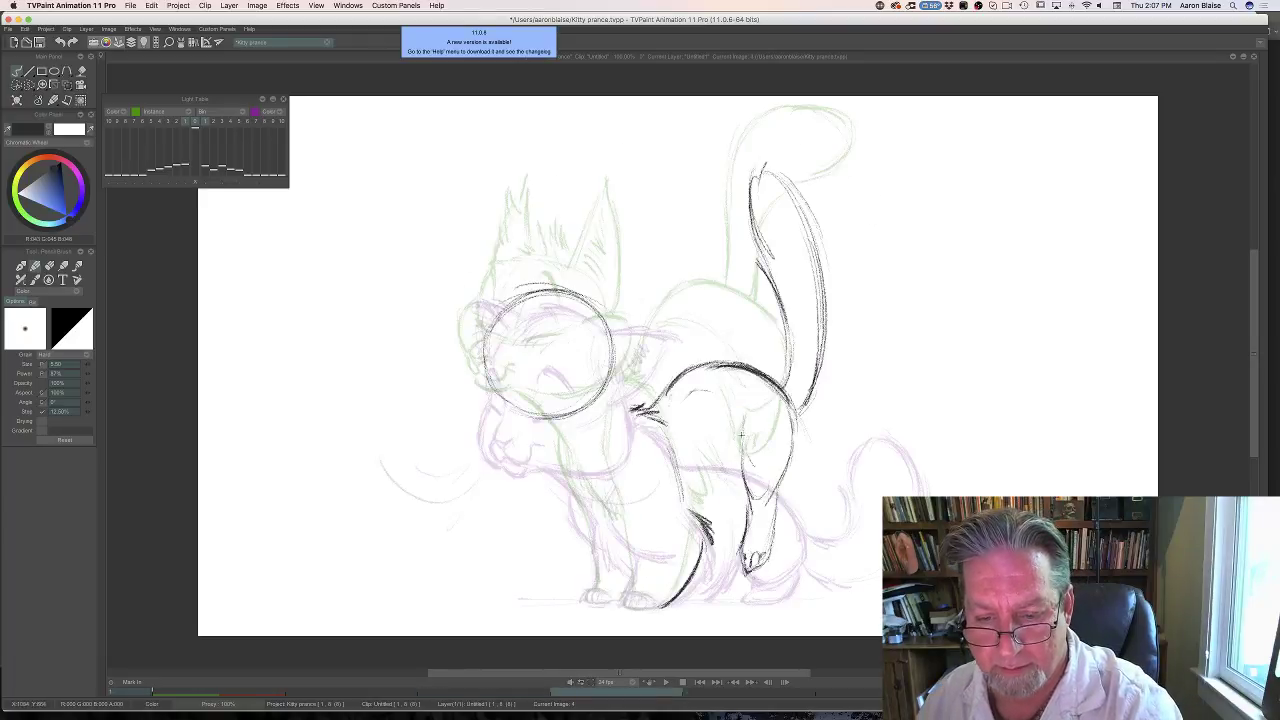
Add fur strokes on the hind leg's thigh and along the belly between the hind leg and the elbow.
mouse_move(741, 435)
left_mouse_down()
mouse_move(772, 462)
mouse_move(762, 451)
mouse_move(751, 500)
mouse_move(752, 474)
mouse_move(775, 484)
mouse_move(710, 512)
mouse_move(712, 538)
left_mouse_up()
left_click(49, 266)
key("Left")
key("Right")
key("e")
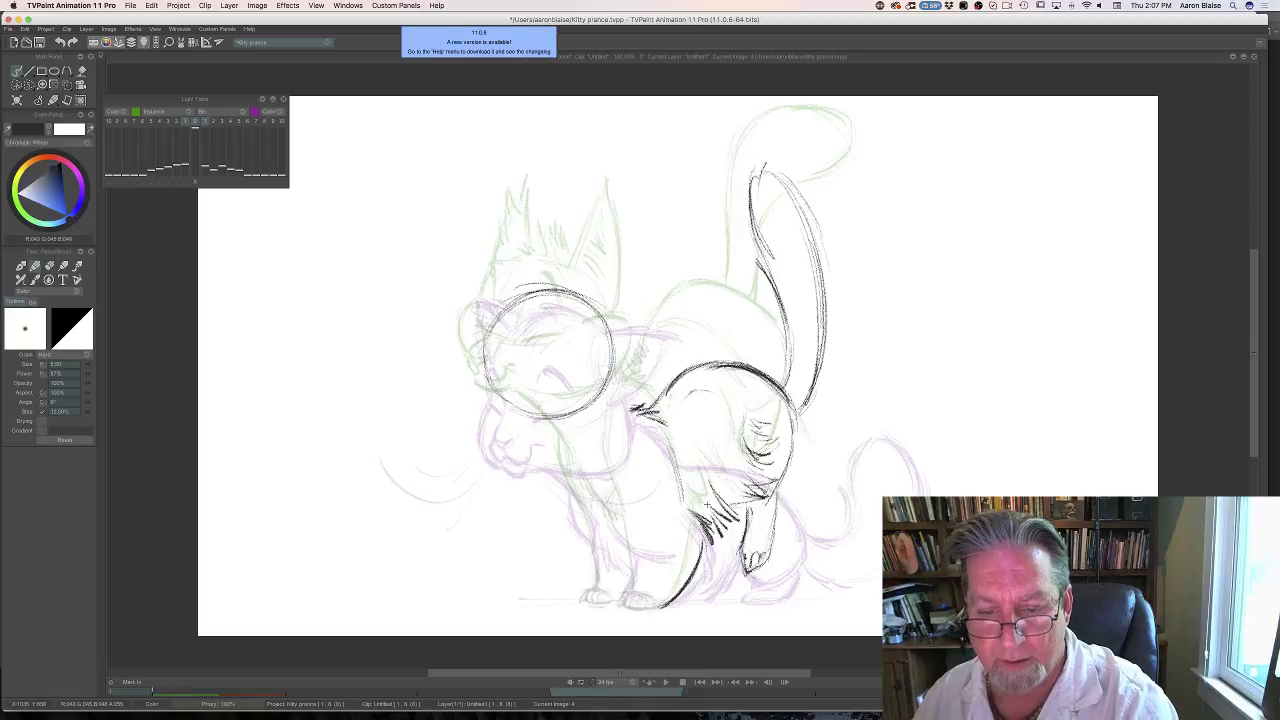
Flip between the current and previous drawings to examine how the body, hind leg and belly fur move.
key("Left")
key("Right")
key("Left")
key("Right")
key("Left")
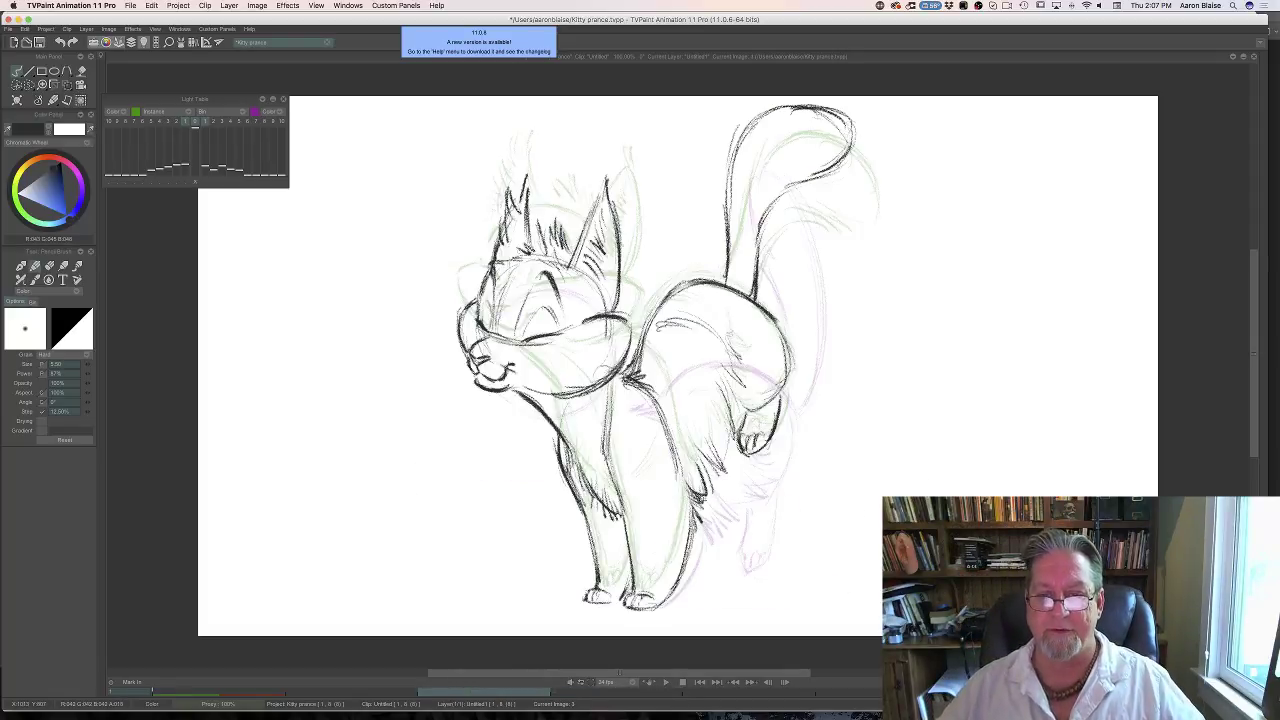
key("Right")
key("Left")
key("Right")
key("Left")
key("Right")
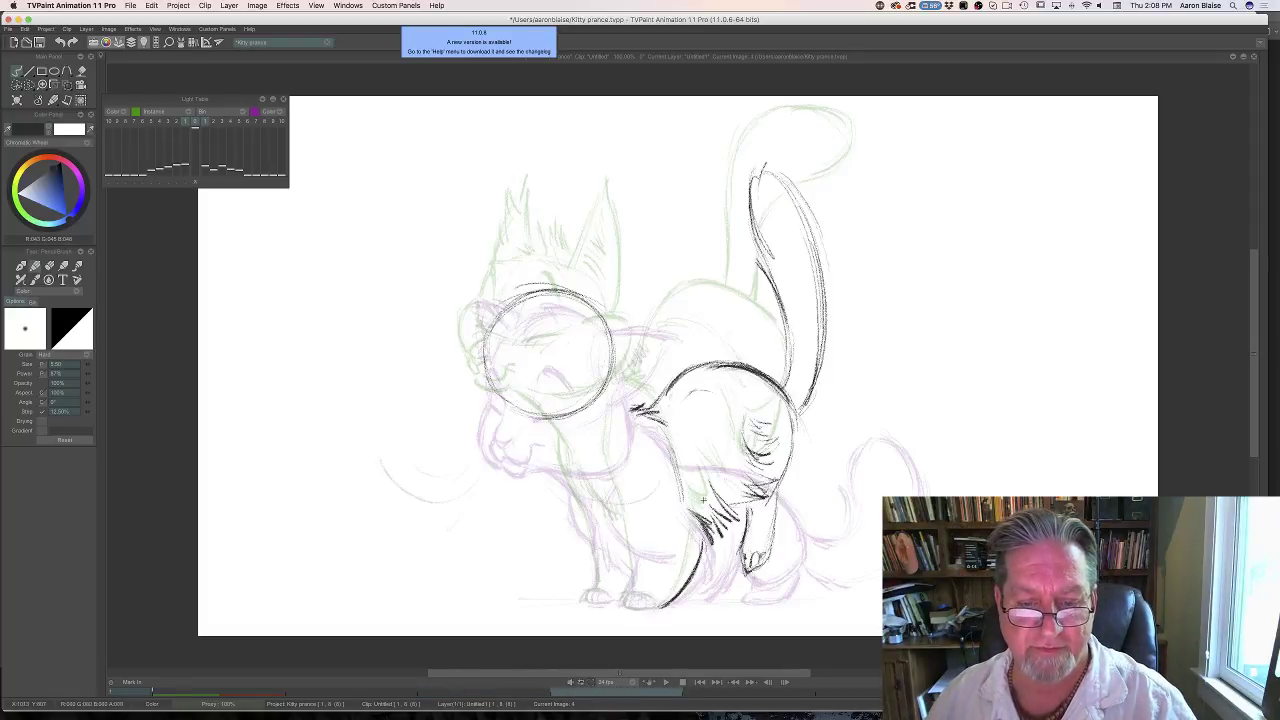
key("Left")
key("Right")
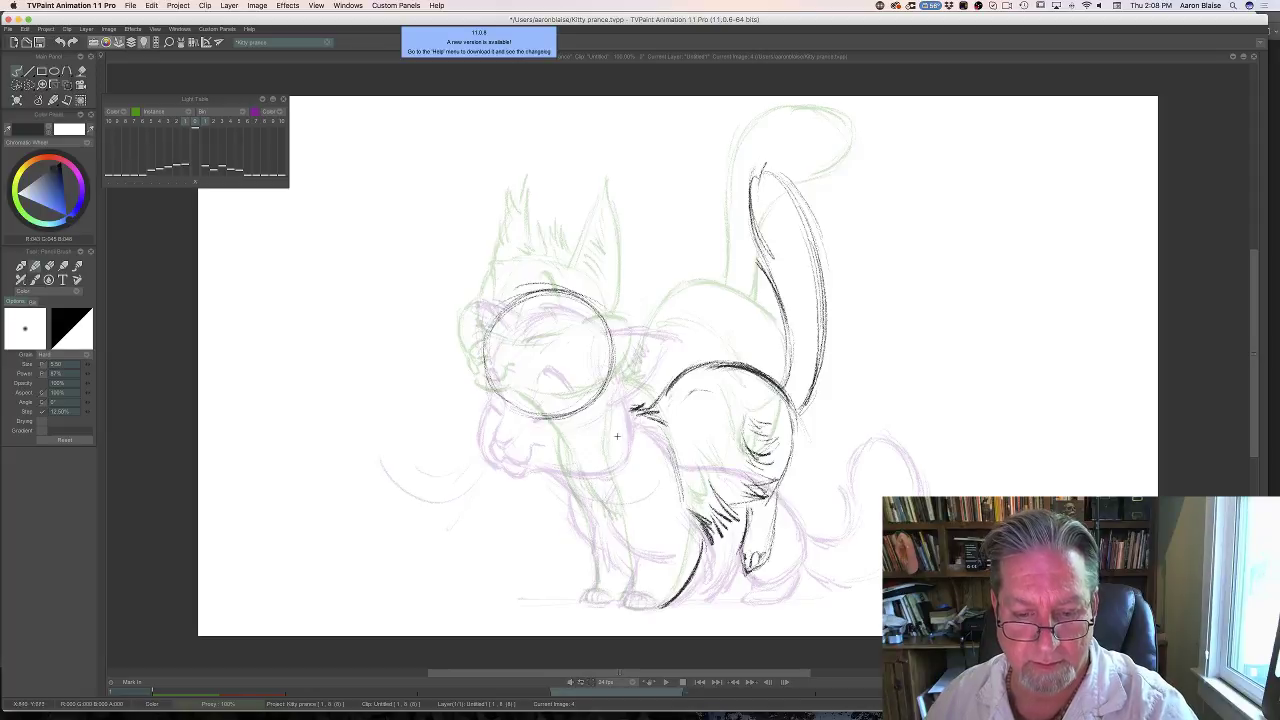
Draw the near front leg's front edge from the chest to the paw, with a curved contour across the leg.
key("Left")
key("Right")
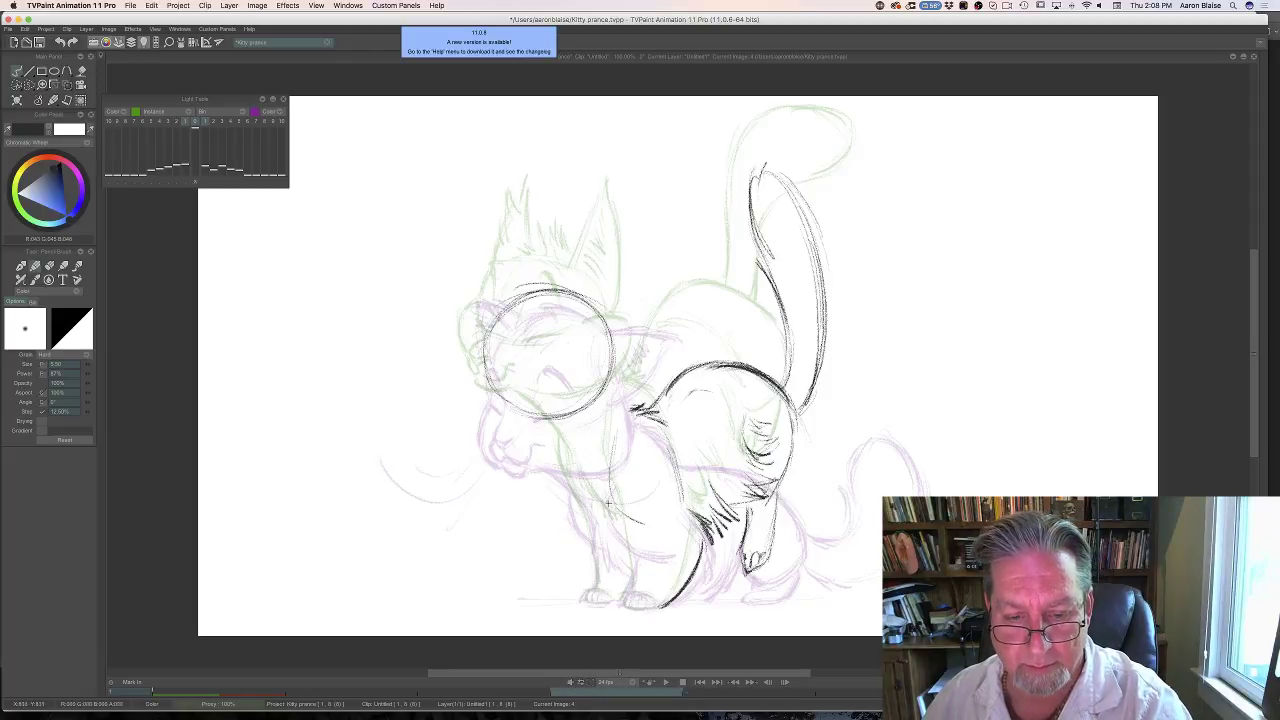
key("Left")
key("Right")
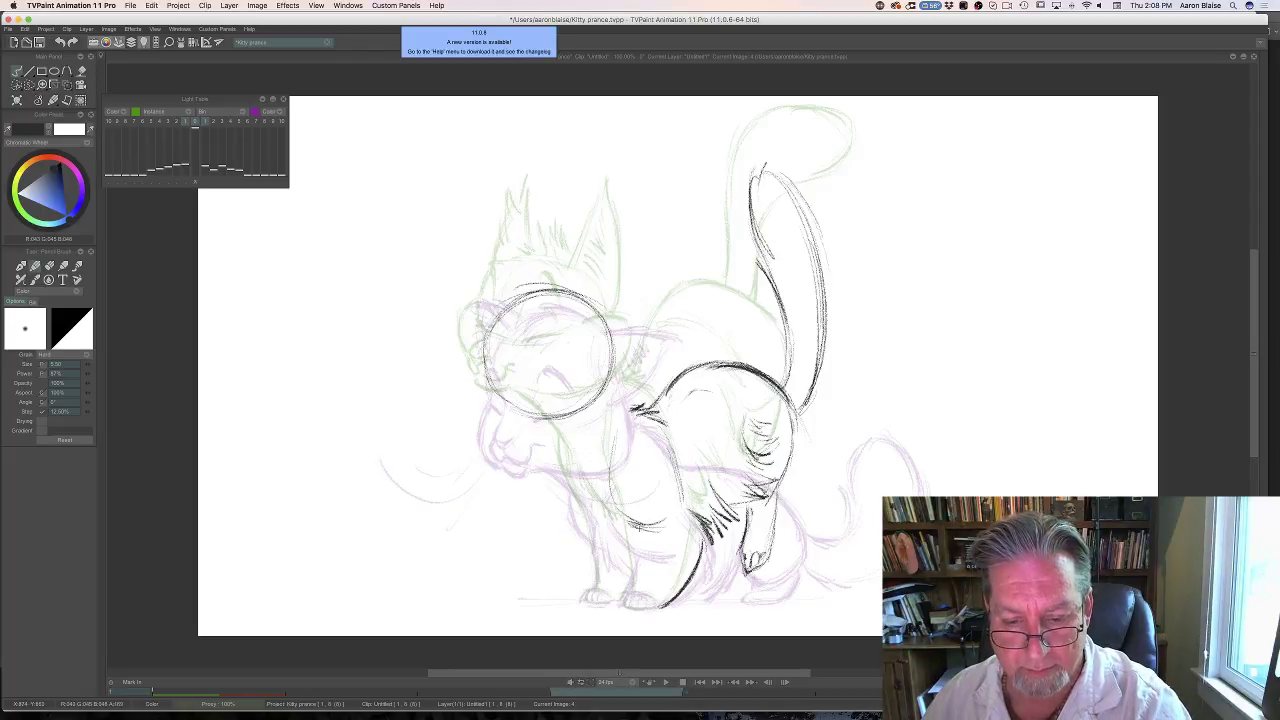
key("Left")
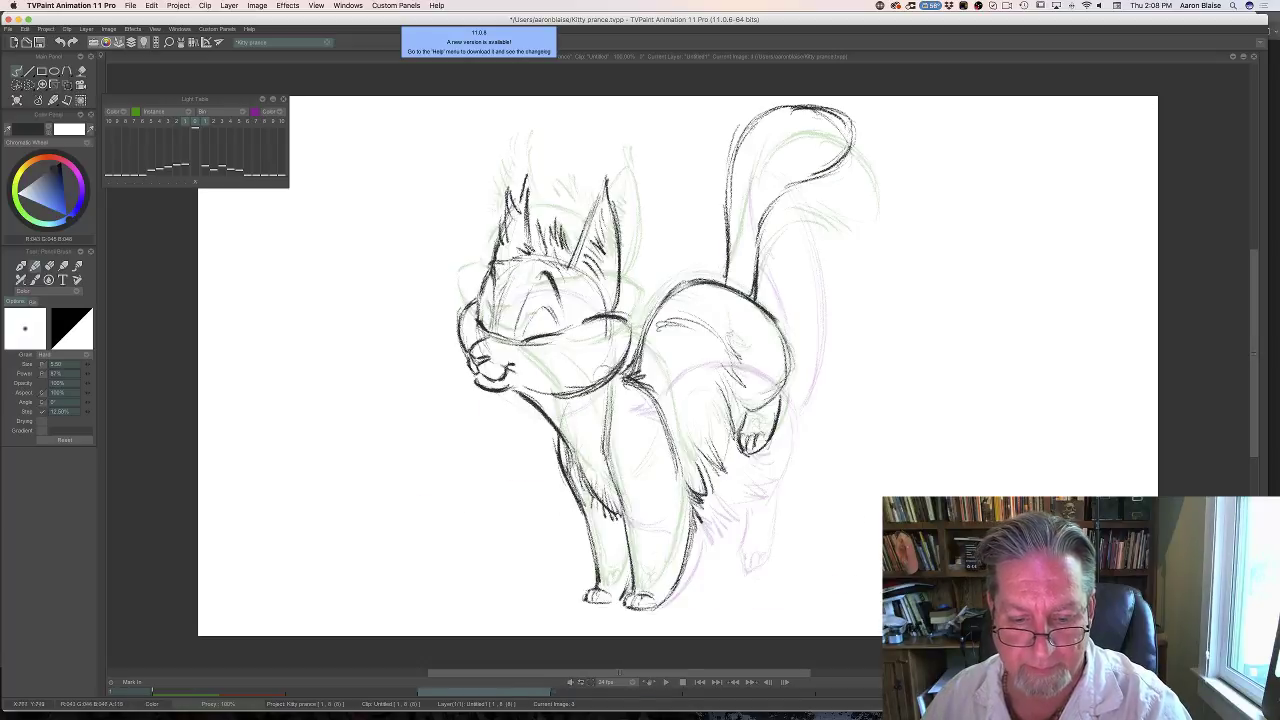
key("Right")
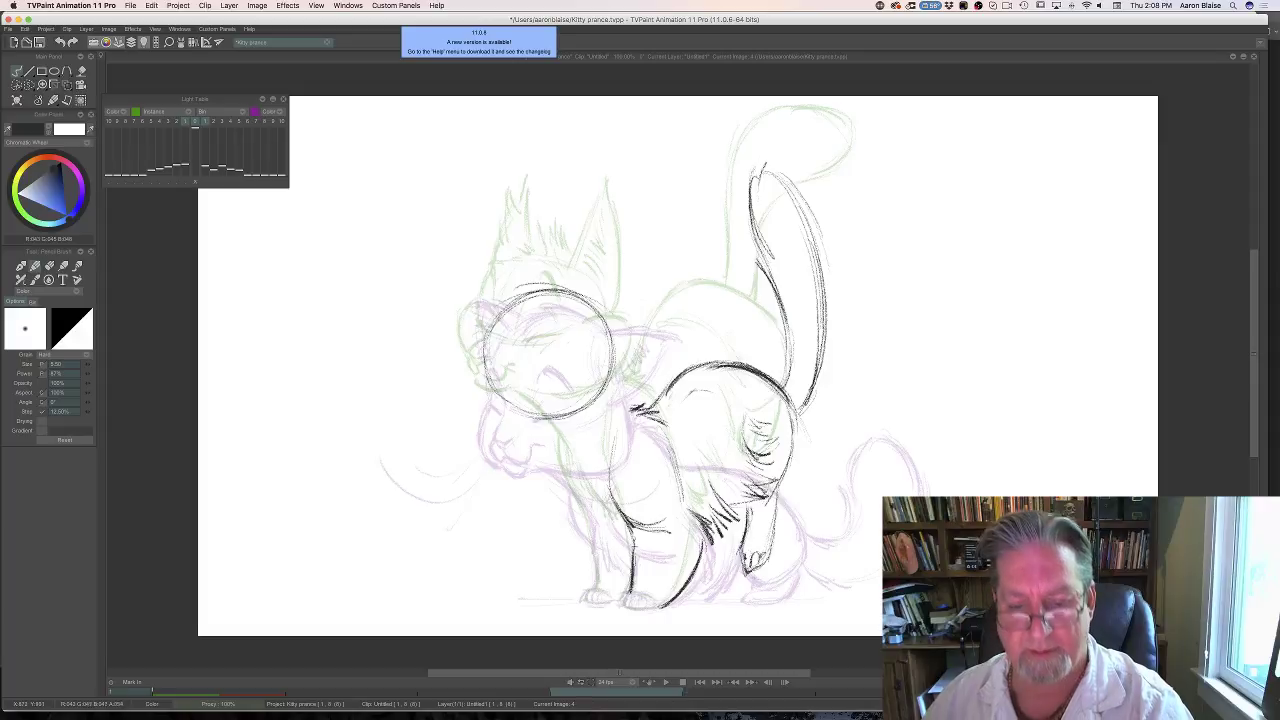
key("Left")
key("Right")
Erase the excess of the curved contour across the near front leg and compare it with the previous drawing.
key("e")
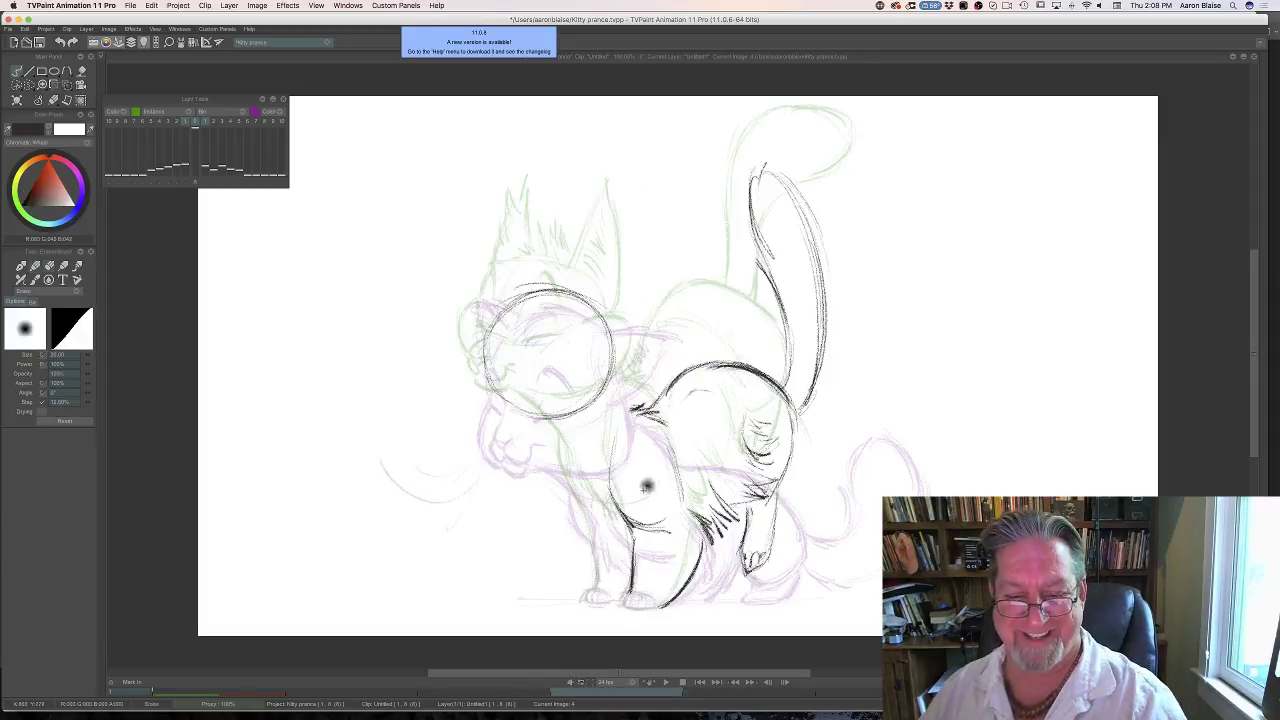
key("Left")
key("Right")
key("b")
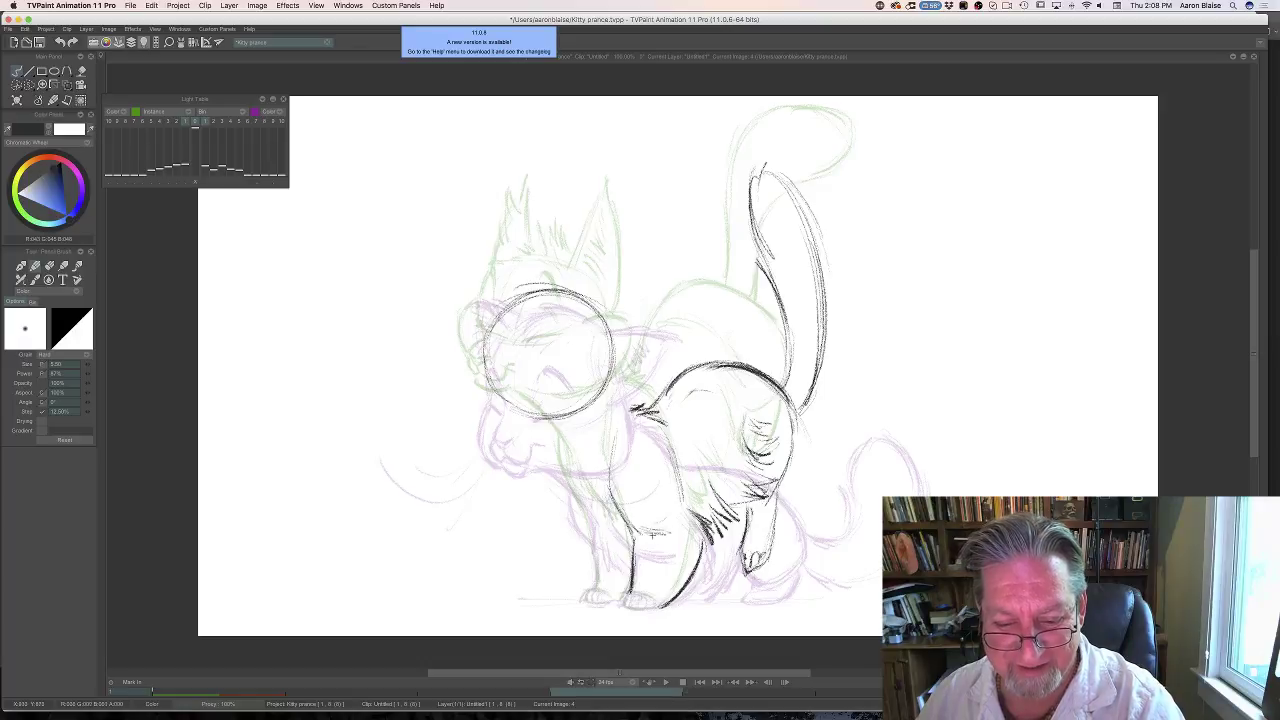
key("Left")
key("Right")
key("Left")
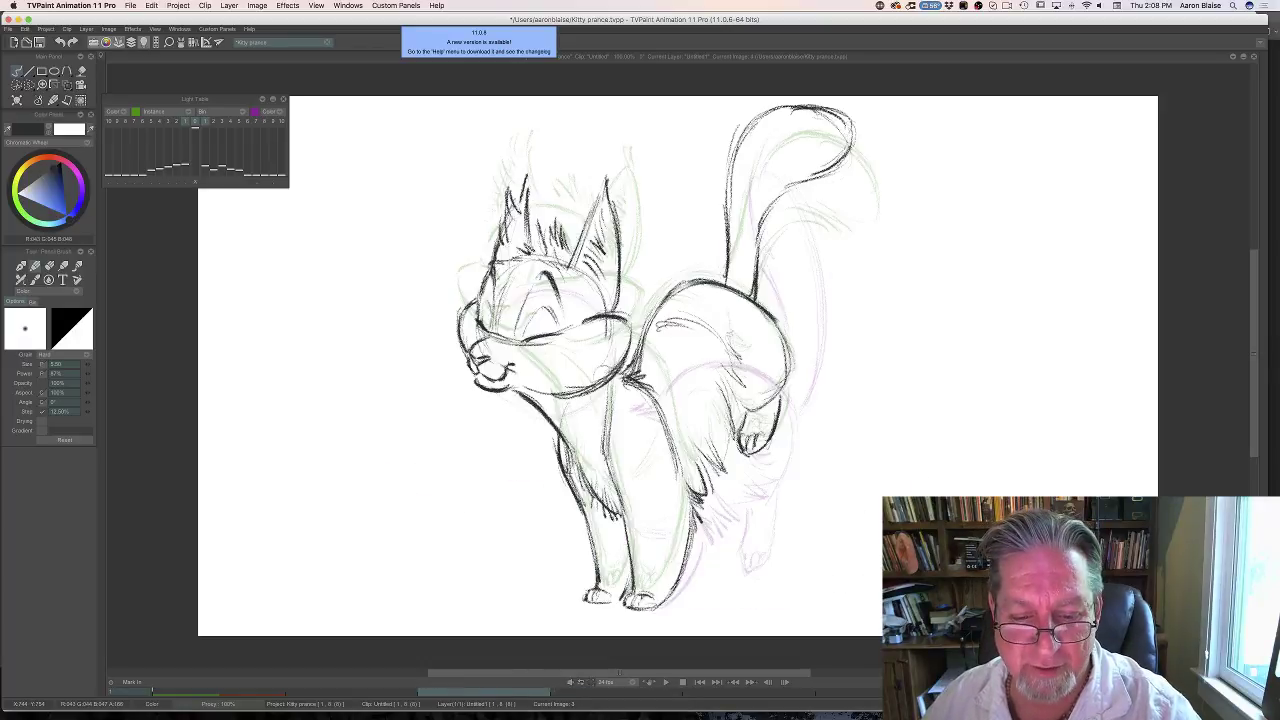
key("Right")
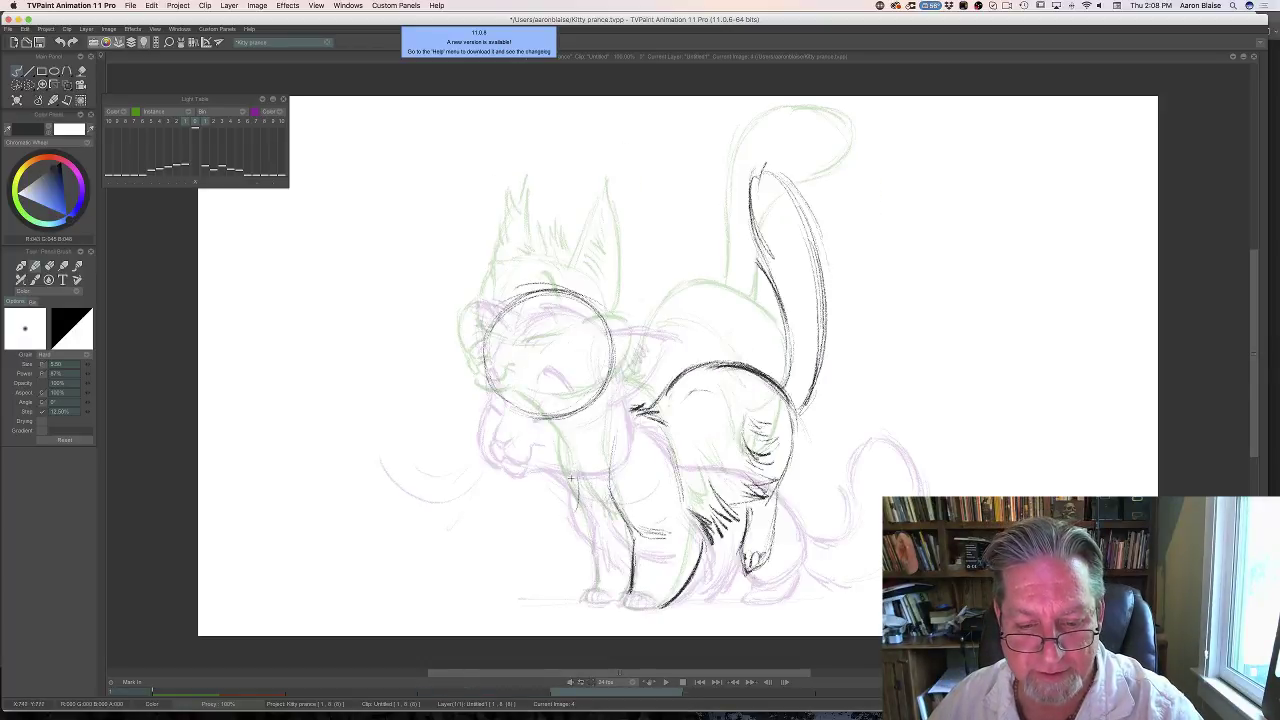
Sketch the jagged chest fur between the two front legs and flip to check it.
mouse_move(571, 506)
left_mouse_down()
mouse_move(589, 494)
mouse_move(598, 546)
mouse_move(628, 557)
left_mouse_up()
left_click_drag(615, 525, 632, 549)
key("Left")
key("Right")
key("Left")
key("Right")
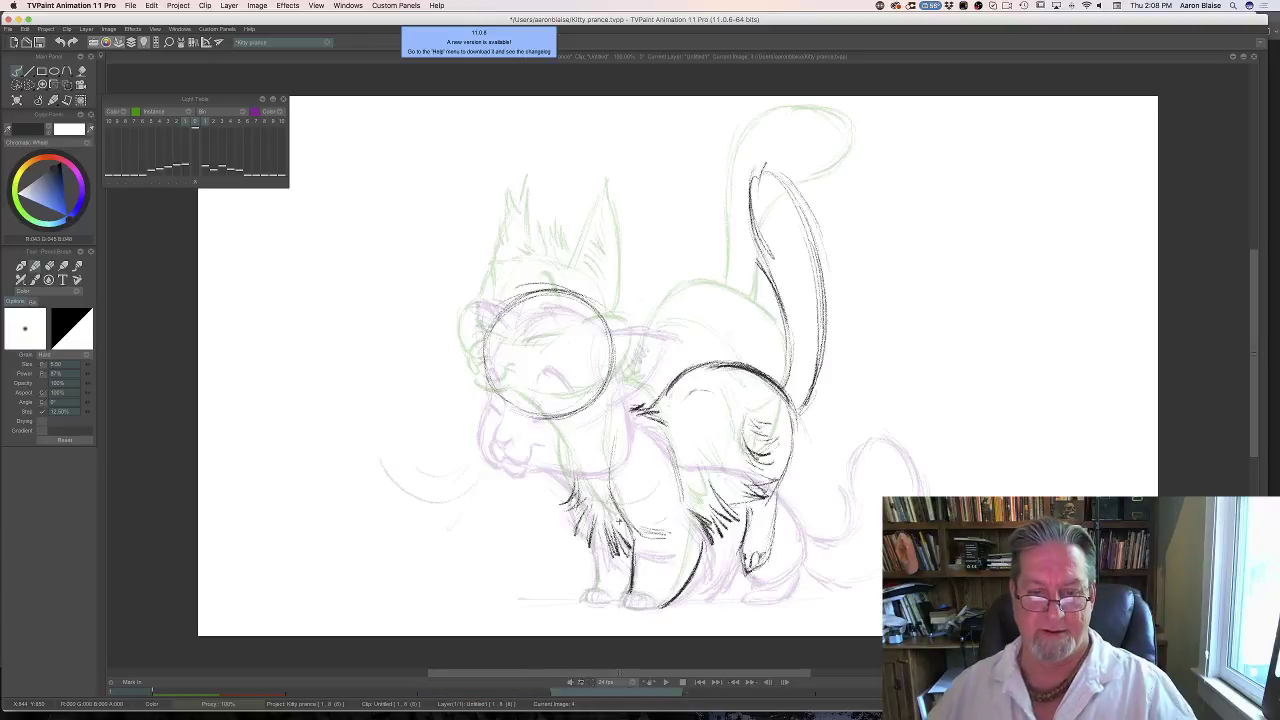
Draw the far front leg's front edge from the chest to the paw, reinforce the near leg's front line and check both by flipping.
left_click_drag(560, 472, 588, 532)
mouse_move(558, 488)
left_mouse_down()
mouse_move(594, 536)
mouse_move(582, 522)
left_mouse_up()
mouse_move(574, 518)
left_mouse_down()
mouse_move(600, 550)
mouse_move(596, 588)
left_mouse_up()
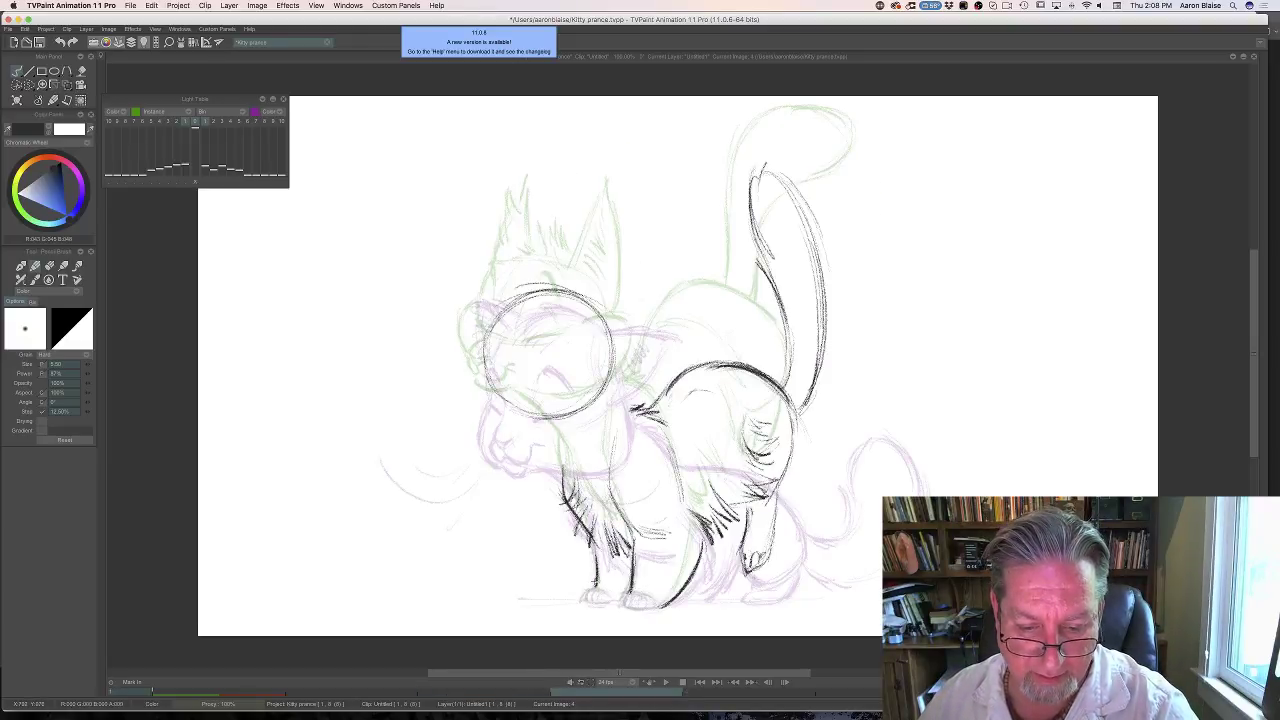
left_click_drag(630, 536, 630, 580)
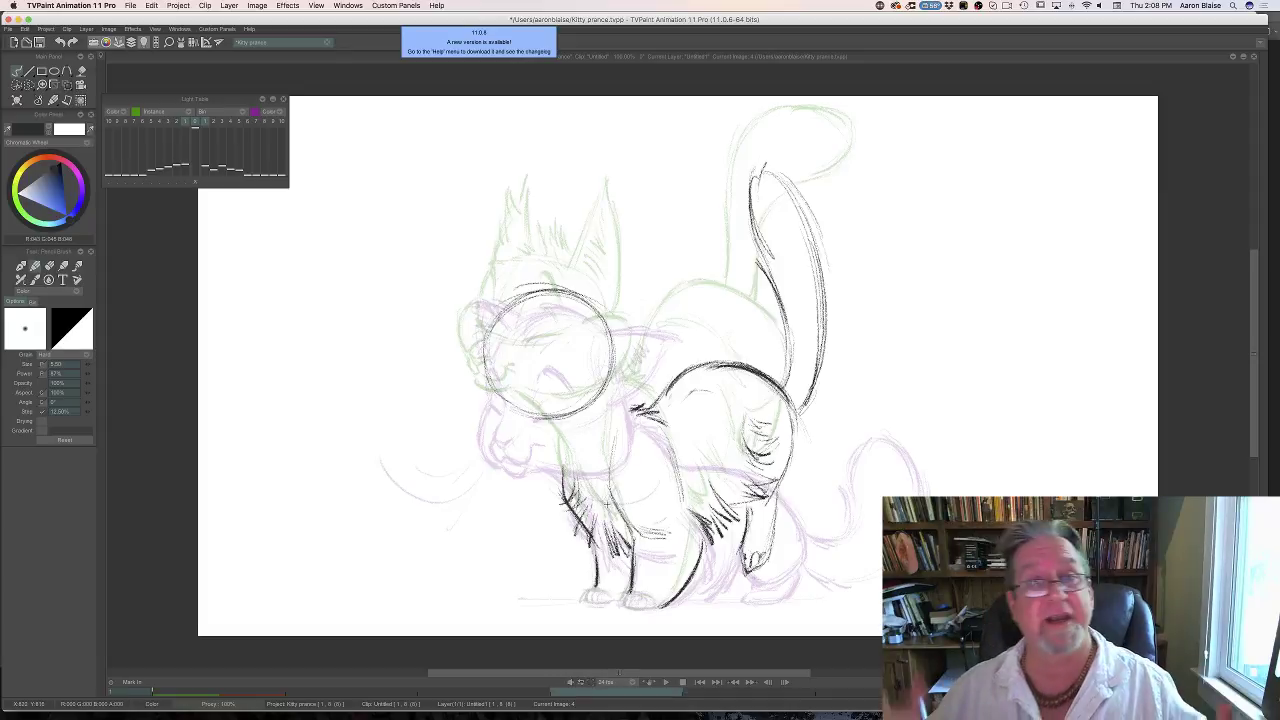
key("Left")
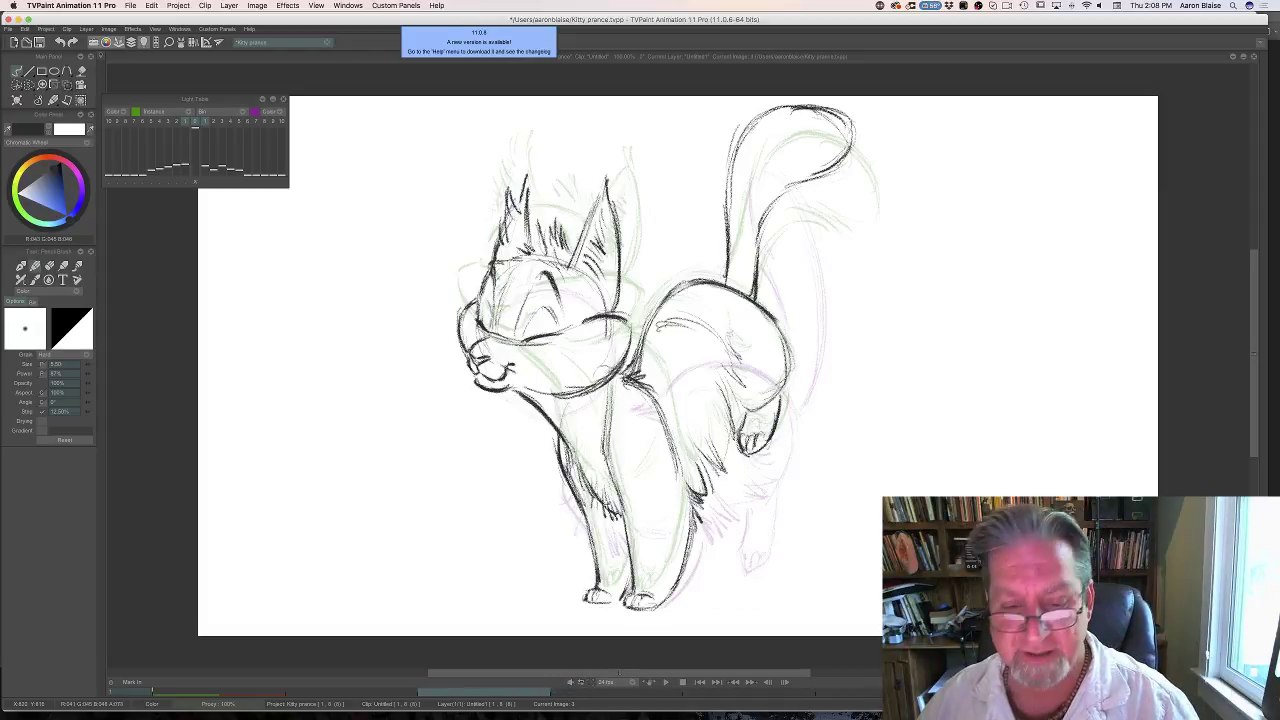
key("Right")
key("Left")
key("Right")
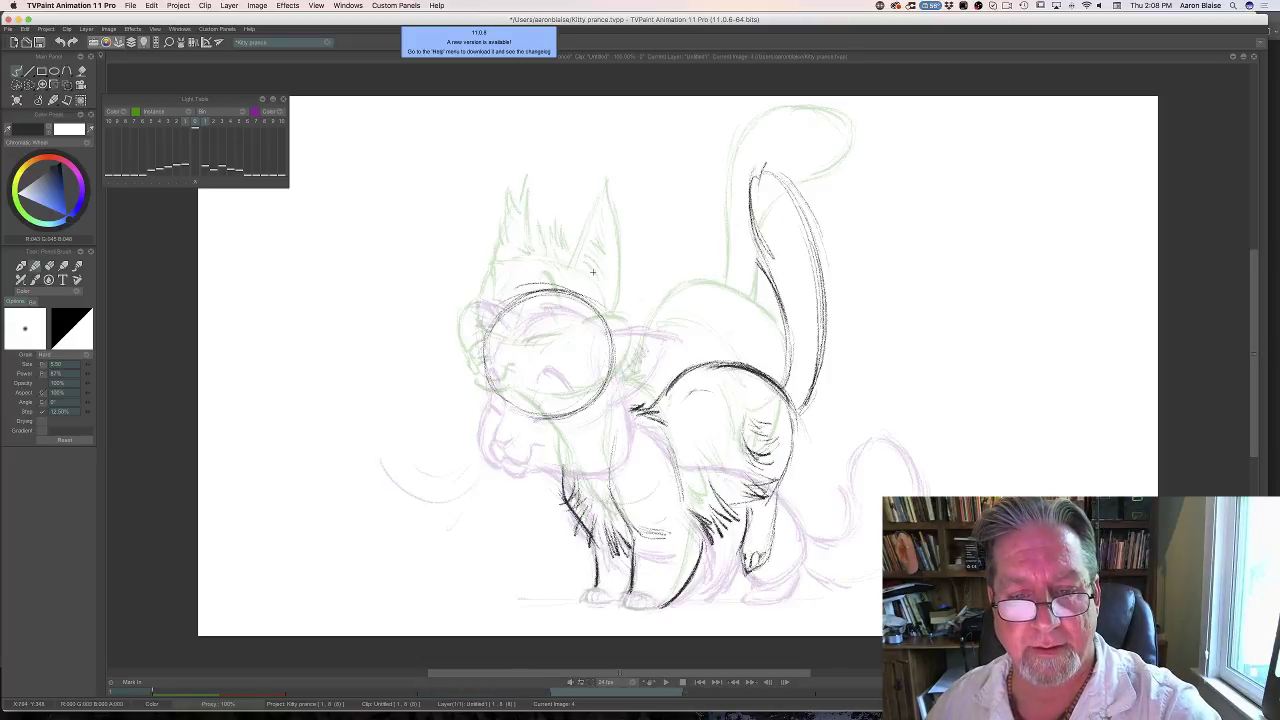
Rough in both edges of the near ear above the head circle, checking against the previous drawing.
mouse_move(577, 305)
left_mouse_down()
mouse_move(590, 241)
mouse_move(628, 316)
left_mouse_up()
left_click_drag(622, 258, 629, 330)
key("Left")
key("Right")
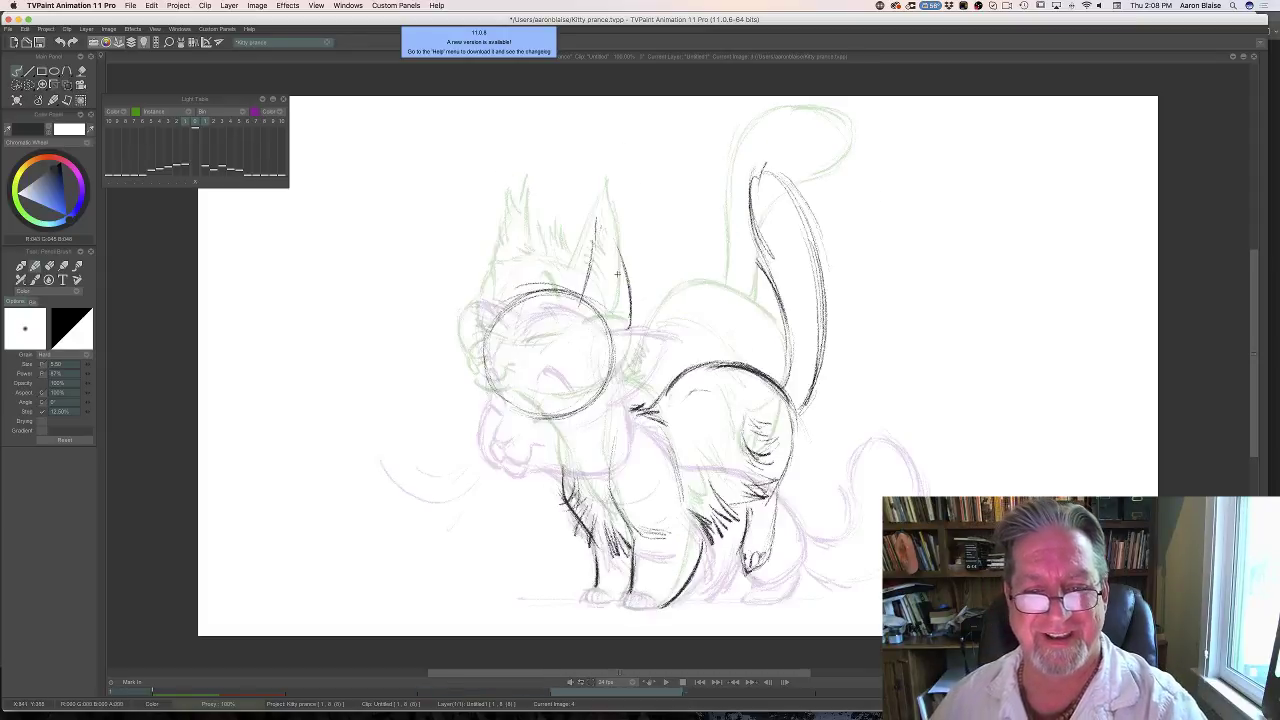
key("Left")
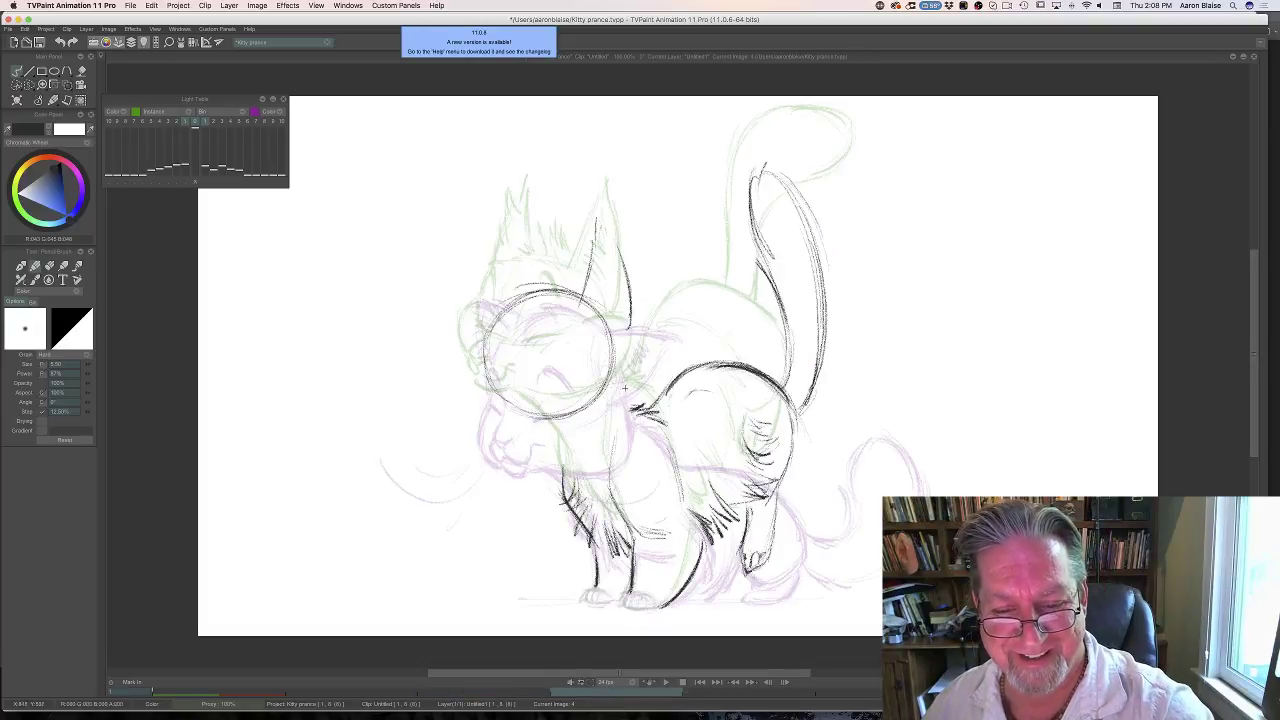
Draw the upper cheek line curving across the head circle from the nose, checking it by flipping.
left_click_drag(619, 382, 588, 387)
key("Left")
key("Right")
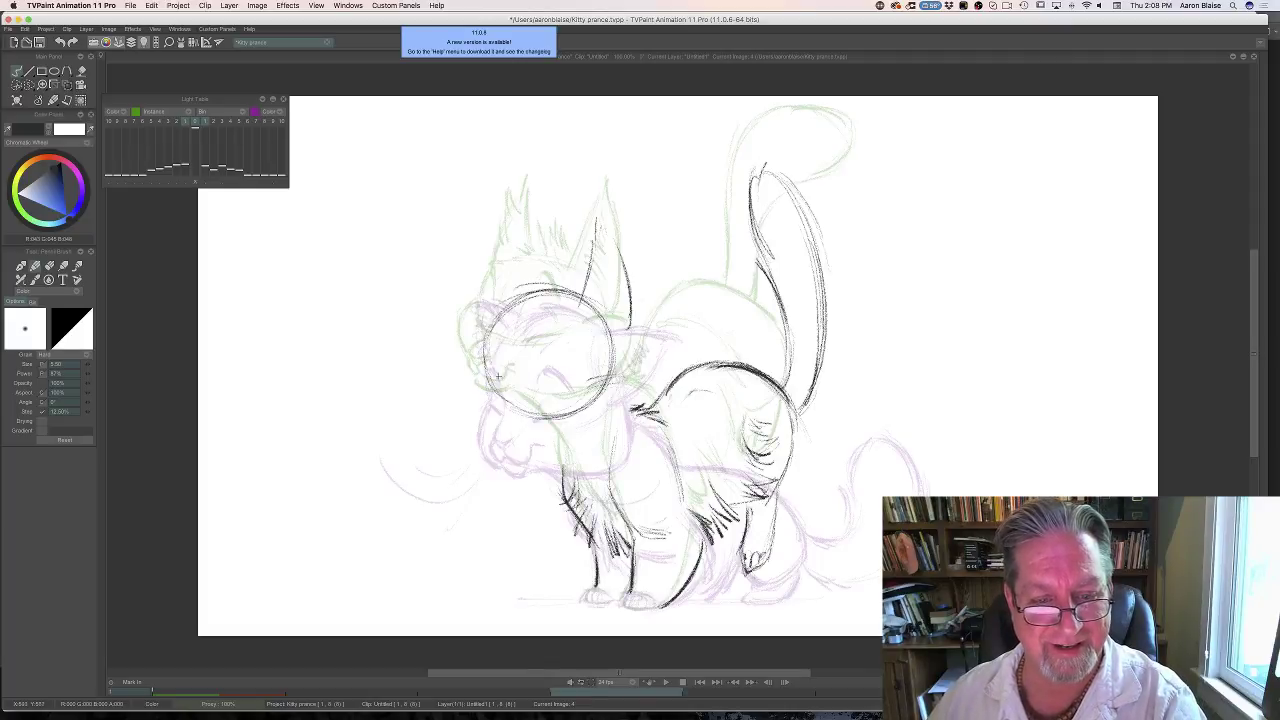
left_click_drag(492, 372, 600, 379)
key("Left")
key("Right")
key("Left")
key("Right")
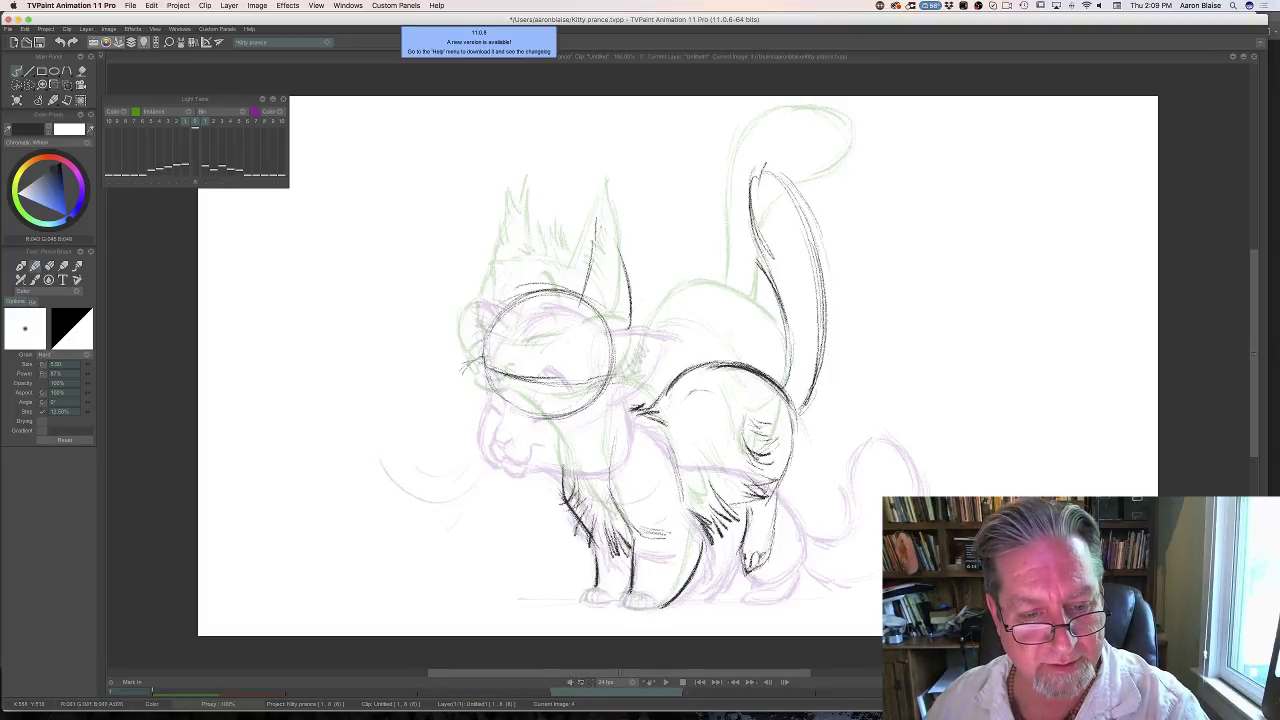
Draw the far cheek's rounded outline bulging out in front of the head circle and flip to compare.
mouse_move(465, 368)
left_mouse_down()
mouse_move(458, 381)
mouse_move(500, 415)
left_mouse_up()
left_click_drag(460, 373, 493, 416)
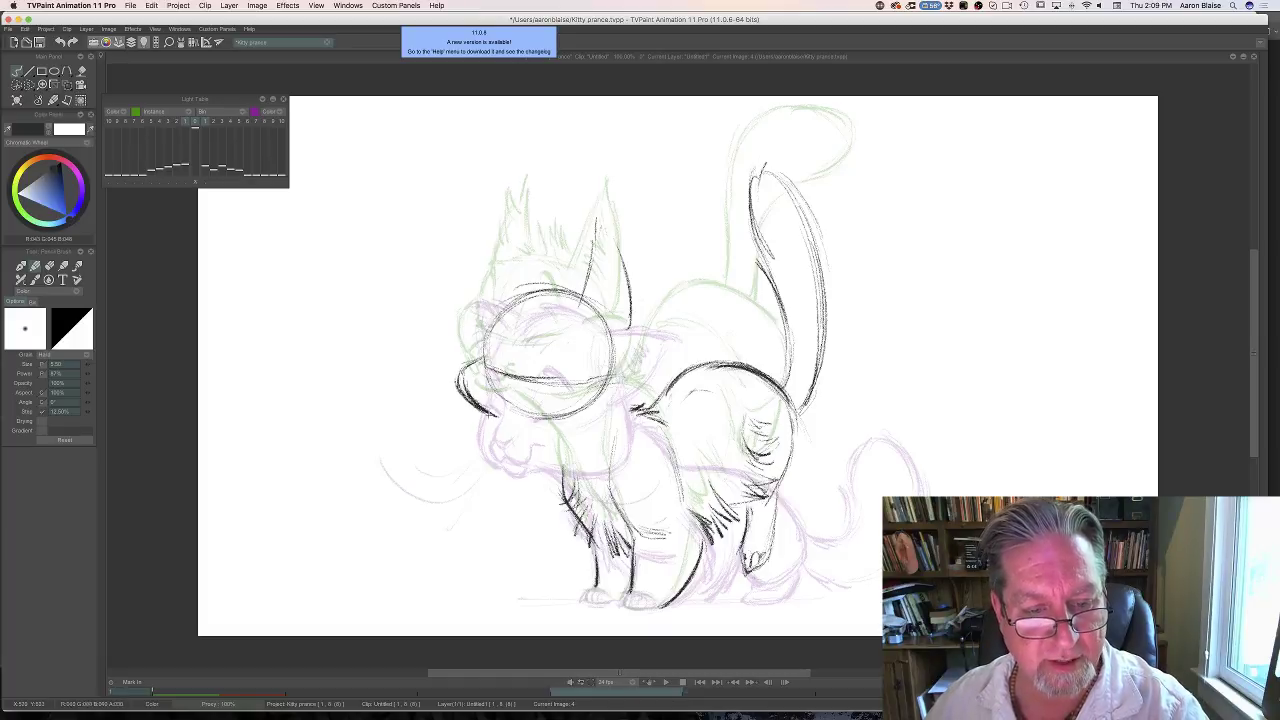
key("Left")
key("Right")
Erase excess line along the inside of the far cheek's outline and compare it with the previous drawing.
key("e")
left_click_drag(468, 373, 498, 413)
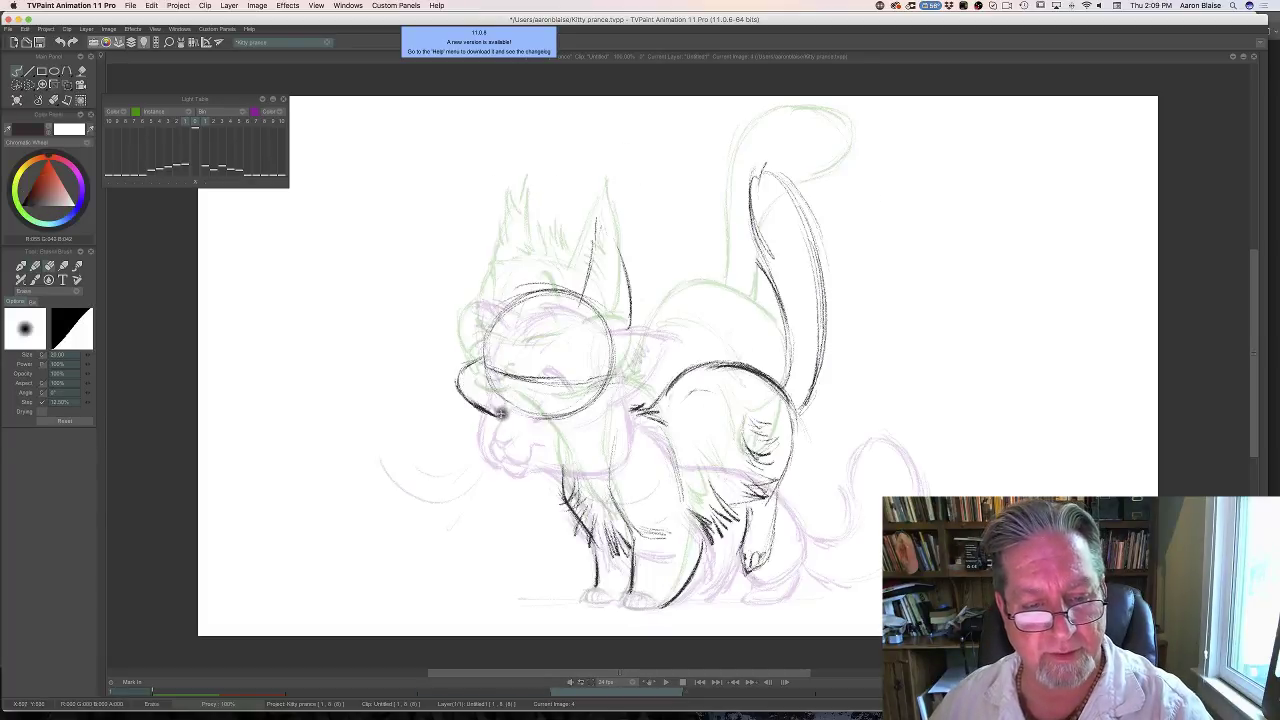
key("Left")
key("Right")
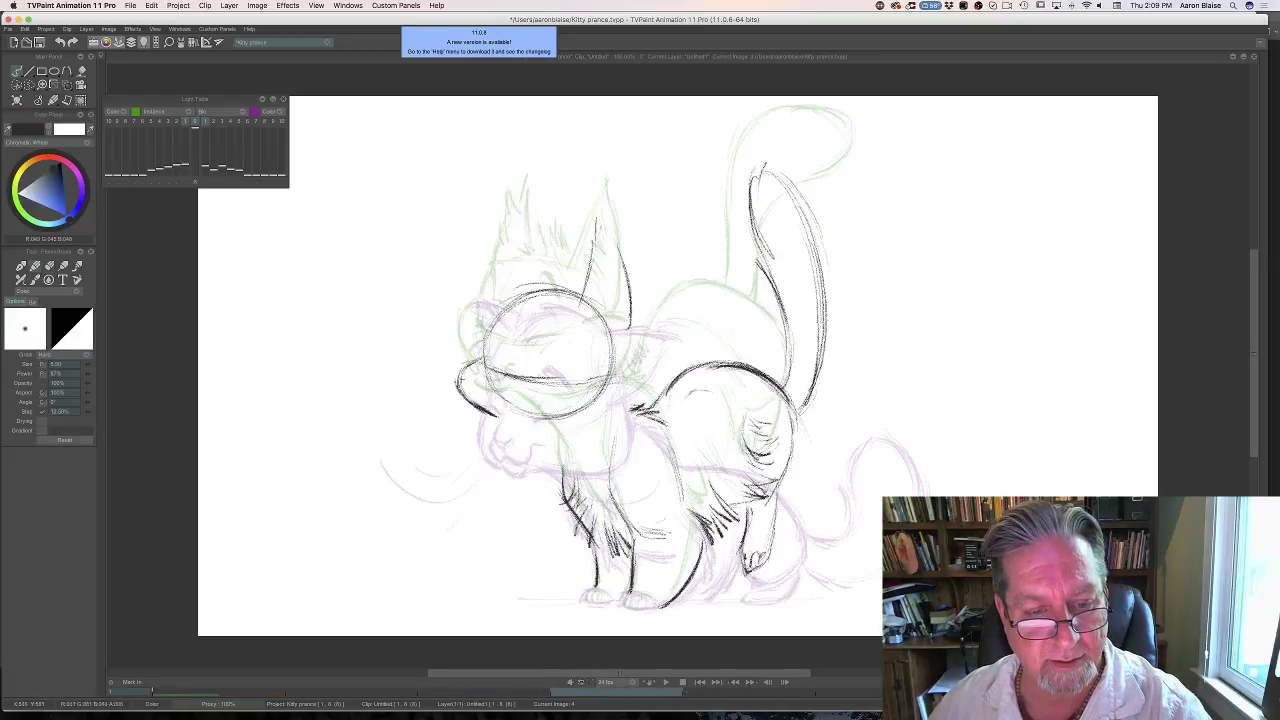
key("Left")
key("Right")
key("Left")
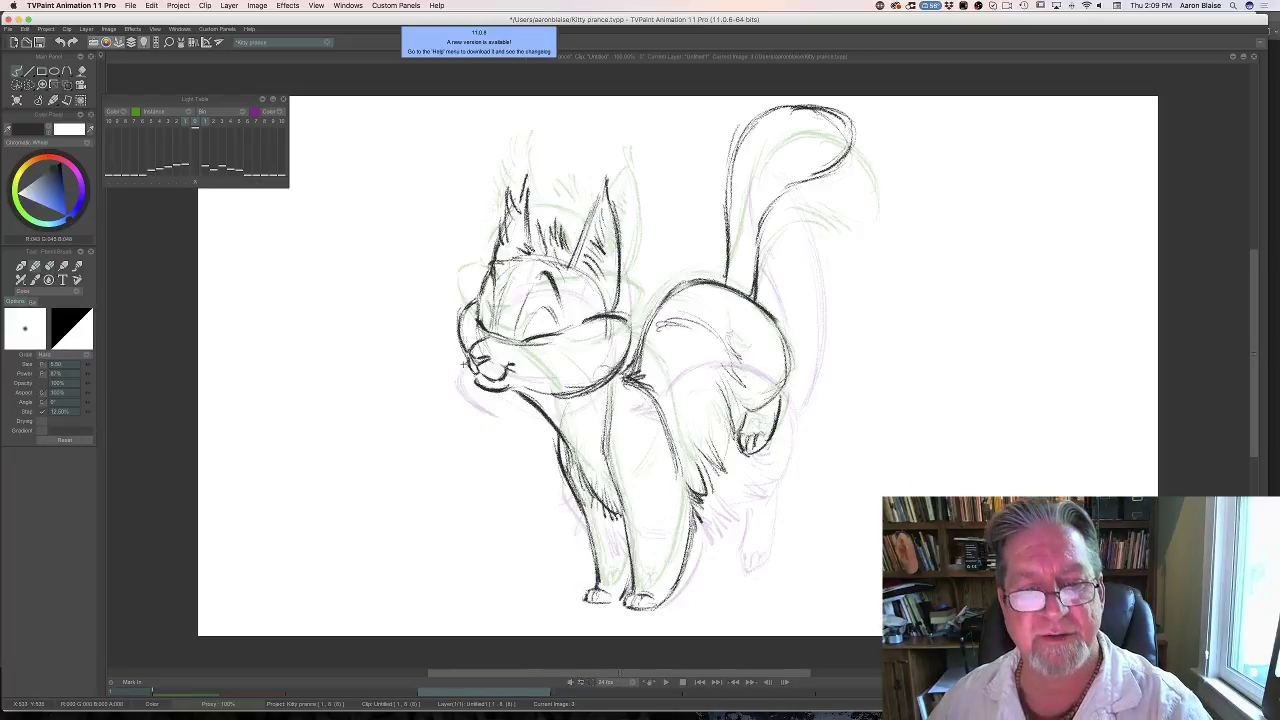
Extend the upper cheek line past the back of the head circle and flip to check it.
key("Right")
left_click_drag(588, 380, 632, 379)
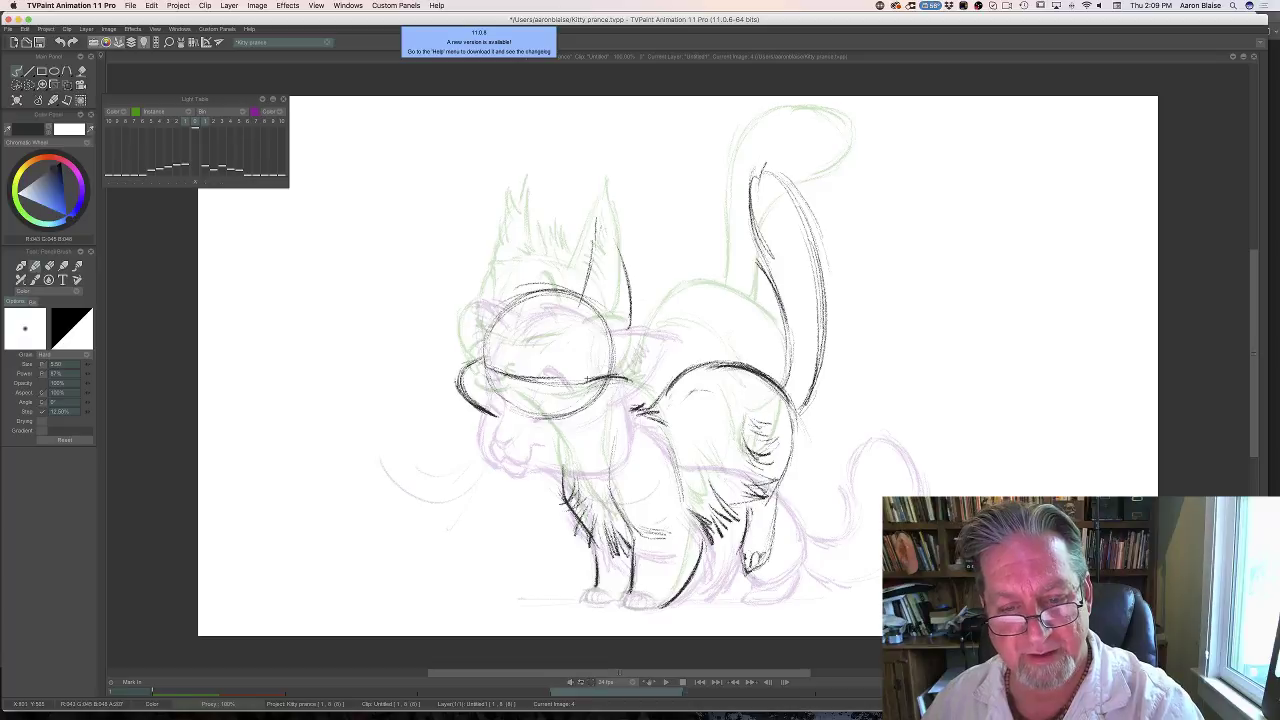
key("Left")
key("Right")
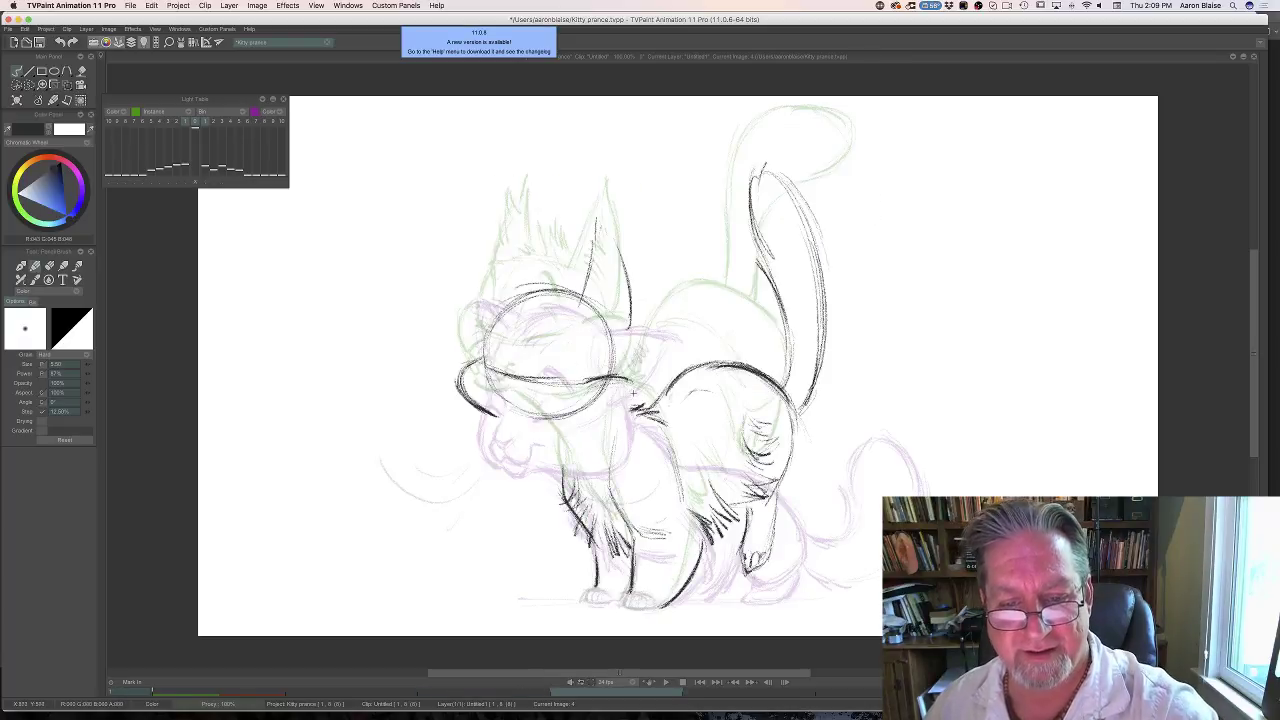
Draw the near cheek's rounded outline behind the head circle, clean up its upper line and compare it with the previous drawing.
mouse_move(634, 400)
left_mouse_down()
mouse_move(598, 432)
mouse_move(636, 398)
mouse_move(630, 376)
mouse_move(600, 374)
left_mouse_up()
key("Left")
key("Right")
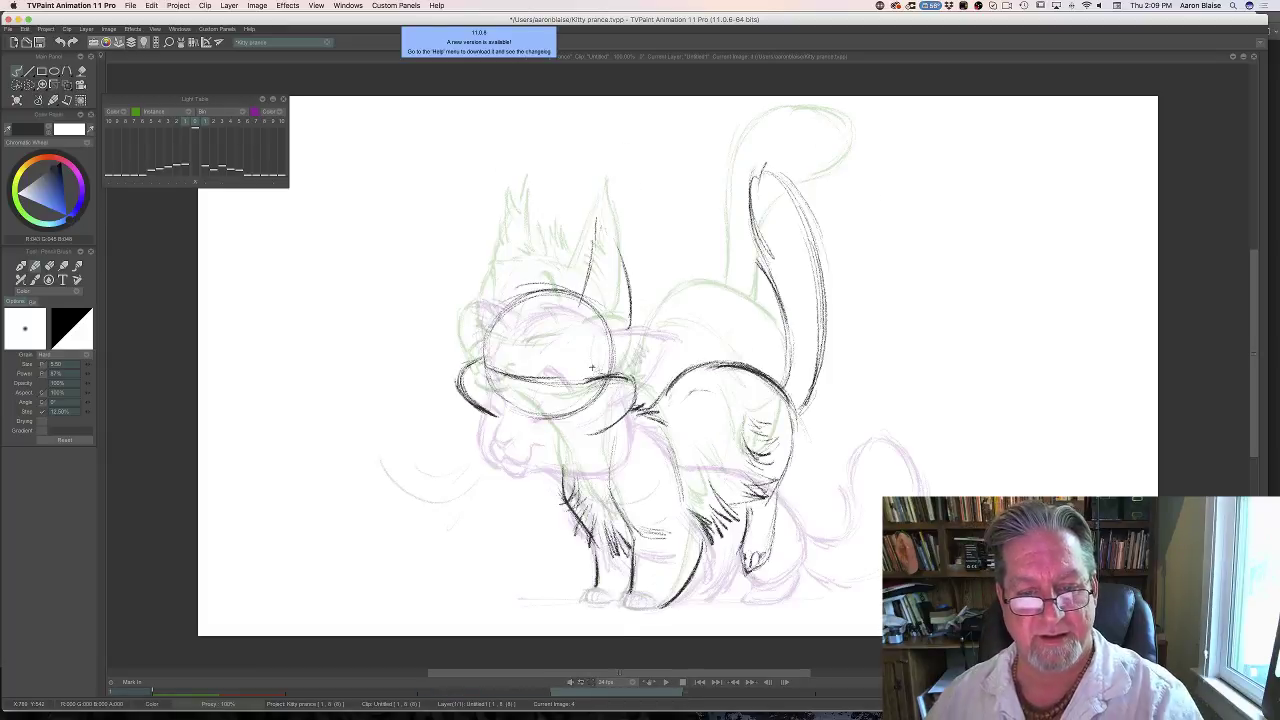
key("Left")
key("Right")
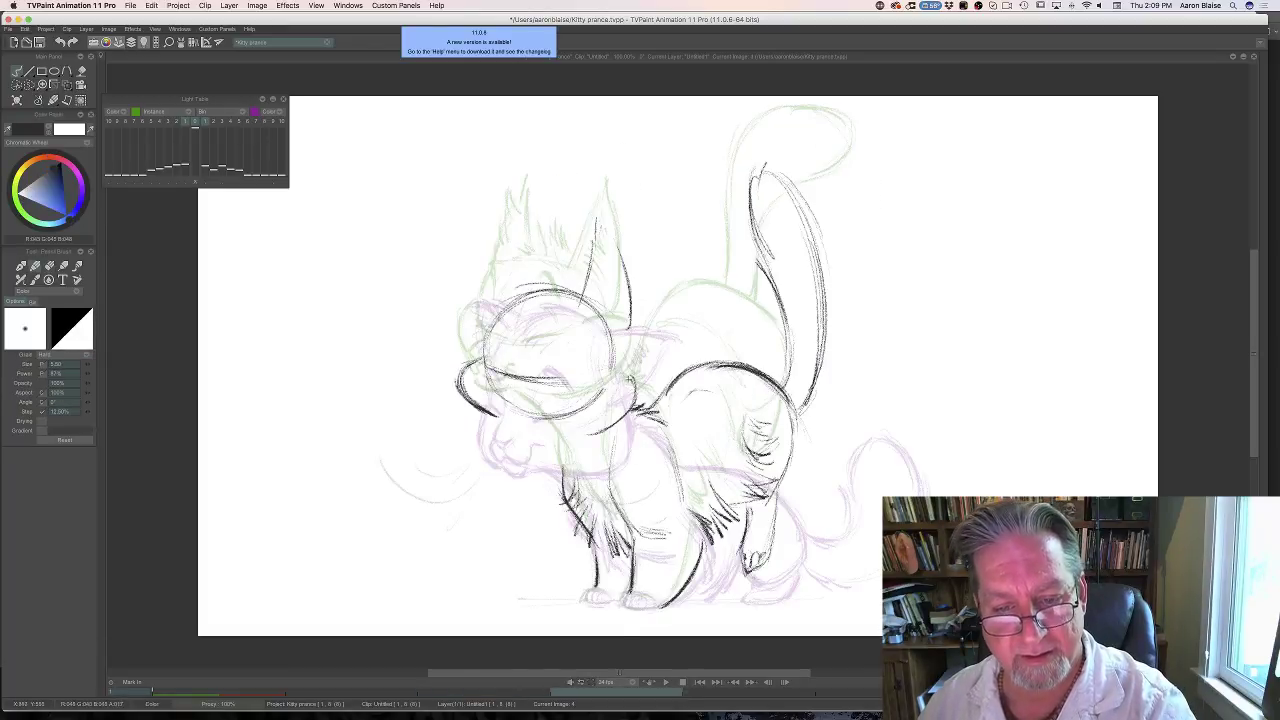
key("Left")
key("Right")
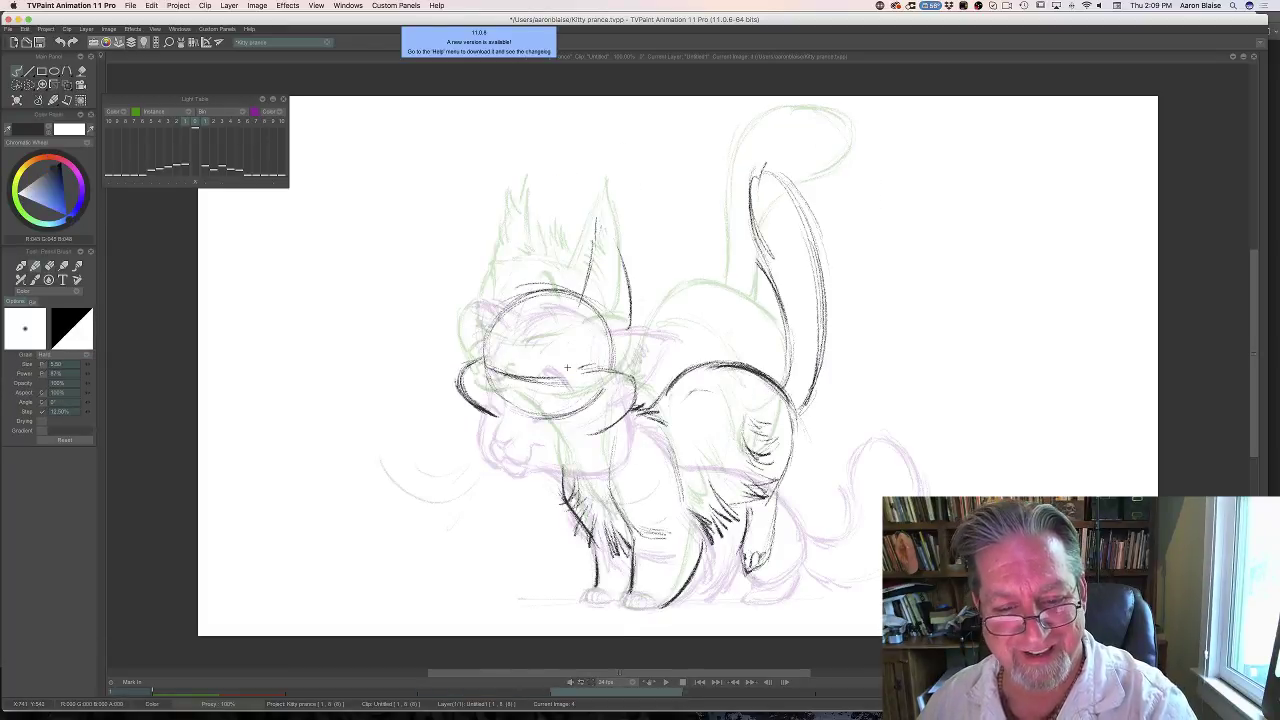
key("Left")
key("Right")
Draw the throat line from the far cheek down to the chest, erase its upper part and flip to check it.
left_click_drag(462, 398, 580, 484)
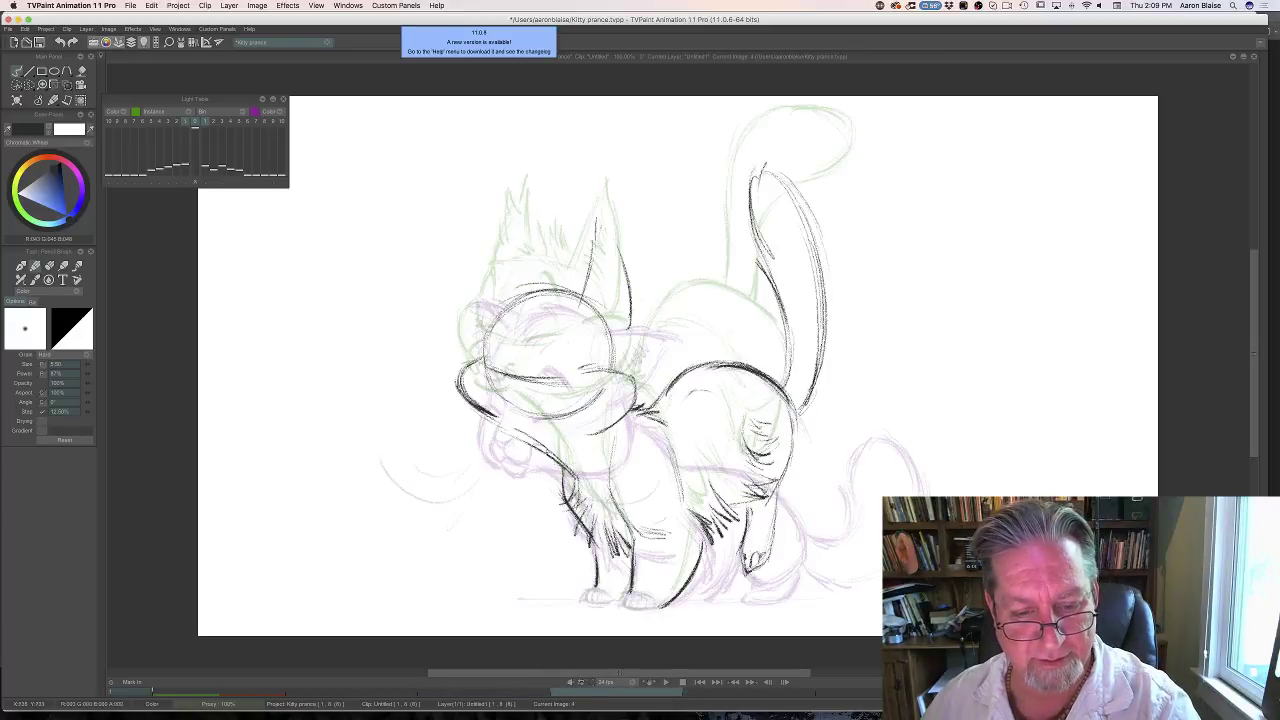
key("Left")
key("Right")
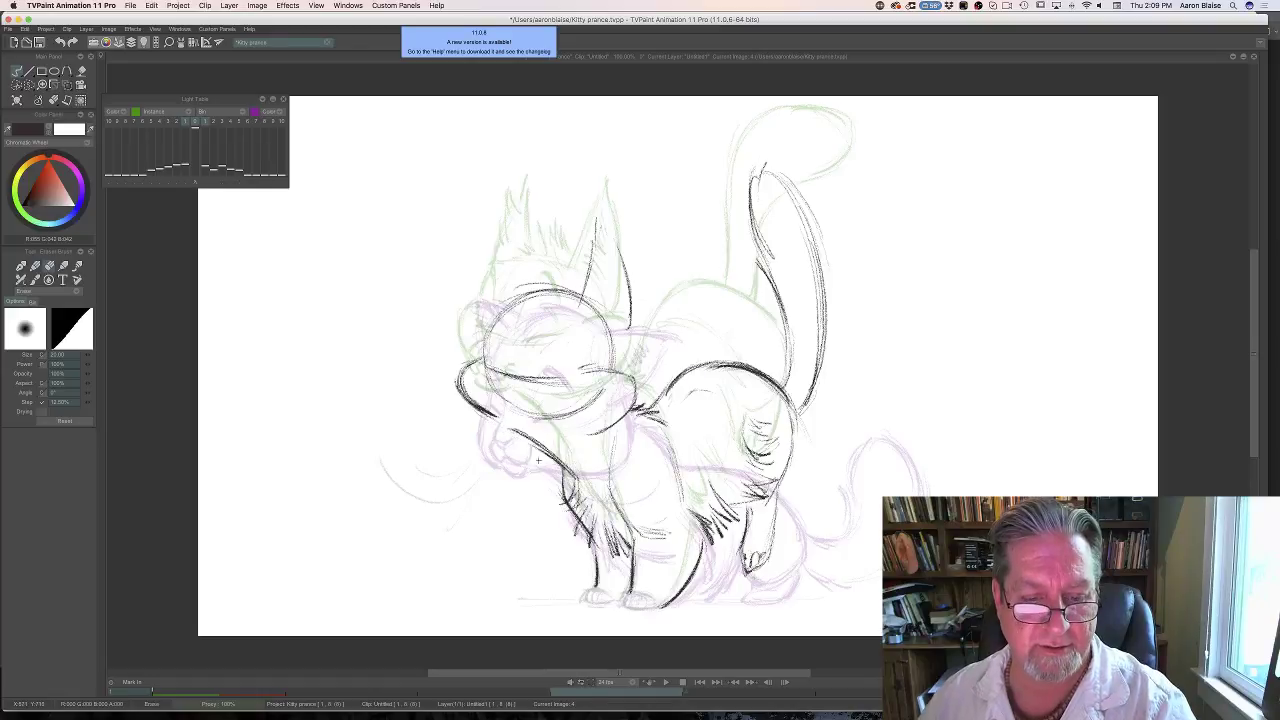
key("Left")
key("Right")
key("Left")
key("Right")
key("Left")
key("Right")
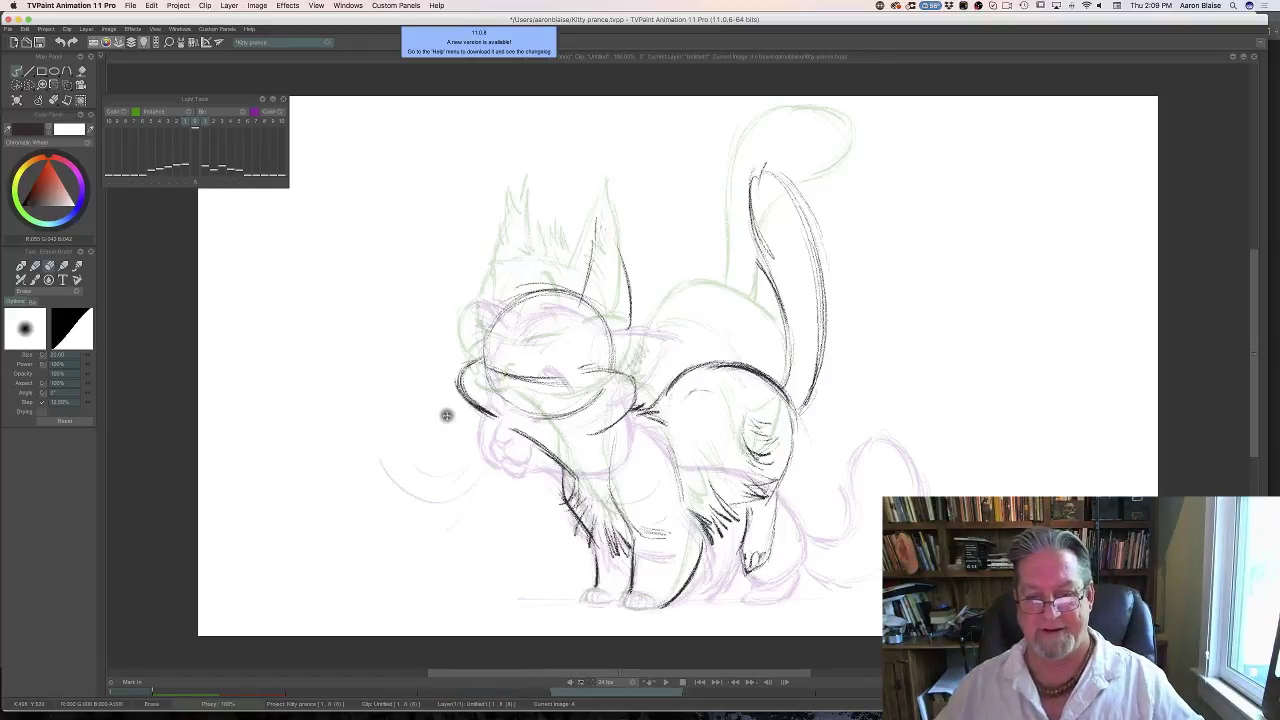
Draw the near front leg's upper line down from the cheek and darken the throat and chest lines.
key("n")
left_click_drag(614, 431, 618, 518)
left_click_drag(568, 466, 577, 498)
left_click_drag(522, 438, 561, 466)
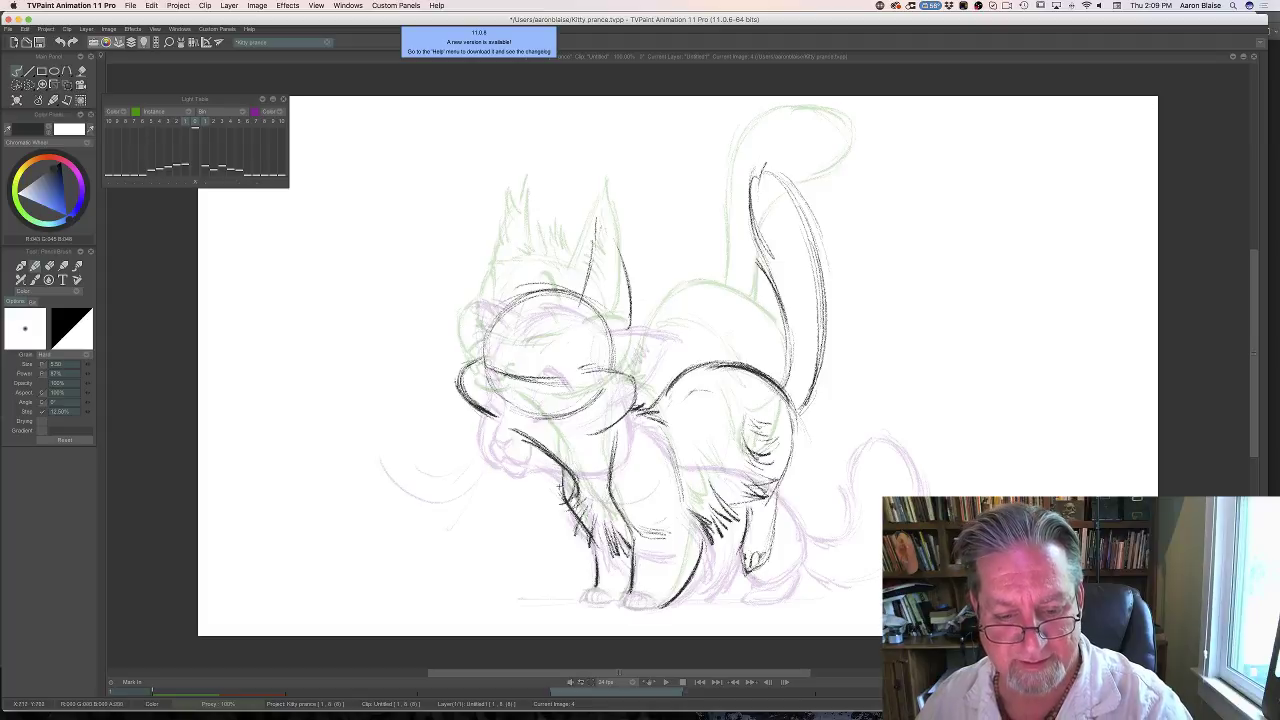
Outline both front paws on the ground line and add their toes.
mouse_move(634, 597)
left_mouse_down()
mouse_move(651, 592)
mouse_move(628, 607)
mouse_move(590, 590)
mouse_move(612, 604)
mouse_move(626, 587)
mouse_move(588, 603)
left_mouse_up()
mouse_move(600, 591)
left_mouse_down()
mouse_move(595, 602)
mouse_move(638, 597)
left_mouse_up()
left_click_drag(640, 607, 651, 595)
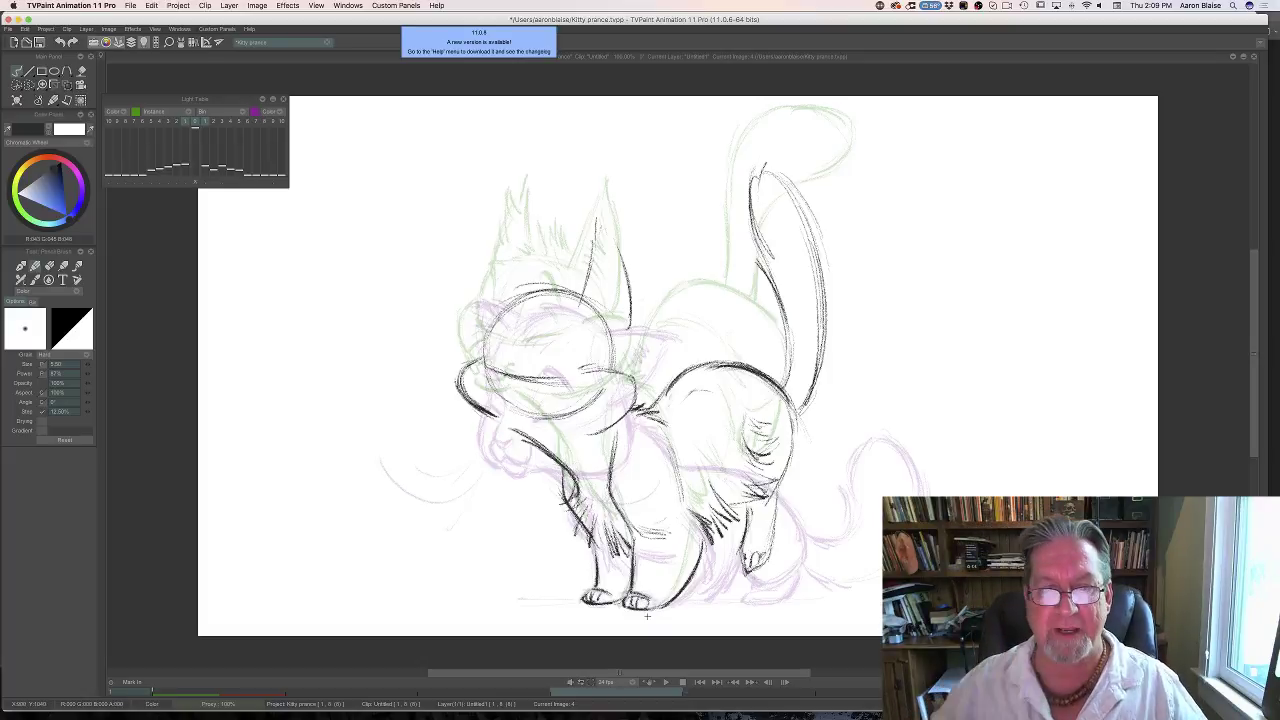
Flip back and forth through the neighbouring drawings to examine how frame 4's body, legs and paws move.
key("Left")
key("Left")
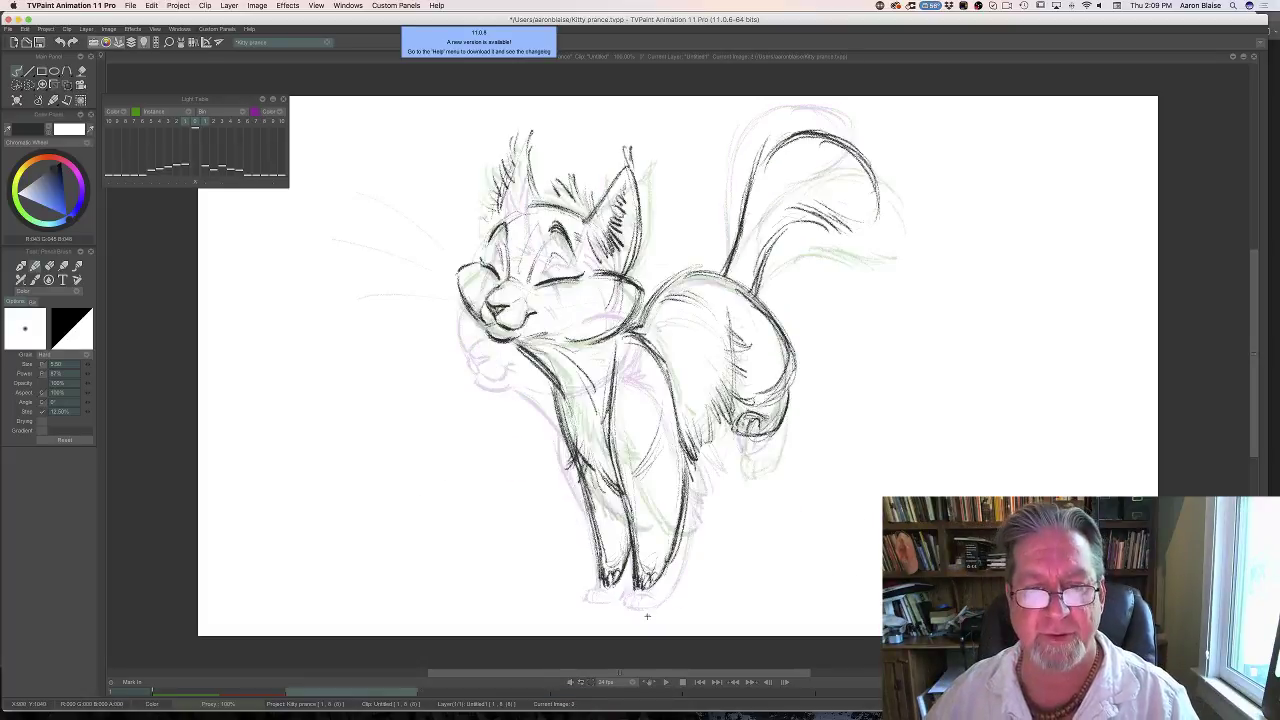
key("Right")
key("Right")
key("Right")
key("Left")
key("Left")
key("Right")
key("Right")
key("Left")
key("Left")
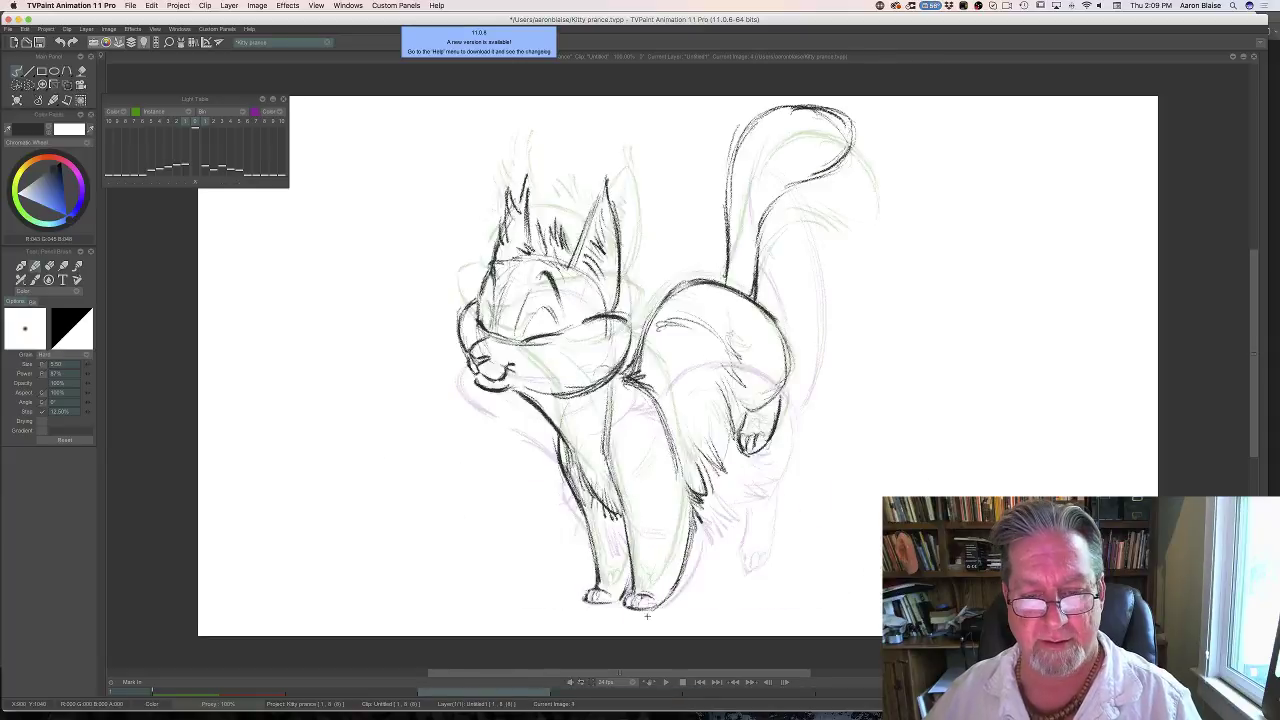
key("Left")
key("Left")
key("Right")
key("Right")
key("Right")
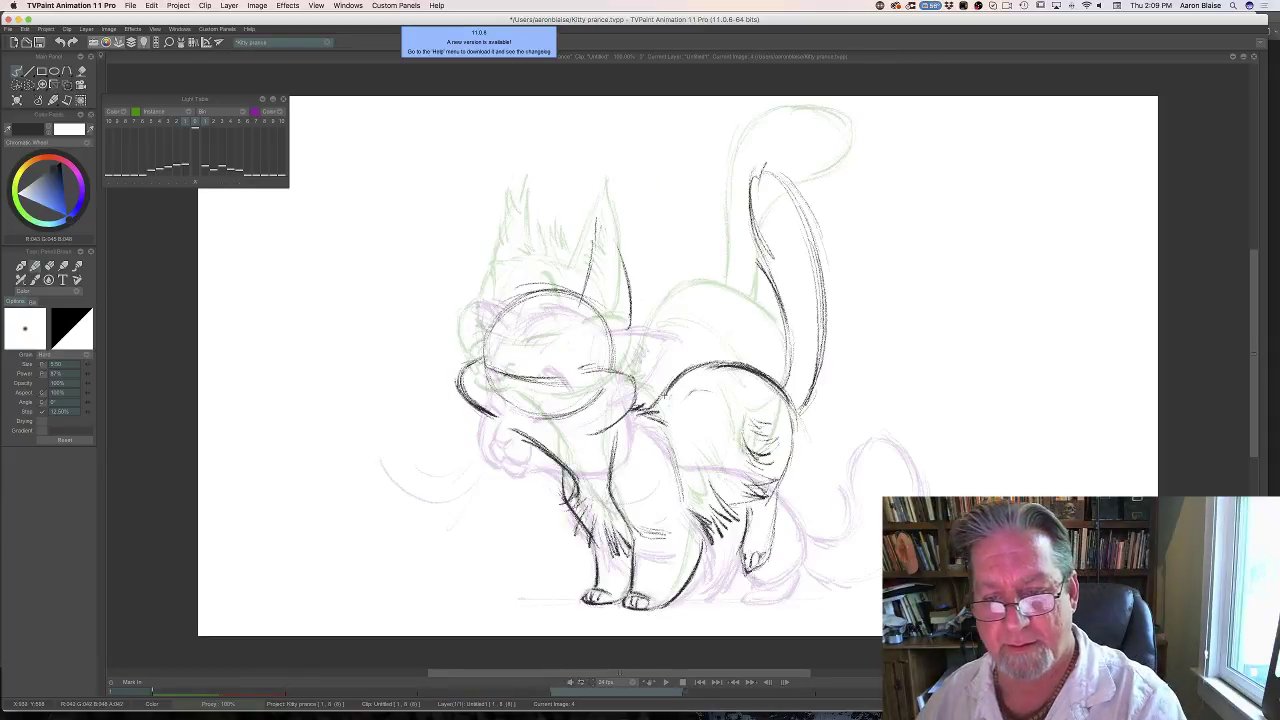
Darken the rump and thigh contour, firm up the raised hind leg and foot, and compare with the previous drawing.
left_click_drag(778, 384, 784, 479)
left_click_drag(793, 407, 769, 487)
mouse_move(797, 426)
left_mouse_down()
mouse_move(760, 505)
mouse_move(768, 553)
left_mouse_up()
mouse_move(777, 509)
left_mouse_down()
mouse_move(764, 561)
mouse_move(740, 543)
left_mouse_up()
key("Left")
key("Right")
key("Left")
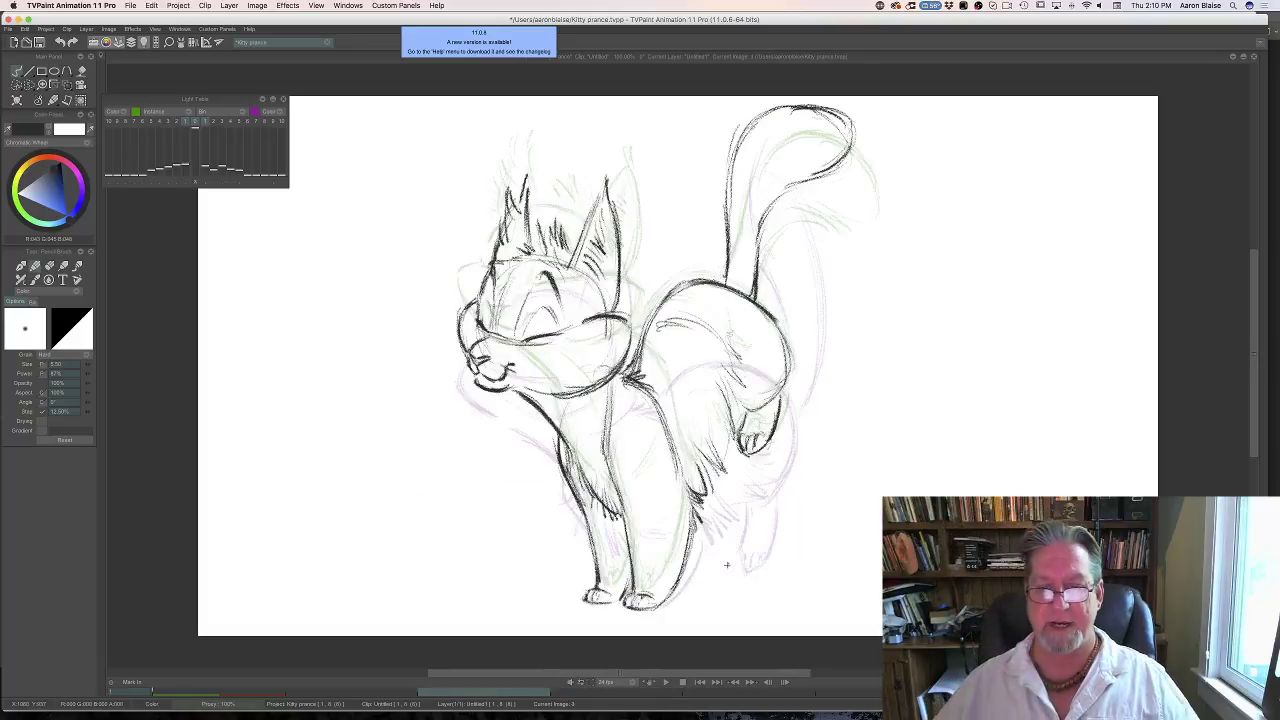
key("Right")
Show the timeline, scrub and play the clip to review the motion, and return to frame 4 with the light table on.
key("Escape")
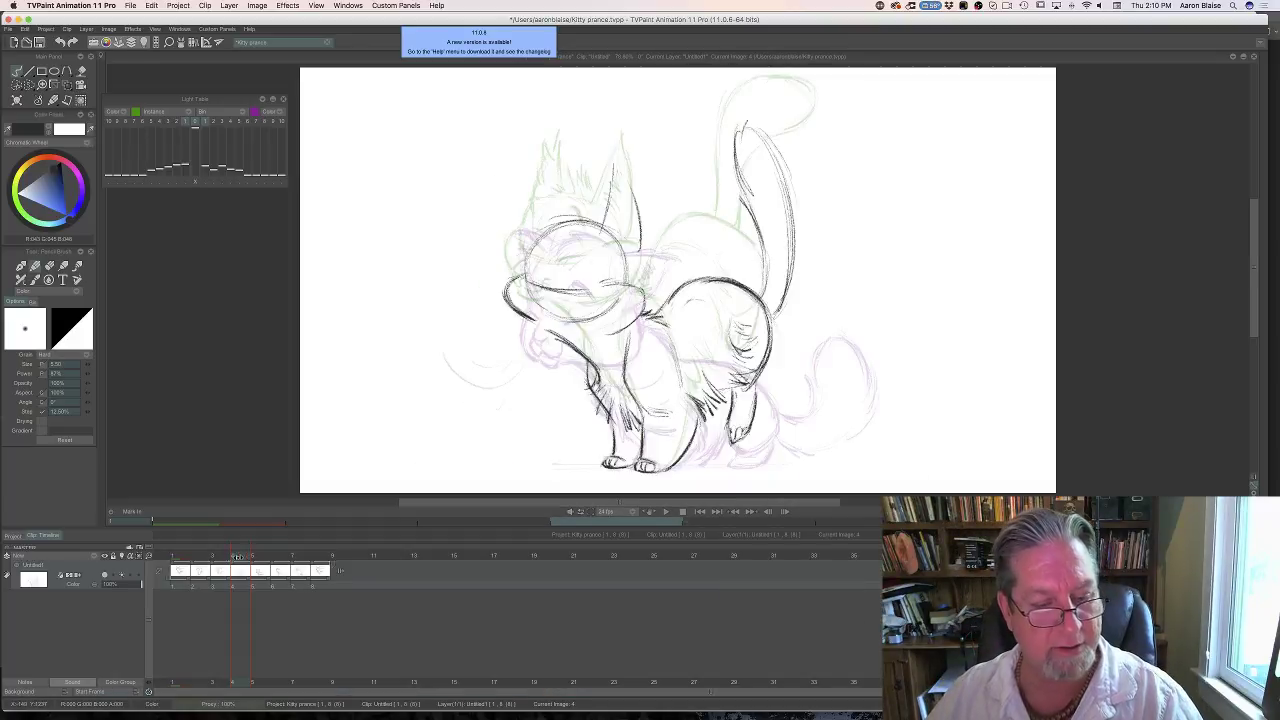
mouse_move(234, 557)
left_mouse_down()
mouse_move(204, 560)
mouse_move(328, 566)
mouse_move(158, 573)
mouse_move(329, 568)
mouse_move(156, 575)
mouse_move(320, 570)
mouse_move(163, 573)
mouse_move(311, 571)
mouse_move(298, 586)
left_mouse_up()
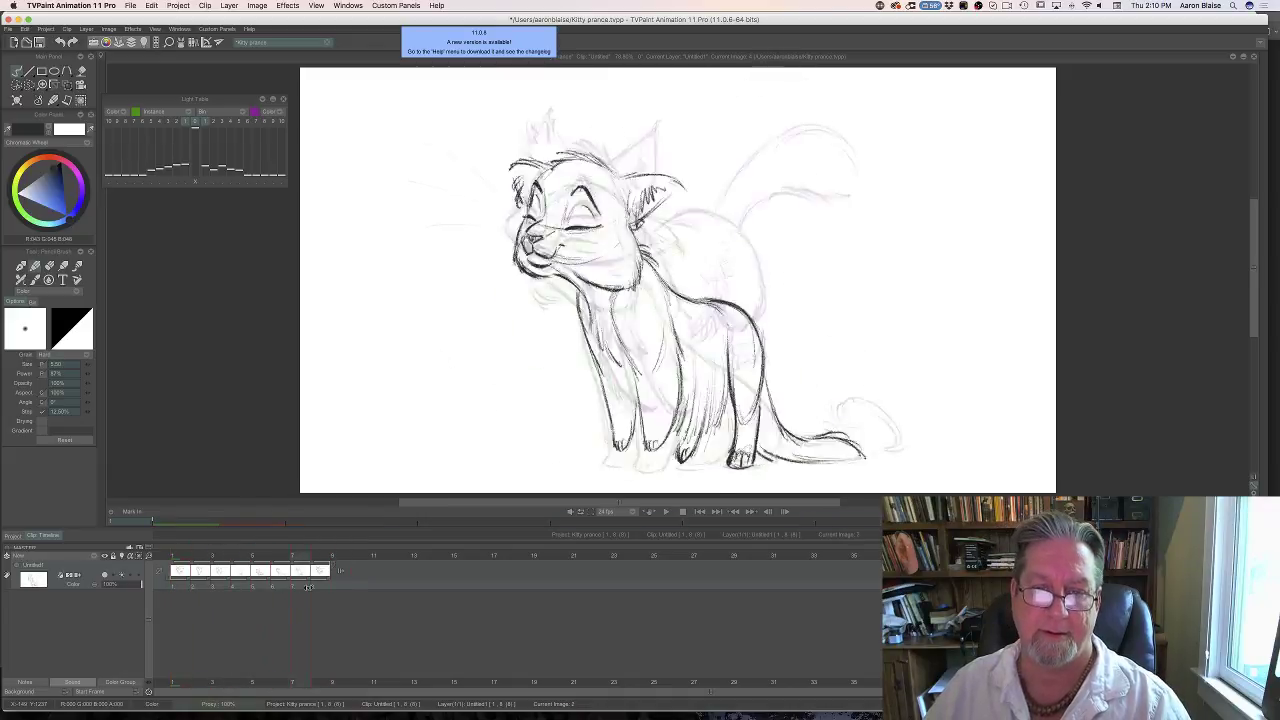
key("space")
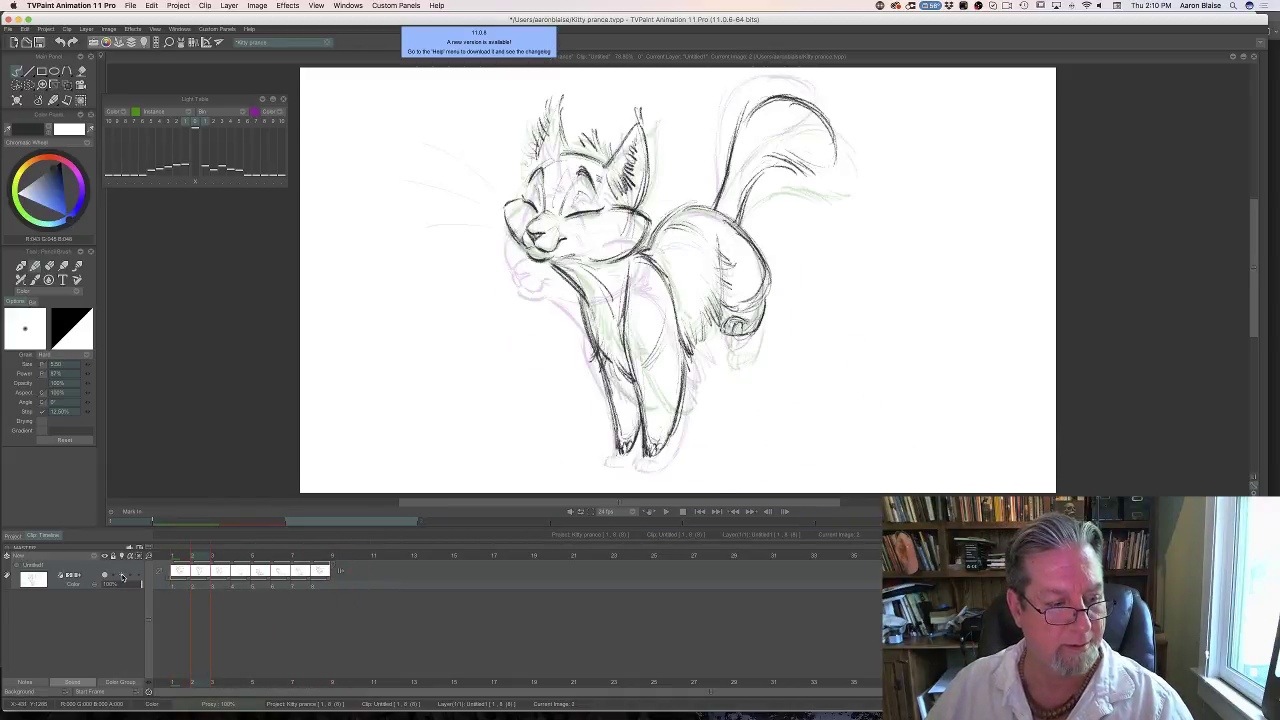
key("space")
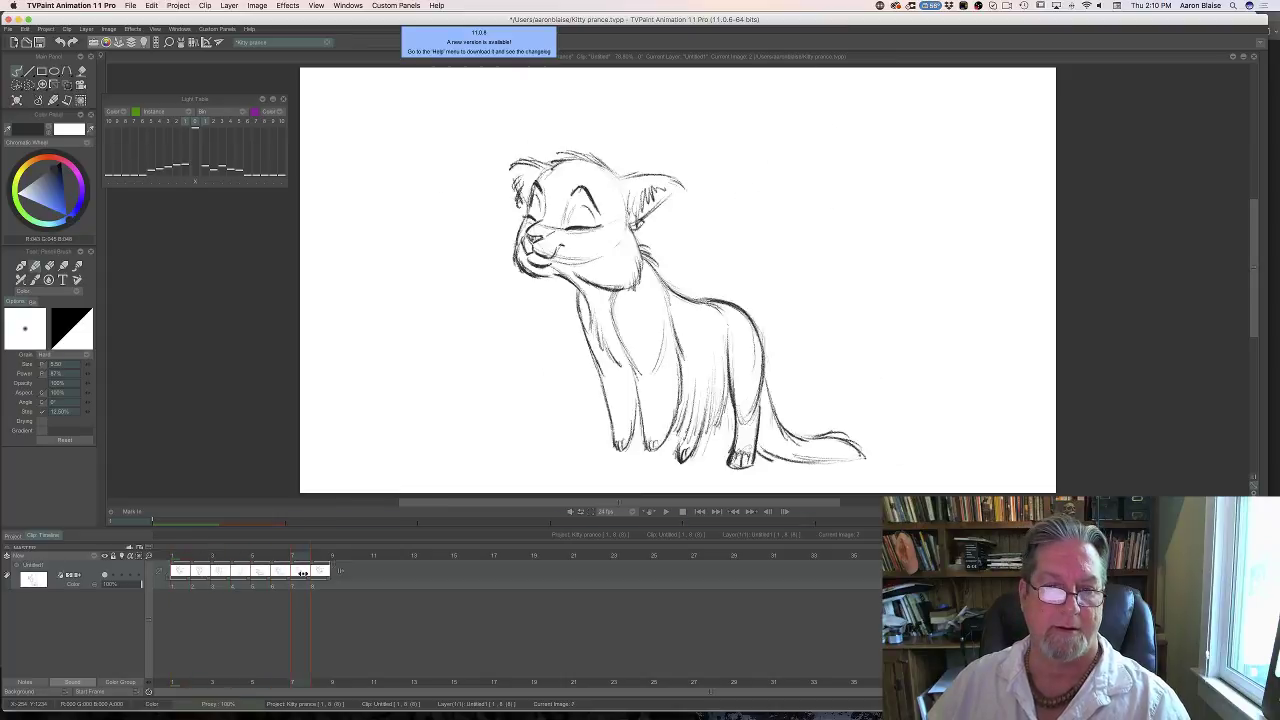
left_click_drag(253, 582, 236, 580)
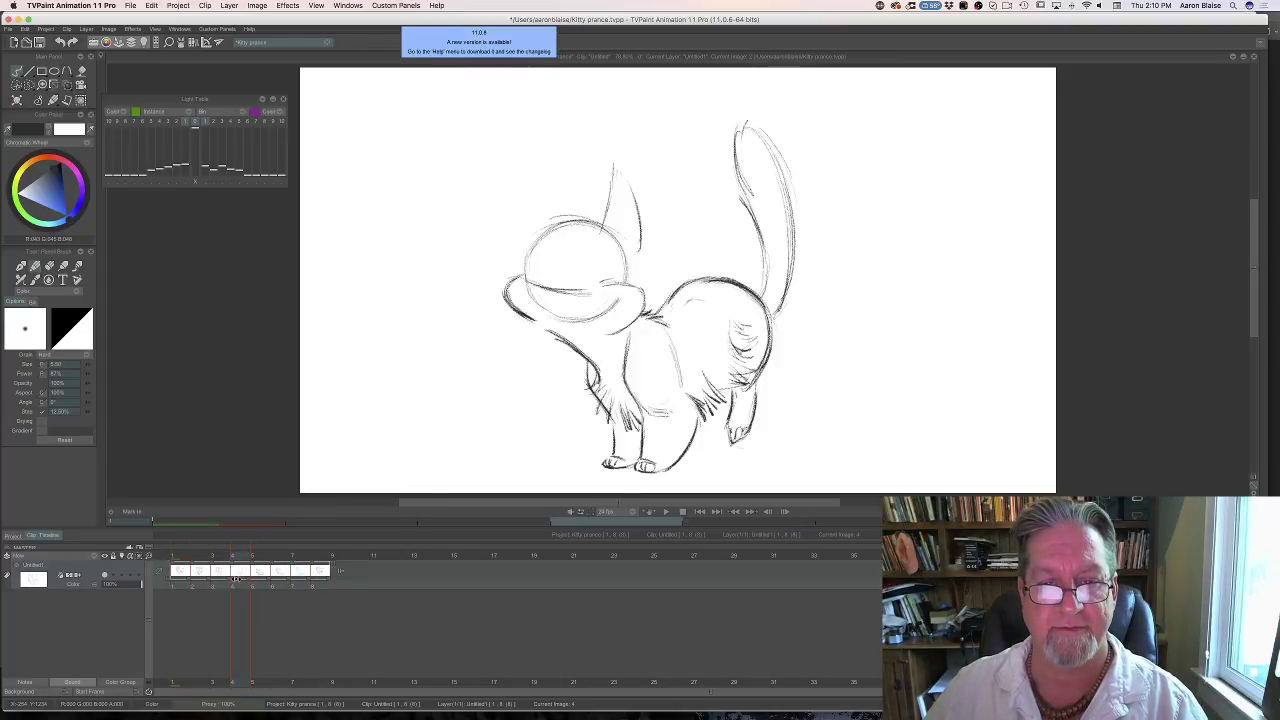
left_click(121, 578)
key("Tab")
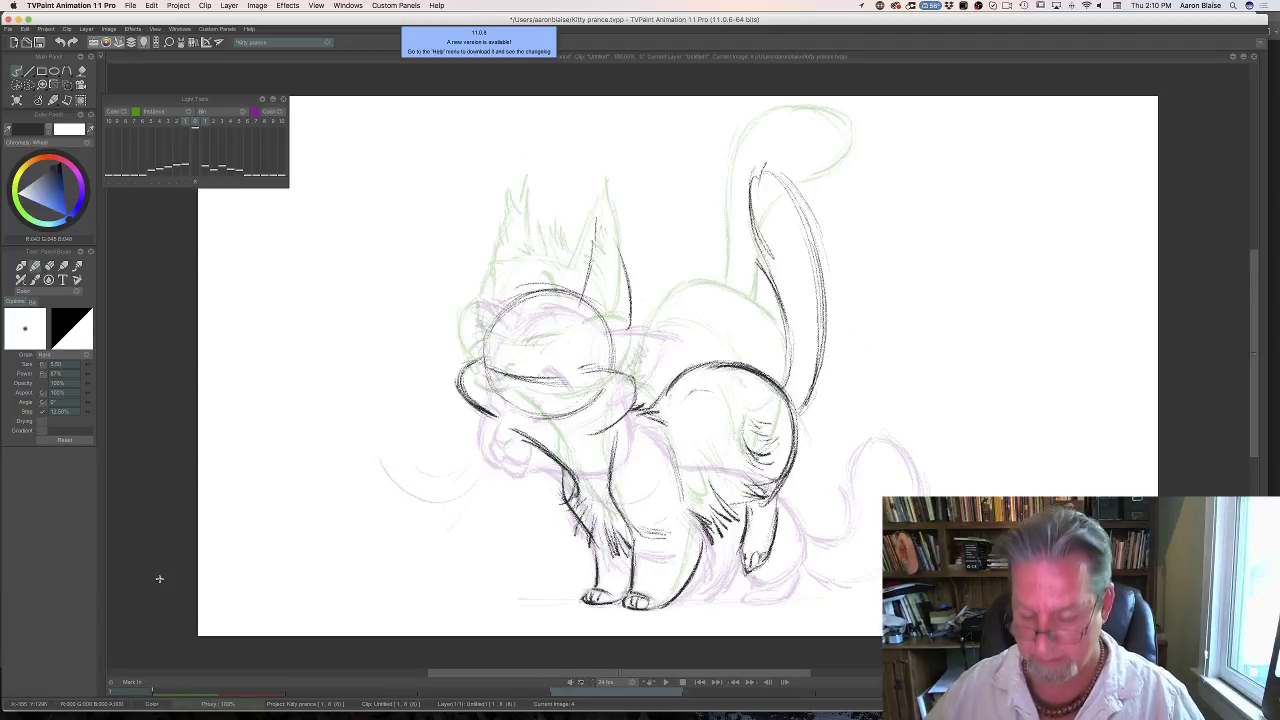
Draw the near ear's pointed tip and both edges after flipping against the previous drawing, and check the result.
key("Left")
key("Right")
key("Left")
key("Right")
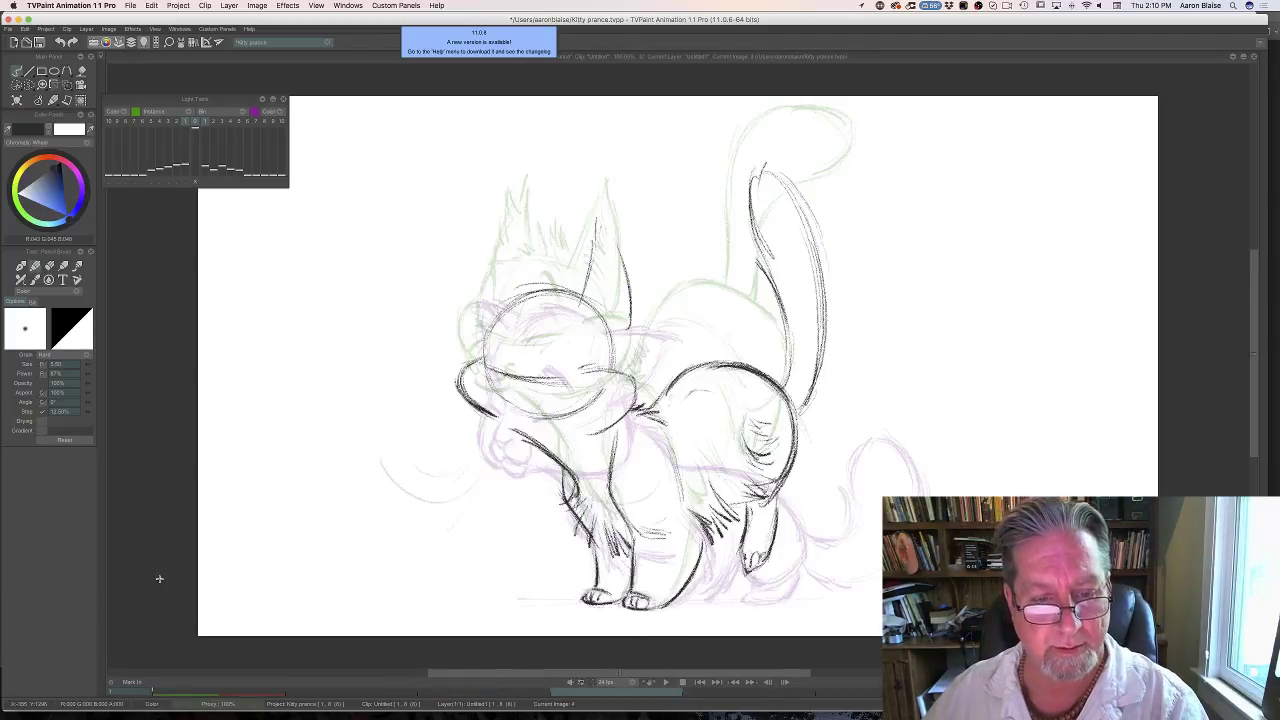
key("Left")
key("Right")
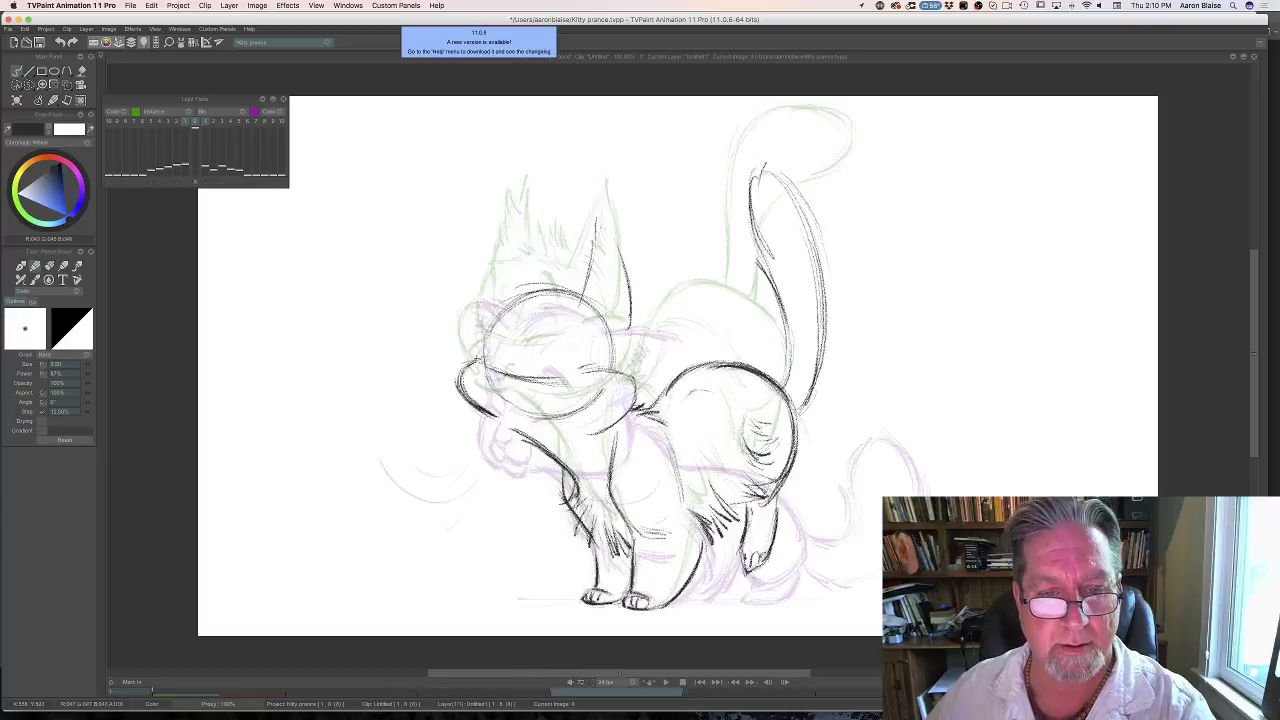
key("Left")
key("Right")
mouse_move(595, 222)
left_mouse_down()
mouse_move(578, 305)
mouse_move(598, 222)
mouse_move(630, 326)
left_mouse_up()
left_click_drag(626, 282, 630, 346)
key("Left")
key("Right")
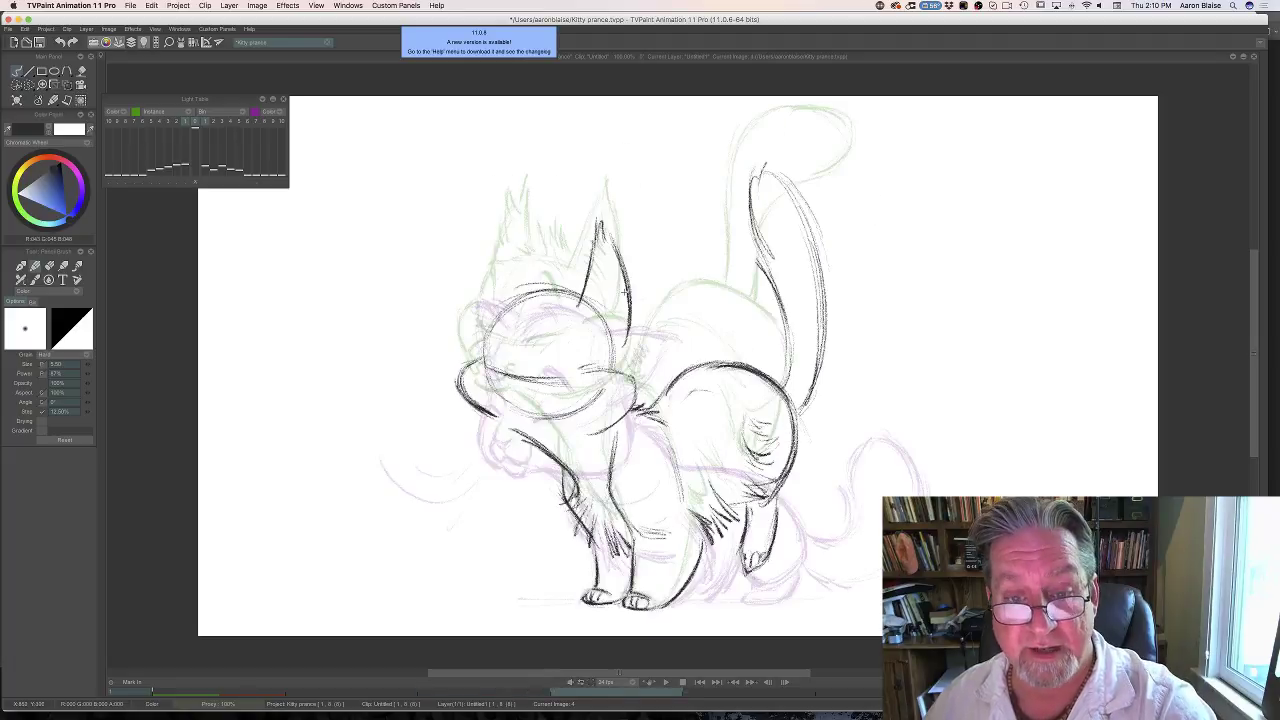
Extend the near ear's back edge down to the head with short fur strokes and flip to check it.
left_click_drag(622, 300, 618, 368)
key("Left")
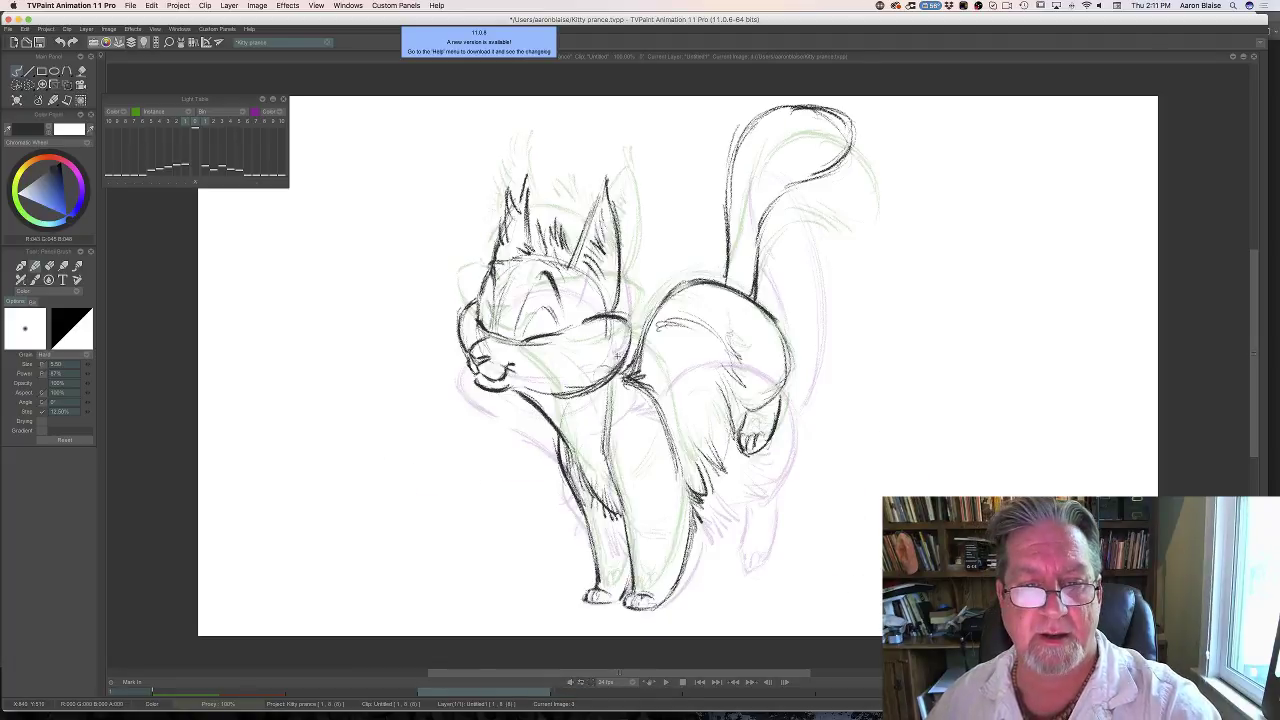
key("Right")
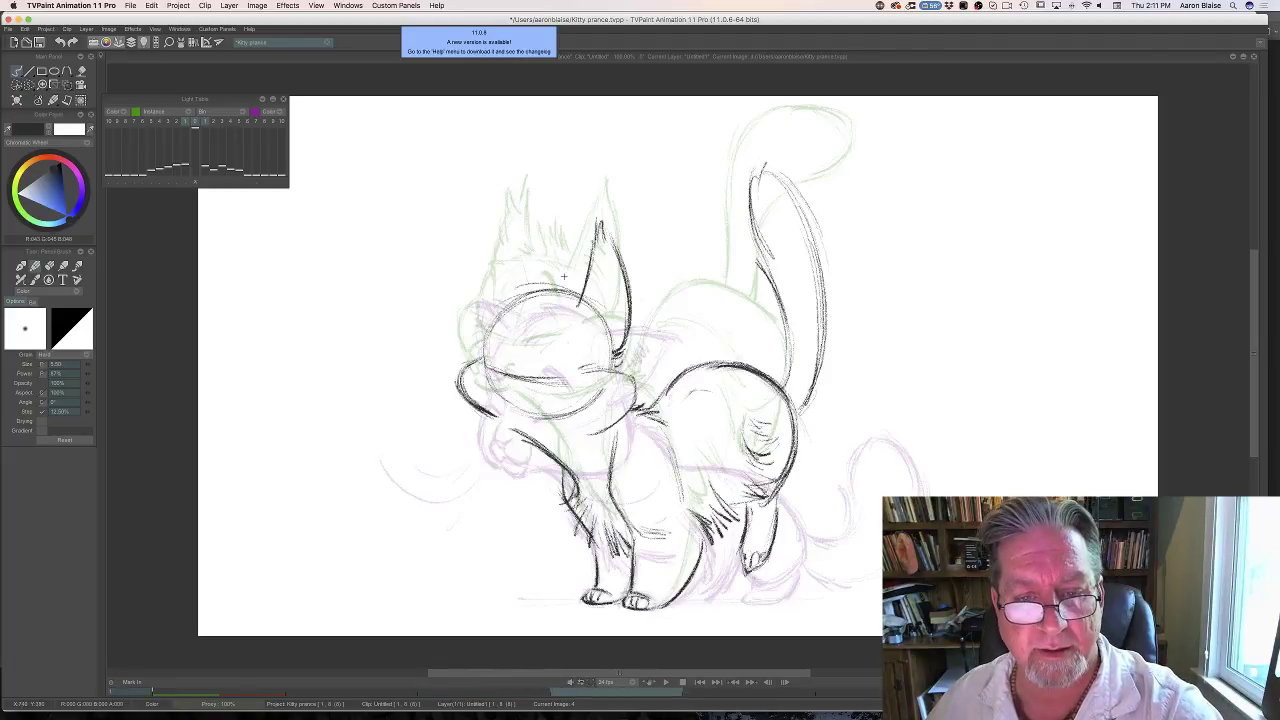
Draw the spiky fur tuft between the ears, erase the head-circle line beneath it and compare with the neighbouring drawings.
mouse_move(564, 276)
left_mouse_down()
mouse_move(581, 296)
mouse_move(558, 256)
mouse_move(558, 282)
mouse_move(529, 291)
left_mouse_up()
key("e")
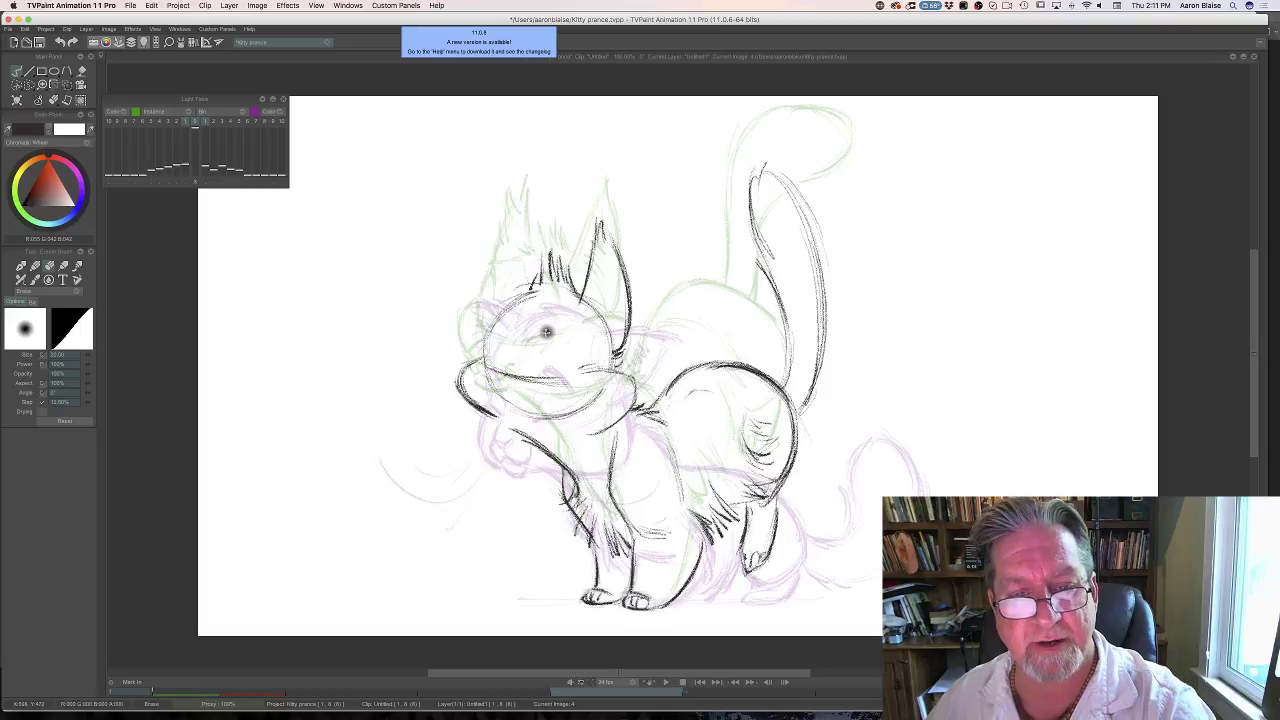
key("Left")
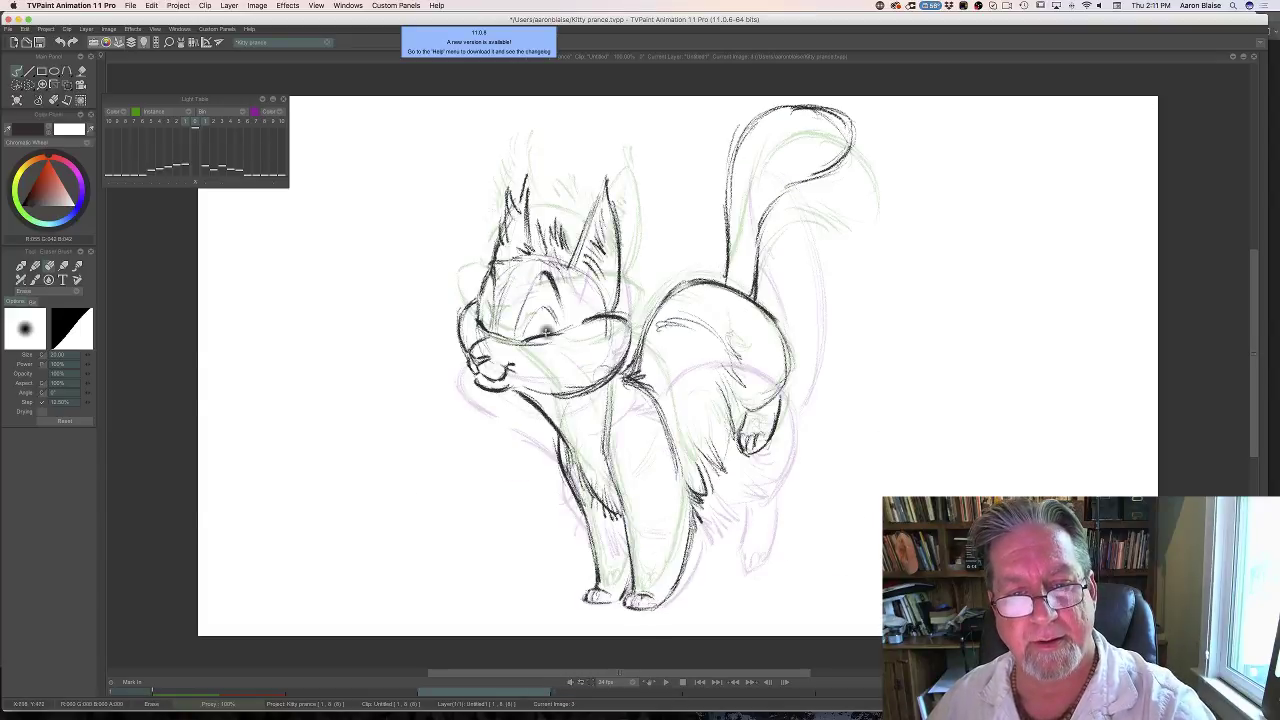
key("Right")
key("Right")
key("b")
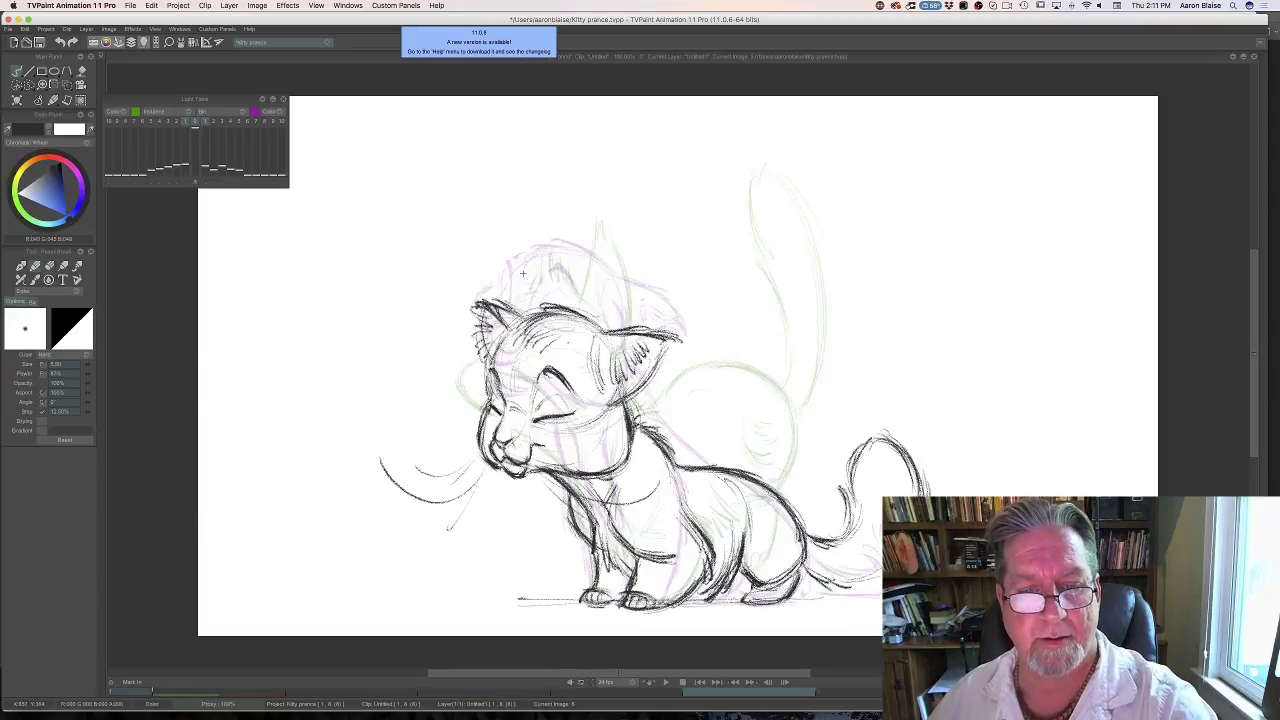
key("Left")
key("Right")
key("Right")
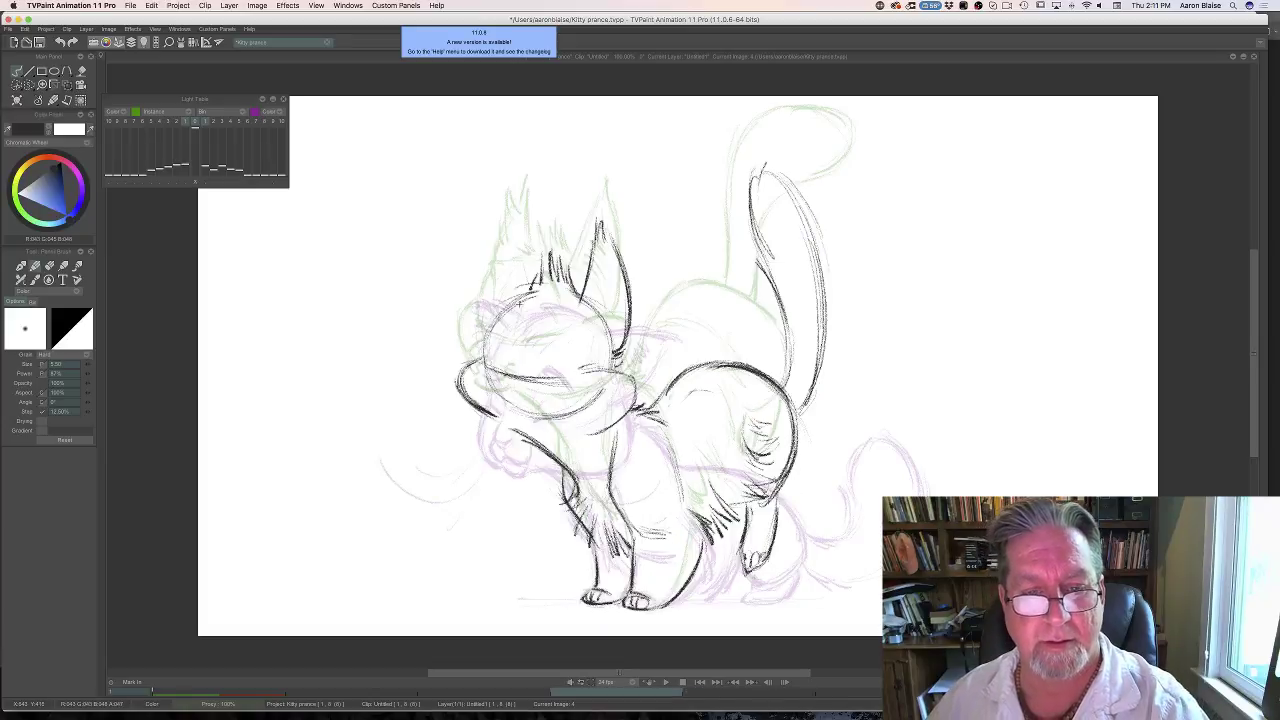
Draw the hairline in front of the tuft and the far ear's inner edge and tip, flipping to compare.
left_click_drag(538, 268, 524, 292)
left_click_drag(531, 279, 513, 301)
key("Left")
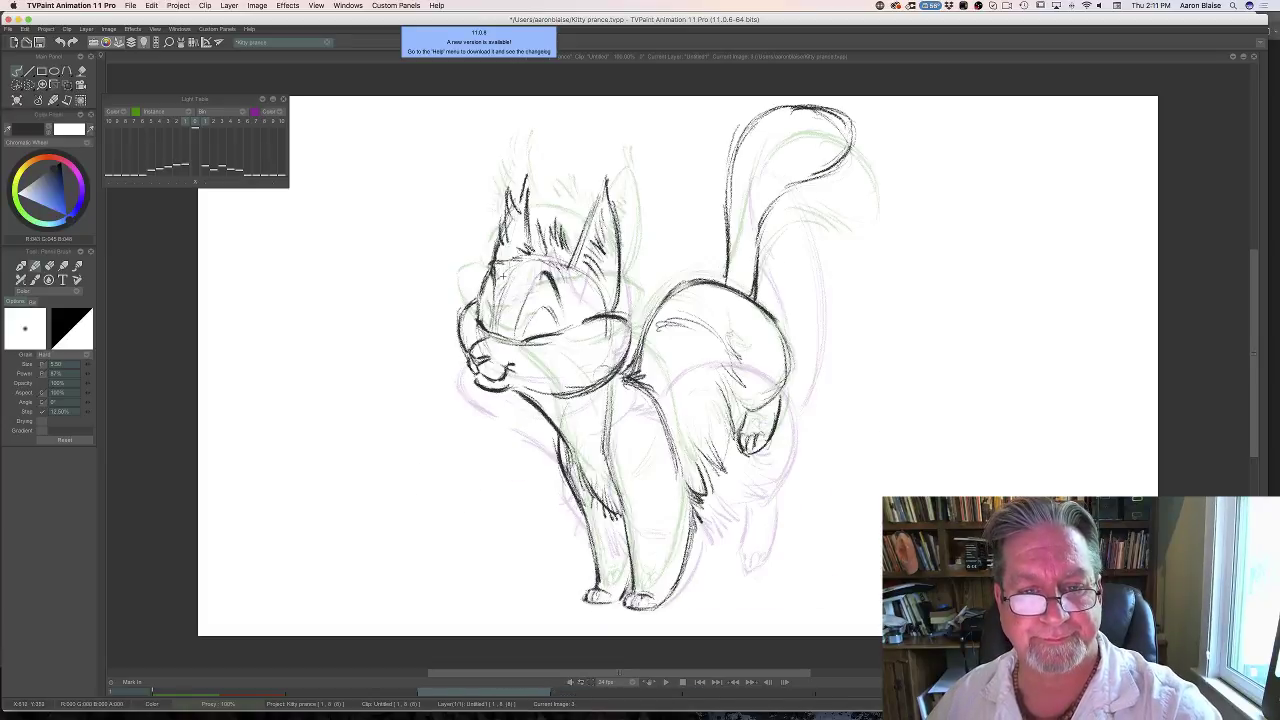
key("Right")
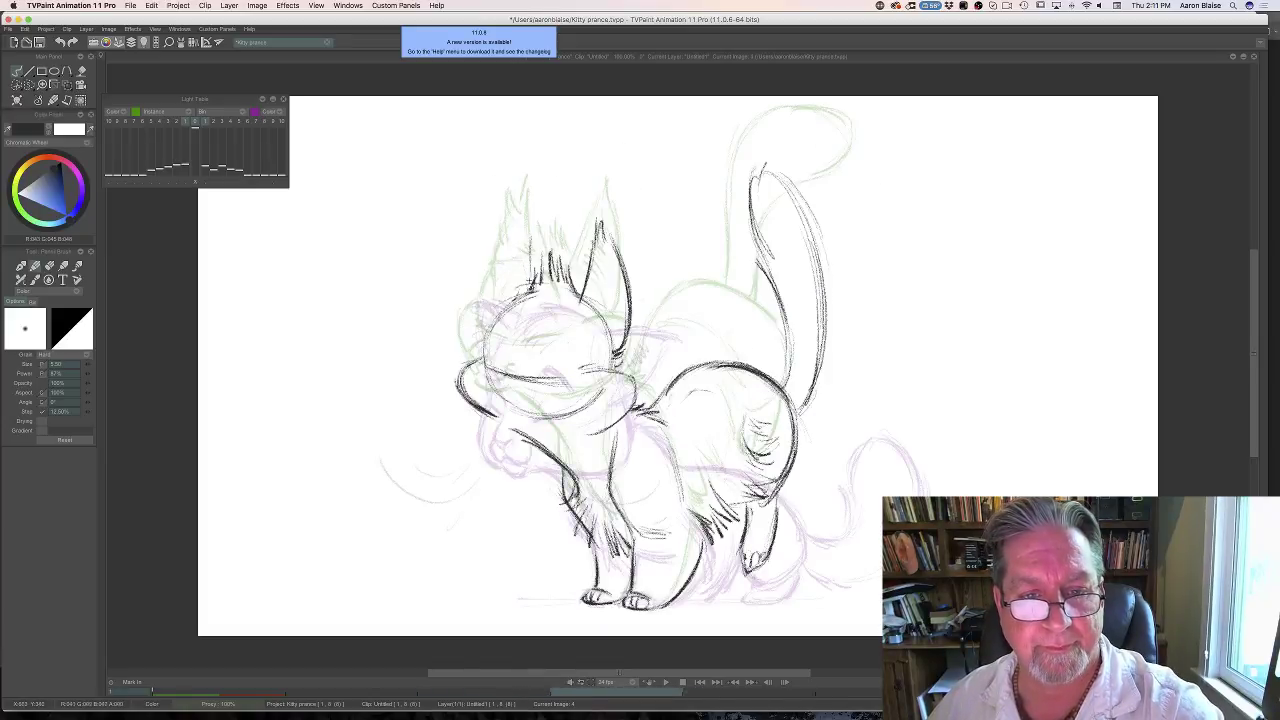
key("Left")
key("Right")
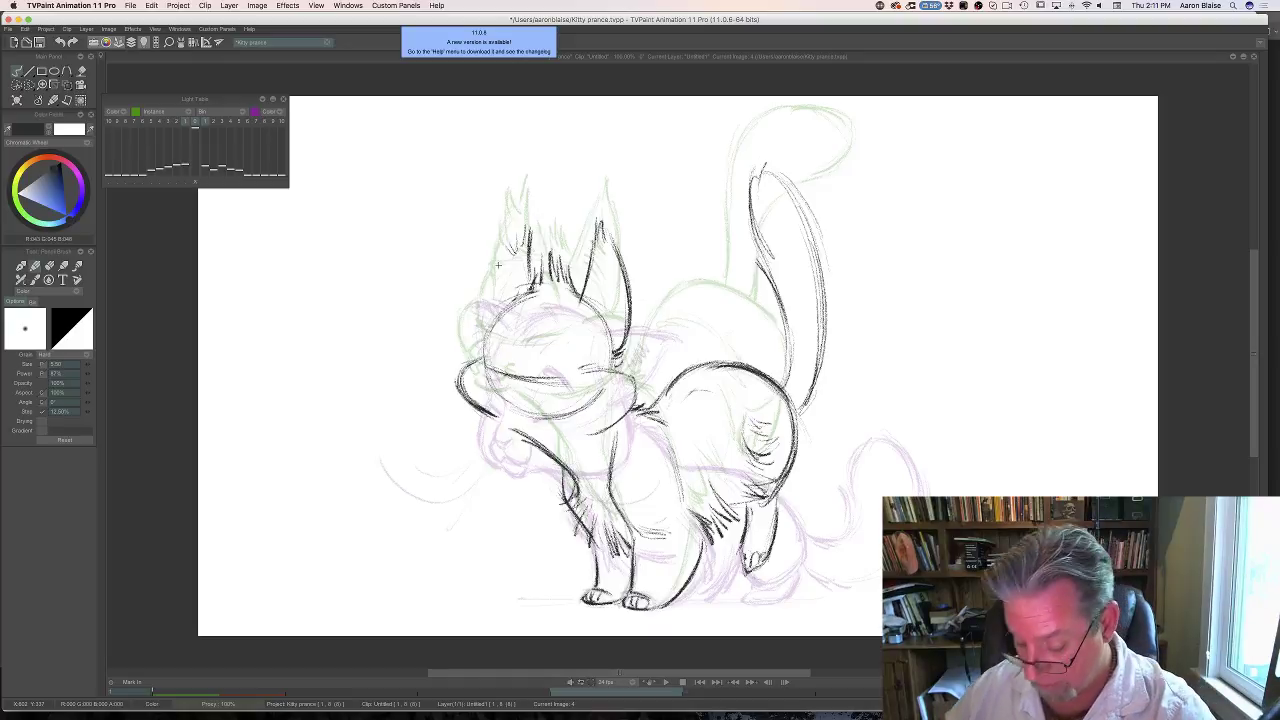
key("Left")
key("Right")
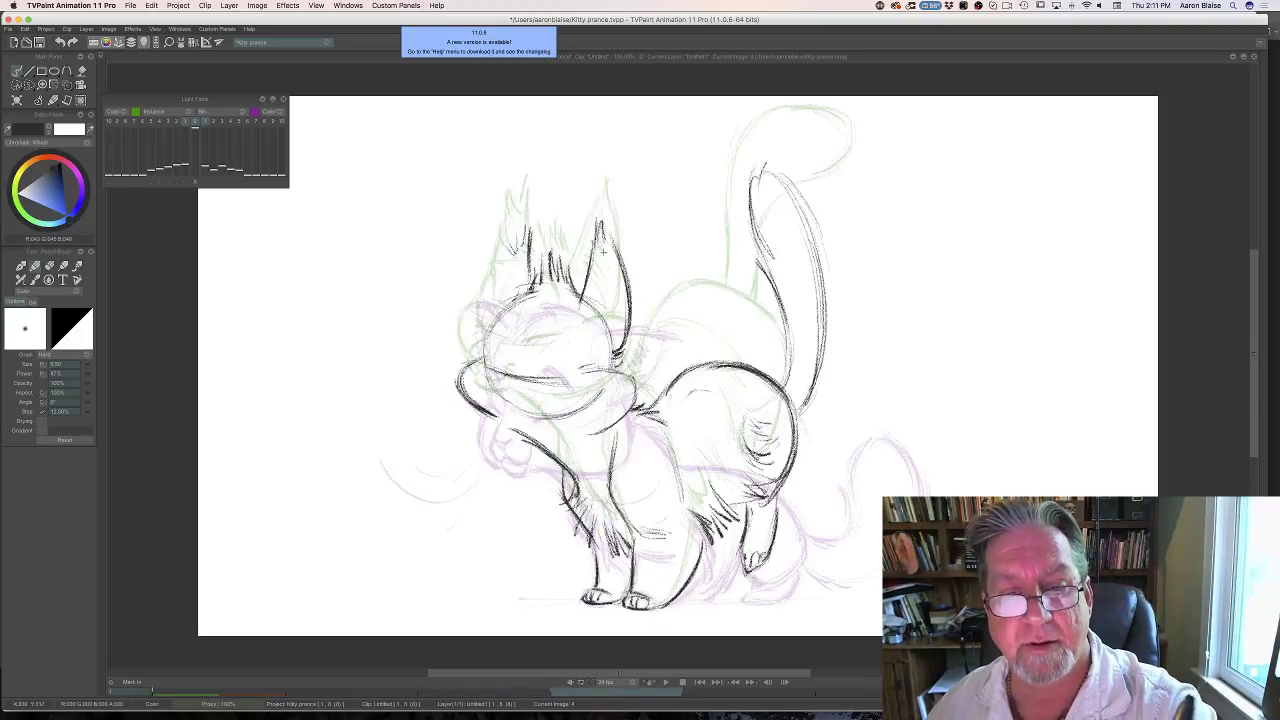
Shade the inside of the near ear with short fur strokes, mark its base on the head and flip to check.
left_click_drag(603, 252, 606, 322)
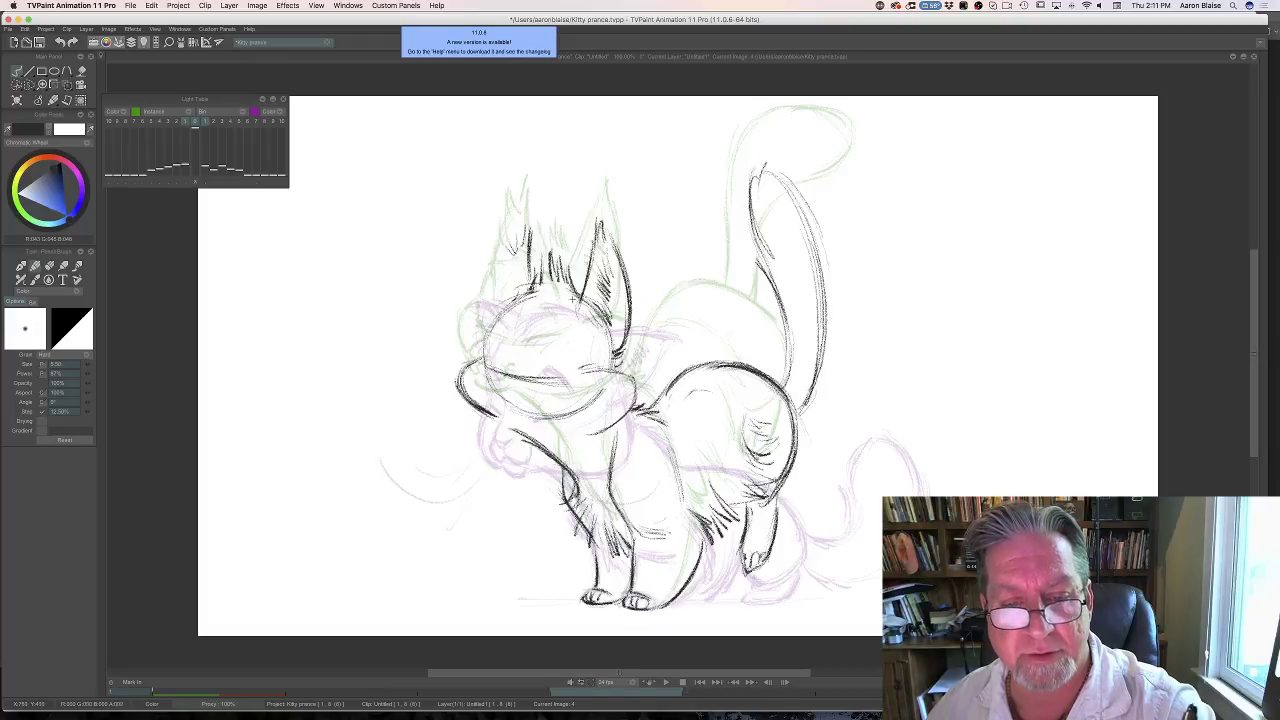
key("Left")
key("Right")
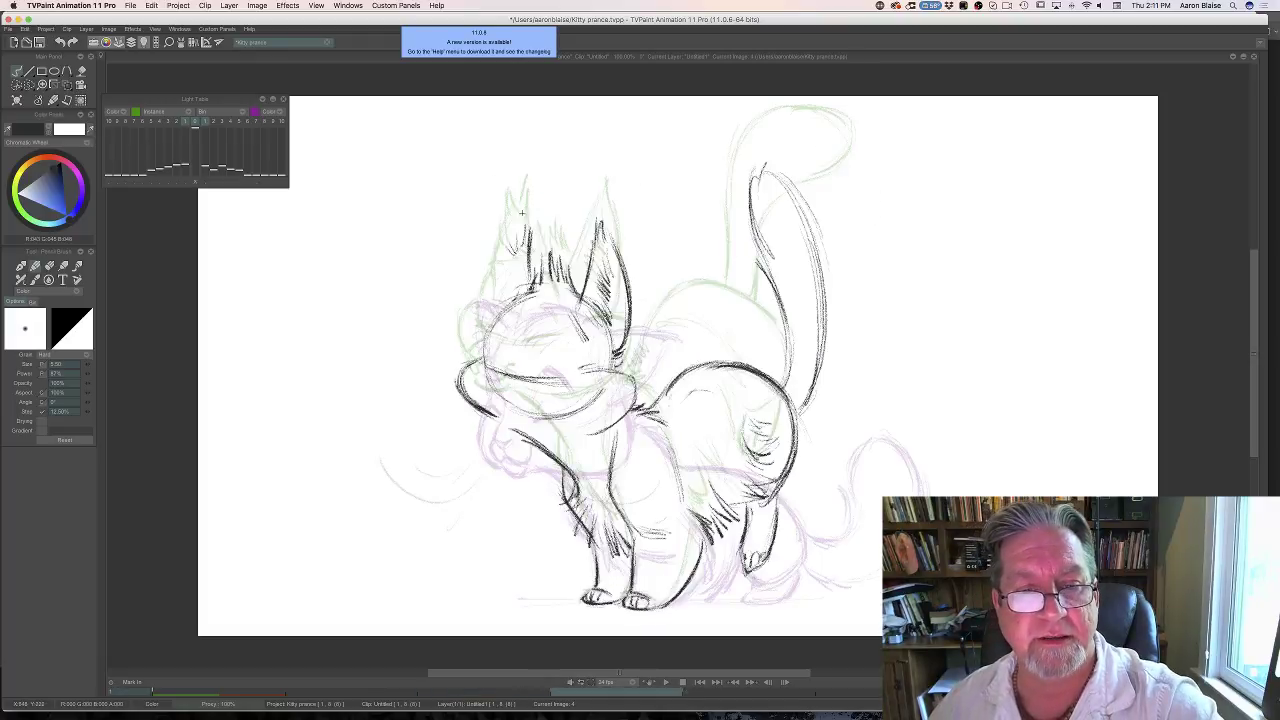
Darken the far ear's inner edge, draw its furry front side down to the head and compare with the previous drawing.
mouse_move(530, 219)
left_mouse_down()
mouse_move(532, 283)
mouse_move(506, 270)
mouse_move(504, 282)
mouse_move(505, 262)
mouse_move(499, 296)
left_mouse_up()
key("Left")
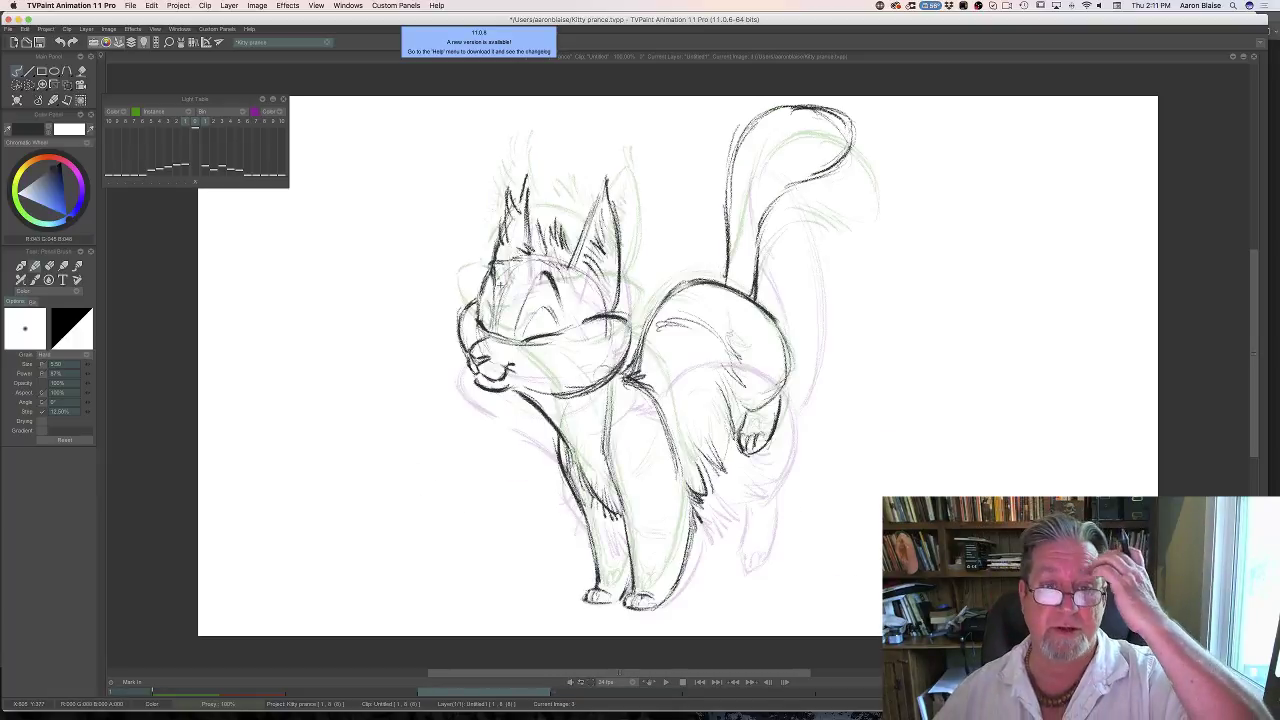
key("Right")
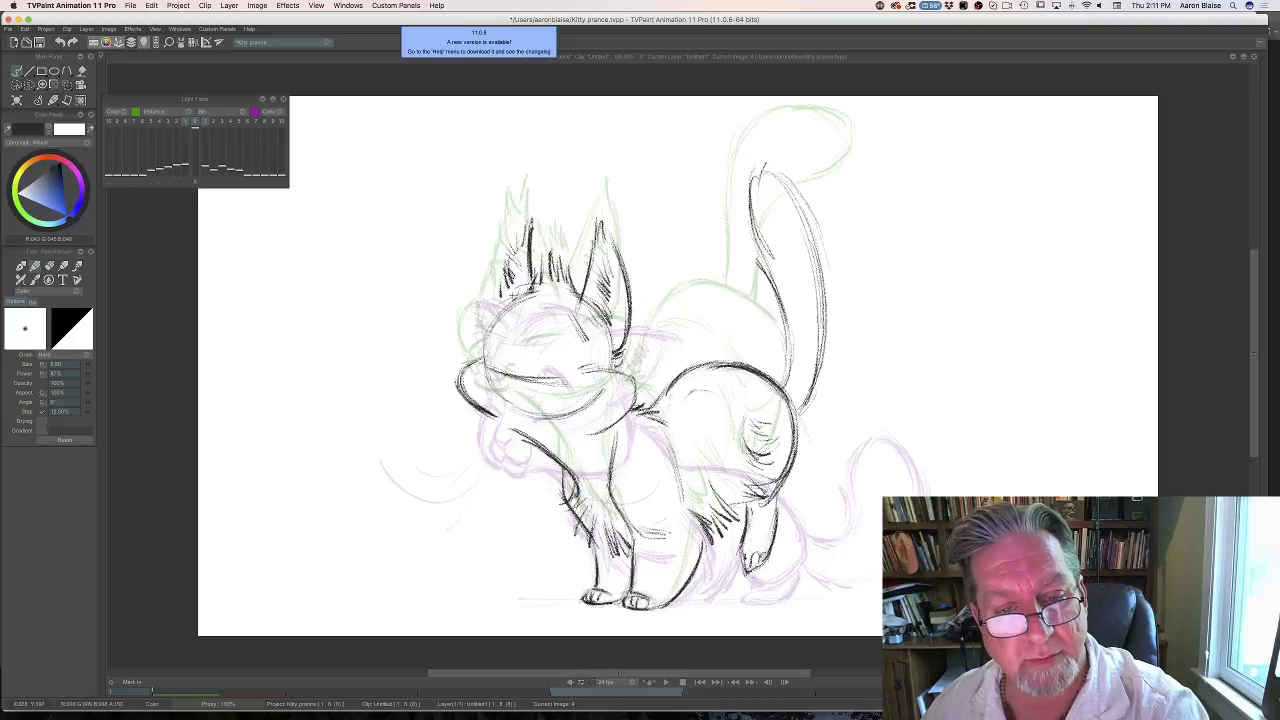
Draw the far side of the face from the brow down to the cheek on frame 4 and compare it with the previous drawing.
mouse_move(512, 298)
left_mouse_down()
mouse_move(525, 290)
mouse_move(474, 358)
left_mouse_up()
key("Left")
key("Right")
key("Left")
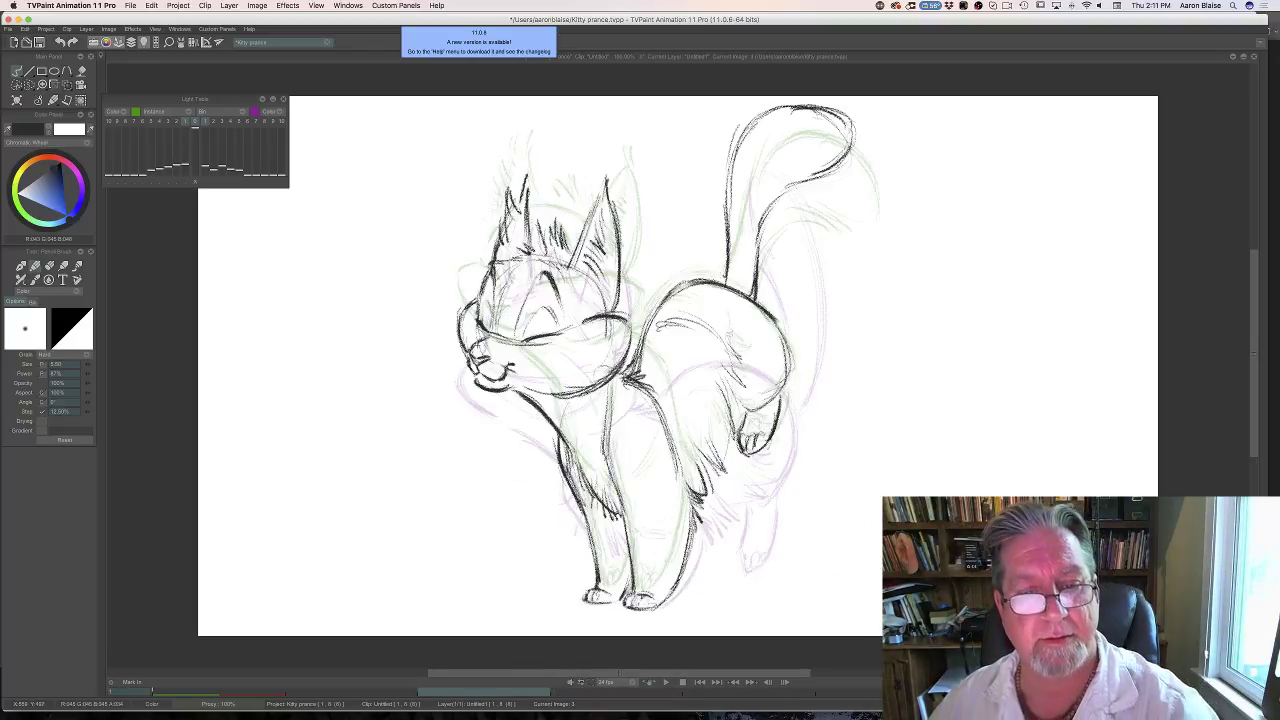
key("Right")
key("Left")
key("Right")
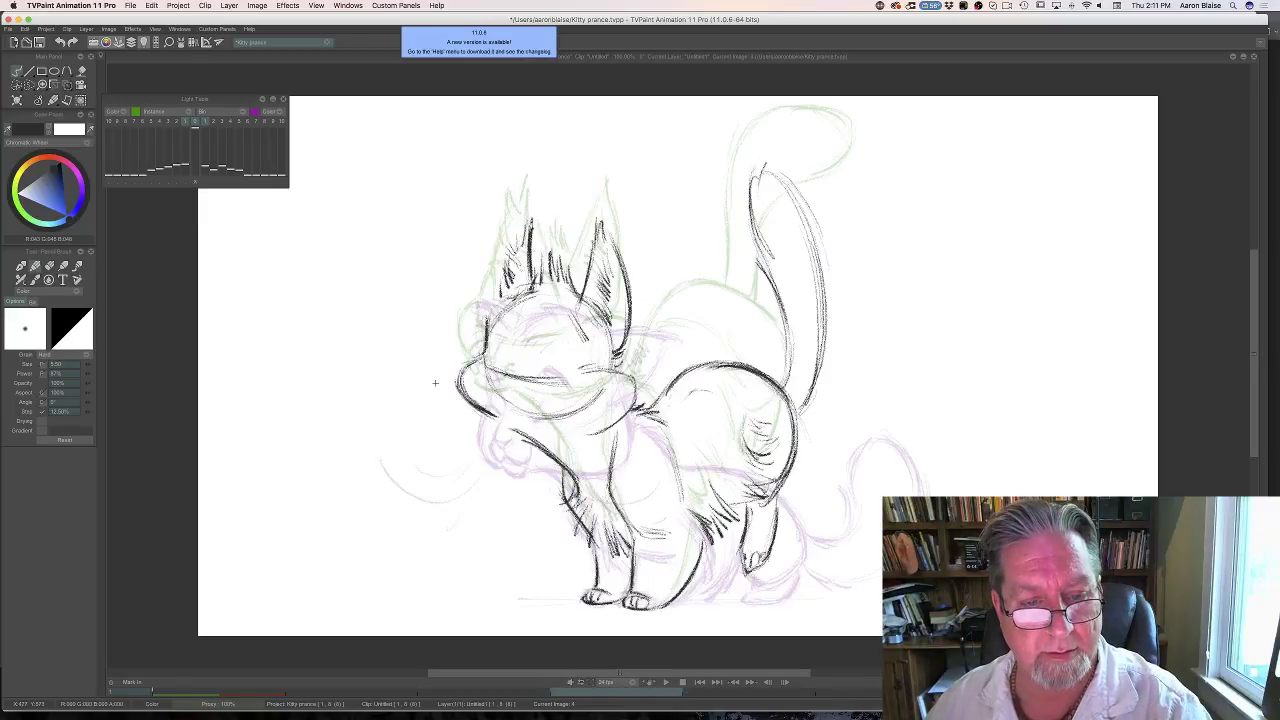
Flip repeatedly between frame 4 and its neighbouring drawings to examine the head's movement.
key("Right")
key("Left")
key("Left")
key("Right")
key("Right")
key("Left")
key("Left")
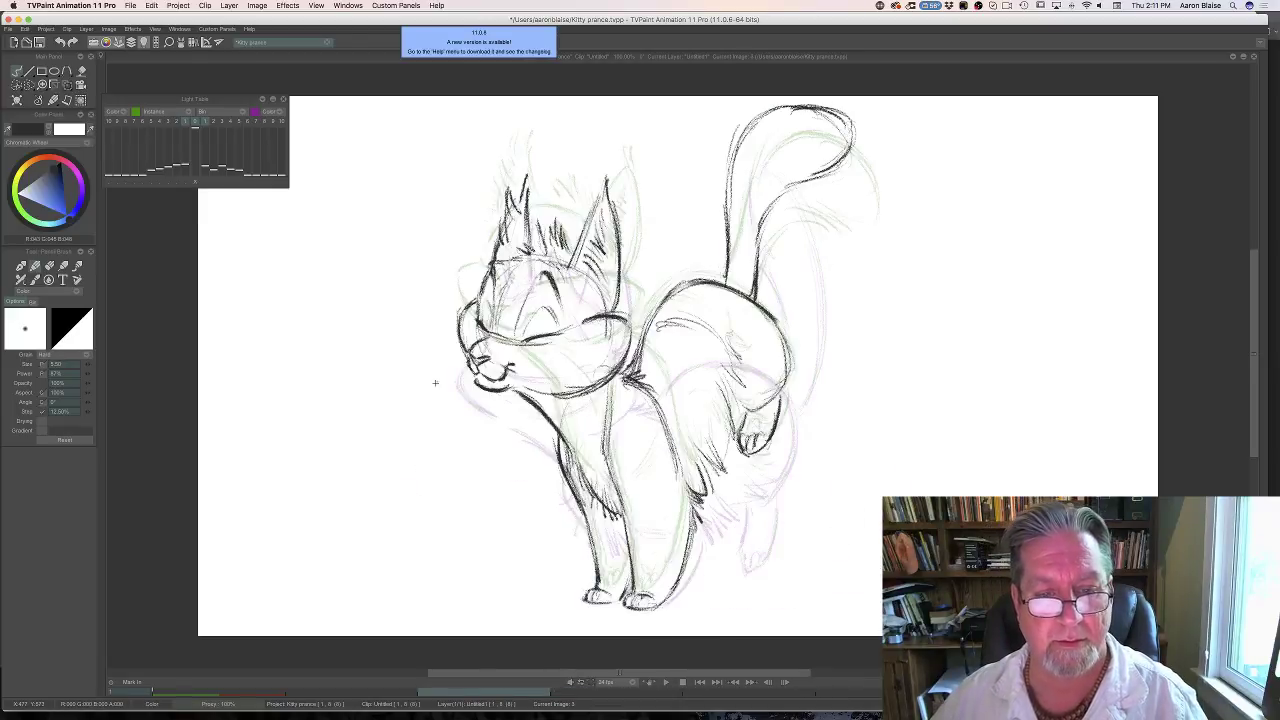
key("Right")
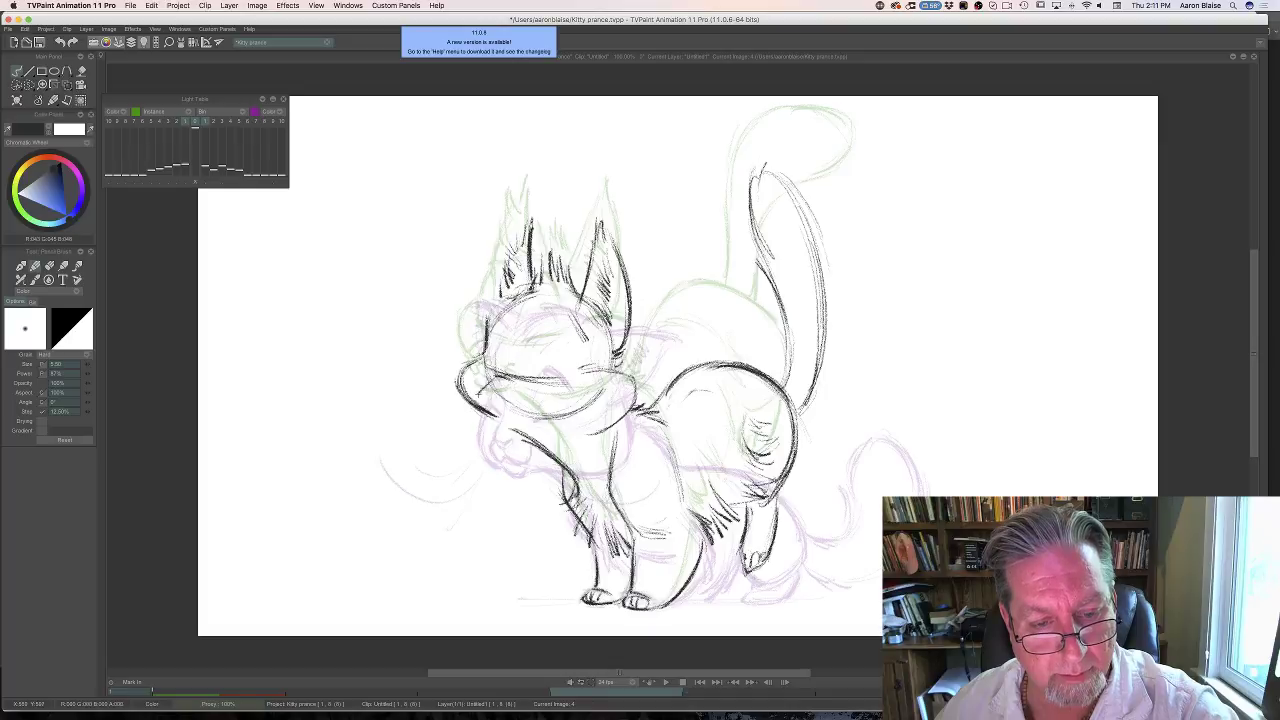
Draw the bridge of the muzzle and the start of the nose, clean up the cheek line and compare with the previous drawing.
left_click_drag(495, 370, 476, 401)
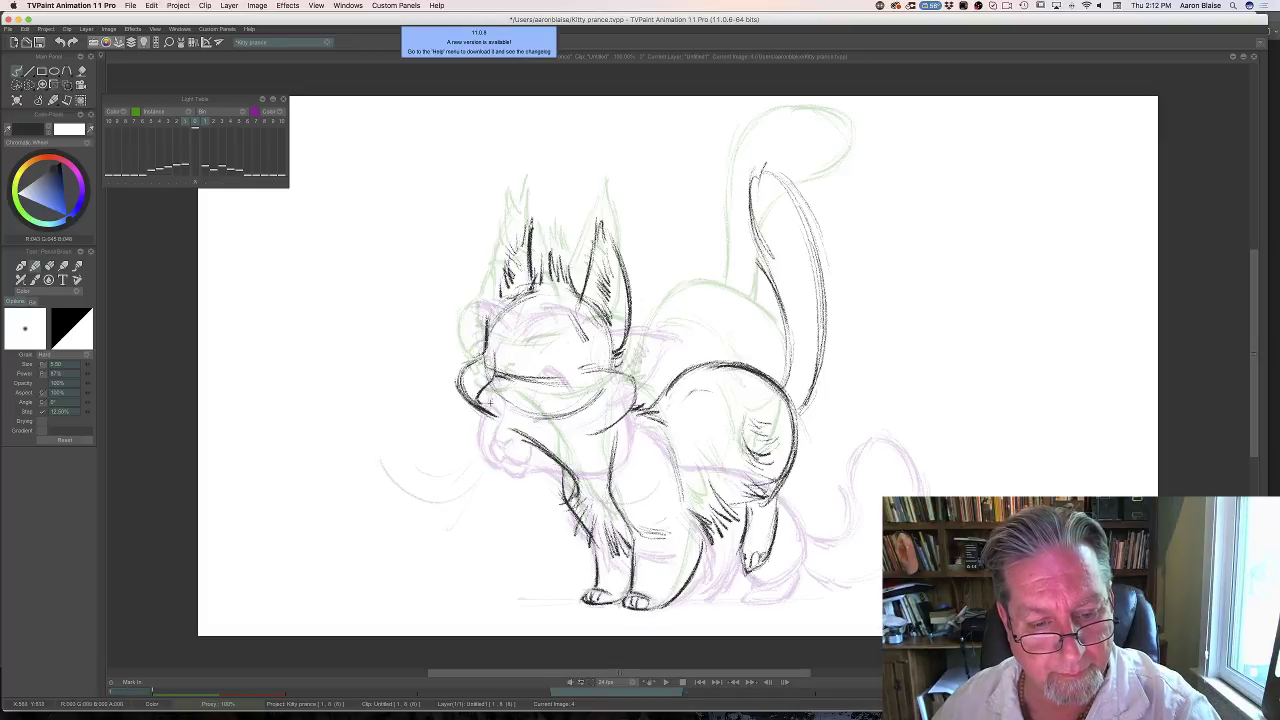
mouse_move(476, 399)
left_mouse_down()
mouse_move(489, 410)
mouse_move(457, 393)
mouse_move(488, 413)
mouse_move(497, 405)
left_mouse_up()
key("e")
key("p")
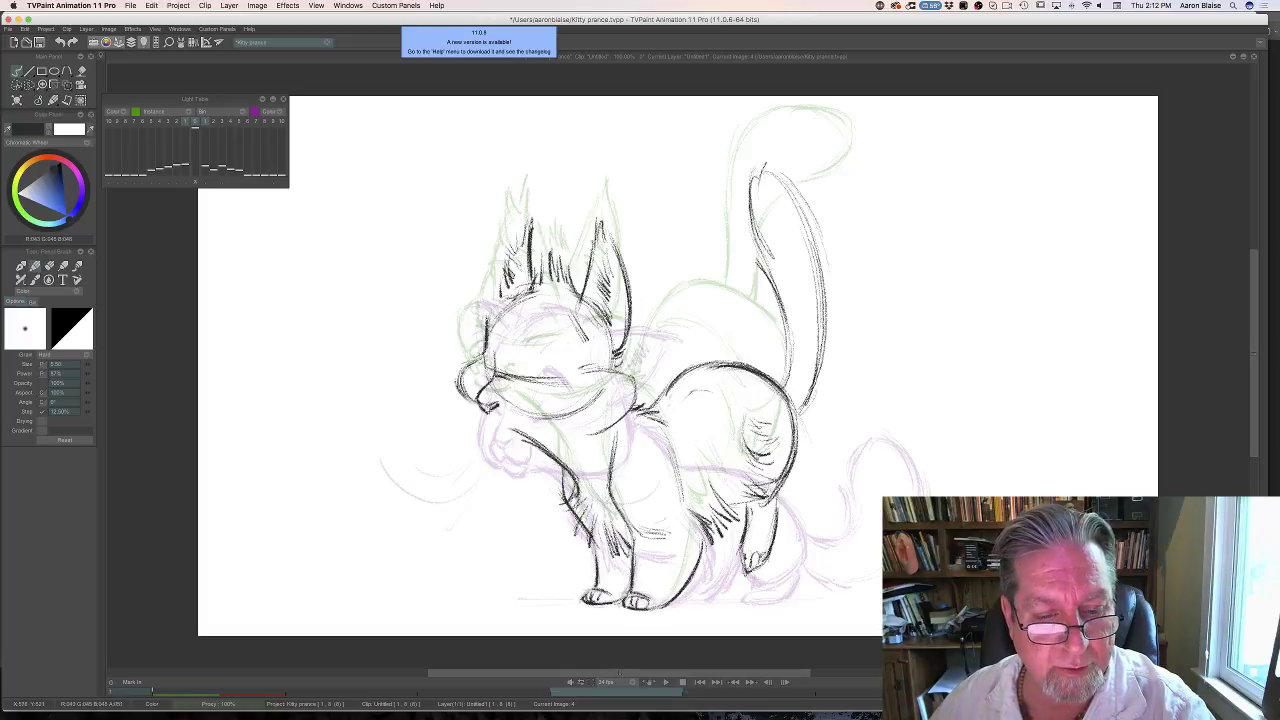
key("Left")
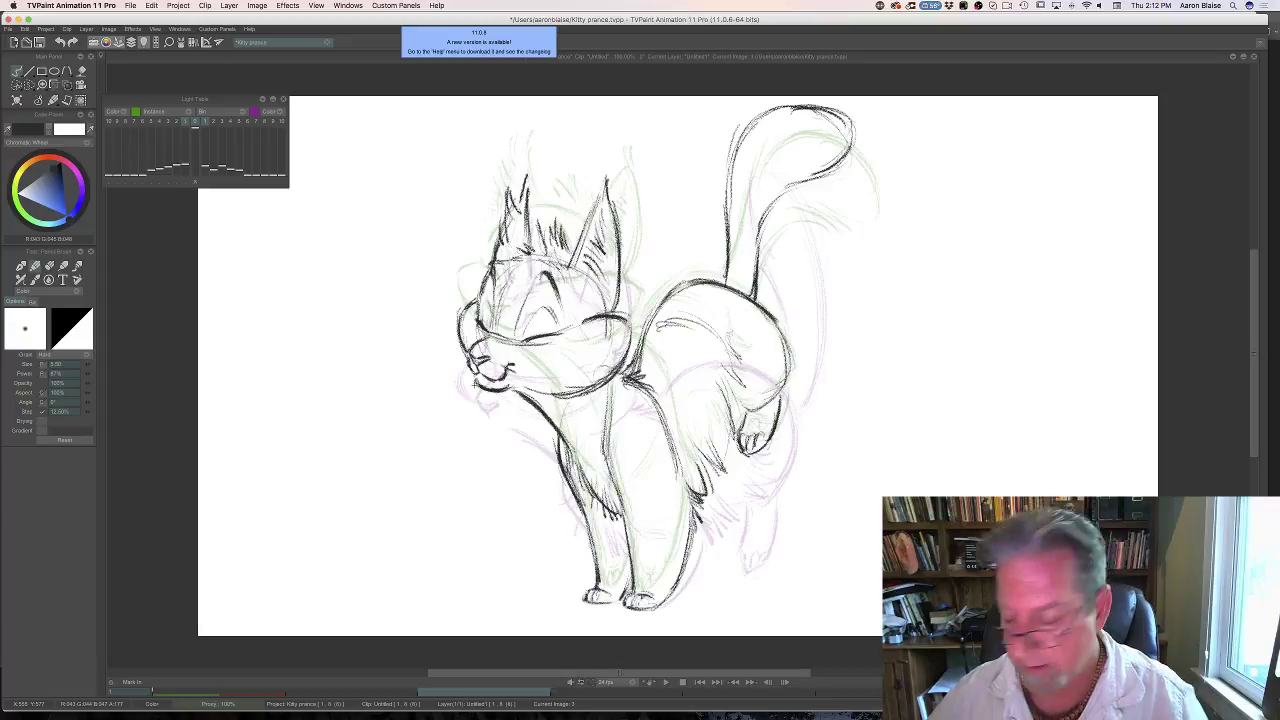
key("Right")
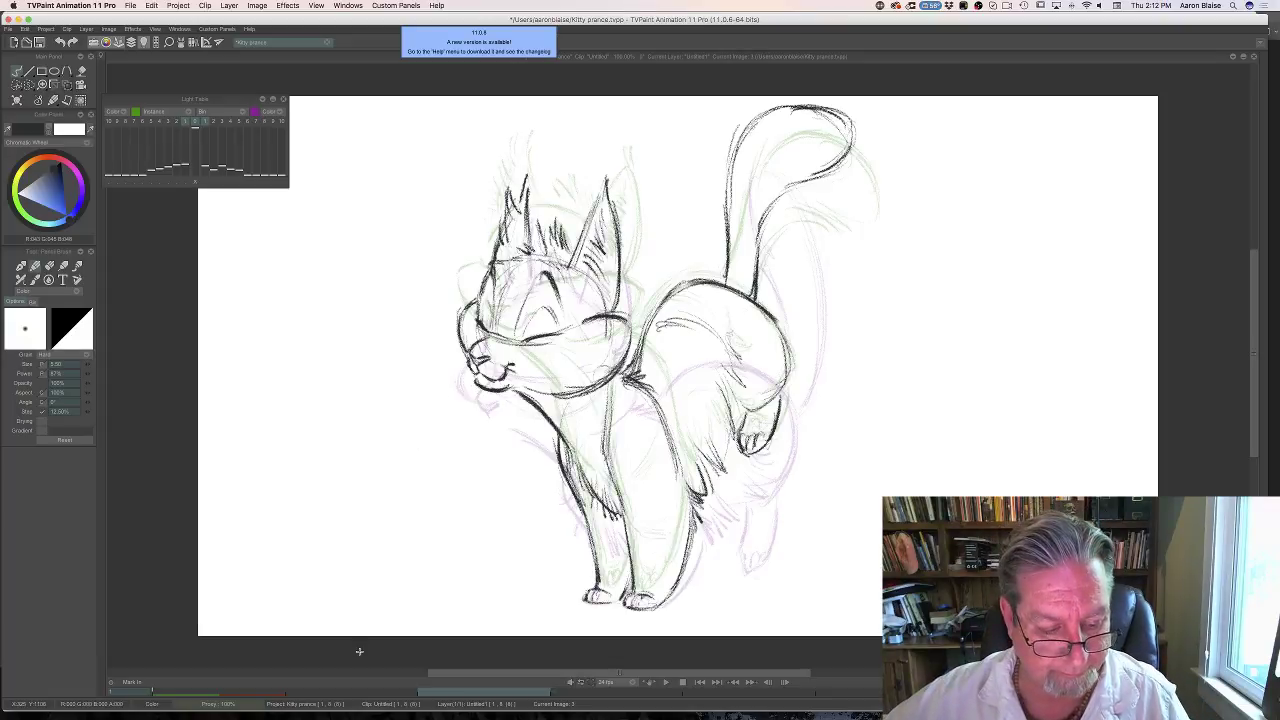
key("Left")
Switch to Photoshop.
mouse_move(365, 706)
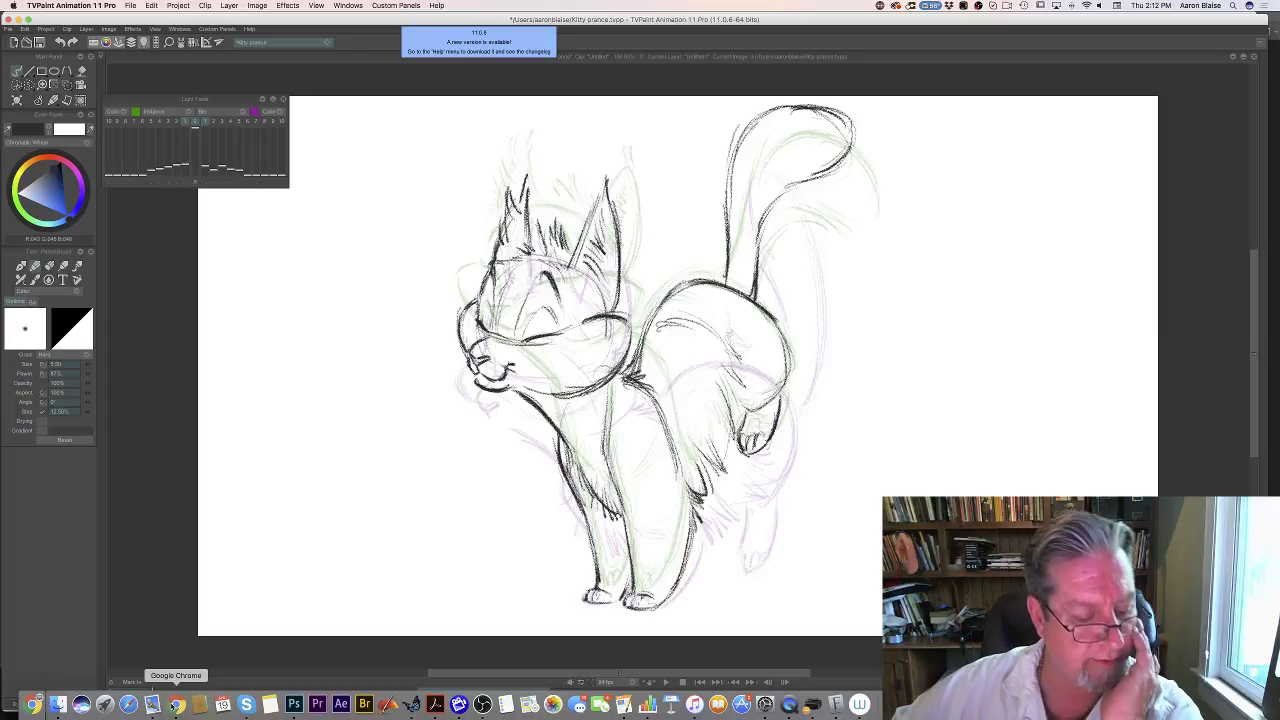
left_click(293, 706)
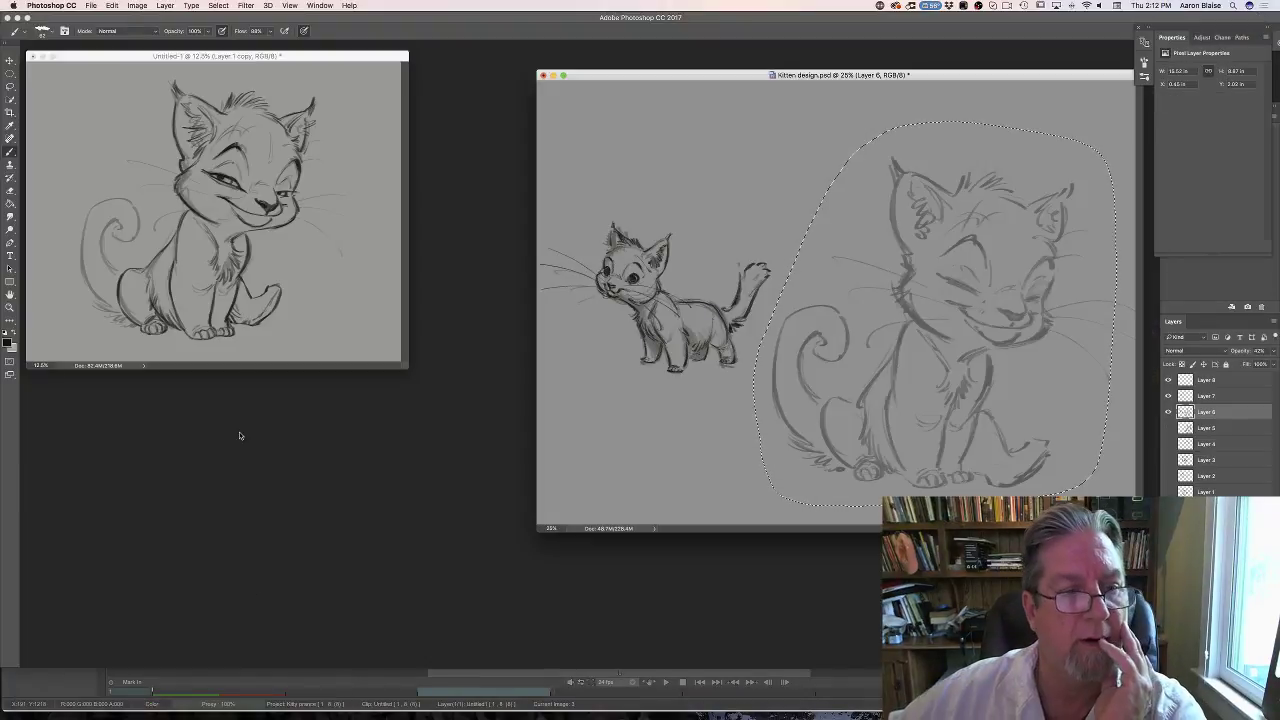
left_click(91, 5)
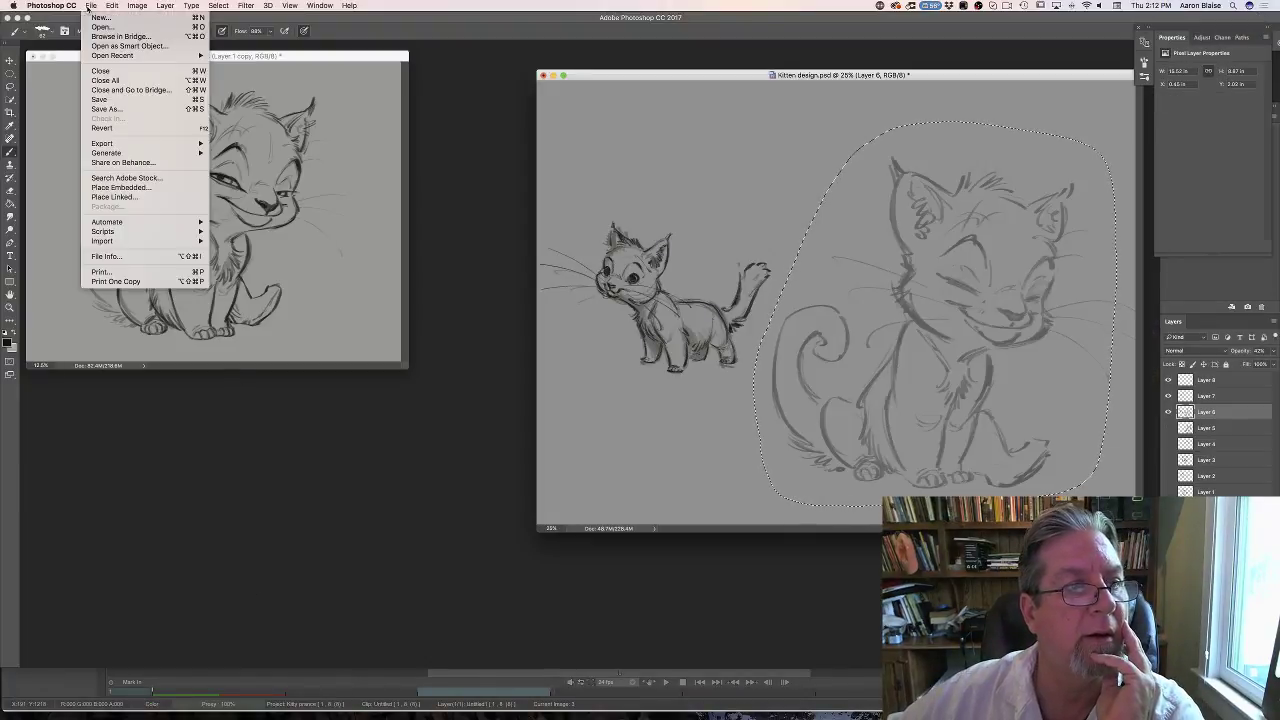
left_click(97, 27)
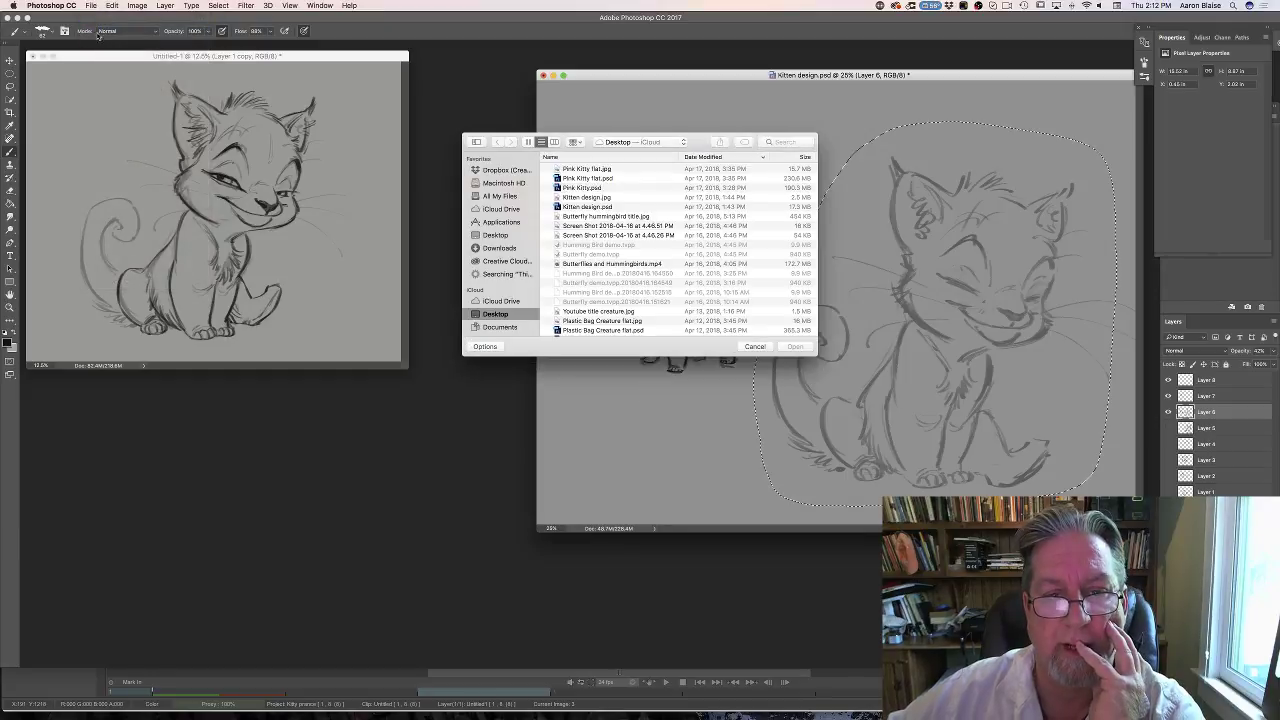
scroll(593, 235, "down", 5)
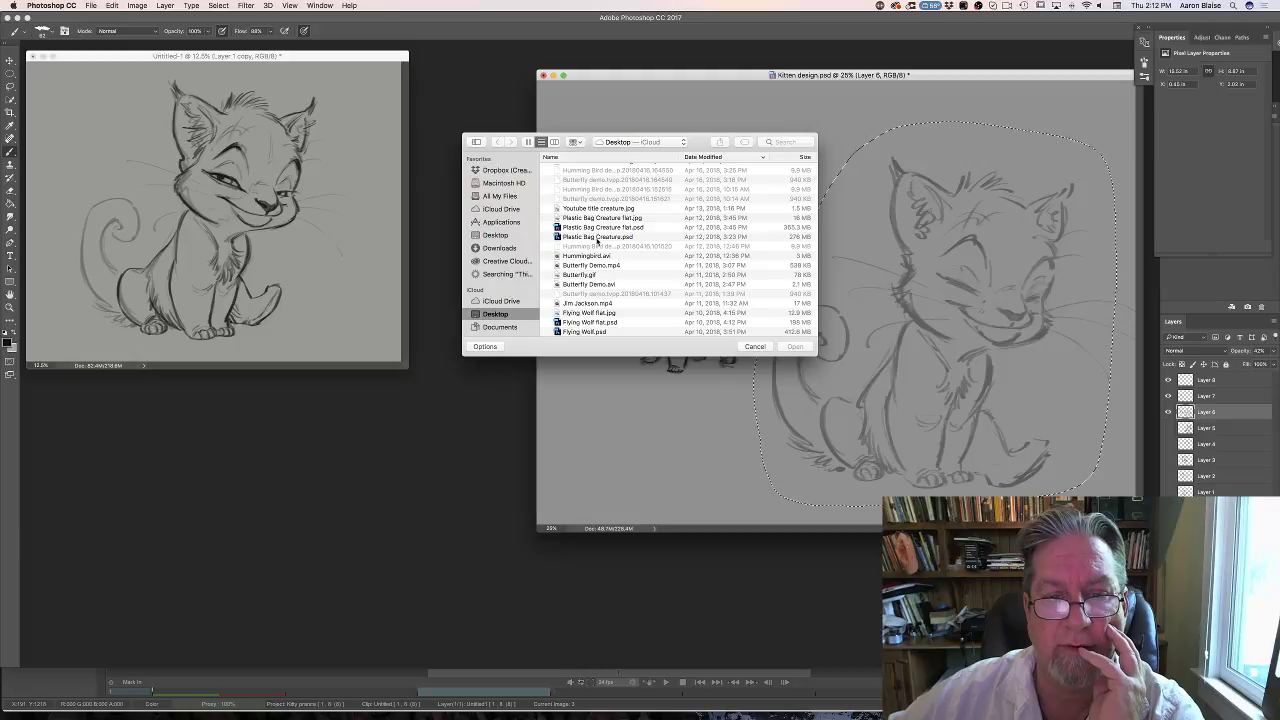
scroll(606, 245, "down", 8)
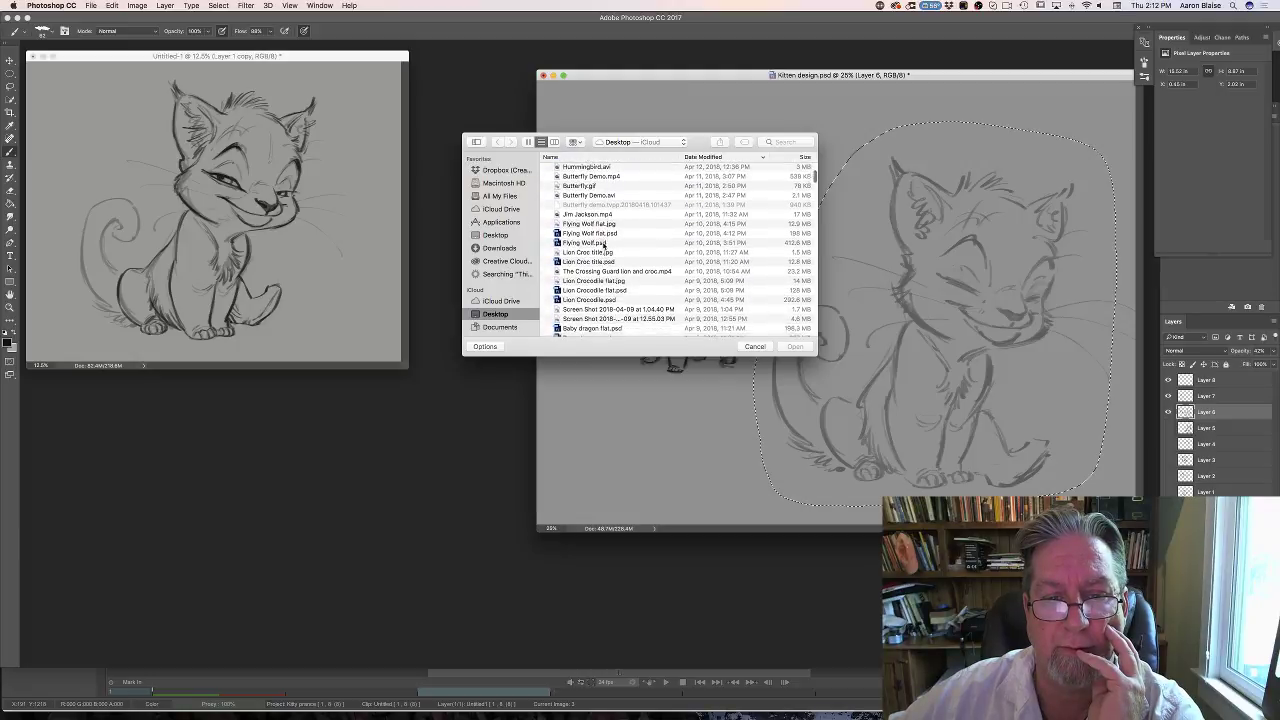
scroll(602, 245, "down", 1)
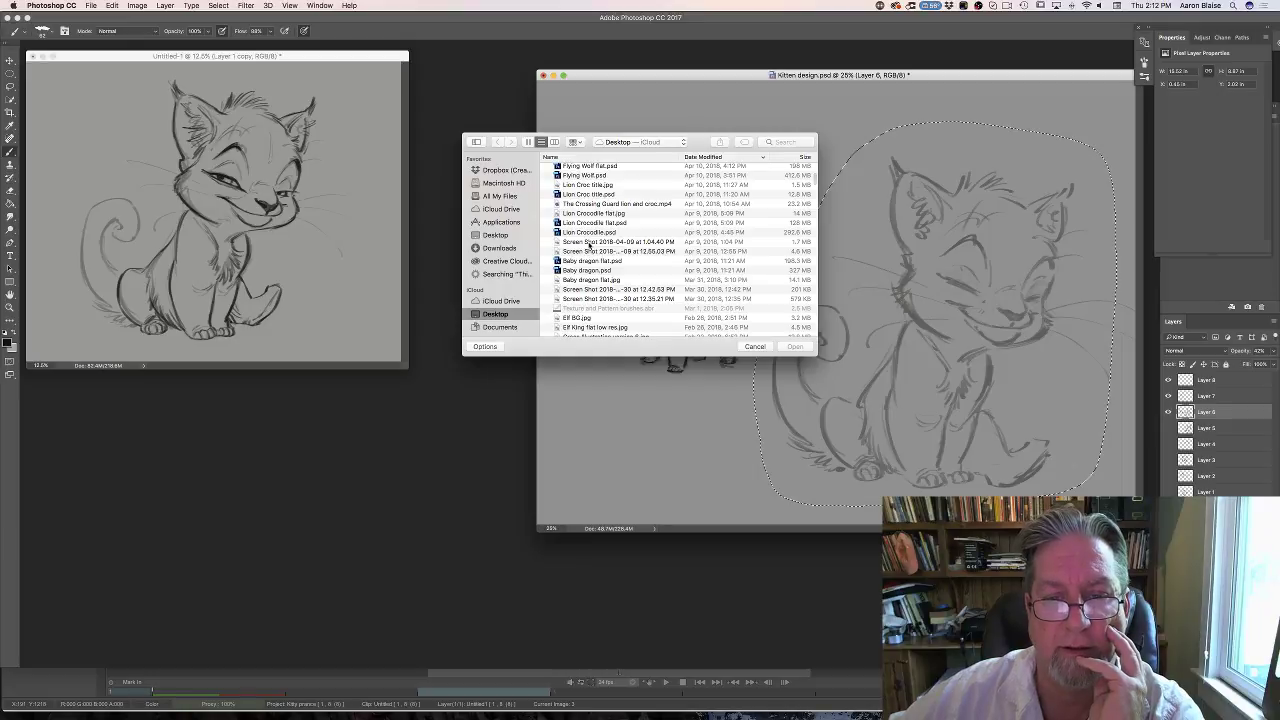
left_click(590, 243)
left_click(798, 347)
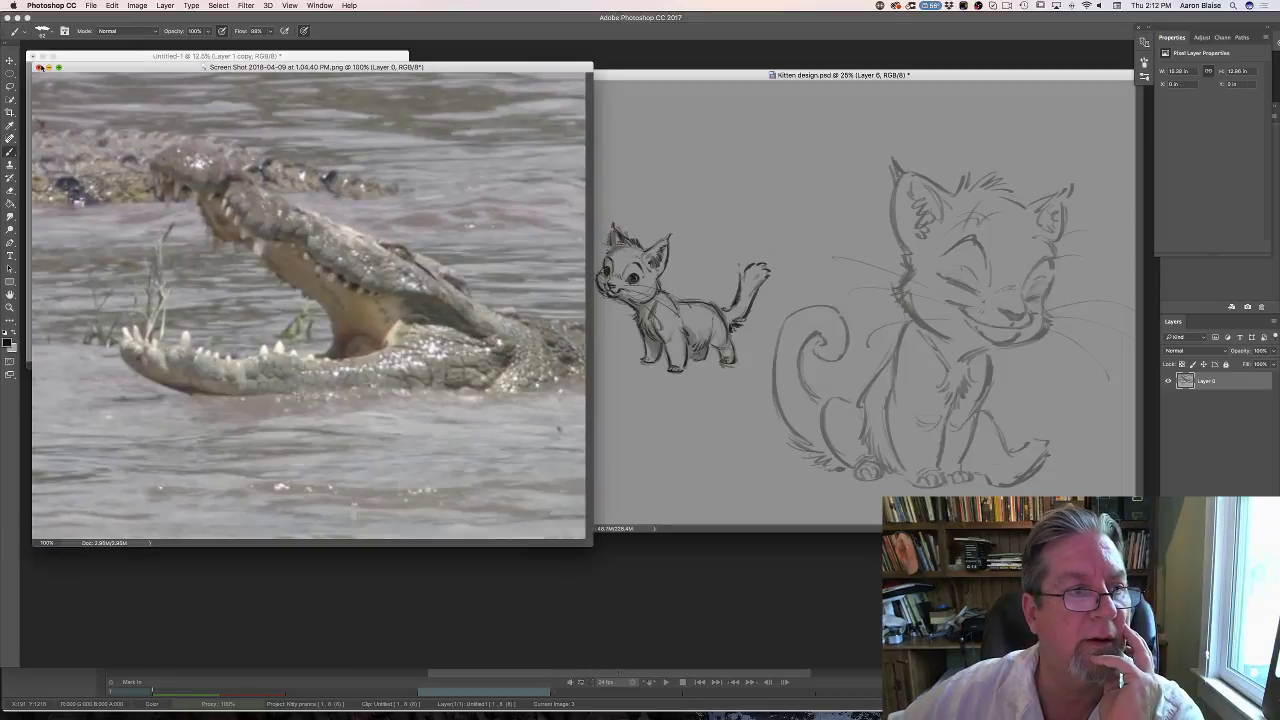
left_click(38, 67)
Open the 12.55.03 PM screen shot from 2018-04-09 together with Lion Crocodile flat.jpg from the Desktop.
left_click(91, 6)
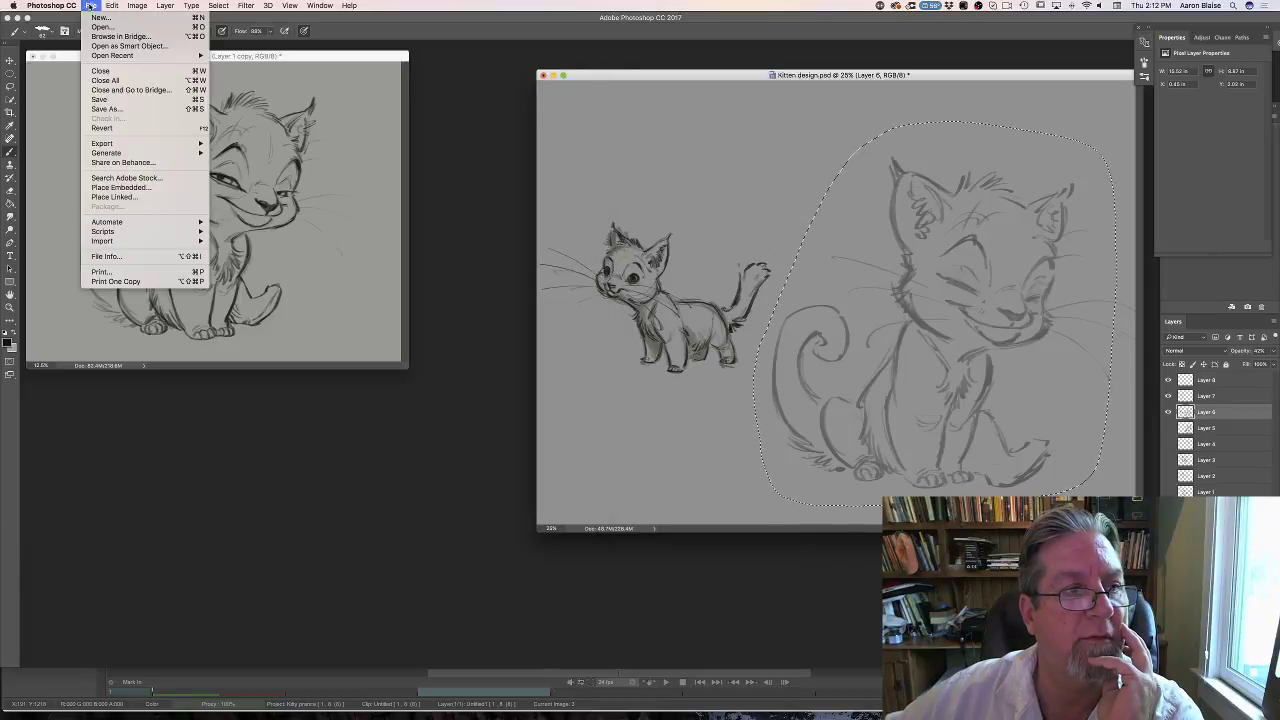
left_click(102, 27)
key("super+o")
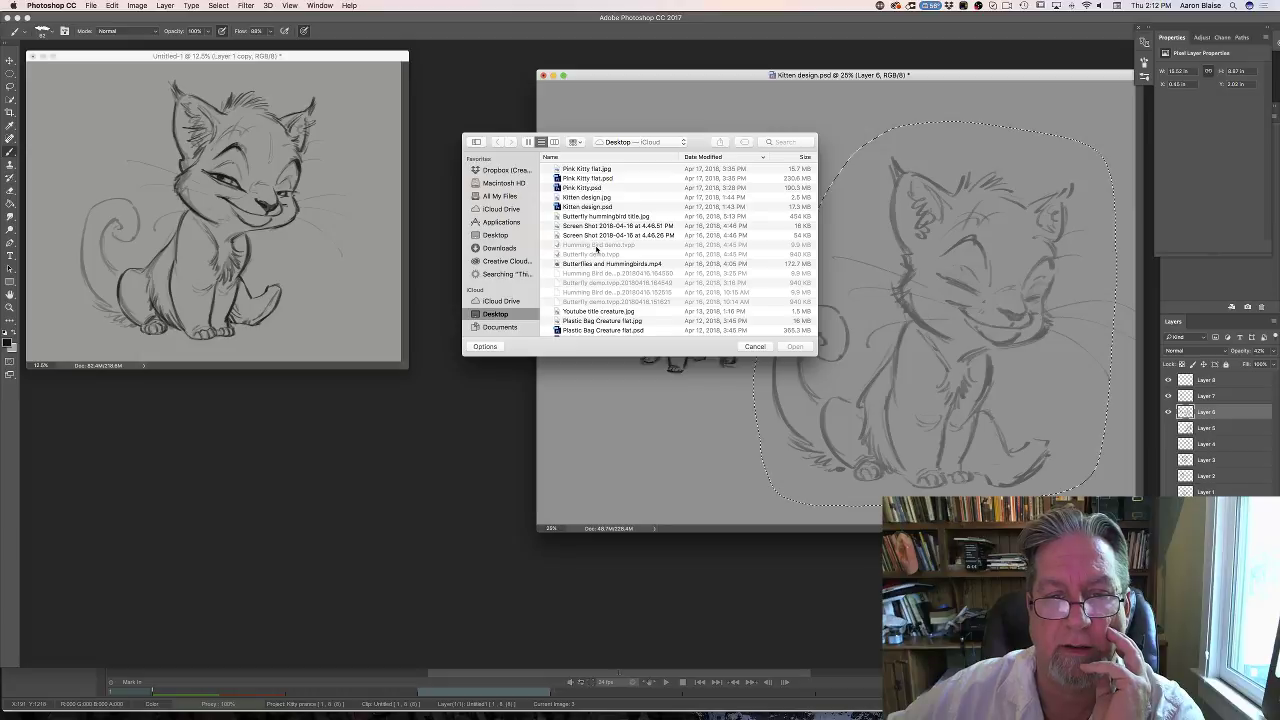
scroll(596, 249, "down", 10)
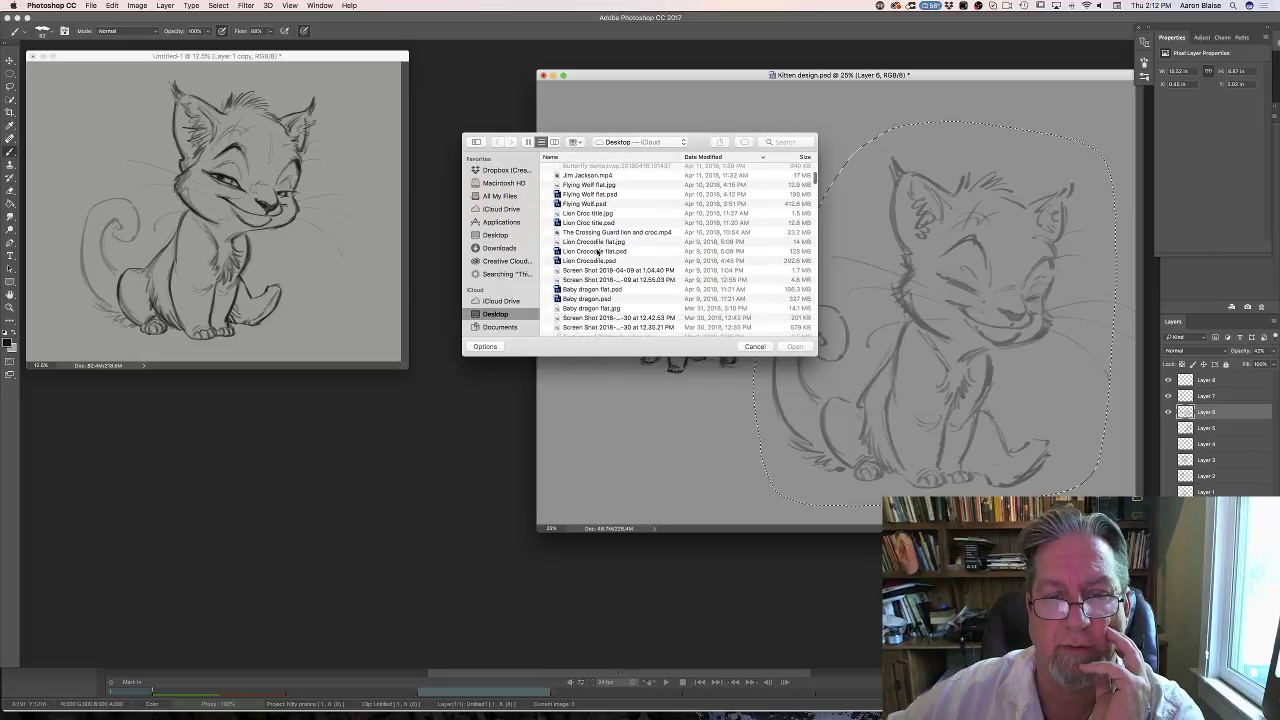
left_click(608, 280)
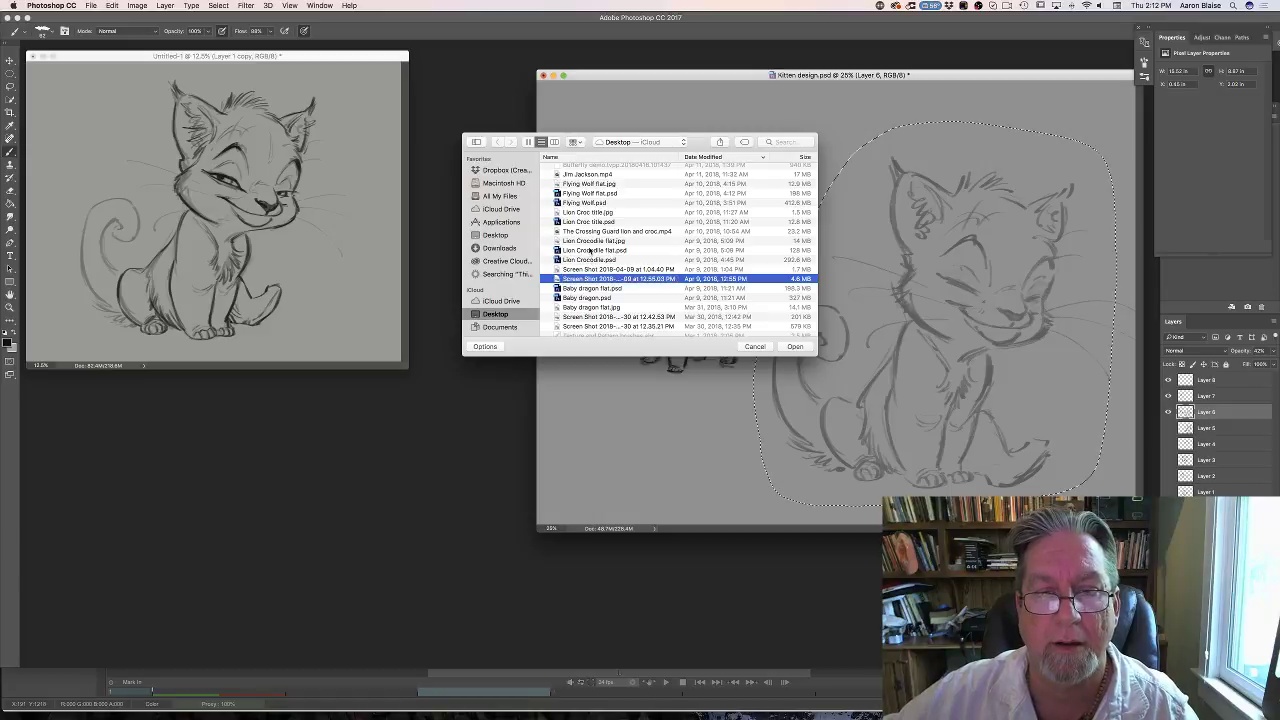
left_click(590, 241, "super")
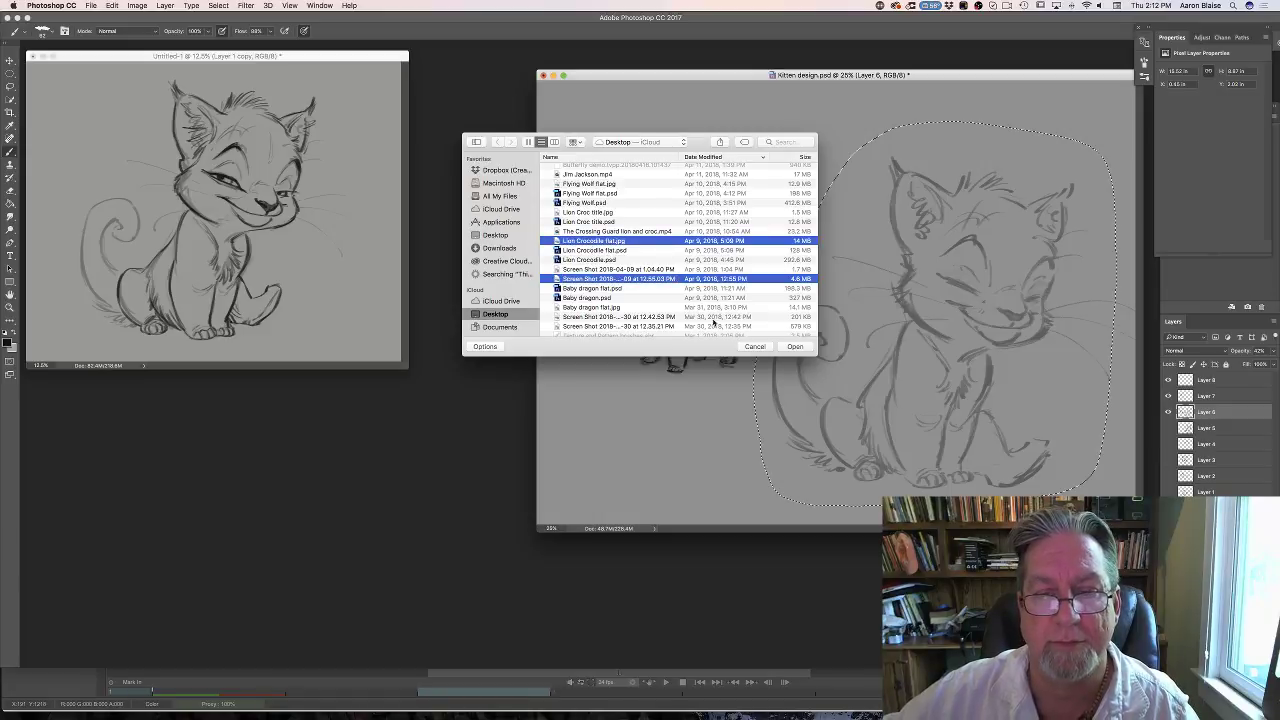
left_click(799, 347)
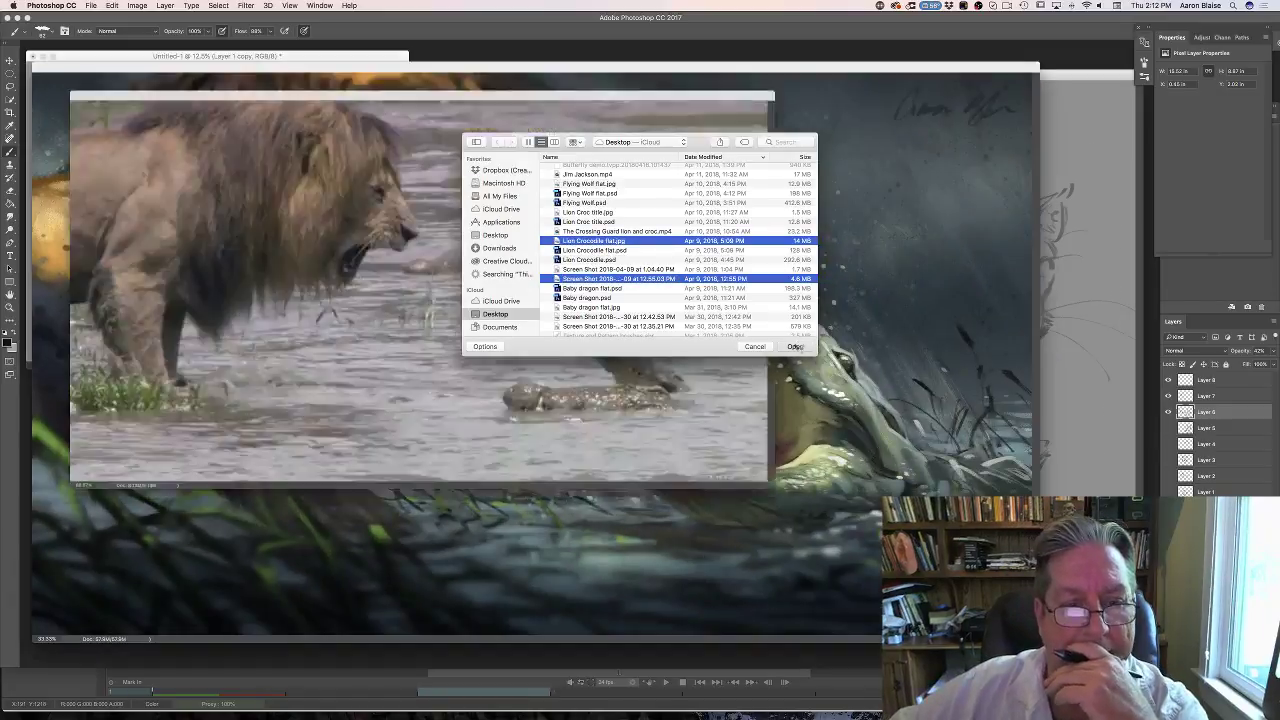
Zoom the lion photo out to 33.3% and the lion and crocodile painting to 25%, placing the photo beside the painting for comparison.
key("super+minus")
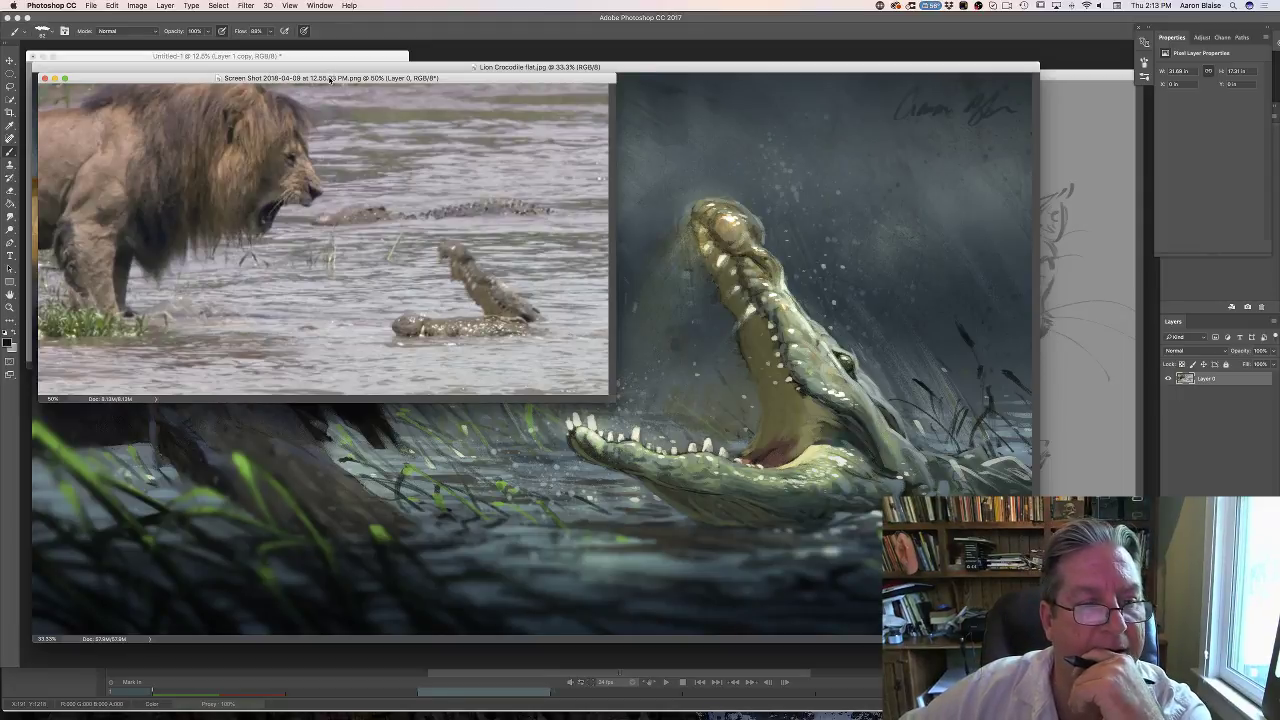
left_click_drag(330, 79, 703, 141)
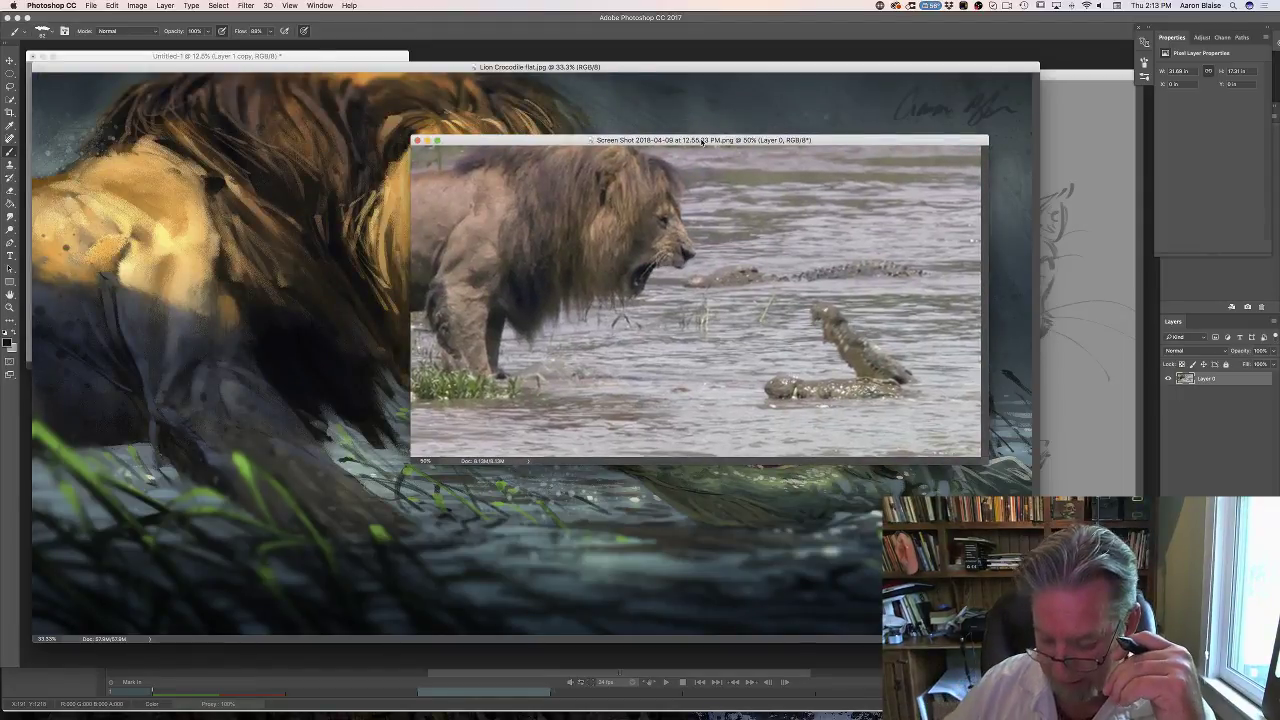
key("super+minus")
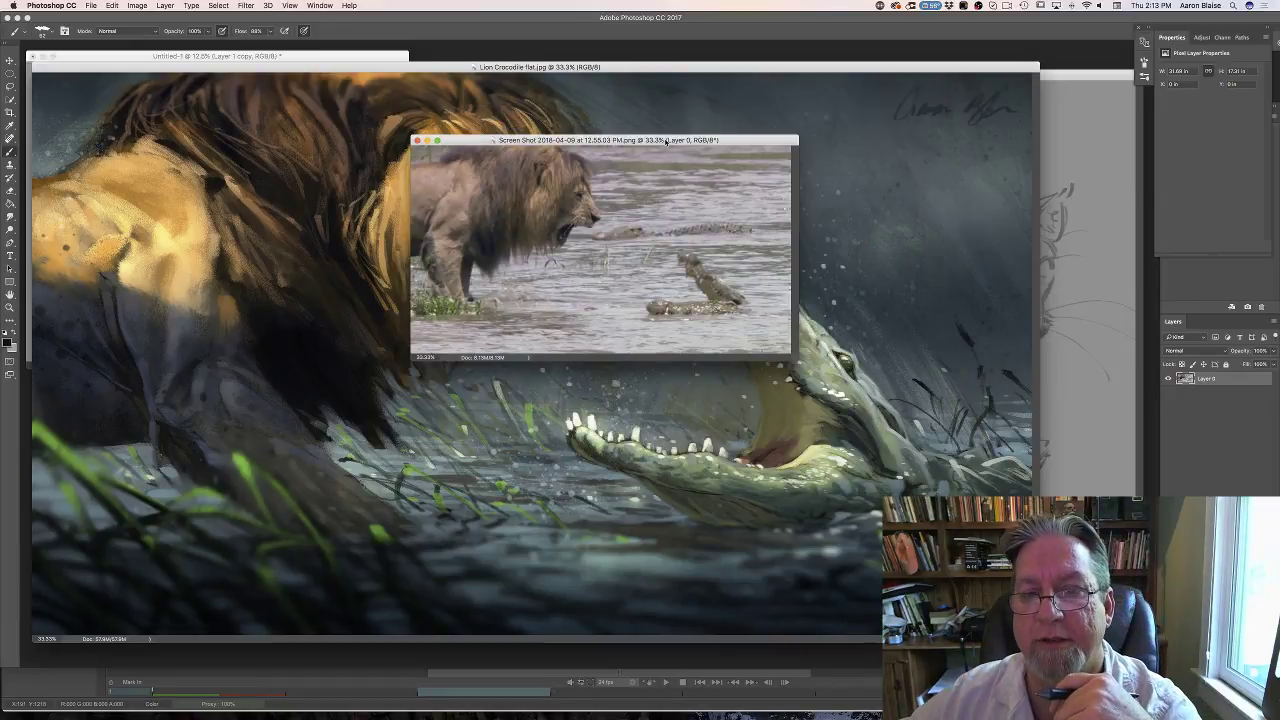
left_click_drag(665, 141, 1145, 419)
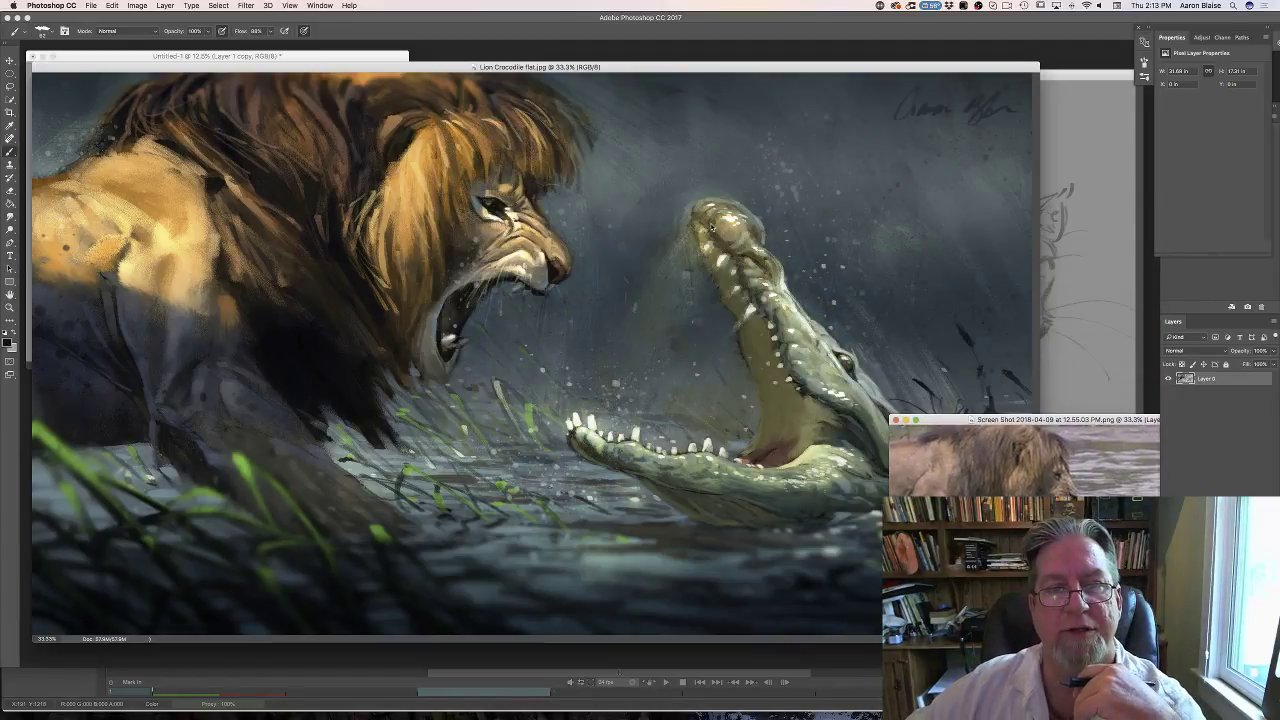
left_click(455, 67)
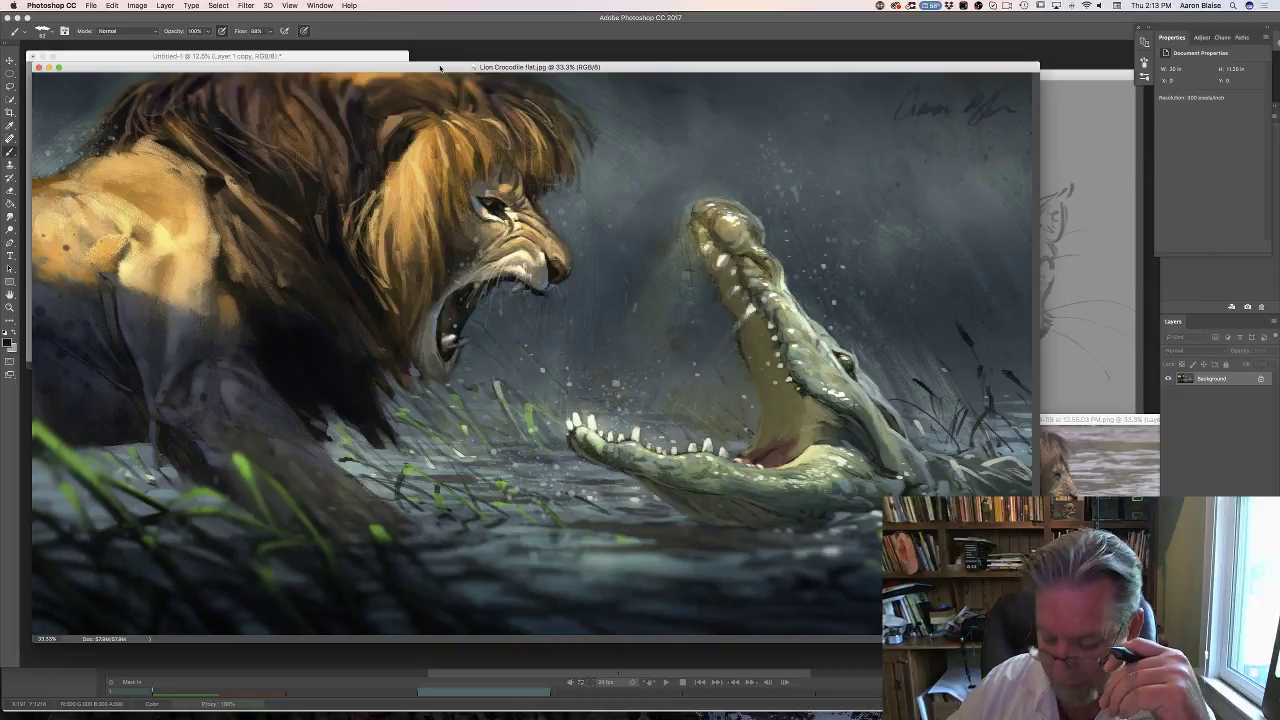
key("super+minus")
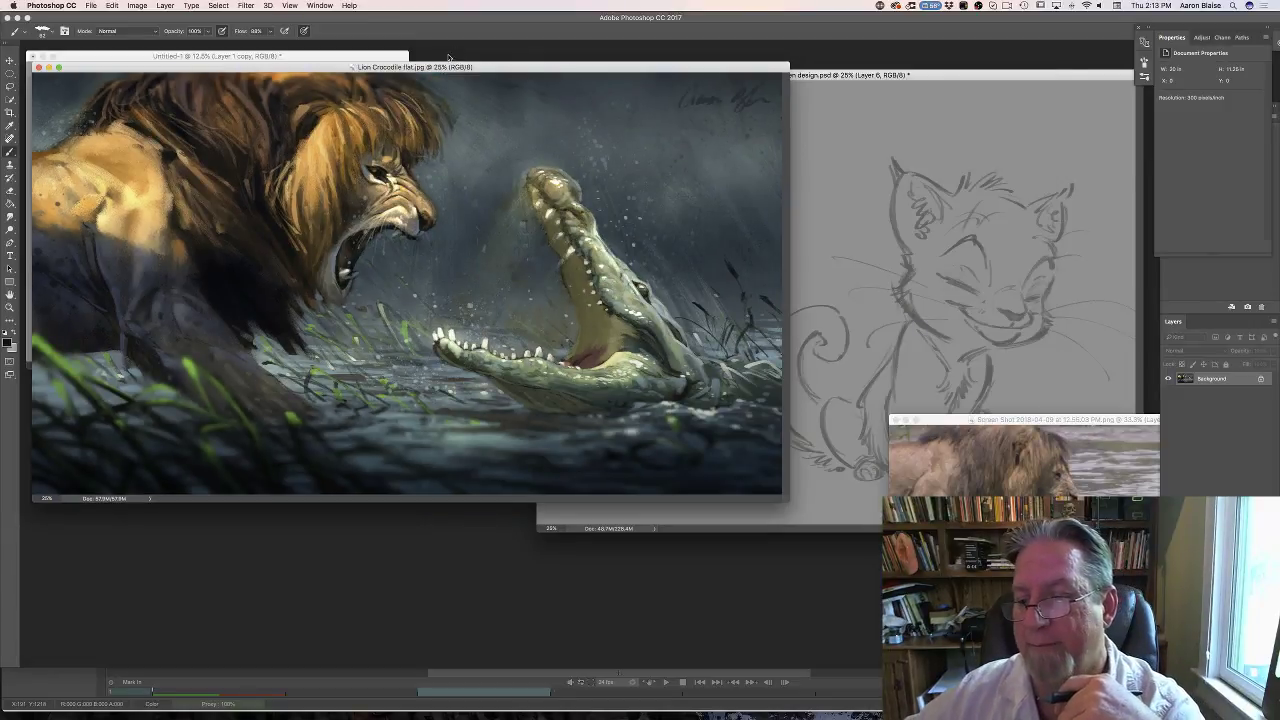
left_click_drag(935, 423, 784, 218)
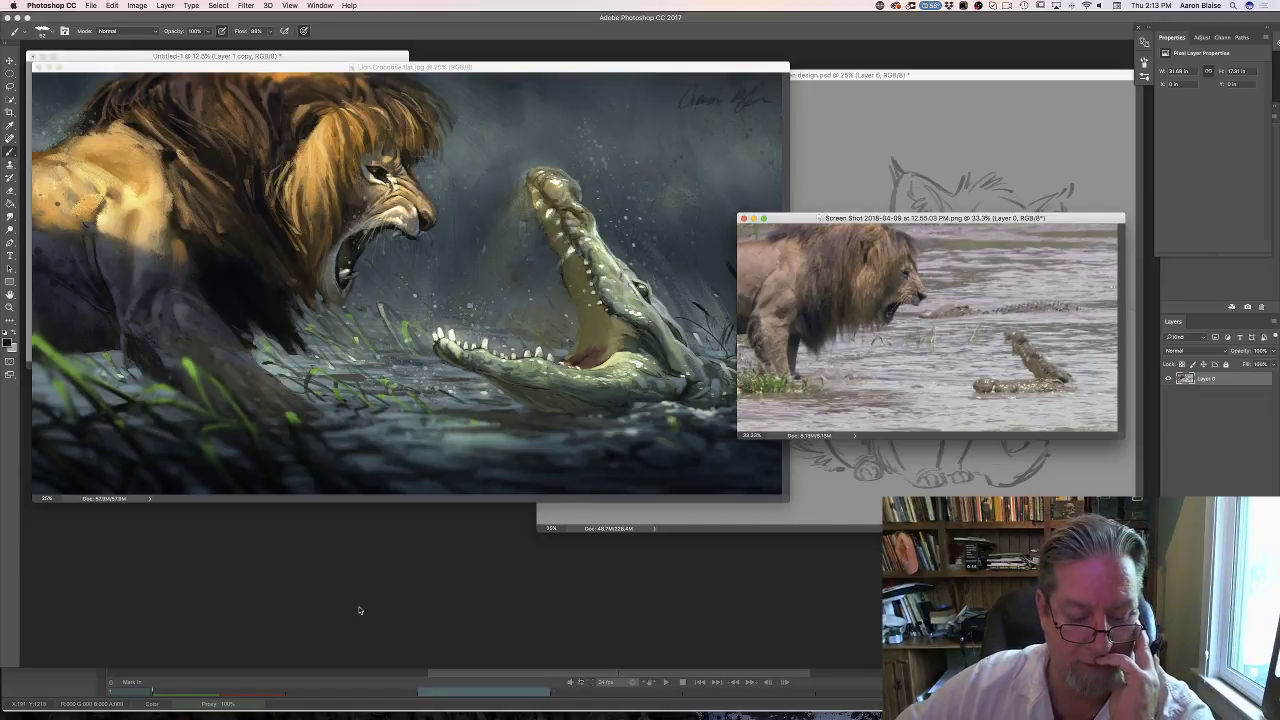
Switch back to TVPaint Animation and flip through the neighbouring drawings, ending on frame 4.
left_click(411, 704)
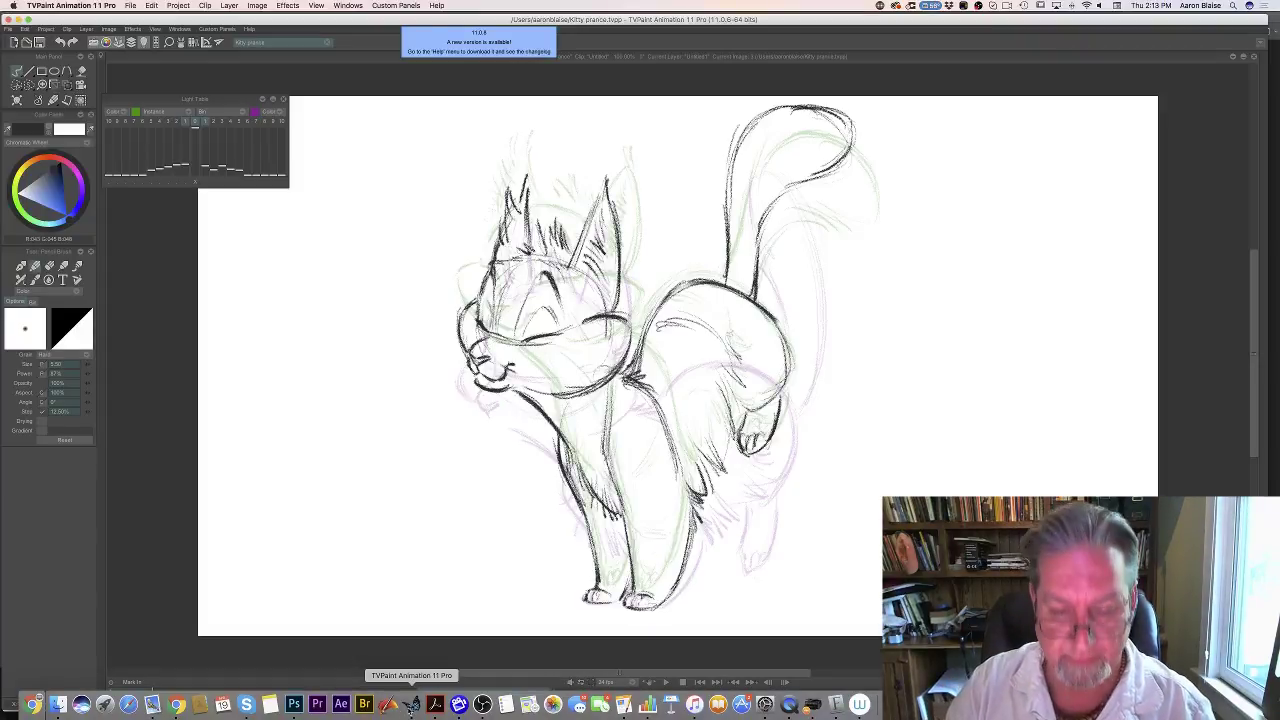
key("Left")
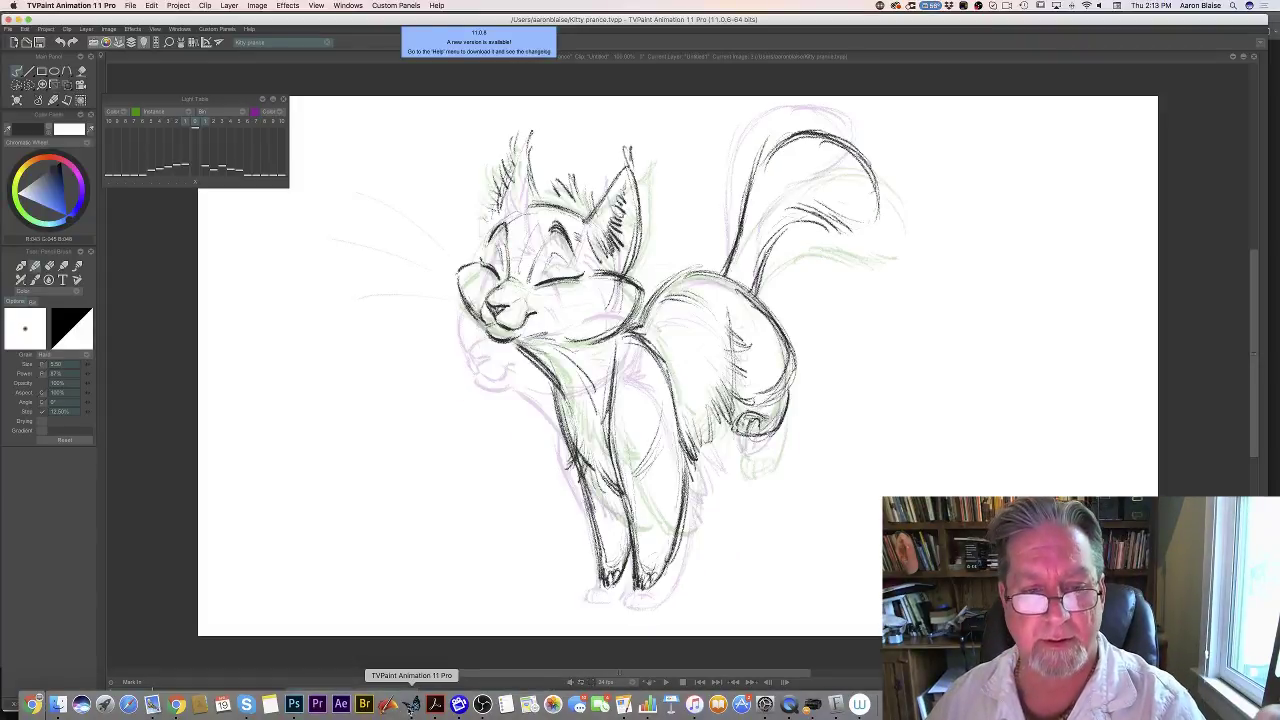
key("Right")
key("Right")
key("Left")
key("Right")
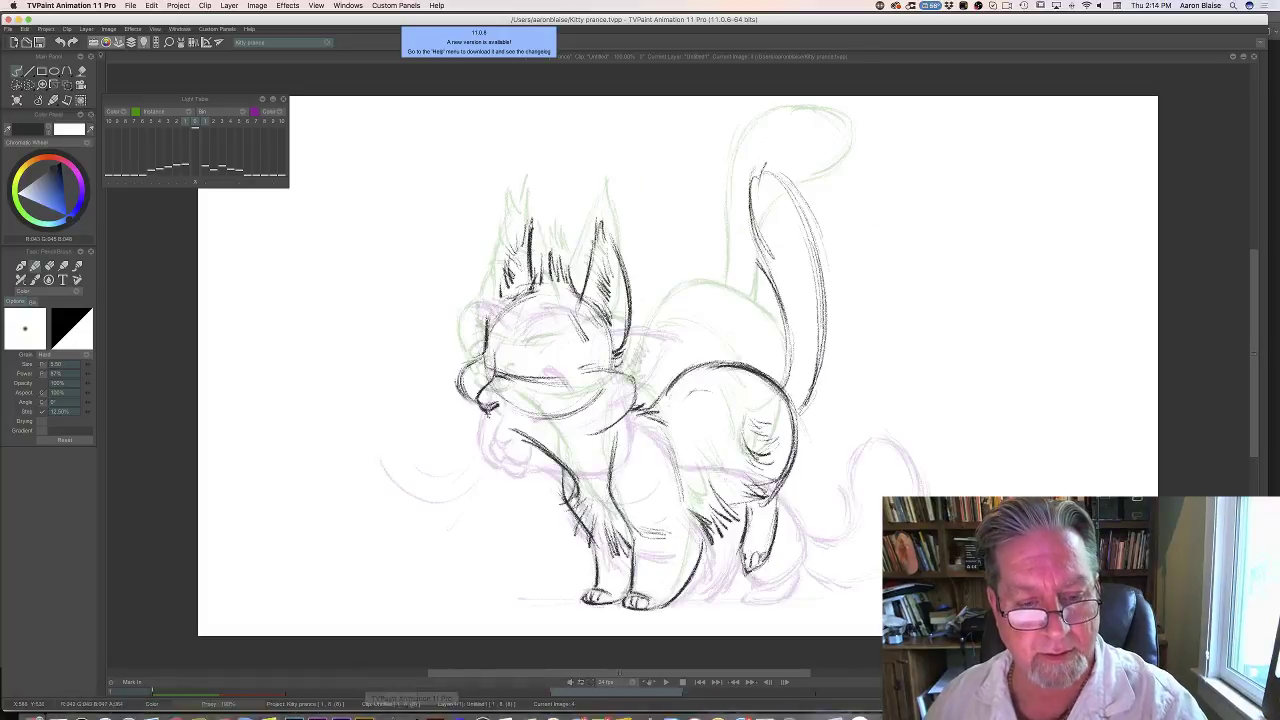
Draw the nose, mouth and chin on frame 4, darken the bridge line up to the brow and compare with the previous drawing.
left_click_drag(487, 407, 483, 409)
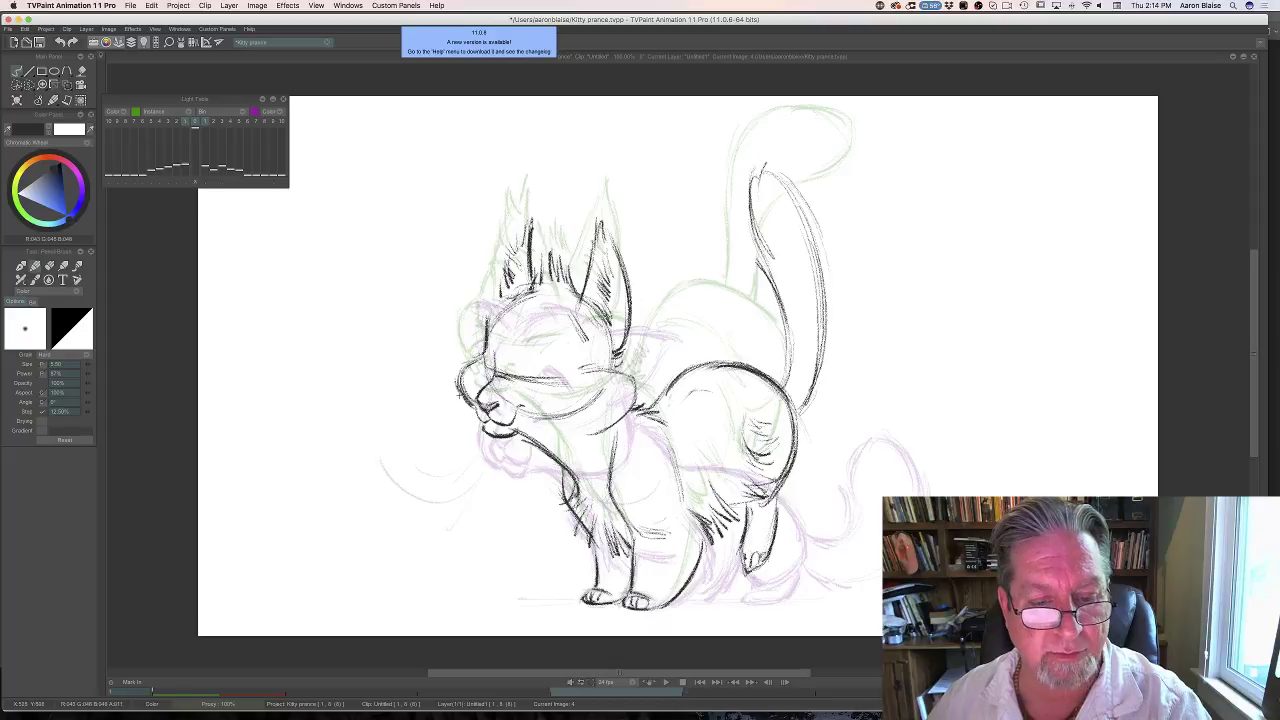
key("Left")
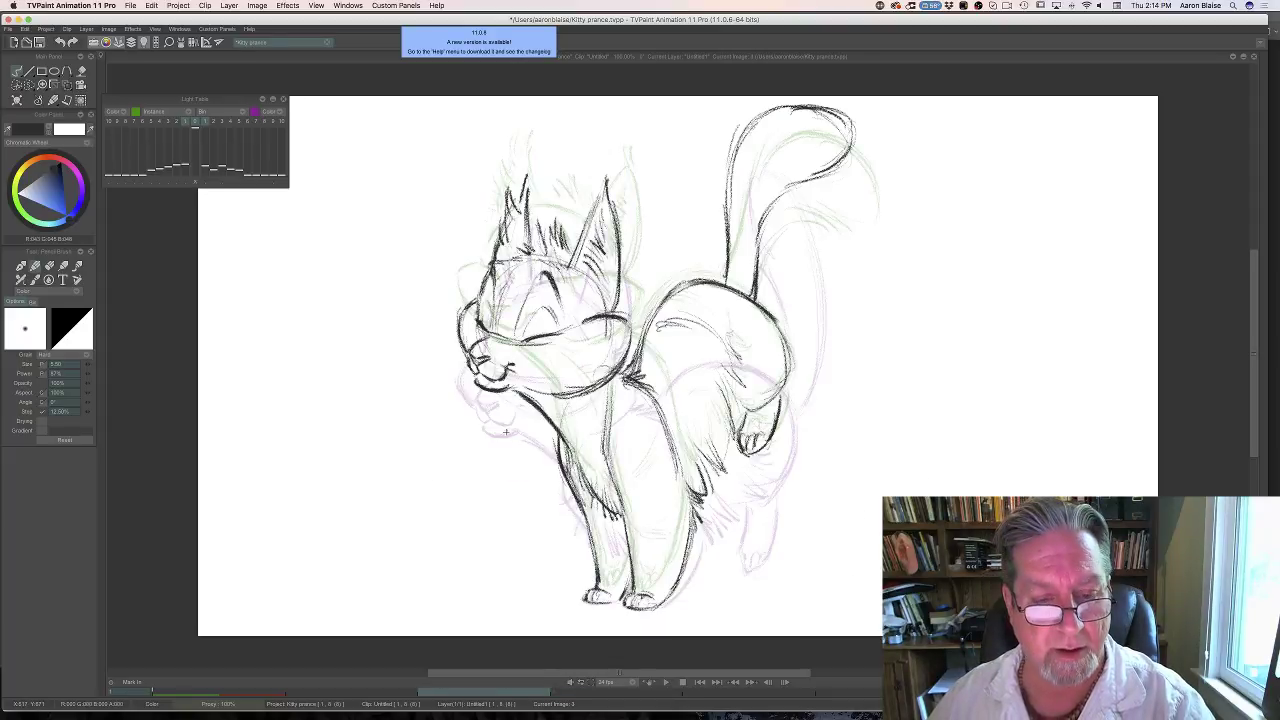
key("Right")
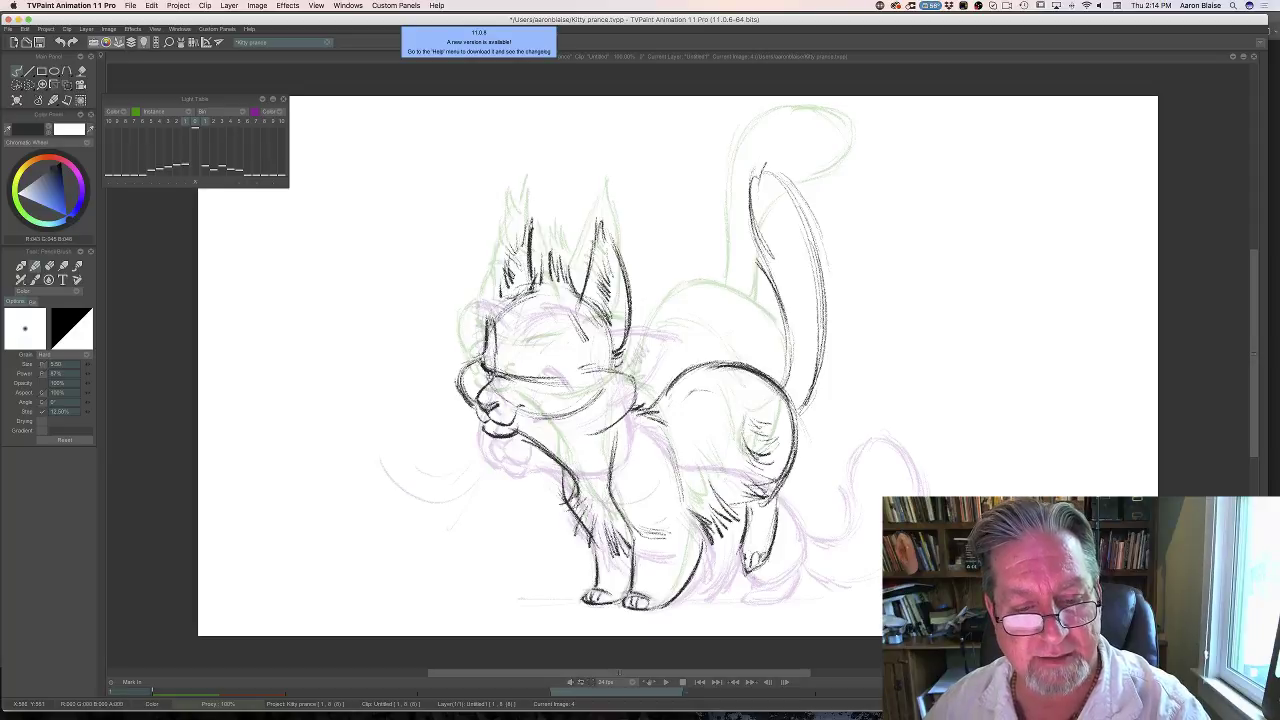
Draw the near eye's closed lid line on frame 4 and compare it with the previous drawing.
key("Left")
key("Right")
mouse_move(518, 380)
left_mouse_down()
mouse_move(563, 375)
mouse_move(538, 378)
left_mouse_up()
key("Left")
key("Right")
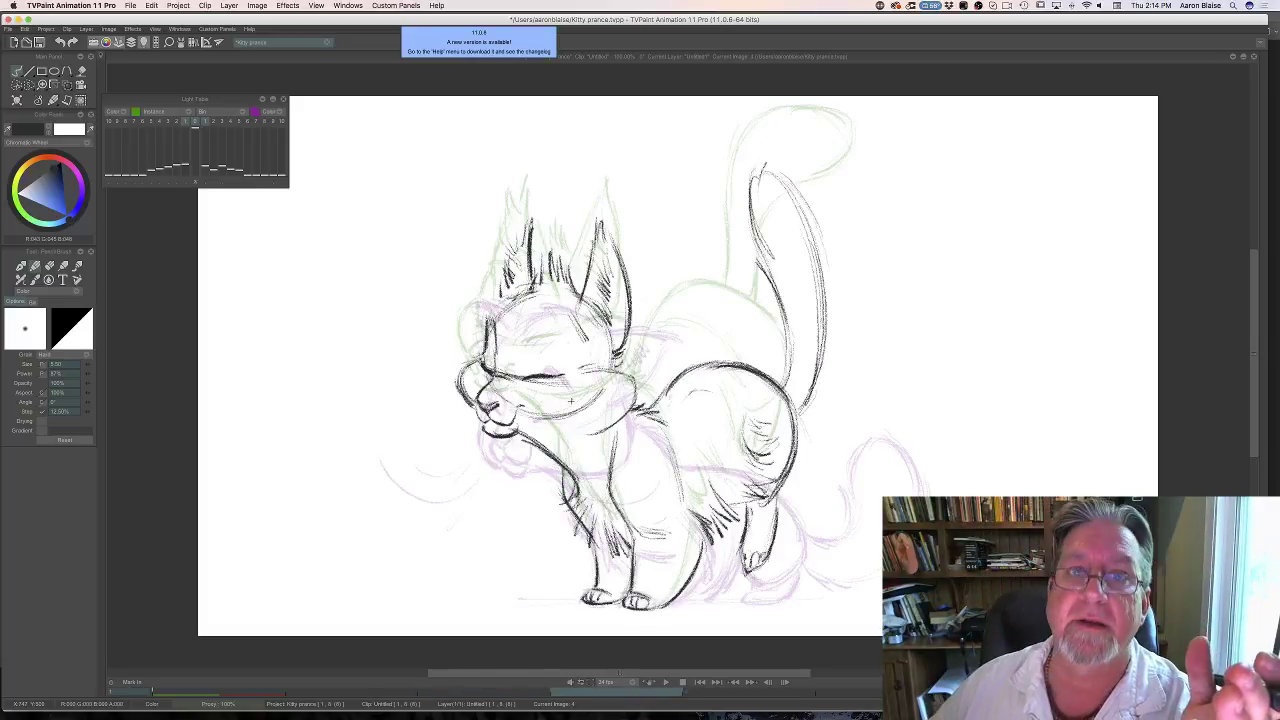
key("Left")
key("Right")
key("Left")
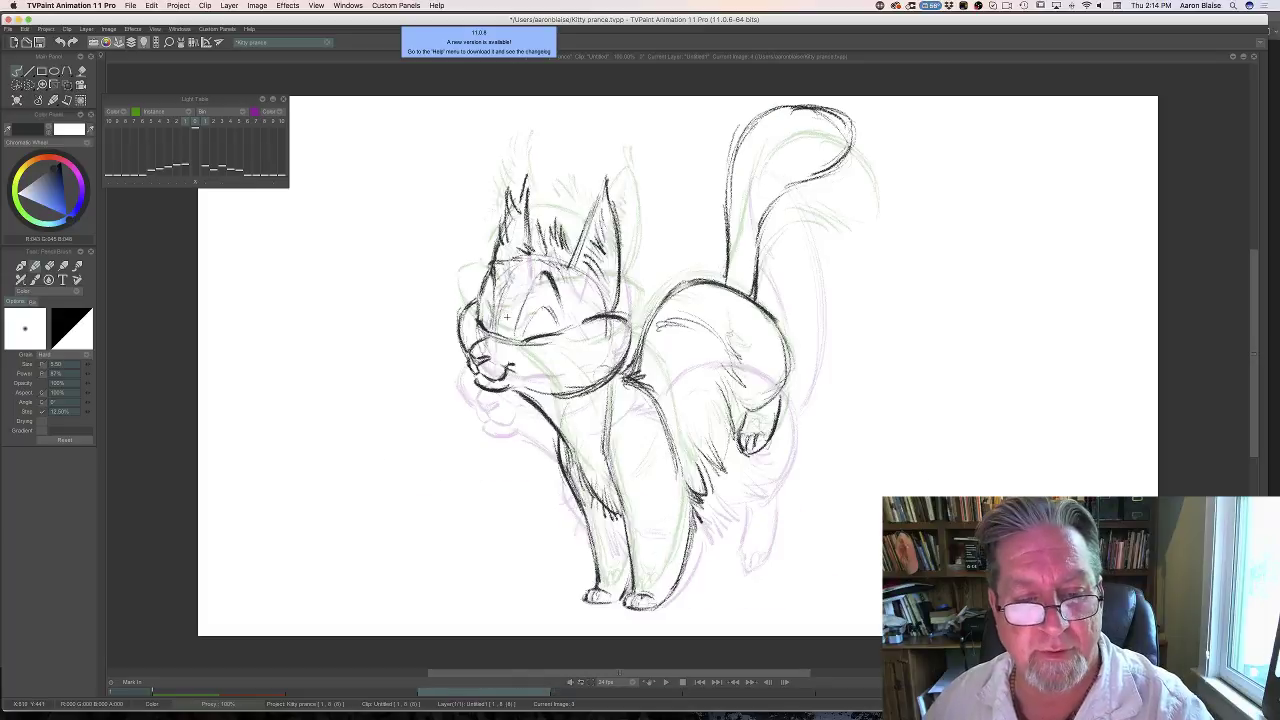
key("Right")
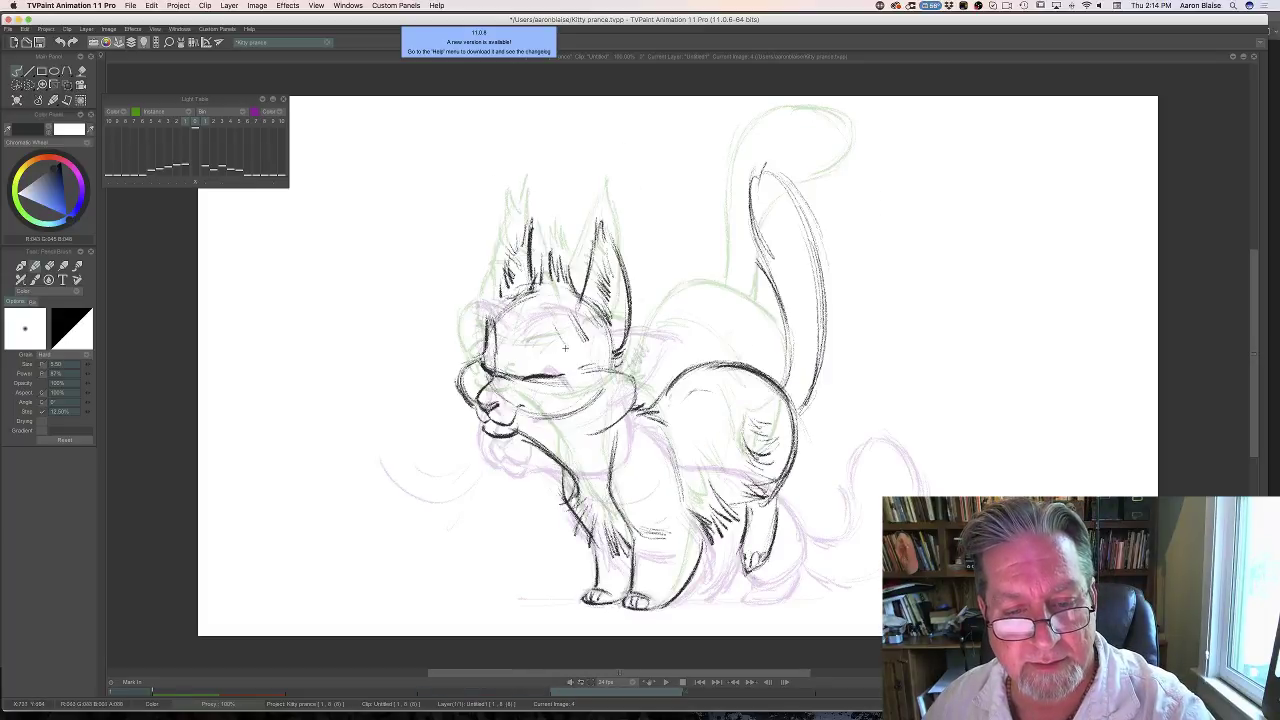
Draw the arched brow above the near eye on frame 4 and check it against the previous drawing.
mouse_move(565, 347)
left_mouse_down()
mouse_move(539, 315)
mouse_move(555, 335)
mouse_move(535, 318)
mouse_move(519, 373)
left_mouse_up()
key("Left")
key("Right")
key("Left")
key("Right")
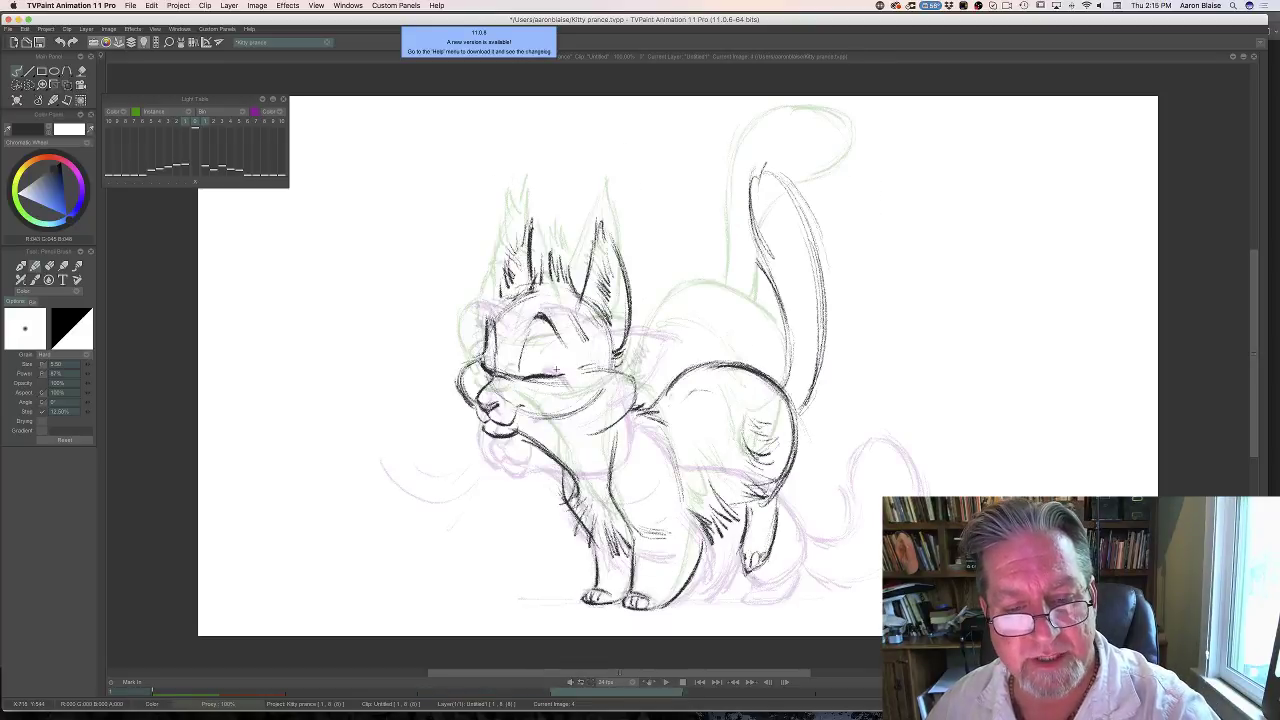
key("Left")
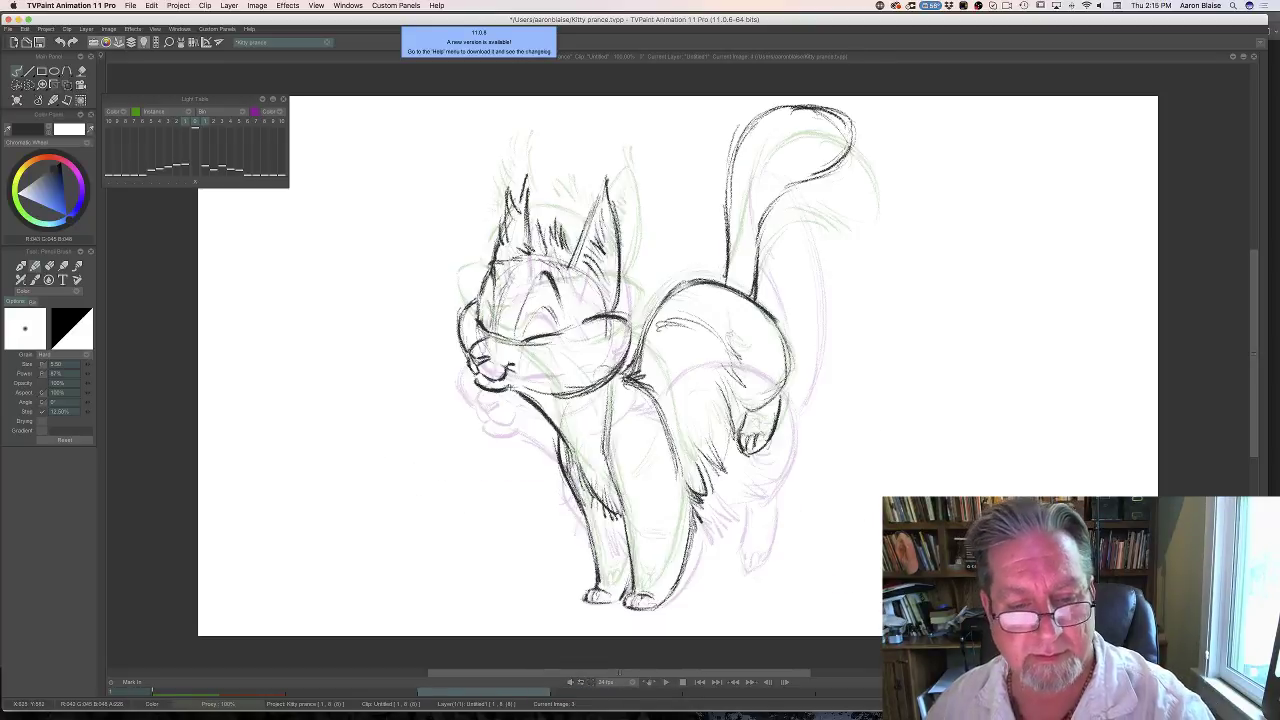
key("Right")
Add the eyelid arc above the closed eye and the lower cheek line on frame 4, comparing with the previous drawing.
mouse_move(548, 382)
left_mouse_down()
mouse_move(526, 383)
mouse_move(570, 378)
mouse_move(594, 432)
mouse_move(574, 434)
left_mouse_up()
key("Left")
key("Right")
key("Left")
key("Right")
key("Left")
key("Right")
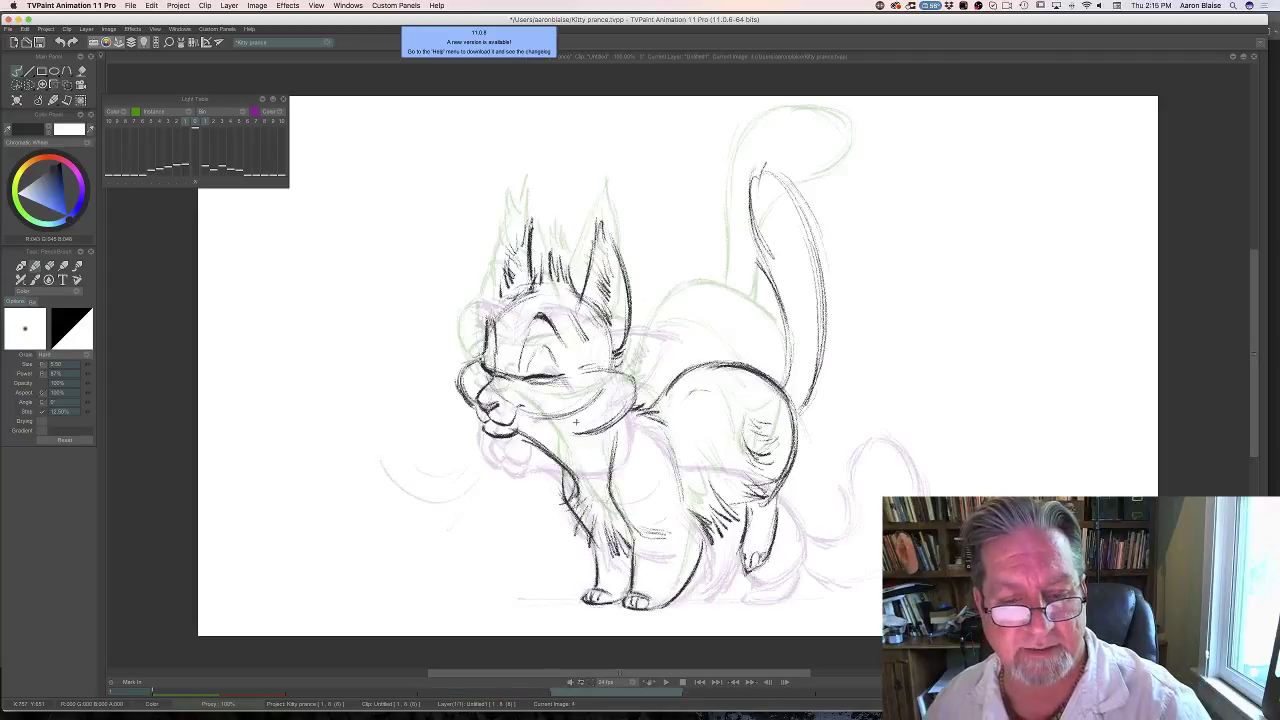
Erase the stray construction line across frame 4's muzzle and darken the near cheek outline with a fur tuft.
key("e")
key("Left")
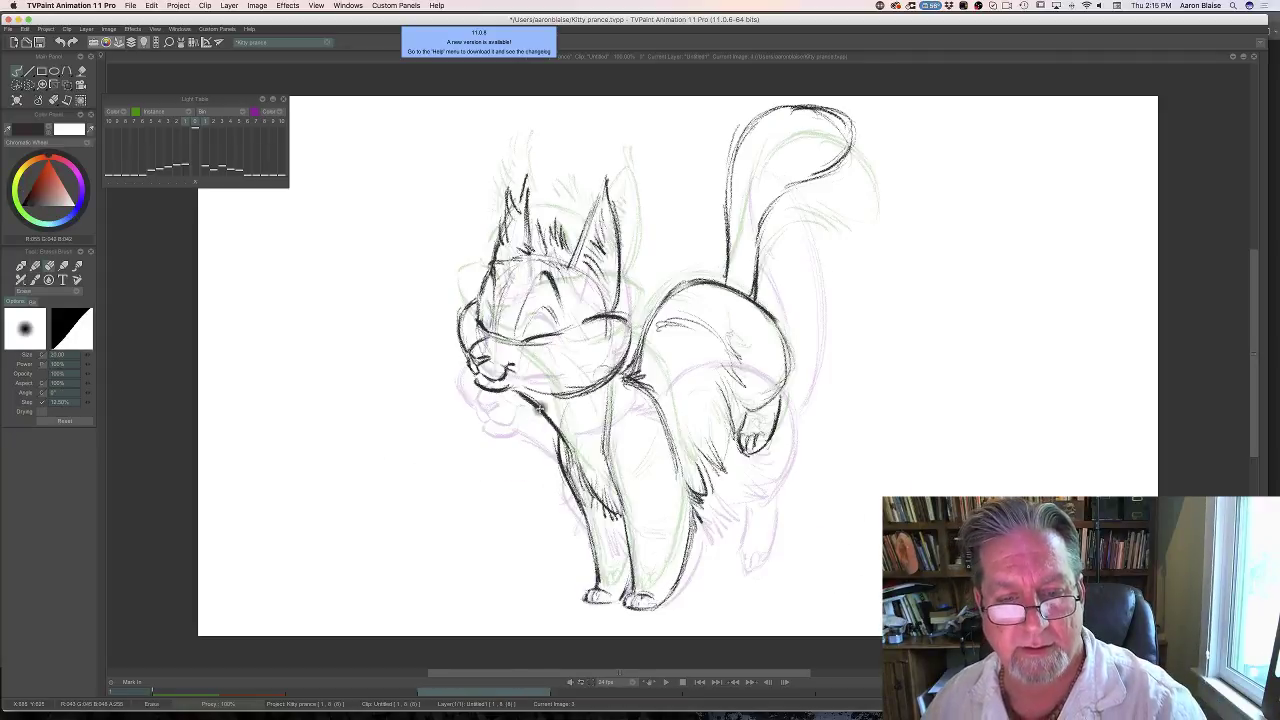
key("Right")
key("b")
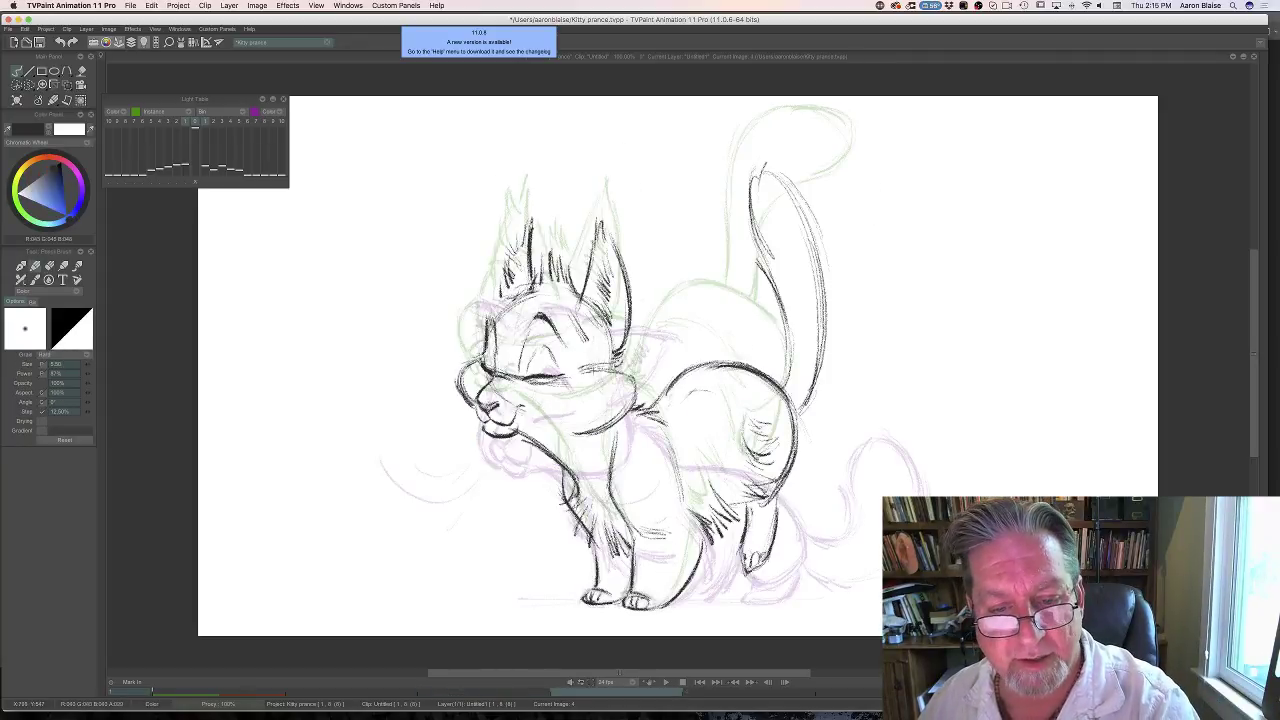
mouse_move(591, 371)
left_mouse_down()
mouse_move(621, 366)
mouse_move(638, 392)
mouse_move(593, 432)
left_mouse_up()
key("Left")
key("Right")
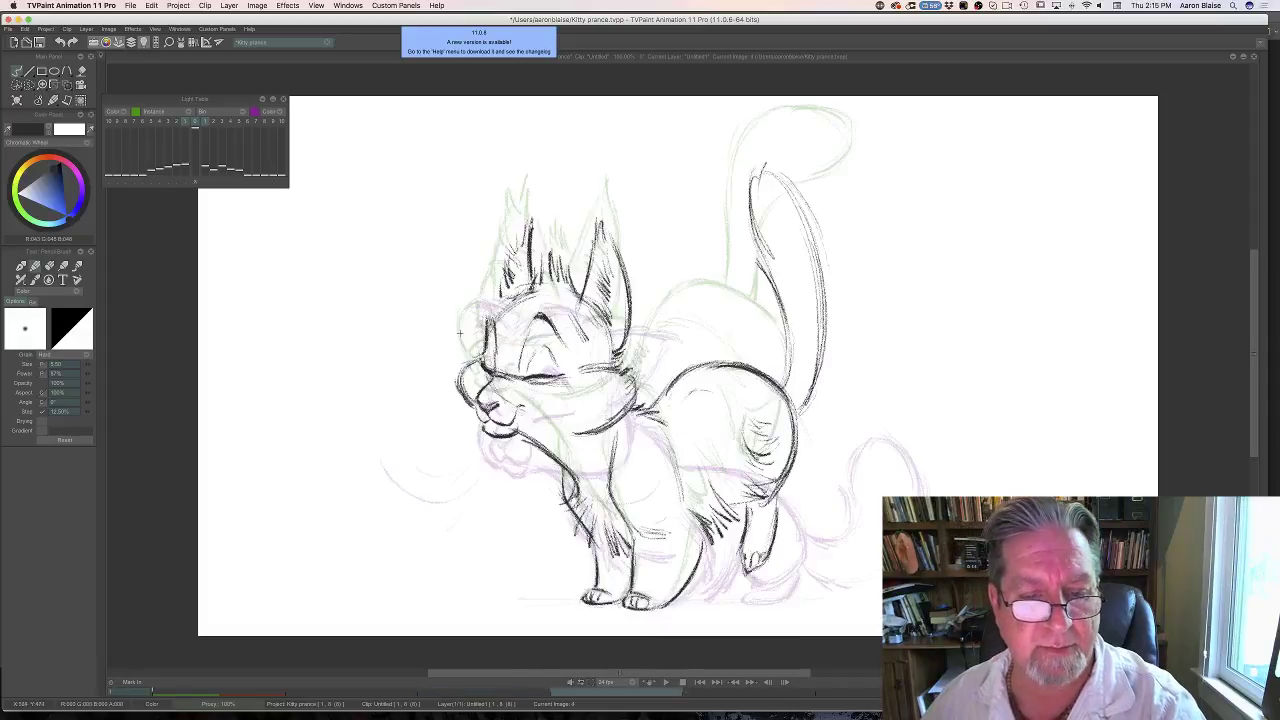
Strengthen the far cheek and the throat line under the chin on frame 4, checking against the previous drawing.
key("Left")
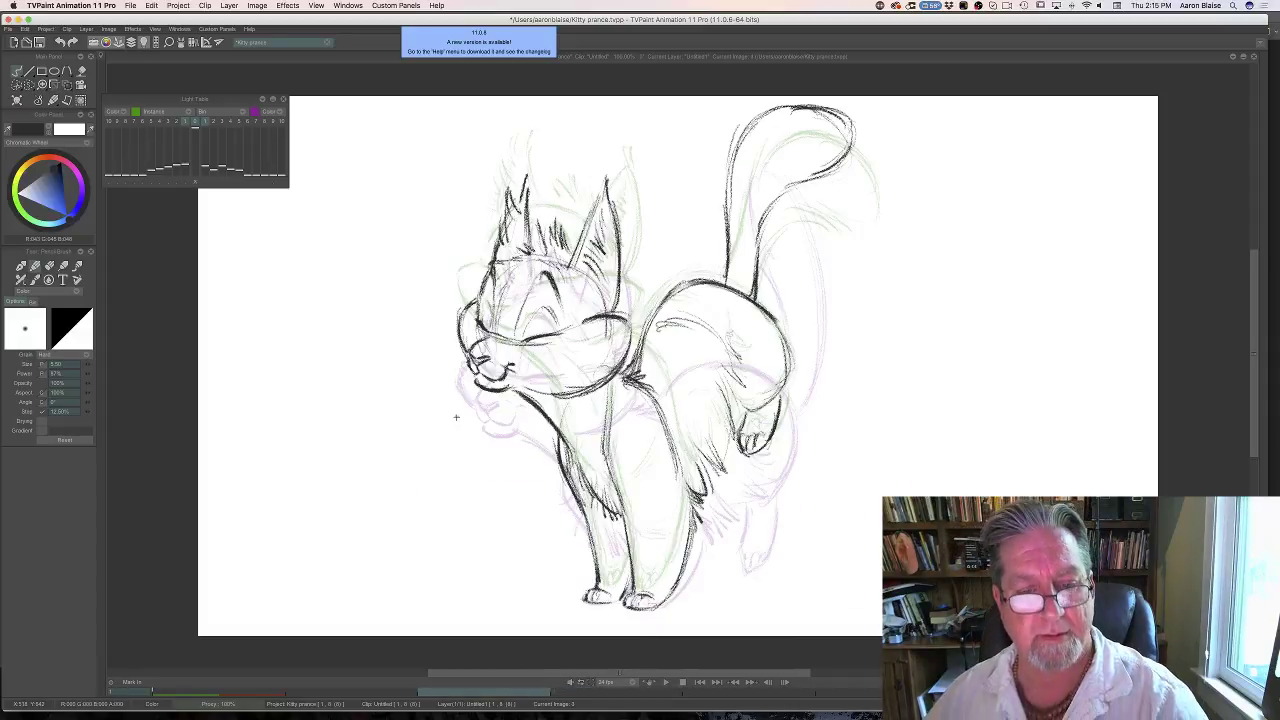
key("Right")
key("Left")
key("Right")
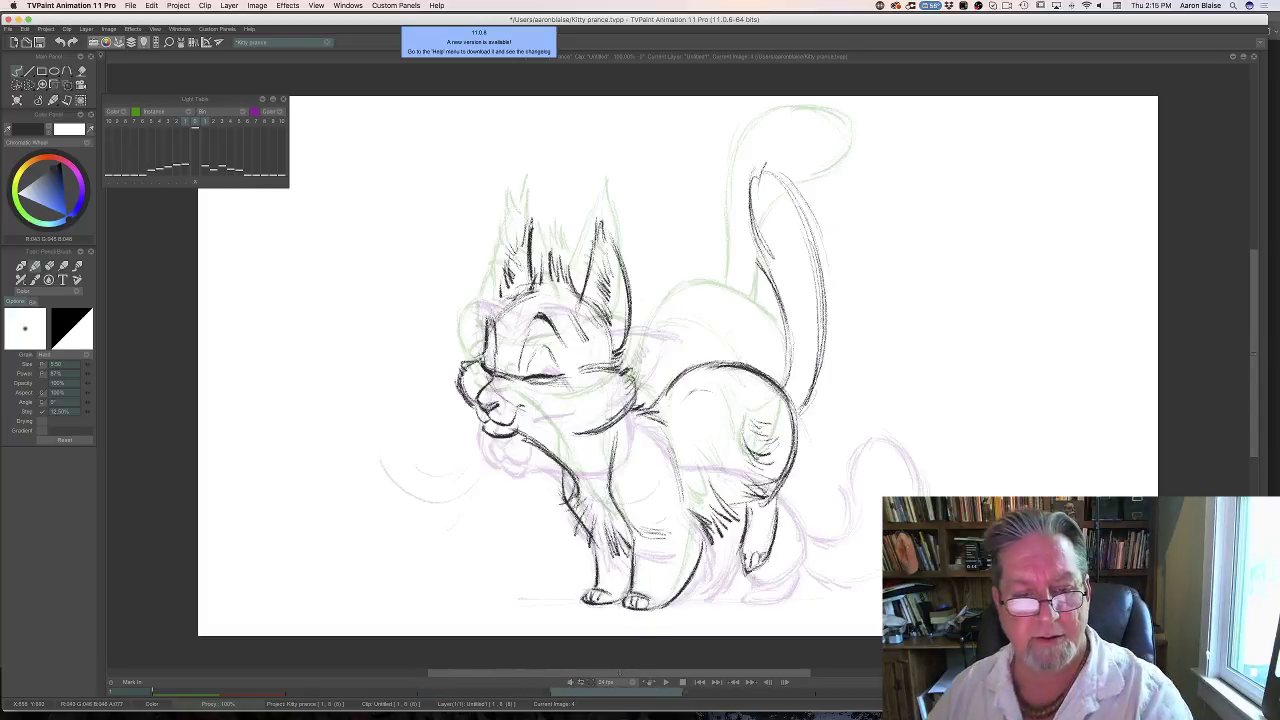
left_click_drag(515, 432, 558, 466)
key("Left")
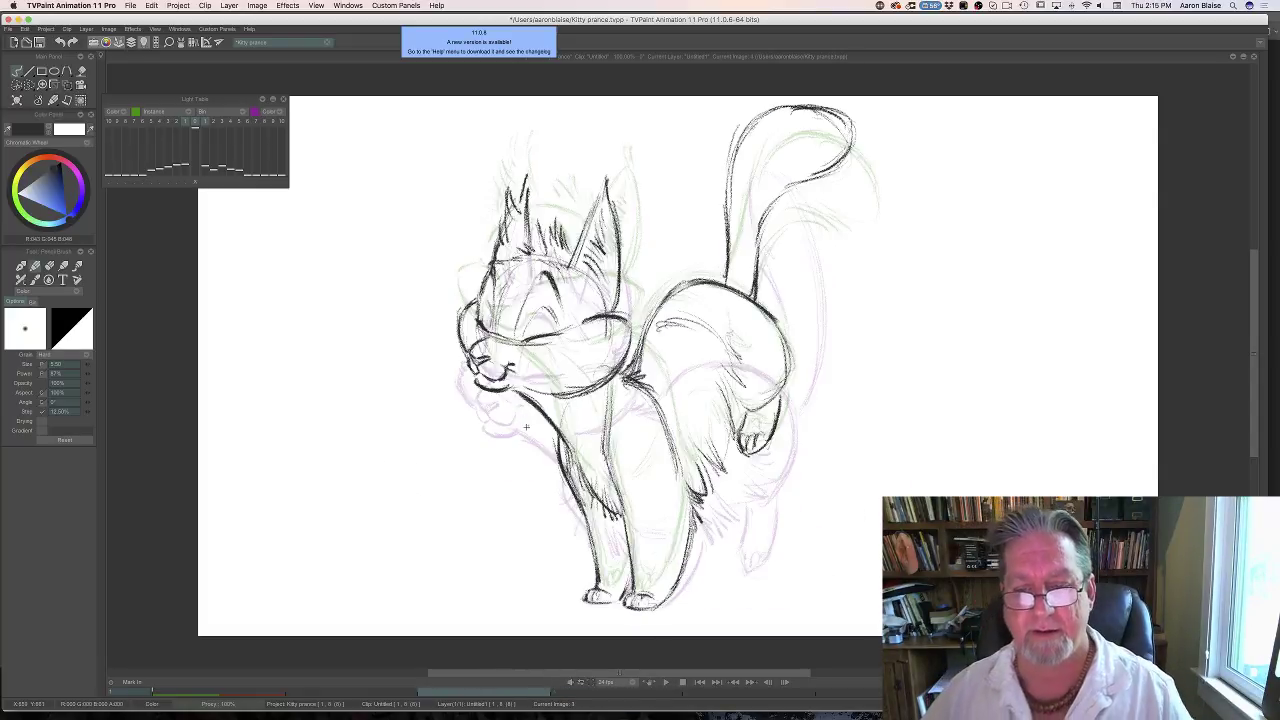
key("Right")
key("Left")
key("Right")
Extend frame 7's exposure by one frame and make the added frame 8 a blank drawing before the final prance pose.
key("Tab")
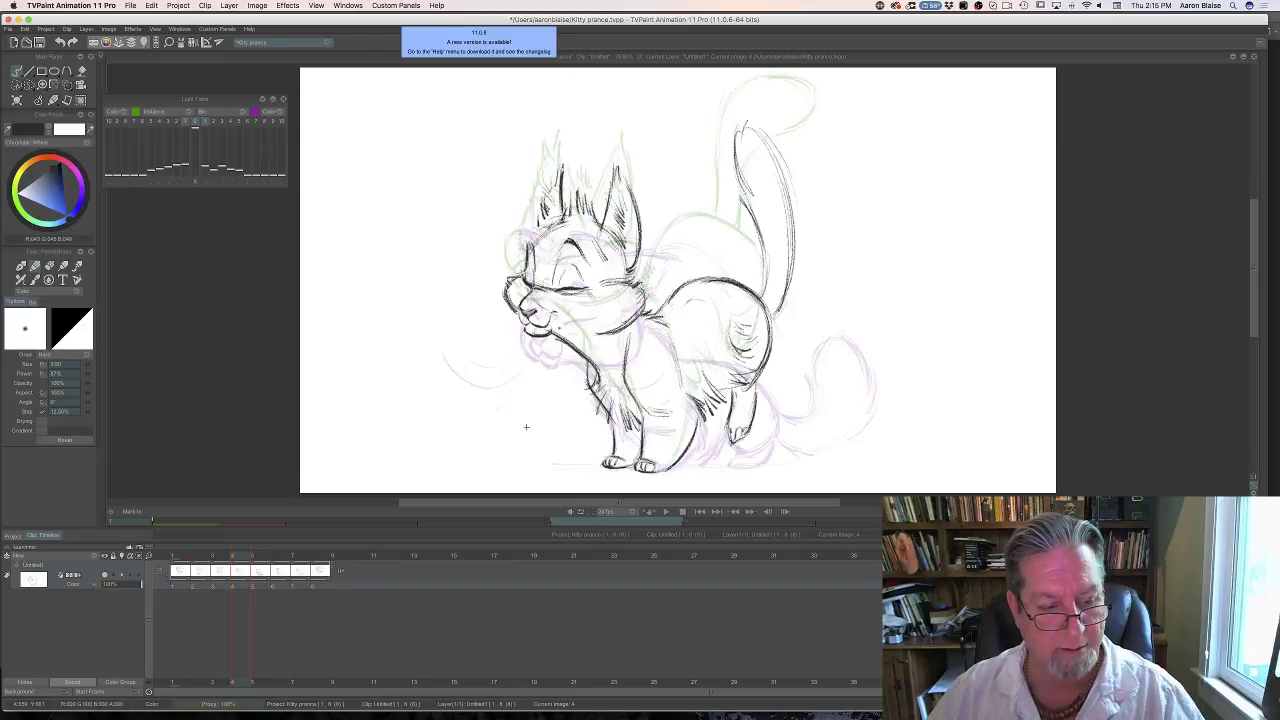
mouse_move(240, 555)
left_mouse_down()
mouse_move(200, 557)
mouse_move(305, 561)
mouse_move(244, 571)
left_mouse_up()
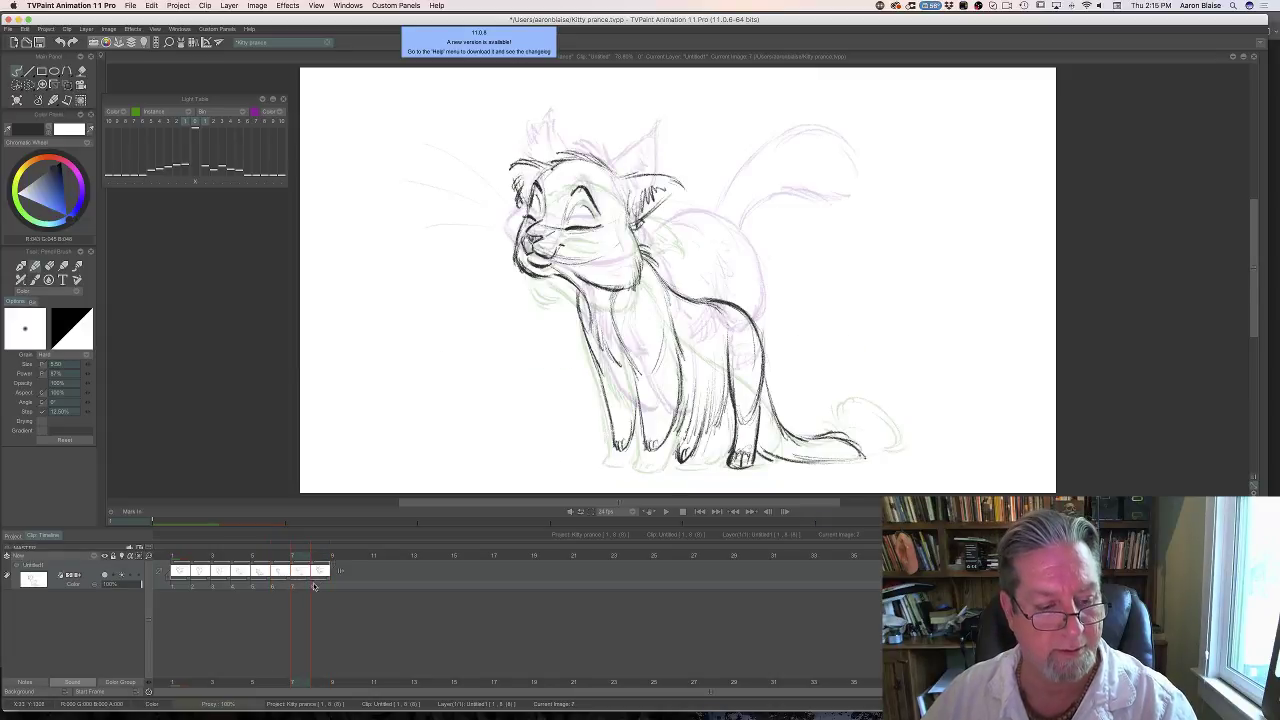
left_click_drag(310, 583, 329, 583)
left_click(314, 560)
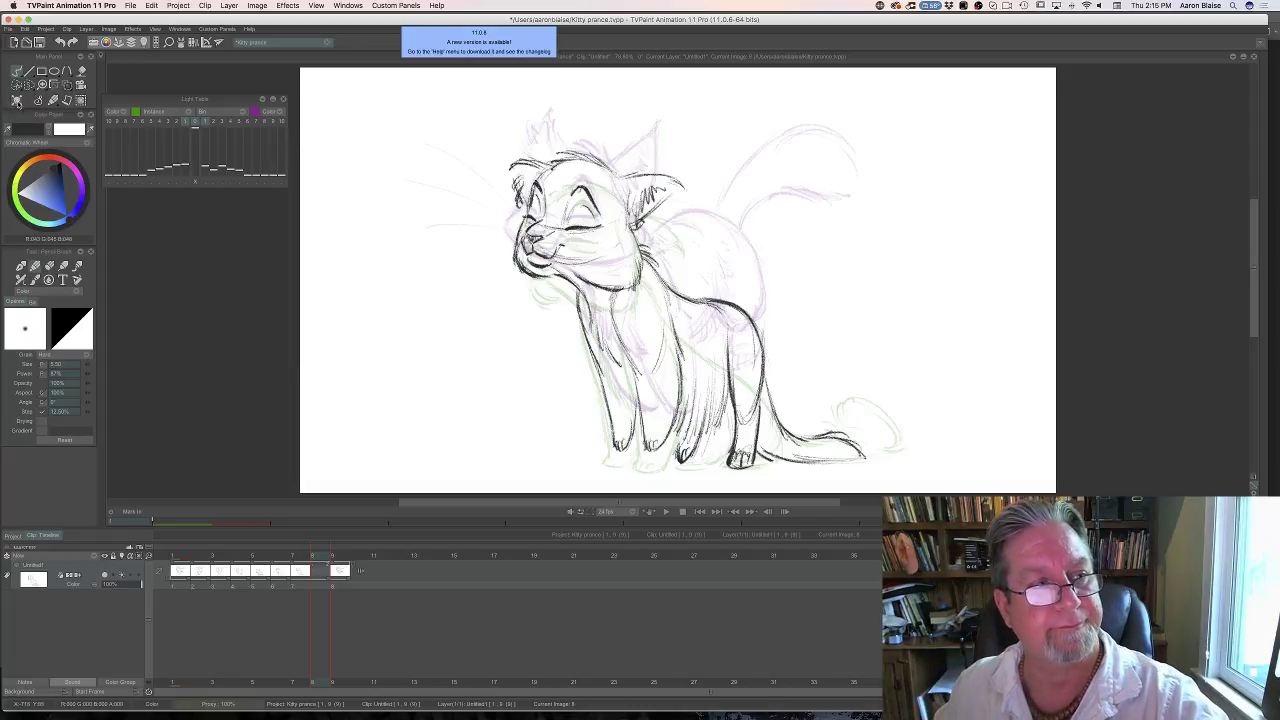
key("BackSpace")
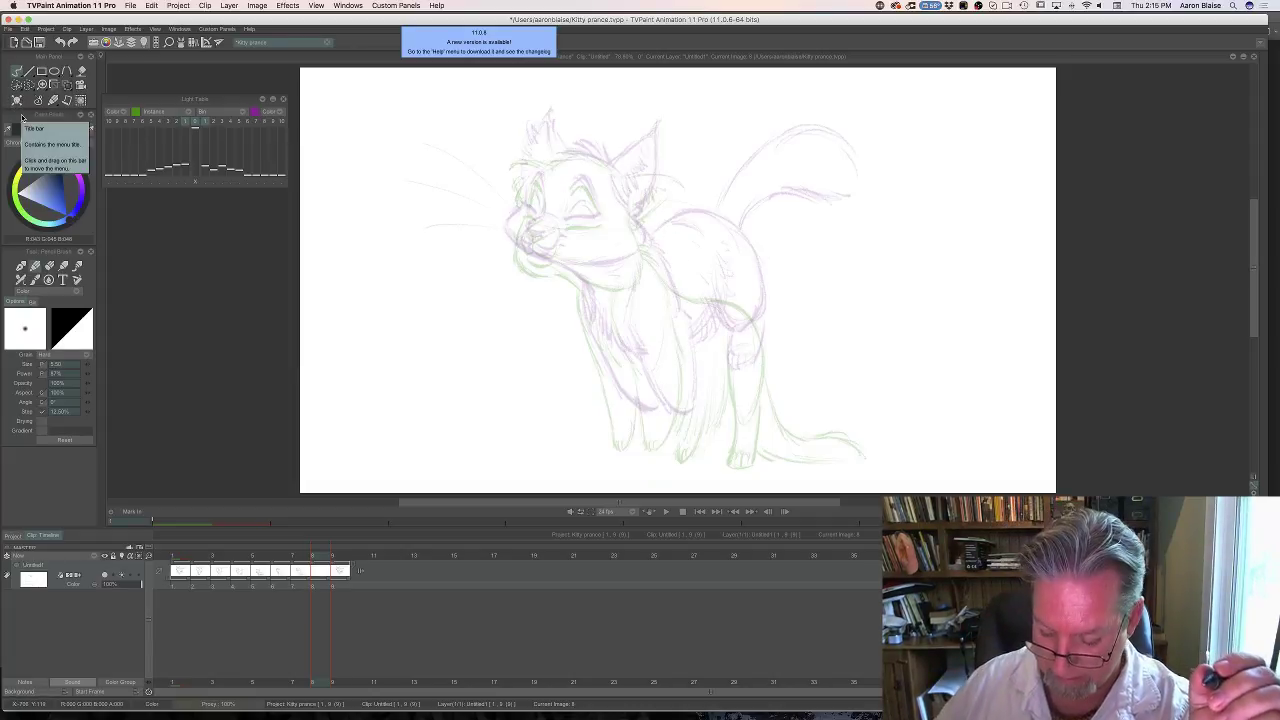
key("Tab")
Compare frames 7 and 8, and draw frame 8's near shoulder line and the back edge of the near foreleg.
key("Left")
key("Right")
key("Left")
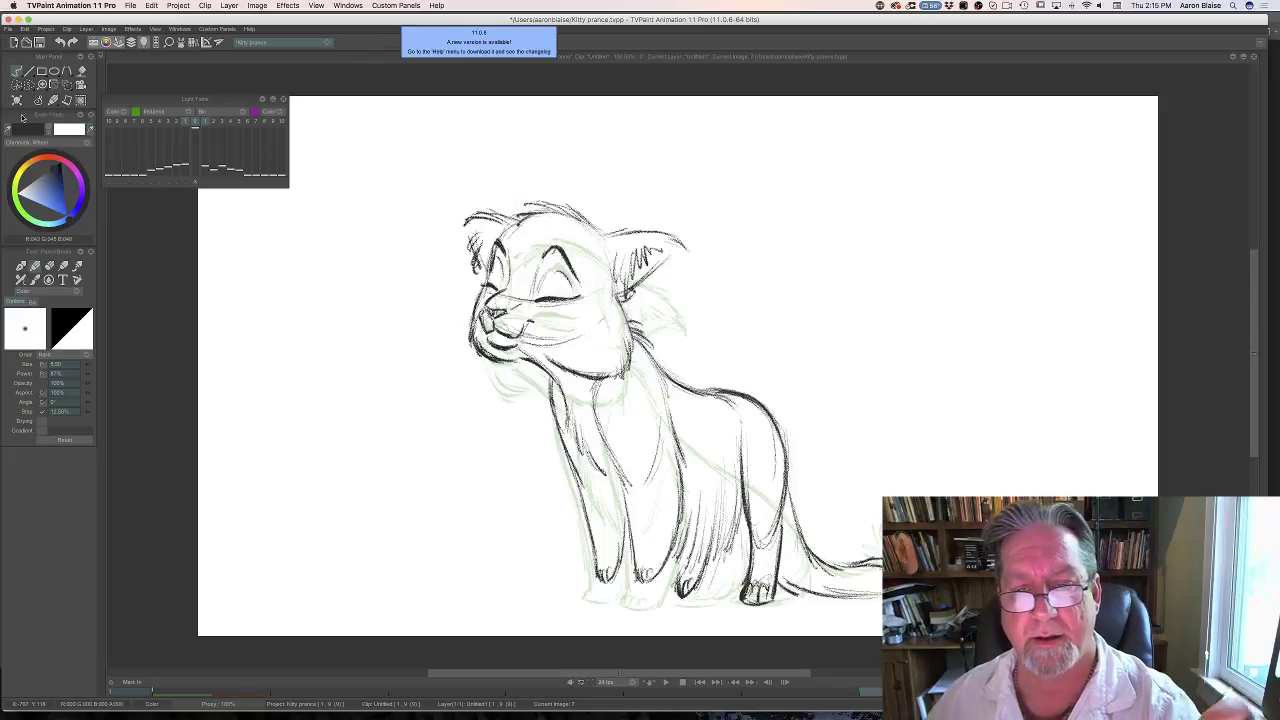
key("Right")
key("Left")
key("Right")
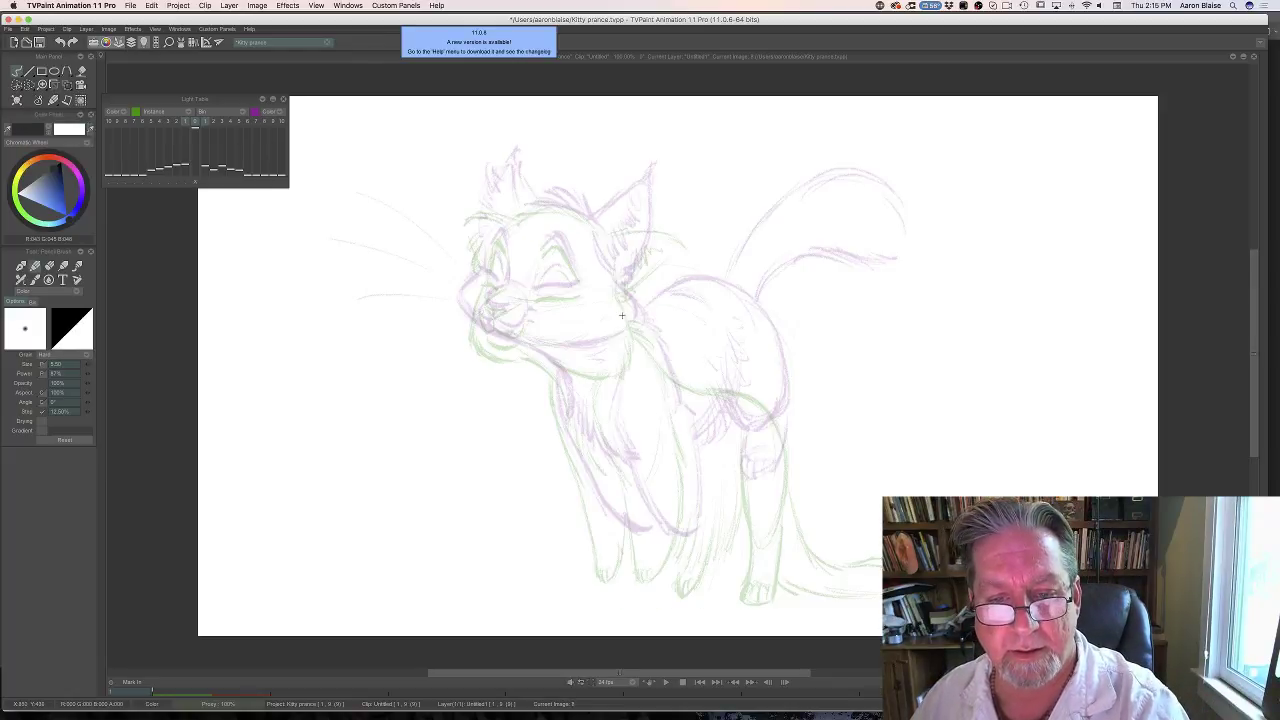
left_click_drag(636, 318, 679, 432)
left_click_drag(648, 341, 680, 438)
mouse_move(657, 346)
left_mouse_down()
mouse_move(679, 446)
mouse_move(690, 434)
mouse_move(693, 444)
mouse_move(682, 433)
mouse_move(686, 540)
left_mouse_up()
key("Left")
key("Right")
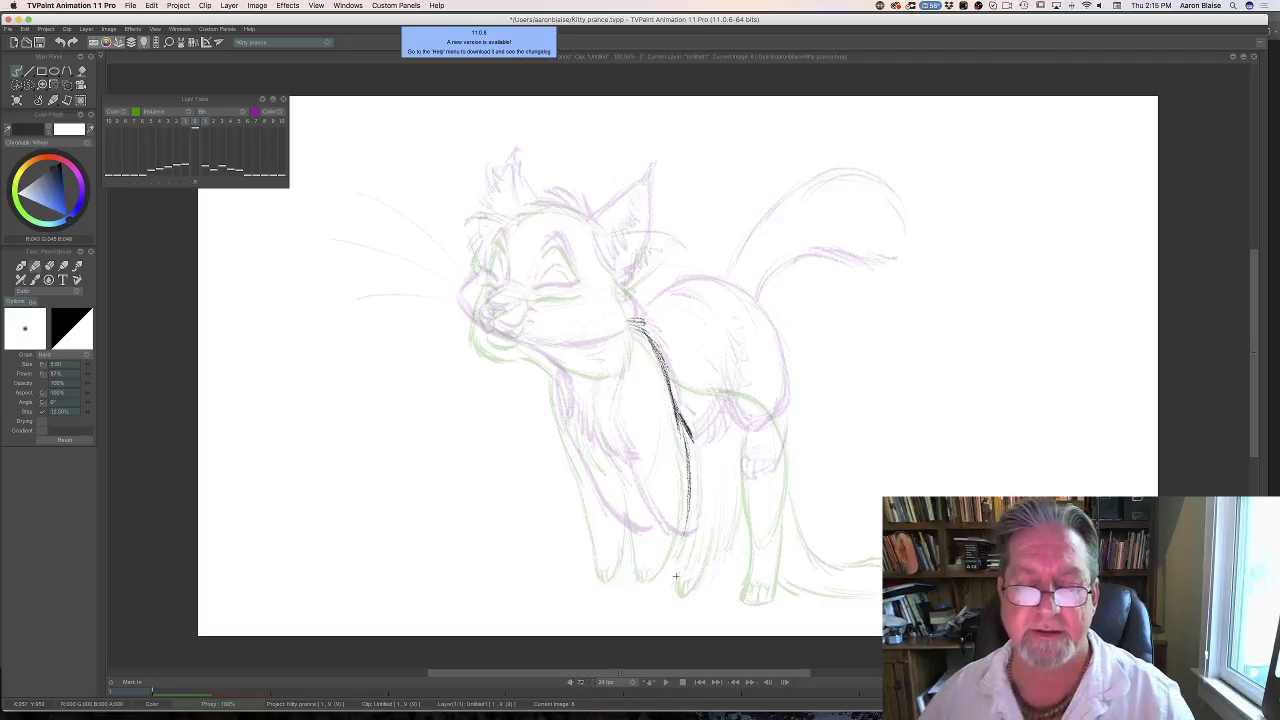
key("Left")
key("Right")
key("Left")
key("Right")
left_click(676, 575)
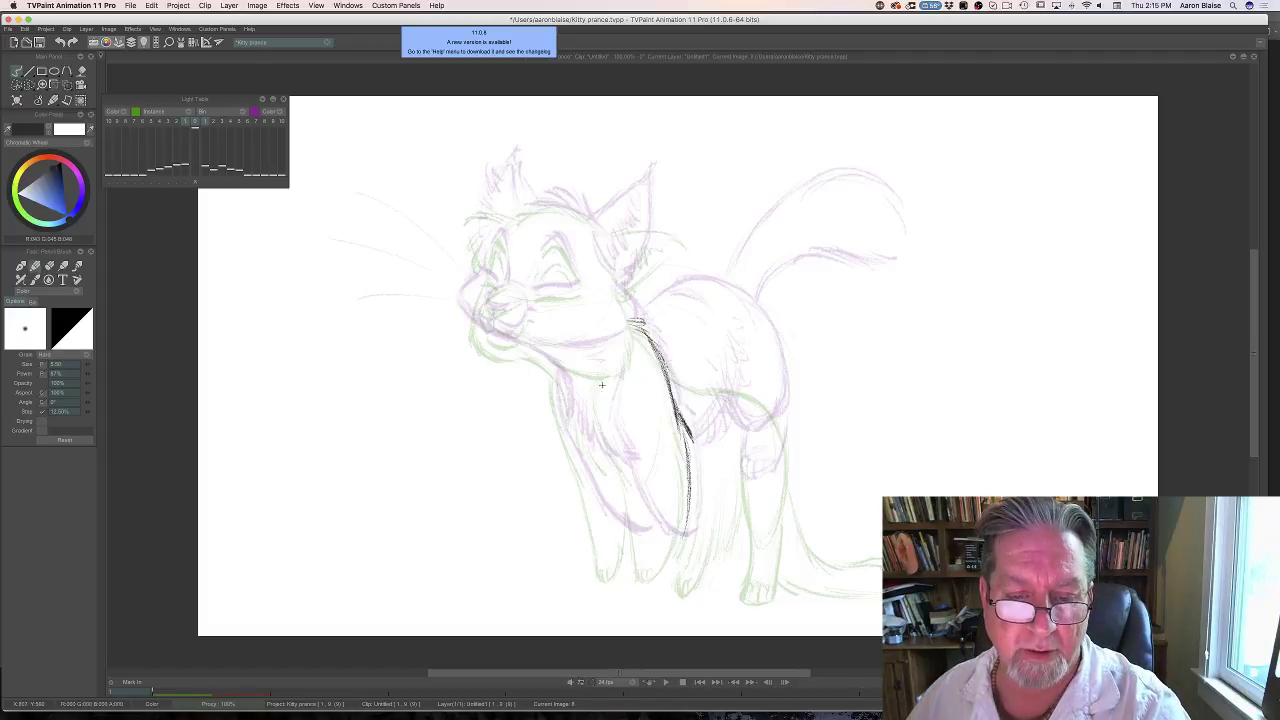
Draw the chest line, the front edge of the near foreleg and the paw on frame 8.
mouse_move(609, 374)
left_mouse_down()
mouse_move(603, 404)
mouse_move(640, 468)
mouse_move(655, 540)
left_mouse_up()
mouse_move(638, 488)
left_mouse_down()
mouse_move(664, 556)
mouse_move(688, 545)
left_mouse_up()
key("Left")
key("Right")
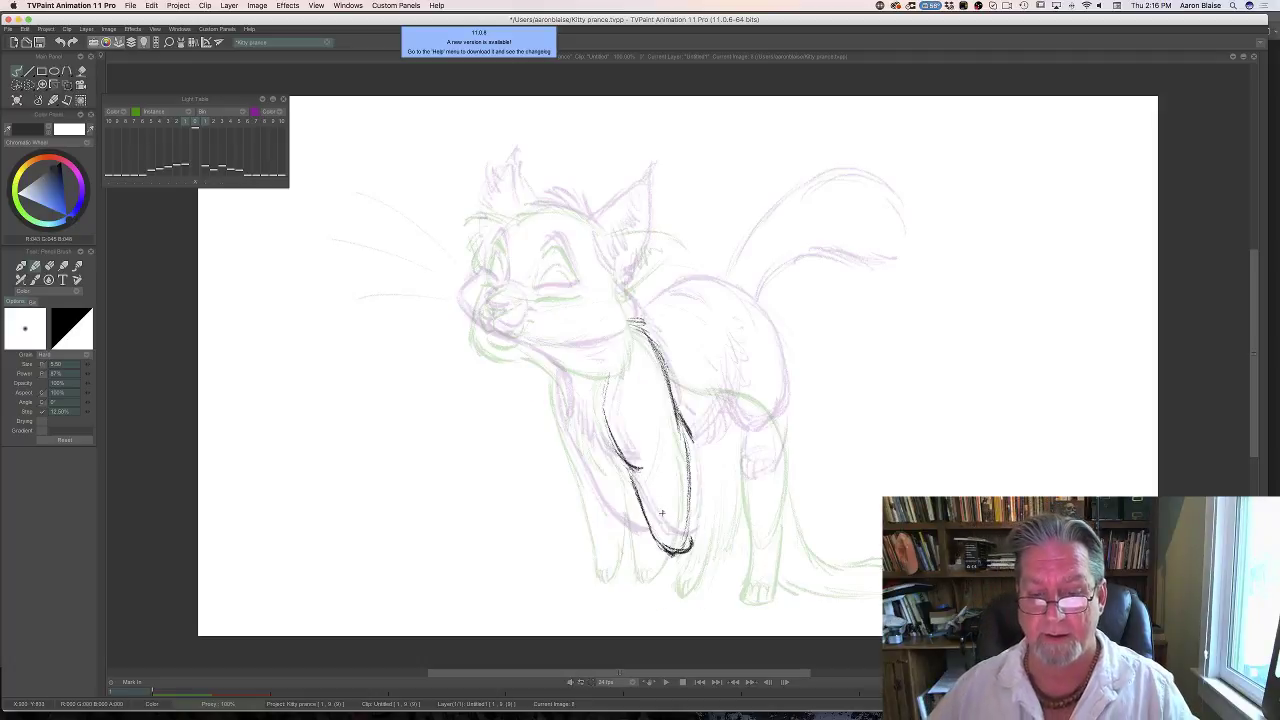
Flip back and forth through frames 5 to 9 to examine the kitten's motion from the crouch into the prance.
key("Left")
key("Left")
key("Right")
key("Right")
key("Right")
key("Left")
key("Left")
key("Right")
key("Right")
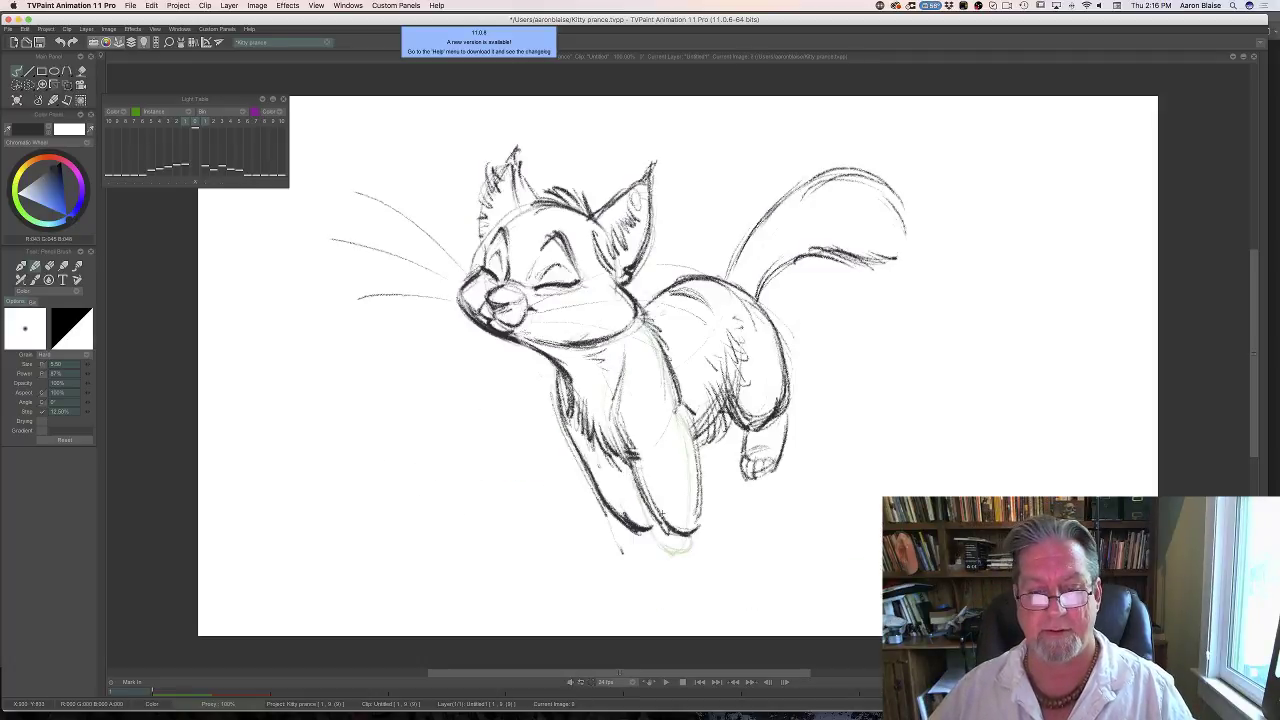
key("Left")
key("Left")
key("Left")
key("Right")
key("Right")
key("Left")
key("Left")
key("Left")
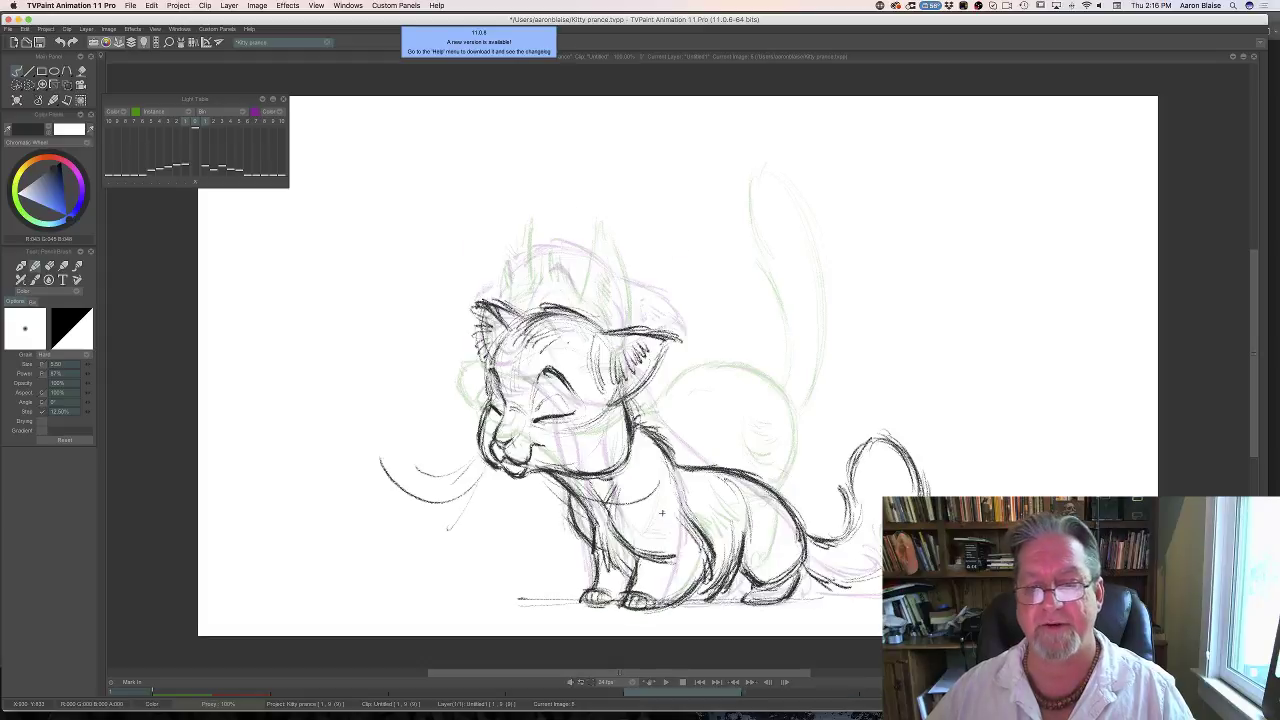
key("Right")
key("Right")
key("Right")
key("Right")
key("Right")
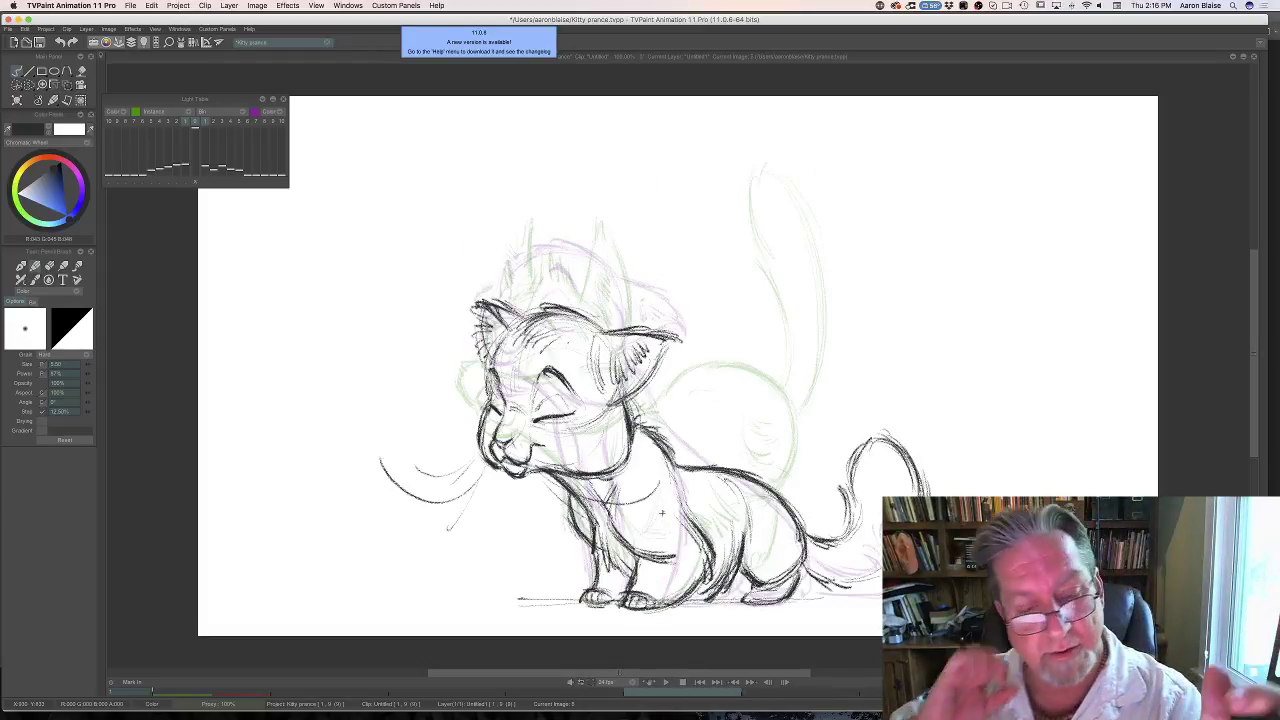
key("Left")
key("Right")
key("Right")
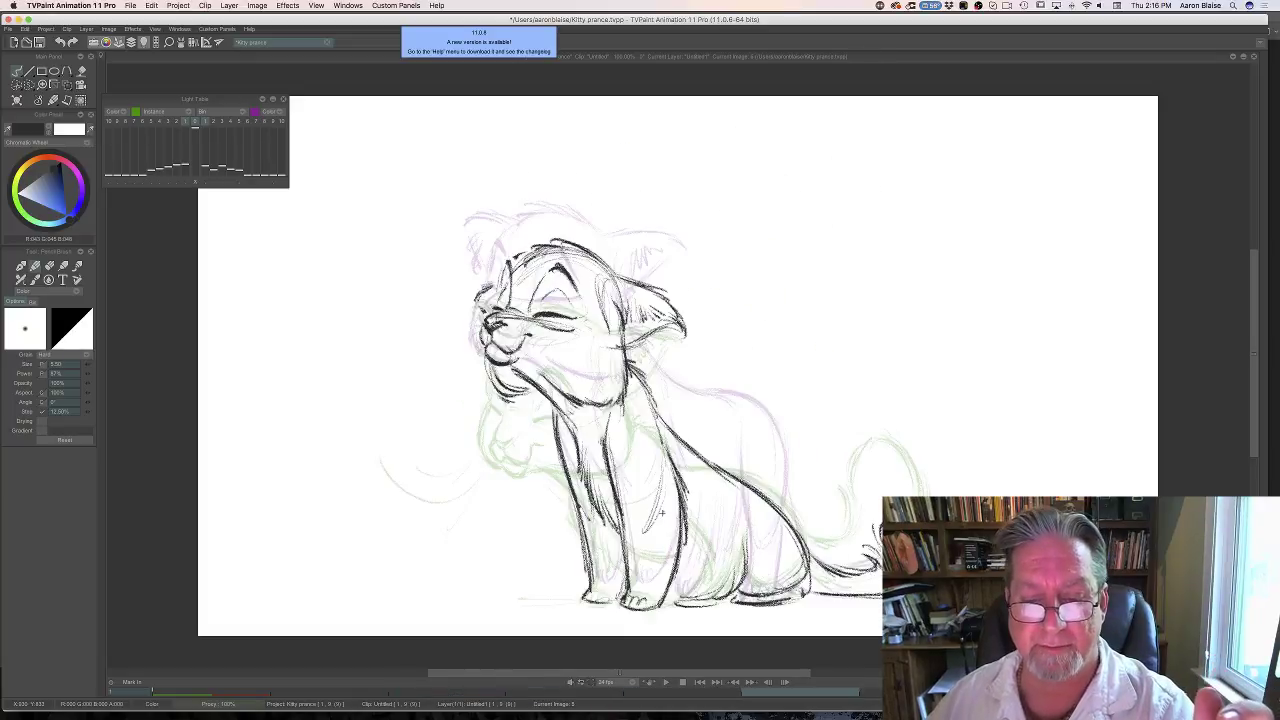
key("Left")
key("Left")
key("Right")
key("Right")
key("Right")
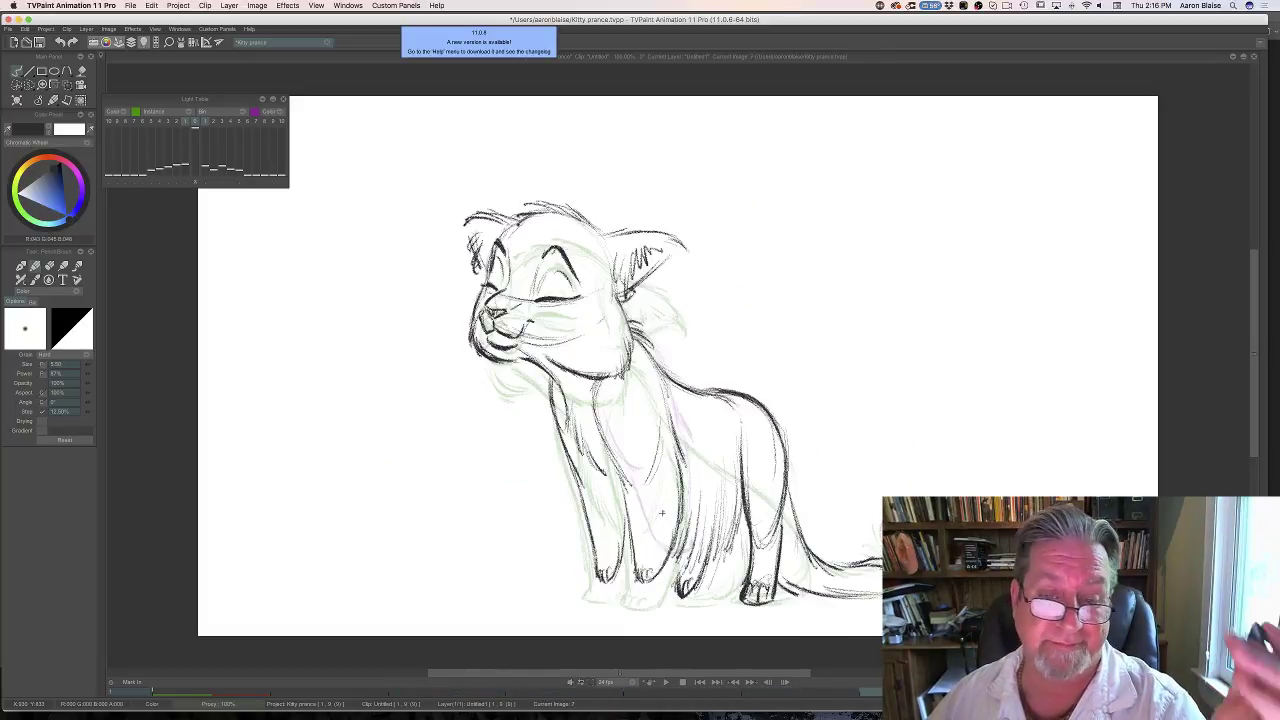
key("Right")
key("Left")
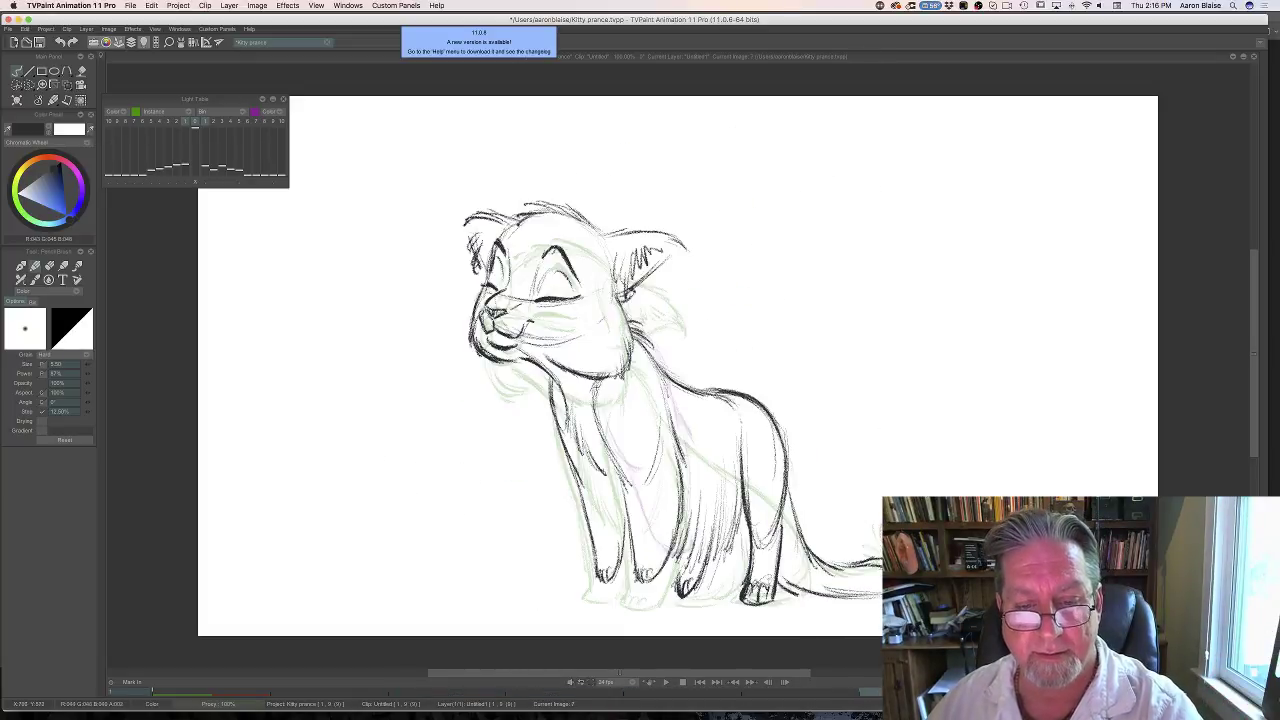
key("Right")
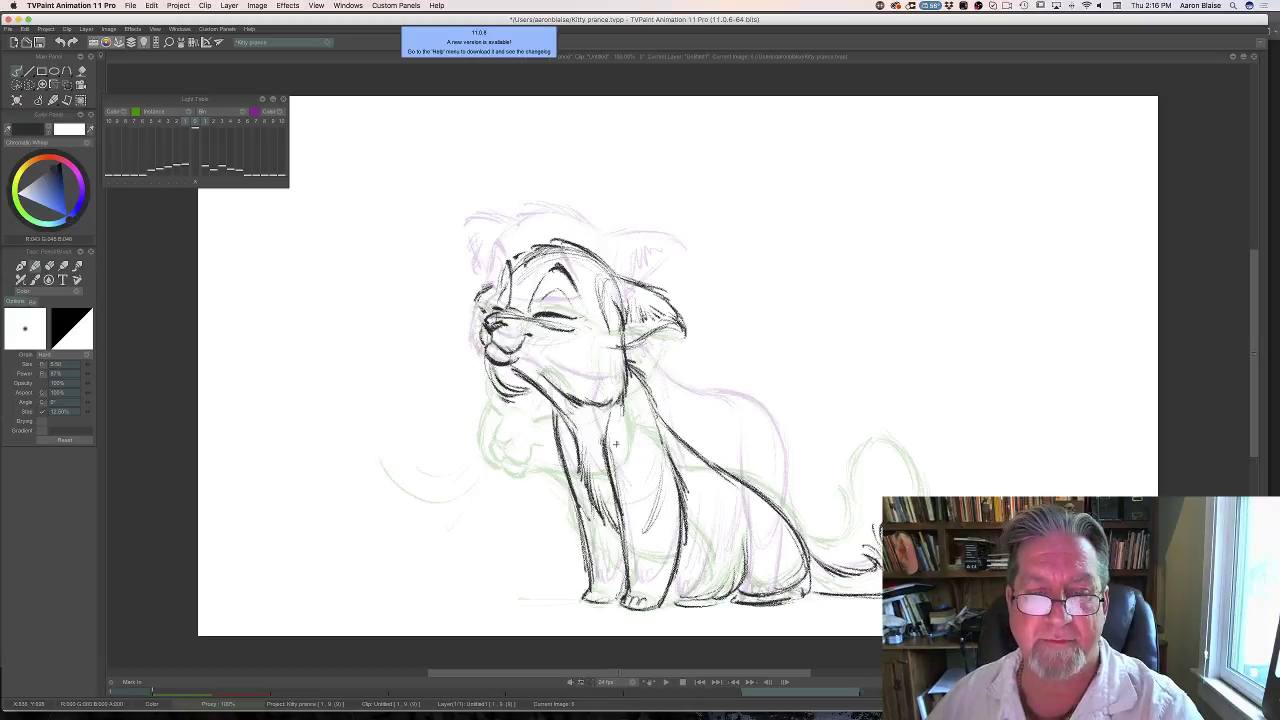
key("Right")
key("Left")
key("Right")
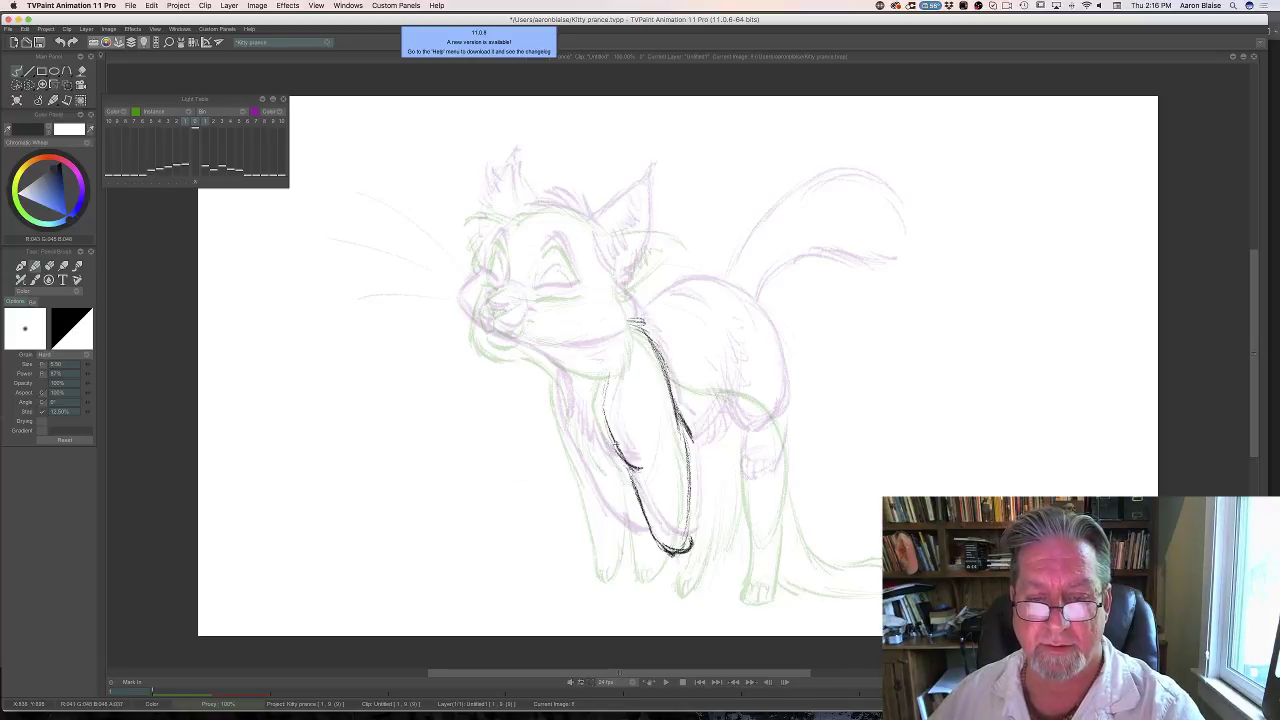
Erase the upper front line of the near foreleg below the jaw on frame 7 and compare with the neighbouring frames.
key("Left")
key("Right")
key("e")
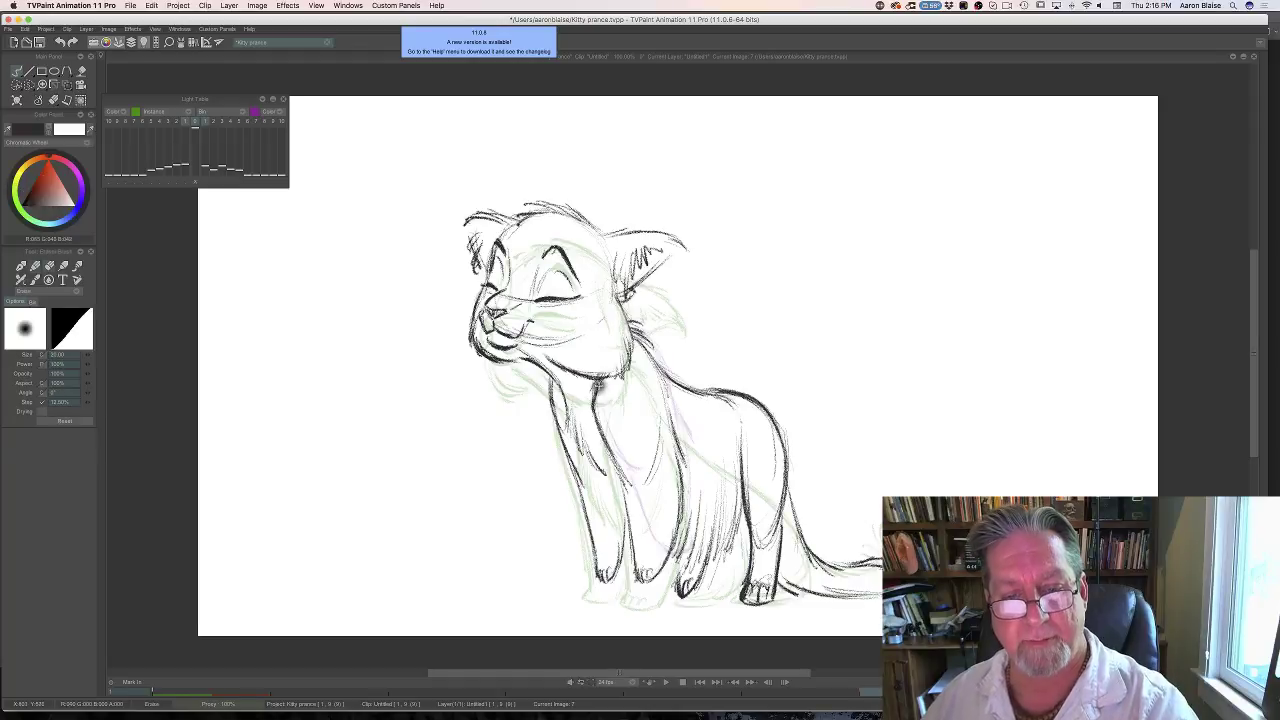
left_click_drag(600, 384, 604, 450)
key("Left")
key("Right")
key("Right")
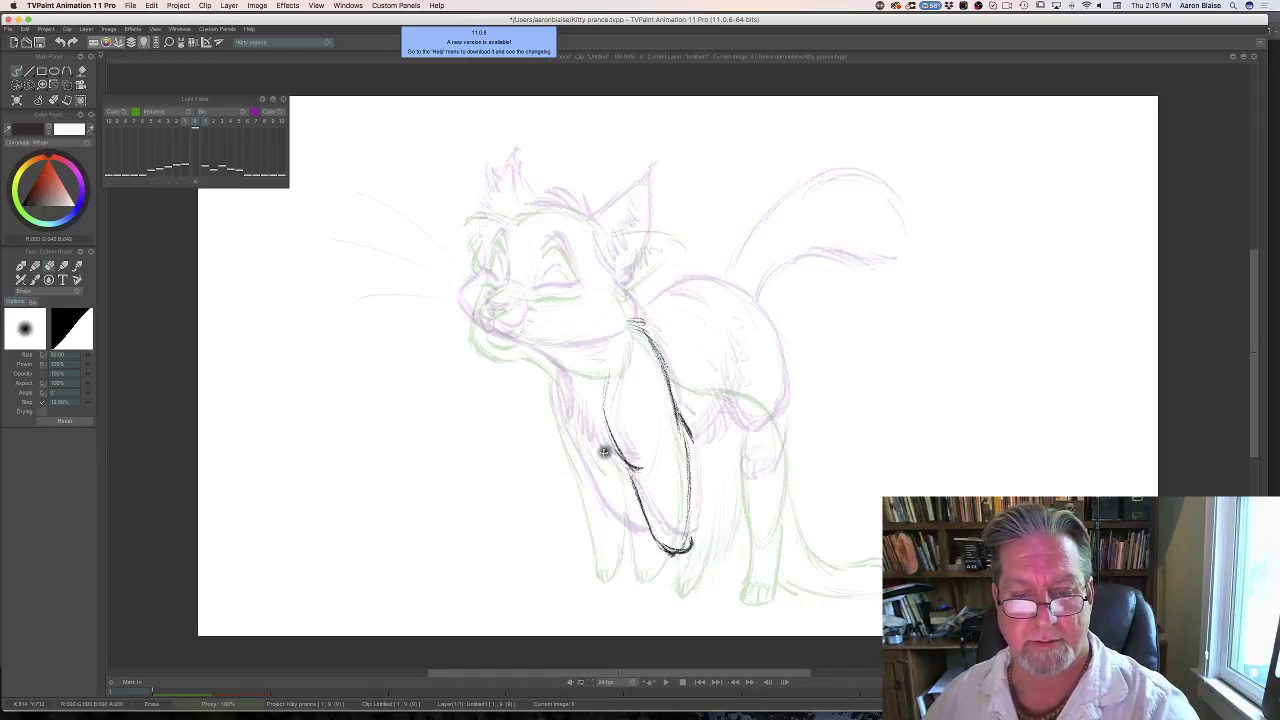
key("Right")
key("Left")
Redraw the upper front line of frame 7's near foreleg with the pencil and flip through the neighbouring frames to check it.
key("b")
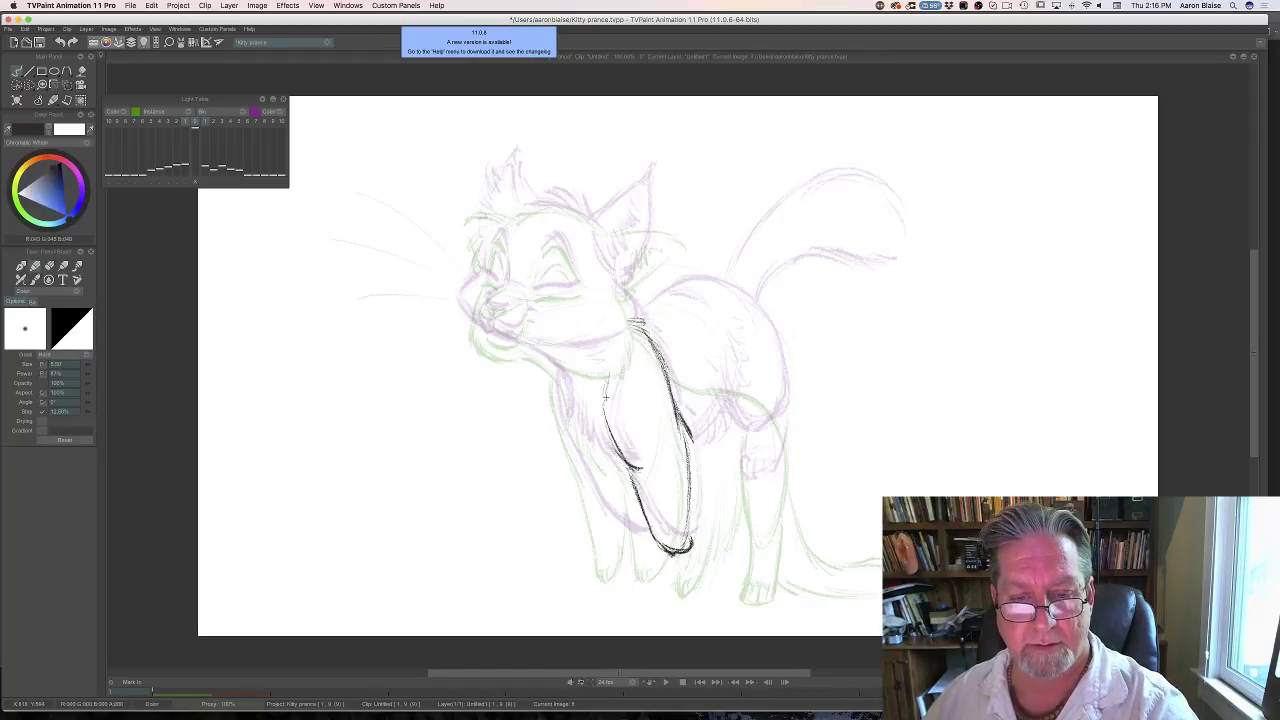
key("Left")
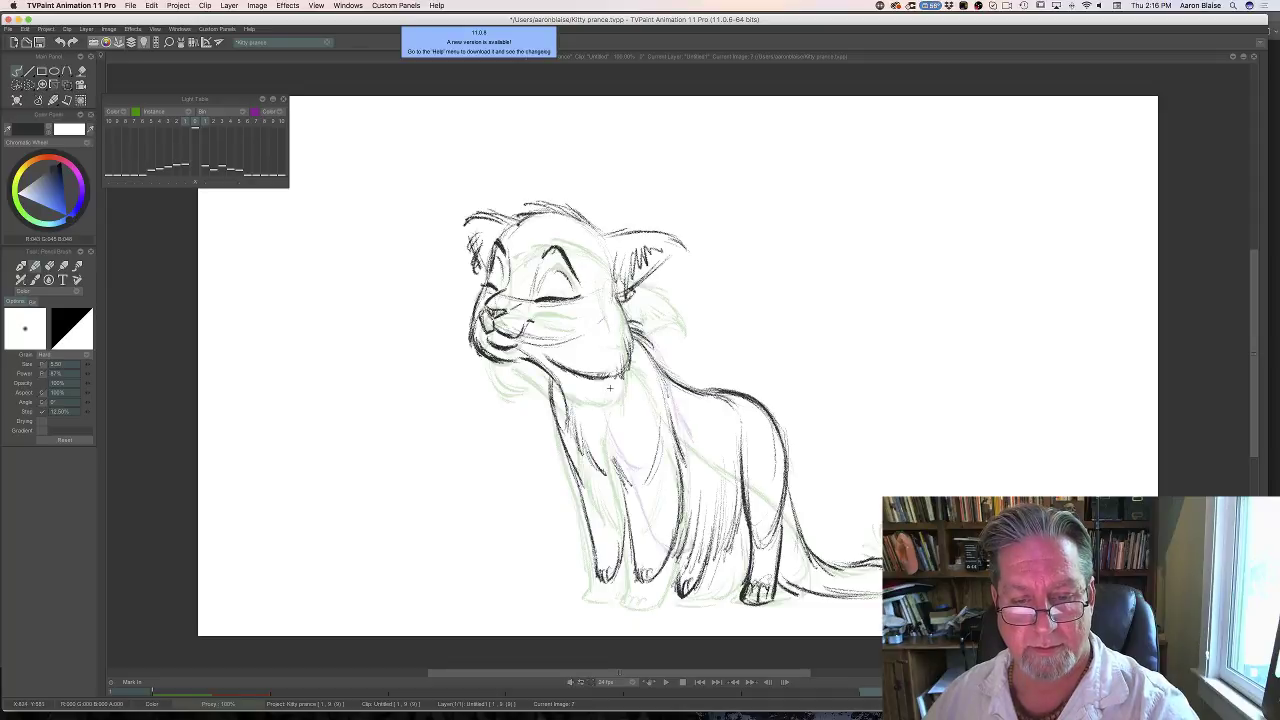
mouse_move(606, 399)
left_mouse_down()
mouse_move(604, 438)
mouse_move(626, 482)
mouse_move(612, 436)
left_mouse_up()
key("Left")
key("Right")
key("Right")
key("Left")
key("Left")
key("Right")
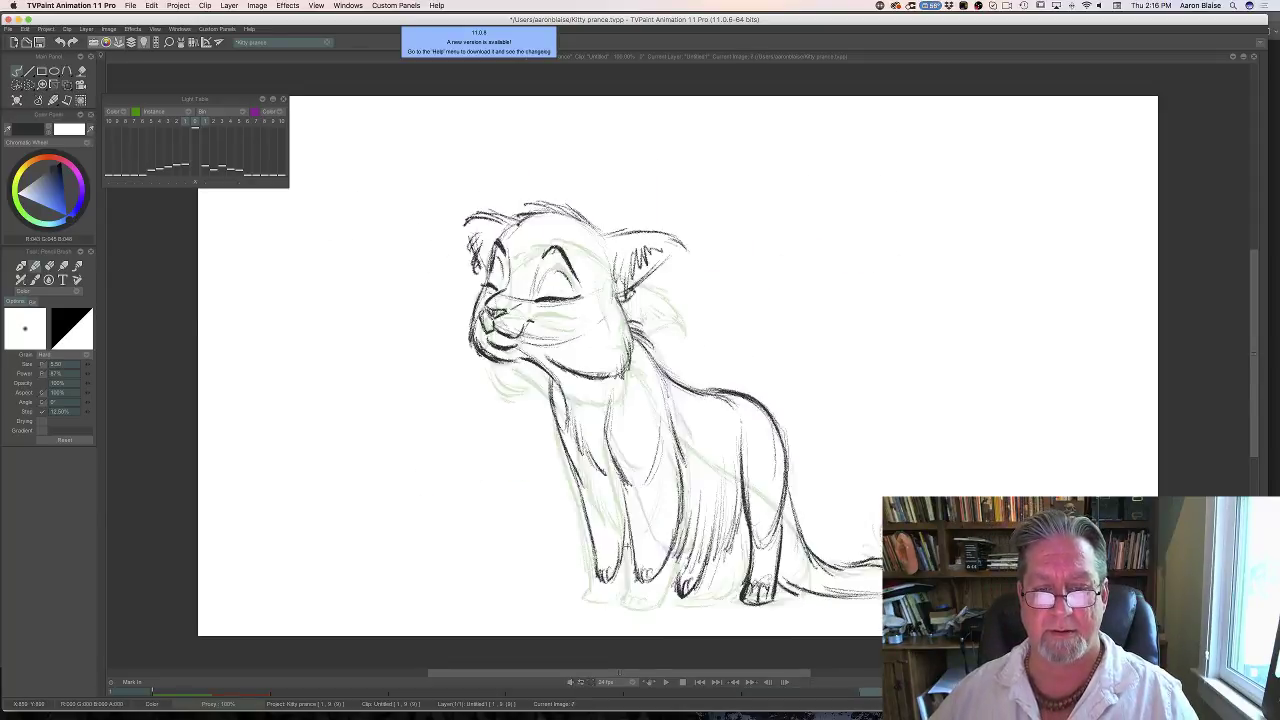
key("Right")
key("Right")
key("Right")
key("Left")
key("Left")
key("Left")
key("Right")
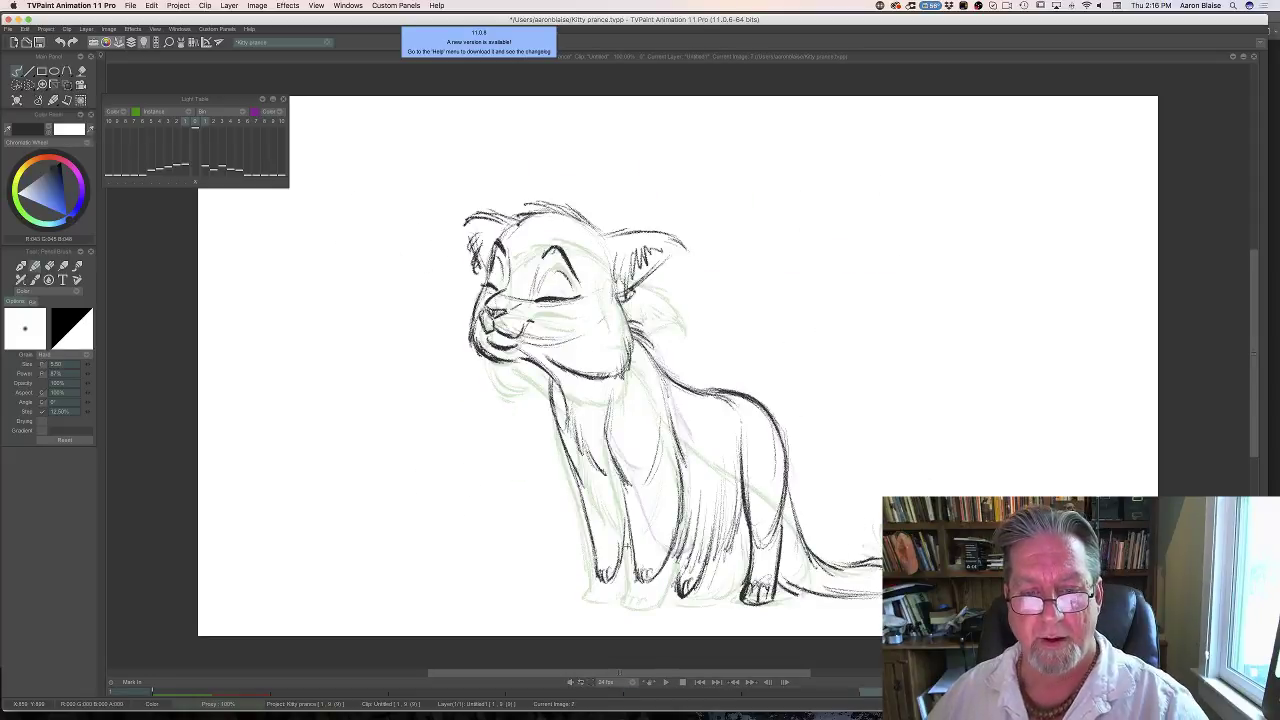
Erase the upper part of the near foreleg's front line on frame 8 and compare it with frame 9.
key("Right")
key("Right")
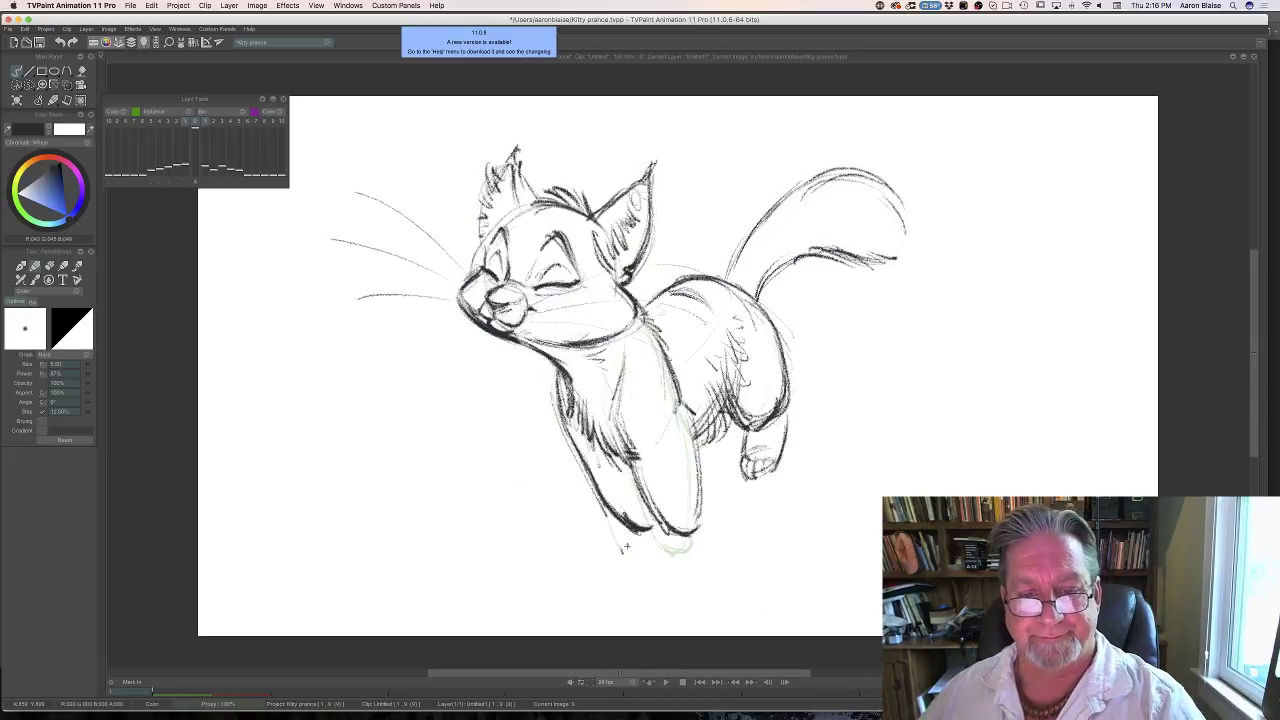
key("Left")
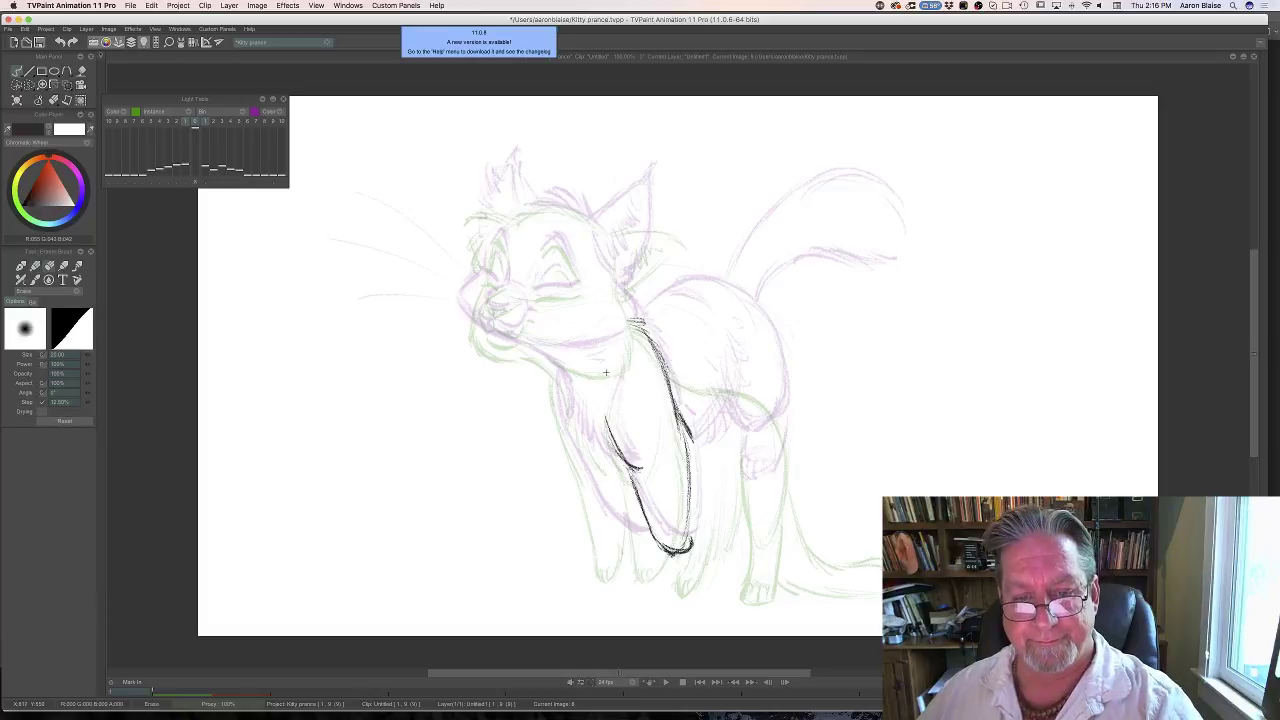
left_click_drag(607, 414, 613, 442)
key("Right")
key("Left")
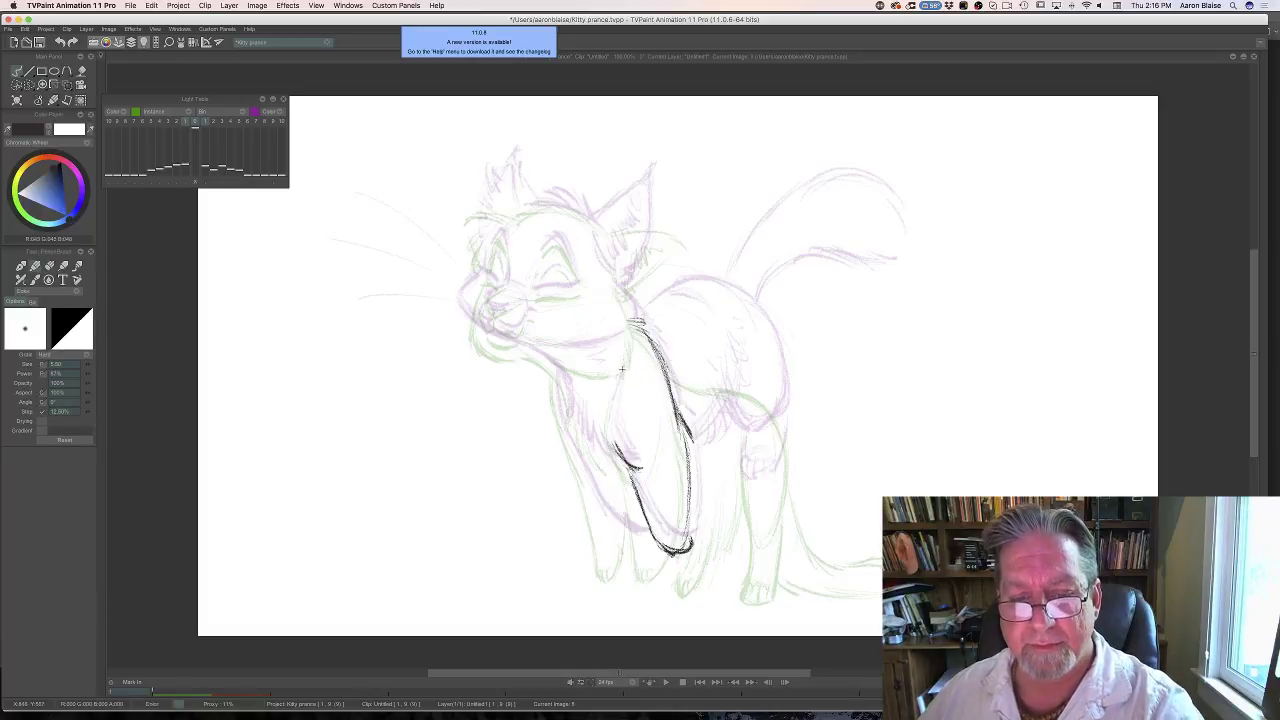
key("Right")
key("Left")
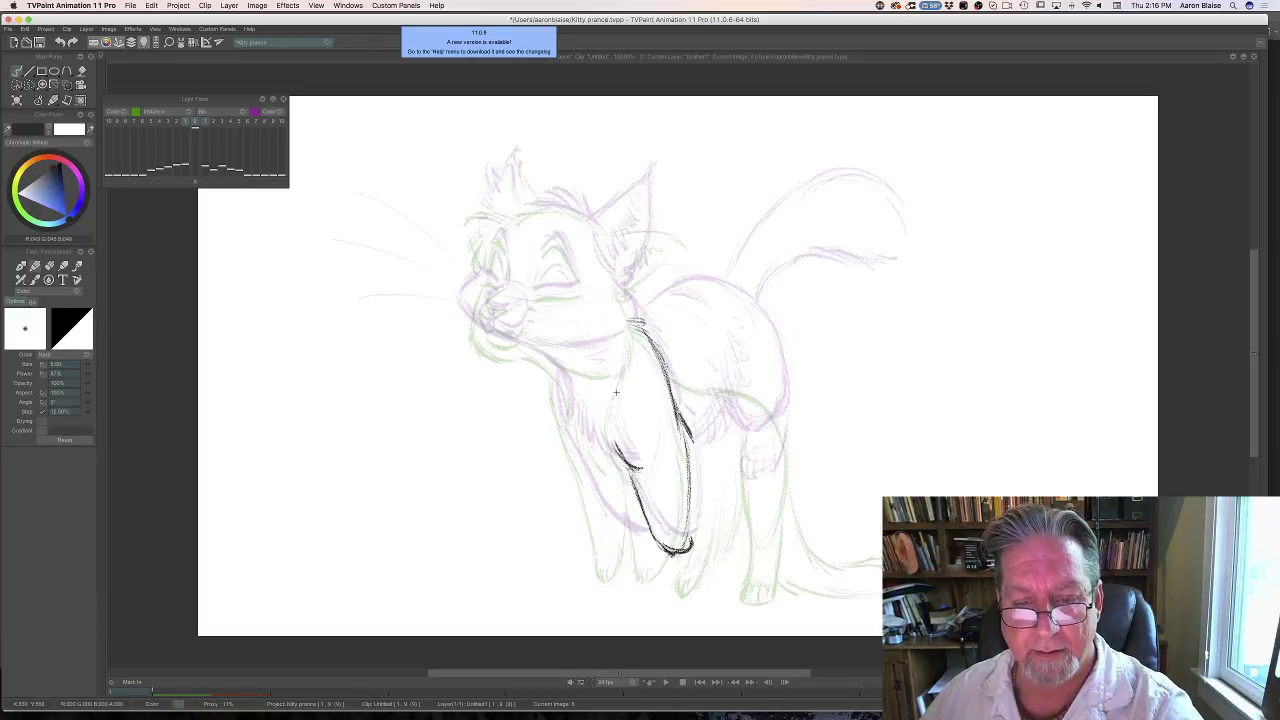
Redraw the upper front line of frame 8's near foreleg in a straighter slant and check it against frames 7 and 9.
left_click_drag(616, 388, 612, 424)
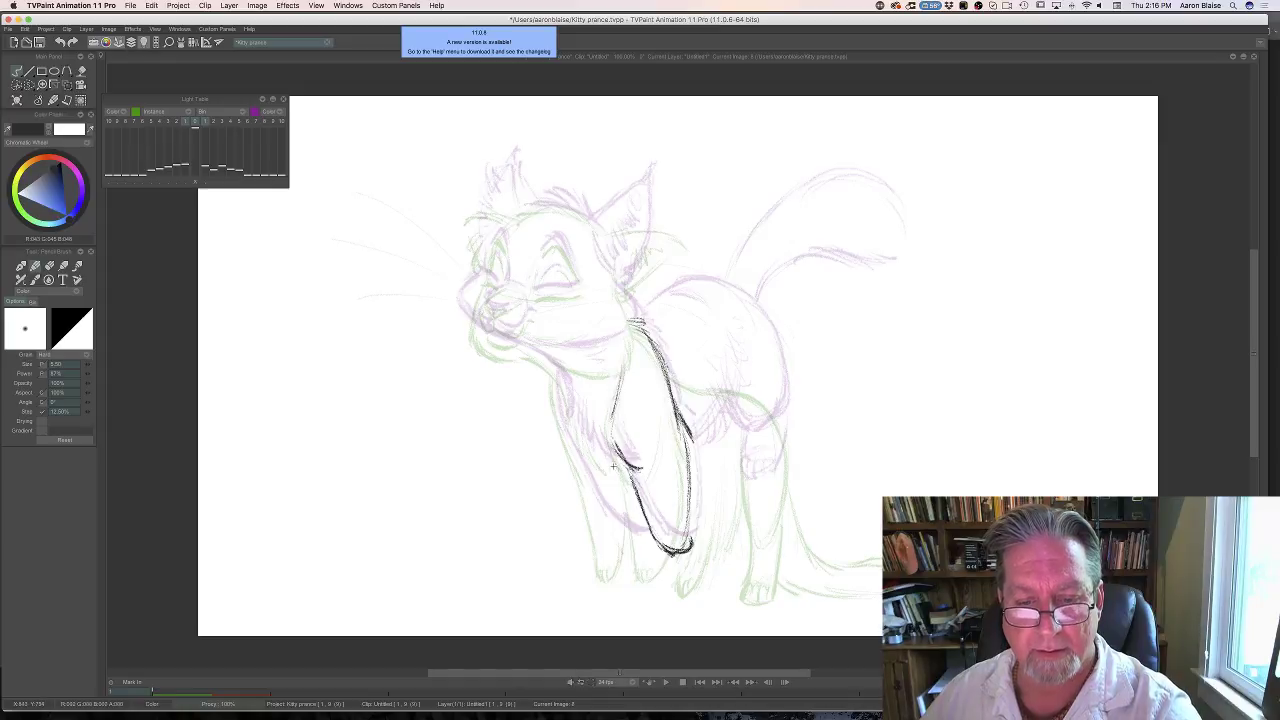
key("Left")
key("Right")
key("Right")
key("Left")
key("Left")
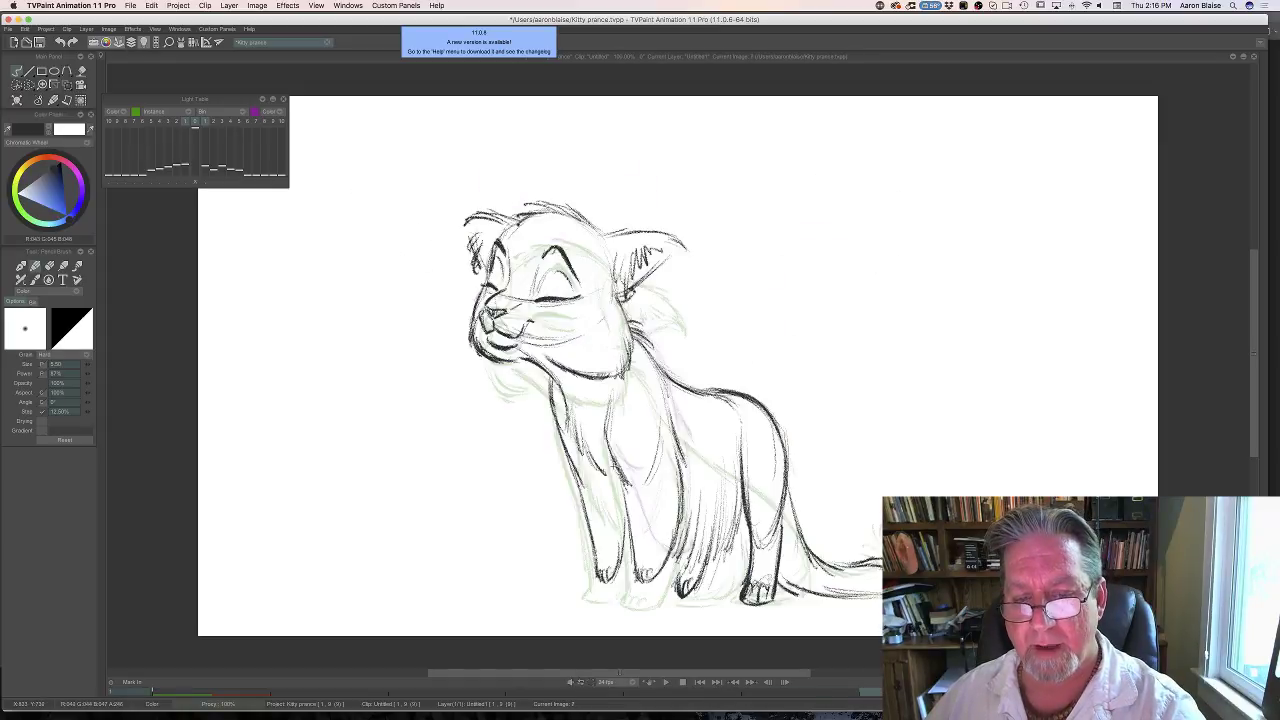
Flip through the earlier seated frames and the prance frames to examine how the kitten's pose progresses around frame 8.
key("Left")
key("Left")
key("Left")
key("Right")
key("Right")
key("Right")
key("Right")
key("Right")
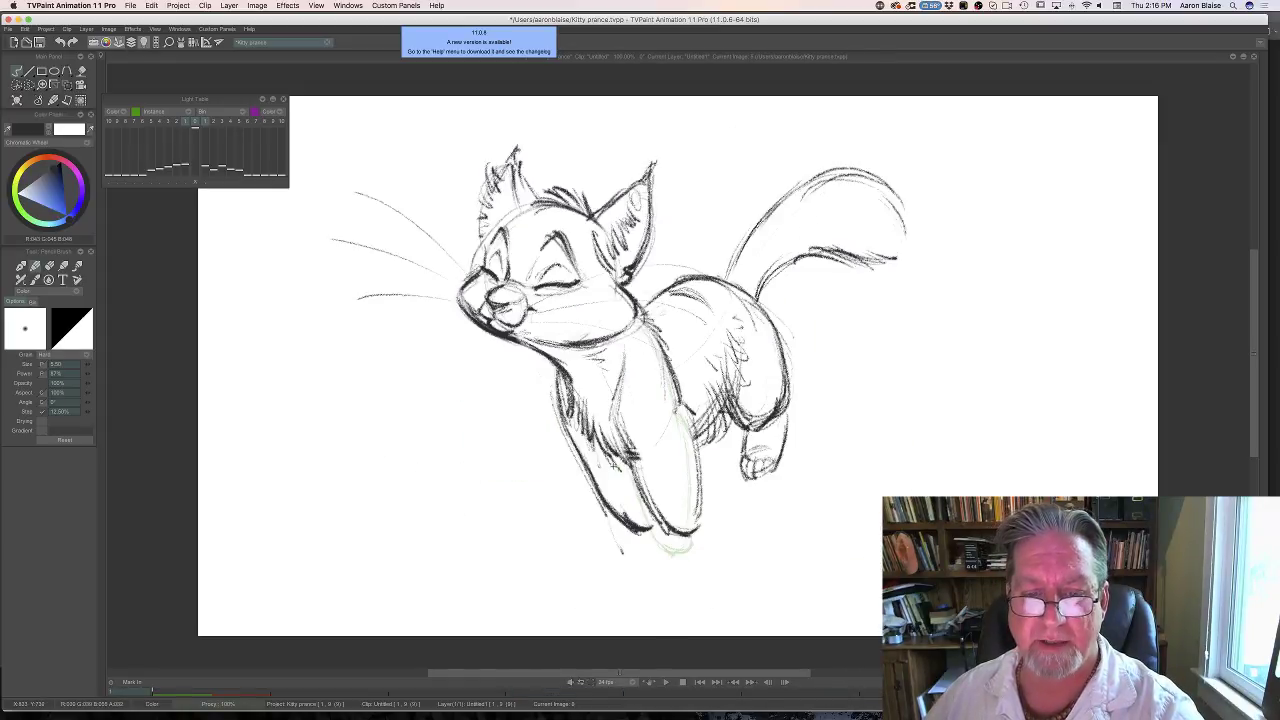
key("Right")
key("Right")
key("Left")
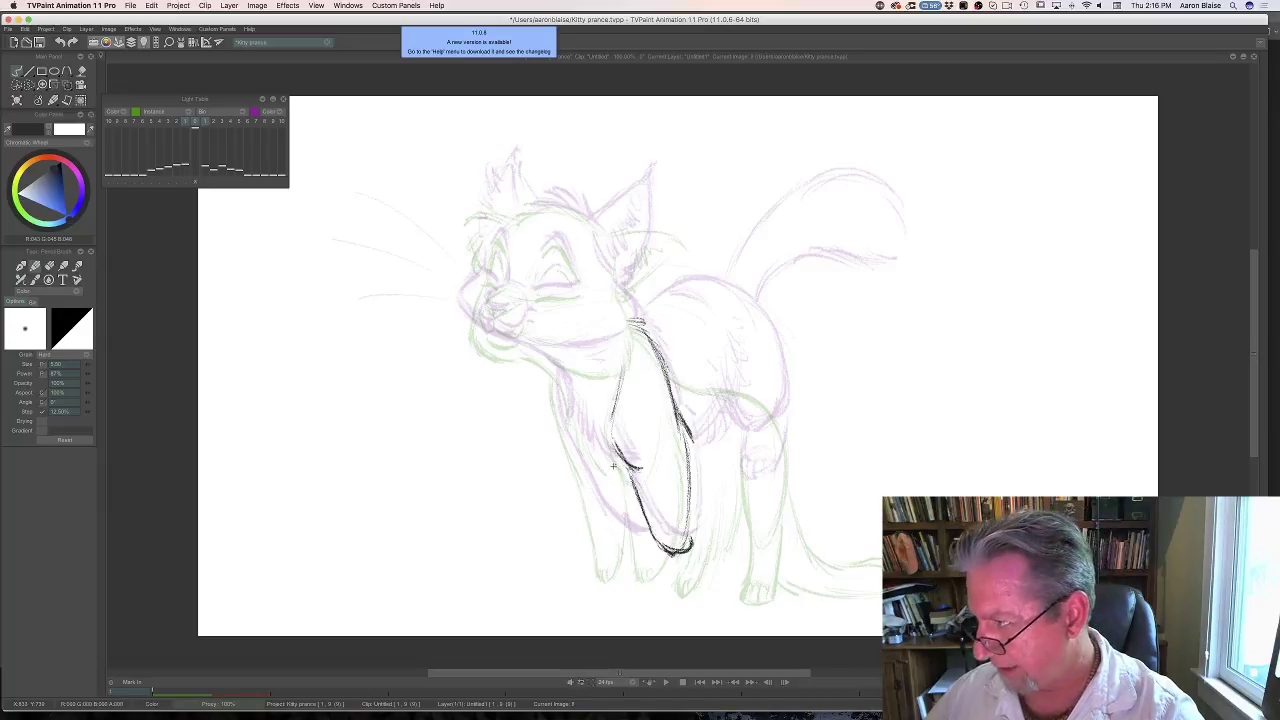
key("Left")
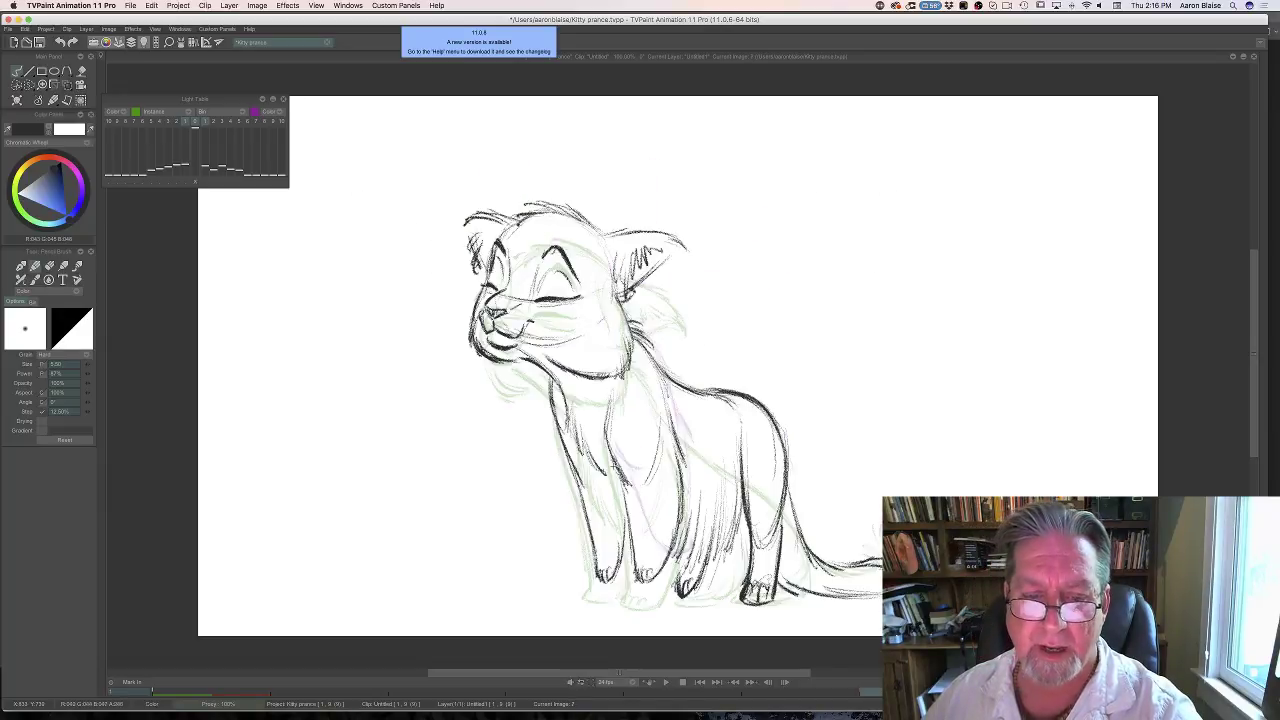
key("Right")
key("Left")
key("Right")
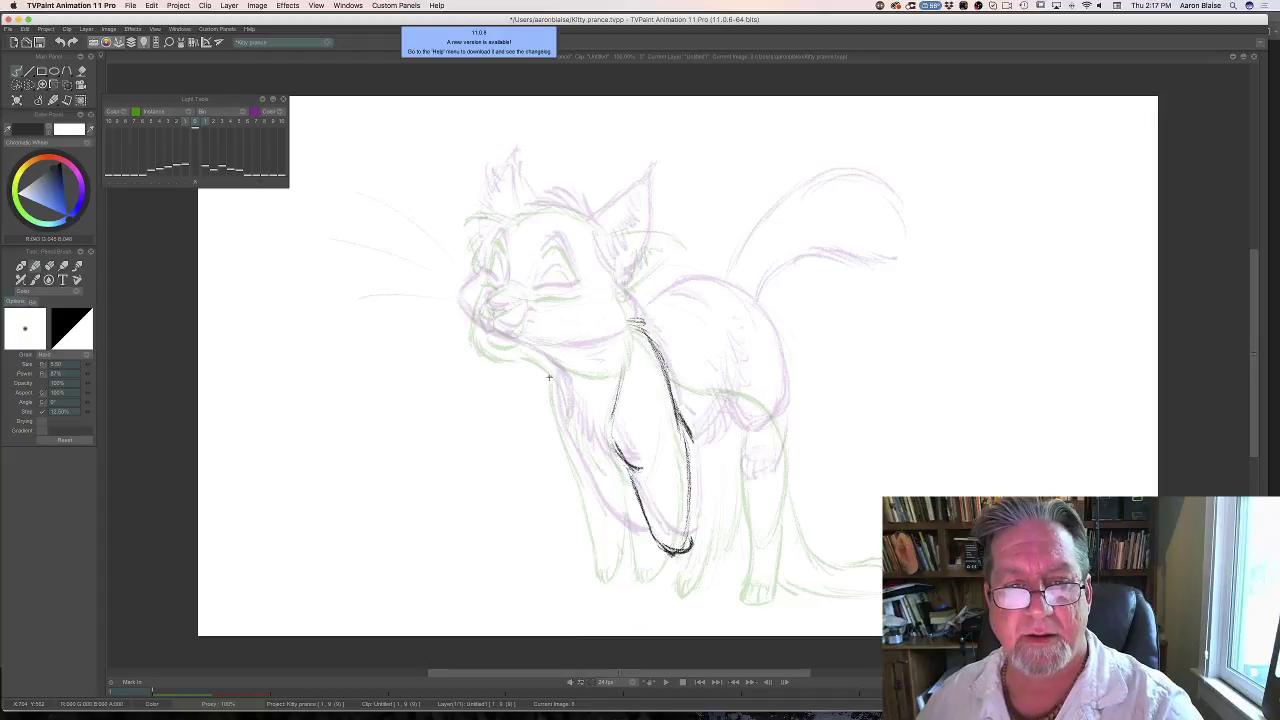
Draw the top of the head with its hair tuft and the far ear on frame 8, checking against frame 7.
key("Left")
key("Right")
mouse_move(592, 222)
left_mouse_down()
mouse_move(562, 195)
mouse_move(535, 194)
mouse_move(588, 218)
mouse_move(468, 184)
mouse_move(486, 242)
left_mouse_up()
key("Left")
key("Right")
left_click_drag(534, 208, 496, 186)
left_click_drag(504, 192, 489, 180)
key("Left")
key("Right")
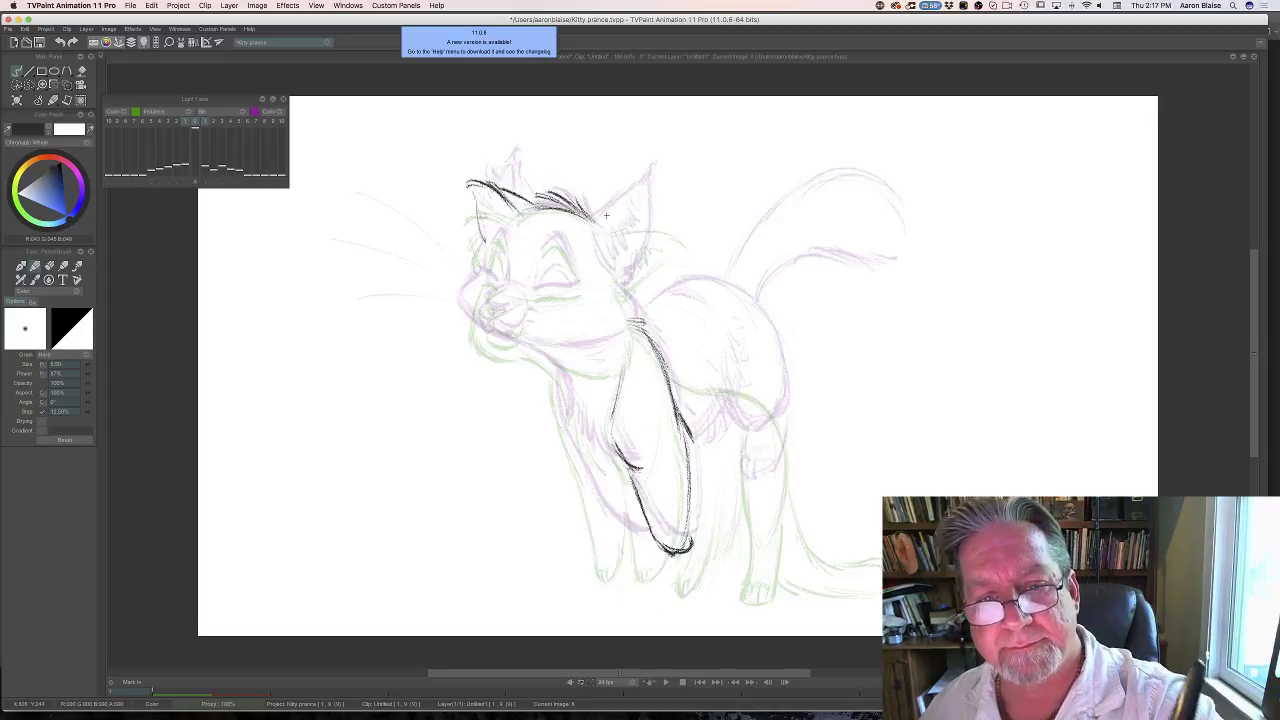
Draw the near ear on frame 8 with a curved upper edge and a dark lower edge, between the neighbouring ear positions.
left_click_drag(606, 215, 664, 208)
mouse_move(659, 211)
left_mouse_down()
mouse_move(683, 214)
mouse_move(622, 284)
left_mouse_up()
left_click_drag(638, 267, 623, 284)
key("Left")
key("Right")
left_click_drag(607, 222, 673, 202)
Flip between frames 7, 8 and 9 to examine the motion of the head and ears.
key("Left")
key("Right")
key("Right")
key("Left")
key("Left")
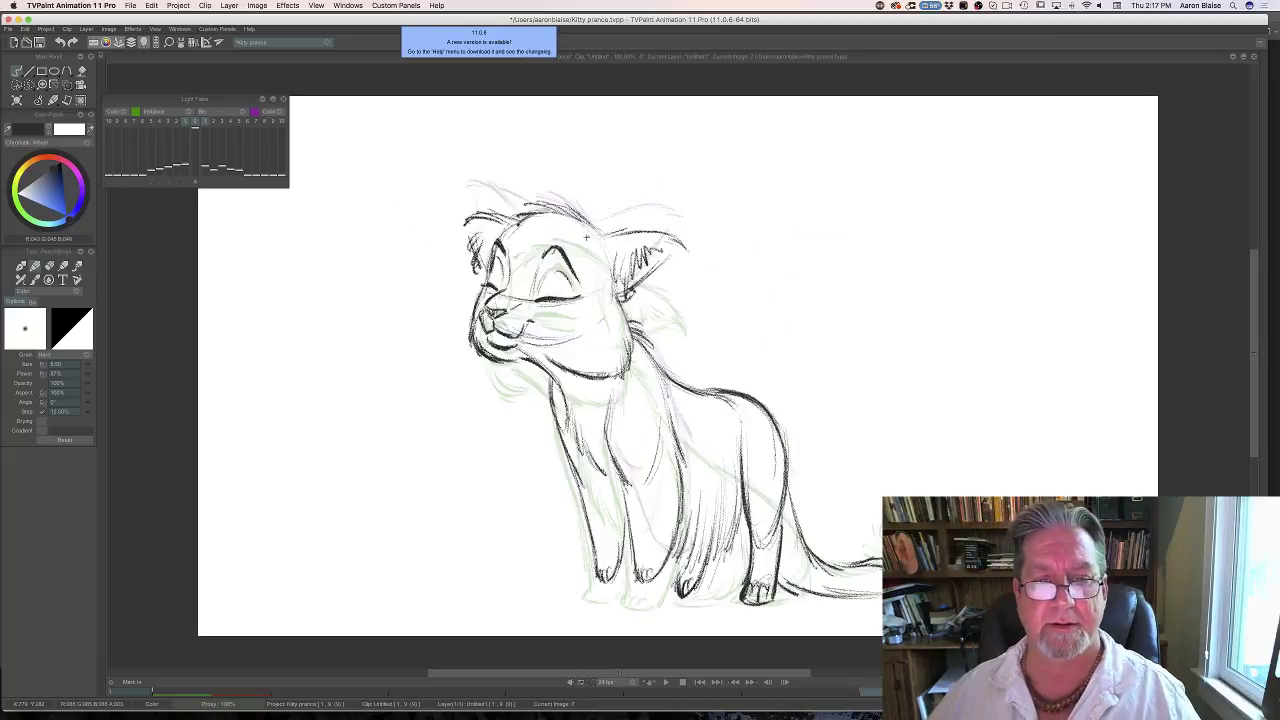
key("Right")
key("Right")
key("Left")
key("Left")
key("Right")
key("Left")
key("Right")
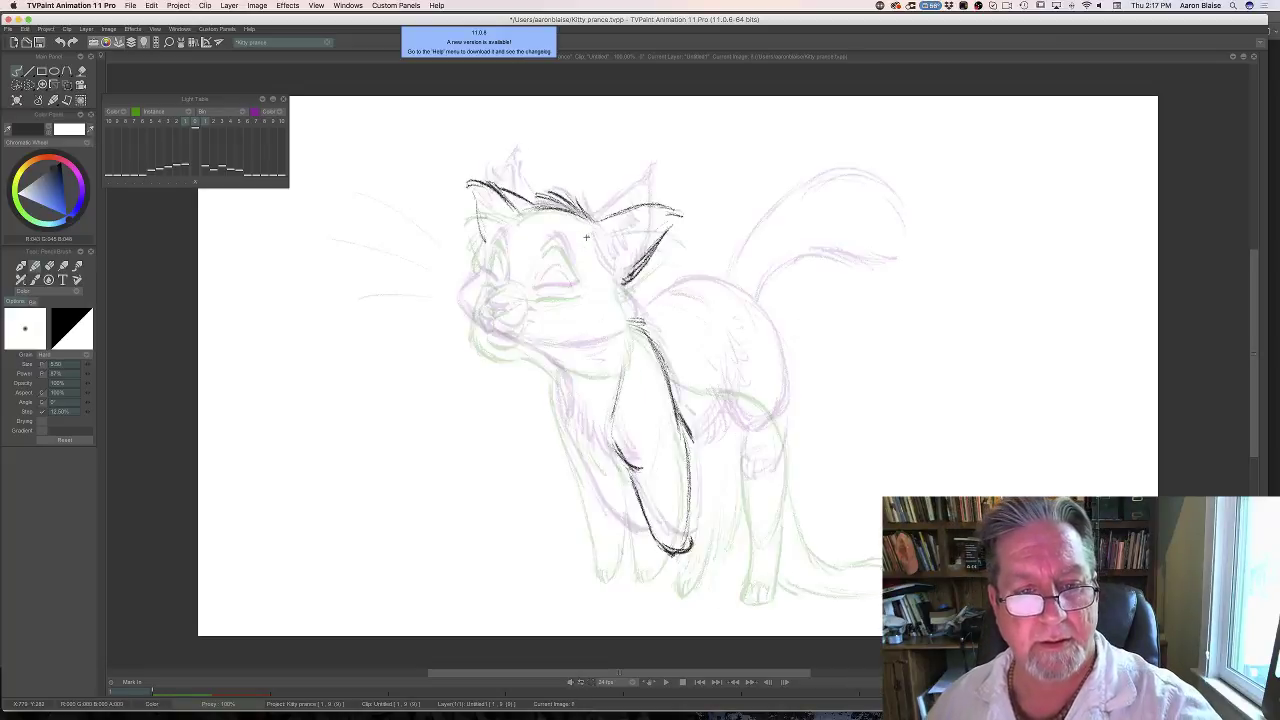
key("Right")
key("Left")
Draw the front contour of the face from the far ear down around the muzzle and chin on frame 8.
mouse_move(487, 246)
left_mouse_down()
mouse_move(458, 314)
mouse_move(494, 342)
left_mouse_up()
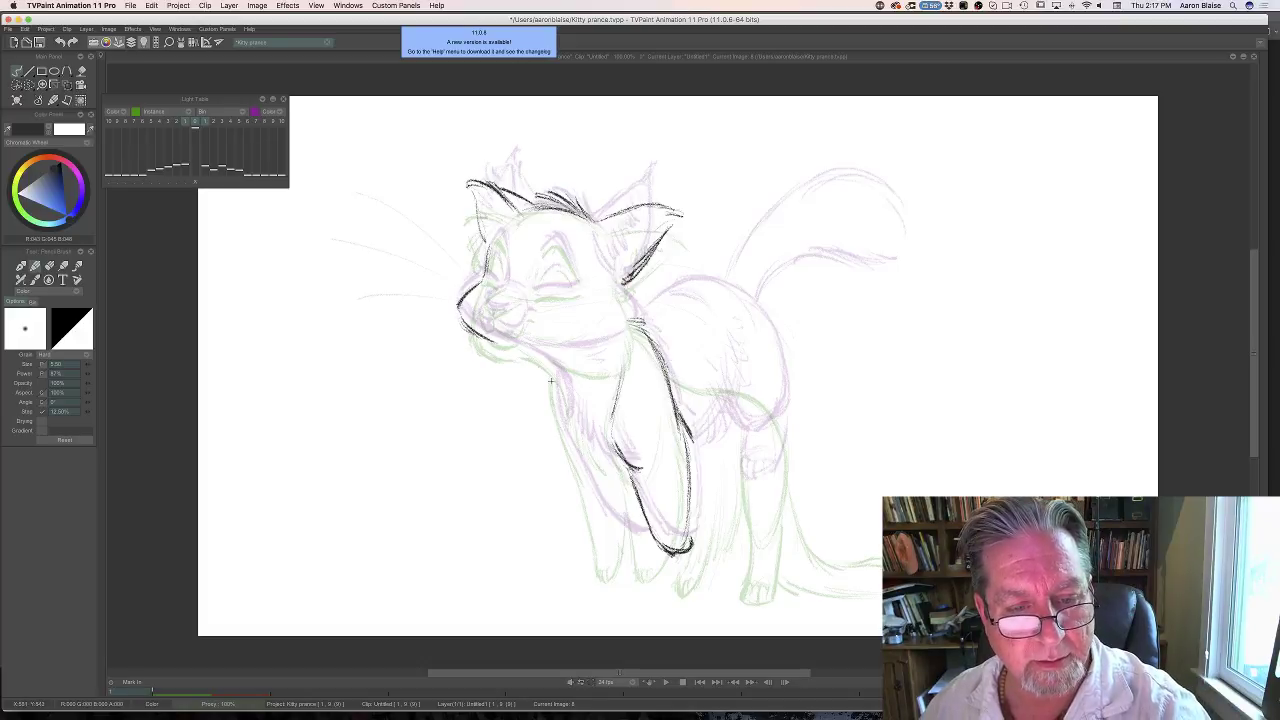
key("Left")
key("Right")
Draw the cheek, jaw line, front of the neck and ragged chest fur on frame 8, comparing with frame 7.
mouse_move(608, 284)
left_mouse_down()
mouse_move(638, 327)
mouse_move(578, 356)
mouse_move(626, 345)
mouse_move(559, 375)
mouse_move(514, 347)
mouse_move(550, 379)
mouse_move(546, 367)
mouse_move(593, 455)
left_mouse_up()
key("Left")
key("Right")
key("Left")
key("Right")
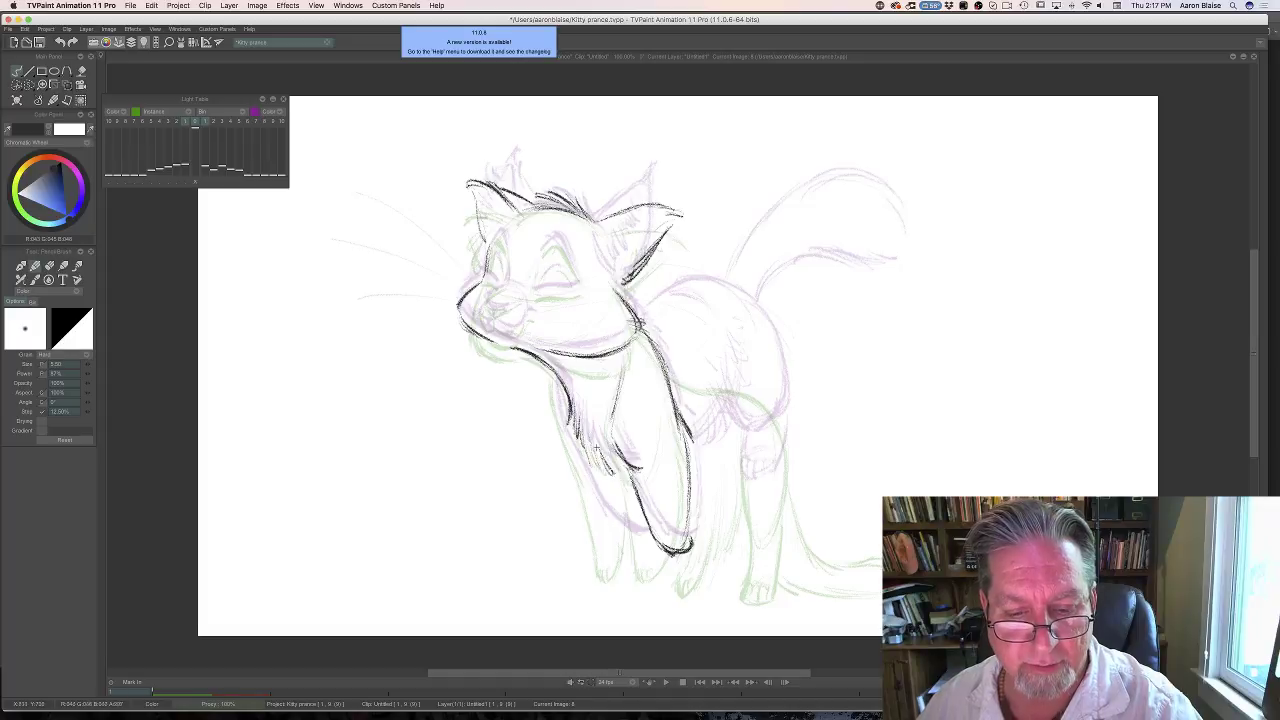
key("Left")
key("Right")
key("Left")
key("Right")
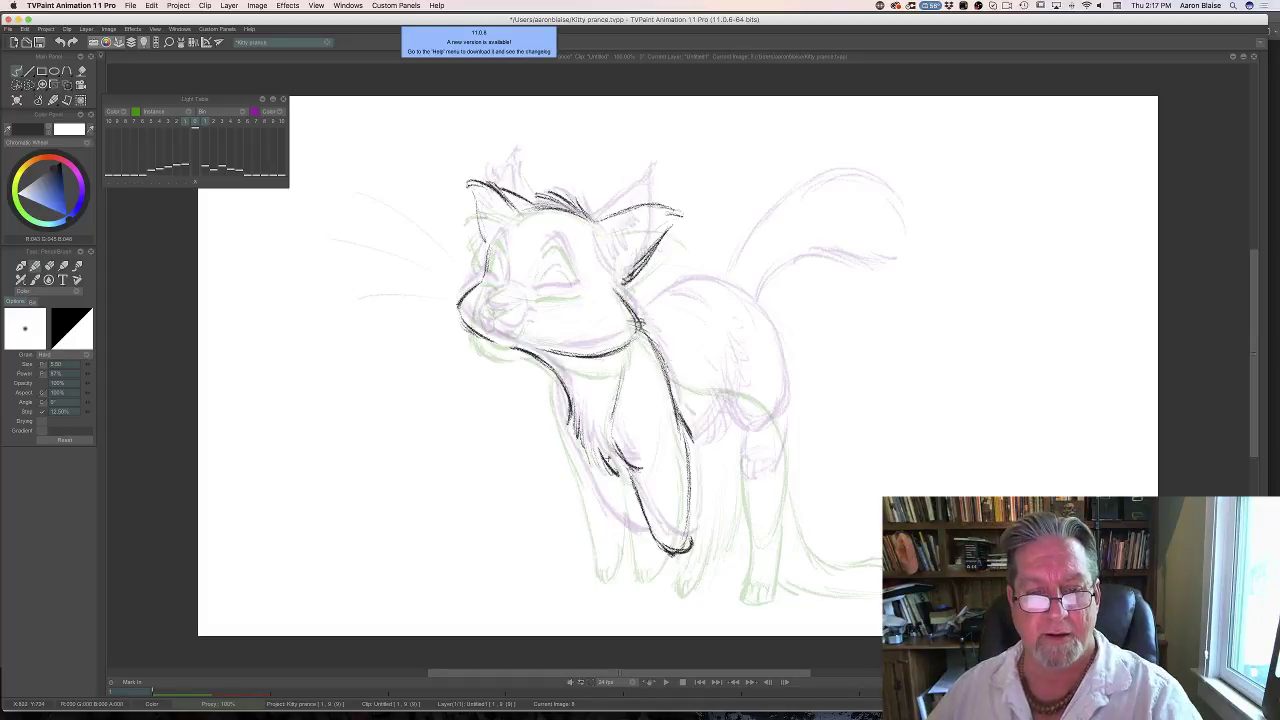
Draw the far foreleg with its paw on frame 8, darken its edge and add a short inner line on the near foreleg.
mouse_move(551, 376)
left_mouse_down()
mouse_move(608, 524)
mouse_move(624, 546)
mouse_move(645, 545)
left_mouse_up()
key("Left")
key("Right")
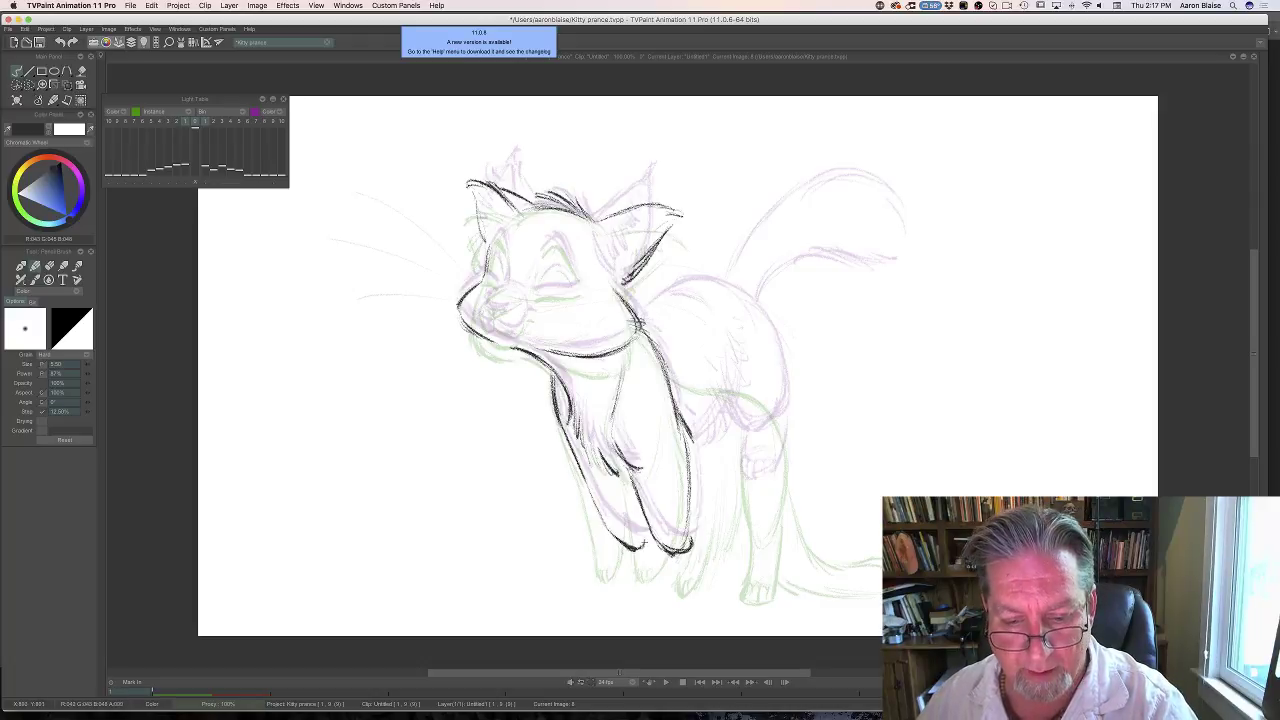
left_click_drag(592, 500, 610, 528)
left_click_drag(582, 470, 624, 545)
mouse_move(594, 504)
left_mouse_down()
mouse_move(620, 538)
mouse_move(660, 546)
left_mouse_up()
left_click_drag(610, 436, 628, 470)
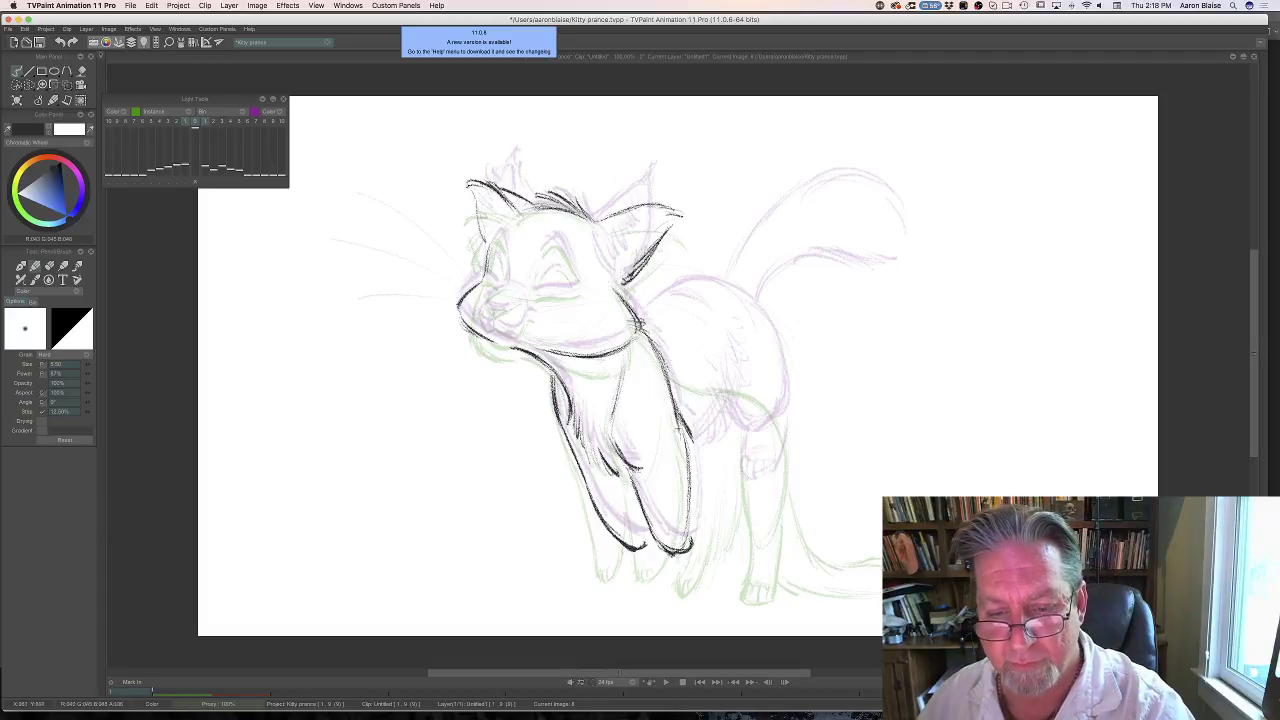
left_click_drag(667, 404, 655, 468)
Flip between frames 7, 8 and 9 to examine how the forelegs and chest move.
key("Left")
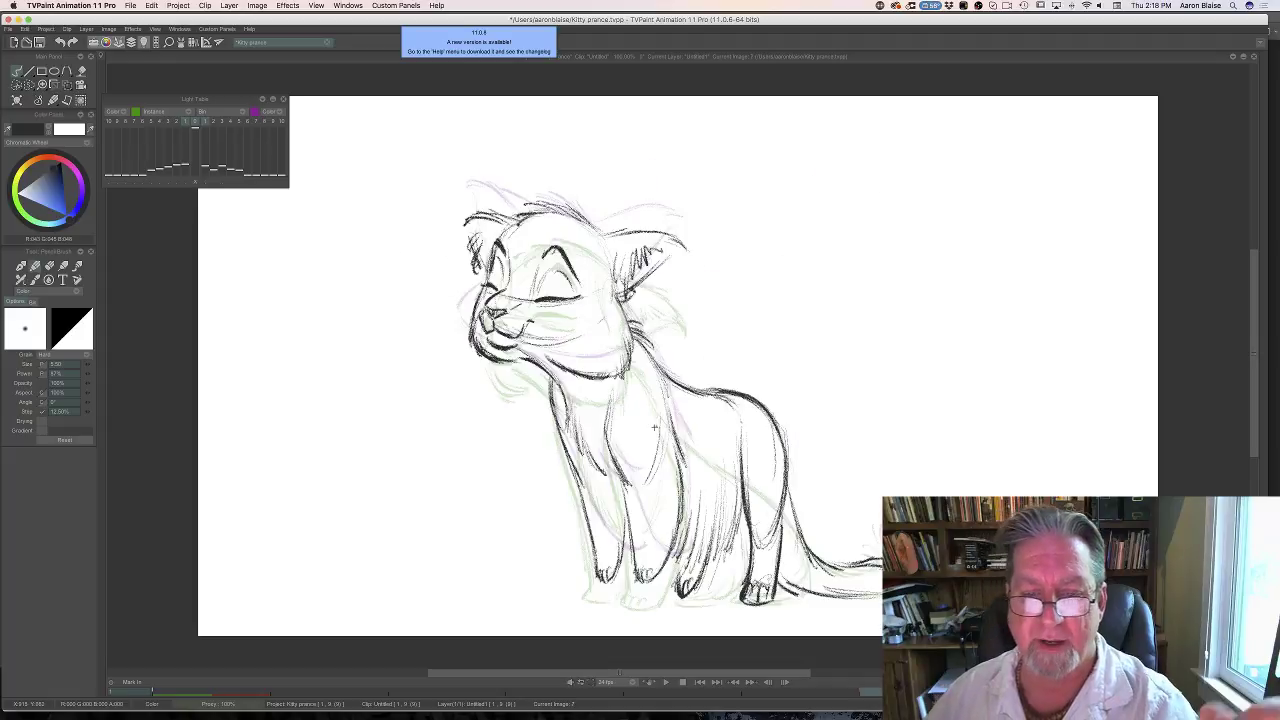
key("Right")
key("Right")
key("Left")
key("Left")
key("Right")
key("Left")
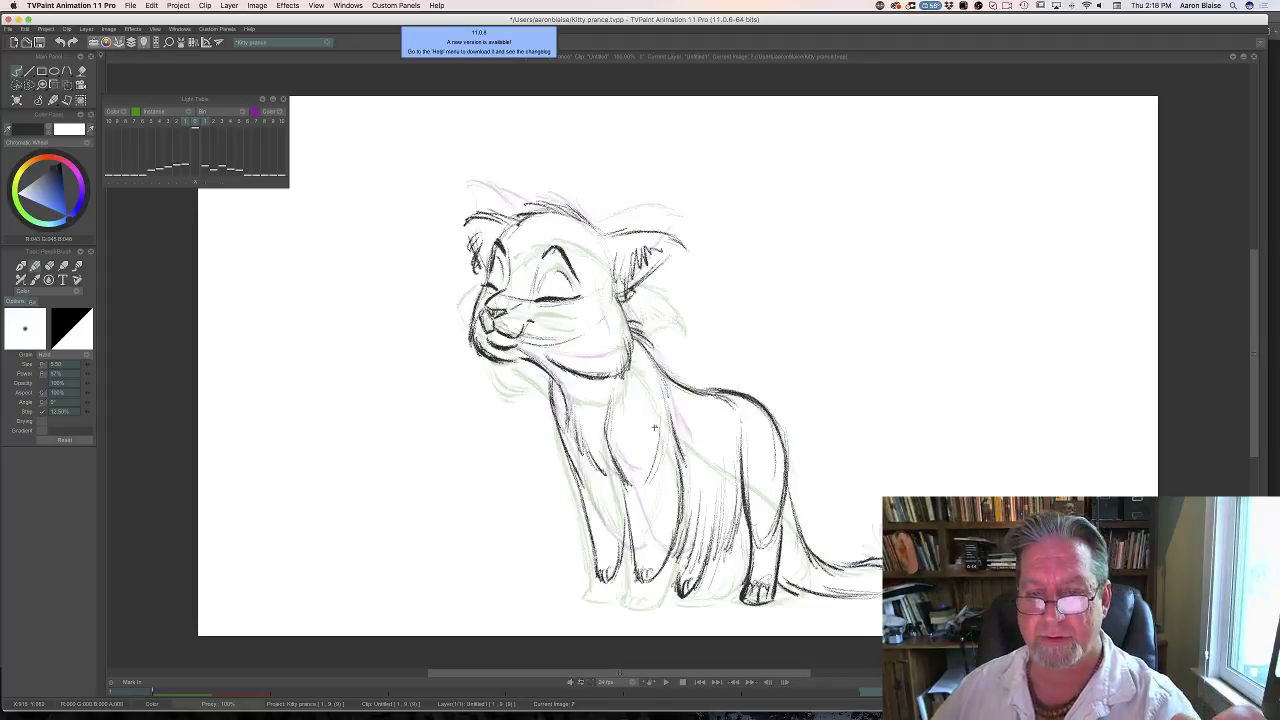
key("Right")
key("Left")
key("Right")
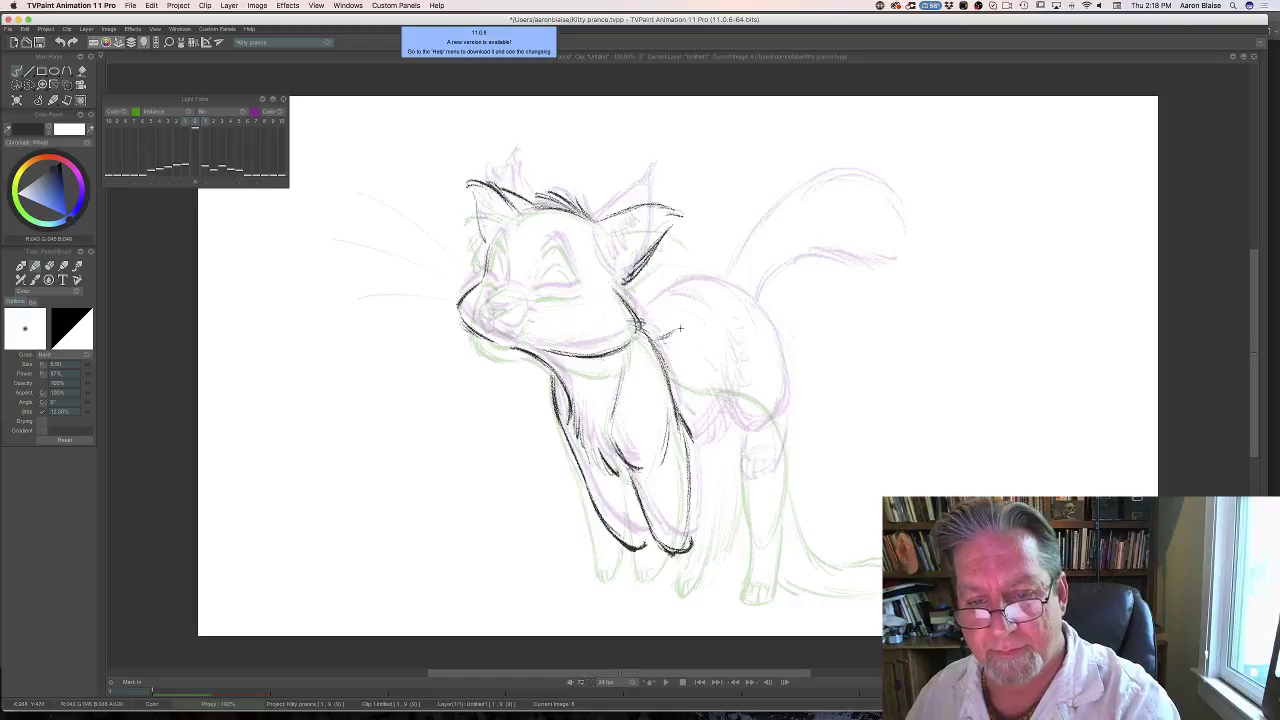
Draw the arched back line from behind the shoulder towards the rump on frame 8 and compare it with frame 7.
mouse_move(662, 338)
left_mouse_down()
mouse_move(762, 318)
mouse_move(730, 320)
mouse_move(750, 318)
left_mouse_up()
key("Left")
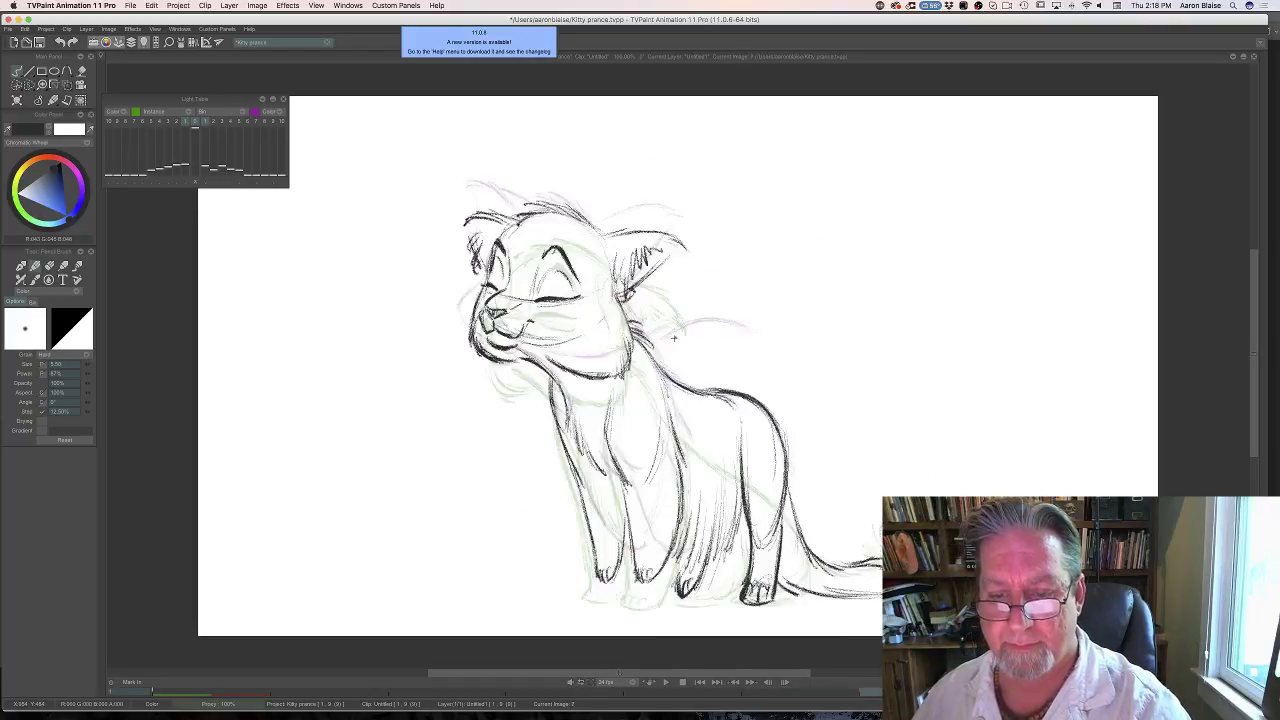
key("Right")
key("Left")
key("Right")
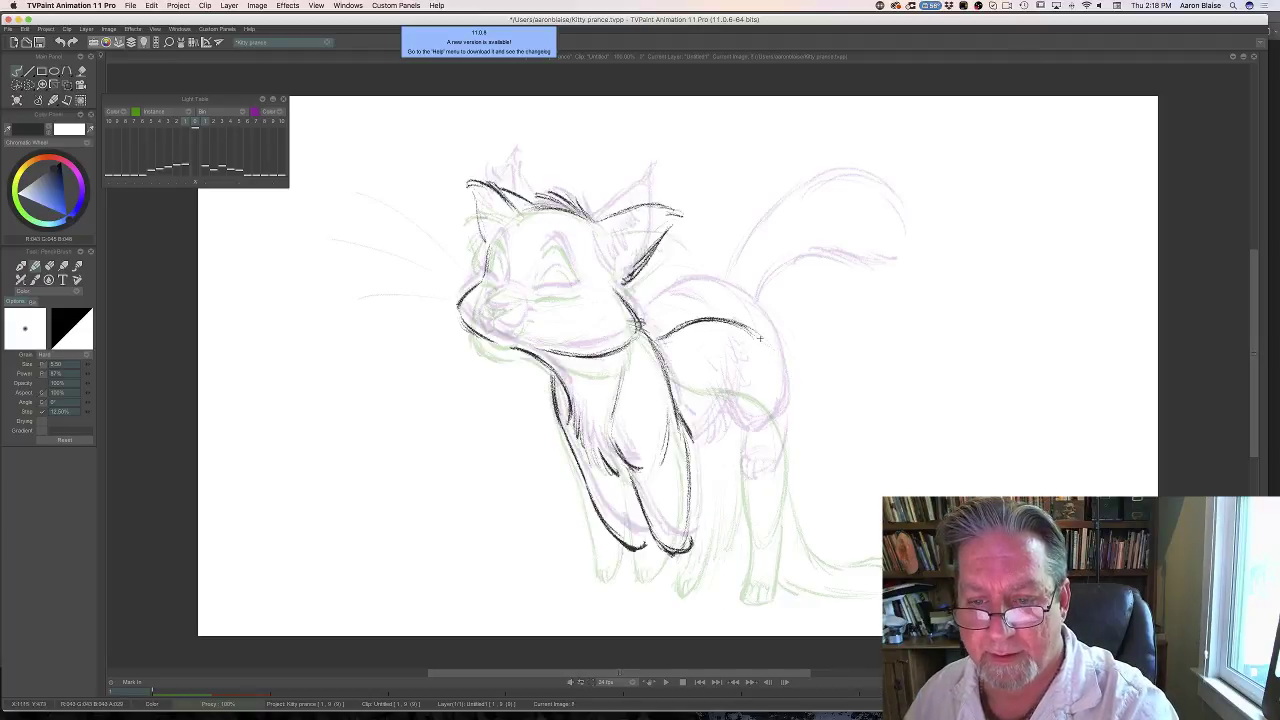
Extend frame 8's back line over the rump and down the rear edge of the near hind leg.
left_click_drag(769, 350, 786, 472)
left_click_drag(786, 406, 782, 492)
left_click_drag(738, 325, 780, 368)
key("Left")
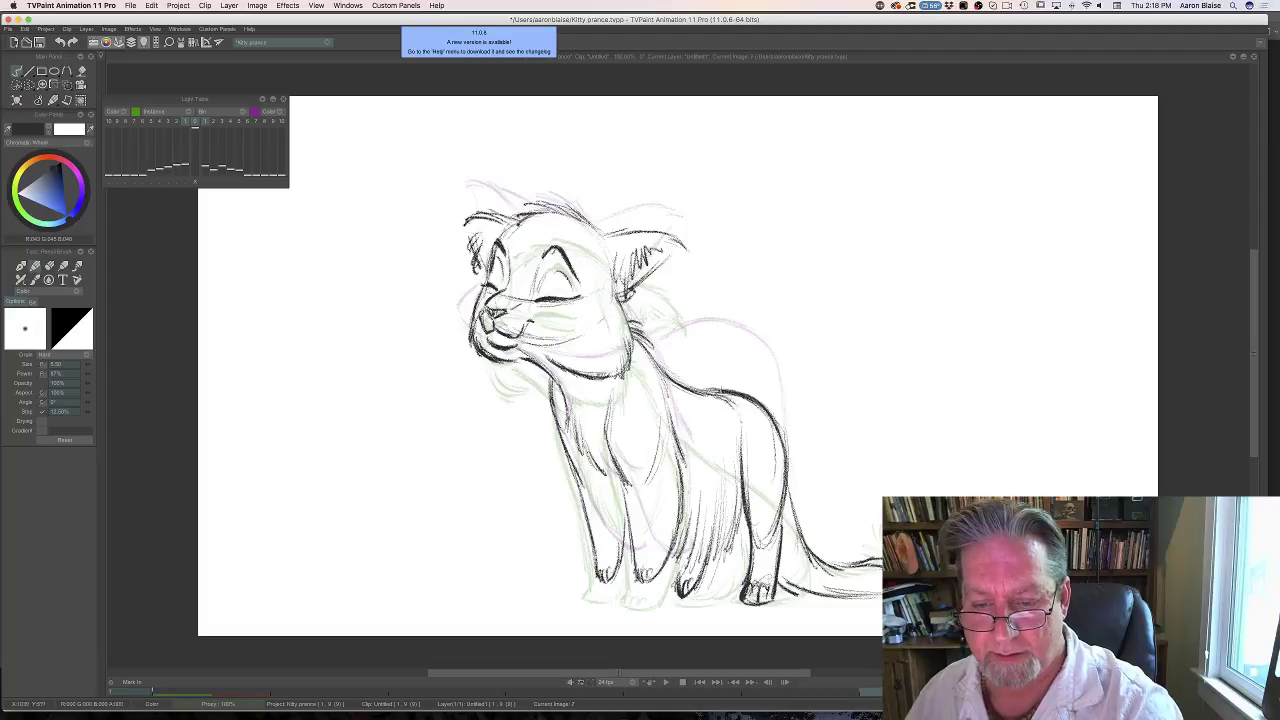
key("Right")
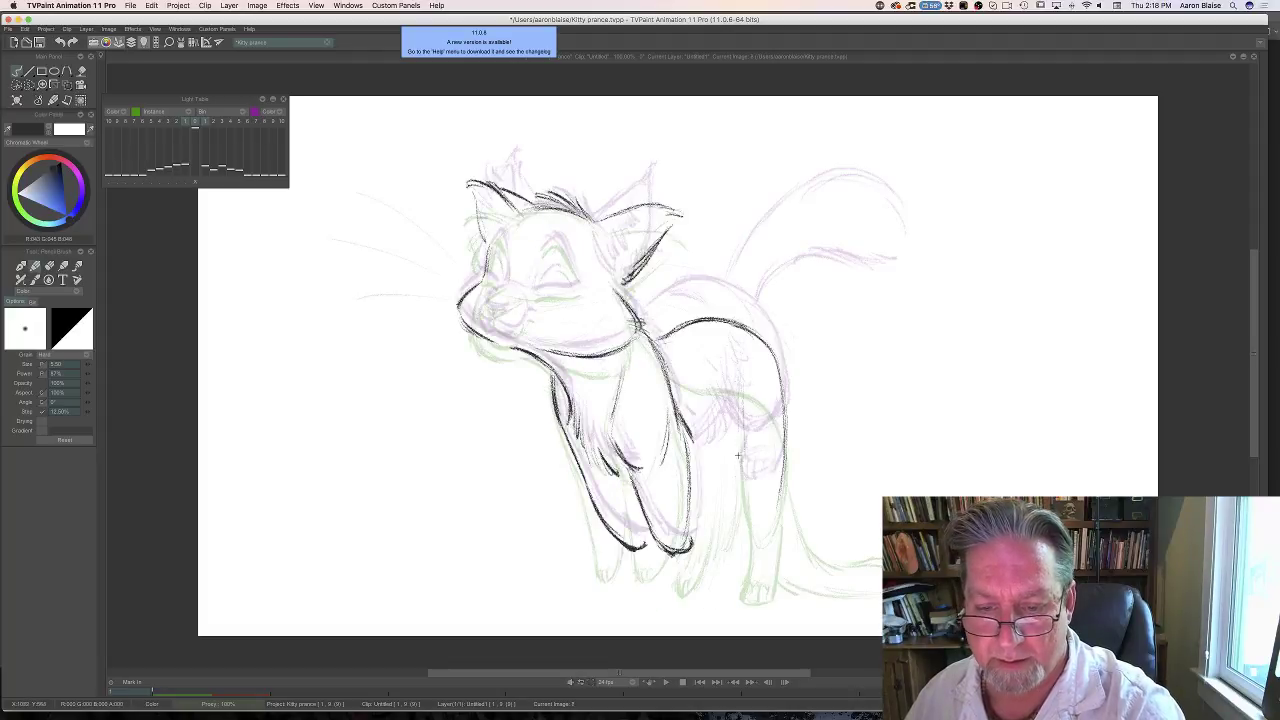
Draw the first hanging belly fur strokes on frame 8 and darken the rear edge of the near foreleg.
left_click_drag(738, 372, 728, 502)
mouse_move(728, 438)
left_mouse_down()
mouse_move(717, 507)
mouse_move(703, 511)
left_mouse_up()
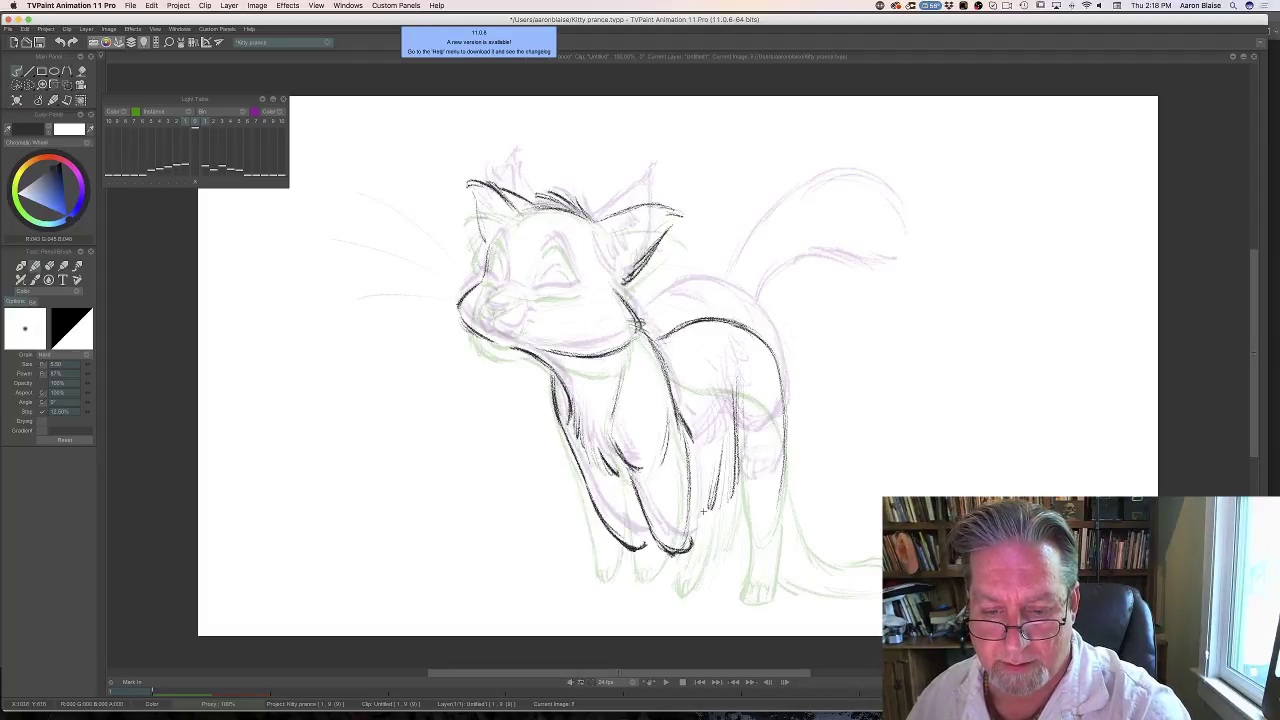
left_click_drag(684, 440, 688, 526)
left_click_drag(690, 440, 690, 536)
left_click_drag(686, 434, 688, 528)
key("Left")
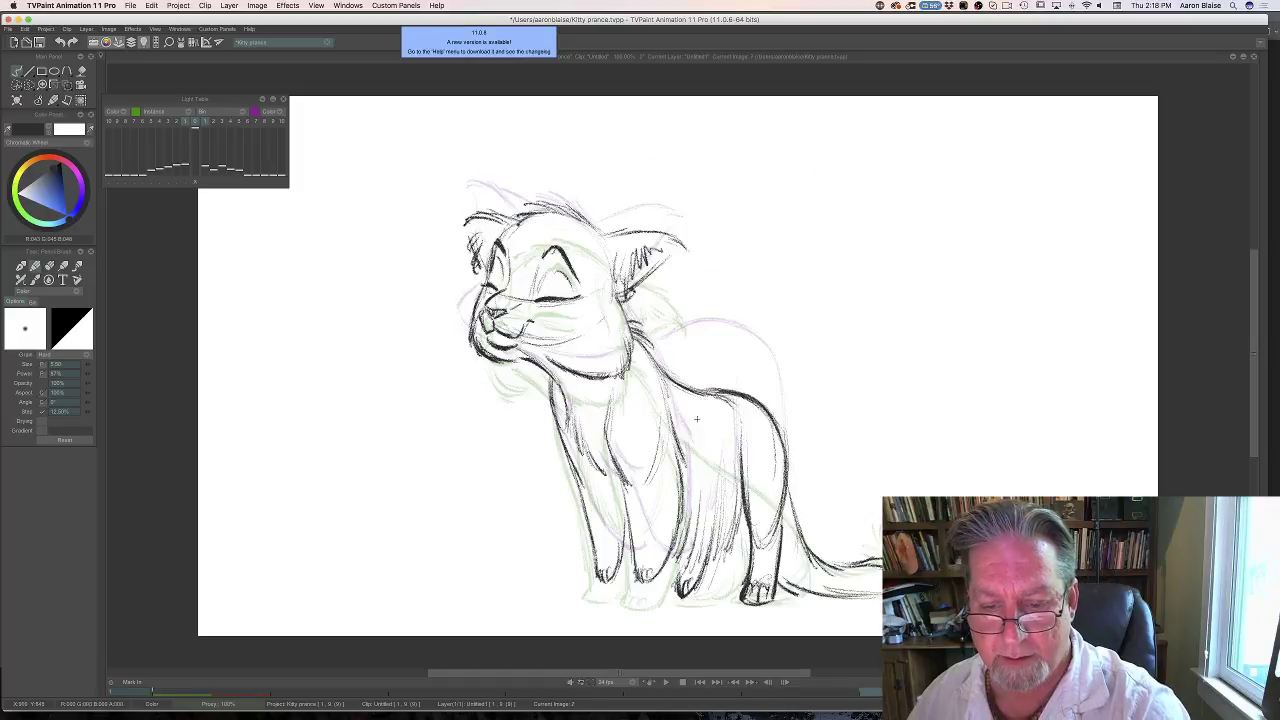
key("Right")
Fill out the hanging belly fur in front of frame 8's hind leg with more strokes and check against frame 7.
left_click_drag(728, 442, 717, 512)
left_click_drag(726, 394, 704, 512)
left_click_drag(714, 458, 698, 512)
key("Left")
key("Right")
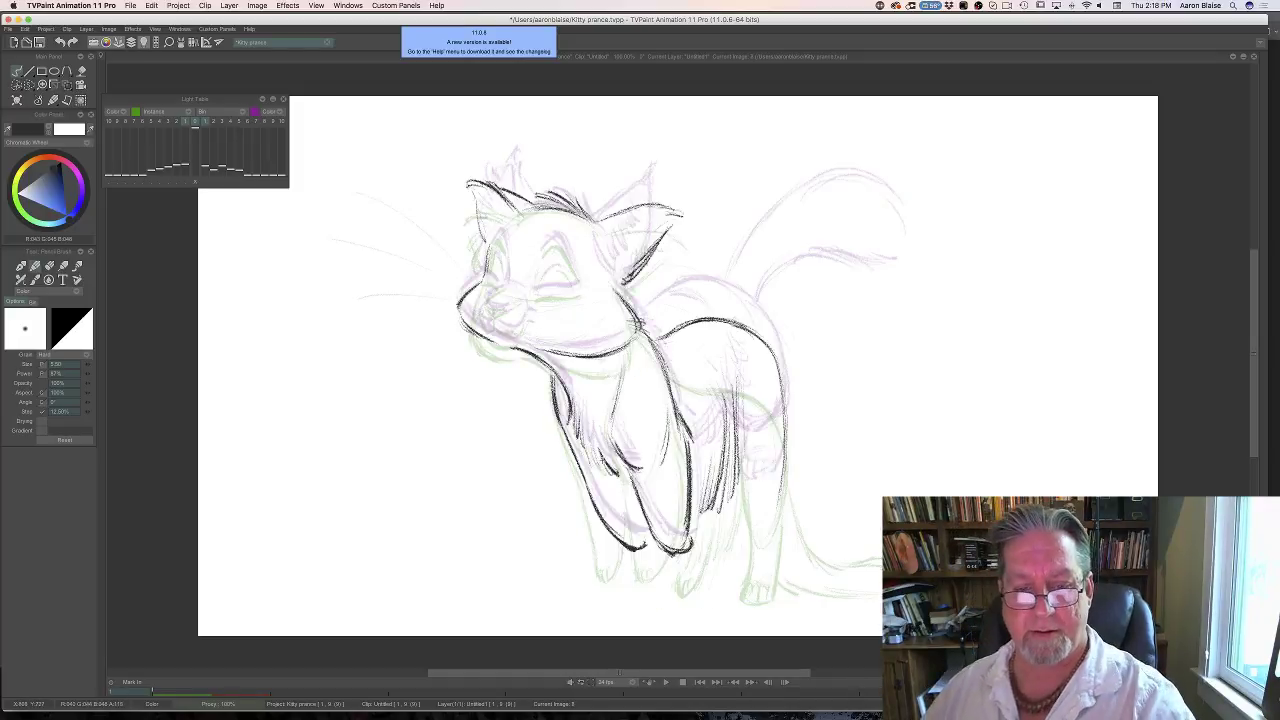
key("Left")
key("Right")
Draw the front edge, lower rear edge and paw tip of the near hind leg on frame 8.
mouse_move(748, 402)
left_mouse_down()
mouse_move(740, 500)
mouse_move(752, 520)
left_mouse_up()
left_click_drag(748, 424, 754, 542)
left_click_drag(752, 468, 752, 570)
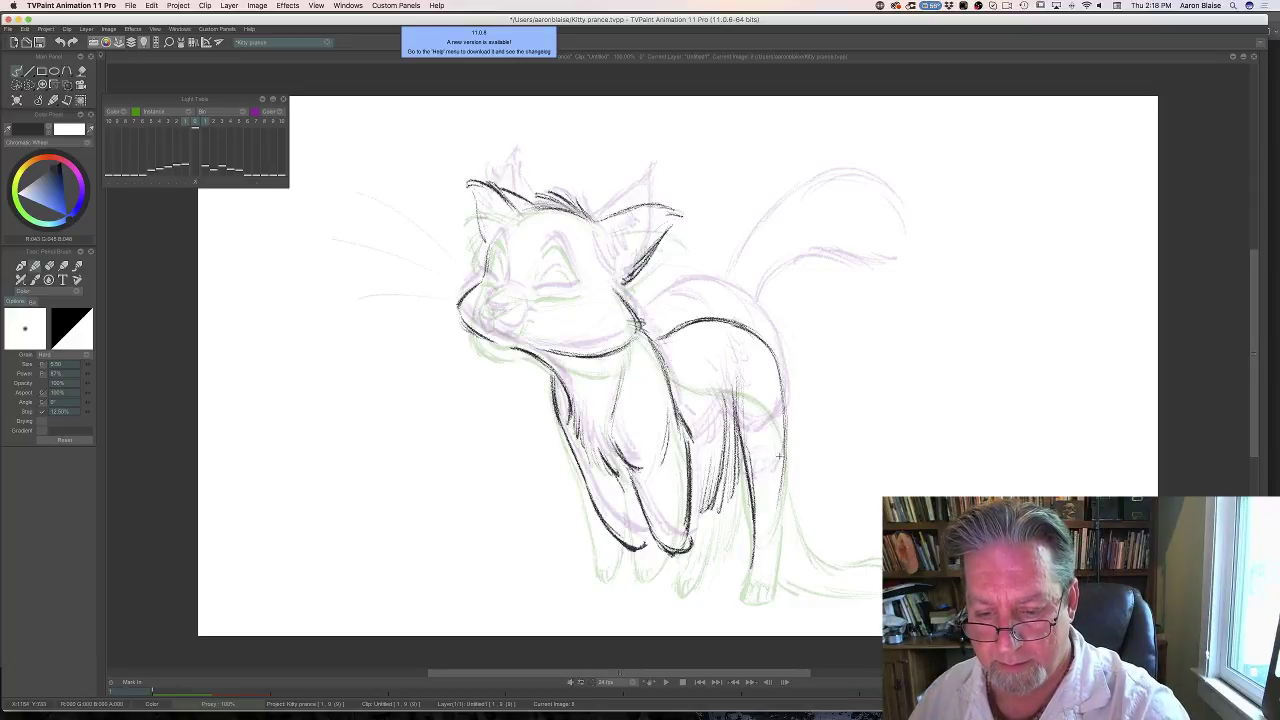
mouse_move(780, 484)
left_mouse_down()
mouse_move(778, 550)
mouse_move(752, 586)
mouse_move(774, 554)
left_mouse_up()
key("Left")
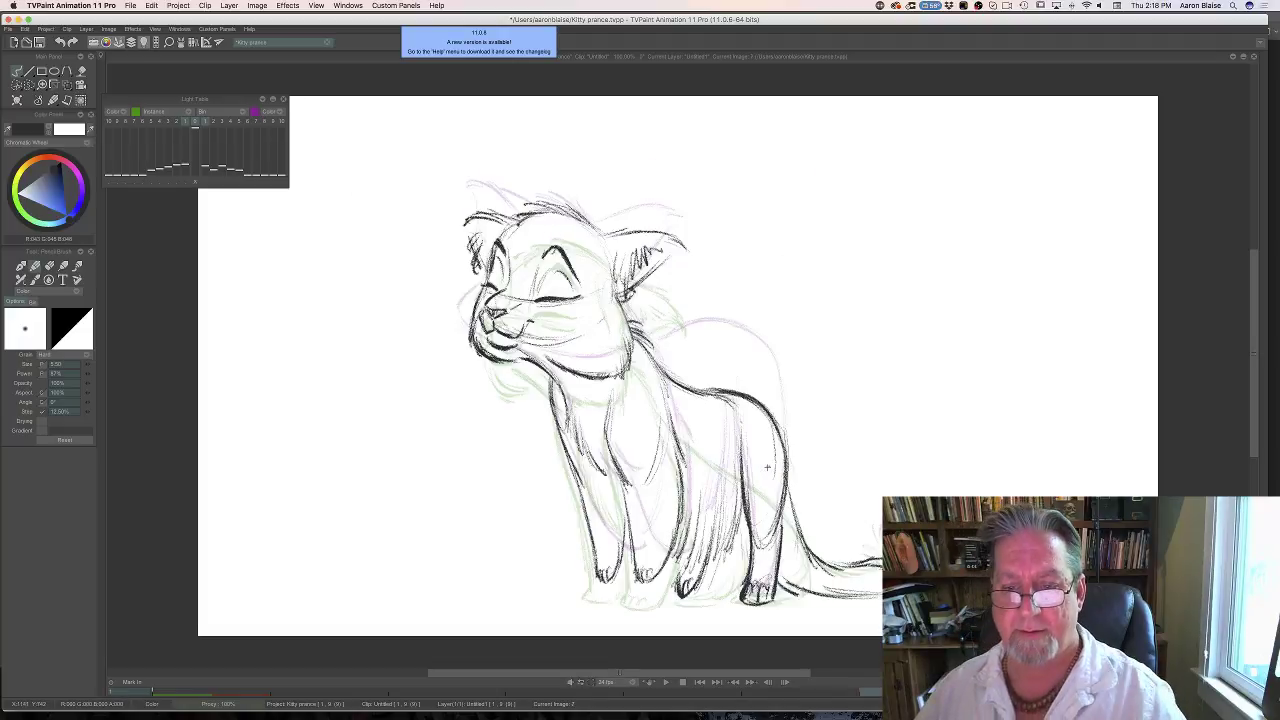
key("Right")
key("Left")
key("Right")
left_click(768, 467)
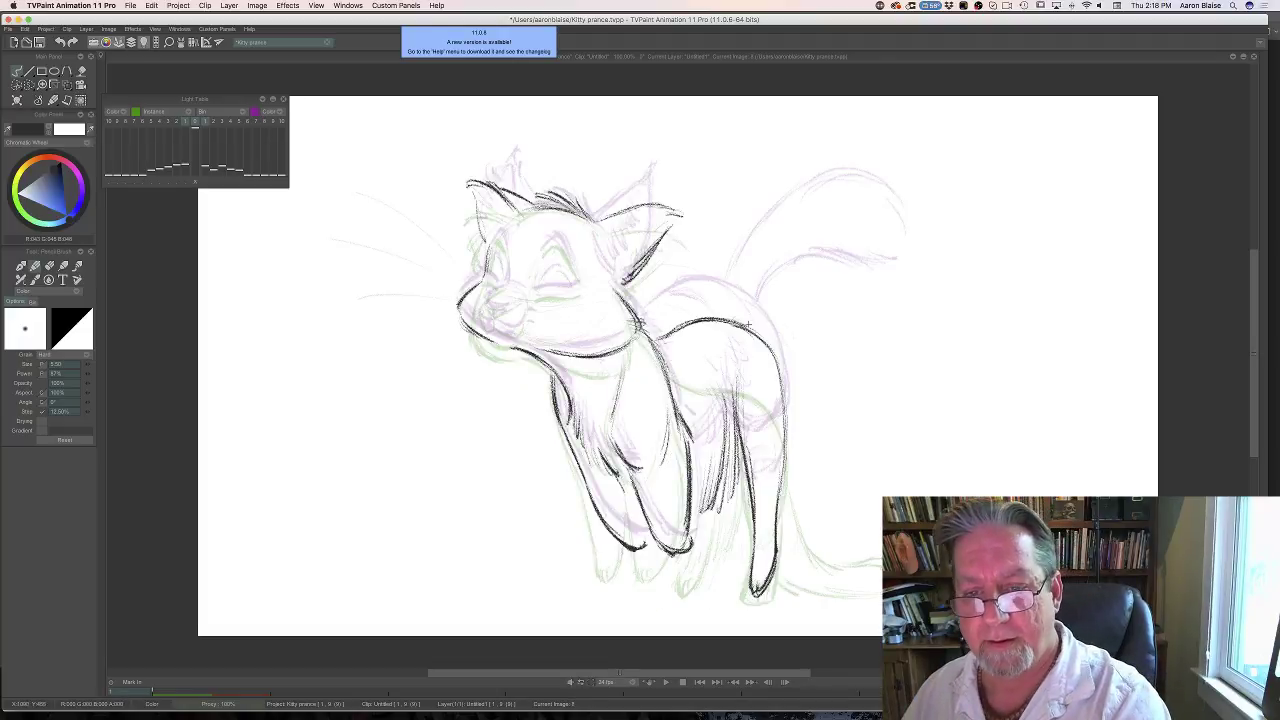
Draw a dark outer contour on frame 8 curving from the rump down behind the near hind leg.
mouse_move(747, 325)
left_mouse_down()
mouse_move(772, 332)
mouse_move(802, 372)
mouse_move(822, 478)
left_mouse_up()
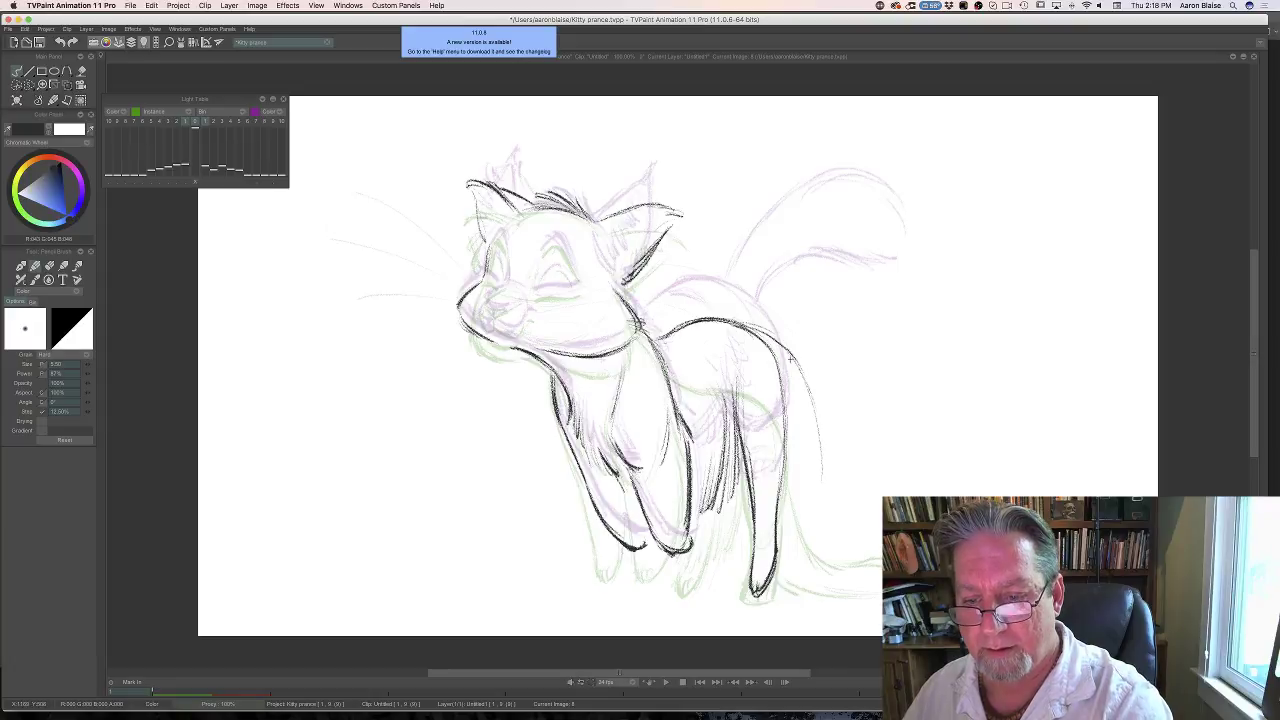
mouse_move(790, 358)
left_mouse_down()
mouse_move(812, 416)
mouse_move(820, 510)
left_mouse_up()
mouse_move(818, 428)
left_mouse_down()
mouse_move(806, 546)
mouse_move(812, 492)
mouse_move(784, 566)
left_mouse_up()
left_click_drag(800, 540, 779, 566)
left_click_drag(798, 366, 820, 444)
mouse_move(758, 326)
left_mouse_down()
mouse_move(814, 412)
mouse_move(798, 372)
left_mouse_up()
key("Left")
key("Right")
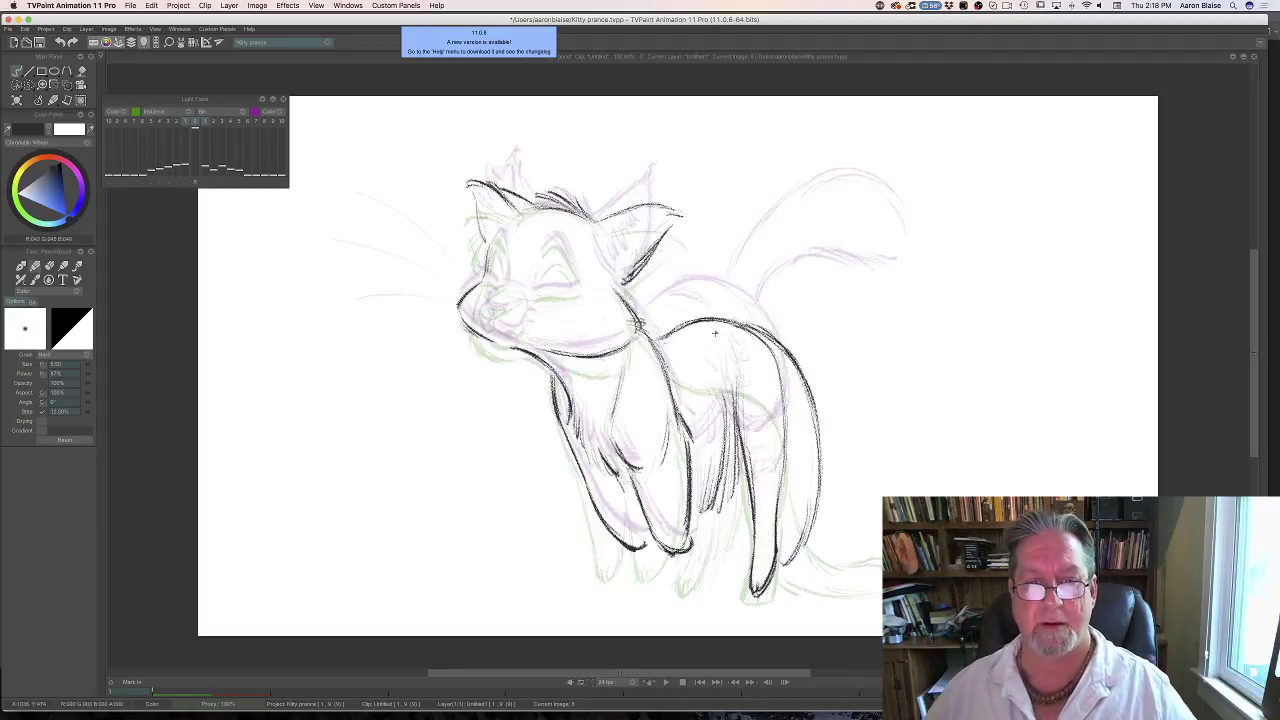
Draw the nose and the muzzle curve below it on frame 8's face, flipping to frame 7 for reference.
key("Left")
key("Right")
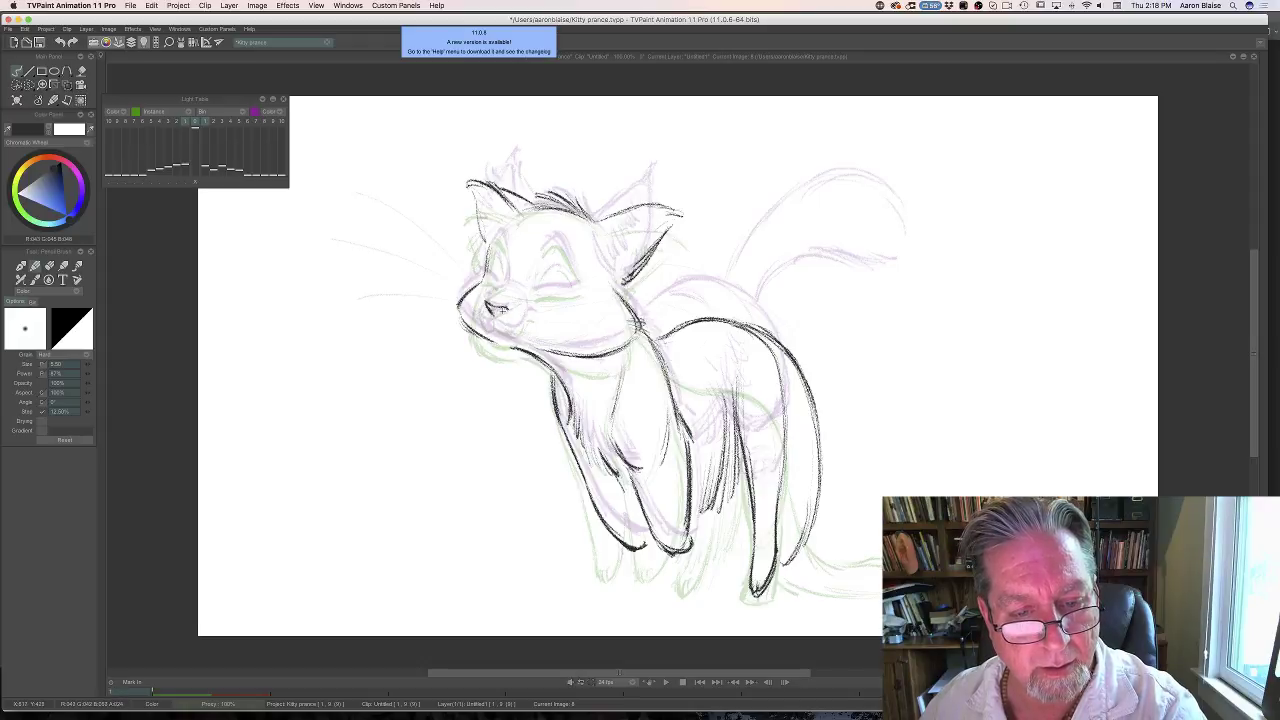
key("Left")
key("Right")
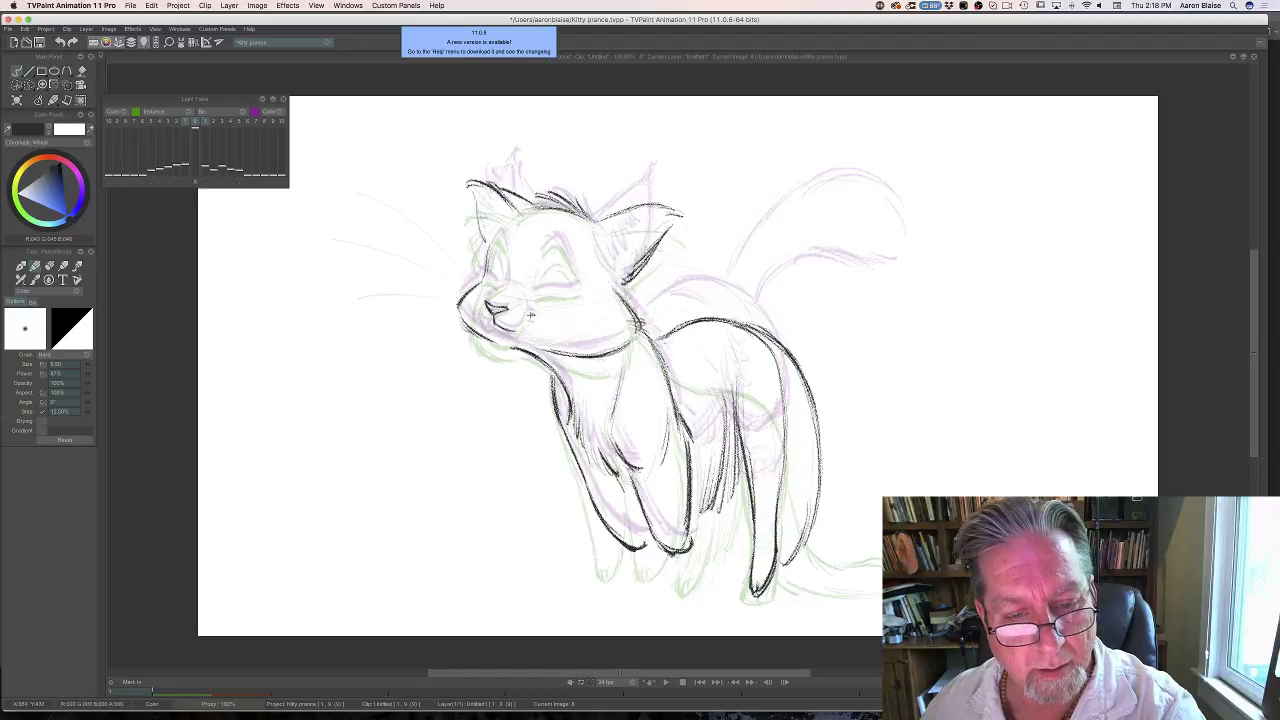
Add the mouth corner, front muzzle line and lower lip on frame 8 and darken the rear edge of the near hind leg.
key("Left")
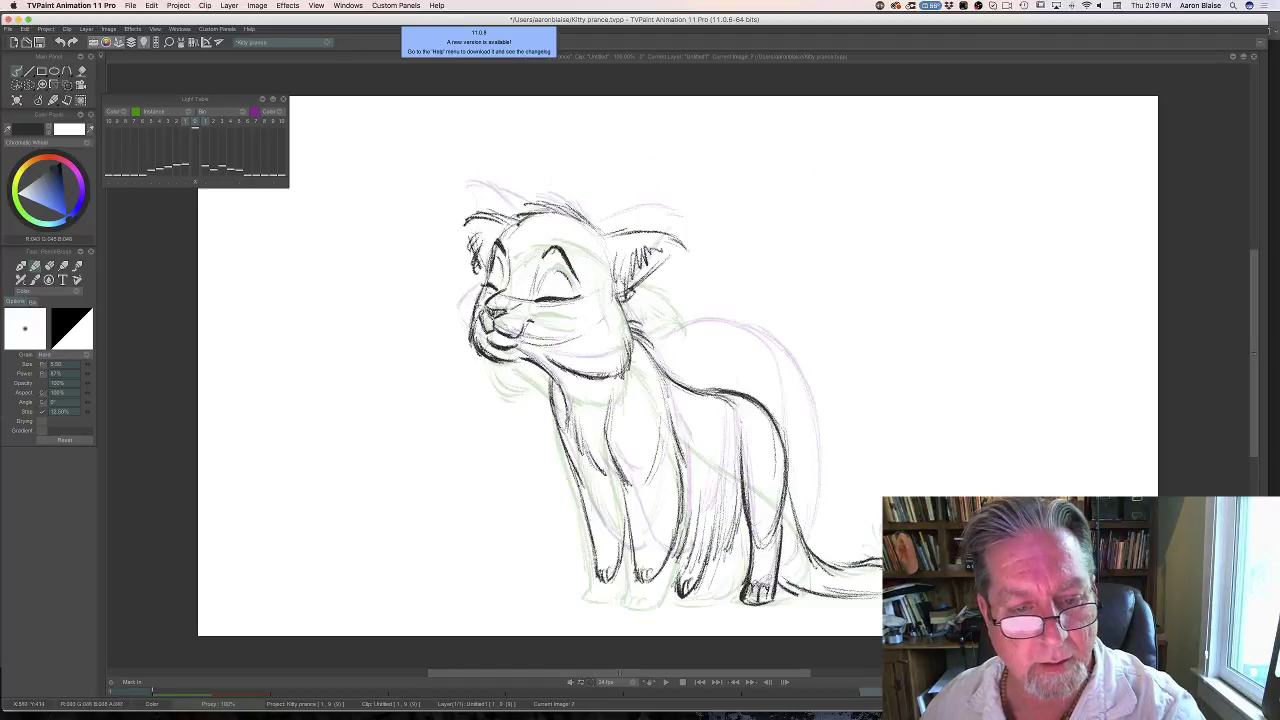
key("Right")
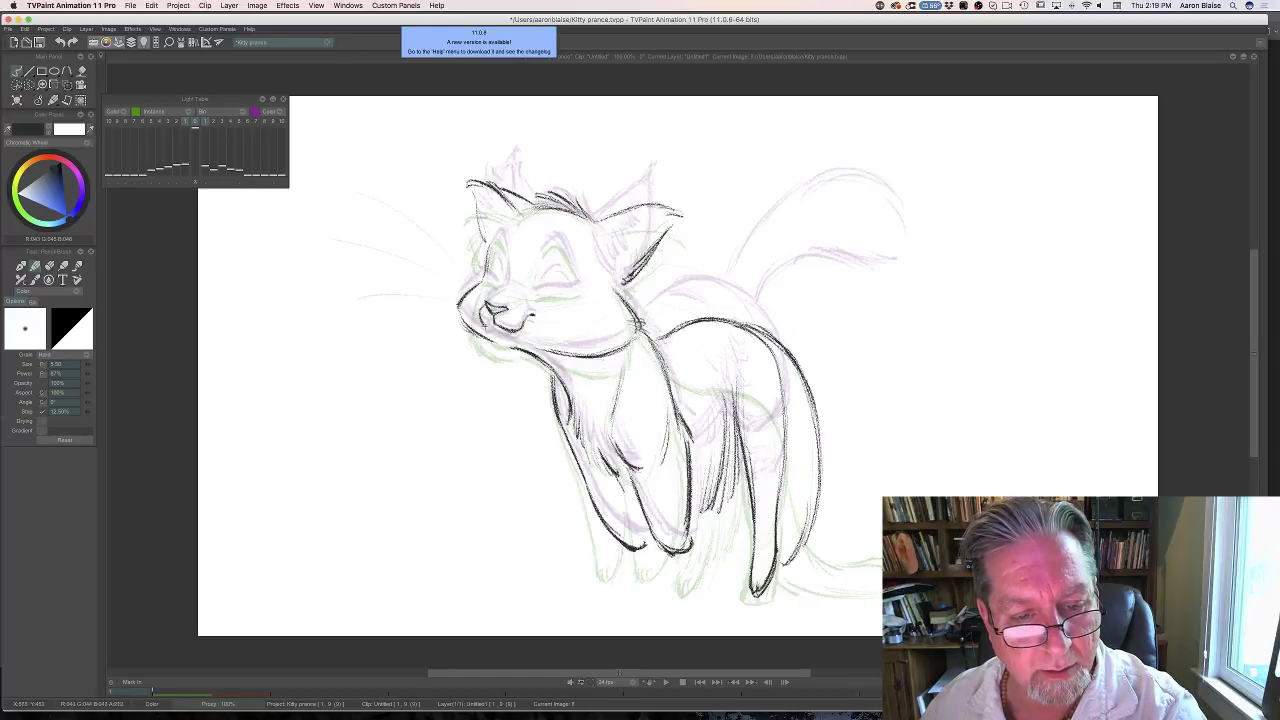
key("Left")
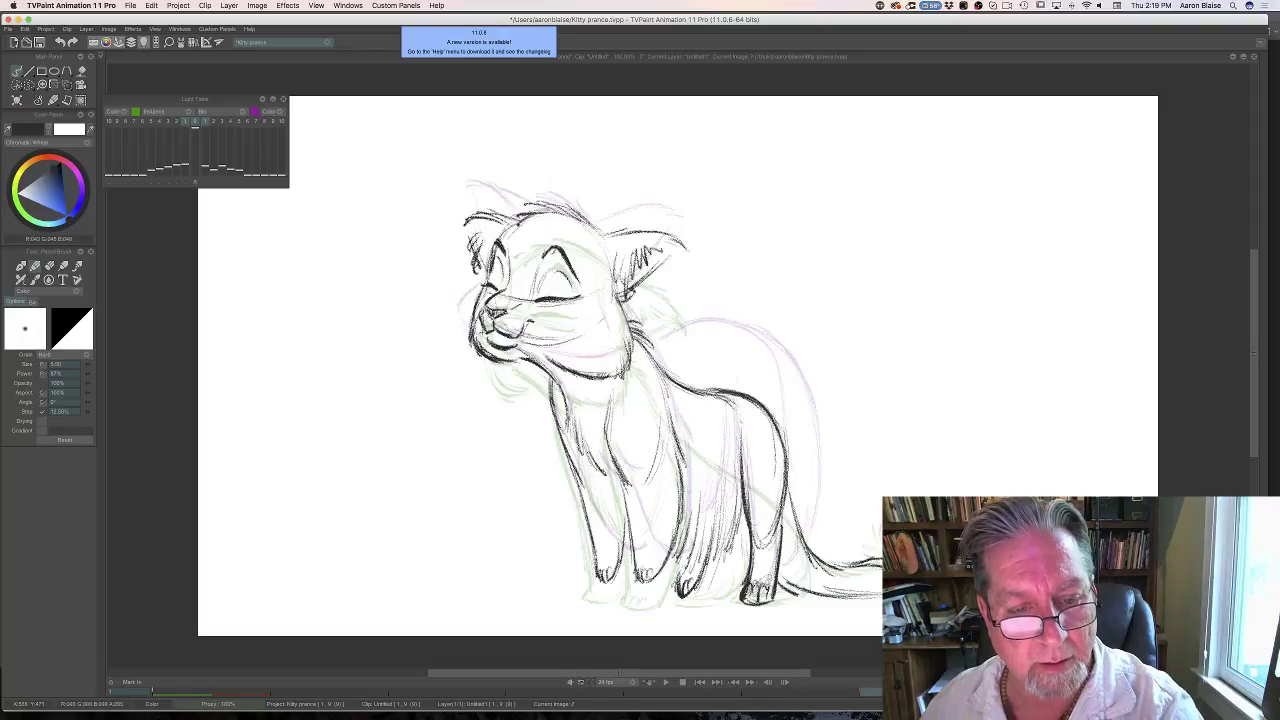
key("Right")
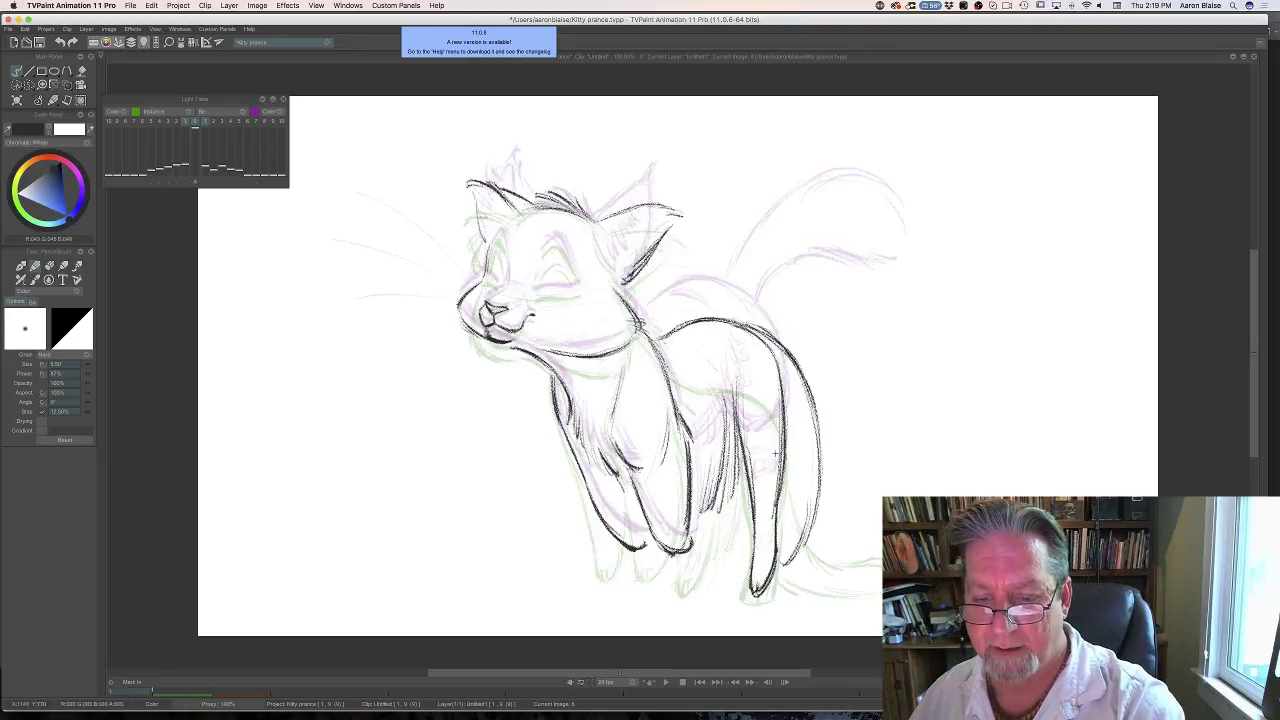
Add a short curved line inside the upper near hind leg on frame 8 and compare the pose with frame 7.
key("Left")
key("Right")
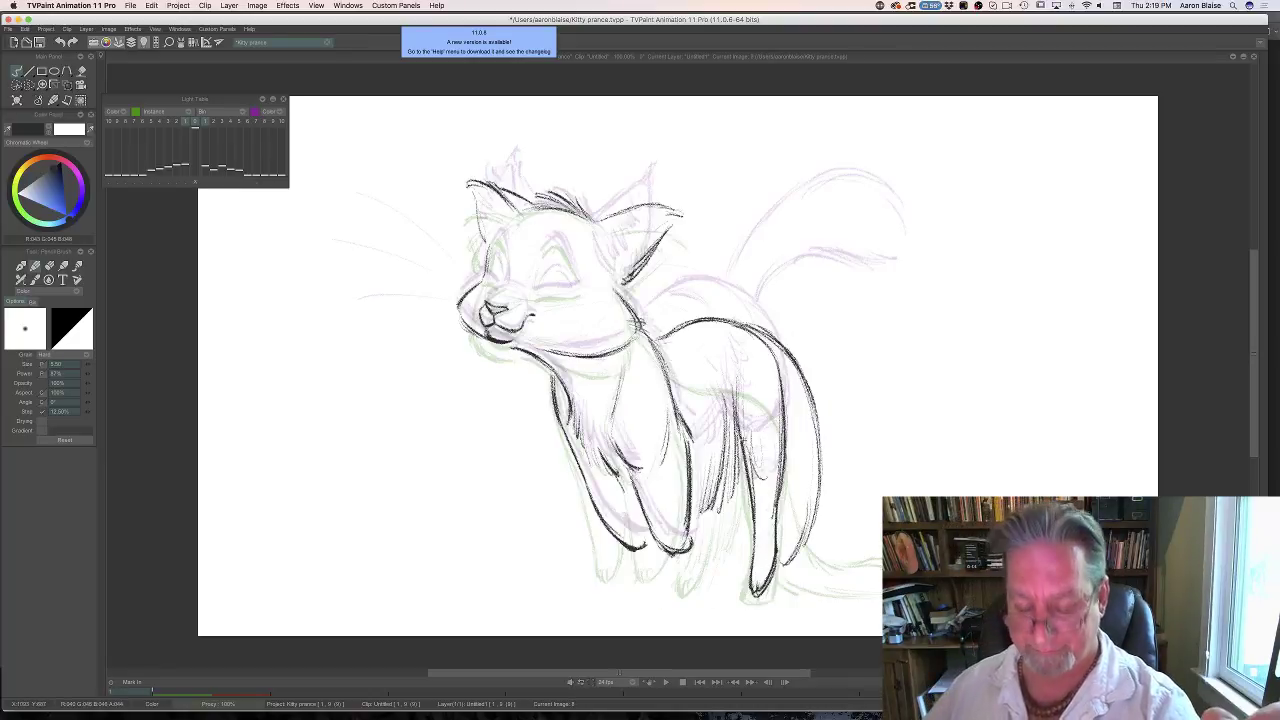
key("Tab")
mouse_move(322, 559)
left_mouse_down()
mouse_move(161, 563)
mouse_move(348, 562)
mouse_move(165, 568)
mouse_move(324, 566)
mouse_move(281, 579)
mouse_move(150, 577)
mouse_move(320, 573)
mouse_move(125, 582)
mouse_move(375, 587)
mouse_move(184, 580)
mouse_move(311, 580)
left_mouse_up()
key("Tab")
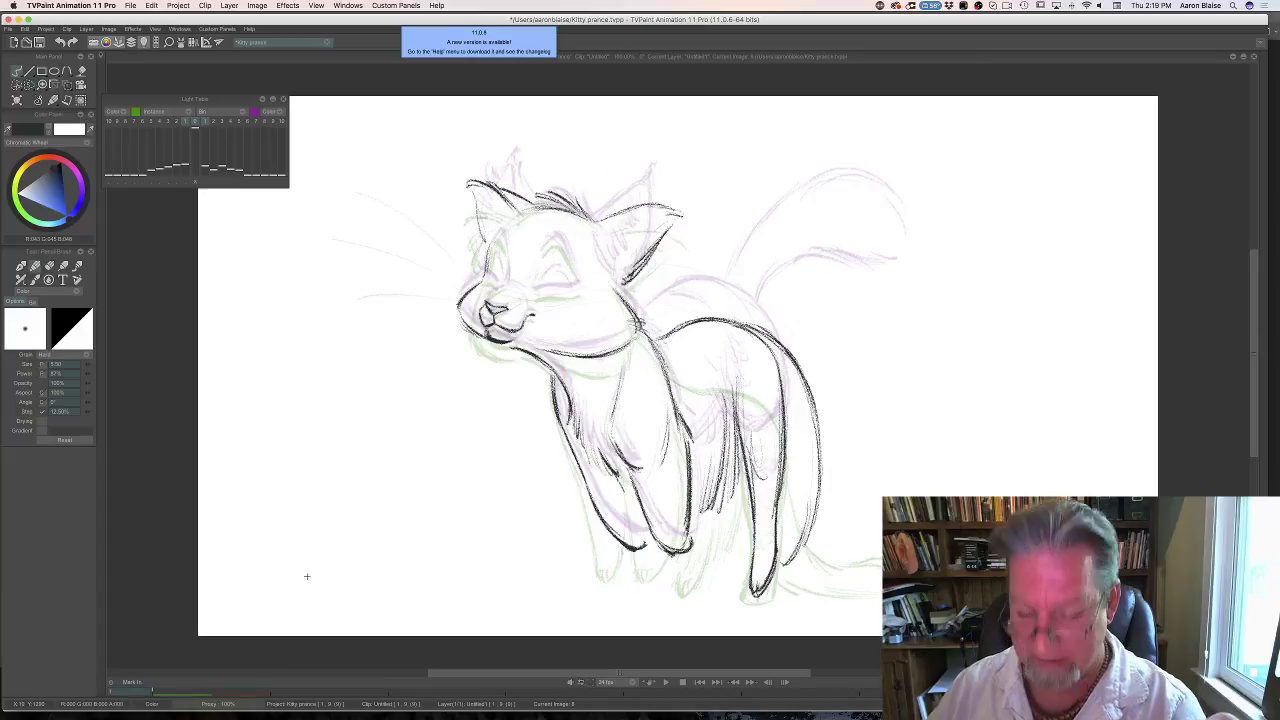
key("Left")
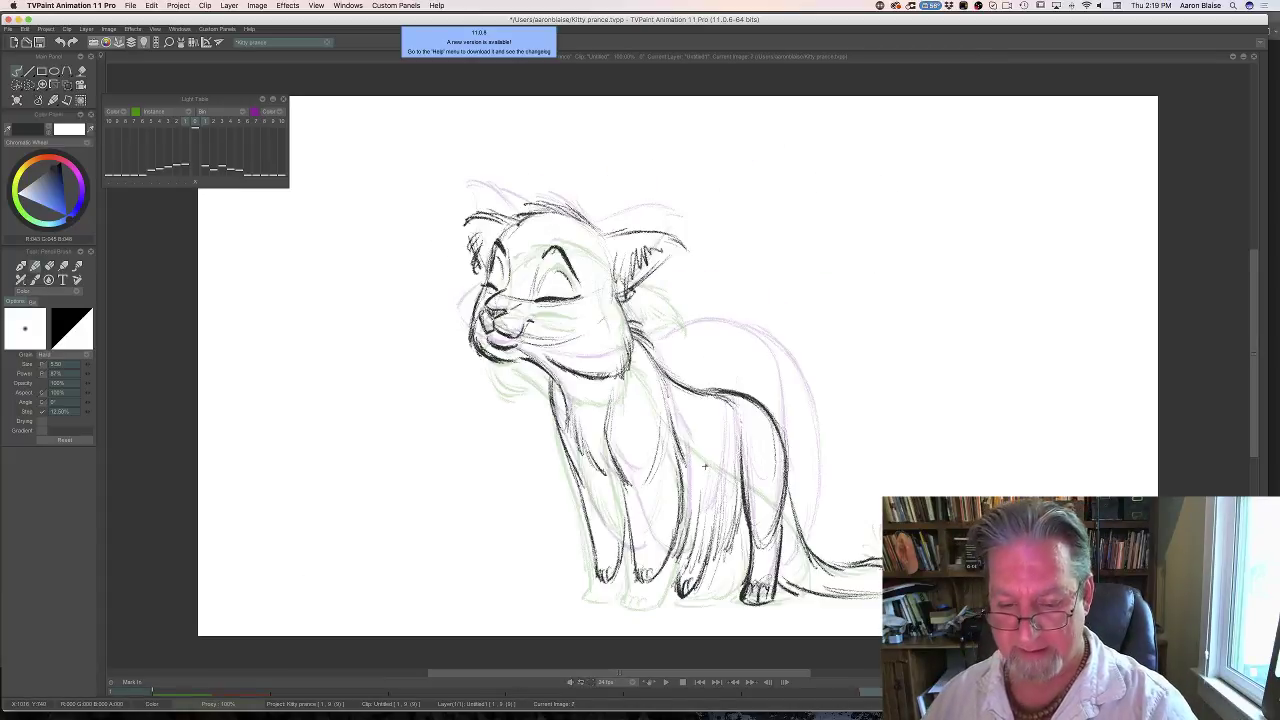
key("Right")
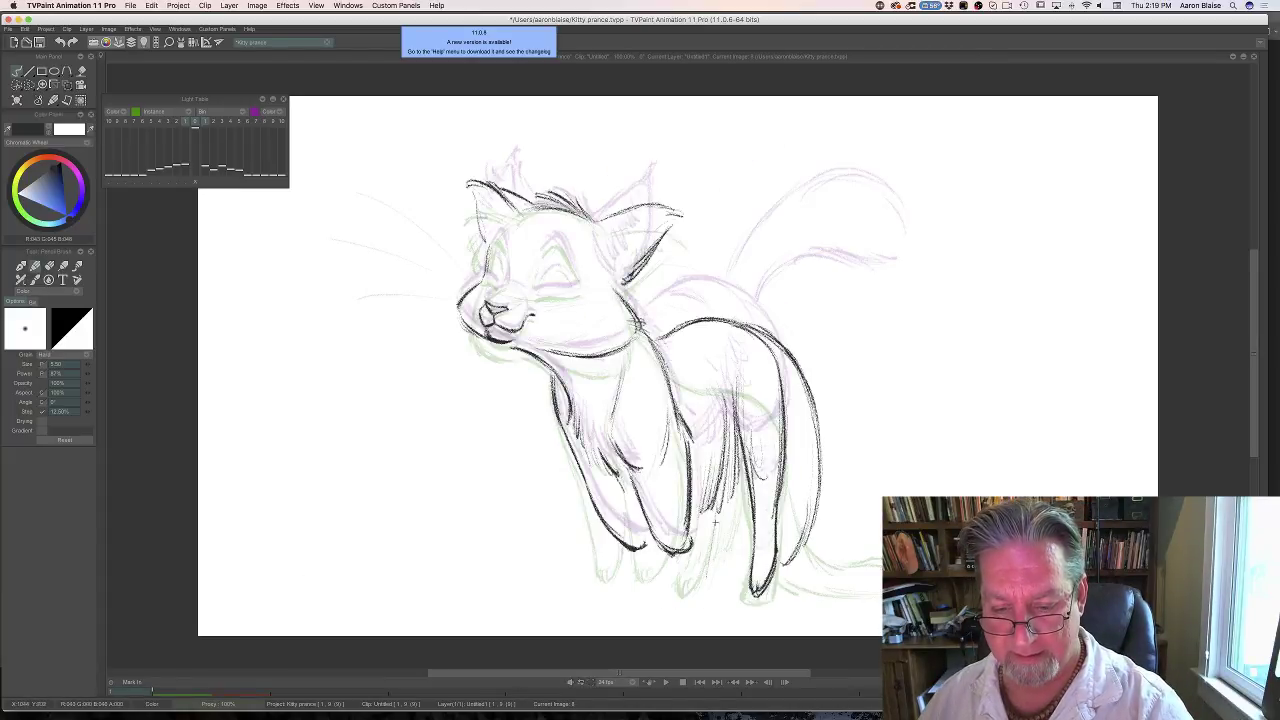
Sketch the lower part of the kitten's far hind leg and paw on frame 8, comparing it with the neighbouring drawing.
left_click_drag(715, 521, 709, 575)
left_click_drag(712, 482, 708, 576)
left_click_drag(706, 511, 697, 582)
left_click_drag(715, 539, 700, 581)
key("Left")
key("Right")
key("Left")
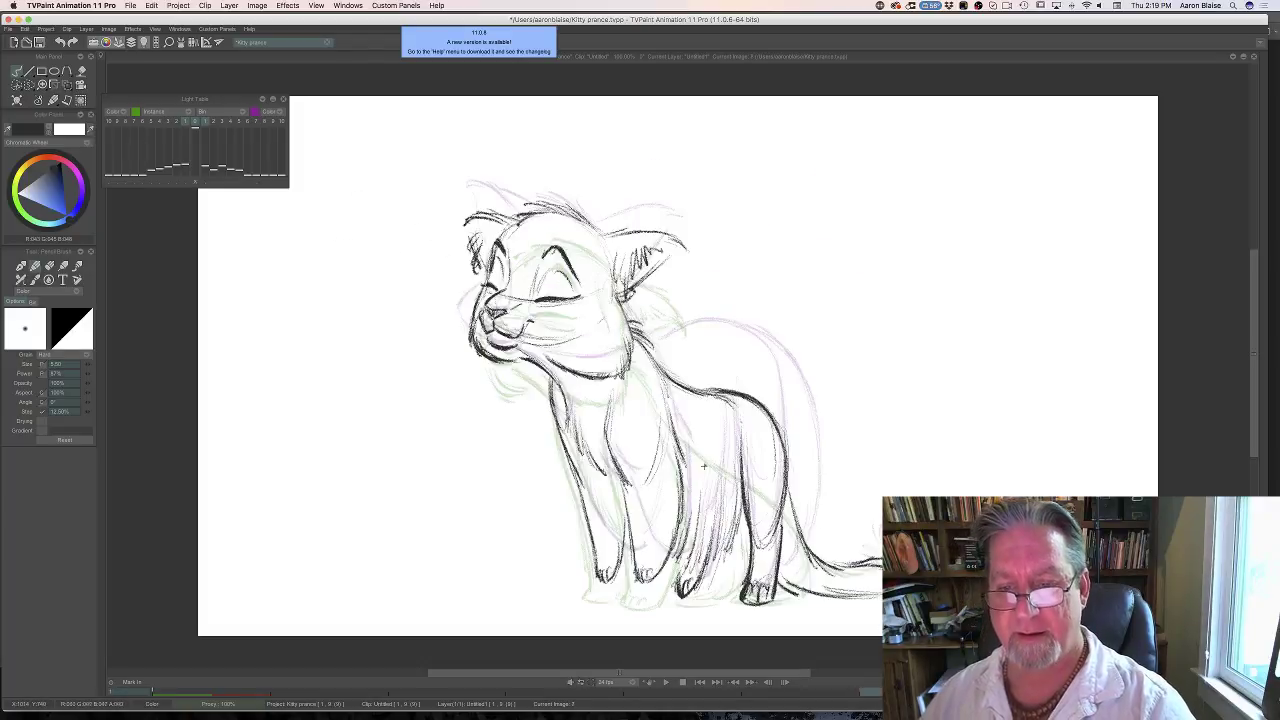
Draw the closed lid line of the kitten's near eye on frame 8, checking it against the previous frame.
key("Right")
key("Left")
key("Right")
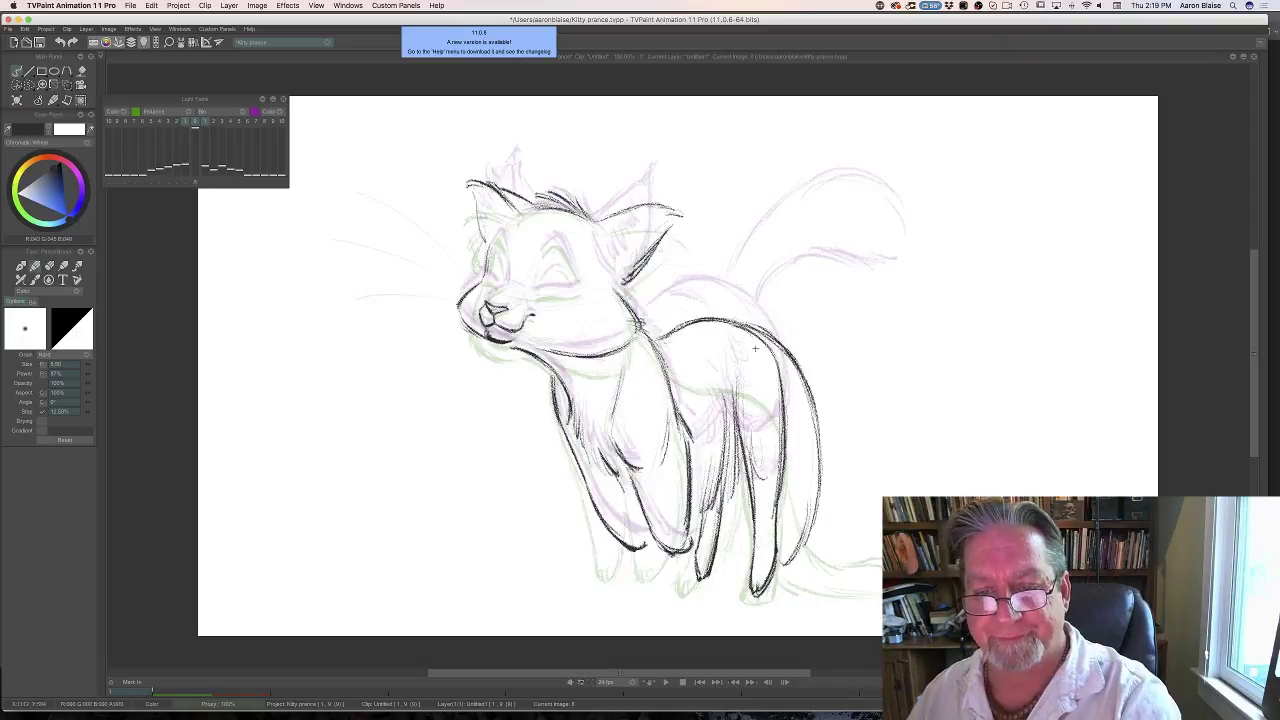
key("Left")
key("Right")
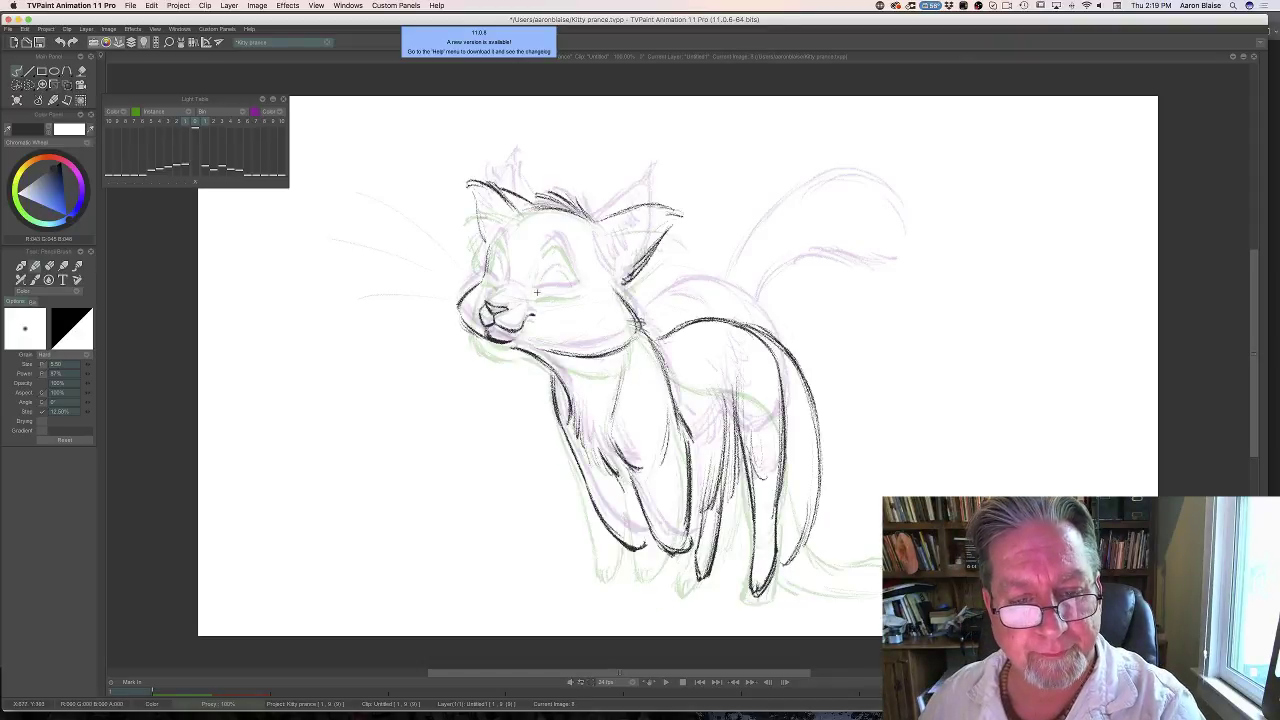
left_click_drag(536, 291, 574, 291)
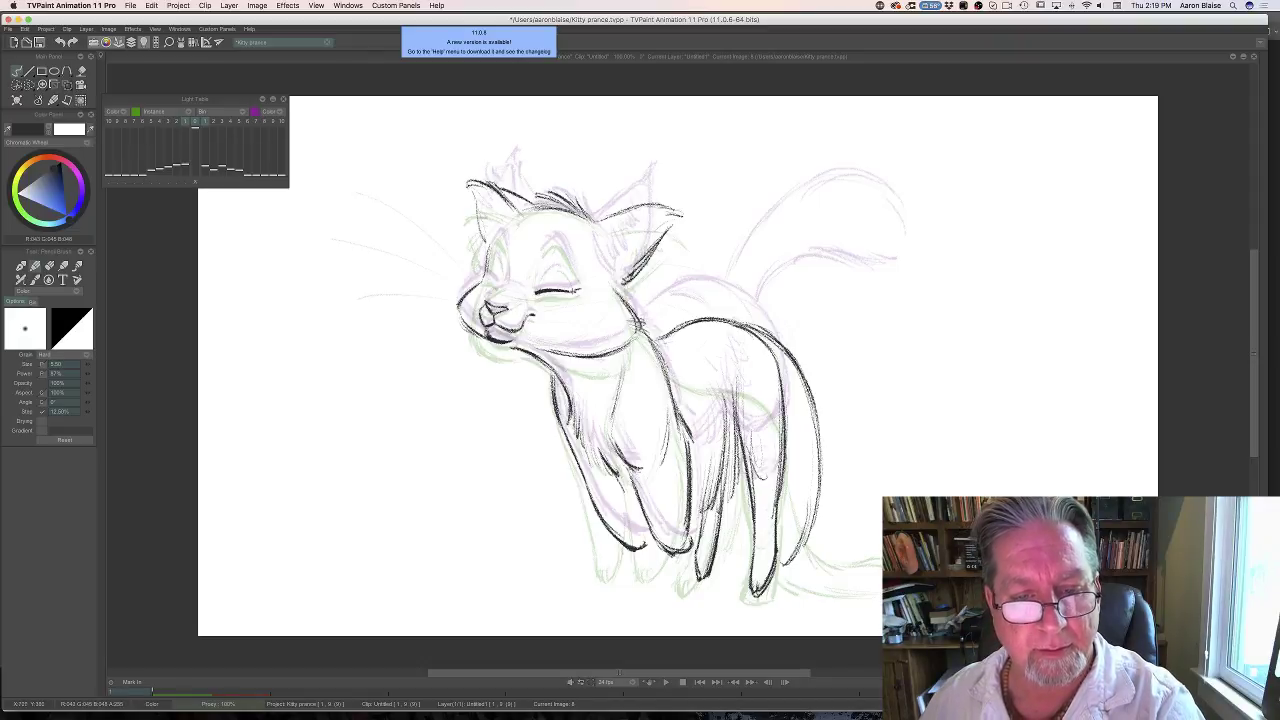
key("Left")
key("Right")
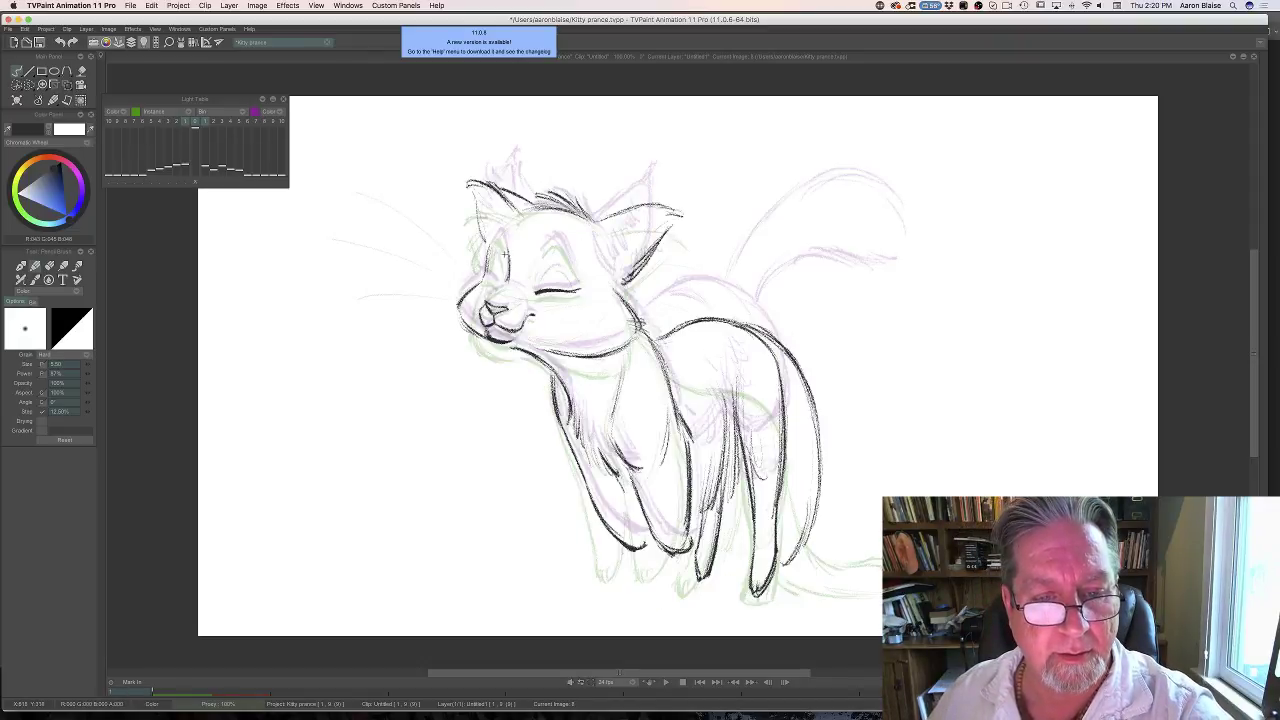
Draw the curved inner contour of the far eye down to the nose bridge, using the previous frame as reference.
key("Left")
key("Right")
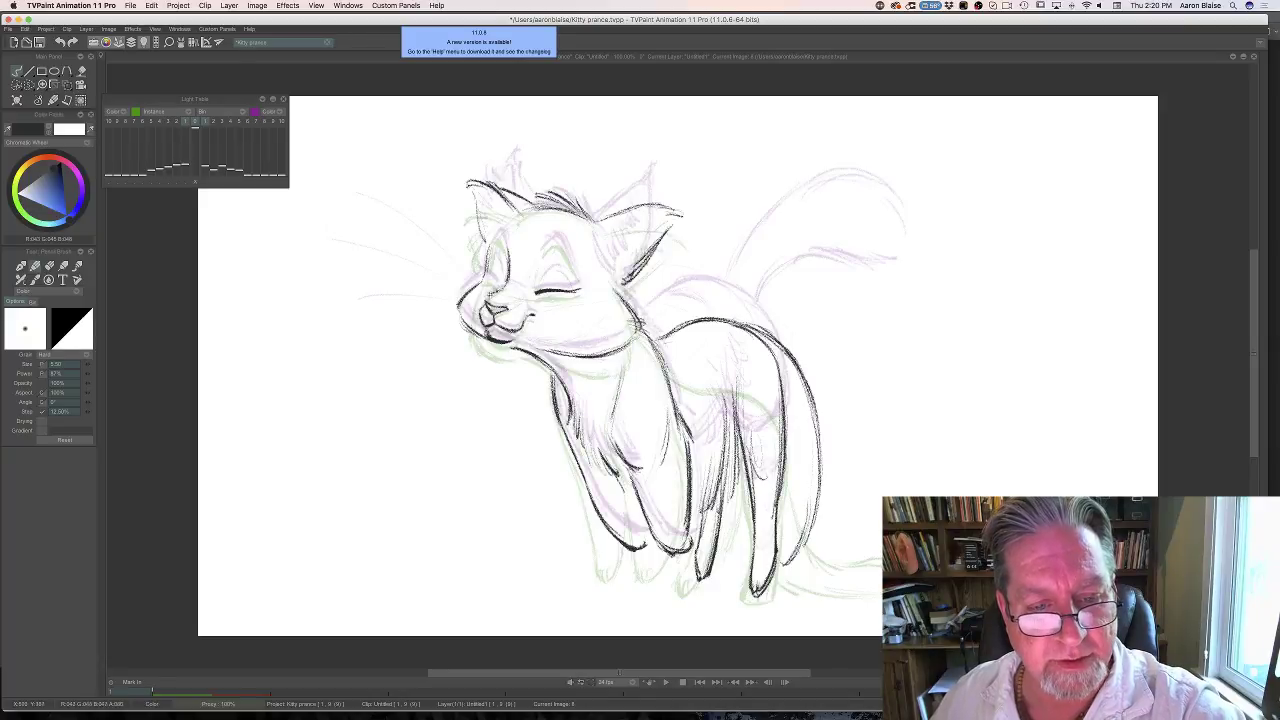
key("Left")
key("Right")
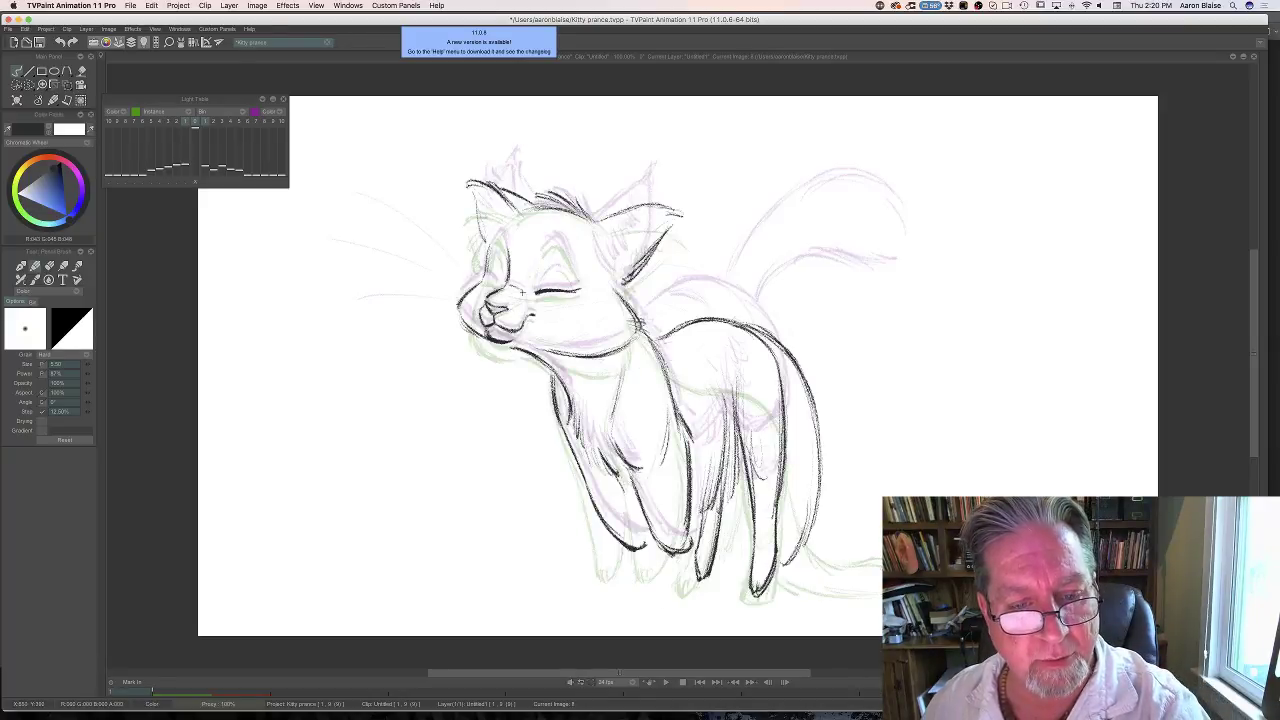
key("Left")
key("Right")
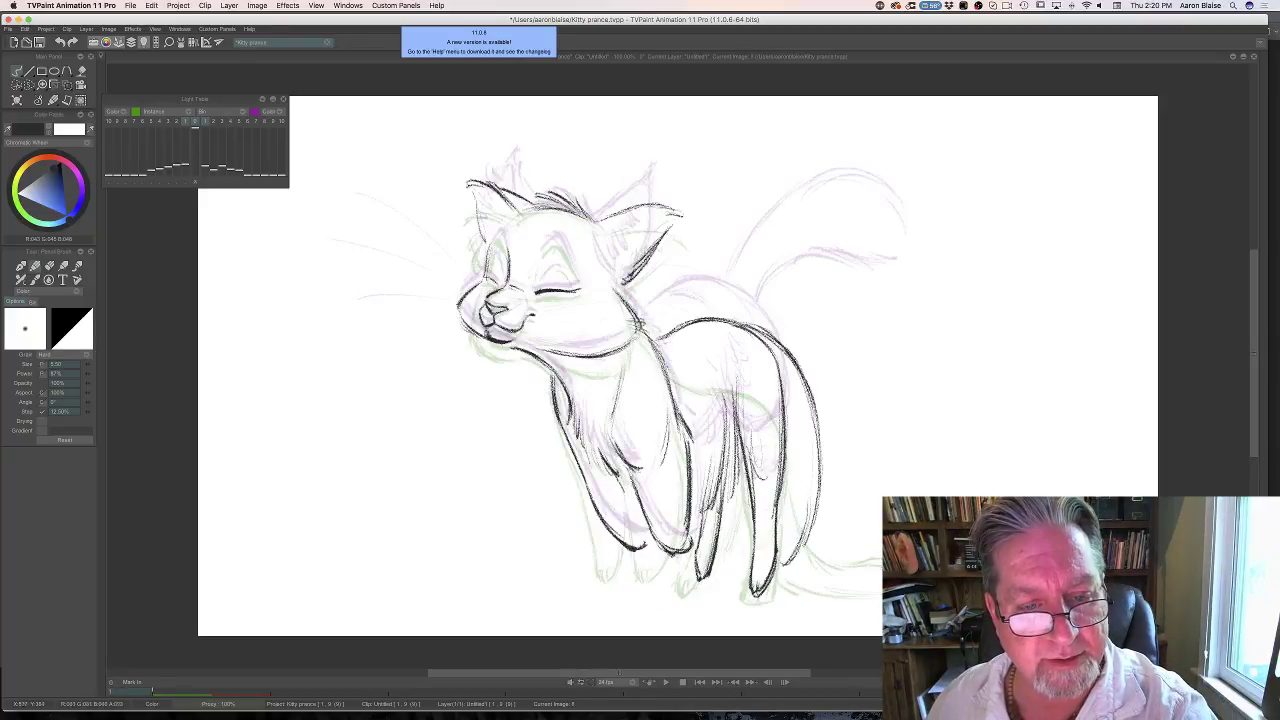
Draw the far eye's closed lid and dark upper arch on frame 8, matching the previous frame.
key("Left")
key("Right")
key("Left")
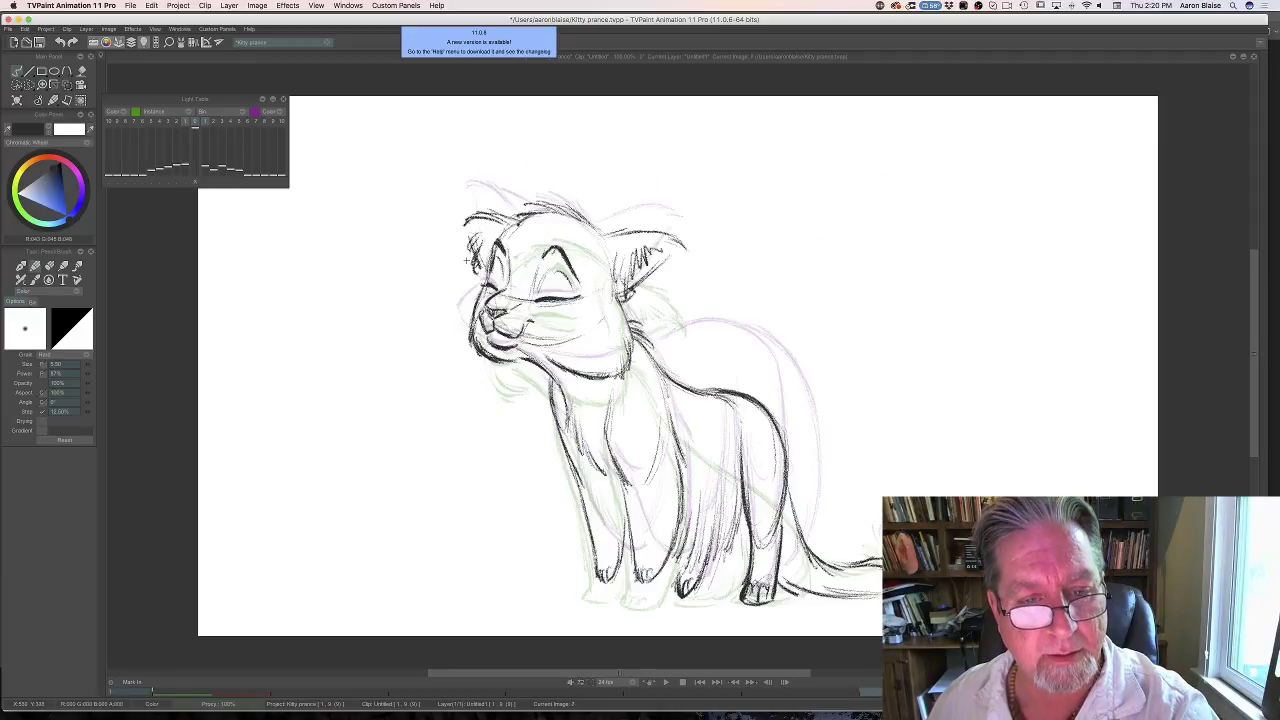
key("Right")
key("Left")
key("Right")
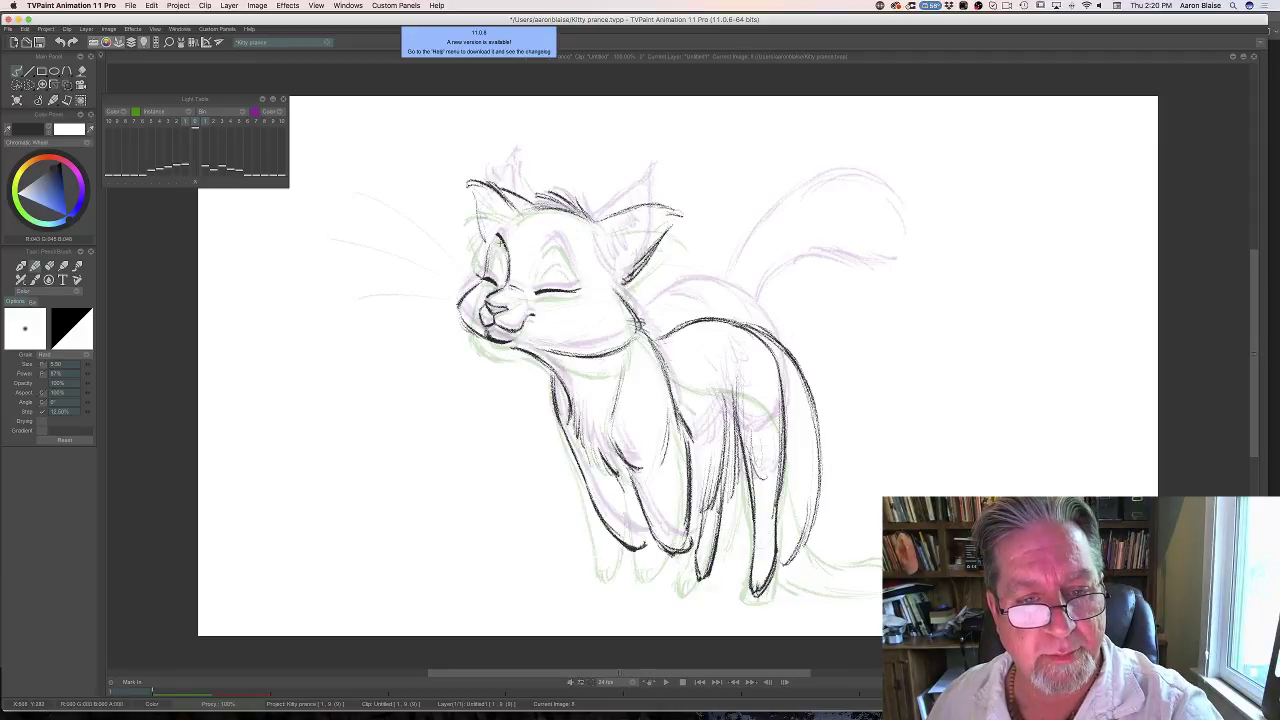
key("Left")
key("Right")
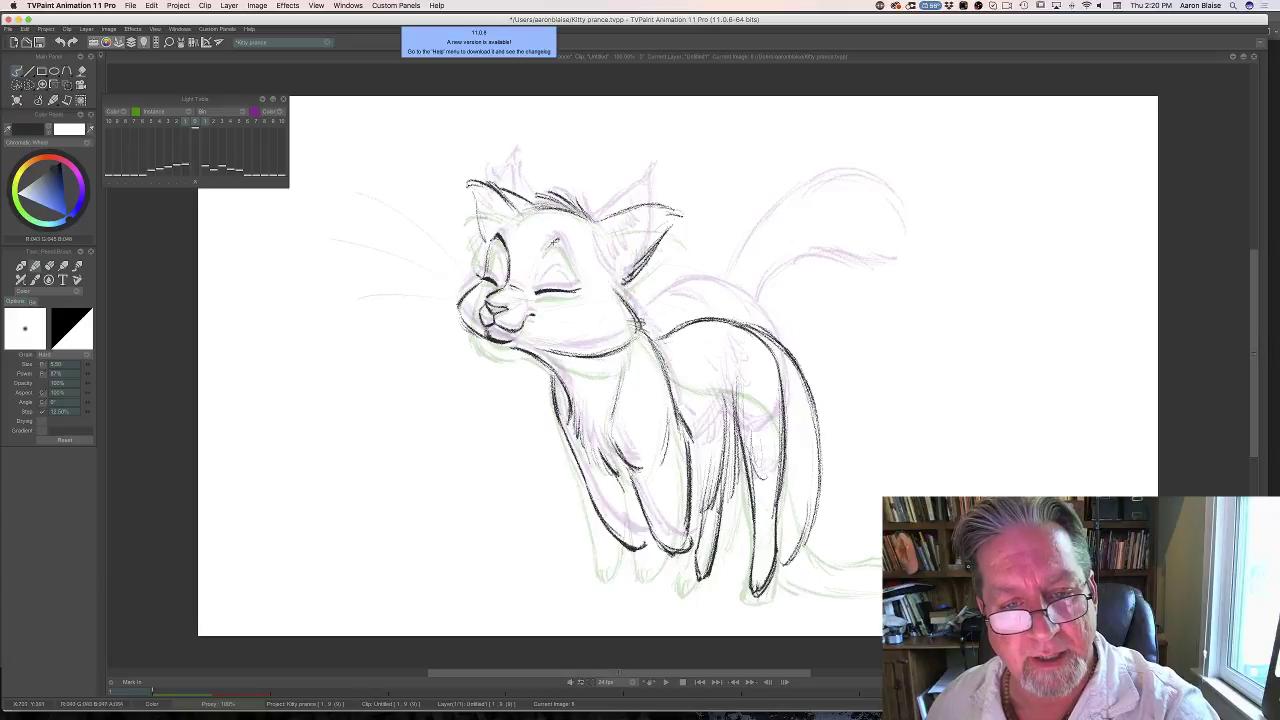
Draw the dark arch above the near eye on frame 8, comparing its shape with the previous frame.
mouse_move(549, 247)
left_mouse_down()
mouse_move(577, 270)
mouse_move(541, 260)
left_mouse_up()
key("Left")
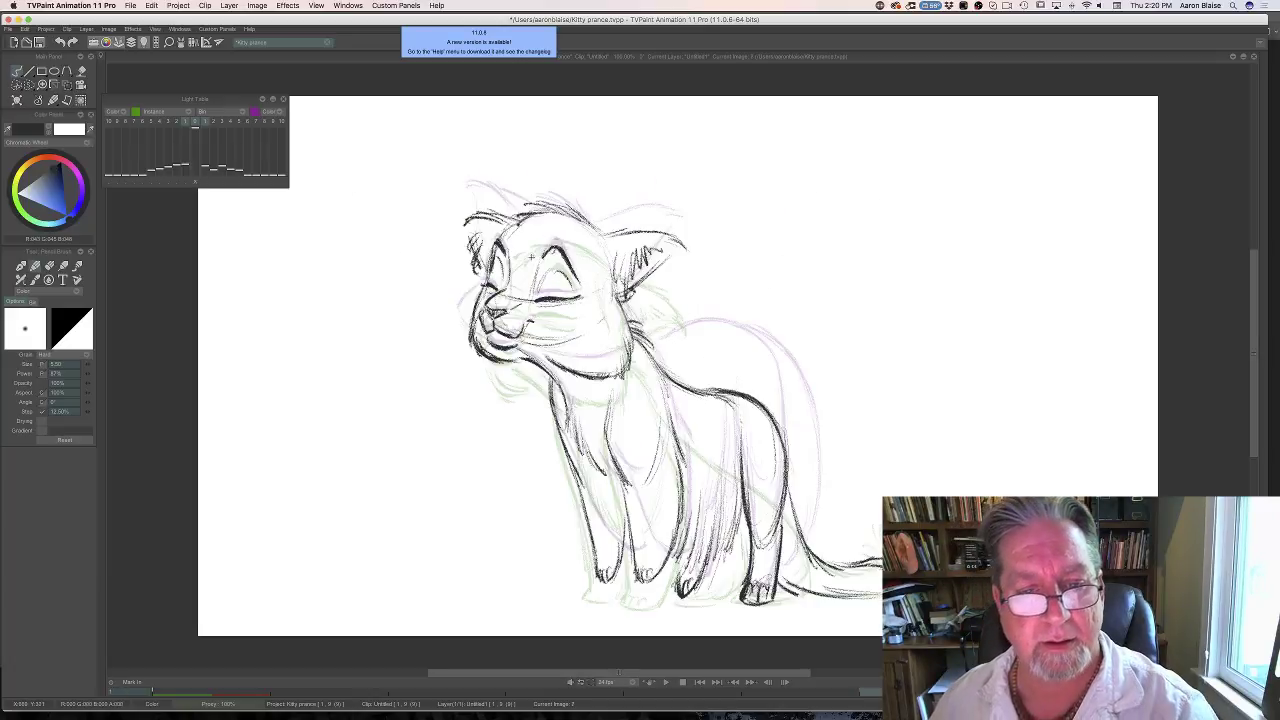
key("Right")
key("Left")
key("Right")
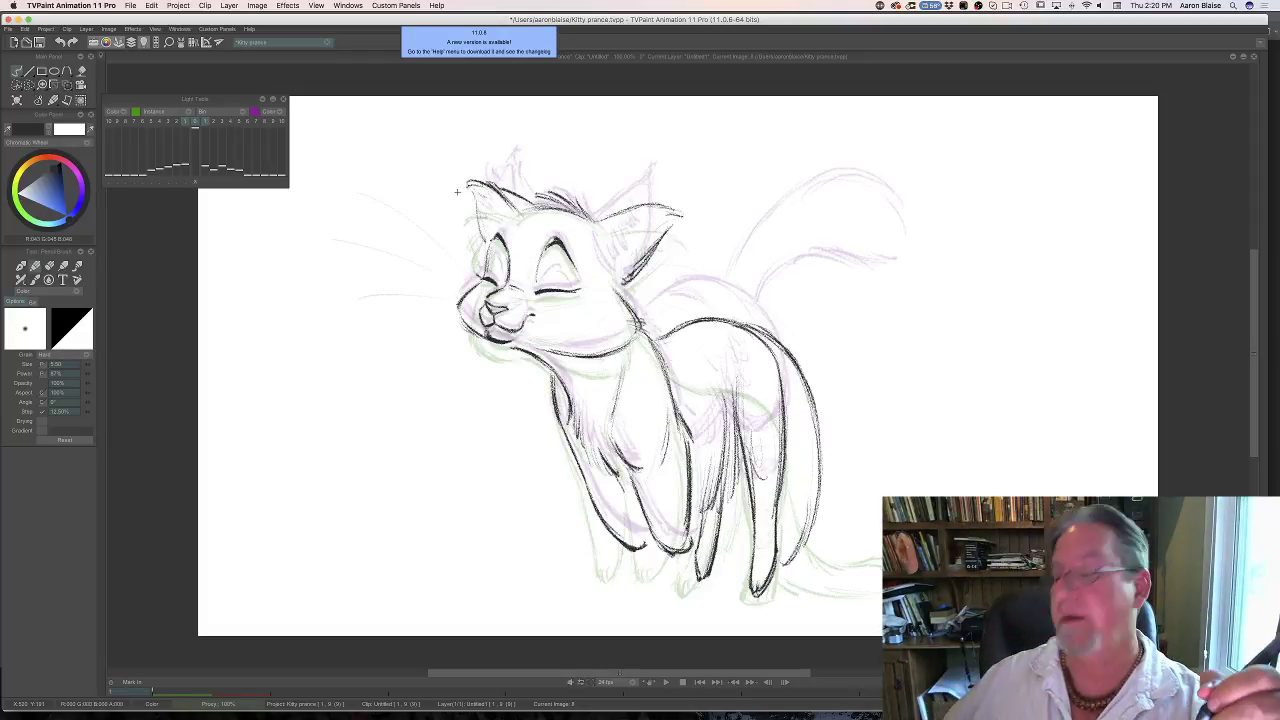
key("Left")
key("Right")
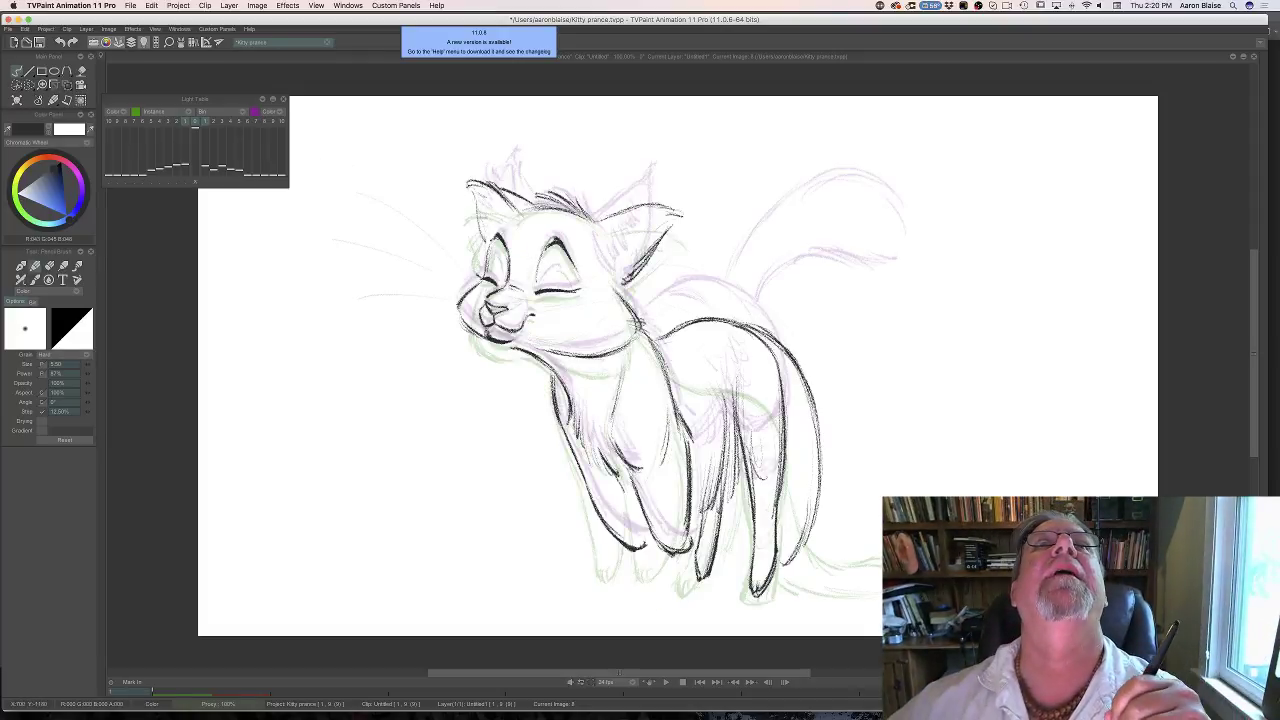
key("Left")
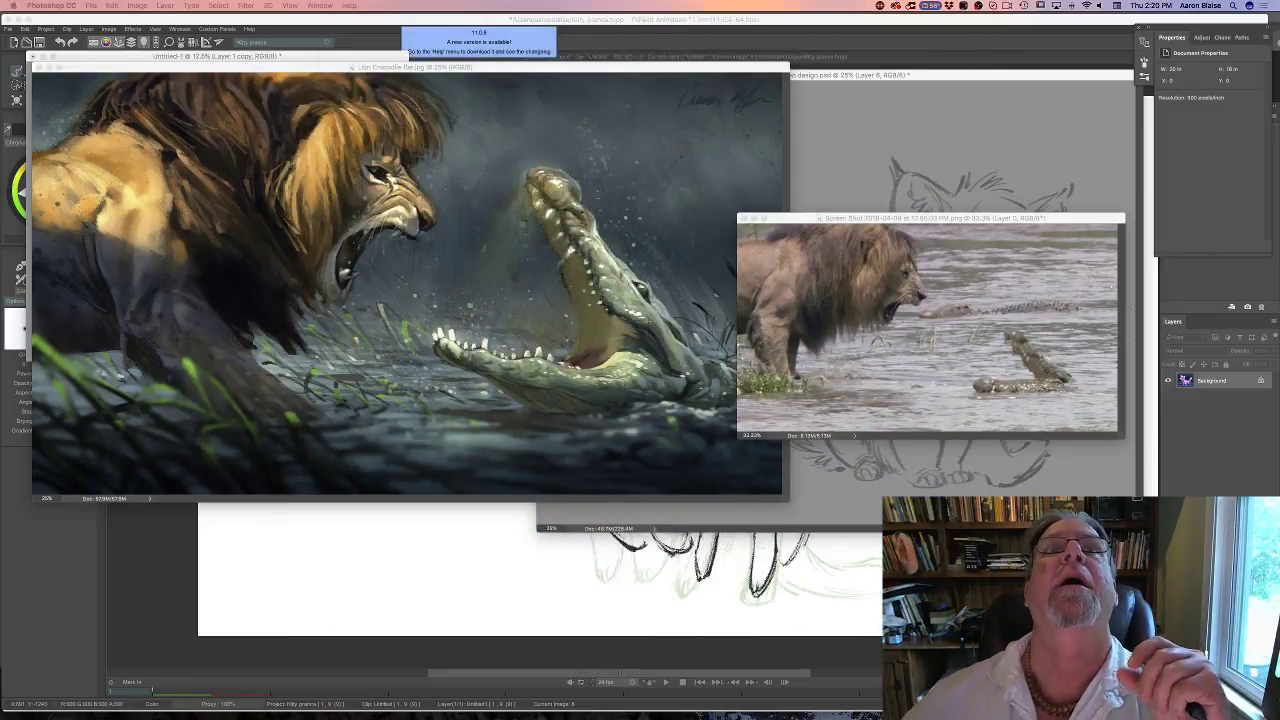
Switch back to TVPaint and add fur strokes to the tip and inside of the kitten's far ear on frame 8.
left_click(490, 550)
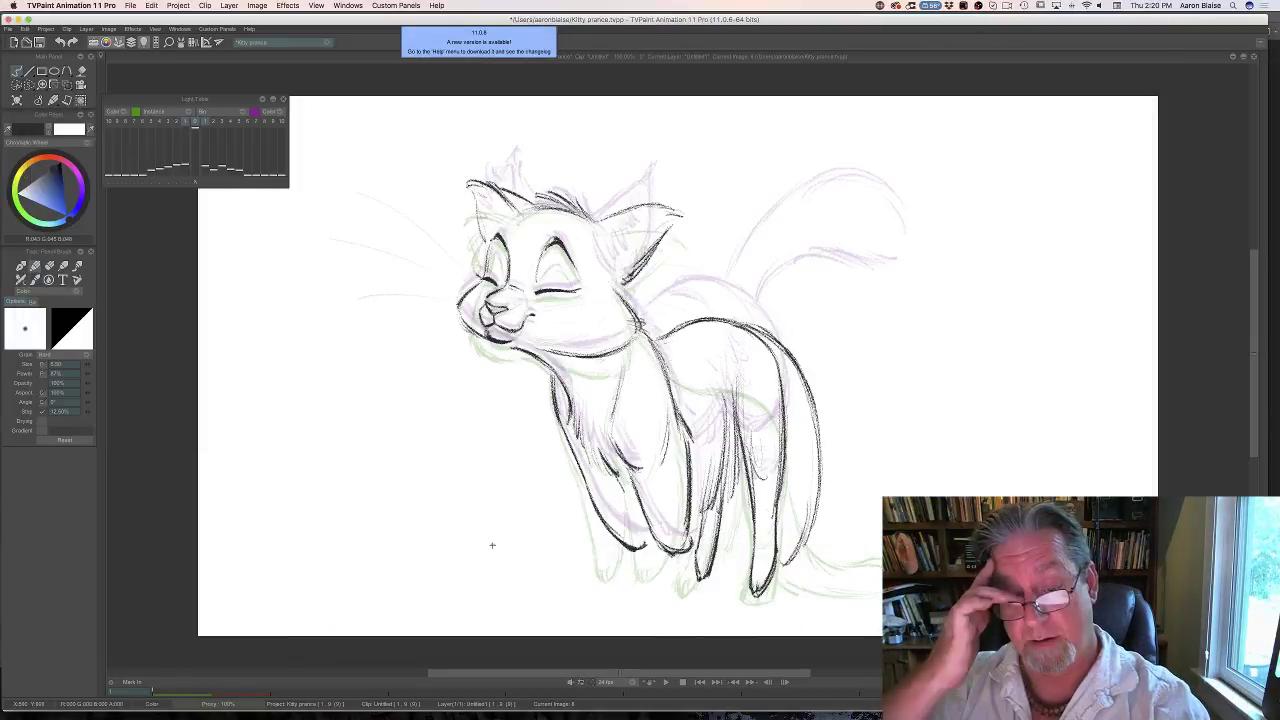
key("Left")
key("Right")
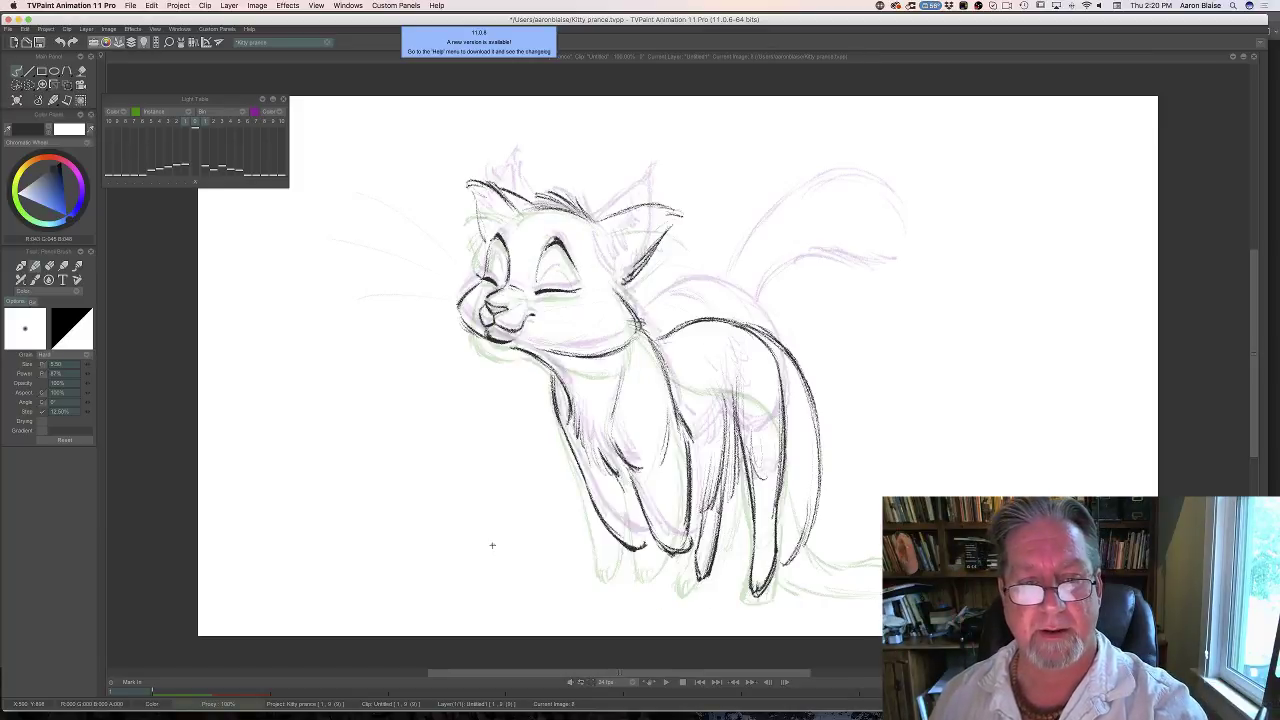
key("Left")
key("Right")
left_click_drag(488, 199, 466, 196)
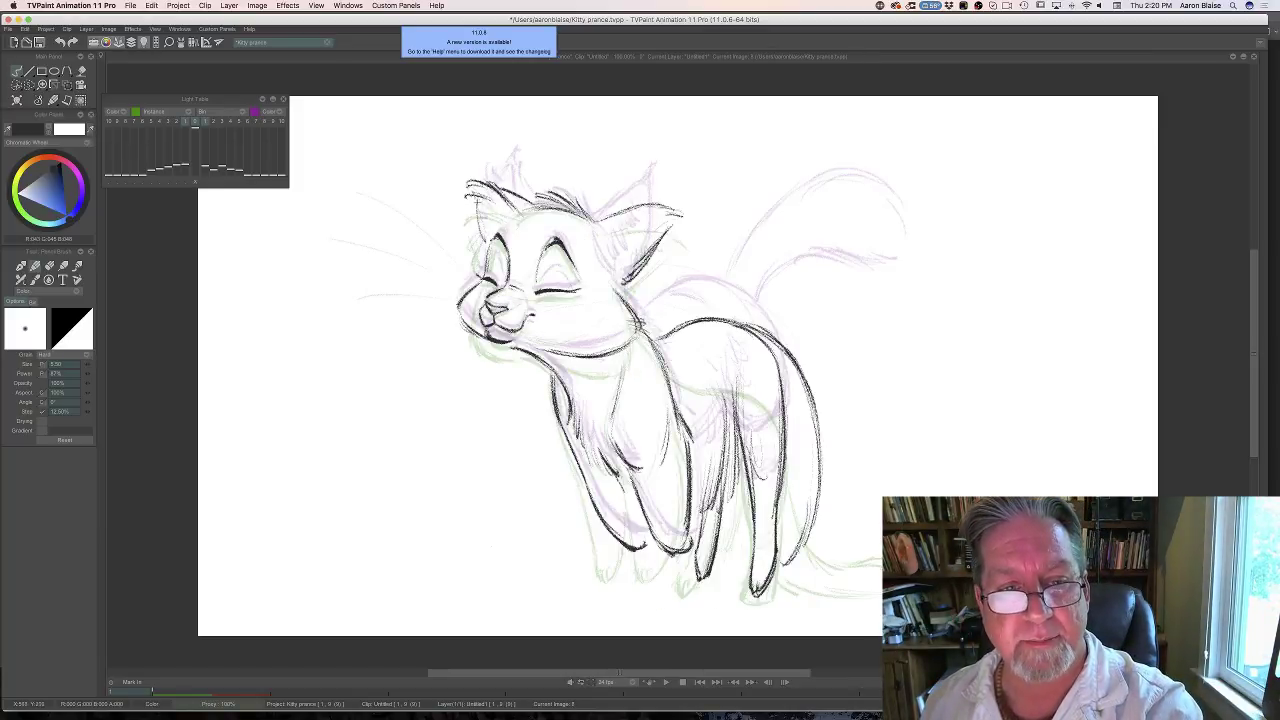
key("Left")
key("Right")
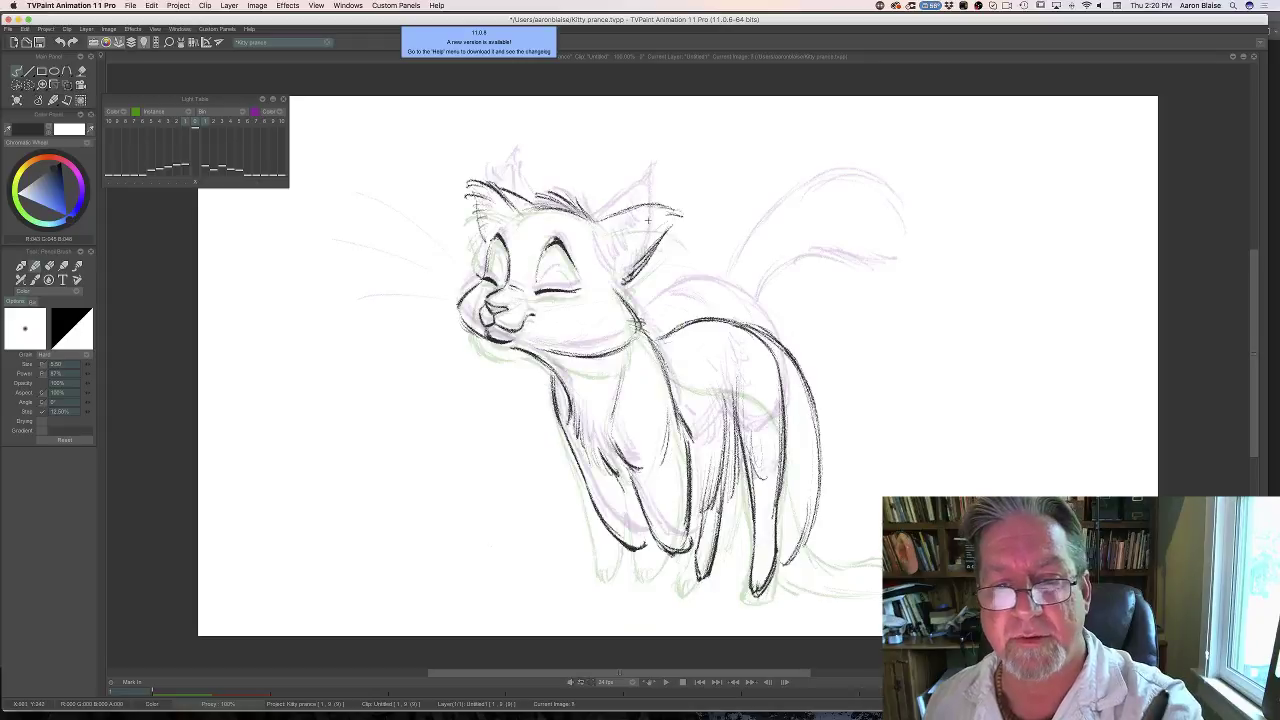
Hatch fur inside the near ear and draw the side of the head beneath it toward the neck.
left_click_drag(648, 213, 618, 258)
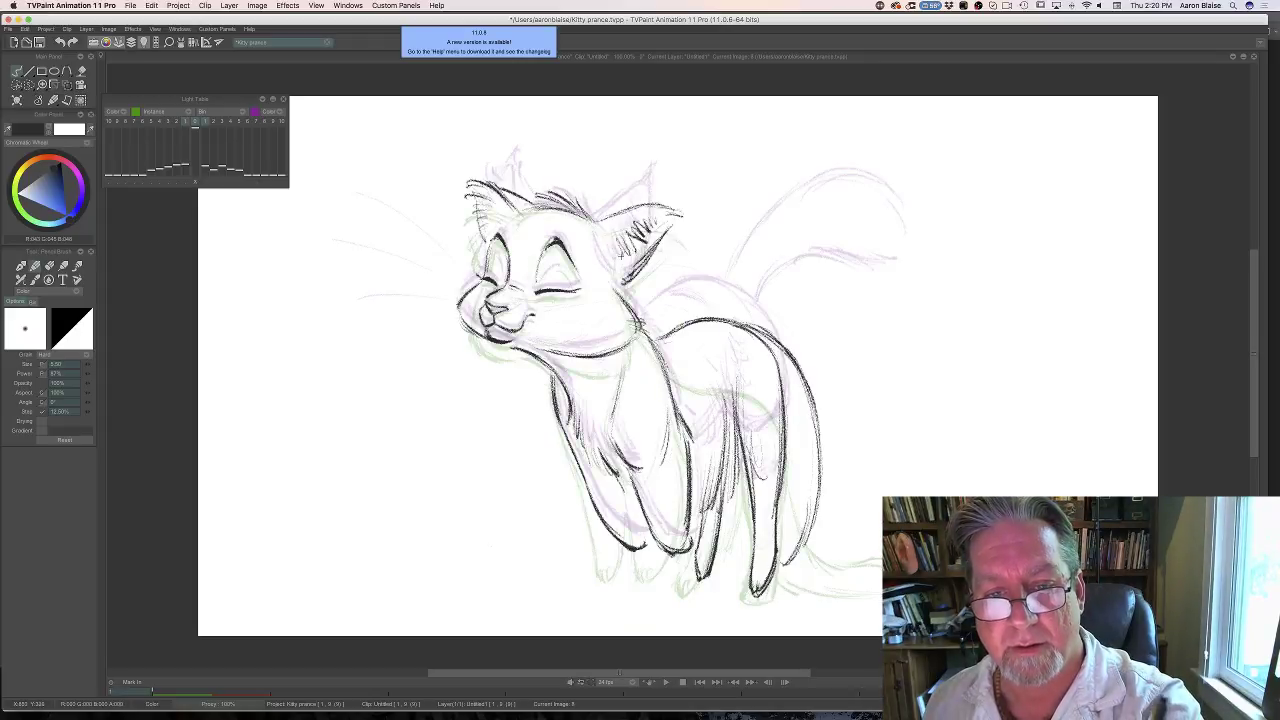
key("Right")
key("Left")
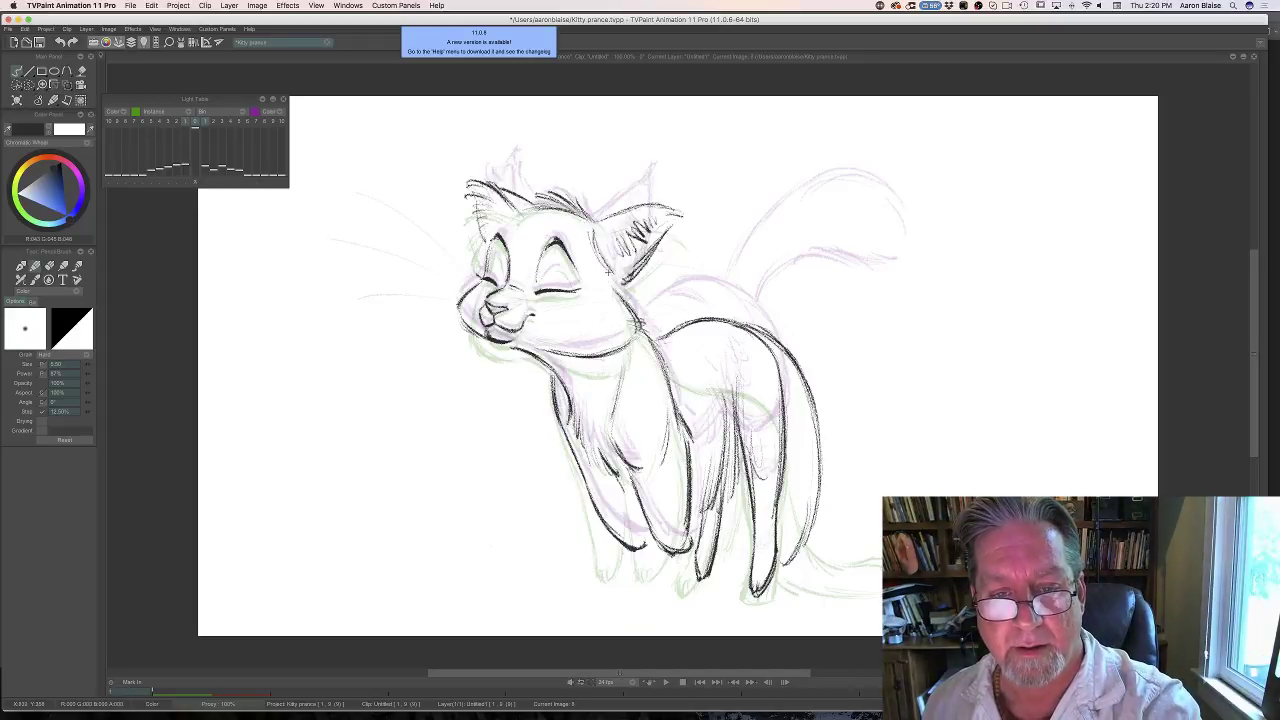
key("Left")
key("Right")
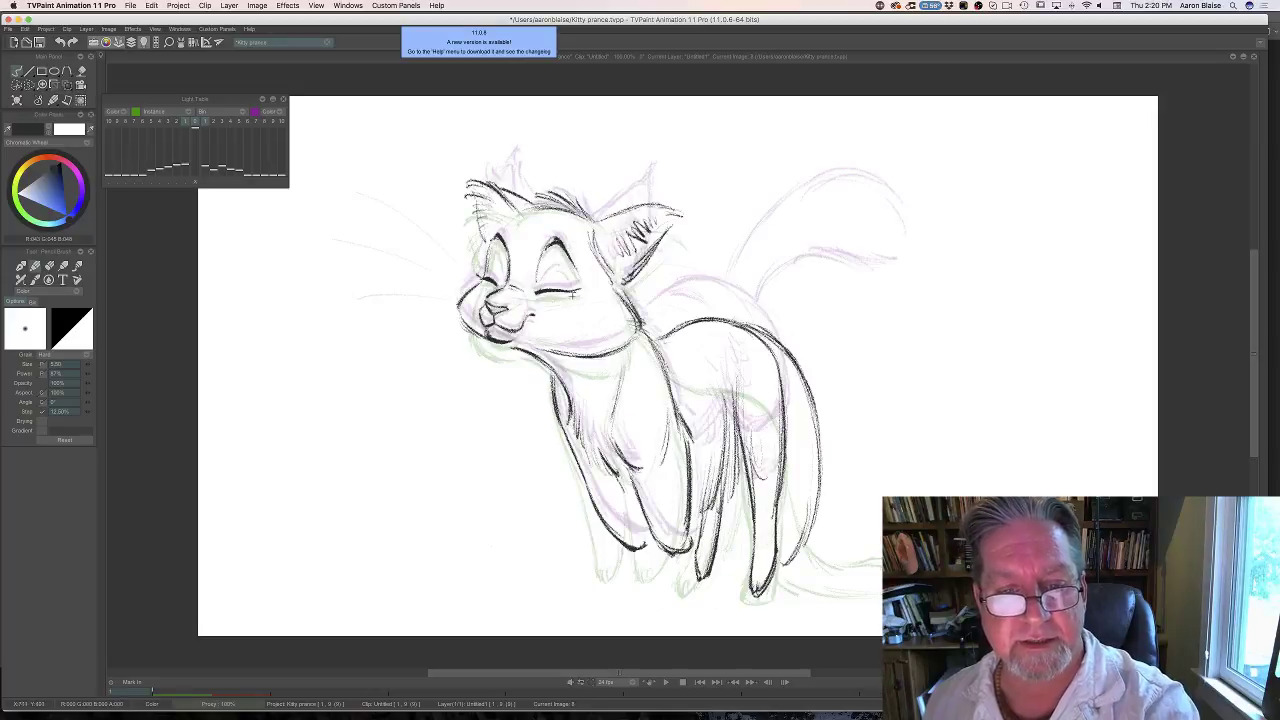
Flip repeatedly between frames 7 and 8 to examine how the kitten's pose moves between the two drawings.
key("Left")
key("Right")
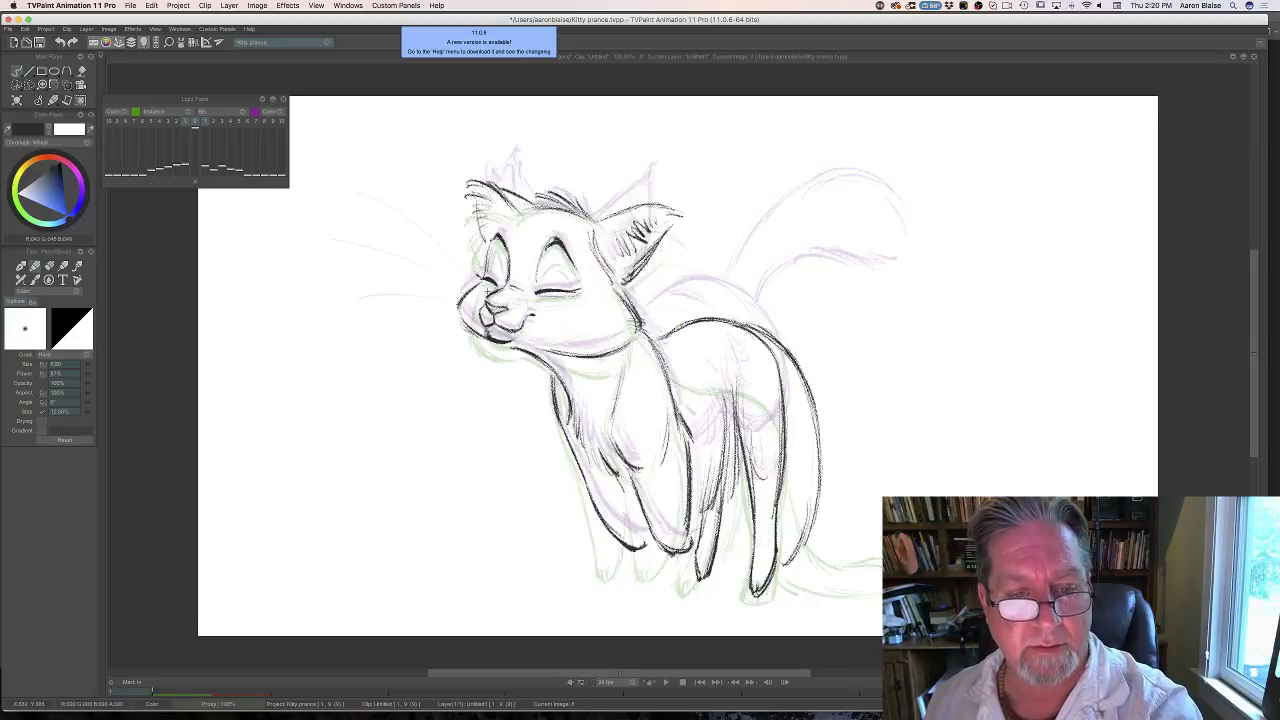
key("Left")
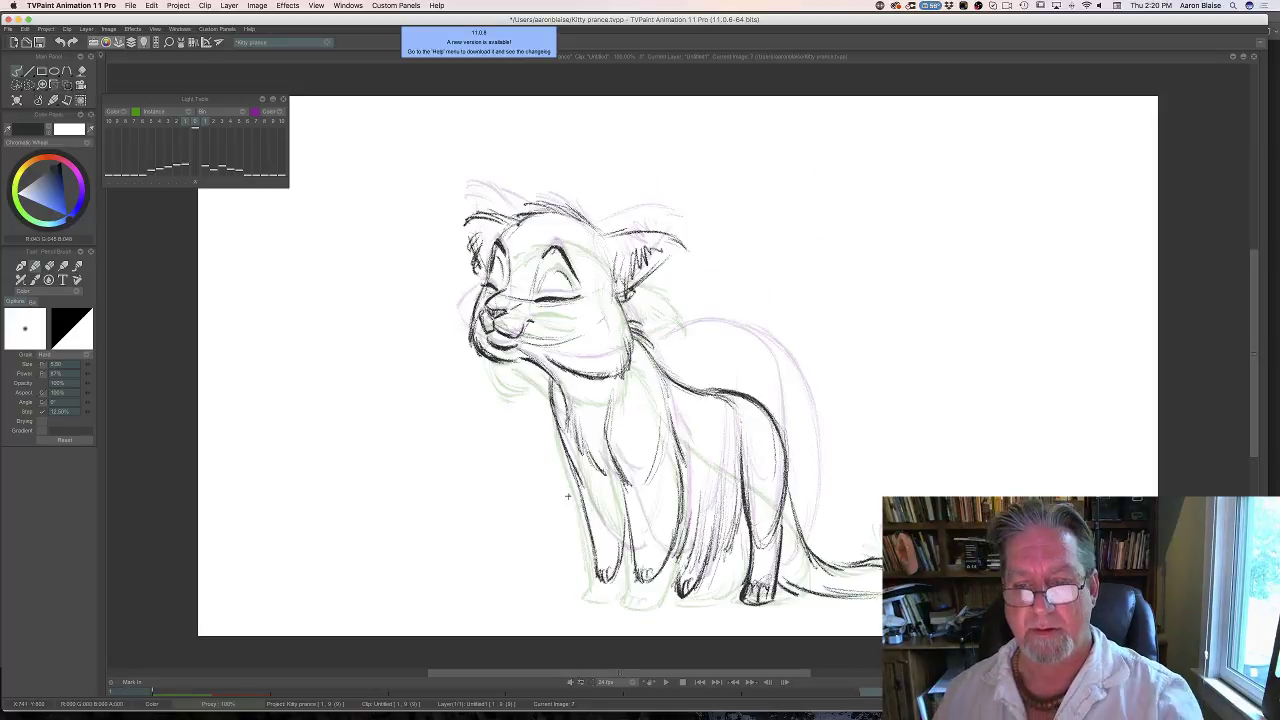
key("Right")
key("Left")
key("Right")
key("Left")
key("Right")
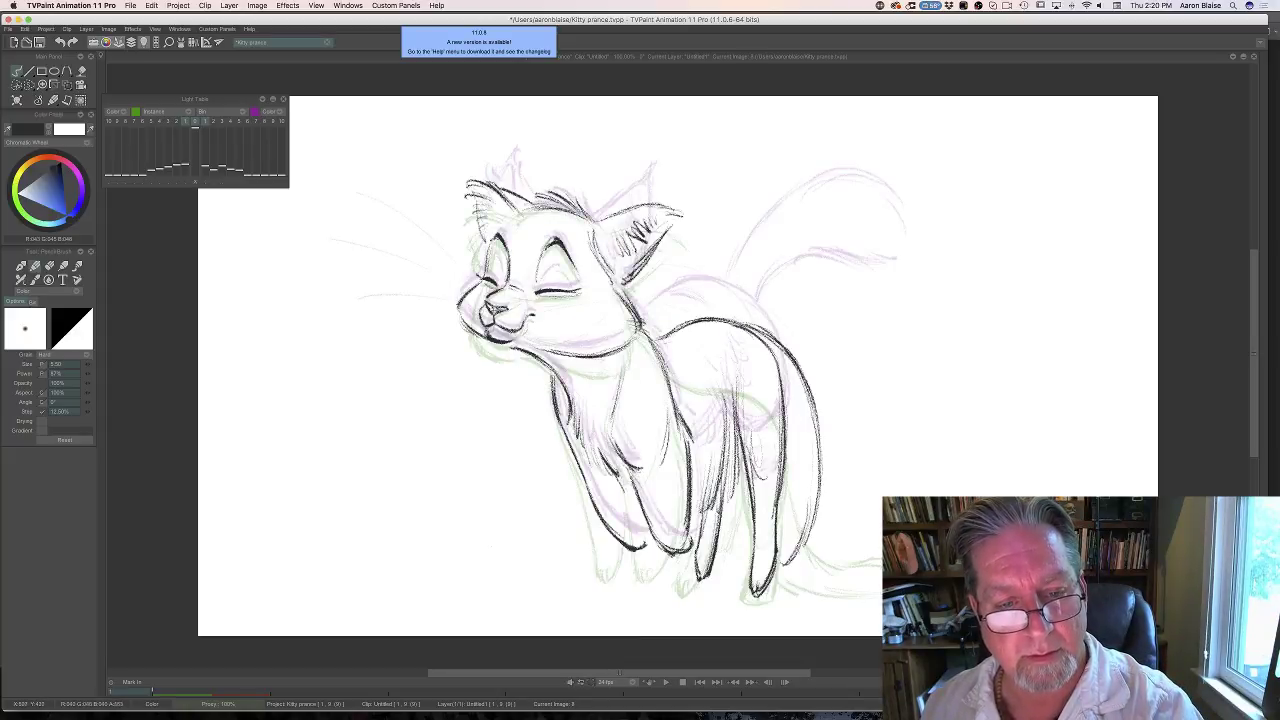
Show the timeline, scrub through the drawings and play back the prance animation to check the motion.
key("Tab")
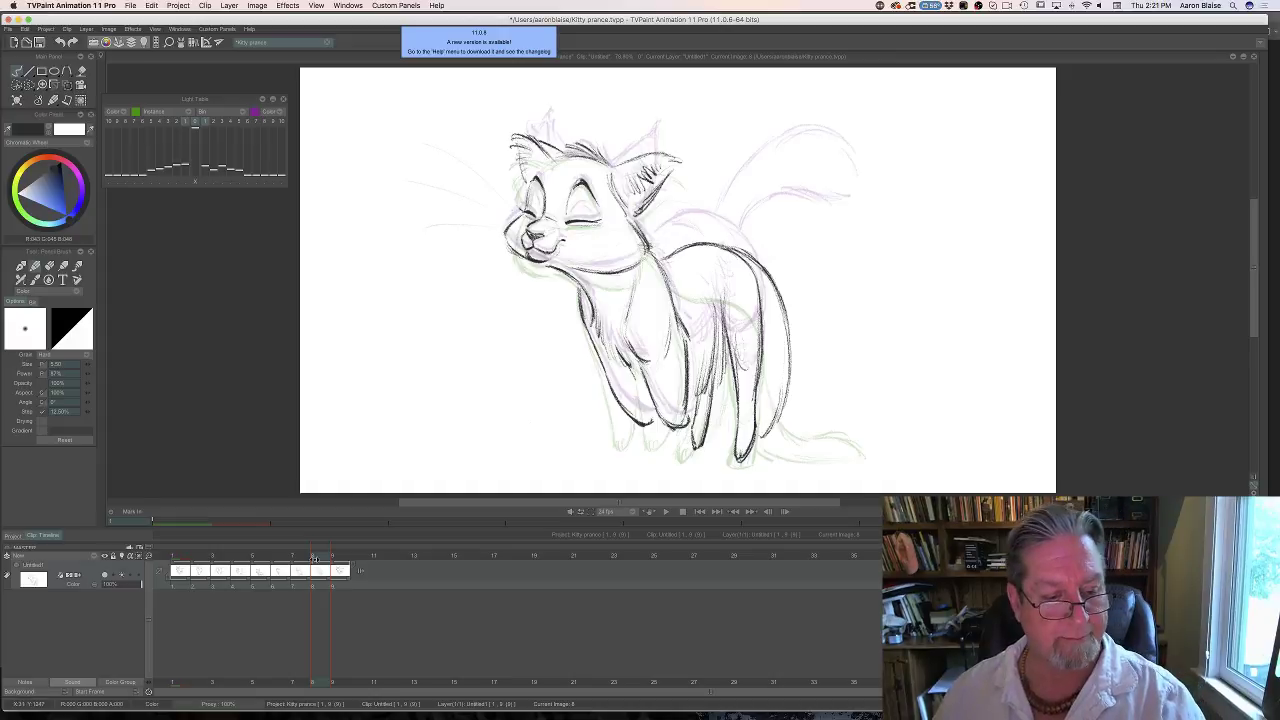
left_click_drag(317, 559, 220, 571)
left_click(668, 512)
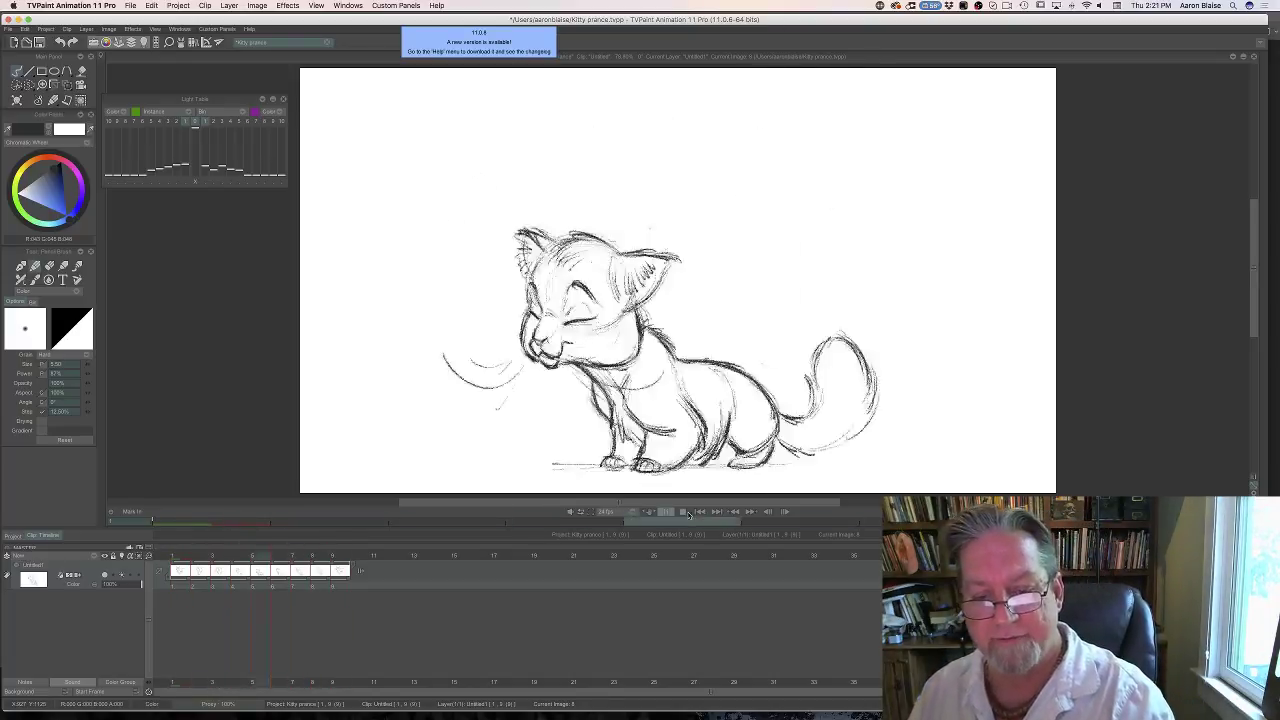
left_click(684, 512)
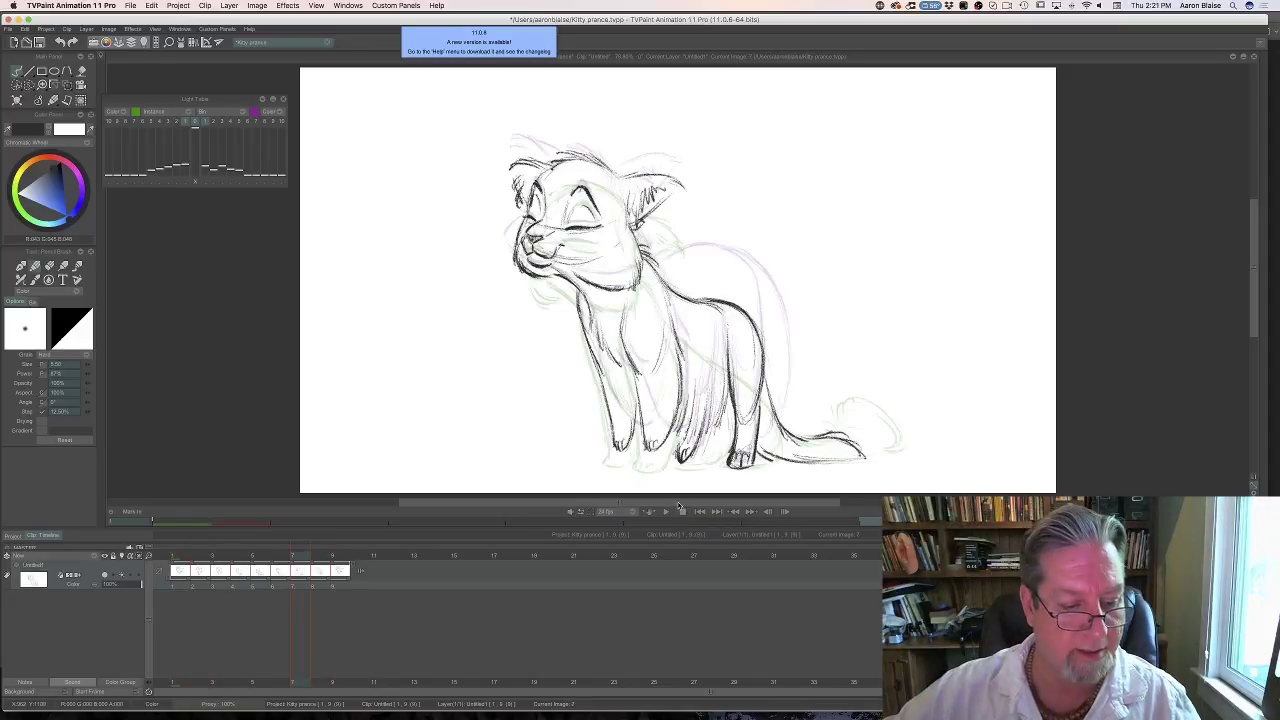
Delete the repeated first pose at frame 9 and extend the first drawing's exposure to two frames.
left_click(340, 556)
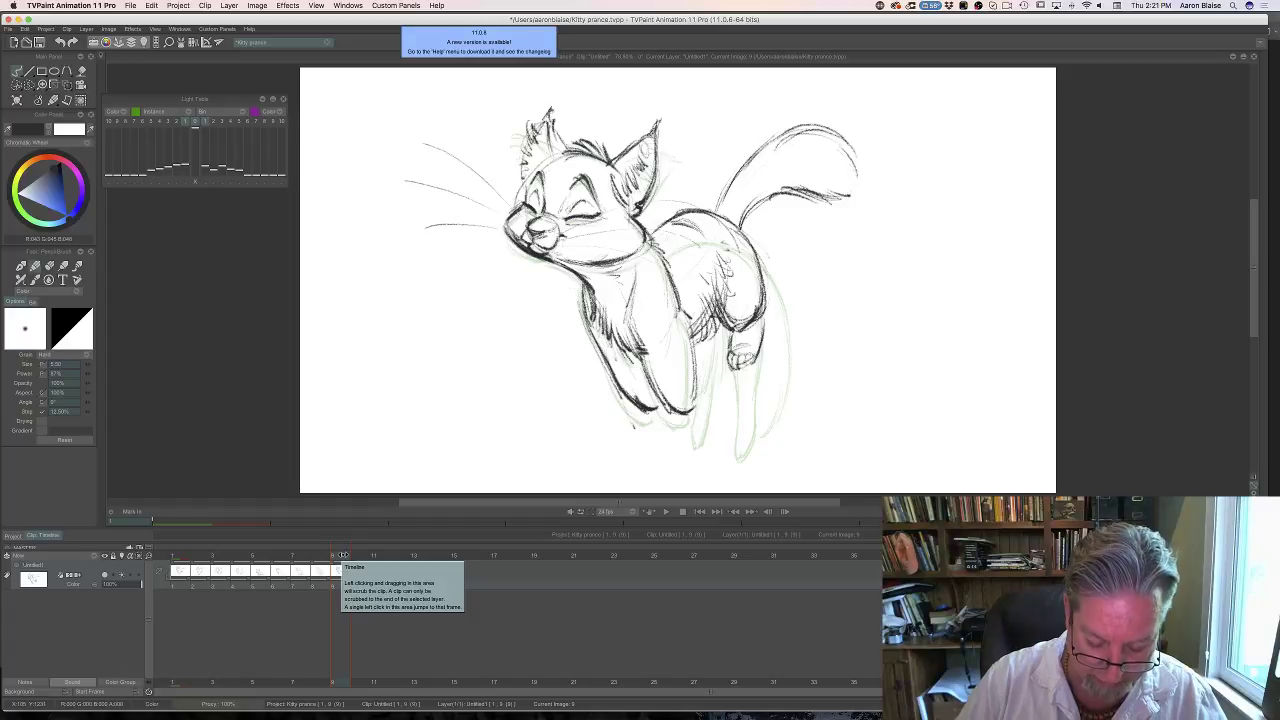
key("Left")
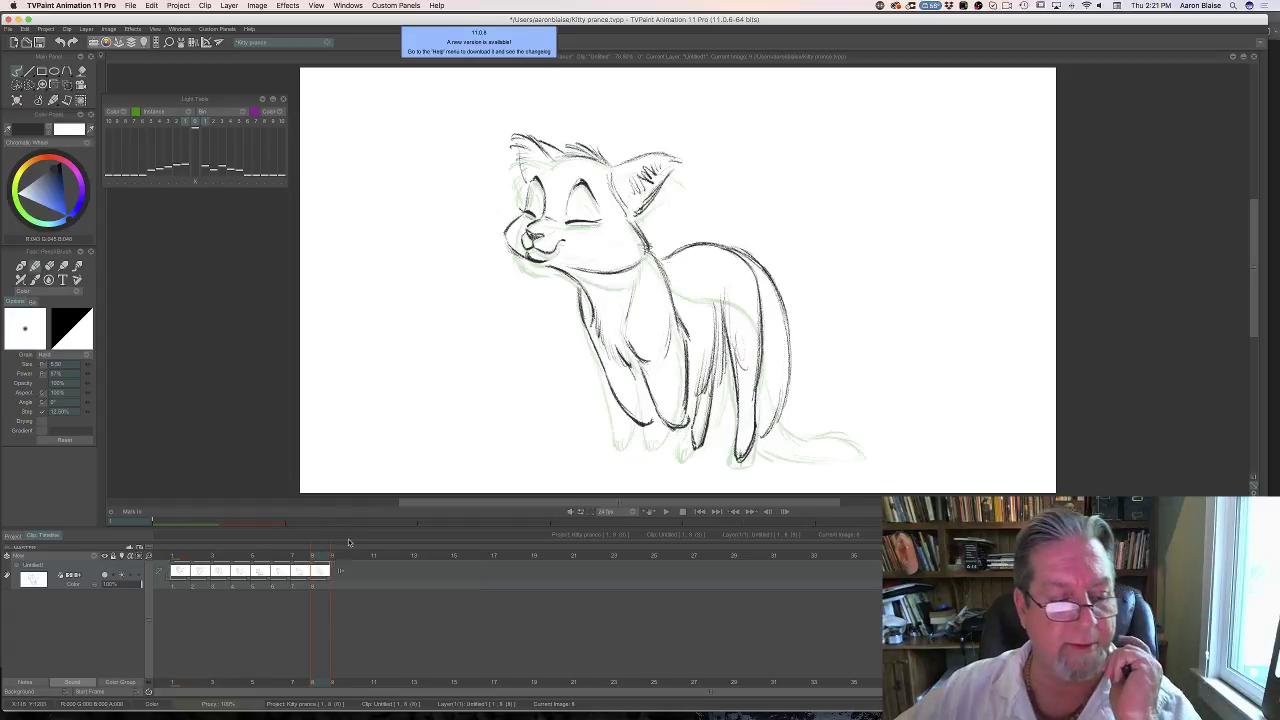
left_click_drag(319, 556, 208, 577)
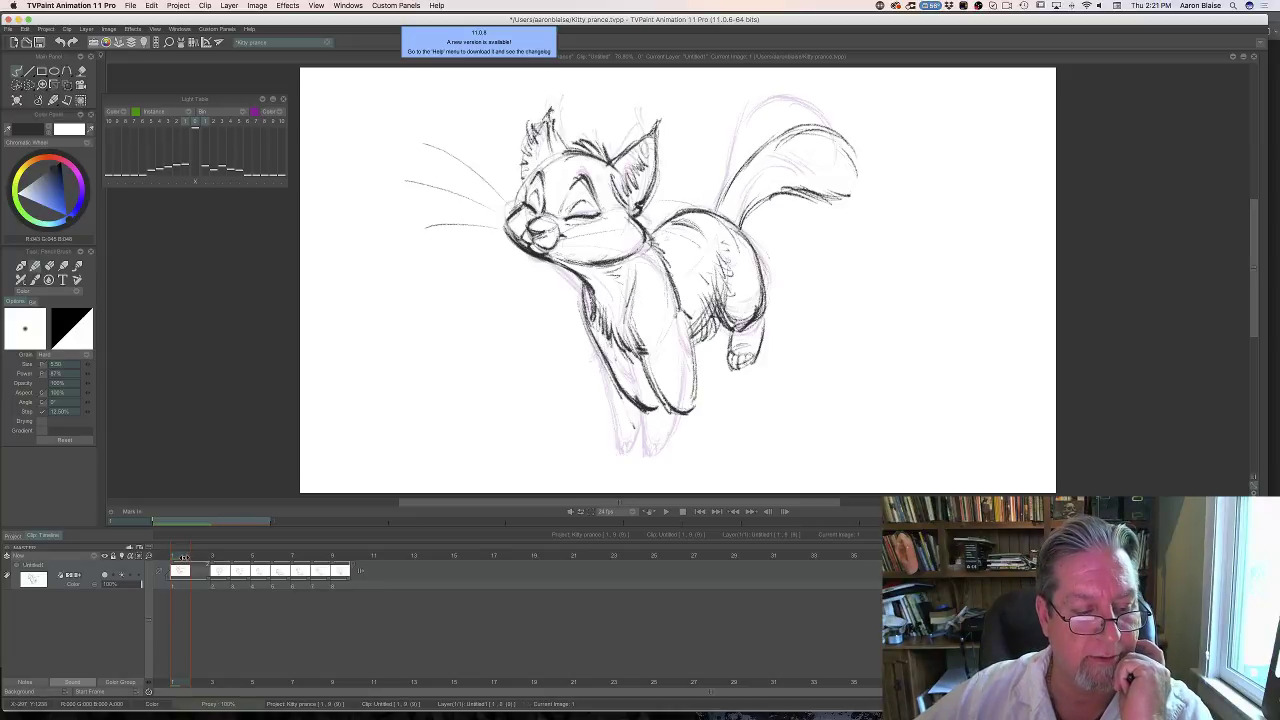
Scrub through the sequence to check its timing and extend the first drawing's exposure to four frames.
left_click(211, 557)
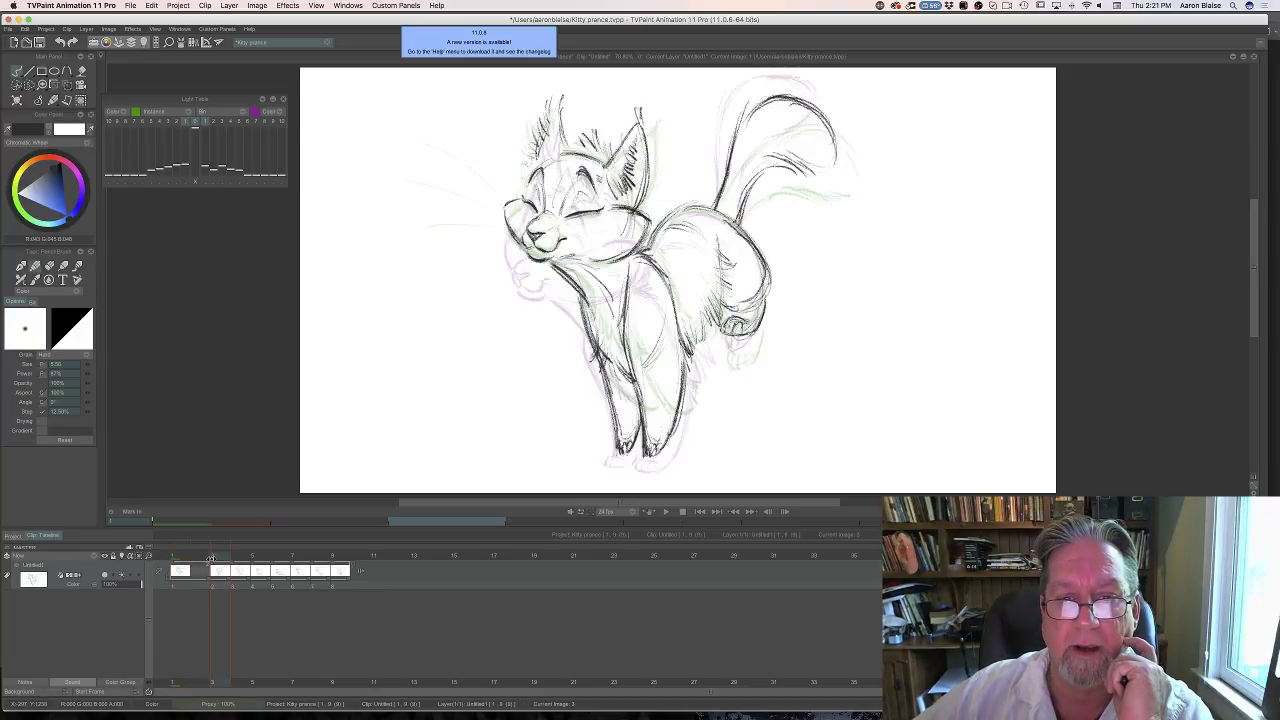
left_click(334, 557)
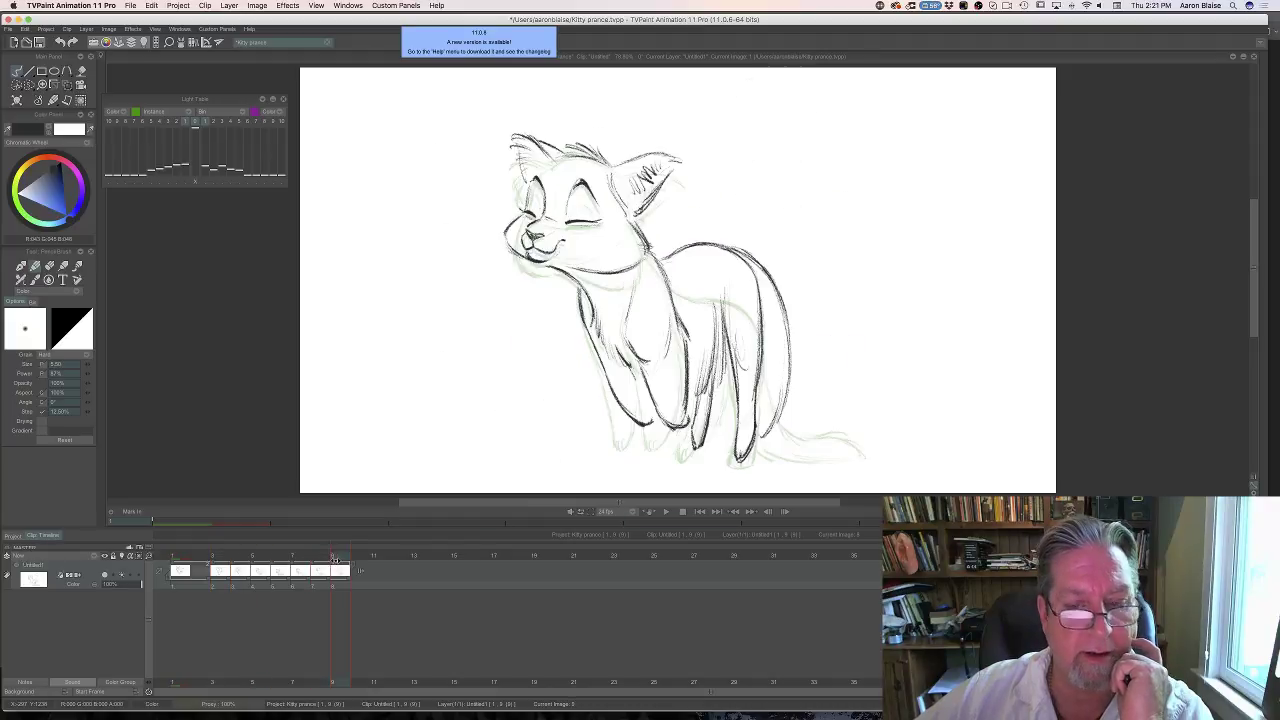
left_click_drag(338, 560, 205, 558)
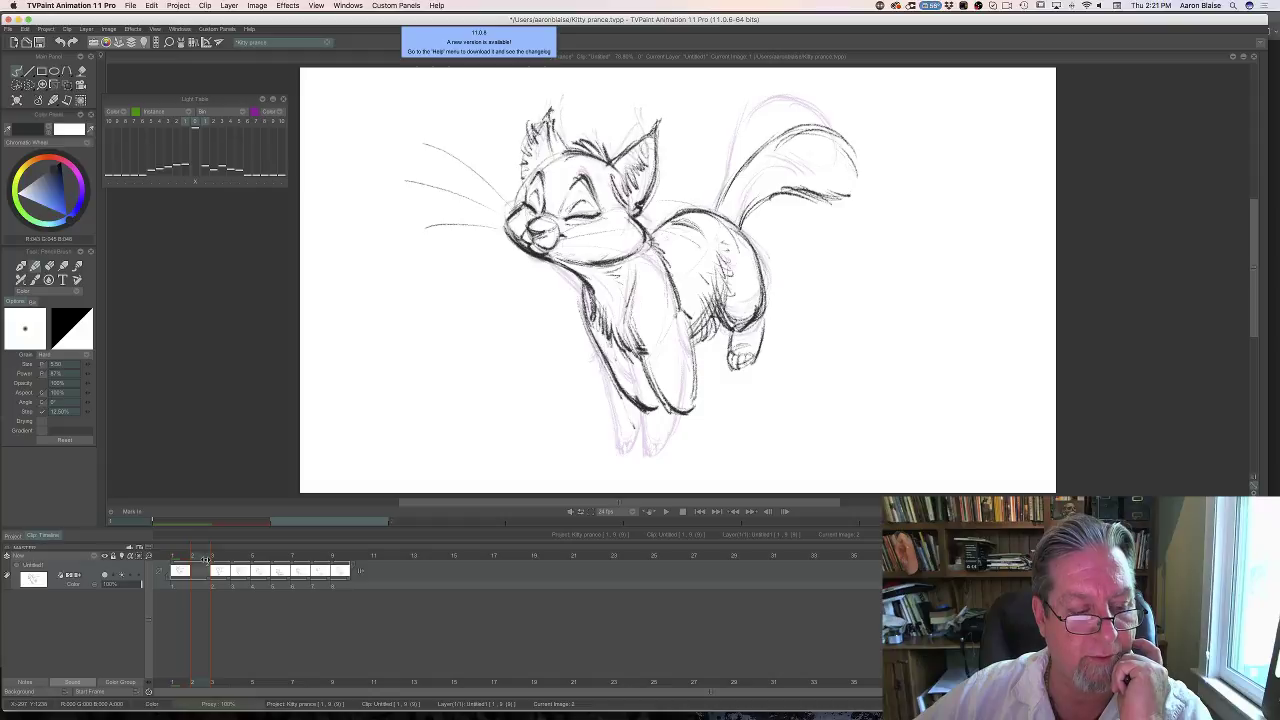
left_click_drag(216, 581, 255, 580)
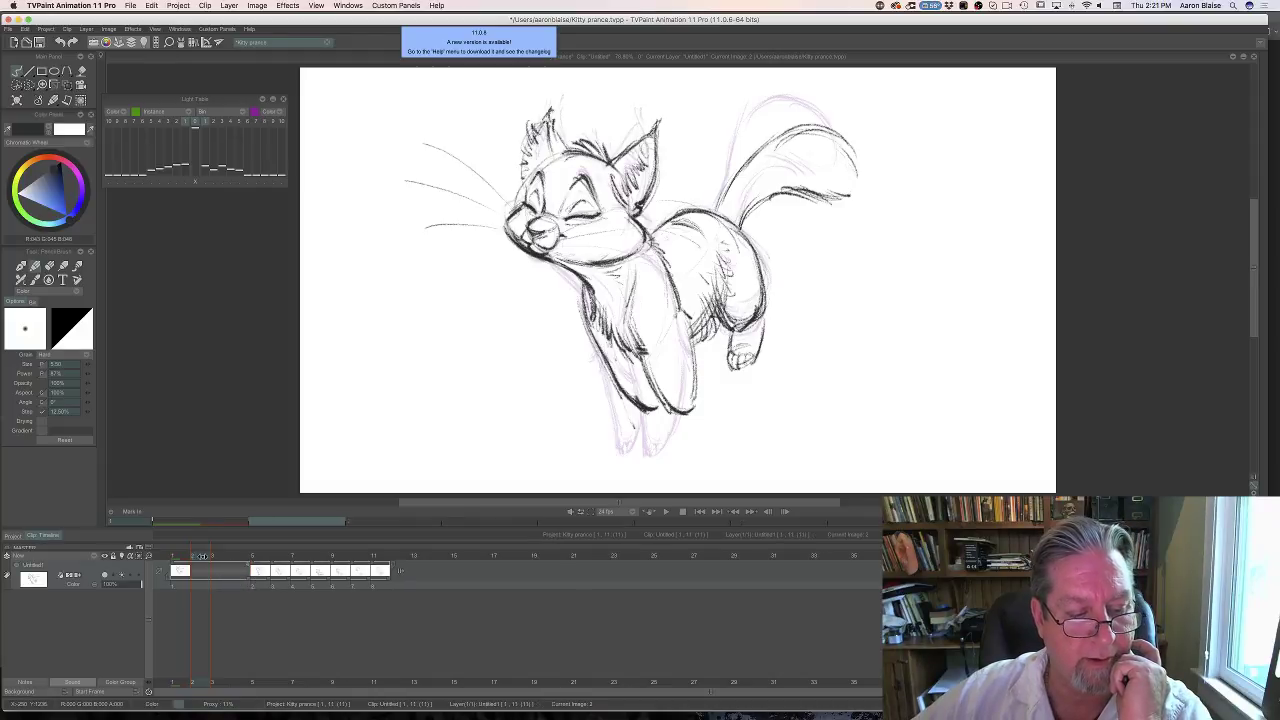
Extend the drawings at frames 5 and 9 to two frames of exposure each and play back the animation.
left_click(257, 556)
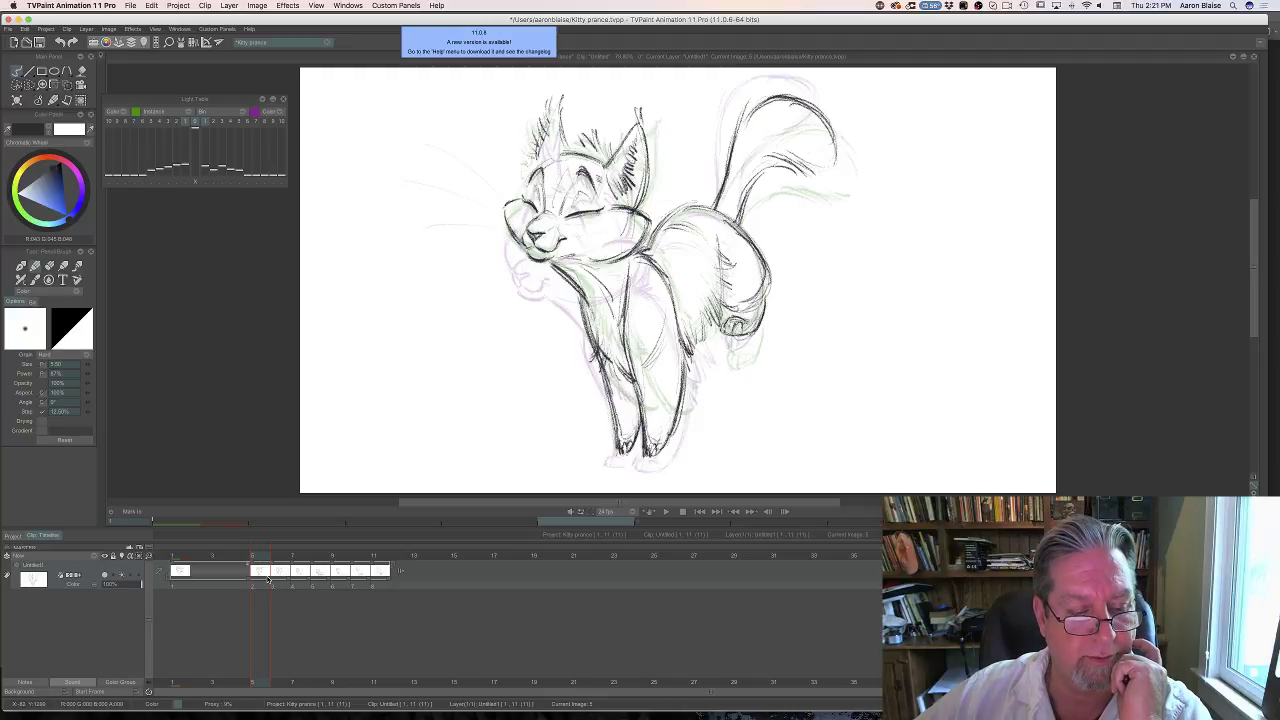
mouse_move(278, 580)
left_mouse_down()
mouse_move(298, 580)
mouse_move(300, 556)
mouse_move(357, 556)
mouse_move(314, 558)
mouse_move(334, 556)
left_mouse_up()
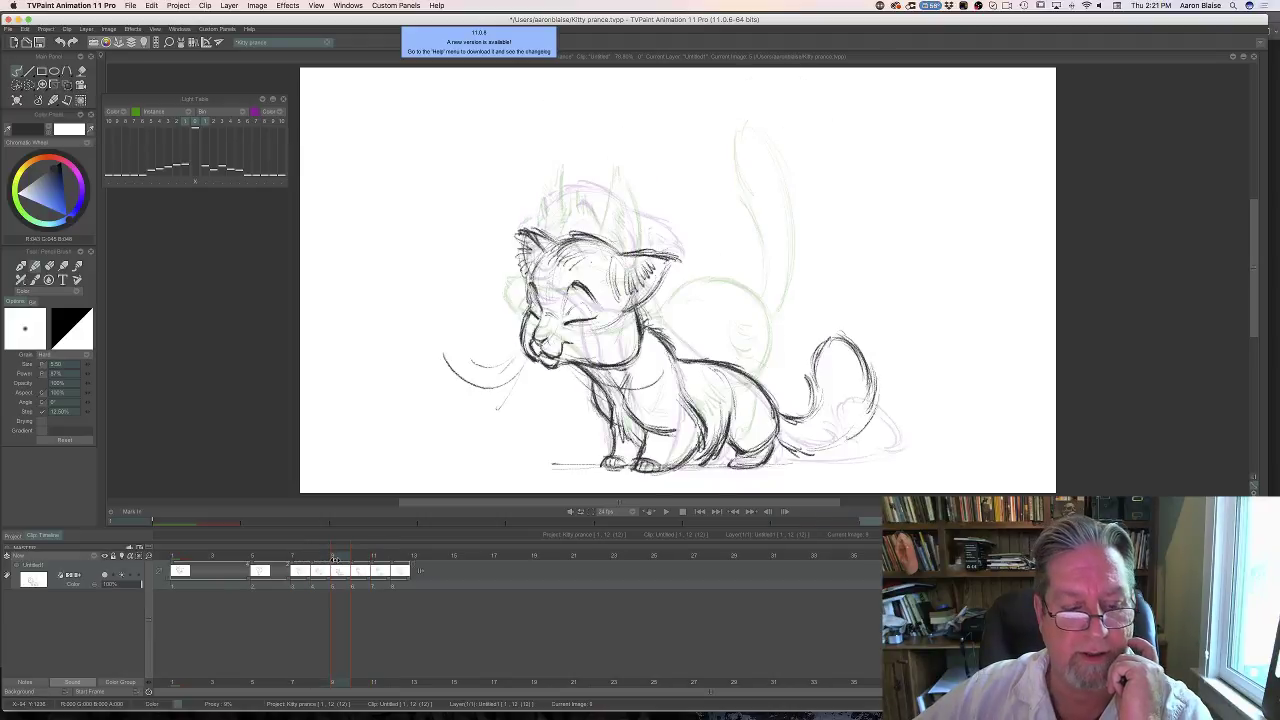
mouse_move(348, 578)
left_mouse_down()
mouse_move(365, 580)
mouse_move(352, 558)
mouse_move(425, 567)
left_mouse_up()
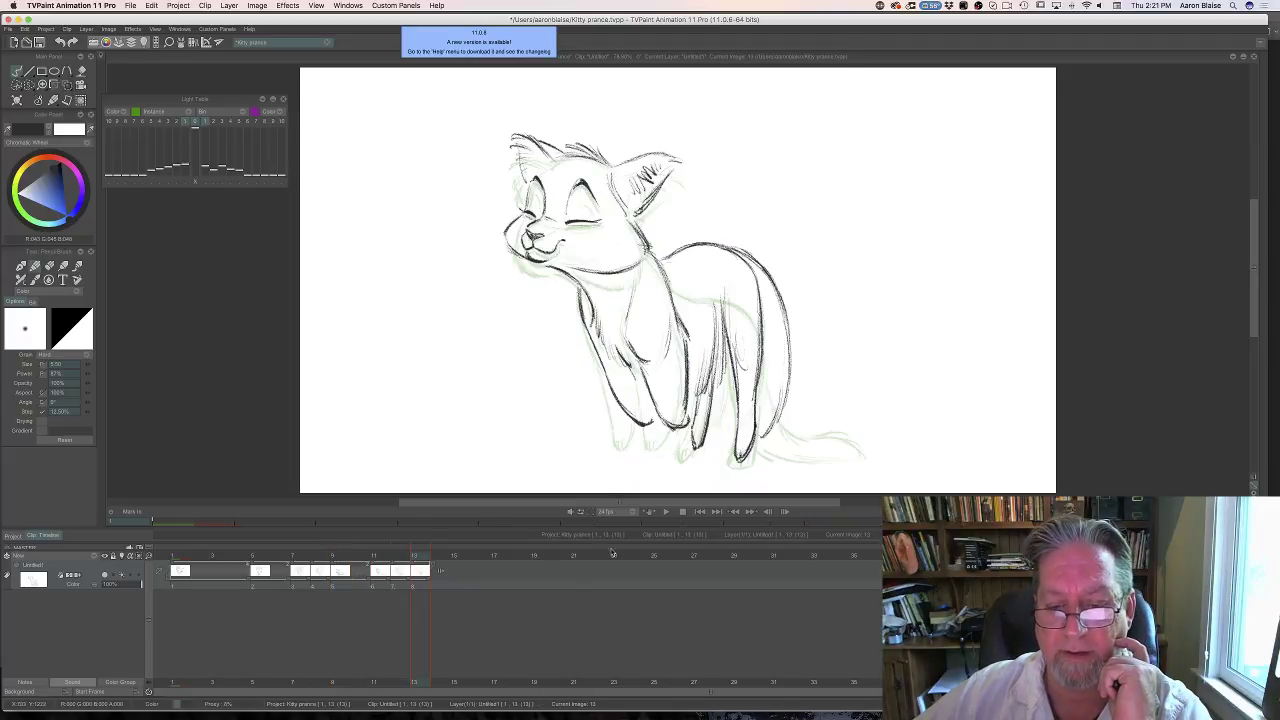
left_click(666, 512)
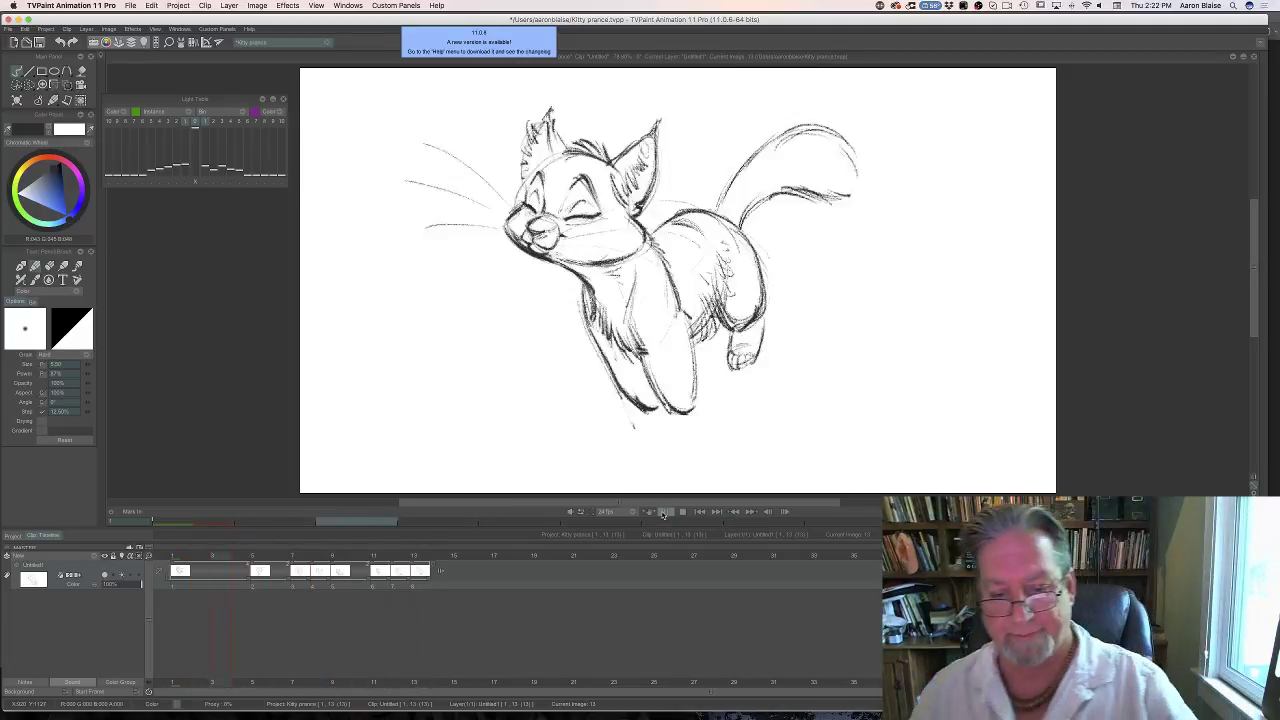
left_click(684, 514)
Clear frame 3 inside the first drawing's hold to make a blank inbetween drawing, and hide the timeline.
mouse_move(379, 560)
left_mouse_down()
mouse_move(211, 560)
mouse_move(274, 572)
mouse_move(256, 572)
left_mouse_up()
left_click(214, 572)
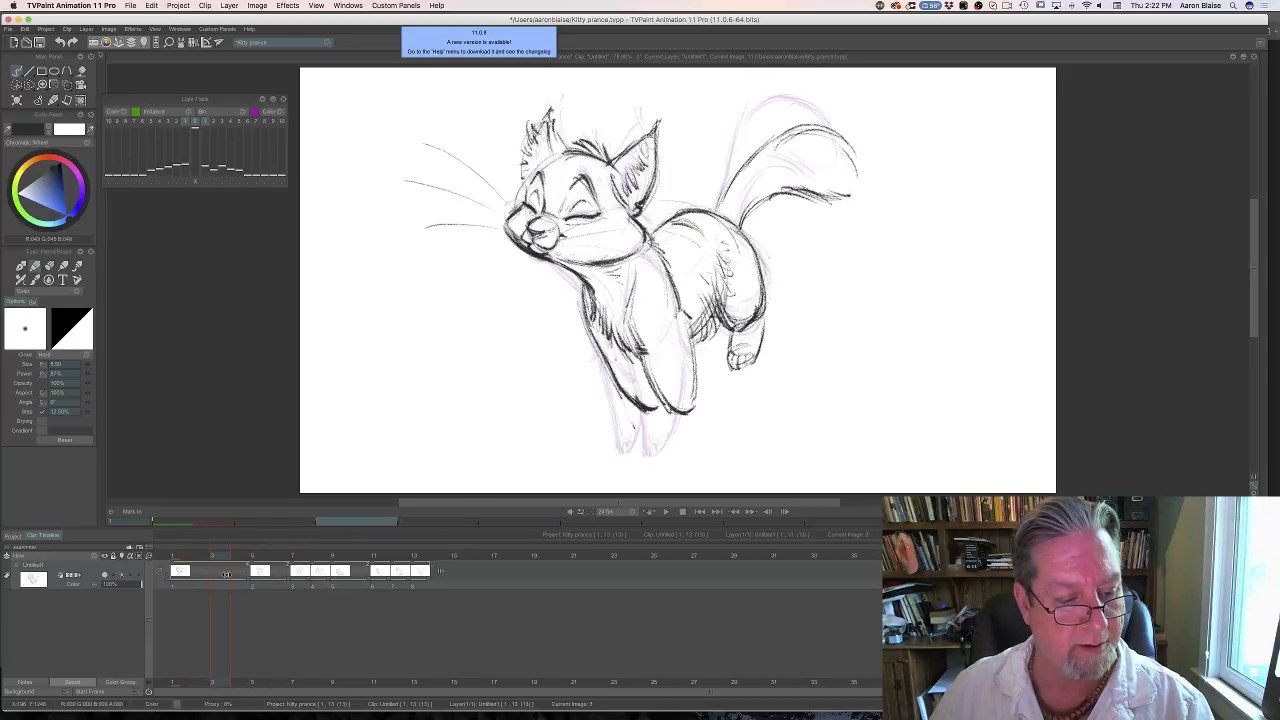
left_click(16, 101)
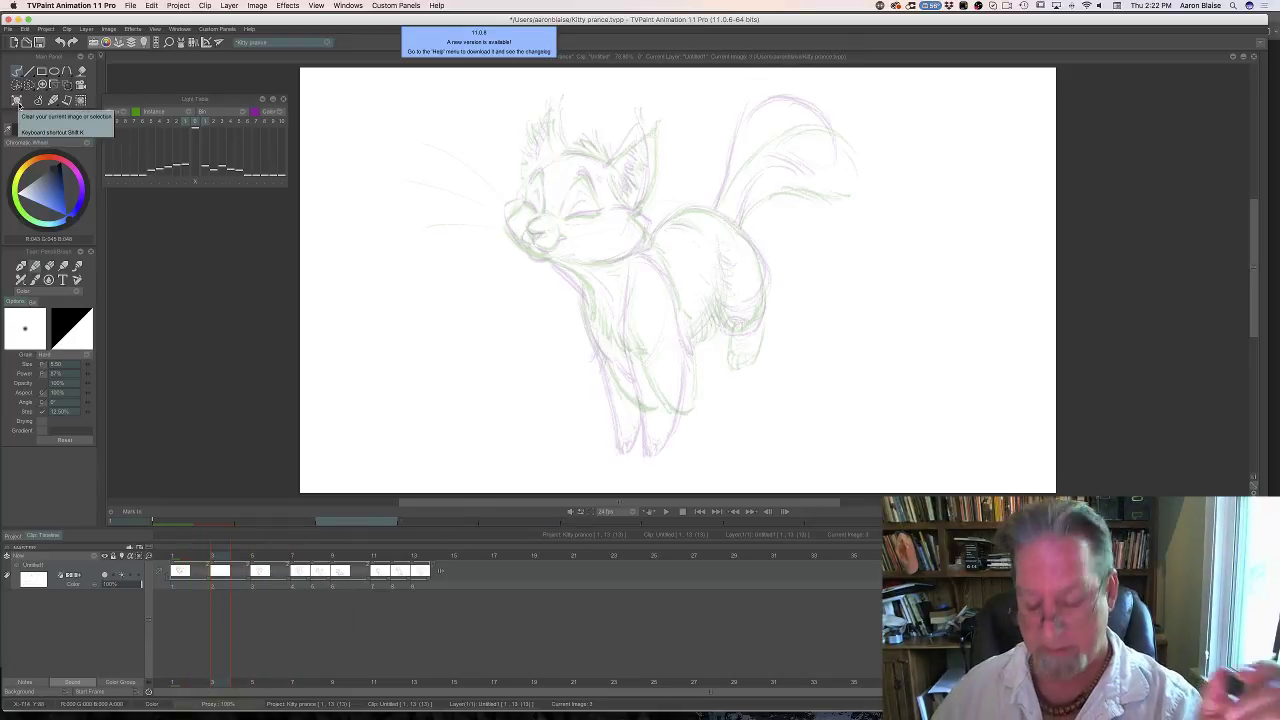
key("ctrl+z")
left_click(16, 101)
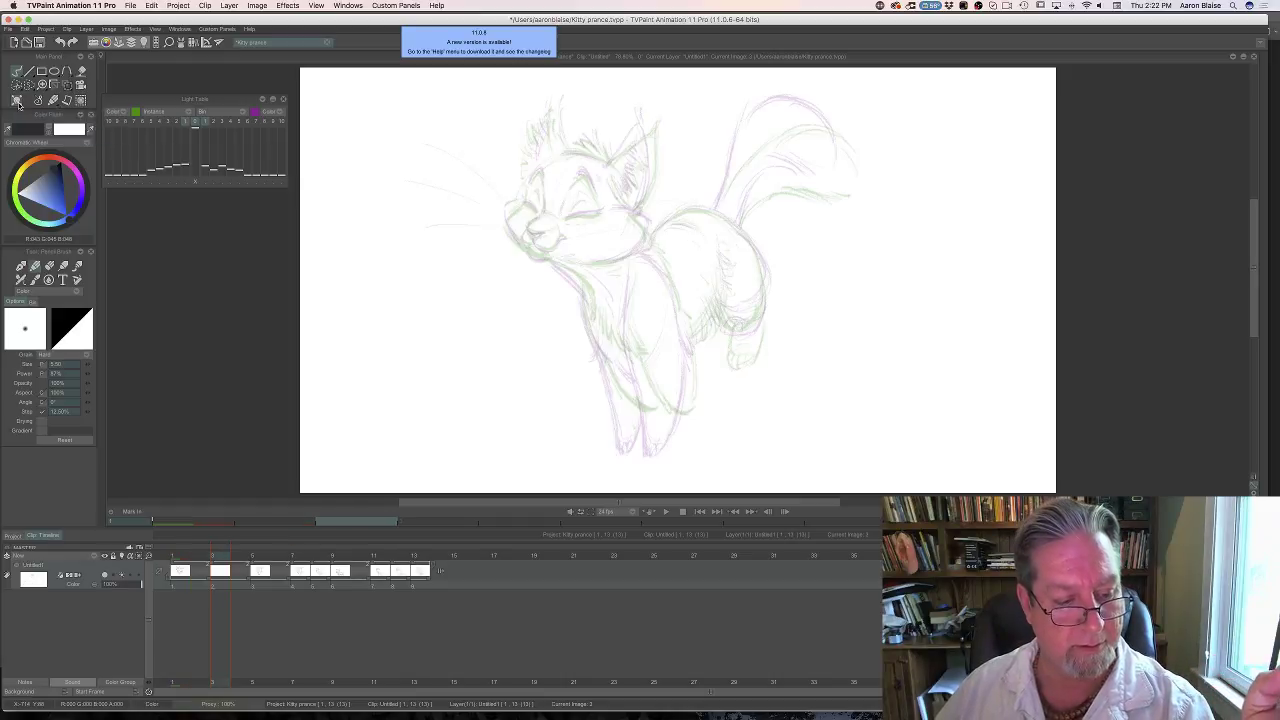
key("Tab")
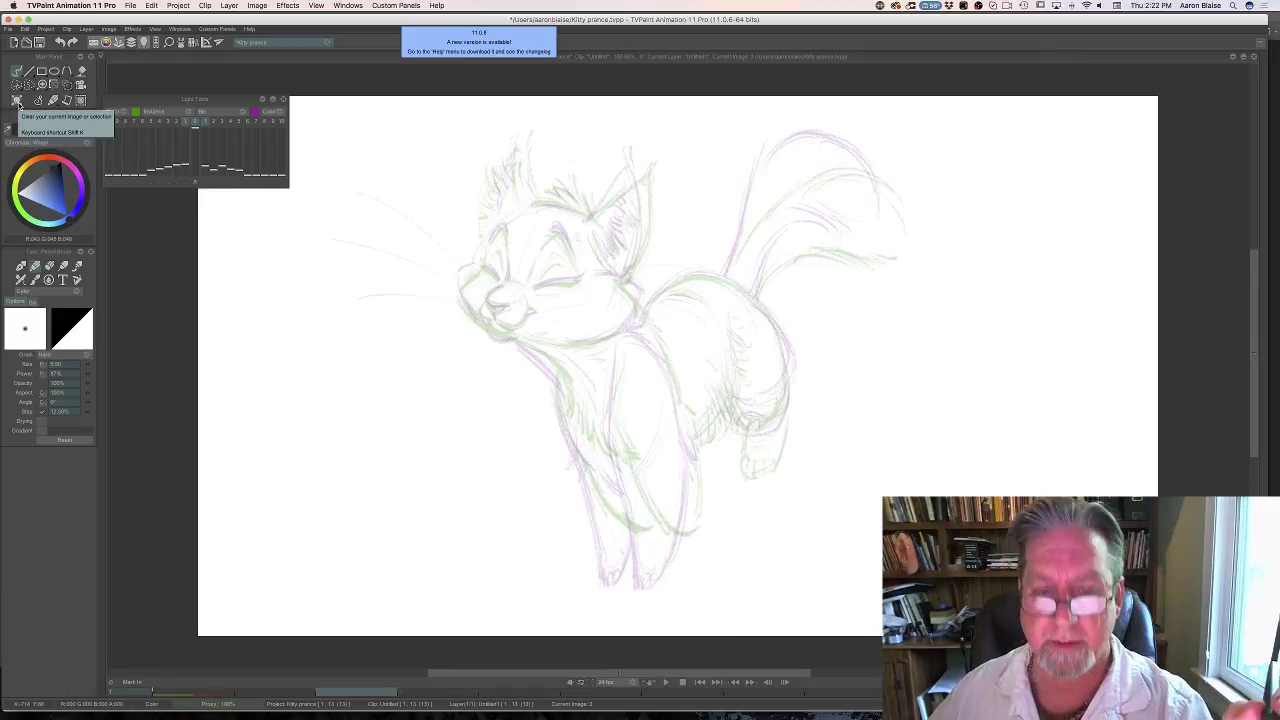
key("ctrl+z")
left_click(16, 101)
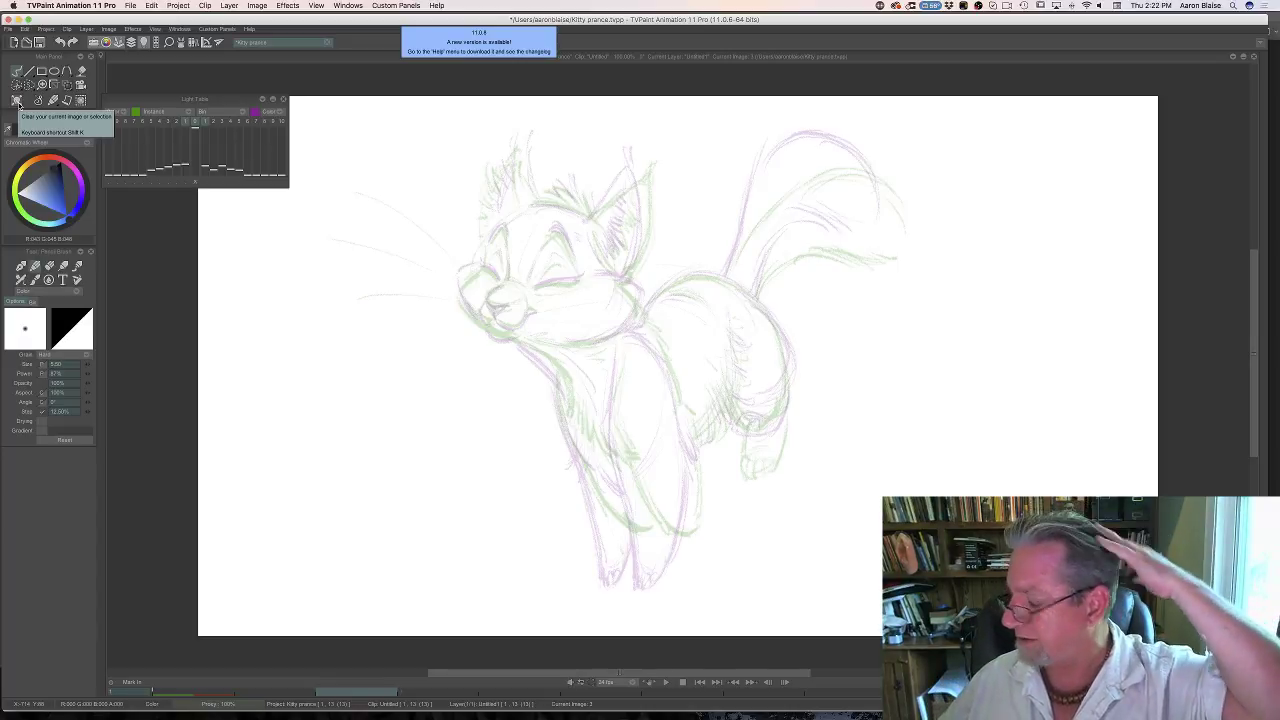
key("ctrl+z")
left_click(16, 101)
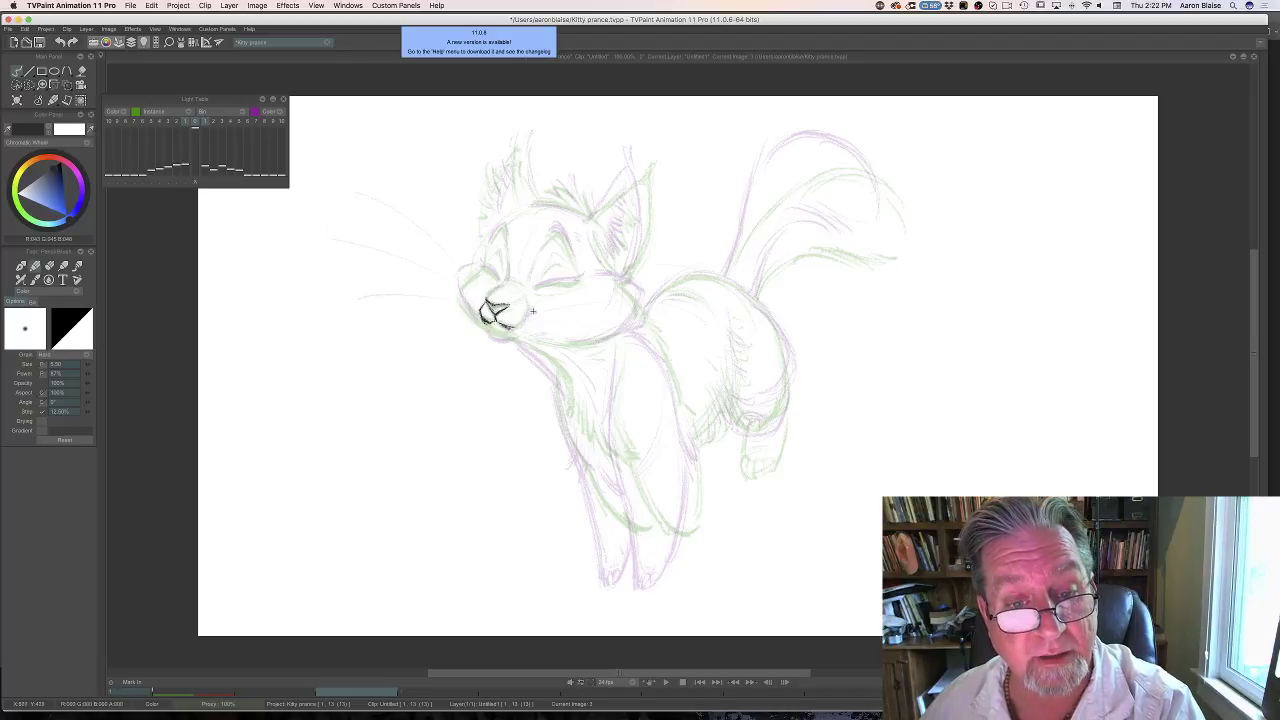
Draw the inbetween's nose, mouth, chin and closed-eye lines at frame 3, flipping to the previous drawing to compare.
left_click_drag(533, 313, 493, 336)
key("Left")
key("Right")
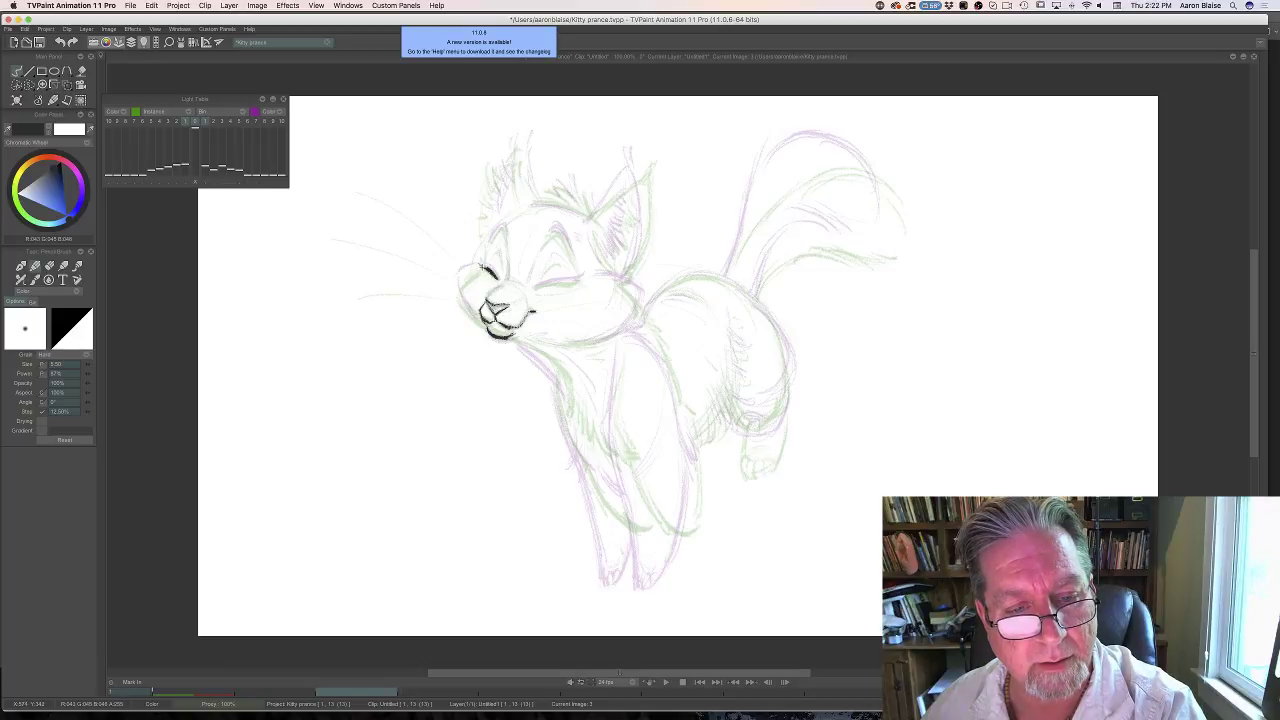
left_click_drag(538, 286, 574, 280)
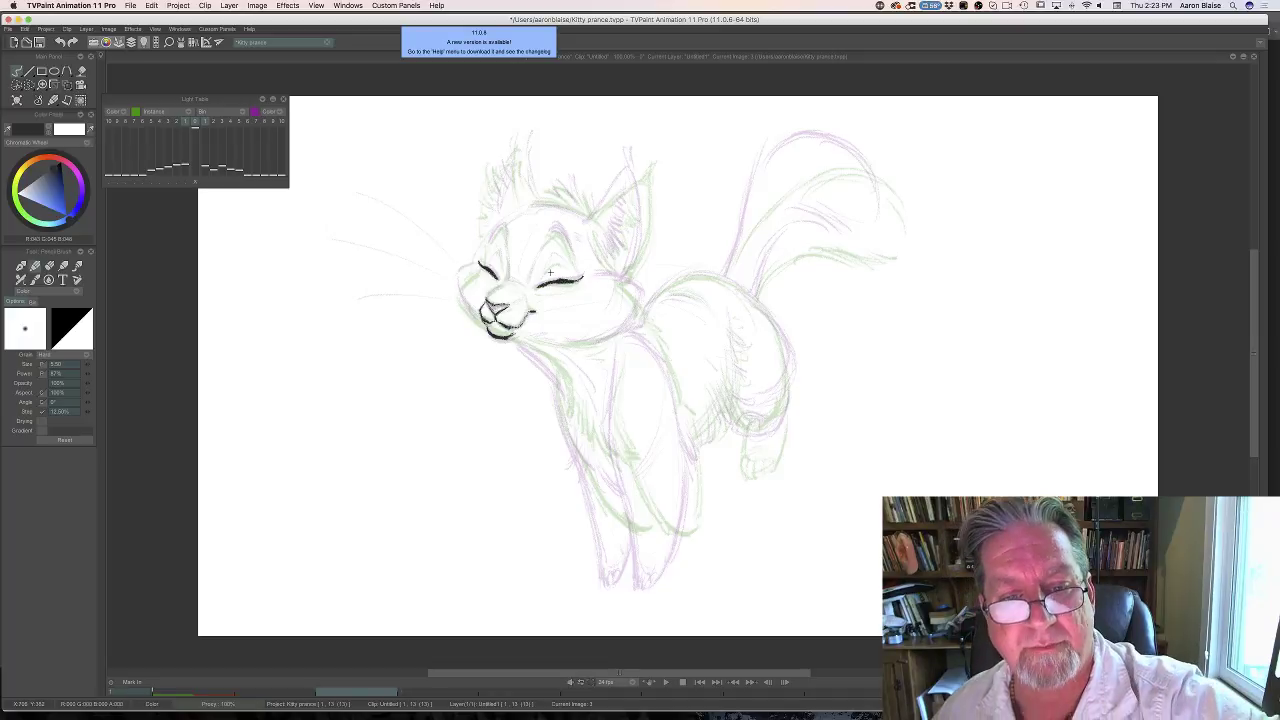
key("Left")
key("Right")
key("Left")
key("Right")
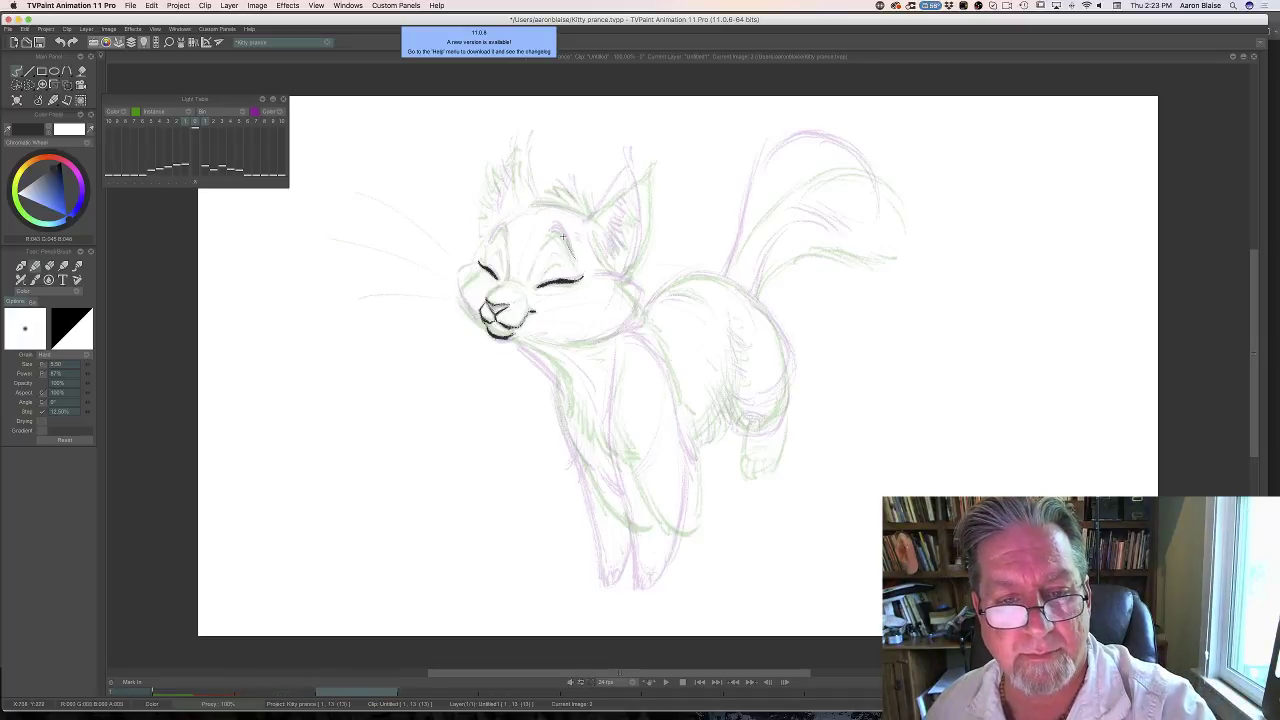
Draw the arched brow and eyelid outline around the near eye, checking it against the previous drawing.
mouse_move(563, 237)
left_mouse_down()
mouse_move(552, 250)
mouse_move(566, 244)
mouse_move(580, 270)
left_mouse_up()
left_click_drag(552, 230, 568, 252)
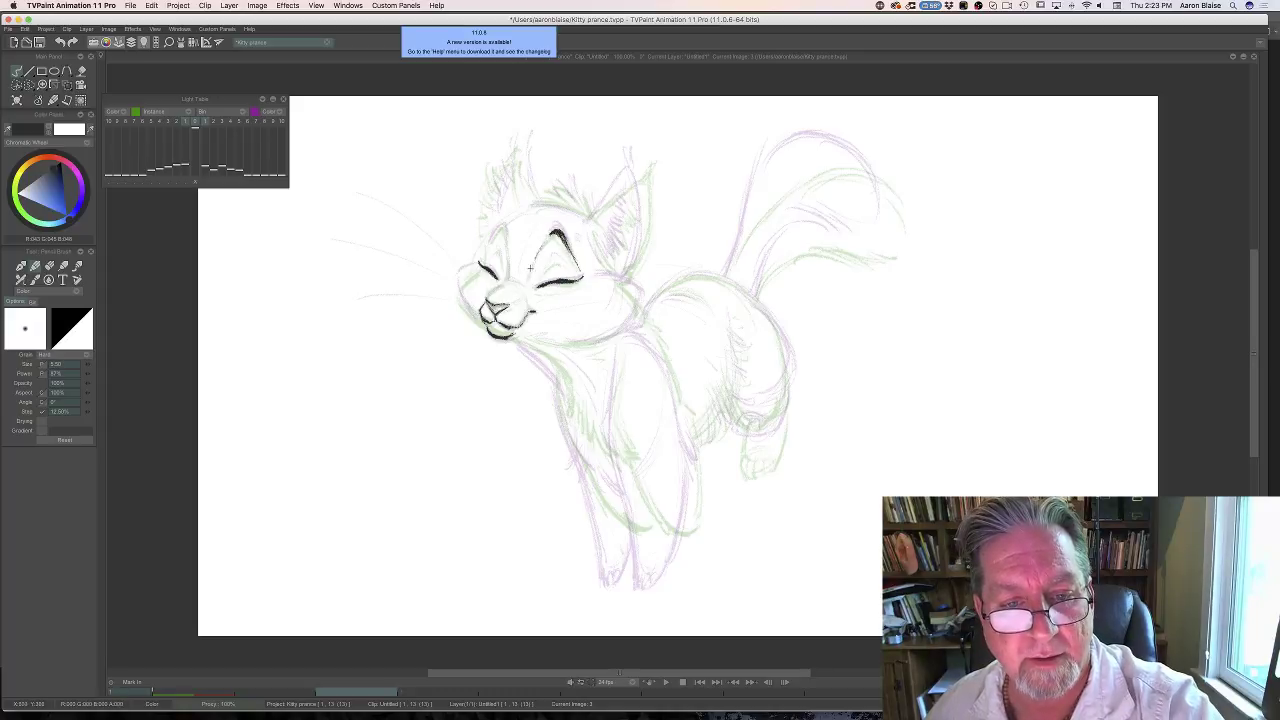
key("Left")
key("Right")
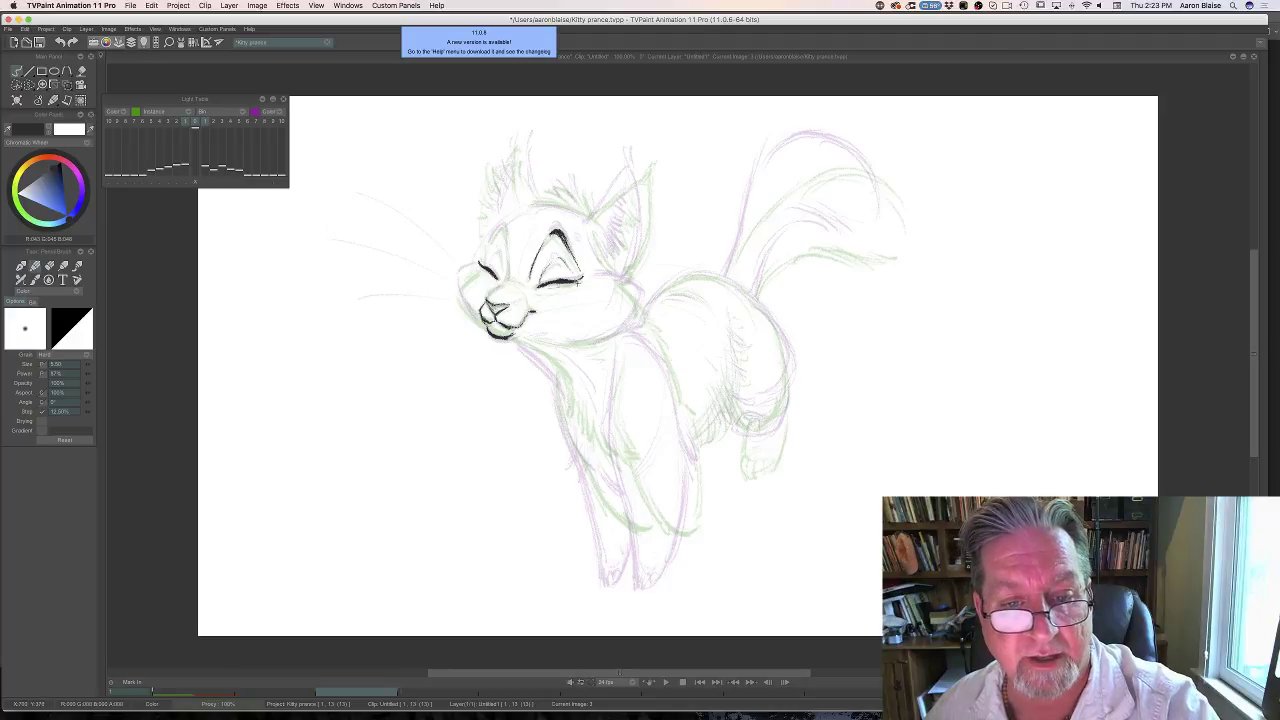
left_click_drag(578, 282, 545, 288)
key("Left")
key("Right")
Draw the arched brow and lid lines around the far eye and the nose bridge, flipping between neighbouring drawings.
left_click_drag(503, 226, 486, 256)
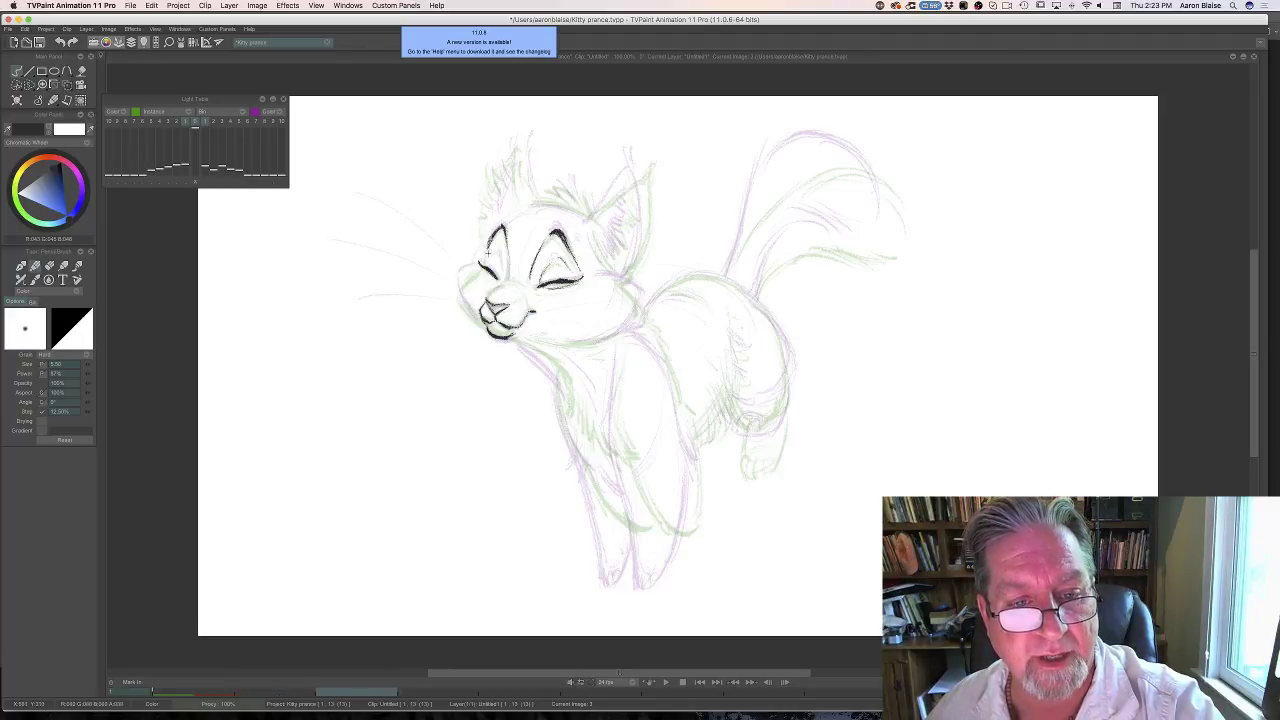
key("Left")
key("Right")
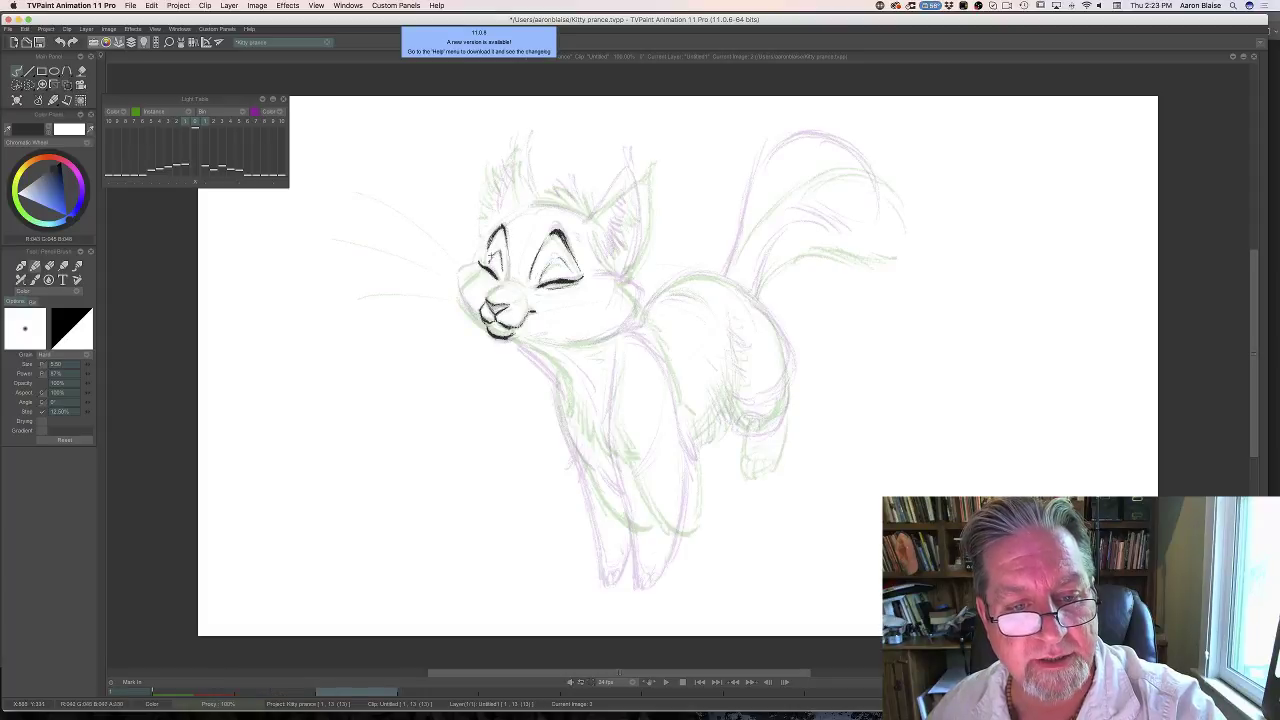
key("Left")
key("Right")
key("Left")
key("Right")
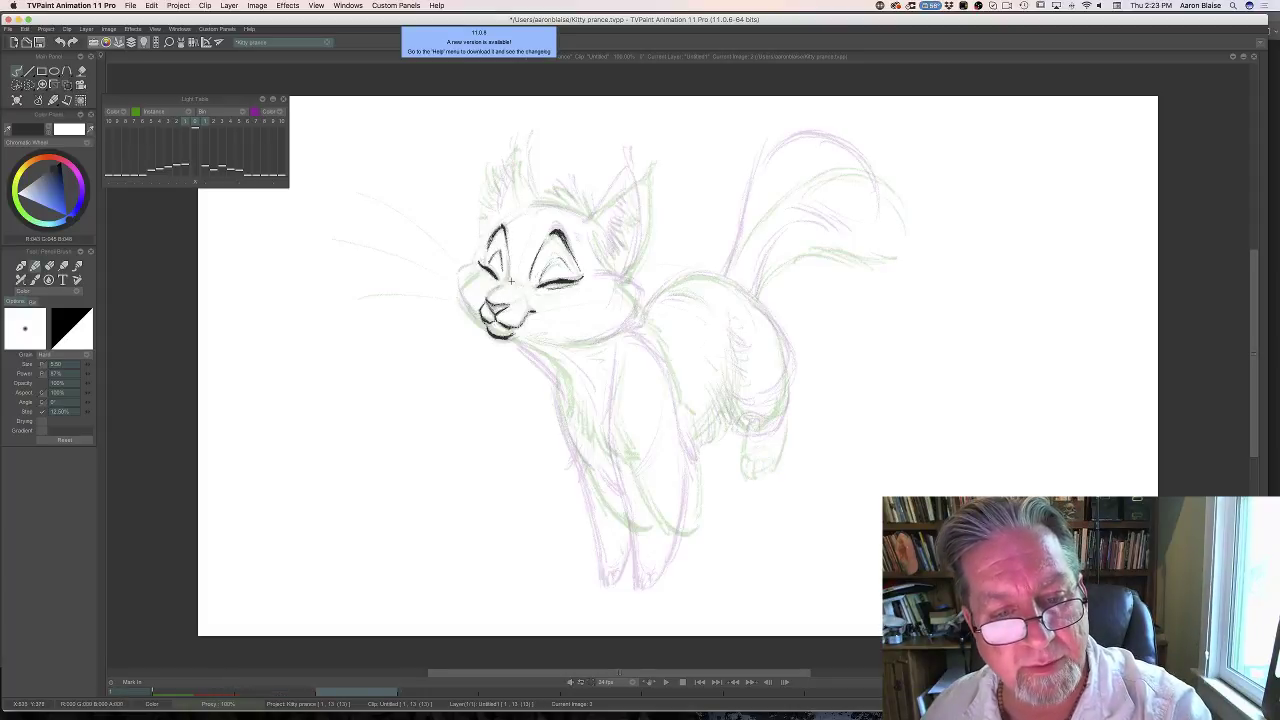
key("Left")
key("Right")
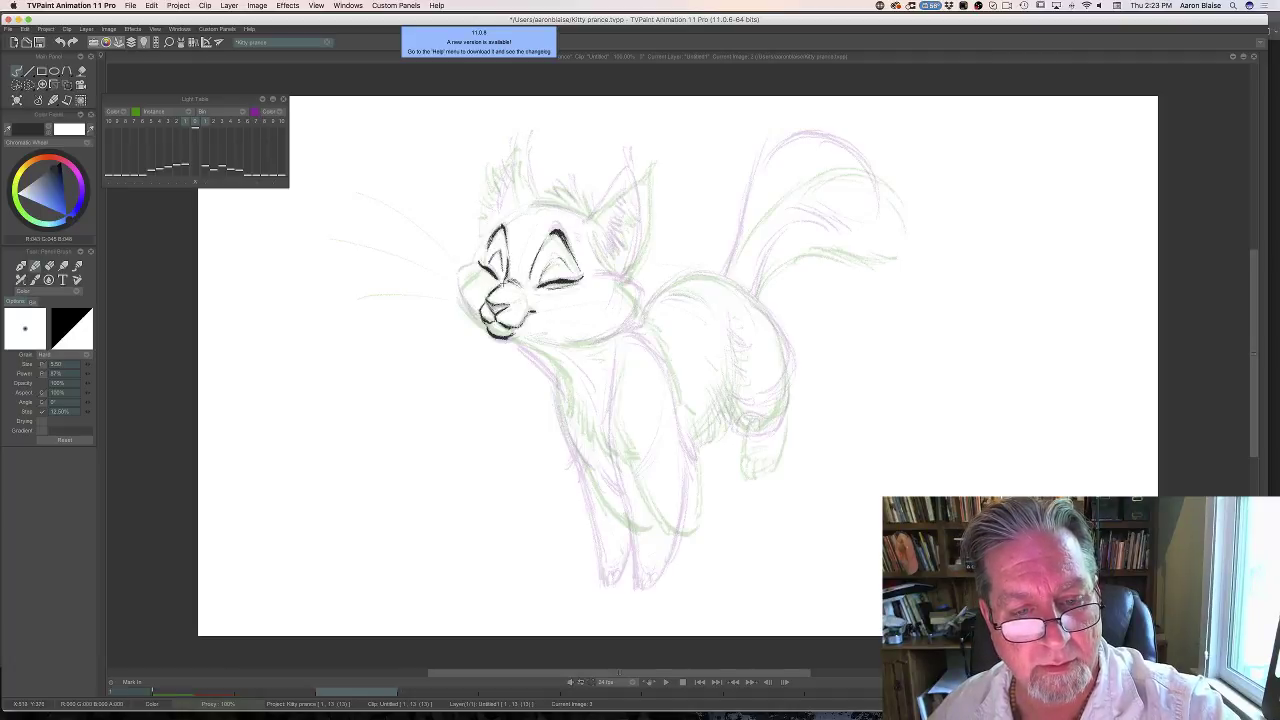
key("Right")
key("Left")
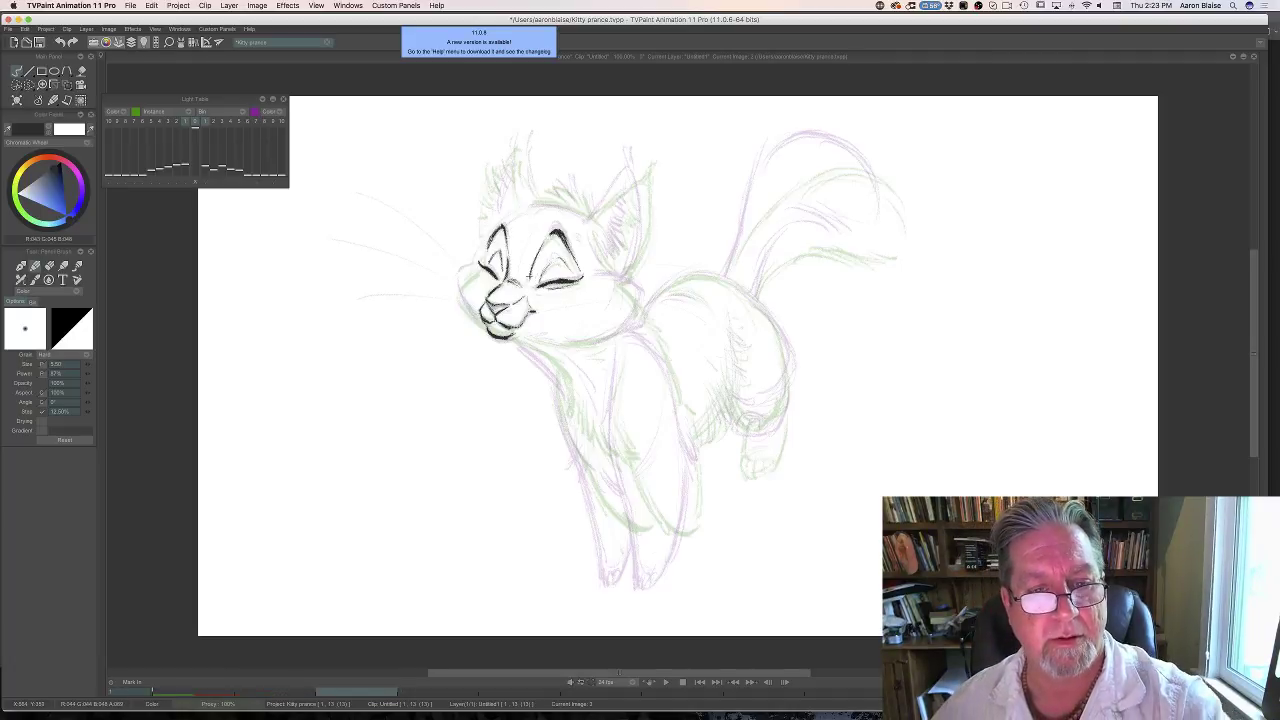
Draw the far cheek's rounded contour from beneath the eye to the chin, comparing it with the next drawing.
mouse_move(480, 265)
left_mouse_down()
mouse_move(459, 282)
mouse_move(485, 329)
mouse_move(472, 316)
left_mouse_up()
key("Right")
key("Left")
key("Right")
key("Left")
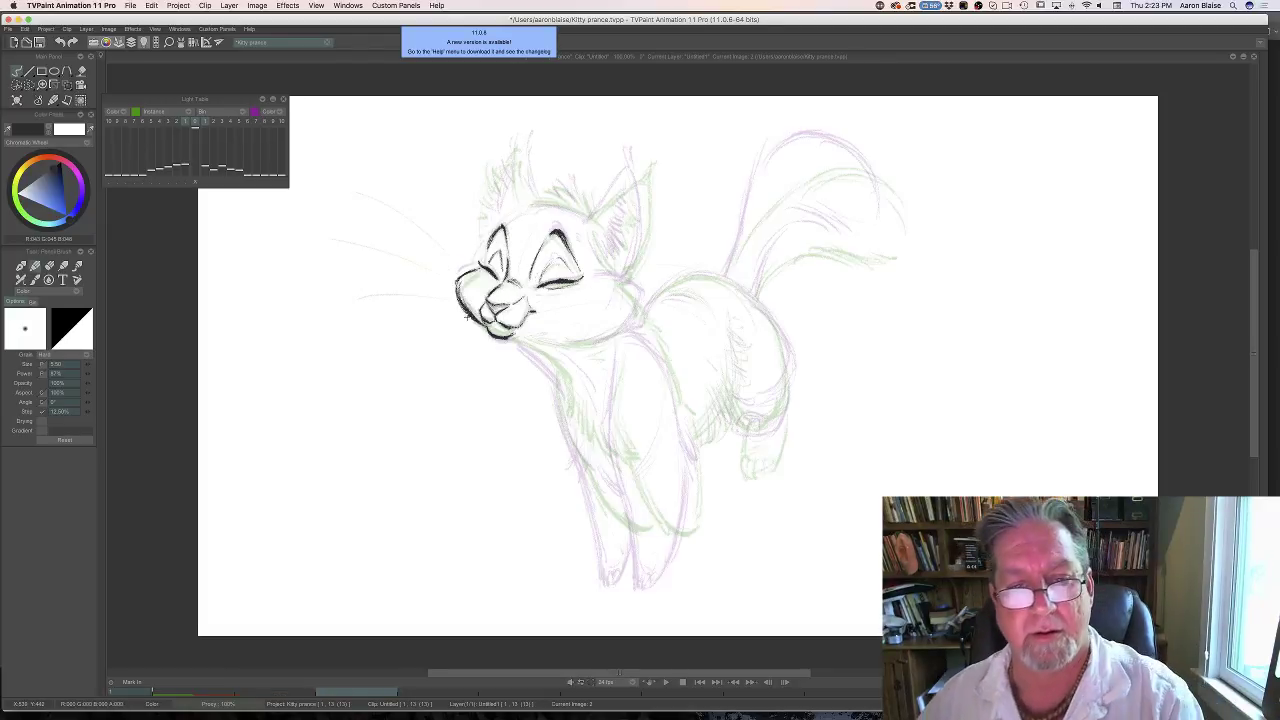
key("Right")
key("Right")
Draw the near cheek's contour and the throat line below the chin, flipping to the previous drawing to compare.
mouse_move(615, 285)
left_mouse_down()
mouse_move(594, 281)
mouse_move(642, 300)
mouse_move(621, 329)
mouse_move(640, 293)
mouse_move(598, 337)
mouse_move(558, 345)
mouse_move(558, 377)
left_mouse_up()
key("Left")
key("Right")
key("Left")
key("Right")
key("Left")
key("Right")
left_click_drag(515, 341, 546, 362)
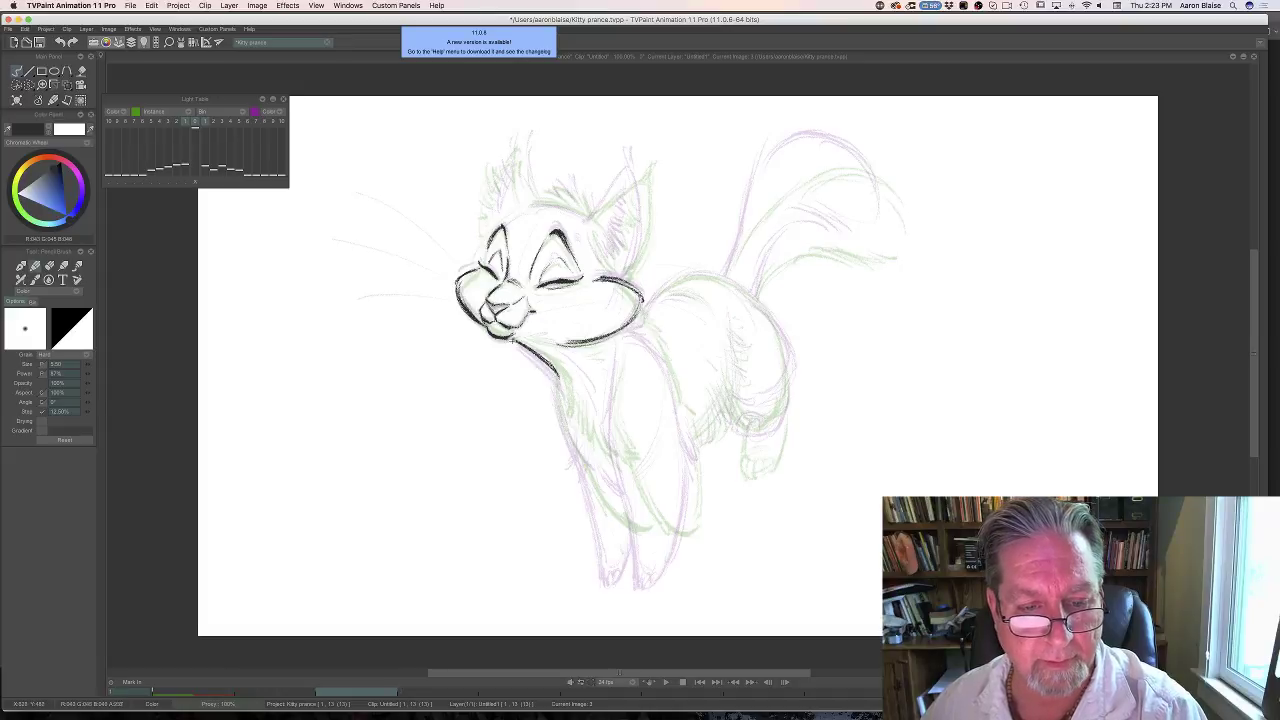
key("Left")
key("Right")
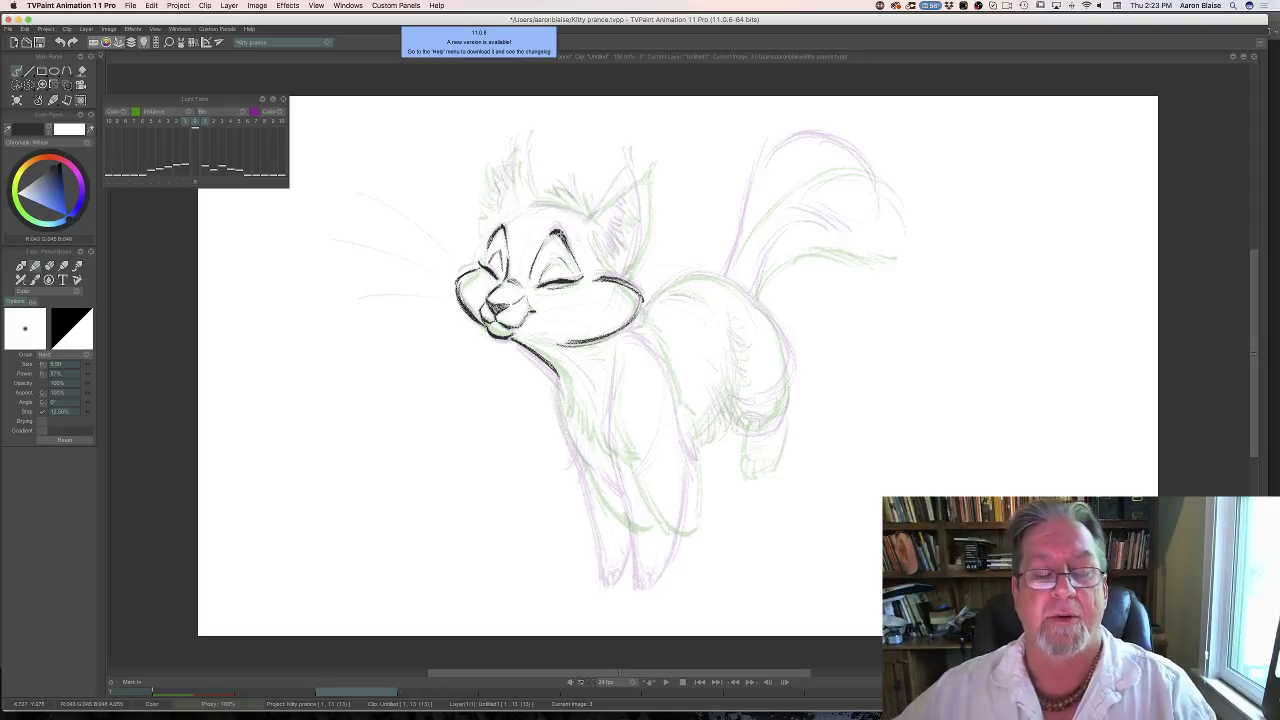
key("Left")
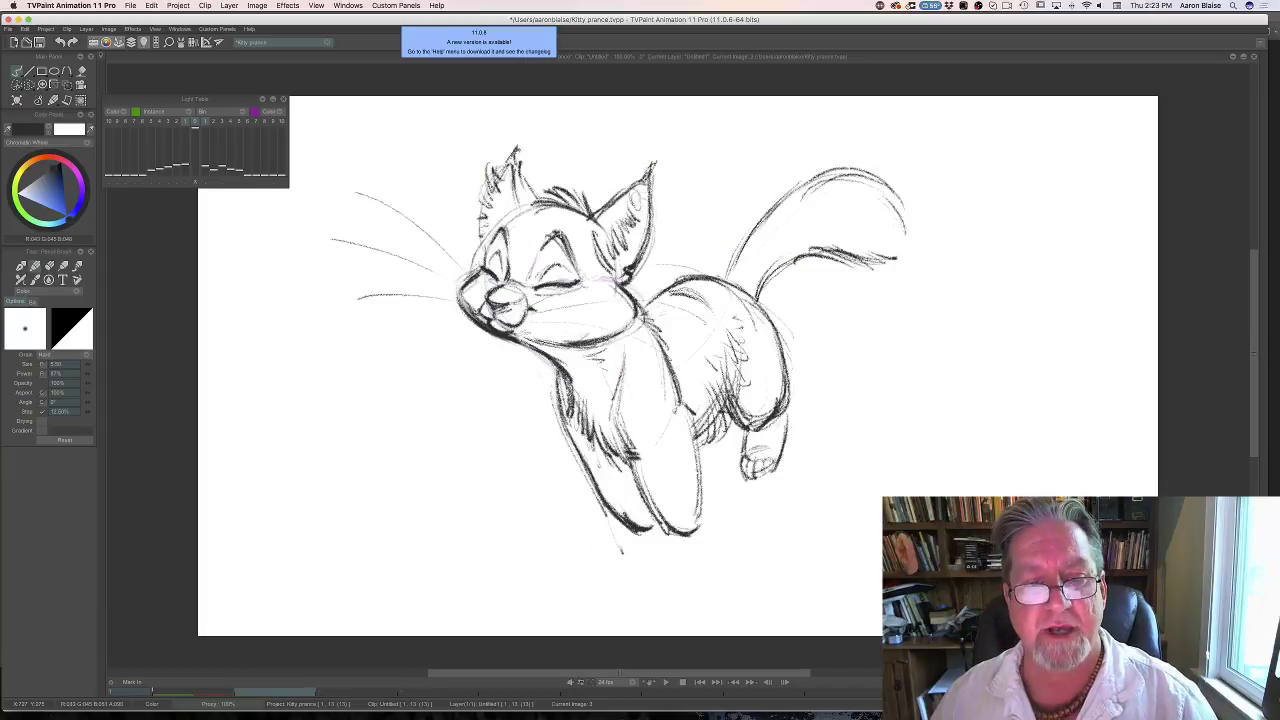
key("Right")
key("Left")
key("Right")
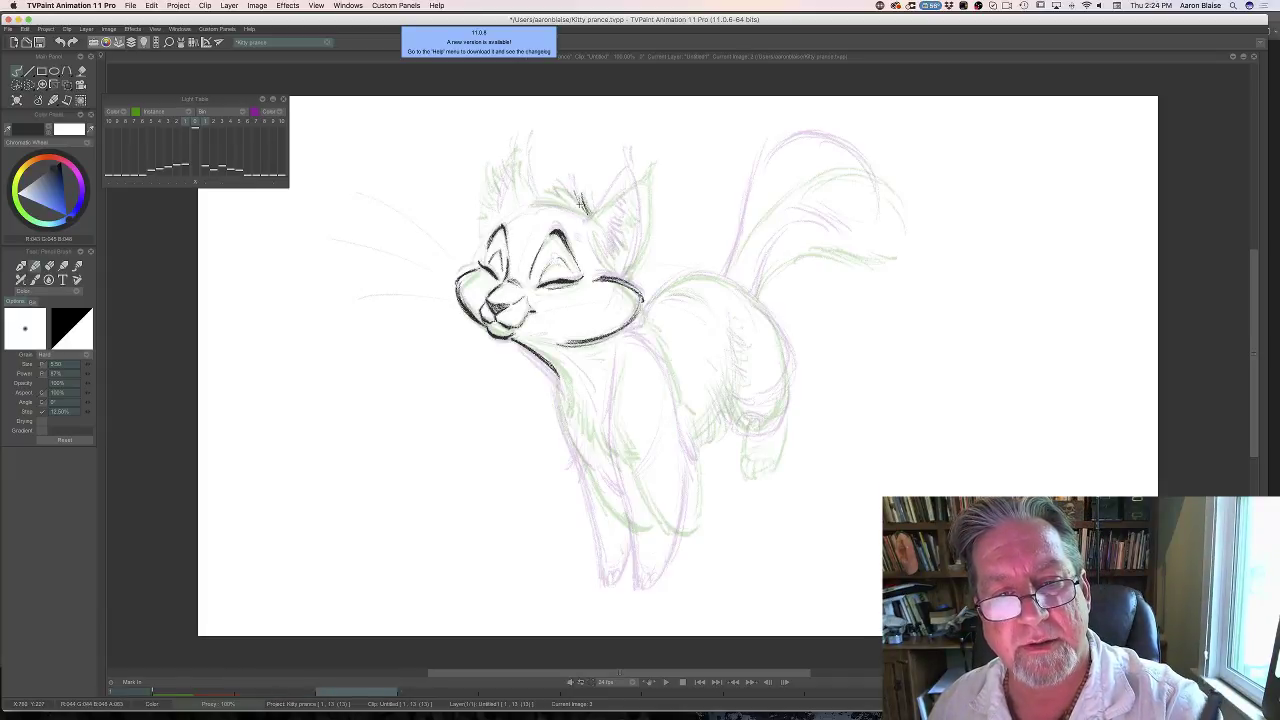
Draw the tuft of hair on top of the head and the far ear with its furry outer edge.
mouse_move(580, 212)
left_mouse_down()
mouse_move(558, 184)
mouse_move(532, 192)
left_mouse_up()
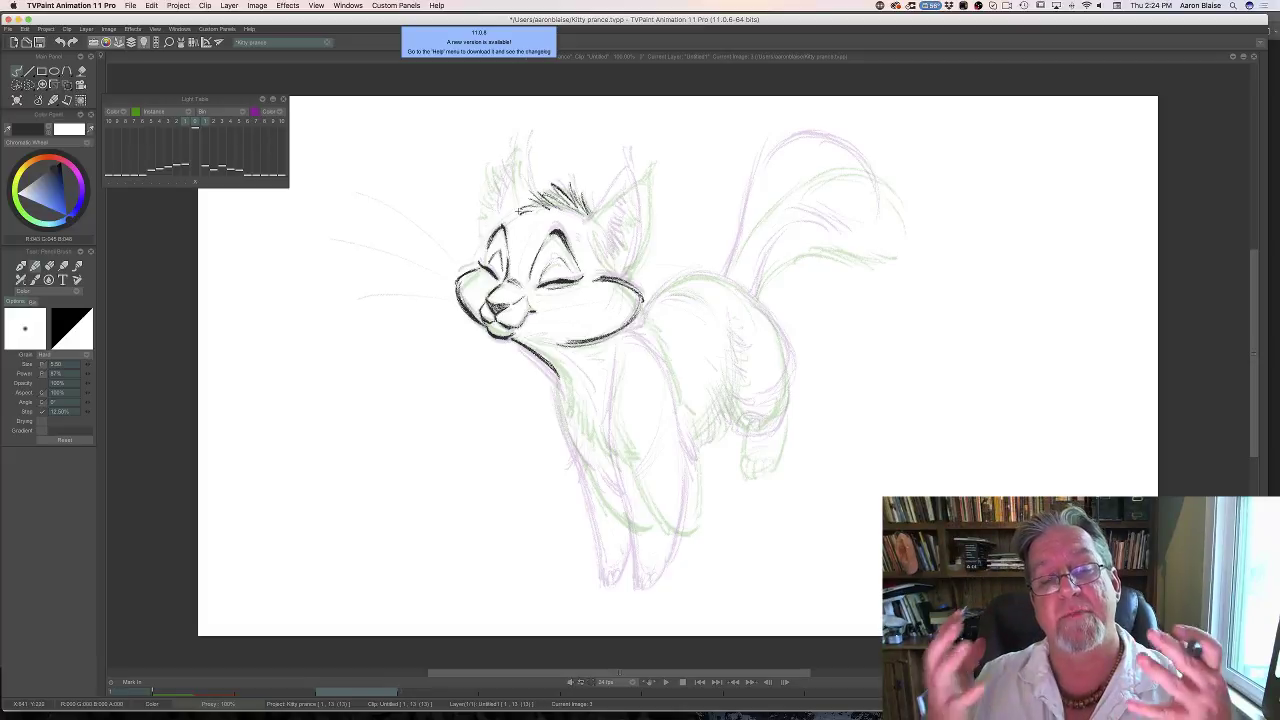
key("Left")
key("Right")
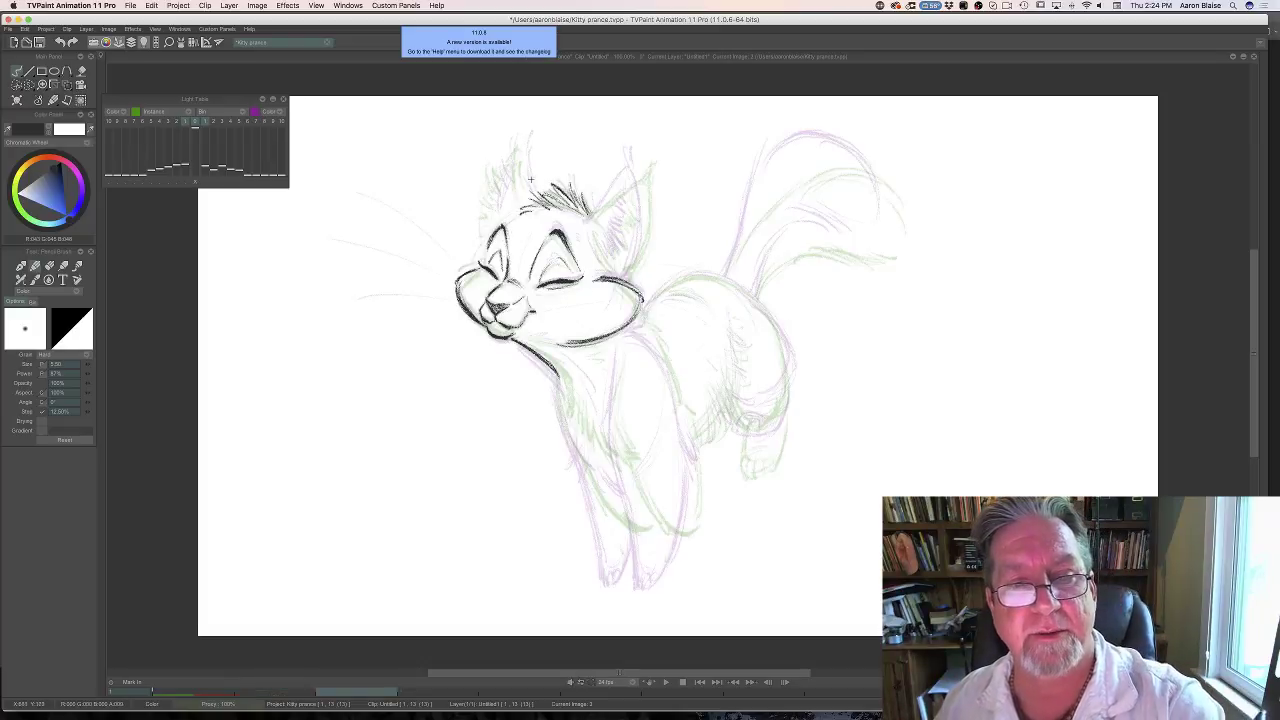
left_click_drag(536, 192, 518, 142)
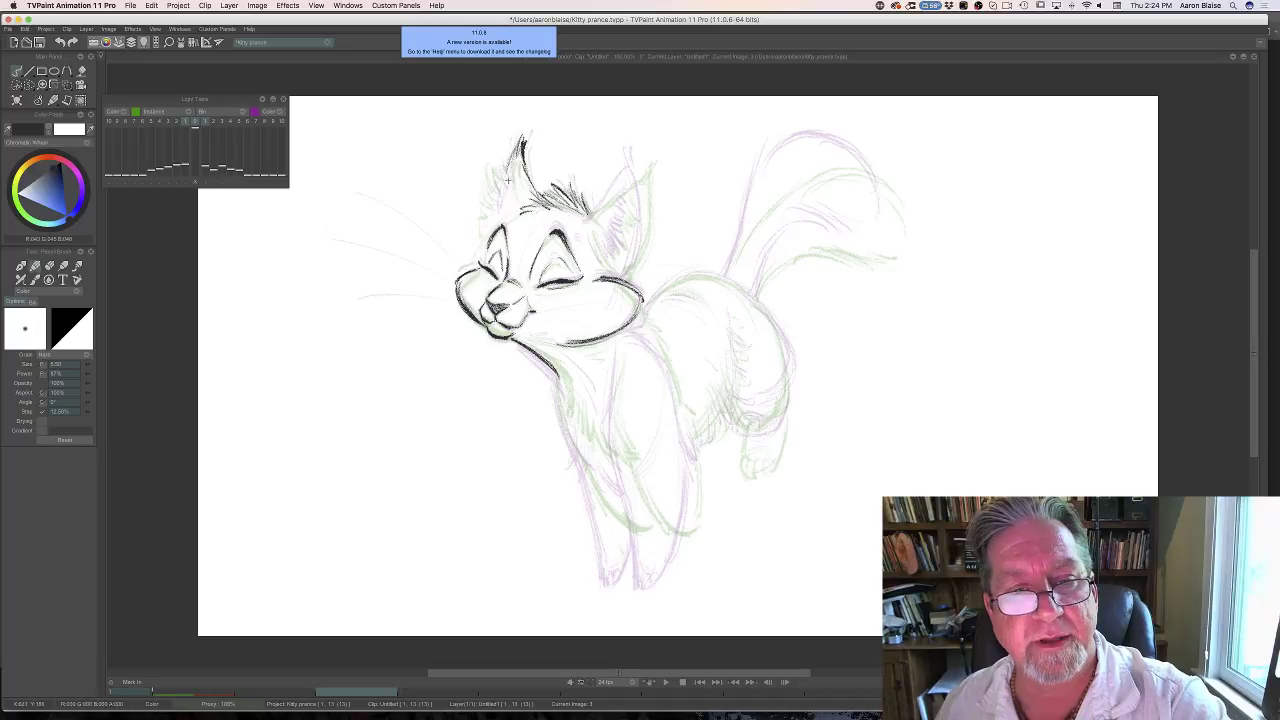
mouse_move(518, 198)
left_mouse_down()
mouse_move(514, 158)
mouse_move(513, 176)
mouse_move(500, 152)
mouse_move(487, 222)
left_mouse_up()
key("Left")
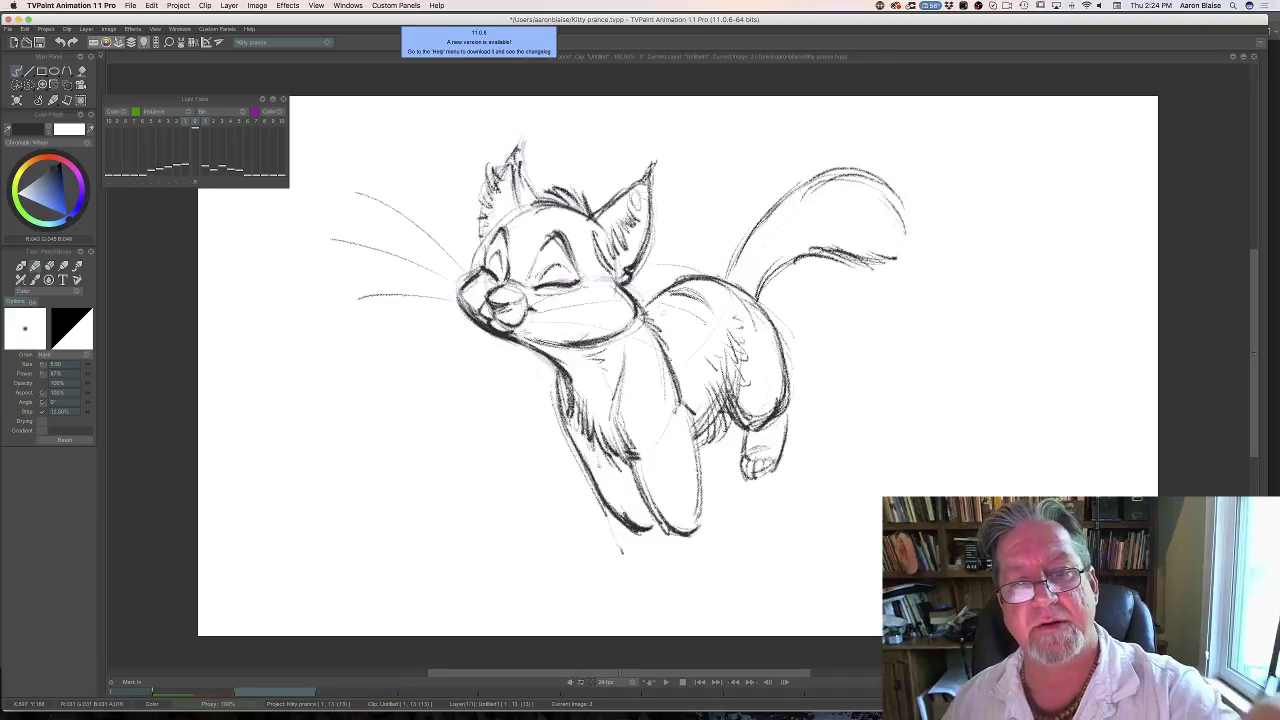
key("Right")
Draw the near ear's outline and its inner fur shading, flipping against the previous drawing.
mouse_move(590, 214)
left_mouse_down()
mouse_move(642, 156)
mouse_move(640, 258)
left_mouse_up()
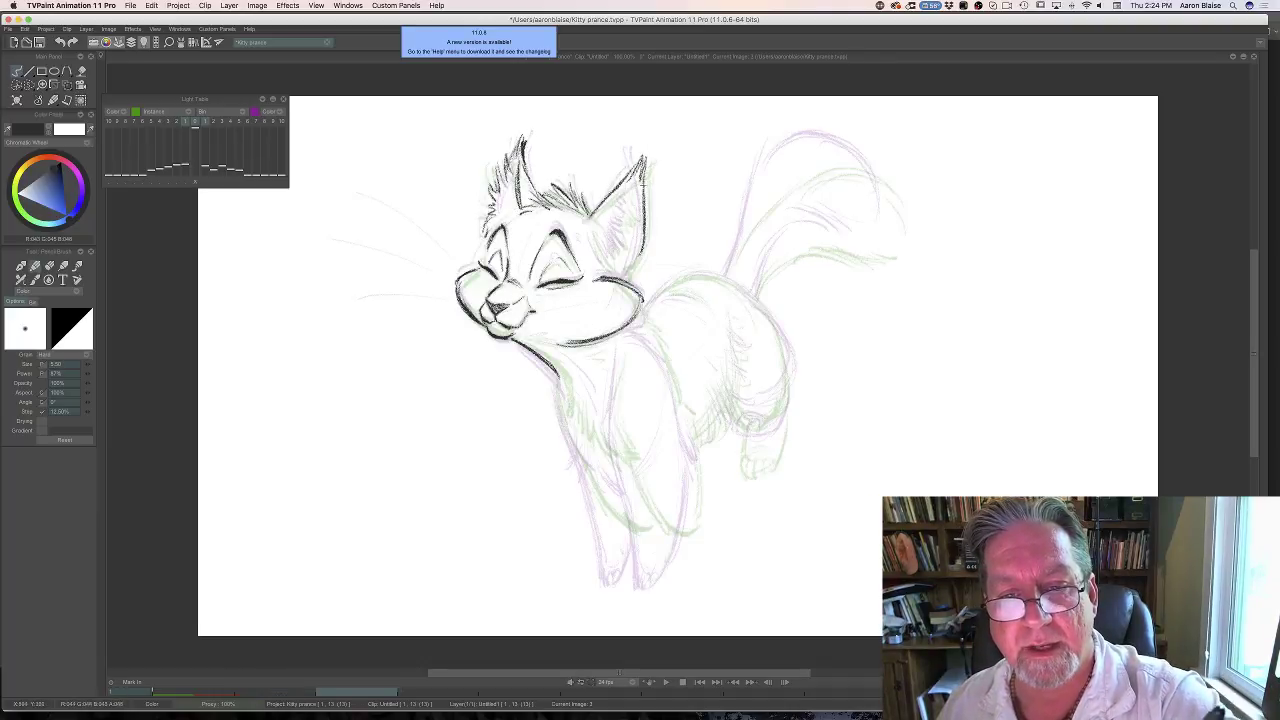
left_click_drag(646, 180, 624, 268)
left_click_drag(628, 196, 604, 260)
key("Left")
key("Right")
key("Left")
key("Right")
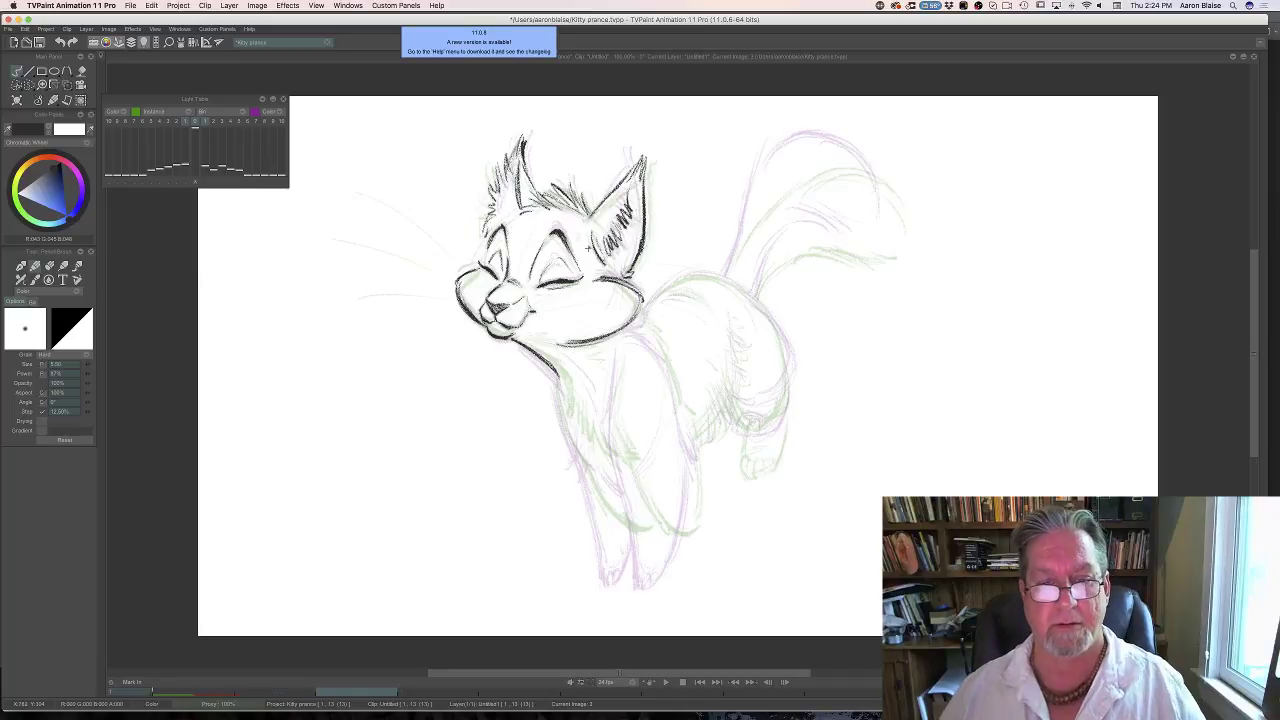
key("Left")
key("Right")
Draw the shaggy chest fur and the far shoulder line behind it.
mouse_move(565, 400)
left_mouse_down()
mouse_move(573, 438)
mouse_move(612, 472)
left_mouse_up()
key("Left")
key("Right")
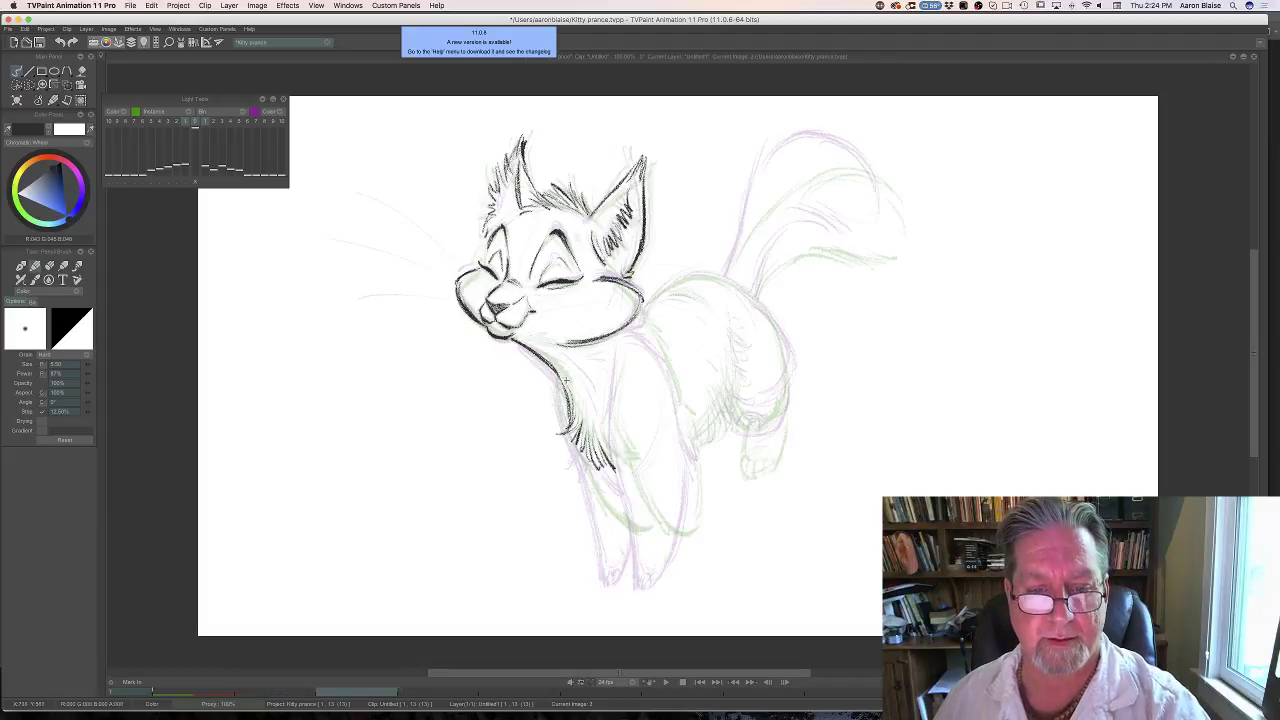
left_click_drag(558, 390, 560, 432)
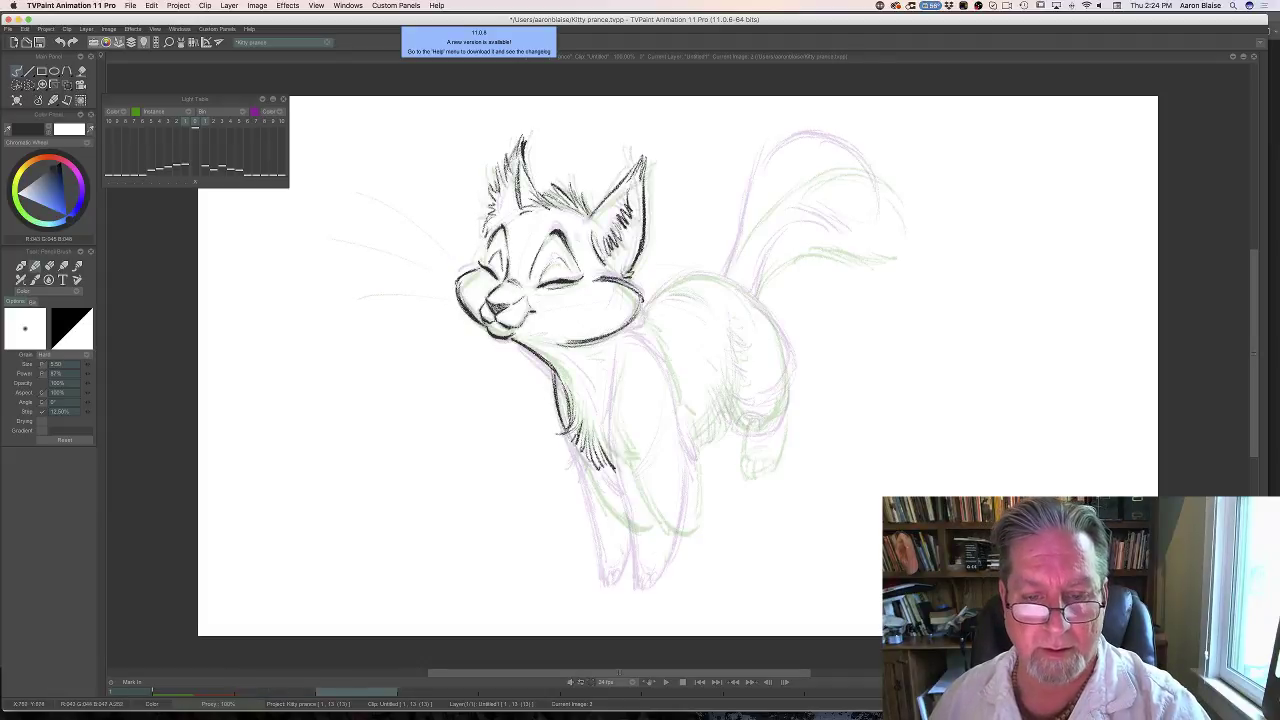
key("Left")
key("Right")
Draw the near foreleg's front contour from the shoulder down and around the bottom of its paw, flipping to the previous drawing to compare.
mouse_move(621, 338)
left_mouse_down()
mouse_move(608, 400)
mouse_move(603, 391)
left_mouse_up()
key("Left")
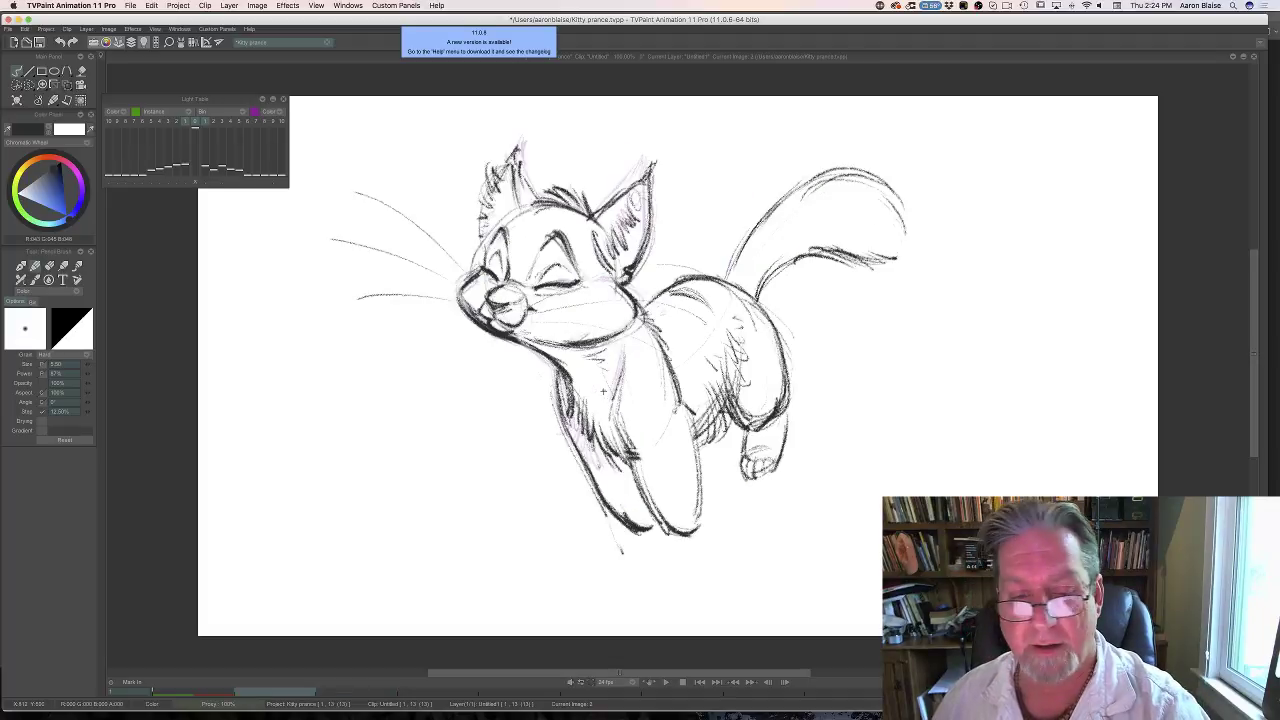
key("Right")
mouse_move(614, 395)
left_mouse_down()
mouse_move(629, 470)
mouse_move(643, 455)
mouse_move(640, 514)
left_mouse_up()
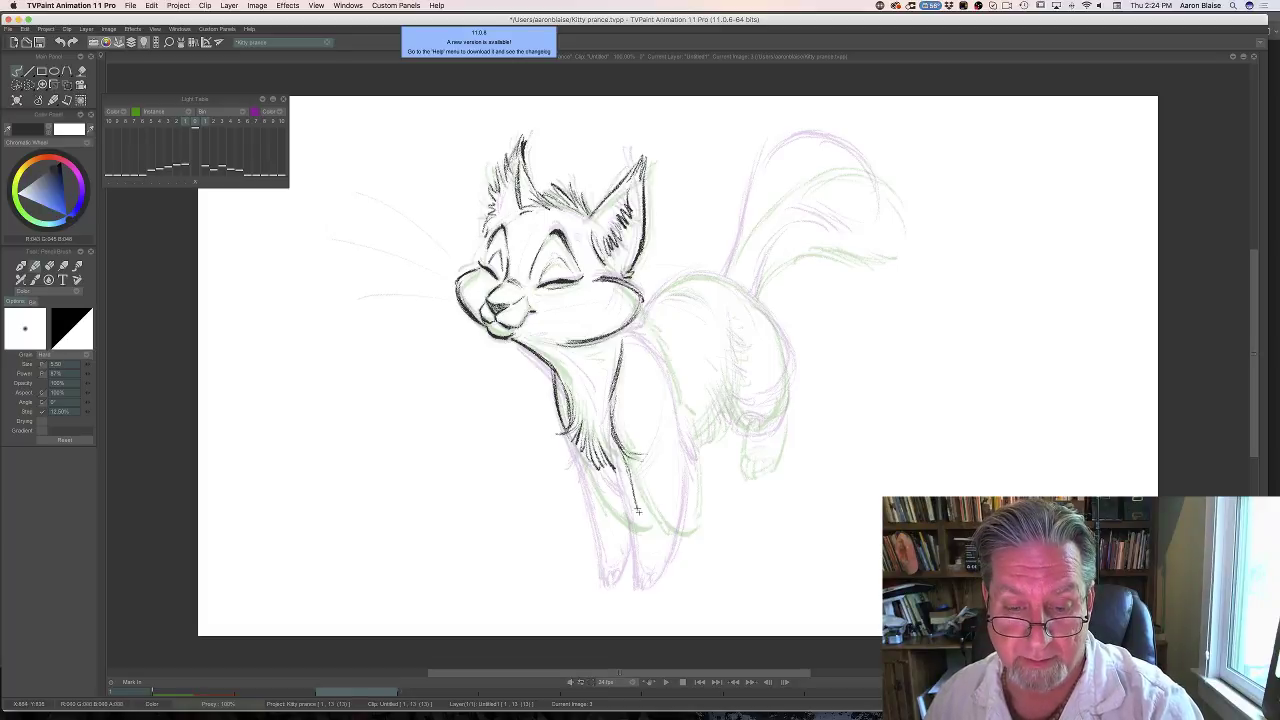
left_click_drag(630, 470, 658, 536)
mouse_move(638, 492)
left_mouse_down()
mouse_move(662, 544)
mouse_move(692, 542)
left_mouse_up()
left_click_drag(640, 515, 660, 534)
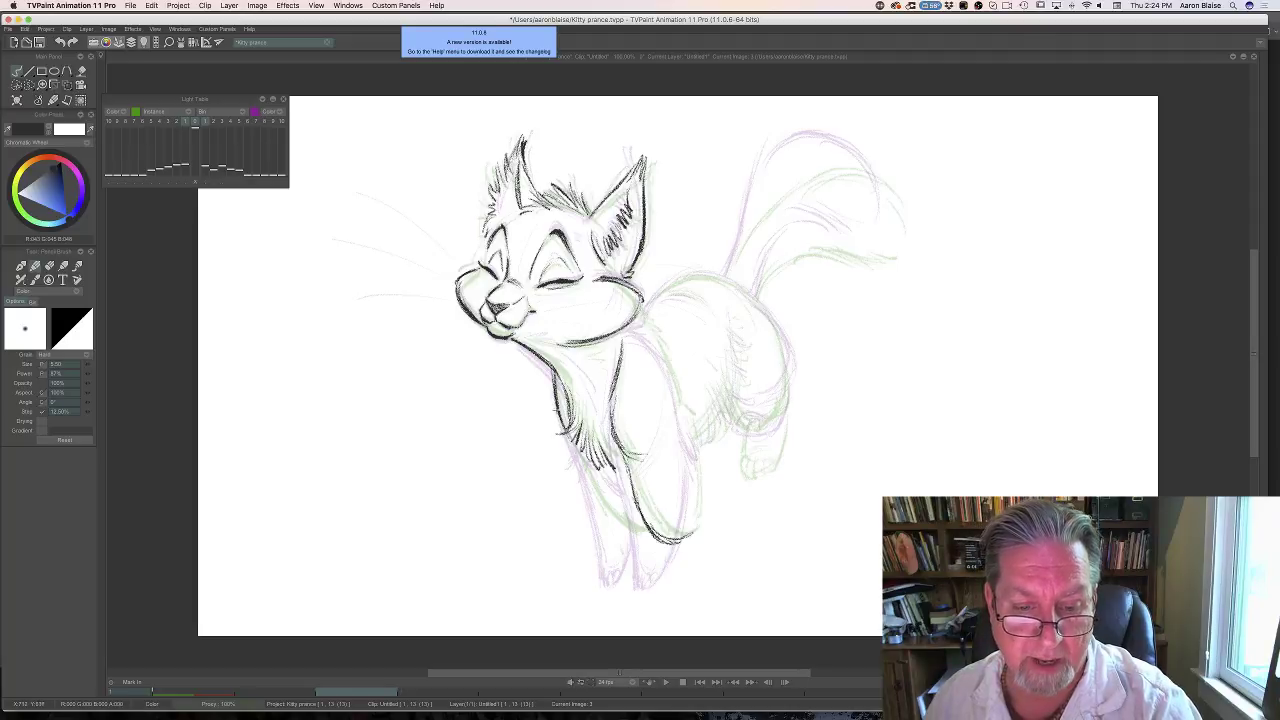
Draw the far foreleg's outline down to its paw, save the project, and strengthen the near foreleg's front line.
mouse_move(566, 428)
left_mouse_down()
mouse_move(606, 520)
mouse_move(644, 540)
left_mouse_up()
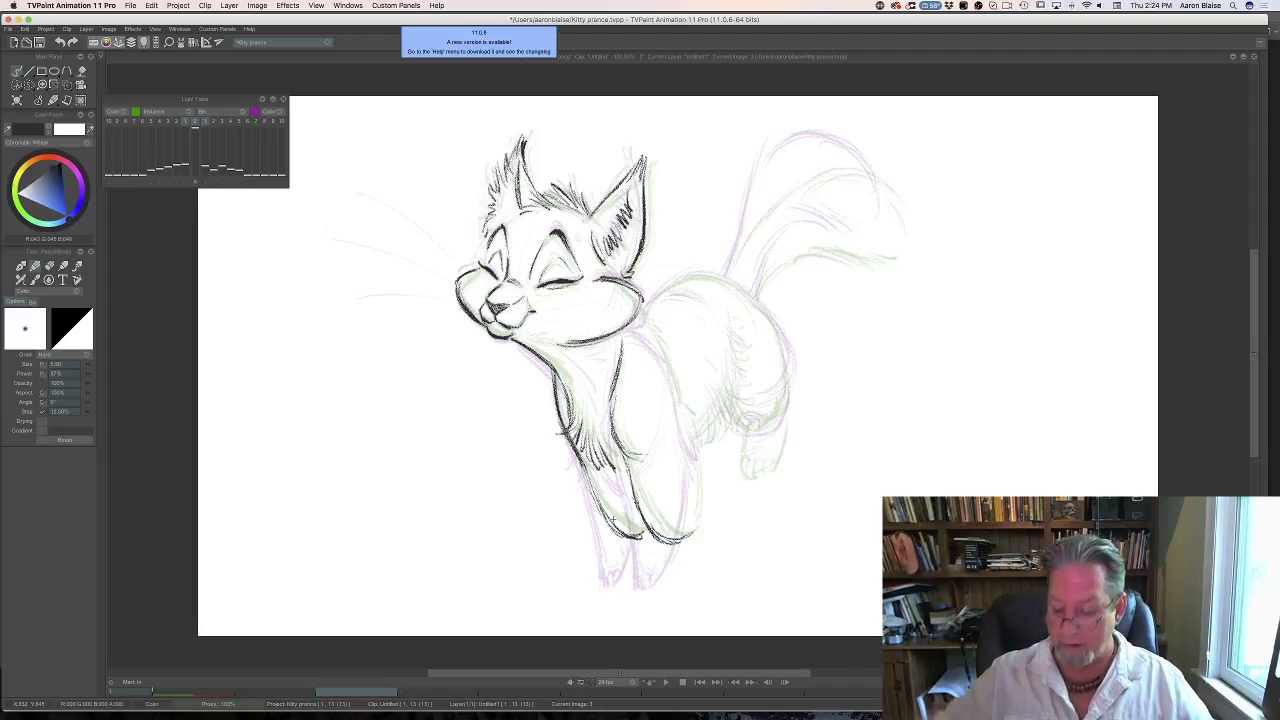
key("super+s")
key("Left")
key("Right")
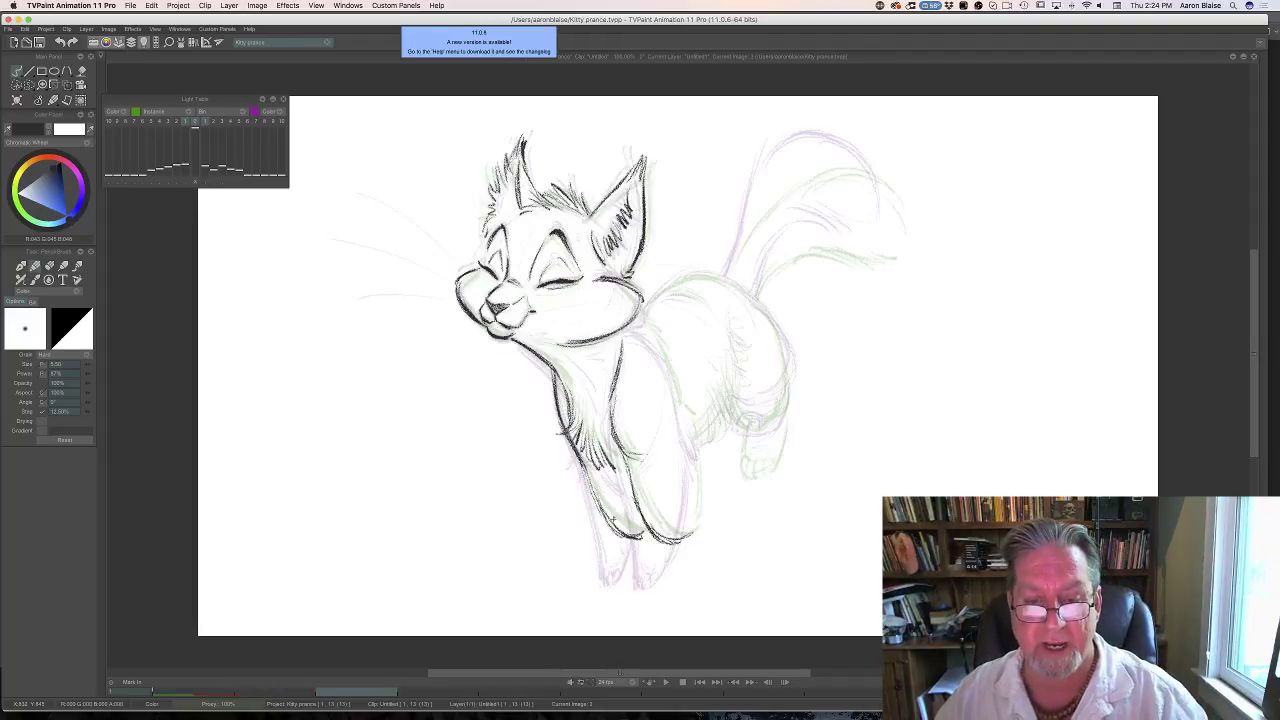
left_click_drag(611, 414, 644, 514)
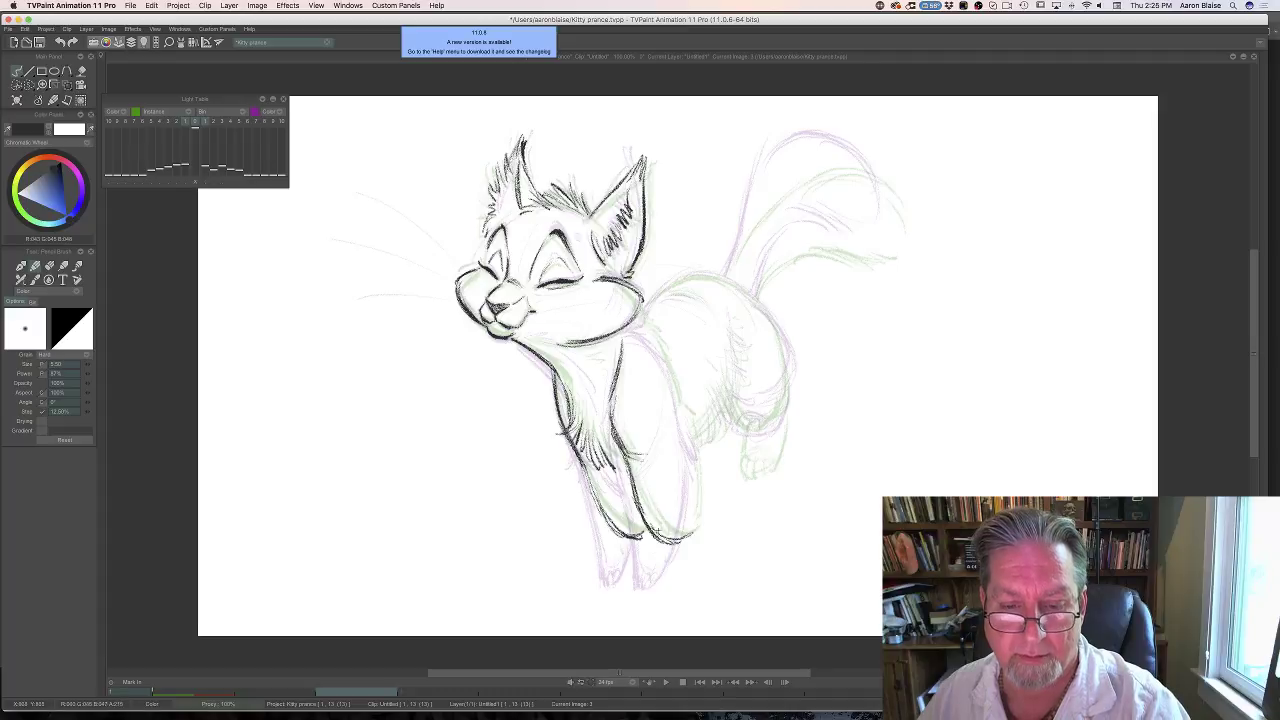
key("Left")
key("Right")
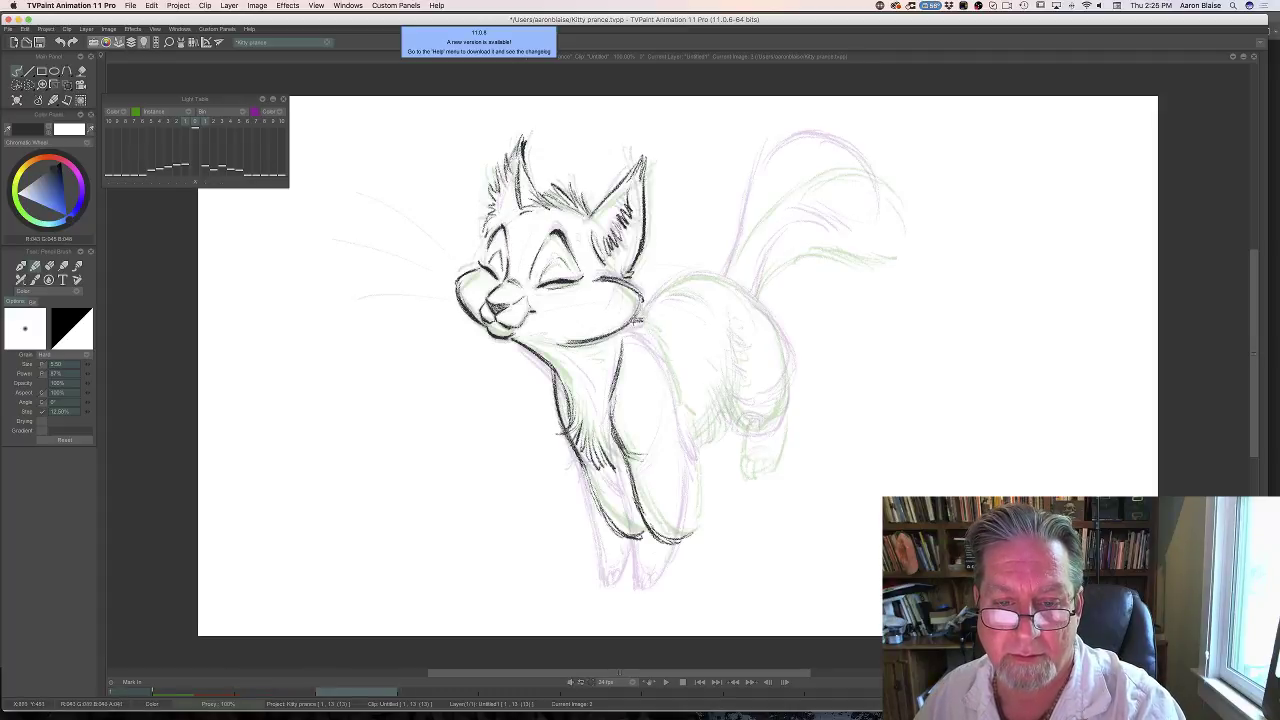
Draw the near foreleg's back contour from the shoulder behind the cheek down to the paw, flipping against the previous drawing.
mouse_move(644, 330)
left_mouse_down()
mouse_move(695, 435)
mouse_move(692, 508)
left_mouse_up()
left_click_drag(686, 432, 695, 524)
left_click_drag(688, 466, 694, 526)
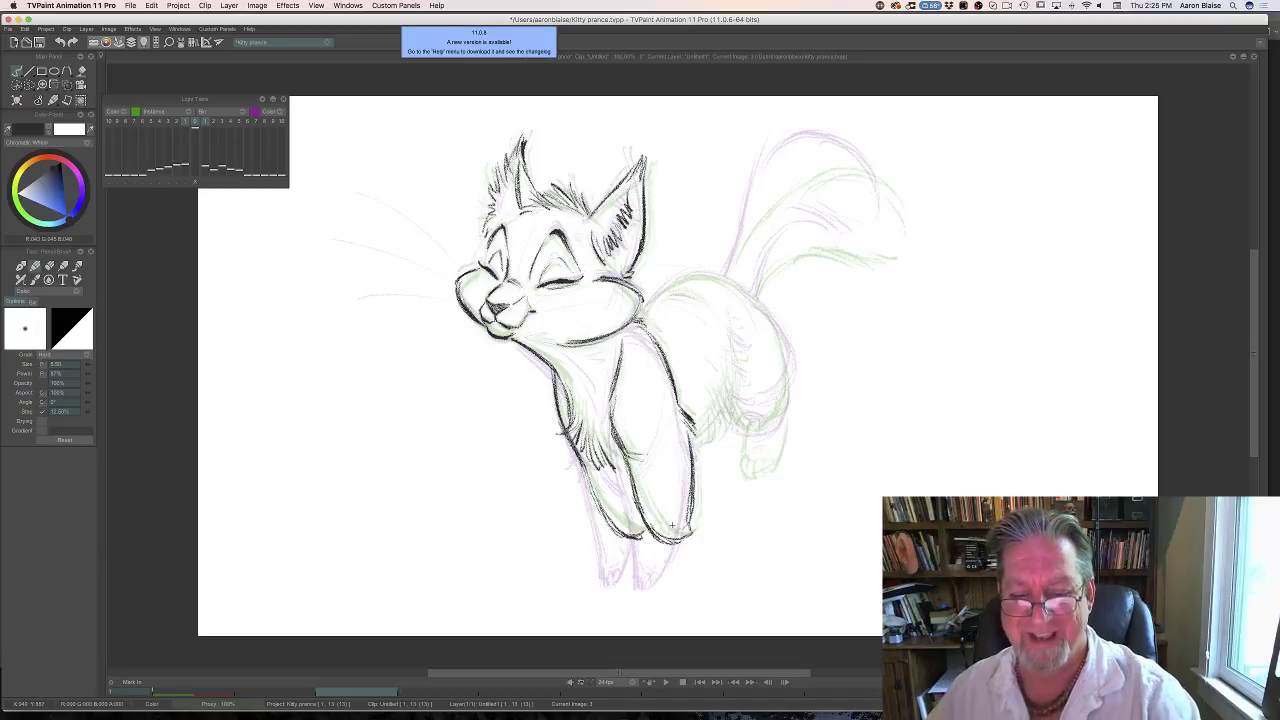
key("Left")
key("Right")
key("Left")
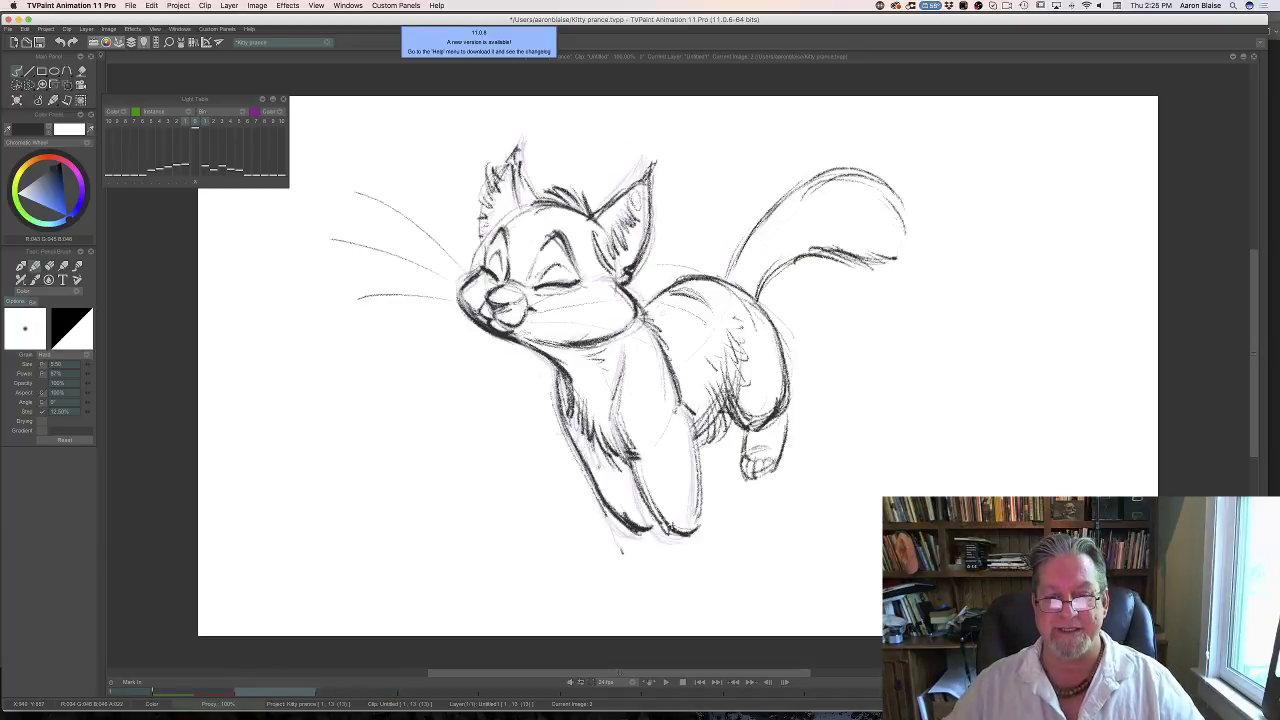
key("Right")
key("Left")
key("Right")
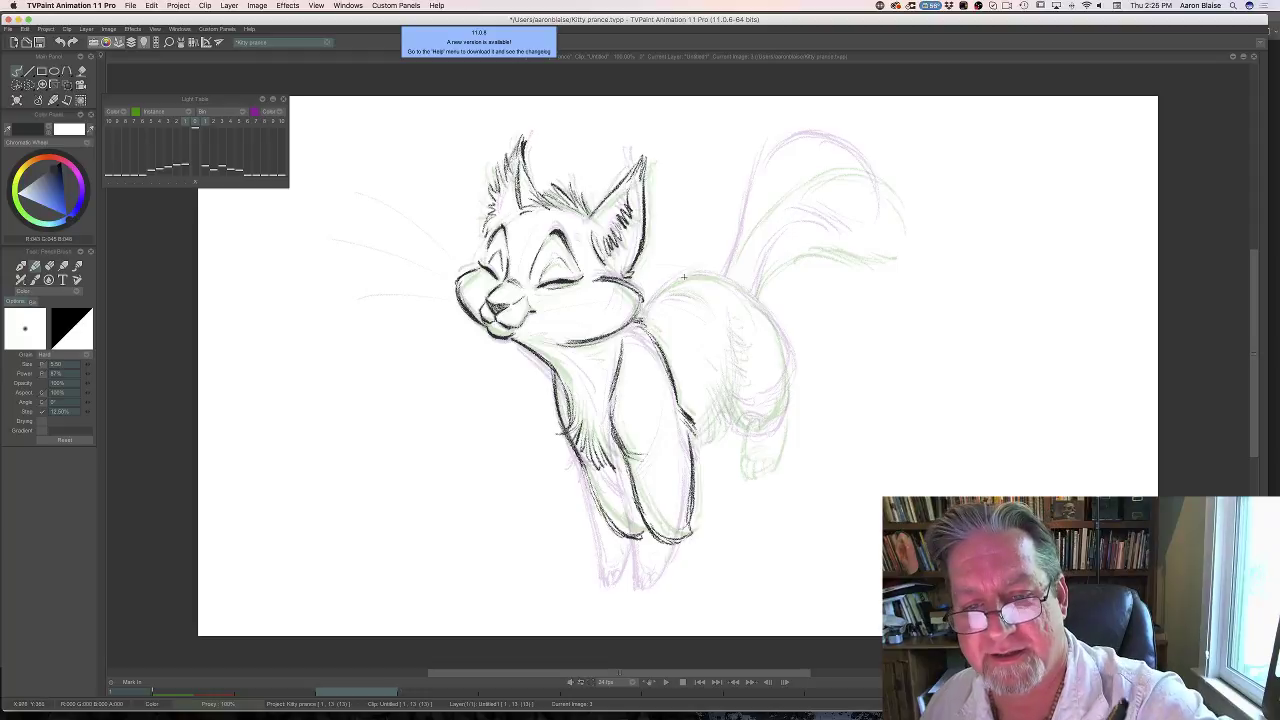
Draw the arched back line from behind the neck over the rump, flipping against the previous drawing.
mouse_move(672, 283)
left_mouse_down()
mouse_move(648, 306)
mouse_move(662, 290)
mouse_move(706, 303)
mouse_move(641, 315)
mouse_move(736, 276)
mouse_move(780, 332)
left_mouse_up()
left_click_drag(720, 281, 776, 322)
key("Left")
key("Right")
key("Left")
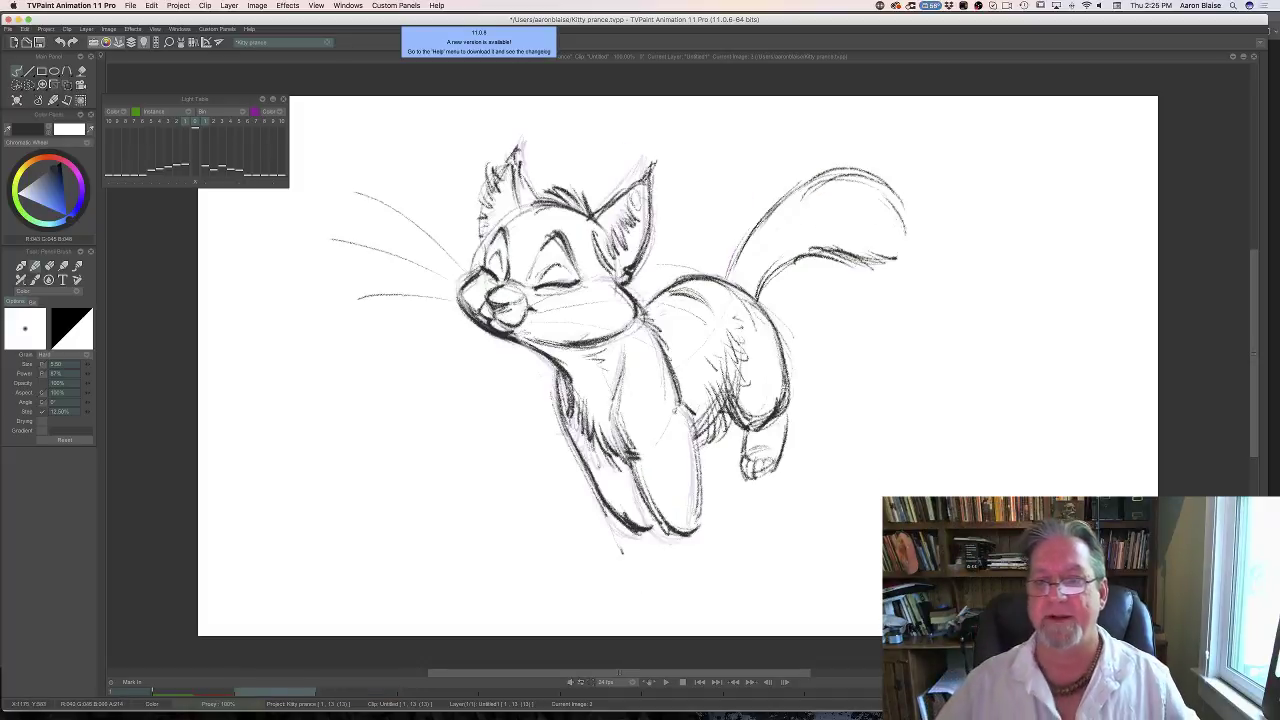
key("Right")
key("Left")
key("Right")
key("Left")
key("Right")
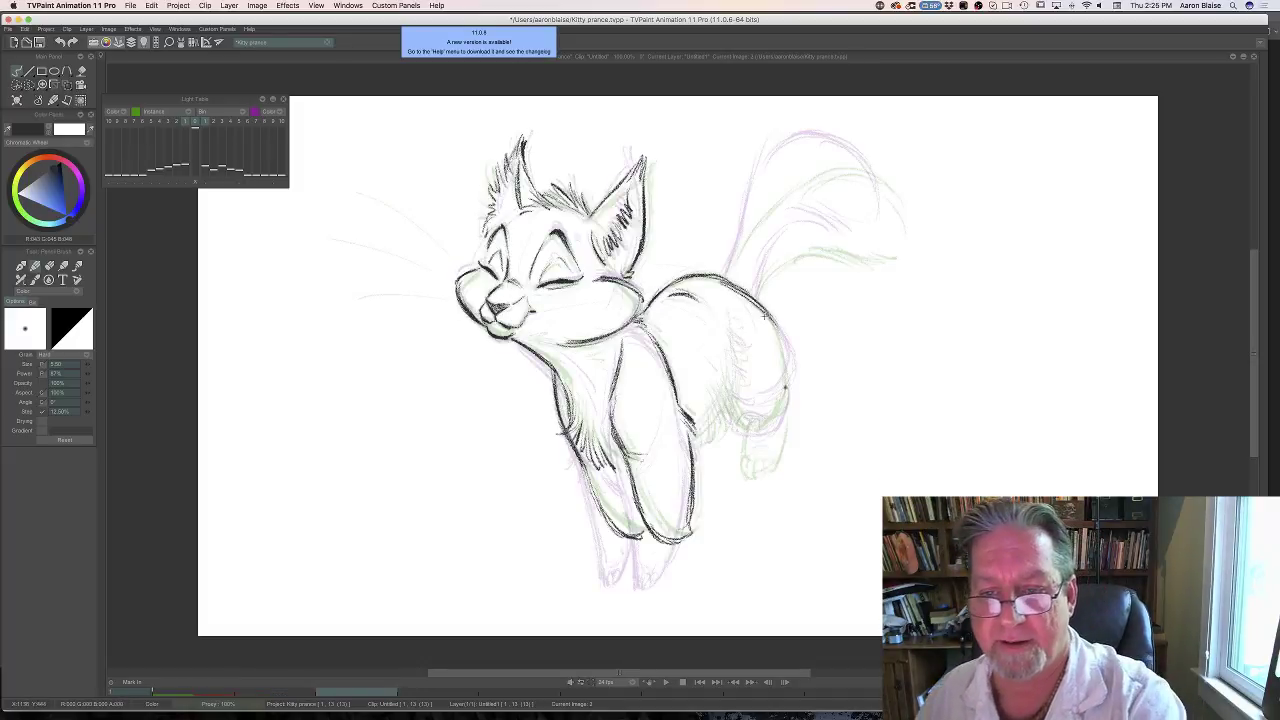
Draw the haunch's rear curve and the tucked hind leg with its paw, flipping repeatedly against the previous drawing.
mouse_move(779, 336)
left_mouse_down()
mouse_move(788, 388)
mouse_move(744, 415)
mouse_move(781, 399)
mouse_move(766, 446)
mouse_move(784, 437)
mouse_move(768, 448)
left_mouse_up()
key("Left")
key("Right")
key("Left")
key("Right")
key("Left")
key("Right")
key("Left")
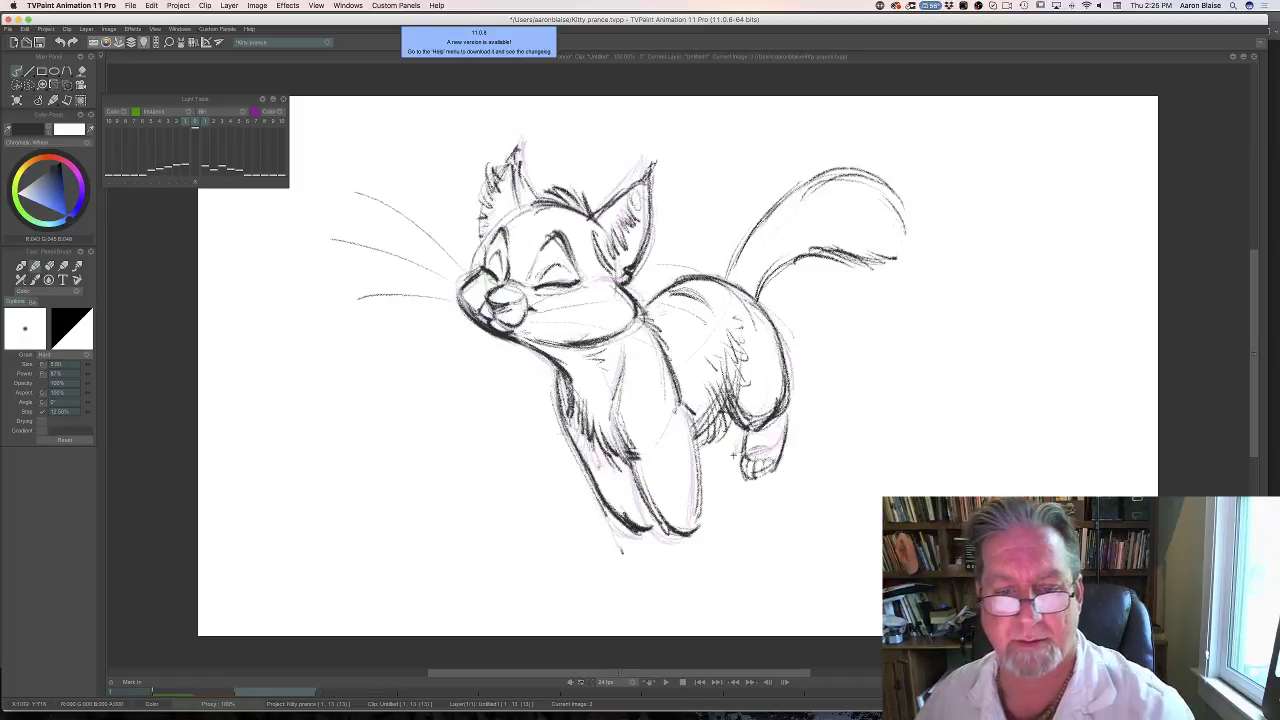
key("Right")
key("Left")
key("Right")
key("Left")
key("Right")
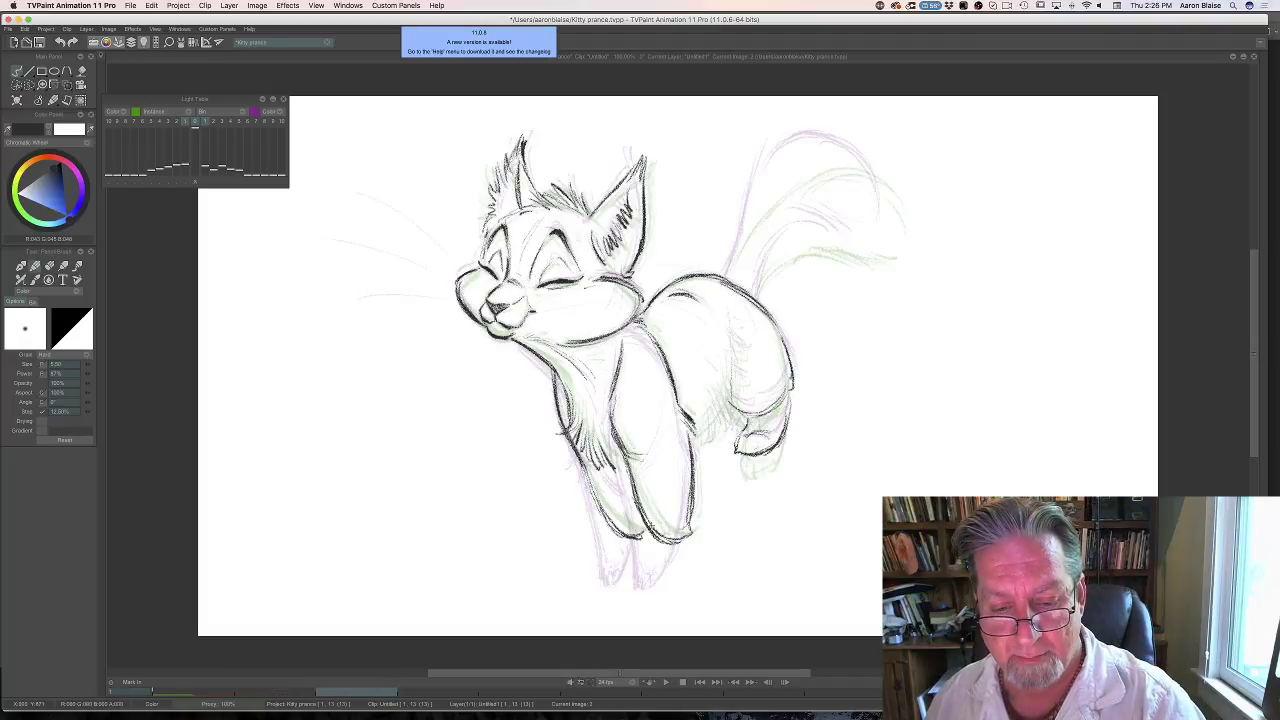
Darken the far foreleg's outer line down to the paw and compare it with the previous drawing.
left_click_drag(581, 466, 620, 532)
key("Left")
key("Right")
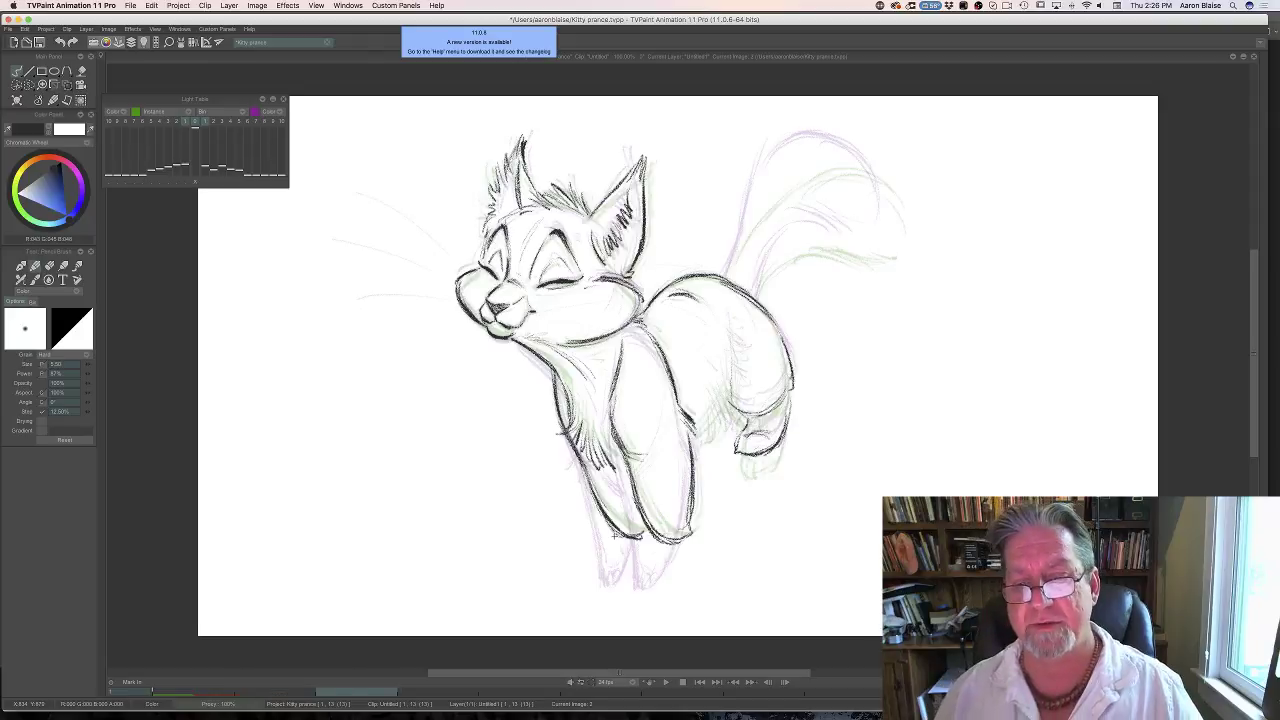
key("Left")
key("Right")
Draw the shaggy fur along the flank and belly in front of the hind leg.
mouse_move(738, 338)
left_mouse_down()
mouse_move(724, 350)
mouse_move(726, 400)
mouse_move(697, 440)
left_mouse_up()
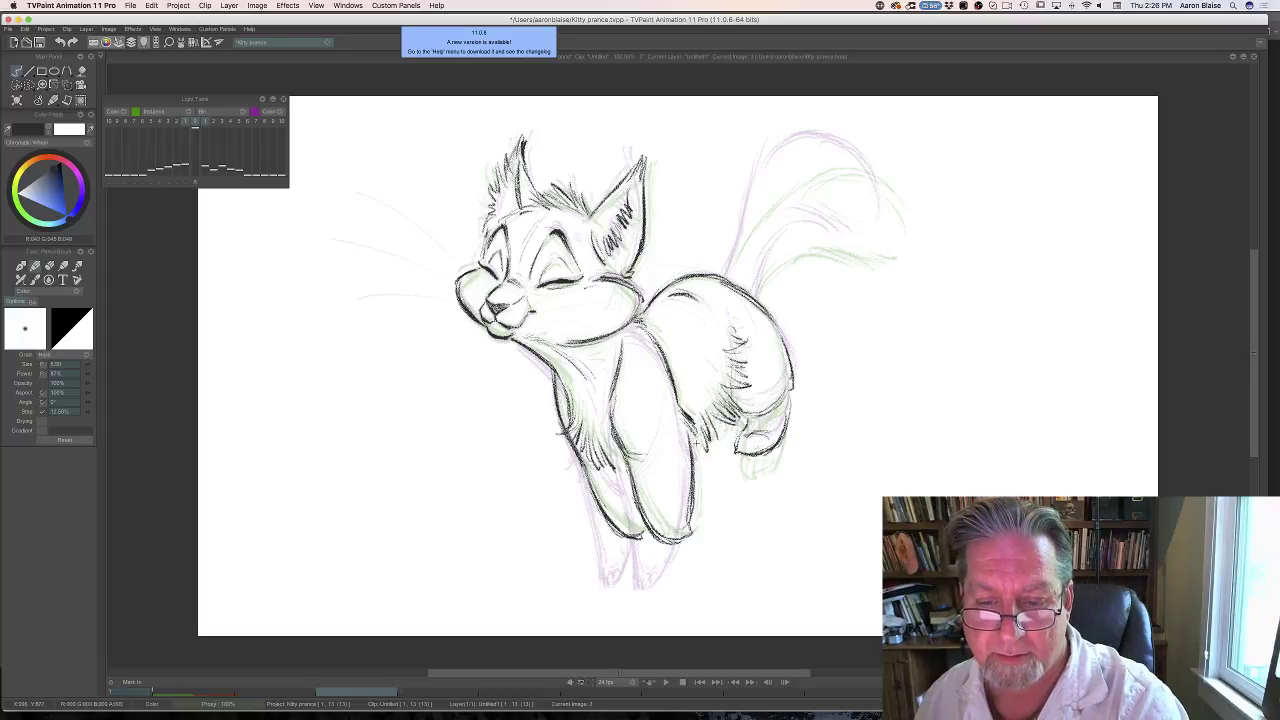
key("Left")
key("Right")
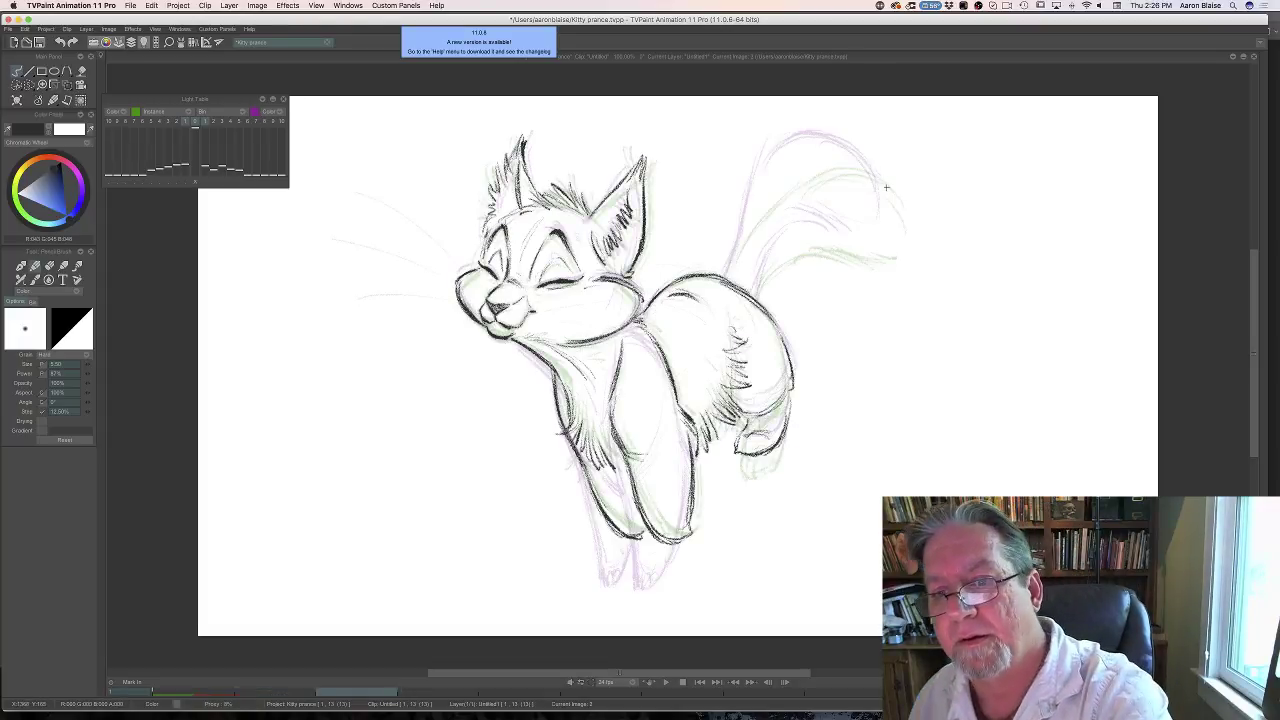
Draw the raised tail's upper arc, rounded tip and underside between the two light-table drawings, flipping to check its motion.
mouse_move(886, 187)
left_mouse_down()
mouse_move(893, 238)
mouse_move(848, 156)
mouse_move(796, 158)
mouse_move(833, 150)
mouse_move(774, 182)
mouse_move(727, 272)
left_mouse_up()
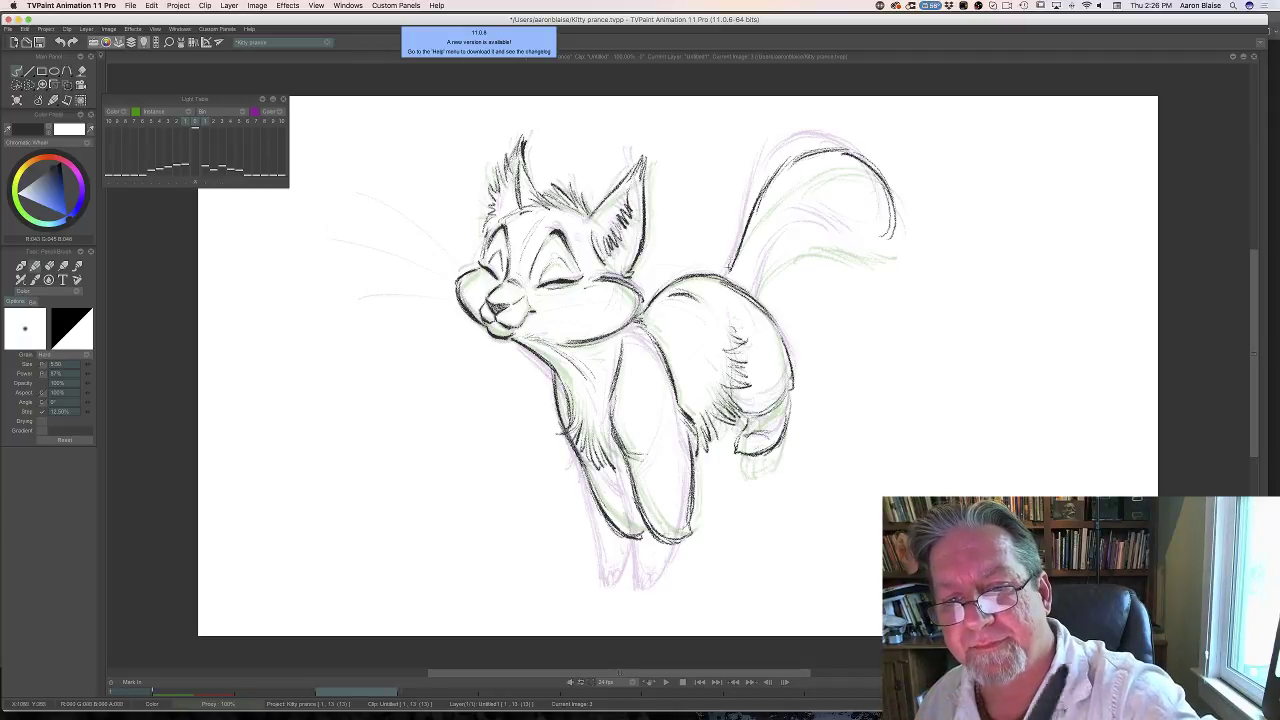
left_click_drag(745, 230, 723, 276)
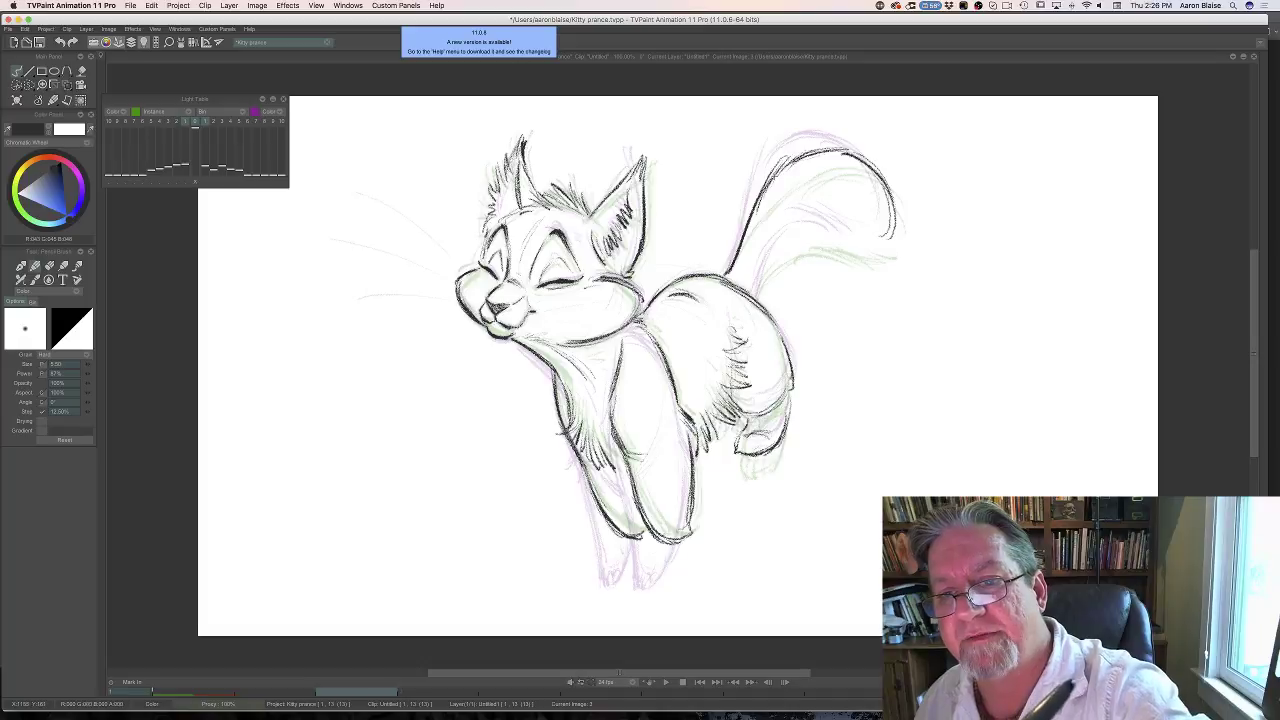
mouse_move(778, 172)
left_mouse_down()
mouse_move(814, 146)
mouse_move(850, 152)
mouse_move(893, 236)
left_mouse_up()
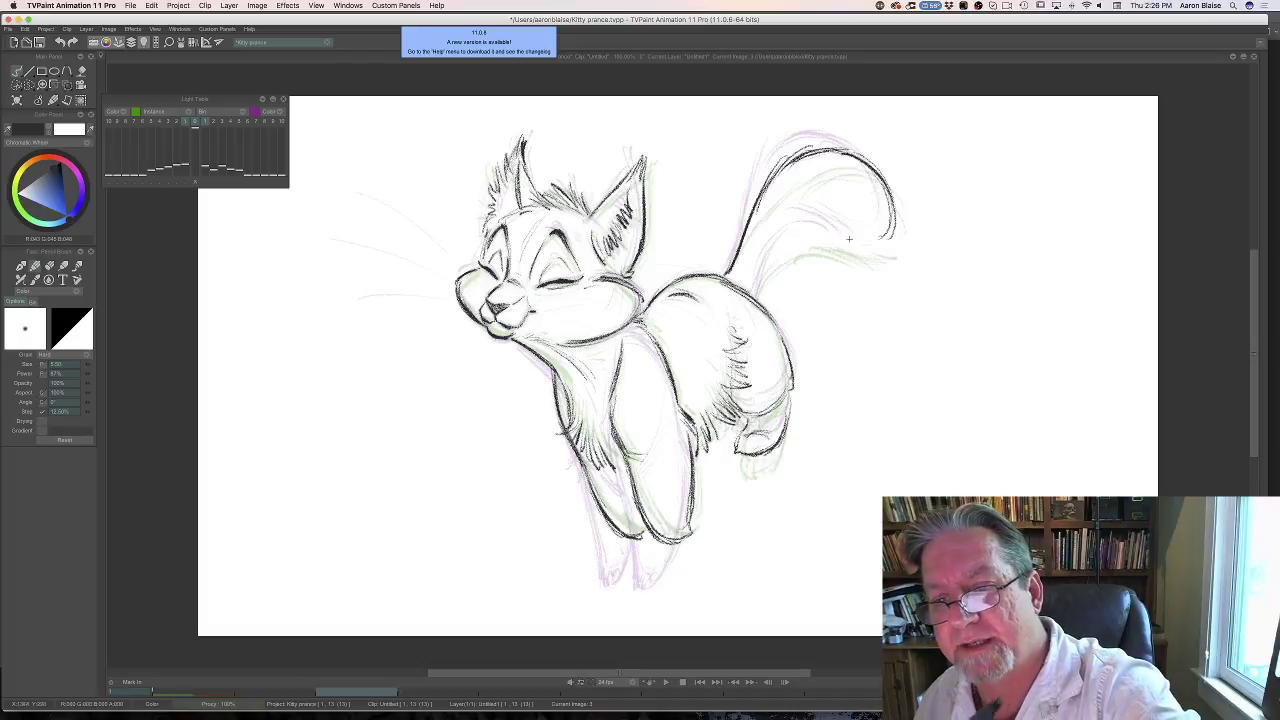
mouse_move(757, 294)
left_mouse_down()
mouse_move(791, 242)
mouse_move(816, 242)
mouse_move(791, 236)
mouse_move(863, 246)
mouse_move(839, 233)
mouse_move(880, 231)
mouse_move(881, 197)
left_mouse_up()
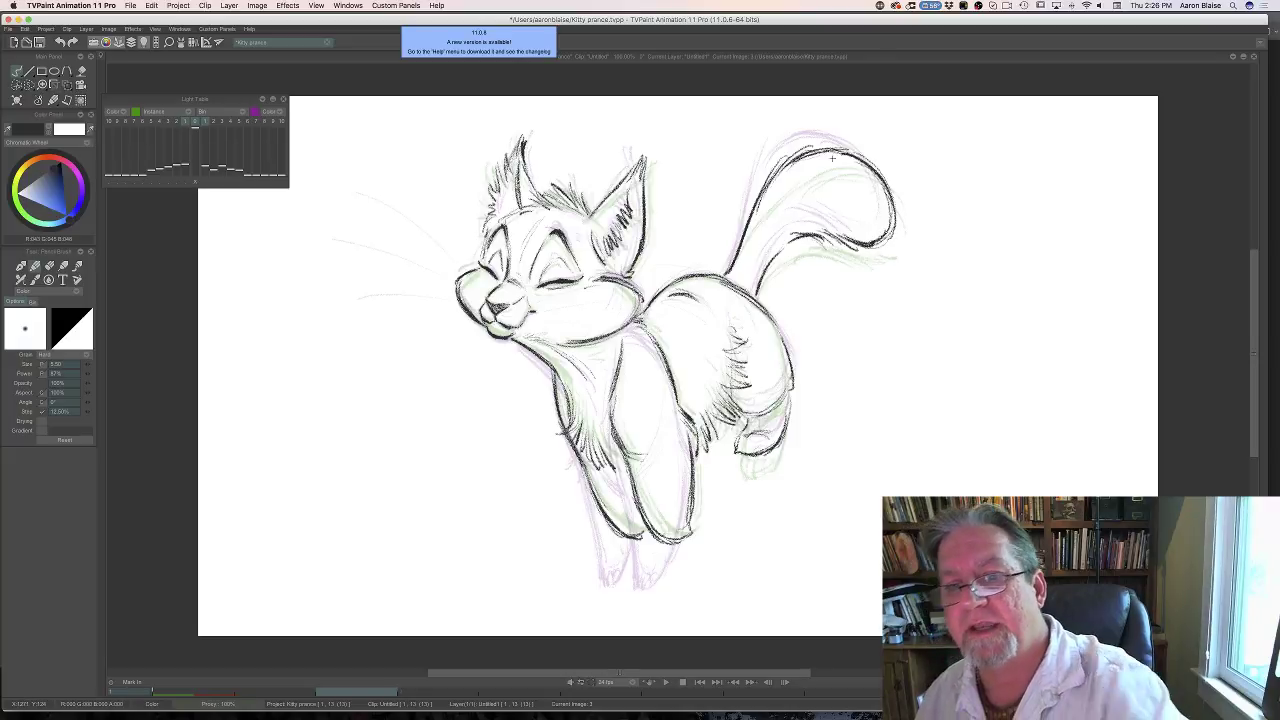
key("Left")
key("Right")
key("Left")
key("Right")
key("Left")
key("Right")
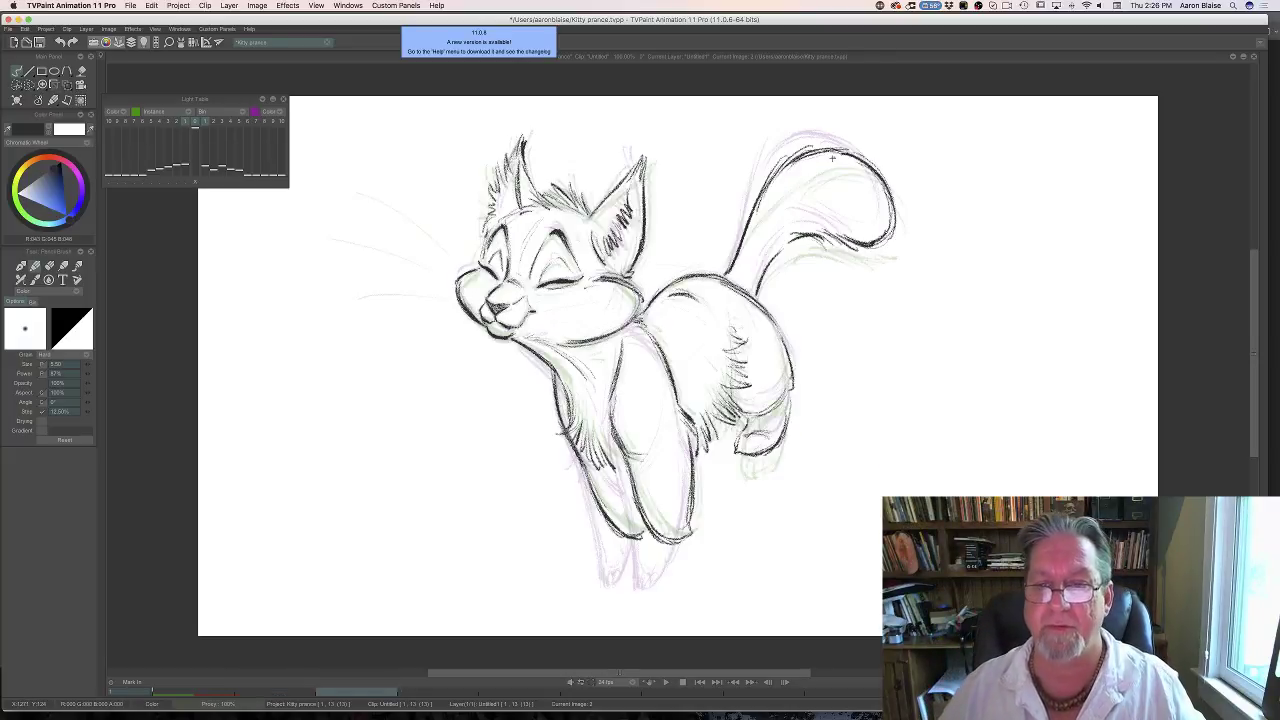
Add the toes to the tucked hind paw and flip between this drawing and the previous one to check the movement.
key("Left")
key("Right")
key("Left")
key("Right")
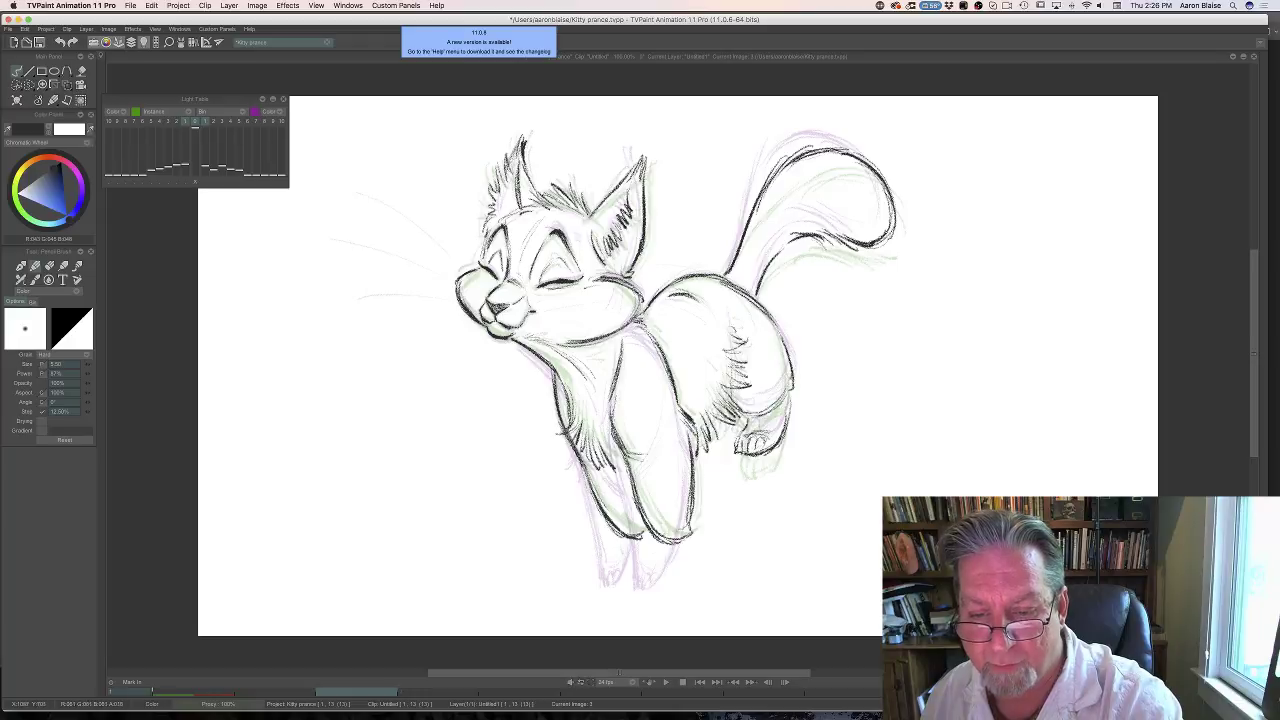
key("Left")
key("Right")
key("Left")
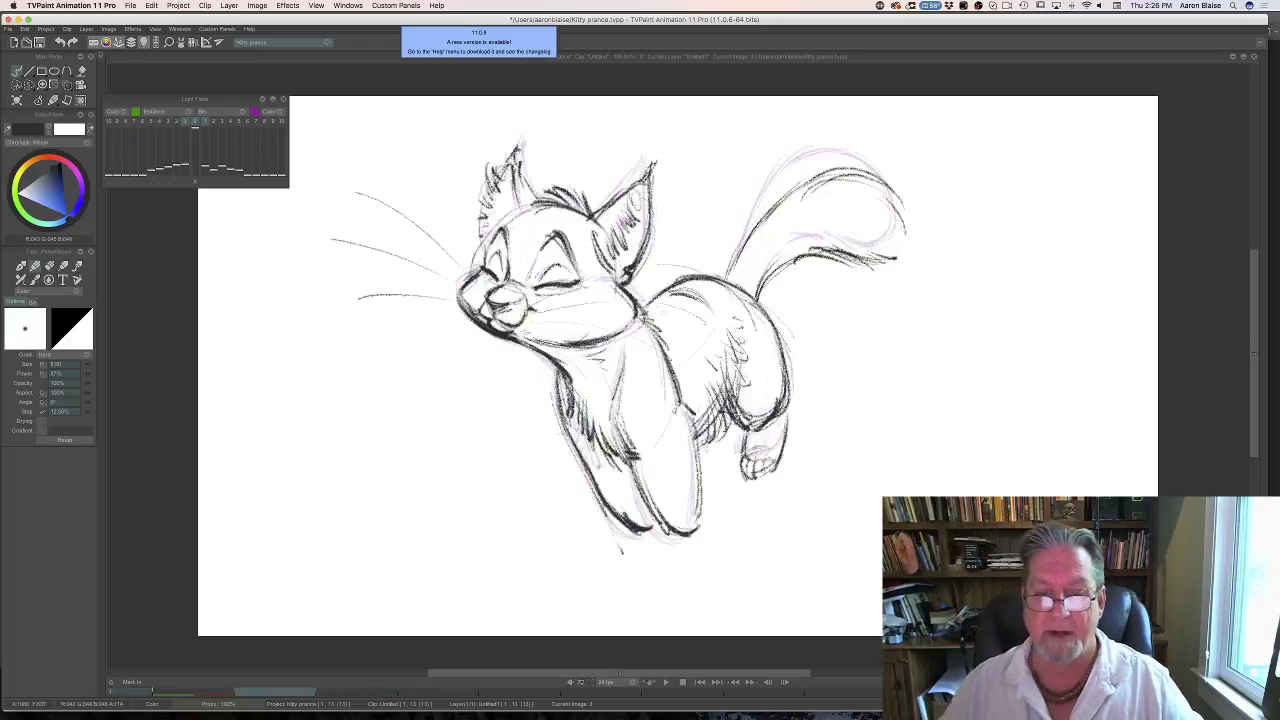
key("Right")
key("Left")
key("Right")
Show the timeline, scrub through the drawings and play back the prance cycle to review the new inbetween.
key("Tab")
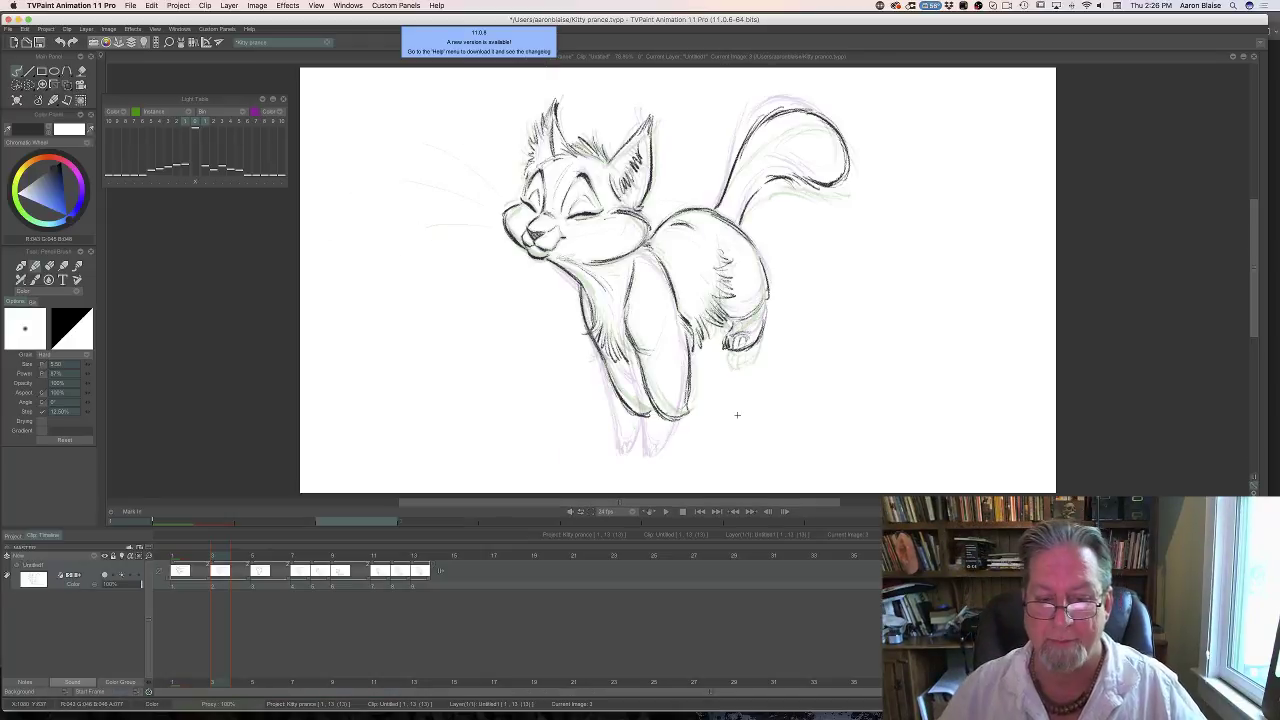
mouse_move(222, 556)
left_mouse_down()
mouse_move(180, 560)
mouse_move(392, 576)
mouse_move(198, 574)
mouse_move(329, 589)
left_mouse_up()
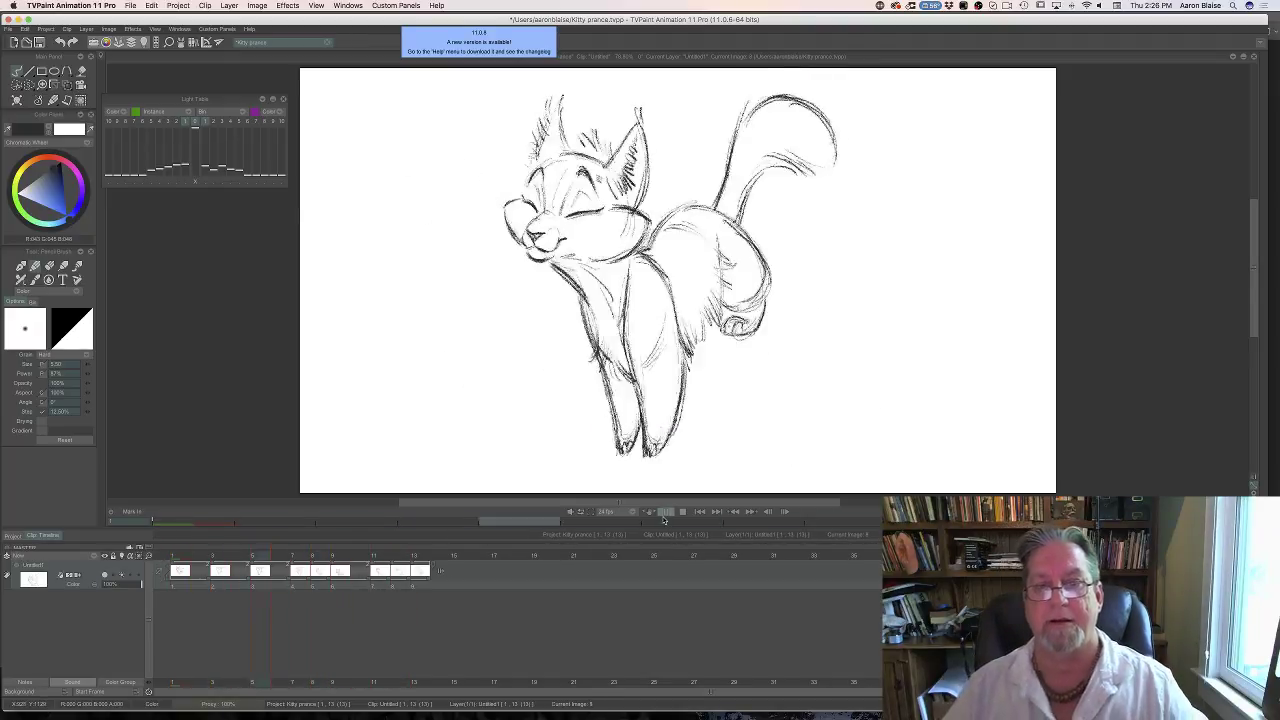
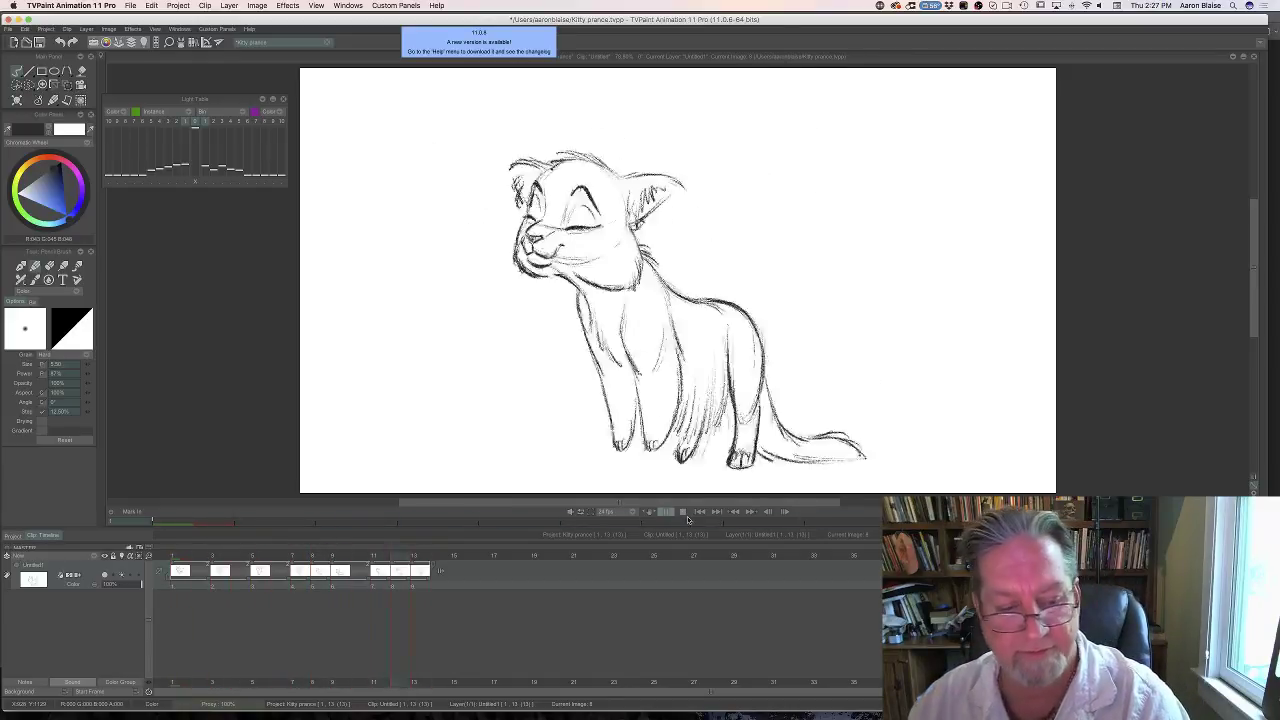
left_click(684, 512)
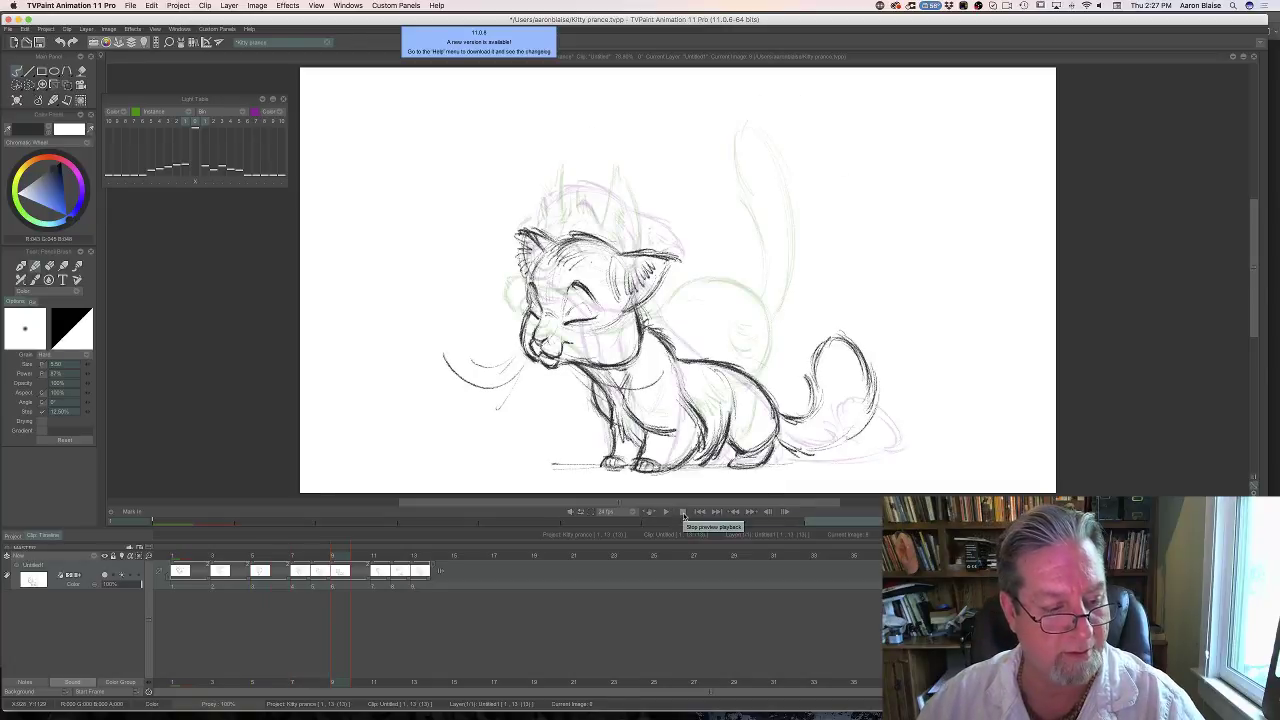
Shorten the first drawing's exposure to one frame and paste a copy of that drawing at frame 13, after the last drawing.
mouse_move(343, 556)
left_mouse_down()
mouse_move(424, 570)
mouse_move(186, 571)
left_mouse_up()
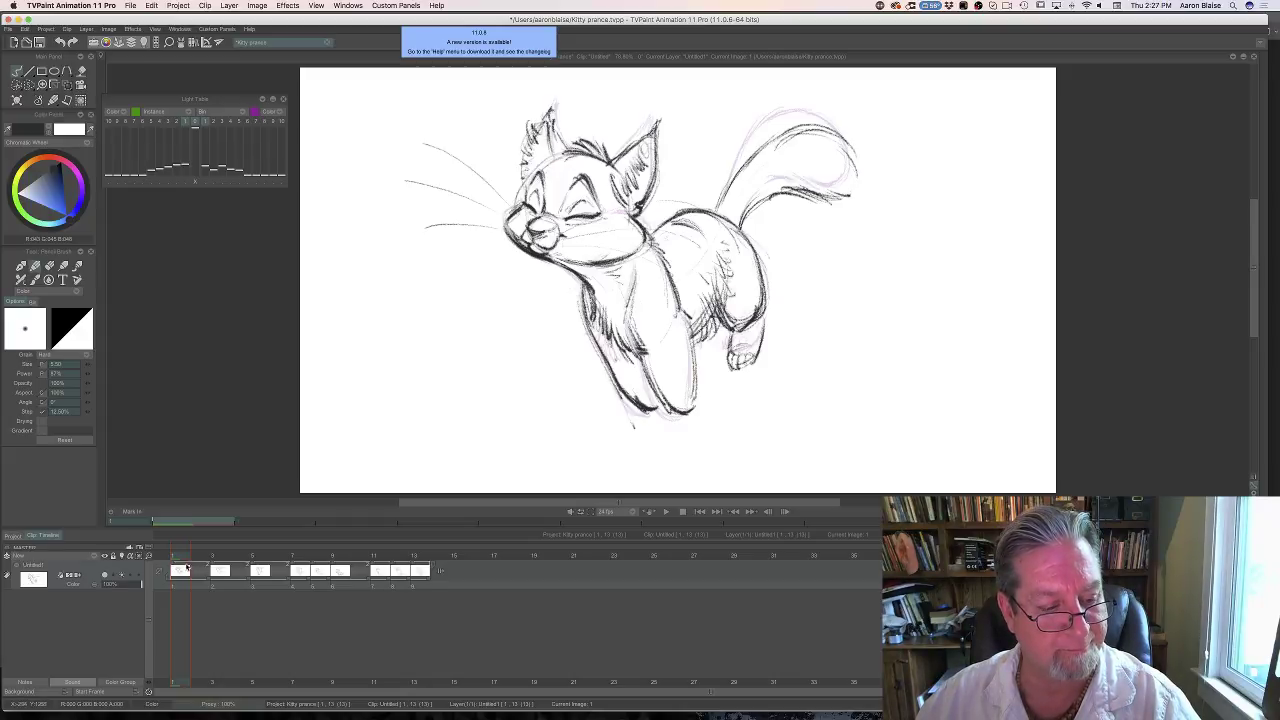
left_click(197, 581)
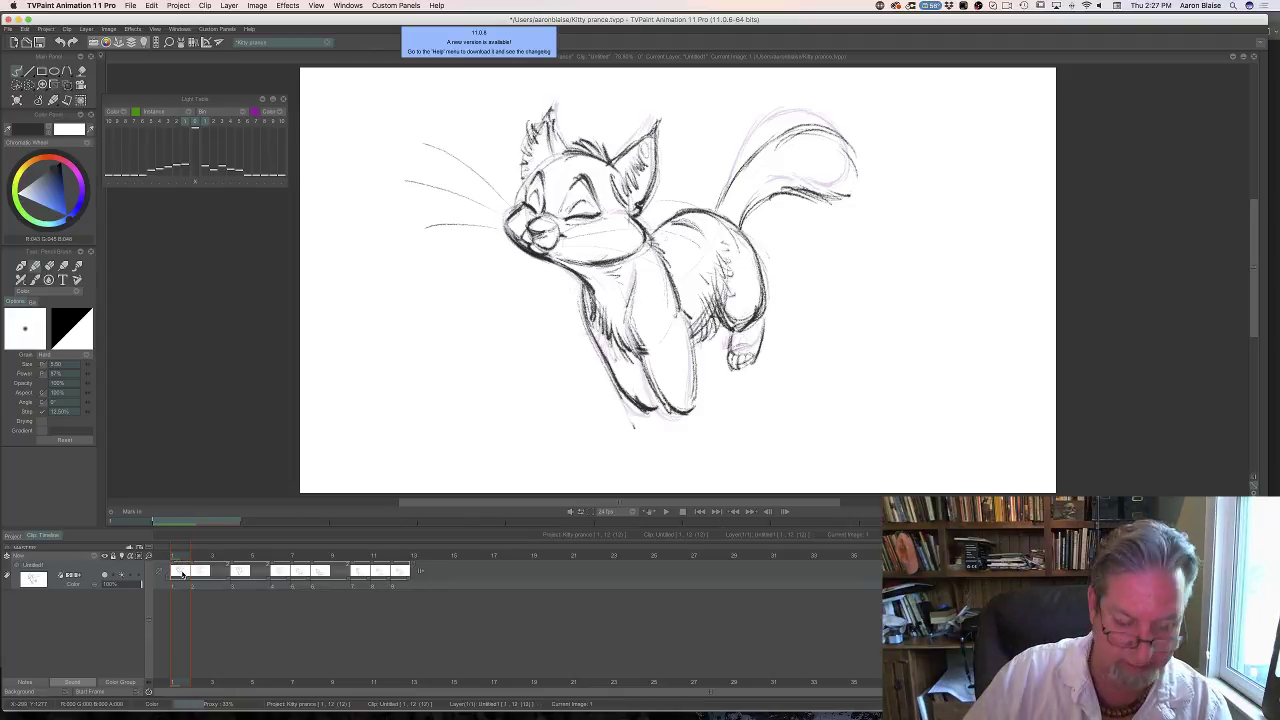
left_click(415, 558)
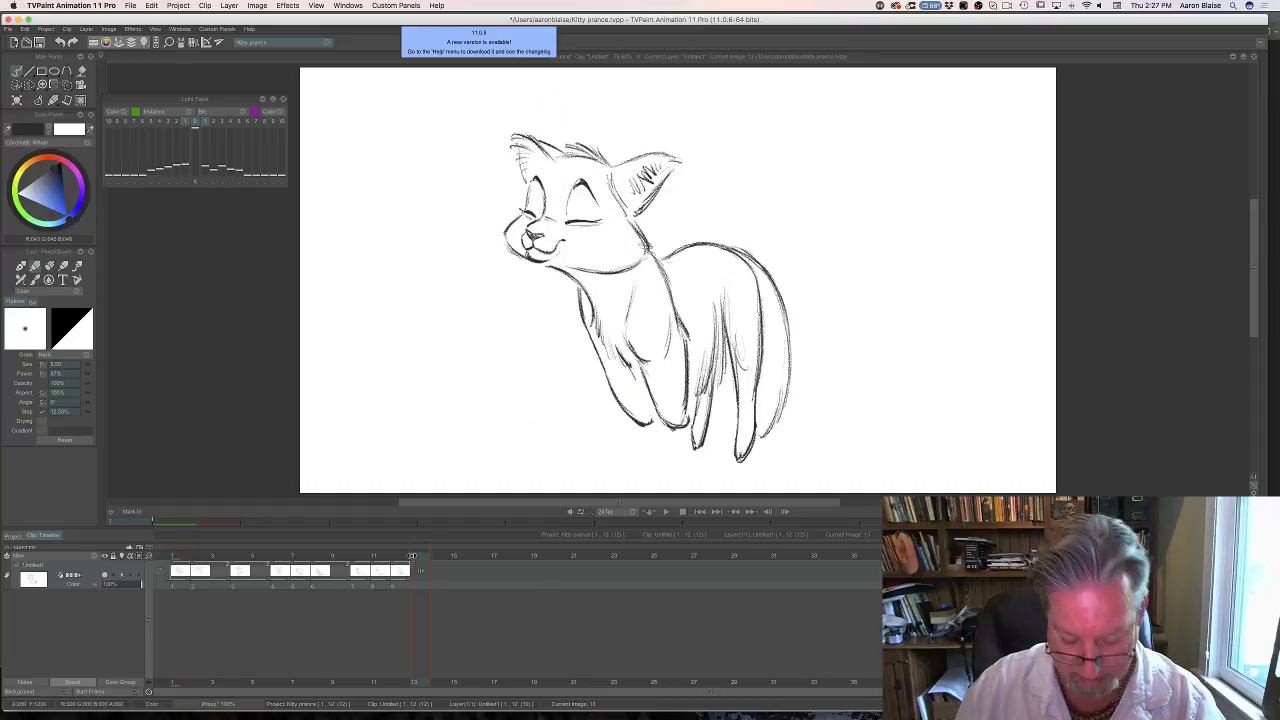
key("super+v")
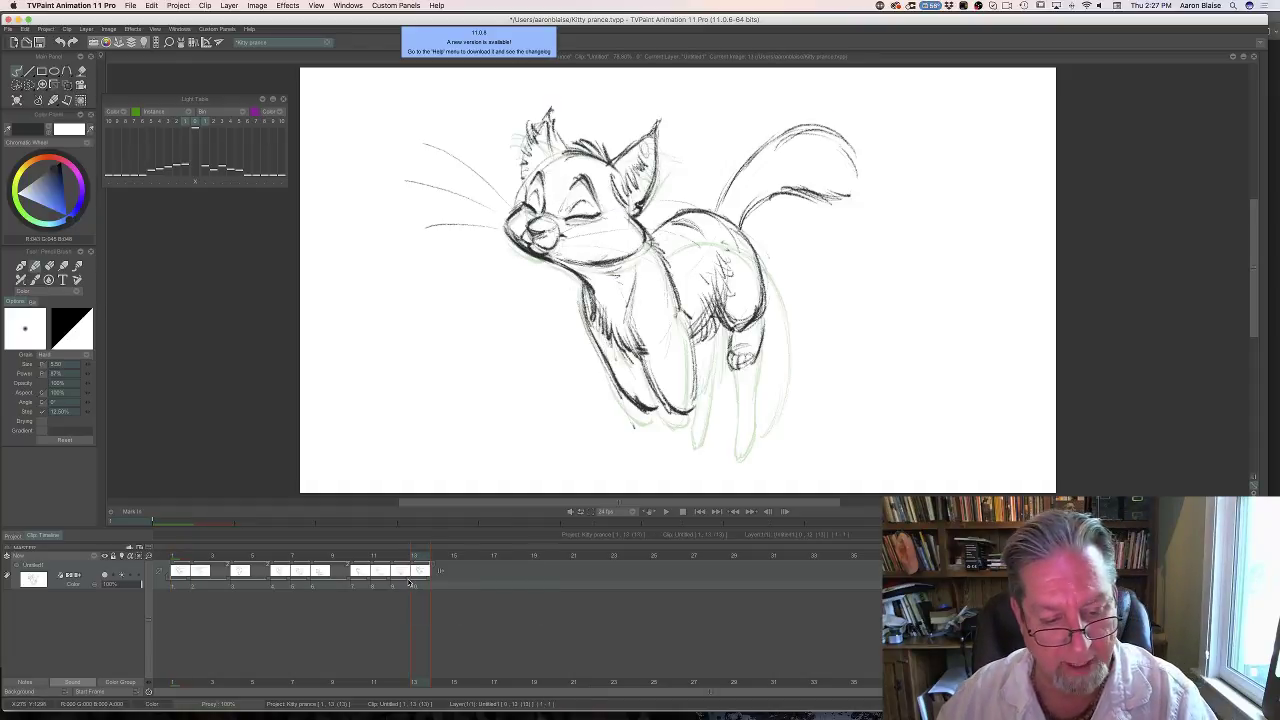
Insert an empty frame 13 before the pasted first drawing, hide the timeline and flip against the preceding drawing.
left_click_drag(411, 571, 428, 571)
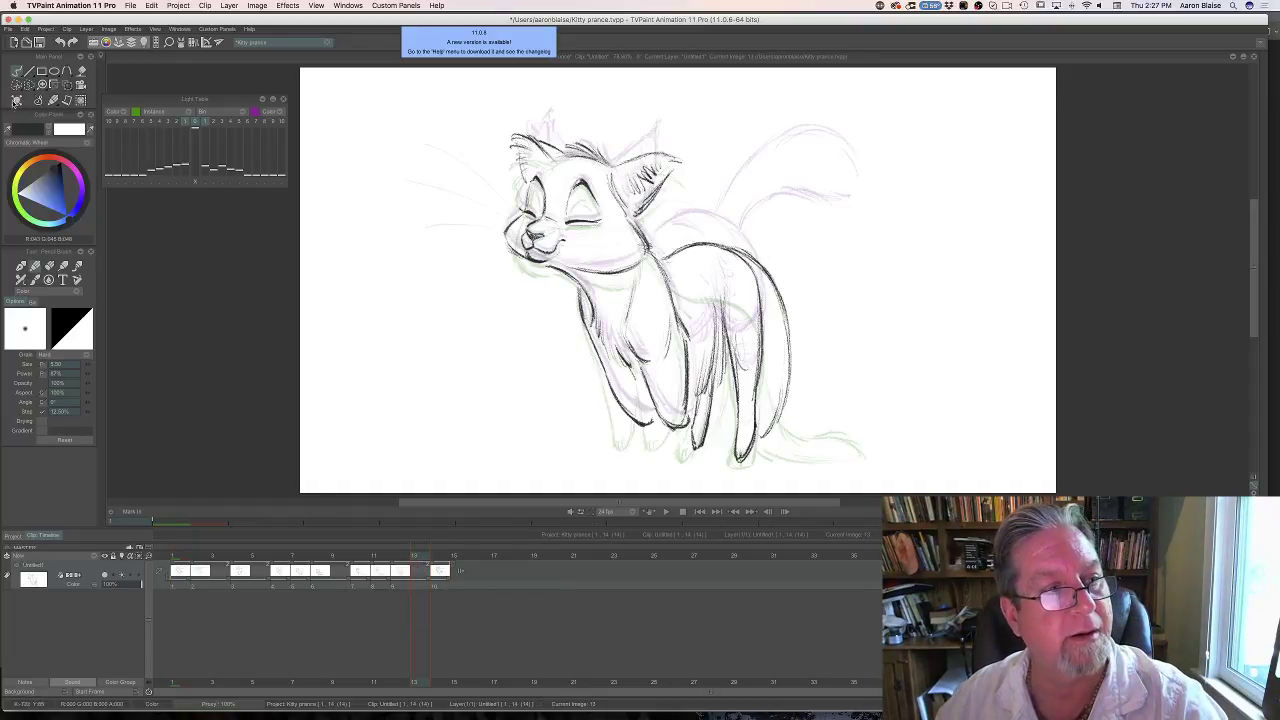
left_click(16, 101)
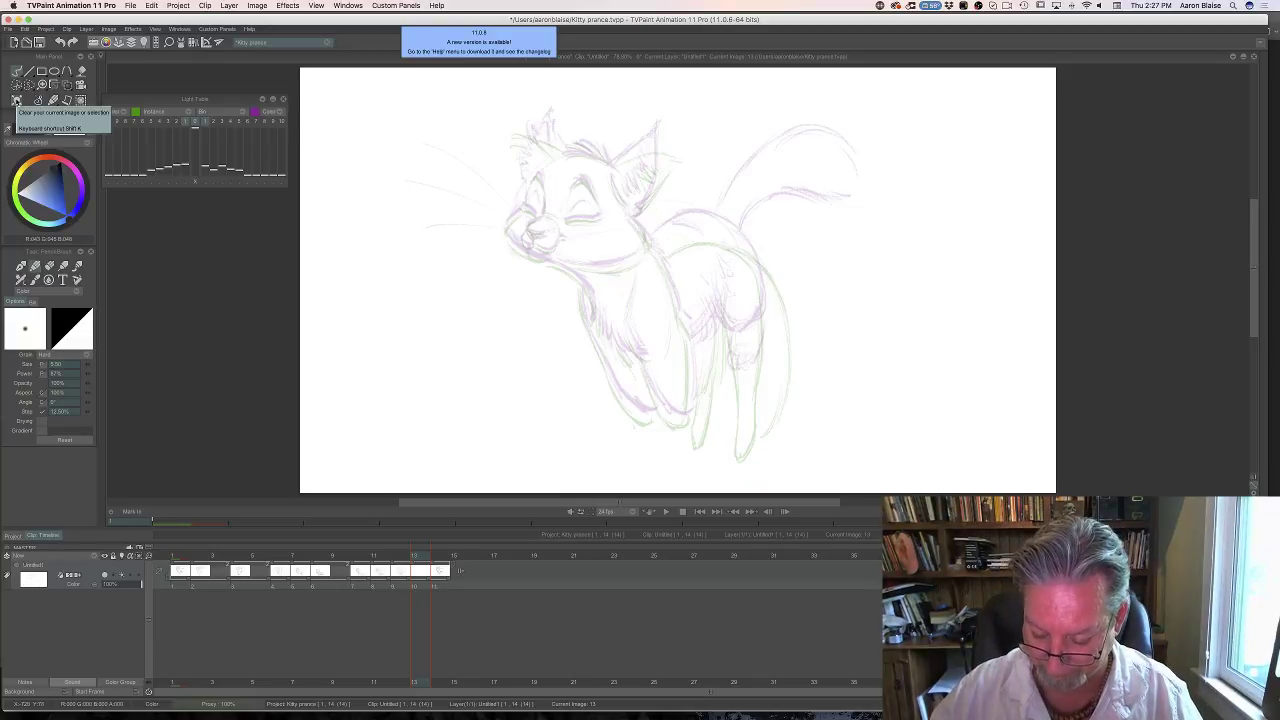
key("Tab")
key("Left")
key("Right")
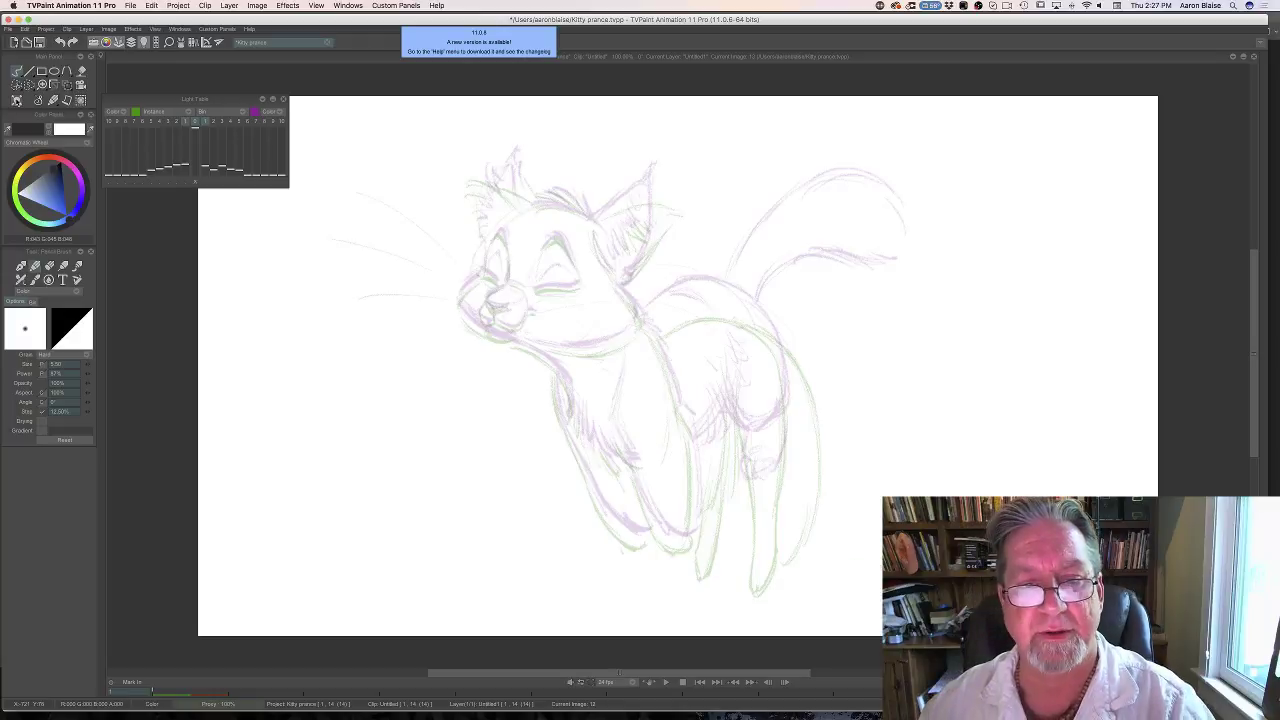
Sketch the hair tuft on top of the head and the far ear's upper edge on frame 13, flipping against the previous drawing.
key("Left")
key("Right")
mouse_move(580, 196)
left_mouse_down()
mouse_move(592, 218)
mouse_move(574, 211)
left_mouse_up()
mouse_move(547, 196)
left_mouse_down()
mouse_move(573, 211)
mouse_move(540, 211)
left_mouse_up()
key("Left")
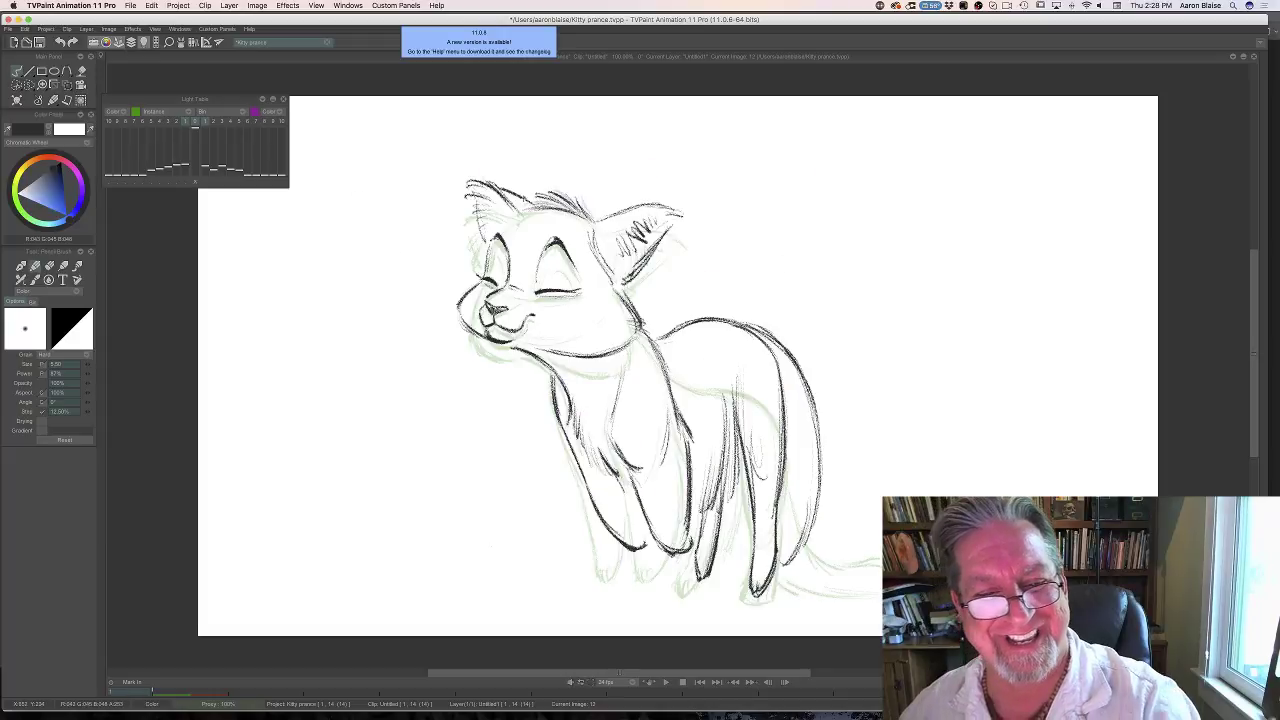
key("Right")
key("Left")
key("Right")
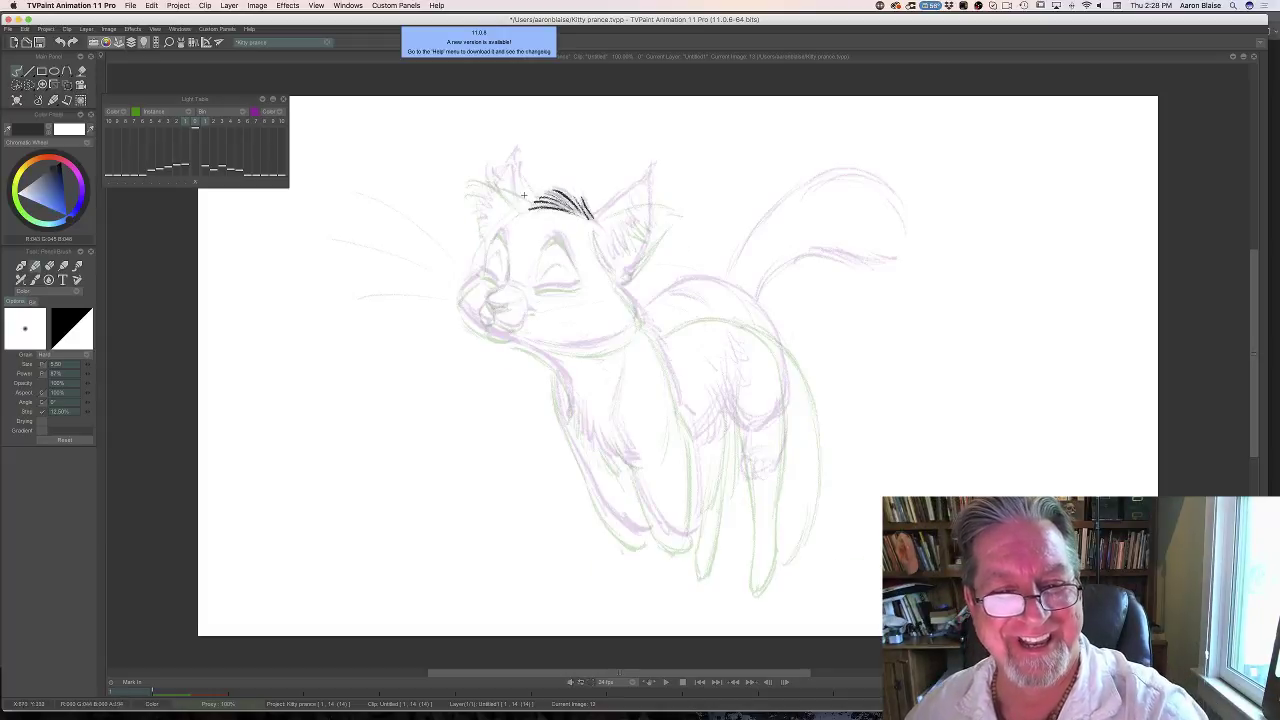
left_click_drag(530, 198, 481, 169)
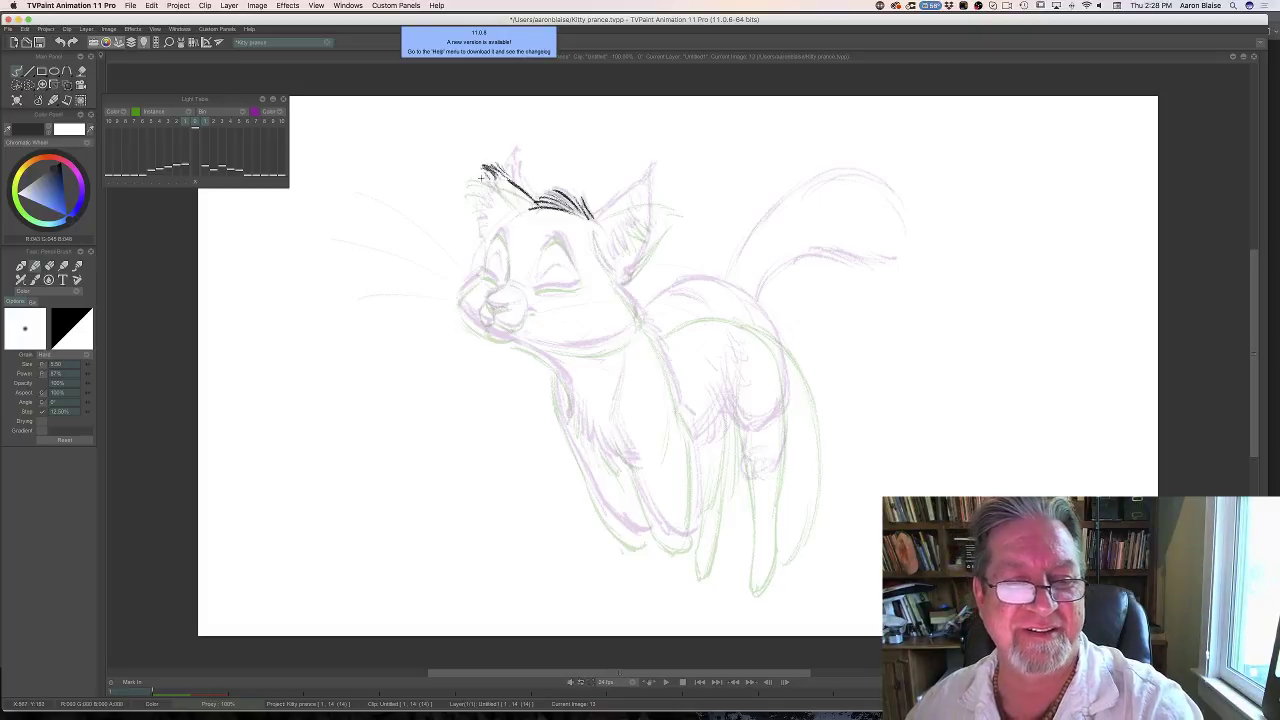
Show the timeline, scrub and play back the prance cycle, return to frame 13 and hide the timeline.
key("Left")
key("Tab")
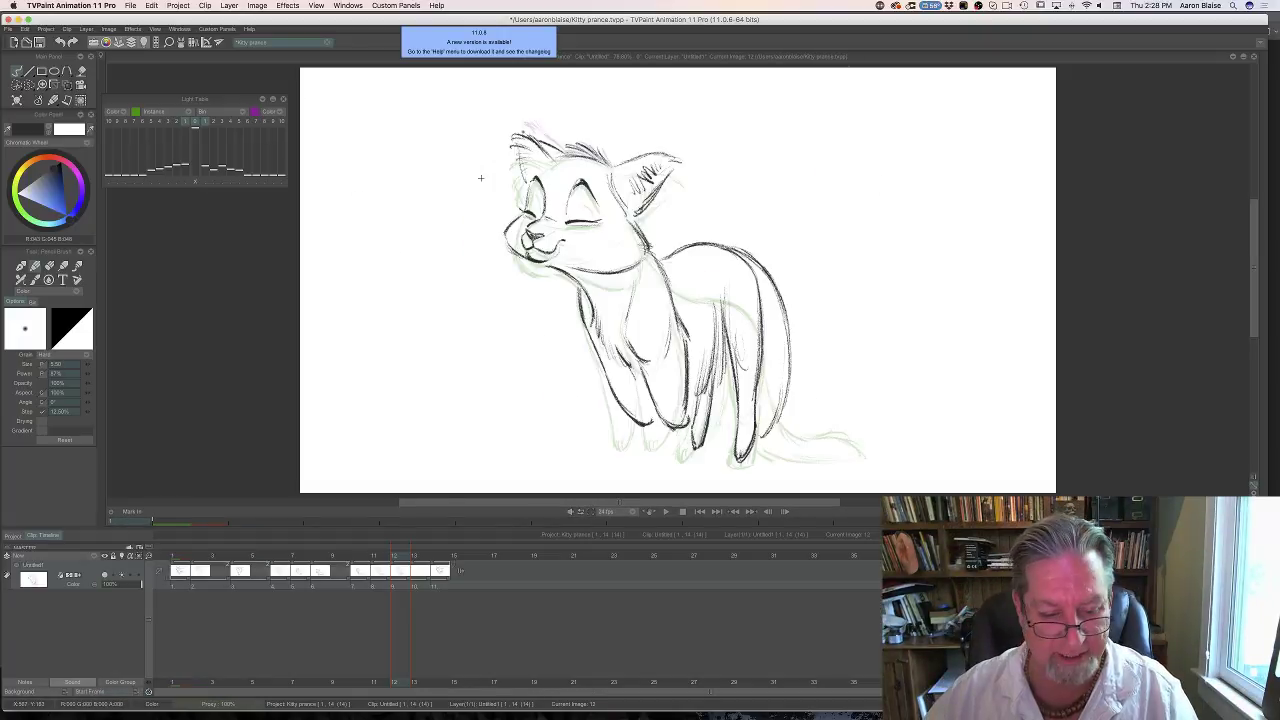
mouse_move(396, 556)
left_mouse_down()
mouse_move(208, 572)
mouse_move(330, 581)
mouse_move(284, 585)
left_mouse_up()
left_click(666, 511)
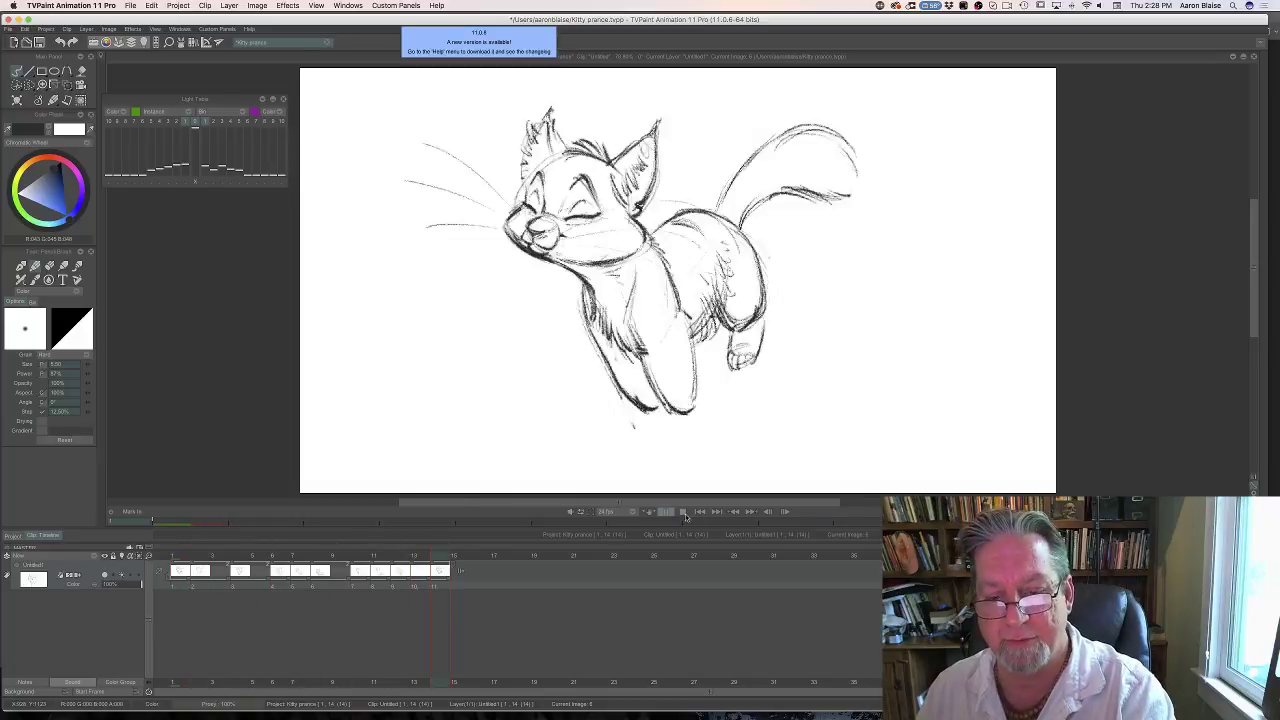
left_click(683, 512)
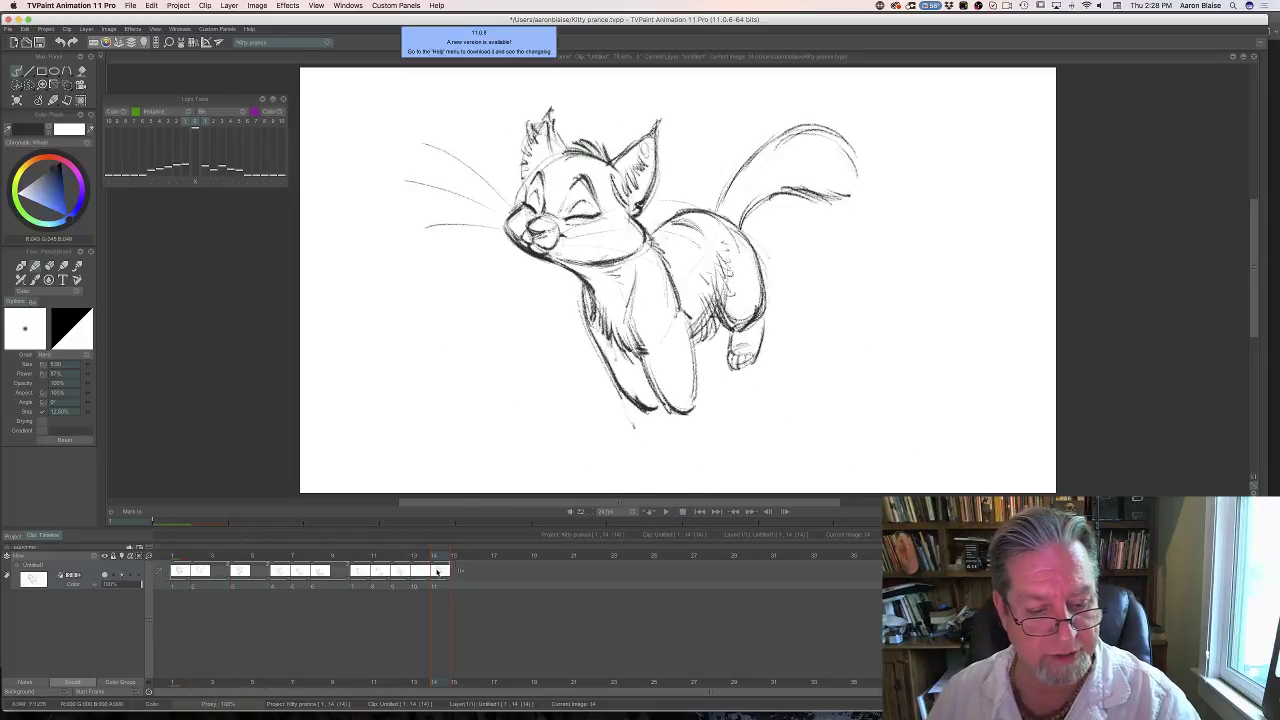
left_click_drag(437, 557, 416, 557)
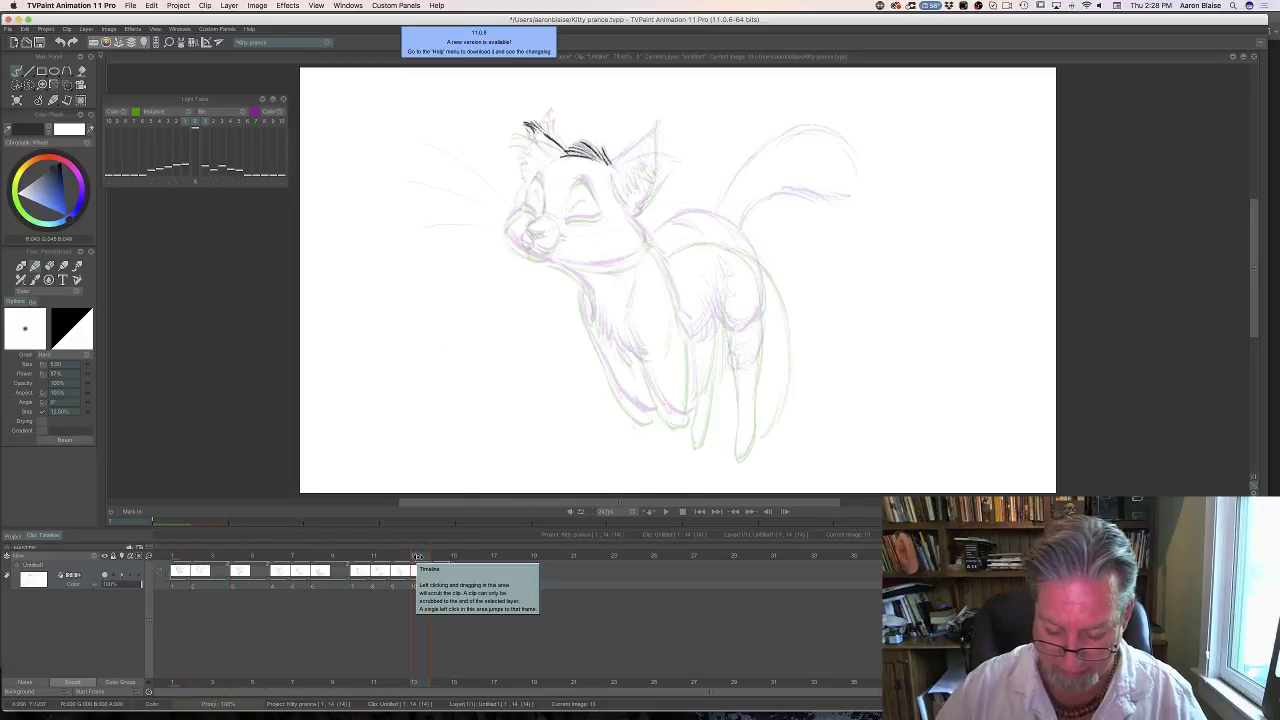
key("Tab")
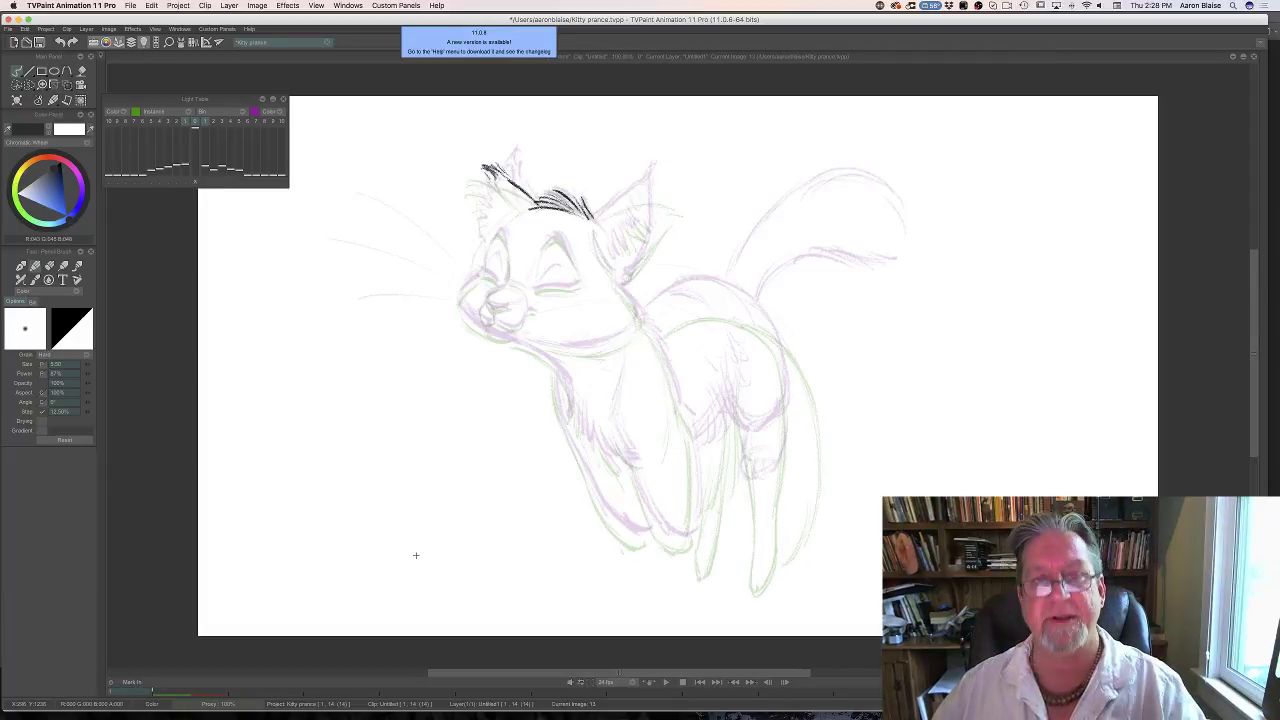
Flip between frame 13 and its neighbouring drawings and draw the inner line of the far ear down to the head.
key("Left")
key("Right")
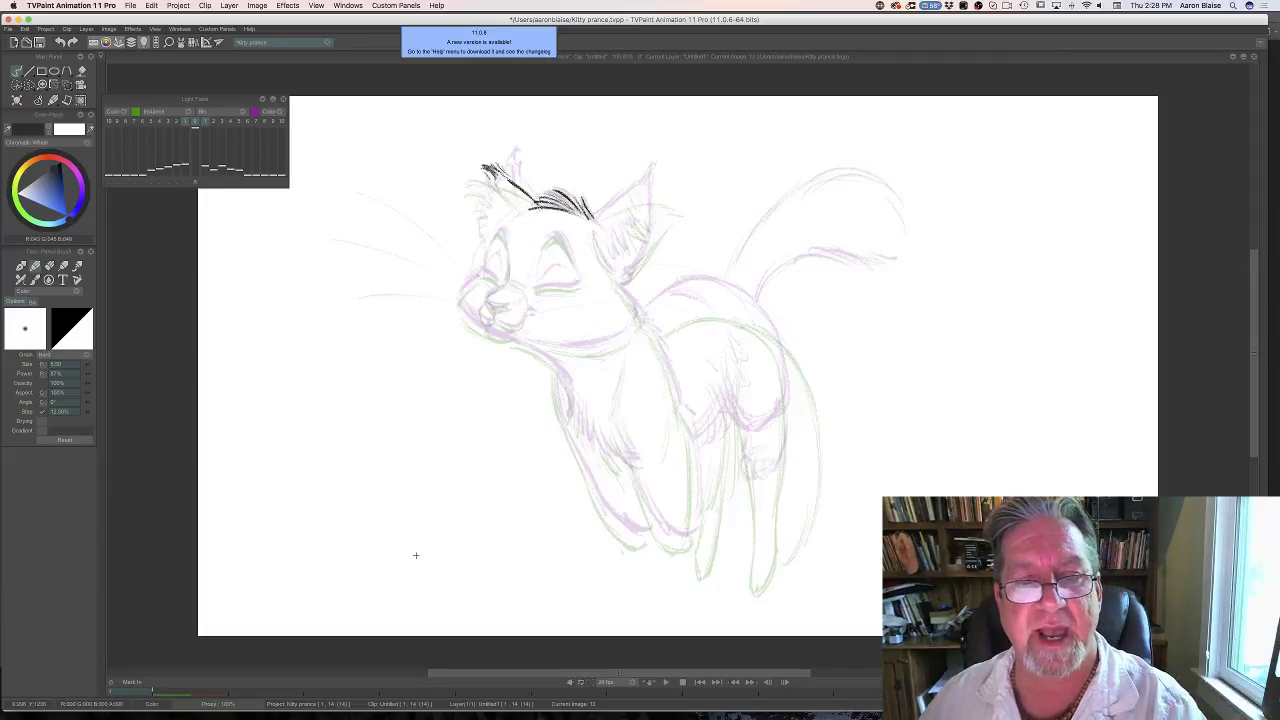
key("Left")
key("Right")
key("Right")
key("Left")
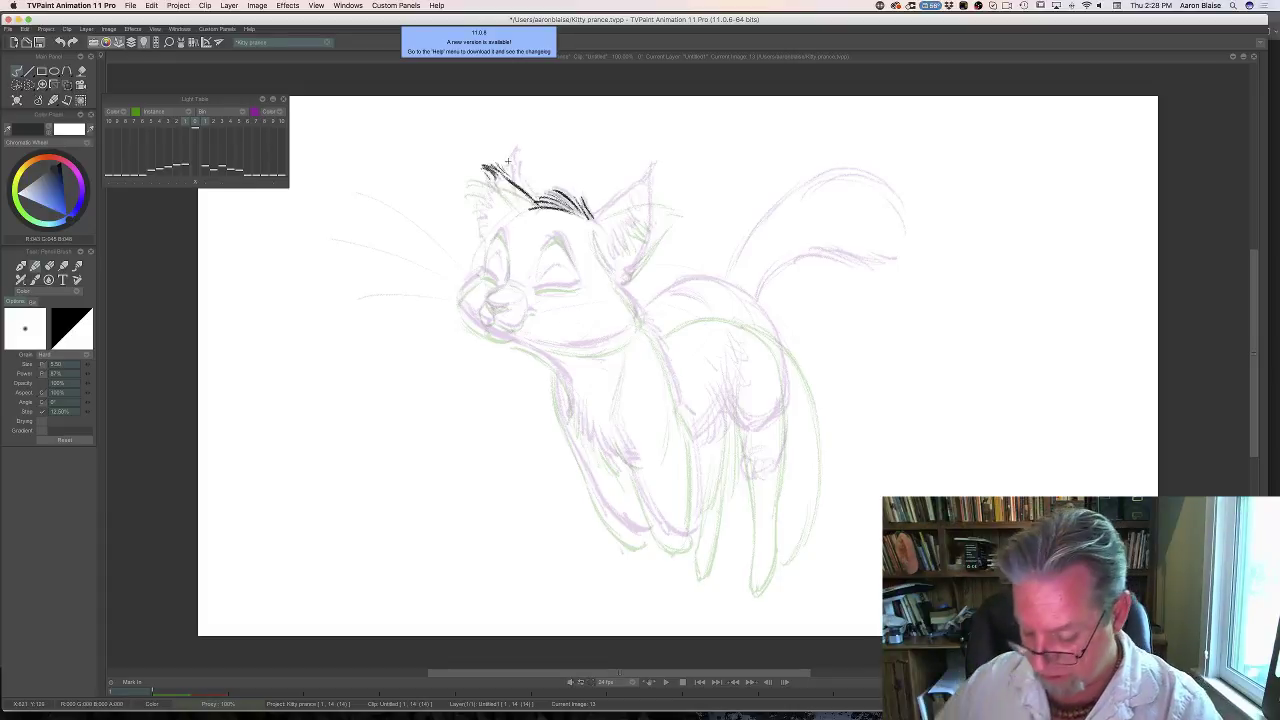
key("Left")
key("Right")
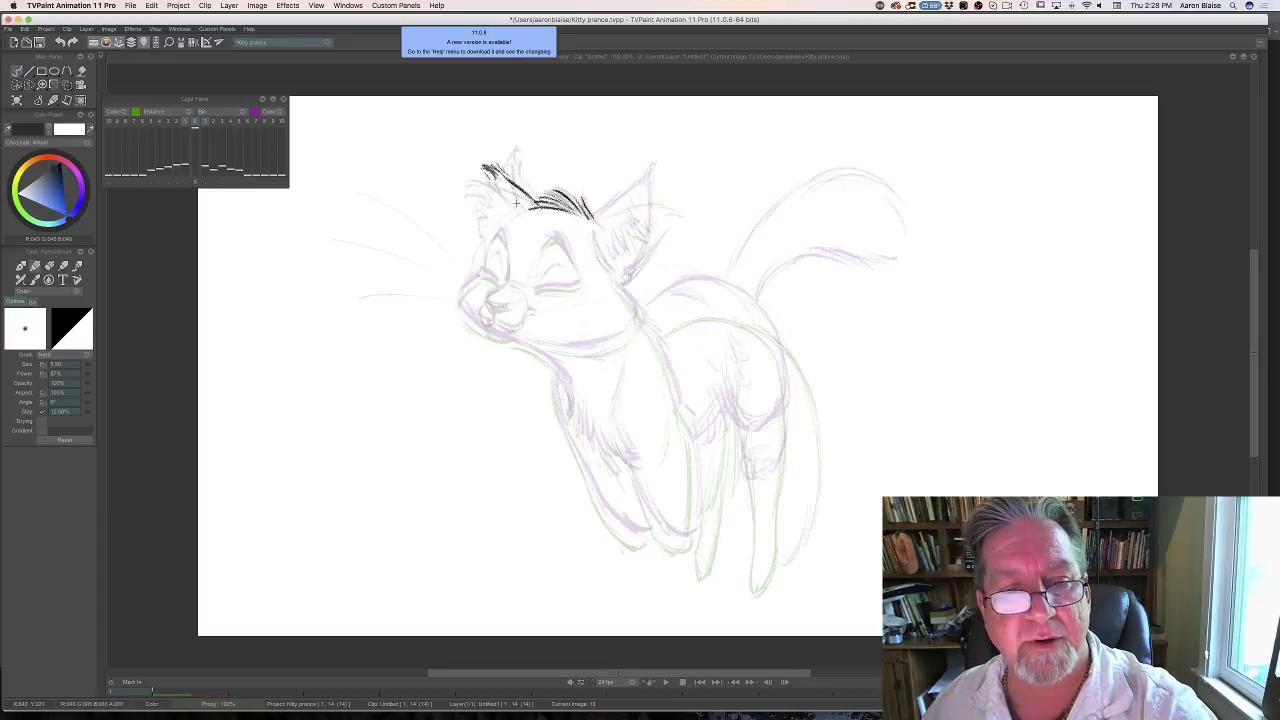
left_click_drag(508, 181, 517, 205)
key("Left")
key("Right")
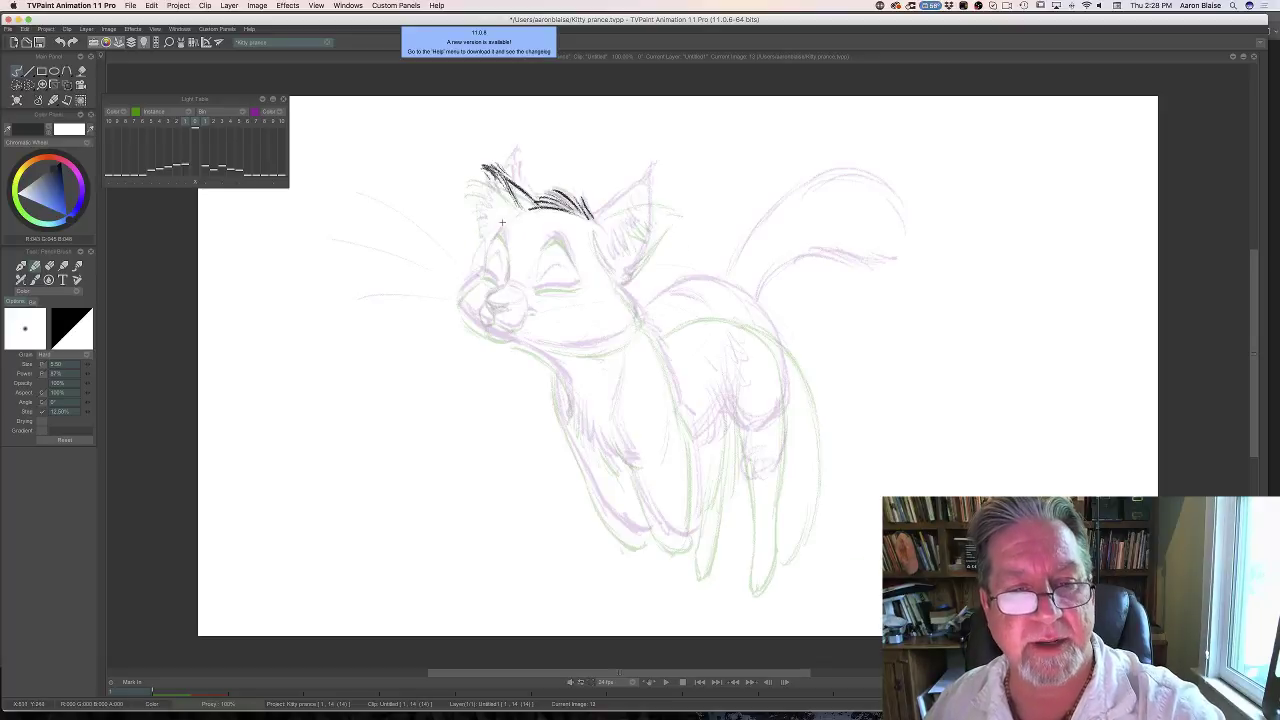
Draw the forehead line and the brow and socket outline of the far eye, flipping to compare with the previous drawing.
key("Left")
key("Right")
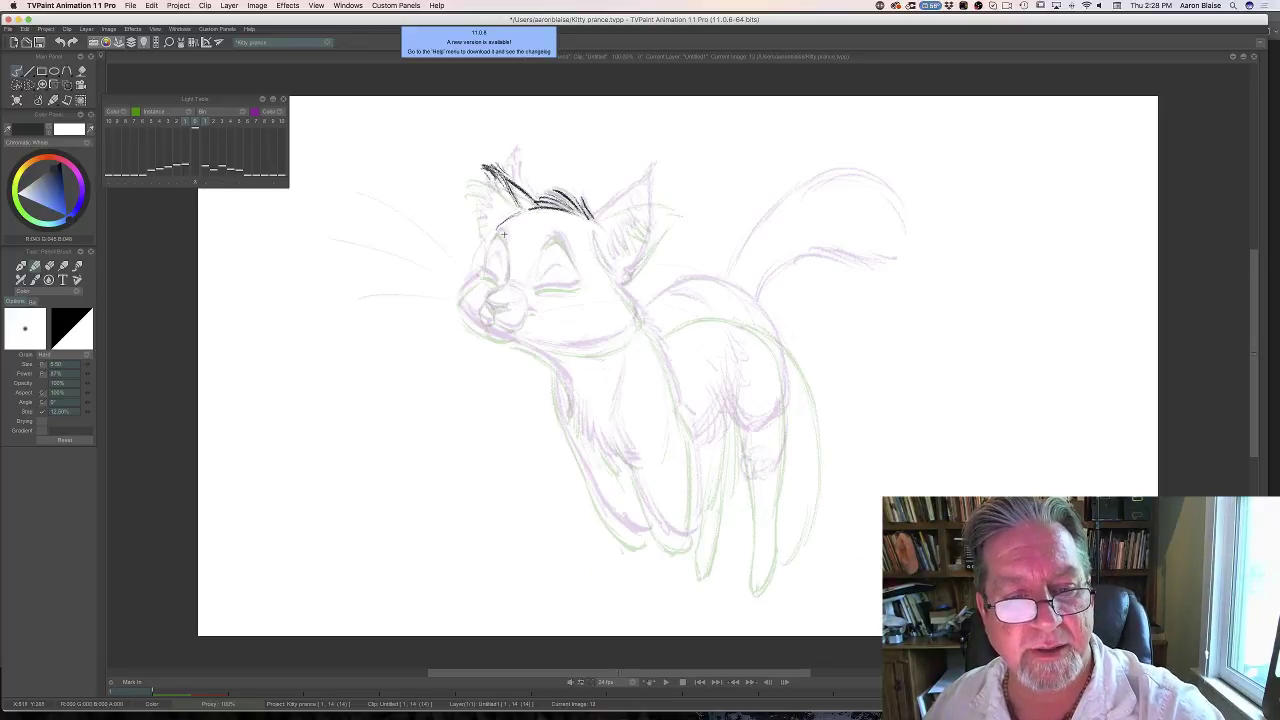
left_click_drag(503, 230, 484, 276)
key("Left")
key("Right")
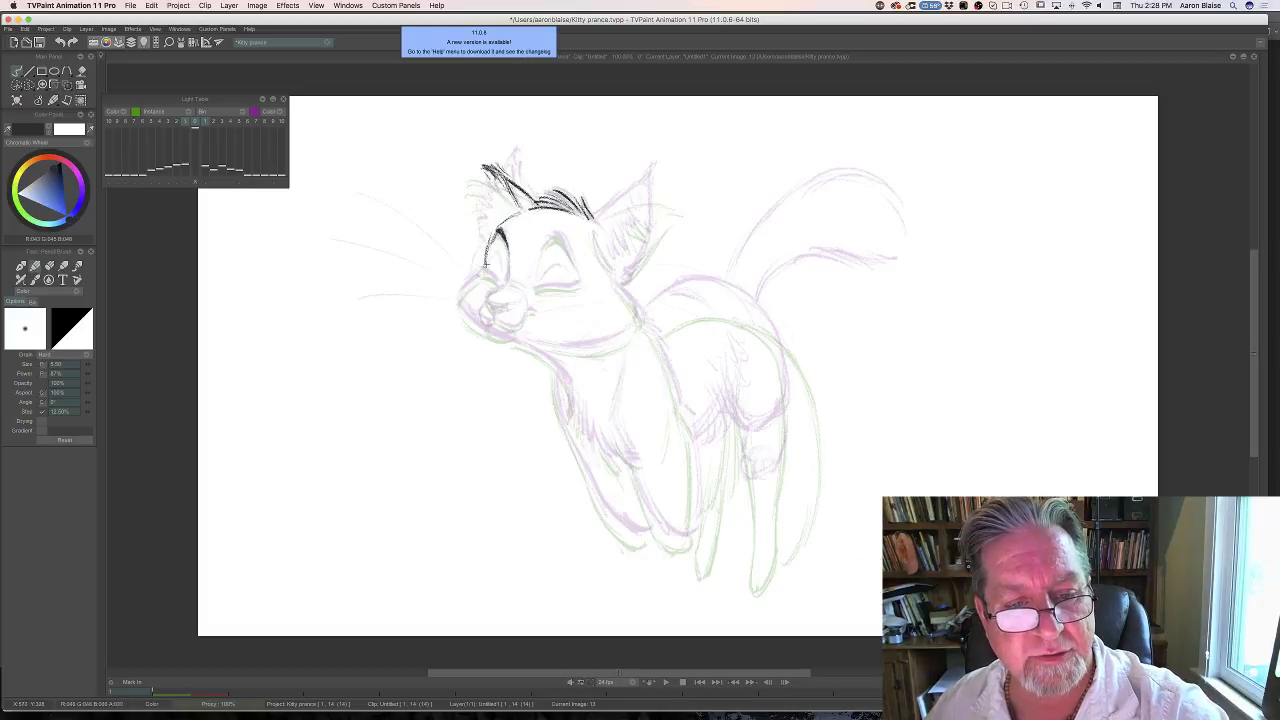
Draw the far side of the muzzle and the nose, checking them against the previous drawing.
mouse_move(476, 280)
left_mouse_down()
mouse_move(457, 298)
mouse_move(481, 333)
left_mouse_up()
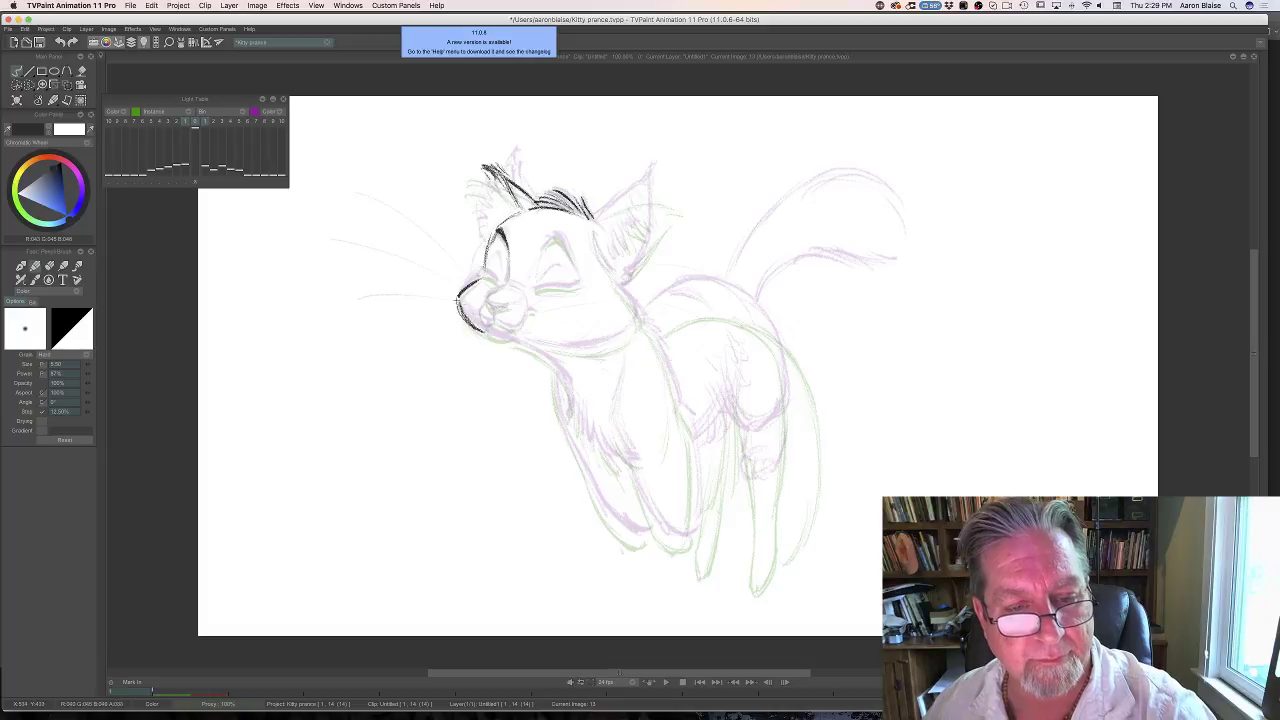
key("Left")
key("Right")
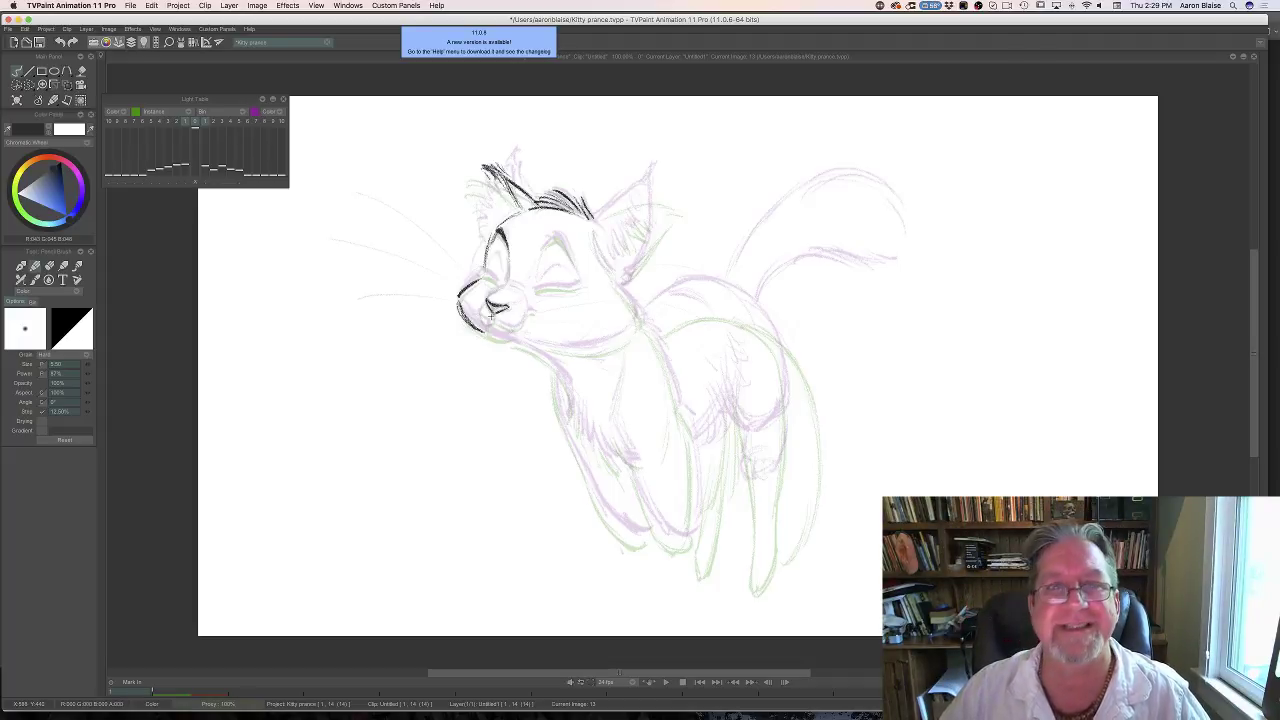
key("Left")
key("Right")
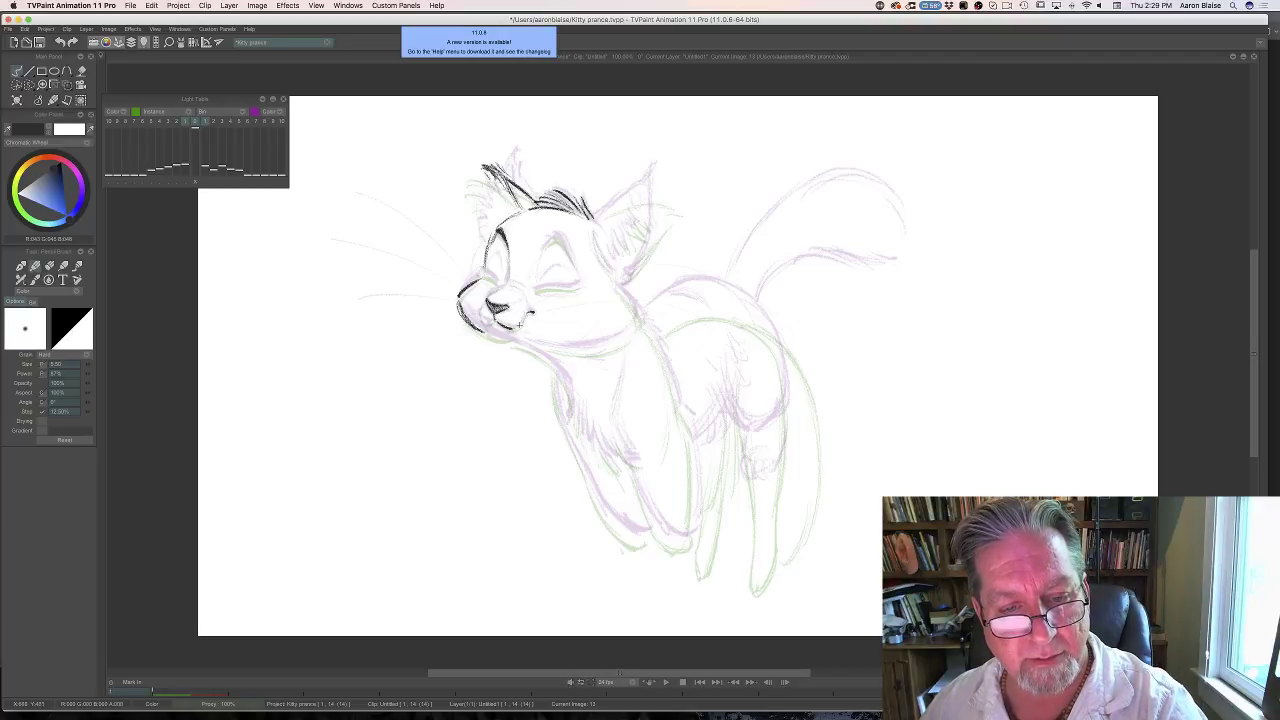
Draw the smiling mouth and the small chin below the nose, flipping to check the spacing.
left_click_drag(523, 319, 507, 327)
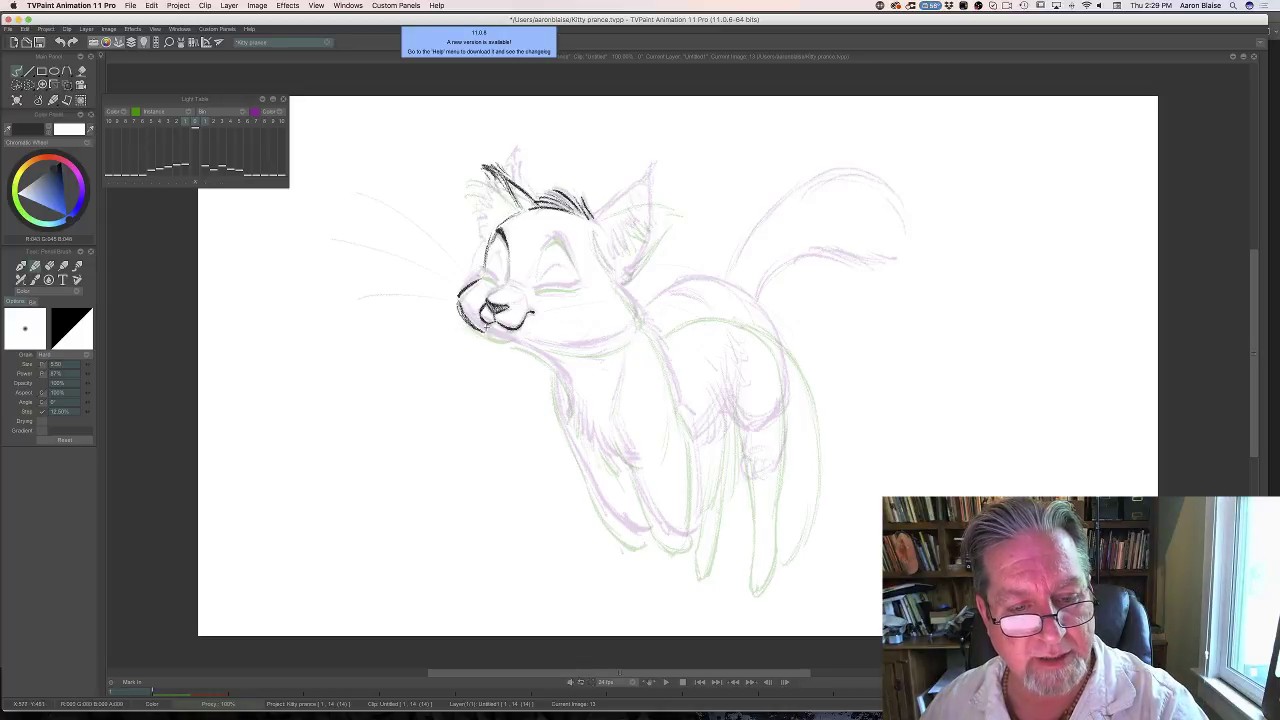
key("Left")
key("Right")
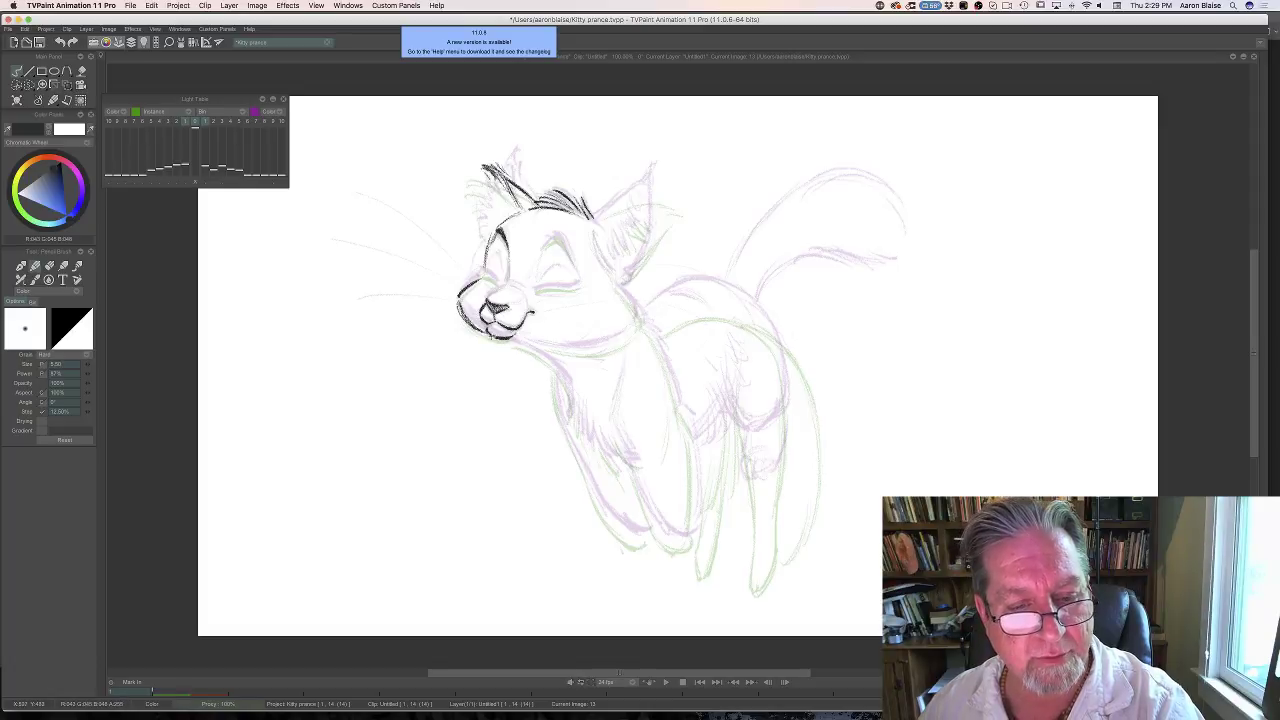
key("Left")
key("Right")
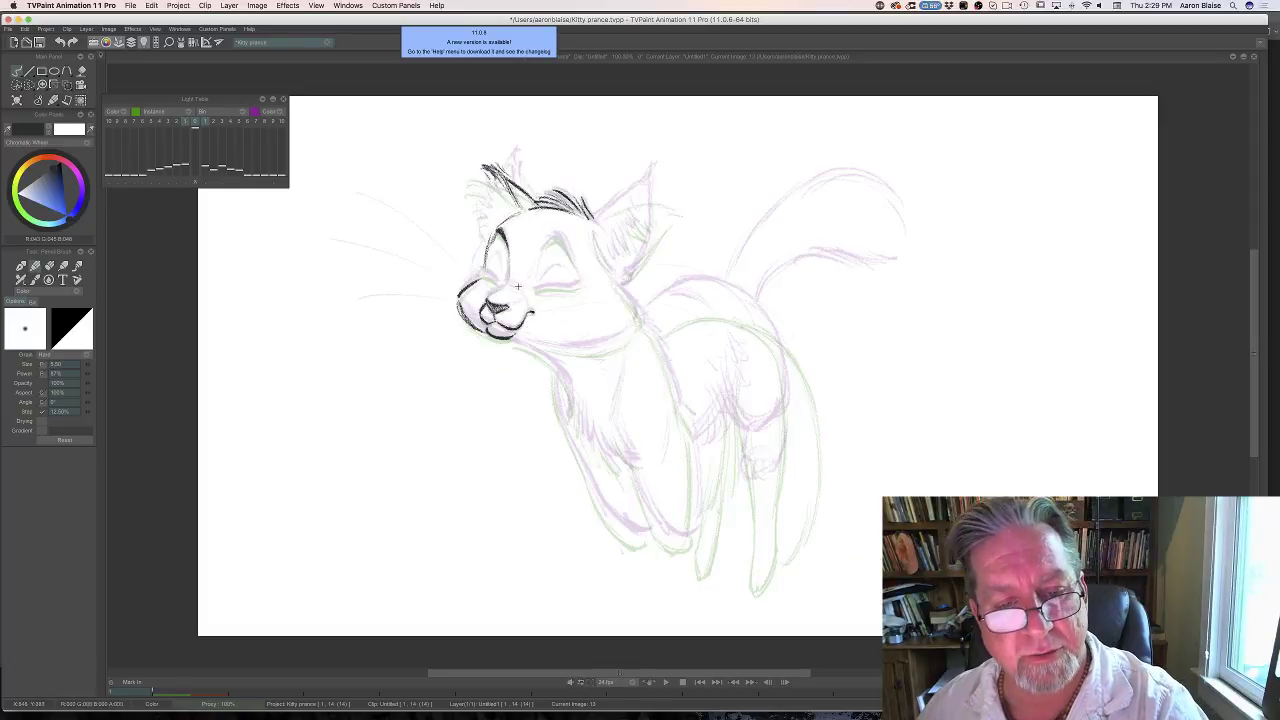
Complete the inner edge of the far eye socket and the top of the muzzle.
key("Left")
key("Right")
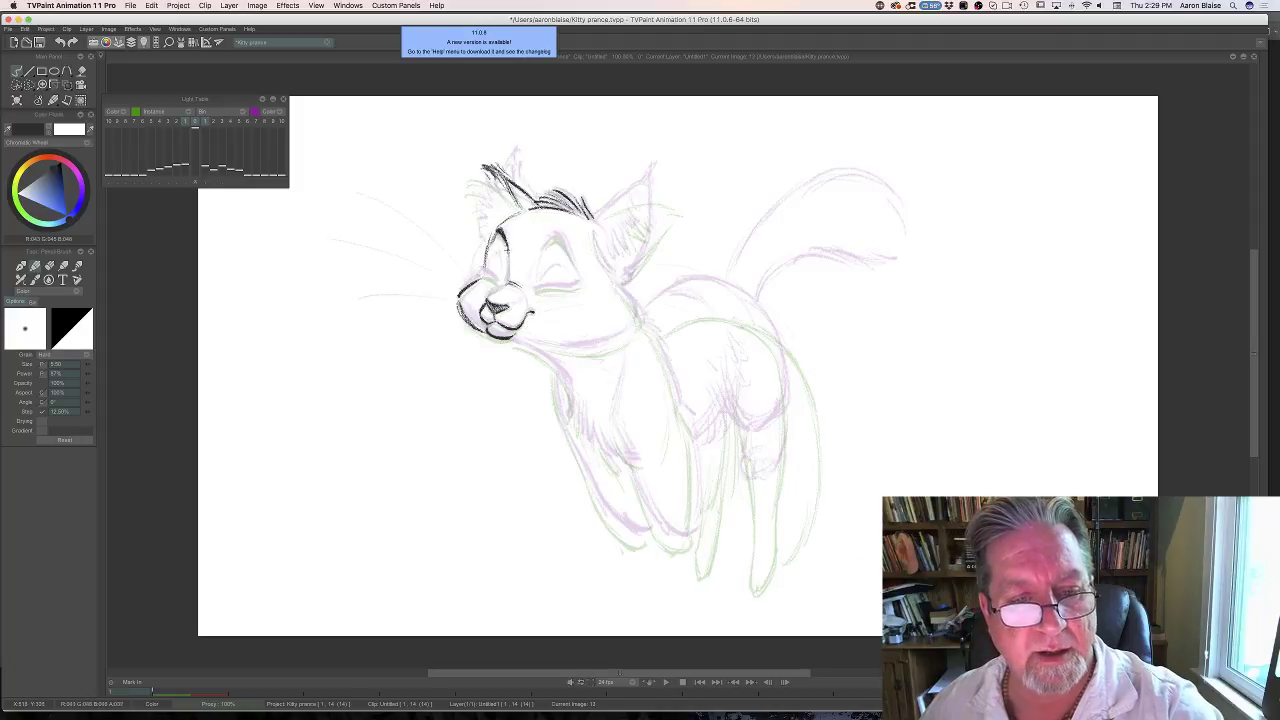
left_click_drag(507, 252, 507, 281)
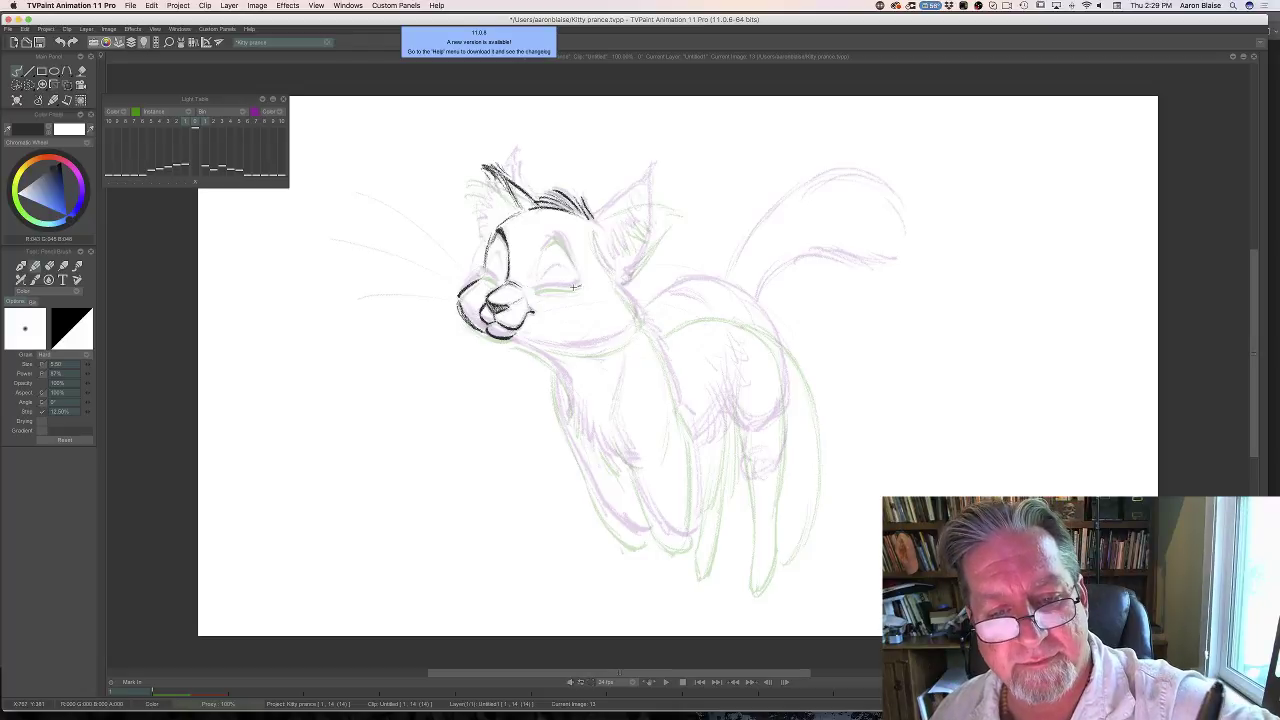
Draw both closed eyelids and the near eye's brow and socket outline, flipping against the previous drawing.
left_click_drag(578, 286, 536, 291)
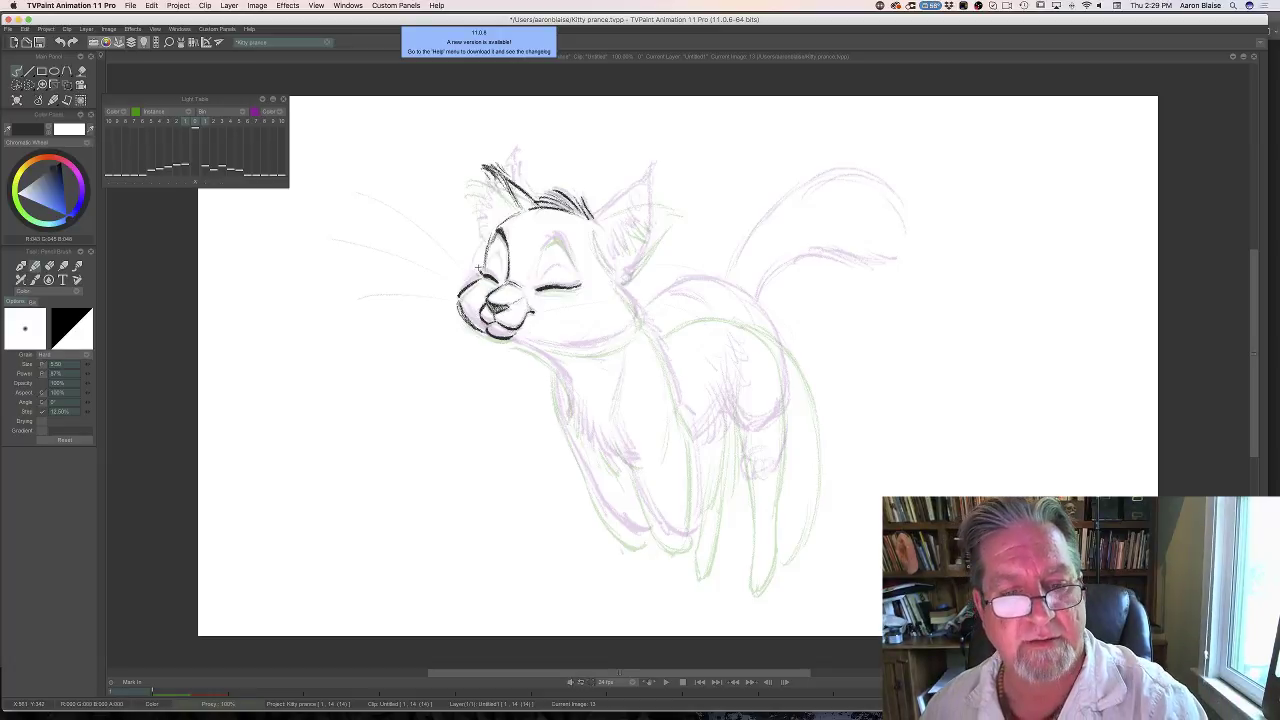
key("Left")
key("Right")
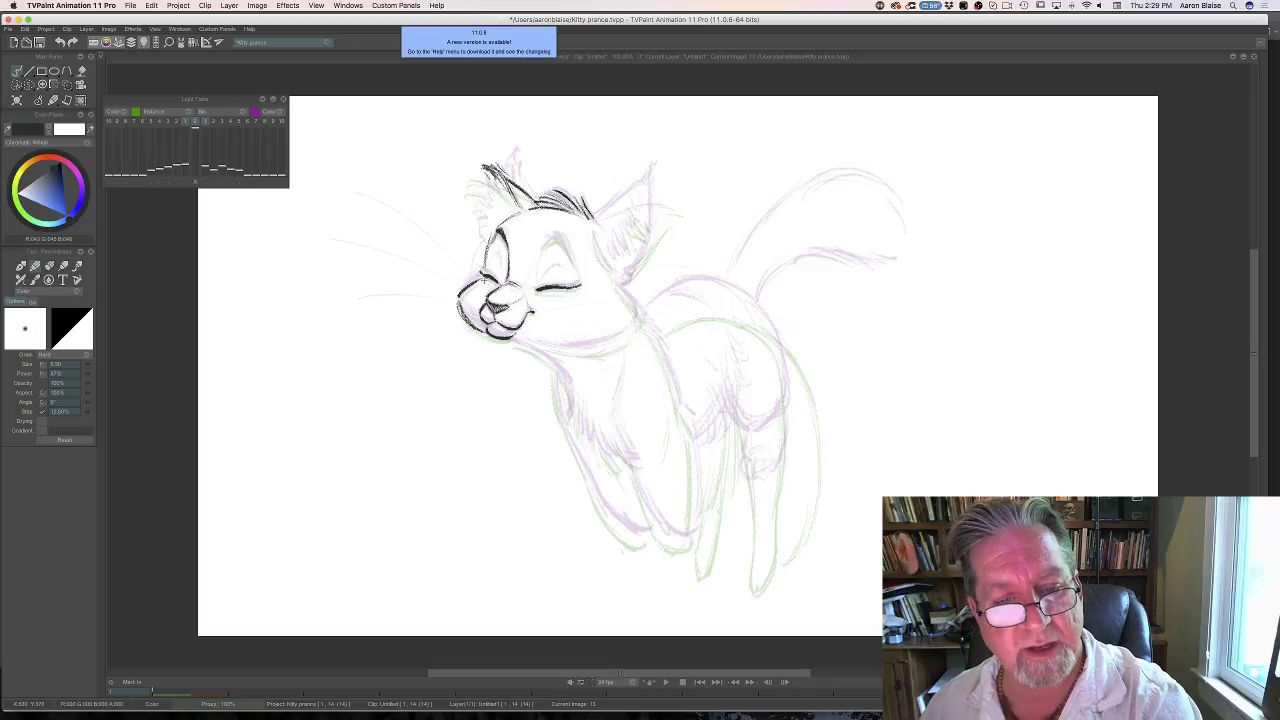
left_click_drag(543, 292, 566, 288)
key("Left")
key("Right")
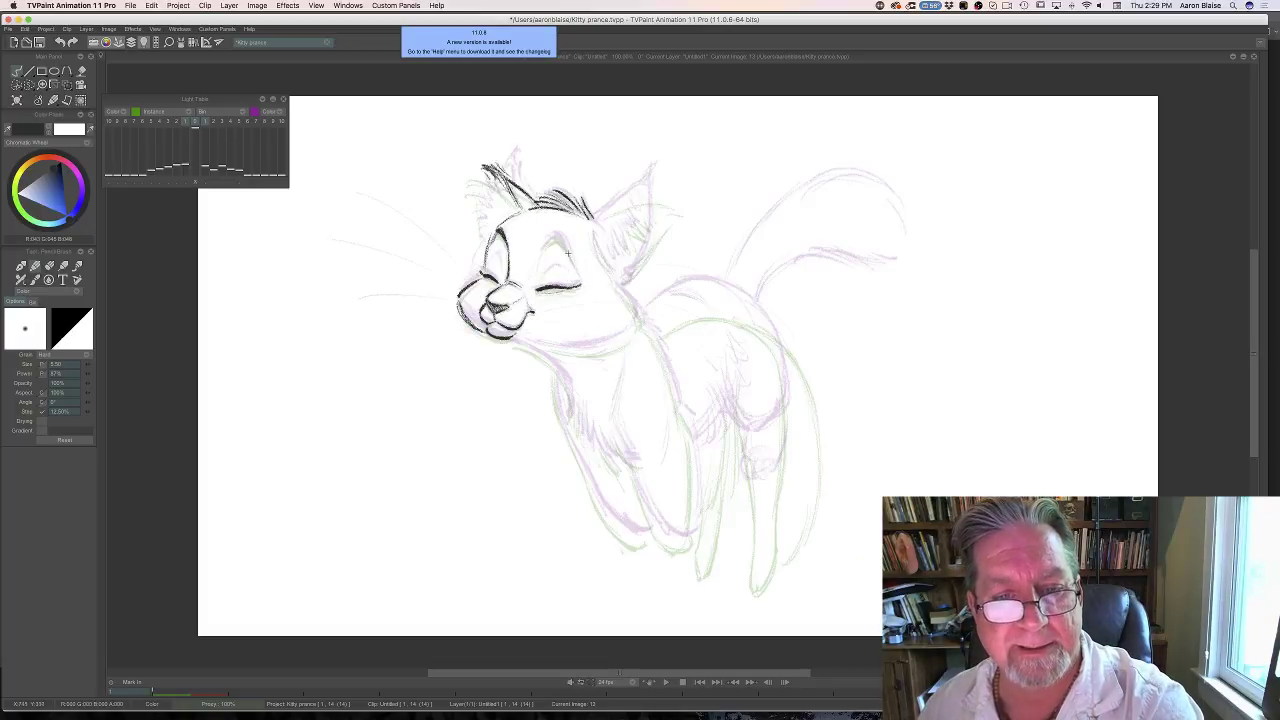
mouse_move(557, 238)
left_mouse_down()
mouse_move(576, 270)
mouse_move(551, 238)
mouse_move(530, 284)
mouse_move(542, 248)
left_mouse_up()
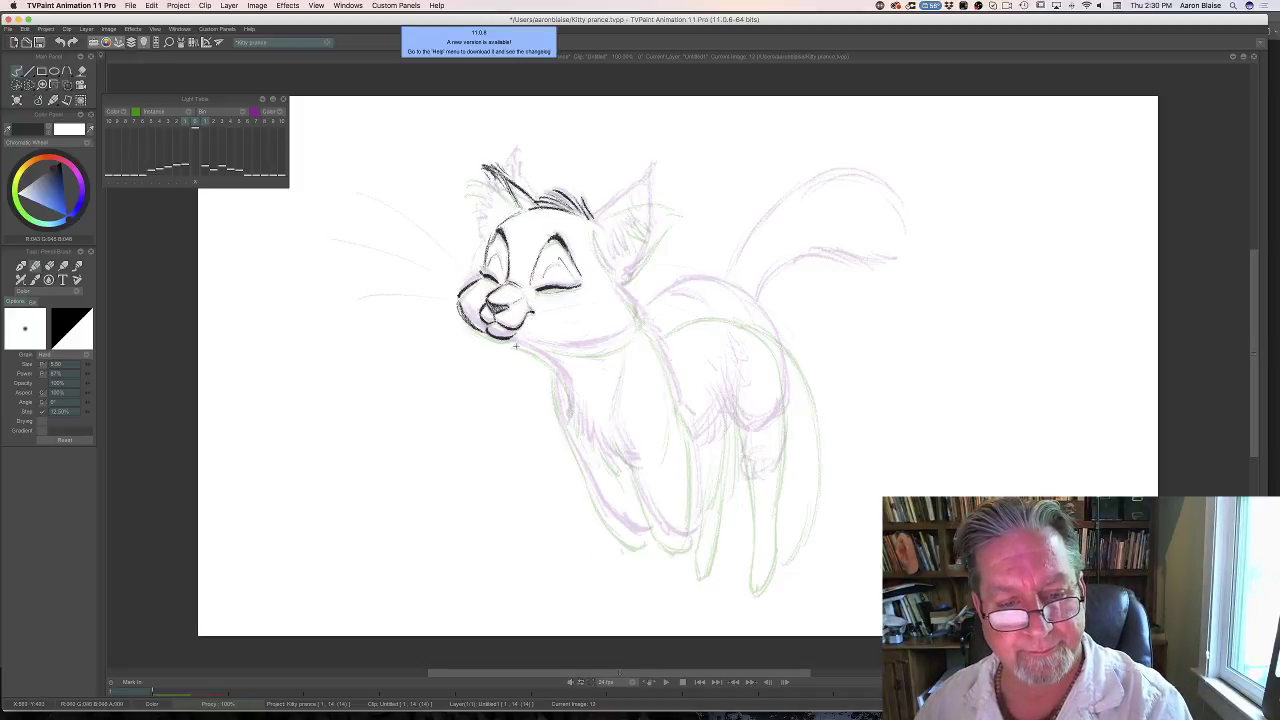
Draw the front of the neck down into the shaggy chest fur and flip against the previous drawing.
mouse_move(513, 343)
left_mouse_down()
mouse_move(557, 369)
mouse_move(572, 417)
mouse_move(578, 398)
mouse_move(621, 467)
left_mouse_up()
key("Left")
key("Right")
key("Left")
key("Right")
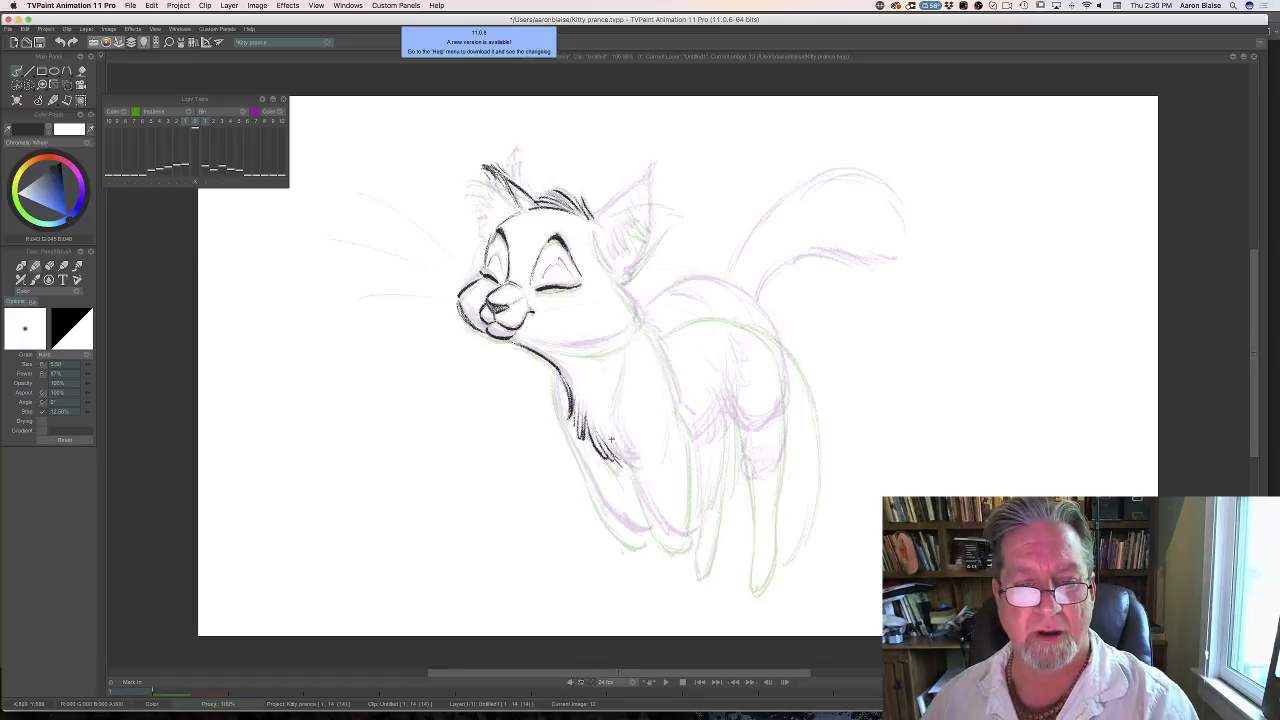
key("Left")
key("Right")
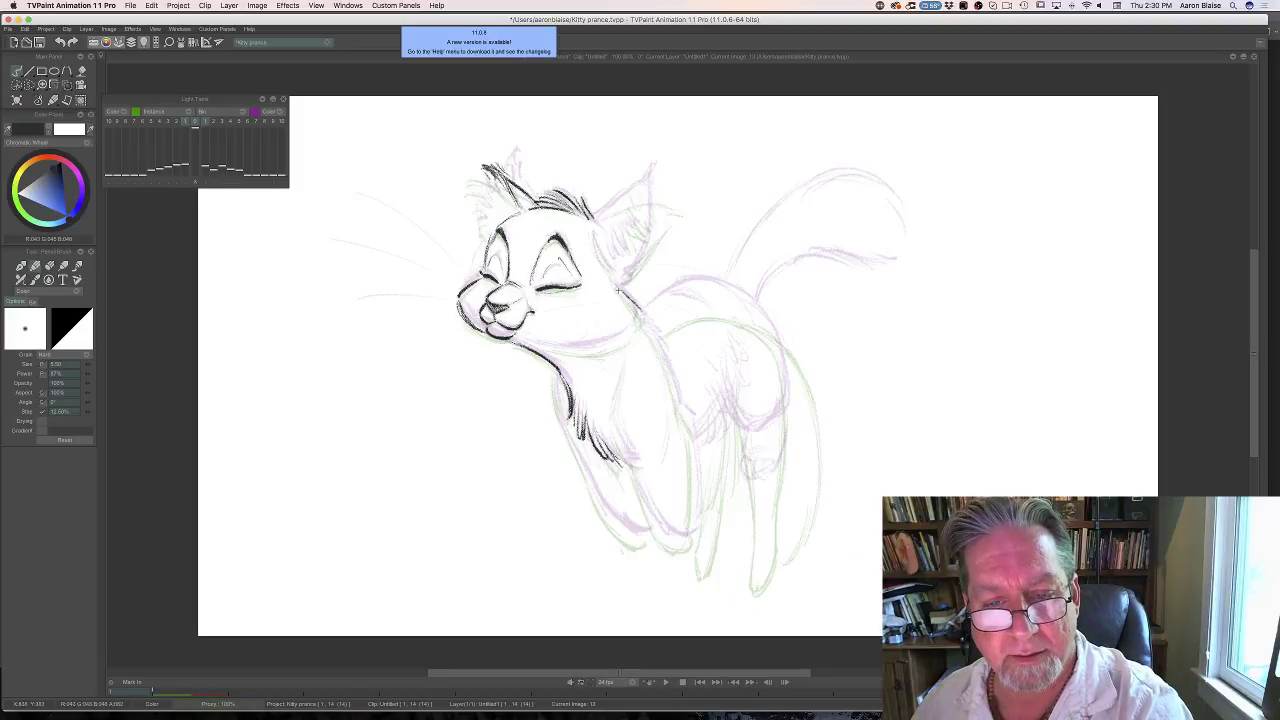
Draw the near cheek and jaw line from below the near ear to the chin, and flip to check it.
mouse_move(618, 290)
left_mouse_down()
mouse_move(633, 322)
mouse_move(617, 312)
mouse_move(622, 333)
mouse_move(567, 357)
mouse_move(538, 346)
left_mouse_up()
key("Left")
key("Right")
key("Left")
key("Right")
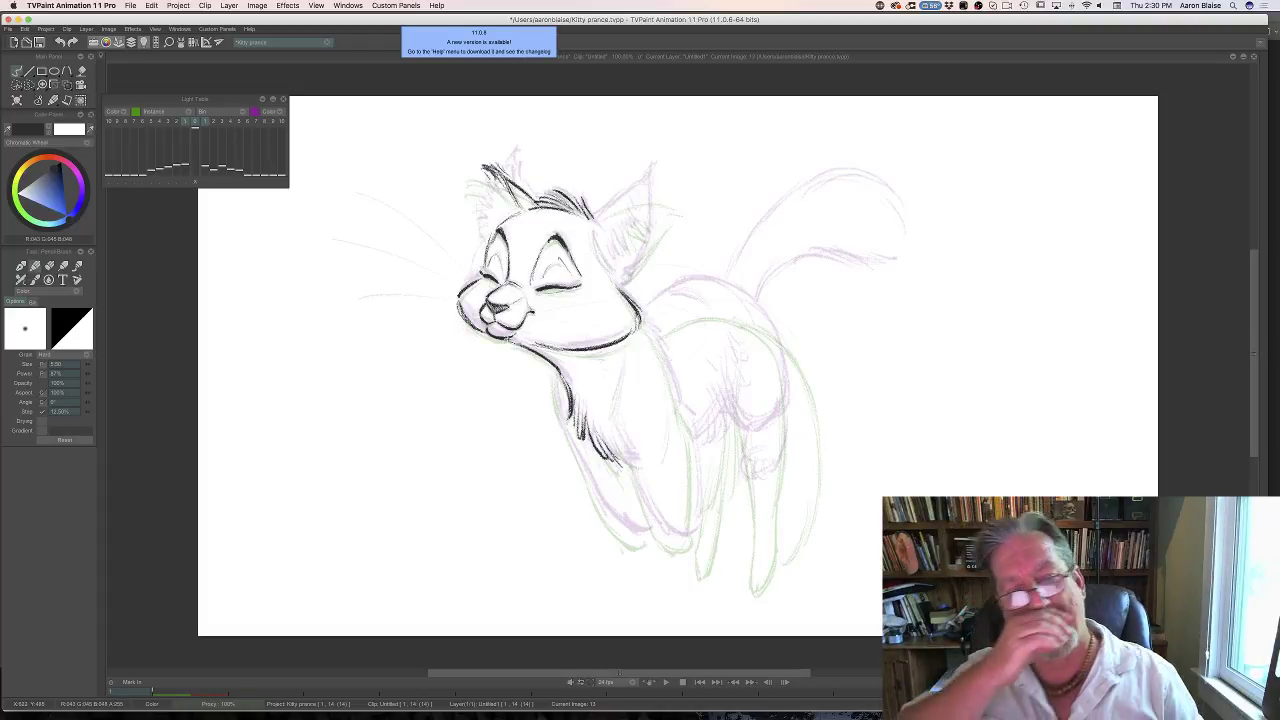
key("Left")
key("Right")
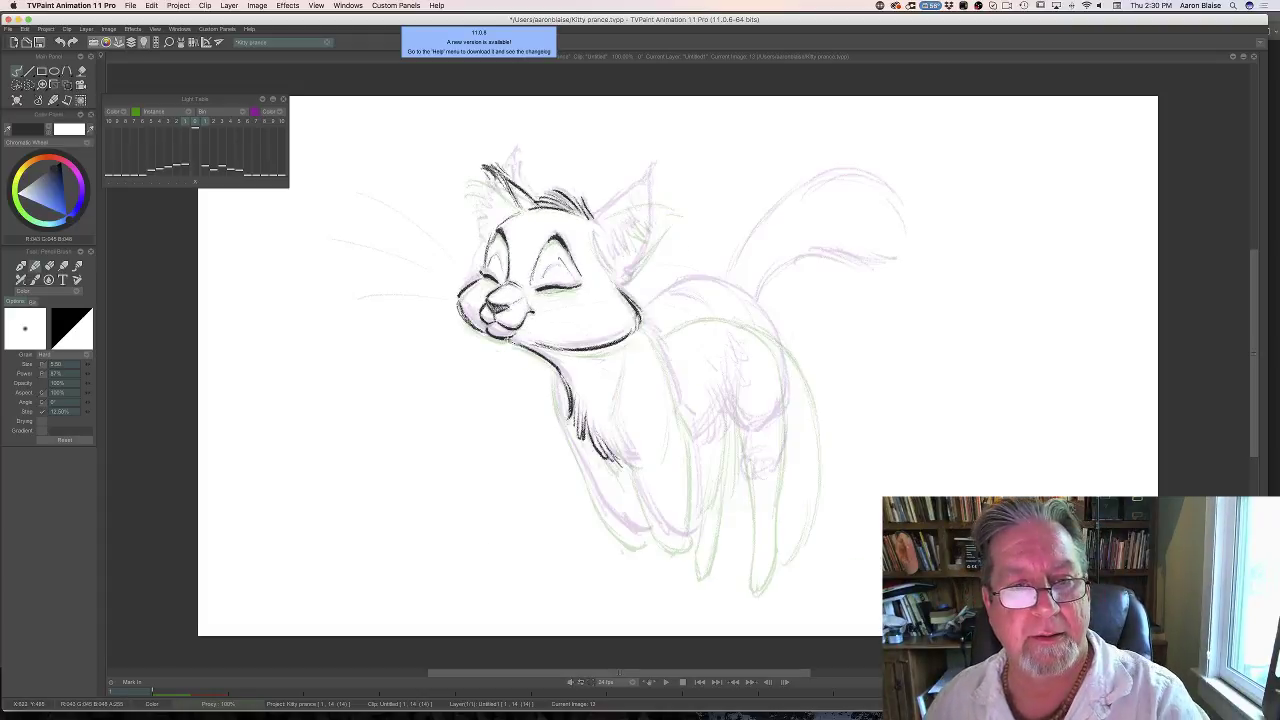
Add the fur strokes along the outer edge of the far ear and compare with the previous drawing.
mouse_move(496, 174)
left_mouse_down()
mouse_move(470, 189)
mouse_move(487, 241)
left_mouse_up()
key("Left")
key("Right")
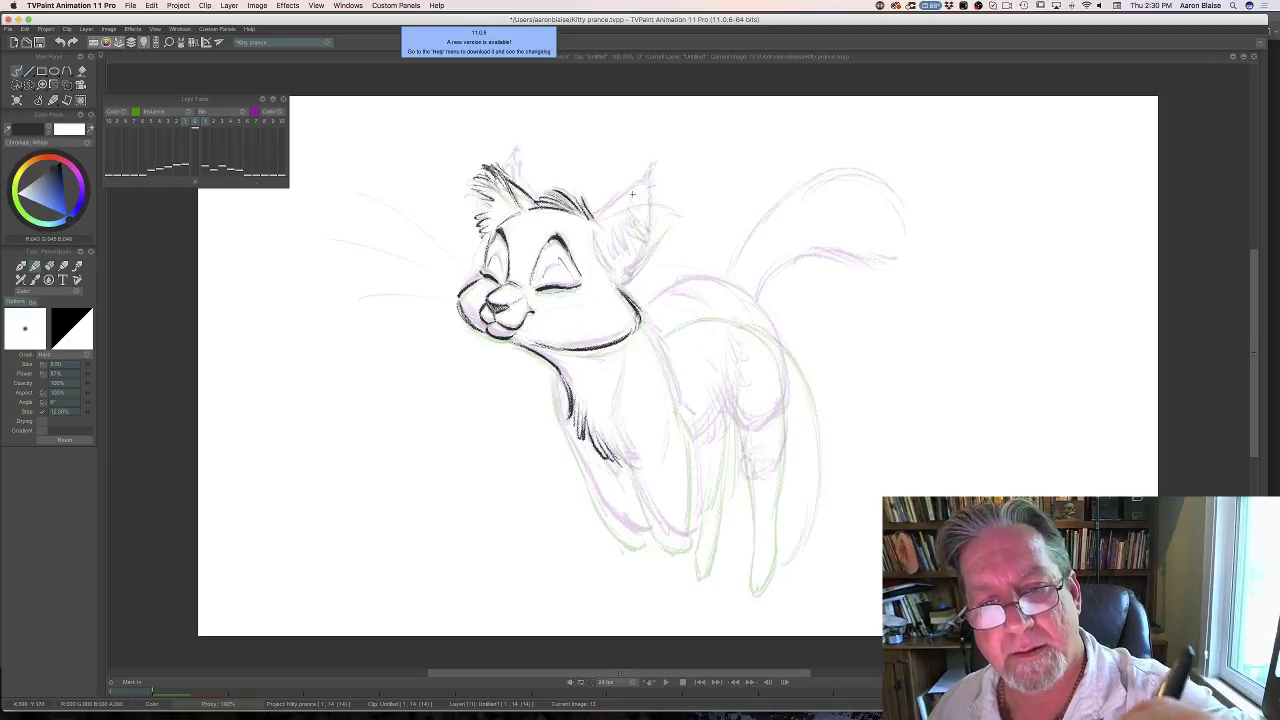
Draw the near ear's outline and inner fur, and flip repeatedly against the previous drawing to check the head's movement.
left_click_drag(654, 186, 588, 221)
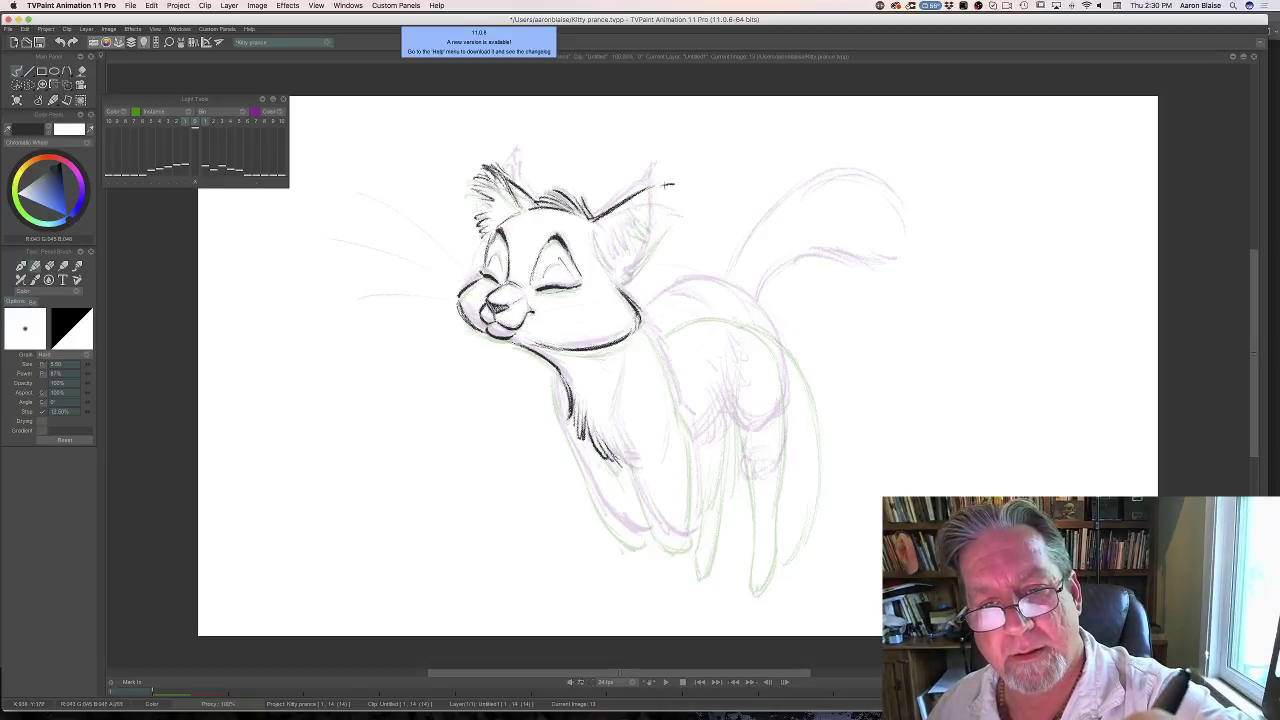
mouse_move(666, 185)
left_mouse_down()
mouse_move(650, 255)
mouse_move(628, 282)
left_mouse_up()
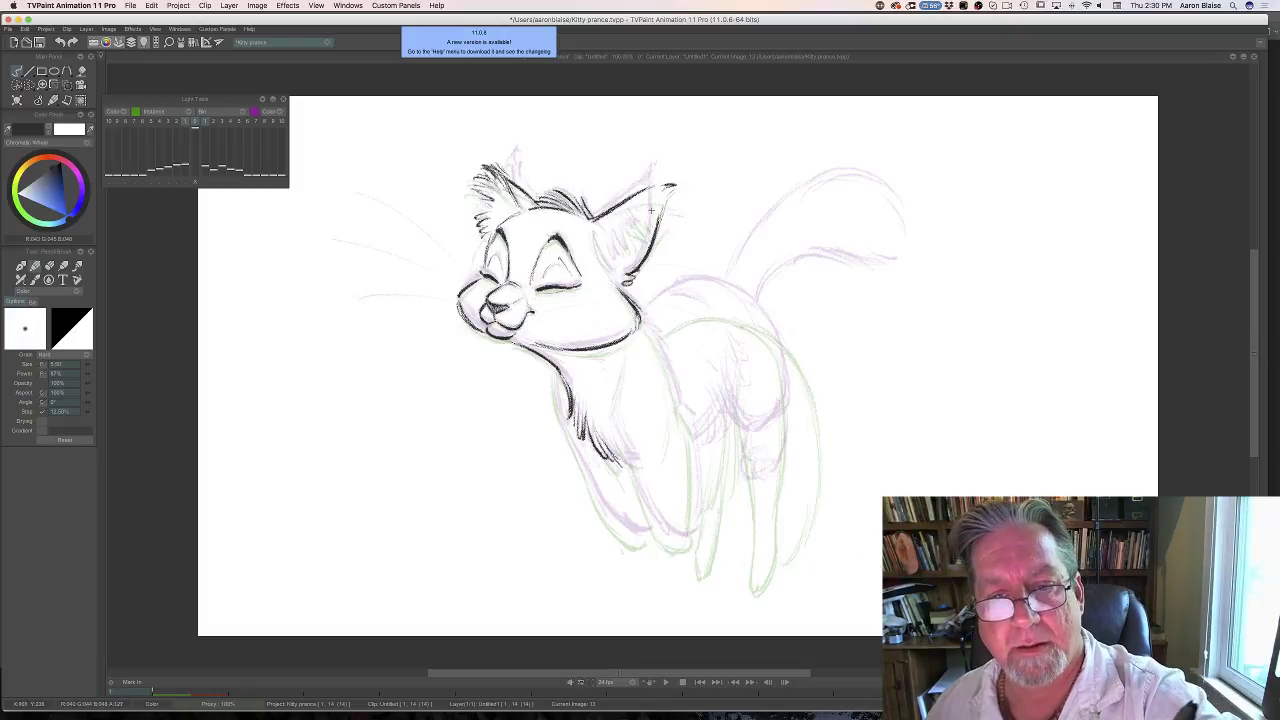
mouse_move(652, 204)
left_mouse_down()
mouse_move(620, 228)
mouse_move(588, 230)
mouse_move(602, 268)
left_mouse_up()
key("Left")
key("Right")
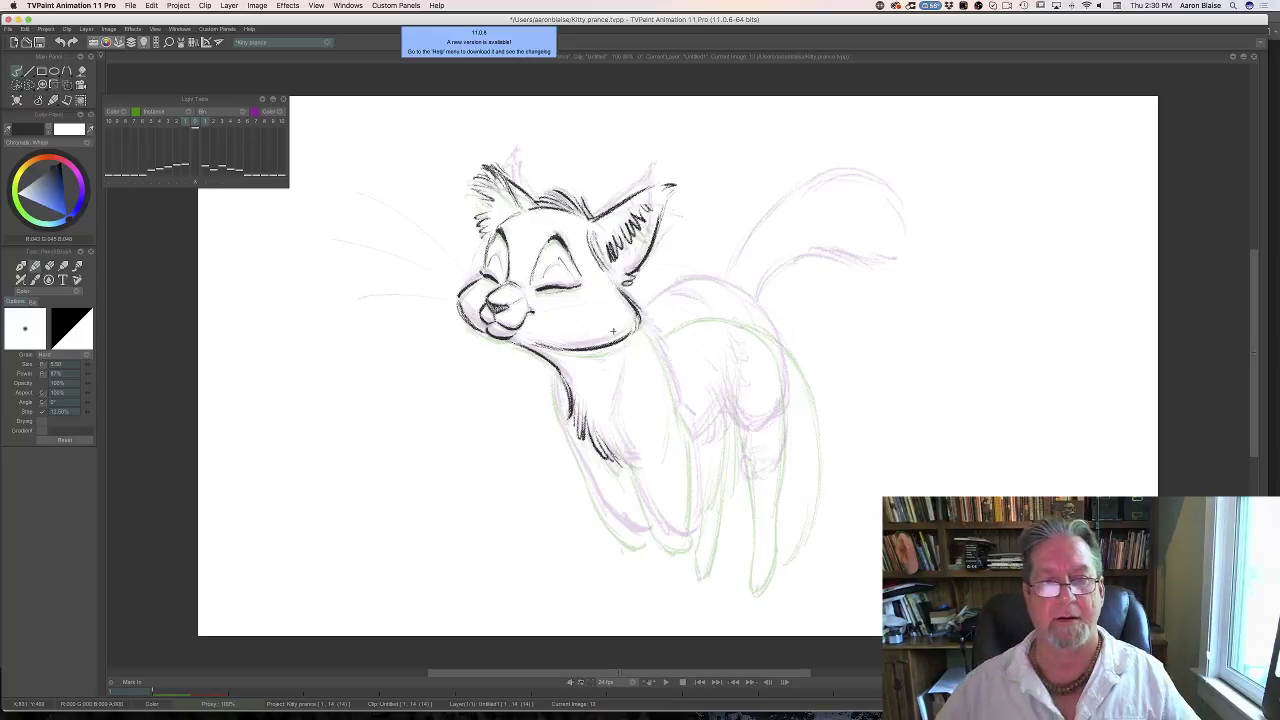
key("Left")
key("Right")
key("Left")
key("Right")
key("Left")
key("Right")
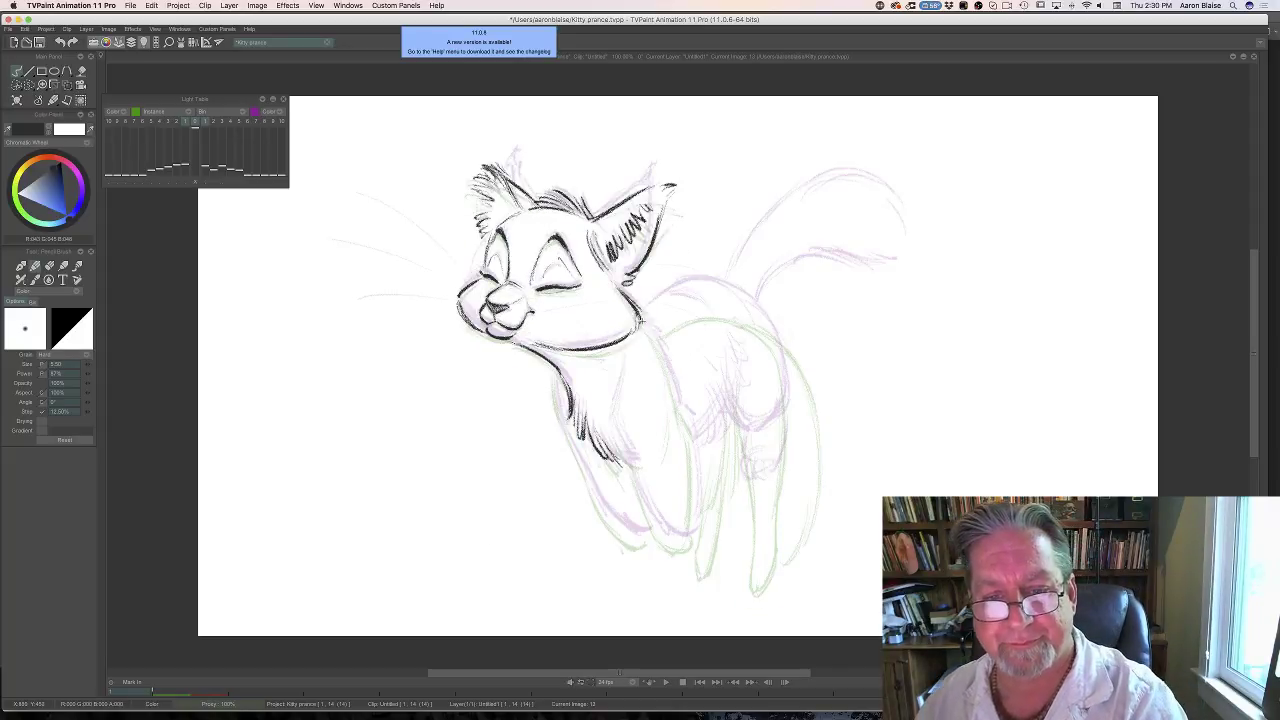
Draw the shoulder line from the neck down the back of the near foreleg, and flip against the previous drawing.
mouse_move(658, 352)
left_mouse_down()
mouse_move(698, 436)
mouse_move(696, 522)
left_mouse_up()
key("Left")
key("Right")
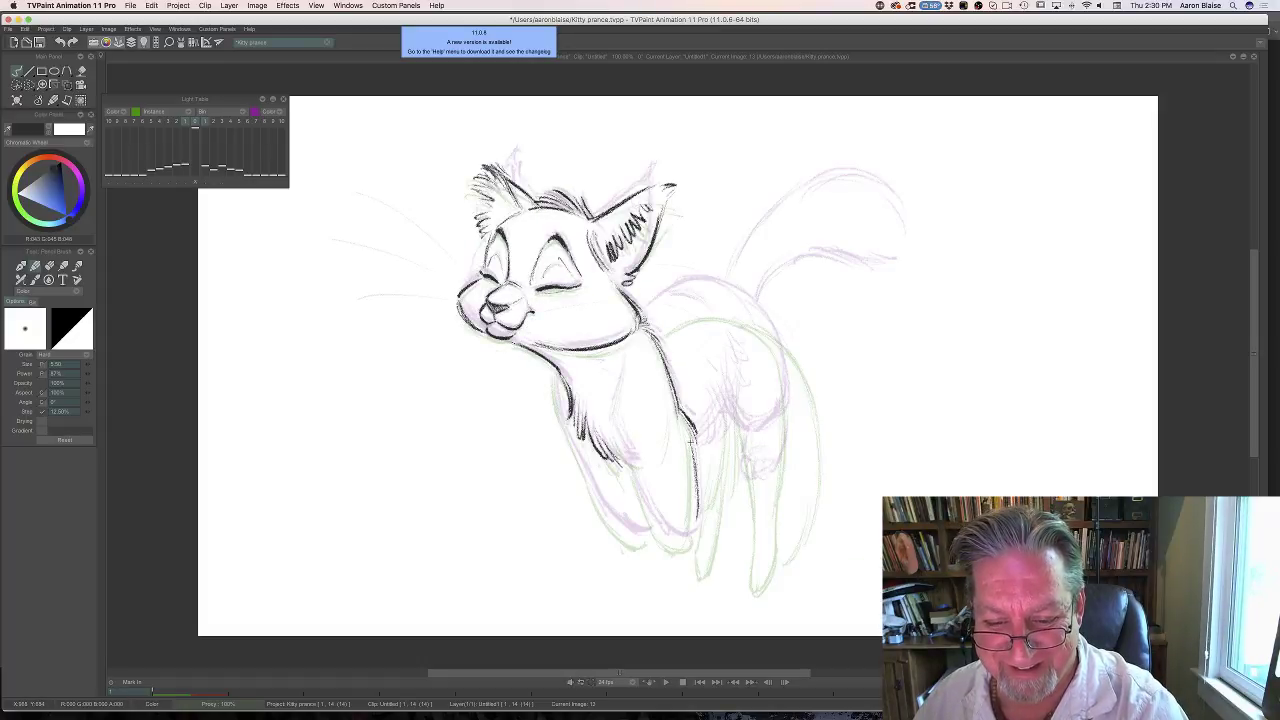
left_click_drag(692, 446, 696, 528)
key("Left")
key("Right")
key("Left")
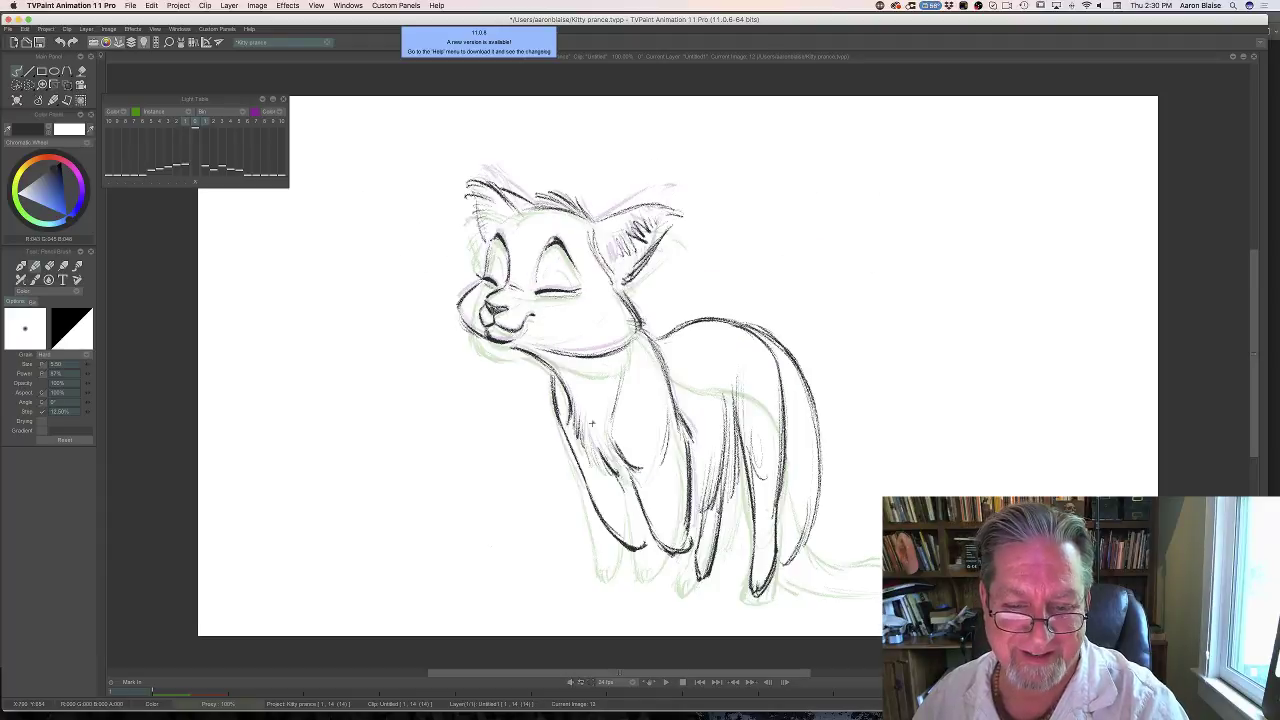
key("Right")
Draw the front edge of the near foreleg with its rounded paw and the chest line above, flipping to compare.
mouse_move(616, 374)
left_mouse_down()
mouse_move(612, 420)
mouse_move(654, 518)
mouse_move(674, 540)
mouse_move(692, 537)
left_mouse_up()
key("Left")
key("Right")
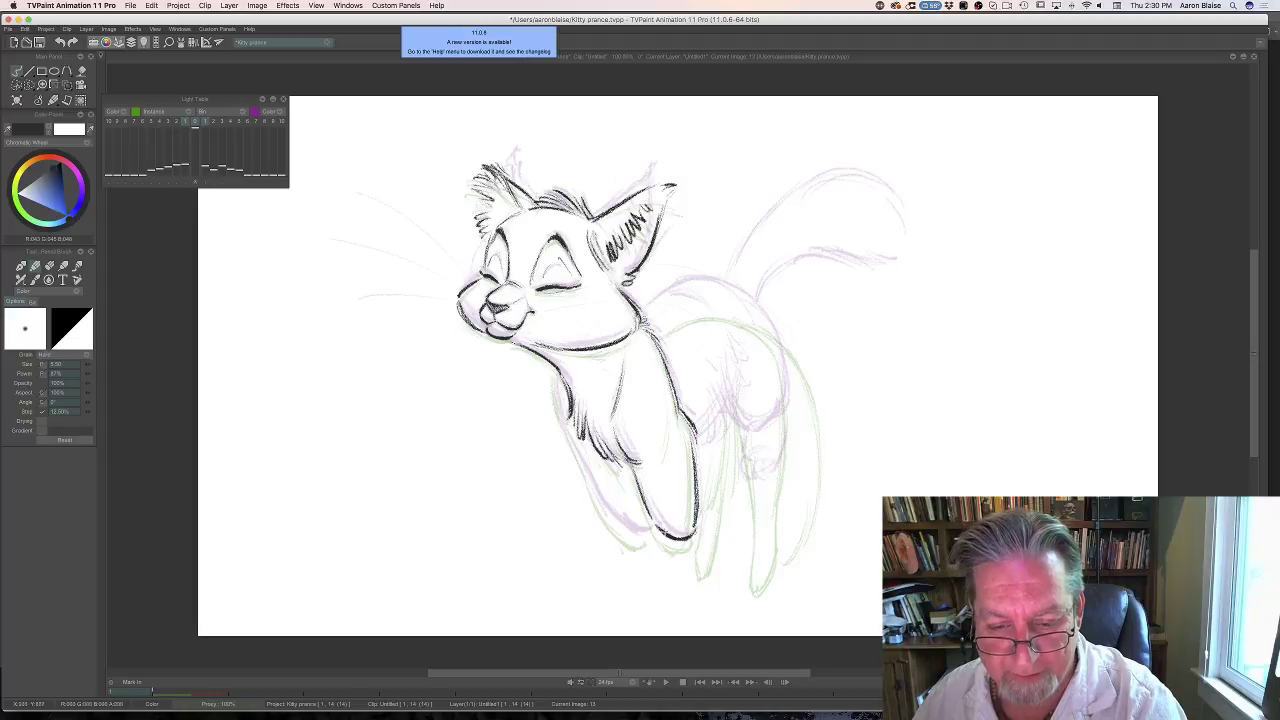
left_click_drag(649, 511, 665, 534)
key("Left")
key("Right")
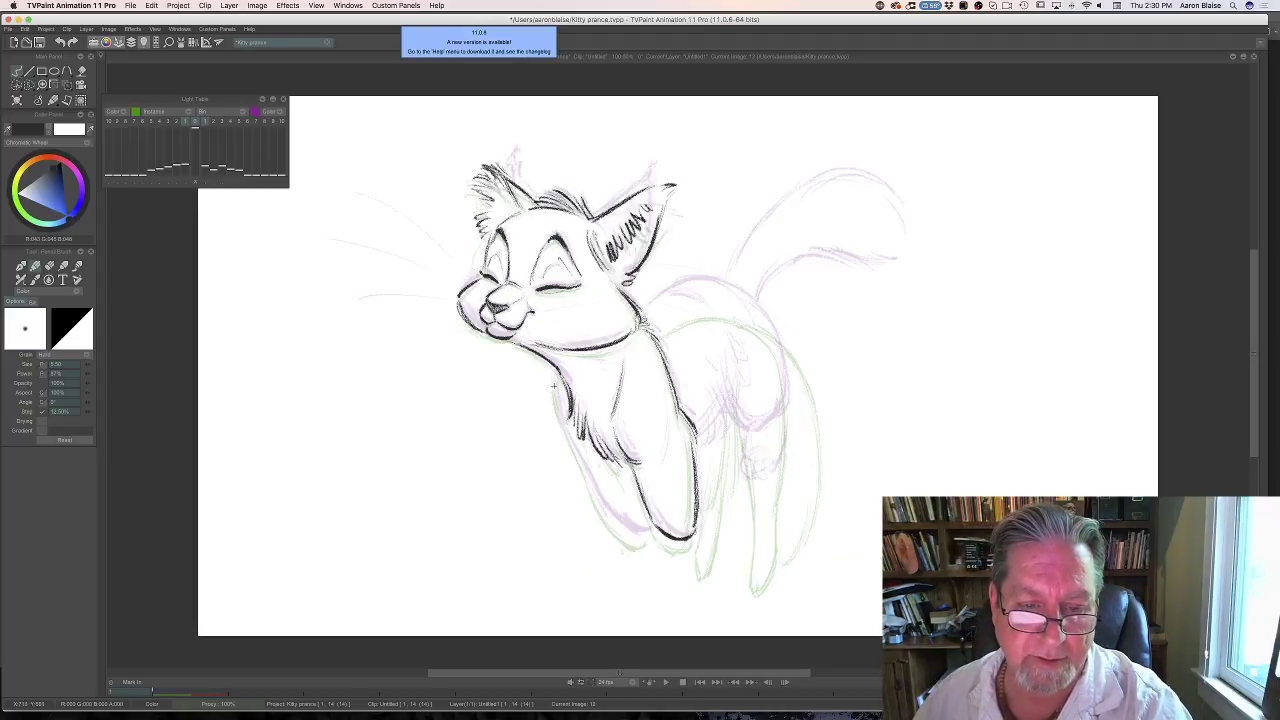
Draw the far foreleg from the chest down to its paw, and flip repeatedly to check it against the previous drawing.
mouse_move(553, 376)
left_mouse_down()
mouse_move(592, 491)
mouse_move(615, 527)
mouse_move(645, 537)
left_mouse_up()
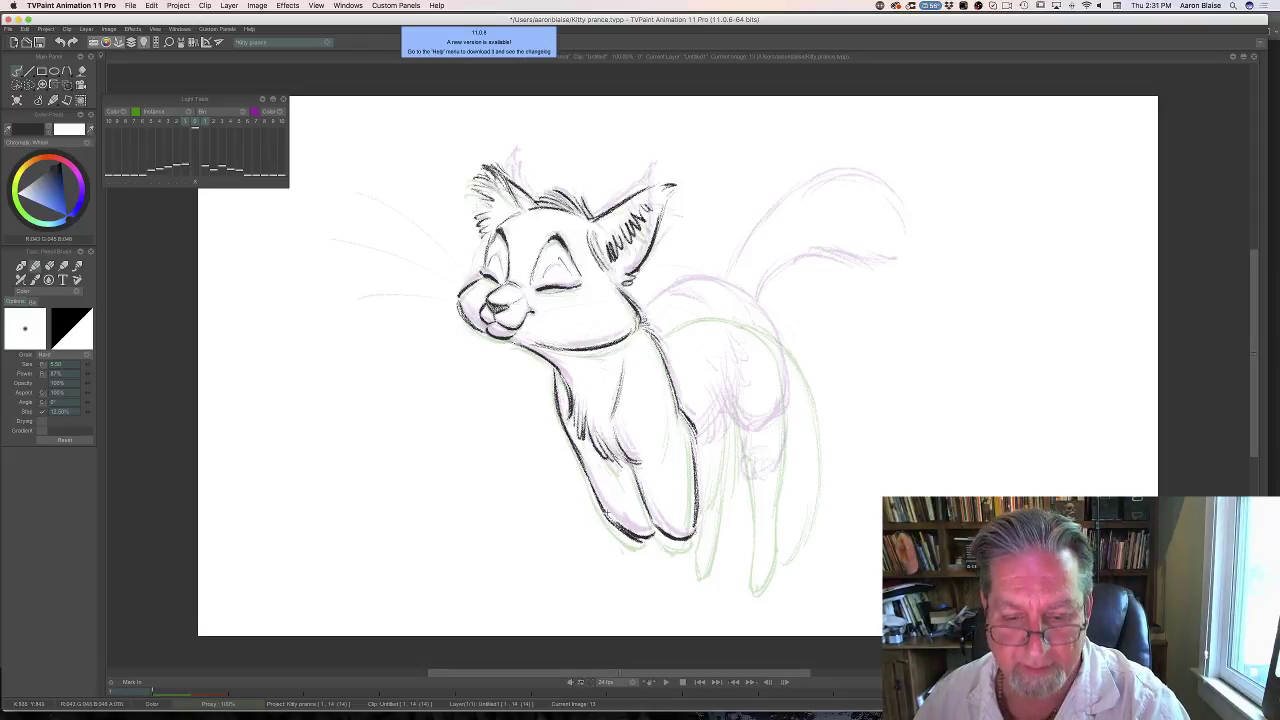
key("Left")
key("Right")
key("Left")
key("Right")
key("Left")
key("Right")
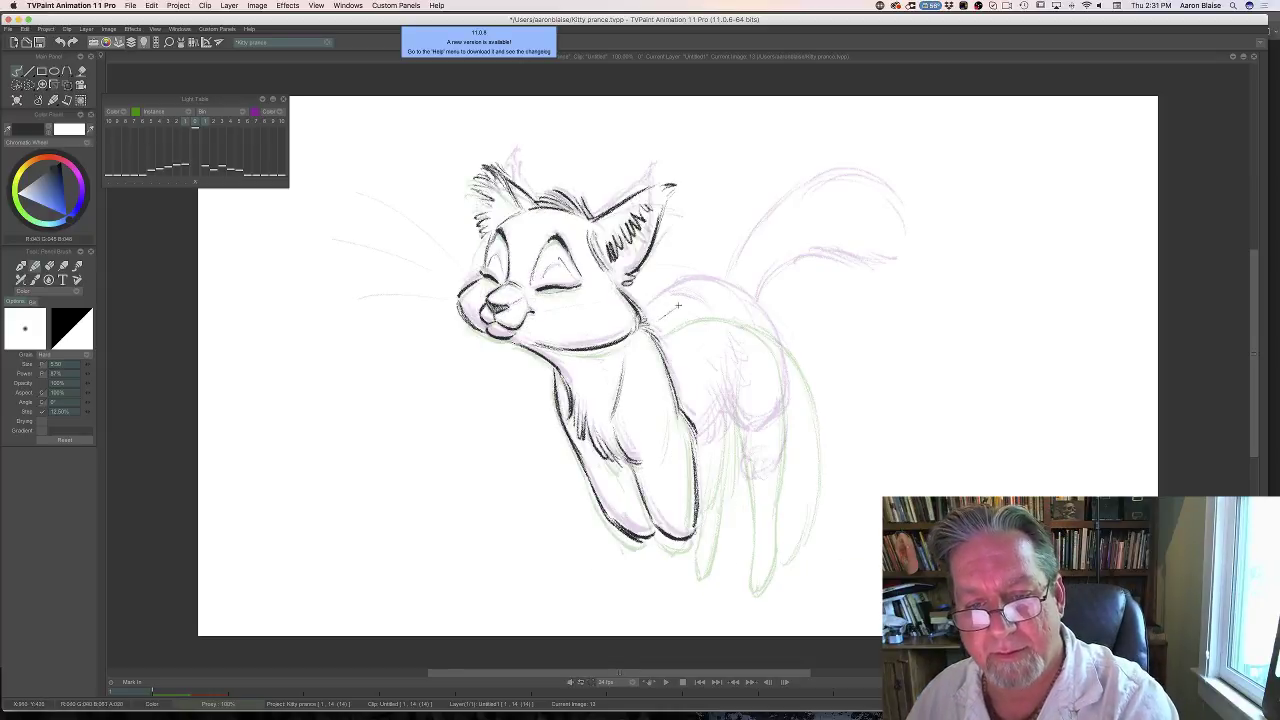
Draw the arched back from the base of the neck to the rump, and flip to check its rise from the previous drawing.
mouse_move(660, 318)
left_mouse_down()
mouse_move(727, 302)
mouse_move(662, 318)
mouse_move(676, 298)
mouse_move(720, 286)
mouse_move(762, 318)
left_mouse_up()
key("e")
key("e")
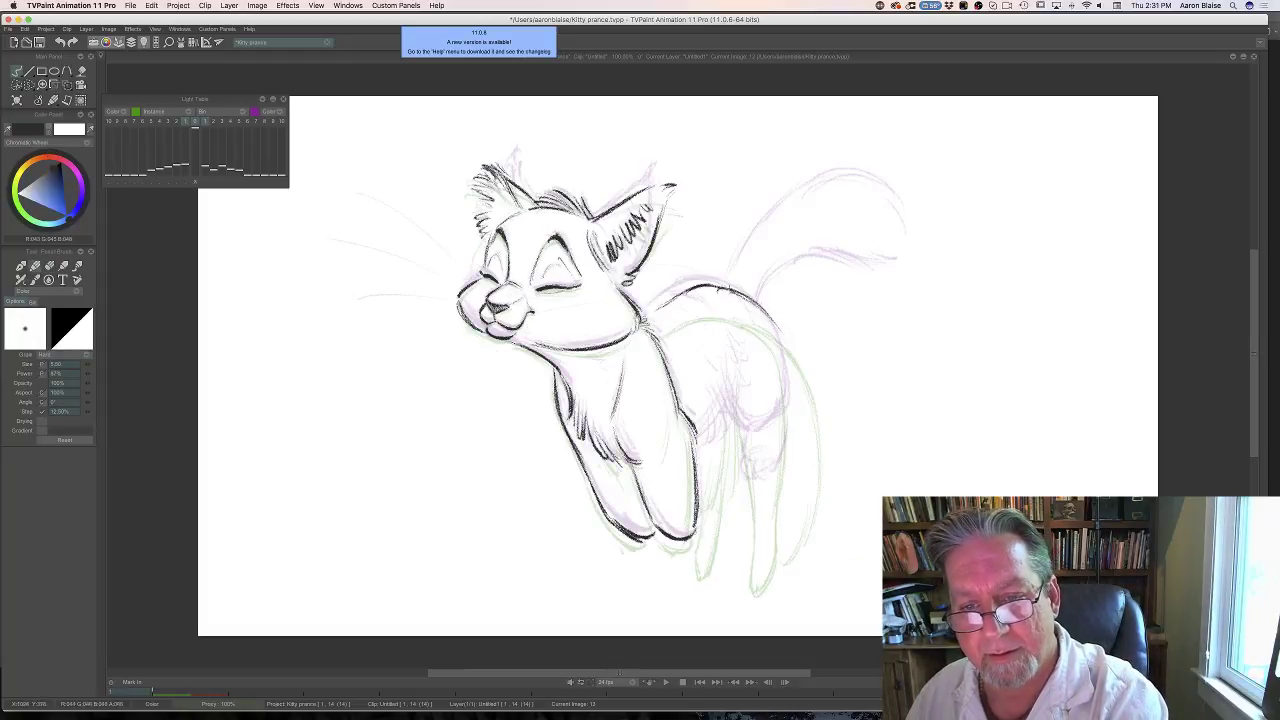
key("Left")
key("Right")
key("Left")
key("Right")
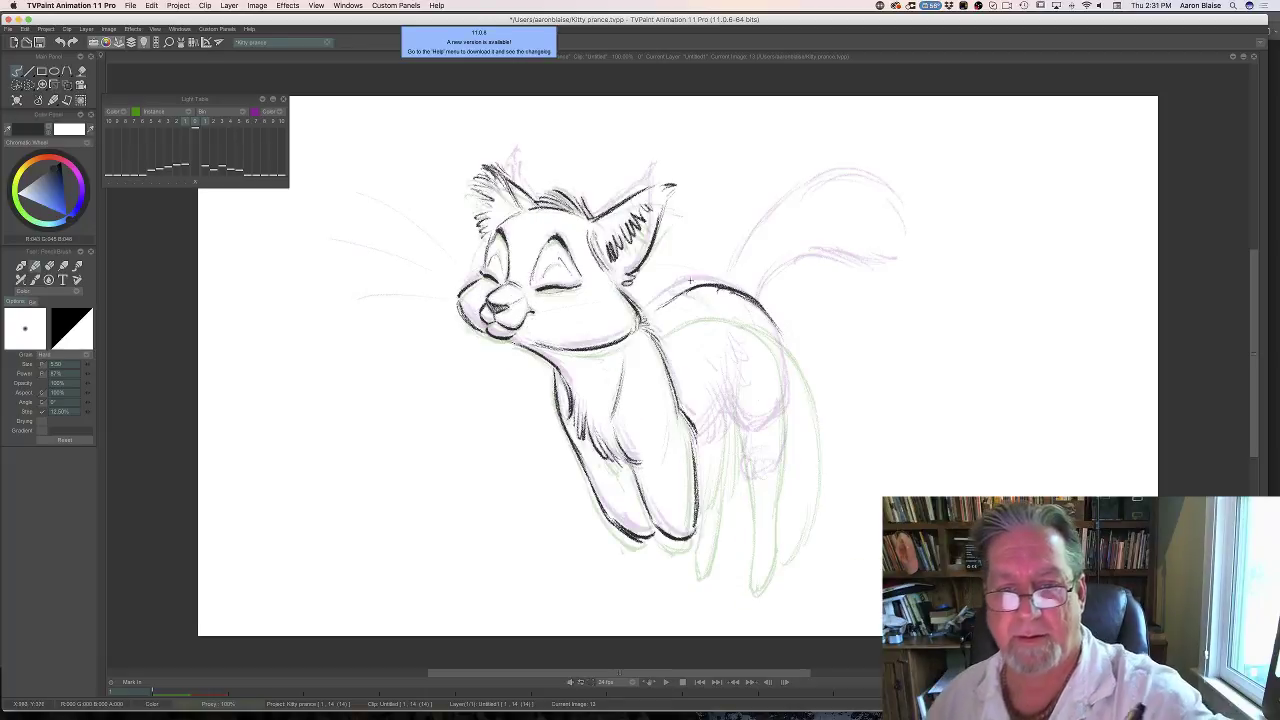
key("Left")
key("Right")
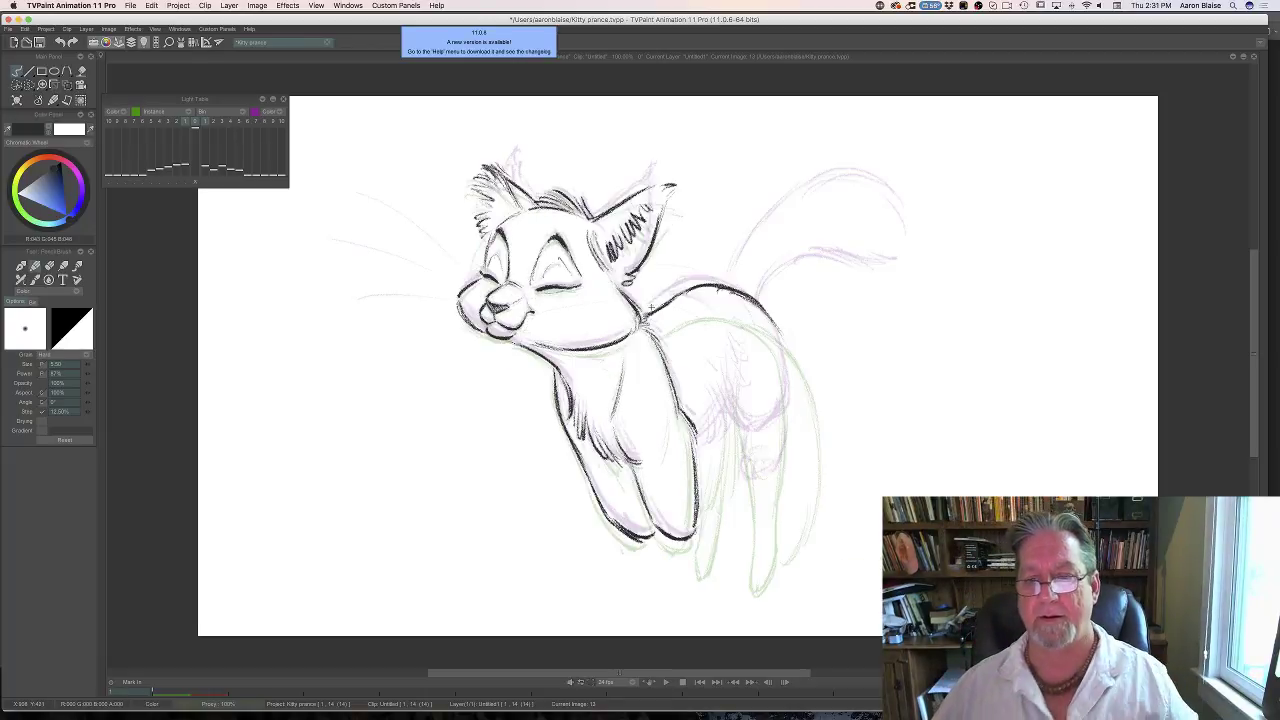
key("Left")
key("Right")
key("Left")
key("Right")
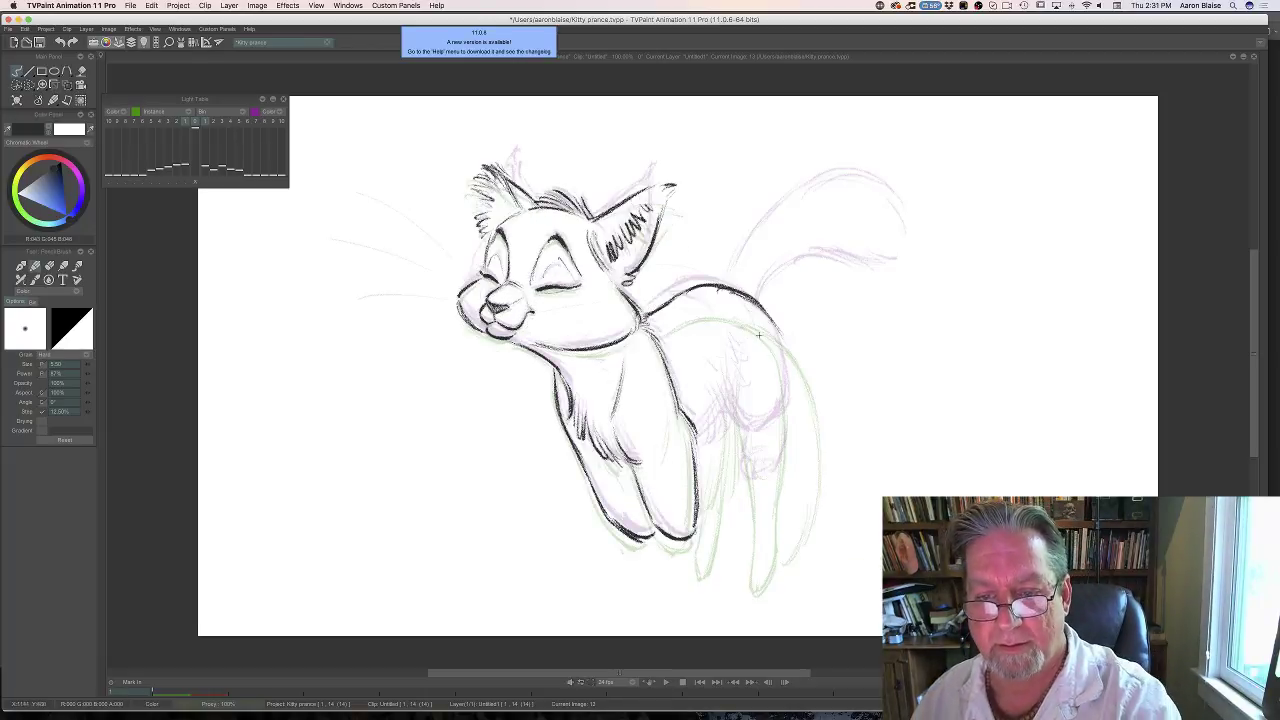
Draw the rump curve from the back down around the rear of the near thigh, and flip to check it.
mouse_move(772, 331)
left_mouse_down()
mouse_move(787, 414)
mouse_move(758, 448)
left_mouse_up()
key("Left")
key("Right")
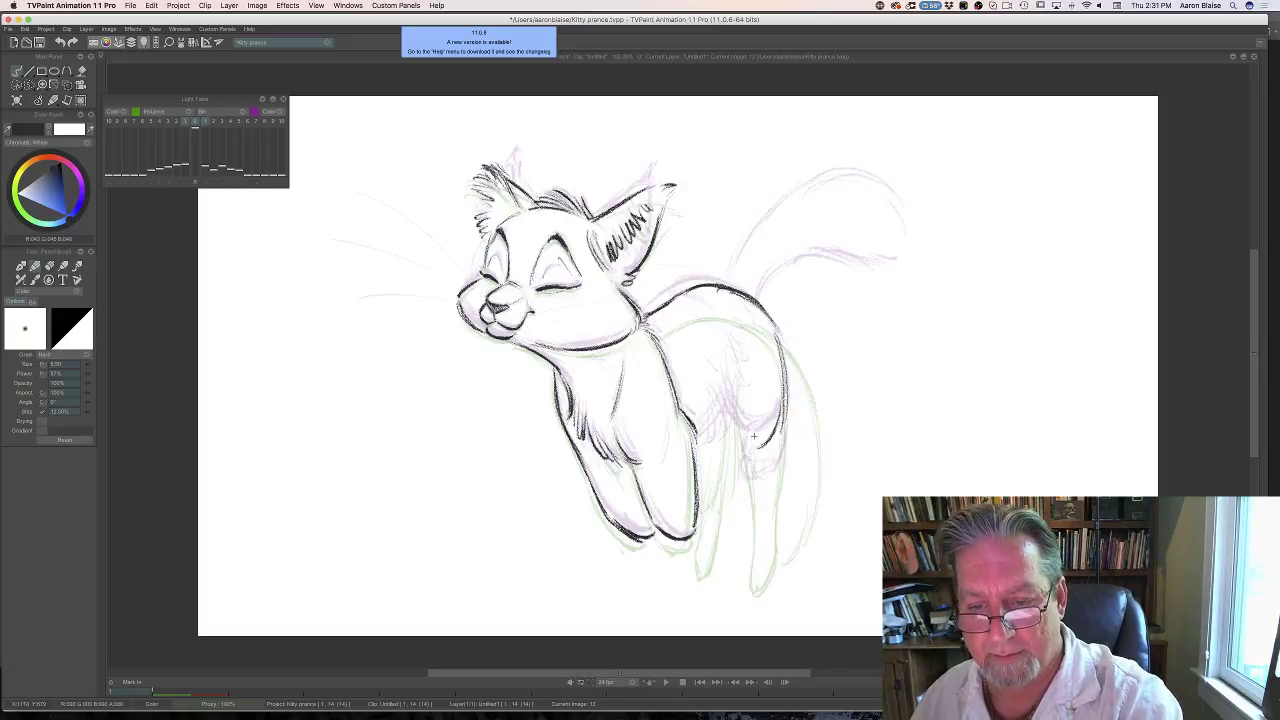
key("Left")
key("Right")
Draw the front of the near thigh and the shaggy fur along the belly, comparing with the previous drawing.
mouse_move(733, 386)
left_mouse_down()
mouse_move(751, 447)
mouse_move(776, 426)
mouse_move(754, 447)
mouse_move(783, 364)
mouse_move(744, 370)
mouse_move(748, 404)
mouse_move(735, 414)
left_mouse_up()
key("Left")
key("Right")
key("Left")
key("Right")
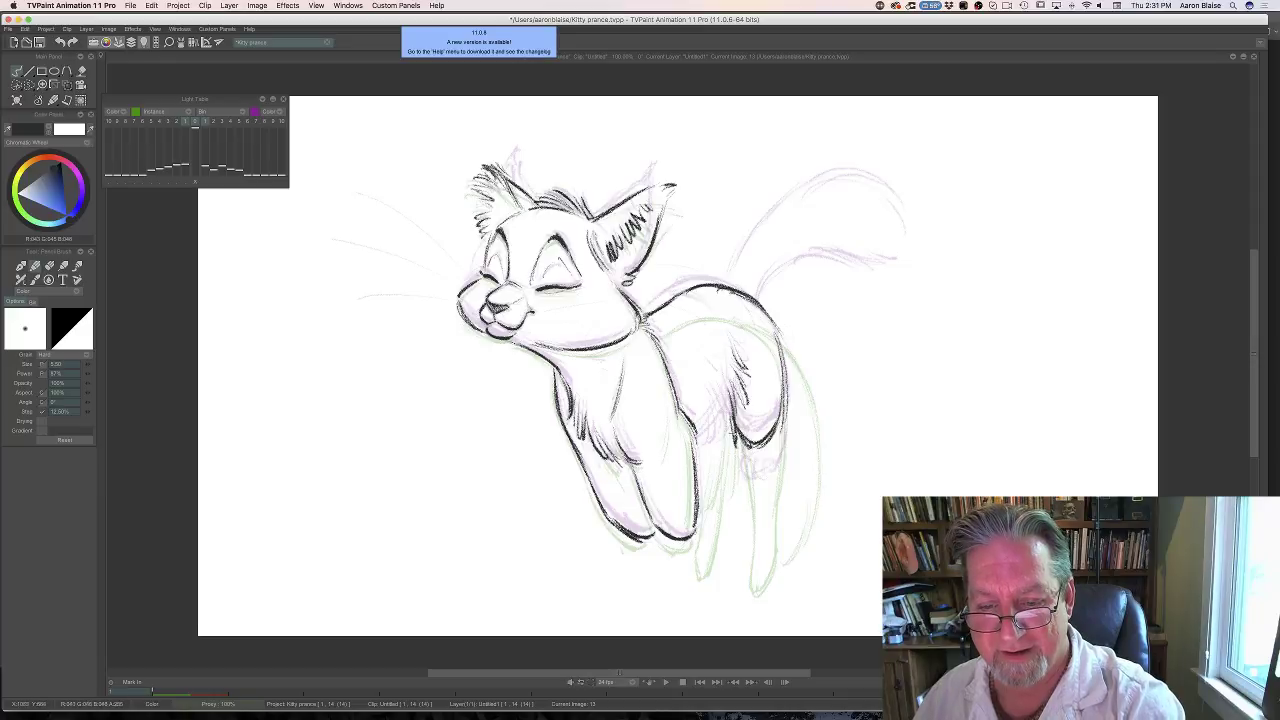
mouse_move(718, 462)
left_mouse_down()
mouse_move(714, 449)
mouse_move(703, 467)
left_mouse_up()
left_click_drag(706, 449, 696, 463)
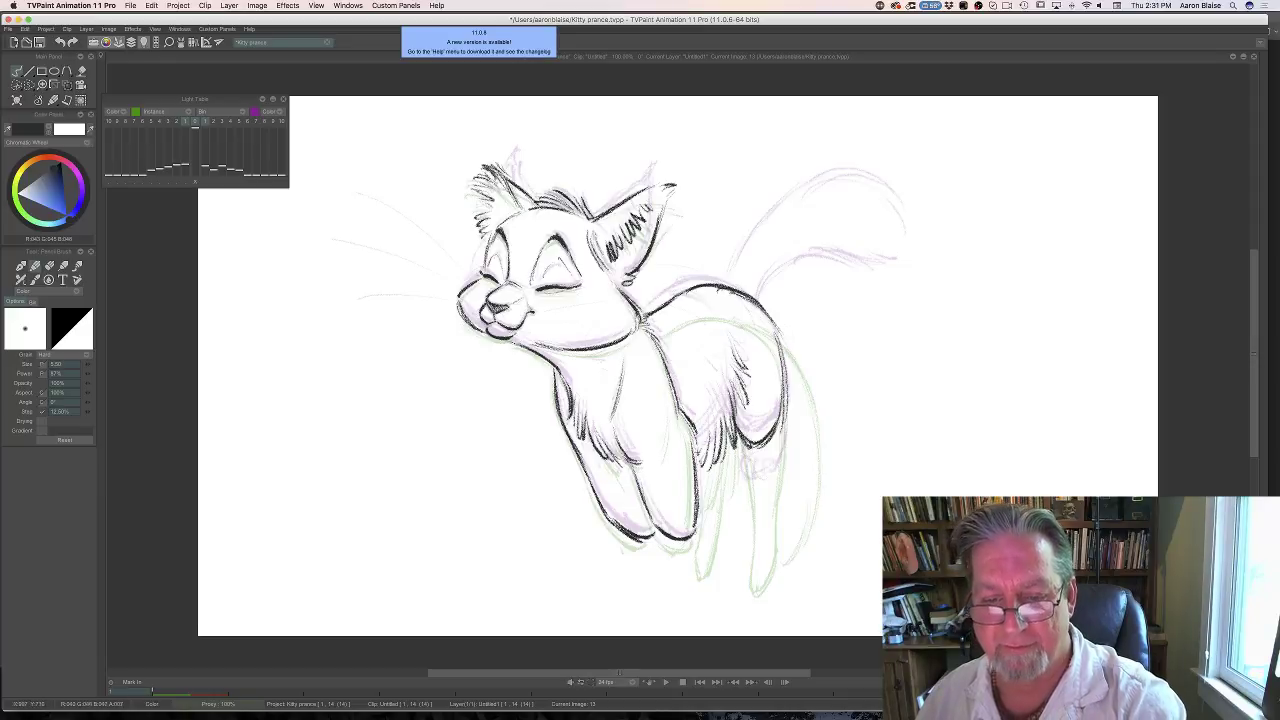
Flip back and forth through the neighbouring drawings to examine how the body moves through the new inbetween.
key("Left")
key("Right")
key("Left")
key("Right")
key("Right")
key("Left")
key("Left")
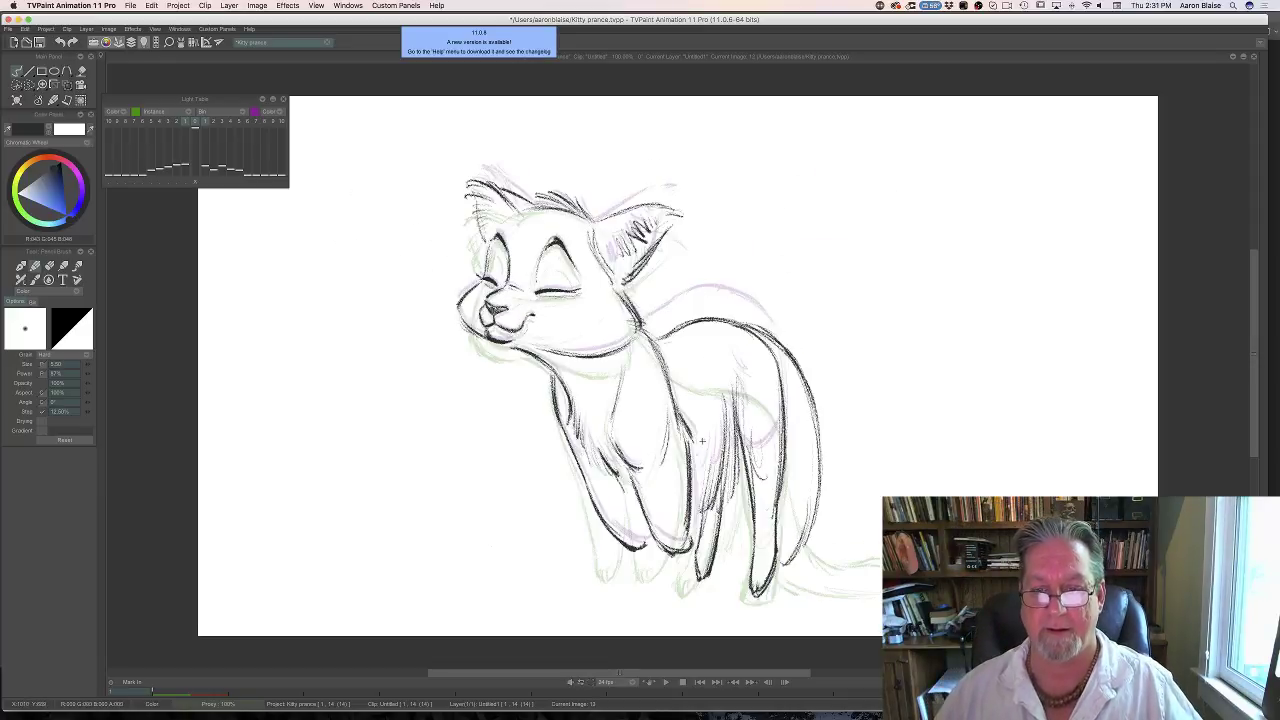
key("Right")
key("Right")
key("Left")
key("Left")
key("Right")
key("Right")
key("Left")
key("Left")
key("Right")
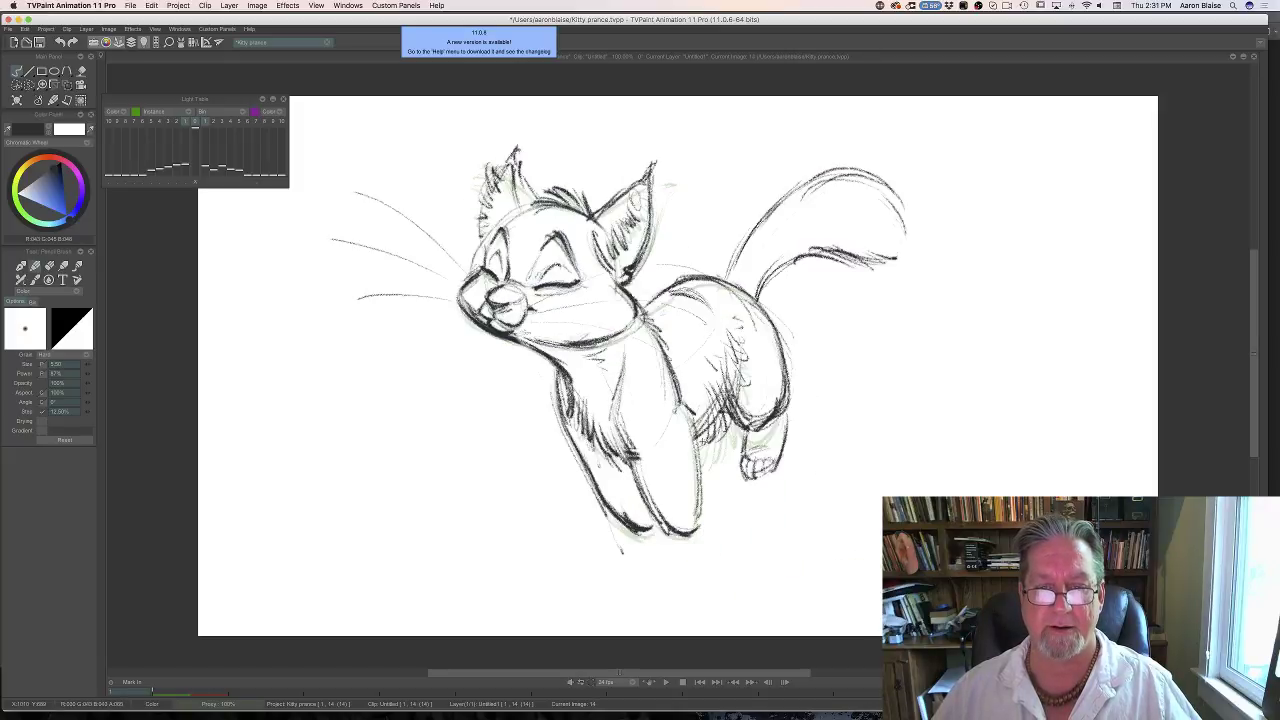
key("Left")
key("Right")
key("Left")
key("Right")
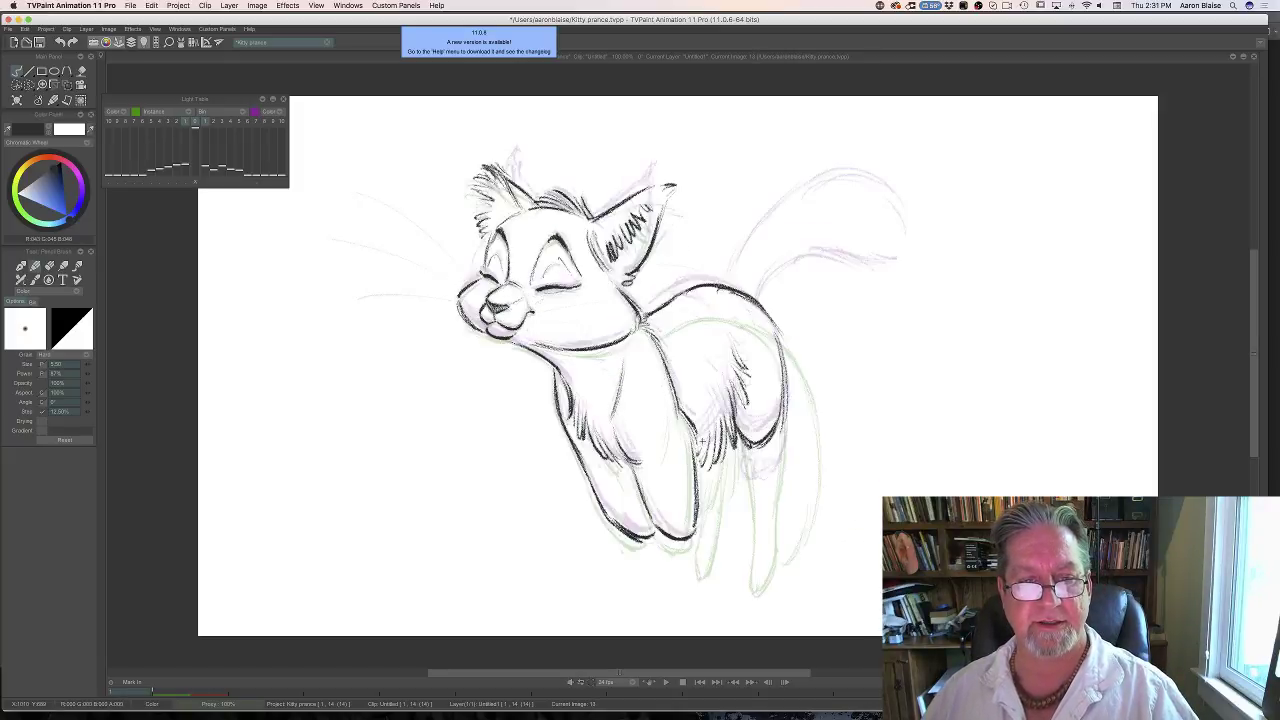
key("Left")
key("Right")
key("Left")
key("Left")
key("Right")
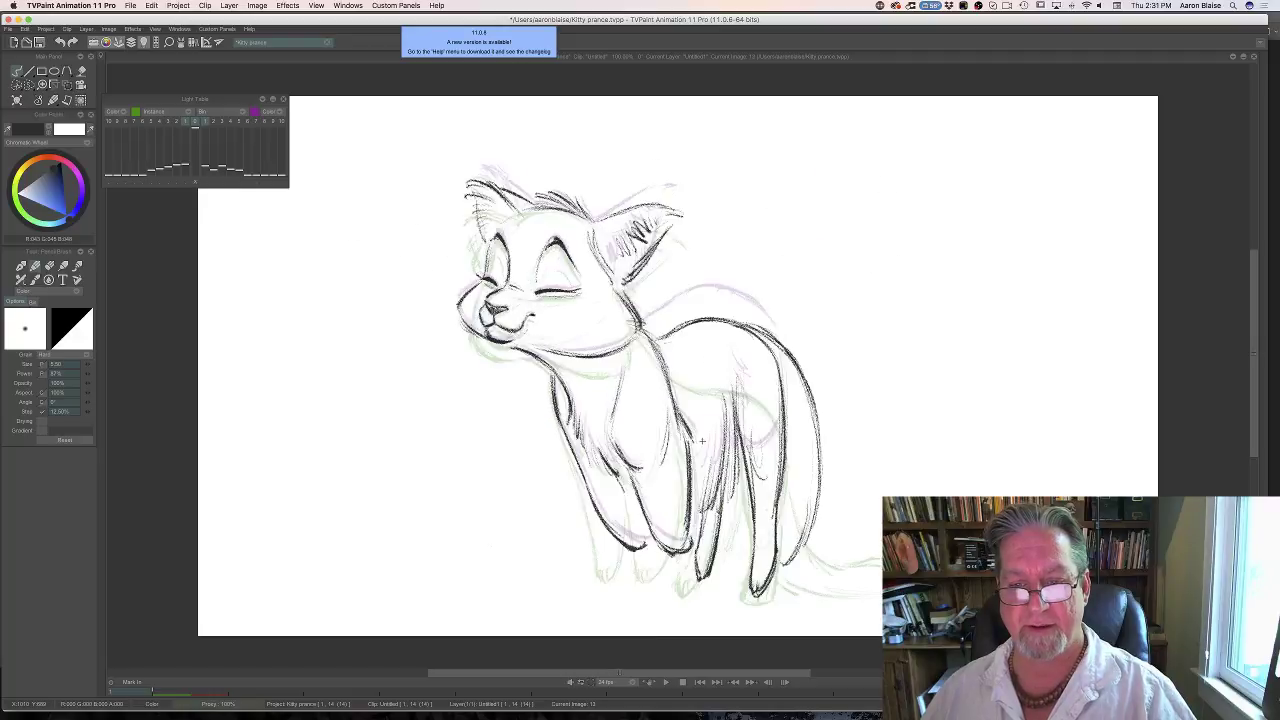
key("Left")
key("Right")
key("Left")
key("Right")
key("Left")
key("Right")
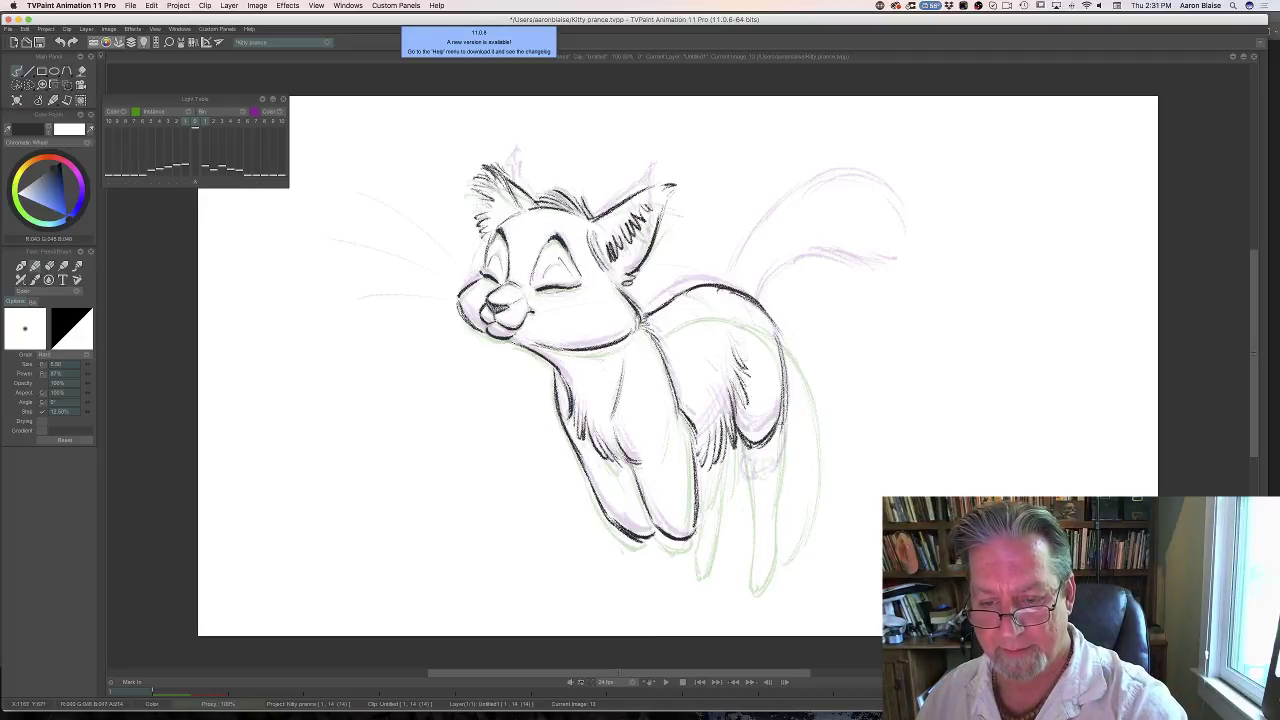
Draw the near hind leg below the thigh with its paw and toes, and flip against the previous drawing.
left_click_drag(782, 434, 768, 500)
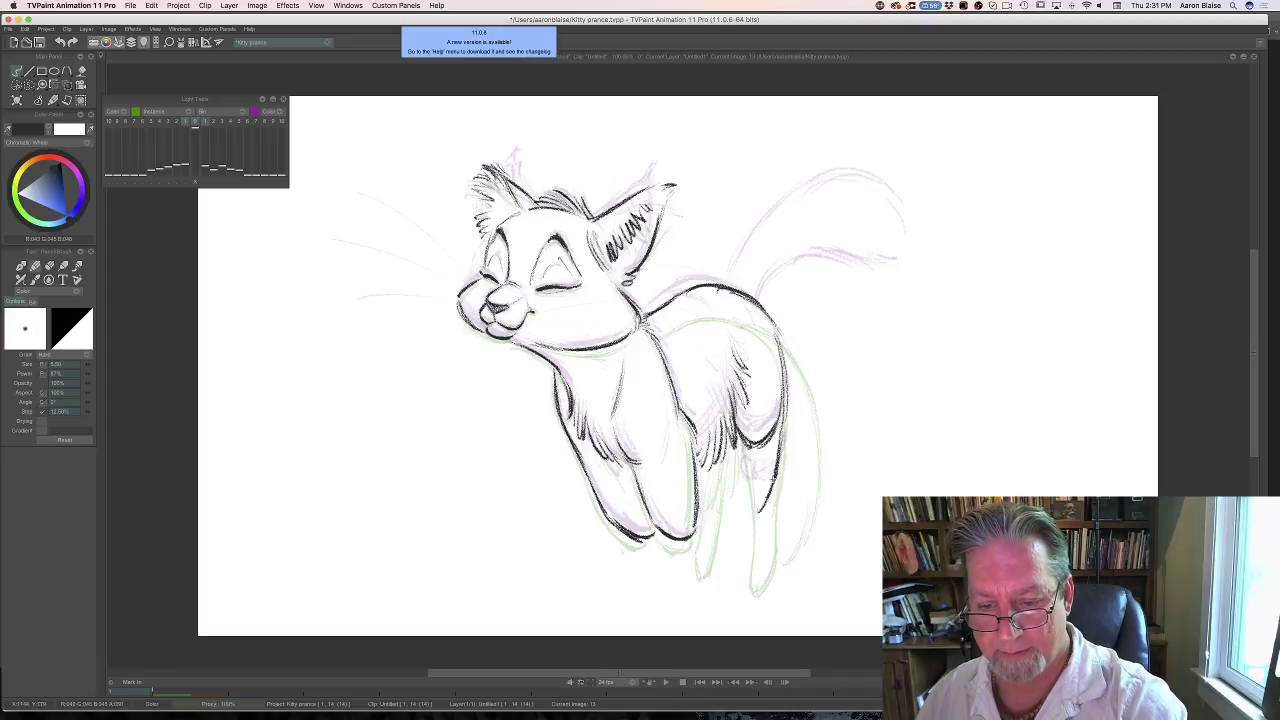
left_click_drag(748, 444, 740, 478)
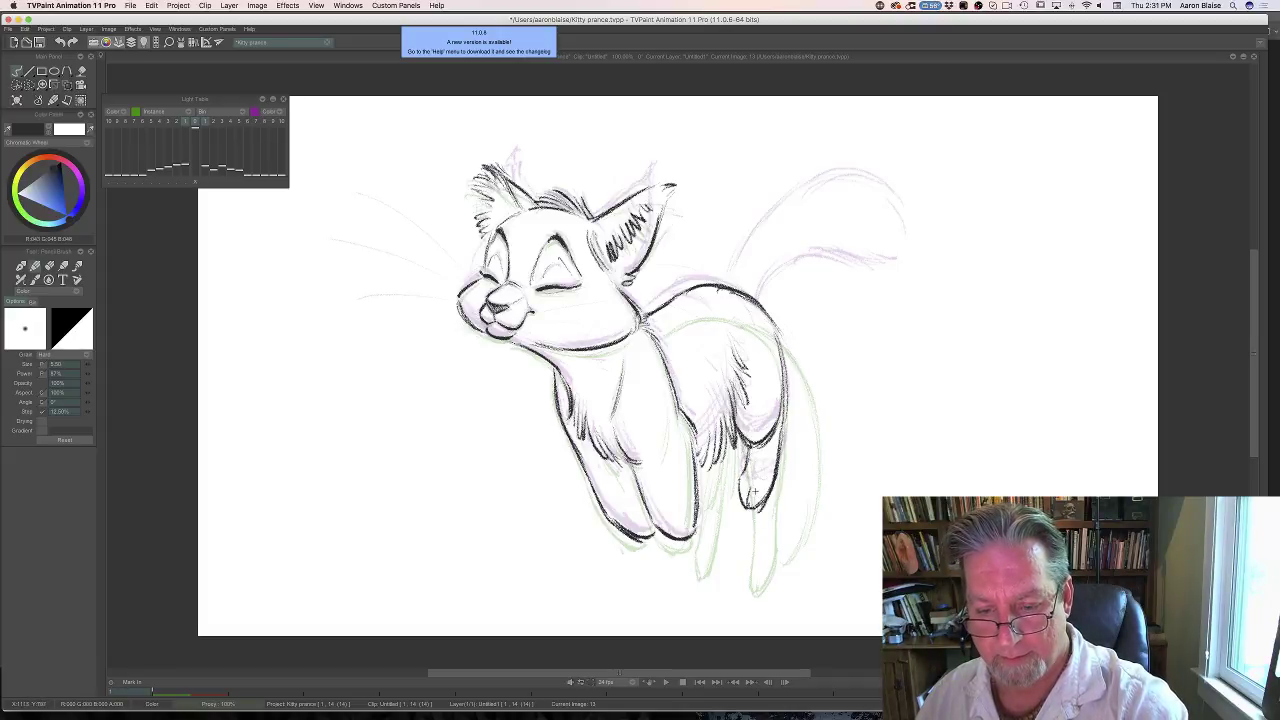
left_click_drag(751, 491, 754, 508)
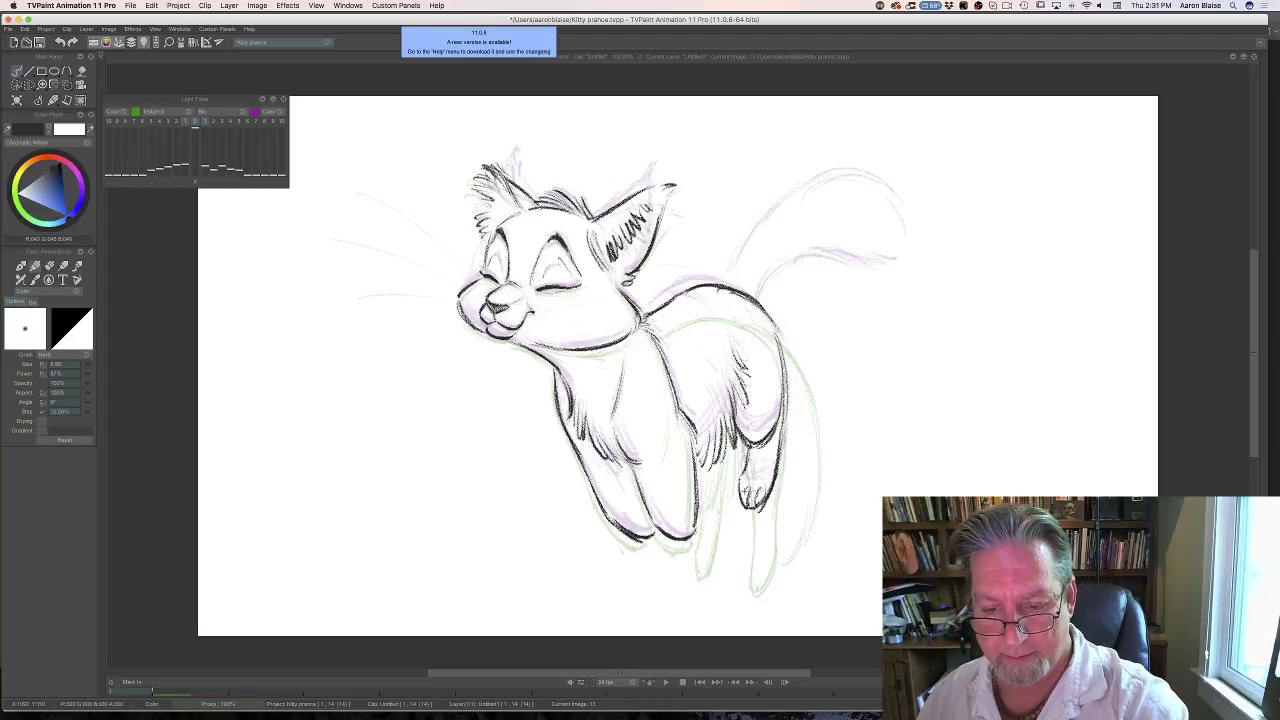
key("Left")
key("Right")
key("Left")
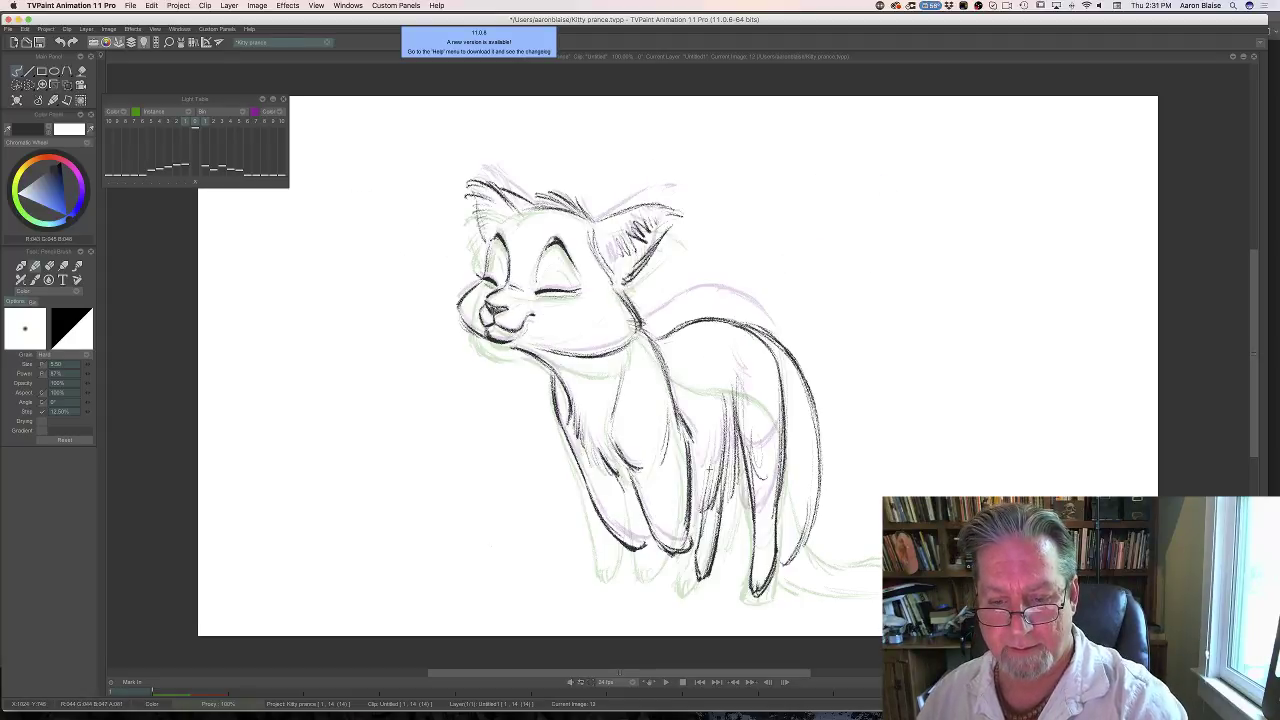
key("Right")
Draw the far hind leg below the belly fur and flip to compare it with the previous drawing.
left_click_drag(721, 466, 705, 514)
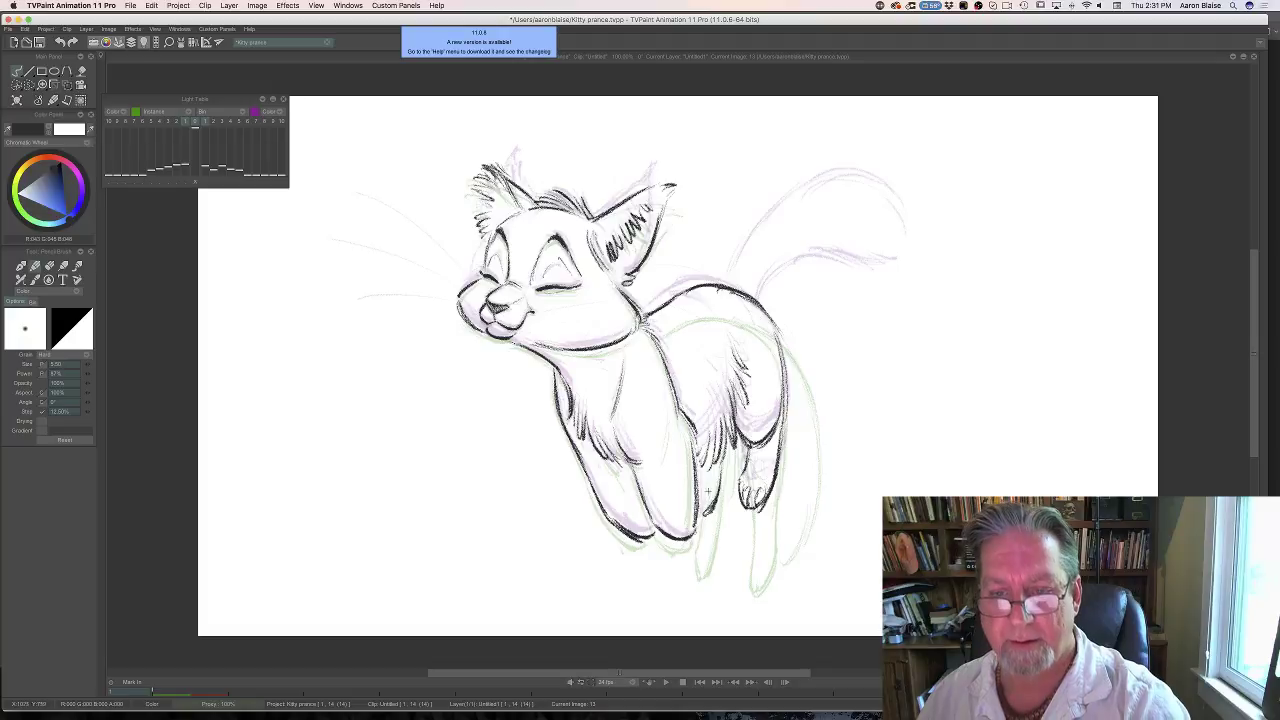
key("Left")
key("Right")
Draw the tail's outer edge arching up from the rump and curving down behind the hind legs.
mouse_move(744, 288)
left_mouse_down()
mouse_move(825, 276)
mouse_move(834, 262)
mouse_move(879, 308)
left_mouse_up()
left_click_drag(838, 263, 888, 342)
mouse_move(812, 256)
left_mouse_down()
mouse_move(885, 315)
mouse_move(879, 303)
mouse_move(862, 430)
left_mouse_up()
left_click_drag(884, 328, 838, 470)
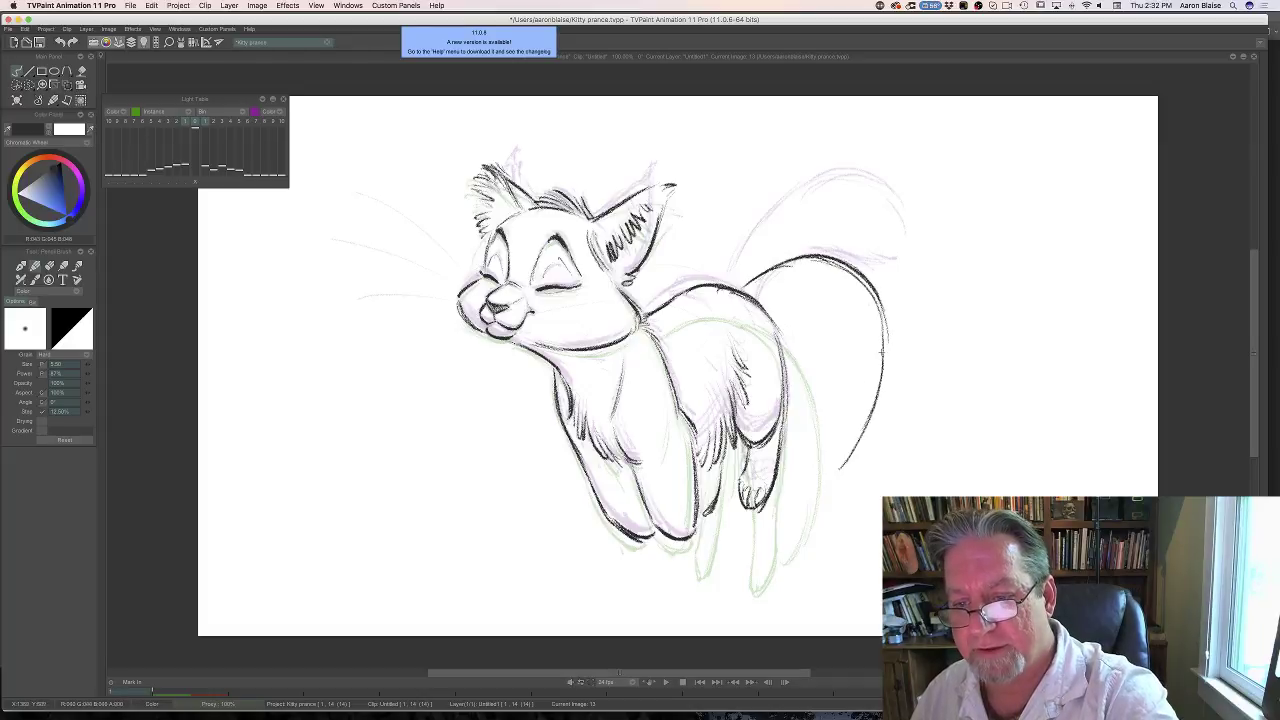
left_click_drag(884, 374, 820, 468)
Draw the tail's inner edge and the fur strokes toward its tip, and flip to check the tail.
mouse_move(816, 327)
left_mouse_down()
mouse_move(798, 410)
mouse_move(815, 392)
mouse_move(808, 466)
left_mouse_up()
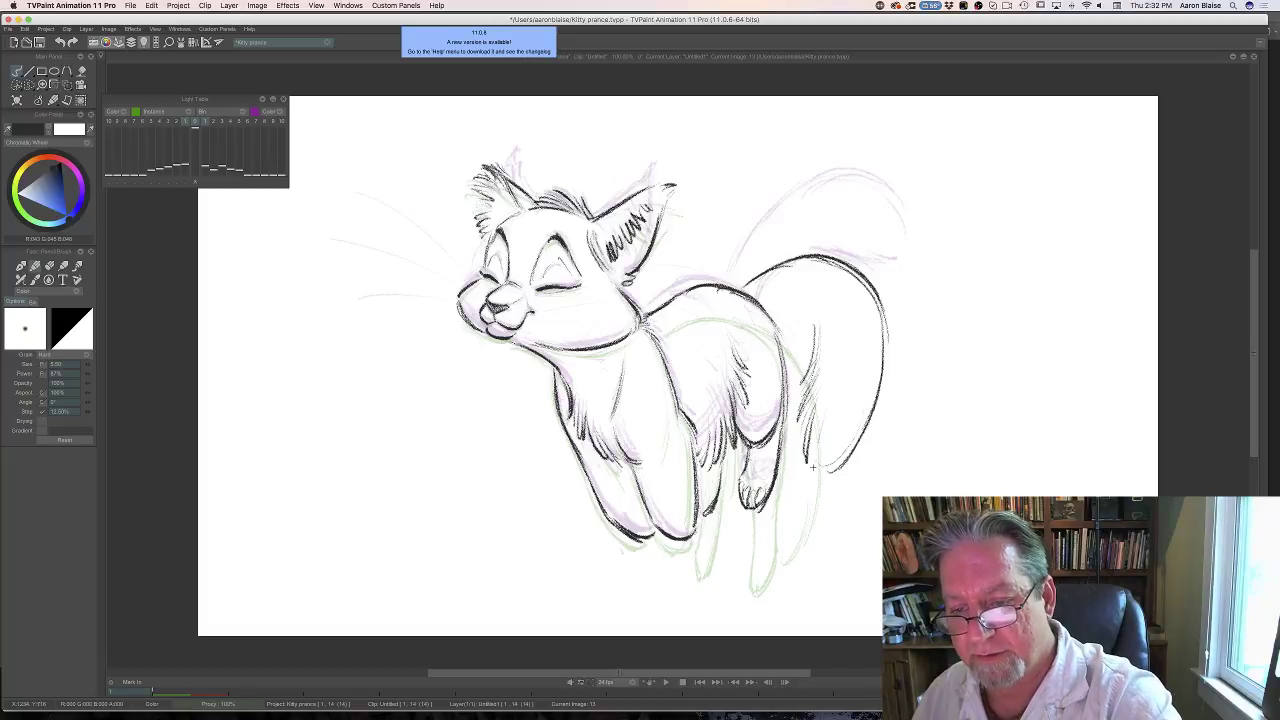
left_click_drag(860, 405, 814, 478)
left_click_drag(876, 300, 858, 430)
mouse_move(784, 300)
left_mouse_down()
mouse_move(814, 316)
mouse_move(816, 338)
left_mouse_up()
key("Left")
key("Right")
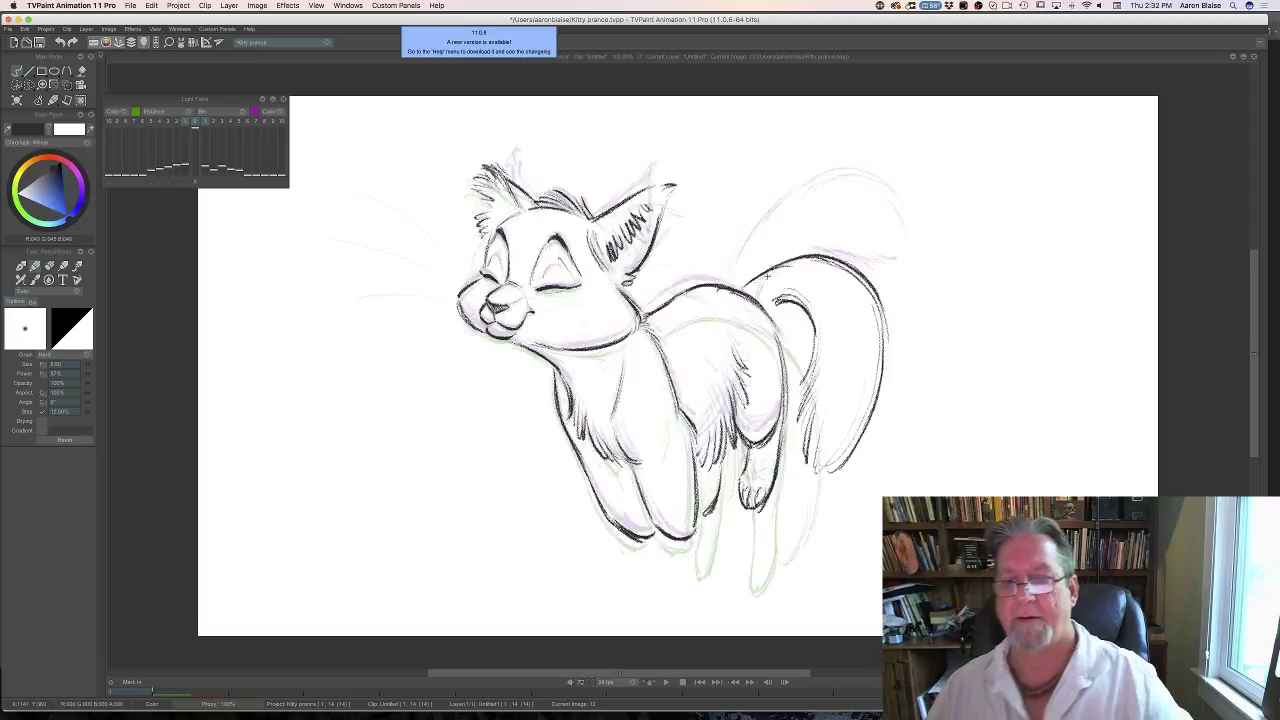
Flip repeatedly between the finished inbetween and the previous drawing to examine the movement of the whole kitten.
key("Left")
key("Right")
key("Left")
key("Right")
key("Left")
key("Right")
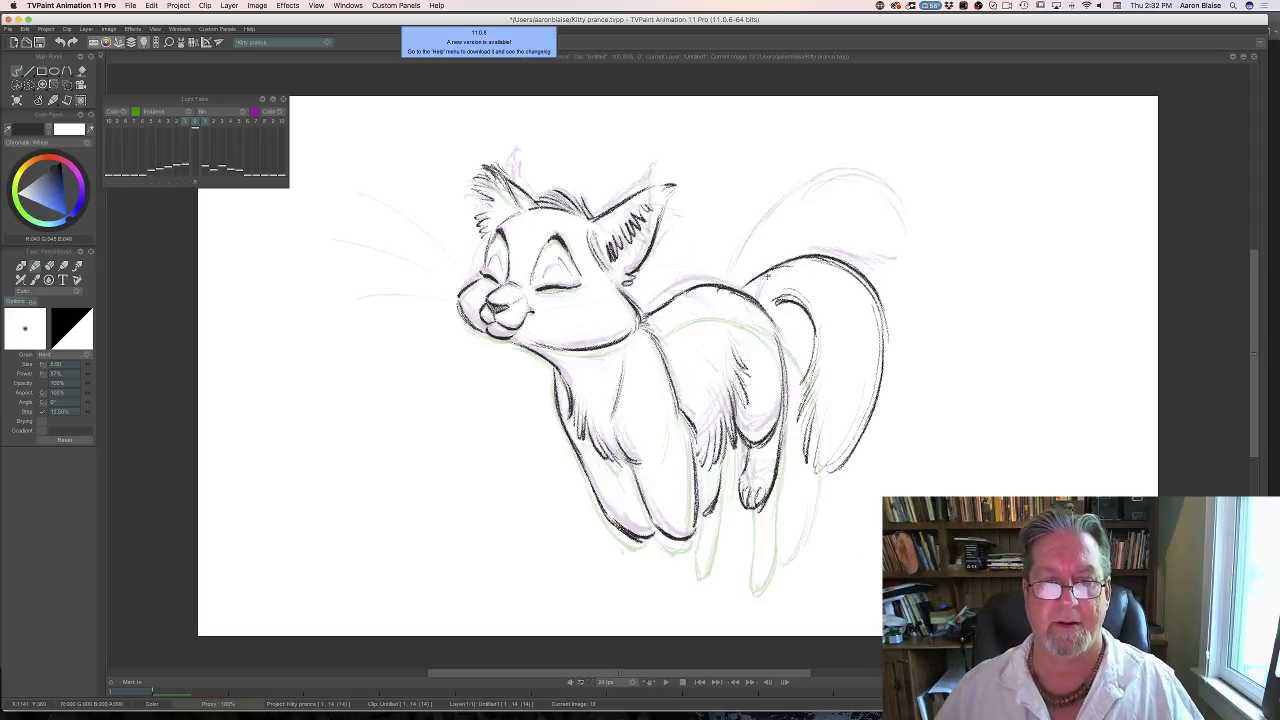
key("Left")
key("Right")
key("Left")
key("Right")
key("Left")
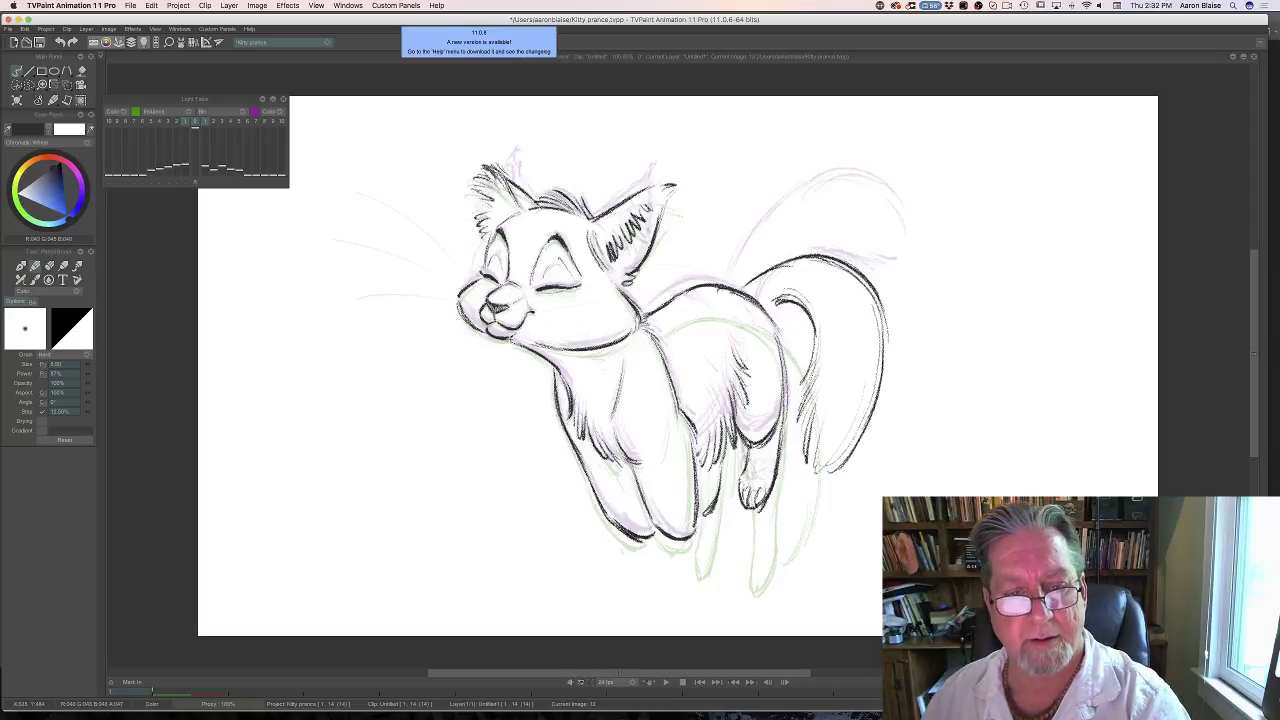
key("Right")
key("Left")
key("Right")
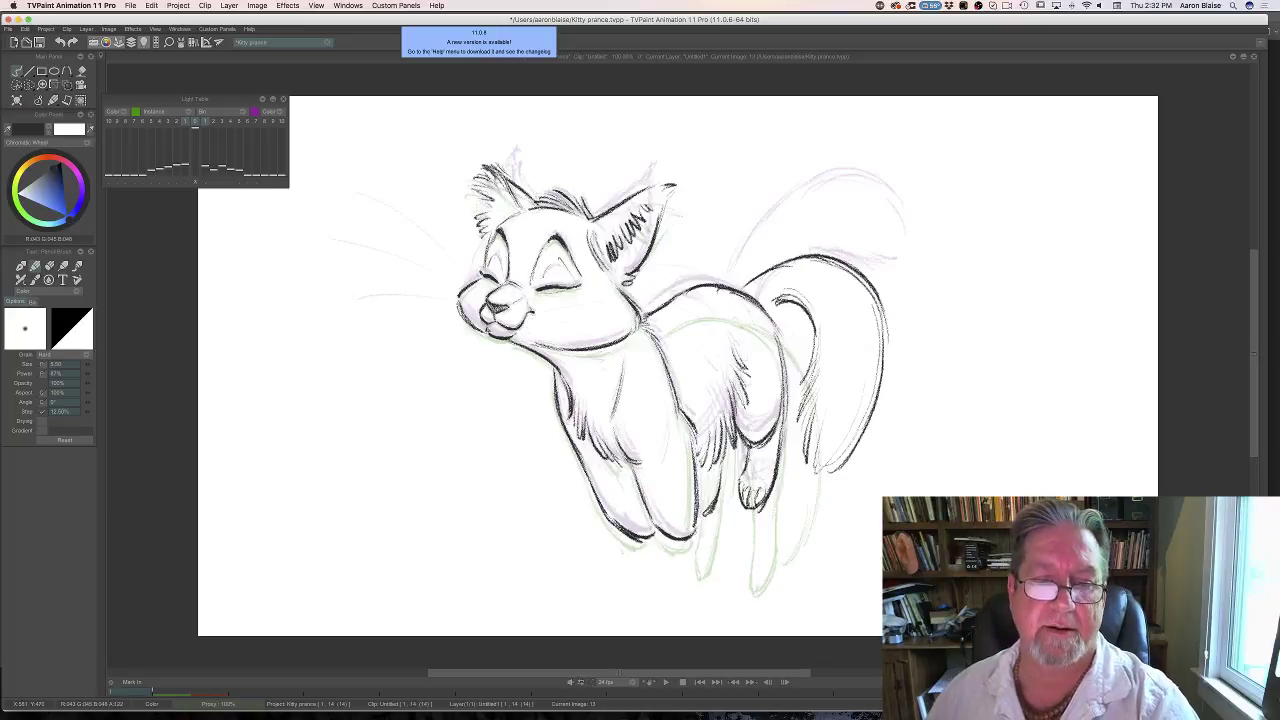
left_click_drag(562, 291, 581, 287)
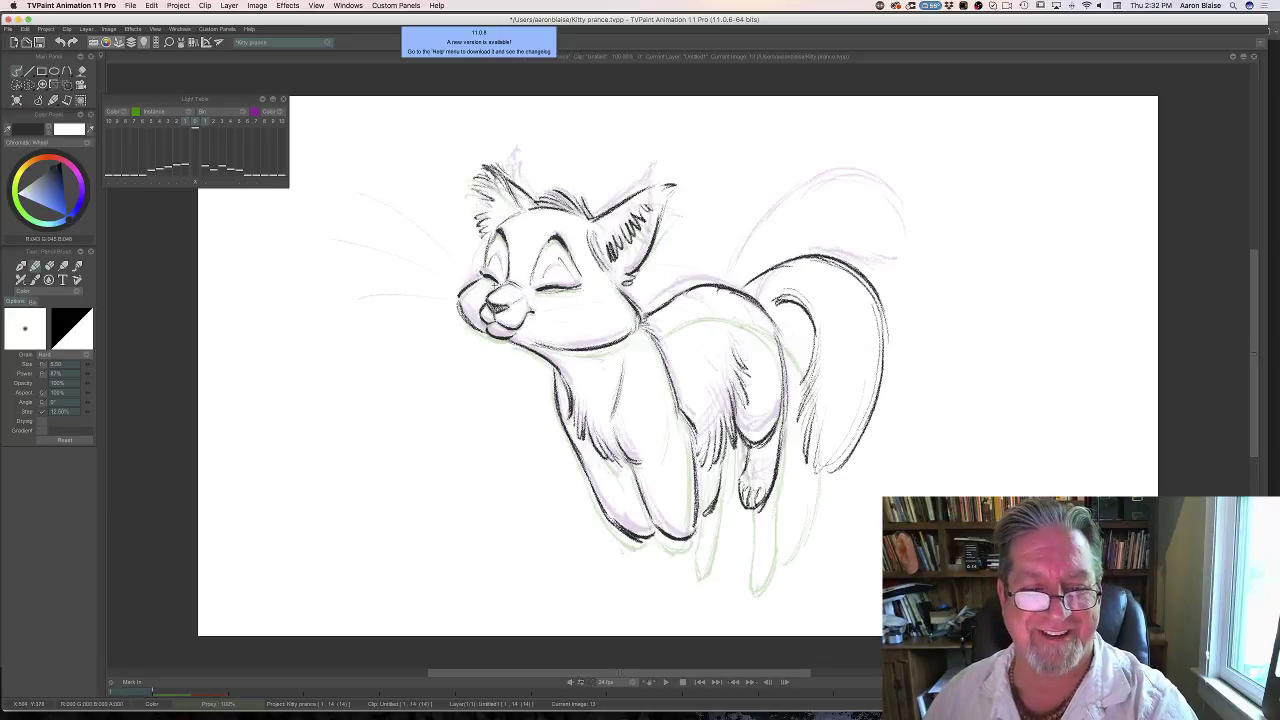
key("Left")
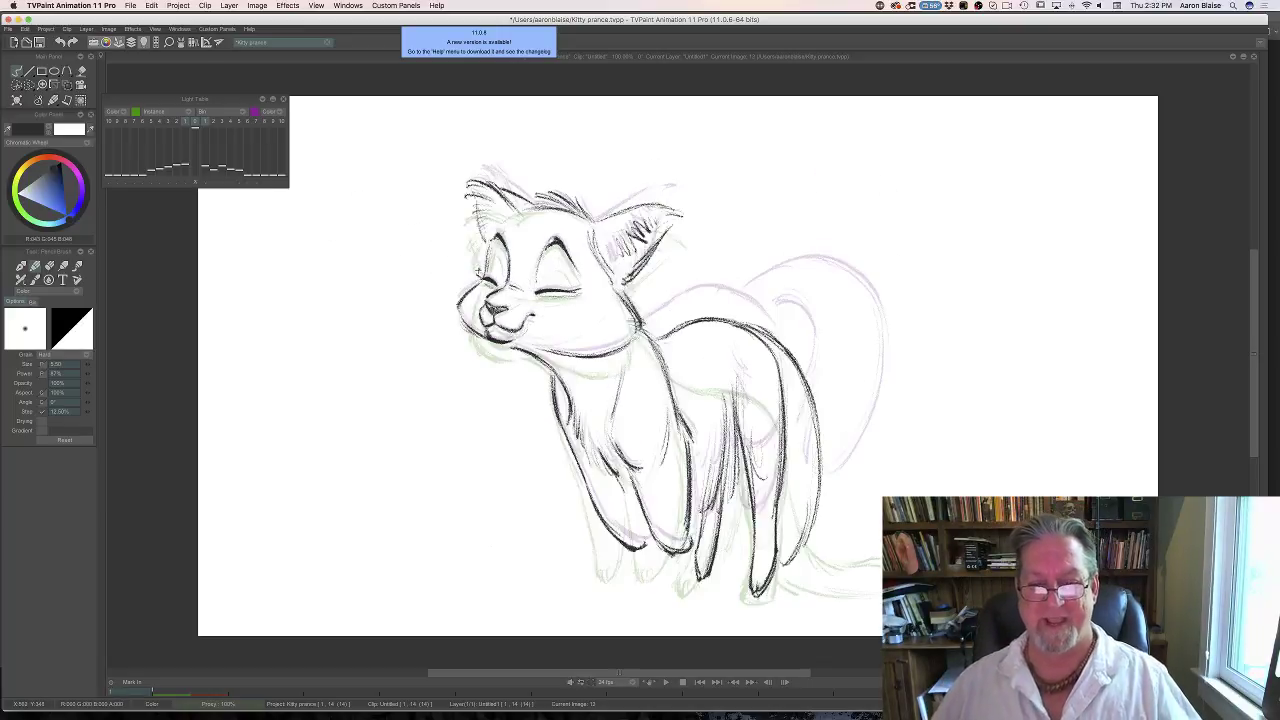
key("Right")
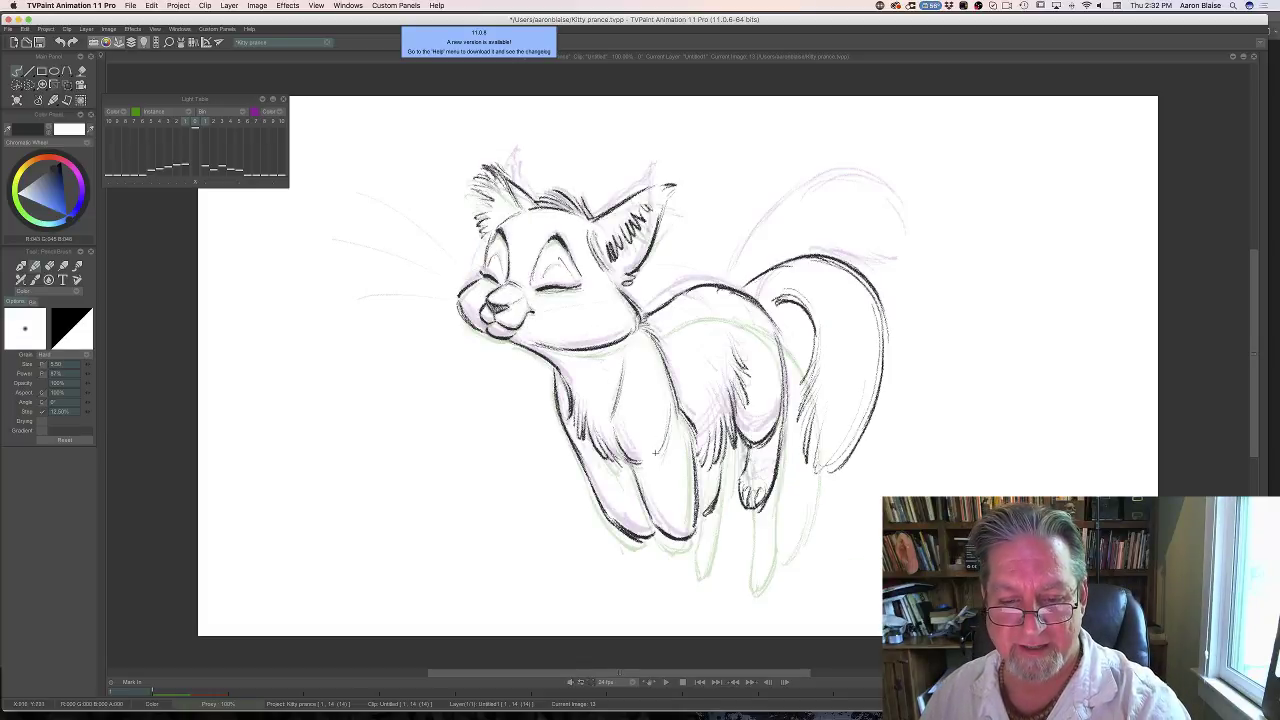
key("Left")
key("Right")
key("Left")
Delete the last drawing at frame 14 from the timeline and play back the prance loop.
key("Up")
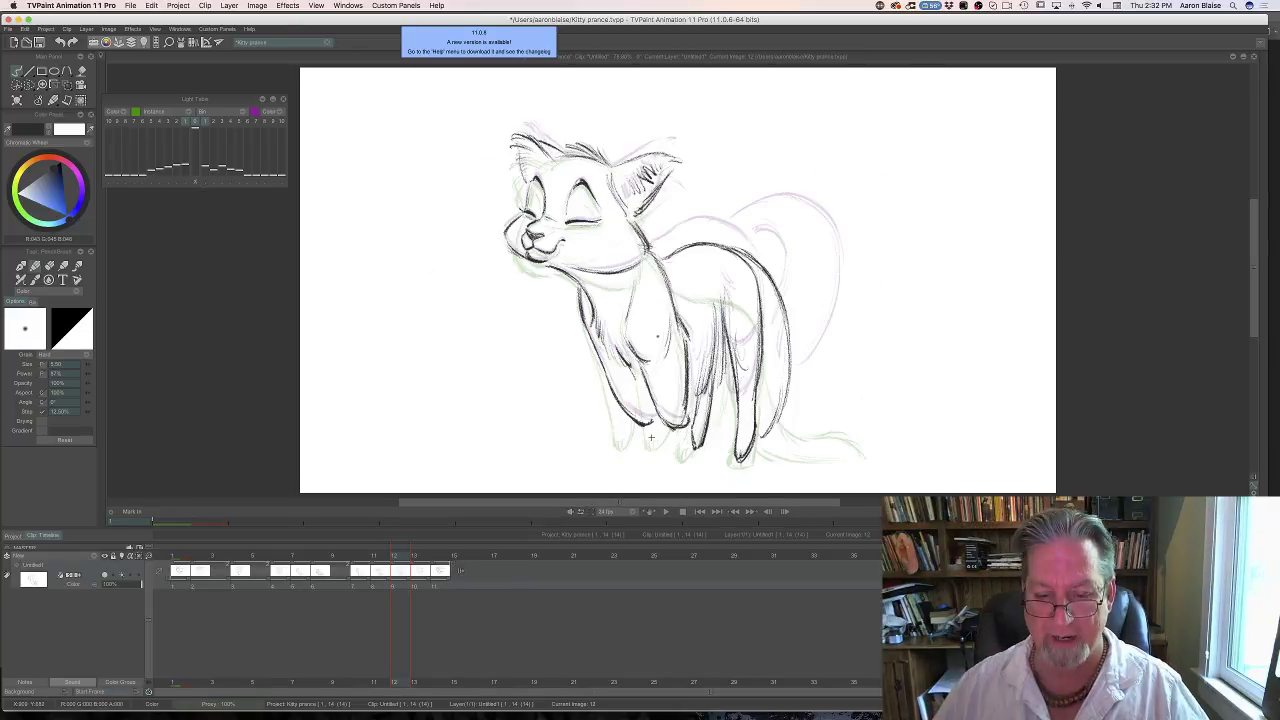
mouse_move(393, 558)
left_mouse_down()
mouse_move(172, 566)
mouse_move(460, 572)
mouse_move(260, 577)
mouse_move(440, 574)
left_mouse_up()
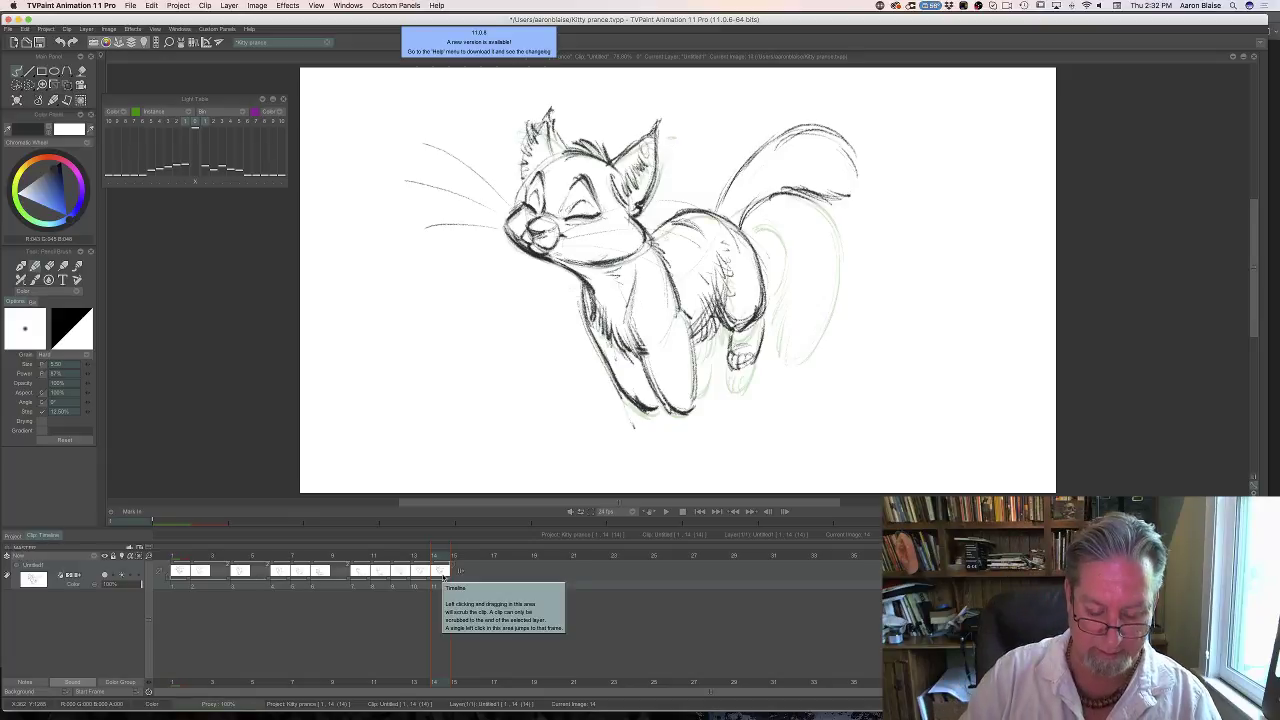
key("Delete")
left_click(668, 512)
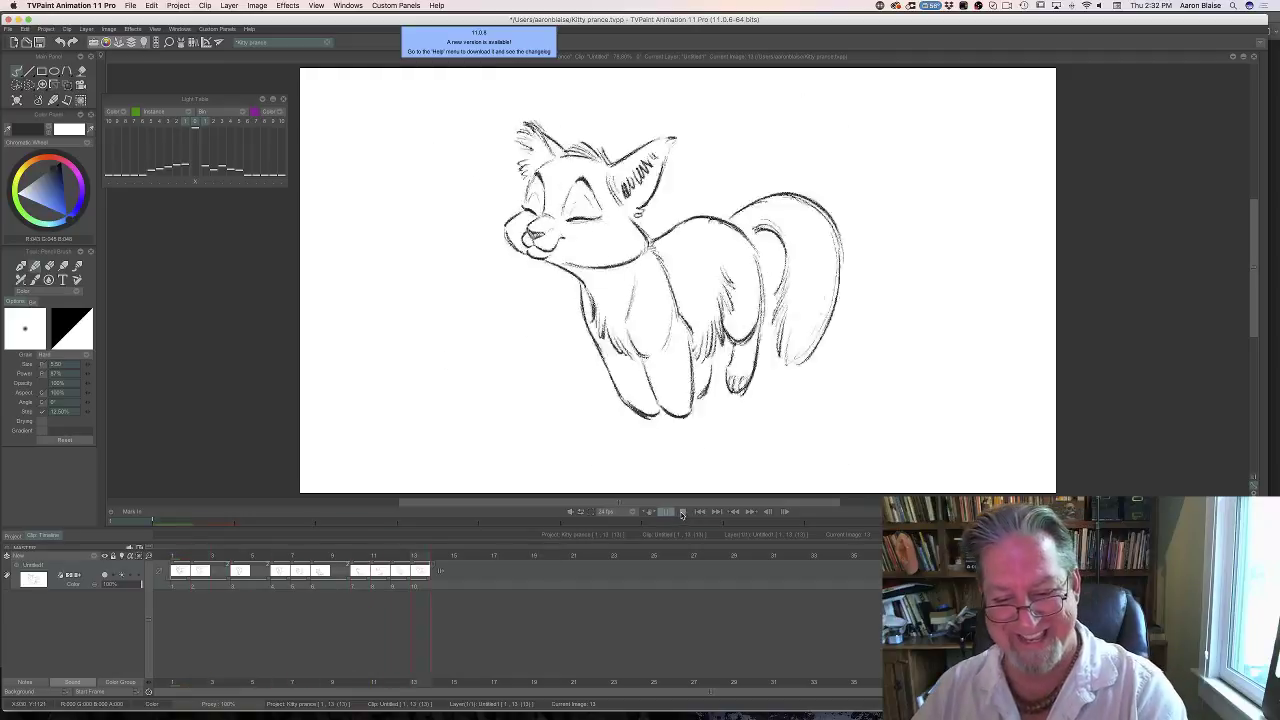
Clear the held image at frame 3 to start a blank inbetween, enlarge the drawing area and flip against the neighbouring drawings.
left_click(233, 571)
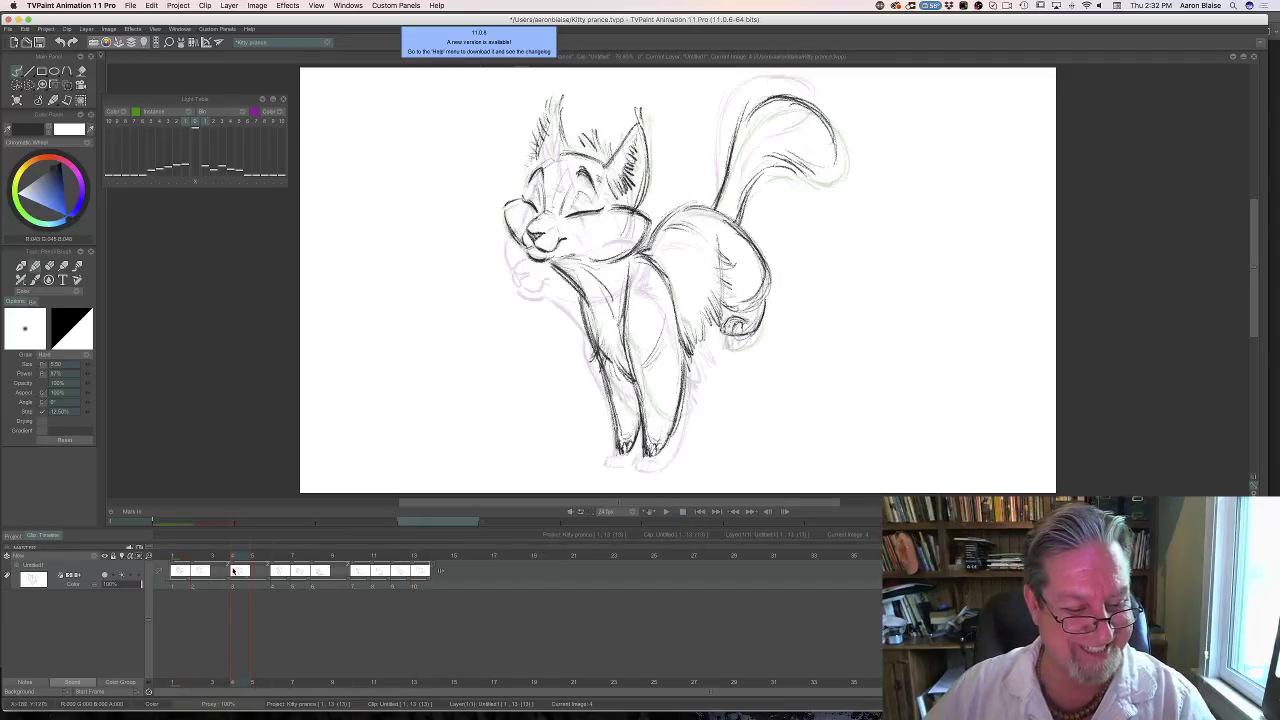
left_click_drag(243, 558, 215, 556)
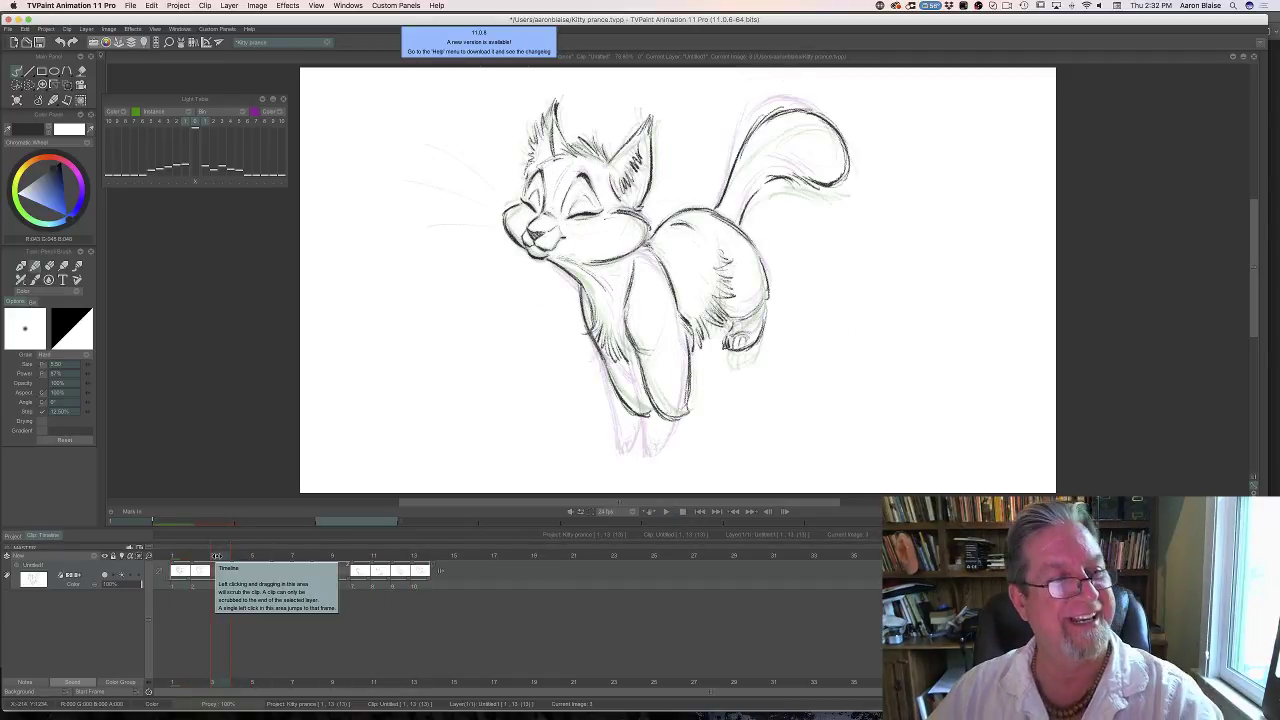
left_click(16, 100)
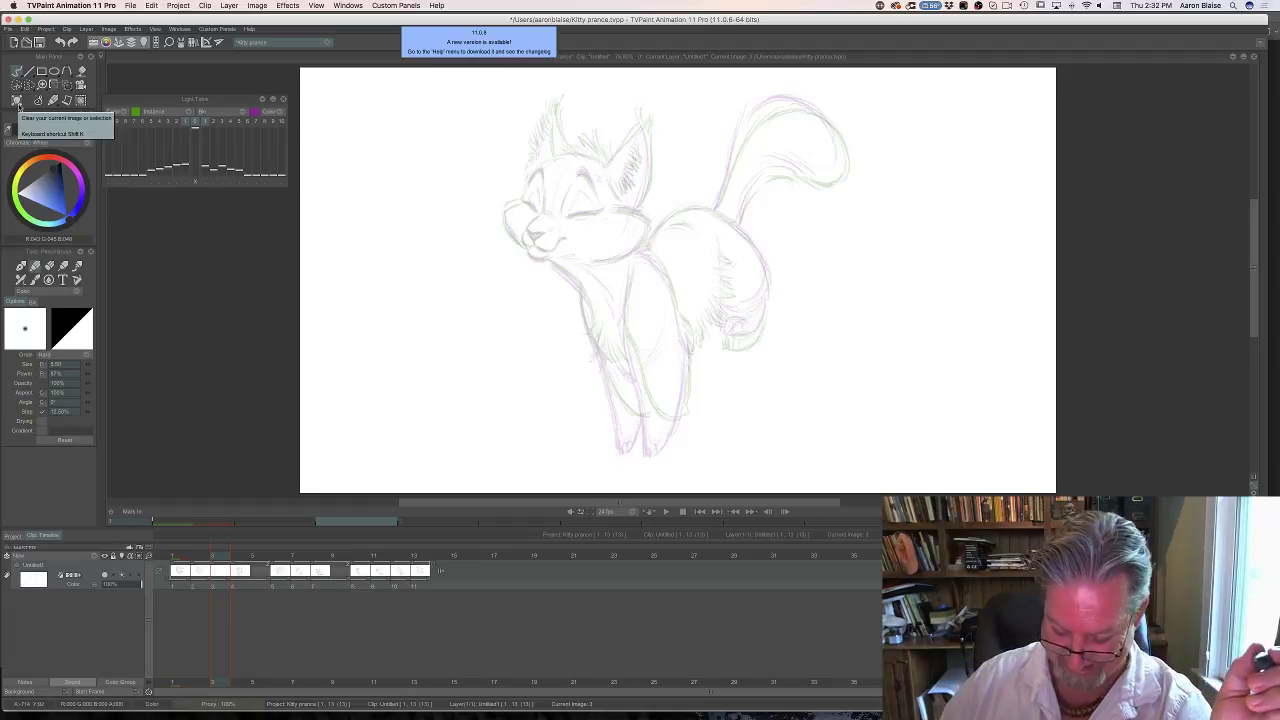
key("Tab")
key("Left")
key("Right")
key("Left")
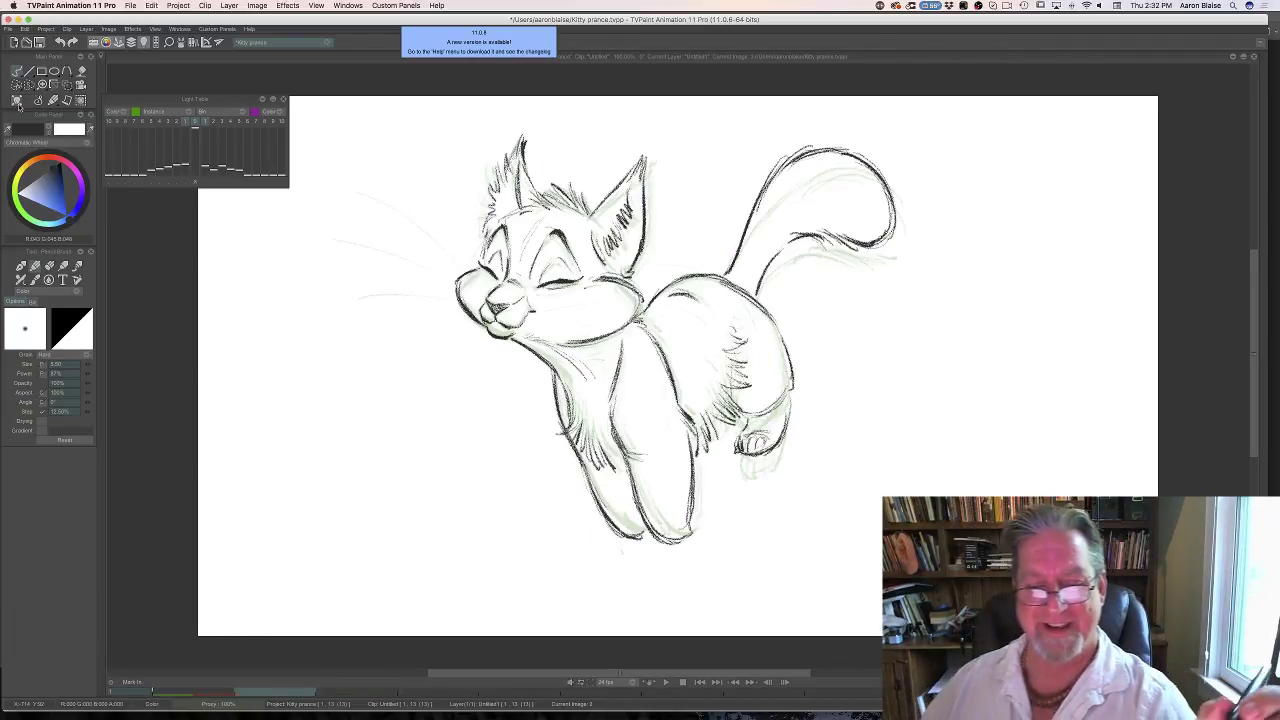
key("Right")
key("Left")
key("Right")
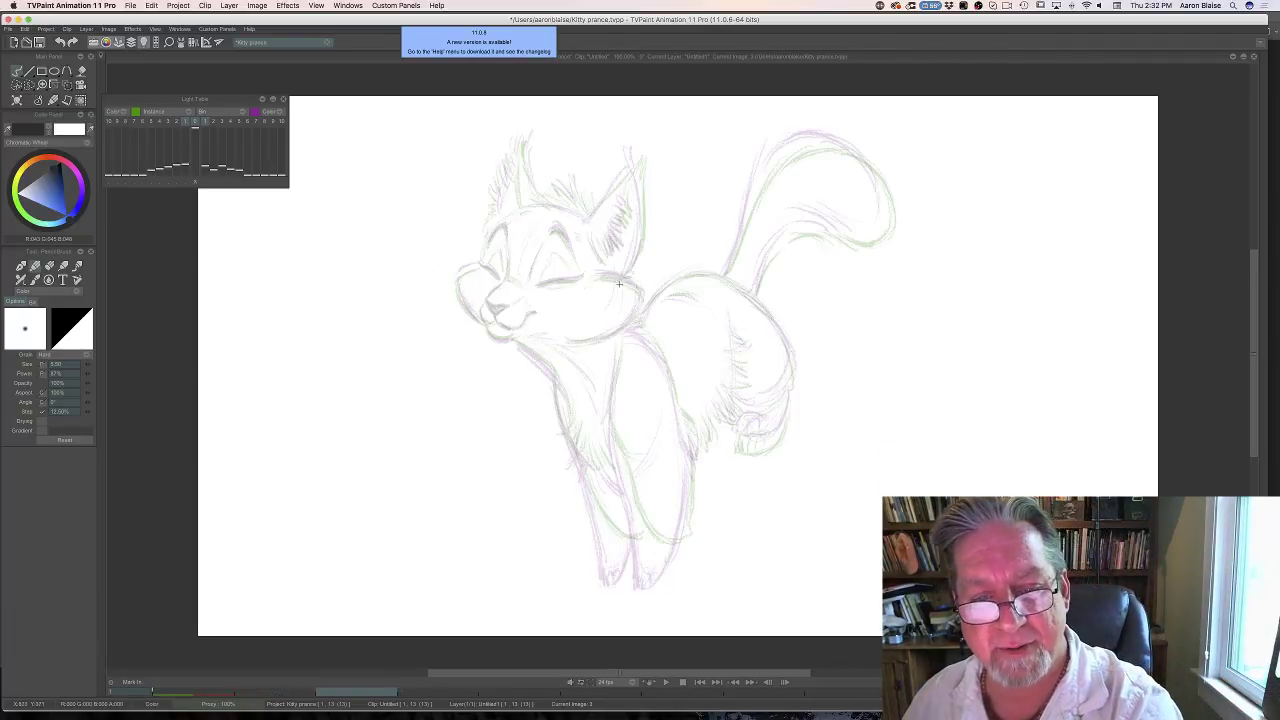
Draw the upper line of the near cheek and the first fur stroke on the crown, flipping to check their placement.
mouse_move(619, 284)
left_mouse_down()
mouse_move(596, 276)
mouse_move(626, 281)
left_mouse_up()
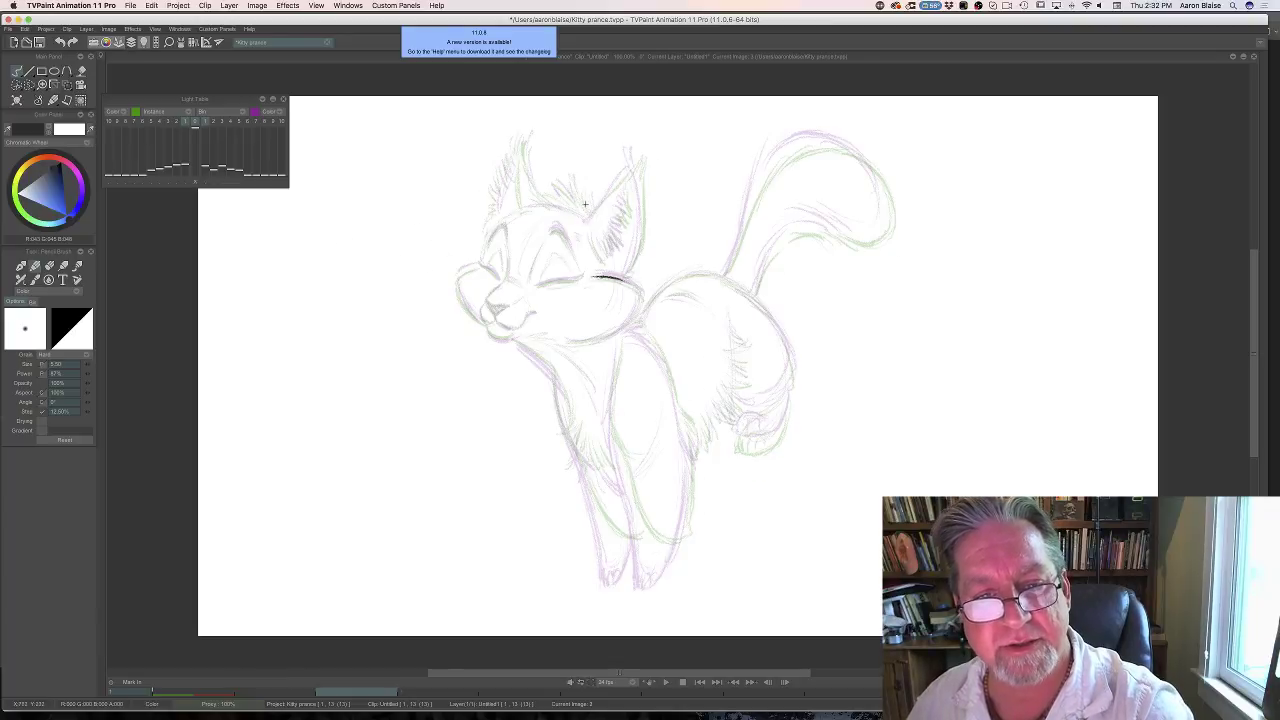
key("Right")
key("Left")
key("Right")
key("Left")
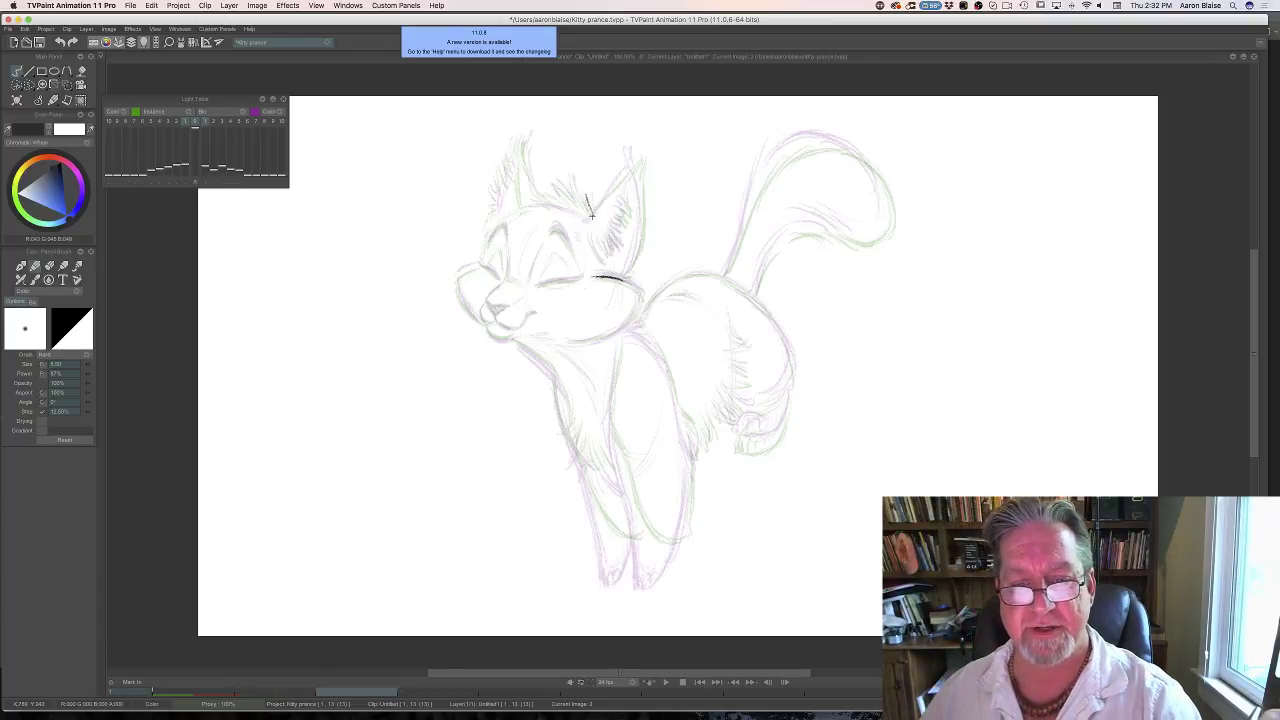
key("Right")
key("Left")
key("Right")
key("Left")
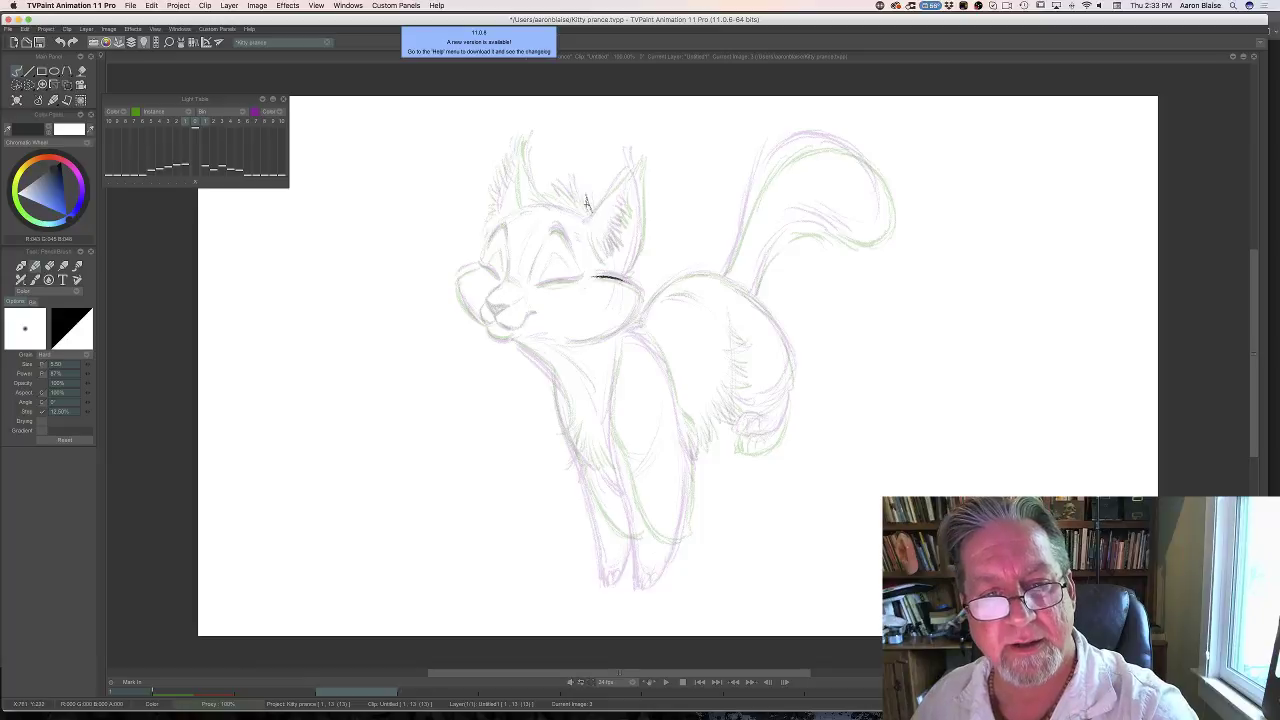
Draw the remaining crown fur and the far ear with its fur tufts, and flip to check them.
mouse_move(567, 190)
left_mouse_down()
mouse_move(526, 210)
mouse_move(542, 204)
mouse_move(520, 136)
left_mouse_up()
left_click_drag(526, 210, 510, 142)
mouse_move(508, 186)
left_mouse_down()
mouse_move(500, 154)
mouse_move(494, 205)
left_mouse_up()
left_click_drag(501, 200, 491, 219)
mouse_move(498, 215)
left_mouse_down()
mouse_move(489, 227)
mouse_move(504, 204)
left_mouse_up()
key("Left")
key("Right")
Draw the far brow, the closed far eye and the rounded far cheek, and flip against the neighbouring drawings.
mouse_move(508, 266)
left_mouse_down()
mouse_move(503, 226)
mouse_move(488, 224)
left_mouse_up()
left_click_drag(494, 250, 486, 228)
mouse_move(502, 272)
left_mouse_down()
mouse_move(494, 244)
mouse_move(487, 265)
left_mouse_up()
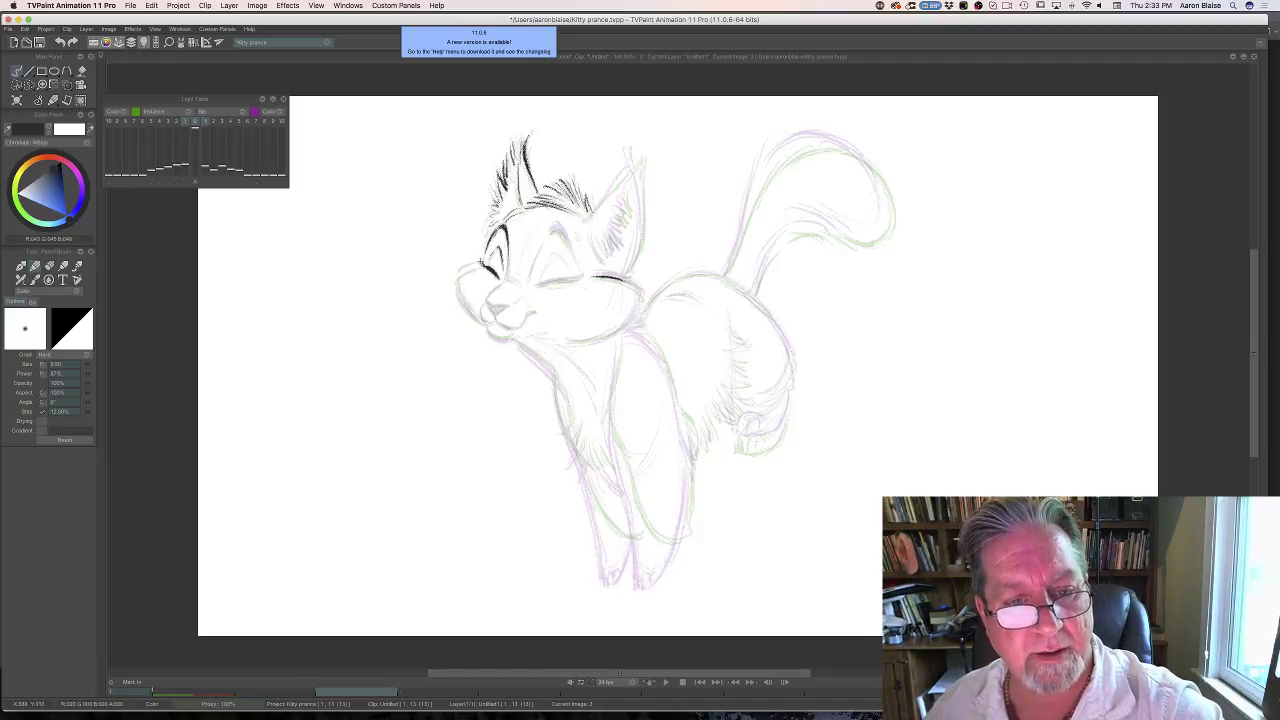
mouse_move(484, 262)
left_mouse_down()
mouse_move(453, 293)
mouse_move(456, 282)
mouse_move(482, 323)
left_mouse_up()
key("Left")
key("Right")
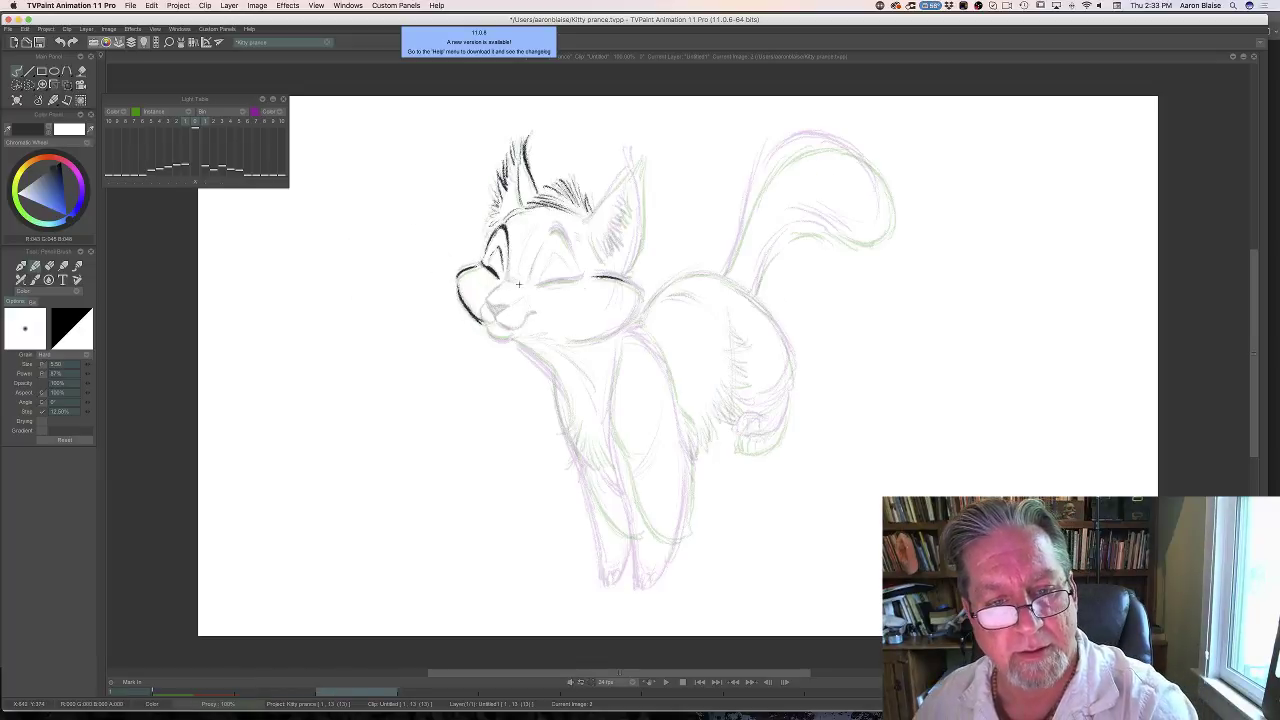
key("Right")
key("Left")
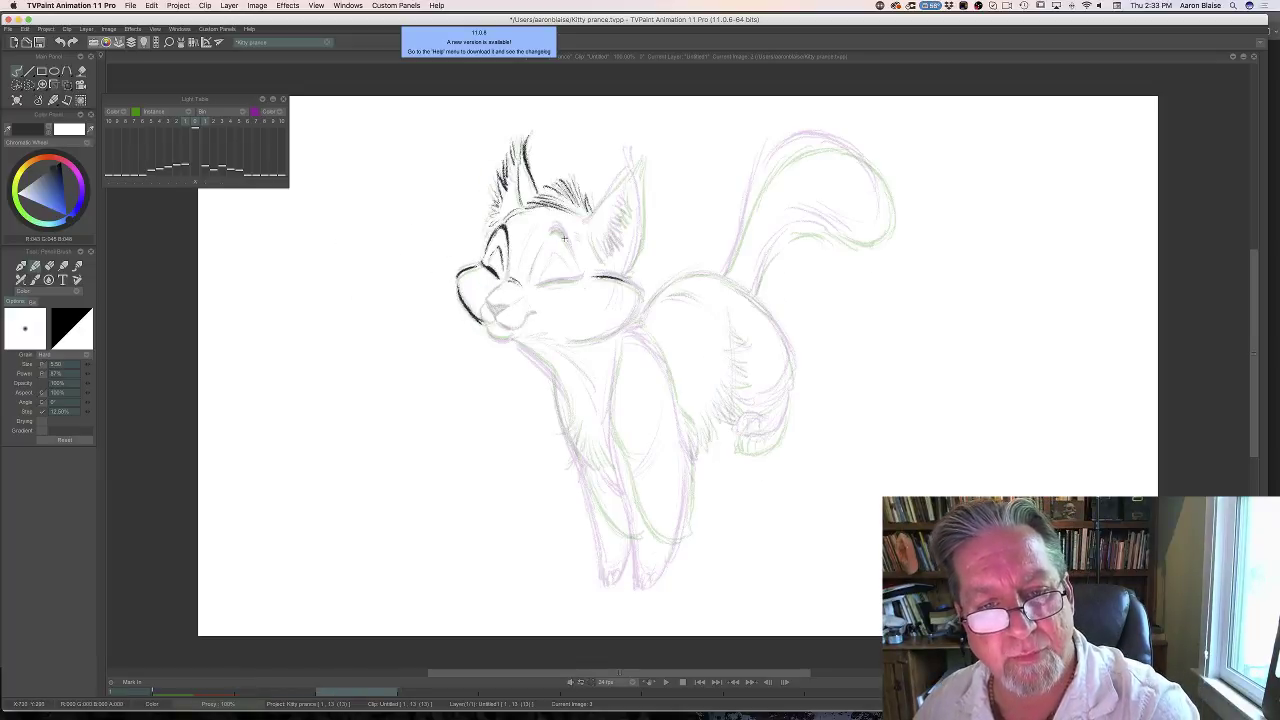
Draw the rest of the facial features: the near brow and closed eye, the nose, the smiling mouth and the chin.
mouse_move(552, 230)
left_mouse_down()
mouse_move(578, 264)
mouse_move(564, 236)
mouse_move(528, 280)
mouse_move(574, 271)
mouse_move(541, 281)
mouse_move(566, 279)
left_mouse_up()
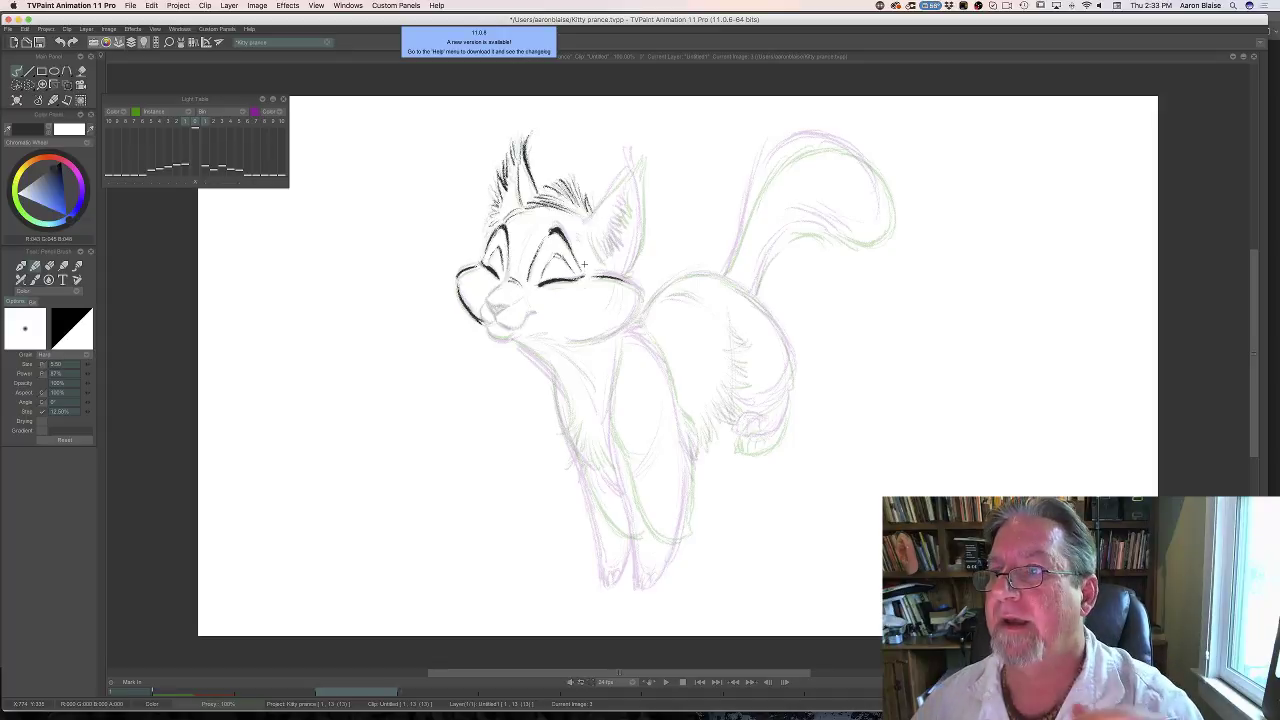
key("Left")
key("Right")
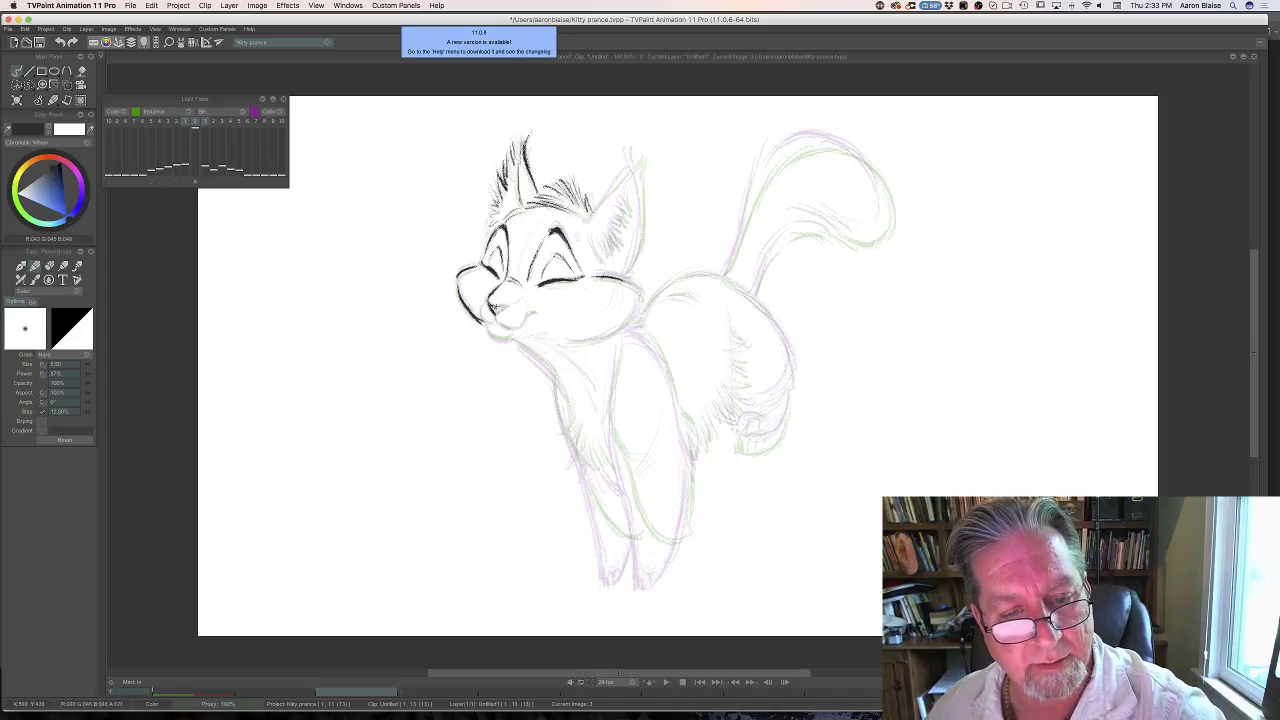
left_click_drag(498, 310, 506, 308)
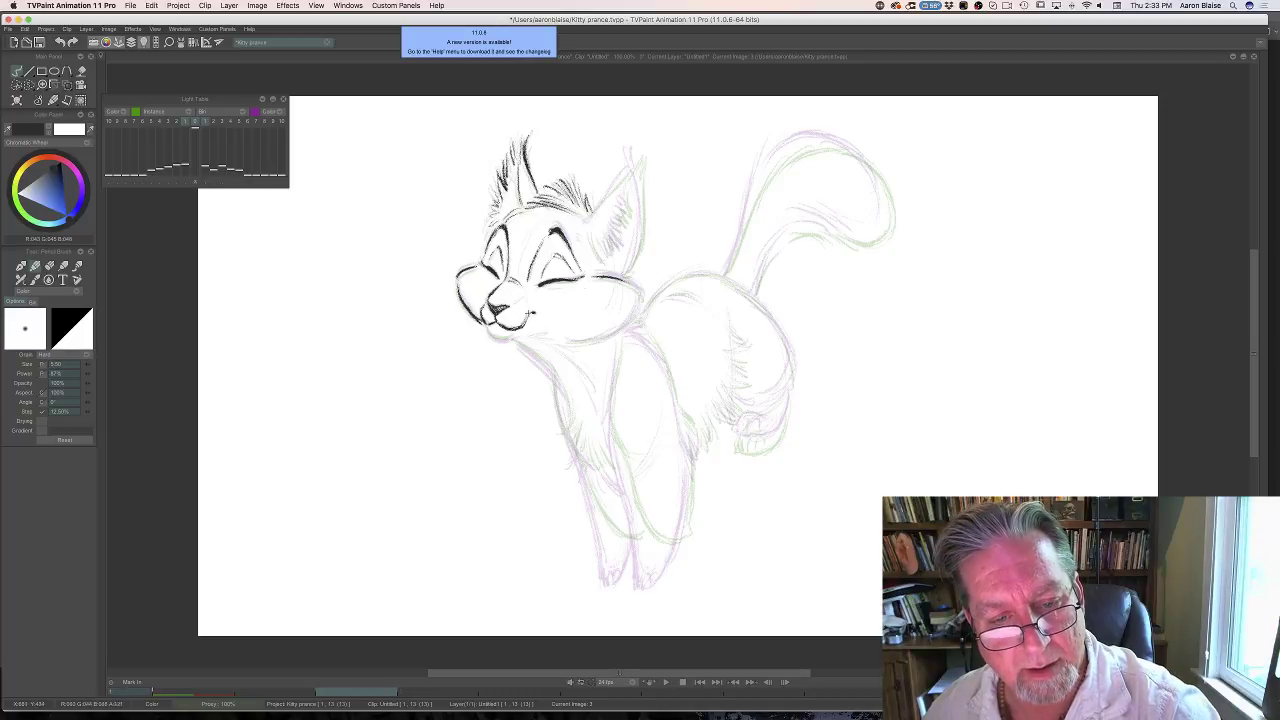
key("Left")
key("Right")
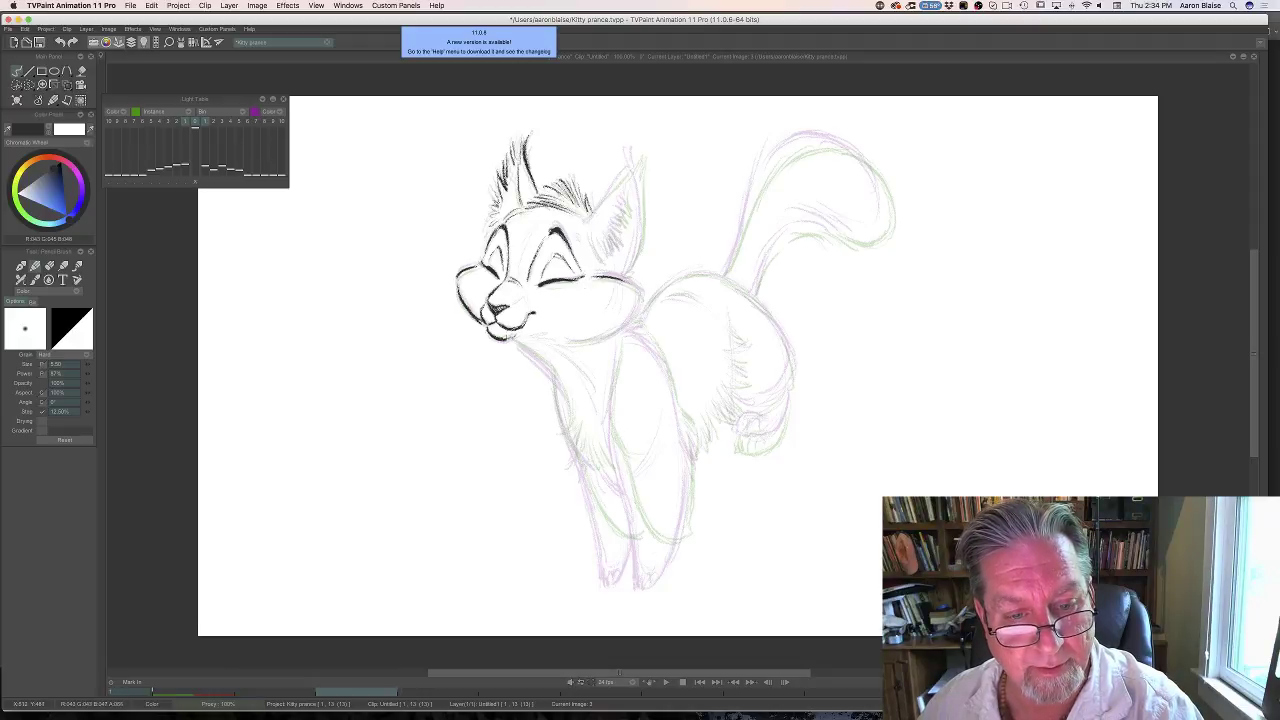
Flip repeatedly between the new inbetween and the previous drawing to examine the movement of the face.
key("Left")
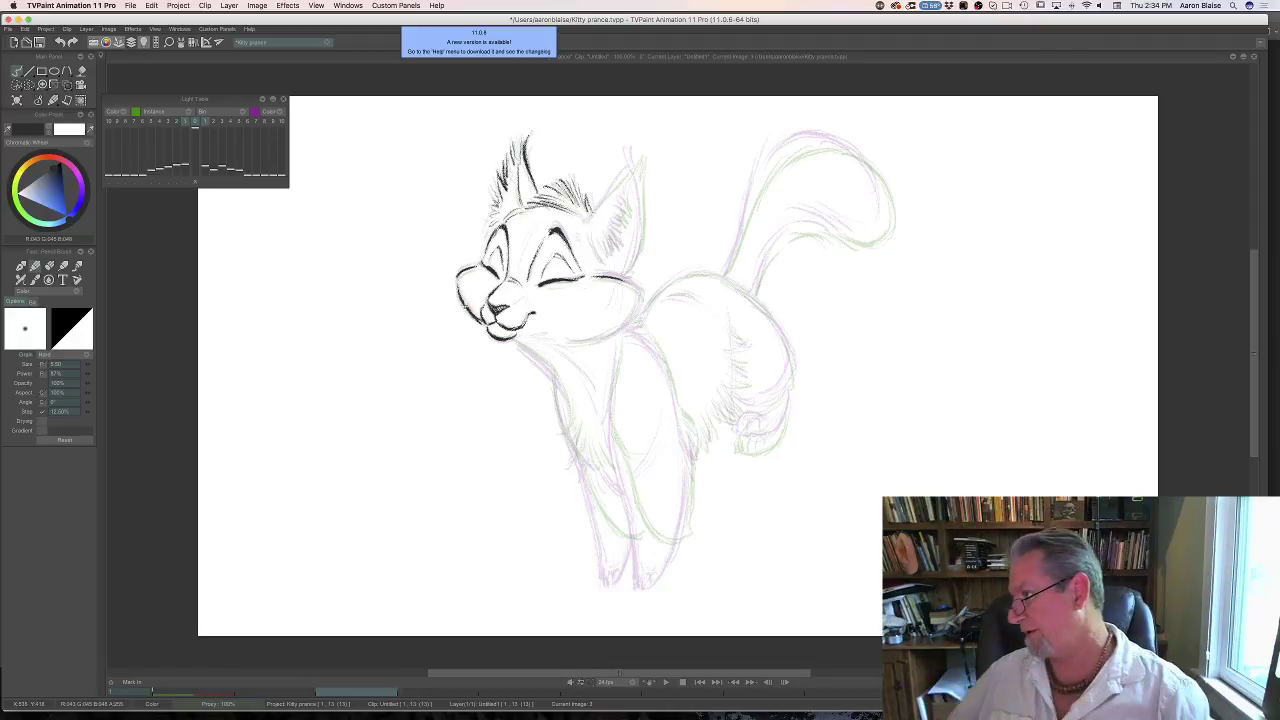
key("Right")
key("Left")
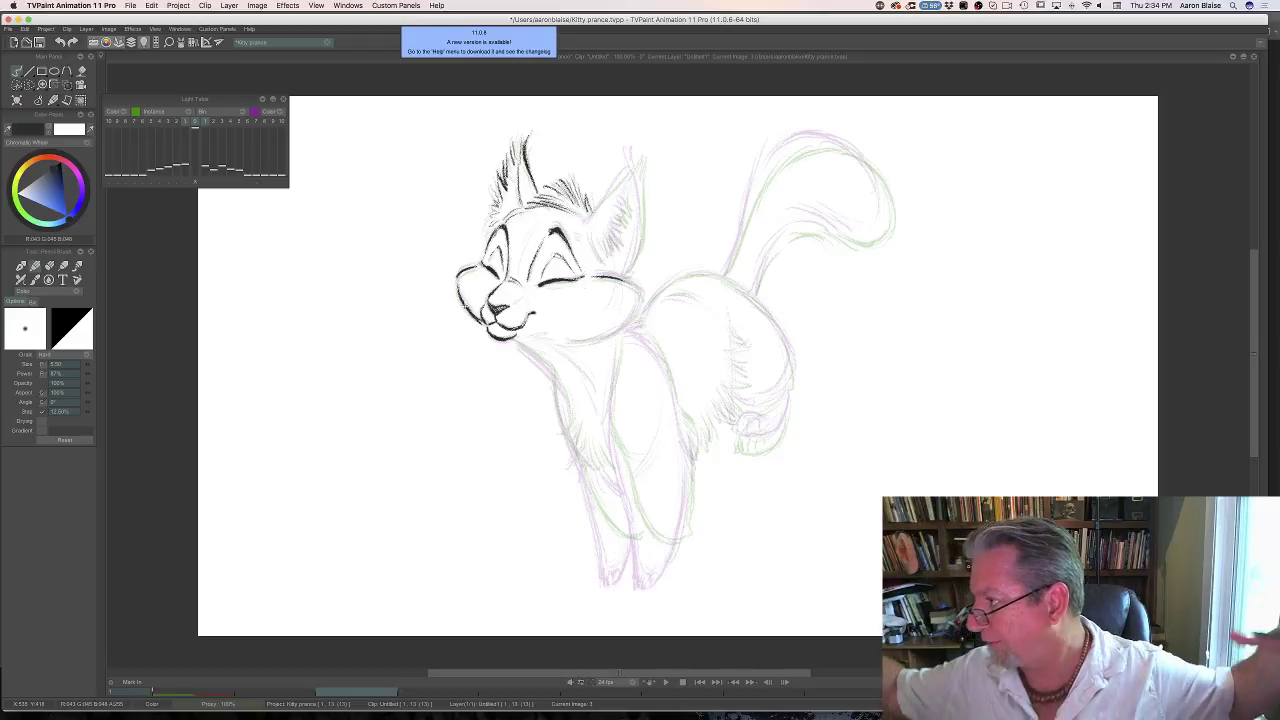
key("Right")
key("Left")
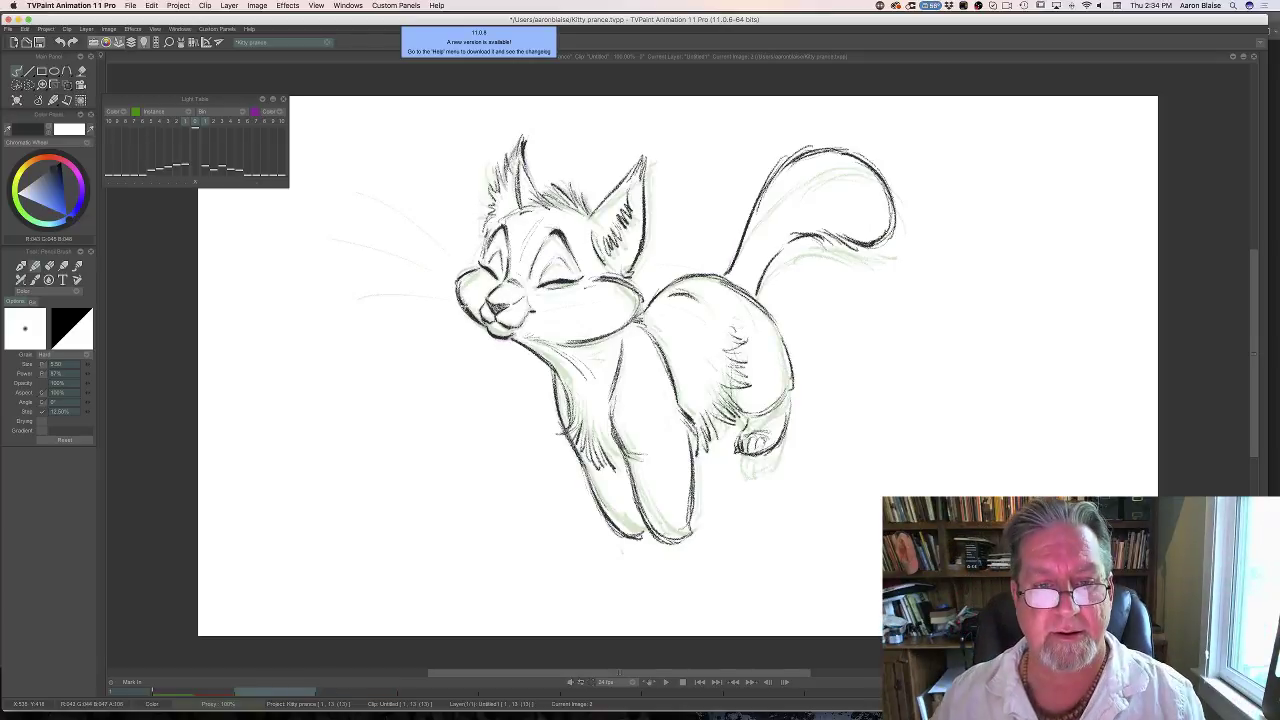
key("Right")
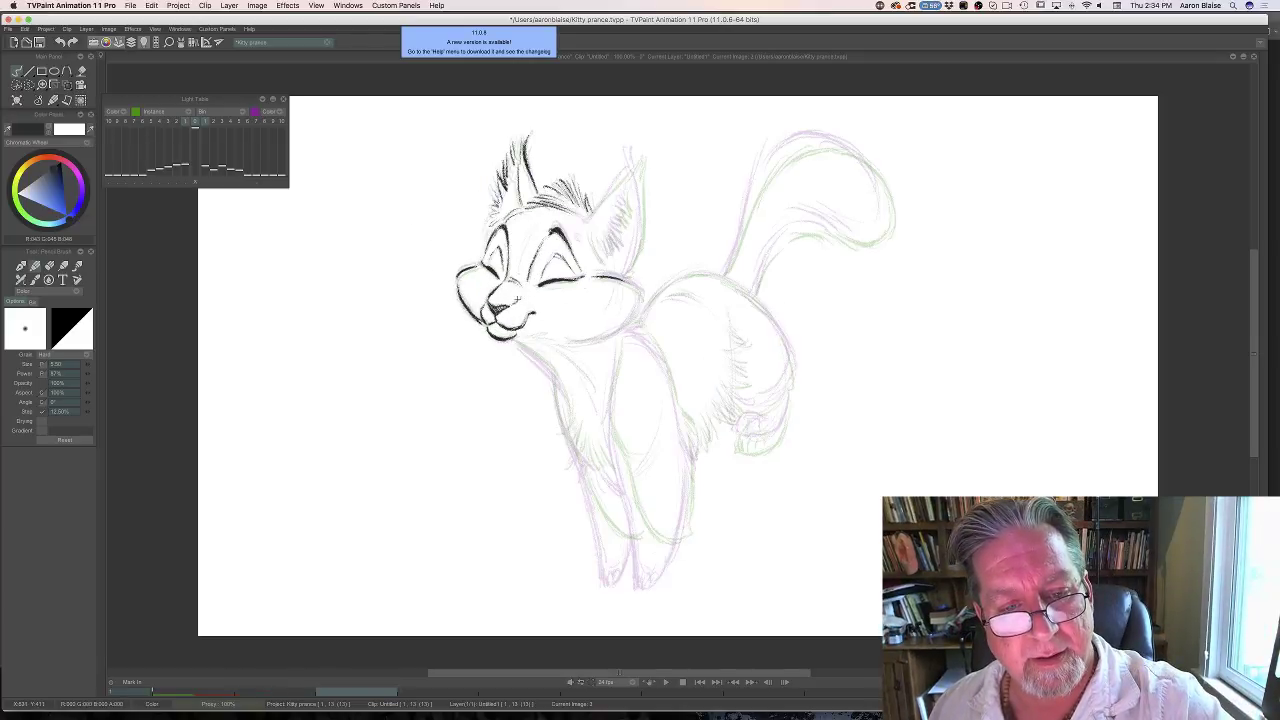
key("Left")
key("Right")
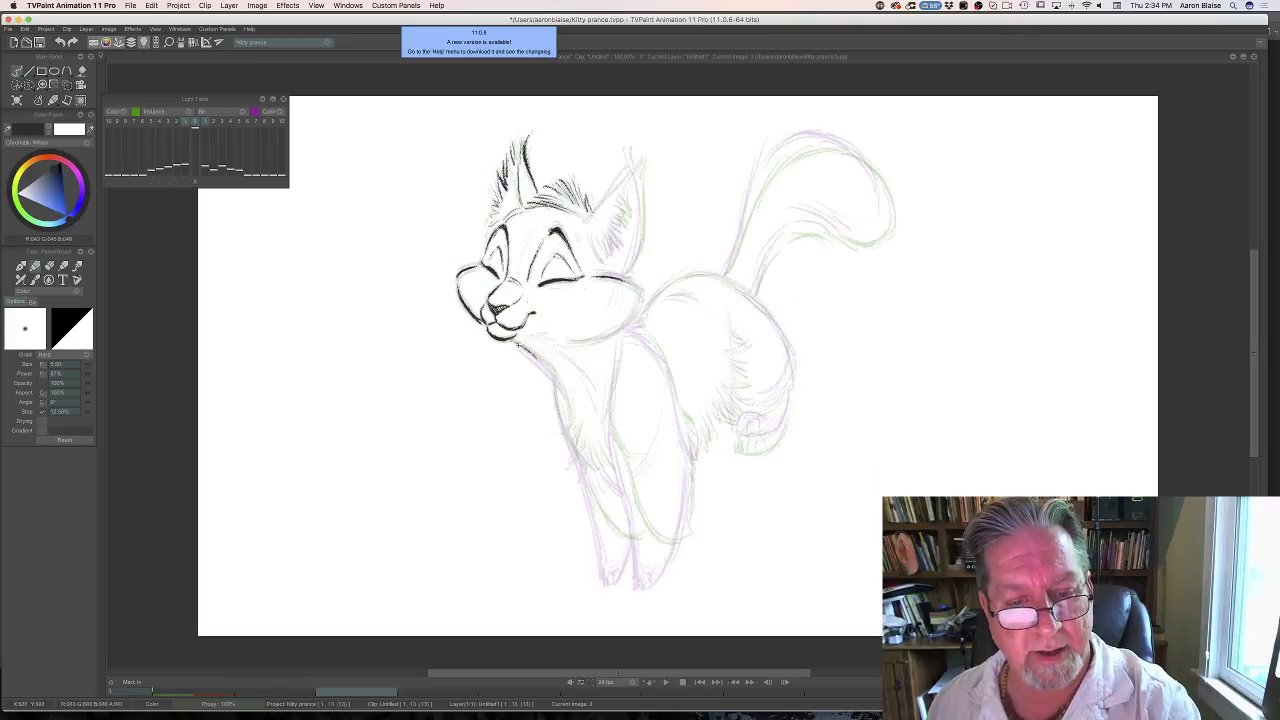
Draw the neck line curving from the chin down to the chest and add the chest fur strokes.
left_click_drag(515, 343, 547, 368)
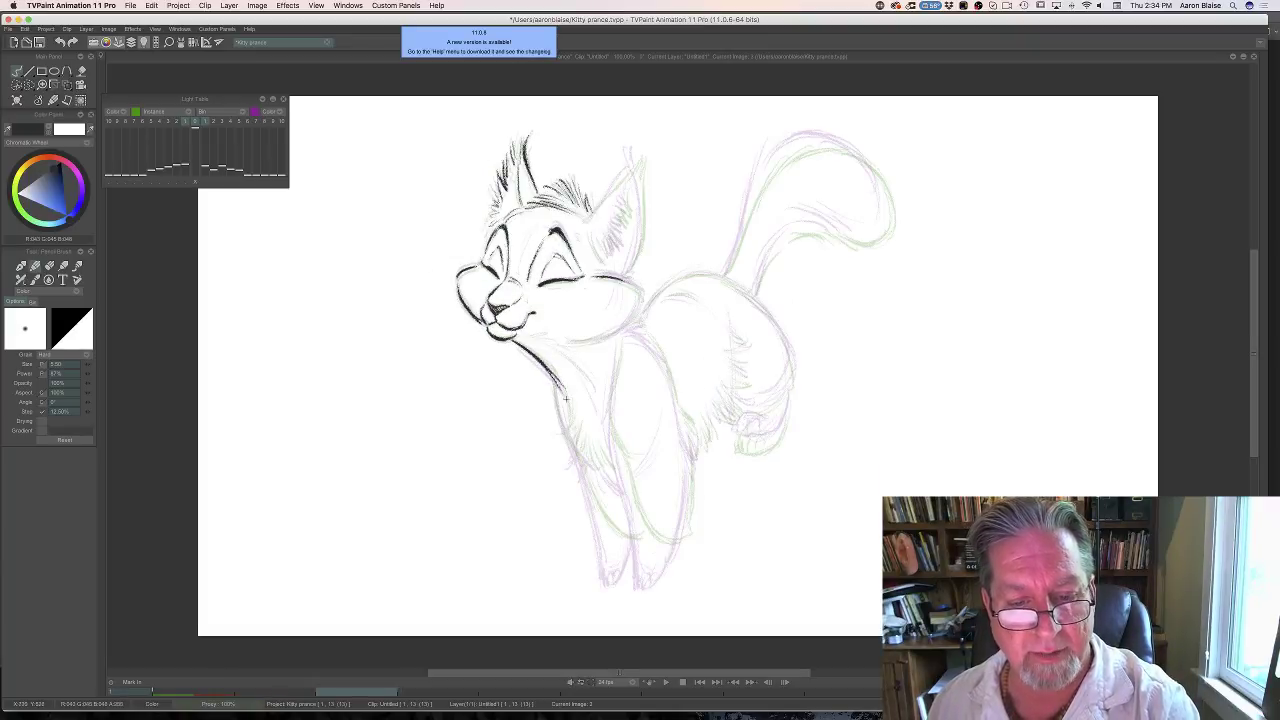
key("Left")
key("Right")
left_click_drag(562, 400, 566, 438)
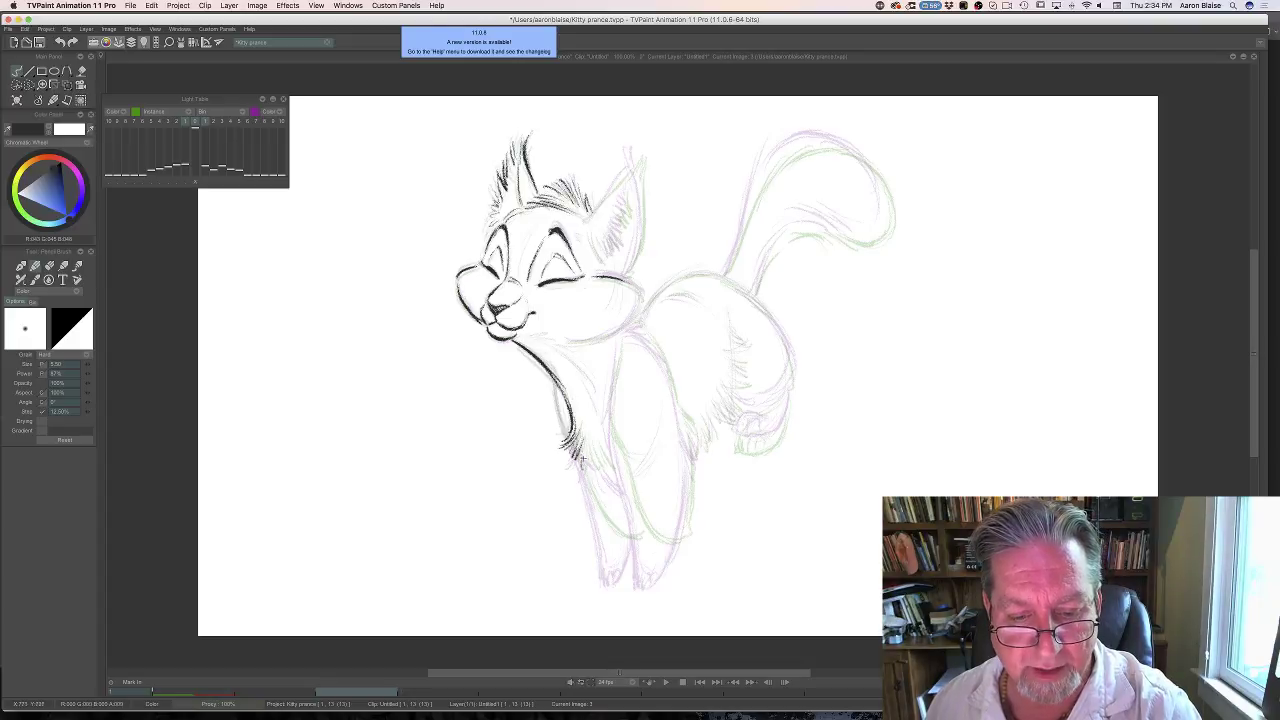
left_click_drag(597, 462, 615, 480)
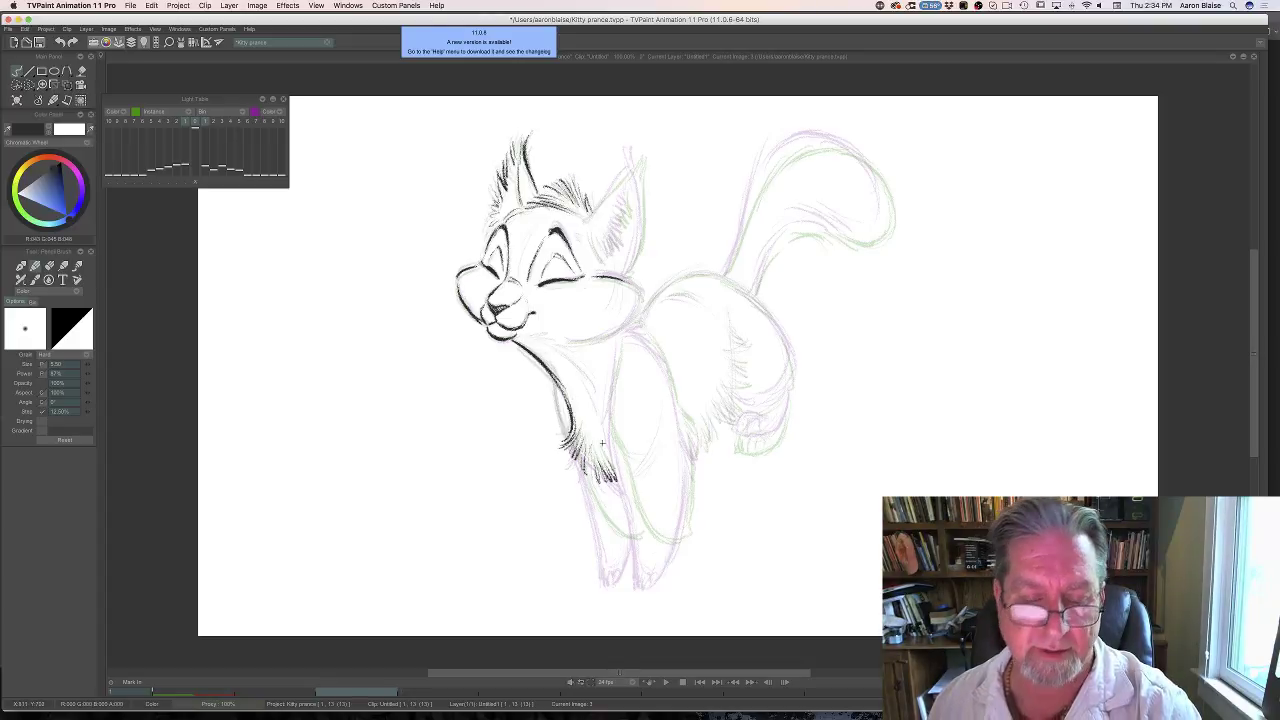
key("Left")
key("Right")
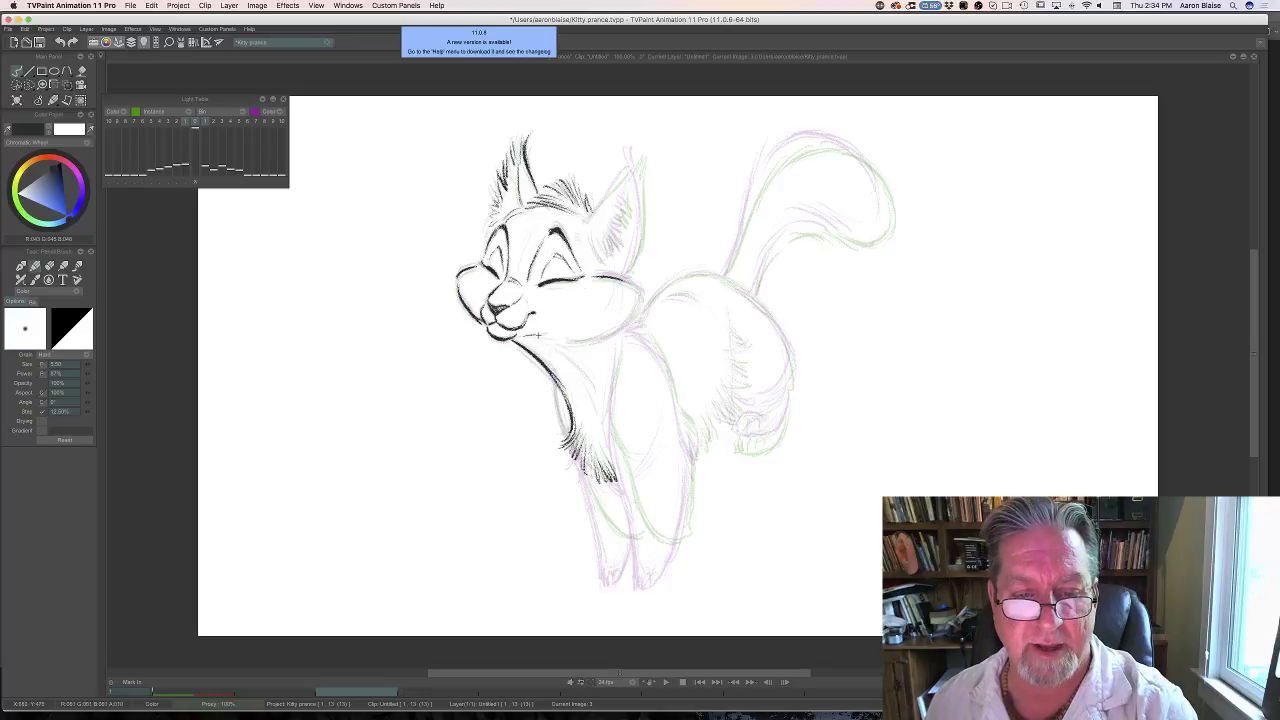
Draw the jaw and the rounded outline of the near cheek, and flip to compare the head with the previous drawing.
key("Left")
key("Right")
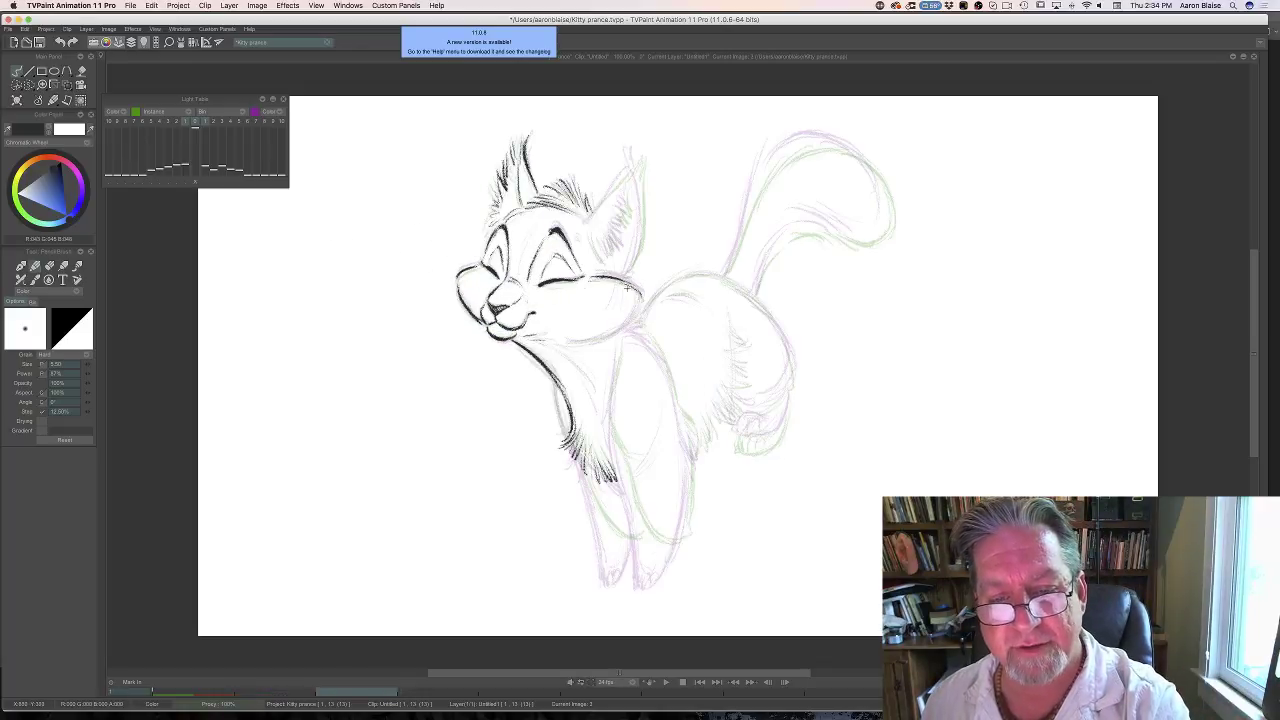
mouse_move(641, 297)
left_mouse_down()
mouse_move(614, 331)
mouse_move(576, 340)
left_mouse_up()
key("Left")
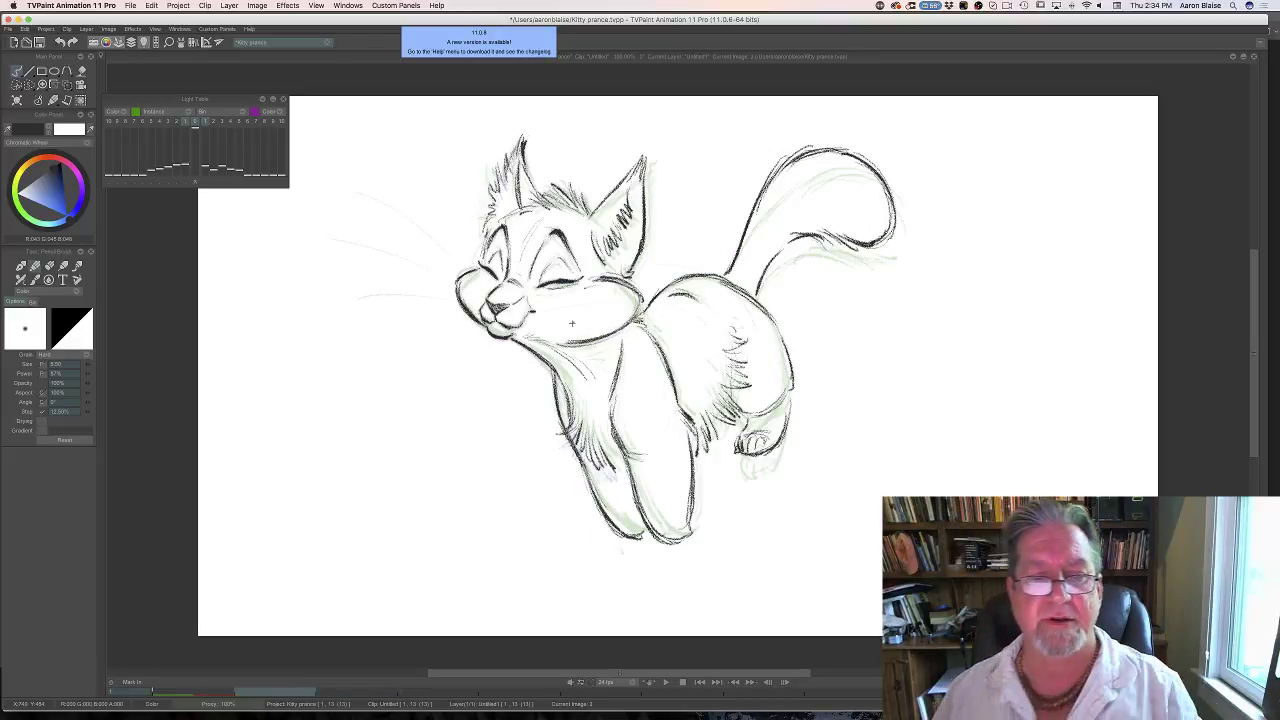
key("Right")
key("Left")
key("Right")
key("Left")
key("Right")
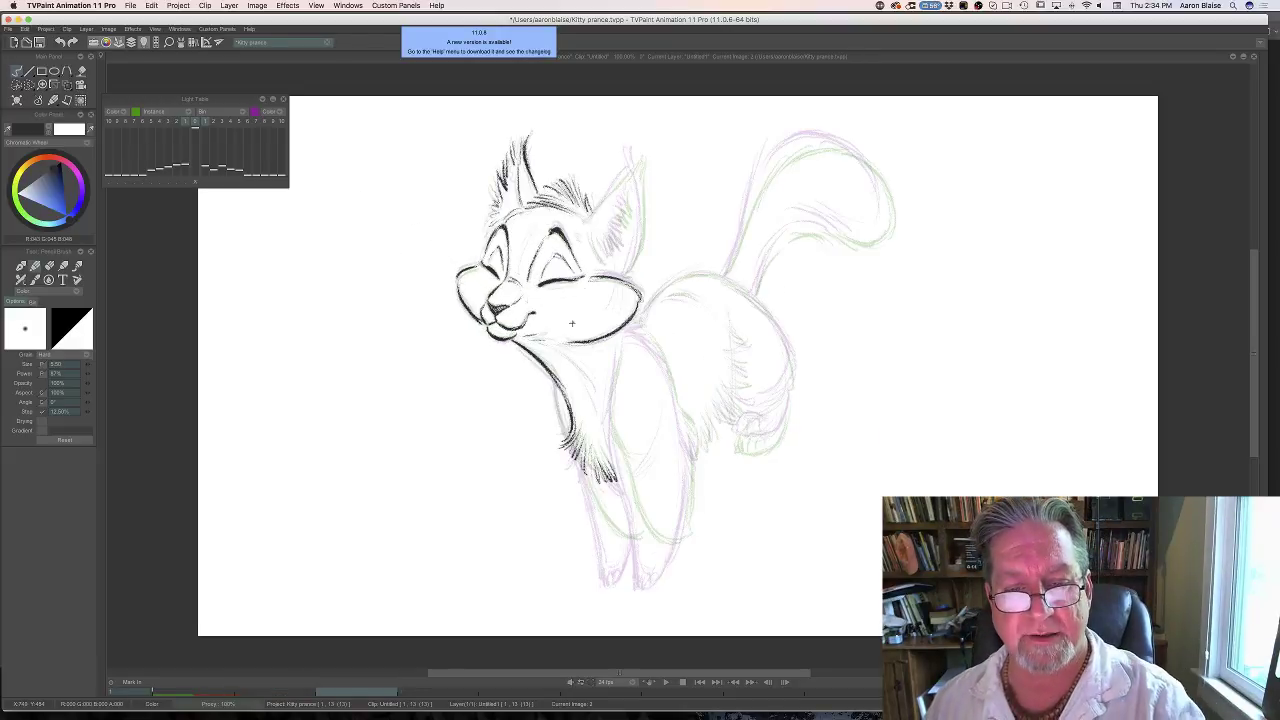
key("Left")
key("Right")
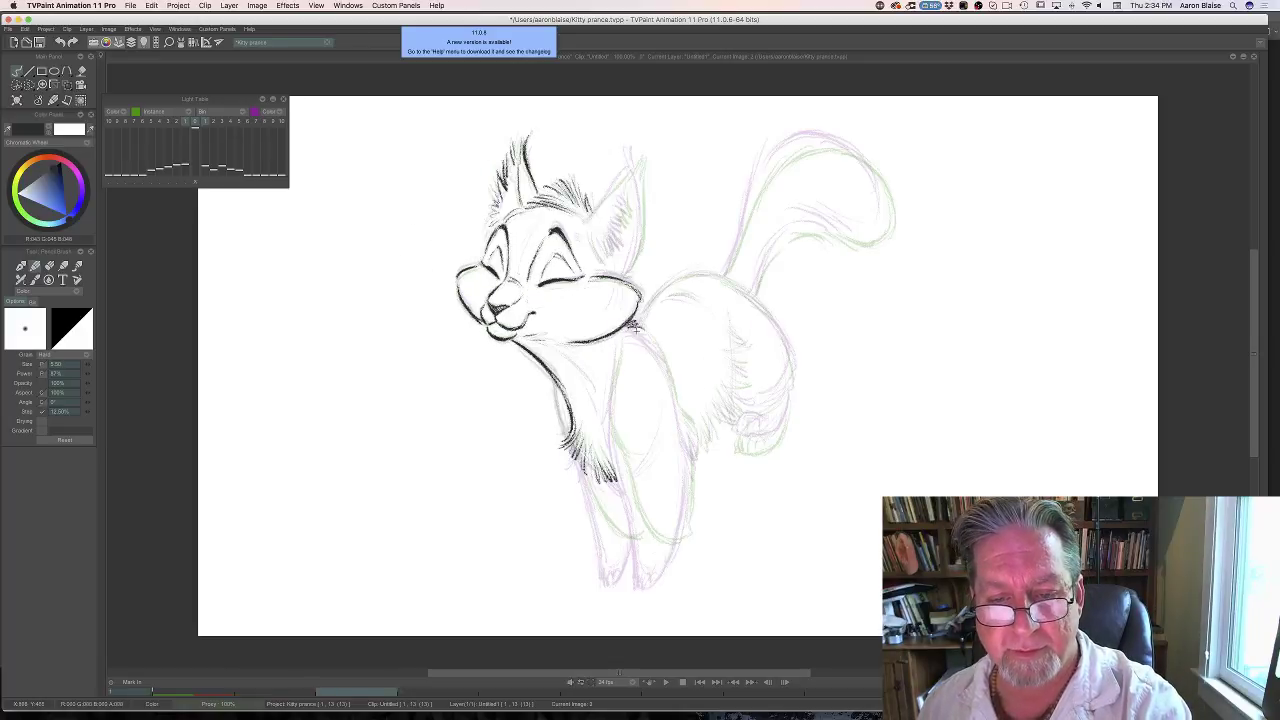
Draw the shoulder line down from behind the cheek, the elbow fur and the rear edge of the near foreleg.
key("Left")
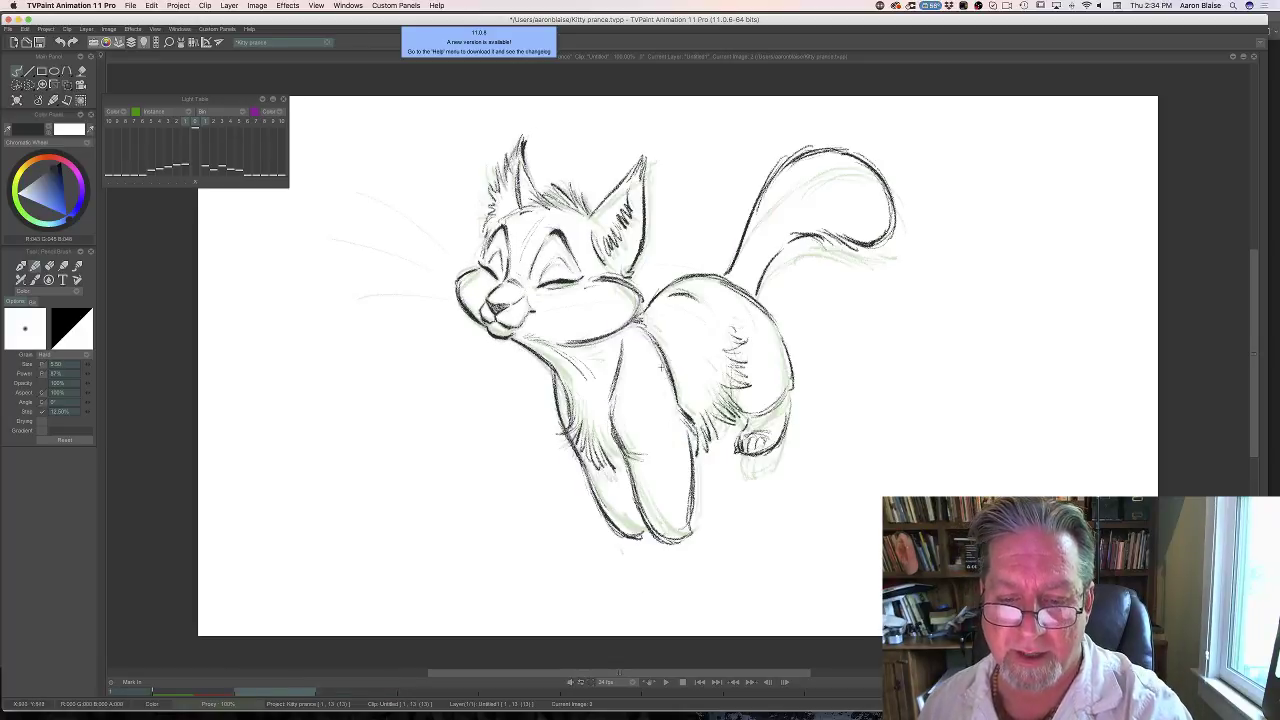
key("Right")
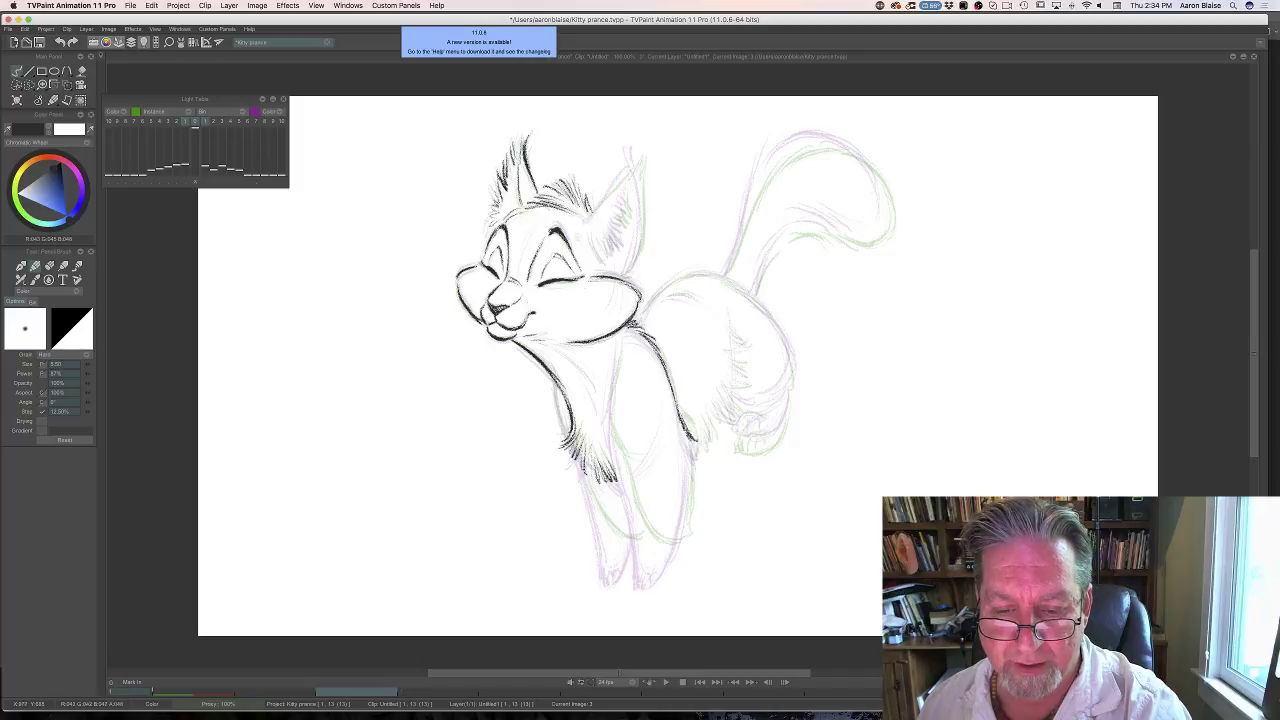
left_click_drag(685, 428, 697, 442)
left_click_drag(685, 436, 694, 455)
left_click_drag(682, 437, 677, 545)
left_click_drag(688, 460, 674, 556)
left_click_drag(688, 458, 676, 550)
key("Left")
key("Right")
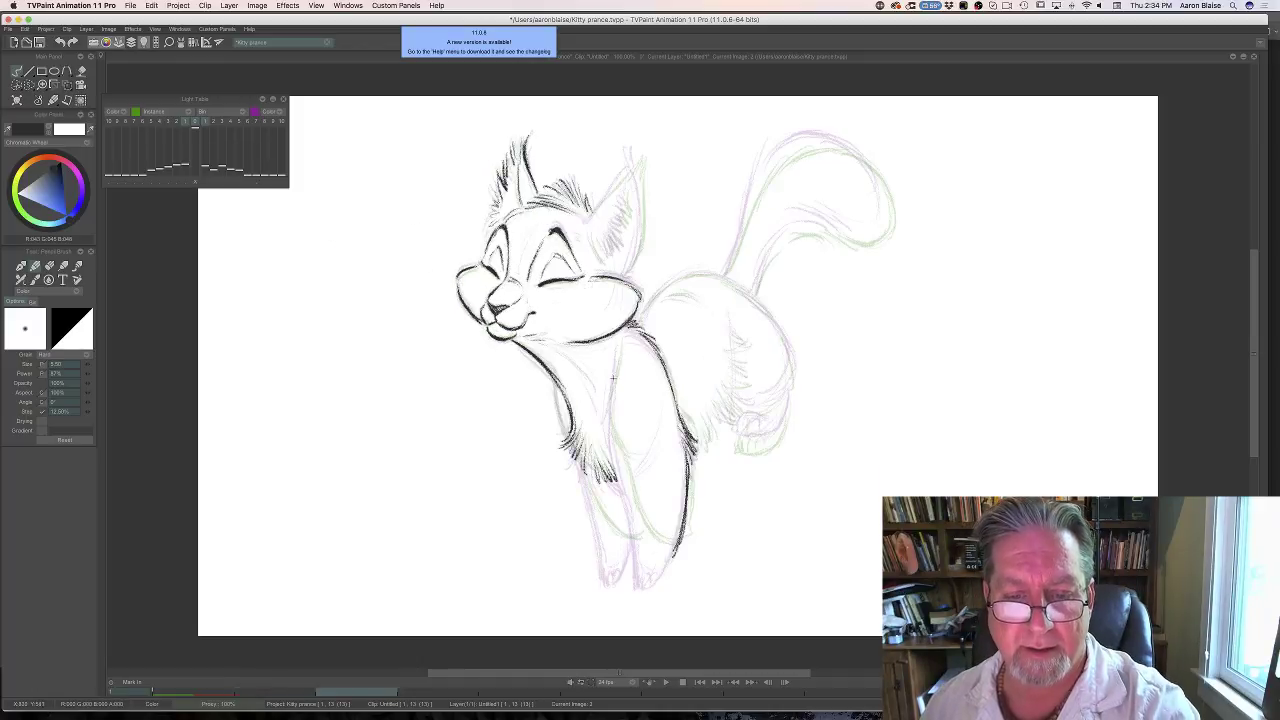
Draw the front edge of the near foreleg and close its paw, and flip to check the leg.
mouse_move(617, 344)
left_mouse_down()
mouse_move(610, 410)
mouse_move(632, 510)
left_mouse_up()
mouse_move(620, 466)
left_mouse_down()
mouse_move(652, 562)
mouse_move(678, 556)
left_mouse_up()
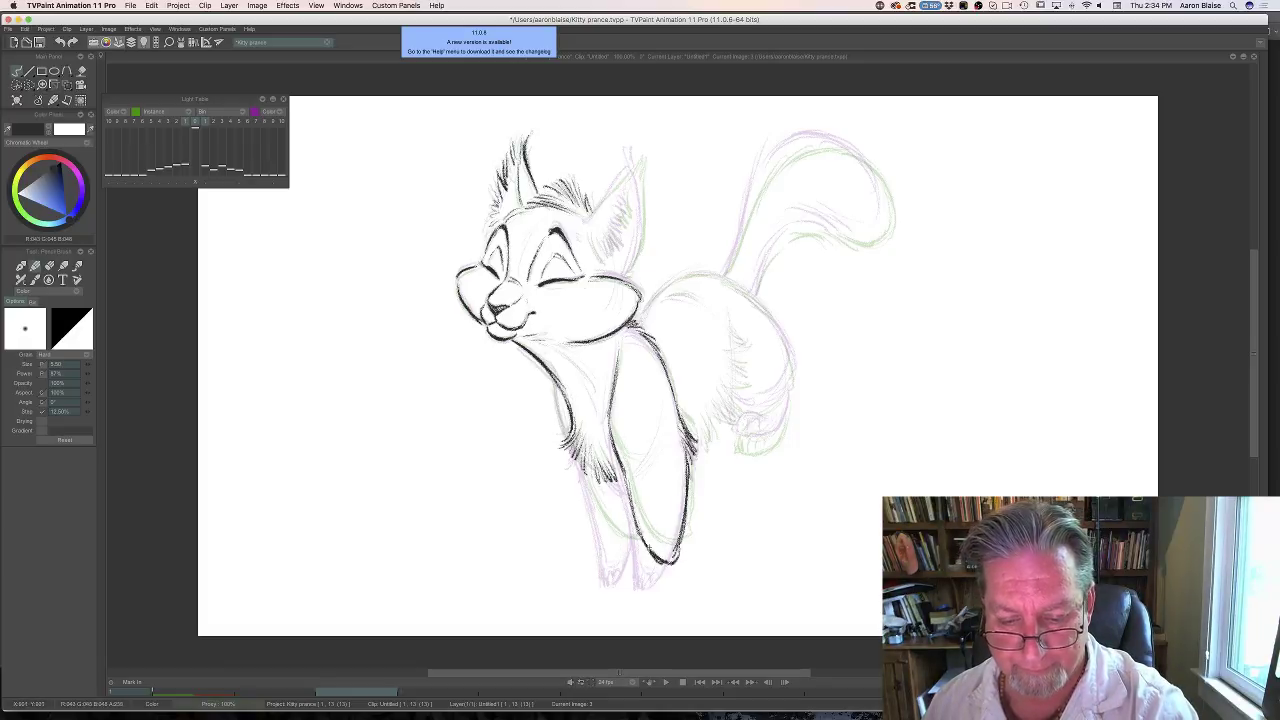
key("Left")
key("Right")
key("Left")
key("Right")
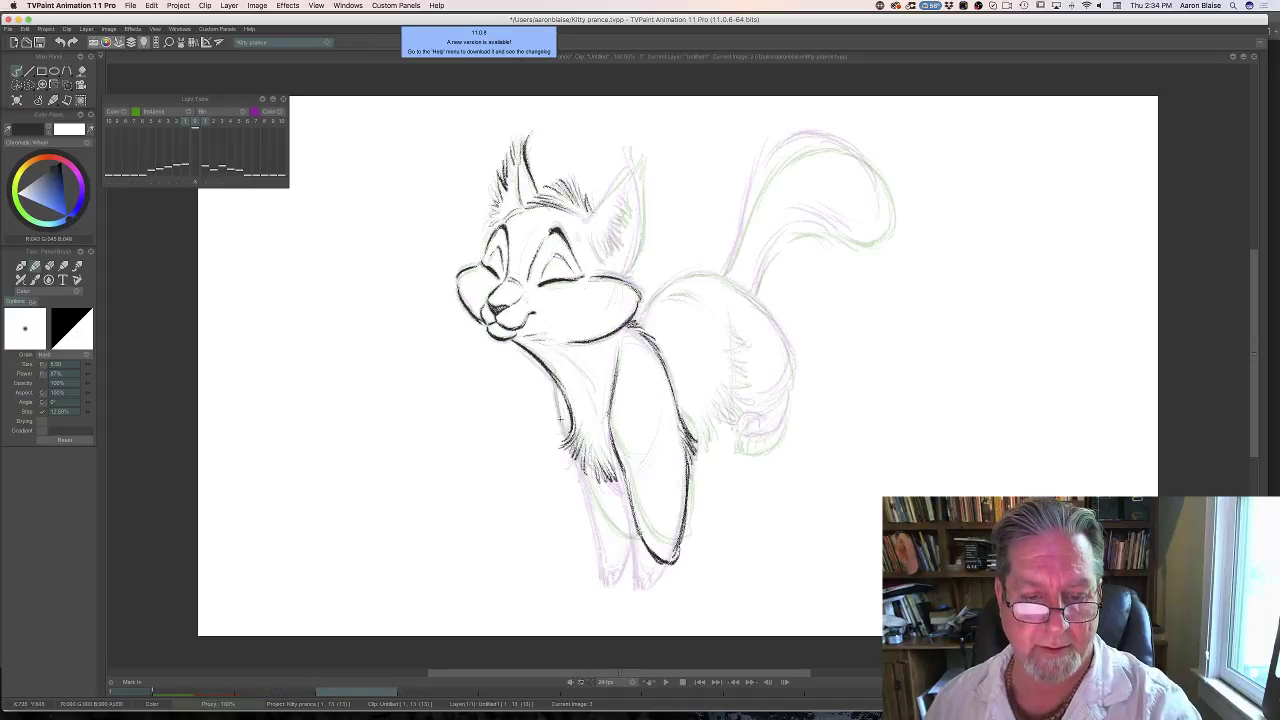
Draw the far shoulder curve, the far foreleg's outer edge and its paw, and flip to check them.
left_click_drag(559, 404, 573, 445)
left_click_drag(560, 406, 600, 528)
key("Left")
key("Right")
mouse_move(580, 466)
left_mouse_down()
mouse_move(604, 550)
mouse_move(628, 564)
left_mouse_up()
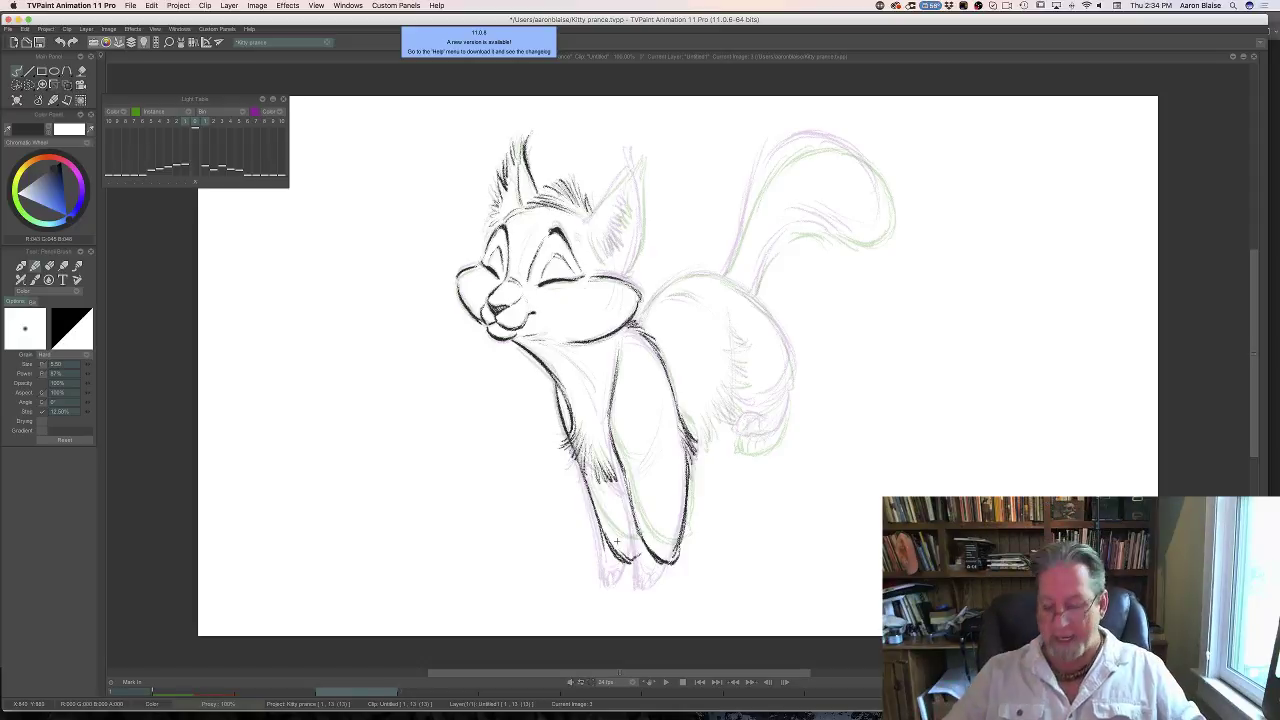
key("Left")
key("Right")
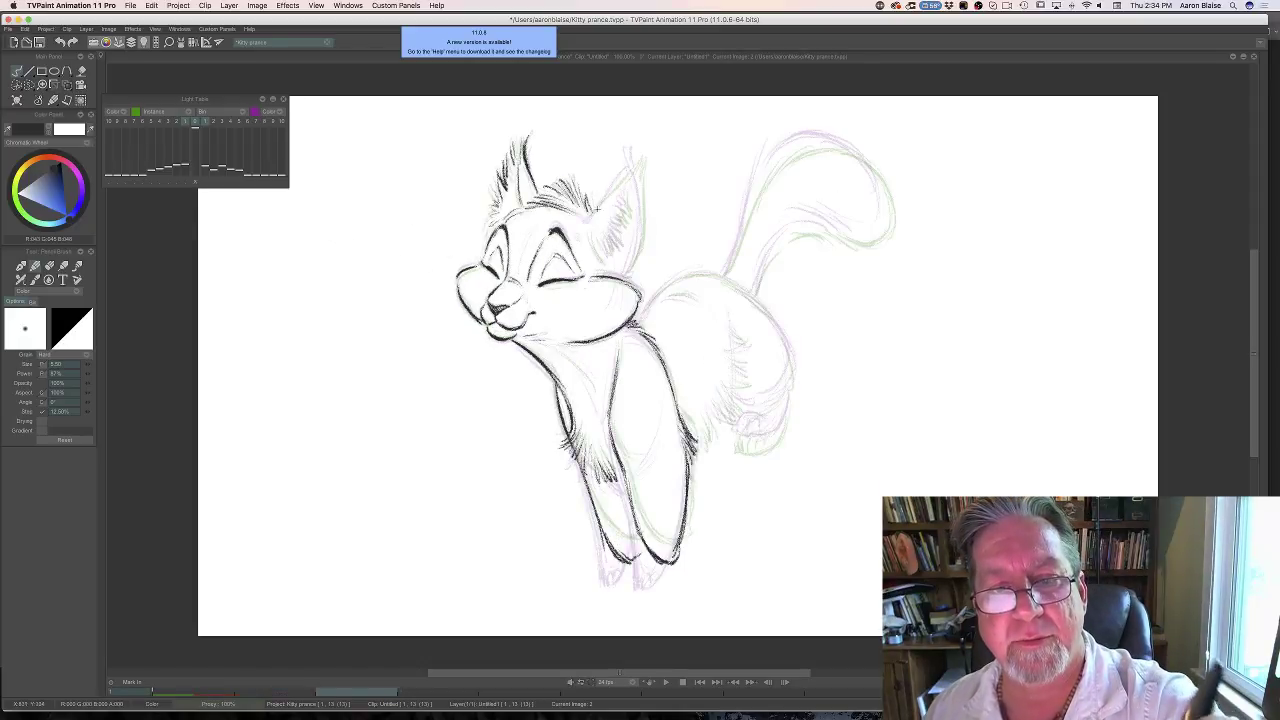
Draw the near ear's outline and its inner fur shading, and flip to compare it with the previous drawing.
left_click_drag(586, 216, 620, 180)
left_click_drag(590, 214, 624, 176)
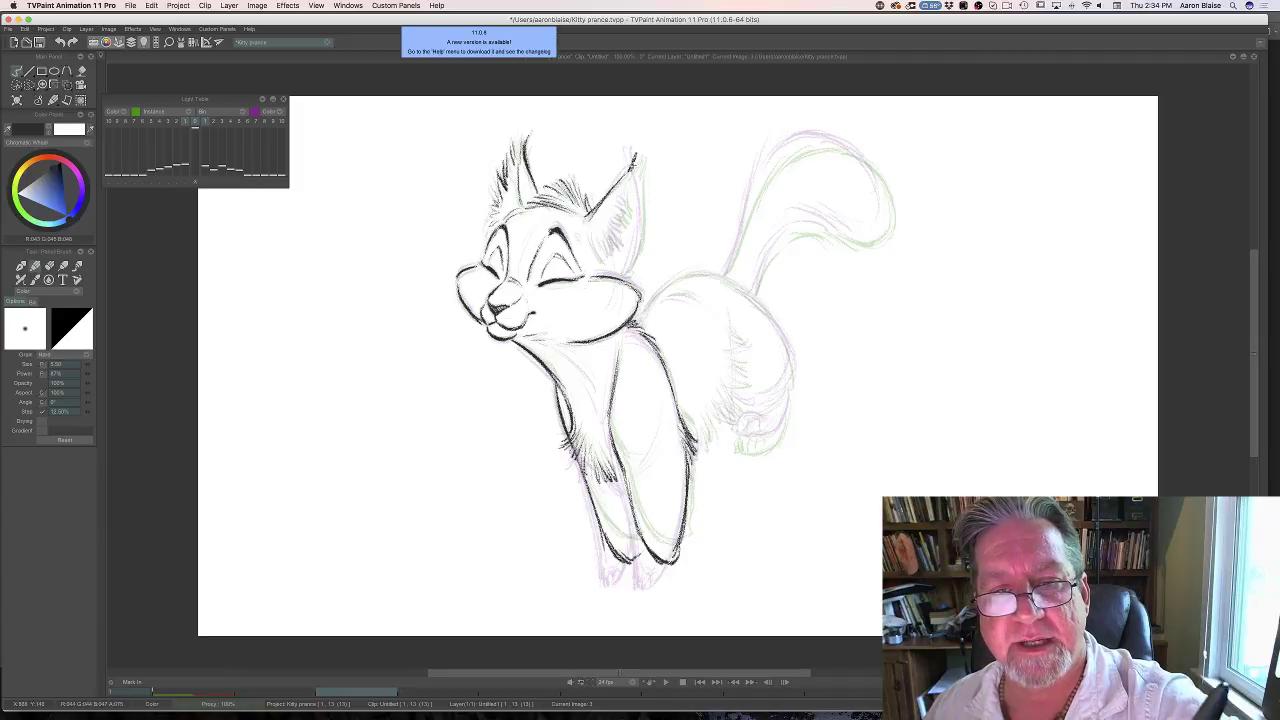
left_click_drag(640, 170, 632, 258)
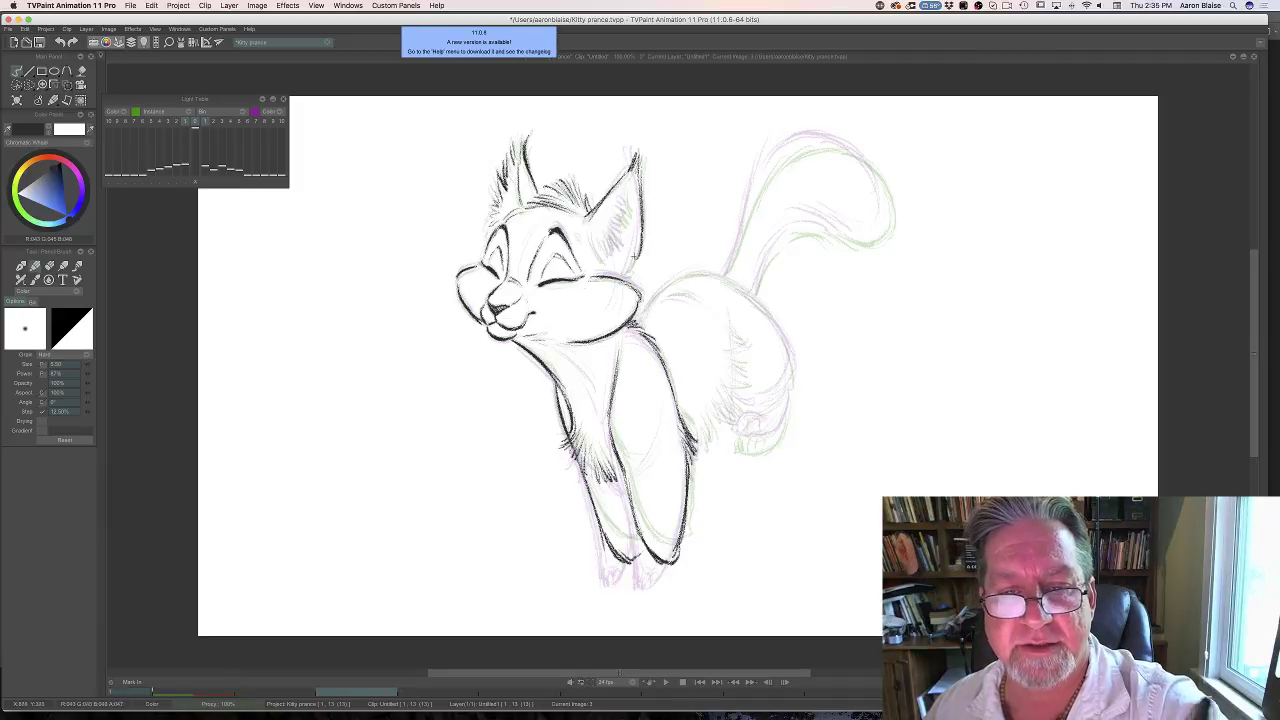
left_click_drag(642, 200, 628, 268)
left_click_drag(625, 193, 610, 244)
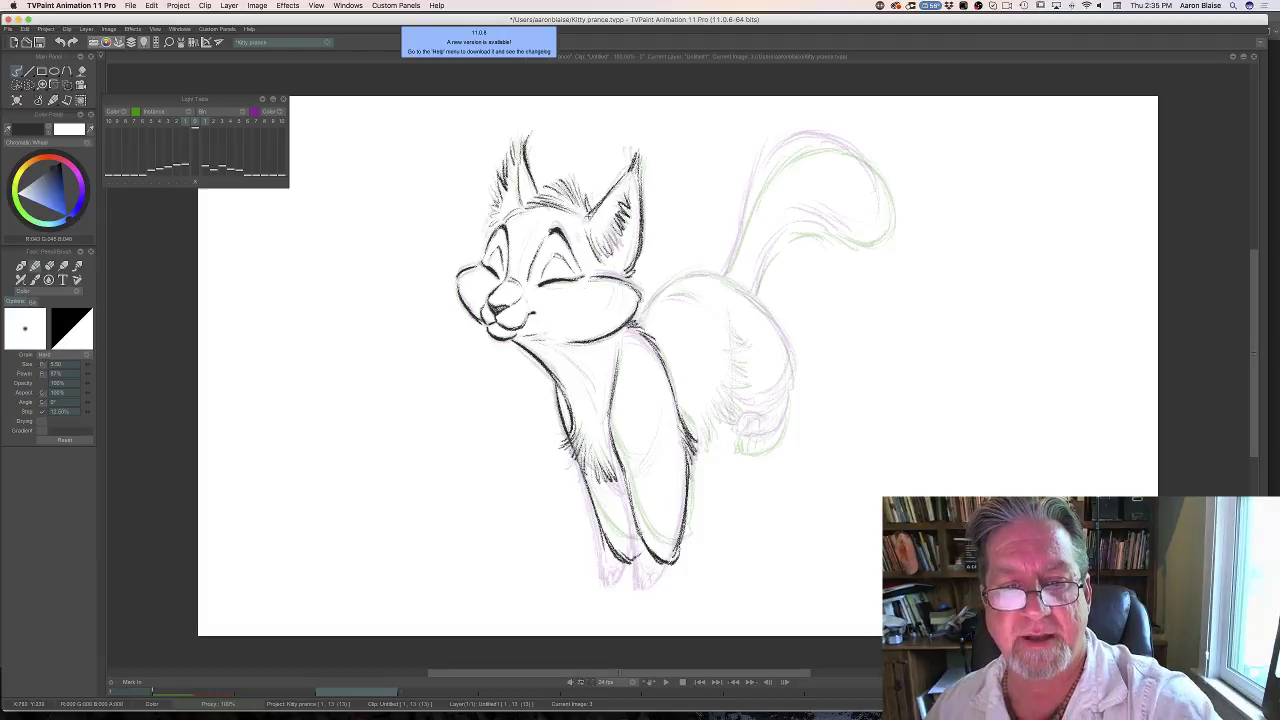
key("Left")
key("Right")
key("Left")
key("Right")
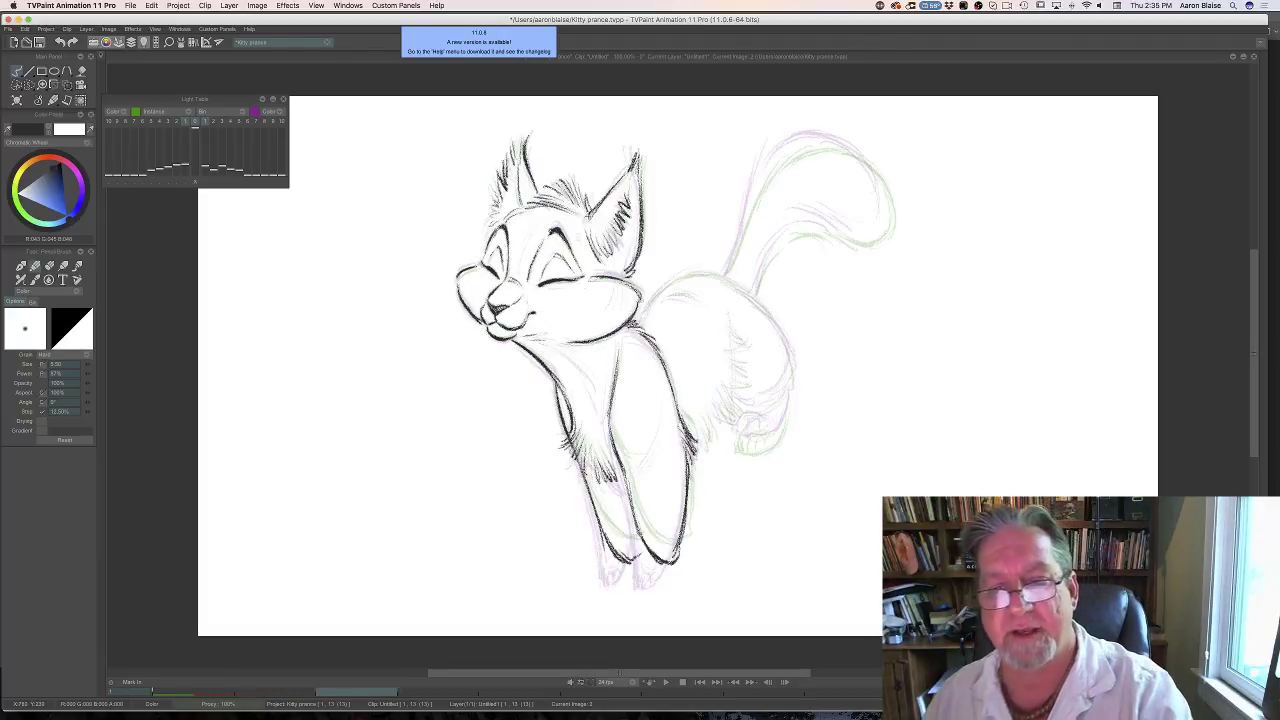
Draw the back line from the neck over the rump and down the haunch, and flip to check it.
mouse_move(712, 276)
left_mouse_down()
mouse_move(681, 249)
mouse_move(659, 288)
mouse_move(672, 284)
mouse_move(654, 289)
mouse_move(712, 318)
mouse_move(765, 318)
mouse_move(792, 360)
left_mouse_up()
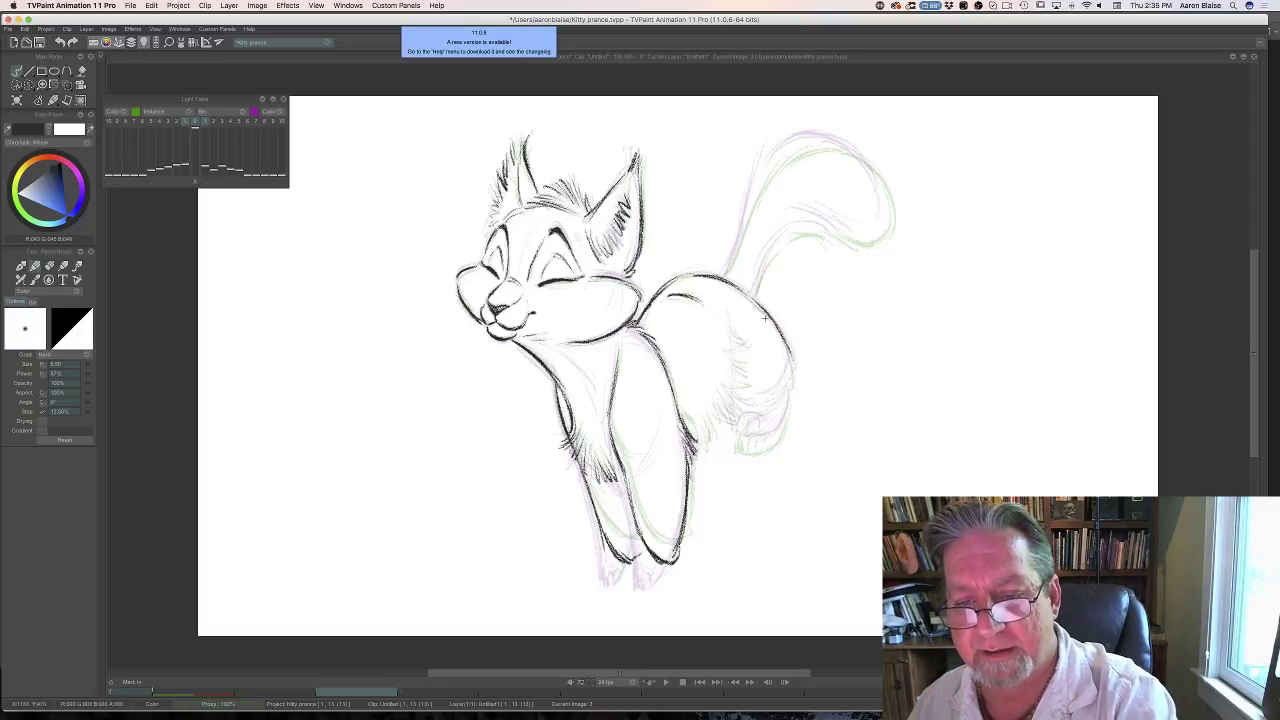
left_click_drag(758, 305, 784, 352)
key("Left")
key("Right")
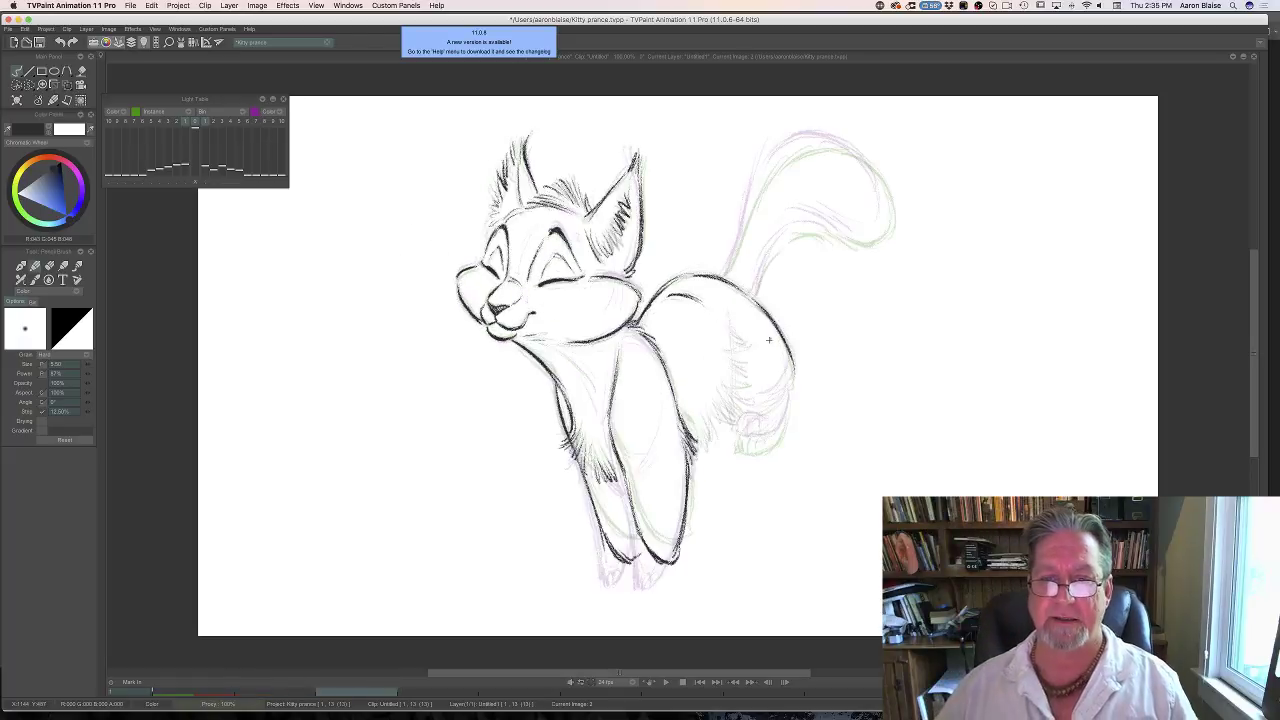
key("Left")
key("Right")
key("Left")
key("Right")
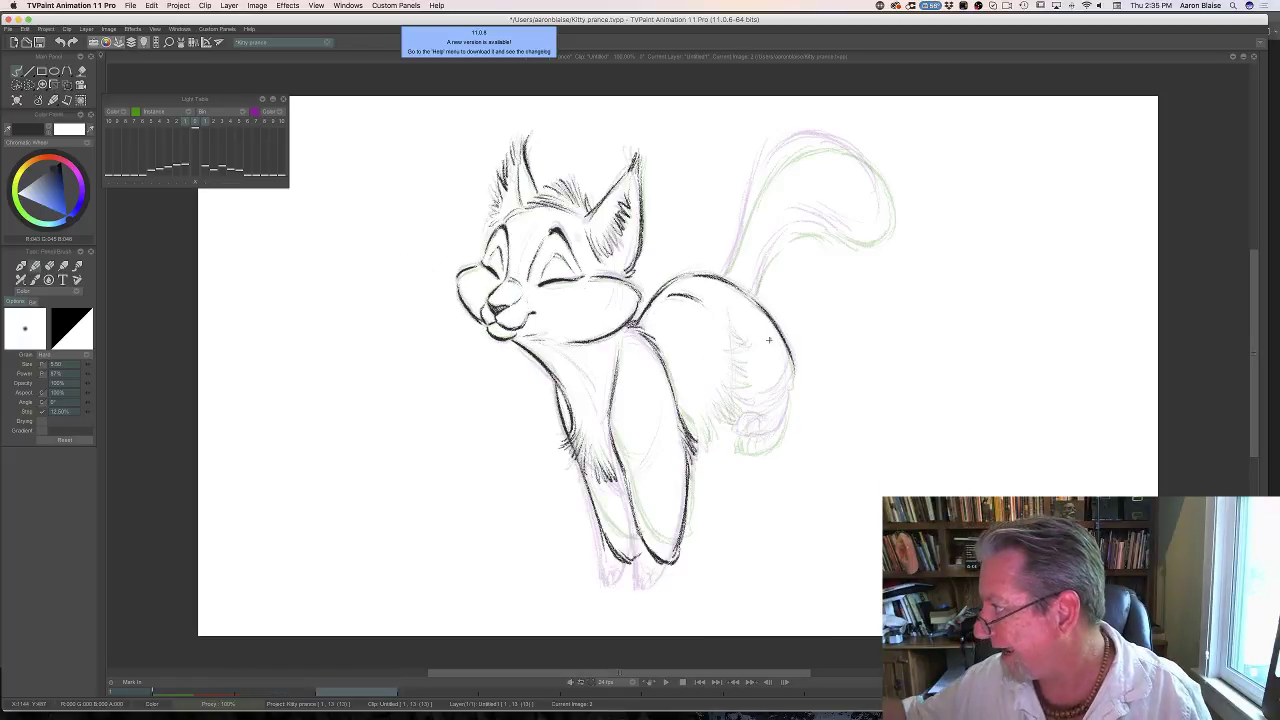
Flip to compare the hindquarters, and draw the flank and belly fur with the tucked hind paw.
key("Left")
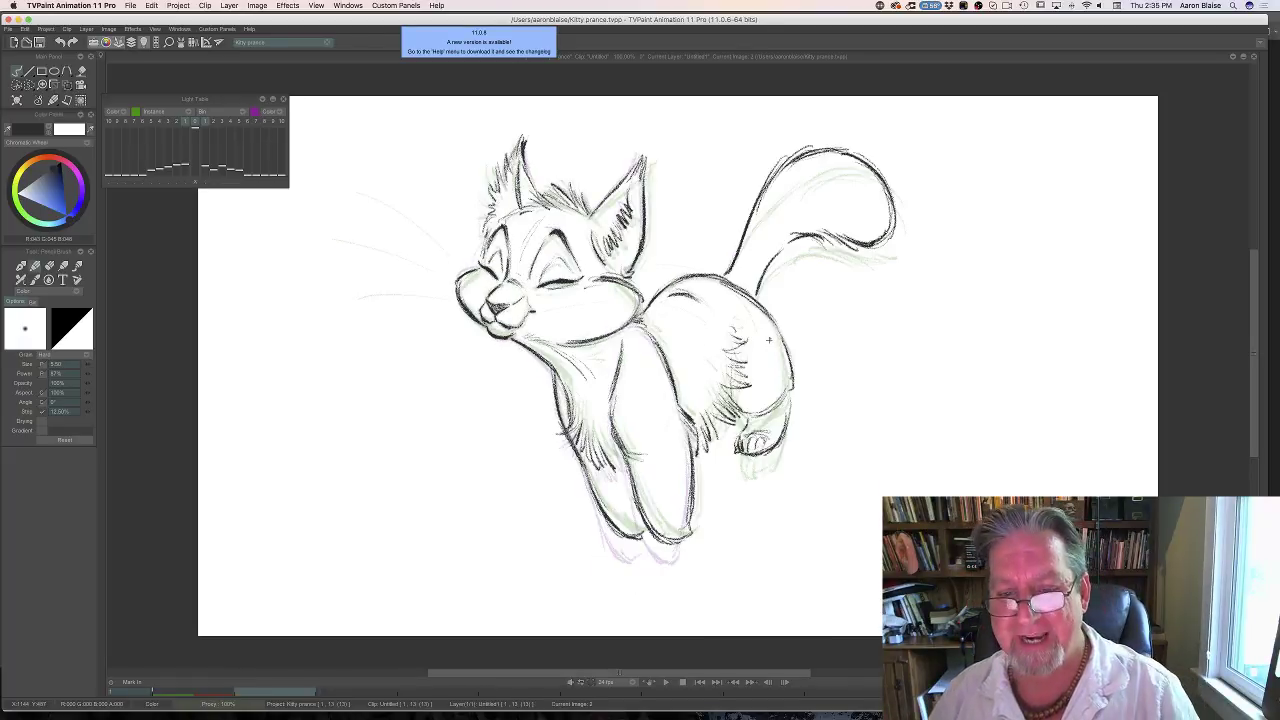
key("Right")
key("Left")
key("Right")
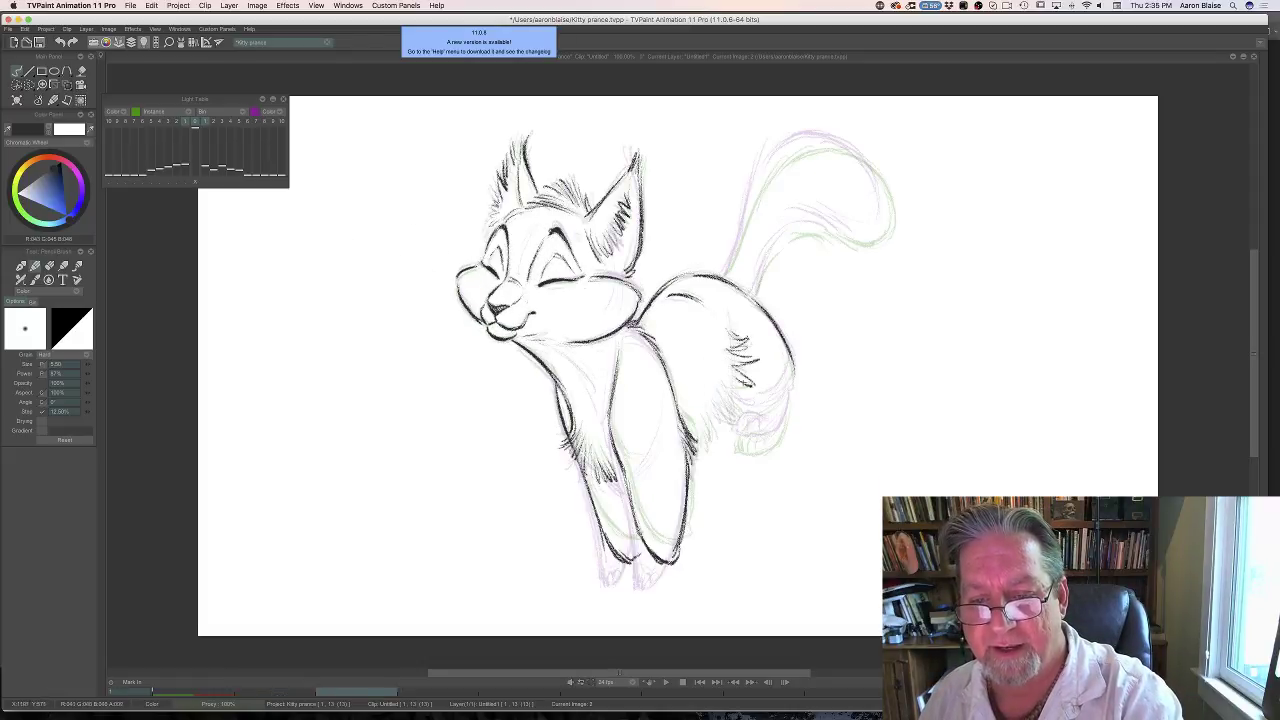
mouse_move(724, 398)
left_mouse_down()
mouse_move(738, 416)
mouse_move(700, 442)
mouse_move(698, 460)
left_mouse_up()
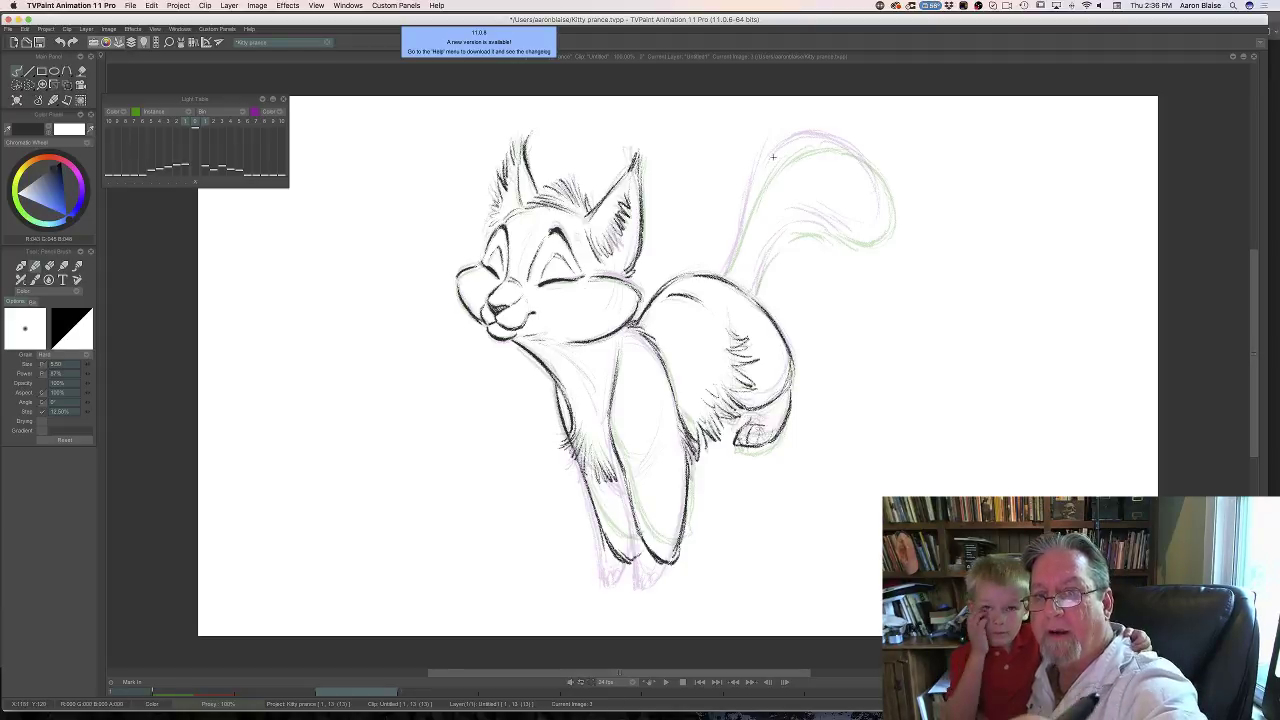
Draw the raised tail's outline around its rounded tip, with the underside curving back to the rump.
left_click_drag(778, 152, 740, 244)
mouse_move(752, 187)
left_mouse_down()
mouse_move(724, 272)
mouse_move(768, 163)
mouse_move(832, 142)
mouse_move(798, 145)
mouse_move(857, 158)
mouse_move(886, 222)
mouse_move(880, 212)
left_mouse_up()
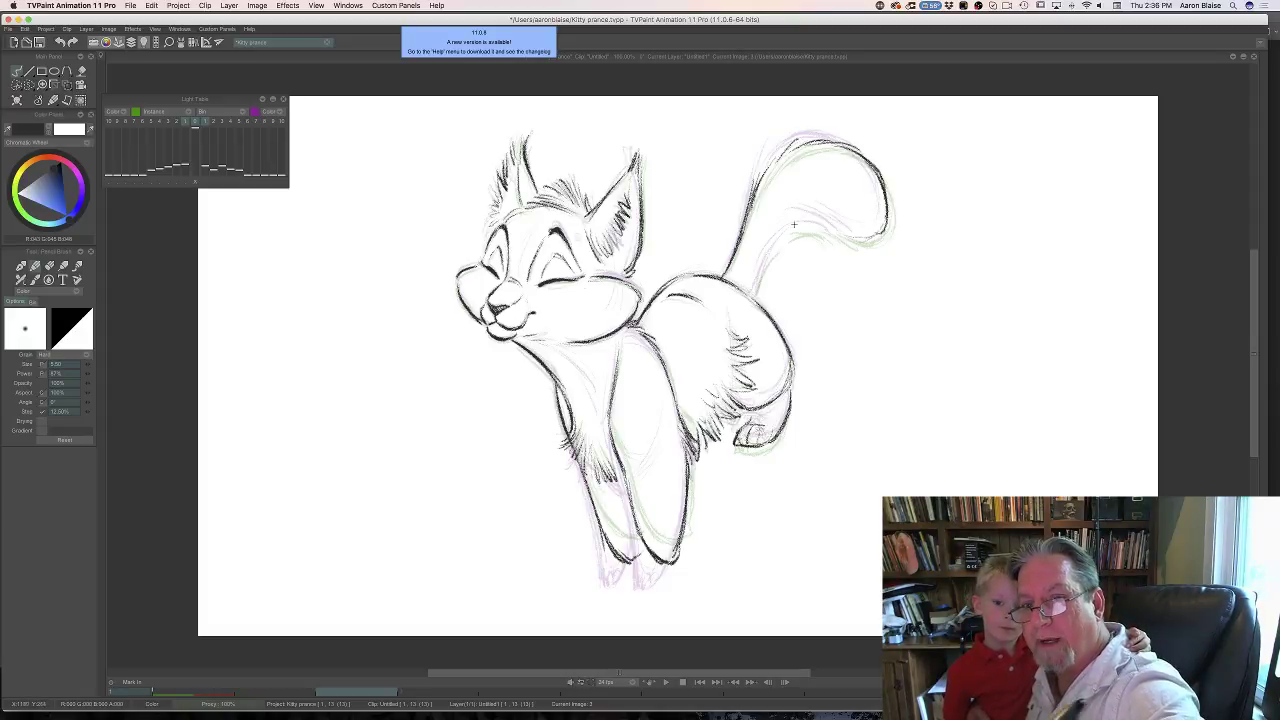
left_click_drag(776, 242, 755, 287)
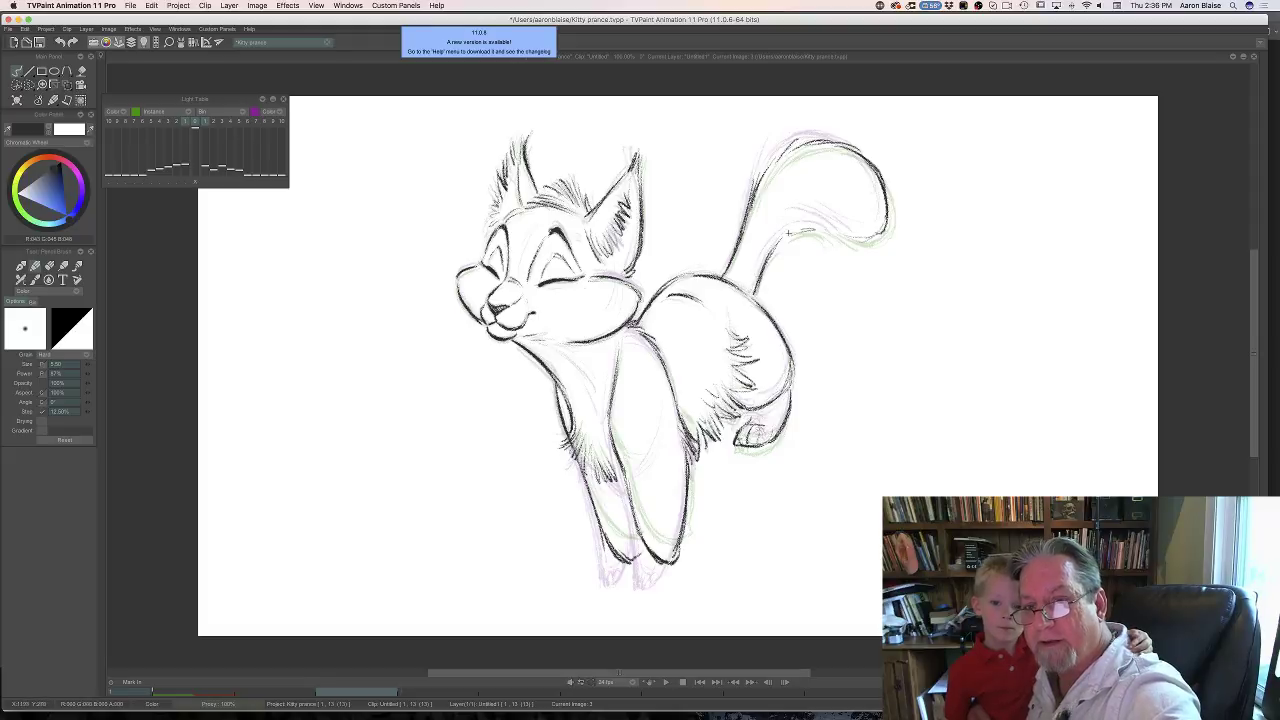
mouse_move(790, 222)
left_mouse_down()
mouse_move(855, 242)
mouse_move(878, 233)
left_mouse_up()
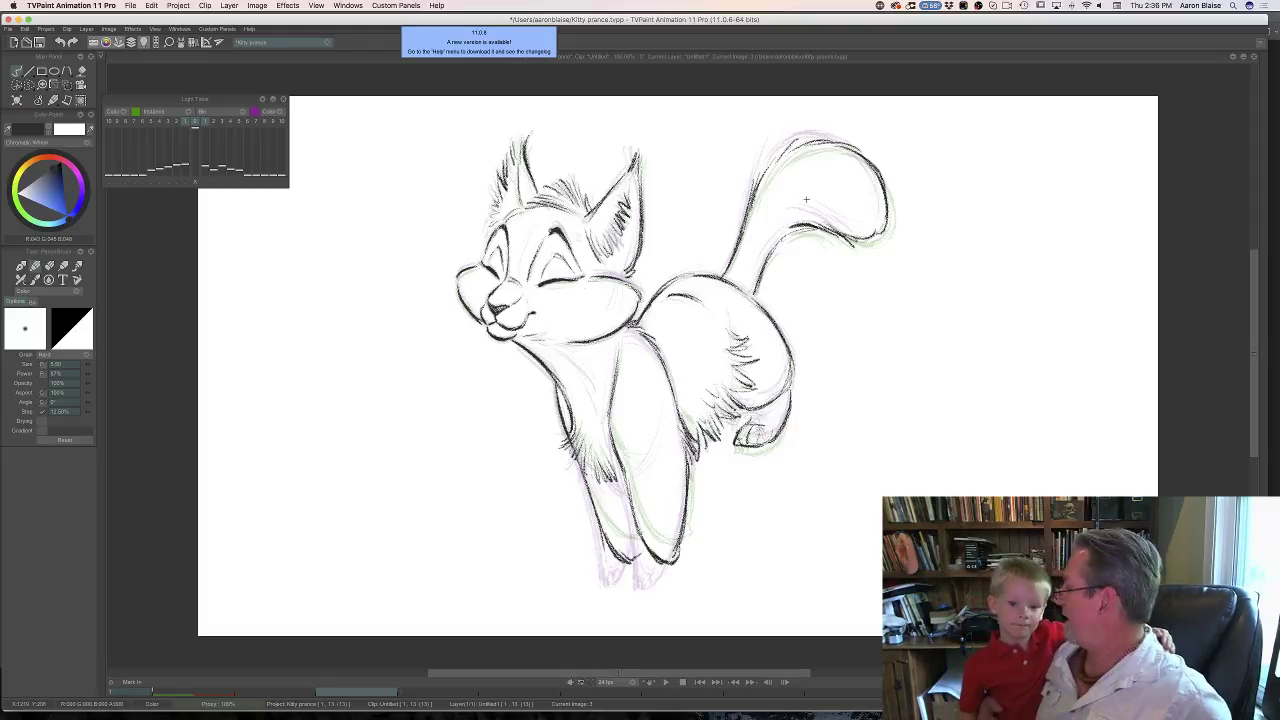
Play the loop to review the motion, and clear the drawing on frame 5 for a new inbetween.
left_click(664, 682)
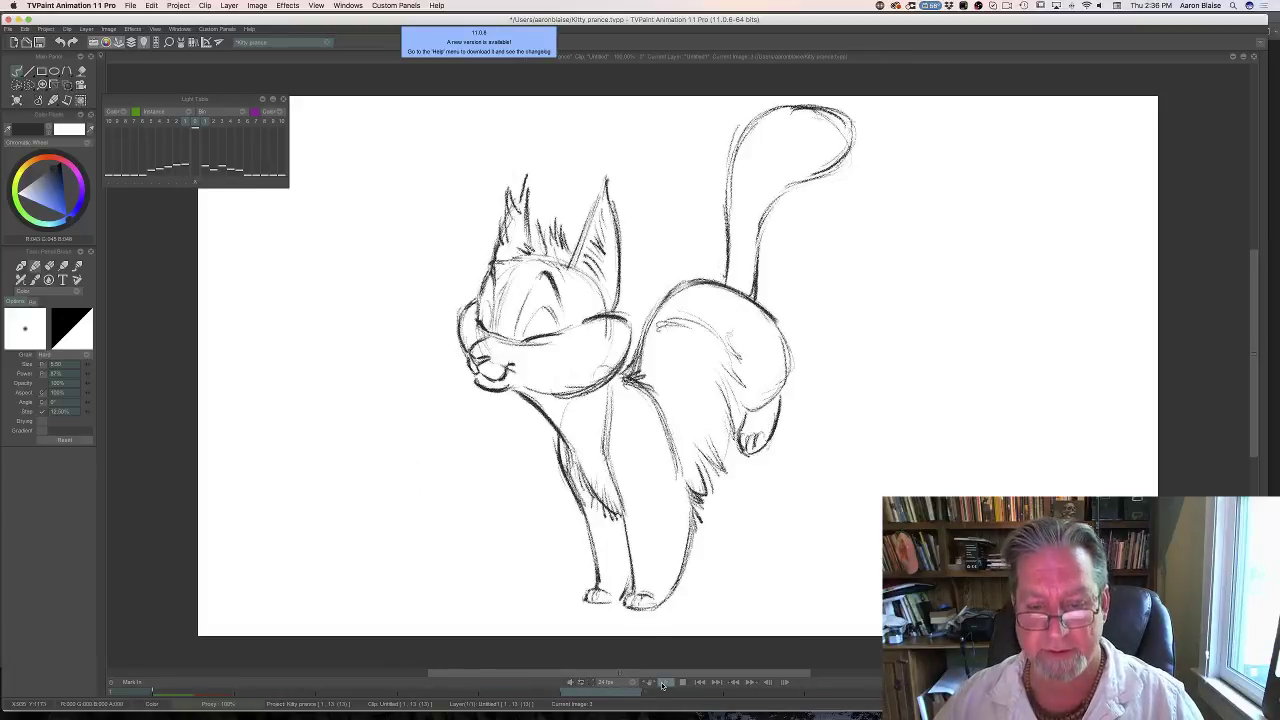
left_click(662, 684)
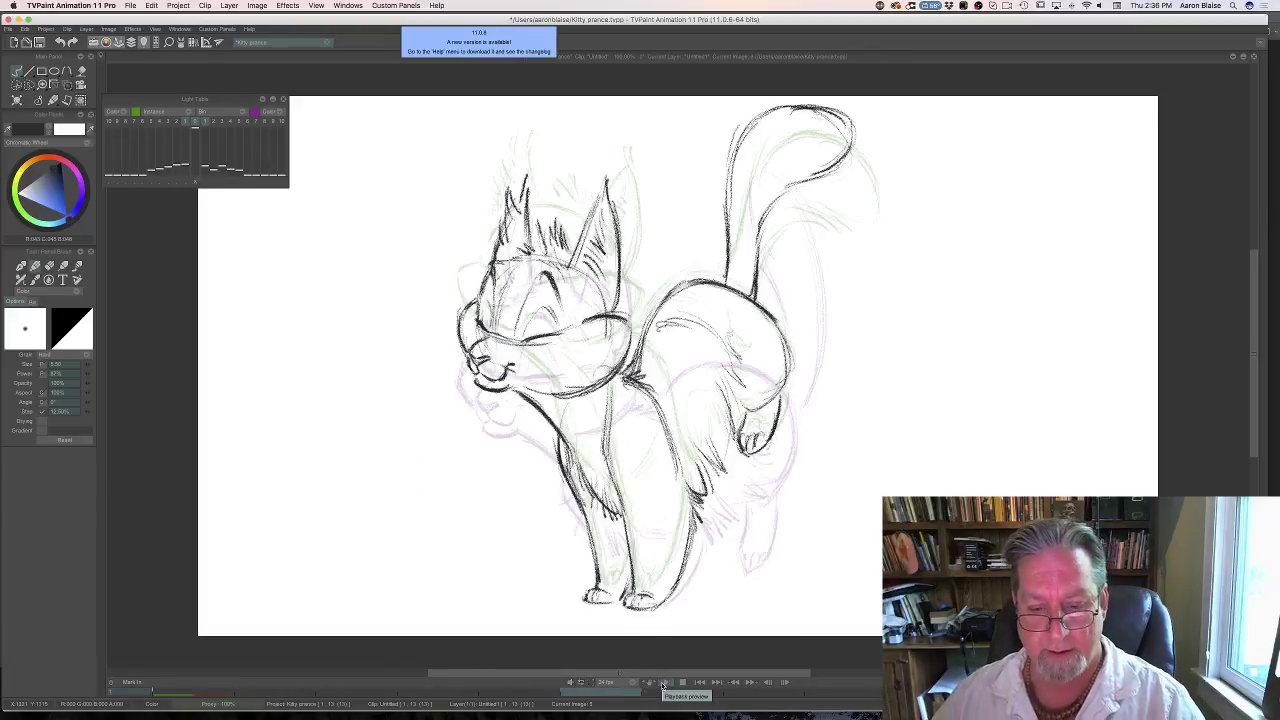
key("Left")
key("Tab")
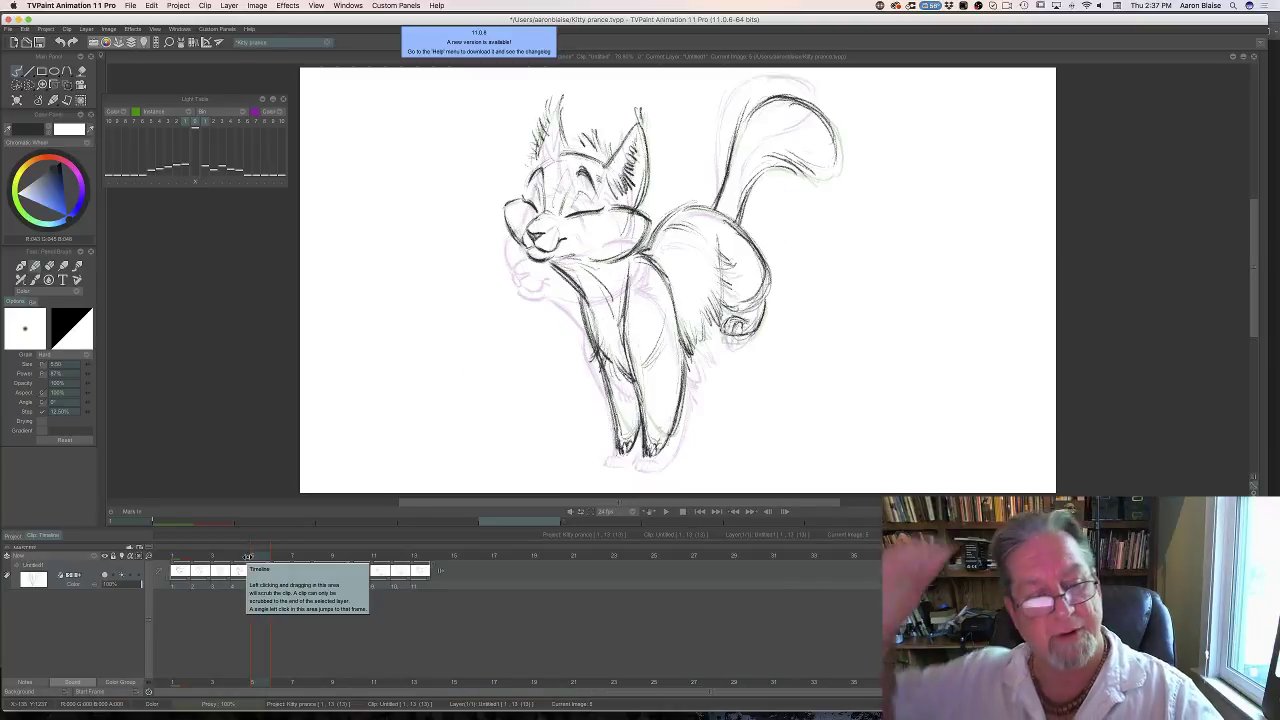
left_click(16, 100)
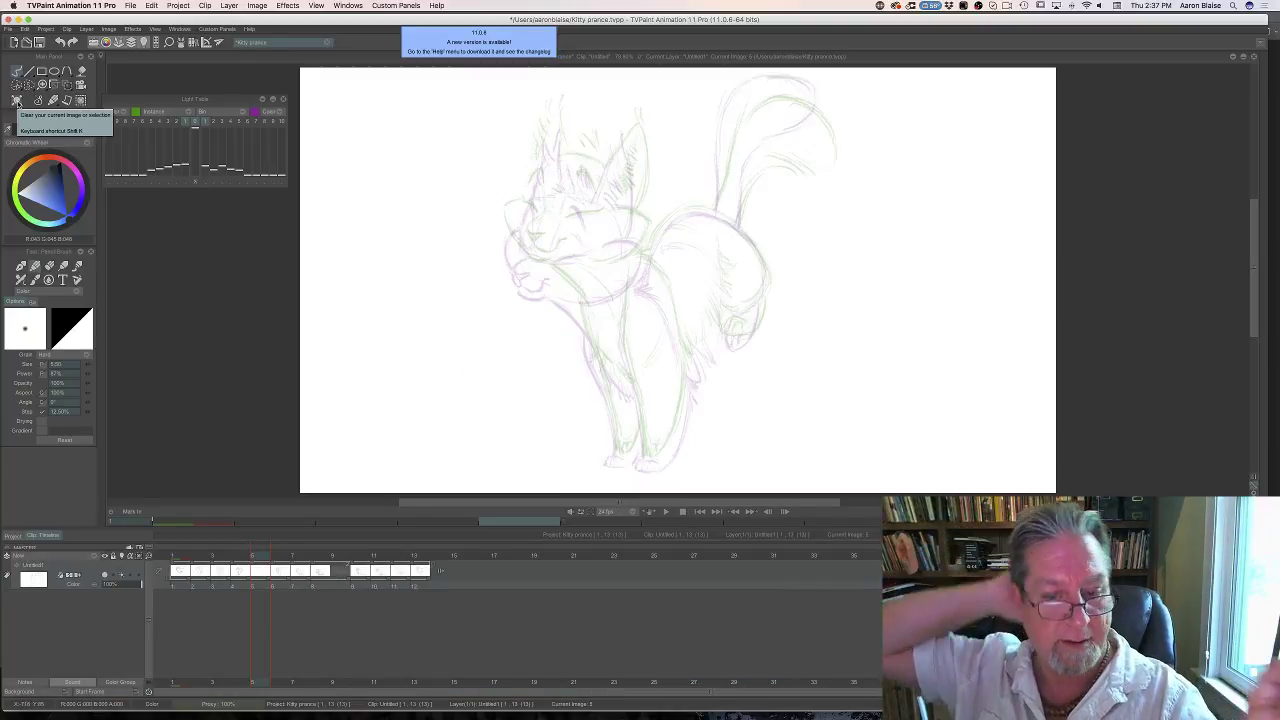
key("Tab")
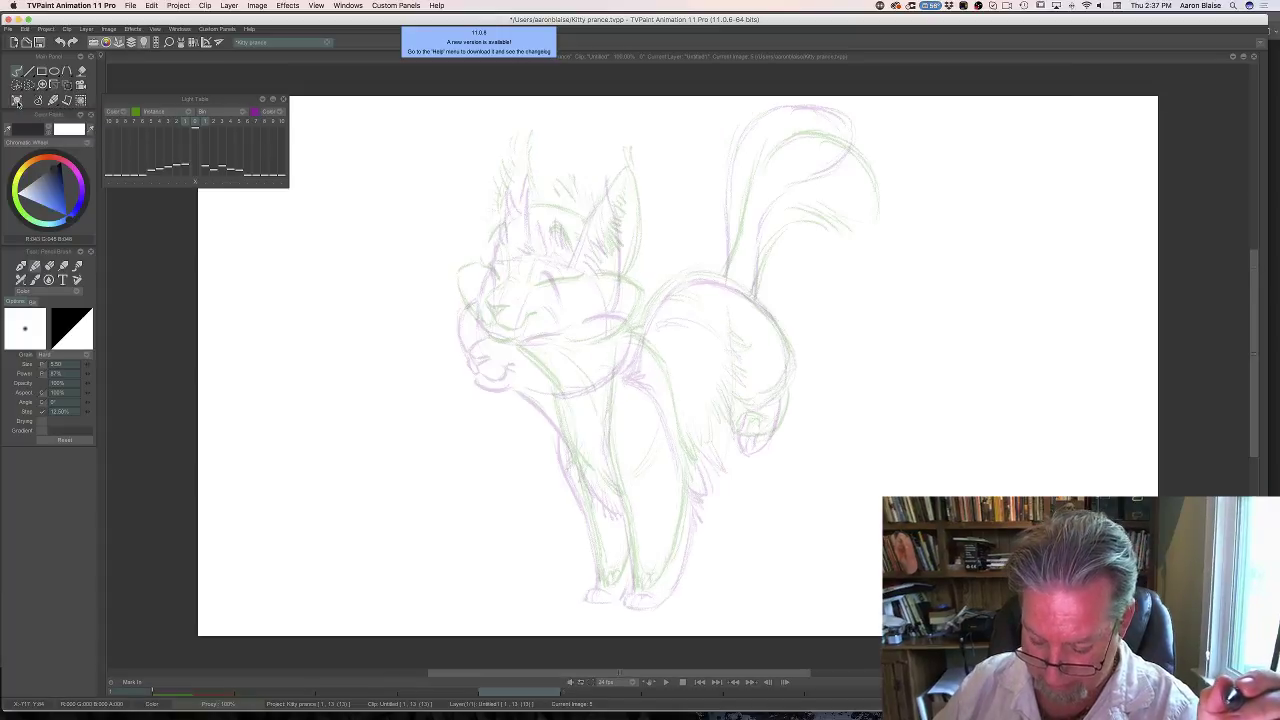
Flip between the neighbouring drawings and rough in the top and sides of the kitten's head on frame 5.
key("Left")
key("Right")
key("Left")
key("Right")
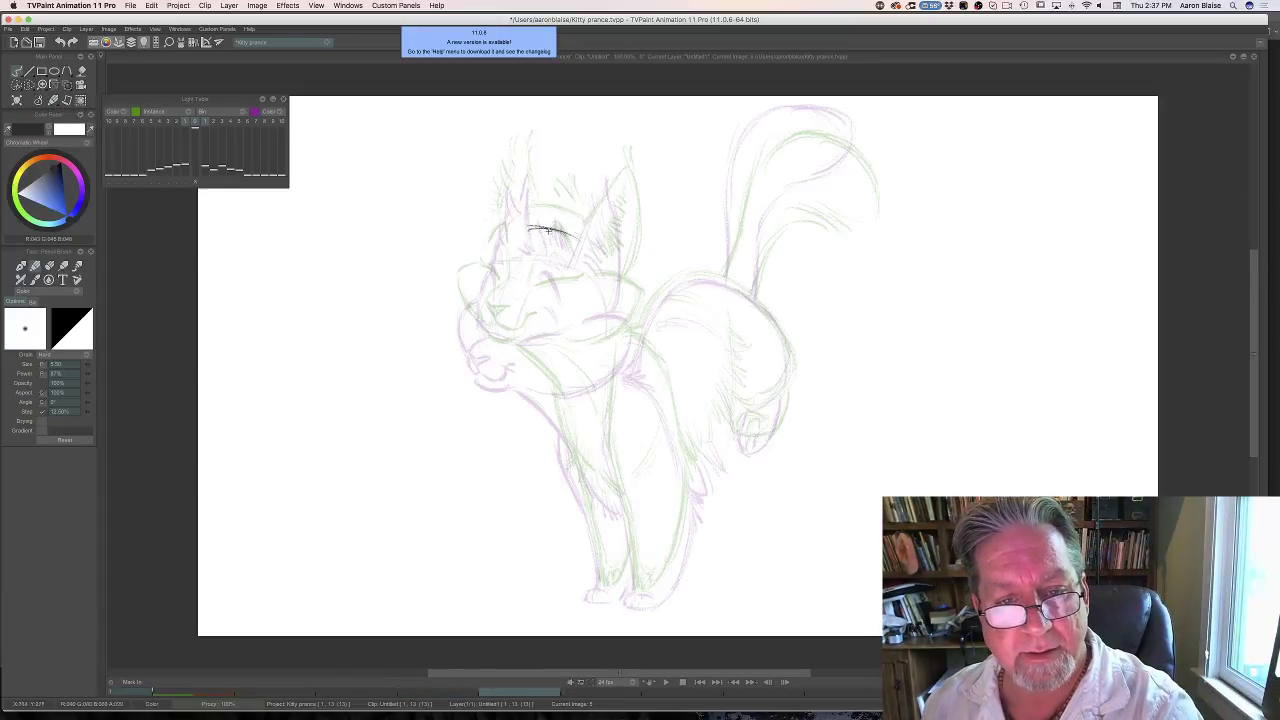
left_click_drag(548, 230, 582, 243)
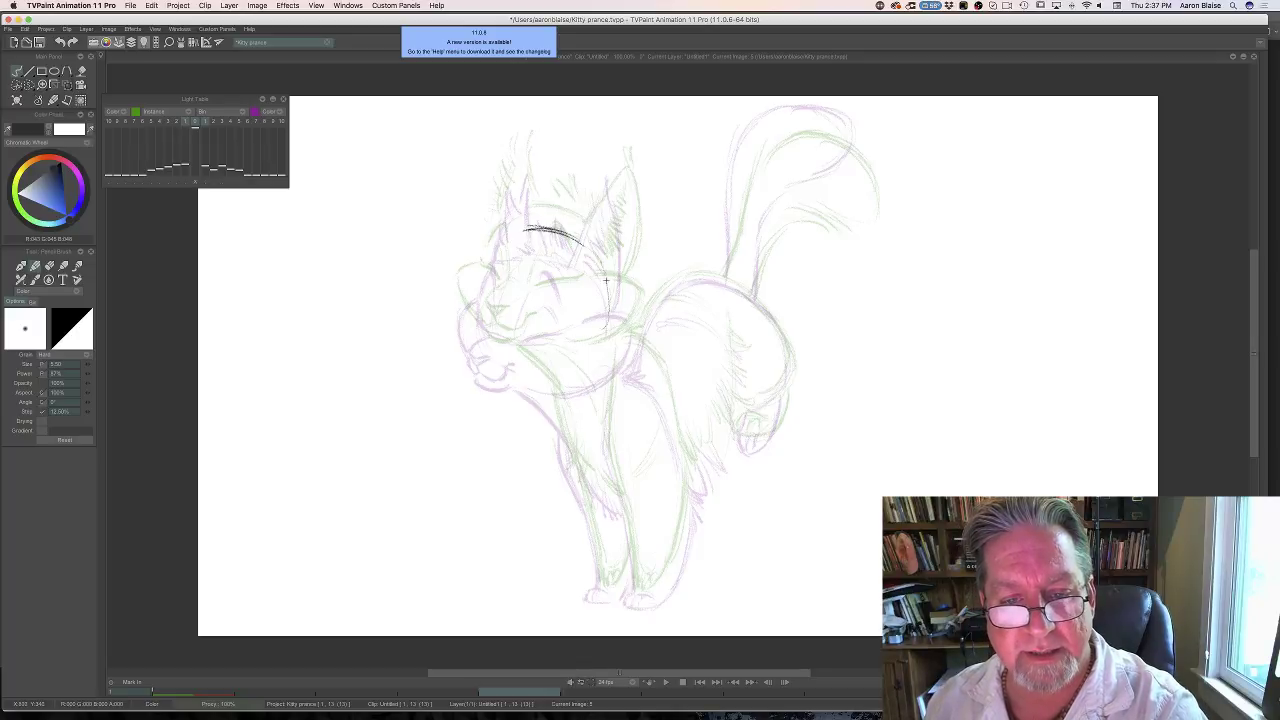
mouse_move(608, 325)
left_mouse_down()
mouse_move(604, 262)
mouse_move(565, 237)
mouse_move(538, 232)
mouse_move(484, 293)
left_mouse_up()
key("Left")
key("Right")
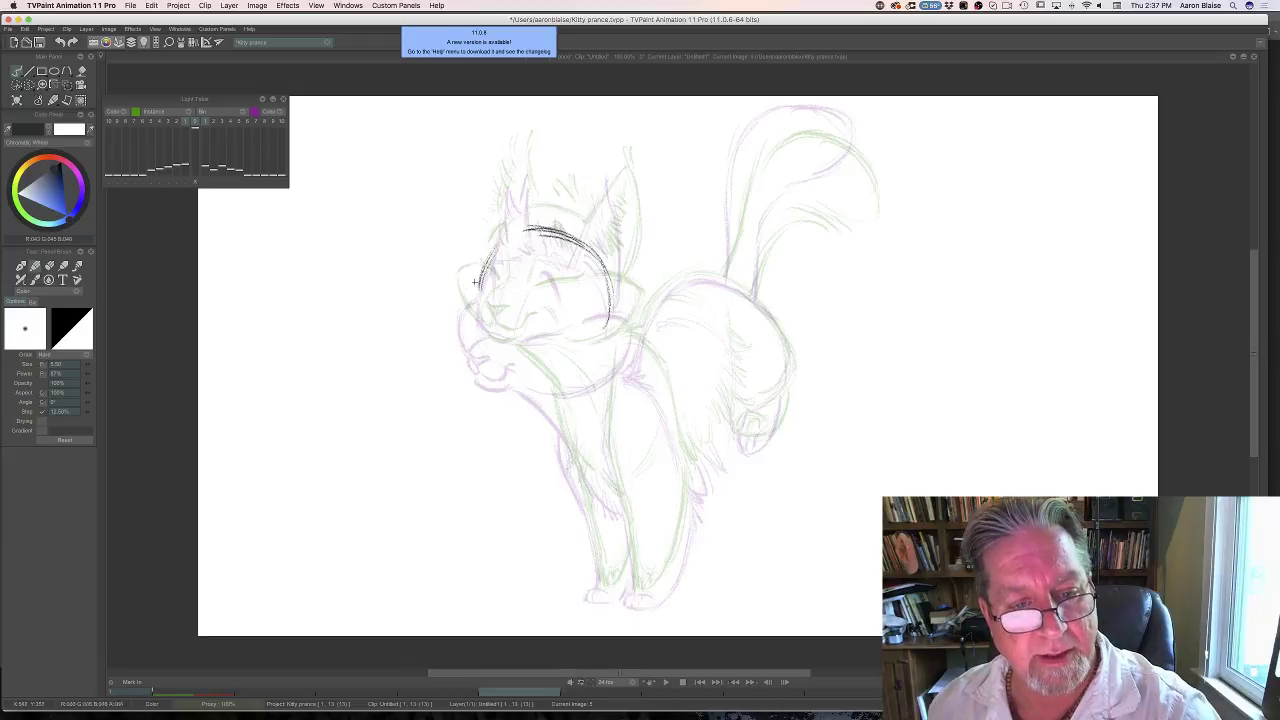
Draw the far cheek and the rounded near cheek, correct the near cheek's curve, and flip to check.
mouse_move(475, 282)
left_mouse_down()
mouse_move(455, 300)
mouse_move(478, 345)
mouse_move(465, 330)
left_mouse_up()
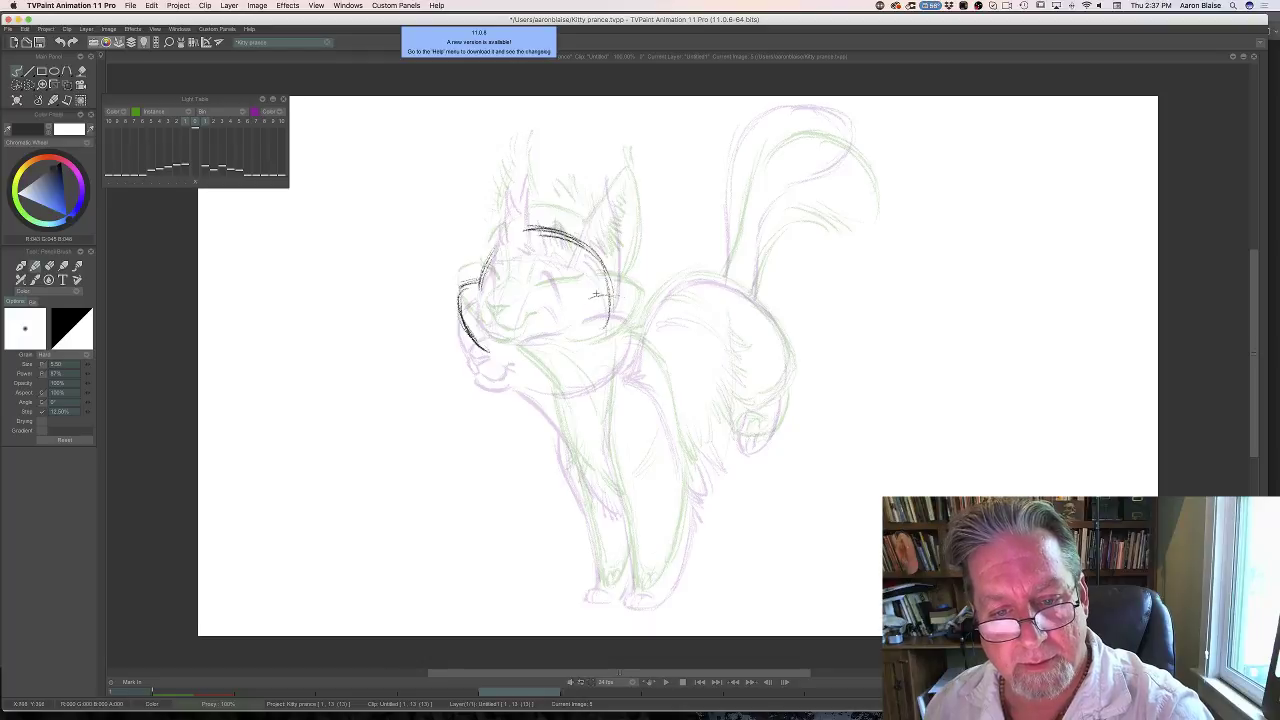
mouse_move(587, 295)
left_mouse_down()
mouse_move(622, 298)
mouse_move(627, 340)
mouse_move(605, 366)
left_mouse_up()
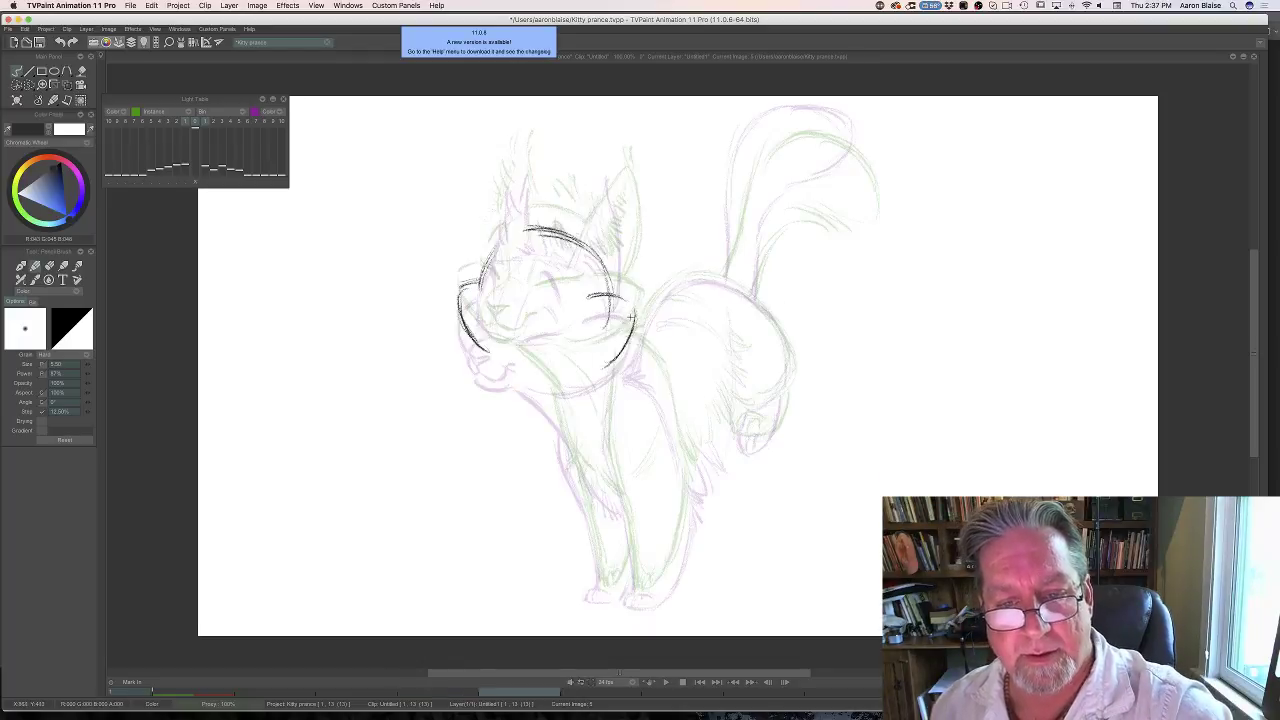
mouse_move(621, 298)
left_mouse_down()
mouse_move(635, 319)
mouse_move(605, 364)
mouse_move(579, 368)
left_mouse_up()
key("e")
mouse_move(641, 337)
left_mouse_down()
mouse_move(602, 367)
mouse_move(584, 364)
left_mouse_up()
key("e")
key("Left")
key("Right")
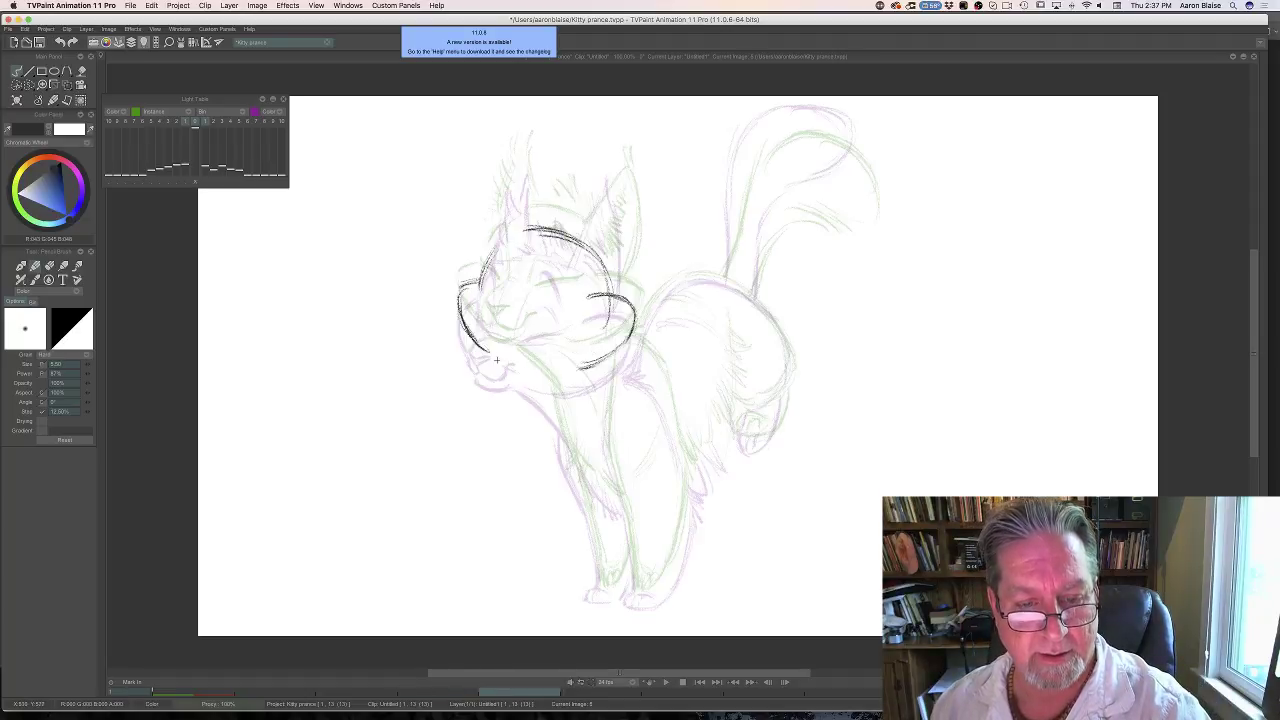
Draw the chest line down from the chin and the far foreleg's outer edge, and flip to check them.
mouse_move(496, 360)
left_mouse_down()
mouse_move(576, 437)
mouse_move(566, 466)
left_mouse_up()
key("Left")
key("Right")
left_click_drag(557, 412, 596, 548)
key("Right")
key("Left")
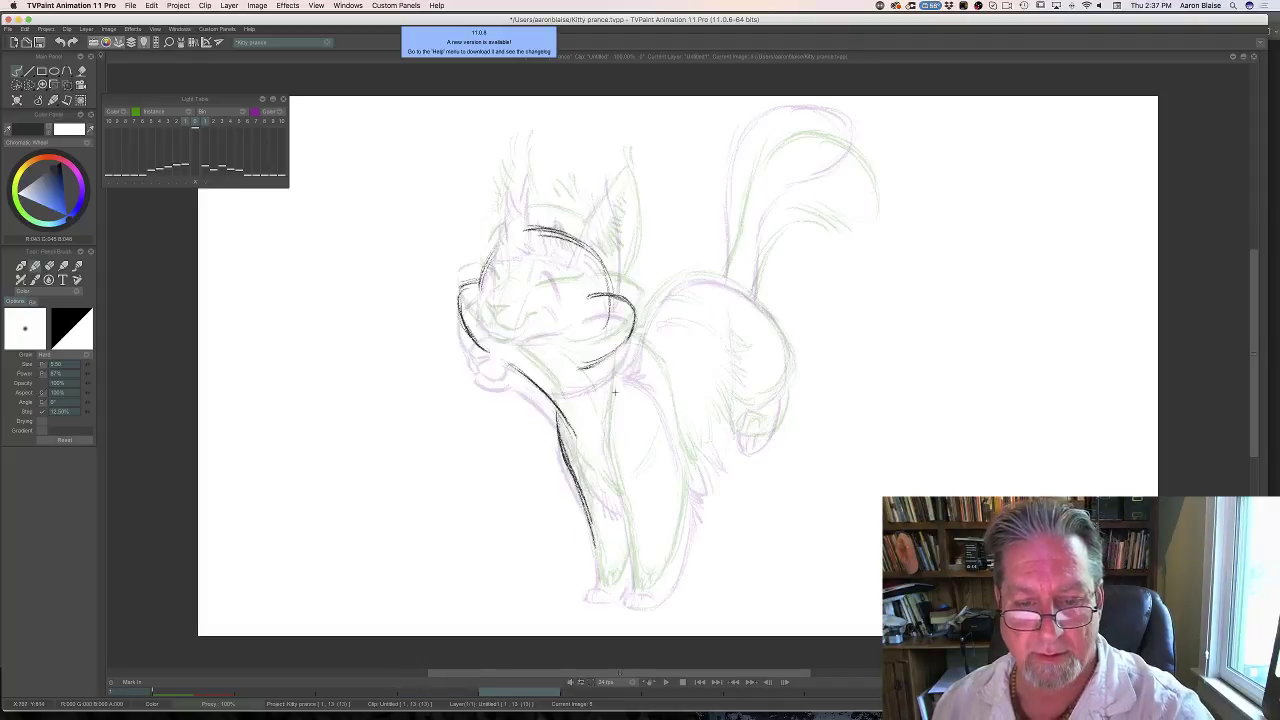
Draw the near foreleg's front edge down to its paw, and flip to compare the leg.
mouse_move(610, 378)
left_mouse_down()
mouse_move(605, 452)
mouse_move(627, 604)
mouse_move(655, 602)
mouse_move(631, 608)
left_mouse_up()
key("Right")
key("Left")
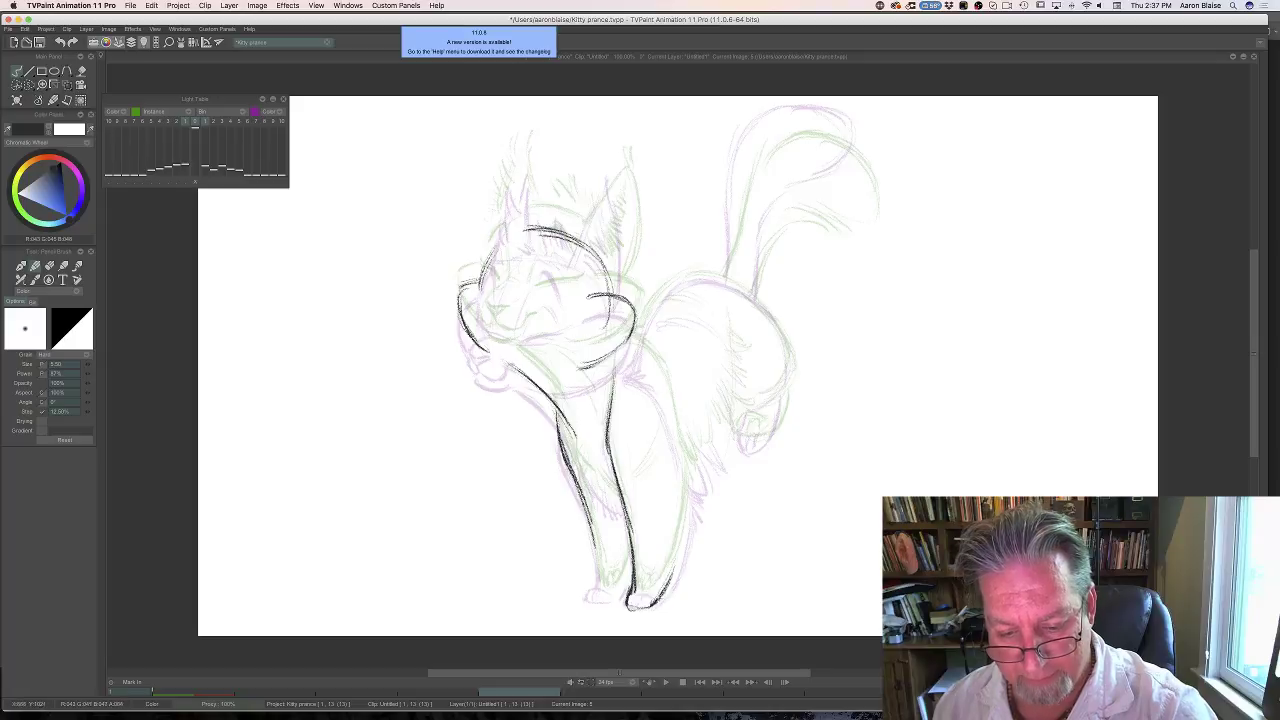
key("Left")
key("Right")
Draw the elbow fur and the near foreleg's rear edge down to the paw, and flip to check.
left_click_drag(681, 458, 695, 492)
mouse_move(686, 480)
left_mouse_down()
mouse_move(696, 498)
mouse_move(662, 590)
left_mouse_up()
left_click_drag(688, 516, 664, 596)
key("Left")
key("Right")
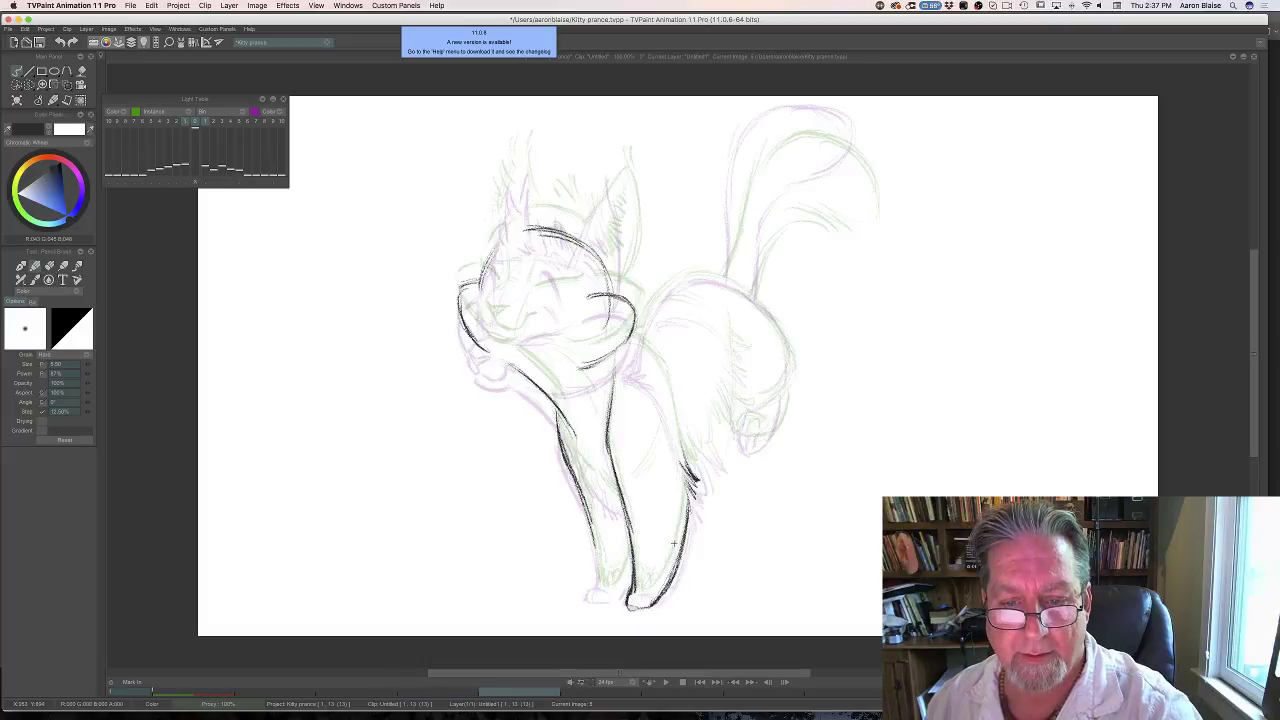
Draw the shoulder line from the fur behind the cheek down to the elbow, and flip repeatedly to check the motion.
mouse_move(625, 345)
left_mouse_down()
mouse_move(648, 364)
mouse_move(670, 430)
left_mouse_up()
left_click_drag(656, 378, 680, 462)
key("Left")
key("Right")
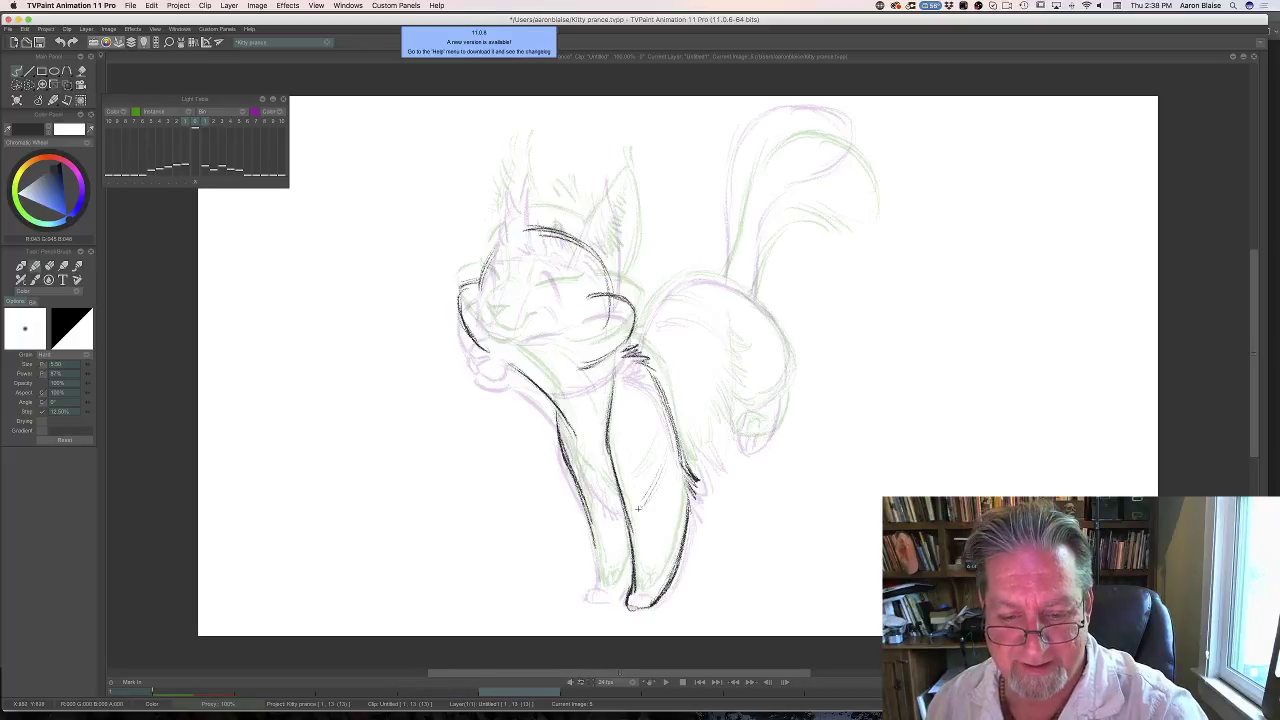
key("Left")
key("Right")
key("Left")
key("Right")
key("Left")
key("Right")
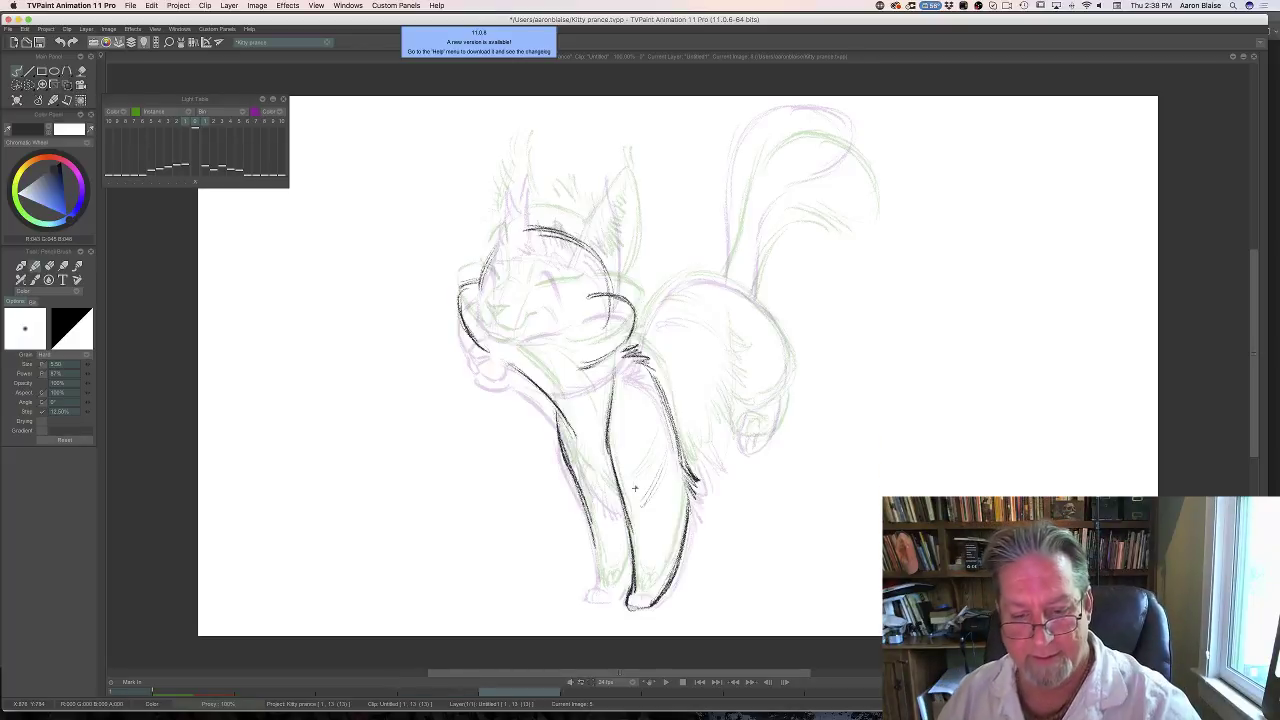
Add the near paw's toes and draw the far foreleg's lower end and paw, flipping to compare them.
key("Left")
key("Right")
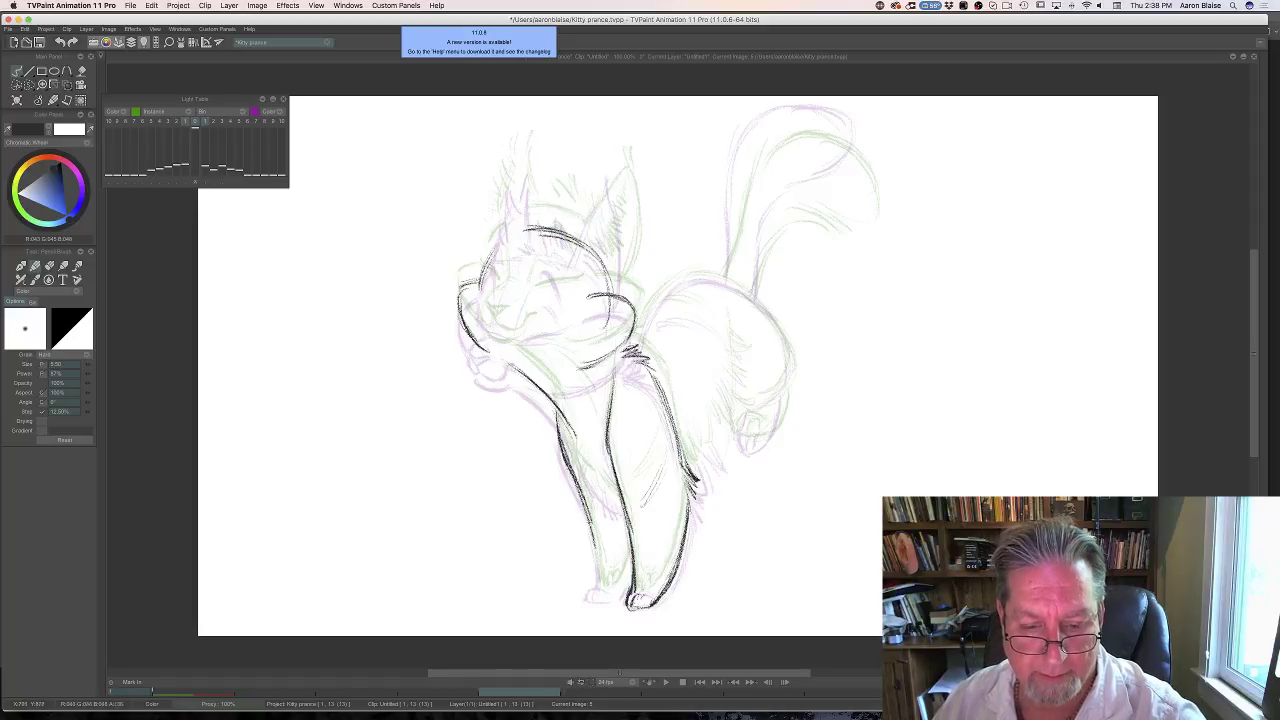
mouse_move(592, 578)
left_mouse_down()
mouse_move(590, 525)
mouse_move(594, 592)
mouse_move(611, 599)
mouse_move(592, 602)
mouse_move(607, 598)
left_mouse_up()
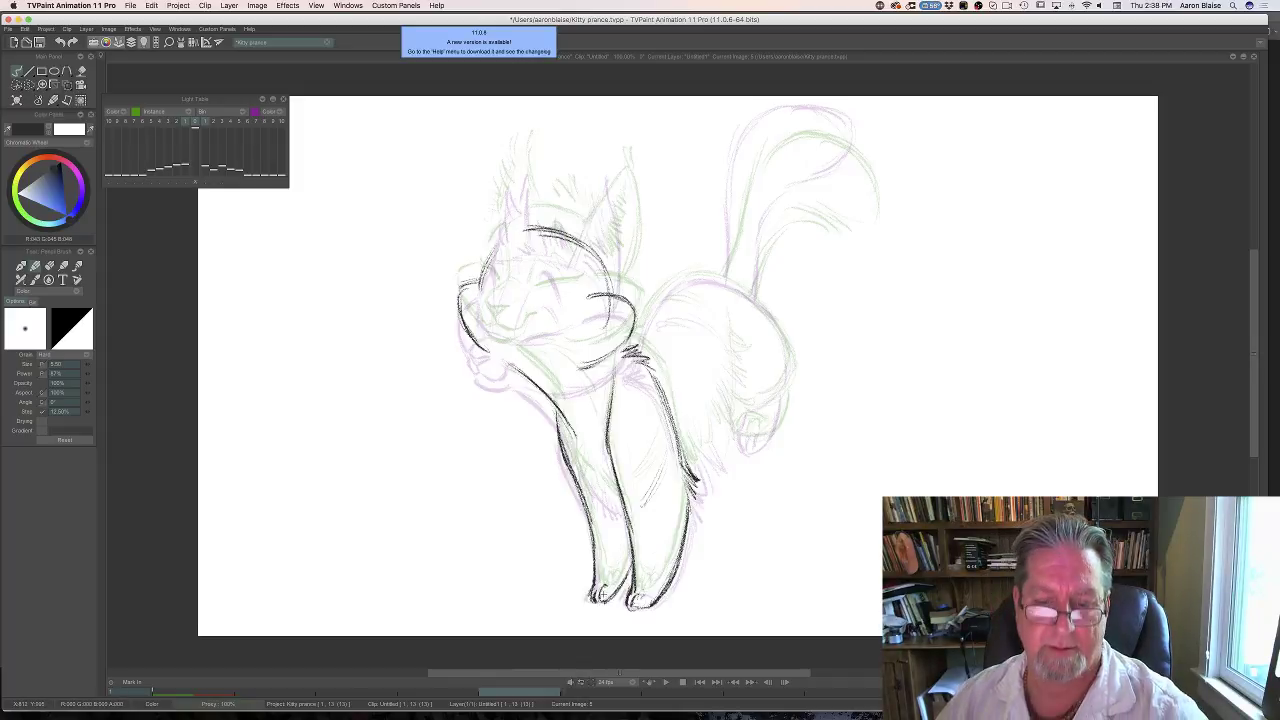
key("Left")
key("Right")
Draw the chest fur tufts between the forelegs and the far shoulder curve, and flip to check them.
left_click_drag(562, 420, 578, 468)
mouse_move(572, 442)
left_mouse_down()
mouse_move(580, 484)
mouse_move(606, 516)
left_mouse_up()
left_click_drag(595, 470, 618, 510)
left_click_drag(608, 487, 625, 512)
left_click_drag(598, 488, 618, 510)
left_click_drag(575, 450, 578, 474)
key("Left")
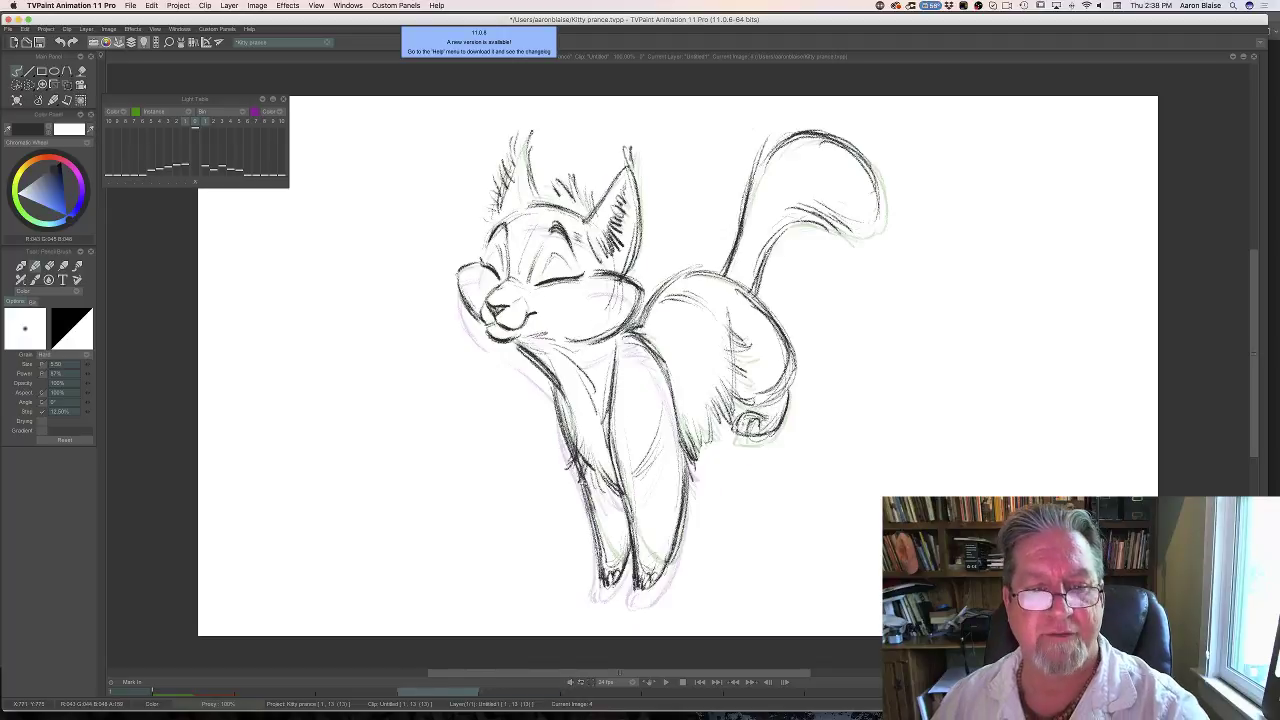
key("Right")
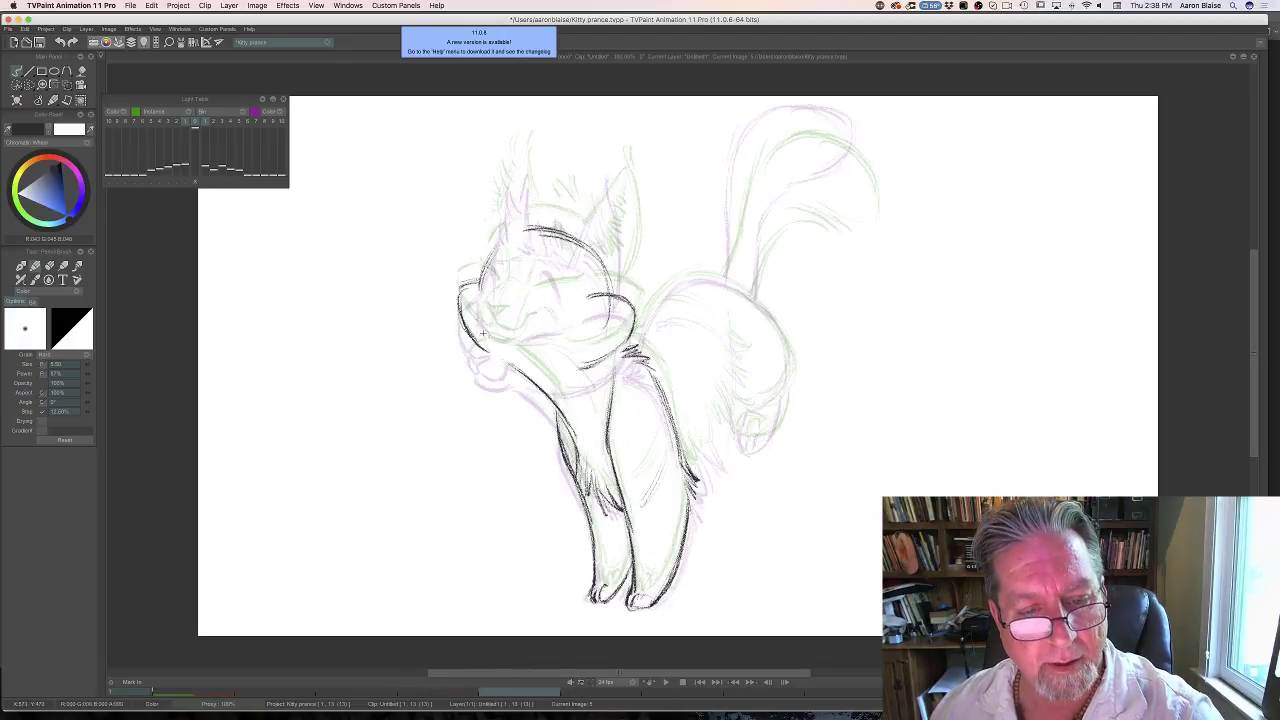
Flip back through the earlier drawings for reference, and draw the near eye's closed lid line.
key("Left")
key("Left")
key("Left")
key("Left")
key("Right")
key("Right")
key("Right")
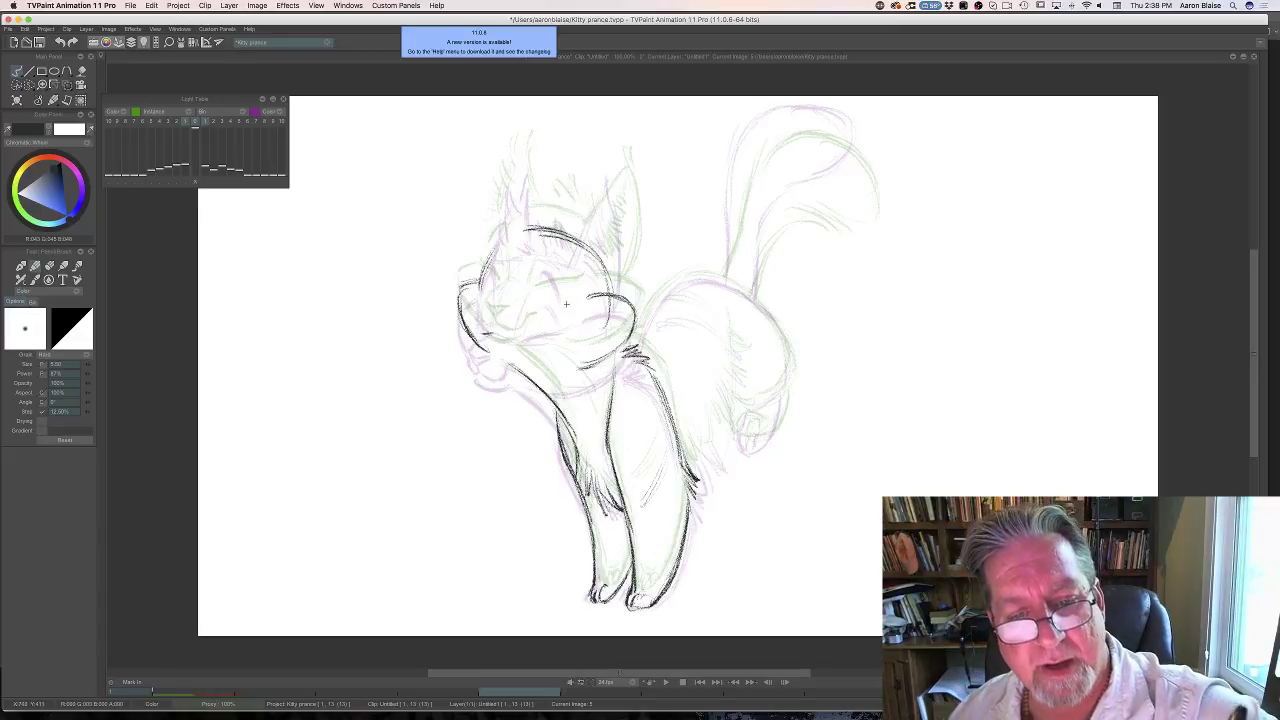
mouse_move(552, 309)
left_mouse_down()
mouse_move(530, 312)
mouse_move(570, 305)
mouse_move(529, 313)
left_mouse_up()
key("Left")
key("Right")
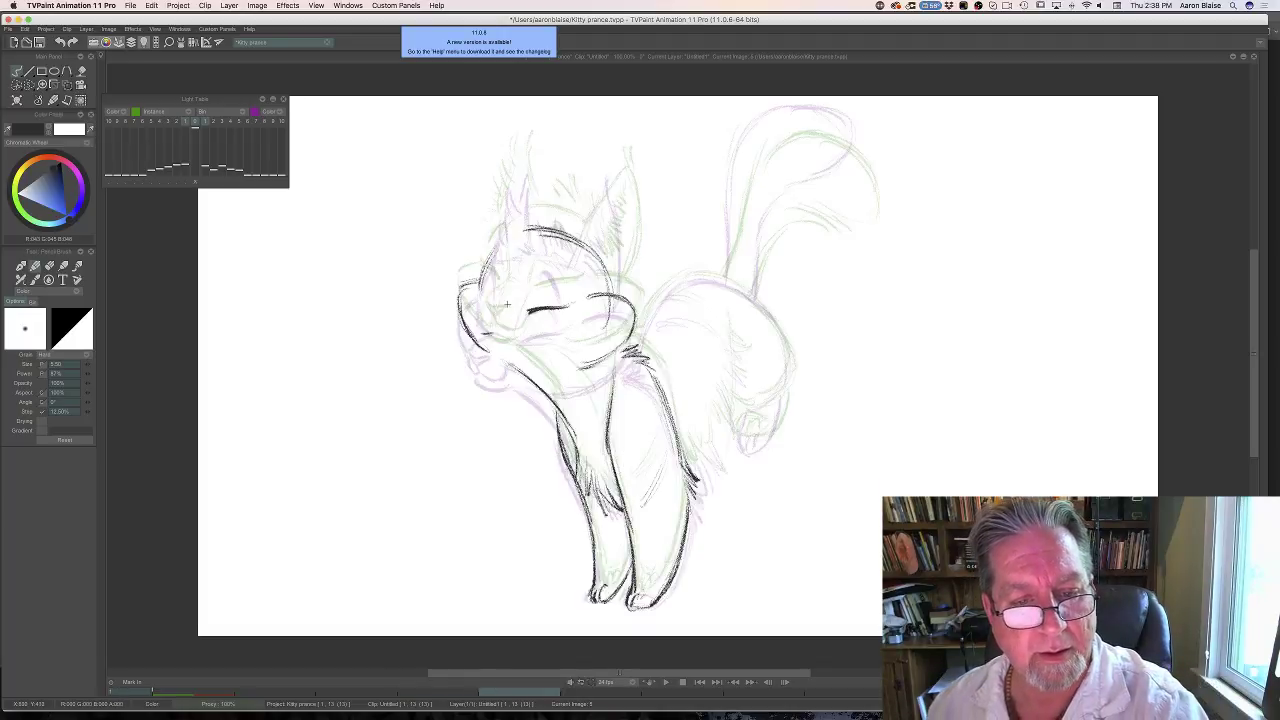
Draw the bridge of the muzzle and the nose on frame 5, flipping to compare with the neighbouring drawing.
key("Left")
key("Right")
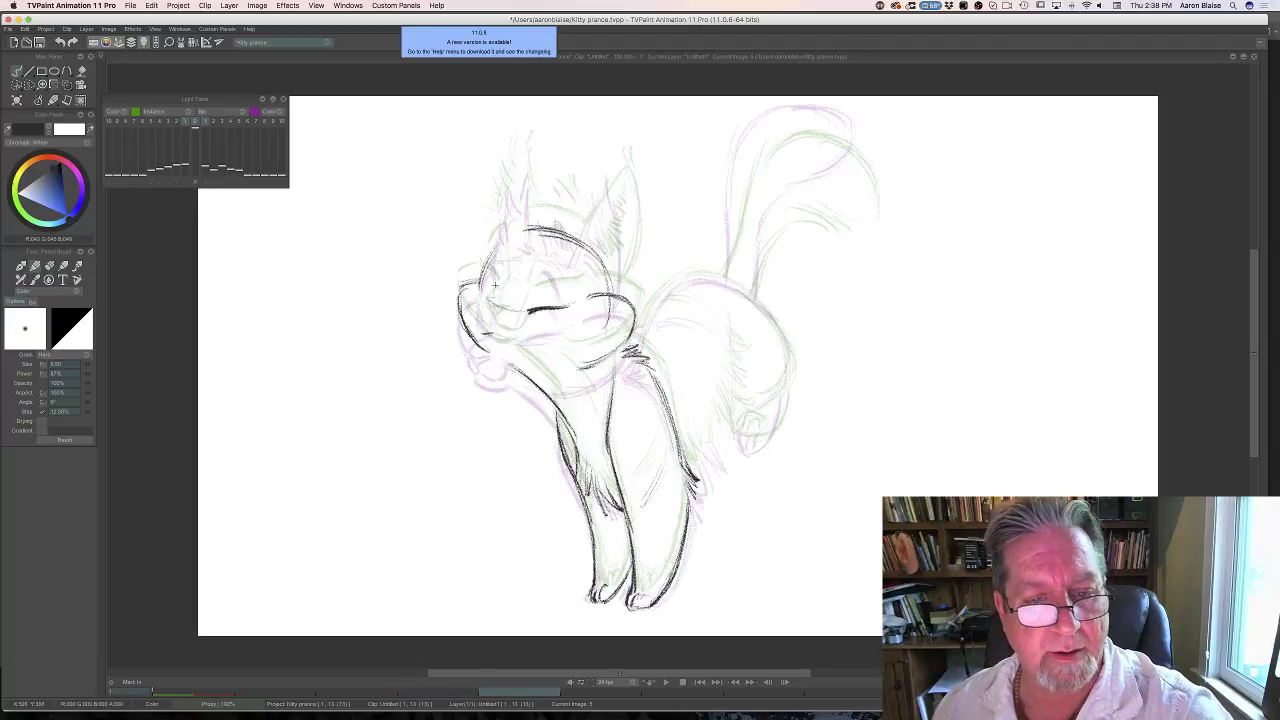
left_click_drag(497, 297, 495, 264)
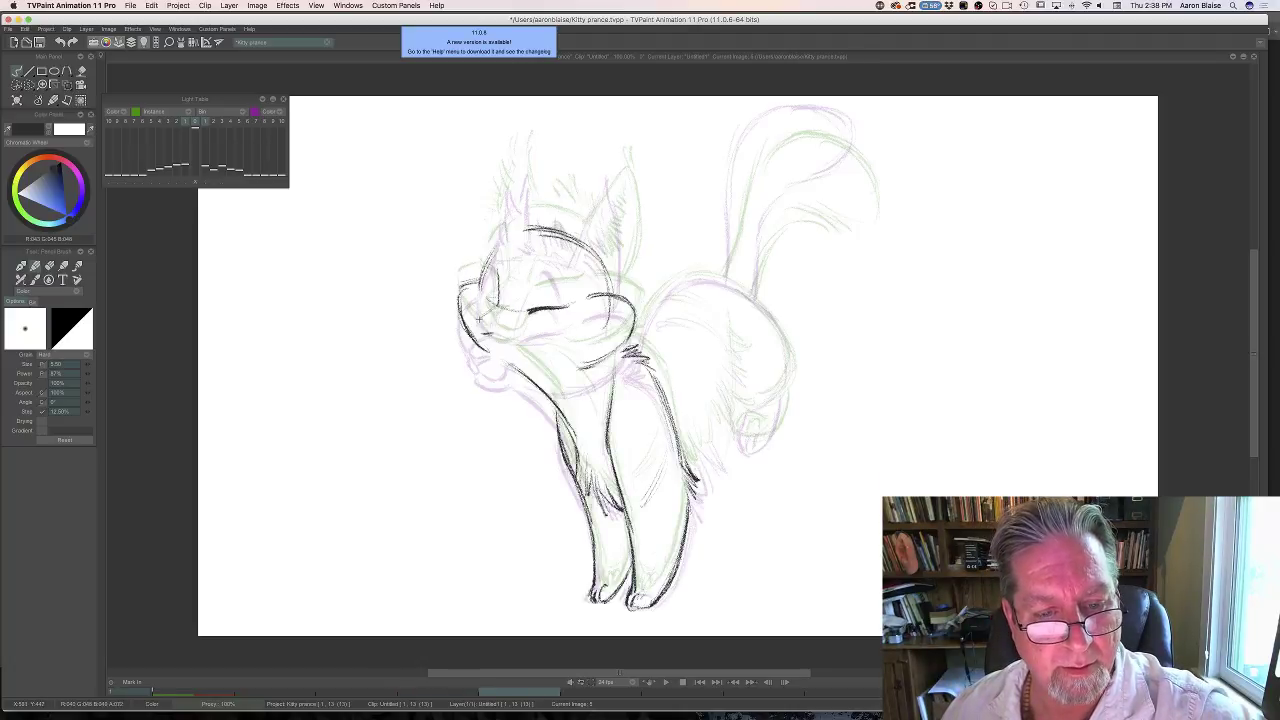
key("Left")
key("Right")
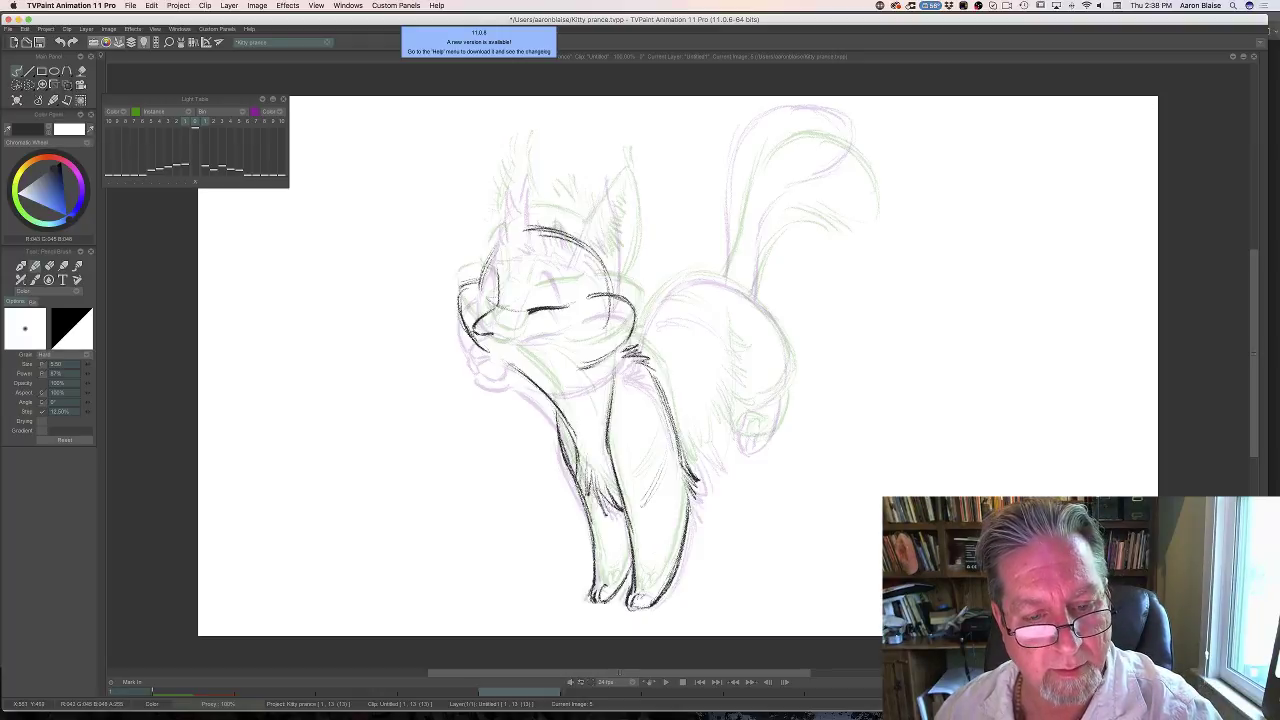
left_click_drag(482, 328, 482, 350)
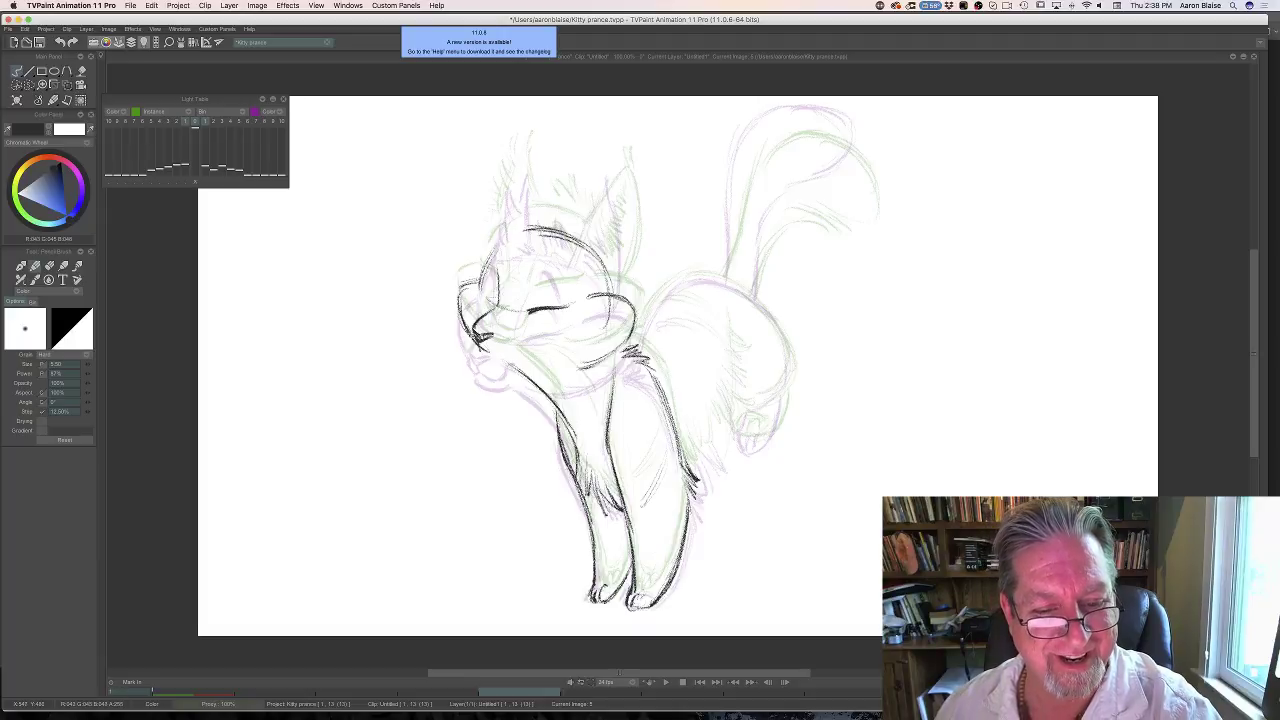
left_click_drag(476, 332, 466, 350)
left_click_drag(476, 338, 464, 354)
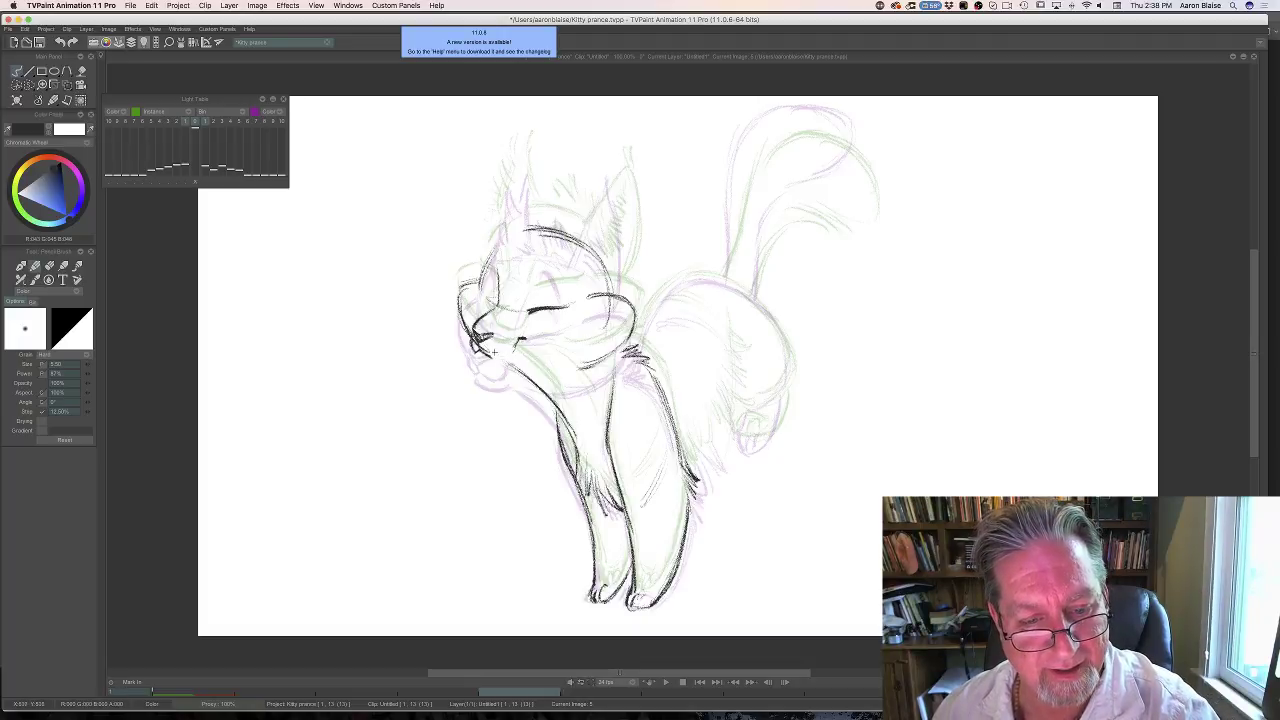
Draw the mouth line under the nose and the small chin, and flip to check them.
mouse_move(481, 348)
left_mouse_down()
mouse_move(517, 342)
mouse_move(496, 370)
mouse_move(510, 370)
left_mouse_up()
key("Left")
key("Right")
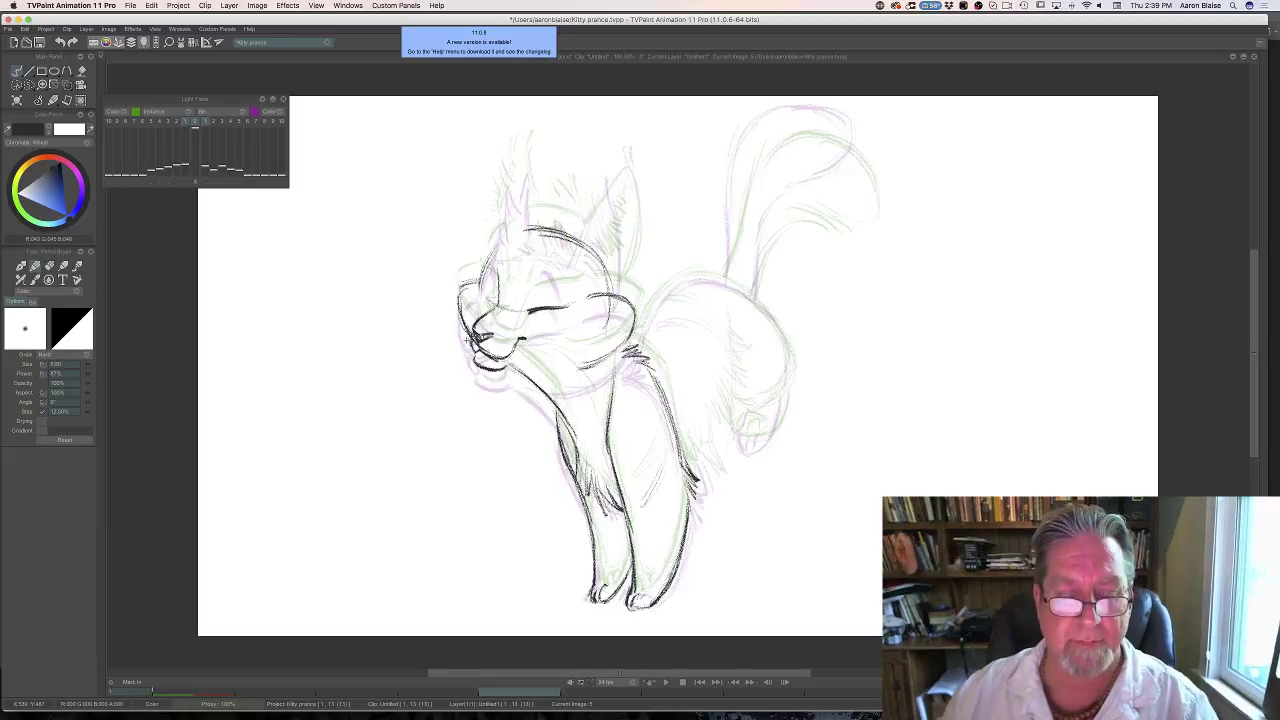
key("Right")
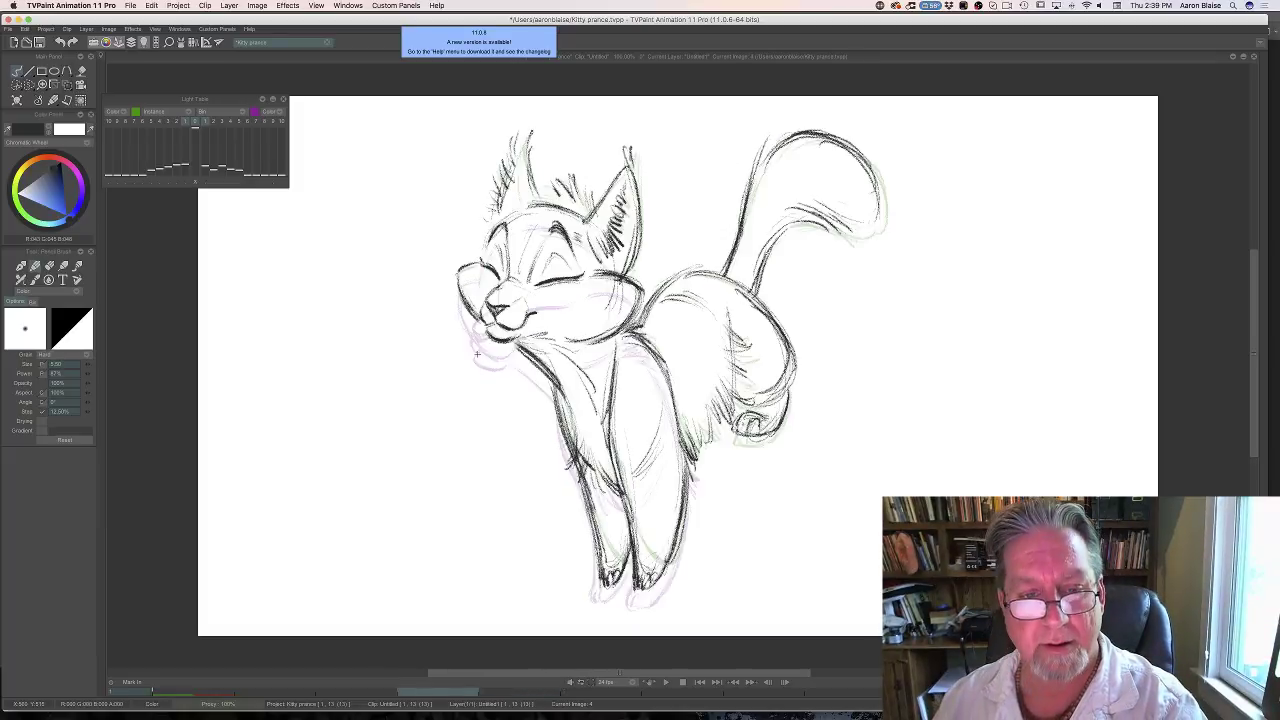
key("Left")
Draw the far eye's closed lid line beside the muzzle, and flip both ways to check it.
mouse_move(483, 295)
left_mouse_down()
mouse_move(495, 304)
mouse_move(484, 314)
left_mouse_up()
key("Left")
key("Right")
key("Right")
key("Left")
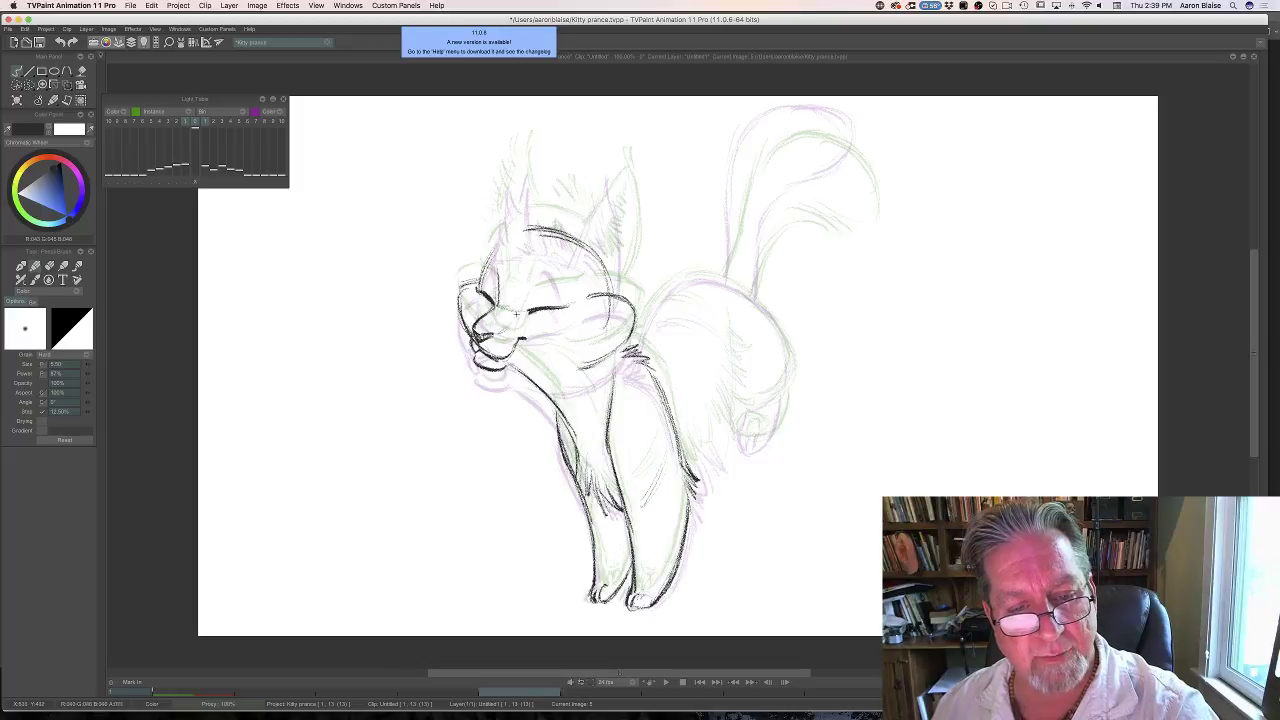
Flip repeatedly between frame 5 and its neighbouring drawings to examine how the head and face move.
key("Left")
key("Right")
key("Right")
key("Left")
key("Left")
key("Right")
key("Right")
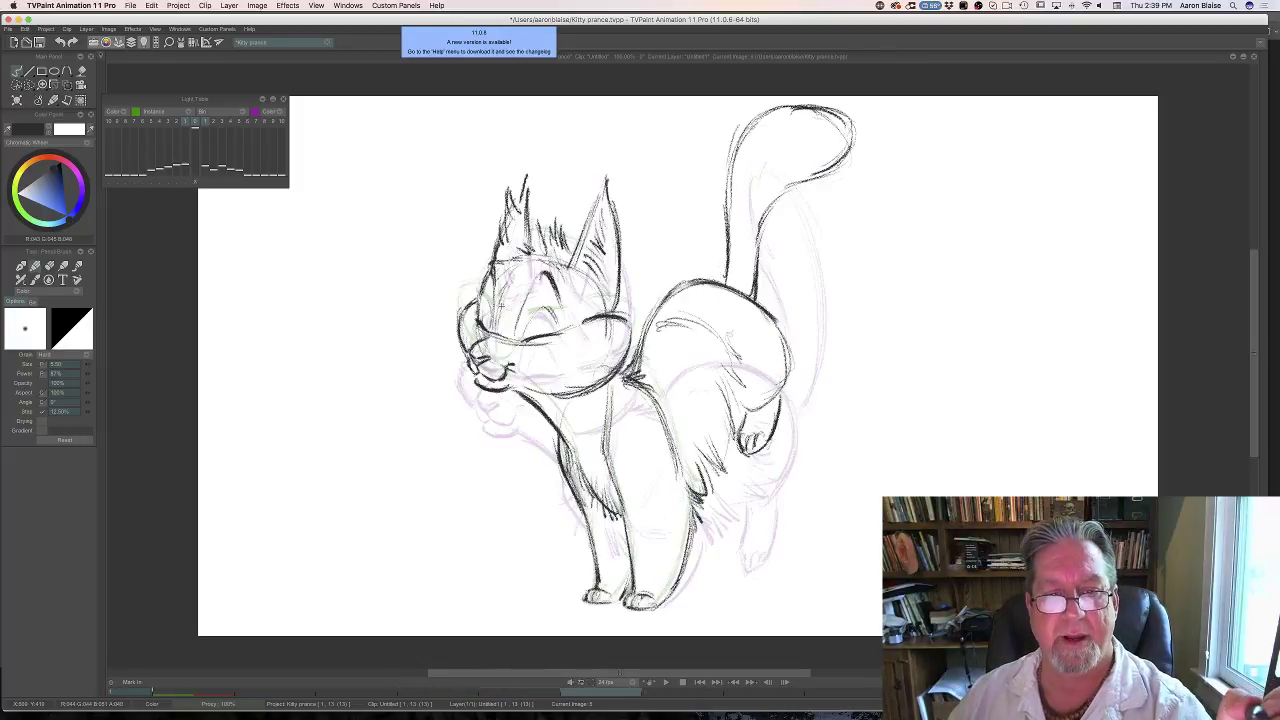
key("Left")
key("Left")
key("Right")
key("Left")
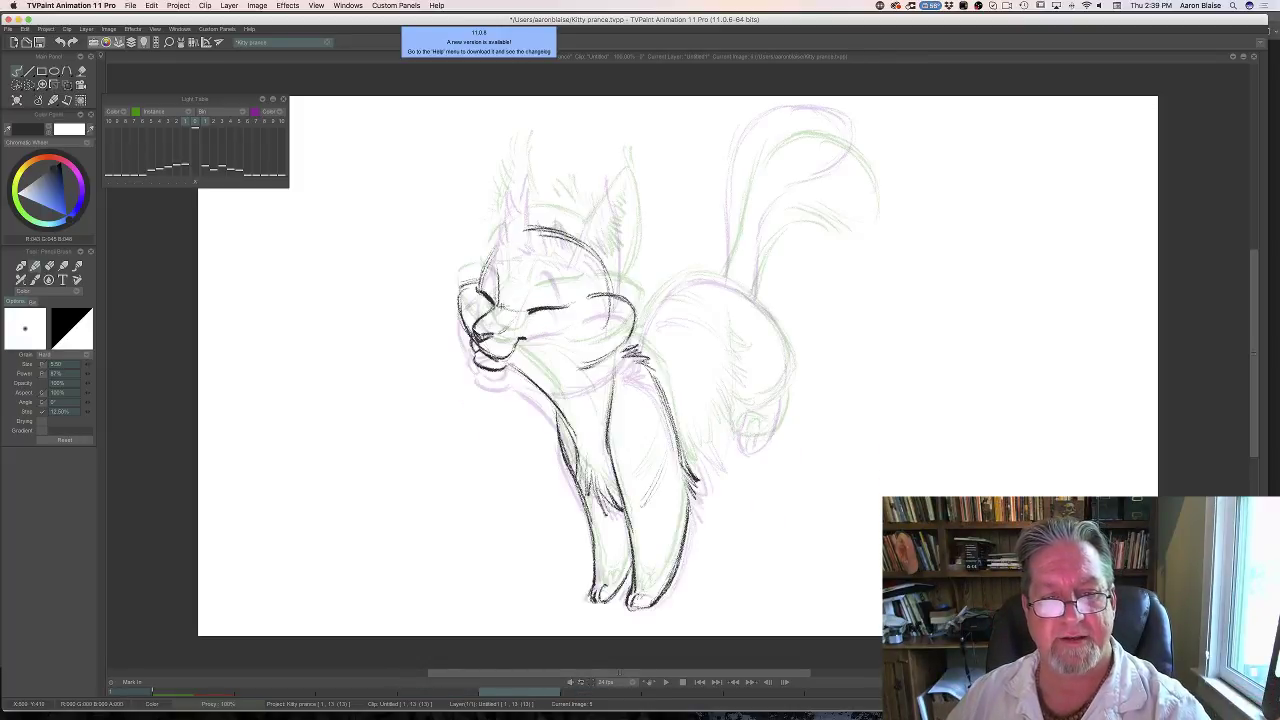
key("Right")
key("Left")
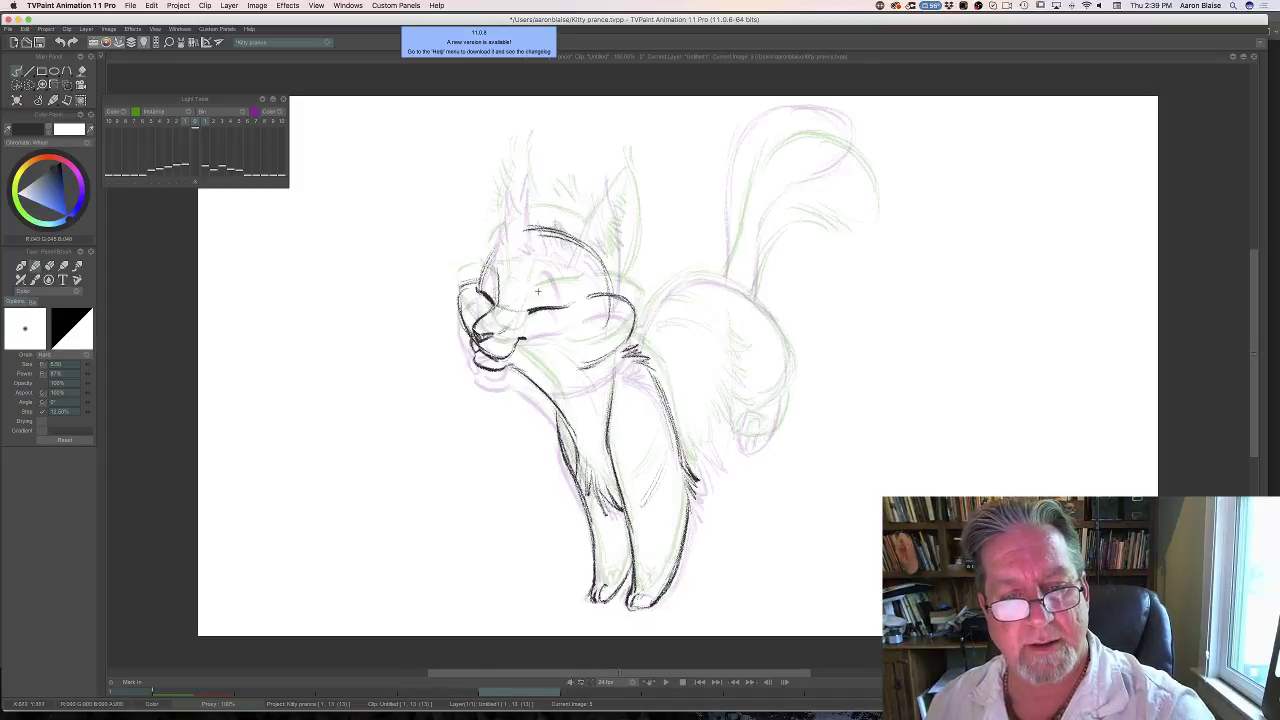
key("Right")
key("Left")
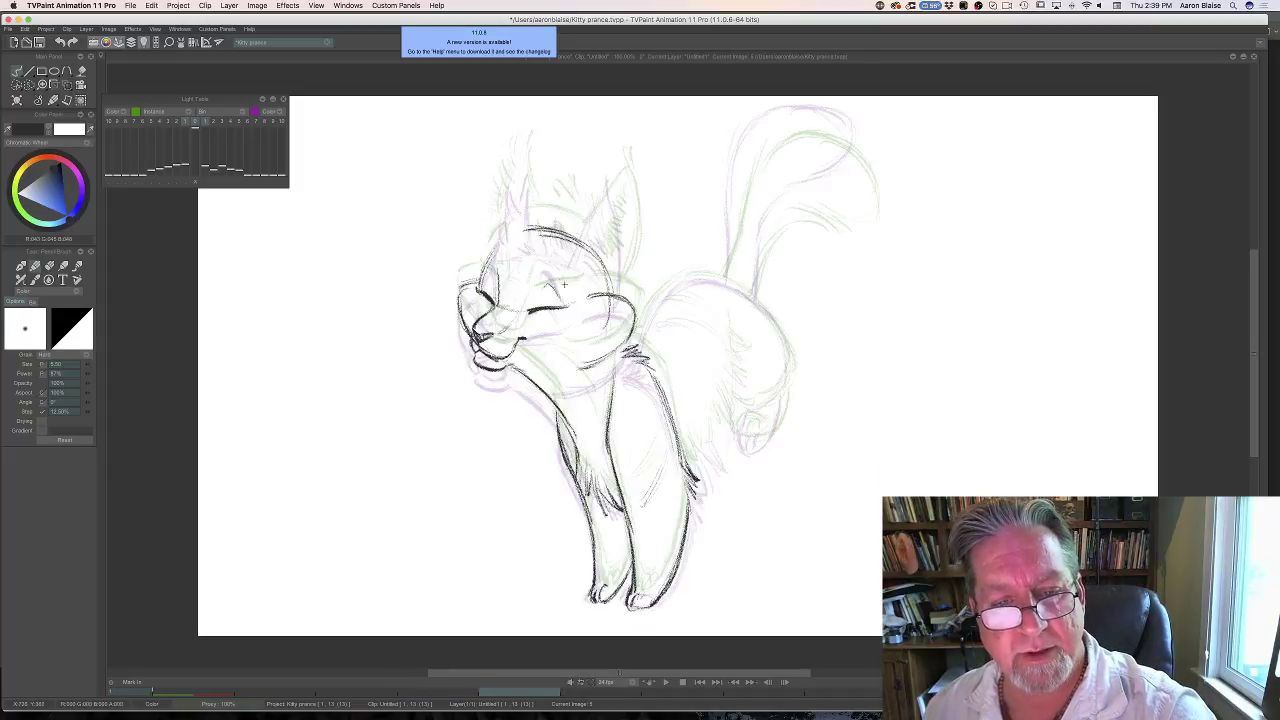
key("Right")
key("Left")
Draw the near eyebrow with its eye-socket curve and the far eyebrow, flipping to check their placement.
mouse_move(545, 248)
left_mouse_down()
mouse_move(562, 282)
mouse_move(556, 270)
mouse_move(520, 303)
left_mouse_up()
key("Right")
key("Left")
key("Right")
key("Left")
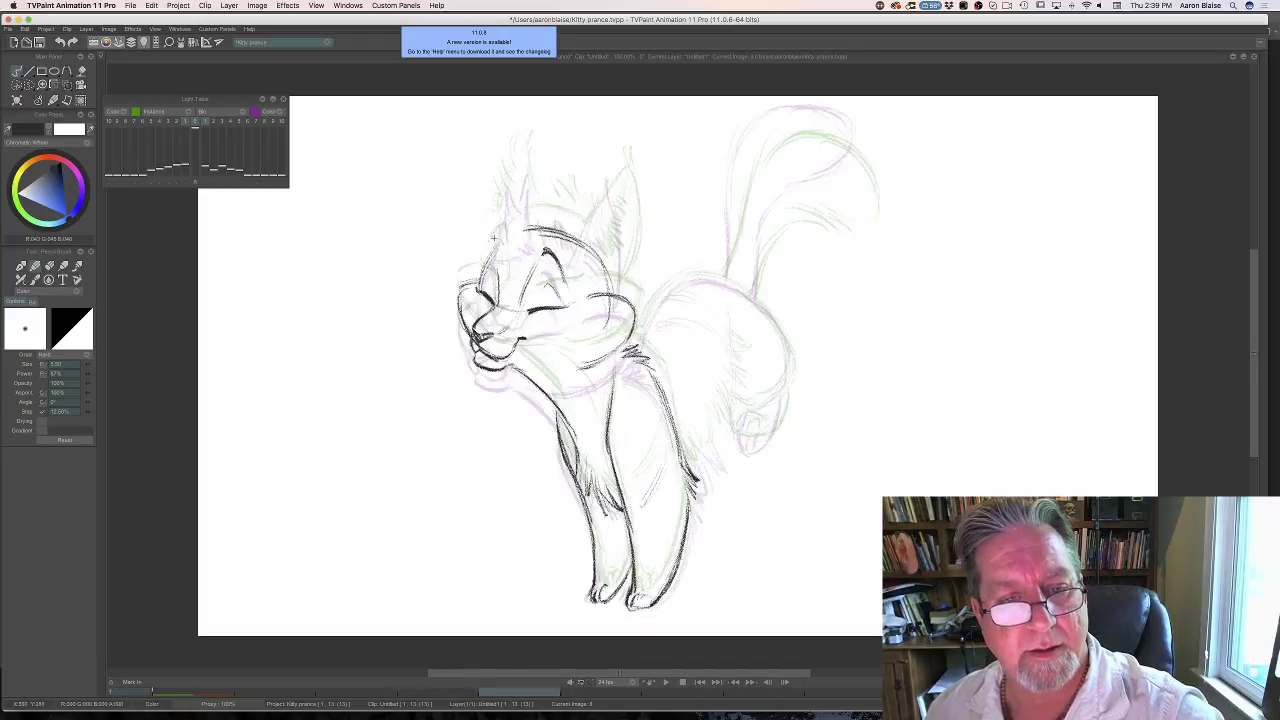
left_click_drag(497, 245, 478, 282)
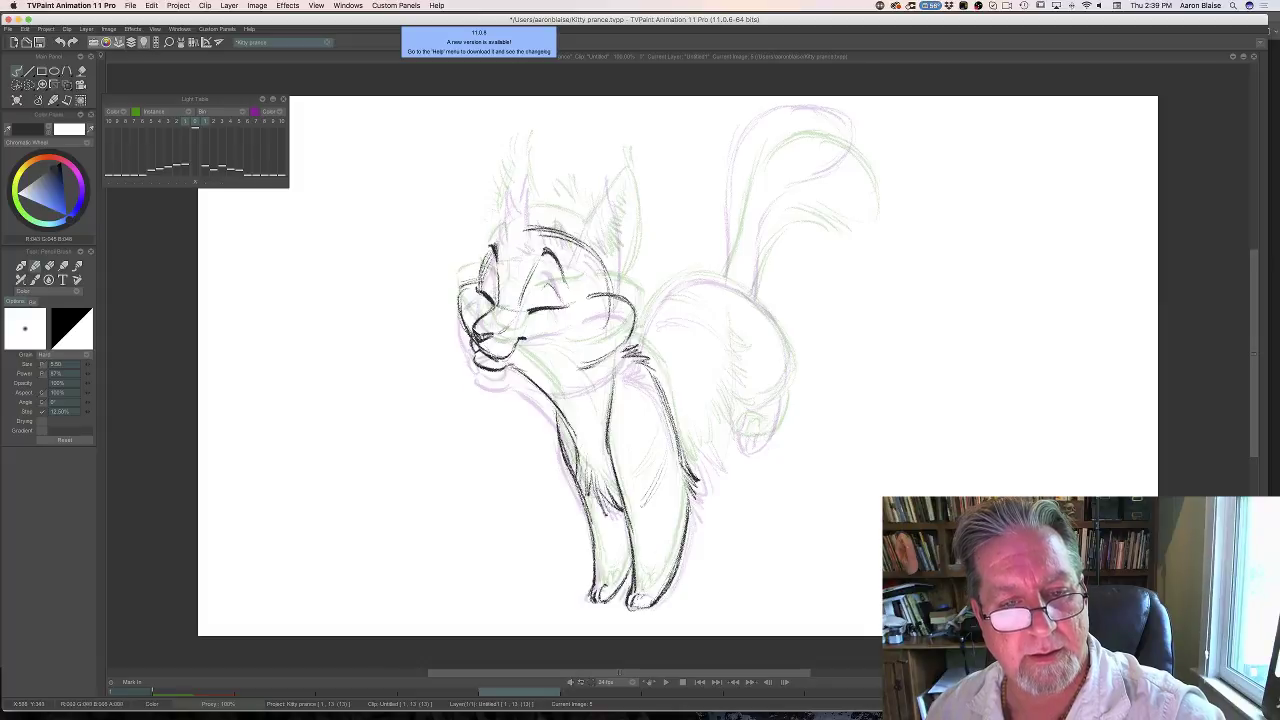
key("Right")
key("Right")
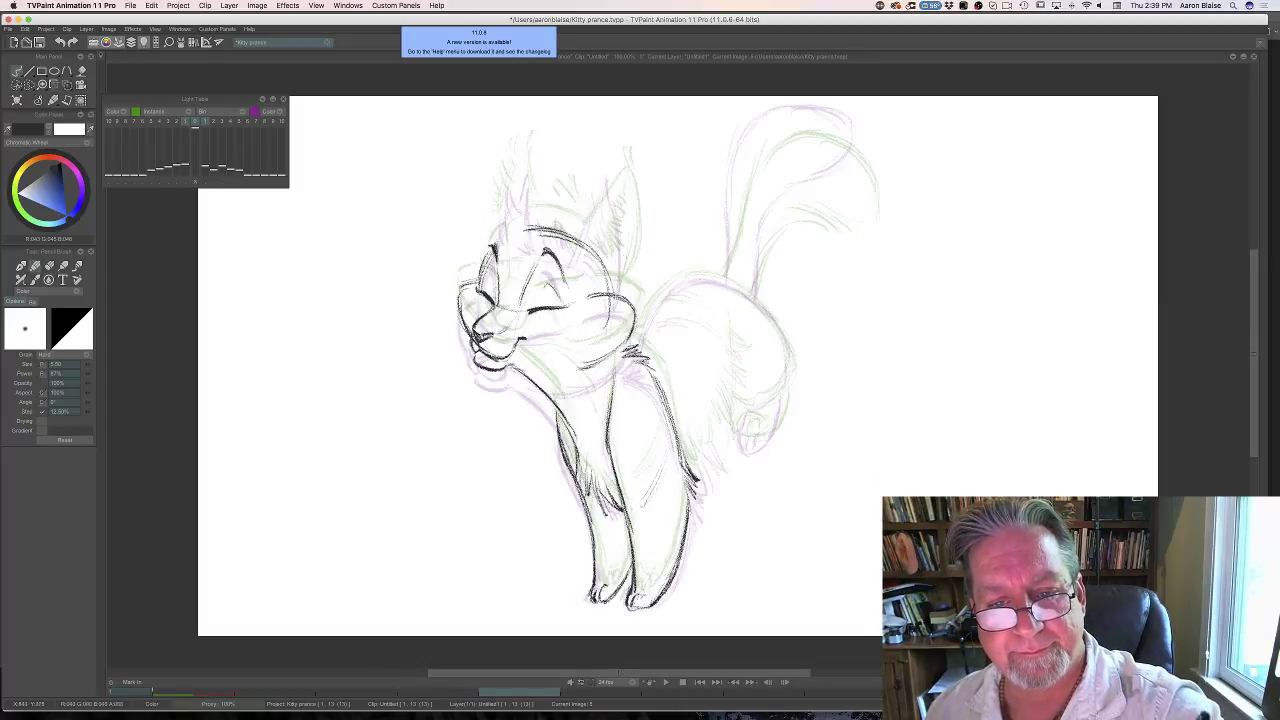
Outline the near ear and draw the hair tuft on top of the head, and flip to check.
mouse_move(614, 262)
left_mouse_down()
mouse_move(619, 294)
mouse_move(626, 202)
left_mouse_up()
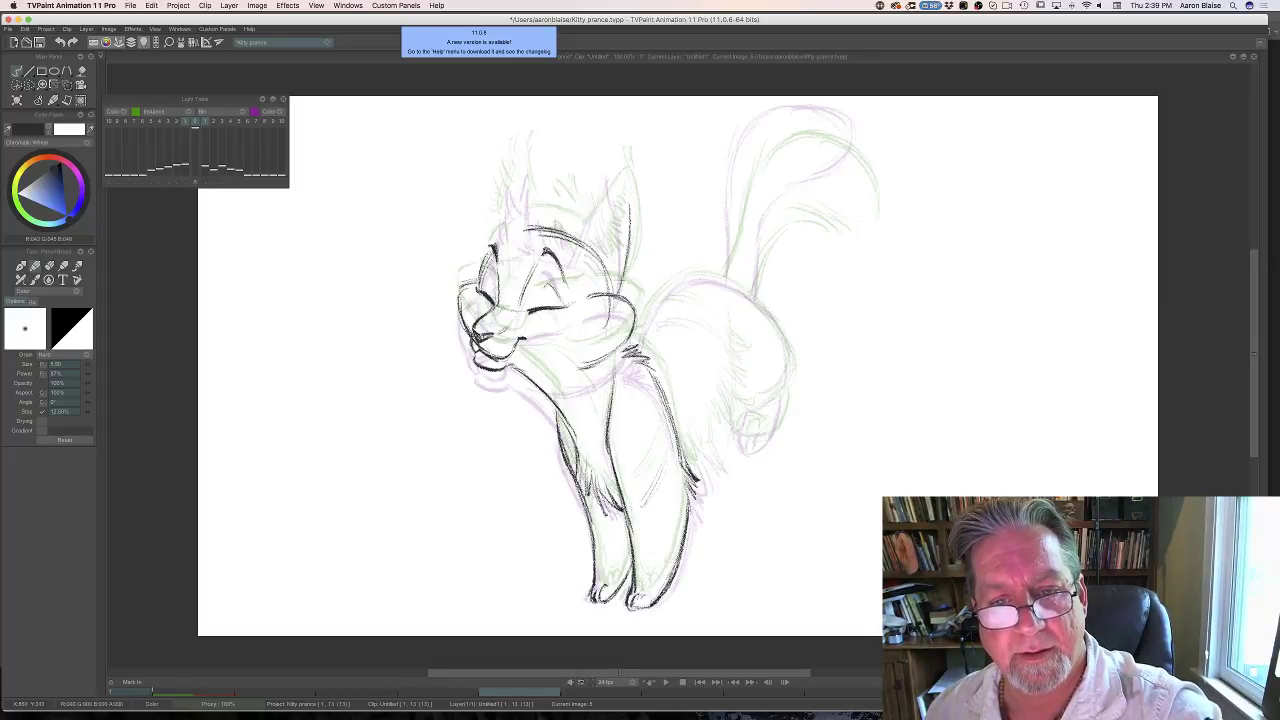
mouse_move(626, 286)
left_mouse_down()
mouse_move(618, 162)
mouse_move(578, 238)
mouse_move(558, 195)
left_mouse_up()
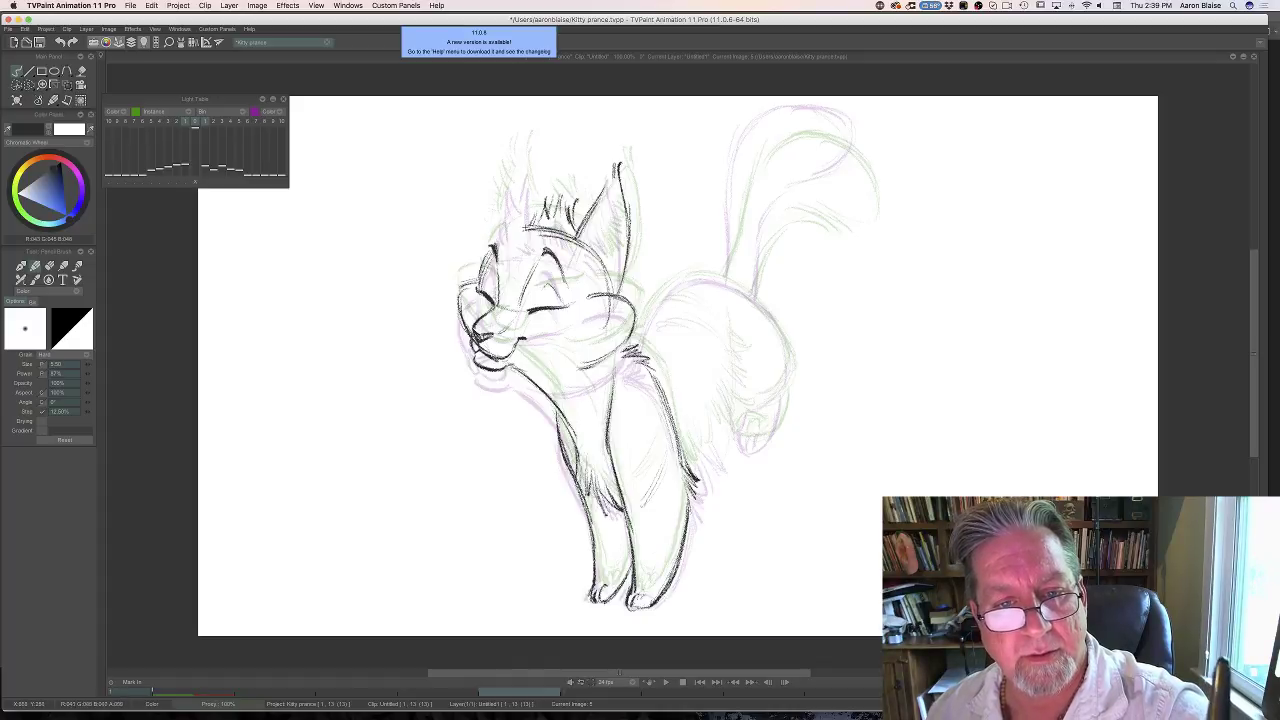
key("Left")
key("Right")
Draw the far ear with its inner edge, tufted tip and ragged outer fur, flipping to compare the shape.
left_click_drag(536, 218, 526, 170)
left_click_drag(532, 214, 524, 166)
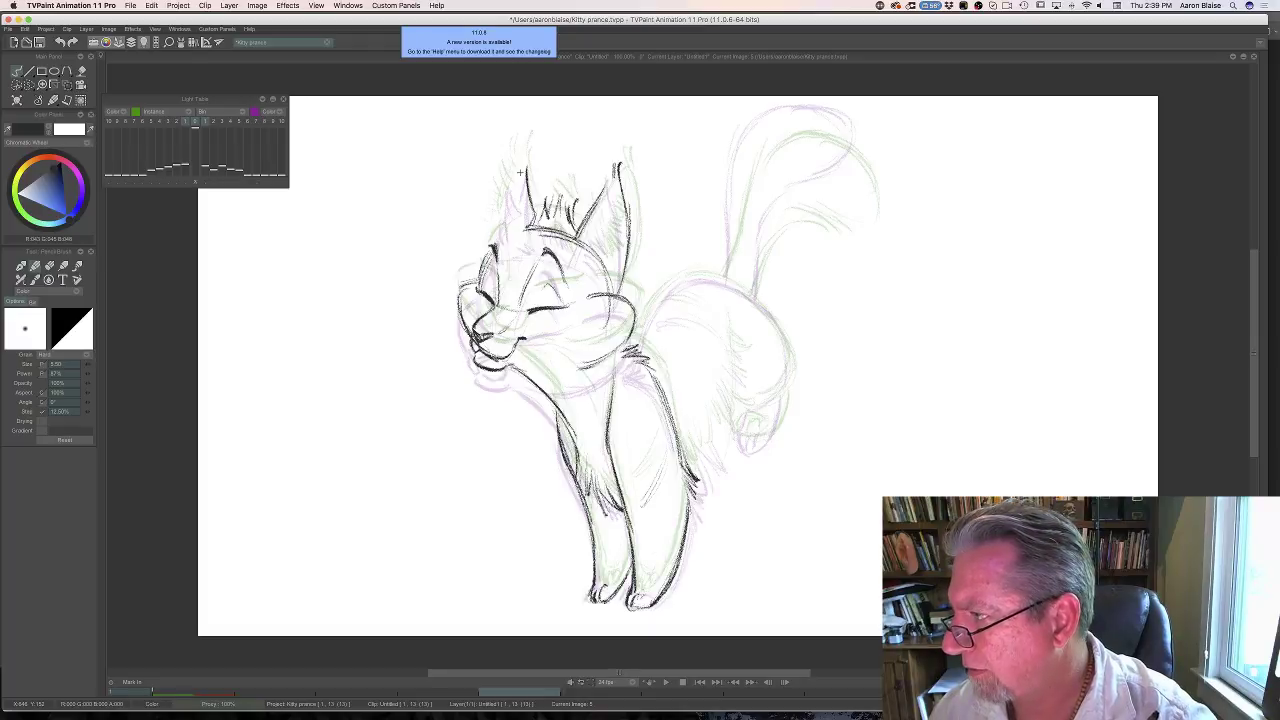
mouse_move(526, 182)
left_mouse_down()
mouse_move(520, 153)
mouse_move(508, 160)
left_mouse_up()
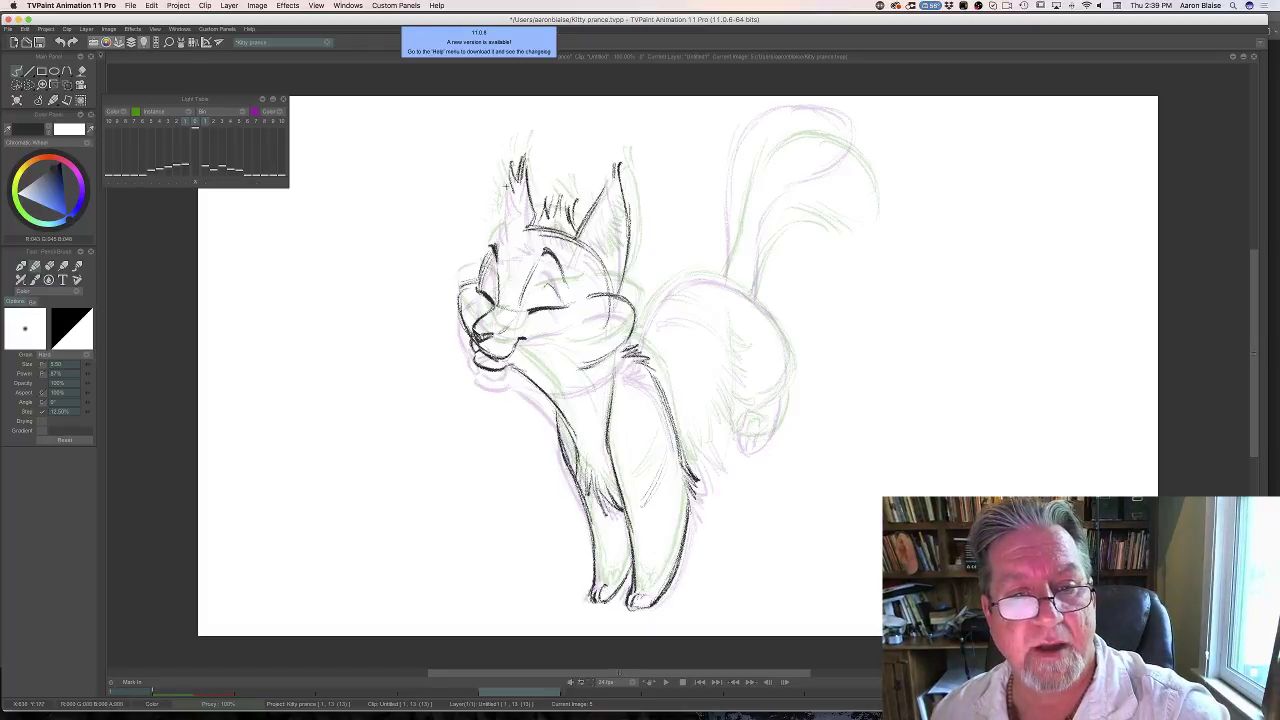
left_click_drag(506, 206, 500, 184)
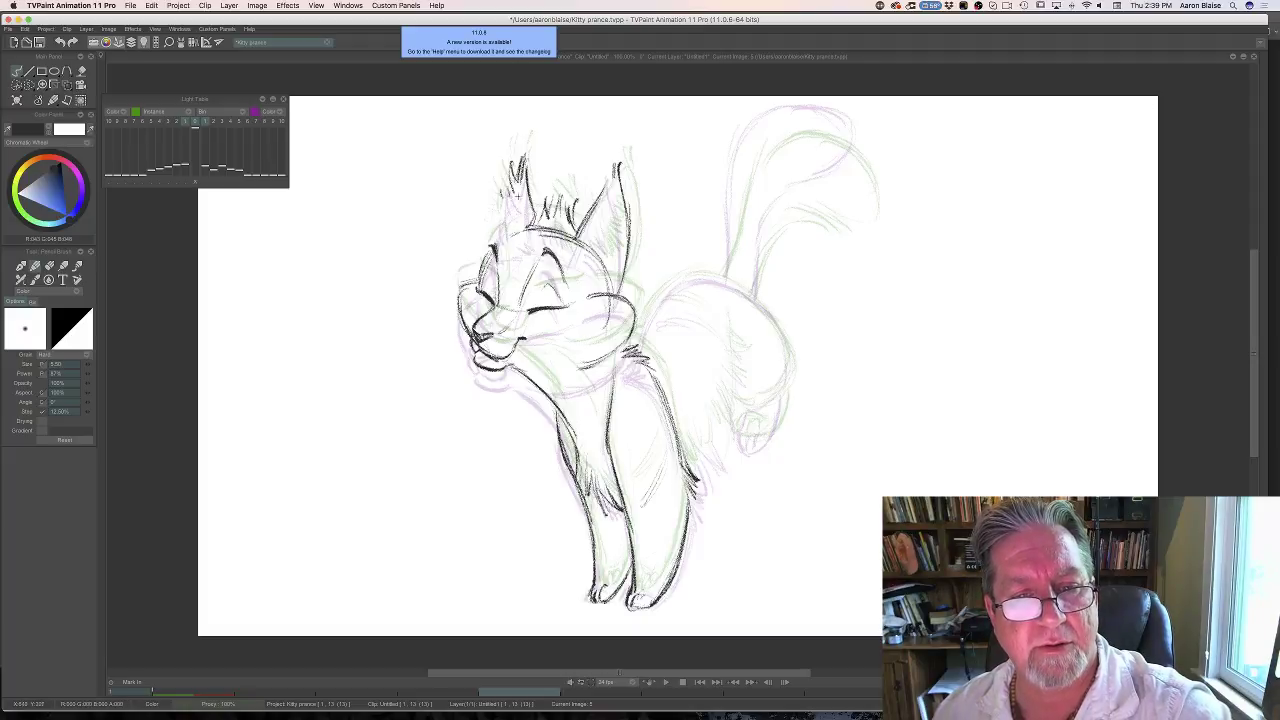
key("Left")
key("Right")
left_click_drag(503, 189, 489, 234)
key("Left")
key("Right")
Hatch the fur inside the near ear and add fur marks on the side of the head, and flip to check.
mouse_move(614, 197)
left_mouse_down()
mouse_move(584, 272)
mouse_move(581, 262)
left_mouse_up()
mouse_move(587, 250)
left_mouse_down()
mouse_move(572, 284)
mouse_move(606, 358)
left_mouse_up()
key("Left")
key("Right")
Darken the near cheek's outer and lower contour, reinforce its upper edge, and flip to check the head.
left_click_drag(634, 308, 578, 370)
left_click_drag(622, 330, 563, 368)
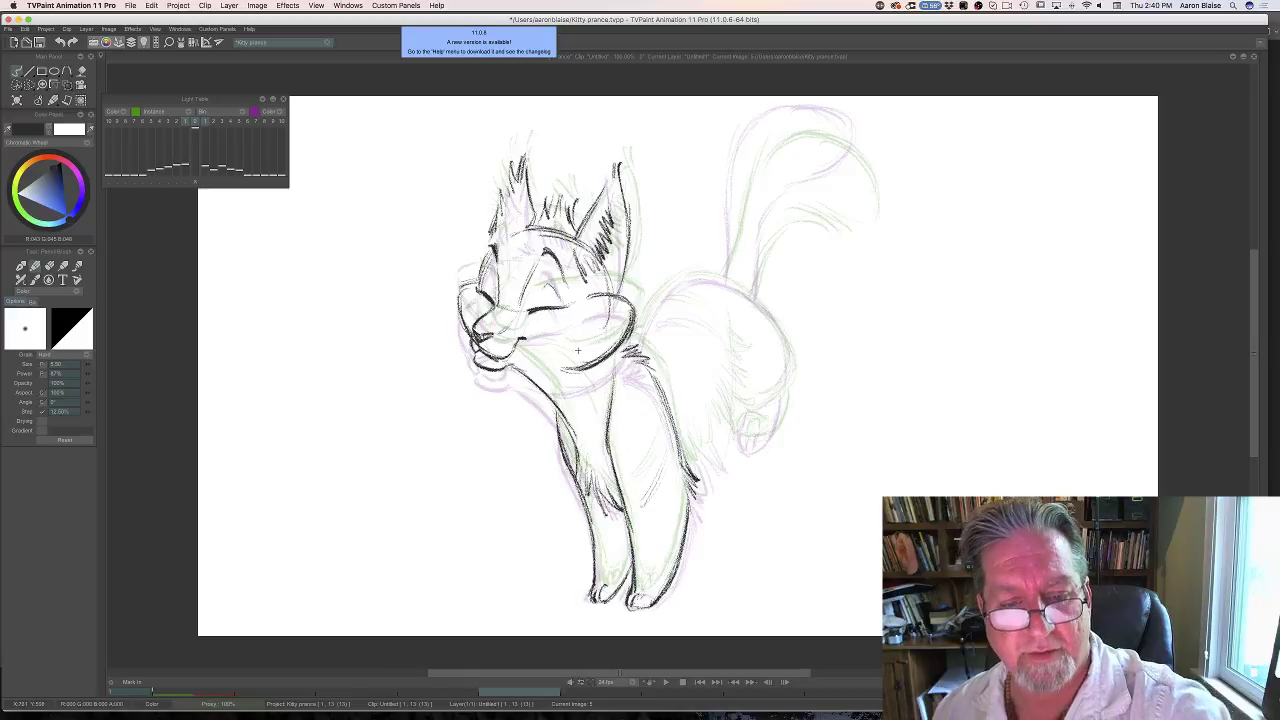
key("Left")
key("Right")
key("Left")
key("Right")
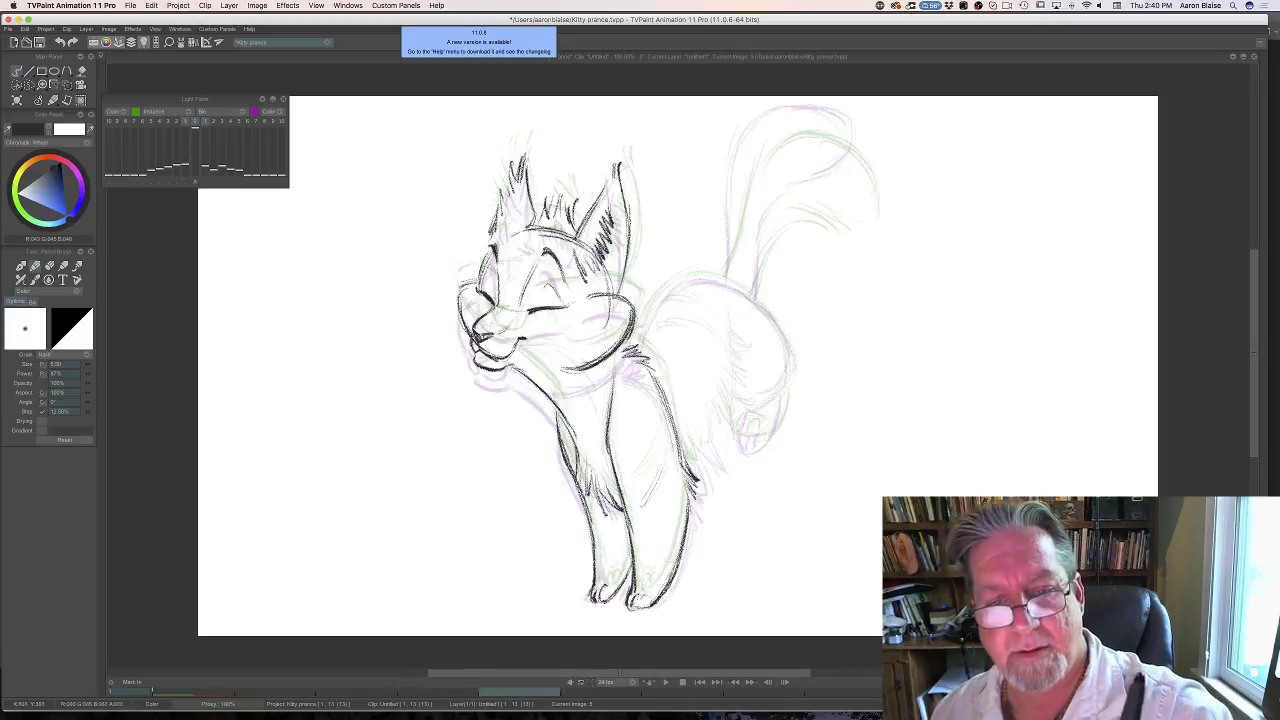
left_click_drag(582, 303, 619, 297)
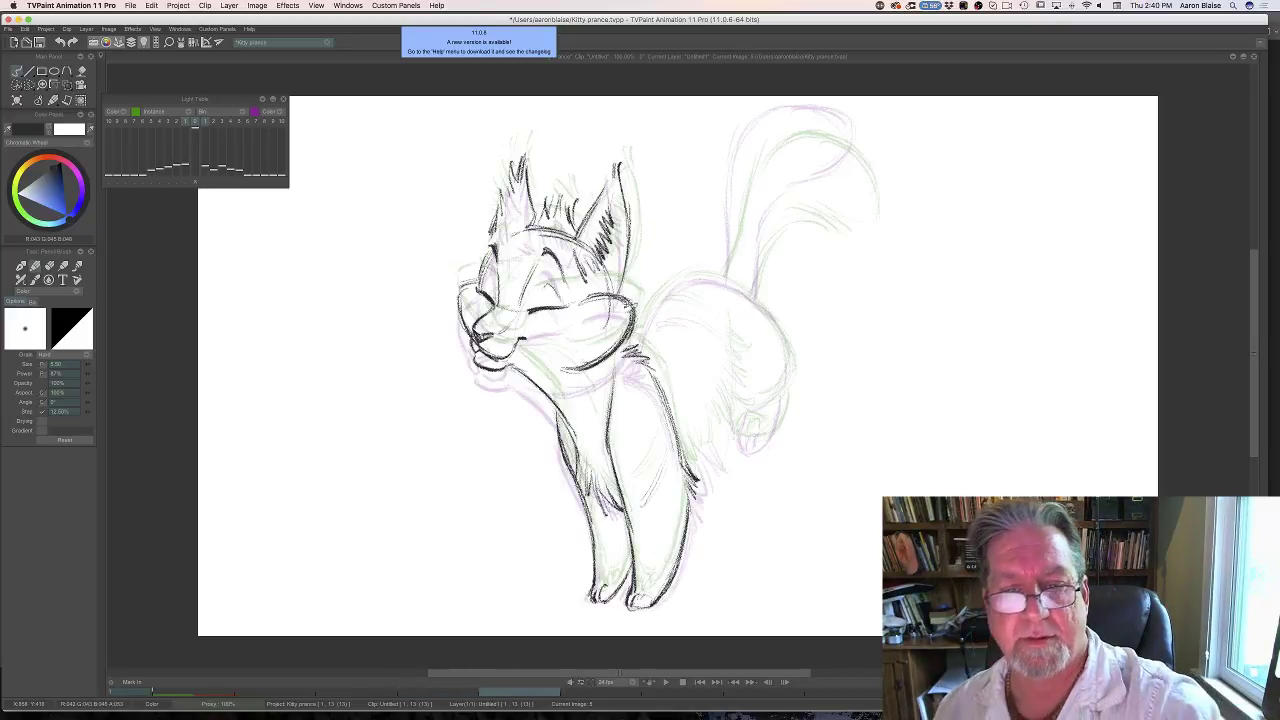
key("Right")
key("Left")
key("Right")
key("Right")
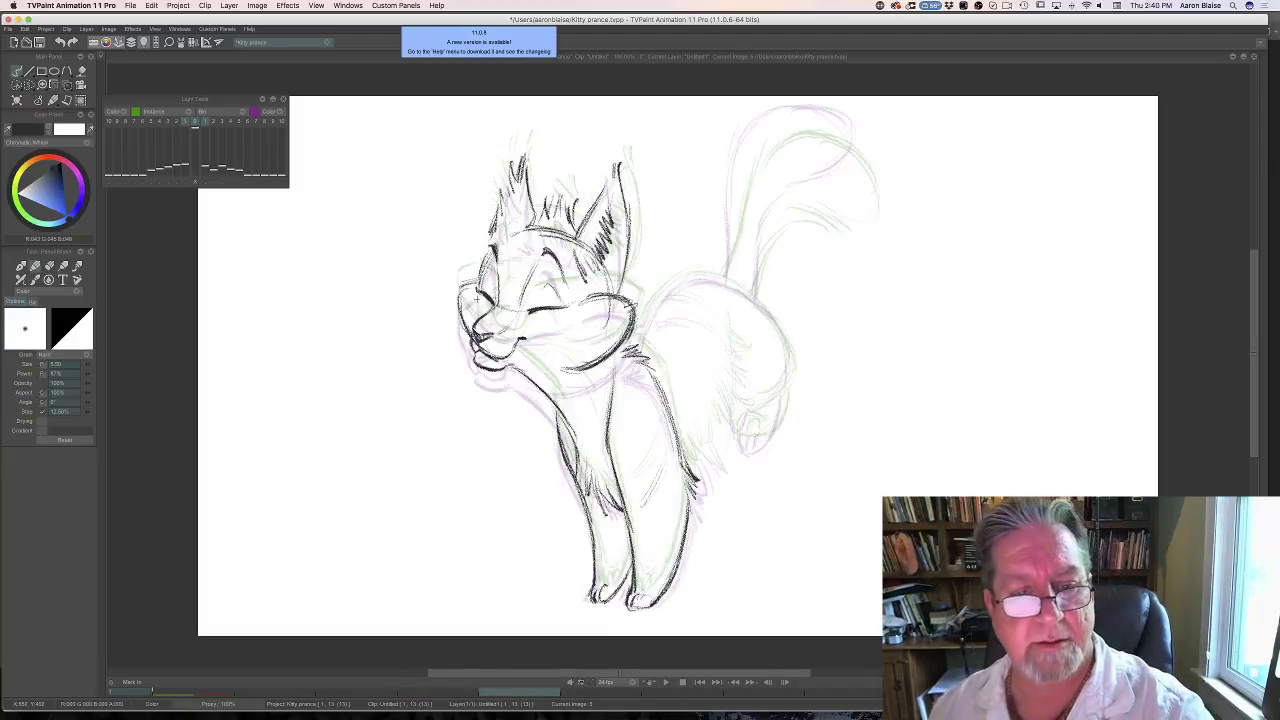
Refine the face and draw the inner neck line from the chin down into the chest, flipping to compare.
mouse_move(479, 281)
left_mouse_down()
mouse_move(459, 312)
mouse_move(478, 347)
mouse_move(546, 372)
mouse_move(590, 426)
left_mouse_up()
key("Left")
key("Right")
key("Left")
key("Right")
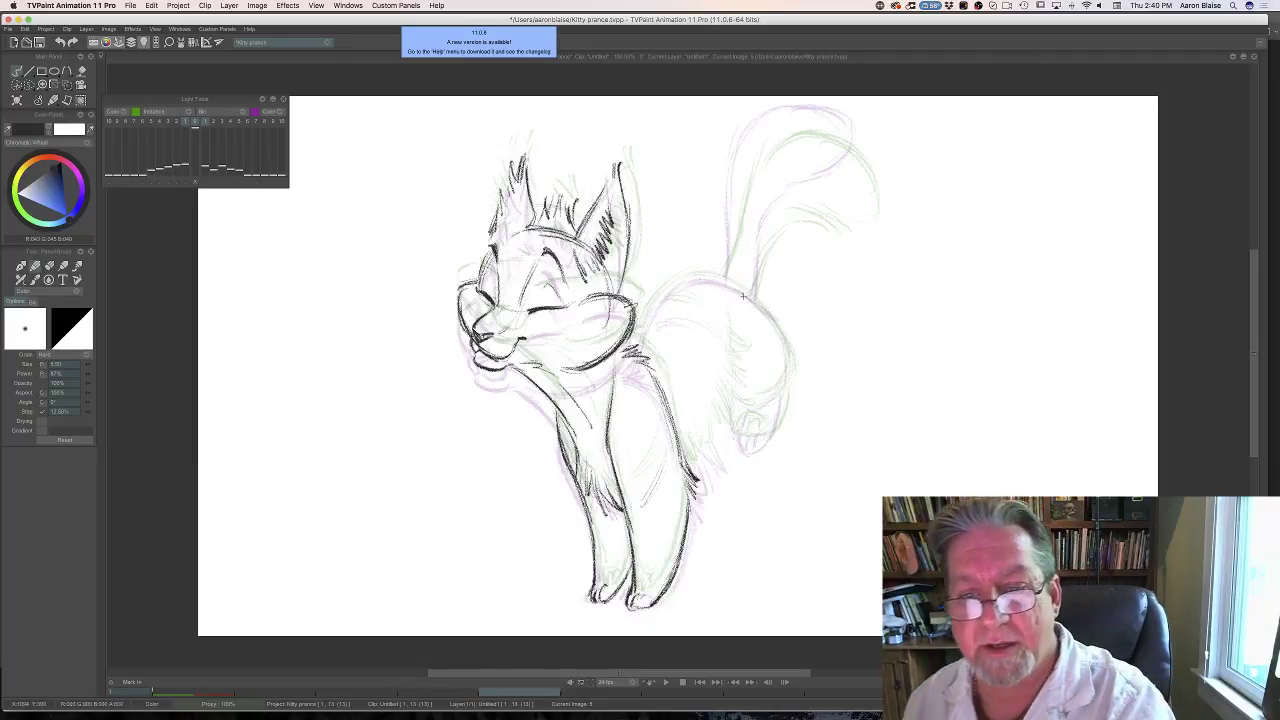
Draw the arched back from the tail base to the shoulder and a short contour inside it, flipping to compare.
mouse_move(706, 278)
left_mouse_down()
mouse_move(750, 297)
mouse_move(728, 278)
mouse_move(664, 292)
mouse_move(636, 344)
left_mouse_up()
key("Left")
key("Right")
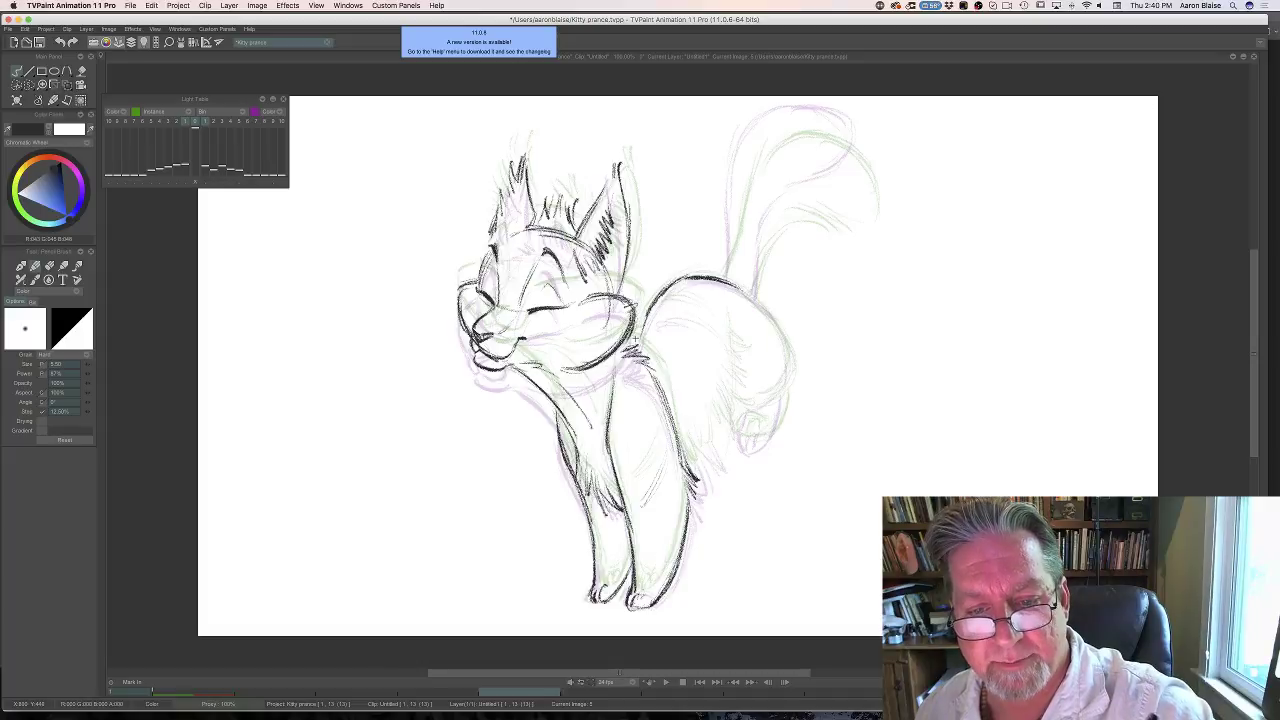
left_click_drag(656, 298, 634, 344)
key("Left")
key("Right")
left_click_drag(686, 303, 655, 317)
key("Left")
key("Right")
Draw the rump and haunch curve and the tucked hind paw with its toes, flipping to compare.
mouse_move(738, 288)
left_mouse_down()
mouse_move(790, 348)
mouse_move(782, 386)
mouse_move(790, 367)
mouse_move(764, 400)
mouse_move(742, 400)
mouse_move(764, 438)
mouse_move(748, 447)
mouse_move(738, 428)
mouse_move(740, 444)
mouse_move(766, 436)
mouse_move(752, 436)
left_mouse_up()
key("Left")
key("Right")
key("Left")
key("Right")
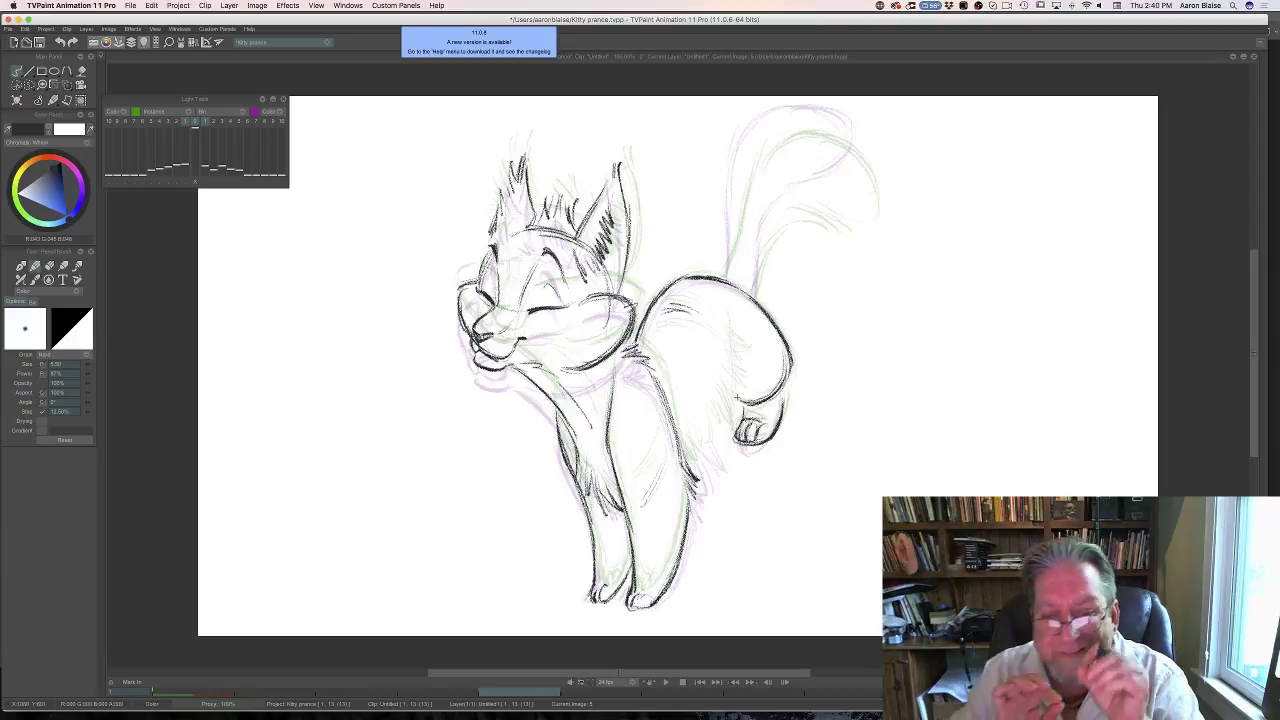
key("Left")
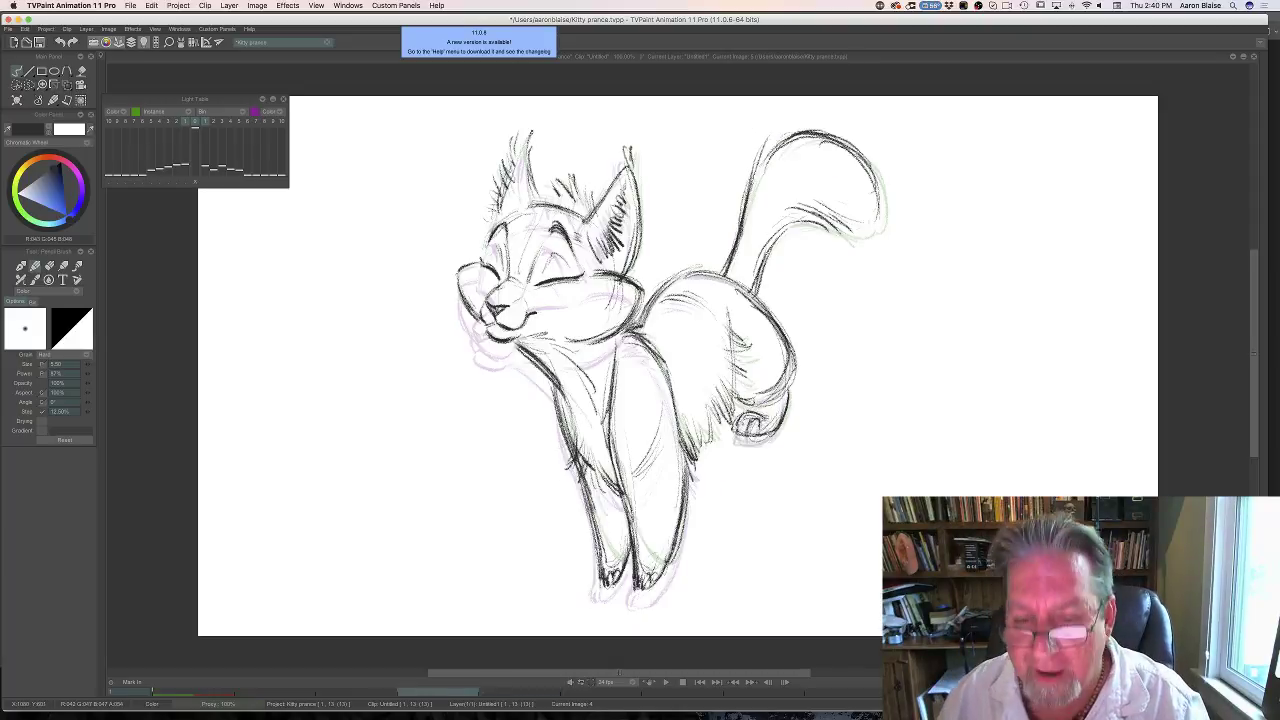
key("Right")
Draw the belly and haunch fur tufts between the foreleg and hind paw, and flip back to check them.
mouse_move(726, 333)
left_mouse_down()
mouse_move(730, 393)
mouse_move(744, 398)
mouse_move(726, 389)
mouse_move(727, 445)
mouse_move(697, 456)
left_mouse_up()
mouse_move(724, 410)
left_mouse_down()
mouse_move(700, 443)
mouse_move(709, 429)
left_mouse_up()
left_click_drag(733, 385, 705, 405)
key("Left")
key("Left")
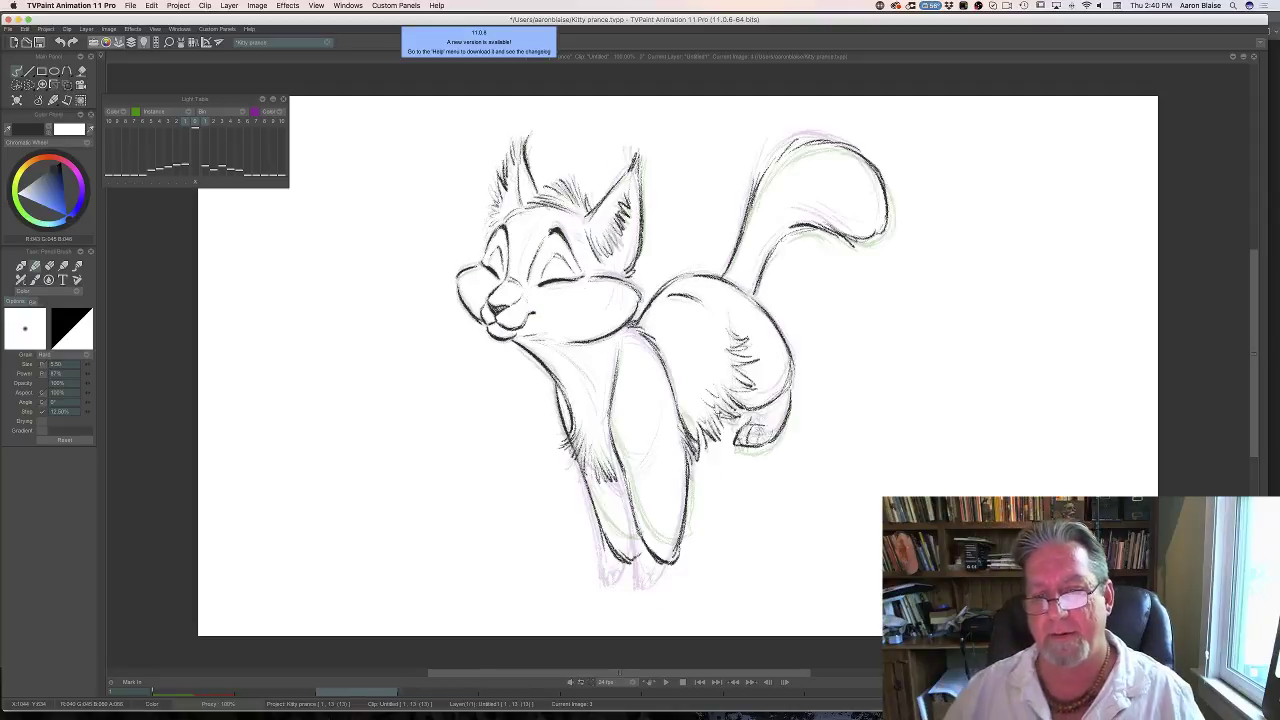
Flip back and forth through frames 3 to 7 to examine how the new frame 5 drawing moves in the cycle.
key("Right")
key("Right")
key("Right")
key("Left")
key("Left")
key("Left")
key("Right")
key("Right")
key("Right")
key("Right")
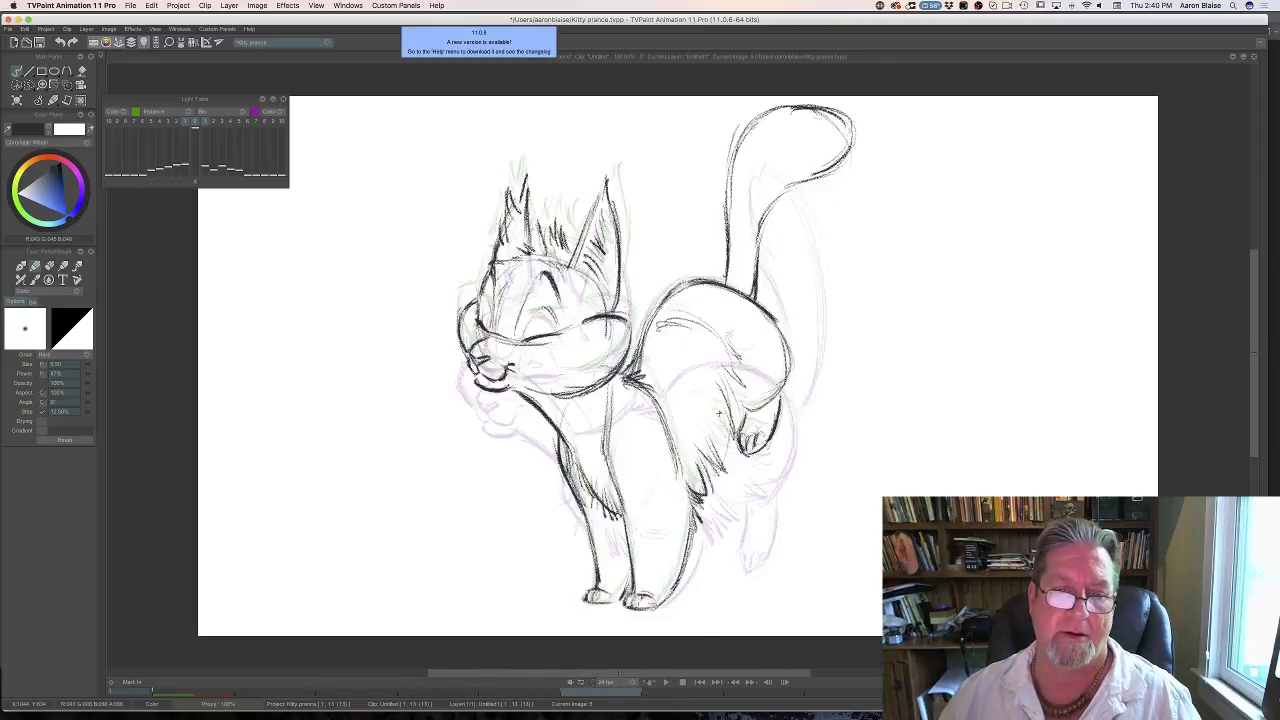
key("Left")
key("Left")
key("Left")
key("Left")
key("Right")
key("Right")
key("Right")
key("Right")
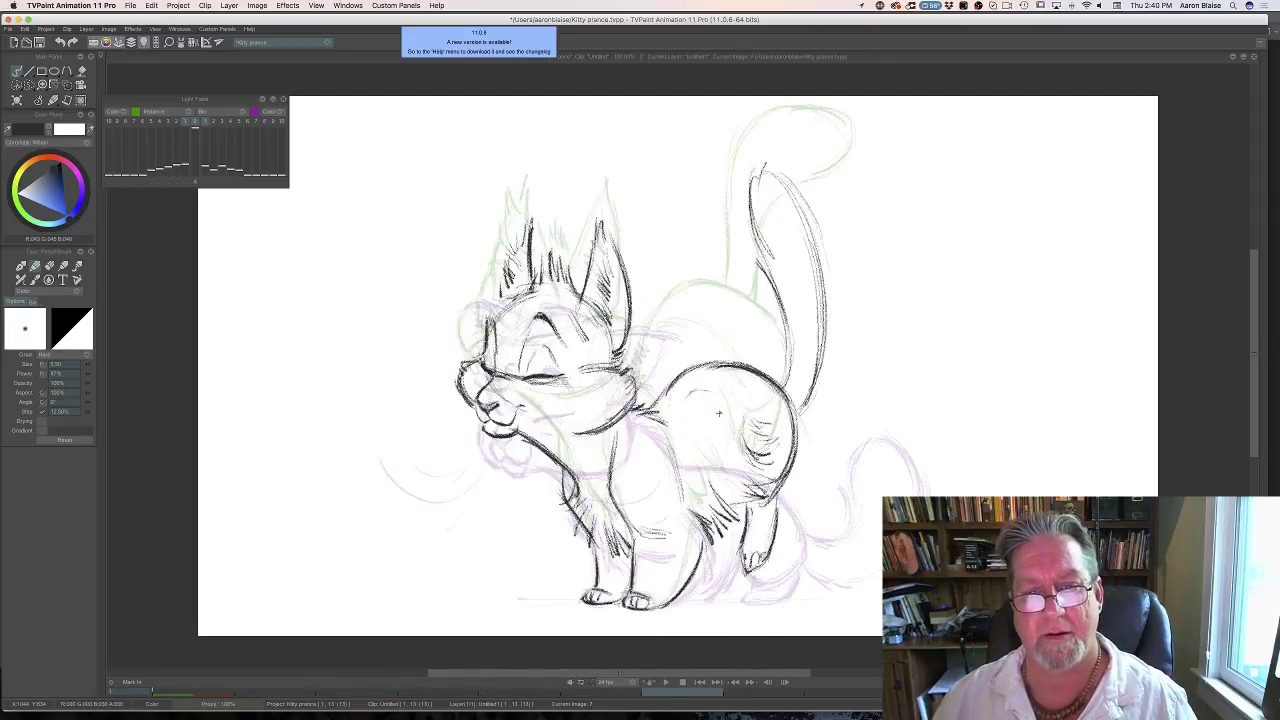
key("Left")
key("Left")
key("Left")
key("Left")
key("Right")
key("Right")
key("Right")
key("Right")
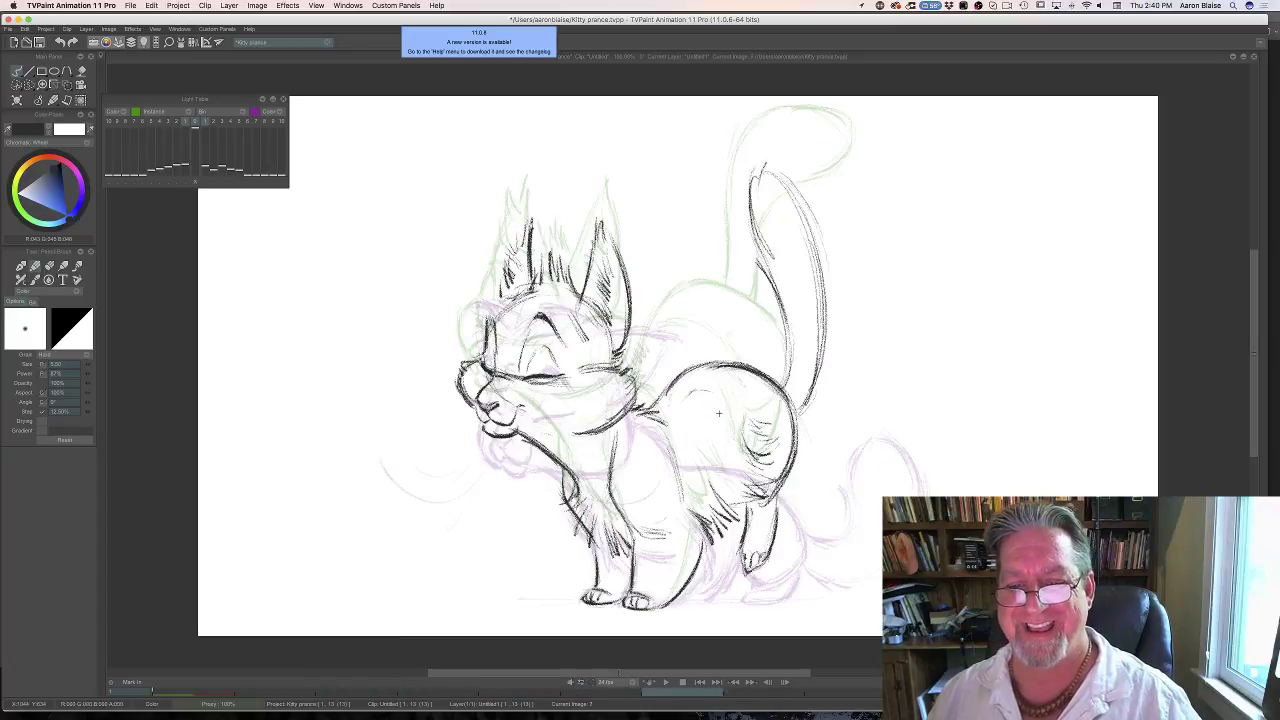
key("Left")
key("Left")
key("Right")
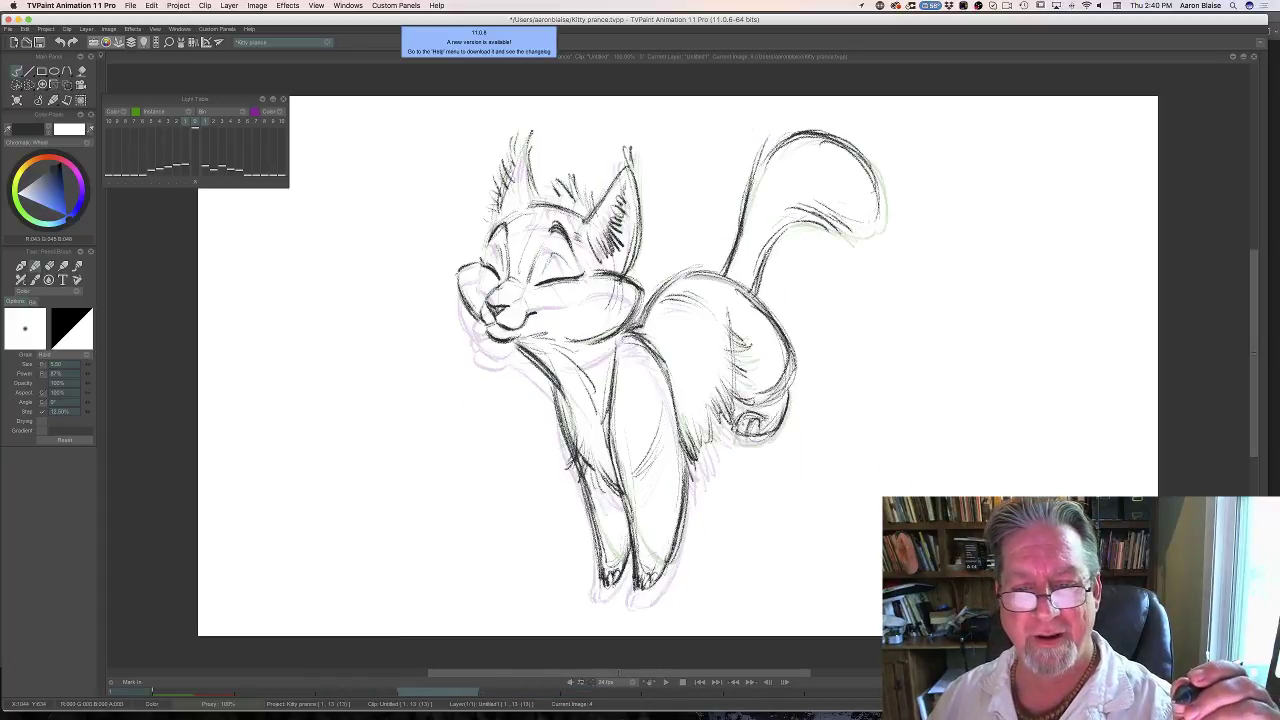
Draw the raised tail on frame 5, with both sides of its stem and the rounded, furry tip.
key("Left")
mouse_move(748, 145)
left_mouse_down()
mouse_move(720, 270)
mouse_move(757, 138)
mouse_move(845, 133)
mouse_move(835, 124)
mouse_move(880, 183)
mouse_move(876, 199)
mouse_move(879, 183)
mouse_move(863, 197)
mouse_move(794, 190)
mouse_move(752, 296)
left_mouse_up()
mouse_move(778, 214)
left_mouse_down()
mouse_move(818, 200)
mouse_move(880, 206)
mouse_move(878, 192)
left_mouse_up()
Show the clip timeline and move to frame 9.
key("Tab")
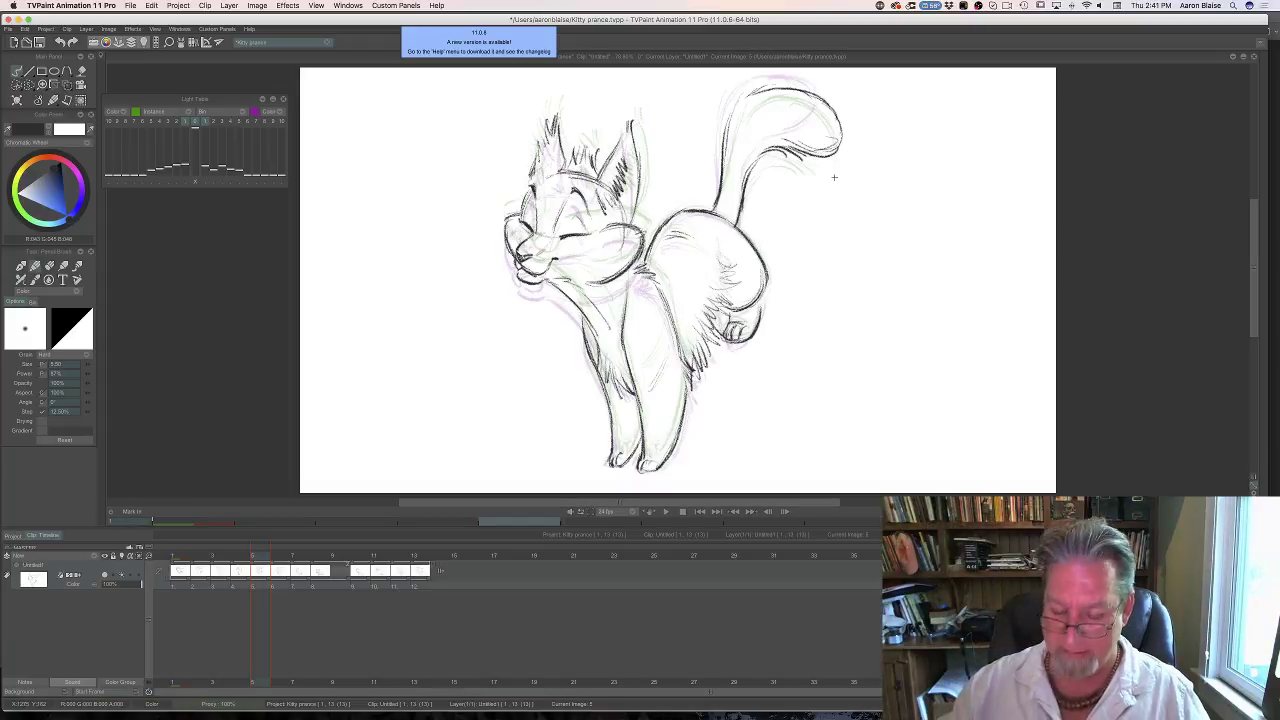
mouse_move(260, 557)
left_mouse_down()
mouse_move(184, 557)
mouse_move(376, 568)
mouse_move(266, 570)
mouse_move(345, 575)
left_mouse_up()
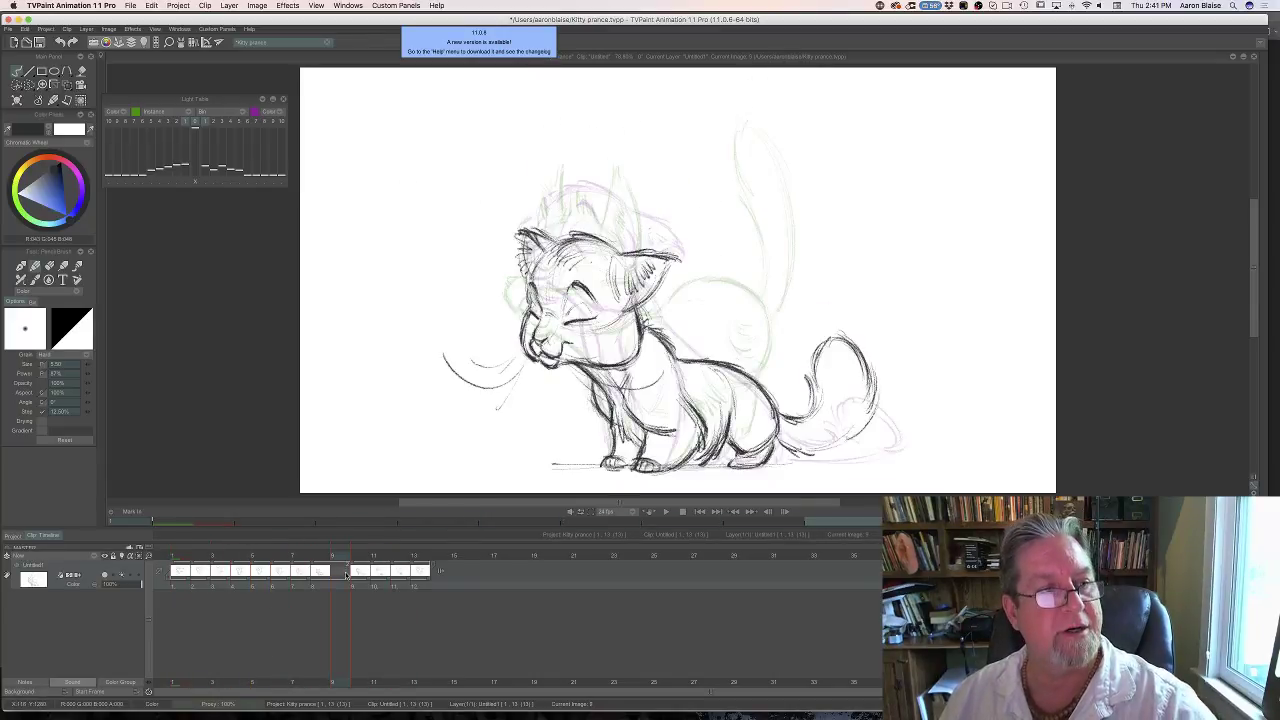
Hold the crouched kitten drawing on frame 8 for two frames, and play the cycle to check the timing.
left_click(17, 101)
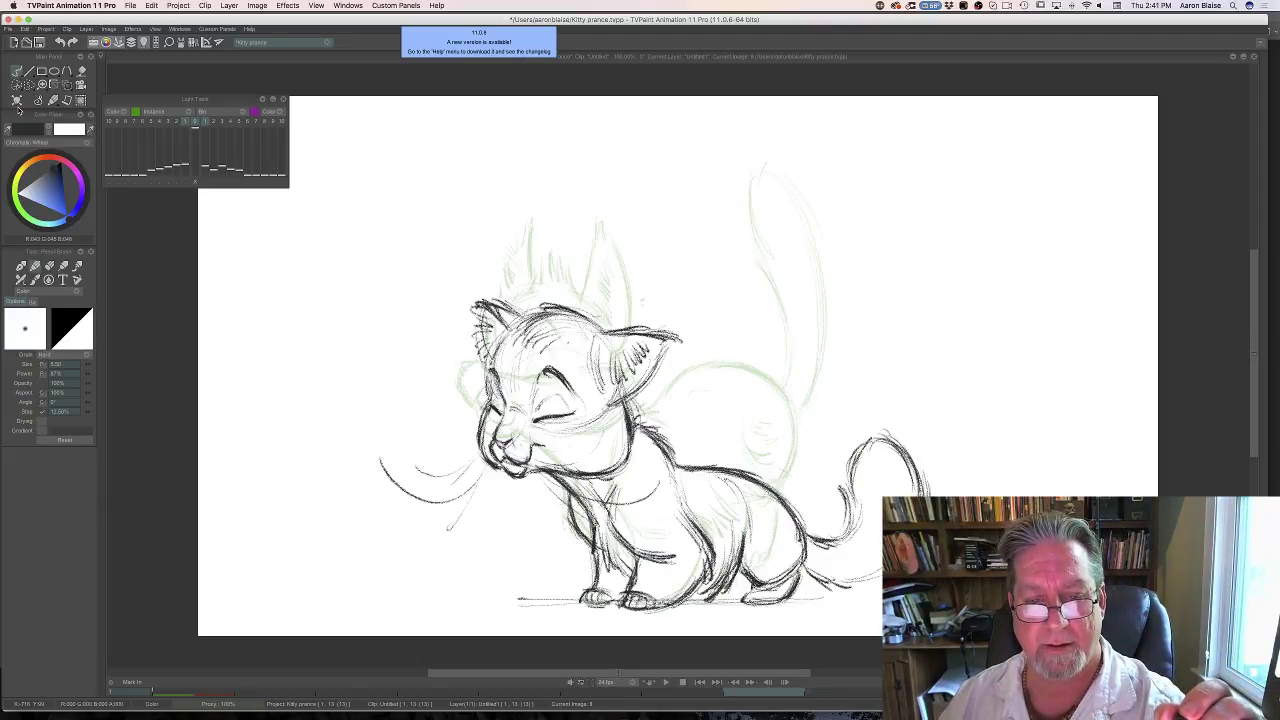
key("Left")
key("Tab")
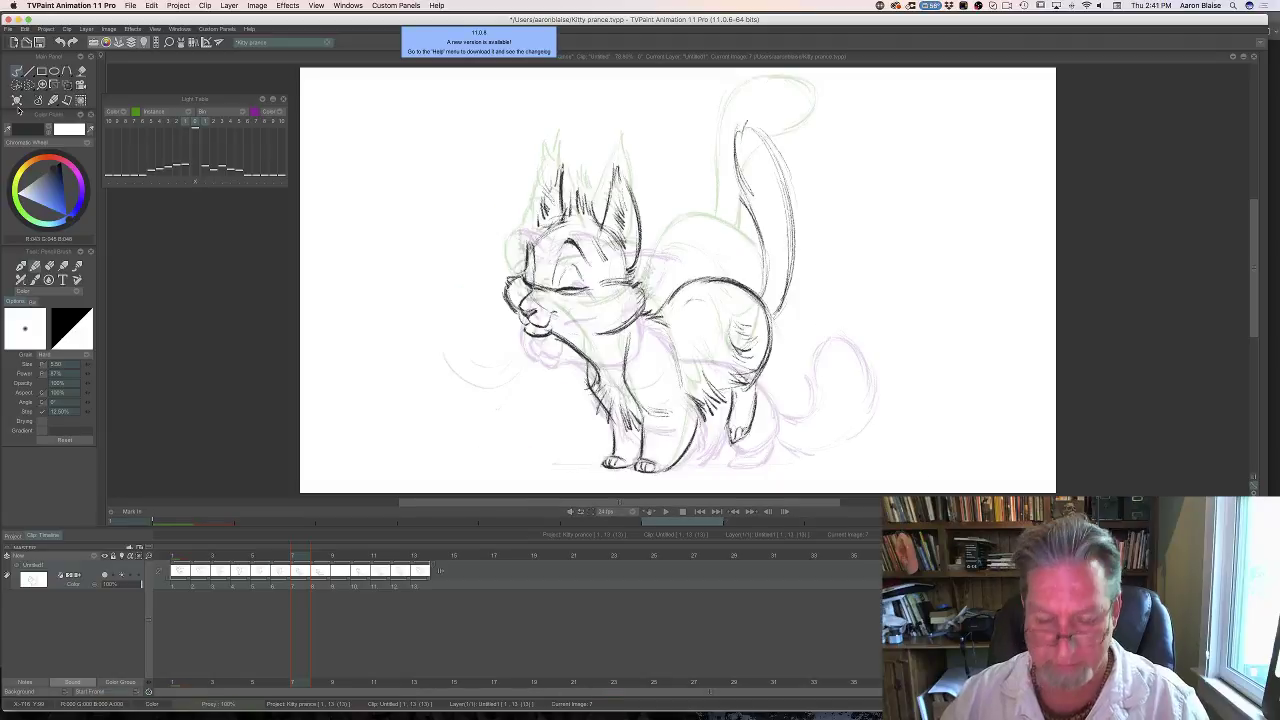
left_click(336, 555)
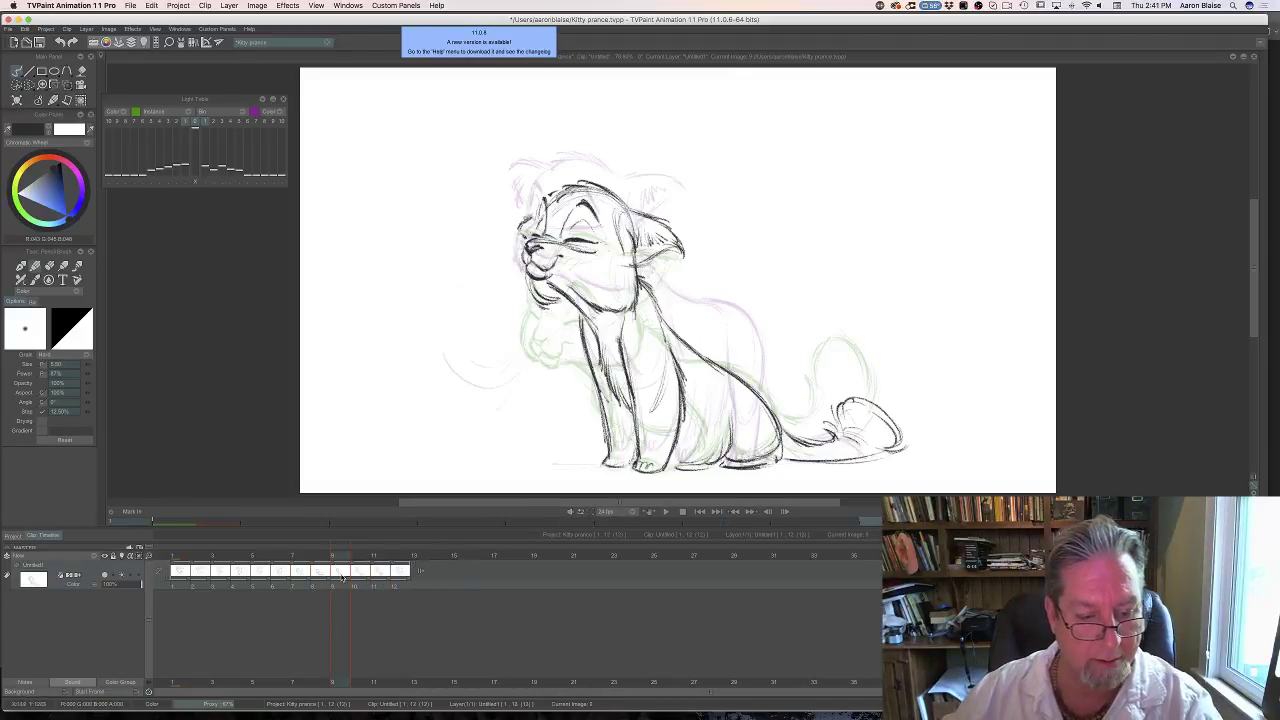
mouse_move(329, 581)
left_mouse_down()
mouse_move(340, 583)
mouse_move(301, 561)
mouse_move(338, 561)
mouse_move(319, 566)
mouse_move(347, 583)
left_mouse_up()
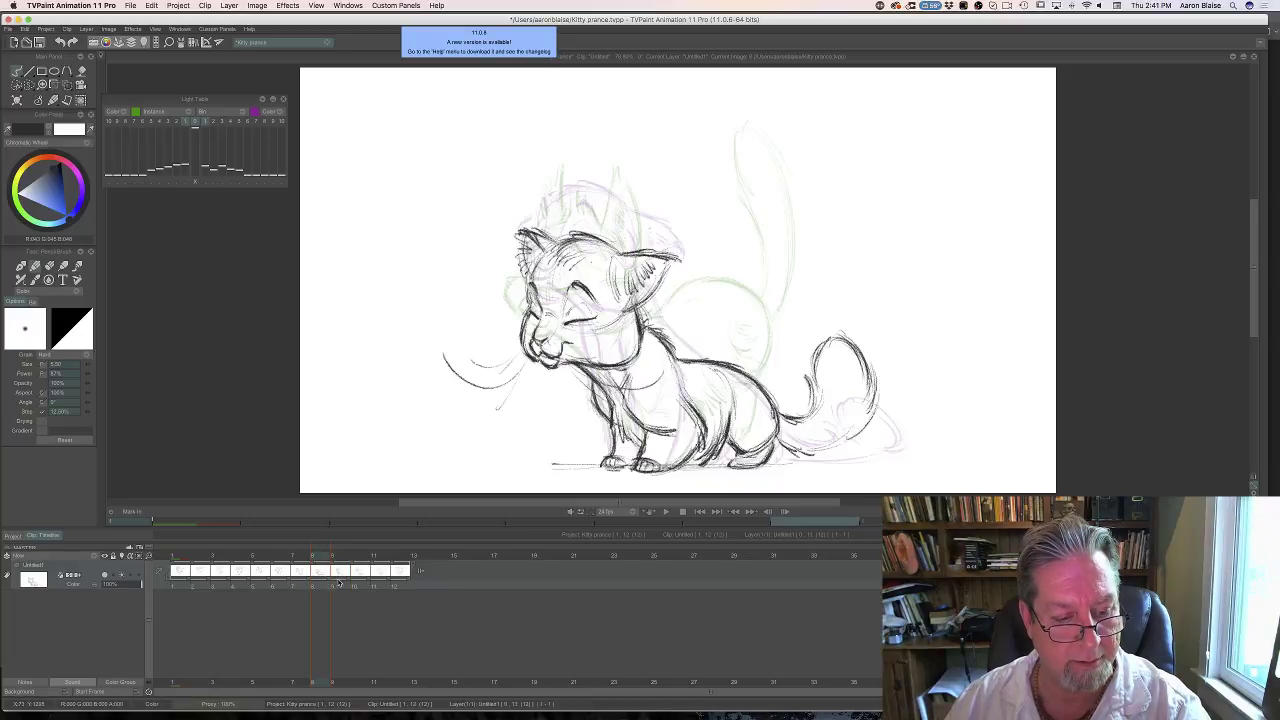
left_click(667, 514)
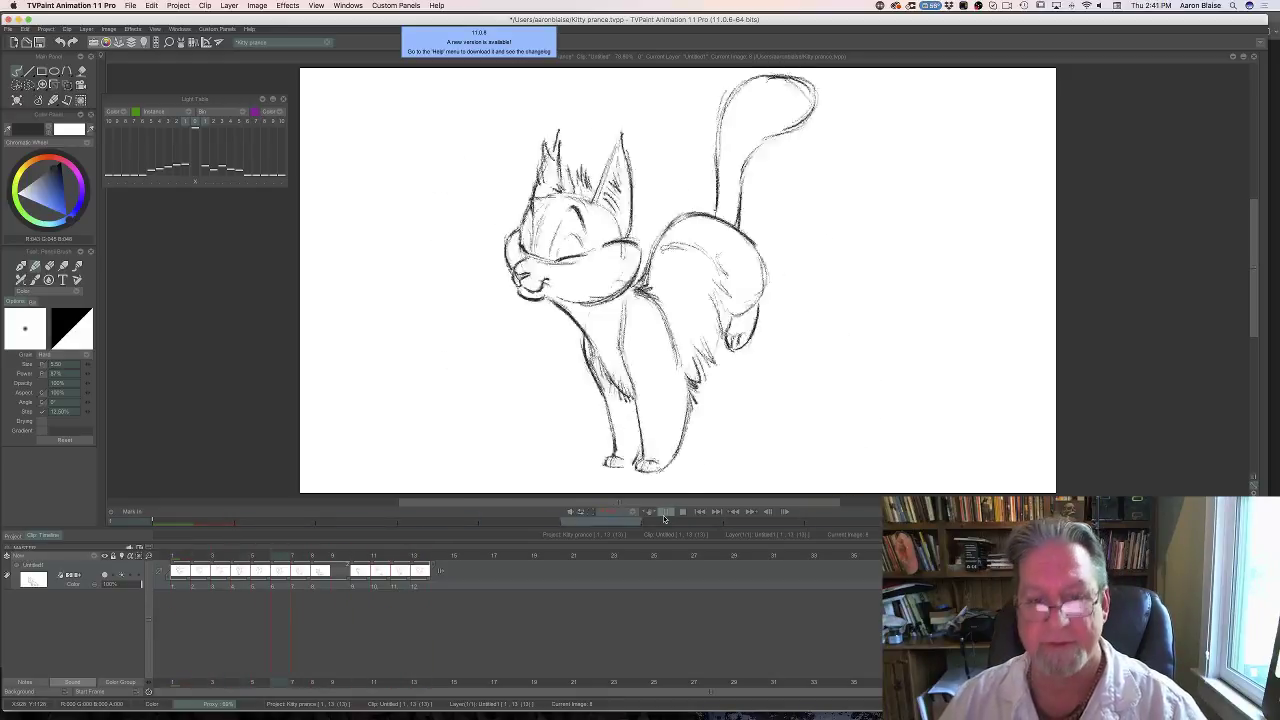
left_click(682, 513)
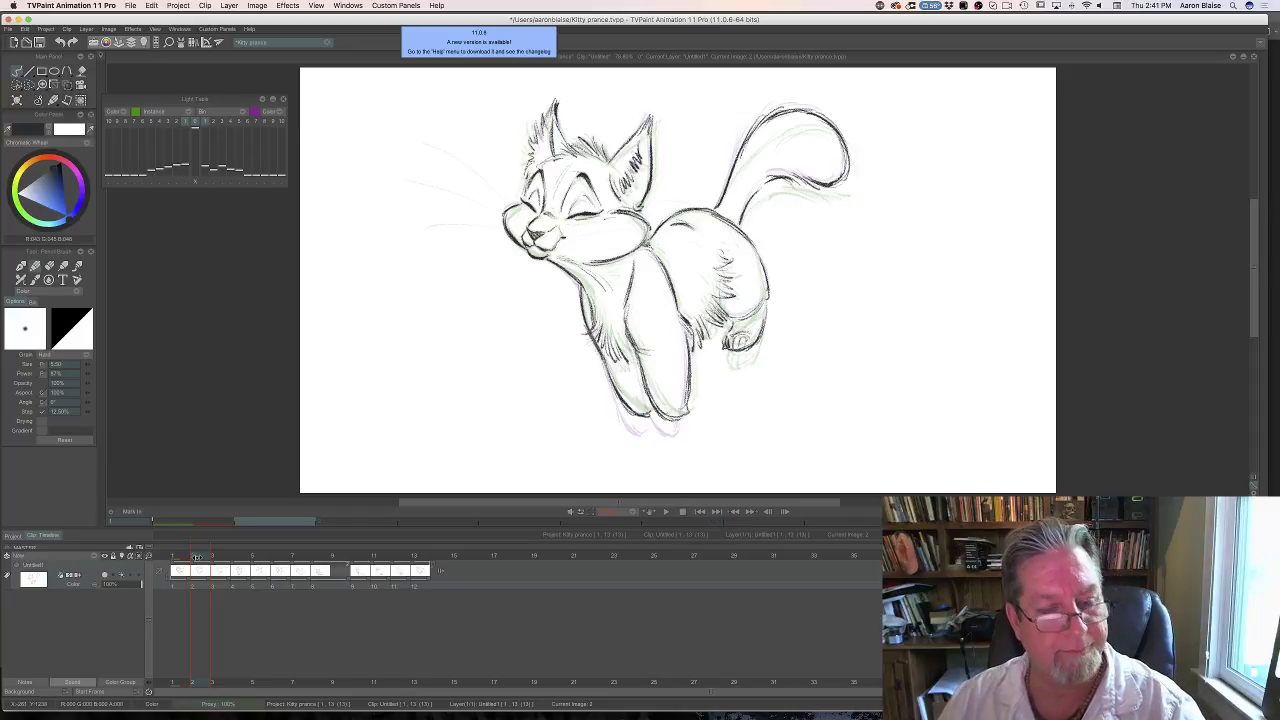
Turn on the light table's three previous drawings and draw whiskers on both sides of the muzzle on frame 3.
left_click(172, 556)
left_click_drag(183, 556, 218, 563)
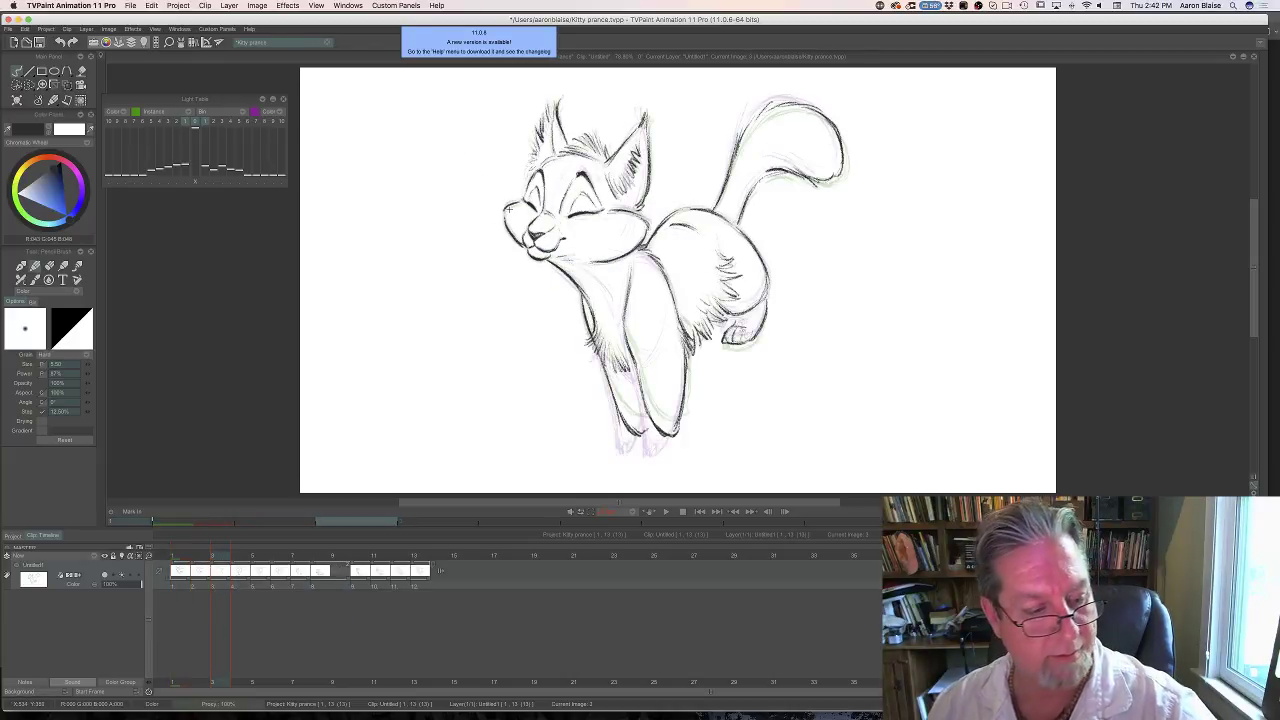
left_click(177, 123)
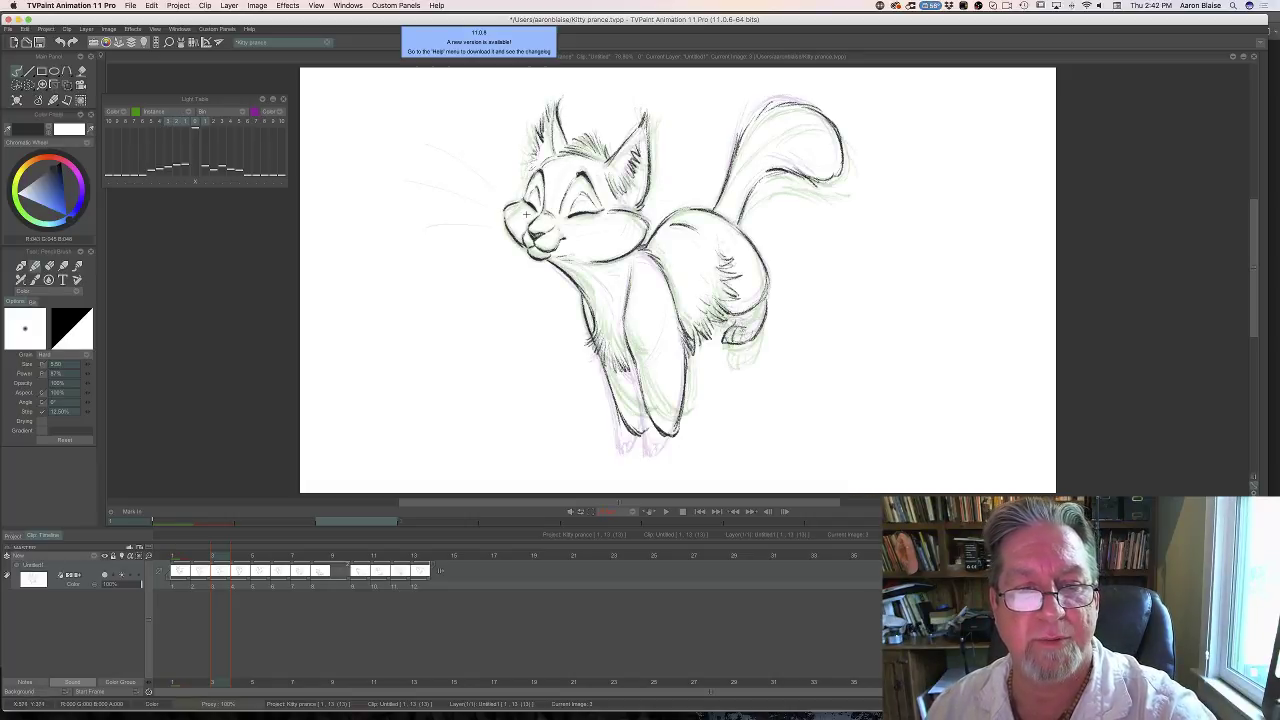
left_click_drag(515, 198, 463, 133)
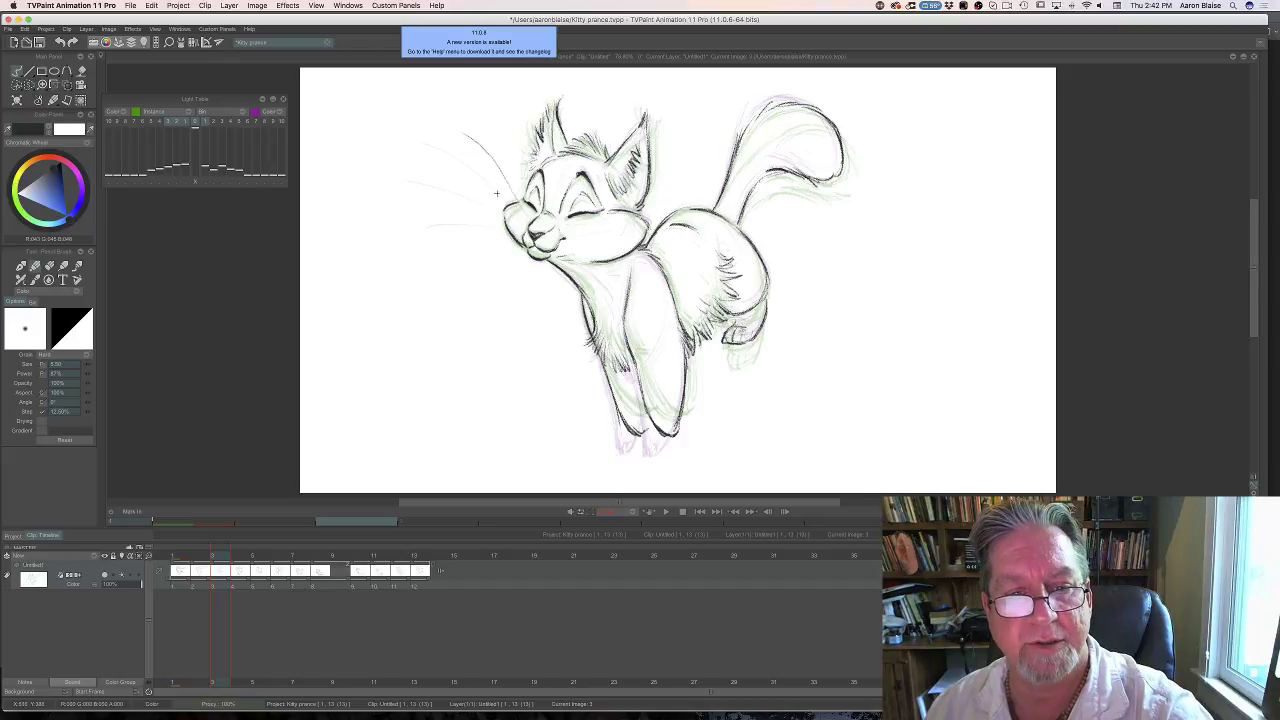
left_click_drag(503, 207, 427, 147)
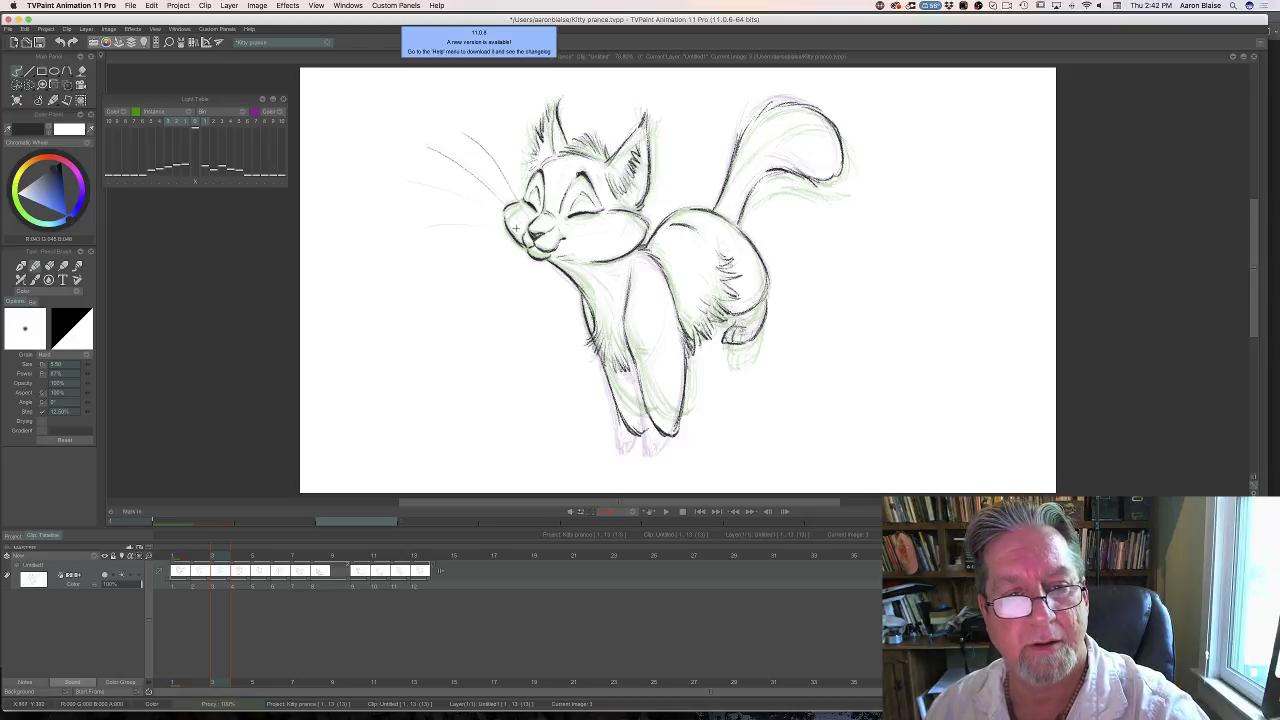
left_click_drag(499, 210, 409, 182)
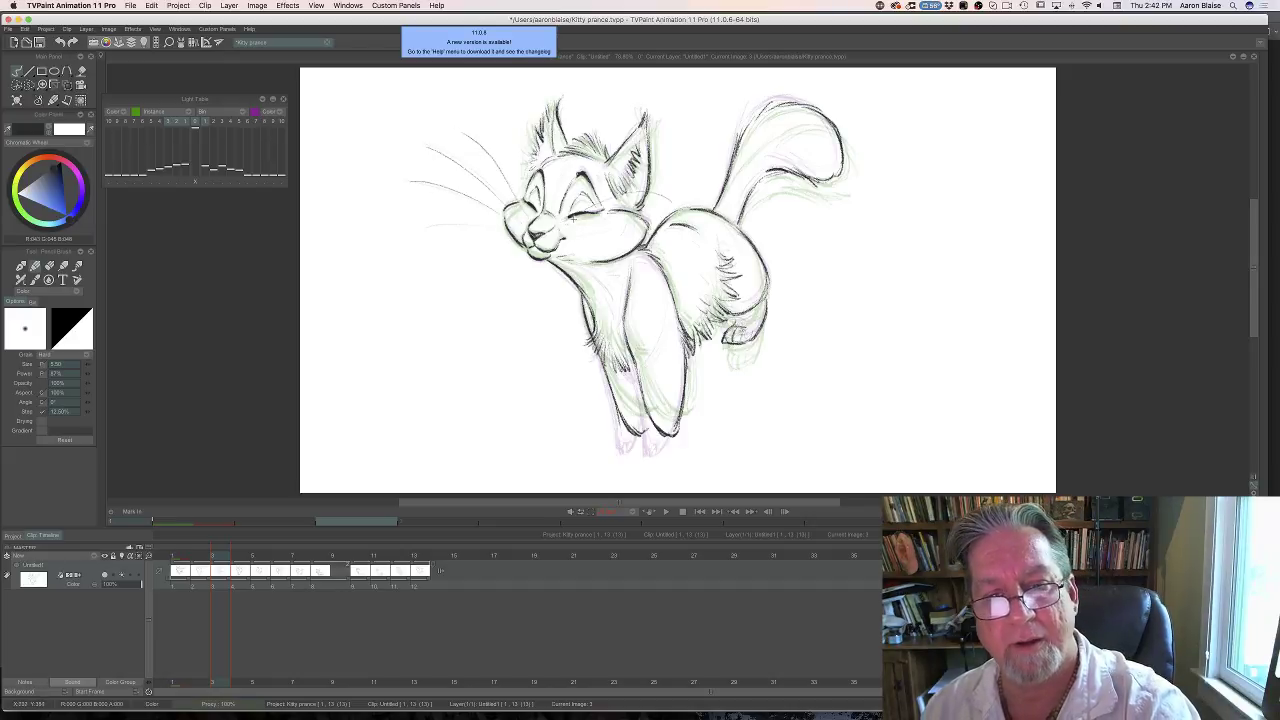
left_click_drag(572, 218, 676, 212)
left_click_drag(582, 232, 648, 250)
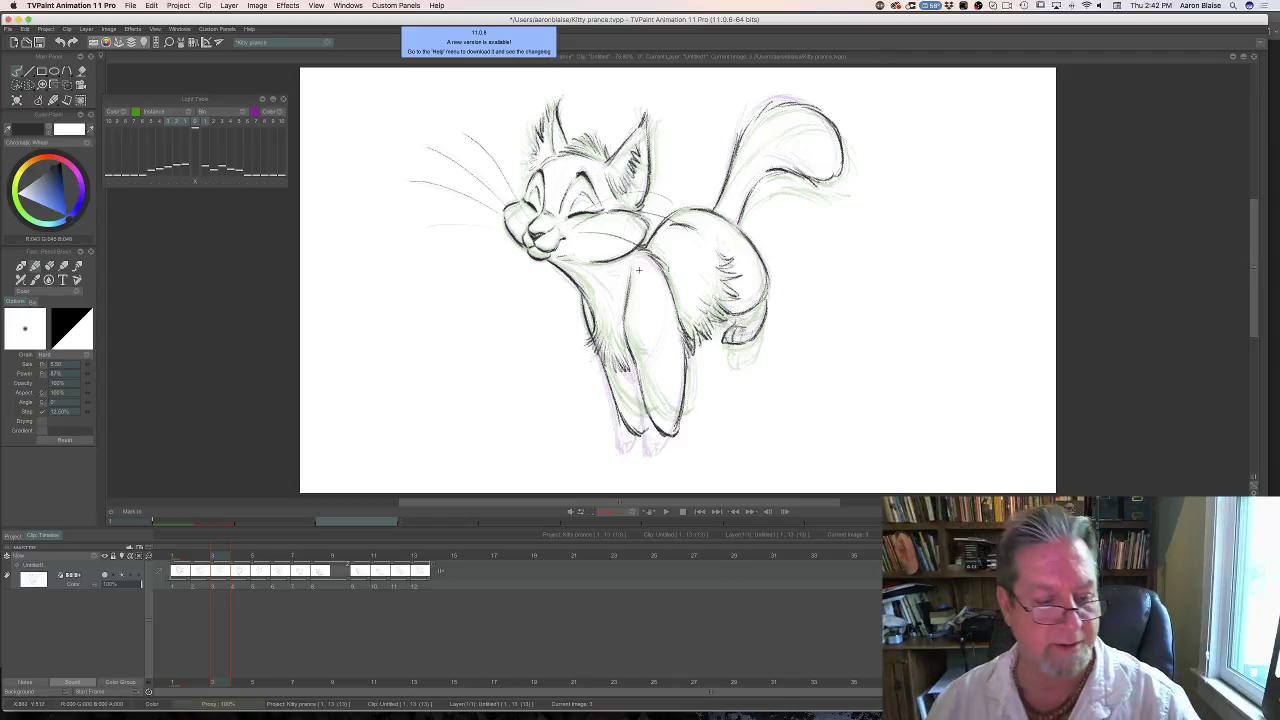
Draw the kitten's whiskers on frame 2, fanning out from the muzzle and across the near cheek.
left_click_drag(213, 553, 195, 556)
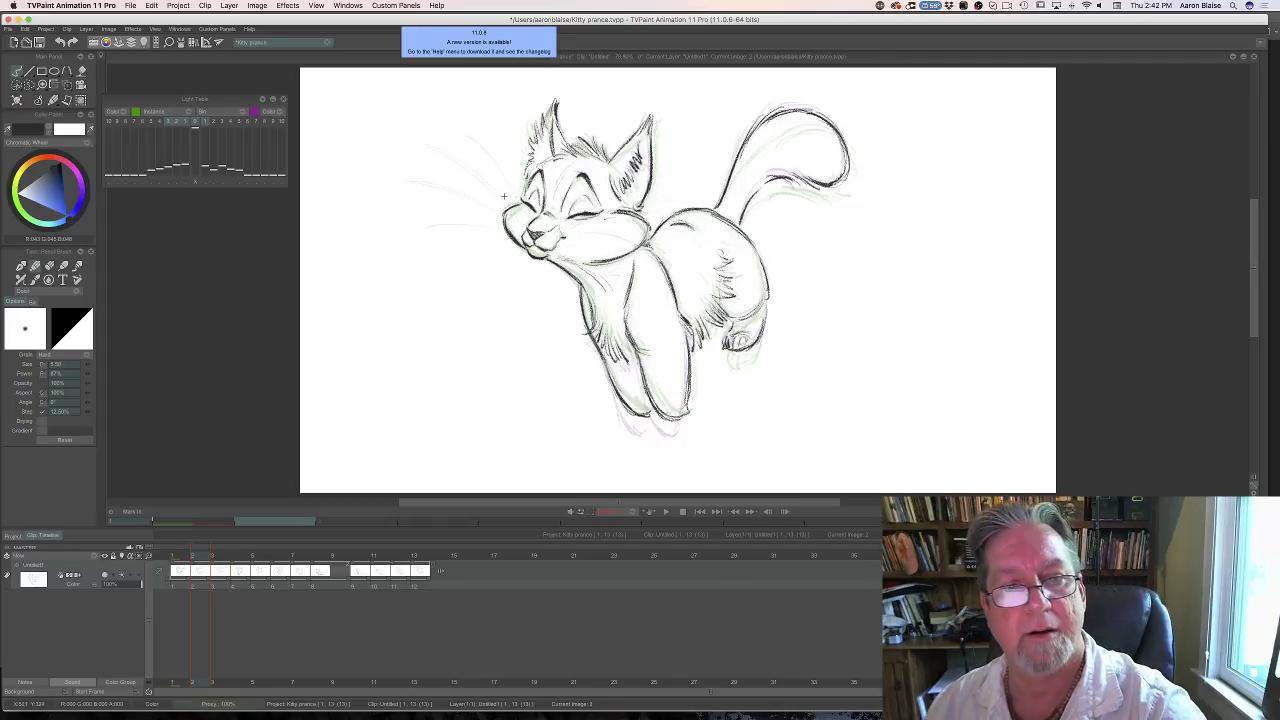
mouse_move(510, 200)
left_mouse_down()
mouse_move(450, 150)
mouse_move(518, 220)
mouse_move(413, 173)
left_mouse_up()
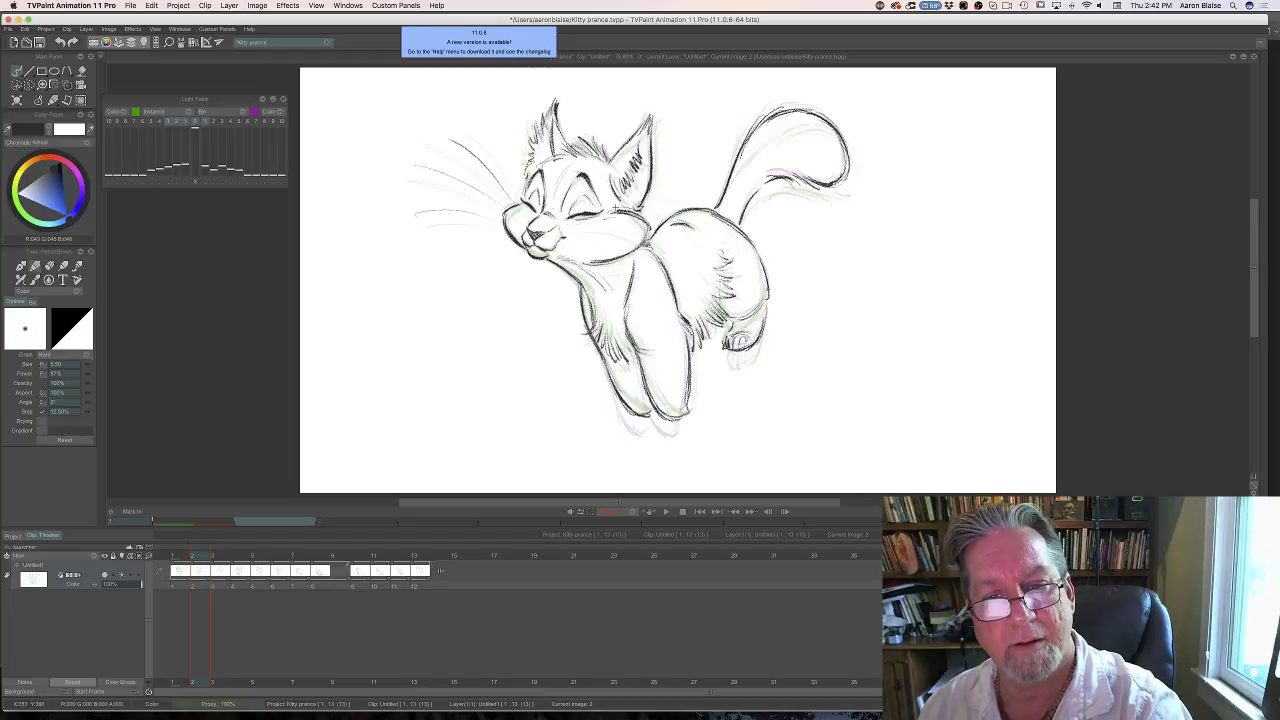
left_click_drag(615, 208, 670, 213)
left_click_drag(580, 225, 645, 236)
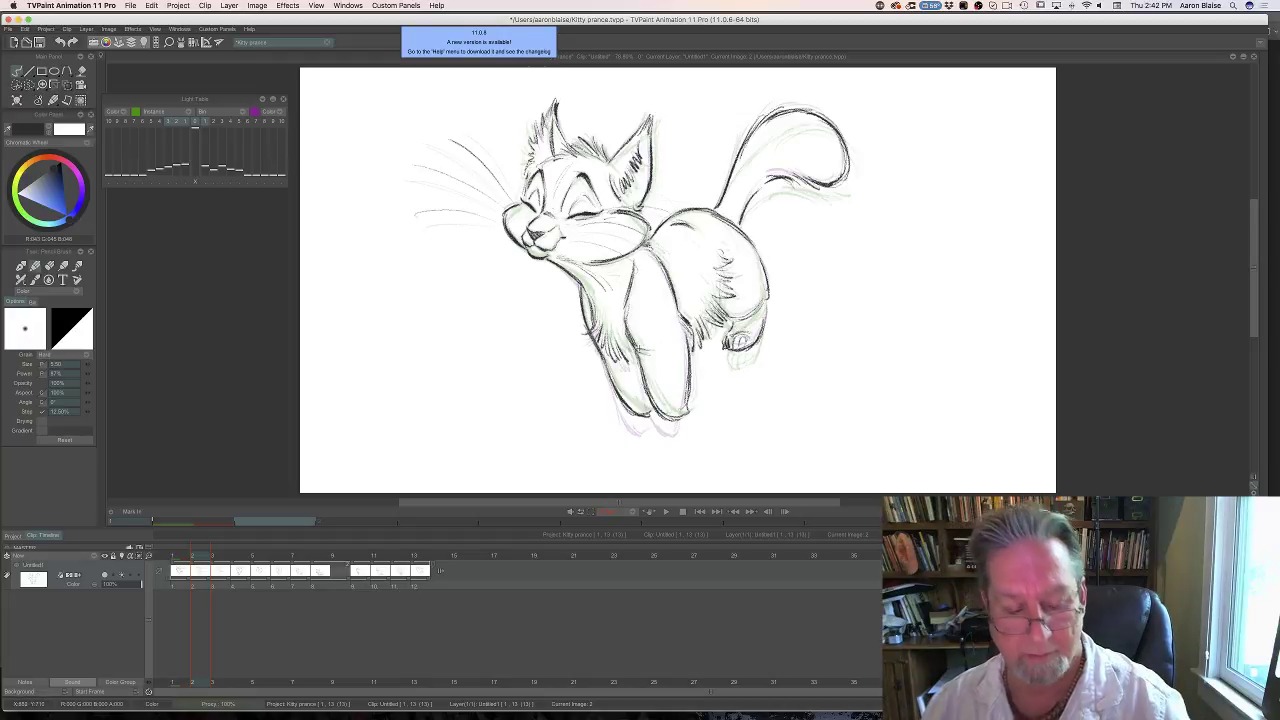
Draw steeply upswept whiskers on frame 5, beside the muzzle and over the near cheek.
mouse_move(201, 552)
left_mouse_down()
mouse_move(175, 555)
mouse_move(260, 570)
left_mouse_up()
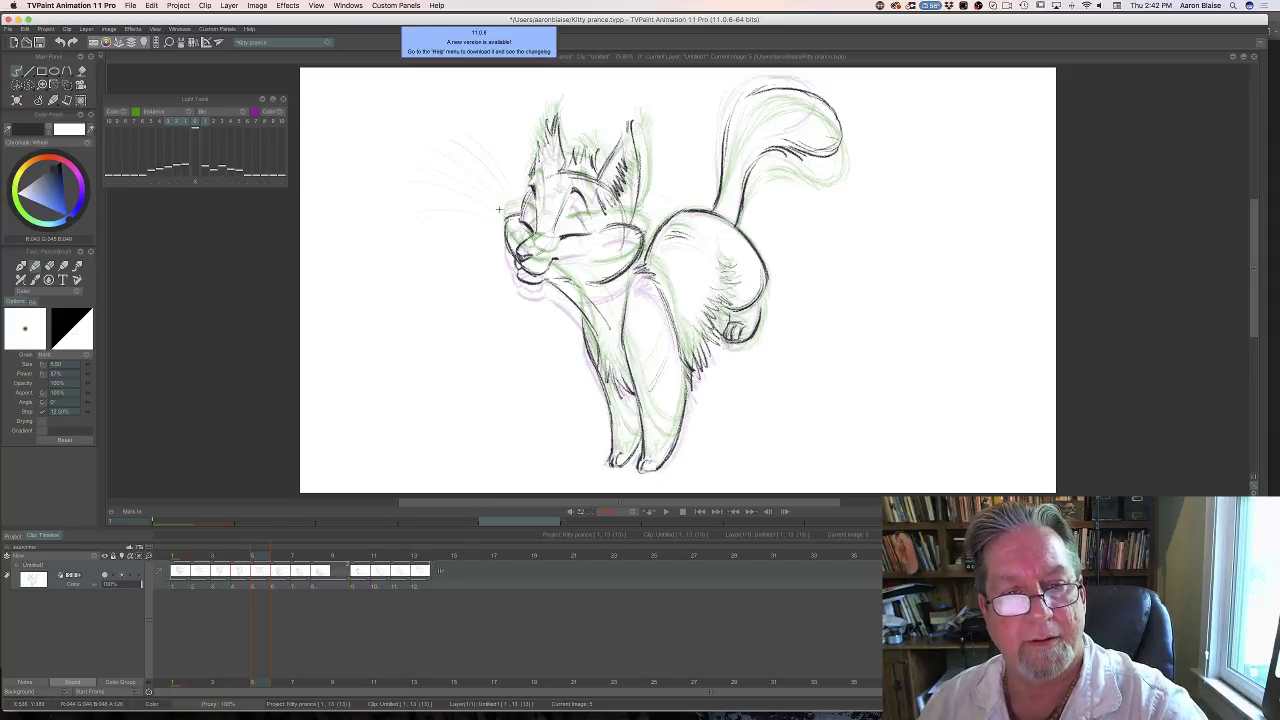
left_click_drag(507, 214, 471, 155)
left_click_drag(510, 252, 464, 184)
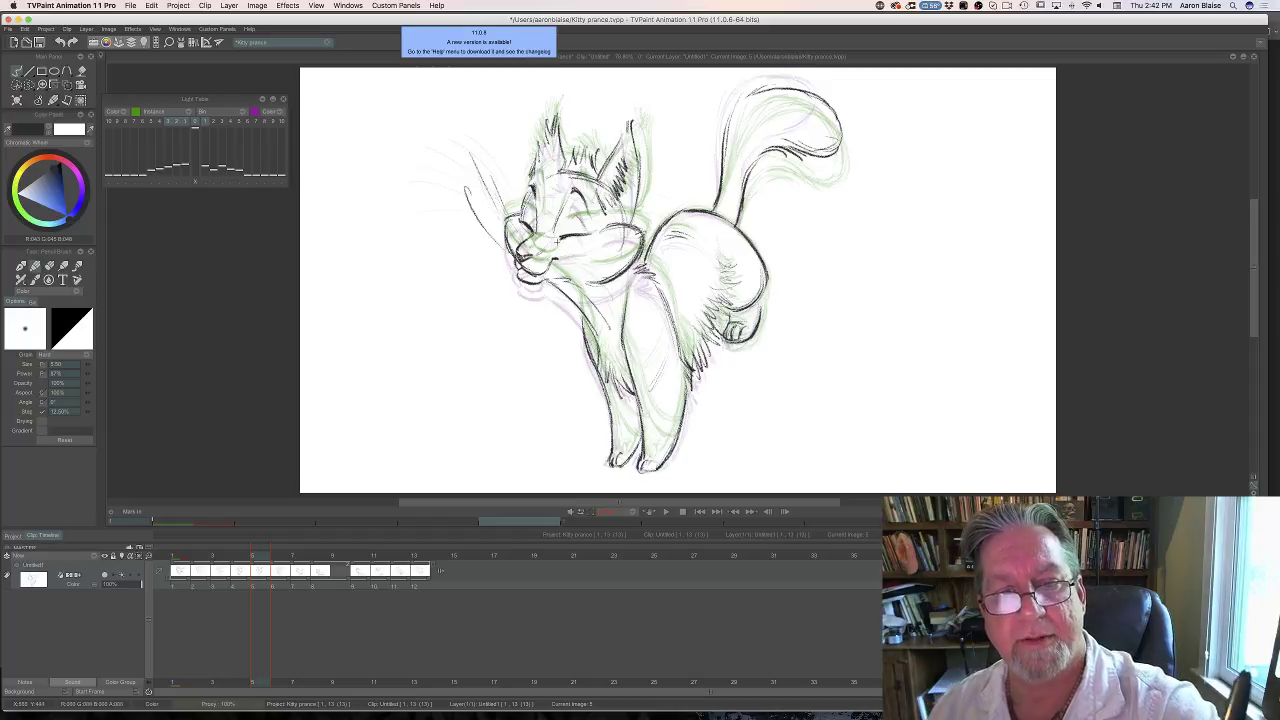
left_click_drag(614, 228, 562, 260)
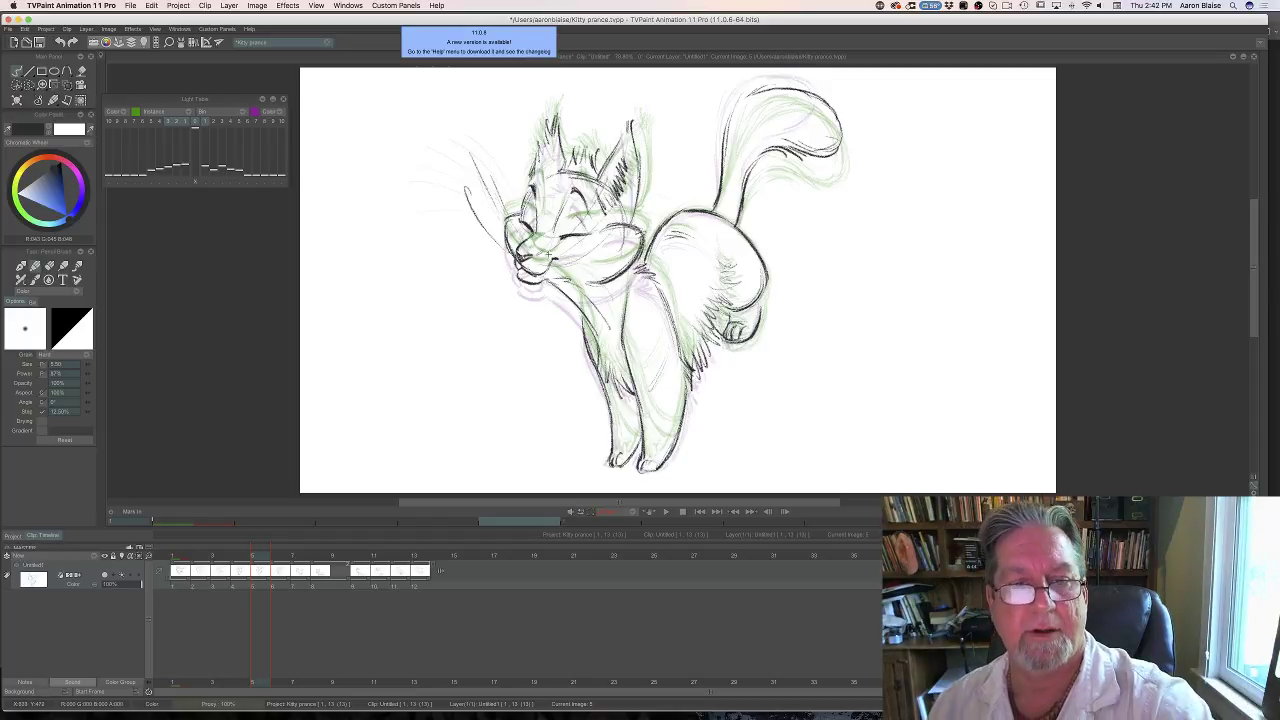
key("e")
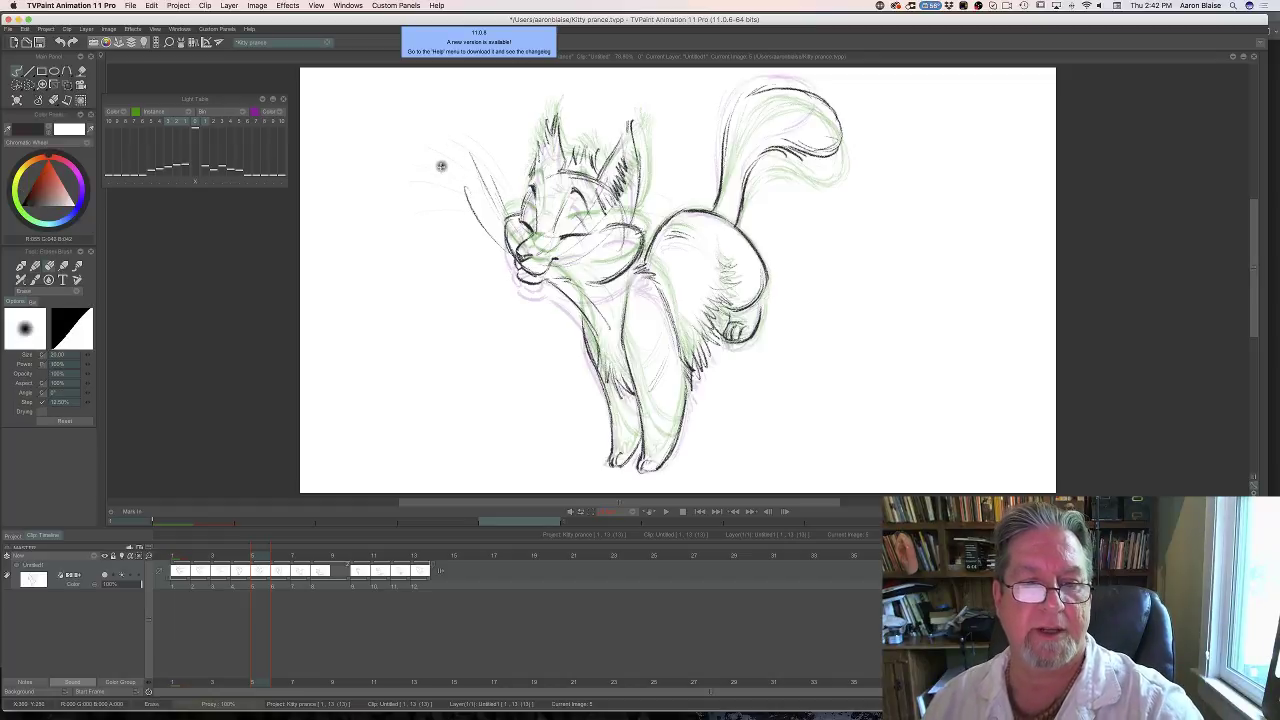
key("e")
Draw the inbetween whiskers on frame 4, three beside the muzzle and two across the near cheek.
left_click(244, 557)
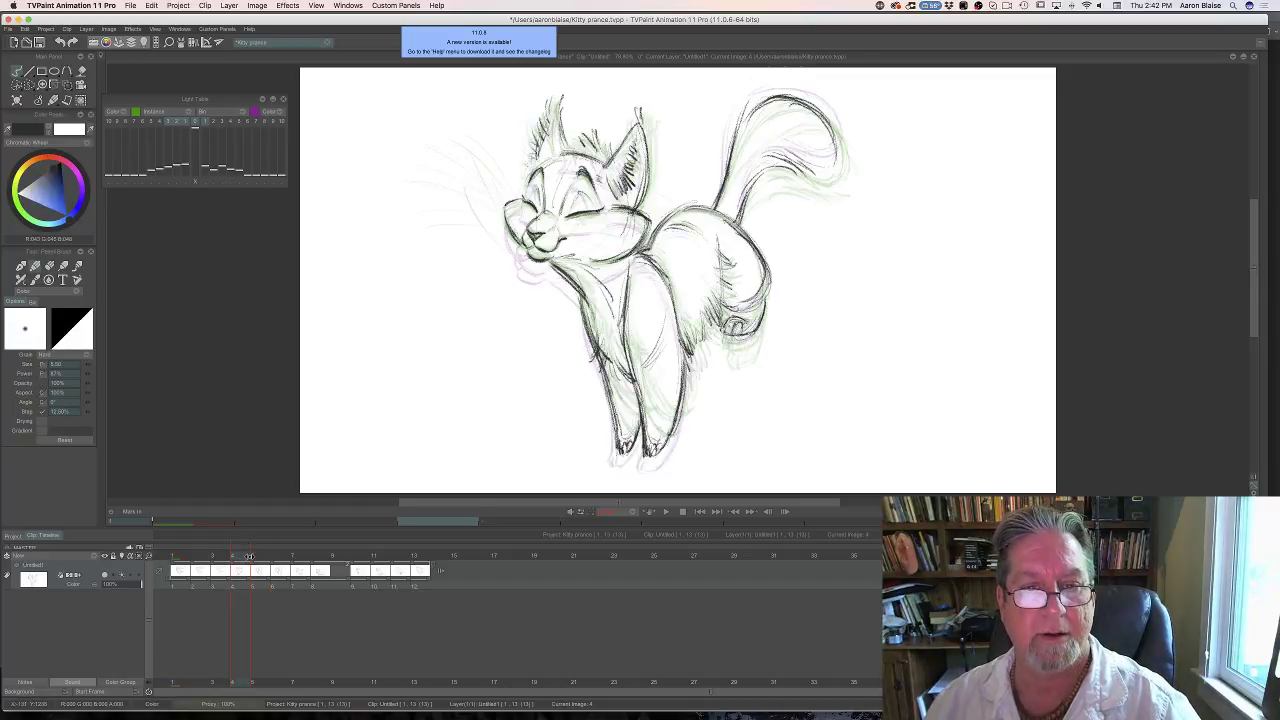
left_click_drag(510, 200, 467, 147)
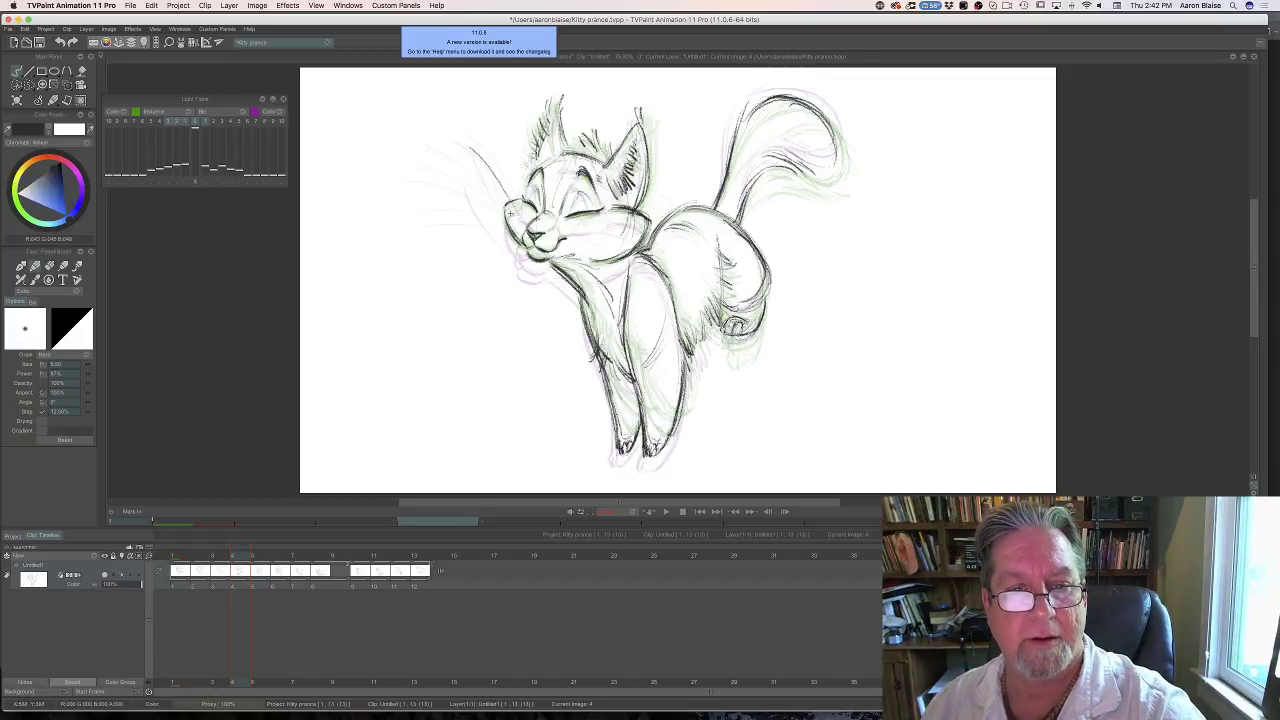
left_click_drag(508, 212, 445, 150)
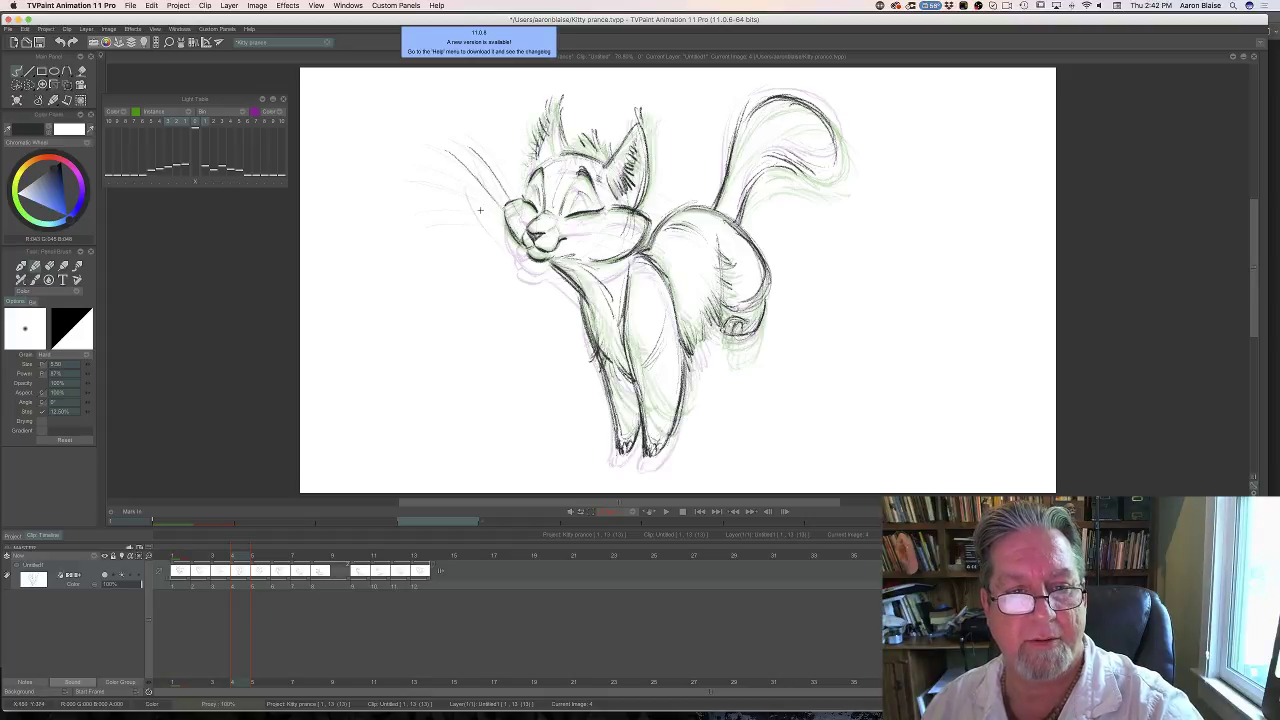
left_click_drag(500, 222, 424, 182)
left_click_drag(578, 210, 631, 187)
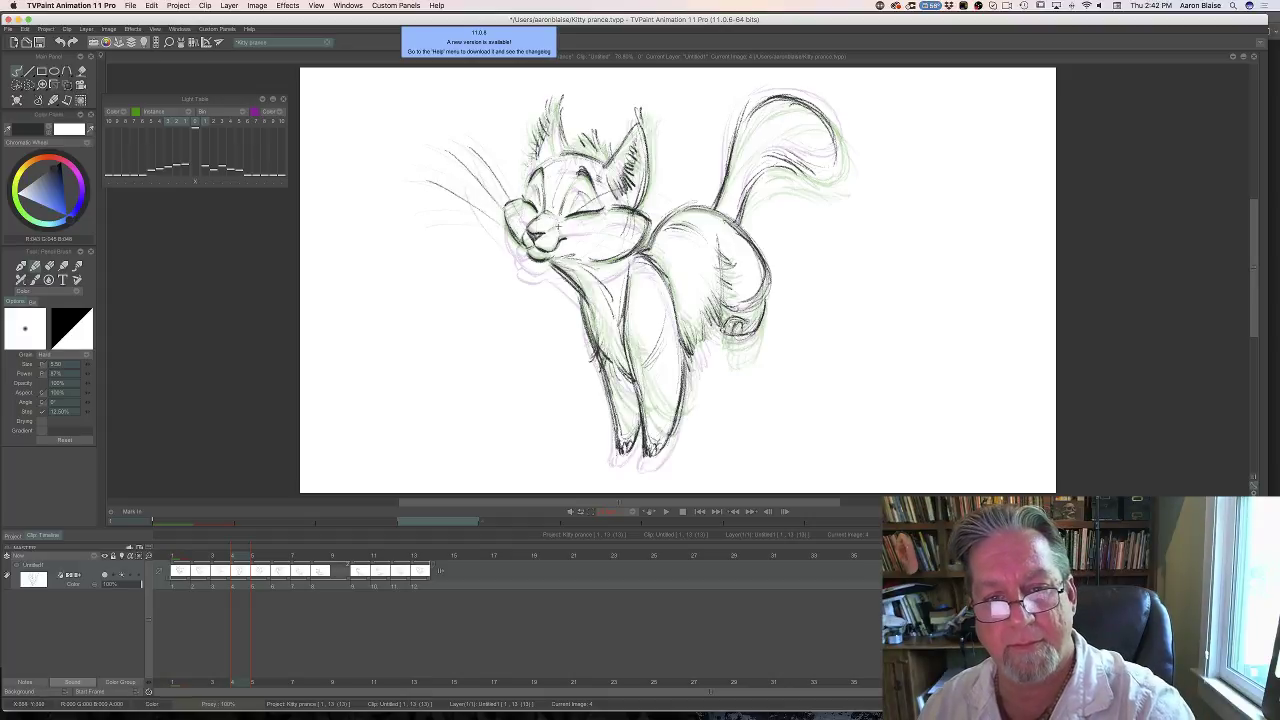
left_click_drag(572, 231, 645, 219)
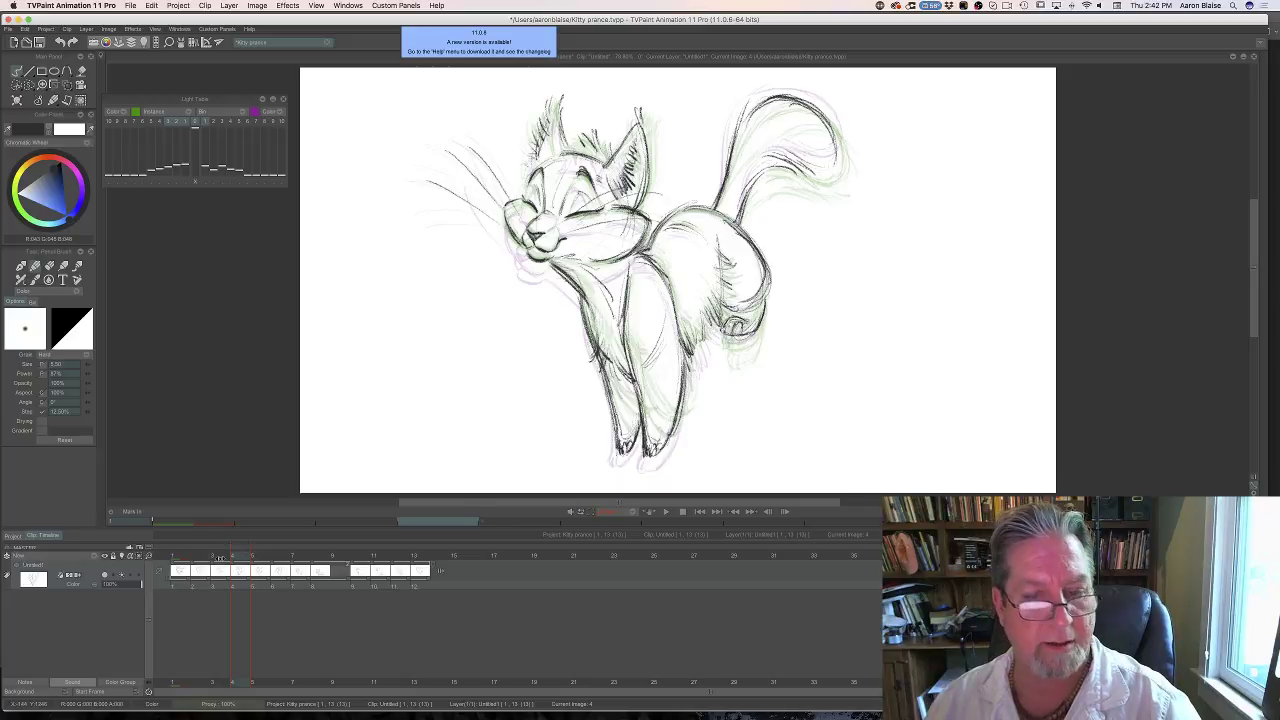
Draw upward-trailing whiskers on frame 7, curving from the muzzle and over the near cheek.
mouse_move(220, 558)
left_mouse_down()
mouse_move(240, 557)
mouse_move(181, 556)
mouse_move(262, 562)
mouse_move(157, 571)
mouse_move(295, 577)
left_mouse_up()
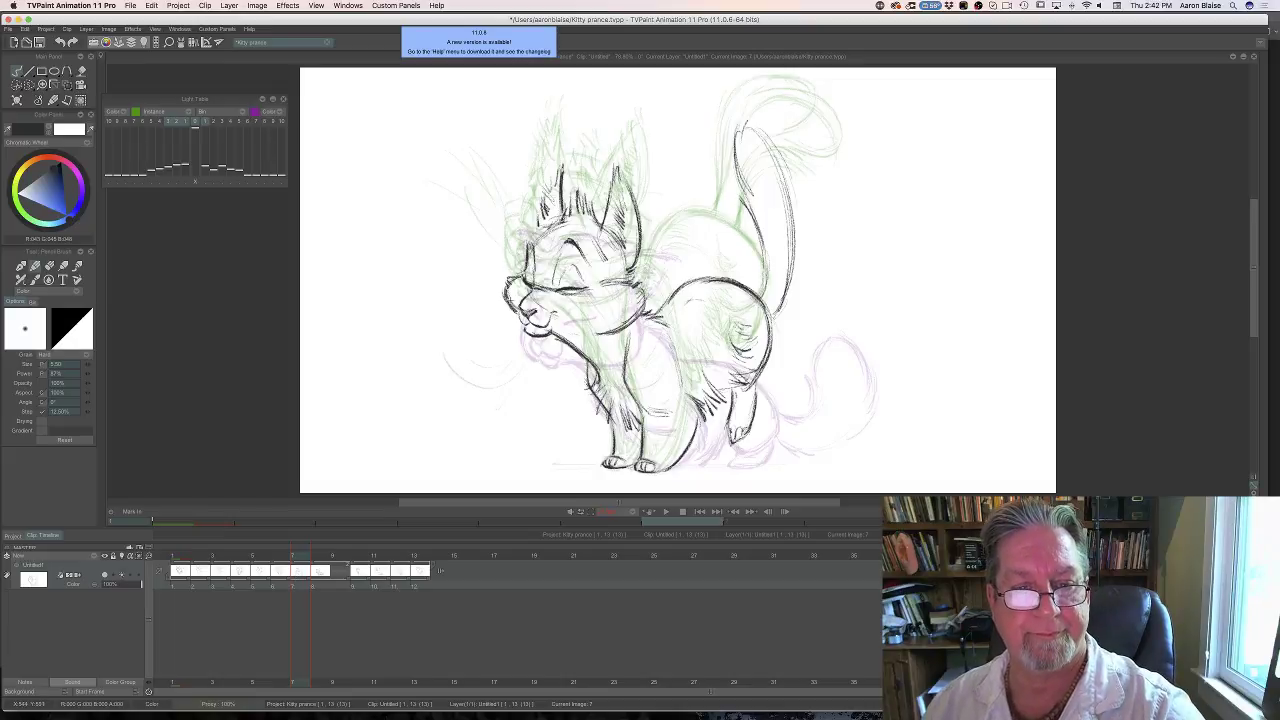
mouse_move(508, 226)
left_mouse_down()
mouse_move(480, 288)
mouse_move(446, 260)
left_mouse_up()
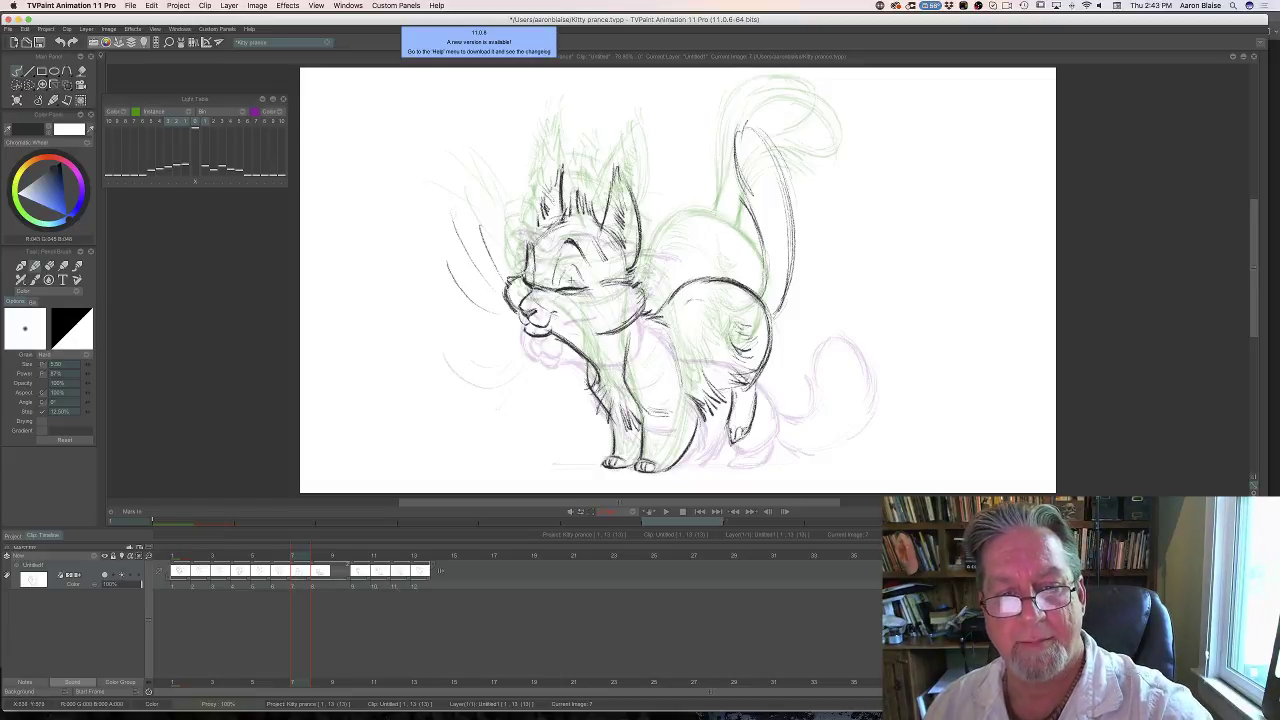
left_click_drag(571, 281, 594, 229)
mouse_move(550, 312)
left_mouse_down()
mouse_move(609, 254)
mouse_move(619, 278)
left_mouse_up()
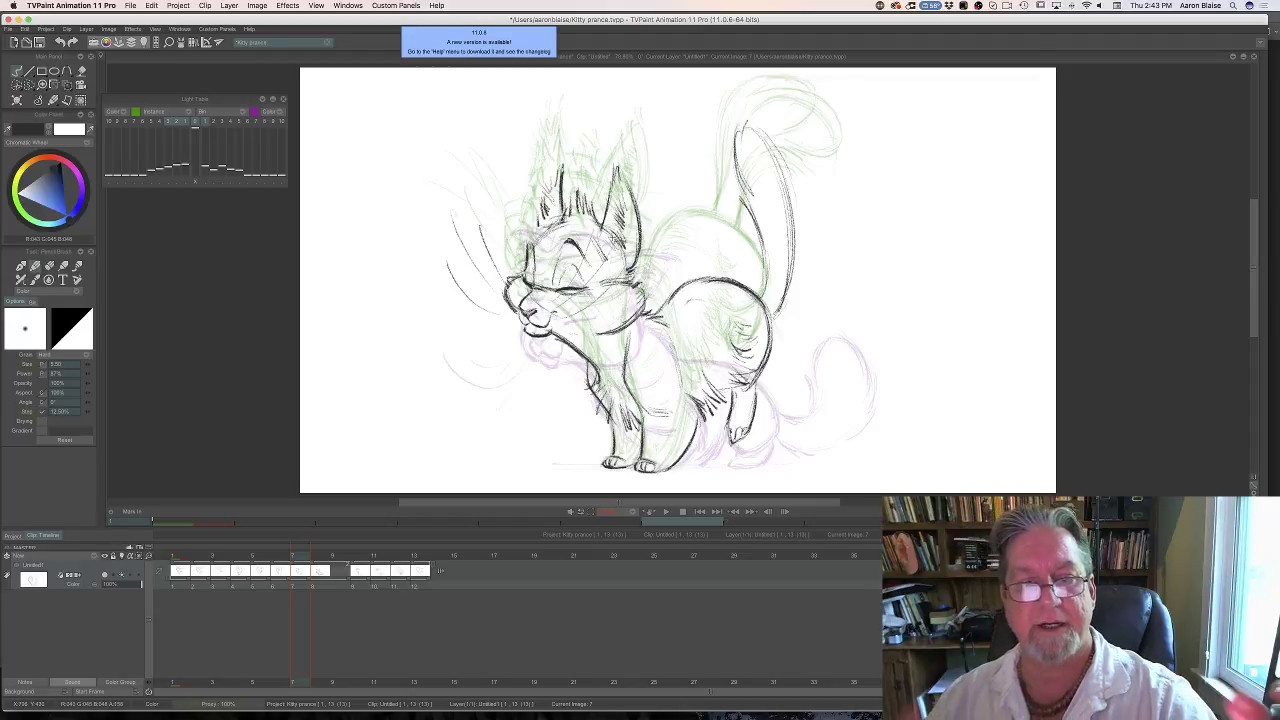
Draw the inbetween whiskers on frame 6 on both sides of the face, between the positions on frames 5 and 7.
left_click_drag(296, 556, 283, 549)
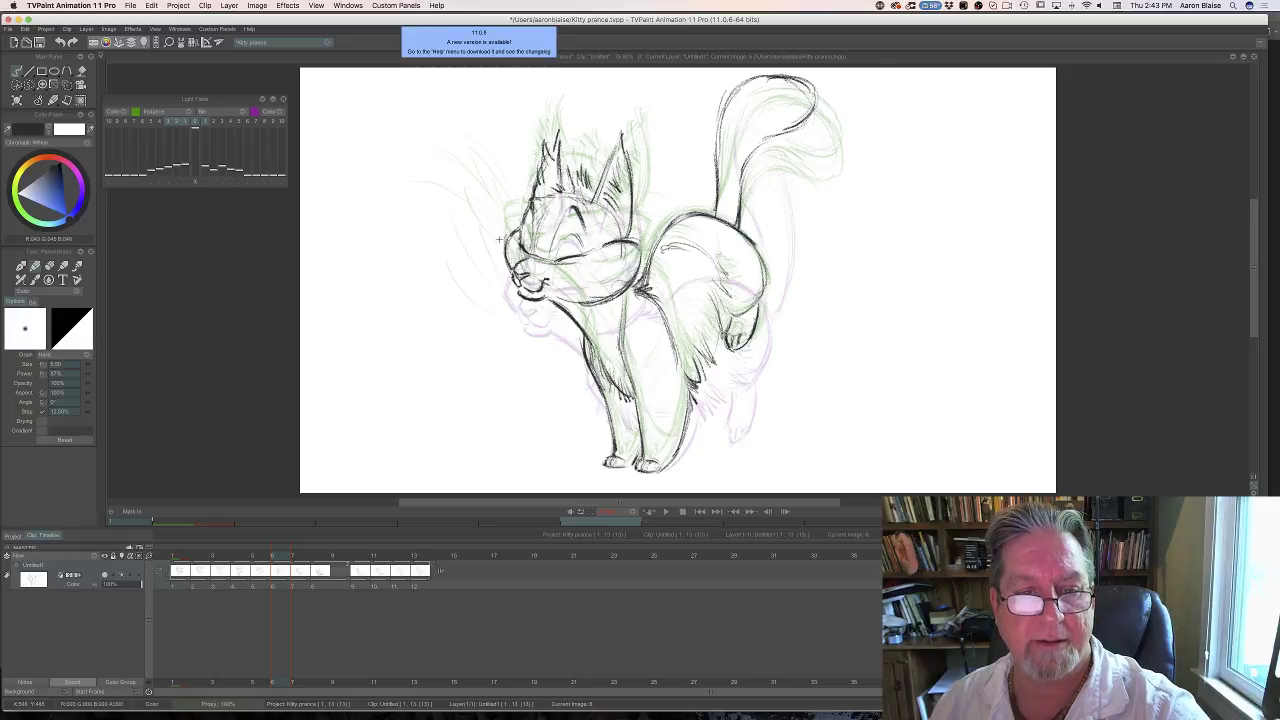
mouse_move(478, 188)
left_mouse_down()
mouse_move(486, 205)
mouse_move(458, 268)
left_mouse_up()
left_click_drag(498, 228, 456, 278)
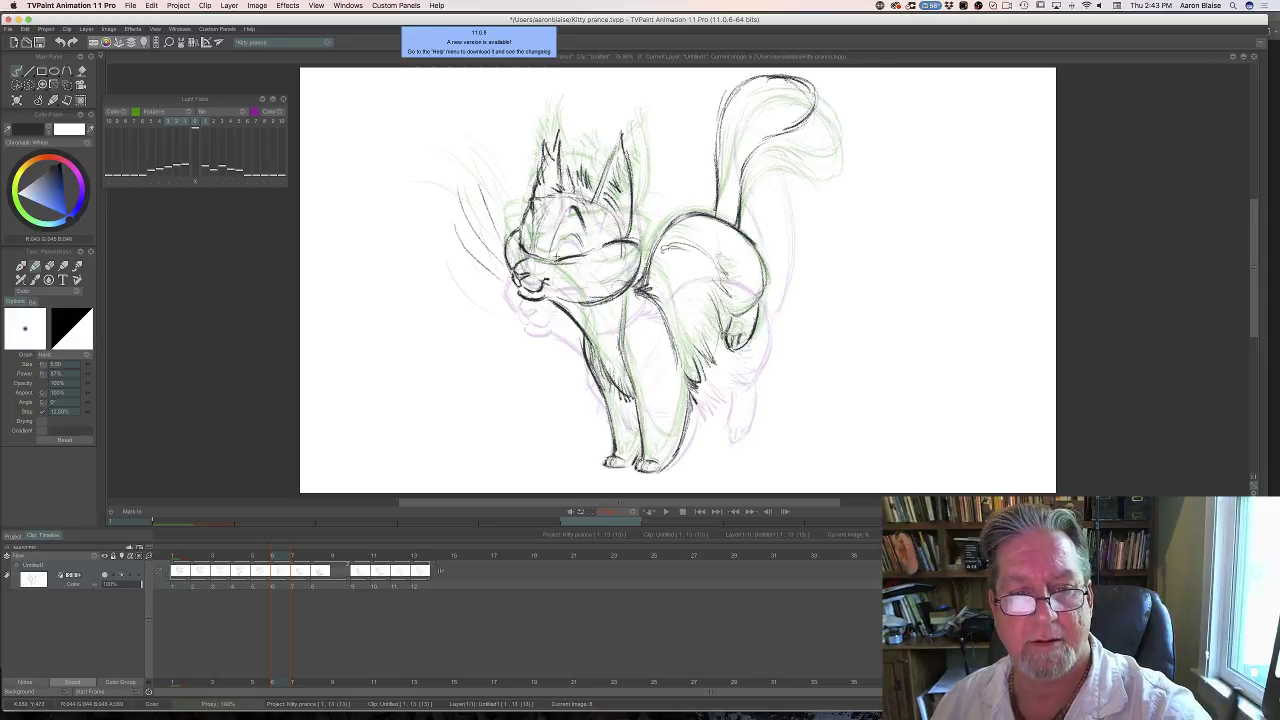
mouse_move(590, 204)
left_mouse_down()
mouse_move(556, 262)
mouse_move(607, 232)
left_mouse_up()
left_click_drag(558, 286, 610, 257)
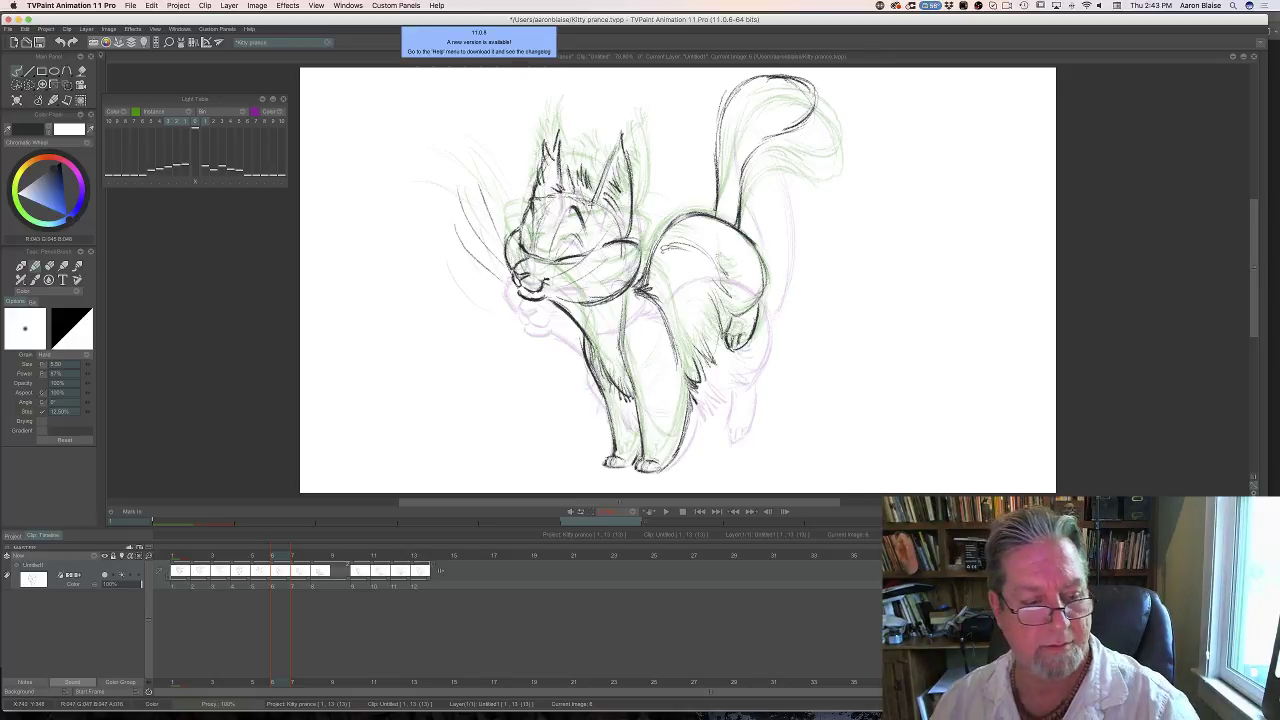
Draw downward-trailing whiskers on frame 10, hanging below the muzzle and chin of the sitting kitten.
mouse_move(280, 559)
left_mouse_down()
mouse_move(338, 557)
mouse_move(187, 572)
mouse_move(353, 580)
left_mouse_up()
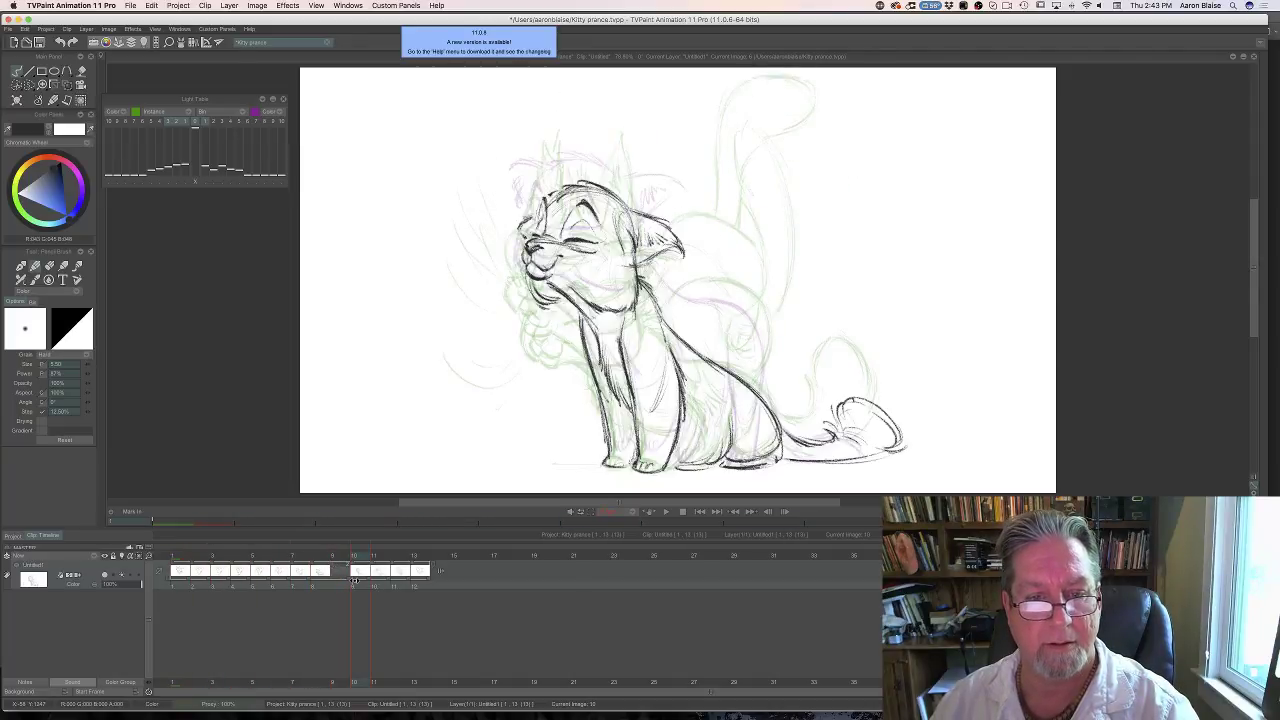
left_click_drag(553, 290, 559, 378)
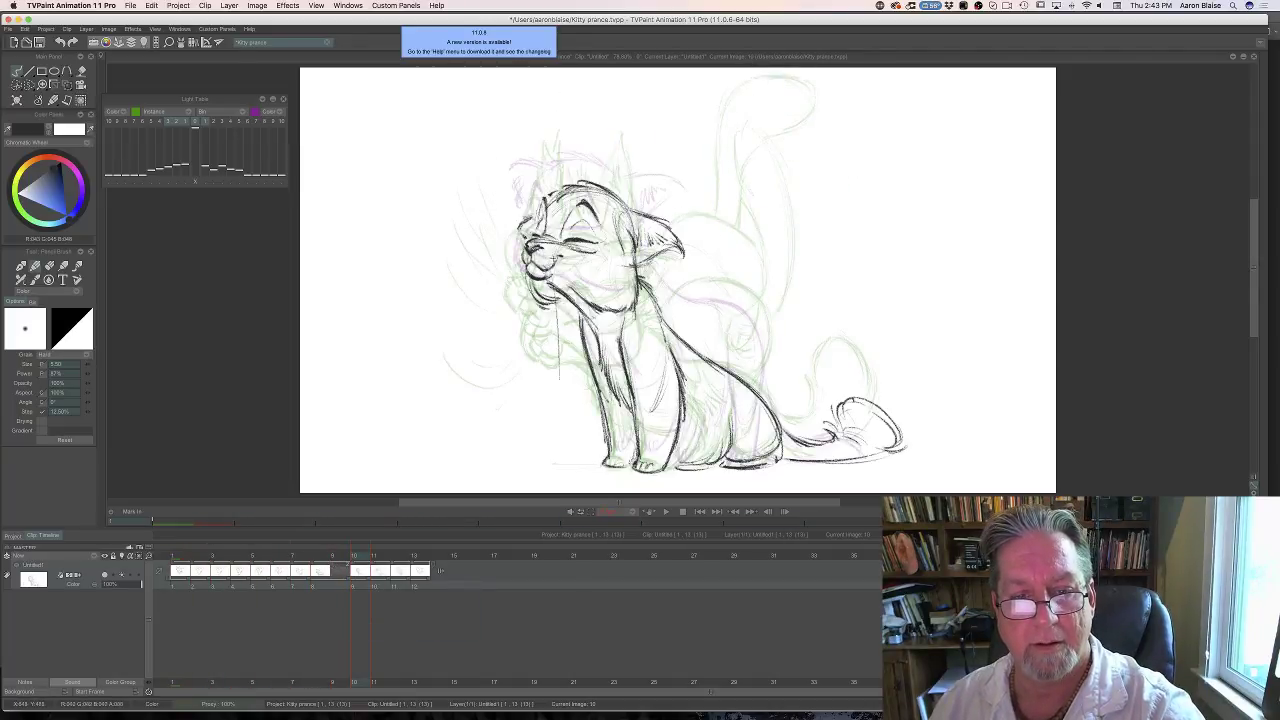
left_click_drag(569, 318, 572, 370)
mouse_move(526, 270)
left_mouse_down()
mouse_move(514, 392)
mouse_move(484, 346)
left_mouse_up()
Draw whiskers on frame 12, sweeping outward and down from the muzzle and across the near cheek.
left_click(380, 560)
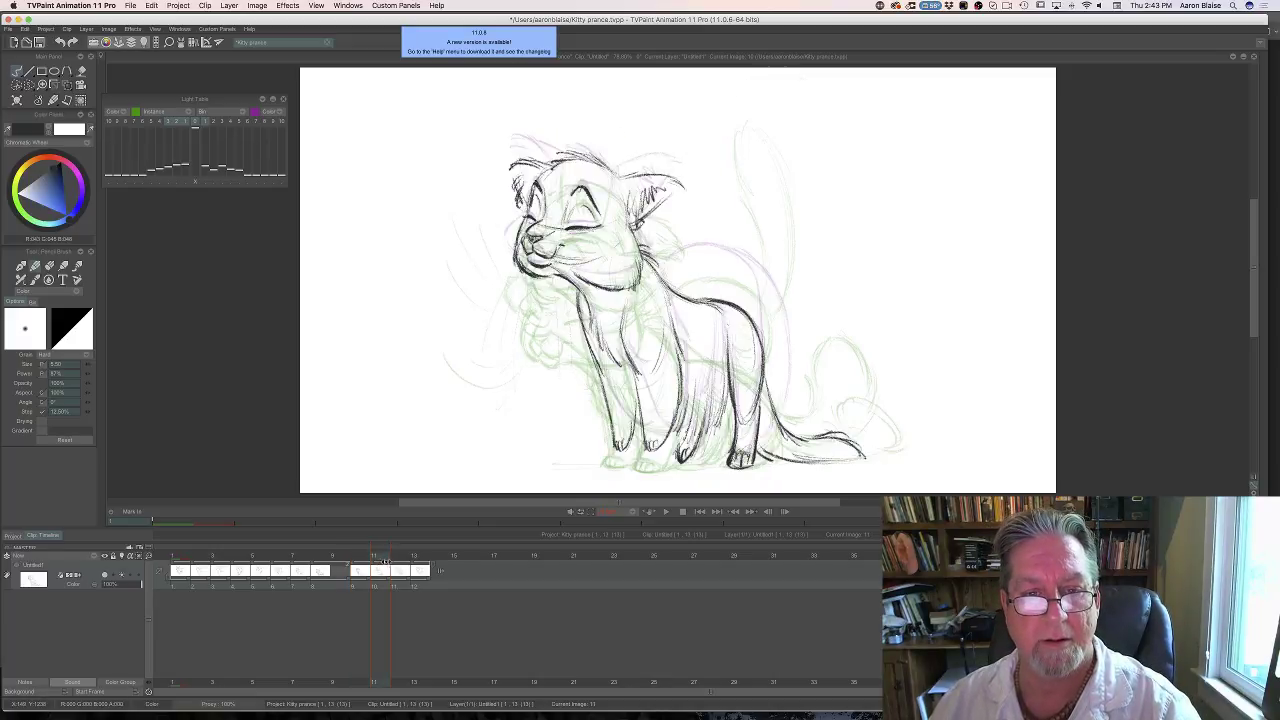
left_click(393, 560)
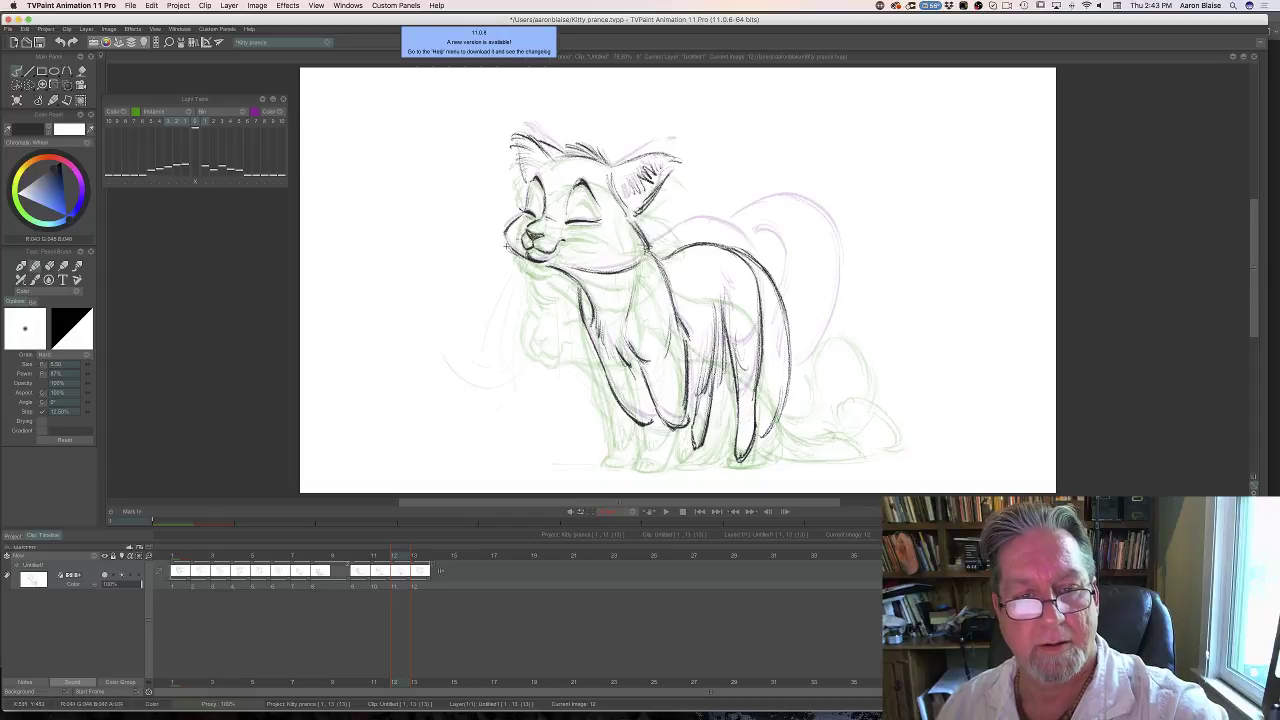
mouse_move(510, 243)
left_mouse_down()
mouse_move(444, 276)
mouse_move(462, 278)
mouse_move(430, 314)
left_mouse_up()
left_click_drag(510, 266, 458, 323)
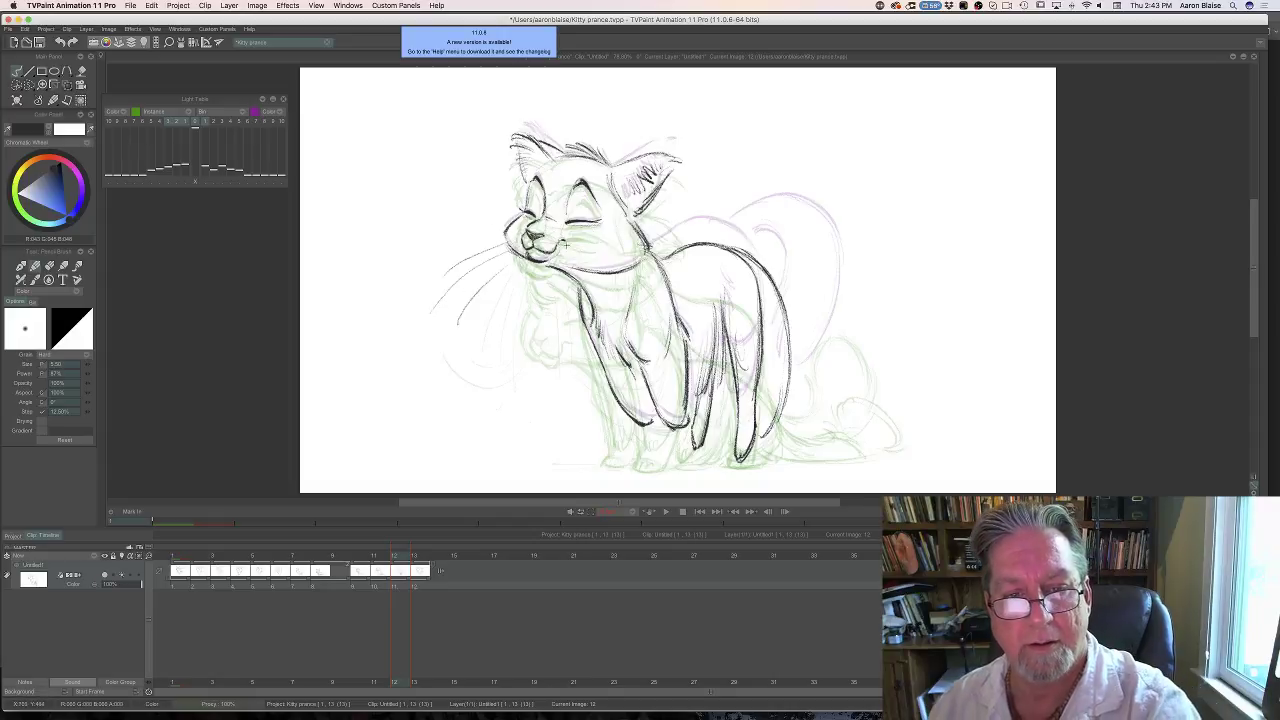
left_click_drag(565, 243, 646, 293)
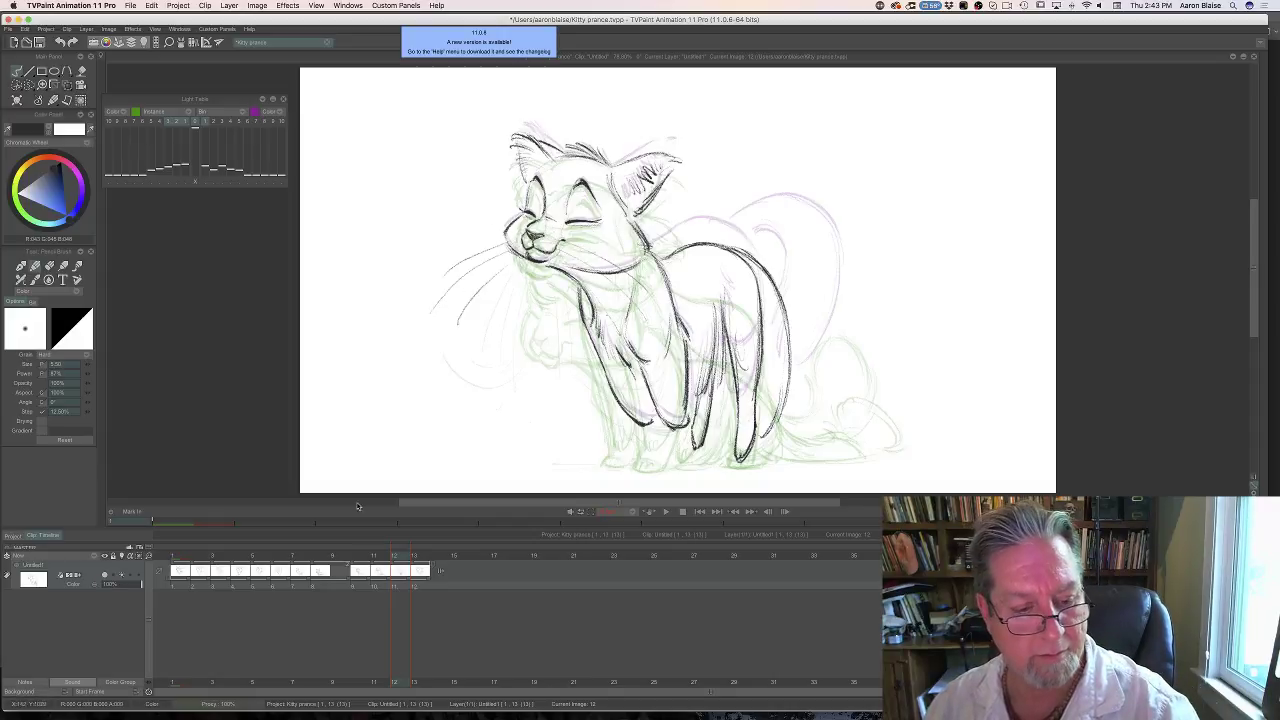
Draw the inbetween whiskers on frame 11 on both sides of the face, between the positions on frames 10 and 12.
left_click(376, 557)
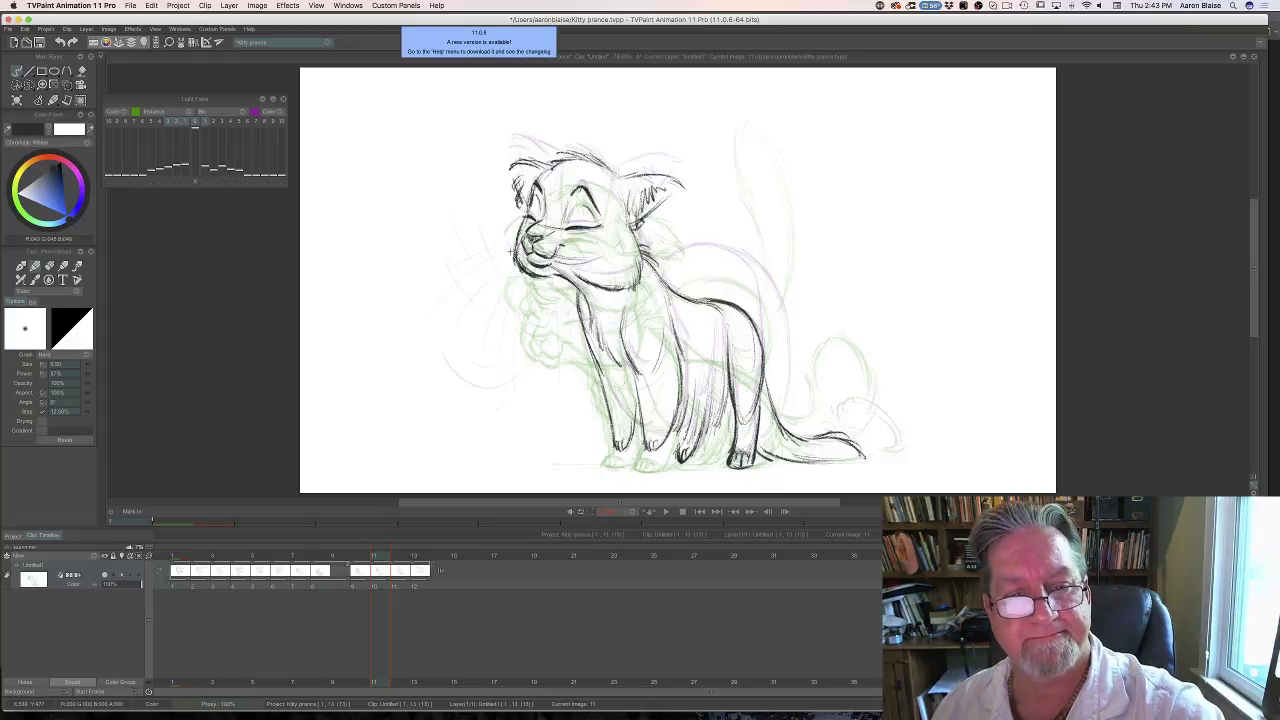
mouse_move(490, 263)
left_mouse_down()
mouse_move(446, 306)
mouse_move(484, 345)
left_mouse_up()
mouse_move(564, 251)
left_mouse_down()
mouse_move(620, 319)
mouse_move(589, 355)
left_mouse_up()
Draw whiskers on frame 13, three fanning out almost horizontally beside the muzzle and more across the near cheek.
mouse_move(379, 555)
left_mouse_down()
mouse_move(226, 567)
mouse_move(420, 569)
mouse_move(162, 571)
mouse_move(417, 575)
left_mouse_up()
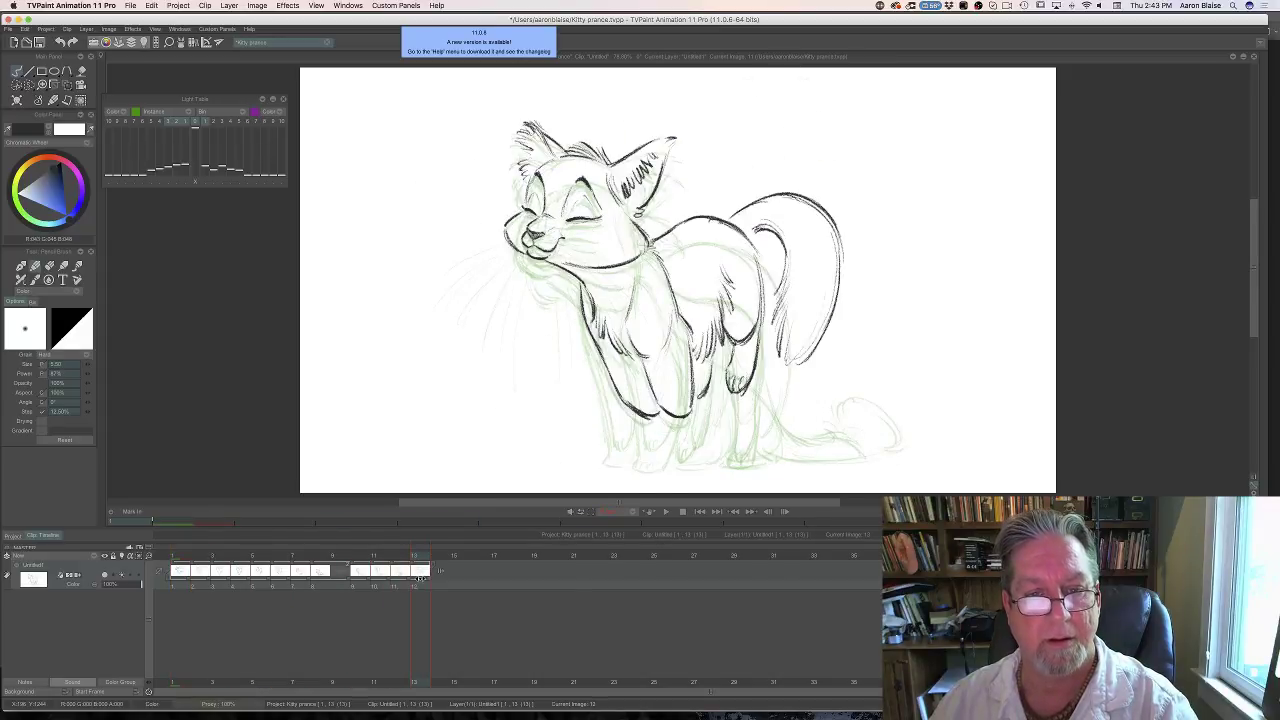
left_click_drag(500, 226, 433, 214)
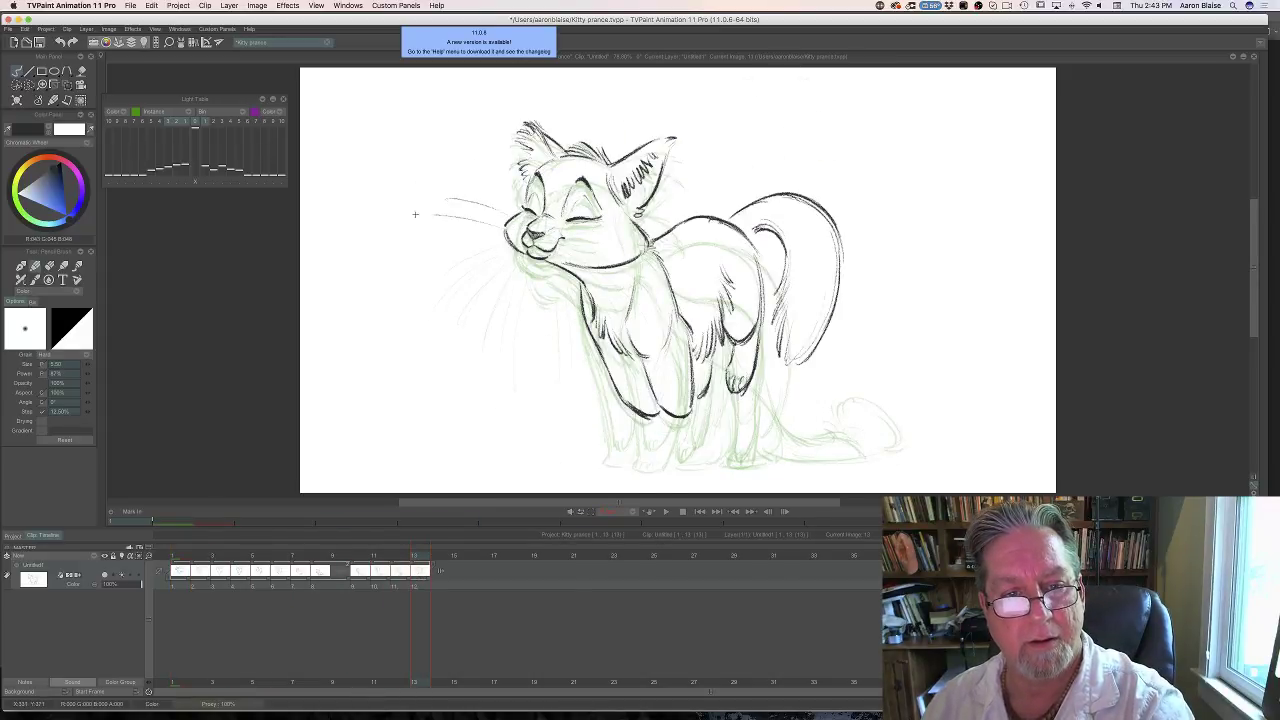
left_click_drag(502, 237, 414, 253)
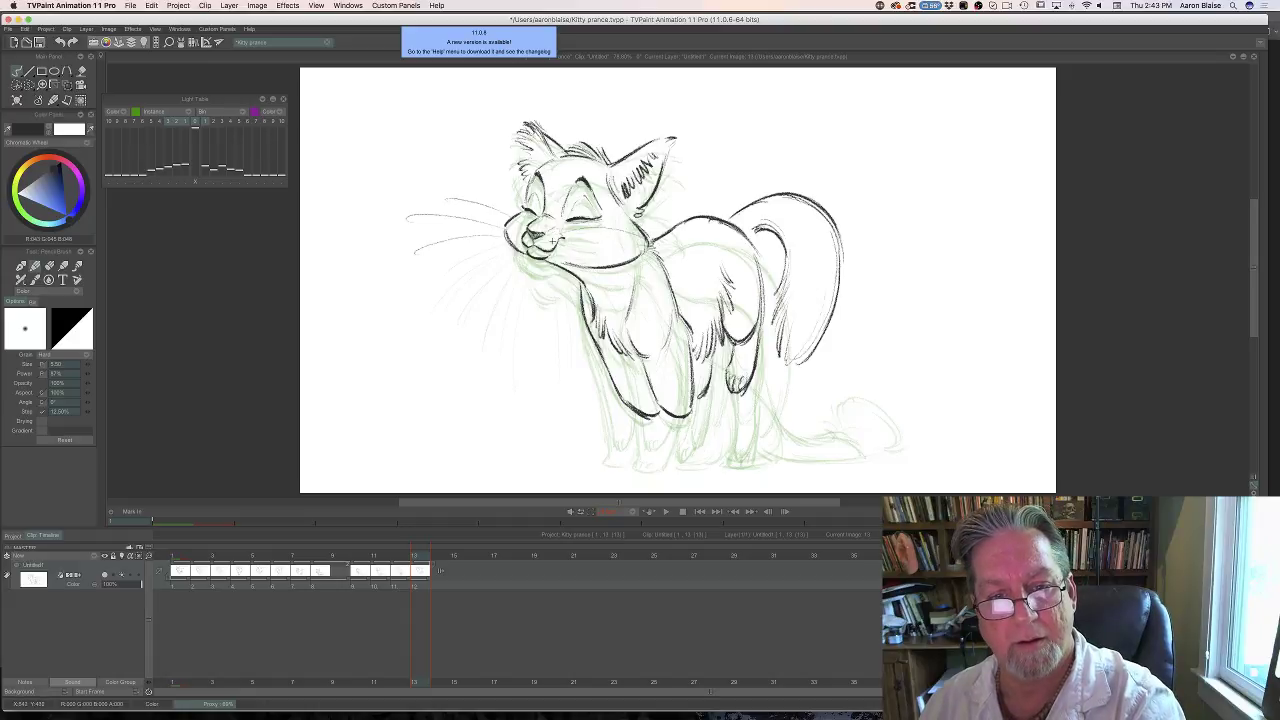
left_click_drag(566, 254, 640, 290)
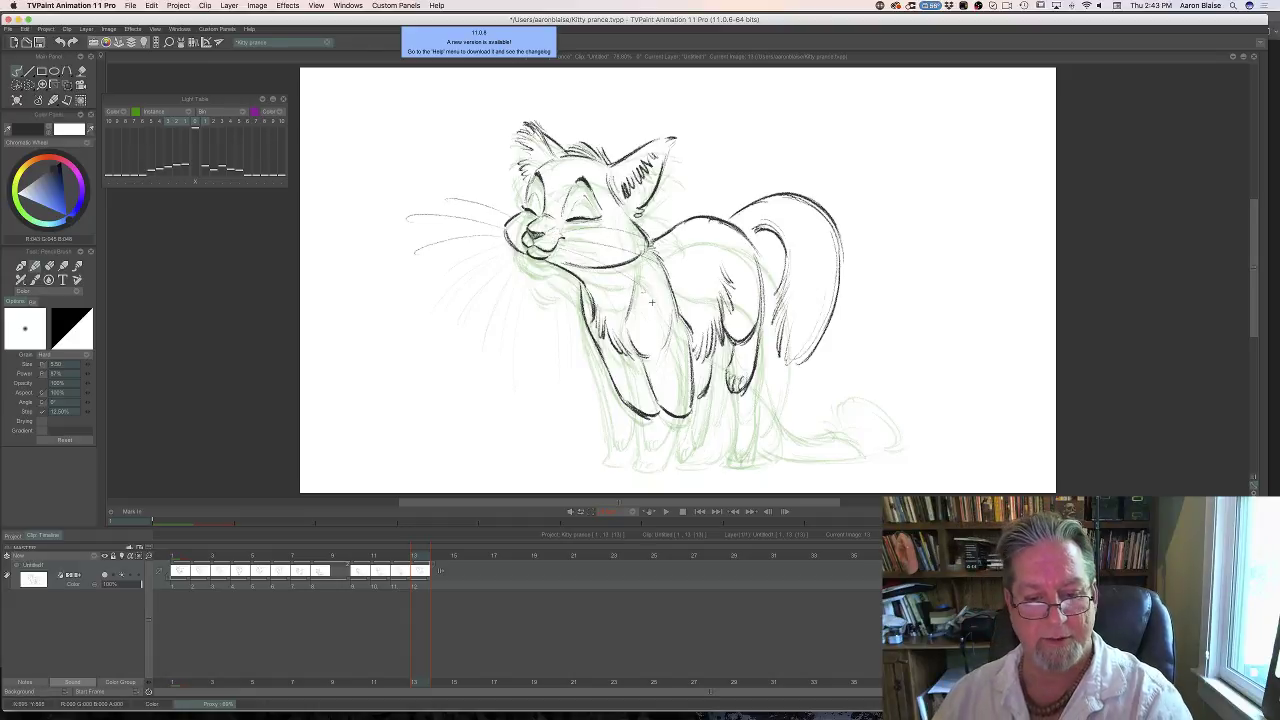
Play back the kitten cycle enlarged to check the whisker movement.
left_click(652, 514)
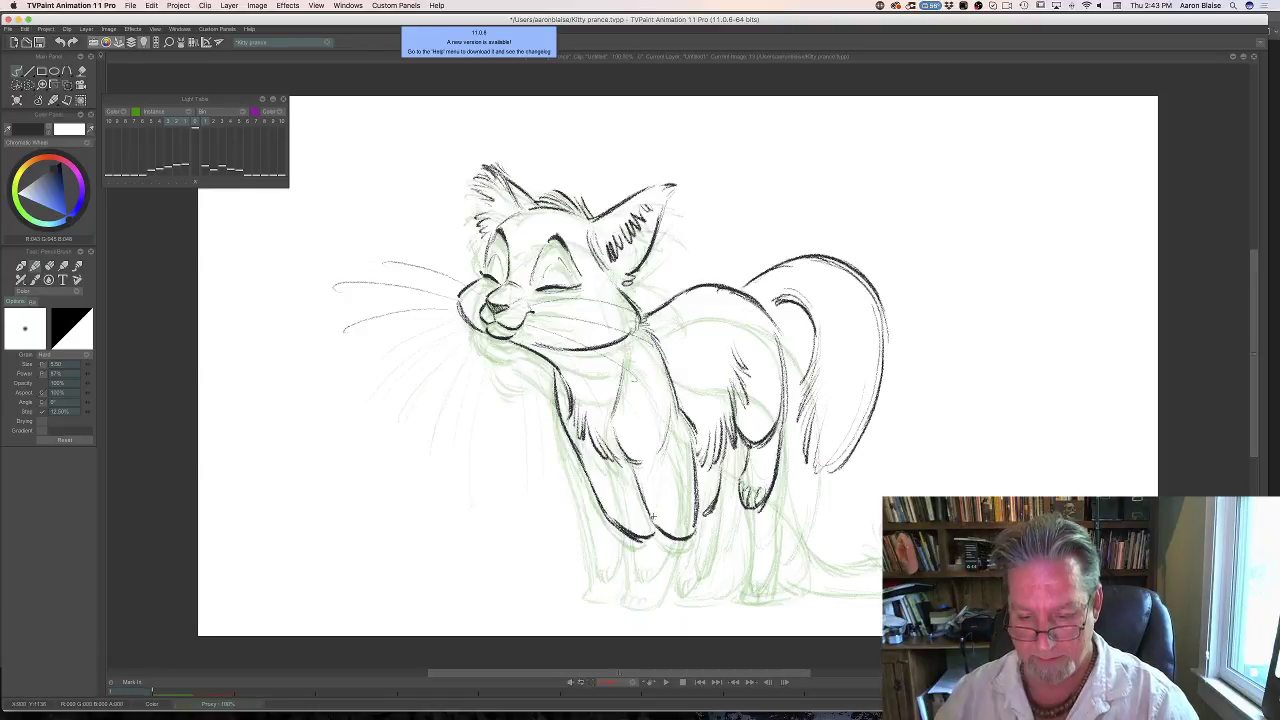
left_click(665, 682)
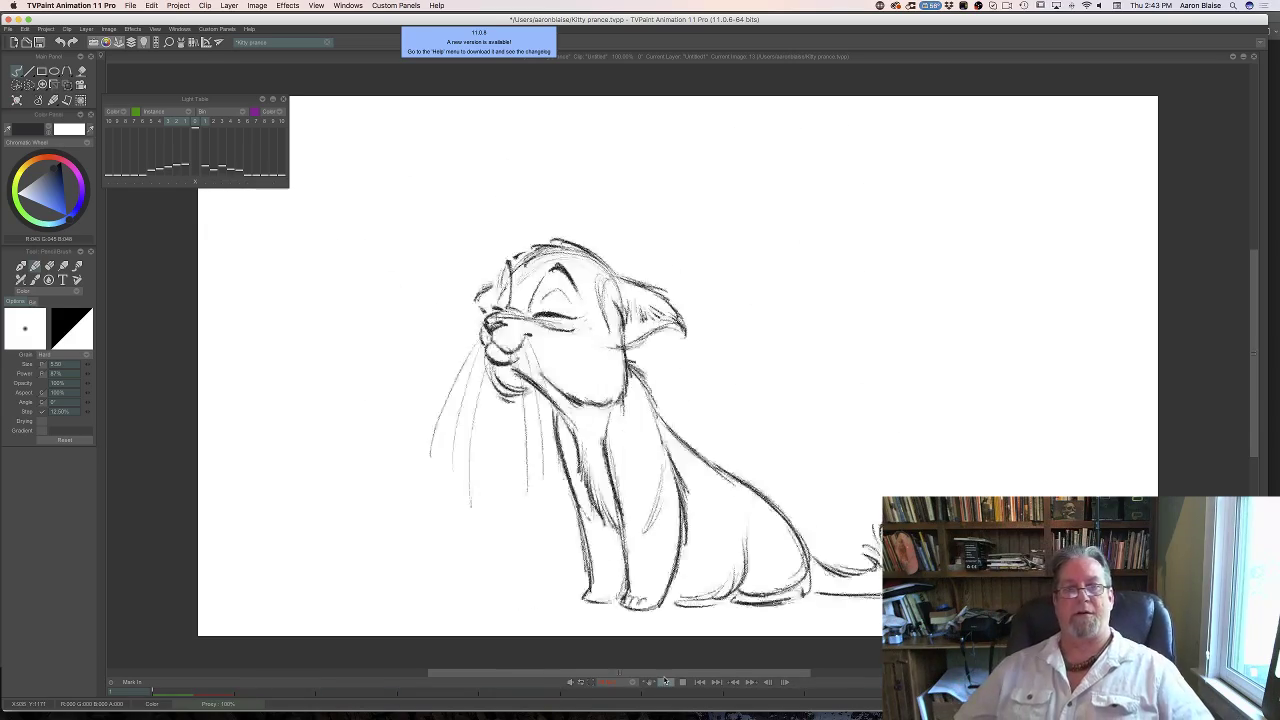